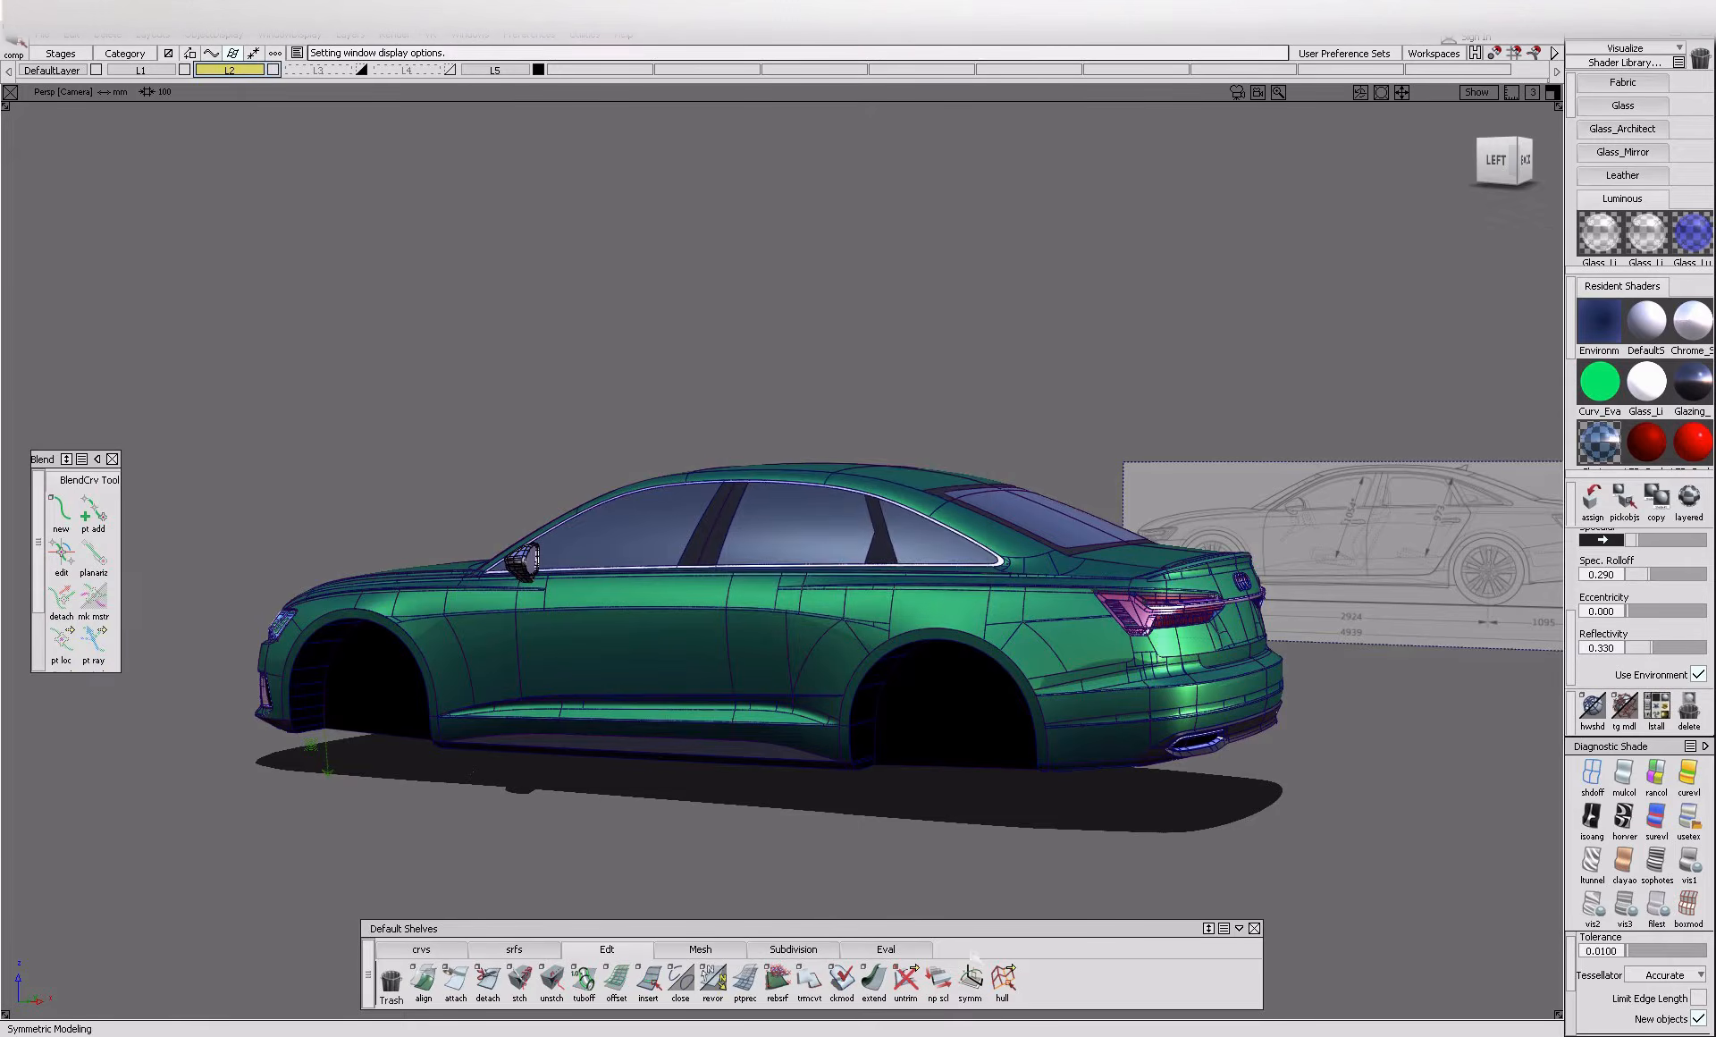
Examine the side windows and their pillar trims from the rear and the front of the car
{"action": "left_click_drag", "start_coordinate": [1018, 578], "coordinate": [984, 588], "text": "alt+shift"}
{"action": "middle_click_drag", "start_coordinate": [984, 588], "coordinate": [905, 594], "text": "alt+shift"}
{"action": "right_click_drag", "start_coordinate": [1075, 635], "coordinate": [867, 800], "text": "alt+shift"}
{"action": "left_click_drag", "start_coordinate": [866, 800], "coordinate": [575, 759], "text": "alt+shift"}
{"action": "middle_click_drag", "start_coordinate": [574, 759], "coordinate": [793, 831], "text": "alt+shift"}
{"action": "right_click_drag", "start_coordinate": [746, 526], "coordinate": [835, 525], "text": "alt+shift"}
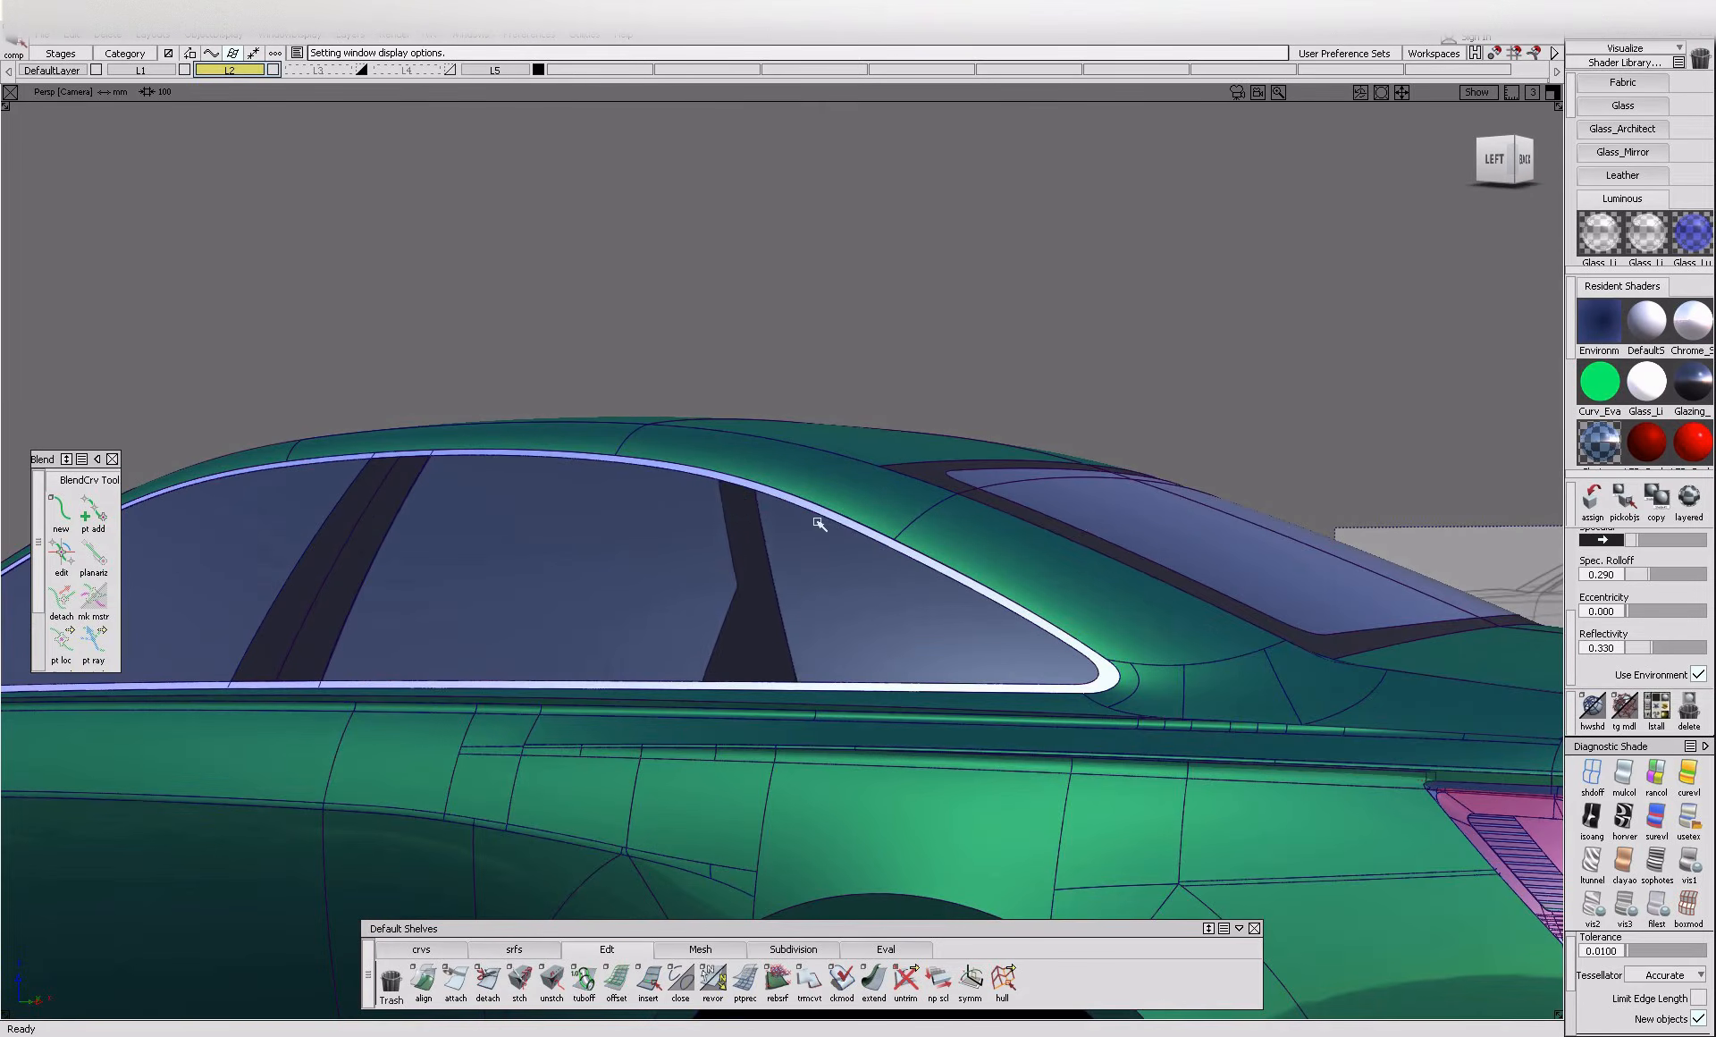
{"action": "left_click", "coordinate": [772, 585]}
{"action": "right_click_drag", "start_coordinate": [772, 585], "coordinate": [782, 614], "text": "alt+shift"}
{"action": "left_click_drag", "start_coordinate": [782, 613], "coordinate": [470, 671], "text": "alt+shift"}
{"action": "middle_click_drag", "start_coordinate": [469, 671], "coordinate": [1108, 626], "text": "alt+shift"}
{"action": "mouse_move", "coordinate": [482, 675]}
{"action": "left_mouse_down", "text": "alt+shift"}
{"action": "mouse_move", "coordinate": [824, 675]}
{"action": "mouse_move", "coordinate": [487, 679]}
{"action": "left_mouse_up", "text": "alt+shift"}
{"action": "middle_click_drag", "start_coordinate": [487, 679], "coordinate": [764, 737], "text": "alt+shift"}
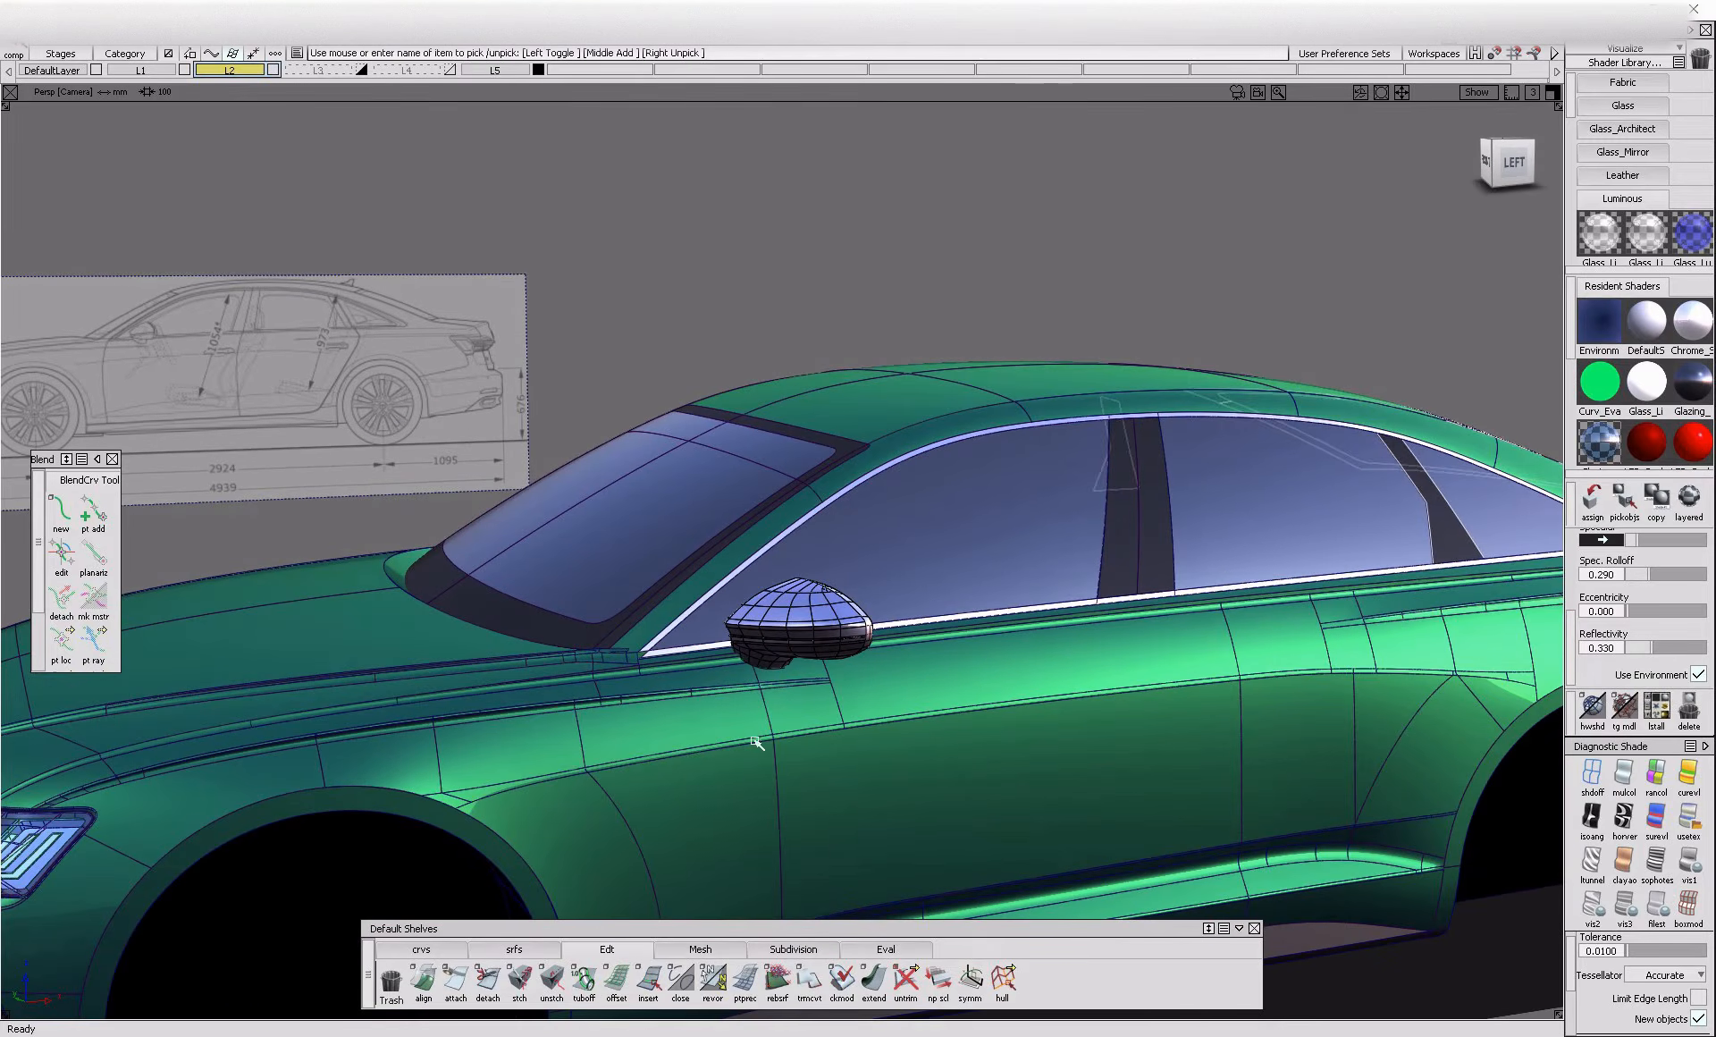
Delete the black border surface around the windshield
{"action": "left_click_drag", "start_coordinate": [713, 593], "coordinate": [696, 613], "text": "alt+shift"}
{"action": "left_click", "coordinate": [593, 663]}
{"action": "right_click_drag", "start_coordinate": [735, 473], "coordinate": [787, 453], "text": "alt+shift"}
{"action": "right_click_drag", "start_coordinate": [754, 533], "coordinate": [773, 636], "text": "alt+shift"}
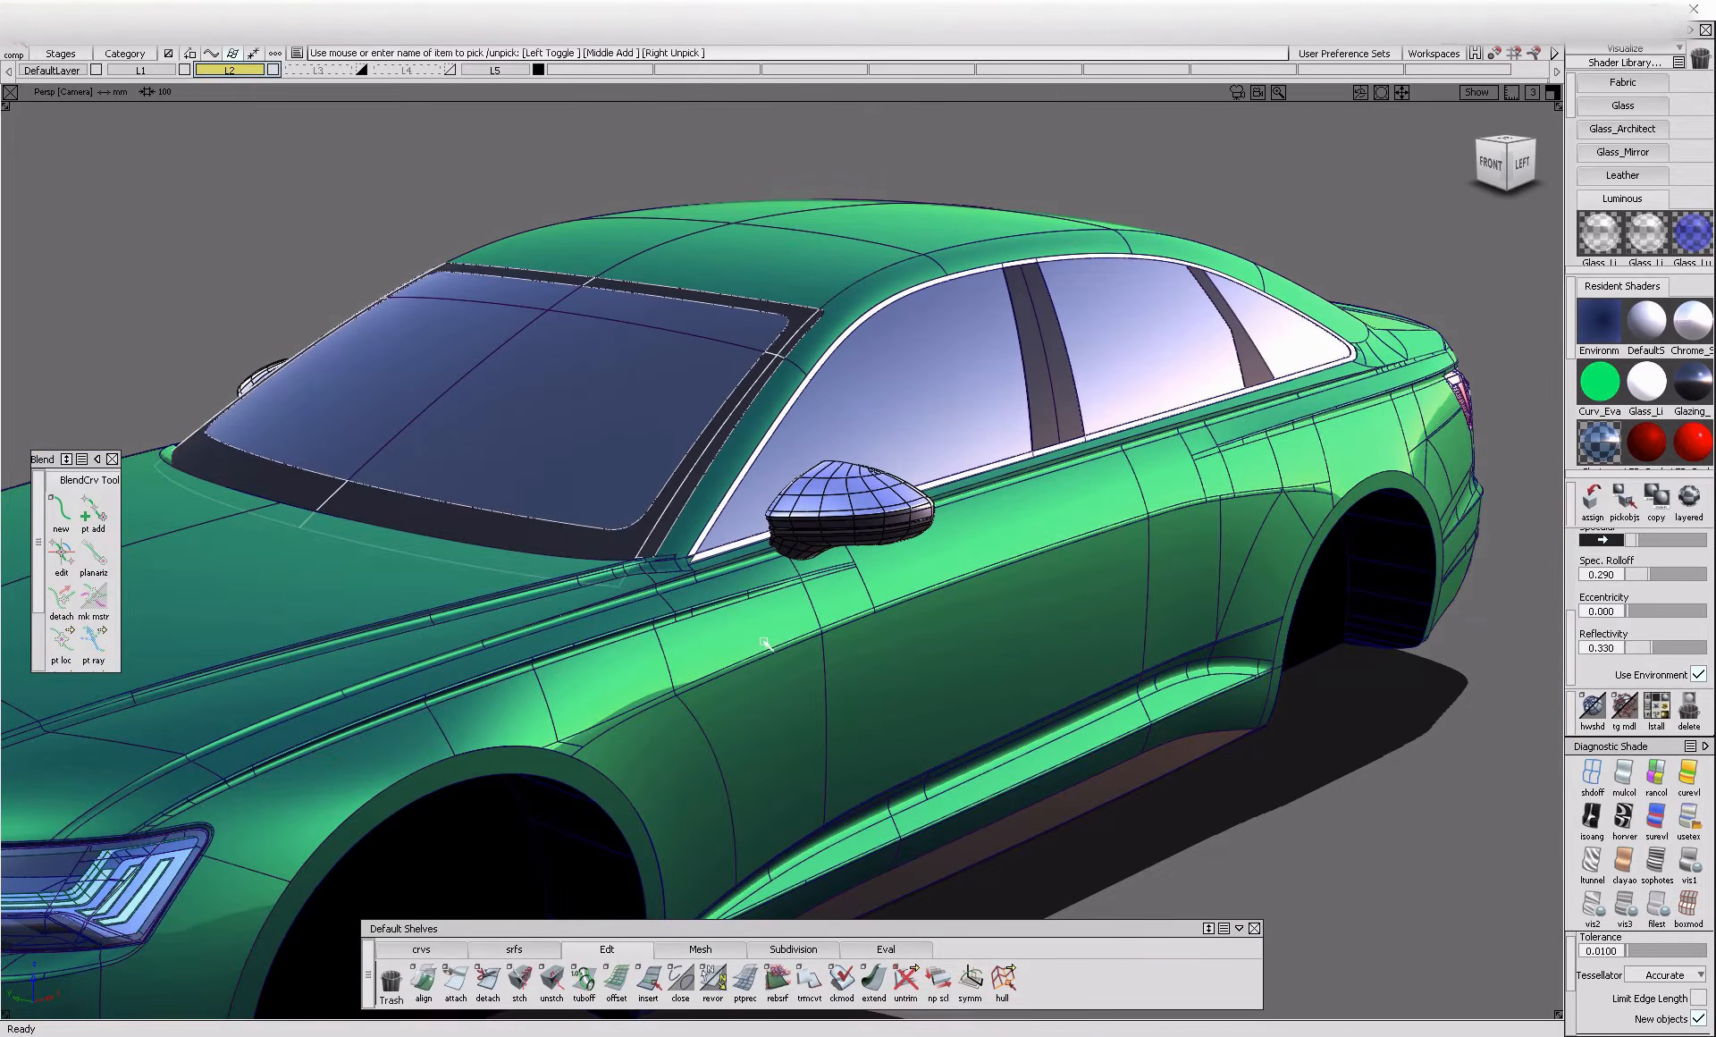
{"action": "key", "text": "Delete"}
Delete the black pillar trim between the rear side windows and the black border around the rear window
{"action": "left_click_drag", "start_coordinate": [1016, 527], "coordinate": [496, 498], "text": "alt+shift"}
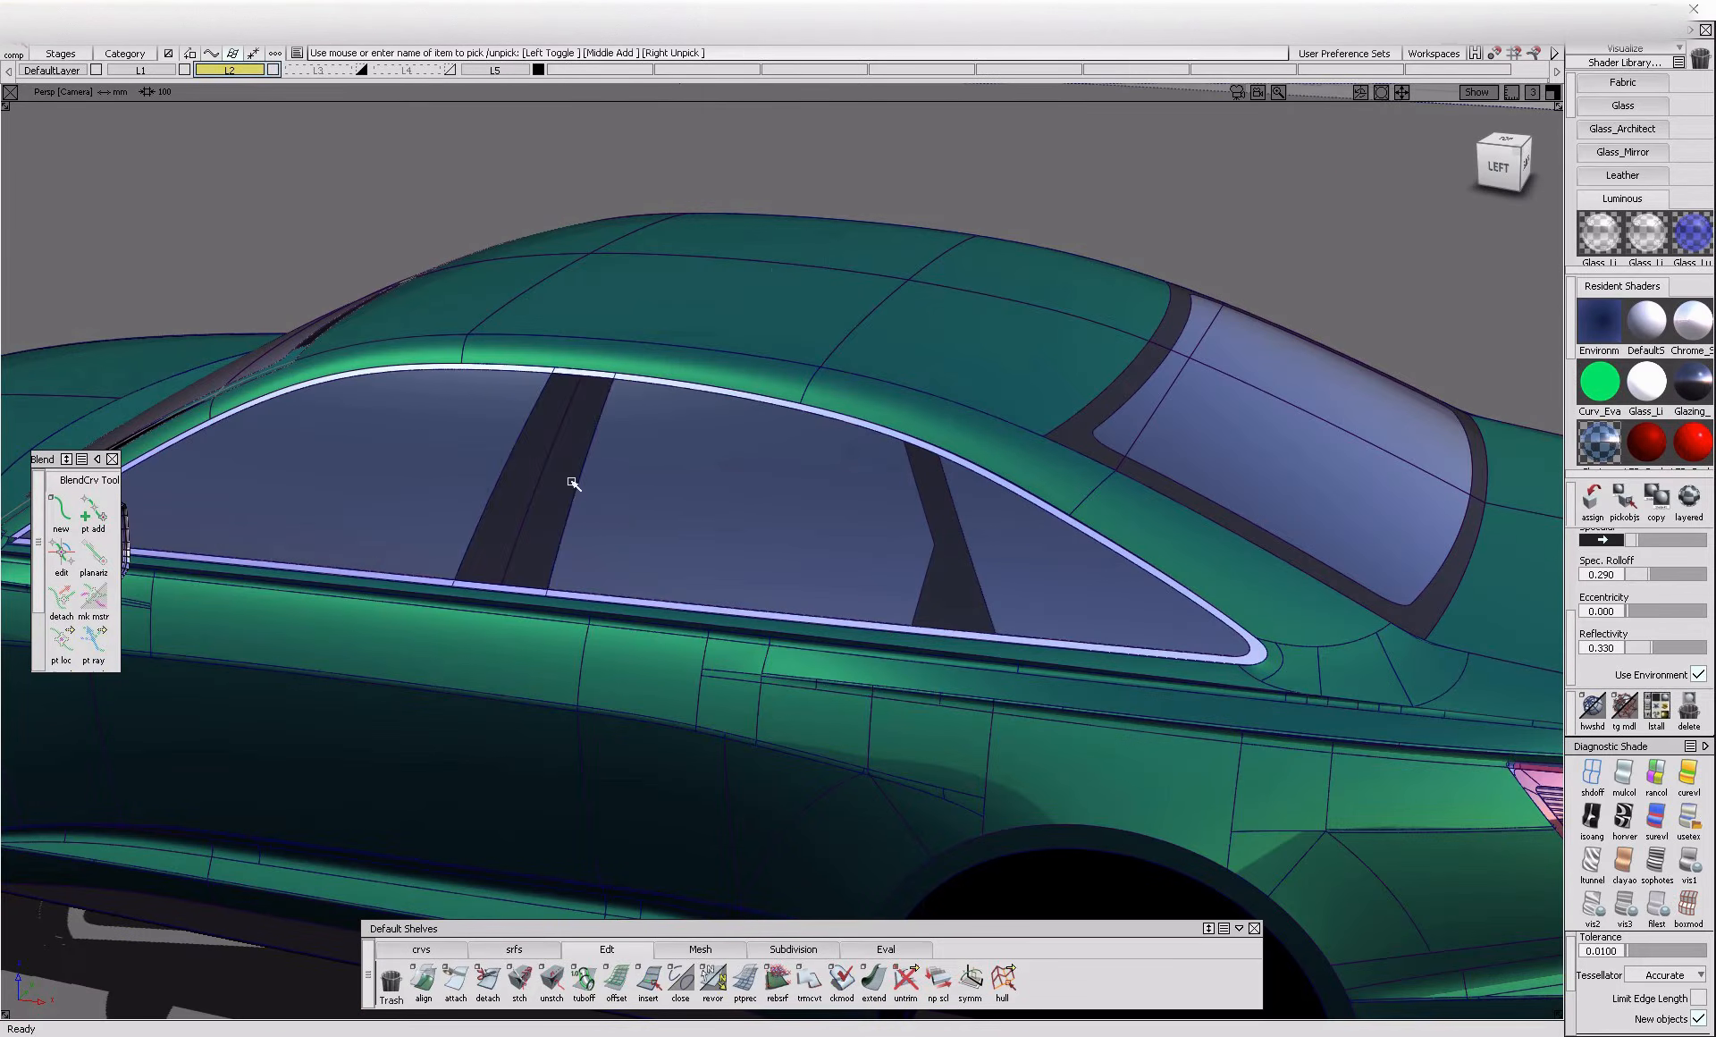
{"action": "left_click_drag", "start_coordinate": [724, 556], "coordinate": [670, 666], "text": "alt+shift"}
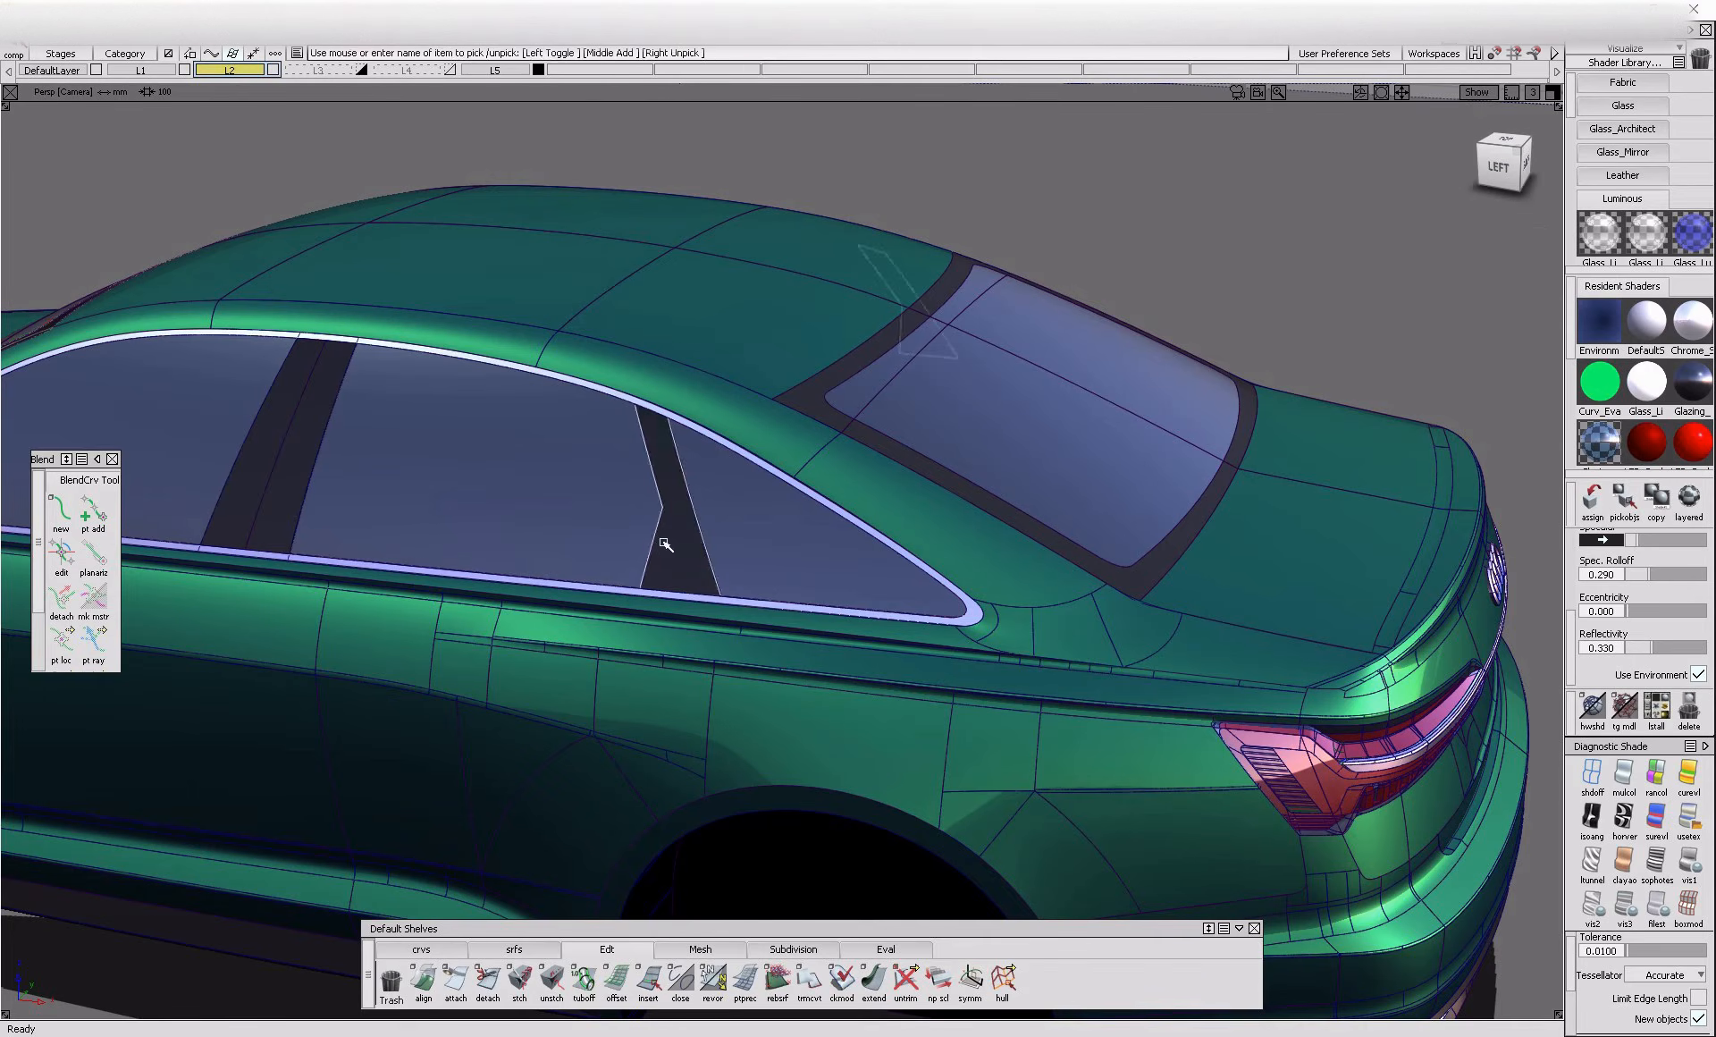
{"action": "key", "text": "Delete"}
{"action": "right_click_drag", "start_coordinate": [831, 433], "coordinate": [881, 452], "text": "alt+shift"}
{"action": "left_click", "coordinate": [890, 462]}
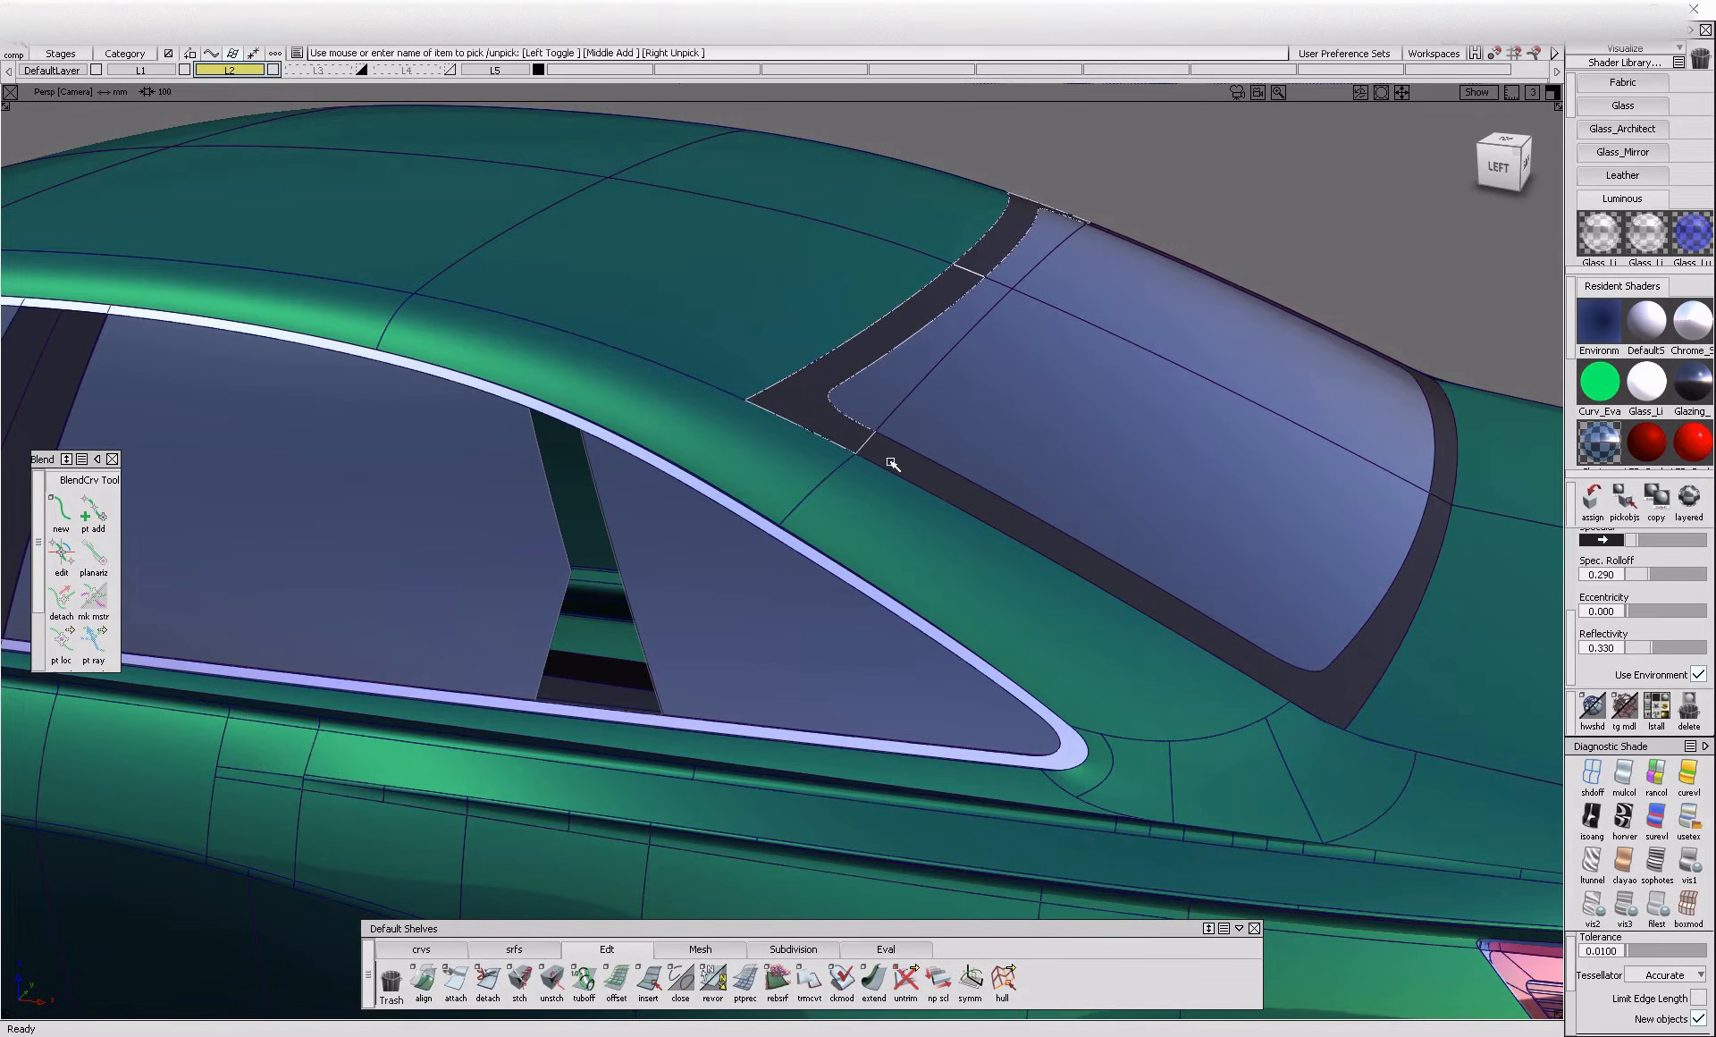
{"action": "key", "text": "Delete"}
Untrim the rear window glass surface
{"action": "left_click_drag", "start_coordinate": [816, 567], "coordinate": [908, 394], "text": "alt+shift"}
{"action": "left_click", "coordinate": [889, 509]}
{"action": "left_click", "coordinate": [905, 979]}
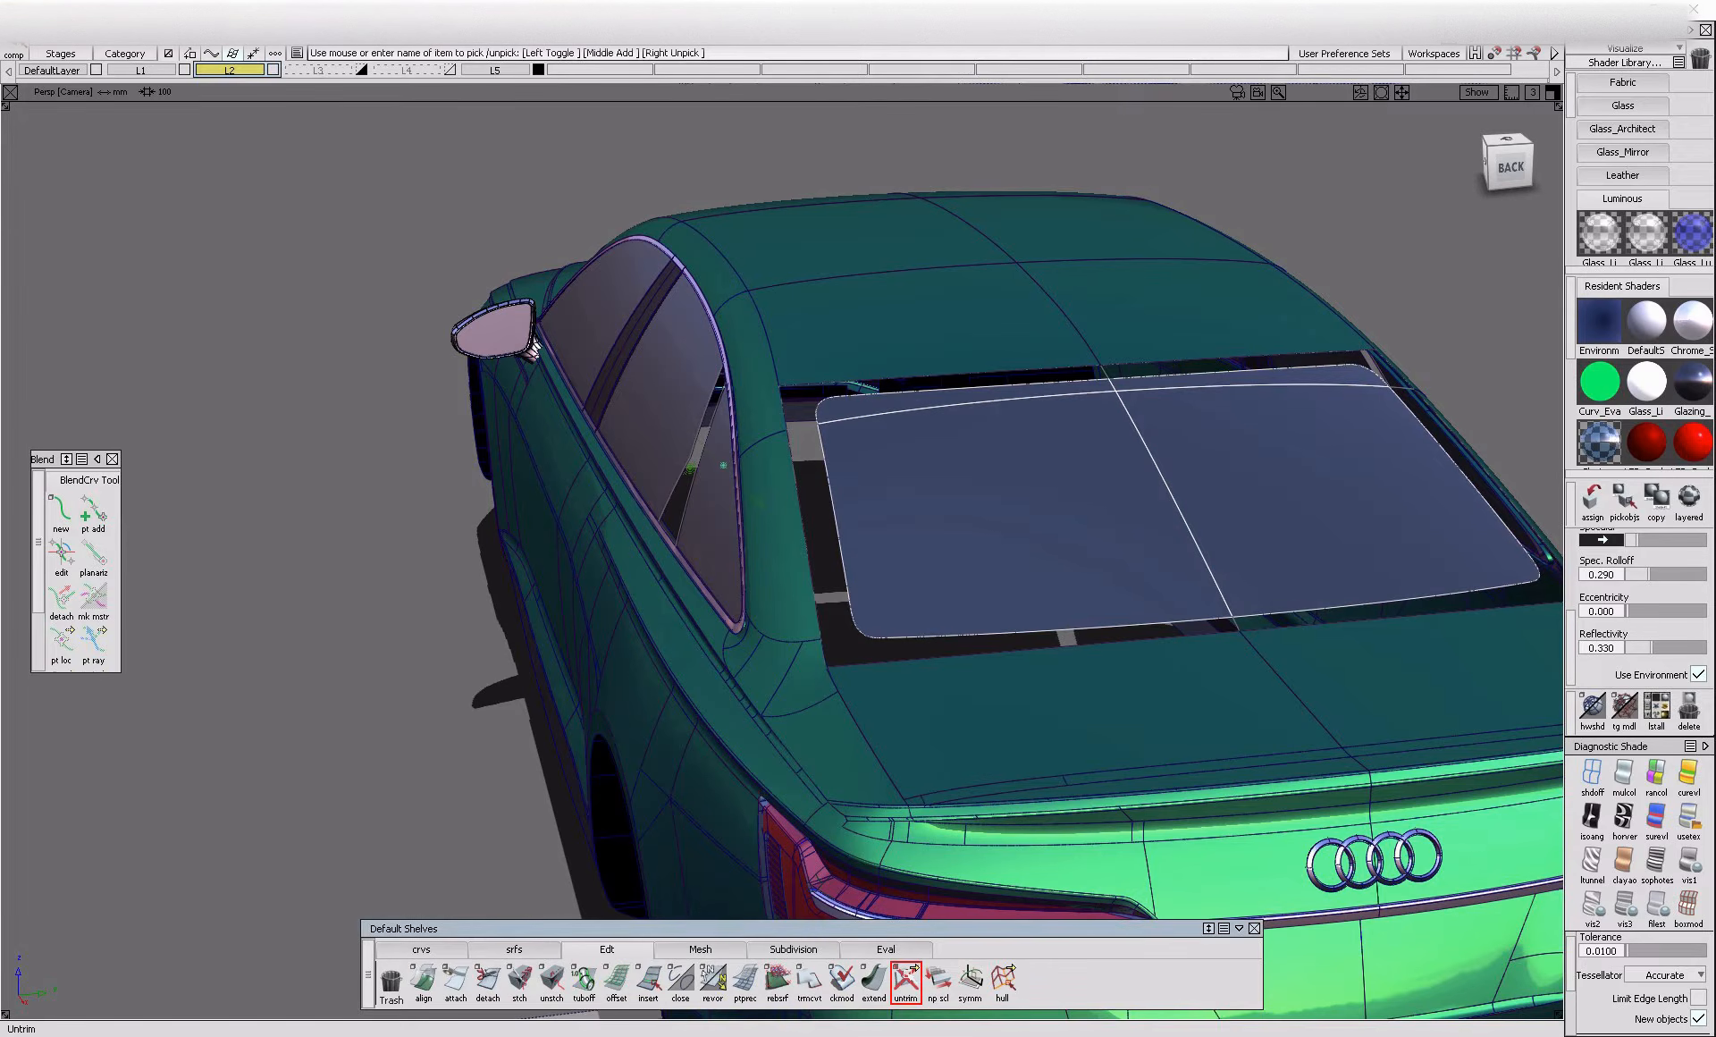
{"action": "left_click_drag", "start_coordinate": [839, 466], "coordinate": [925, 500], "text": "alt+shift"}
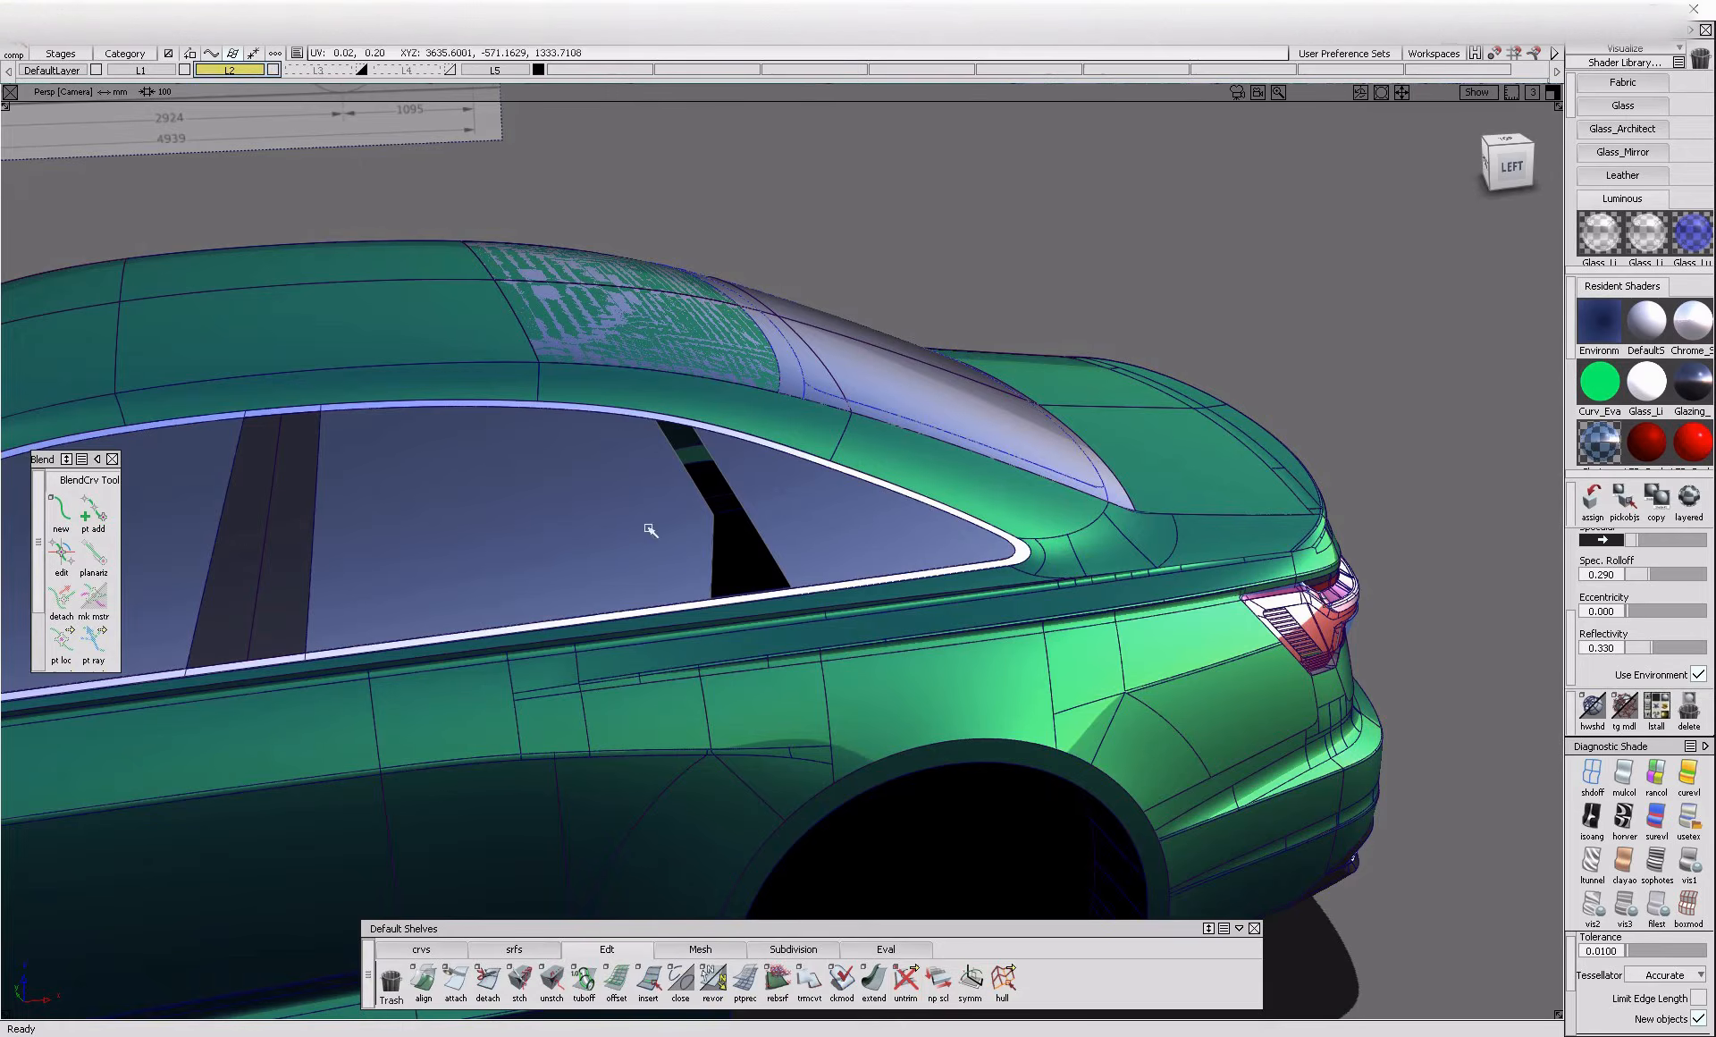
Untrim the rear door glass and the quarter glass behind it
{"action": "left_click_drag", "start_coordinate": [650, 530], "coordinate": [679, 514], "text": "alt+shift"}
{"action": "left_click", "coordinate": [874, 979]}
{"action": "left_click", "coordinate": [905, 981]}
{"action": "left_click_drag", "start_coordinate": [639, 706], "coordinate": [779, 735], "text": "alt+shift"}
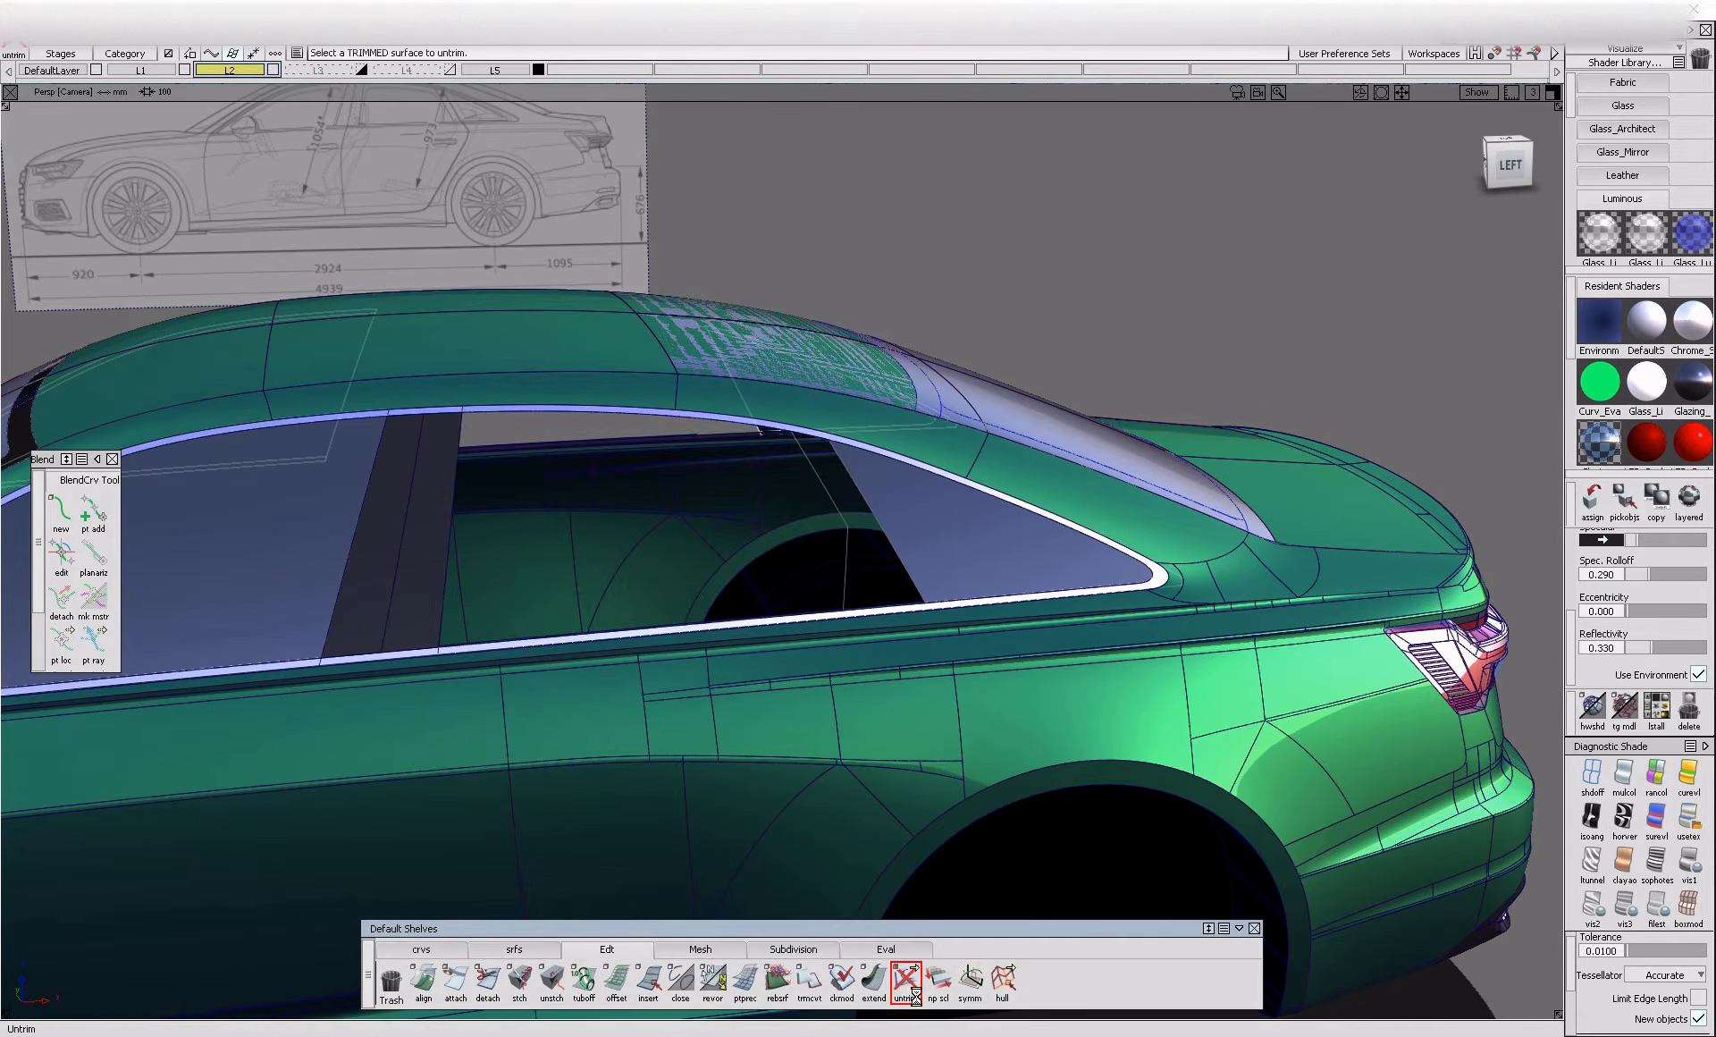
{"action": "left_click", "coordinate": [894, 537]}
Untrim the windshield glass surface
{"action": "middle_click_drag", "start_coordinate": [424, 623], "coordinate": [938, 597], "text": "alt+shift"}
{"action": "left_click_drag", "start_coordinate": [425, 513], "coordinate": [518, 543], "text": "alt+shift"}
{"action": "left_click", "coordinate": [600, 399]}
{"action": "left_click", "coordinate": [905, 992]}
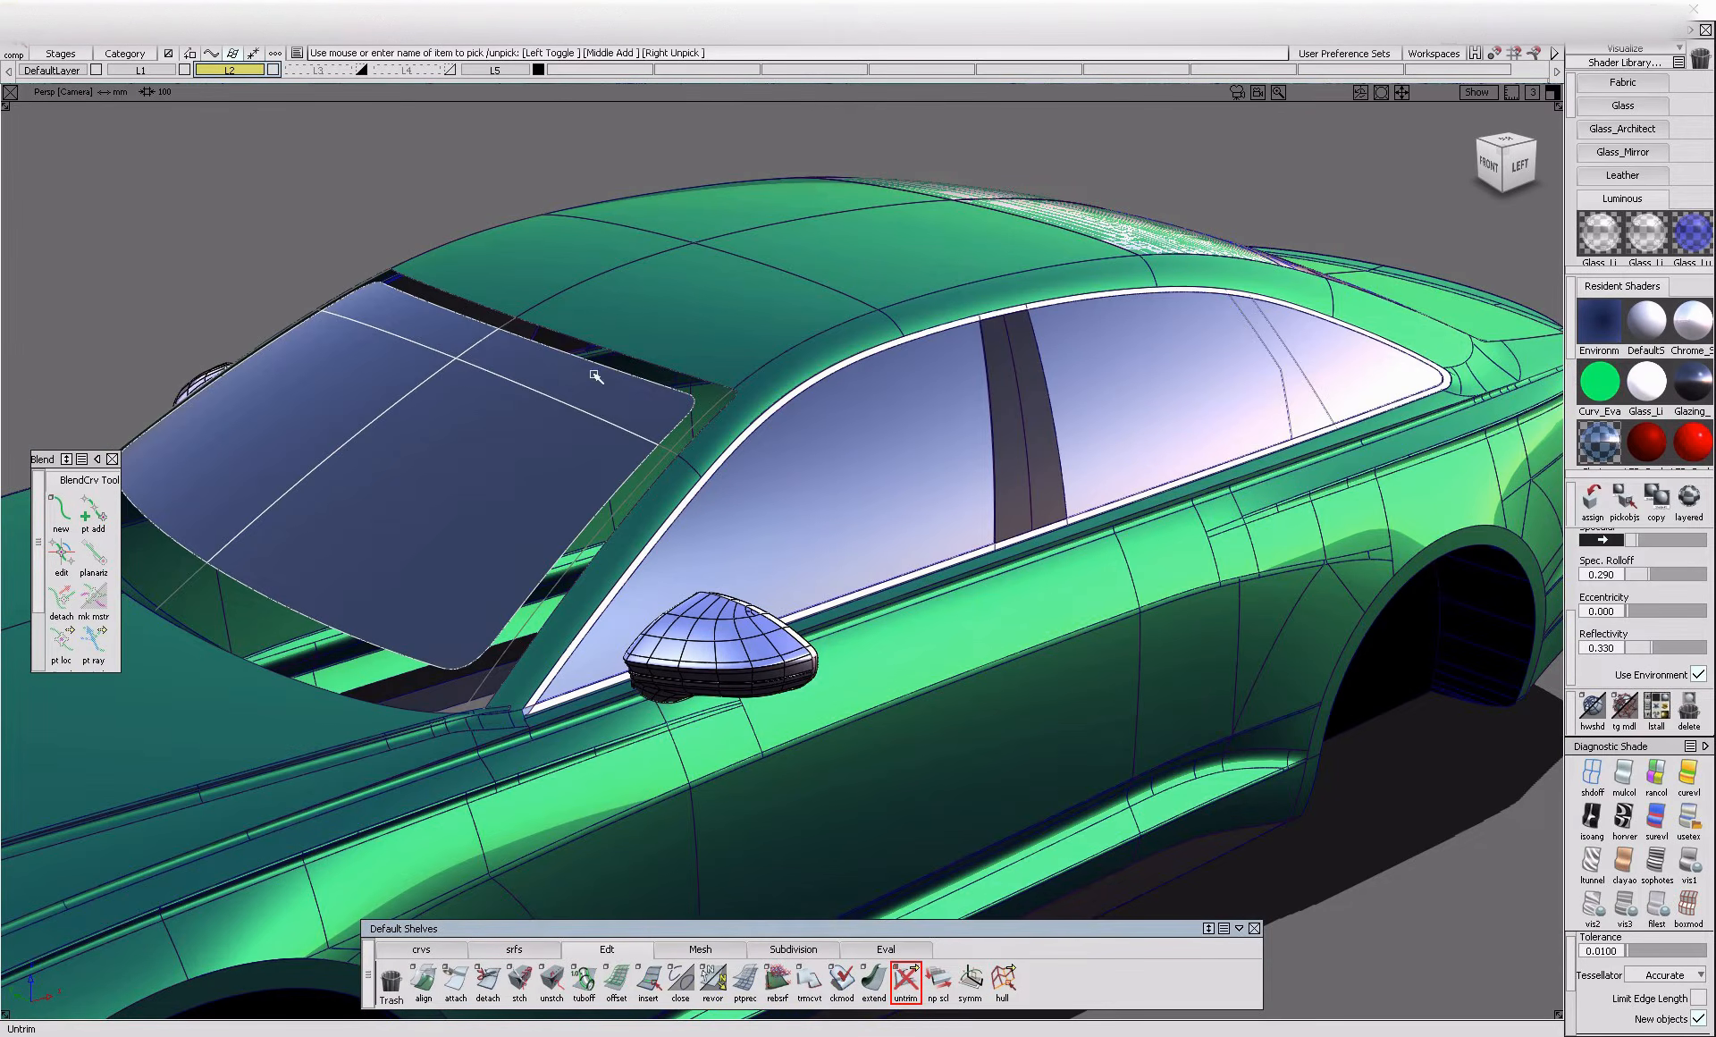
{"action": "left_click", "coordinate": [593, 383]}
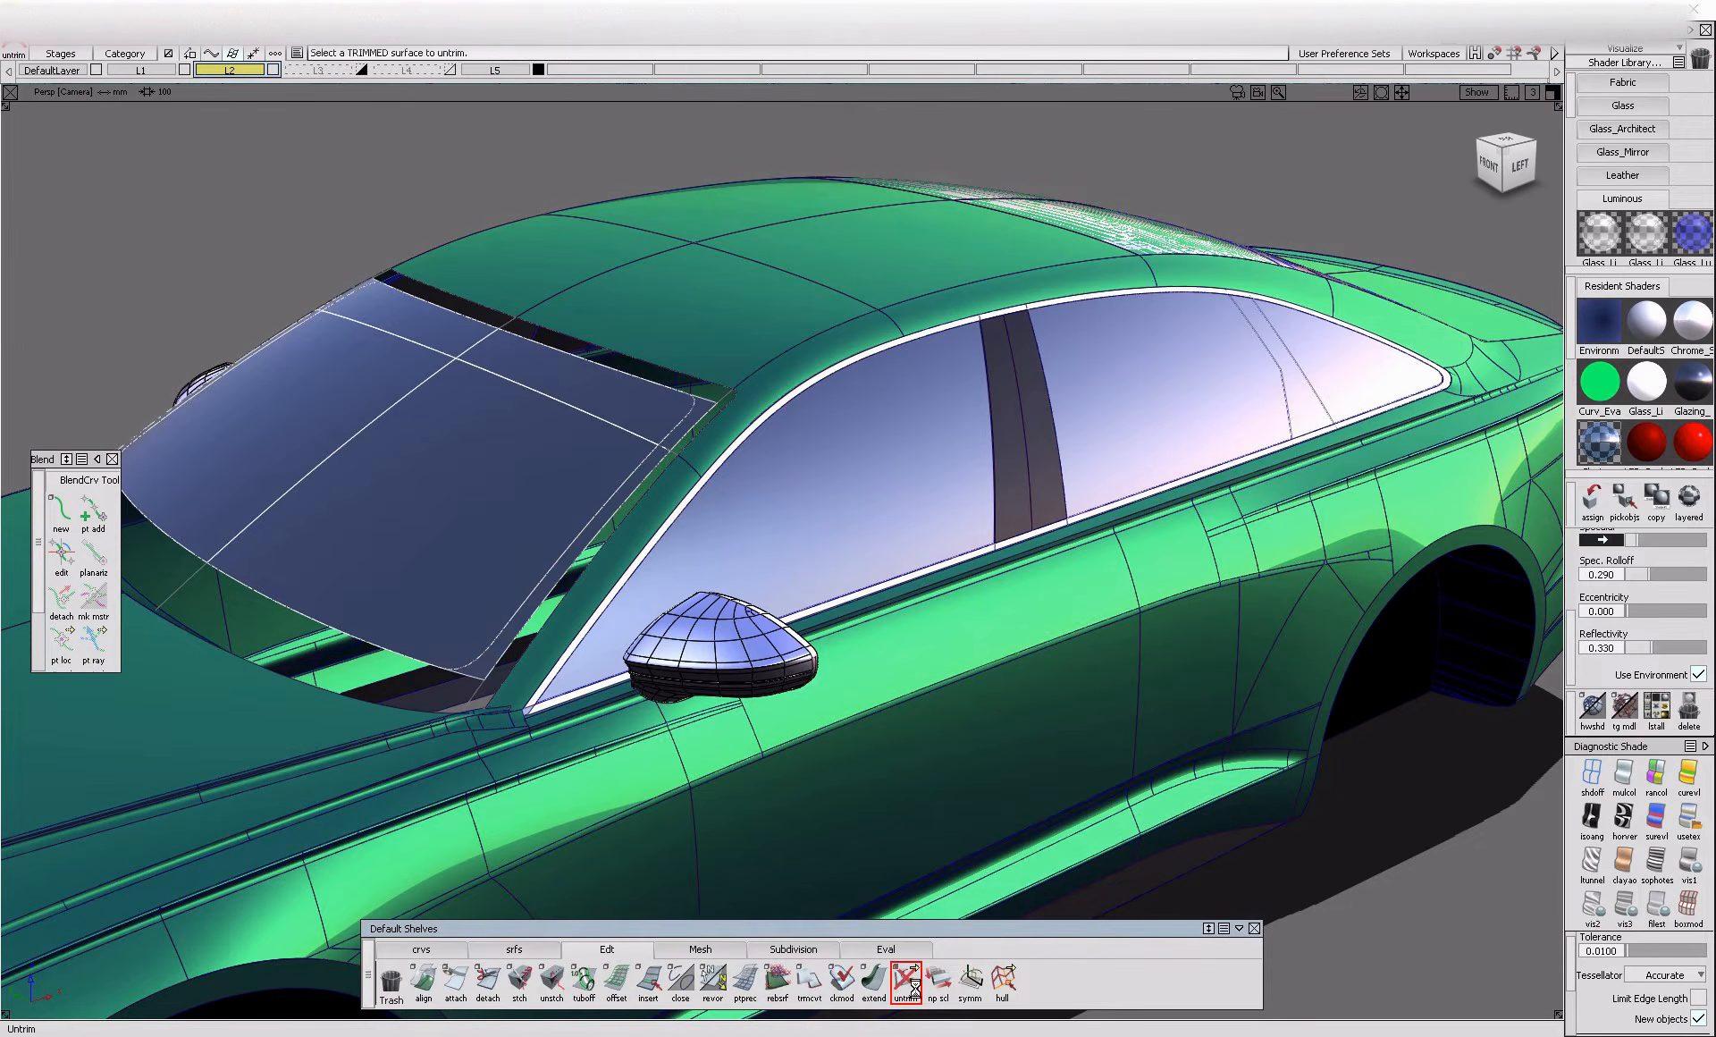
Untrim the A-pillar surface running along the side of the windshield
{"action": "left_click_drag", "start_coordinate": [468, 475], "coordinate": [675, 528], "text": "alt+shift"}
{"action": "right_click_drag", "start_coordinate": [675, 528], "coordinate": [823, 502], "text": "alt+shift"}
{"action": "left_click_drag", "start_coordinate": [858, 400], "coordinate": [806, 416], "text": "ctrl+shift"}
{"action": "left_click", "coordinate": [767, 474]}
{"action": "left_click", "coordinate": [746, 563]}
{"action": "left_click", "coordinate": [719, 544]}
{"action": "left_click", "coordinate": [906, 979]}
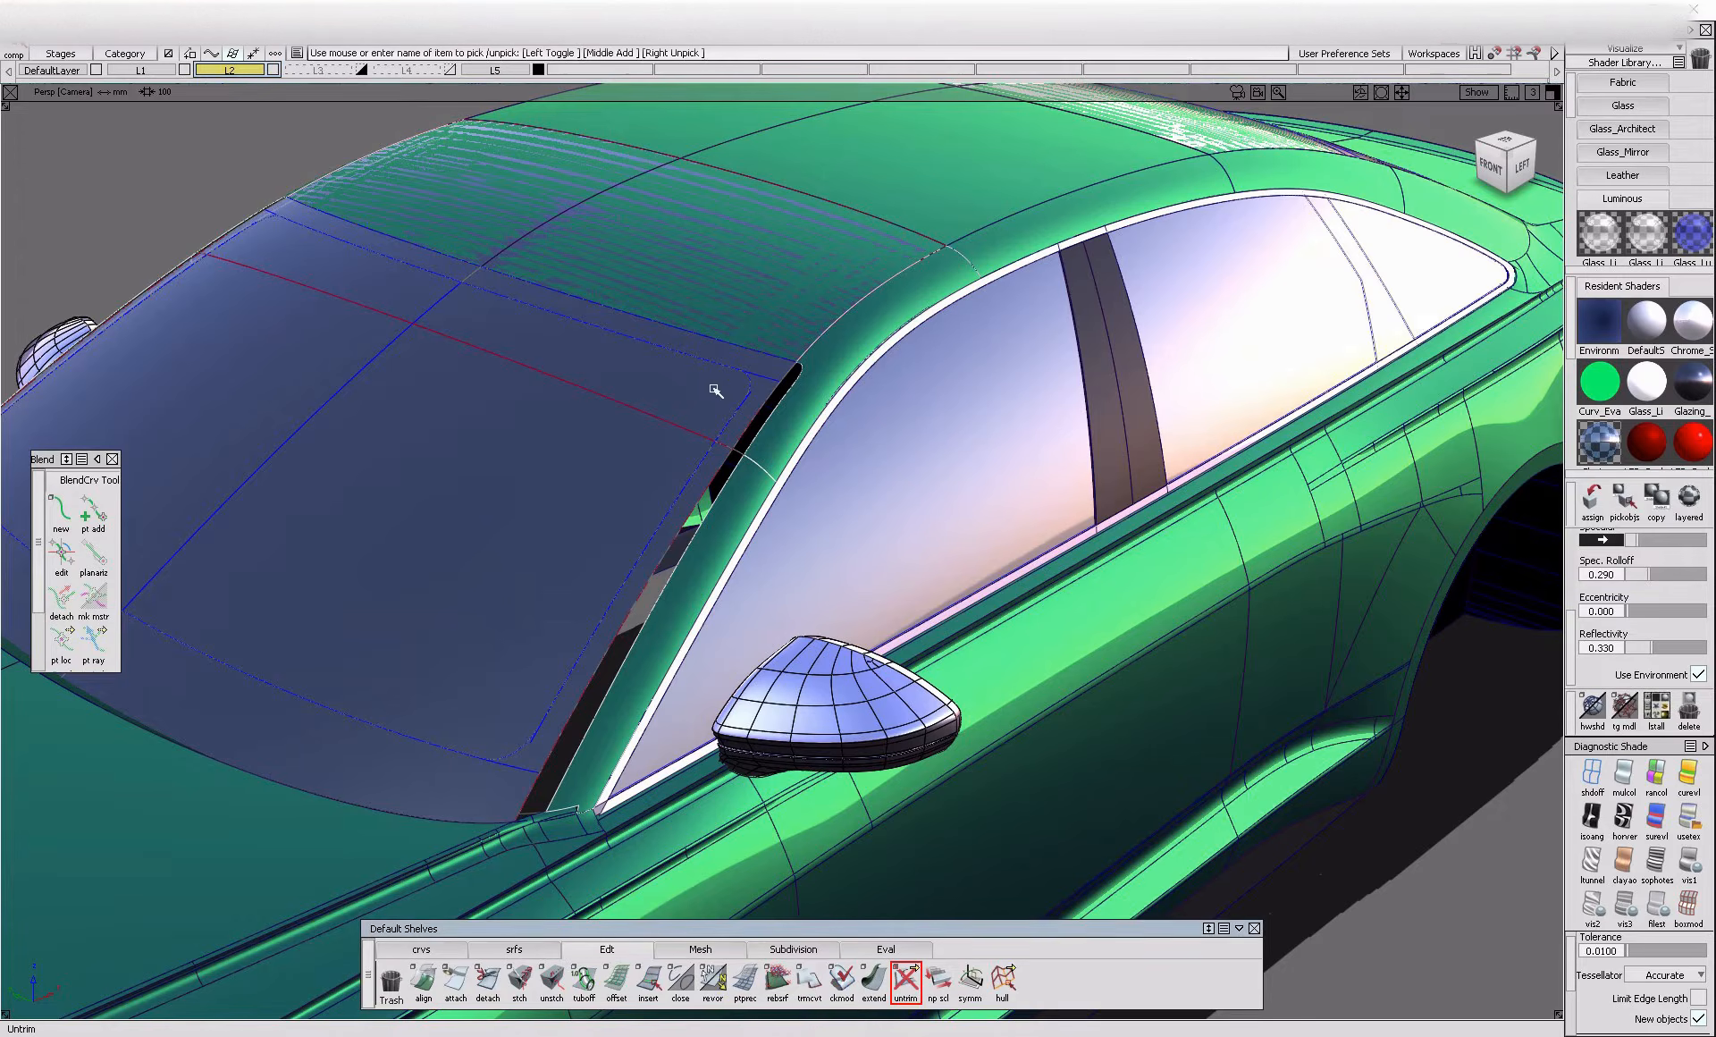
Delete the chrome moulding around the side windows
{"action": "mouse_move", "coordinate": [785, 591]}
{"action": "left_mouse_down", "text": "ctrl+shift"}
{"action": "mouse_move", "coordinate": [785, 499]}
{"action": "mouse_move", "coordinate": [497, 445]}
{"action": "left_mouse_up", "text": "ctrl+shift"}
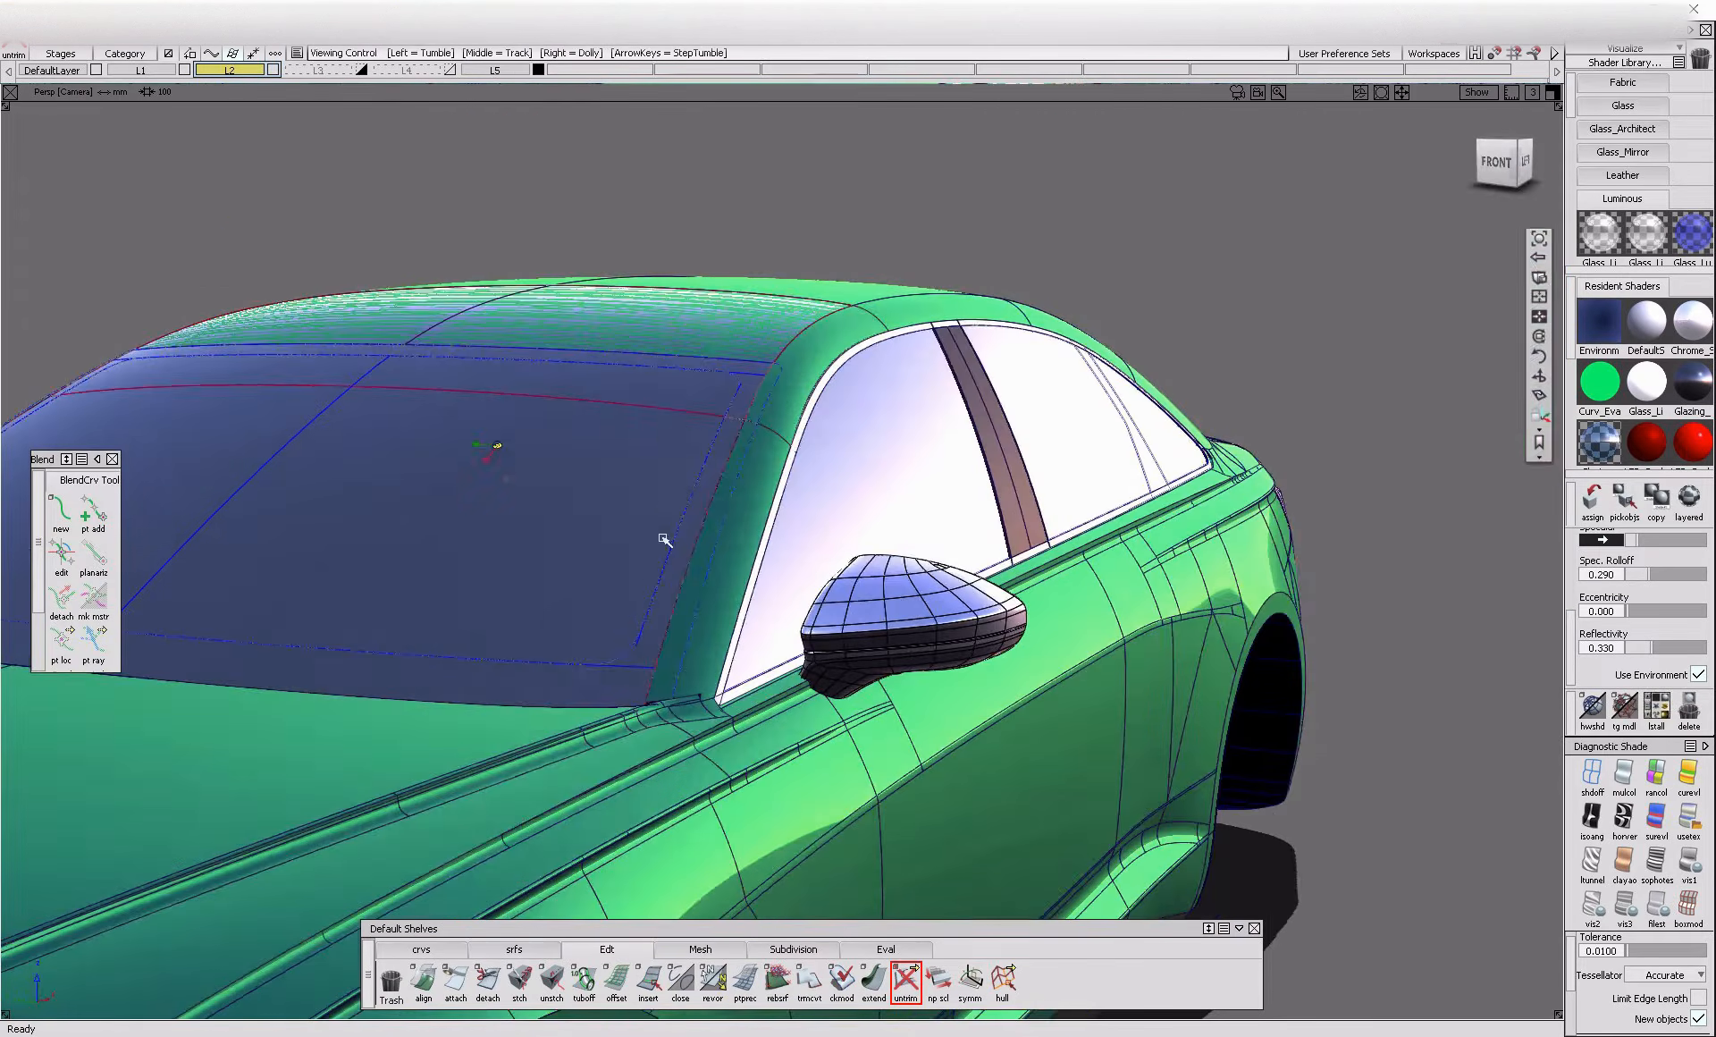
{"action": "left_click_drag", "start_coordinate": [671, 352], "coordinate": [1473, 146], "text": "alt+shift"}
{"action": "left_click", "coordinate": [1502, 163]}
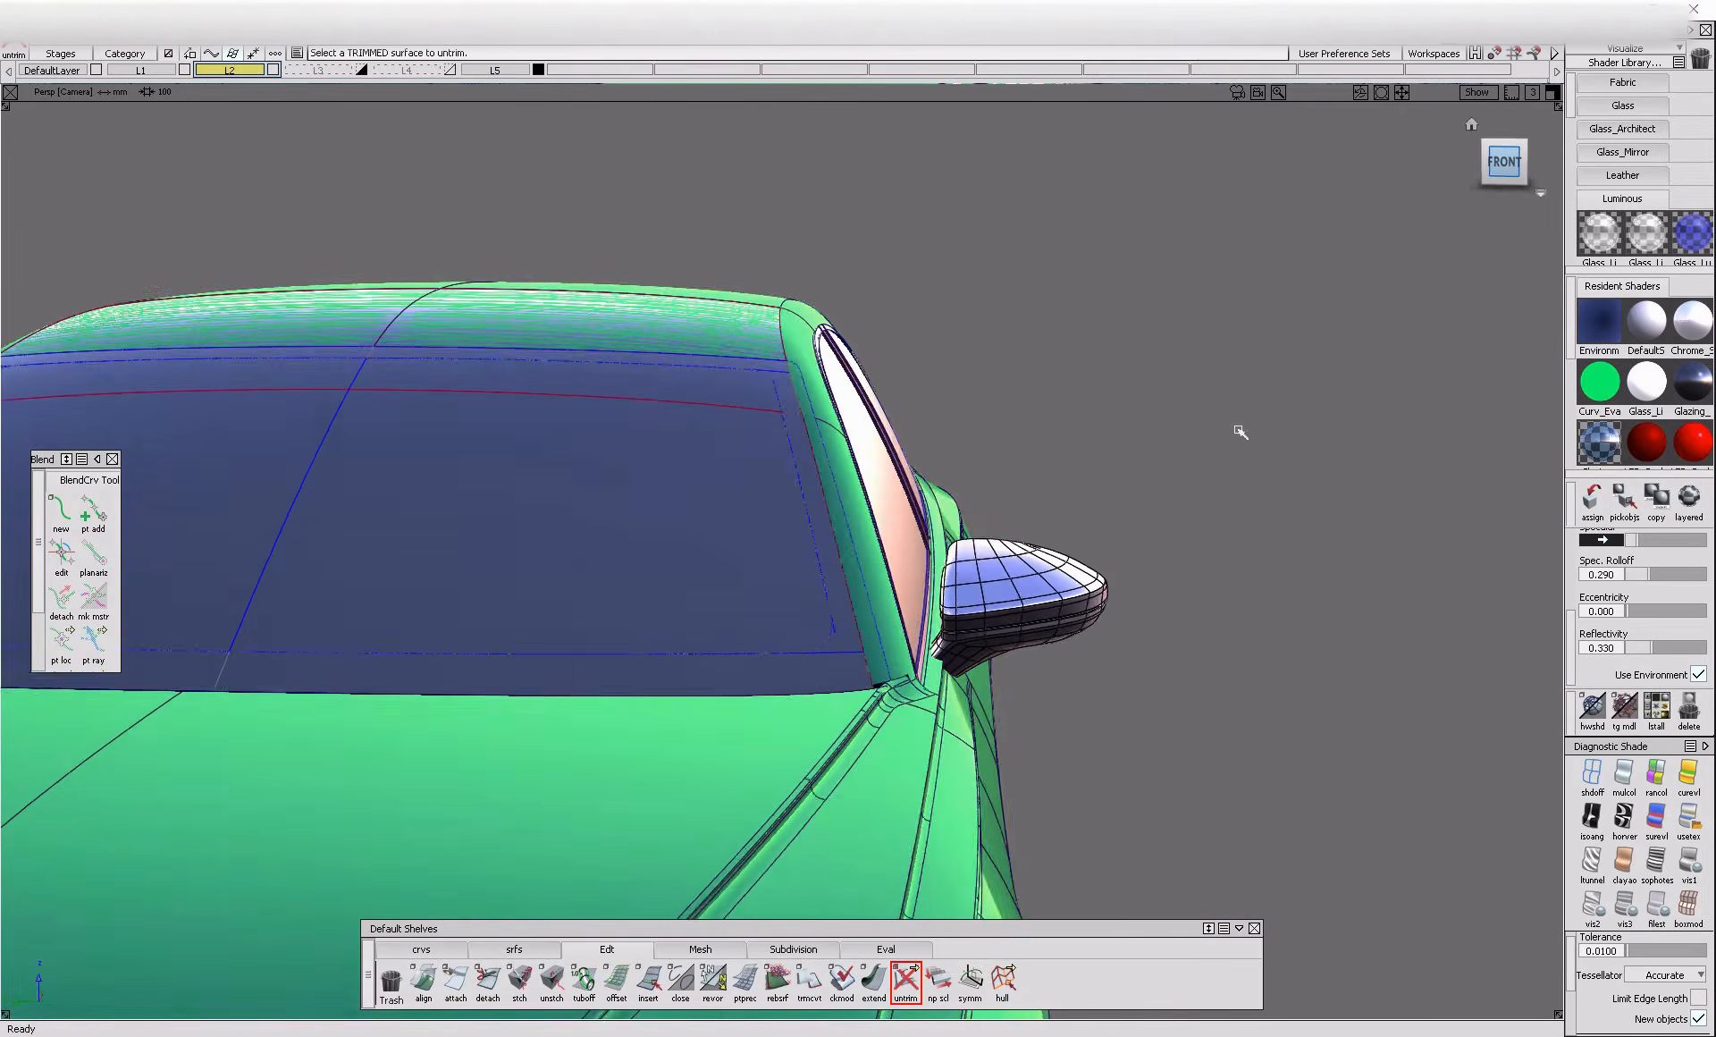
{"action": "left_click_drag", "start_coordinate": [919, 506], "coordinate": [581, 592], "text": "alt+shift"}
{"action": "middle_click_drag", "start_coordinate": [581, 591], "coordinate": [835, 577], "text": "alt+shift"}
{"action": "left_click_drag", "start_coordinate": [836, 577], "coordinate": [835, 587], "text": "alt+shift"}
{"action": "left_click_drag", "start_coordinate": [702, 554], "coordinate": [824, 568], "text": "alt+shift"}
{"action": "right_click_drag", "start_coordinate": [728, 538], "coordinate": [805, 572], "text": "alt+shift"}
{"action": "left_click_drag", "start_coordinate": [778, 552], "coordinate": [778, 586], "text": "ctrl+shift"}
{"action": "left_click", "coordinate": [778, 588]}
{"action": "key", "text": "Delete"}
Delete the blueprint image plane standing behind the rear of the car
{"action": "right_click_drag", "start_coordinate": [970, 585], "coordinate": [787, 583], "text": "alt+shift"}
{"action": "left_click_drag", "start_coordinate": [787, 583], "coordinate": [715, 581], "text": "alt+shift"}
{"action": "middle_click_drag", "start_coordinate": [1383, 682], "coordinate": [872, 670], "text": "alt+shift"}
{"action": "left_click", "coordinate": [1141, 461], "text": "alt+shift"}
{"action": "right_click_drag", "start_coordinate": [537, 579], "coordinate": [473, 594], "text": "alt+shift"}
{"action": "left_click_drag", "start_coordinate": [478, 599], "coordinate": [689, 314], "text": "alt+shift"}
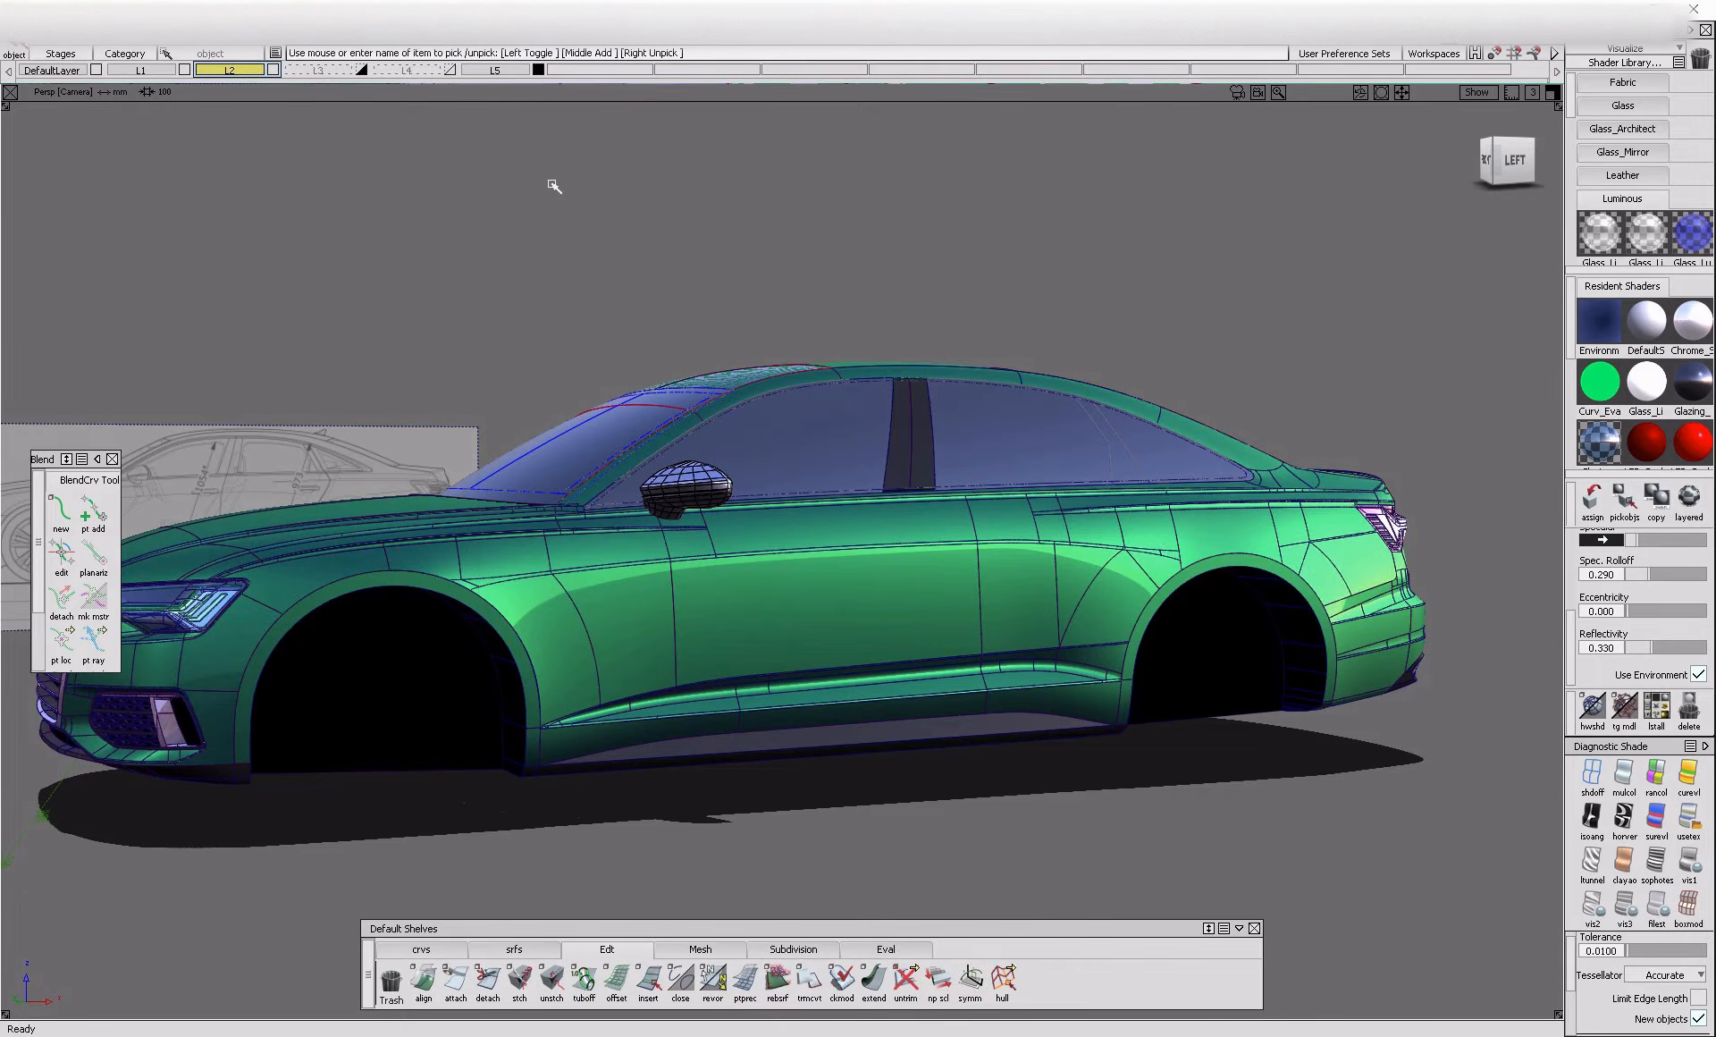
{"action": "left_click_drag", "start_coordinate": [632, 230], "coordinate": [659, 322], "text": "alt+shift"}
{"action": "right_click_drag", "start_coordinate": [659, 322], "coordinate": [697, 410], "text": "alt+shift"}
{"action": "left_click_drag", "start_coordinate": [698, 409], "coordinate": [805, 438], "text": "alt+shift"}
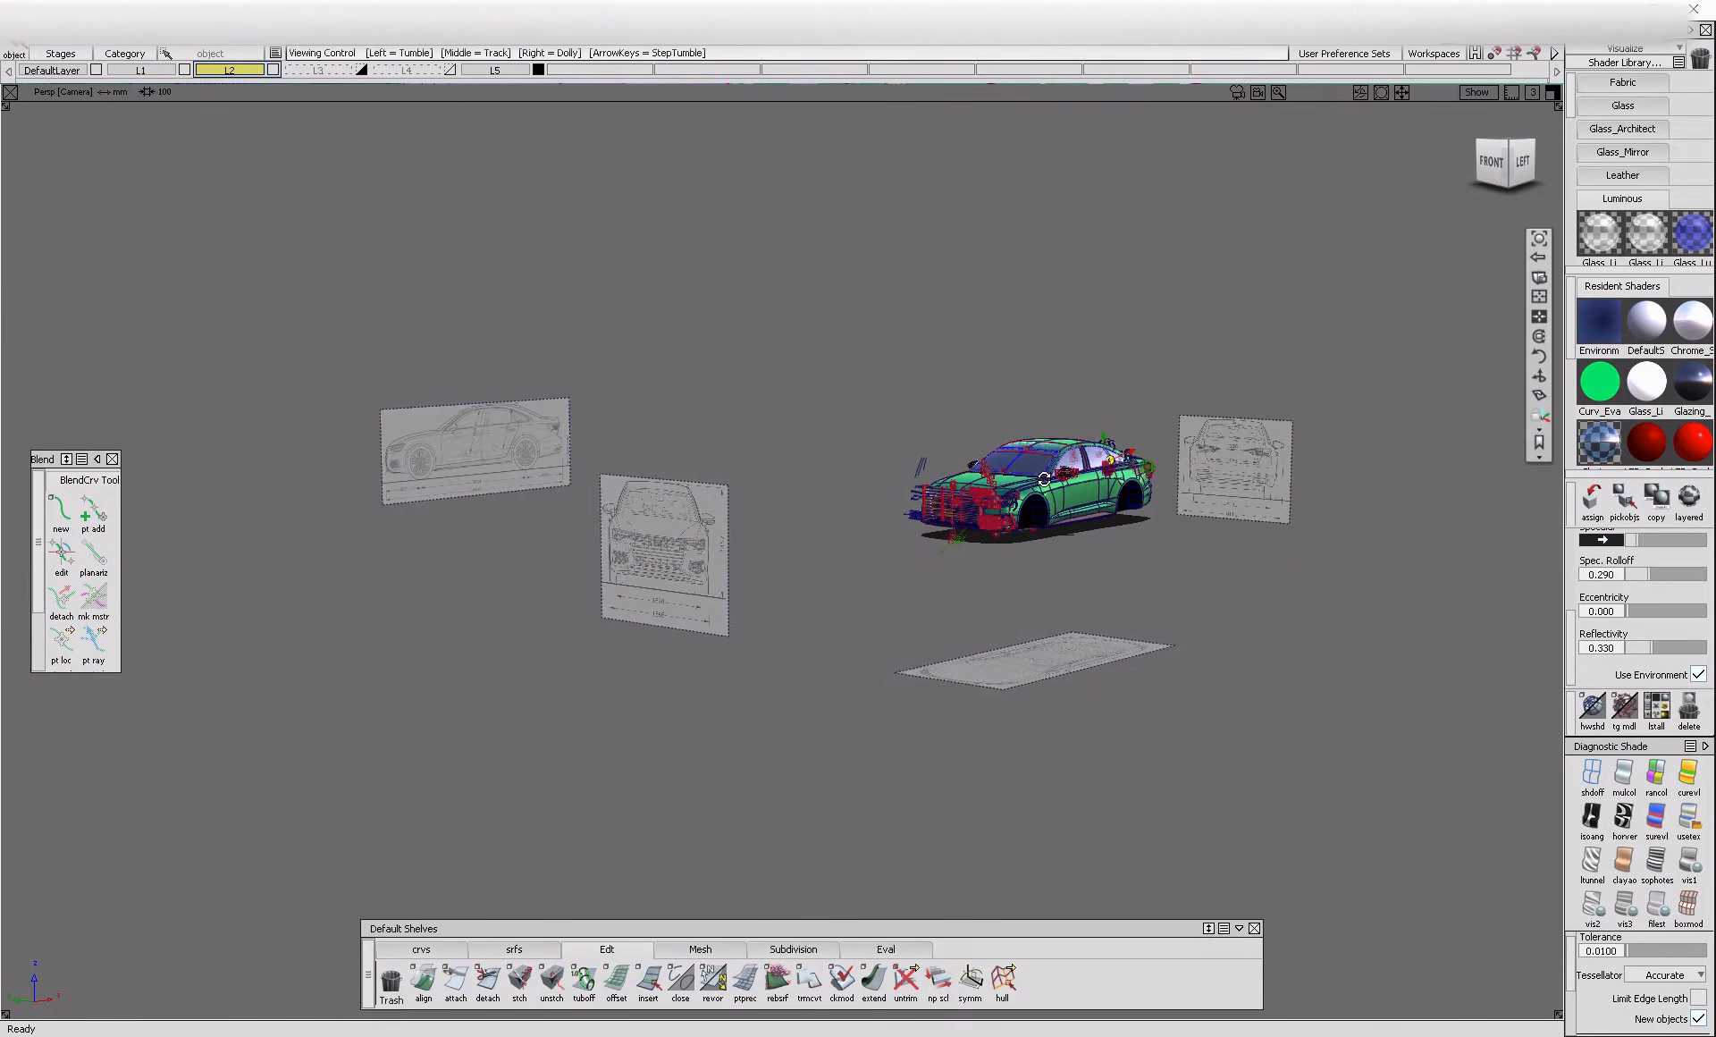
{"action": "right_click_drag", "start_coordinate": [1044, 479], "coordinate": [1189, 429], "text": "alt+shift"}
{"action": "left_click_drag", "start_coordinate": [1264, 313], "coordinate": [1391, 498]}
{"action": "key", "text": "Delete"}
Show the windshield close up against the blueprint in the orthographic front view
{"action": "left_click_drag", "start_coordinate": [988, 357], "coordinate": [653, 289], "text": "ctrl+shift"}
{"action": "left_click_drag", "start_coordinate": [1136, 681], "coordinate": [1439, 617], "text": "alt+shift"}
{"action": "left_click", "coordinate": [1505, 165]}
{"action": "right_click_drag", "start_coordinate": [1071, 712], "coordinate": [1067, 490], "text": "alt+shift"}
{"action": "middle_click_drag", "start_coordinate": [1067, 490], "coordinate": [1033, 600], "text": "alt+shift"}
{"action": "right_click_drag", "start_coordinate": [1034, 601], "coordinate": [1027, 517], "text": "alt+shift"}
{"action": "middle_click_drag", "start_coordinate": [981, 615], "coordinate": [1008, 663], "text": "alt+shift"}
{"action": "middle_click_drag", "start_coordinate": [649, 594], "coordinate": [782, 621], "text": "alt+shift"}
{"action": "left_click", "coordinate": [421, 949]}
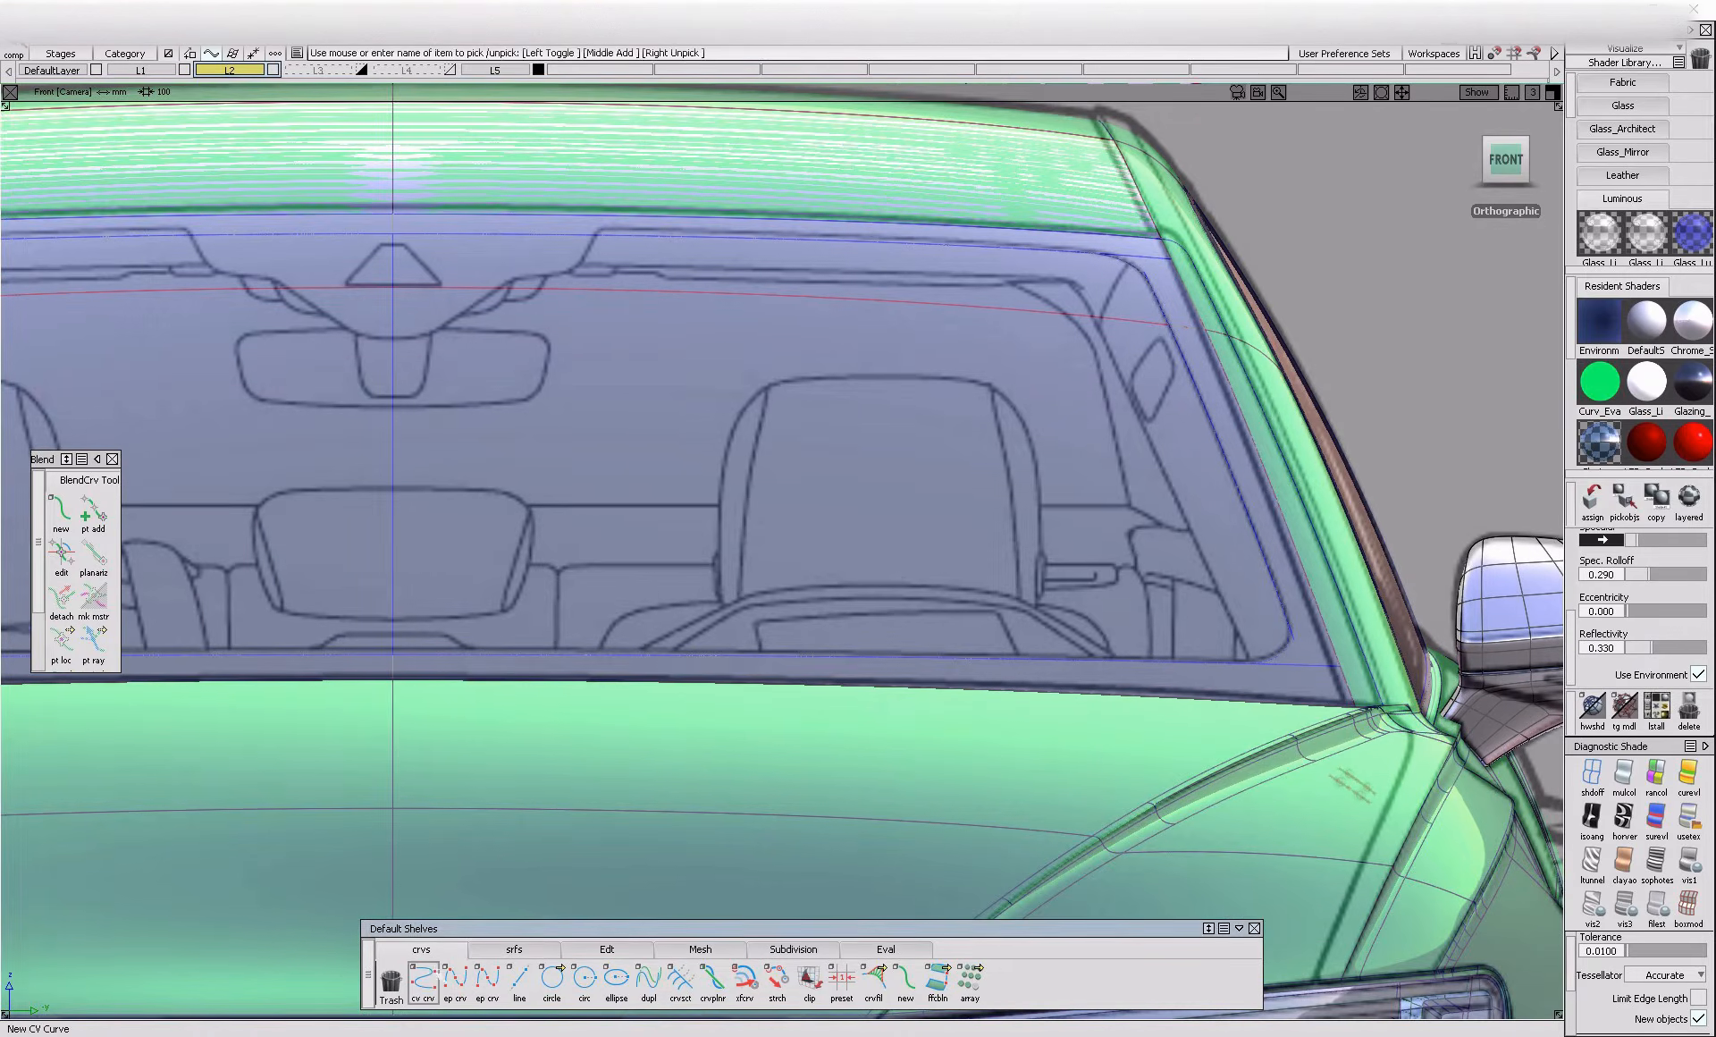
{"action": "left_click", "coordinate": [455, 981]}
{"action": "middle_click_drag", "start_coordinate": [166, 327], "coordinate": [825, 373], "text": "alt+shift"}
{"action": "left_click", "coordinate": [289, 311]}
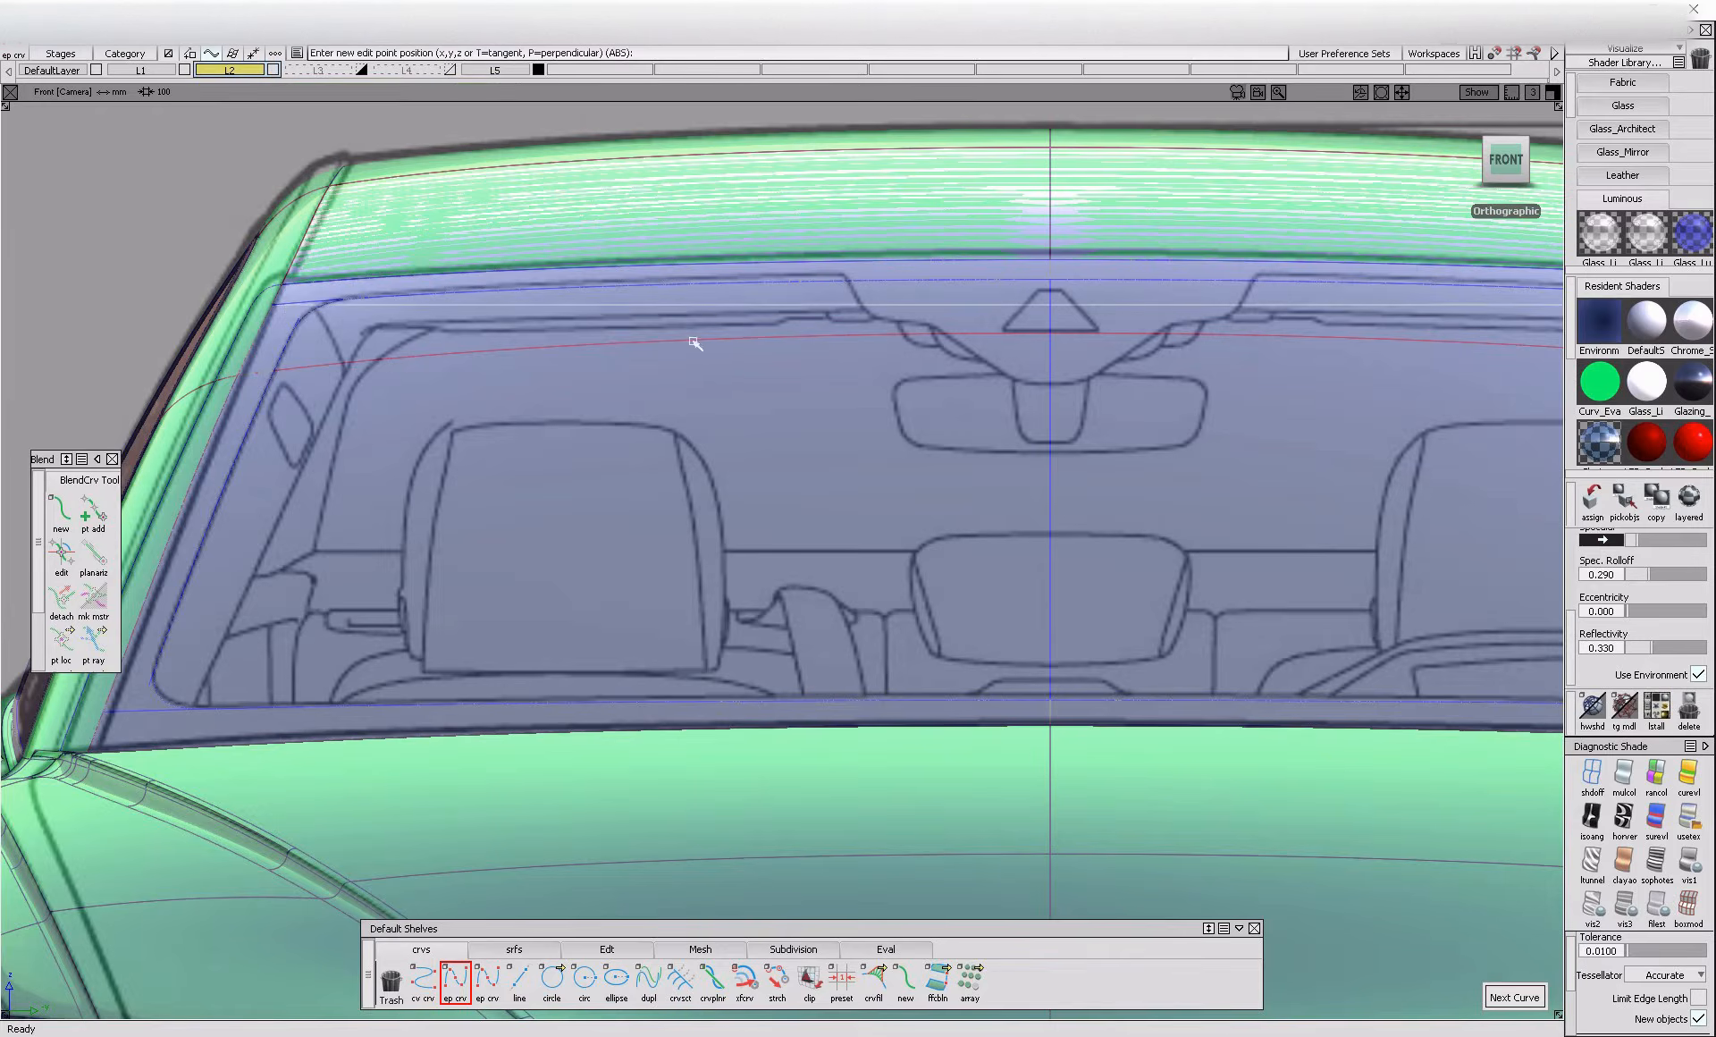
{"action": "middle_click_drag", "start_coordinate": [753, 436], "coordinate": [498, 437], "text": "alt+shift"}
{"action": "left_click_drag", "start_coordinate": [330, 314], "coordinate": [447, 306], "text": "ctrl+shift"}
Draw an edit point curve down the windshield's side edge, following the blueprint in the front view
{"action": "middle_click_drag", "start_coordinate": [1332, 420], "coordinate": [1031, 428], "text": "alt+shift"}
{"action": "right_click_drag", "start_coordinate": [1031, 427], "coordinate": [990, 478], "text": "ctrl+shift"}
{"action": "middle_click_drag", "start_coordinate": [1051, 471], "coordinate": [843, 474], "text": "alt+shift"}
{"action": "right_click_drag", "start_coordinate": [1065, 479], "coordinate": [1004, 448], "text": "alt+shift"}
{"action": "left_click", "coordinate": [463, 985]}
{"action": "left_click", "coordinate": [1091, 289]}
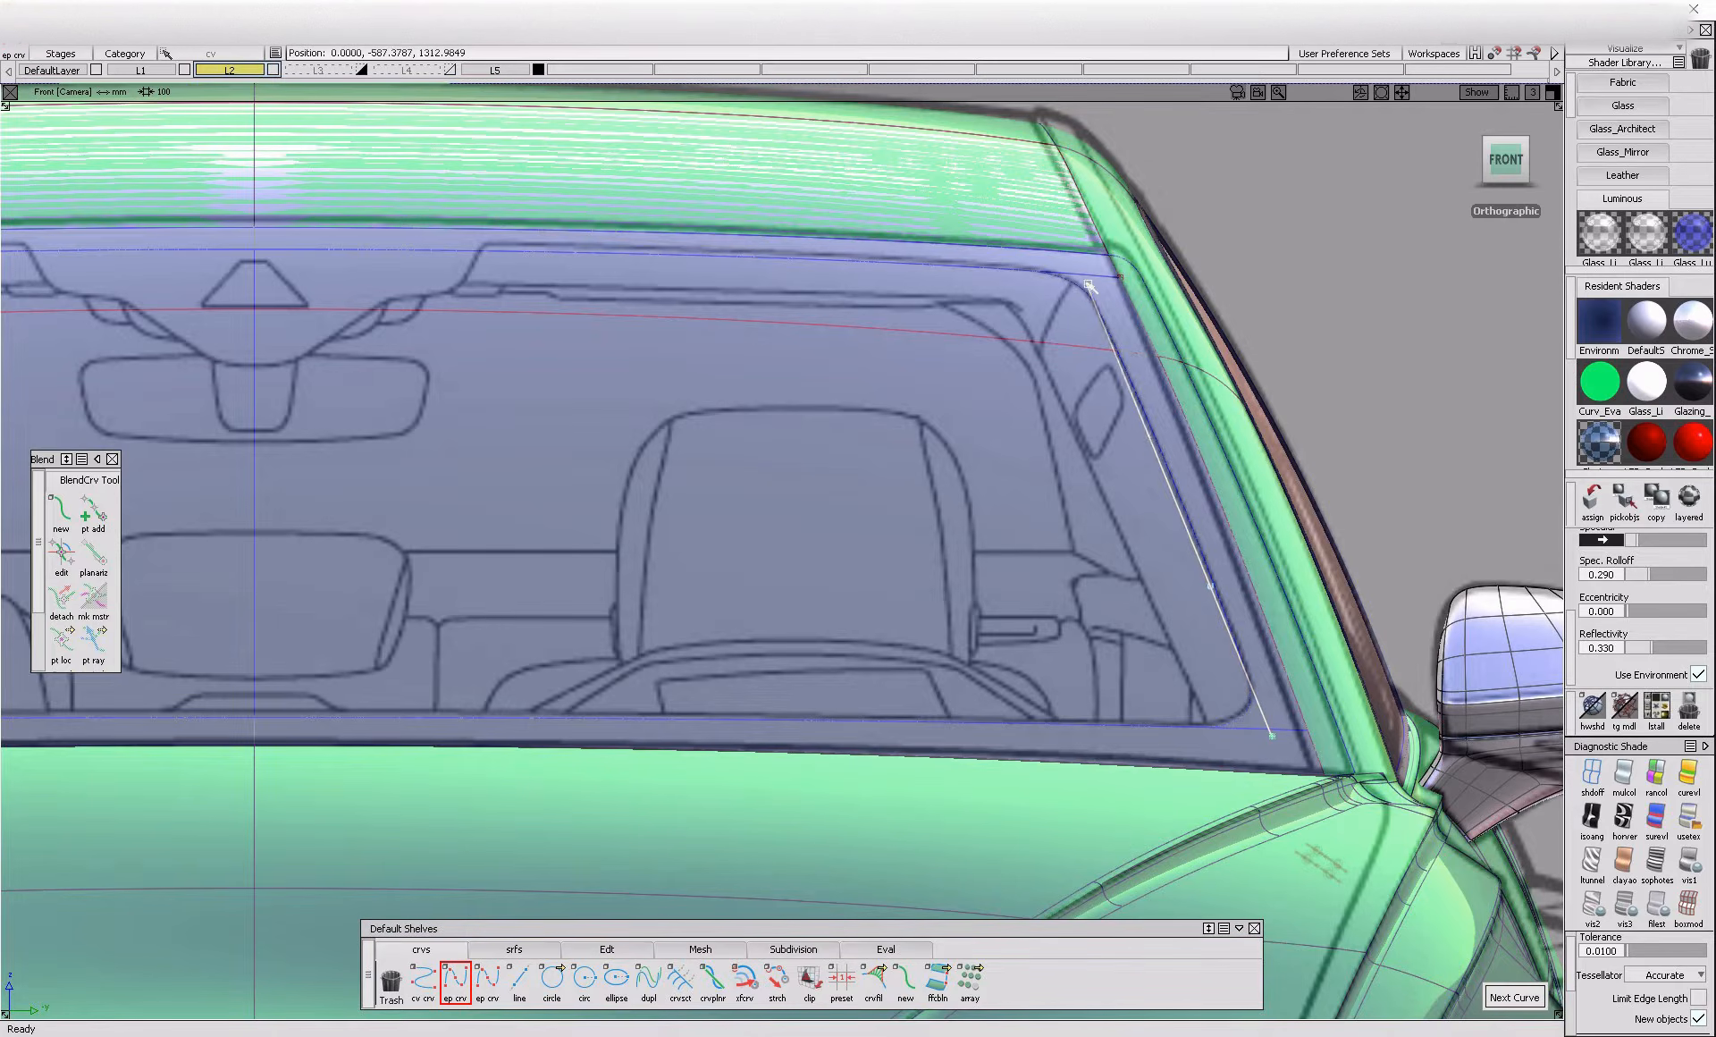
Adjust the curve's control points to match the windshield's side edge on the blueprint
{"action": "left_click_drag", "start_coordinate": [1072, 394], "coordinate": [1172, 551], "text": "ctrl+shift"}
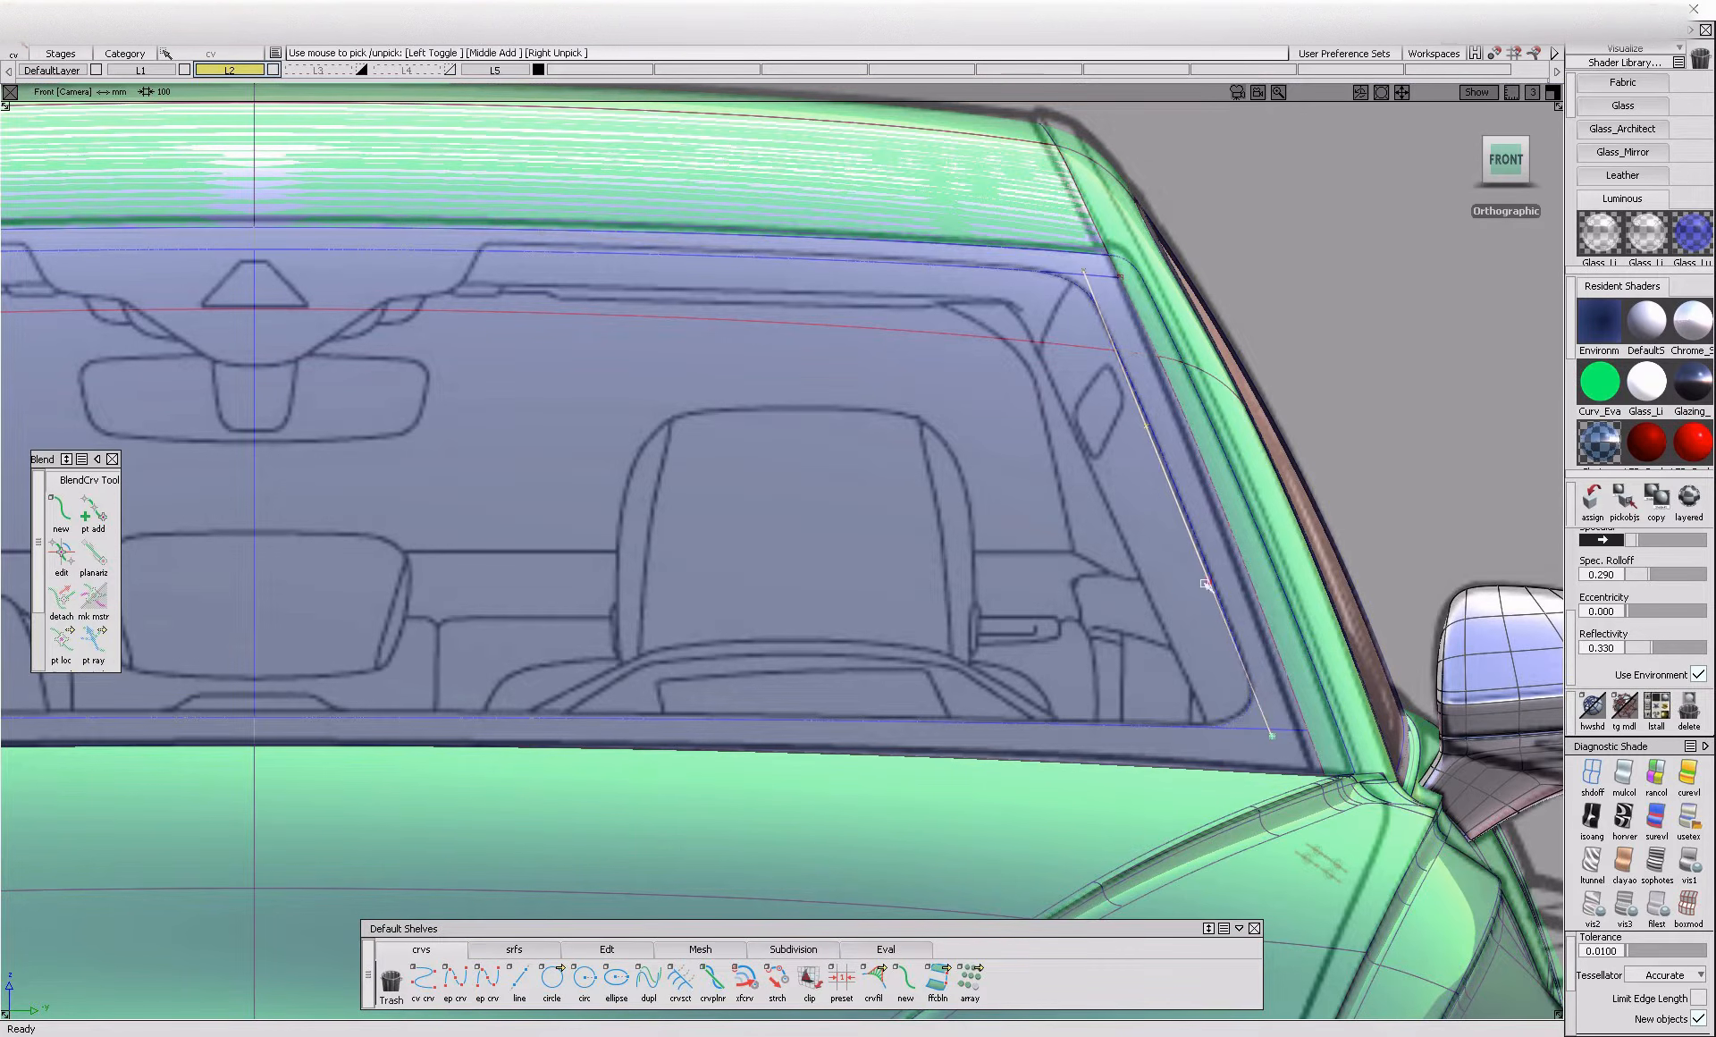
{"action": "middle_click_drag", "start_coordinate": [1239, 555], "coordinate": [1240, 559], "text": "ctrl+shift"}
{"action": "middle_click_drag", "start_coordinate": [1240, 561], "coordinate": [1243, 561]}
{"action": "middle_click_drag", "start_coordinate": [1202, 429], "coordinate": [1013, 427], "text": "alt+shift"}
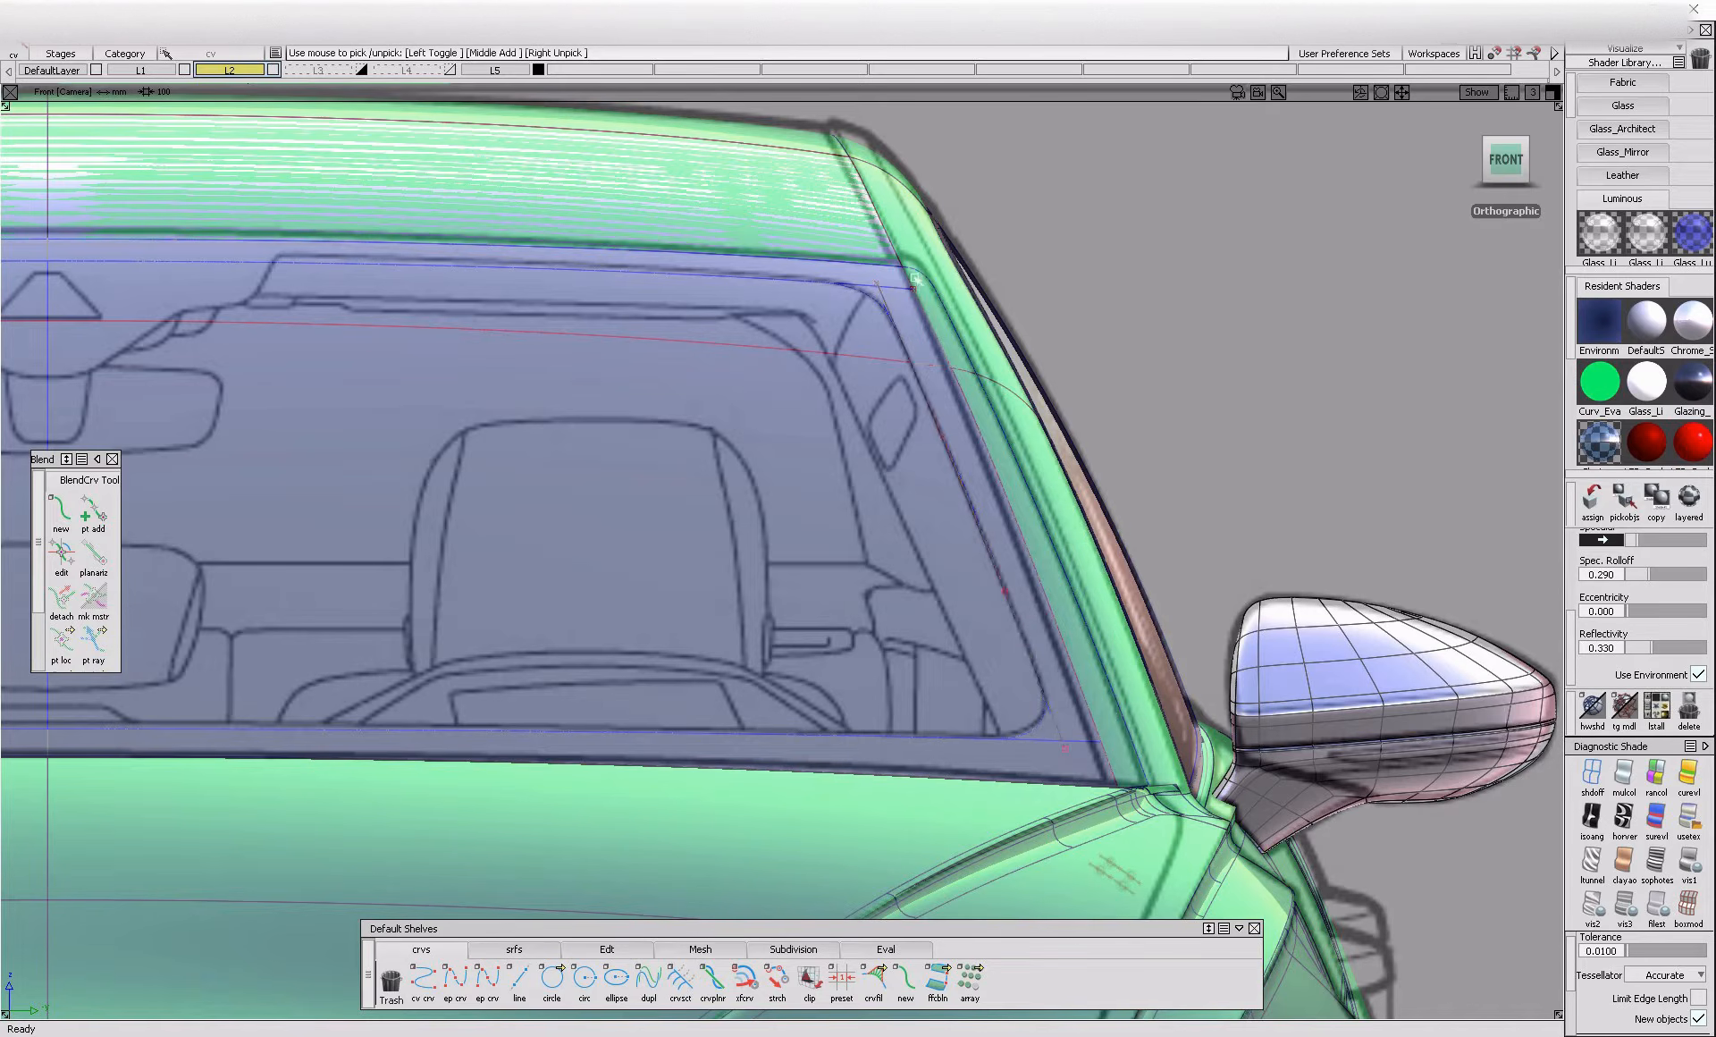
{"action": "middle_click_drag", "start_coordinate": [841, 138], "coordinate": [935, 367], "text": "alt+shift"}
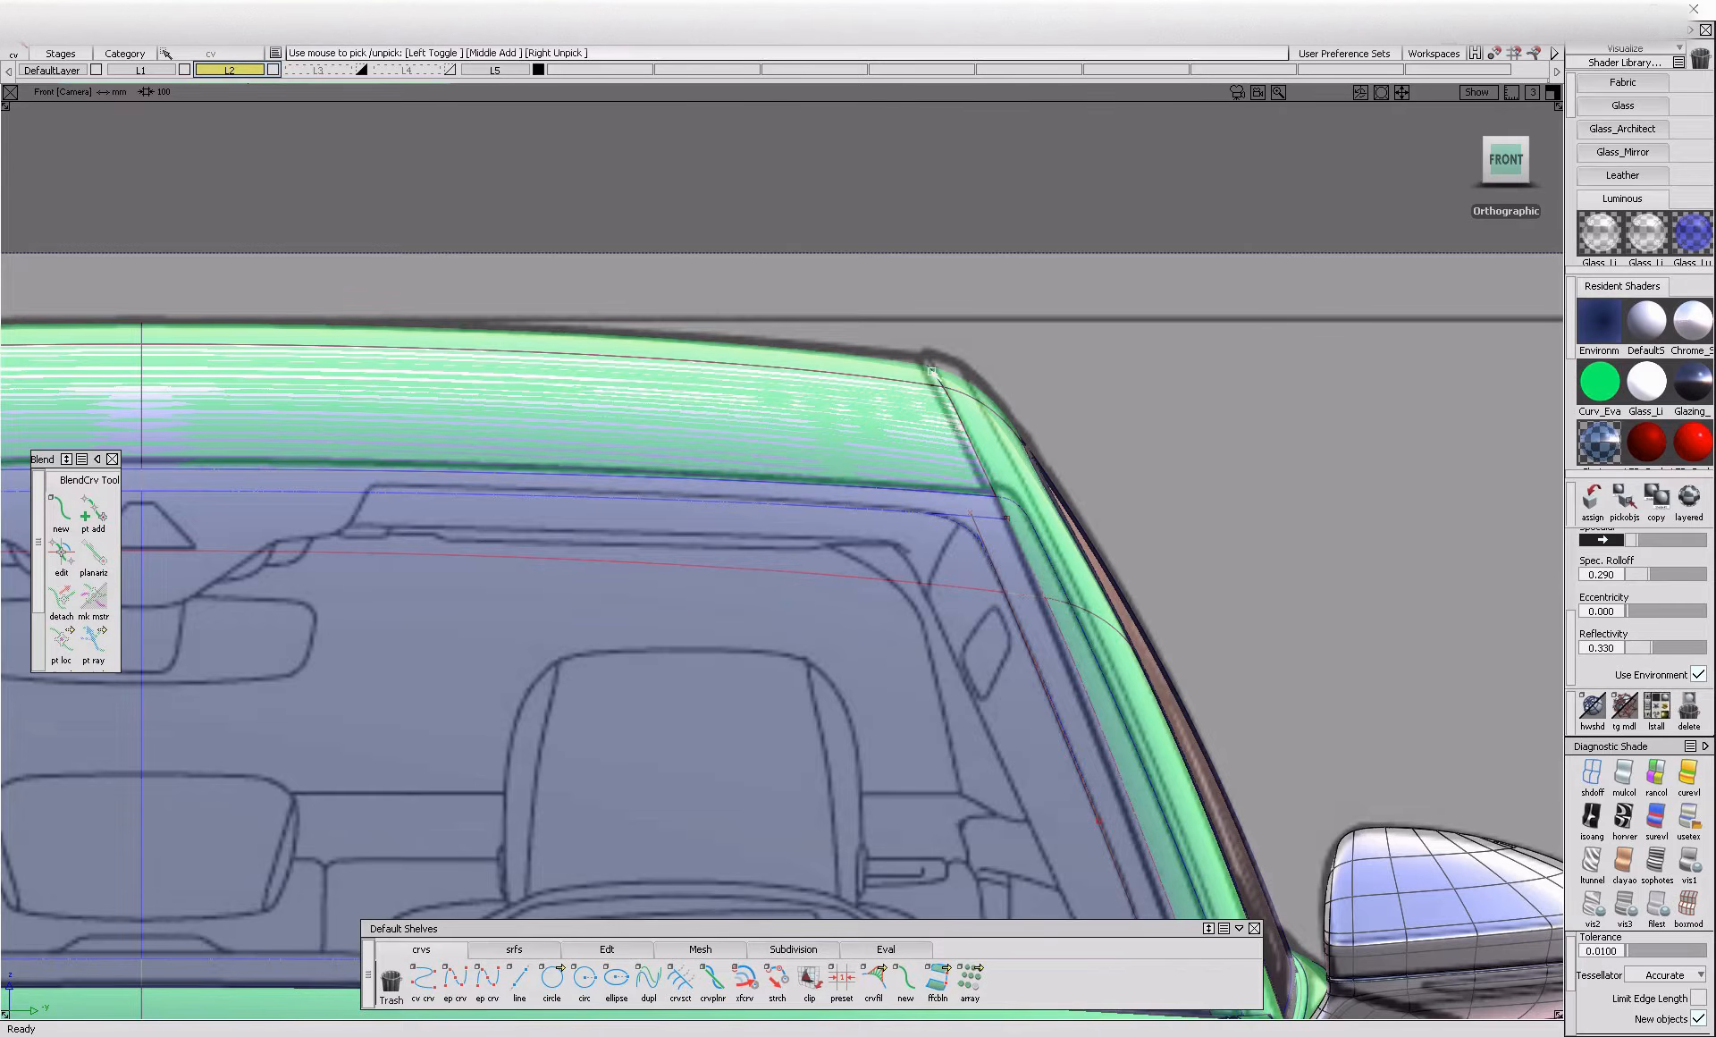
Examine the untrimmed windshield, roof and rear window surfaces from around the car
{"action": "right_click_drag", "start_coordinate": [1042, 414], "coordinate": [930, 313], "text": "alt+shift"}
{"action": "middle_click_drag", "start_coordinate": [930, 313], "coordinate": [1008, 619], "text": "alt+shift"}
{"action": "left_click_drag", "start_coordinate": [1007, 620], "coordinate": [1008, 576], "text": "ctrl+shift"}
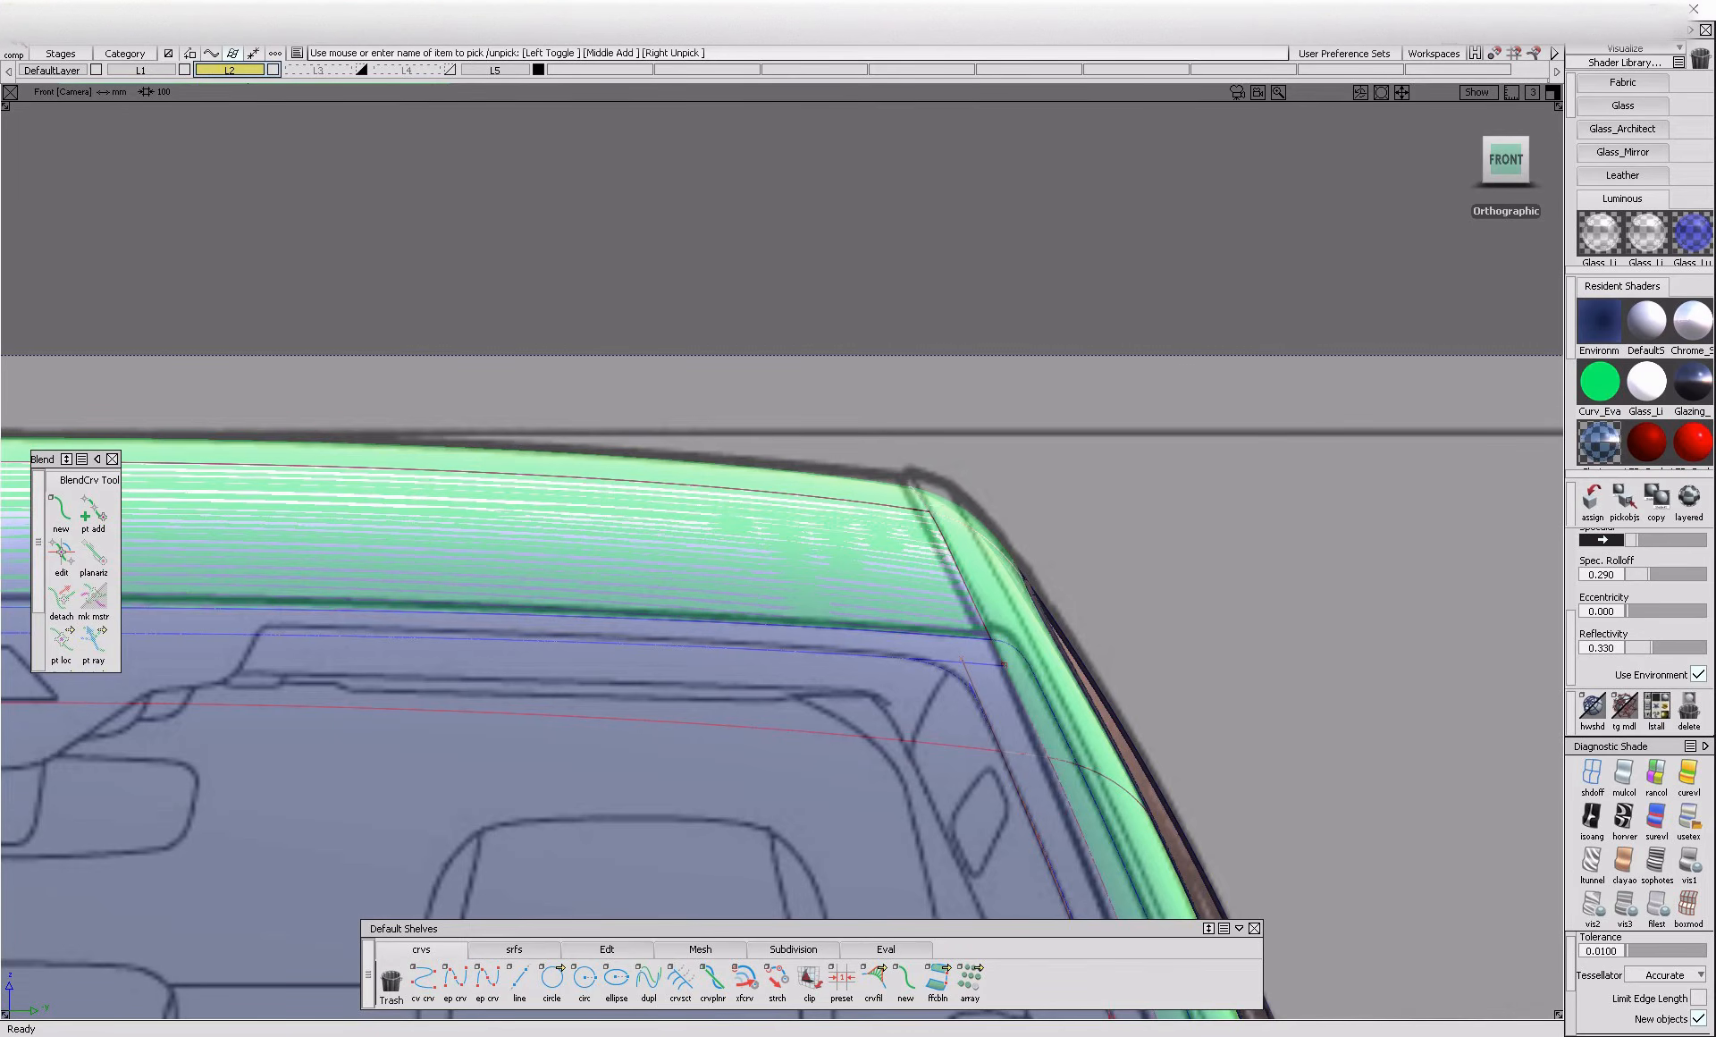
{"action": "right_click_drag", "start_coordinate": [900, 468], "coordinate": [875, 494], "text": "alt+shift"}
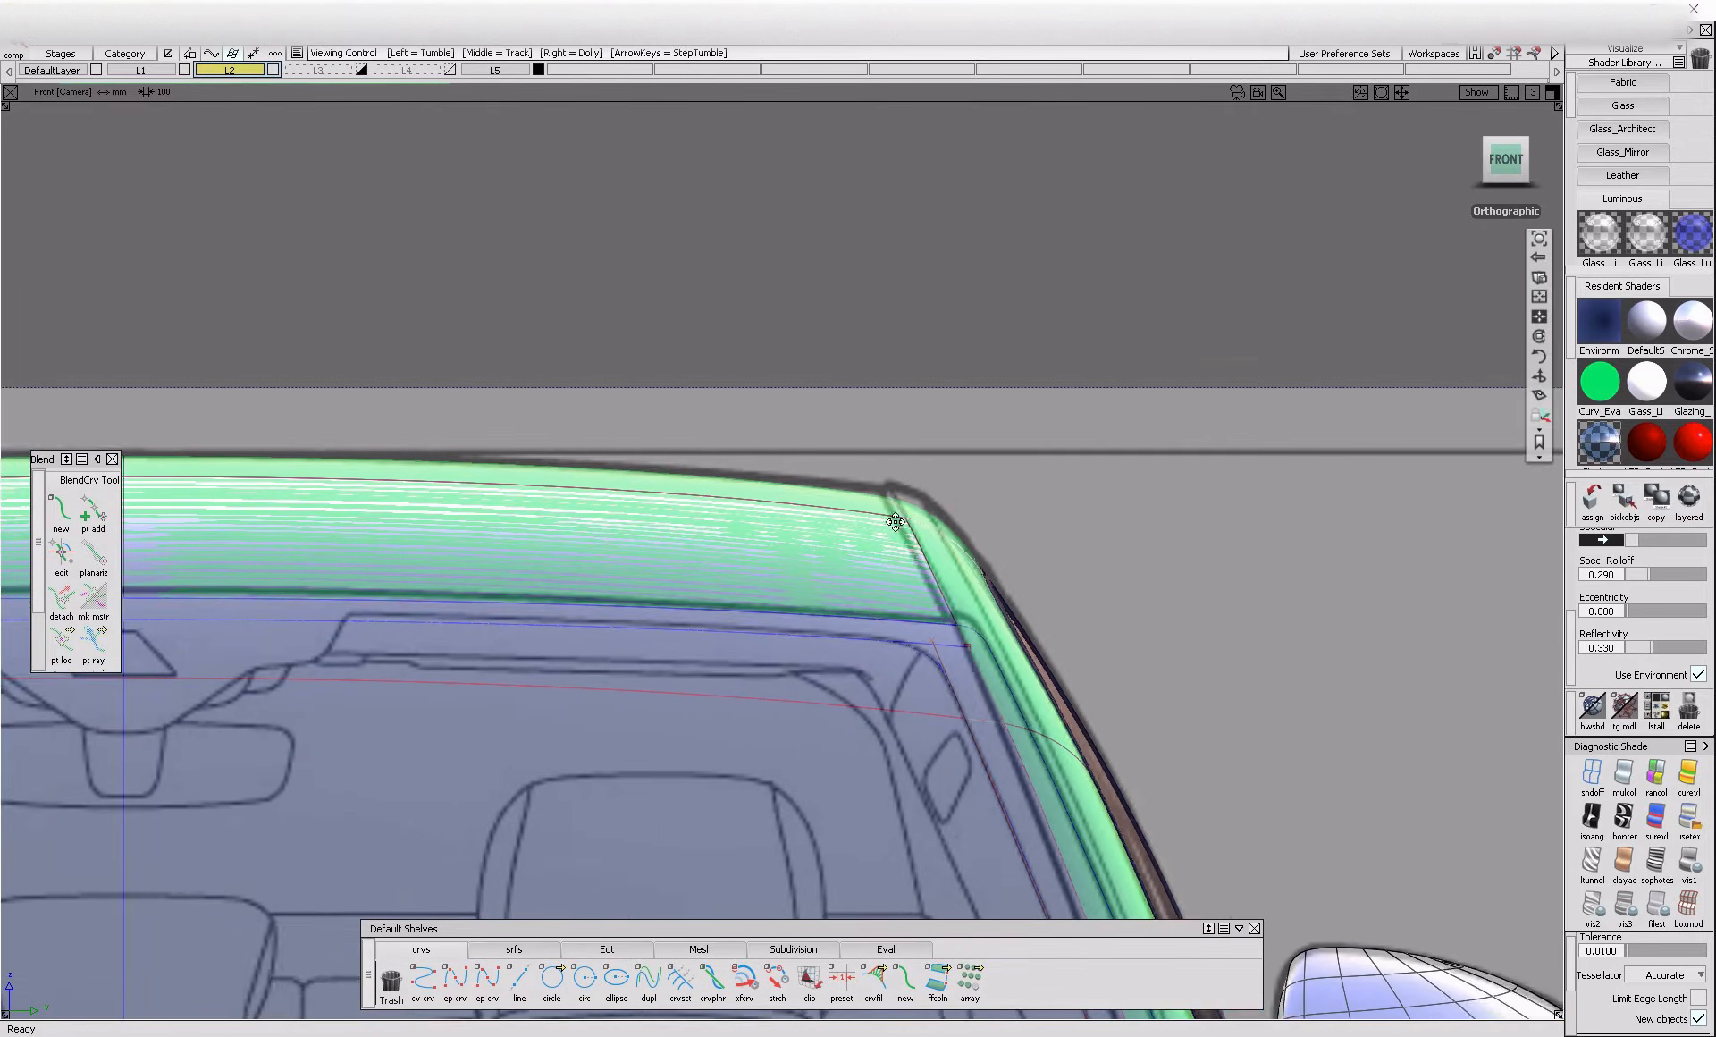
{"action": "middle_click_drag", "start_coordinate": [874, 493], "coordinate": [994, 490], "text": "alt+shift"}
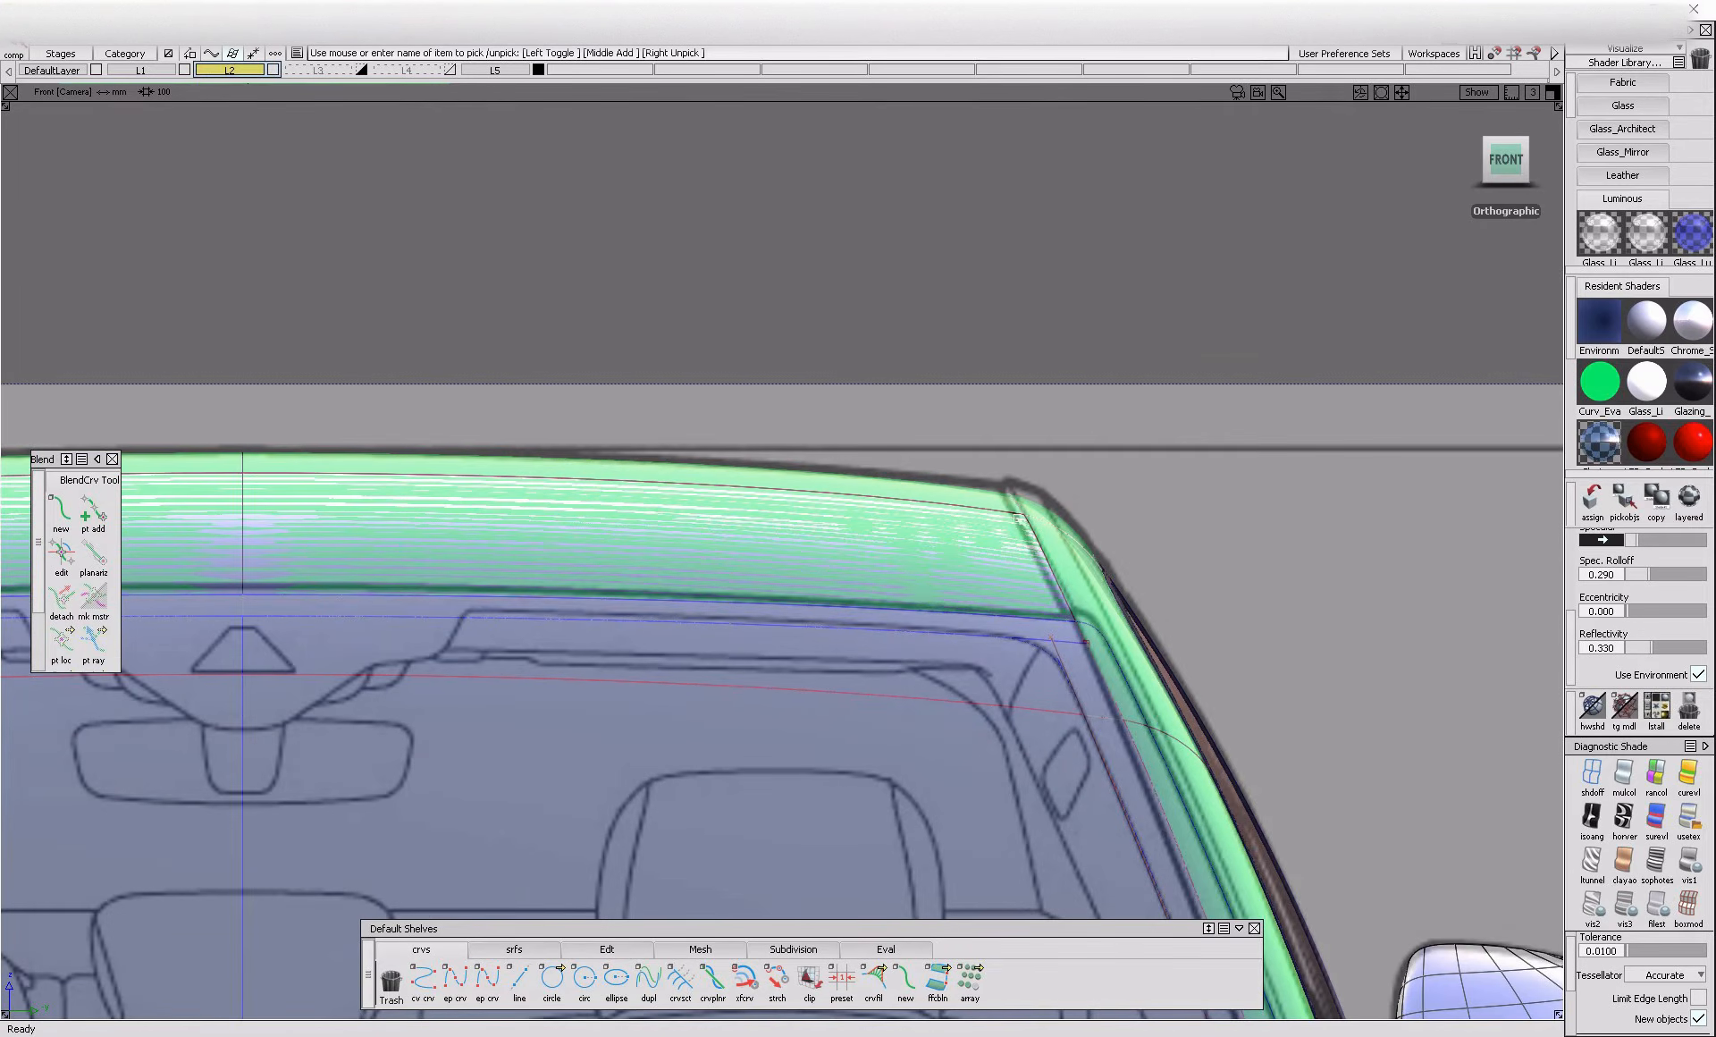
{"action": "middle_click_drag", "start_coordinate": [1131, 537], "coordinate": [856, 509], "text": "alt+shift"}
{"action": "right_click_drag", "start_coordinate": [1061, 575], "coordinate": [795, 693], "text": "alt+shift"}
{"action": "left_click_drag", "start_coordinate": [795, 693], "coordinate": [170, 737], "text": "alt+shift"}
{"action": "middle_click_drag", "start_coordinate": [1245, 735], "coordinate": [653, 698], "text": "alt+shift"}
{"action": "left_click_drag", "start_coordinate": [653, 697], "coordinate": [330, 598], "text": "alt+shift"}
{"action": "middle_click_drag", "start_coordinate": [1072, 820], "coordinate": [908, 640], "text": "alt+shift"}
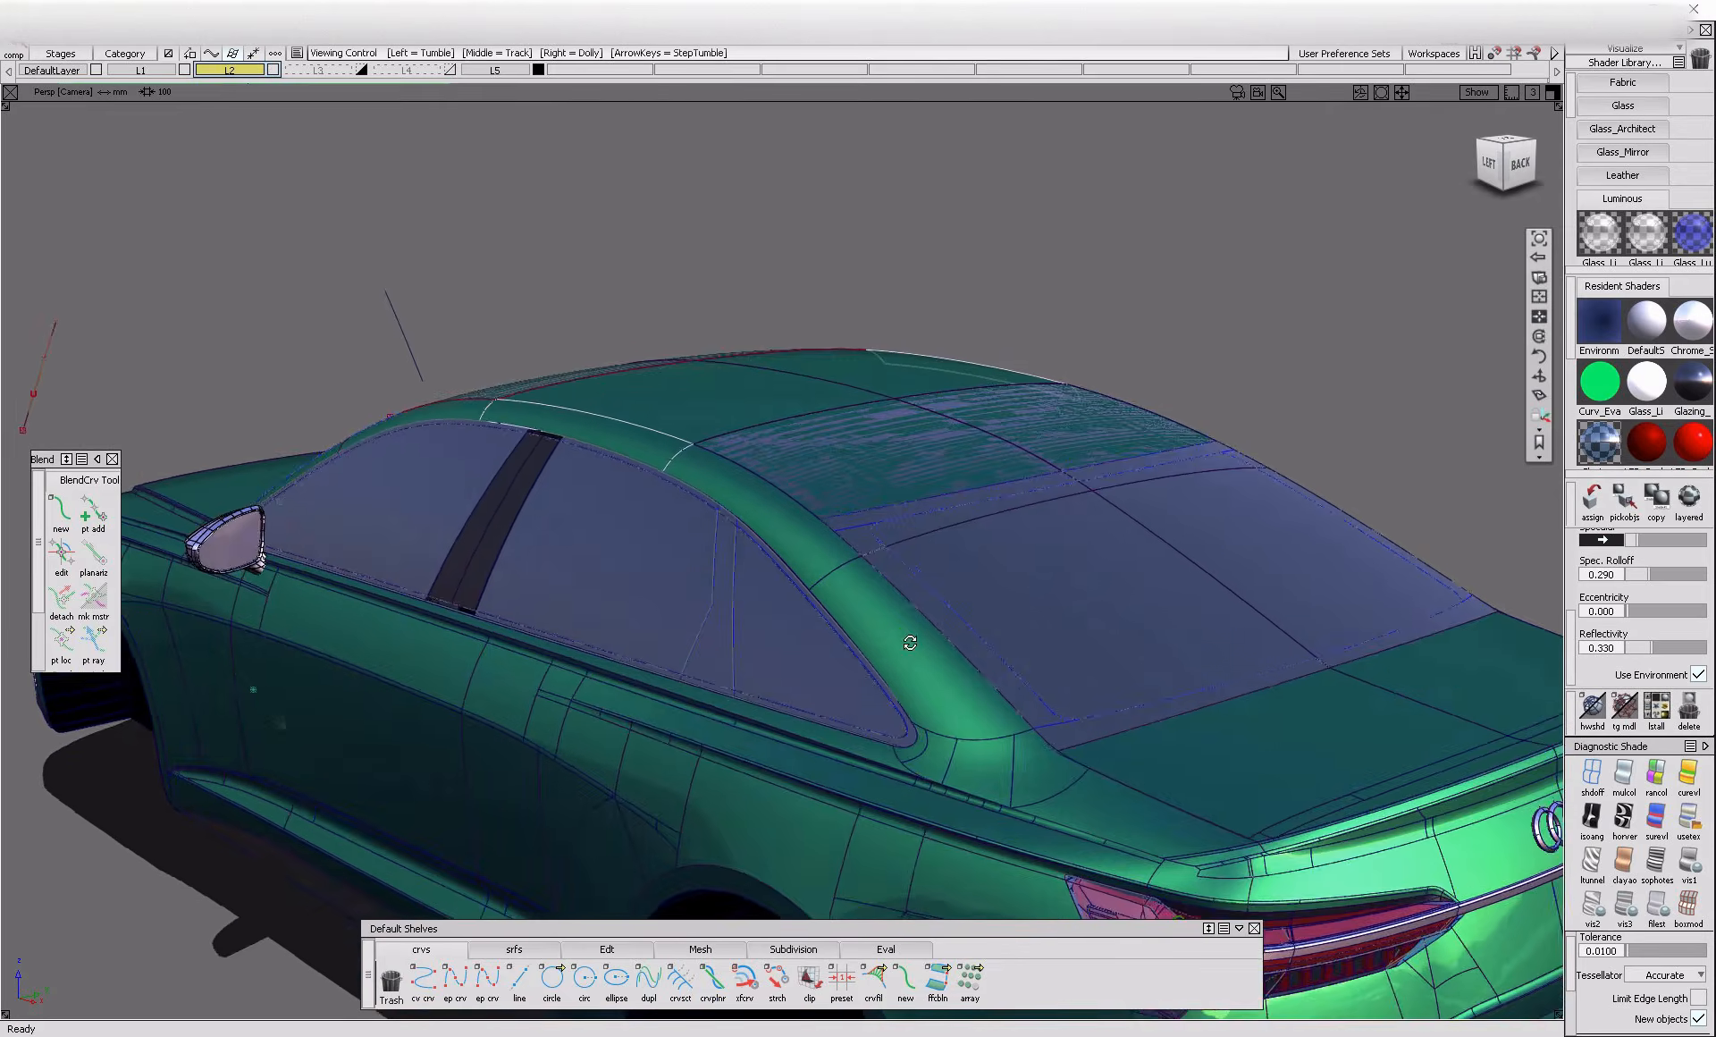
{"action": "right_click_drag", "start_coordinate": [902, 634], "coordinate": [941, 670], "text": "alt+shift"}
{"action": "left_click_drag", "start_coordinate": [941, 669], "coordinate": [877, 647], "text": "alt+shift"}
{"action": "left_click", "coordinate": [799, 537]}
{"action": "left_click", "coordinate": [871, 631]}
{"action": "left_click_drag", "start_coordinate": [586, 572], "coordinate": [918, 629], "text": "alt+shift"}
{"action": "left_click_drag", "start_coordinate": [456, 447], "coordinate": [948, 628], "text": "alt+shift"}
{"action": "left_click", "coordinate": [948, 628]}
{"action": "scroll", "coordinate": [948, 629], "scroll_direction": "down", "scroll_amount": 5}
{"action": "left_click_drag", "start_coordinate": [1138, 655], "coordinate": [1070, 559], "text": "alt+shift"}
{"action": "scroll", "coordinate": [1074, 556], "scroll_direction": "up", "scroll_amount": 3}
{"action": "scroll", "coordinate": [1198, 660], "scroll_direction": "up", "scroll_amount": 3}
In the orthographic left view with shading off, draw short edit point curves across the windshield's upper and lower ends
{"action": "left_click_drag", "start_coordinate": [1298, 745], "coordinate": [1153, 349], "text": "alt+shift"}
{"action": "left_click", "coordinate": [1505, 161]}
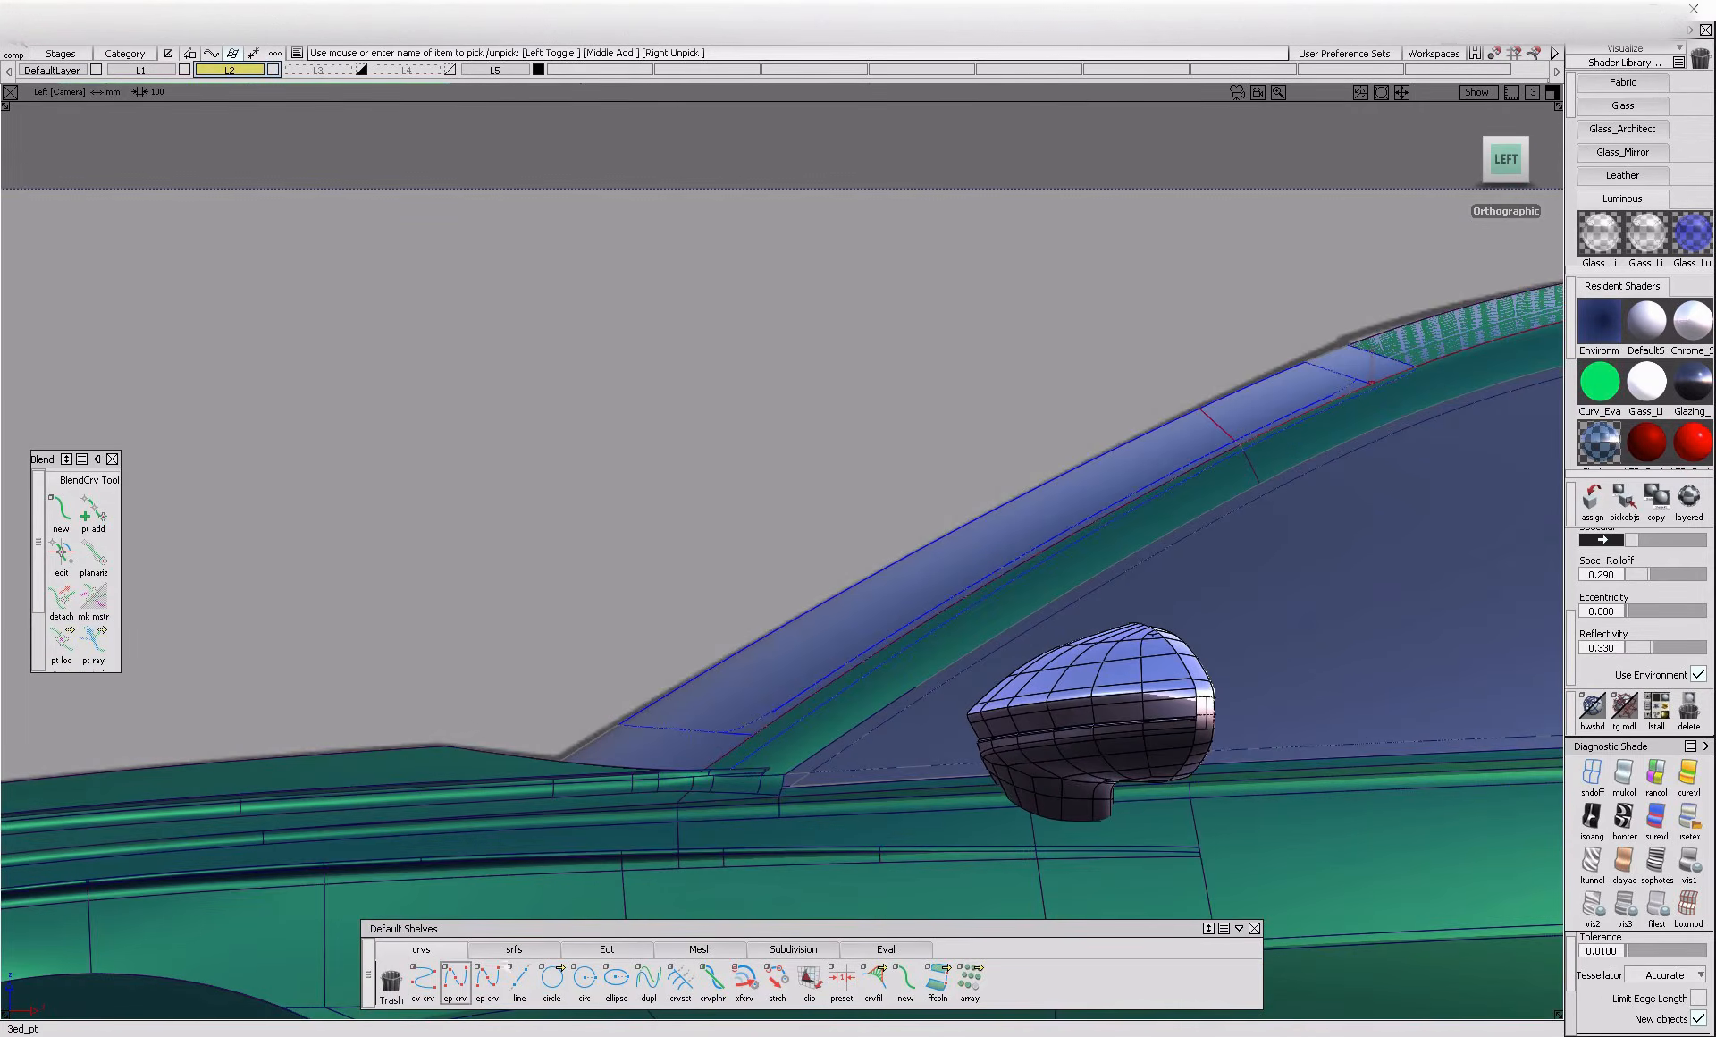
{"action": "left_click", "coordinate": [1592, 775]}
{"action": "middle_click_drag", "start_coordinate": [1346, 622], "coordinate": [969, 640], "text": "alt+shift"}
{"action": "mouse_move", "coordinate": [960, 390]}
{"action": "left_mouse_down", "text": "ctrl+shift"}
{"action": "mouse_move", "coordinate": [960, 418]}
{"action": "mouse_move", "coordinate": [953, 403]}
{"action": "left_mouse_up", "text": "ctrl+shift"}
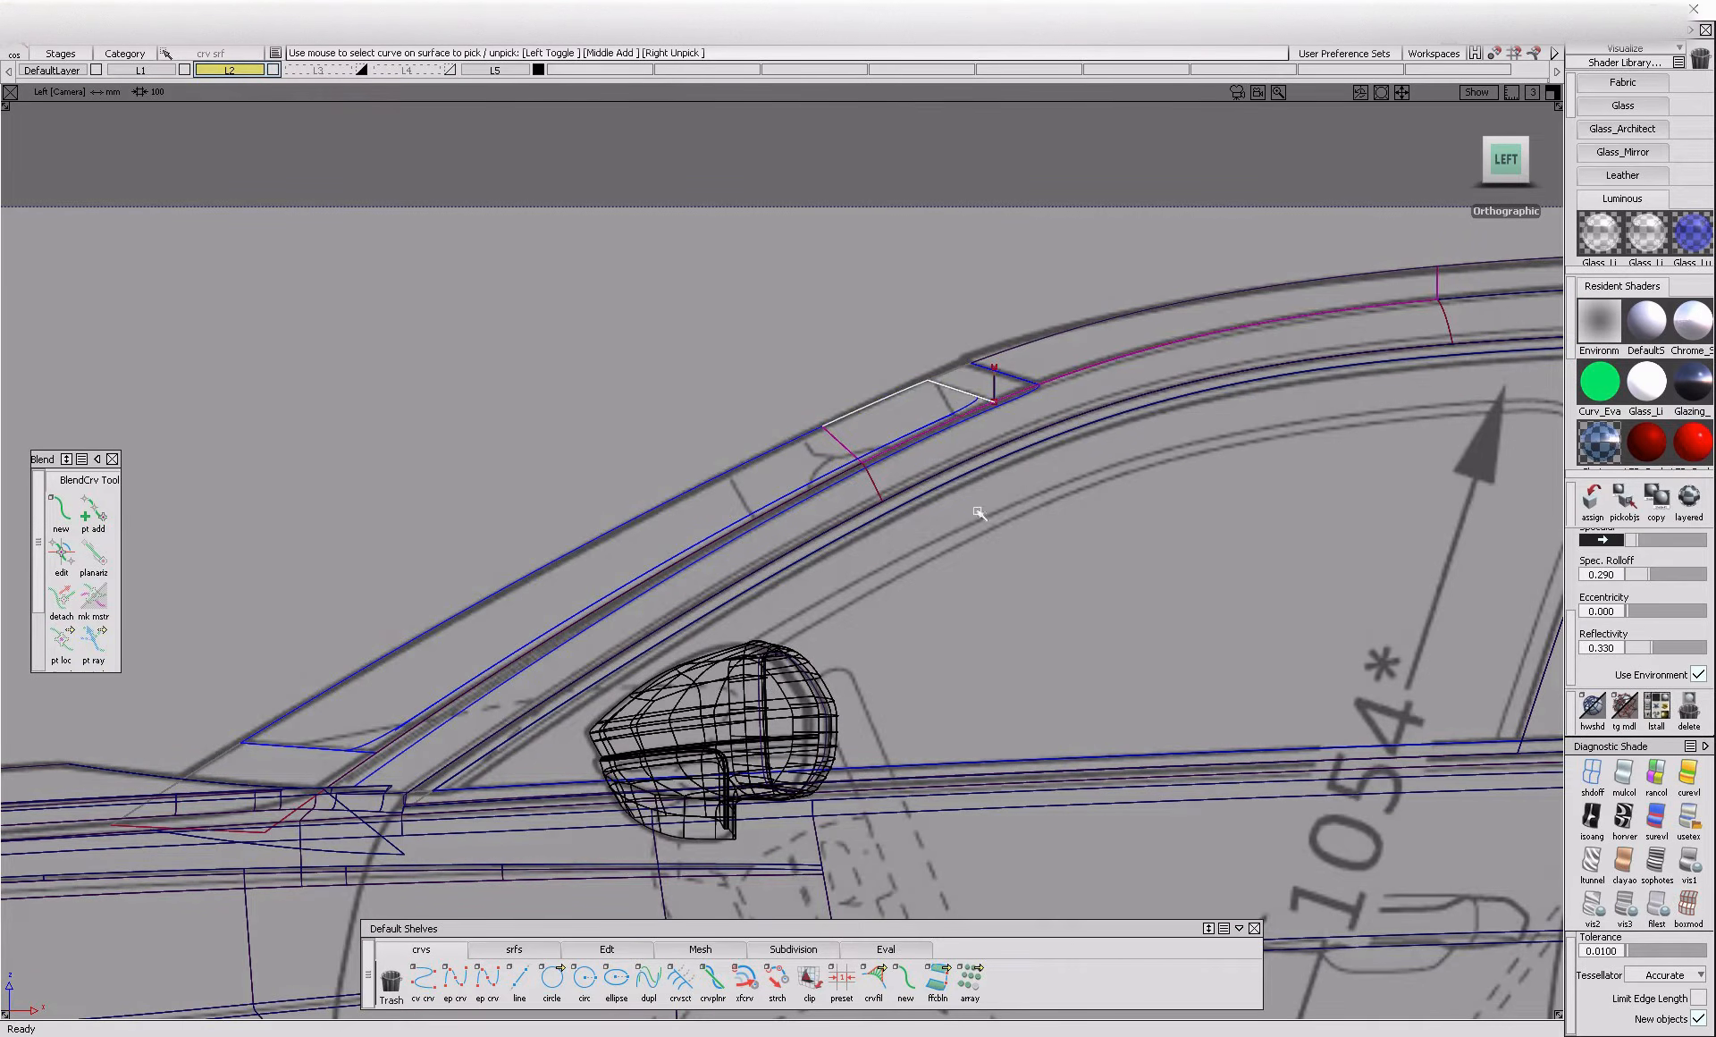
{"action": "left_click", "coordinate": [455, 981]}
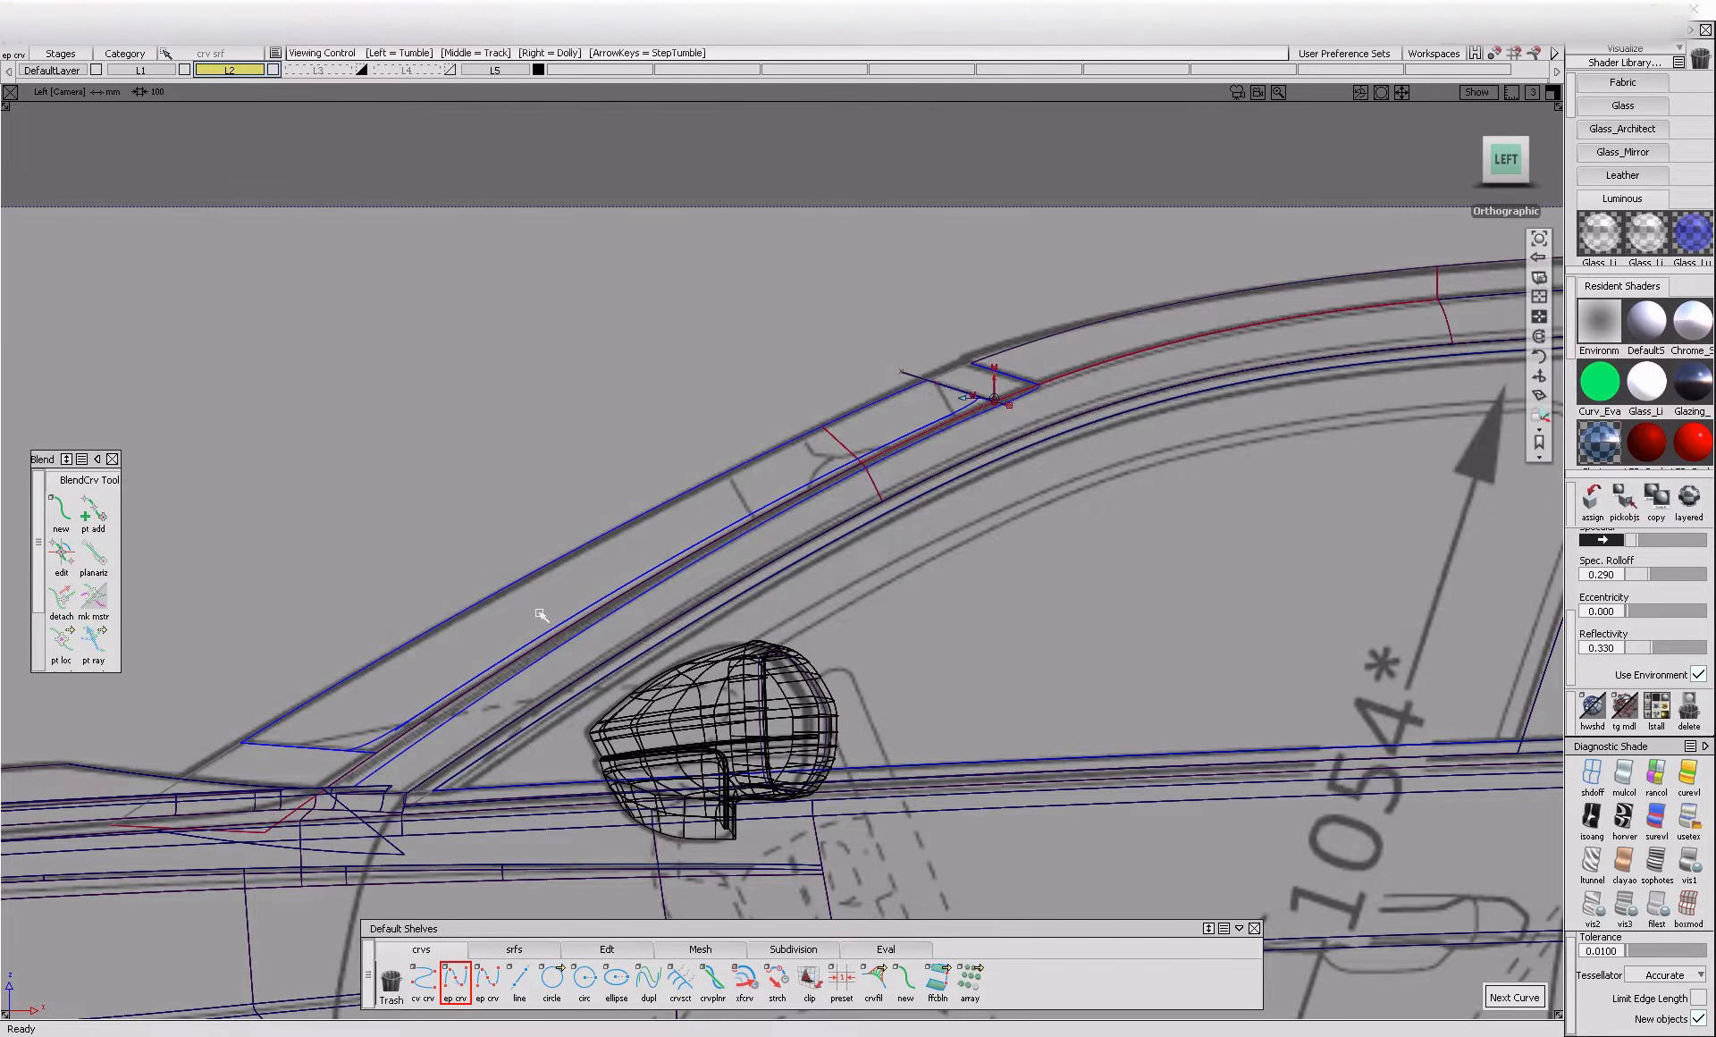
{"action": "middle_click_drag", "start_coordinate": [510, 614], "coordinate": [828, 543], "text": "alt+shift"}
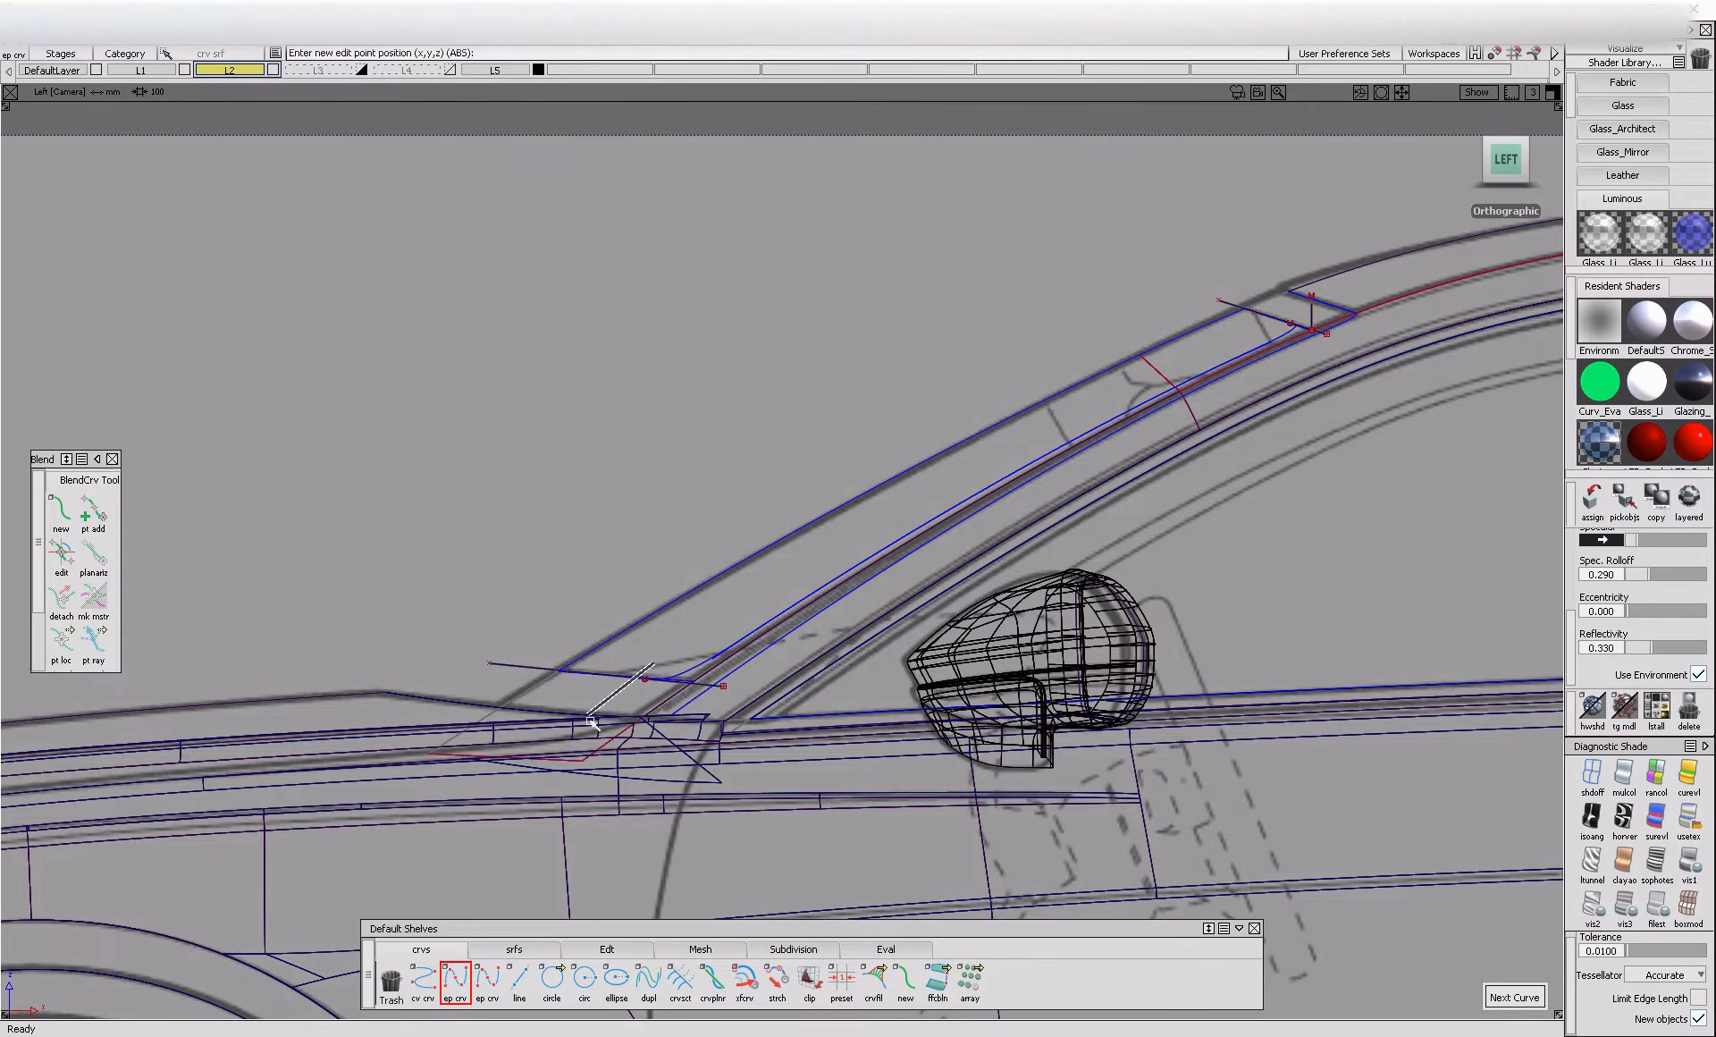
{"action": "left_click", "coordinate": [742, 633]}
Project the upper and lower end curves onto the windshield surface in the left view
{"action": "right_click_drag", "start_coordinate": [527, 569], "coordinate": [581, 568], "text": "ctrl+shift"}
{"action": "left_click_drag", "start_coordinate": [589, 614], "coordinate": [636, 680]}
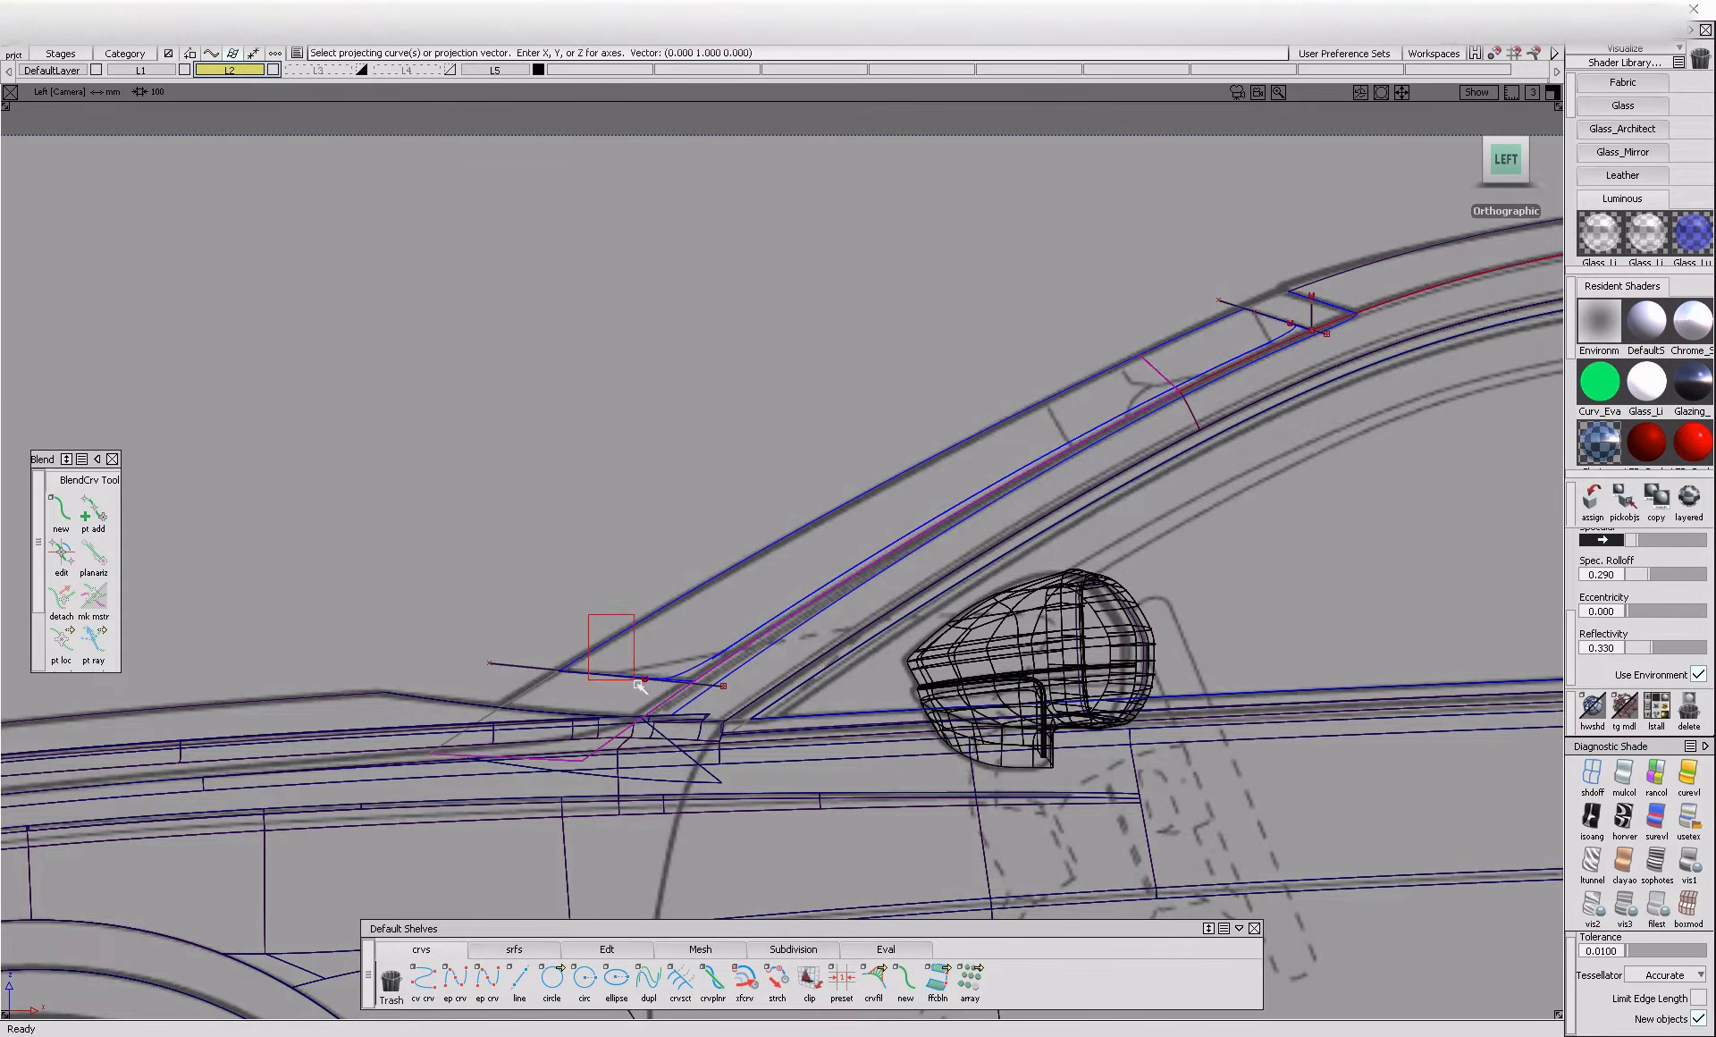
{"action": "right_click_drag", "start_coordinate": [699, 710], "coordinate": [704, 537]}
{"action": "right_click_drag", "start_coordinate": [1287, 263], "coordinate": [1341, 263], "text": "ctrl+shift"}
{"action": "left_click_drag", "start_coordinate": [1216, 344], "coordinate": [1242, 398]}
{"action": "right_click_drag", "start_coordinate": [1234, 398], "coordinate": [1234, 322]}
{"action": "left_click_drag", "start_coordinate": [1238, 291], "coordinate": [1266, 384]}
{"action": "right_click_drag", "start_coordinate": [1266, 384], "coordinate": [1266, 299]}
Project the side-edge curve onto the windshield surface in the orthographic front view
{"action": "left_click_drag", "start_coordinate": [881, 505], "coordinate": [1360, 655], "text": "alt+shift"}
{"action": "right_click_drag", "start_coordinate": [1360, 655], "coordinate": [862, 636], "text": "alt+shift"}
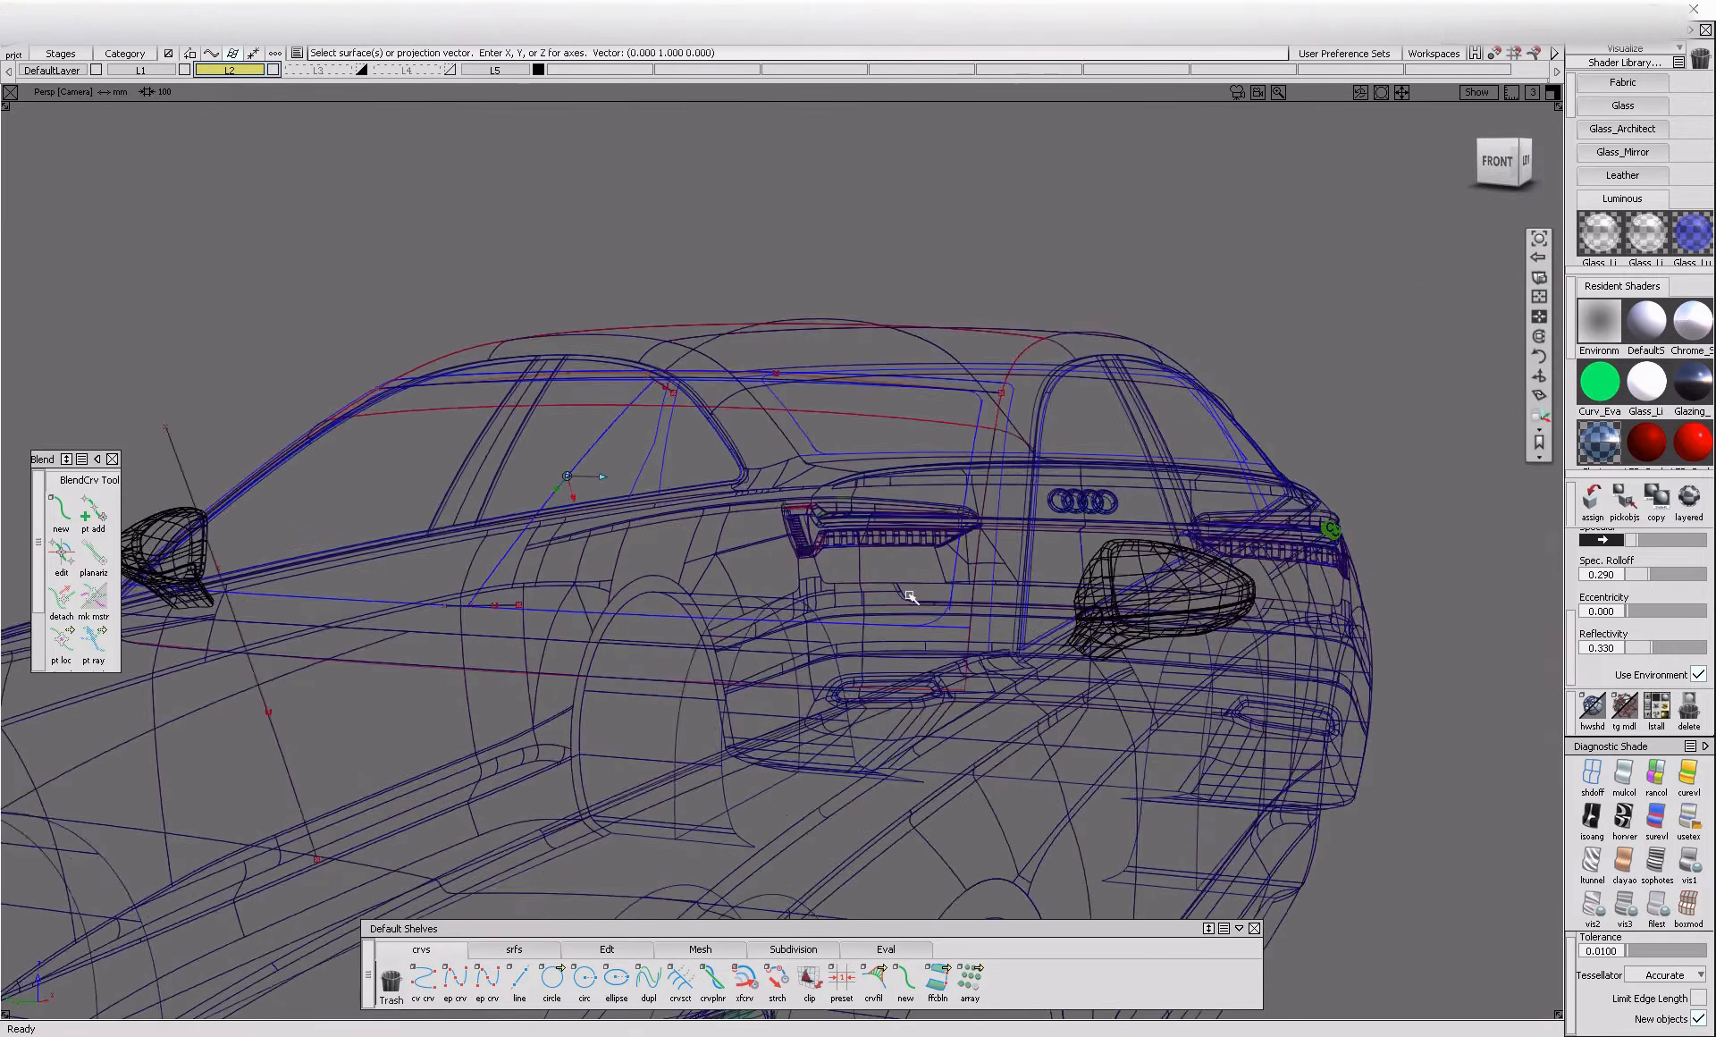
{"action": "left_click_drag", "start_coordinate": [862, 636], "coordinate": [1413, 485], "text": "alt+shift"}
{"action": "left_click", "coordinate": [1502, 161]}
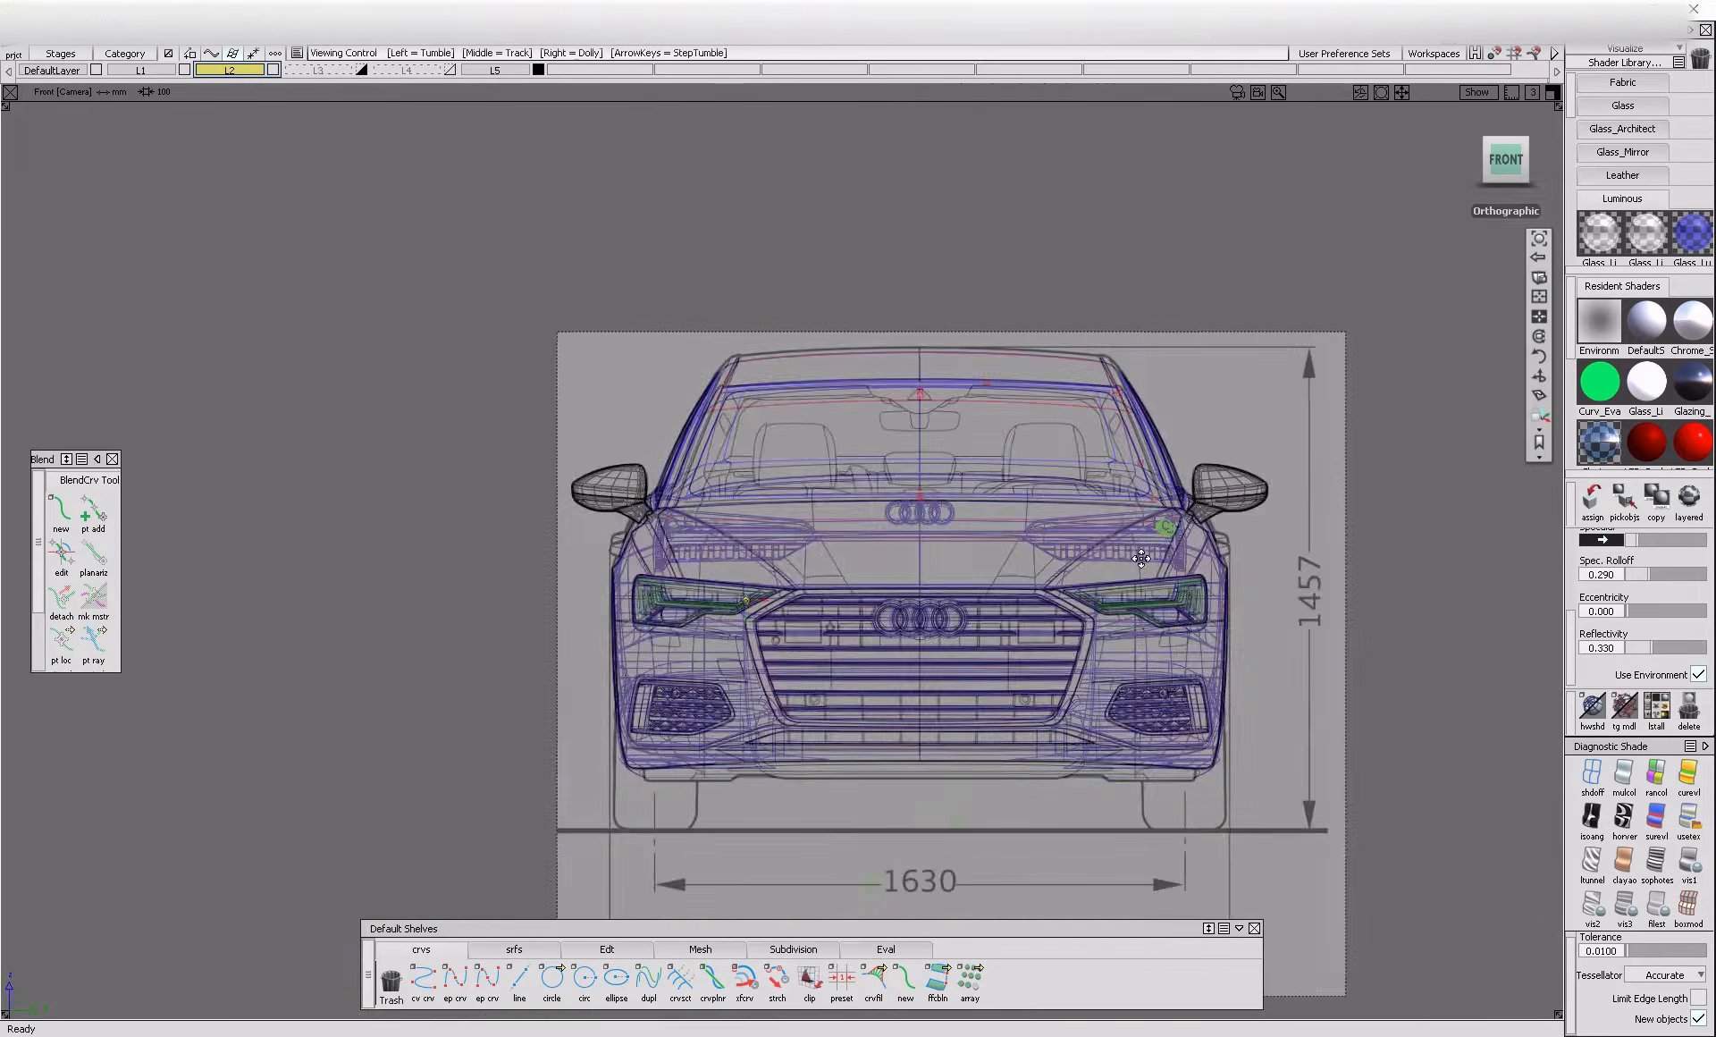
{"action": "right_click_drag", "start_coordinate": [836, 619], "coordinate": [386, 616], "text": "alt+shift"}
{"action": "middle_click_drag", "start_coordinate": [386, 616], "coordinate": [621, 832], "text": "alt+shift"}
{"action": "scroll", "coordinate": [924, 629], "scroll_direction": "up", "scroll_amount": 5}
{"action": "left_click_drag", "start_coordinate": [923, 629], "coordinate": [863, 536], "text": "ctrl+shift"}
{"action": "mouse_move", "coordinate": [859, 529]}
{"action": "left_mouse_down"}
{"action": "mouse_move", "coordinate": [953, 655]}
{"action": "mouse_move", "coordinate": [965, 555]}
{"action": "left_mouse_up"}
{"action": "left_click_drag", "start_coordinate": [991, 528], "coordinate": [943, 590], "text": "ctrl+shift"}
{"action": "left_click_drag", "start_coordinate": [943, 590], "coordinate": [798, 612]}
{"action": "middle_click_drag", "start_coordinate": [799, 612], "coordinate": [894, 657], "text": "ctrl+shift"}
{"action": "left_click", "coordinate": [929, 670]}
{"action": "left_click_drag", "start_coordinate": [919, 636], "coordinate": [898, 331], "text": "ctrl+shift"}
{"action": "left_click_drag", "start_coordinate": [878, 358], "coordinate": [839, 432], "text": "ctrl+shift"}
{"action": "left_click", "coordinate": [835, 431]}
{"action": "left_click", "coordinate": [850, 436]}
{"action": "middle_click_drag", "start_coordinate": [776, 481], "coordinate": [861, 572], "text": "ctrl+shift"}
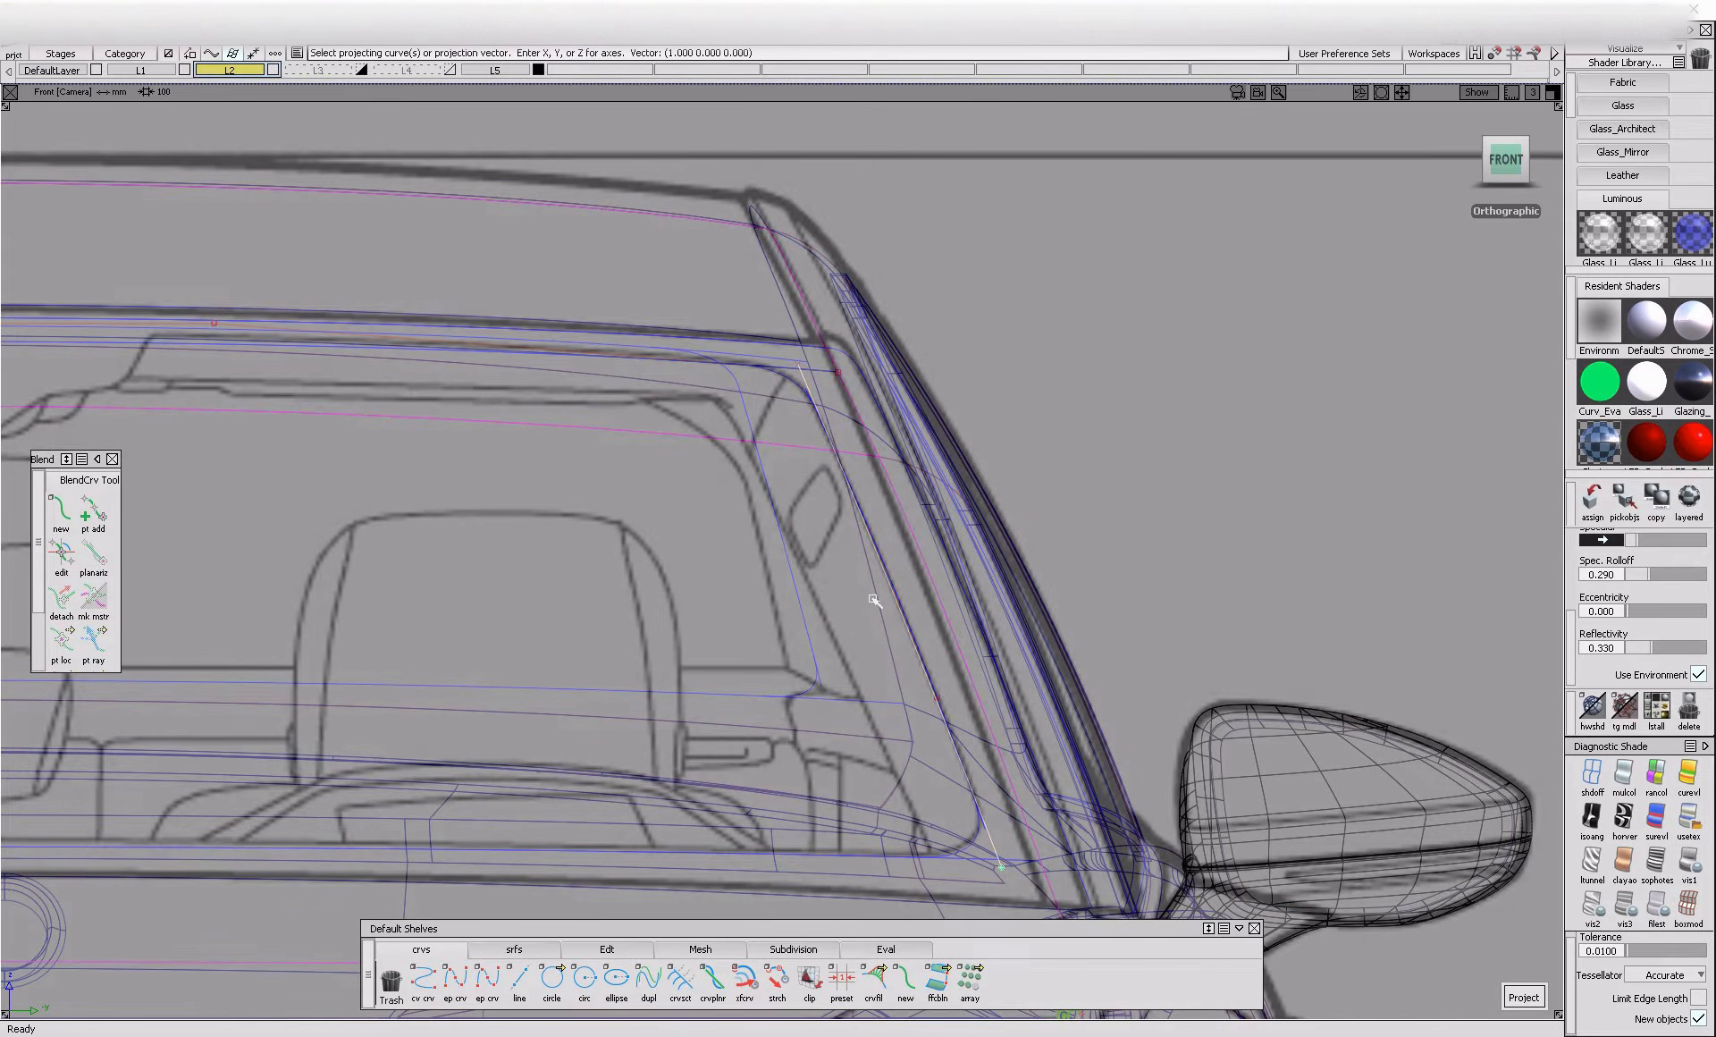
{"action": "key", "text": "space"}
Check the projected curve on the windshield in perspective and return to the front view
{"action": "key", "text": "F8"}
{"action": "right_click_drag", "start_coordinate": [1069, 674], "coordinate": [1019, 715], "text": "alt+shift"}
{"action": "left_click_drag", "start_coordinate": [1108, 751], "coordinate": [979, 820], "text": "alt+shift"}
{"action": "left_click", "coordinate": [1497, 168]}
{"action": "scroll", "coordinate": [933, 723], "scroll_direction": "up", "scroll_amount": 4}
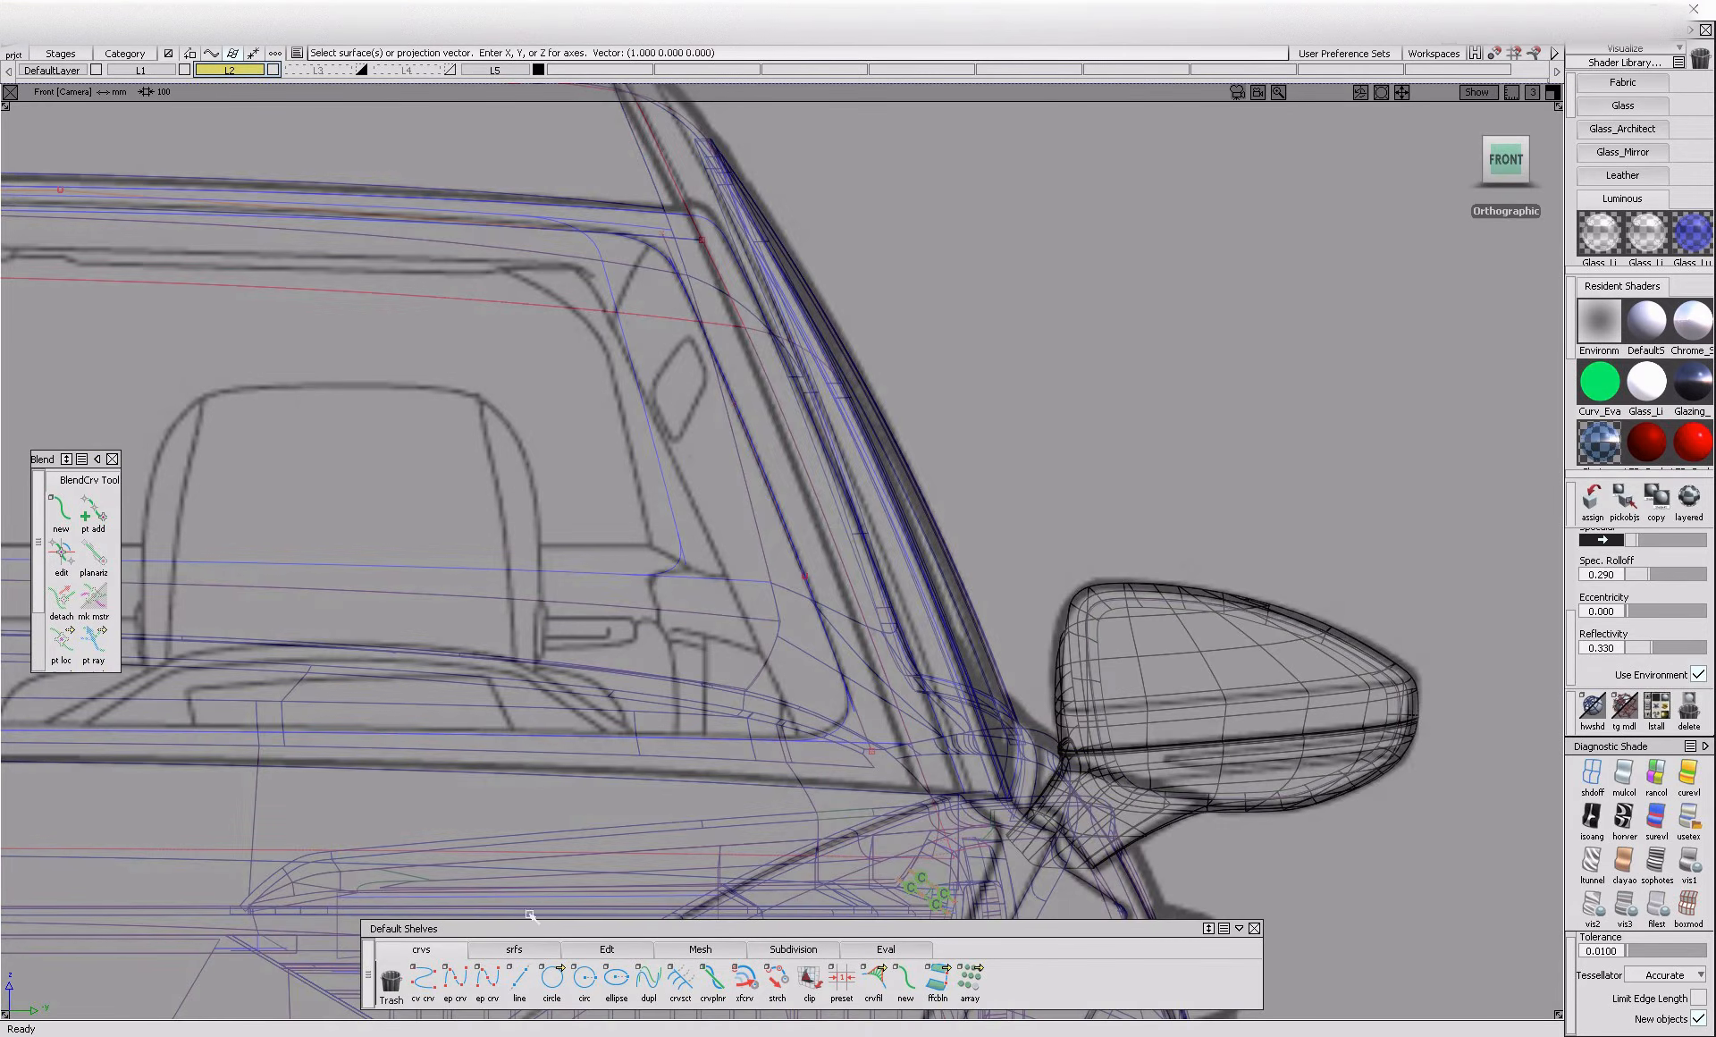
With shading on in the front view, draw an edit point curve along the windshield's outer side edge and reshape it to the blueprint
{"action": "left_click", "coordinate": [455, 981]}
{"action": "left_click", "coordinate": [1689, 819]}
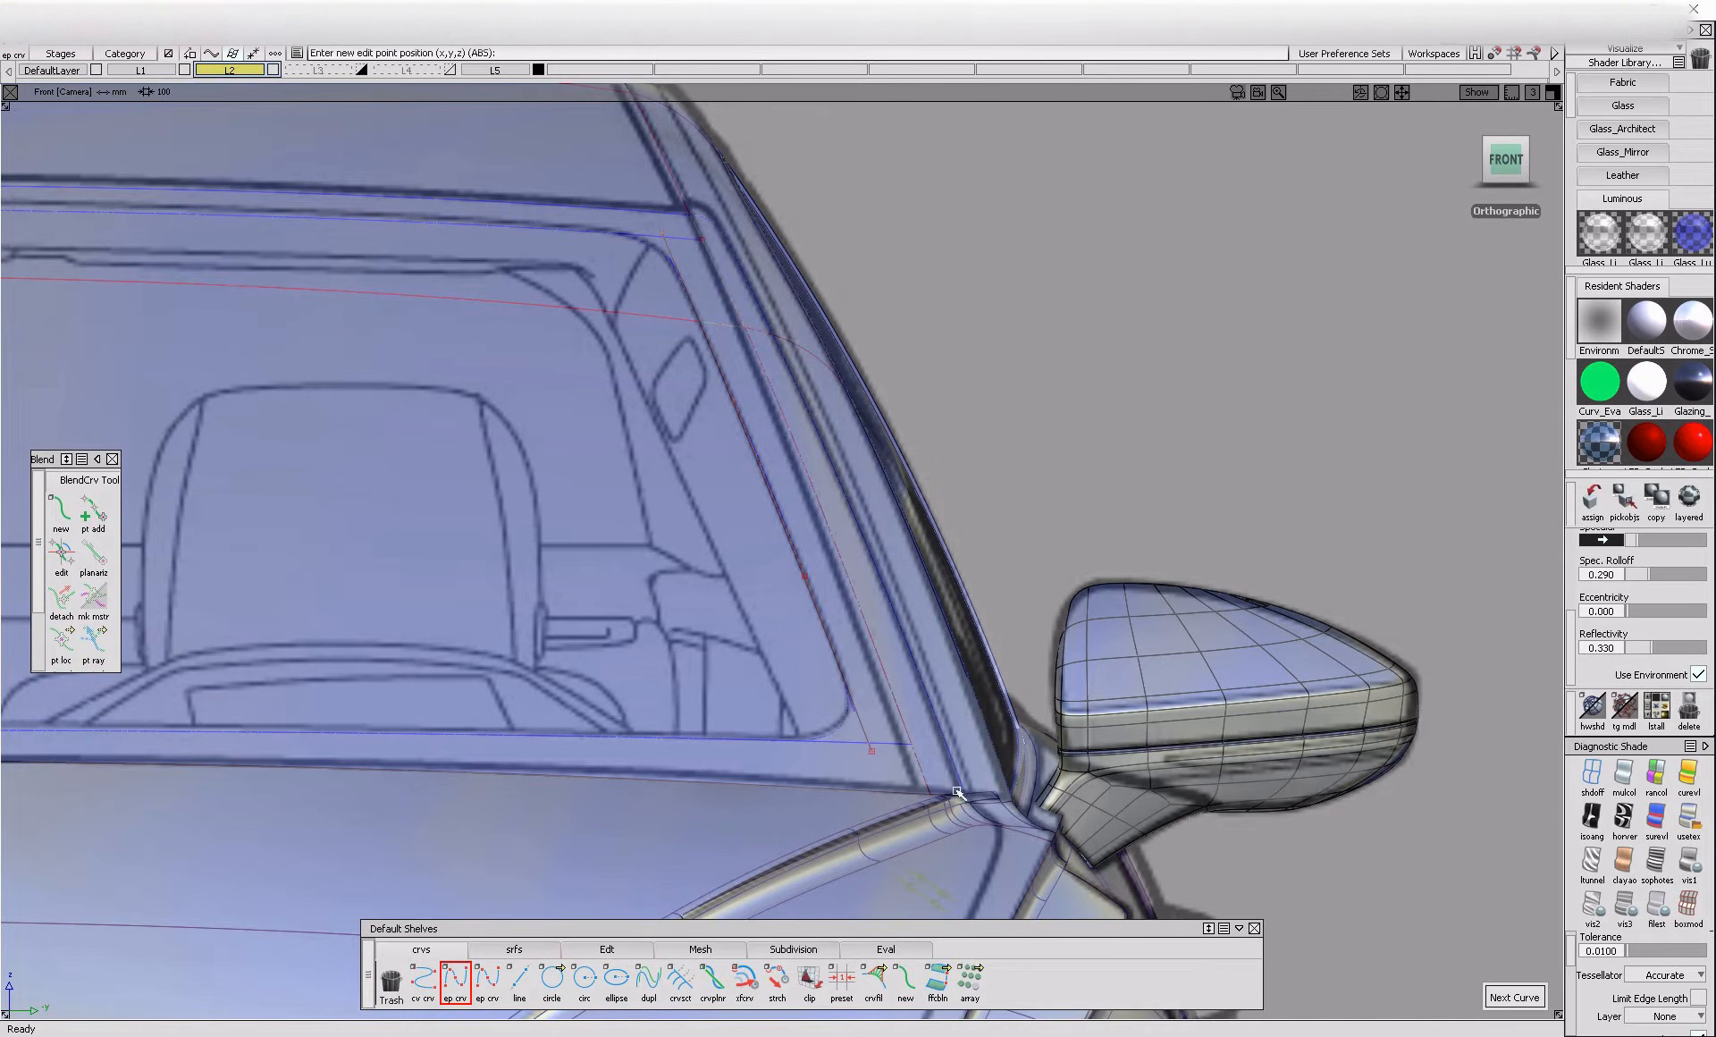
{"action": "left_click", "coordinate": [727, 241]}
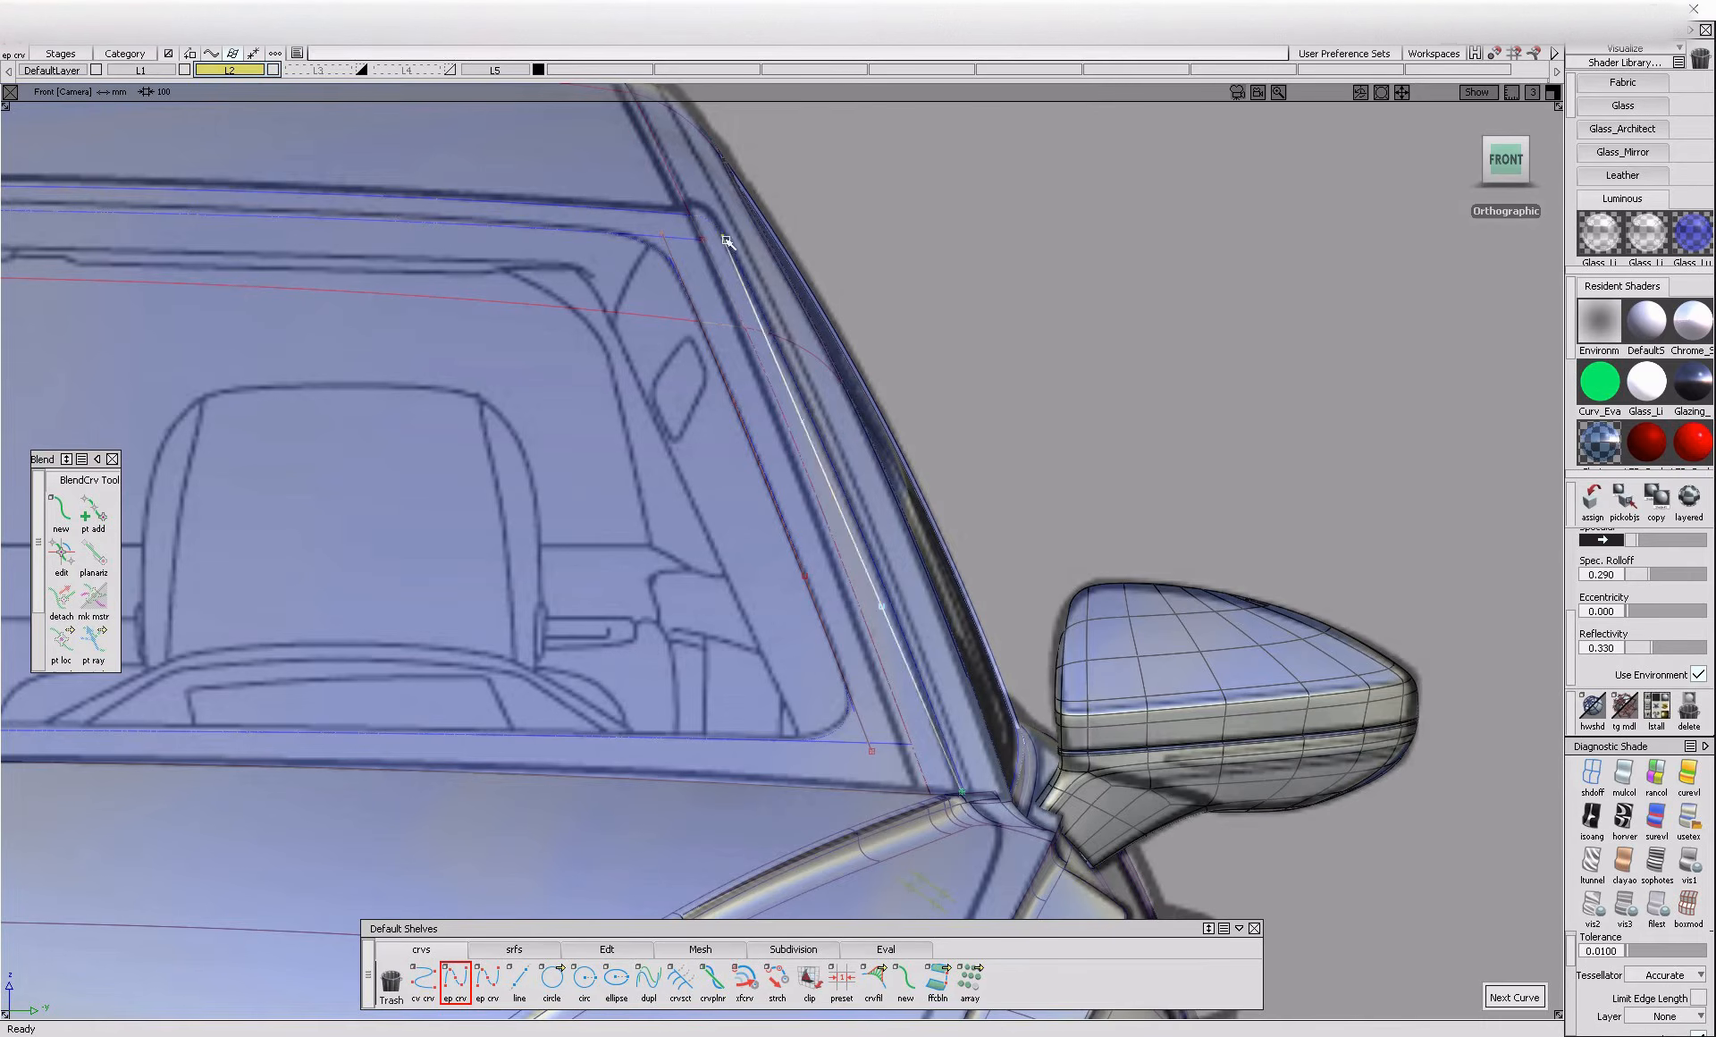
{"action": "left_click_drag", "start_coordinate": [769, 465], "coordinate": [829, 430], "text": "ctrl+shift"}
{"action": "right_click_drag", "start_coordinate": [941, 663], "coordinate": [935, 613], "text": "ctrl+shift"}
{"action": "mouse_move", "coordinate": [935, 592]}
{"action": "left_mouse_down"}
{"action": "mouse_move", "coordinate": [944, 579]}
{"action": "mouse_move", "coordinate": [869, 563]}
{"action": "left_mouse_up"}
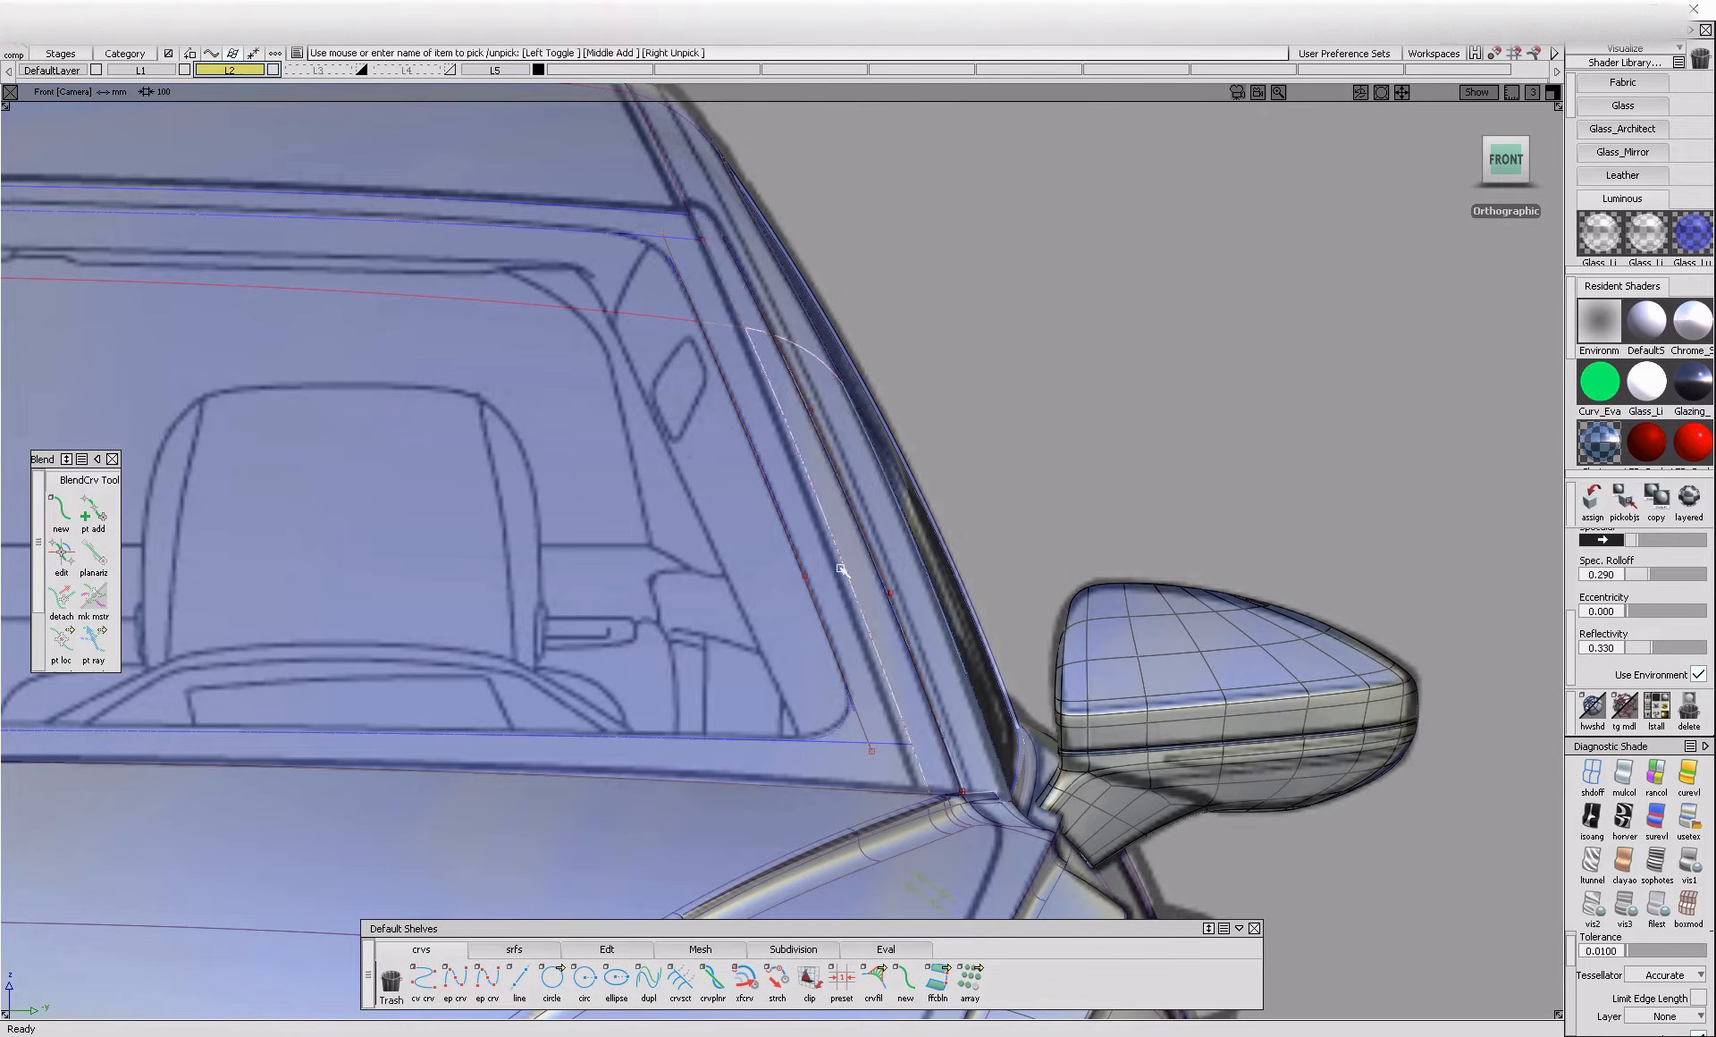
Project the outer side-edge curve onto the surfaces beside the windshield in the front view
{"action": "middle_click_drag", "start_coordinate": [858, 574], "coordinate": [847, 540], "text": "ctrl+shift"}
{"action": "left_click", "coordinate": [780, 285]}
{"action": "left_click", "coordinate": [761, 368]}
{"action": "left_click", "coordinate": [761, 368]}
{"action": "left_click", "coordinate": [778, 378]}
{"action": "middle_click_drag", "start_coordinate": [743, 367], "coordinate": [774, 339], "text": "ctrl+shift"}
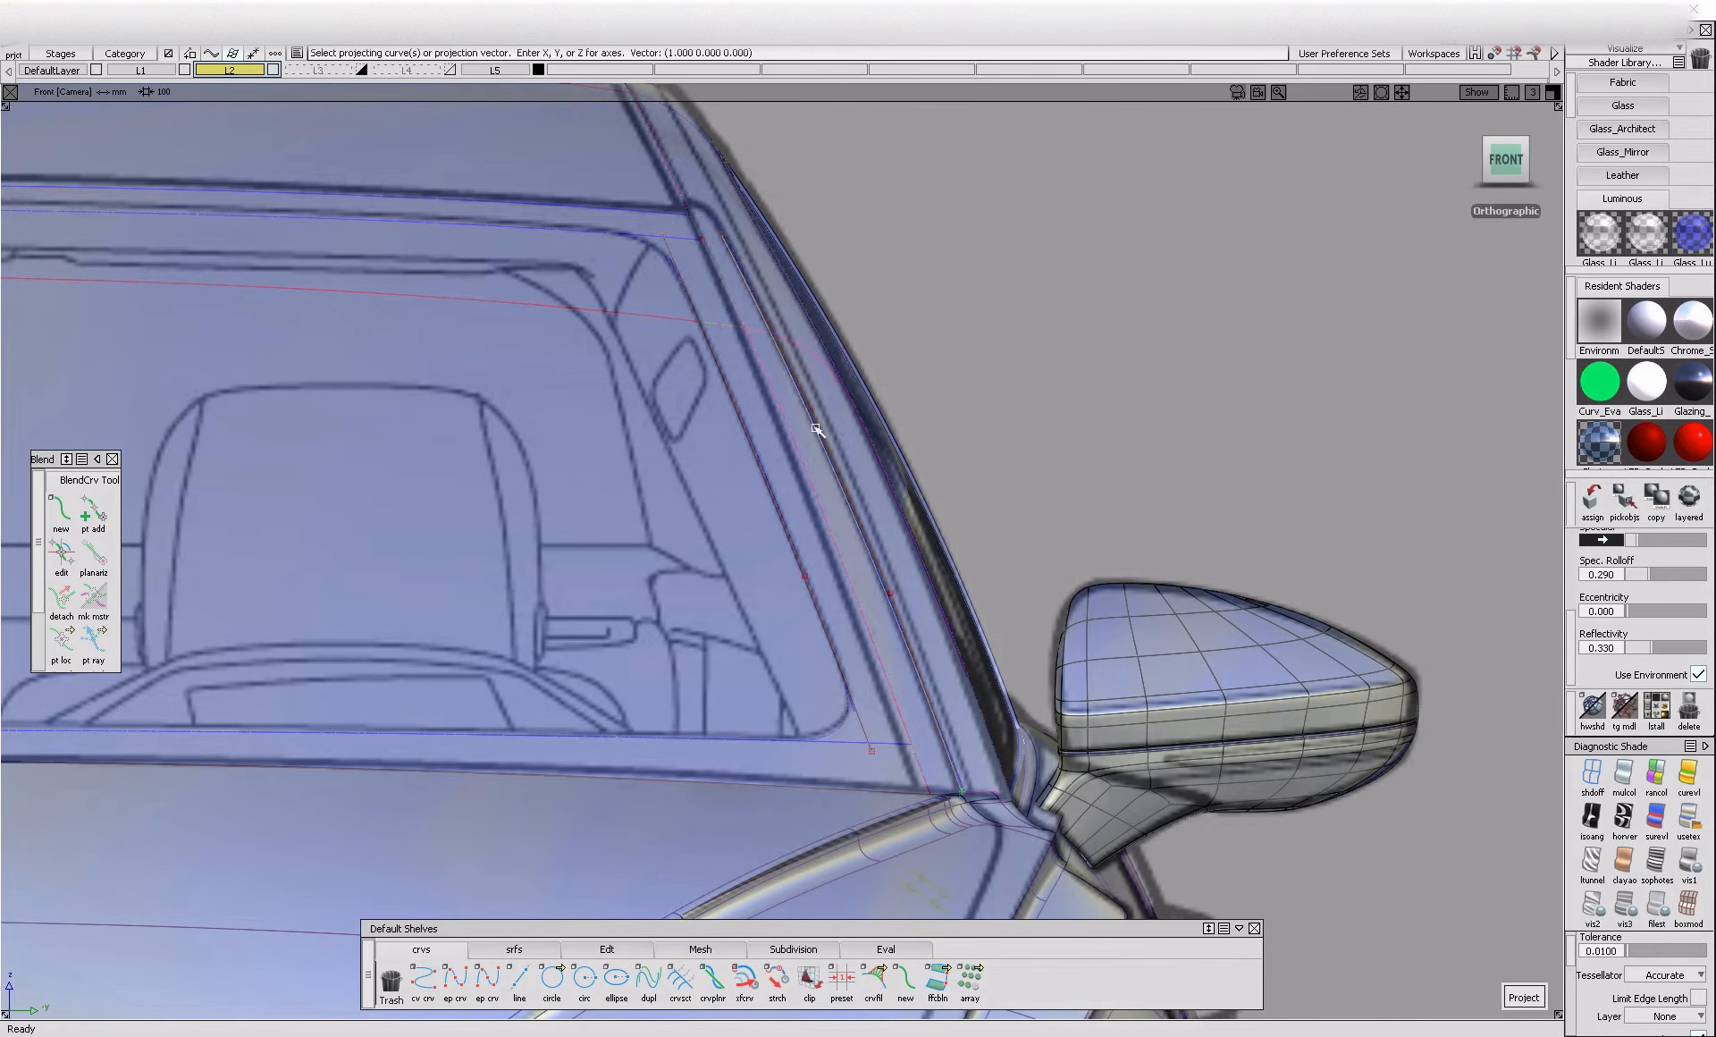
{"action": "left_click_drag", "start_coordinate": [835, 512], "coordinate": [525, 330], "text": "ctrl+shift"}
Delete the leftover construction curves in front of the car in the perspective view
{"action": "right_click_drag", "start_coordinate": [755, 330], "coordinate": [524, 330], "text": "alt+shift"}
{"action": "middle_click_drag", "start_coordinate": [590, 490], "coordinate": [688, 525], "text": "alt+shift"}
{"action": "left_click_drag", "start_coordinate": [689, 525], "coordinate": [690, 409], "text": "ctrl+shift"}
{"action": "left_click_drag", "start_coordinate": [472, 328], "coordinate": [543, 391], "text": "ctrl+shift"}
{"action": "left_click_drag", "start_coordinate": [455, 278], "coordinate": [783, 583]}
{"action": "key", "text": "Delete"}
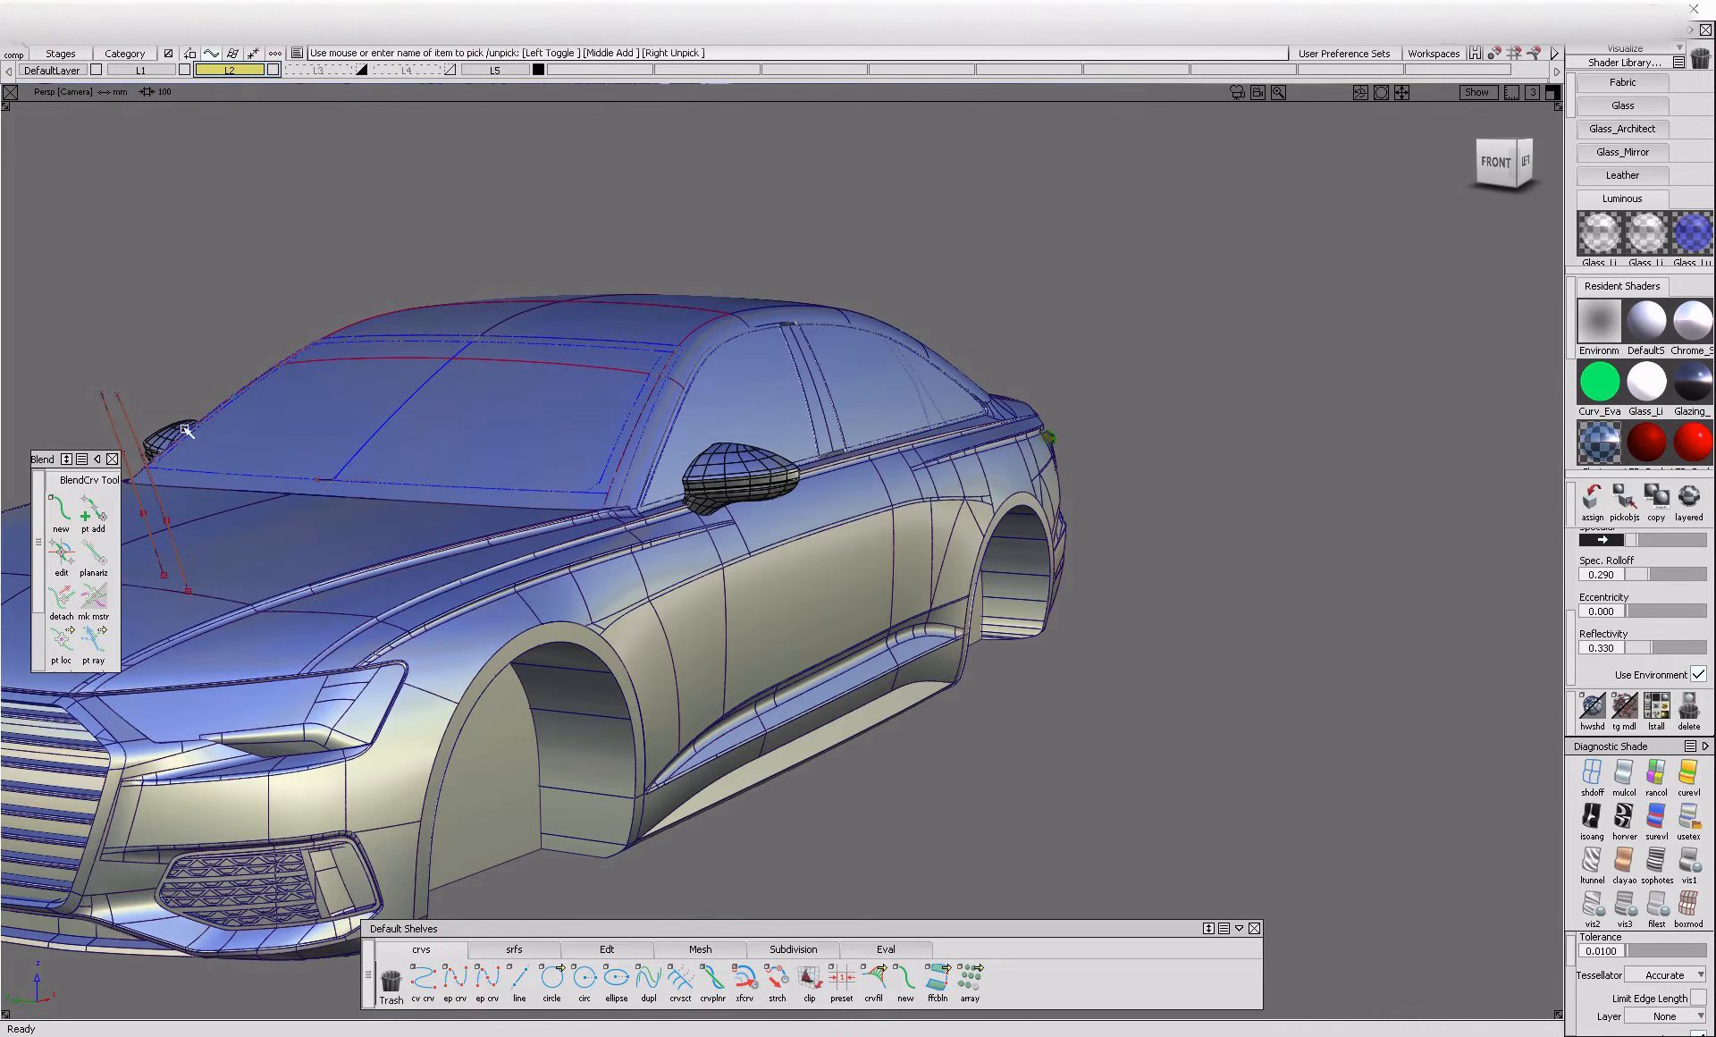
Create a blend curve between the side-edge and upper-edge curves on surface at the windshield's upper corner
{"action": "right_click_drag", "start_coordinate": [644, 356], "coordinate": [894, 555], "text": "alt+shift"}
{"action": "left_click_drag", "start_coordinate": [894, 555], "coordinate": [832, 617], "text": "alt+shift"}
{"action": "middle_click_drag", "start_coordinate": [831, 617], "coordinate": [785, 363], "text": "alt+shift"}
{"action": "right_click_drag", "start_coordinate": [785, 364], "coordinate": [781, 410], "text": "alt+shift"}
{"action": "middle_click_drag", "start_coordinate": [781, 411], "coordinate": [798, 429], "text": "alt+shift"}
{"action": "left_click", "coordinate": [61, 513]}
{"action": "left_click", "coordinate": [671, 633]}
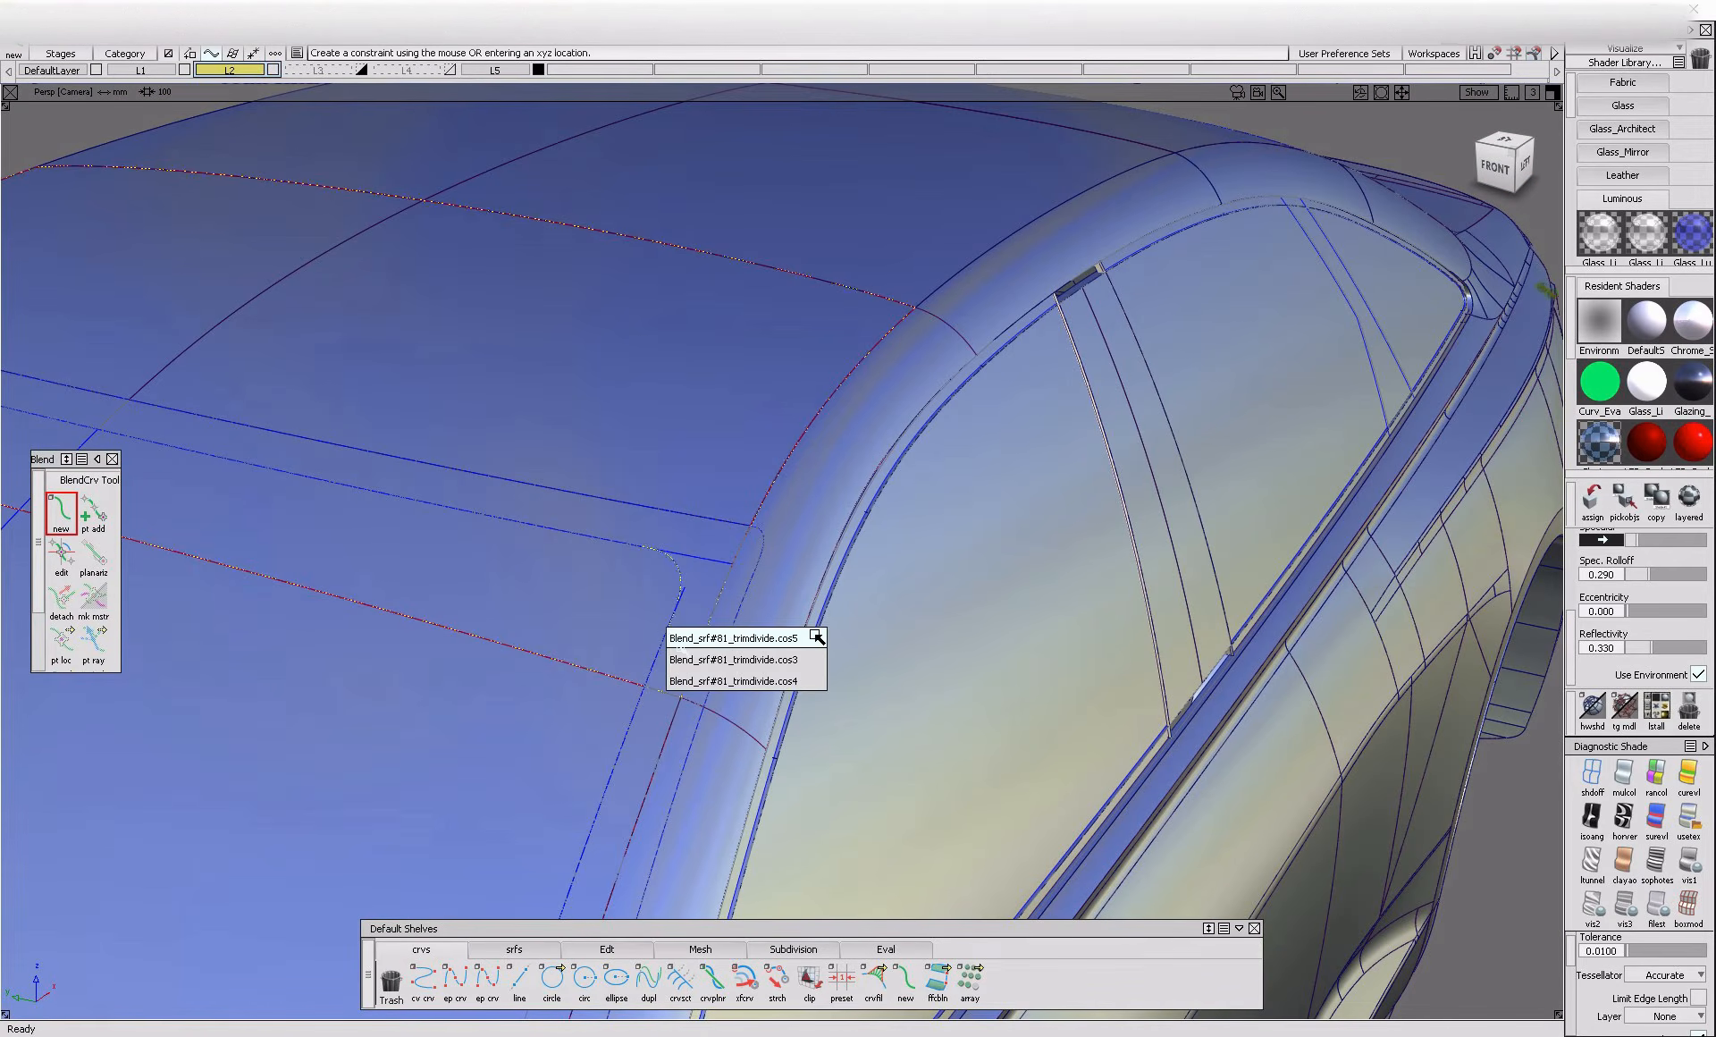
{"action": "left_click", "coordinate": [816, 659]}
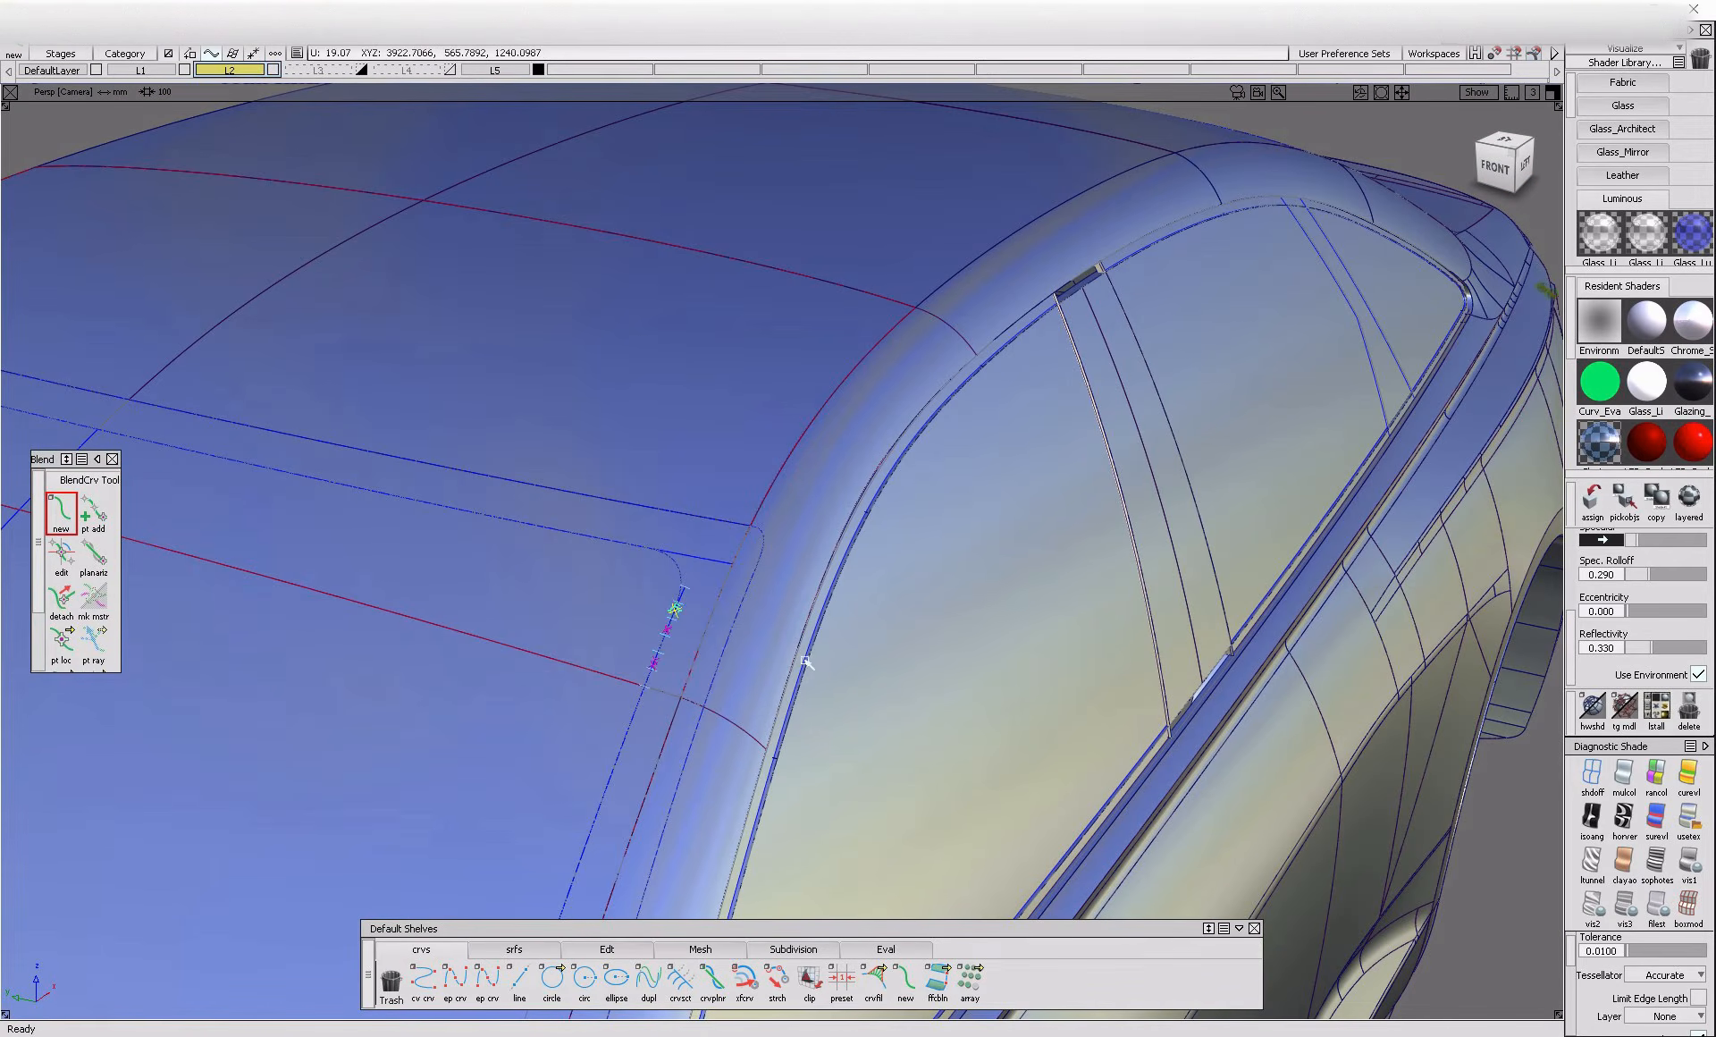
{"action": "left_click", "coordinate": [801, 674]}
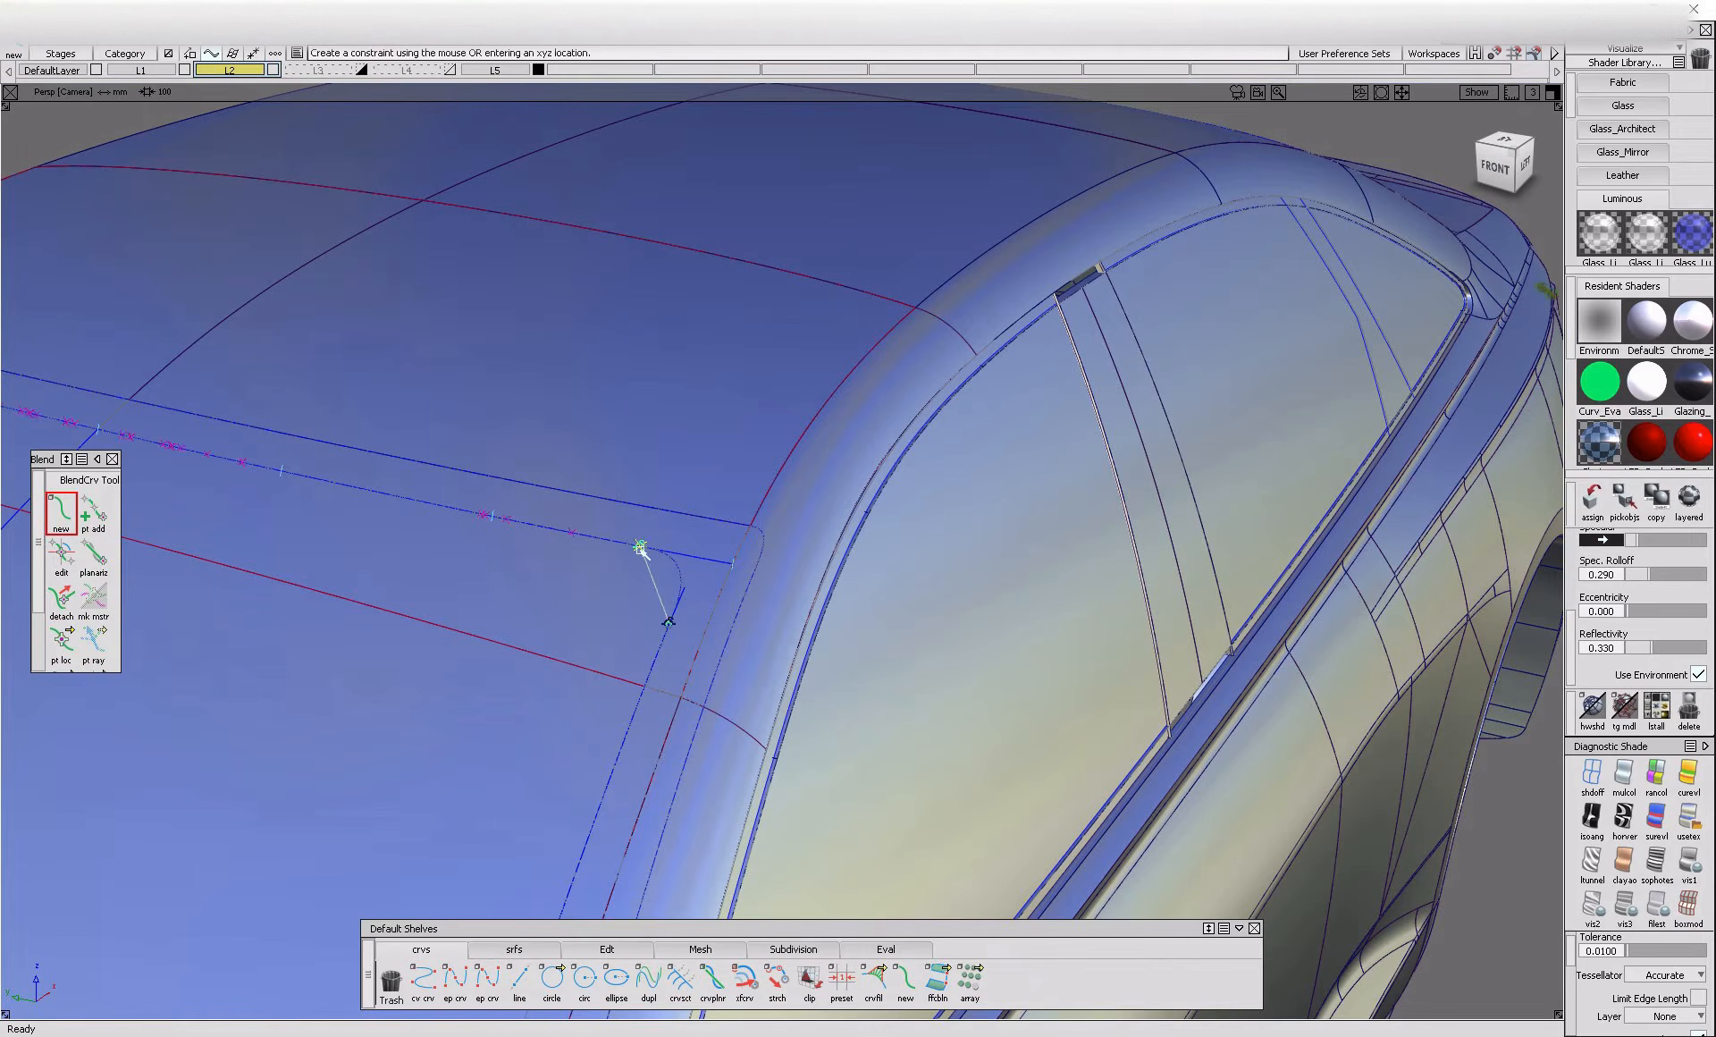
{"action": "left_click_drag", "start_coordinate": [679, 724], "coordinate": [794, 719], "text": "alt+shift"}
Edit the end points and tangents of the blend curve rounding the windshield's upper corner
{"action": "left_click", "coordinate": [62, 556]}
{"action": "left_click", "coordinate": [878, 542]}
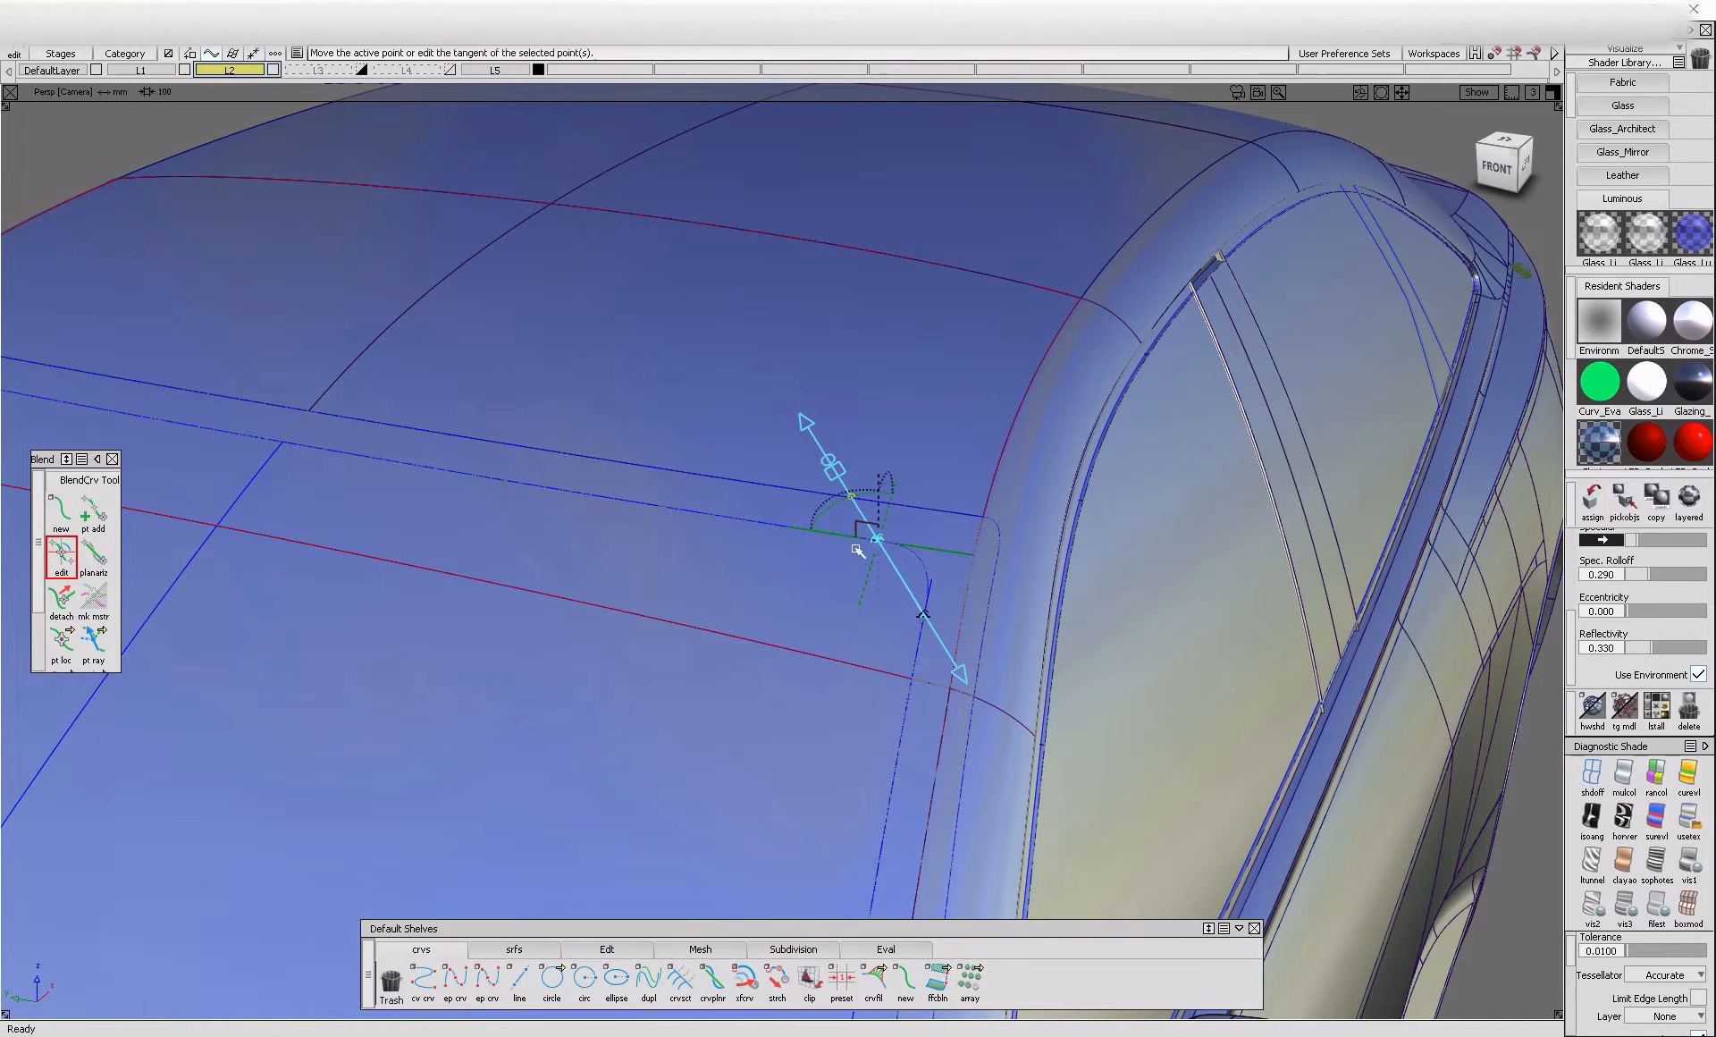
{"action": "left_click", "coordinate": [926, 615]}
{"action": "left_click", "coordinate": [925, 639]}
{"action": "right_click_drag", "start_coordinate": [923, 632], "coordinate": [926, 723], "text": "alt+shift"}
{"action": "middle_click_drag", "start_coordinate": [926, 723], "coordinate": [939, 774], "text": "alt+shift"}
Turn on the Visual State 1 display and trim the windshield glass, keeping the region inside the new outline
{"action": "left_click_drag", "start_coordinate": [792, 601], "coordinate": [755, 389], "text": "ctrl+shift"}
{"action": "left_click_drag", "start_coordinate": [736, 348], "coordinate": [853, 451]}
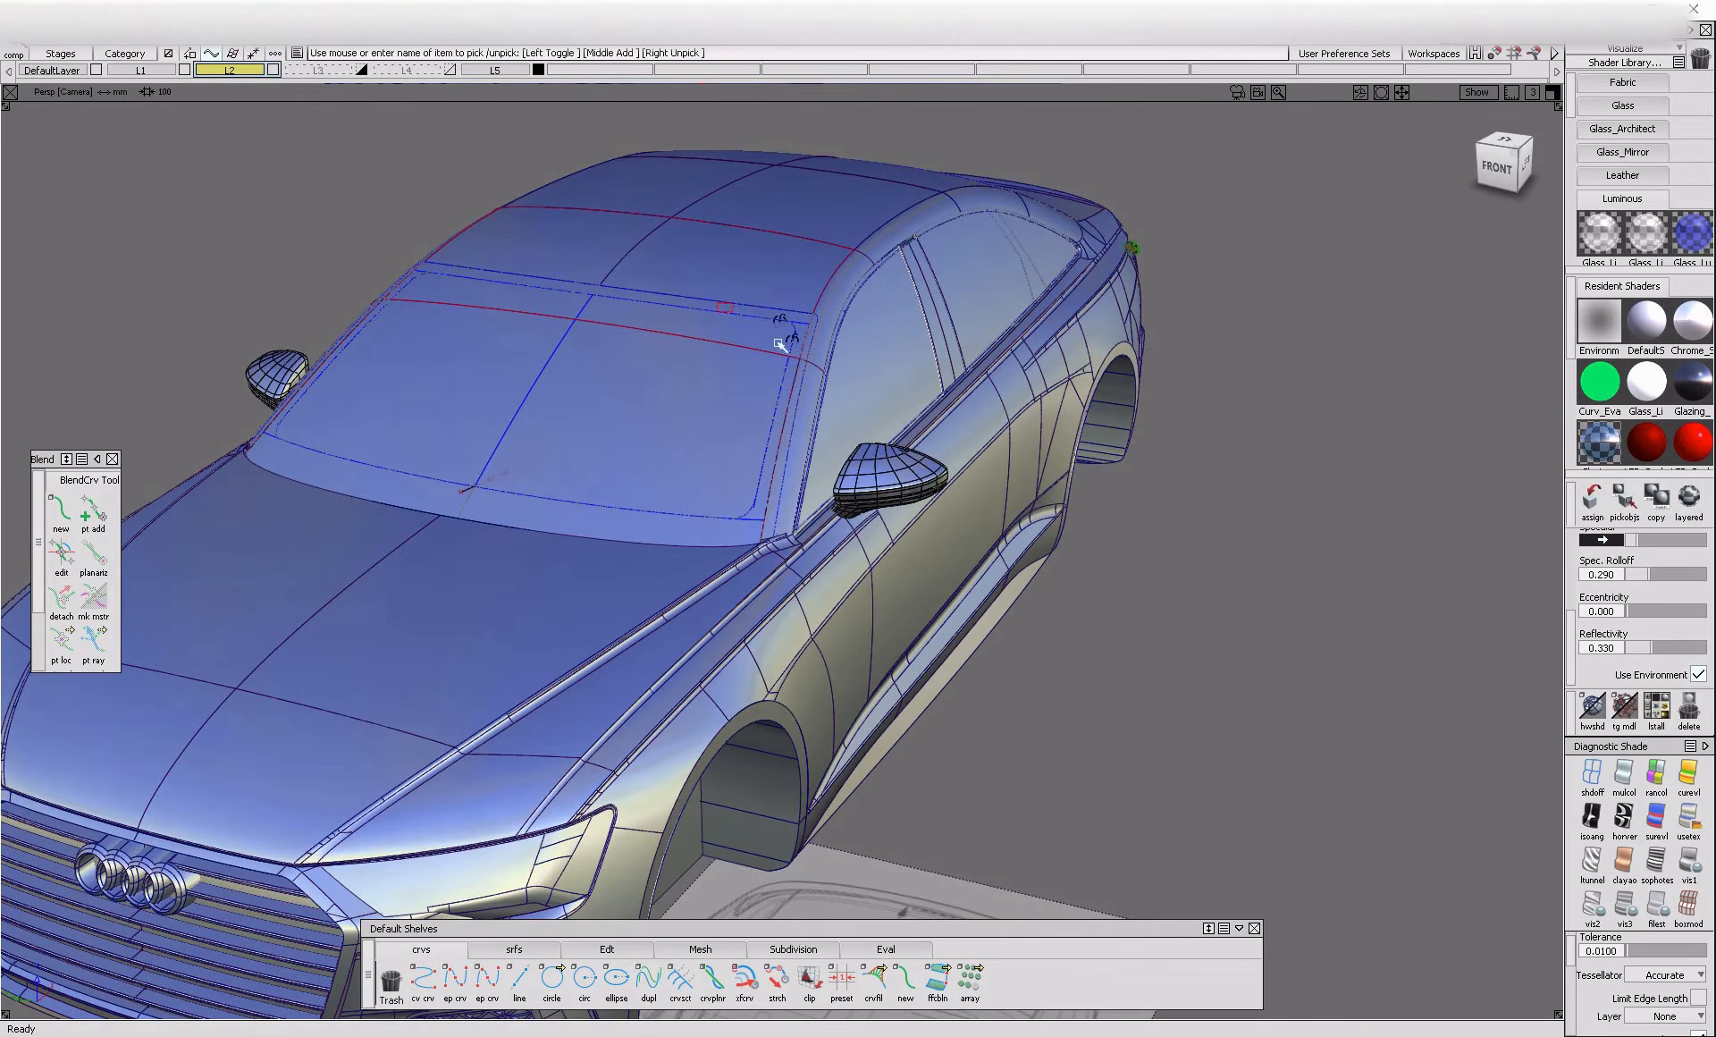
{"action": "scroll", "coordinate": [797, 420], "scroll_direction": "up", "scroll_amount": 3}
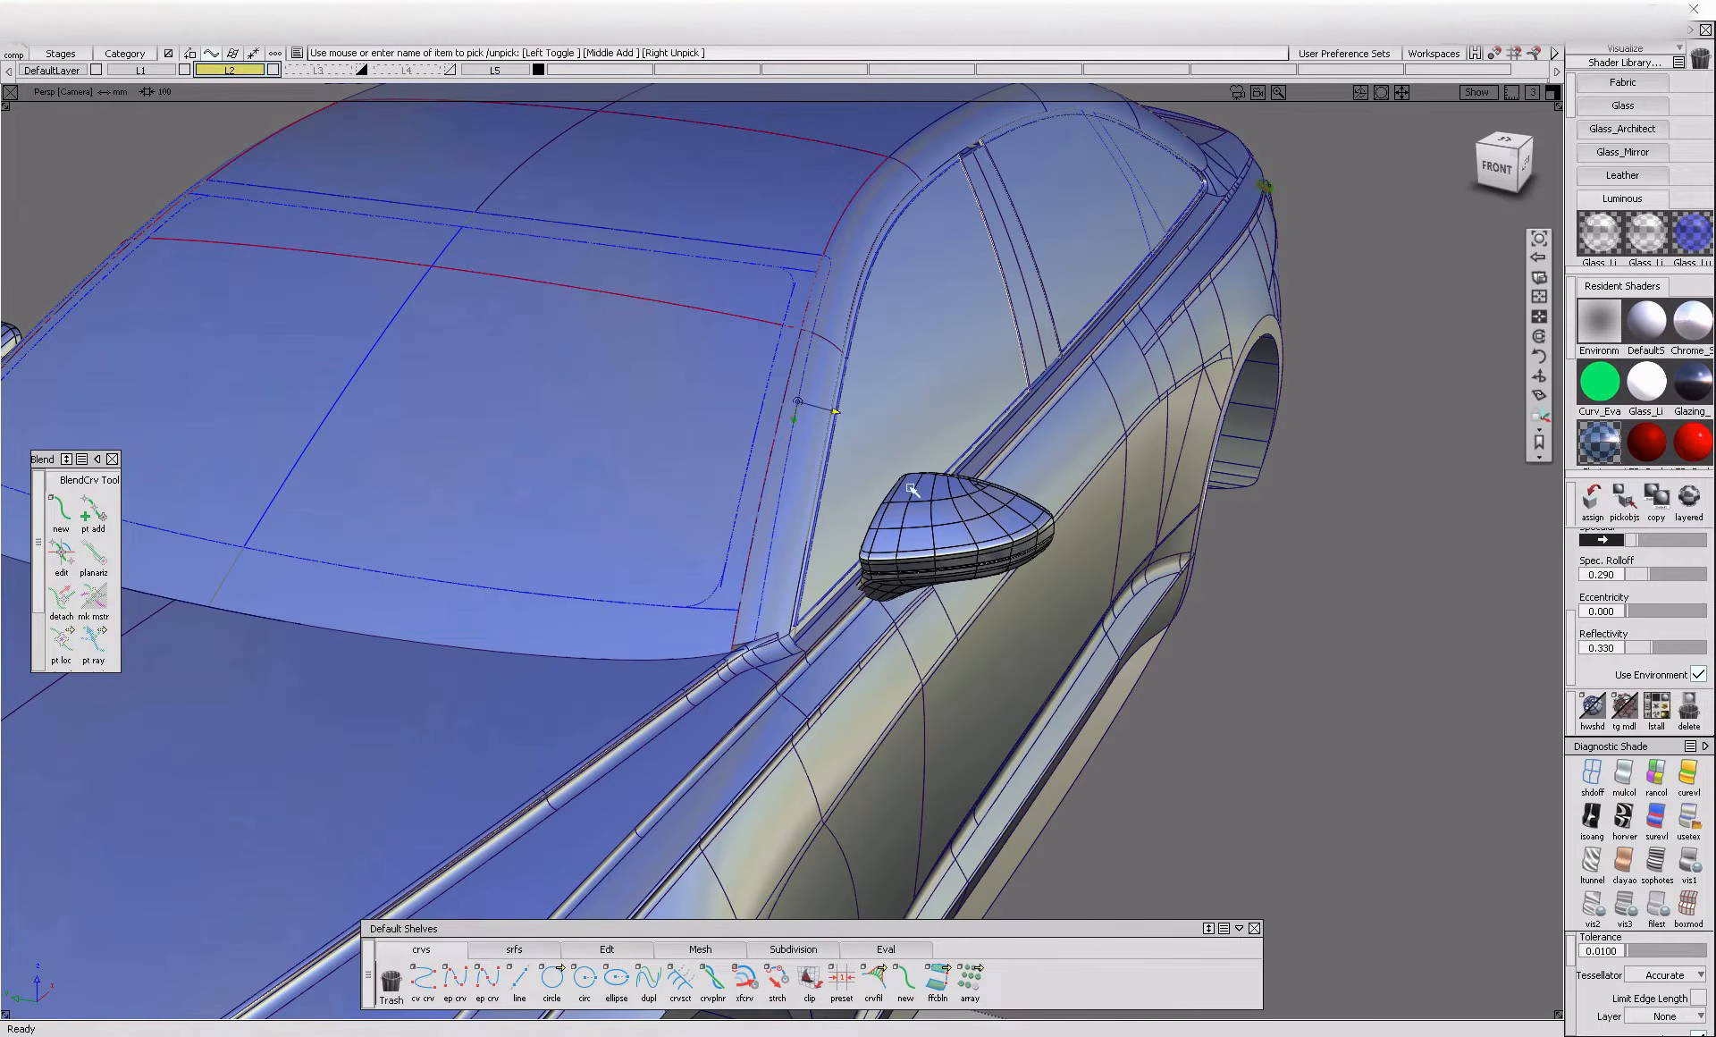
{"action": "left_click", "coordinate": [1688, 862]}
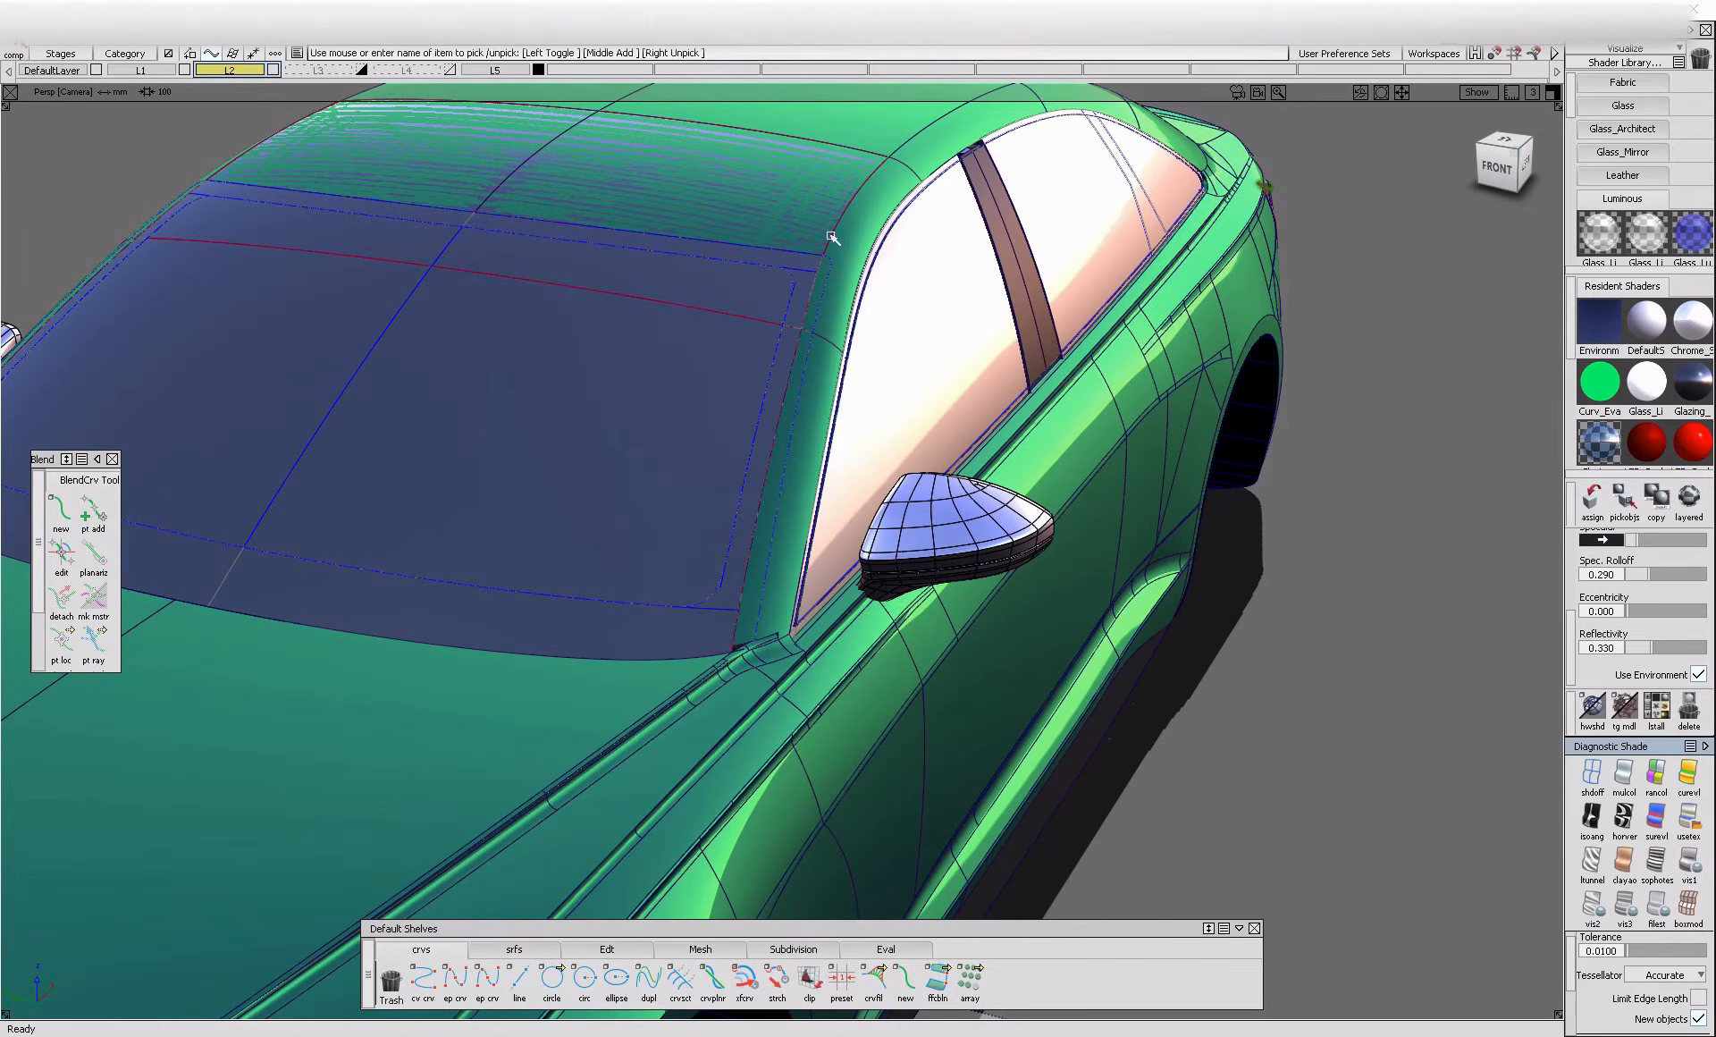
{"action": "left_click", "coordinate": [571, 413]}
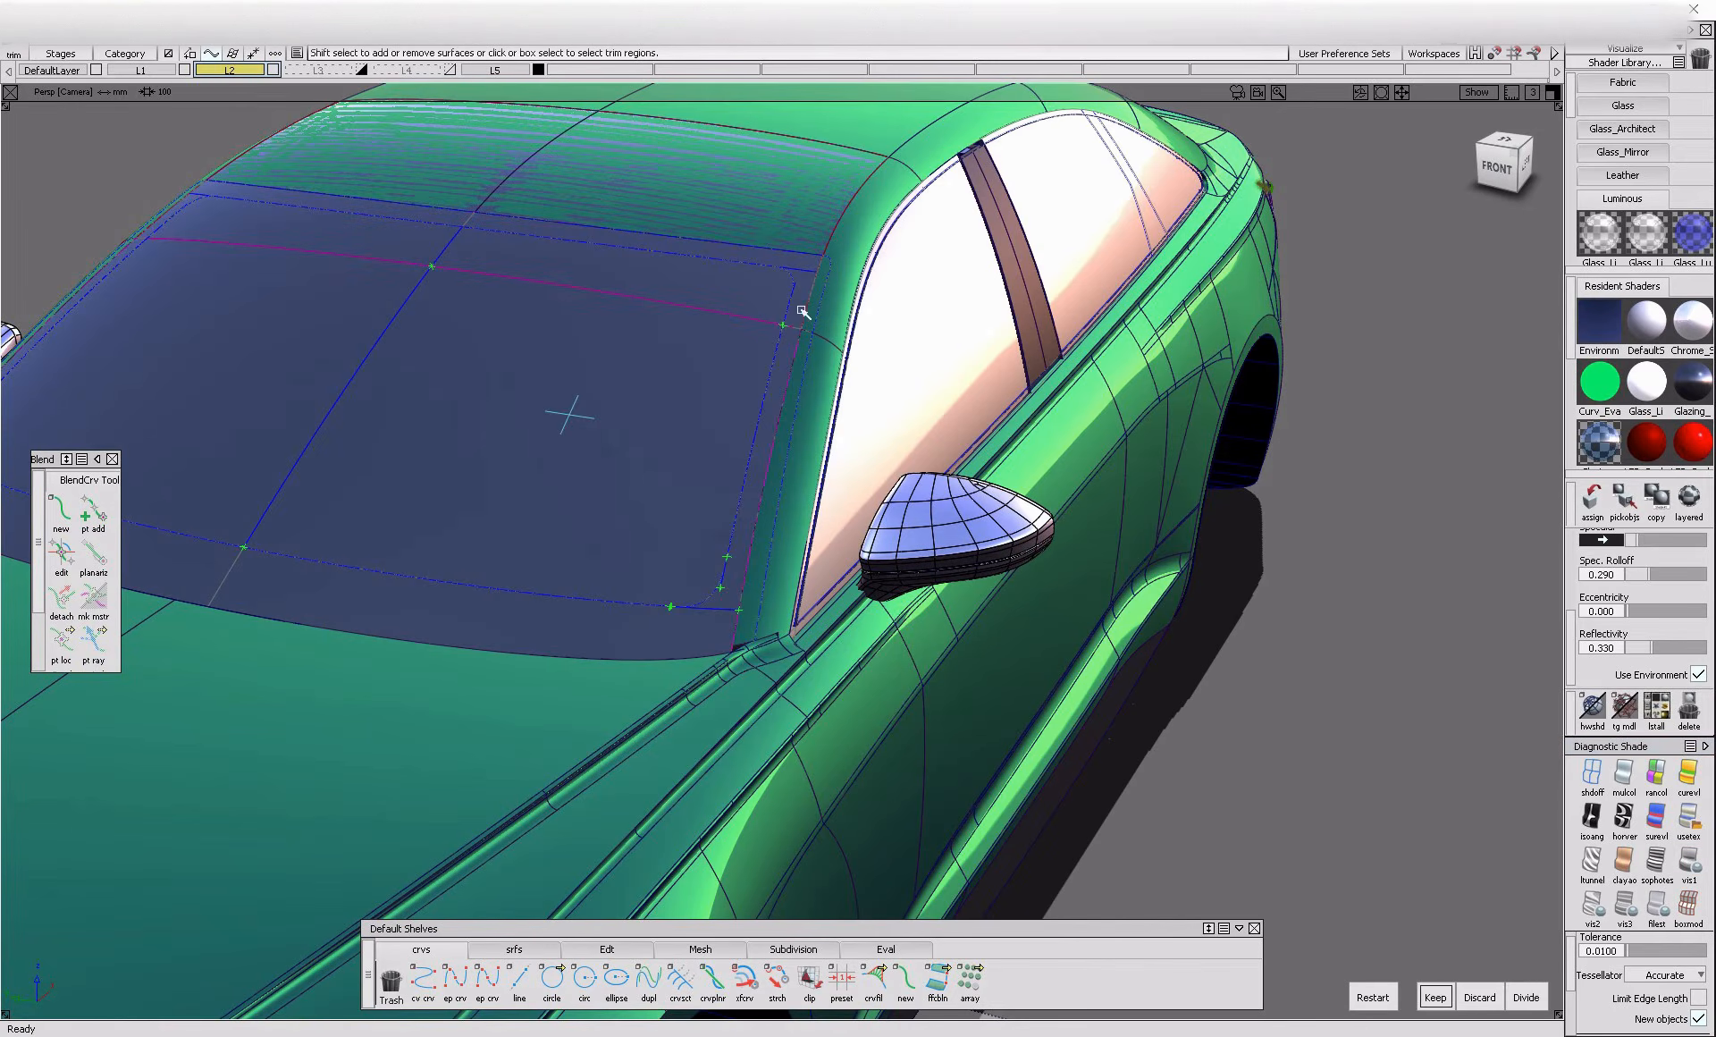
{"action": "left_click", "coordinate": [1435, 997]}
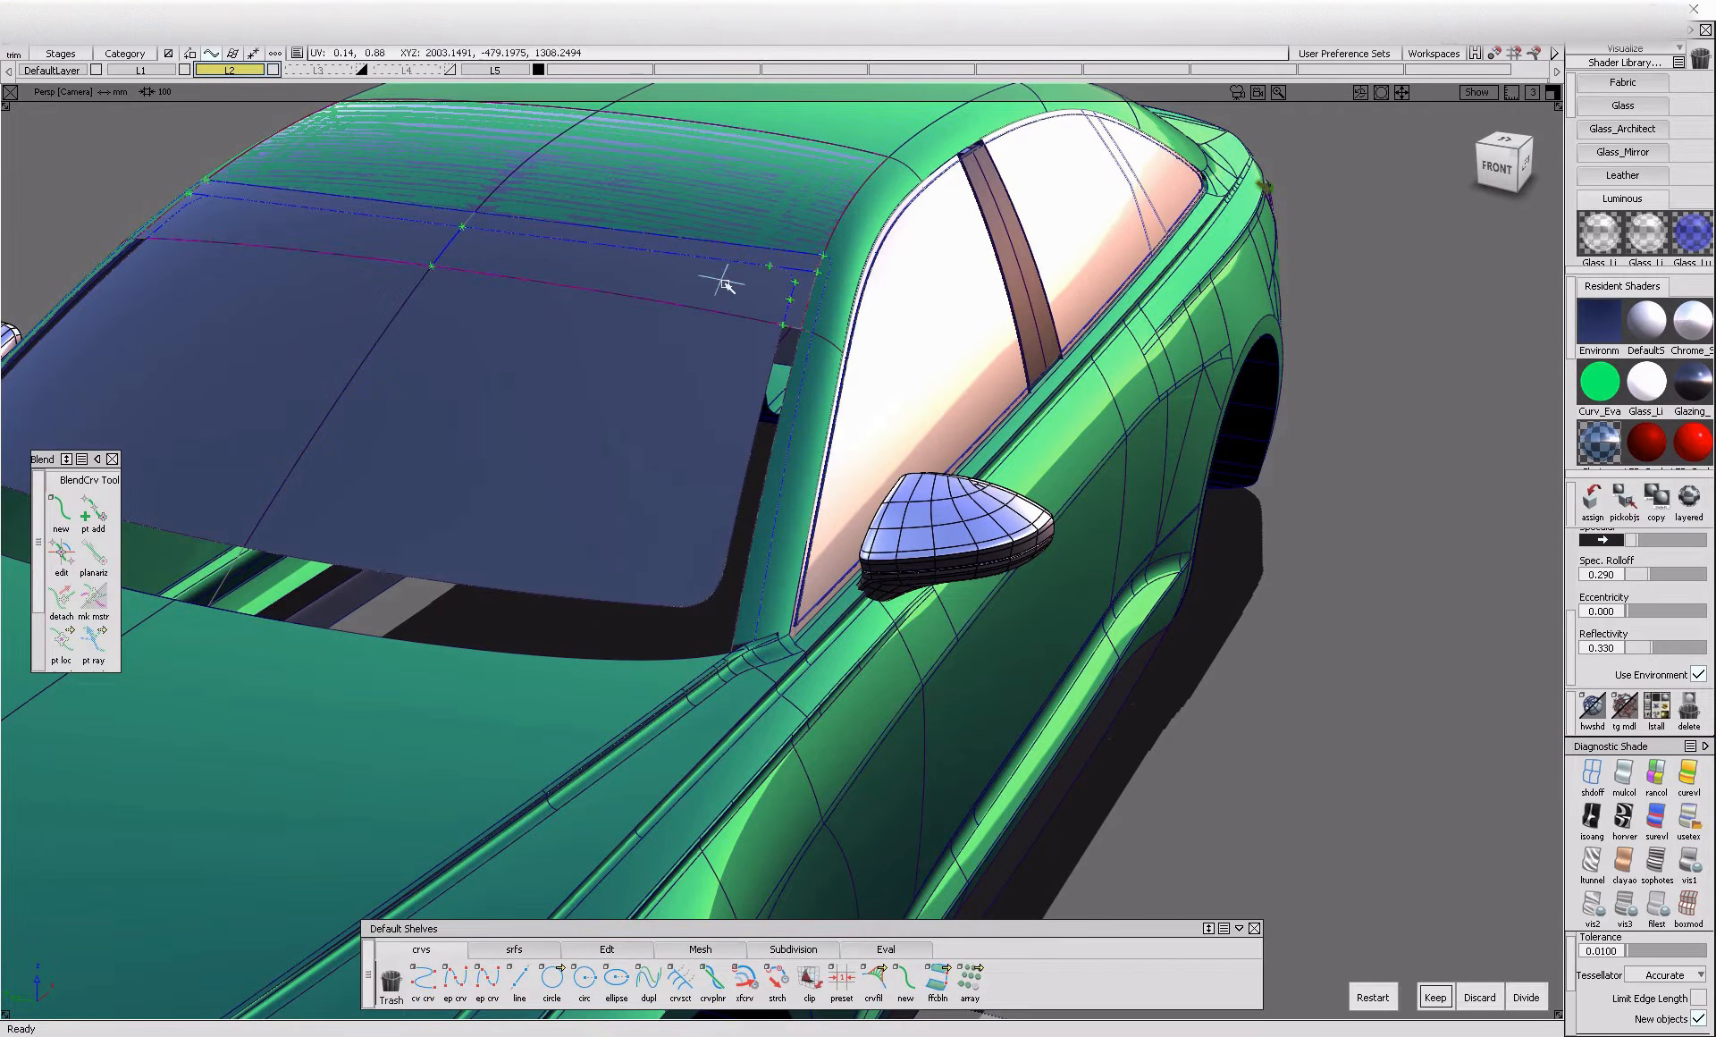
Toggle off the template state of the border surfaces surrounding the windshield glass
{"action": "left_click_drag", "start_coordinate": [807, 221], "coordinate": [809, 290], "text": "ctrl+shift"}
{"action": "left_click", "coordinate": [756, 269]}
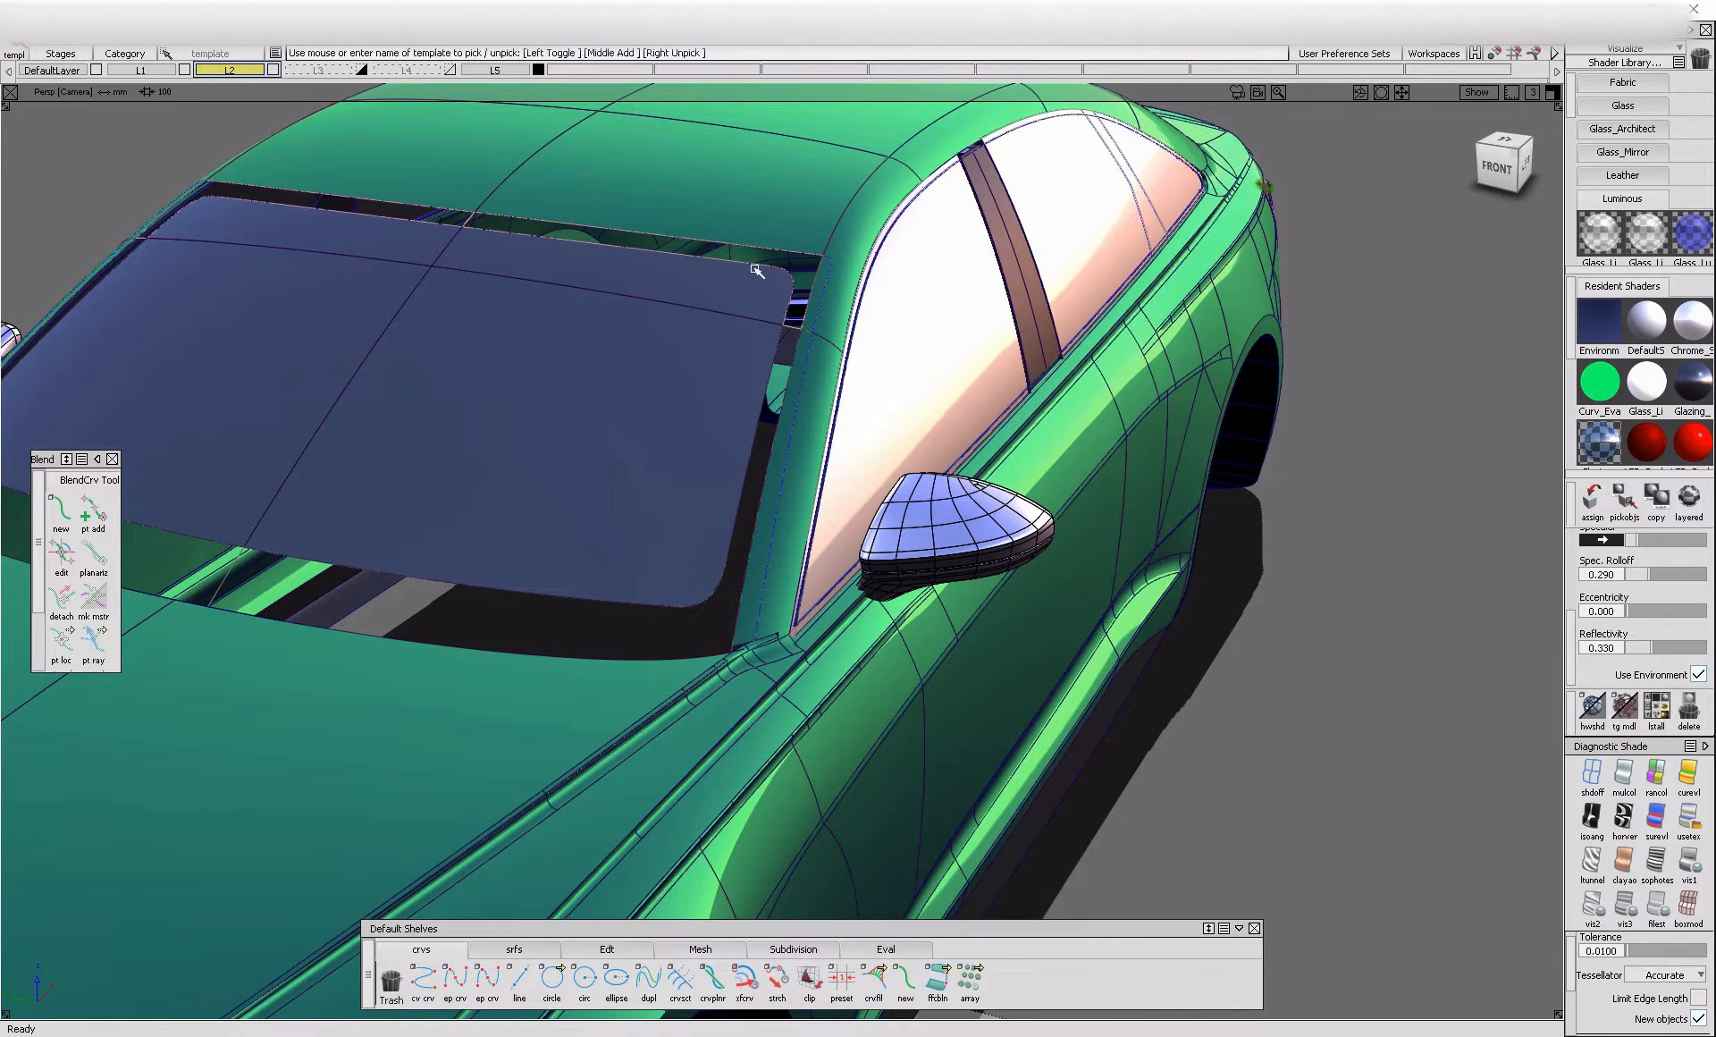
{"action": "key", "text": "alt+t"}
{"action": "left_click", "coordinate": [802, 347]}
{"action": "key", "text": "alt+t"}
Trim the pillar surfaces beside the windshield along the projected side edge, keeping the body region
{"action": "left_click_drag", "start_coordinate": [823, 441], "coordinate": [811, 363], "text": "ctrl+shift"}
{"action": "left_click", "coordinate": [823, 407]}
{"action": "left_click", "coordinate": [835, 395]}
{"action": "left_click", "coordinate": [1435, 998]}
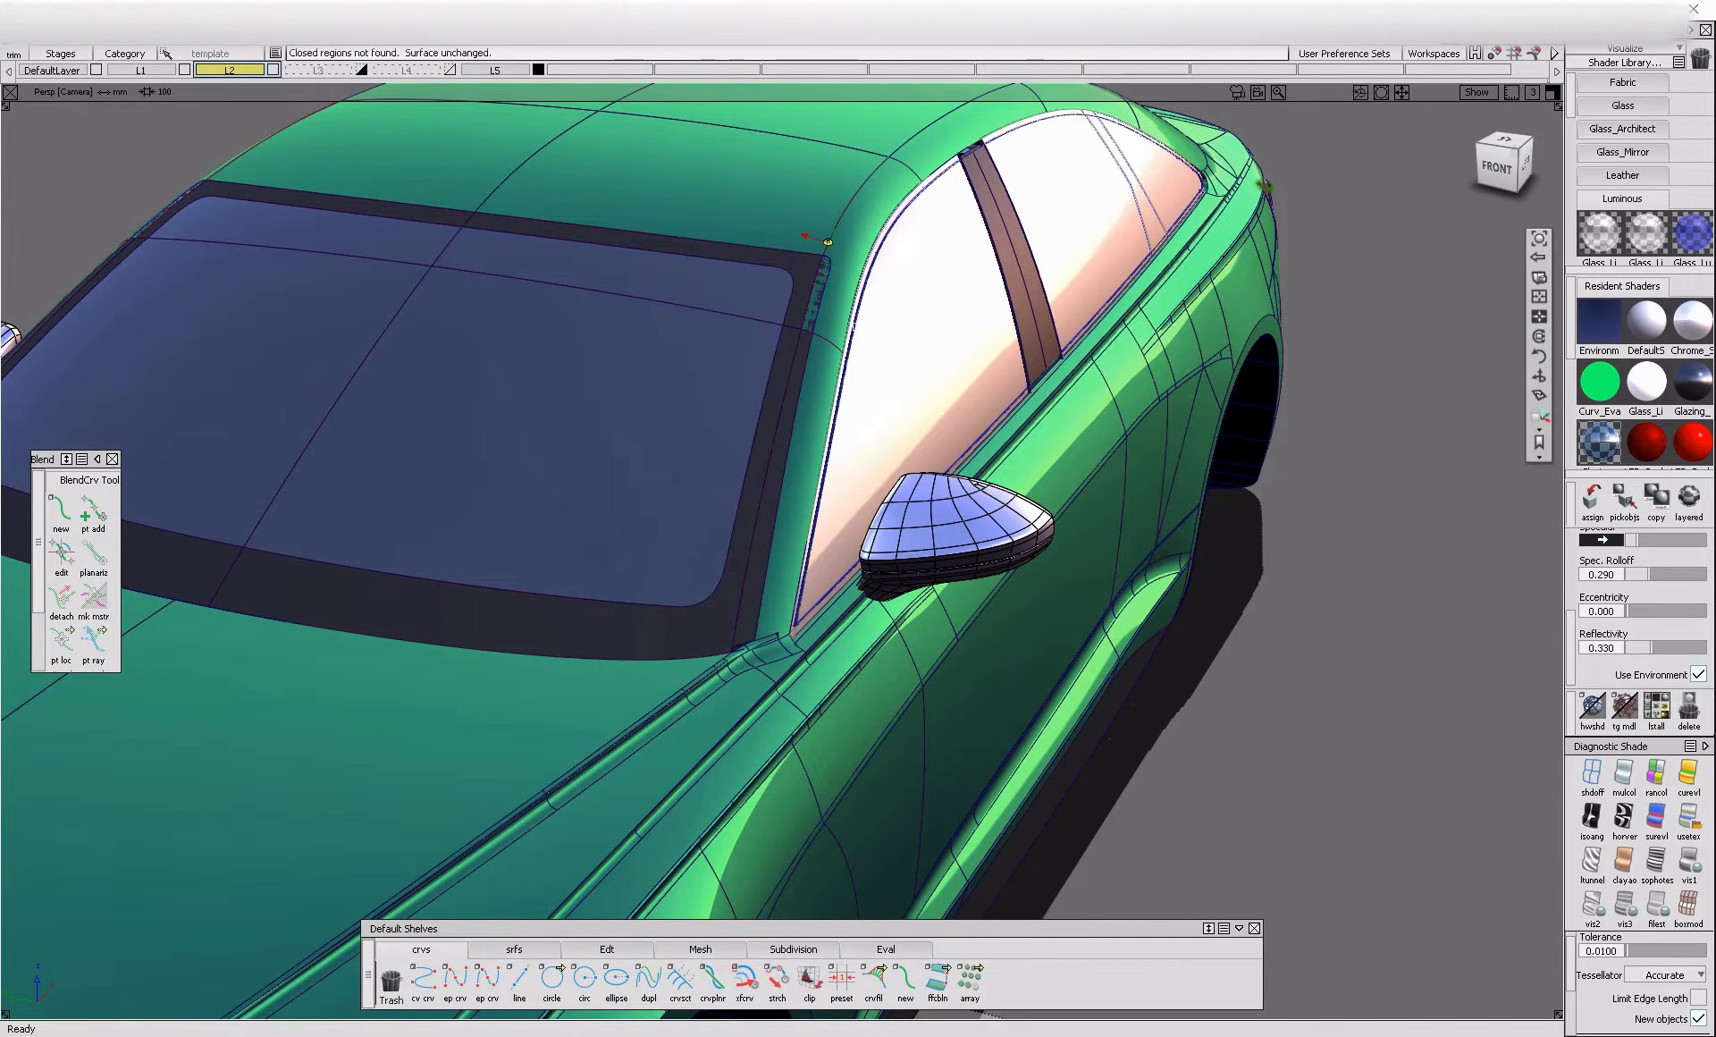
Extend the curve on surface square#10.cos2 at the windshield's upper outer corner
{"action": "scroll", "coordinate": [844, 290], "scroll_direction": "up", "scroll_amount": 5}
{"action": "left_click", "coordinate": [607, 950]}
{"action": "left_click", "coordinate": [873, 979]}
{"action": "left_click", "coordinate": [812, 347]}
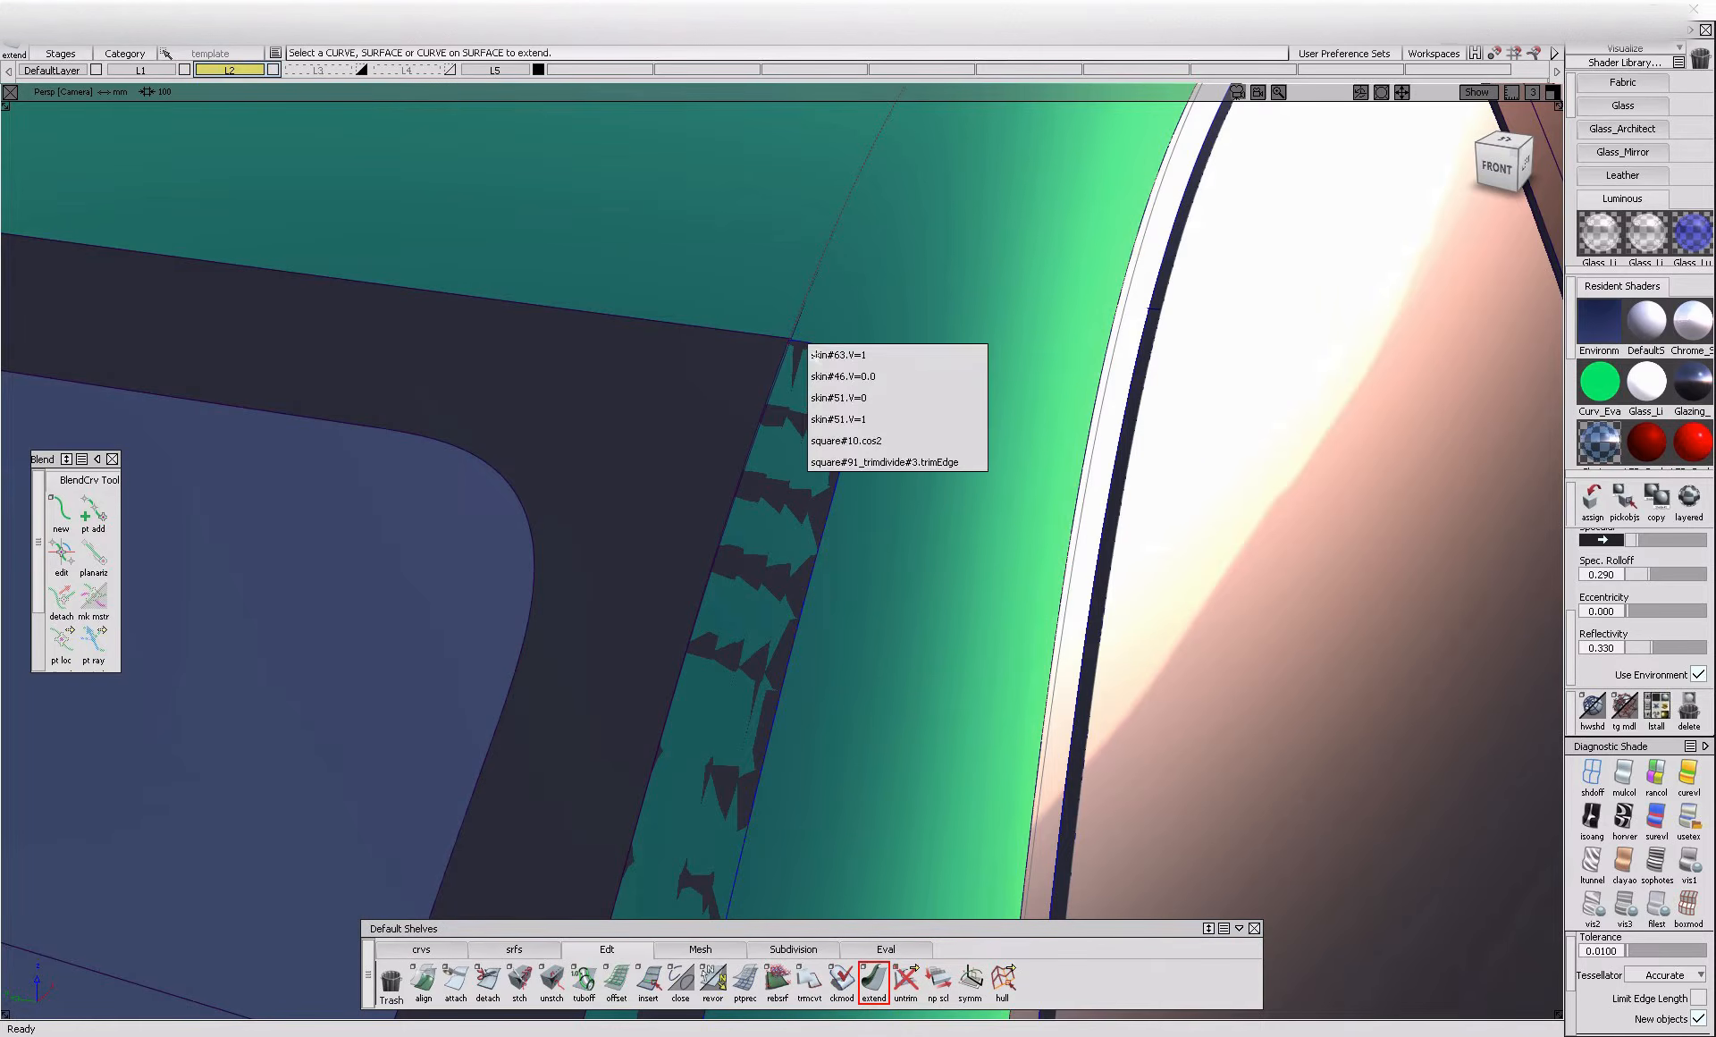
{"action": "left_click", "coordinate": [977, 442]}
{"action": "left_click", "coordinate": [942, 345]}
{"action": "left_click_drag", "start_coordinate": [943, 345], "coordinate": [946, 337], "text": "ctrl+shift"}
Trim away the pillar surface overlapping the dark windshield border at the upper corner
{"action": "right_click_drag", "start_coordinate": [946, 337], "coordinate": [916, 437], "text": "alt+shift"}
{"action": "left_click_drag", "start_coordinate": [916, 437], "coordinate": [760, 430], "text": "alt+shift"}
{"action": "left_click_drag", "start_coordinate": [803, 352], "coordinate": [877, 387], "text": "alt+shift"}
{"action": "right_click_drag", "start_coordinate": [877, 387], "coordinate": [893, 319], "text": "alt+shift"}
{"action": "middle_click_drag", "start_coordinate": [850, 332], "coordinate": [691, 528], "text": "alt+shift"}
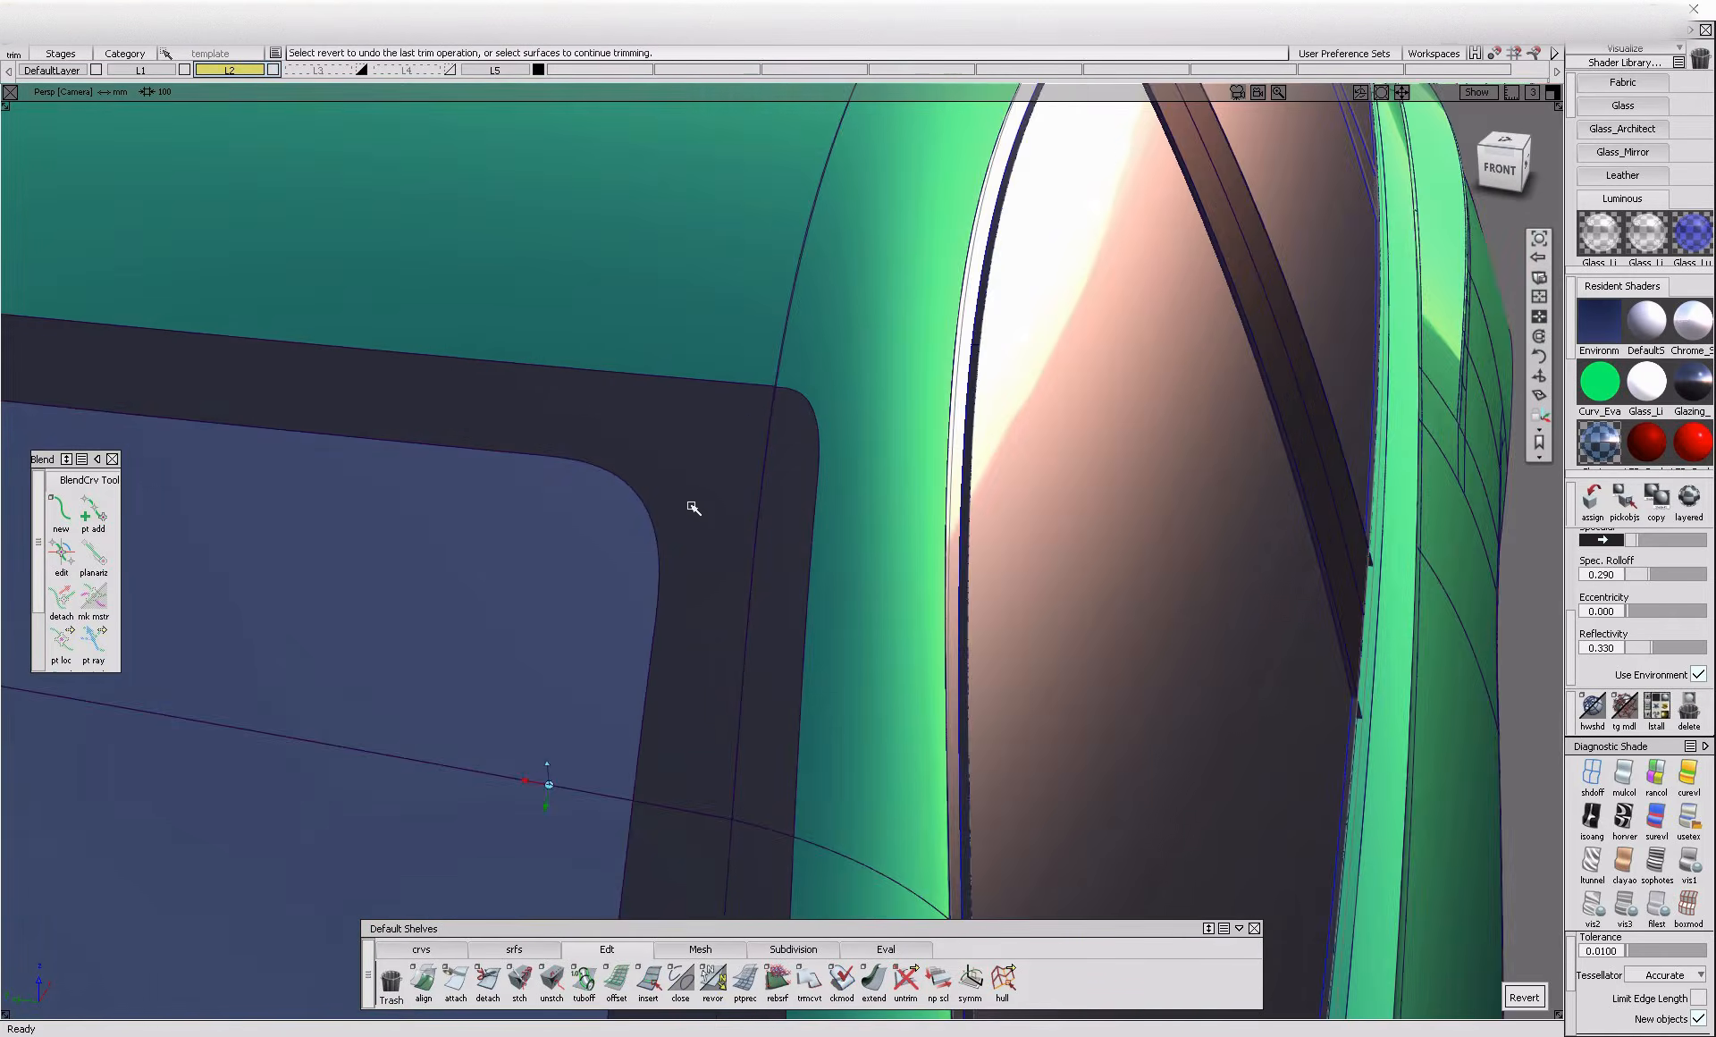
Inspect the trimmed windshield border around its upper corner and from the front and side of the car
{"action": "left_click", "coordinate": [775, 388], "text": "alt+shift"}
{"action": "right_click_drag", "start_coordinate": [775, 388], "coordinate": [885, 376], "text": "alt+shift"}
{"action": "left_click_drag", "start_coordinate": [885, 376], "coordinate": [1301, 343], "text": "alt+shift"}
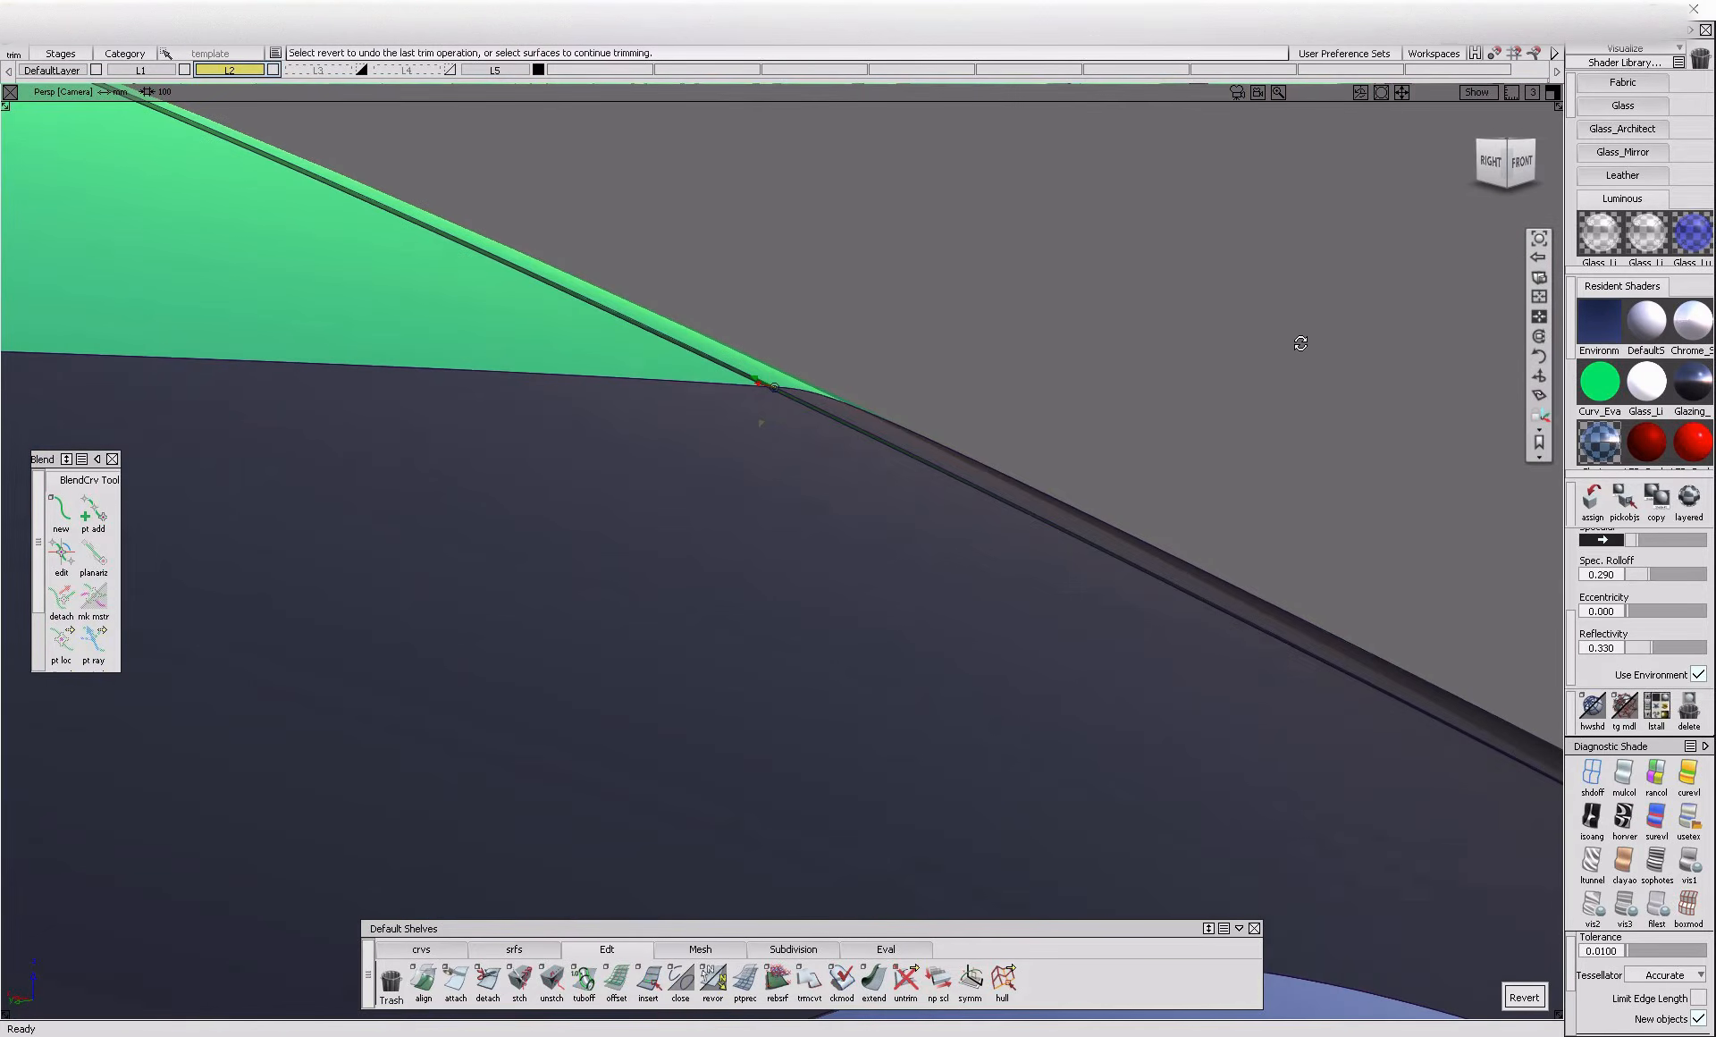
{"action": "right_click_drag", "start_coordinate": [1301, 344], "coordinate": [1068, 558], "text": "alt+shift"}
{"action": "left_click_drag", "start_coordinate": [1069, 559], "coordinate": [759, 411], "text": "alt+shift"}
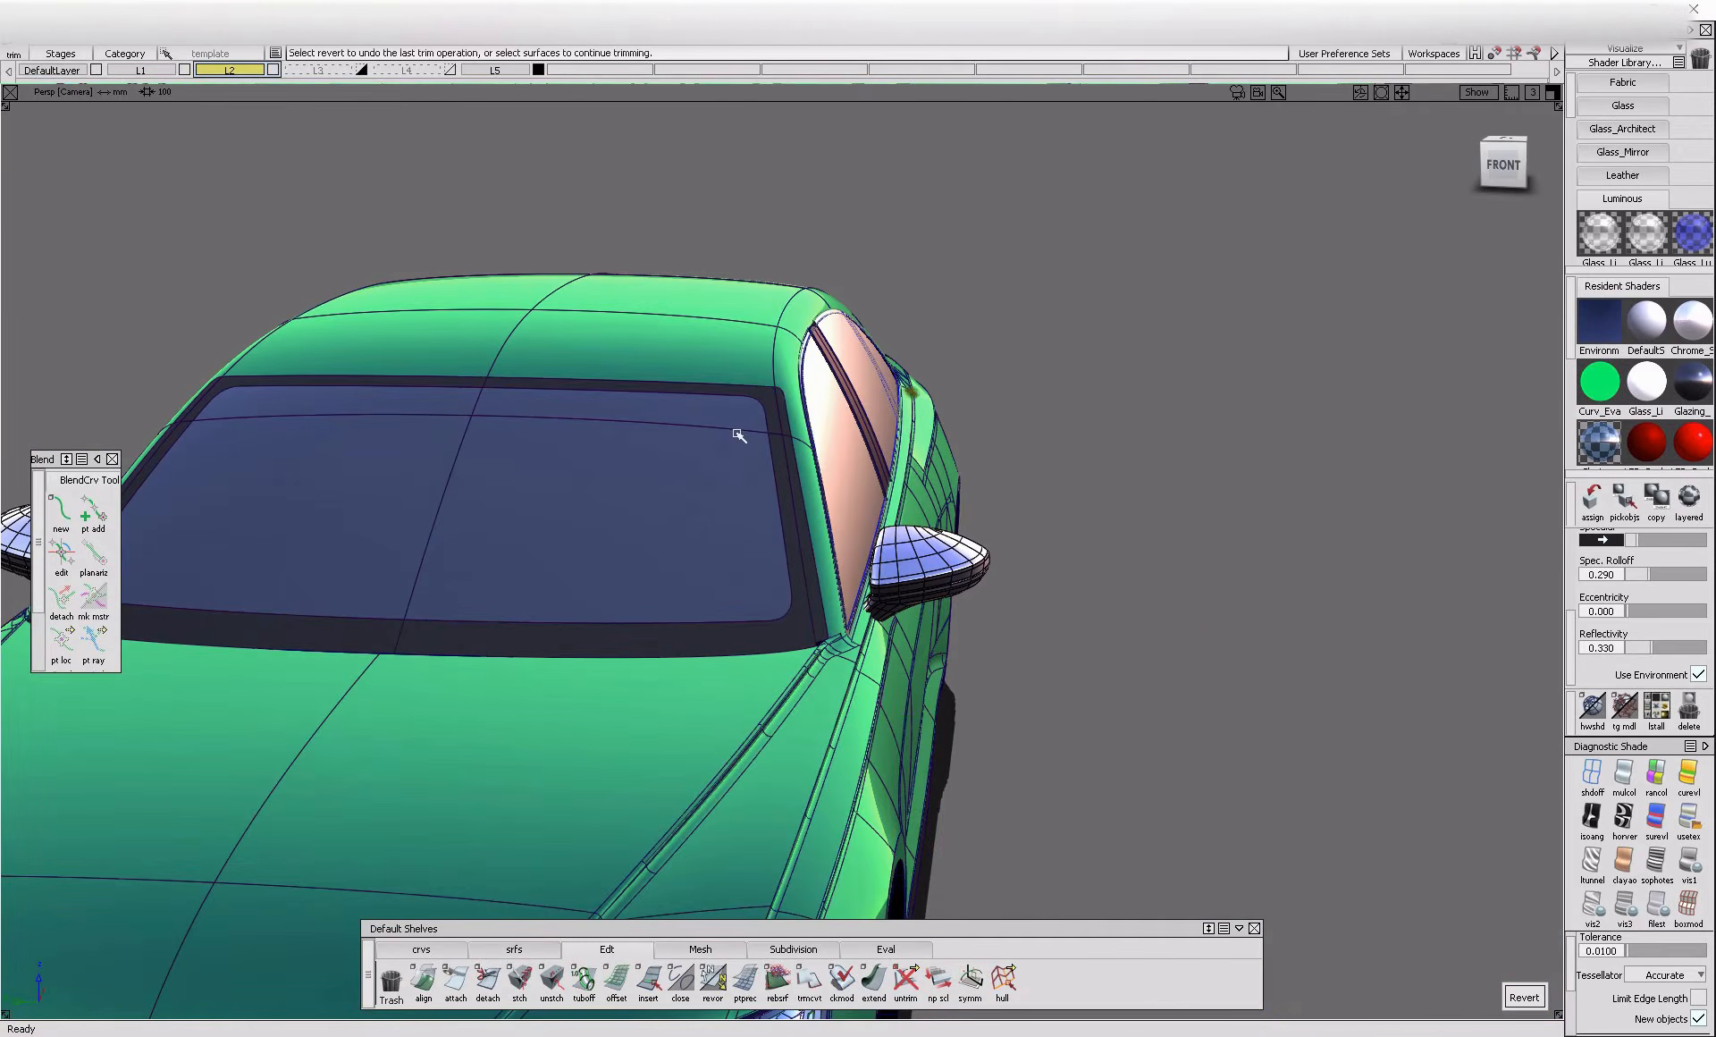
{"action": "right_click_drag", "start_coordinate": [759, 411], "coordinate": [880, 469], "text": "alt+shift"}
{"action": "left_click_drag", "start_coordinate": [881, 470], "coordinate": [602, 563], "text": "alt+shift"}
{"action": "right_click_drag", "start_coordinate": [602, 563], "coordinate": [1016, 479], "text": "alt+shift"}
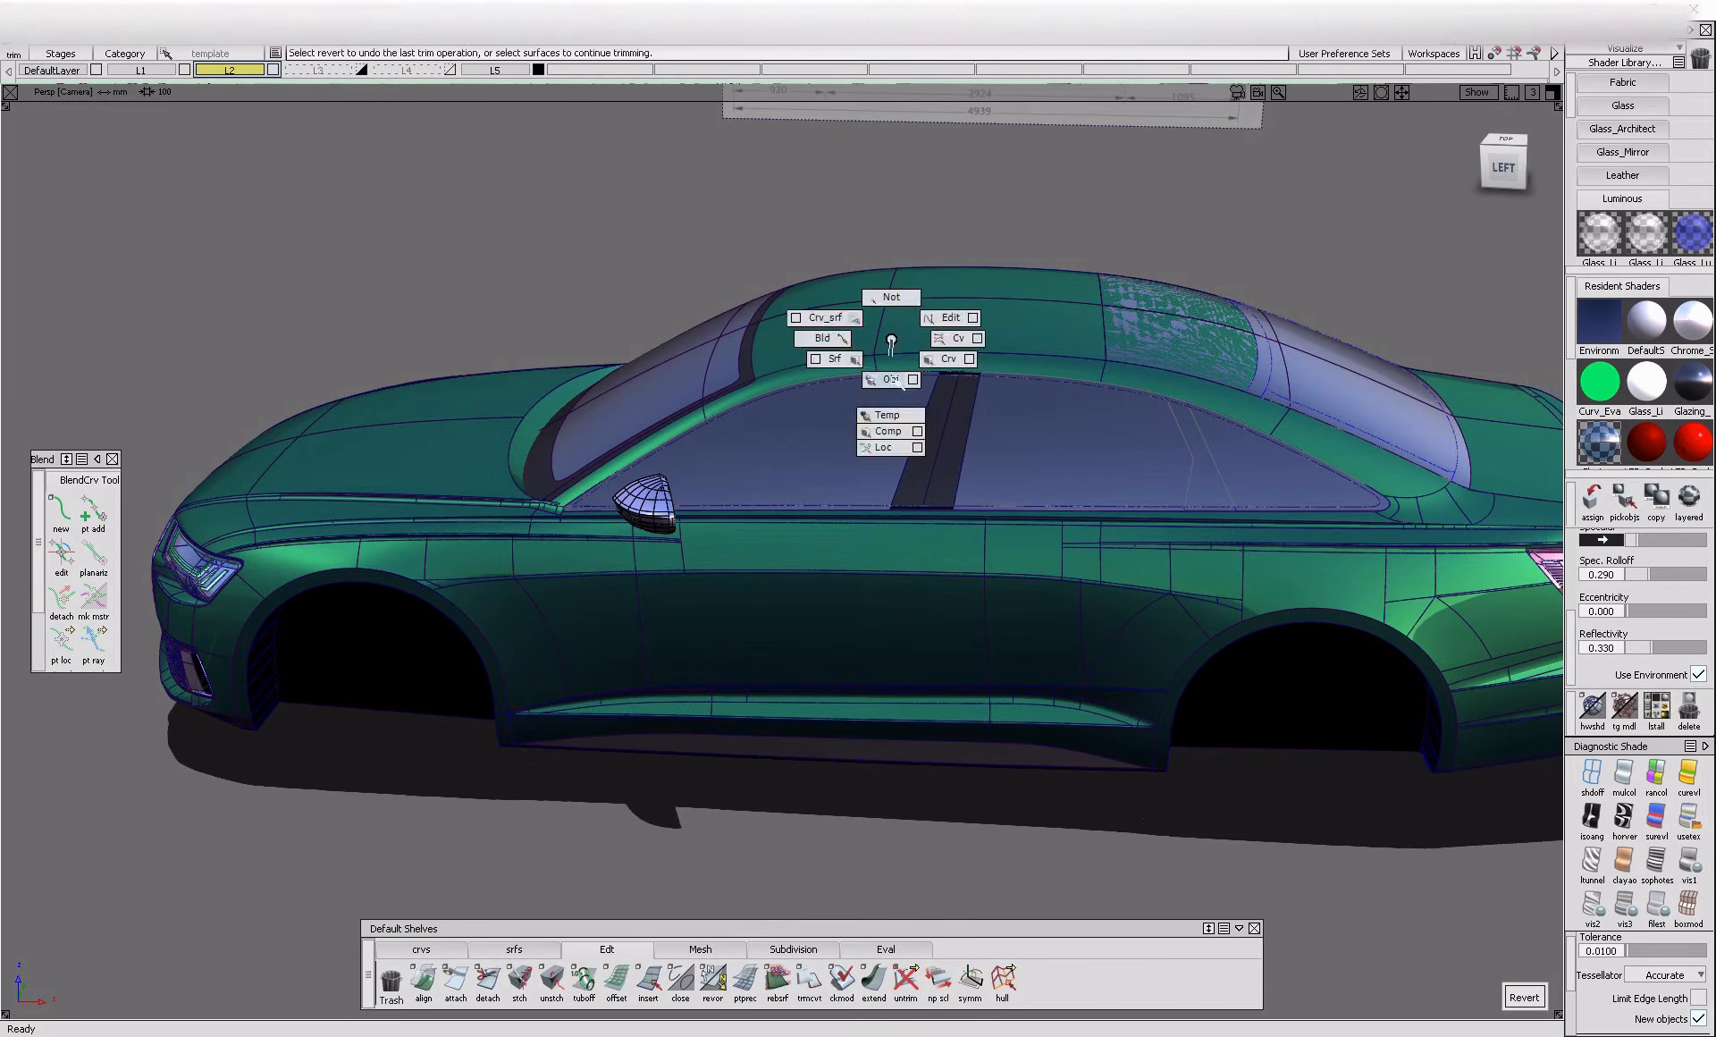
Toggle off the template state of the dark pillar surface in the rear side window
{"action": "left_click_drag", "start_coordinate": [895, 344], "coordinate": [854, 409], "text": "ctrl+shift"}
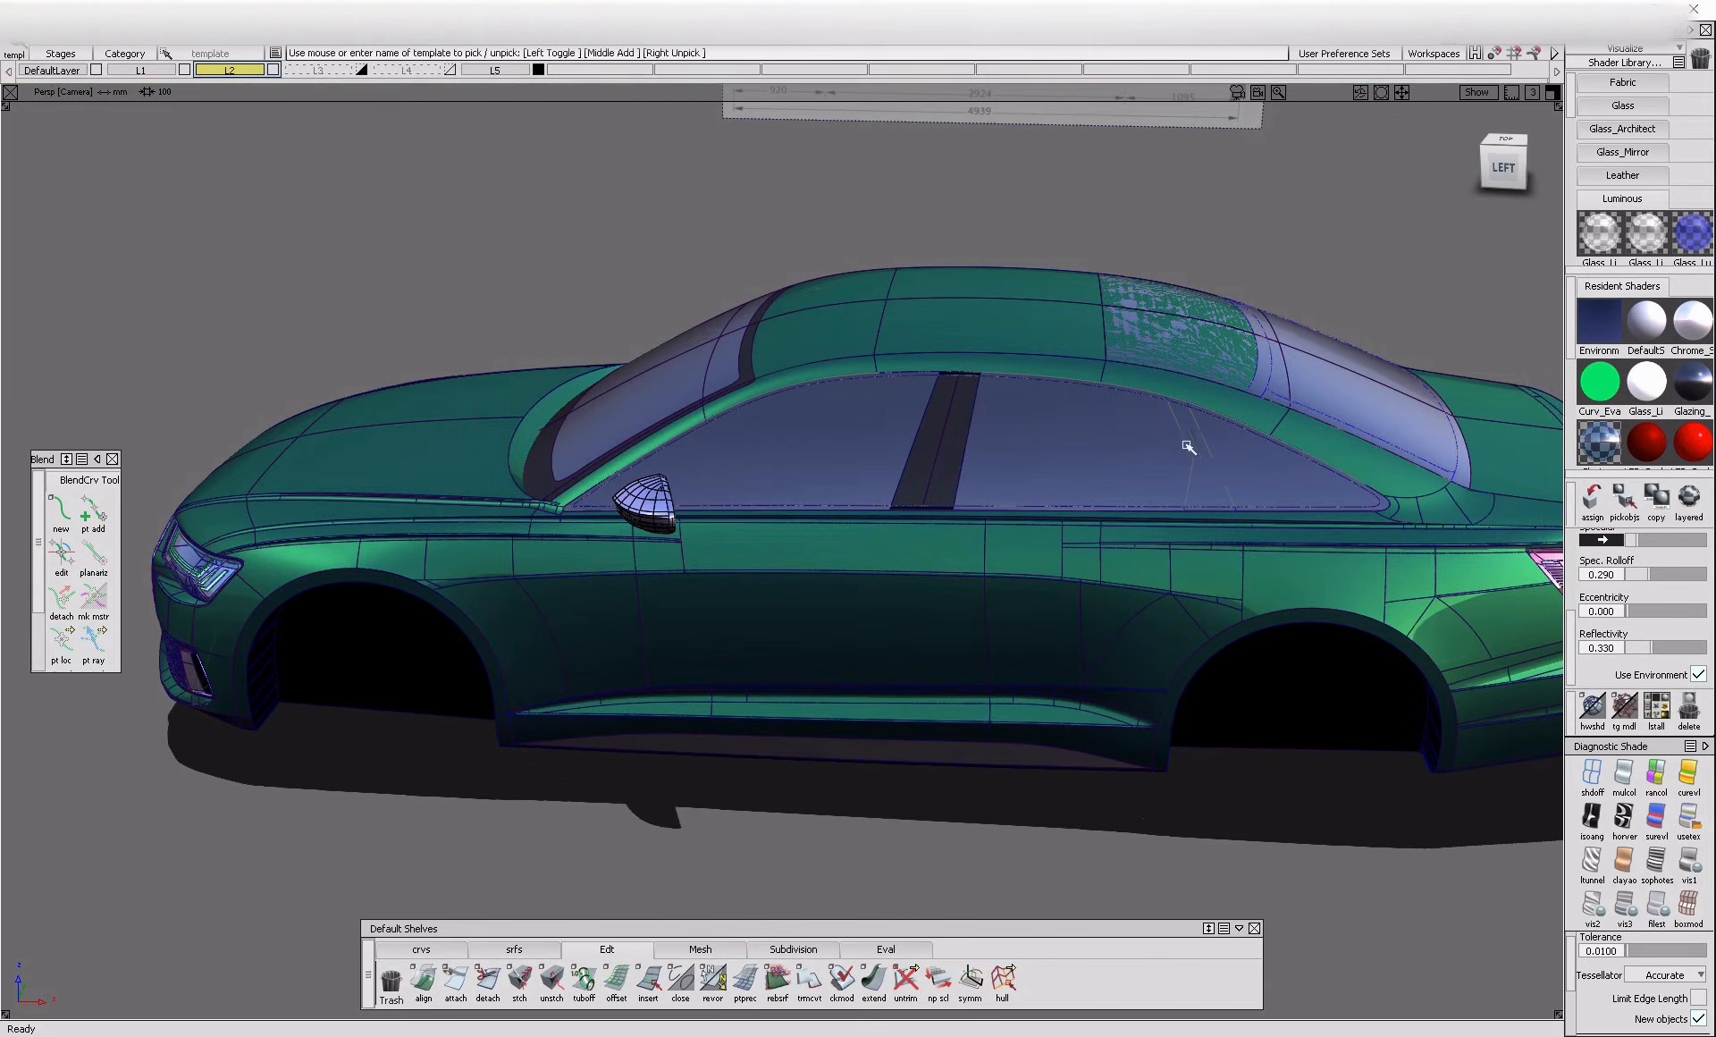
{"action": "left_click", "coordinate": [1231, 474]}
{"action": "left_click_drag", "start_coordinate": [1047, 335], "coordinate": [1039, 406], "text": "ctrl+shift"}
{"action": "left_click", "coordinate": [1019, 379]}
{"action": "right_click_drag", "start_coordinate": [1218, 436], "coordinate": [1289, 463], "text": "alt+shift"}
{"action": "left_click_drag", "start_coordinate": [1290, 464], "coordinate": [1189, 541], "text": "ctrl+shift"}
{"action": "left_click", "coordinate": [1184, 544]}
{"action": "right_click_drag", "start_coordinate": [1185, 544], "coordinate": [1031, 501], "text": "alt+shift"}
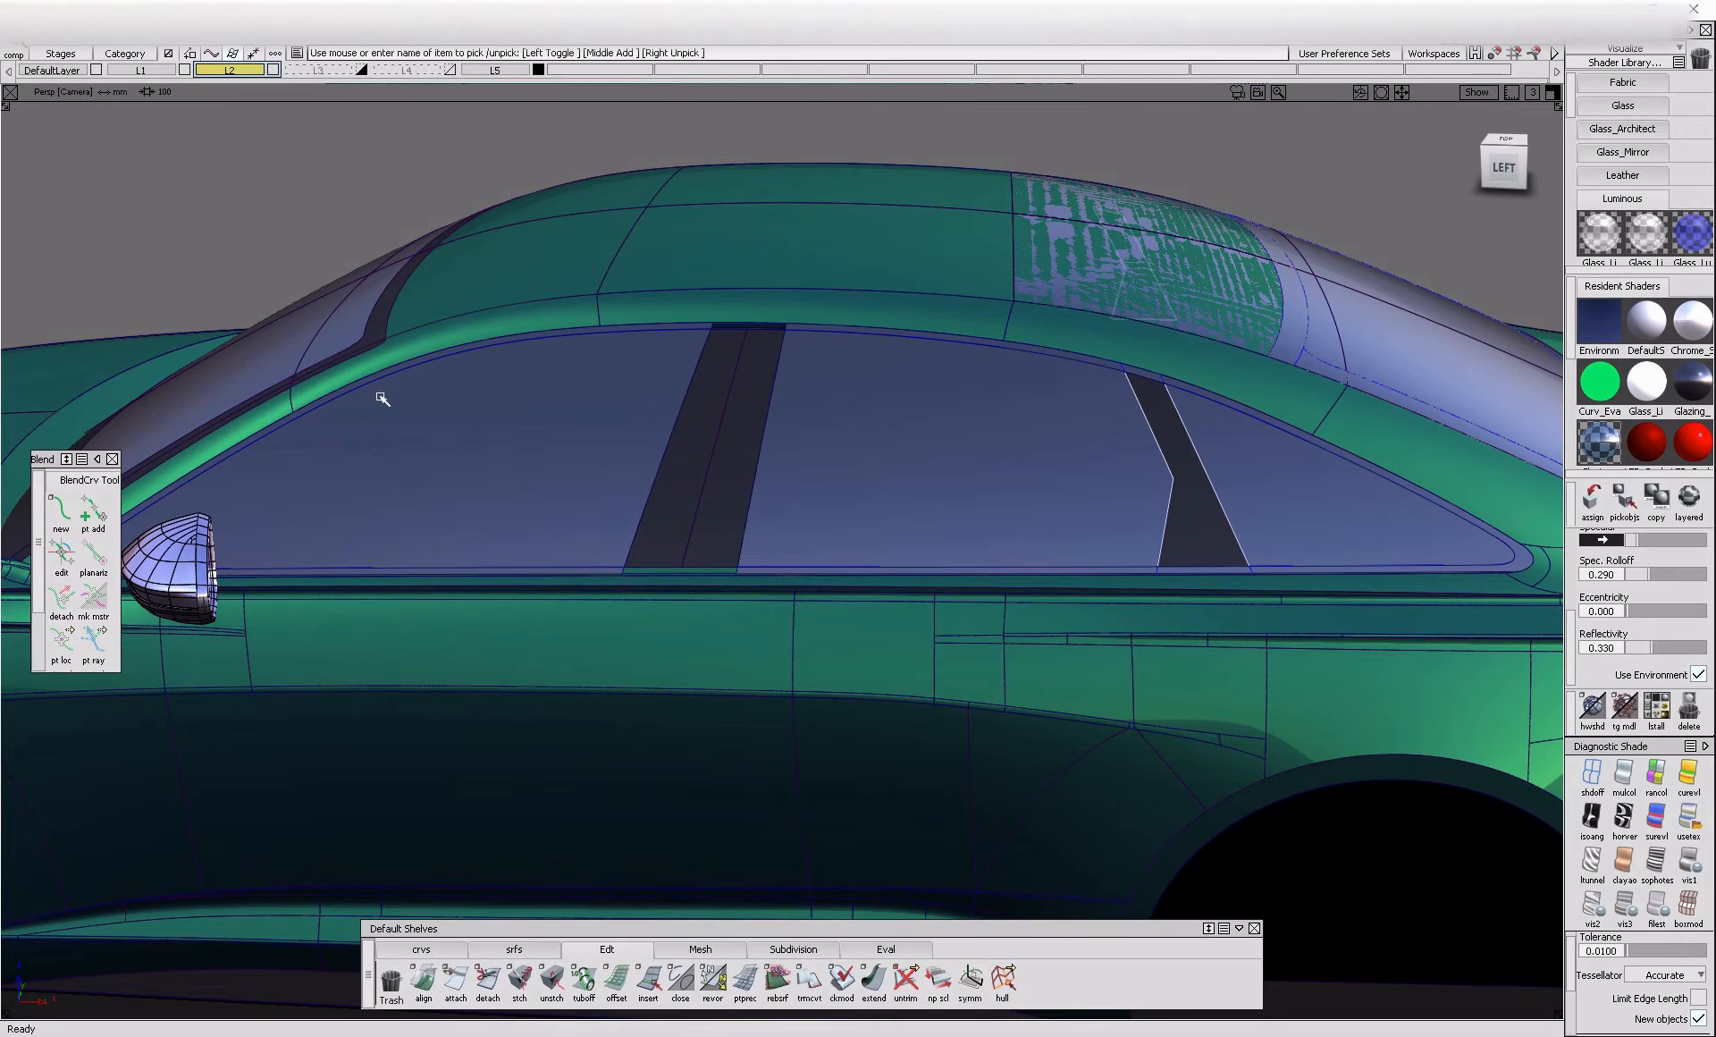
Trim the main rear window glass, reverting the first trim and keeping only the region inside the outline
{"action": "left_click_drag", "start_coordinate": [1172, 518], "coordinate": [1224, 491], "text": "alt+shift"}
{"action": "middle_click_drag", "start_coordinate": [1225, 490], "coordinate": [976, 493], "text": "alt+shift"}
{"action": "mouse_move", "coordinate": [1196, 537]}
{"action": "left_mouse_down", "text": "alt+shift"}
{"action": "mouse_move", "coordinate": [939, 548]}
{"action": "mouse_move", "coordinate": [838, 597]}
{"action": "left_mouse_up", "text": "alt+shift"}
{"action": "left_click_drag", "start_coordinate": [1025, 693], "coordinate": [1020, 526], "text": "ctrl+shift"}
{"action": "right_click_drag", "start_coordinate": [1109, 573], "coordinate": [1137, 501], "text": "alt+shift"}
{"action": "right_click_drag", "start_coordinate": [1138, 498], "coordinate": [1088, 563], "text": "ctrl+shift"}
{"action": "left_click", "coordinate": [1086, 559]}
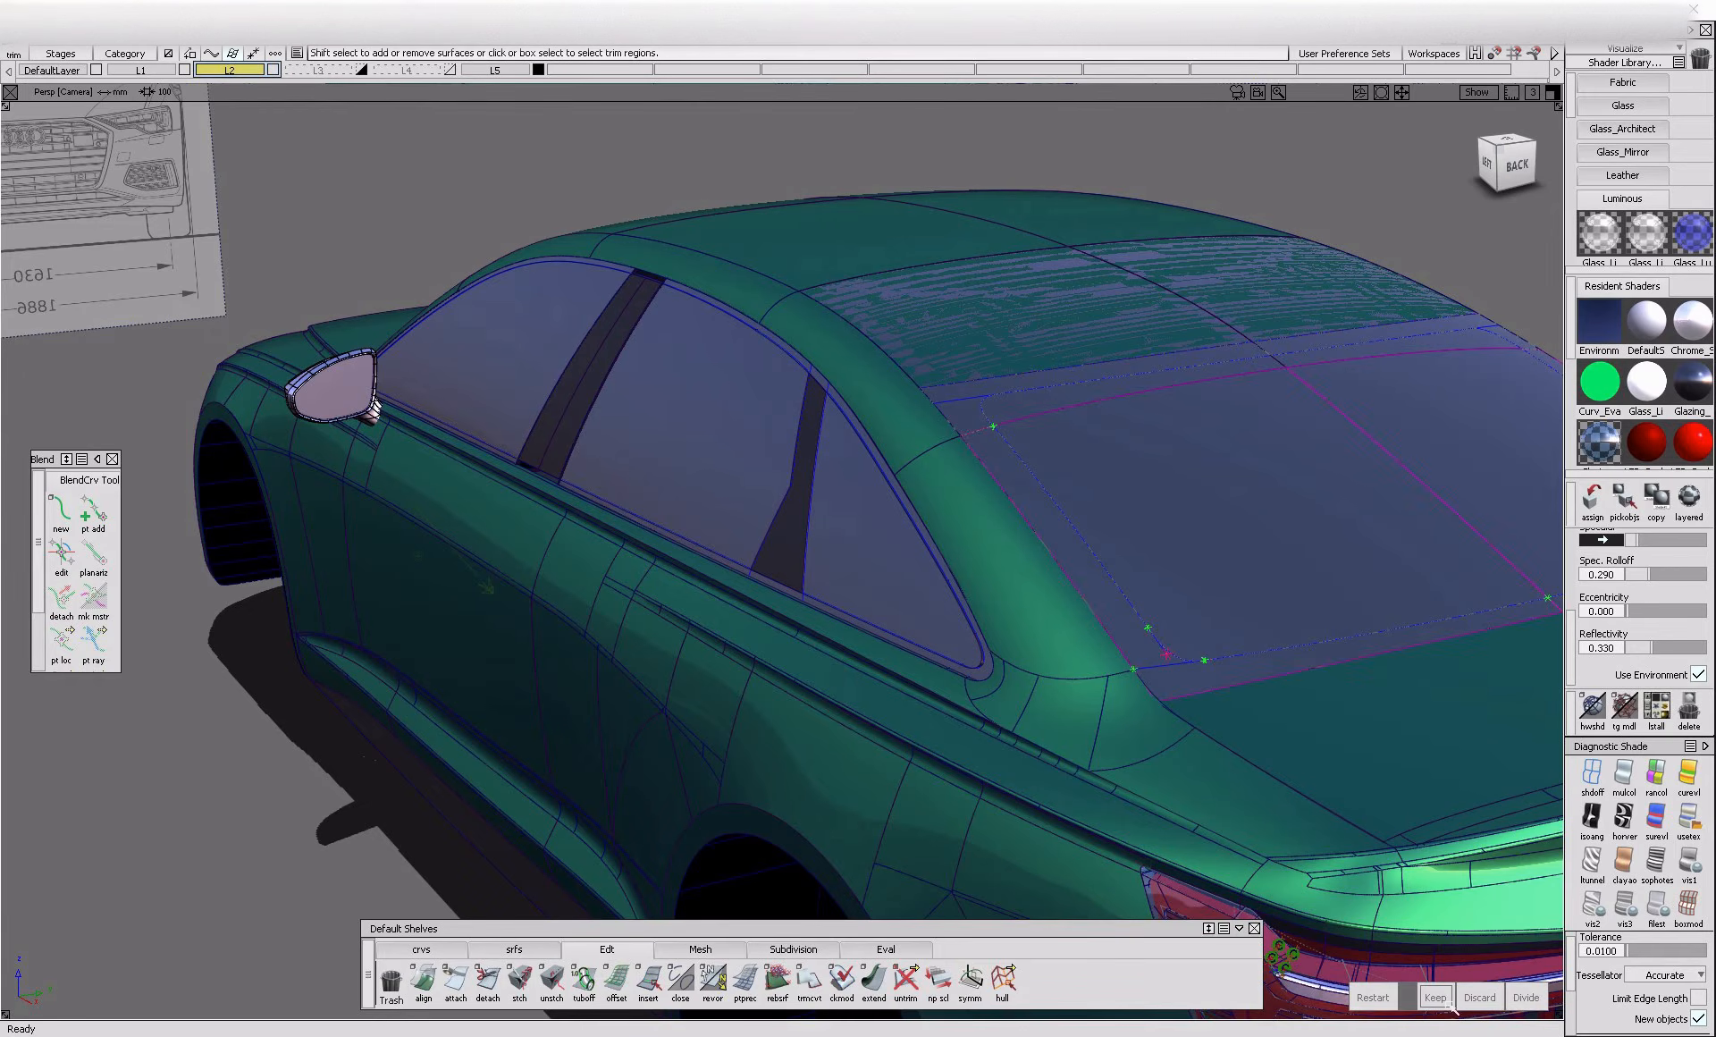
{"action": "left_click", "coordinate": [1180, 592]}
{"action": "left_click", "coordinate": [1545, 1006]}
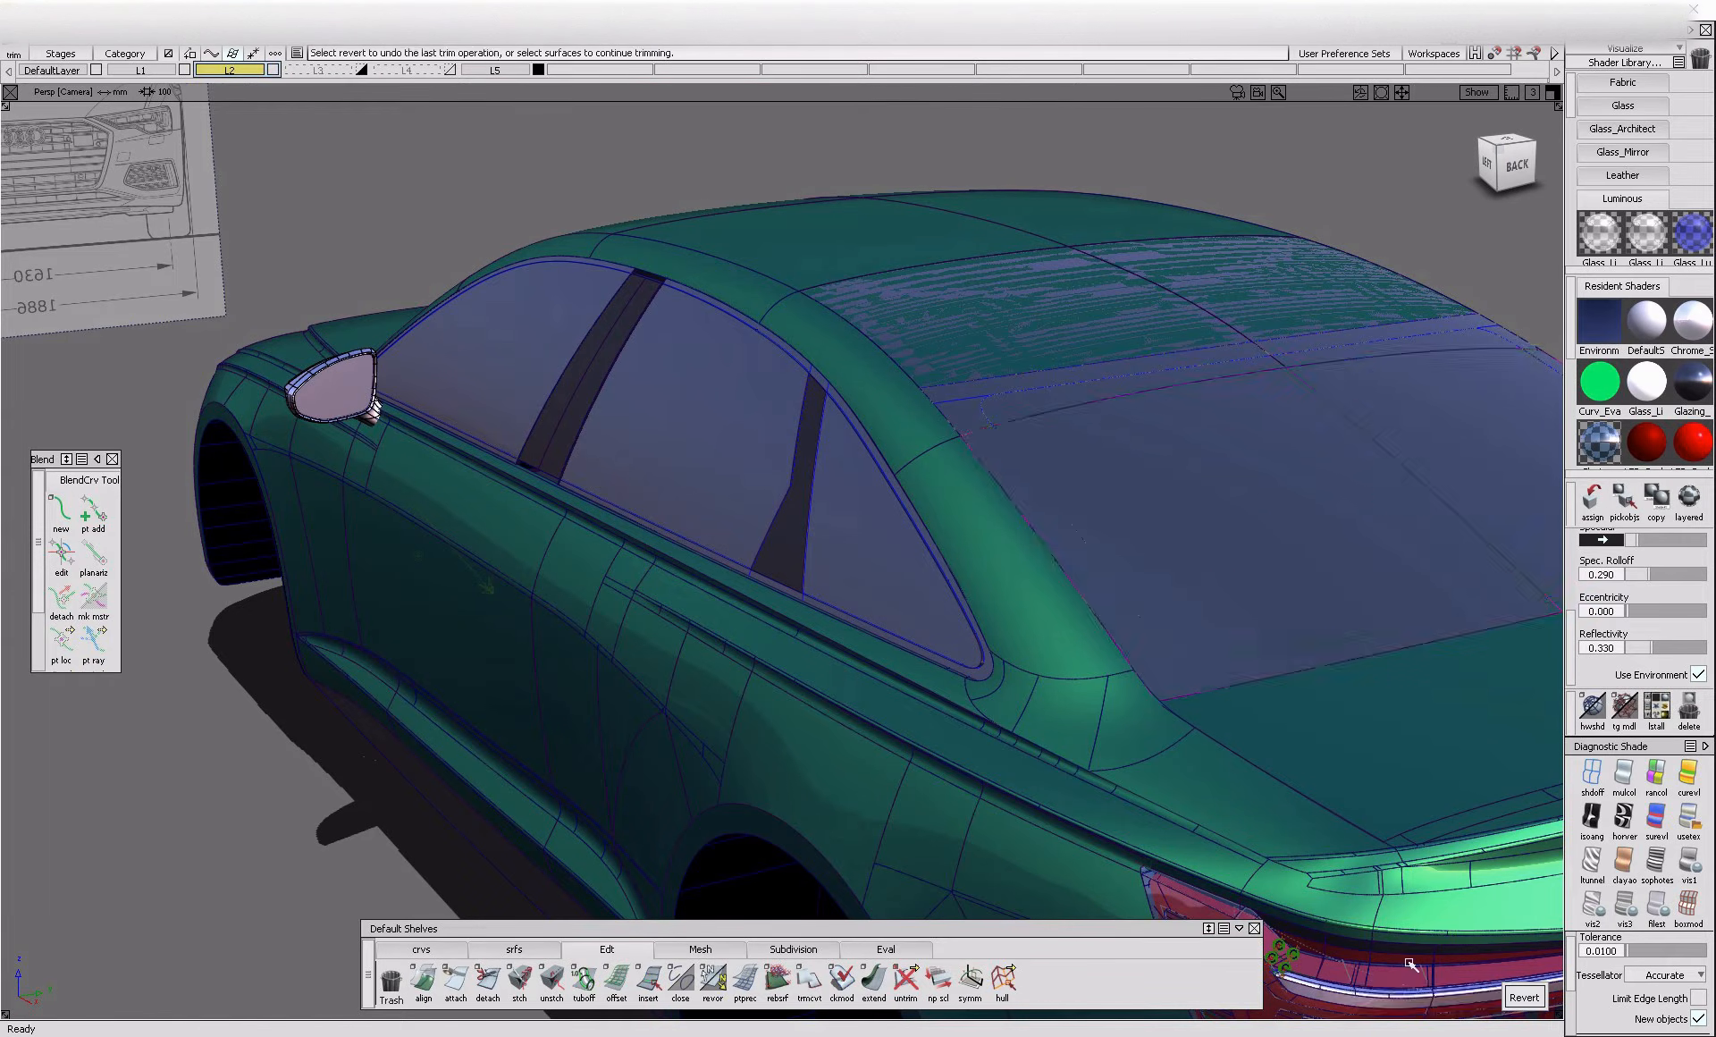
{"action": "left_click", "coordinate": [1535, 1003]}
{"action": "left_click", "coordinate": [1434, 996]}
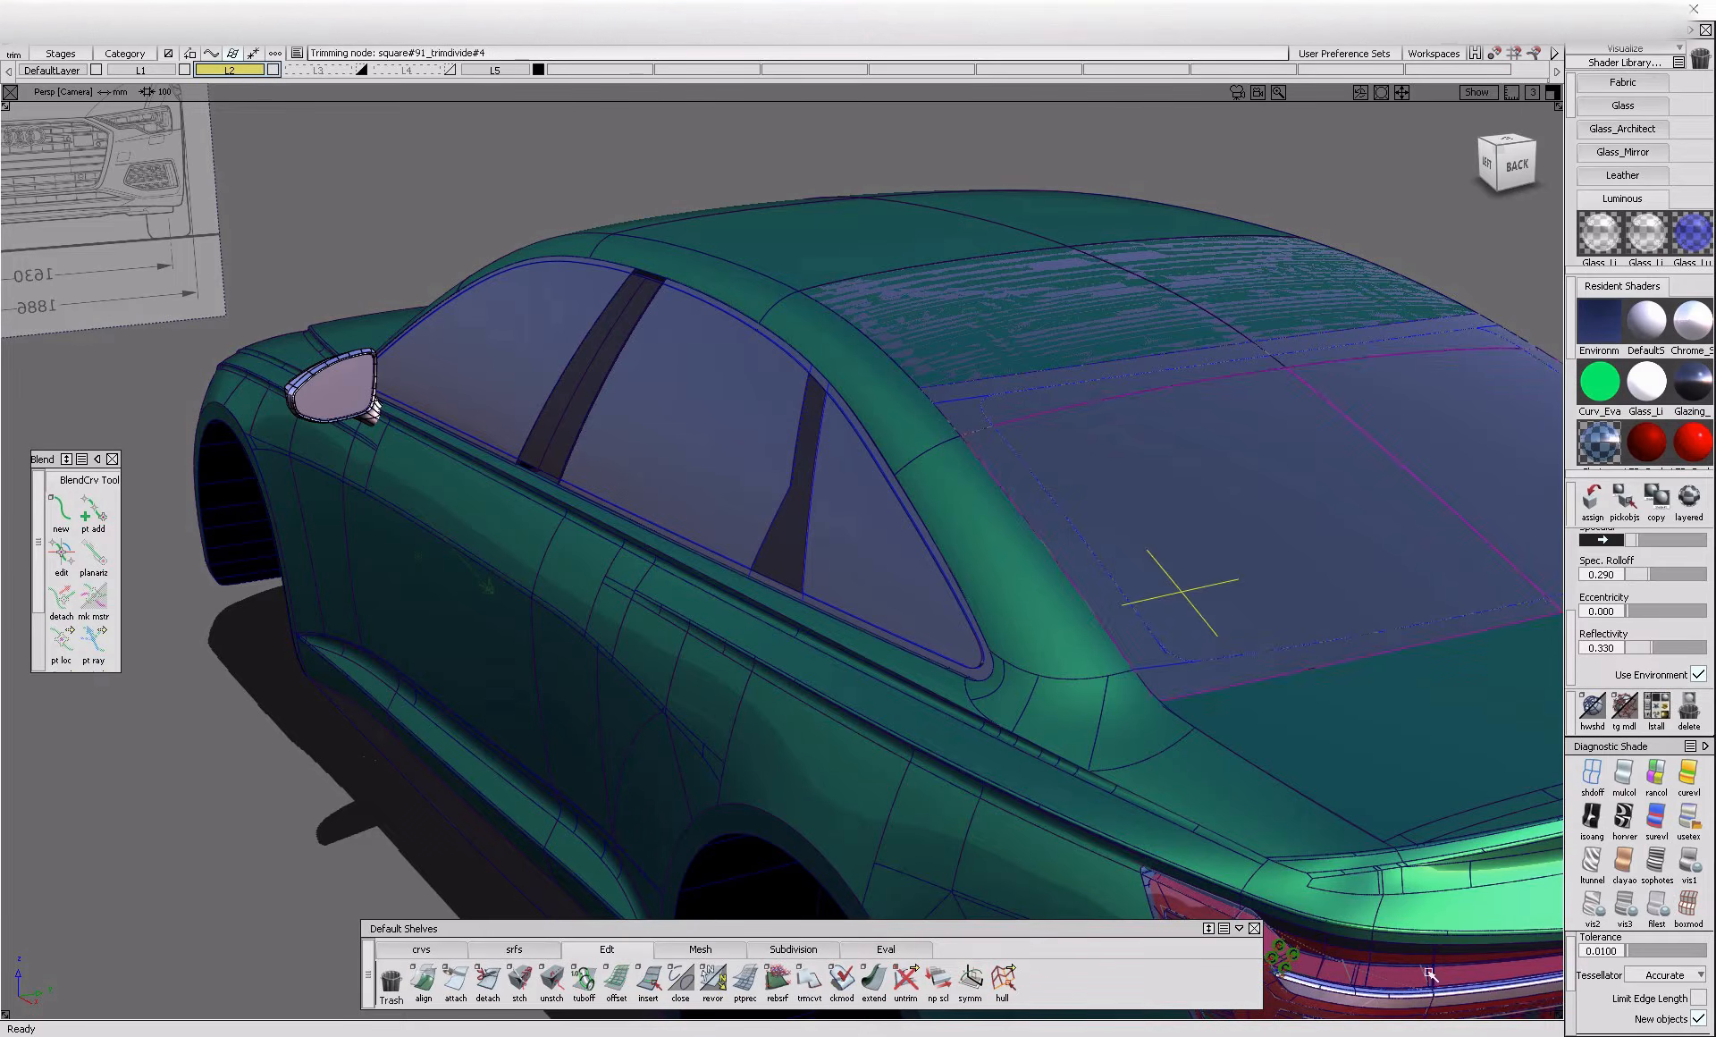
Toggle off the entire template of the border surface around the main rear window glass
{"action": "left_click_drag", "start_coordinate": [1251, 598], "coordinate": [1231, 679], "text": "ctrl+shift"}
{"action": "left_click", "coordinate": [1223, 682]}
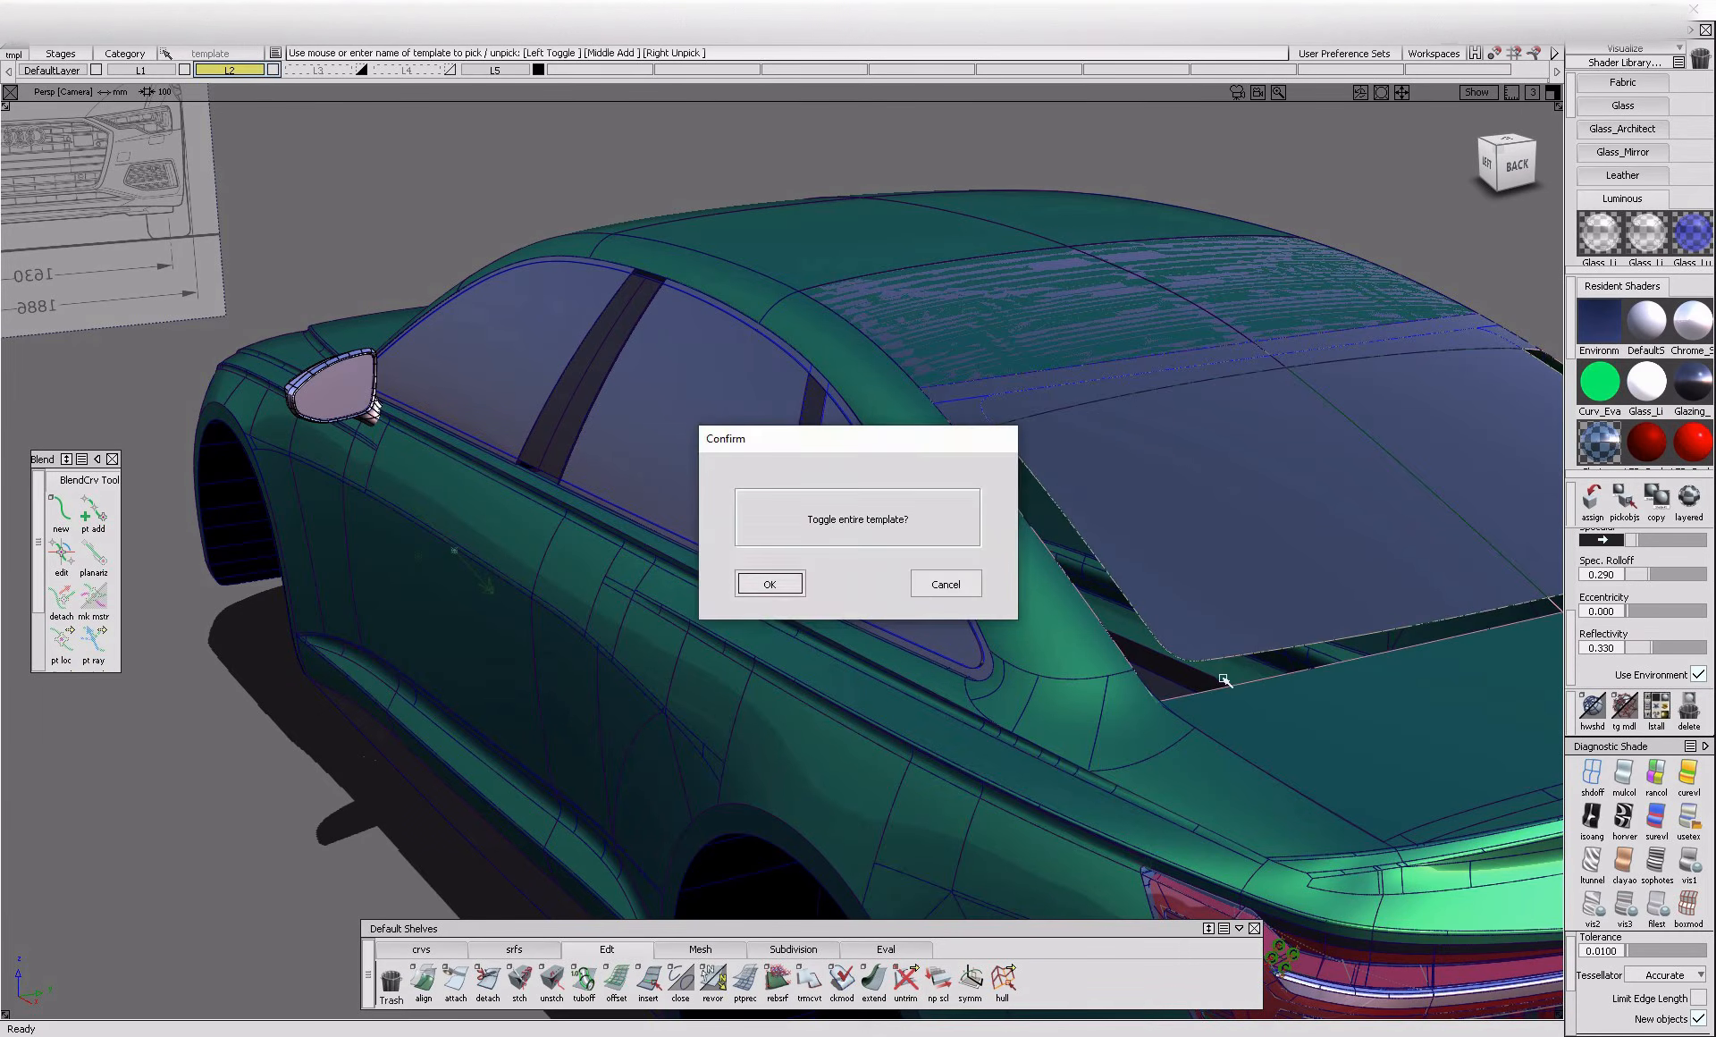
{"action": "left_click", "coordinate": [778, 592]}
Trim the upper rear window surface to the inner outline and toggle off the template of its border surface
{"action": "right_click_drag", "start_coordinate": [930, 429], "coordinate": [1064, 430], "text": "alt+shift"}
{"action": "left_click_drag", "start_coordinate": [1064, 429], "coordinate": [1049, 462], "text": "alt+shift"}
{"action": "right_click_drag", "start_coordinate": [1050, 462], "coordinate": [1033, 505], "text": "ctrl+shift"}
{"action": "left_click", "coordinate": [1007, 529]}
{"action": "left_click", "coordinate": [1034, 467]}
{"action": "left_click", "coordinate": [1443, 988]}
{"action": "left_click_drag", "start_coordinate": [1034, 399], "coordinate": [1028, 486], "text": "ctrl+shift"}
{"action": "left_click", "coordinate": [1019, 490]}
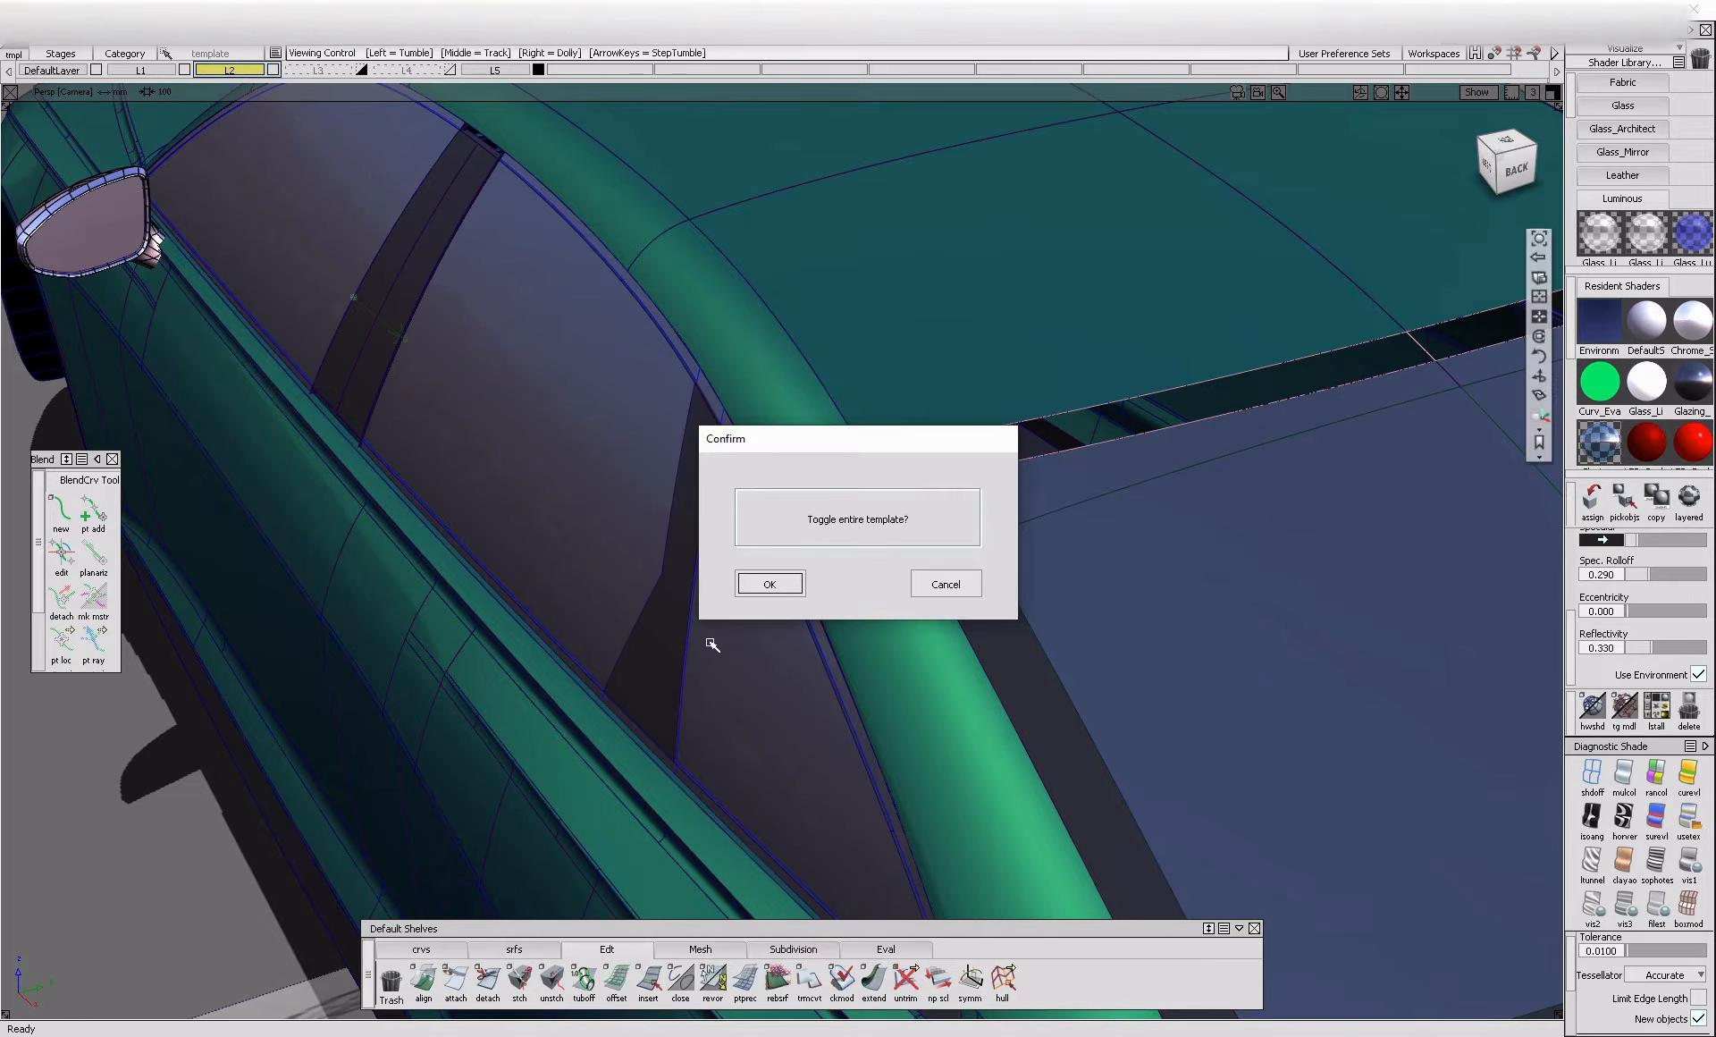
{"action": "left_click", "coordinate": [777, 590]}
In the orthographic left view with shading off, compare the side window outlines with the blueprint from the rear corner to the windshield base
{"action": "left_click_drag", "start_coordinate": [786, 585], "coordinate": [1248, 534], "text": "alt+shift"}
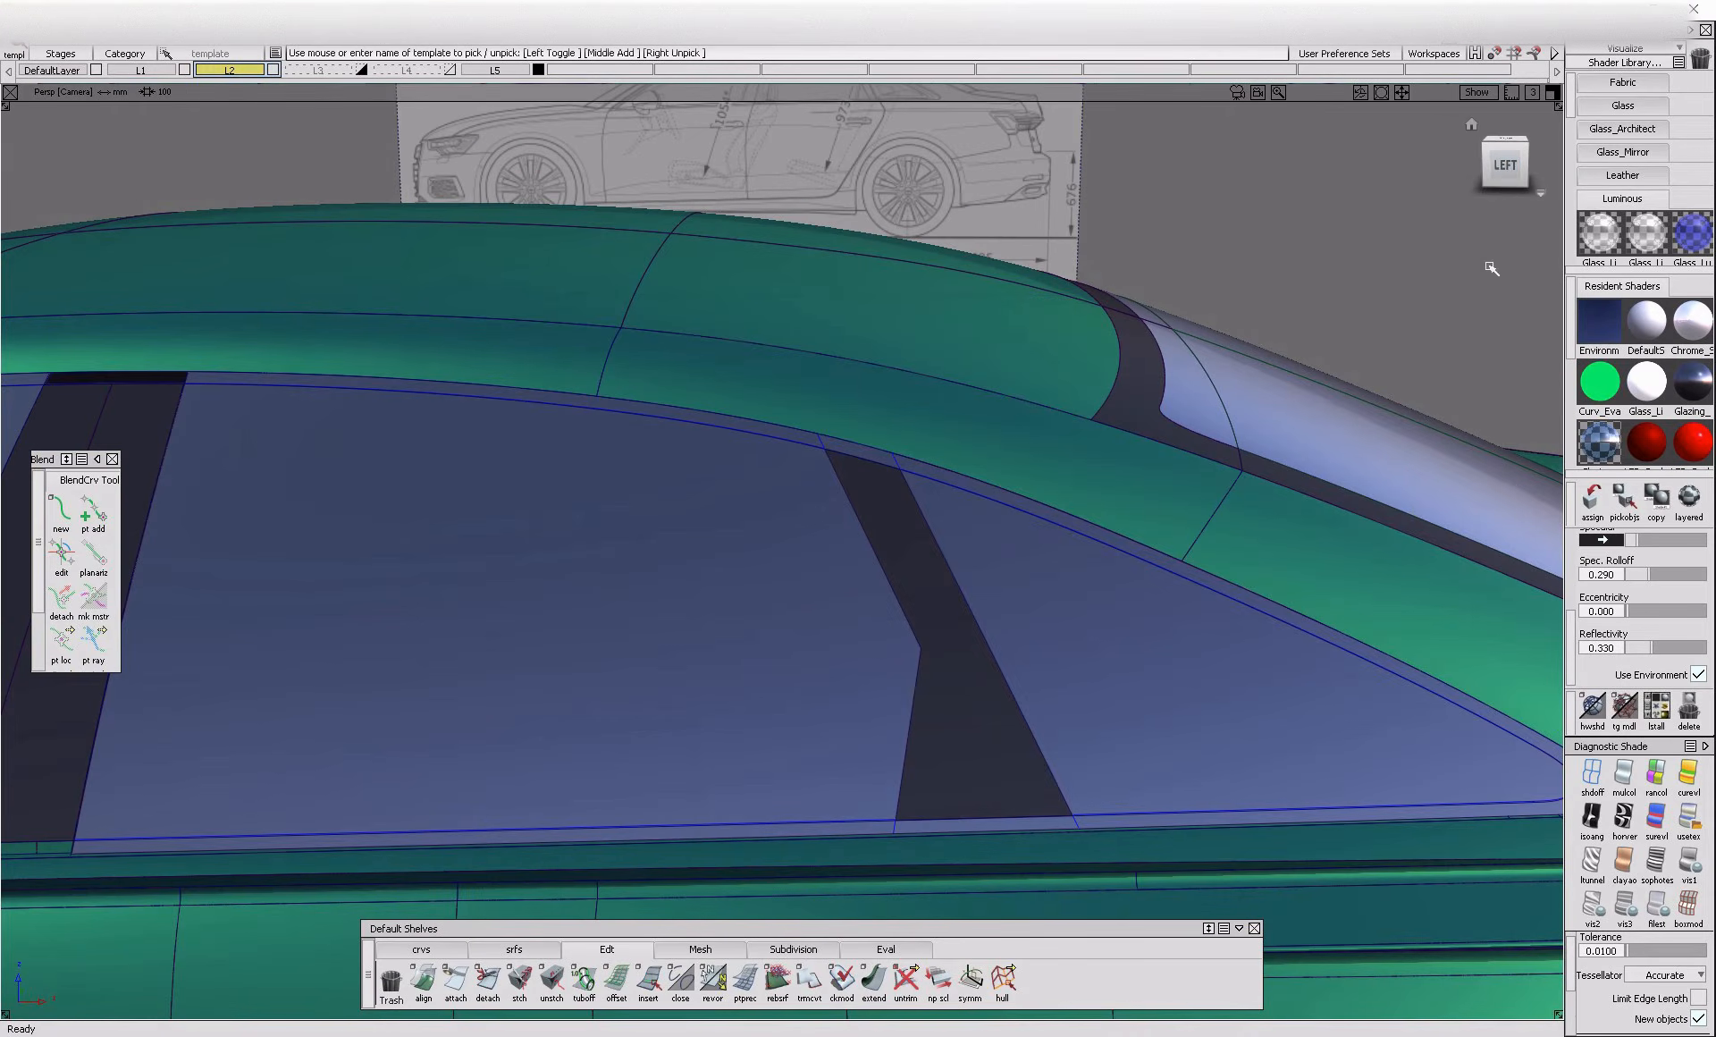
{"action": "left_click", "coordinate": [1507, 171]}
{"action": "right_click_drag", "start_coordinate": [736, 580], "coordinate": [801, 689], "text": "alt+shift"}
{"action": "middle_click_drag", "start_coordinate": [801, 689], "coordinate": [983, 697], "text": "alt+shift"}
{"action": "middle_click_drag", "start_coordinate": [1201, 683], "coordinate": [71, 693], "text": "alt+shift"}
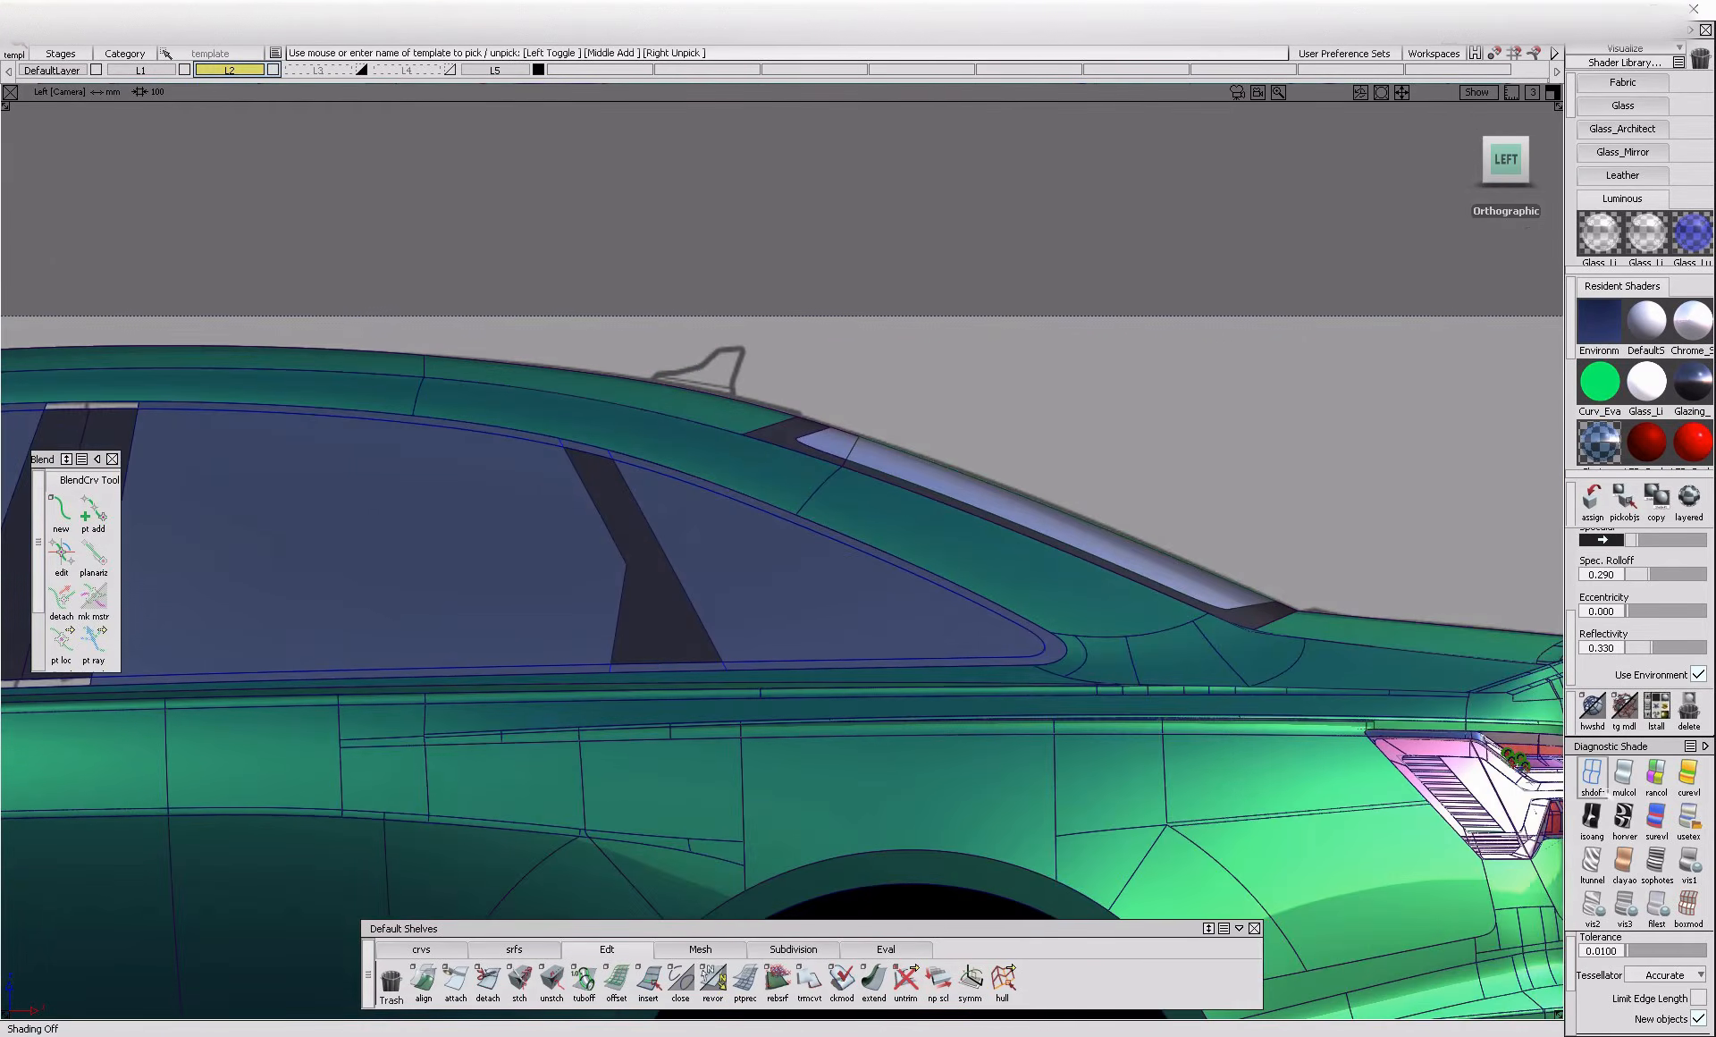
{"action": "left_click", "coordinate": [1594, 776]}
{"action": "scroll", "coordinate": [1065, 635], "scroll_direction": "up", "scroll_amount": 5}
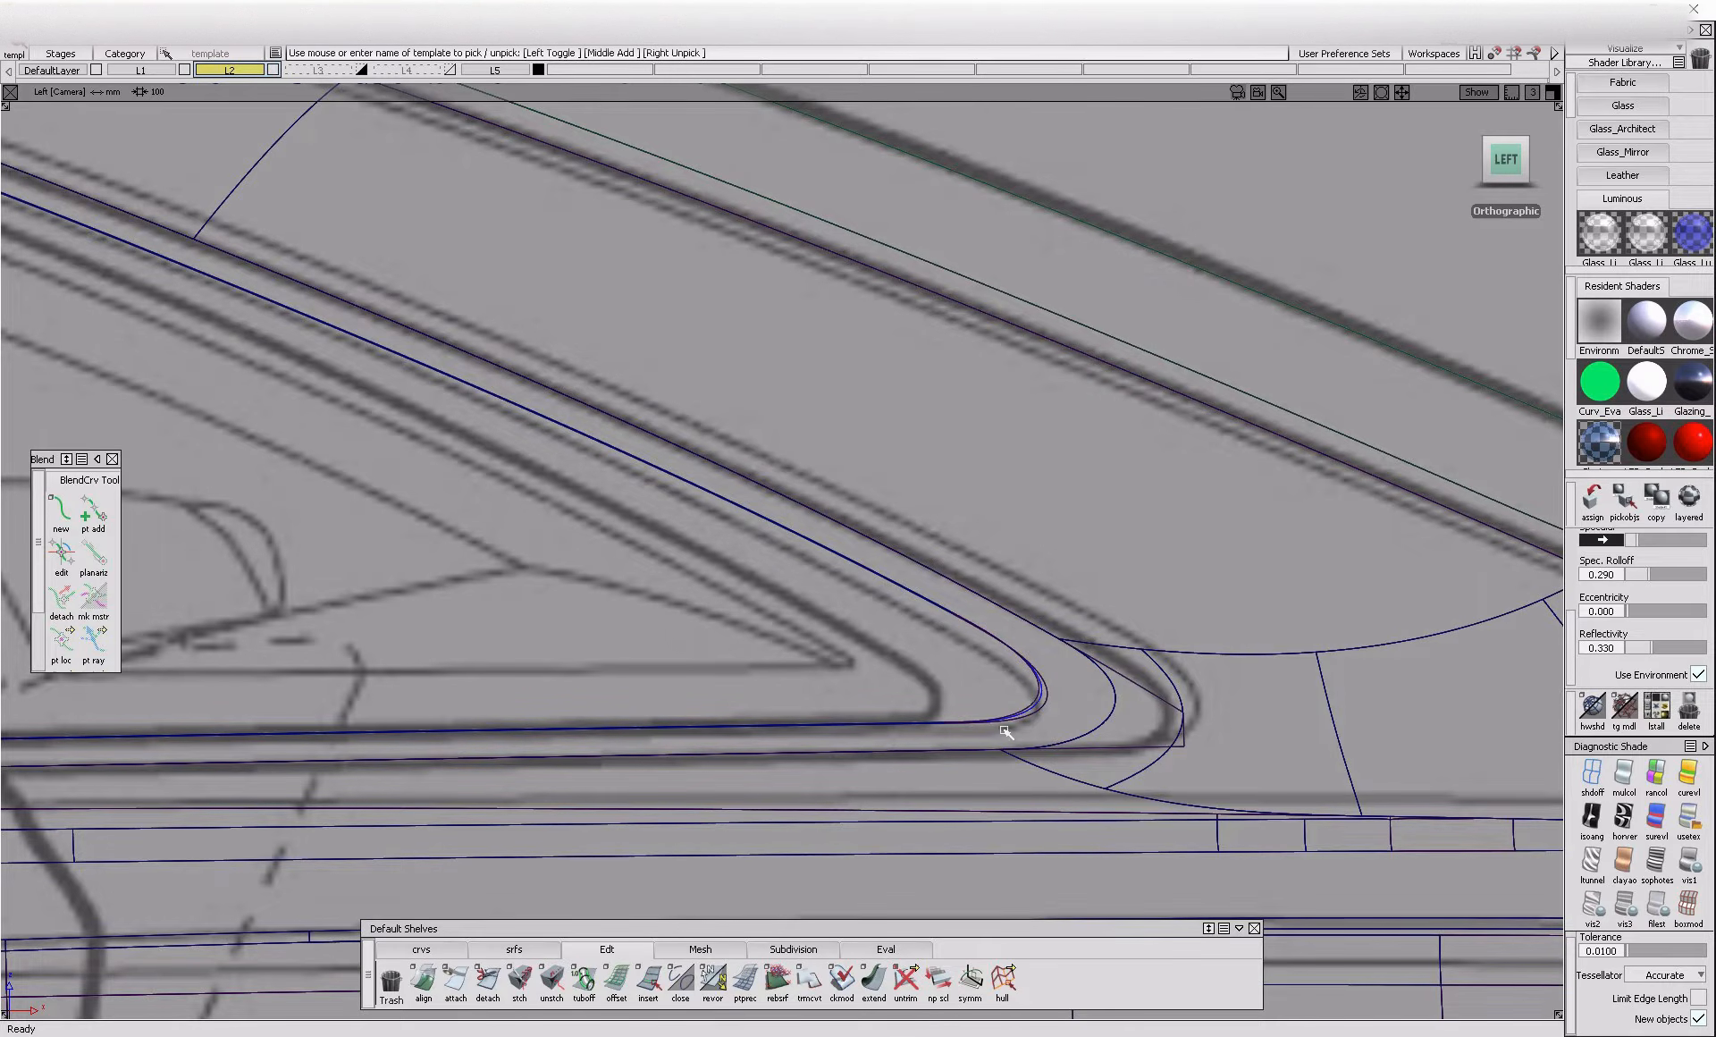
{"action": "right_click_drag", "start_coordinate": [948, 645], "coordinate": [575, 594], "text": "alt+shift"}
{"action": "middle_click_drag", "start_coordinate": [574, 594], "coordinate": [861, 659], "text": "alt+shift"}
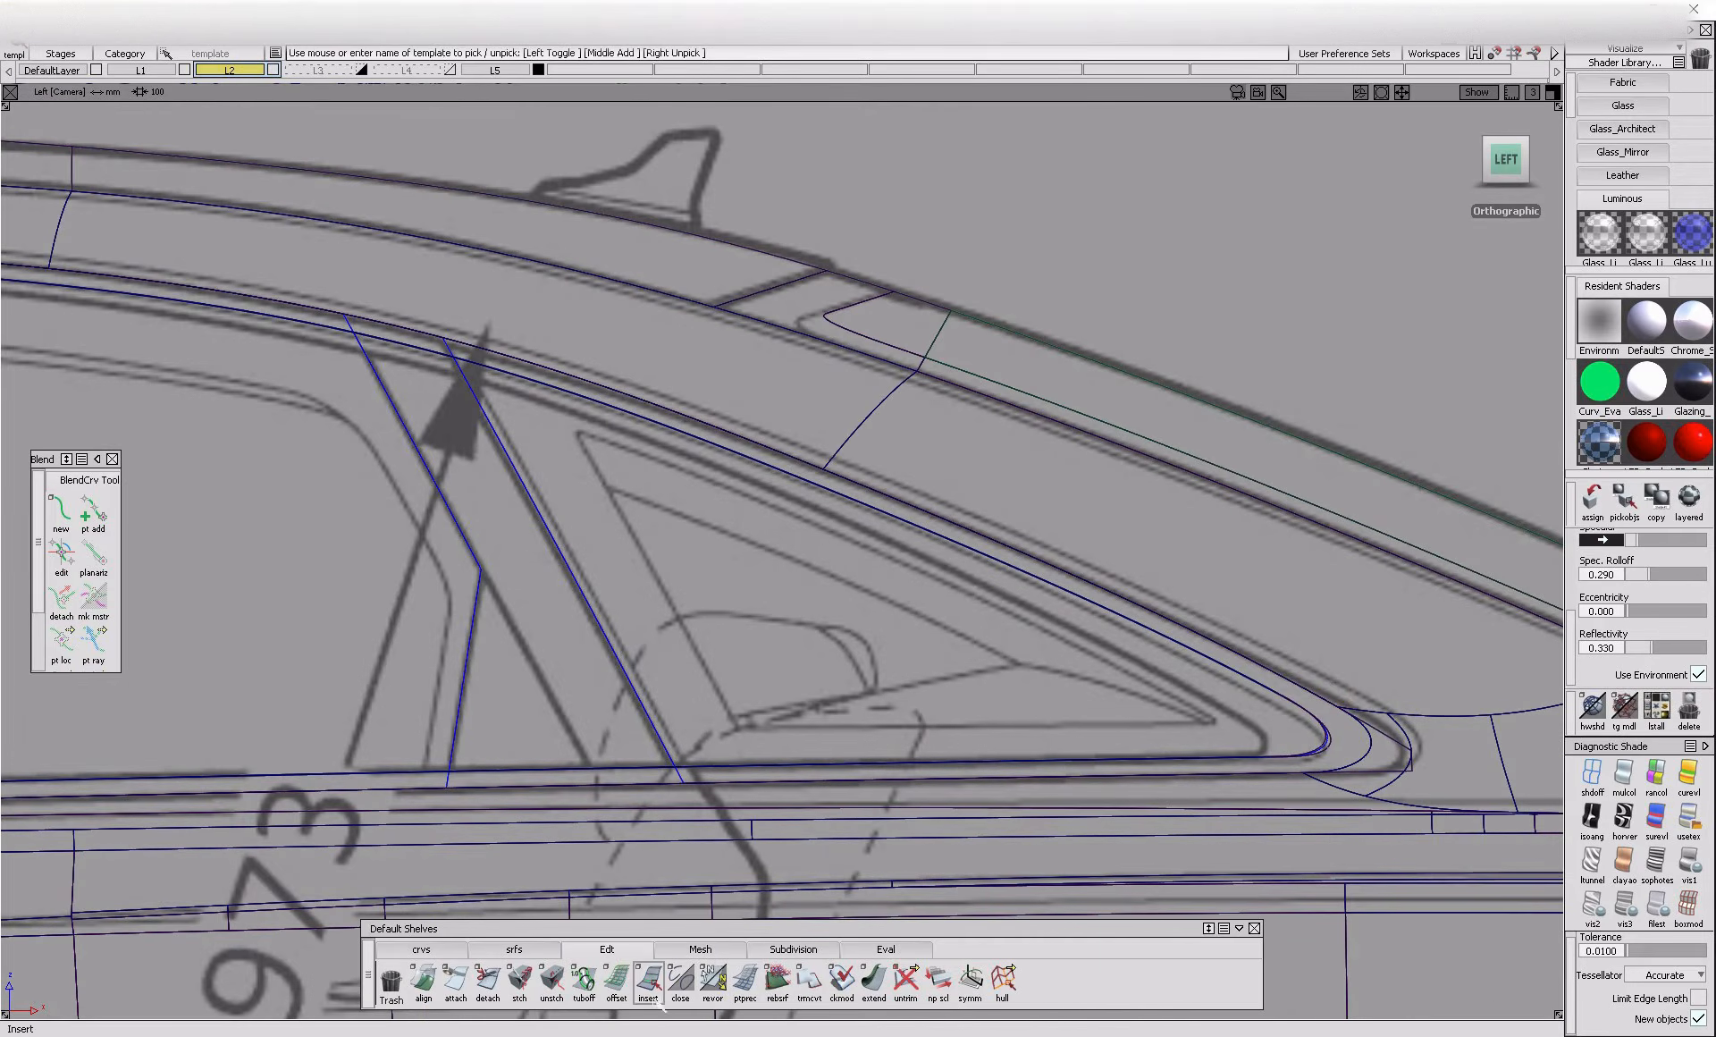
{"action": "right_click_drag", "start_coordinate": [703, 562], "coordinate": [323, 604], "text": "alt+shift"}
{"action": "middle_click_drag", "start_coordinate": [323, 604], "coordinate": [1430, 708], "text": "alt+shift"}
{"action": "middle_click_drag", "start_coordinate": [150, 750], "coordinate": [978, 639], "text": "alt+shift"}
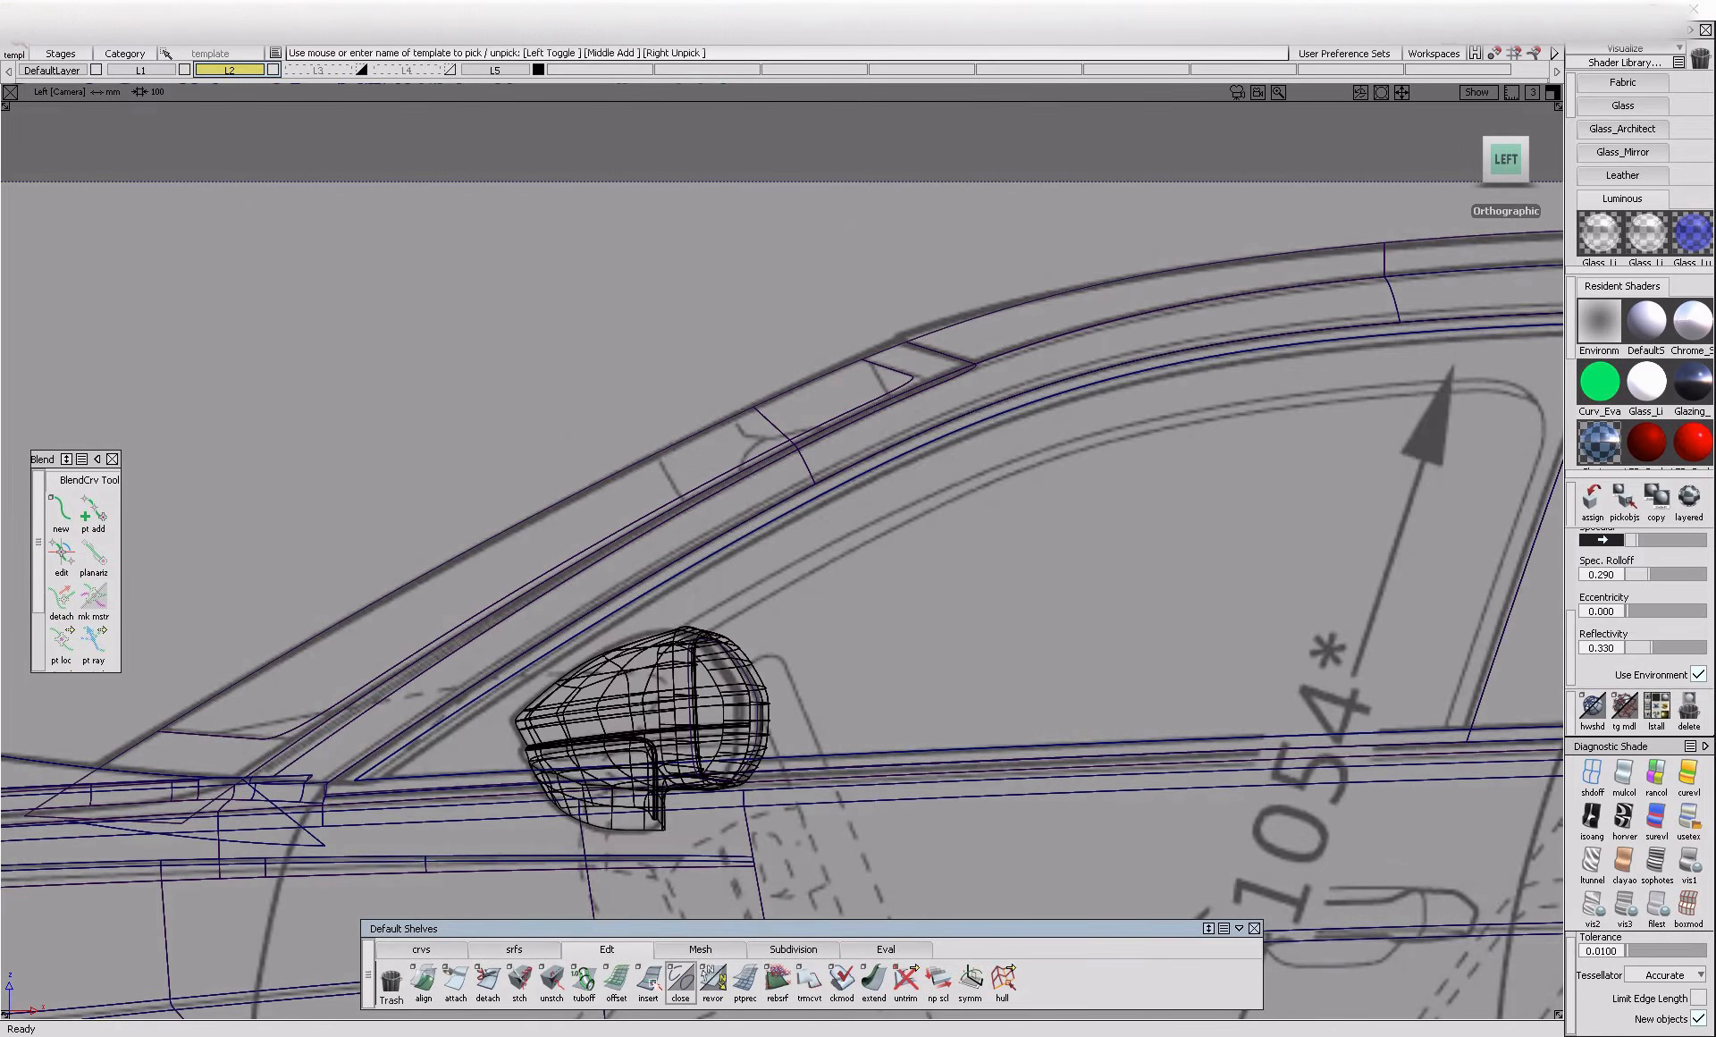
{"action": "left_click", "coordinate": [514, 950]}
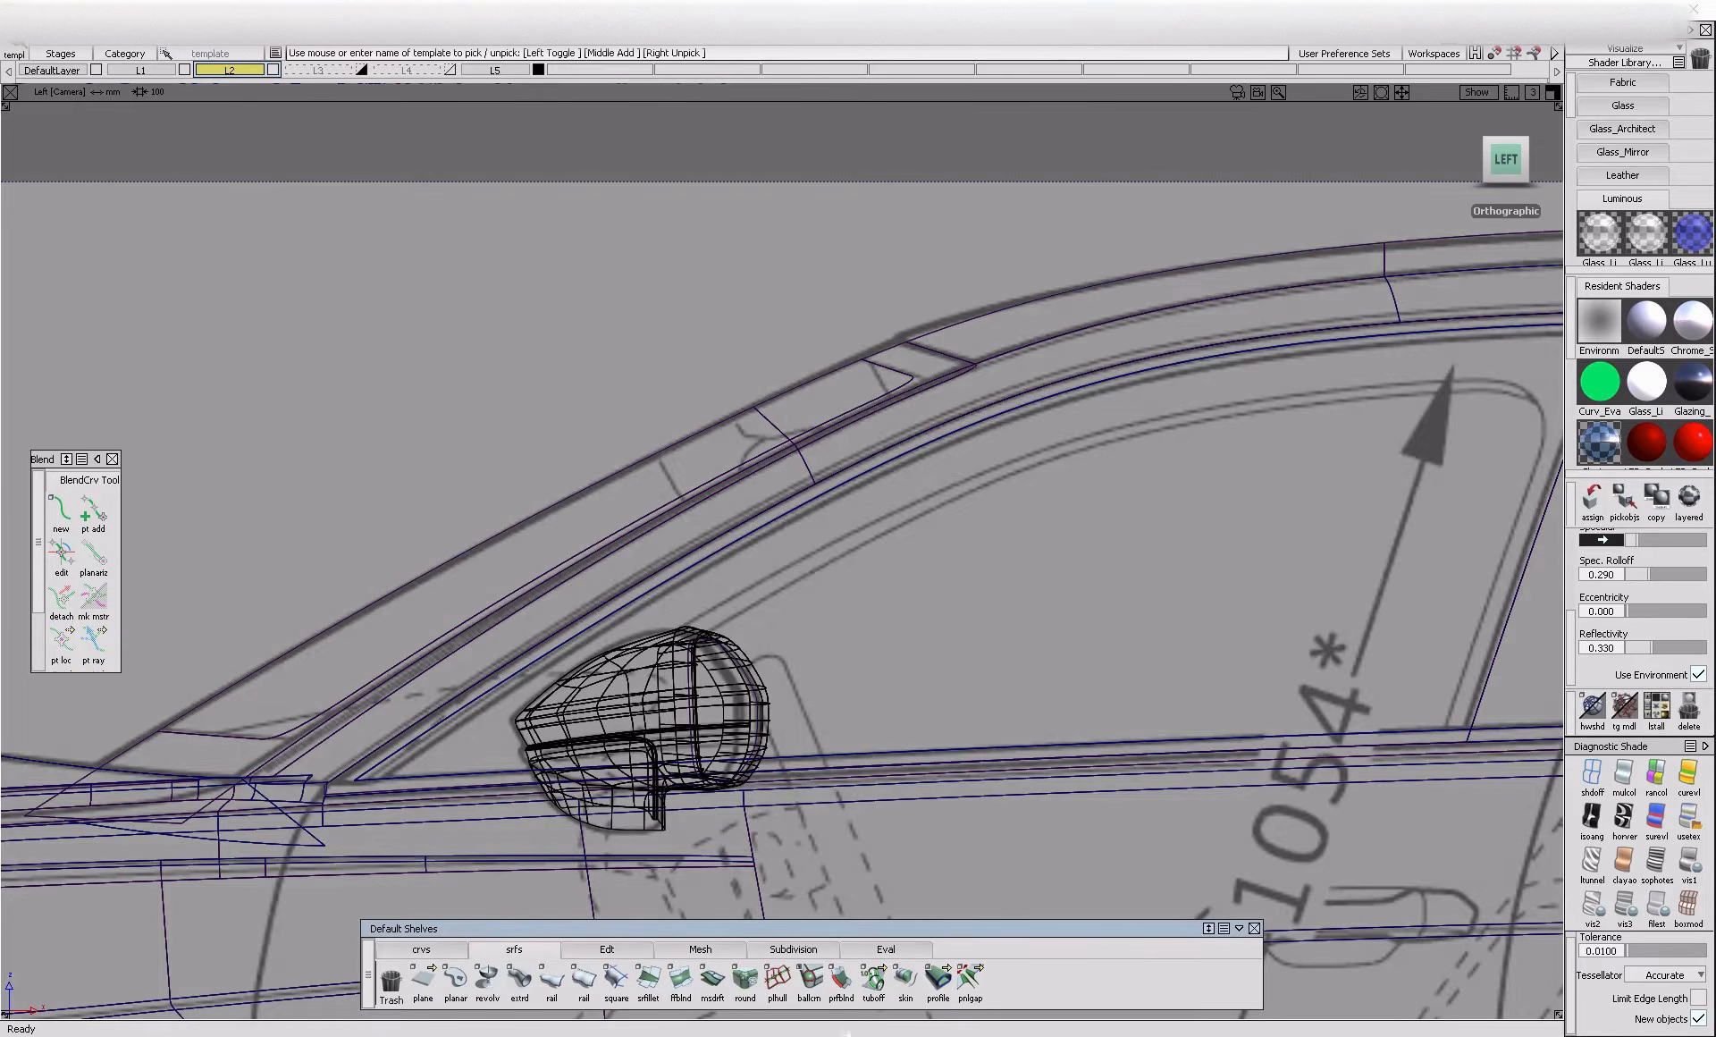
{"action": "double_click", "coordinate": [876, 983]}
{"action": "left_click", "coordinate": [1483, 655]}
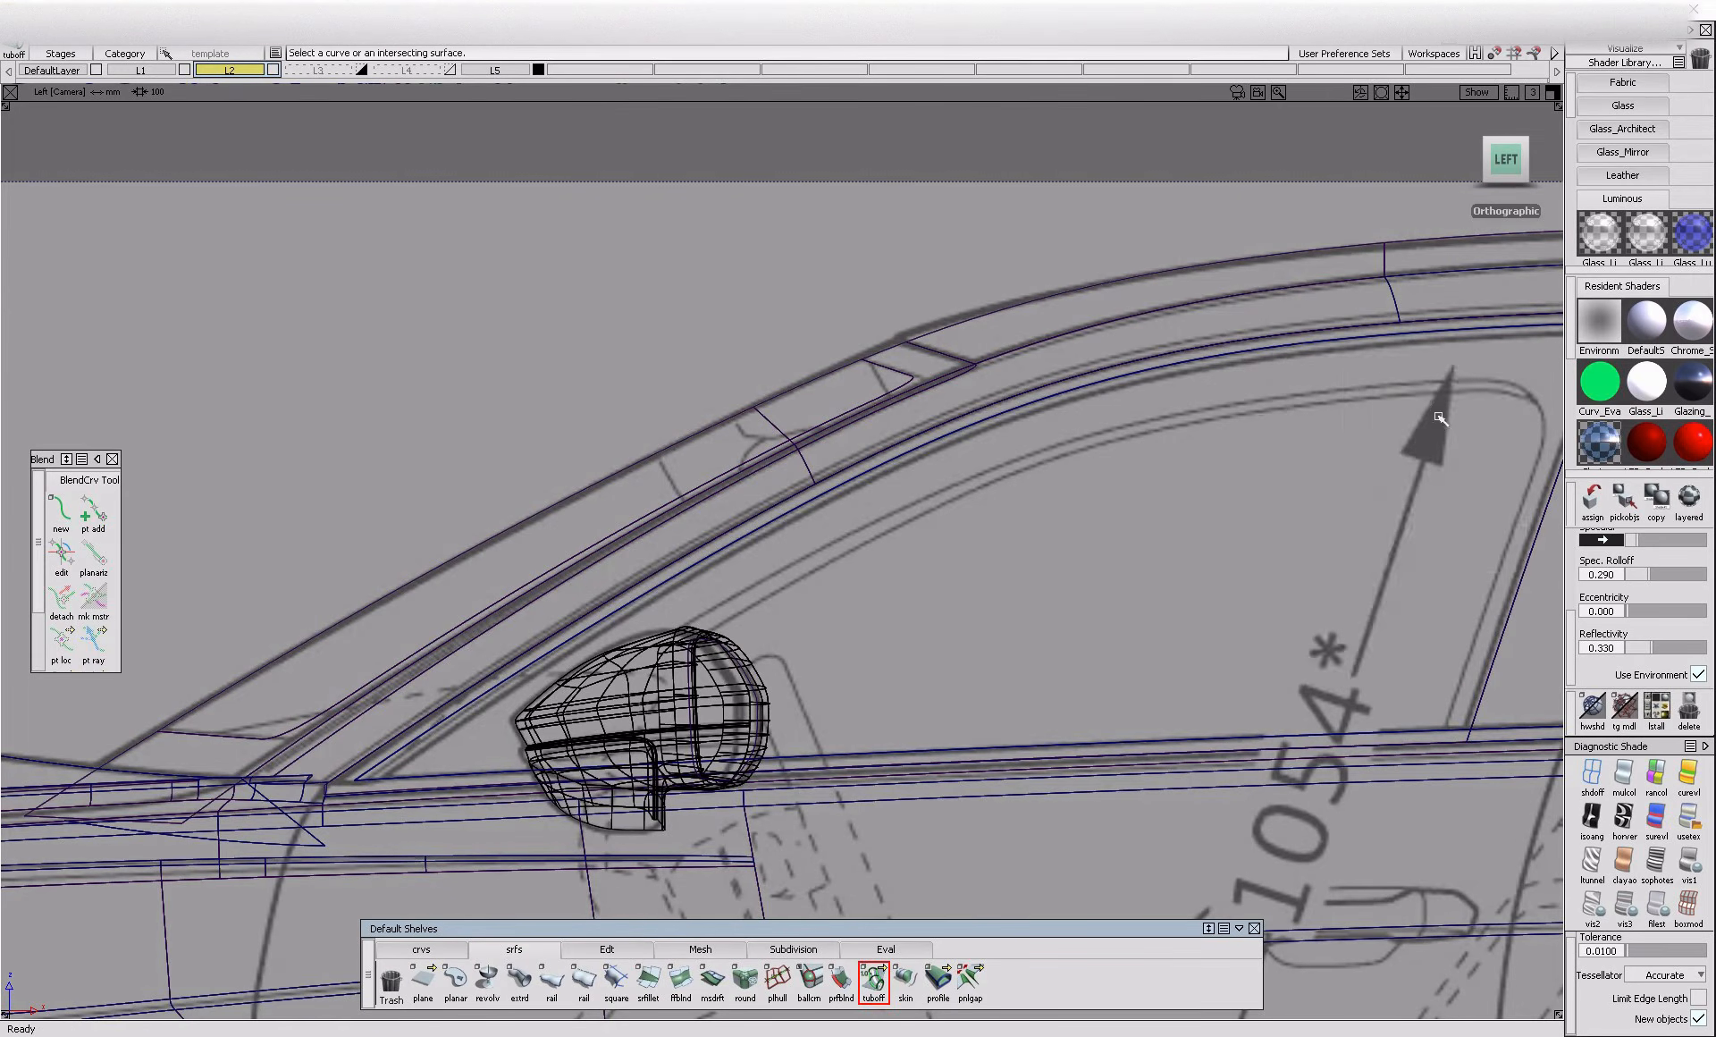
{"action": "double_click", "coordinate": [880, 987]}
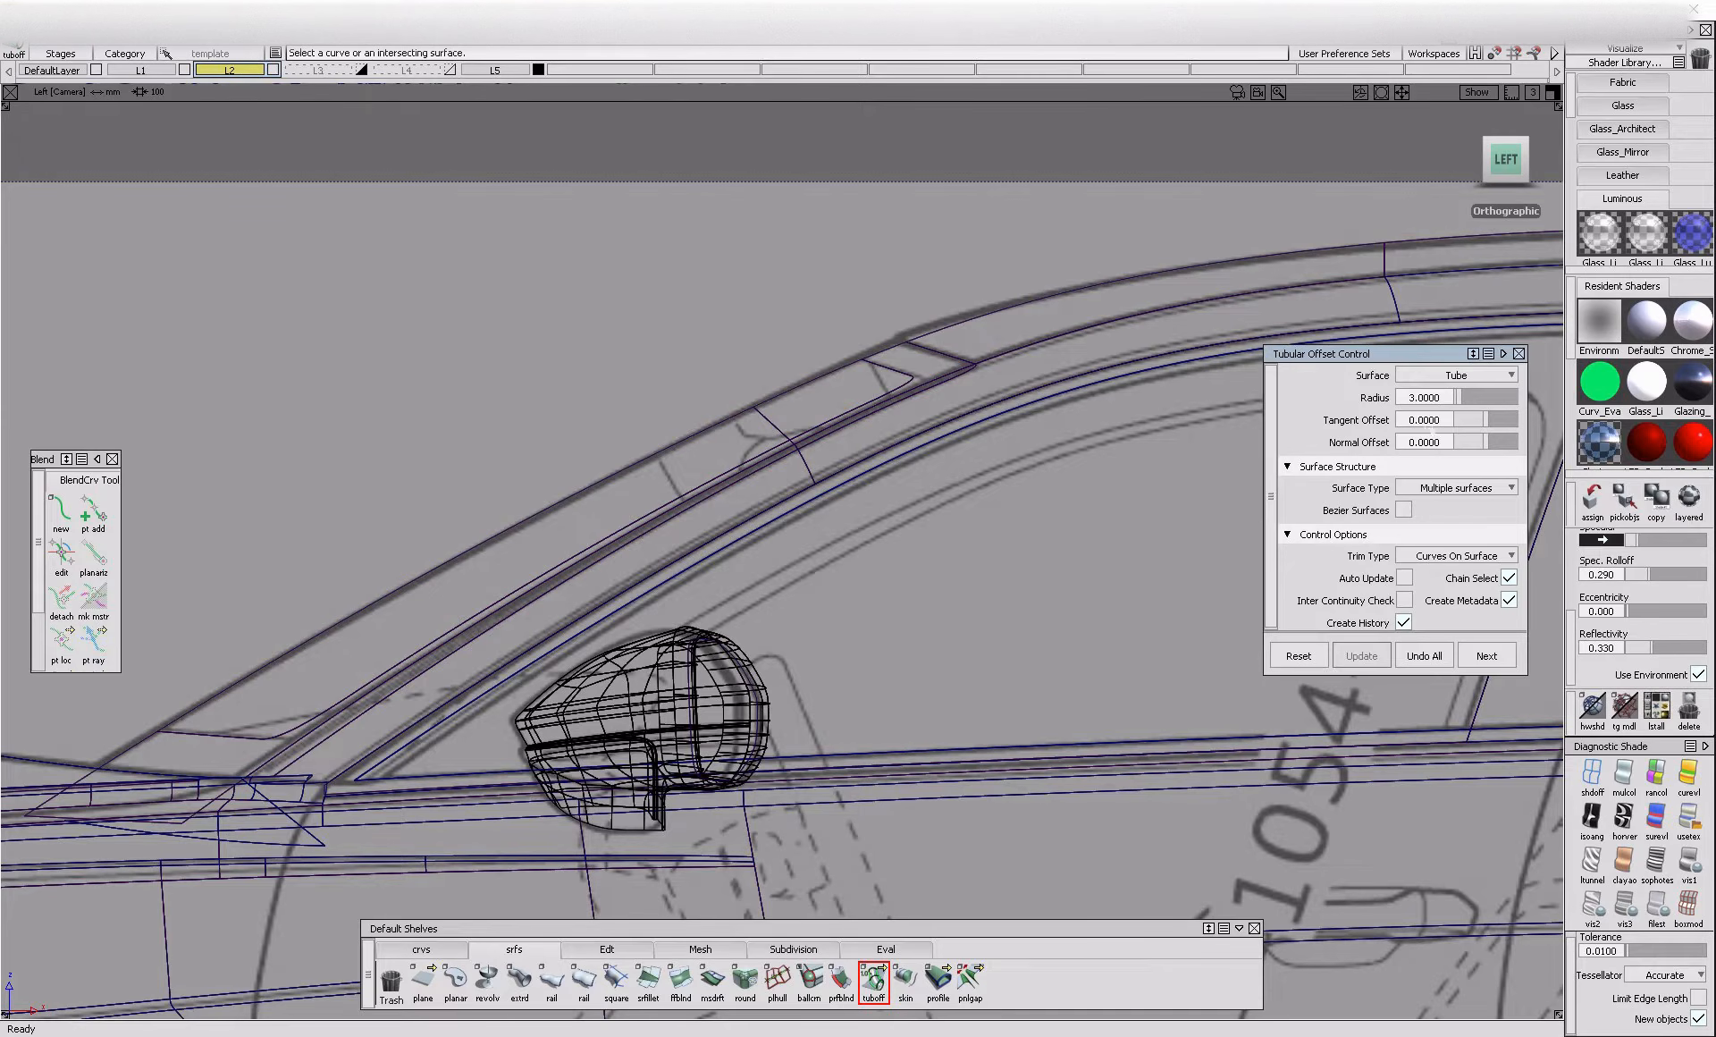
{"action": "left_click", "coordinate": [1016, 404]}
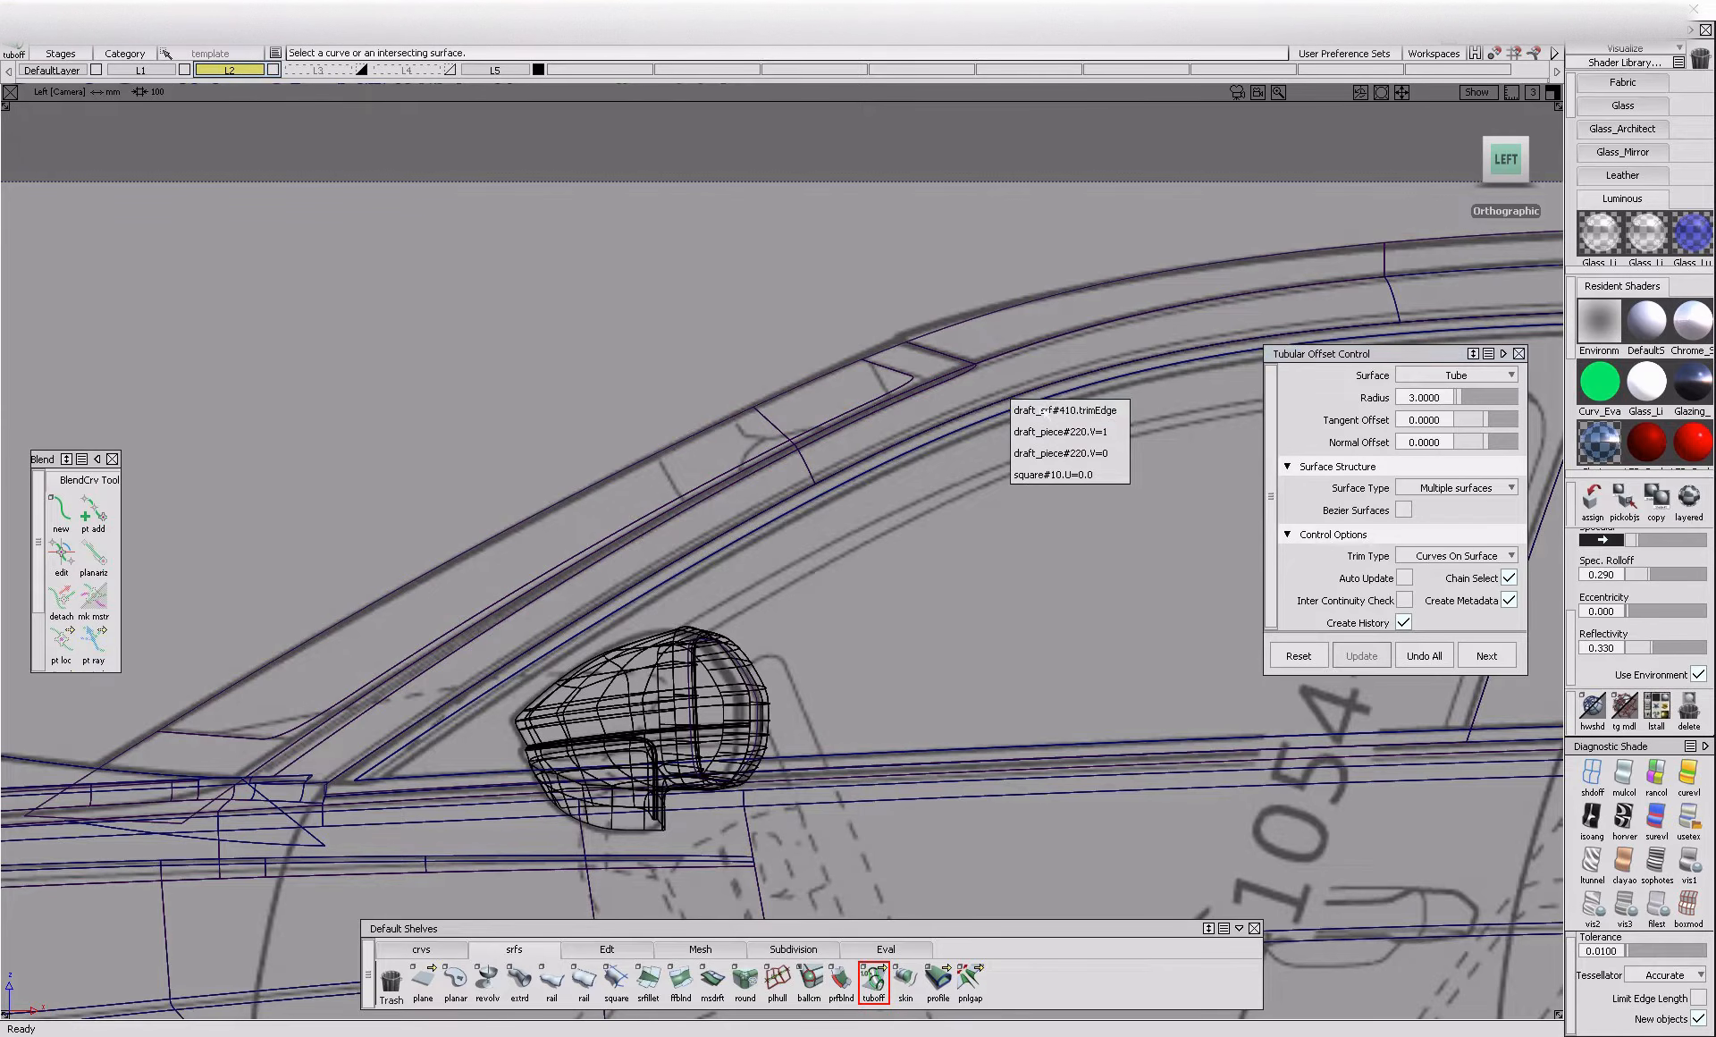
{"action": "left_click", "coordinate": [1052, 419]}
{"action": "middle_click_drag", "start_coordinate": [1155, 460], "coordinate": [754, 445], "text": "alt+shift"}
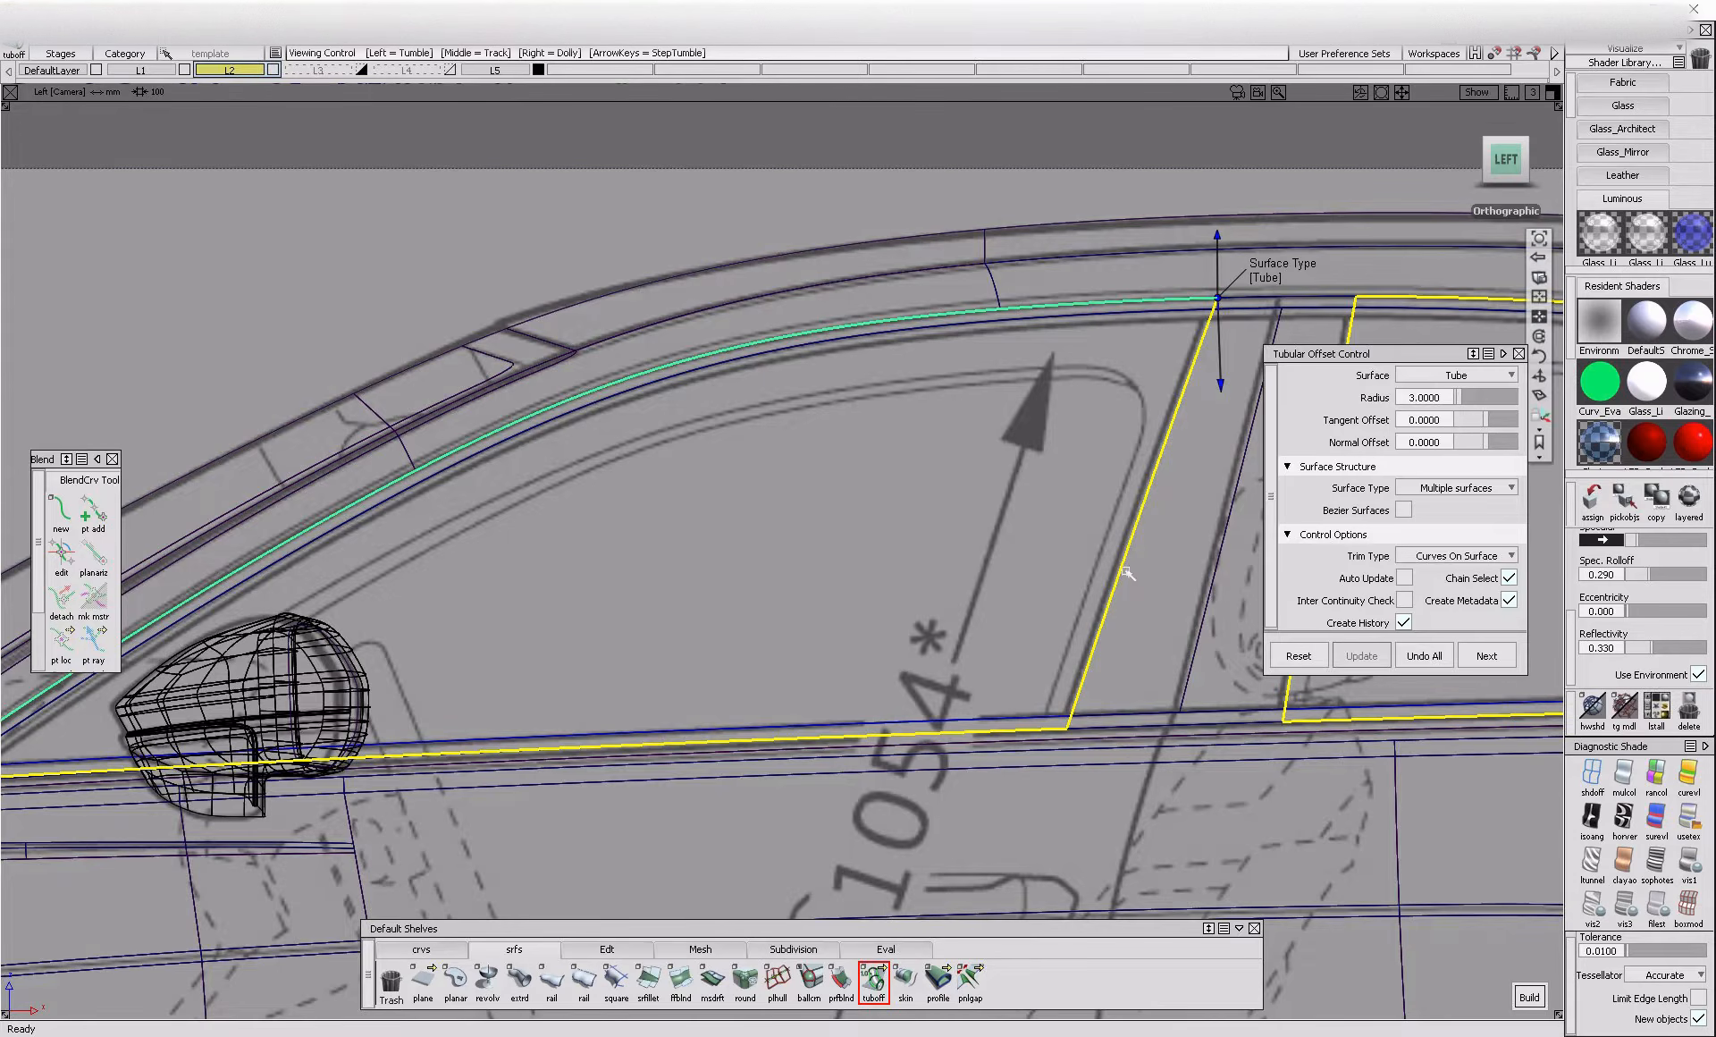
{"action": "middle_click_drag", "start_coordinate": [1161, 460], "coordinate": [957, 280], "text": "alt+shift"}
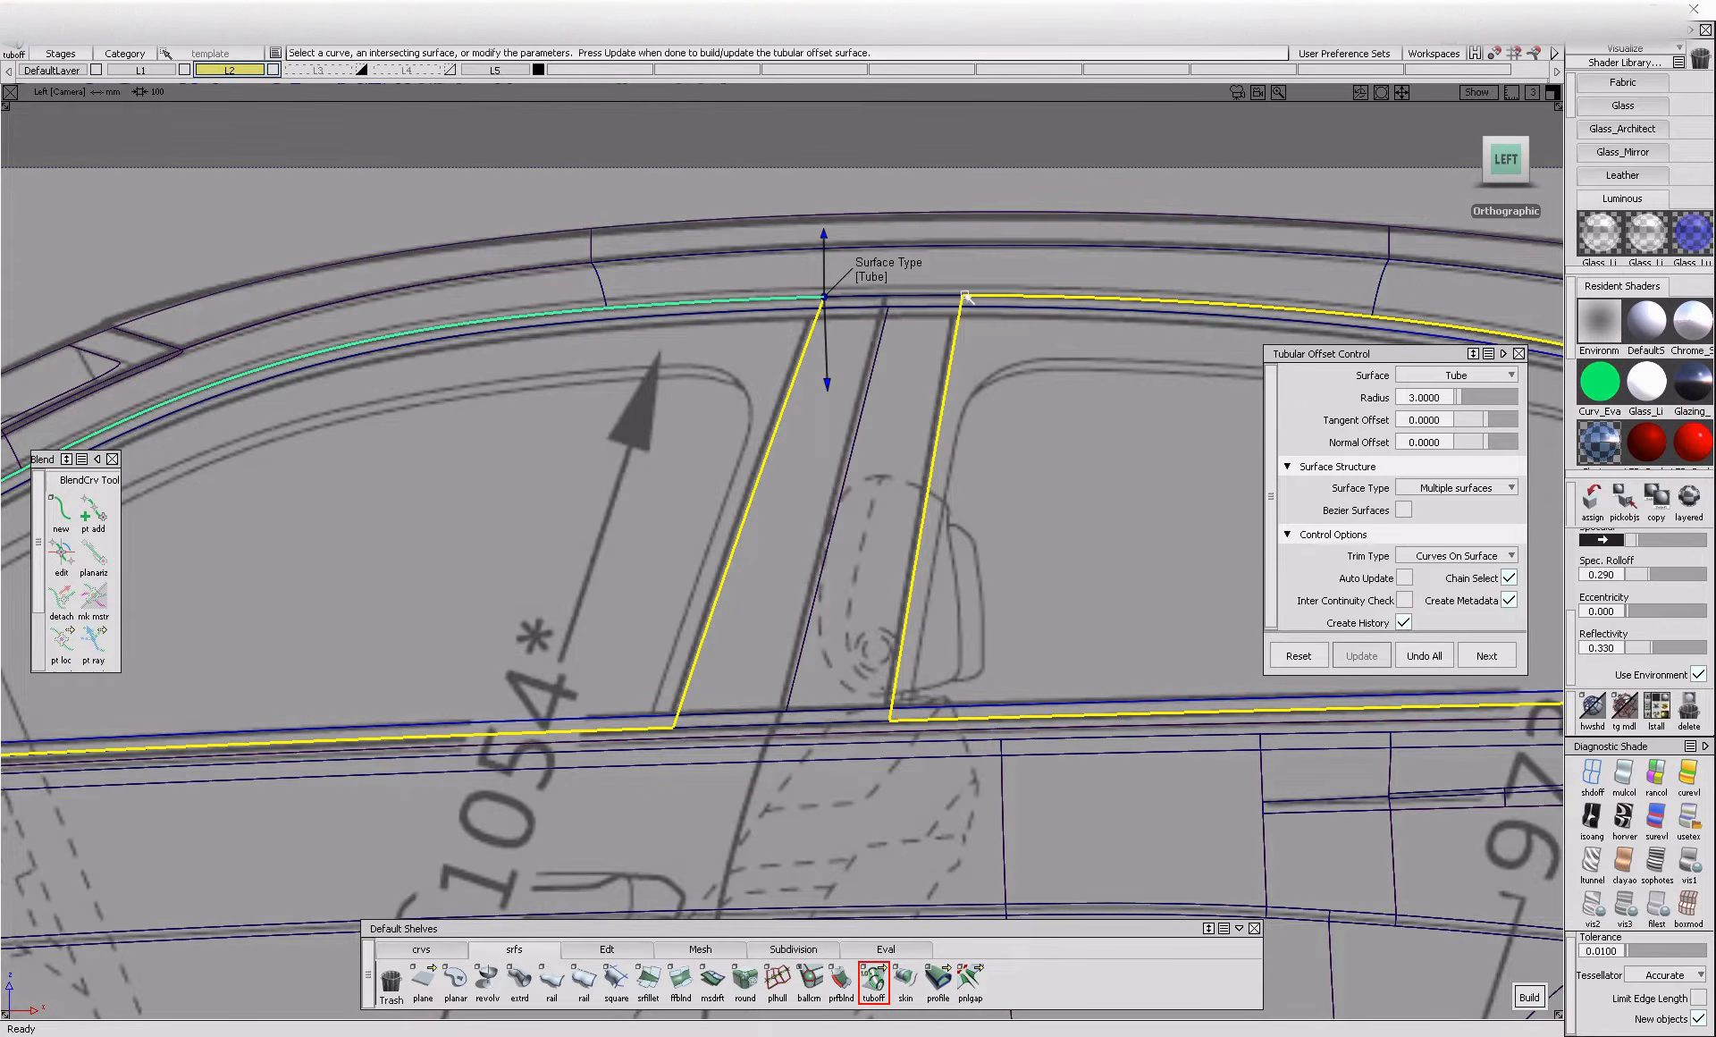
{"action": "left_click_drag", "start_coordinate": [956, 671], "coordinate": [950, 393], "text": "ctrl+shift"}
{"action": "left_click_drag", "start_coordinate": [990, 381], "coordinate": [1072, 290], "text": "ctrl+shift"}
Untrim the side window glass surface along its upper edge
{"action": "left_click", "coordinate": [645, 951]}
{"action": "left_click", "coordinate": [938, 978]}
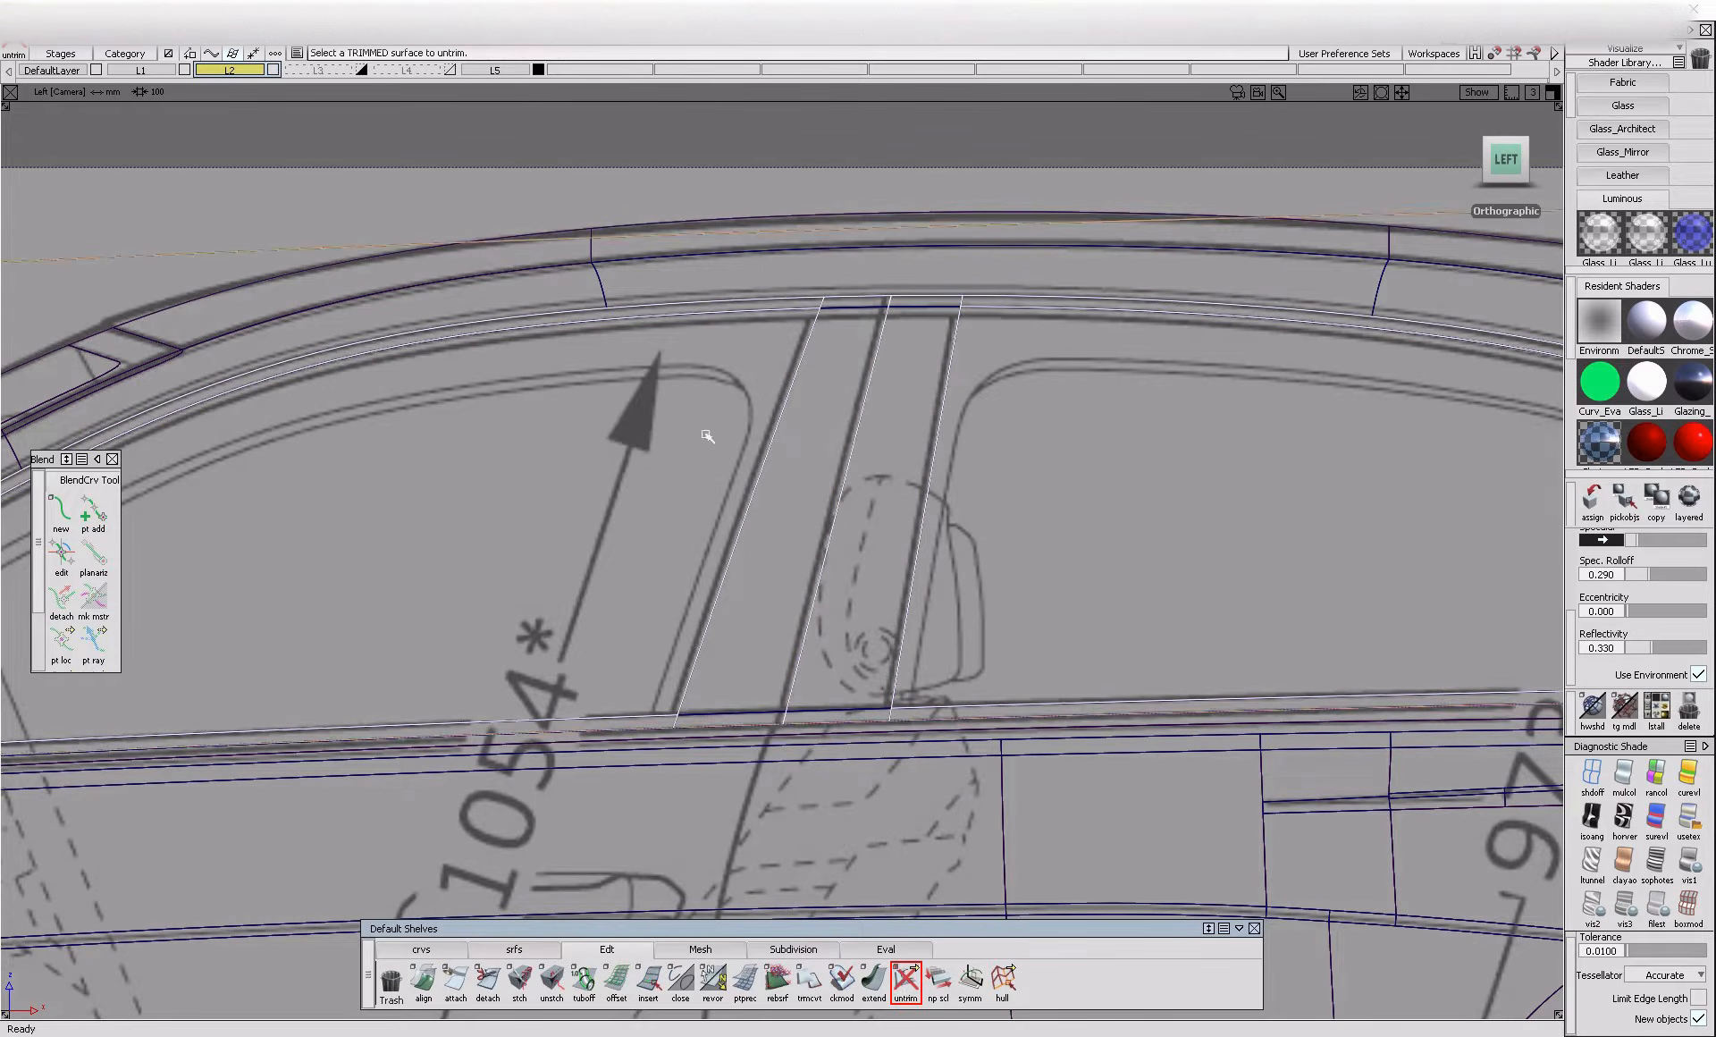
{"action": "left_click_drag", "start_coordinate": [709, 429], "coordinate": [704, 294], "text": "ctrl+shift"}
Preview a tubular offset with radius 10 along the side glass's upper outline curve on the untrimmed surface
{"action": "left_click", "coordinate": [515, 950]}
{"action": "left_click", "coordinate": [873, 978]}
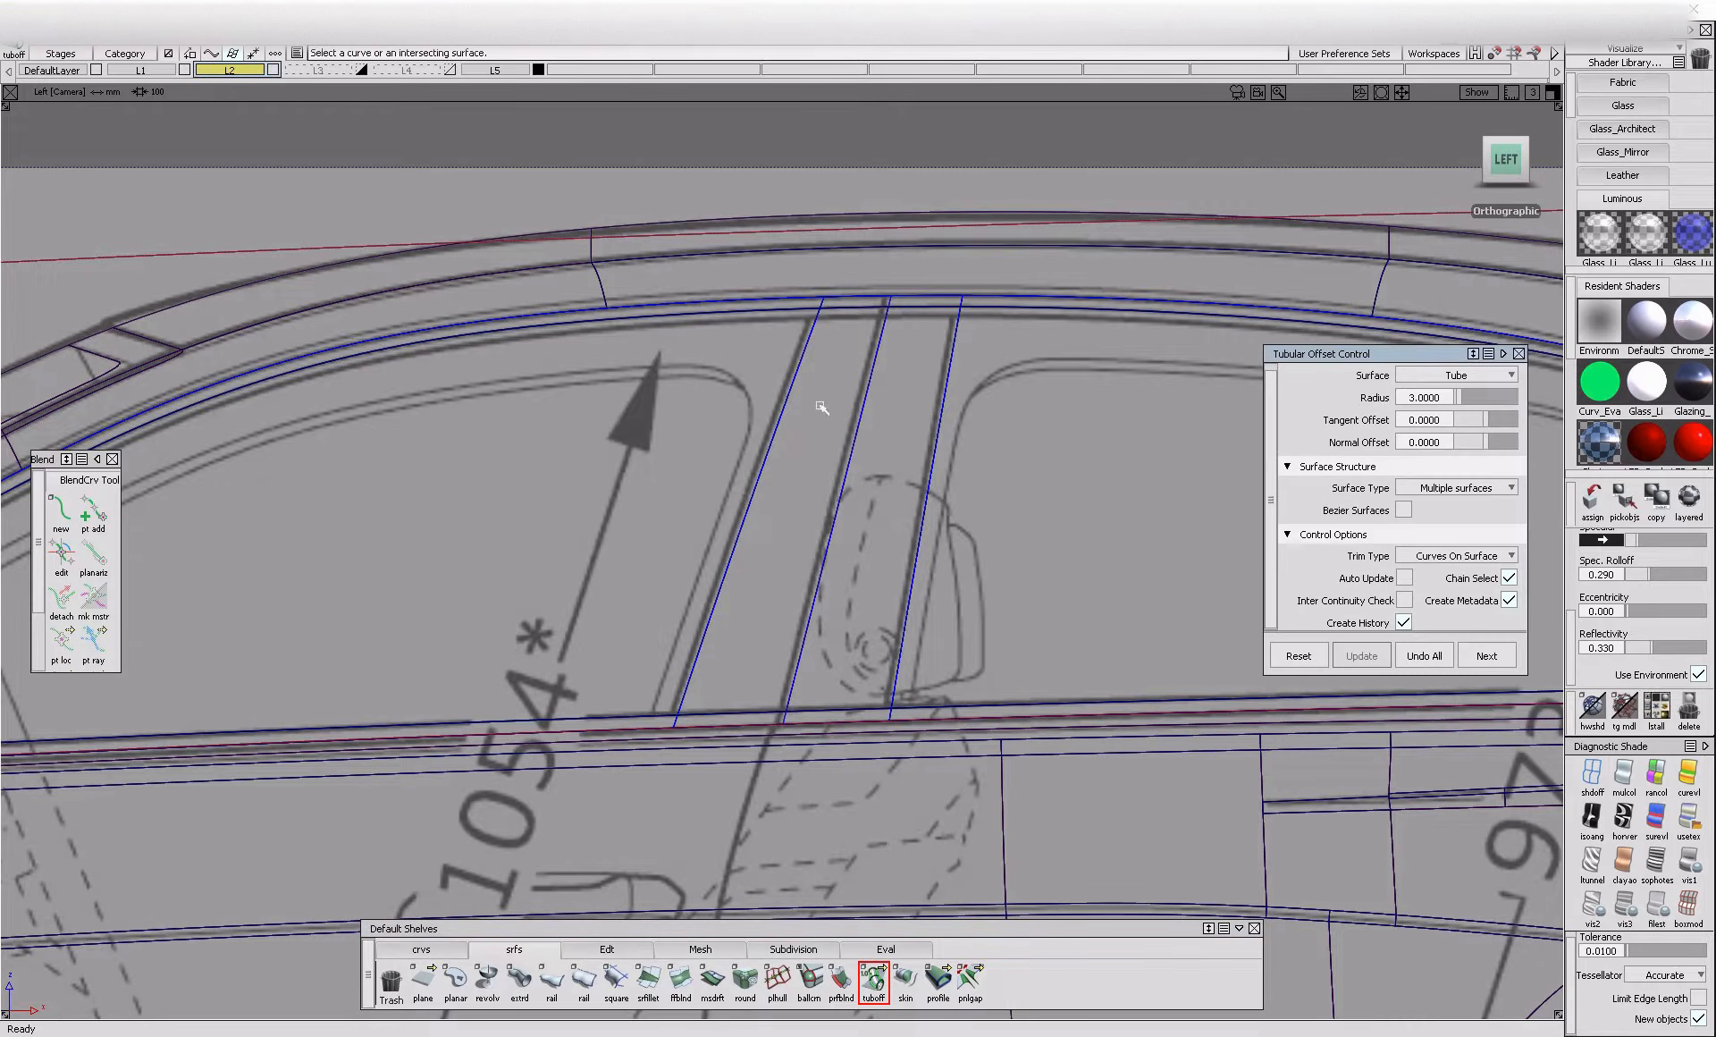
{"action": "left_click", "coordinate": [744, 304]}
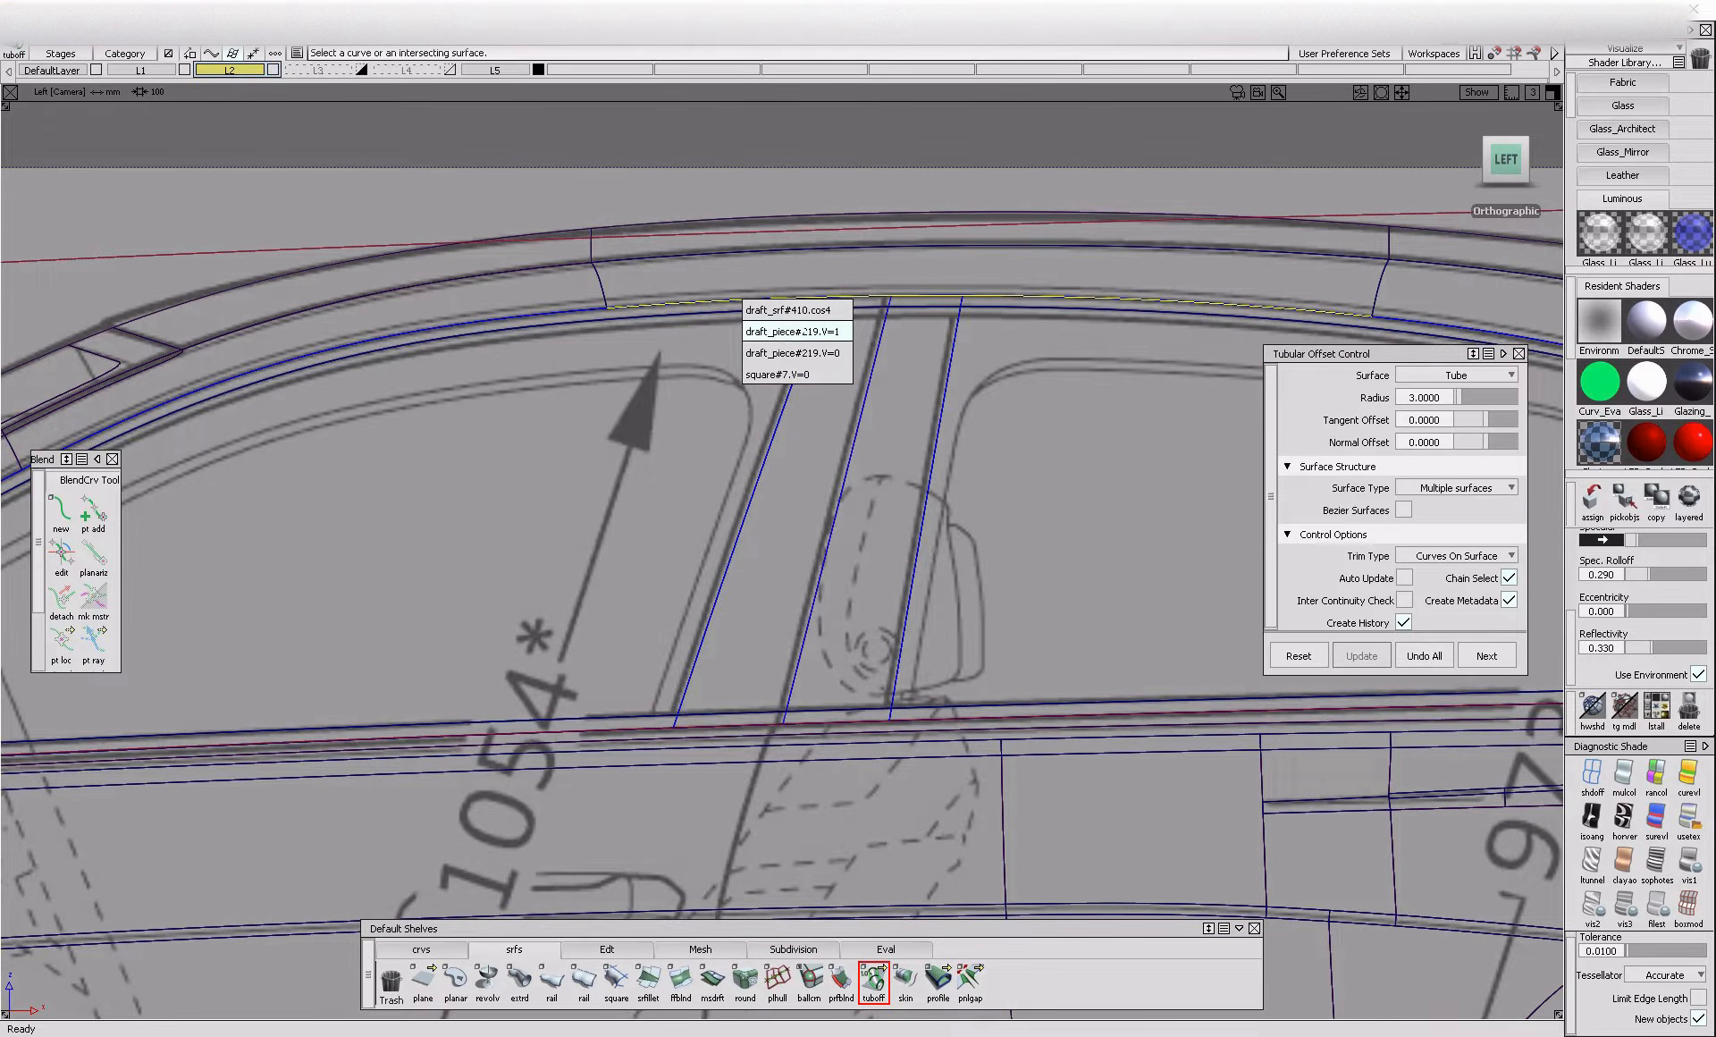
{"action": "left_click", "coordinate": [793, 309]}
{"action": "right_click_drag", "start_coordinate": [946, 346], "coordinate": [958, 510], "text": "alt+shift"}
{"action": "middle_click_drag", "start_coordinate": [957, 510], "coordinate": [272, 527], "text": "alt+shift"}
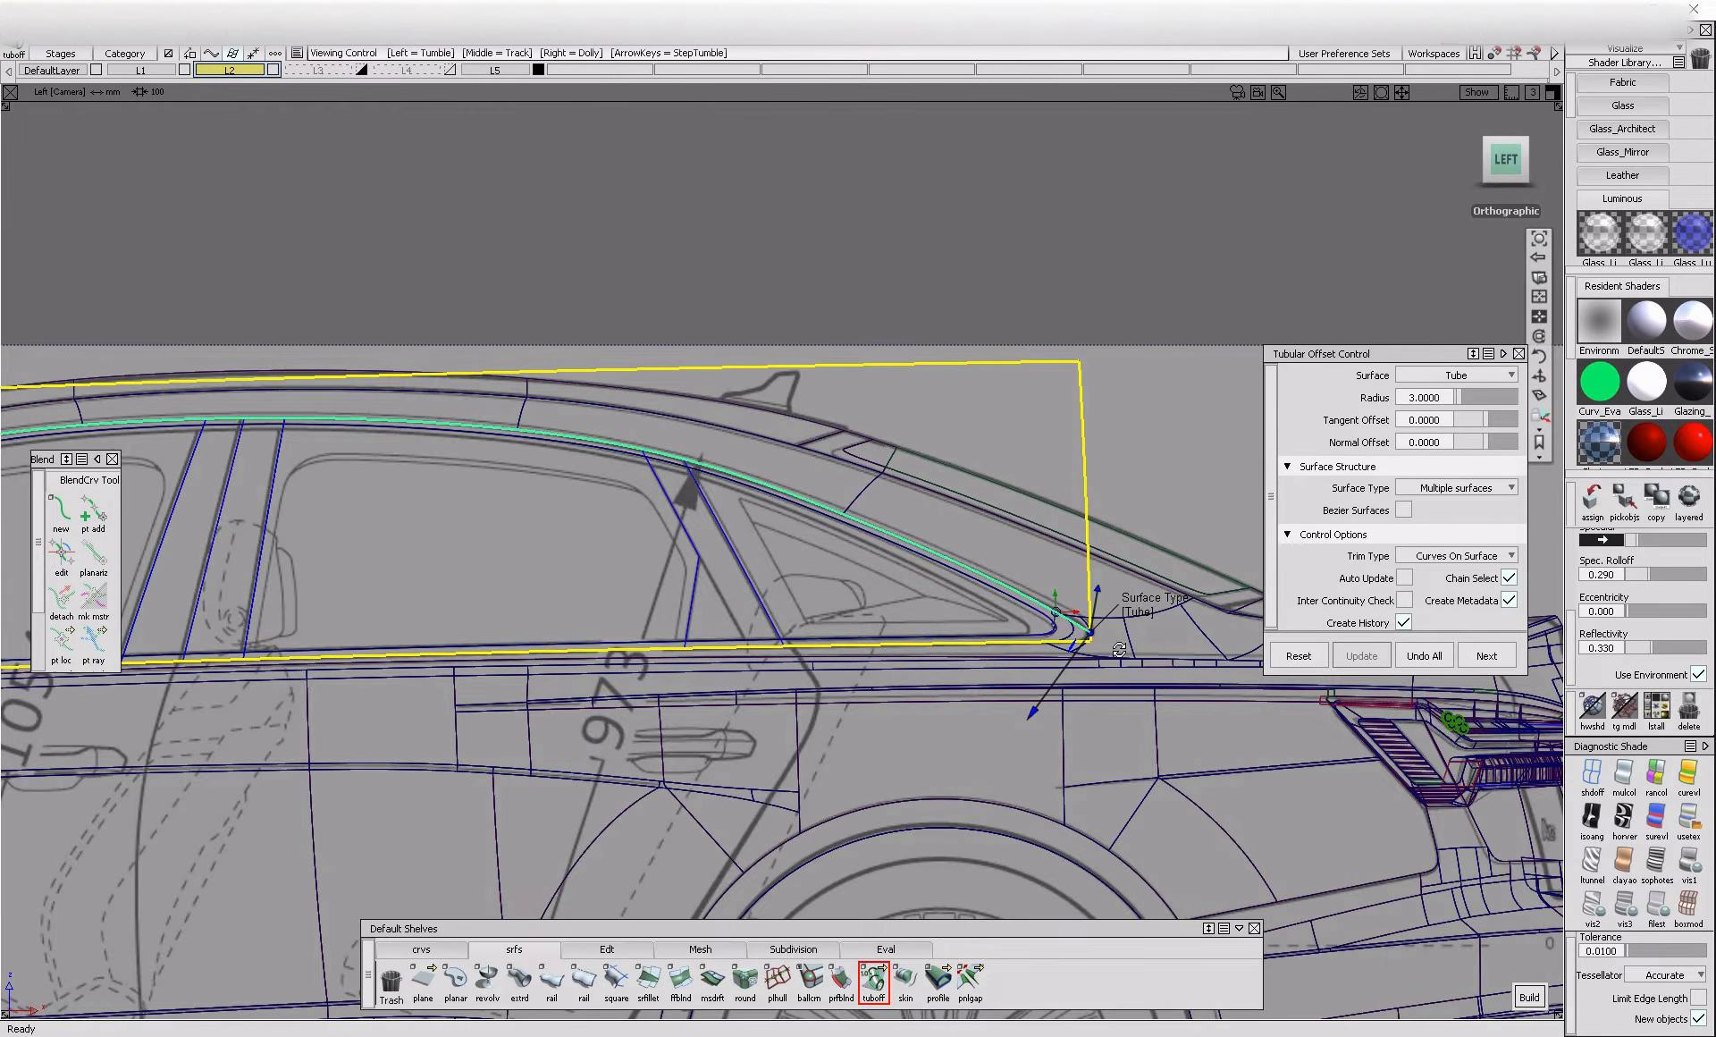
{"action": "scroll", "coordinate": [1118, 646], "scroll_direction": "up", "scroll_amount": 5}
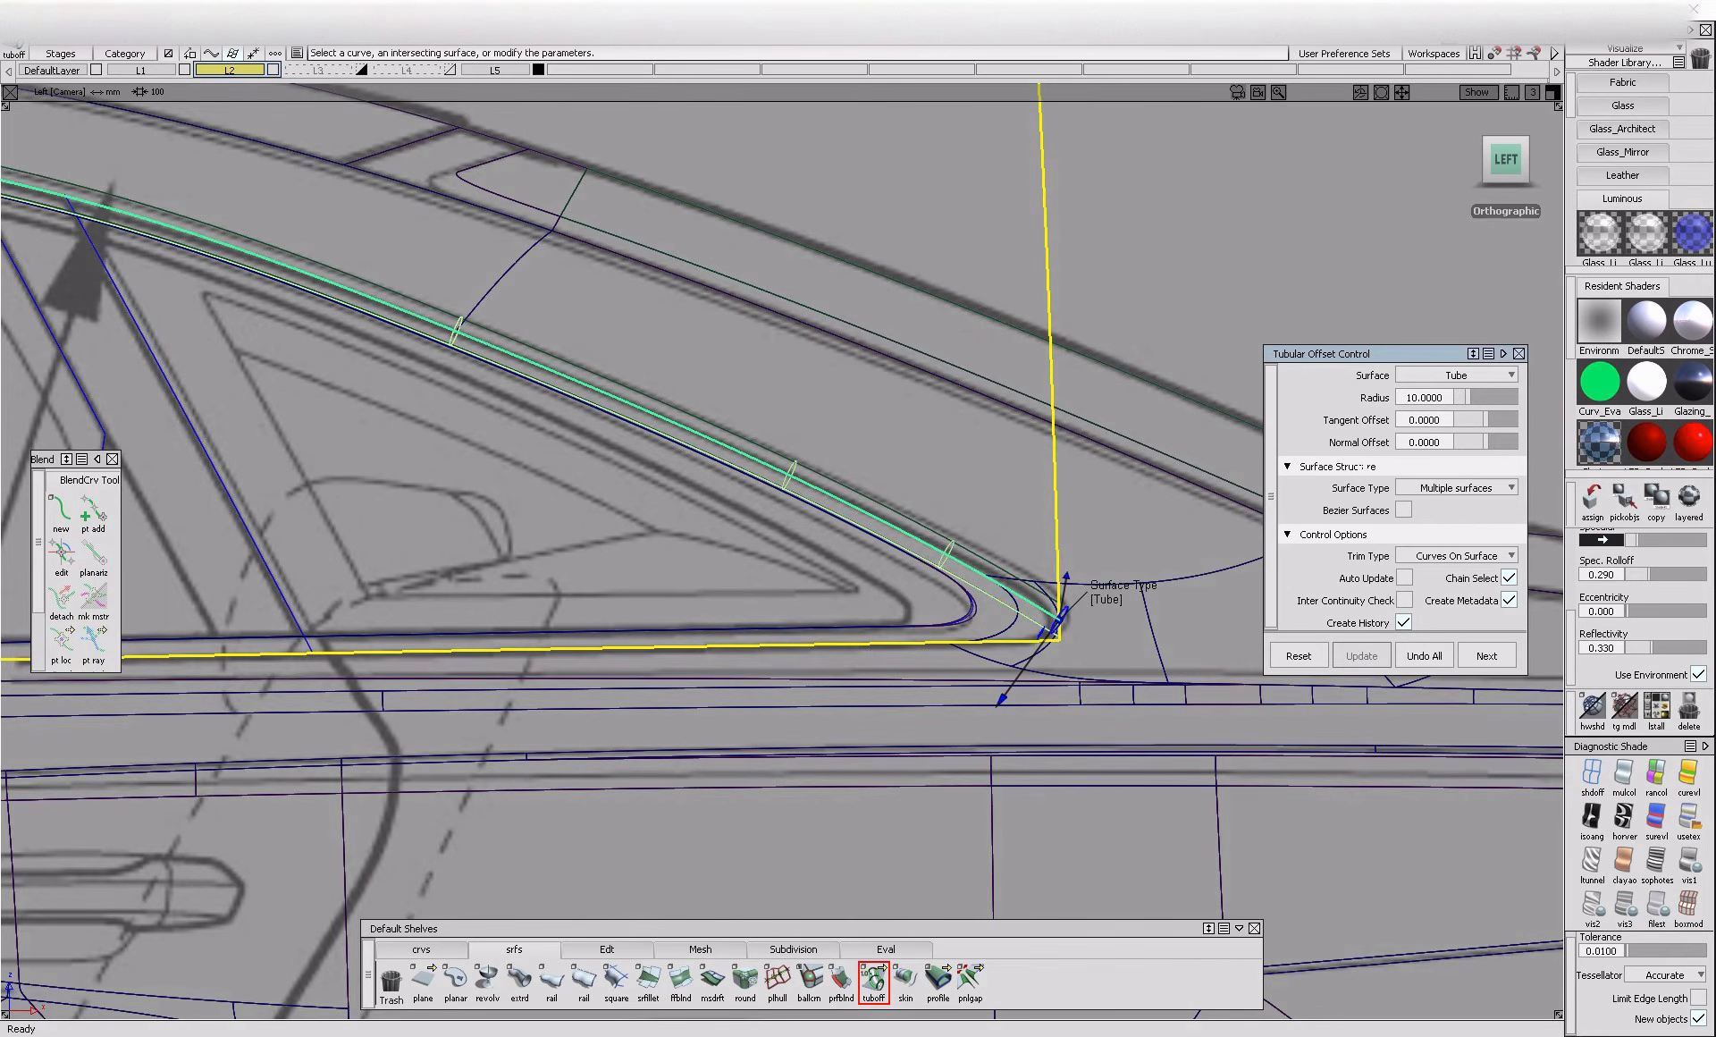
Set the tubular offset radius to 12 and compare the preview with the blueprint around the rear window corner
{"action": "left_click", "coordinate": [1413, 397]}
{"action": "type", "text": "12"}
{"action": "key", "text": "Return"}
{"action": "key", "text": "space"}
{"action": "middle_click_drag", "start_coordinate": [846, 580], "coordinate": [991, 609], "text": "alt+shift"}
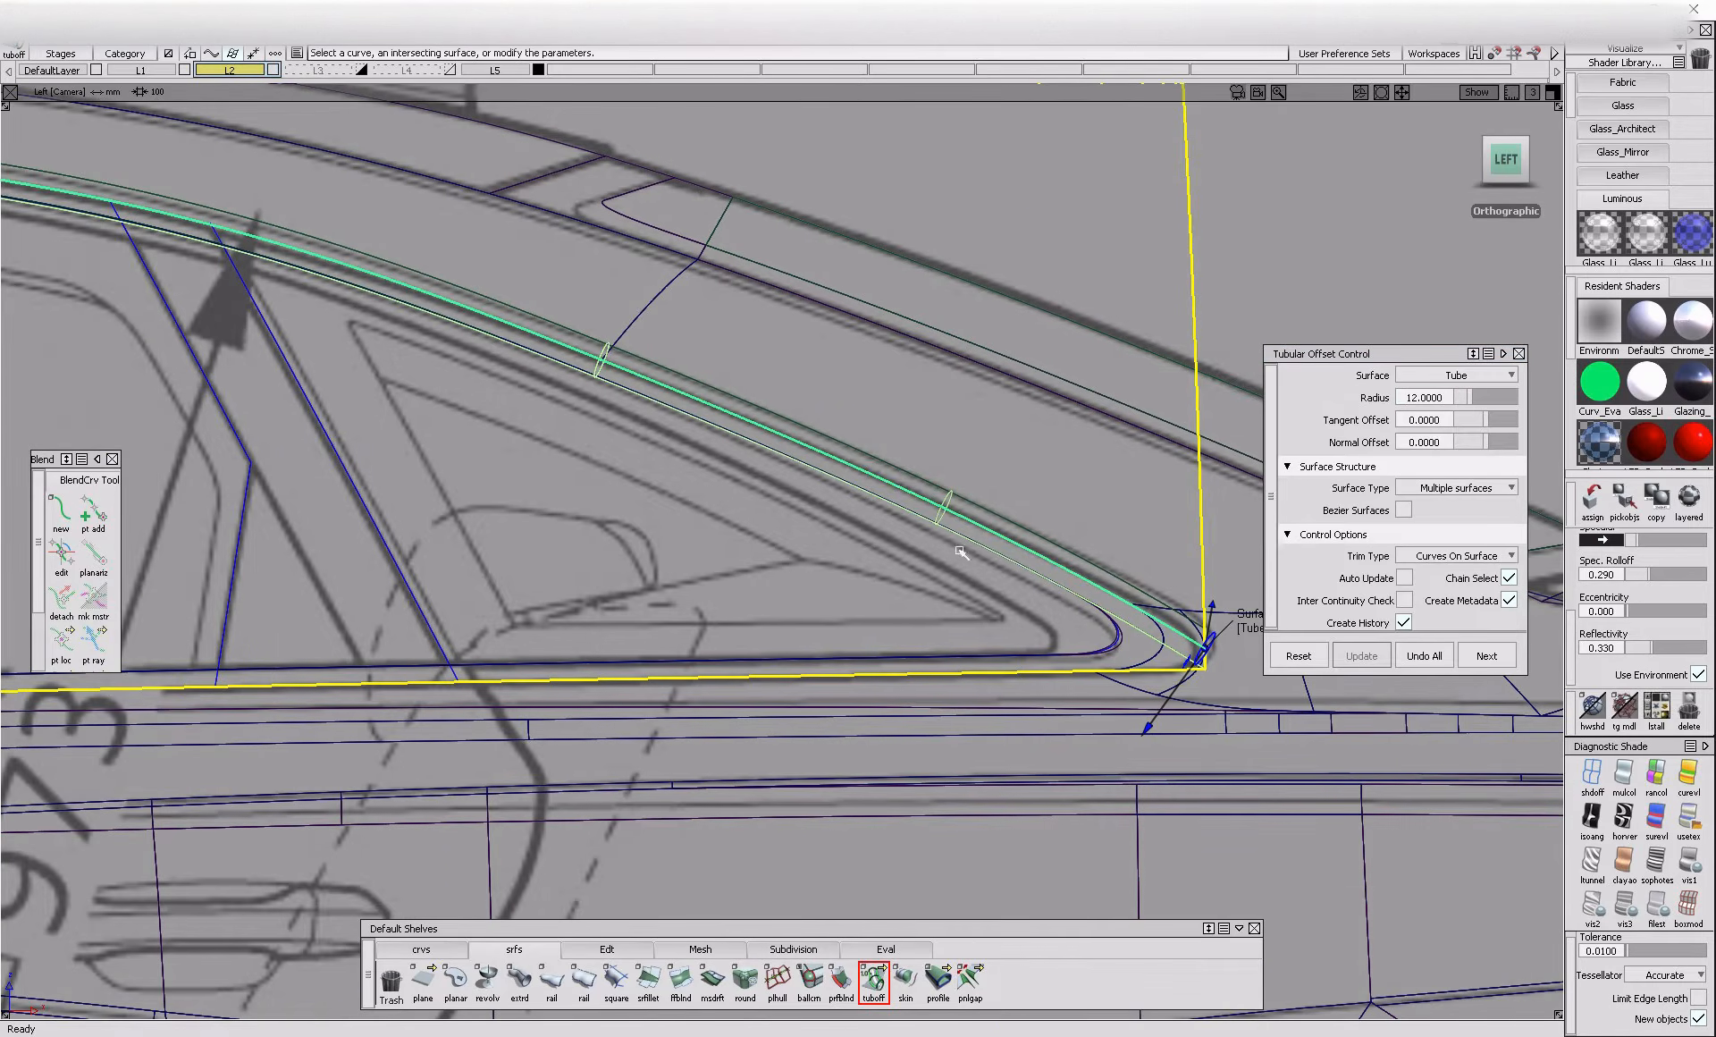
{"action": "left_click", "coordinate": [1422, 648]}
Delete the unneeded curves on surface along the side glass's upper outline, working from the rear quarter toward the windshield
{"action": "right_click_drag", "start_coordinate": [894, 617], "coordinate": [634, 655], "text": "alt+shift"}
{"action": "middle_click_drag", "start_coordinate": [634, 654], "coordinate": [805, 609], "text": "alt+shift"}
{"action": "left_click_drag", "start_coordinate": [842, 547], "coordinate": [708, 396], "text": "ctrl+shift"}
{"action": "mouse_move", "coordinate": [708, 389]}
{"action": "left_mouse_down"}
{"action": "mouse_move", "coordinate": [727, 418]}
{"action": "mouse_move", "coordinate": [705, 395]}
{"action": "left_mouse_up"}
{"action": "left_click", "coordinate": [707, 408]}
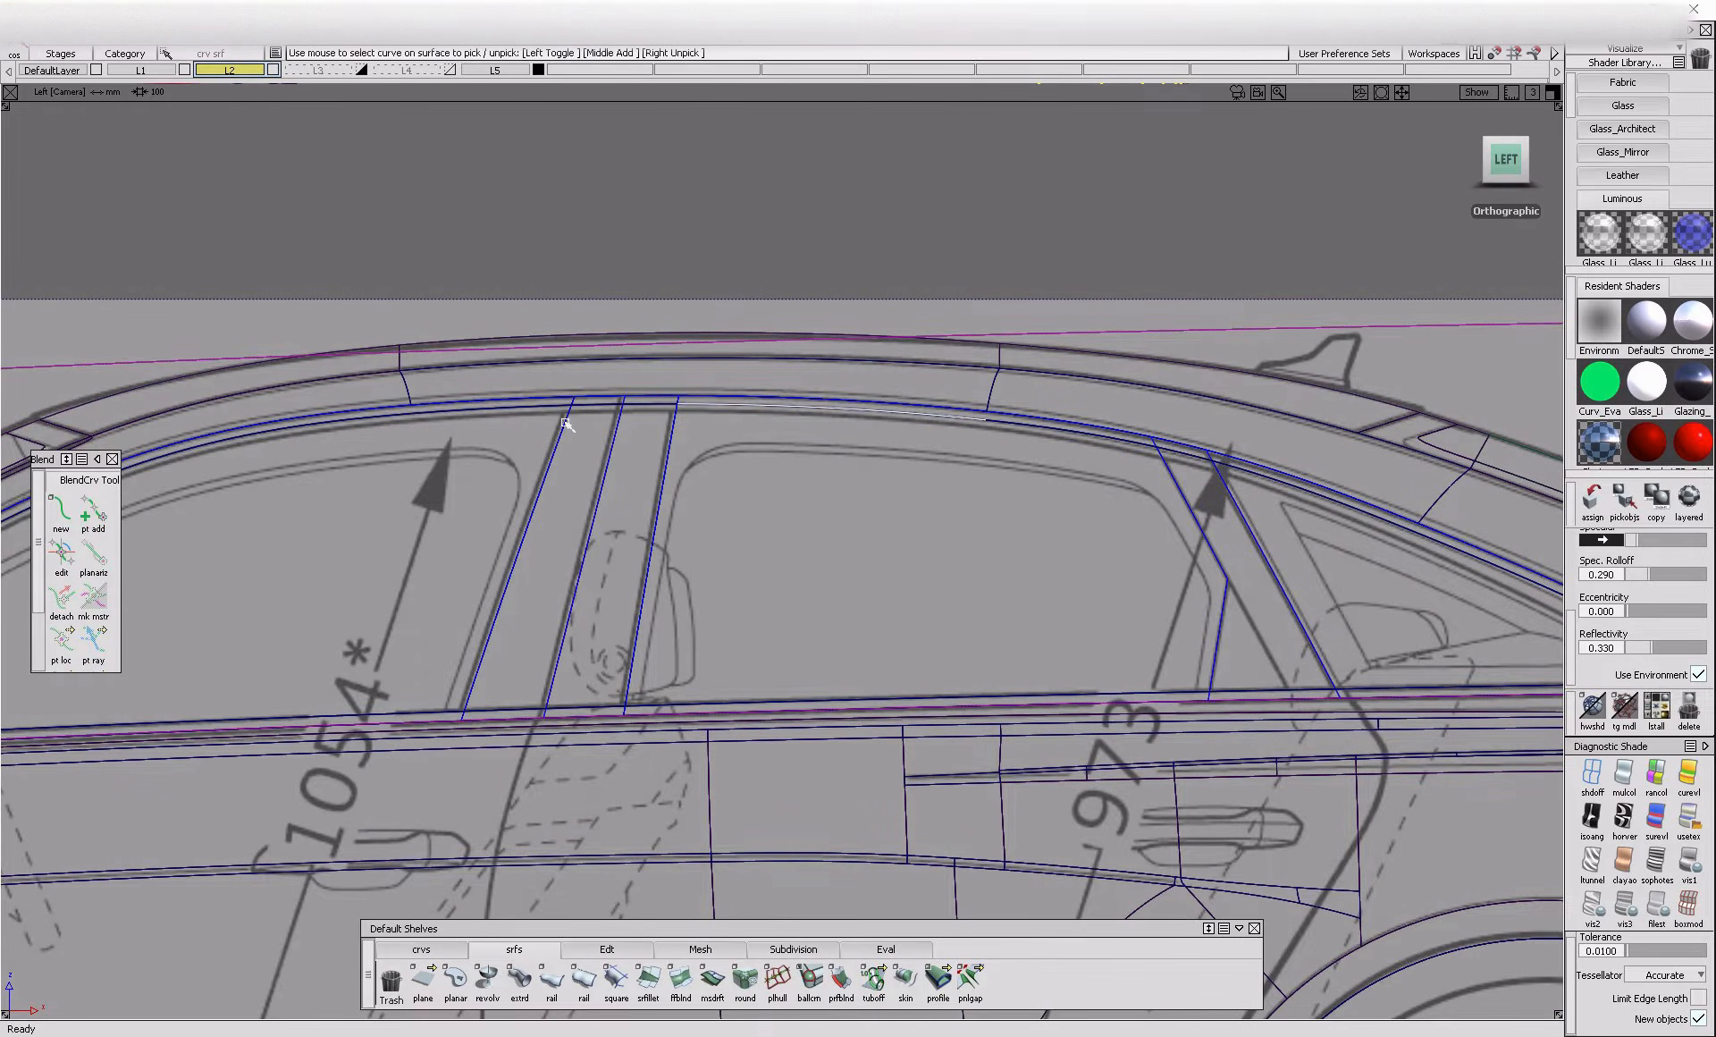
{"action": "left_click", "coordinate": [464, 414]}
{"action": "key", "text": "Delete"}
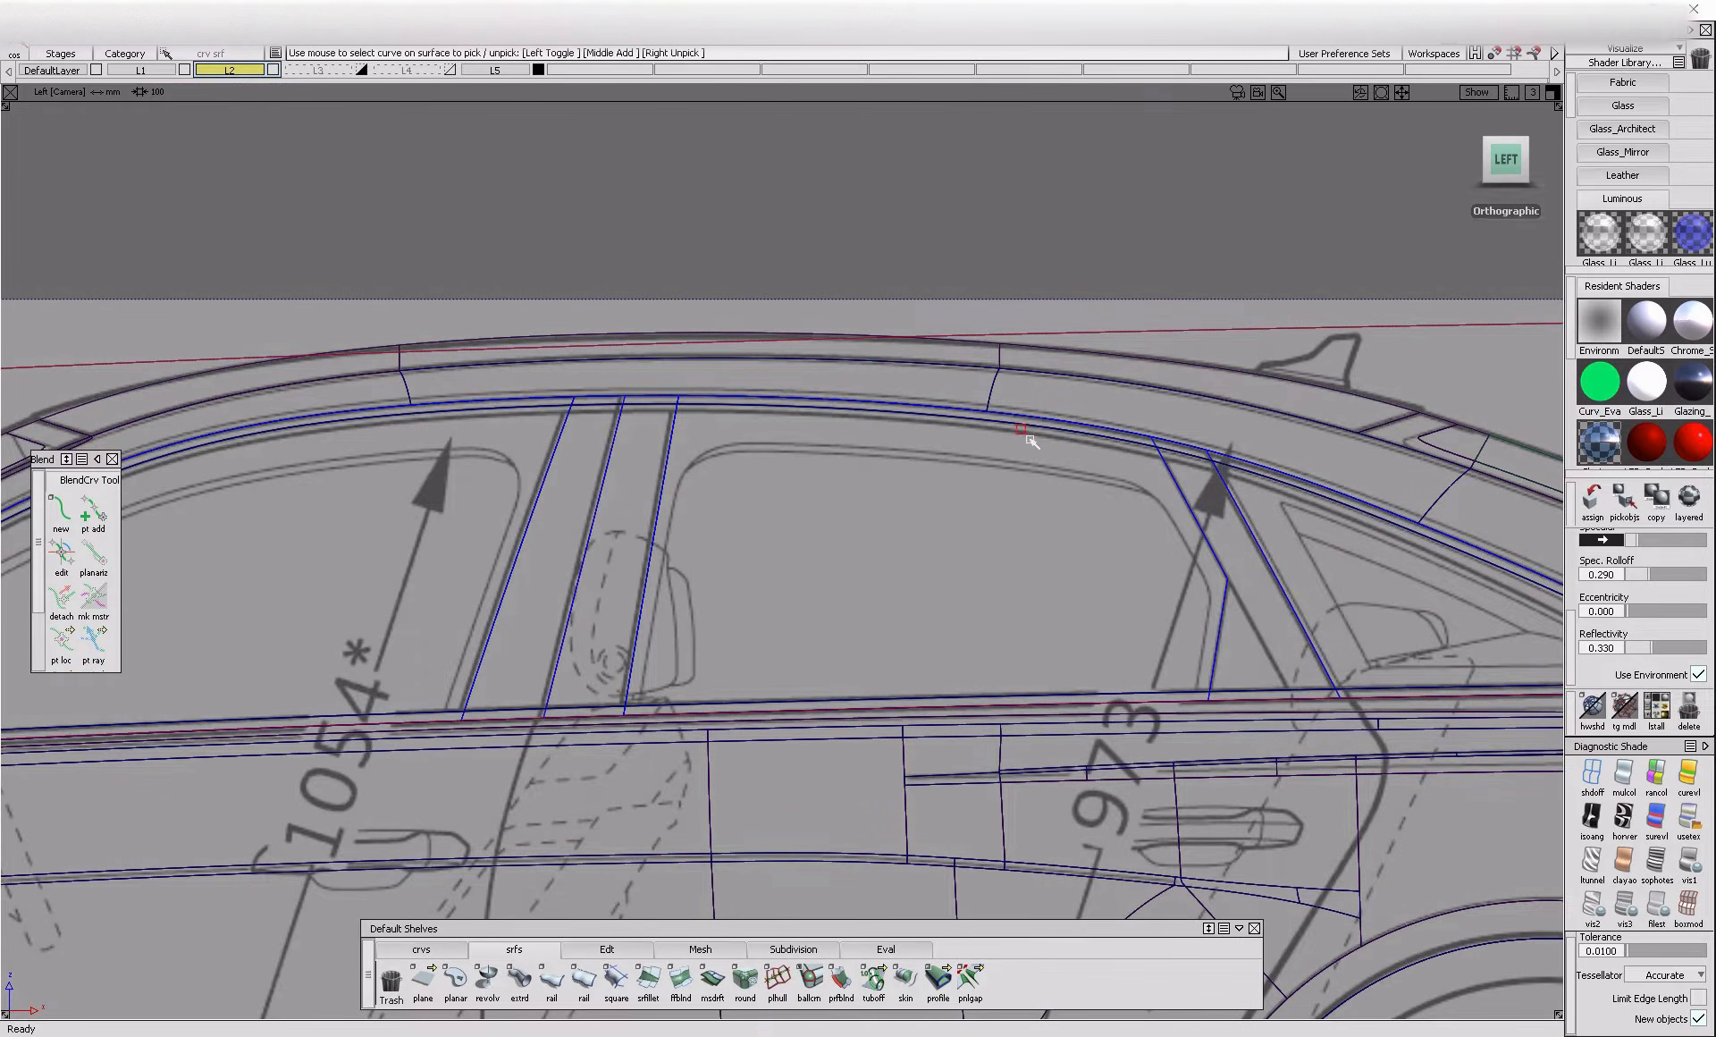
{"action": "key", "text": "Delete"}
{"action": "left_click", "coordinate": [1299, 493]}
{"action": "key", "text": "Delete"}
{"action": "key", "text": "Delete"}
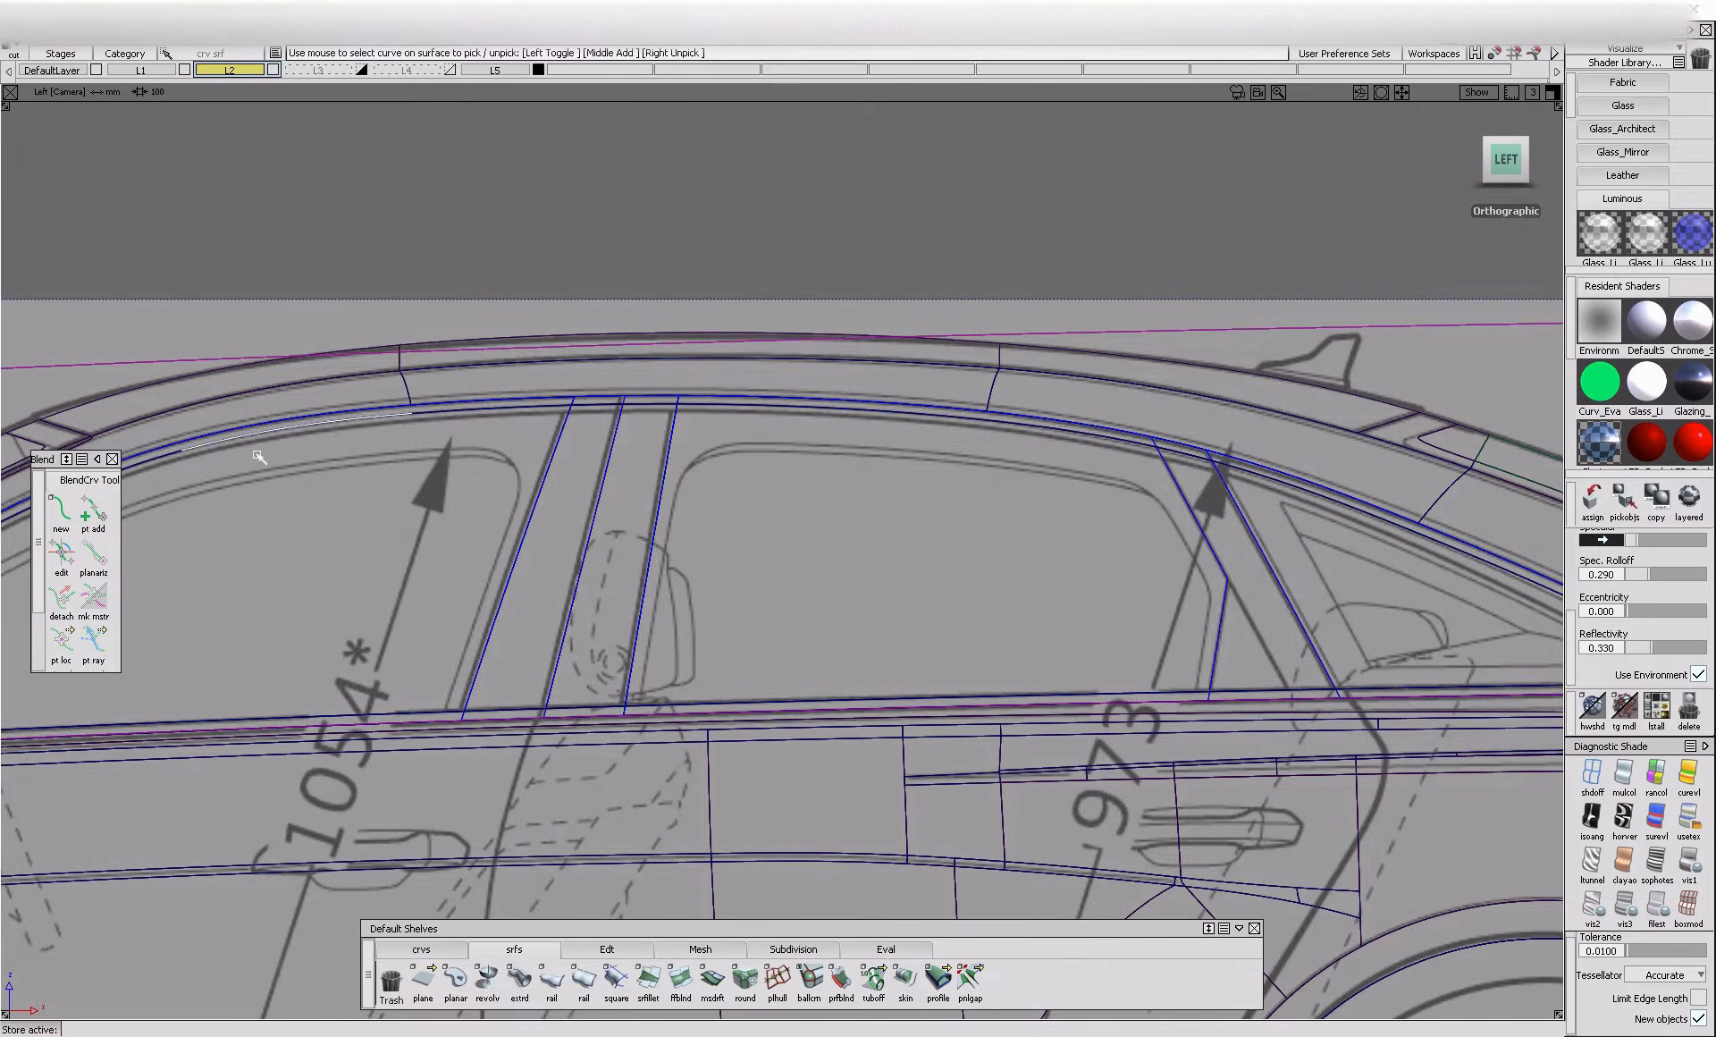
{"action": "middle_click_drag", "start_coordinate": [296, 473], "coordinate": [695, 462], "text": "alt+shift"}
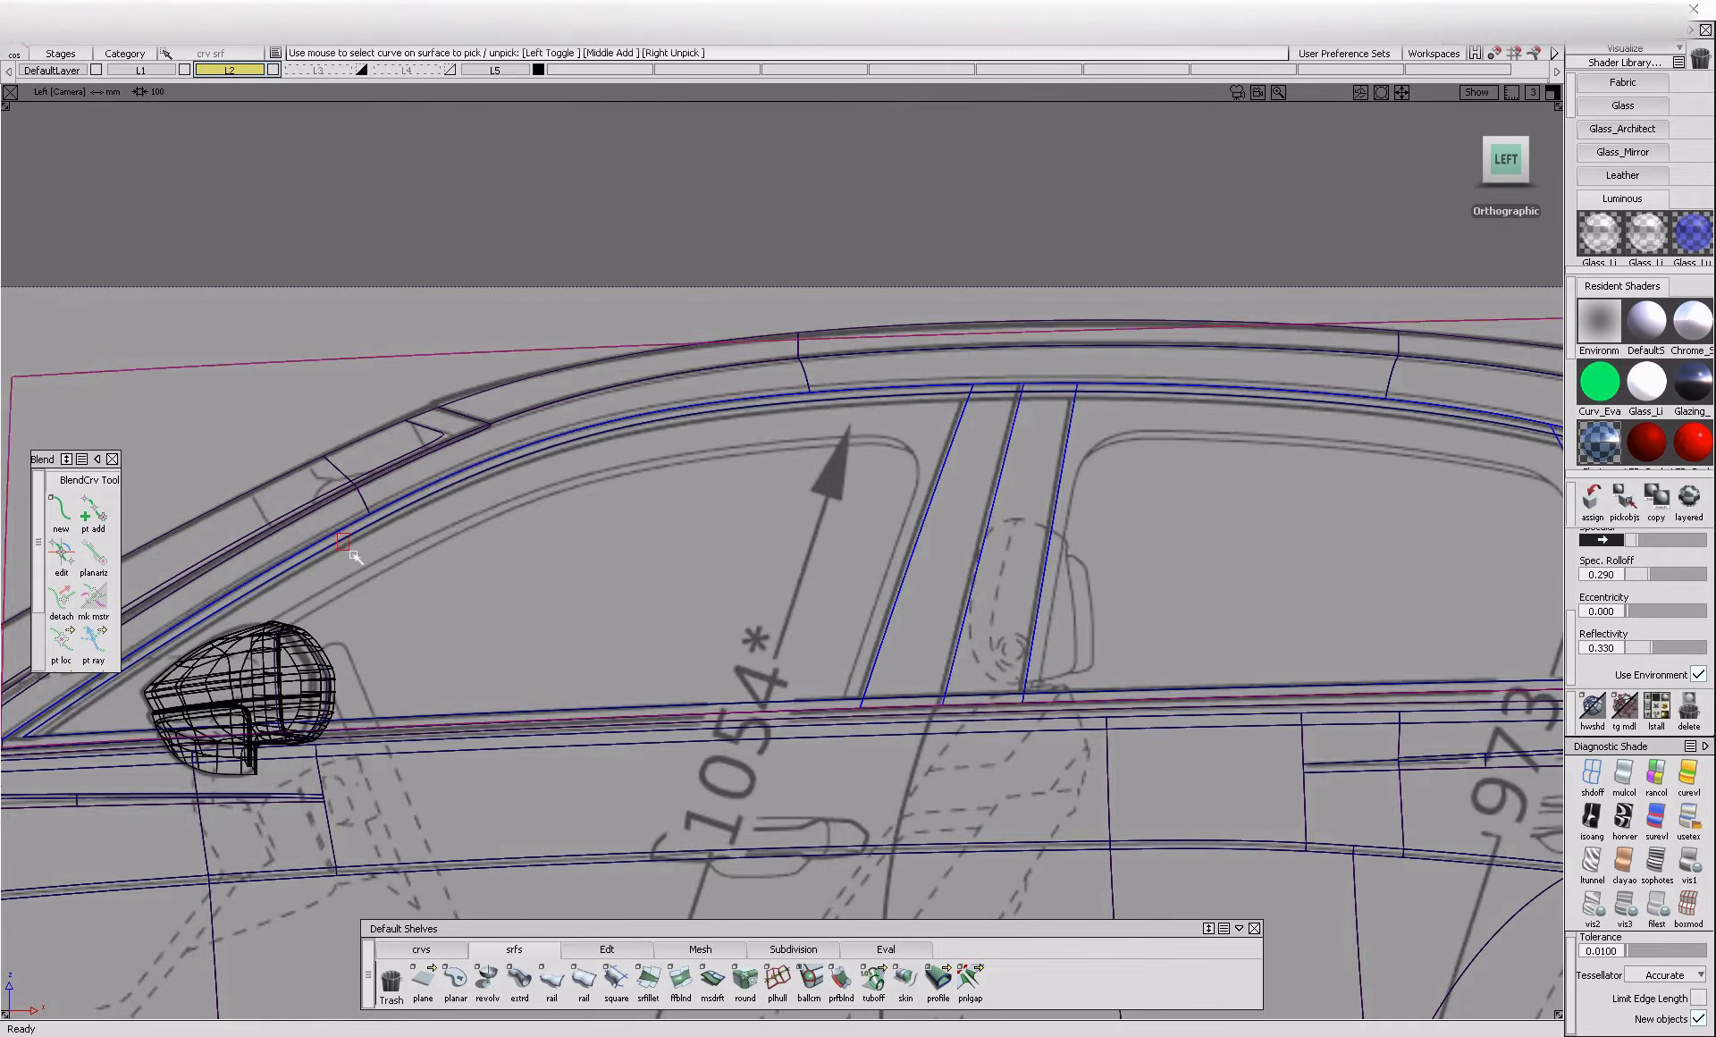
{"action": "middle_click_drag", "start_coordinate": [216, 641], "coordinate": [326, 618], "text": "alt+shift"}
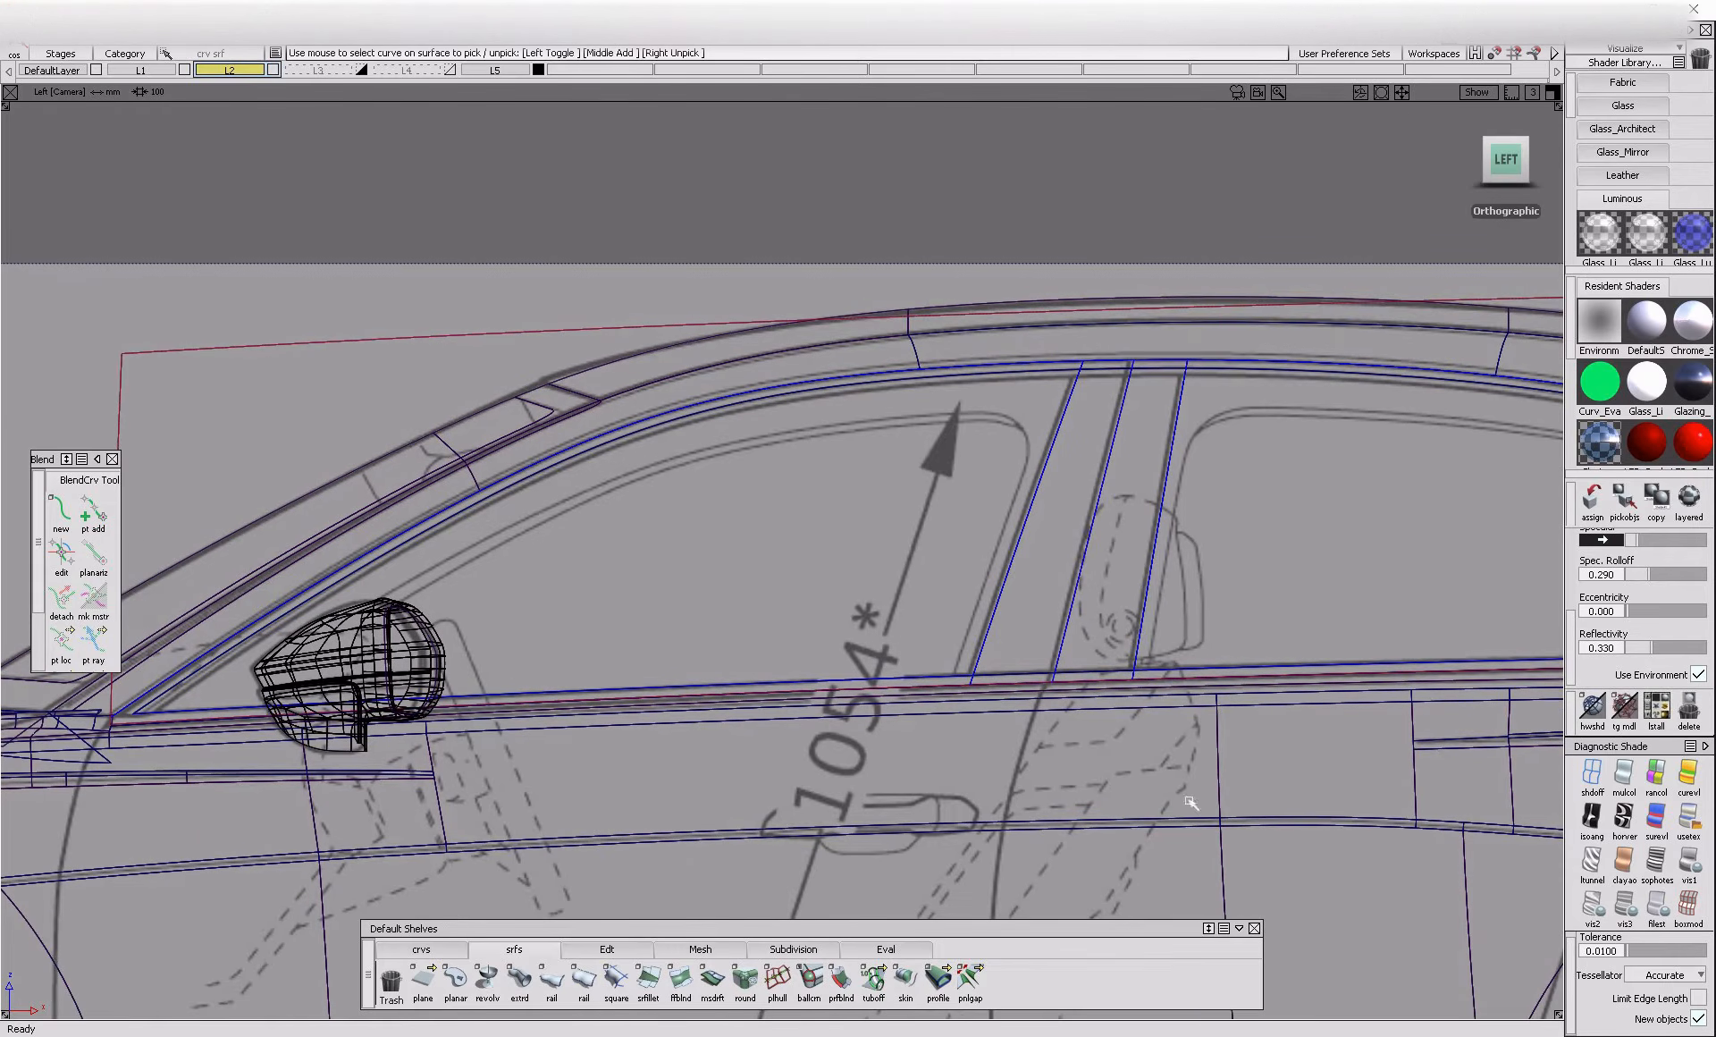
Build a tubular offset of radius 12 along the side glass's upper outline and inspect the tube in shaded perspective view
{"action": "left_click", "coordinate": [874, 979]}
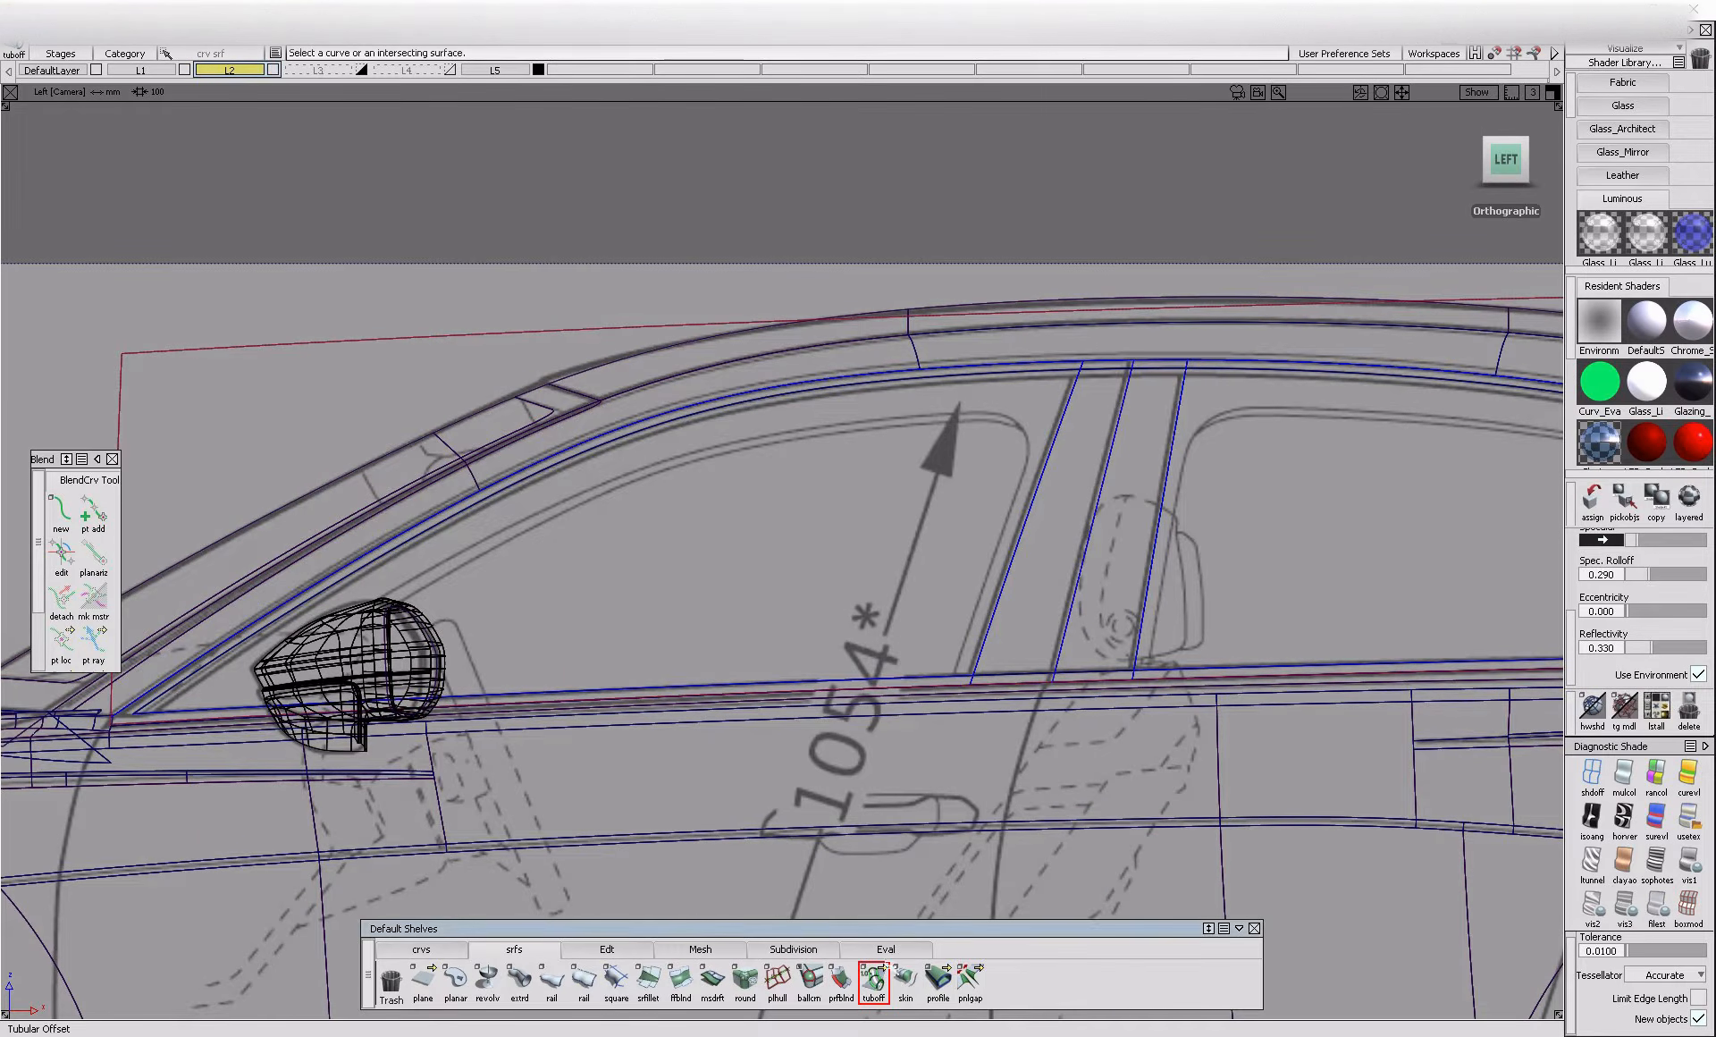
{"action": "left_click", "coordinate": [902, 381]}
{"action": "left_click", "coordinate": [921, 449]}
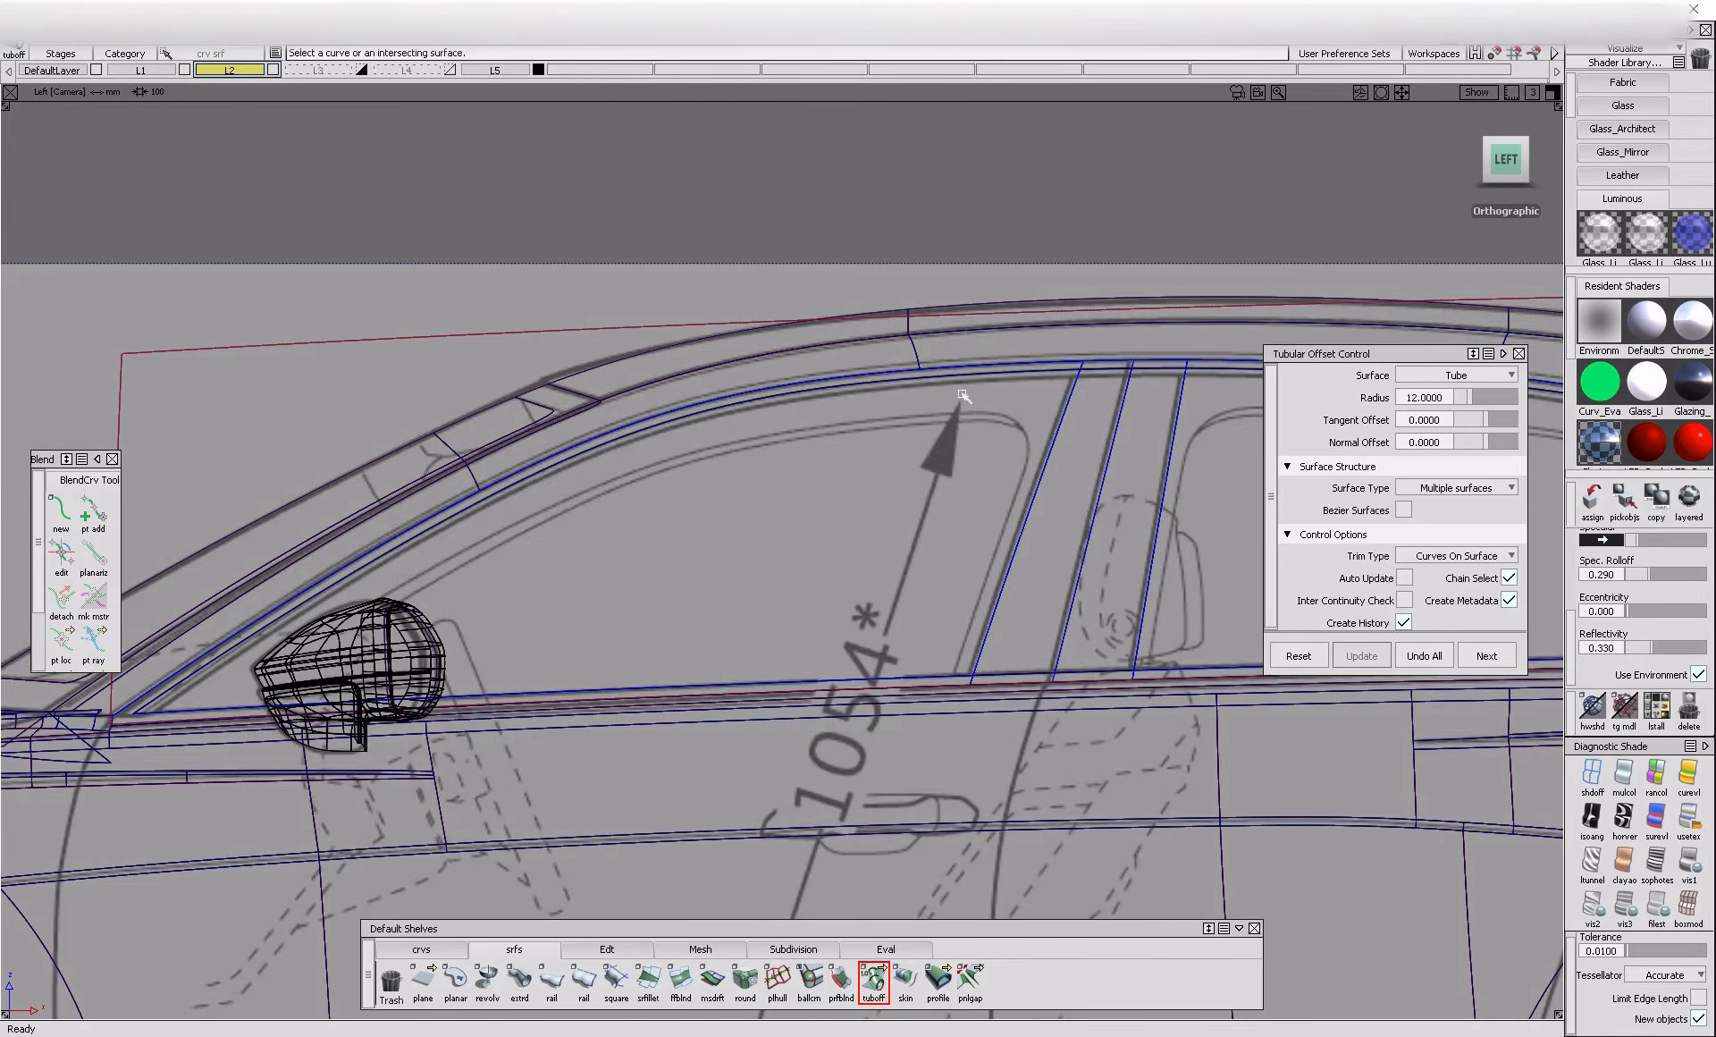
{"action": "left_click_drag", "start_coordinate": [1101, 575], "coordinate": [1104, 475], "text": "ctrl+shift"}
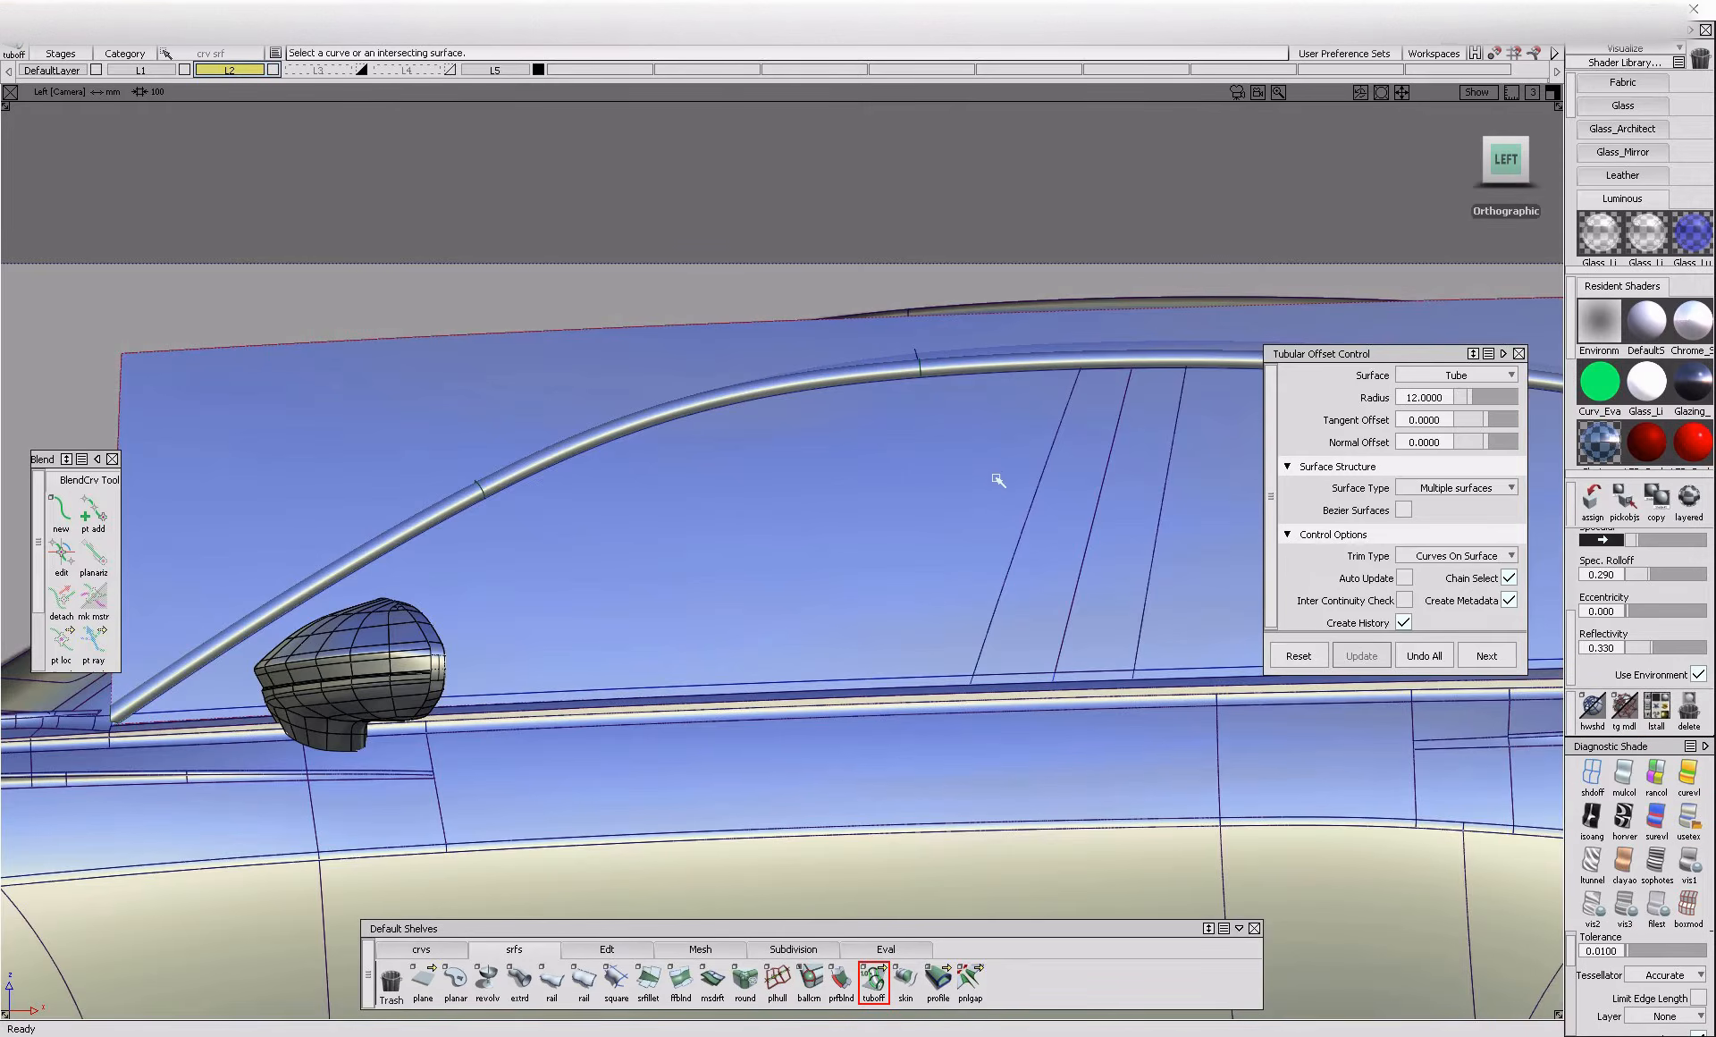
{"action": "middle_click_drag", "start_coordinate": [981, 481], "coordinate": [697, 502], "text": "alt+shift"}
{"action": "left_click_drag", "start_coordinate": [753, 347], "coordinate": [767, 385], "text": "ctrl+shift"}
{"action": "left_click_drag", "start_coordinate": [650, 447], "coordinate": [1023, 513], "text": "alt+shift"}
{"action": "left_click_drag", "start_coordinate": [1076, 631], "coordinate": [1074, 513], "text": "ctrl+shift"}
{"action": "right_click_drag", "start_coordinate": [1071, 505], "coordinate": [1061, 598], "text": "alt+shift"}
{"action": "left_click_drag", "start_coordinate": [1061, 597], "coordinate": [1211, 564], "text": "alt+shift"}
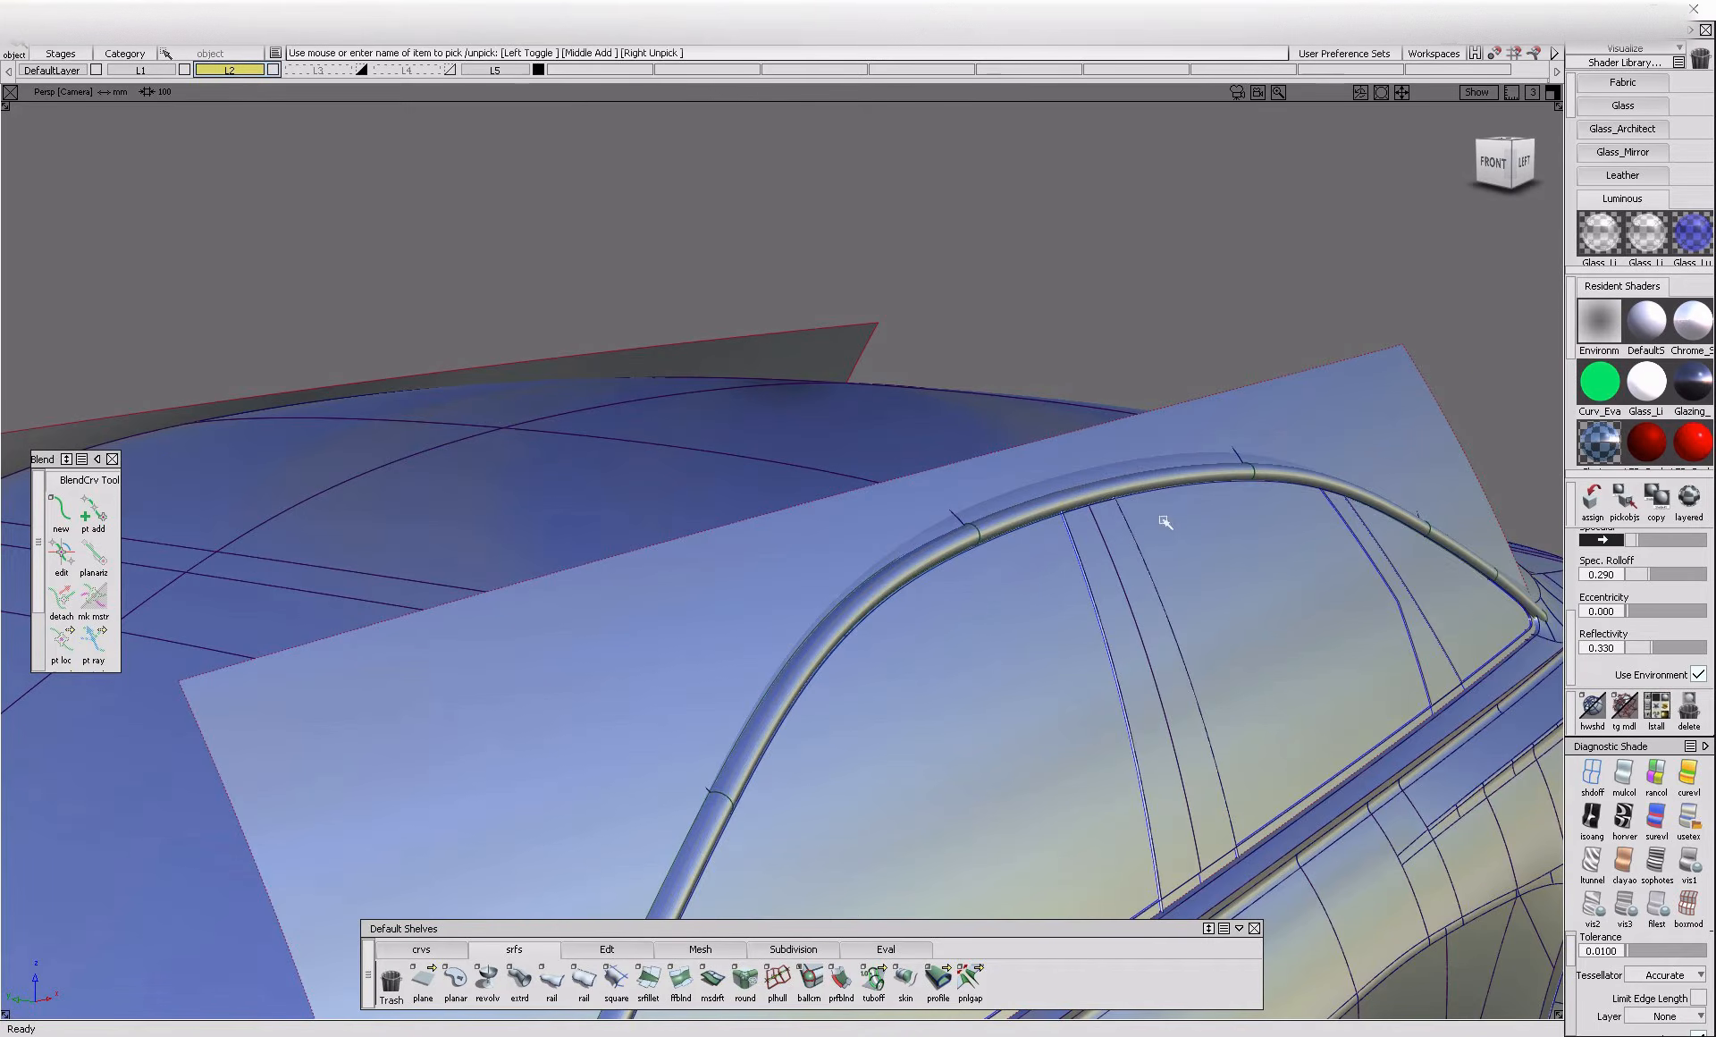
Delete the tube surfaces and trim the side glass, keeping the region inside the offset outline
{"action": "left_click", "coordinate": [1051, 504]}
{"action": "key", "text": "Delete"}
{"action": "right_click_drag", "start_coordinate": [1160, 499], "coordinate": [1030, 629], "text": "ctrl+shift"}
{"action": "left_click", "coordinate": [1028, 625]}
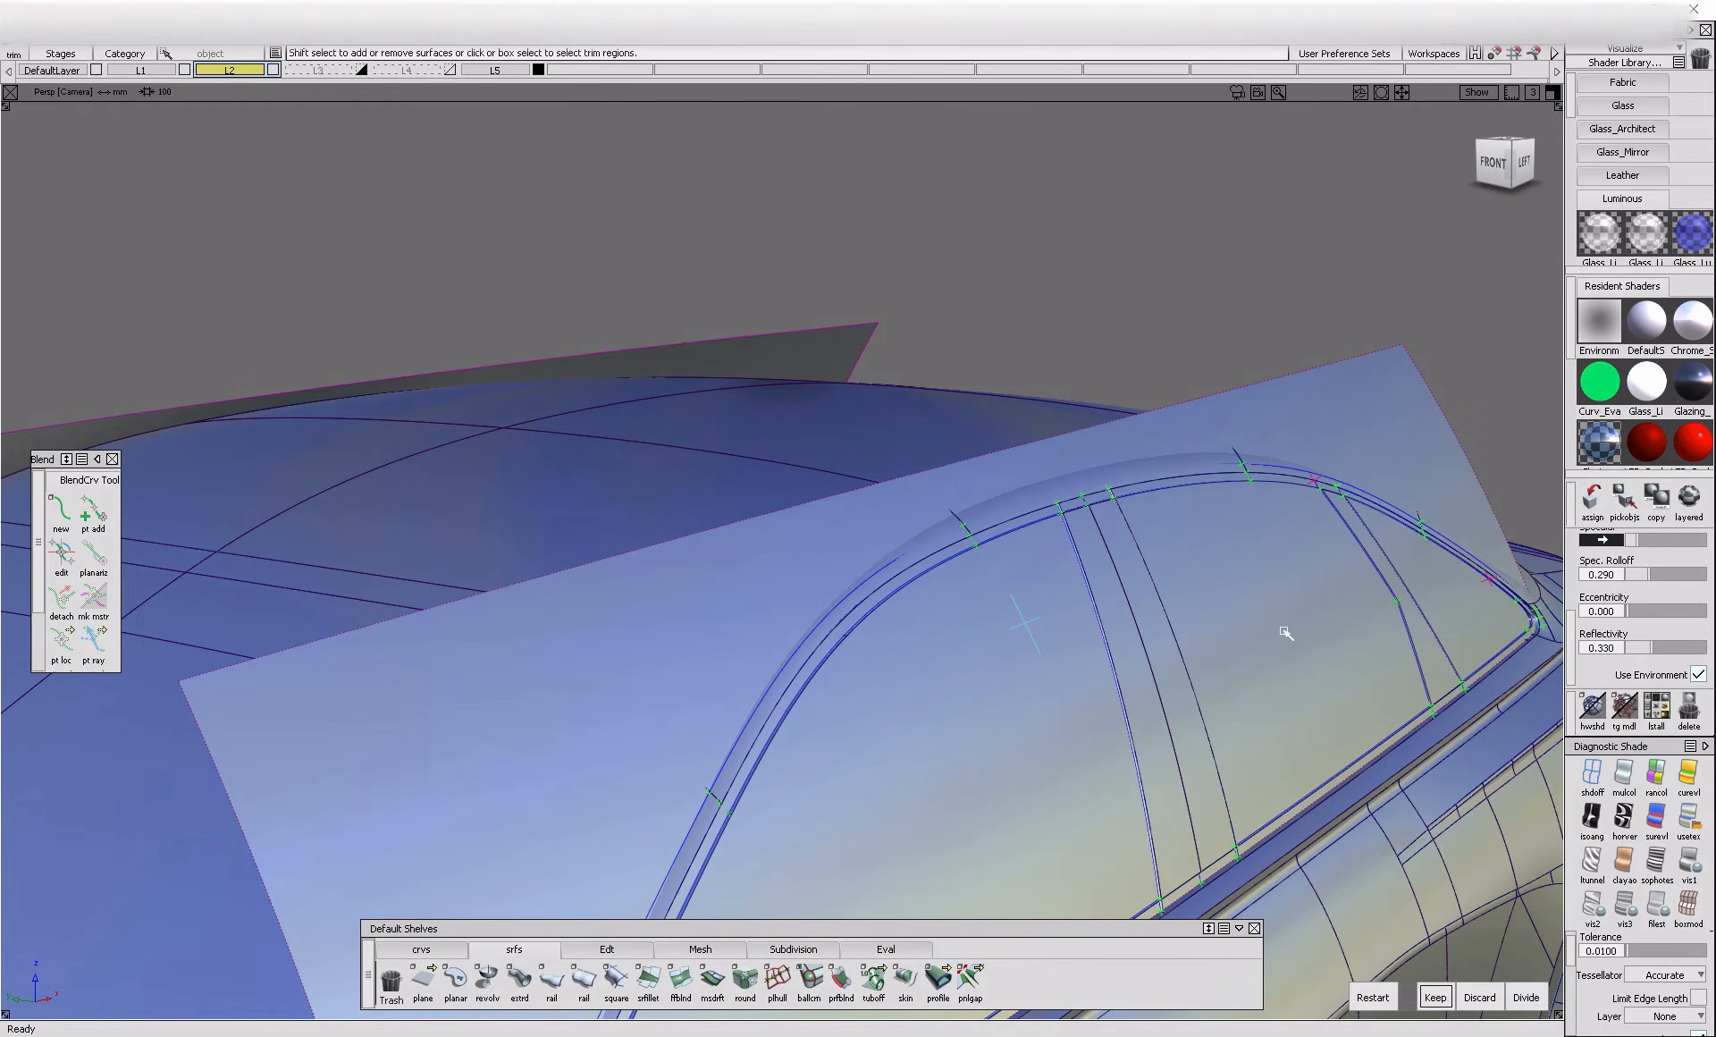
{"action": "left_click", "coordinate": [1435, 997]}
{"action": "left_click_drag", "start_coordinate": [1177, 739], "coordinate": [922, 765], "text": "alt+shift"}
{"action": "middle_click_drag", "start_coordinate": [1222, 754], "coordinate": [1044, 635], "text": "alt+shift"}
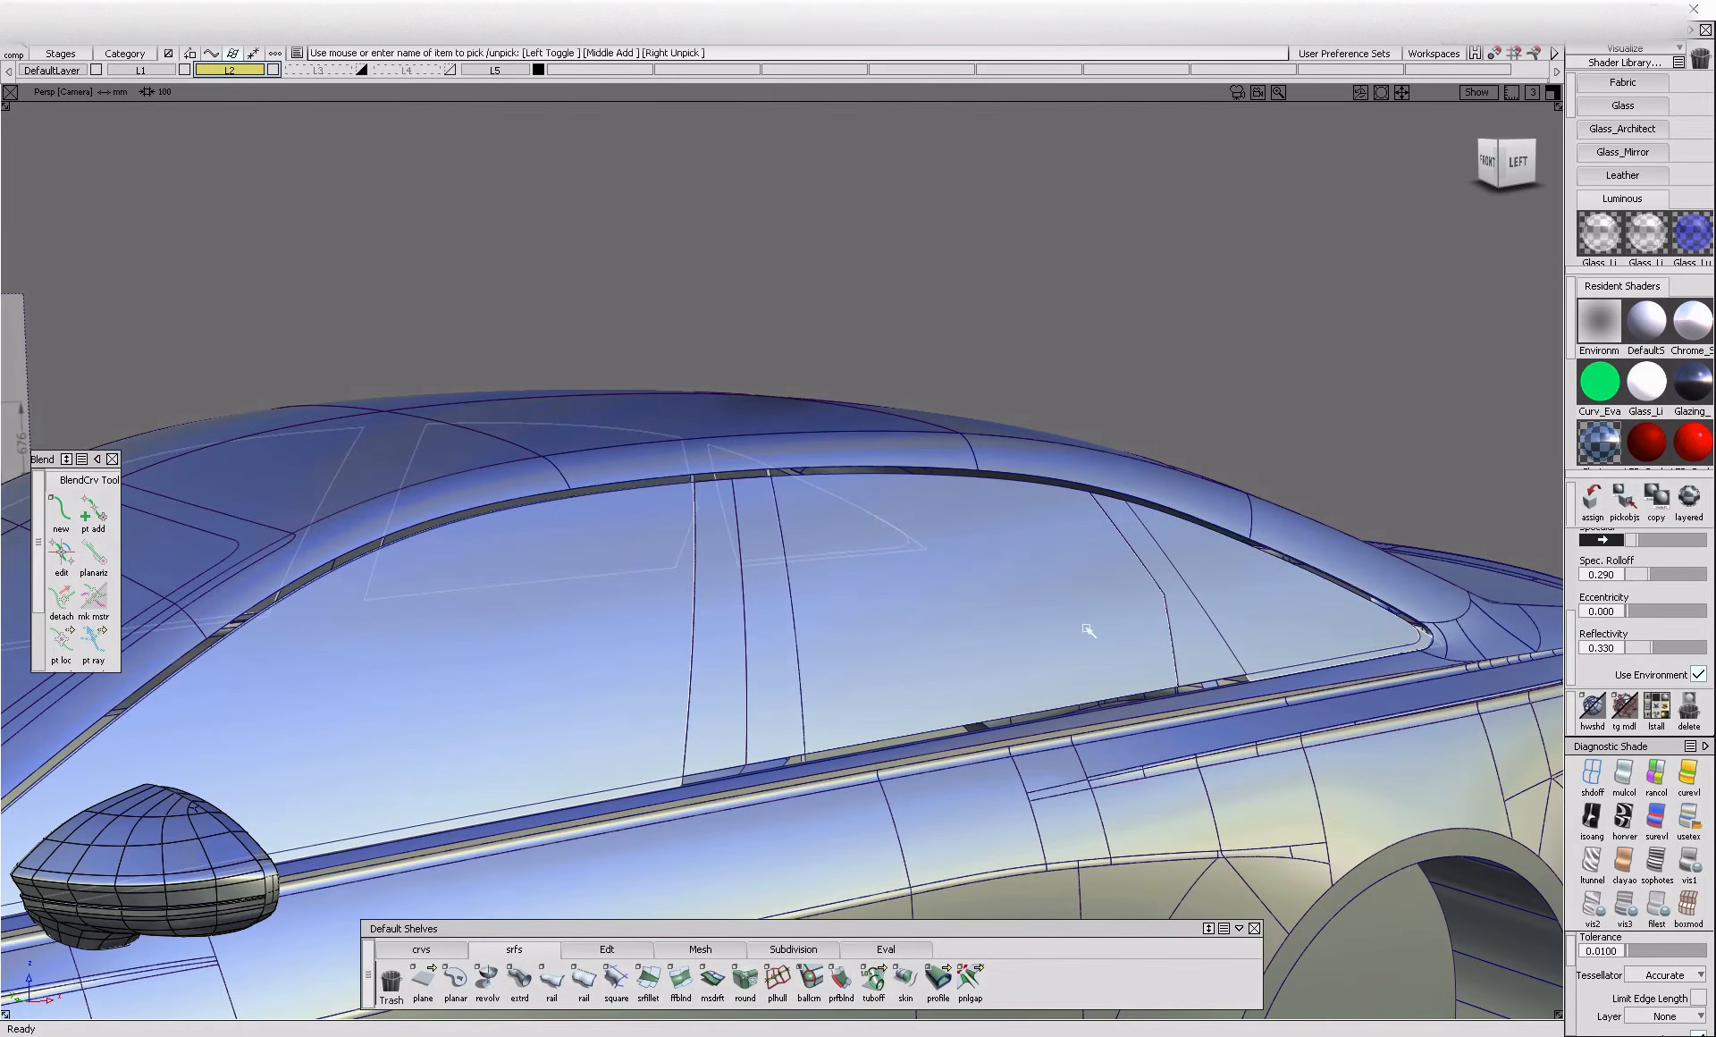
Duplicate the trimmed side glass surface and untrim the copy in the left view
{"action": "key", "text": "ctrl+c"}
{"action": "key", "text": "ctrl+v"}
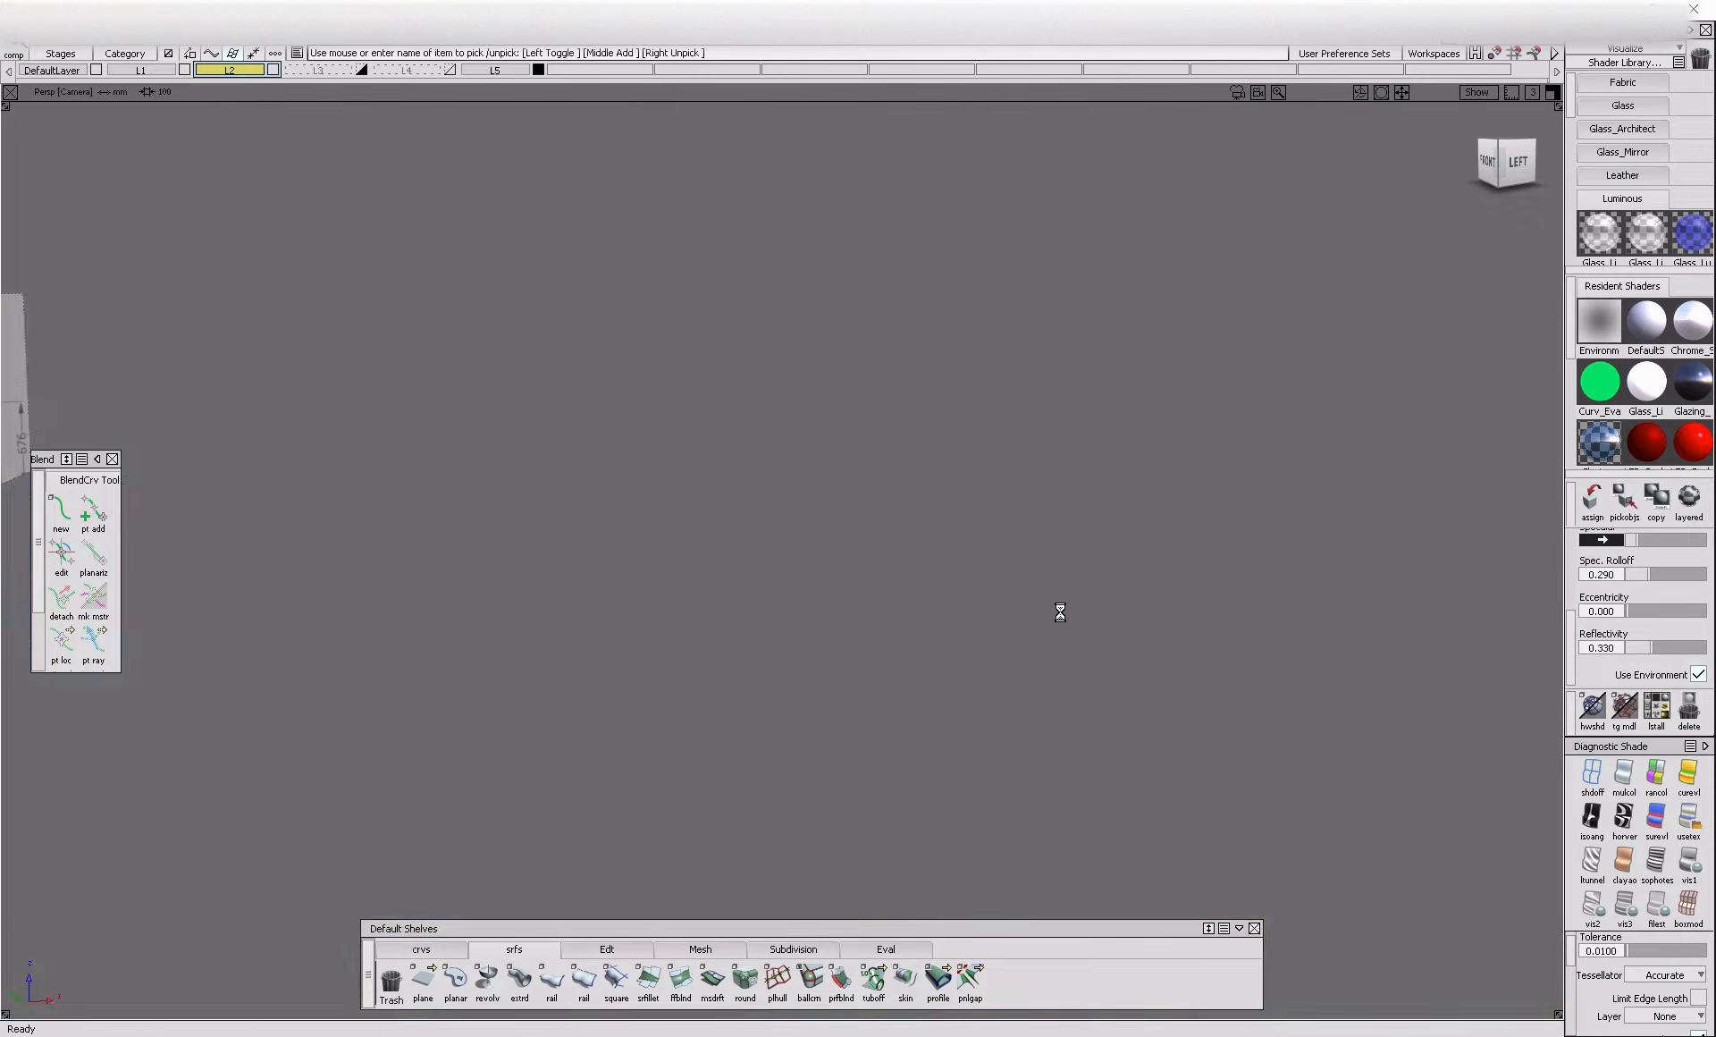
{"action": "left_click_drag", "start_coordinate": [1033, 646], "coordinate": [1015, 728], "text": "ctrl+shift"}
{"action": "left_click", "coordinate": [1519, 163]}
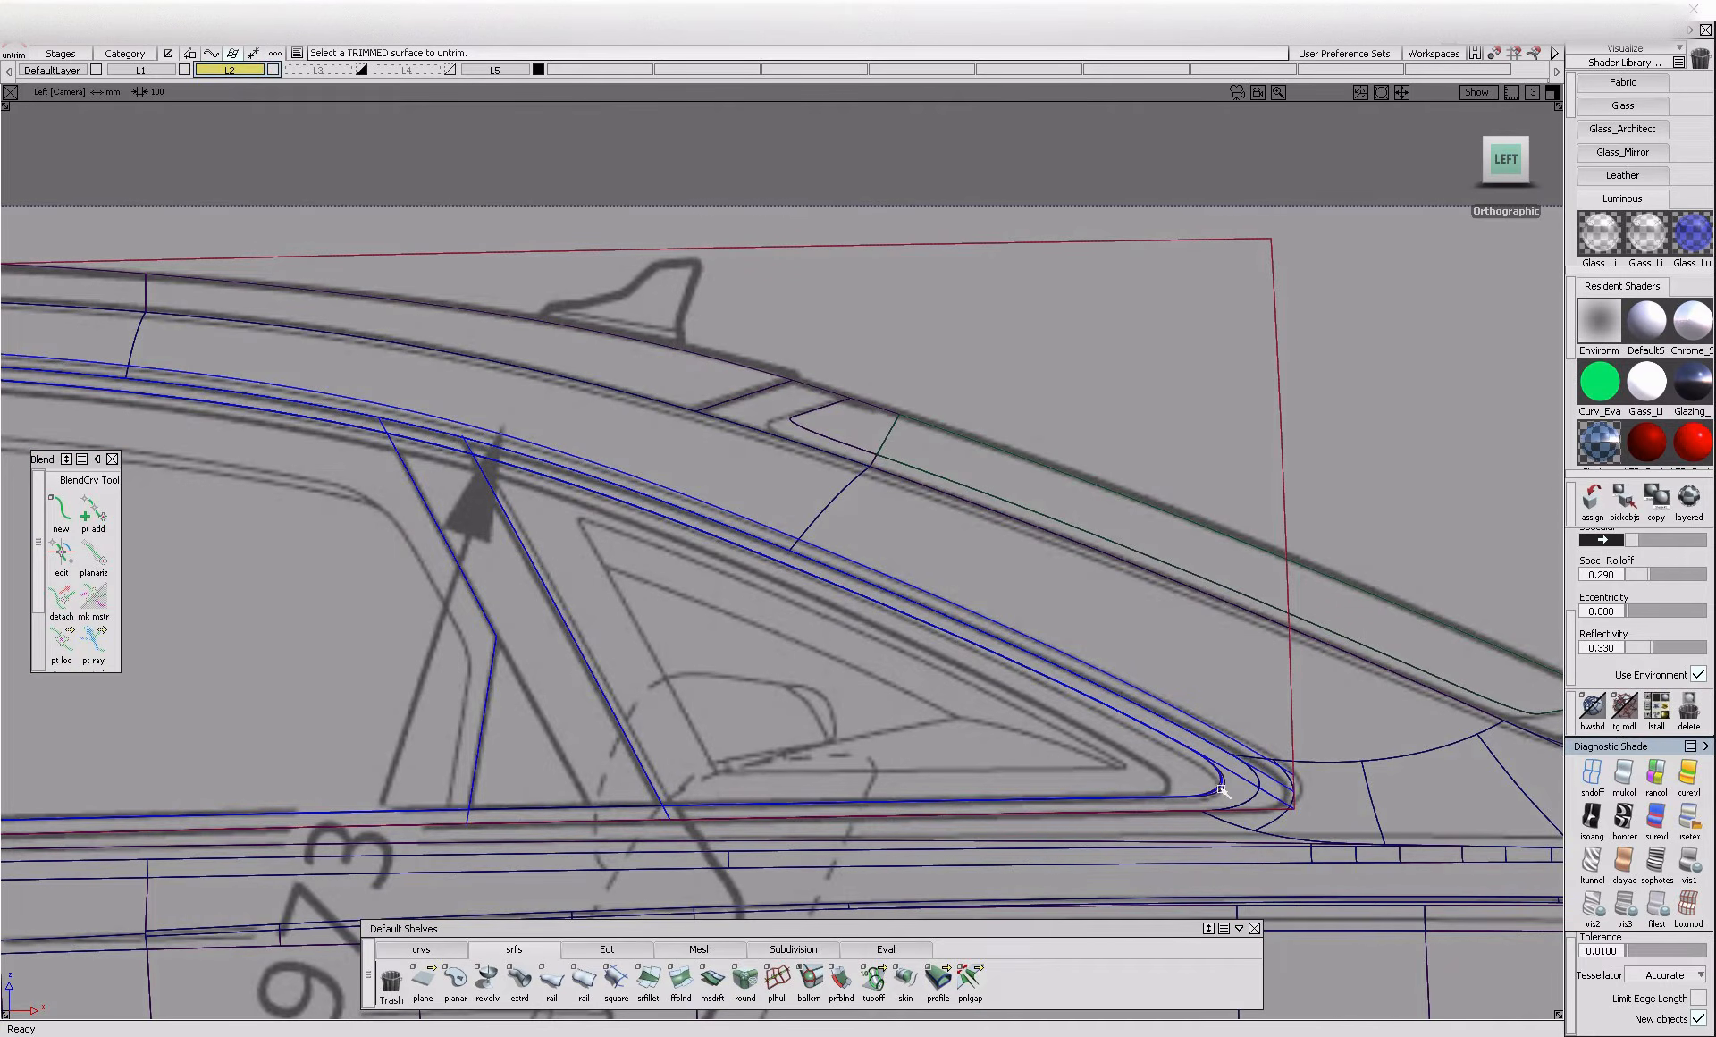
Draw an edit point curve from the side glass's upper outline down to the rear window corner
{"action": "left_click", "coordinate": [421, 948]}
{"action": "left_click", "coordinate": [487, 979]}
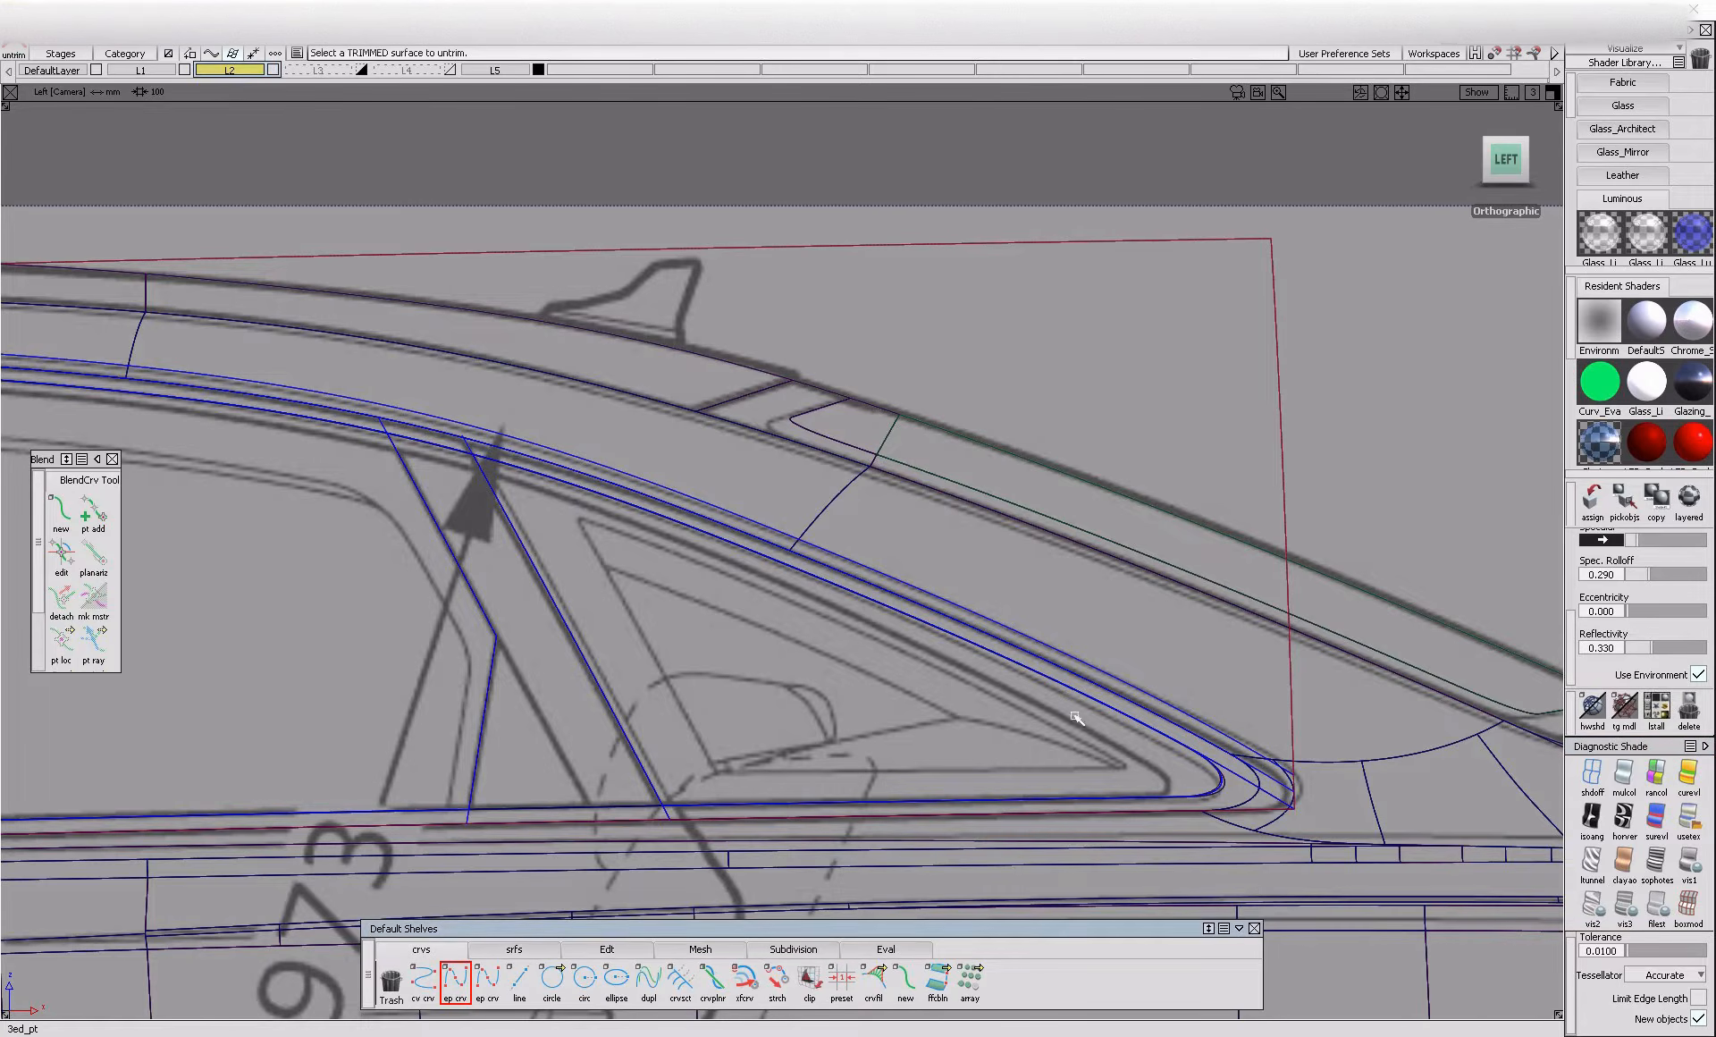
{"action": "left_click", "coordinate": [640, 525], "text": "ctrl+alt"}
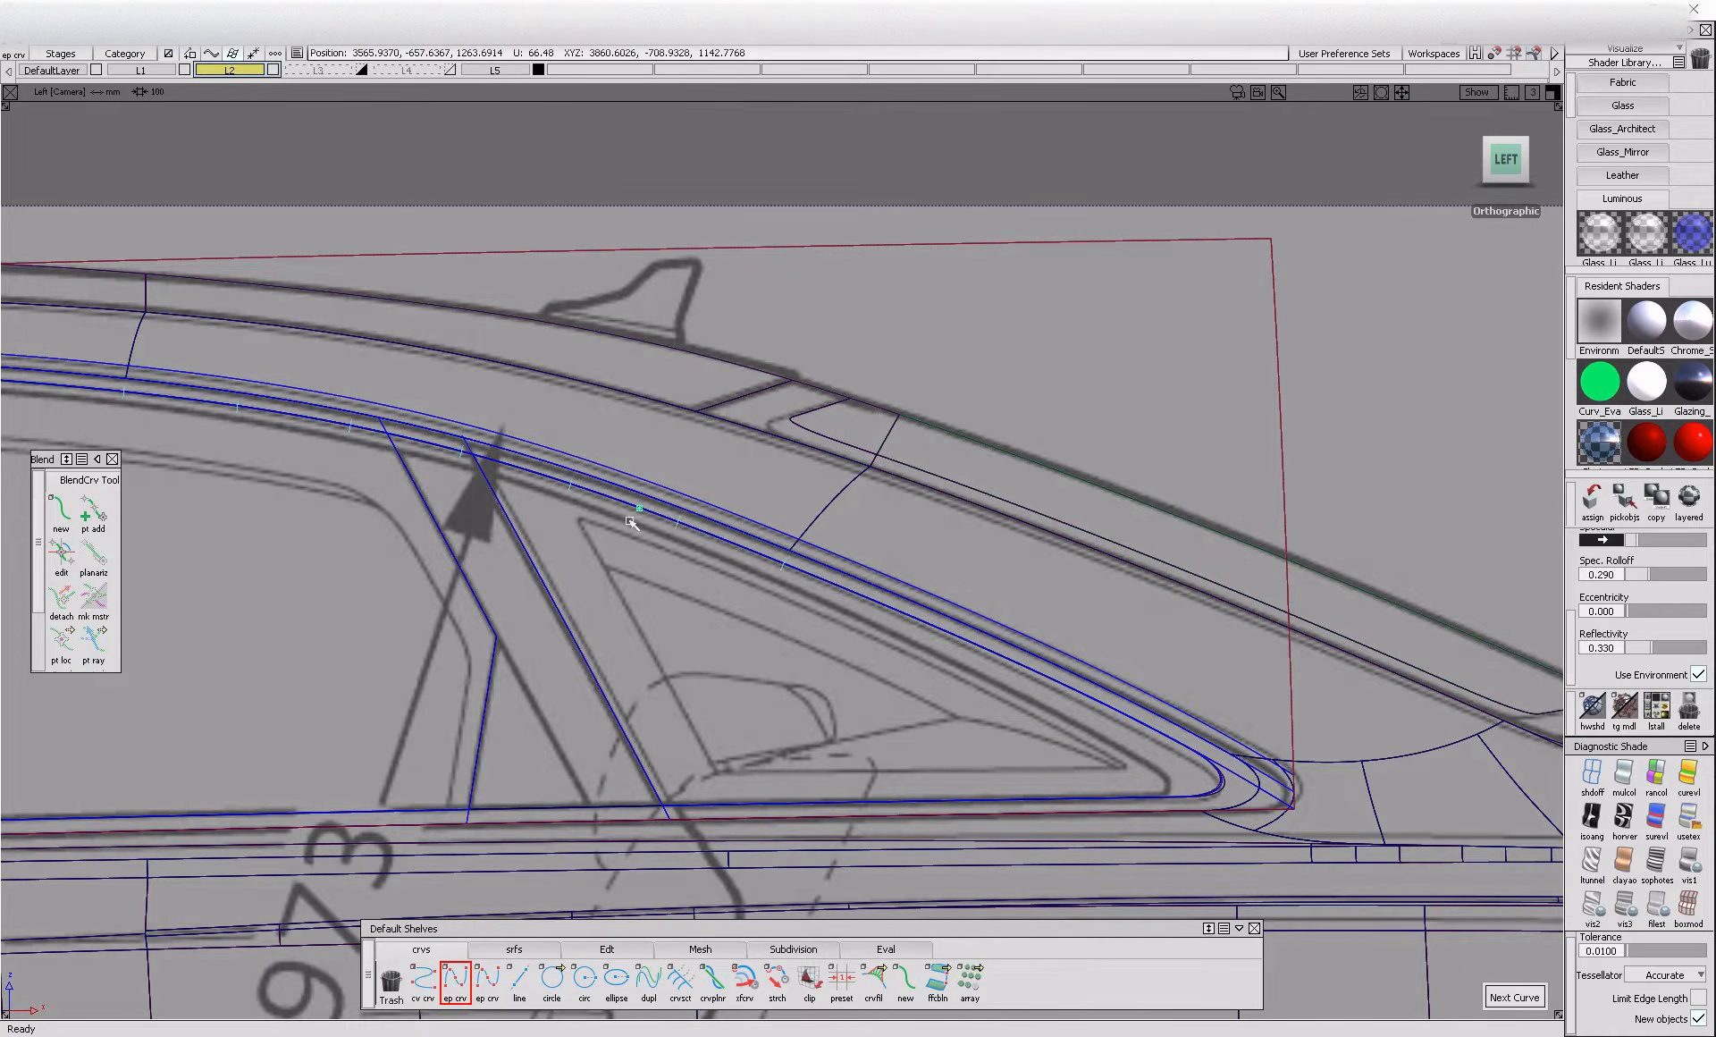
{"action": "left_click_drag", "start_coordinate": [603, 516], "coordinate": [605, 517], "text": "ctrl+alt"}
{"action": "left_click_drag", "start_coordinate": [1202, 749], "coordinate": [1252, 795]}
Align the new curve's front end to the trimmed side glass's upper edge with G2 continuity
{"action": "left_click", "coordinate": [1612, 49]}
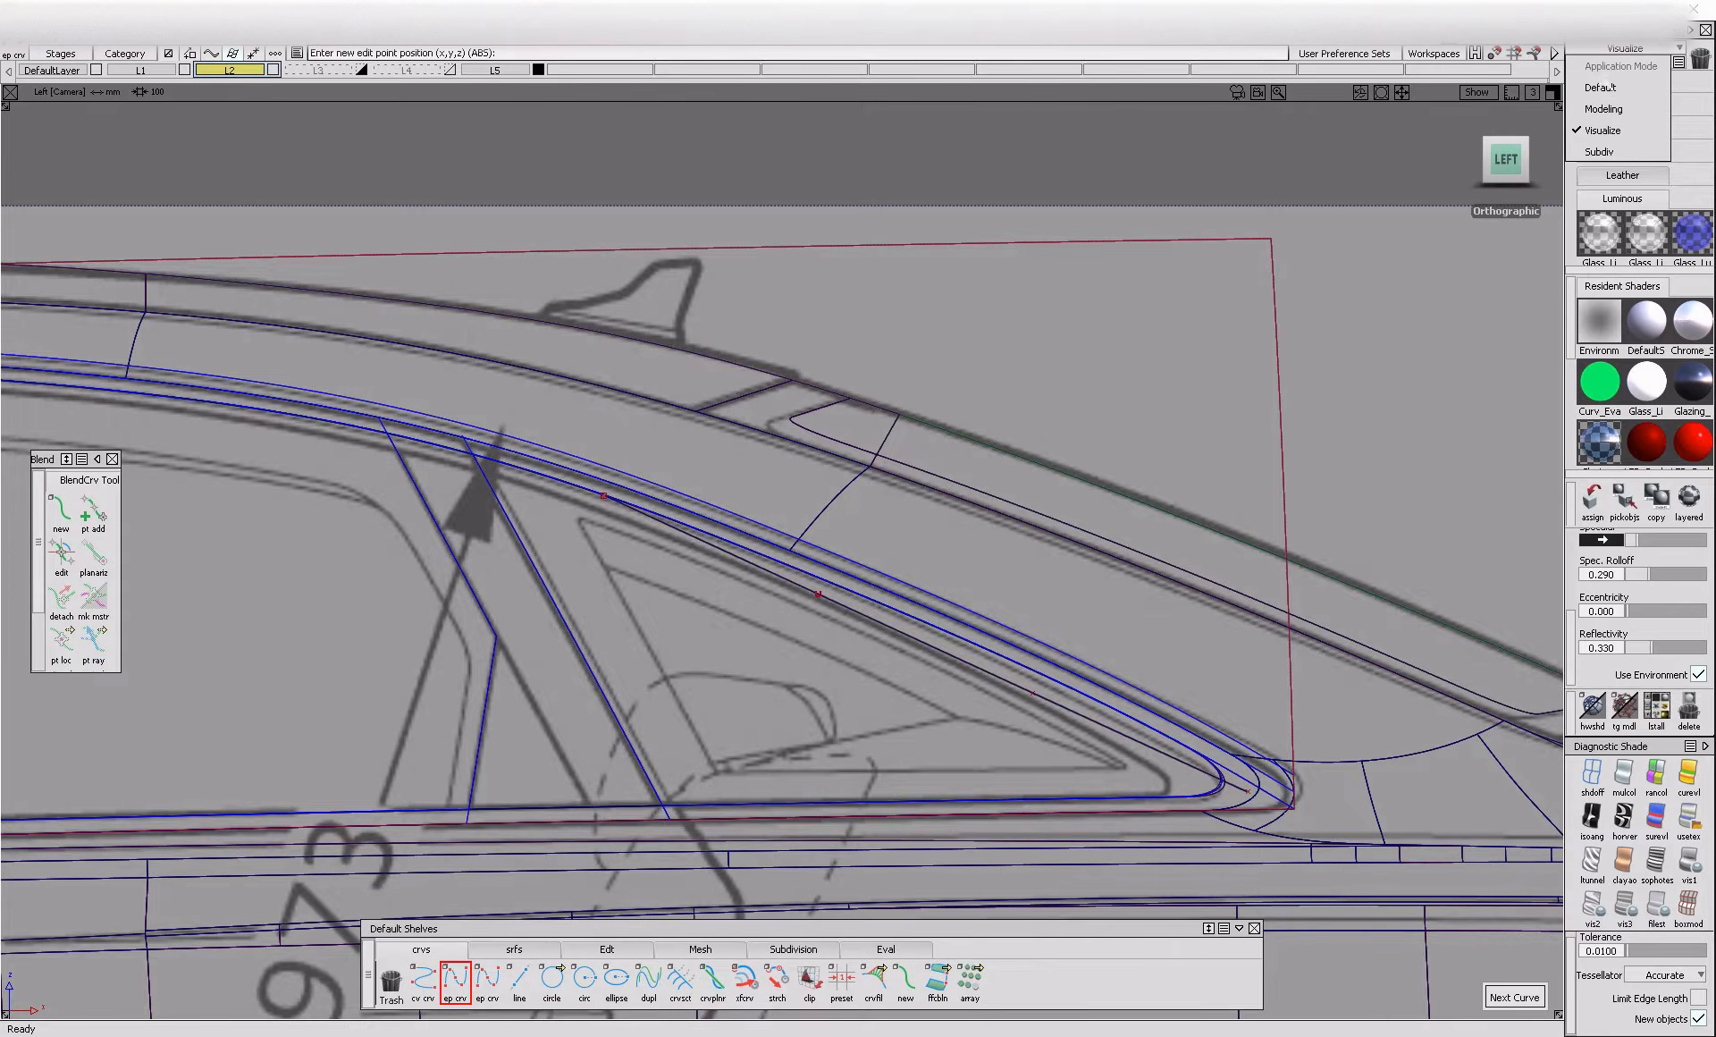
{"action": "left_click", "coordinate": [1607, 87]}
{"action": "left_click", "coordinate": [1597, 145]}
{"action": "left_click", "coordinate": [1371, 413]}
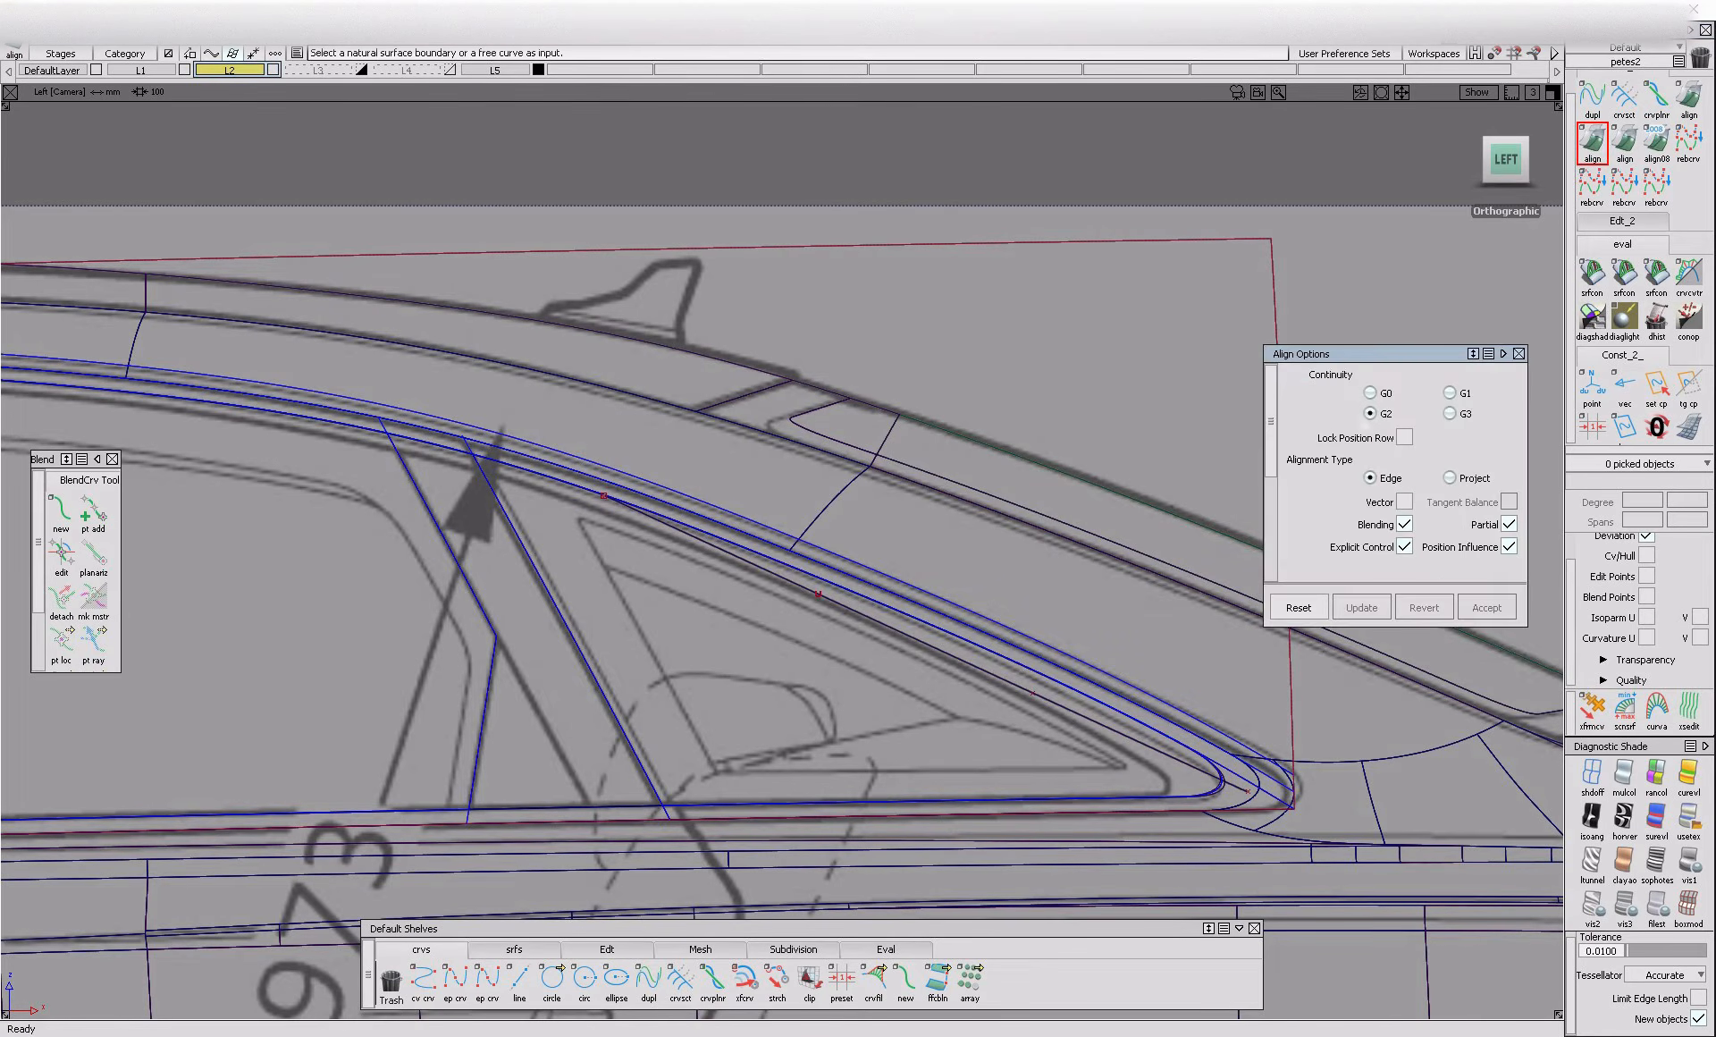
{"action": "left_click", "coordinate": [663, 530]}
{"action": "left_click", "coordinate": [562, 494]}
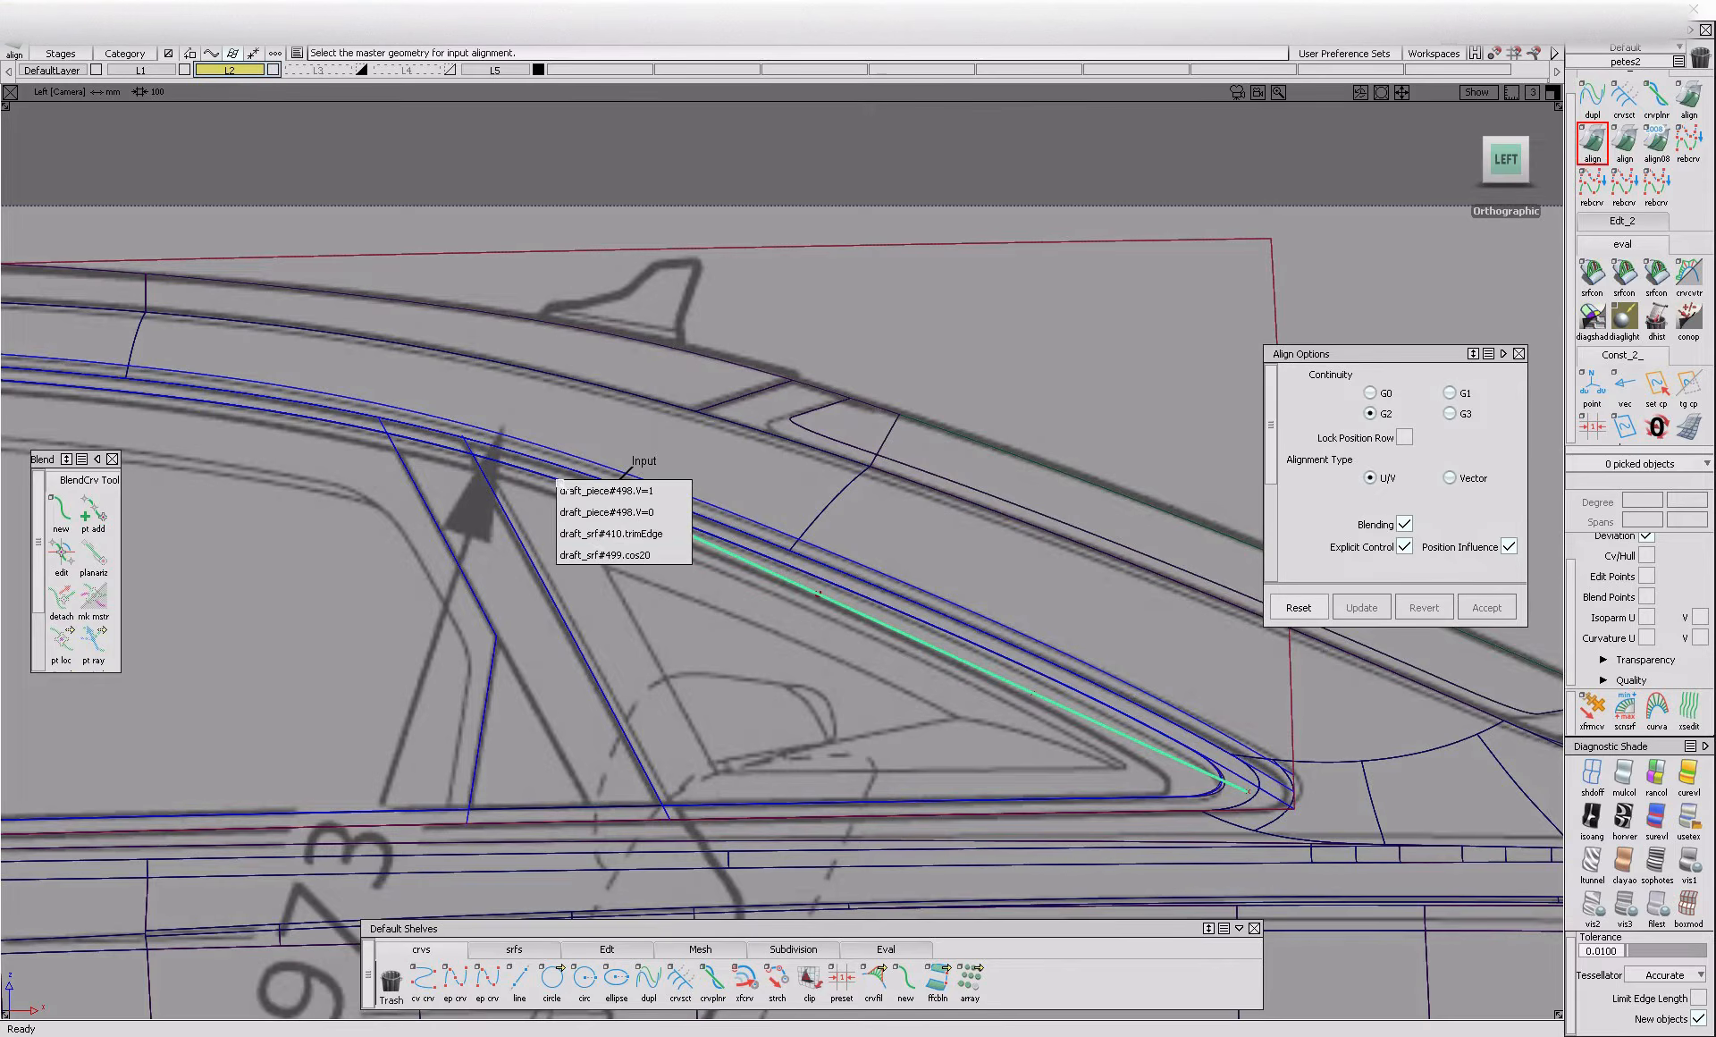
{"action": "left_click", "coordinate": [626, 537]}
Adjust the aligned curve's control points so it follows the blueprint's rear quarter window outline to the corner
{"action": "left_click_drag", "start_coordinate": [1125, 802], "coordinate": [1123, 721], "text": "ctrl+shift"}
{"action": "left_click", "coordinate": [1077, 711]}
{"action": "key", "text": "ctrl+h"}
{"action": "key", "text": "Return"}
{"action": "left_click", "coordinate": [1033, 680]}
{"action": "right_click_drag", "start_coordinate": [1034, 681], "coordinate": [1180, 755], "text": "alt+shift"}
{"action": "middle_click_drag", "start_coordinate": [1180, 756], "coordinate": [874, 684], "text": "alt+shift"}
{"action": "middle_click_drag", "start_coordinate": [874, 684], "coordinate": [884, 574], "text": "ctrl+shift"}
{"action": "left_click_drag", "start_coordinate": [886, 574], "coordinate": [894, 570]}
{"action": "mouse_move", "coordinate": [1011, 862]}
{"action": "left_mouse_down", "text": "ctrl+shift"}
{"action": "mouse_move", "coordinate": [1019, 771]}
{"action": "mouse_move", "coordinate": [1035, 769]}
{"action": "left_mouse_up", "text": "ctrl+shift"}
{"action": "left_click", "coordinate": [1046, 759]}
{"action": "middle_click_drag", "start_coordinate": [1098, 862], "coordinate": [1106, 781], "text": "ctrl+shift"}
{"action": "left_click_drag", "start_coordinate": [1107, 780], "coordinate": [1078, 697]}
{"action": "left_click_drag", "start_coordinate": [751, 651], "coordinate": [800, 646], "text": "ctrl+shift"}
{"action": "left_click", "coordinate": [786, 616]}
{"action": "middle_click_drag", "start_coordinate": [888, 705], "coordinate": [907, 642], "text": "ctrl+shift"}
{"action": "left_click_drag", "start_coordinate": [909, 644], "coordinate": [934, 654]}
{"action": "mouse_move", "coordinate": [921, 756]}
{"action": "left_mouse_down", "text": "ctrl+shift"}
{"action": "mouse_move", "coordinate": [924, 671]}
{"action": "mouse_move", "coordinate": [918, 769]}
{"action": "left_mouse_up", "text": "ctrl+shift"}
{"action": "left_click", "coordinate": [948, 763]}
Project the rear quarter window curve onto the duplicated glass surface draft_srf#499 along the vector 0, 1, 0
{"action": "left_click_drag", "start_coordinate": [897, 670], "coordinate": [883, 698], "text": "ctrl+shift"}
{"action": "left_click", "coordinate": [885, 701]}
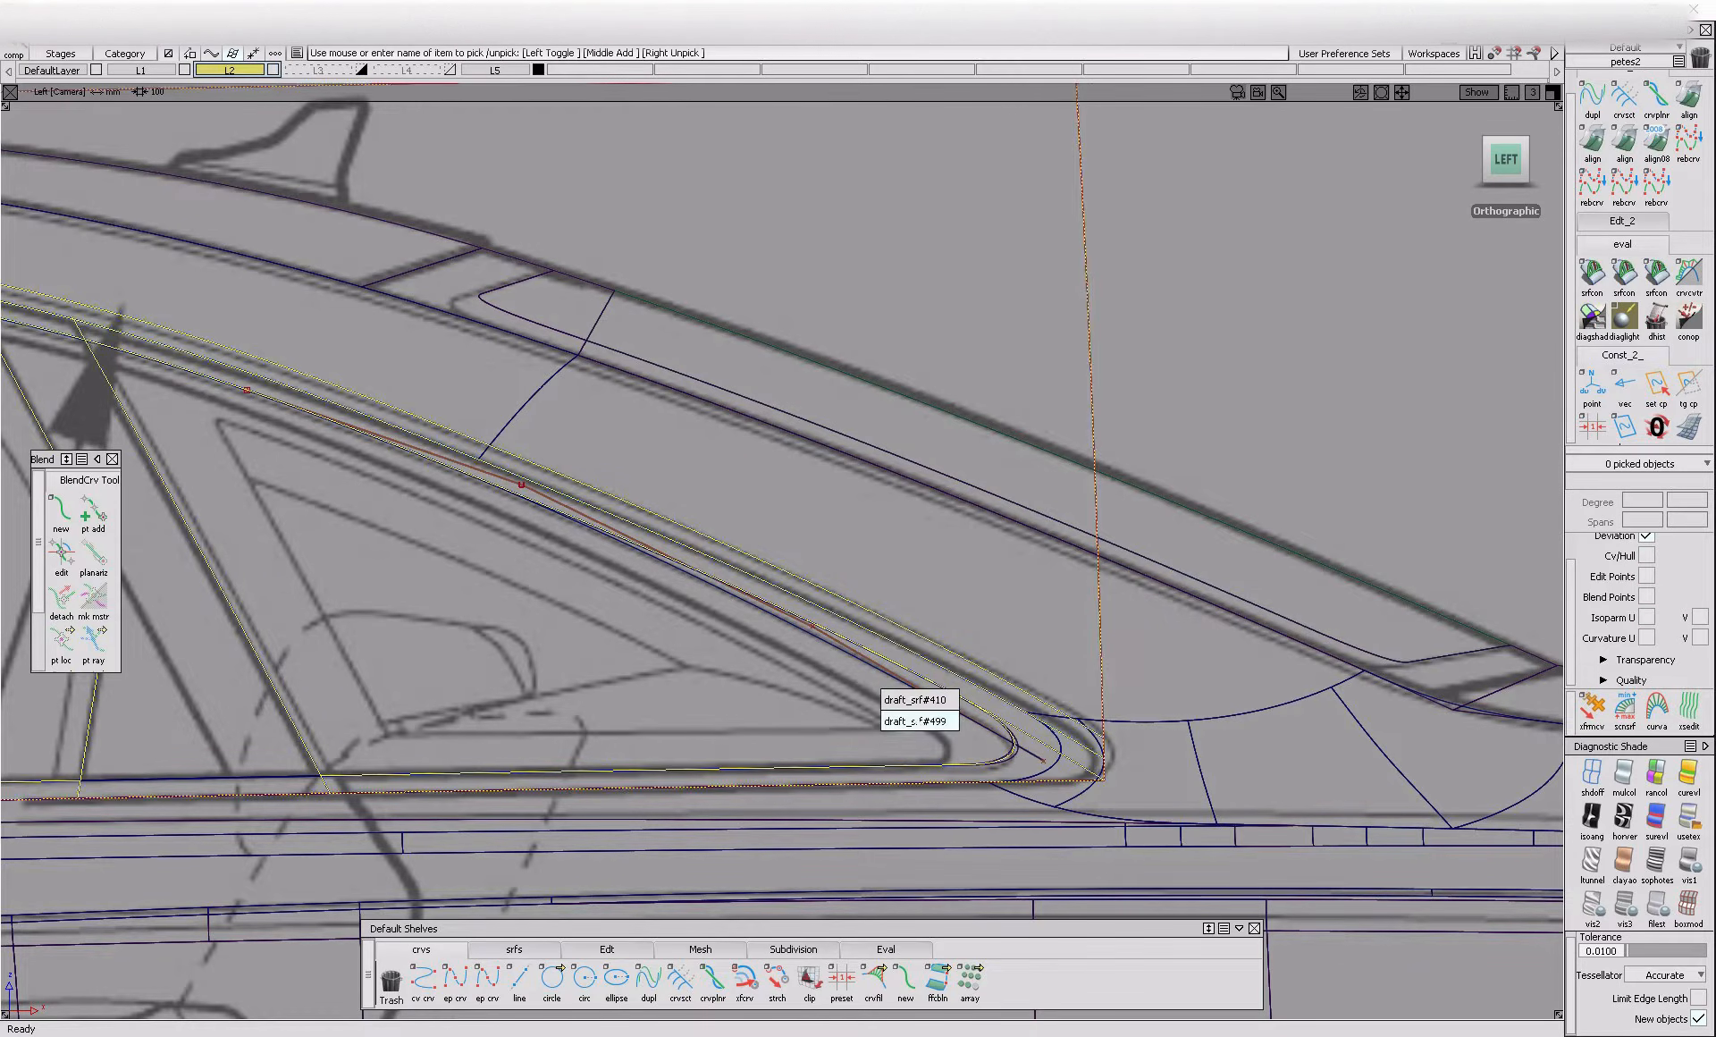
{"action": "left_click", "coordinate": [920, 722]}
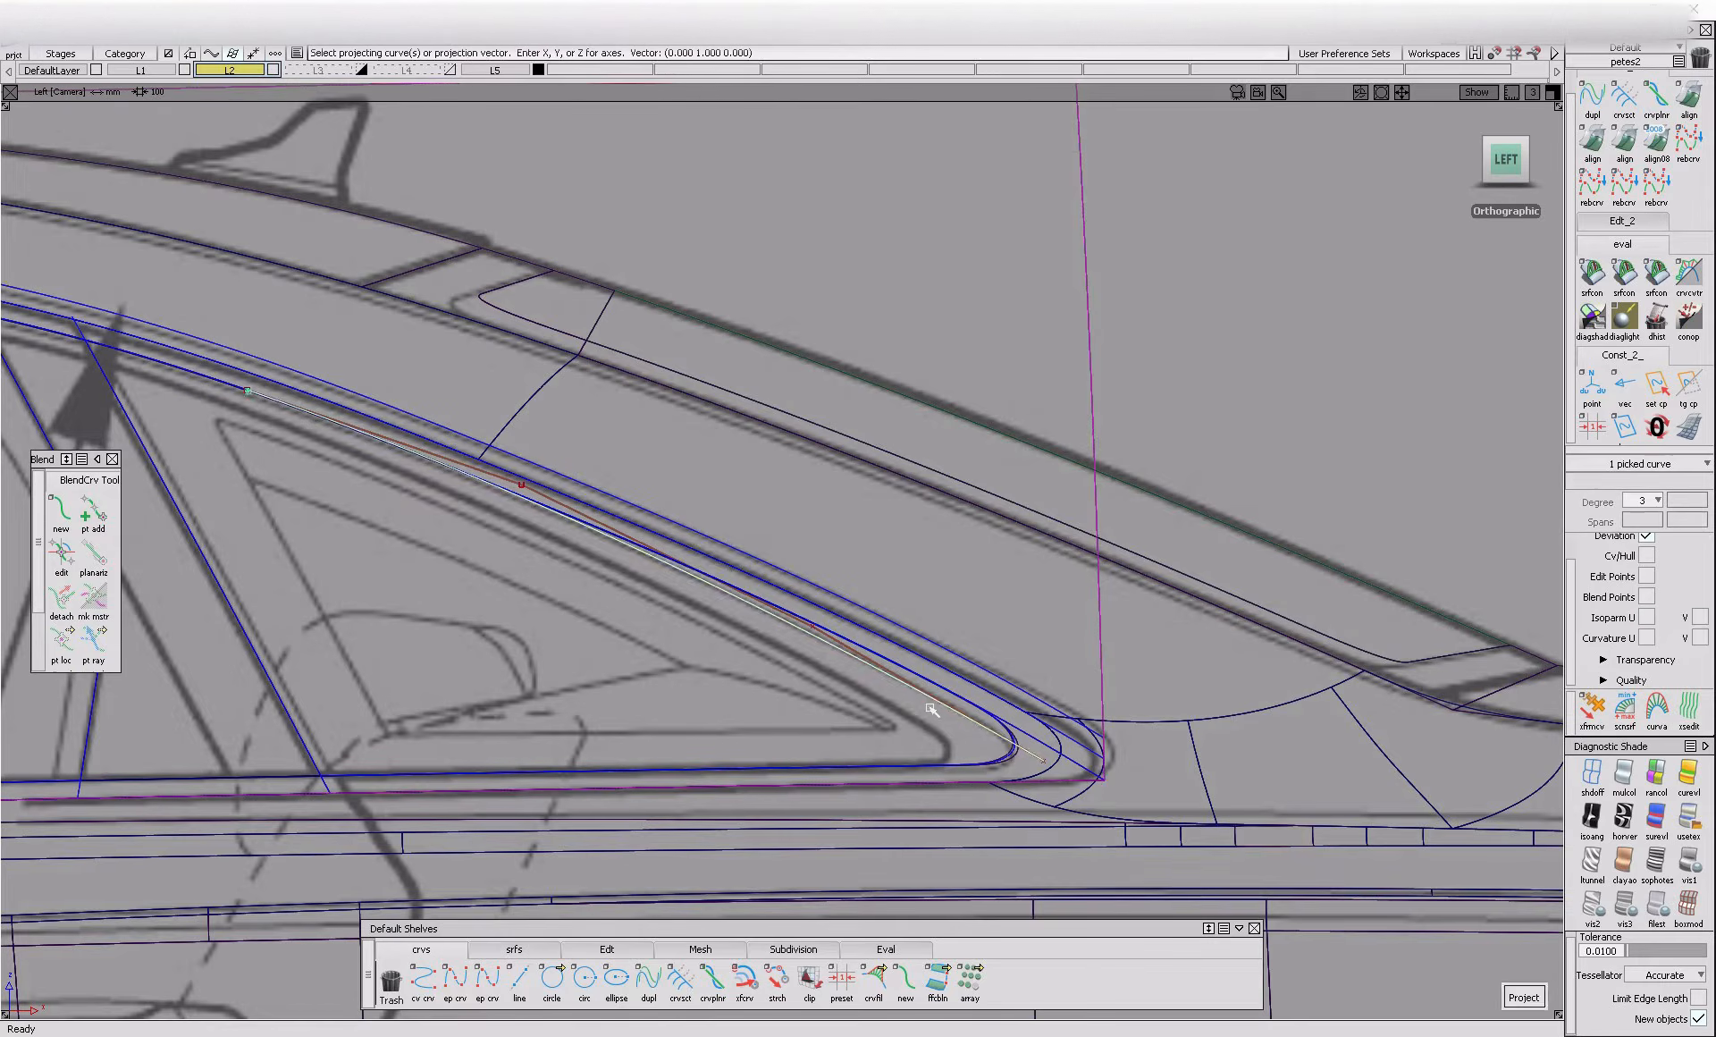
{"action": "left_click", "coordinate": [858, 536]}
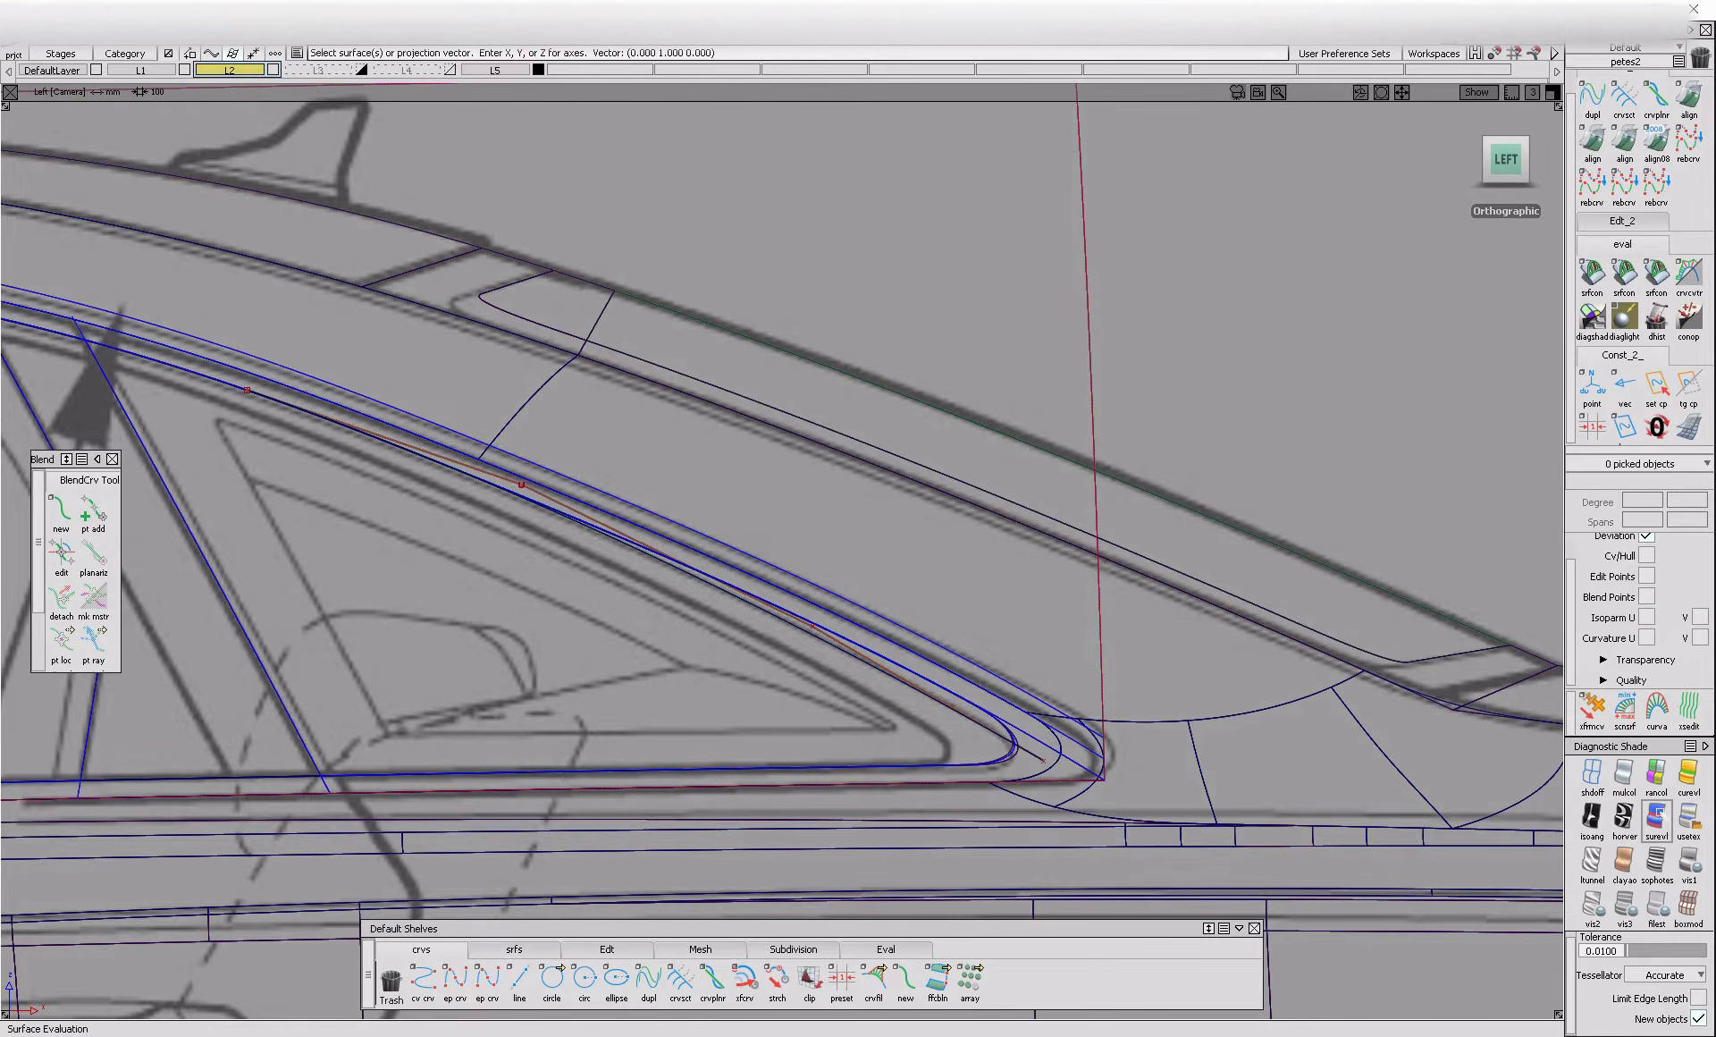
Display the model in shaded evaluation and section the side glass's upper outline curve with the projected curve, using Trim mode
{"action": "left_click", "coordinate": [1661, 812]}
{"action": "left_click", "coordinate": [681, 980]}
{"action": "middle_click_drag", "start_coordinate": [198, 447], "coordinate": [444, 538], "text": "alt+shift"}
{"action": "left_click", "coordinate": [438, 458]}
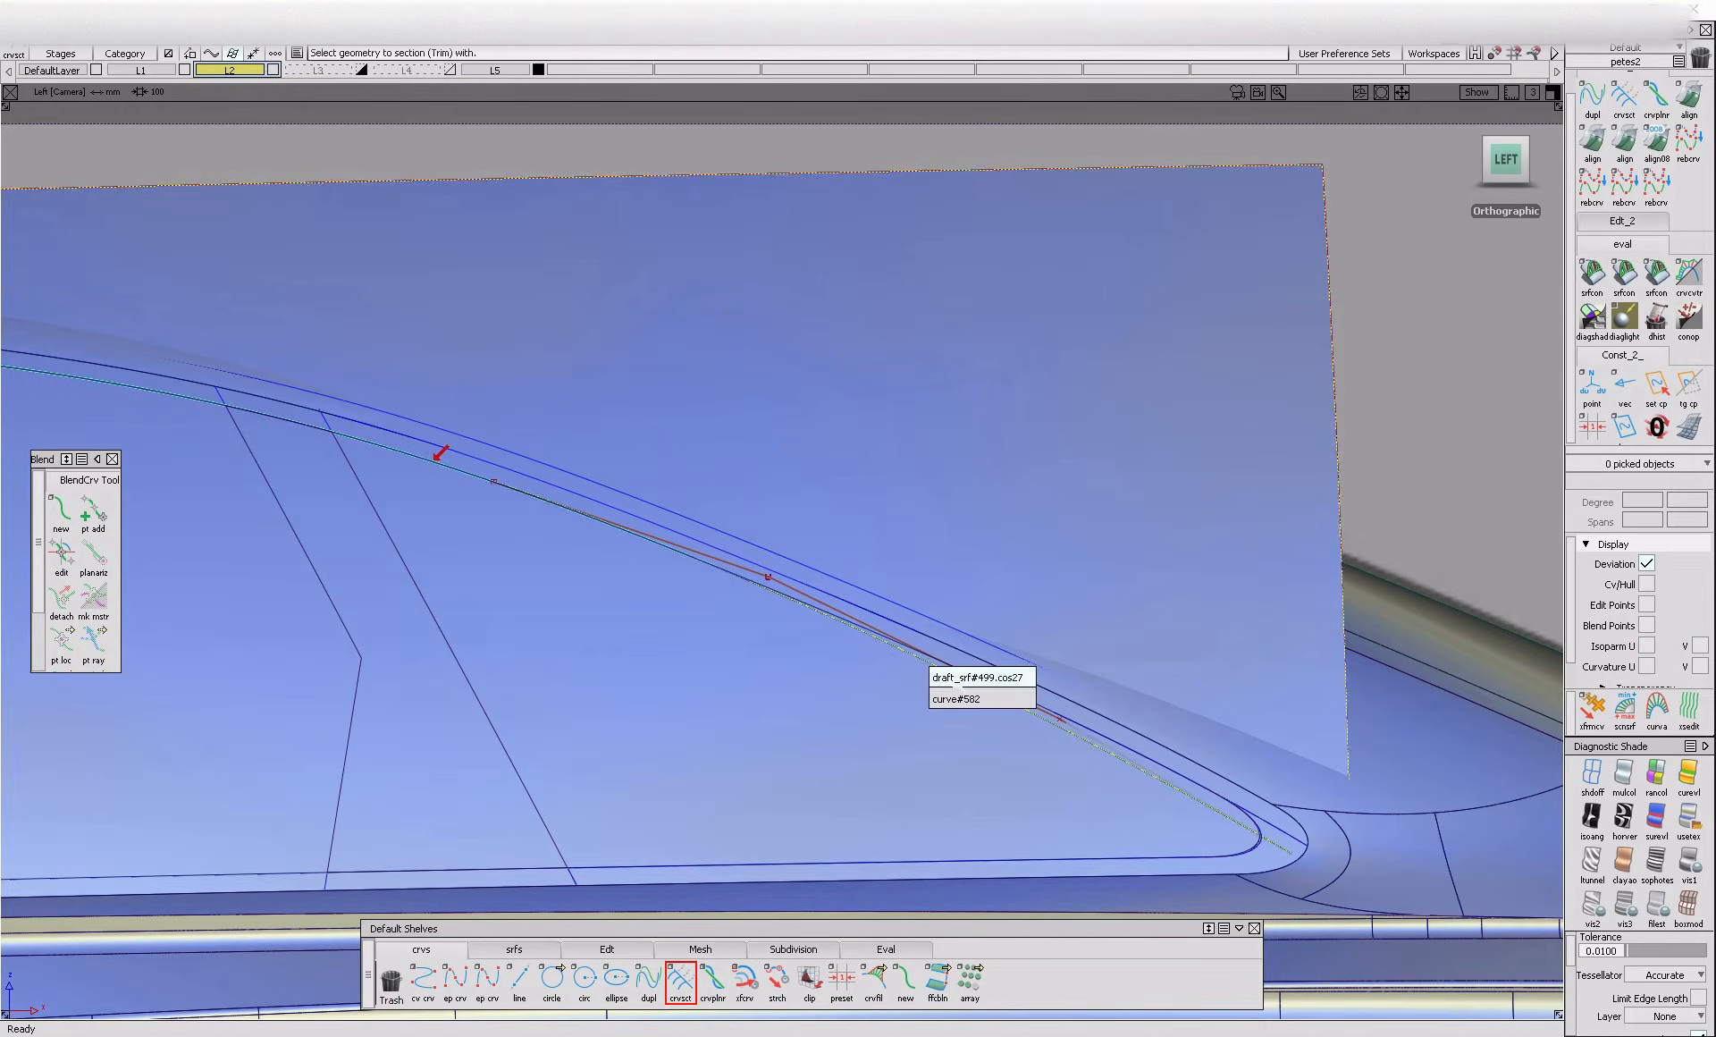
{"action": "left_click", "coordinate": [691, 558]}
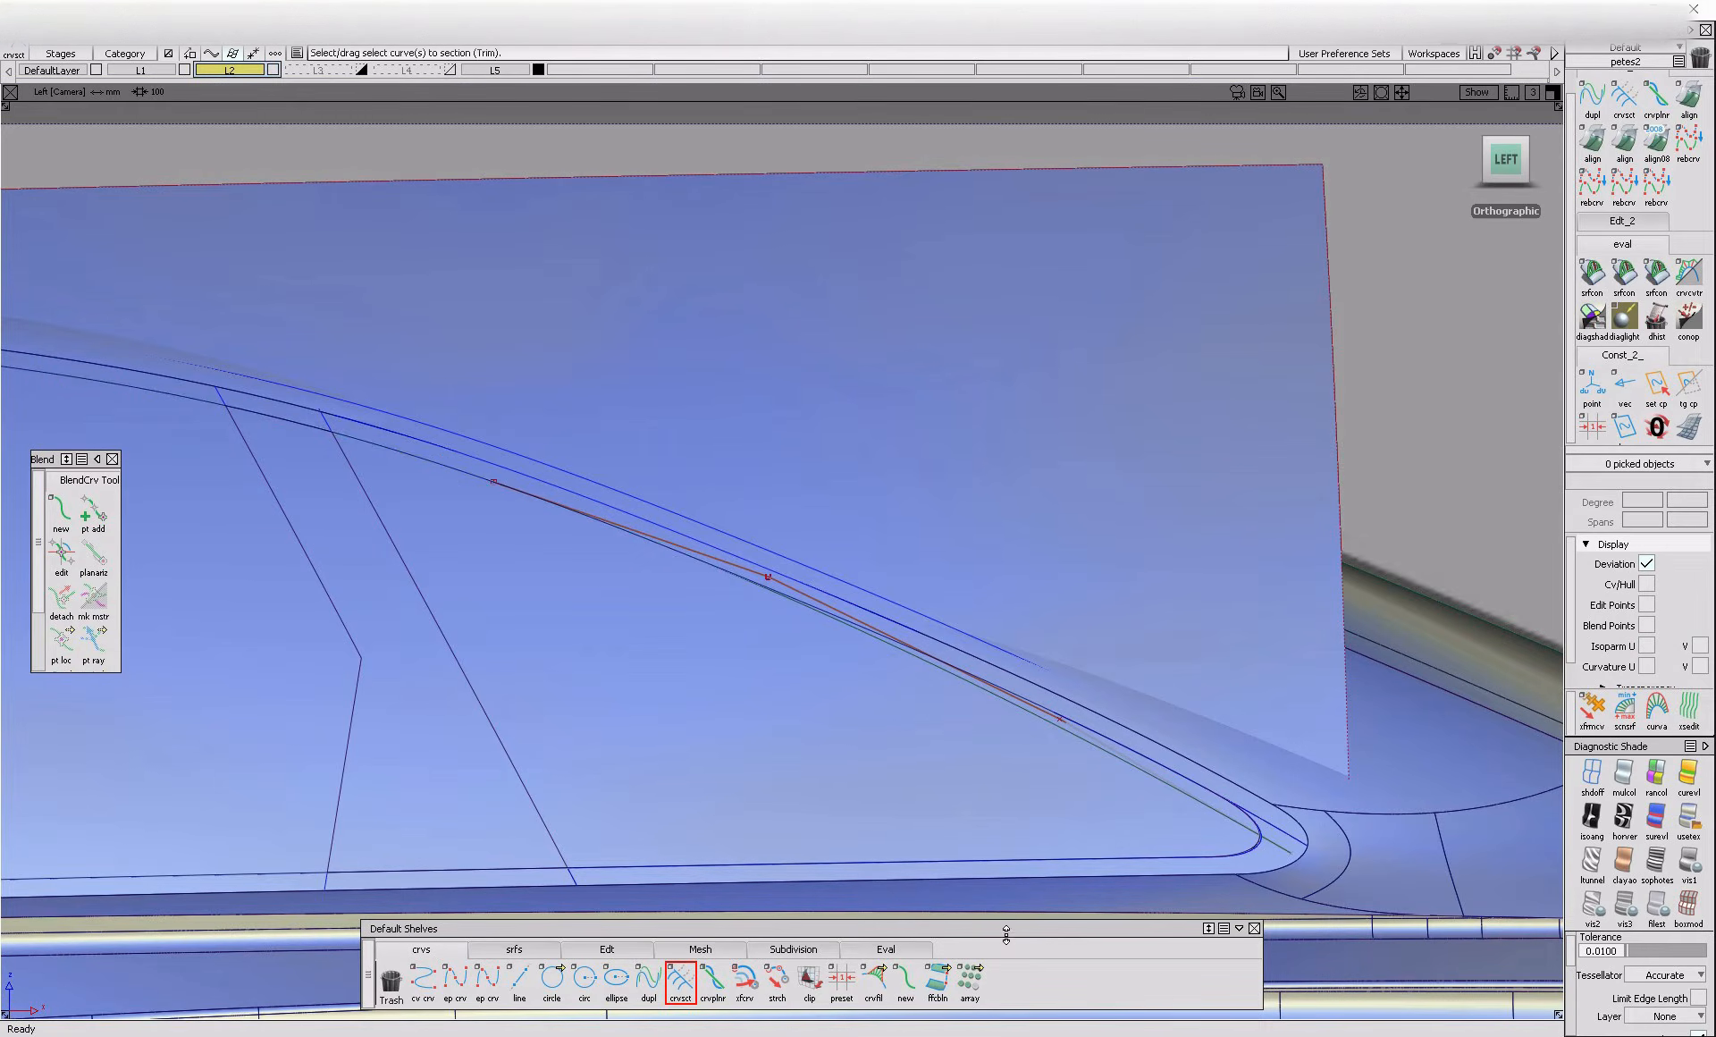
Delete the leftover upper outline segment at the rear corner of draft_srf#499 and turn off the shaded display
{"action": "mouse_move", "coordinate": [1336, 853]}
{"action": "left_mouse_down", "text": "ctrl+shift"}
{"action": "mouse_move", "coordinate": [1296, 866]}
{"action": "mouse_move", "coordinate": [1173, 790]}
{"action": "left_mouse_up", "text": "ctrl+shift"}
{"action": "left_click", "coordinate": [1184, 778]}
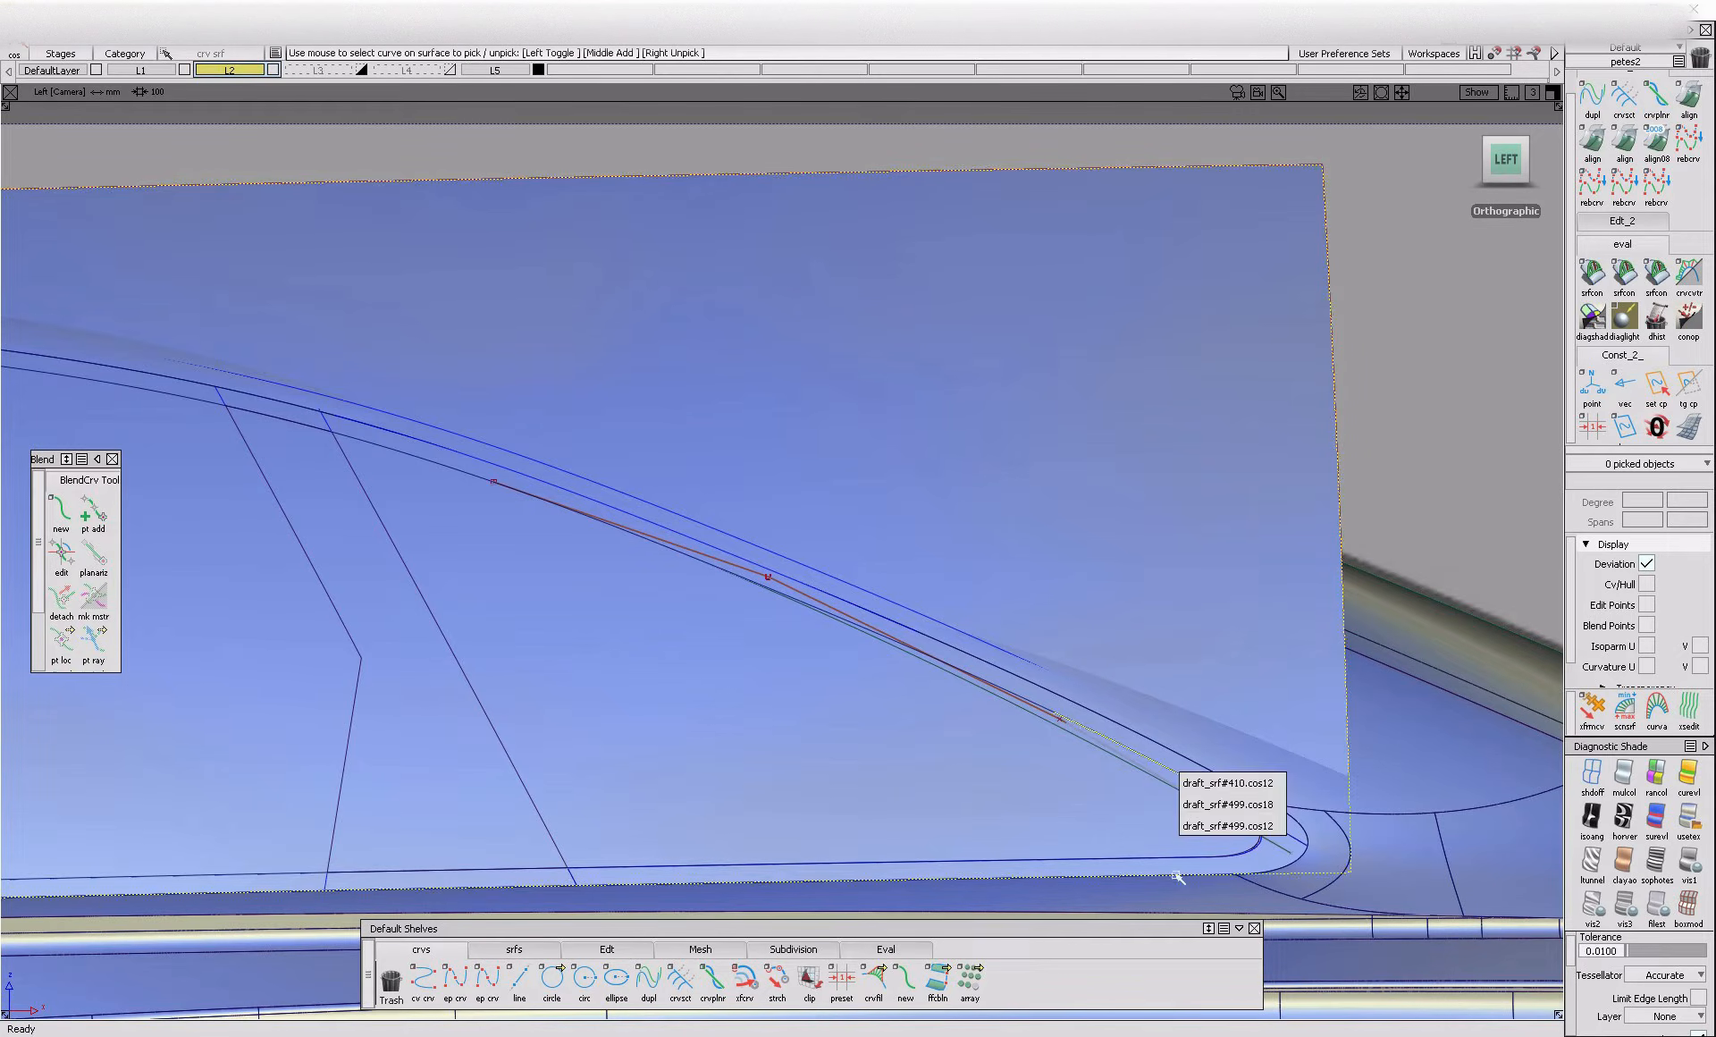
{"action": "left_click", "coordinate": [1209, 846]}
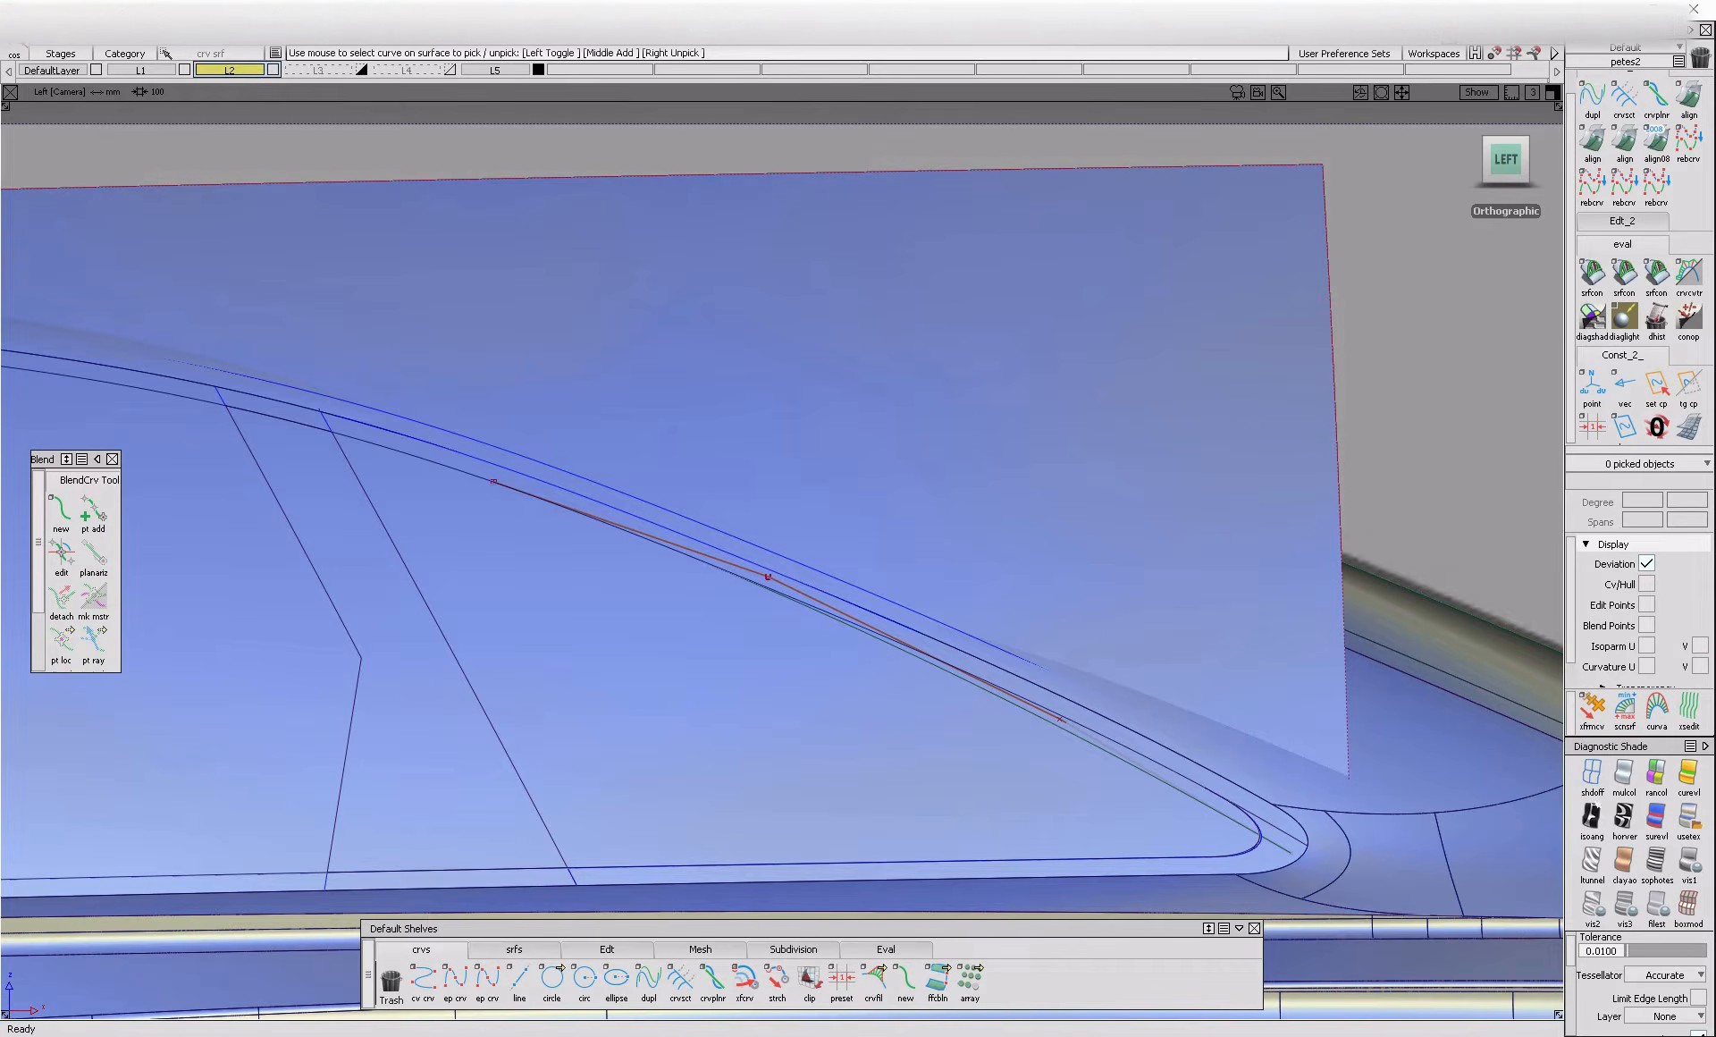
{"action": "left_click", "coordinate": [1592, 775]}
{"action": "left_click", "coordinate": [62, 513]}
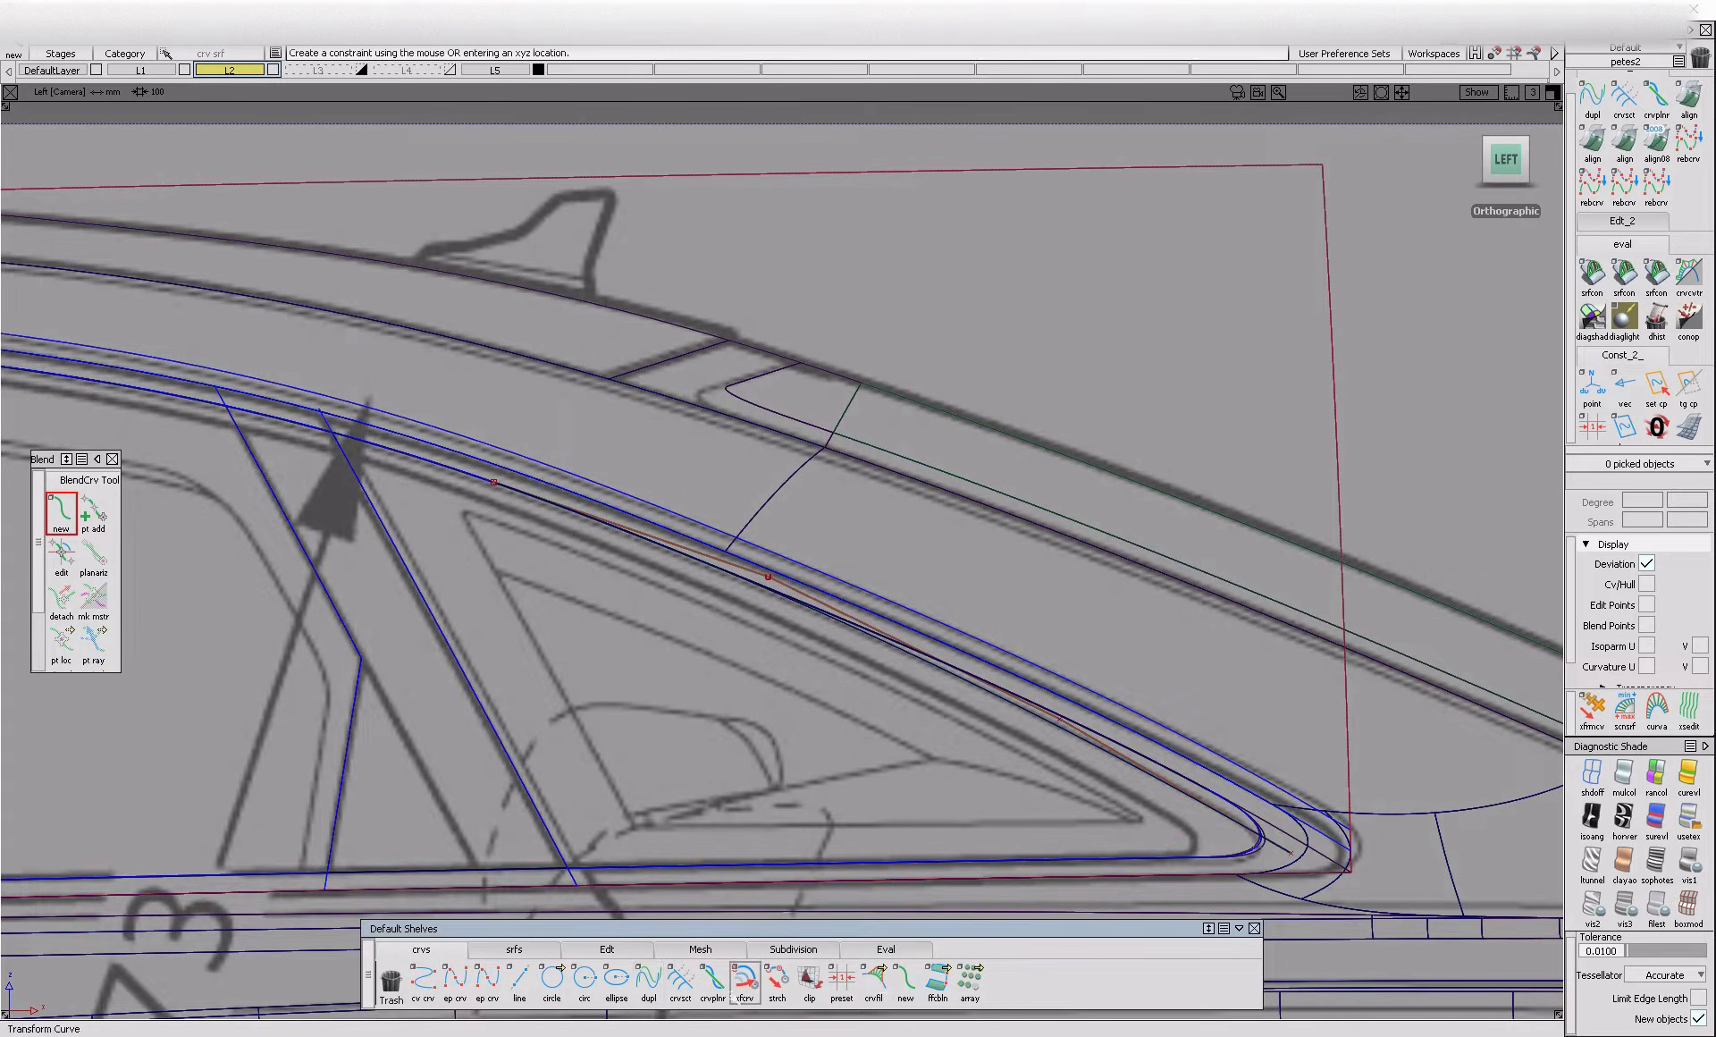
{"action": "left_click", "coordinate": [514, 949]}
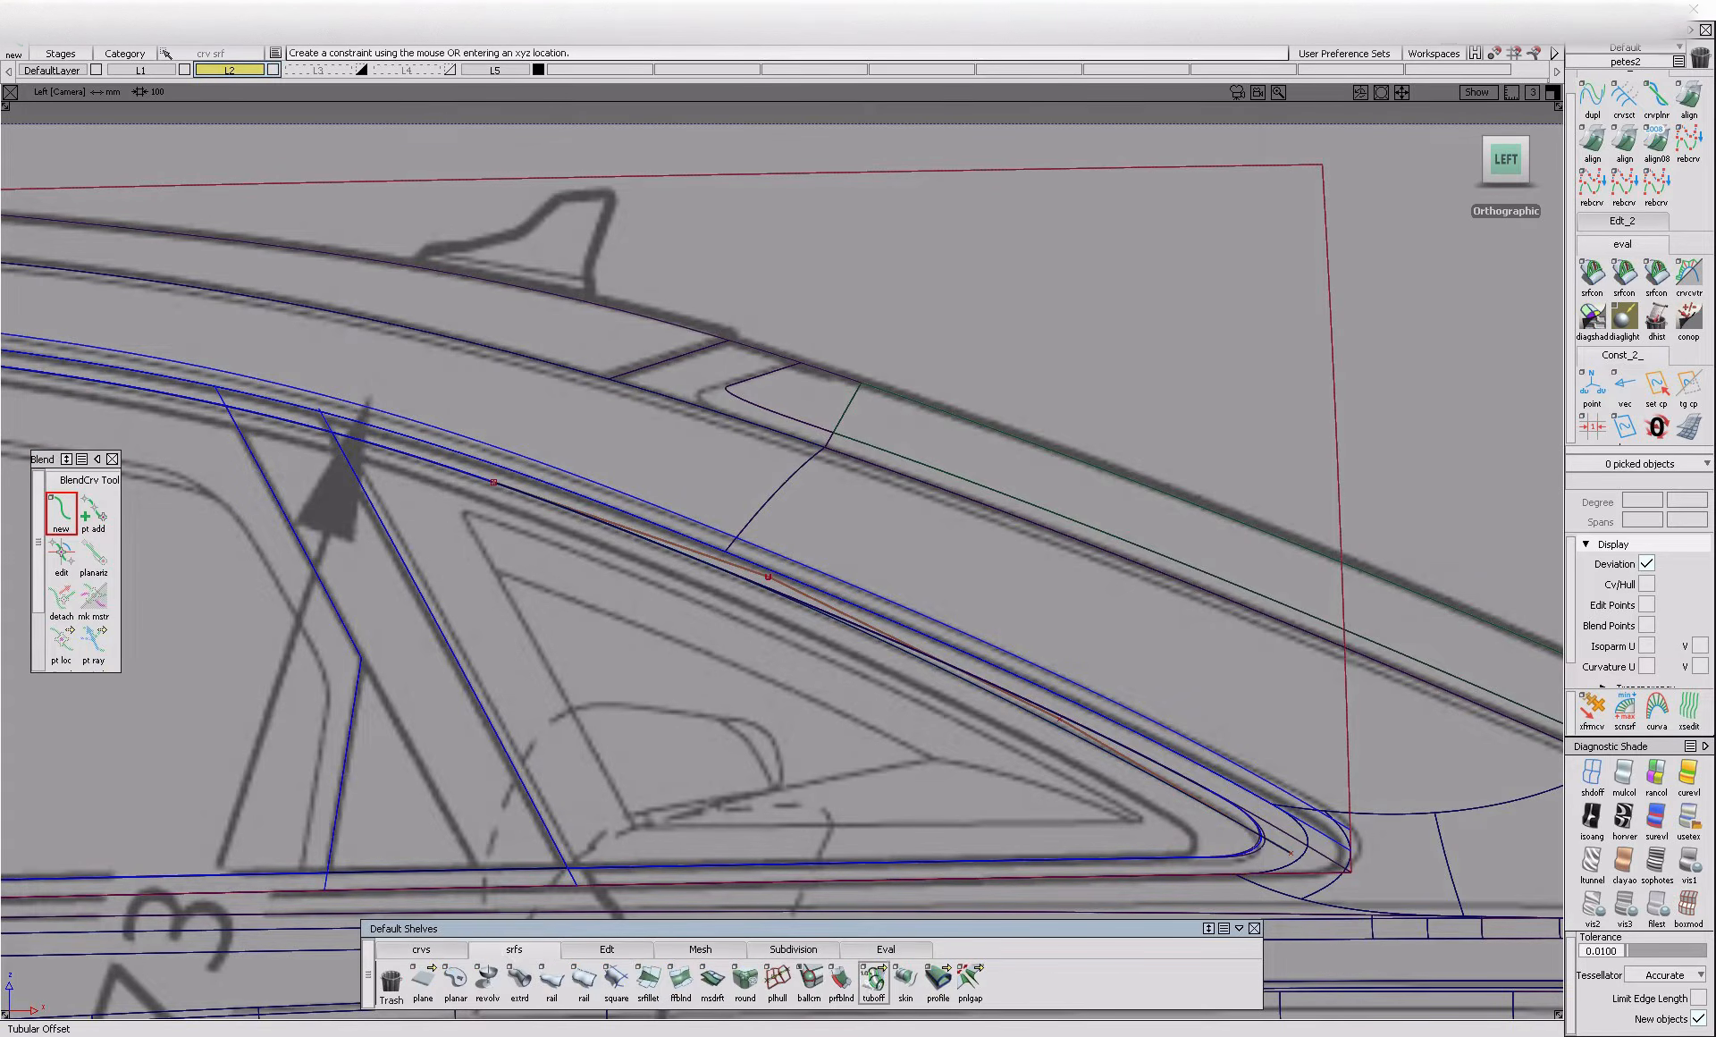
{"action": "left_click", "coordinate": [873, 981]}
{"action": "left_click", "coordinate": [851, 886]}
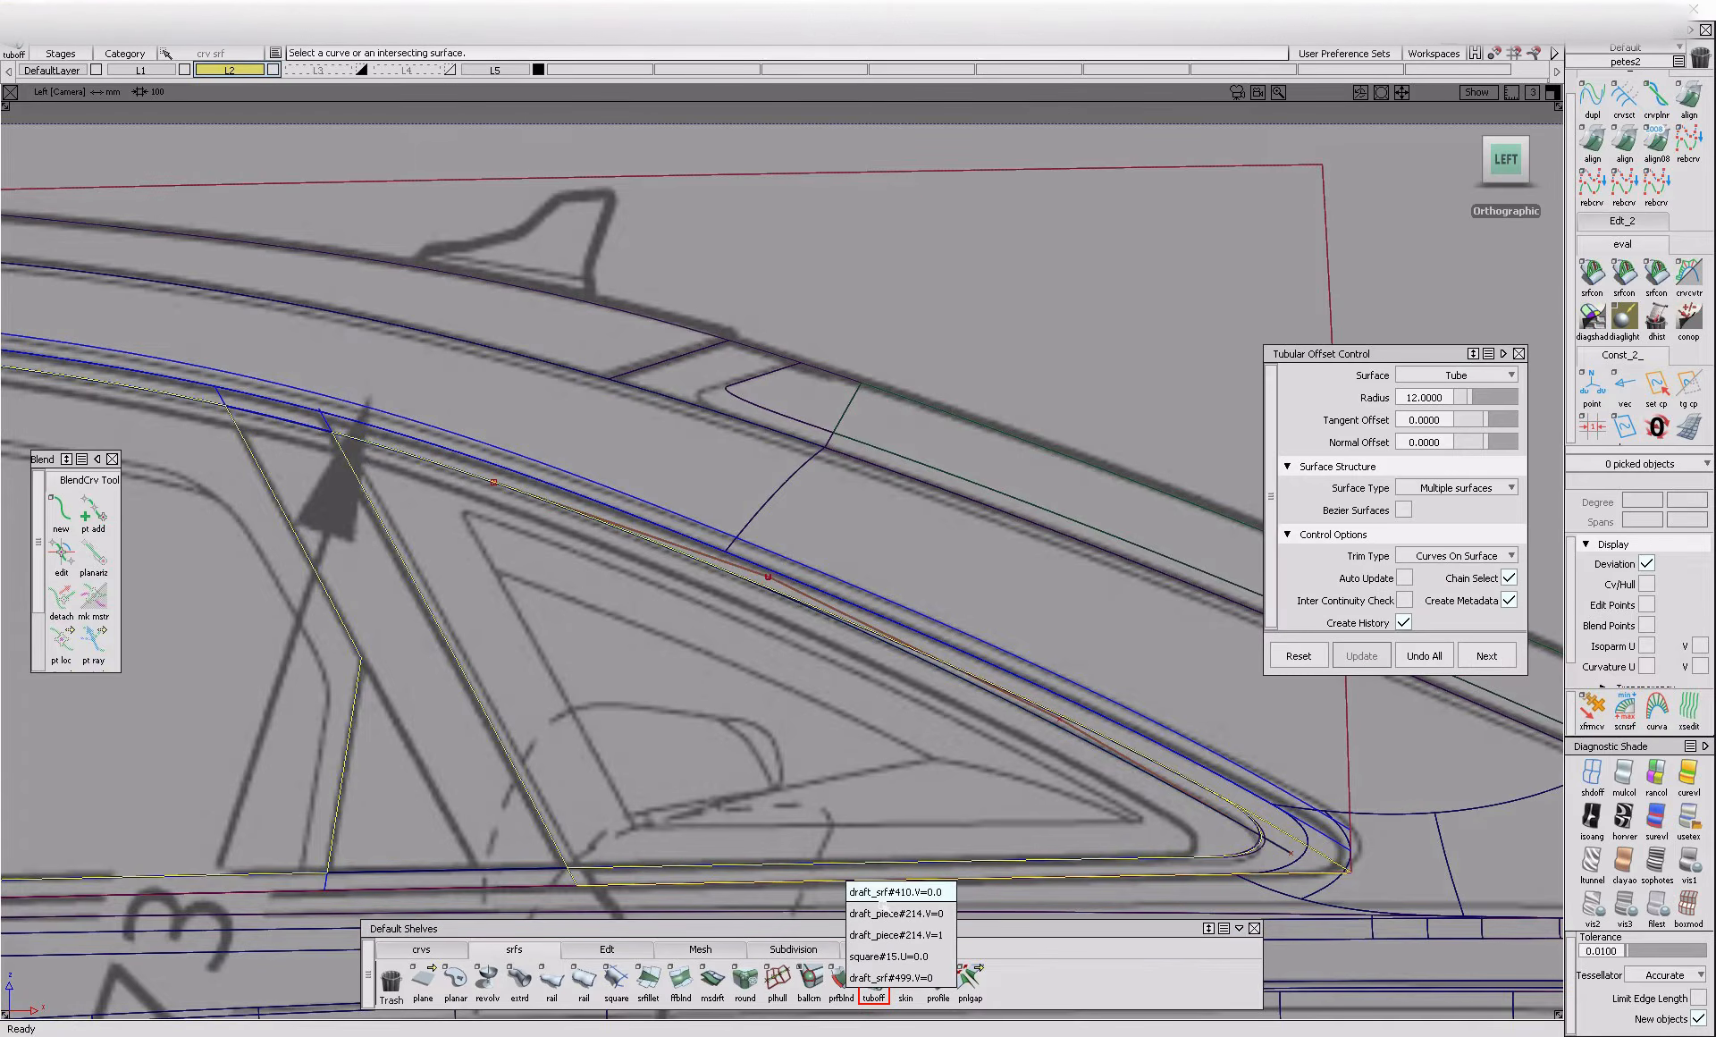
{"action": "left_click", "coordinate": [894, 914]}
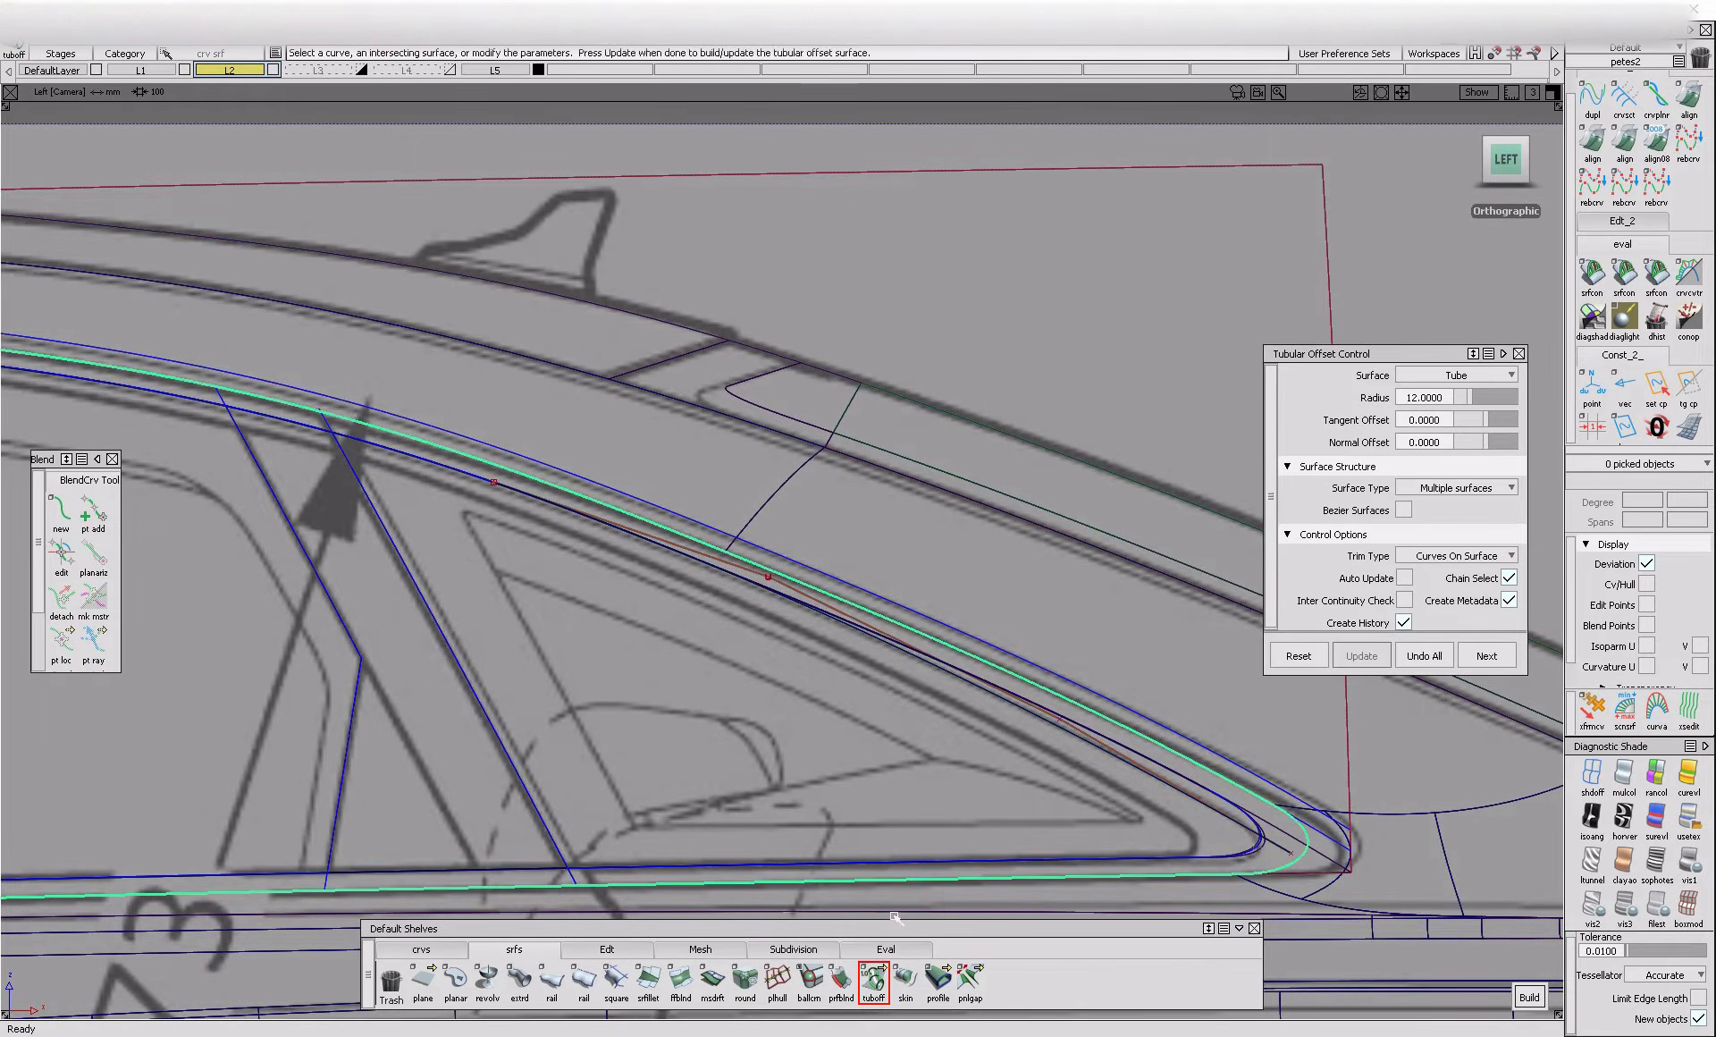
{"action": "right_click_drag", "start_coordinate": [968, 923], "coordinate": [205, 765], "text": "alt+shift"}
{"action": "middle_click_drag", "start_coordinate": [206, 765], "coordinate": [1337, 743], "text": "alt+shift"}
{"action": "middle_click_drag", "start_coordinate": [277, 791], "coordinate": [990, 712], "text": "alt+shift"}
{"action": "middle_click_drag", "start_coordinate": [684, 713], "coordinate": [143, 681], "text": "alt+shift"}
{"action": "middle_click_drag", "start_coordinate": [1296, 742], "coordinate": [135, 709], "text": "alt+shift"}
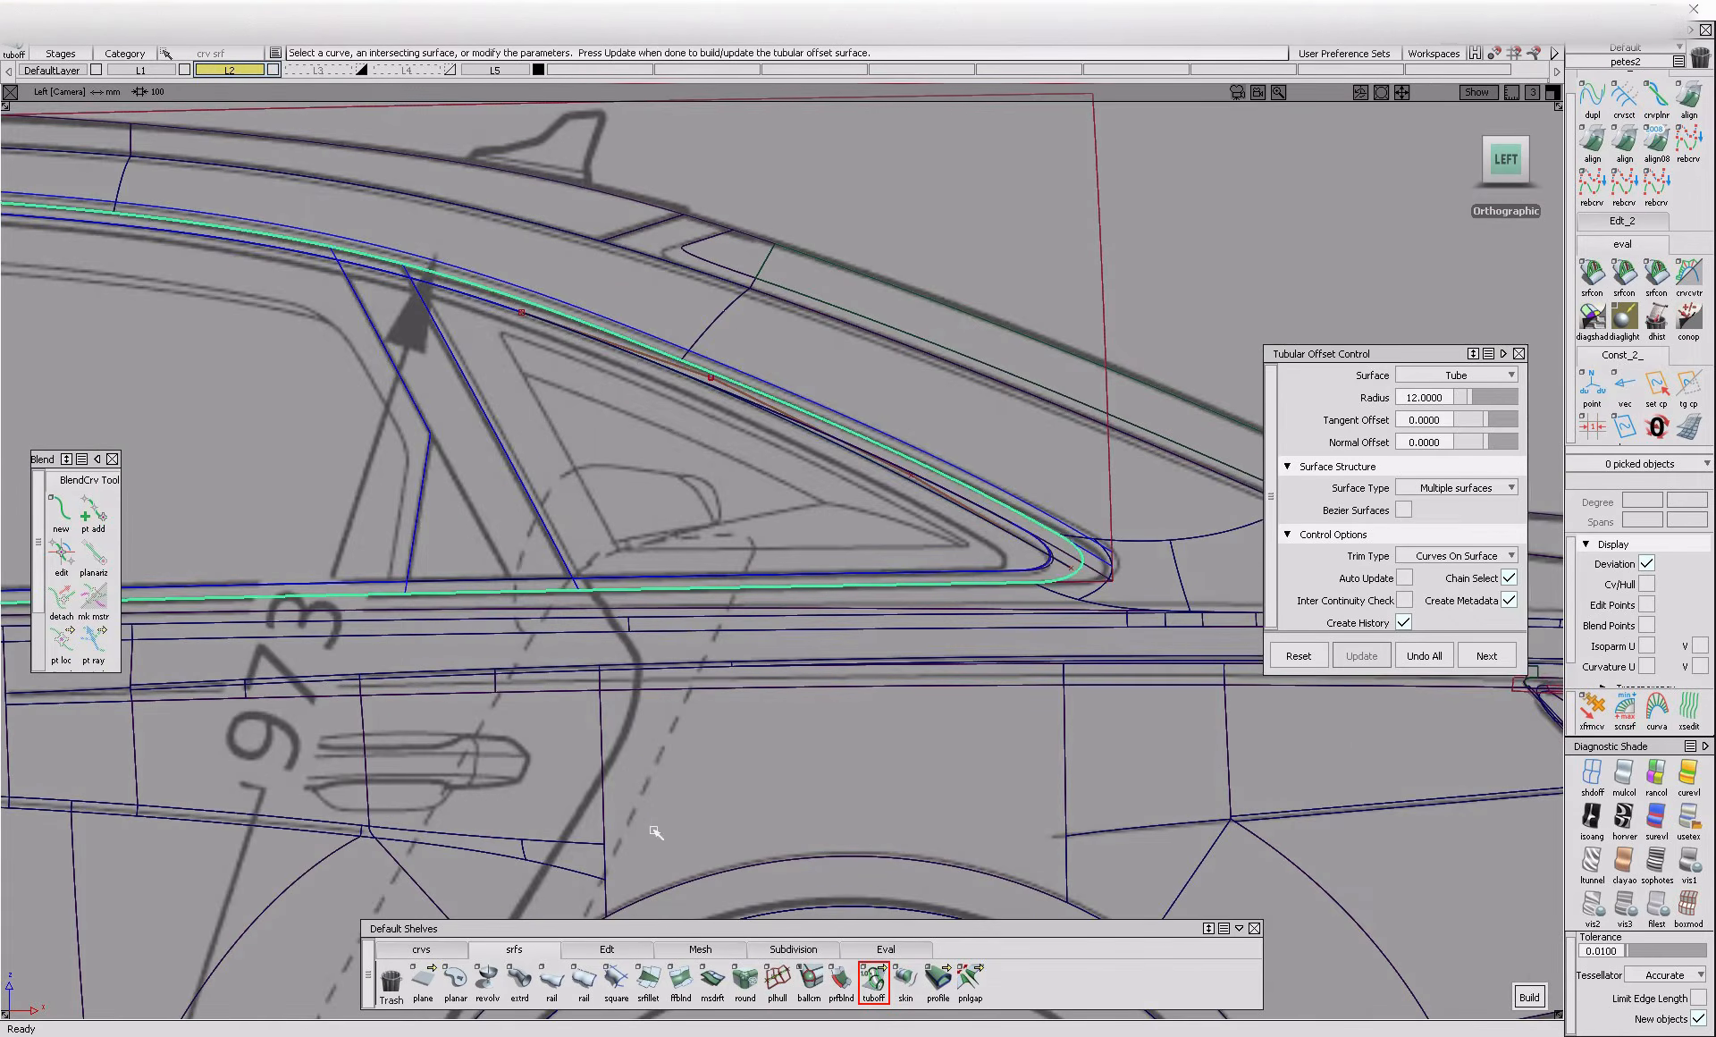
Create a blend curve from the projected quarter window curve to the lower outline curve draft_srf#499.cos14 at the rear corner
{"action": "left_click_drag", "start_coordinate": [677, 760], "coordinate": [705, 564], "text": "ctrl+shift"}
{"action": "left_click_drag", "start_coordinate": [913, 646], "coordinate": [850, 579], "text": "ctrl+shift"}
{"action": "left_click", "coordinate": [849, 574]}
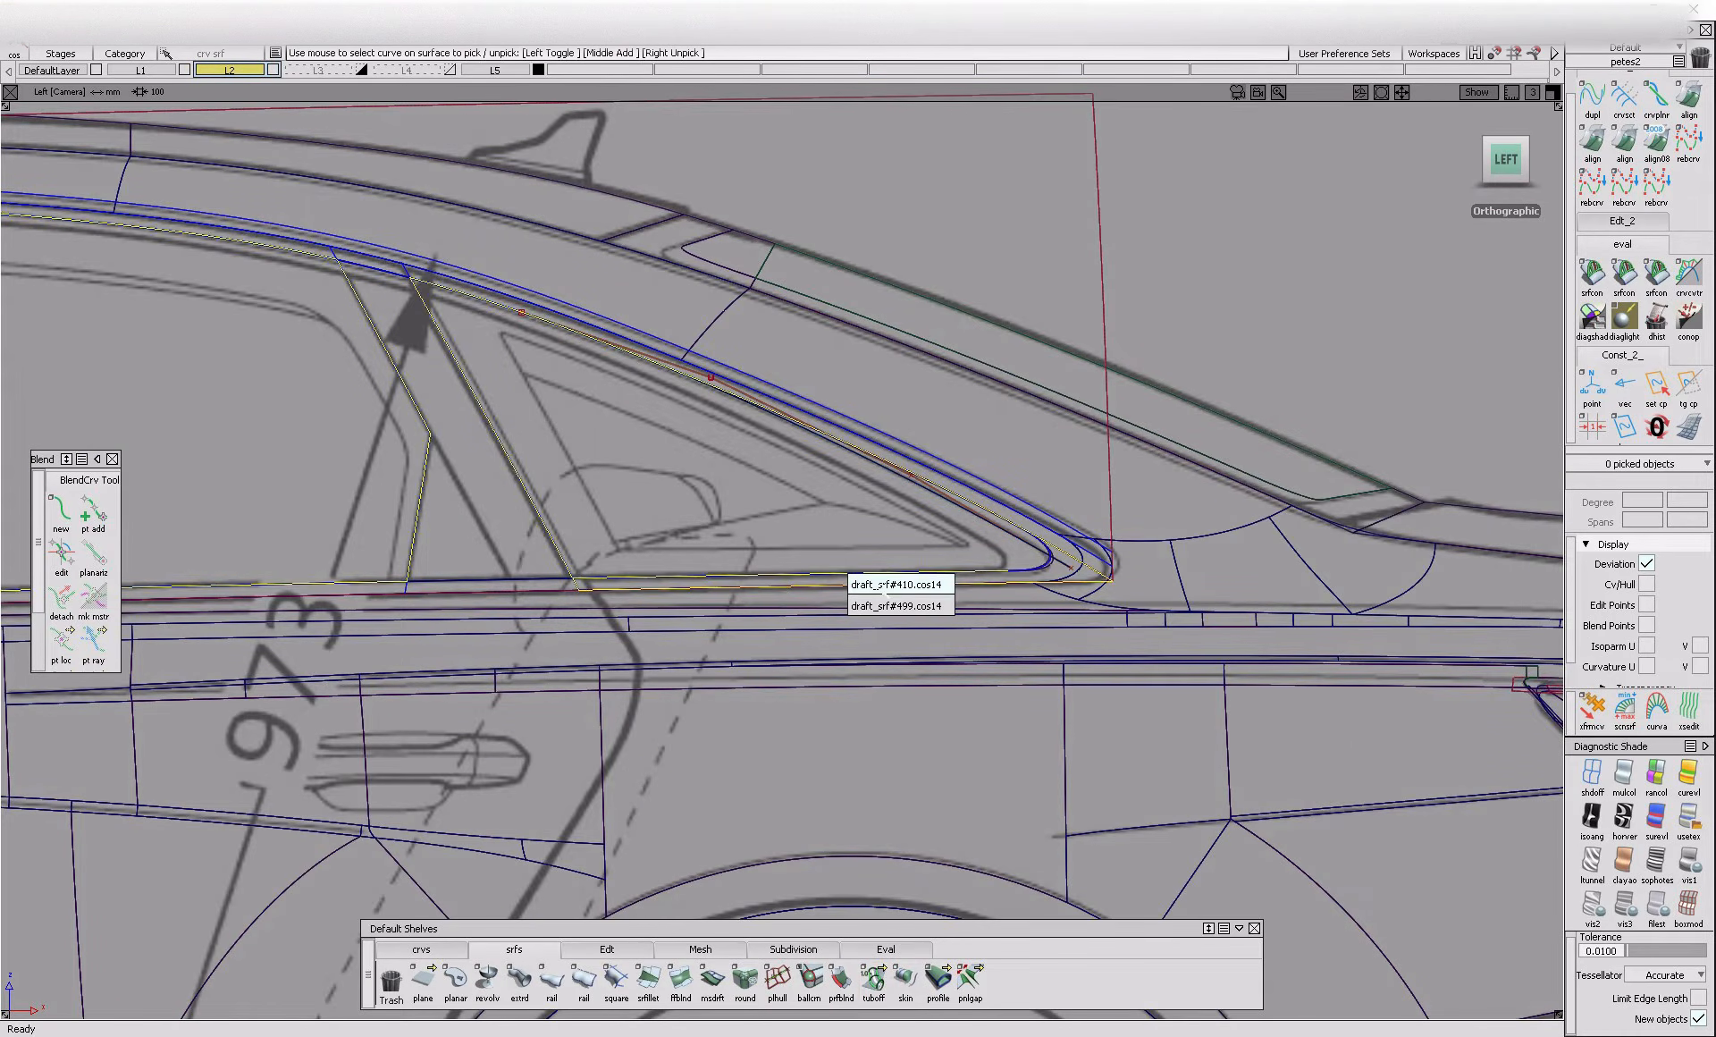
{"action": "right_click_drag", "start_coordinate": [1053, 576], "coordinate": [145, 567], "text": "alt+shift"}
{"action": "left_click", "coordinate": [926, 470]}
{"action": "left_click", "coordinate": [1021, 493]}
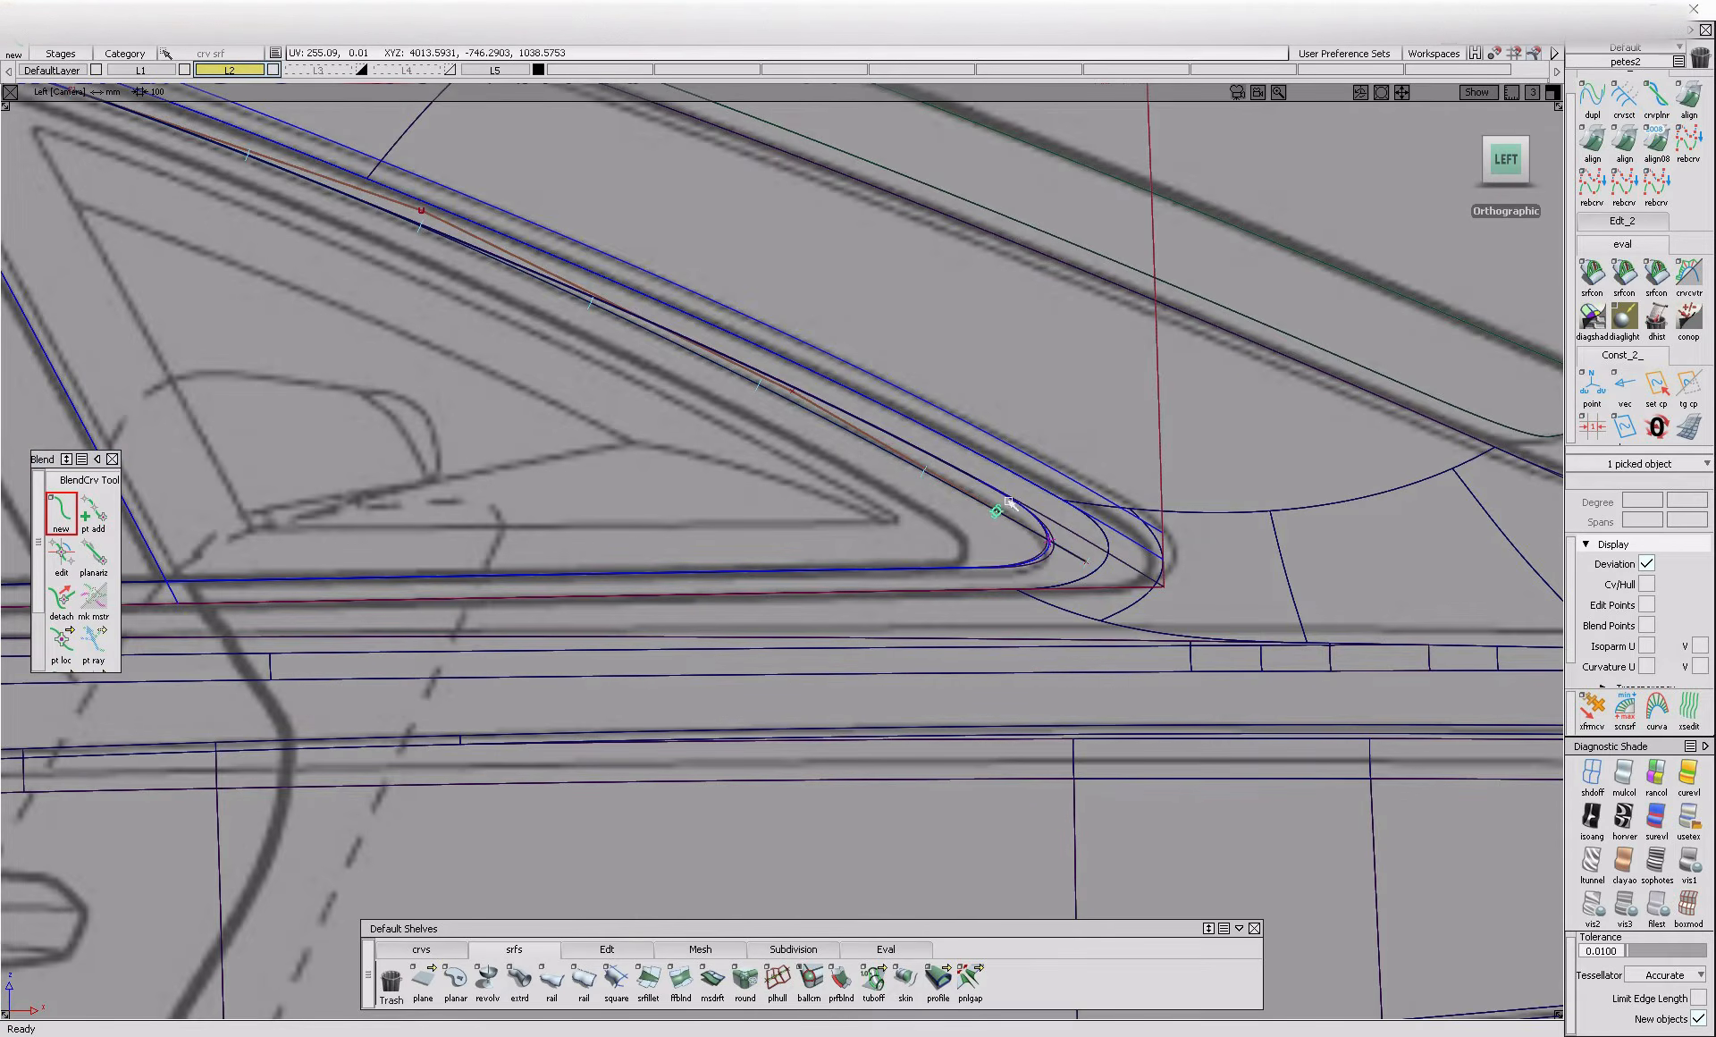
{"action": "left_click", "coordinate": [980, 573]}
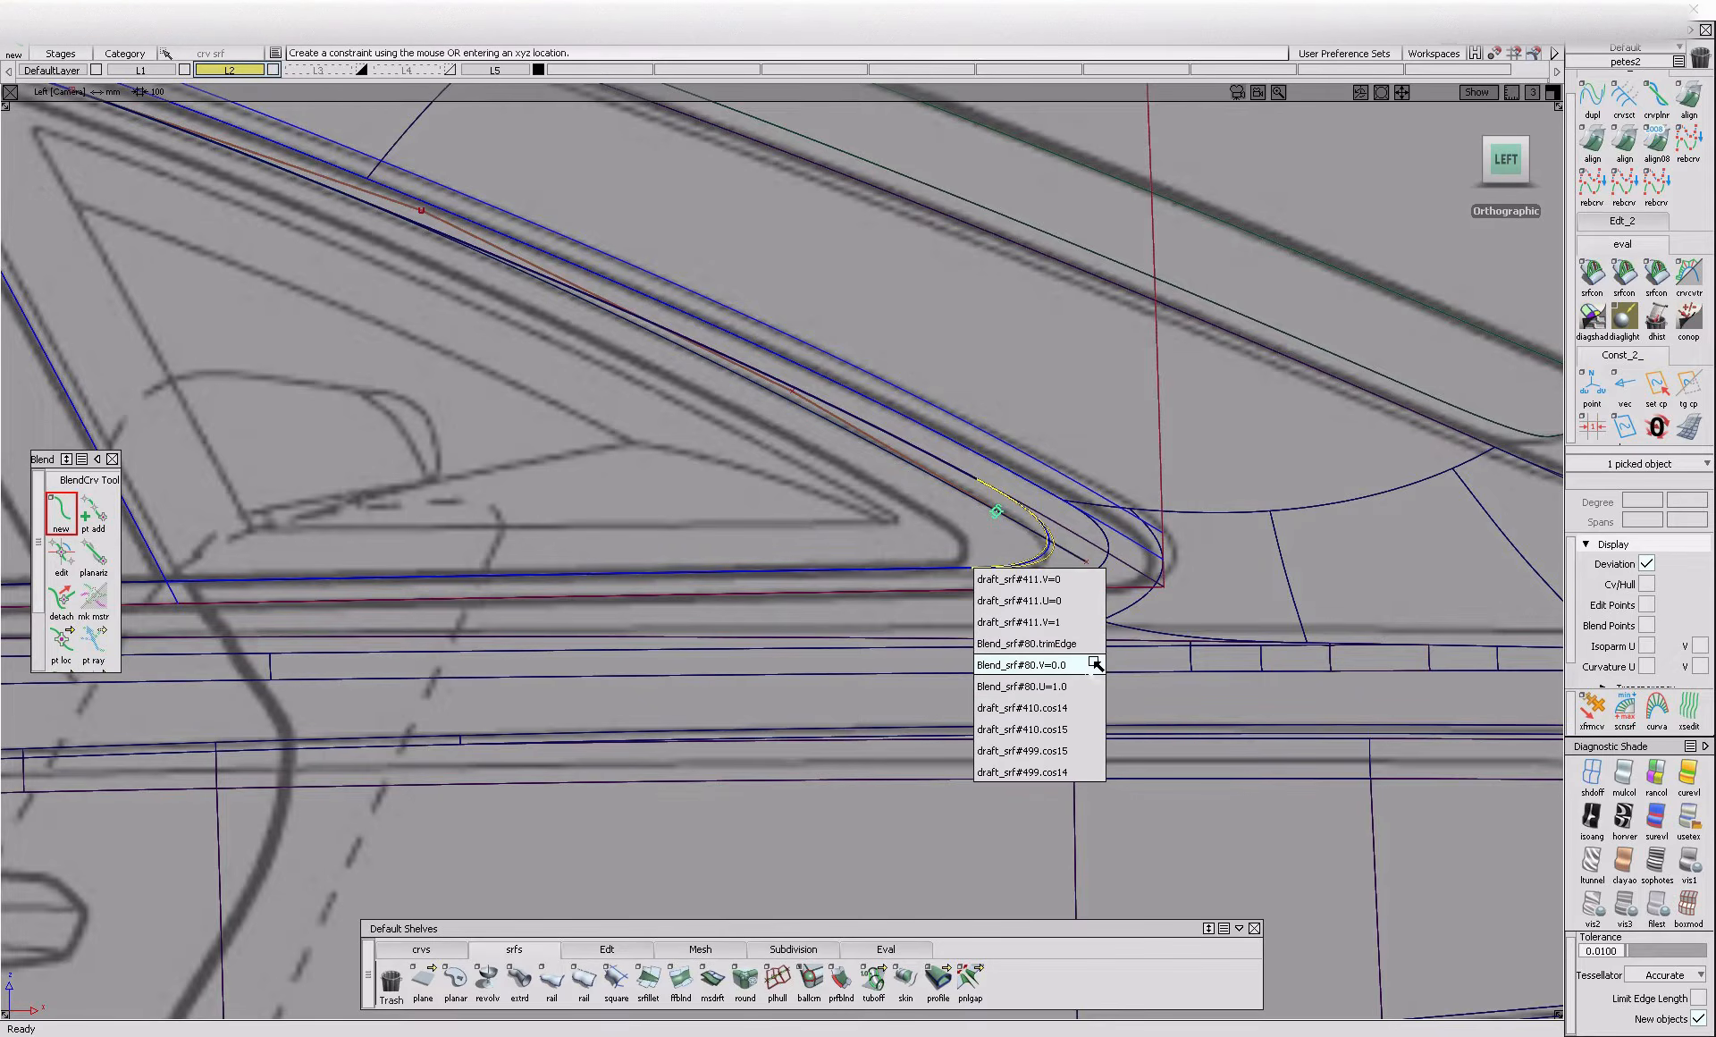
{"action": "left_click", "coordinate": [1092, 705]}
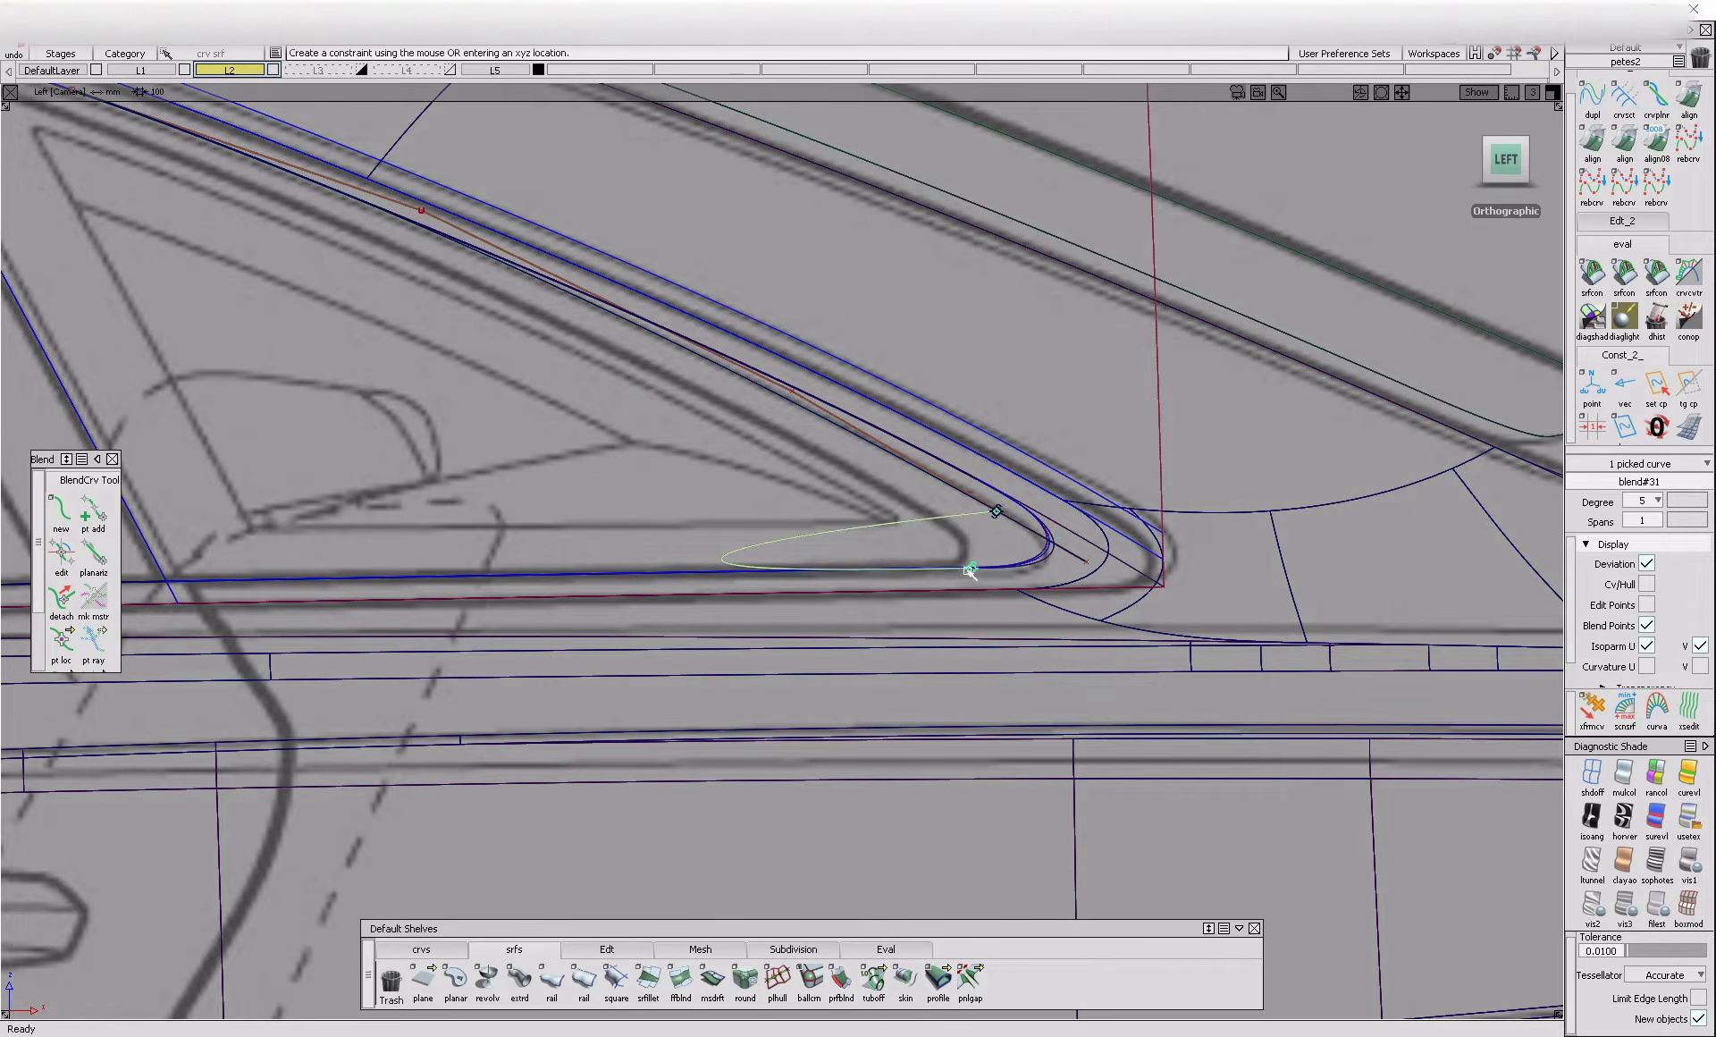
{"action": "left_click", "coordinate": [972, 573]}
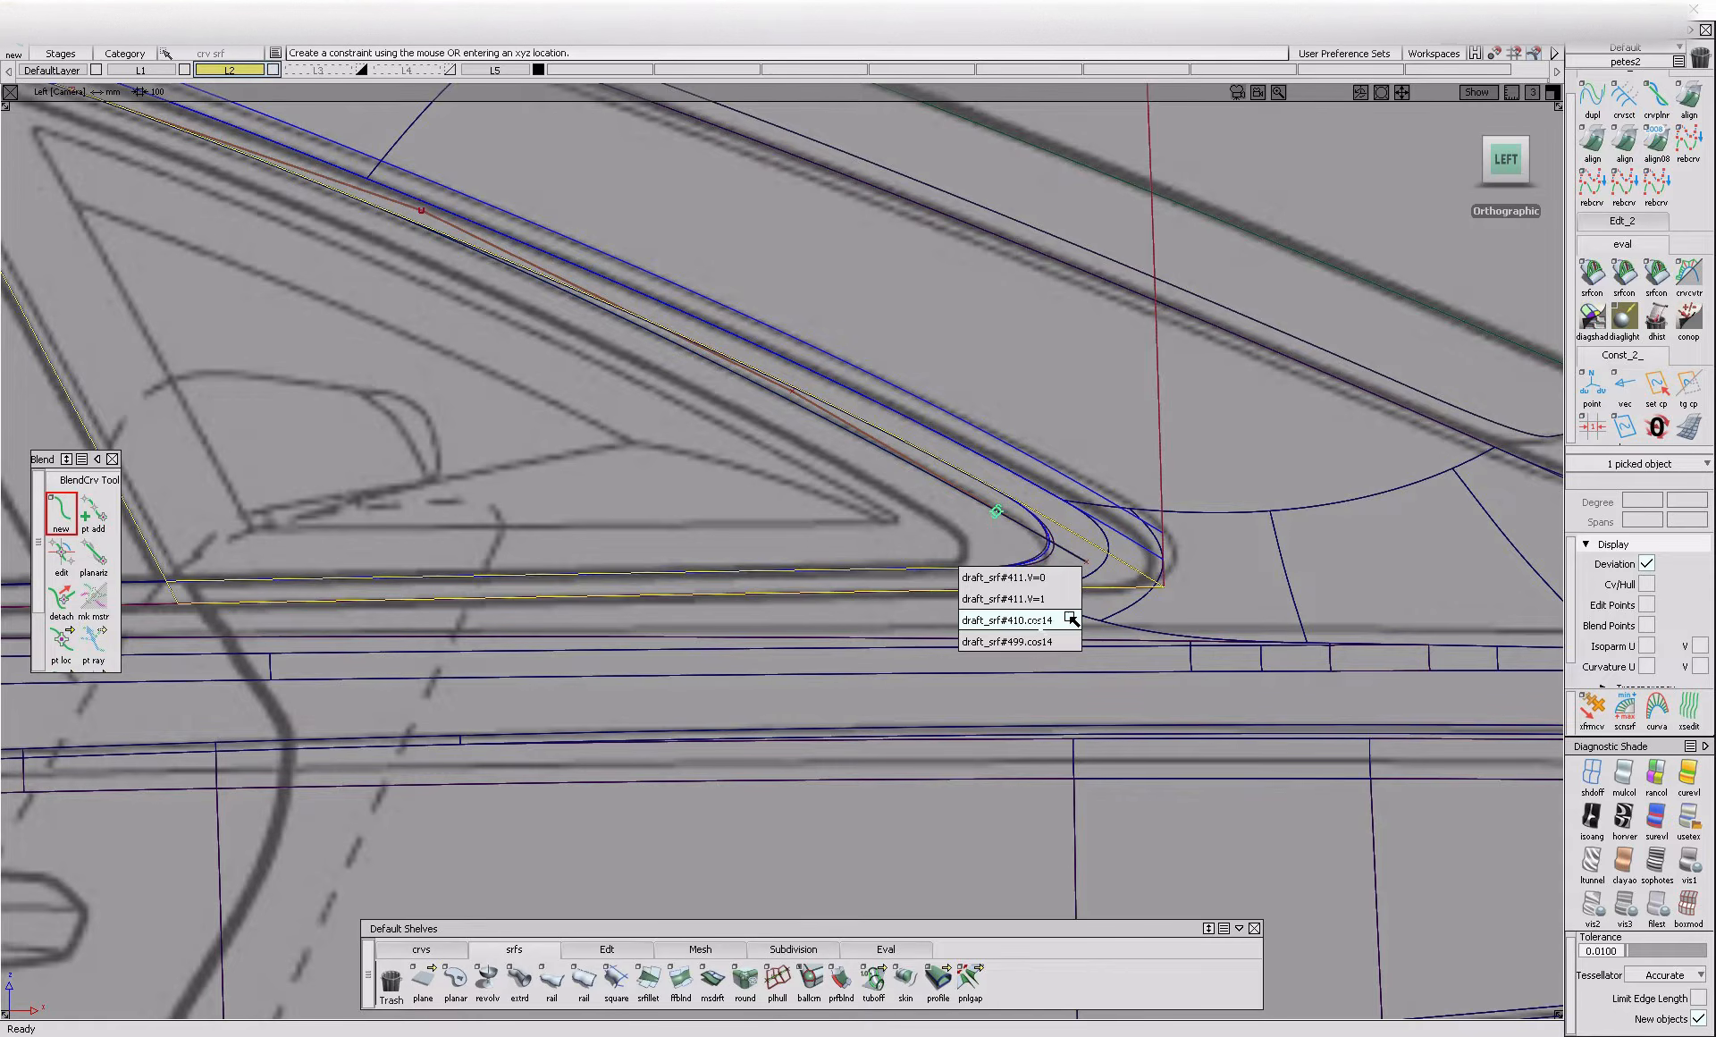
{"action": "left_click", "coordinate": [1079, 643]}
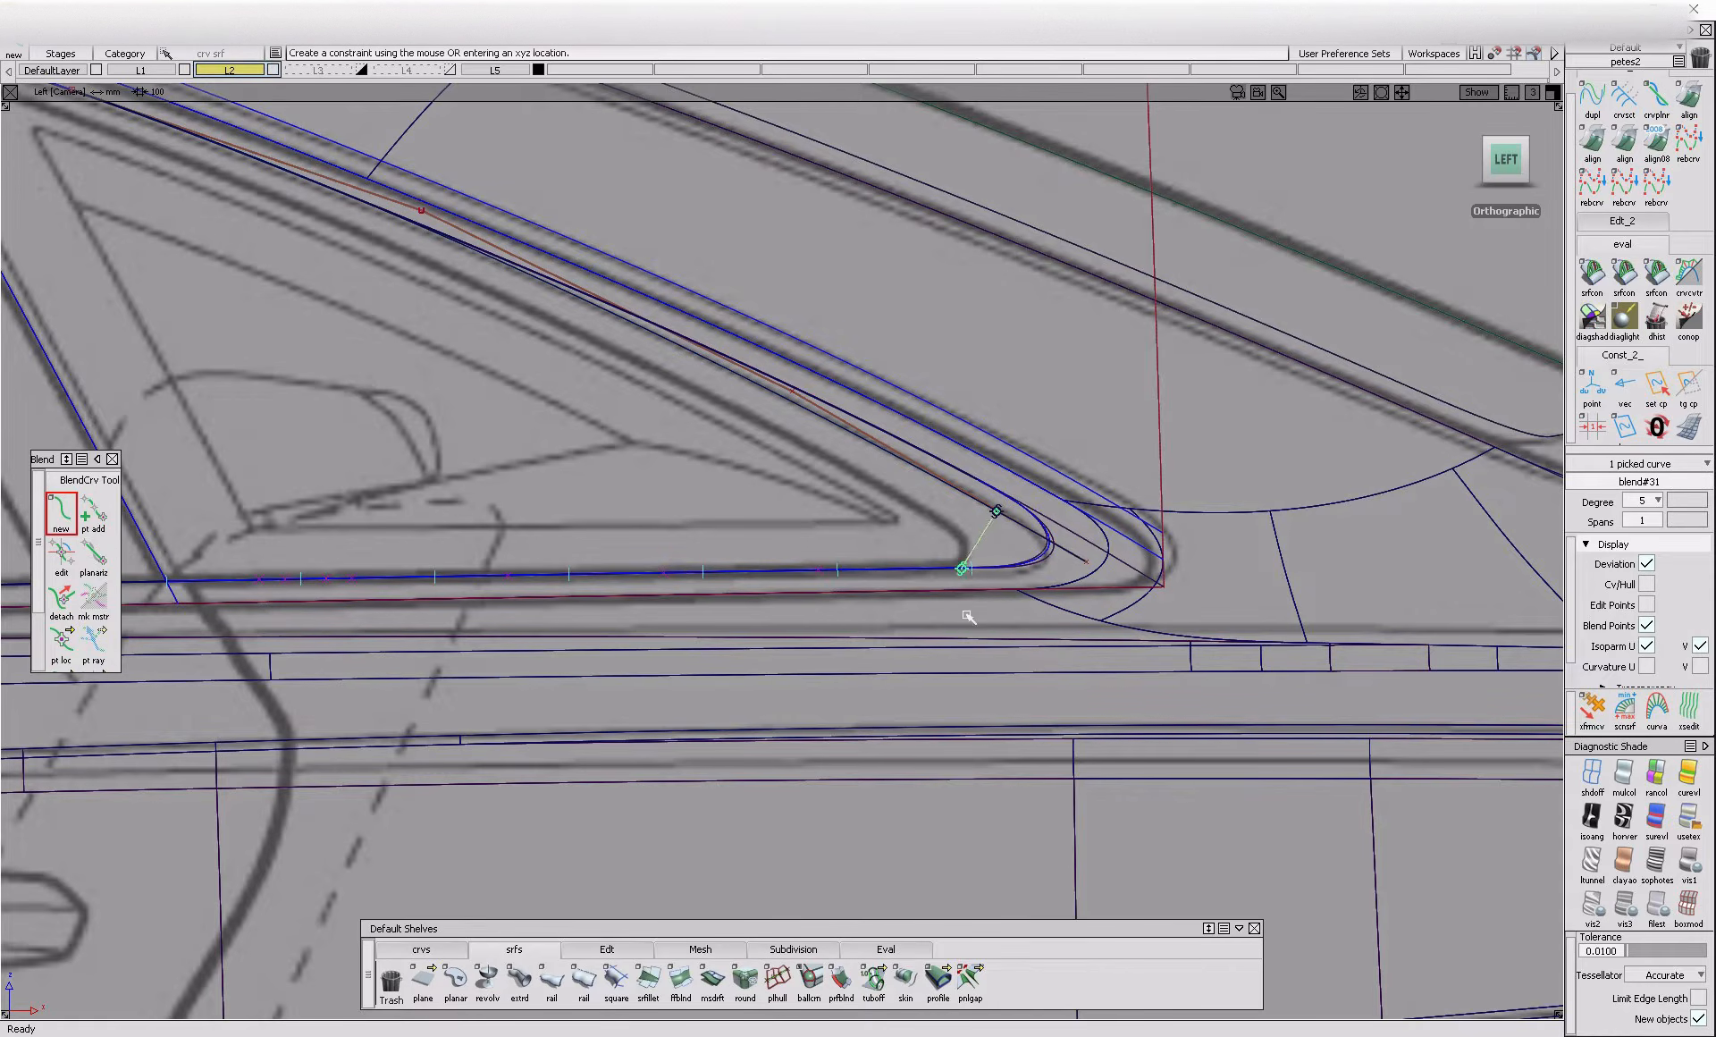
Edit both end points of the blend curve so it rounds the rear glass corner along the blueprint
{"action": "left_click", "coordinate": [61, 555]}
{"action": "left_click", "coordinate": [971, 568]}
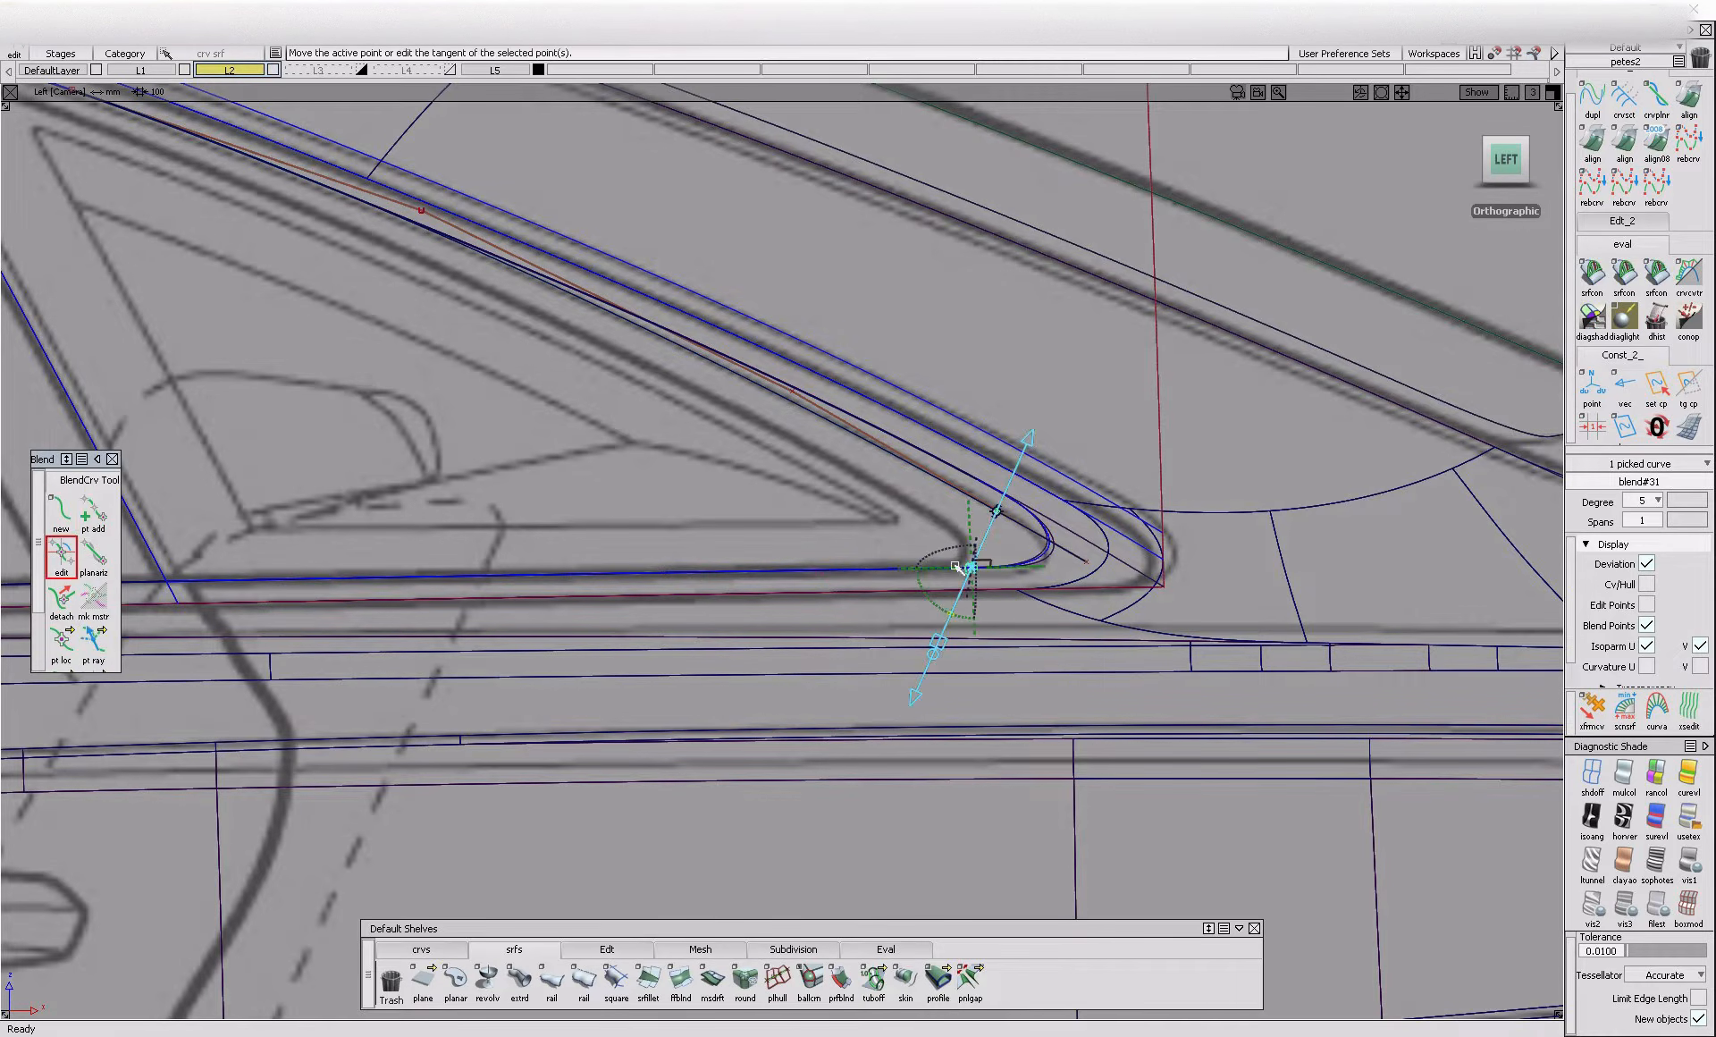
{"action": "left_click", "coordinate": [999, 516]}
{"action": "left_click_drag", "start_coordinate": [998, 601], "coordinate": [1046, 561], "text": "ctrl+shift"}
{"action": "left_click", "coordinate": [1044, 553]}
{"action": "left_click", "coordinate": [1048, 565]}
{"action": "right_click_drag", "start_coordinate": [1048, 541], "coordinate": [1189, 548], "text": "alt+shift"}
Delete the old rear corner curve from draft_srf#499
{"action": "mouse_move", "coordinate": [1105, 615]}
{"action": "left_mouse_down", "text": "ctrl+shift"}
{"action": "mouse_move", "coordinate": [1055, 577]}
{"action": "mouse_move", "coordinate": [905, 604]}
{"action": "left_mouse_up", "text": "ctrl+shift"}
{"action": "left_click", "coordinate": [1060, 593]}
{"action": "key", "text": "Delete"}
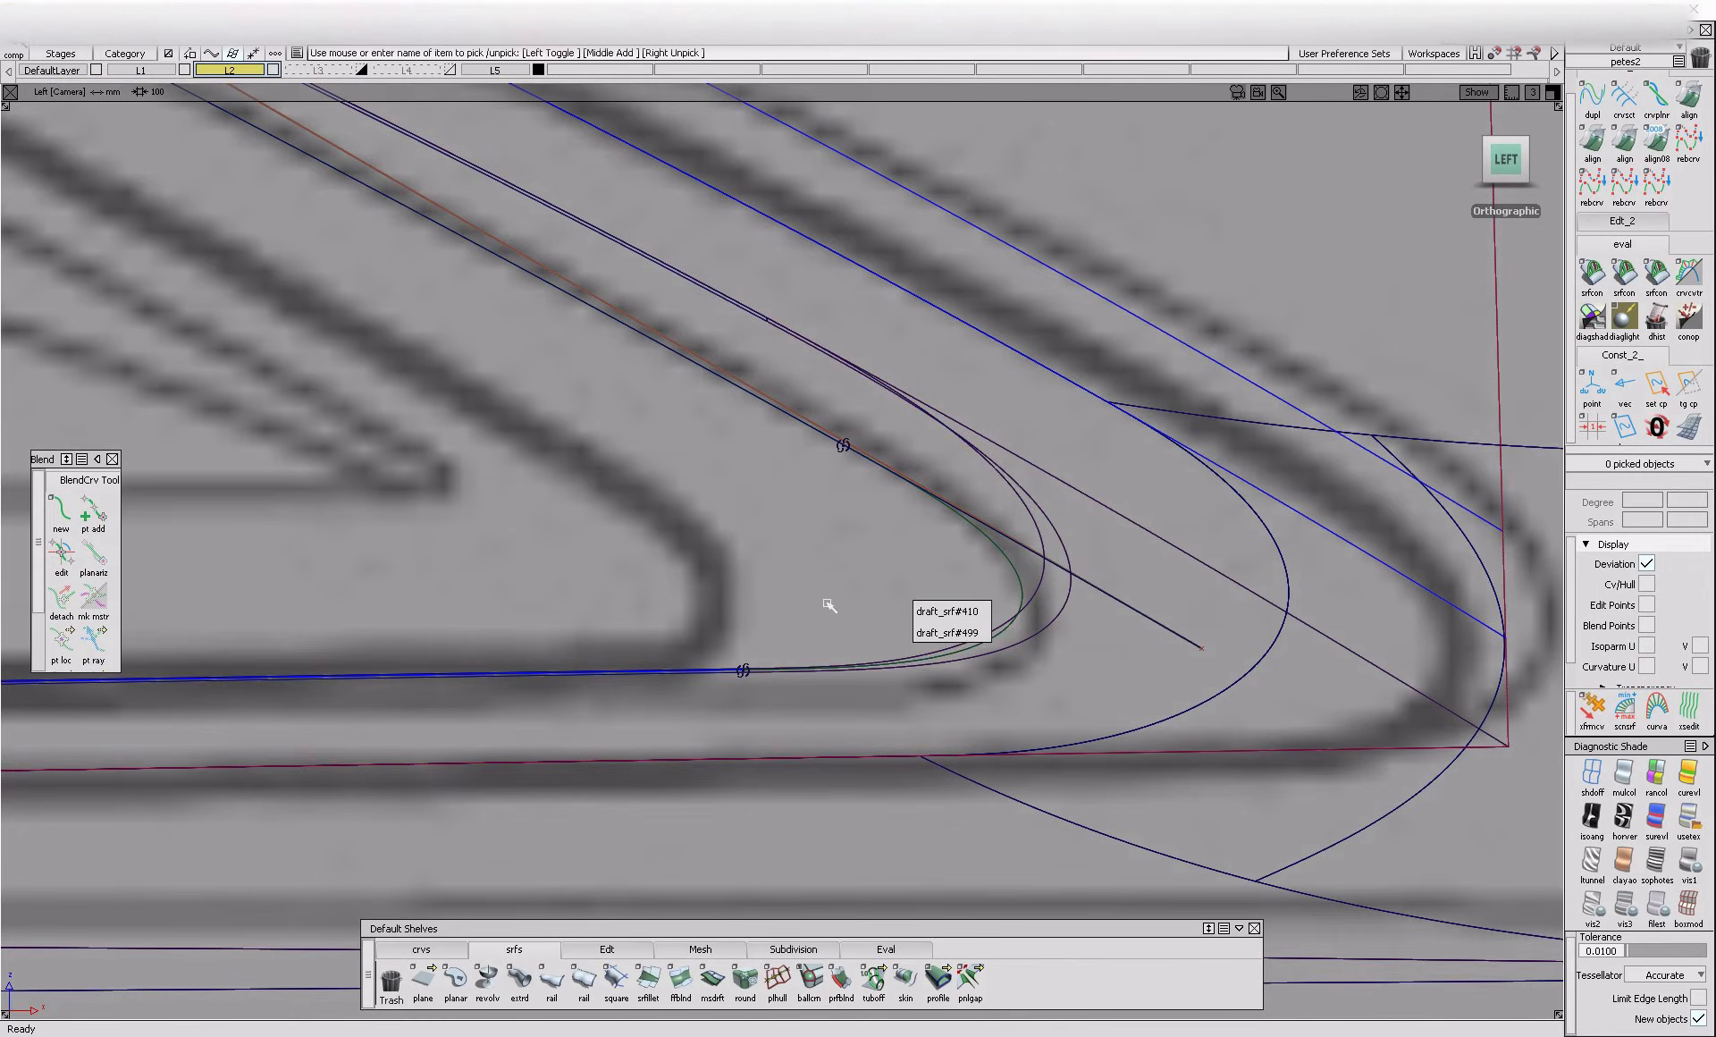
Project the corner blend curve onto draft_srf#499 along the vector 0, 1, 0 and display the model shaded
{"action": "left_click", "coordinate": [1079, 538]}
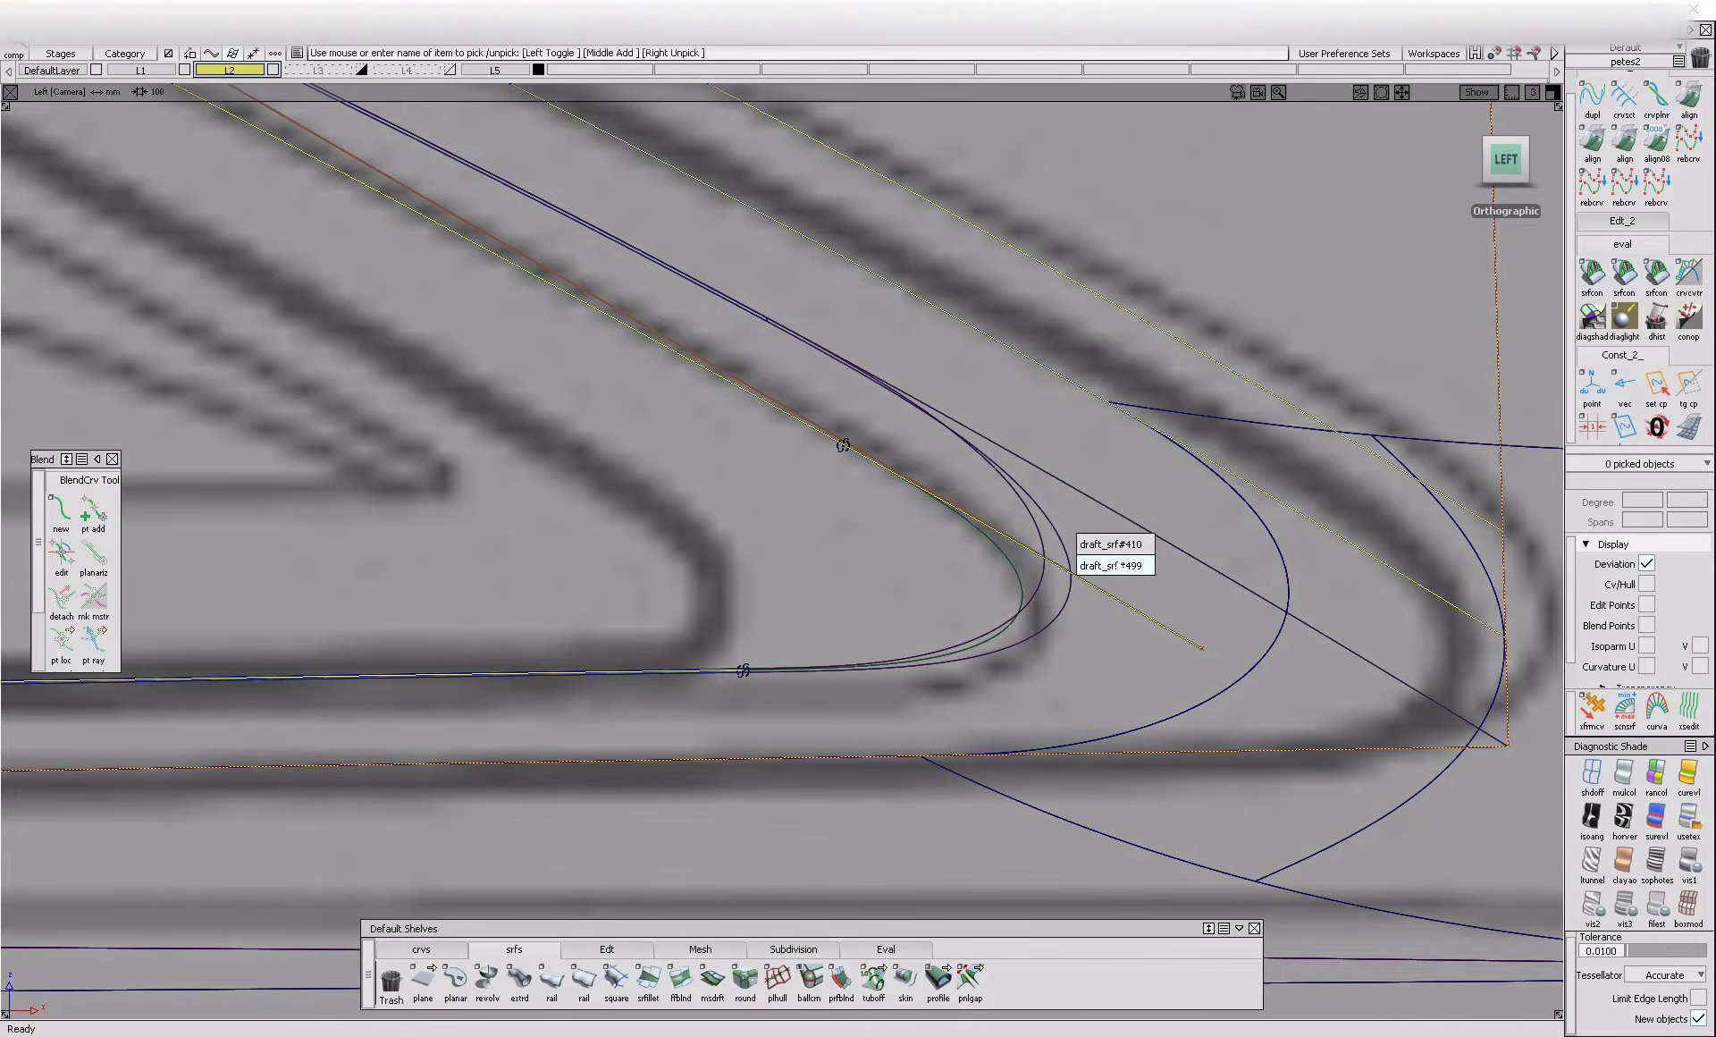
{"action": "left_click", "coordinate": [1125, 567]}
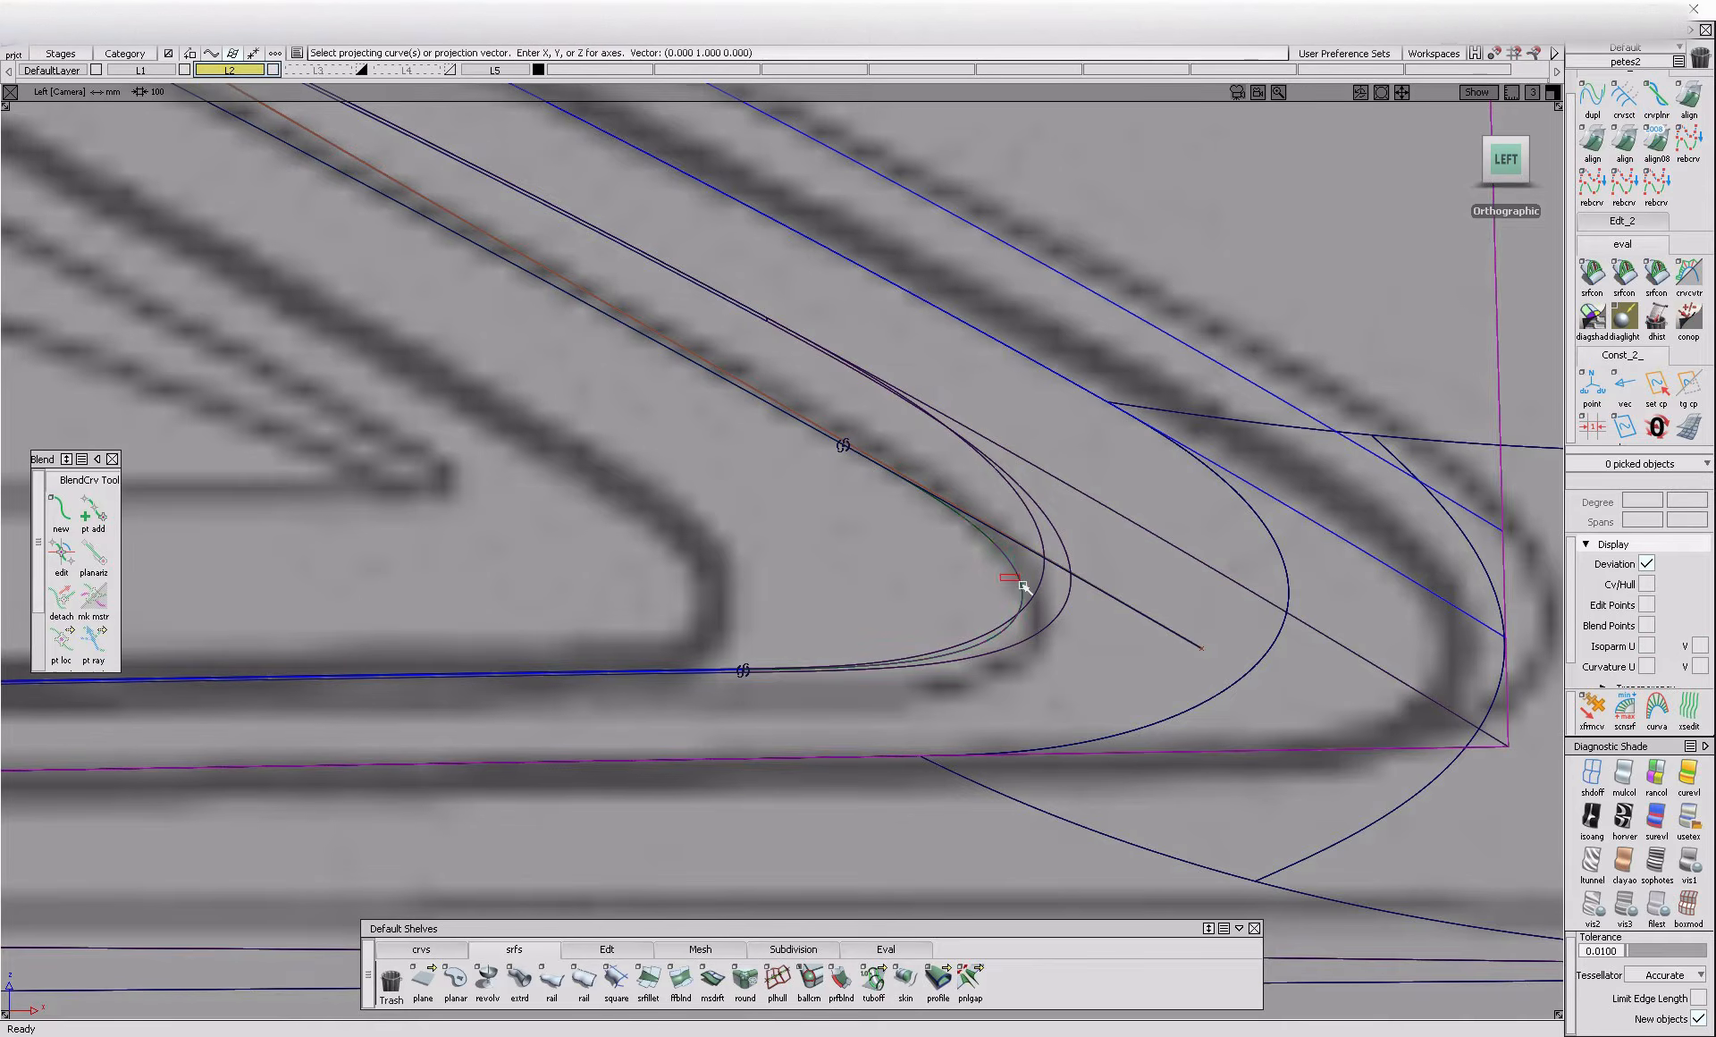
{"action": "left_click", "coordinate": [1688, 820]}
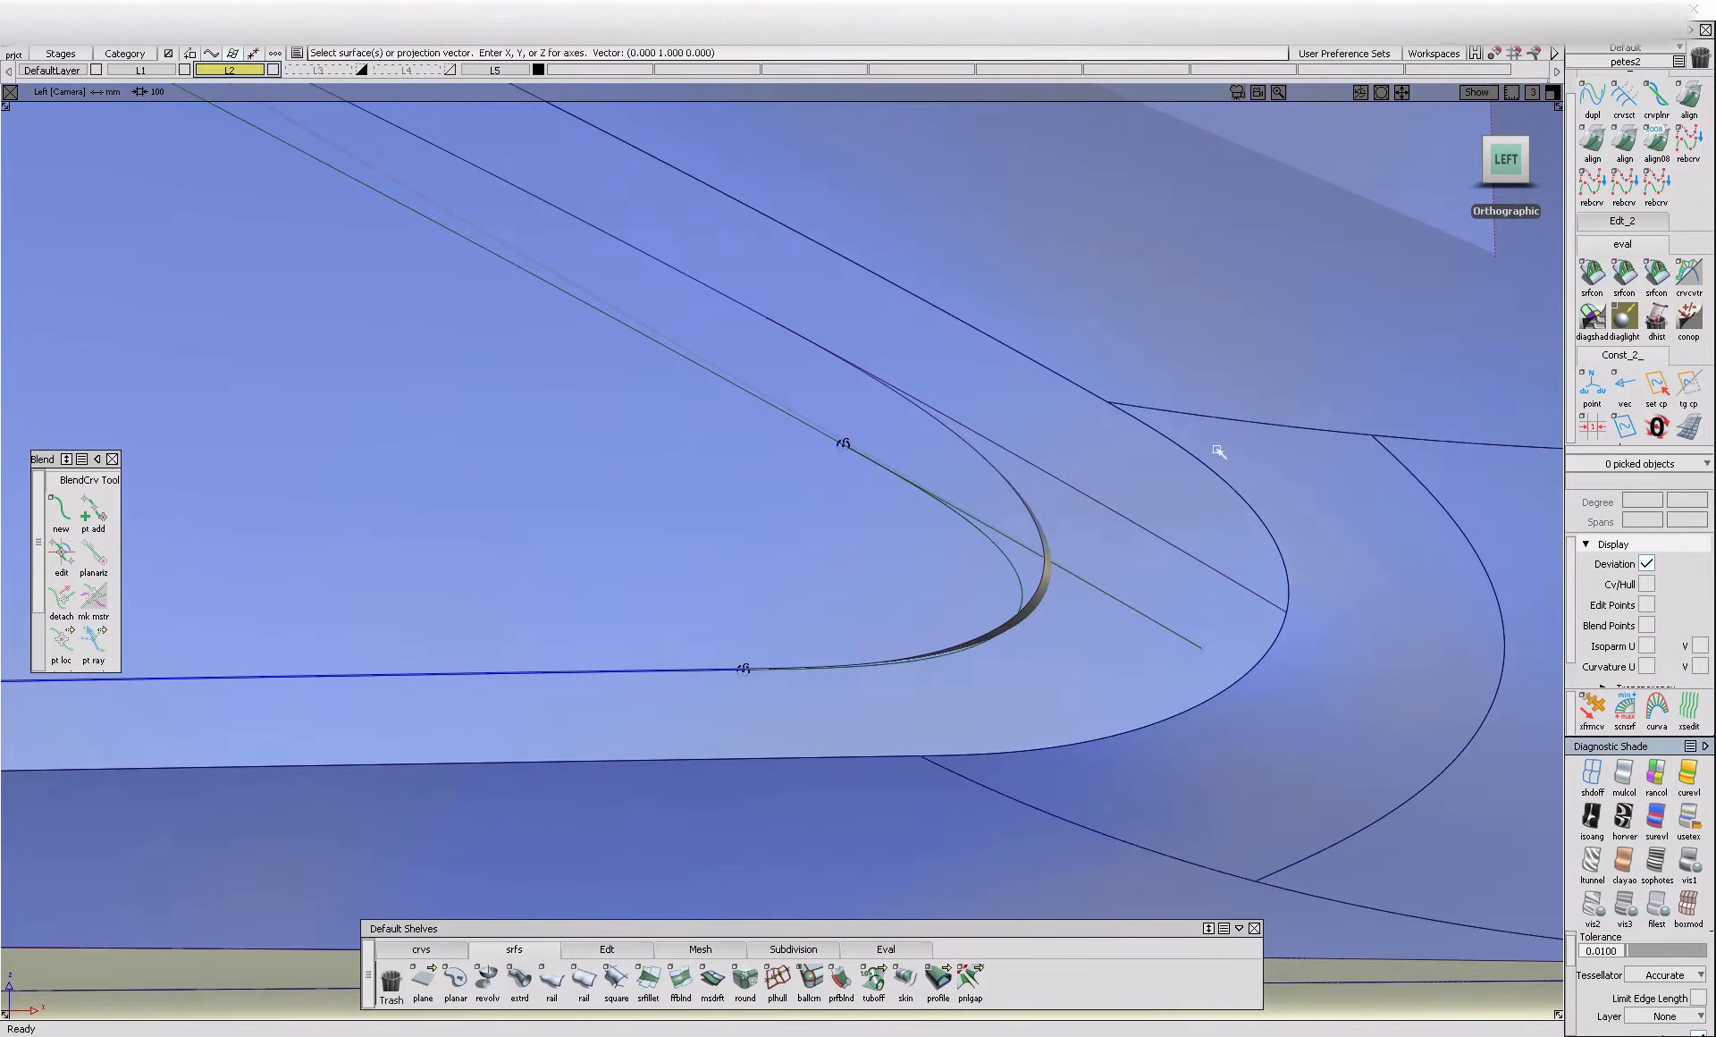
{"action": "left_click_drag", "start_coordinate": [1151, 497], "coordinate": [1046, 597], "text": "ctrl+shift"}
{"action": "left_click", "coordinate": [1042, 662]}
Trim draft_srf#499 with Keep, retaining the border strip around the side windows including the new rear corner
{"action": "mouse_move", "coordinate": [1091, 479]}
{"action": "right_mouse_down", "text": "alt+shift"}
{"action": "mouse_move", "coordinate": [685, 492]}
{"action": "mouse_move", "coordinate": [491, 598]}
{"action": "right_mouse_up", "text": "alt+shift"}
{"action": "middle_click_drag", "start_coordinate": [491, 598], "coordinate": [1171, 635], "text": "alt+shift"}
{"action": "left_click_drag", "start_coordinate": [1110, 547], "coordinate": [1022, 640], "text": "ctrl+shift"}
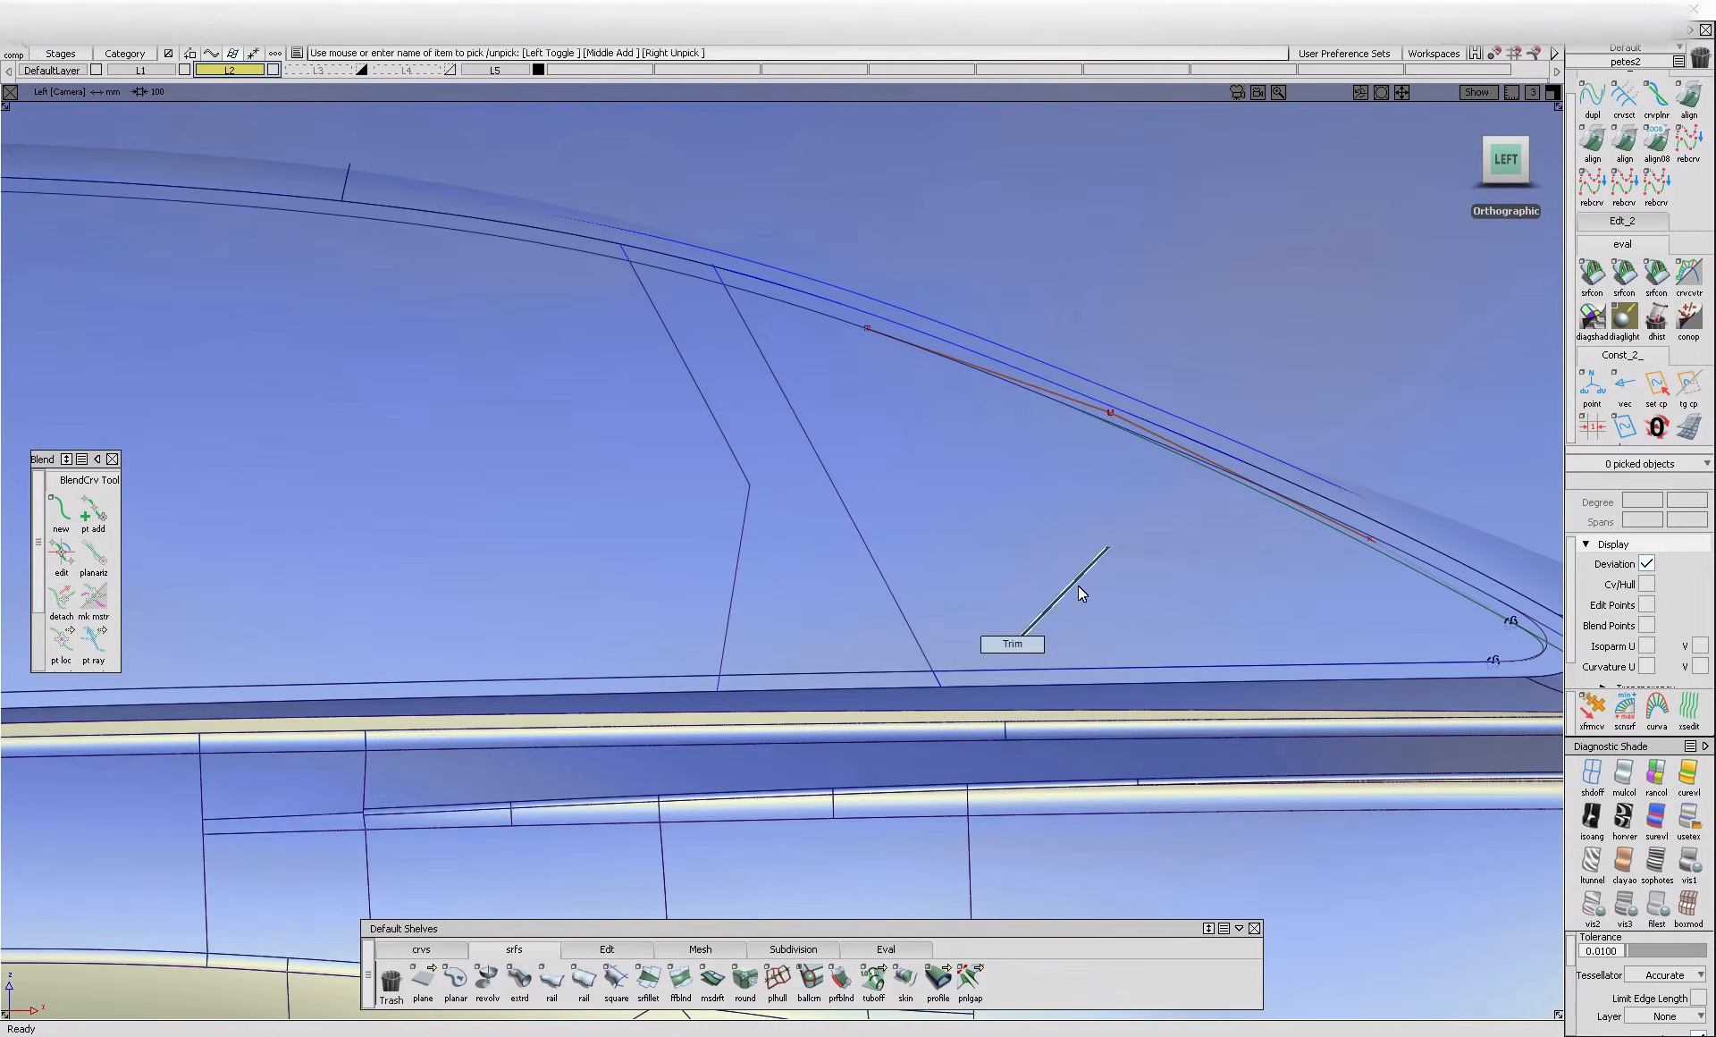
{"action": "middle_click_drag", "start_coordinate": [1244, 601], "coordinate": [656, 671], "text": "alt+shift"}
{"action": "left_click", "coordinate": [1031, 456]}
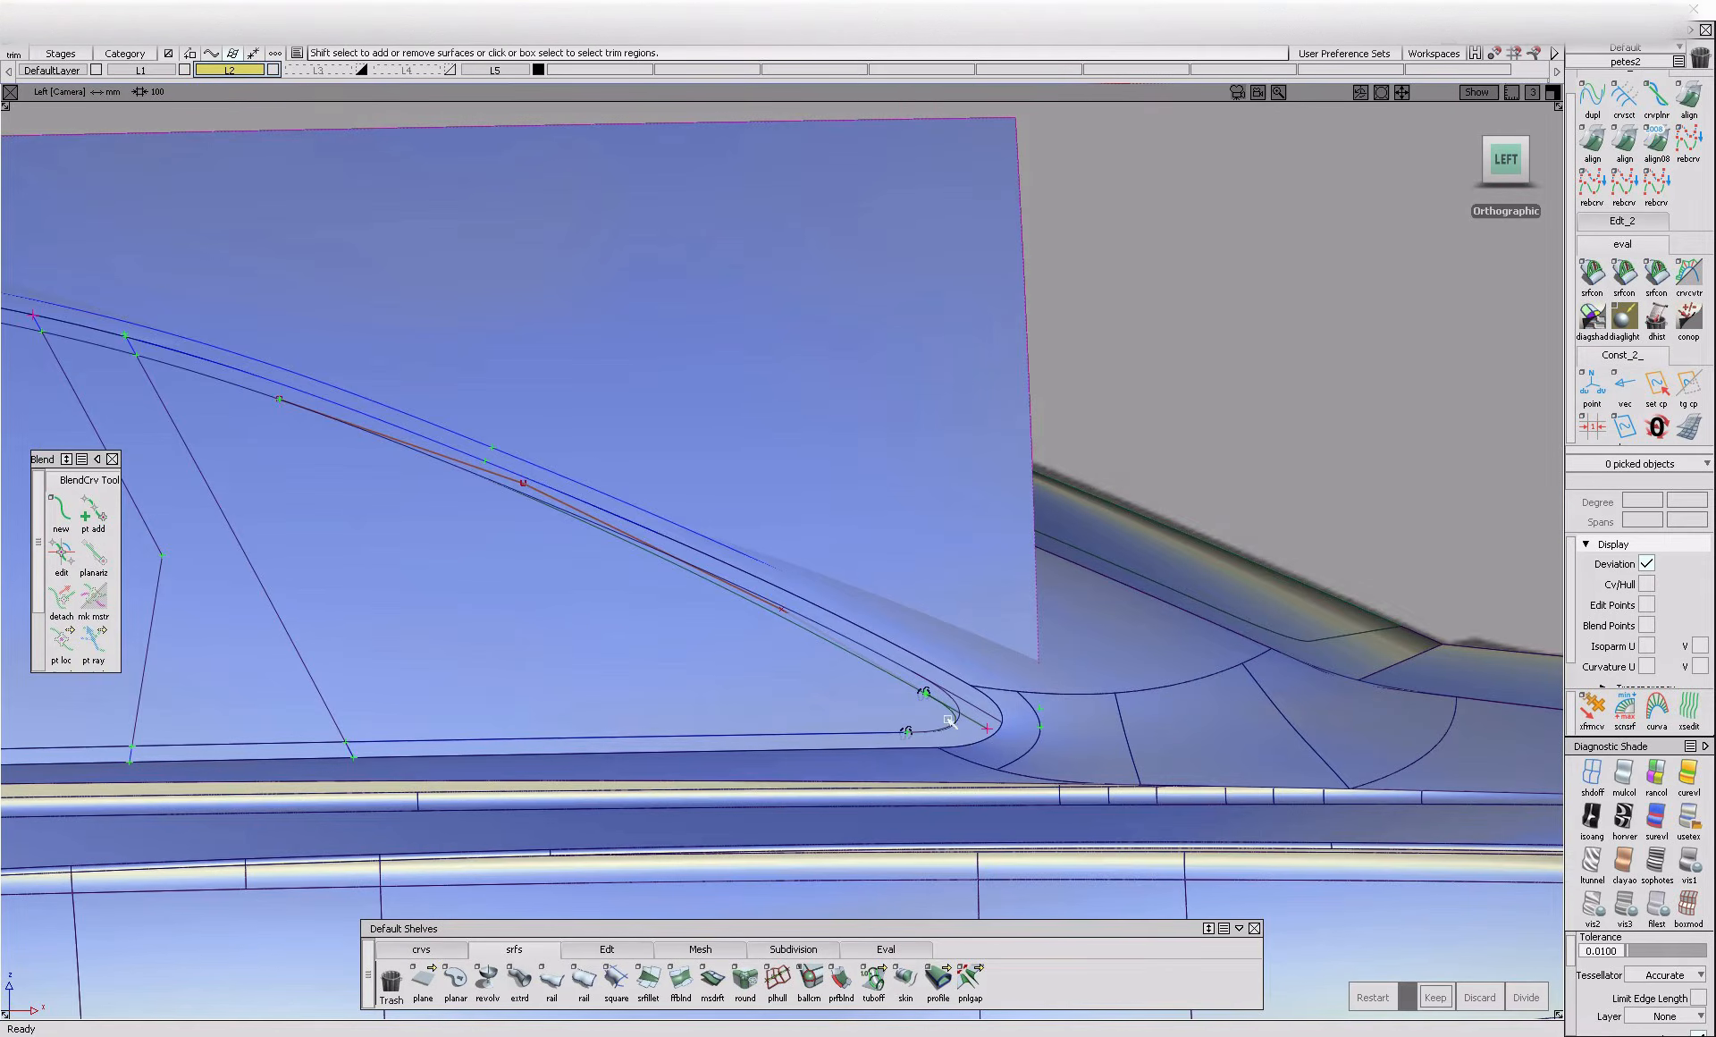
{"action": "left_click", "coordinate": [969, 732]}
{"action": "left_click", "coordinate": [1444, 1003]}
{"action": "middle_click_drag", "start_coordinate": [574, 710], "coordinate": [1005, 709], "text": "alt+shift"}
{"action": "left_click", "coordinate": [746, 781]}
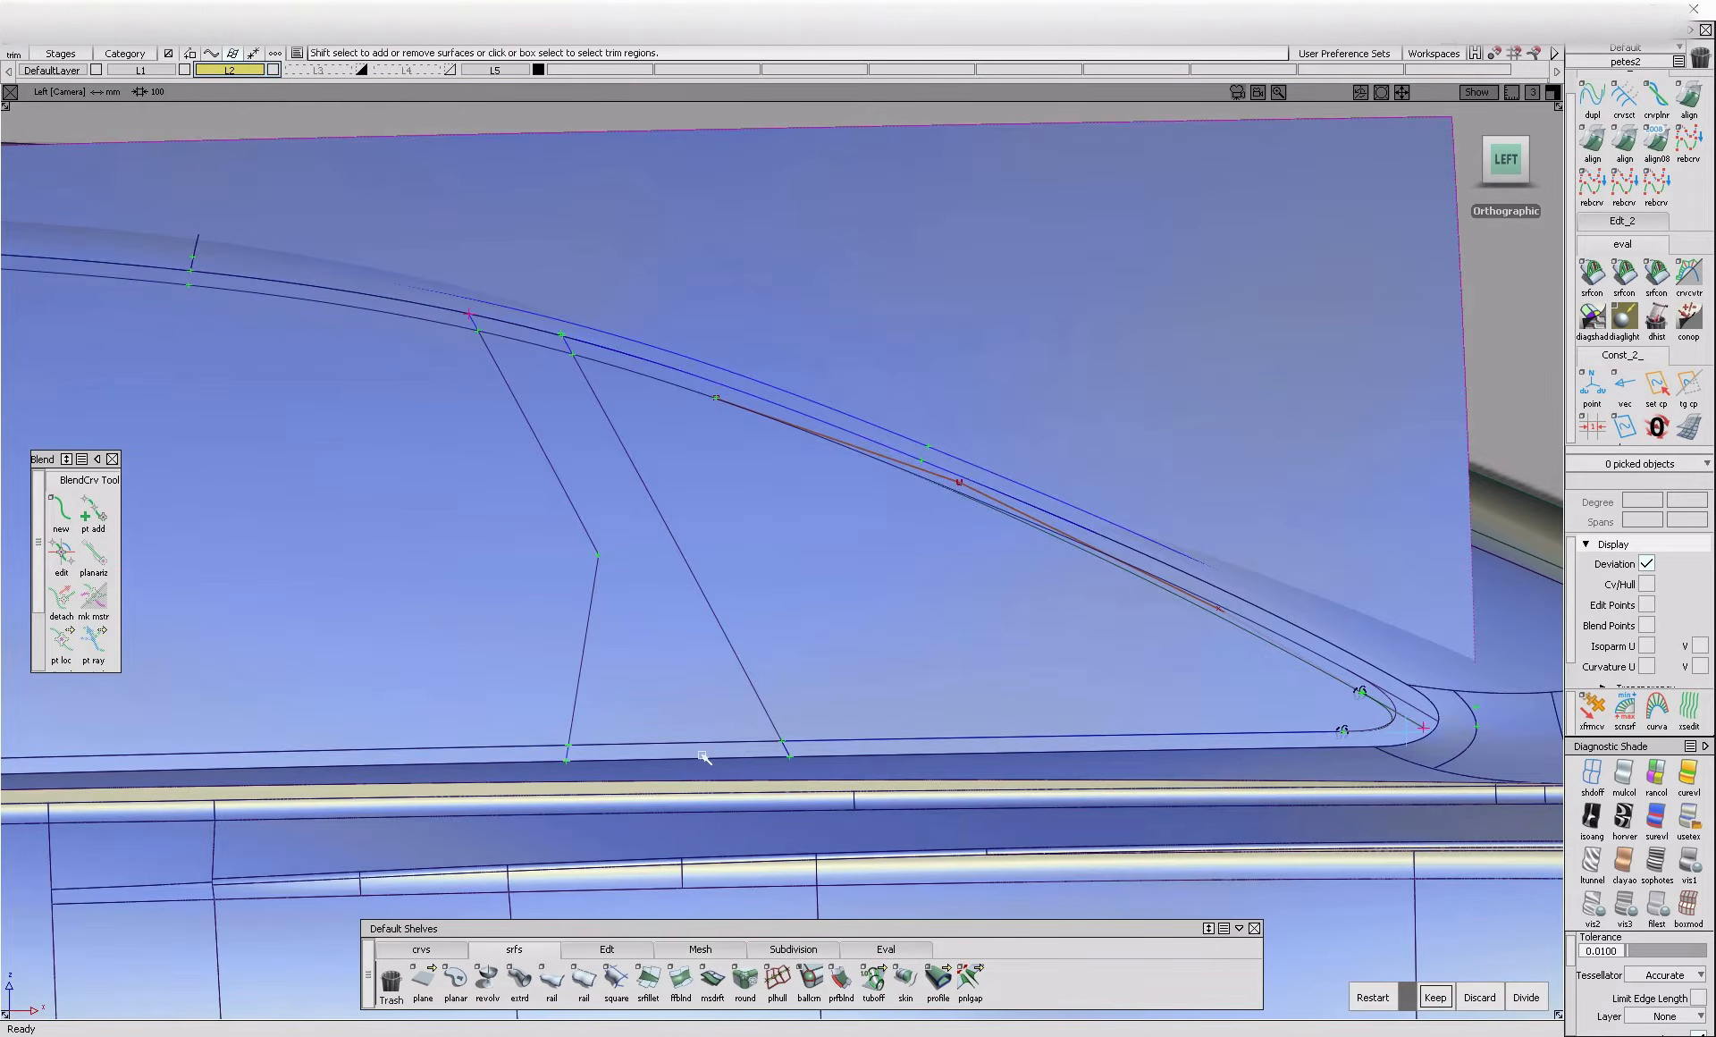
{"action": "left_click", "coordinate": [505, 758]}
{"action": "mouse_move", "coordinate": [429, 762]}
{"action": "middle_mouse_down", "text": "alt+shift"}
{"action": "mouse_move", "coordinate": [908, 904]}
{"action": "mouse_move", "coordinate": [1033, 917]}
{"action": "middle_mouse_up", "text": "alt+shift"}
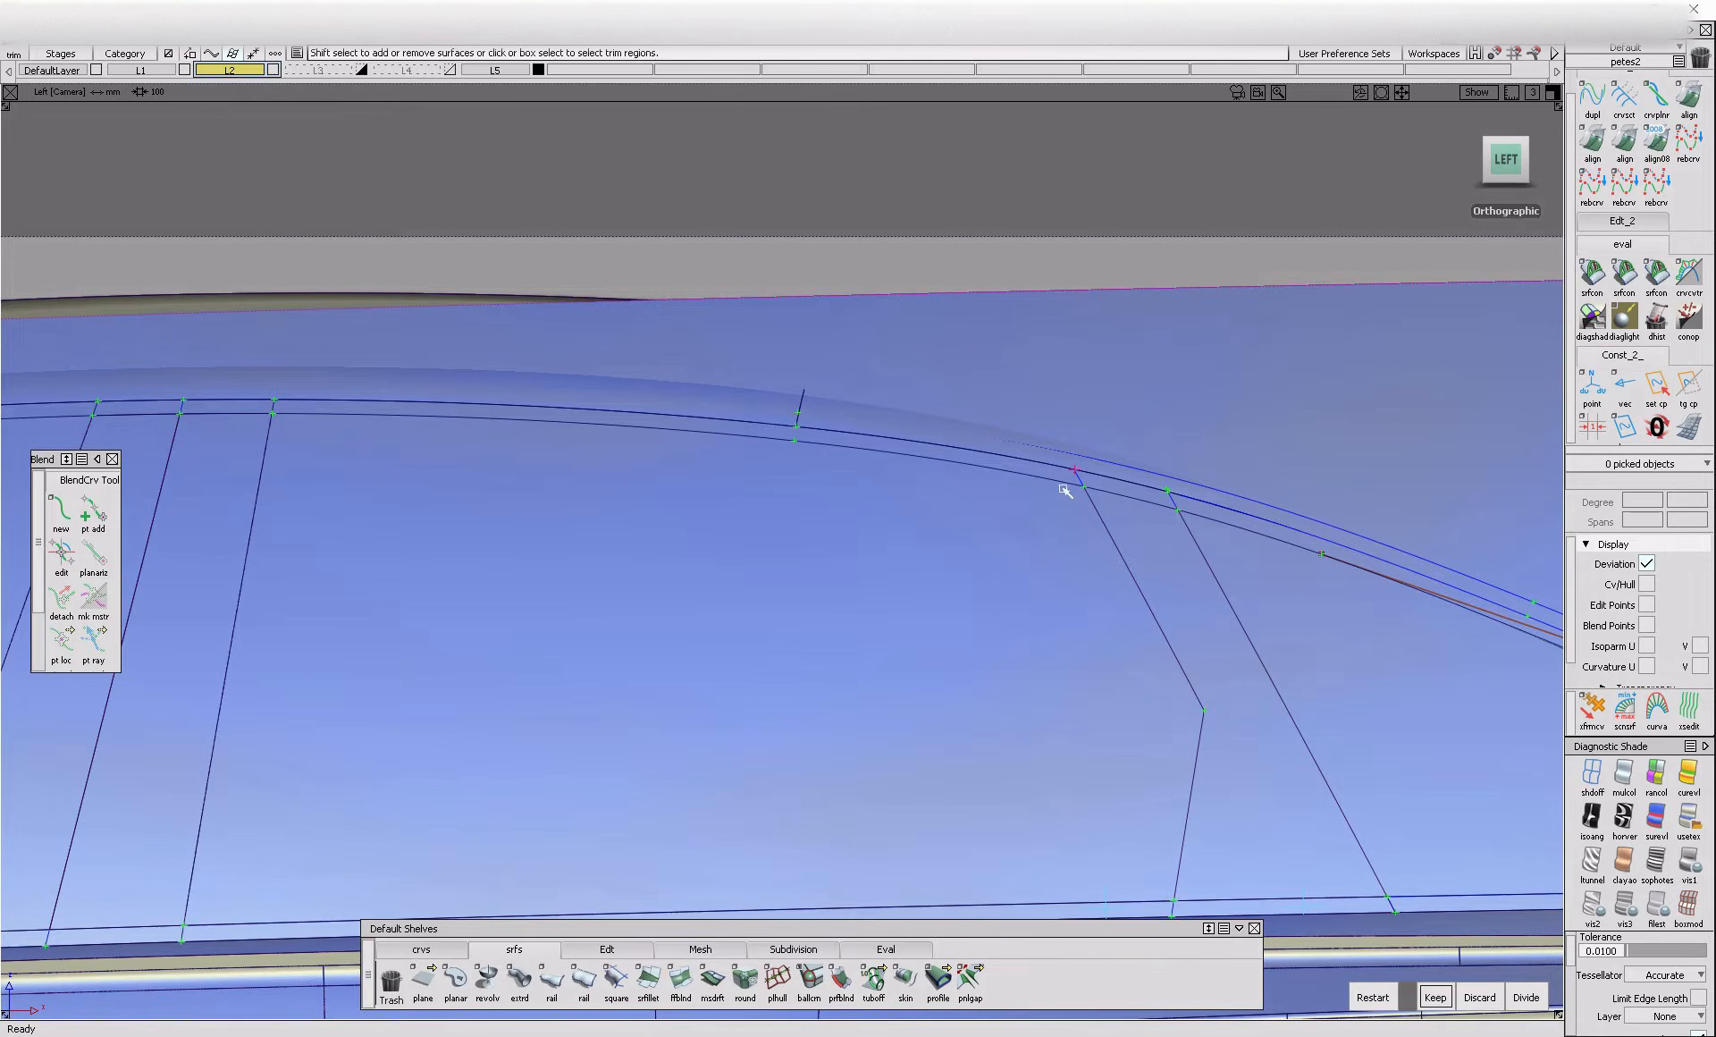
{"action": "middle_click_drag", "start_coordinate": [980, 465], "coordinate": [1091, 531], "text": "alt+shift"}
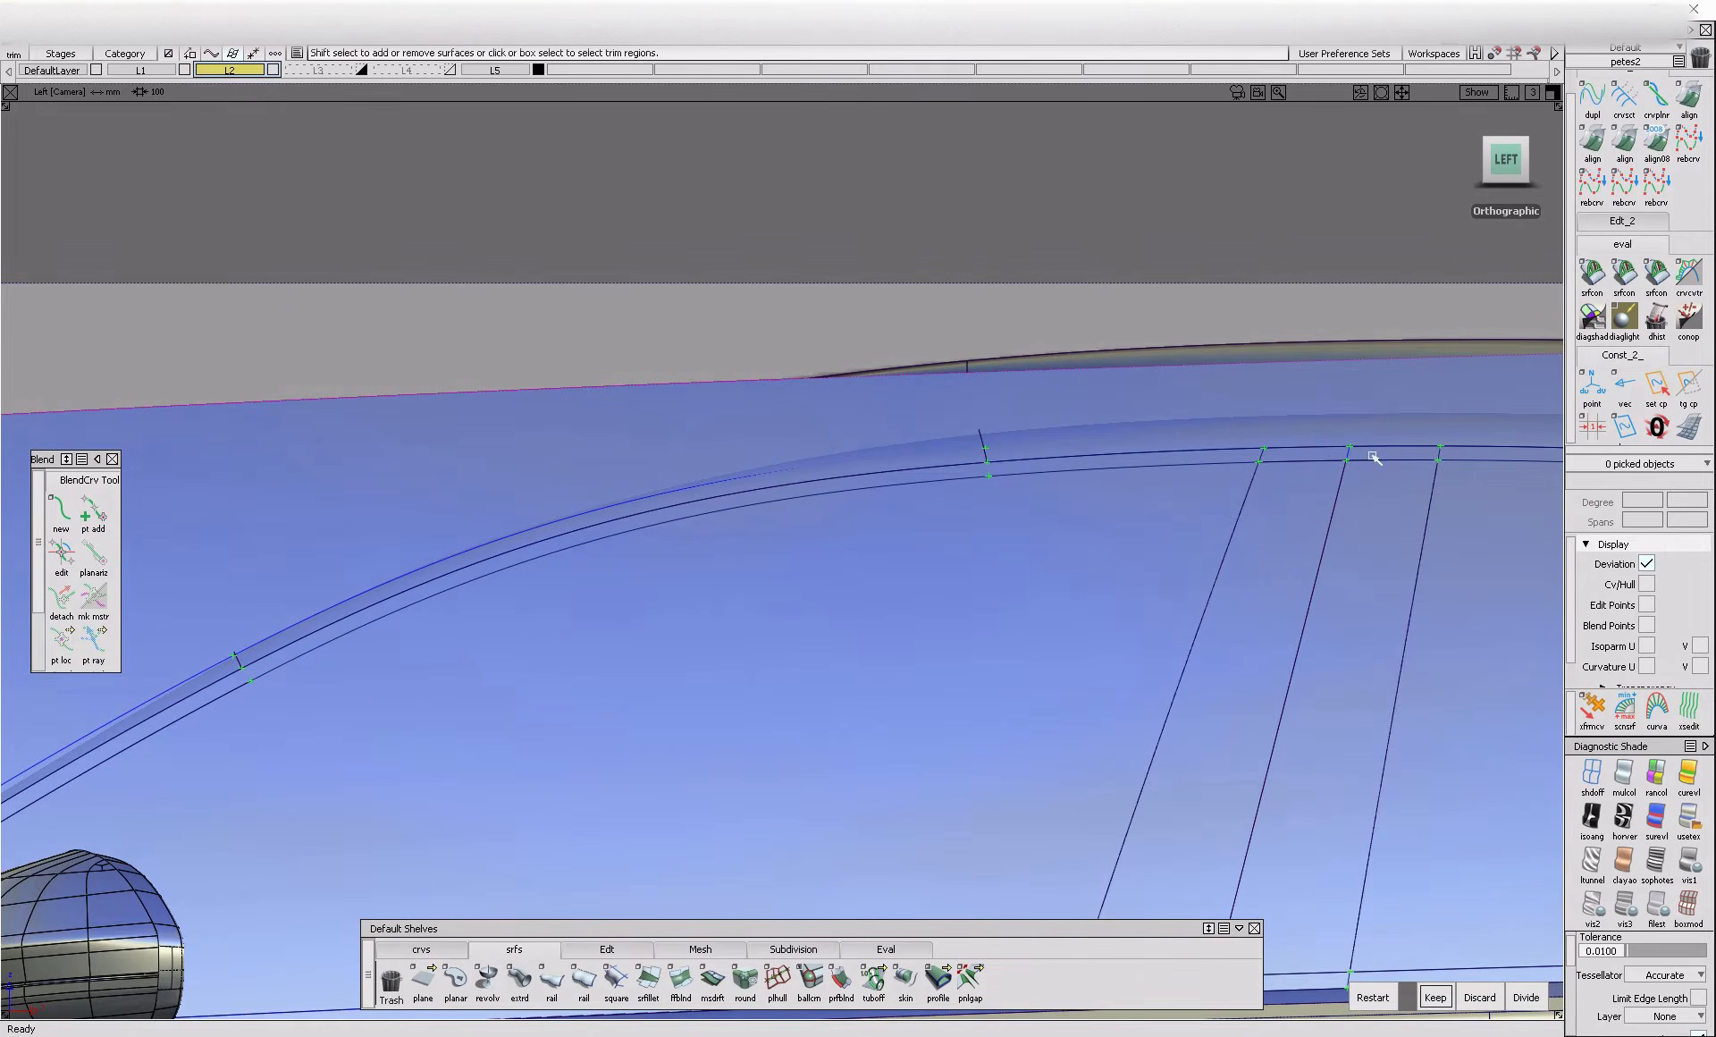
{"action": "middle_click_drag", "start_coordinate": [195, 730], "coordinate": [984, 537], "text": "alt+shift"}
{"action": "key", "text": "space"}
{"action": "middle_click_drag", "start_coordinate": [1253, 635], "coordinate": [218, 731], "text": "alt+shift"}
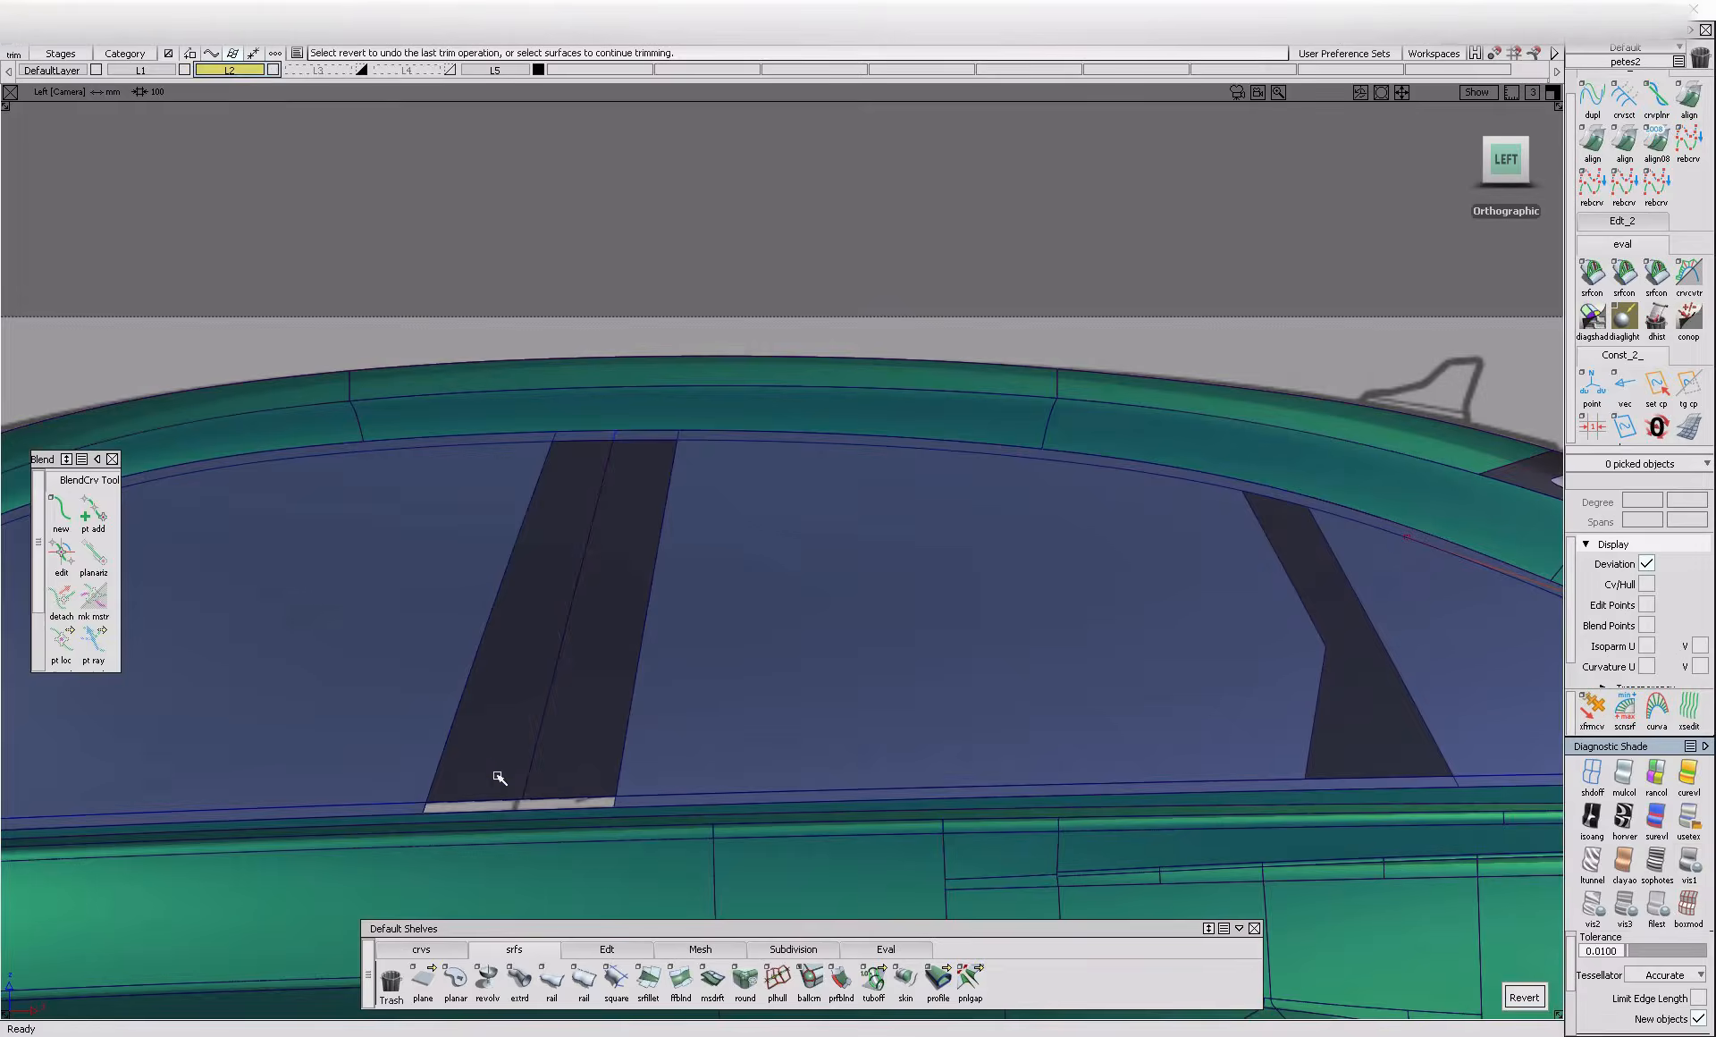
Untrim the border surface draft_srf#499
{"action": "right_click_drag", "start_coordinate": [529, 768], "coordinate": [771, 800], "text": "alt+shift"}
{"action": "left_click_drag", "start_coordinate": [772, 798], "coordinate": [748, 823], "text": "ctrl+shift"}
{"action": "left_click", "coordinate": [751, 825]}
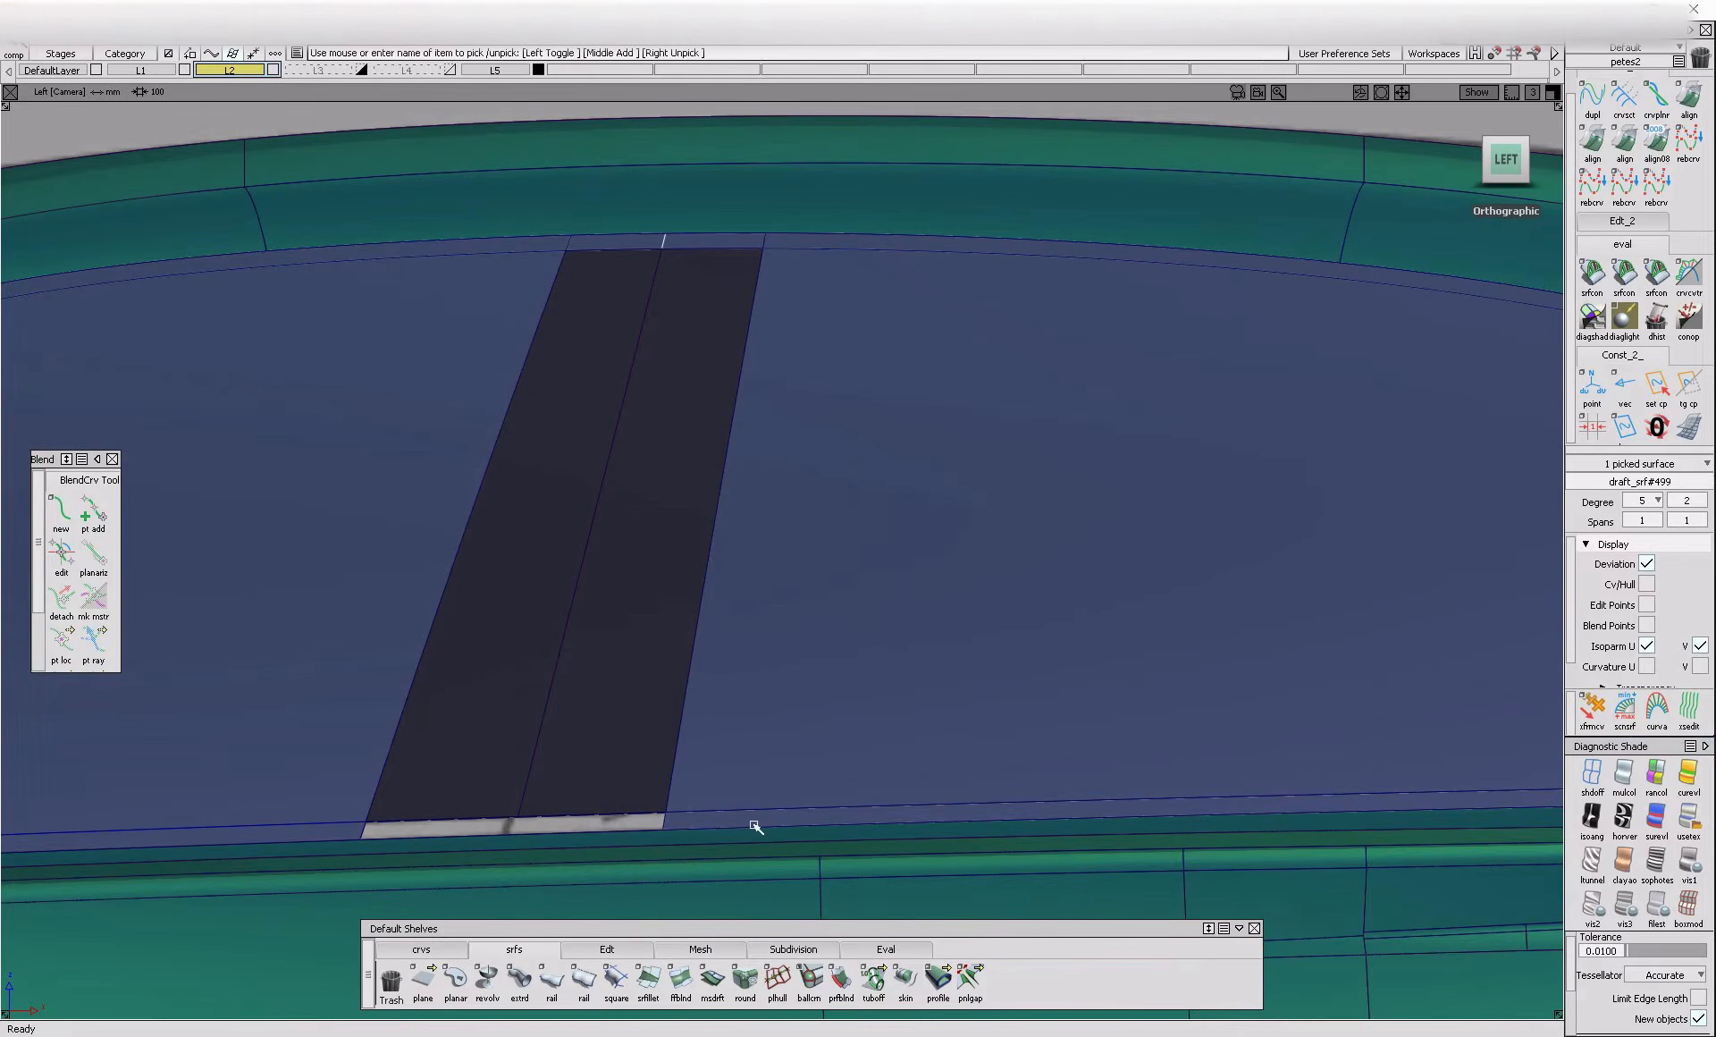
{"action": "left_click_drag", "start_coordinate": [818, 882], "coordinate": [737, 789], "text": "ctrl+shift"}
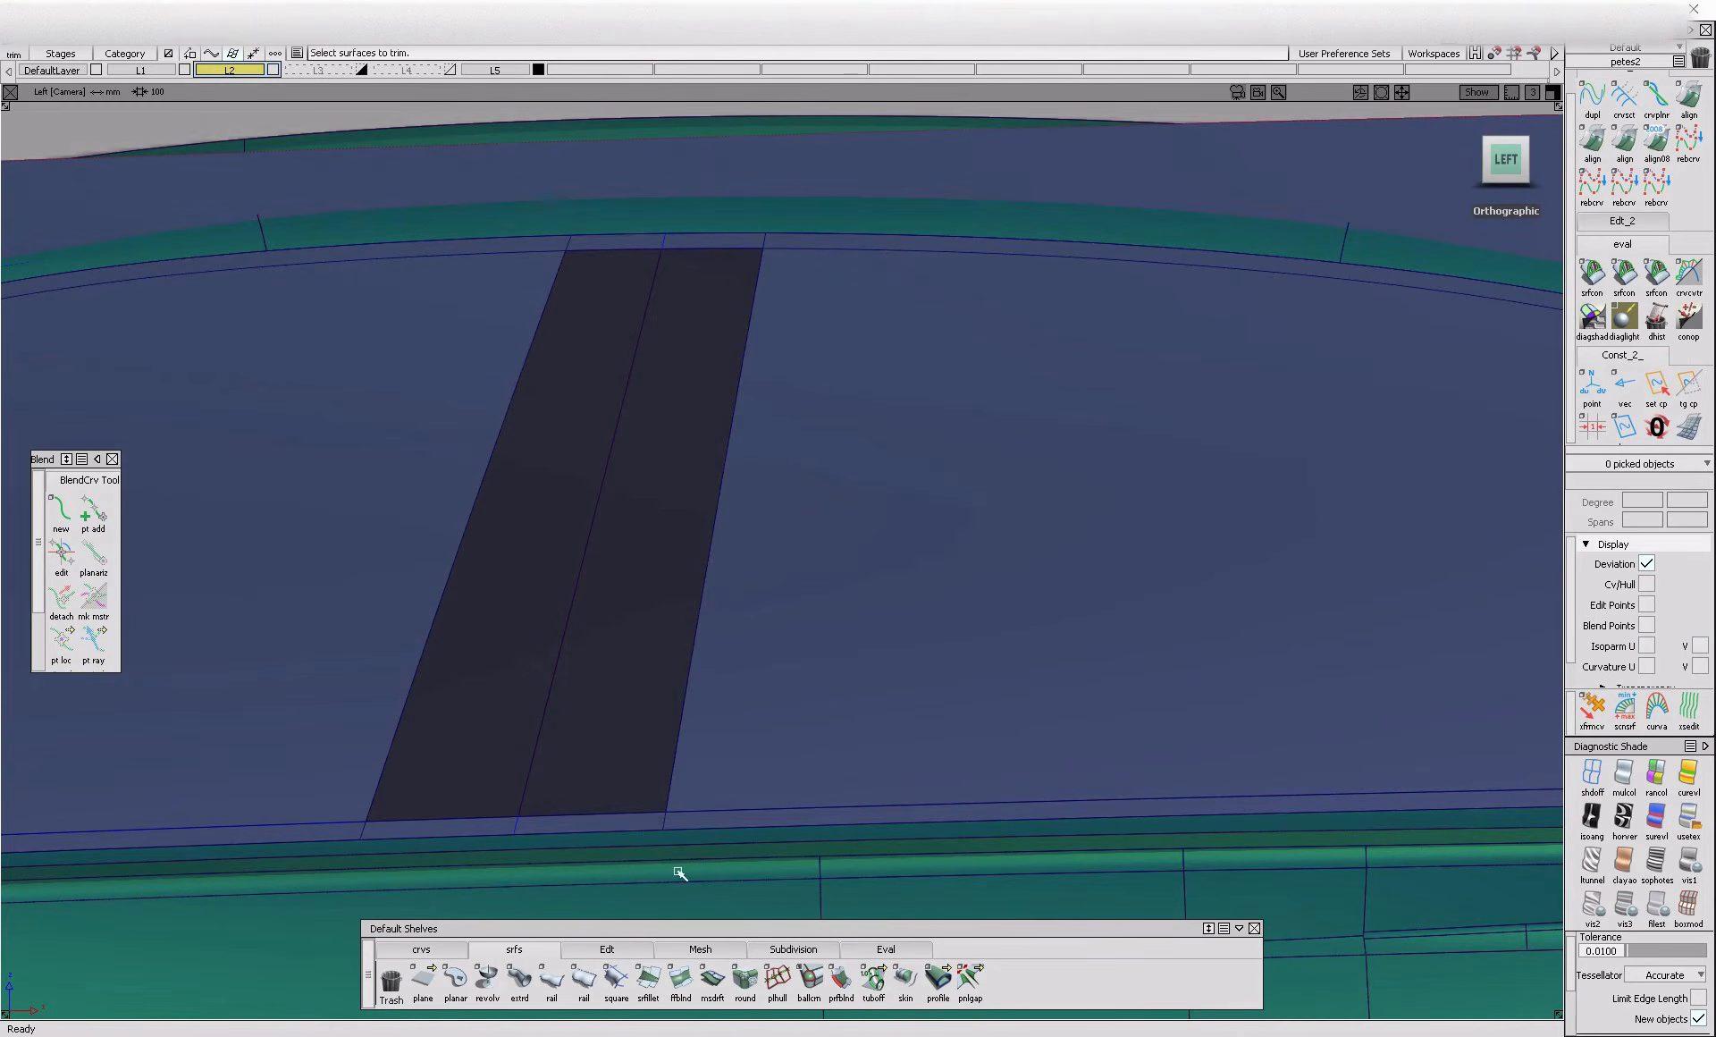
Delete the B-pillar's centre divider curves from draft_srf#499
{"action": "left_click", "coordinate": [659, 822]}
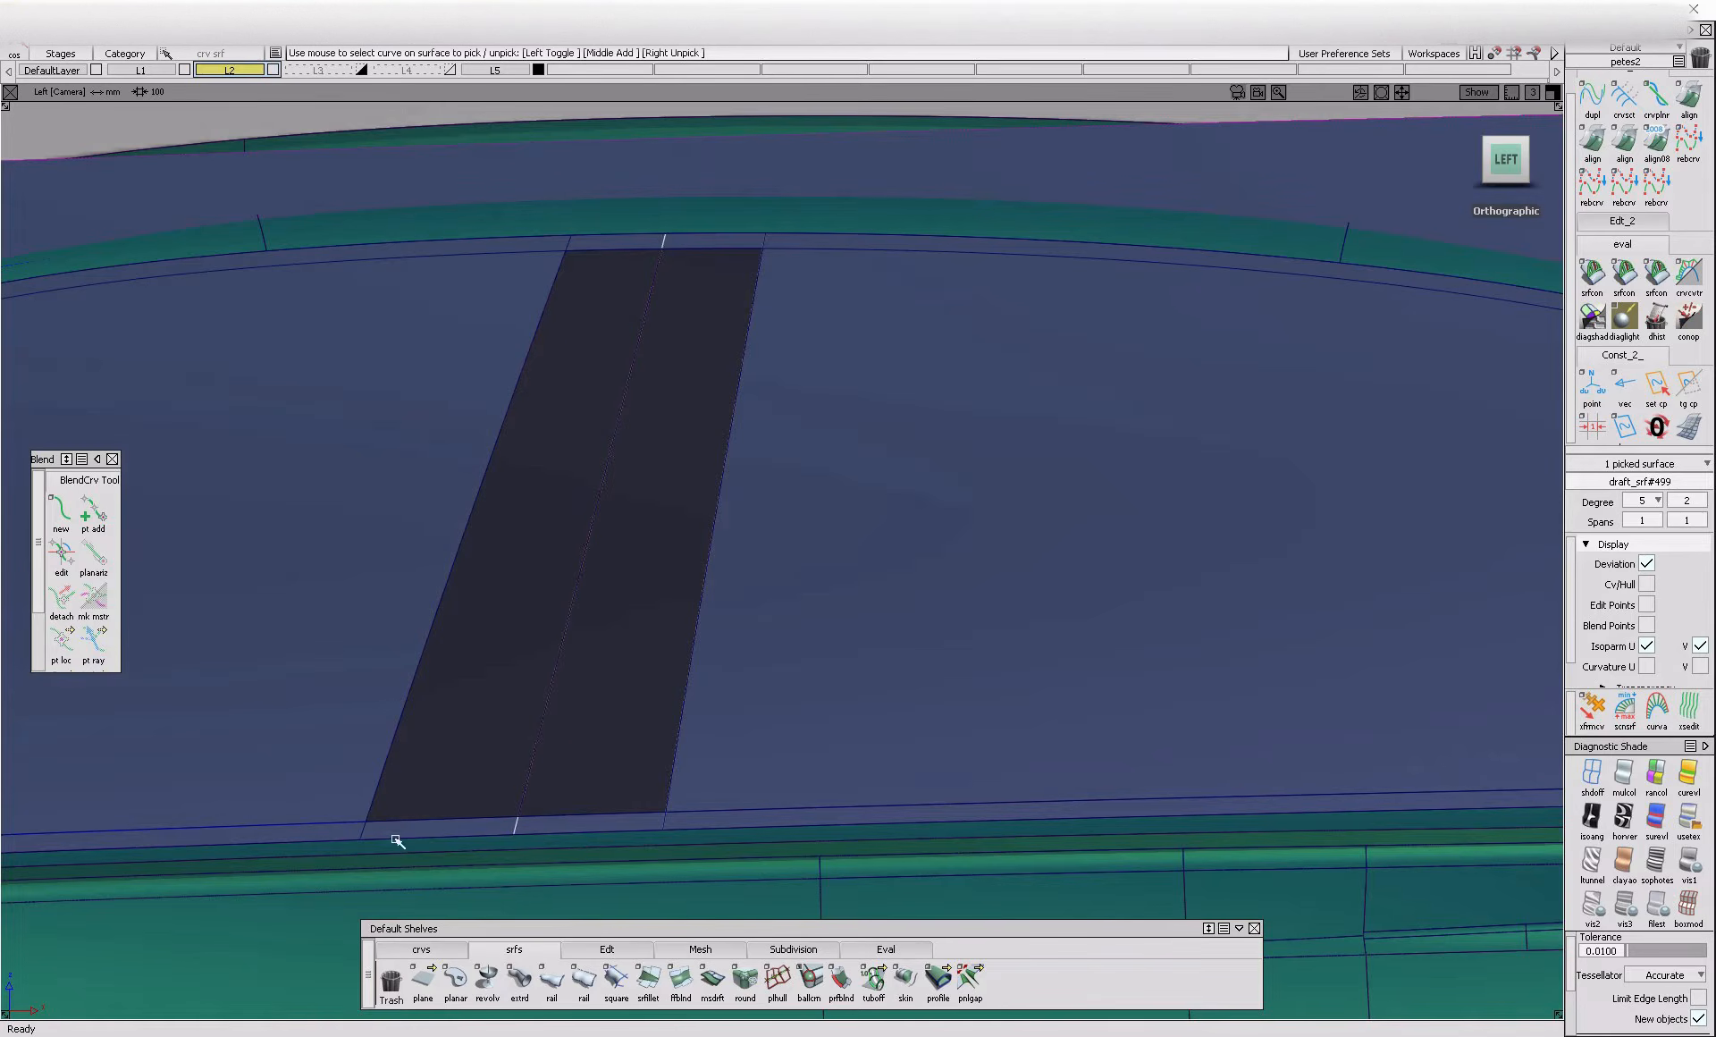
{"action": "left_click_drag", "start_coordinate": [836, 754], "coordinate": [758, 809], "text": "ctrl+shift"}
{"action": "left_click", "coordinate": [734, 820]}
Try to trim draft_srf#499 again, picking the border region beside the B-pillar's lower end
{"action": "mouse_move", "coordinate": [737, 822]}
{"action": "middle_mouse_down", "text": "alt+shift"}
{"action": "mouse_move", "coordinate": [843, 809]}
{"action": "mouse_move", "coordinate": [877, 776]}
{"action": "middle_mouse_up", "text": "alt+shift"}
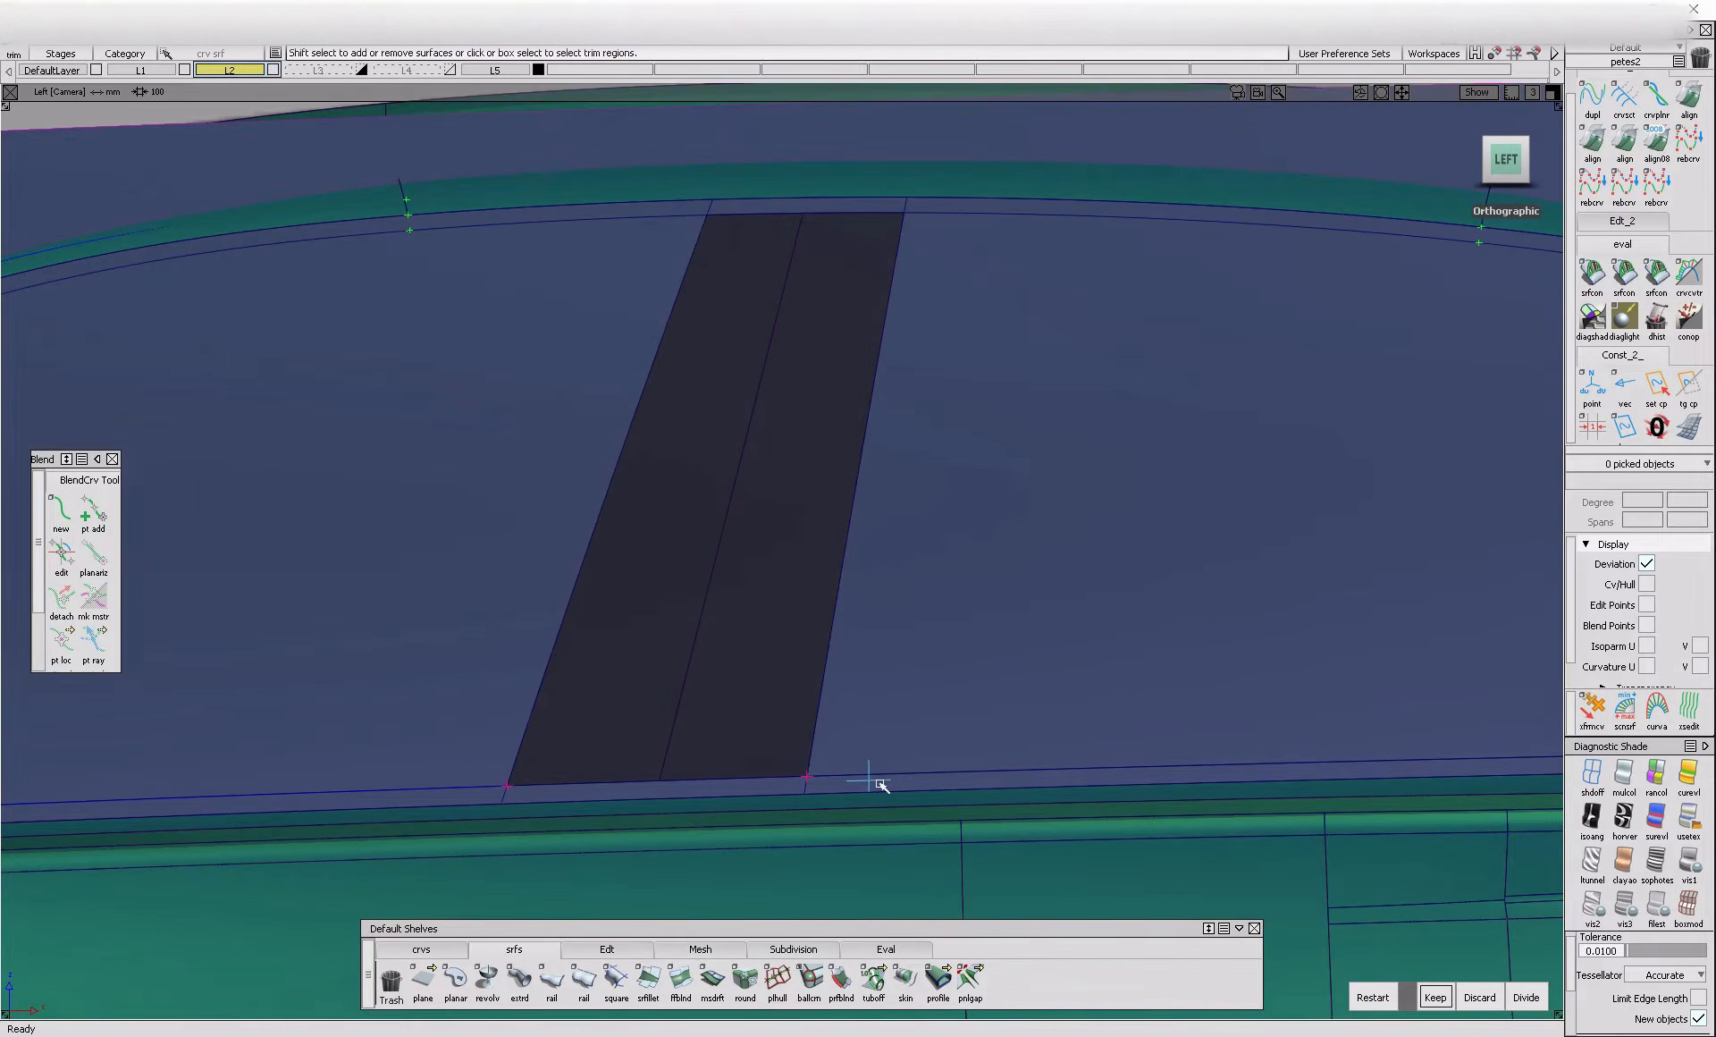
{"action": "left_click_drag", "start_coordinate": [888, 755], "coordinate": [834, 799], "text": "ctrl+shift"}
{"action": "left_click", "coordinate": [833, 790]}
{"action": "key", "text": "space"}
Project the window's lower edge at the B-pillar onto draft_srf#499 along the vector 0, 1, 0
{"action": "left_click", "coordinate": [756, 787]}
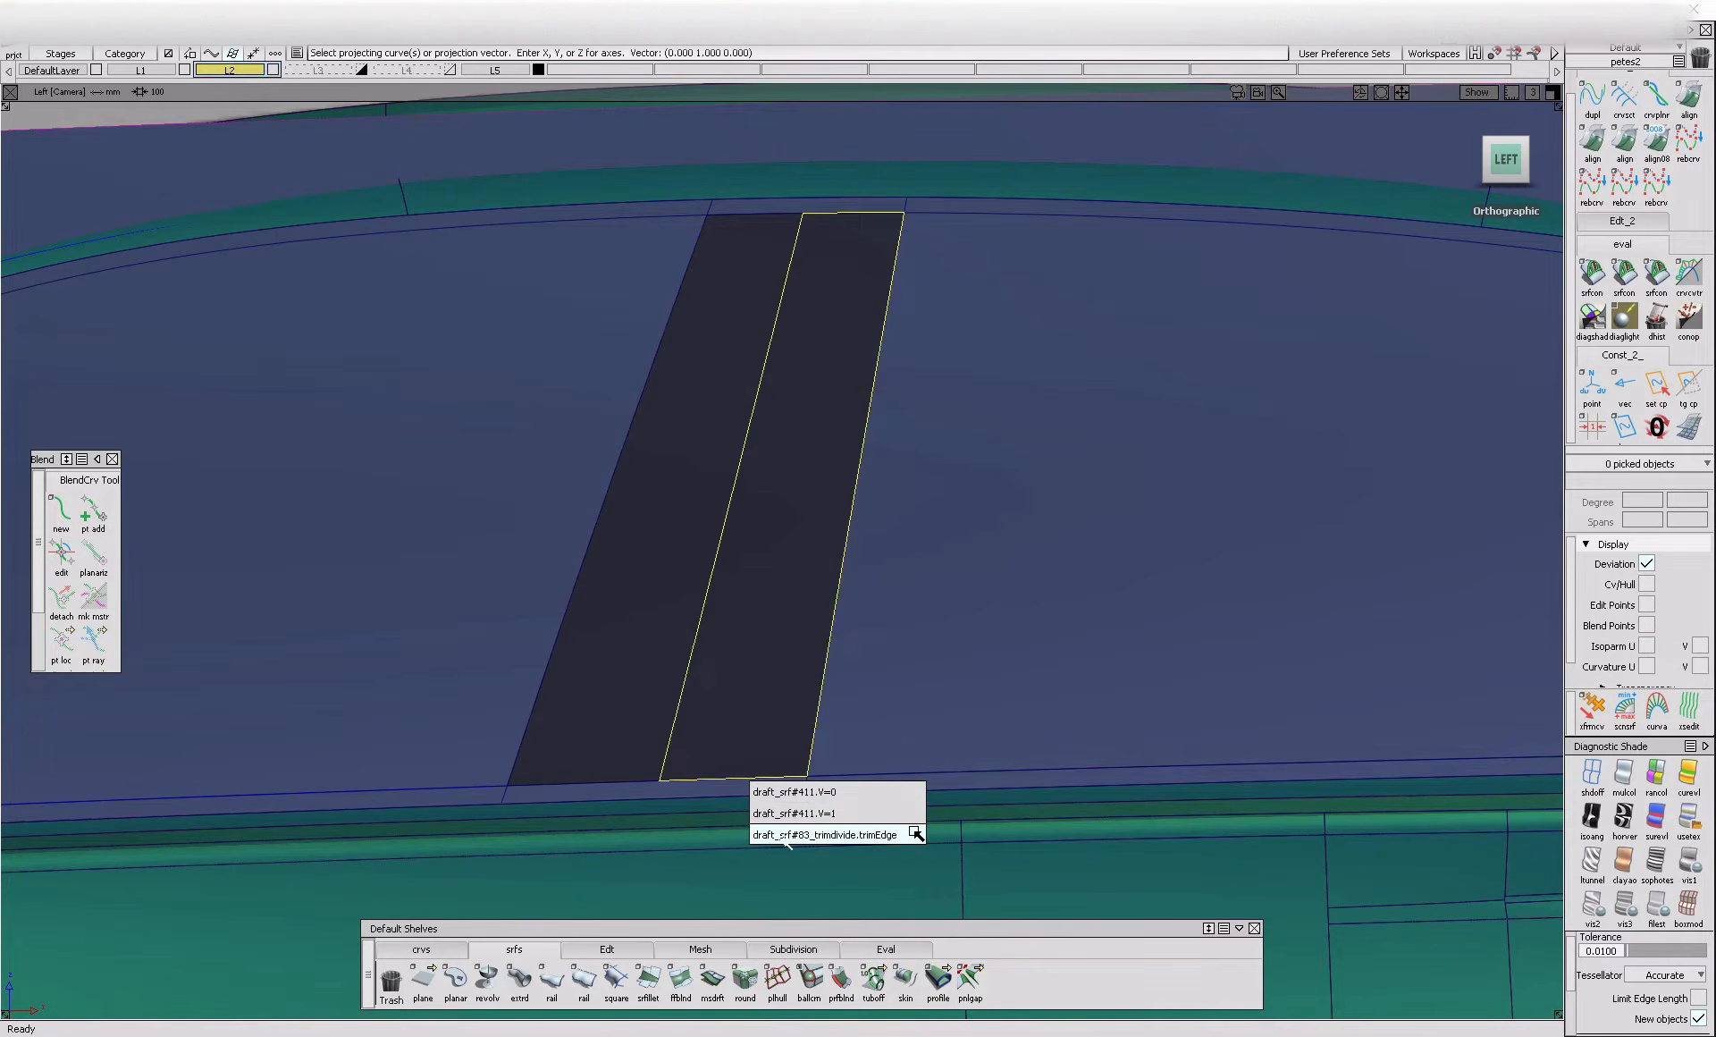
{"action": "left_click", "coordinate": [912, 791]}
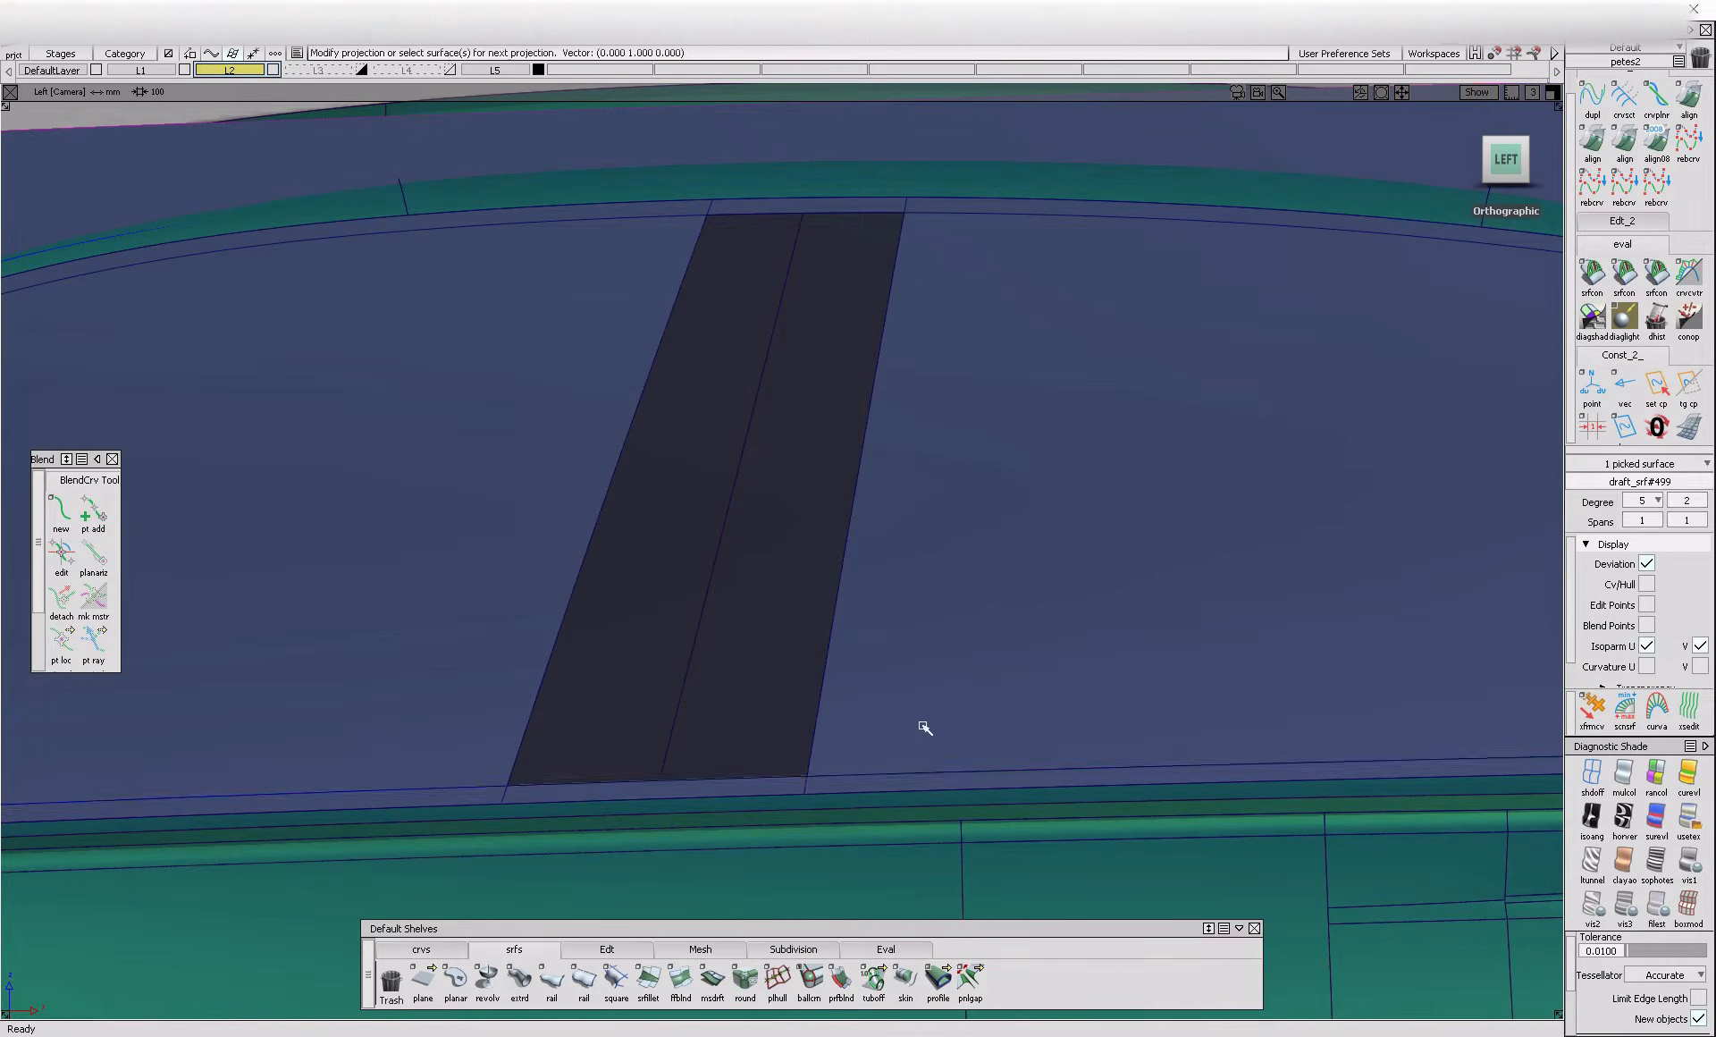
{"action": "left_click", "coordinate": [828, 795]}
Isolate draft_srf#499 by hiding all other objects and show it in the perspective view
{"action": "right_click_drag", "start_coordinate": [822, 722], "coordinate": [770, 865], "text": "alt+shift"}
{"action": "left_click_drag", "start_coordinate": [769, 866], "coordinate": [719, 778], "text": "ctrl+shift"}
{"action": "key", "text": "ctrl+c"}
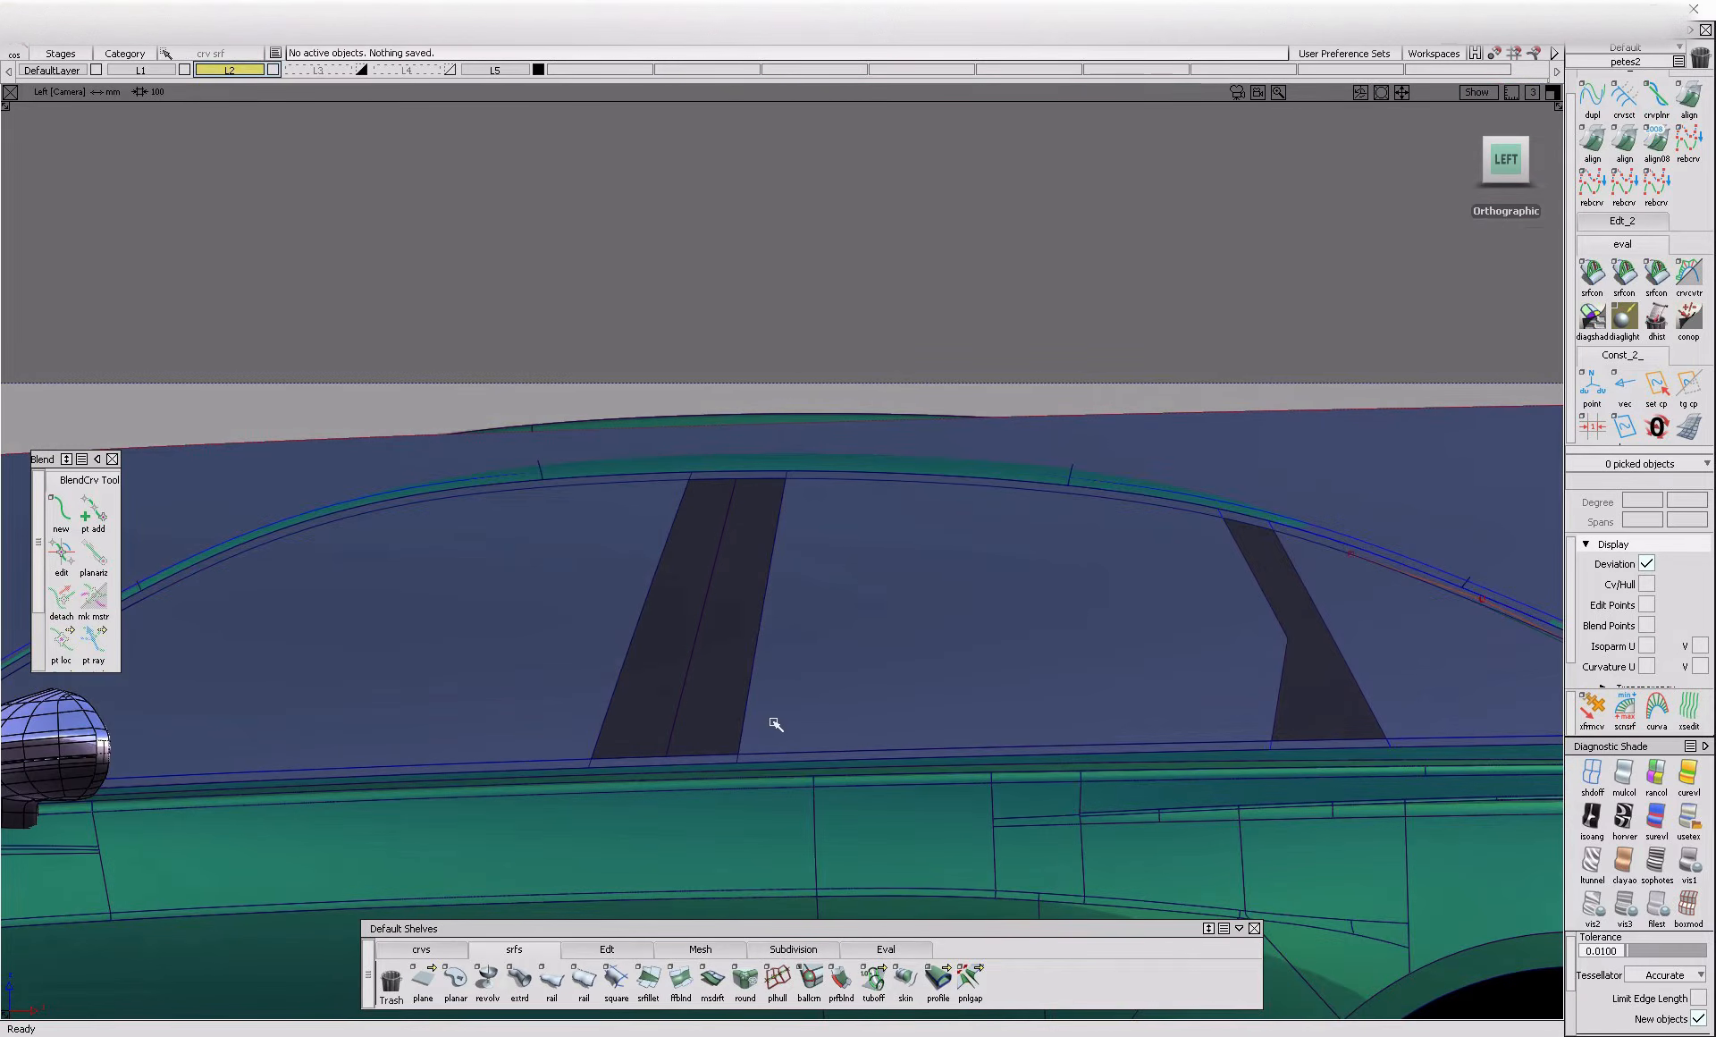
{"action": "left_click_drag", "start_coordinate": [825, 694], "coordinate": [812, 710], "text": "ctrl+shift"}
{"action": "left_click", "coordinate": [1066, 616]}
{"action": "left_click", "coordinate": [1362, 419]}
{"action": "left_click", "coordinate": [1318, 466]}
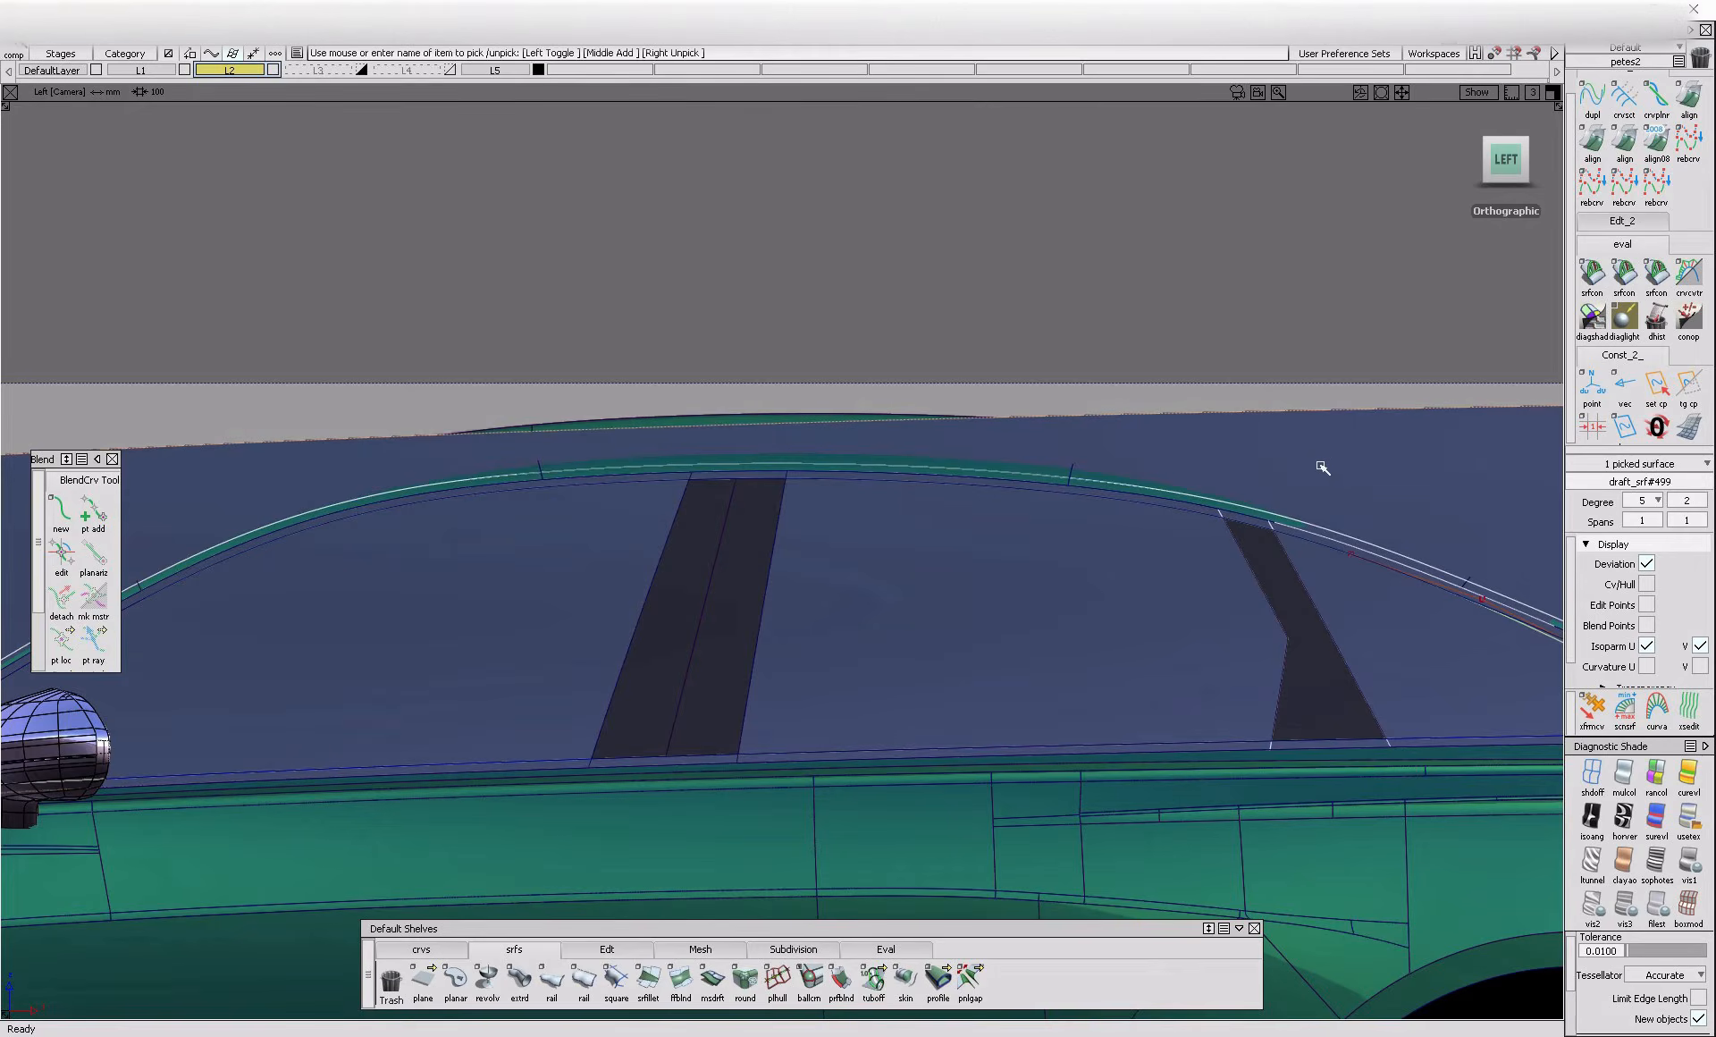
{"action": "key", "text": "alt+h"}
{"action": "left_click_drag", "start_coordinate": [1236, 526], "coordinate": [1235, 523], "text": "ctrl+shift"}
{"action": "key", "text": "F8"}
Delete the duplicate lower-edge curves on surface from draft_srf#499
{"action": "left_click", "coordinate": [684, 673], "text": "alt+shift"}
{"action": "right_click_drag", "start_coordinate": [769, 742], "coordinate": [837, 738], "text": "alt+shift"}
{"action": "left_click_drag", "start_coordinate": [837, 738], "coordinate": [617, 659], "text": "ctrl+shift"}
{"action": "left_click", "coordinate": [691, 666]}
{"action": "left_click", "coordinate": [619, 672]}
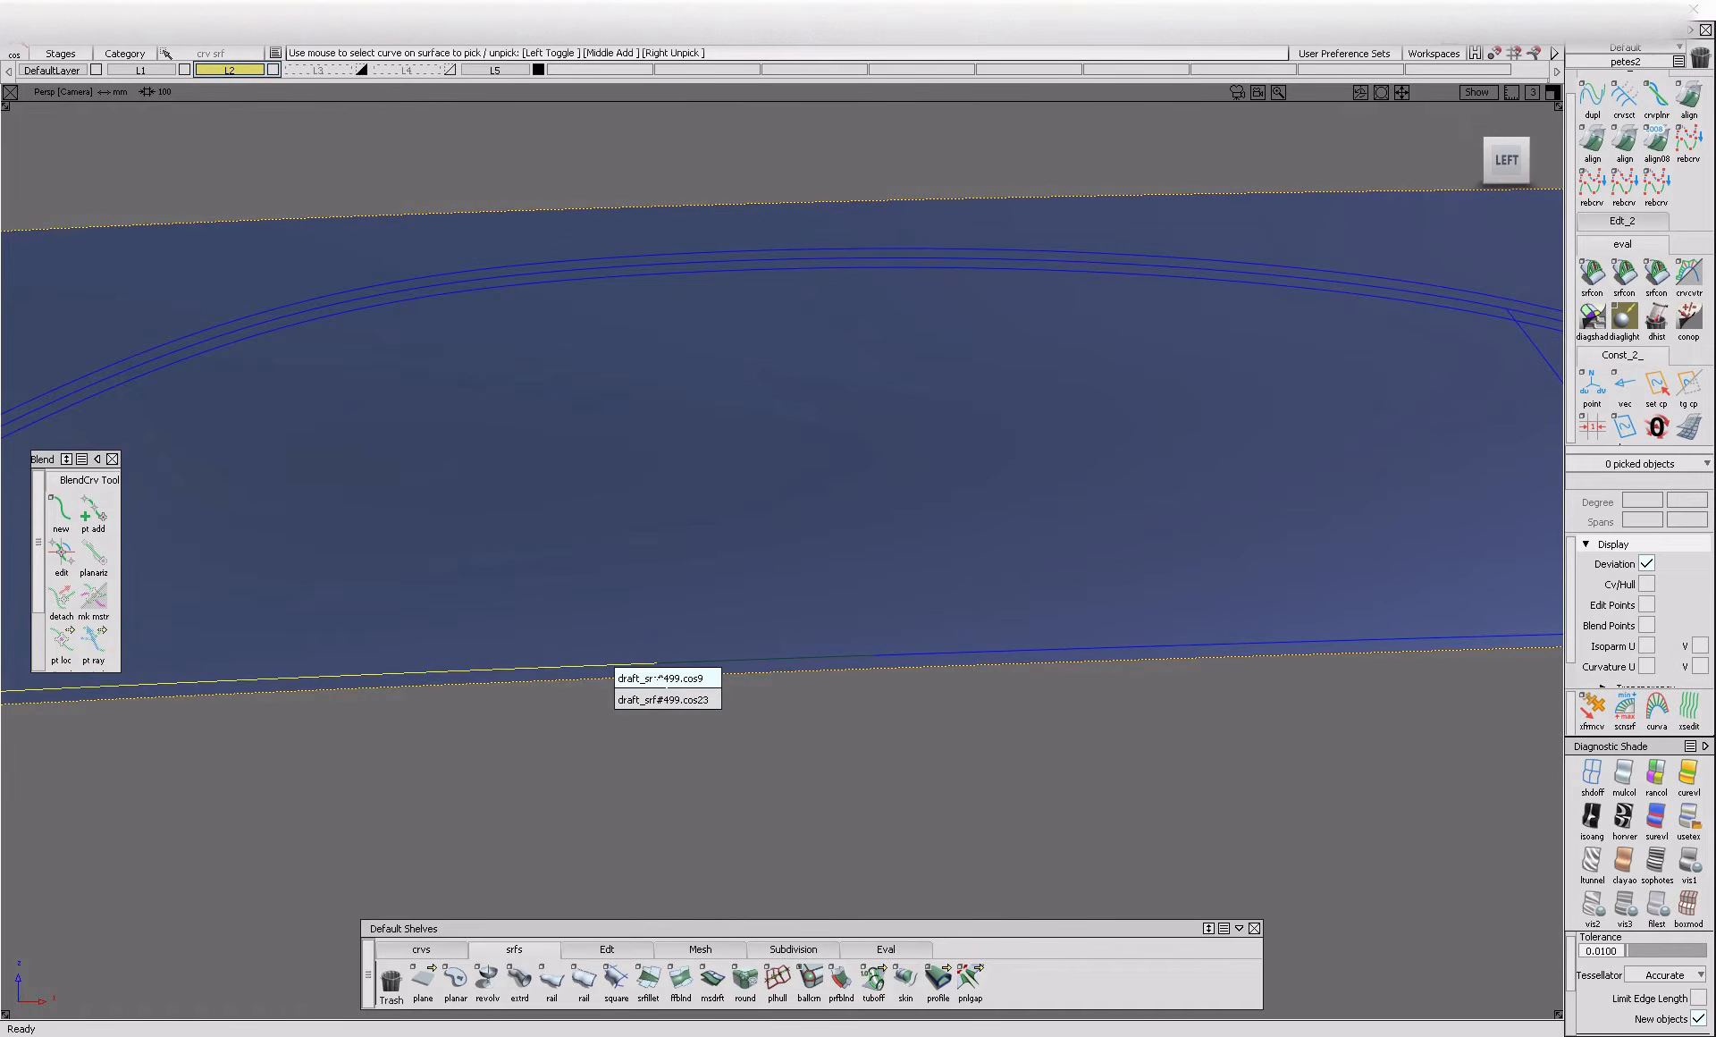
{"action": "left_click", "coordinate": [667, 677]}
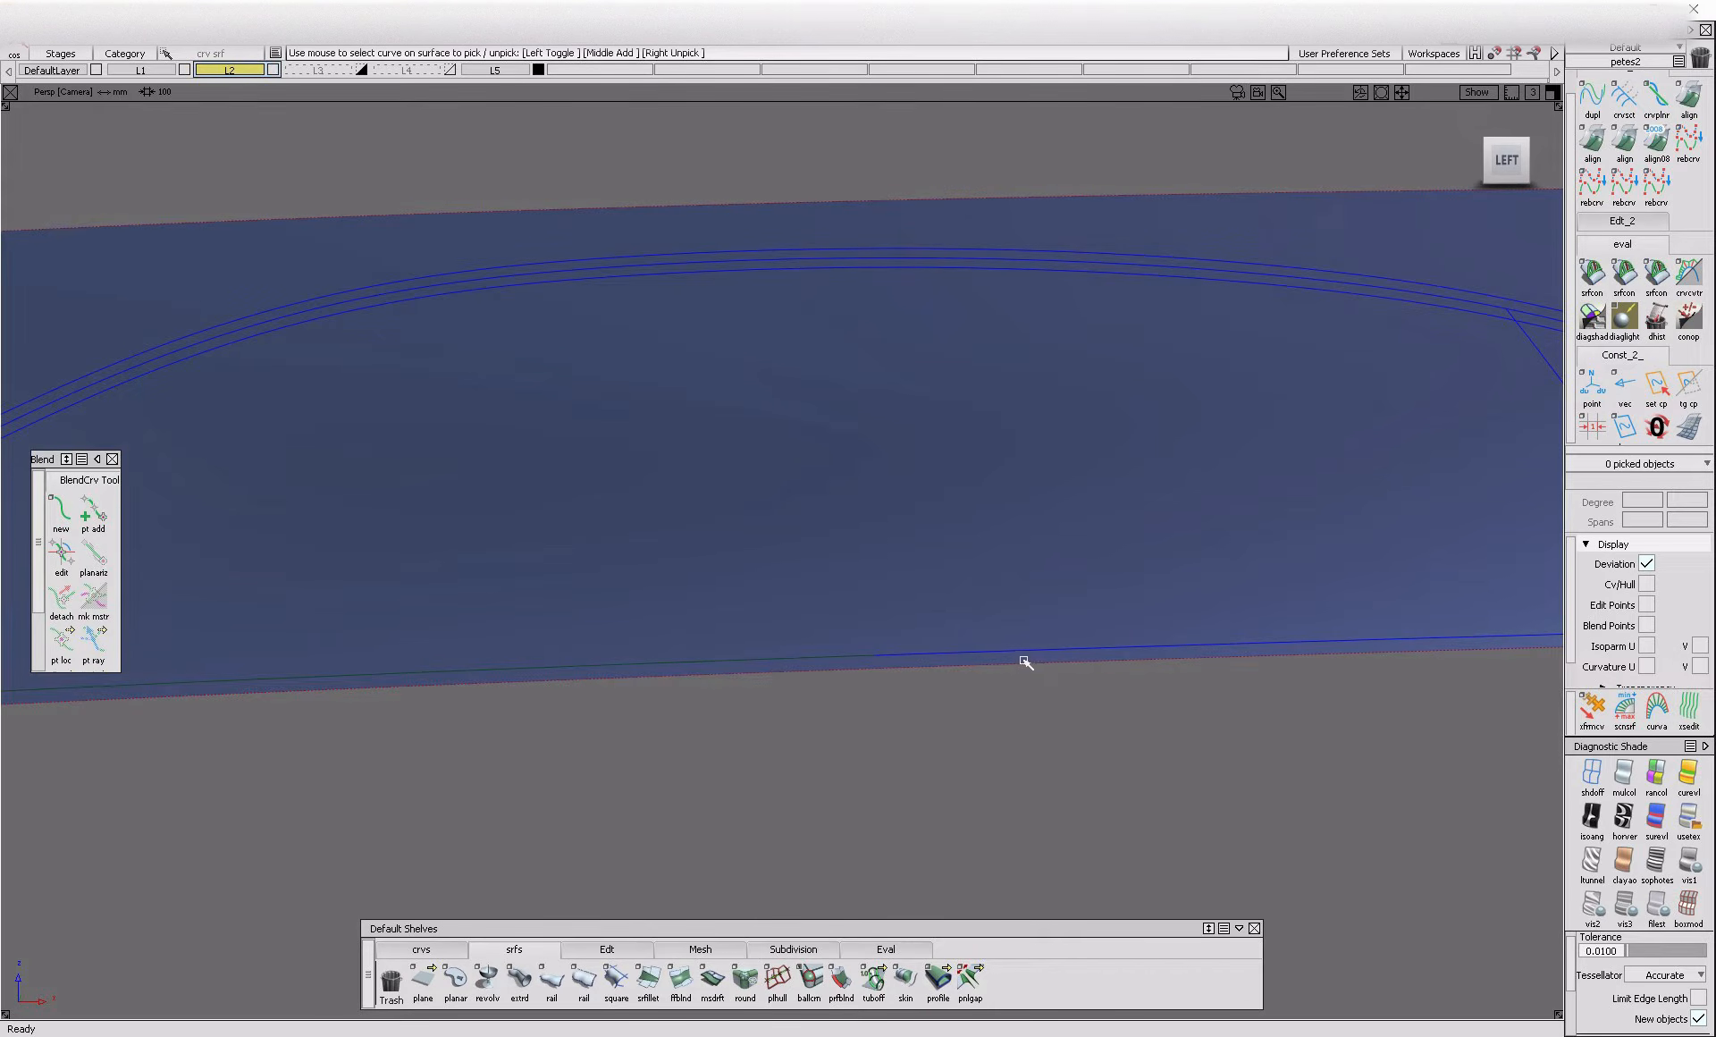
{"action": "left_click", "coordinate": [1046, 663]}
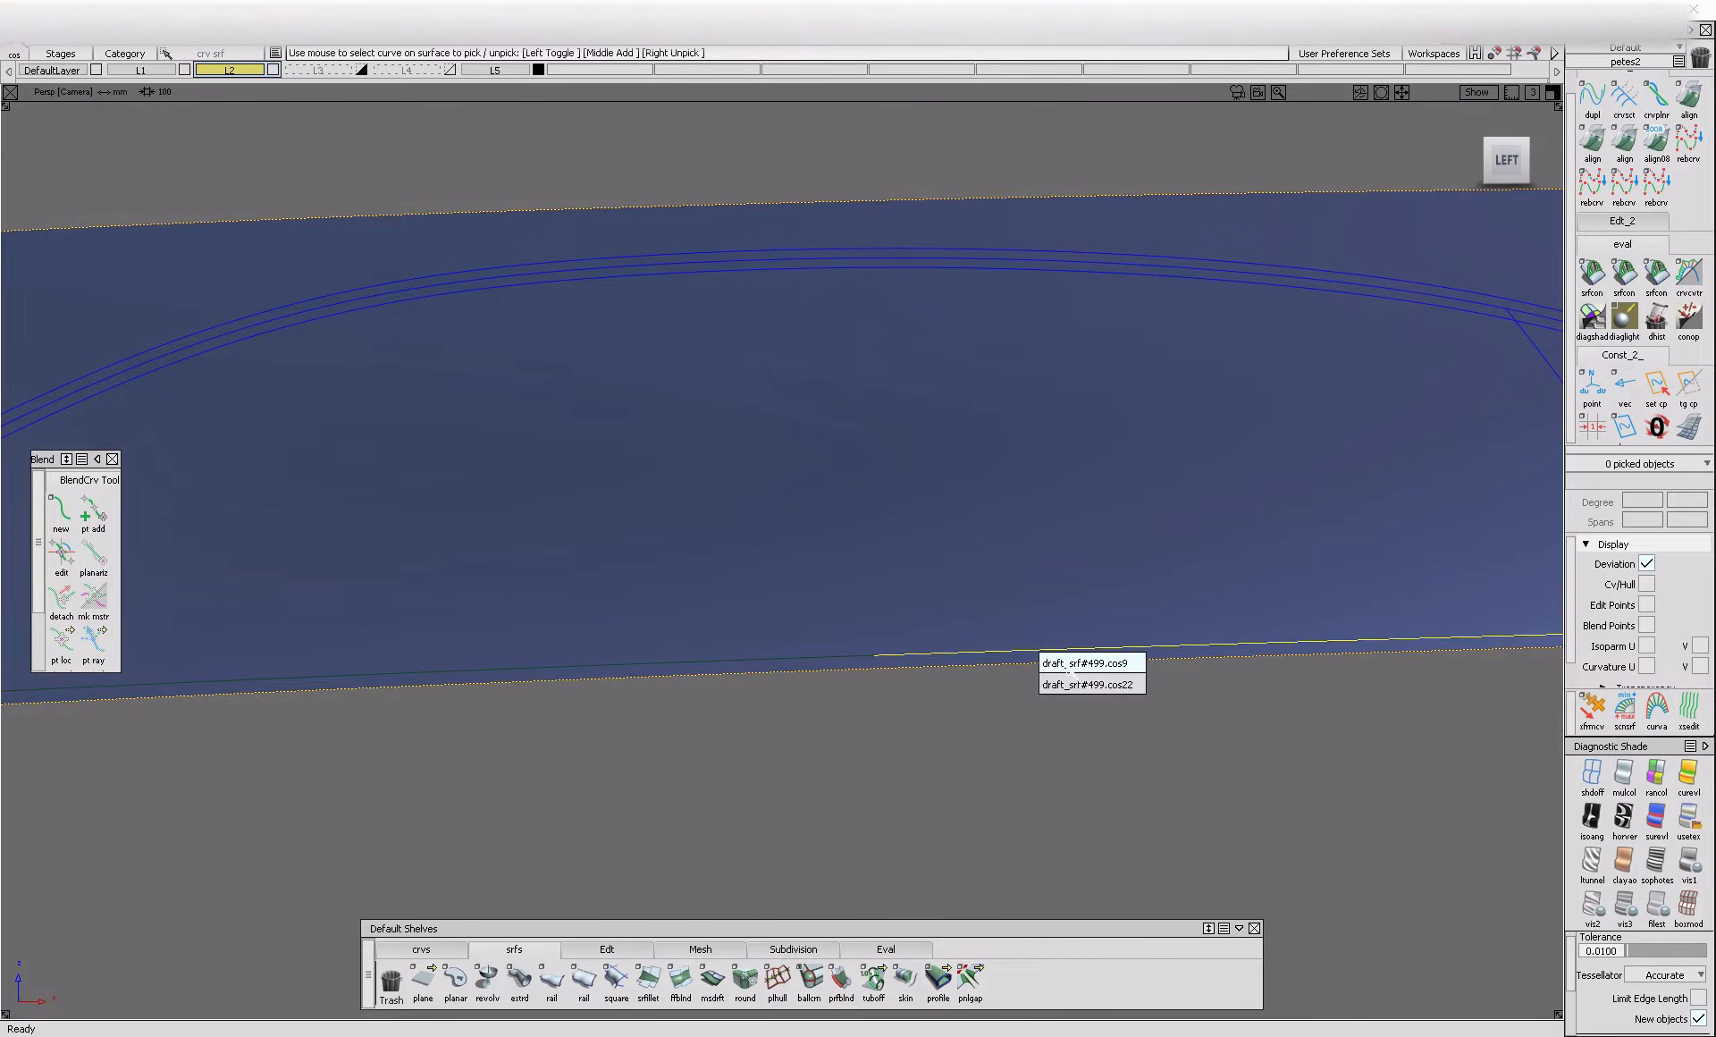
{"action": "left_click", "coordinate": [1073, 668]}
Try to trim draft_srf#499 again, picking the border region at the window's lower rear end
{"action": "middle_click_drag", "start_coordinate": [1272, 702], "coordinate": [889, 727], "text": "alt+shift"}
{"action": "key", "text": "ctrl+t"}
{"action": "left_click", "coordinate": [1133, 695]}
{"action": "scroll", "coordinate": [1128, 697], "scroll_direction": "up", "scroll_amount": 5}
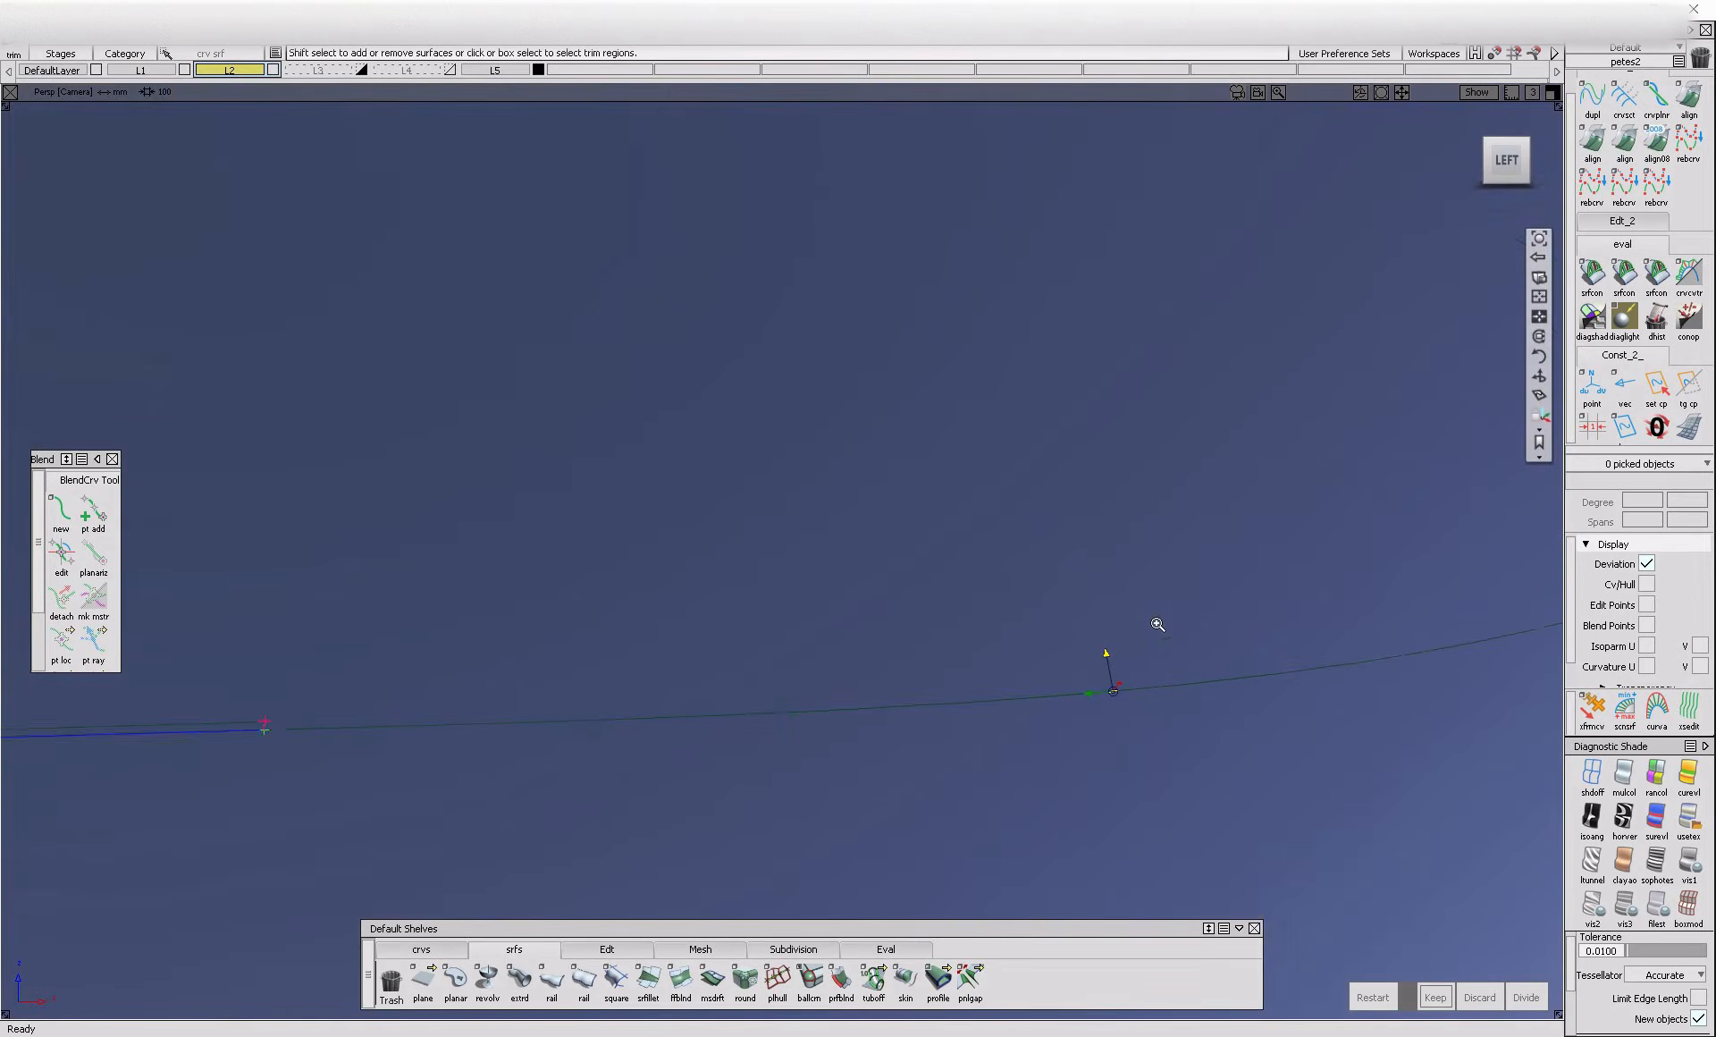
{"action": "right_click_drag", "start_coordinate": [1128, 699], "coordinate": [1102, 703], "text": "alt+shift"}
{"action": "left_click", "coordinate": [704, 785]}
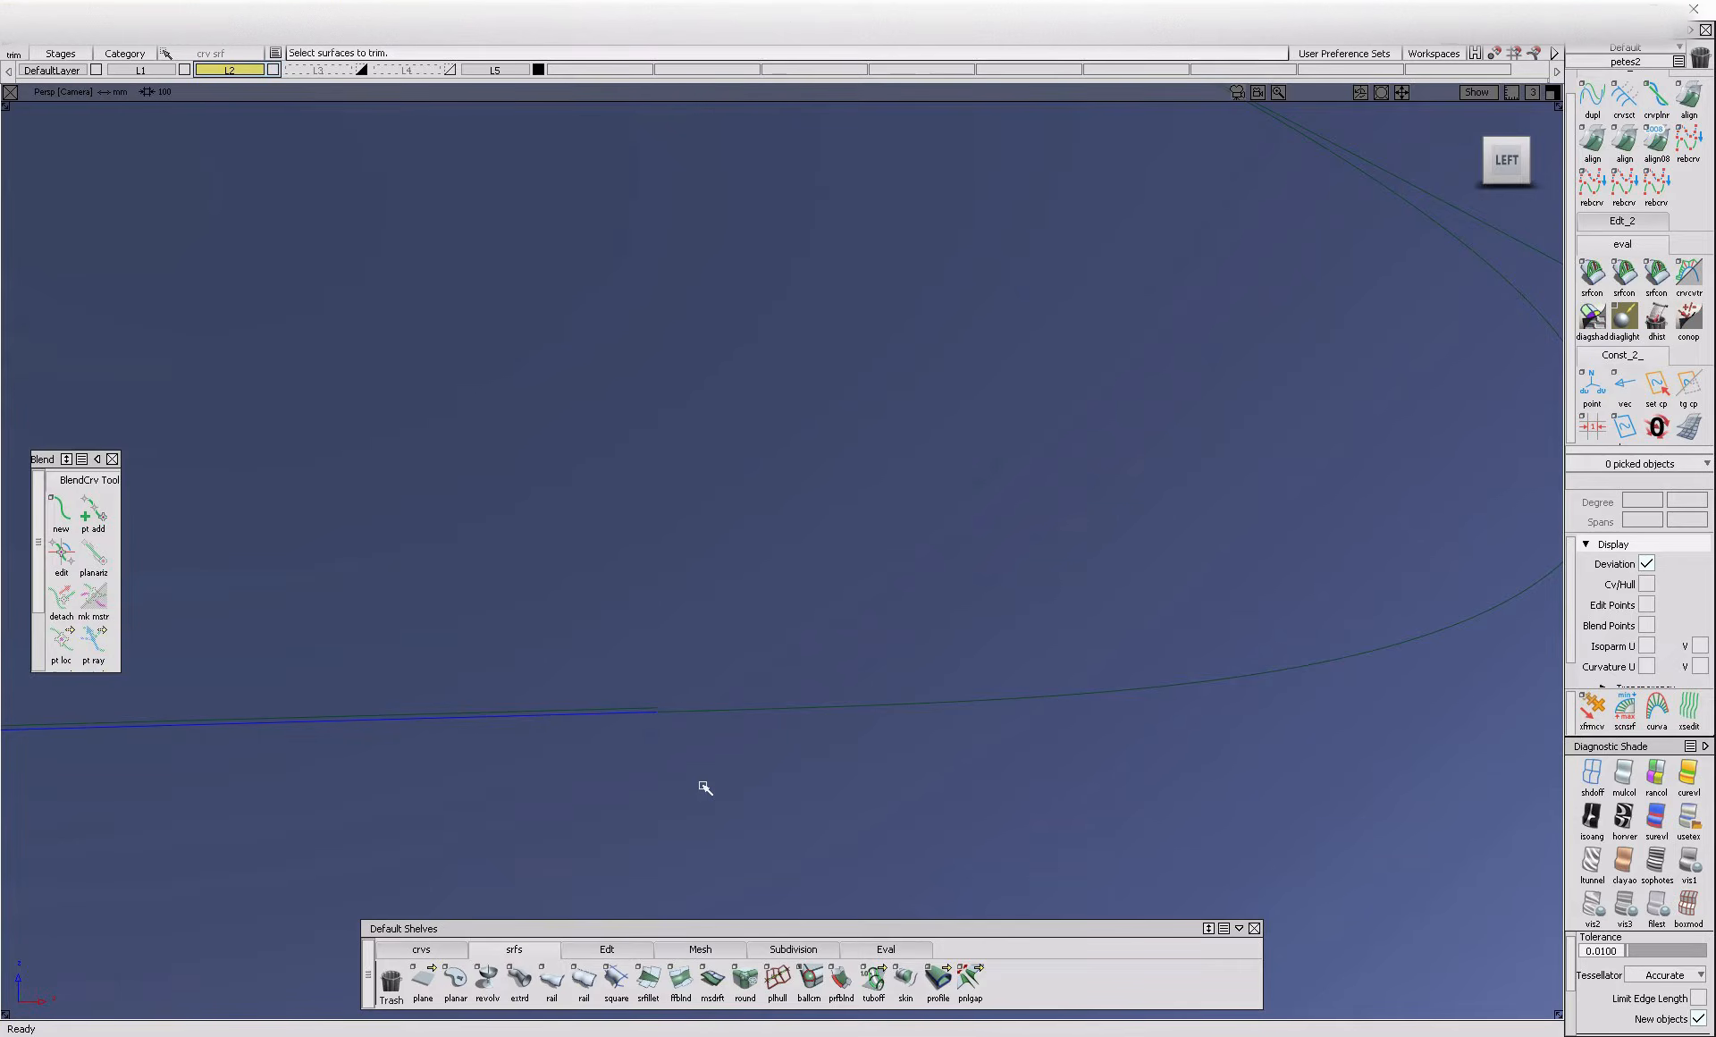
Delete the rear corner's projected curve from draft_srf#499 and redisplay the source curves there
{"action": "left_click_drag", "start_coordinate": [647, 722], "coordinate": [642, 723], "text": "ctrl+shift"}
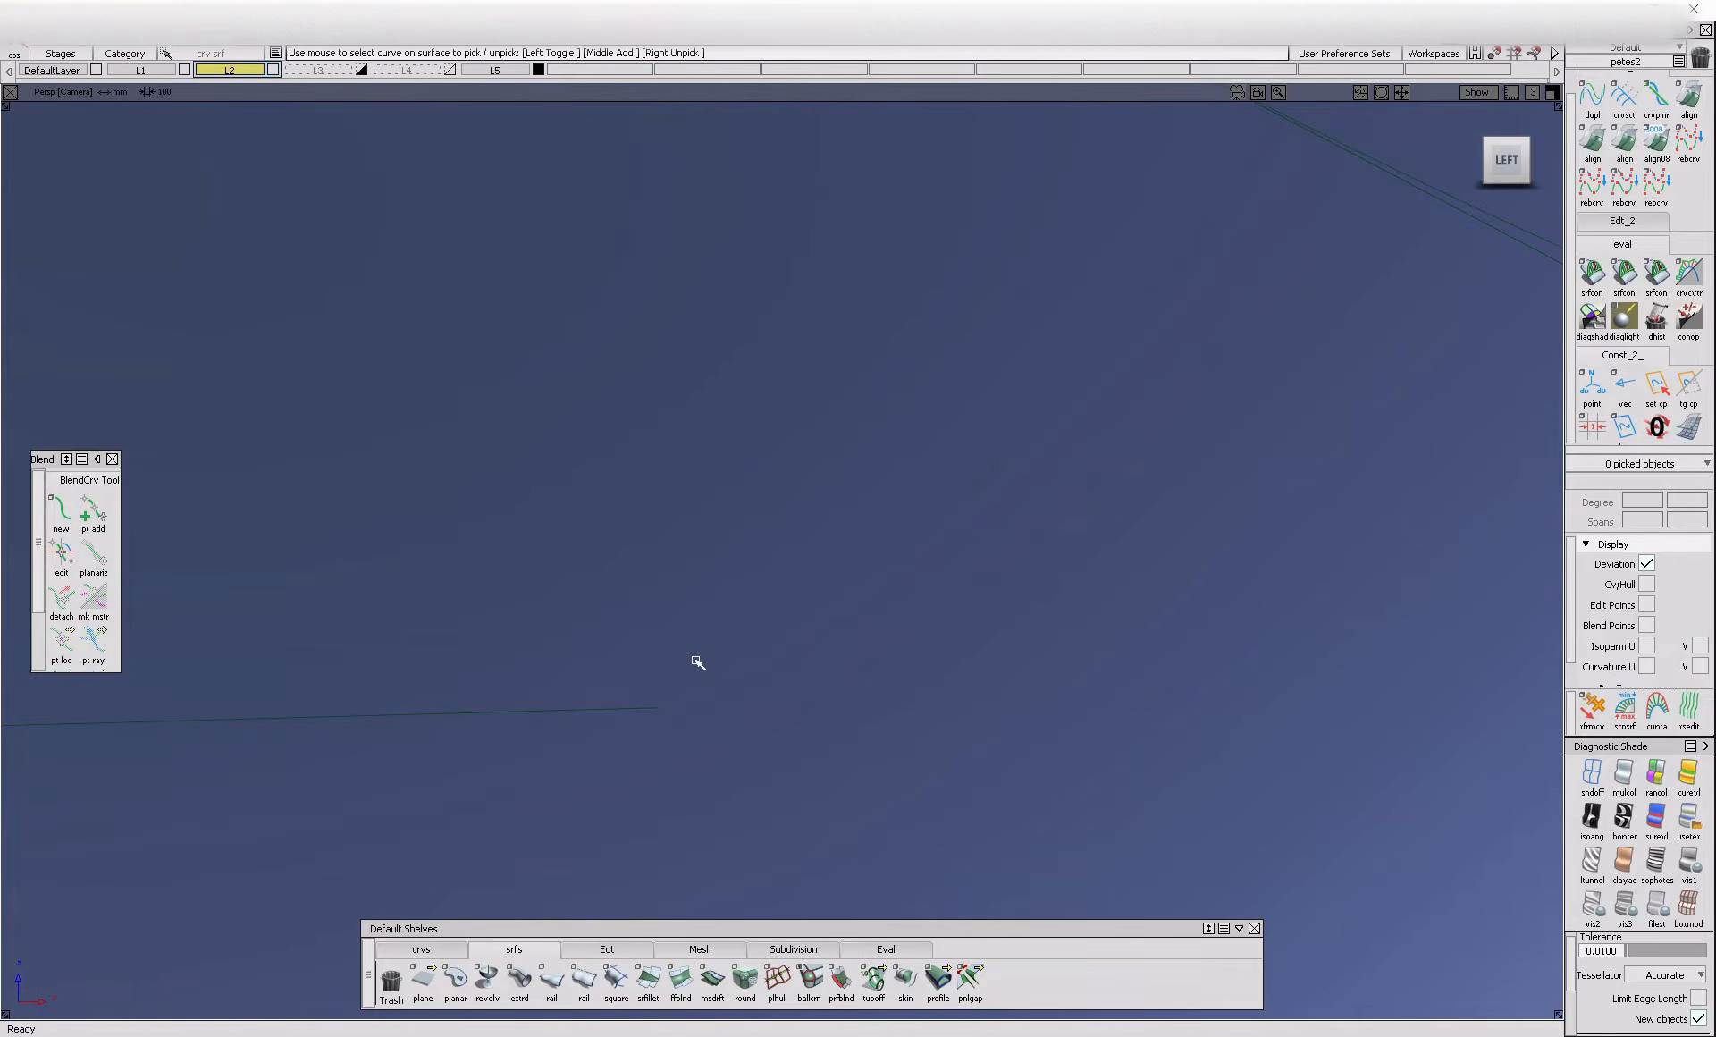
{"action": "left_click_drag", "start_coordinate": [702, 665], "coordinate": [726, 652], "text": "ctrl+shift"}
{"action": "left_click_drag", "start_coordinate": [729, 652], "coordinate": [805, 754]}
{"action": "left_click_drag", "start_coordinate": [753, 660], "coordinate": [769, 722]}
{"action": "key", "text": "ctrl+h"}
{"action": "key", "text": "ctrl+t"}
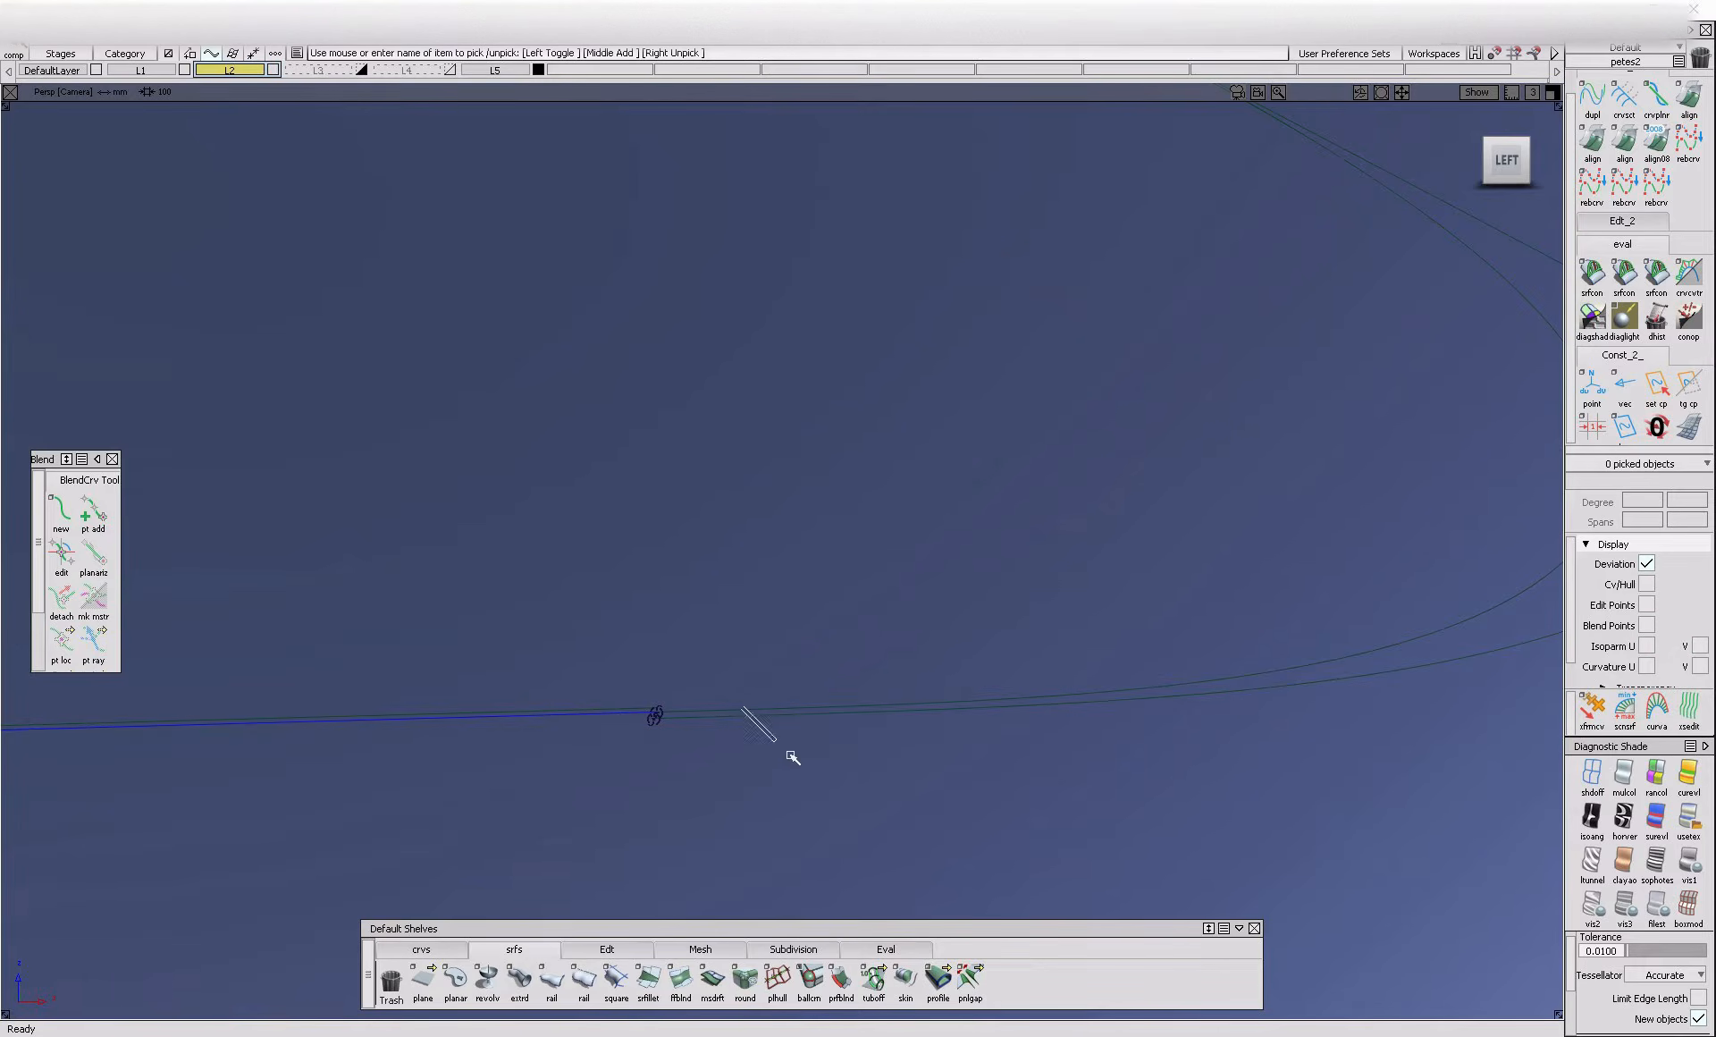
{"action": "left_click_drag", "start_coordinate": [1241, 717], "coordinate": [1240, 718]}
{"action": "key", "text": "Delete"}
Align the rear corner blend curve to the lower edge curve with G2 continuity, accepting removal of its construction history
{"action": "left_click", "coordinate": [1596, 146]}
{"action": "left_click", "coordinate": [692, 714]}
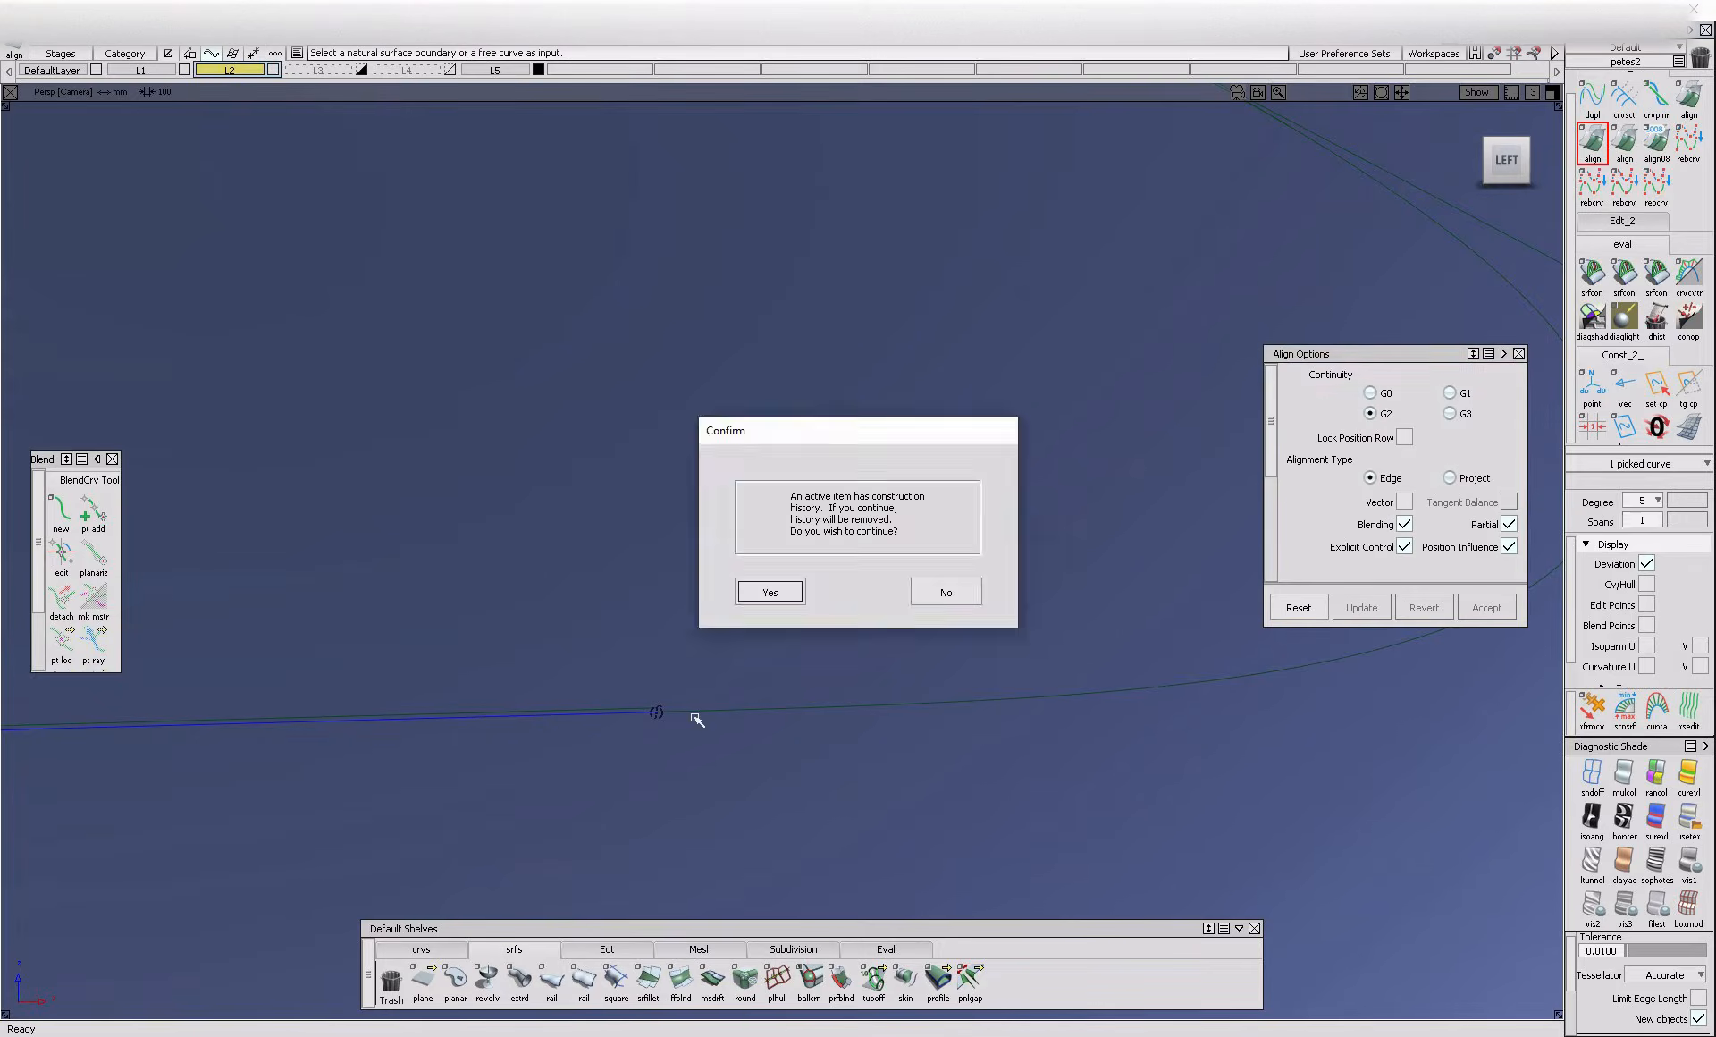
{"action": "key", "text": "Return"}
{"action": "left_click", "coordinate": [627, 714]}
{"action": "key", "text": "Return"}
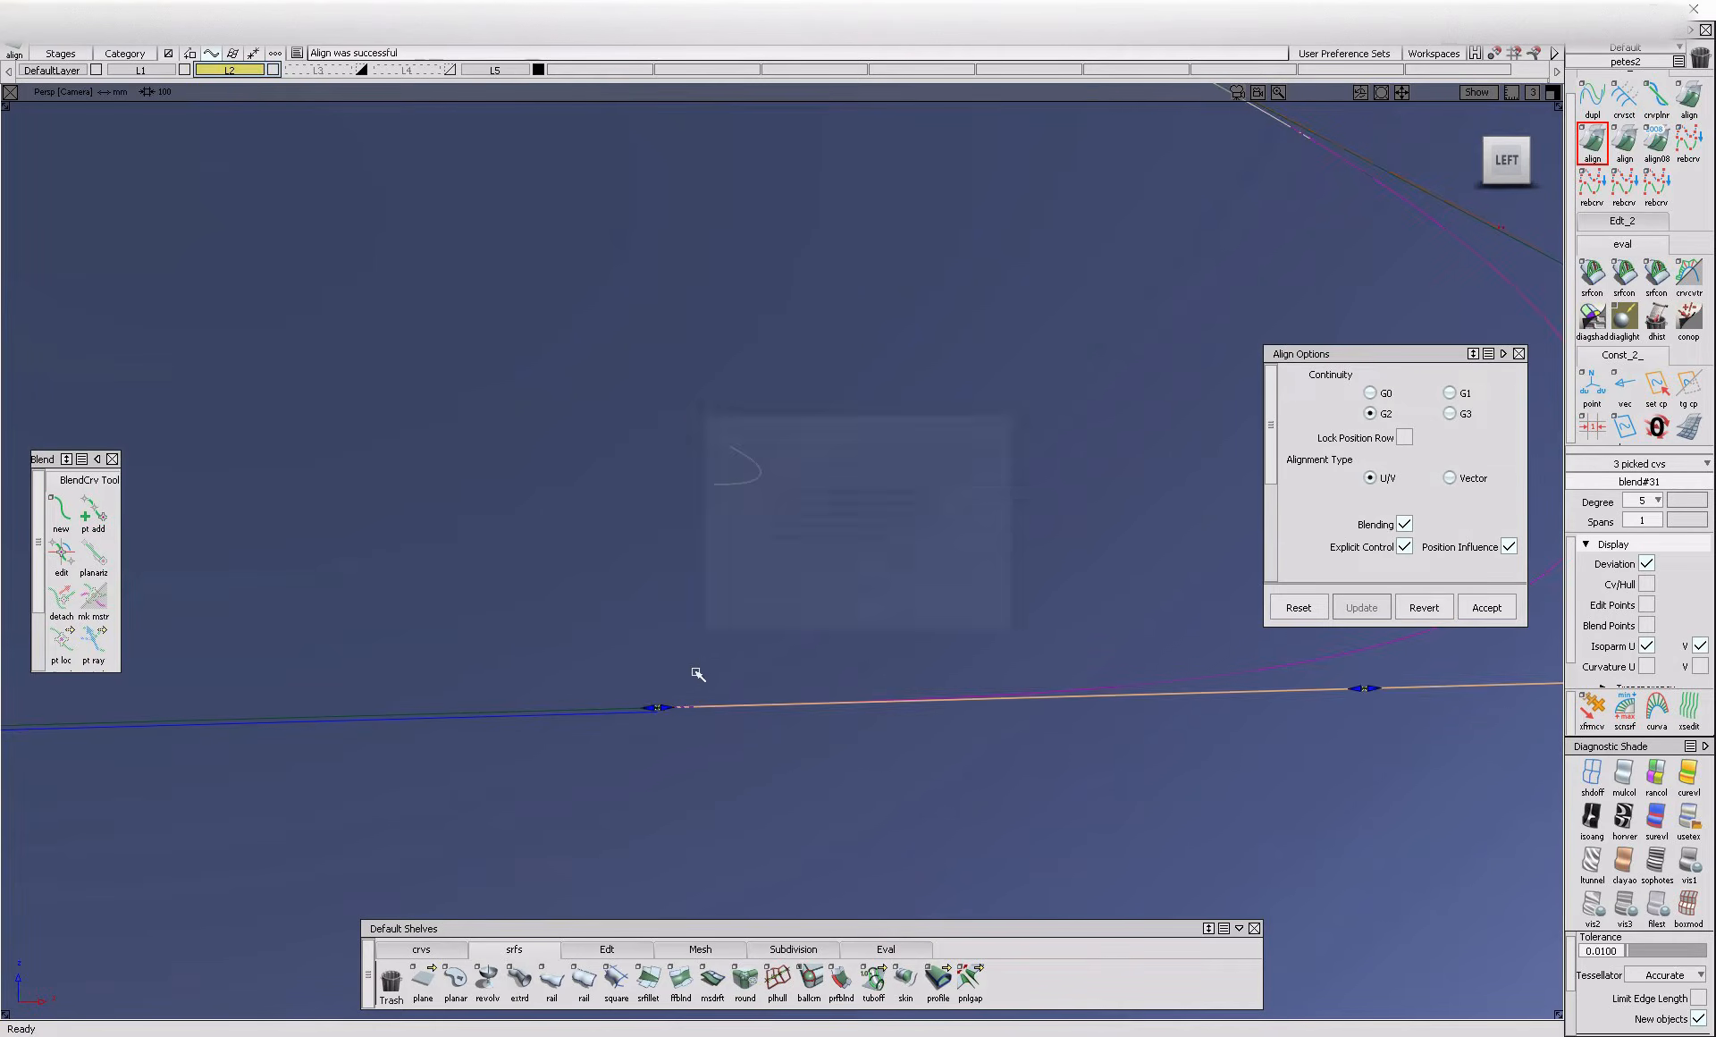
Clear the leftover curve where the lower edge meets the rear corner and retry the trim on draft_srf#499
{"action": "left_click_drag", "start_coordinate": [749, 698], "coordinate": [749, 697], "text": "ctrl+shift"}
{"action": "left_click_drag", "start_coordinate": [774, 808], "coordinate": [662, 718], "text": "ctrl+shift"}
{"action": "left_click", "coordinate": [652, 718]}
{"action": "key", "text": "Delete"}
{"action": "left_click_drag", "start_coordinate": [1008, 660], "coordinate": [898, 764], "text": "ctrl+shift"}
{"action": "left_click", "coordinate": [896, 766]}
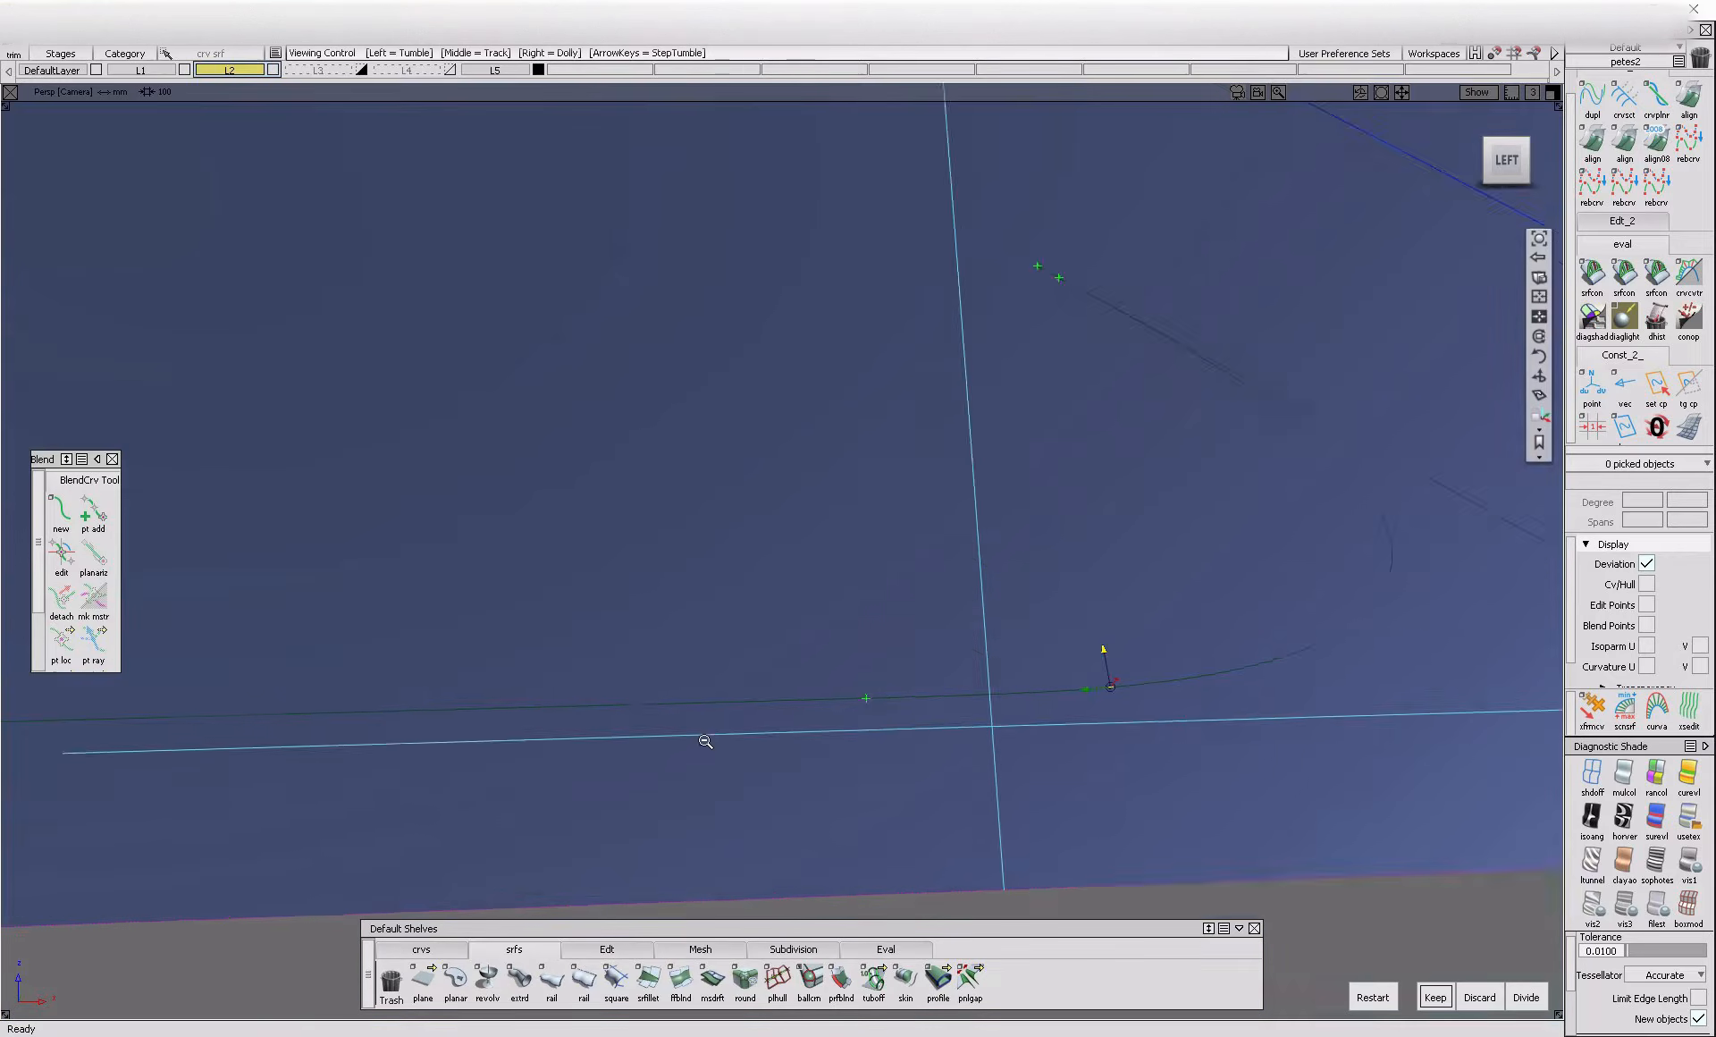
{"action": "right_click_drag", "start_coordinate": [782, 633], "coordinate": [637, 837], "text": "alt+shift"}
{"action": "right_click_drag", "start_coordinate": [751, 686], "coordinate": [815, 752], "text": "alt+shift"}
Delete the C-pillar outline curves from draft_srf#499
{"action": "left_click_drag", "start_coordinate": [1031, 793], "coordinate": [929, 729], "text": "ctrl+shift"}
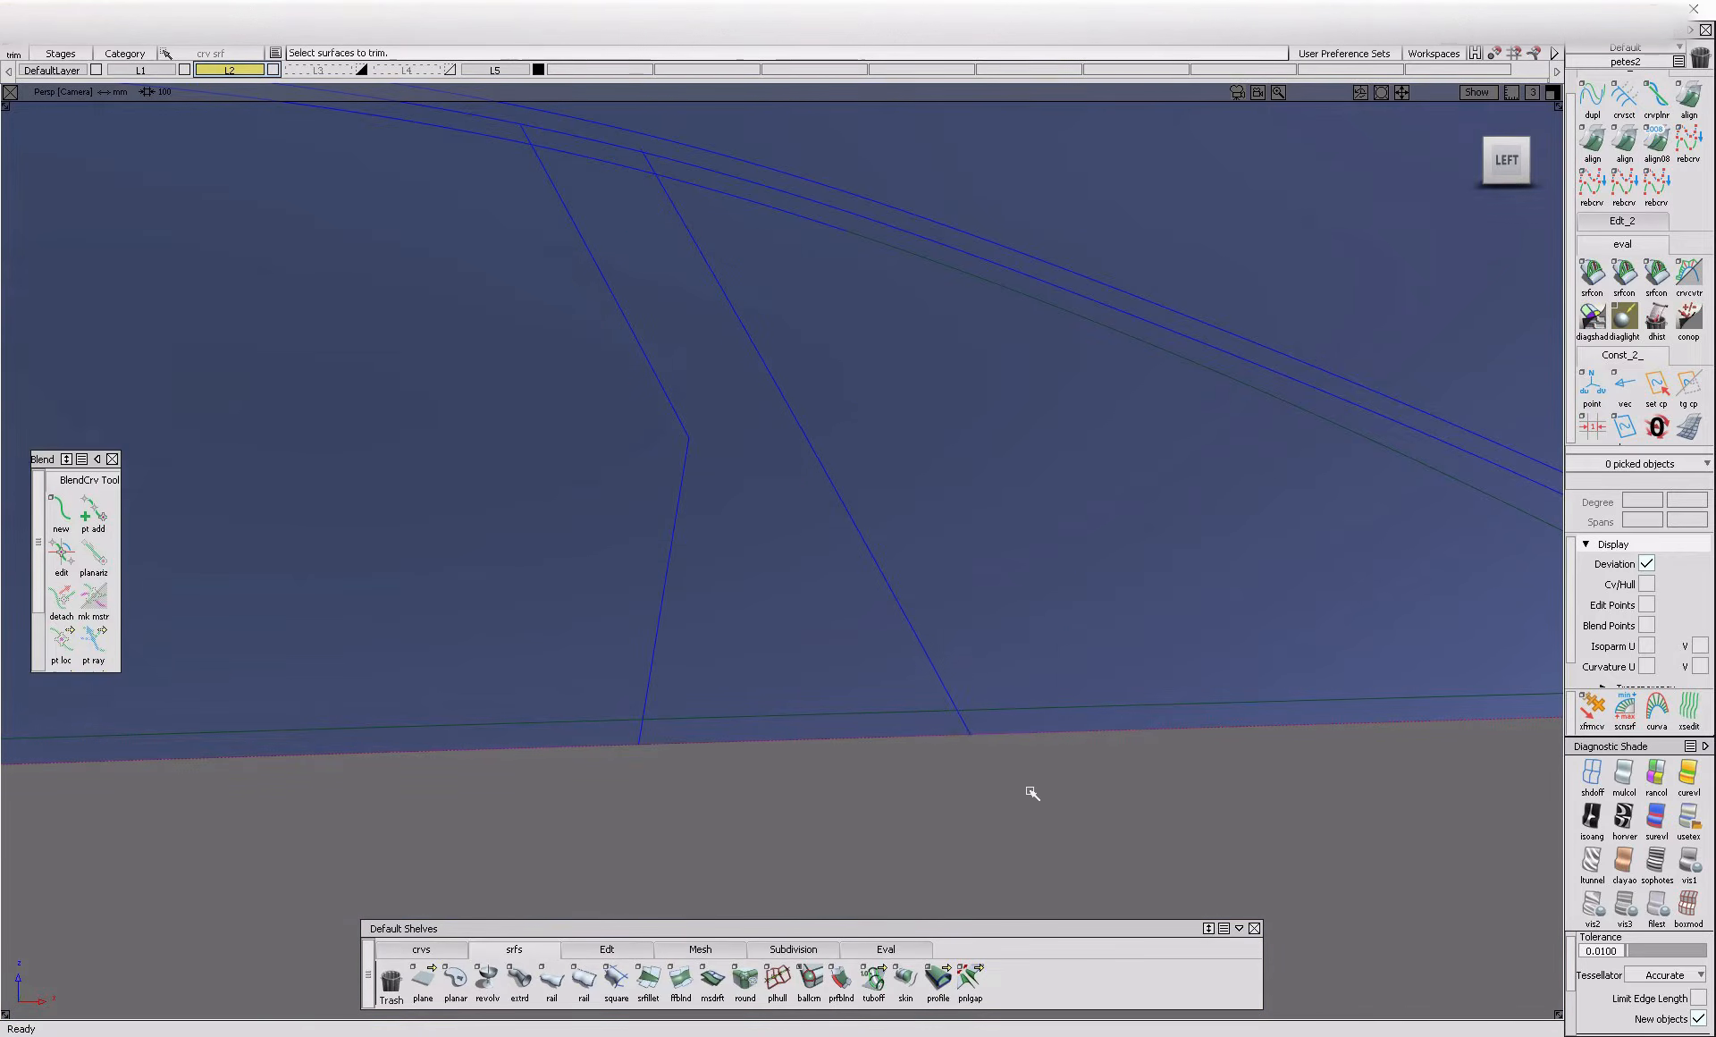
{"action": "left_click", "coordinate": [977, 741]}
{"action": "key", "text": "Delete"}
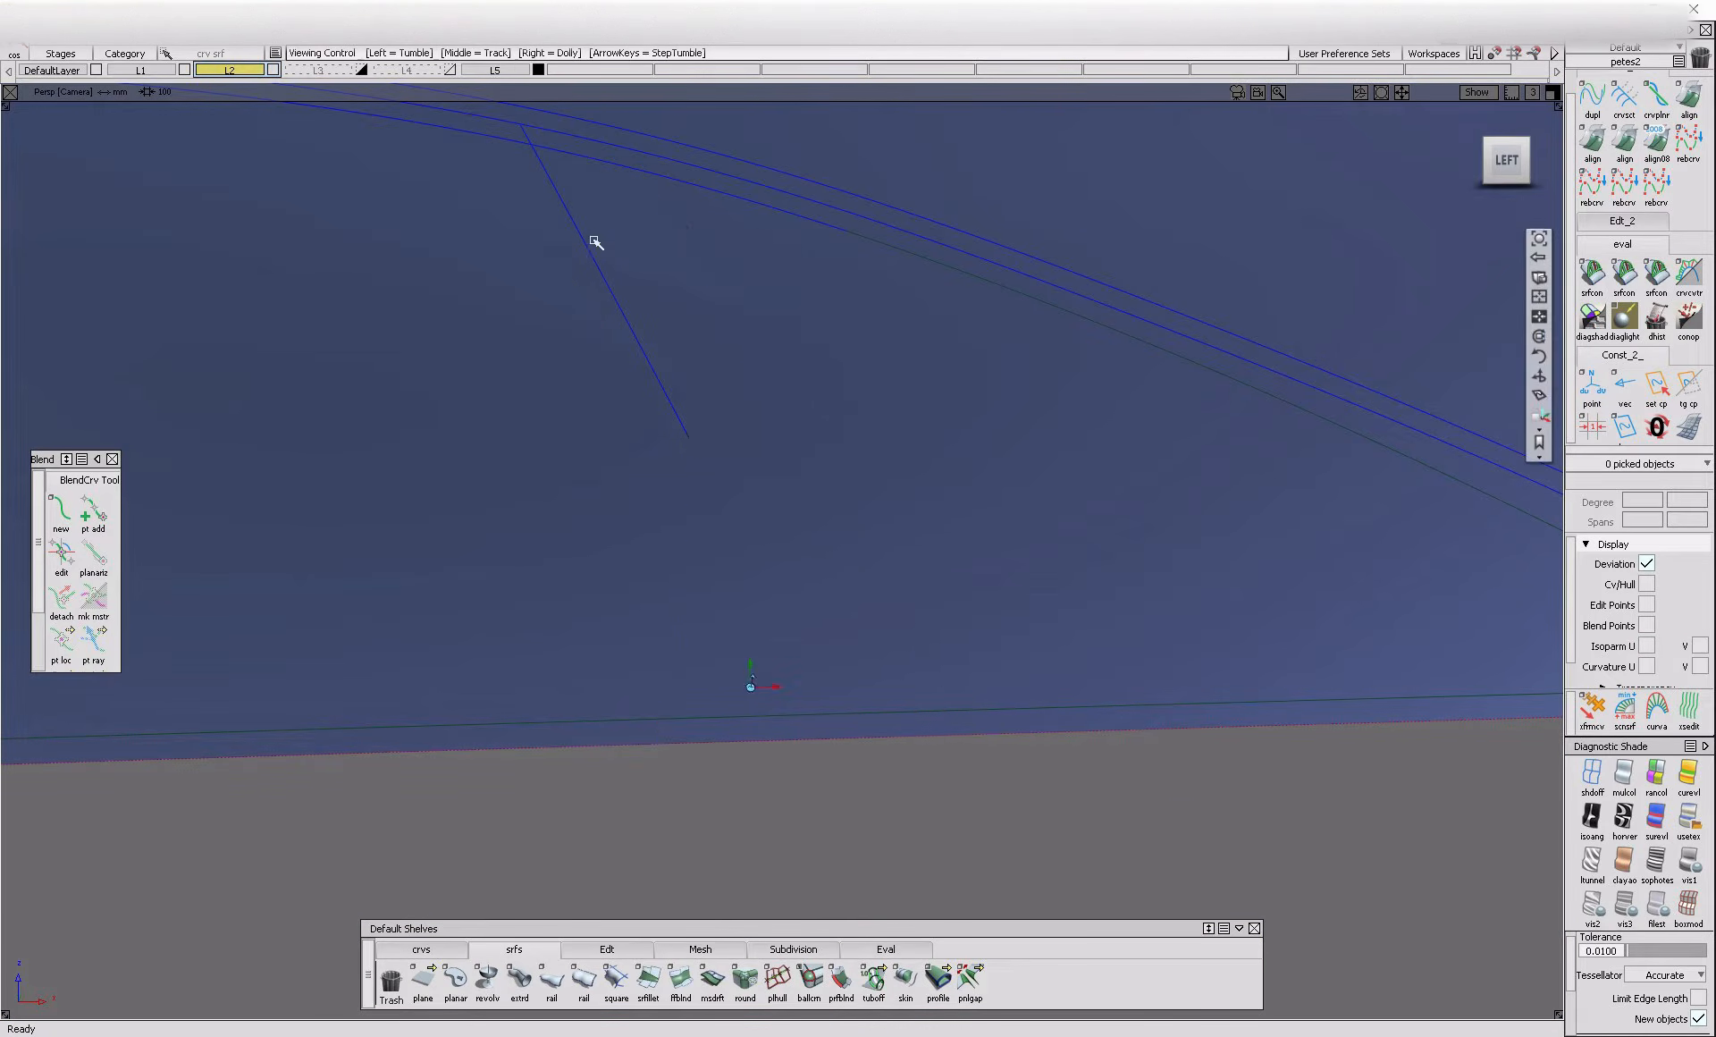
{"action": "middle_click_drag", "start_coordinate": [567, 207], "coordinate": [590, 313], "text": "alt+shift"}
{"action": "left_click", "coordinate": [589, 313]}
{"action": "key", "text": "Delete"}
Trim draft_srf#499, keeping only the thin border region around the side windows
{"action": "left_click_drag", "start_coordinate": [1001, 321], "coordinate": [931, 425], "text": "ctrl+shift"}
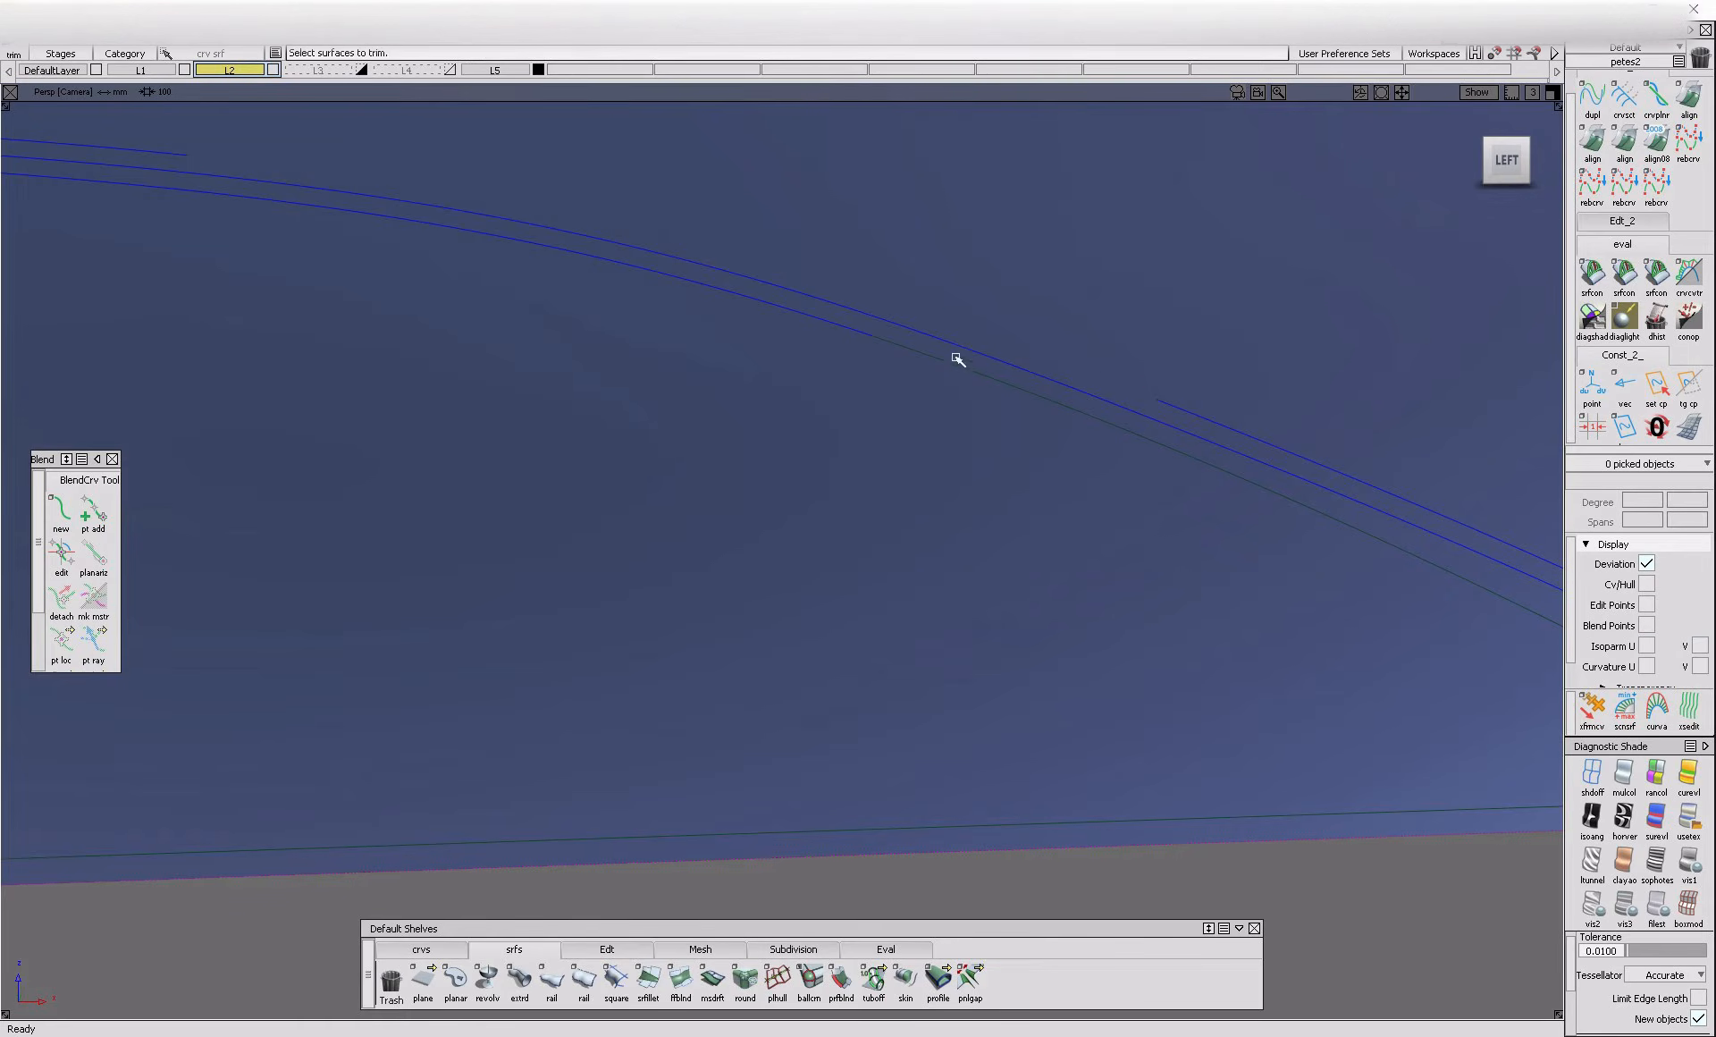
{"action": "left_click", "coordinate": [953, 354]}
{"action": "left_click", "coordinate": [1442, 1000]}
{"action": "right_click_drag", "start_coordinate": [1028, 760], "coordinate": [690, 771], "text": "alt+shift"}
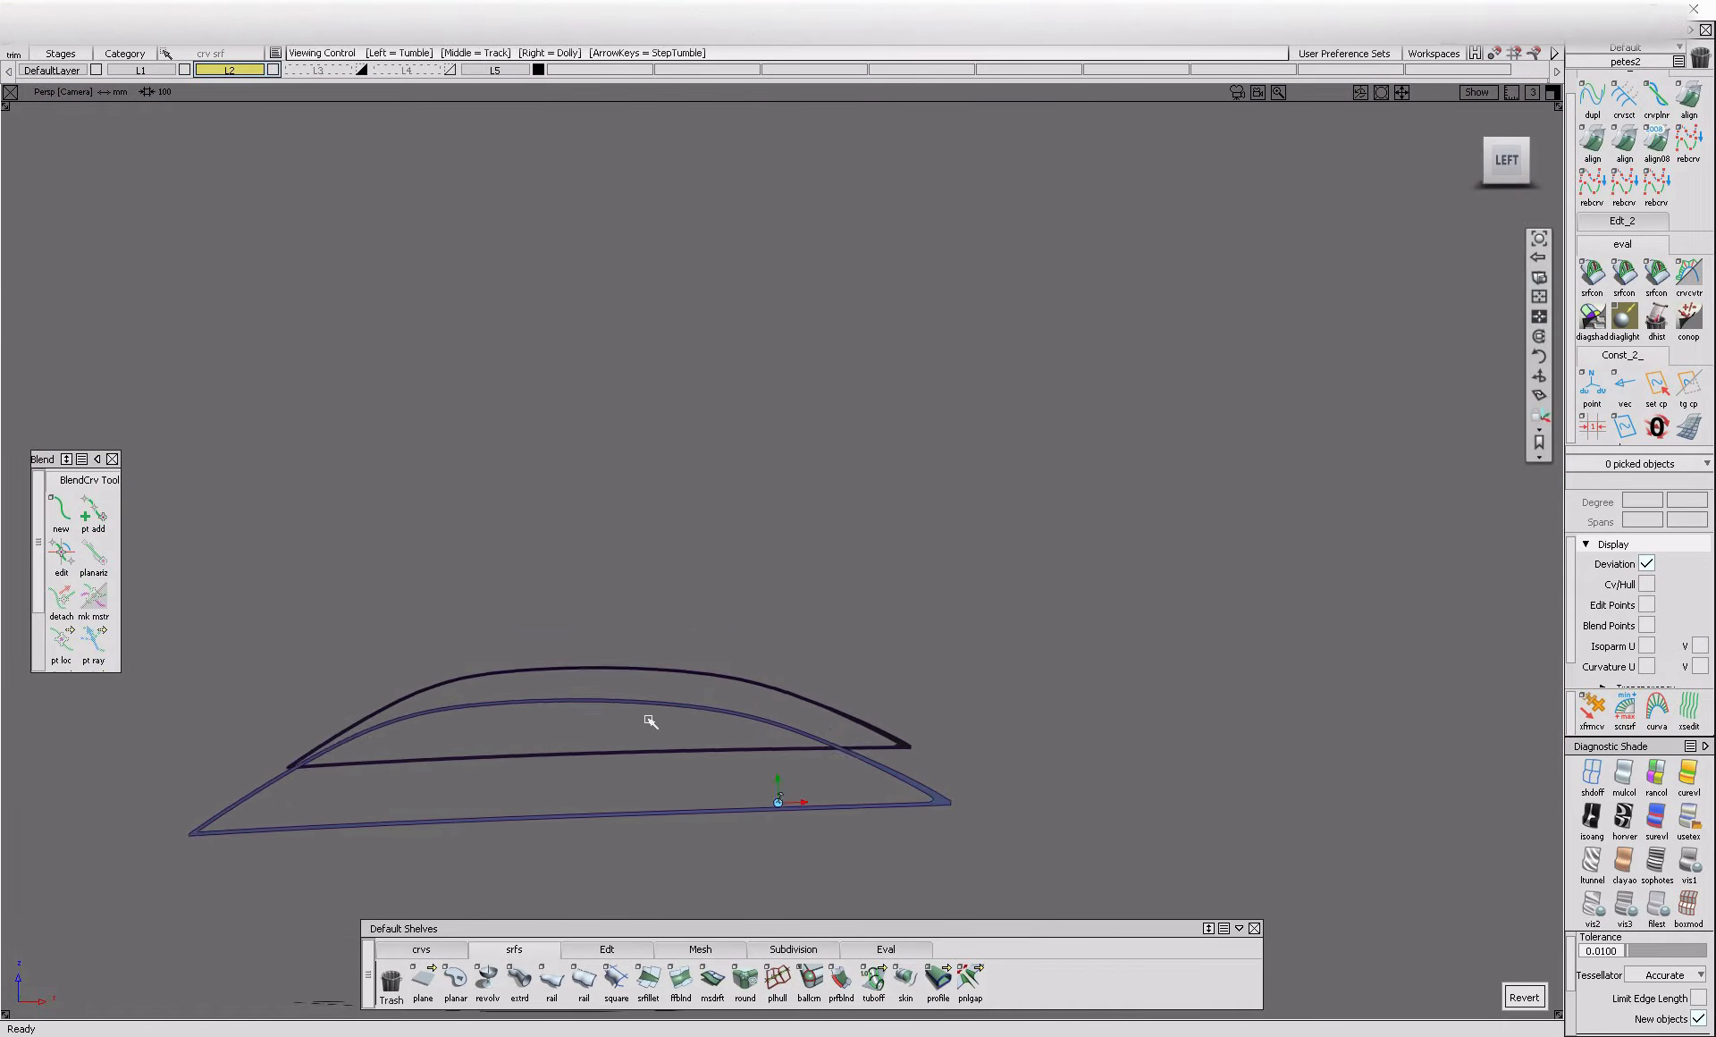
{"action": "middle_click_drag", "start_coordinate": [689, 771], "coordinate": [793, 732], "text": "alt+shift"}
Switch to the Visualize mode and assign the resident Chrome shader to the window border draft_srf#499
{"action": "right_click_drag", "start_coordinate": [1049, 769], "coordinate": [1092, 749], "text": "alt+shift"}
{"action": "left_click_drag", "start_coordinate": [1091, 749], "coordinate": [1064, 773], "text": "ctrl+shift"}
{"action": "left_click", "coordinate": [1061, 771]}
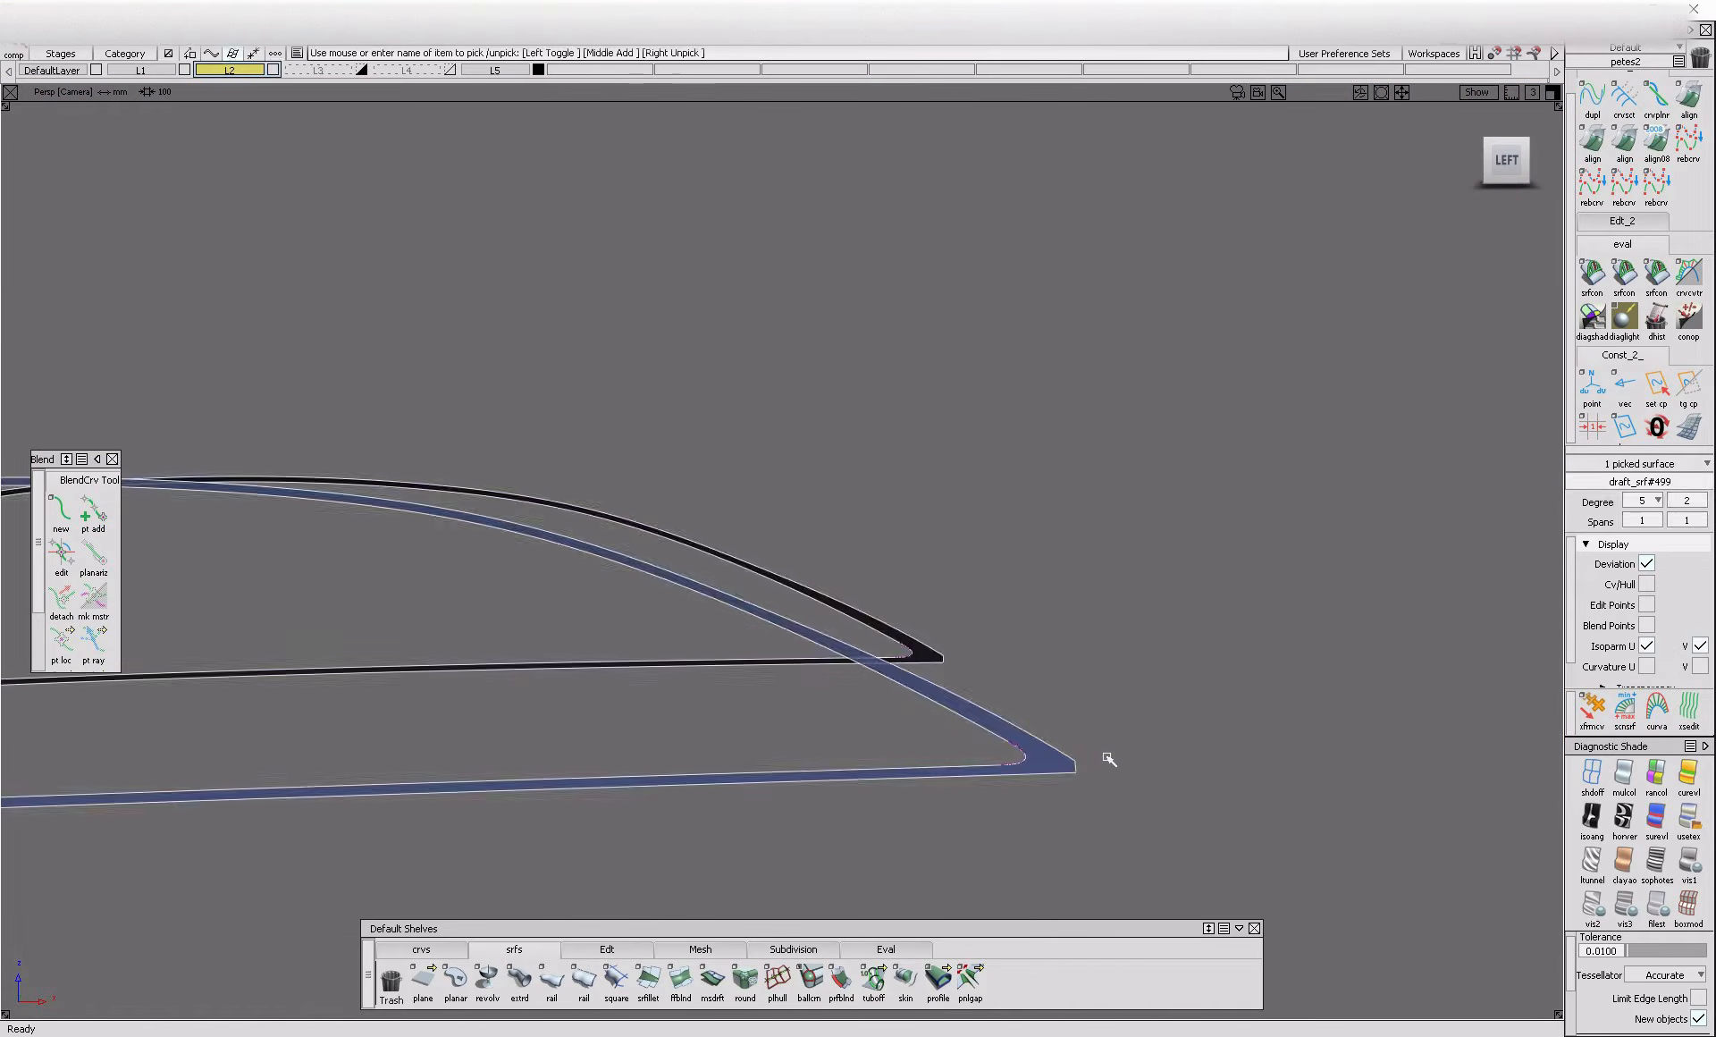
{"action": "left_click", "coordinate": [1625, 61]}
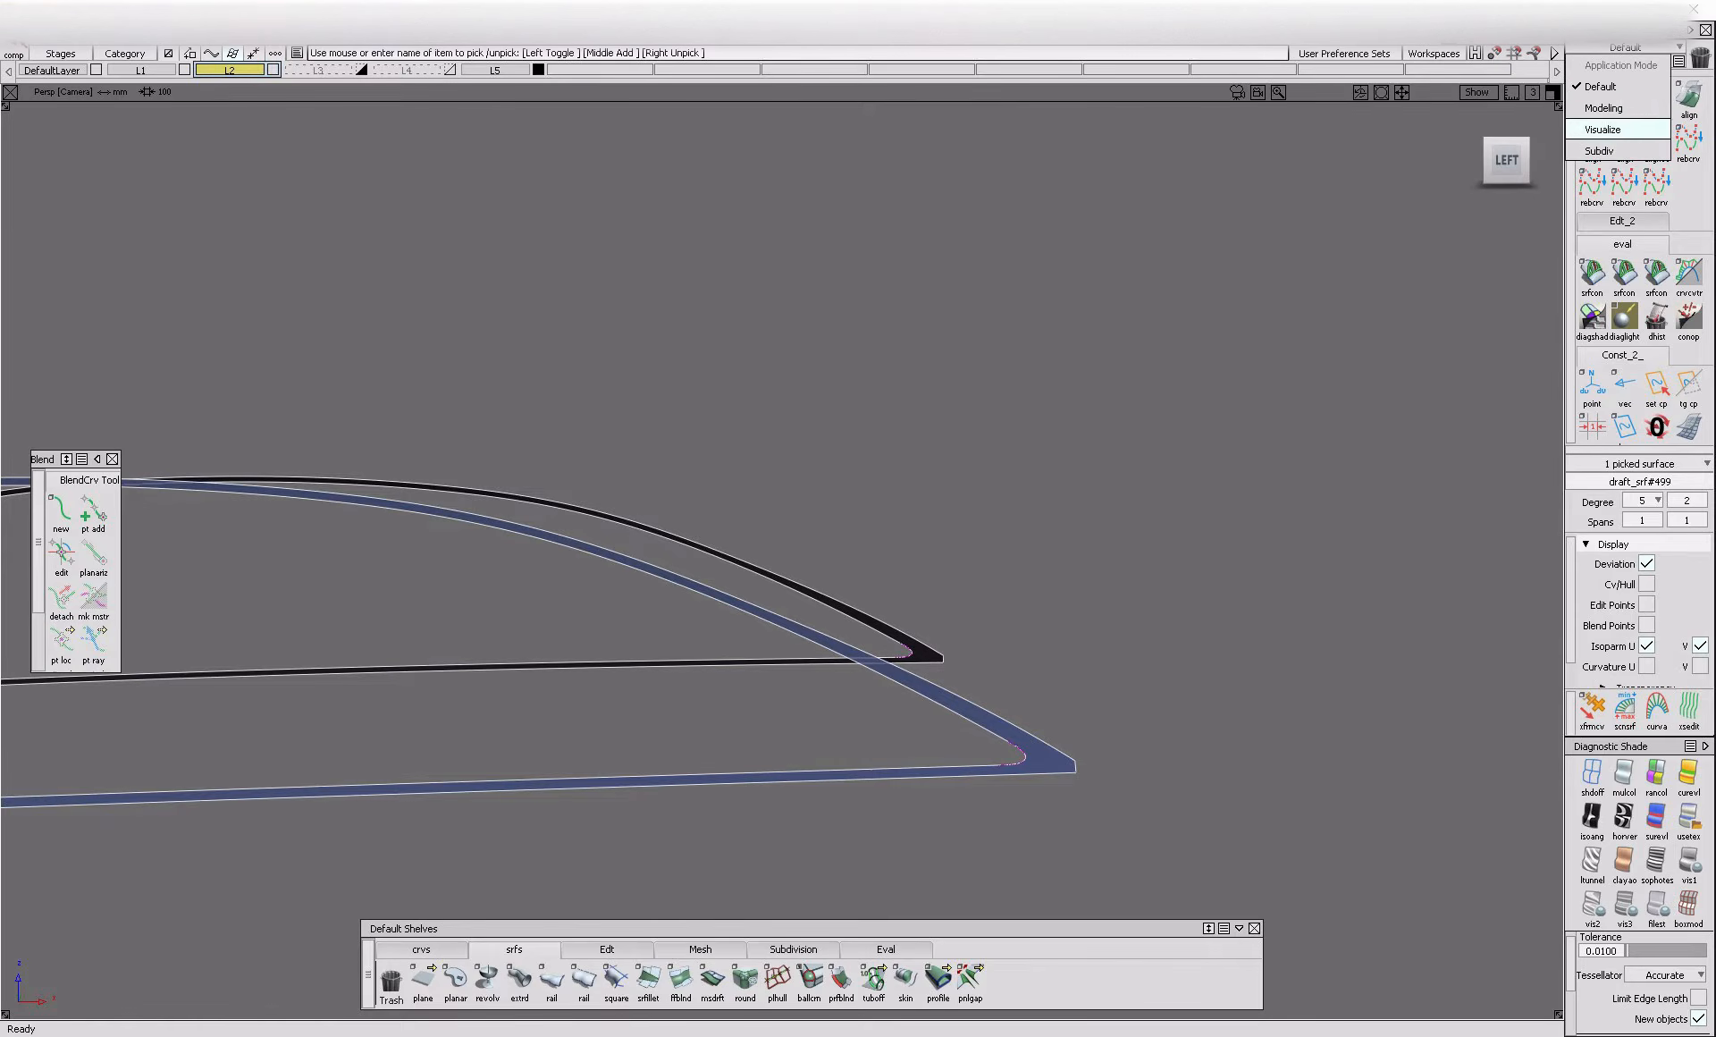
{"action": "left_click", "coordinate": [1622, 126]}
{"action": "left_click", "coordinate": [1591, 499]}
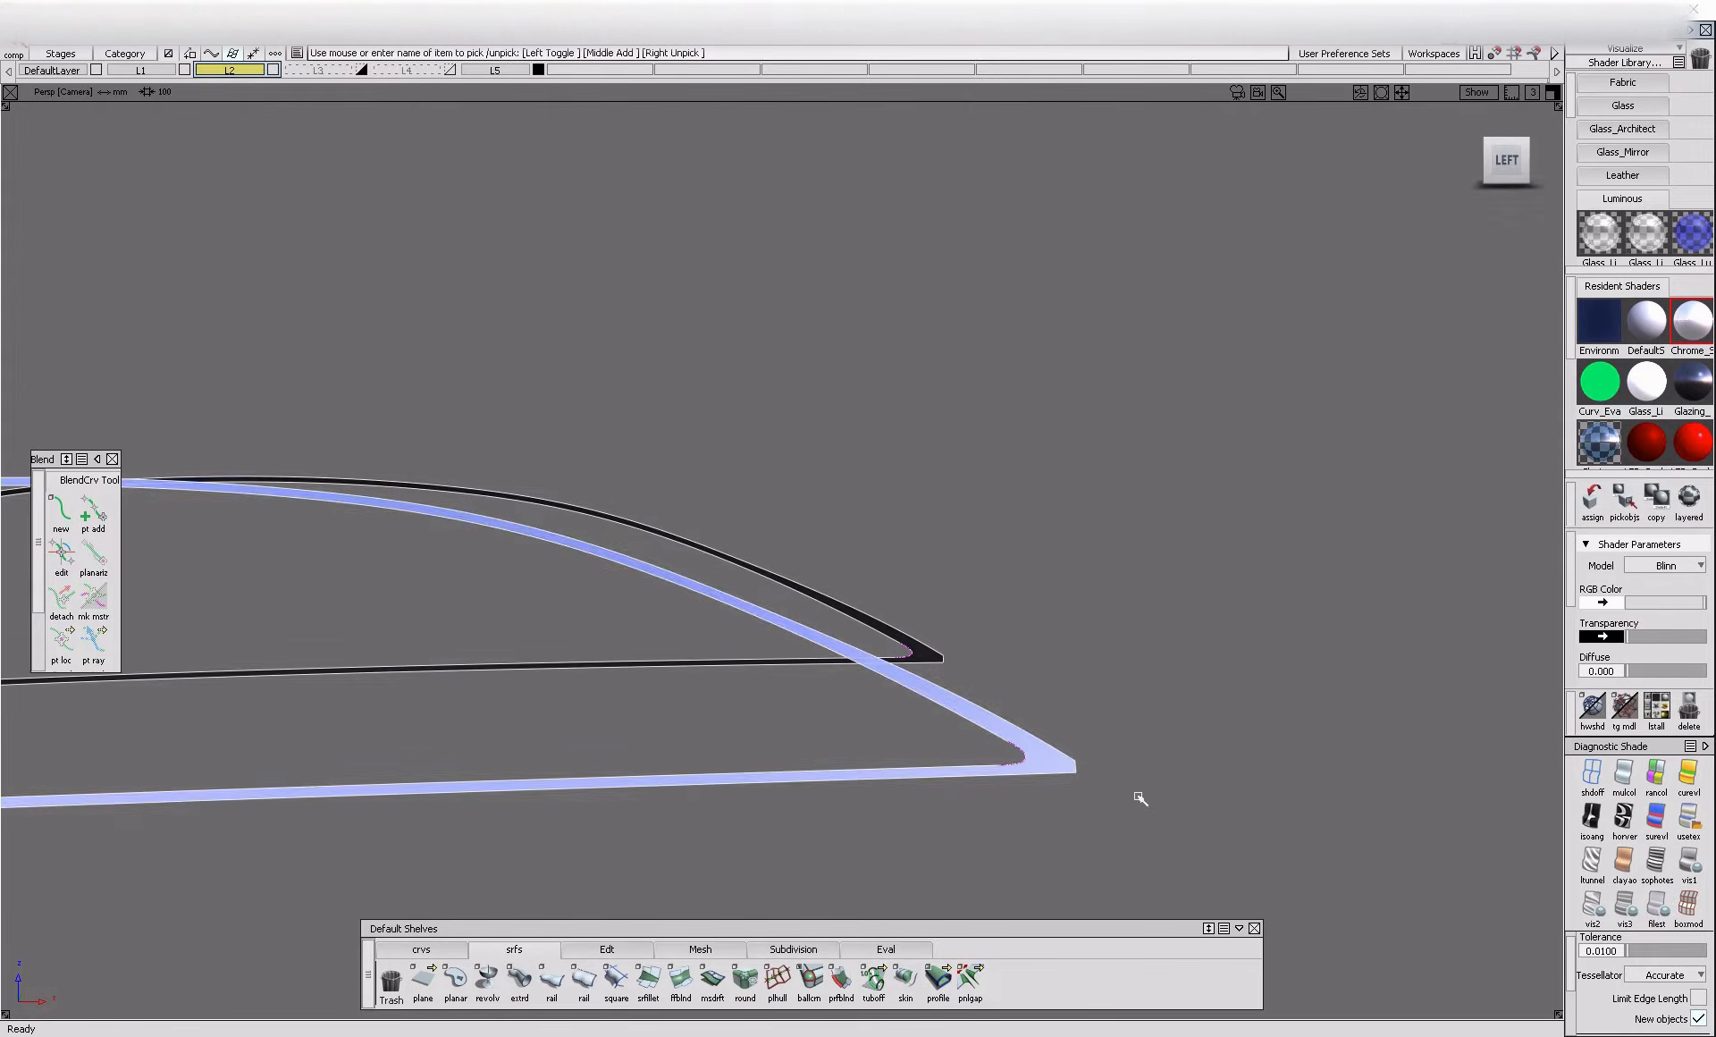
Delete the leftover curves around the window border and show the rest of the car again
{"action": "right_click_drag", "start_coordinate": [1054, 749], "coordinate": [831, 801], "text": "ctrl+shift"}
{"action": "left_click_drag", "start_coordinate": [658, 786], "coordinate": [691, 820], "text": "ctrl+shift"}
{"action": "left_click_drag", "start_coordinate": [621, 688], "coordinate": [1156, 825]}
{"action": "key", "text": "Delete"}
{"action": "right_click_drag", "start_coordinate": [1123, 784], "coordinate": [973, 716], "text": "alt+shift"}
{"action": "left_click", "coordinate": [927, 619], "text": "alt+shift"}
{"action": "left_click_drag", "start_coordinate": [973, 716], "coordinate": [1004, 732], "text": "alt+shift"}
{"action": "middle_click_drag", "start_coordinate": [1004, 733], "coordinate": [1163, 792], "text": "alt+shift"}
Project the chrome border's inner edge onto the side glass at the rear quarter window
{"action": "right_click_drag", "start_coordinate": [927, 694], "coordinate": [845, 716], "text": "alt+shift"}
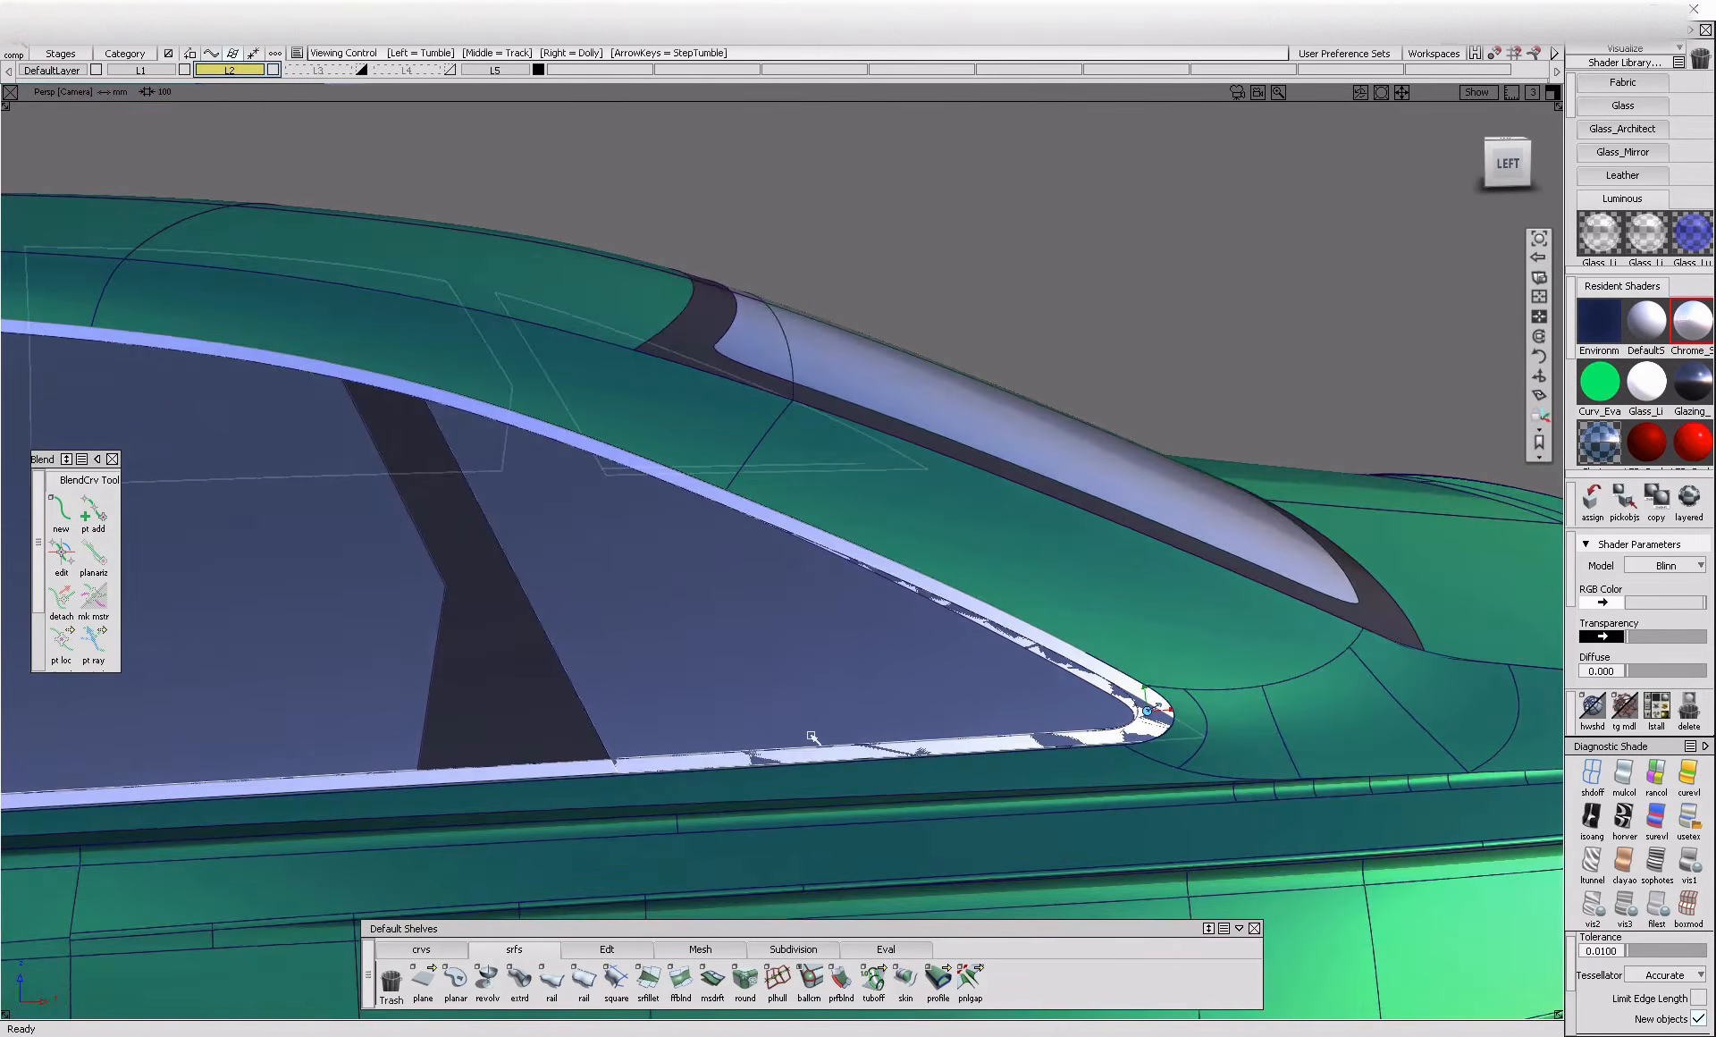
{"action": "left_click_drag", "start_coordinate": [935, 652], "coordinate": [947, 706], "text": "alt+shift"}
{"action": "middle_click_drag", "start_coordinate": [877, 630], "coordinate": [1032, 656], "text": "ctrl+shift"}
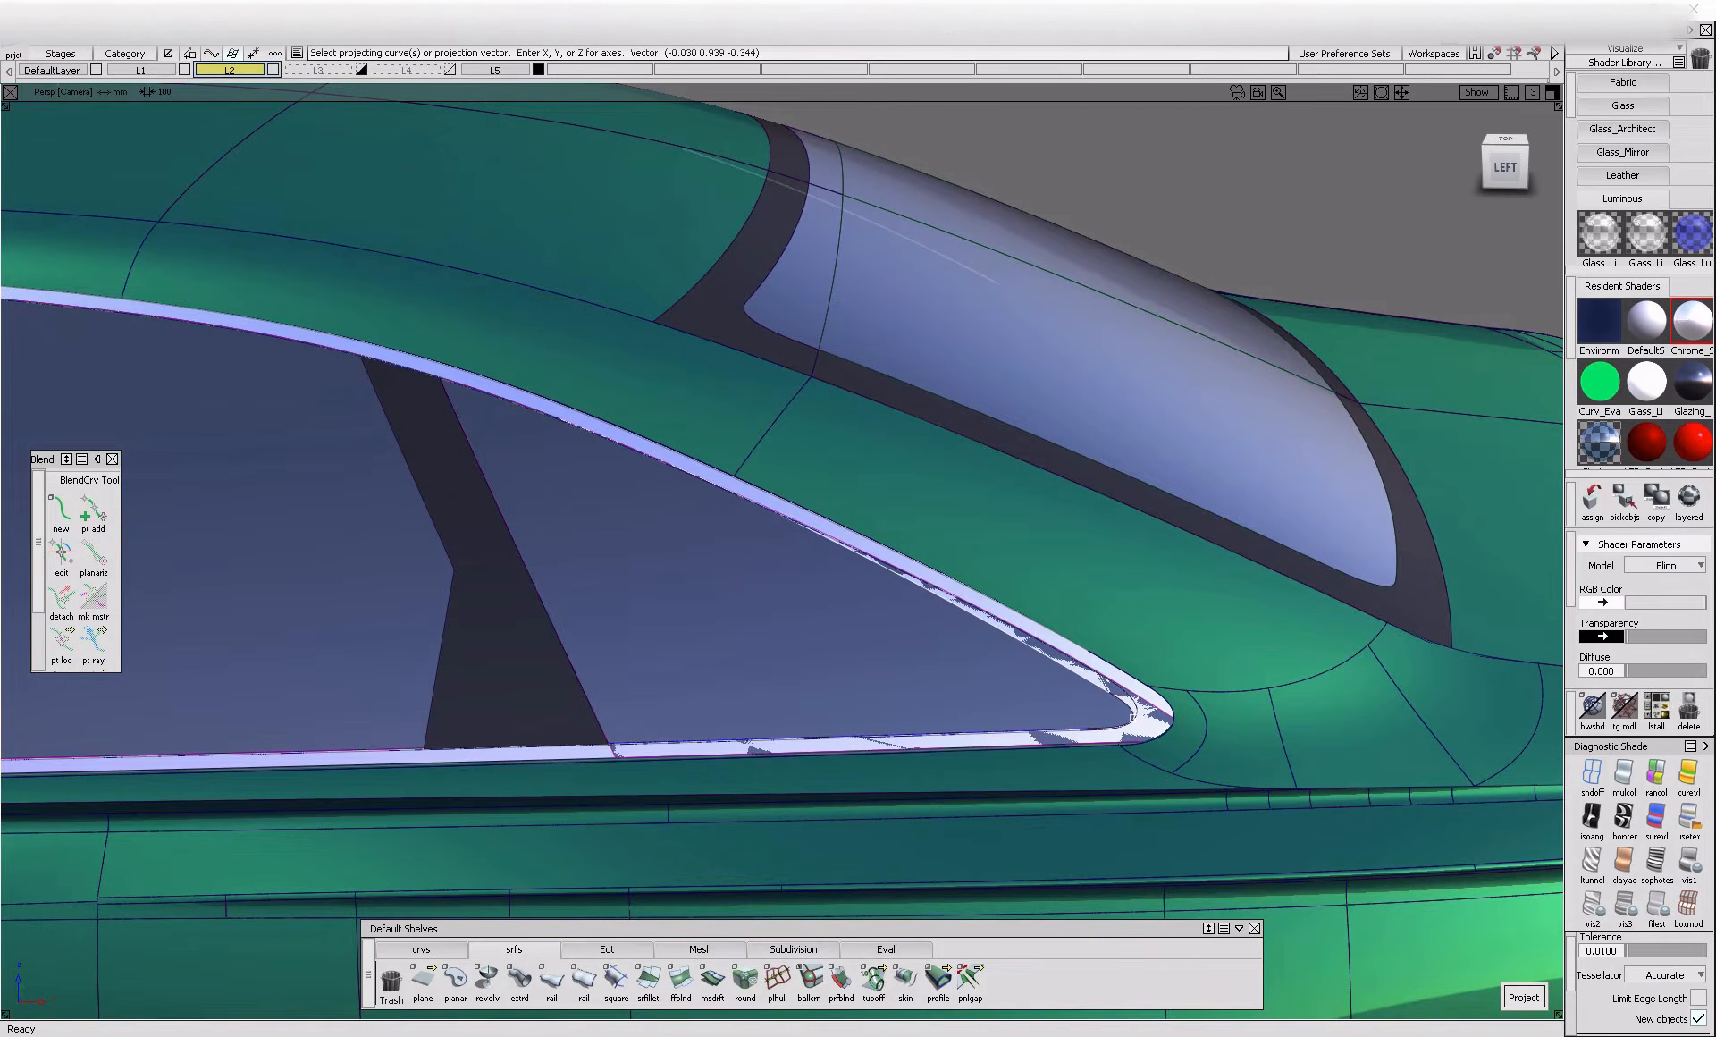
{"action": "right_click_drag", "start_coordinate": [1134, 711], "coordinate": [1146, 702], "text": "alt+shift"}
{"action": "left_click", "coordinate": [936, 766]}
{"action": "left_click", "coordinate": [988, 793]}
{"action": "key", "text": "space"}
Trim the rear quarter glass, discarding the strip that overlaps the chrome border
{"action": "middle_click_drag", "start_coordinate": [1037, 630], "coordinate": [932, 725], "text": "ctrl+shift"}
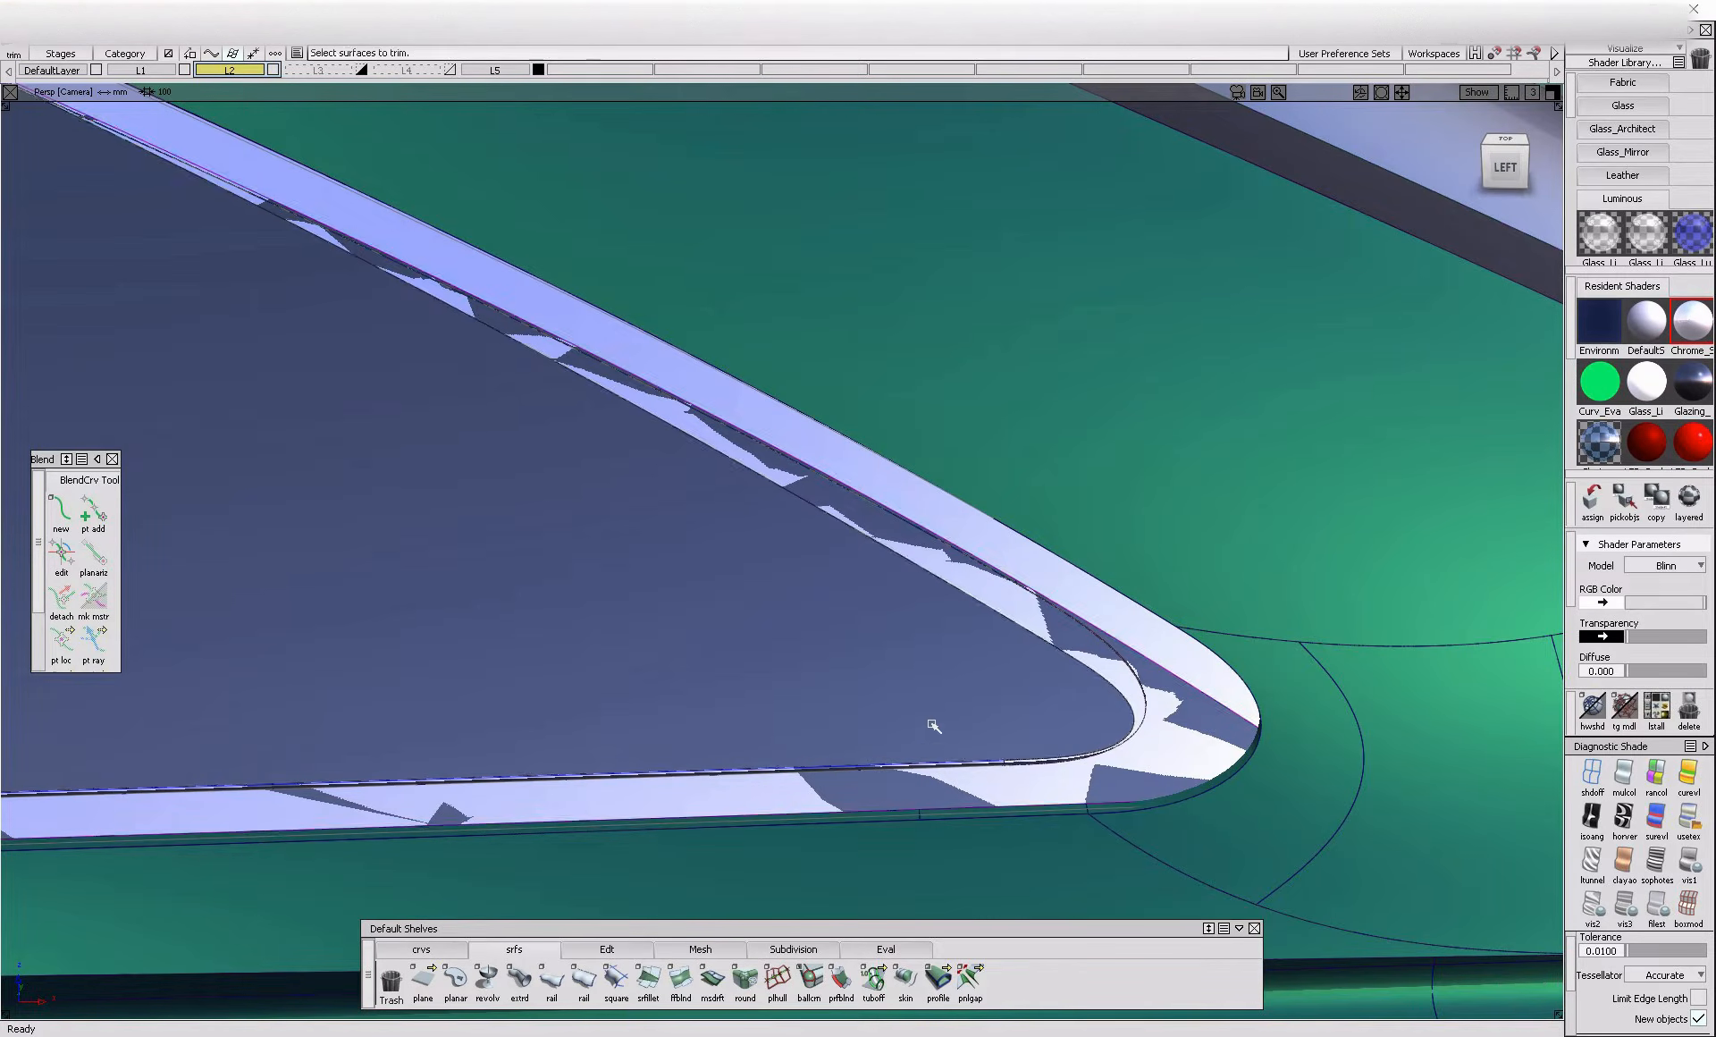
{"action": "left_click", "coordinate": [932, 725]}
{"action": "left_click", "coordinate": [933, 723]}
{"action": "right_click_drag", "start_coordinate": [988, 756], "coordinate": [968, 795], "text": "alt+shift"}
{"action": "middle_click_drag", "start_coordinate": [966, 795], "coordinate": [1027, 797], "text": "alt+shift"}
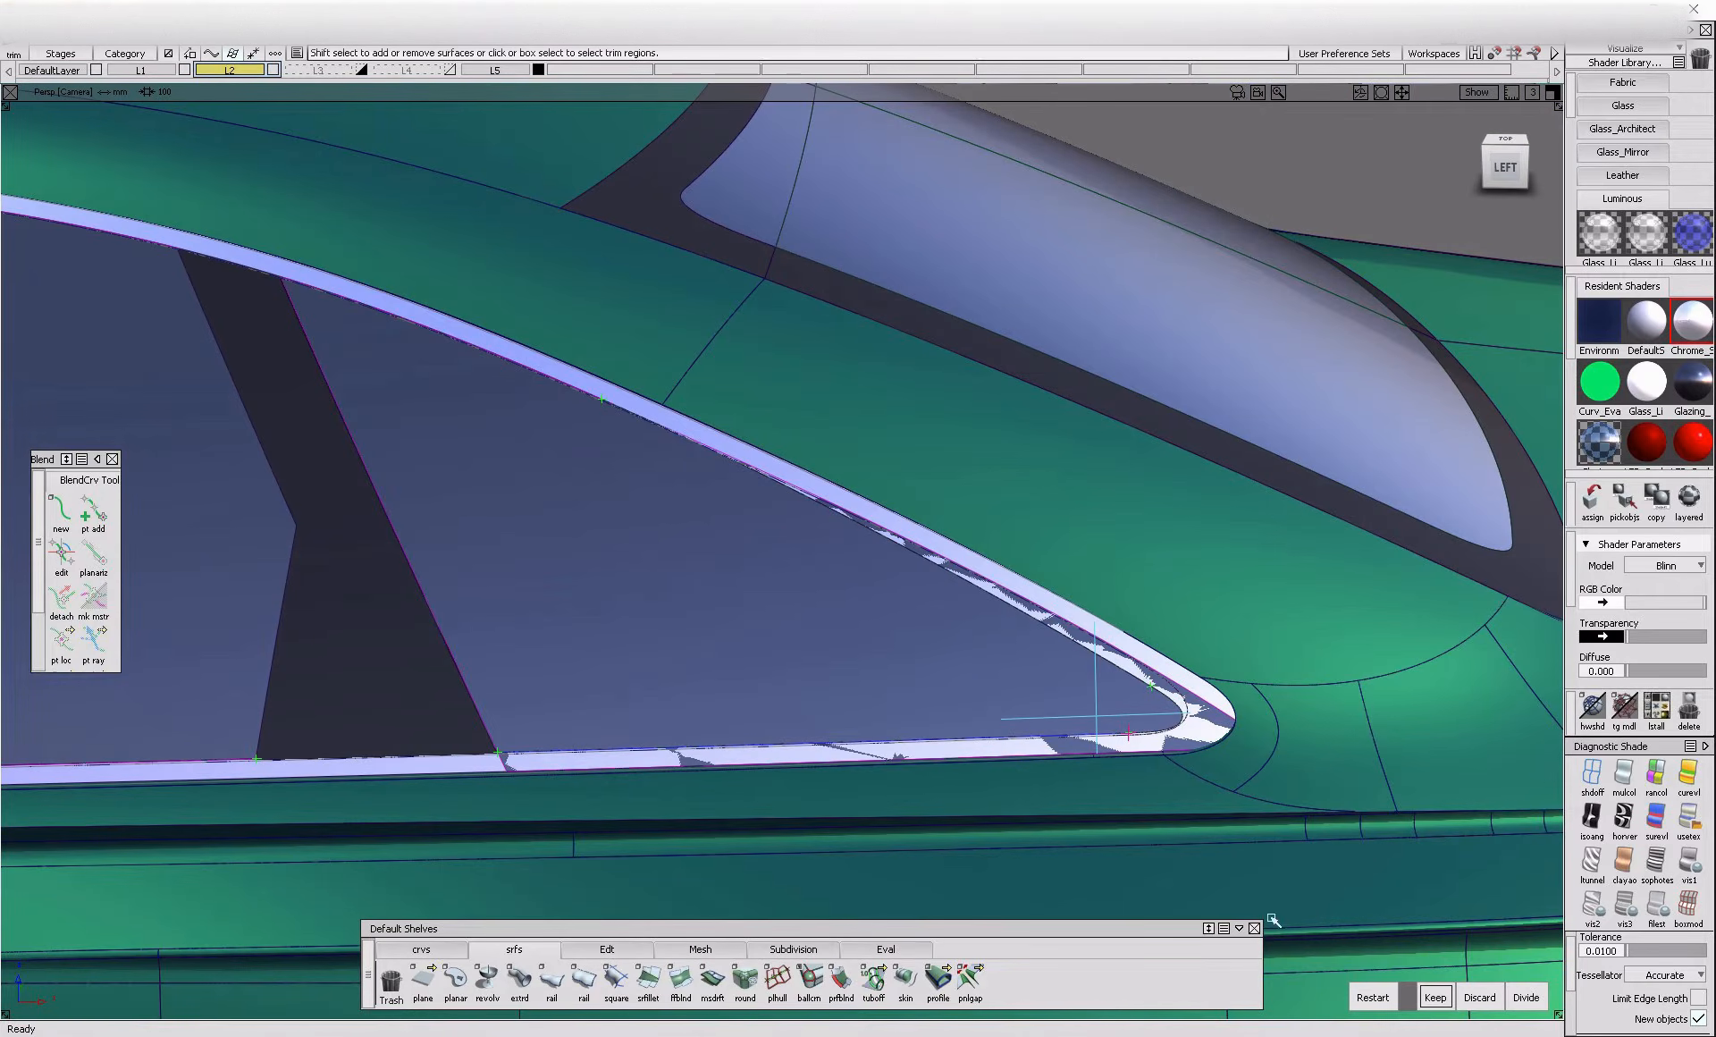
{"action": "right_click_drag", "start_coordinate": [1149, 708], "coordinate": [1278, 760], "text": "alt+shift"}
{"action": "left_click_drag", "start_coordinate": [1214, 645], "coordinate": [1117, 725], "text": "ctrl+shift"}
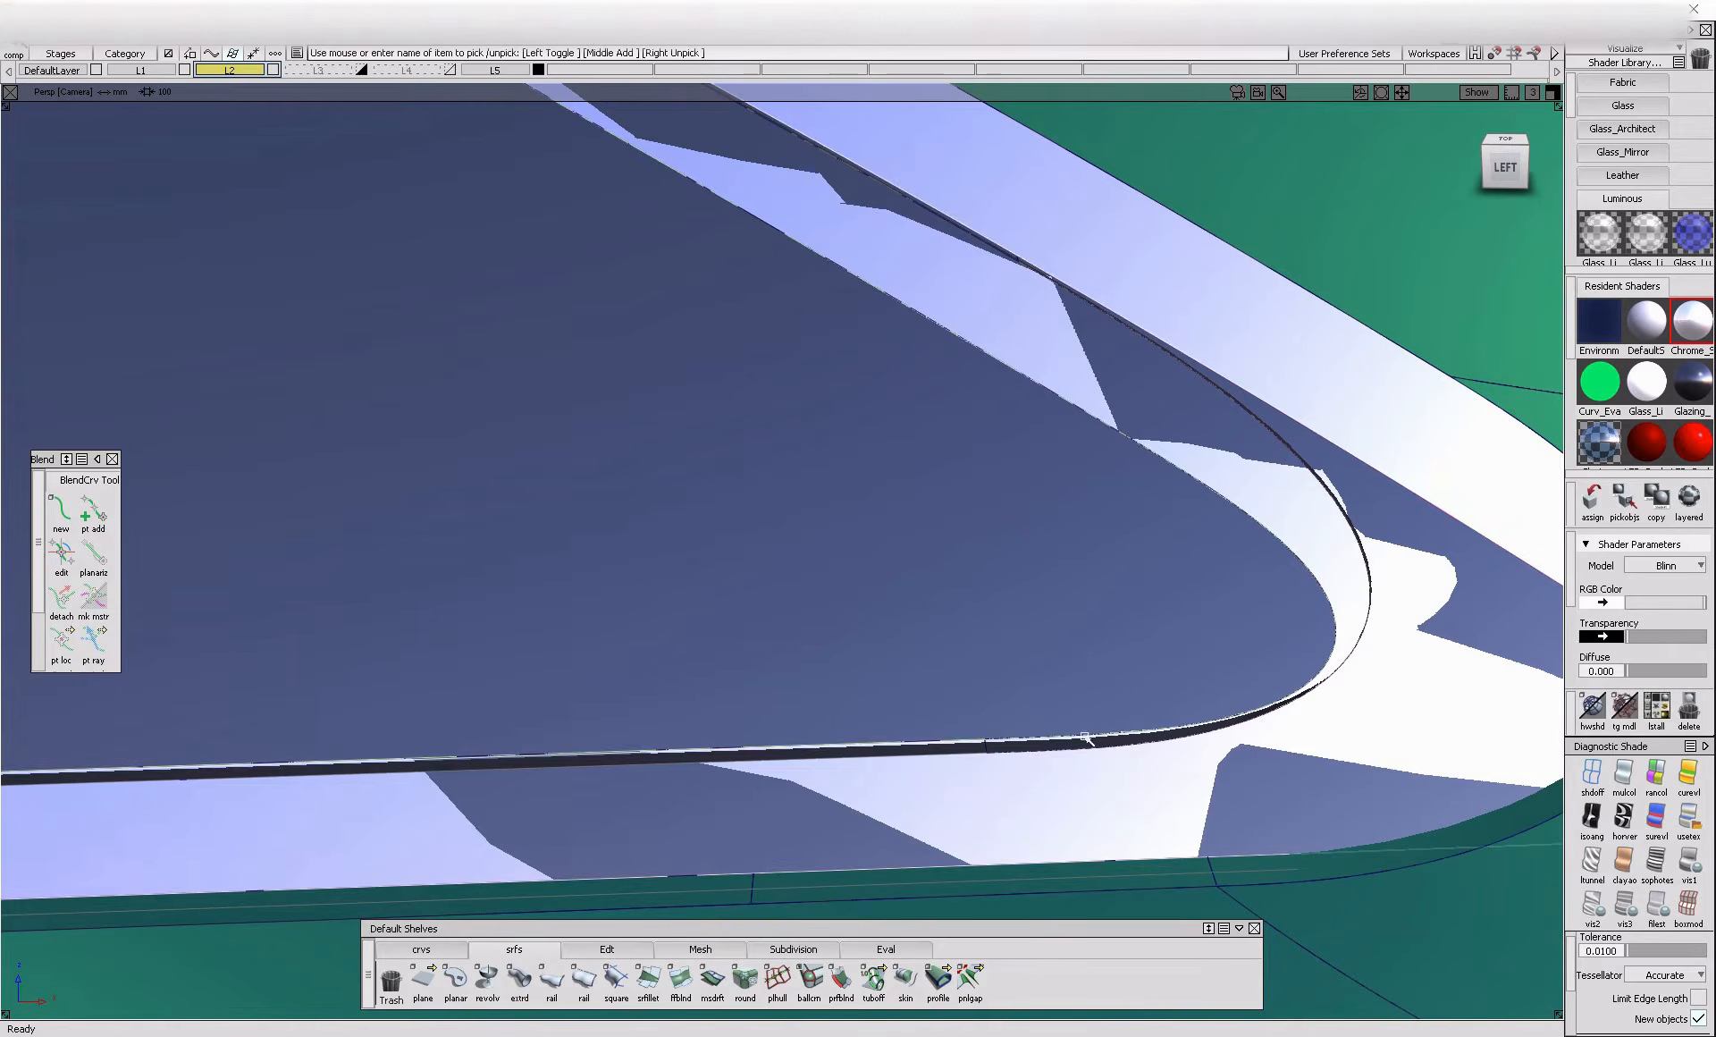
{"action": "right_click_drag", "start_coordinate": [1245, 605], "coordinate": [1083, 719], "text": "ctrl+shift"}
{"action": "left_click", "coordinate": [1188, 429]}
{"action": "left_click", "coordinate": [1189, 416]}
{"action": "left_click", "coordinate": [1480, 995]}
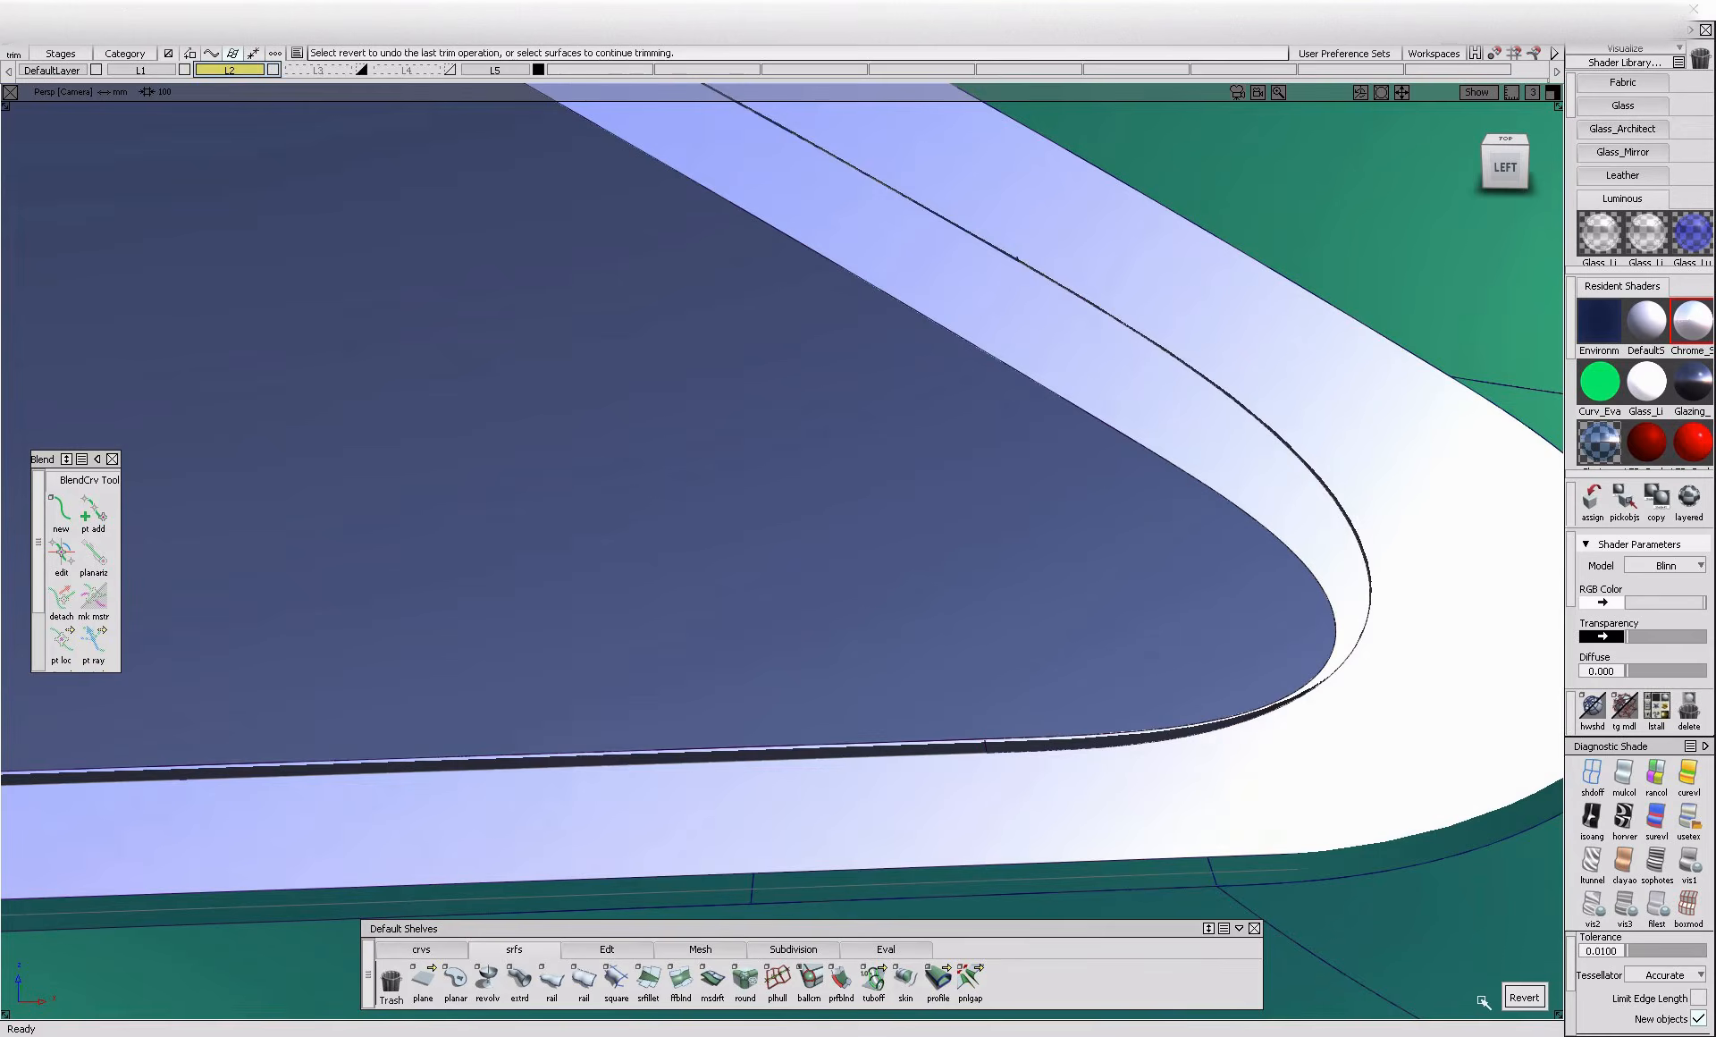
Delete the leftover curve on the chrome border near the quarter window's rear corner
{"action": "right_click_drag", "start_coordinate": [903, 479], "coordinate": [903, 544], "text": "alt+shift"}
{"action": "left_click_drag", "start_coordinate": [903, 545], "coordinate": [1140, 468], "text": "alt+shift"}
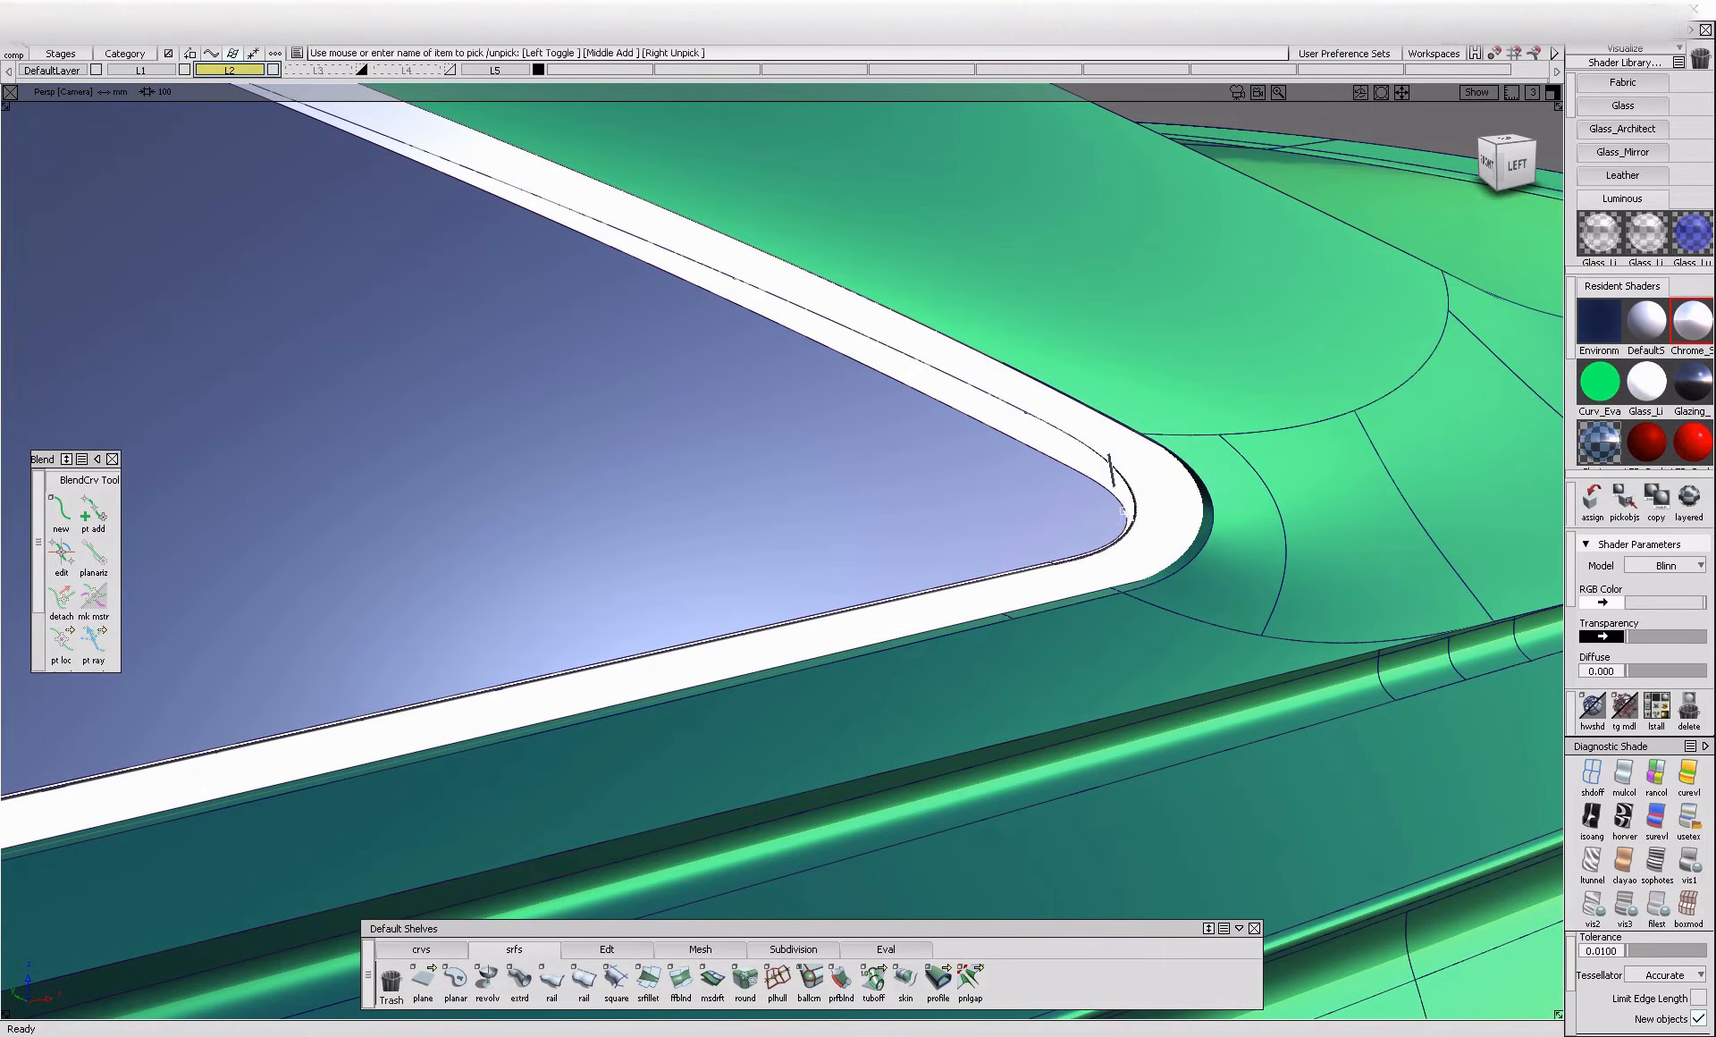
{"action": "right_click_drag", "start_coordinate": [1134, 491], "coordinate": [904, 540], "text": "alt+shift"}
{"action": "left_click_drag", "start_coordinate": [904, 540], "coordinate": [1095, 572], "text": "alt+shift"}
{"action": "left_click", "coordinate": [1105, 661]}
{"action": "key", "text": "Delete"}
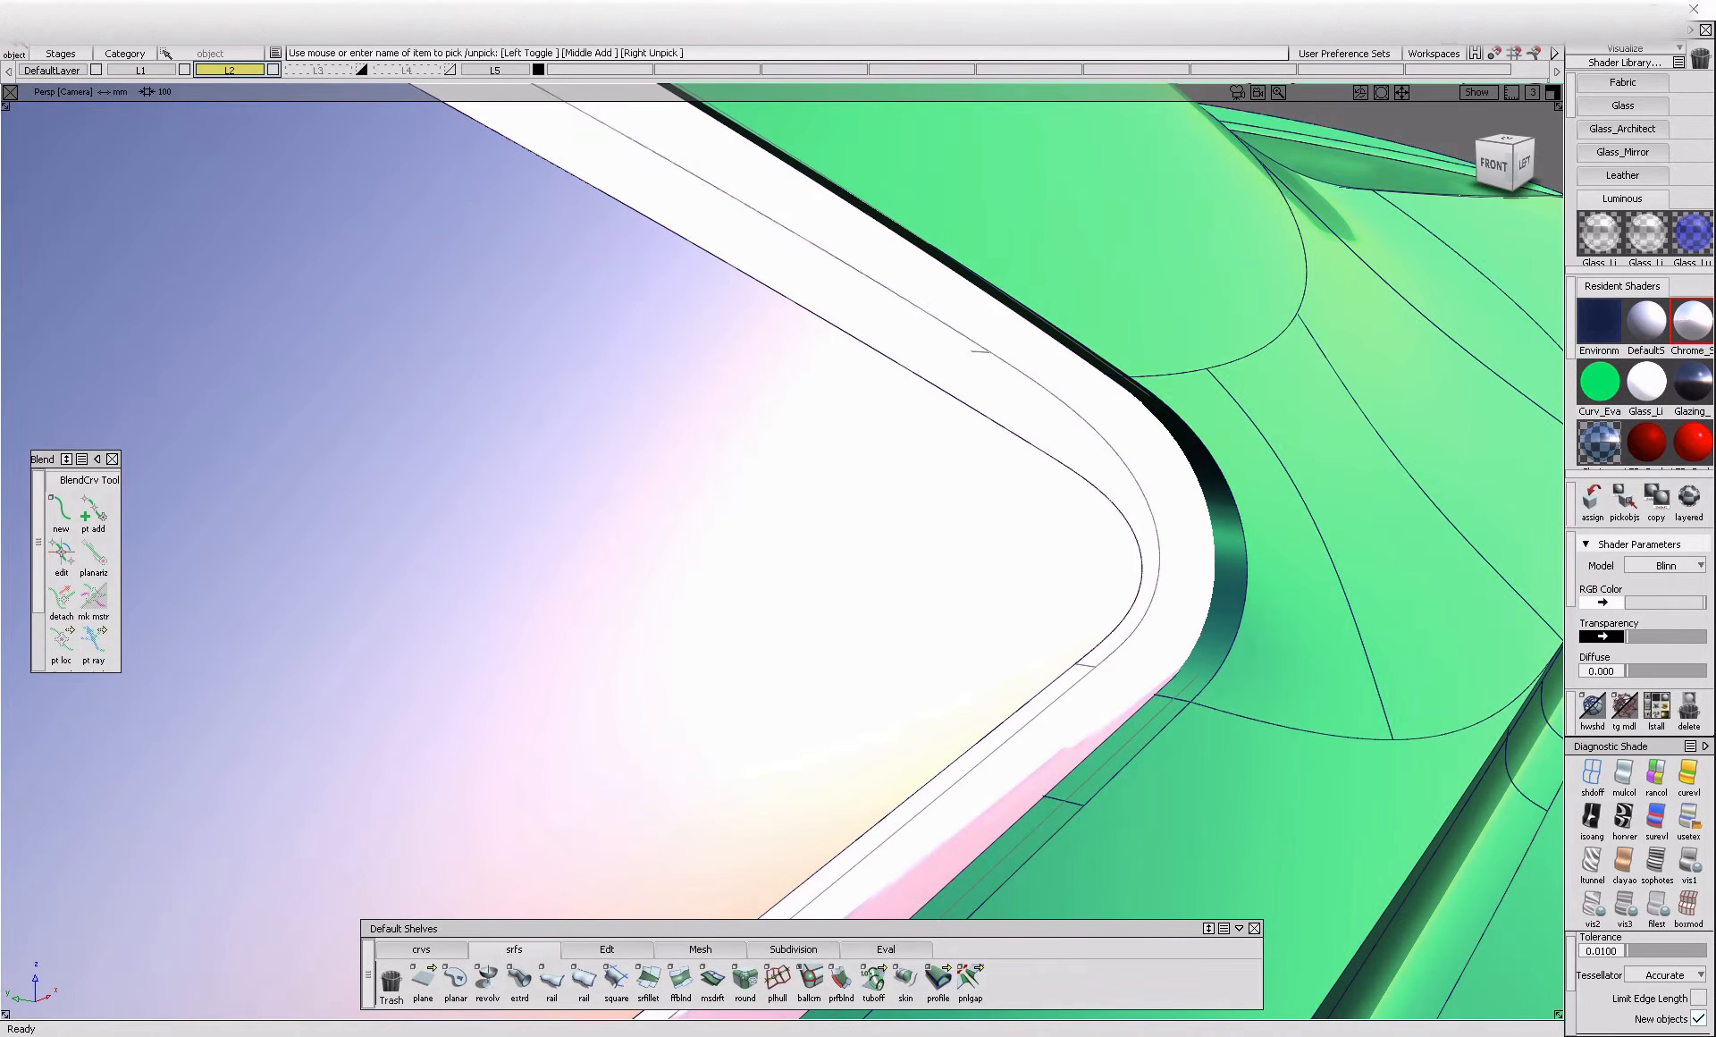
Examine the chrome border around the side windows and compare it with the Audi A6 reference photo in the browser
{"action": "right_click_drag", "start_coordinate": [1153, 536], "coordinate": [760, 500], "text": "alt+shift"}
{"action": "left_click_drag", "start_coordinate": [760, 501], "coordinate": [683, 420], "text": "alt+shift"}
{"action": "right_click_drag", "start_coordinate": [768, 542], "coordinate": [1137, 466], "text": "alt+shift"}
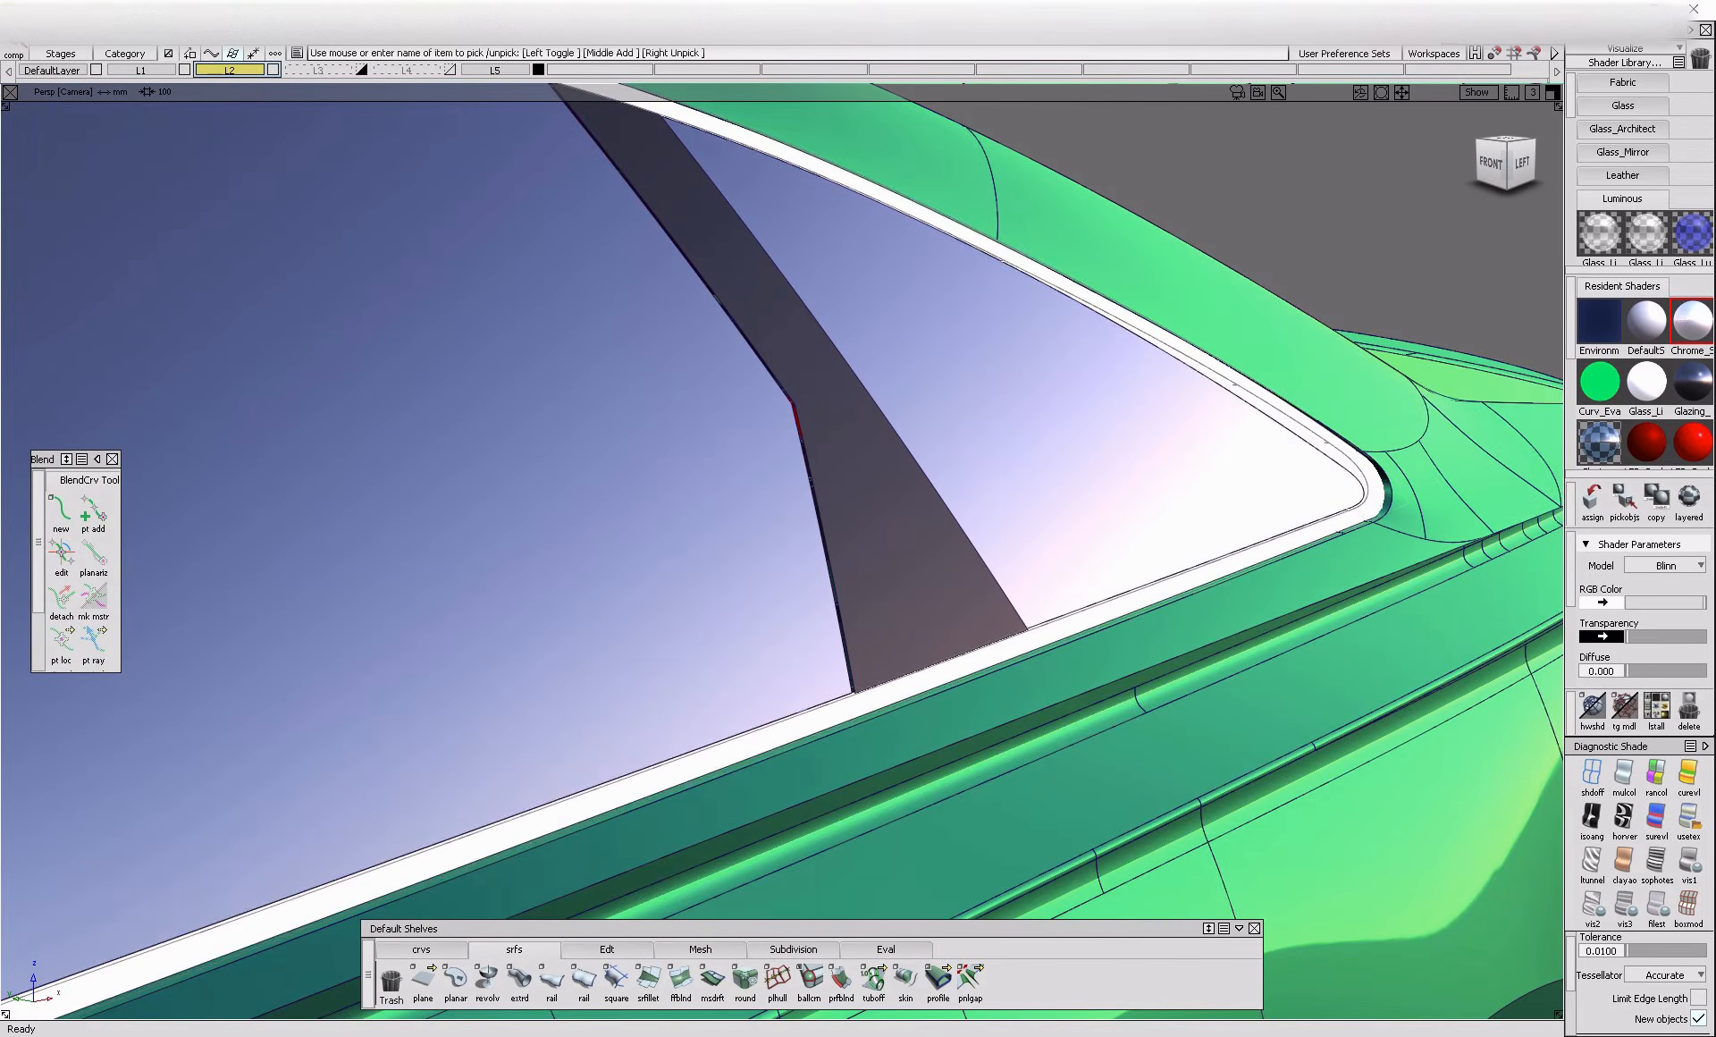
{"action": "left_click_drag", "start_coordinate": [1135, 666], "coordinate": [1284, 707], "text": "alt+shift"}
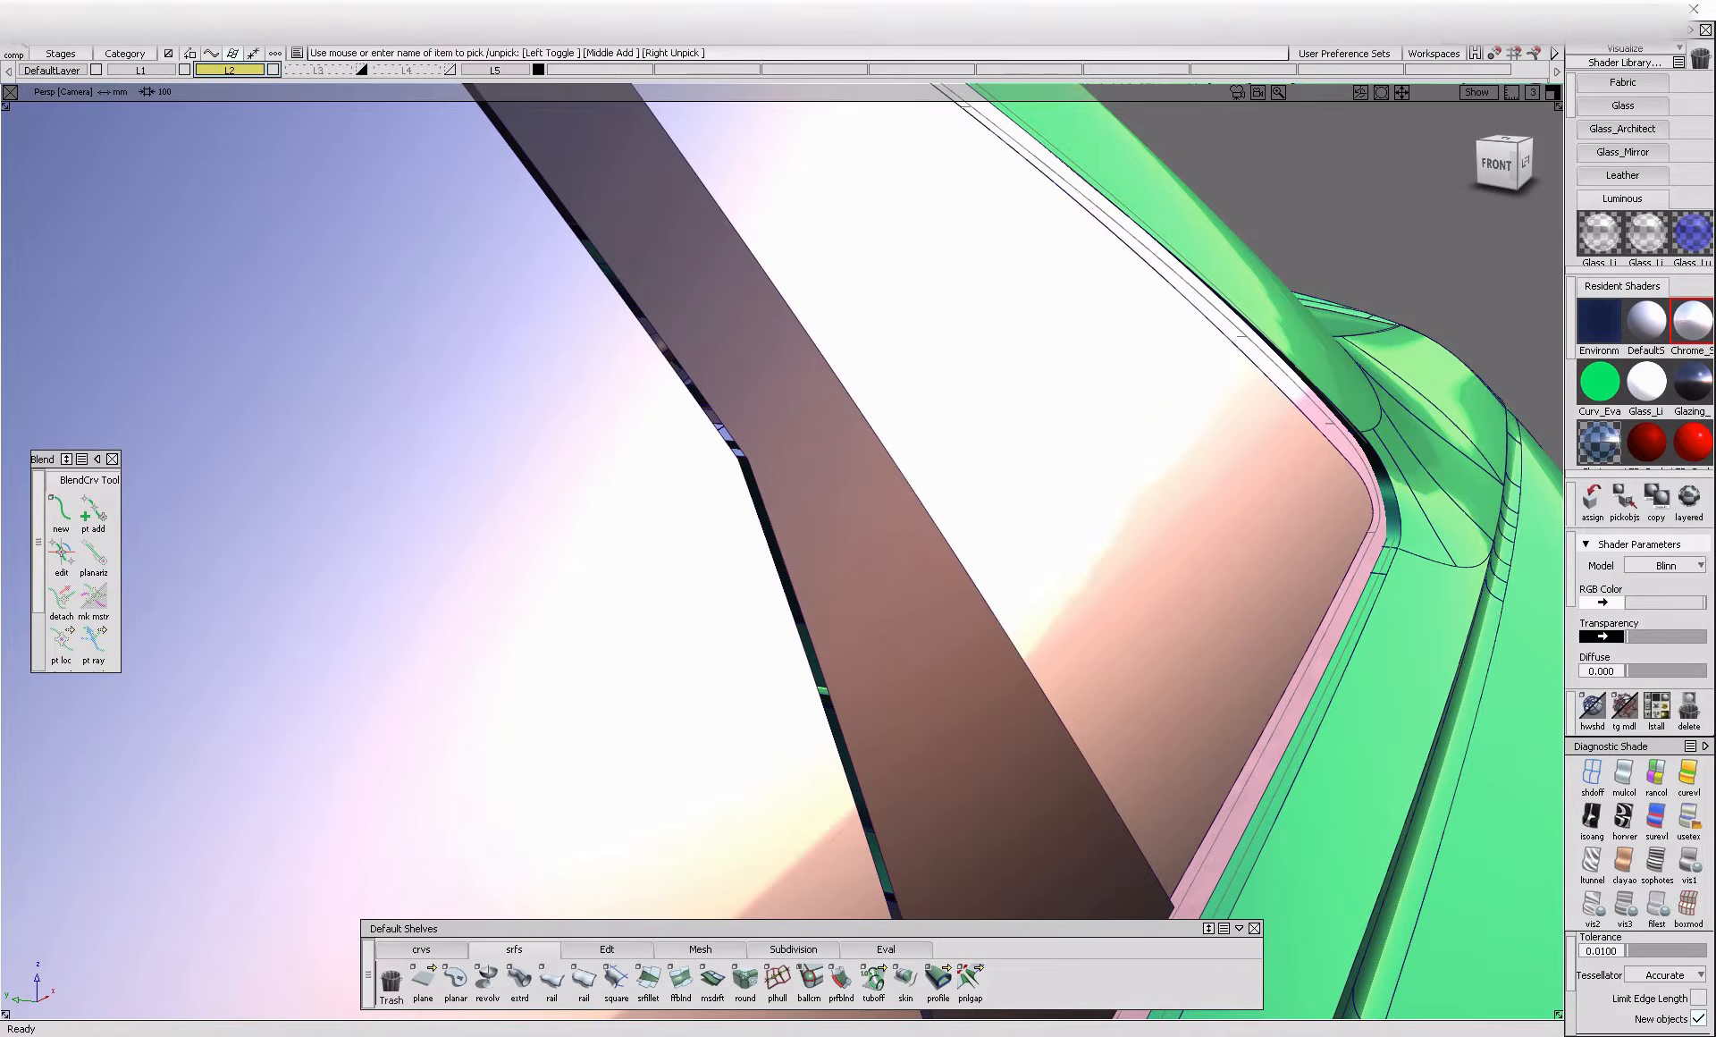
{"action": "key", "text": "alt+Tab"}
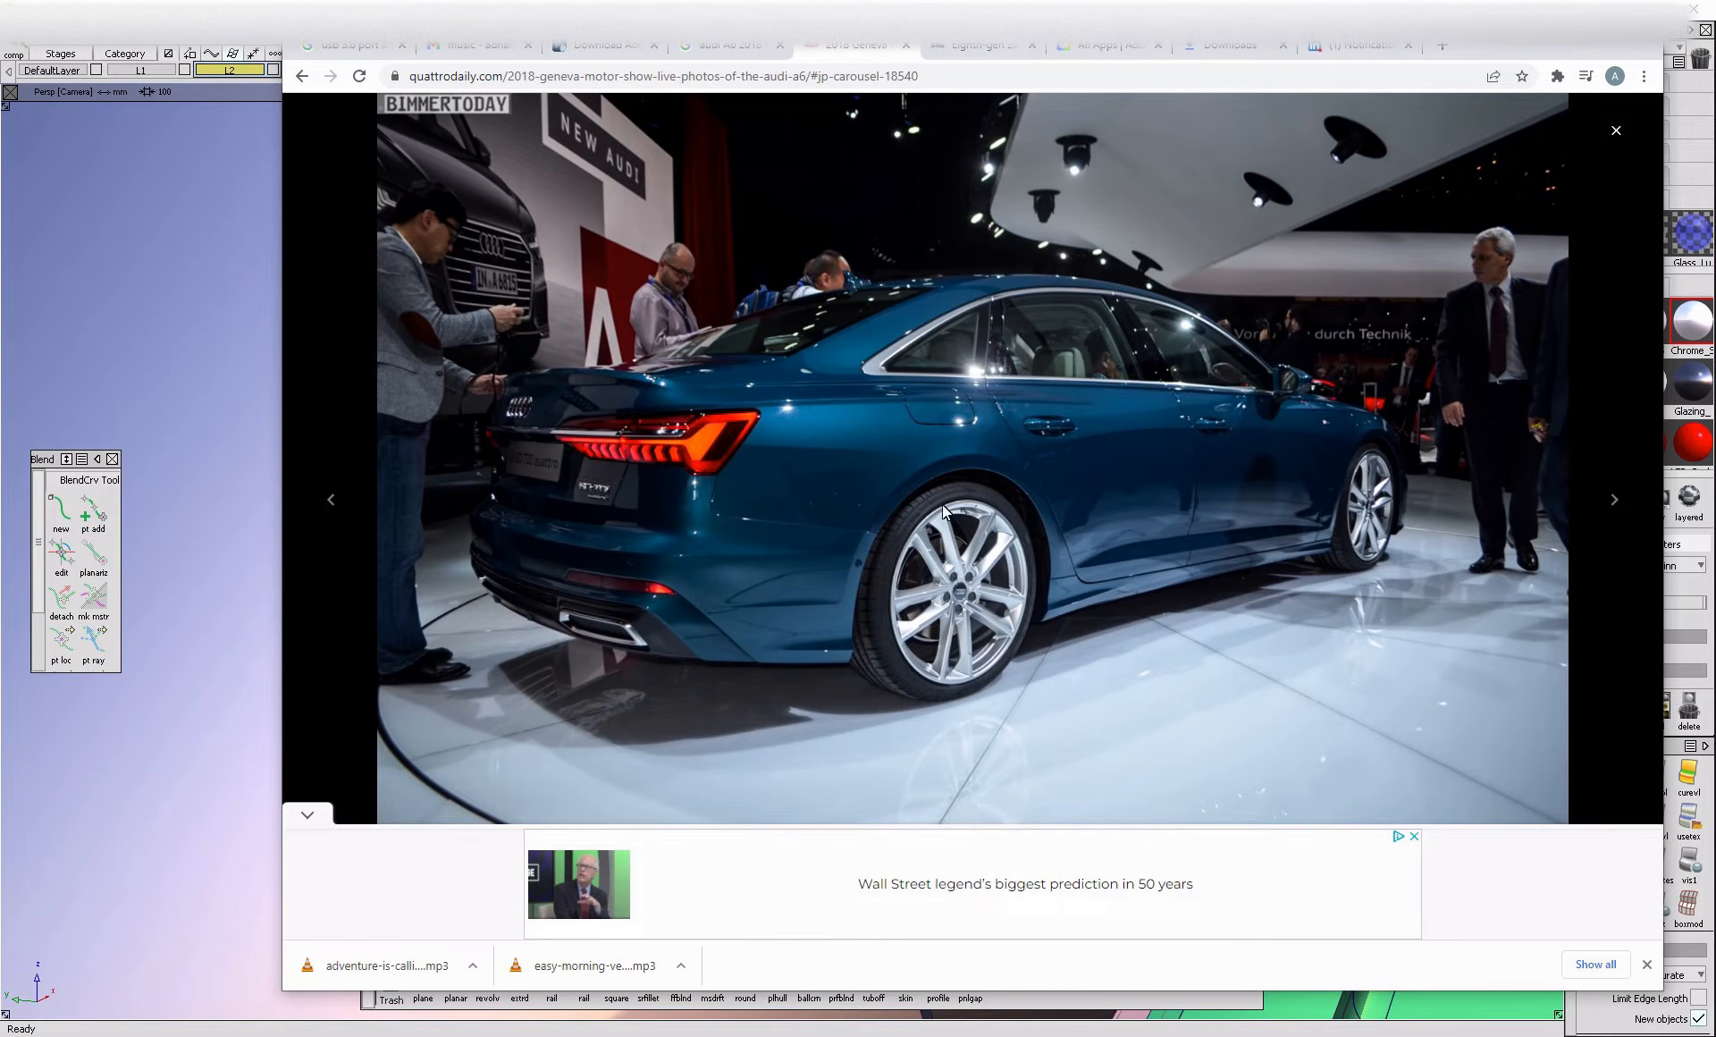
{"action": "key", "text": "alt+Tab"}
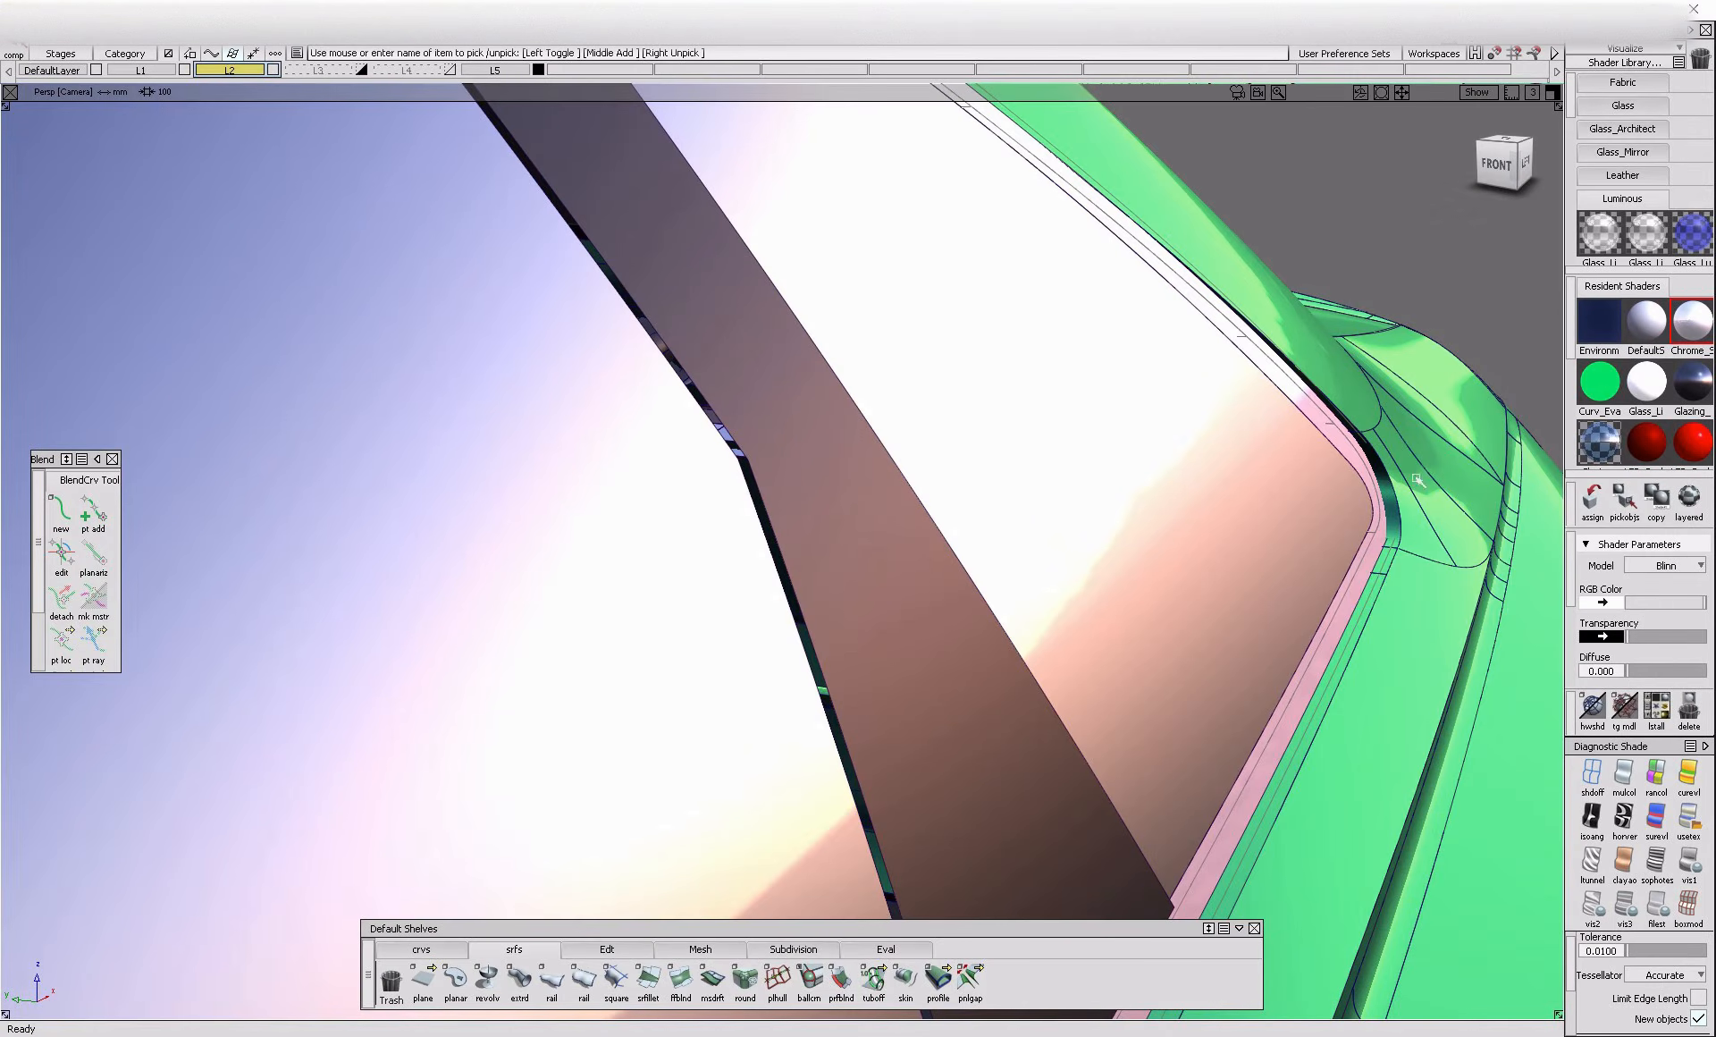
Try to move the side glass and pillars relative to the chrome border, and undo the move
{"action": "left_click", "coordinate": [1357, 571]}
{"action": "left_click", "coordinate": [1377, 575]}
{"action": "mouse_move", "coordinate": [1368, 581]}
{"action": "middle_mouse_down", "text": "alt+shift"}
{"action": "mouse_move", "coordinate": [1096, 666]}
{"action": "mouse_move", "coordinate": [1375, 704]}
{"action": "middle_mouse_up", "text": "alt+shift"}
{"action": "left_click_drag", "start_coordinate": [1095, 666], "coordinate": [1332, 764], "text": "alt+shift"}
{"action": "mouse_move", "coordinate": [1362, 669]}
{"action": "middle_mouse_down"}
{"action": "mouse_move", "coordinate": [1380, 674]}
{"action": "mouse_move", "coordinate": [1368, 686]}
{"action": "middle_mouse_up"}
{"action": "left_click_drag", "start_coordinate": [1368, 686], "coordinate": [992, 497], "text": "alt+shift"}
{"action": "left_click_drag", "start_coordinate": [1115, 472], "coordinate": [1048, 456], "text": "alt+shift"}
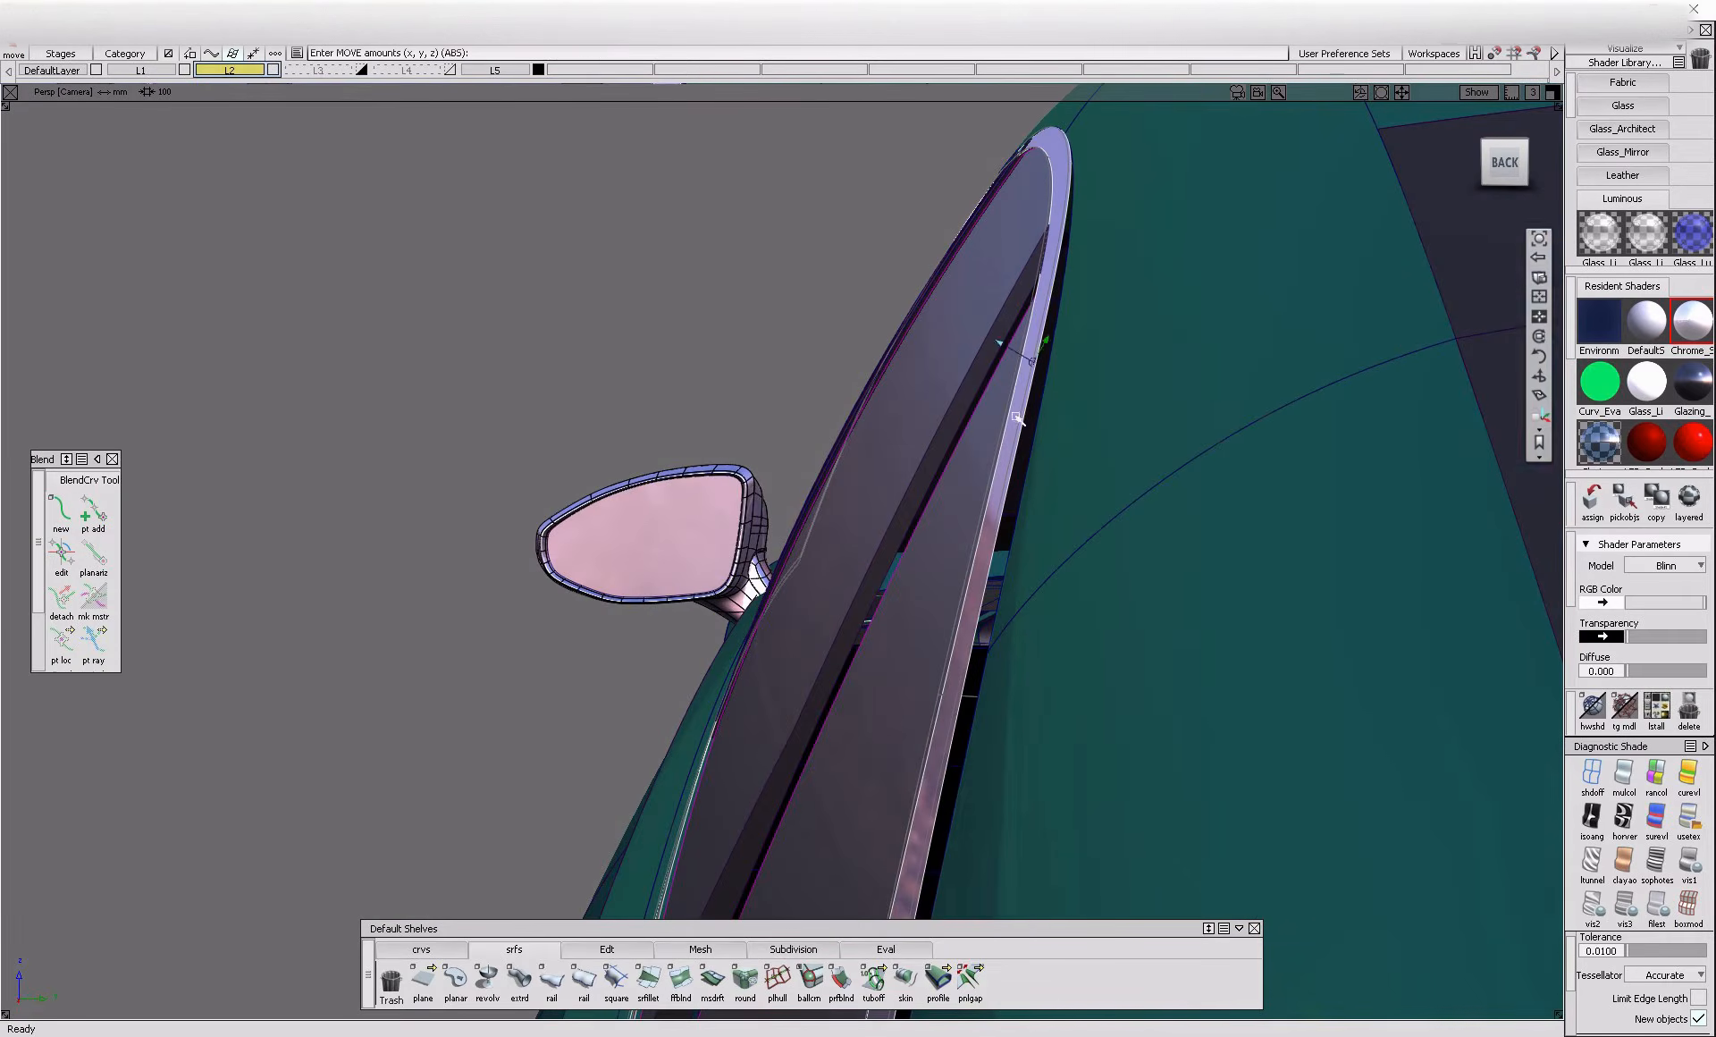
{"action": "mouse_move", "coordinate": [945, 445]}
{"action": "left_mouse_down", "text": "alt+shift"}
{"action": "mouse_move", "coordinate": [854, 556]}
{"action": "mouse_move", "coordinate": [1449, 648]}
{"action": "mouse_move", "coordinate": [969, 701]}
{"action": "mouse_move", "coordinate": [1117, 590]}
{"action": "mouse_move", "coordinate": [1224, 564]}
{"action": "left_mouse_up", "text": "alt+shift"}
{"action": "mouse_move", "coordinate": [919, 274]}
{"action": "left_mouse_down", "text": "alt+shift"}
{"action": "mouse_move", "coordinate": [1086, 428]}
{"action": "mouse_move", "coordinate": [1091, 412]}
{"action": "mouse_move", "coordinate": [1124, 434]}
{"action": "mouse_move", "coordinate": [1111, 440]}
{"action": "left_mouse_up", "text": "alt+shift"}
{"action": "mouse_move", "coordinate": [875, 464]}
{"action": "left_mouse_down", "text": "alt+shift"}
{"action": "mouse_move", "coordinate": [881, 441]}
{"action": "mouse_move", "coordinate": [972, 436]}
{"action": "mouse_move", "coordinate": [988, 465]}
{"action": "left_mouse_up", "text": "alt+shift"}
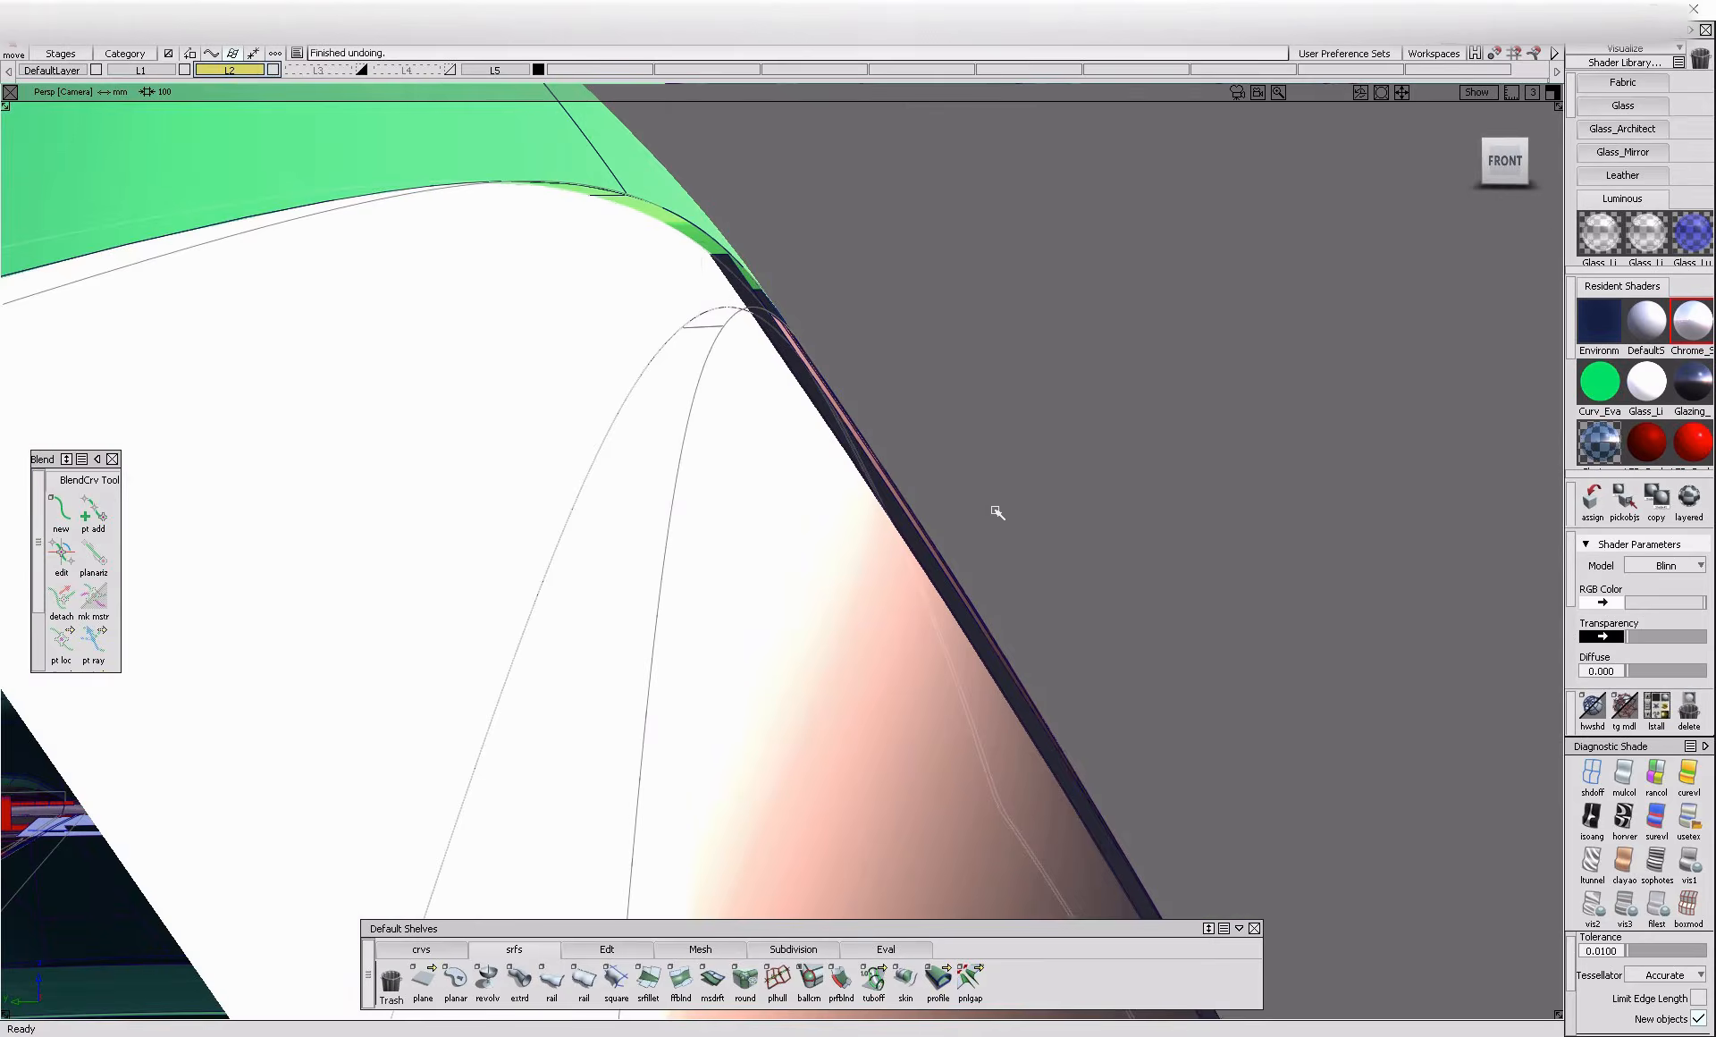
Shift the side glass and pillars slightly relative to the chrome border and check the fit from the front, side and rear
{"action": "middle_click_drag", "start_coordinate": [999, 373], "coordinate": [1004, 372]}
{"action": "right_click_drag", "start_coordinate": [1002, 378], "coordinate": [973, 463], "text": "alt+shift"}
{"action": "left_click_drag", "start_coordinate": [973, 463], "coordinate": [954, 479], "text": "alt+shift"}
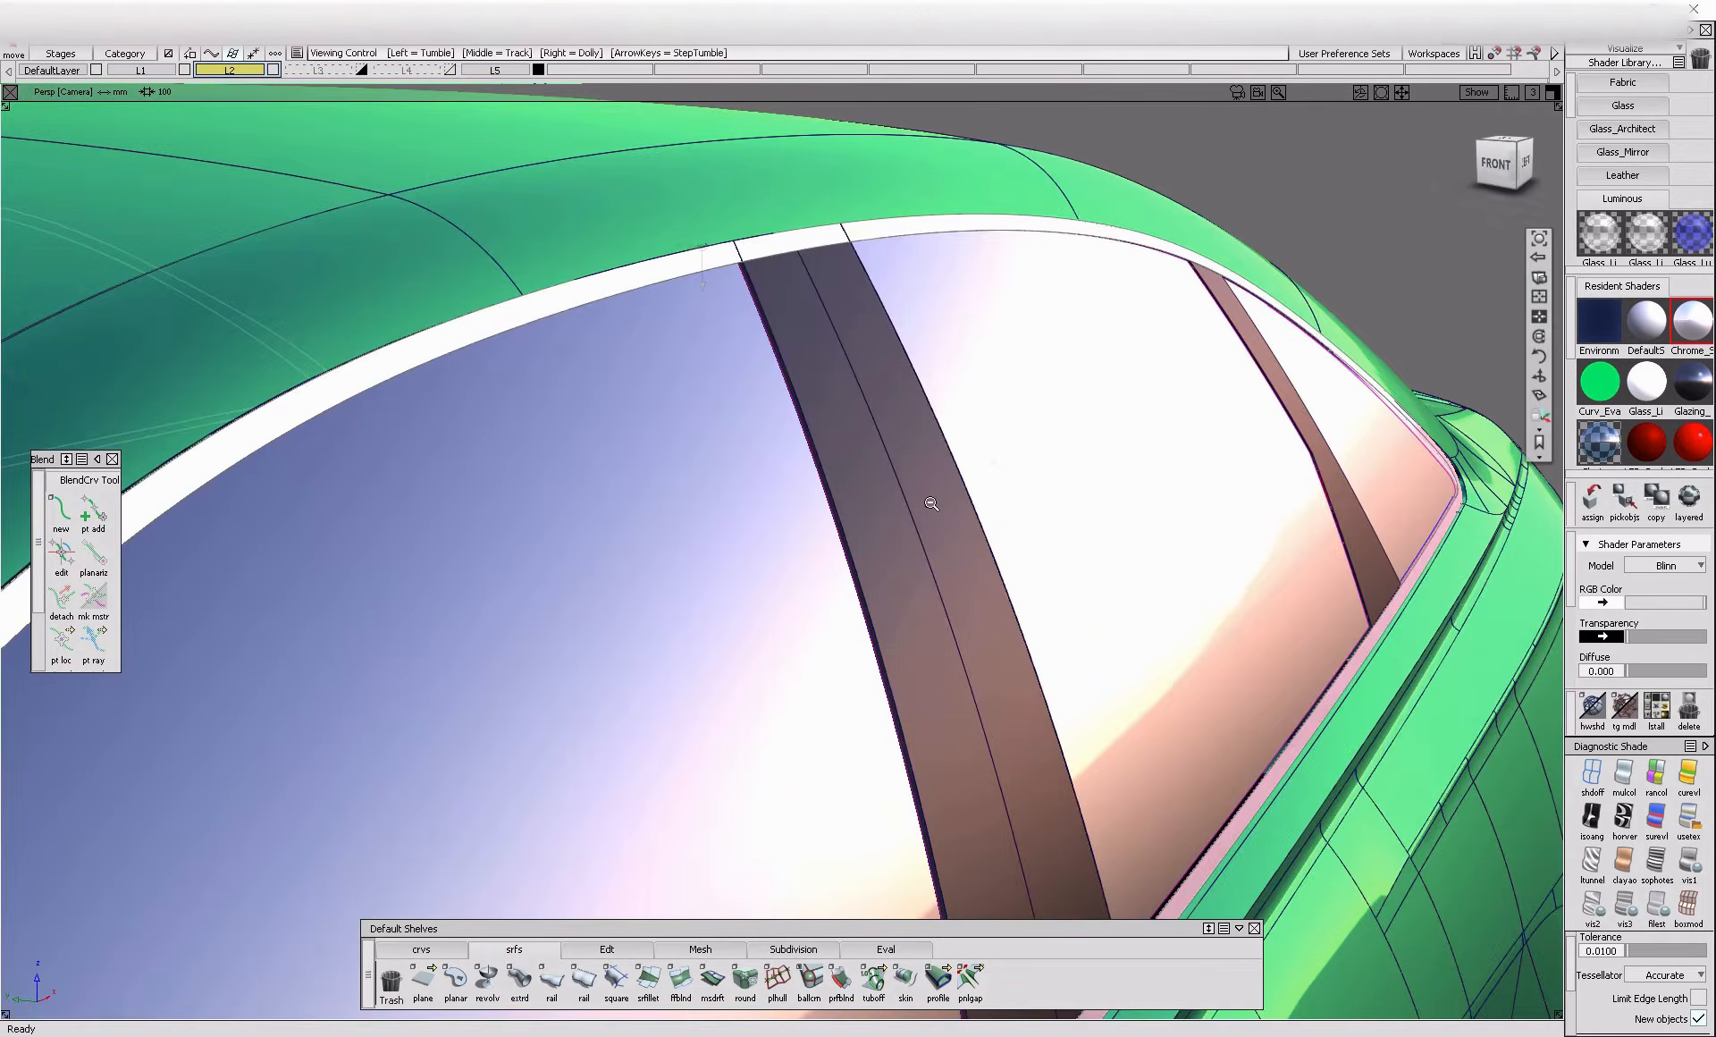
{"action": "right_click_drag", "start_coordinate": [954, 479], "coordinate": [703, 245], "text": "alt+shift"}
{"action": "left_click_drag", "start_coordinate": [552, 515], "coordinate": [1174, 370], "text": "alt+shift"}
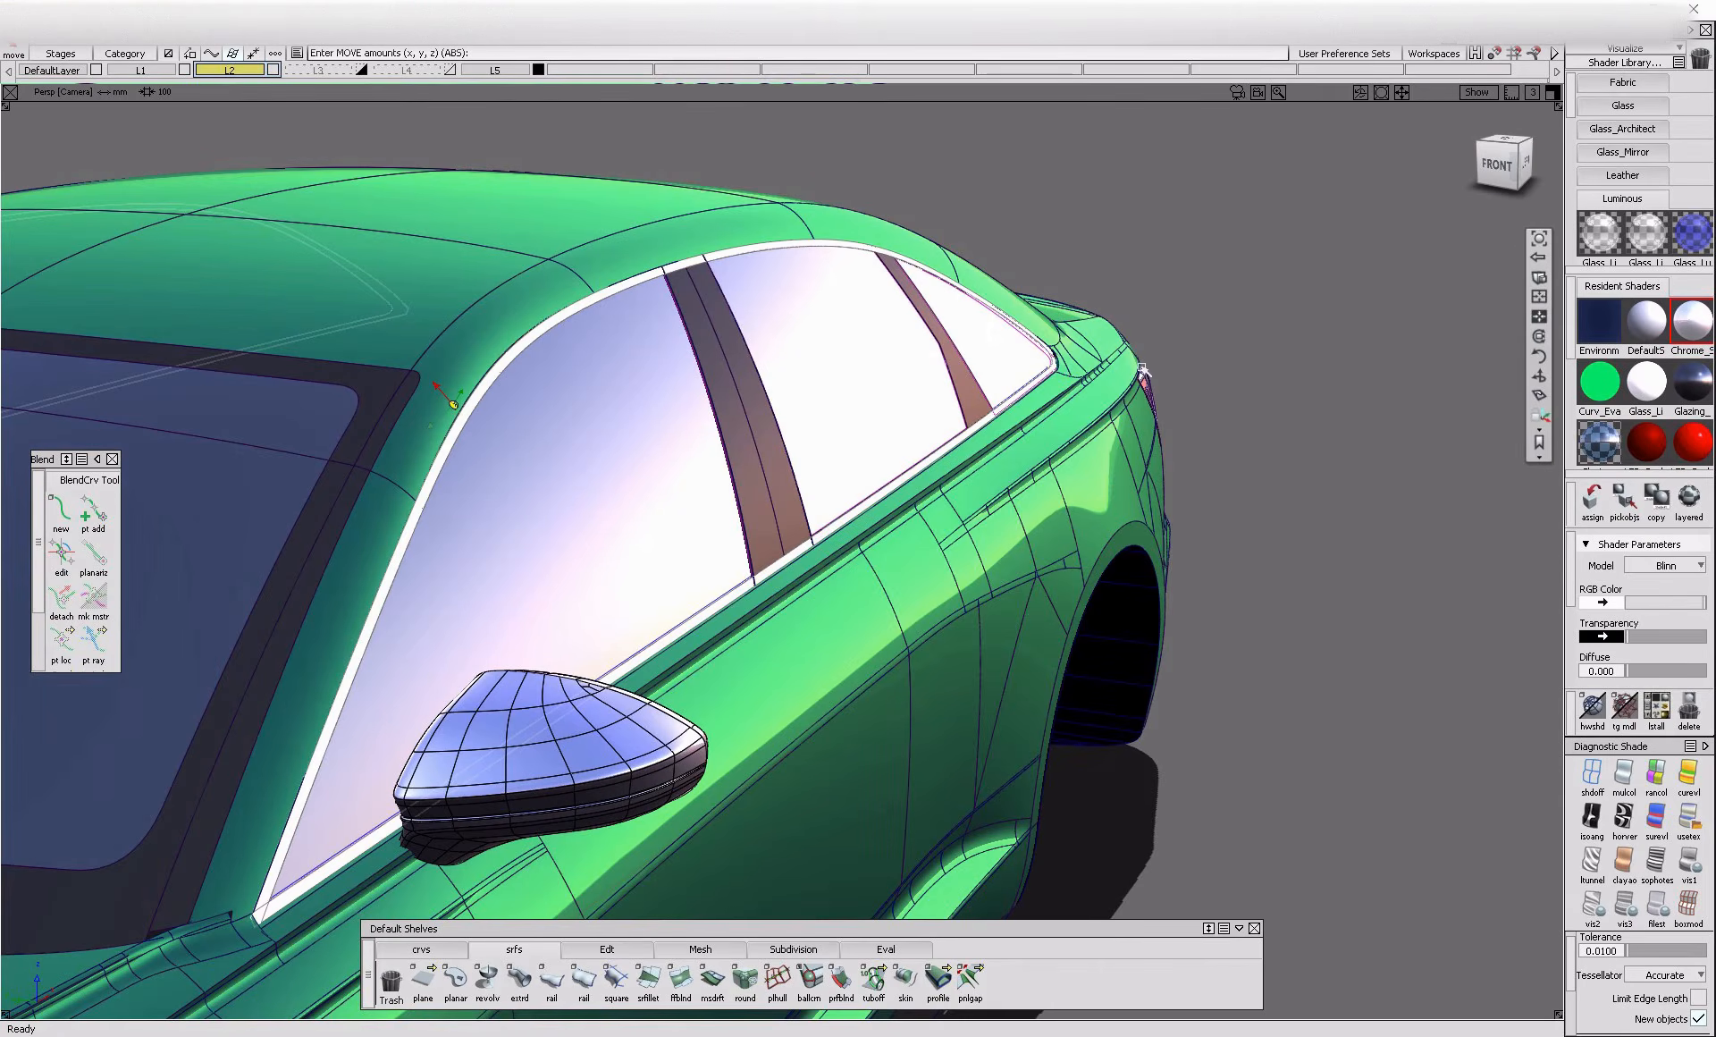
{"action": "left_click_drag", "start_coordinate": [1134, 463], "coordinate": [420, 246], "text": "alt+shift"}
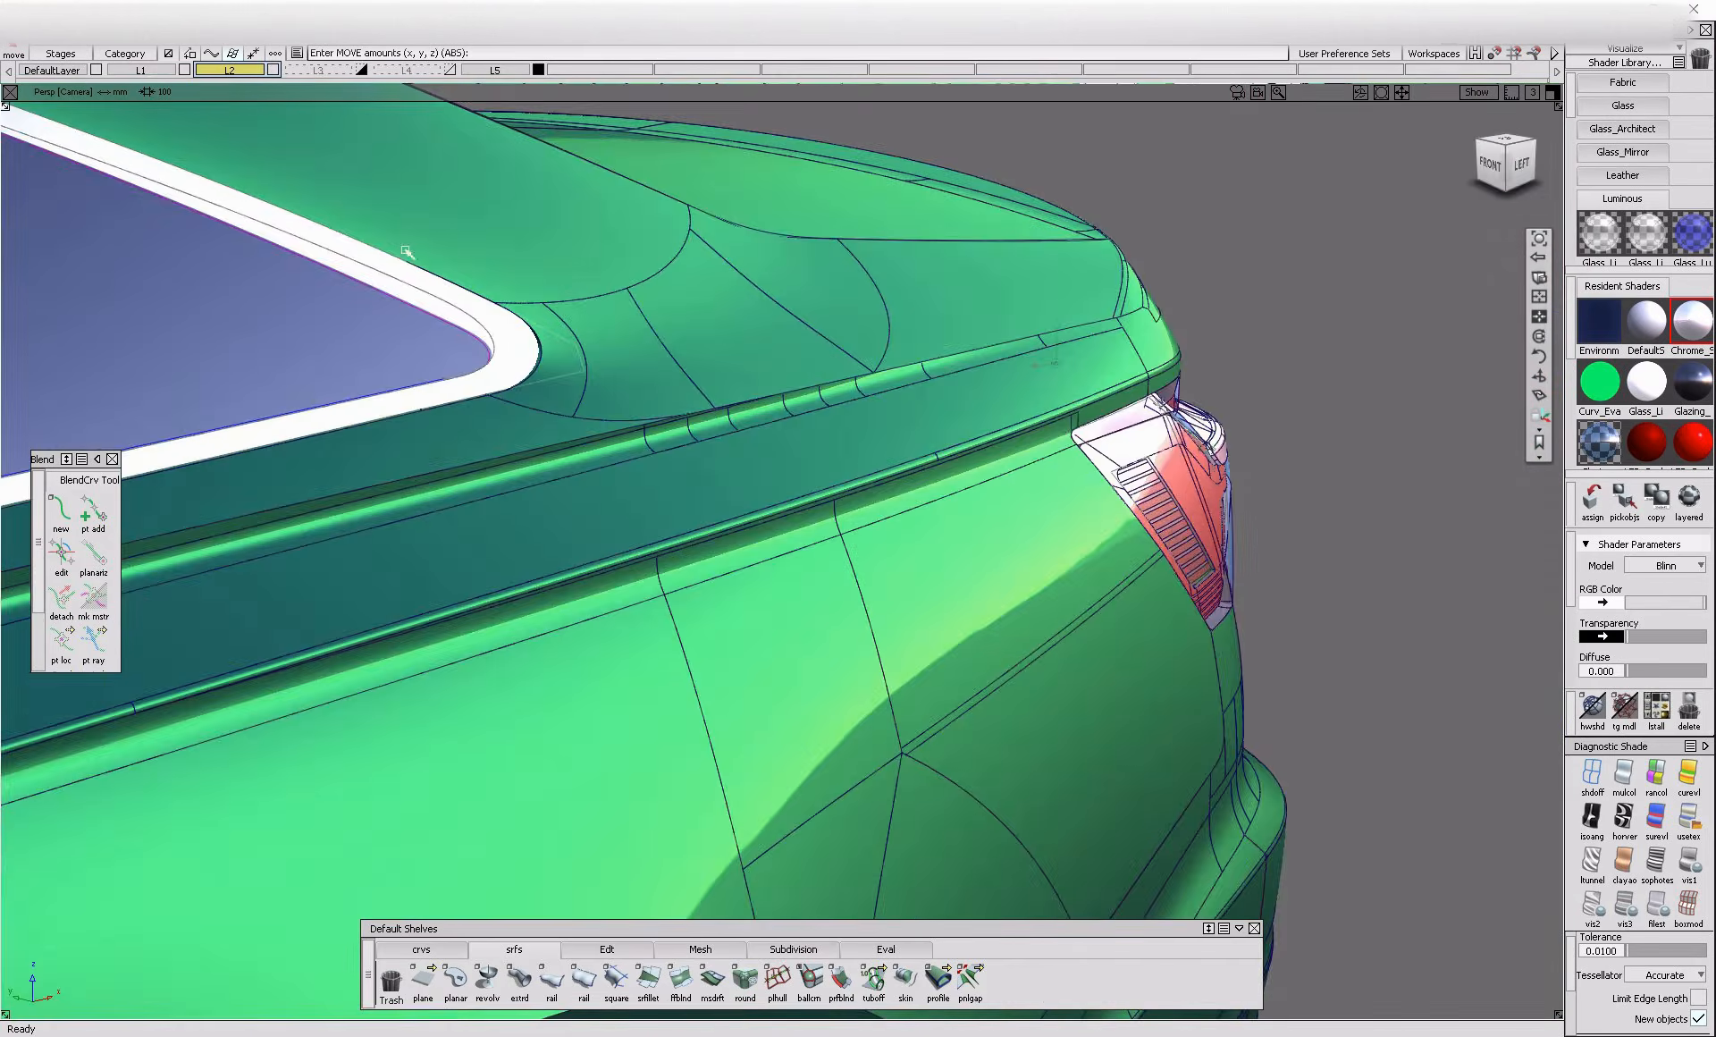
{"action": "left_click_drag", "start_coordinate": [595, 382], "coordinate": [540, 506], "text": "alt+shift"}
{"action": "left_click_drag", "start_coordinate": [537, 419], "coordinate": [374, 400], "text": "alt+shift"}
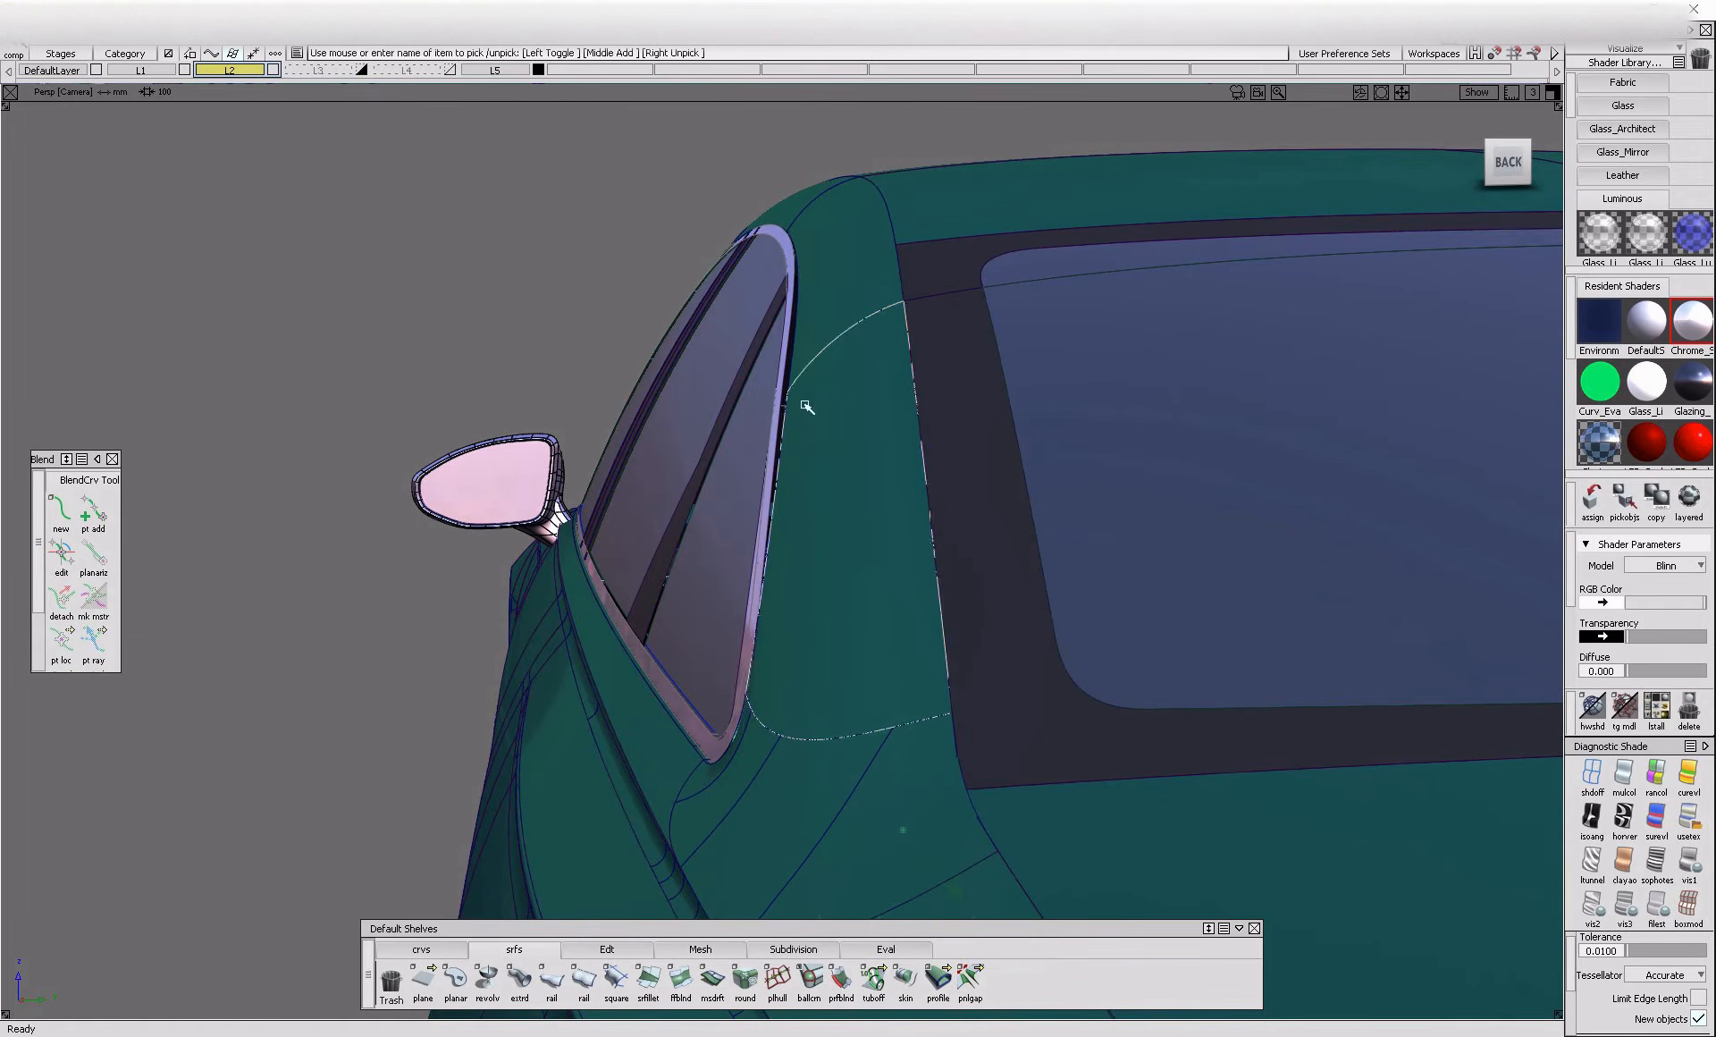
Display the control vertices of the roof-side surfaces between the quarter window and the rear glass
{"action": "left_click", "coordinate": [819, 344]}
{"action": "left_click_drag", "start_coordinate": [852, 386], "coordinate": [803, 305], "text": "alt+shift"}
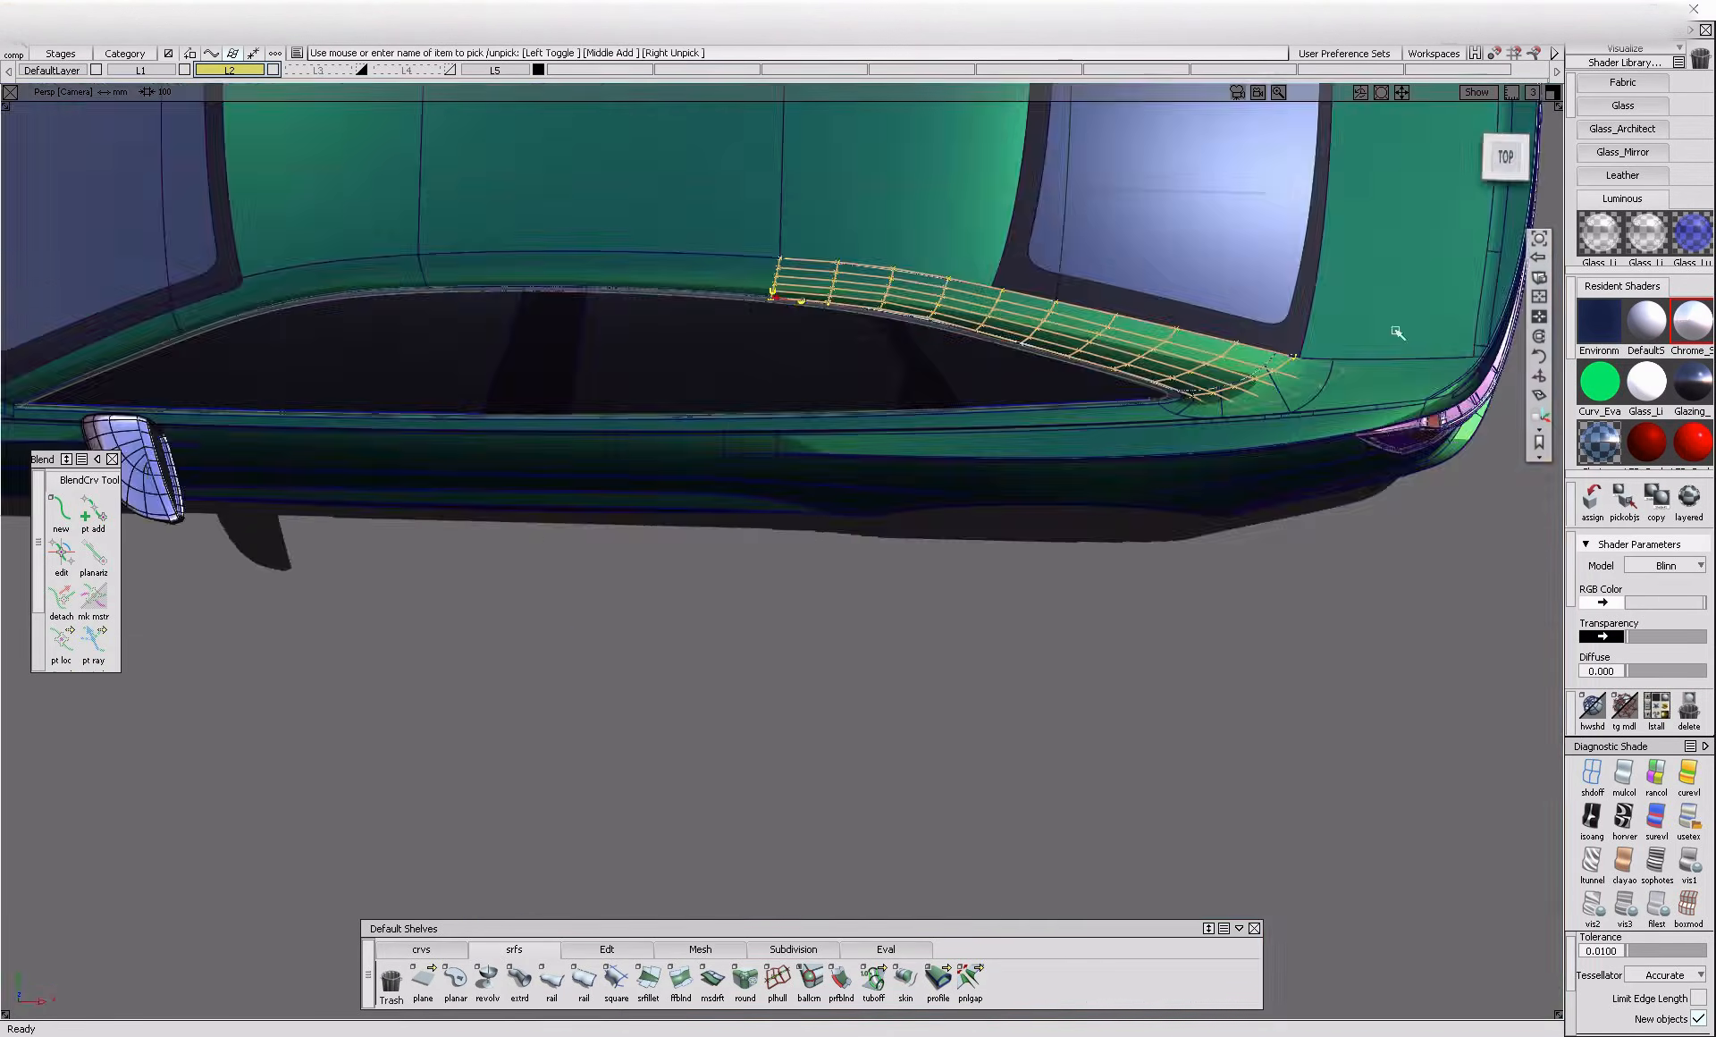
{"action": "right_click_drag", "start_coordinate": [1232, 484], "coordinate": [936, 450], "text": "alt+shift"}
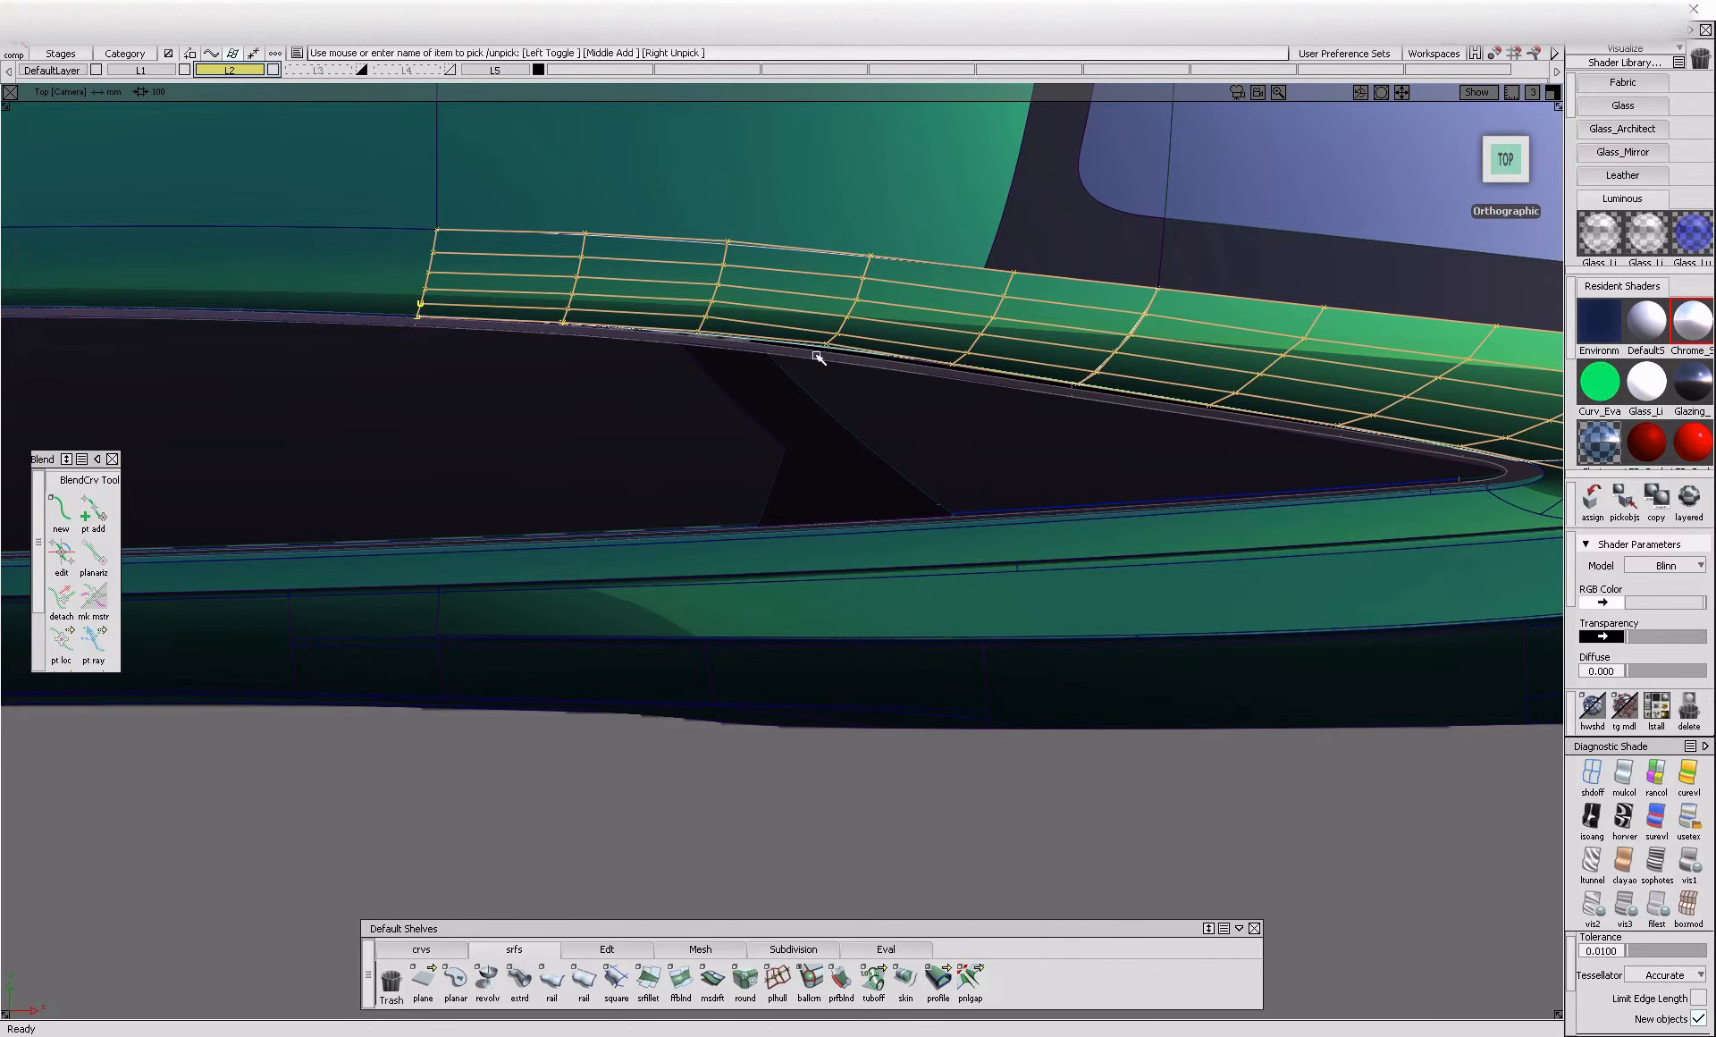
{"action": "left_click", "coordinate": [1173, 404]}
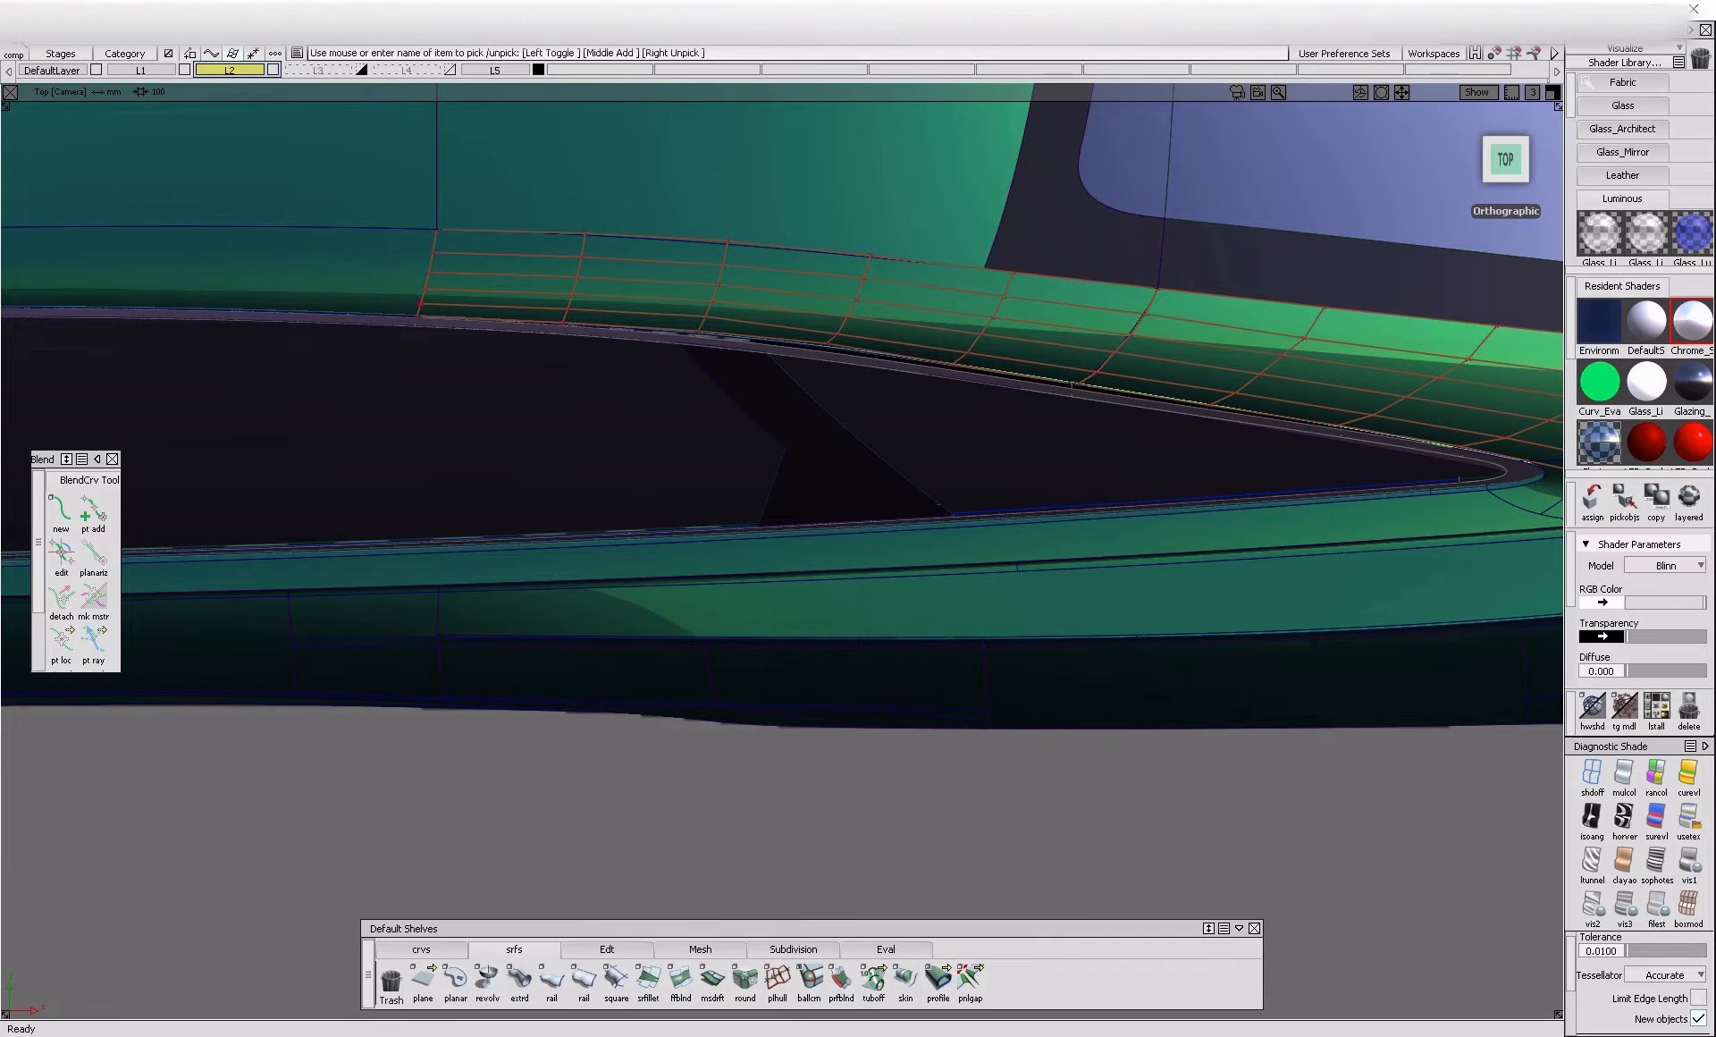
Align the roof-side surface's rear edge to the adjoining rear pillar surface with G2 continuity
{"action": "left_click", "coordinate": [1617, 50]}
{"action": "left_click", "coordinate": [1617, 85]}
{"action": "left_click", "coordinate": [1594, 137]}
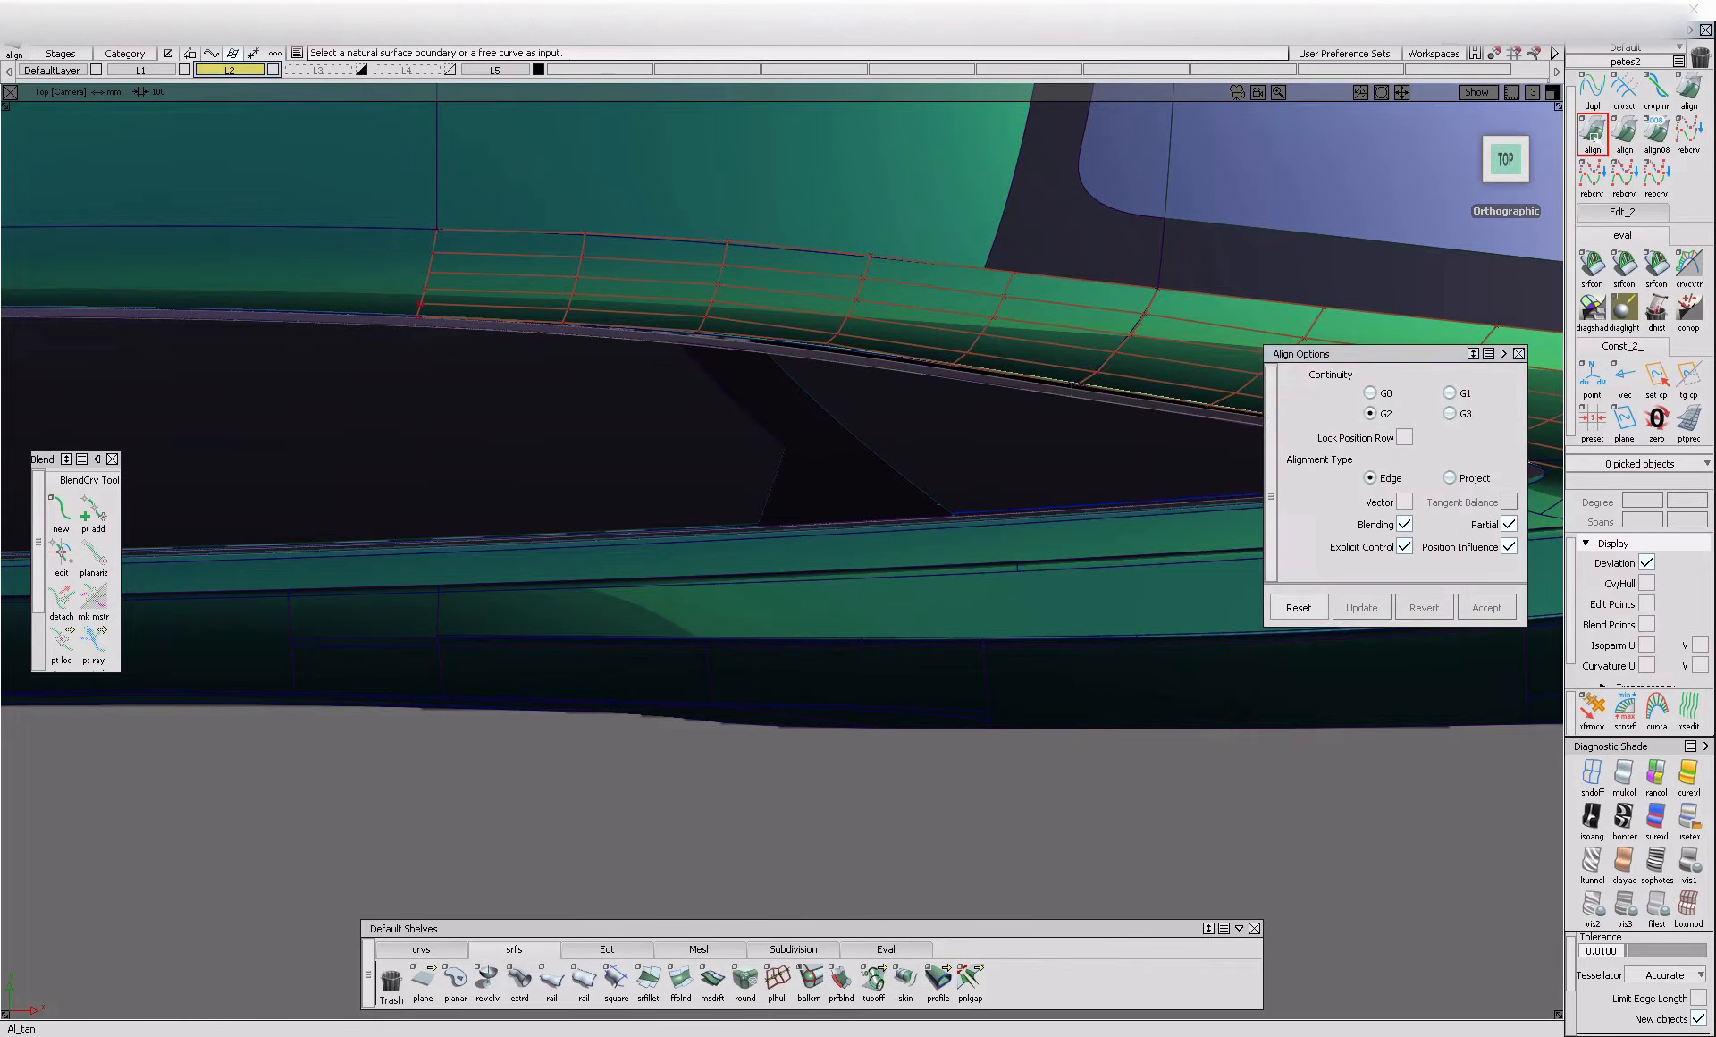
{"action": "left_click", "coordinate": [1116, 358]}
{"action": "left_click", "coordinate": [1207, 364]}
{"action": "left_click", "coordinate": [1107, 368]}
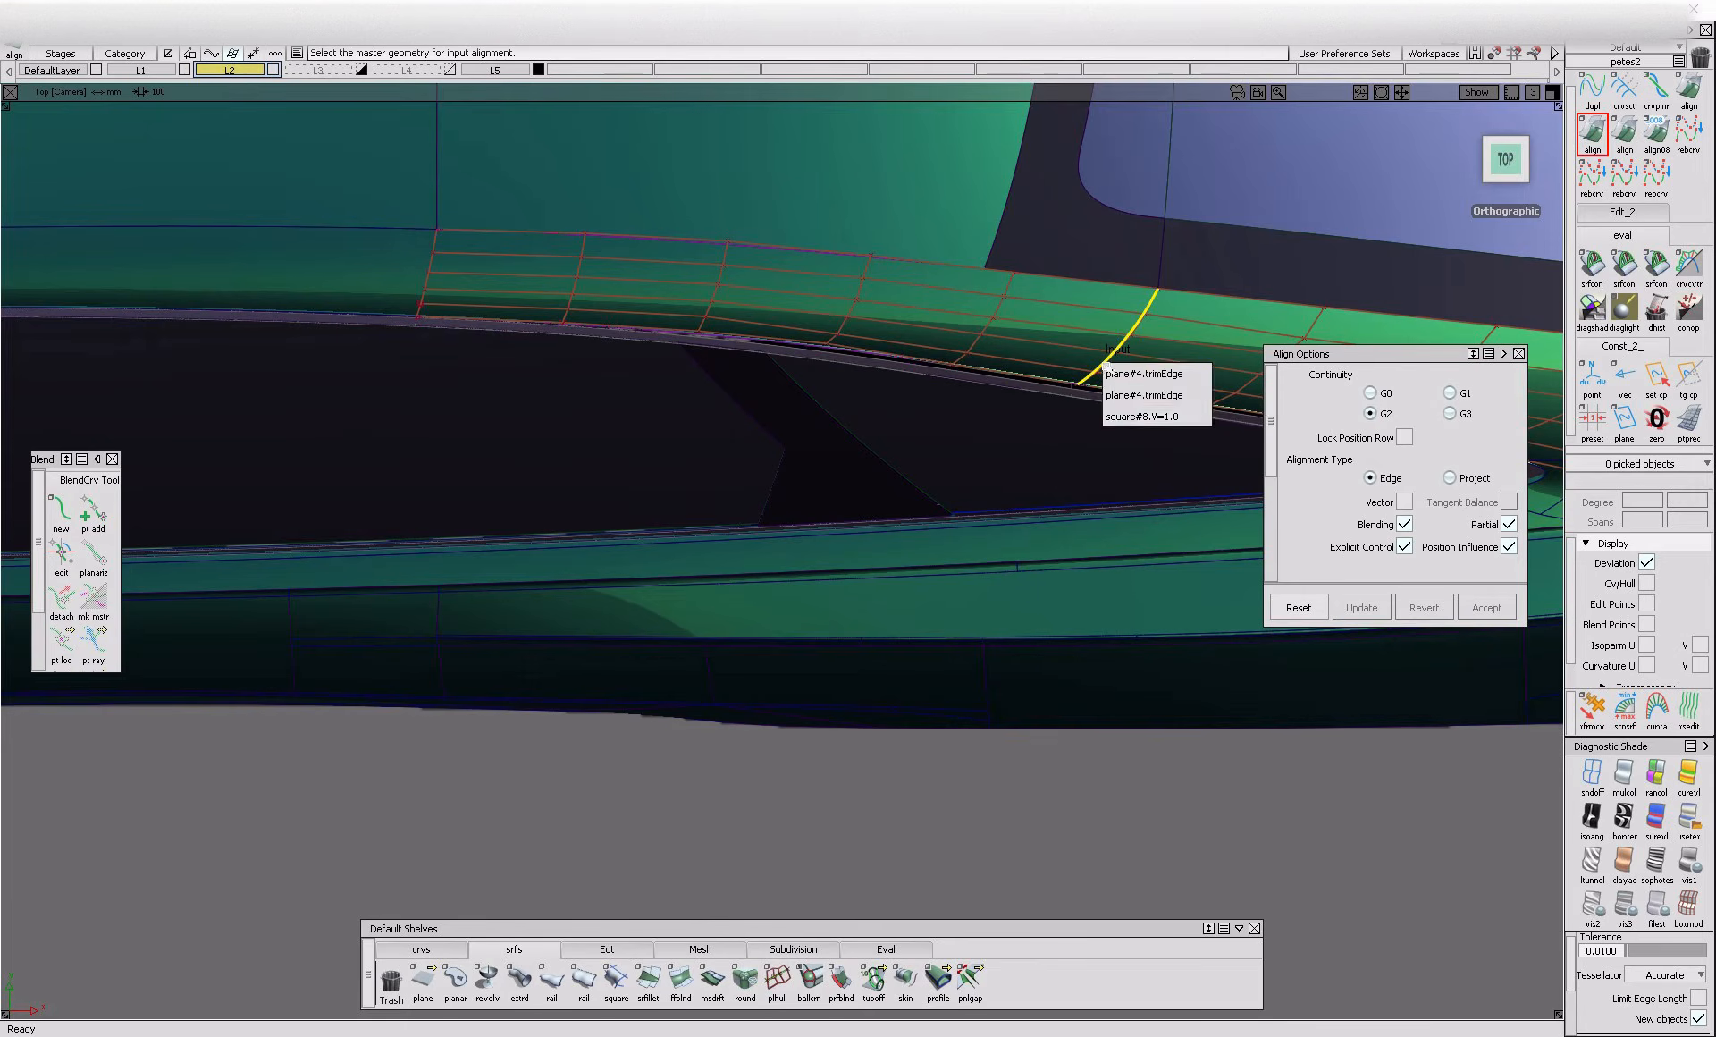
{"action": "left_click", "coordinate": [1202, 416]}
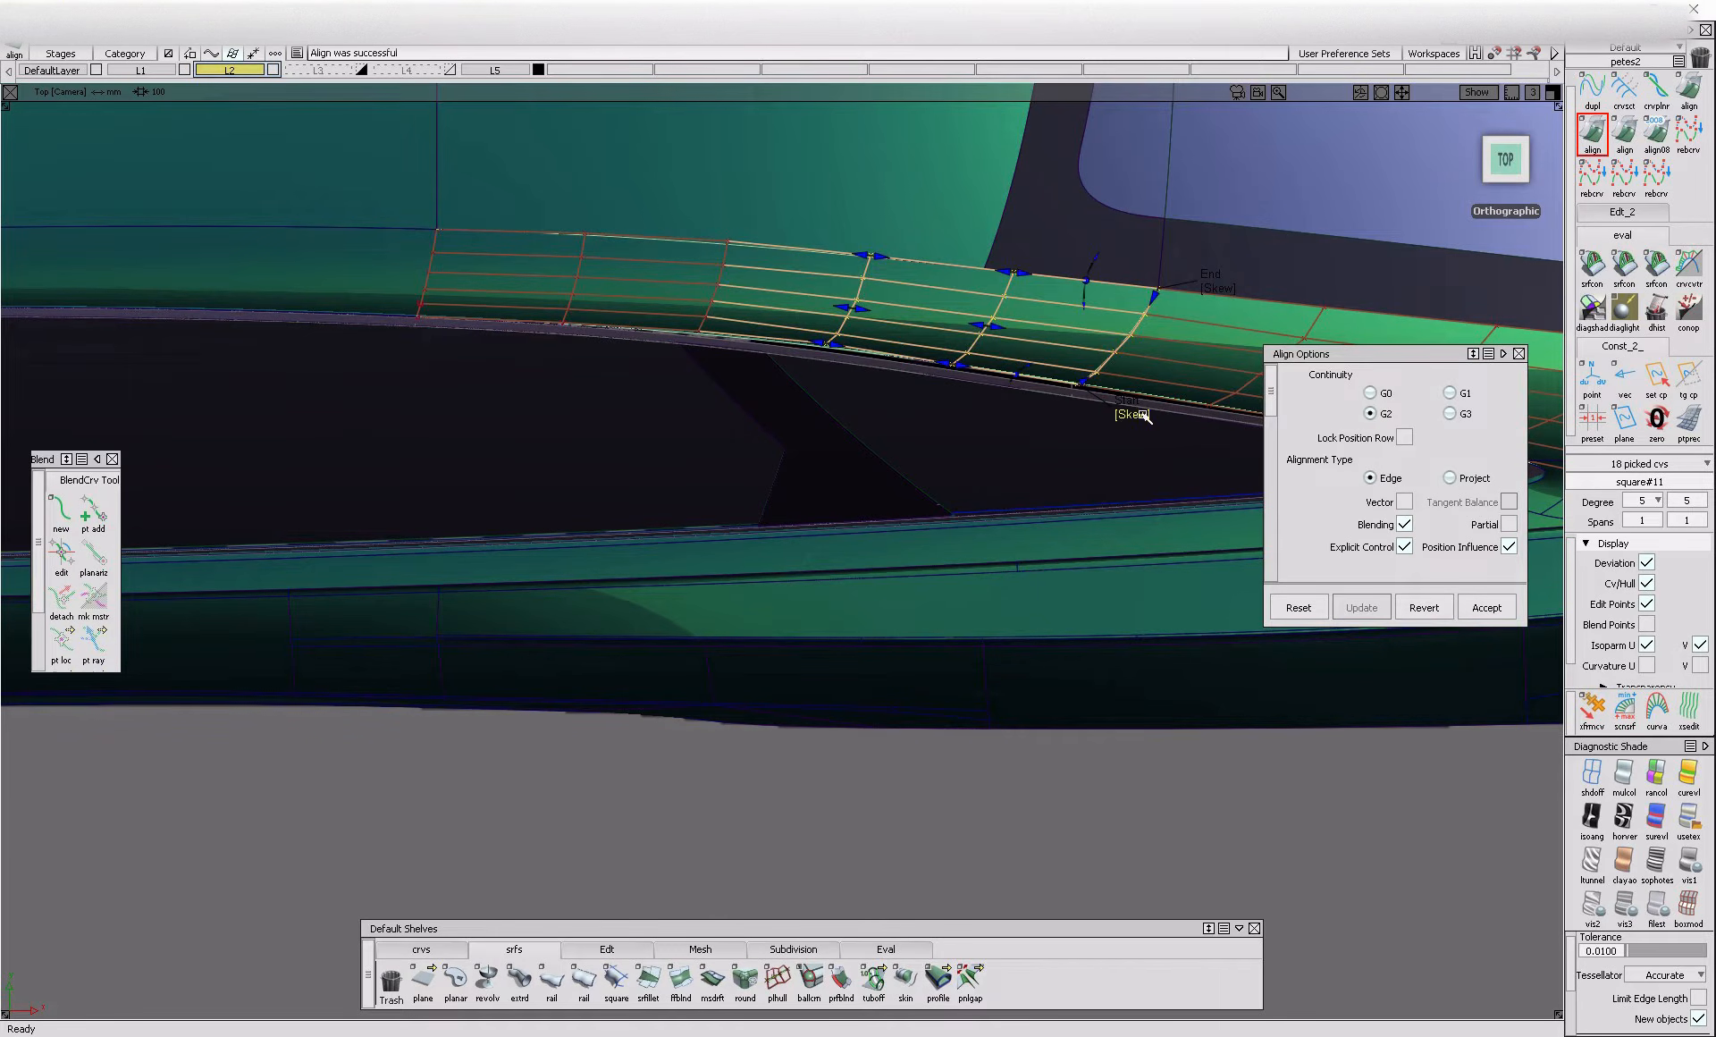
{"action": "right_click_drag", "start_coordinate": [1110, 344], "coordinate": [1141, 416], "text": "alt+shift"}
{"action": "mouse_move", "coordinate": [1101, 411]}
{"action": "left_mouse_down", "text": "ctrl+shift"}
{"action": "mouse_move", "coordinate": [989, 402]}
{"action": "mouse_move", "coordinate": [1081, 409]}
{"action": "left_mouse_up", "text": "ctrl+shift"}
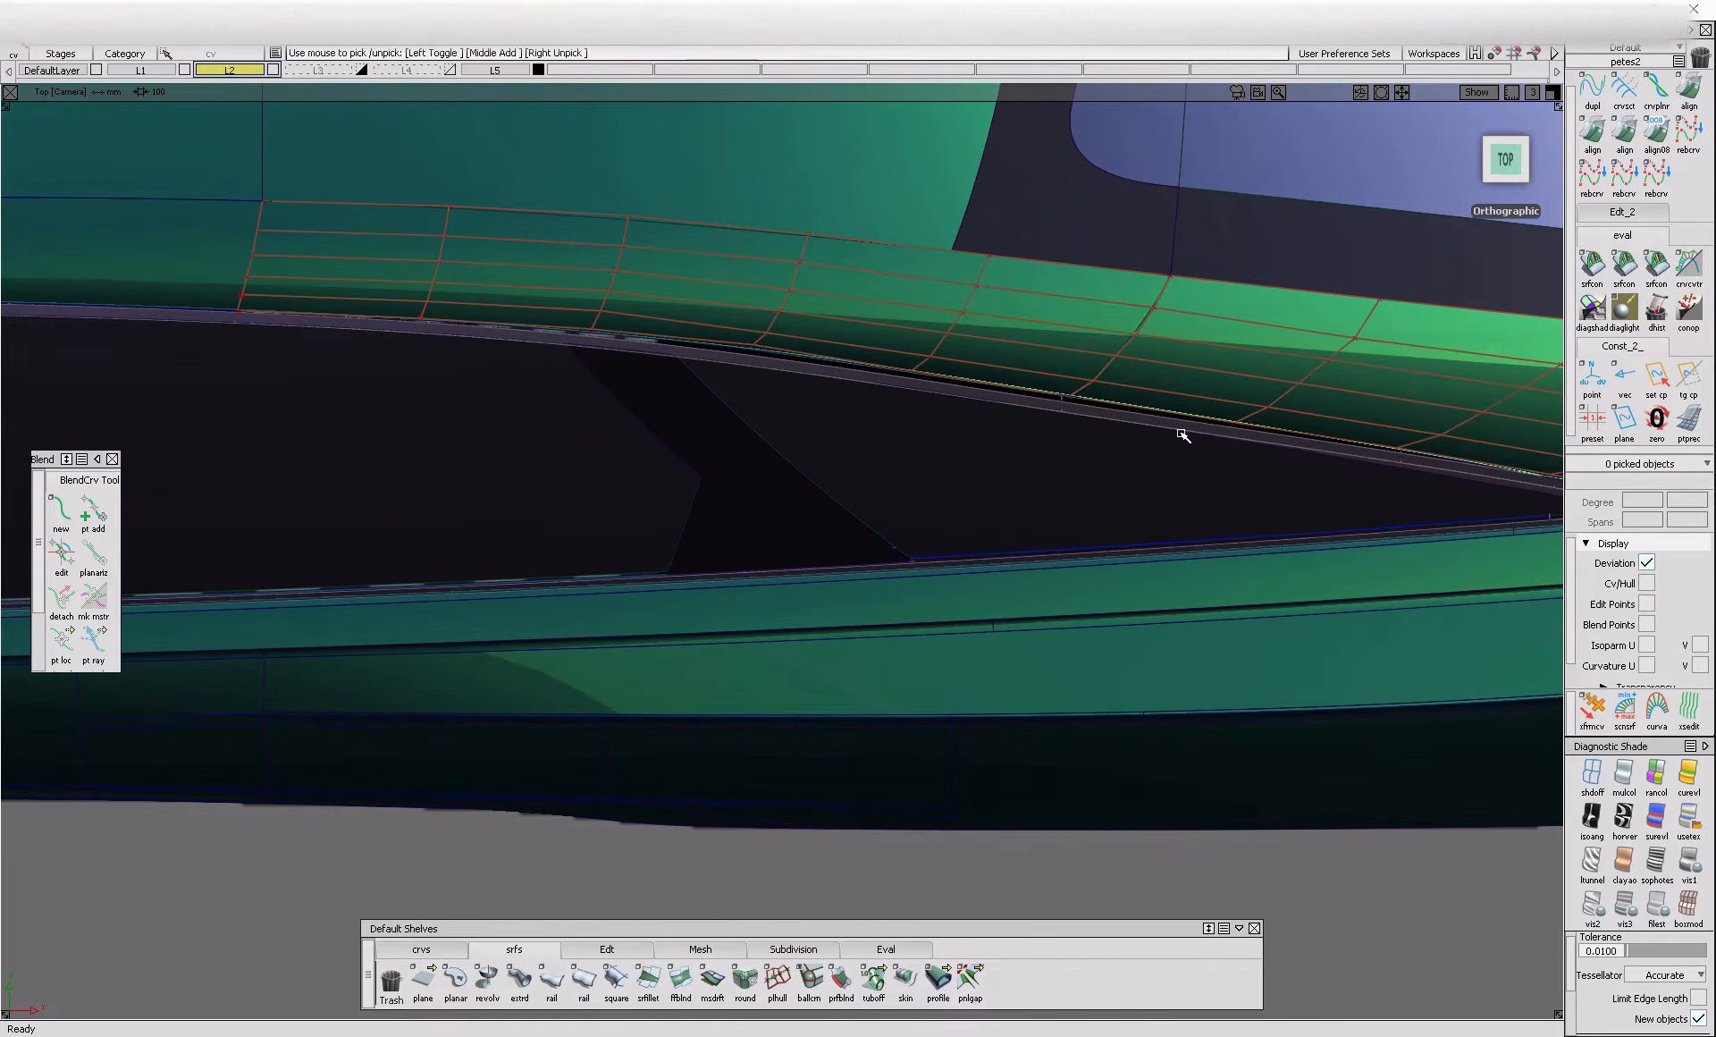
Move the control vertices along the lower edge of the roof-side and pillar surfaces to close the gap to the chrome border
{"action": "middle_click_drag", "start_coordinate": [1422, 438], "coordinate": [924, 379], "text": "alt+shift"}
{"action": "middle_click_drag", "start_coordinate": [541, 332], "coordinate": [745, 357], "text": "alt+shift"}
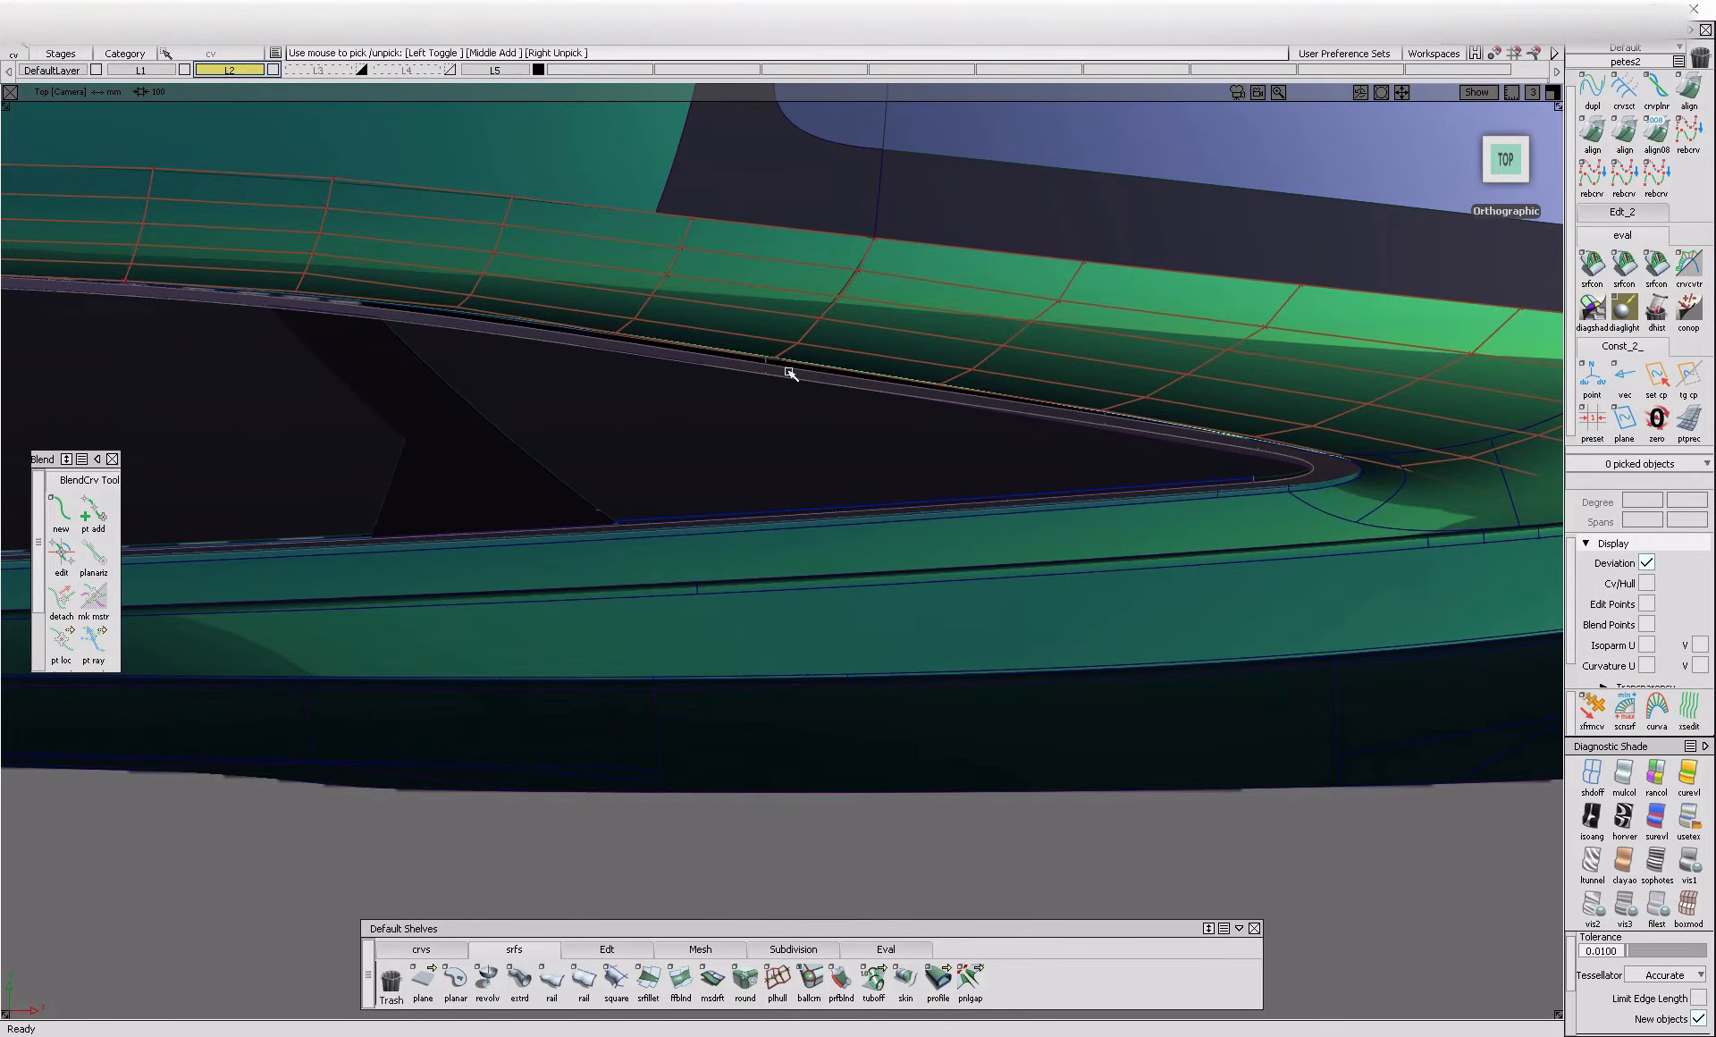
{"action": "right_click_drag", "start_coordinate": [824, 408], "coordinate": [824, 407]}
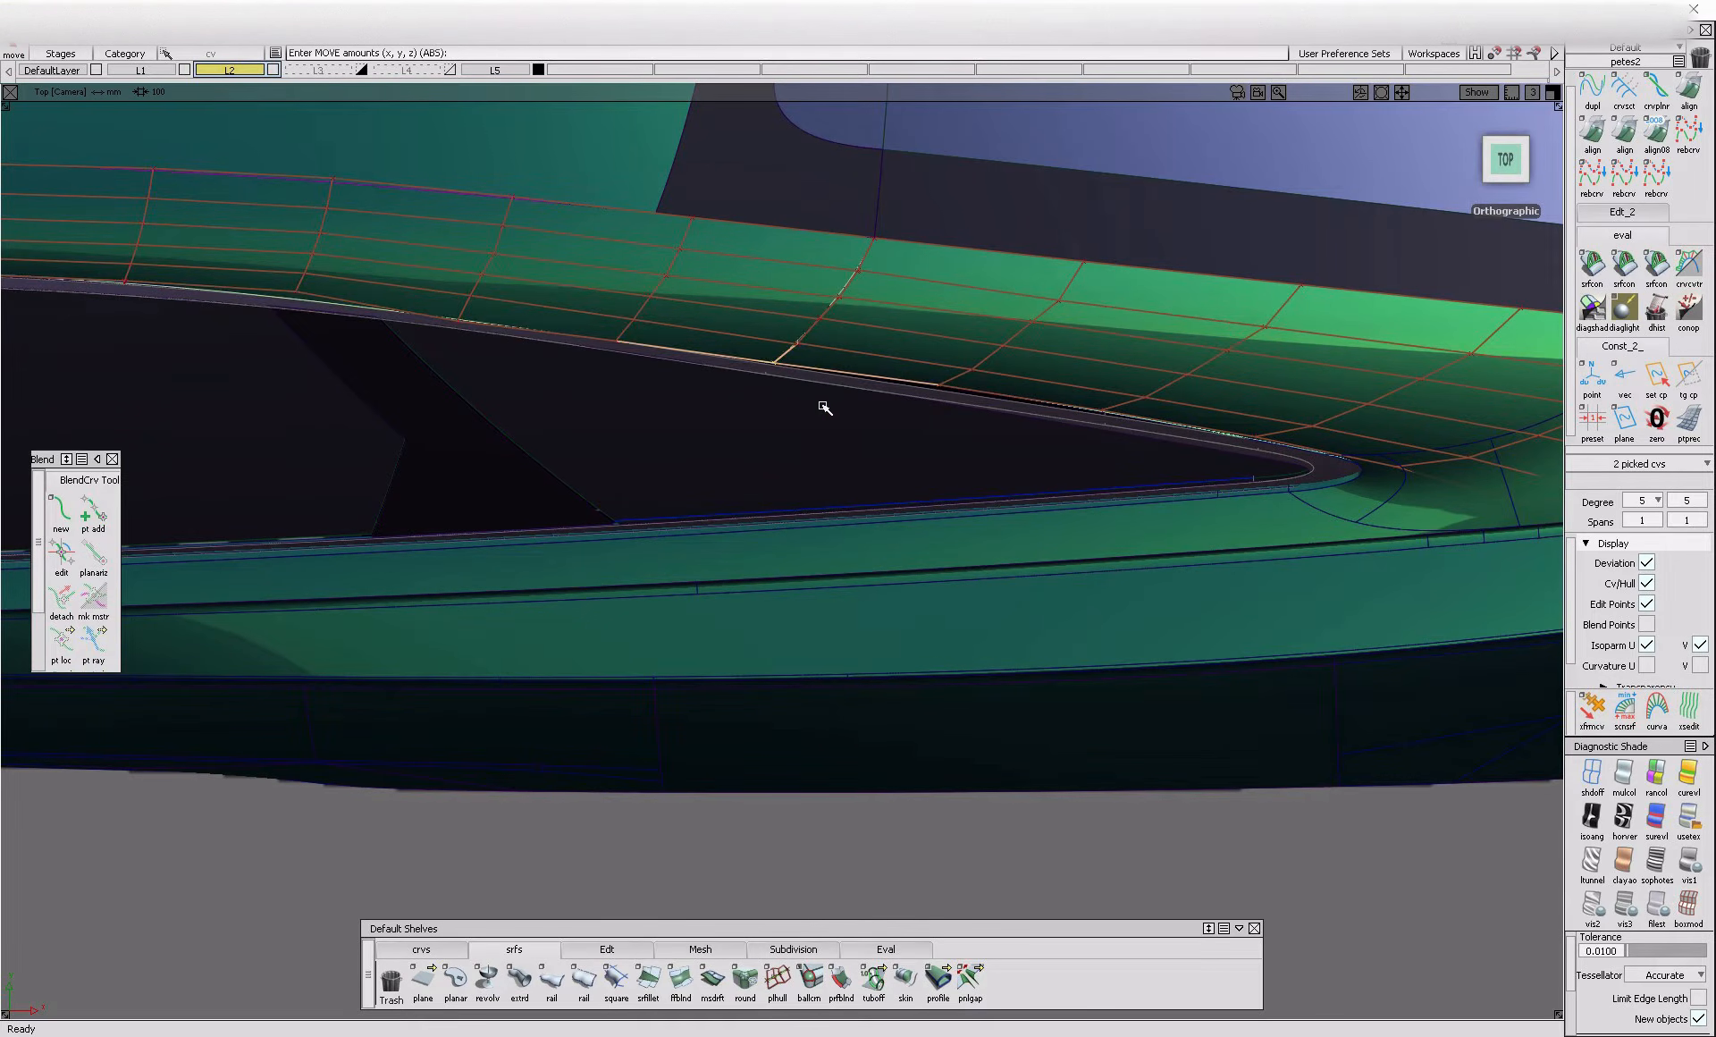
{"action": "left_click_drag", "start_coordinate": [891, 371], "coordinate": [892, 374], "text": "ctrl+shift"}
{"action": "left_click", "coordinate": [940, 385]}
{"action": "middle_click_drag", "start_coordinate": [975, 444], "coordinate": [979, 419], "text": "ctrl+shift"}
{"action": "right_click_drag", "start_coordinate": [981, 430], "coordinate": [981, 430]}
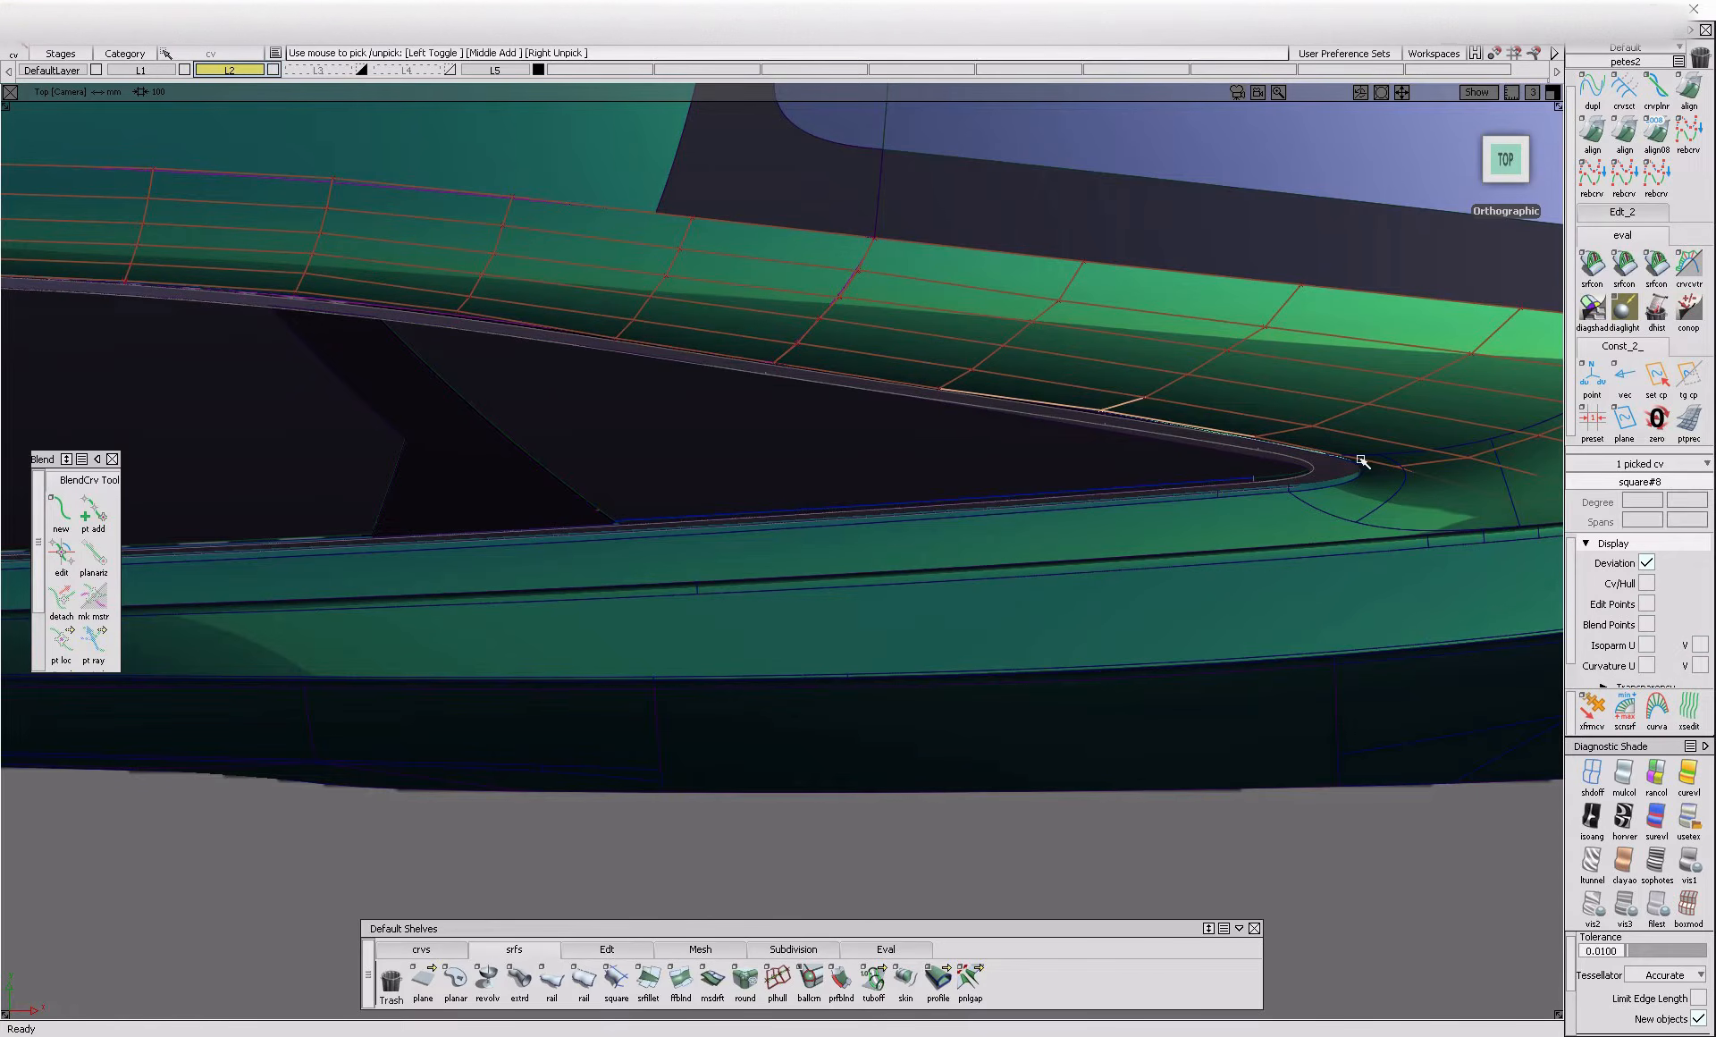
{"action": "right_click_drag", "start_coordinate": [1147, 457], "coordinate": [1147, 457]}
{"action": "middle_click_drag", "start_coordinate": [692, 419], "coordinate": [958, 452], "text": "alt+shift"}
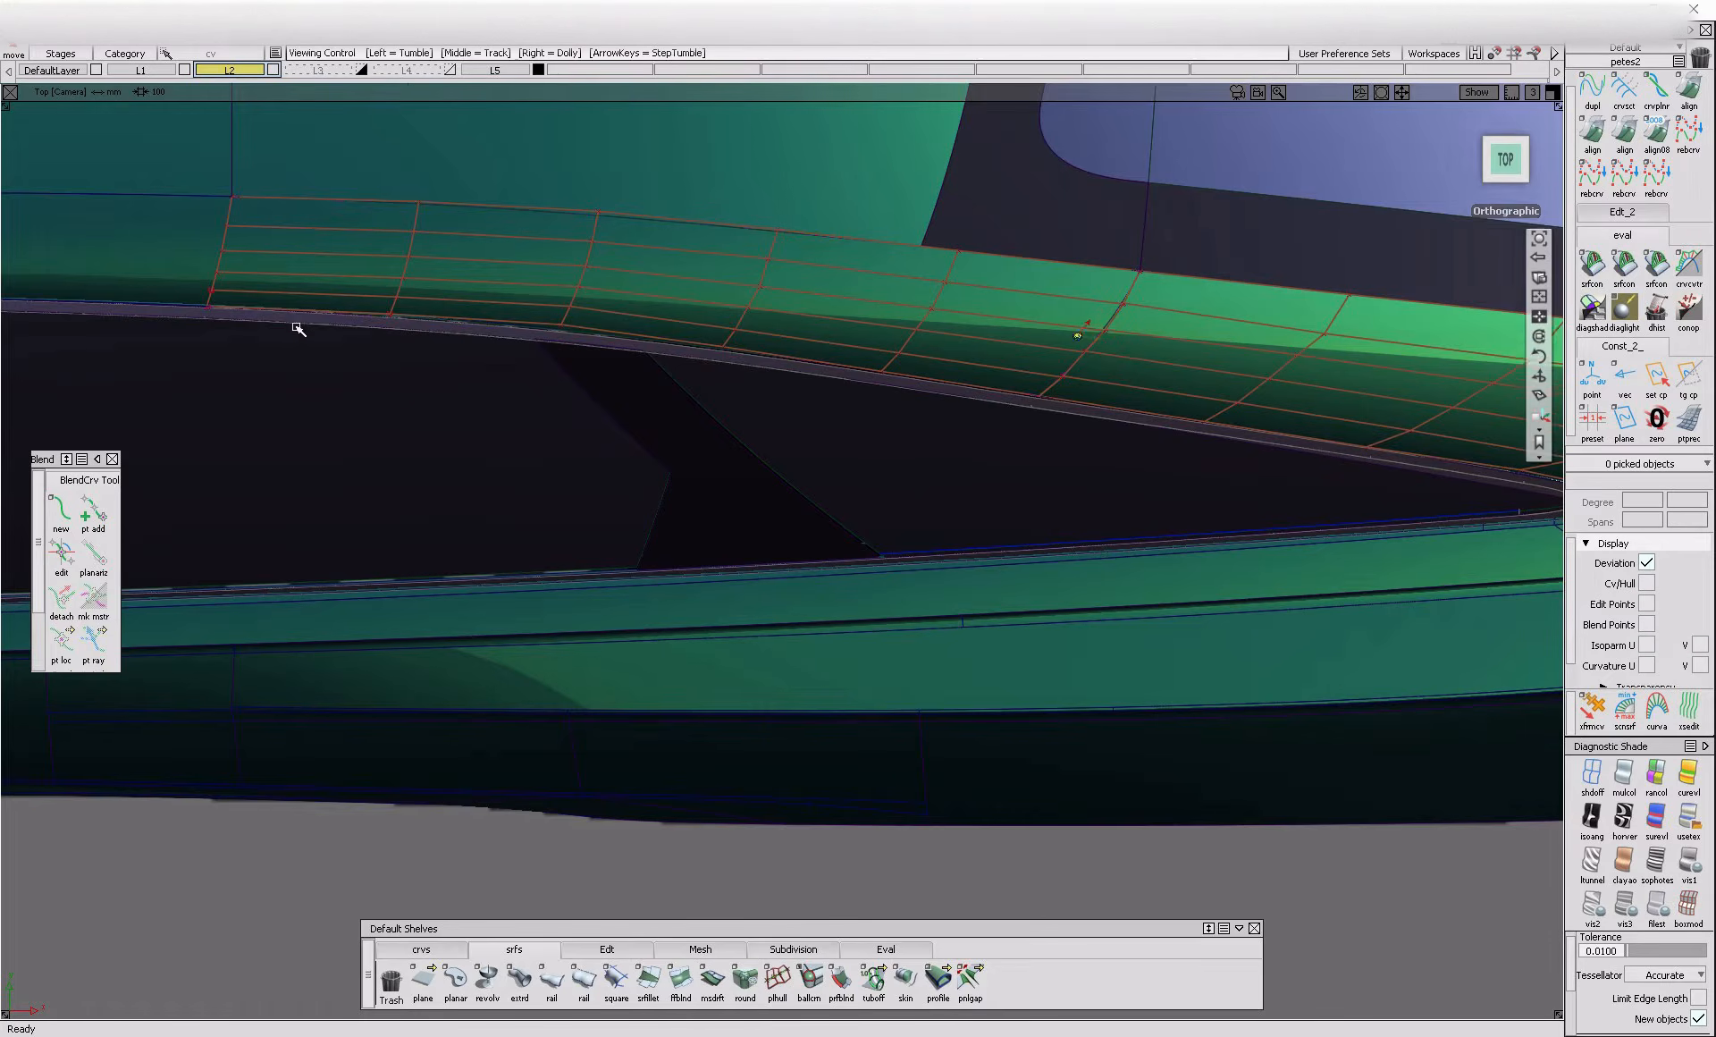
Examine the fit between the chrome border and the surrounding roof and pillar surfaces from above and from the side
{"action": "left_click_drag", "start_coordinate": [896, 371], "coordinate": [391, 417], "text": "alt+shift"}
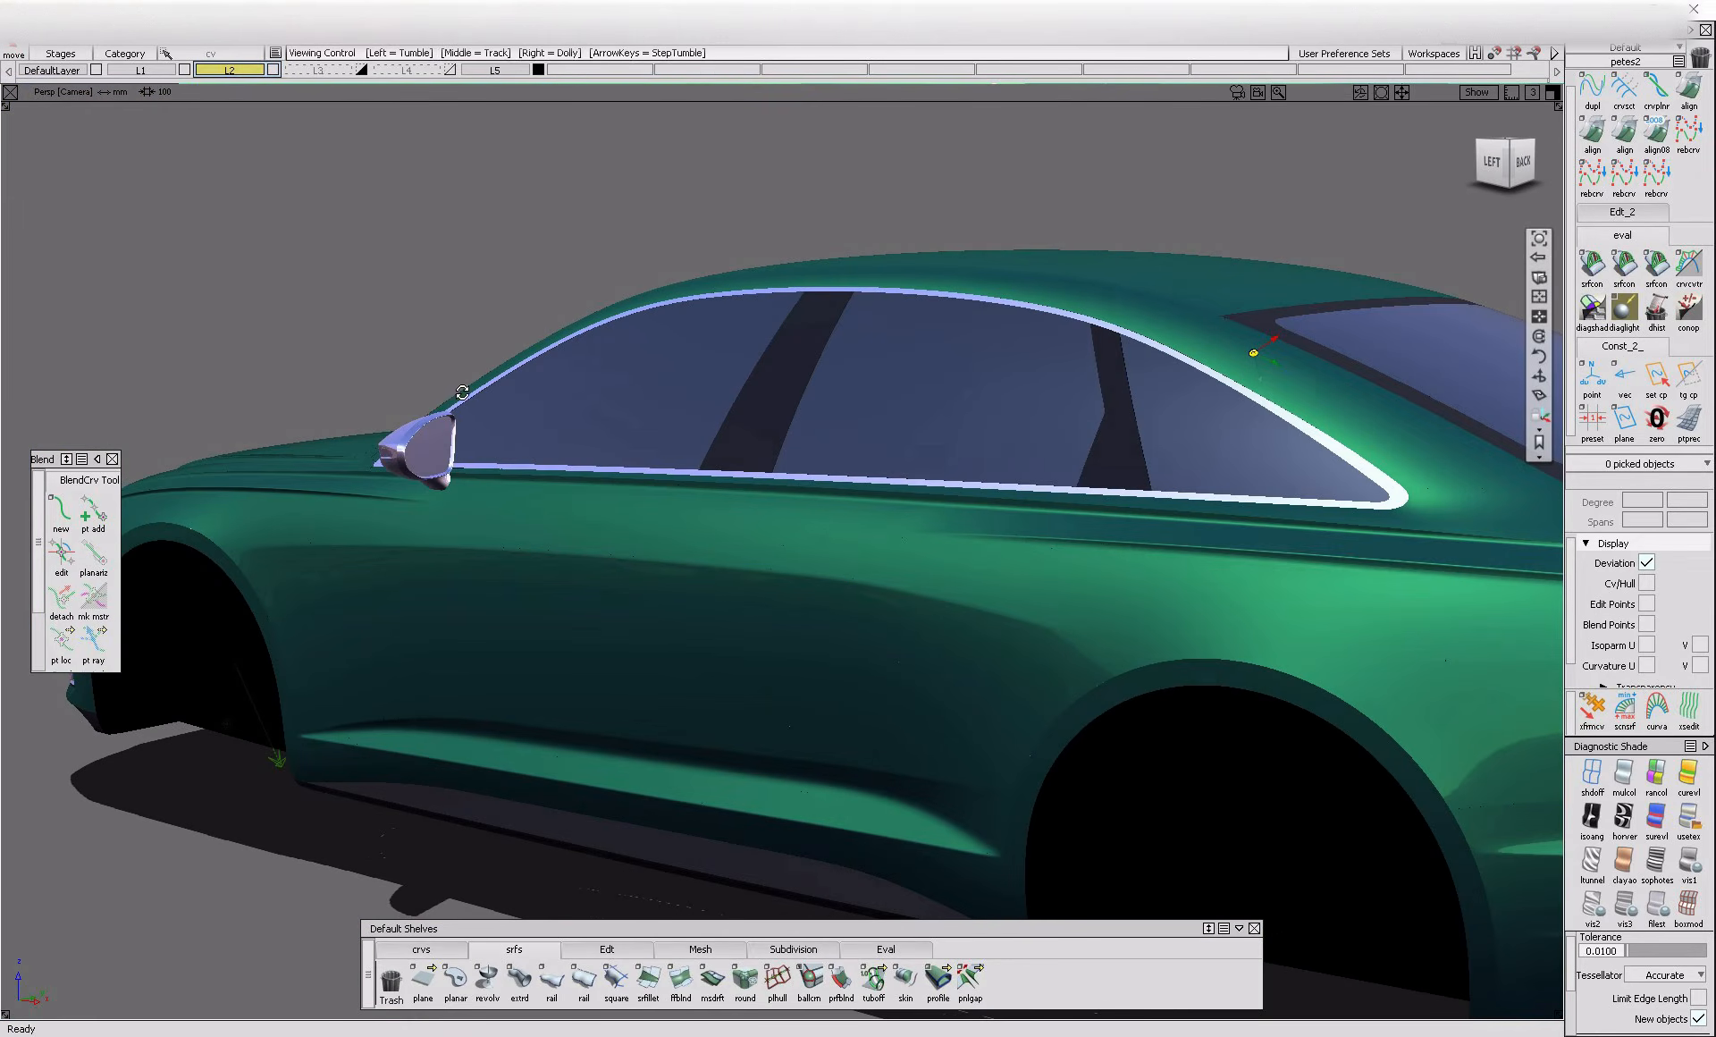
{"action": "right_click_drag", "start_coordinate": [473, 415], "coordinate": [564, 432], "text": "alt+shift"}
{"action": "left_click_drag", "start_coordinate": [563, 433], "coordinate": [357, 500], "text": "alt+shift"}
{"action": "middle_click_drag", "start_coordinate": [1202, 476], "coordinate": [896, 474], "text": "alt+shift"}
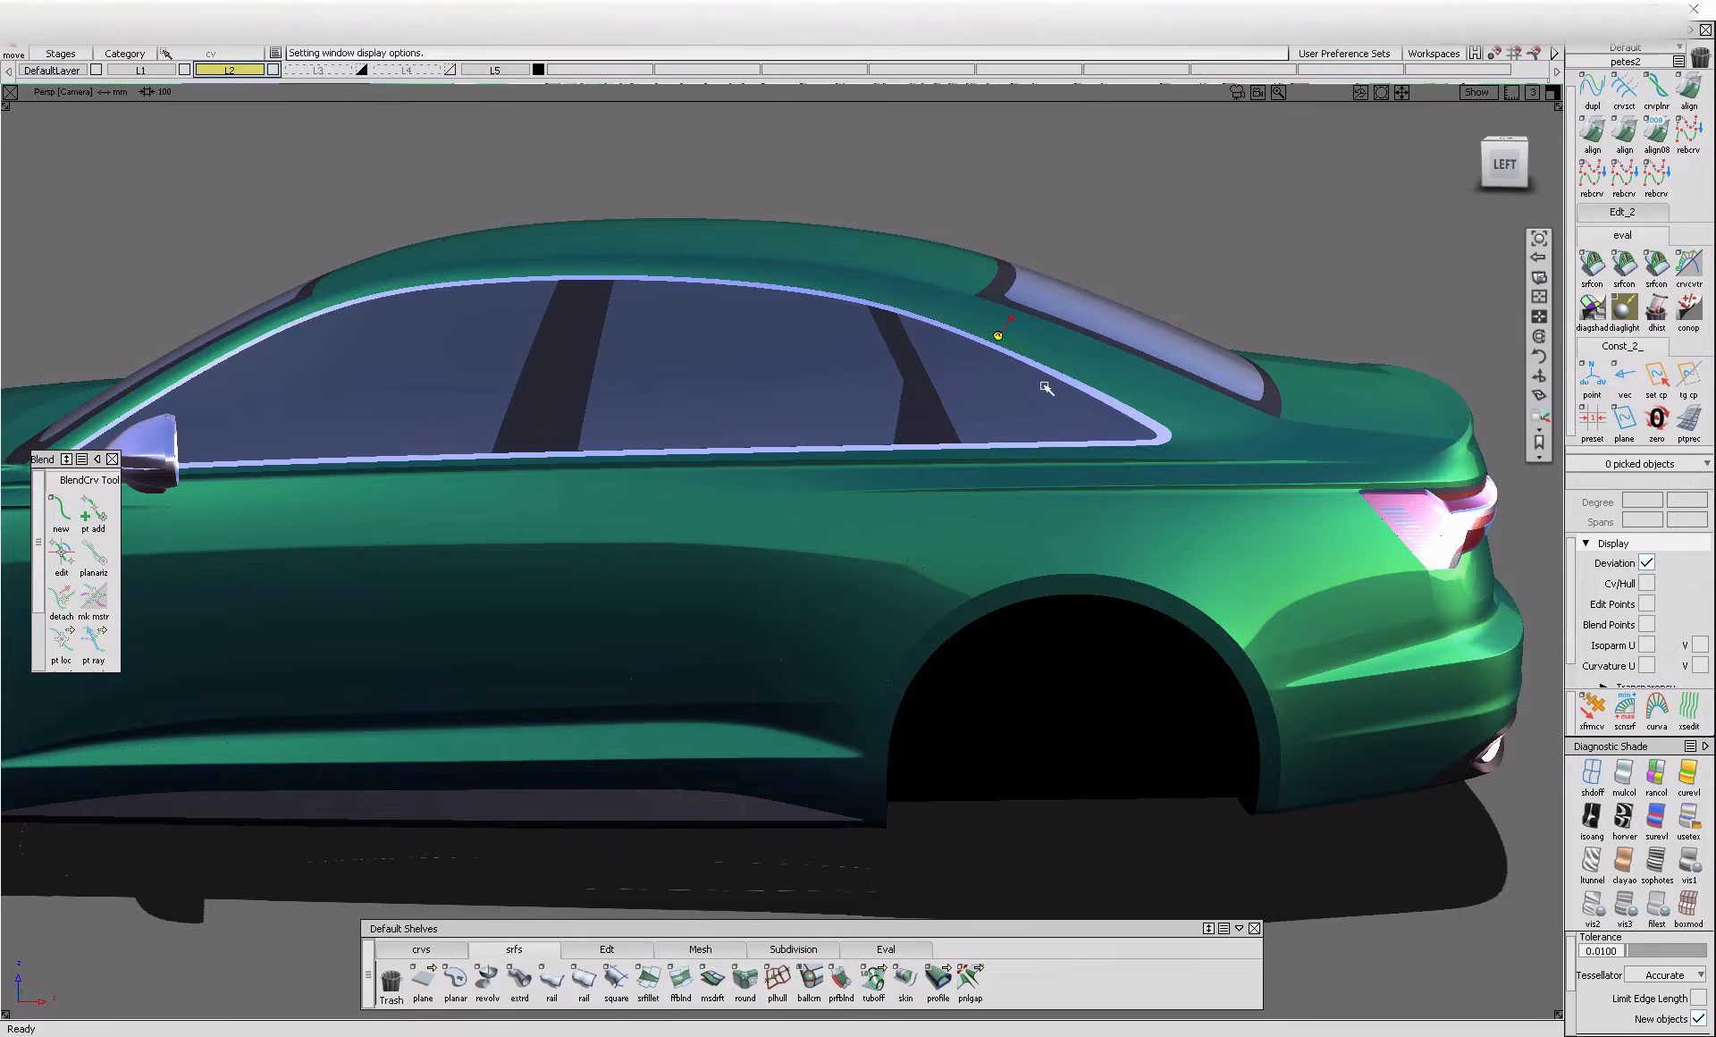
{"action": "right_click_drag", "start_coordinate": [1006, 344], "coordinate": [1243, 366], "text": "alt+shift"}
{"action": "left_click_drag", "start_coordinate": [1243, 367], "coordinate": [1199, 482], "text": "alt+shift"}
{"action": "middle_click_drag", "start_coordinate": [1199, 483], "coordinate": [1096, 545], "text": "alt+shift"}
{"action": "right_click_drag", "start_coordinate": [1097, 545], "coordinate": [1204, 533], "text": "alt+shift"}
Display the control vertices of the small blend surface at the quarter window's rear corner
{"action": "left_click_drag", "start_coordinate": [1198, 487], "coordinate": [1151, 515], "text": "ctrl+shift"}
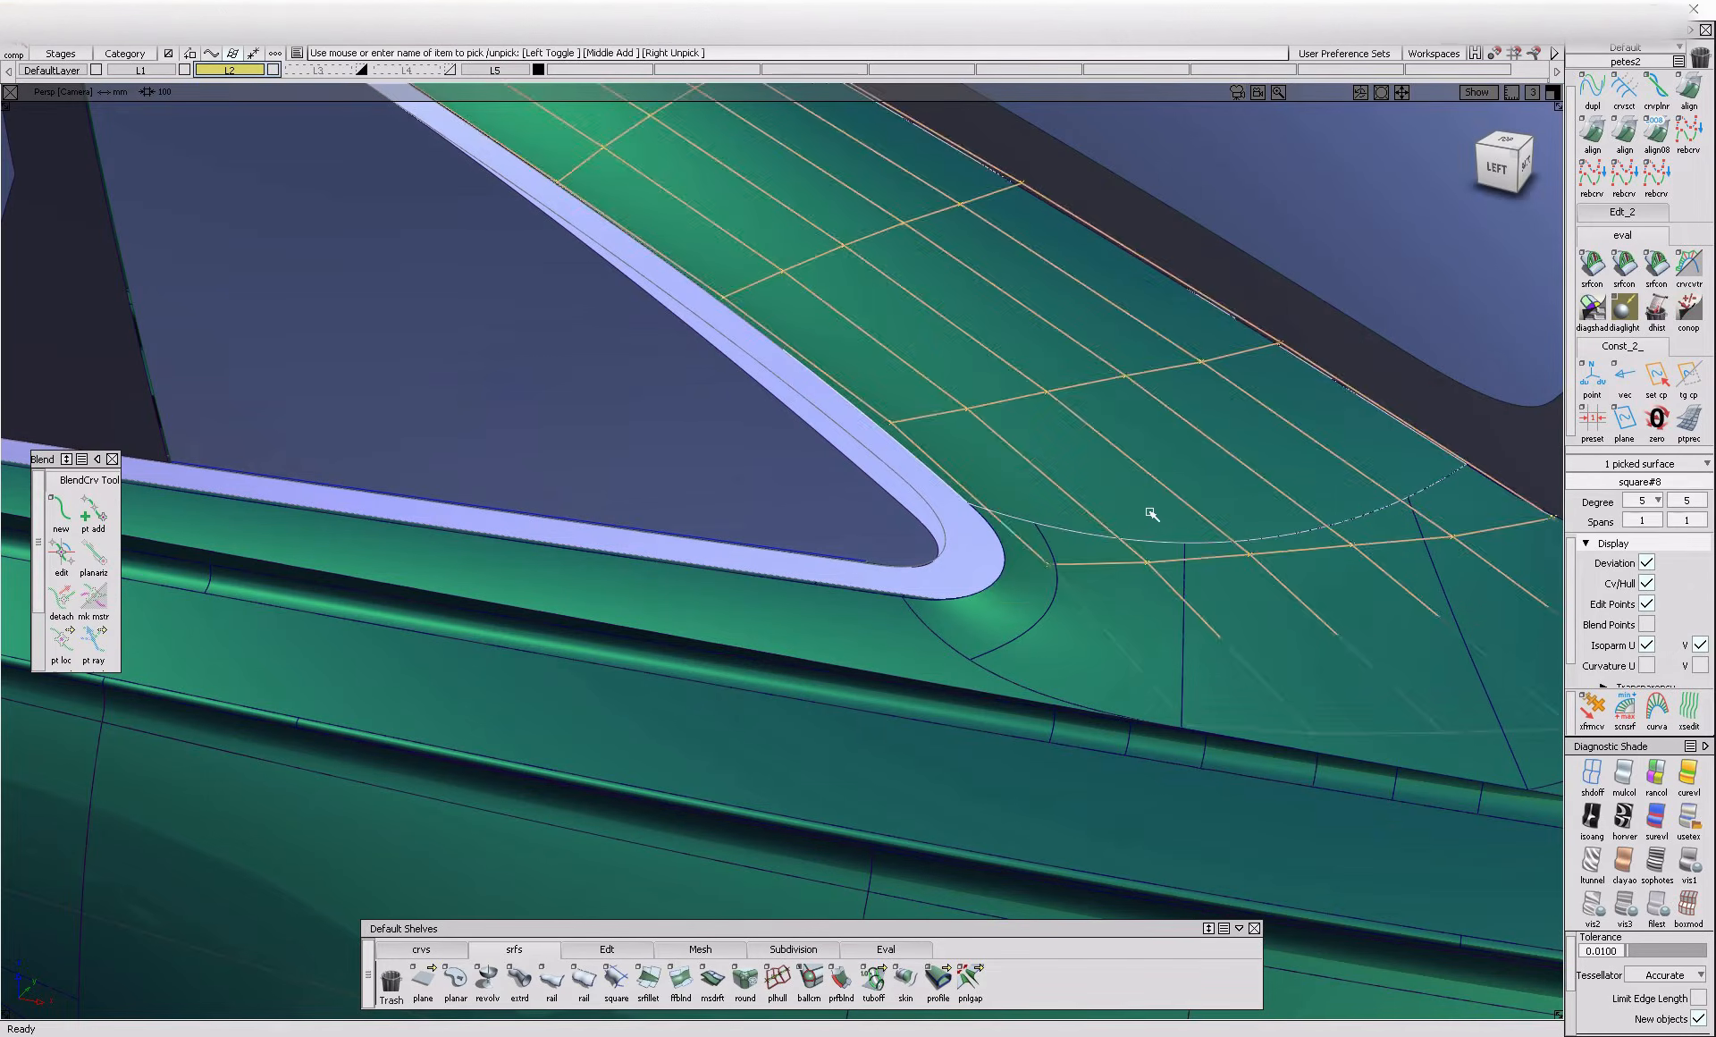
{"action": "left_click", "coordinate": [1027, 602]}
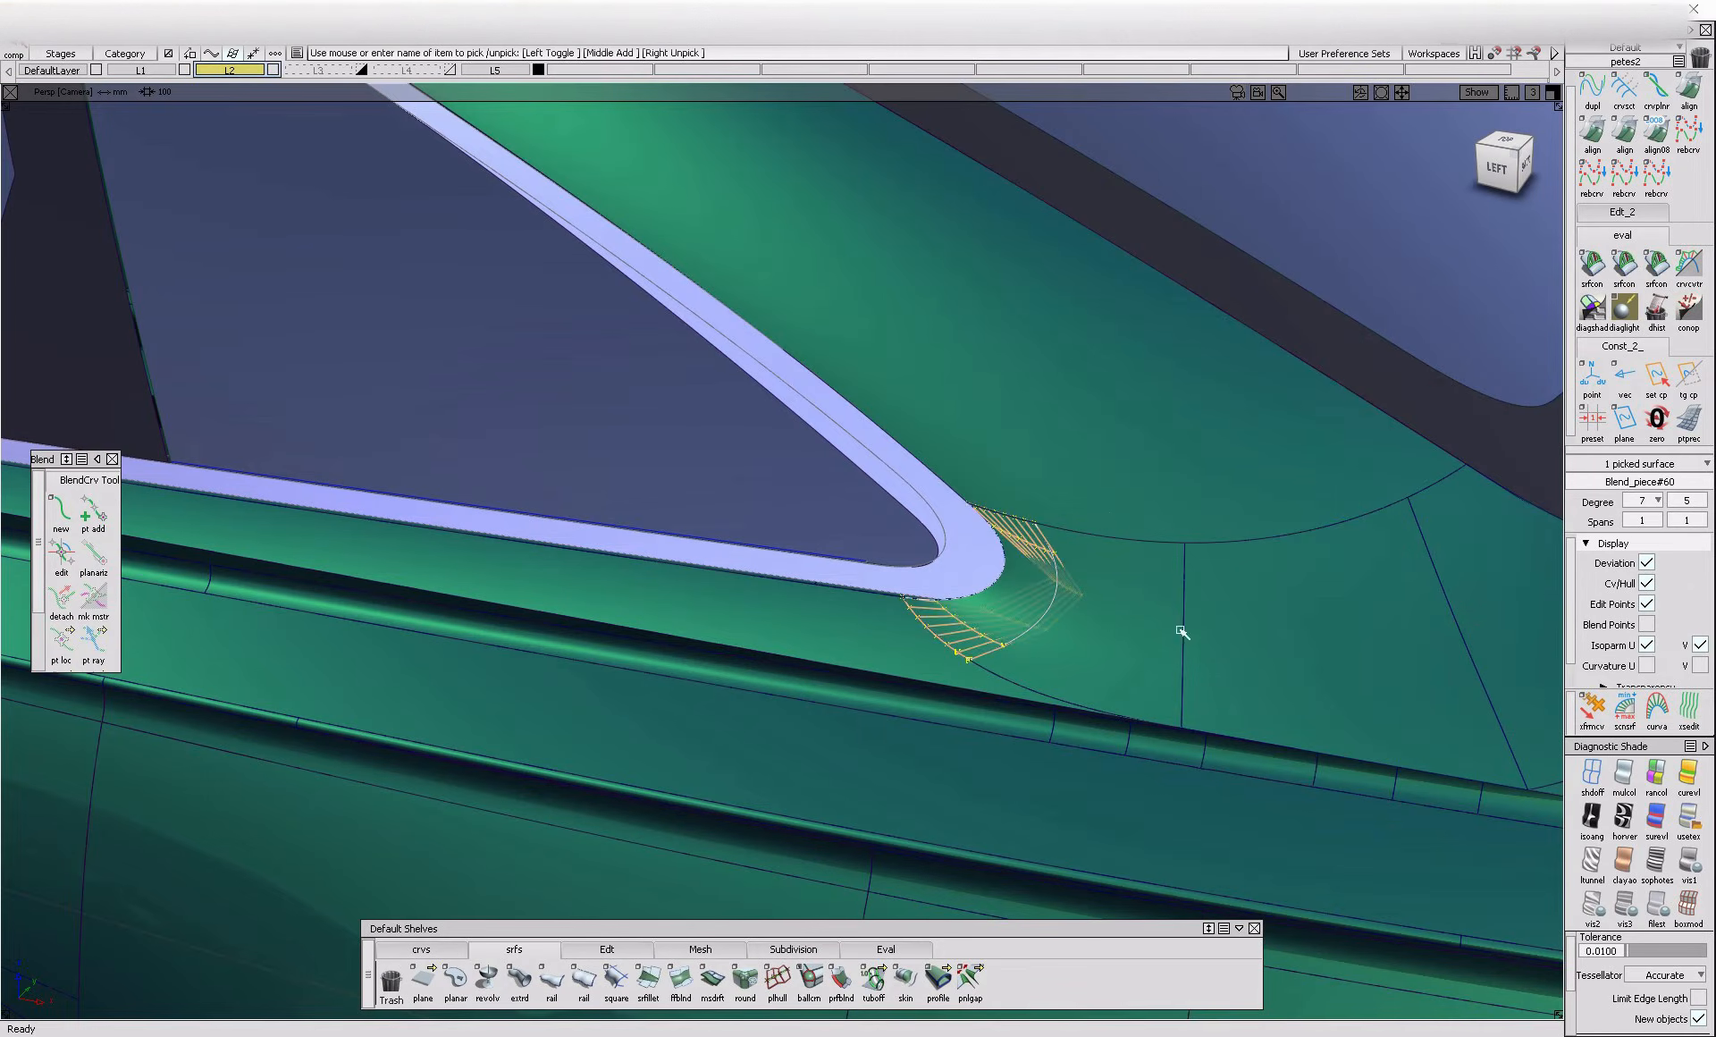
{"action": "left_click_drag", "start_coordinate": [1179, 611], "coordinate": [1179, 533], "text": "ctrl+shift"}
Align the corner blend surface's upper edge to the adjoining pillar surface with G2 continuity
{"action": "left_click", "coordinate": [1594, 138]}
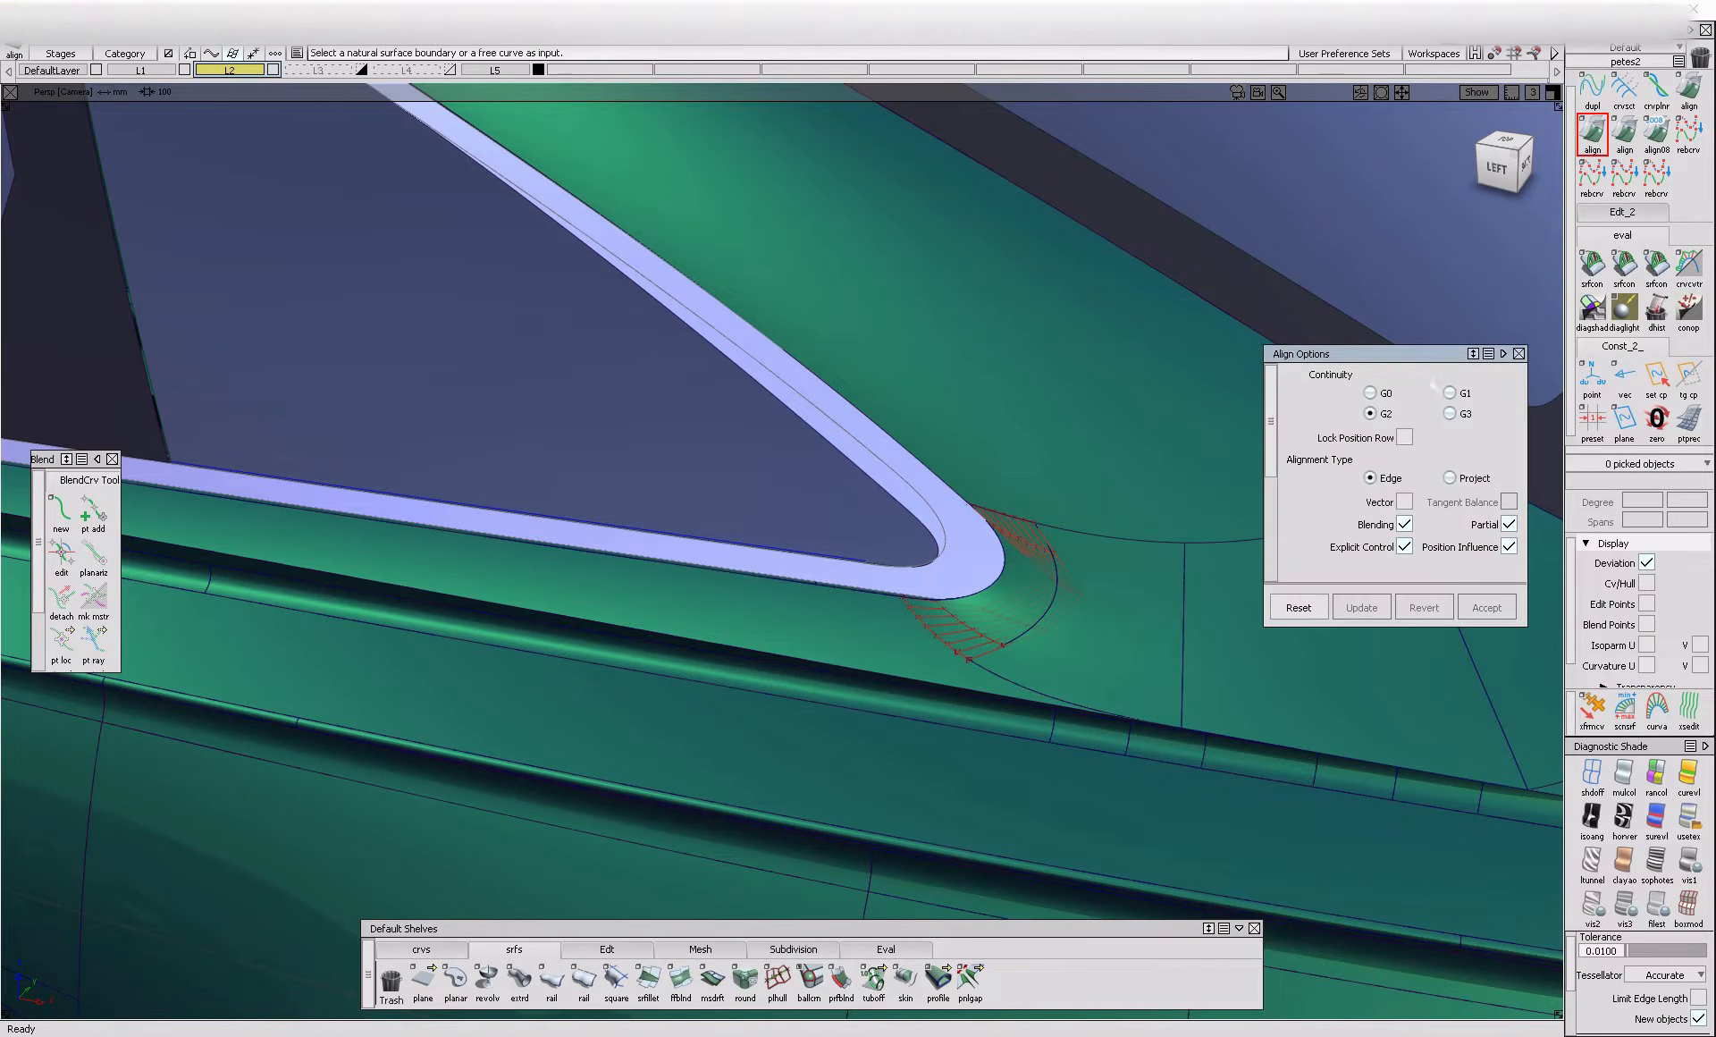
{"action": "left_click", "coordinate": [1026, 527]}
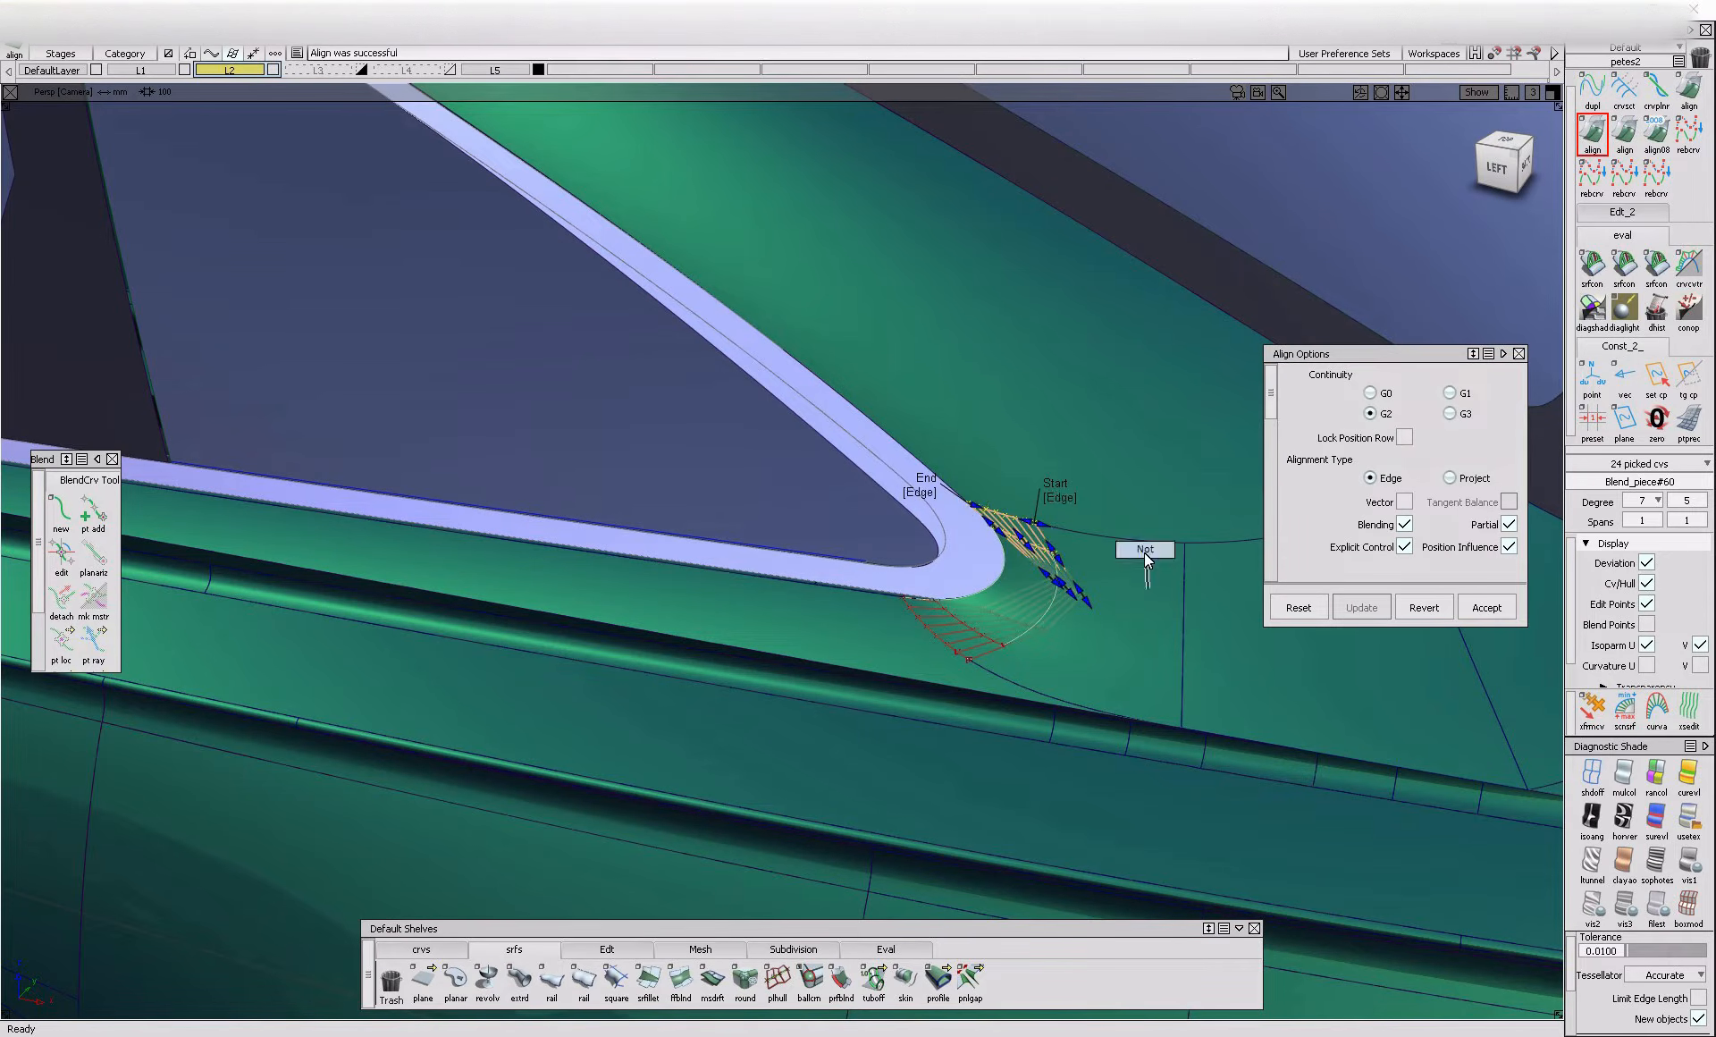
{"action": "left_click", "coordinate": [1145, 550]}
{"action": "key", "text": "space"}
{"action": "left_click", "coordinate": [1228, 550]}
{"action": "left_click", "coordinate": [1233, 541]}
{"action": "middle_click_drag", "start_coordinate": [1233, 571], "coordinate": [967, 580], "text": "alt+shift"}
{"action": "key", "text": "space"}
{"action": "left_click", "coordinate": [1172, 490]}
{"action": "left_click", "coordinate": [1150, 530]}
{"action": "key", "text": "space"}
Hide the control vertices of the roof-side surface and the corner blend surface
{"action": "left_click_drag", "start_coordinate": [1091, 687], "coordinate": [1227, 454], "text": "alt+shift"}
{"action": "middle_click_drag", "start_coordinate": [821, 529], "coordinate": [1202, 689], "text": "alt+shift"}
{"action": "right_click_drag", "start_coordinate": [1203, 688], "coordinate": [951, 692], "text": "alt+shift"}
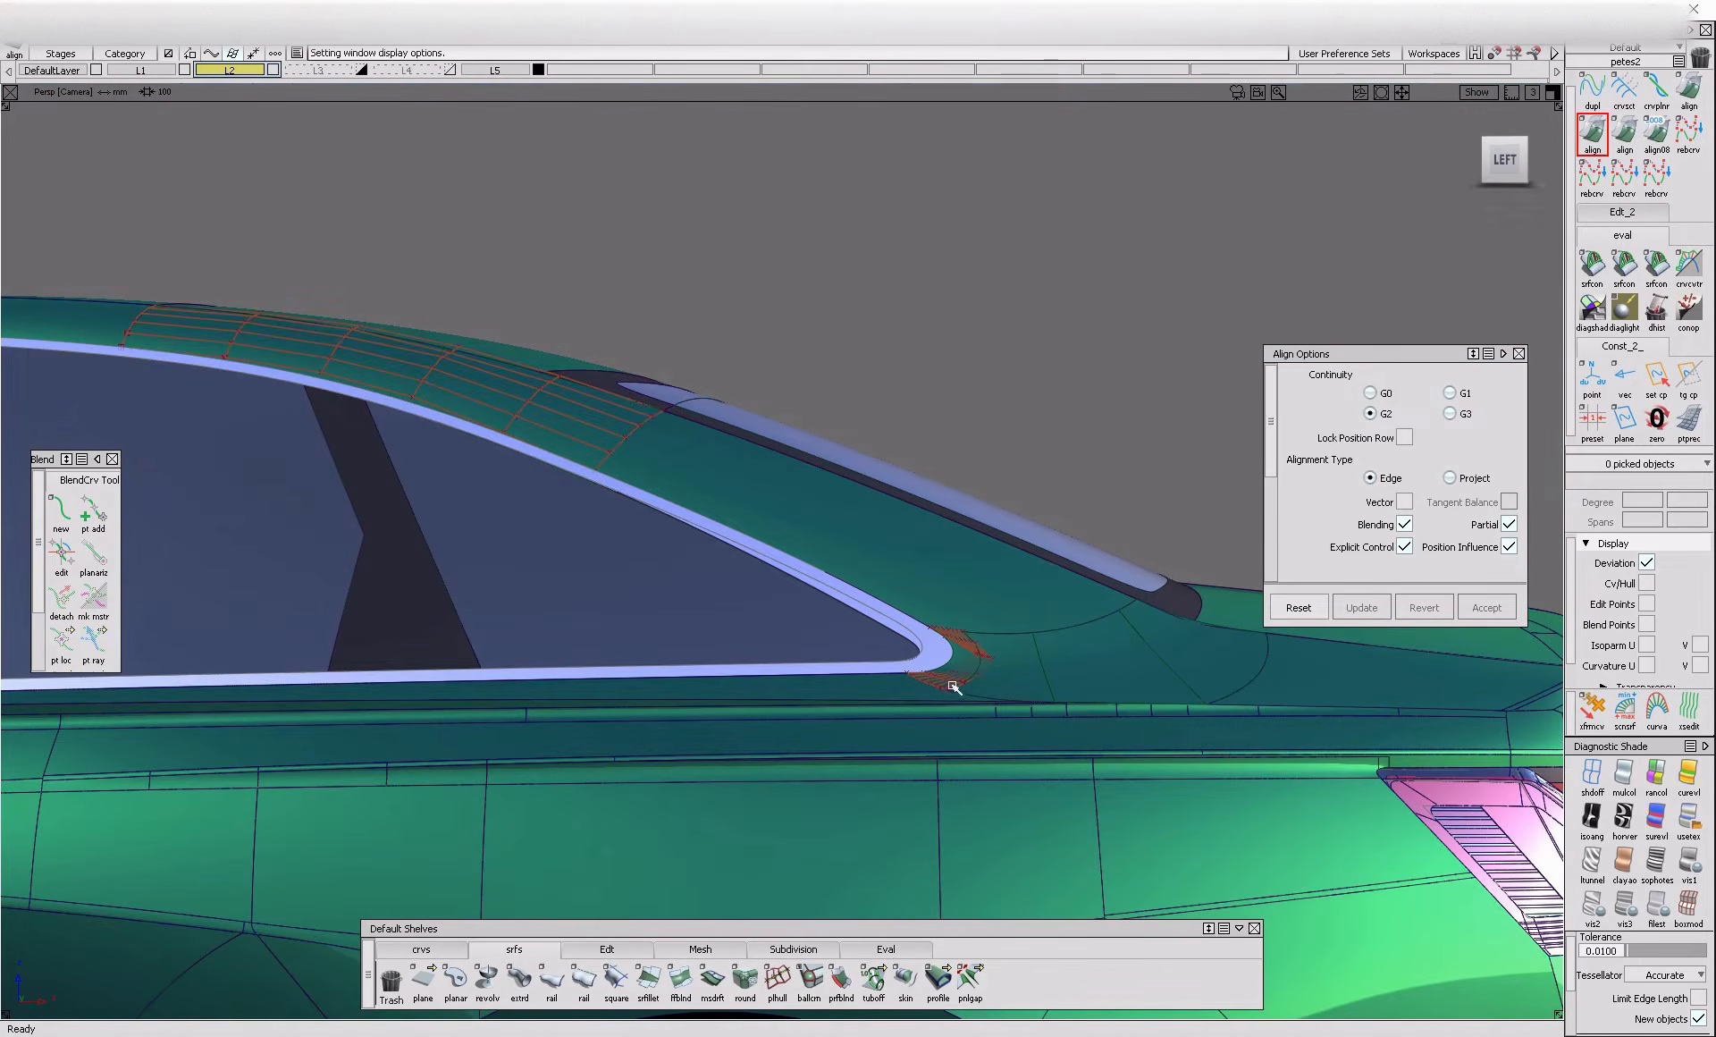
{"action": "left_click_drag", "start_coordinate": [465, 545], "coordinate": [468, 550], "text": "ctrl+shift"}
{"action": "left_click_drag", "start_coordinate": [472, 340], "coordinate": [1089, 569]}
{"action": "left_click_drag", "start_coordinate": [893, 731], "coordinate": [1073, 733], "text": "ctrl+shift"}
{"action": "left_click", "coordinate": [905, 639], "text": "alt+shift"}
{"action": "right_click_drag", "start_coordinate": [1072, 733], "coordinate": [1412, 786], "text": "alt+shift"}
{"action": "left_click_drag", "start_coordinate": [814, 739], "coordinate": [1018, 715], "text": "alt+shift"}
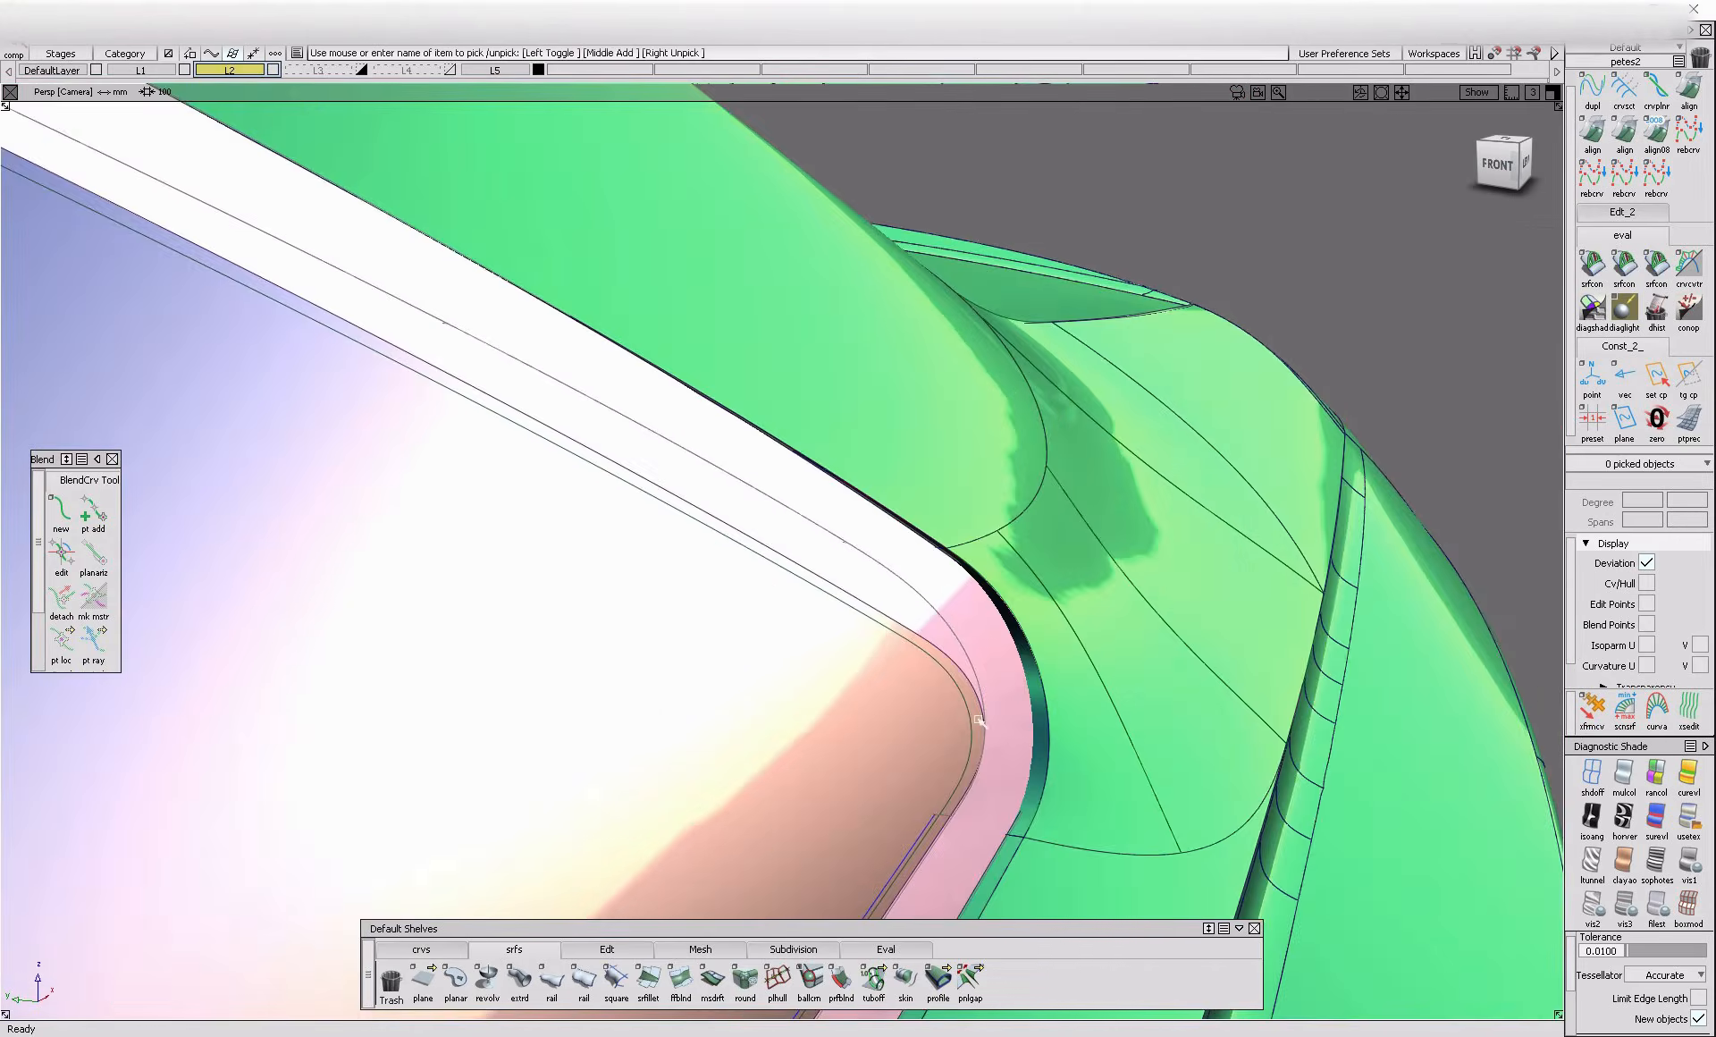
Check the chrome border around the quarter window's rear corner and save the model
{"action": "right_click_drag", "start_coordinate": [1022, 713], "coordinate": [927, 774], "text": "alt+shift"}
{"action": "left_click_drag", "start_coordinate": [927, 775], "coordinate": [1019, 586], "text": "alt+shift"}
{"action": "right_click_drag", "start_coordinate": [1019, 586], "coordinate": [532, 525], "text": "alt+shift"}
{"action": "left_click_drag", "start_coordinate": [527, 522], "coordinate": [520, 599], "text": "ctrl+shift"}
{"action": "left_click_drag", "start_coordinate": [432, 471], "coordinate": [1355, 962]}
{"action": "right_click_drag", "start_coordinate": [708, 641], "coordinate": [818, 766], "text": "alt+shift"}
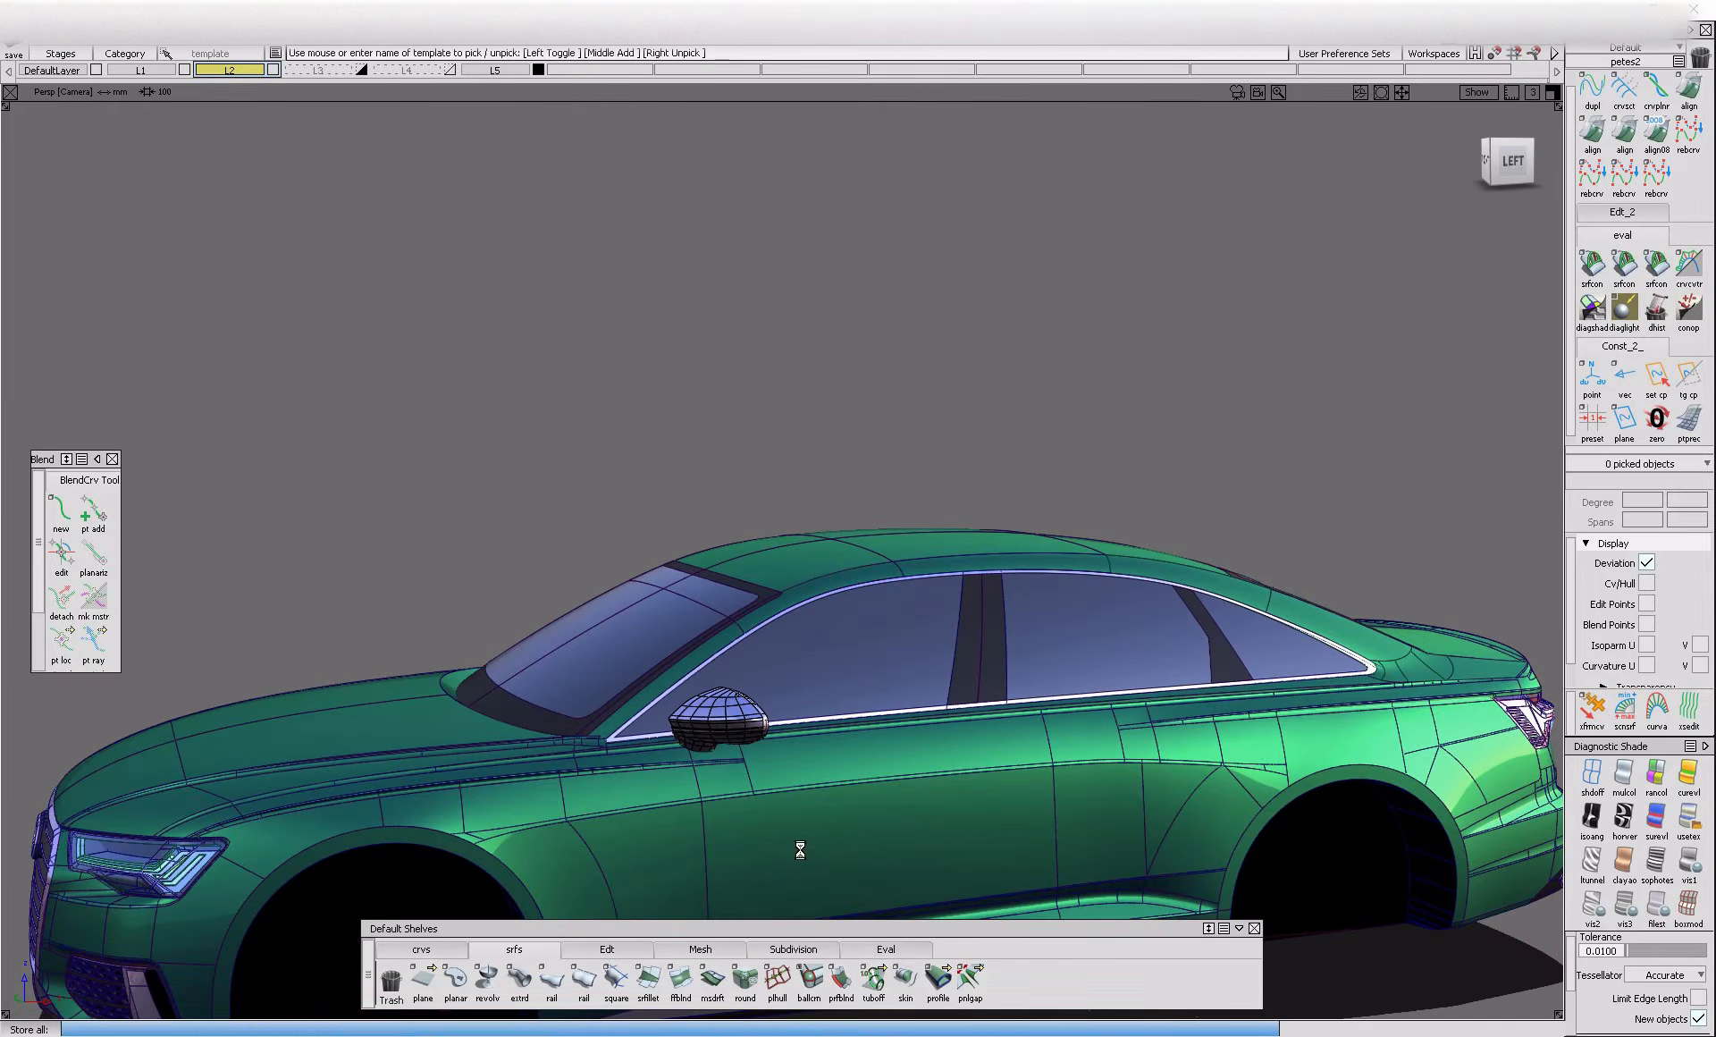
Start the Multi-surface Draft tool and review its draft, surface structure and chain selection options
{"action": "left_click", "coordinate": [745, 979]}
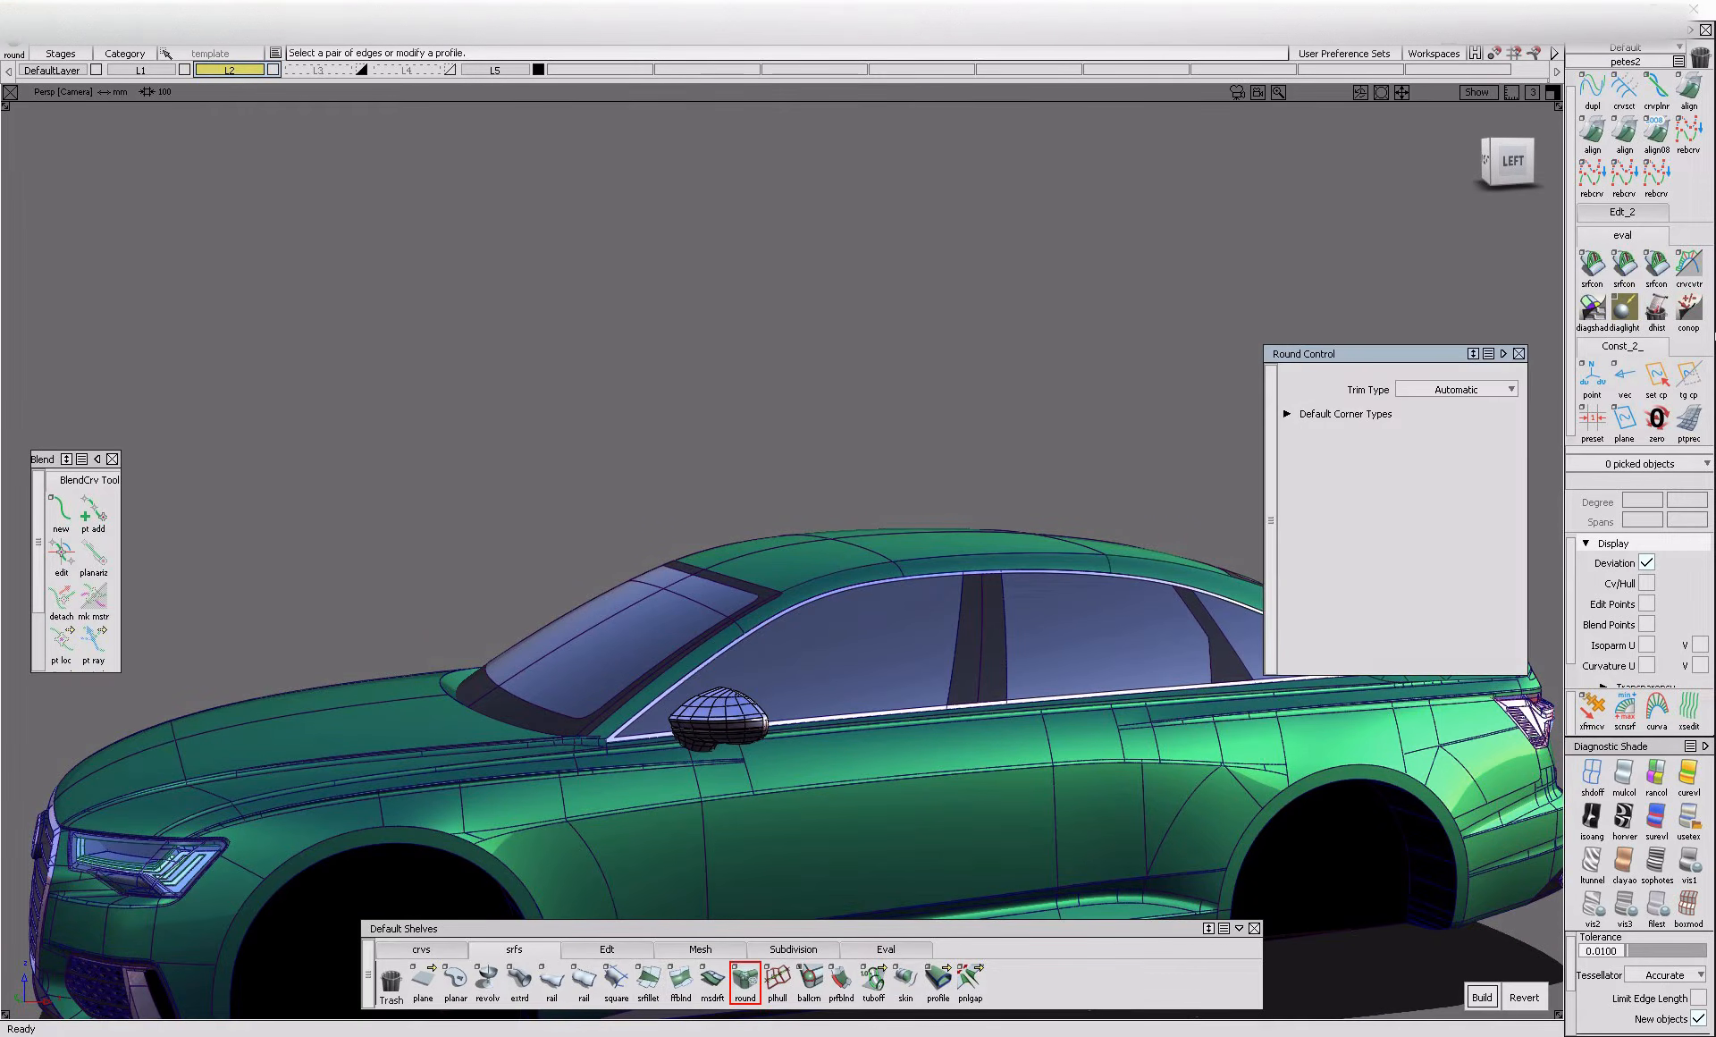
{"action": "left_click", "coordinate": [712, 979]}
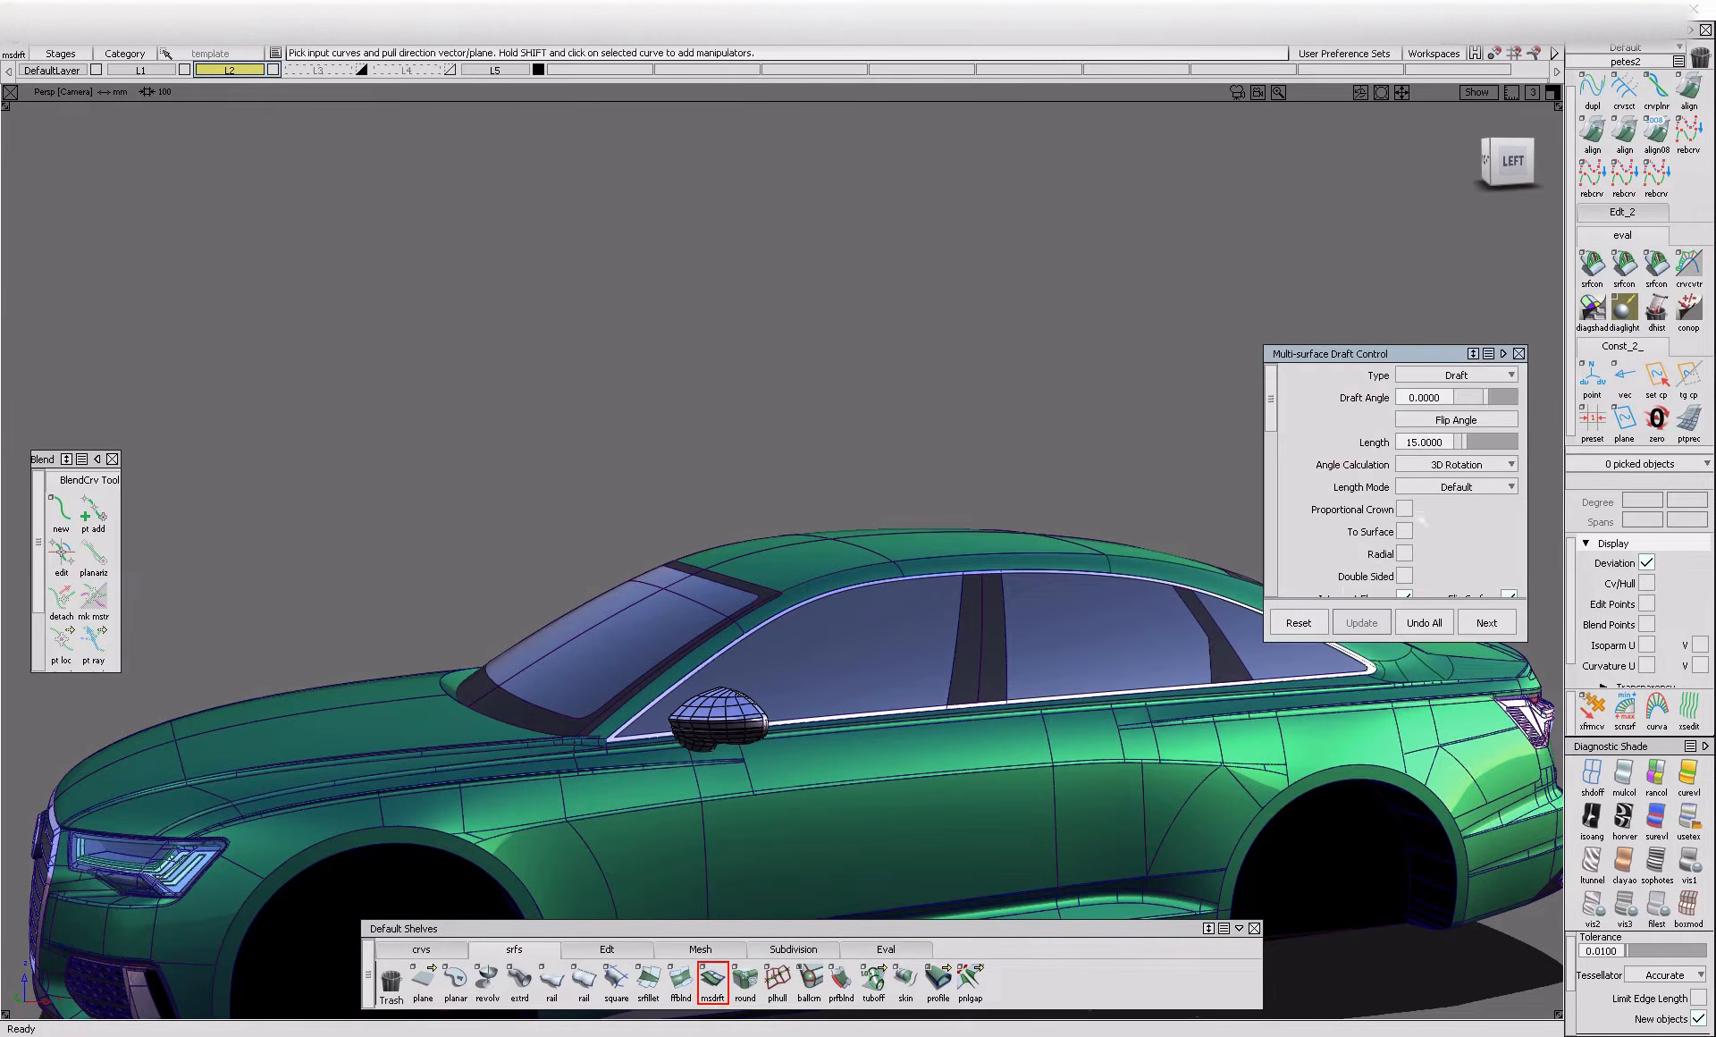
{"action": "scroll", "coordinate": [1437, 587], "scroll_direction": "up", "scroll_amount": 5}
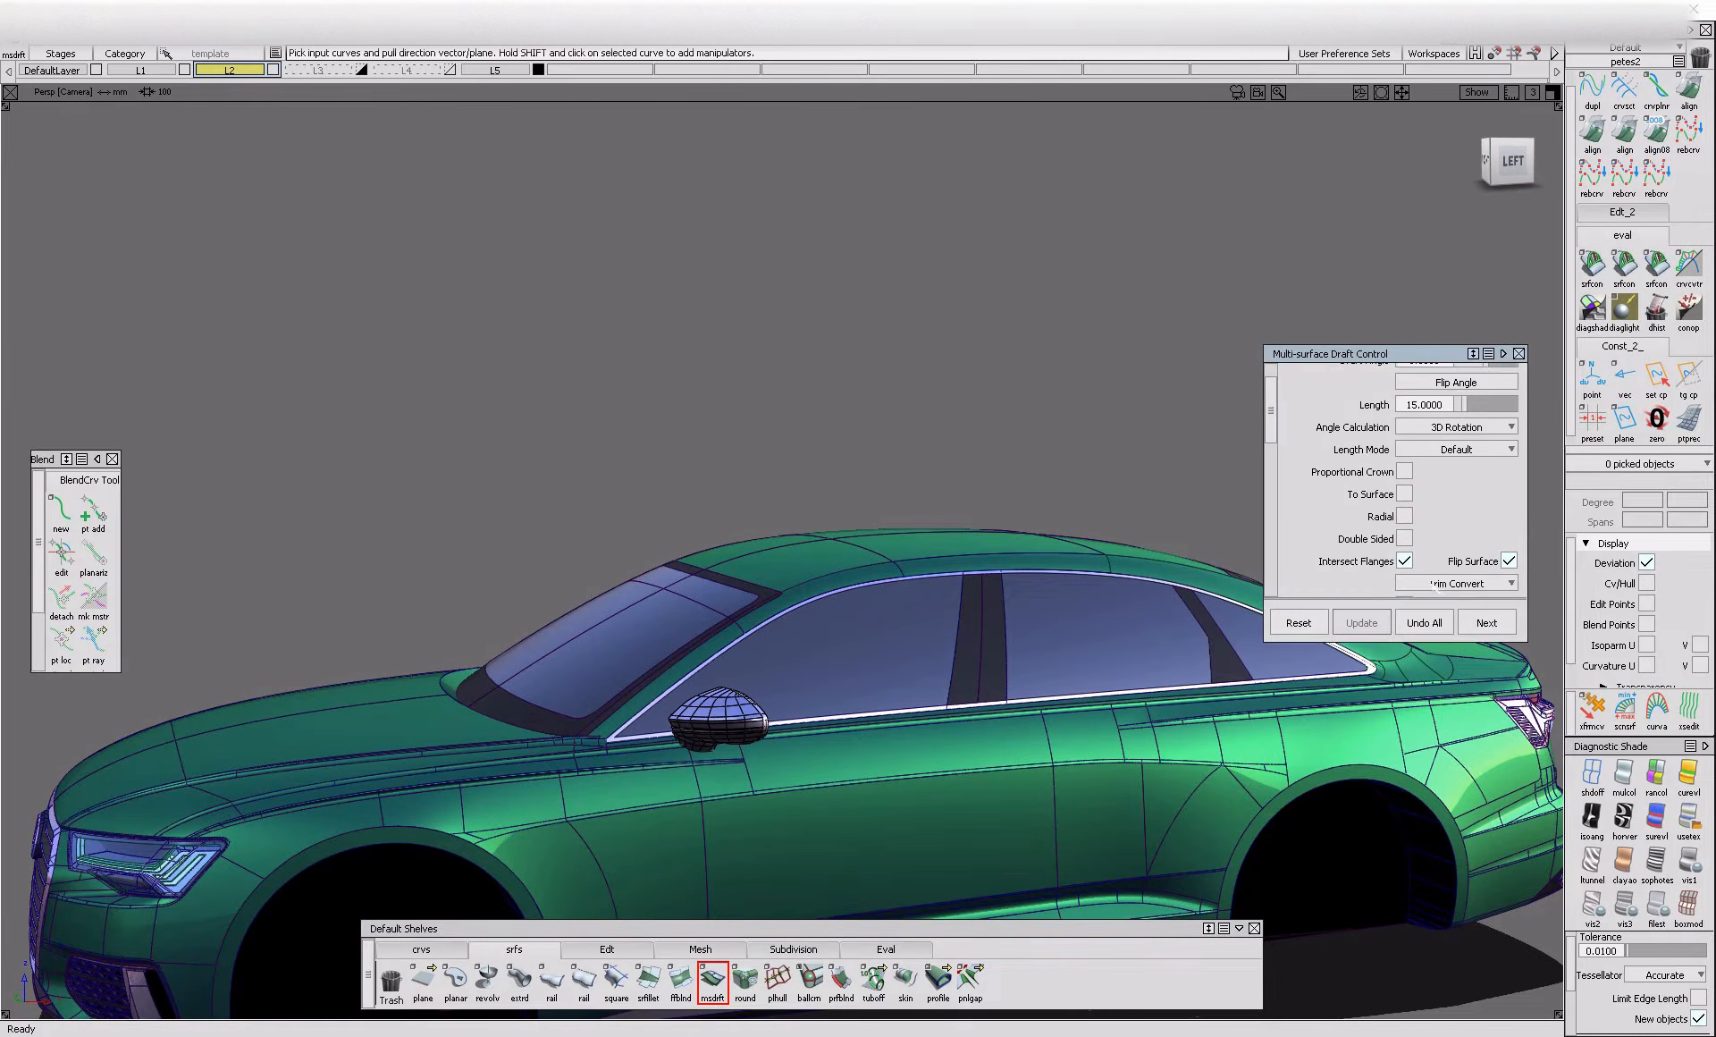
{"action": "scroll", "coordinate": [1432, 585], "scroll_direction": "down", "scroll_amount": 4}
{"action": "scroll", "coordinate": [1433, 584], "scroll_direction": "up", "scroll_amount": 5}
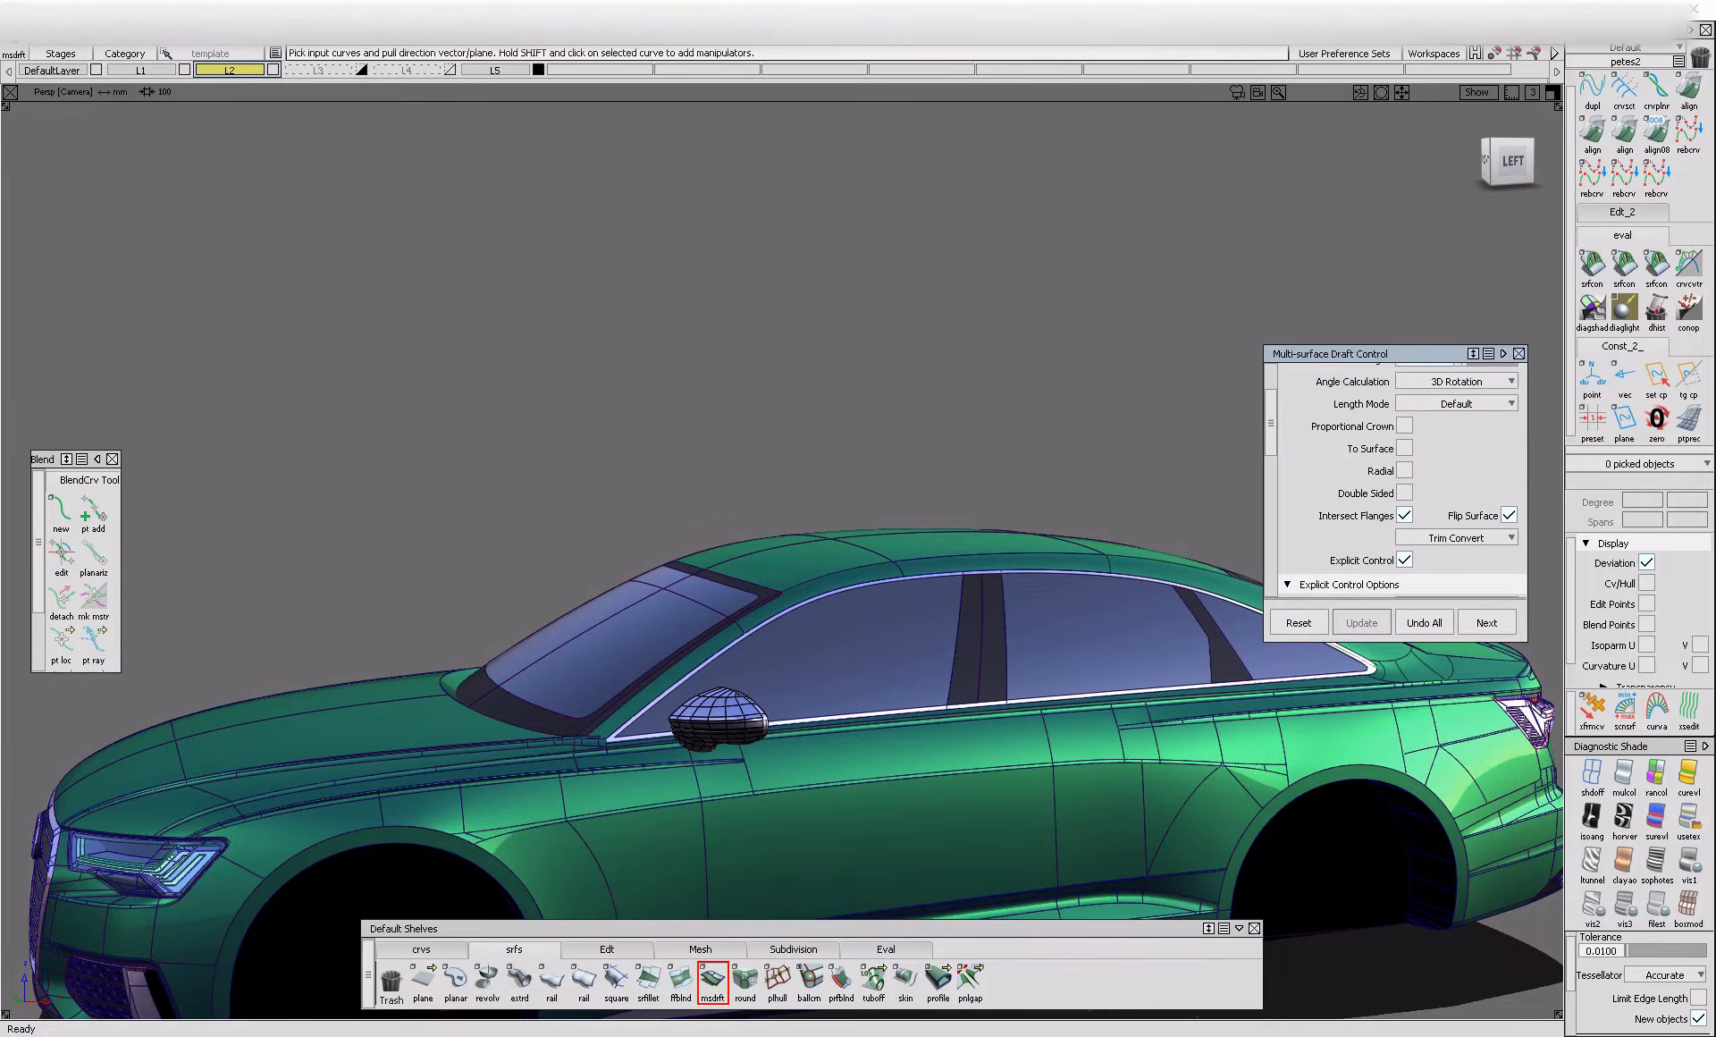
{"action": "scroll", "coordinate": [1444, 579], "scroll_direction": "down", "scroll_amount": 9}
{"action": "scroll", "coordinate": [1450, 572], "scroll_direction": "down", "scroll_amount": 3}
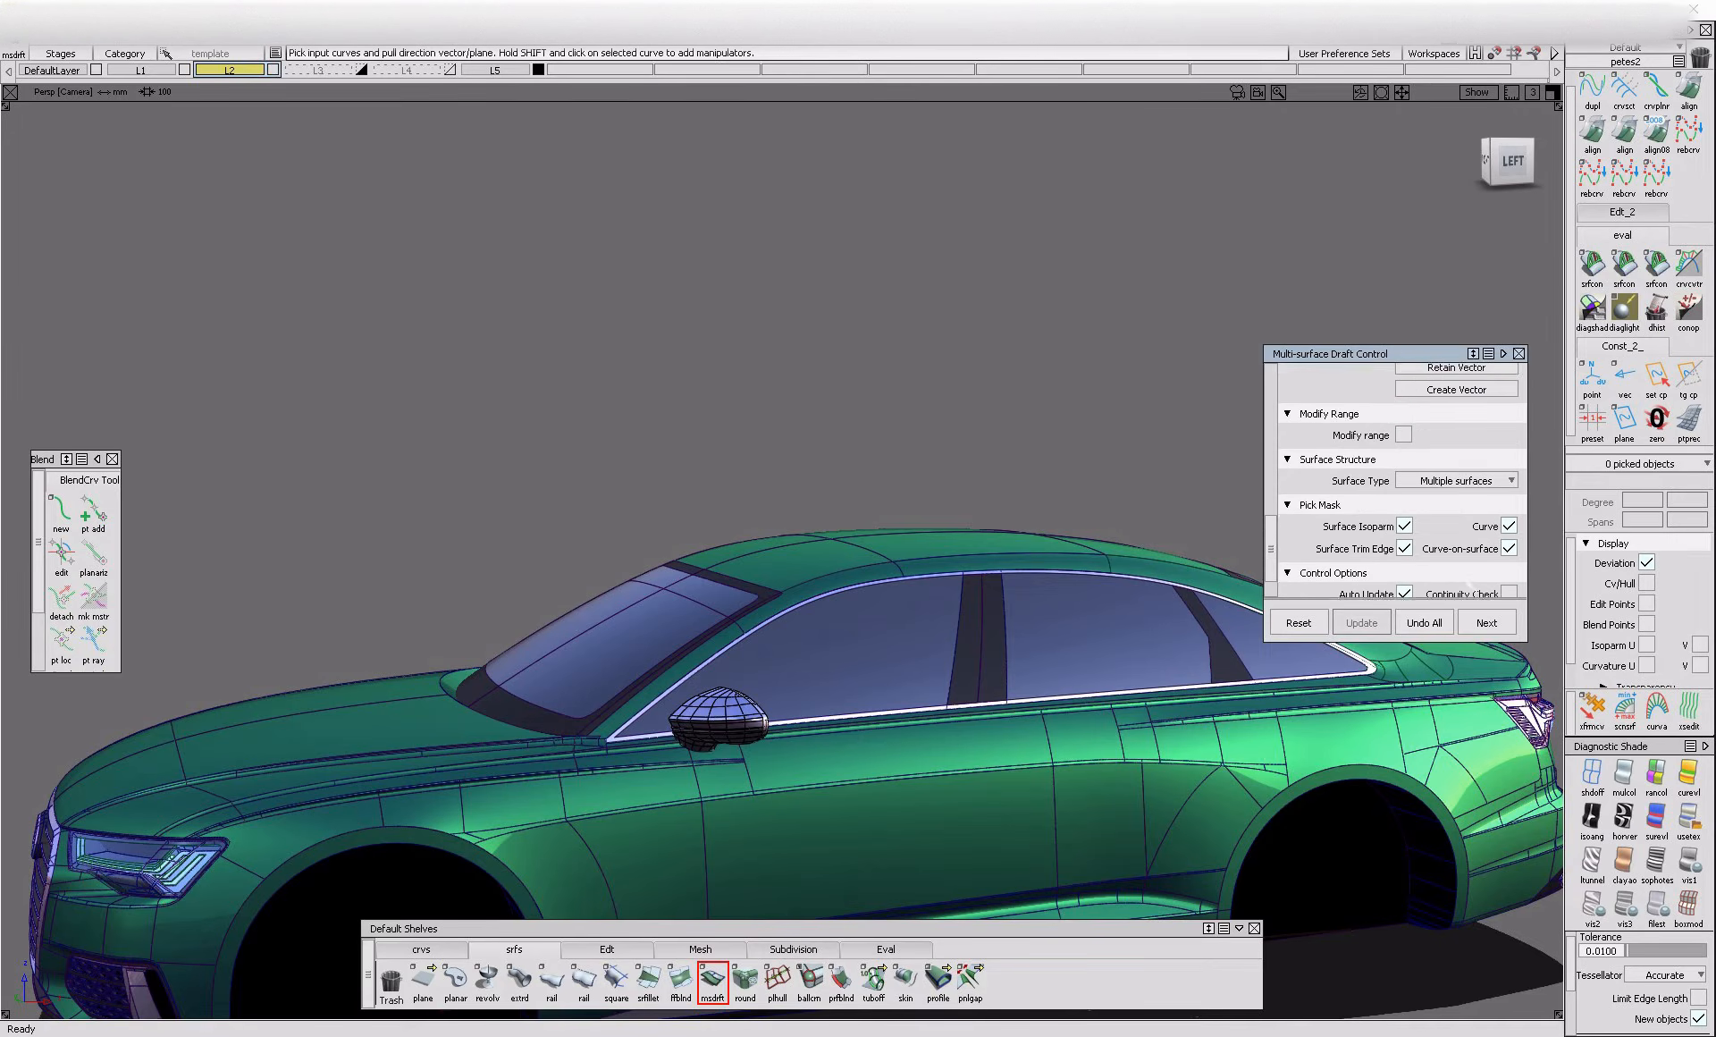
{"action": "scroll", "coordinate": [1507, 593], "scroll_direction": "down", "scroll_amount": 2}
Create a draft flange along the inner edge of the chrome border around the side windows, with Flip Surface off
{"action": "right_click_drag", "start_coordinate": [1240, 727], "coordinate": [372, 705], "text": "alt+shift"}
{"action": "middle_click_drag", "start_coordinate": [1229, 593], "coordinate": [854, 609], "text": "alt+shift"}
{"action": "right_click_drag", "start_coordinate": [1024, 678], "coordinate": [429, 672], "text": "alt+shift"}
{"action": "left_click_drag", "start_coordinate": [429, 672], "coordinate": [572, 715], "text": "alt+shift"}
{"action": "left_click", "coordinate": [1310, 758]}
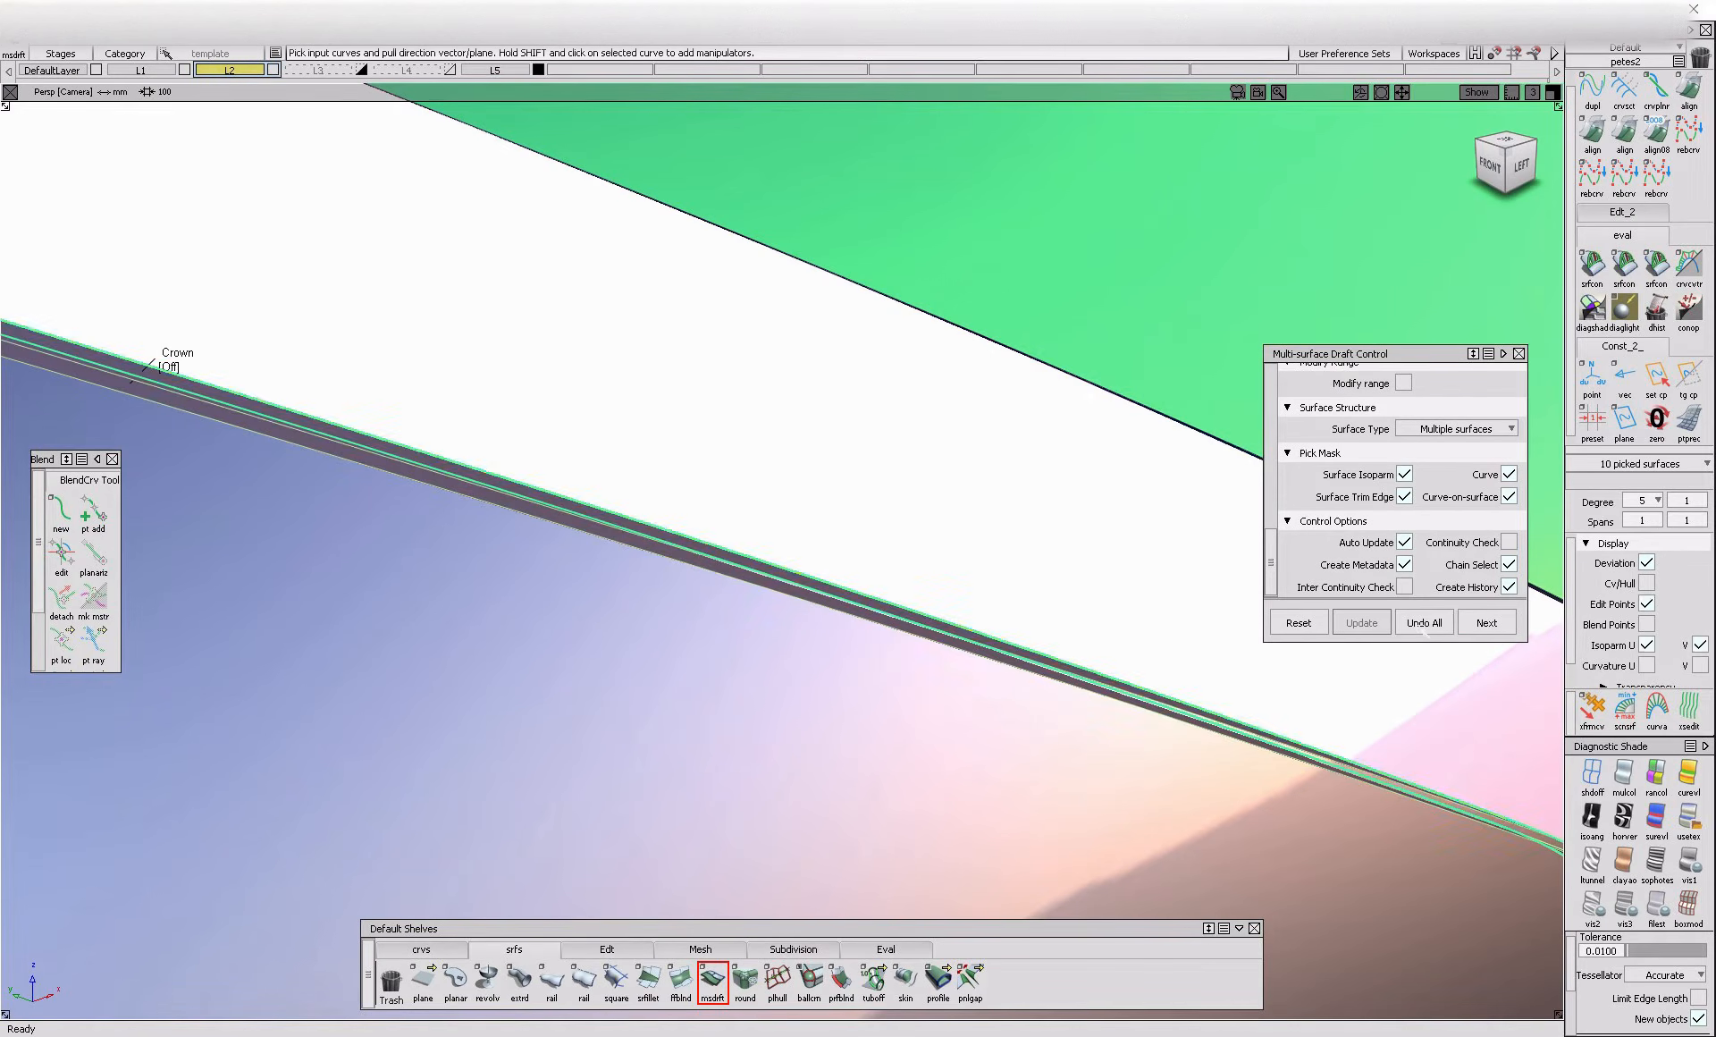
{"action": "right_click_drag", "start_coordinate": [1087, 576], "coordinate": [831, 639], "text": "alt+shift"}
{"action": "left_click_drag", "start_coordinate": [832, 639], "coordinate": [479, 662], "text": "alt+shift"}
{"action": "right_click_drag", "start_coordinate": [479, 662], "coordinate": [716, 639], "text": "alt+shift"}
{"action": "left_click_drag", "start_coordinate": [715, 639], "coordinate": [1073, 629], "text": "alt+shift"}
{"action": "scroll", "coordinate": [1520, 463], "scroll_direction": "up", "scroll_amount": 6}
{"action": "scroll", "coordinate": [1518, 463], "scroll_direction": "down", "scroll_amount": 6}
{"action": "left_click_drag", "start_coordinate": [1207, 555], "coordinate": [662, 522], "text": "alt+shift"}
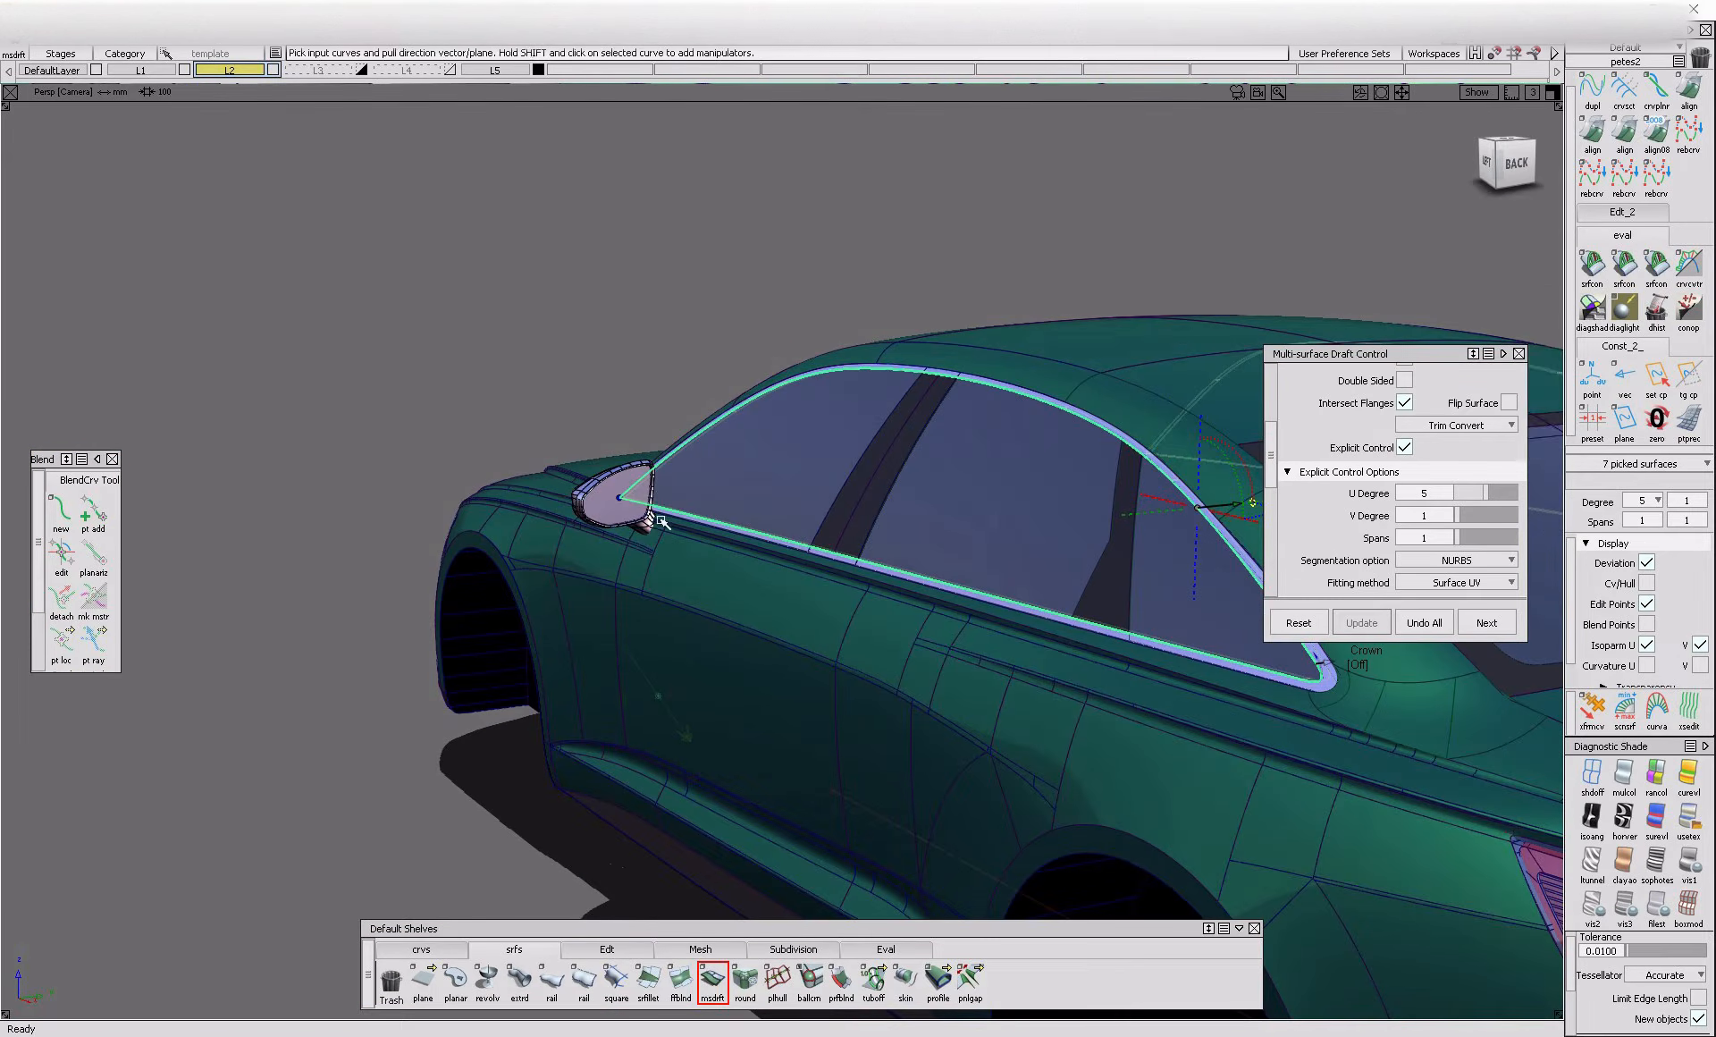
Examine the draft flange around the side windows from the rear, side and close up near the glass
{"action": "right_click_drag", "start_coordinate": [776, 599], "coordinate": [593, 566], "text": "alt+shift"}
{"action": "left_click_drag", "start_coordinate": [593, 567], "coordinate": [587, 582], "text": "alt+shift"}
{"action": "right_click_drag", "start_coordinate": [587, 582], "coordinate": [646, 606], "text": "alt+shift"}
{"action": "left_click_drag", "start_coordinate": [645, 606], "coordinate": [858, 706], "text": "alt+shift"}
{"action": "right_click_drag", "start_coordinate": [858, 706], "coordinate": [678, 706], "text": "alt+shift"}
{"action": "left_click_drag", "start_coordinate": [679, 705], "coordinate": [715, 679], "text": "alt+shift"}
{"action": "middle_click_drag", "start_coordinate": [715, 679], "coordinate": [551, 776], "text": "alt+shift"}
{"action": "right_click_drag", "start_coordinate": [864, 591], "coordinate": [1019, 636], "text": "alt+shift"}
{"action": "left_click_drag", "start_coordinate": [1019, 636], "coordinate": [1160, 633], "text": "alt+shift"}
{"action": "right_click_drag", "start_coordinate": [828, 509], "coordinate": [639, 528], "text": "alt+shift"}
{"action": "middle_click_drag", "start_coordinate": [639, 527], "coordinate": [366, 626], "text": "alt+shift"}
{"action": "right_click_drag", "start_coordinate": [626, 590], "coordinate": [787, 601], "text": "alt+shift"}
{"action": "left_click_drag", "start_coordinate": [787, 601], "coordinate": [859, 604], "text": "alt+shift"}
{"action": "right_click_drag", "start_coordinate": [859, 605], "coordinate": [908, 607], "text": "alt+shift"}
{"action": "left_click_drag", "start_coordinate": [907, 608], "coordinate": [885, 680], "text": "ctrl+shift"}
Build draft flanges along the front edge of the pillar ahead of the quarter window, with angle 0 and length 15
{"action": "left_click", "coordinate": [839, 704]}
{"action": "middle_click_drag", "start_coordinate": [666, 207], "coordinate": [767, 478], "text": "alt+shift"}
{"action": "left_click", "coordinate": [739, 475]}
{"action": "left_click_drag", "start_coordinate": [780, 485], "coordinate": [303, 560], "text": "alt+shift"}
Build a draft flange along the rear edge of the same pillar and check the flanges close up
{"action": "left_click_drag", "start_coordinate": [1029, 576], "coordinate": [816, 631], "text": "alt+shift"}
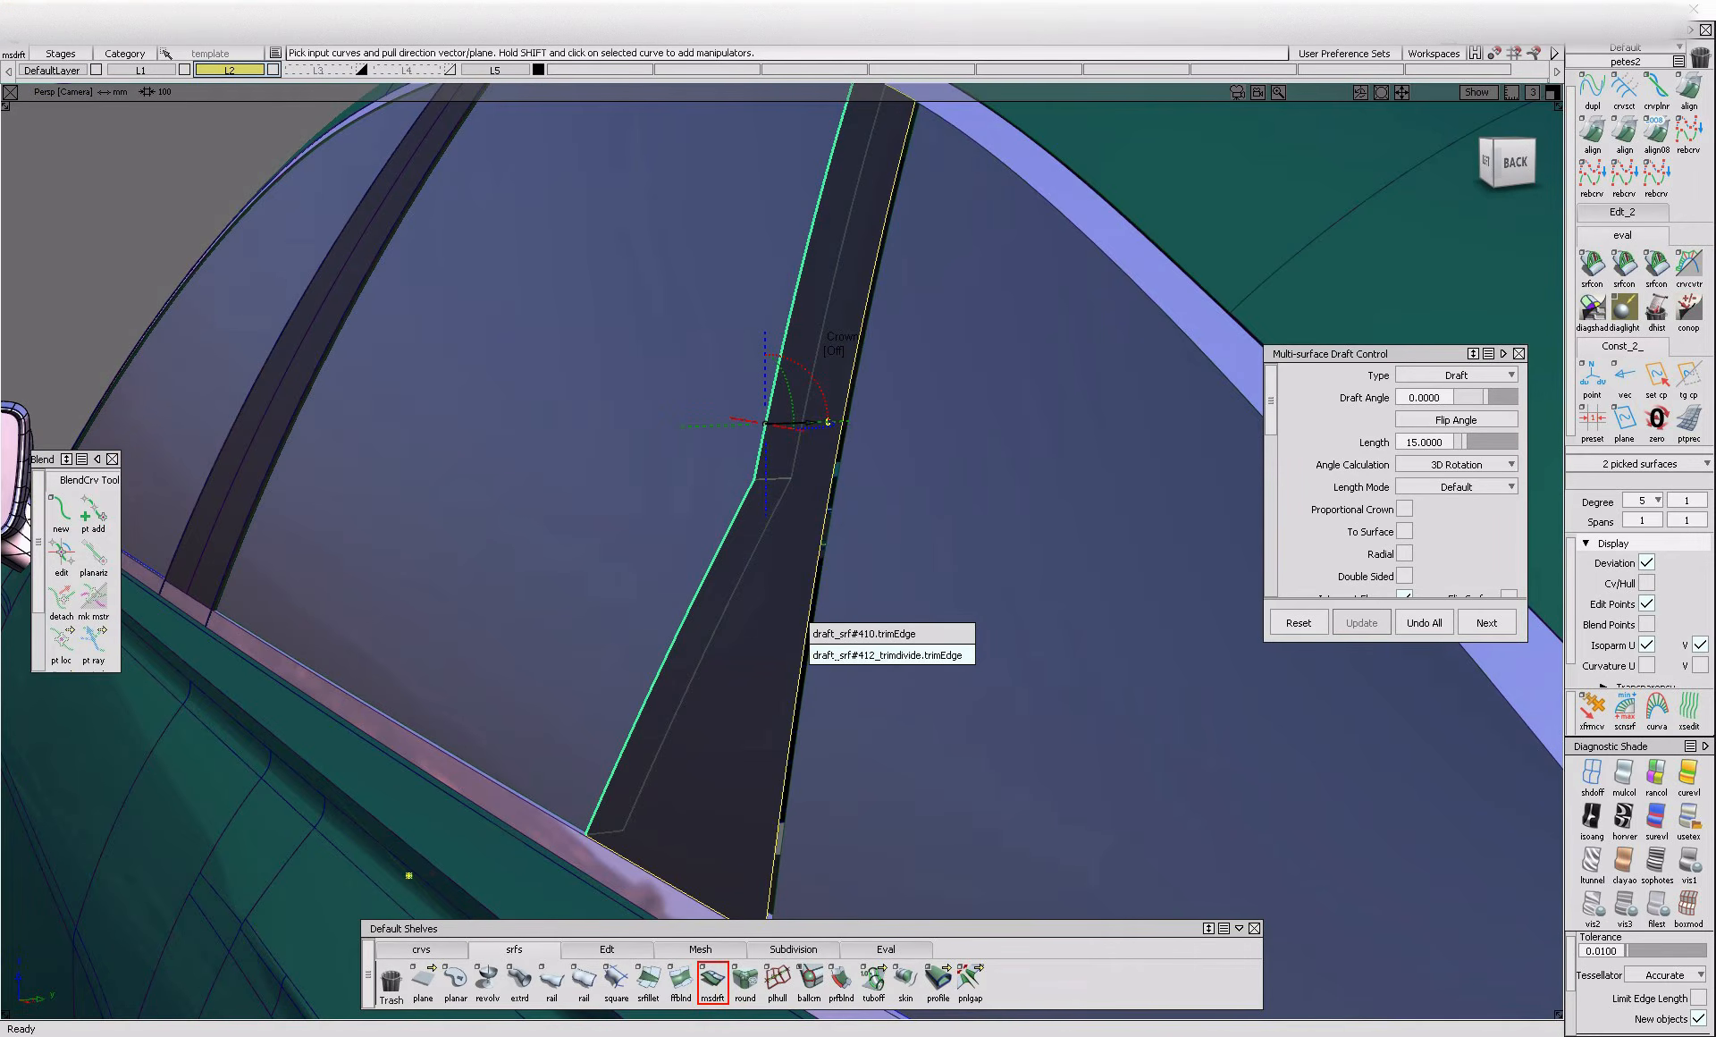
{"action": "left_click", "coordinate": [841, 656]}
{"action": "right_click_drag", "start_coordinate": [560, 616], "coordinate": [384, 667], "text": "alt+shift"}
{"action": "left_click_drag", "start_coordinate": [384, 666], "coordinate": [689, 646], "text": "alt+shift"}
{"action": "right_click_drag", "start_coordinate": [688, 645], "coordinate": [960, 553], "text": "alt+shift"}
{"action": "mouse_move", "coordinate": [960, 553]}
{"action": "left_mouse_down", "text": "ctrl+shift"}
{"action": "mouse_move", "coordinate": [850, 620]}
{"action": "mouse_move", "coordinate": [1015, 625]}
{"action": "mouse_move", "coordinate": [893, 682]}
{"action": "mouse_move", "coordinate": [995, 671]}
{"action": "mouse_move", "coordinate": [1019, 617]}
{"action": "mouse_move", "coordinate": [754, 573]}
{"action": "mouse_move", "coordinate": [711, 585]}
{"action": "left_mouse_up", "text": "ctrl+shift"}
{"action": "left_click", "coordinate": [950, 569]}
{"action": "left_click", "coordinate": [912, 537]}
{"action": "left_click", "coordinate": [903, 581]}
{"action": "left_click_drag", "start_coordinate": [793, 631], "coordinate": [760, 510], "text": "ctrl+shift"}
{"action": "left_click_drag", "start_coordinate": [725, 492], "coordinate": [733, 537], "text": "ctrl+shift"}
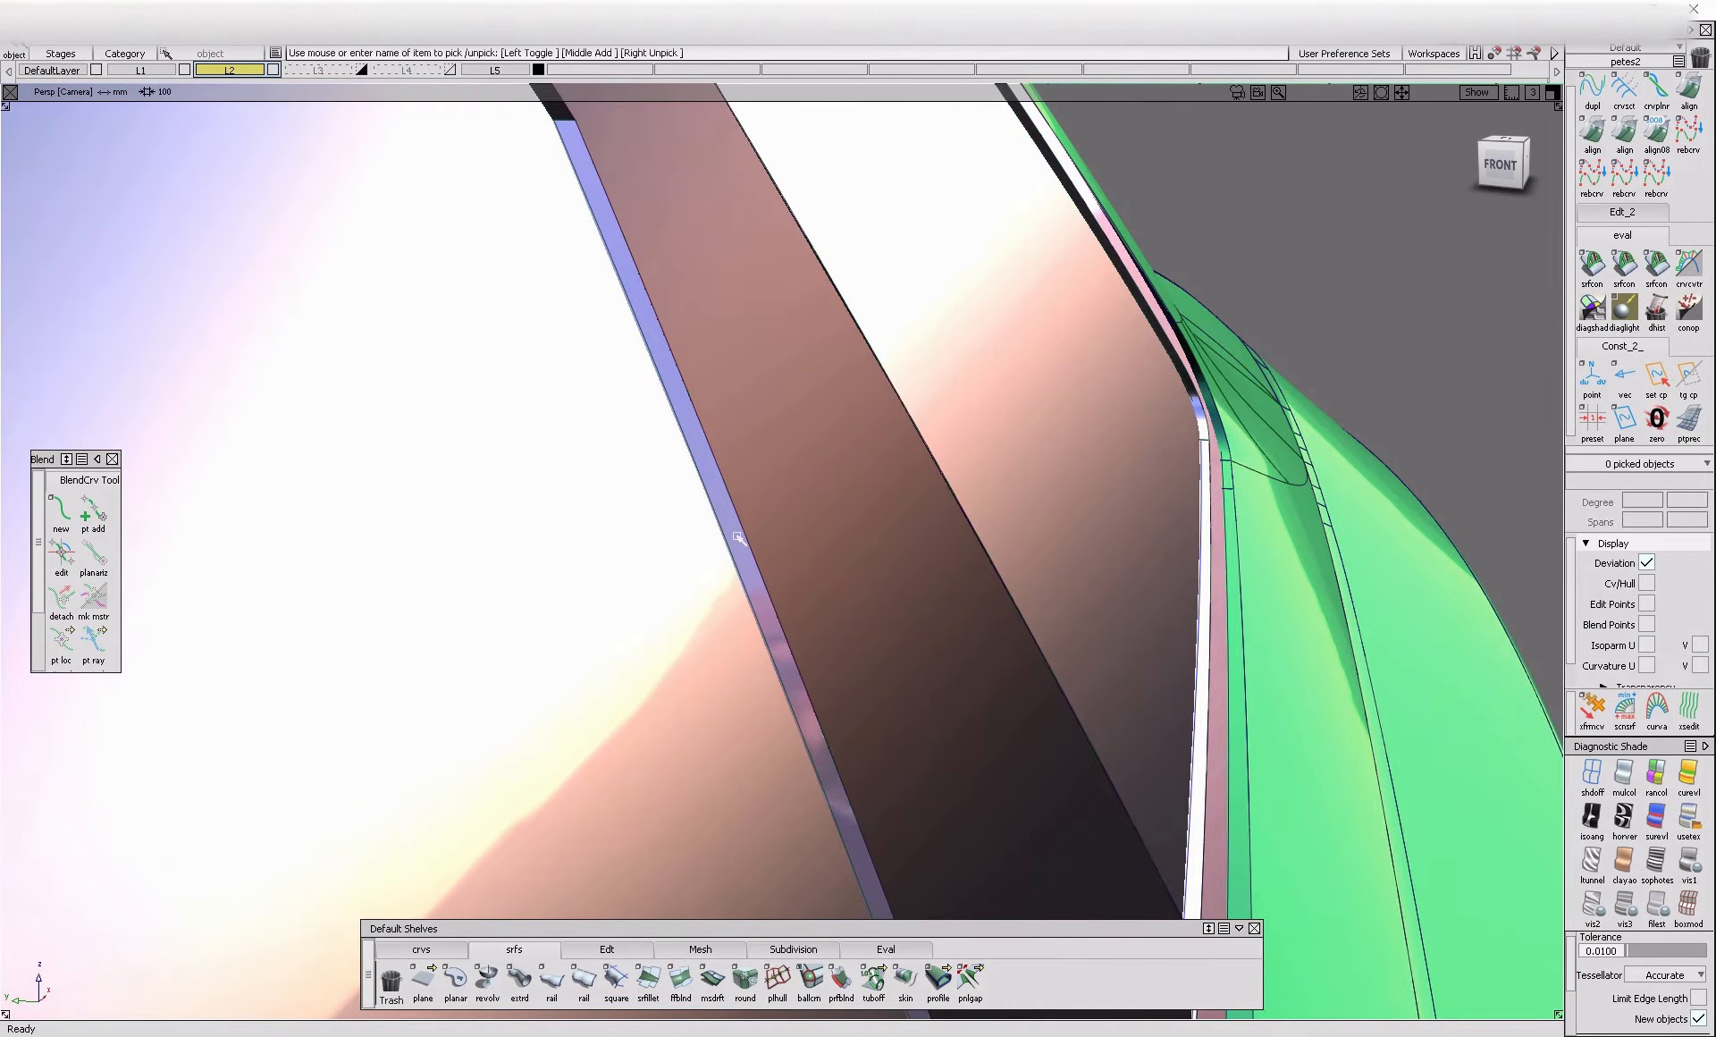
Assign a dark plastic shader to the three flange surfaces of the pillar ahead of the quarter window
{"action": "left_click_drag", "start_coordinate": [898, 542], "coordinate": [686, 611], "text": "alt+shift"}
{"action": "right_click_drag", "start_coordinate": [686, 610], "coordinate": [858, 268], "text": "alt+shift"}
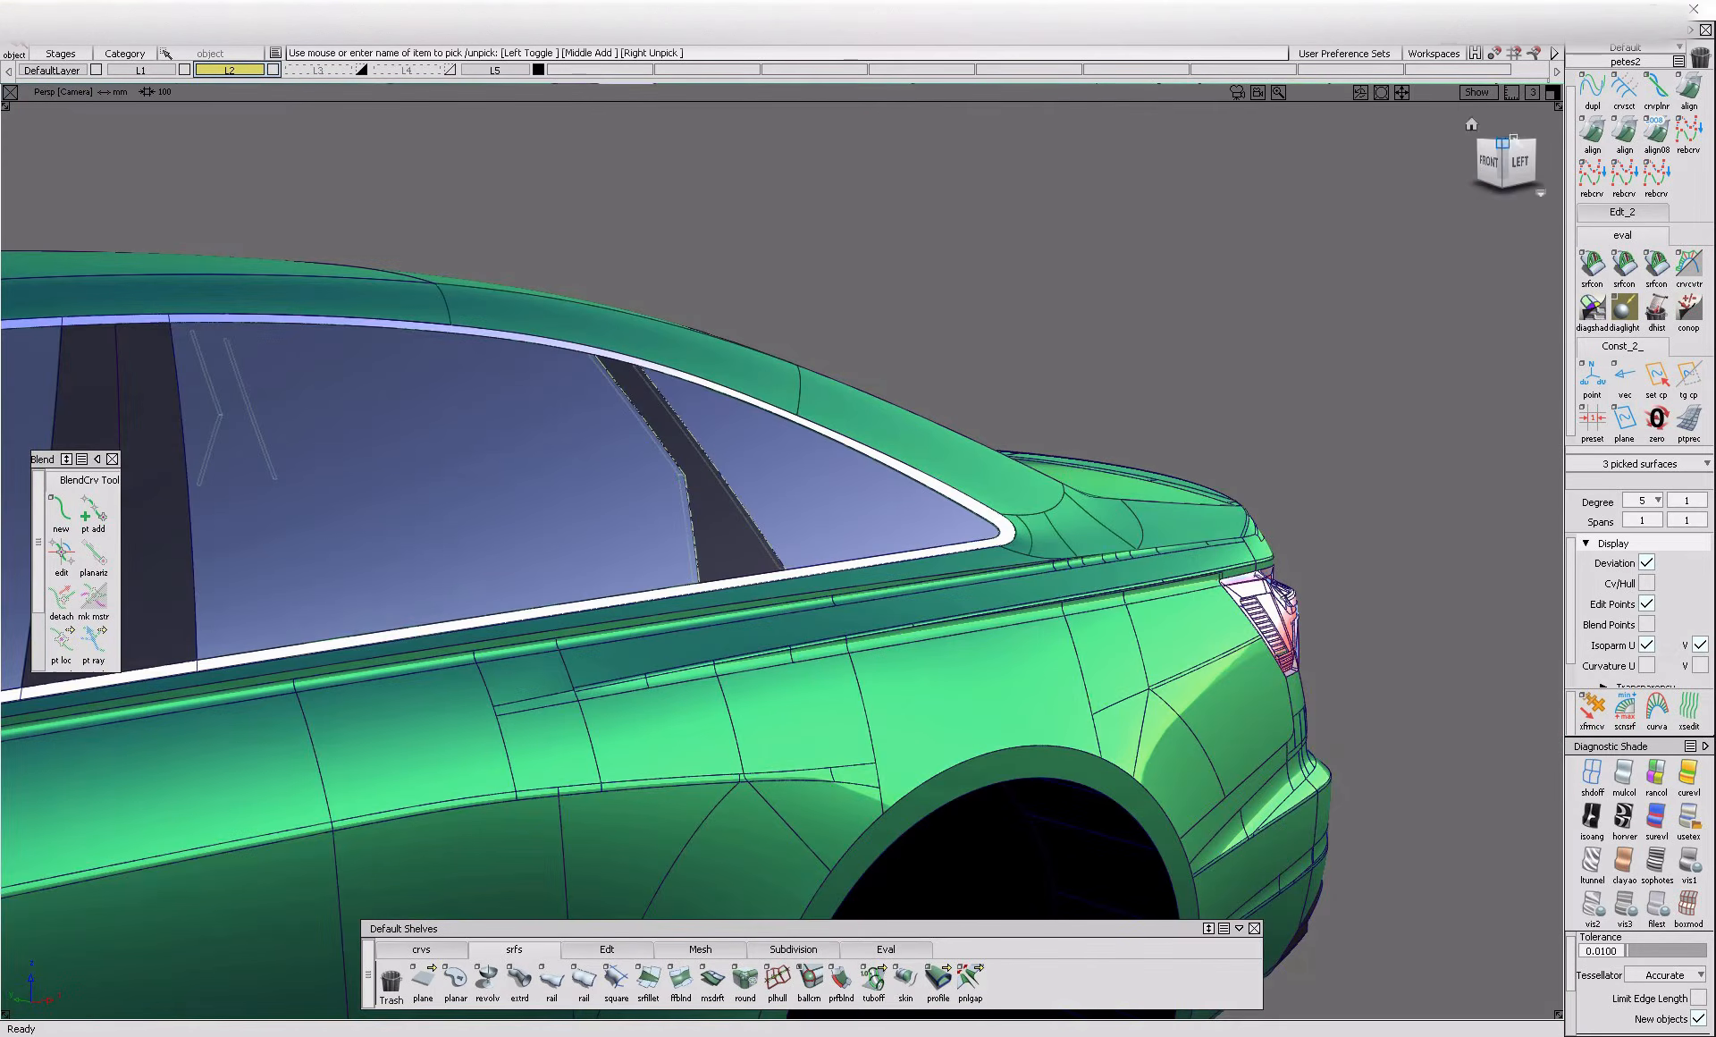
{"action": "left_click", "coordinate": [1637, 50]}
{"action": "left_click", "coordinate": [1629, 151]}
{"action": "scroll", "coordinate": [1699, 364], "scroll_direction": "down", "scroll_amount": 4}
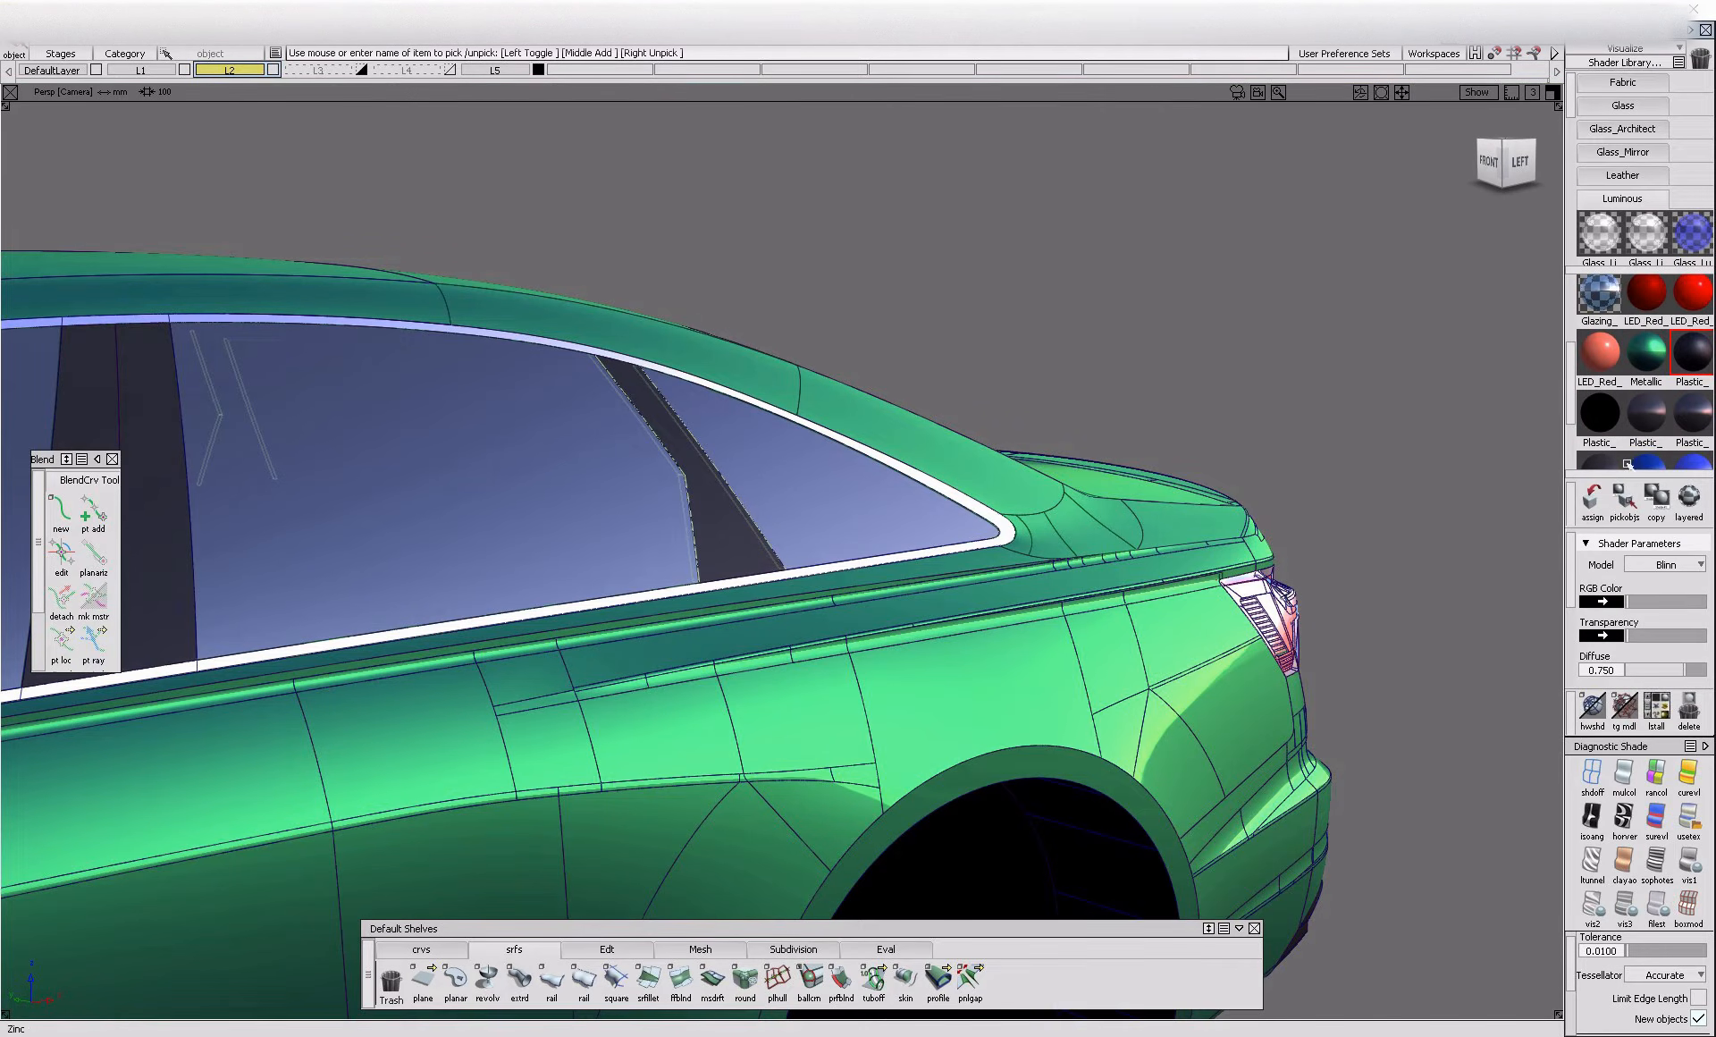
{"action": "key", "text": "alt+t"}
View the side windows in the left orthographic view and compare them with the Audi A6 reference photo in the browser
{"action": "left_click_drag", "start_coordinate": [1066, 567], "coordinate": [806, 682], "text": "alt+shift"}
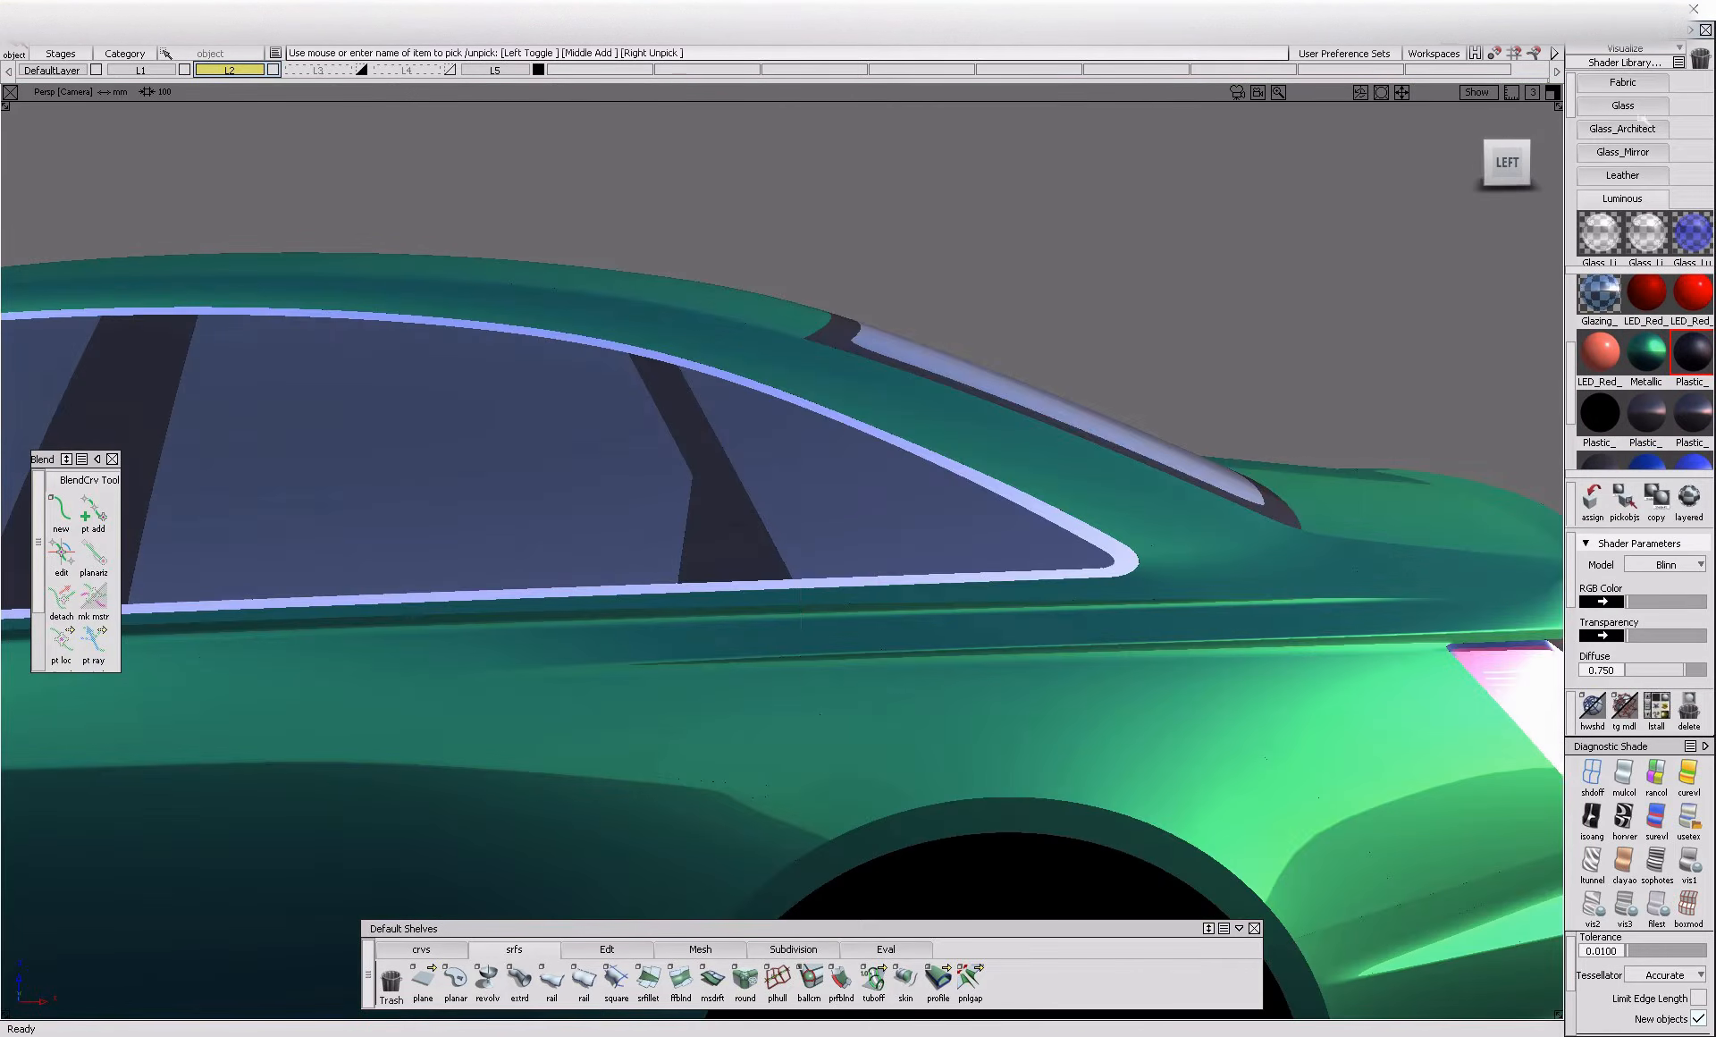
{"action": "left_click", "coordinate": [1511, 171]}
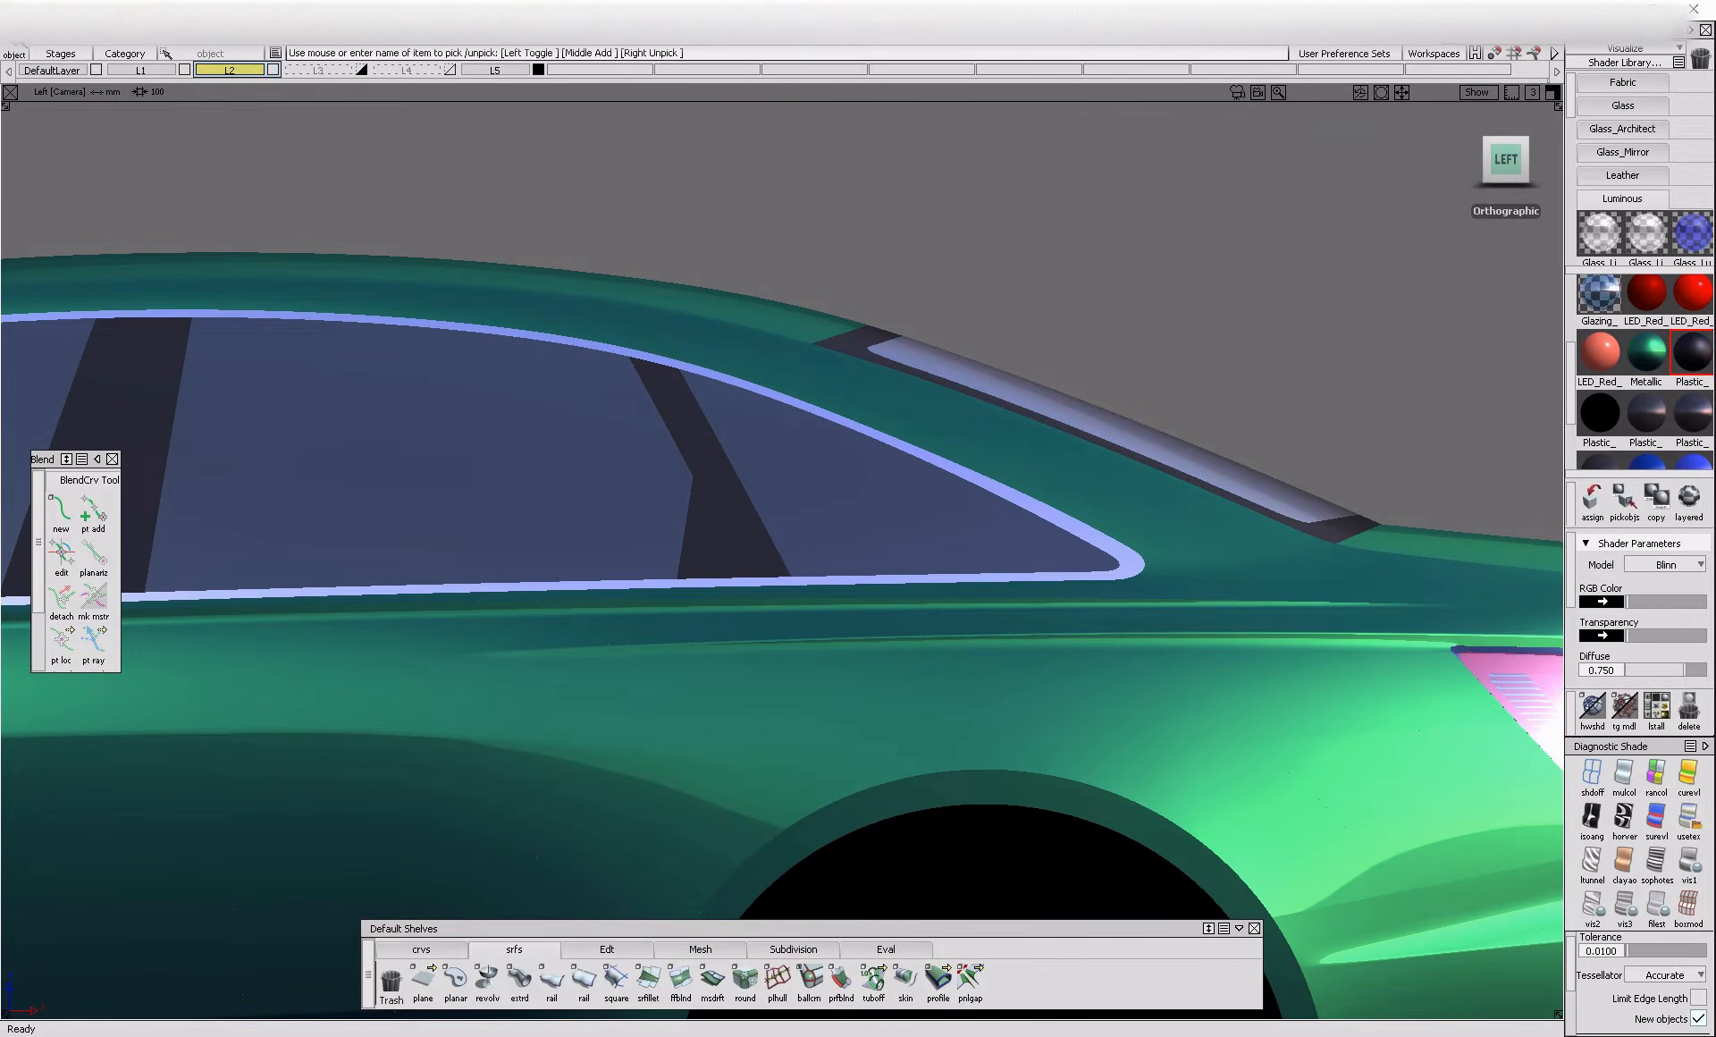
{"action": "left_click", "coordinate": [581, 1035]}
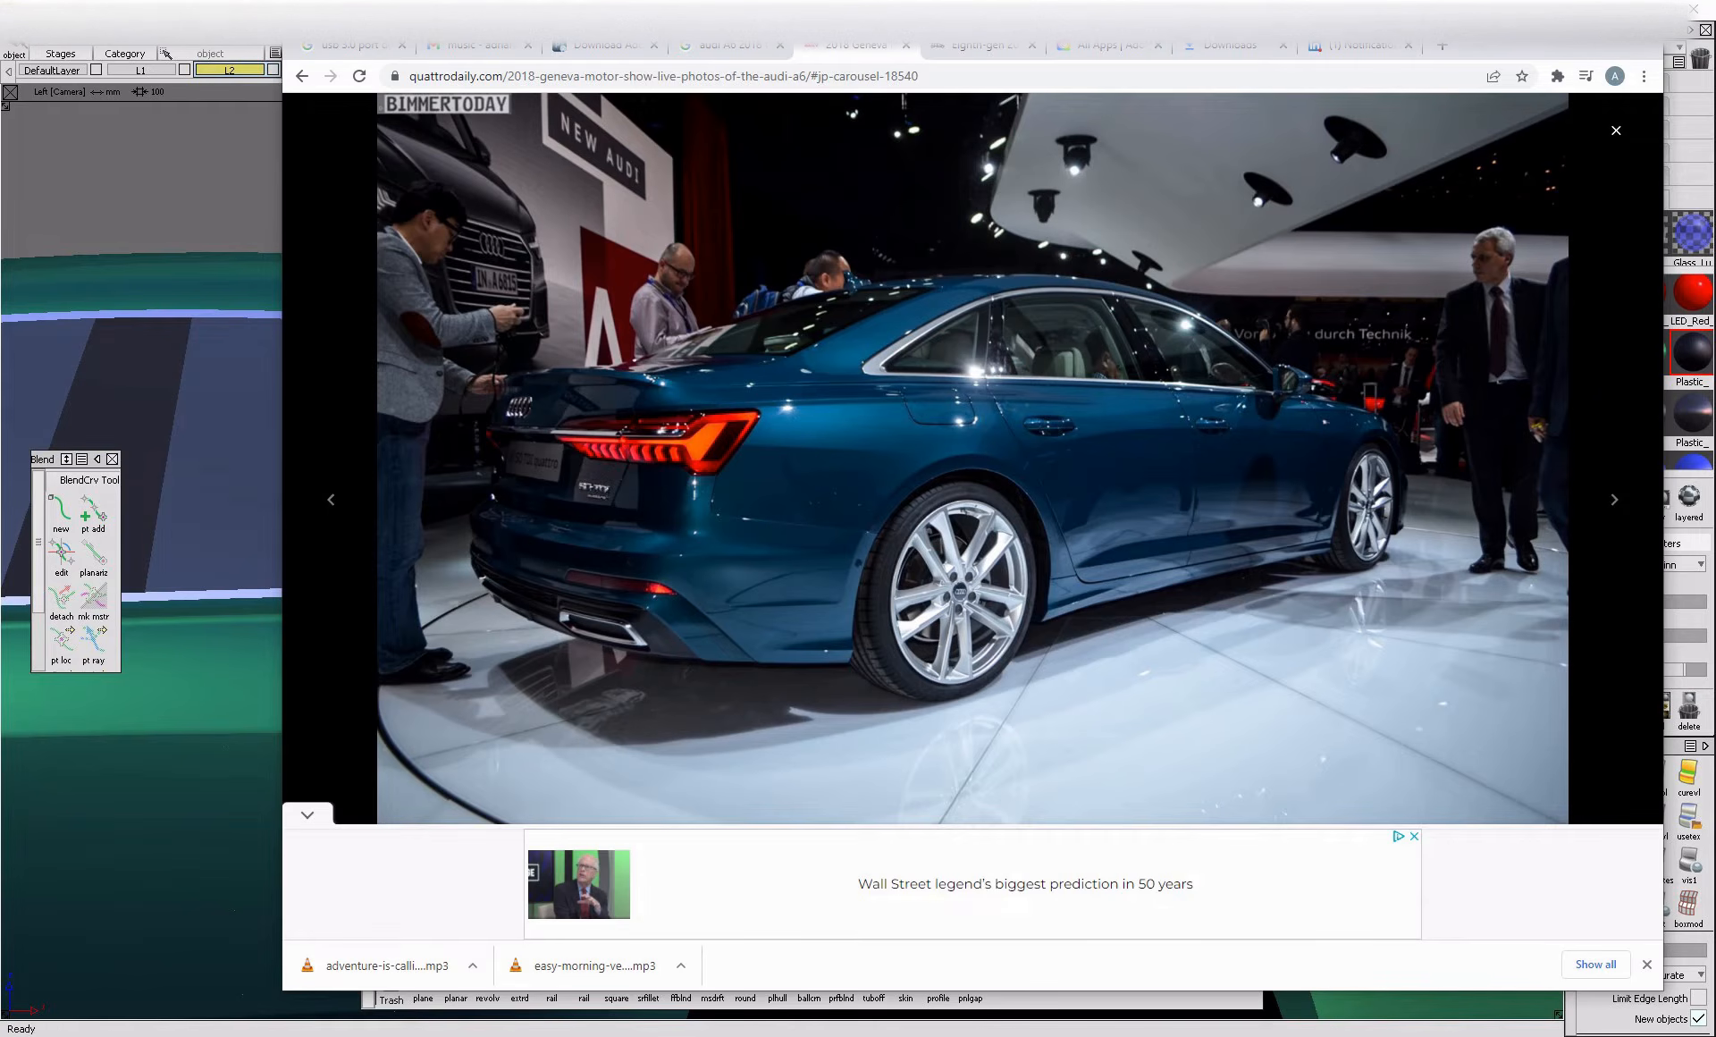
{"action": "left_click", "coordinate": [581, 1035]}
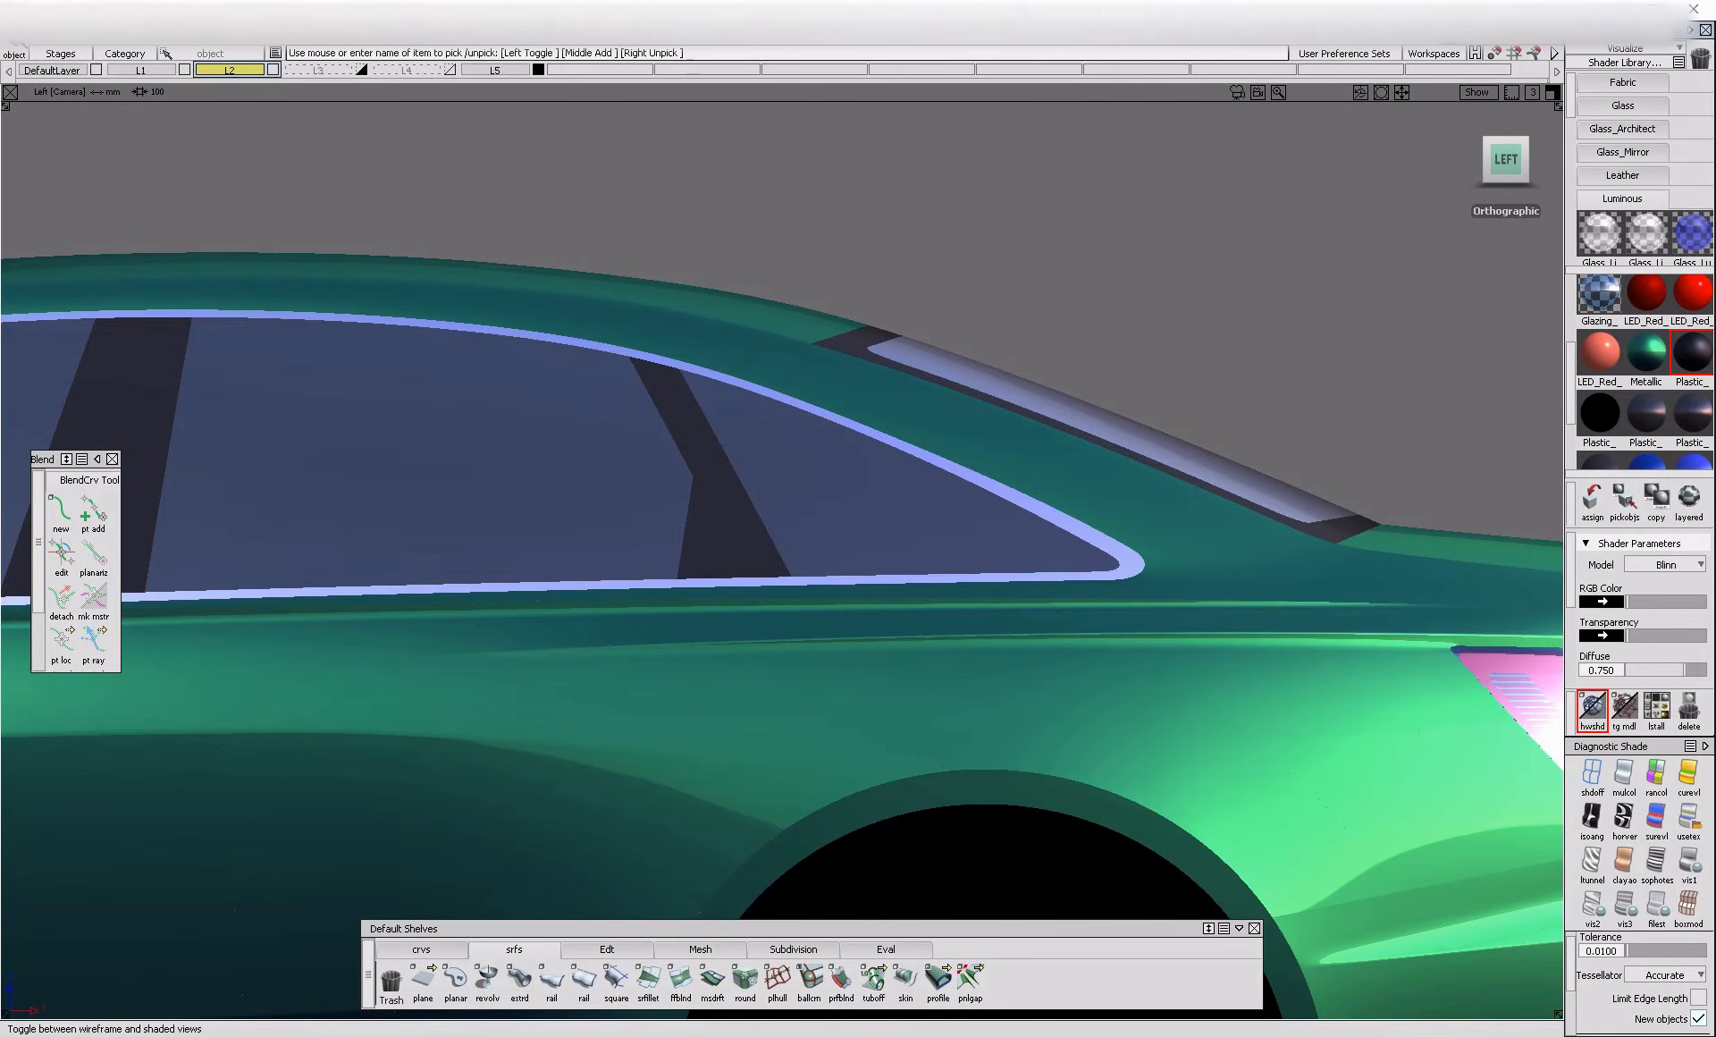
Display the model as wireframe over the side-view blueprint around the rear quarter window
{"action": "left_click", "coordinate": [1598, 702]}
{"action": "mouse_move", "coordinate": [930, 579]}
{"action": "right_mouse_down", "text": "alt+shift"}
{"action": "mouse_move", "coordinate": [975, 601]}
{"action": "mouse_move", "coordinate": [1005, 585]}
{"action": "mouse_move", "coordinate": [659, 536]}
{"action": "mouse_move", "coordinate": [161, 158]}
{"action": "right_mouse_up", "text": "alt+shift"}
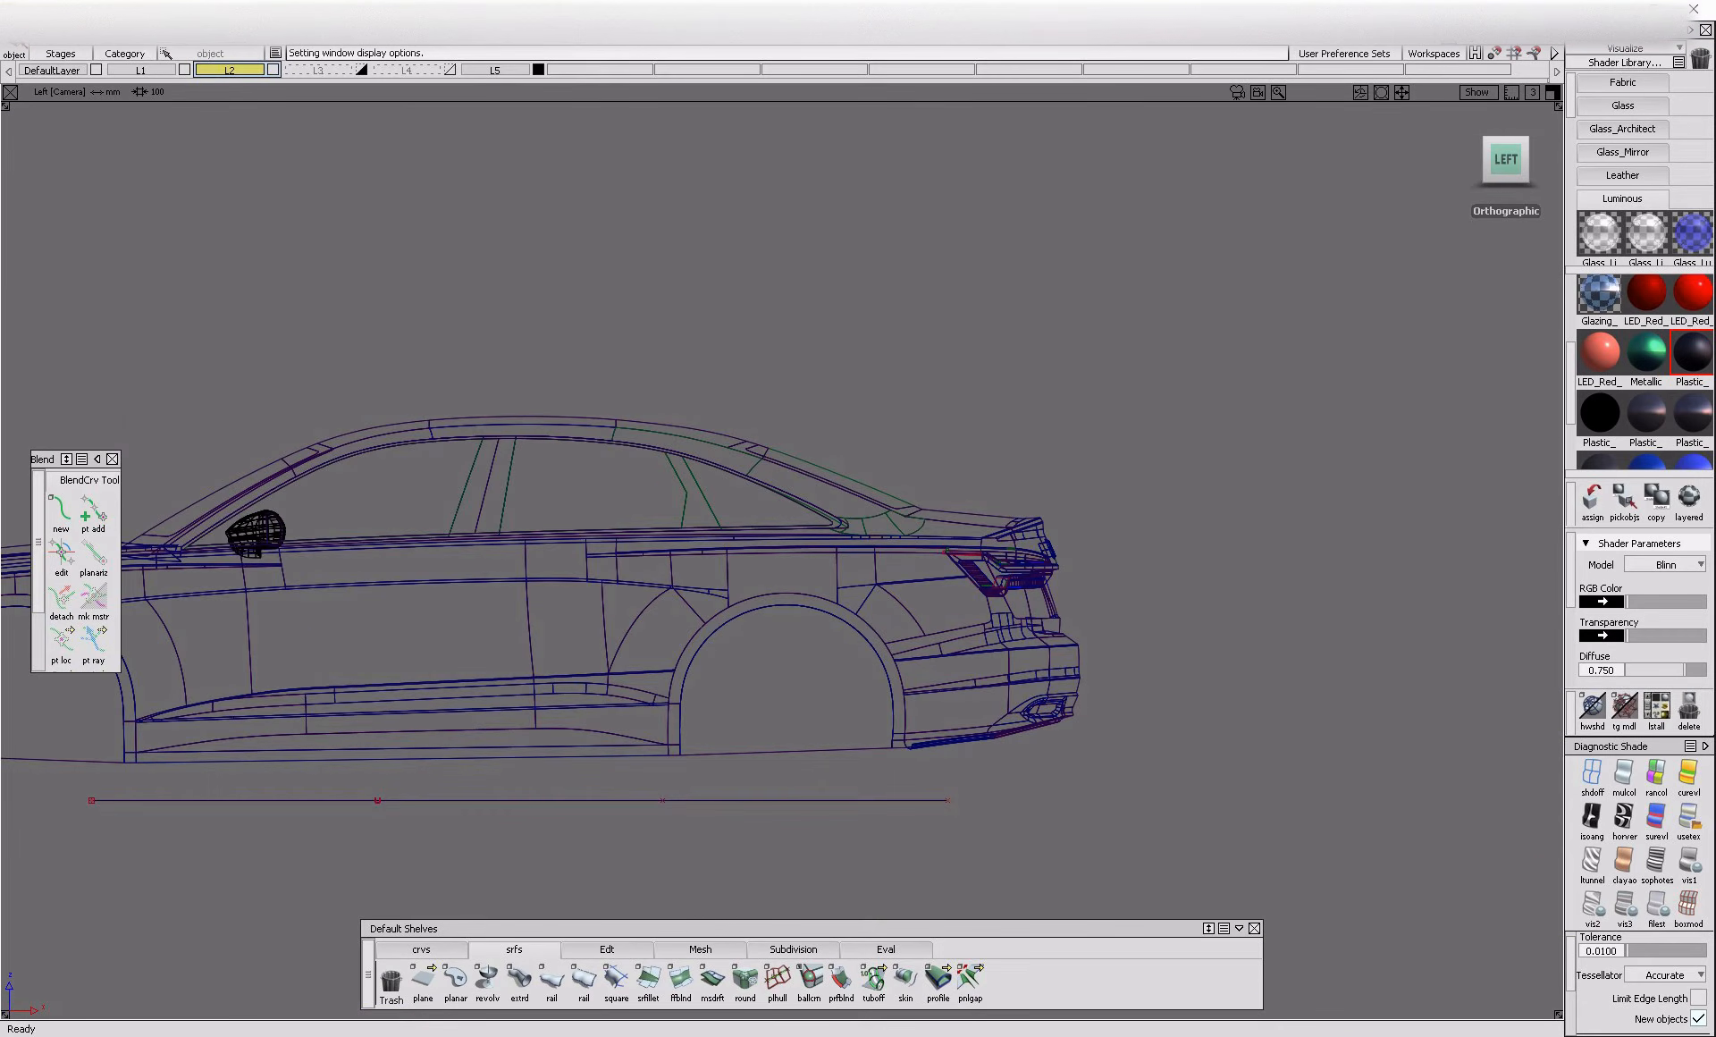
{"action": "left_click", "coordinate": [198, 36]}
{"action": "left_click", "coordinate": [218, 79]}
{"action": "right_click_drag", "start_coordinate": [683, 501], "coordinate": [475, 550], "text": "alt+shift"}
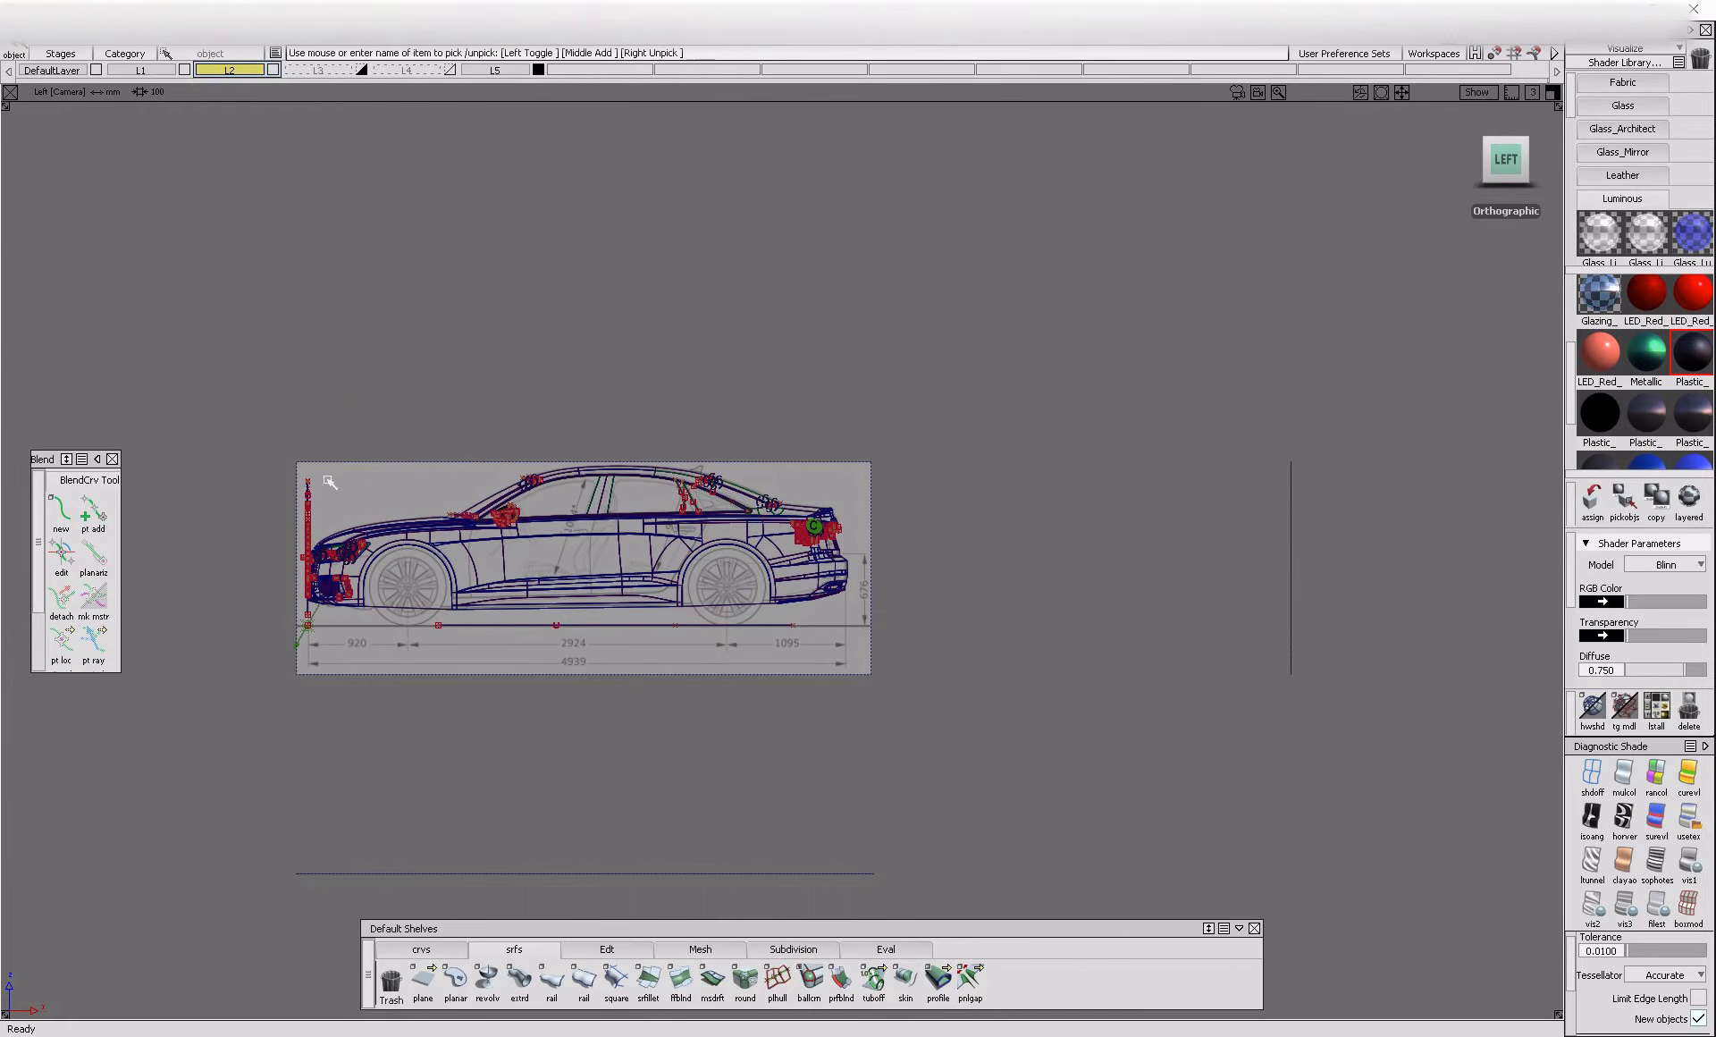
{"action": "right_click_drag", "start_coordinate": [1045, 812], "coordinate": [1058, 692], "text": "alt+shift"}
{"action": "left_click_drag", "start_coordinate": [1061, 726], "coordinate": [1062, 608], "text": "ctrl+shift"}
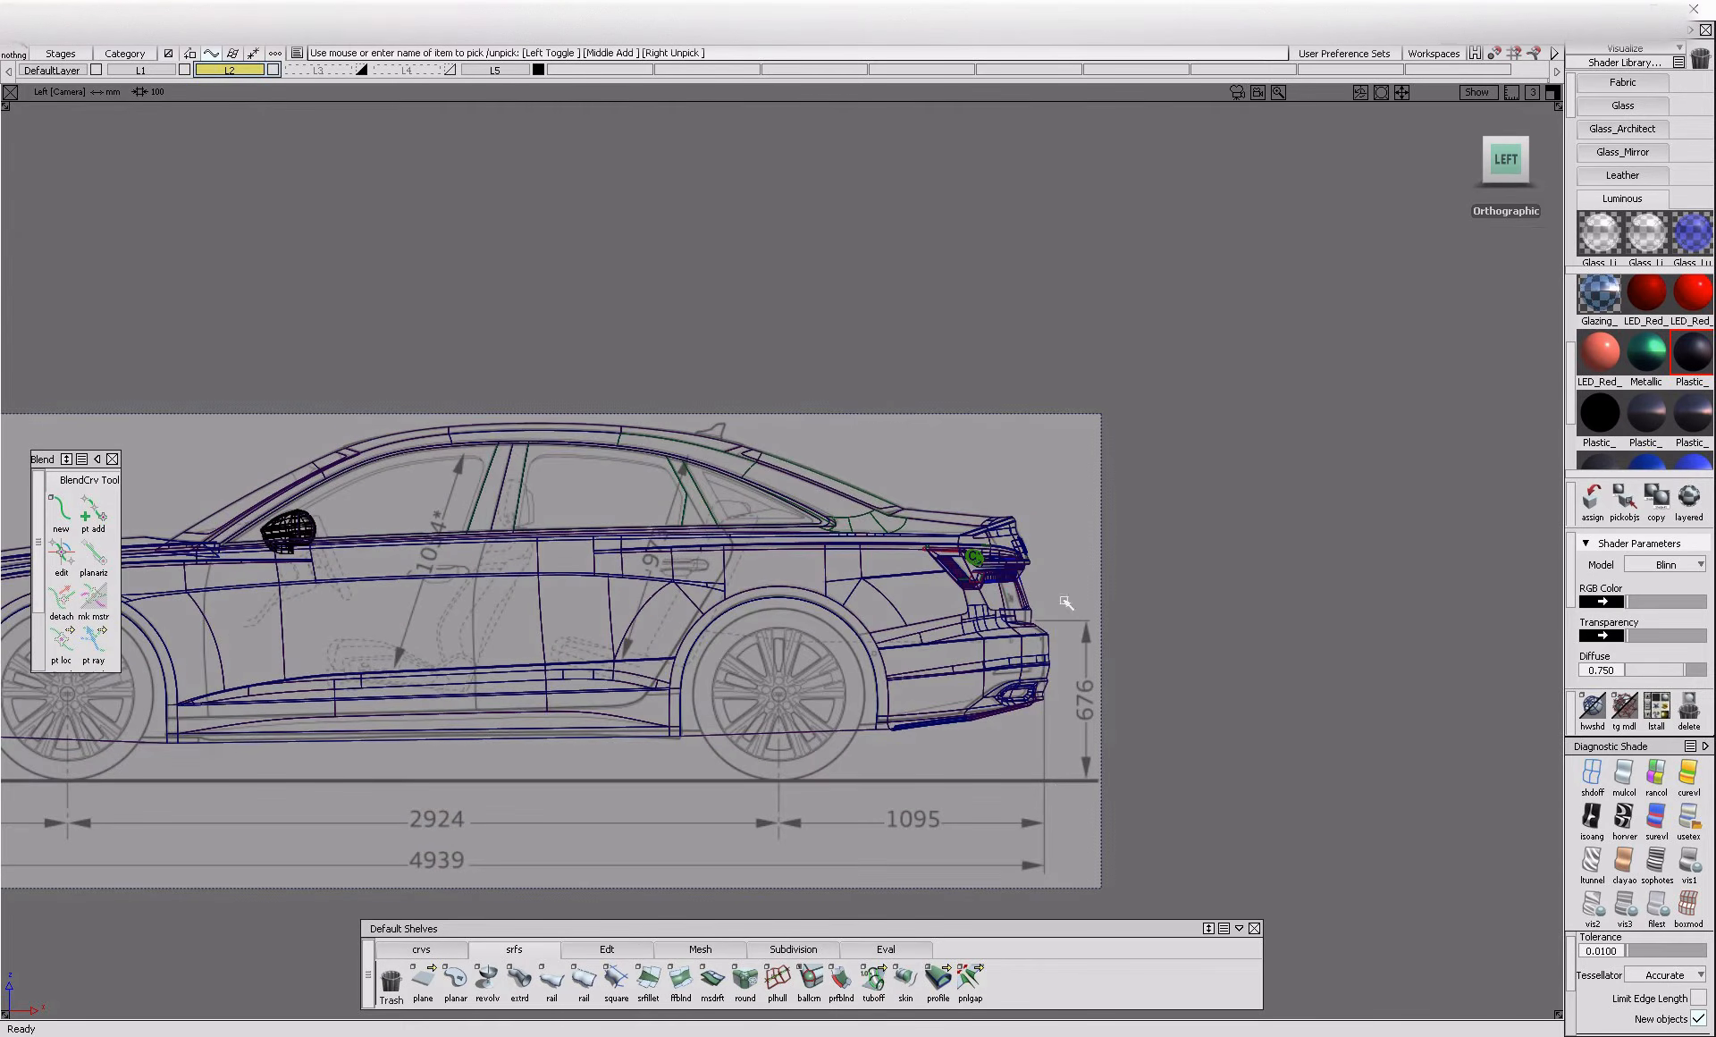
{"action": "right_click_drag", "start_coordinate": [1054, 613], "coordinate": [516, 353], "text": "alt+shift"}
{"action": "left_click_drag", "start_coordinate": [514, 353], "coordinate": [293, 497], "text": "ctrl+shift"}
{"action": "left_click", "coordinate": [774, 608]}
{"action": "right_click_drag", "start_coordinate": [685, 503], "coordinate": [920, 567], "text": "alt+shift"}
{"action": "middle_click_drag", "start_coordinate": [920, 567], "coordinate": [804, 609], "text": "alt+shift"}
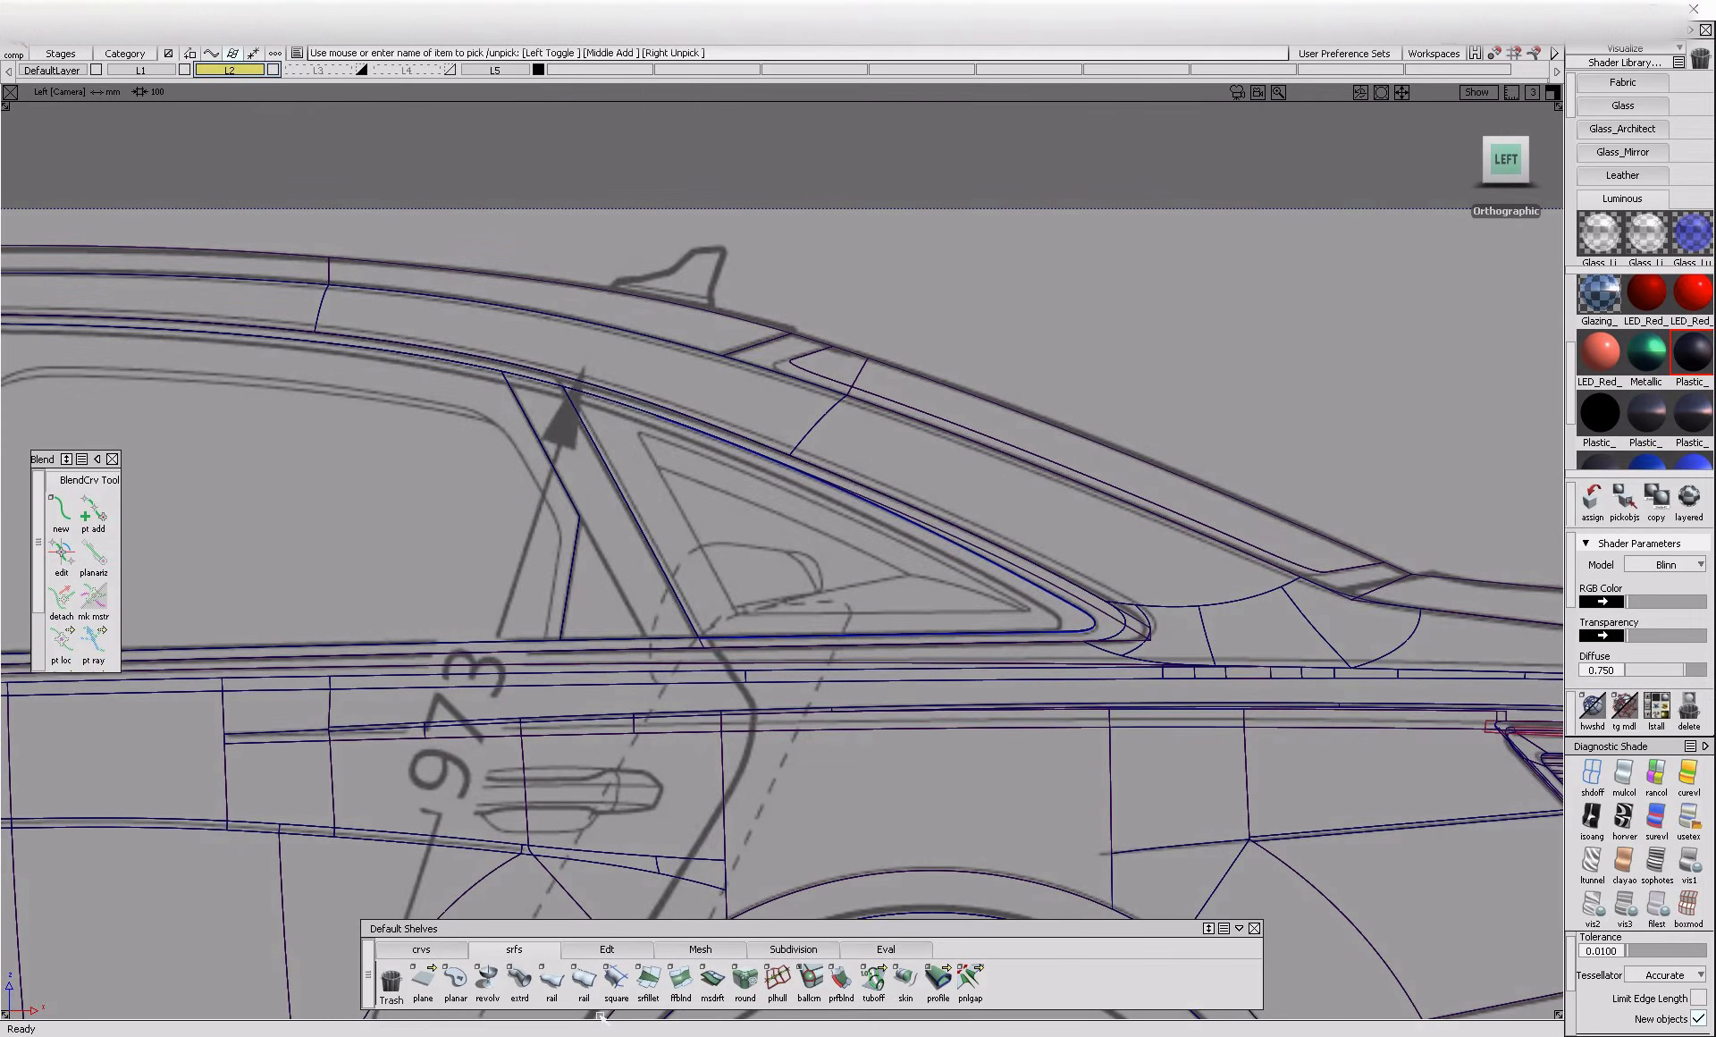
Draw an edit-point curve along the slanted front edge of the inner triangular outline of the quarter window on the blueprint
{"action": "left_click", "coordinate": [421, 949]}
{"action": "left_click", "coordinate": [455, 982]}
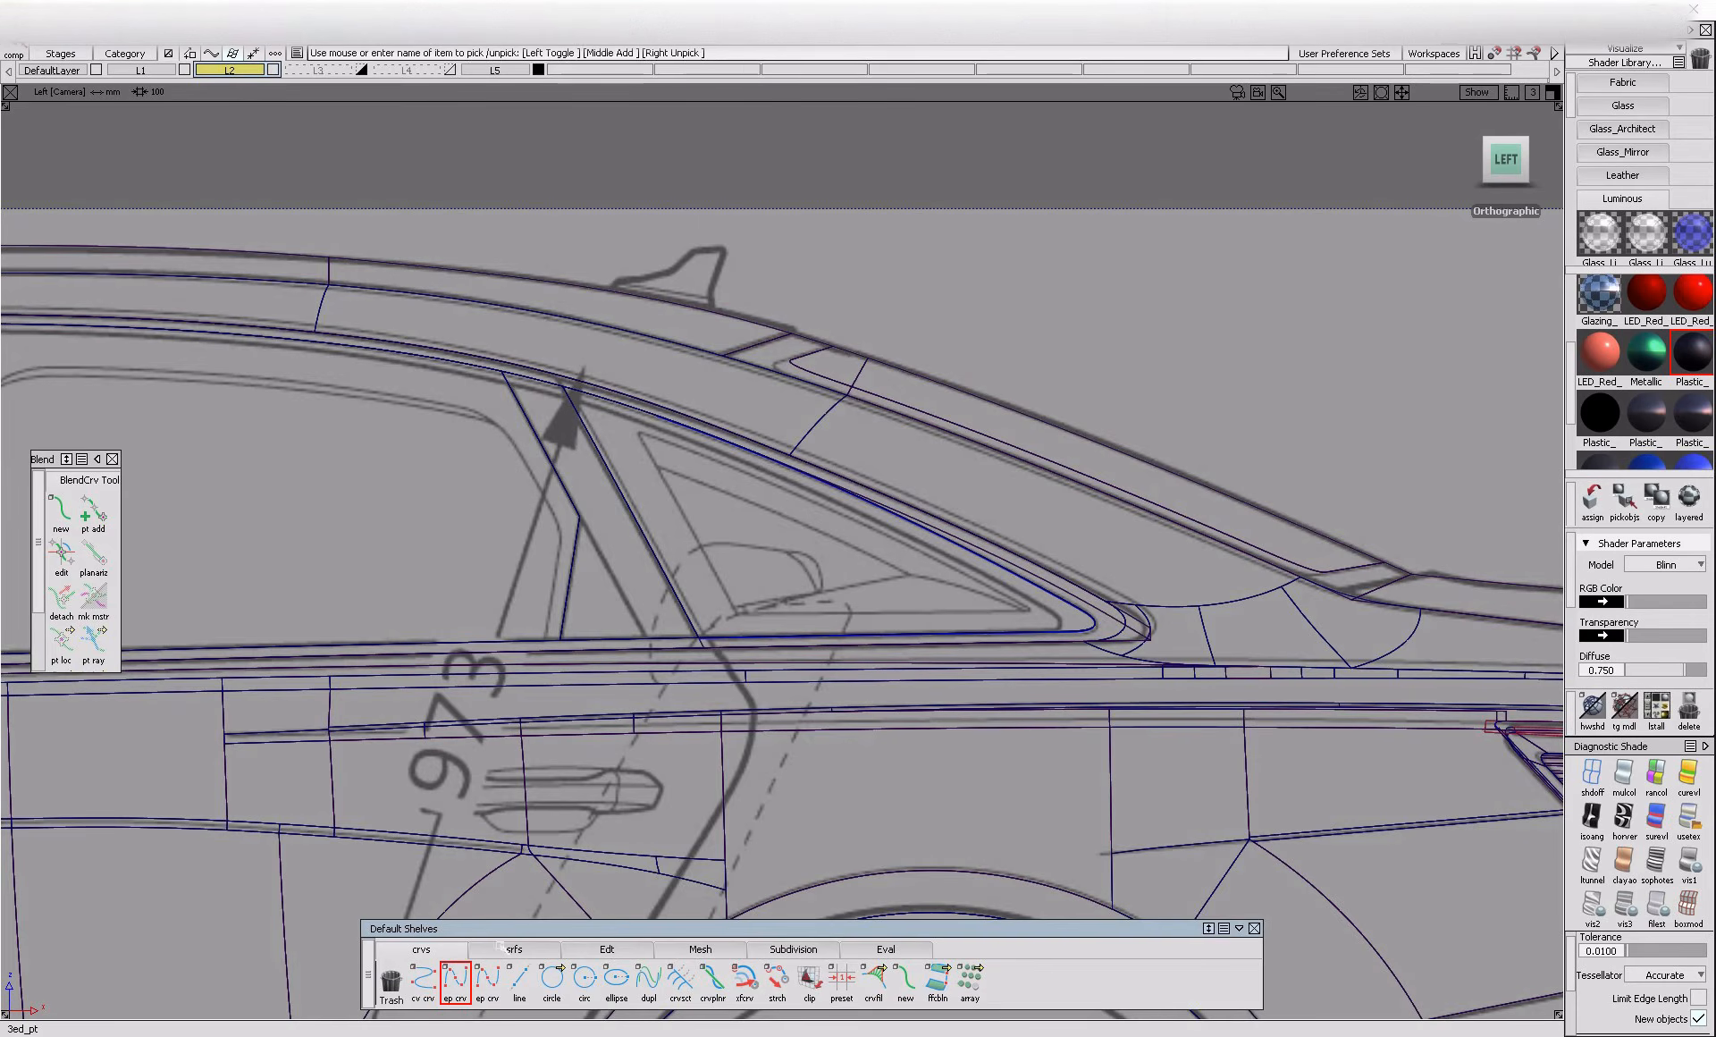
{"action": "left_click", "coordinate": [735, 613]}
{"action": "left_click", "coordinate": [643, 441]}
{"action": "key", "text": "space"}
{"action": "left_click", "coordinate": [643, 437]}
{"action": "middle_click_drag", "start_coordinate": [335, 481], "coordinate": [831, 540], "text": "alt+shift"}
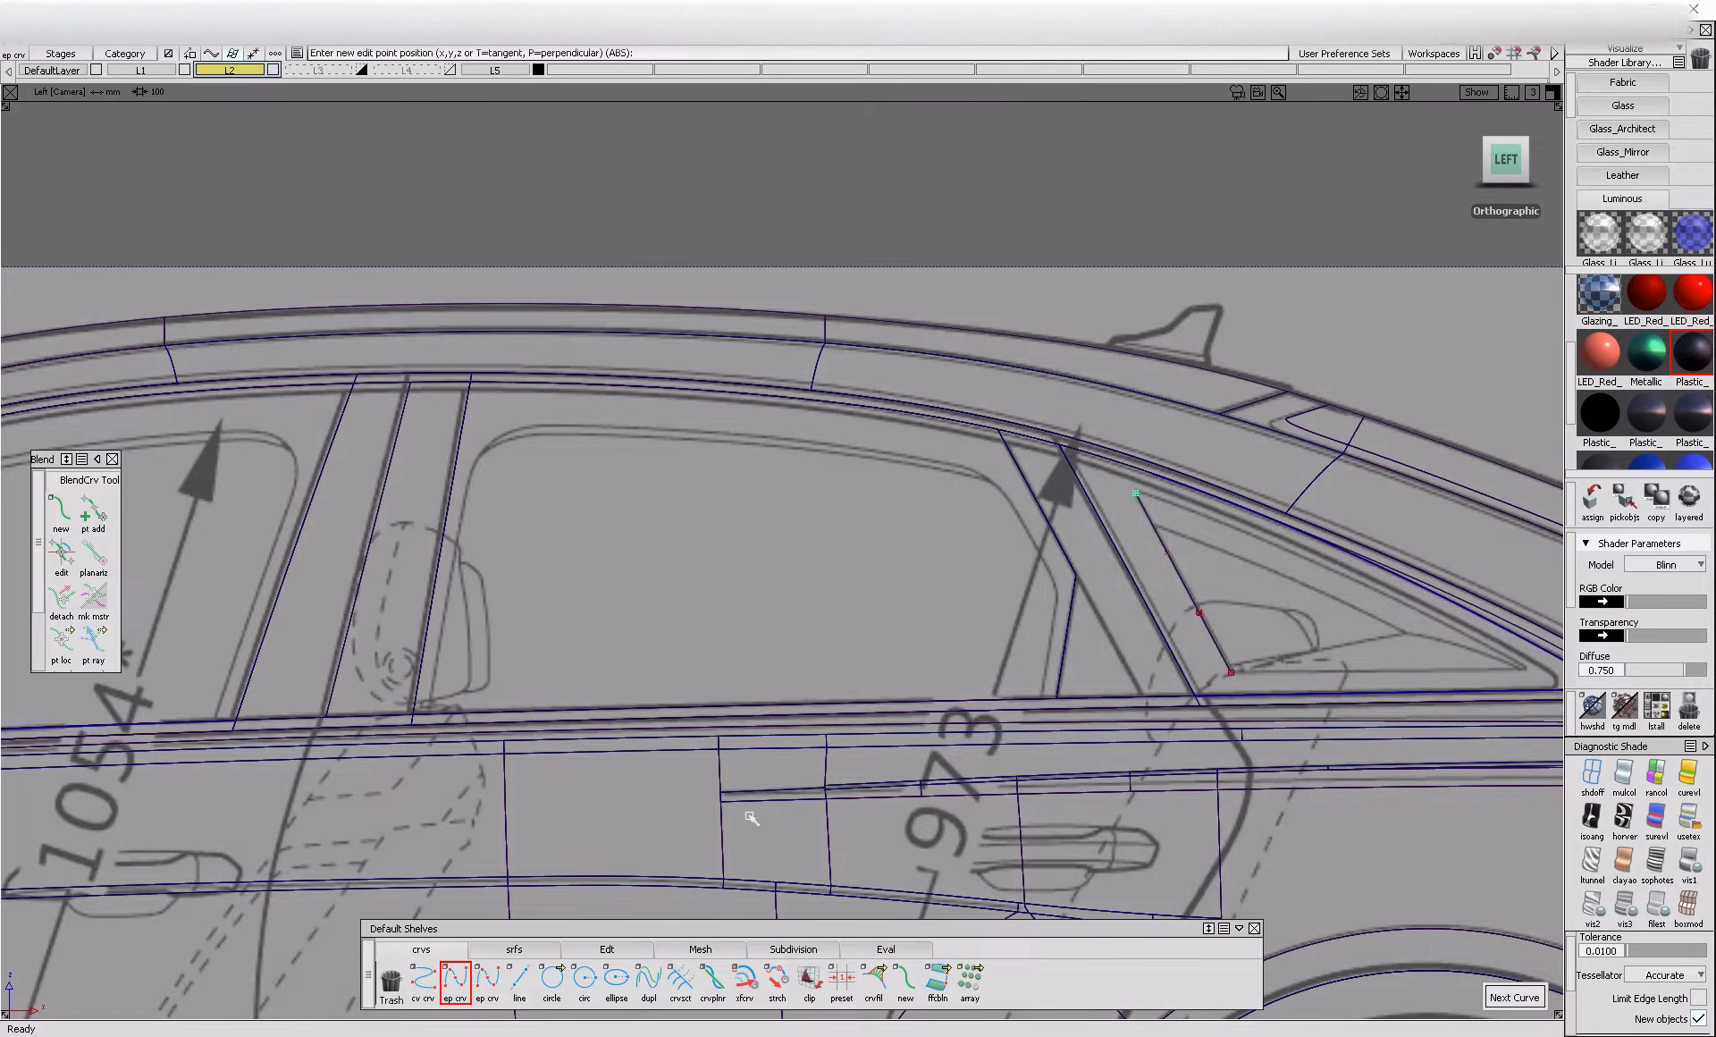
Check the Audi A6 reference photo, draw the triangle's upper edge curve to the rear corner and shape its control points to the blueprint
{"action": "left_click", "coordinate": [607, 1034]}
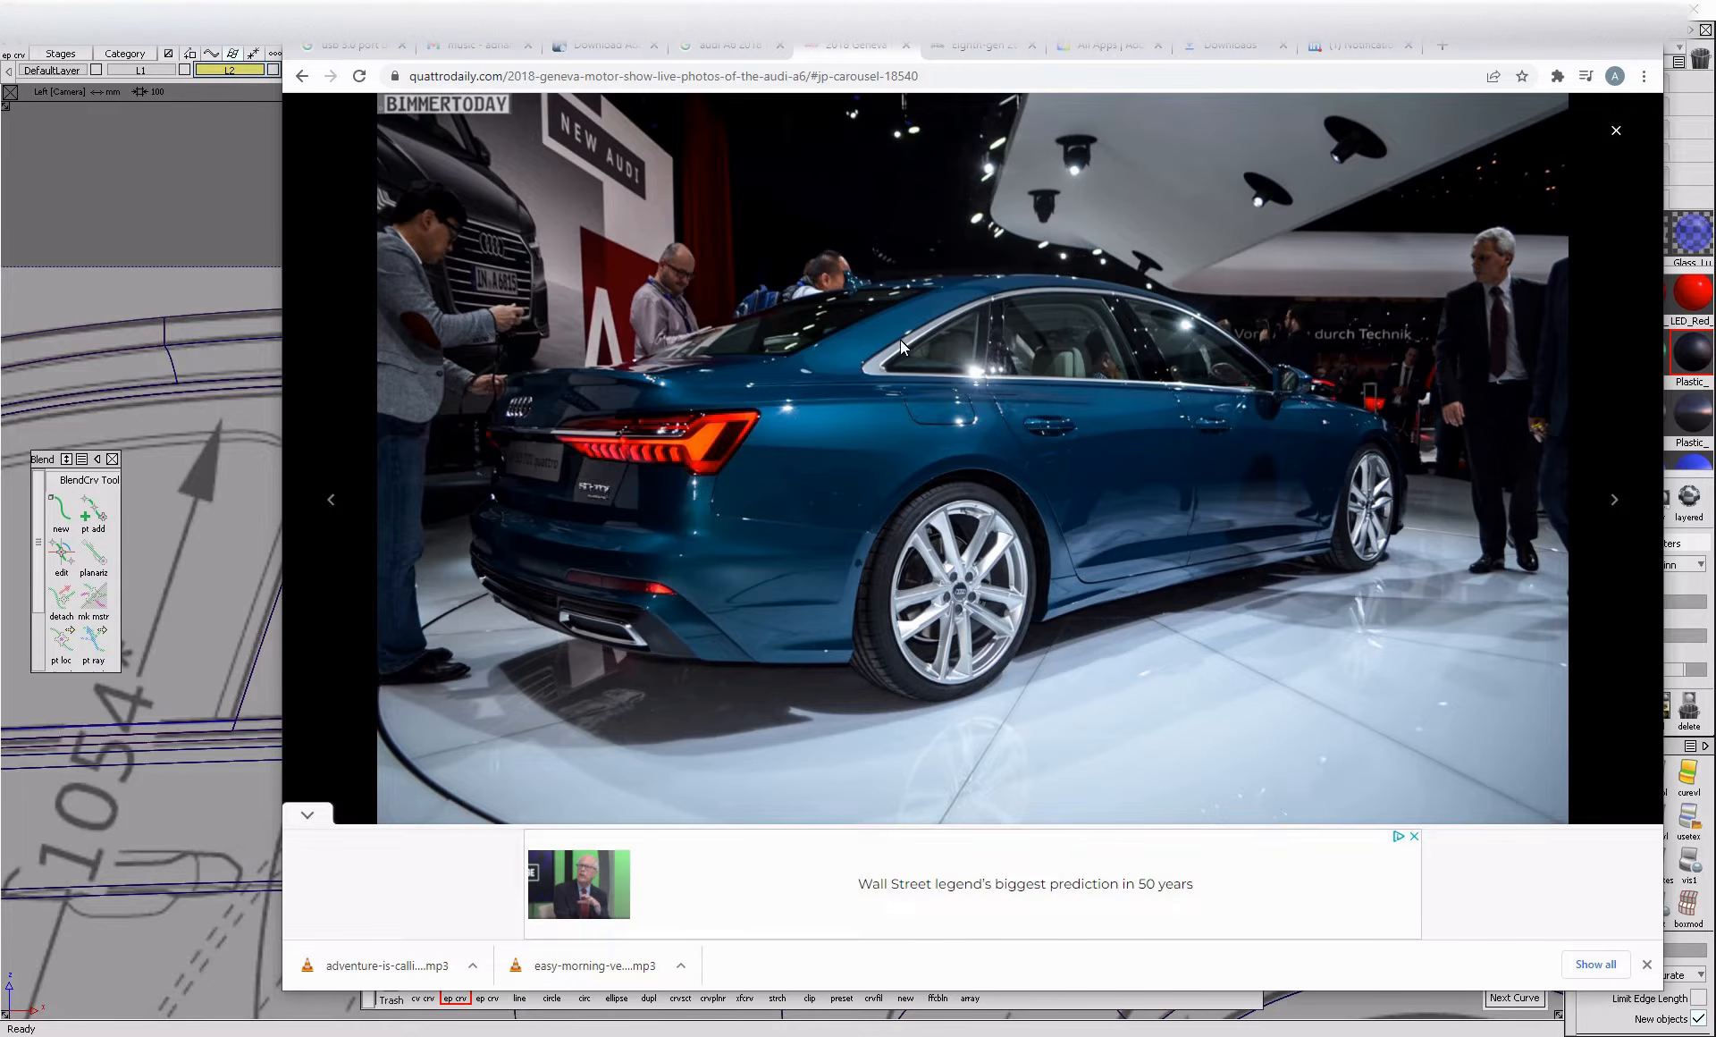
{"action": "left_click", "coordinate": [244, 790]}
{"action": "middle_click_drag", "start_coordinate": [977, 739], "coordinate": [382, 710], "text": "alt+shift"}
{"action": "right_click_drag", "start_coordinate": [382, 710], "coordinate": [489, 892], "text": "alt+shift"}
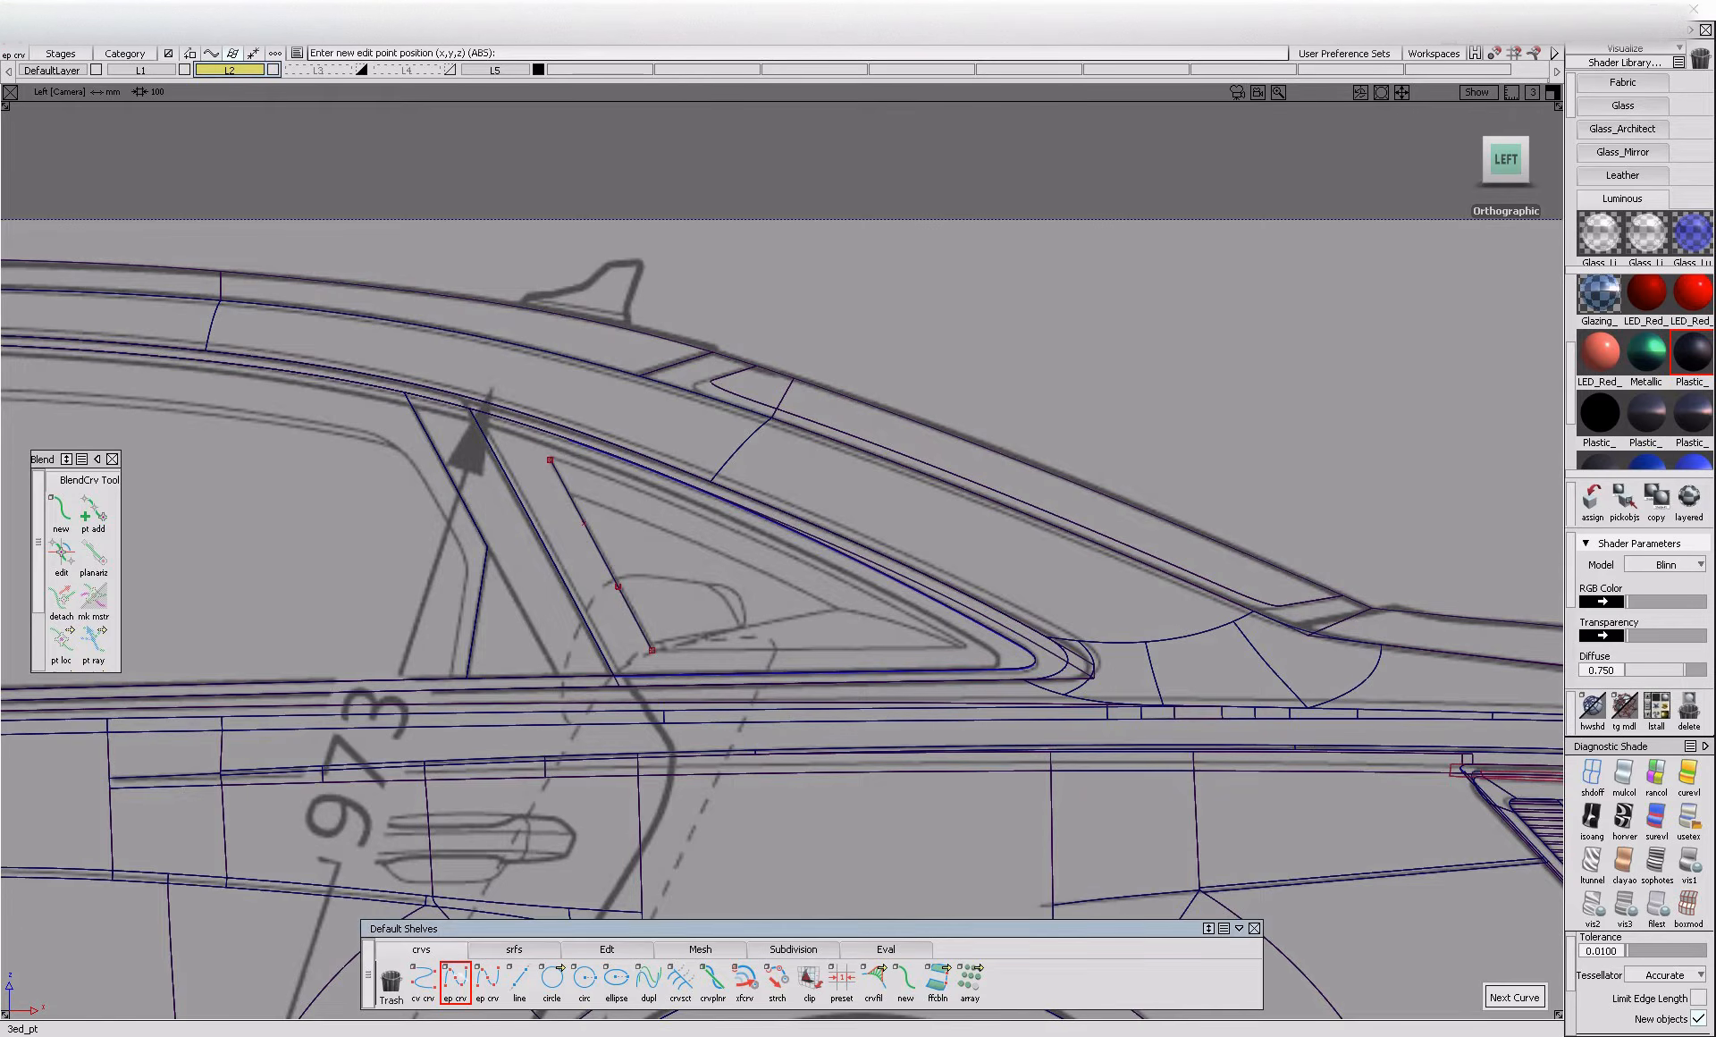
{"action": "left_click", "coordinate": [551, 460]}
{"action": "left_click_drag", "start_coordinate": [880, 608], "coordinate": [973, 649]}
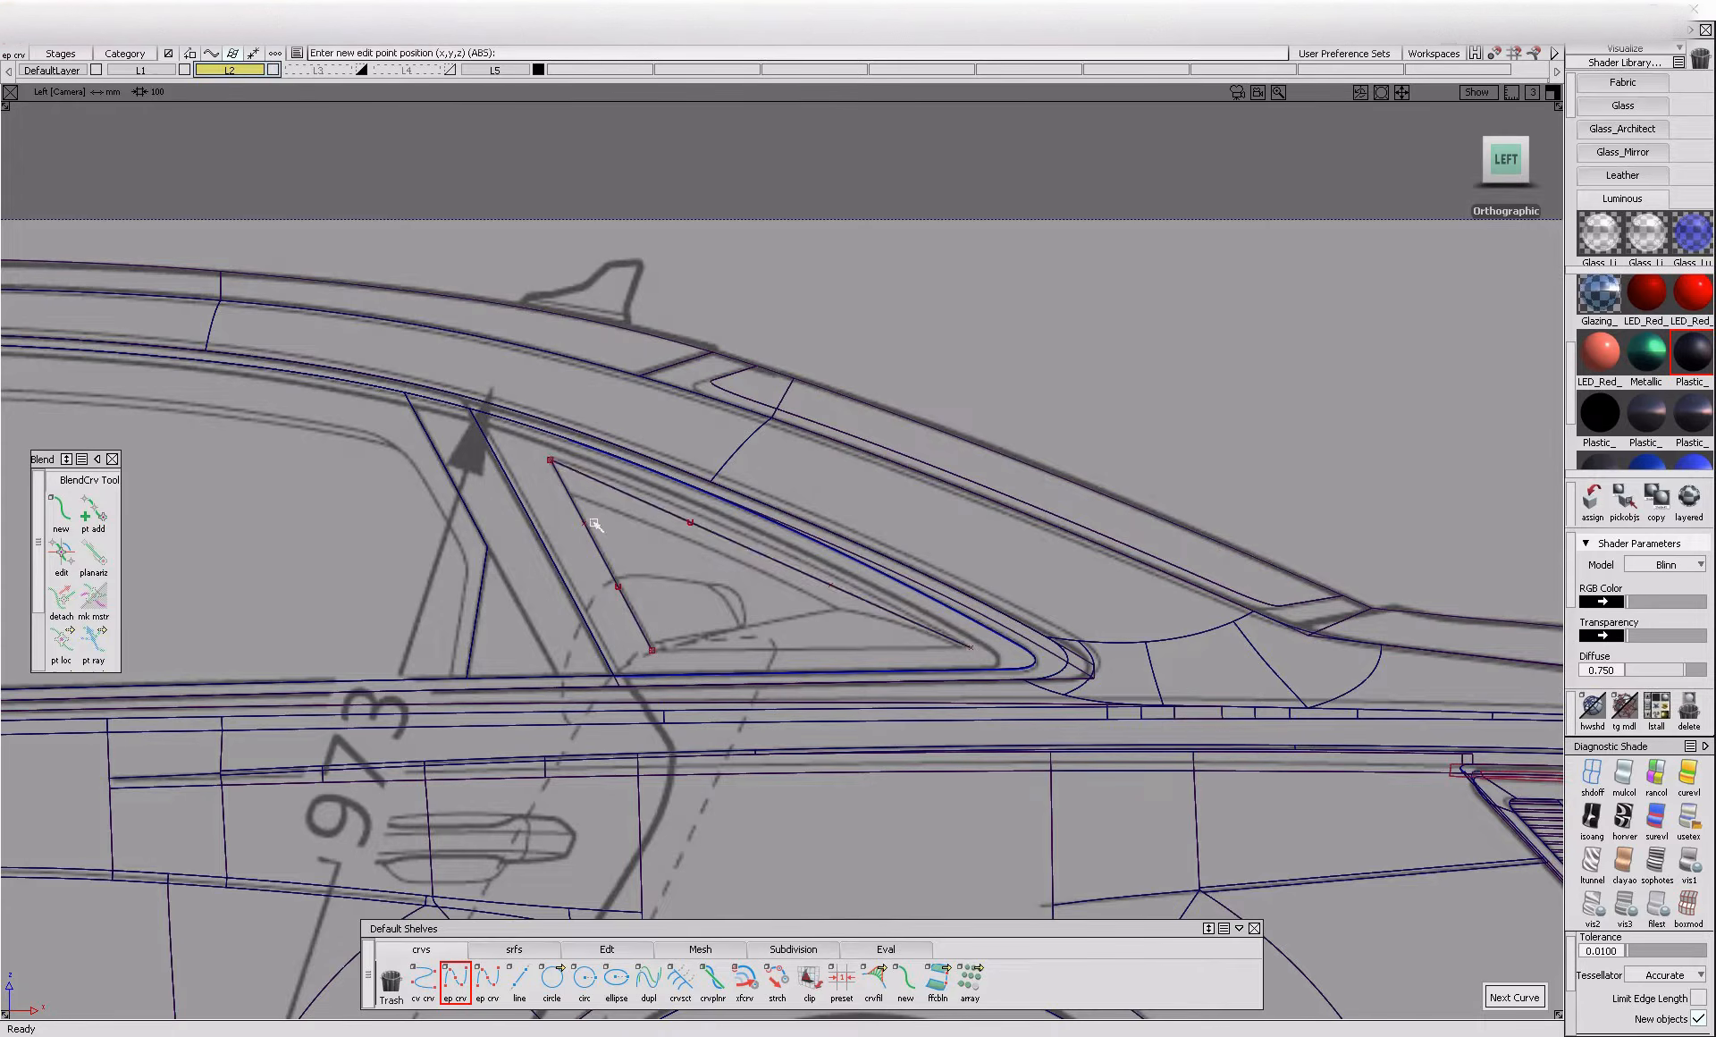
{"action": "left_click_drag", "start_coordinate": [667, 507], "coordinate": [776, 530]}
{"action": "right_click_drag", "start_coordinate": [883, 568], "coordinate": [883, 561]}
{"action": "left_click_drag", "start_coordinate": [883, 560], "coordinate": [886, 553]}
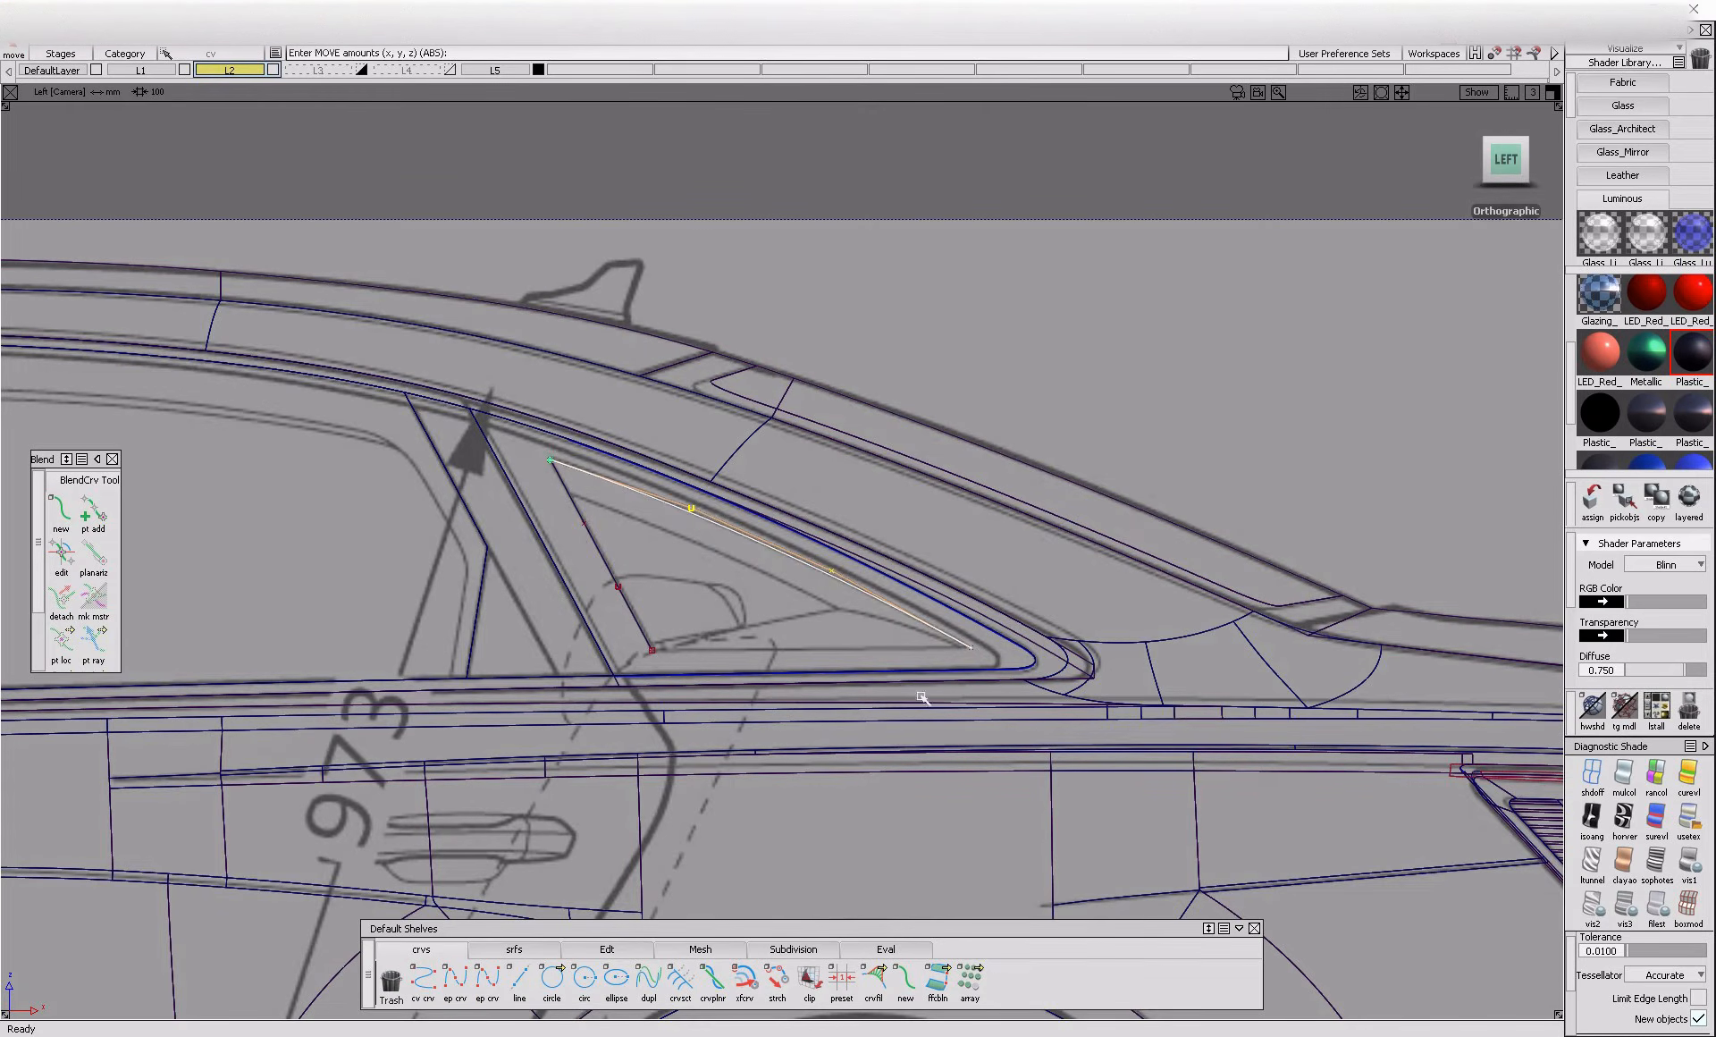
{"action": "left_click_drag", "start_coordinate": [922, 642], "coordinate": [920, 597], "text": "ctrl+shift"}
Draw the triangle's lower edge curve from the front curve's lower end to the rear corner
{"action": "left_click", "coordinate": [455, 978]}
{"action": "left_click", "coordinate": [669, 691], "text": "alt"}
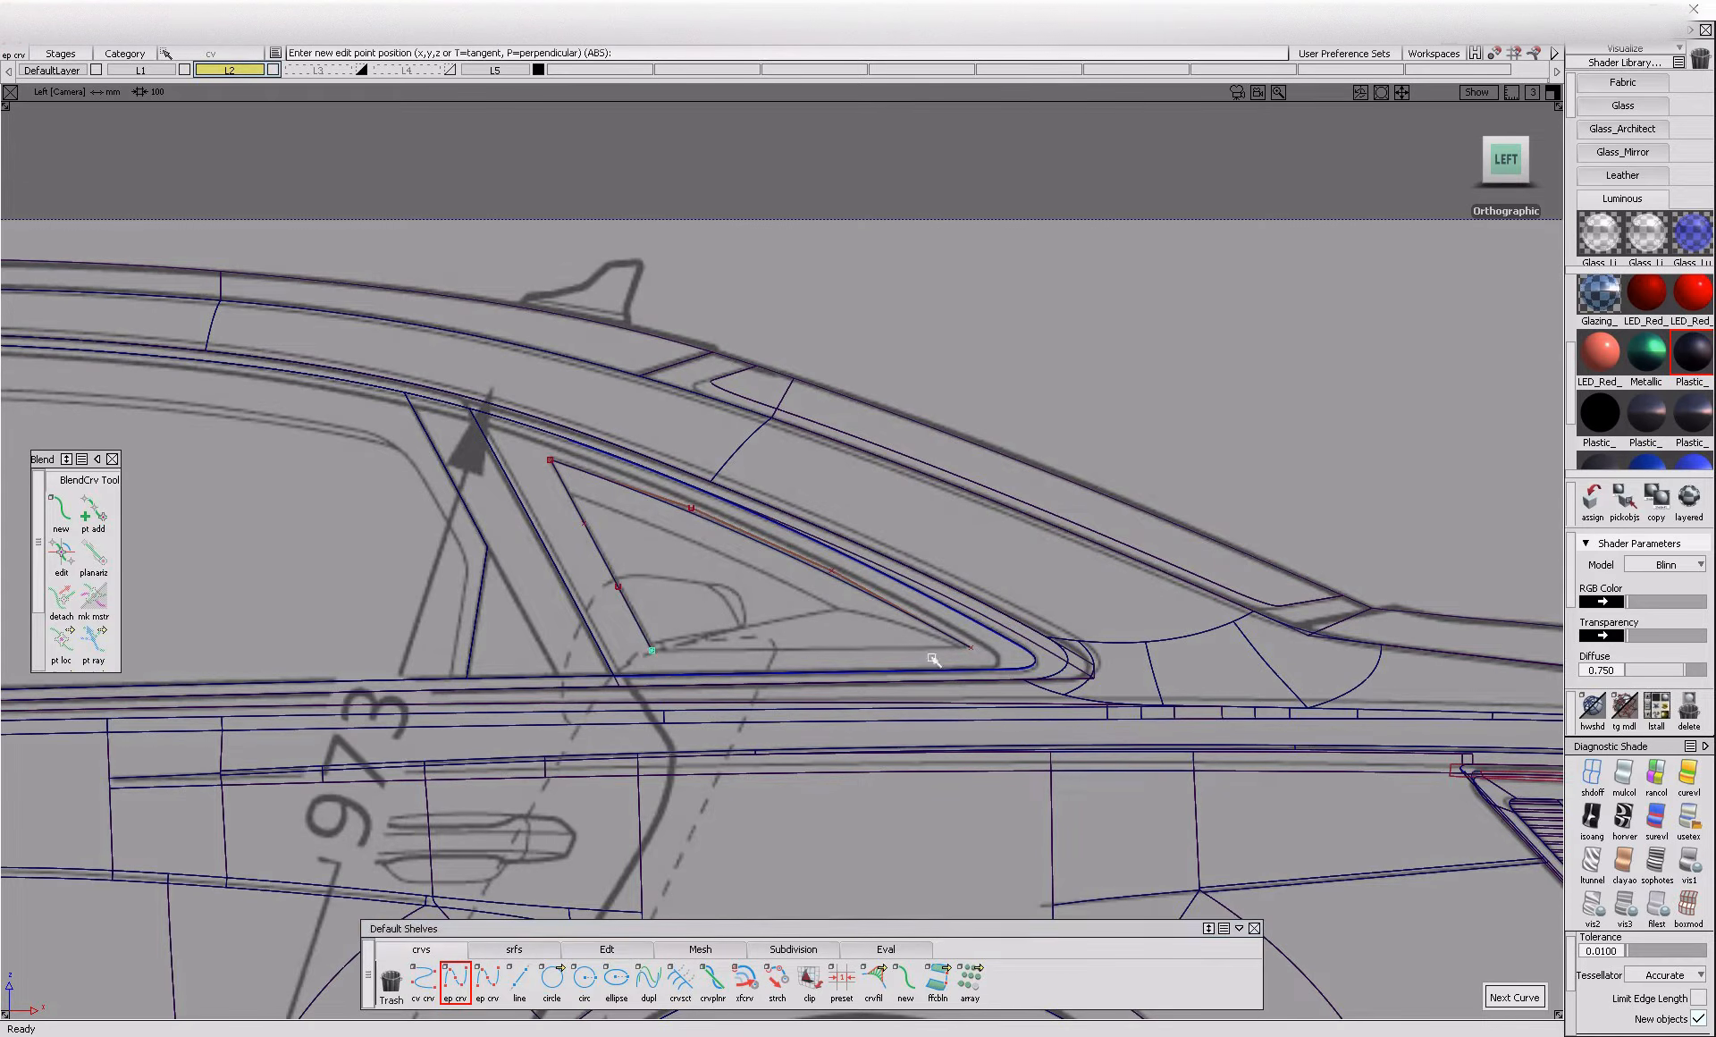
{"action": "left_click", "coordinate": [959, 643]}
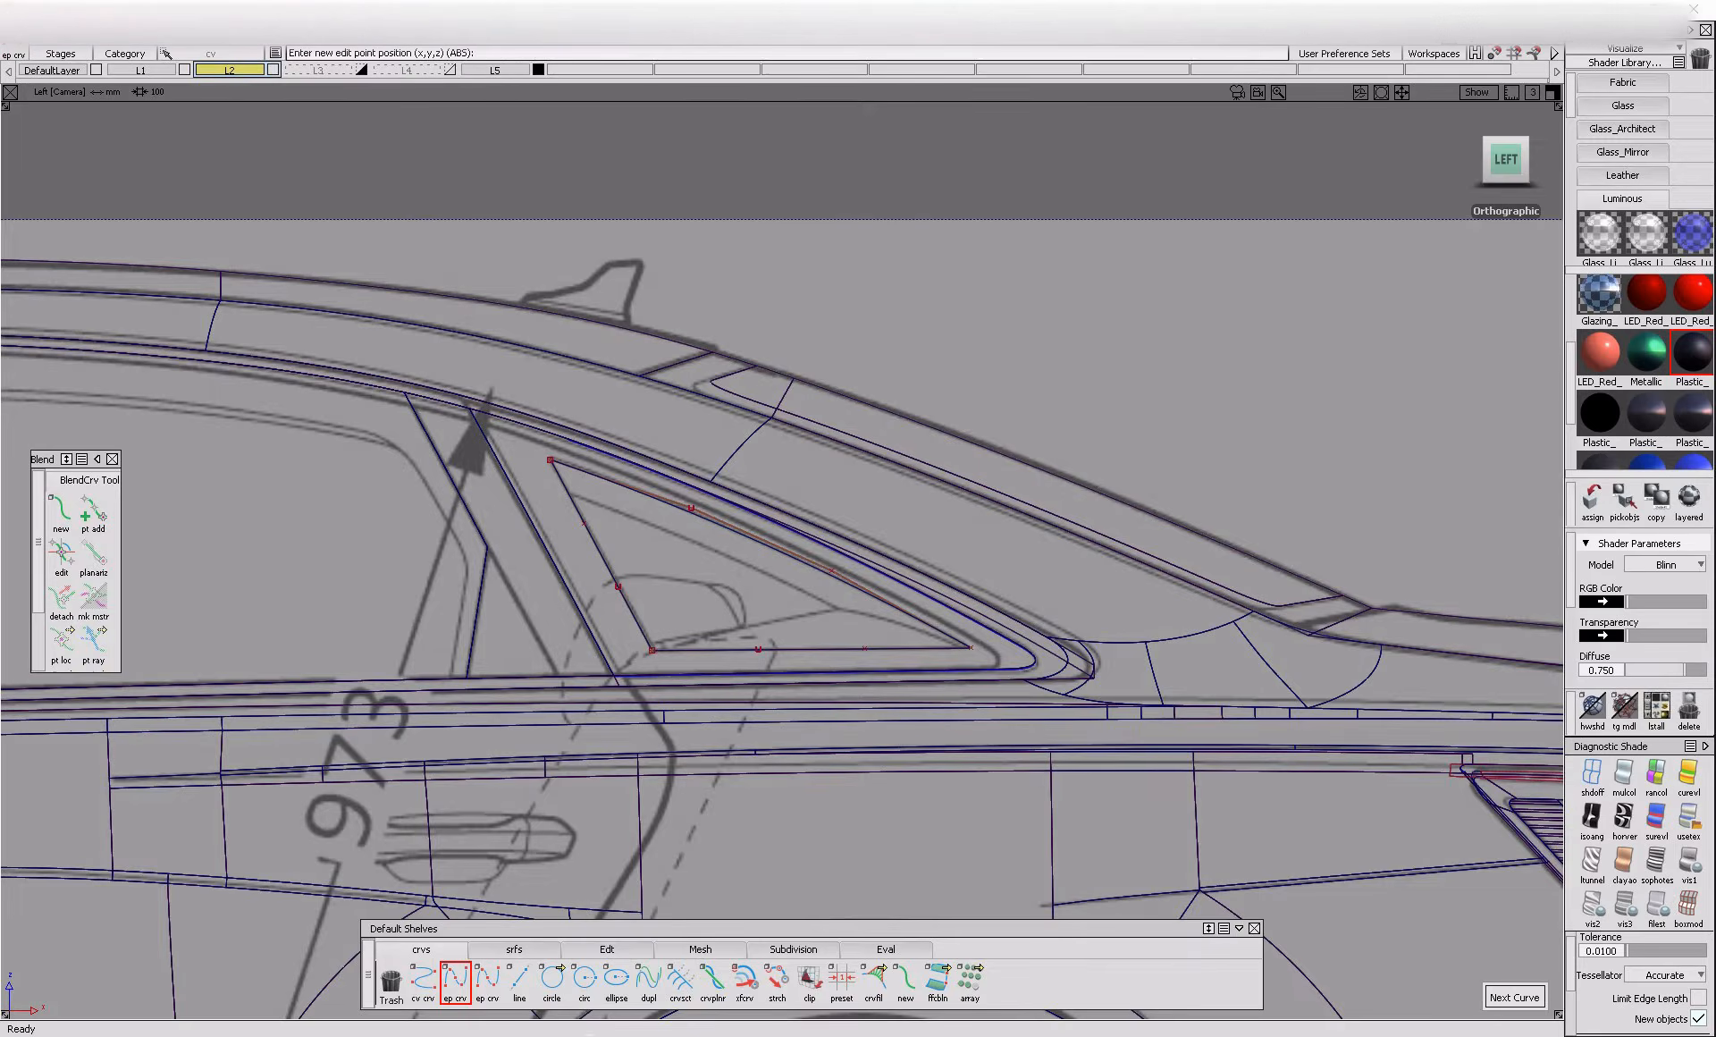
Compare the quarter window's rear corner in the Audi A6 reference photo and in the blueprint close up
{"action": "key", "text": "alt+Tab"}
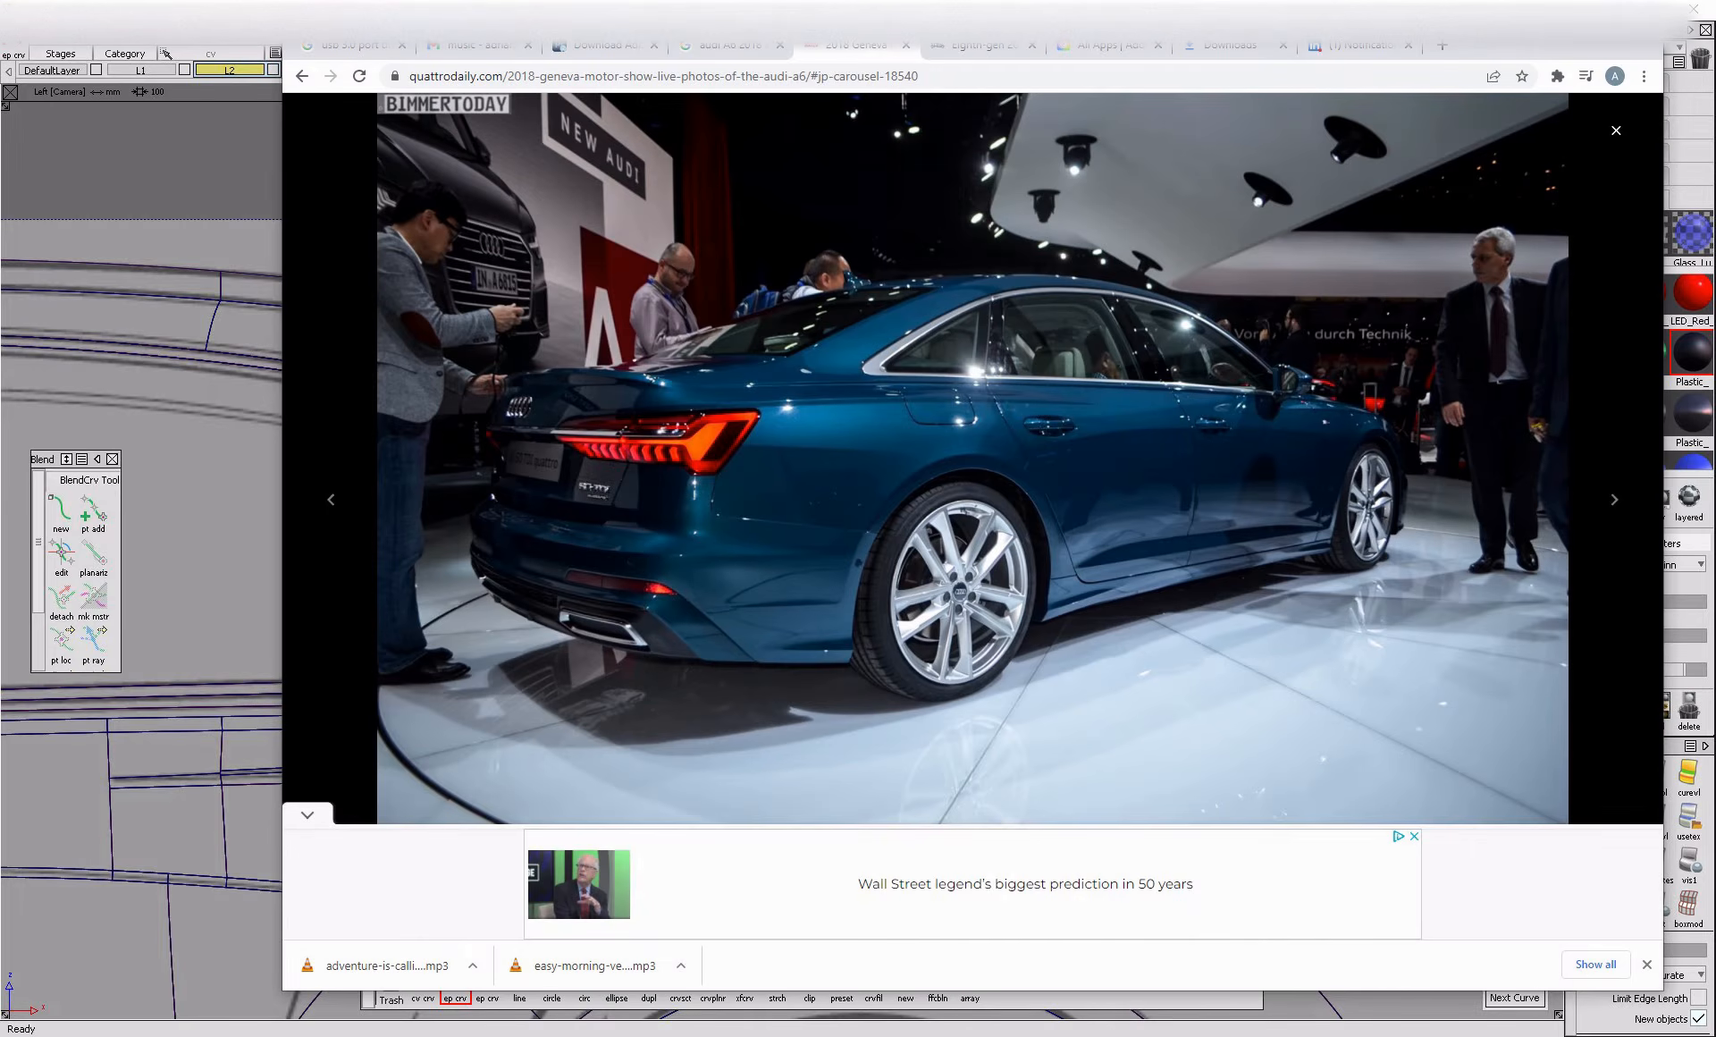
{"action": "key", "text": "alt+Tab"}
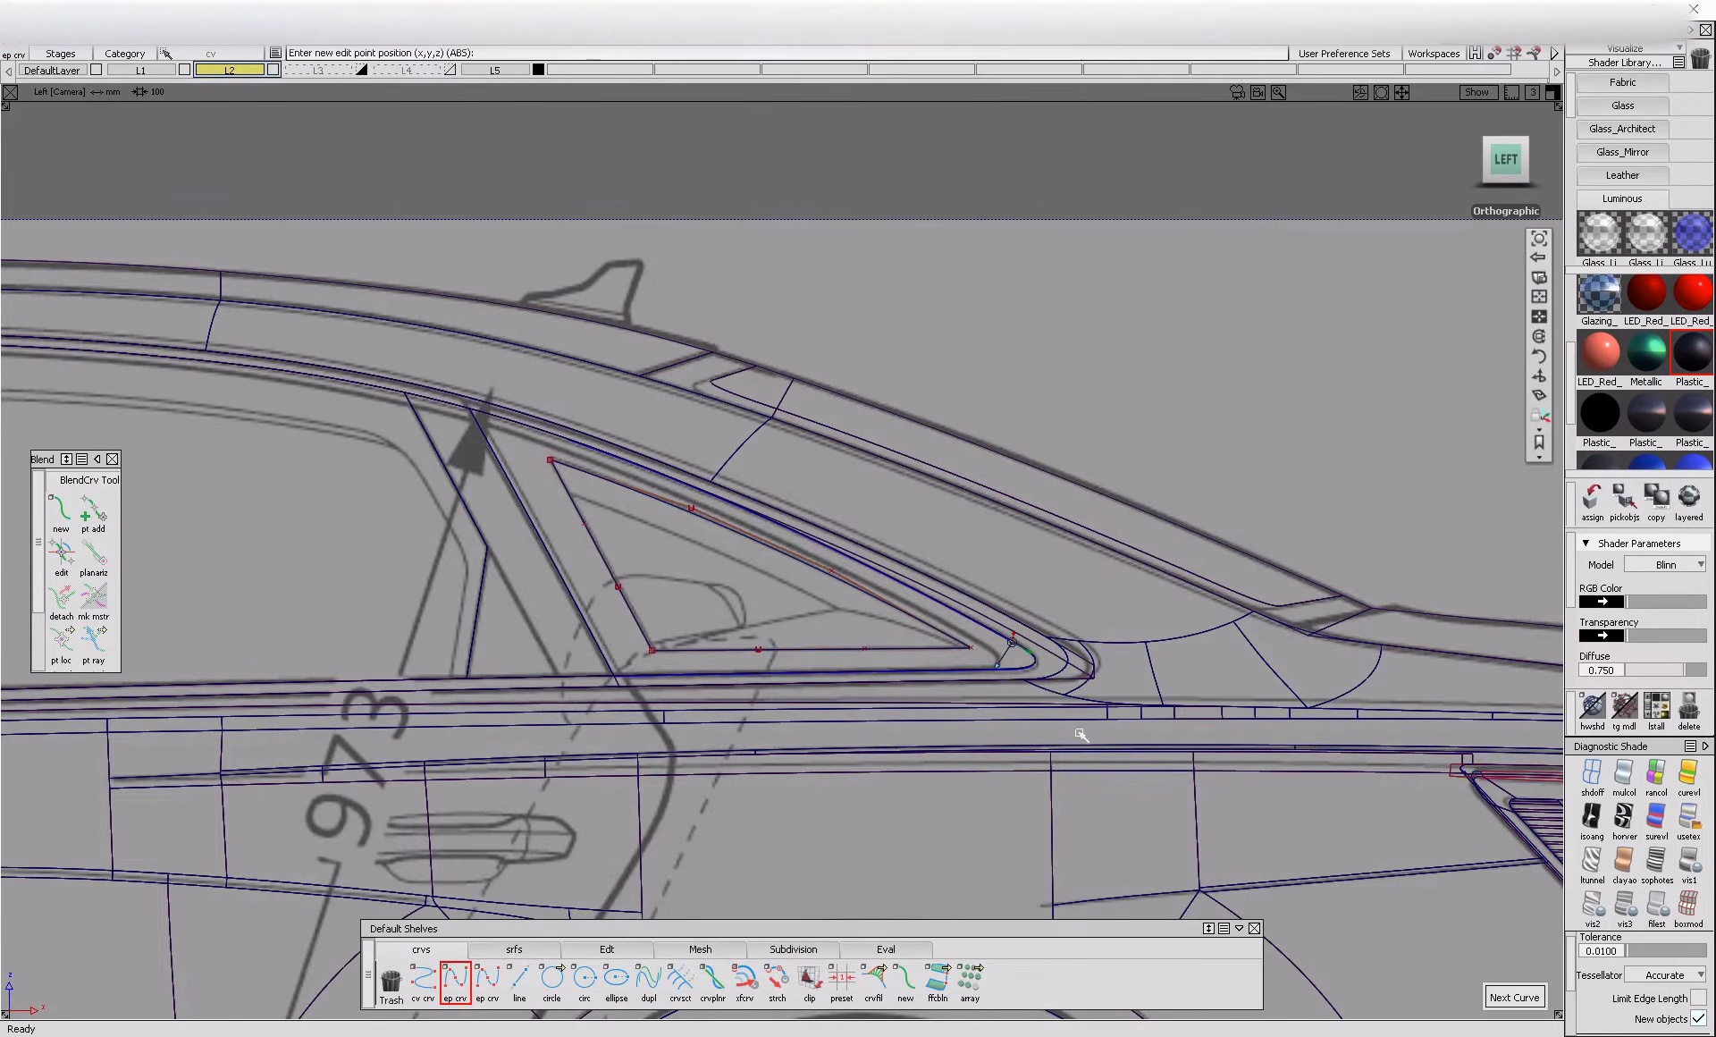
{"action": "right_click_drag", "start_coordinate": [1014, 642], "coordinate": [1103, 682], "text": "alt+shift"}
{"action": "middle_click_drag", "start_coordinate": [969, 712], "coordinate": [1066, 706], "text": "alt+shift"}
{"action": "right_click_drag", "start_coordinate": [1066, 706], "coordinate": [1513, 823], "text": "ctrl+shift"}
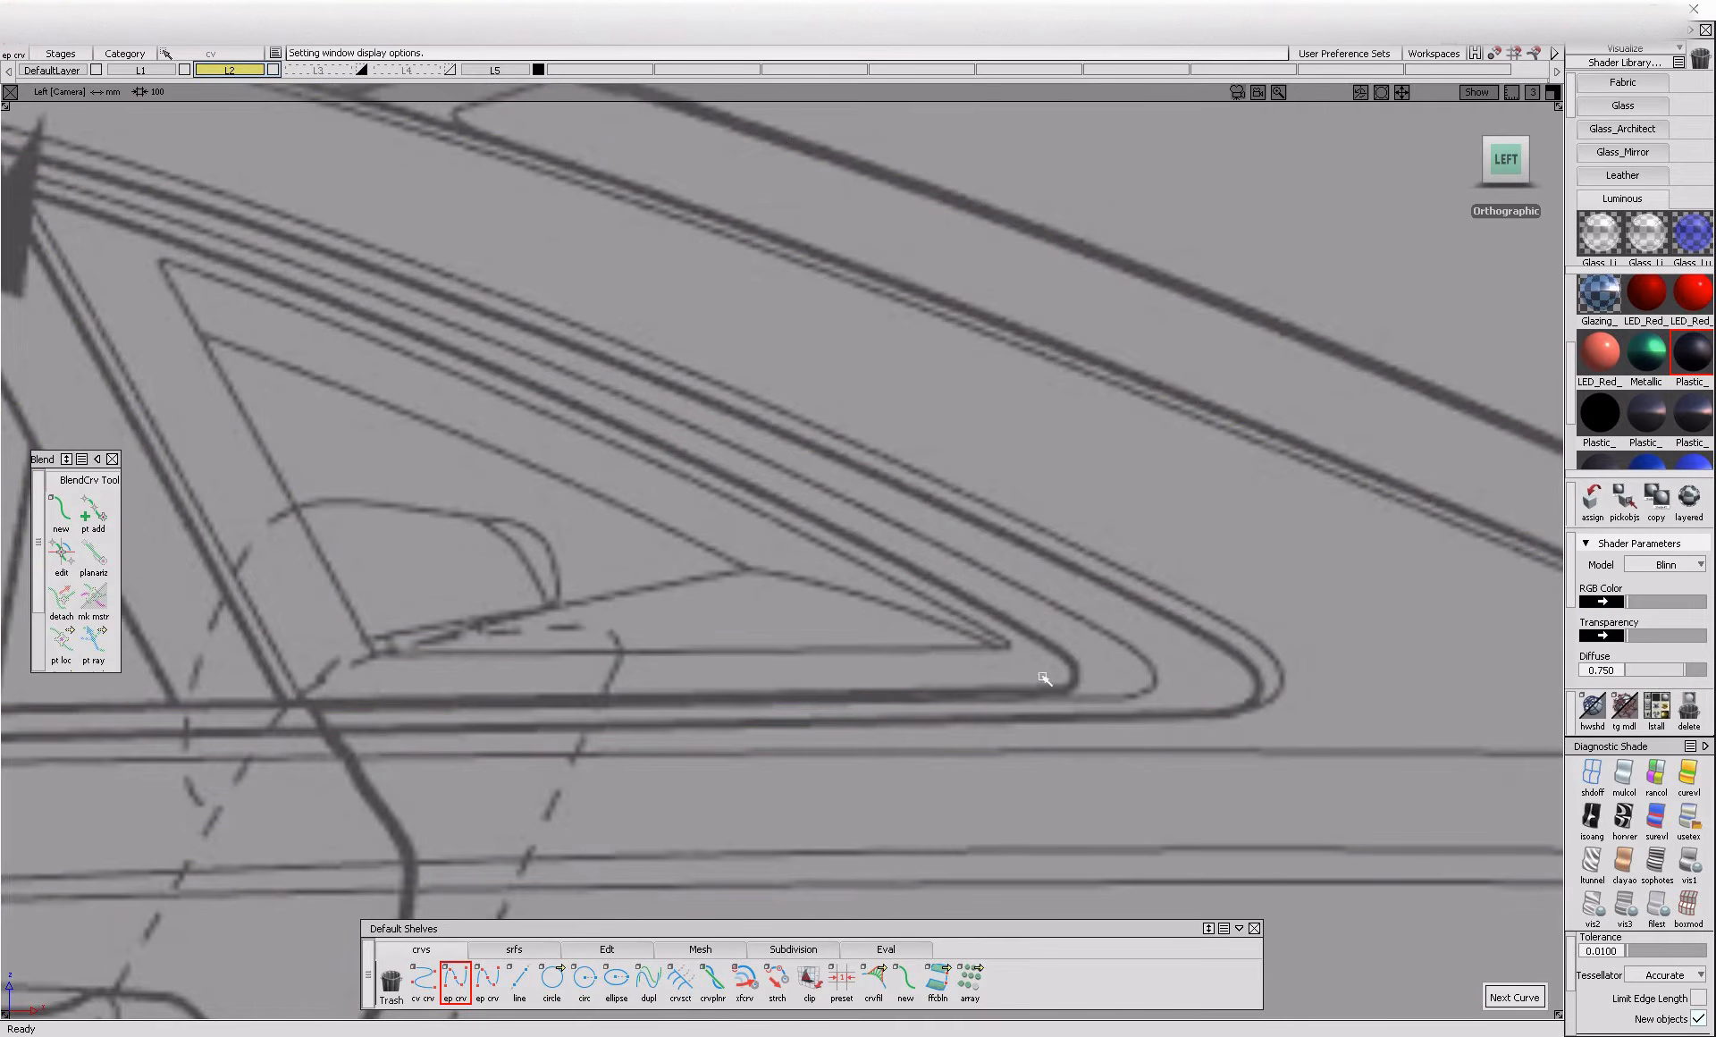
{"action": "mouse_move", "coordinate": [1105, 637]}
{"action": "right_mouse_down", "text": "alt+shift"}
{"action": "mouse_move", "coordinate": [1034, 728]}
{"action": "mouse_move", "coordinate": [1016, 780]}
{"action": "mouse_move", "coordinate": [1043, 785]}
{"action": "mouse_move", "coordinate": [1031, 824]}
{"action": "mouse_move", "coordinate": [1075, 655]}
{"action": "right_mouse_up", "text": "alt+shift"}
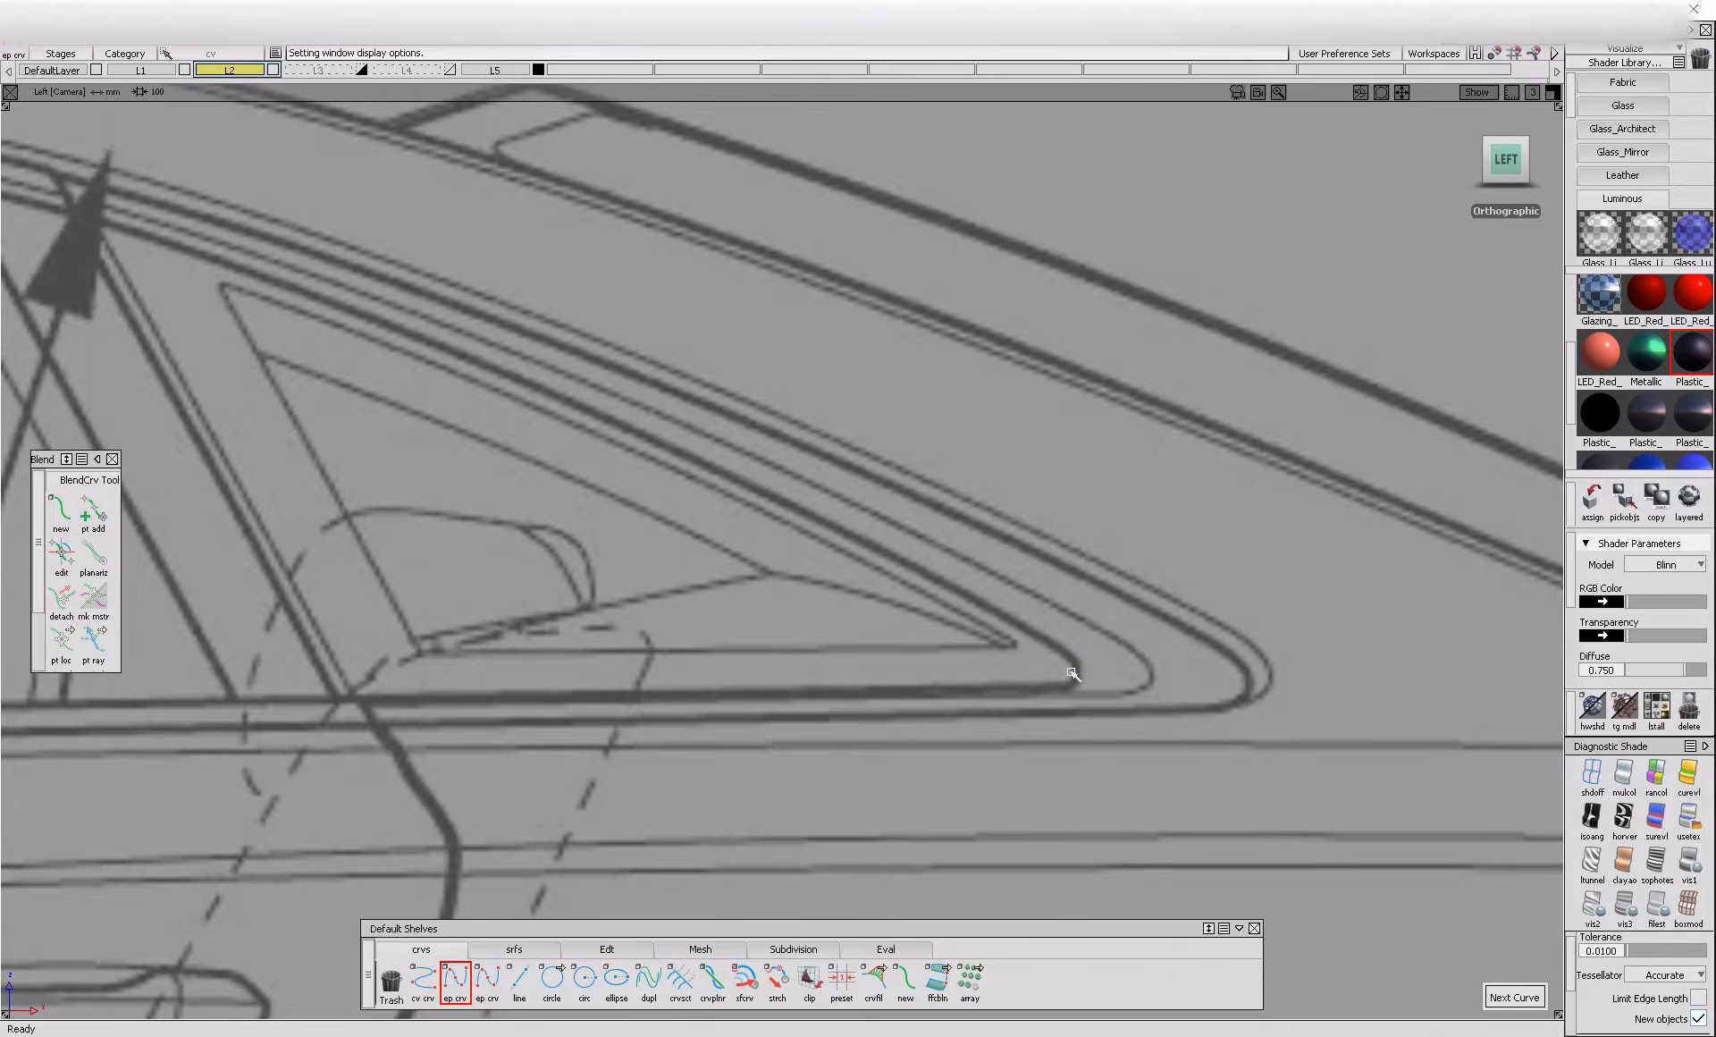
{"action": "right_click_drag", "start_coordinate": [1074, 664], "coordinate": [1034, 786], "text": "alt+shift"}
{"action": "middle_click_drag", "start_coordinate": [385, 715], "coordinate": [881, 771], "text": "alt+shift"}
{"action": "right_click_drag", "start_coordinate": [751, 766], "coordinate": [718, 831], "text": "alt+shift"}
{"action": "middle_click_drag", "start_coordinate": [718, 832], "coordinate": [559, 740], "text": "alt+shift"}
{"action": "right_click_drag", "start_coordinate": [1200, 809], "coordinate": [1229, 669], "text": "alt+shift"}
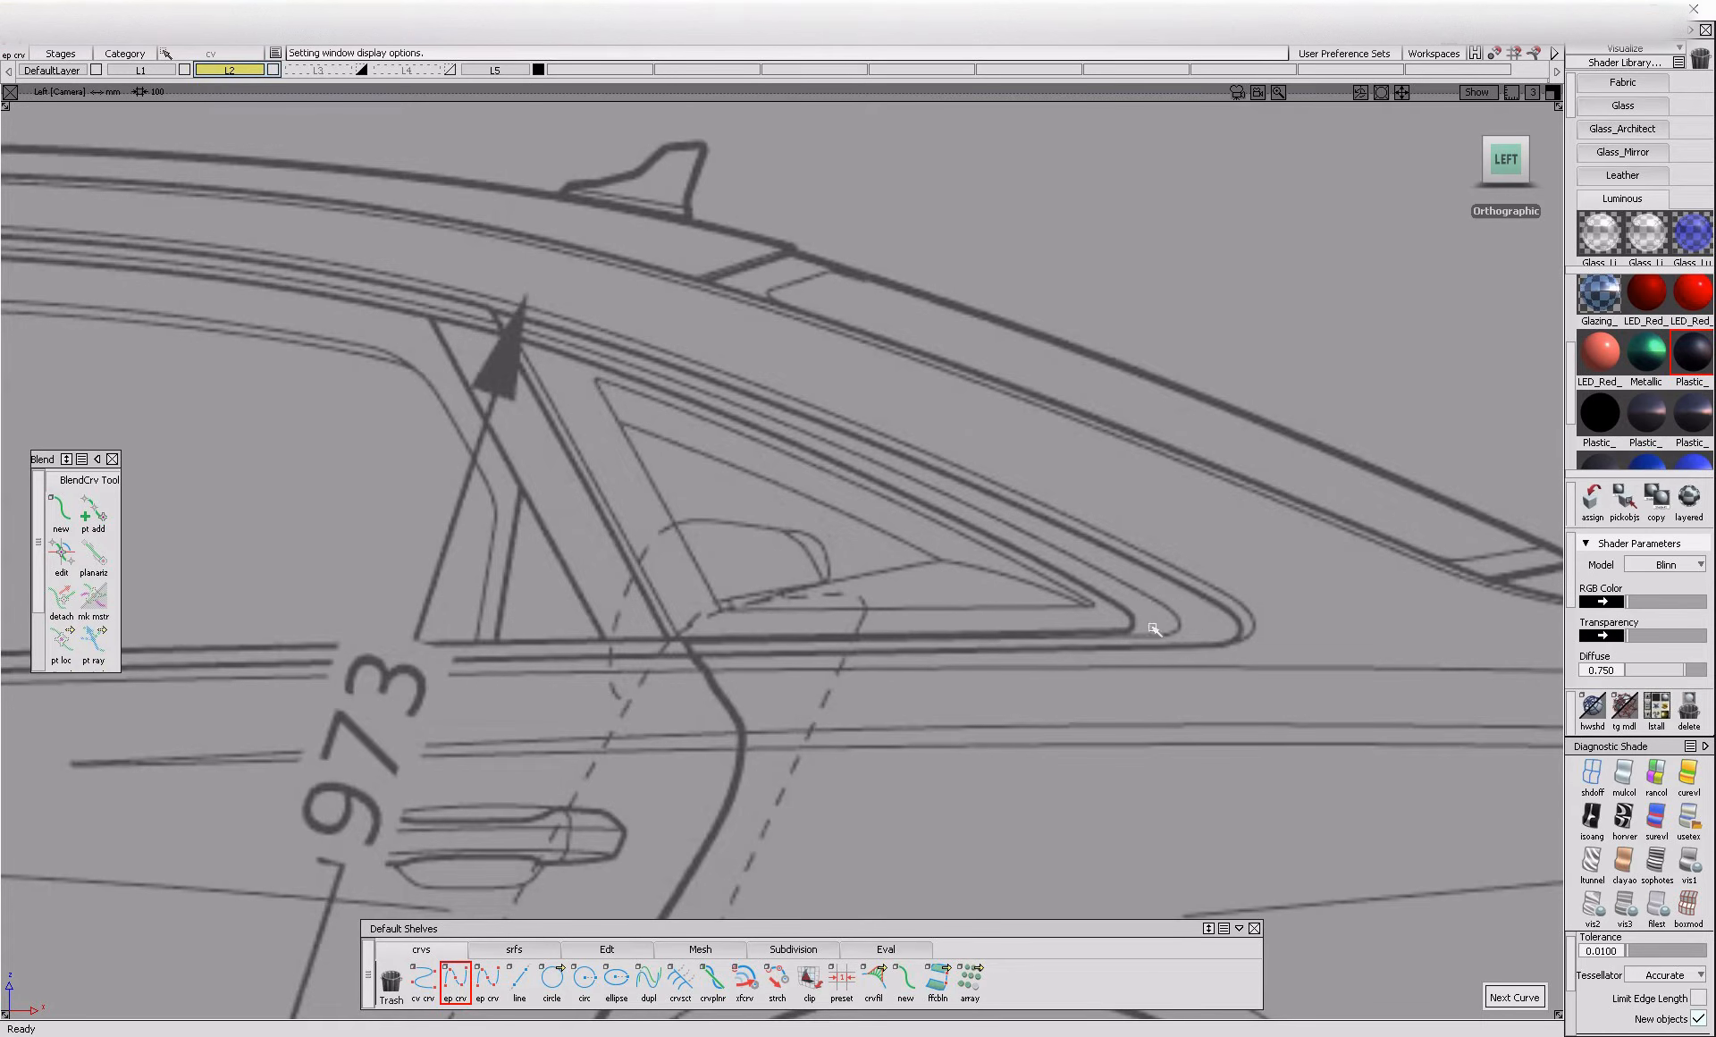
Shade the model and project the three triangle curves onto the quarter window glass from the side view
{"action": "left_click", "coordinate": [1689, 863]}
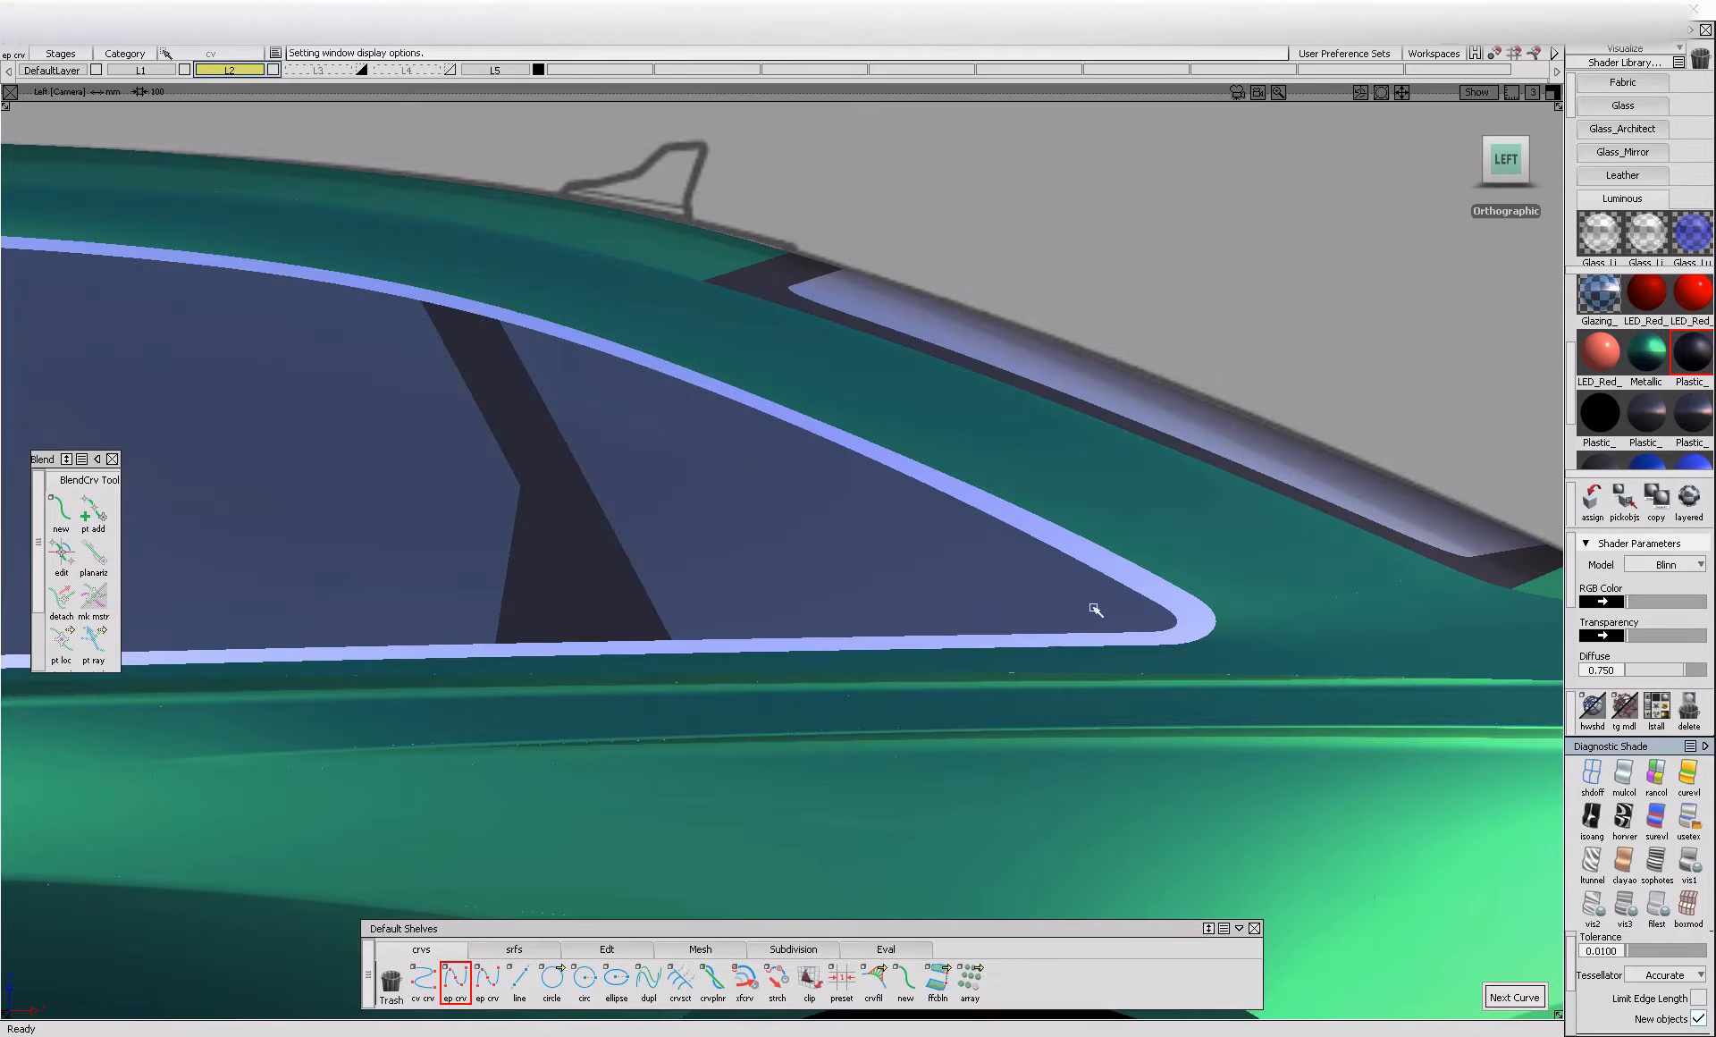
{"action": "right_click_drag", "start_coordinate": [1517, 744], "coordinate": [1519, 686], "text": "ctrl+shift"}
{"action": "left_click_drag", "start_coordinate": [1084, 529], "coordinate": [958, 603], "text": "ctrl+shift"}
{"action": "left_click", "coordinate": [958, 602]}
{"action": "middle_click_drag", "start_coordinate": [682, 579], "coordinate": [896, 580], "text": "ctrl+shift"}
{"action": "left_click_drag", "start_coordinate": [565, 436], "coordinate": [902, 696]}
{"action": "key", "text": "space"}
{"action": "right_click_drag", "start_coordinate": [903, 696], "coordinate": [767, 742], "text": "alt+shift"}
{"action": "left_click_drag", "start_coordinate": [767, 742], "coordinate": [1020, 756], "text": "alt+shift"}
{"action": "mouse_move", "coordinate": [1019, 756]}
{"action": "right_mouse_down", "text": "alt+shift"}
{"action": "mouse_move", "coordinate": [1069, 758]}
{"action": "mouse_move", "coordinate": [1019, 765]}
{"action": "right_mouse_up", "text": "alt+shift"}
{"action": "left_click_drag", "start_coordinate": [1019, 765], "coordinate": [1222, 769], "text": "alt+shift"}
{"action": "right_click_drag", "start_coordinate": [1222, 770], "coordinate": [1130, 718], "text": "alt+shift"}
Create a blend curve on the glass between the upper and lower triangle edges across the rear corner
{"action": "left_click", "coordinate": [93, 512]}
{"action": "left_click", "coordinate": [72, 524]}
{"action": "right_click_drag", "start_coordinate": [1087, 586], "coordinate": [1100, 619], "text": "alt+shift"}
{"action": "left_click", "coordinate": [1031, 582], "text": "ctrl+alt"}
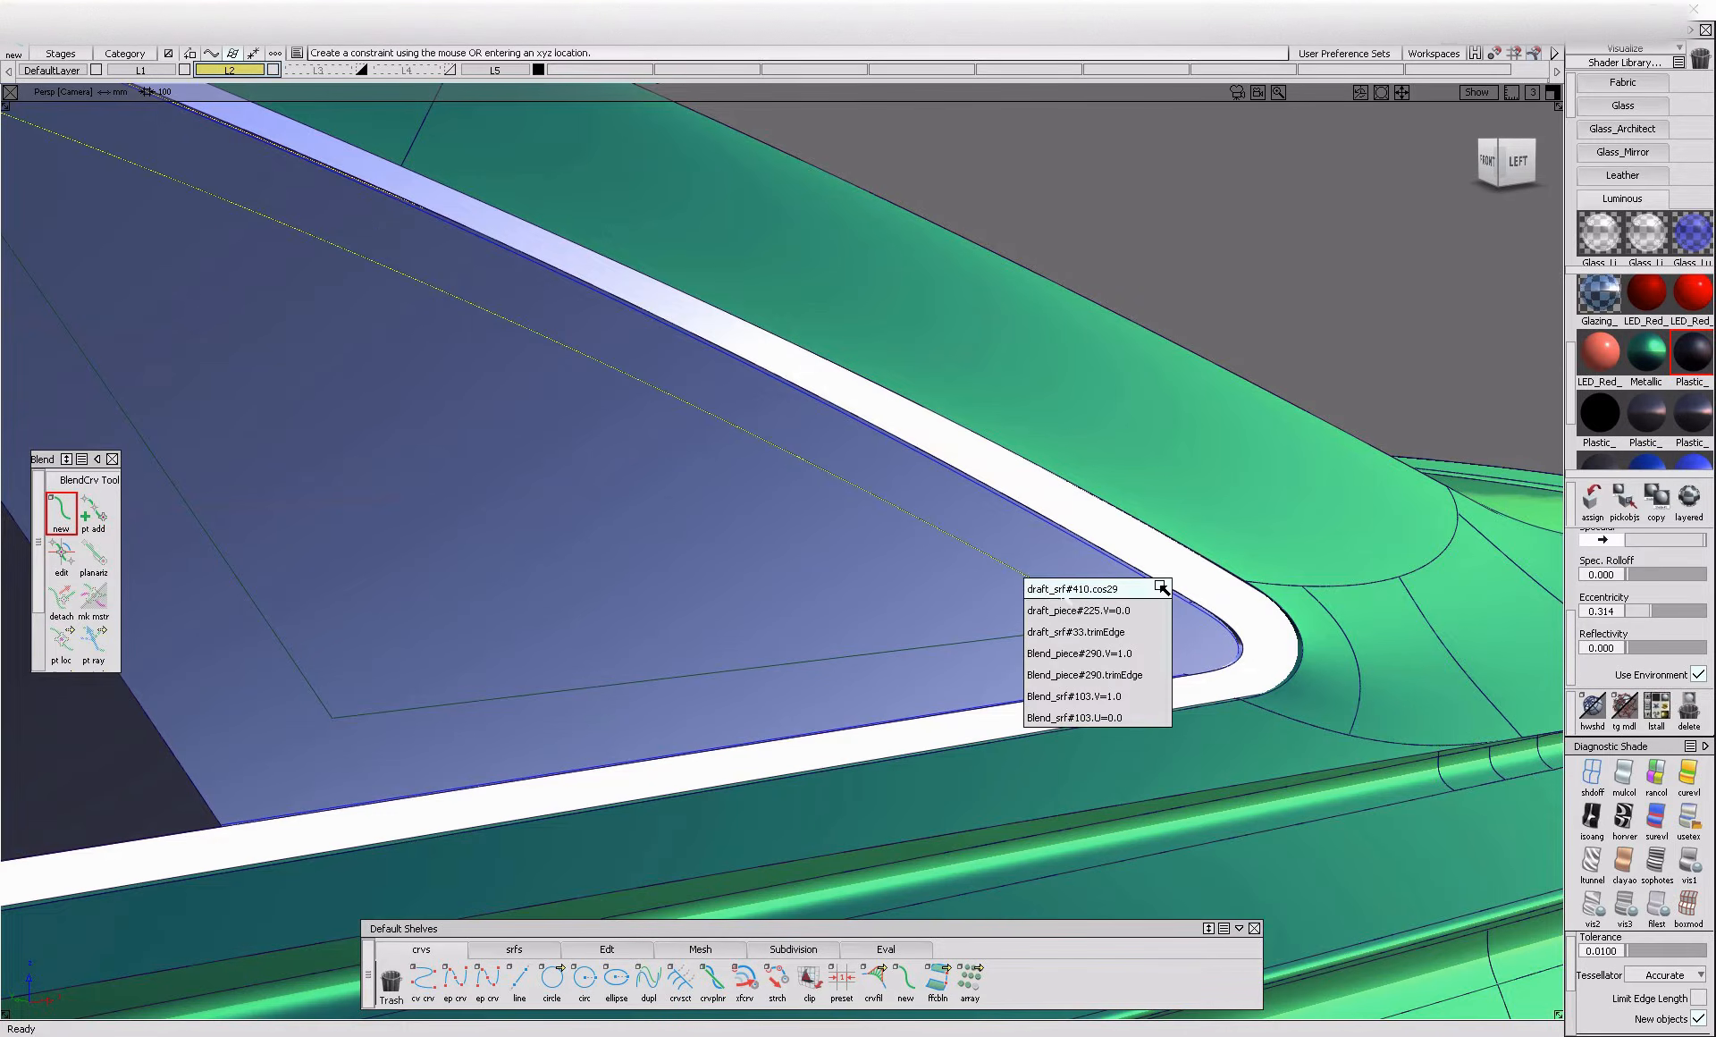
{"action": "left_click", "coordinate": [1101, 610]}
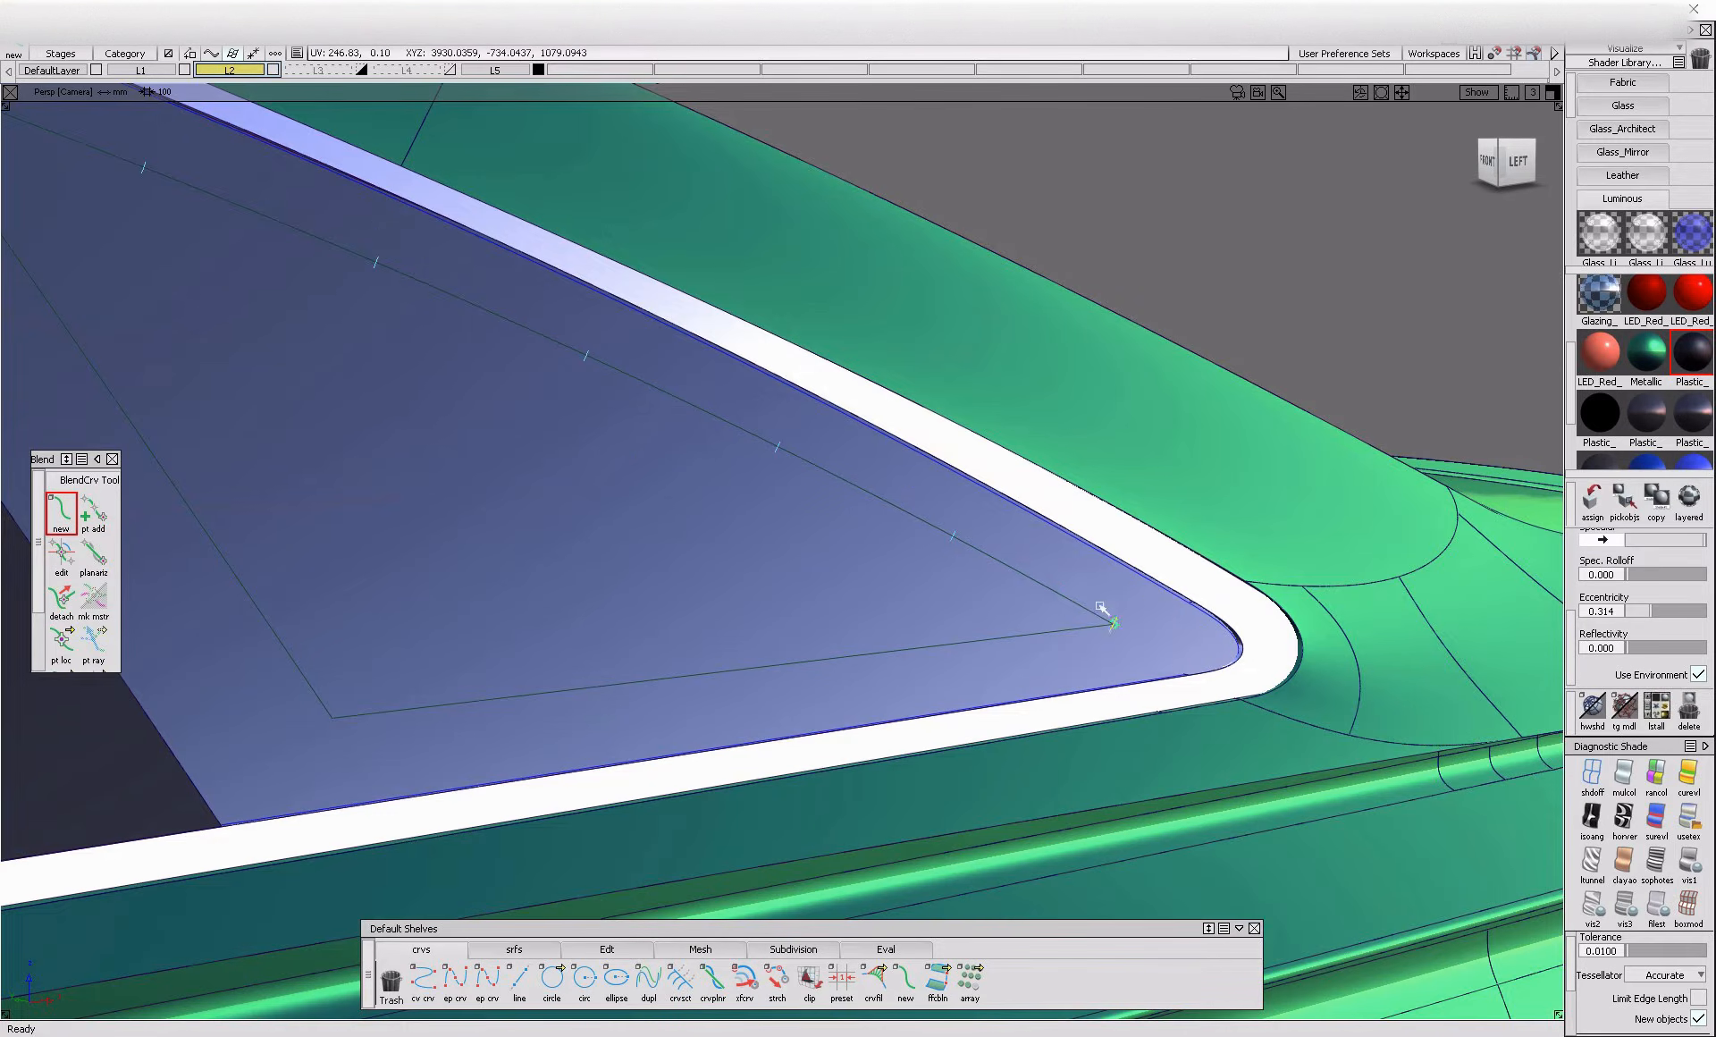
{"action": "left_click", "coordinate": [1046, 604], "text": "ctrl+alt"}
{"action": "left_click", "coordinate": [1220, 650]}
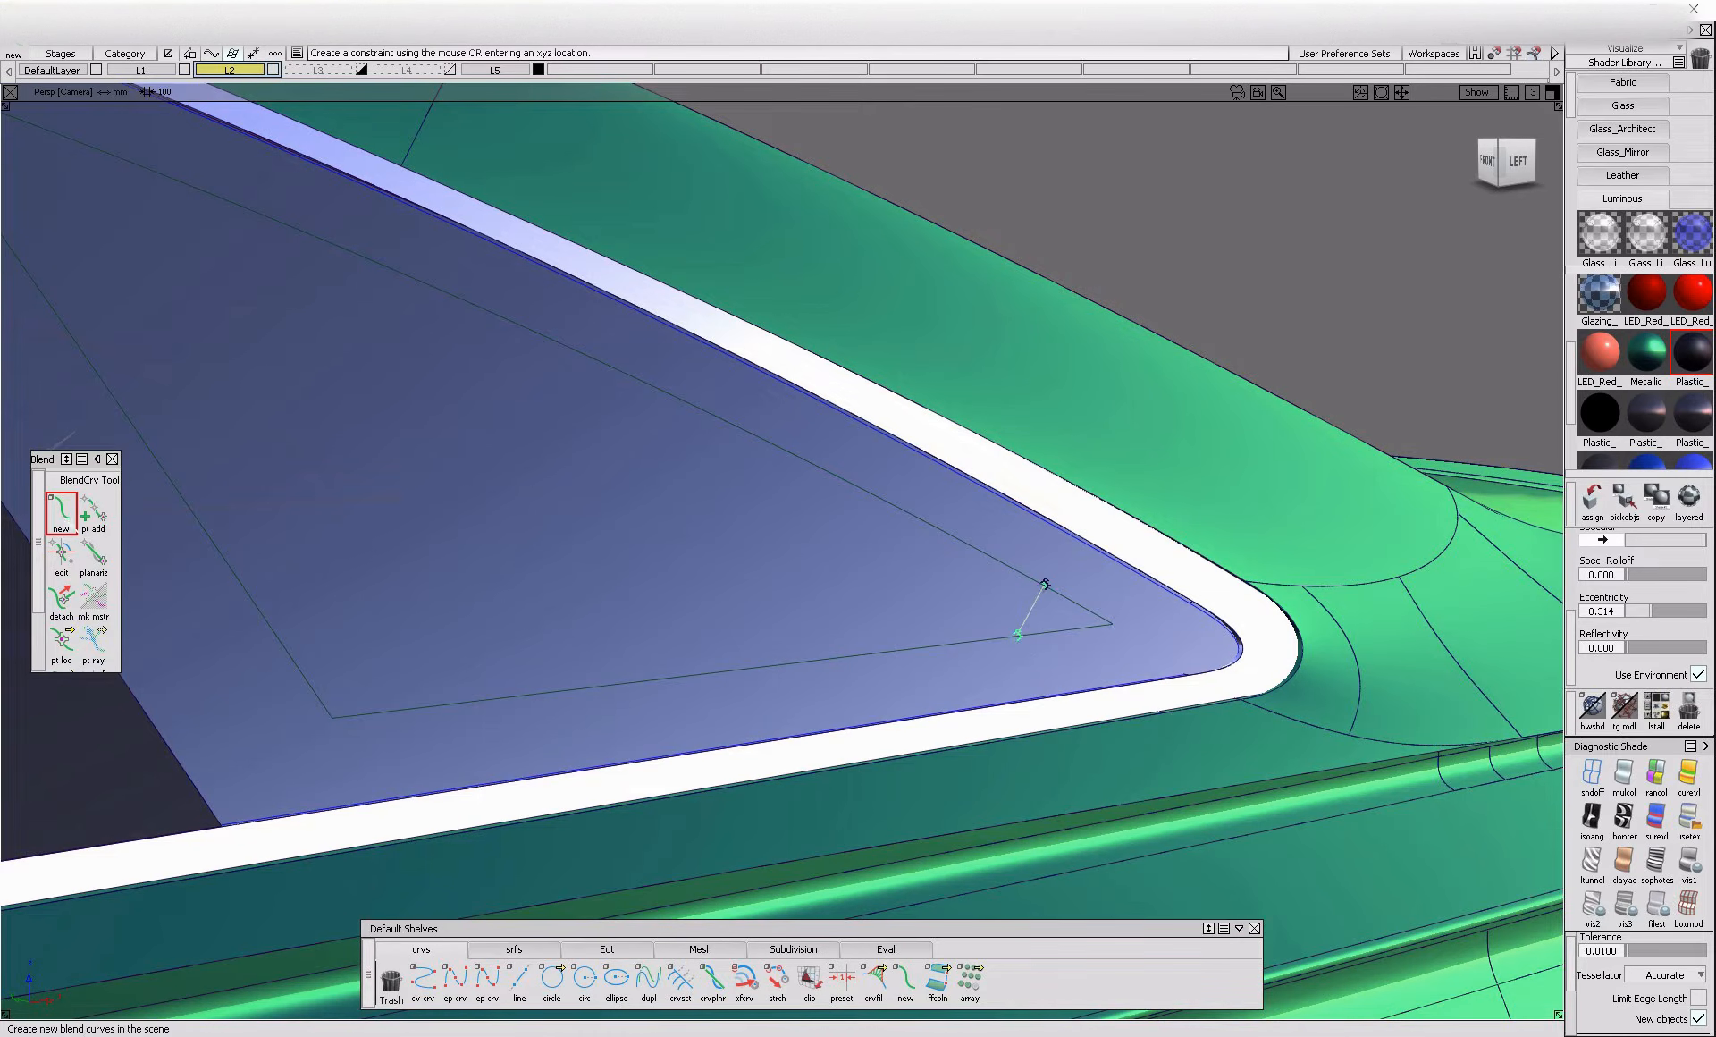
Edit the tangents at both ends of the blend curve so it rounds the triangle's rear corner smoothly
{"action": "left_click", "coordinate": [61, 555]}
{"action": "left_click", "coordinate": [996, 644]}
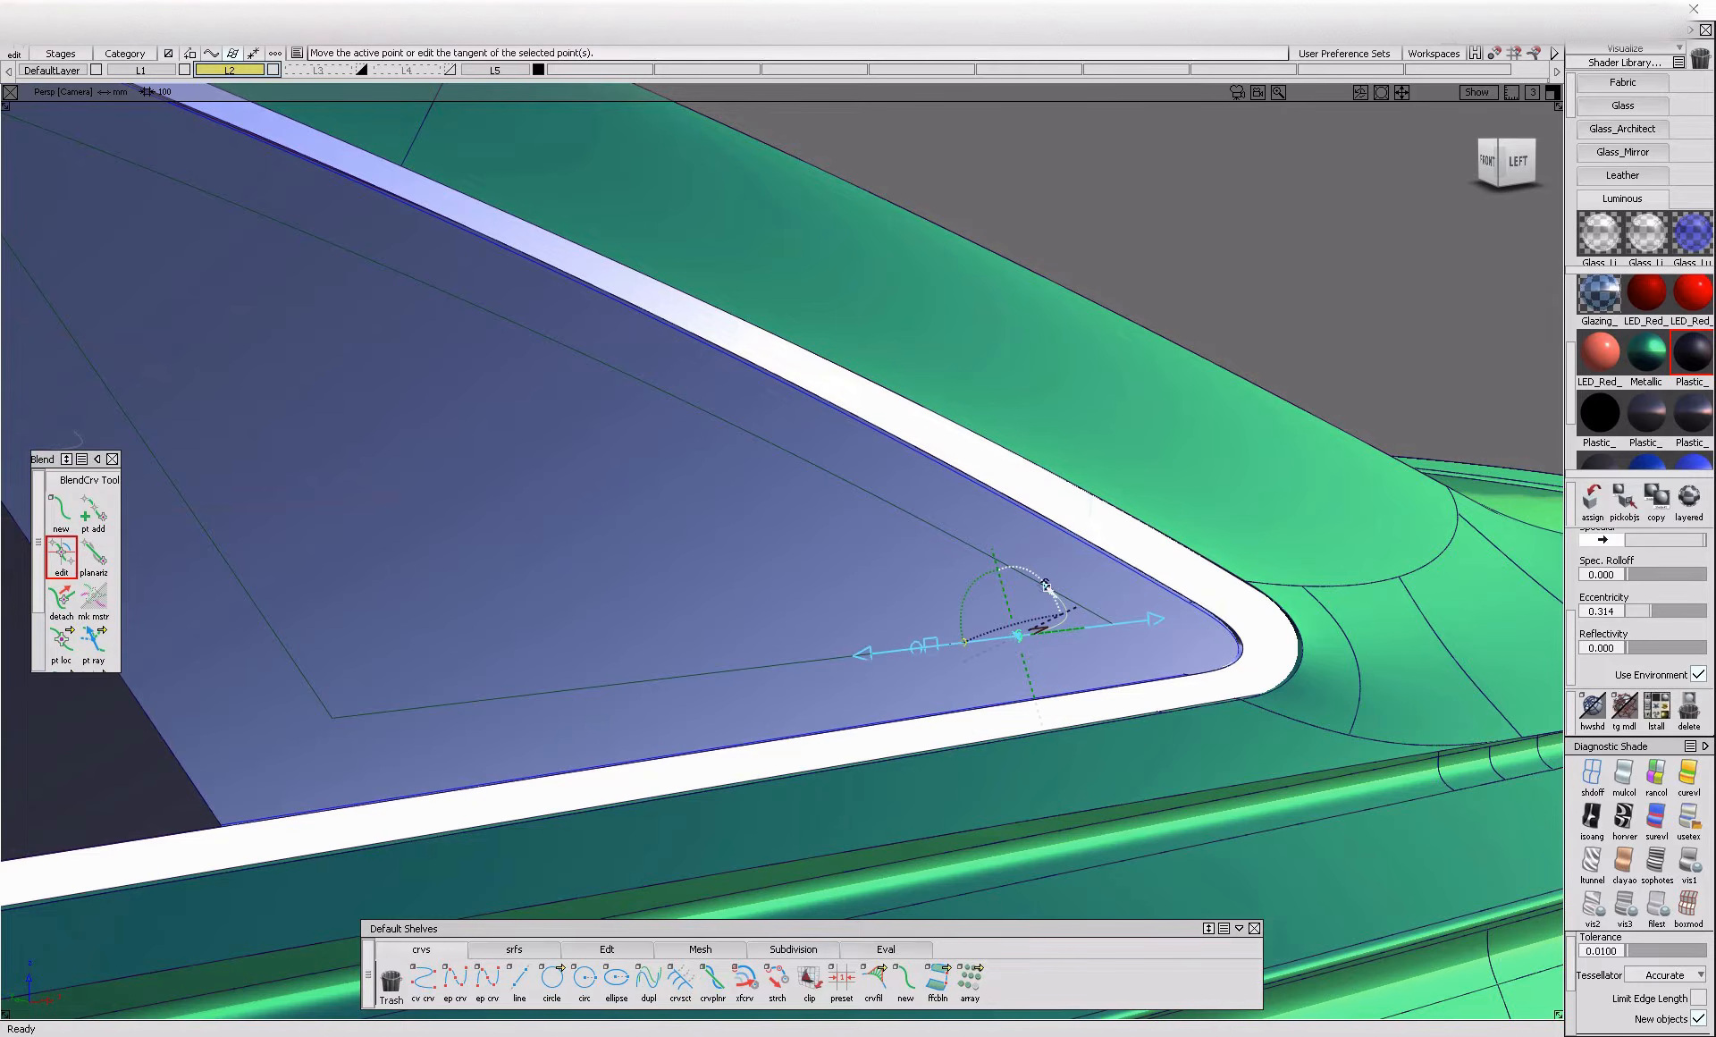
{"action": "right_click_drag", "start_coordinate": [1051, 589], "coordinate": [1111, 596], "text": "alt+shift"}
{"action": "left_click_drag", "start_coordinate": [1111, 597], "coordinate": [1040, 588], "text": "alt+shift"}
{"action": "left_click", "coordinate": [1042, 586]}
{"action": "left_click", "coordinate": [1027, 584]}
Project the corner blend curve onto the quarter glass and delete the original blend curve
{"action": "left_click_drag", "start_coordinate": [918, 754], "coordinate": [1026, 744]}
{"action": "key", "text": "ctrl+p"}
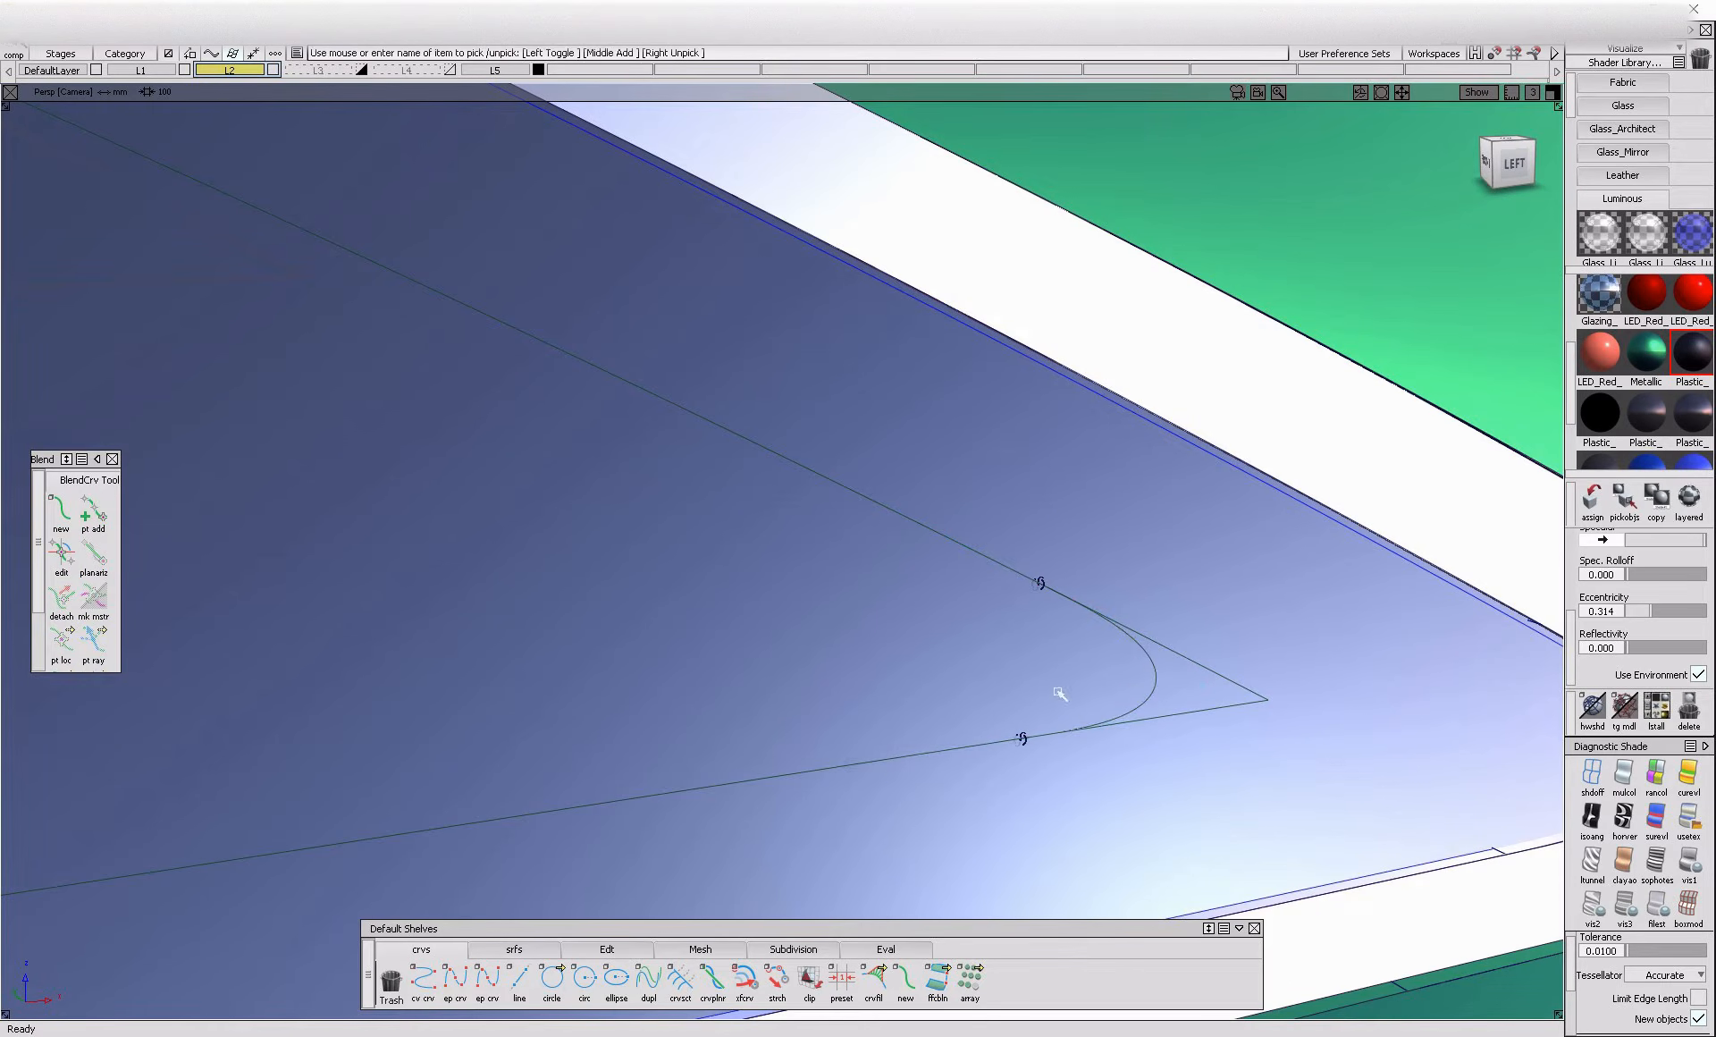
{"action": "left_click", "coordinate": [1150, 666]}
{"action": "key", "text": "ctrl+t"}
{"action": "right_click_drag", "start_coordinate": [974, 719], "coordinate": [813, 574], "text": "alt+shift"}
{"action": "left_click", "coordinate": [812, 573]}
{"action": "left_click", "coordinate": [940, 608]}
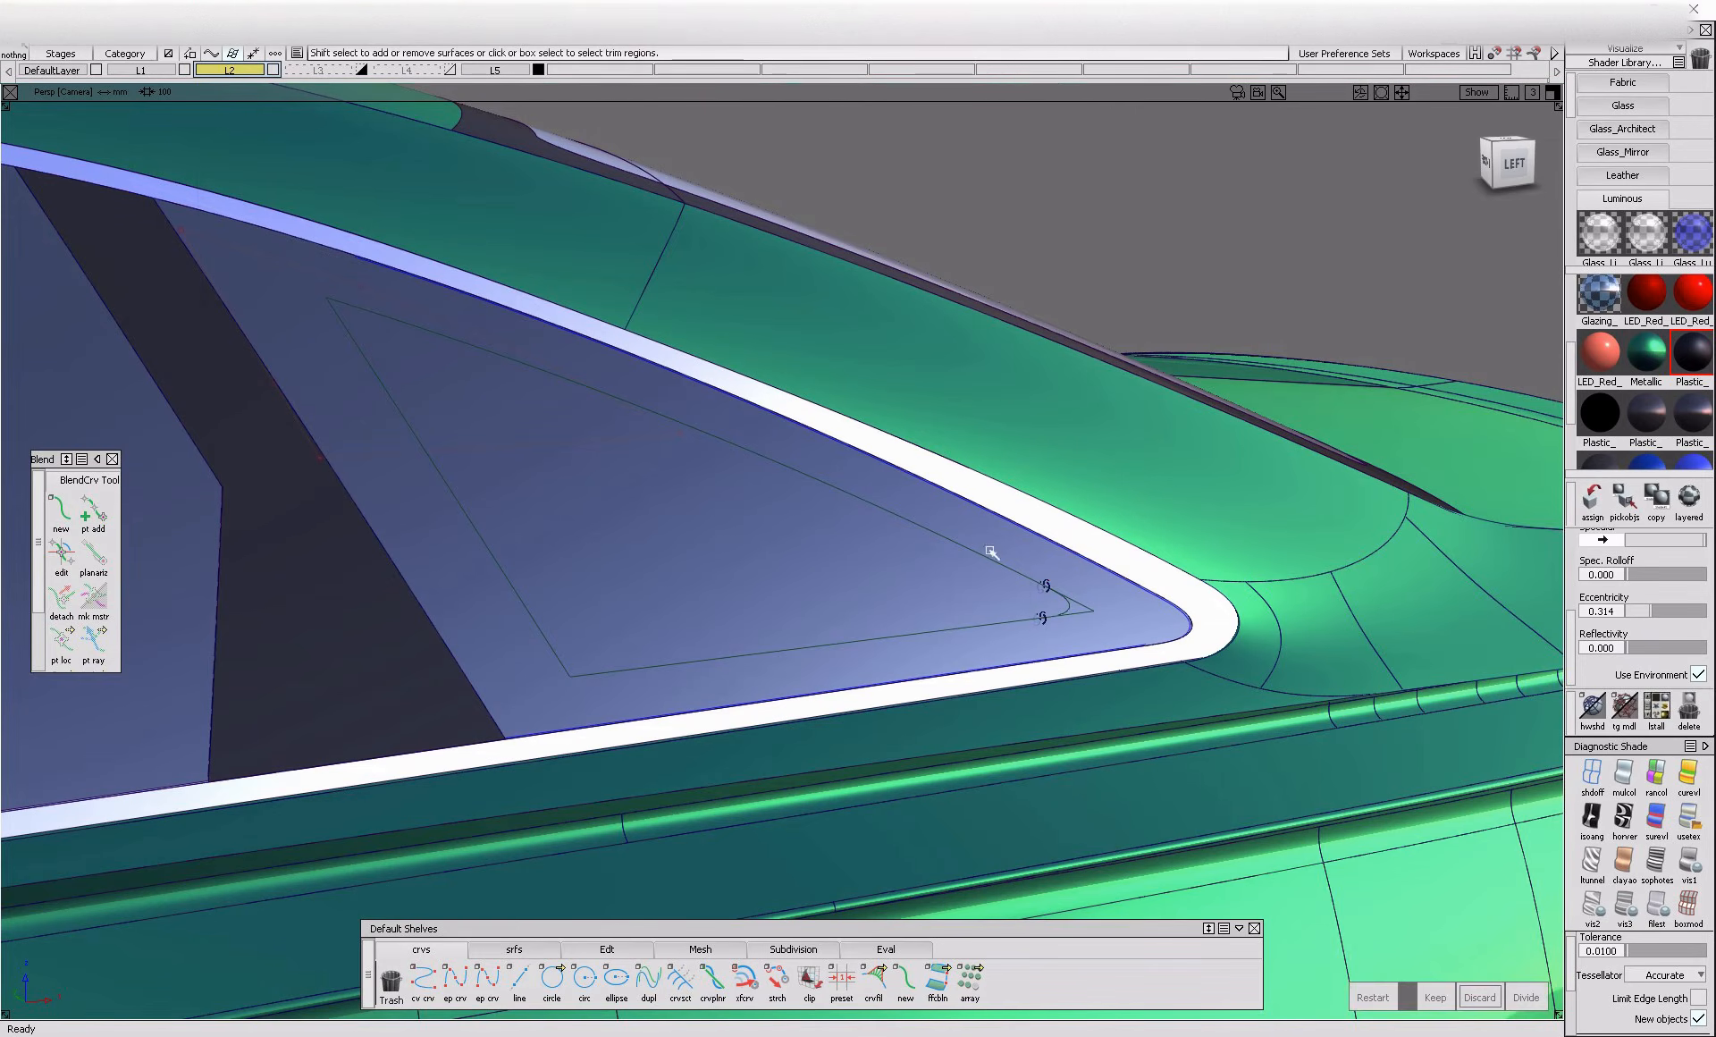
{"action": "key", "text": "Delete"}
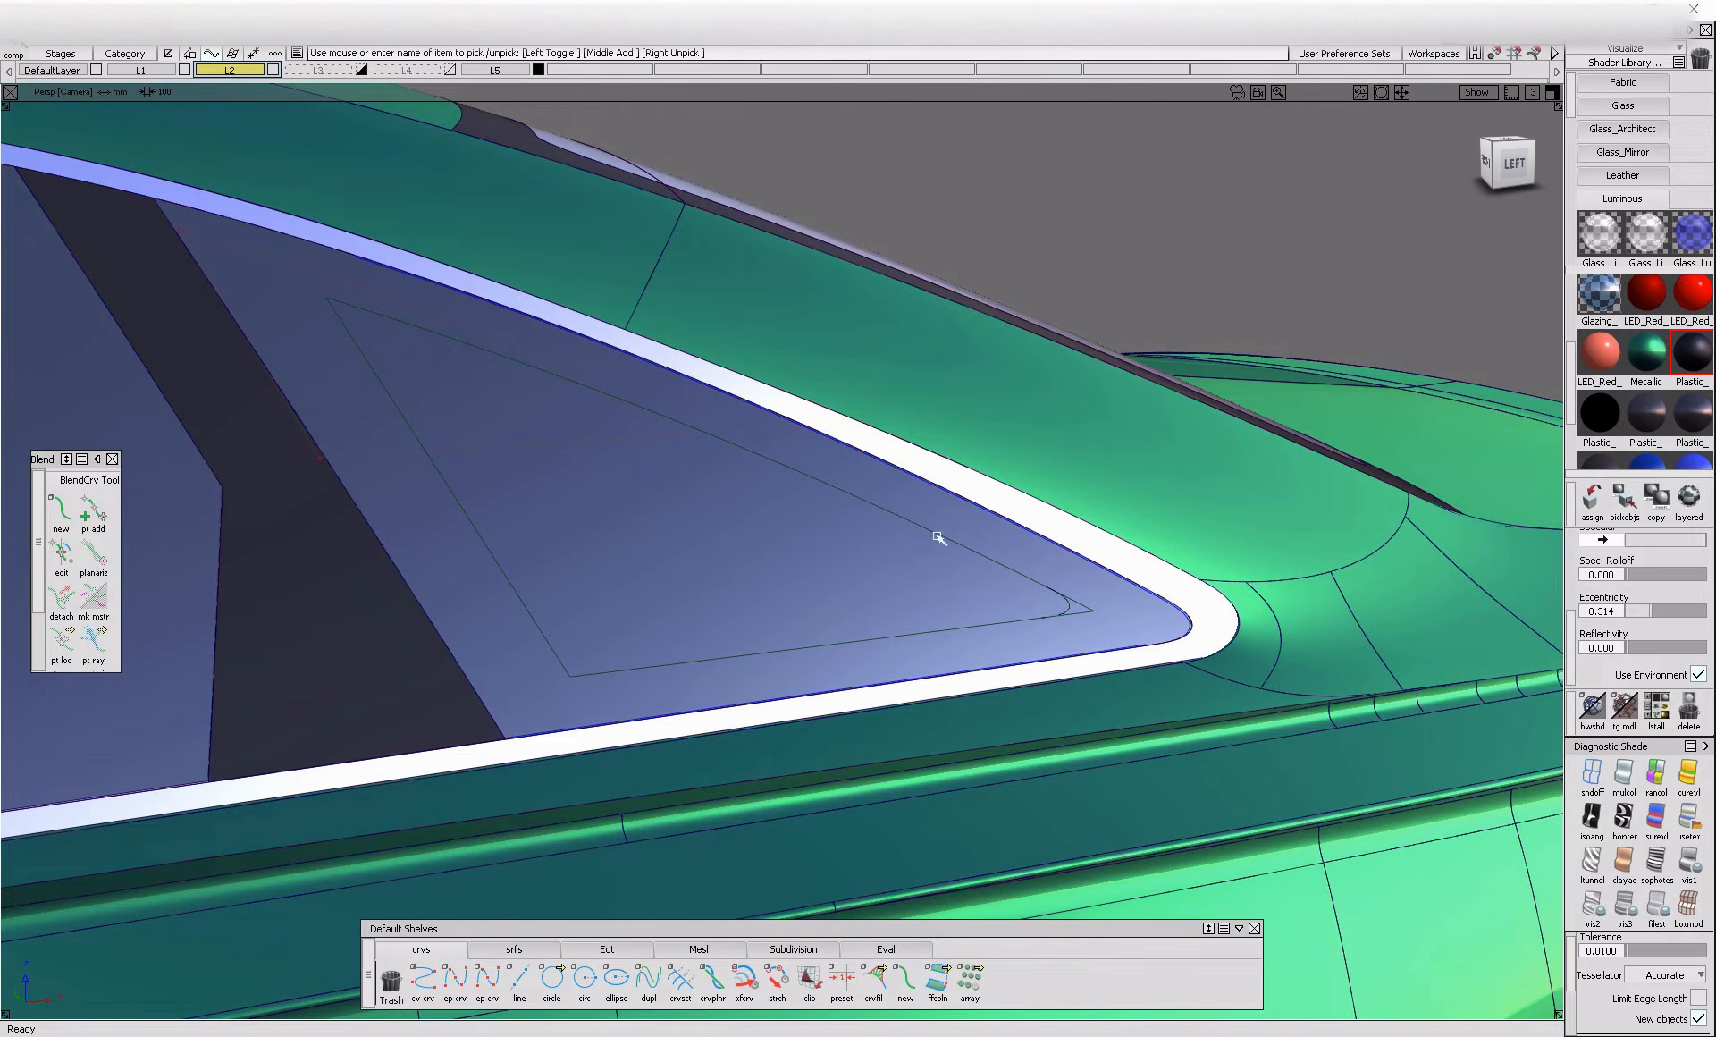
Divide the quarter glass along the triangular outline with its rounded rear corner using Trim
{"action": "key", "text": "ctrl+t"}
{"action": "left_click", "coordinate": [861, 600]}
{"action": "left_click", "coordinate": [767, 612]}
{"action": "left_click", "coordinate": [790, 597]}
{"action": "left_click", "coordinate": [1526, 997]}
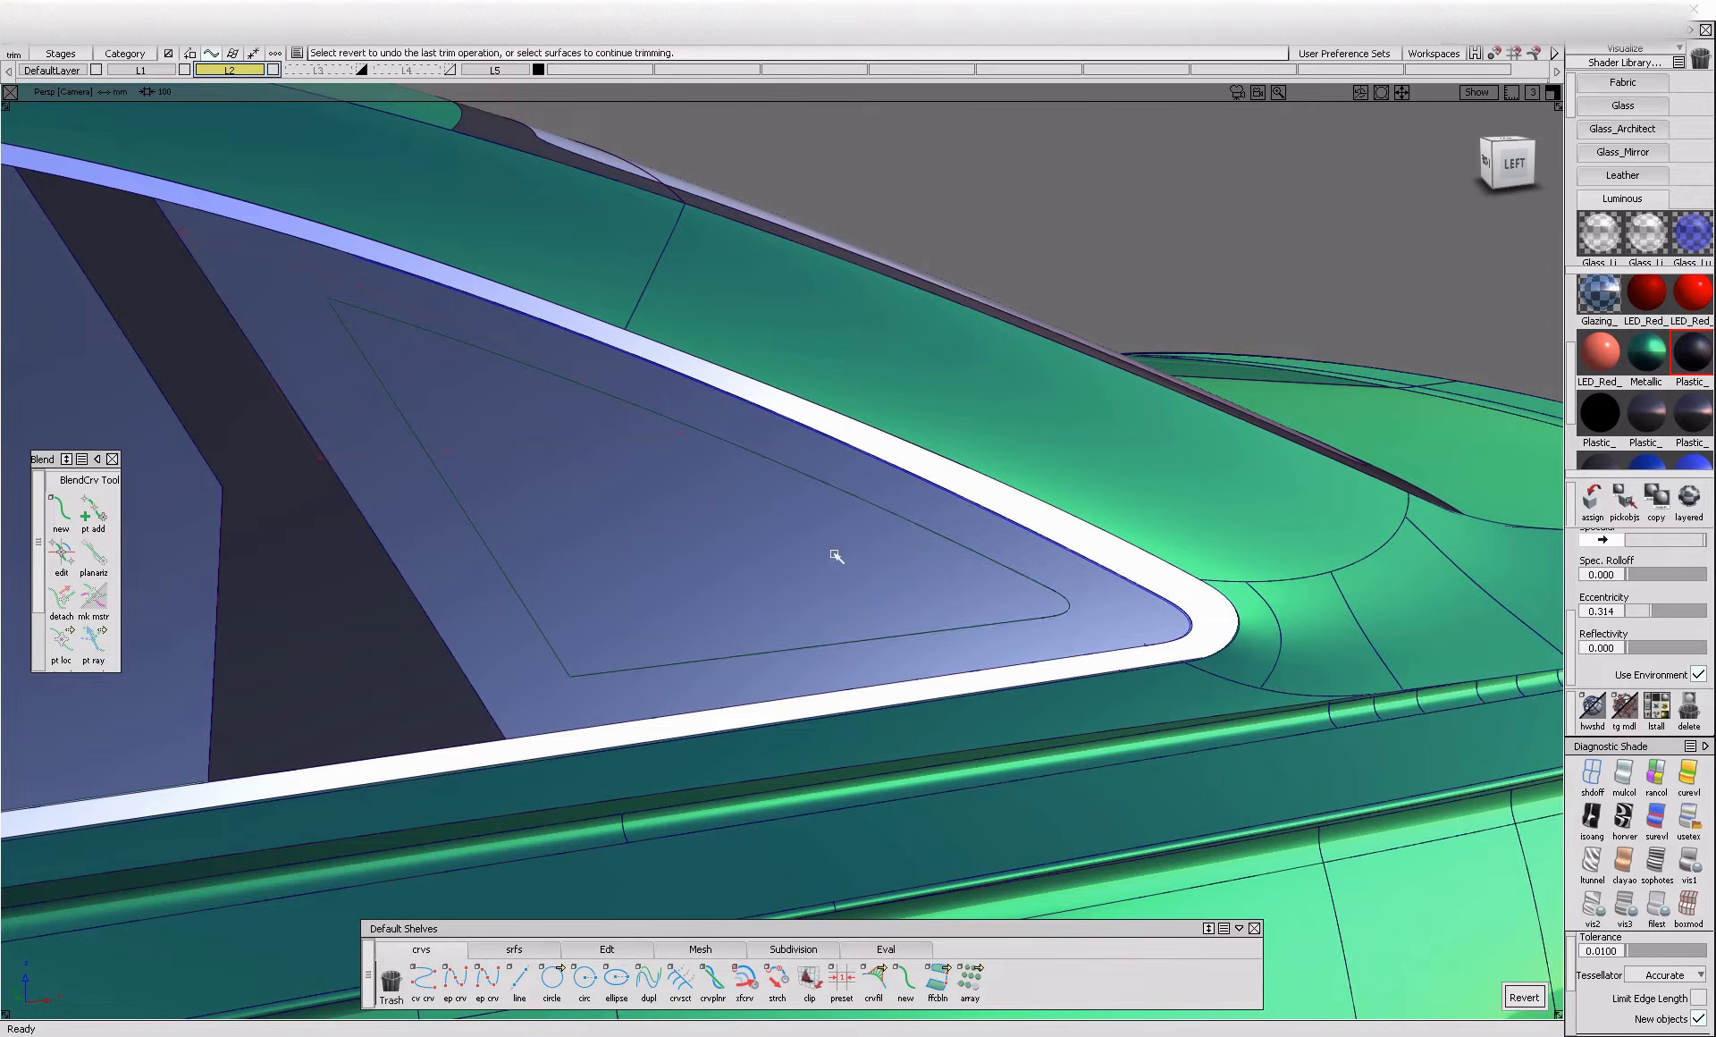
Assign the Plastic_Black_Smooth#2 shader to the glass surface surrounding the triangular pane and check the result
{"action": "left_click", "coordinate": [793, 647]}
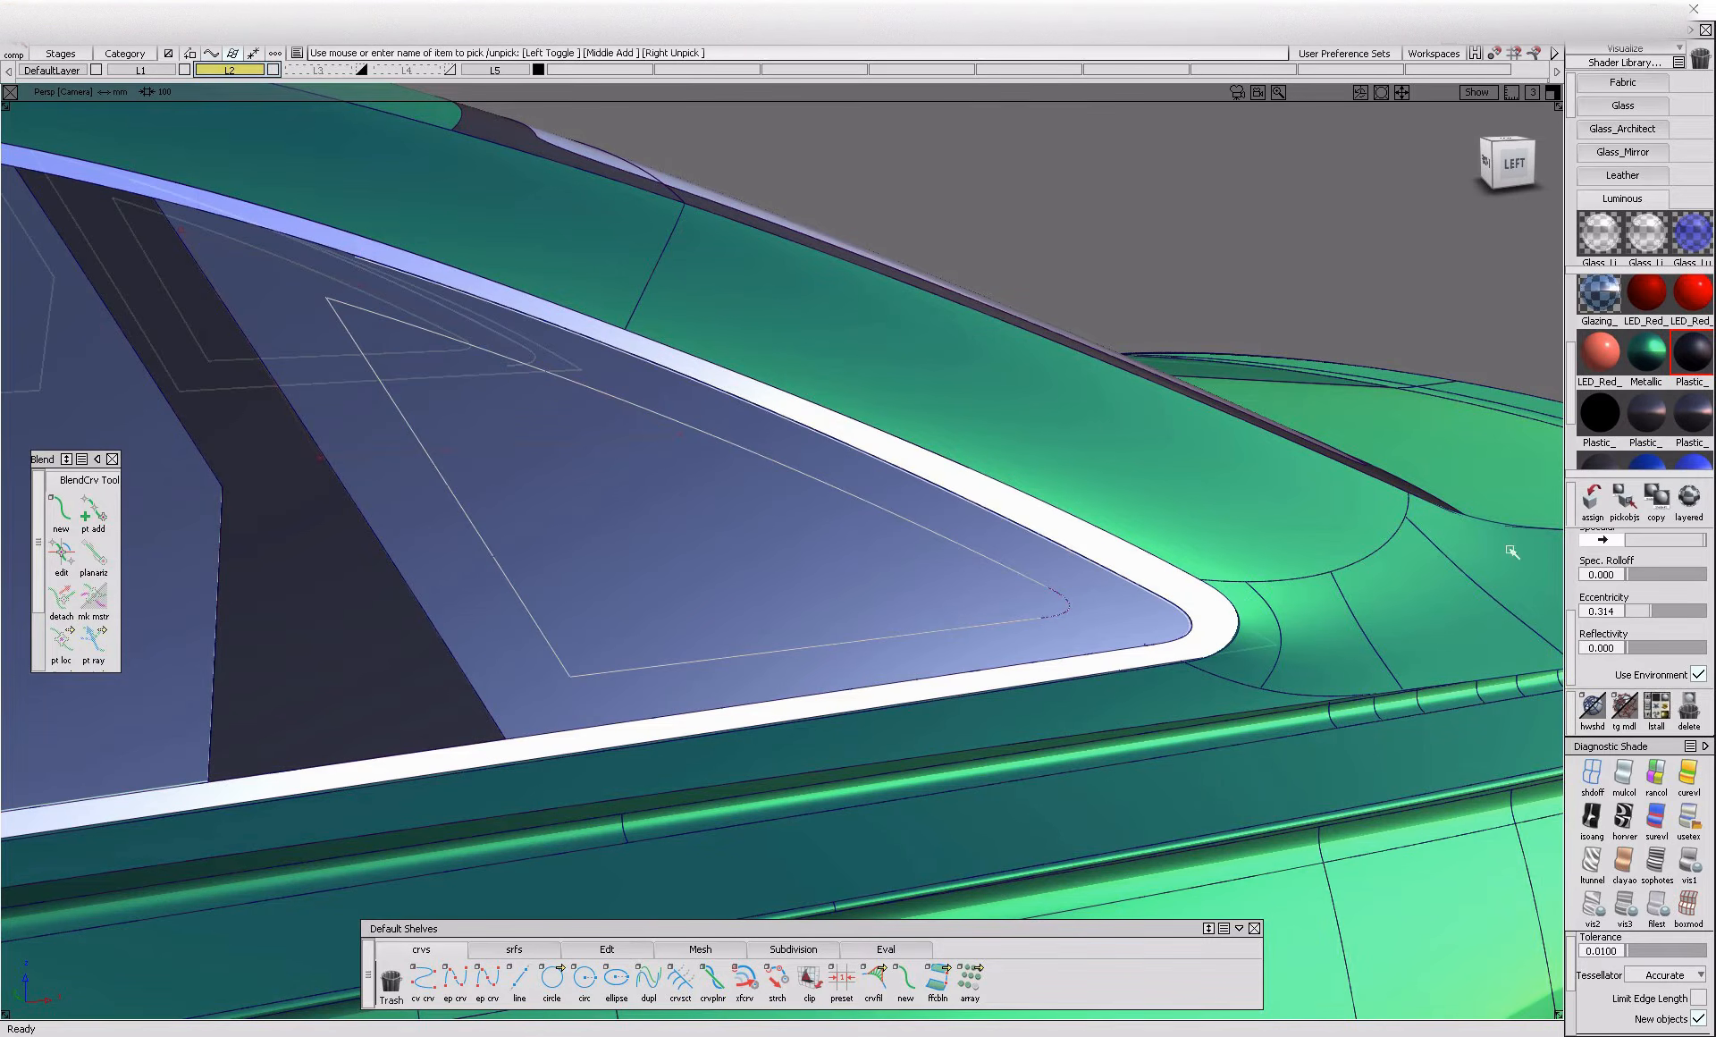
{"action": "left_click", "coordinate": [1654, 416]}
{"action": "left_click", "coordinate": [1593, 501]}
{"action": "key", "text": "alt+m"}
{"action": "right_click_drag", "start_coordinate": [1043, 491], "coordinate": [912, 605], "text": "alt+shift"}
{"action": "left_click_drag", "start_coordinate": [912, 605], "coordinate": [996, 615], "text": "alt+shift"}
{"action": "key", "text": "alt+m"}
Intersect the dark side glass surface with the pillar flange surfaces to create trim curves
{"action": "right_click_drag", "start_coordinate": [948, 586], "coordinate": [1019, 617], "text": "alt+shift"}
{"action": "left_click_drag", "start_coordinate": [1044, 638], "coordinate": [1150, 486], "text": "ctrl+shift"}
{"action": "left_click", "coordinate": [1034, 635]}
{"action": "left_click_drag", "start_coordinate": [1035, 636], "coordinate": [1069, 620], "text": "alt+shift"}
{"action": "right_click_drag", "start_coordinate": [1068, 615], "coordinate": [1118, 626], "text": "alt+shift"}
{"action": "left_click_drag", "start_coordinate": [1118, 626], "coordinate": [989, 736], "text": "alt+shift"}
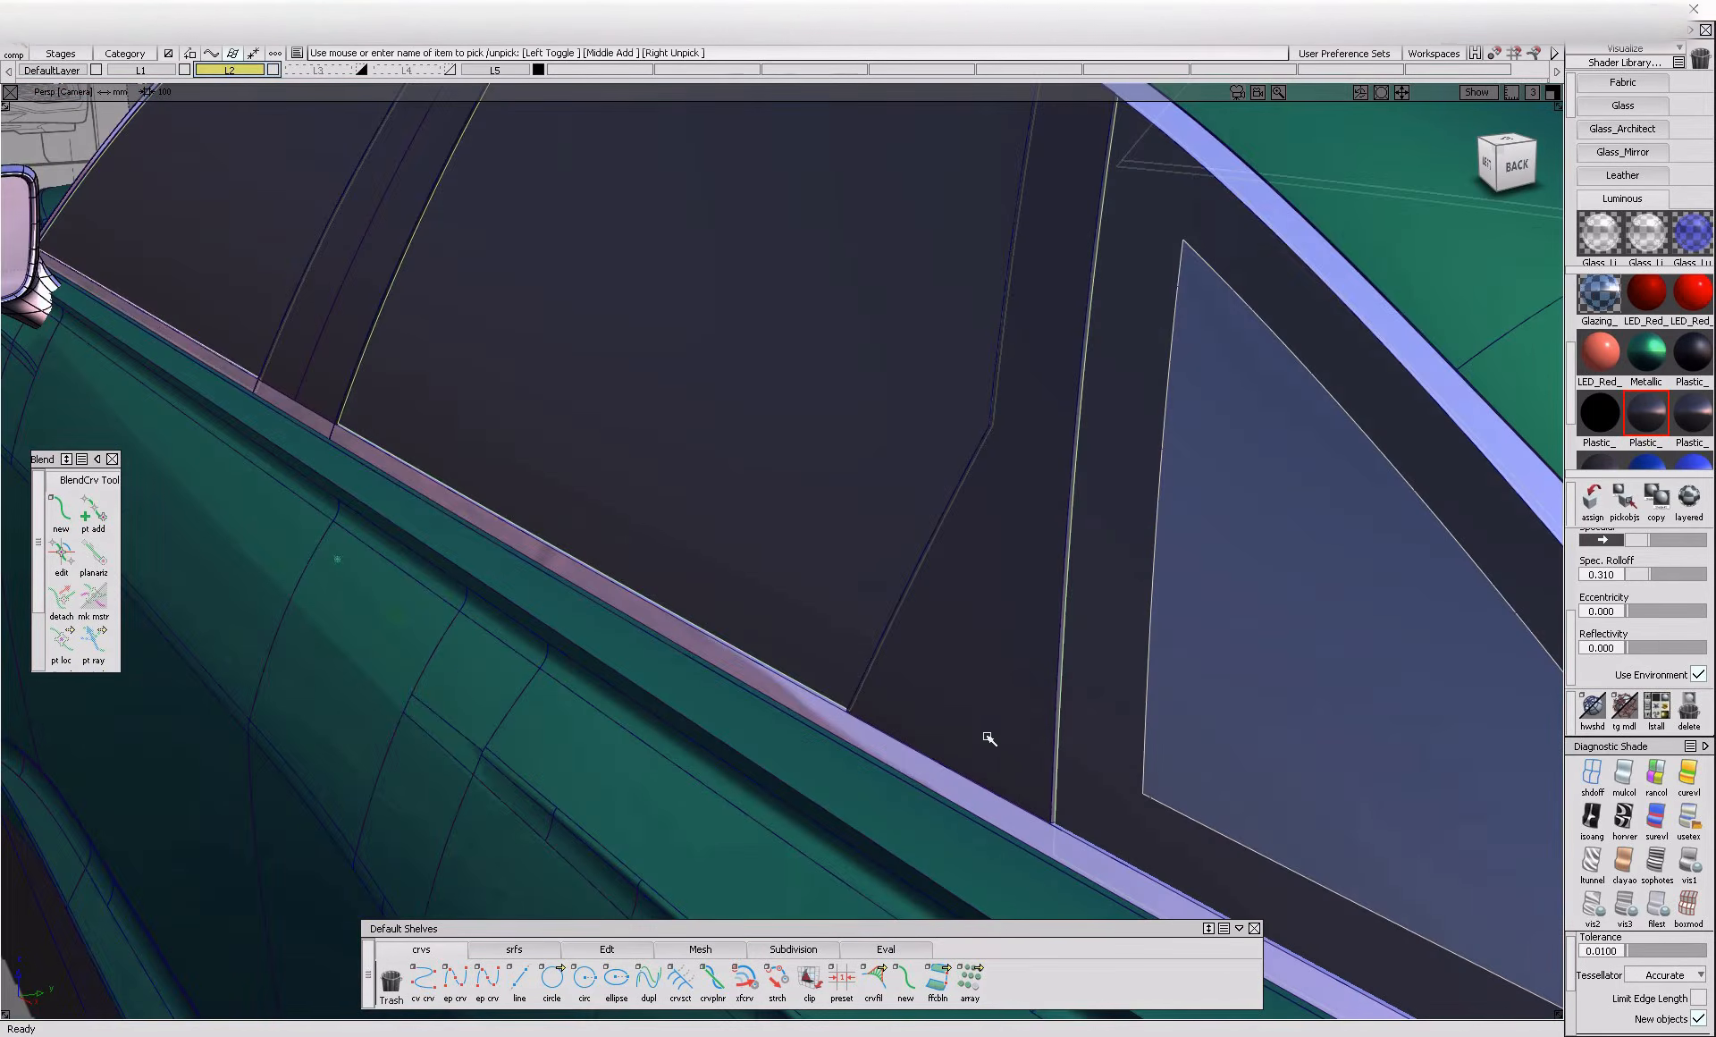
{"action": "right_click_drag", "start_coordinate": [1107, 721], "coordinate": [1154, 720], "text": "alt+shift"}
{"action": "left_click_drag", "start_coordinate": [1153, 721], "coordinate": [1004, 712], "text": "alt+shift"}
{"action": "left_click", "coordinate": [1063, 648]}
{"action": "right_click_drag", "start_coordinate": [1063, 648], "coordinate": [908, 712], "text": "alt+shift"}
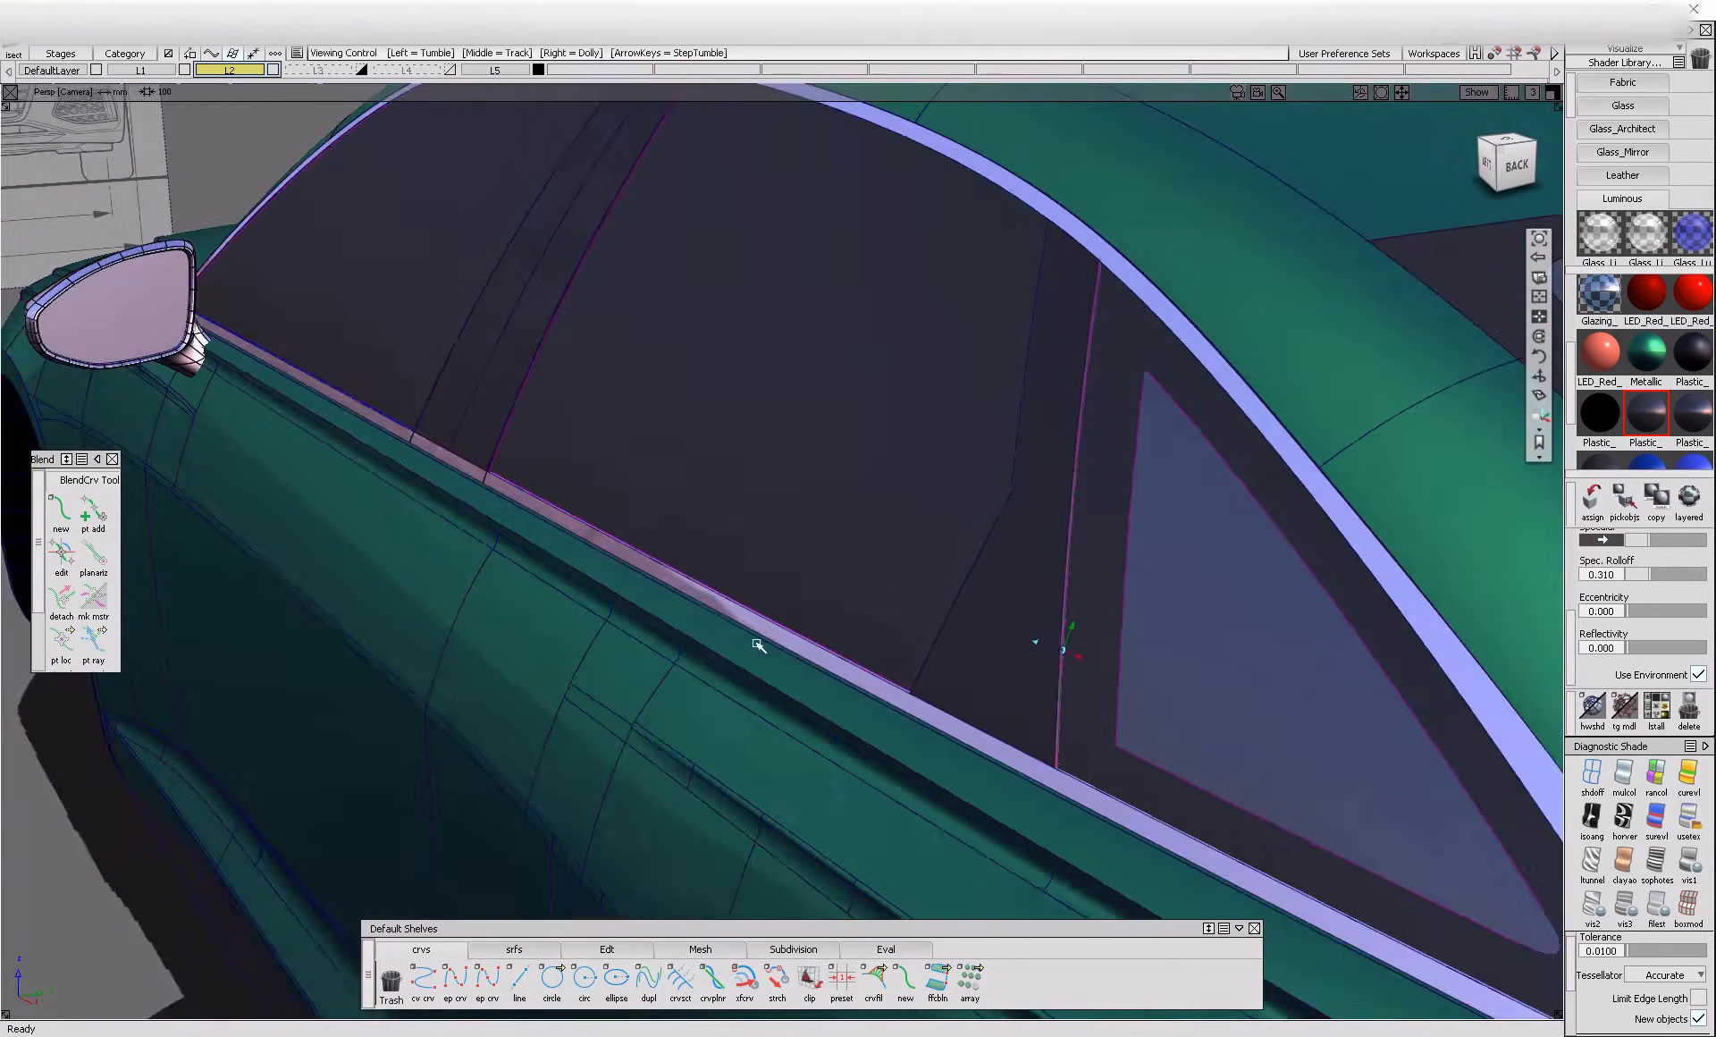
Divide the side glass with Trim into separate front and rear door panes along the pillar curves
{"action": "left_click_drag", "start_coordinate": [908, 713], "coordinate": [1035, 506], "text": "alt+shift"}
{"action": "right_click_drag", "start_coordinate": [716, 615], "coordinate": [582, 544], "text": "alt+shift"}
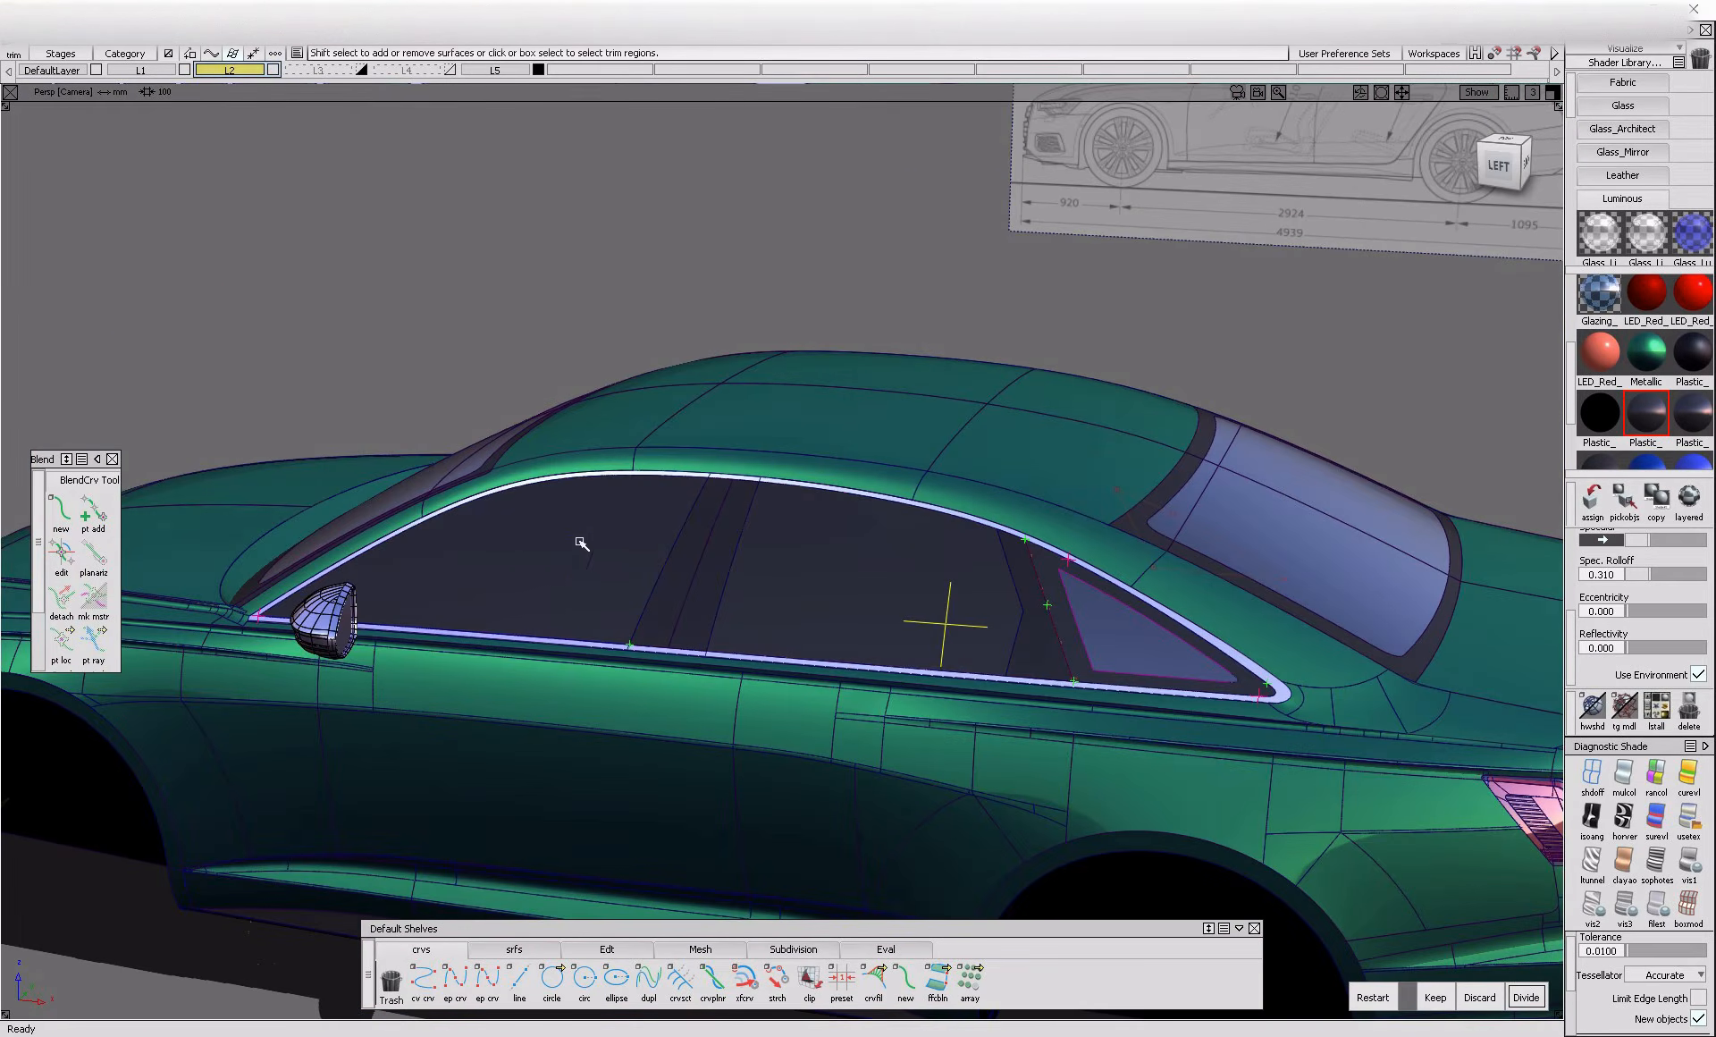
{"action": "left_click", "coordinate": [1526, 998]}
{"action": "left_click", "coordinate": [764, 599]}
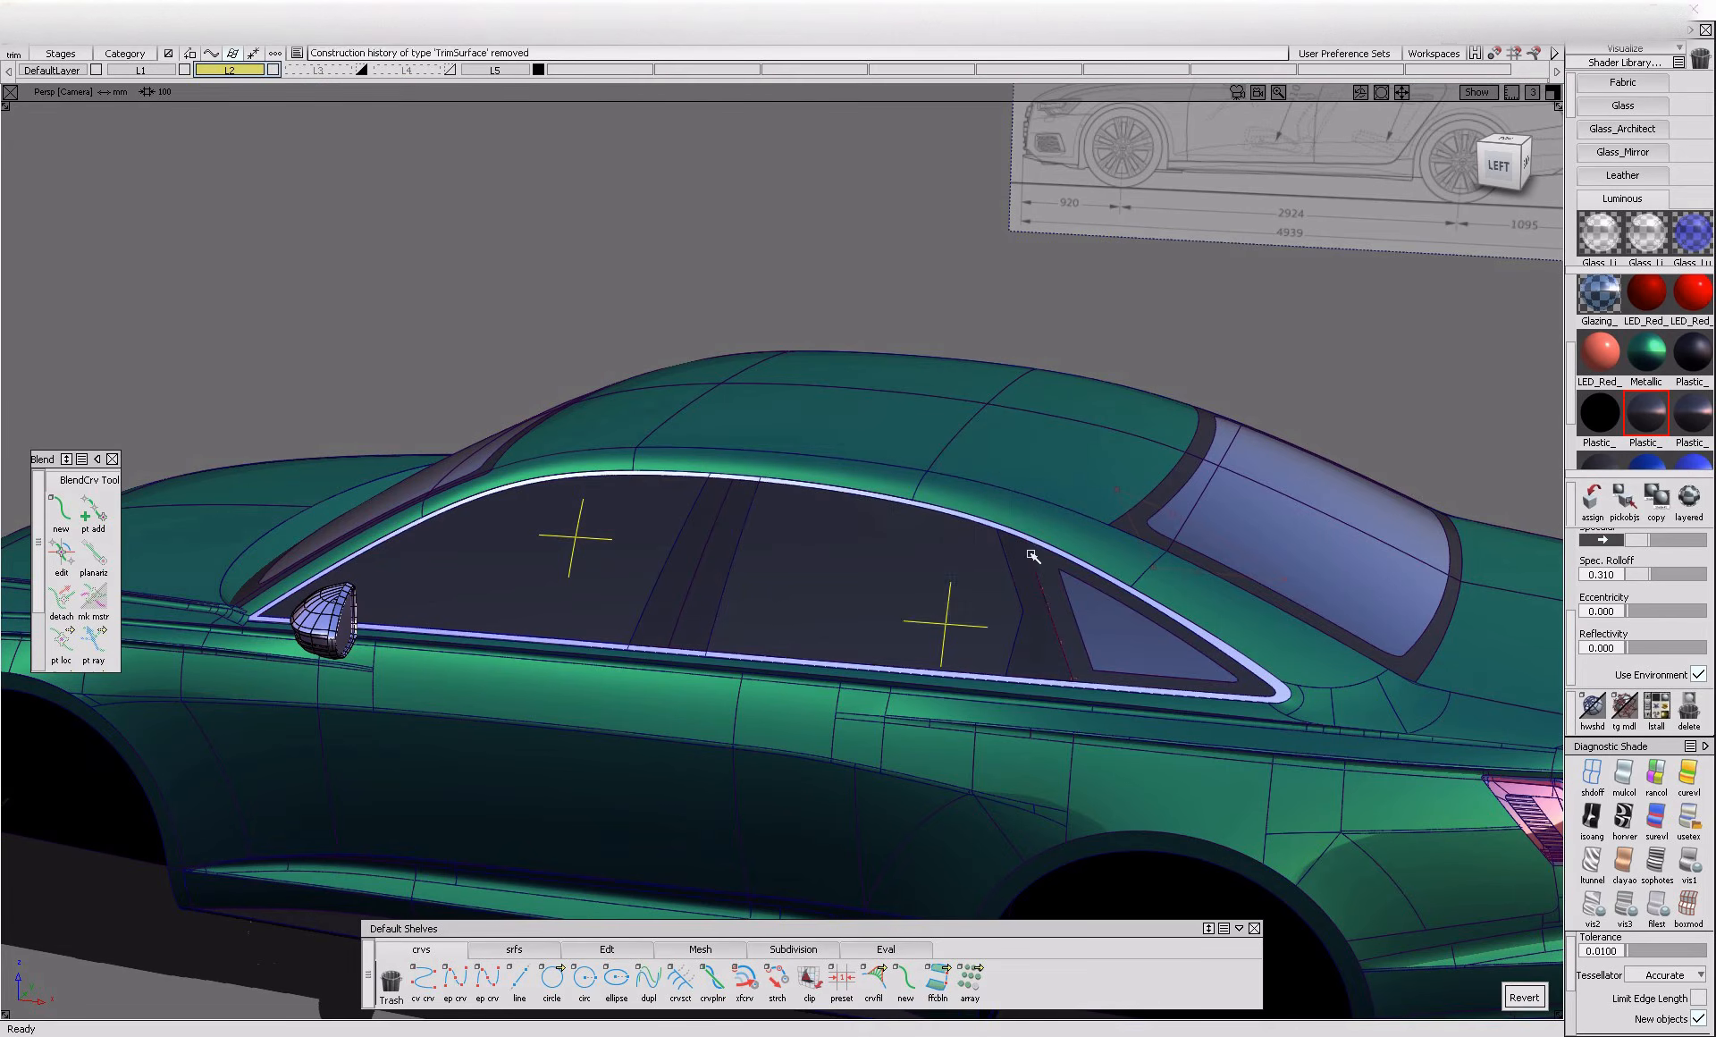
Assign the Glazing shader to the front and rear door panes and check the car with the curve lines hidden
{"action": "left_click", "coordinate": [617, 560]}
{"action": "scroll", "coordinate": [1600, 404], "scroll_direction": "up", "scroll_amount": 3}
{"action": "left_click", "coordinate": [1689, 385]}
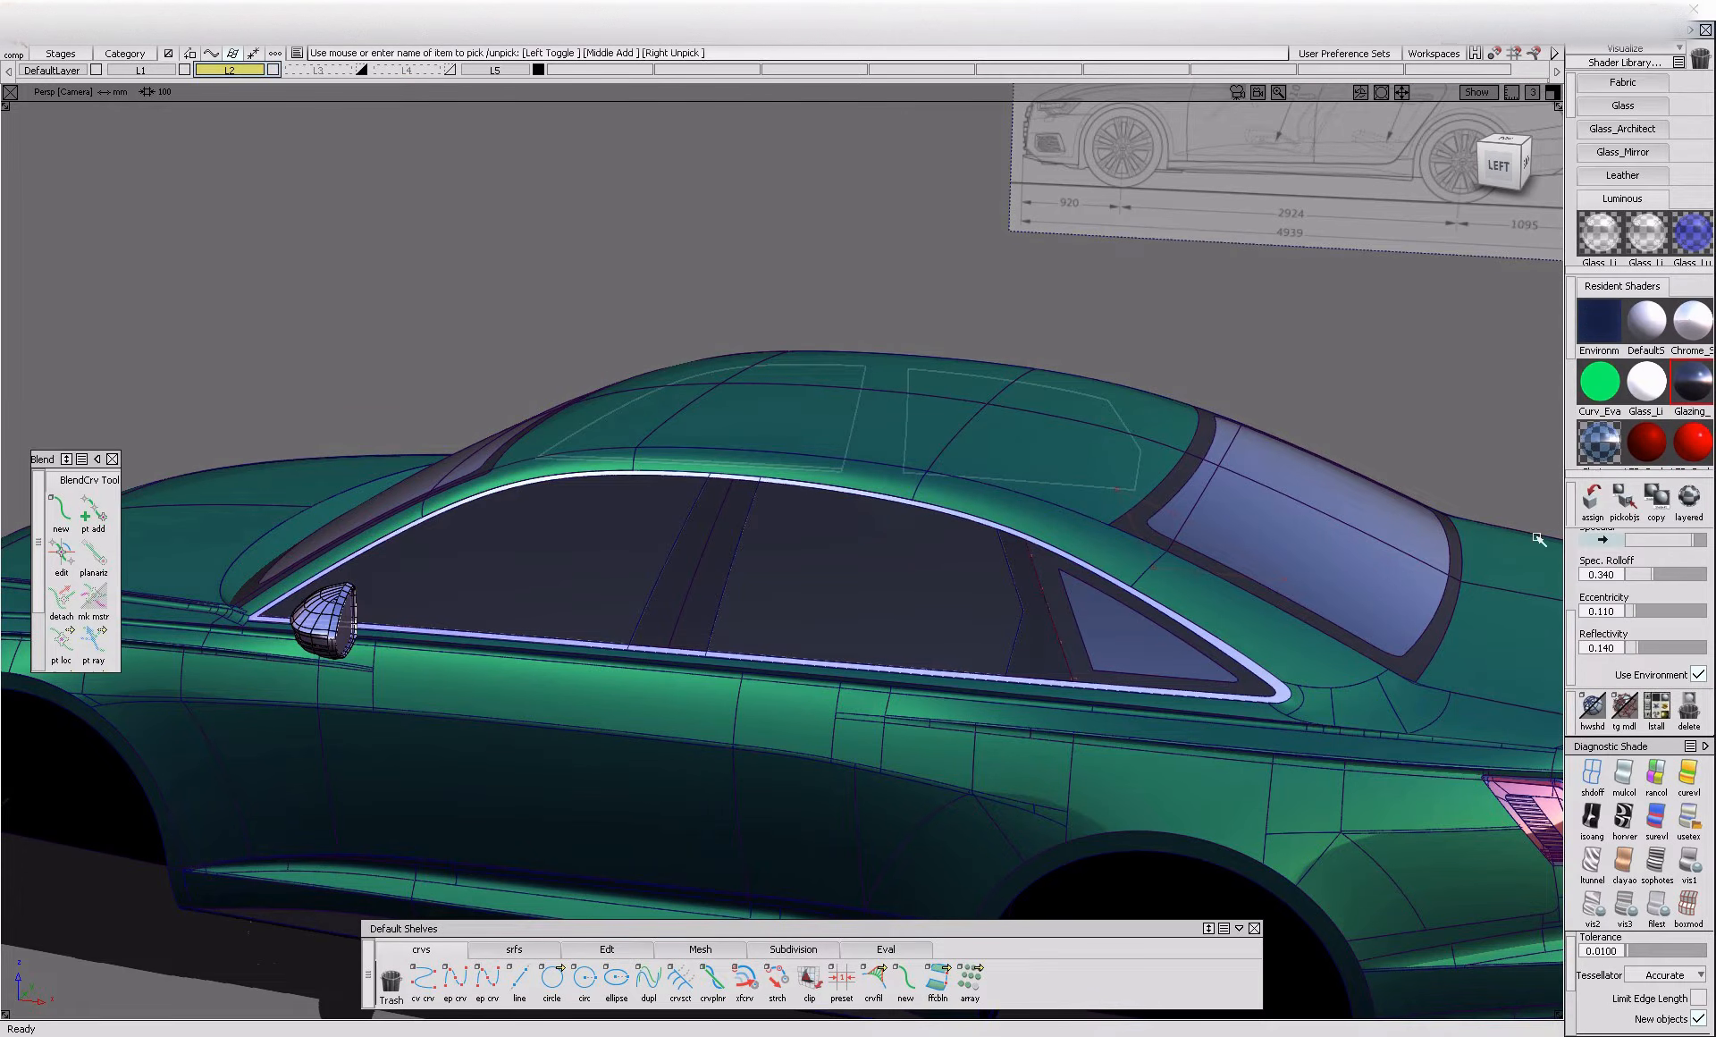
{"action": "left_click", "coordinate": [1624, 708]}
{"action": "right_click_drag", "start_coordinate": [814, 667], "coordinate": [626, 668], "text": "alt+shift"}
{"action": "left_click_drag", "start_coordinate": [501, 670], "coordinate": [841, 684], "text": "alt+shift"}
{"action": "left_click", "coordinate": [1625, 708]}
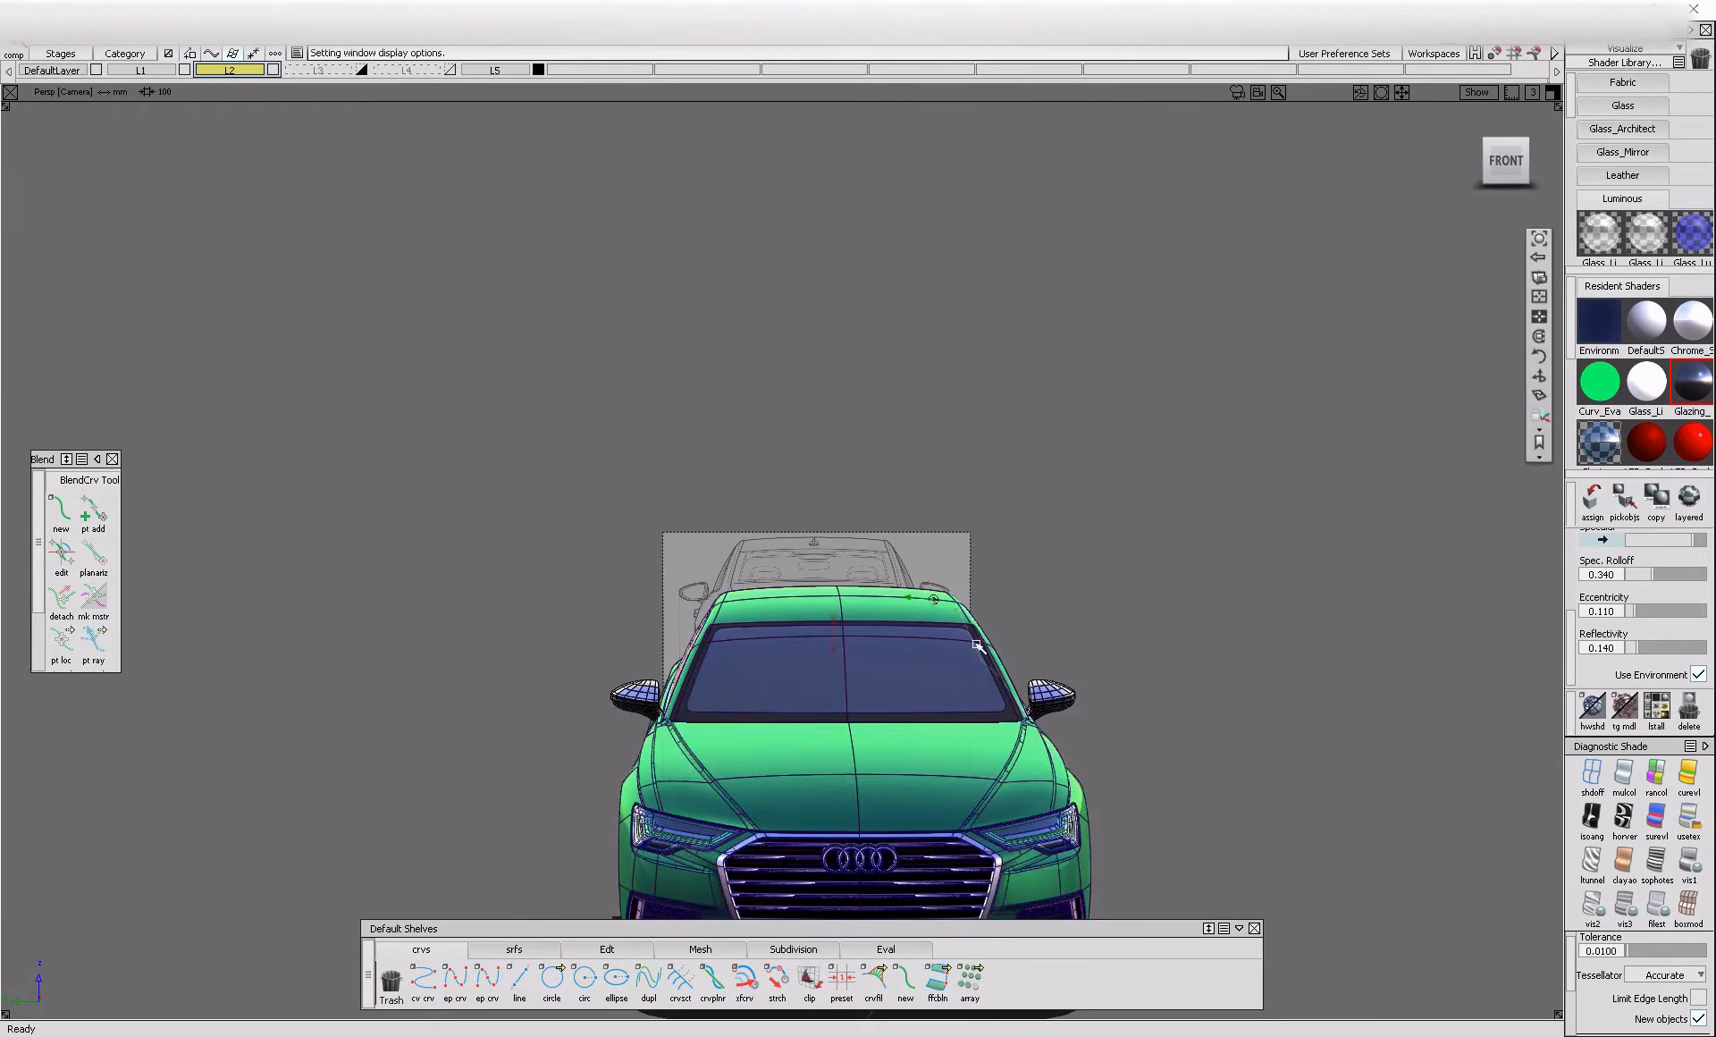
Pick the windshield glass, its dark surround and the roof surface
{"action": "right_click_drag", "start_coordinate": [786, 644], "coordinate": [957, 626], "text": "alt+shift"}
{"action": "left_click_drag", "start_coordinate": [957, 625], "coordinate": [923, 606], "text": "alt+shift"}
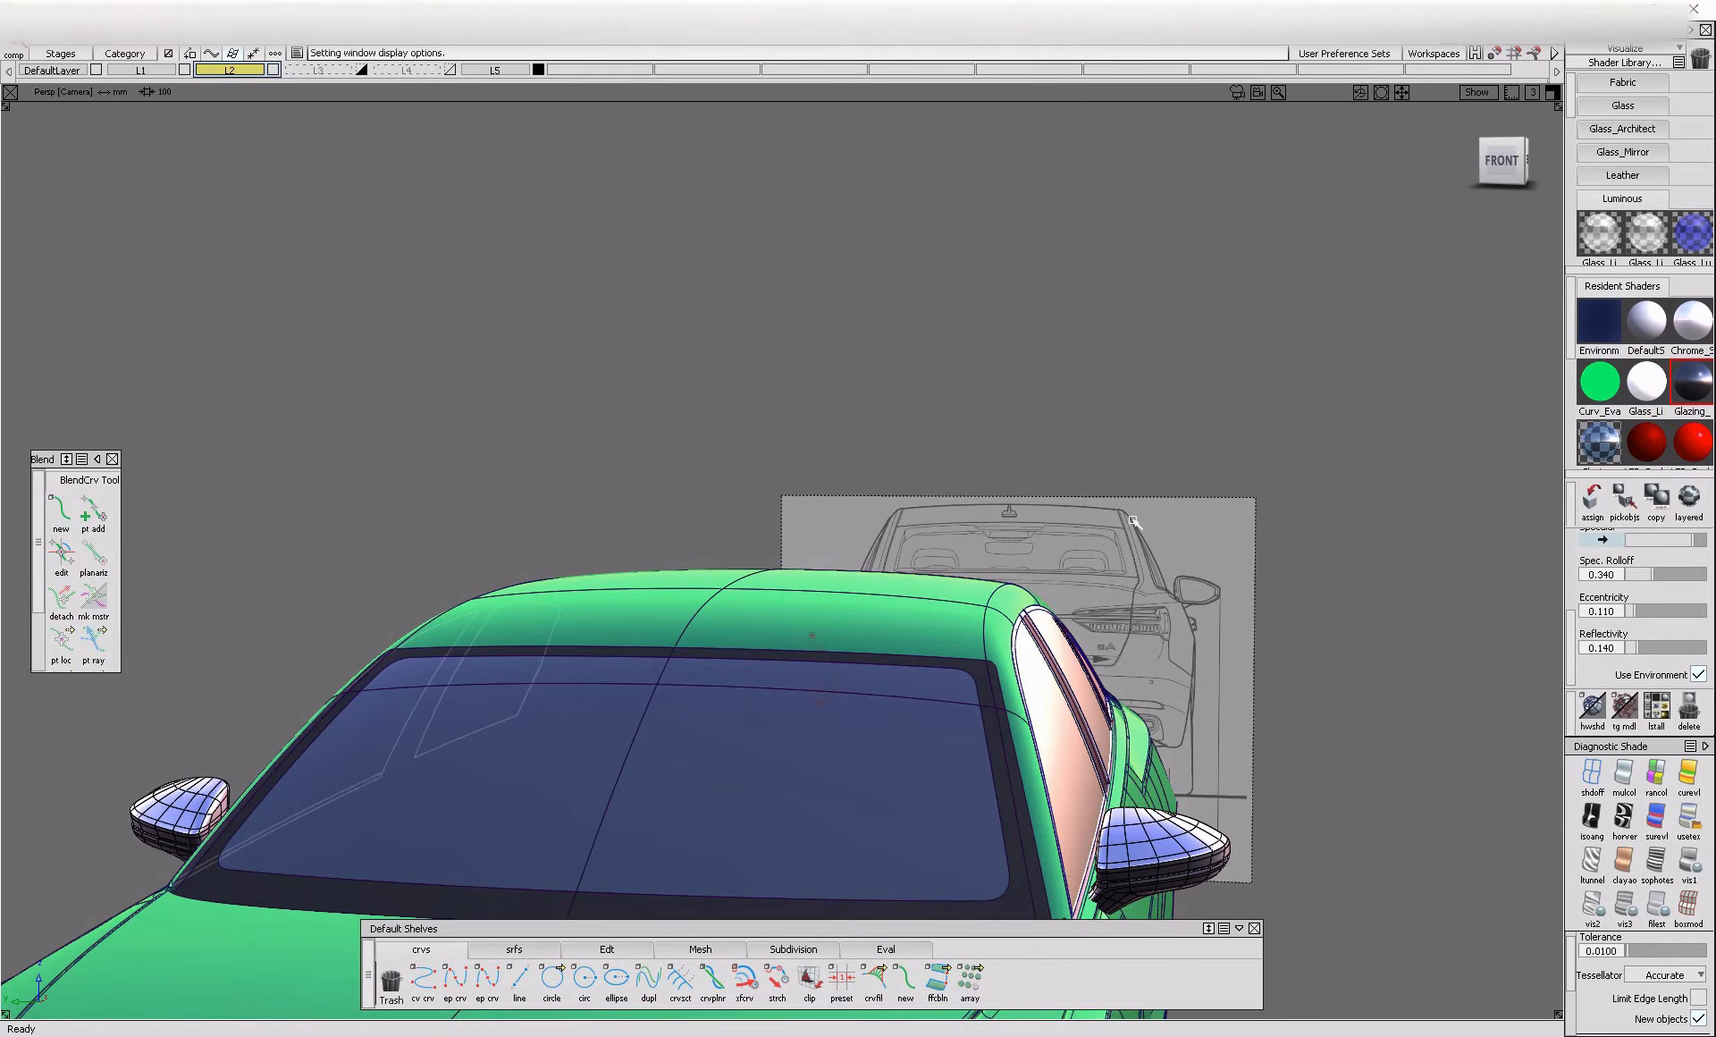
{"action": "right_click_drag", "start_coordinate": [942, 722], "coordinate": [1023, 731], "text": "alt+shift"}
{"action": "middle_click_drag", "start_coordinate": [1023, 731], "coordinate": [994, 668], "text": "alt+shift"}
{"action": "left_click_drag", "start_coordinate": [994, 667], "coordinate": [812, 807], "text": "ctrl+shift"}
{"action": "middle_click_drag", "start_coordinate": [812, 807], "coordinate": [790, 744], "text": "alt+shift"}
{"action": "left_click", "coordinate": [871, 788]}
{"action": "left_click", "coordinate": [948, 852]}
{"action": "left_click", "coordinate": [946, 670]}
{"action": "left_click", "coordinate": [897, 509]}
{"action": "left_click", "coordinate": [832, 516]}
{"action": "left_click", "coordinate": [831, 419]}
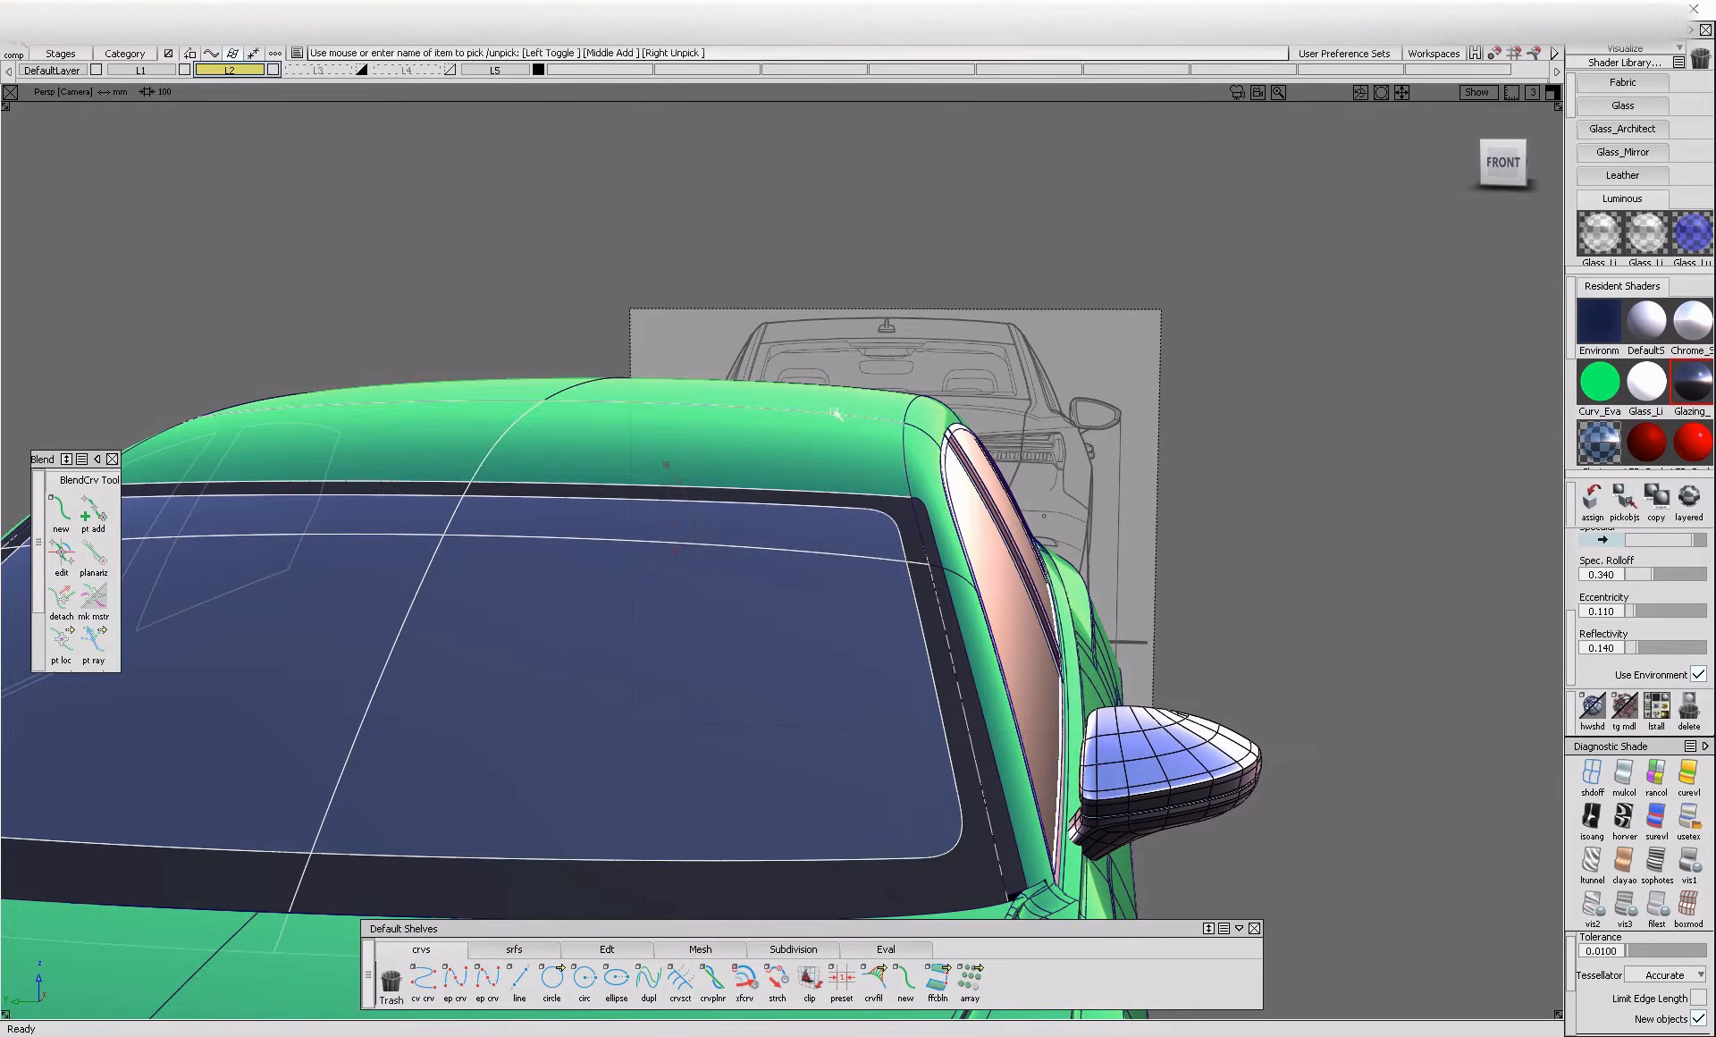
Add the rear window glass and its dark surround to the picked roof and windshield surfaces
{"action": "right_click_drag", "start_coordinate": [923, 421], "coordinate": [760, 447], "text": "alt+shift"}
{"action": "left_click_drag", "start_coordinate": [759, 447], "coordinate": [80, 528], "text": "alt+shift"}
{"action": "middle_click_drag", "start_coordinate": [858, 617], "coordinate": [595, 611], "text": "alt+shift"}
{"action": "left_click_drag", "start_coordinate": [1111, 566], "coordinate": [921, 537], "text": "alt+shift"}
{"action": "right_click_drag", "start_coordinate": [920, 536], "coordinate": [1001, 513], "text": "alt+shift"}
{"action": "left_click", "coordinate": [1001, 513]}
{"action": "left_click", "coordinate": [1040, 550]}
{"action": "left_click", "coordinate": [1092, 577]}
{"action": "left_click", "coordinate": [1092, 636]}
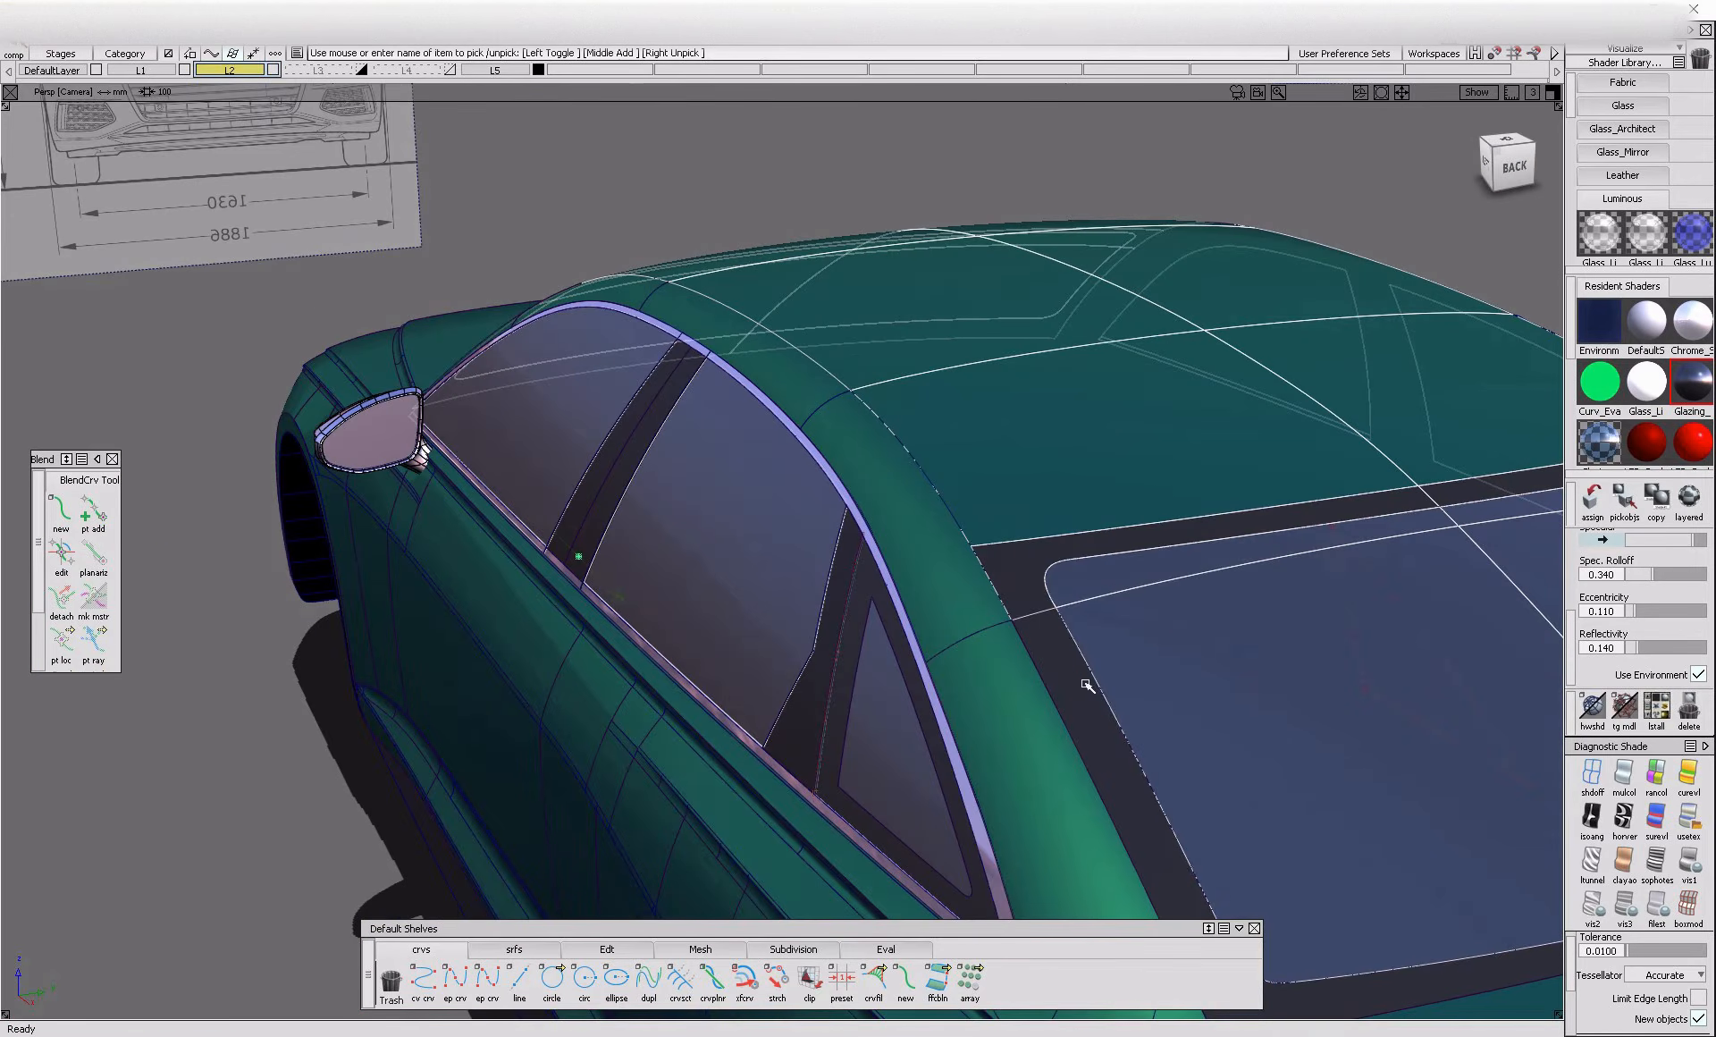
{"action": "left_click", "coordinate": [1086, 685]}
Try a non-proportional scale on the picked roof and window surfaces, and undo the transformation
{"action": "middle_click_drag", "start_coordinate": [1086, 685], "coordinate": [1008, 625], "text": "alt+shift"}
{"action": "right_click_drag", "start_coordinate": [1007, 625], "coordinate": [969, 640], "text": "alt+shift"}
{"action": "left_click_drag", "start_coordinate": [969, 640], "coordinate": [856, 757], "text": "alt+shift"}
{"action": "left_click_drag", "start_coordinate": [548, 641], "coordinate": [897, 782], "text": "alt+shift"}
{"action": "middle_click_drag", "start_coordinate": [896, 782], "coordinate": [660, 821], "text": "alt+shift"}
{"action": "left_click", "coordinate": [1524, 165]}
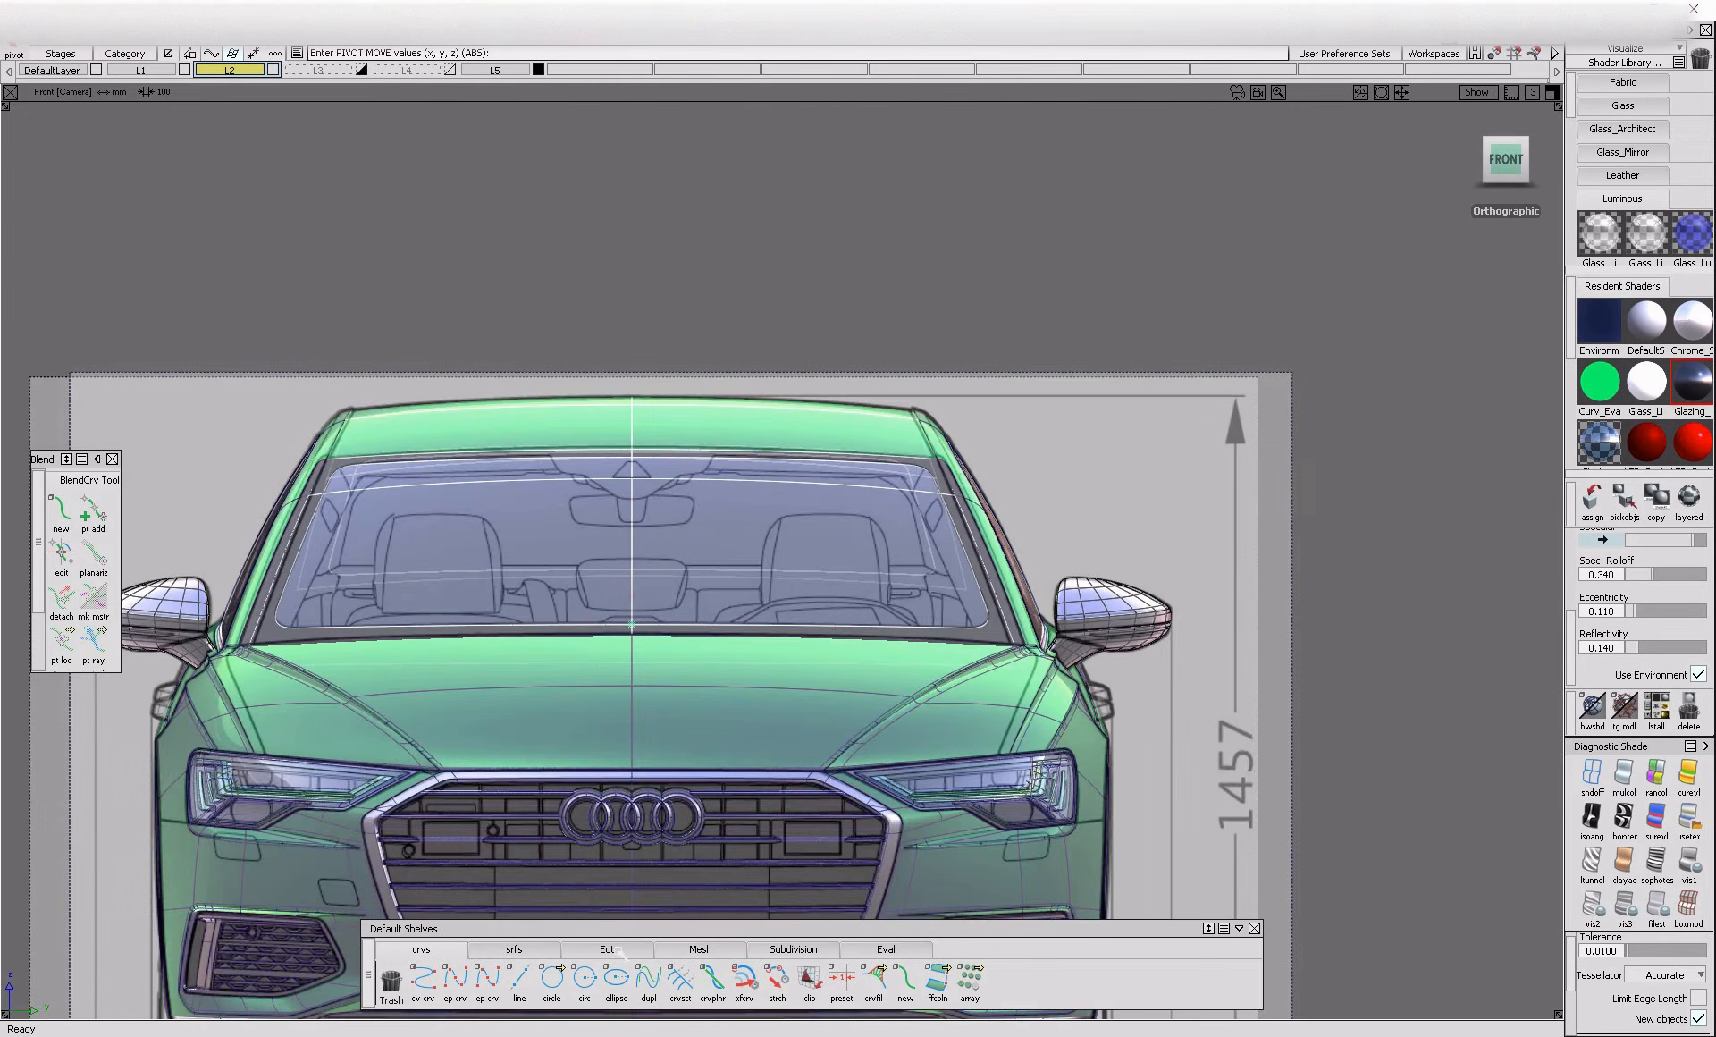
{"action": "left_click", "coordinate": [599, 949]}
{"action": "left_click", "coordinate": [946, 993]}
{"action": "left_click_drag", "start_coordinate": [1420, 510], "coordinate": [1420, 515]}
{"action": "left_click_drag", "start_coordinate": [989, 421], "coordinate": [1200, 727], "text": "alt+shift"}
{"action": "right_click_drag", "start_coordinate": [1200, 727], "coordinate": [1065, 655], "text": "alt+shift"}
{"action": "left_click_drag", "start_coordinate": [921, 617], "coordinate": [869, 636], "text": "alt+shift"}
{"action": "key", "text": "ctrl+z"}
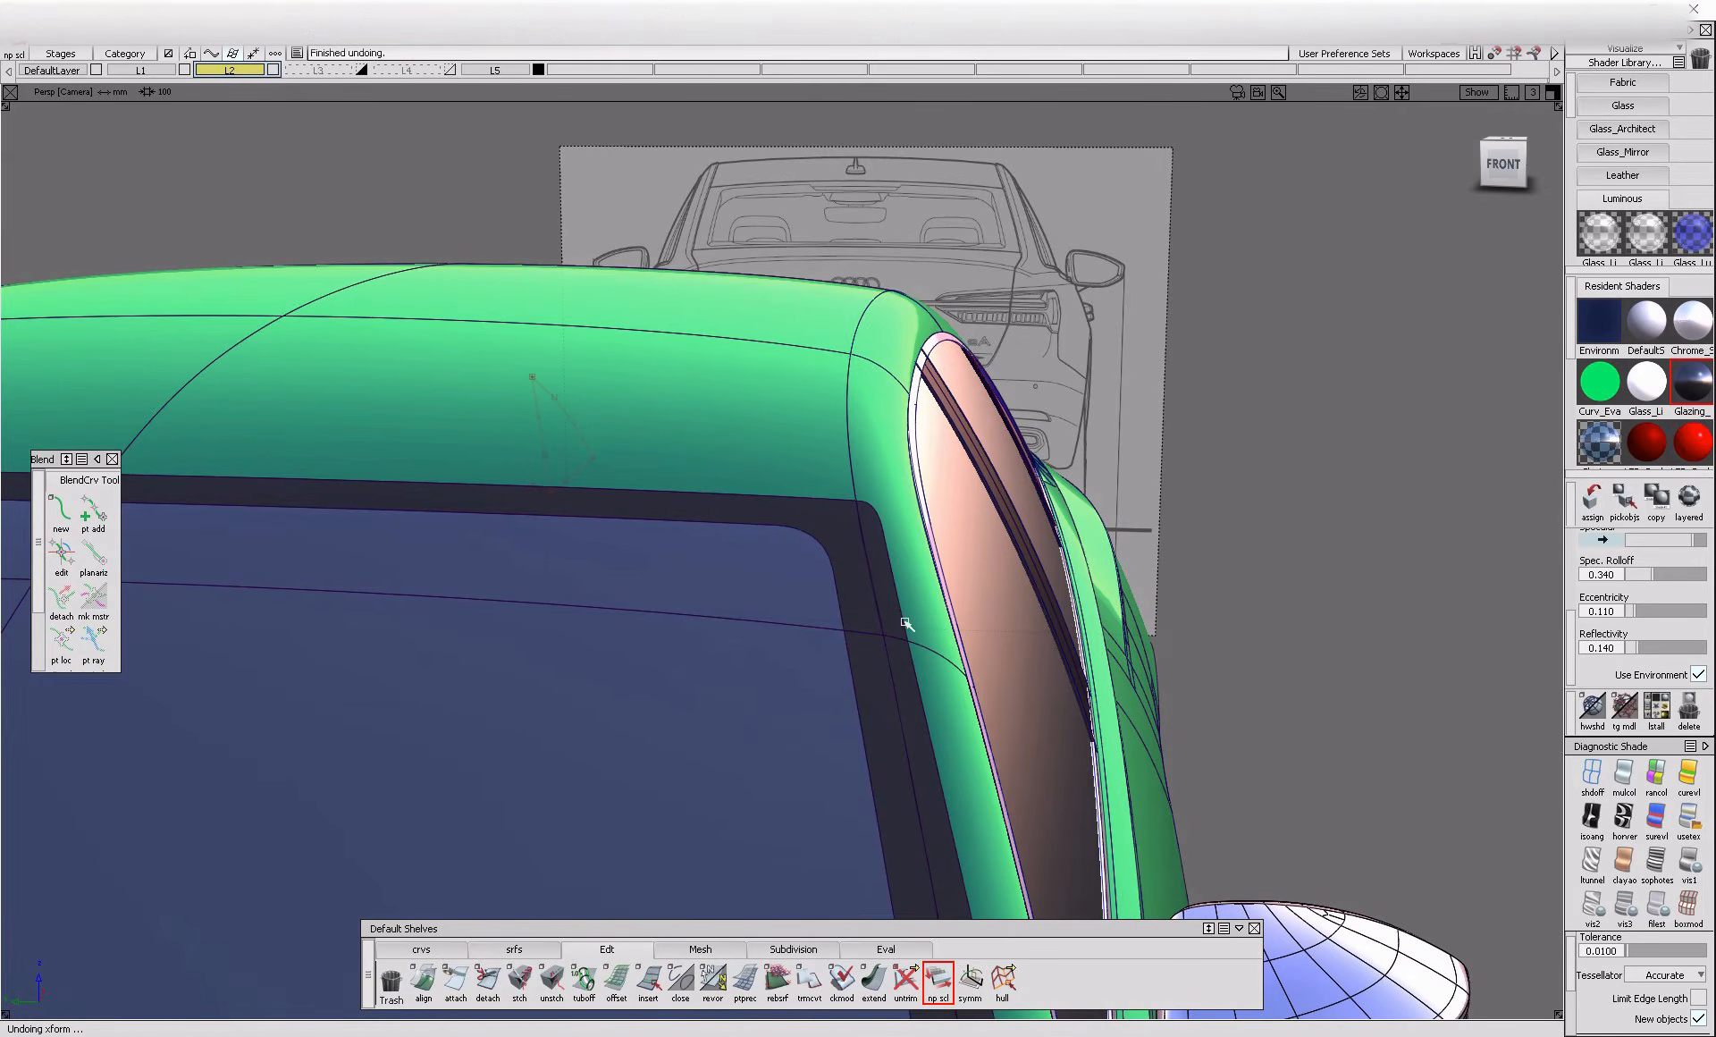
Pick the windshield glass, dark surround and roof surfaces again for scaling
{"action": "left_click_drag", "start_coordinate": [911, 512], "coordinate": [869, 555], "text": "ctrl+shift"}
{"action": "left_click", "coordinate": [903, 678]}
{"action": "left_click", "coordinate": [879, 681]}
{"action": "left_click", "coordinate": [863, 602]}
{"action": "left_click", "coordinate": [790, 610]}
{"action": "left_click", "coordinate": [785, 648]}
{"action": "left_click", "coordinate": [749, 415]}
{"action": "left_click", "coordinate": [760, 331]}
Include the rear window glass and surround in the roof and windshield selection
{"action": "right_click_drag", "start_coordinate": [760, 333], "coordinate": [626, 376], "text": "alt+shift"}
{"action": "left_click_drag", "start_coordinate": [1144, 653], "coordinate": [769, 720], "text": "alt+shift"}
{"action": "left_click", "coordinate": [1178, 843]}
{"action": "left_click", "coordinate": [1178, 892]}
{"action": "middle_click_drag", "start_coordinate": [1203, 885], "coordinate": [1188, 778], "text": "alt+shift"}
{"action": "left_click", "coordinate": [1188, 777]}
{"action": "left_click", "coordinate": [1193, 853]}
{"action": "left_click_drag", "start_coordinate": [1191, 854], "coordinate": [659, 647], "text": "alt+shift"}
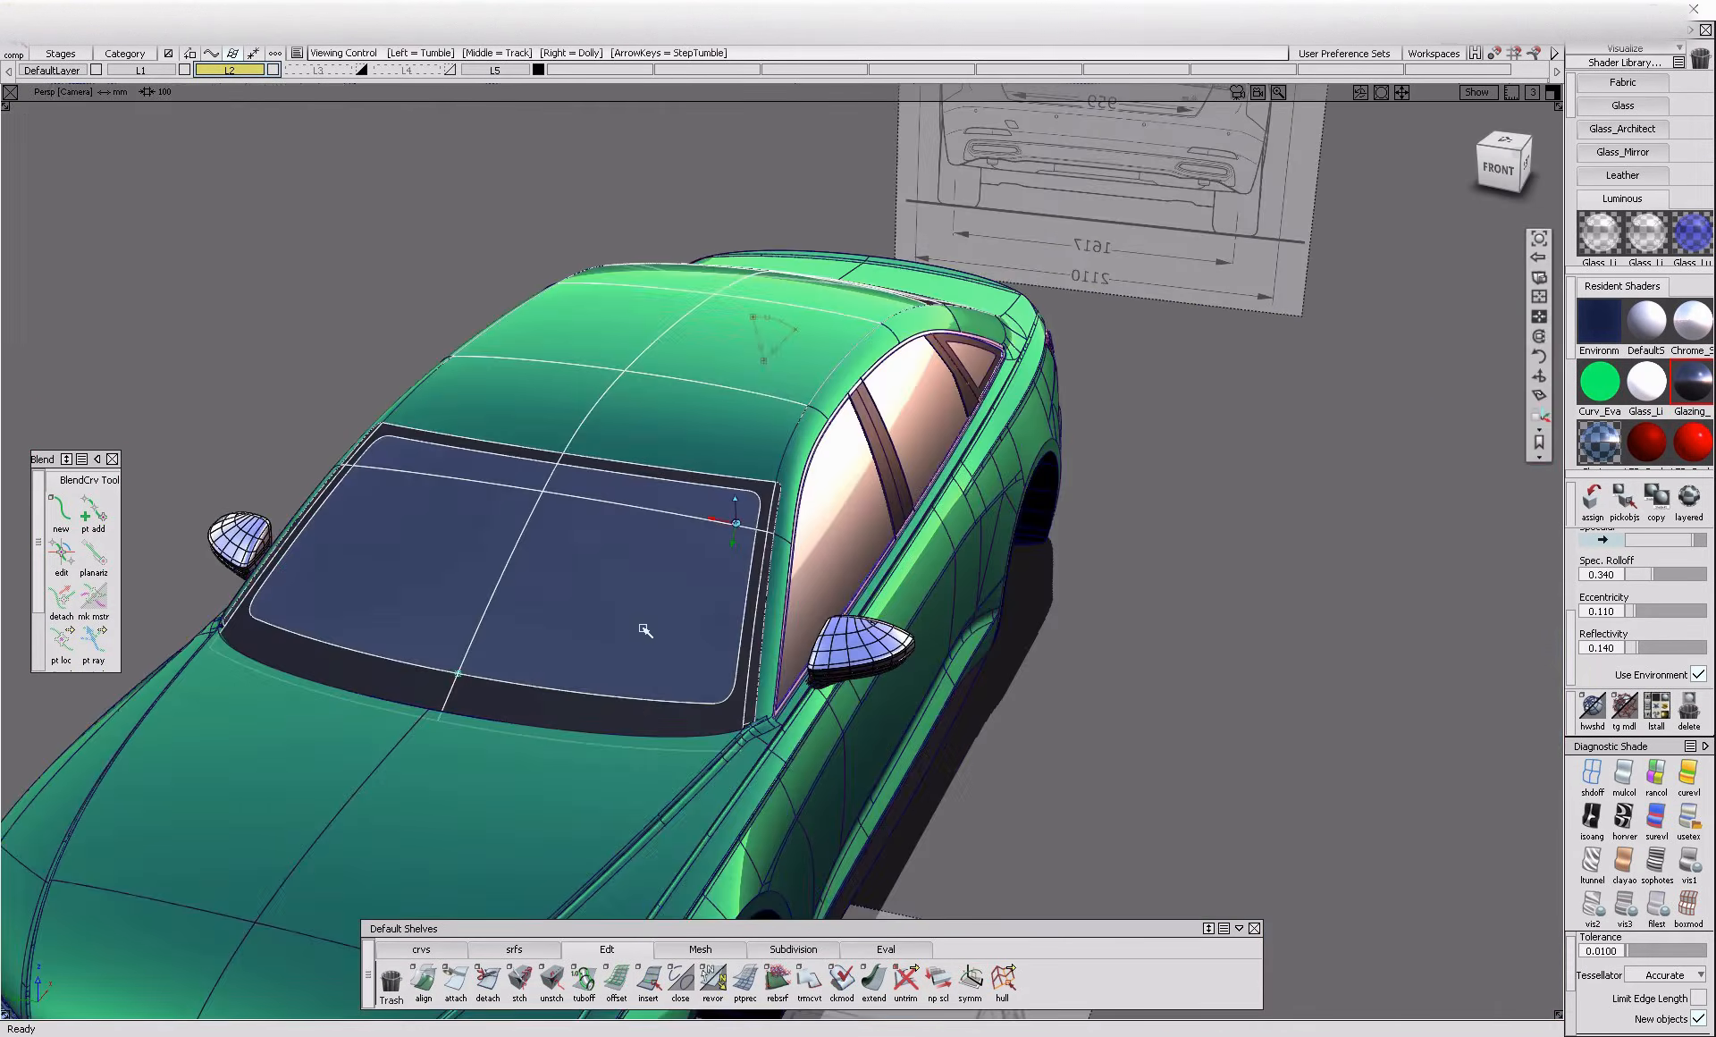
{"action": "scroll", "coordinate": [756, 617], "scroll_direction": "up", "scroll_amount": 5}
{"action": "left_click_drag", "start_coordinate": [756, 616], "coordinate": [798, 506], "text": "alt+shift"}
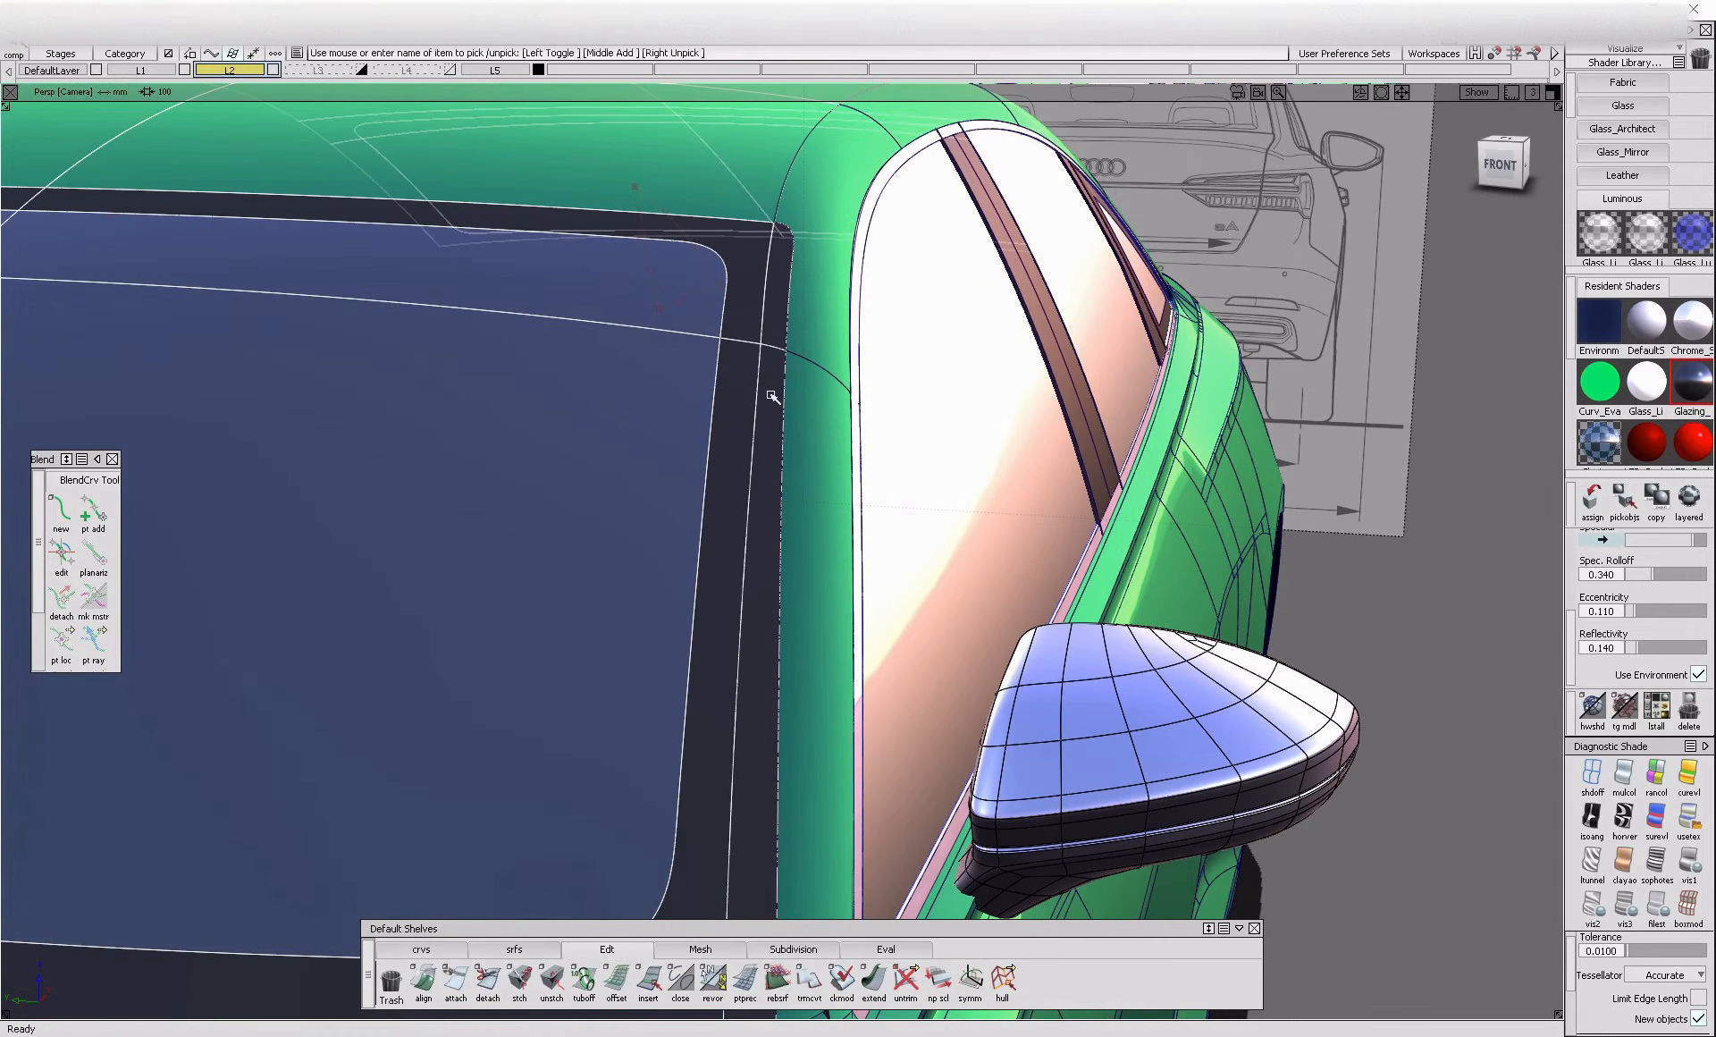
Place the selection's pivot on the car's centre line at the windshield glass's lower edge
{"action": "right_click_drag", "start_coordinate": [785, 363], "coordinate": [608, 465], "text": "alt+shift"}
{"action": "left_click_drag", "start_coordinate": [608, 465], "coordinate": [465, 617], "text": "alt+shift"}
{"action": "right_click_drag", "start_coordinate": [420, 652], "coordinate": [467, 736], "text": "alt+shift"}
{"action": "left_click_drag", "start_coordinate": [468, 736], "coordinate": [324, 793], "text": "alt+shift"}
{"action": "middle_click_drag", "start_coordinate": [324, 793], "coordinate": [386, 749], "text": "ctrl+shift"}
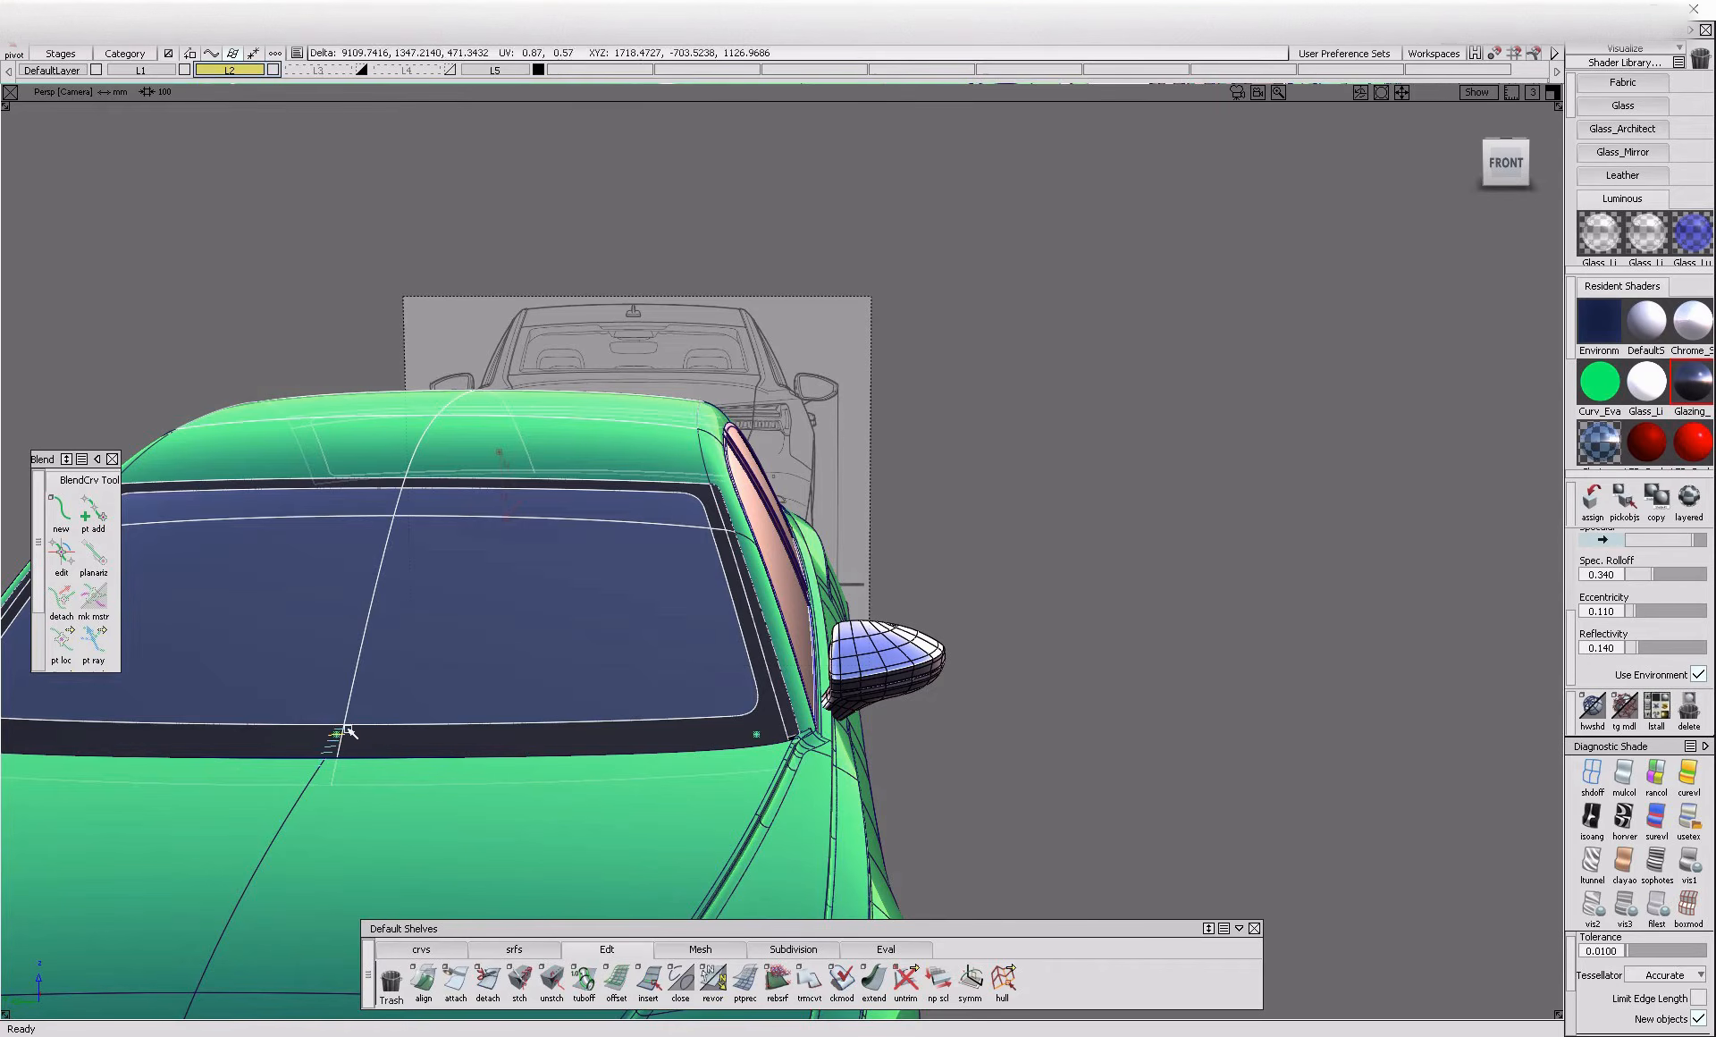
{"action": "left_click_drag", "start_coordinate": [344, 737], "coordinate": [349, 730], "text": "ctrl+alt"}
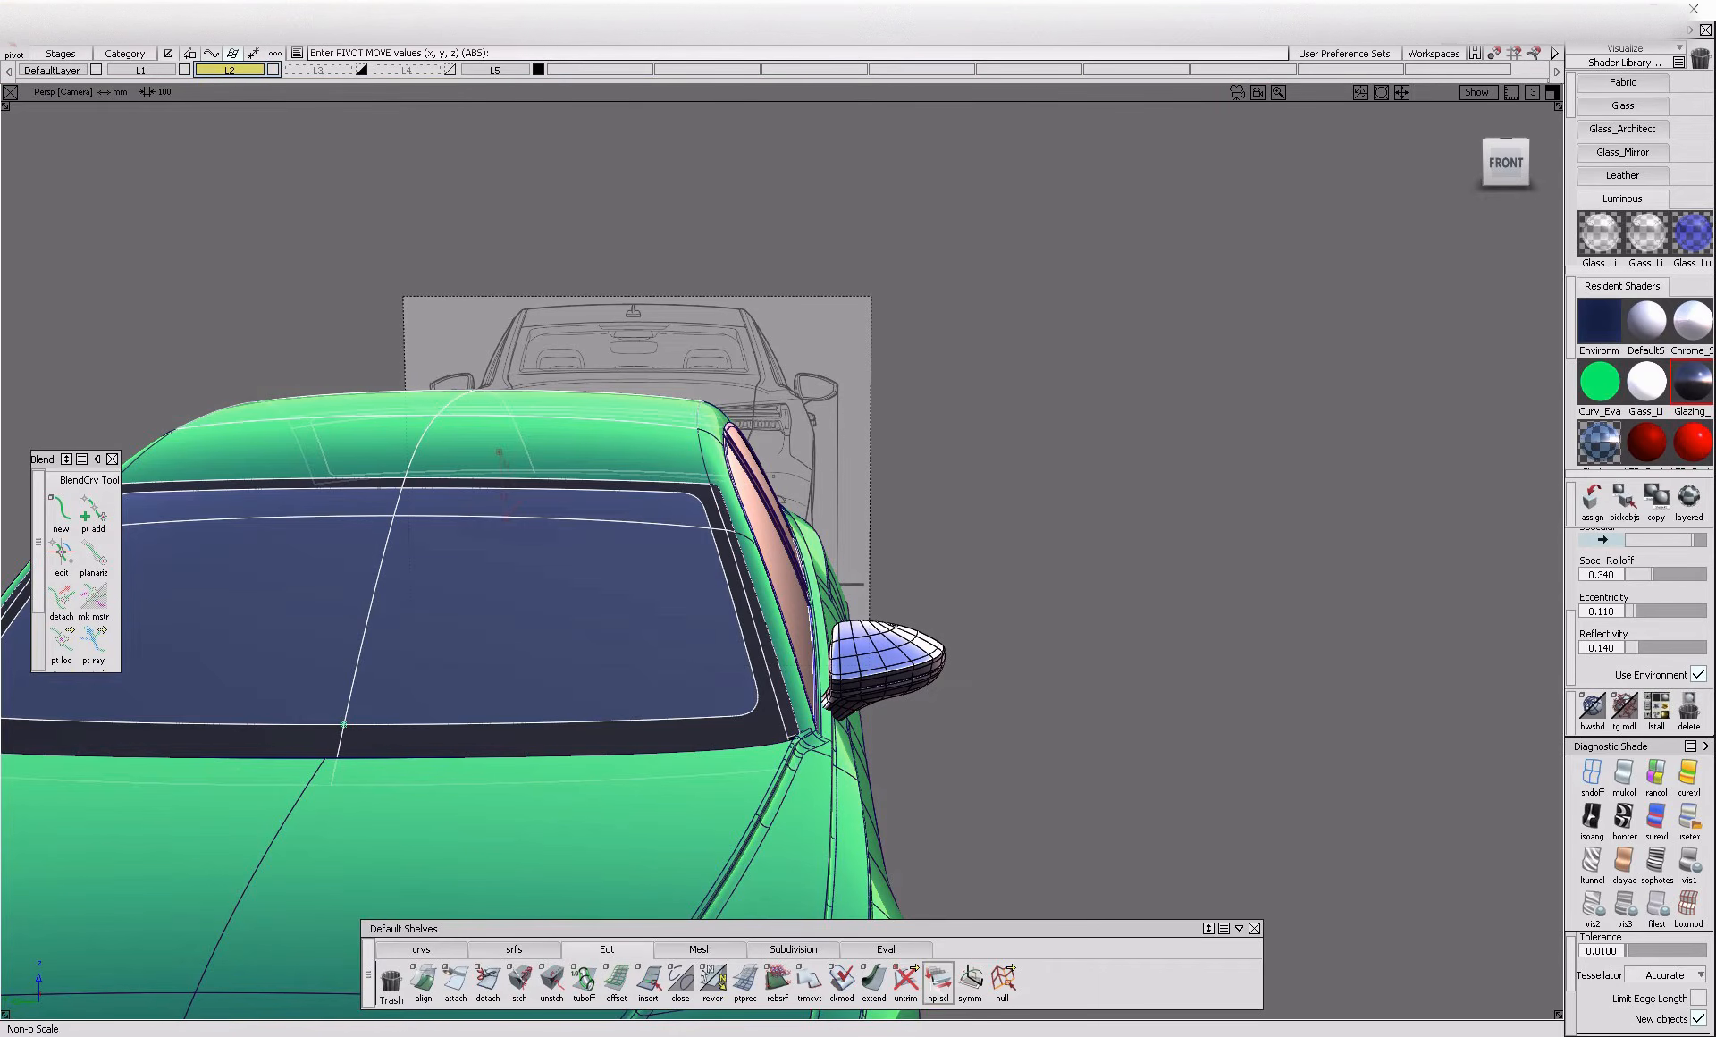
Scale the roof and window surfaces non-proportionally from the front view and inspect their fit against the side rail
{"action": "left_click", "coordinate": [938, 979]}
{"action": "left_click", "coordinate": [1505, 163]}
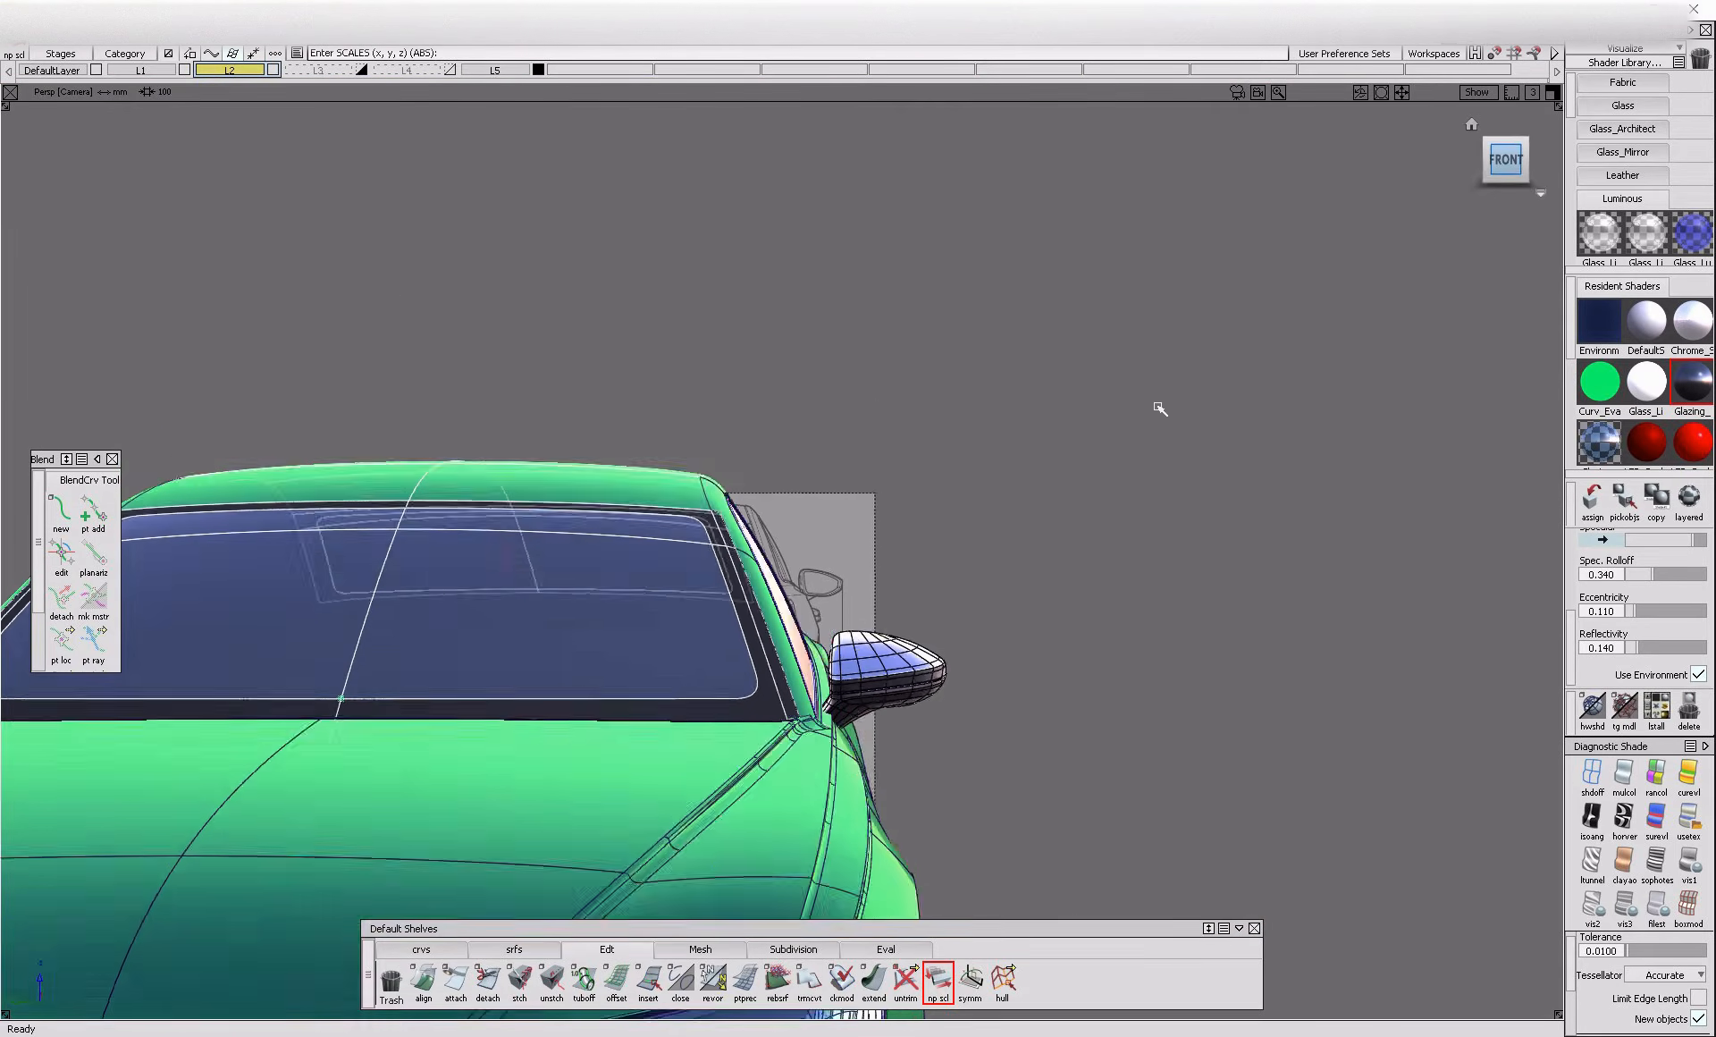
{"action": "right_click_drag", "start_coordinate": [1195, 447], "coordinate": [1194, 450]}
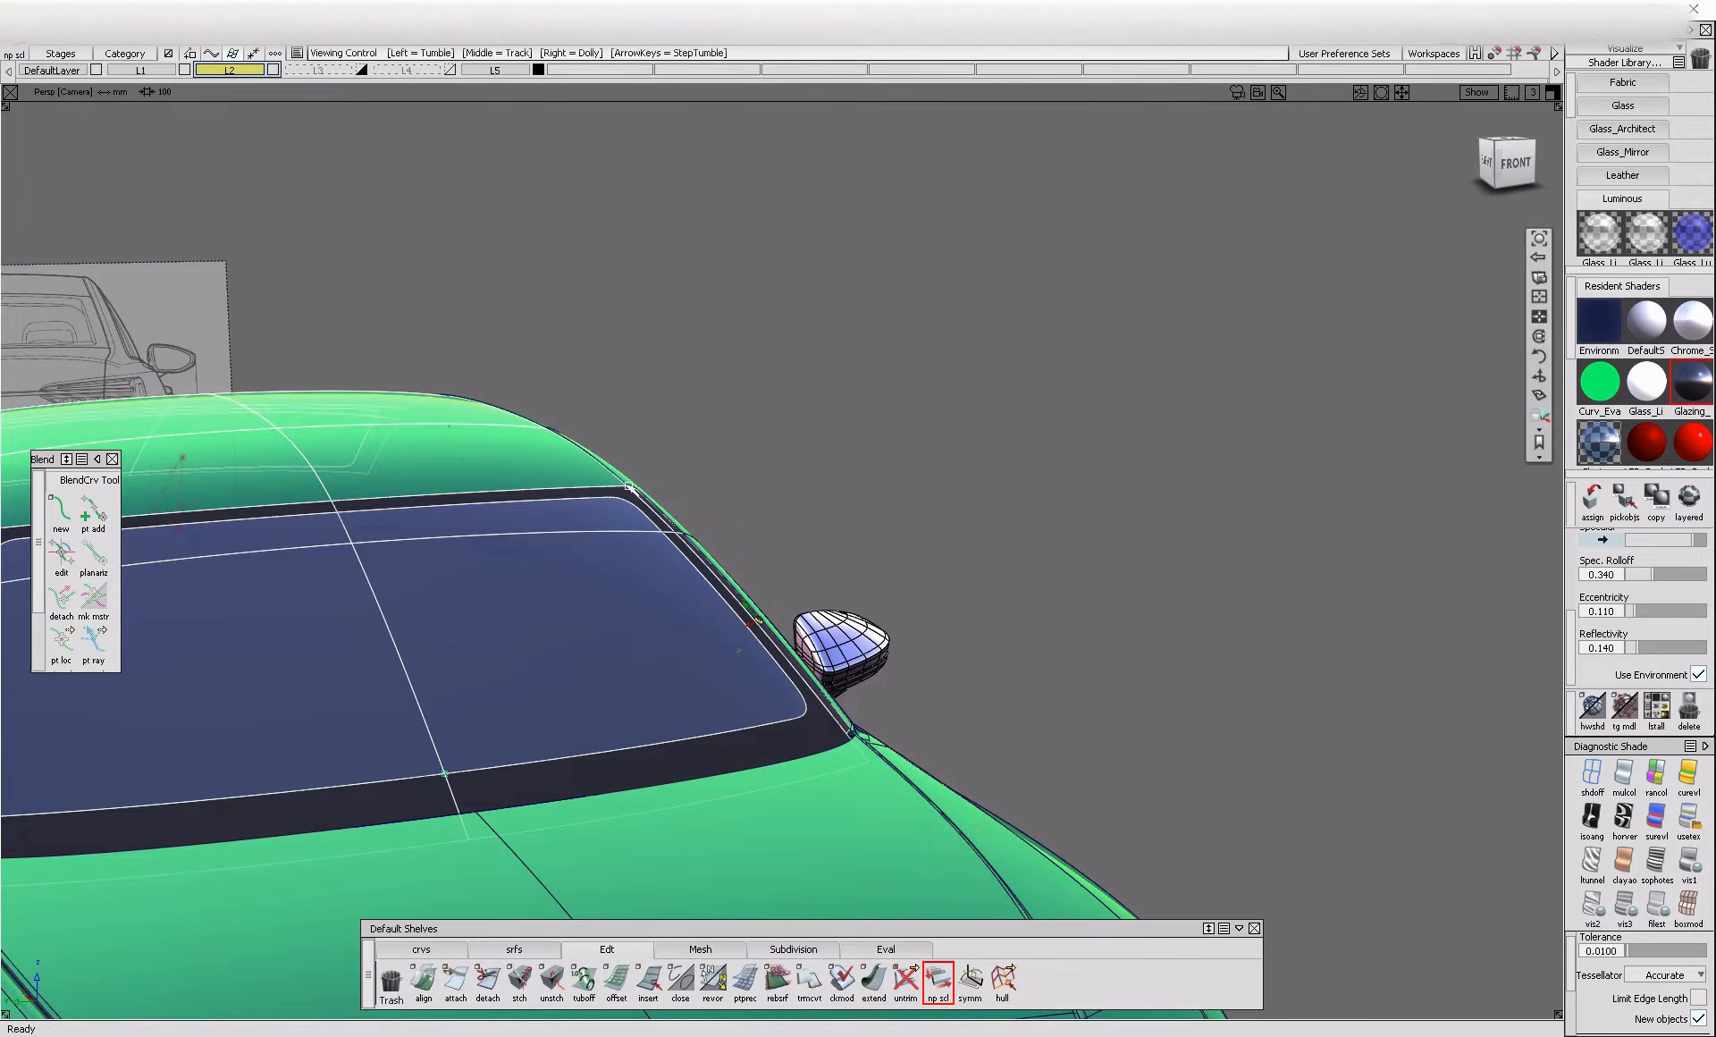
{"action": "scroll", "coordinate": [632, 487], "scroll_direction": "up", "scroll_amount": 10}
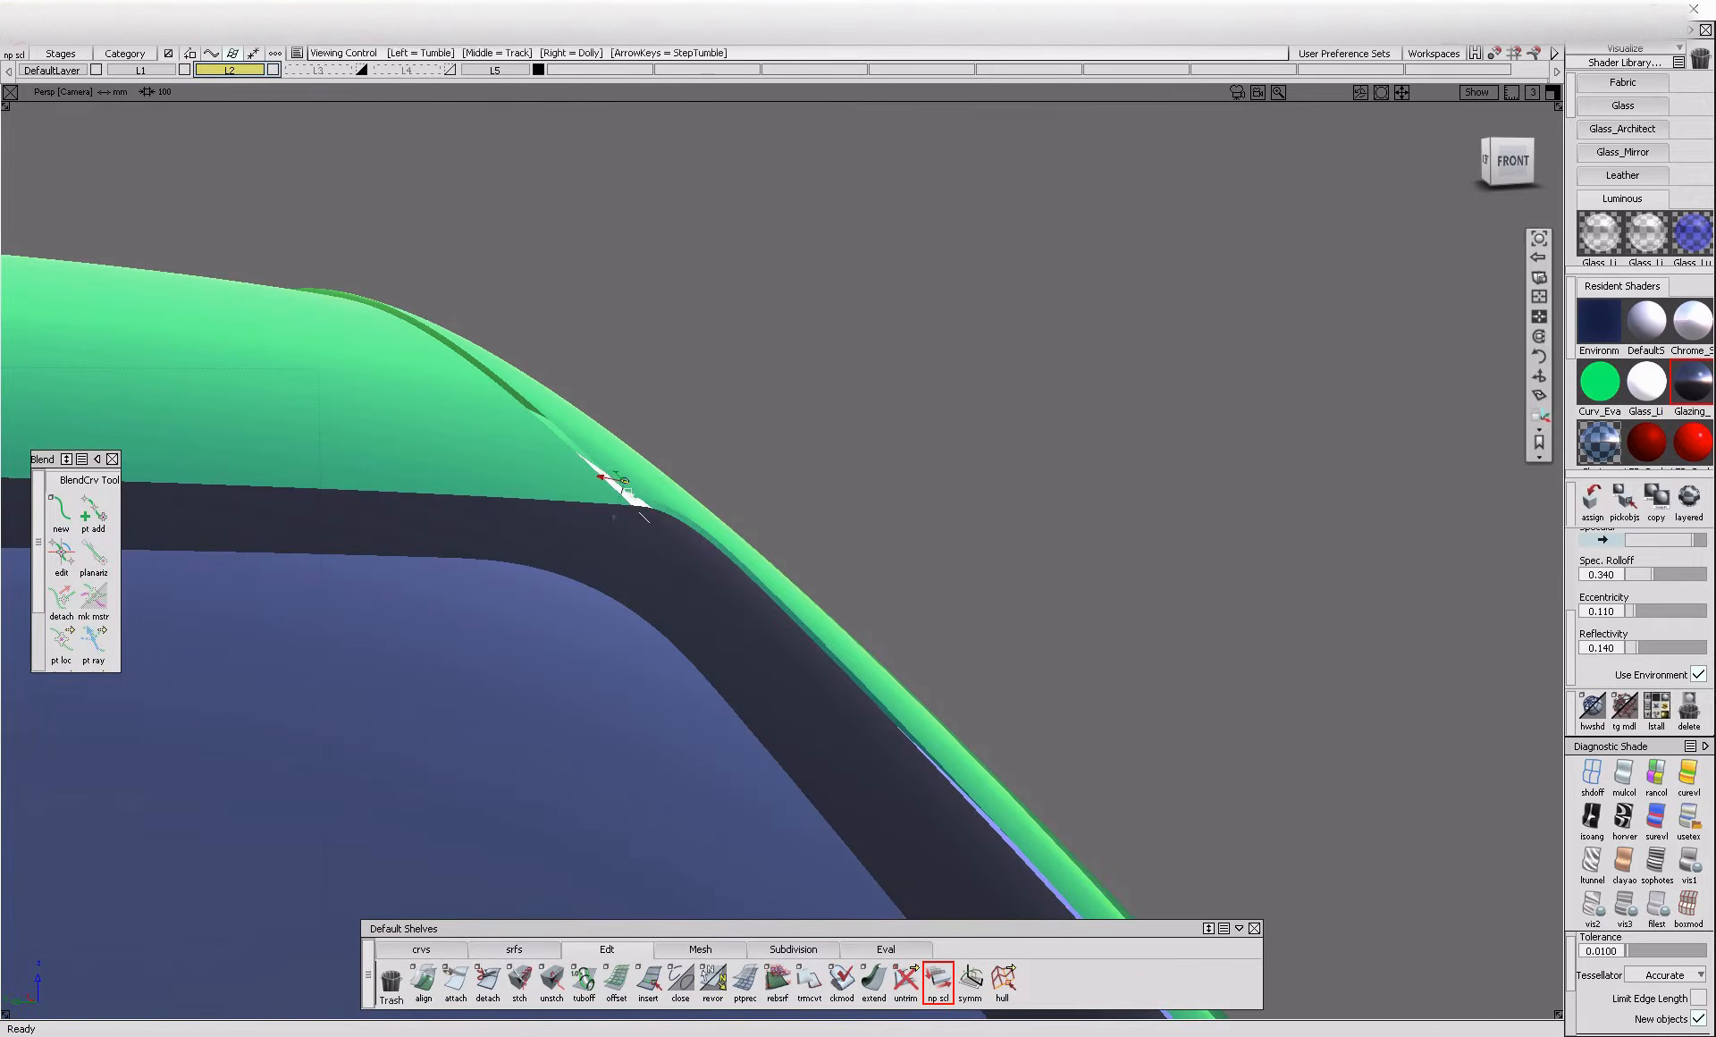
{"action": "right_click_drag", "start_coordinate": [663, 519], "coordinate": [766, 671], "text": "alt+shift"}
{"action": "left_click_drag", "start_coordinate": [766, 671], "coordinate": [724, 657], "text": "alt+shift"}
{"action": "right_click_drag", "start_coordinate": [725, 657], "coordinate": [823, 725], "text": "alt+shift"}
{"action": "left_click_drag", "start_coordinate": [823, 724], "coordinate": [787, 722], "text": "alt+shift"}
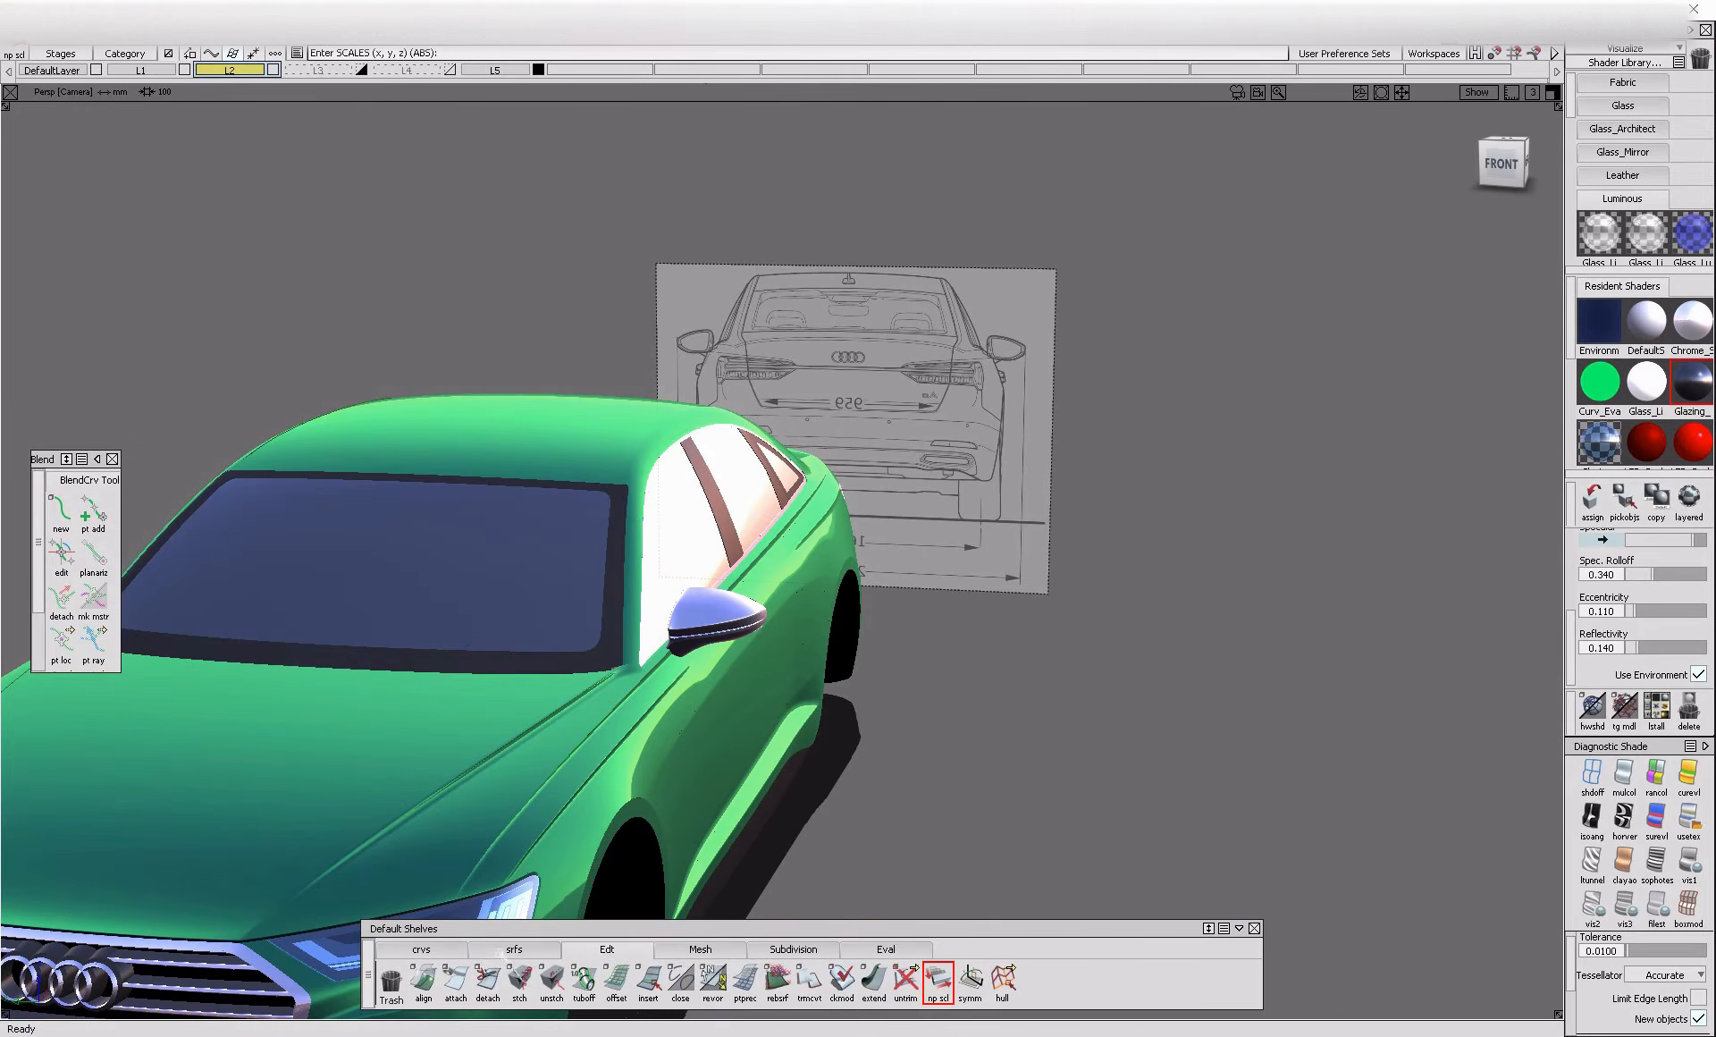
Create a multi-surface draft flange from the side rail's edge beside the roof, using the Z draft vector
{"action": "left_click", "coordinate": [514, 949]}
{"action": "left_click", "coordinate": [718, 993]}
{"action": "key", "text": "alt+t"}
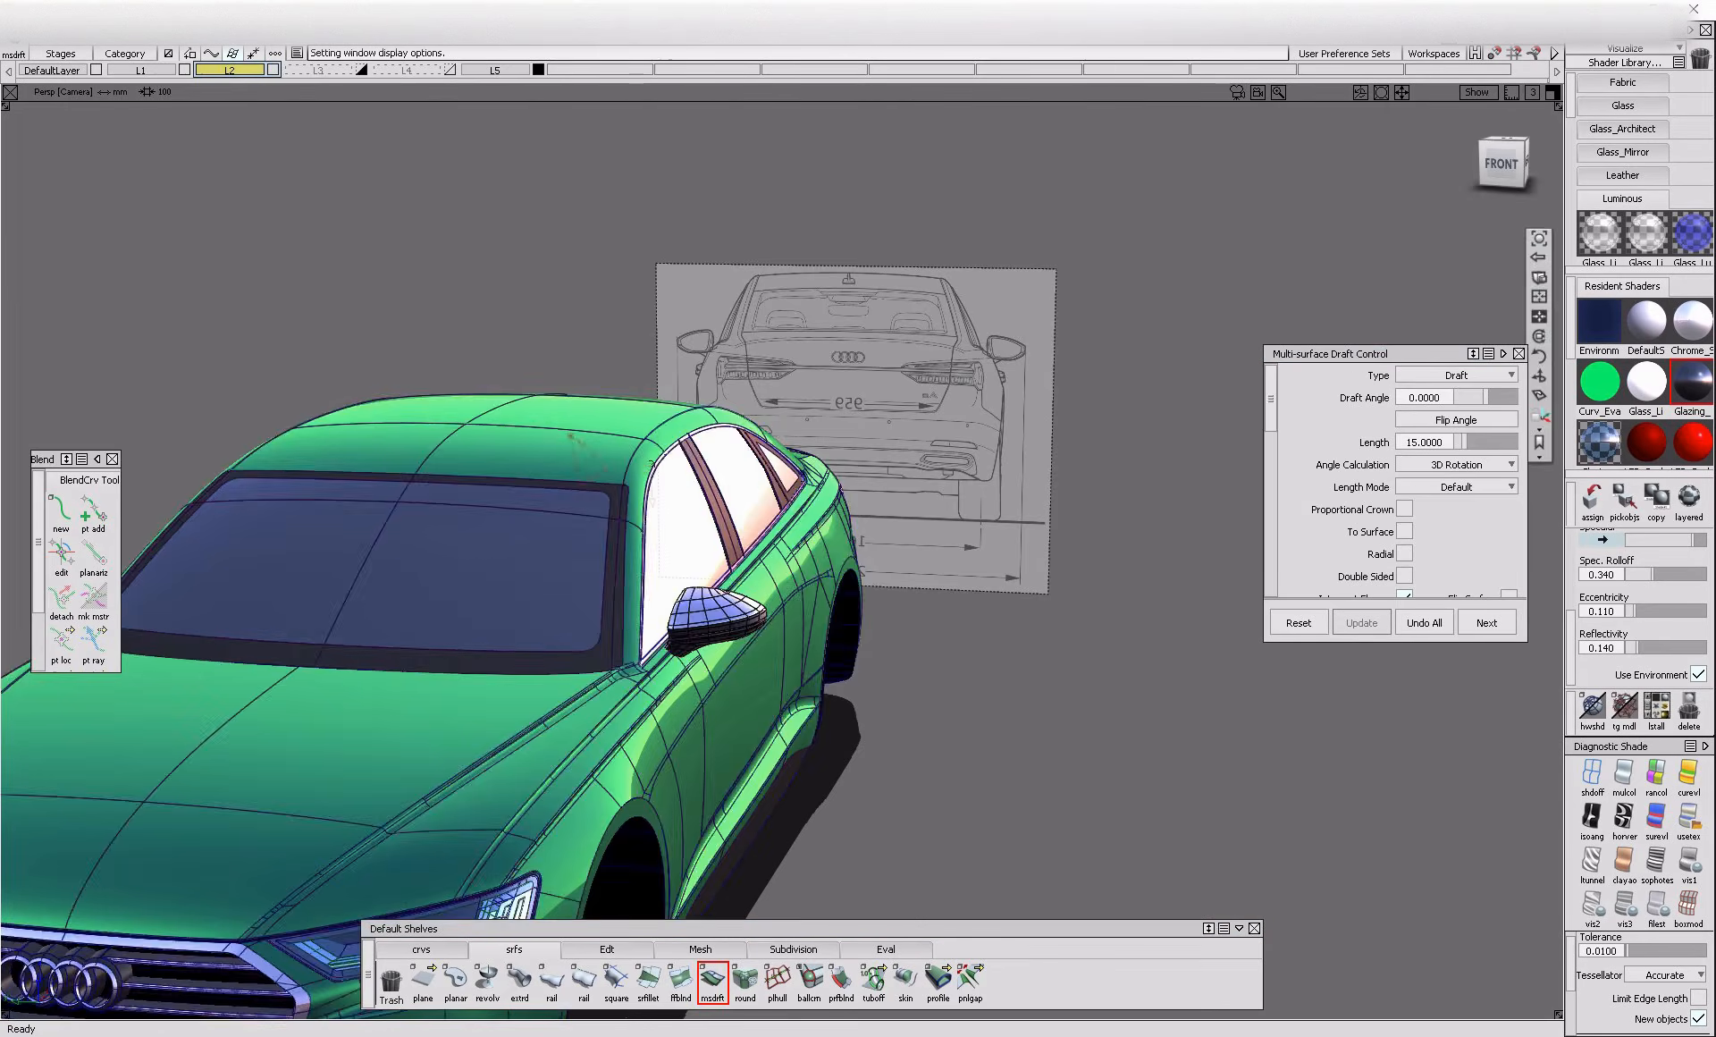
{"action": "right_click_drag", "start_coordinate": [786, 581], "coordinate": [706, 527], "text": "alt+shift"}
{"action": "left_click_drag", "start_coordinate": [706, 527], "coordinate": [850, 540], "text": "alt+shift"}
{"action": "right_click_drag", "start_coordinate": [850, 540], "coordinate": [778, 510], "text": "alt+shift"}
{"action": "scroll", "coordinate": [1308, 508], "scroll_direction": "down", "scroll_amount": 1}
{"action": "scroll", "coordinate": [1307, 508], "scroll_direction": "down", "scroll_amount": 4}
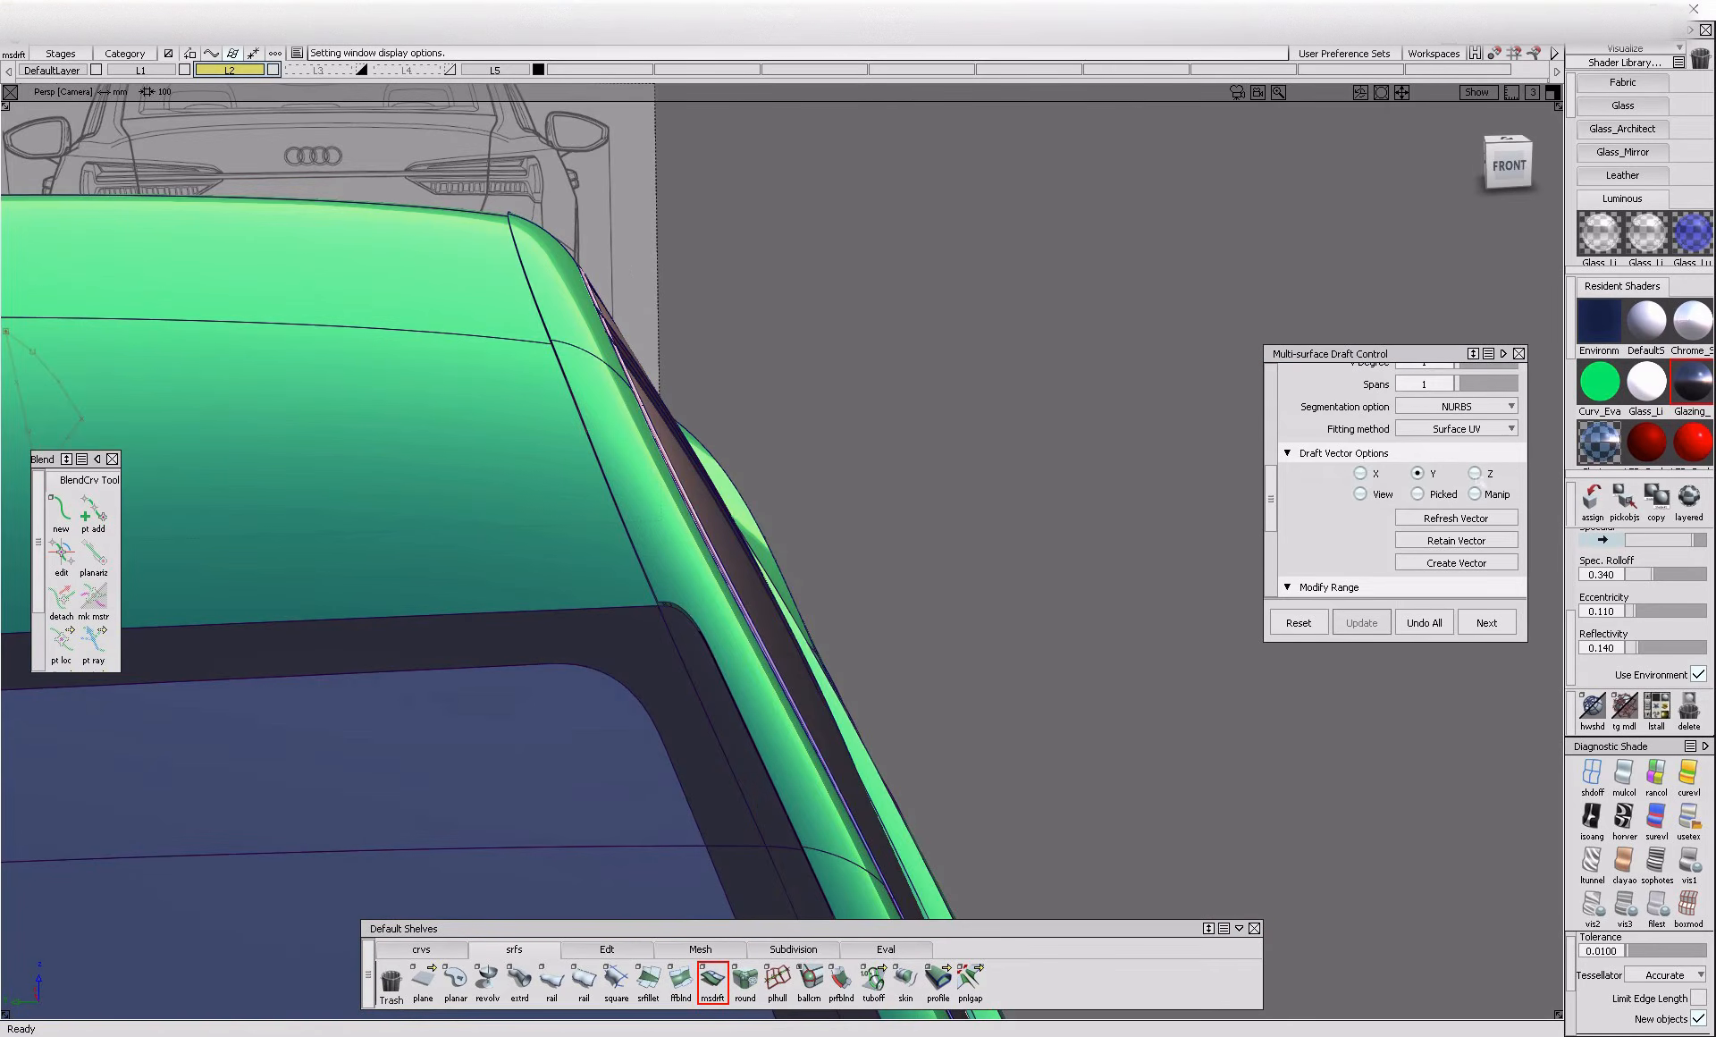
{"action": "right_click_drag", "start_coordinate": [644, 632], "coordinate": [626, 599], "text": "alt+shift"}
{"action": "left_click_drag", "start_coordinate": [626, 599], "coordinate": [713, 589], "text": "alt+shift"}
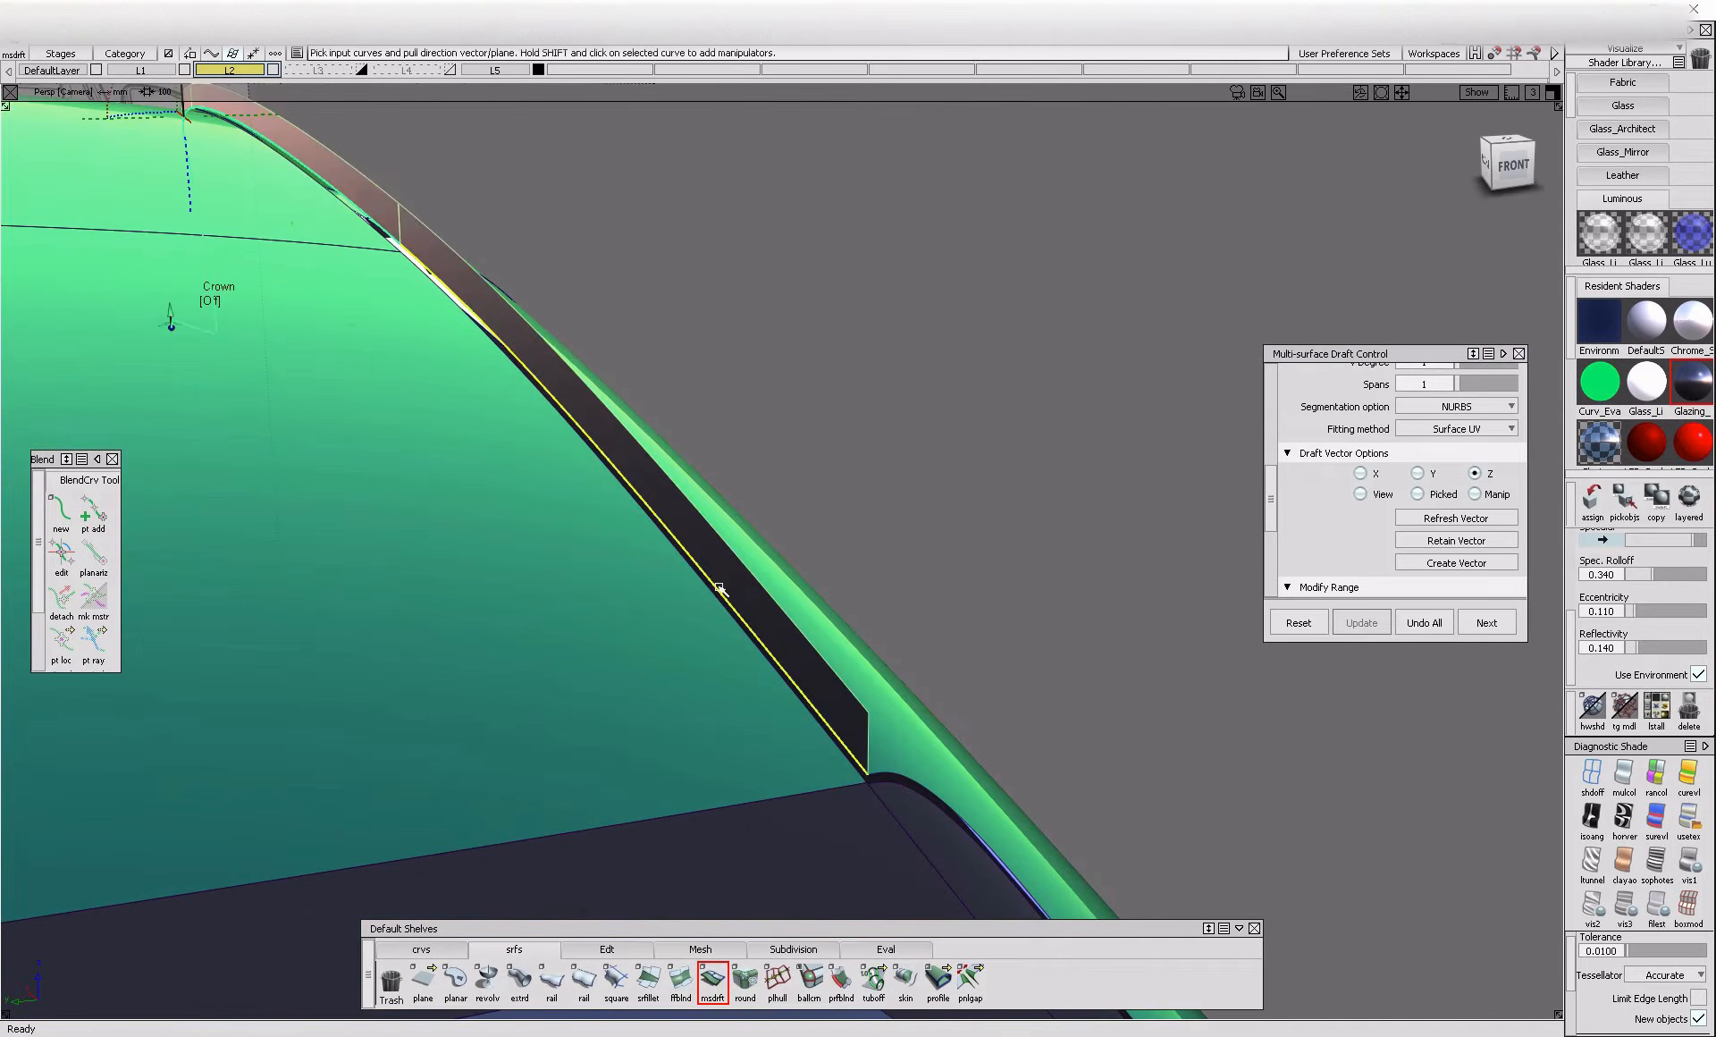
{"action": "left_click", "coordinate": [721, 589]}
{"action": "right_click_drag", "start_coordinate": [720, 589], "coordinate": [716, 621], "text": "alt+shift"}
{"action": "left_click_drag", "start_coordinate": [716, 620], "coordinate": [1120, 475], "text": "alt+shift"}
Flip the roof-side flange downward and set its draft angle to -10
{"action": "scroll", "coordinate": [1323, 505], "scroll_direction": "down", "scroll_amount": 4}
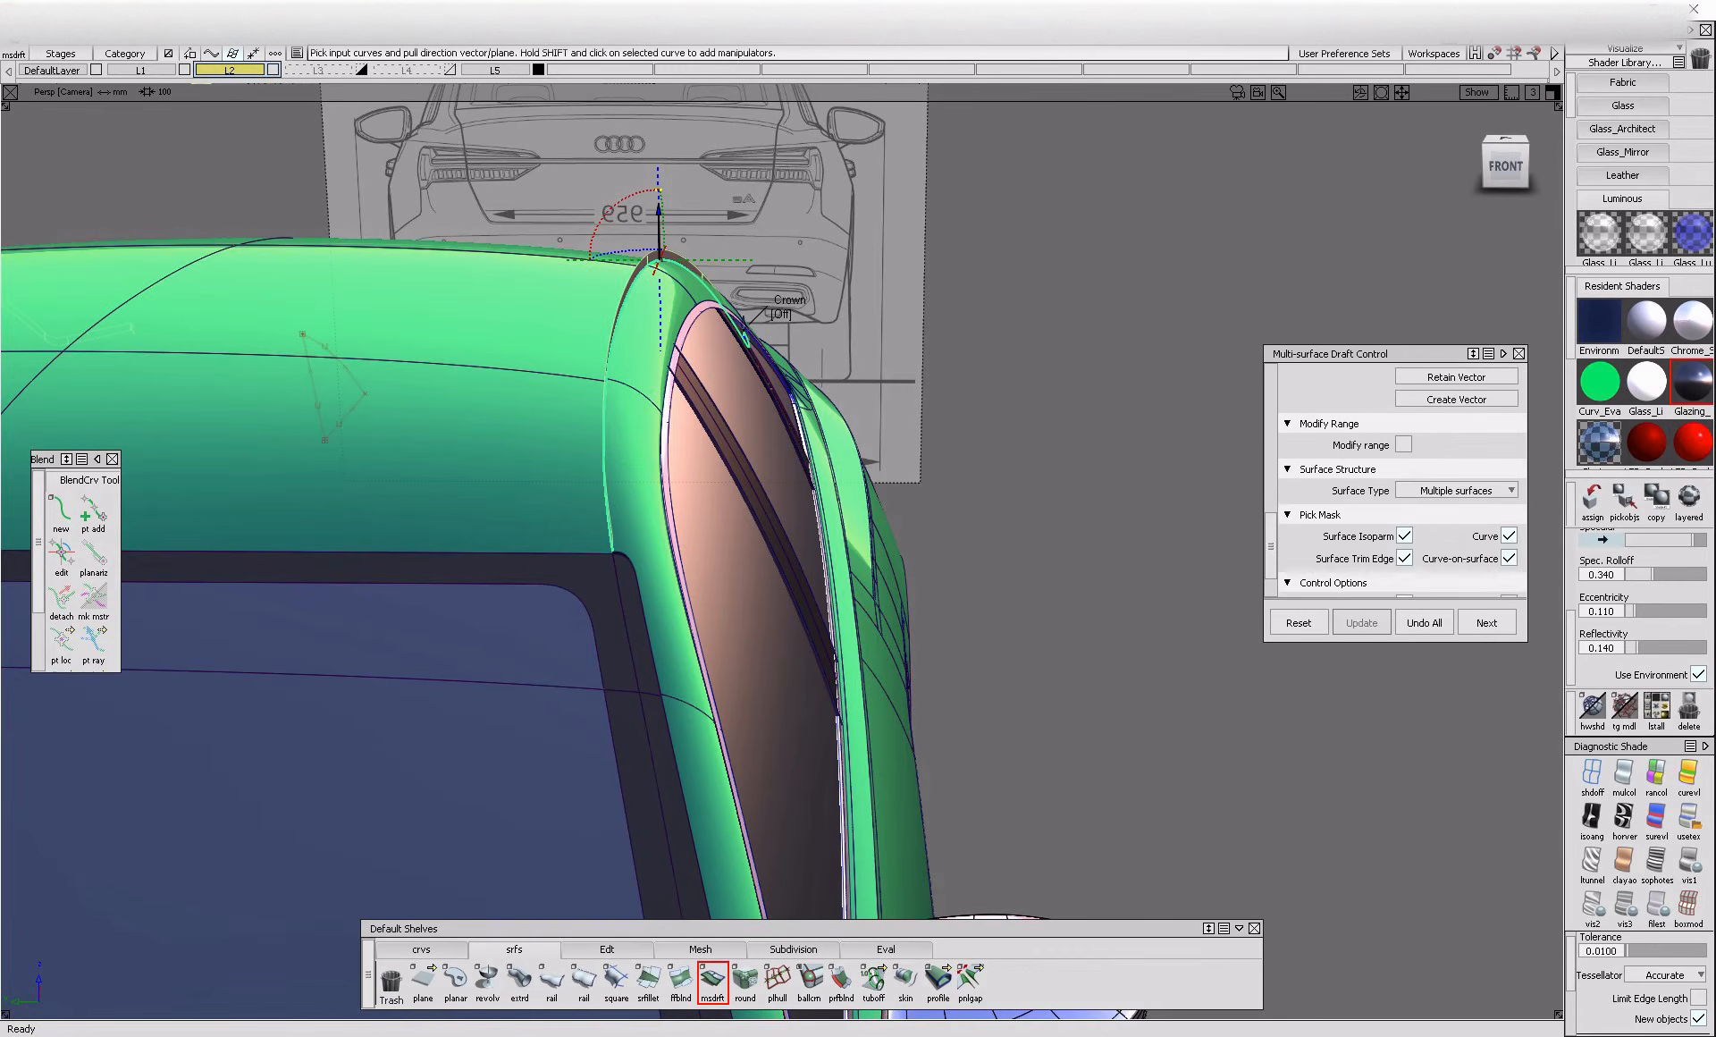
{"action": "scroll", "coordinate": [1513, 526], "scroll_direction": "down", "scroll_amount": 8}
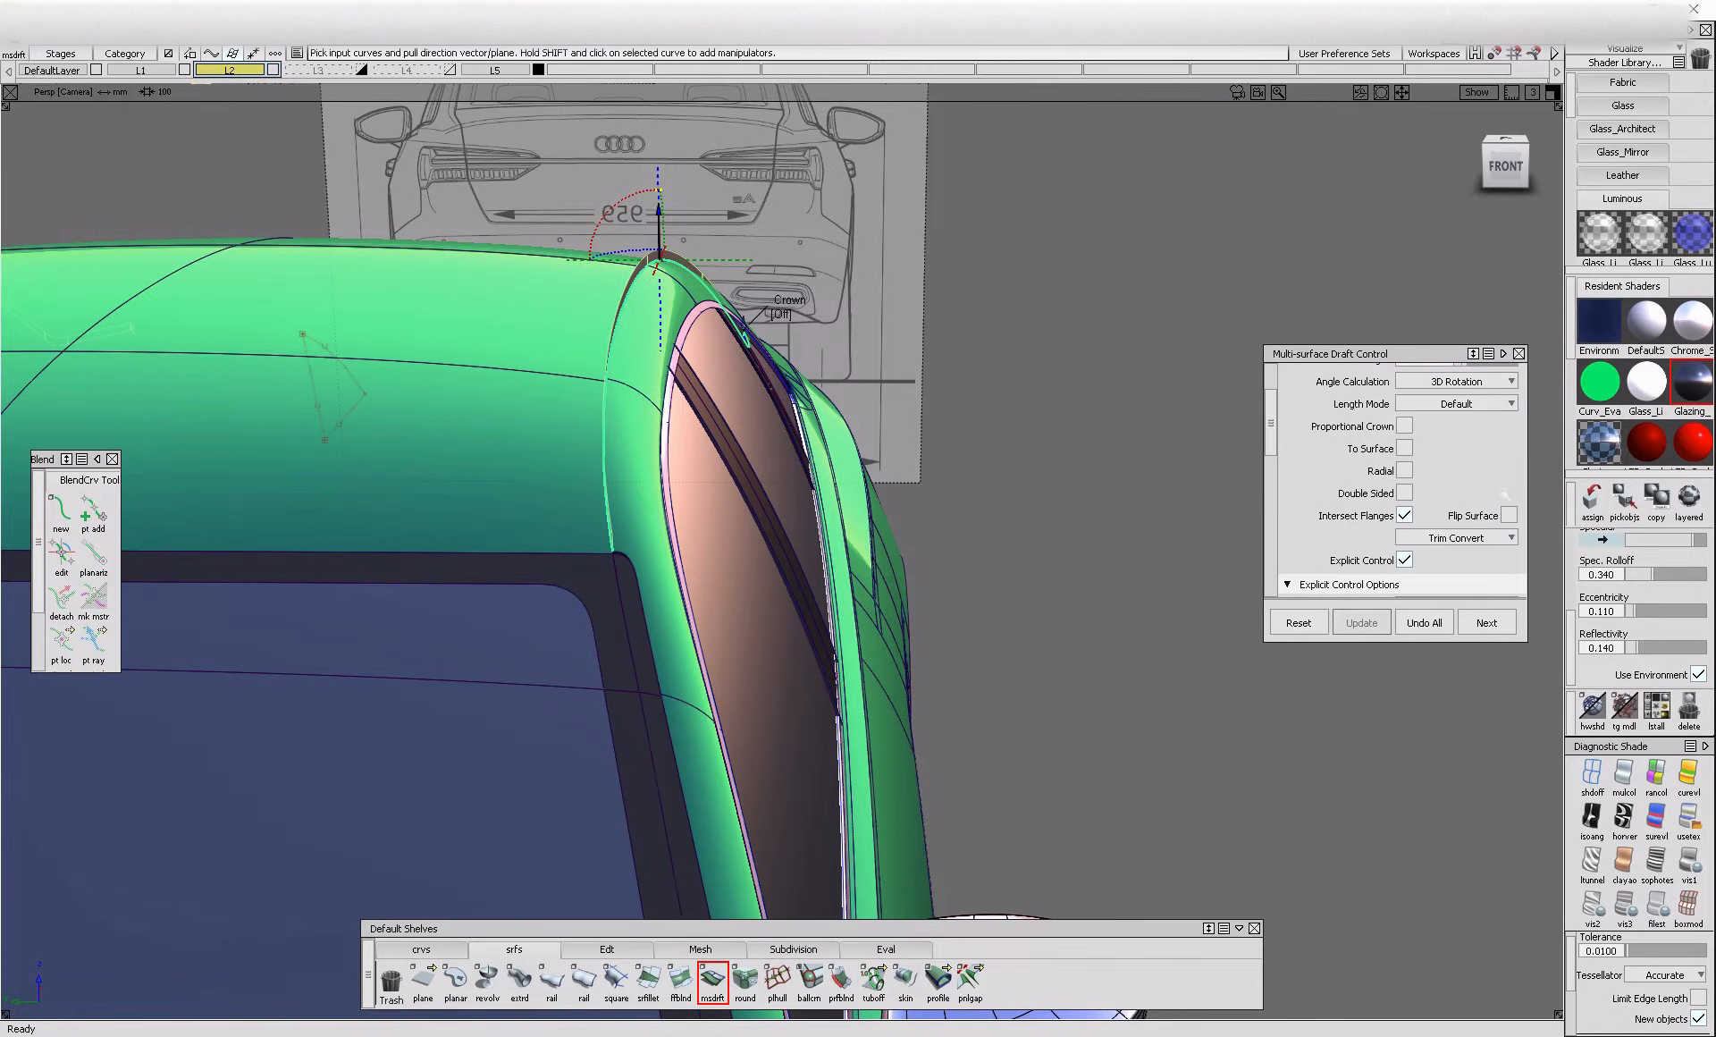
{"action": "left_click_drag", "start_coordinate": [591, 436], "coordinate": [813, 453], "text": "alt+shift"}
{"action": "right_click_drag", "start_coordinate": [813, 453], "coordinate": [636, 465], "text": "alt+shift"}
{"action": "left_click_drag", "start_coordinate": [637, 466], "coordinate": [701, 468], "text": "alt+shift"}
{"action": "scroll", "coordinate": [1363, 489], "scroll_direction": "up", "scroll_amount": 3}
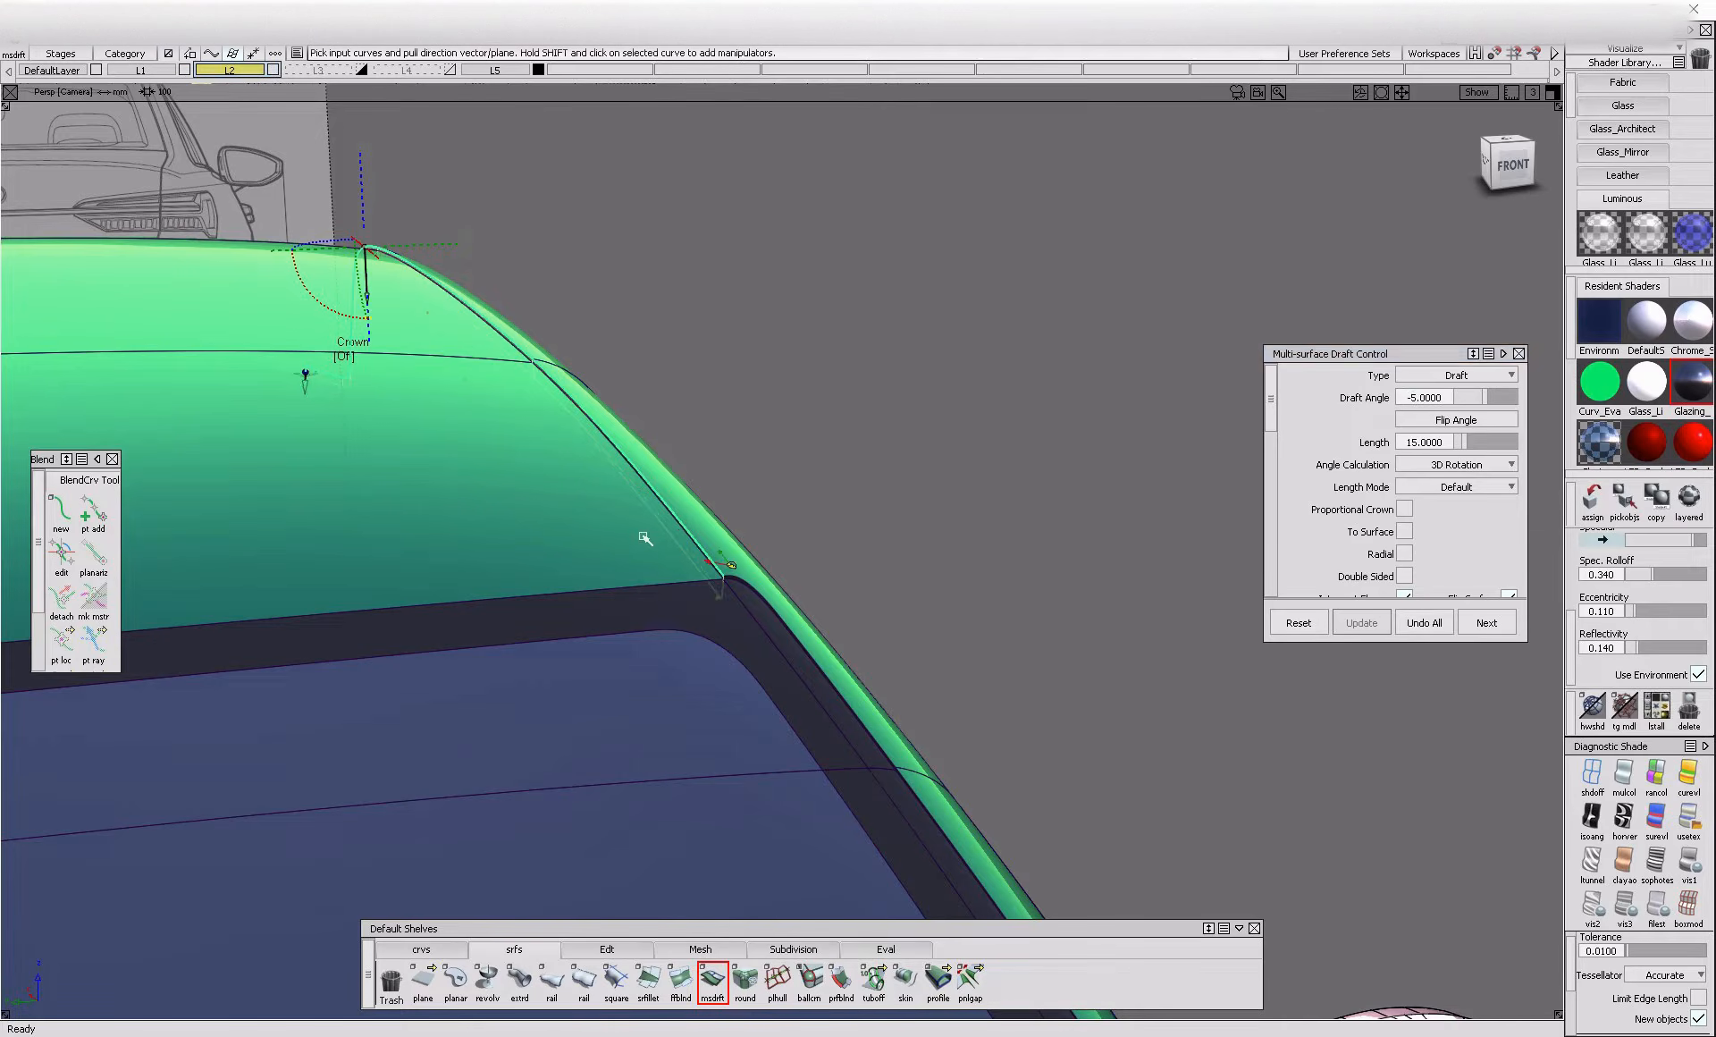
{"action": "left_click_drag", "start_coordinate": [840, 605], "coordinate": [675, 576], "text": "alt+shift"}
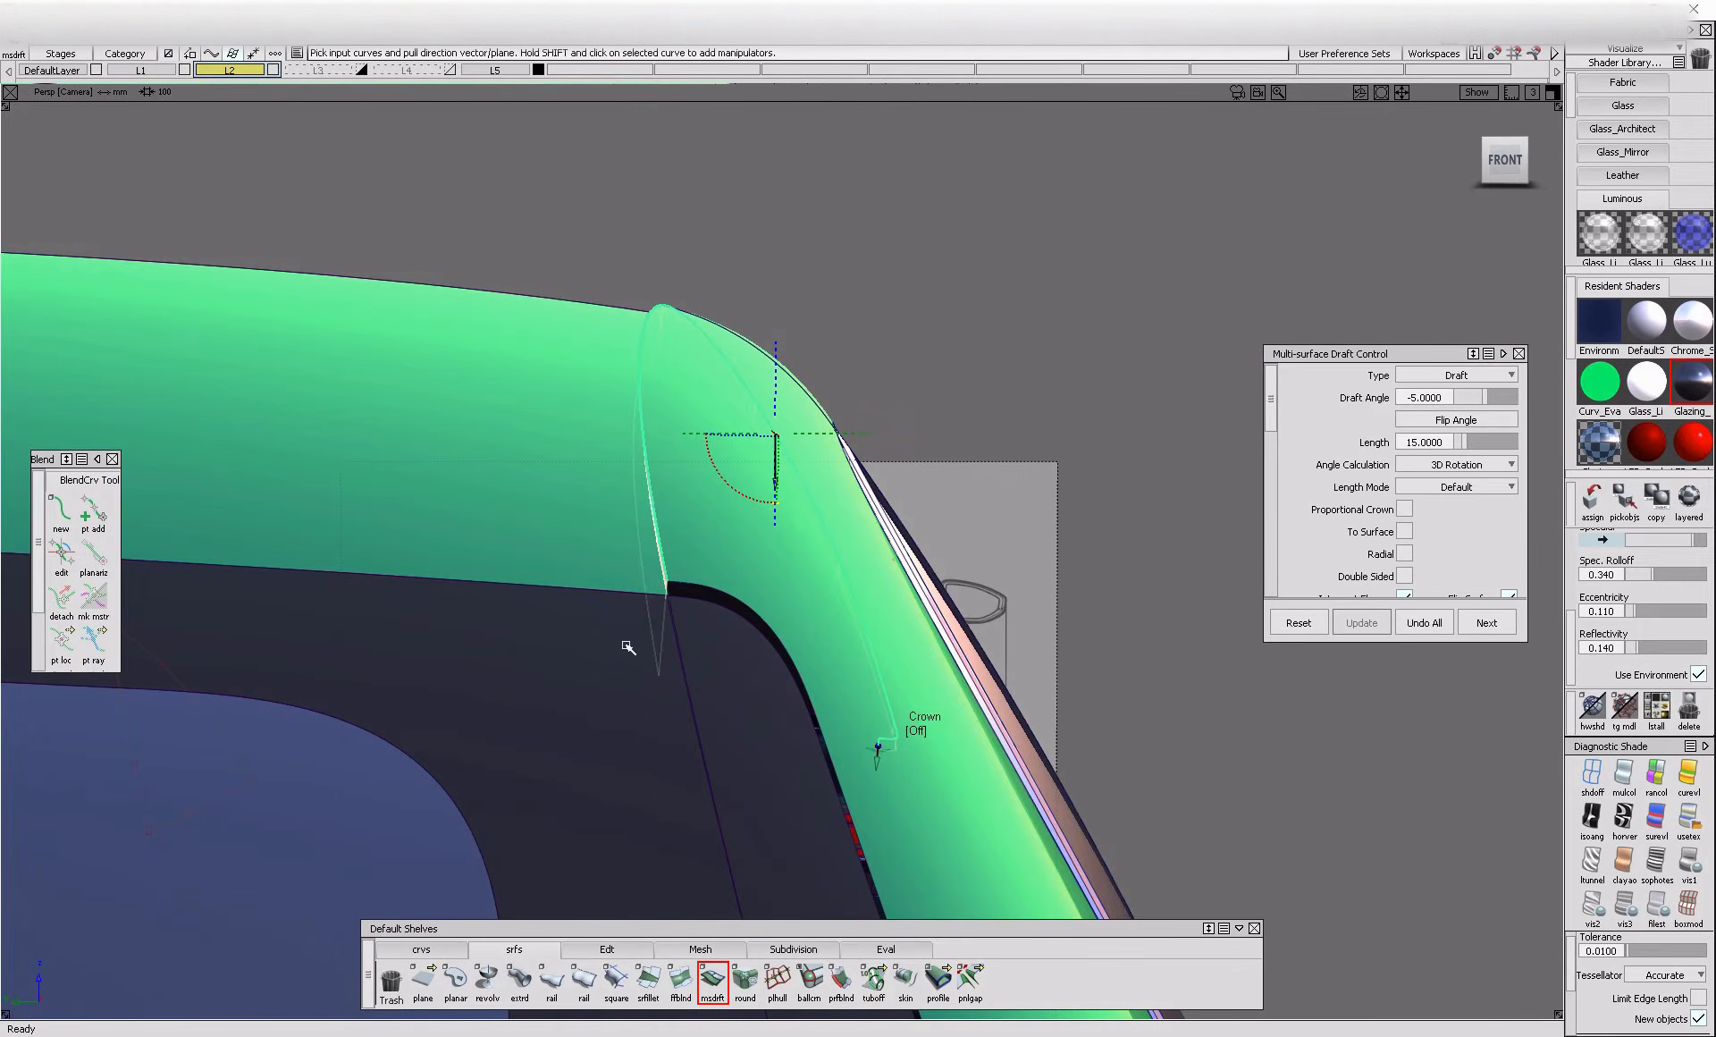
{"action": "left_click", "coordinate": [1442, 397]}
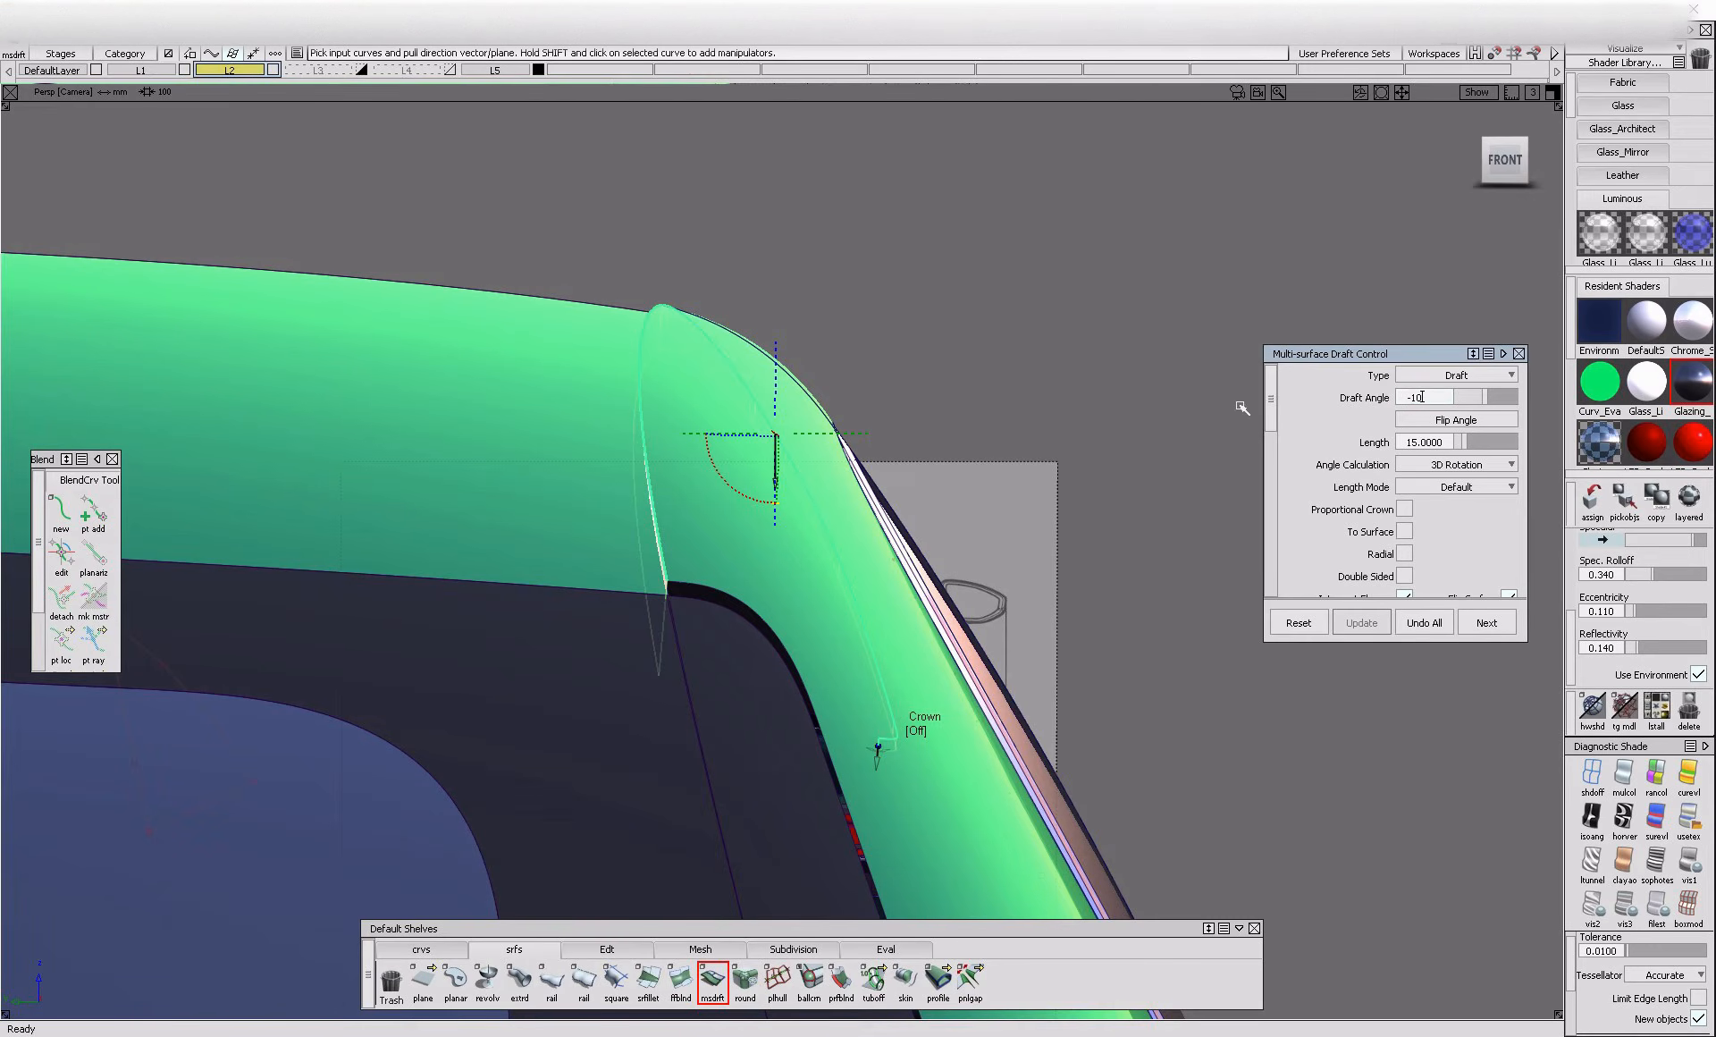
{"action": "left_click_drag", "start_coordinate": [536, 693], "coordinate": [661, 712], "text": "alt+shift"}
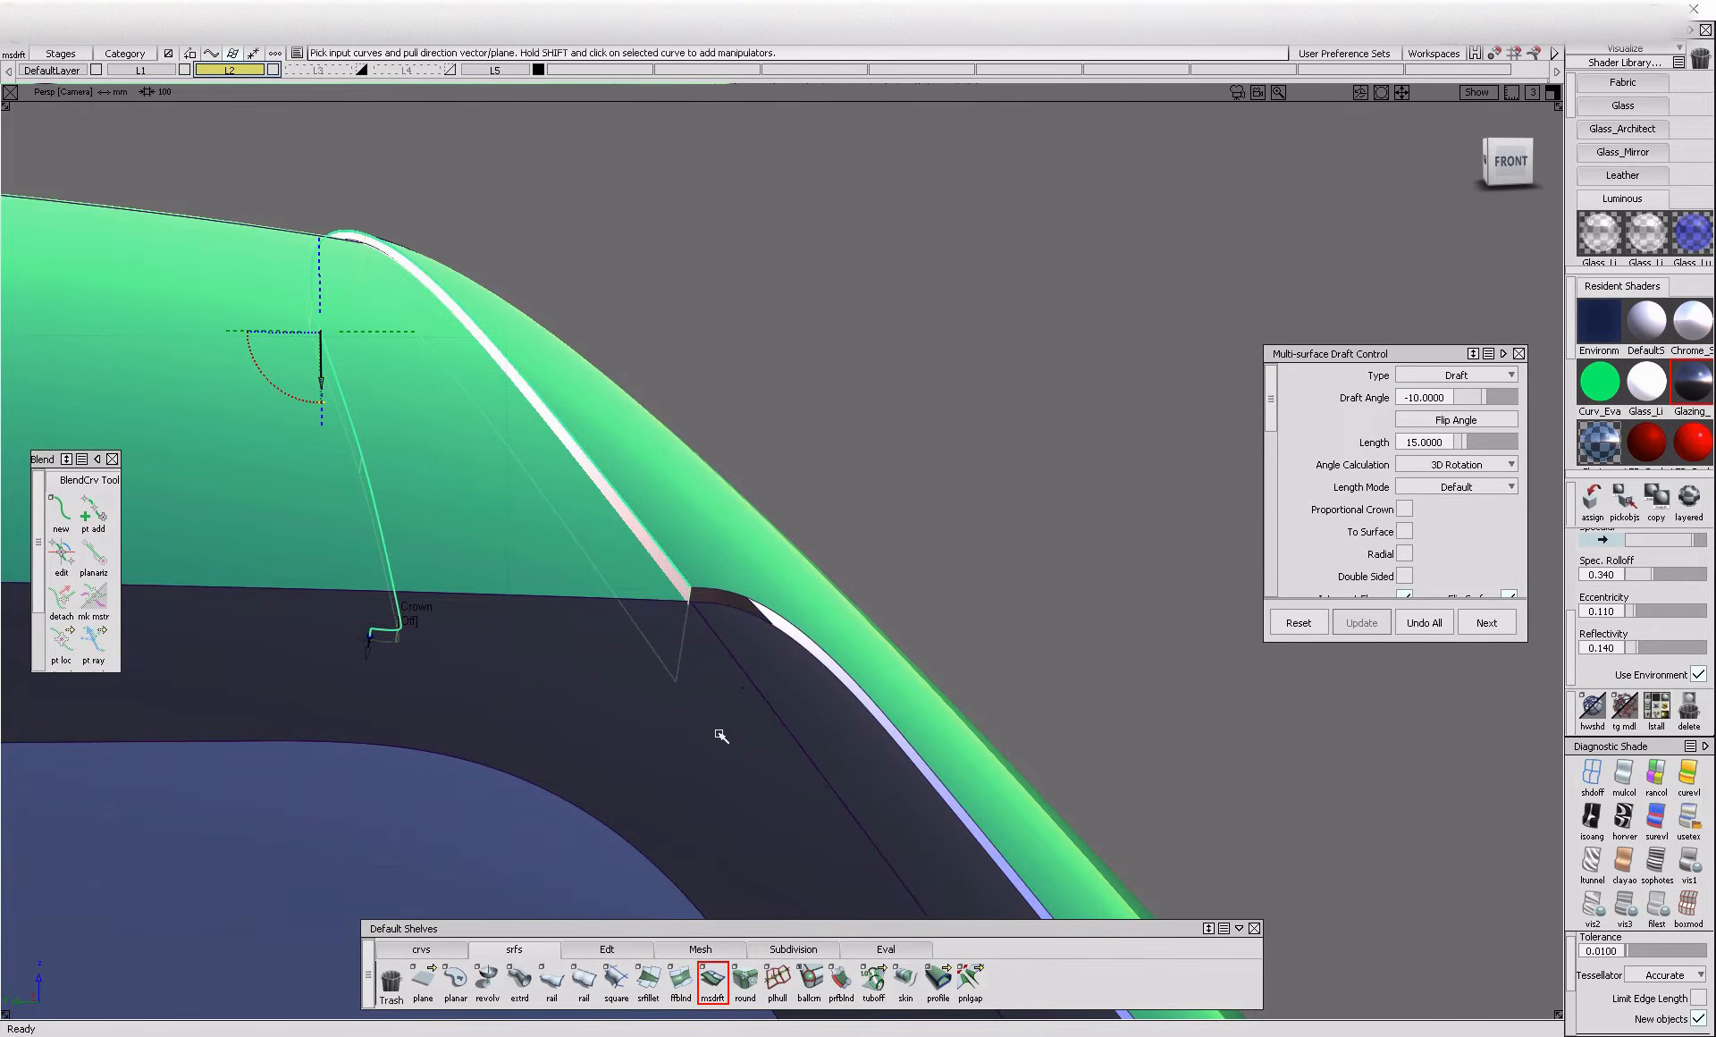
Assign the green Metallic shader to the new roof-side flange
{"action": "left_click_drag", "start_coordinate": [716, 566], "coordinate": [804, 706], "text": "alt+shift"}
{"action": "scroll", "coordinate": [1609, 439], "scroll_direction": "down", "scroll_amount": 1}
{"action": "scroll", "coordinate": [1609, 439], "scroll_direction": "down", "scroll_amount": 1}
{"action": "left_click", "coordinate": [1647, 371]}
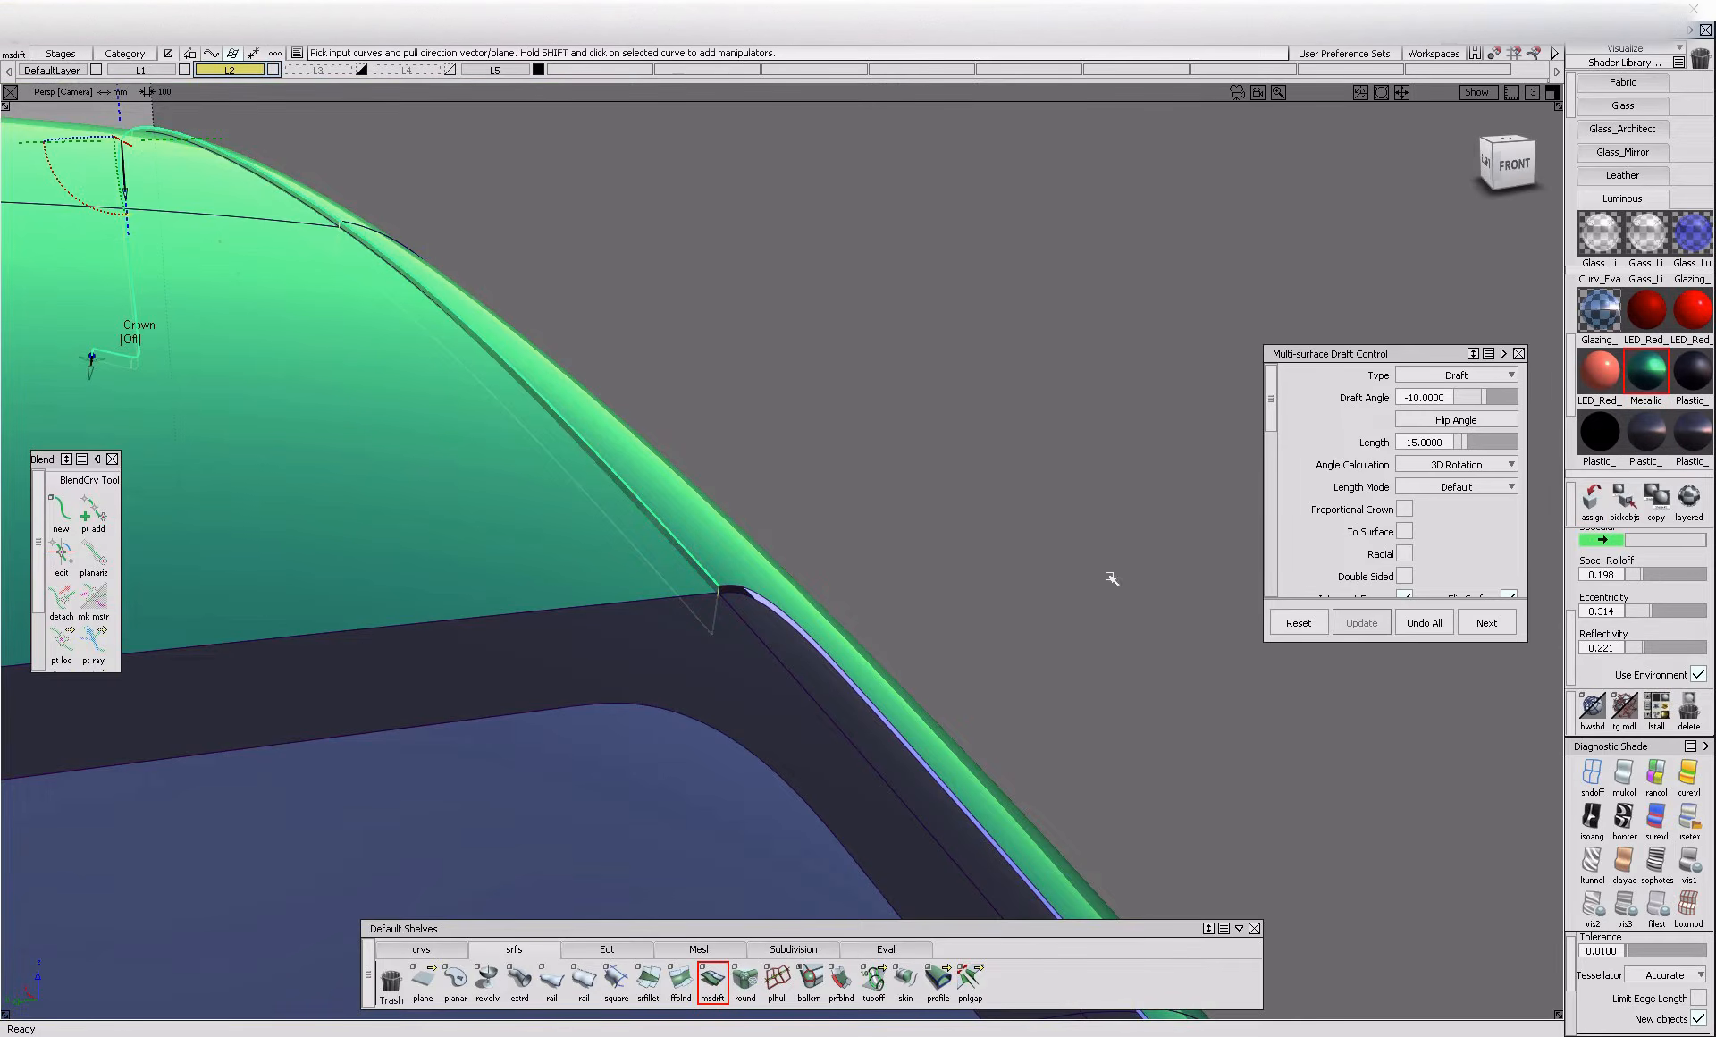
Turn off Chain Select and draft flanges from the side rail's curved trim edges beside the windshield
{"action": "right_click_drag", "start_coordinate": [777, 641], "coordinate": [783, 603], "text": "alt+shift"}
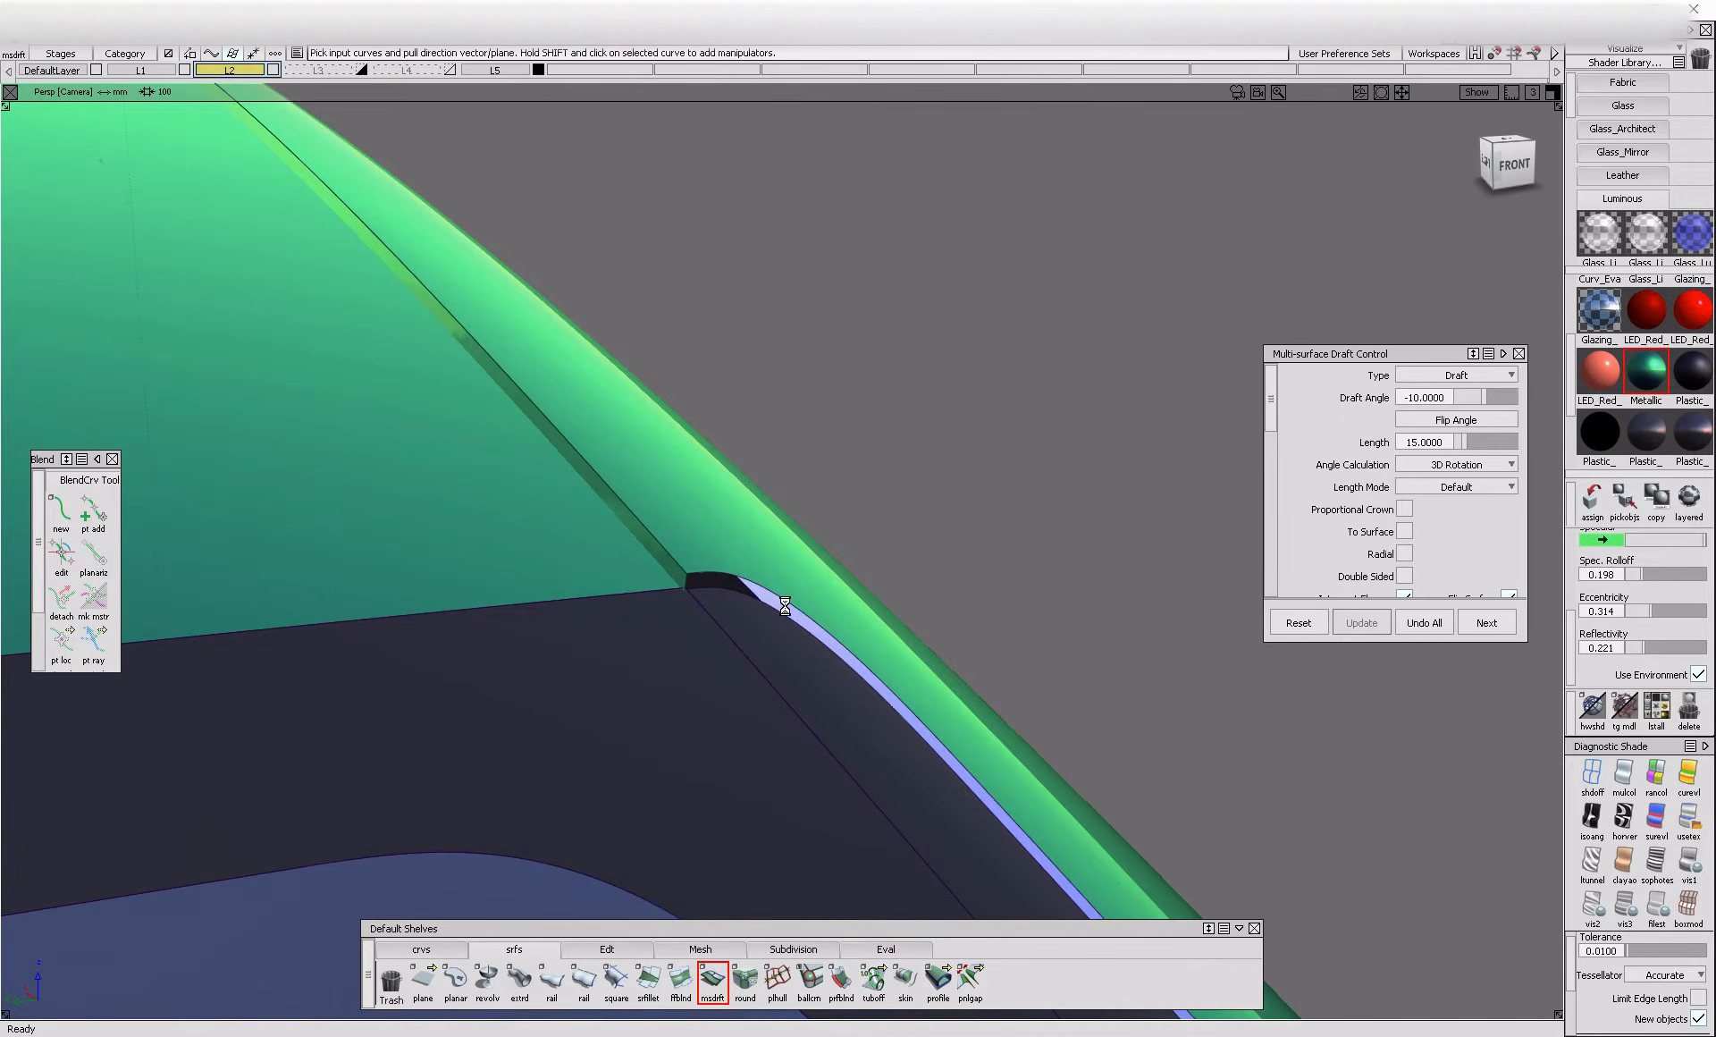
{"action": "left_click_drag", "start_coordinate": [785, 602], "coordinate": [992, 675], "text": "alt+shift"}
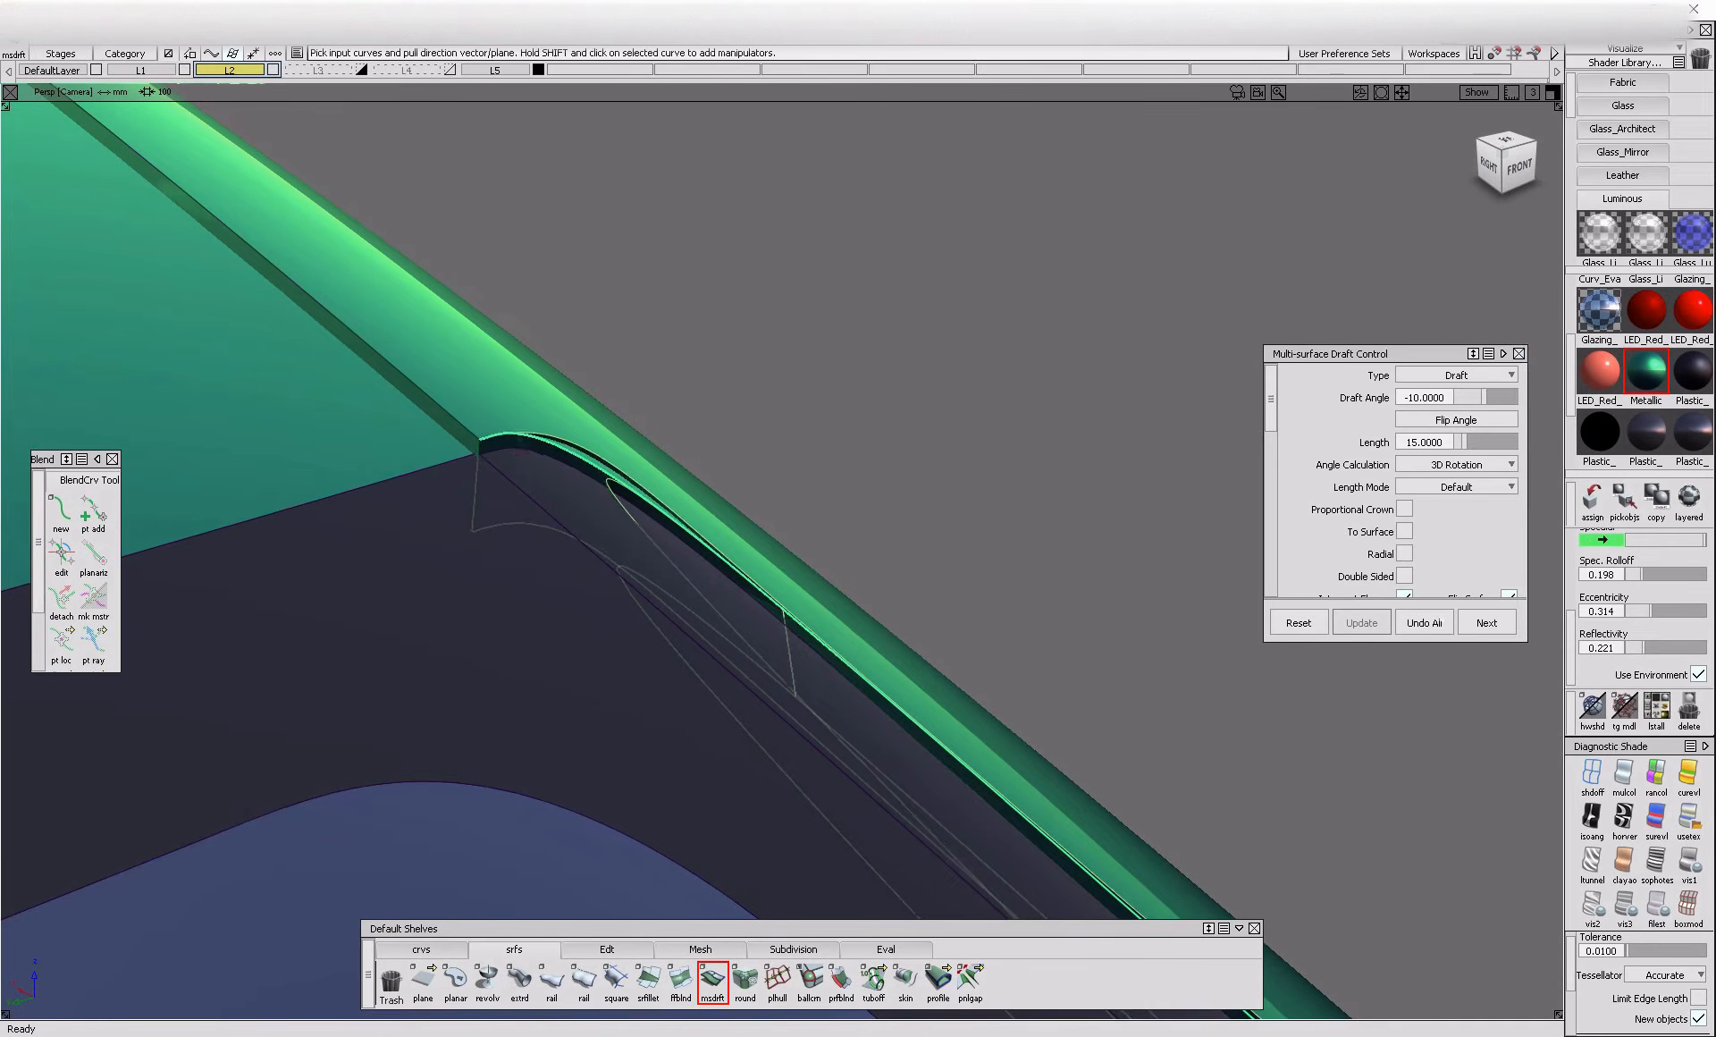
{"action": "scroll", "coordinate": [1277, 381], "scroll_direction": "down", "scroll_amount": 5}
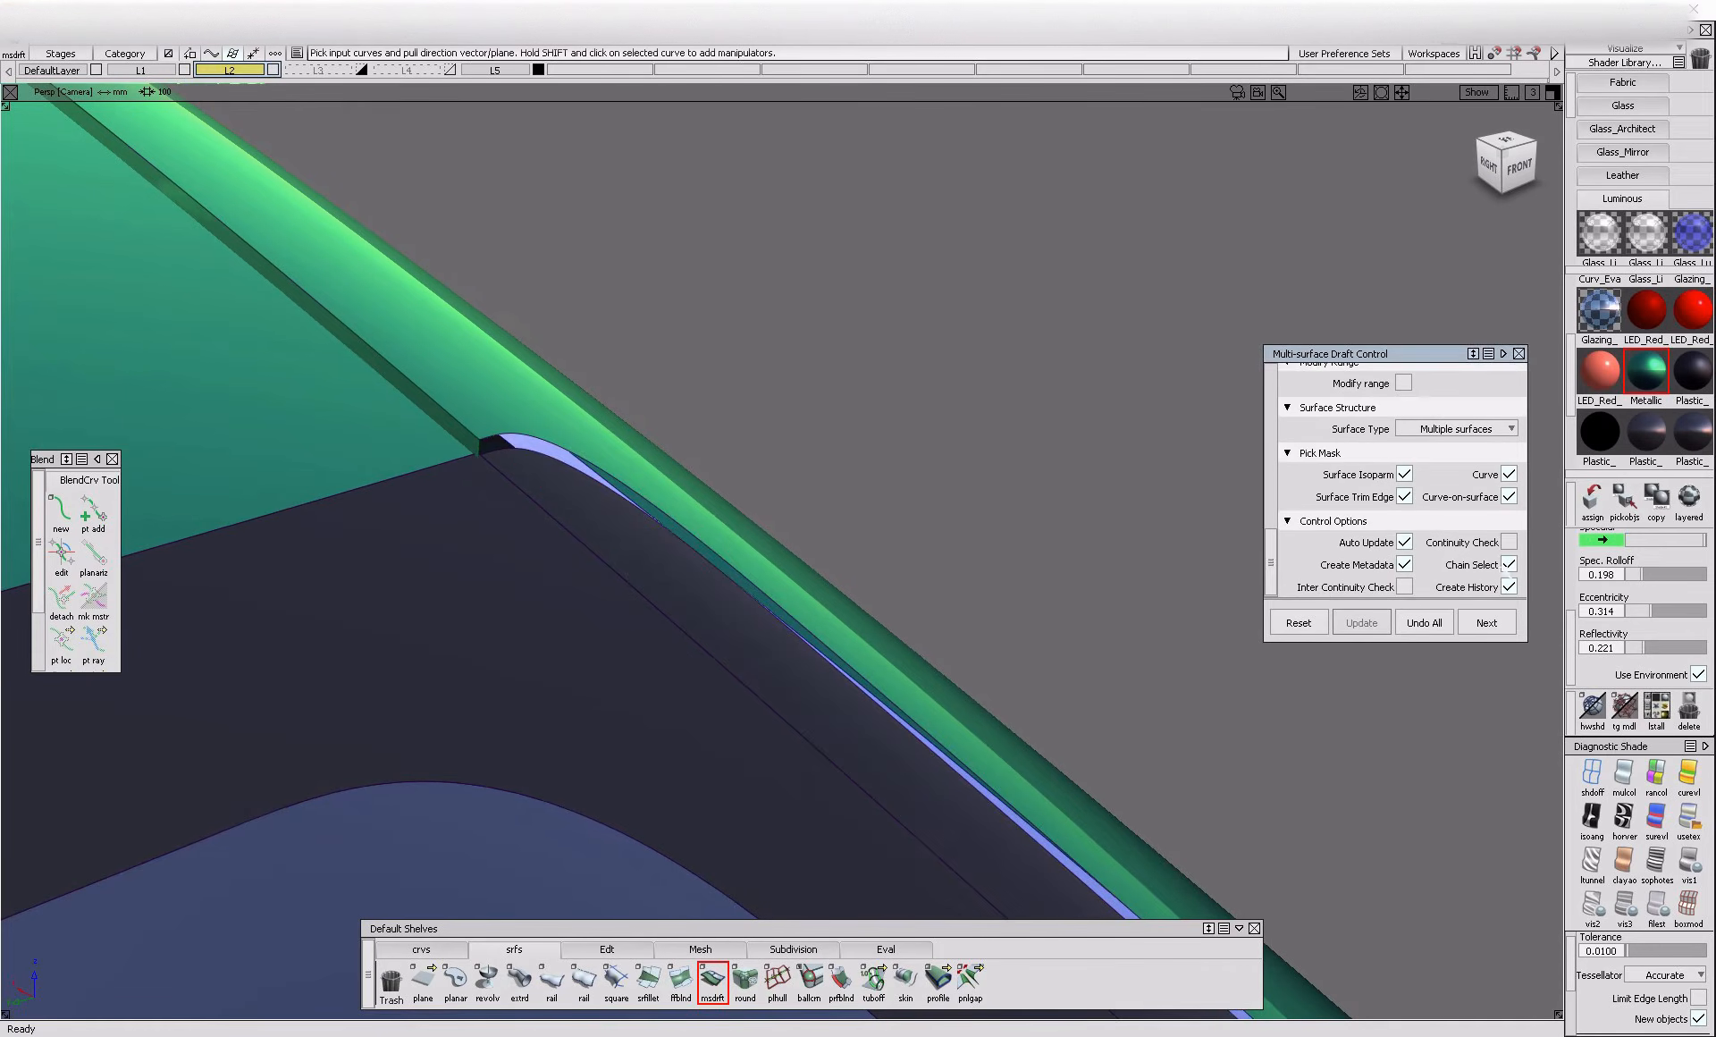
{"action": "left_click", "coordinate": [681, 528]}
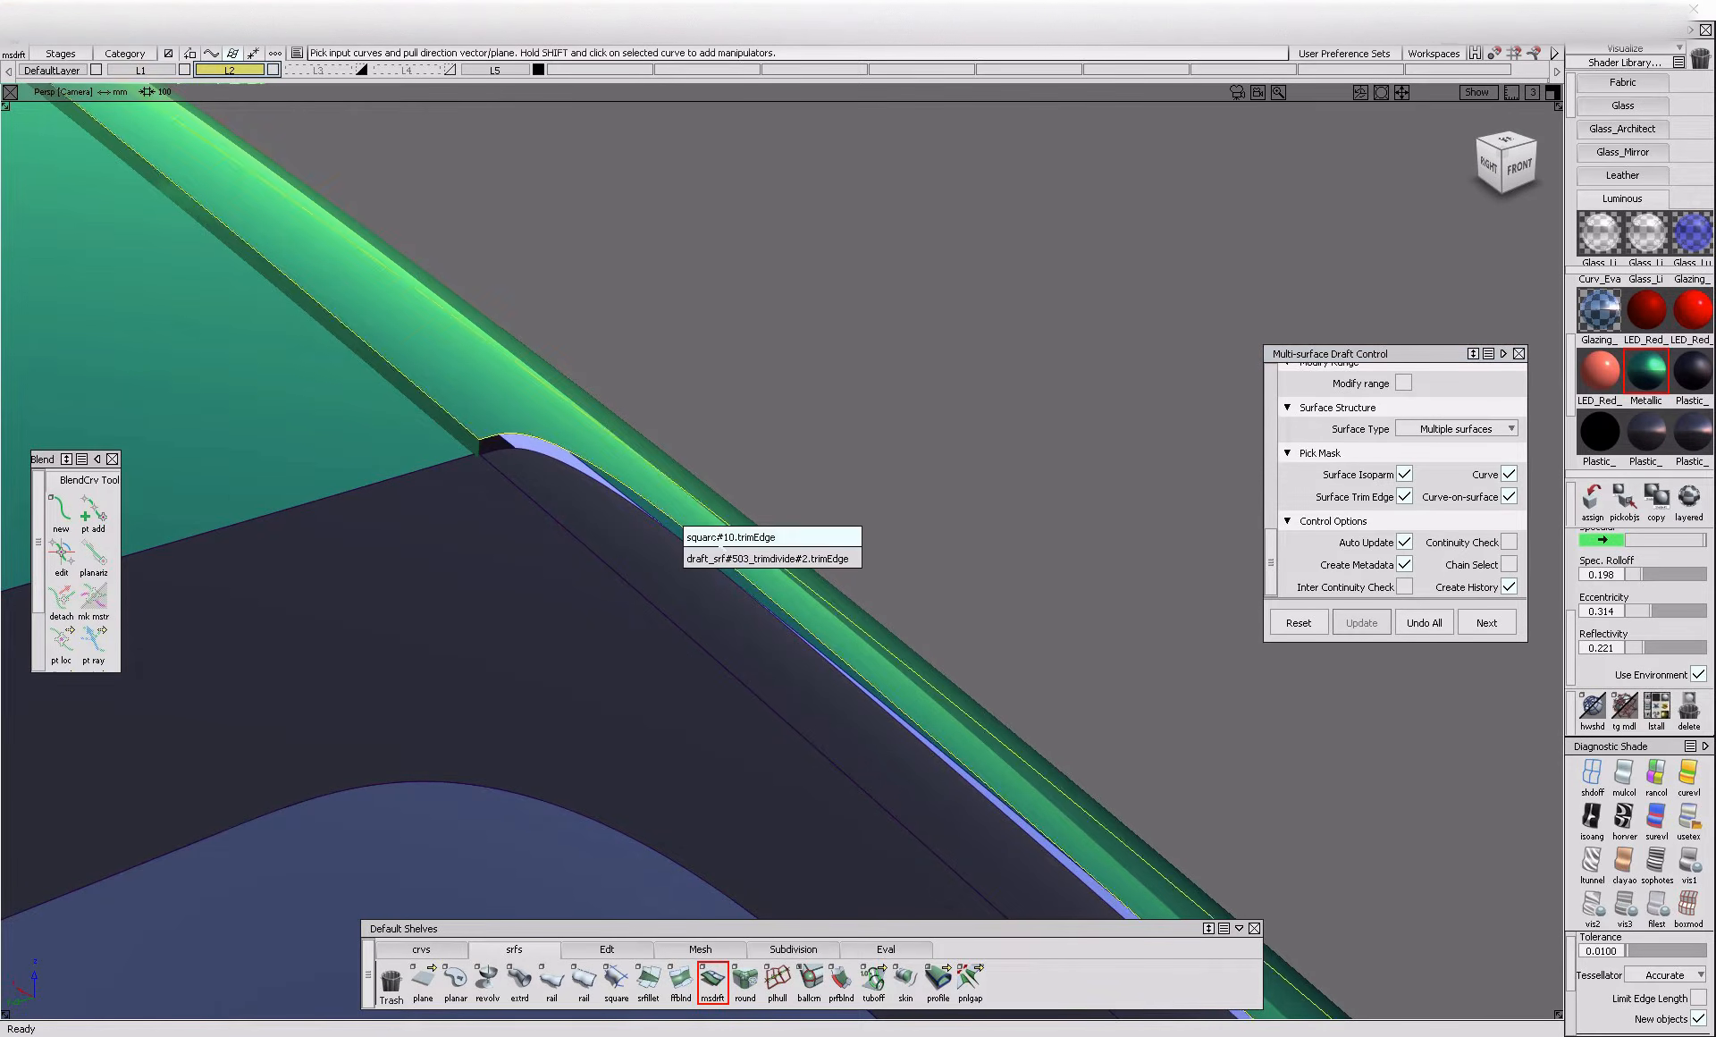
{"action": "left_click", "coordinate": [717, 543]}
{"action": "left_click_drag", "start_coordinate": [625, 540], "coordinate": [675, 561], "text": "alt+shift"}
{"action": "key", "text": "space"}
{"action": "left_click", "coordinate": [865, 632]}
Set the windshield-corner flange's draft angle to 10 and check its junction with the roof-side flange
{"action": "left_click_drag", "start_coordinate": [866, 632], "coordinate": [497, 489], "text": "alt+shift"}
{"action": "left_click_drag", "start_coordinate": [637, 501], "coordinate": [642, 462], "text": "ctrl+shift"}
{"action": "left_click", "coordinate": [457, 419]}
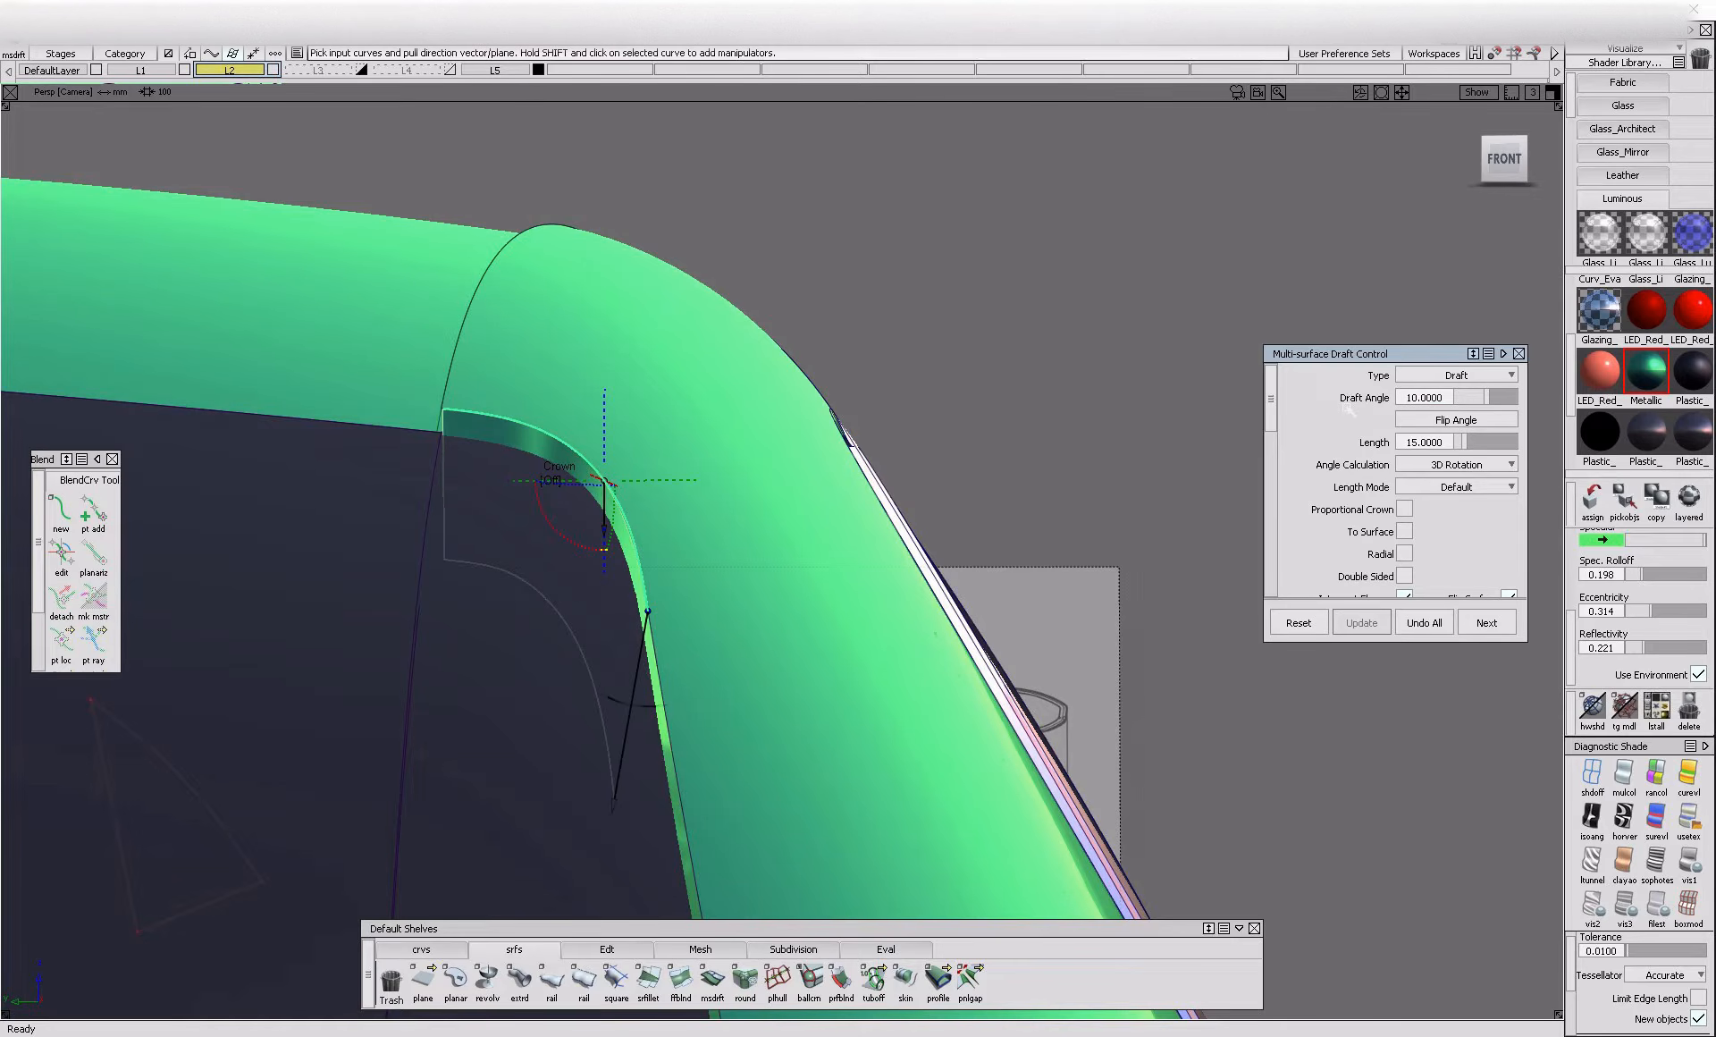
{"action": "left_click_drag", "start_coordinate": [725, 582], "coordinate": [582, 681], "text": "alt+shift"}
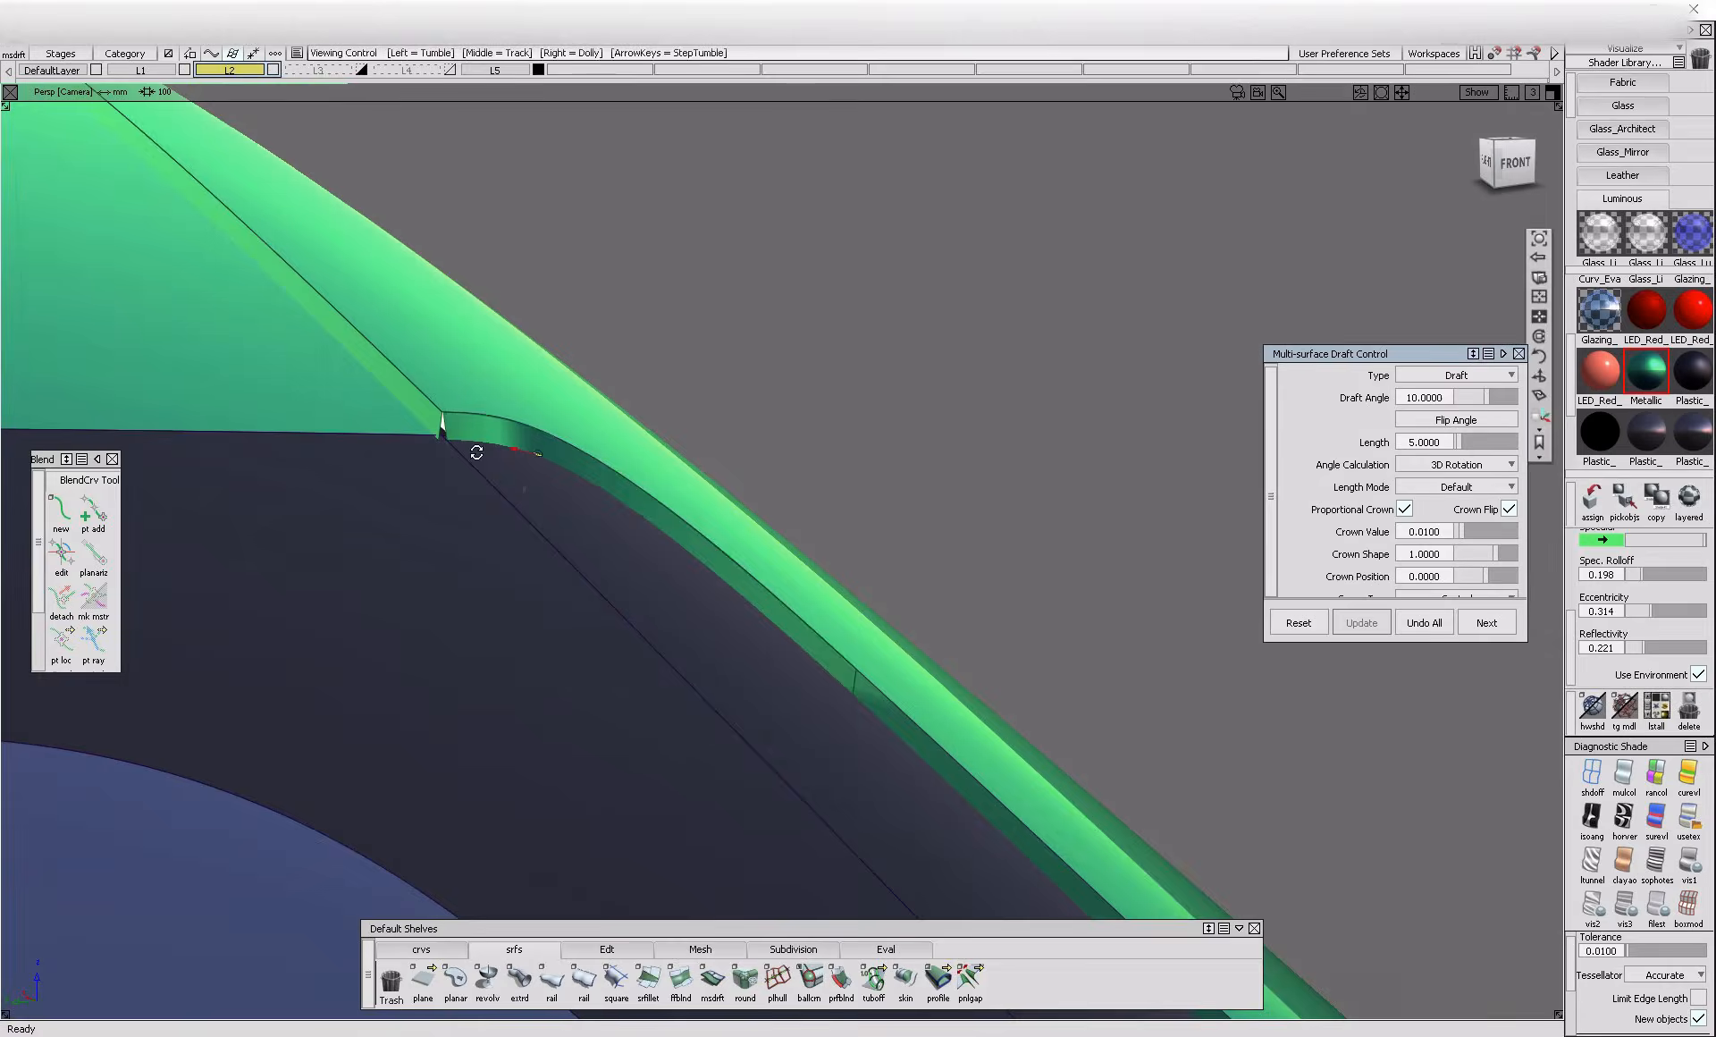
Extend the windshield-corner flange past the roof-side flange using Extrapolate with Merge enabled
{"action": "left_click", "coordinate": [607, 950]}
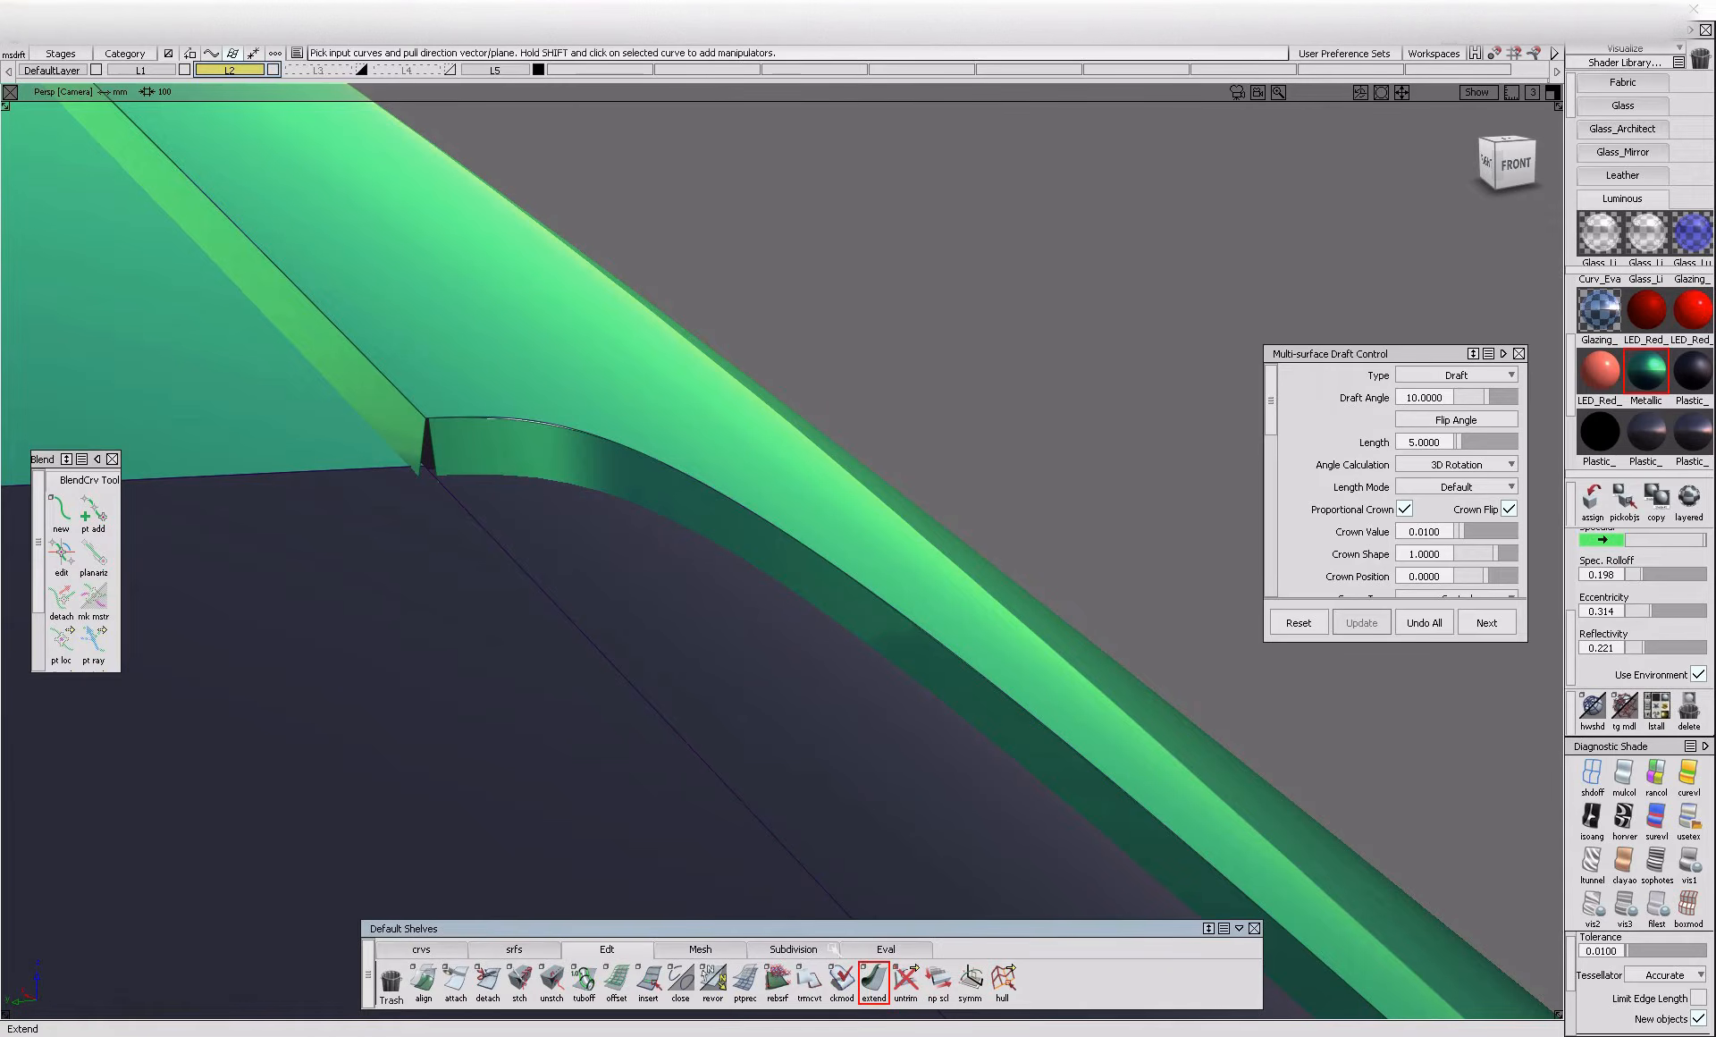
{"action": "left_click", "coordinate": [429, 453]}
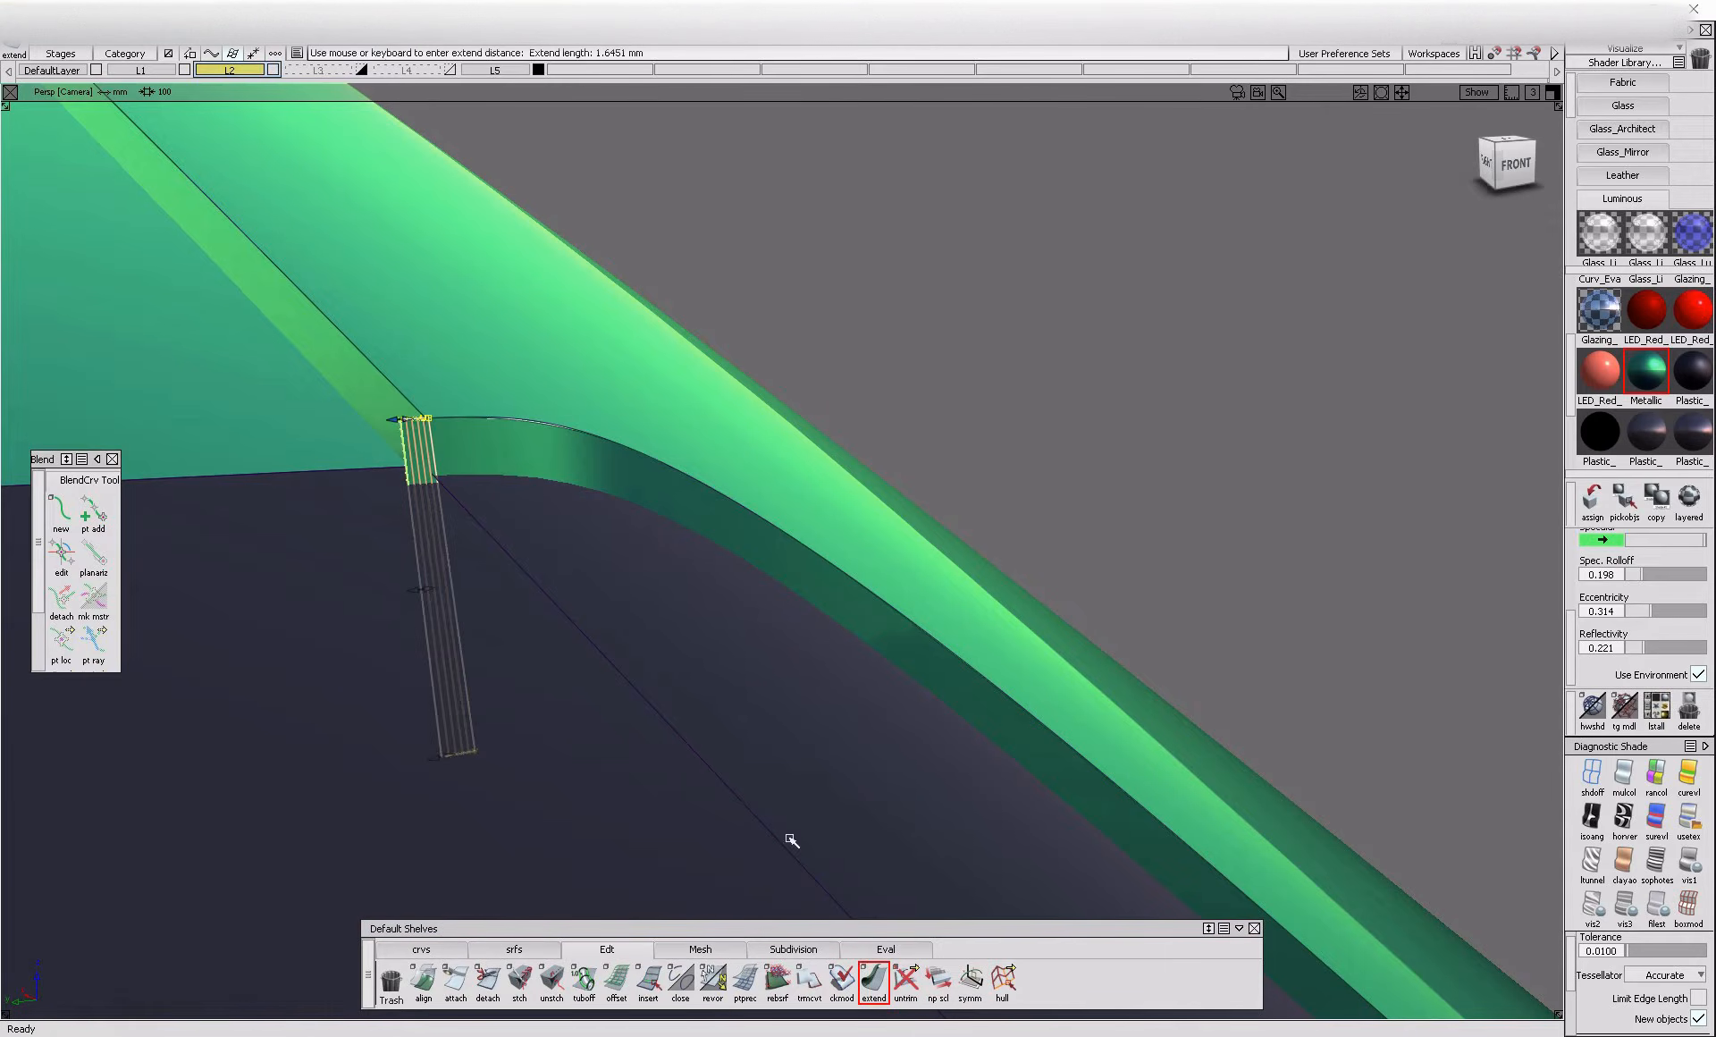
{"action": "double_click", "coordinate": [874, 979]}
{"action": "left_click", "coordinate": [823, 477]}
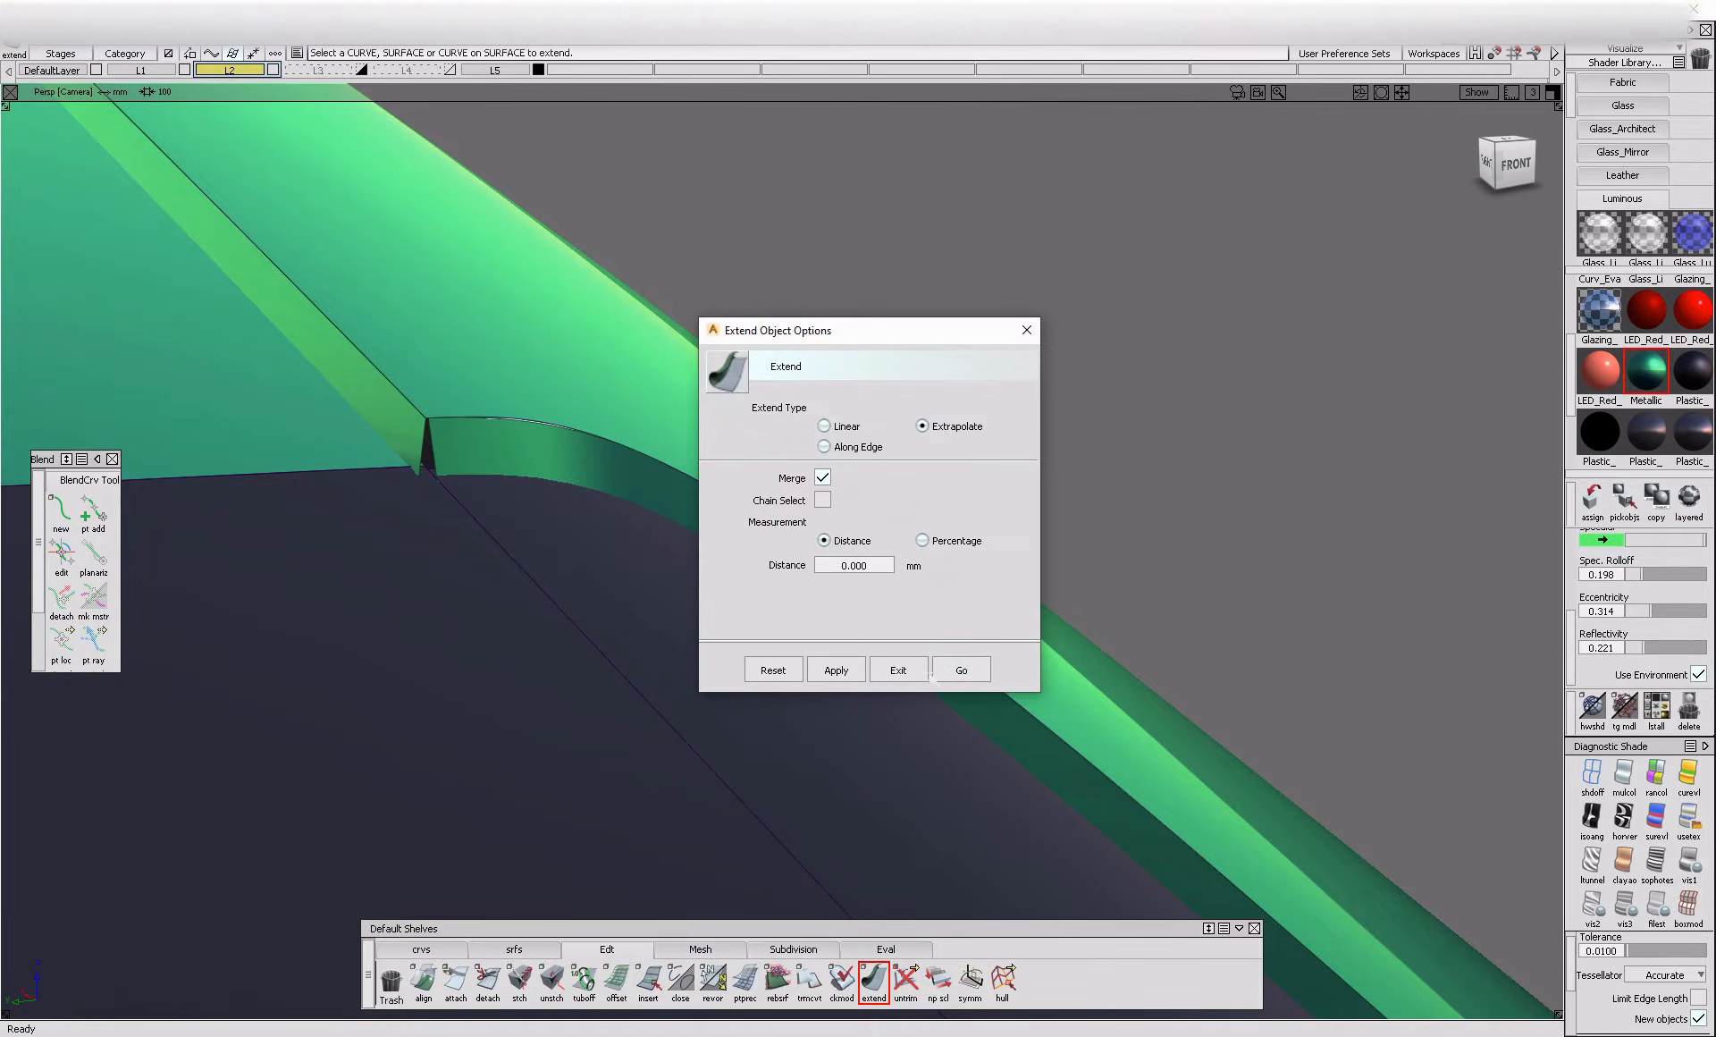
{"action": "left_click", "coordinate": [961, 670]}
{"action": "left_click_drag", "start_coordinate": [436, 455], "coordinate": [632, 661]}
{"action": "key", "text": "Return"}
{"action": "left_click", "coordinate": [607, 676]}
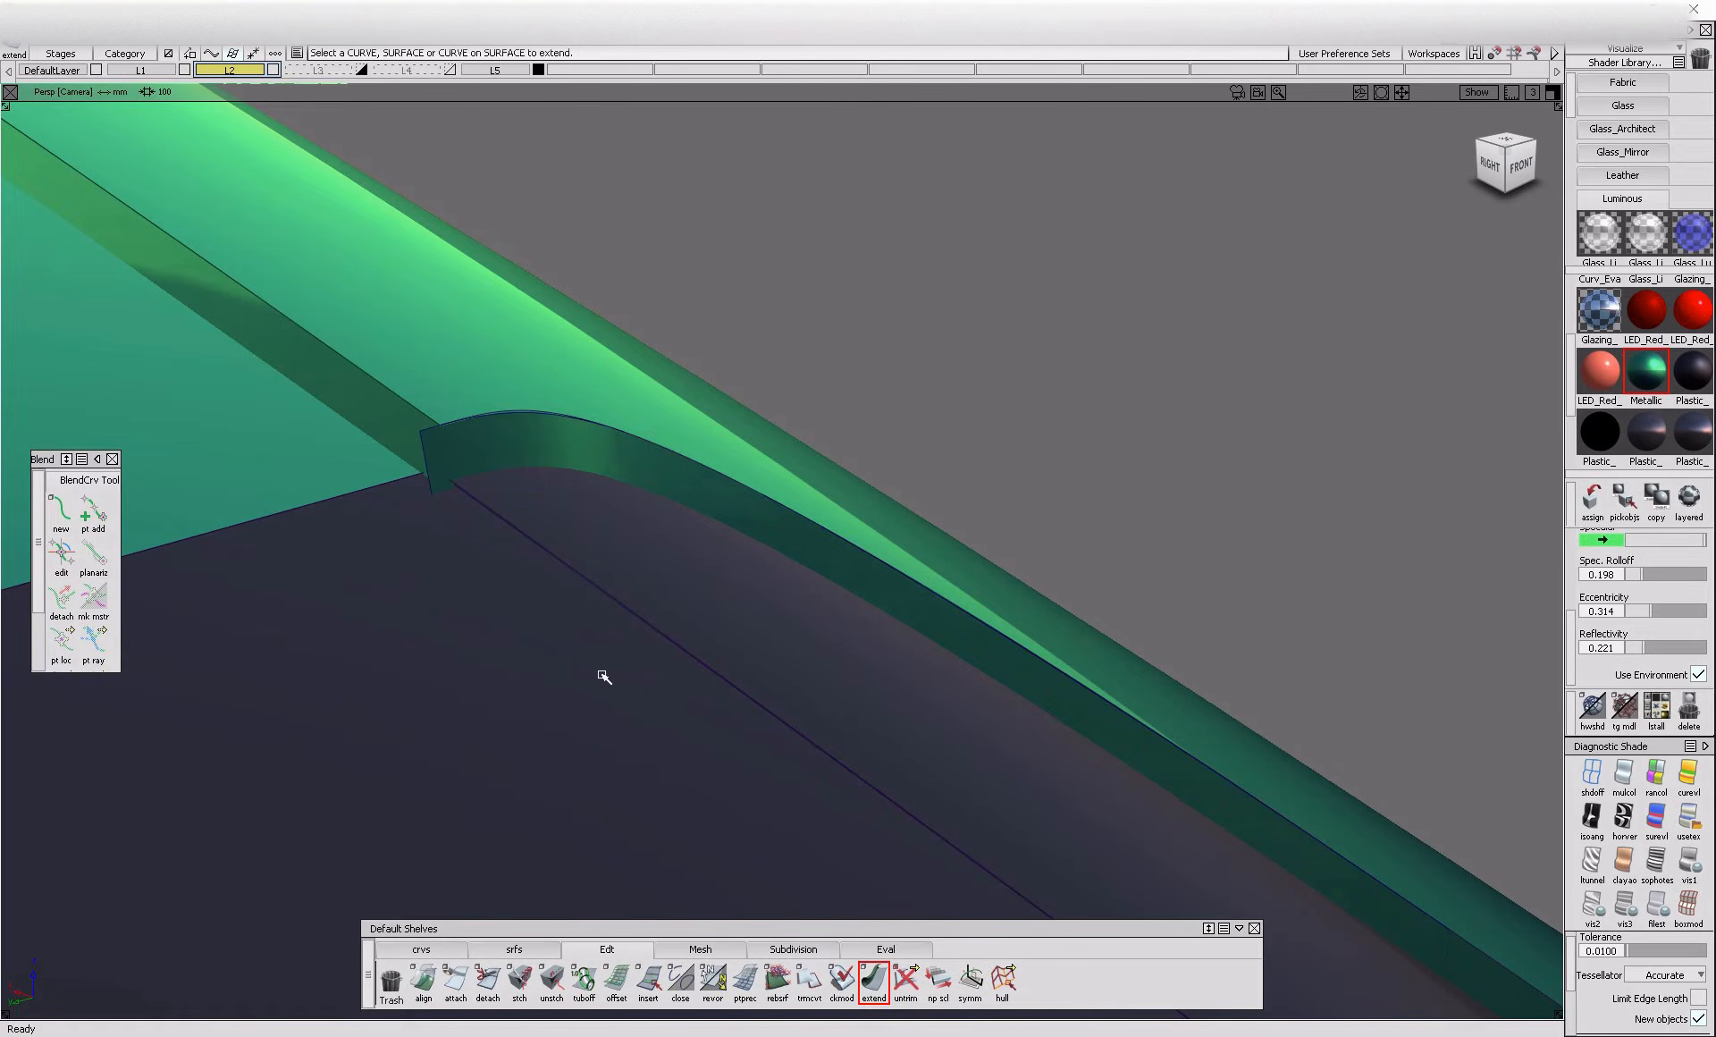
Move the curved corner flange's control points to refine its fit against the side rail edge
{"action": "left_click", "coordinate": [554, 459]}
{"action": "left_click_drag", "start_coordinate": [558, 462], "coordinate": [652, 732], "text": "alt+shift"}
{"action": "left_click_drag", "start_coordinate": [677, 647], "coordinate": [328, 713], "text": "ctrl+shift"}
{"action": "middle_click_drag", "start_coordinate": [328, 714], "coordinate": [509, 657], "text": "ctrl+shift"}
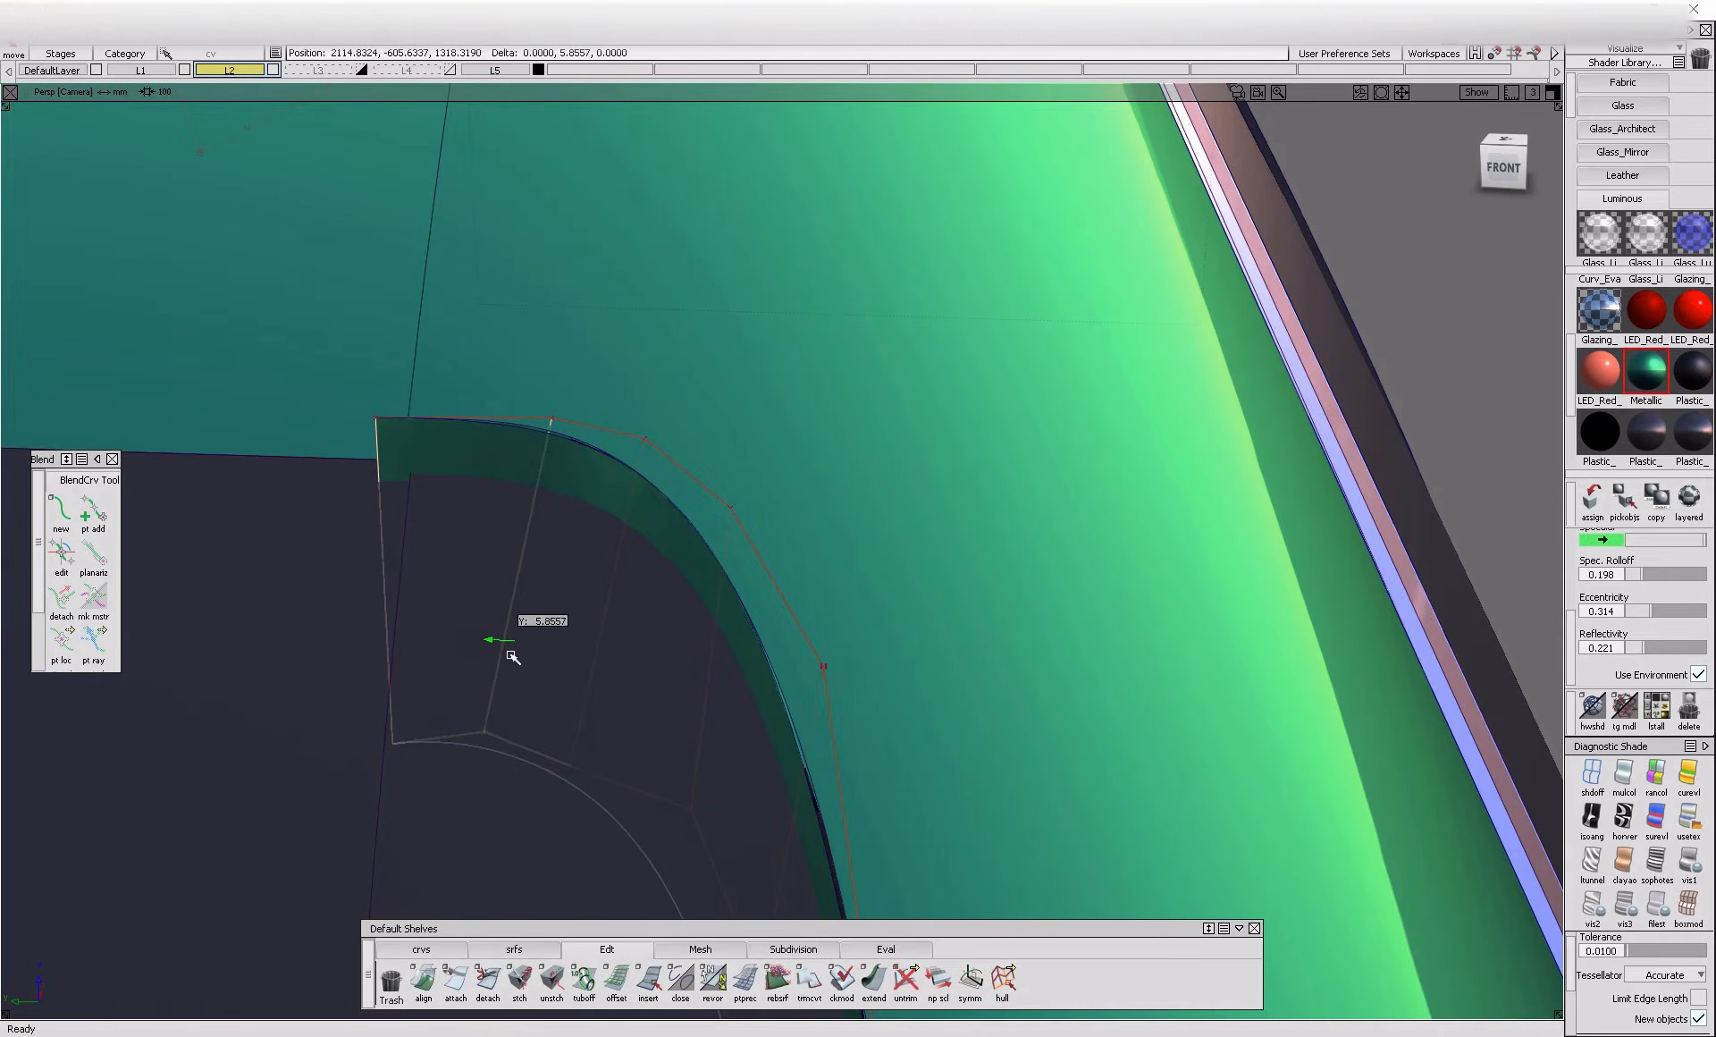
{"action": "left_click_drag", "start_coordinate": [537, 663], "coordinate": [642, 815], "text": "alt+shift"}
{"action": "middle_click_drag", "start_coordinate": [640, 813], "coordinate": [627, 690], "text": "ctrl+shift"}
{"action": "left_click_drag", "start_coordinate": [625, 692], "coordinate": [613, 727]}
{"action": "middle_click_drag", "start_coordinate": [611, 726], "coordinate": [588, 725]}
{"action": "left_click_drag", "start_coordinate": [643, 667], "coordinate": [681, 608], "text": "ctrl+shift"}
{"action": "left_click_drag", "start_coordinate": [688, 601], "coordinate": [972, 417]}
{"action": "left_click_drag", "start_coordinate": [440, 384], "coordinate": [592, 610], "text": "alt+shift"}
Extend the roof-side flange's end past the curved windshield-corner flange
{"action": "left_click", "coordinate": [873, 980]}
{"action": "left_click_drag", "start_coordinate": [407, 501], "coordinate": [493, 483], "text": "alt+shift"}
{"action": "left_click", "coordinate": [479, 465]}
{"action": "left_click", "coordinate": [645, 475]}
Intersect the roof-side flange with the curved windshield-corner flange and trim off the roof-side flange's excess
{"action": "left_click_drag", "start_coordinate": [578, 616], "coordinate": [741, 577]}
{"action": "left_click_drag", "start_coordinate": [629, 520], "coordinate": [481, 561], "text": "alt+shift"}
{"action": "left_click_drag", "start_coordinate": [466, 447], "coordinate": [374, 480], "text": "ctrl+shift"}
{"action": "left_click", "coordinate": [478, 477]}
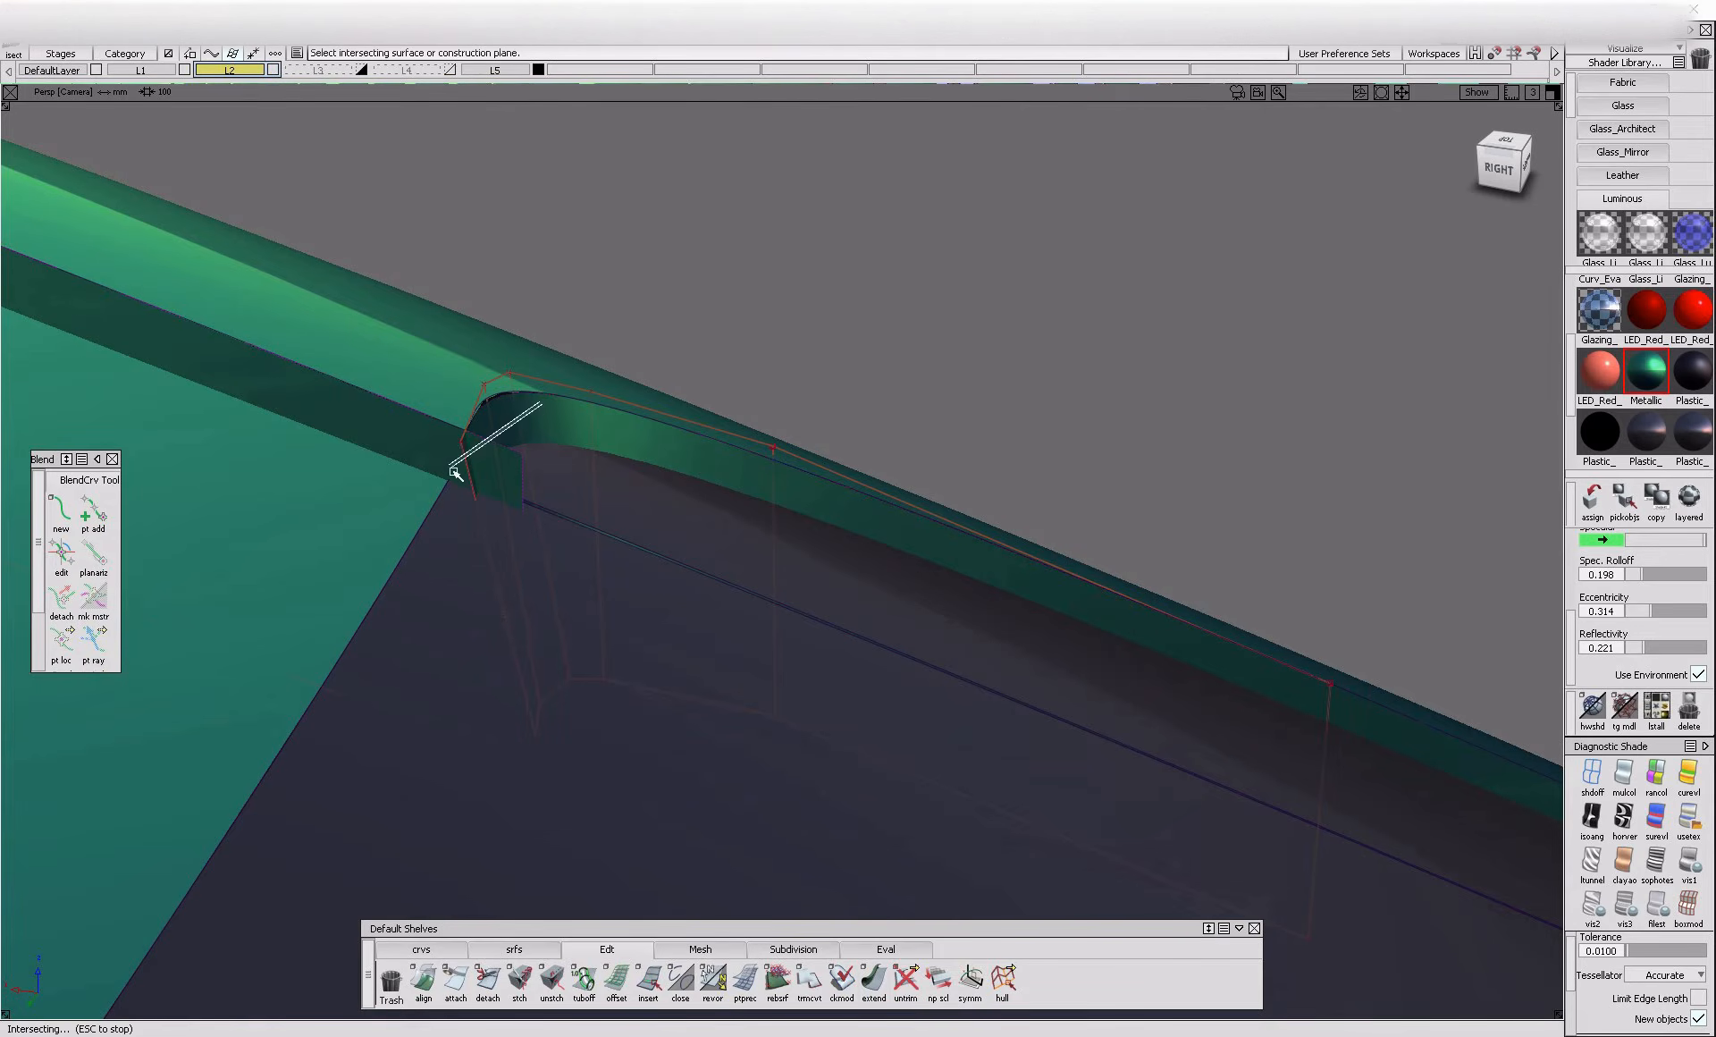
{"action": "left_click", "coordinate": [442, 441]}
{"action": "left_click", "coordinate": [442, 441]}
{"action": "left_click_drag", "start_coordinate": [714, 858], "coordinate": [722, 735], "text": "ctrl+shift"}
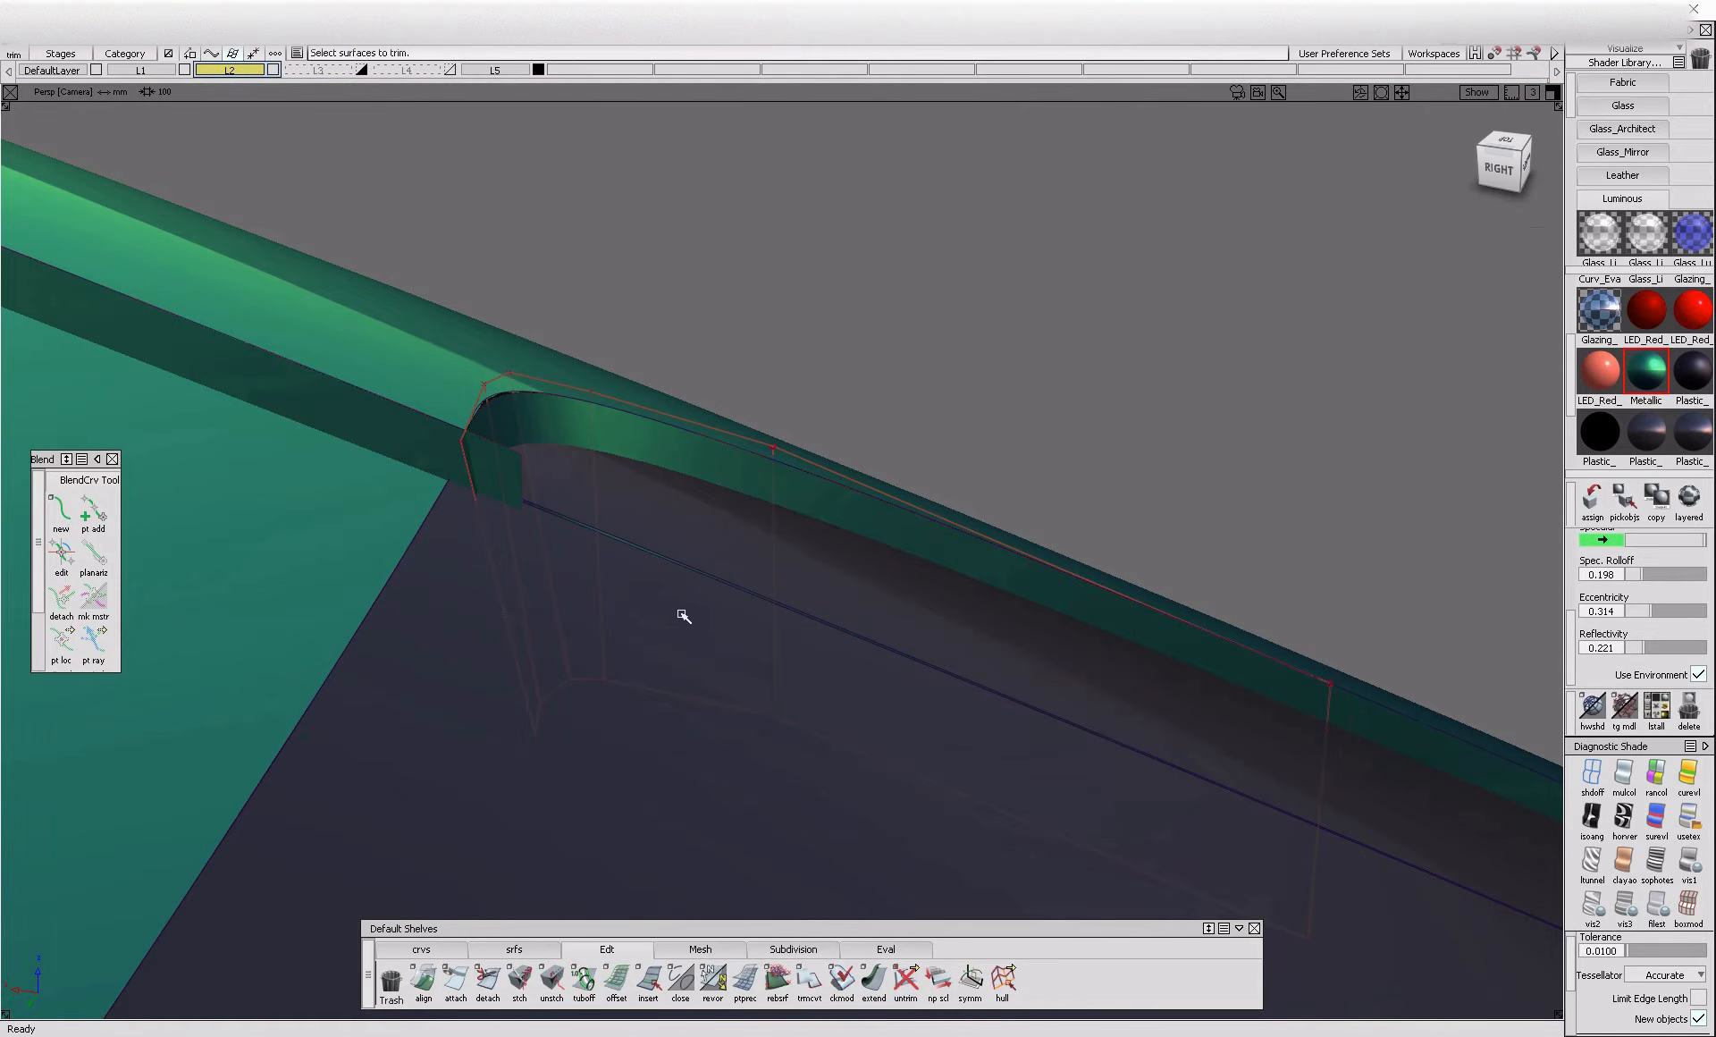
{"action": "left_click_drag", "start_coordinate": [304, 626], "coordinate": [418, 560], "text": "ctrl+shift"}
{"action": "left_click", "coordinate": [484, 597]}
{"action": "left_click", "coordinate": [445, 432]}
{"action": "left_click", "coordinate": [396, 438]}
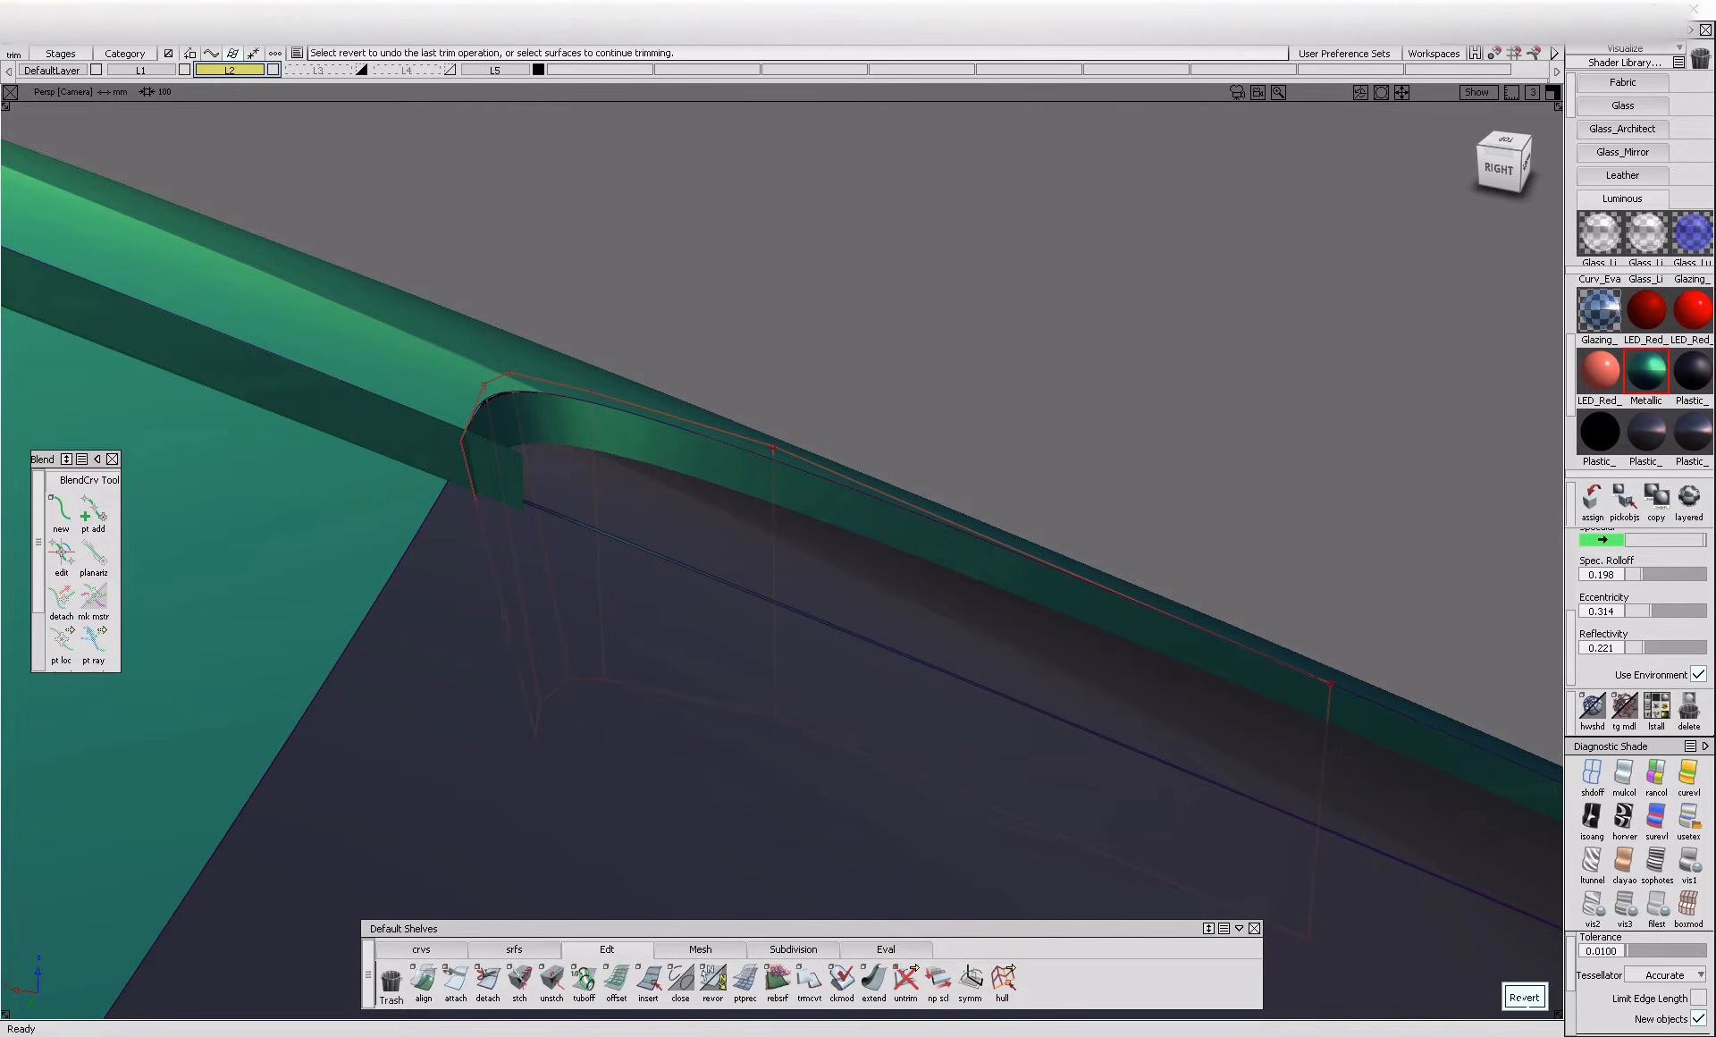
{"action": "left_click_drag", "start_coordinate": [626, 626], "coordinate": [399, 509], "text": "alt+shift"}
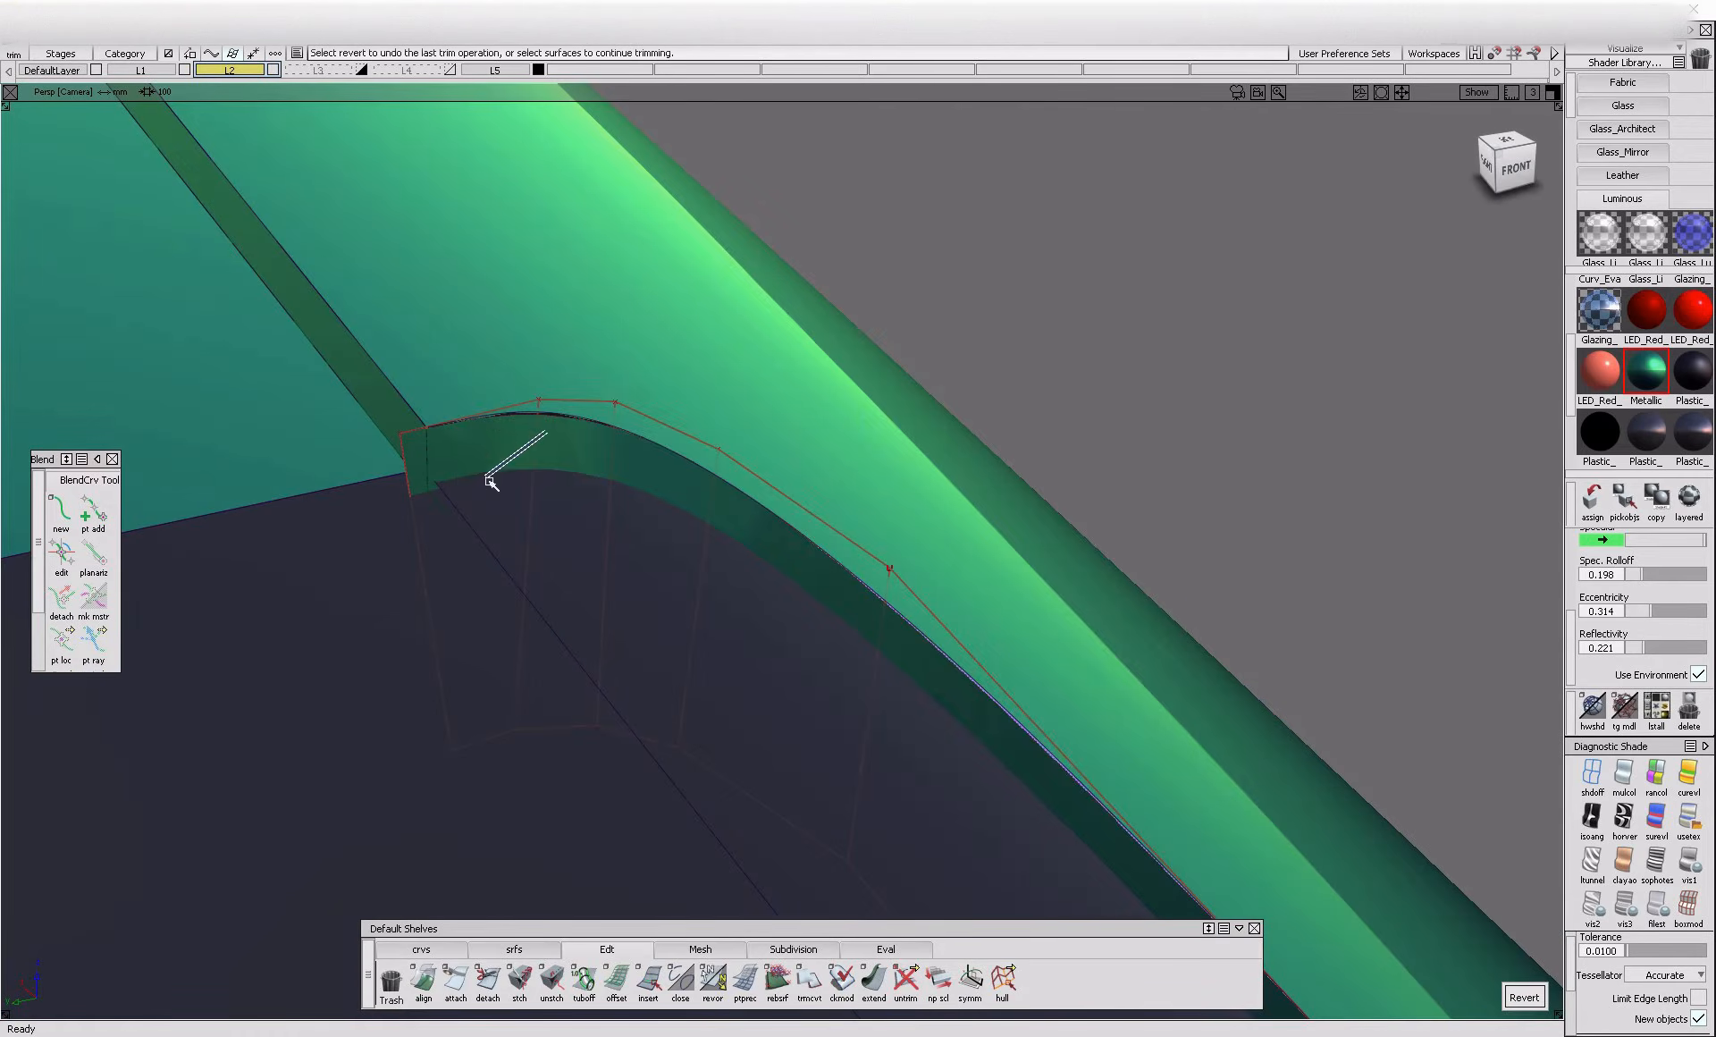
Intersect the curved windshield-corner flange with the roof-side flange and trim it, keeping the part along the side rail
{"action": "left_click_drag", "start_coordinate": [516, 461], "coordinate": [432, 542], "text": "ctrl+shift"}
{"action": "left_click_drag", "start_coordinate": [507, 476], "coordinate": [508, 478], "text": "ctrl+shift"}
{"action": "left_click_drag", "start_coordinate": [573, 564], "coordinate": [575, 563], "text": "ctrl+shift"}
{"action": "left_click", "coordinate": [874, 980]}
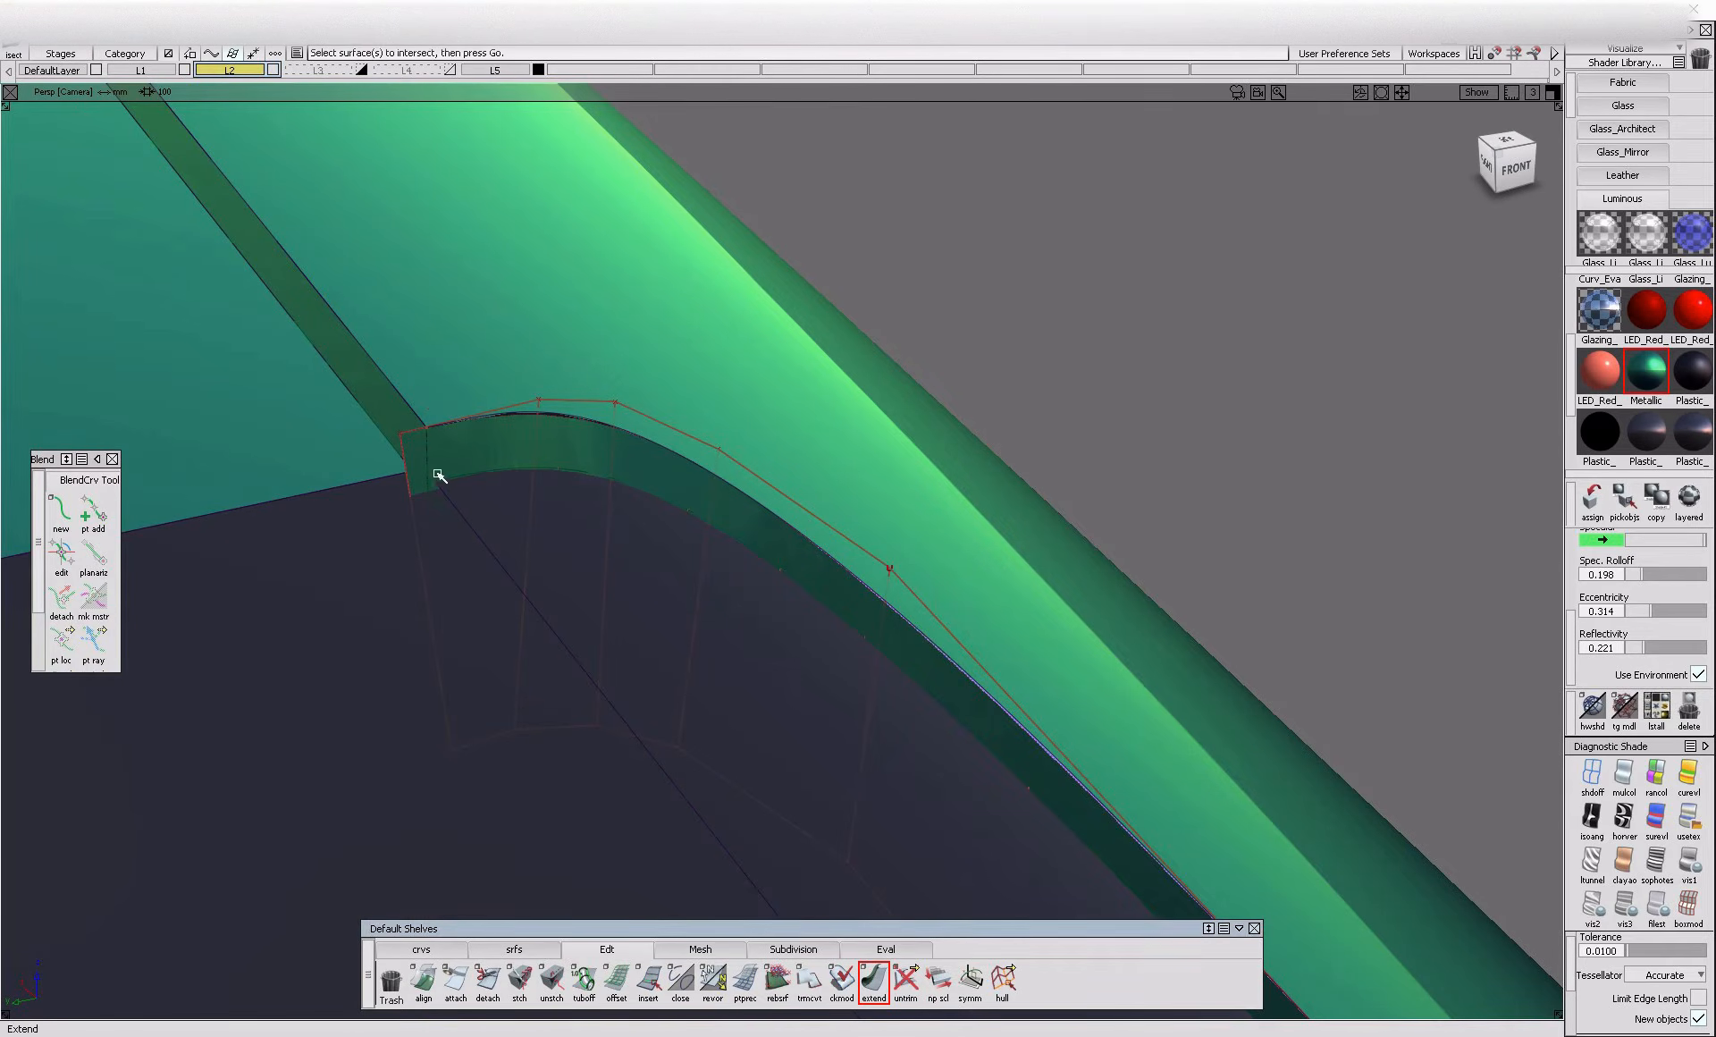
{"action": "left_click", "coordinate": [464, 483]}
{"action": "left_click", "coordinate": [462, 513]}
{"action": "left_click_drag", "start_coordinate": [461, 512], "coordinate": [345, 522]}
{"action": "key", "text": "t"}
{"action": "left_click", "coordinate": [486, 444]}
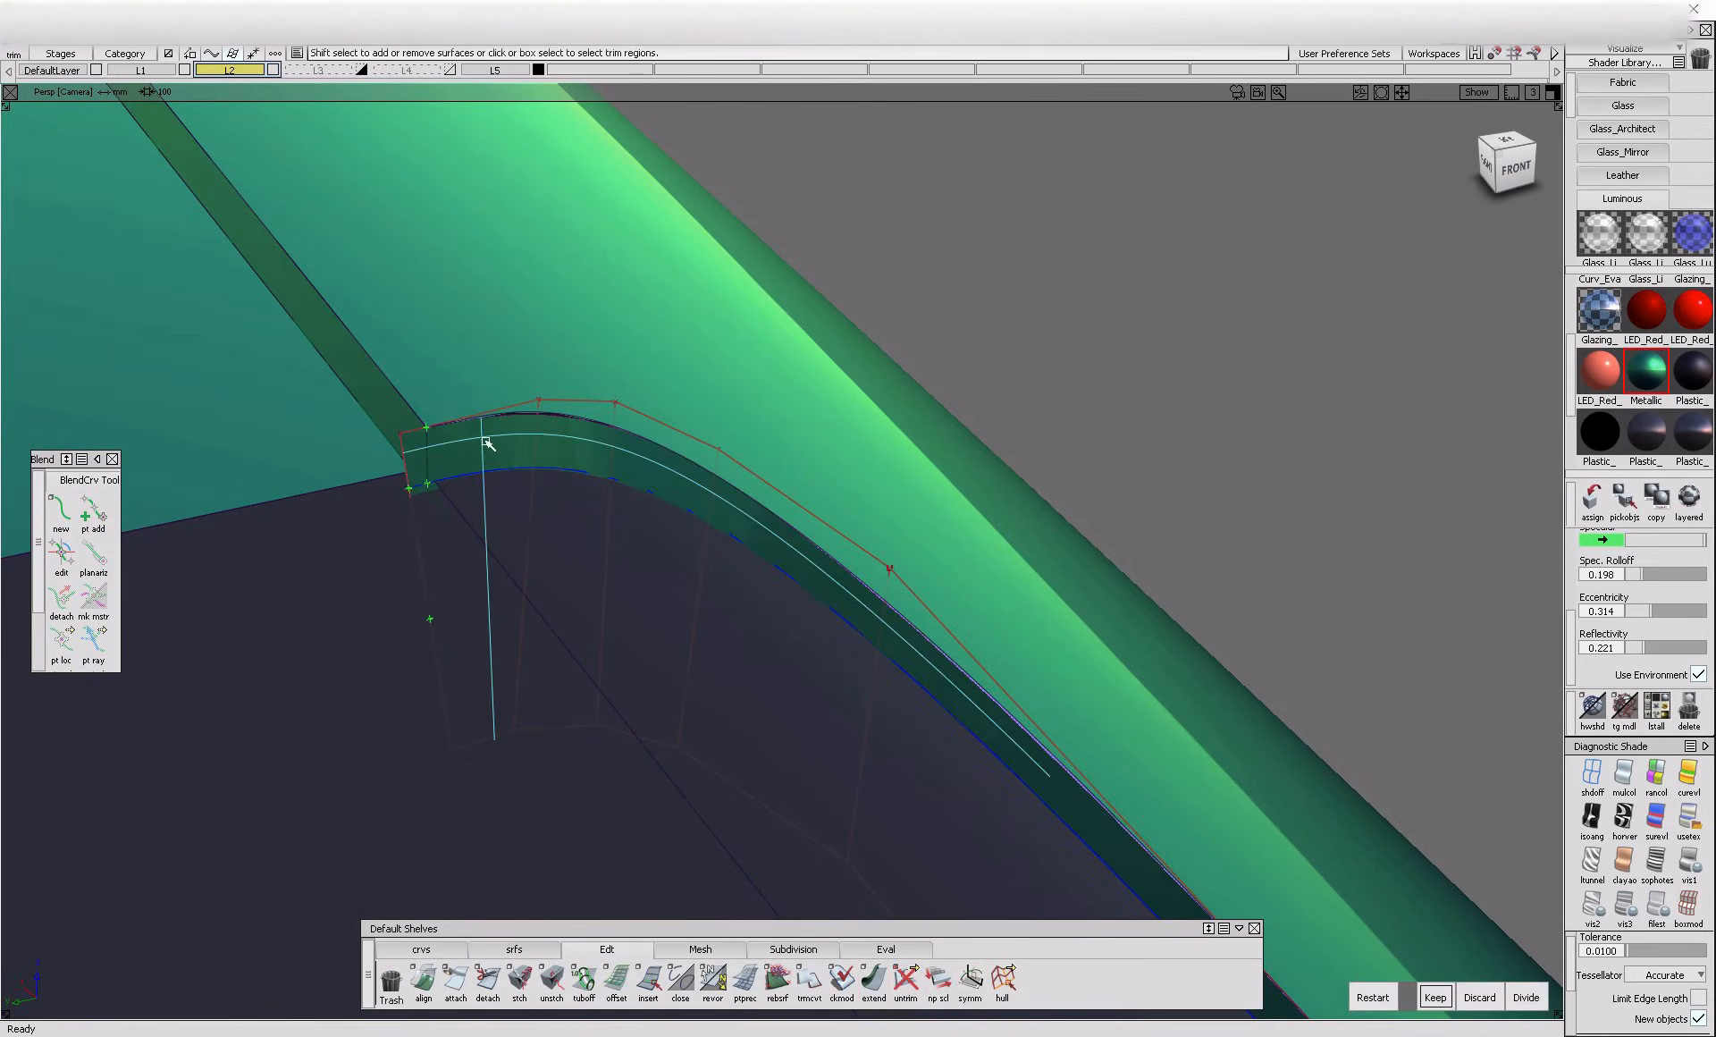
{"action": "key", "text": "k"}
Check the trimmed windshield-corner flange close up and in the context of the whole car
{"action": "left_click_drag", "start_coordinate": [445, 558], "coordinate": [593, 540], "text": "alt+shift"}
{"action": "right_click_drag", "start_coordinate": [594, 540], "coordinate": [736, 575], "text": "alt+shift"}
{"action": "left_click_drag", "start_coordinate": [736, 575], "coordinate": [565, 635], "text": "alt+shift"}
{"action": "right_click_drag", "start_coordinate": [565, 635], "coordinate": [456, 724], "text": "alt+shift"}
{"action": "left_click_drag", "start_coordinate": [456, 724], "coordinate": [640, 767], "text": "alt+shift"}
{"action": "middle_click_drag", "start_coordinate": [640, 767], "coordinate": [676, 757], "text": "alt+shift"}
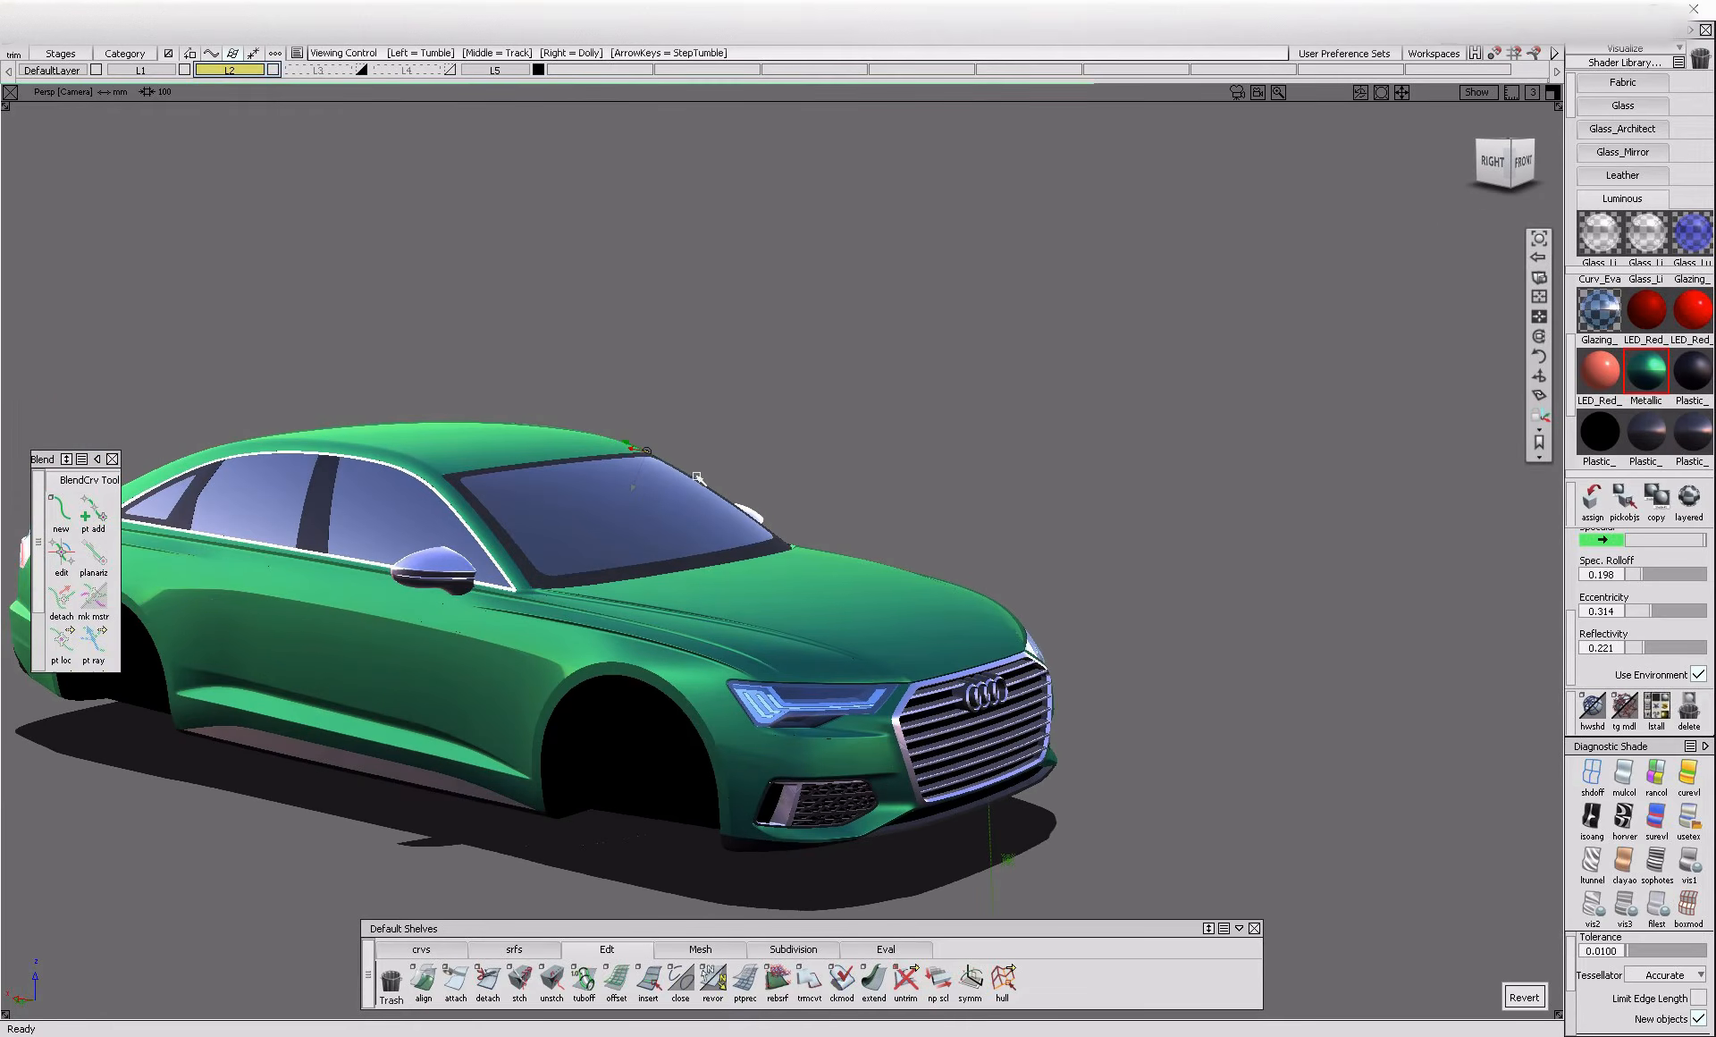
{"action": "right_click_drag", "start_coordinate": [663, 473], "coordinate": [736, 504], "text": "alt+shift"}
{"action": "left_click_drag", "start_coordinate": [737, 504], "coordinate": [683, 488], "text": "alt+shift"}
{"action": "middle_click_drag", "start_coordinate": [683, 488], "coordinate": [555, 494], "text": "alt+shift"}
{"action": "right_click_drag", "start_coordinate": [633, 513], "coordinate": [711, 528], "text": "alt+shift"}
{"action": "left_click_drag", "start_coordinate": [521, 425], "coordinate": [594, 548], "text": "ctrl+shift"}
Untrim the side rail surface next to the windshield's upper corner
{"action": "left_click", "coordinate": [789, 513]}
{"action": "left_click_drag", "start_coordinate": [790, 513], "coordinate": [738, 551], "text": "ctrl+shift"}
{"action": "left_click", "coordinate": [738, 550]}
{"action": "left_click", "coordinate": [738, 694]}
{"action": "left_click_drag", "start_coordinate": [683, 499], "coordinate": [597, 556], "text": "ctrl+shift"}
{"action": "right_click_drag", "start_coordinate": [563, 517], "coordinate": [605, 651], "text": "alt+shift"}
{"action": "left_click_drag", "start_coordinate": [606, 651], "coordinate": [134, 616], "text": "alt+shift"}
{"action": "left_click_drag", "start_coordinate": [541, 485], "coordinate": [497, 531], "text": "ctrl+shift"}
{"action": "left_click", "coordinate": [471, 702]}
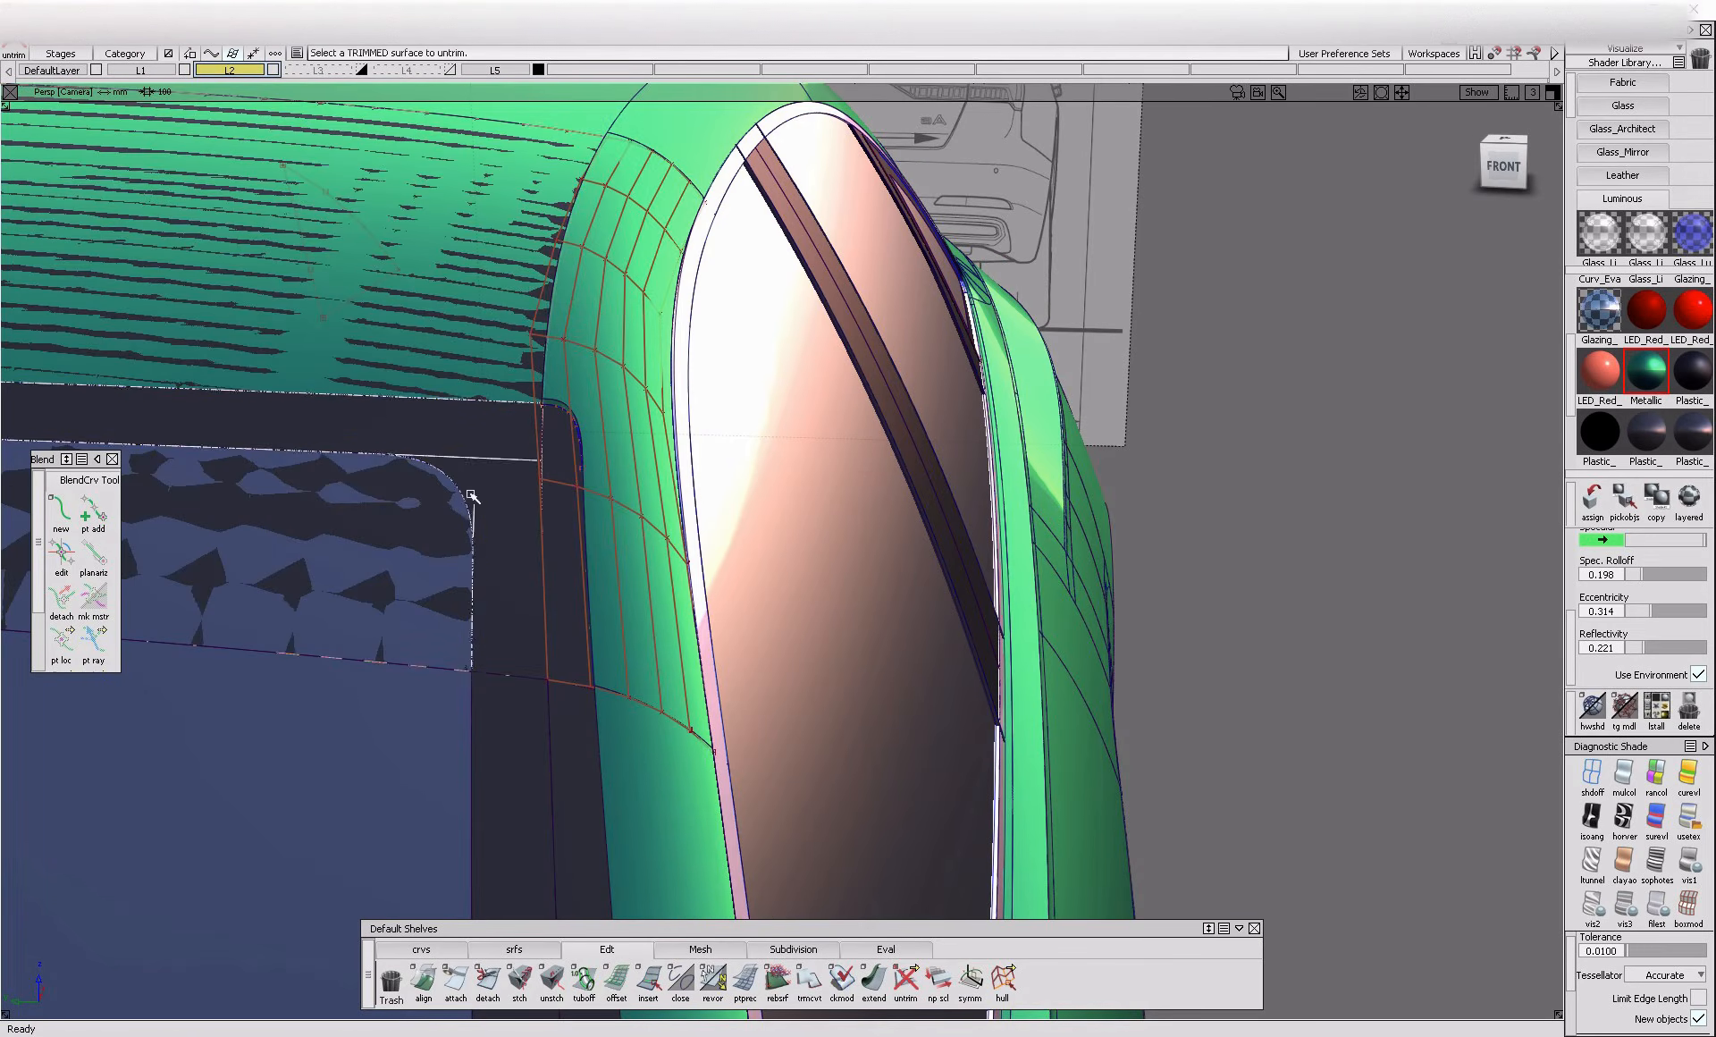
Align the side rail surface's inner edge to the neighbouring Blend_srf.U=0 edge with G0 continuity and Edge alignment
{"action": "left_click", "coordinate": [1603, 52]}
{"action": "left_click", "coordinate": [1602, 84]}
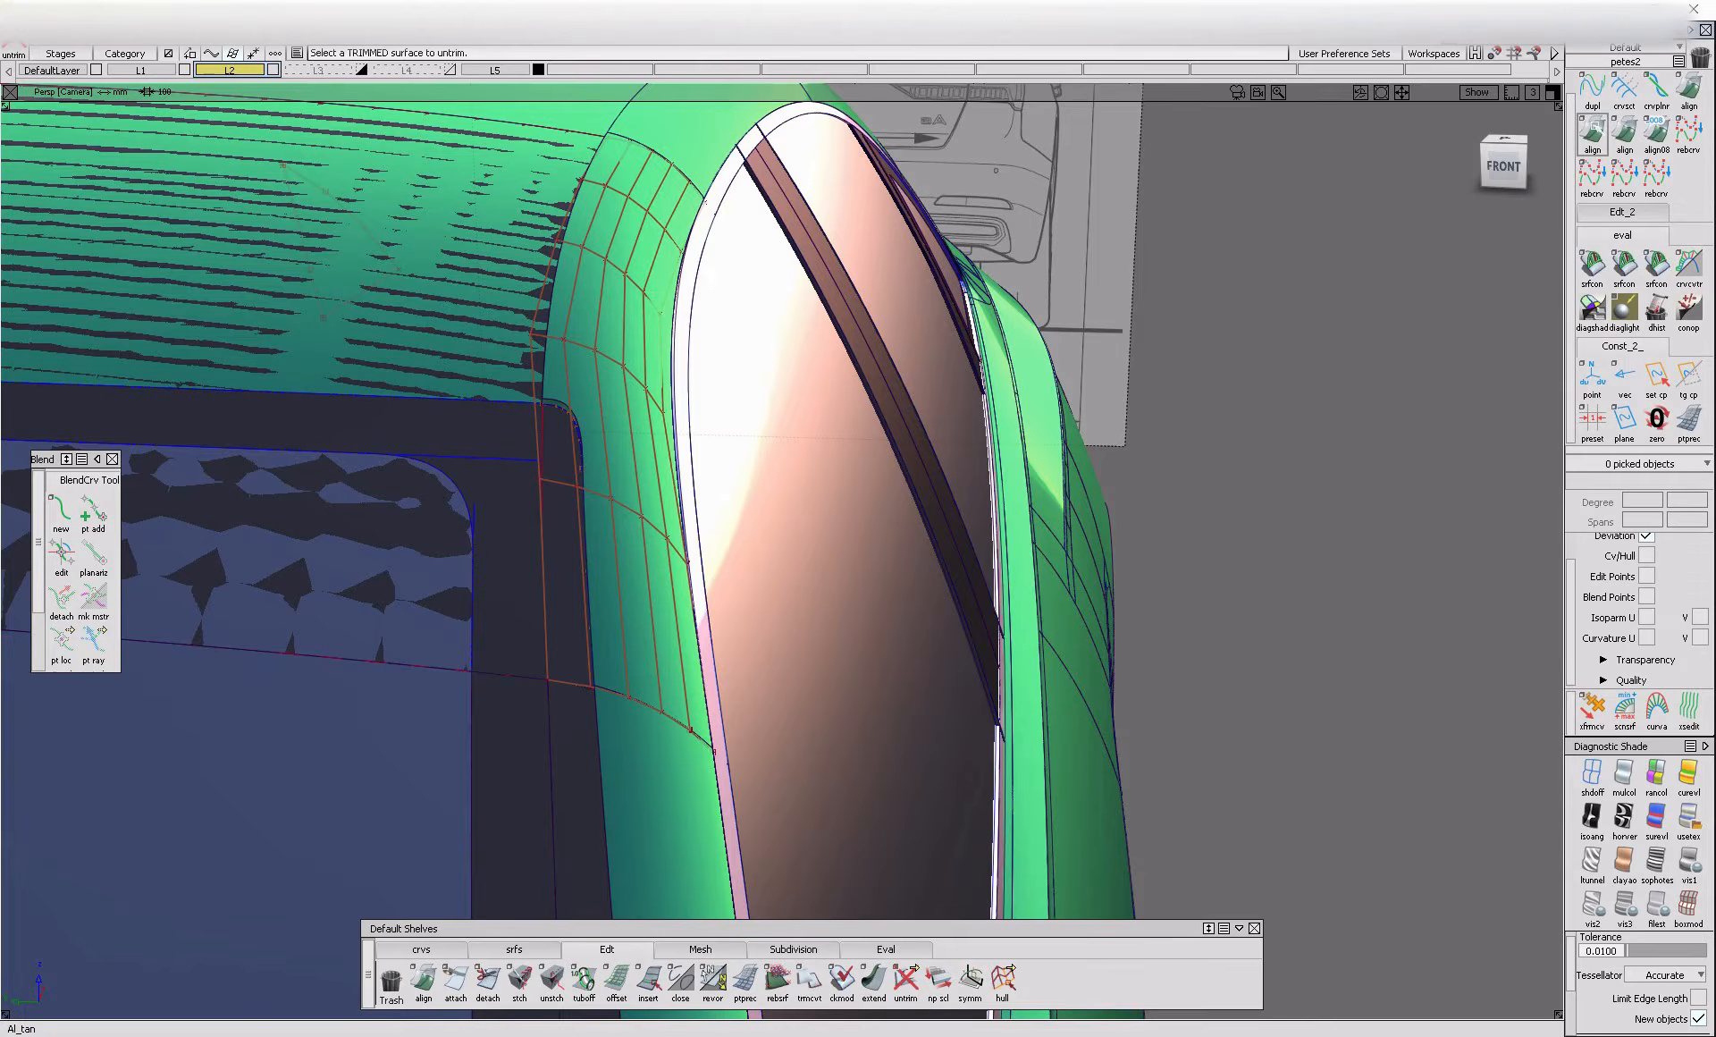
{"action": "left_click", "coordinate": [1592, 135]}
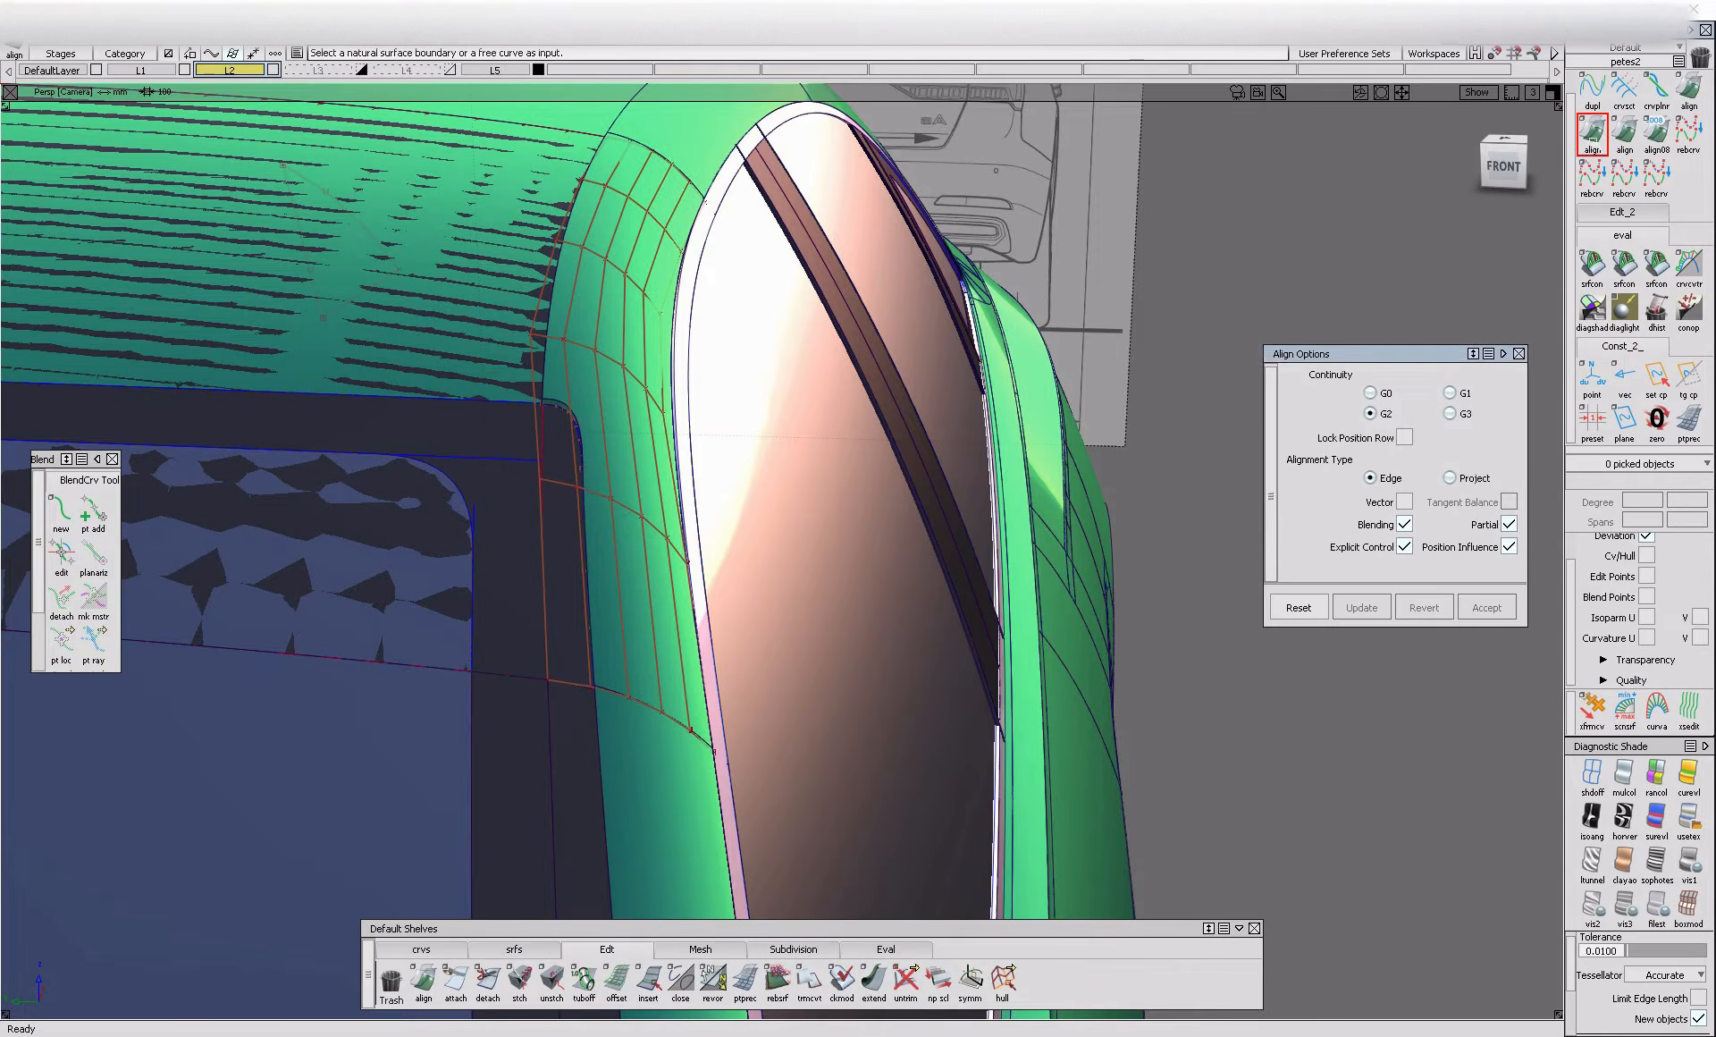
{"action": "left_click", "coordinate": [544, 509]}
{"action": "left_click", "coordinate": [543, 488]}
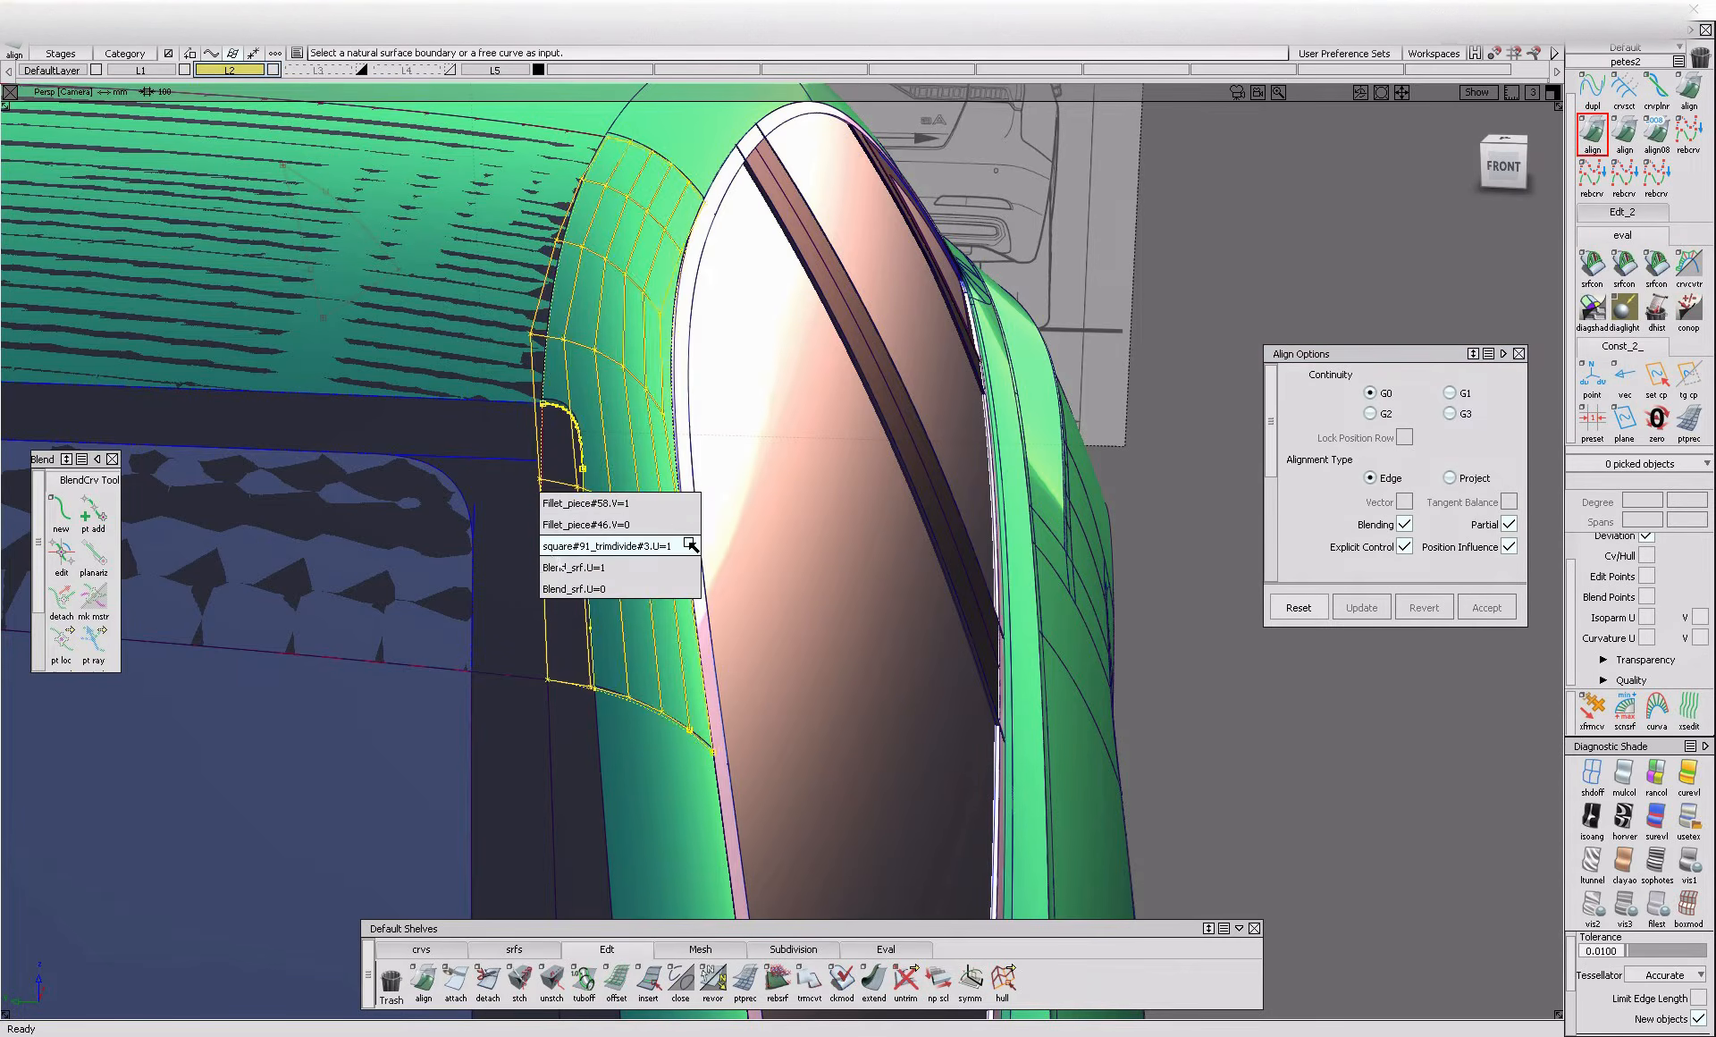
{"action": "left_click", "coordinate": [556, 540]}
{"action": "left_click", "coordinate": [558, 539]}
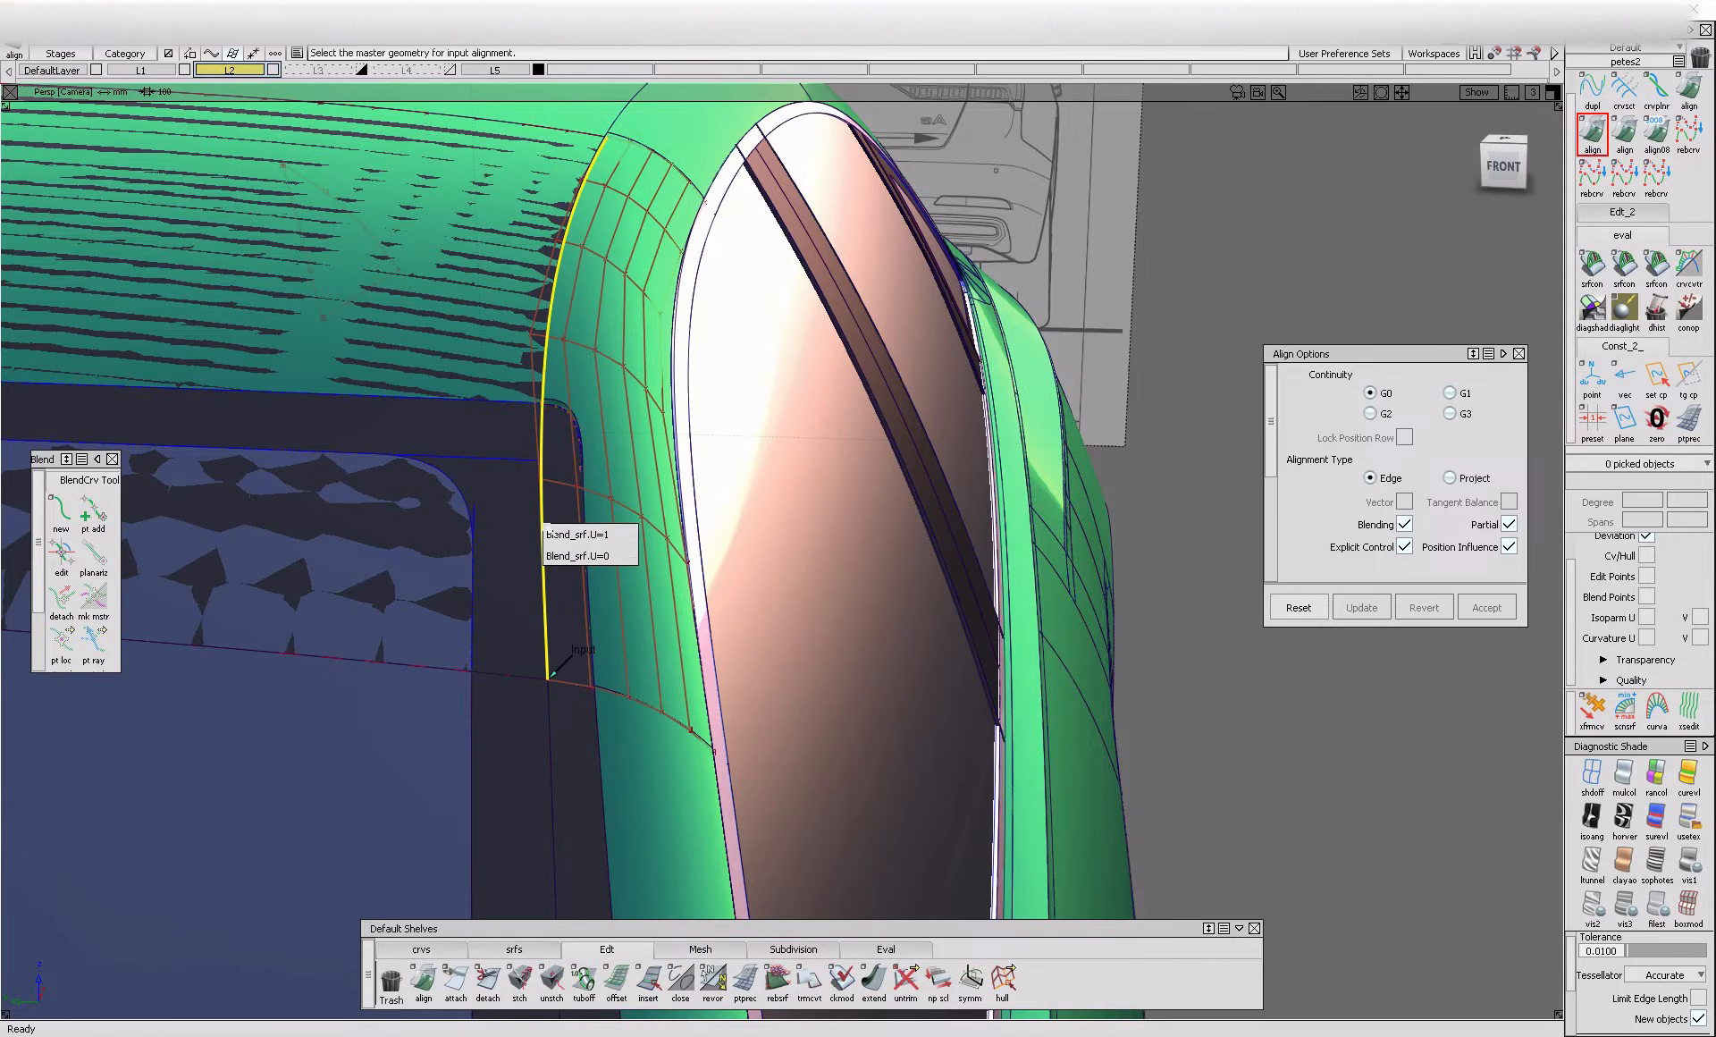
{"action": "left_click", "coordinate": [624, 555]}
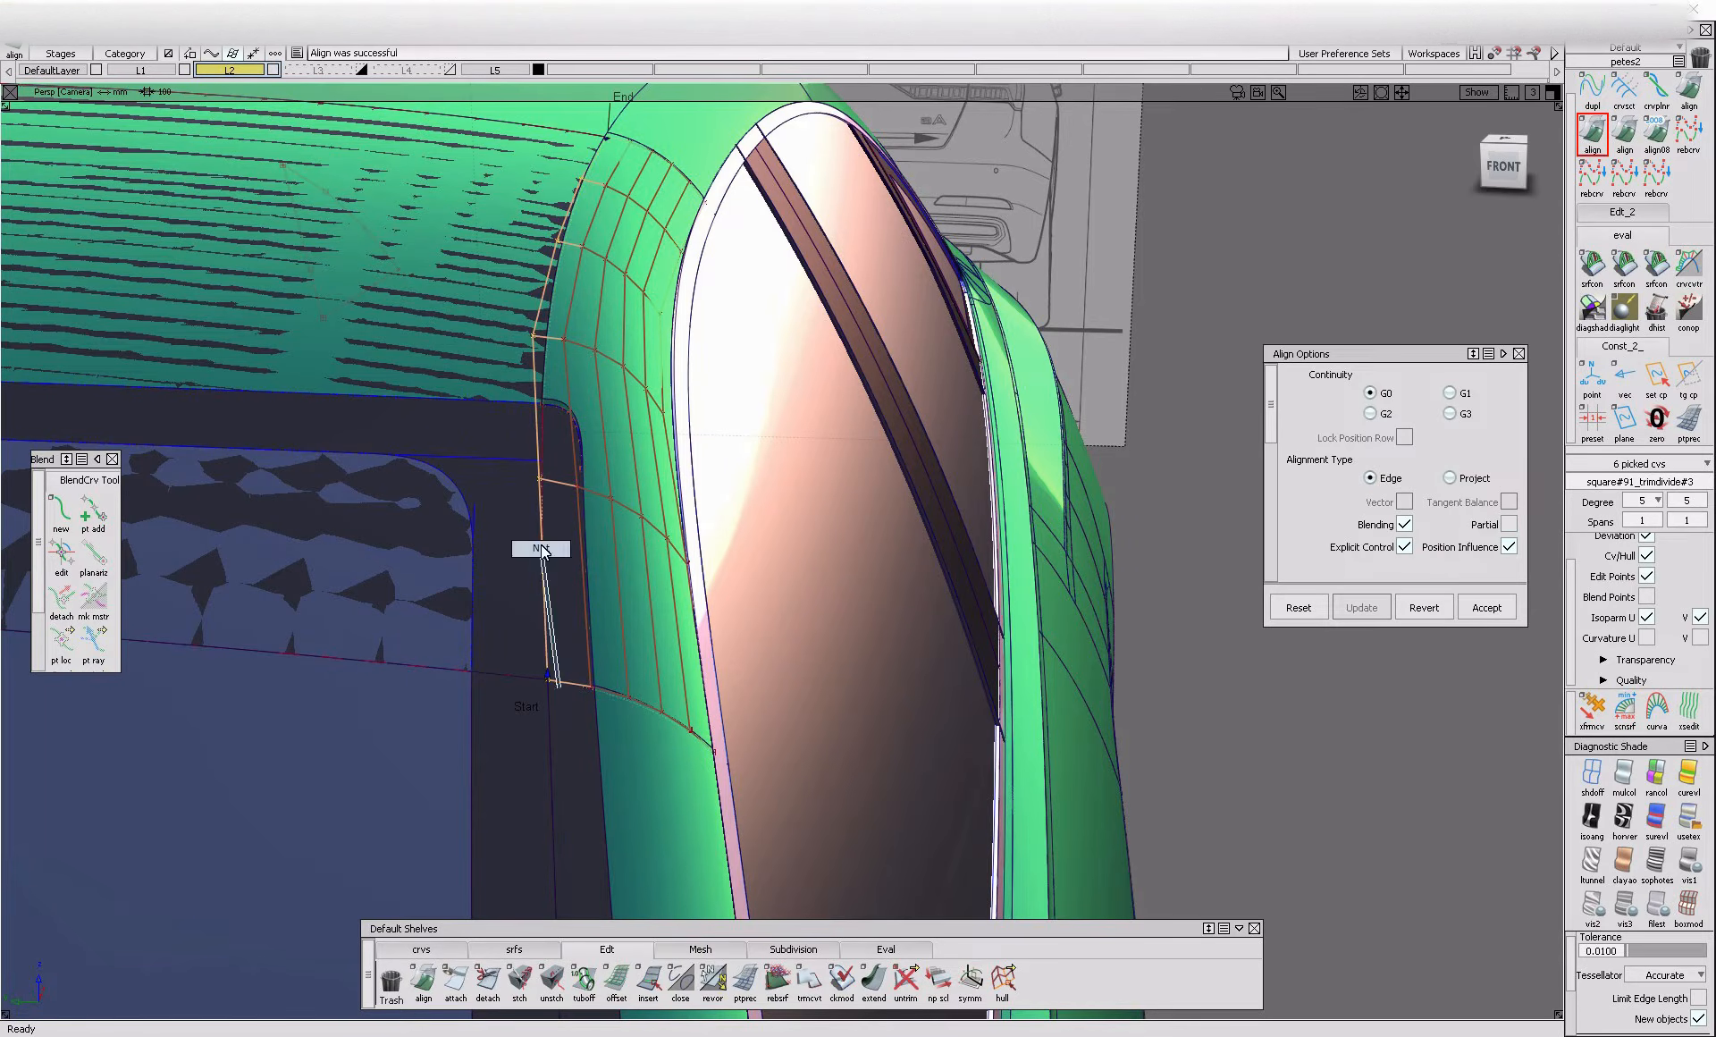
Intersect the aligned side rail surface with the adjoining flange and retrim it along the windshield opening
{"action": "left_click_drag", "start_coordinate": [550, 572], "coordinate": [550, 550], "text": "ctrl+shift"}
{"action": "middle_click_drag", "start_coordinate": [583, 444], "coordinate": [552, 486], "text": "ctrl+shift"}
{"action": "left_click", "coordinate": [552, 484]}
{"action": "left_click", "coordinate": [552, 483]}
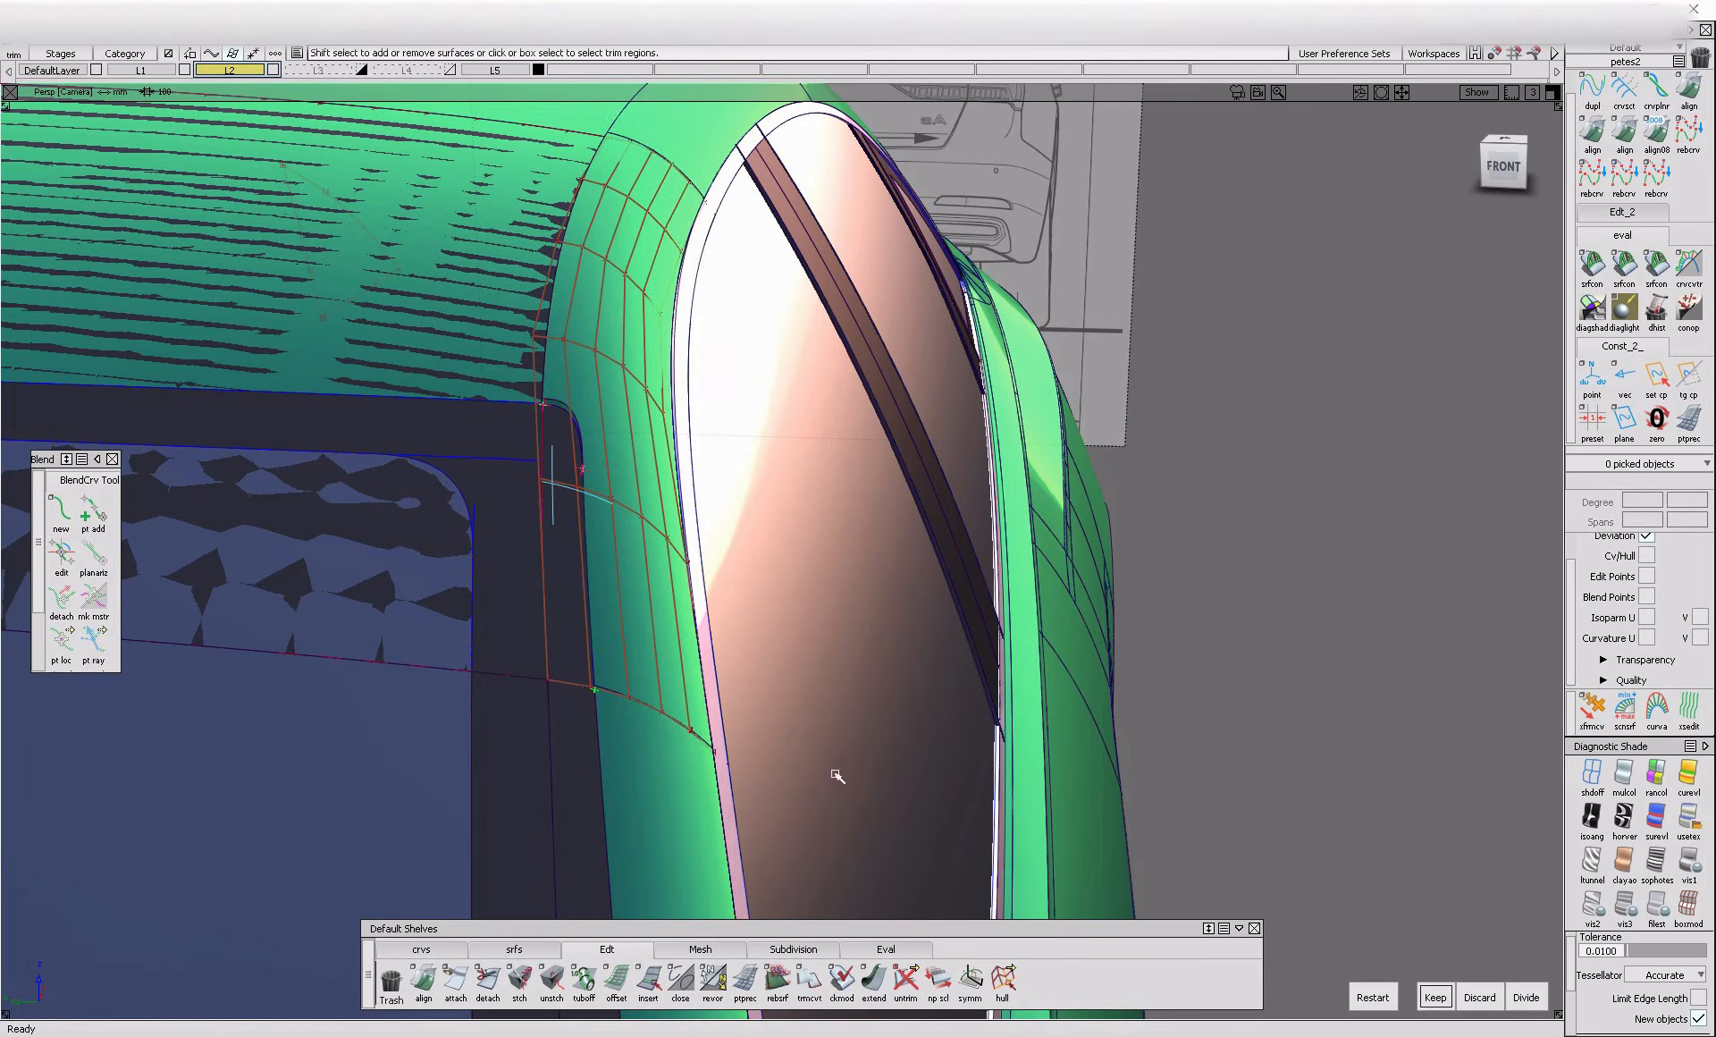
{"action": "left_click", "coordinate": [1433, 1004]}
{"action": "left_click_drag", "start_coordinate": [583, 575], "coordinate": [781, 636], "text": "alt+shift"}
{"action": "middle_click_drag", "start_coordinate": [771, 530], "coordinate": [706, 623], "text": "ctrl+shift"}
{"action": "left_click", "coordinate": [690, 589]}
{"action": "right_click_drag", "start_coordinate": [700, 593], "coordinate": [721, 567], "text": "alt+shift"}
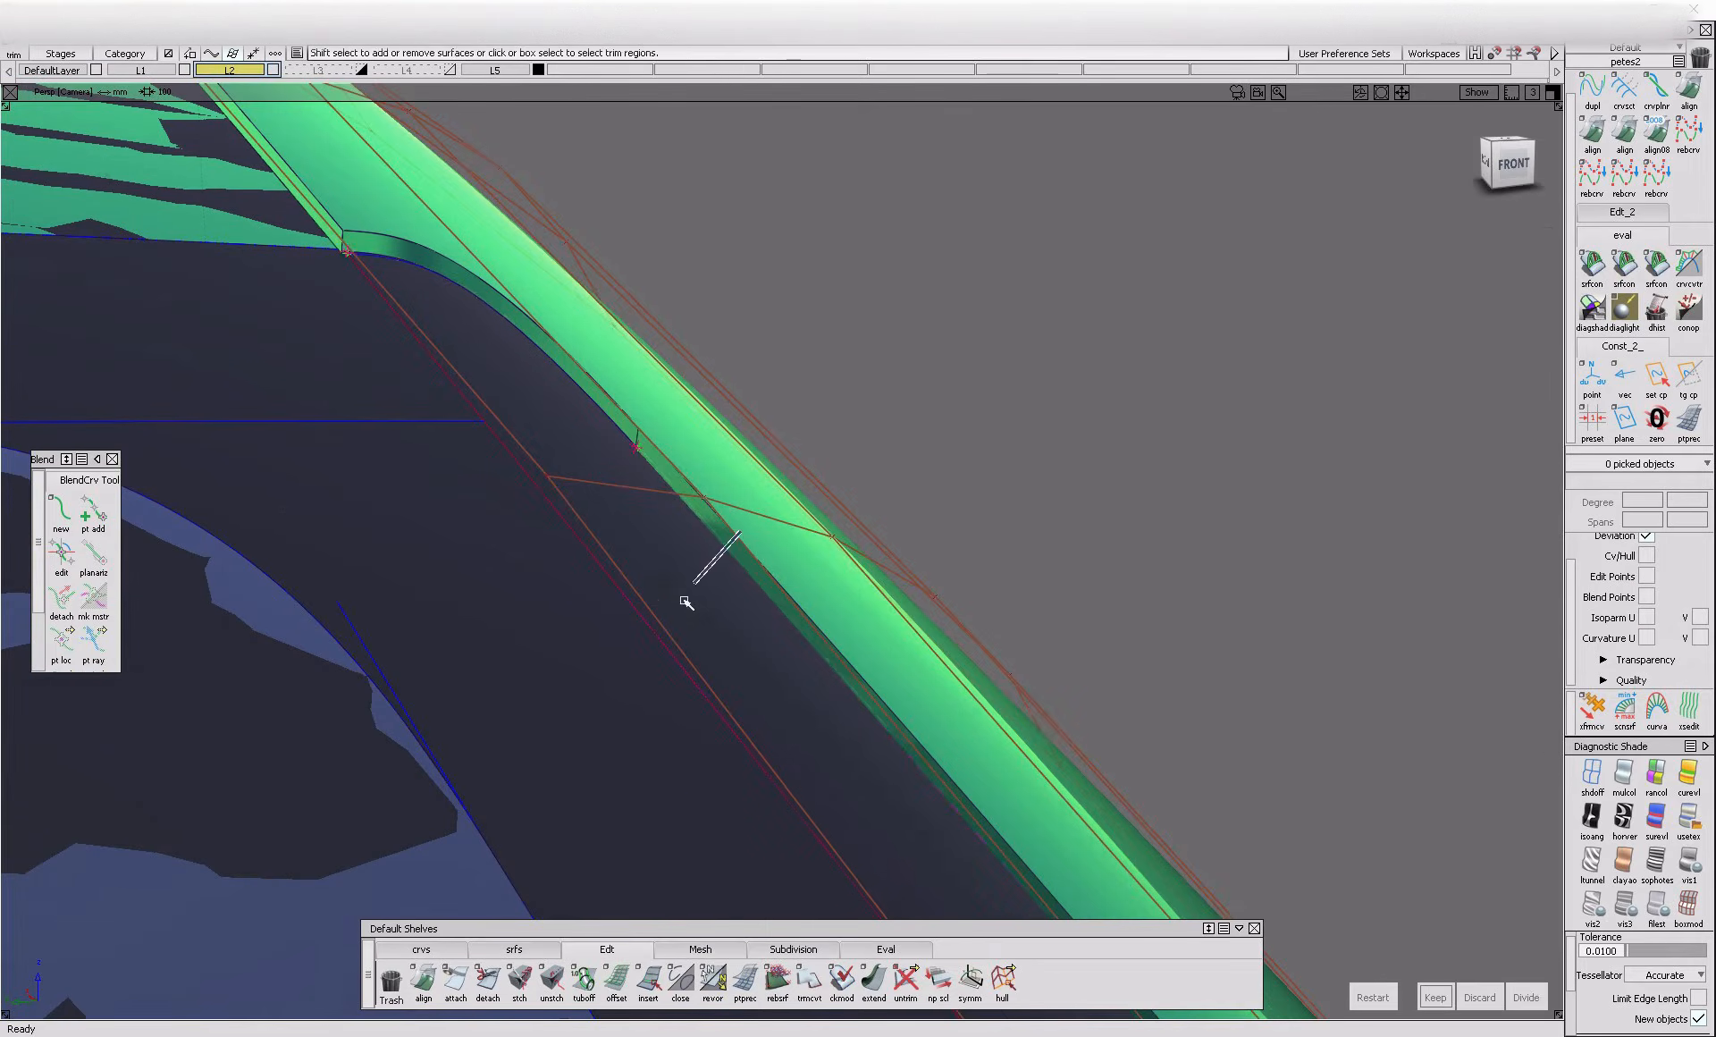
{"action": "middle_click_drag", "start_coordinate": [647, 612], "coordinate": [759, 526], "text": "ctrl+shift"}
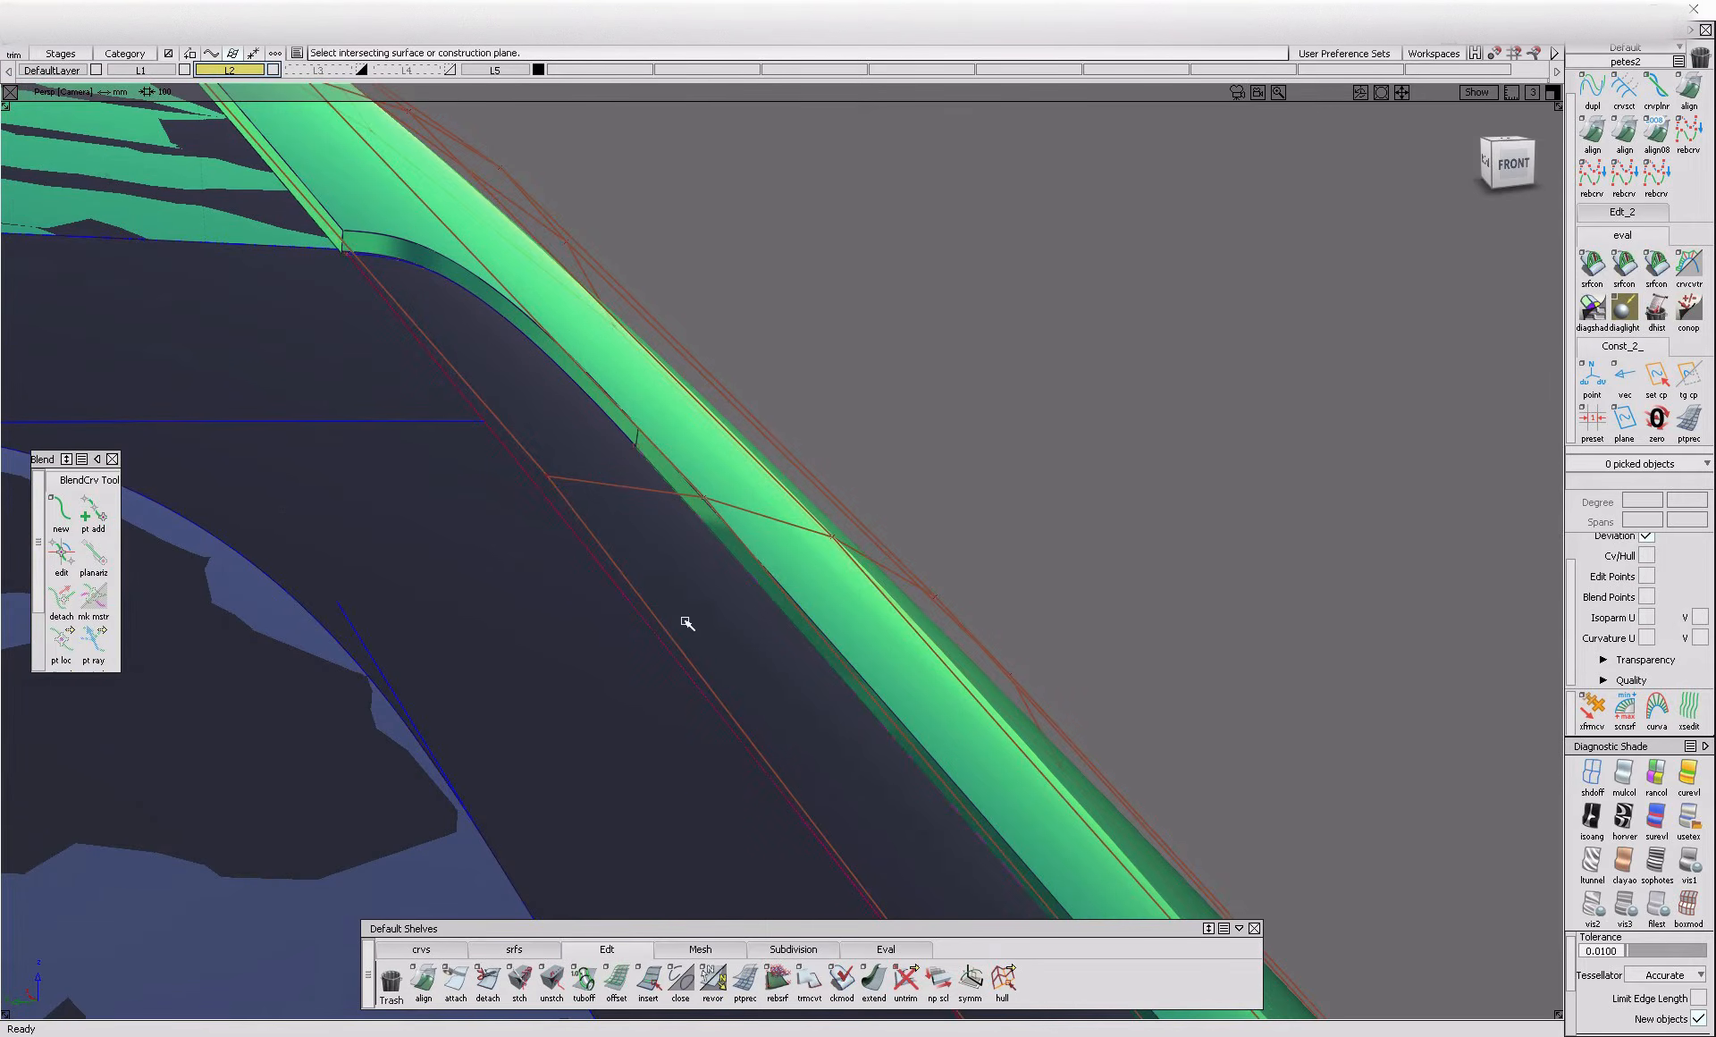
{"action": "right_click_drag", "start_coordinate": [681, 617], "coordinate": [682, 614], "text": "alt+shift"}
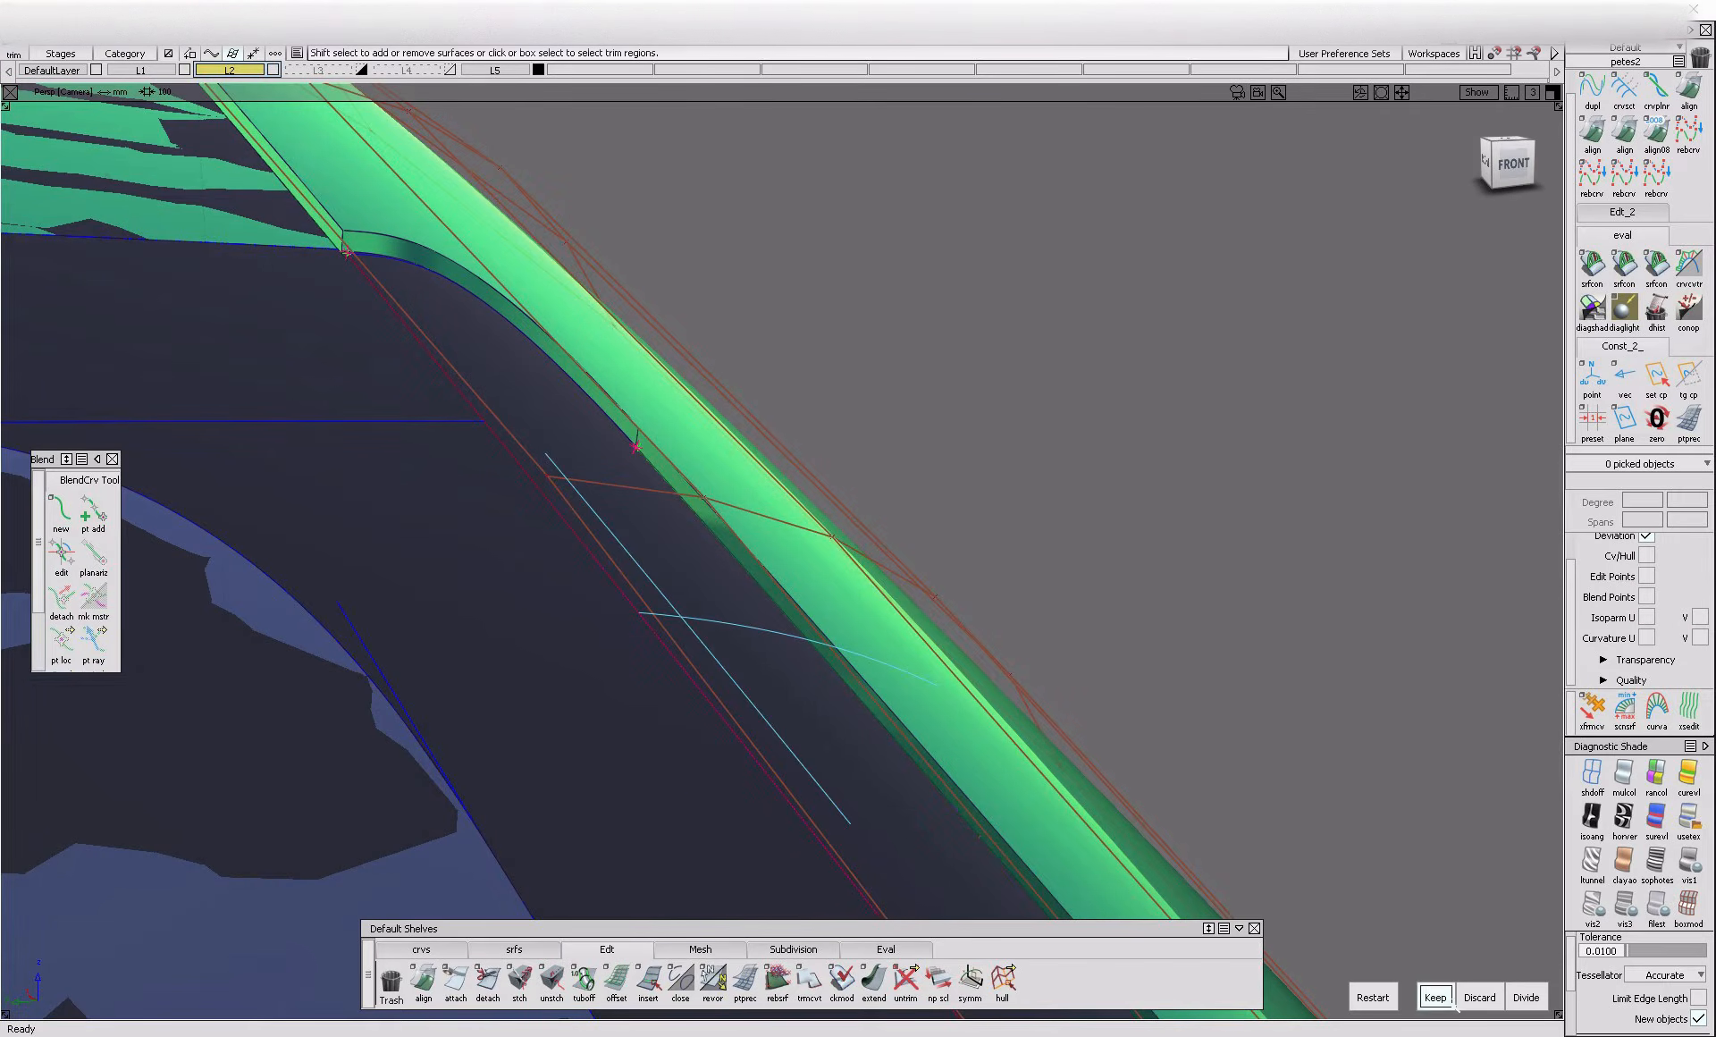
{"action": "left_click", "coordinate": [1448, 1005]}
Examine the junction of the side rail, roof-side flange and windshield-corner flange for gaps and clean edges
{"action": "left_click_drag", "start_coordinate": [585, 449], "coordinate": [563, 380], "text": "ctrl+shift"}
{"action": "left_click", "coordinate": [468, 290]}
{"action": "left_click", "coordinate": [456, 293]}
{"action": "right_click_drag", "start_coordinate": [448, 295], "coordinate": [463, 231], "text": "alt+shift"}
{"action": "left_click_drag", "start_coordinate": [463, 230], "coordinate": [433, 259], "text": "ctrl+shift"}
{"action": "left_click", "coordinate": [448, 469]}
{"action": "left_click", "coordinate": [497, 237]}
{"action": "left_click", "coordinate": [394, 418]}
{"action": "left_click", "coordinate": [495, 290]}
{"action": "left_click_drag", "start_coordinate": [485, 236], "coordinate": [485, 231], "text": "ctrl+shift"}
{"action": "right_click_drag", "start_coordinate": [432, 310], "coordinate": [439, 310], "text": "alt+shift"}
{"action": "left_click_drag", "start_coordinate": [435, 310], "coordinate": [380, 258], "text": "ctrl+shift"}
{"action": "left_click", "coordinate": [390, 288]}
{"action": "left_click_drag", "start_coordinate": [566, 199], "coordinate": [499, 254], "text": "ctrl+shift"}
{"action": "left_click", "coordinate": [506, 250]}
{"action": "left_click", "coordinate": [508, 248]}
{"action": "key", "text": "space"}
{"action": "right_click_drag", "start_coordinate": [542, 239], "coordinate": [523, 358], "text": "alt+shift"}
{"action": "left_click", "coordinate": [524, 359]}
{"action": "key", "text": "space"}
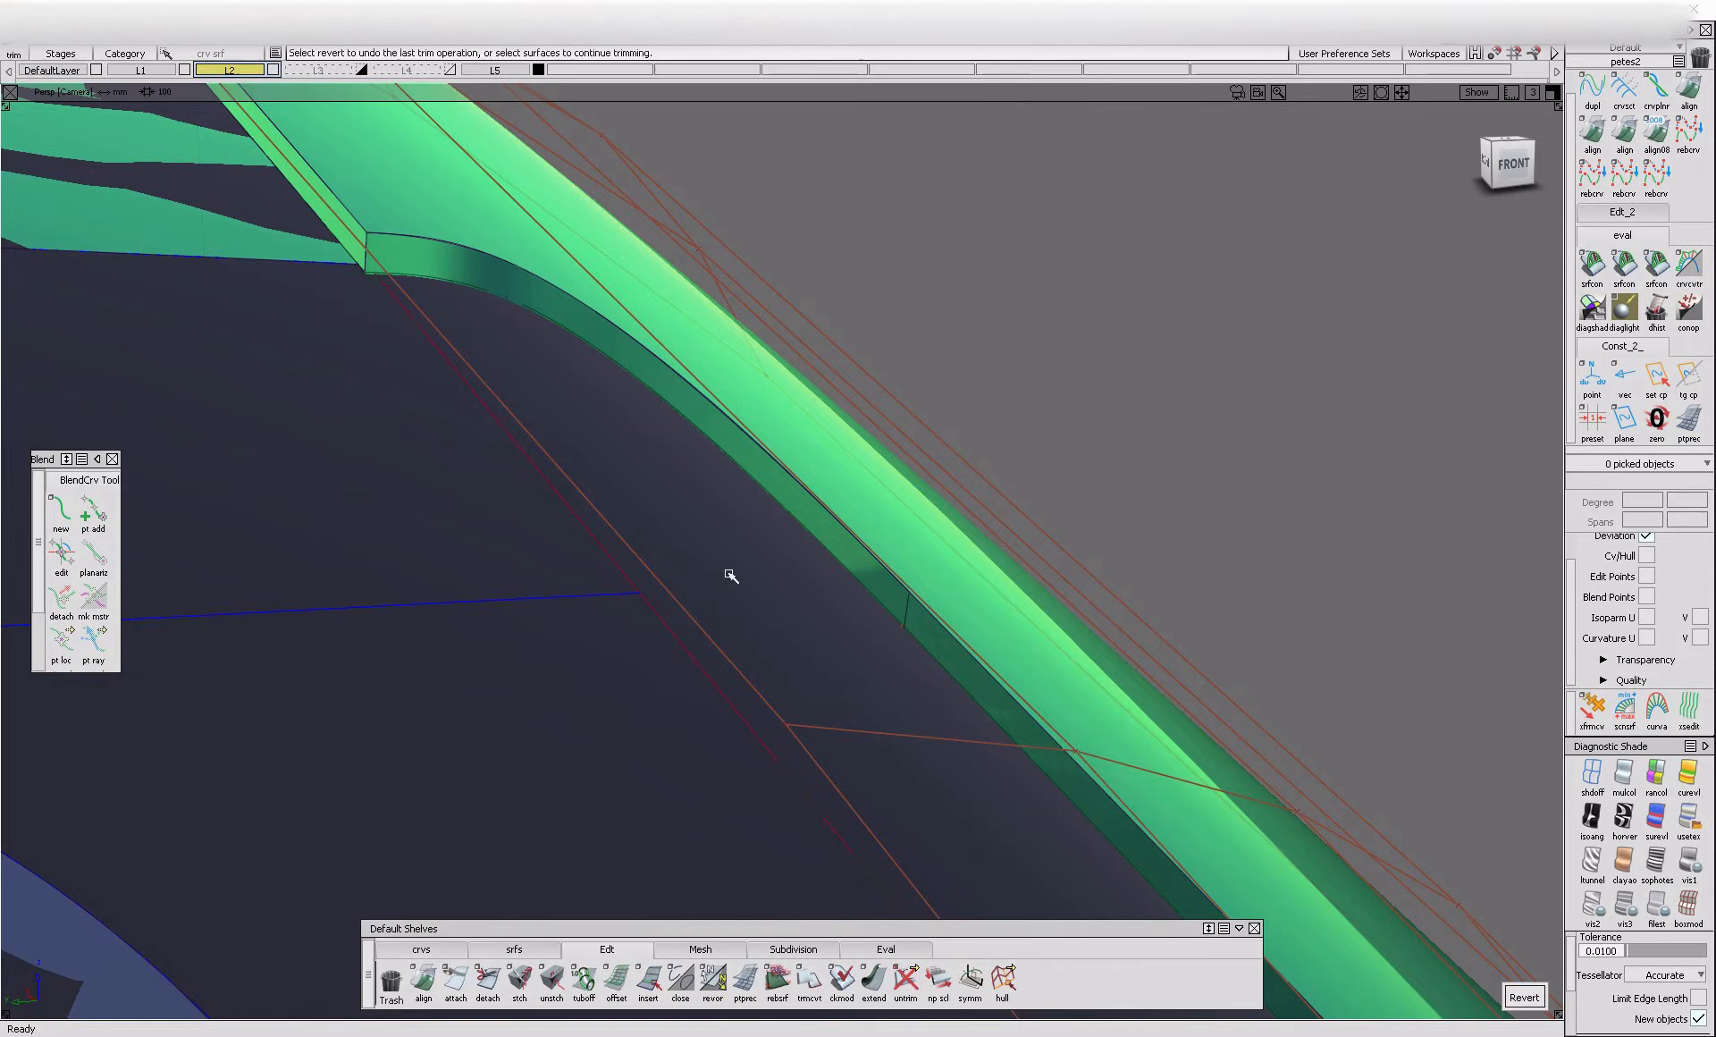
{"action": "left_click", "coordinate": [413, 442]}
{"action": "right_click_drag", "start_coordinate": [408, 444], "coordinate": [509, 671], "text": "alt+shift"}
{"action": "left_click_drag", "start_coordinate": [509, 671], "coordinate": [393, 260], "text": "alt+shift"}
{"action": "left_click", "coordinate": [331, 452]}
Review the finished window surrounds and flanges on the whole car from several angles
{"action": "key", "text": "space"}
{"action": "left_click_drag", "start_coordinate": [340, 159], "coordinate": [537, 398]}
{"action": "left_click_drag", "start_coordinate": [556, 420], "coordinate": [549, 356], "text": "ctrl+shift"}
{"action": "right_click_drag", "start_coordinate": [575, 320], "coordinate": [268, 393], "text": "alt+shift"}
{"action": "left_click_drag", "start_coordinate": [268, 394], "coordinate": [140, 484], "text": "alt+shift"}
{"action": "right_click_drag", "start_coordinate": [824, 521], "coordinate": [839, 490], "text": "alt+shift"}
{"action": "left_click_drag", "start_coordinate": [840, 491], "coordinate": [462, 484], "text": "alt+shift"}
{"action": "left_click", "coordinate": [814, 398], "text": "alt+shift"}
{"action": "right_click_drag", "start_coordinate": [358, 438], "coordinate": [498, 464], "text": "alt+shift"}
{"action": "left_click_drag", "start_coordinate": [498, 464], "coordinate": [286, 482], "text": "alt+shift"}
{"action": "right_click_drag", "start_coordinate": [608, 483], "coordinate": [405, 506], "text": "alt+shift"}
{"action": "left_click_drag", "start_coordinate": [404, 506], "coordinate": [697, 648], "text": "alt+shift"}
{"action": "right_click_drag", "start_coordinate": [697, 648], "coordinate": [701, 631], "text": "alt+shift"}
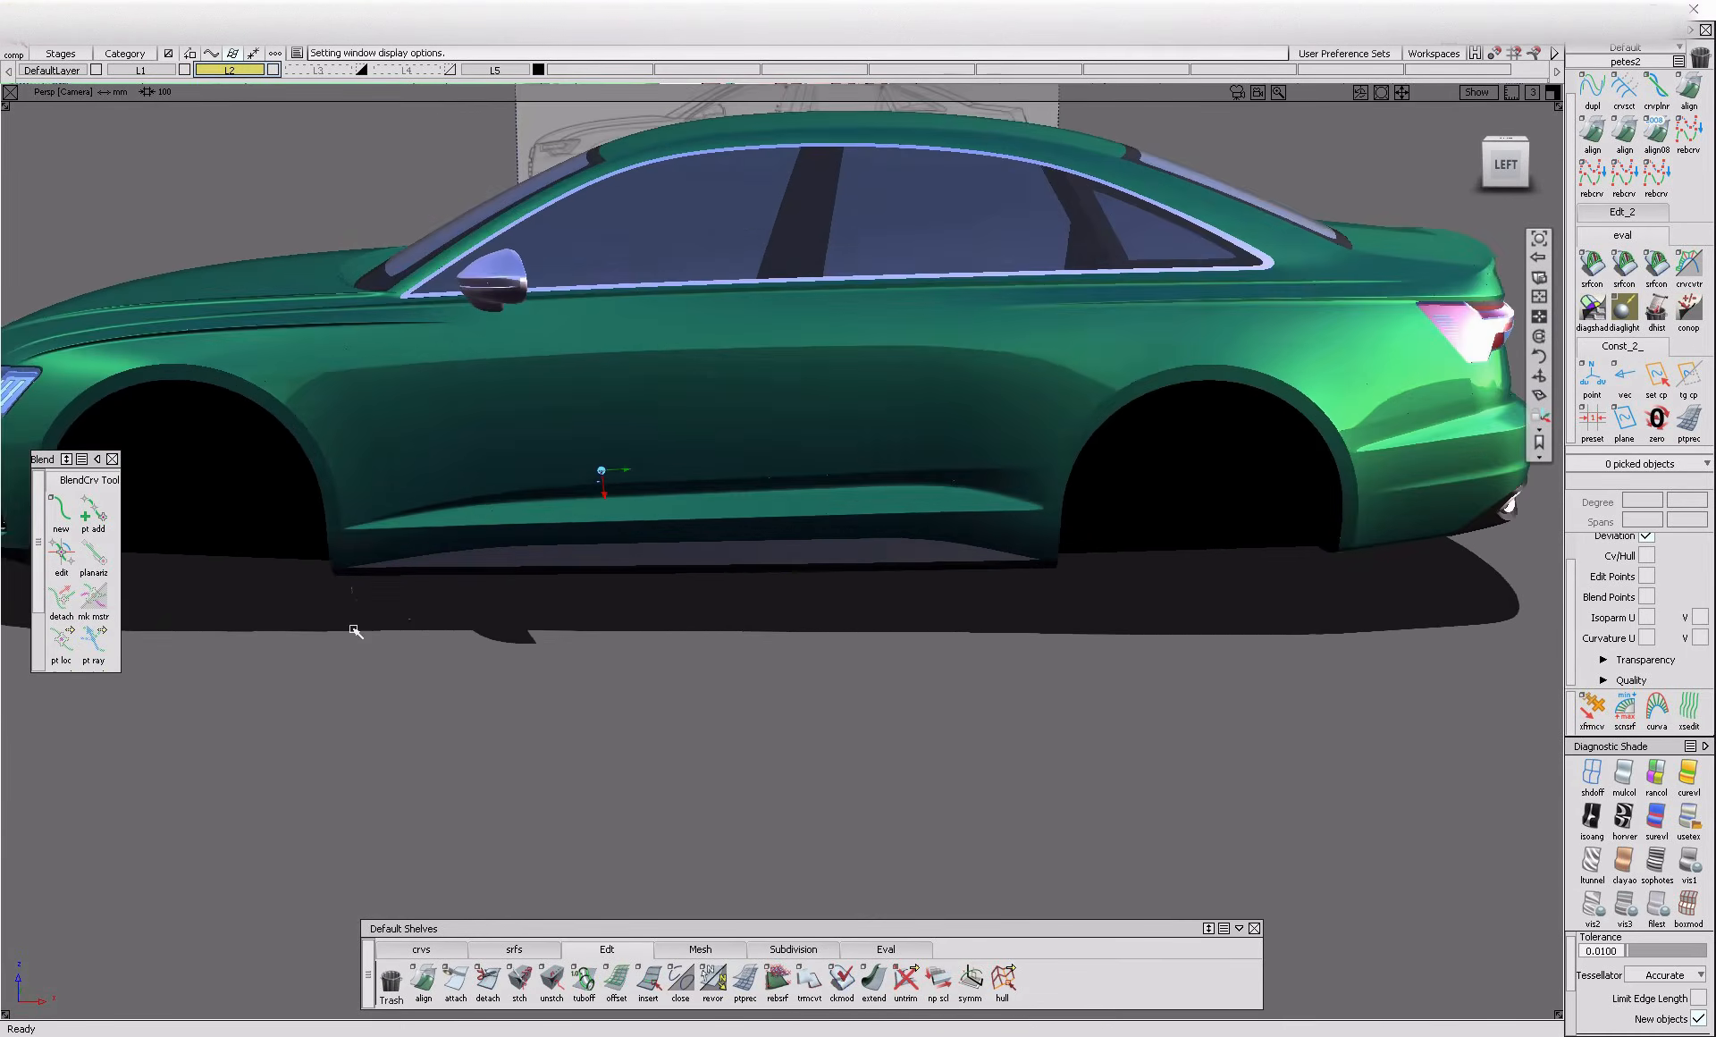
{"action": "mouse_move", "coordinate": [526, 560]}
{"action": "left_mouse_down", "text": "alt+shift"}
{"action": "mouse_move", "coordinate": [756, 561]}
{"action": "mouse_move", "coordinate": [622, 590]}
{"action": "left_mouse_up", "text": "alt+shift"}
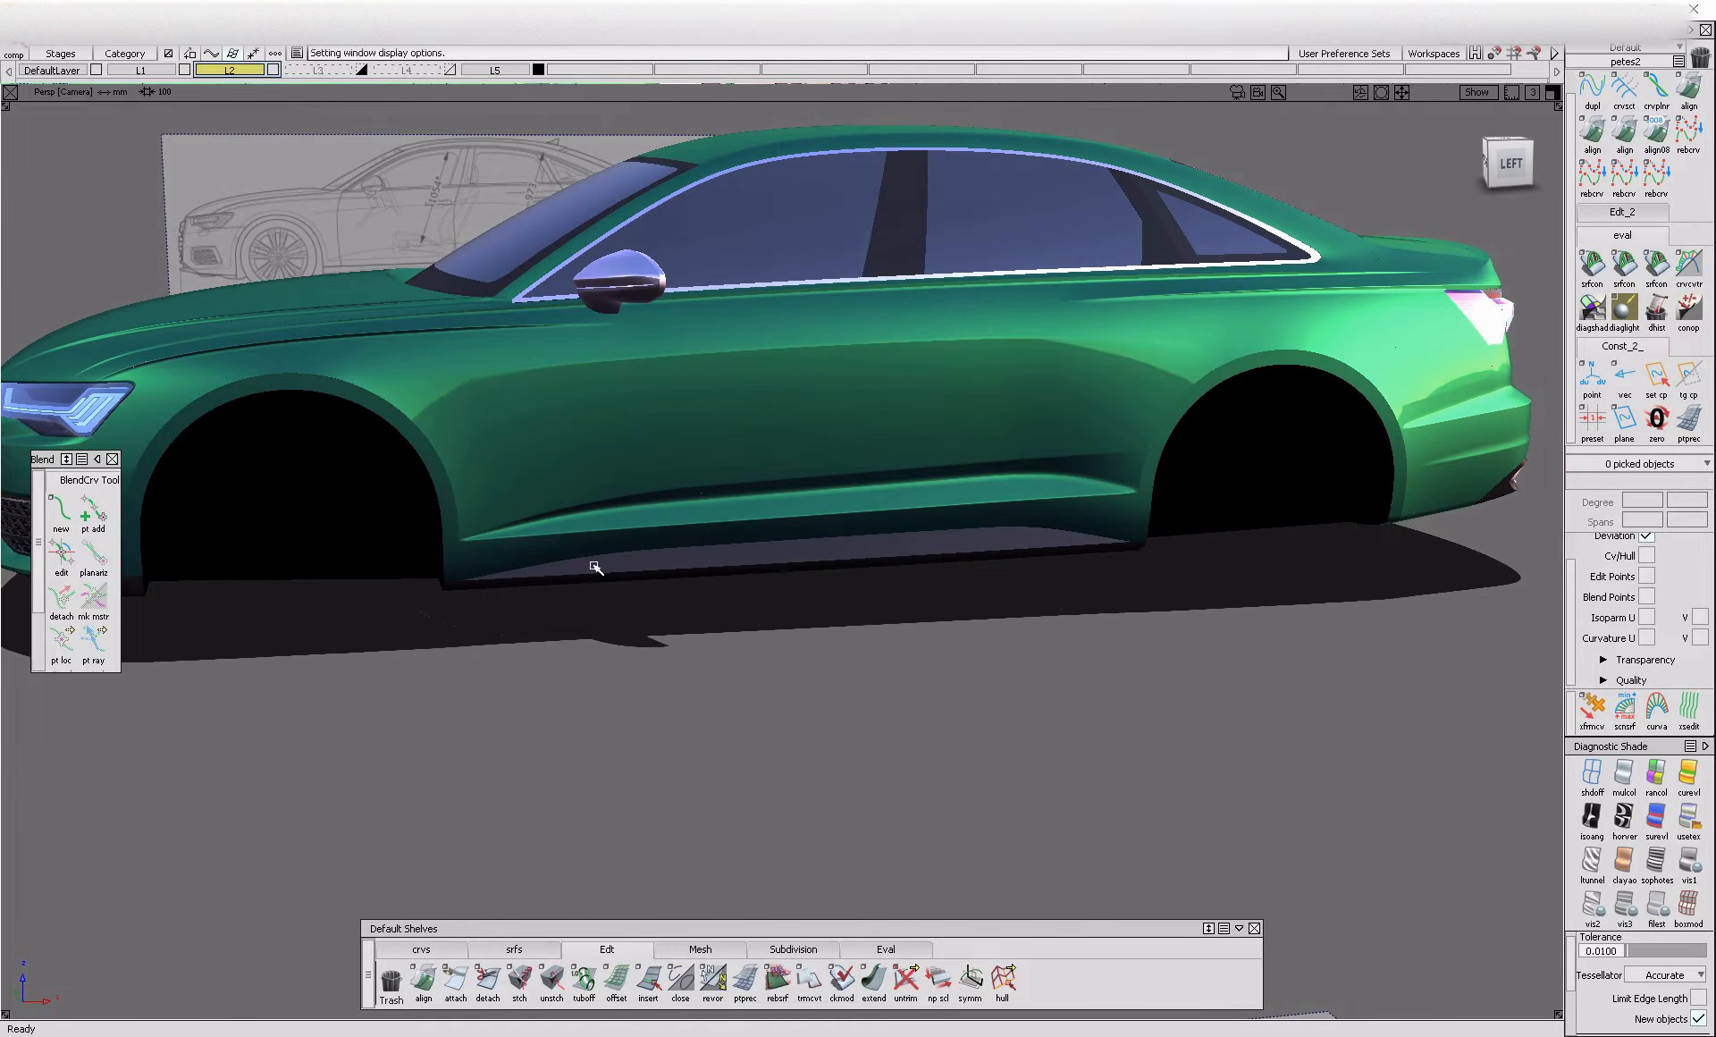
Save the car model
{"action": "key", "text": "ctrl+s"}
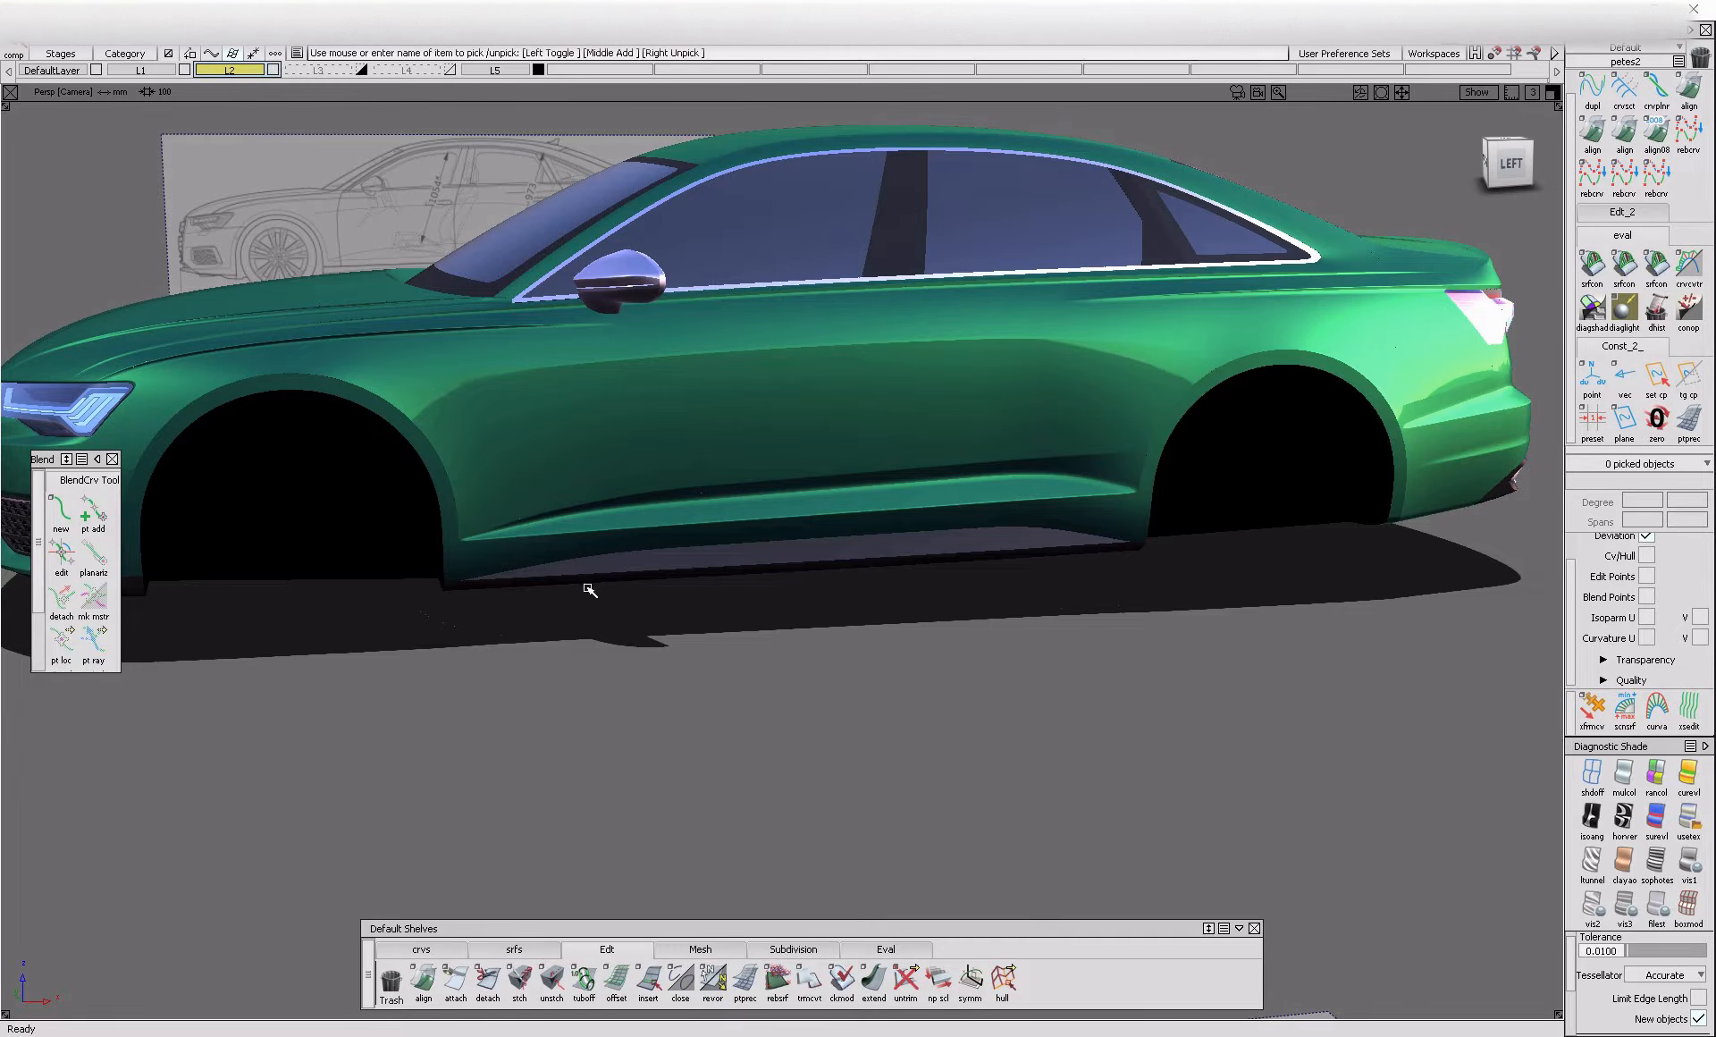
{"action": "key", "text": "alt+Tab"}
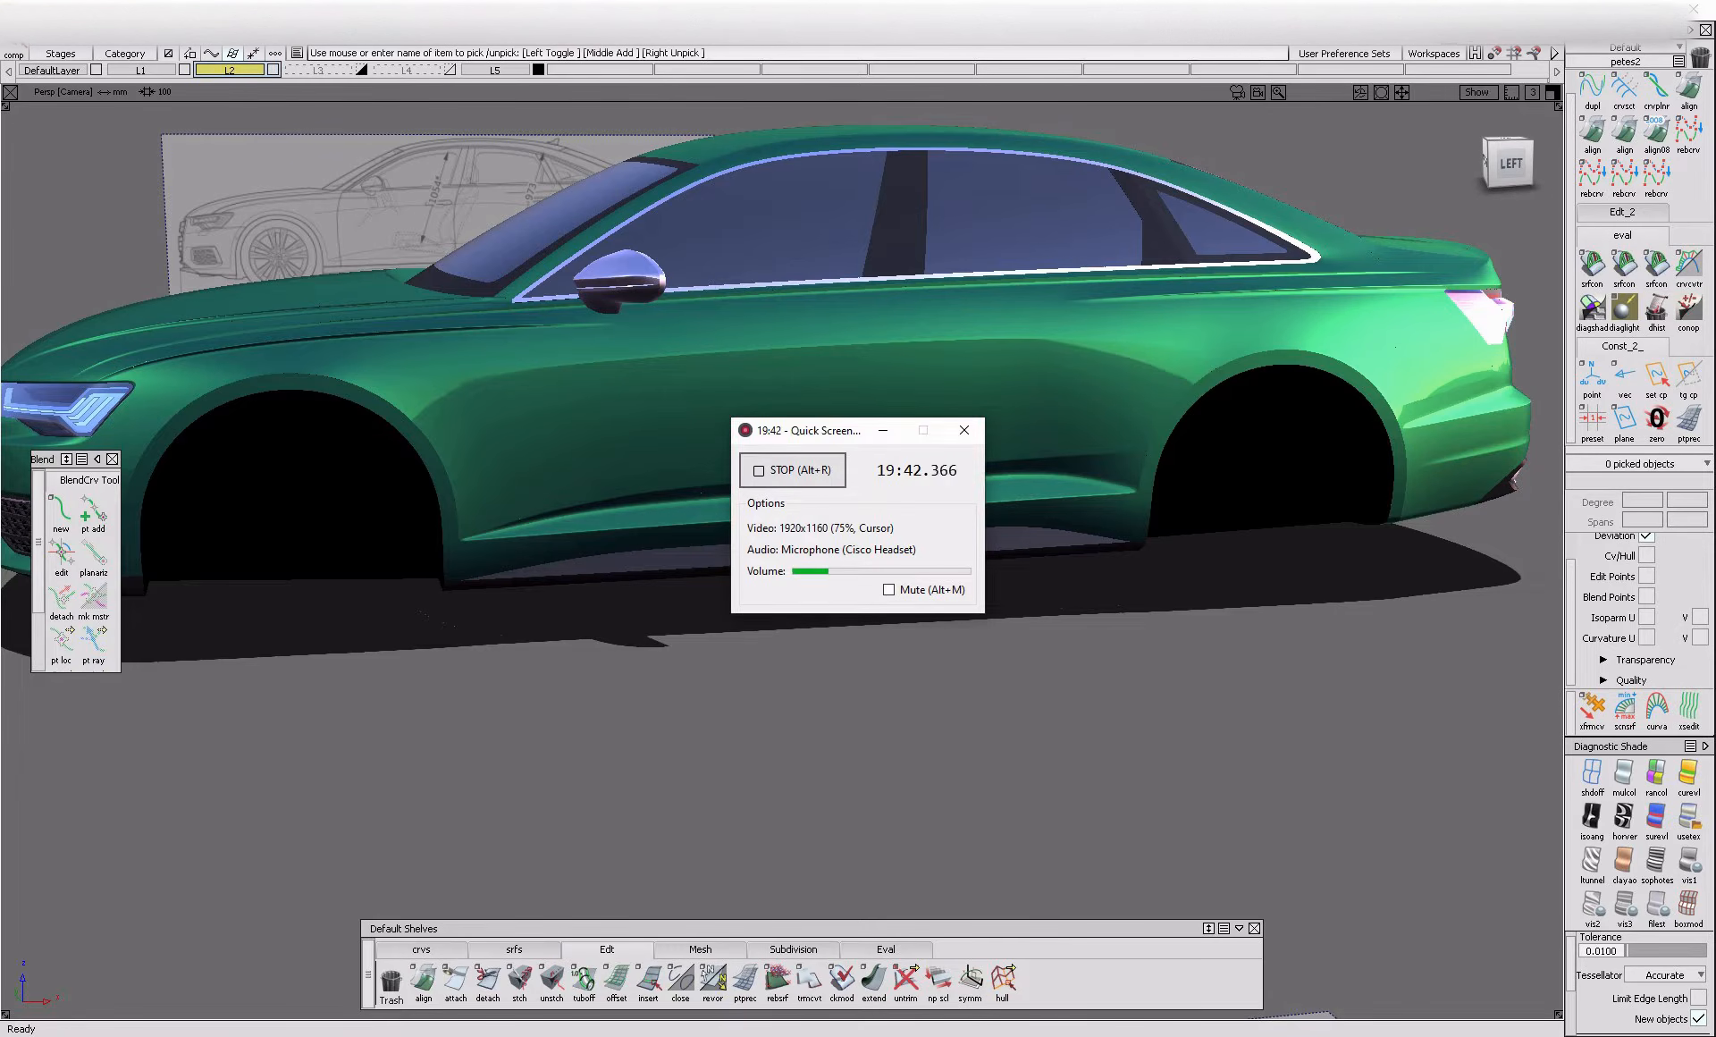
{"action": "key", "text": "alt+Tab"}
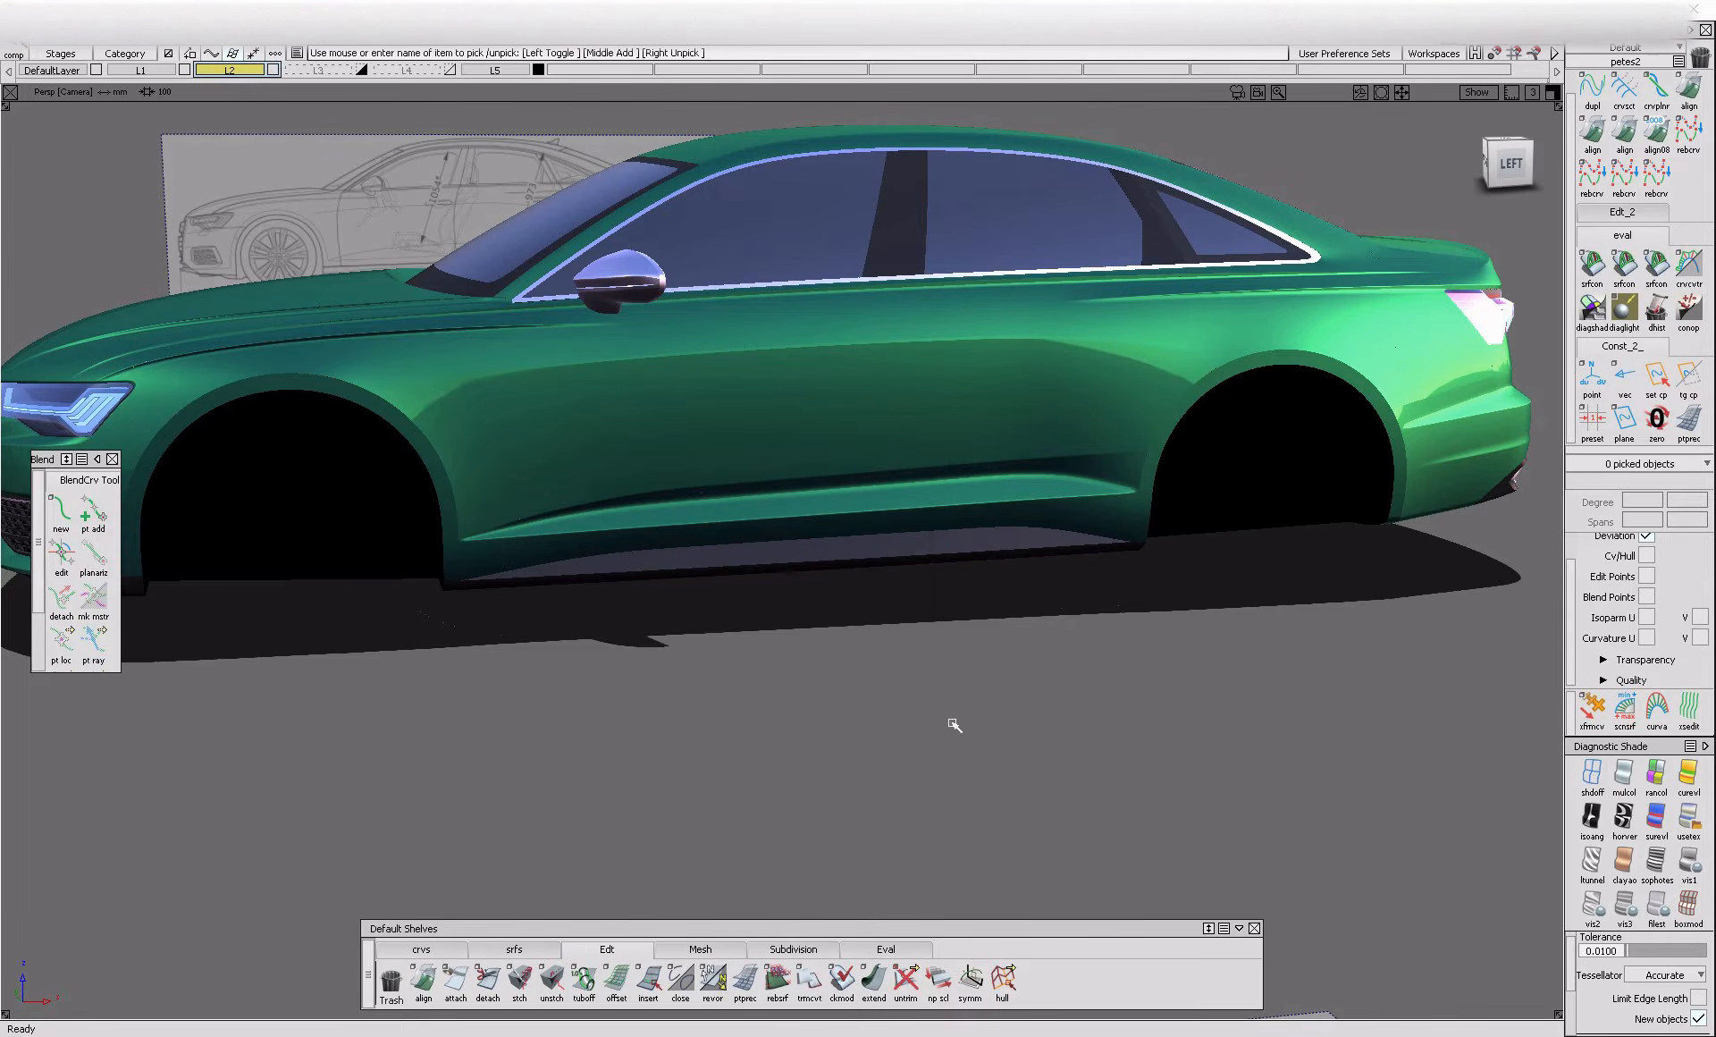
View the whole car body straight from its left side
{"action": "right_click_drag", "start_coordinate": [954, 465], "coordinate": [701, 485], "text": "alt+shift"}
{"action": "left_click_drag", "start_coordinate": [770, 491], "coordinate": [862, 497], "text": "alt+shift"}
{"action": "right_click_drag", "start_coordinate": [863, 497], "coordinate": [1103, 510], "text": "alt+shift"}
{"action": "middle_click_drag", "start_coordinate": [1104, 509], "coordinate": [990, 549], "text": "alt+shift"}
{"action": "left_click", "coordinate": [1528, 163]}
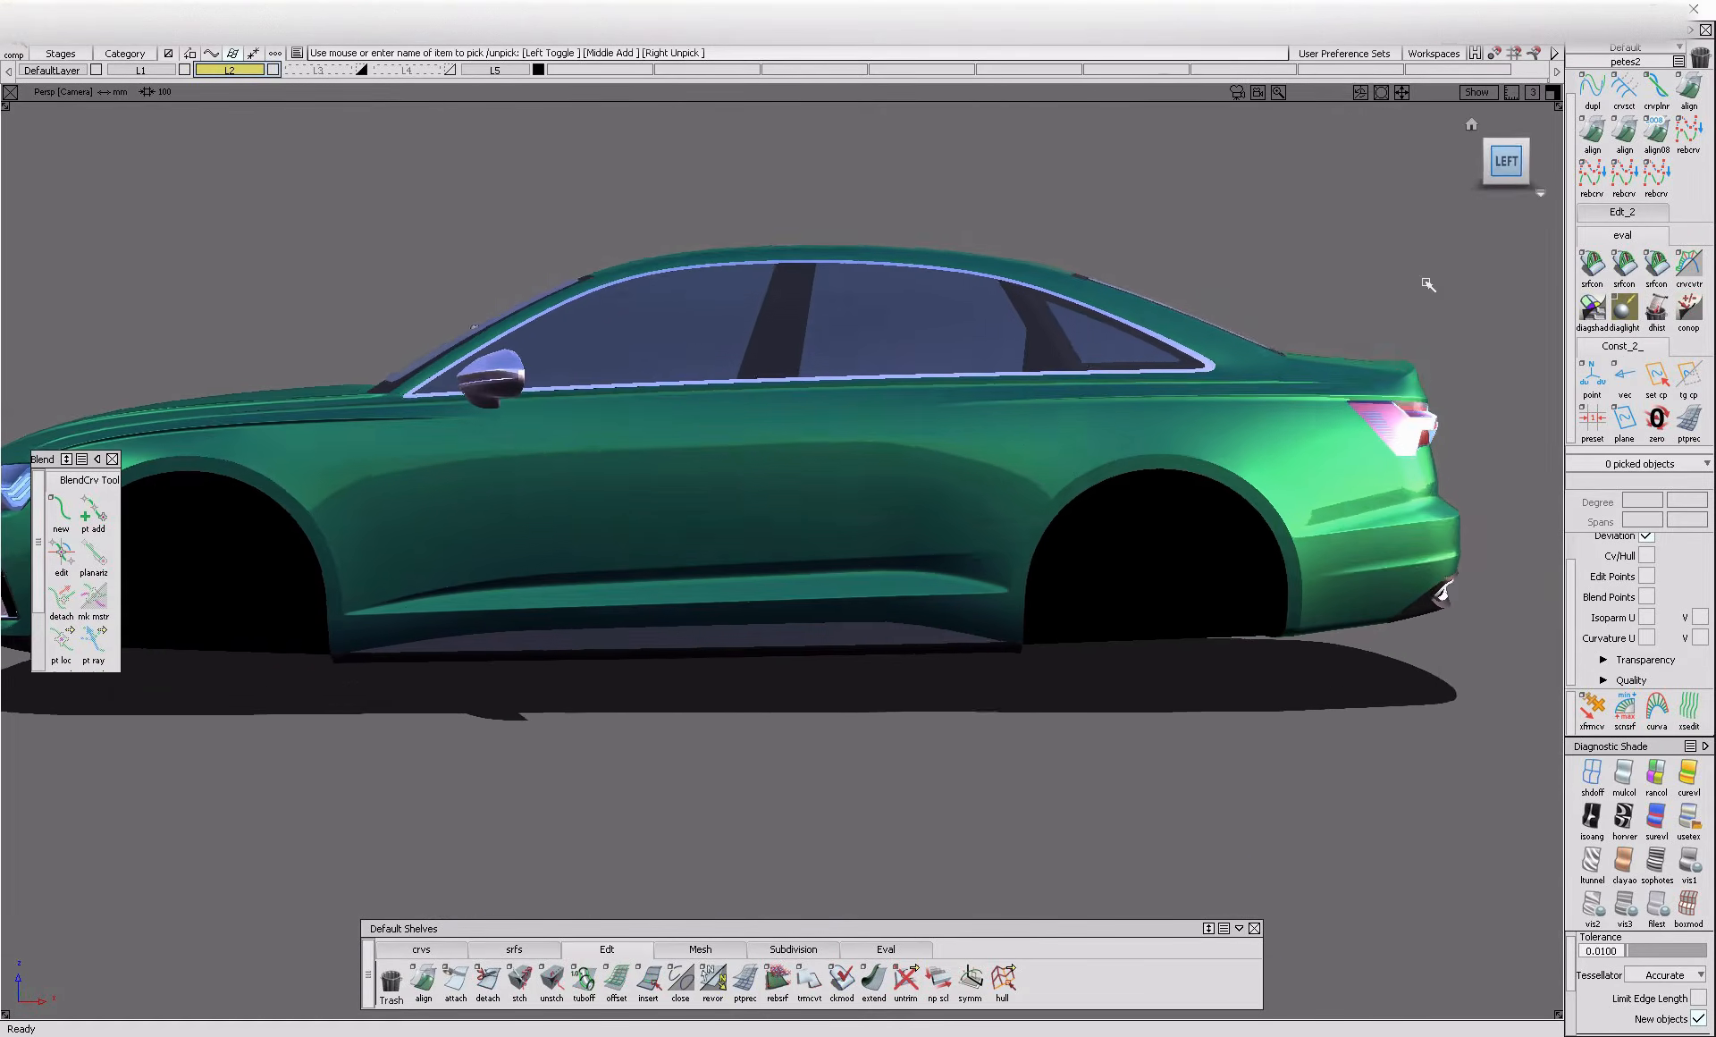
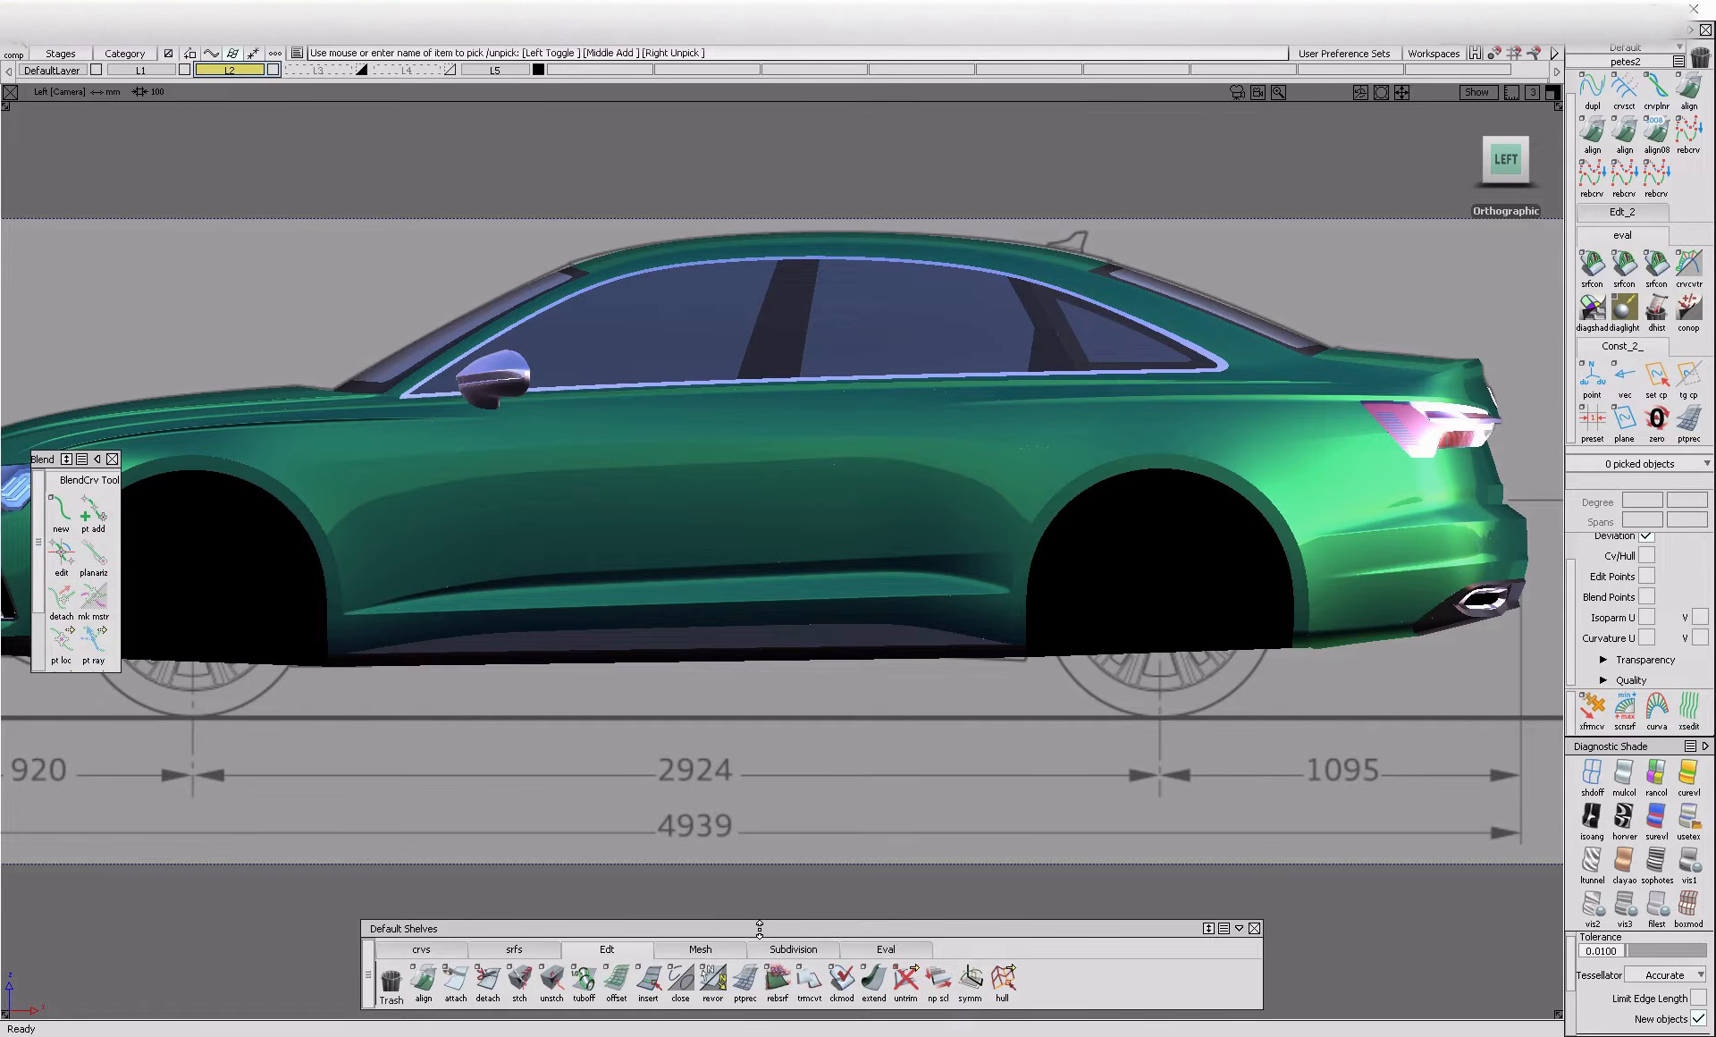
Show the surface edges on the shaded car and examine the body side, front fender and hood creases up close
{"action": "key", "text": "alt+m"}
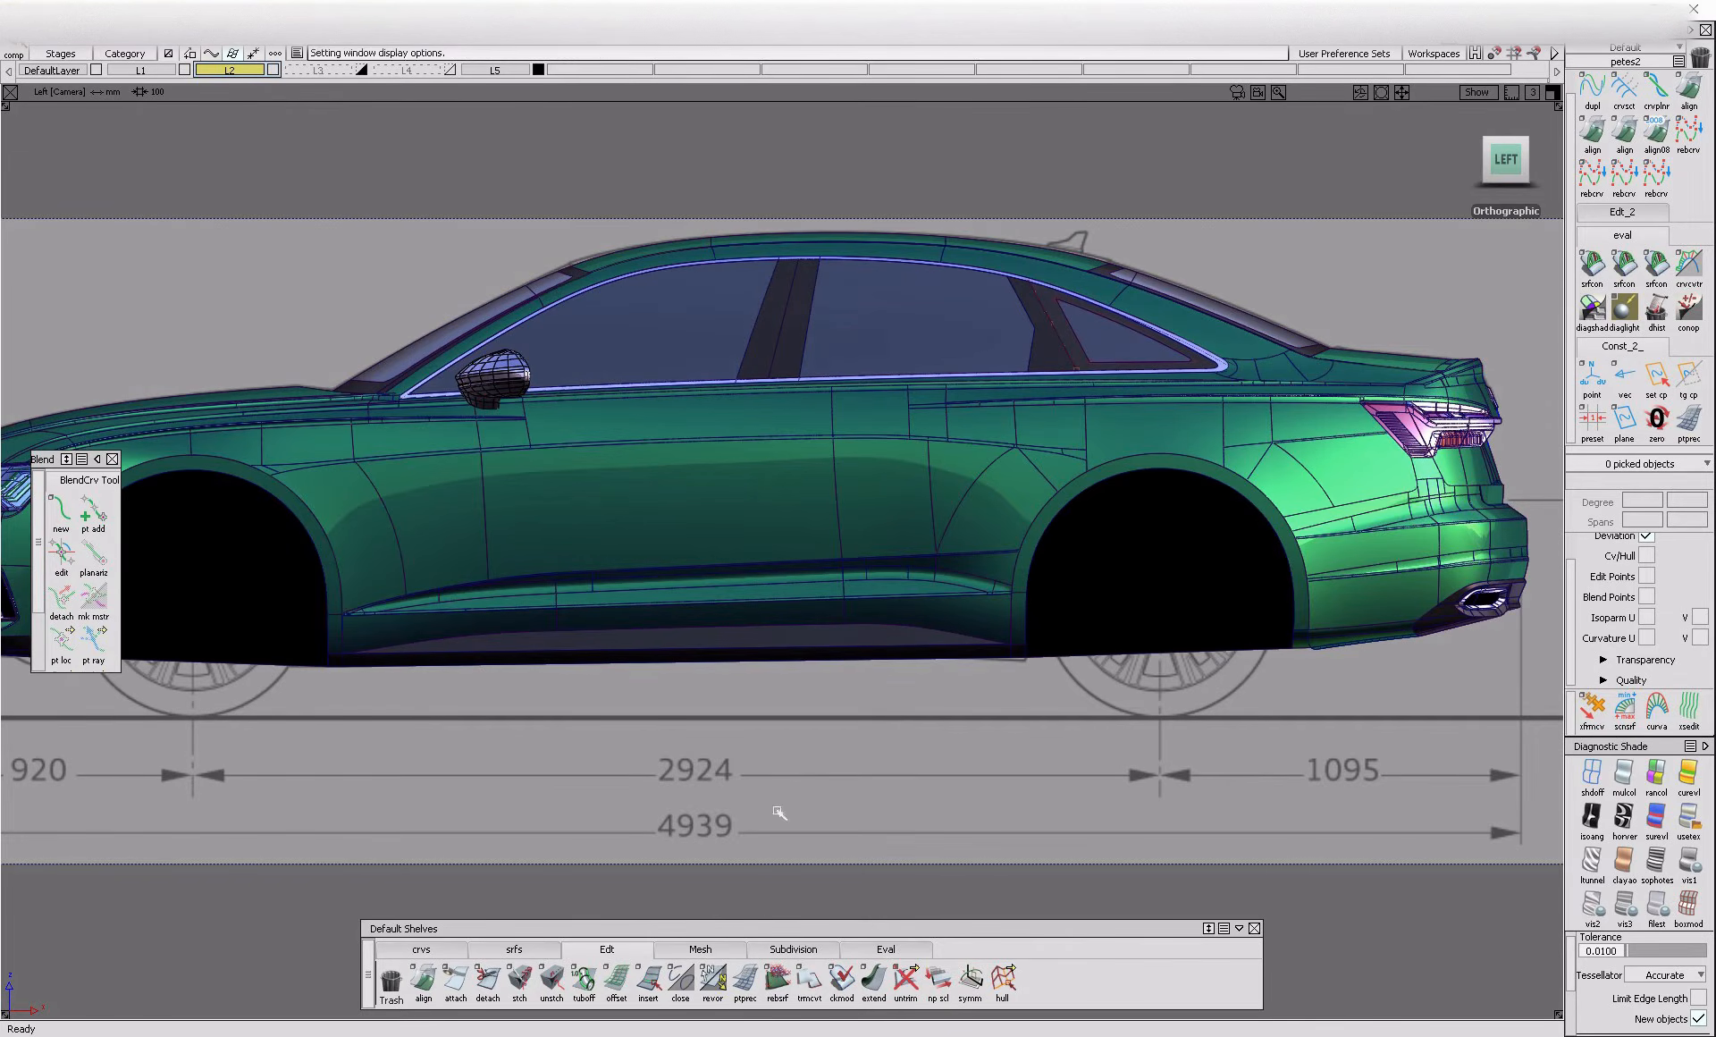
{"action": "key", "text": "F8"}
{"action": "mouse_move", "coordinate": [806, 526]}
{"action": "right_mouse_down", "text": "alt+shift"}
{"action": "mouse_move", "coordinate": [1025, 539]}
{"action": "mouse_move", "coordinate": [783, 423]}
{"action": "right_mouse_up", "text": "alt+shift"}
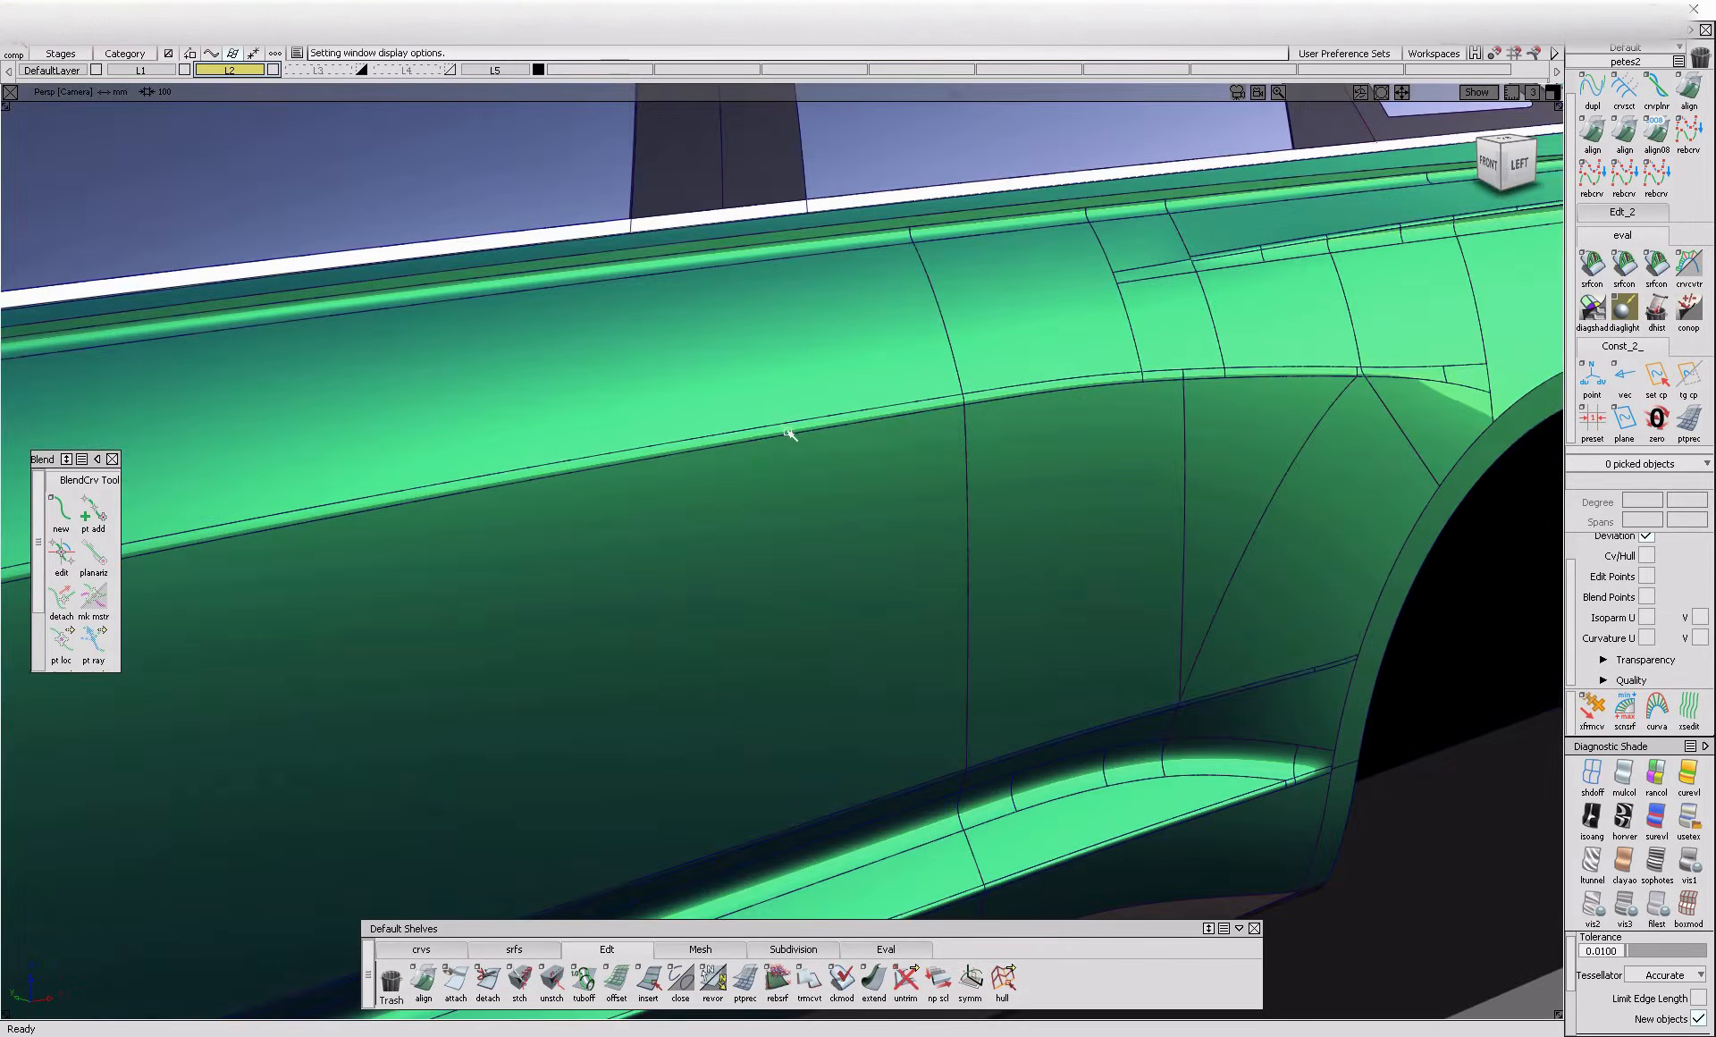
{"action": "right_click_drag", "start_coordinate": [968, 479], "coordinate": [822, 481], "text": "alt+shift"}
{"action": "left_click_drag", "start_coordinate": [823, 481], "coordinate": [766, 481], "text": "alt+shift"}
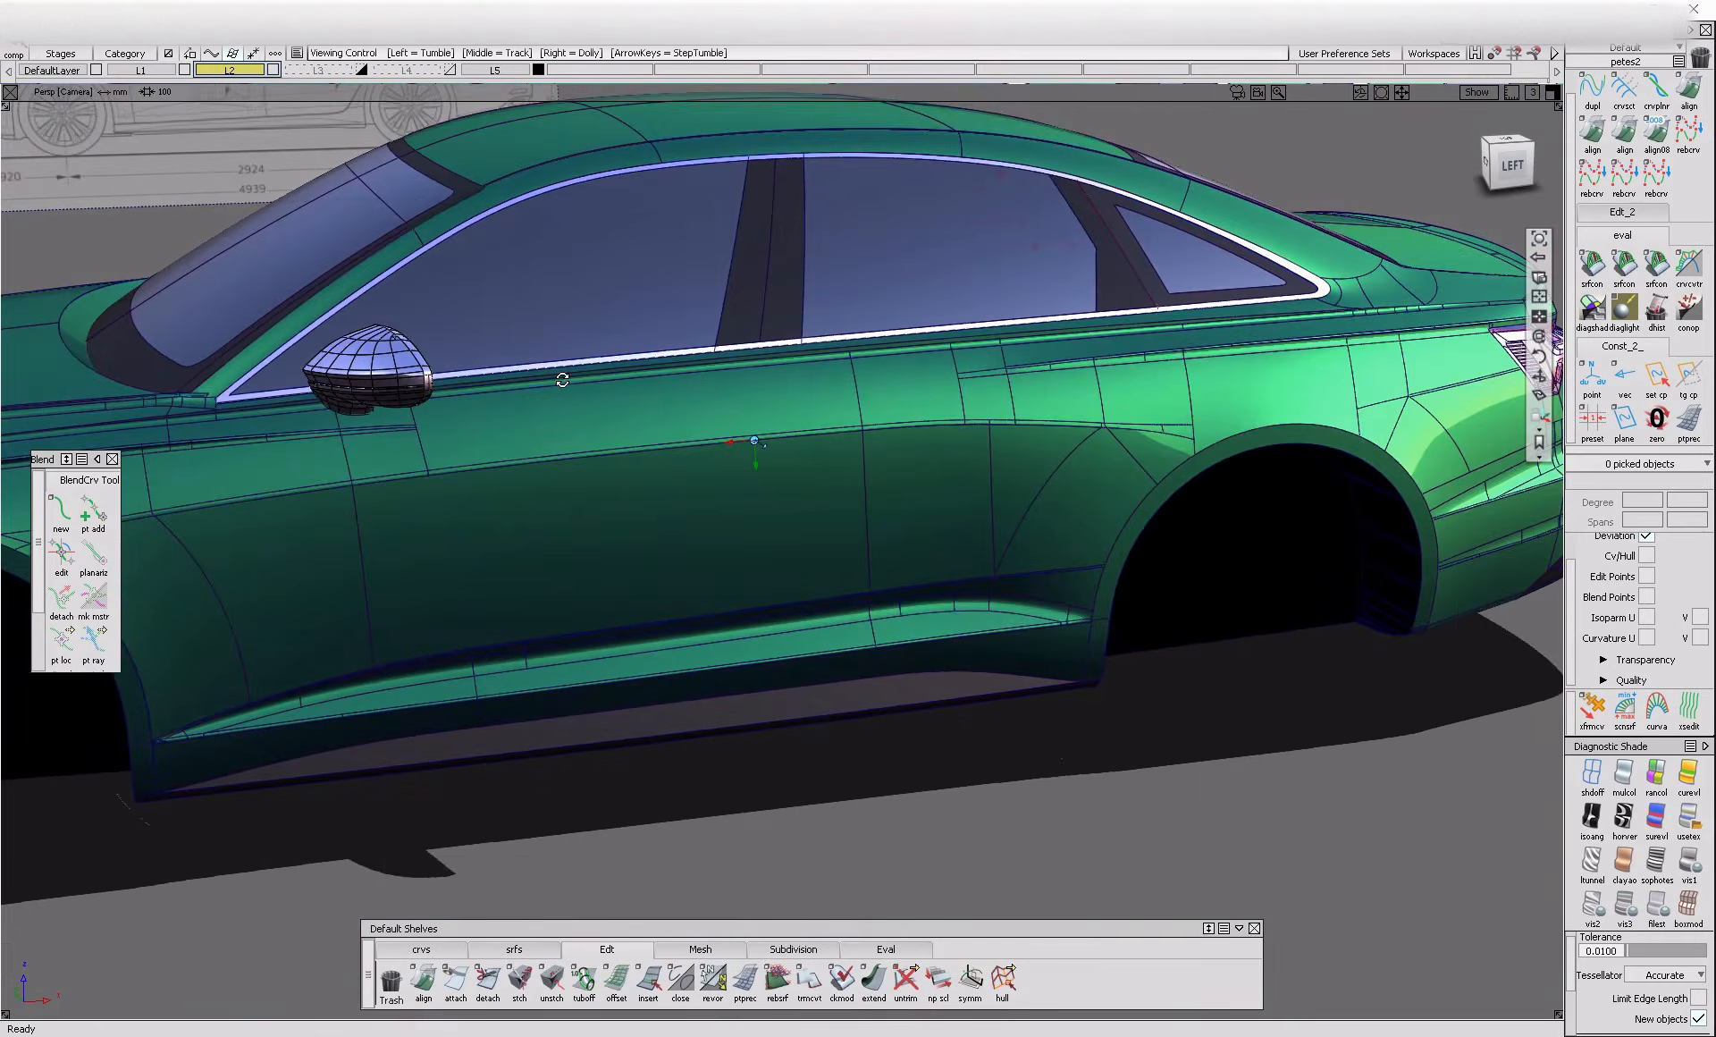
{"action": "right_click_drag", "start_coordinate": [563, 380], "coordinate": [652, 459], "text": "alt+shift"}
{"action": "left_click_drag", "start_coordinate": [652, 460], "coordinate": [1016, 397], "text": "alt+shift"}
{"action": "right_click_drag", "start_coordinate": [940, 364], "coordinate": [945, 531], "text": "alt+shift"}
{"action": "middle_click_drag", "start_coordinate": [396, 548], "coordinate": [679, 562], "text": "alt+shift"}
{"action": "left_click_drag", "start_coordinate": [718, 592], "coordinate": [823, 617], "text": "alt+shift"}
{"action": "right_click_drag", "start_coordinate": [823, 617], "coordinate": [925, 536], "text": "alt+shift"}
{"action": "middle_click_drag", "start_coordinate": [925, 536], "coordinate": [882, 705], "text": "alt+shift"}
{"action": "left_click_drag", "start_coordinate": [1028, 640], "coordinate": [958, 631], "text": "alt+shift"}
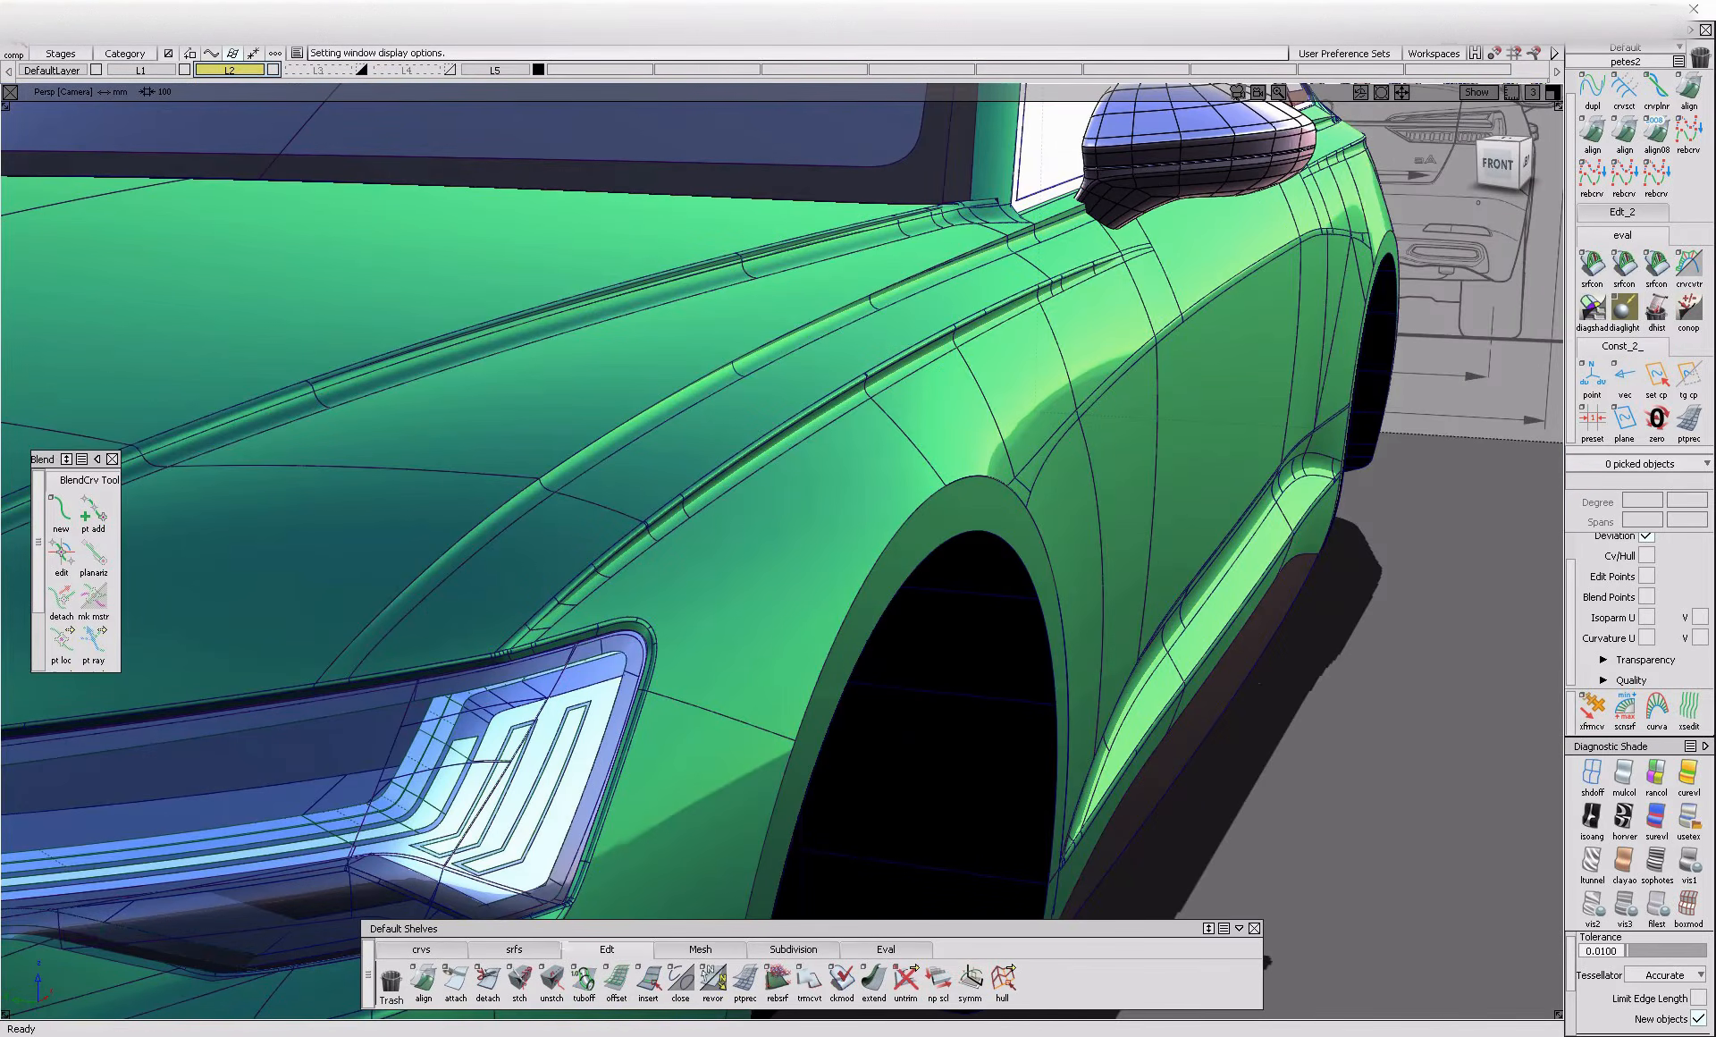
{"action": "left_click", "coordinate": [514, 949]}
{"action": "left_click", "coordinate": [660, 993]}
{"action": "right_click_drag", "start_coordinate": [686, 393], "coordinate": [747, 394], "text": "alt+shift"}
{"action": "right_click_drag", "start_coordinate": [876, 354], "coordinate": [702, 472], "text": "alt+shift"}
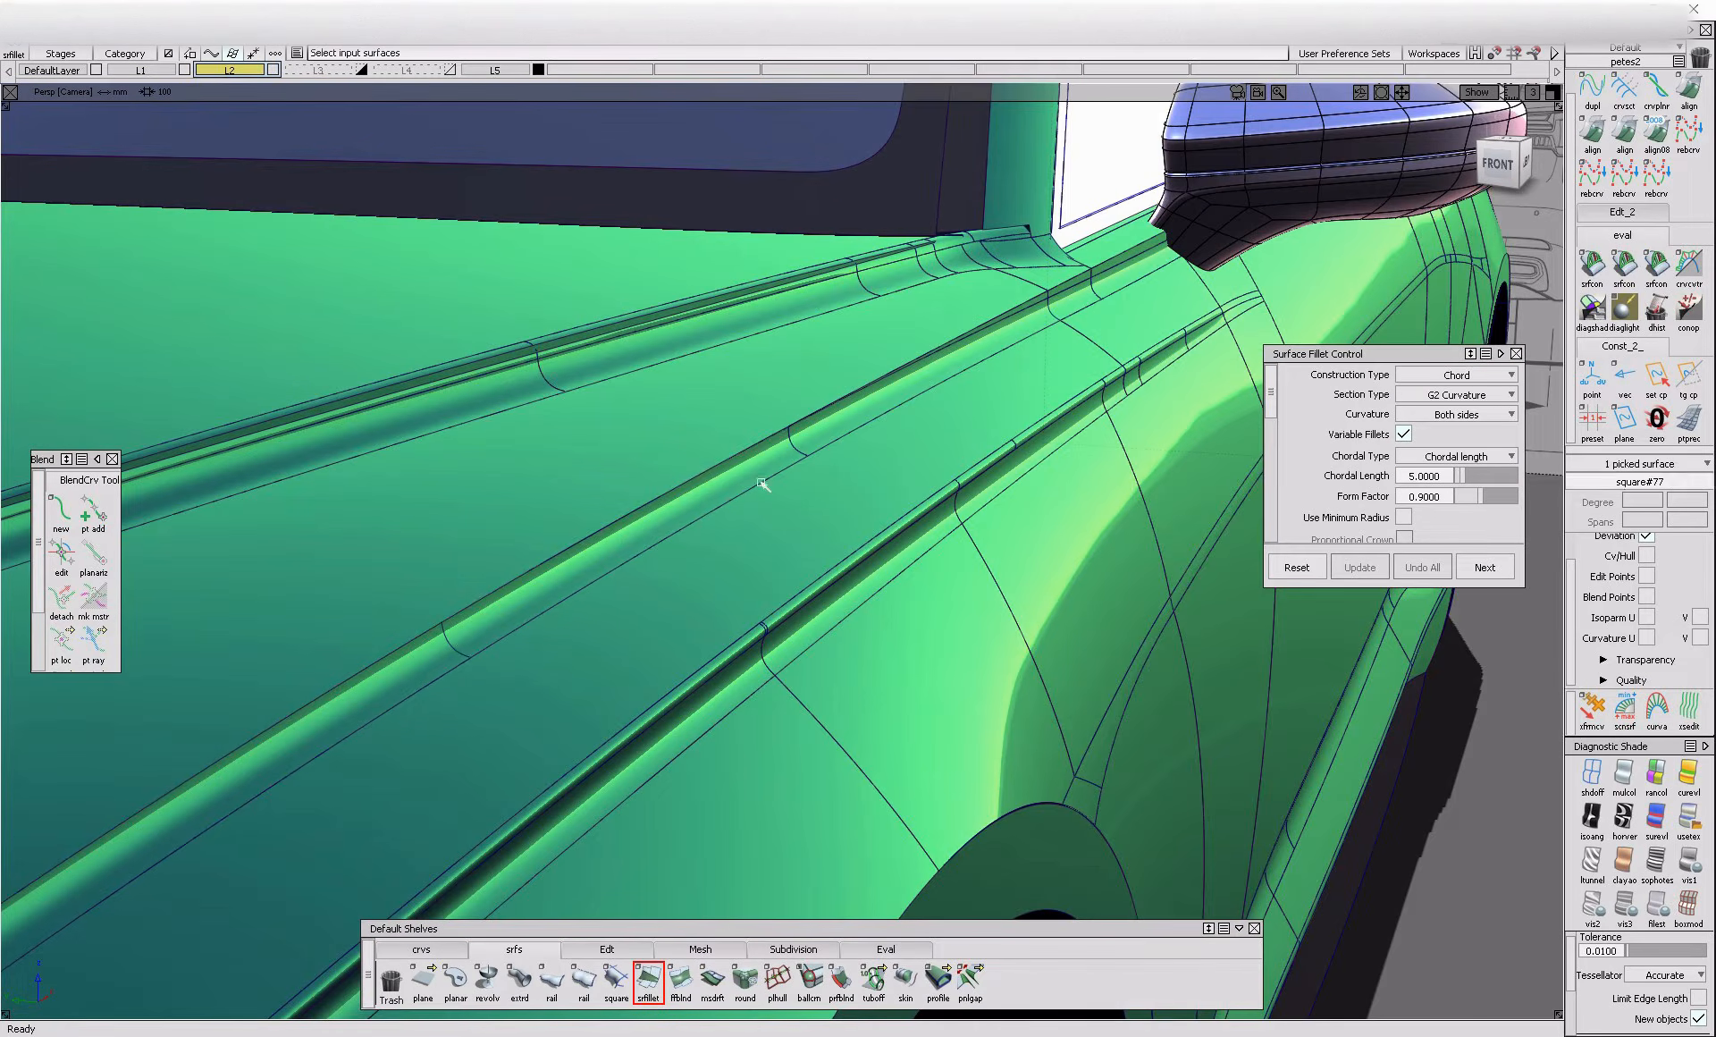
{"action": "middle_click_drag", "start_coordinate": [993, 364], "coordinate": [804, 418], "text": "alt+shift"}
{"action": "left_click_drag", "start_coordinate": [729, 570], "coordinate": [730, 501], "text": "ctrl+shift"}
{"action": "right_click_drag", "start_coordinate": [647, 598], "coordinate": [479, 670], "text": "alt+shift"}
{"action": "left_click_drag", "start_coordinate": [478, 670], "coordinate": [536, 639], "text": "alt+shift"}
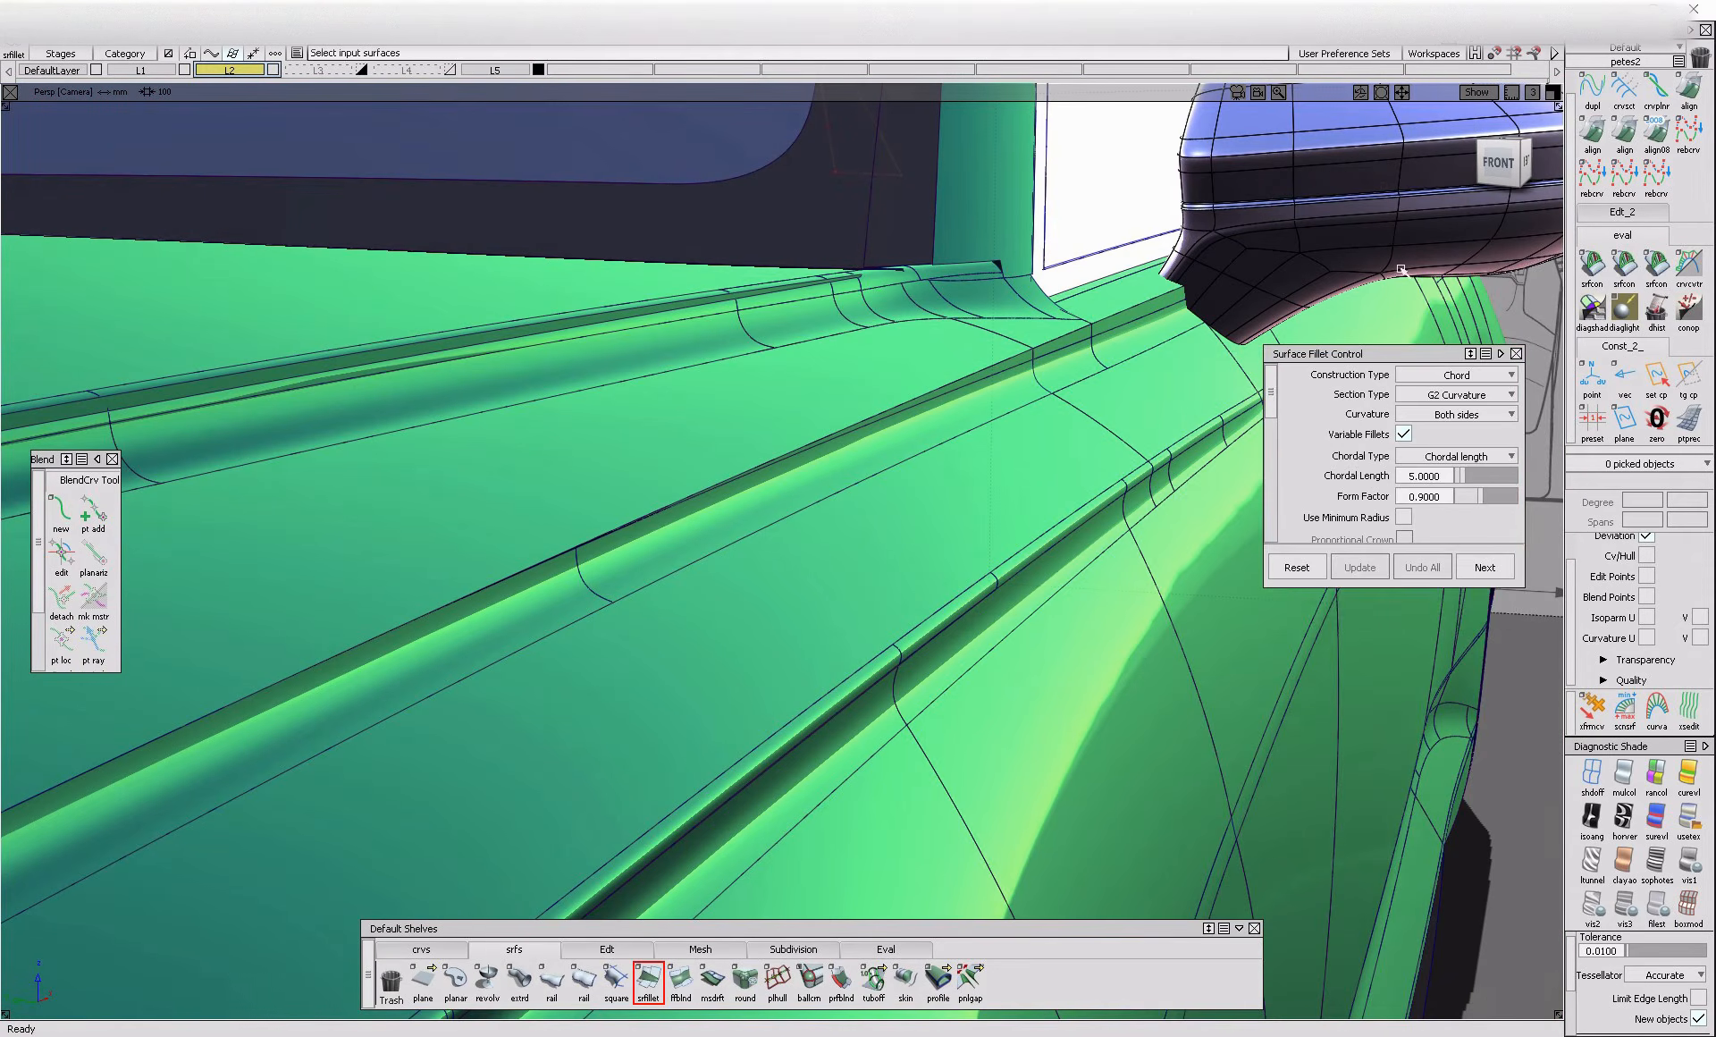
Align the end edge of the long hood crease strip to the adjoining crease fillet with G1 continuity
{"action": "left_click", "coordinate": [1590, 137]}
{"action": "left_click", "coordinate": [611, 611]}
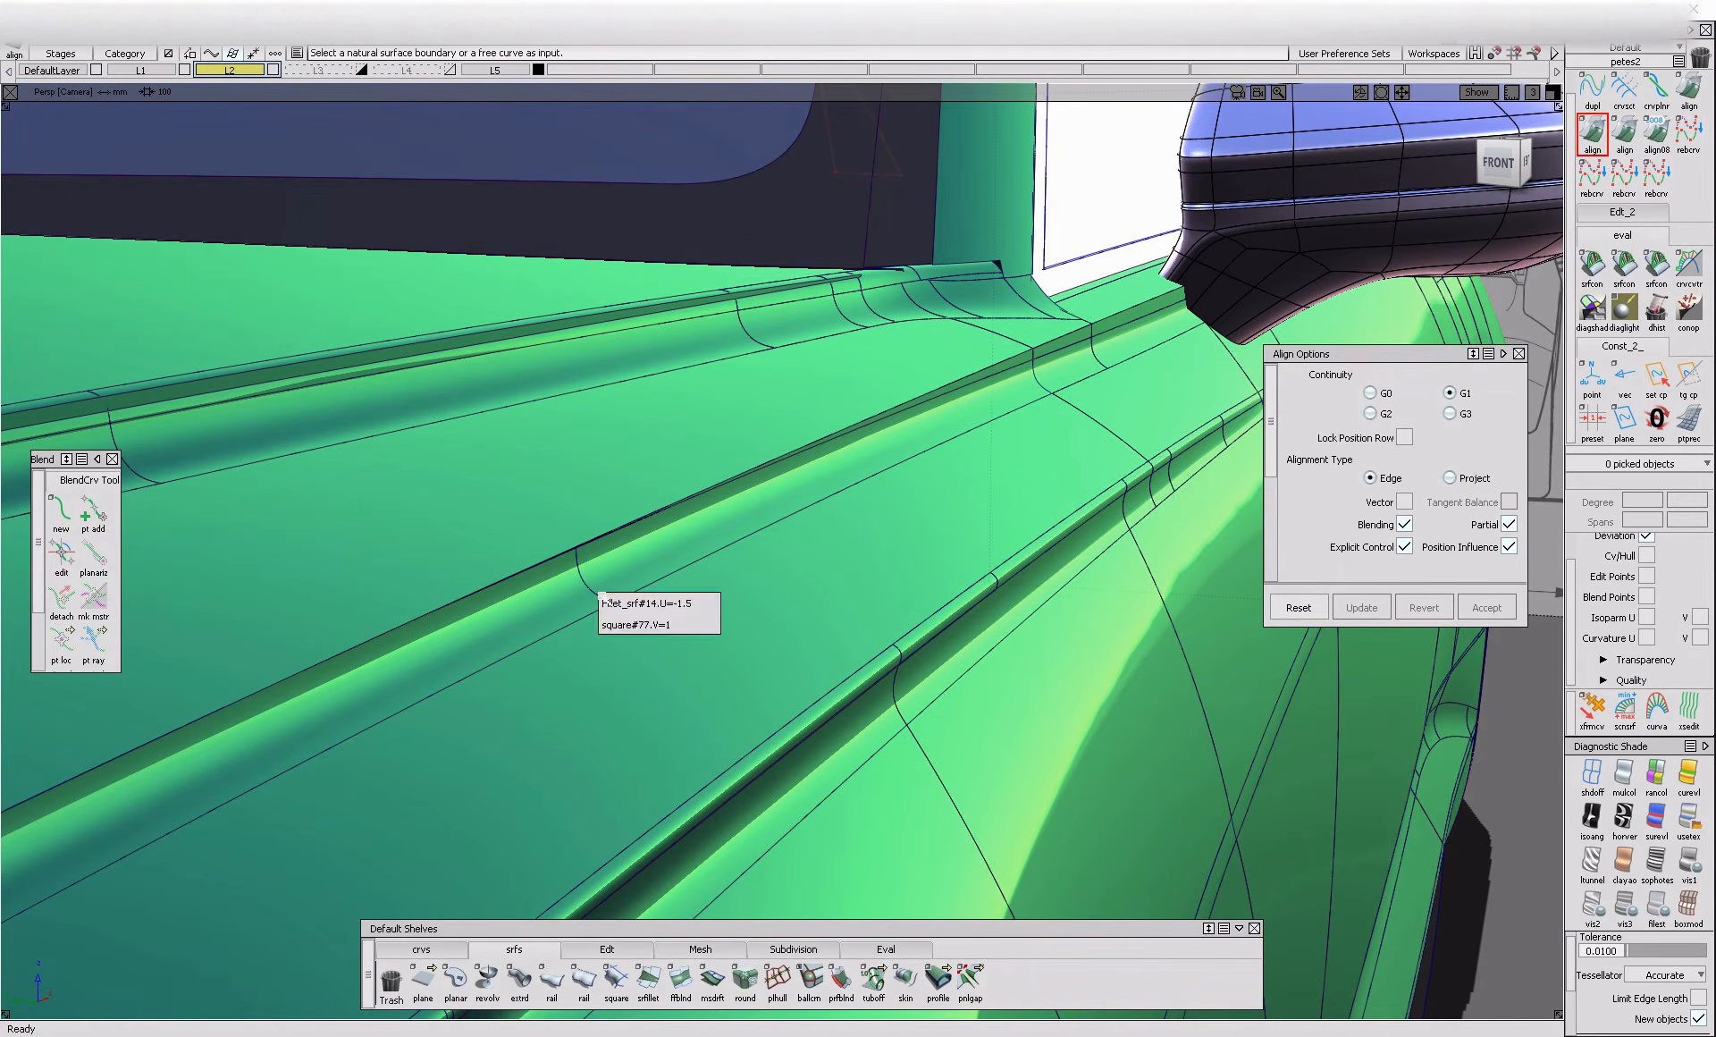
{"action": "left_click", "coordinate": [709, 618]}
{"action": "left_click", "coordinate": [599, 600]}
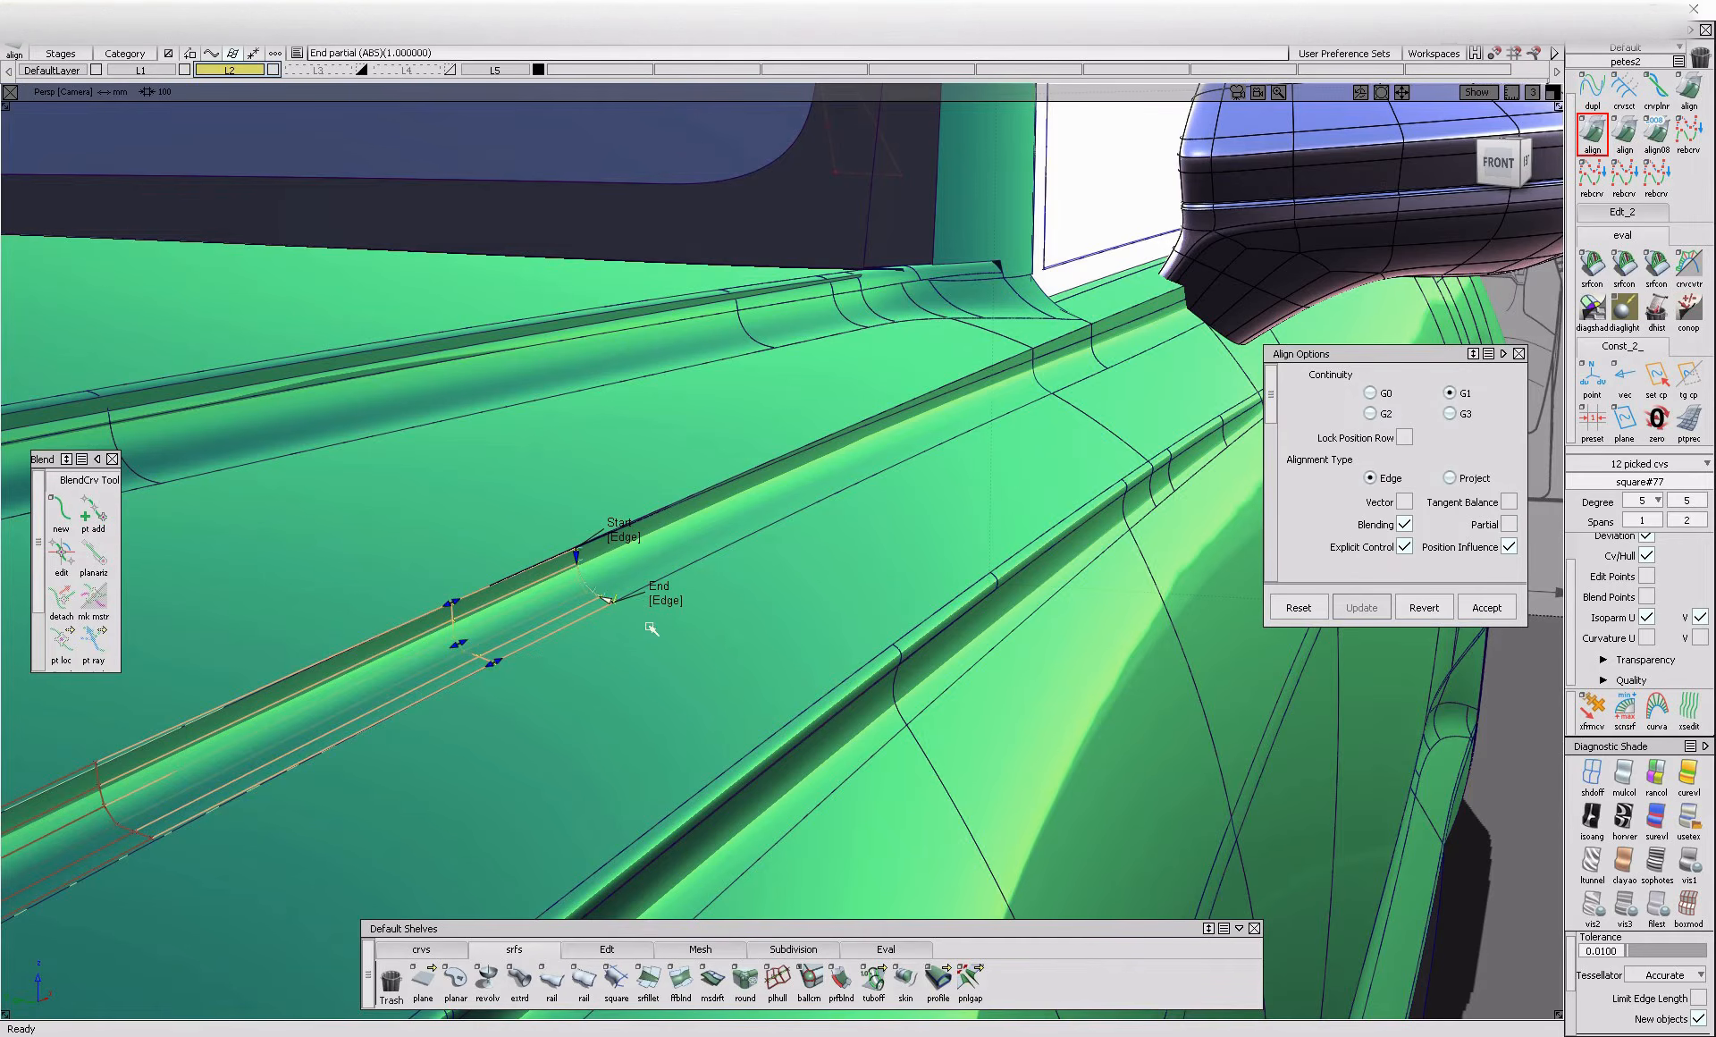
{"action": "right_click_drag", "start_coordinate": [613, 676], "coordinate": [585, 742], "text": "alt+shift"}
{"action": "middle_click_drag", "start_coordinate": [585, 742], "coordinate": [805, 725], "text": "alt+shift"}
{"action": "scroll", "coordinate": [1381, 524], "scroll_direction": "down", "scroll_amount": 6}
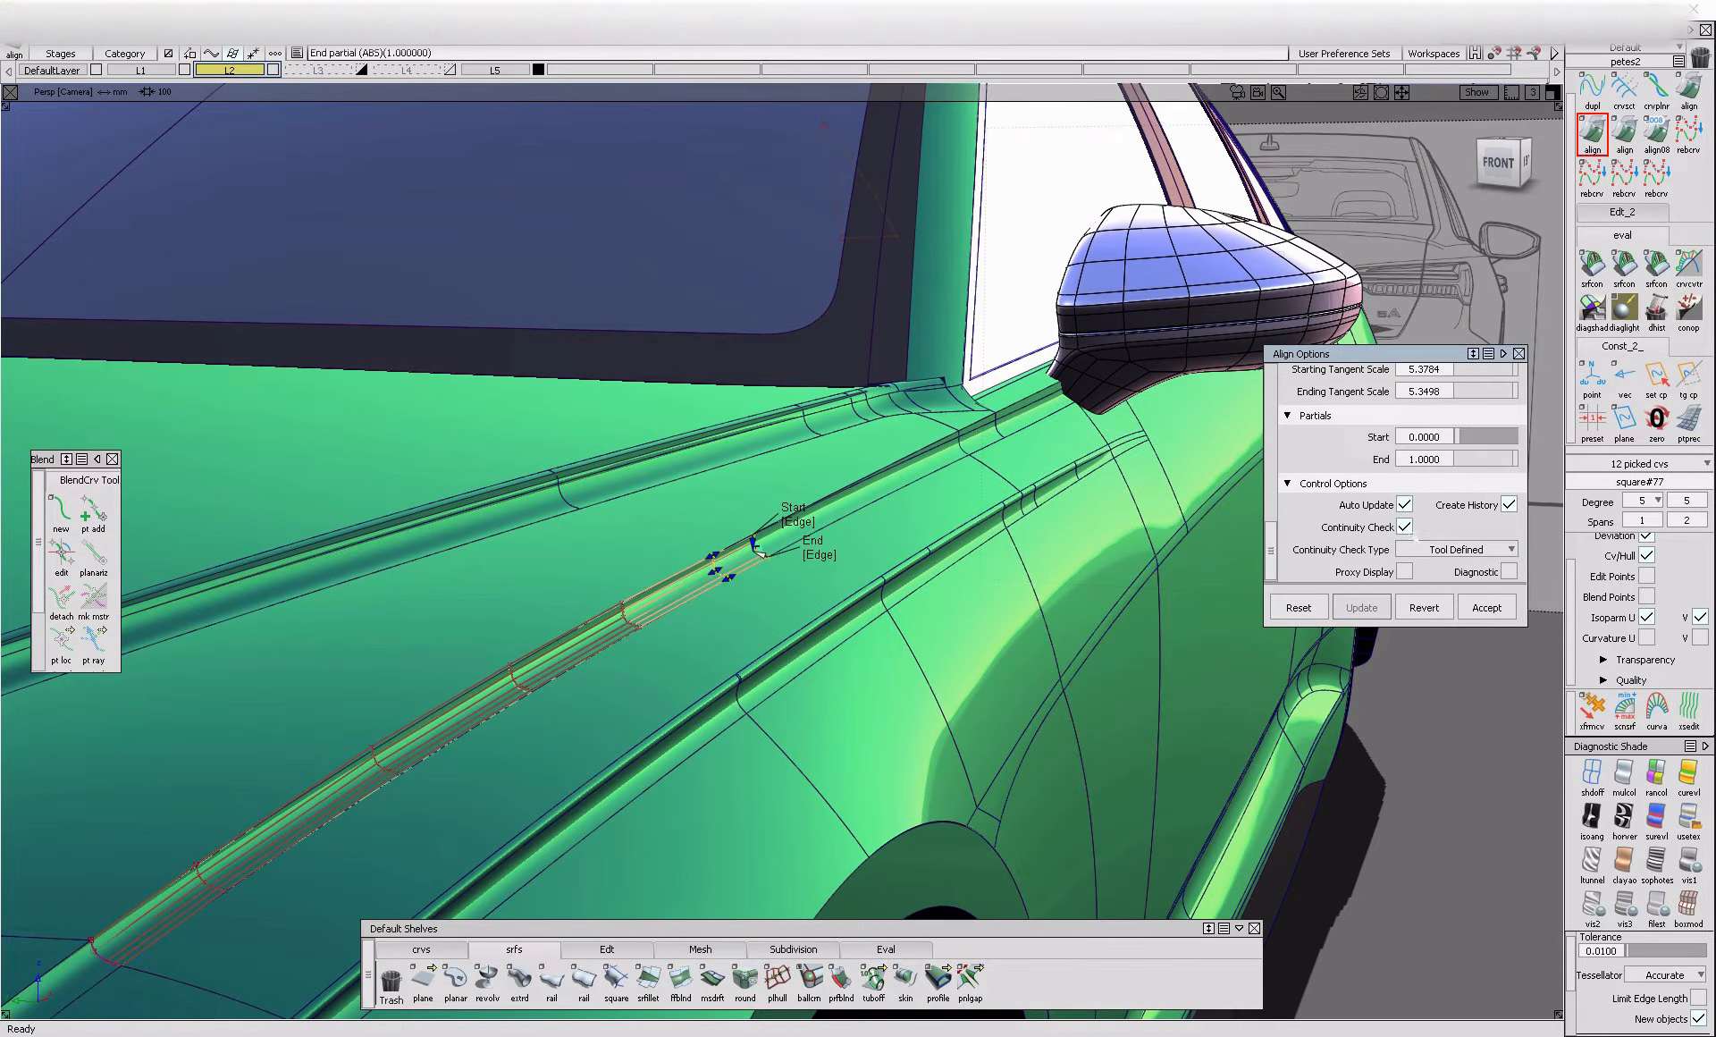
{"action": "right_click_drag", "start_coordinate": [756, 584], "coordinate": [770, 556], "text": "alt+shift"}
{"action": "middle_click_drag", "start_coordinate": [771, 556], "coordinate": [864, 524], "text": "alt+shift"}
Align the crease strip's lower long edge to the trimmed edge of surface square#17 as a partial alignment
{"action": "key", "text": "space"}
{"action": "left_click", "coordinate": [843, 552]}
{"action": "left_click", "coordinate": [963, 554]}
{"action": "left_click", "coordinate": [843, 549]}
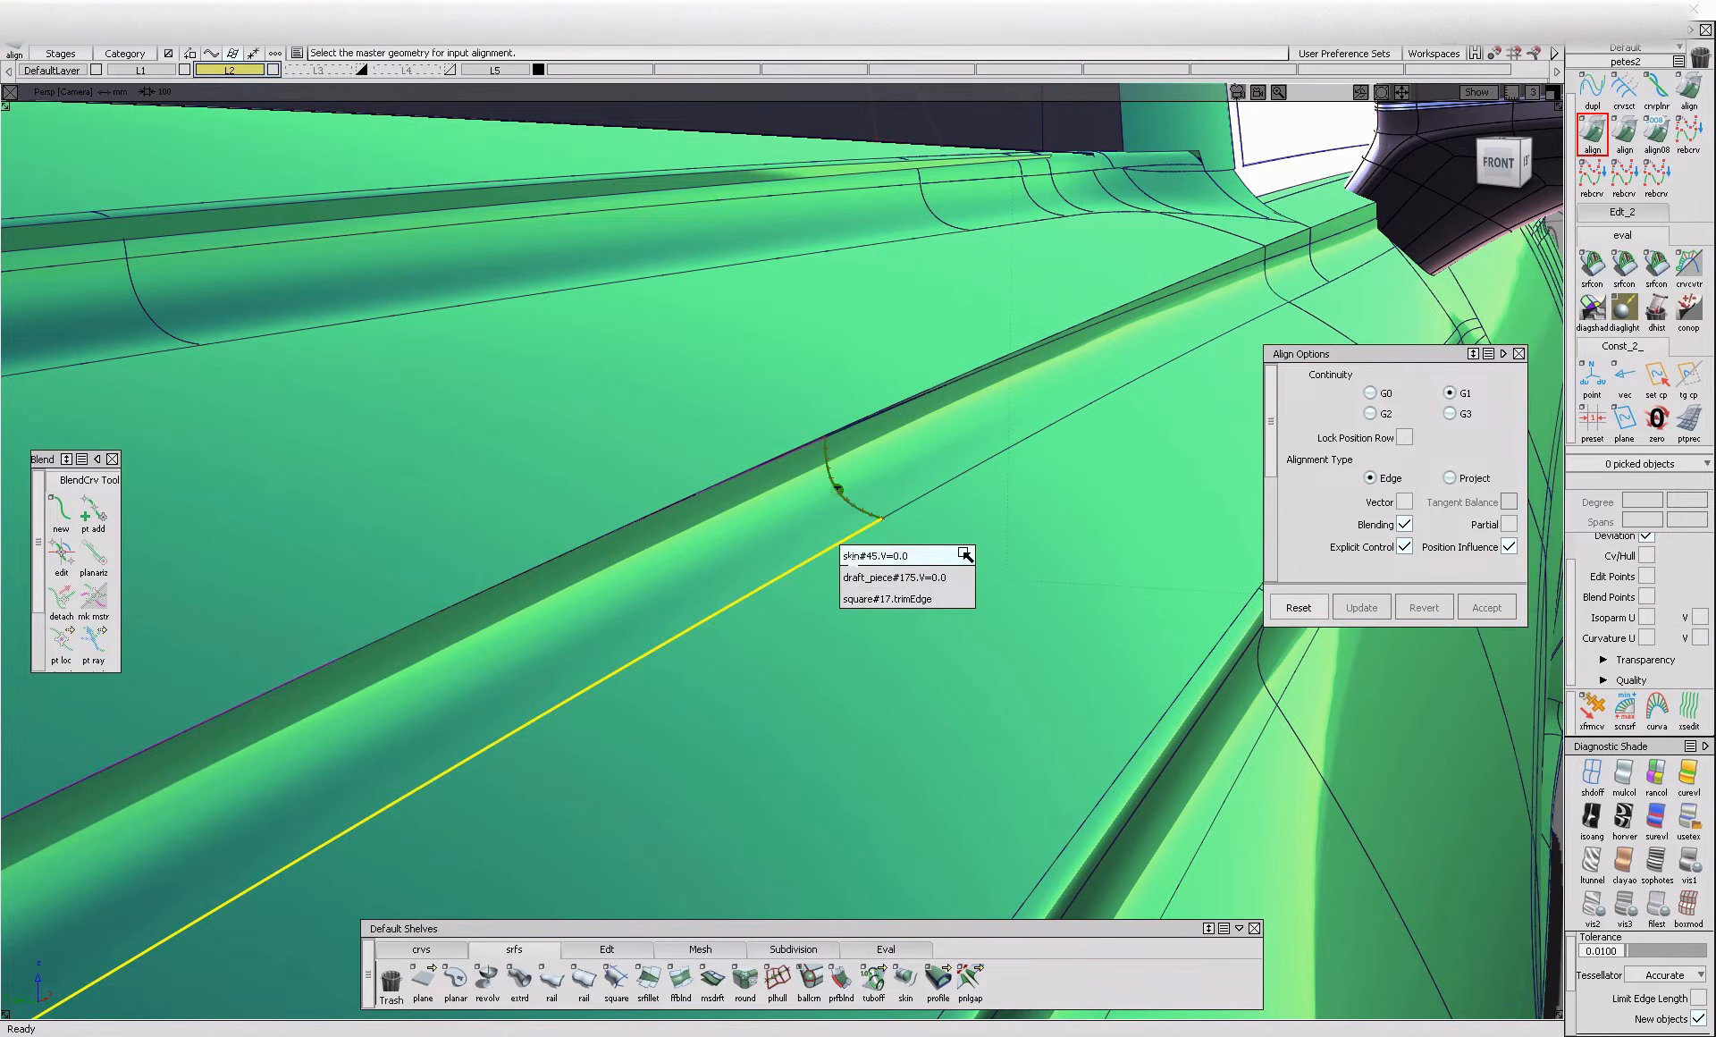
{"action": "left_click", "coordinate": [963, 598]}
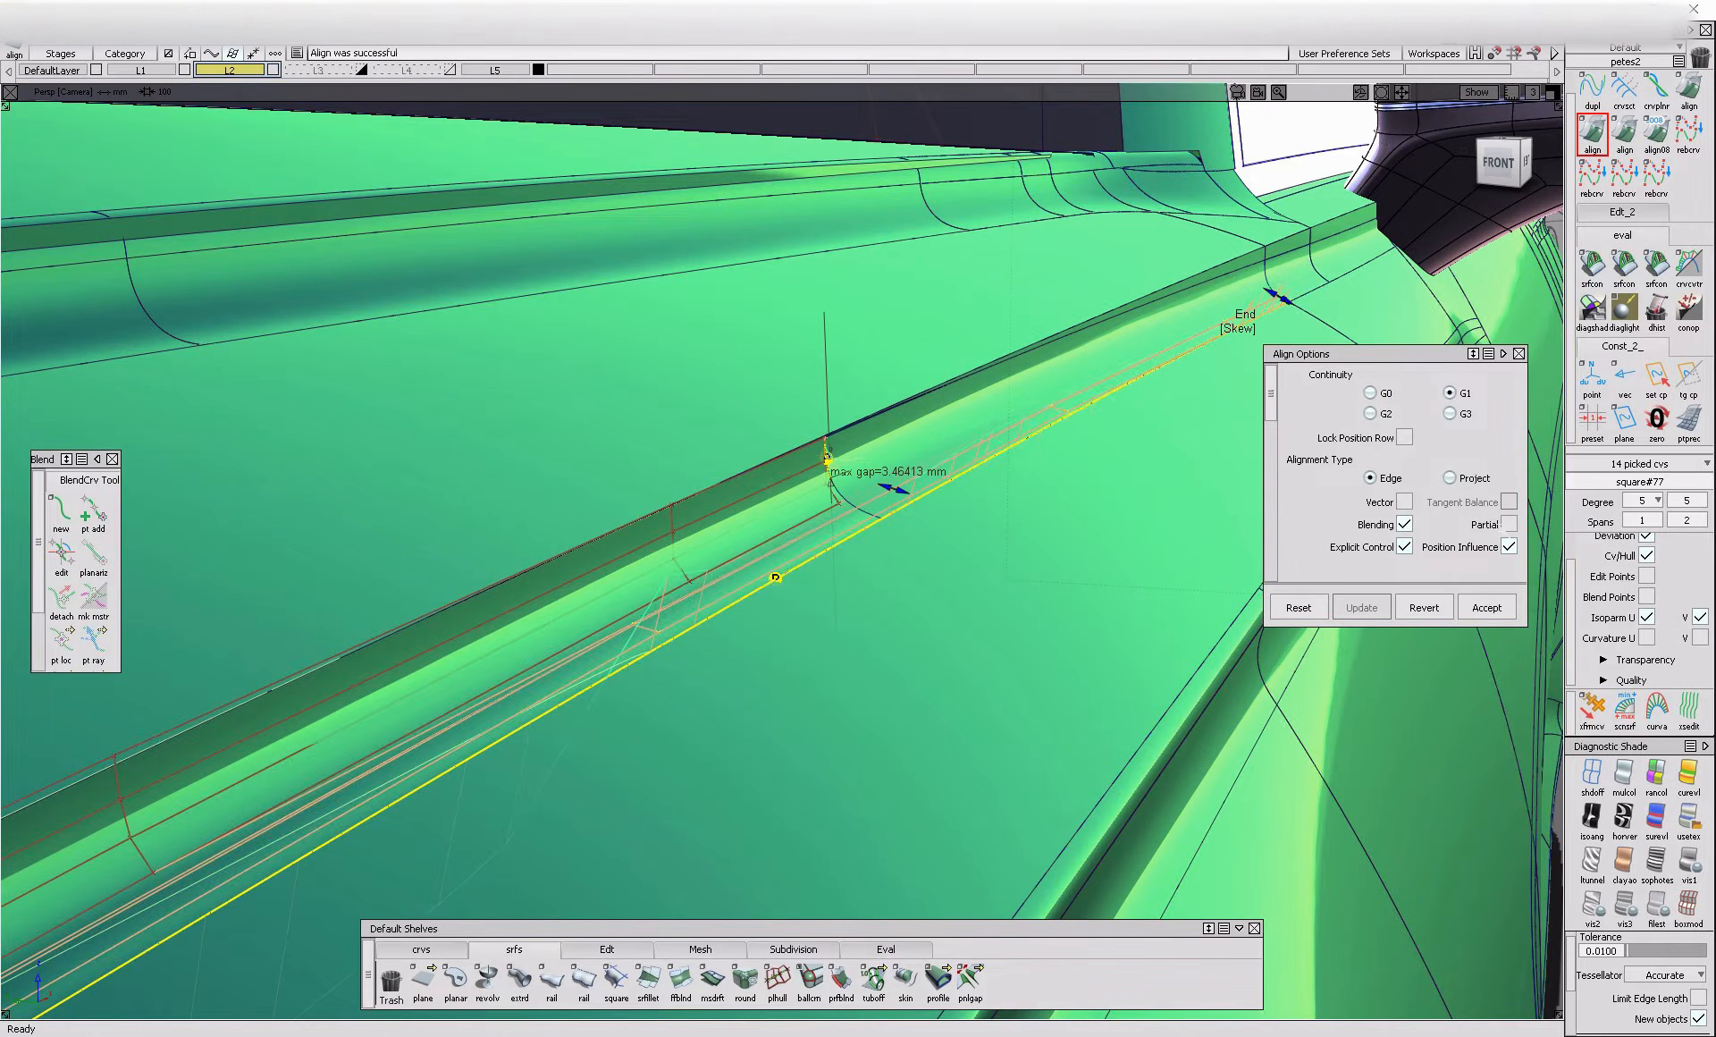
{"action": "left_click", "coordinate": [1509, 524]}
{"action": "right_click_drag", "start_coordinate": [889, 528], "coordinate": [777, 582], "text": "alt+shift"}
{"action": "middle_click_drag", "start_coordinate": [777, 582], "coordinate": [876, 520], "text": "alt+shift"}
Adjust the alignment settings of the crease strip's lower edge and clear the continuity locators
{"action": "scroll", "coordinate": [1434, 463], "scroll_direction": "down", "scroll_amount": 3}
{"action": "scroll", "coordinate": [1436, 465], "scroll_direction": "down", "scroll_amount": 3}
{"action": "left_click_drag", "start_coordinate": [1495, 495], "coordinate": [1499, 497]}
{"action": "left_click_drag", "start_coordinate": [836, 626], "coordinate": [827, 491], "text": "ctrl+shift"}
{"action": "left_click_drag", "start_coordinate": [920, 374], "coordinate": [525, 382], "text": "ctrl+shift"}
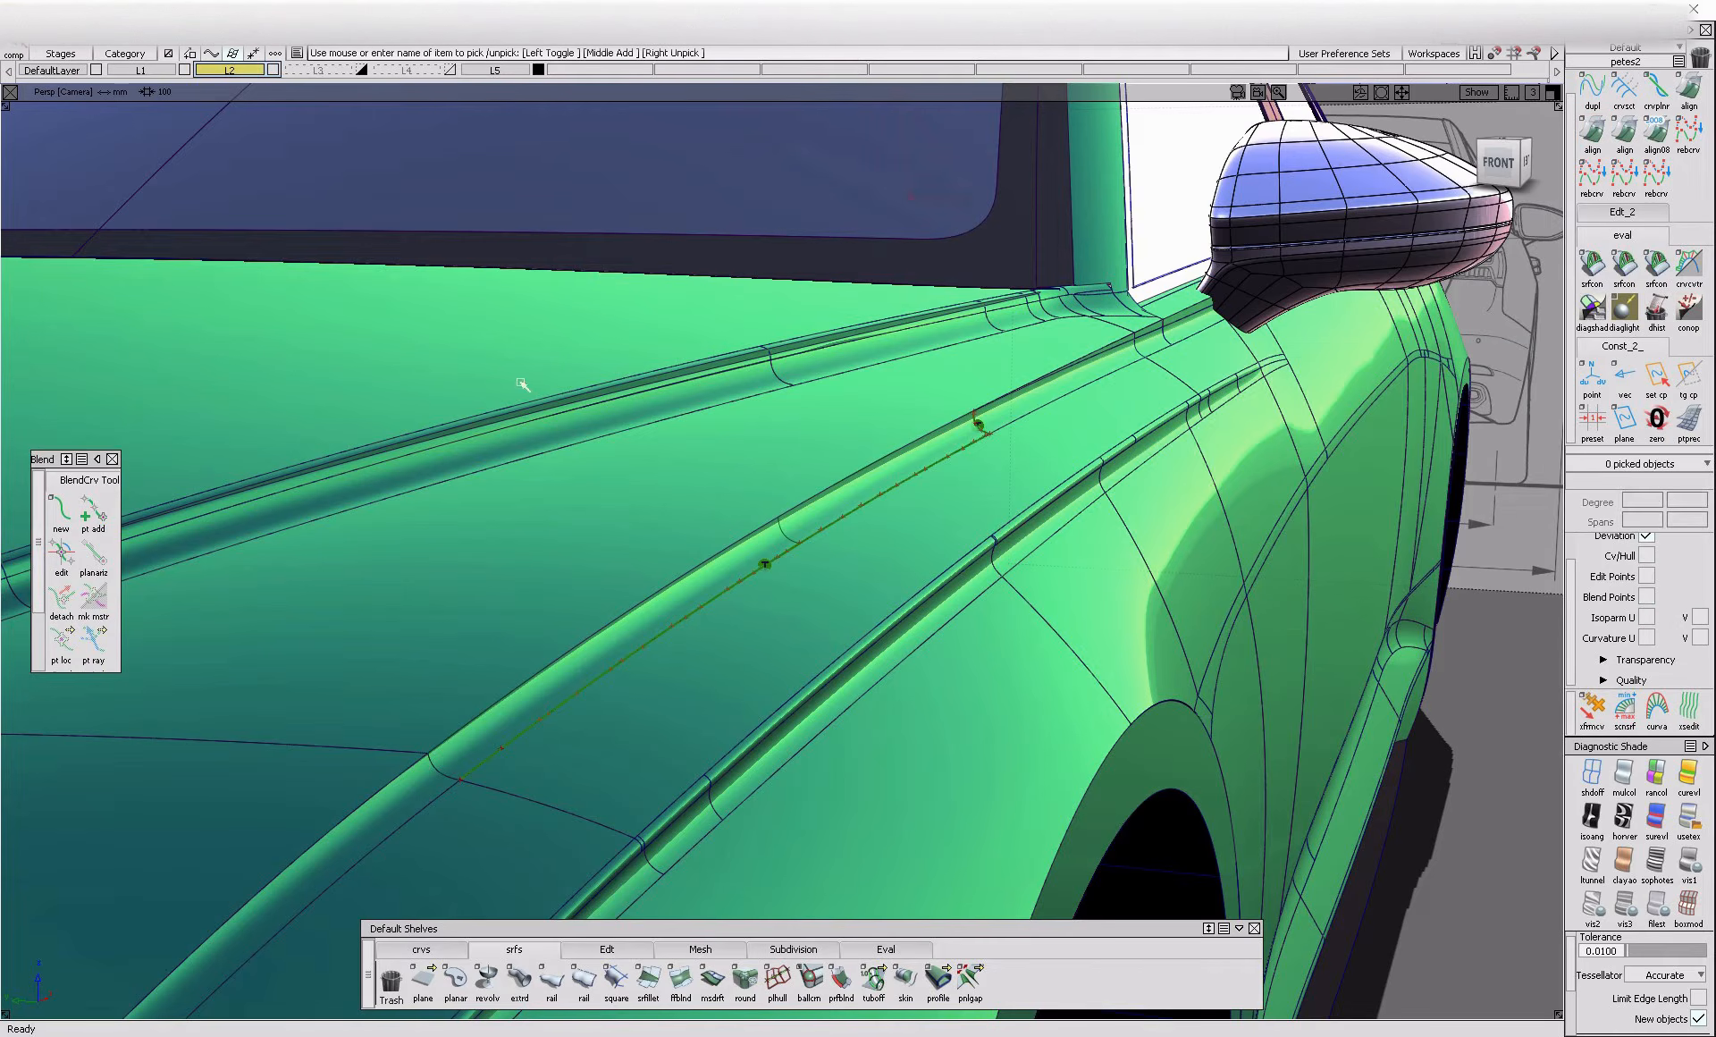
{"action": "left_click_drag", "start_coordinate": [684, 459], "coordinate": [802, 651]}
{"action": "key", "text": "ctrl+shift+n"}
{"action": "left_click", "coordinate": [648, 983]}
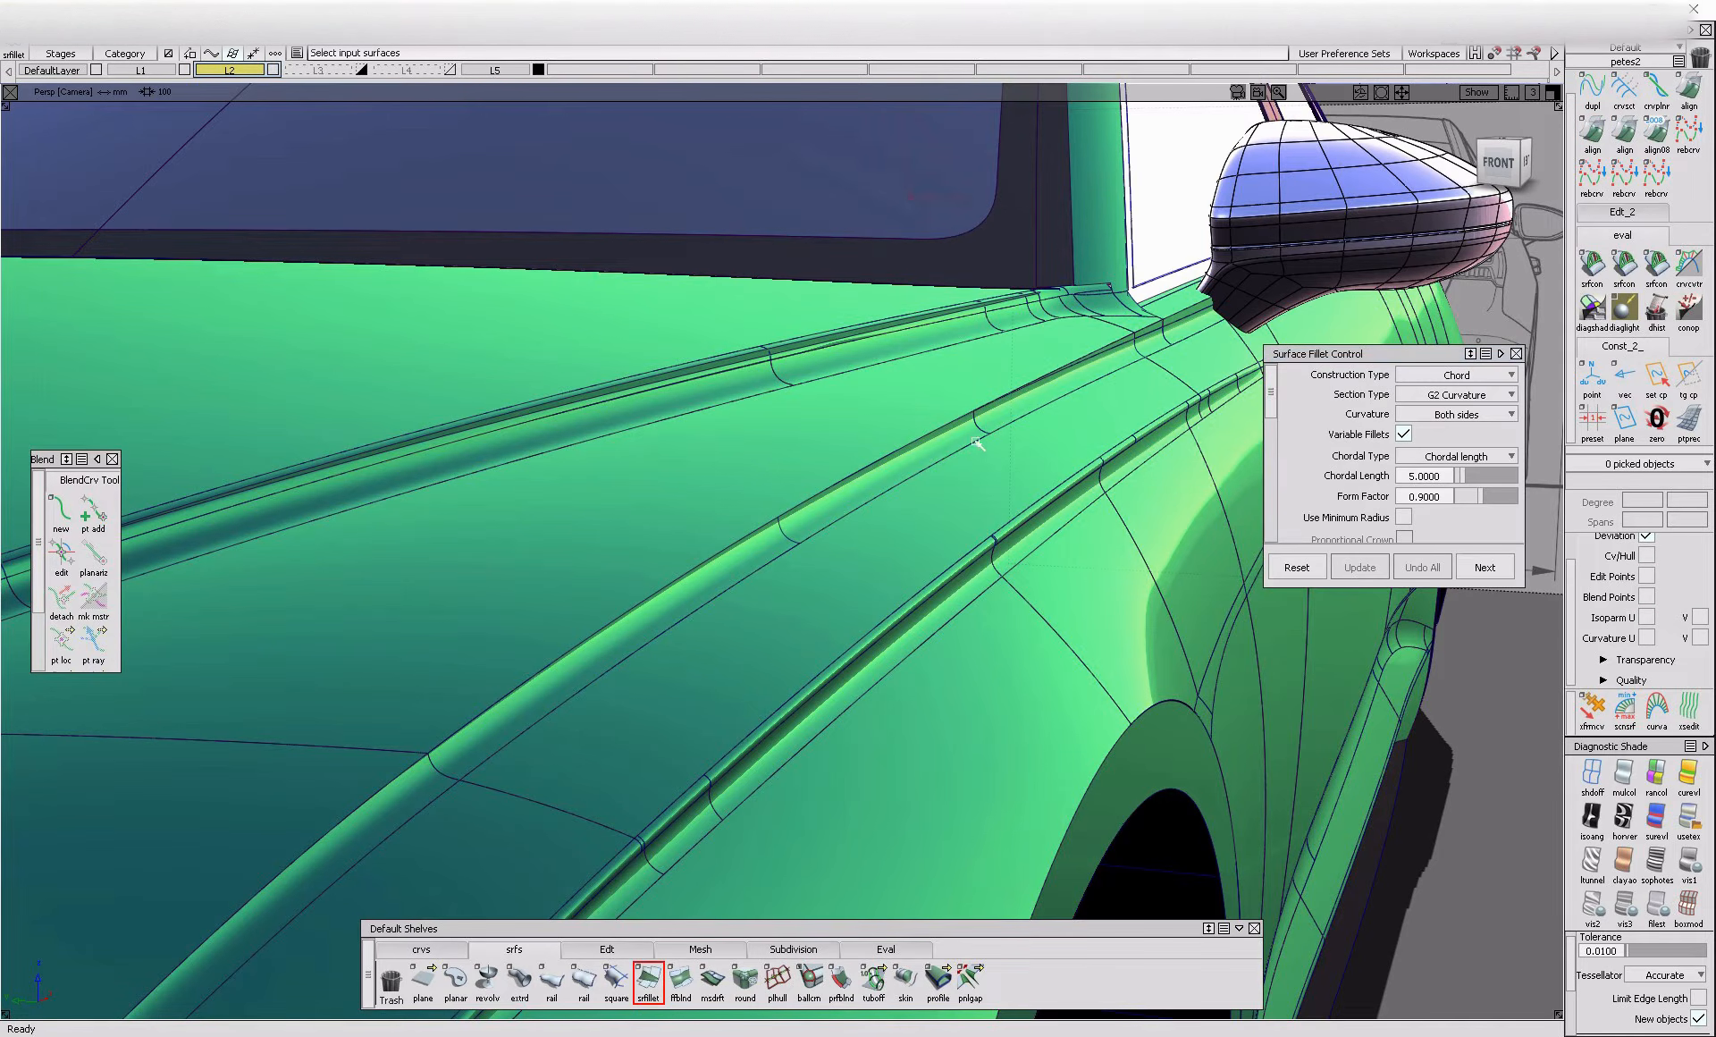
{"action": "left_click", "coordinate": [1026, 410], "text": "shift"}
{"action": "right_click_drag", "start_coordinate": [973, 429], "coordinate": [1131, 325], "text": "alt+shift"}
{"action": "left_click", "coordinate": [1135, 323]}
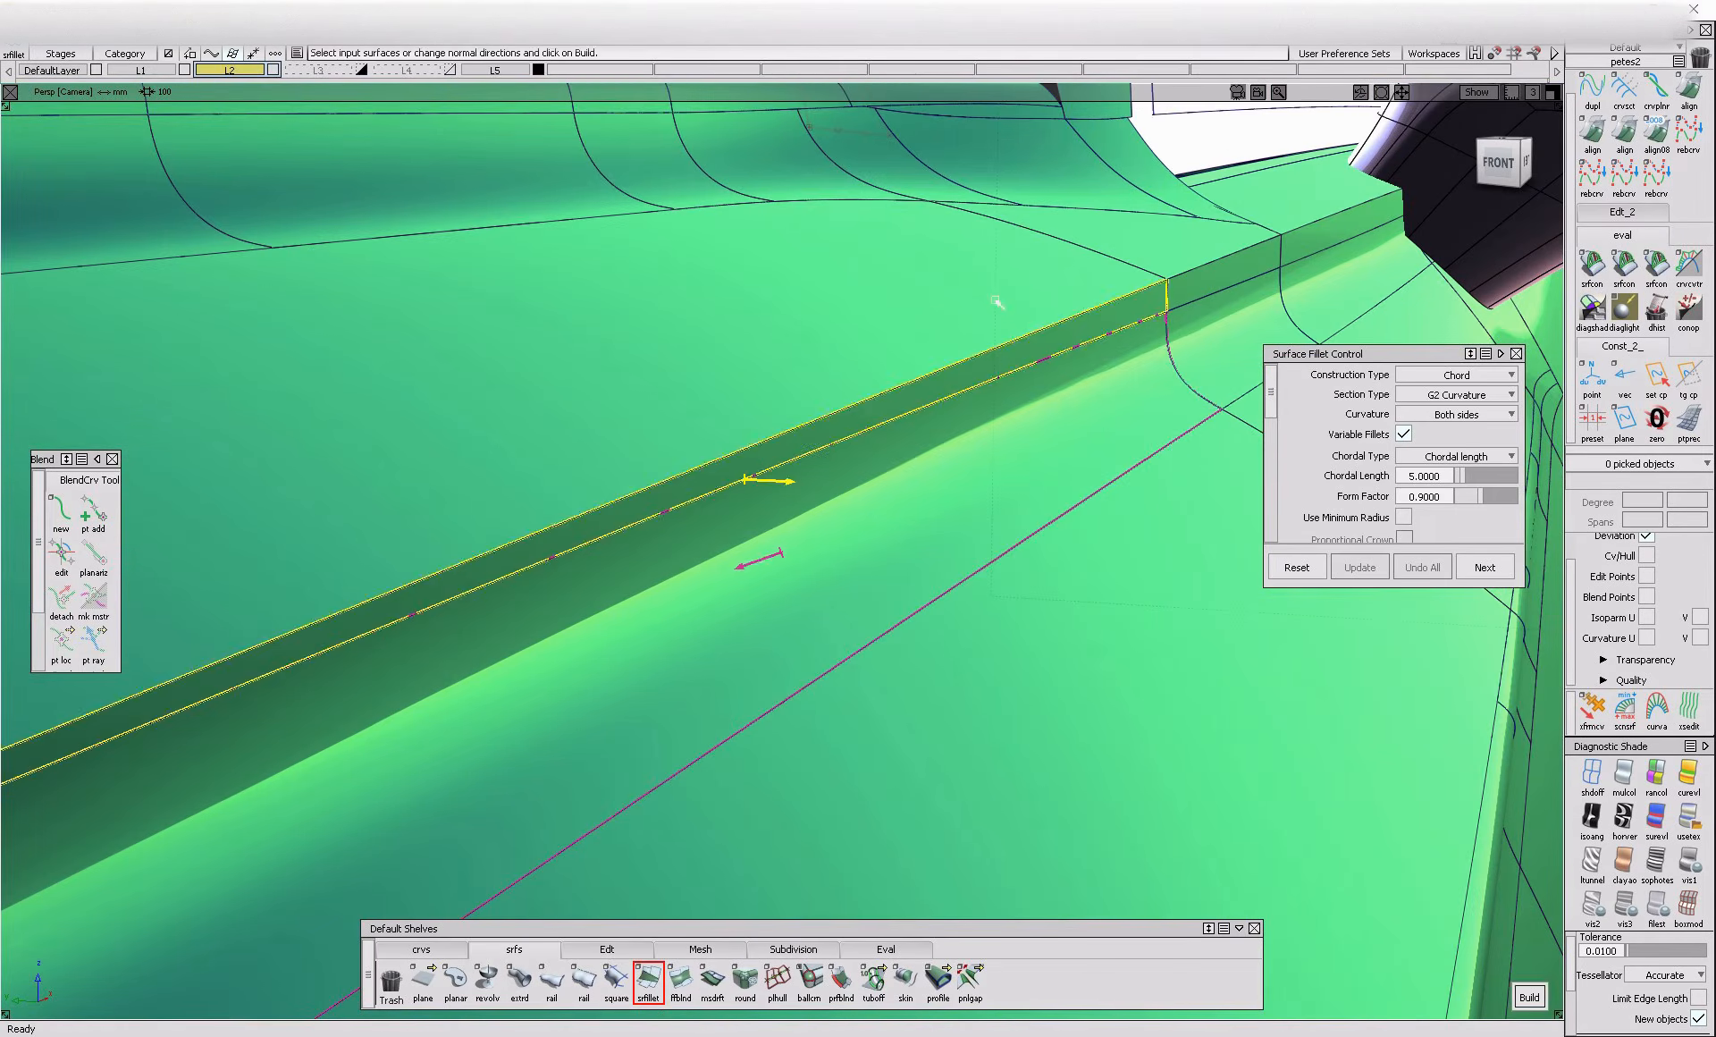
{"action": "right_click_drag", "start_coordinate": [996, 300], "coordinate": [941, 435], "text": "alt+shift"}
{"action": "left_click_drag", "start_coordinate": [941, 435], "coordinate": [1002, 452], "text": "alt+shift"}
{"action": "right_click_drag", "start_coordinate": [1002, 452], "coordinate": [1118, 483], "text": "alt+shift"}
{"action": "left_click_drag", "start_coordinate": [1059, 525], "coordinate": [1048, 413], "text": "ctrl+shift"}
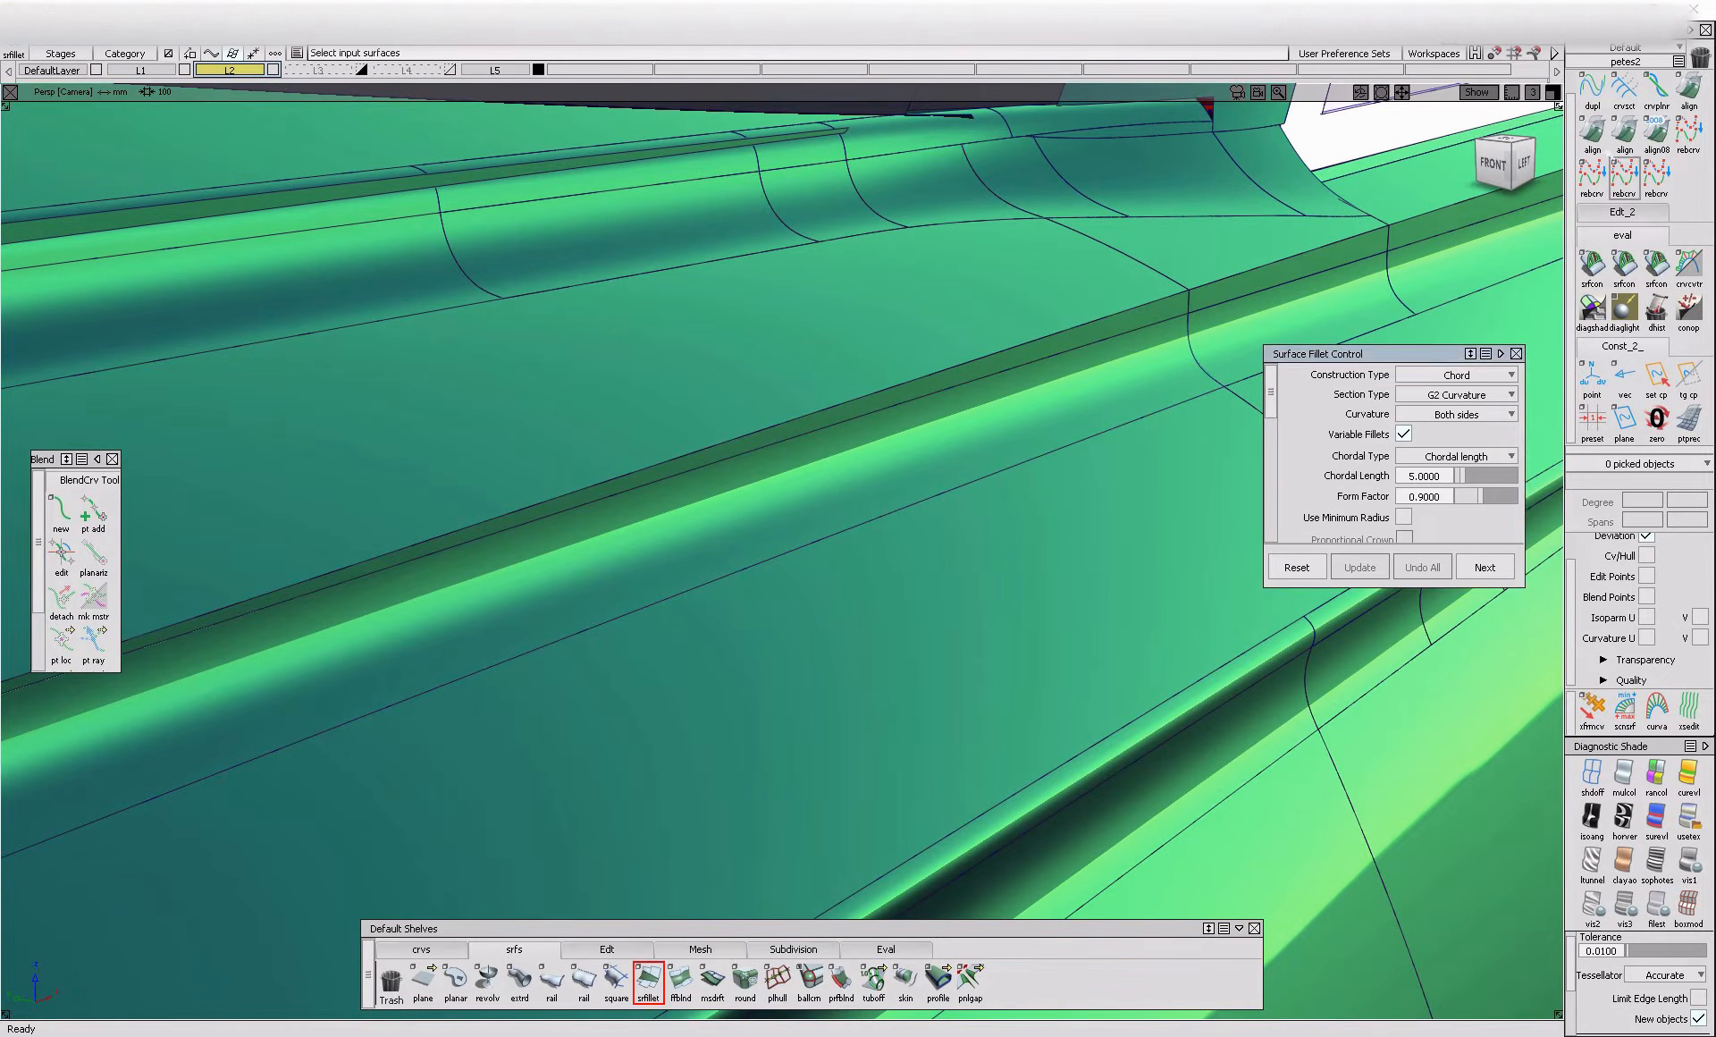
Align the upper edge of the crease fillet to the narrow flange above it, with explicit control at U degree 7
{"action": "left_click", "coordinate": [1593, 134]}
{"action": "left_click", "coordinate": [1008, 372]}
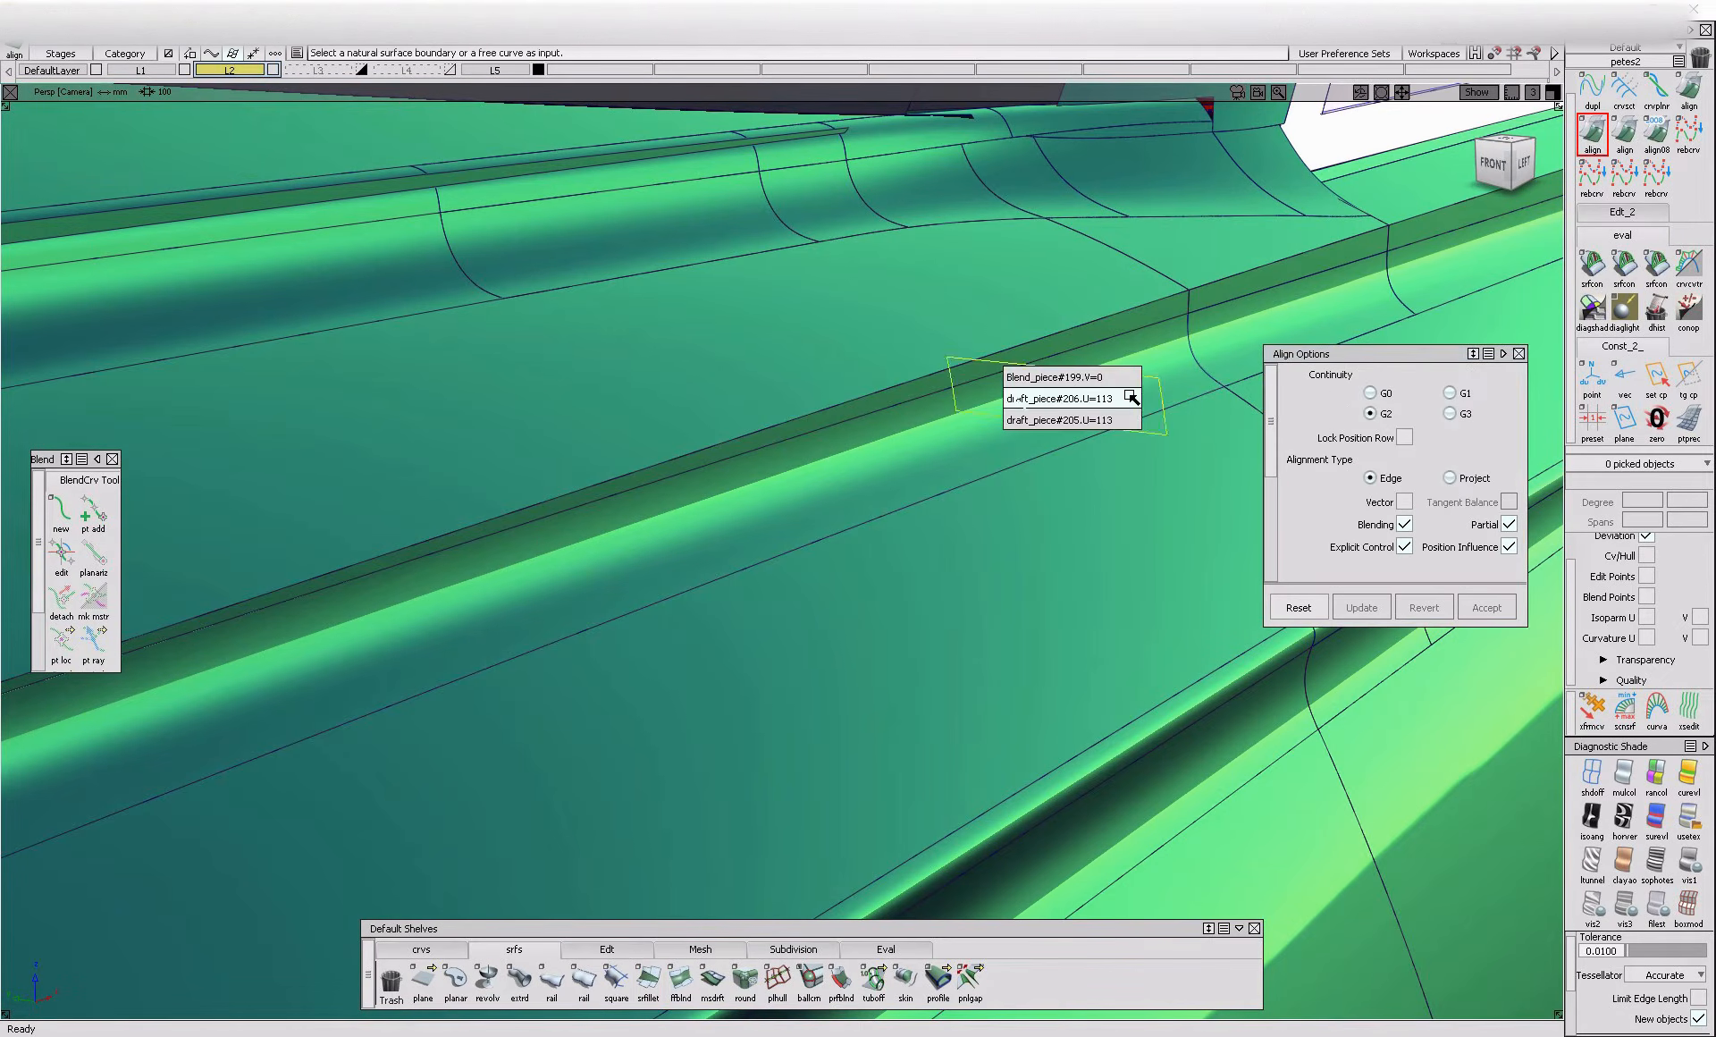
{"action": "left_click", "coordinate": [909, 413]}
{"action": "left_click", "coordinate": [909, 414]}
{"action": "right_click_drag", "start_coordinate": [906, 416], "coordinate": [823, 473], "text": "alt+shift"}
{"action": "scroll", "coordinate": [1438, 458], "scroll_direction": "down", "scroll_amount": 1}
{"action": "scroll", "coordinate": [1439, 458], "scroll_direction": "down", "scroll_amount": 3}
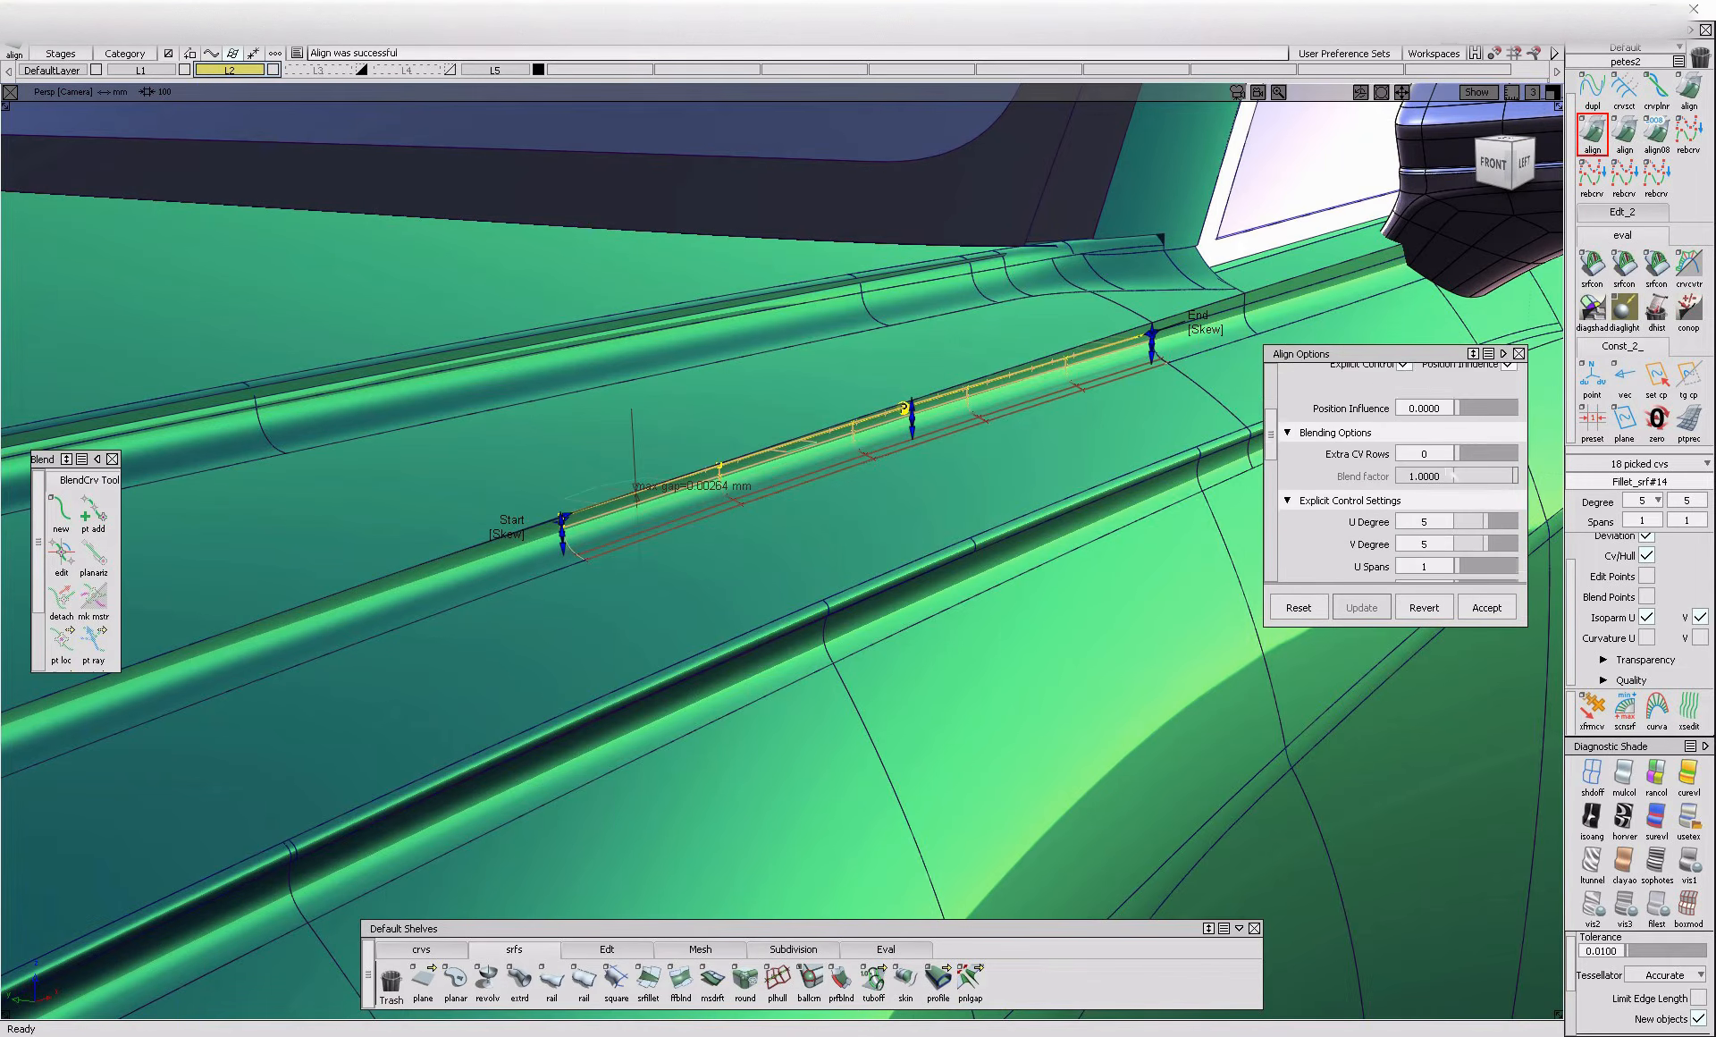
{"action": "left_click_drag", "start_coordinate": [1489, 474], "coordinate": [1502, 476]}
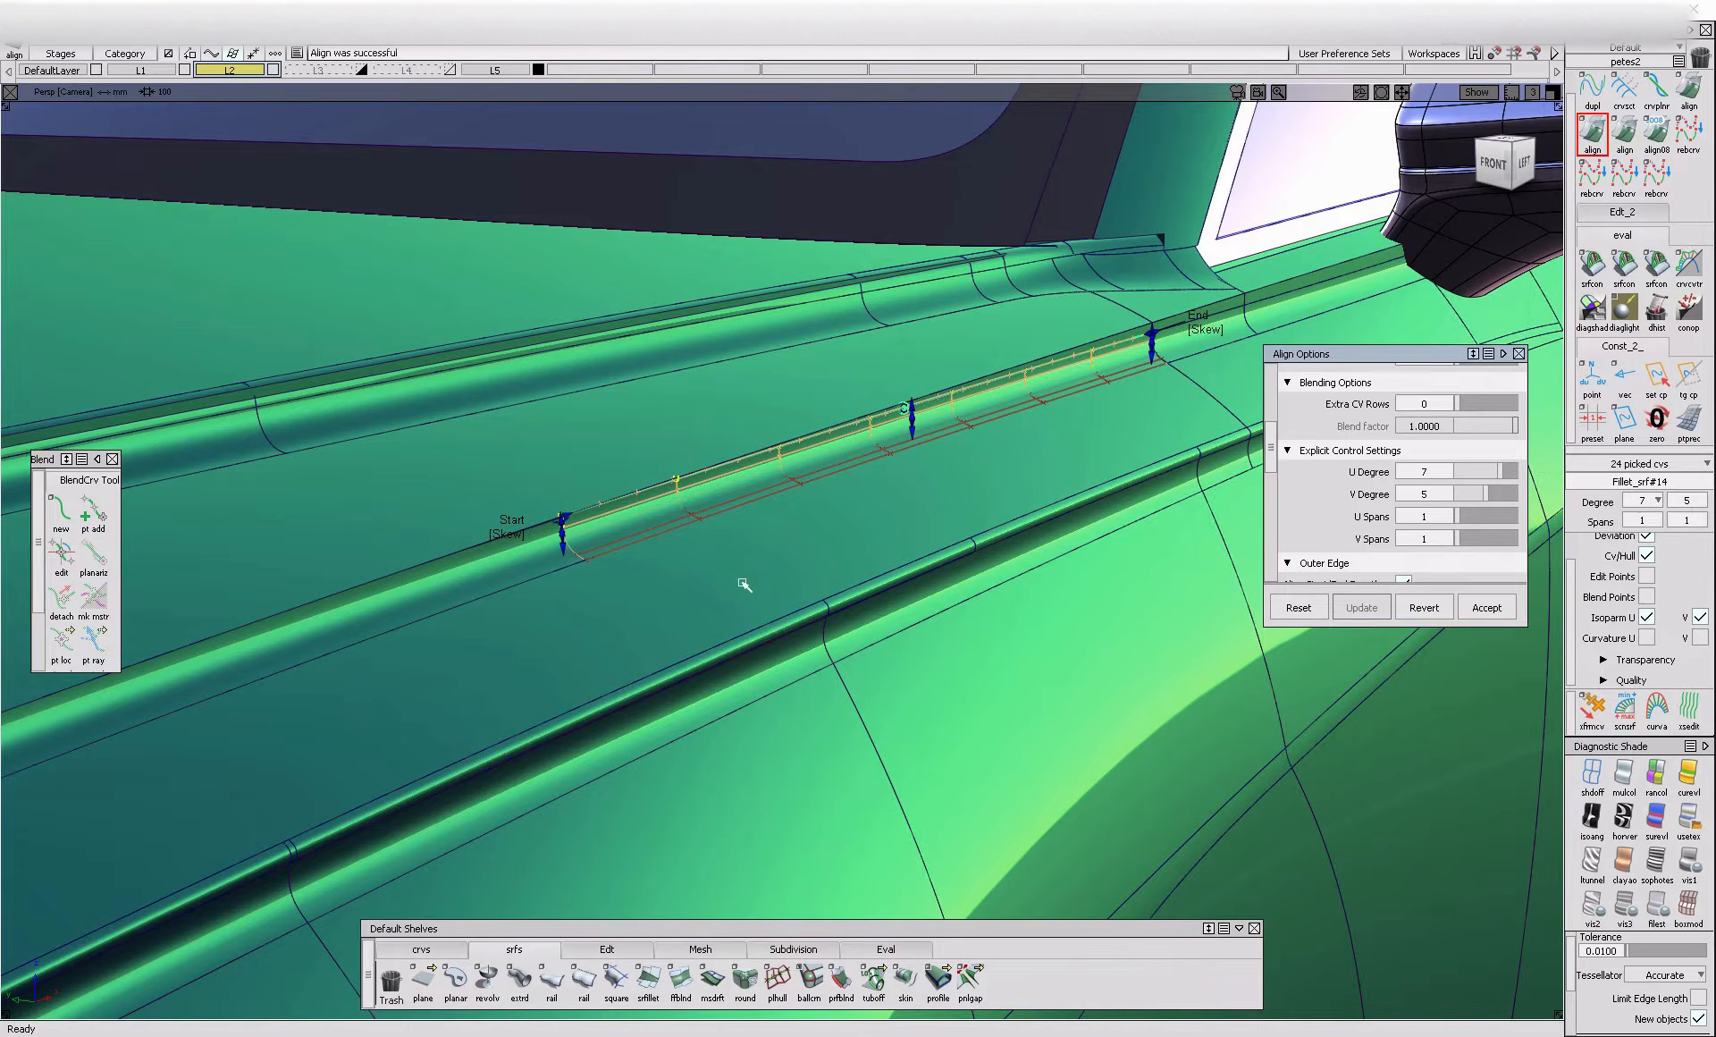
{"action": "left_click", "coordinate": [706, 508]}
Check the surface continuity across the joint between the long crease strip and the realigned fillet
{"action": "left_click", "coordinate": [1624, 265]}
{"action": "left_click", "coordinate": [575, 541]}
{"action": "left_click", "coordinate": [574, 548]}
{"action": "right_click_drag", "start_coordinate": [574, 550], "coordinate": [645, 615], "text": "alt+shift"}
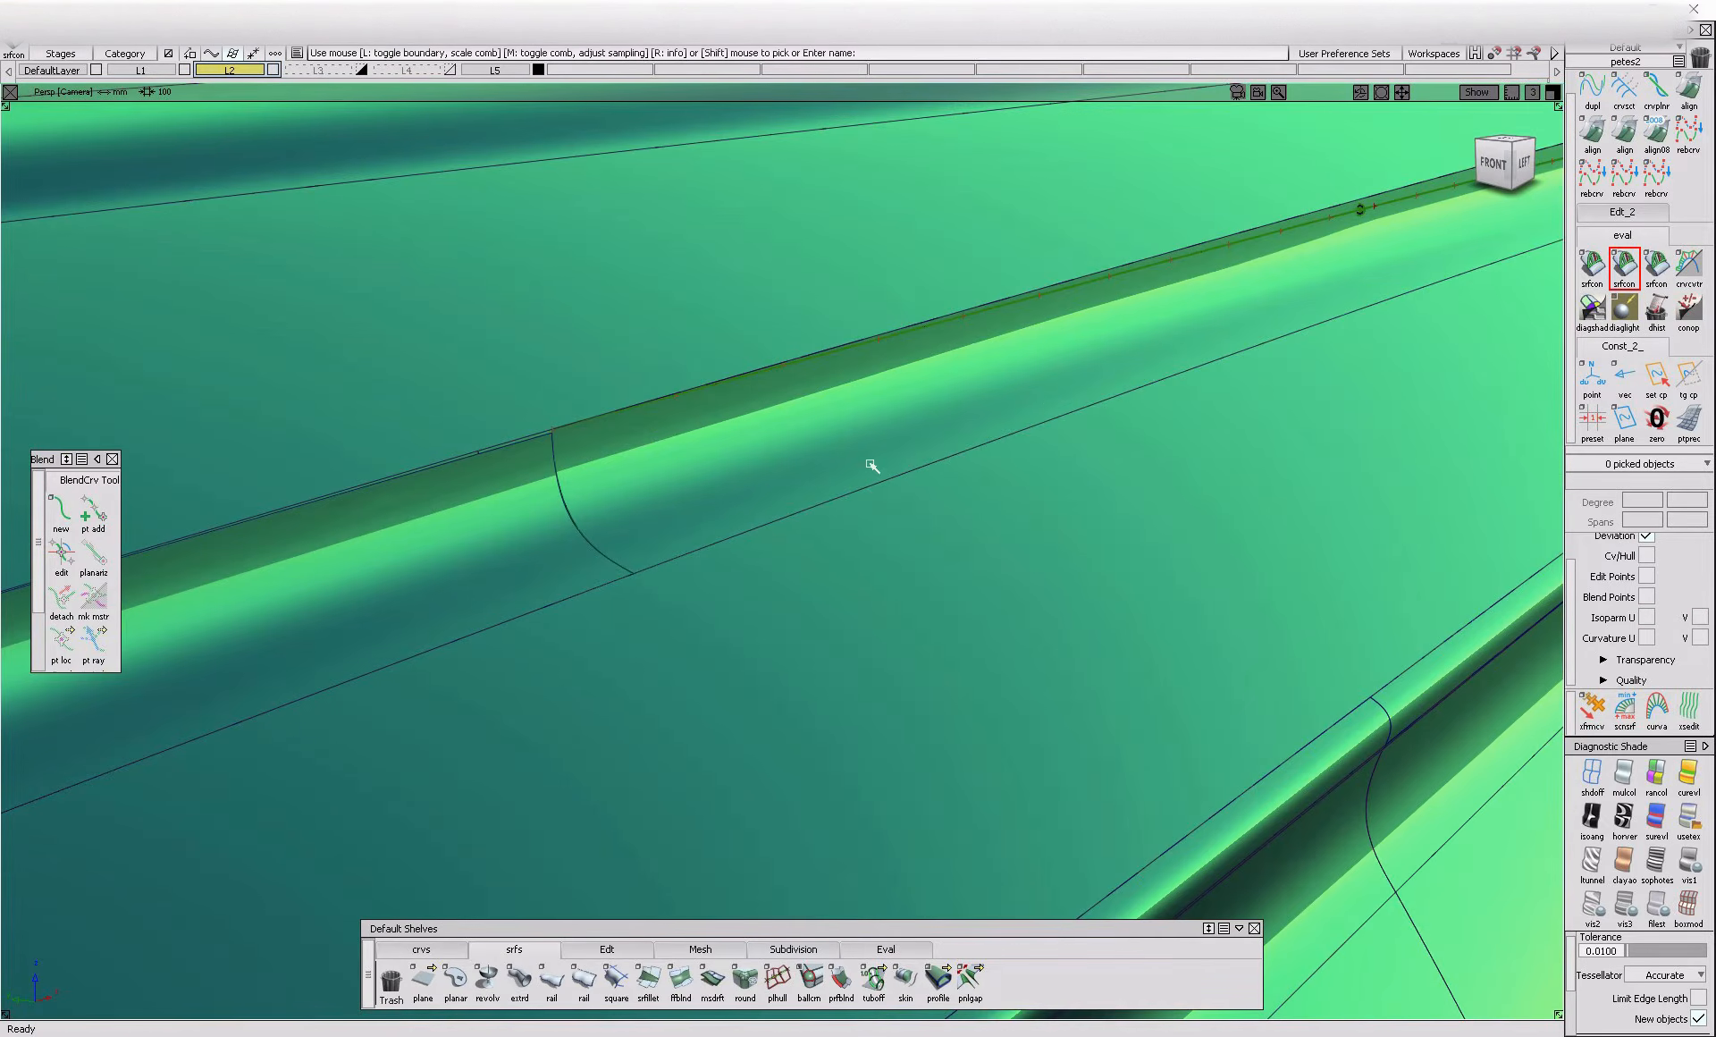
Realign the crease strip's end edge to the adjoining fillet with explicit control, and adjust the position influence
{"action": "left_click", "coordinate": [1593, 143]}
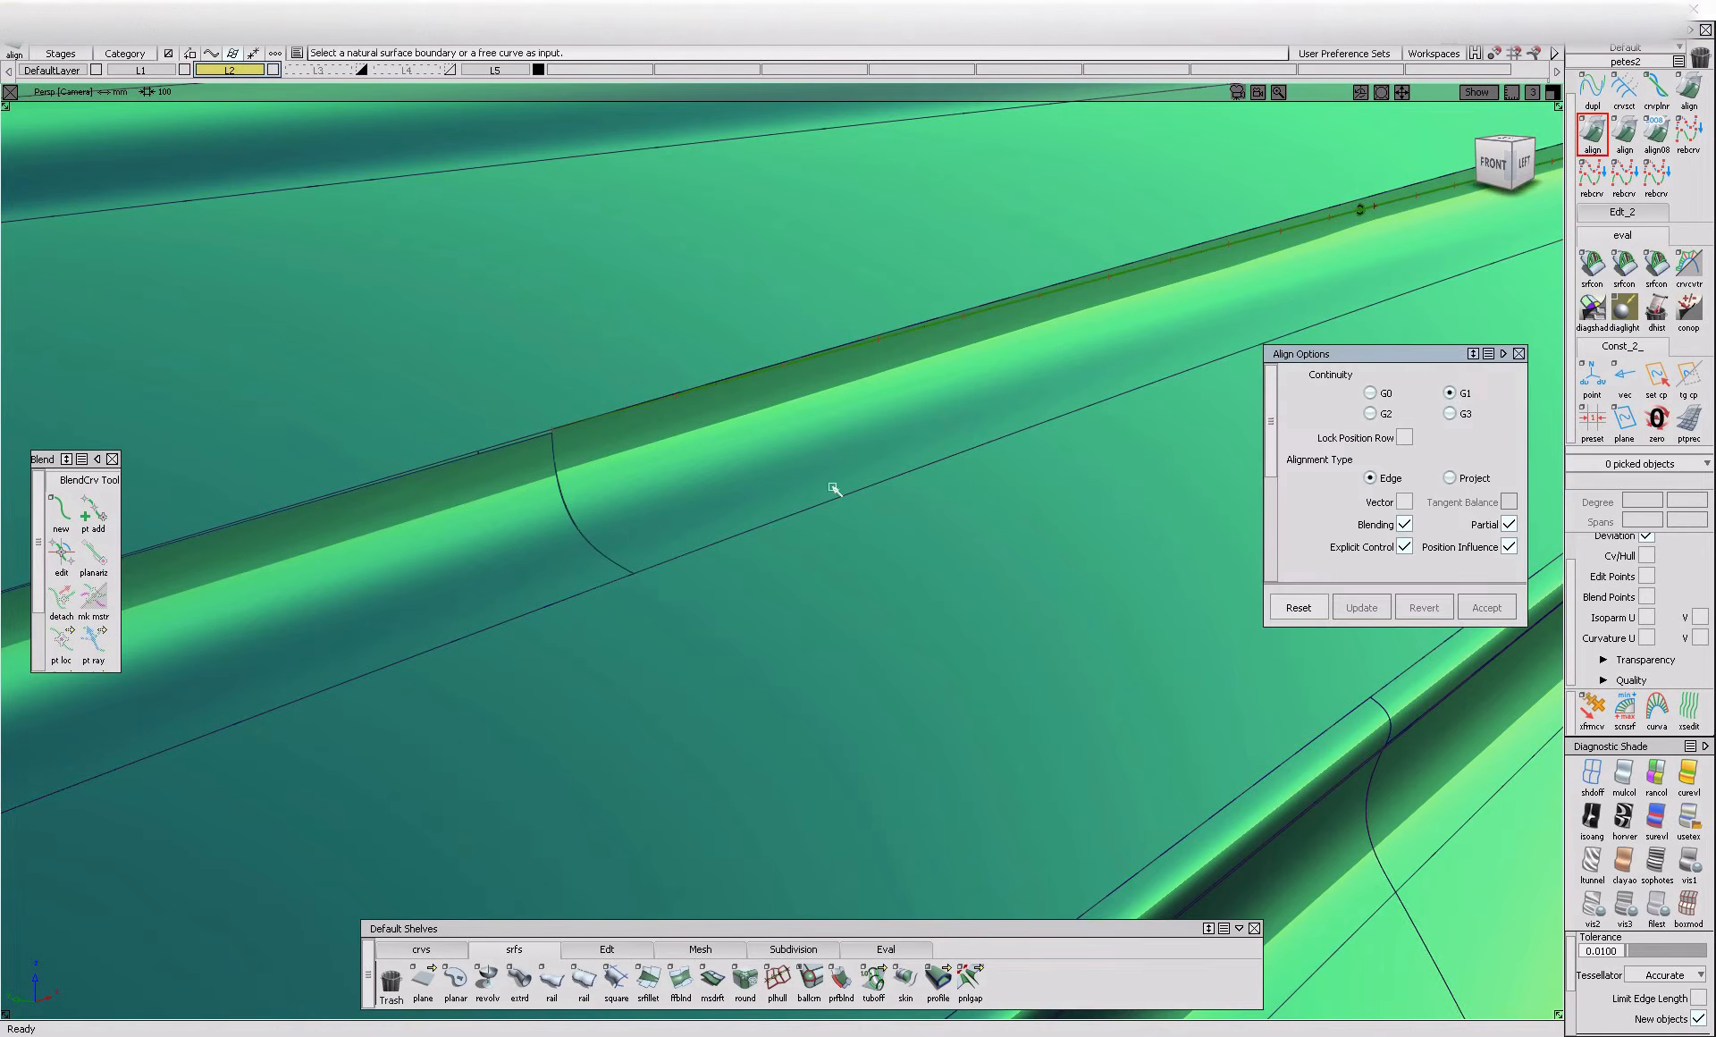
{"action": "left_click", "coordinate": [586, 535]}
{"action": "left_click", "coordinate": [695, 565]}
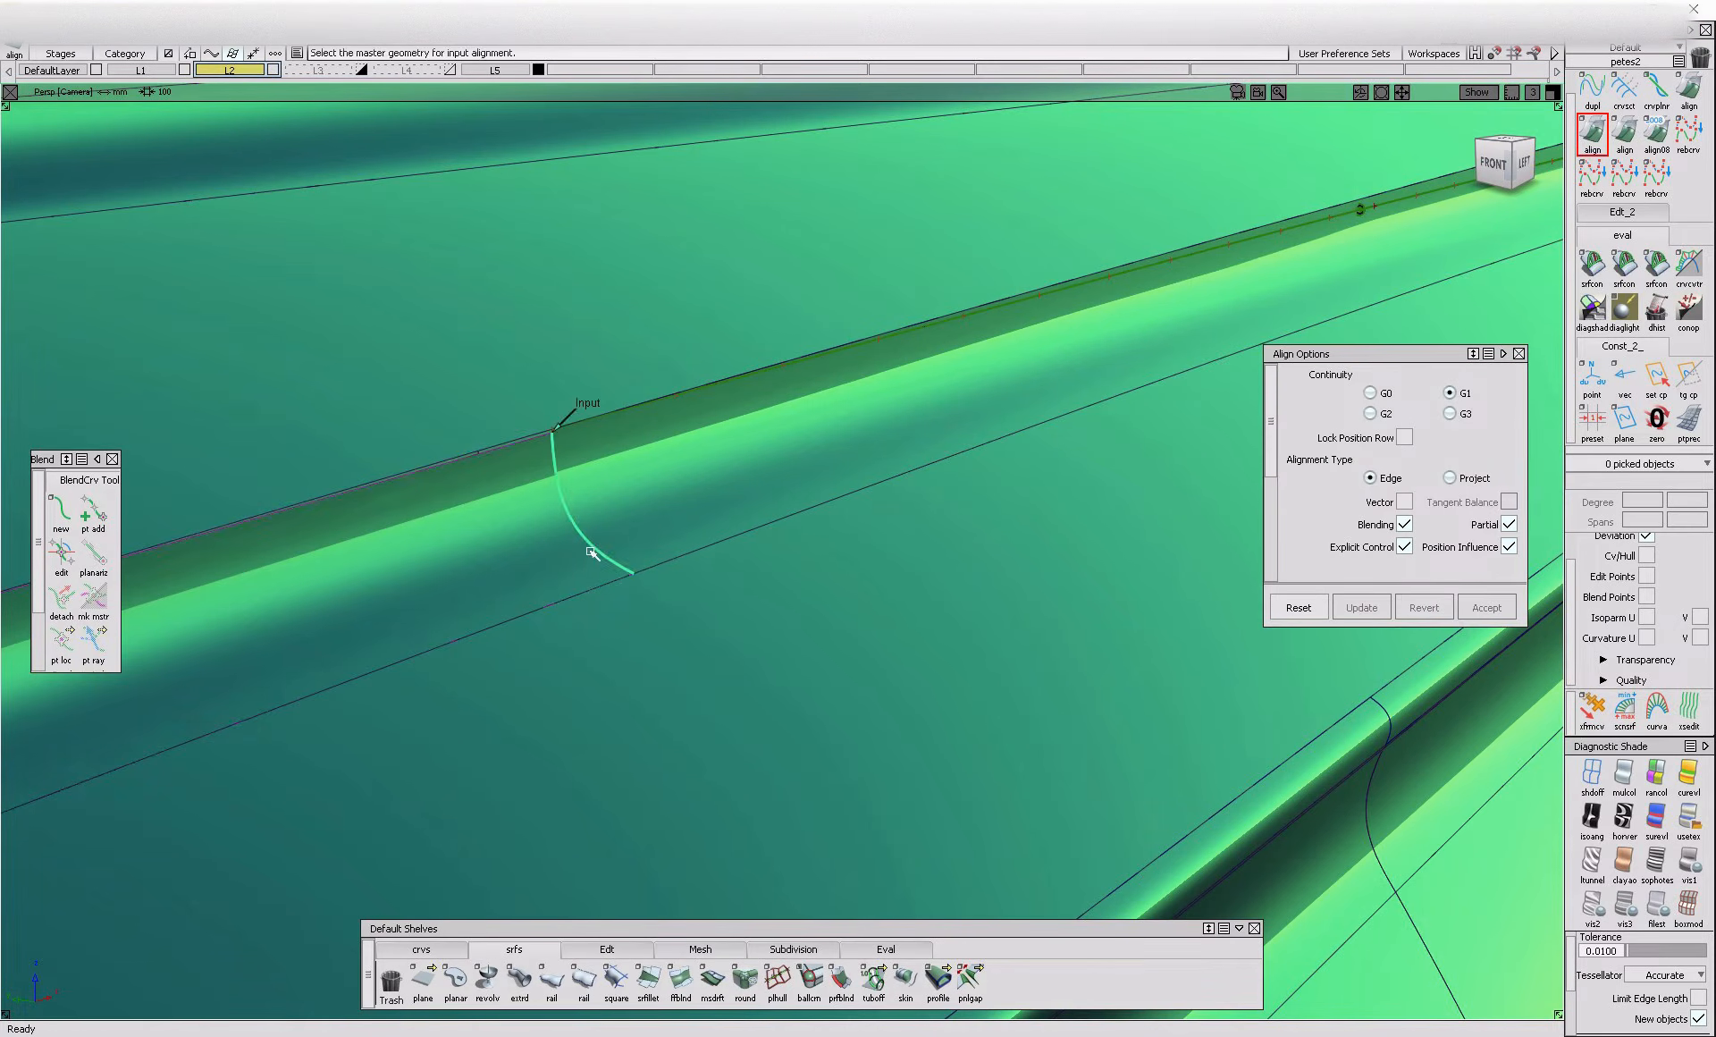
{"action": "left_click", "coordinate": [553, 460]}
{"action": "left_click", "coordinate": [598, 430]}
{"action": "left_click", "coordinate": [597, 430]}
{"action": "right_click_drag", "start_coordinate": [597, 430], "coordinate": [1113, 550], "text": "alt+shift"}
{"action": "middle_click_drag", "start_coordinate": [1113, 549], "coordinate": [1246, 491], "text": "alt+shift"}
{"action": "scroll", "coordinate": [1486, 513], "scroll_direction": "down", "scroll_amount": 2}
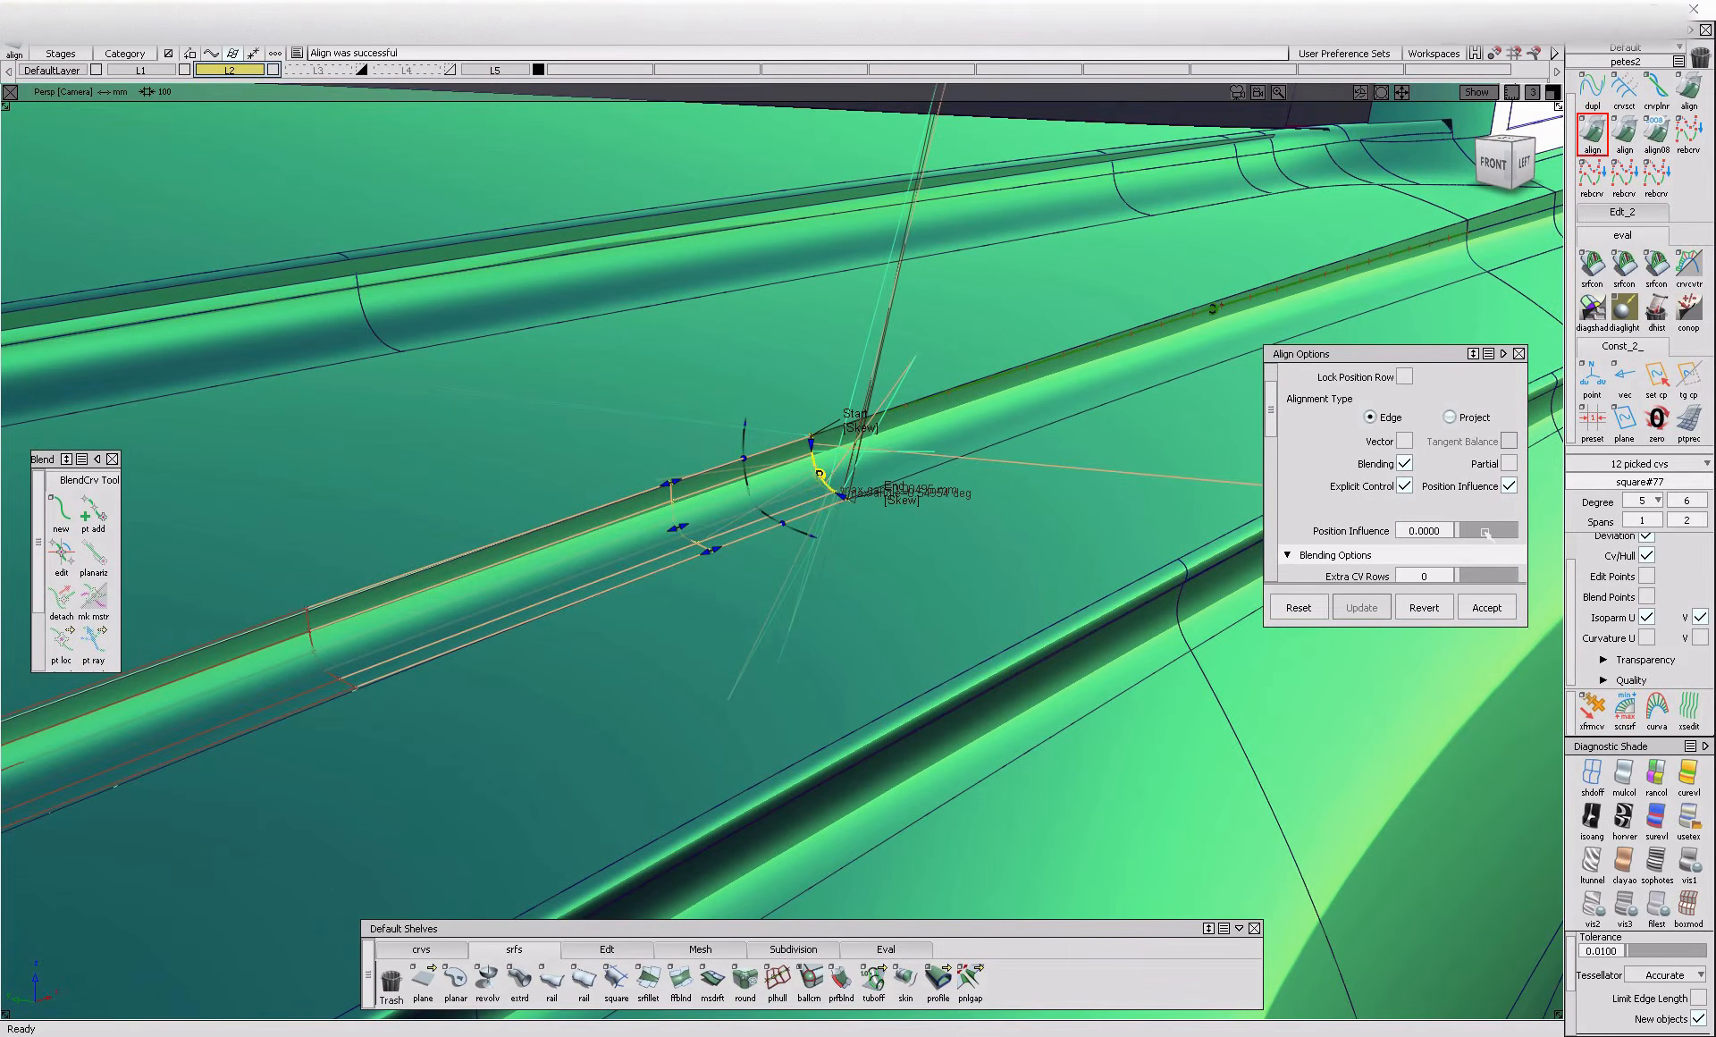
{"action": "left_click_drag", "start_coordinate": [1486, 533], "coordinate": [1687, 536]}
Check curvature continuity at the strip-to-fillet joint and clear the check locators
{"action": "left_click_drag", "start_coordinate": [836, 364], "coordinate": [819, 468], "text": "ctrl+shift"}
{"action": "right_click_drag", "start_coordinate": [819, 468], "coordinate": [854, 503], "text": "ctrl+shift"}
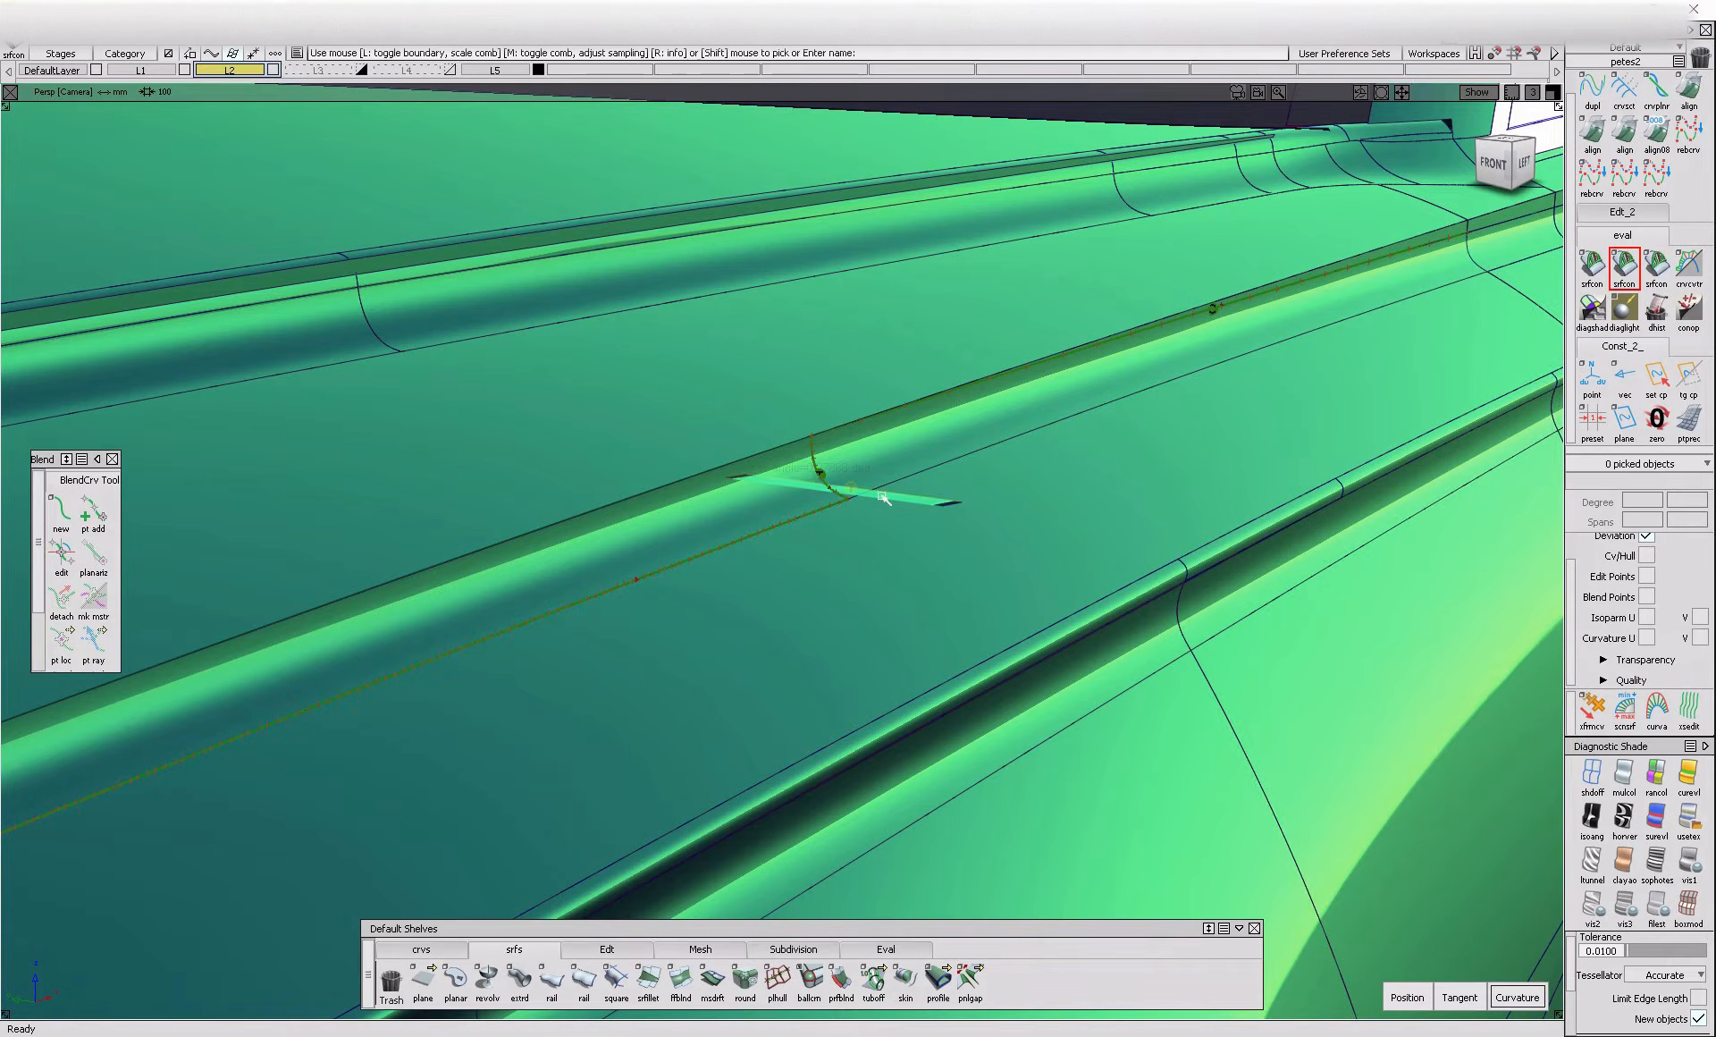
{"action": "key", "text": "alt+t"}
{"action": "left_click_drag", "start_coordinate": [939, 487], "coordinate": [915, 540], "text": "ctrl+shift"}
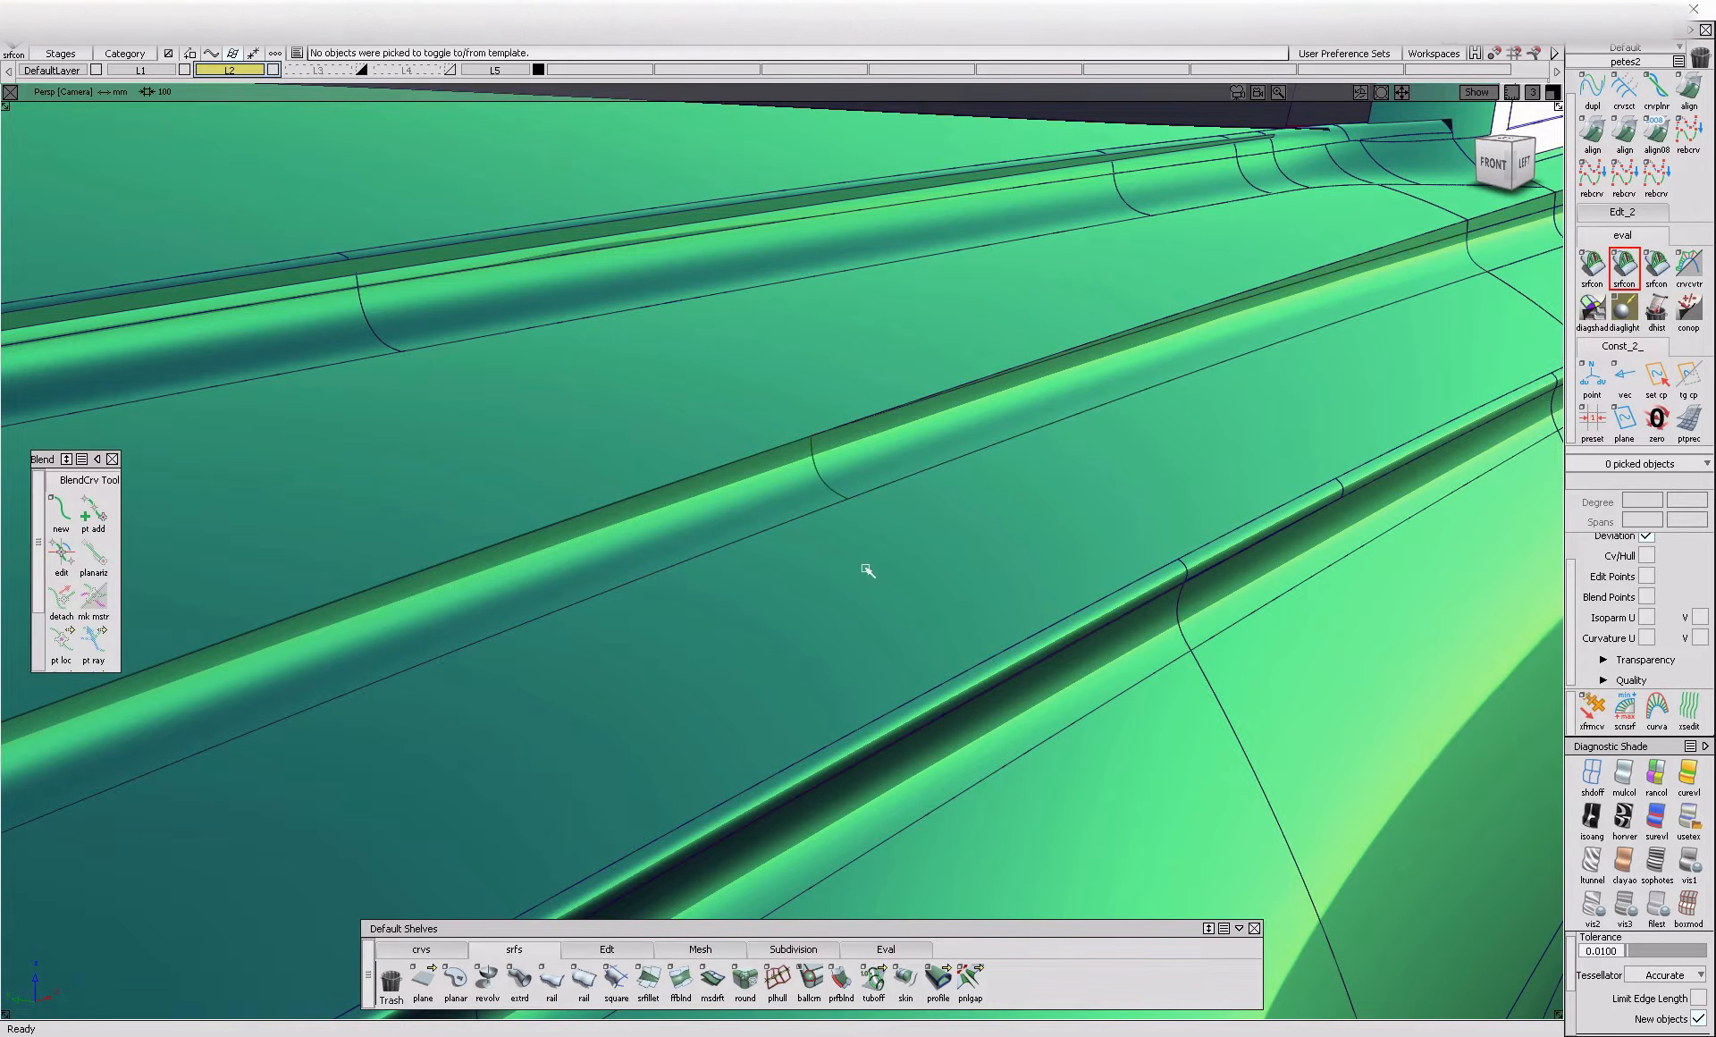
{"action": "left_click_drag", "start_coordinate": [683, 399], "coordinate": [1053, 663]}
{"action": "key", "text": "alt+h"}
{"action": "left_click", "coordinate": [770, 582]}
{"action": "left_click_drag", "start_coordinate": [830, 702], "coordinate": [832, 622], "text": "ctrl+shift"}
Build a chord-type G2 fillet with a chordal length of 3 between the hood panel and the crease flange
{"action": "left_click", "coordinate": [648, 978]}
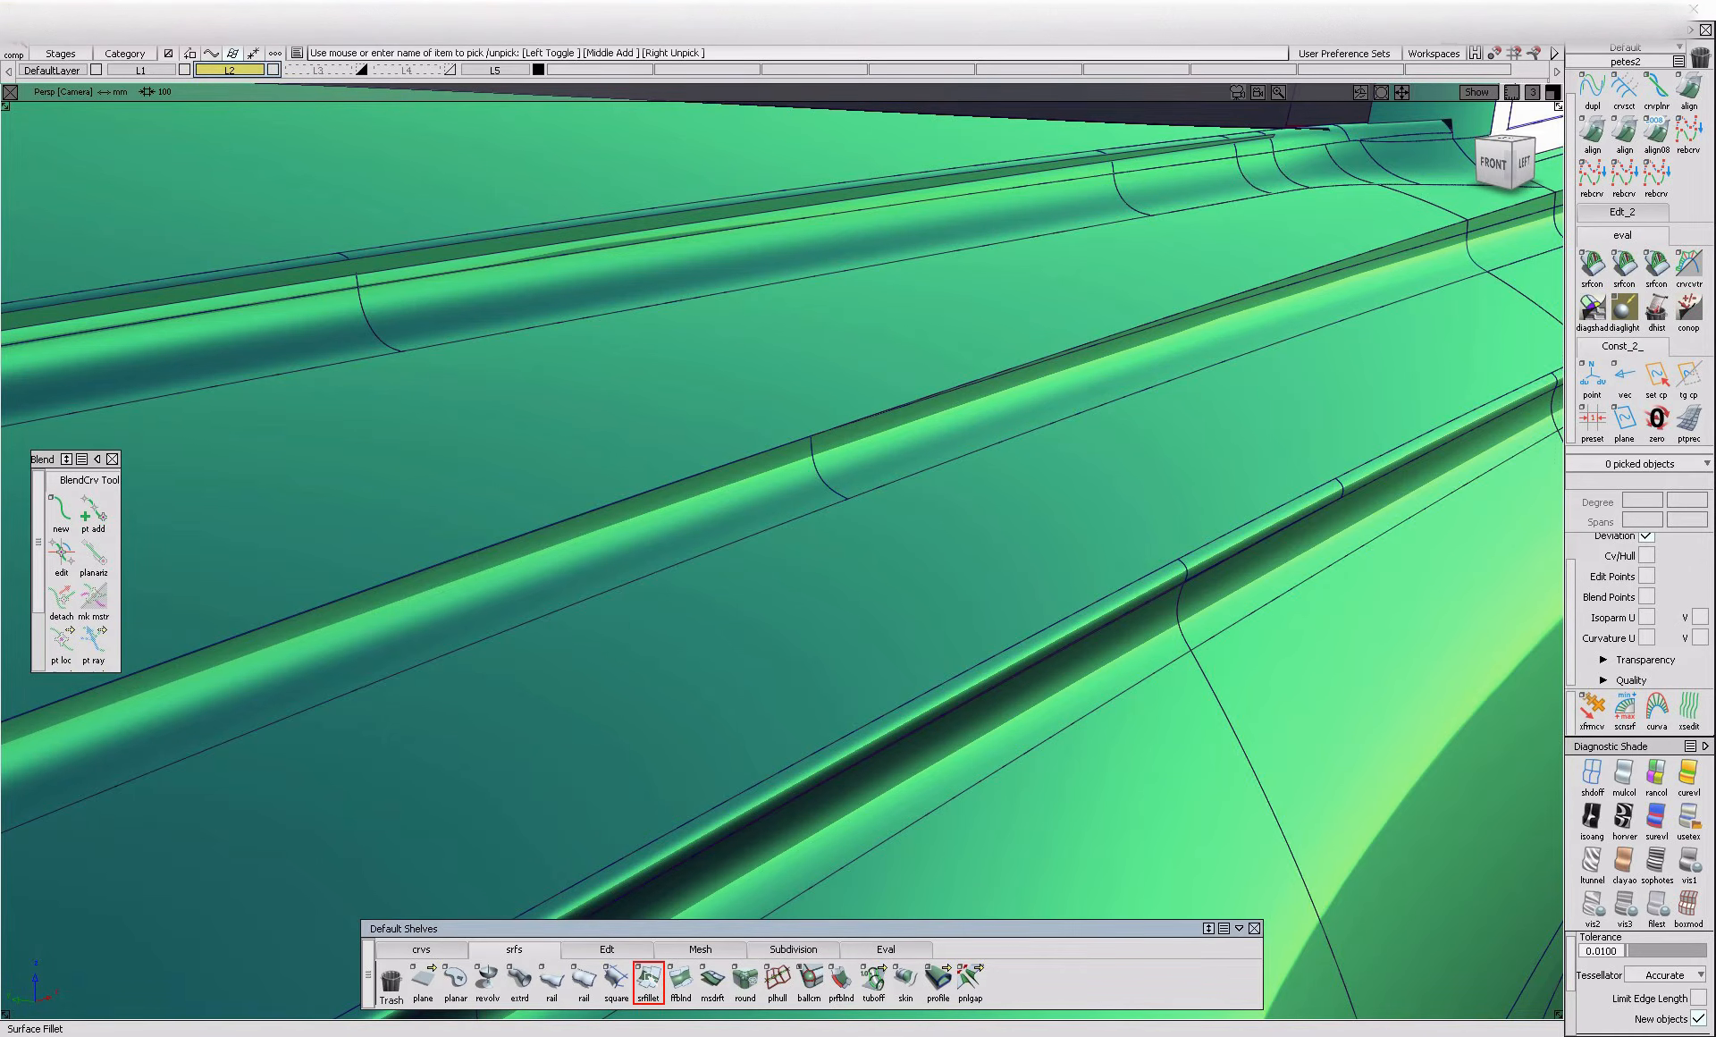
{"action": "left_click", "coordinate": [769, 494]}
{"action": "middle_click_drag", "start_coordinate": [1230, 346], "coordinate": [1006, 465], "text": "ctrl+shift"}
{"action": "right_click_drag", "start_coordinate": [1123, 481], "coordinate": [1175, 461], "text": "alt+shift"}
{"action": "left_click", "coordinate": [894, 465]}
{"action": "left_click_drag", "start_coordinate": [889, 468], "coordinate": [974, 452], "text": "alt+shift"}
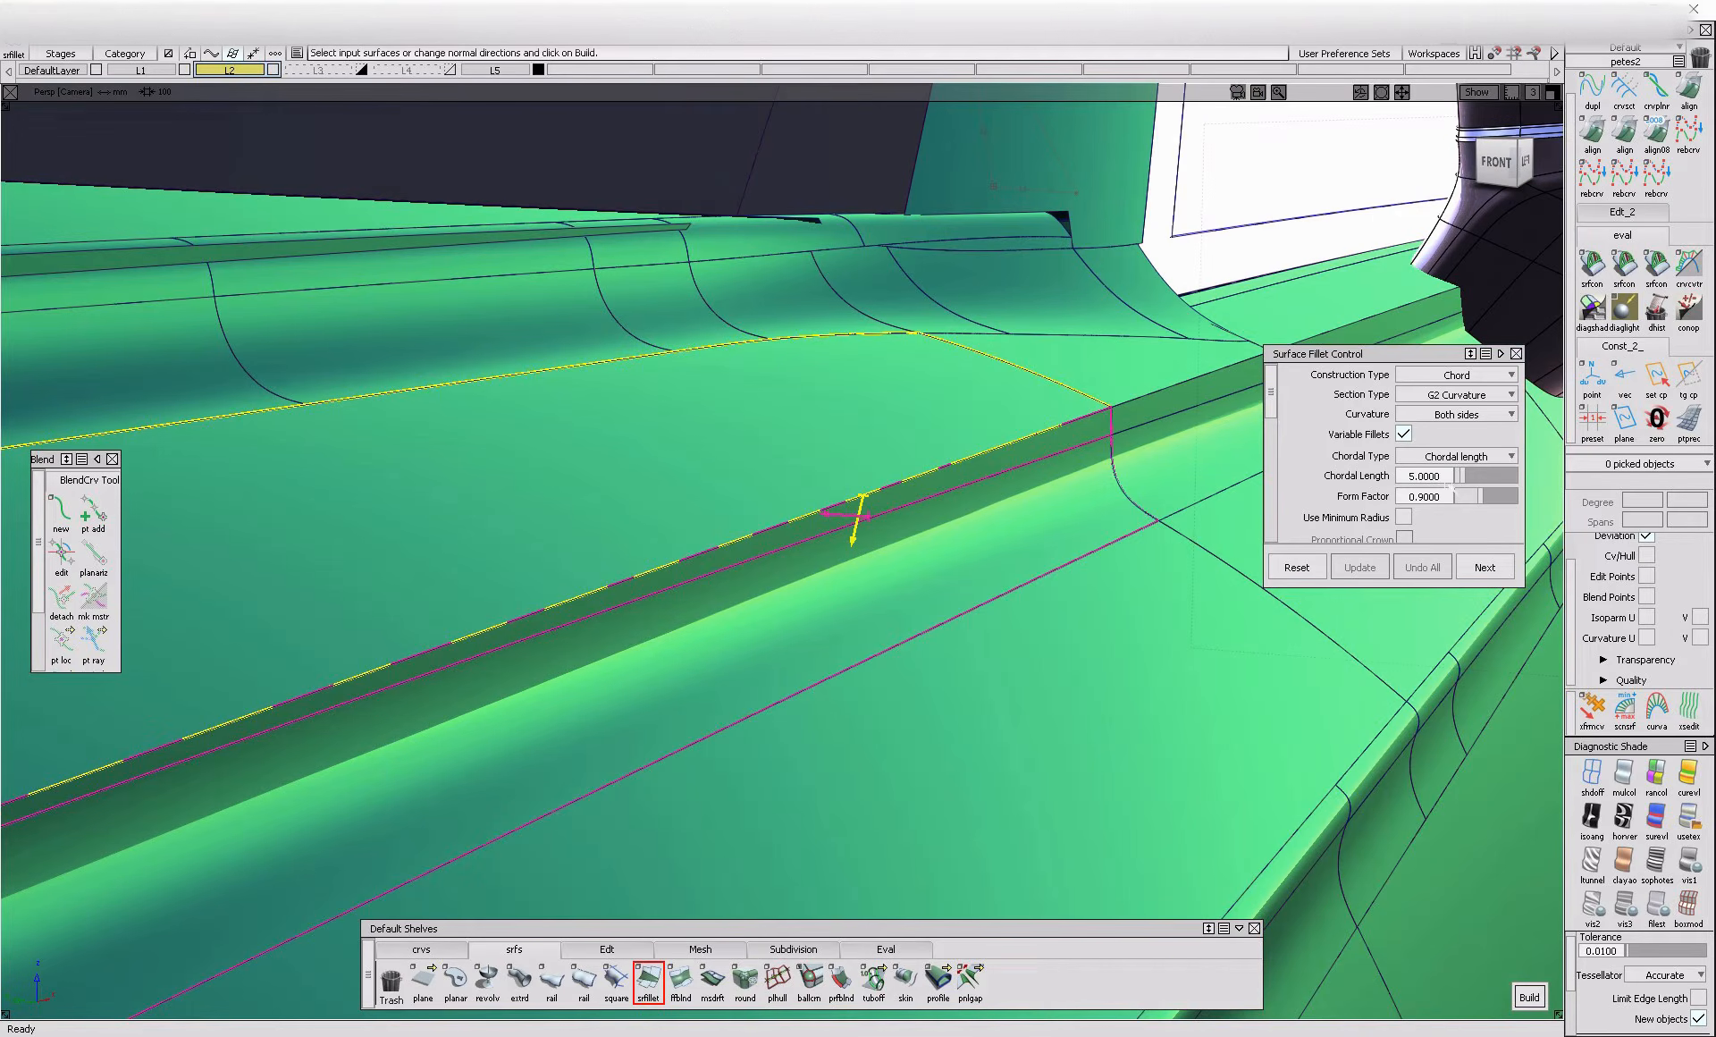
{"action": "left_click", "coordinate": [1441, 474]}
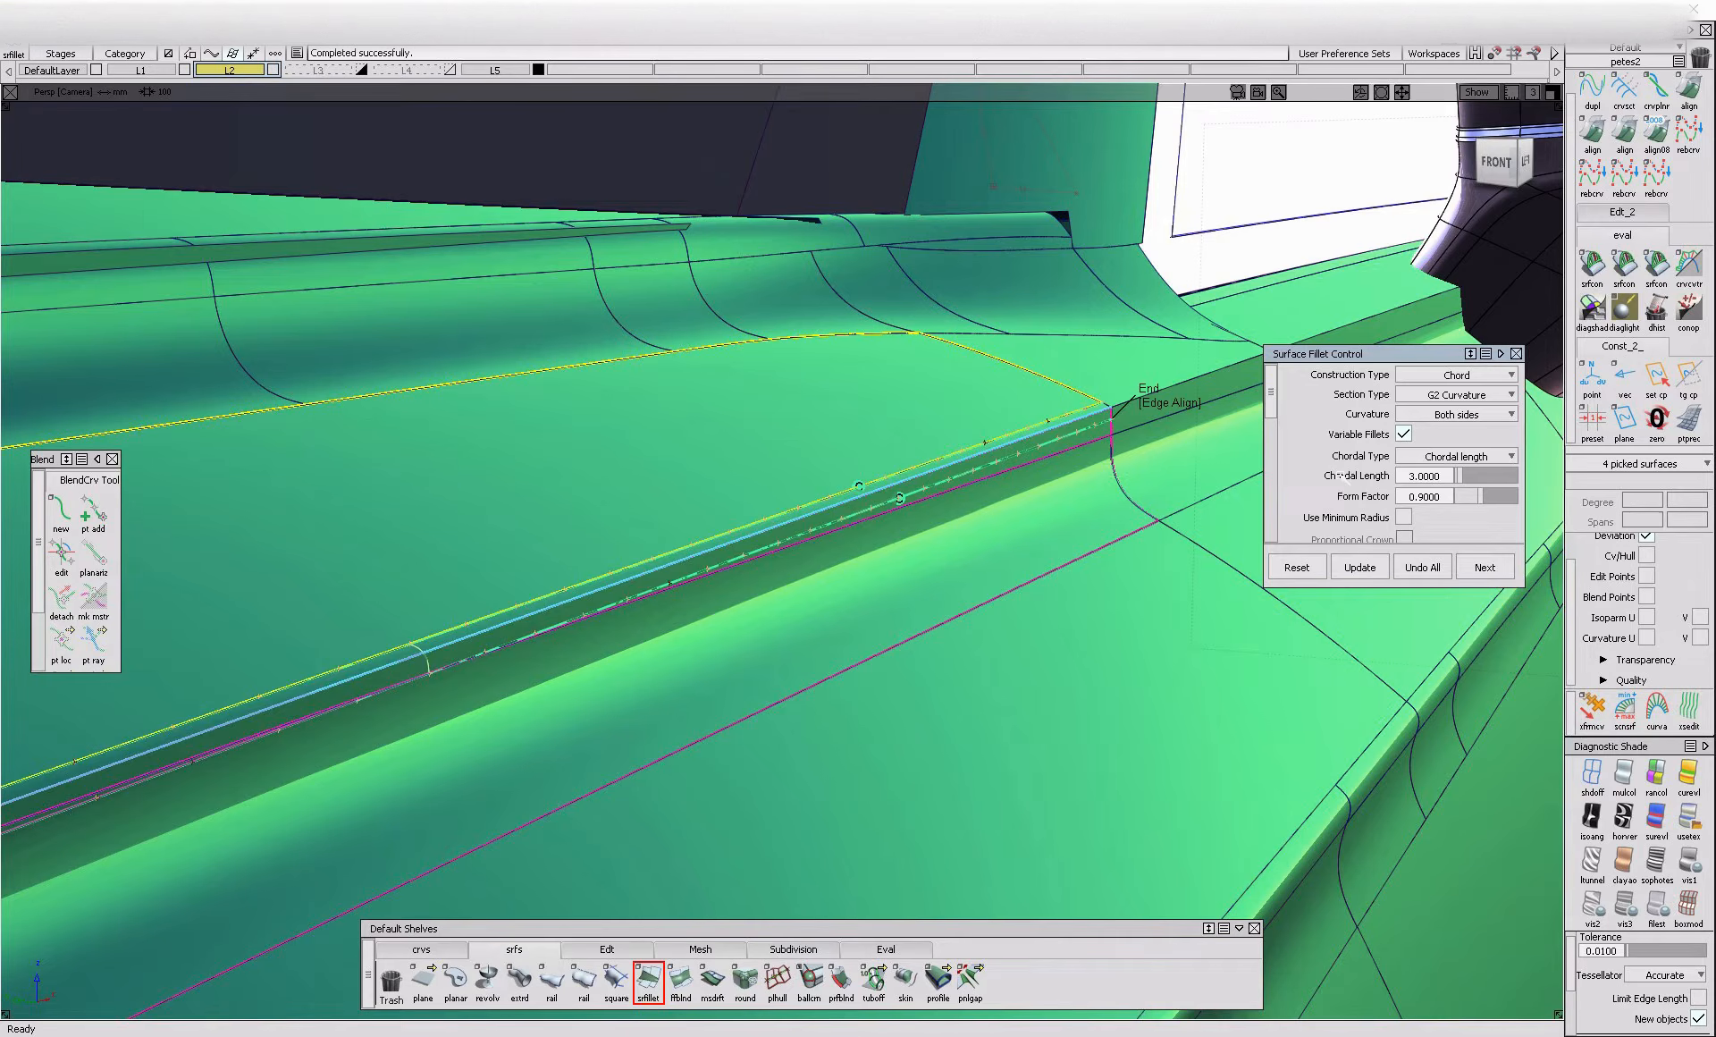
Inspect the new hood crease fillet along its full length and at its end near the mirror
{"action": "right_click_drag", "start_coordinate": [1028, 561], "coordinate": [585, 680], "text": "alt+shift"}
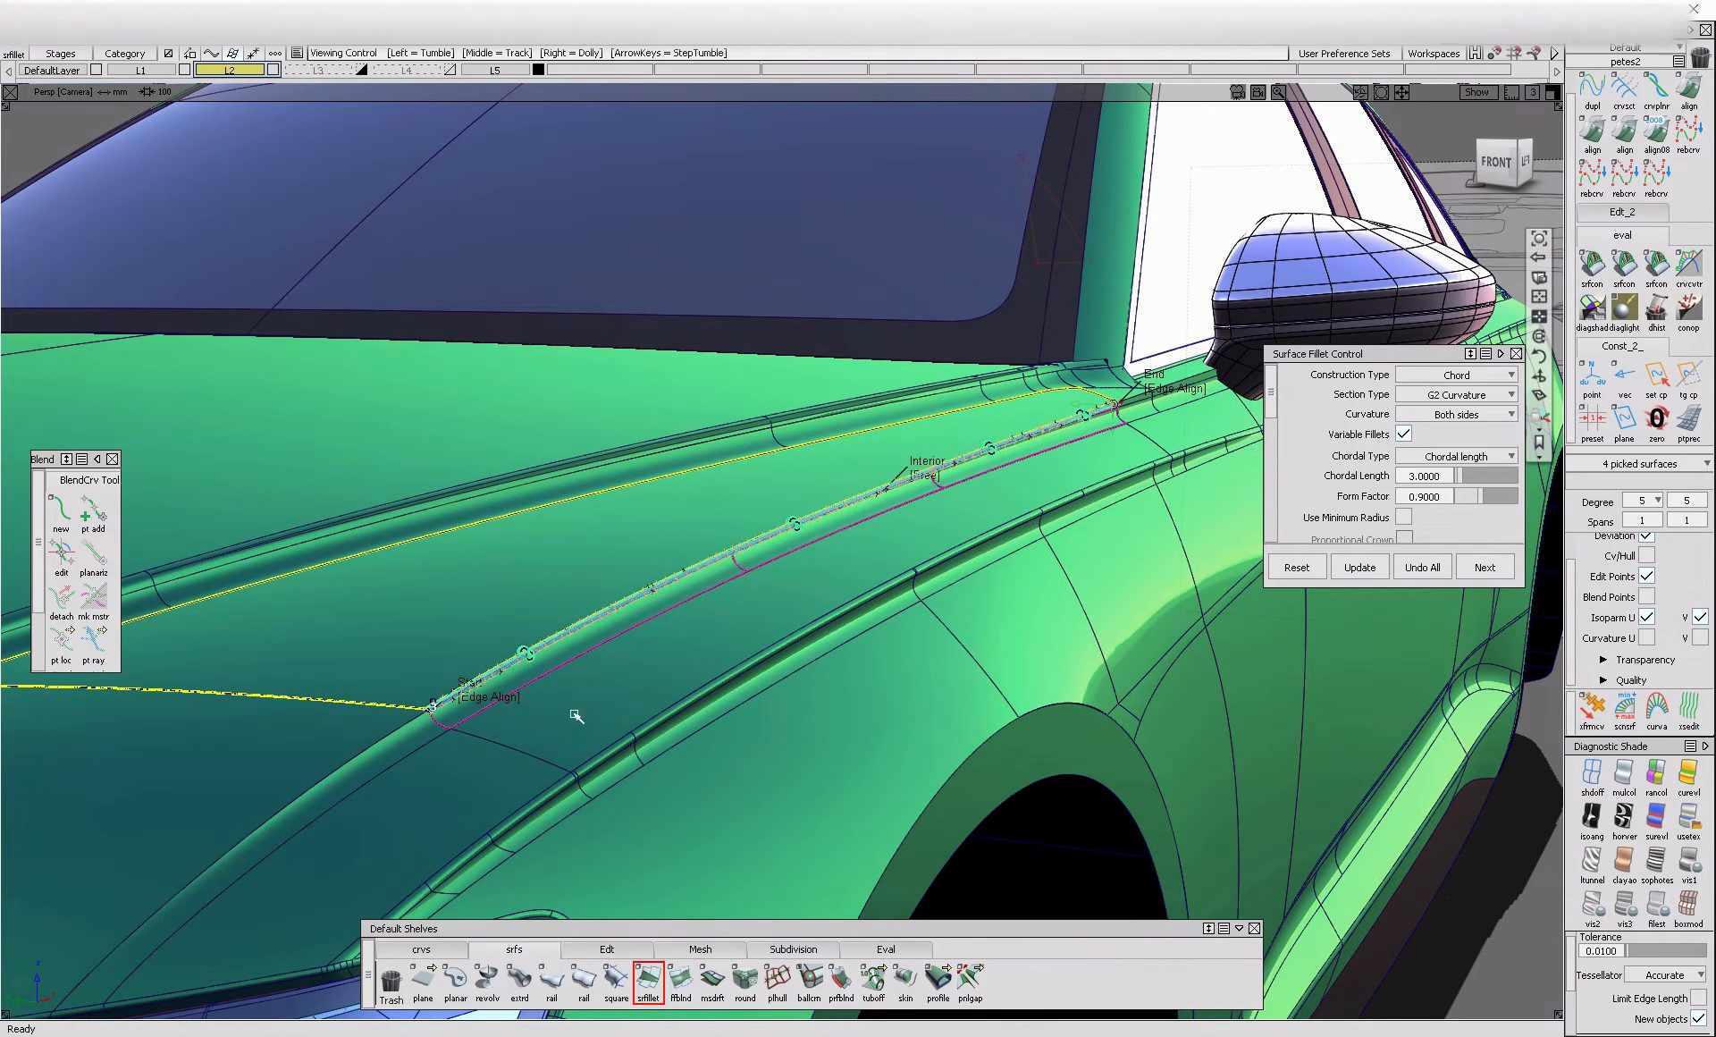
{"action": "right_click_drag", "start_coordinate": [1172, 499], "coordinate": [1171, 389], "text": "alt+shift"}
{"action": "mouse_move", "coordinate": [1163, 385]}
{"action": "left_mouse_down", "text": "ctrl+shift"}
{"action": "mouse_move", "coordinate": [1093, 438]}
{"action": "mouse_move", "coordinate": [1085, 413]}
{"action": "left_mouse_up", "text": "ctrl+shift"}
{"action": "left_click", "coordinate": [1094, 446]}
{"action": "left_click_drag", "start_coordinate": [1015, 374], "coordinate": [1005, 424], "text": "ctrl+shift"}
{"action": "left_click", "coordinate": [1004, 436]}
{"action": "left_click_drag", "start_coordinate": [1090, 537], "coordinate": [1091, 420], "text": "ctrl+shift"}
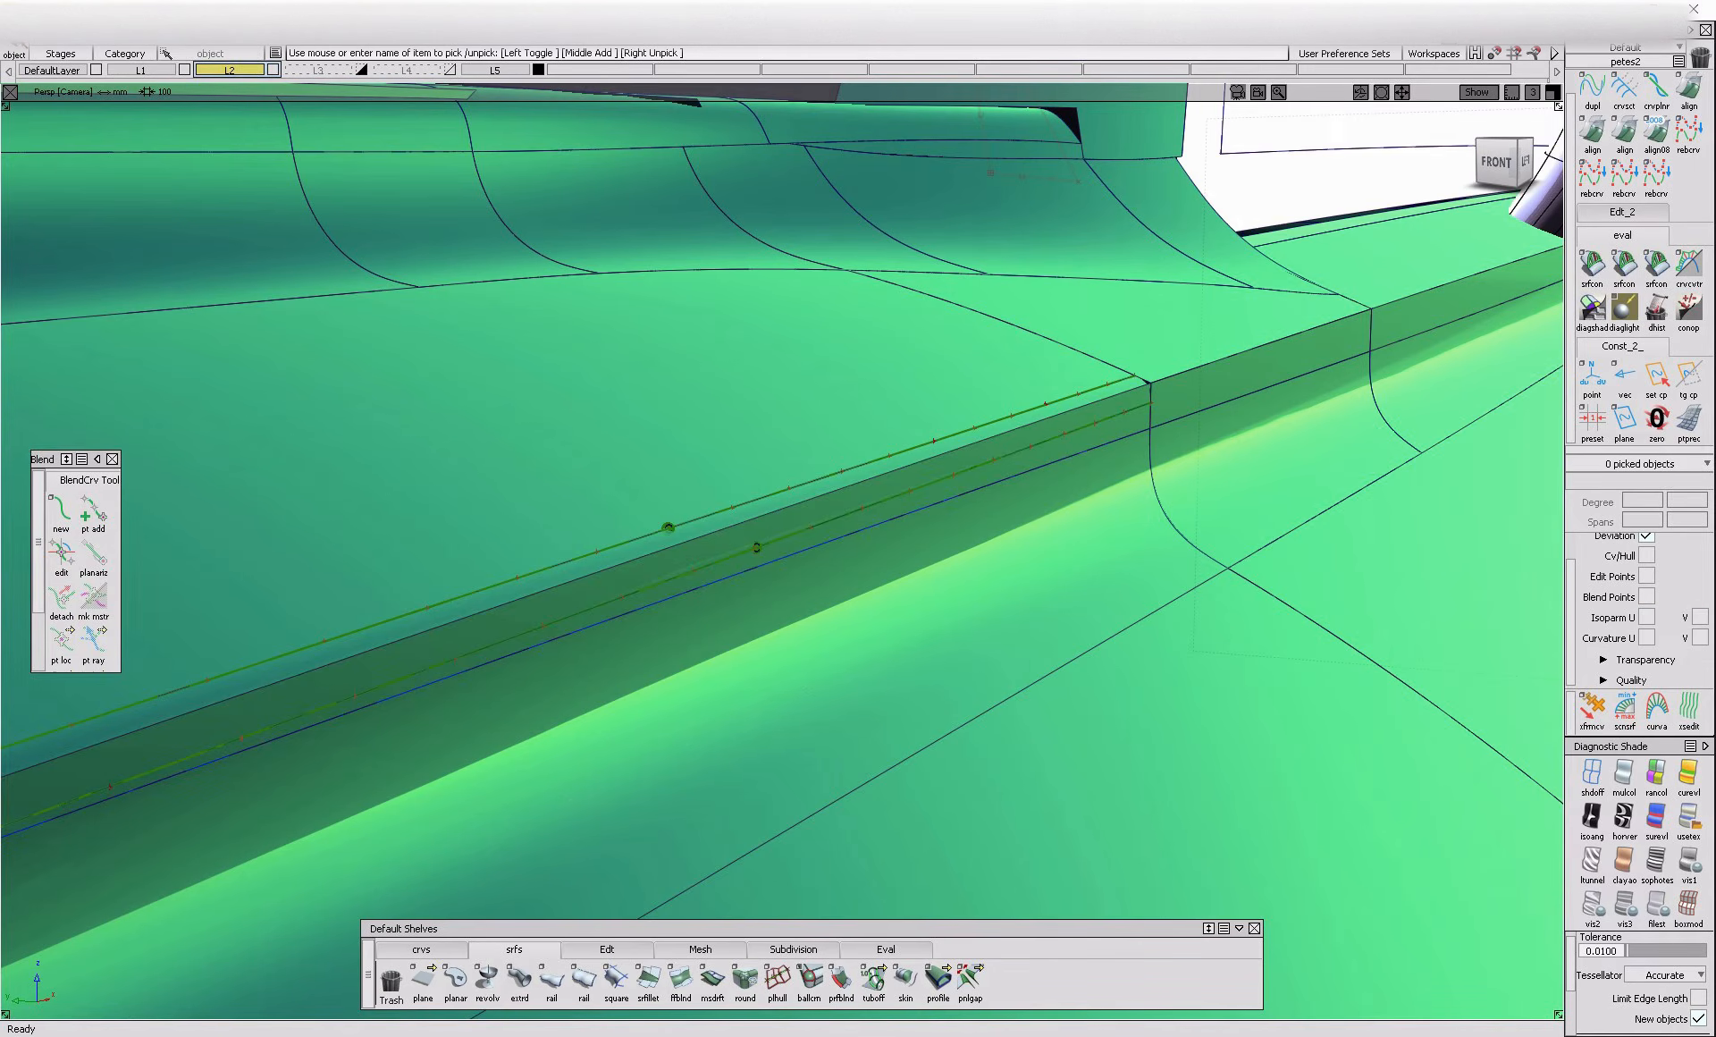
Switch to the browser to view the front three-quarter Audi A6 reference photo, and return to the car model
{"action": "key", "text": "alt+Tab"}
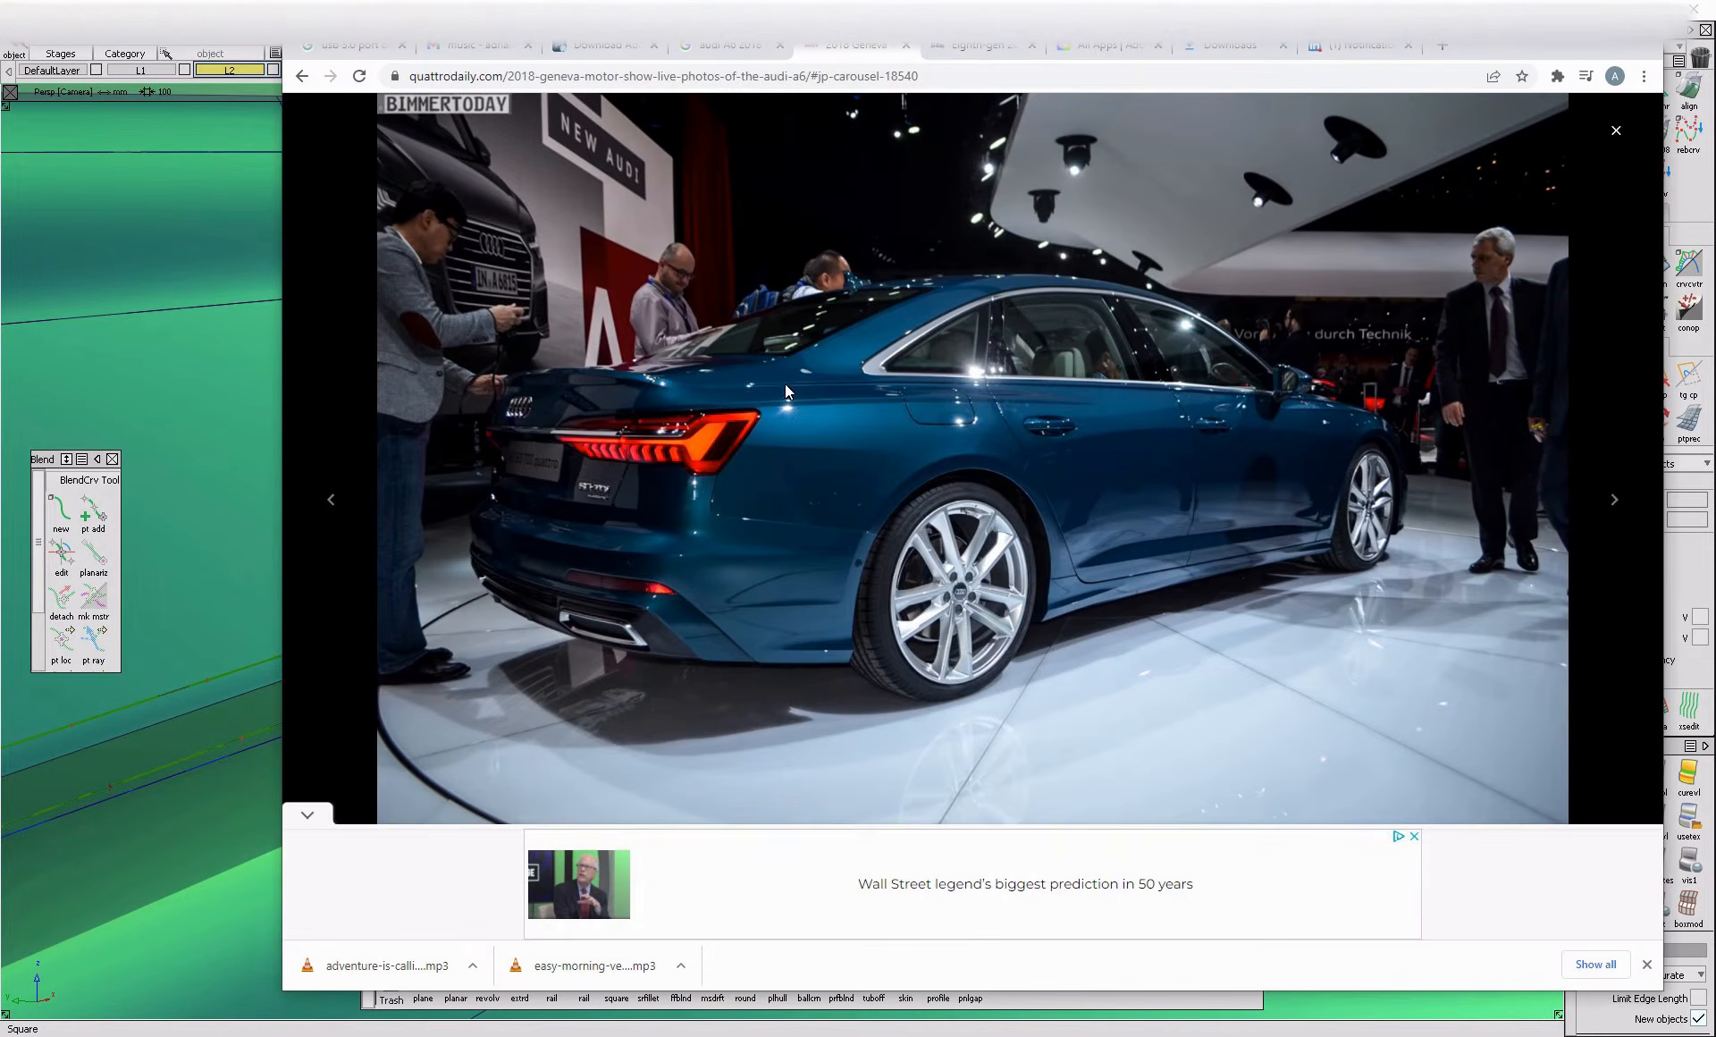
{"action": "left_click", "coordinate": [336, 506]}
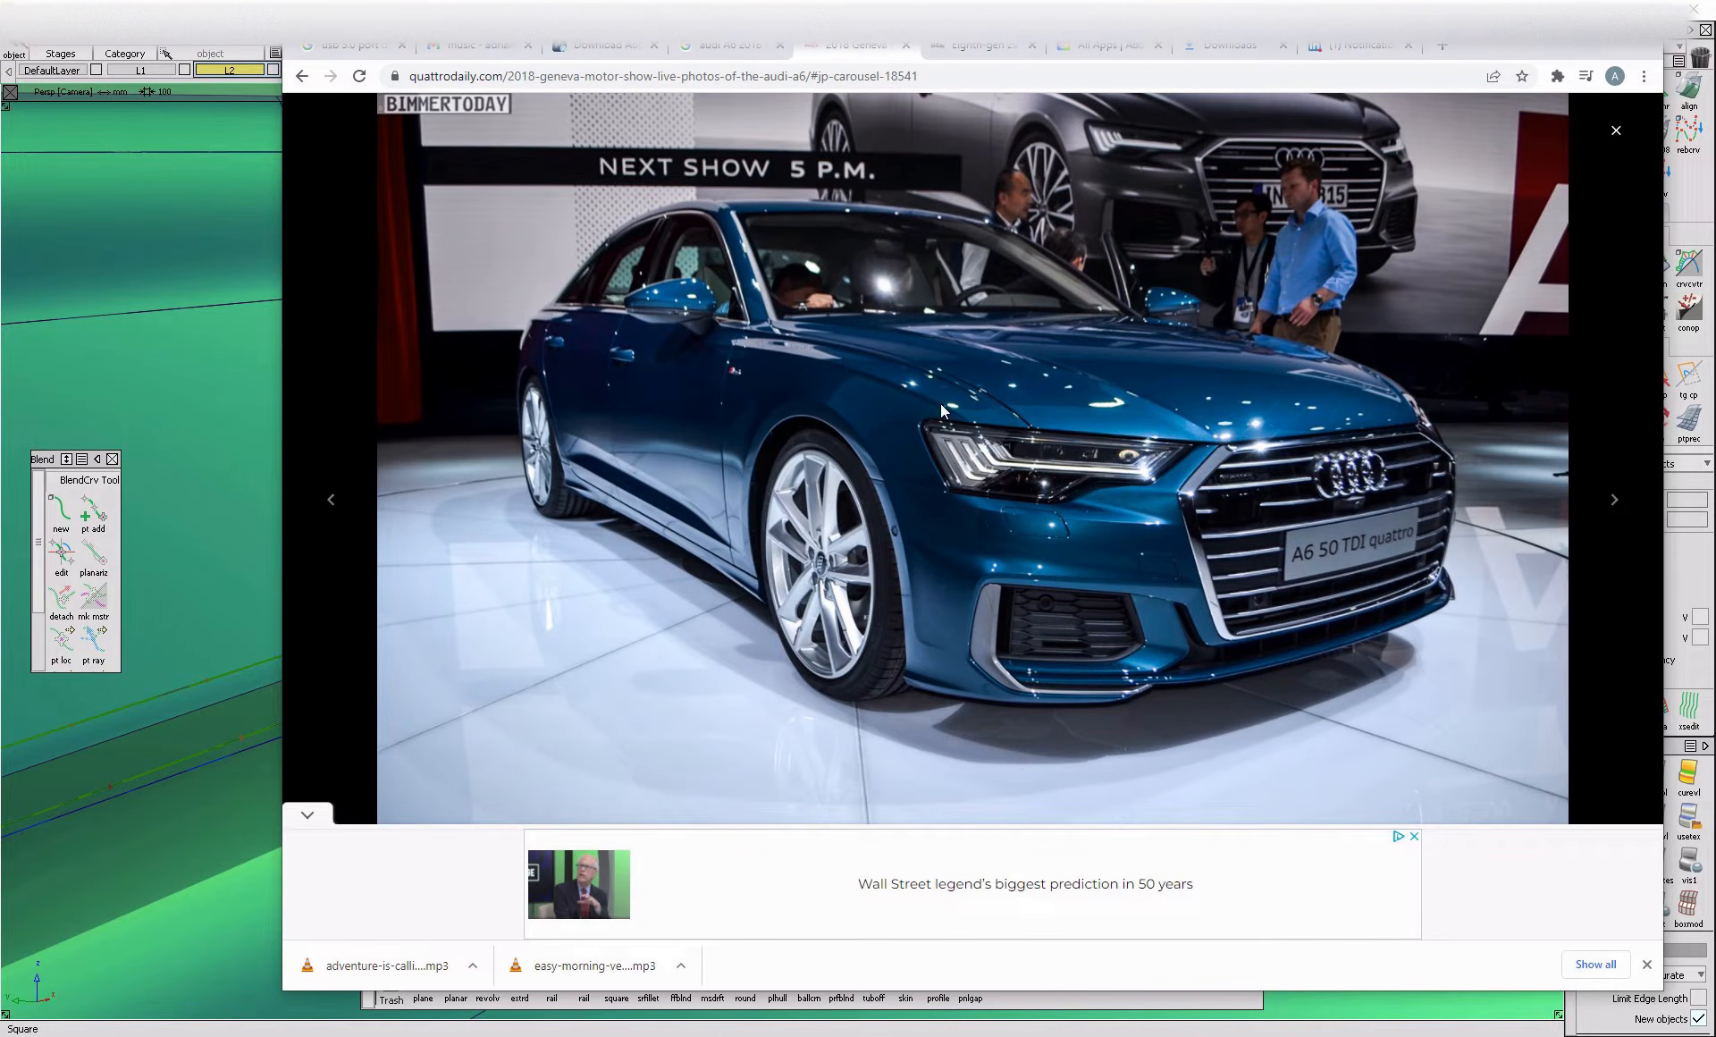
{"action": "left_click", "coordinate": [235, 571]}
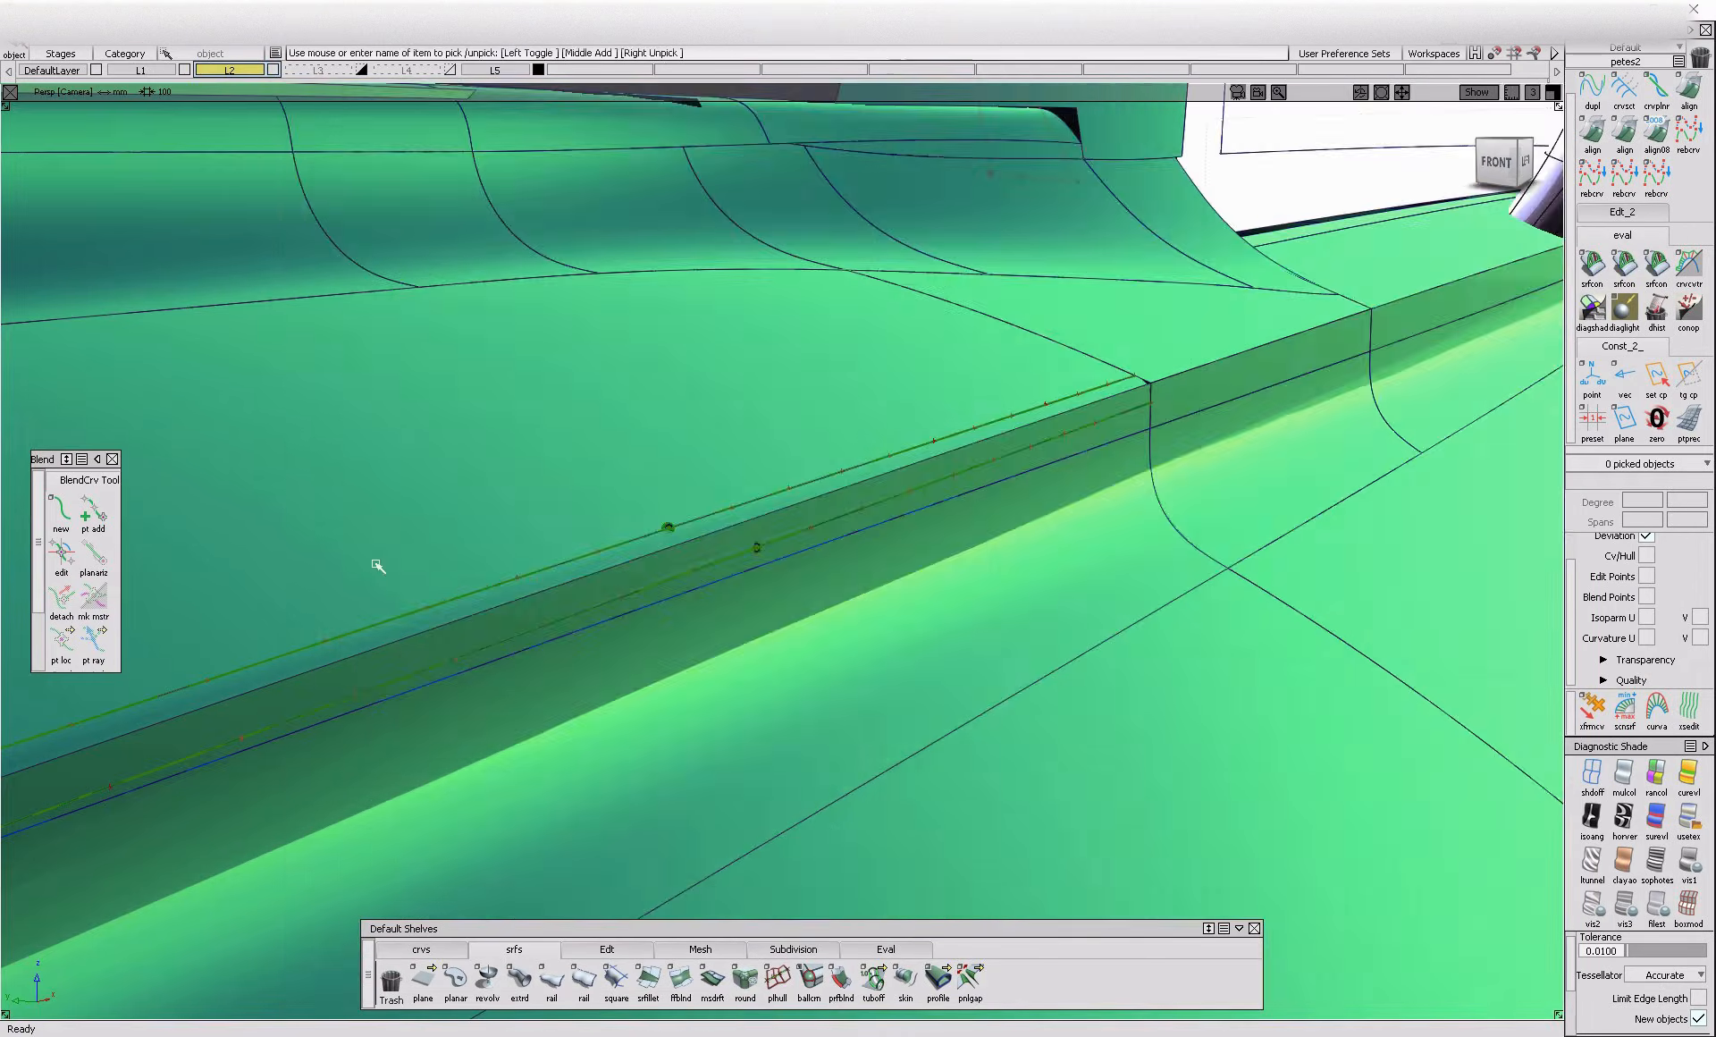
Examine the crease fillet and the hood junction at the windshield corner and mirror base from several angles
{"action": "right_click_drag", "start_coordinate": [234, 570], "coordinate": [495, 666], "text": "alt+shift"}
{"action": "left_click_drag", "start_coordinate": [495, 666], "coordinate": [624, 635], "text": "alt+shift"}
{"action": "right_click_drag", "start_coordinate": [624, 636], "coordinate": [603, 665], "text": "alt+shift"}
{"action": "right_click_drag", "start_coordinate": [923, 413], "coordinate": [939, 447], "text": "alt+shift"}
{"action": "left_click_drag", "start_coordinate": [938, 447], "coordinate": [902, 492], "text": "alt+shift"}
{"action": "right_click_drag", "start_coordinate": [903, 491], "coordinate": [862, 559], "text": "alt+shift"}
{"action": "left_click_drag", "start_coordinate": [861, 559], "coordinate": [857, 501], "text": "alt+shift"}
{"action": "key", "text": "alt+m"}
{"action": "right_click_drag", "start_coordinate": [1305, 365], "coordinate": [1387, 391], "text": "alt+shift"}
{"action": "left_click_drag", "start_coordinate": [1387, 390], "coordinate": [1268, 426], "text": "alt+shift"}
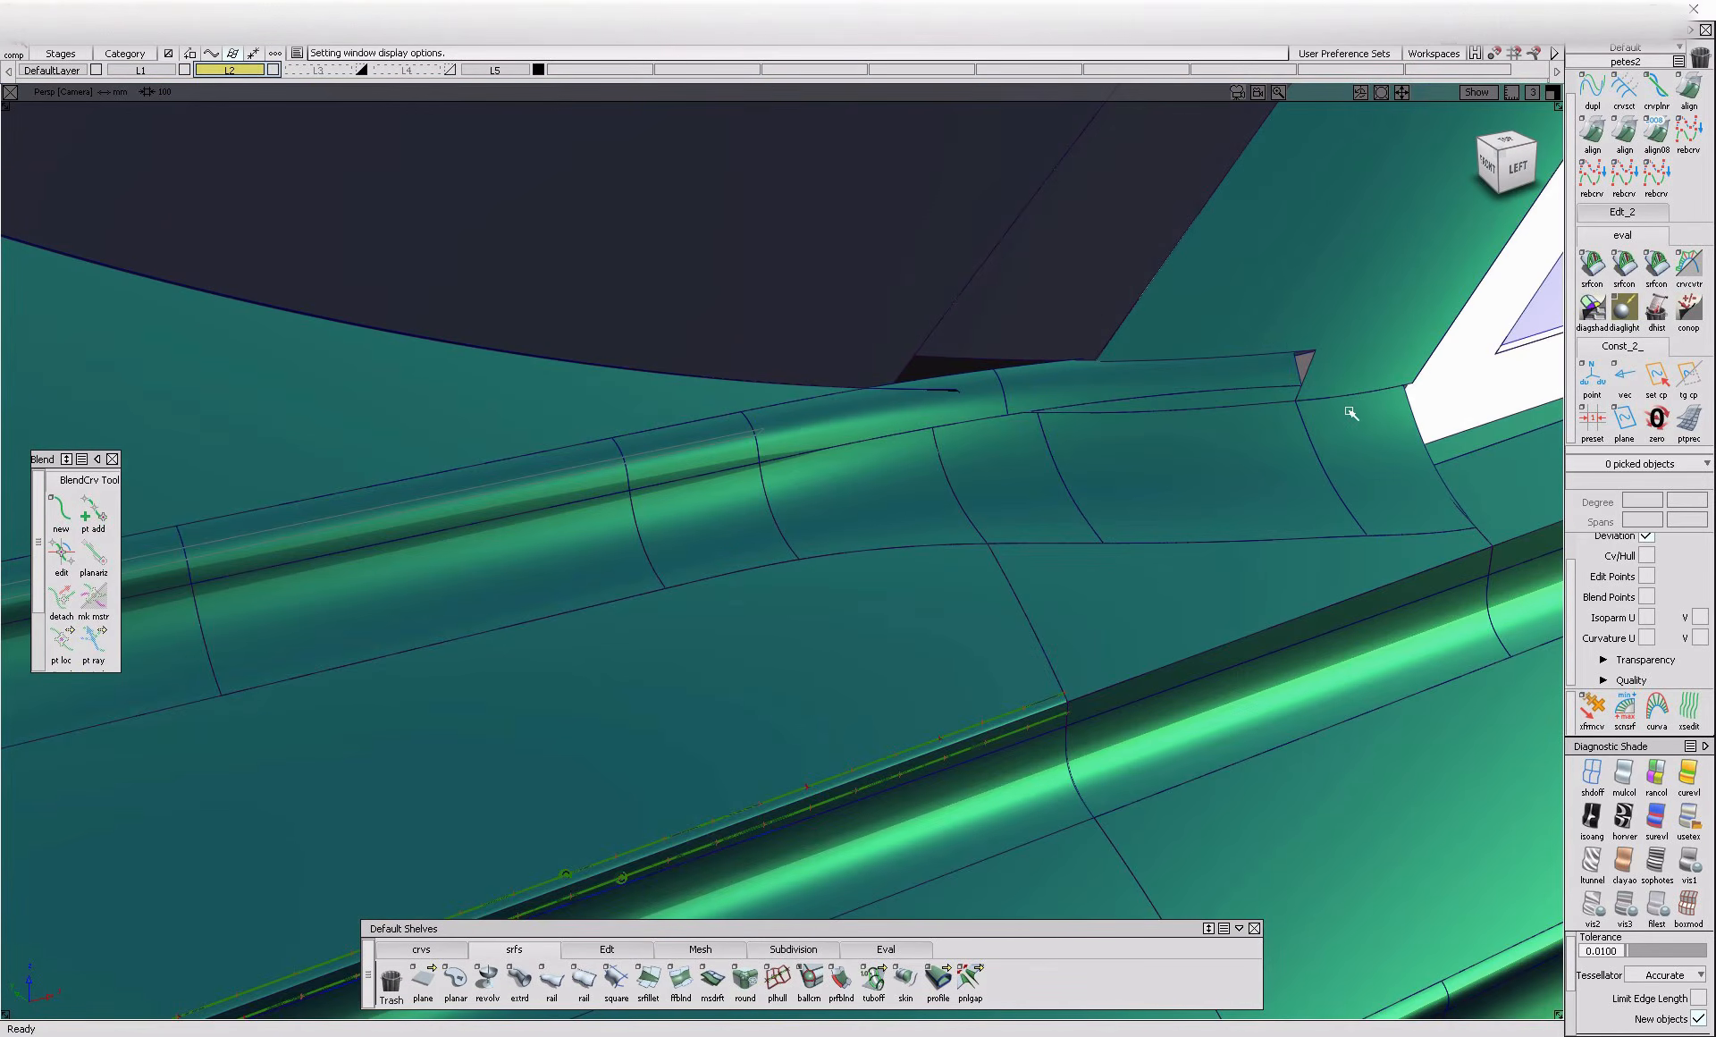
{"action": "right_click_drag", "start_coordinate": [1332, 361], "coordinate": [1189, 483], "text": "alt+shift"}
{"action": "left_click_drag", "start_coordinate": [1189, 483], "coordinate": [1234, 414], "text": "alt+shift"}
{"action": "right_click_drag", "start_coordinate": [1233, 413], "coordinate": [1185, 498], "text": "alt+shift"}
{"action": "left_click_drag", "start_coordinate": [1185, 498], "coordinate": [1100, 502], "text": "alt+shift"}
{"action": "right_click_drag", "start_coordinate": [1176, 455], "coordinate": [993, 517], "text": "alt+shift"}
{"action": "mouse_move", "coordinate": [992, 517]}
{"action": "left_mouse_down", "text": "alt+shift"}
{"action": "mouse_move", "coordinate": [975, 504]}
{"action": "mouse_move", "coordinate": [1026, 521]}
{"action": "mouse_move", "coordinate": [773, 500]}
{"action": "left_mouse_up", "text": "alt+shift"}
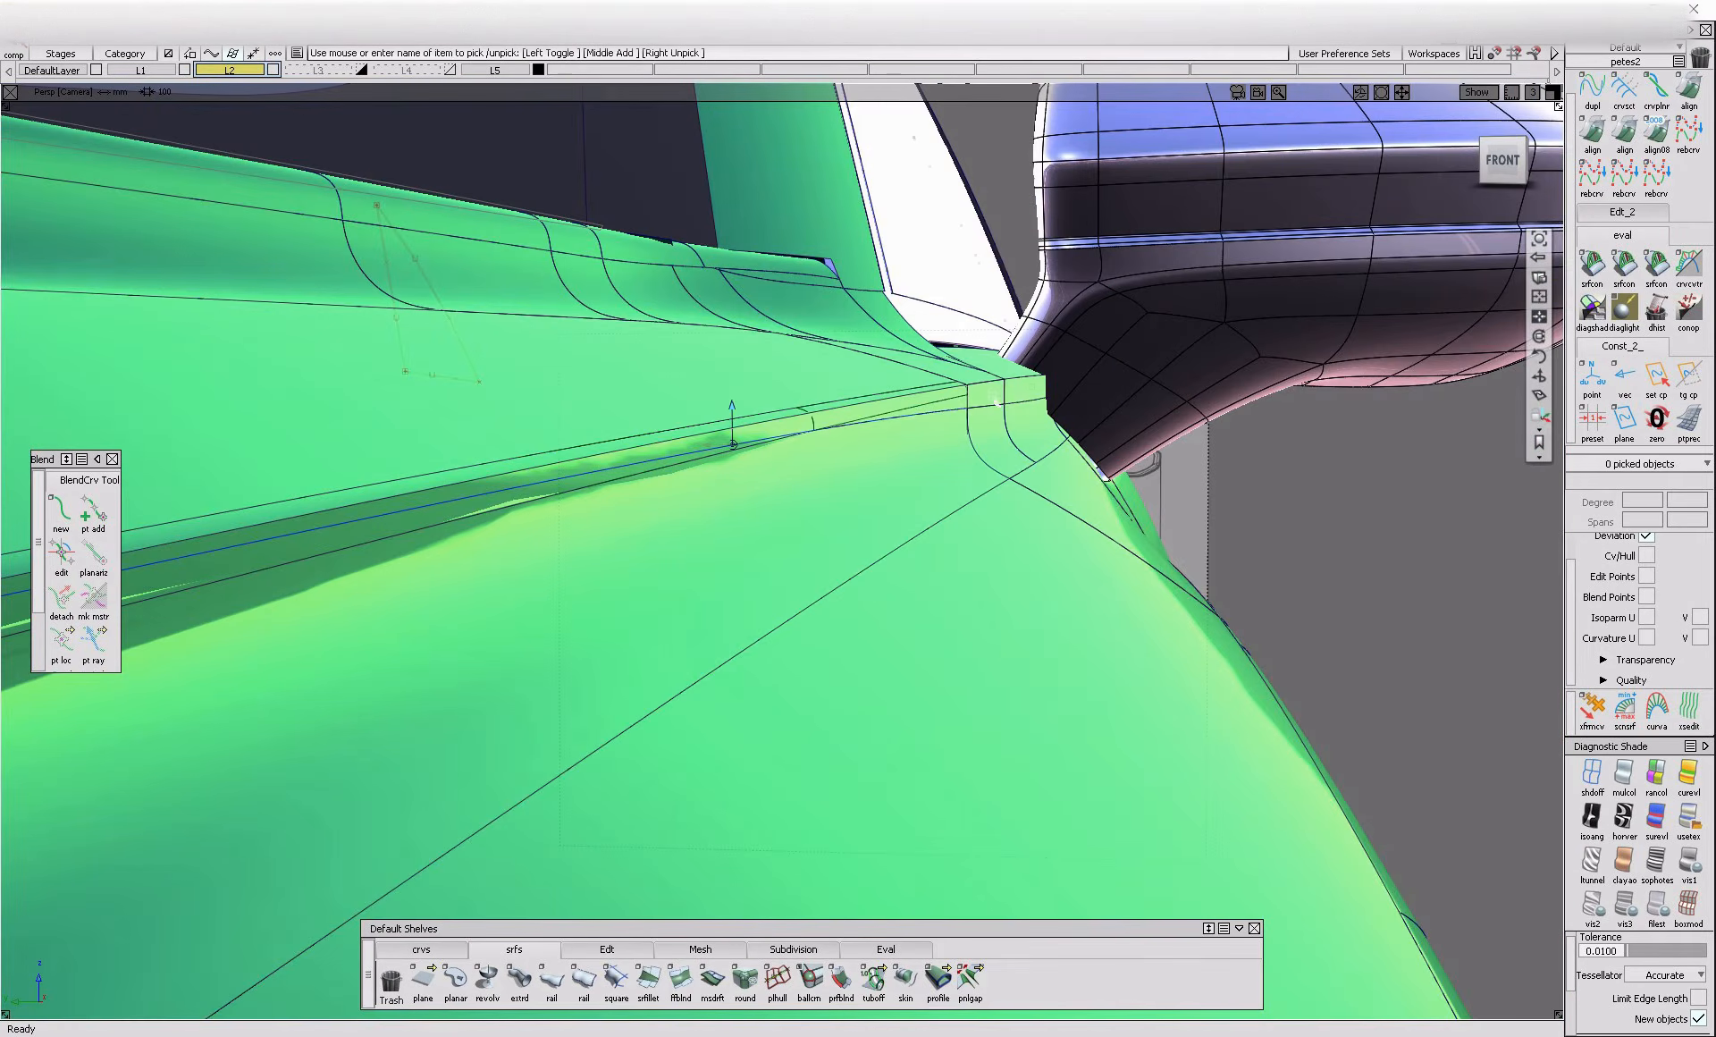
Intersect the crease flange with the hood surface near the windshield corner and try to trim the flange
{"action": "mouse_move", "coordinate": [979, 436]}
{"action": "left_mouse_down", "text": "alt+shift"}
{"action": "mouse_move", "coordinate": [979, 366]}
{"action": "mouse_move", "coordinate": [897, 386]}
{"action": "mouse_move", "coordinate": [896, 368]}
{"action": "left_mouse_up", "text": "alt+shift"}
{"action": "left_click", "coordinate": [876, 390]}
{"action": "key", "text": "ctrl+i"}
{"action": "left_click_drag", "start_coordinate": [1007, 384], "coordinate": [1092, 394], "text": "ctrl+shift"}
{"action": "key", "text": "ctrl+t"}
{"action": "left_click", "coordinate": [979, 326]}
{"action": "left_click", "coordinate": [771, 610]}
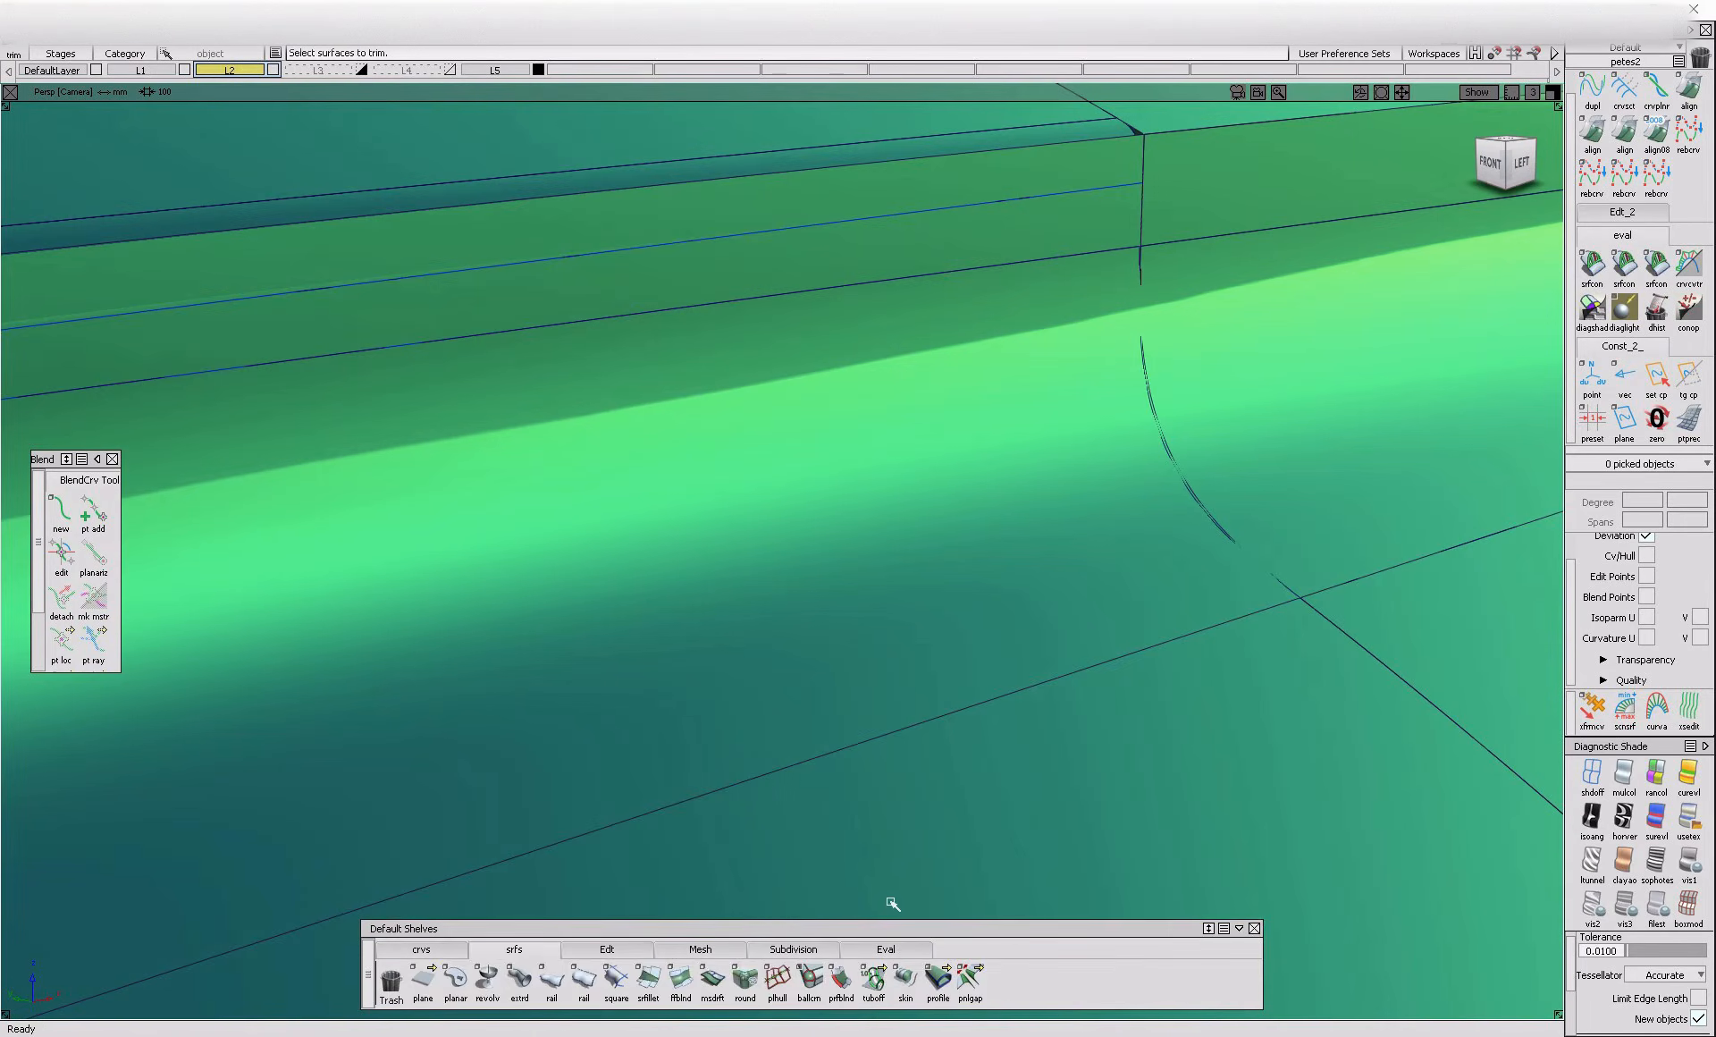
Extend the curve on surface on the crease flange to its edge and trim the flange along it
{"action": "left_click", "coordinate": [607, 950]}
{"action": "left_click", "coordinate": [1113, 273]}
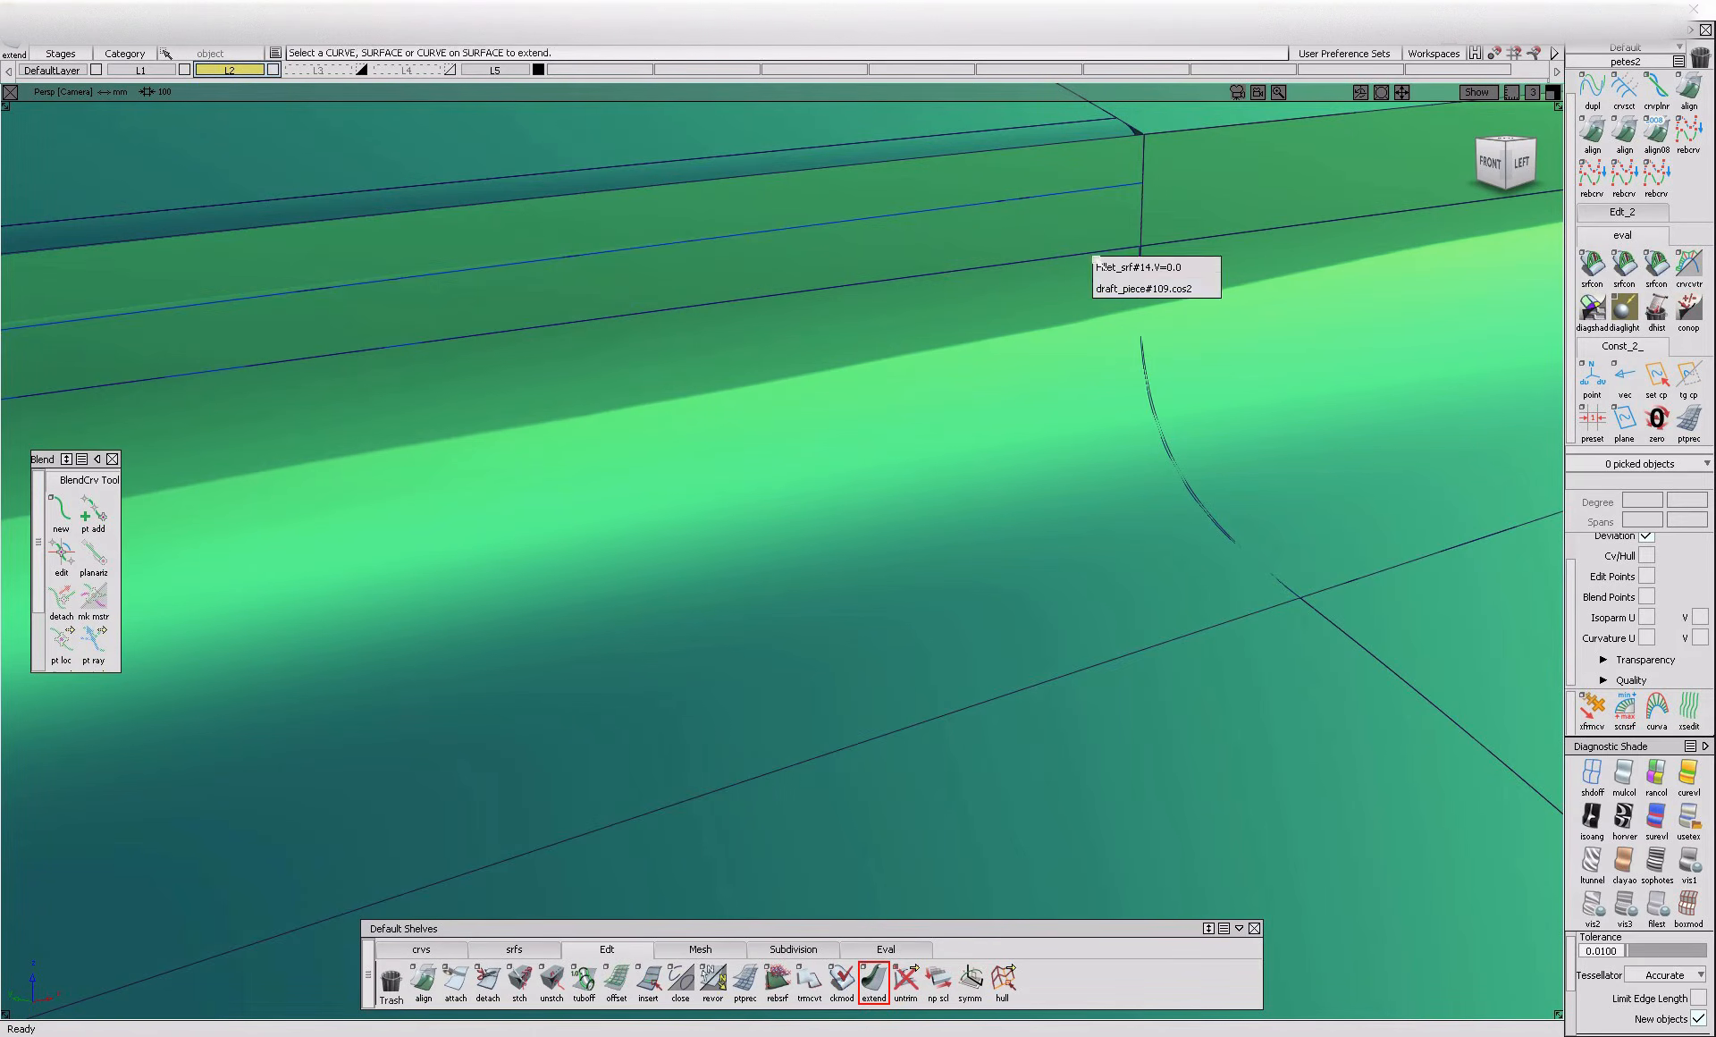
{"action": "left_click", "coordinate": [1202, 284]}
{"action": "key", "text": "ctrl+t"}
{"action": "left_click", "coordinate": [1123, 223]}
{"action": "left_click", "coordinate": [1123, 220]}
{"action": "key", "text": "space"}
Build a chord-type G2 surface fillet with chordal length 3 on the front hood crease section ending at the headlight
{"action": "right_click_drag", "start_coordinate": [1123, 220], "coordinate": [1023, 465], "text": "alt+shift"}
{"action": "left_click_drag", "start_coordinate": [1023, 465], "coordinate": [1171, 469], "text": "alt+shift"}
{"action": "right_click_drag", "start_coordinate": [545, 463], "coordinate": [583, 574], "text": "ctrl+shift"}
{"action": "middle_click_drag", "start_coordinate": [583, 574], "coordinate": [916, 501], "text": "alt+shift"}
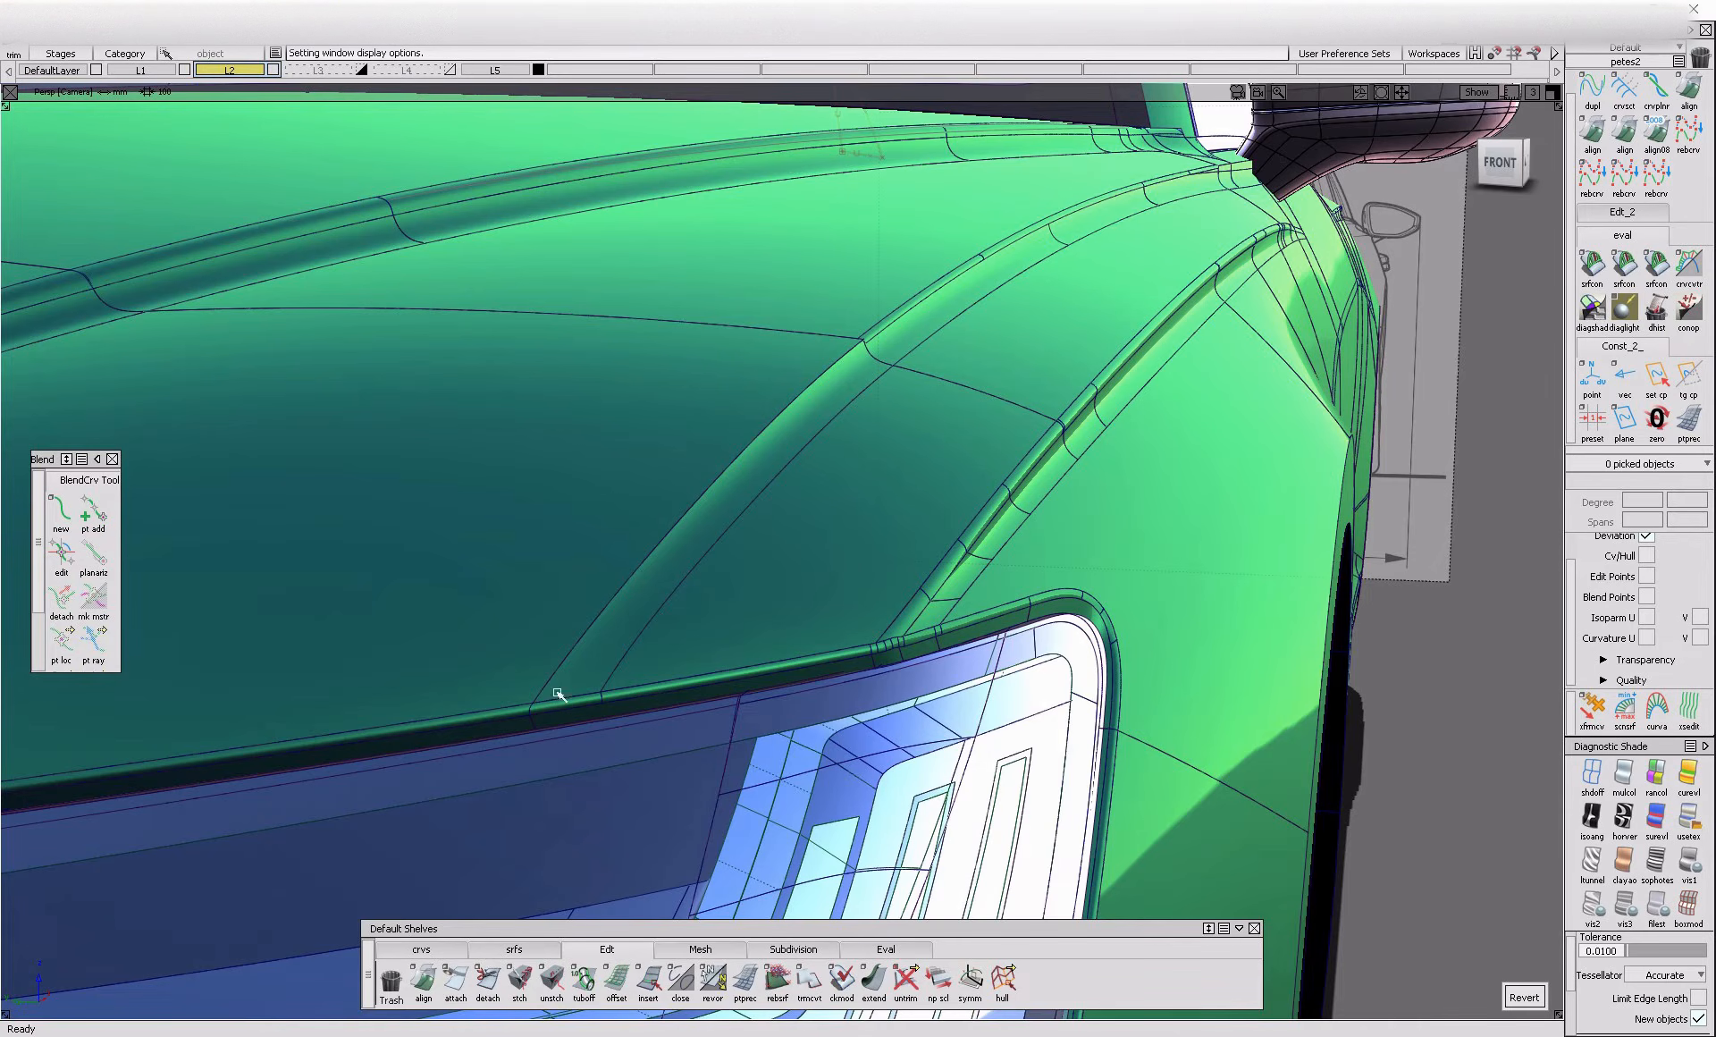
{"action": "left_click", "coordinate": [514, 950]}
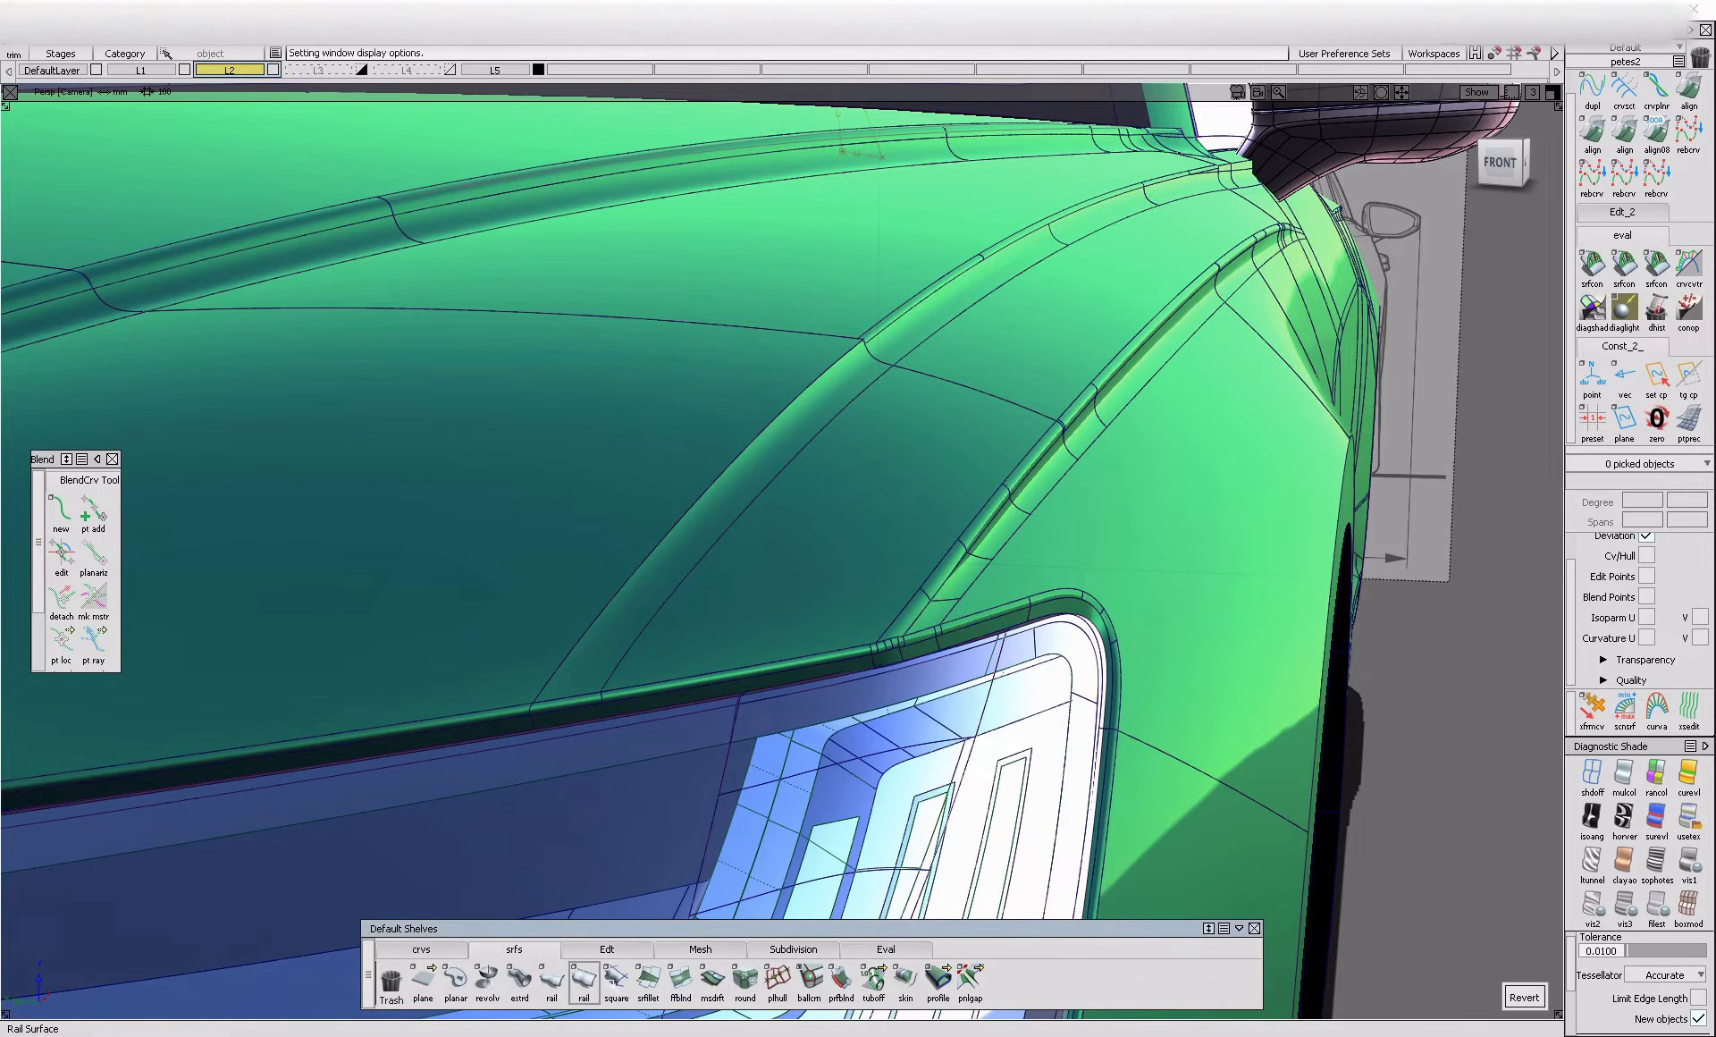
{"action": "left_click", "coordinate": [650, 990]}
{"action": "left_click", "coordinate": [728, 505]}
{"action": "left_click", "coordinate": [686, 468]}
{"action": "left_click_drag", "start_coordinate": [686, 468], "coordinate": [685, 510], "text": "alt+shift"}
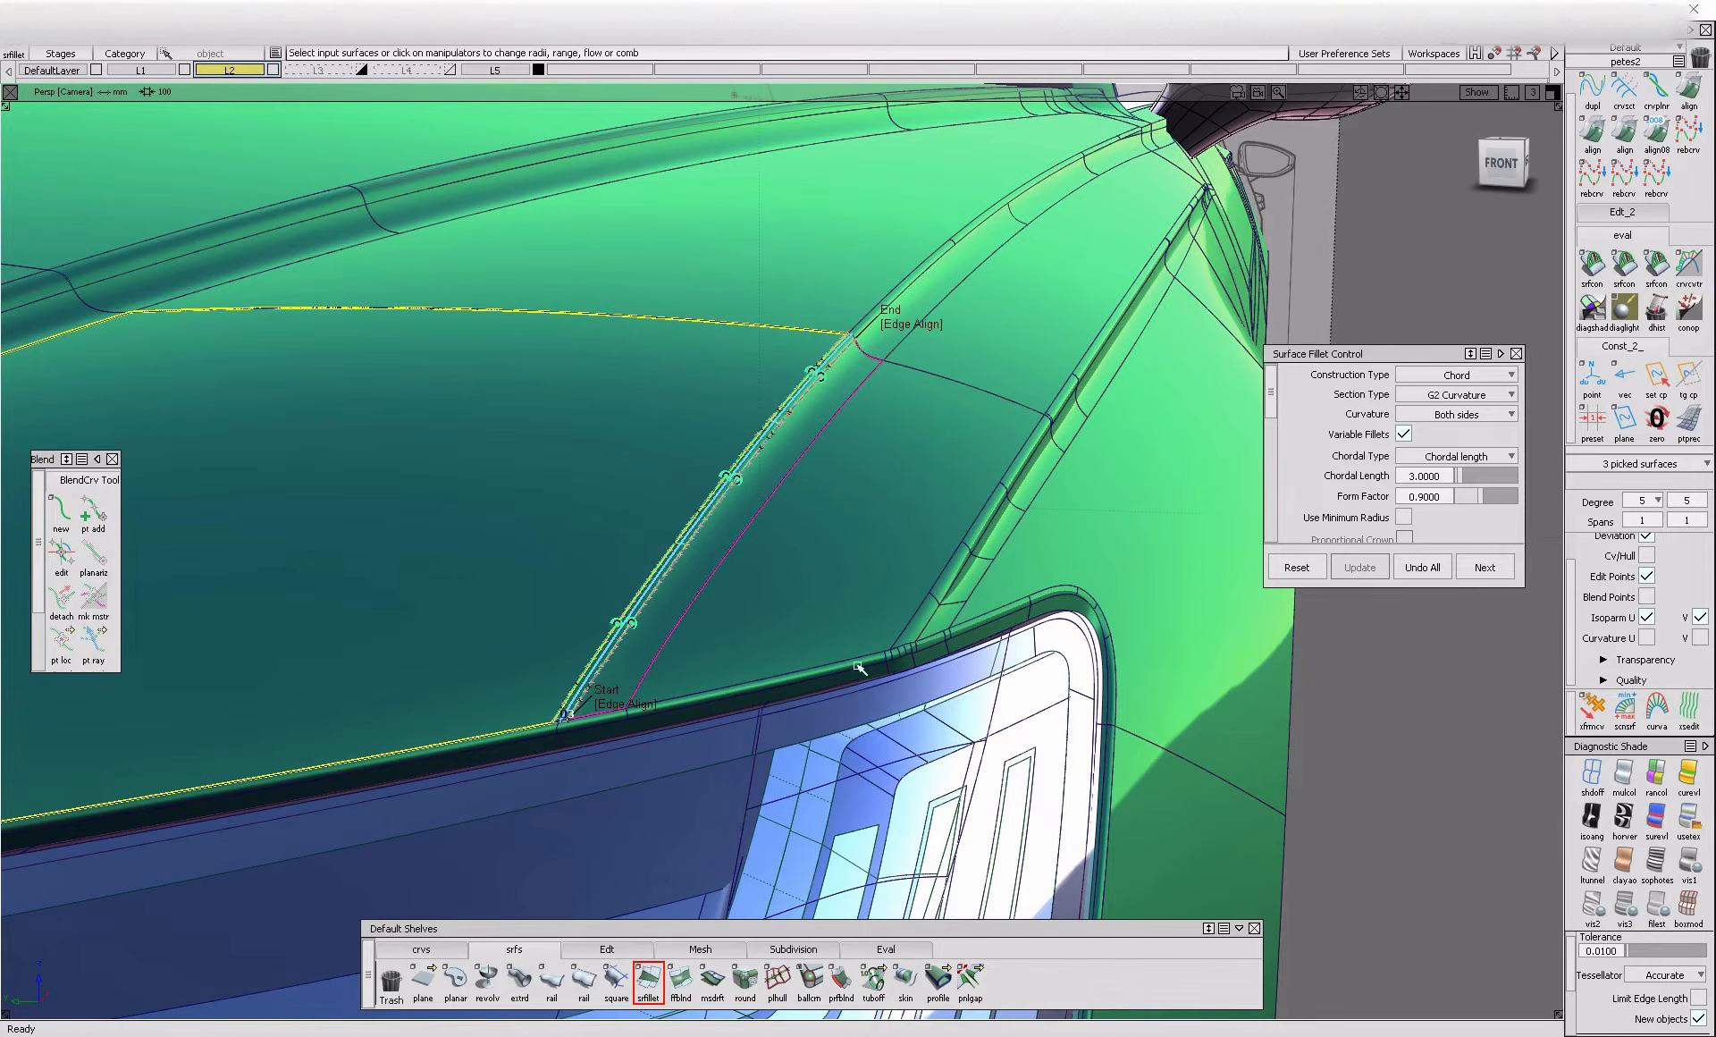
Fillet the short crease flange piece with the triangular hood panel beside the windshield corner, using chordal length 3
{"action": "left_click_drag", "start_coordinate": [868, 606], "coordinate": [858, 658], "text": "ctrl+shift"}
{"action": "right_click_drag", "start_coordinate": [869, 605], "coordinate": [957, 590], "text": "ctrl+shift"}
{"action": "left_click_drag", "start_coordinate": [957, 590], "coordinate": [966, 571], "text": "alt+shift"}
{"action": "right_click_drag", "start_coordinate": [966, 571], "coordinate": [858, 572], "text": "alt+shift"}
{"action": "left_click_drag", "start_coordinate": [858, 572], "coordinate": [883, 578], "text": "alt+shift"}
{"action": "mouse_move", "coordinate": [884, 578]}
{"action": "right_mouse_down", "text": "alt+shift"}
{"action": "mouse_move", "coordinate": [869, 488]}
{"action": "mouse_move", "coordinate": [745, 523]}
{"action": "right_mouse_up", "text": "alt+shift"}
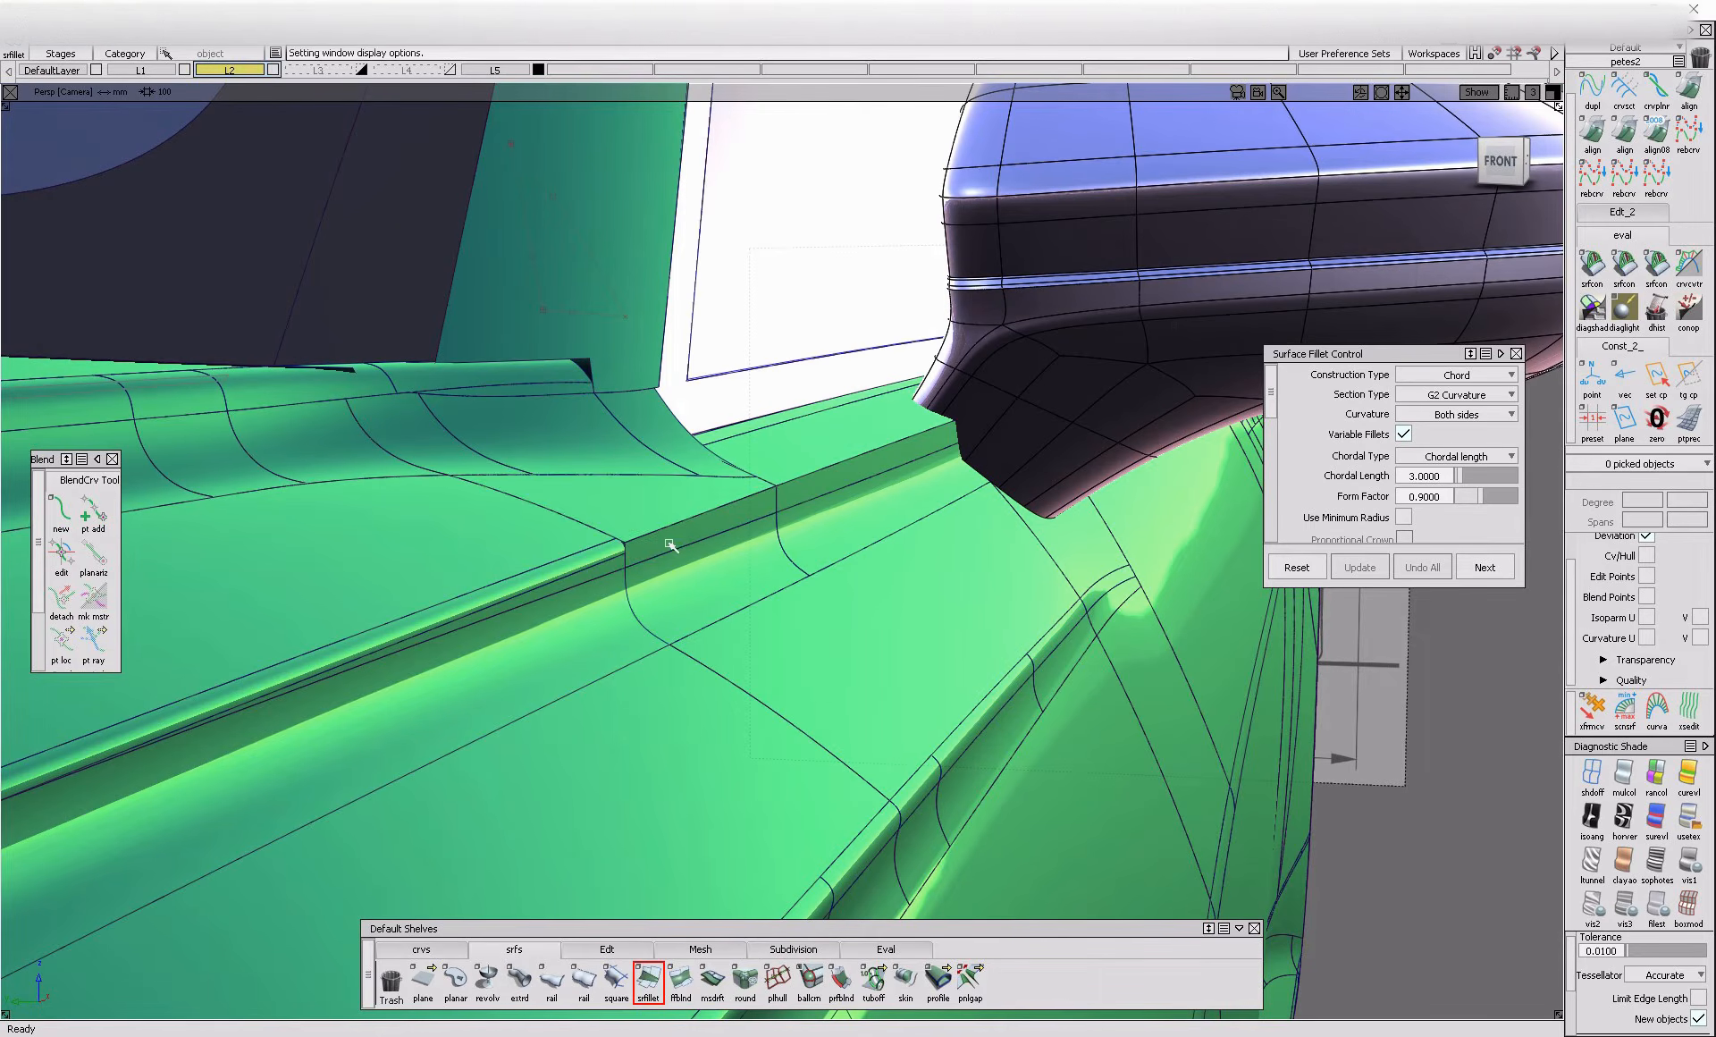
{"action": "left_click", "coordinate": [701, 542]}
{"action": "left_click", "coordinate": [683, 514]}
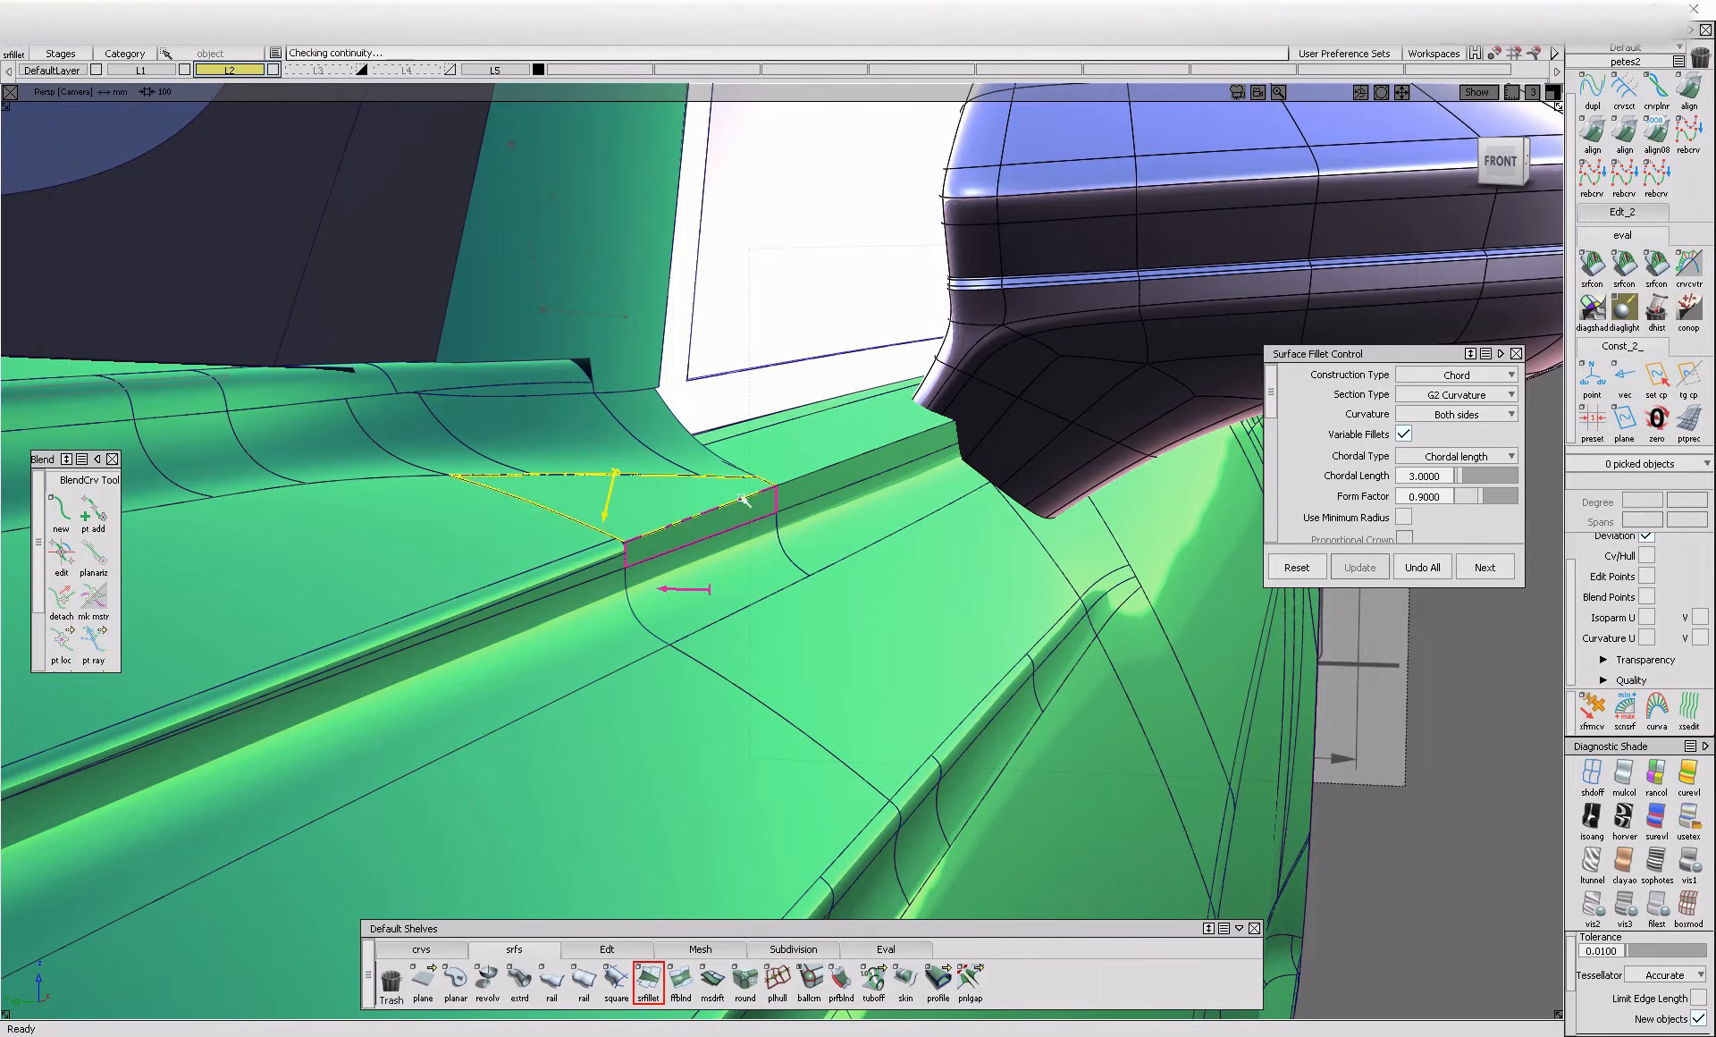
Select the surfaces along the body-side crease below the side windows for a chord-type G2 fillet with chordal length 3
{"action": "left_click_drag", "start_coordinate": [825, 590], "coordinate": [771, 611], "text": "ctrl+shift"}
{"action": "right_click_drag", "start_coordinate": [688, 636], "coordinate": [774, 574], "text": "alt+shift"}
{"action": "left_click_drag", "start_coordinate": [776, 567], "coordinate": [663, 573], "text": "ctrl+shift"}
{"action": "middle_click_drag", "start_coordinate": [837, 449], "coordinate": [776, 540], "text": "alt+shift"}
{"action": "right_click_drag", "start_coordinate": [793, 526], "coordinate": [652, 713], "text": "alt+shift"}
{"action": "left_click", "coordinate": [649, 981]}
{"action": "left_click", "coordinate": [652, 713]}
{"action": "left_click_drag", "start_coordinate": [797, 643], "coordinate": [1061, 671], "text": "alt+shift"}
{"action": "middle_click_drag", "start_coordinate": [1061, 671], "coordinate": [6, 618], "text": "alt+shift"}
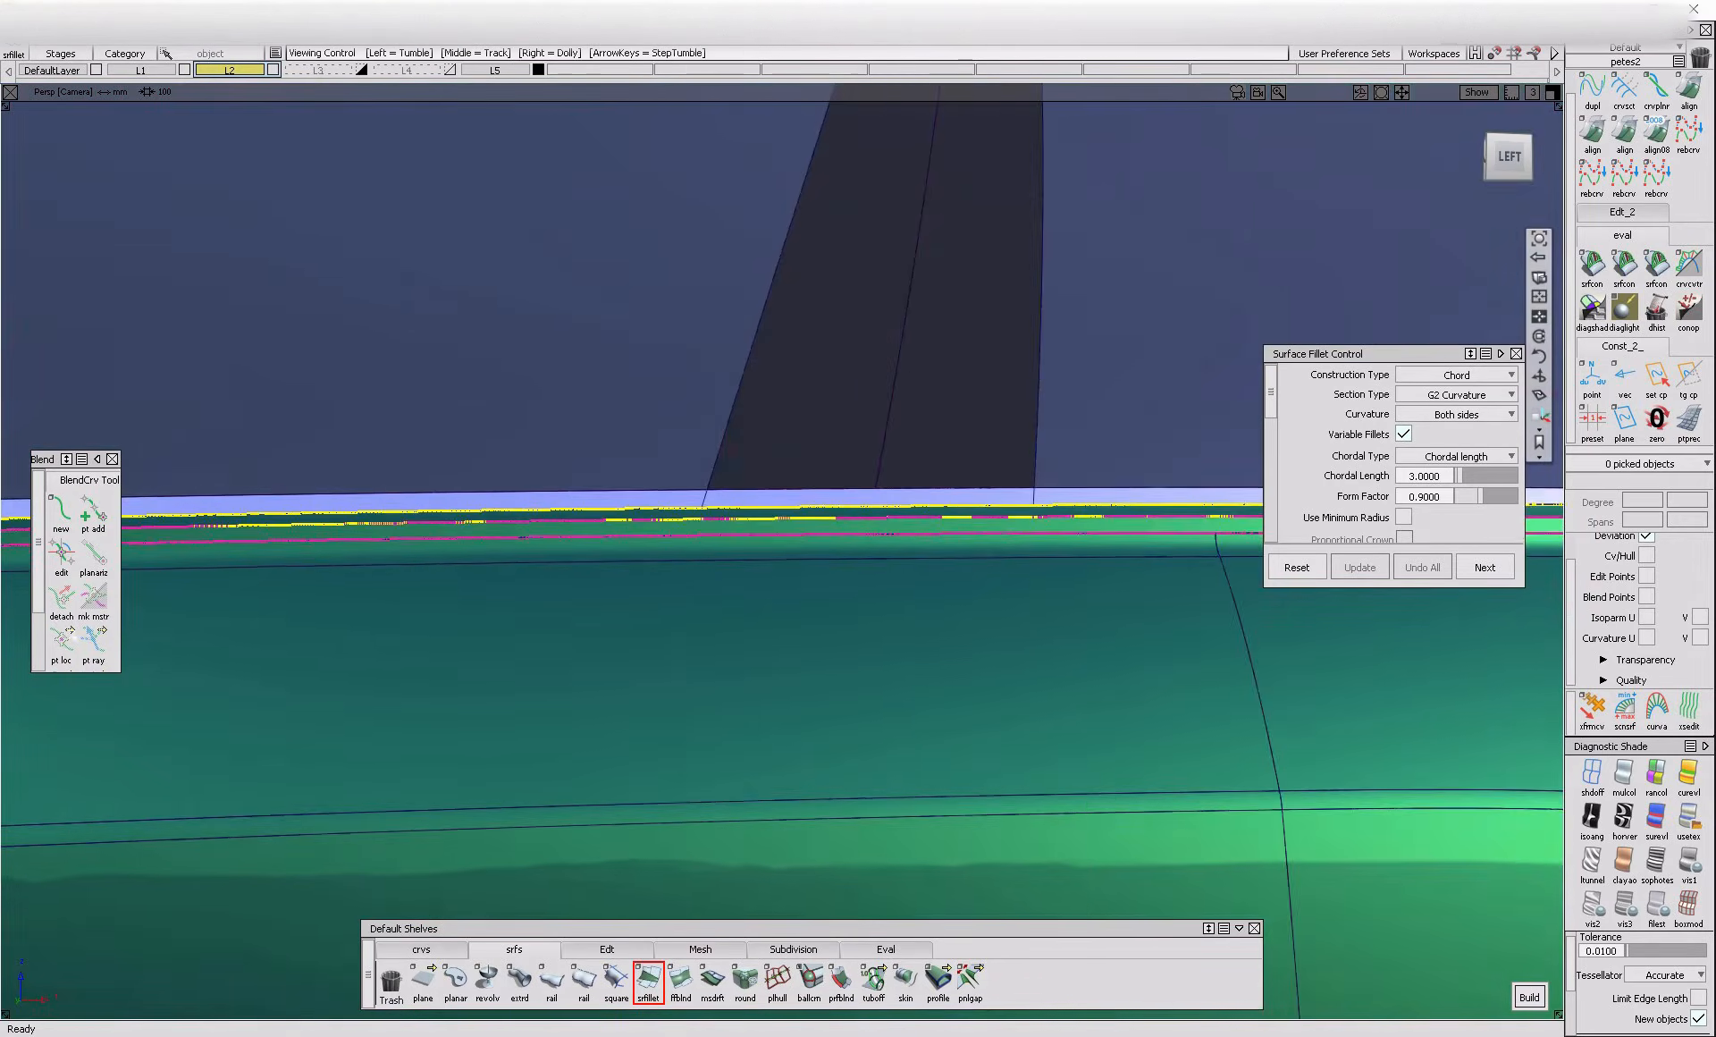
Examine the fillet and flange seams along the body-side crease and undo the last operation
{"action": "right_click_drag", "start_coordinate": [1251, 572], "coordinate": [1120, 617], "text": "alt+shift"}
{"action": "middle_click_drag", "start_coordinate": [1520, 597], "coordinate": [914, 565], "text": "alt+shift"}
{"action": "left_click_drag", "start_coordinate": [935, 538], "coordinate": [949, 617], "text": "alt+shift"}
{"action": "right_click_drag", "start_coordinate": [950, 617], "coordinate": [904, 652], "text": "alt+shift"}
{"action": "left_click_drag", "start_coordinate": [903, 652], "coordinate": [924, 734], "text": "alt+shift"}
{"action": "left_click", "coordinate": [921, 731]}
{"action": "left_click", "coordinate": [944, 636]}
{"action": "middle_click_drag", "start_coordinate": [1091, 684], "coordinate": [314, 655], "text": "alt+shift"}
{"action": "left_click", "coordinate": [794, 653], "text": "alt+shift"}
{"action": "right_click_drag", "start_coordinate": [823, 694], "coordinate": [716, 690], "text": "alt+shift"}
{"action": "left_click_drag", "start_coordinate": [911, 659], "coordinate": [760, 710], "text": "alt+shift"}
{"action": "key", "text": "ctrl+z"}
Create a blend curve across the dented crease section, from the fillet piece's V=0 edge to the profile blend piece's V=0 edge
{"action": "left_click", "coordinate": [61, 511]}
{"action": "left_click", "coordinate": [380, 664], "text": "ctrl+alt"}
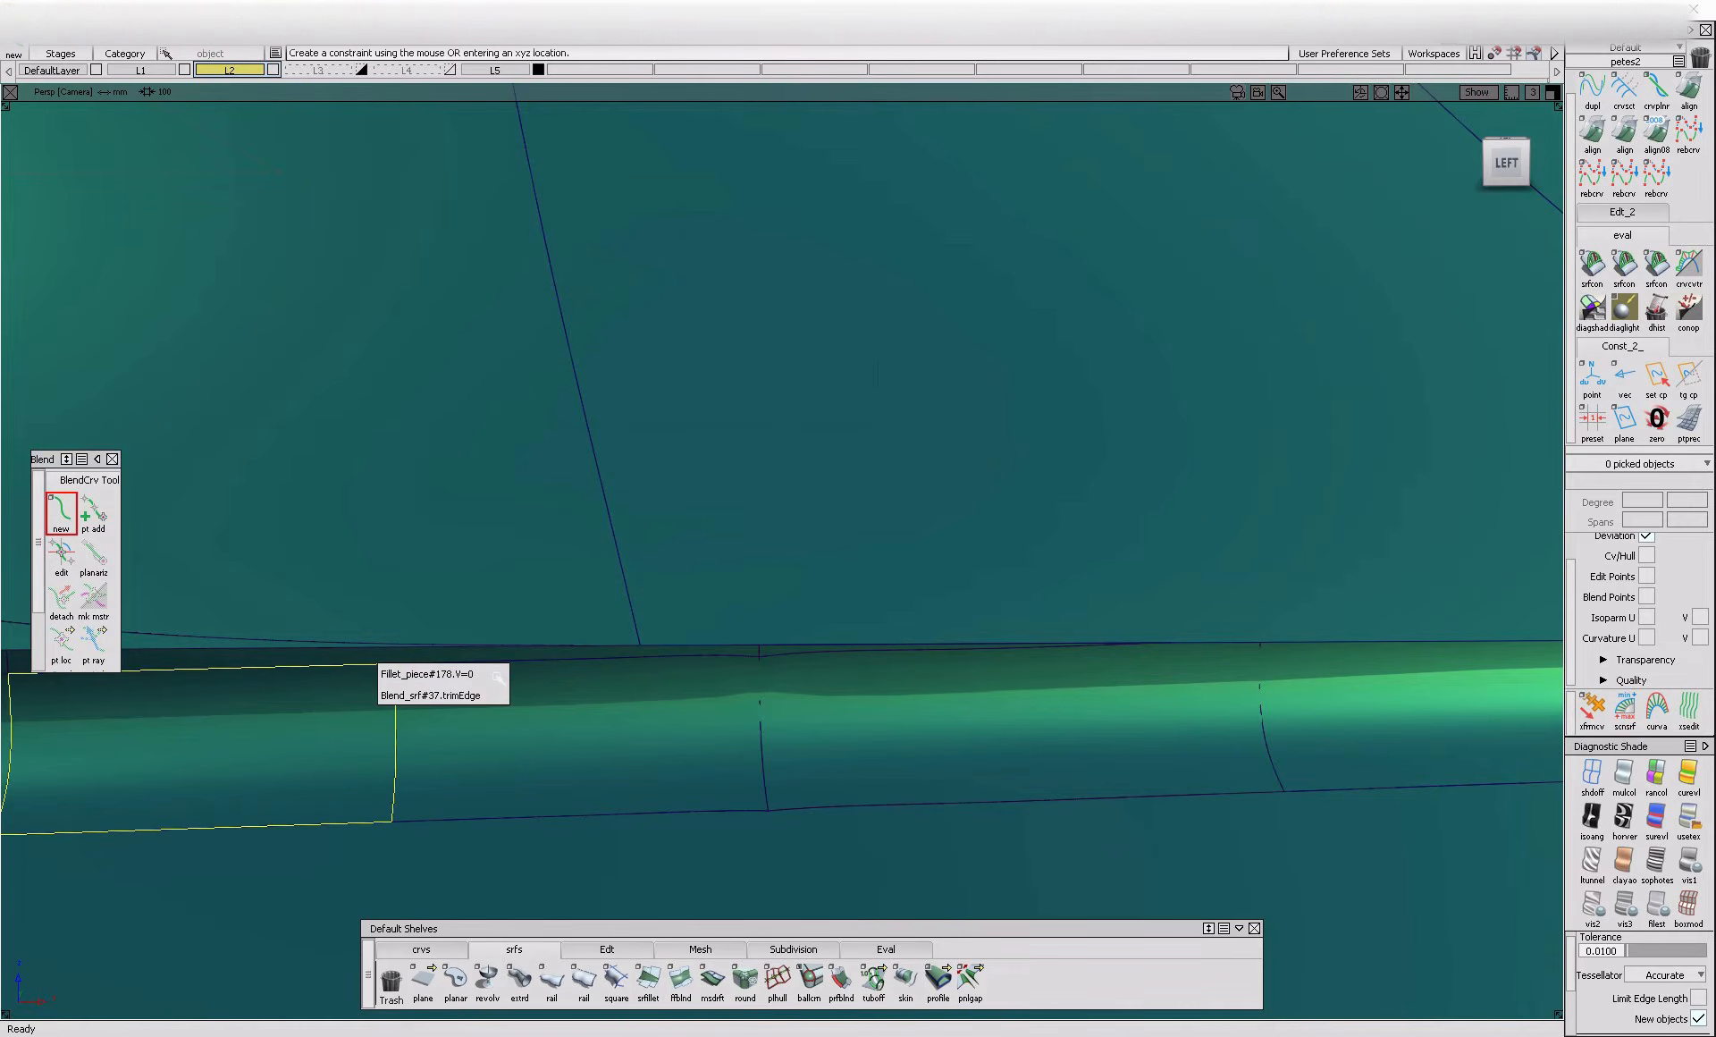
{"action": "left_click", "coordinate": [496, 677]}
{"action": "left_click", "coordinate": [1301, 643], "text": "ctrl+alt"}
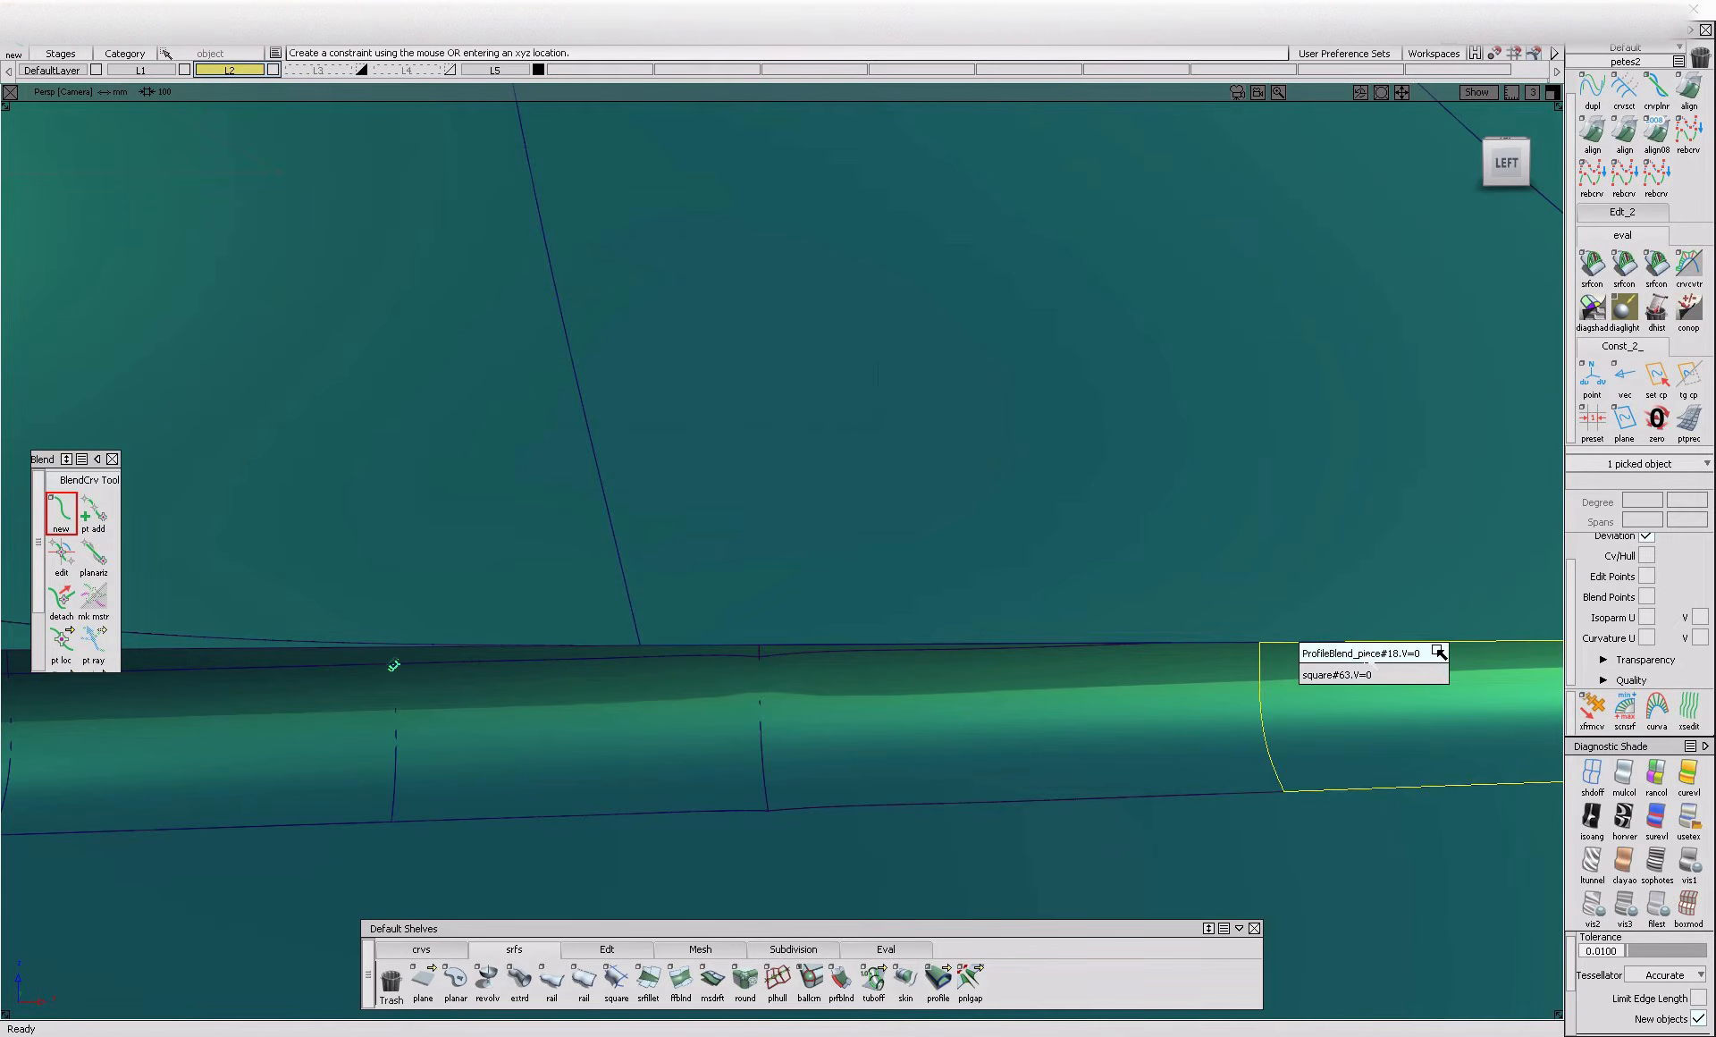
{"action": "left_click", "coordinate": [1443, 657]}
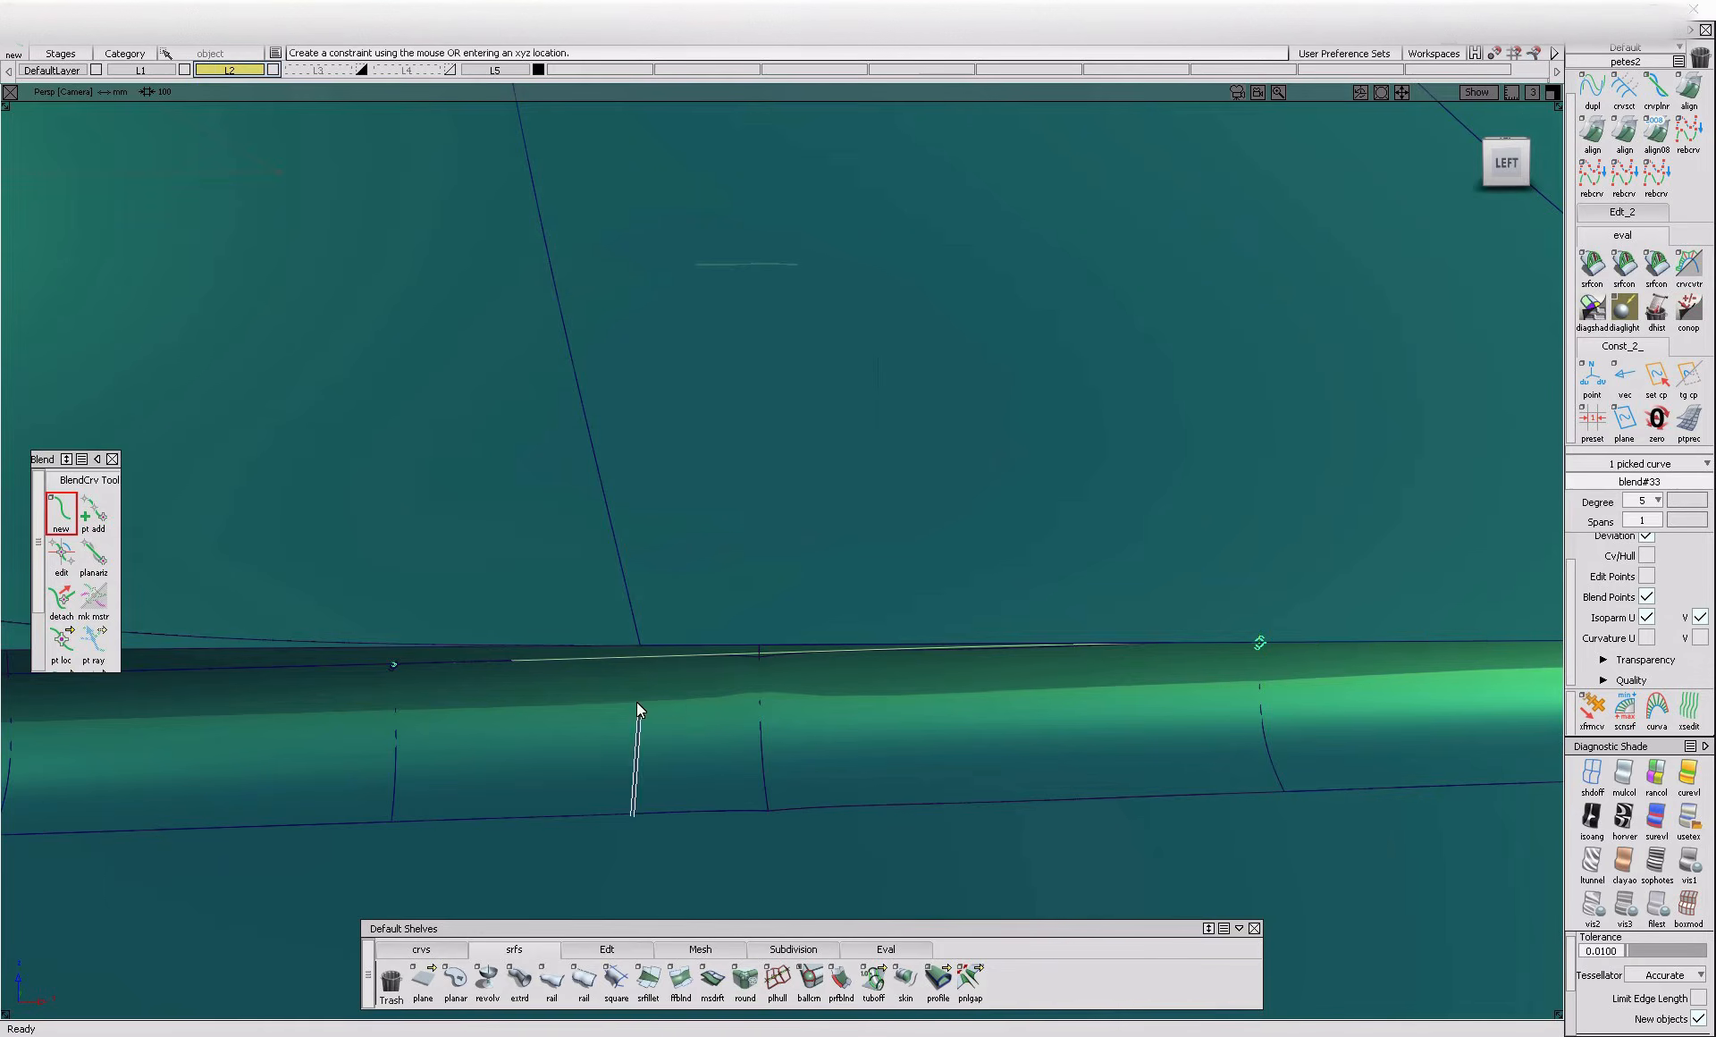
Clear the old trimming geometry from the flange surface at the seam under the blend curve
{"action": "left_click_drag", "start_coordinate": [648, 772], "coordinate": [698, 716], "text": "ctrl+shift"}
{"action": "right_click_drag", "start_coordinate": [698, 717], "coordinate": [758, 623], "text": "alt+shift"}
{"action": "left_click_drag", "start_coordinate": [757, 623], "coordinate": [716, 647], "text": "ctrl+shift"}
{"action": "left_click", "coordinate": [718, 645]}
{"action": "middle_click_drag", "start_coordinate": [722, 645], "coordinate": [717, 771], "text": "ctrl+shift"}
{"action": "left_click_drag", "start_coordinate": [717, 756], "coordinate": [747, 629], "text": "ctrl+shift"}
{"action": "left_click_drag", "start_coordinate": [828, 724], "coordinate": [751, 662], "text": "ctrl+shift"}
{"action": "left_click", "coordinate": [758, 657]}
{"action": "key", "text": "Delete"}
Pick the flange surfaces on both sides of the seam and project the blend curve onto them
{"action": "middle_click_drag", "start_coordinate": [800, 623], "coordinate": [794, 528], "text": "ctrl+shift"}
{"action": "left_click", "coordinate": [640, 656]}
{"action": "left_click", "coordinate": [760, 654]}
{"action": "key", "text": "space"}
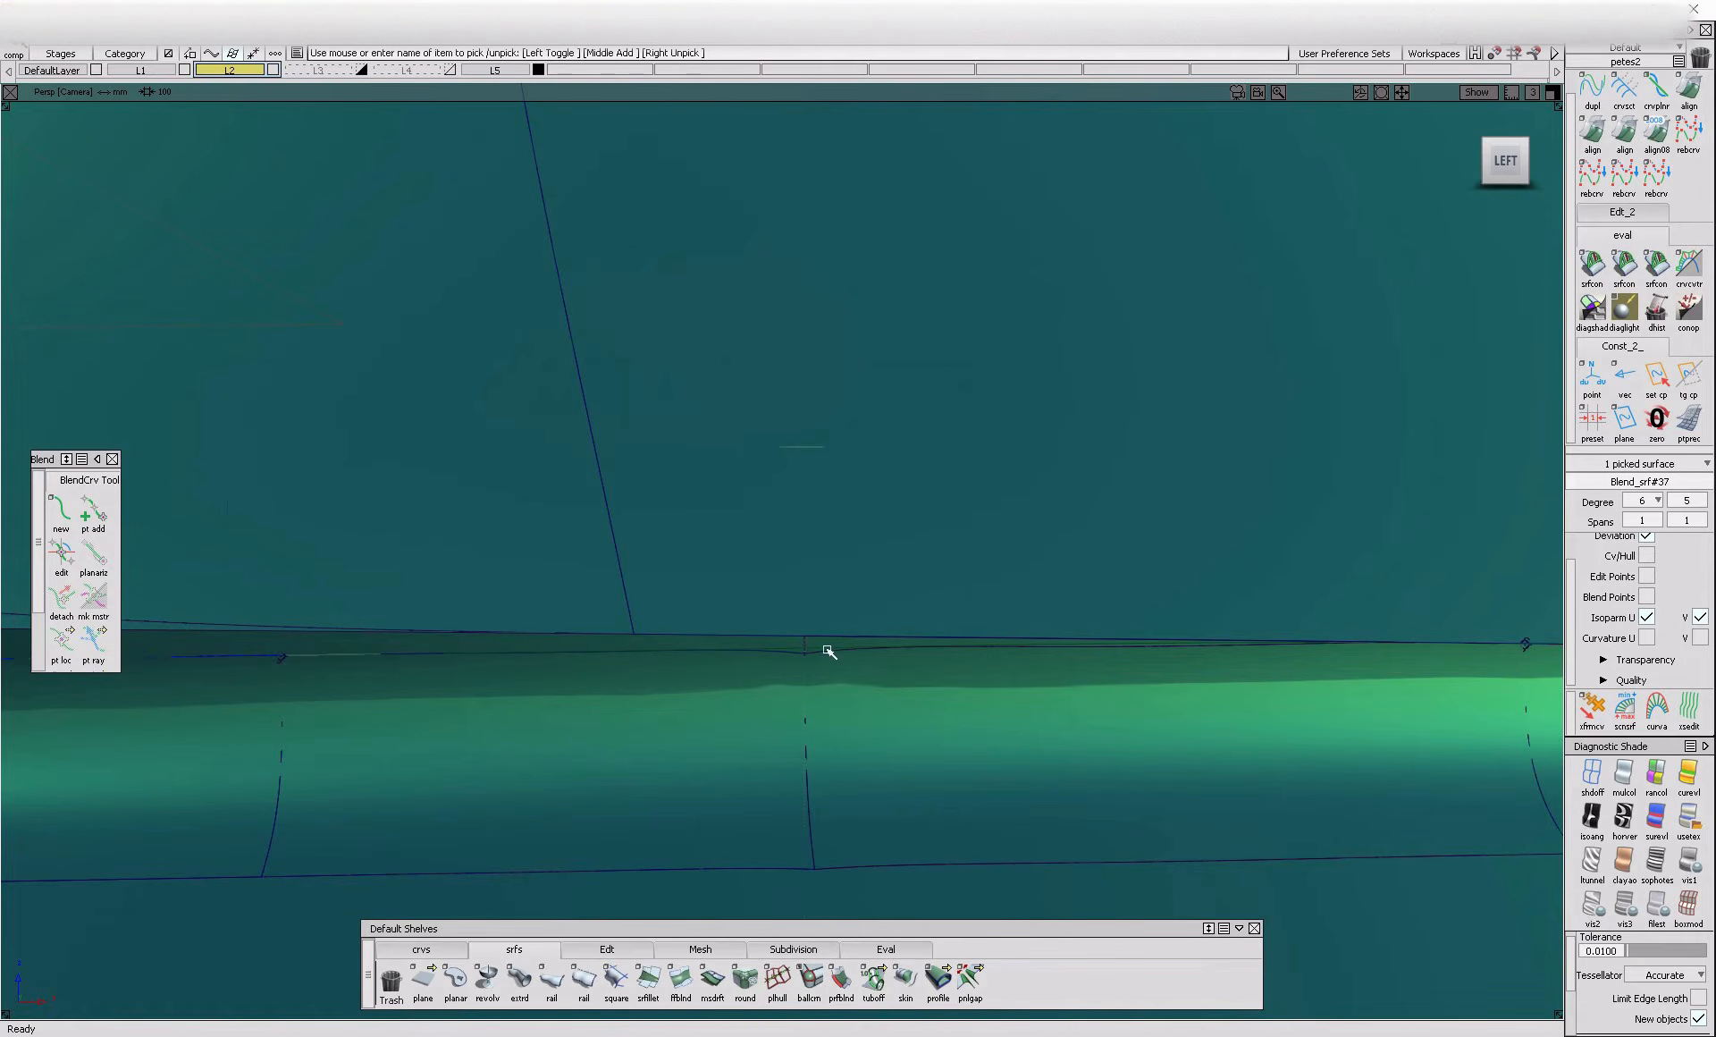
{"action": "left_click_drag", "start_coordinate": [819, 802], "coordinate": [831, 693], "text": "ctrl+shift"}
{"action": "left_click_drag", "start_coordinate": [946, 704], "coordinate": [843, 644], "text": "ctrl+shift"}
Trim the flange surface before the seam to the projected blend curve
{"action": "left_click", "coordinate": [906, 656]}
{"action": "left_click", "coordinate": [833, 651]}
{"action": "left_click", "coordinate": [864, 658]}
{"action": "middle_click_drag", "start_coordinate": [856, 650], "coordinate": [840, 647], "text": "ctrl+shift"}
{"action": "key", "text": "space"}
{"action": "left_click", "coordinate": [838, 646]}
{"action": "left_click", "coordinate": [837, 645]}
Extend the flange's draft surface geometry near the blend curve's end and try to trim the surface
{"action": "middle_click_drag", "start_coordinate": [1439, 786], "coordinate": [1303, 799], "text": "alt+shift"}
{"action": "key", "text": "space"}
{"action": "left_click", "coordinate": [628, 951]}
{"action": "left_click", "coordinate": [1252, 632]}
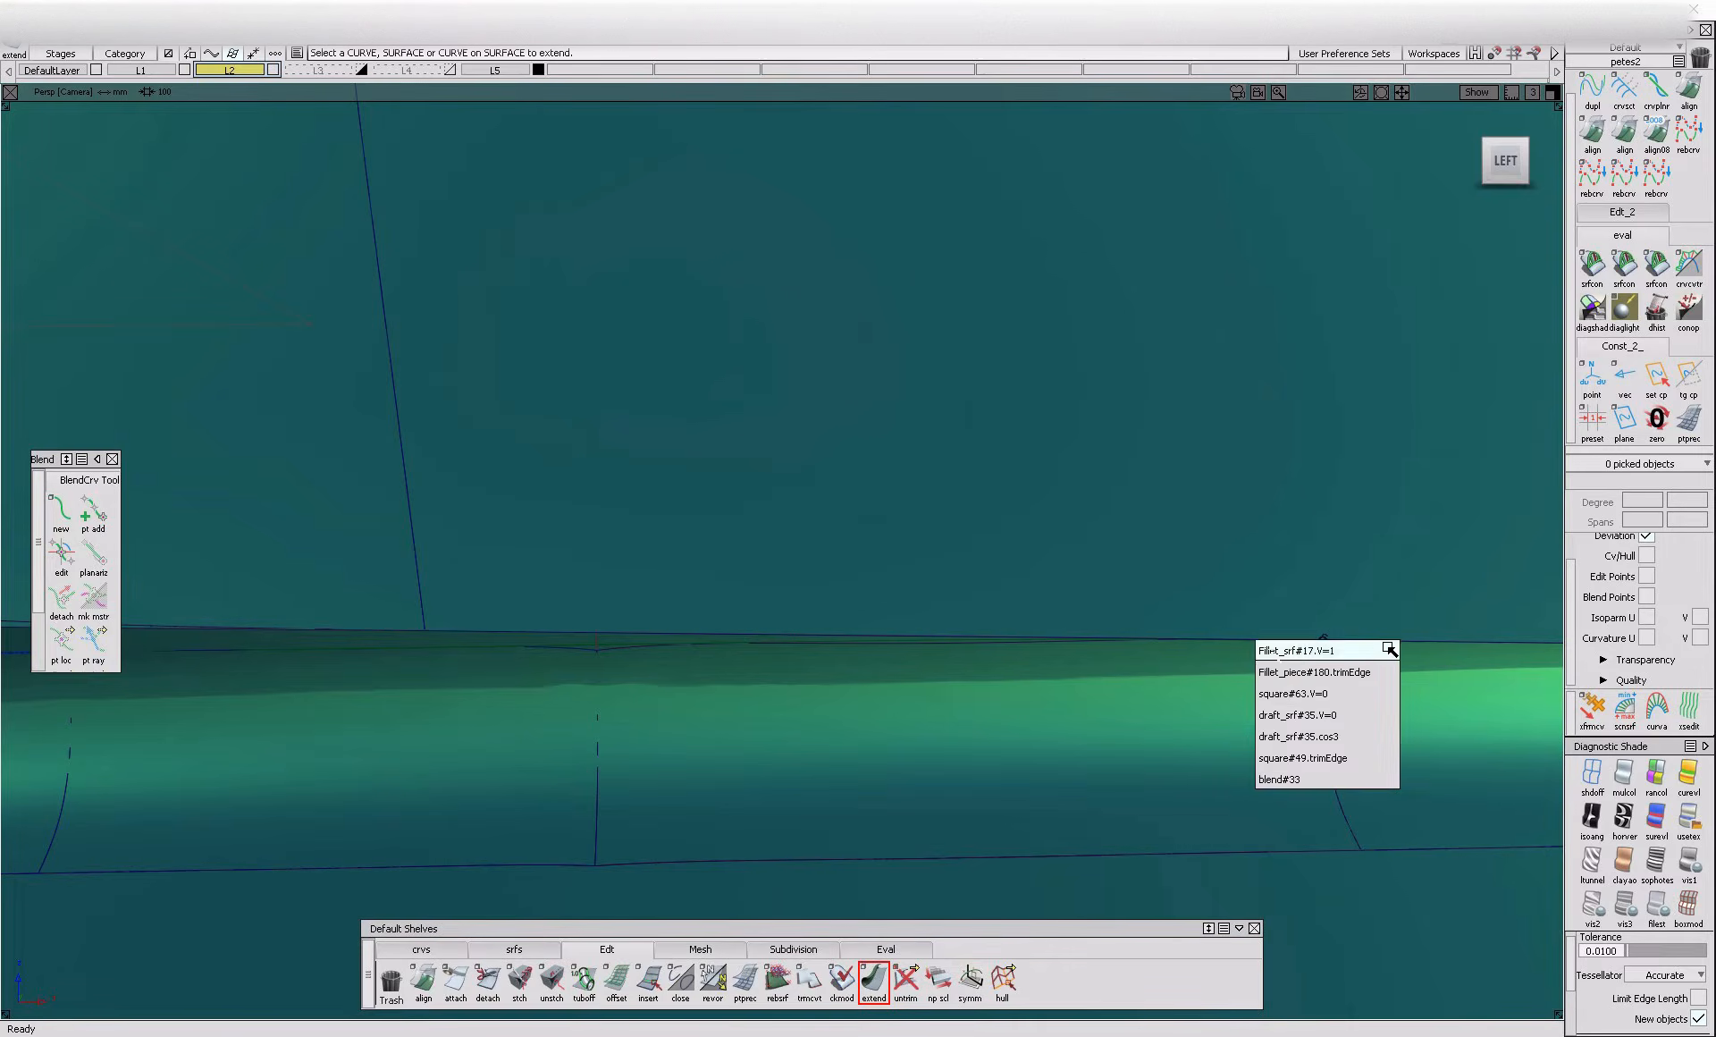
{"action": "left_click", "coordinate": [1383, 712]}
{"action": "key", "text": "t"}
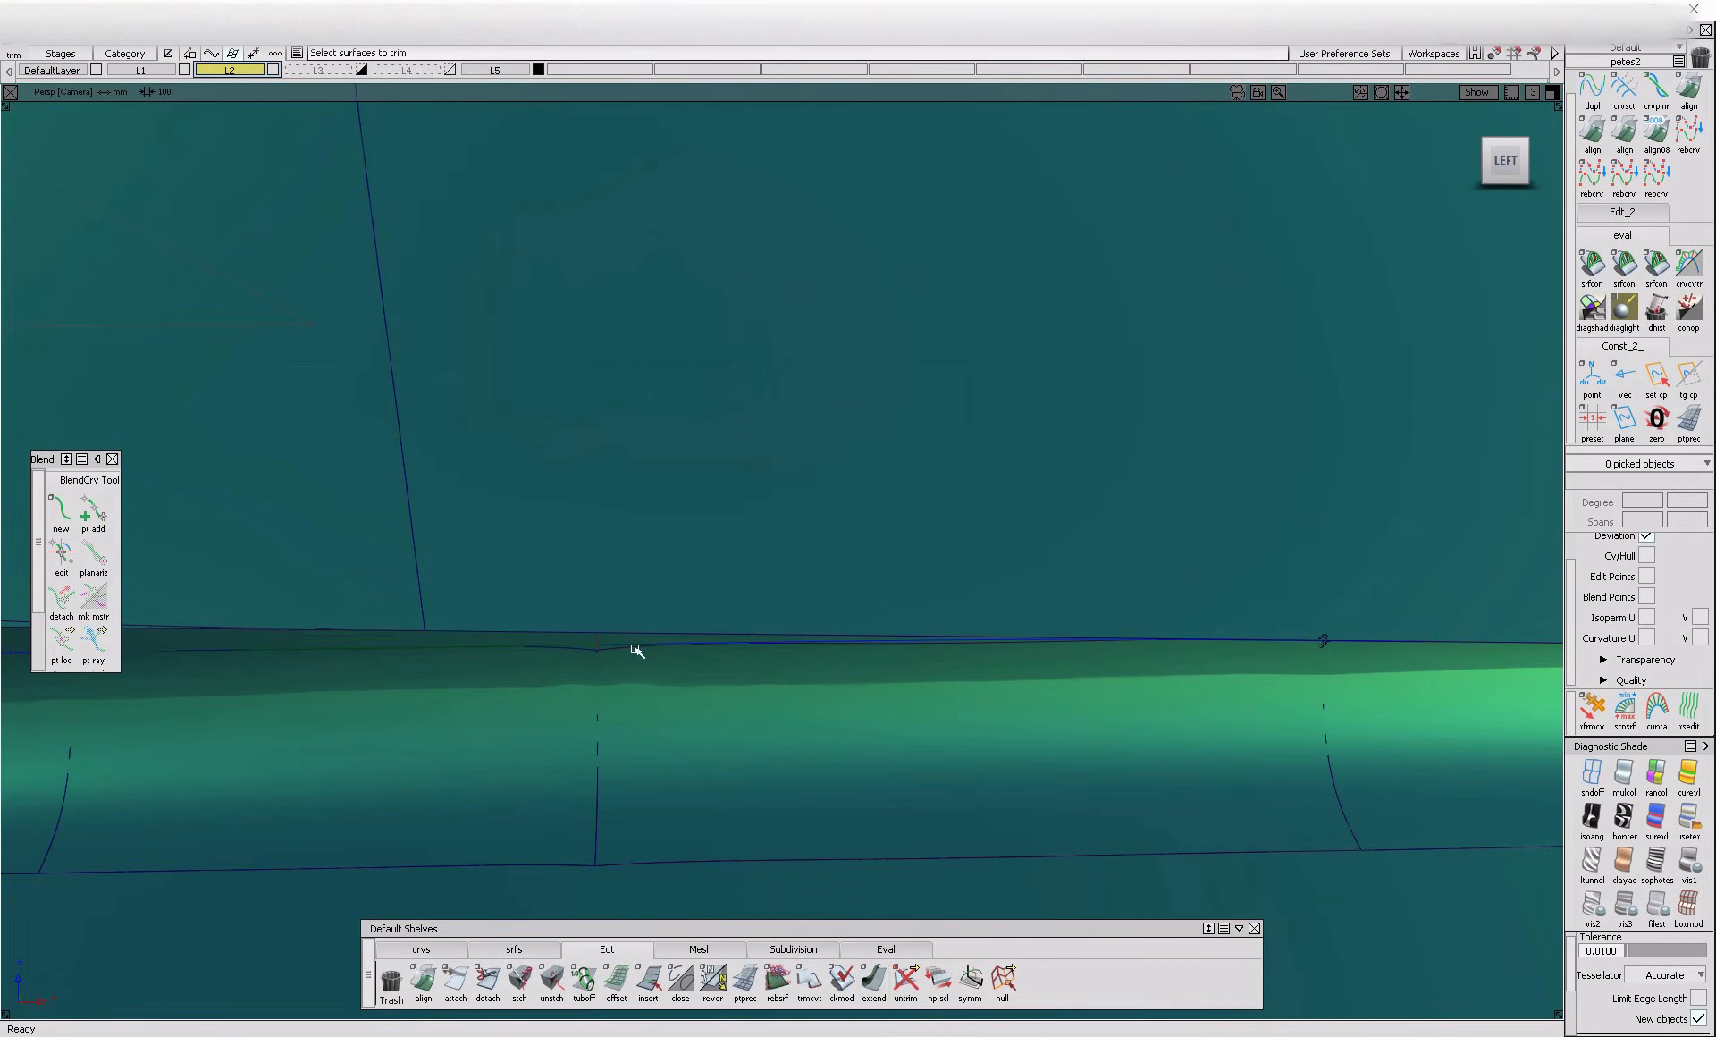
{"action": "left_click", "coordinate": [633, 649]}
{"action": "left_click", "coordinate": [632, 645]}
{"action": "key", "text": "space"}
Draw a short vertical edit-point curve from the blend curve's end point and project it onto the flange's draft surface
{"action": "left_click", "coordinate": [437, 953]}
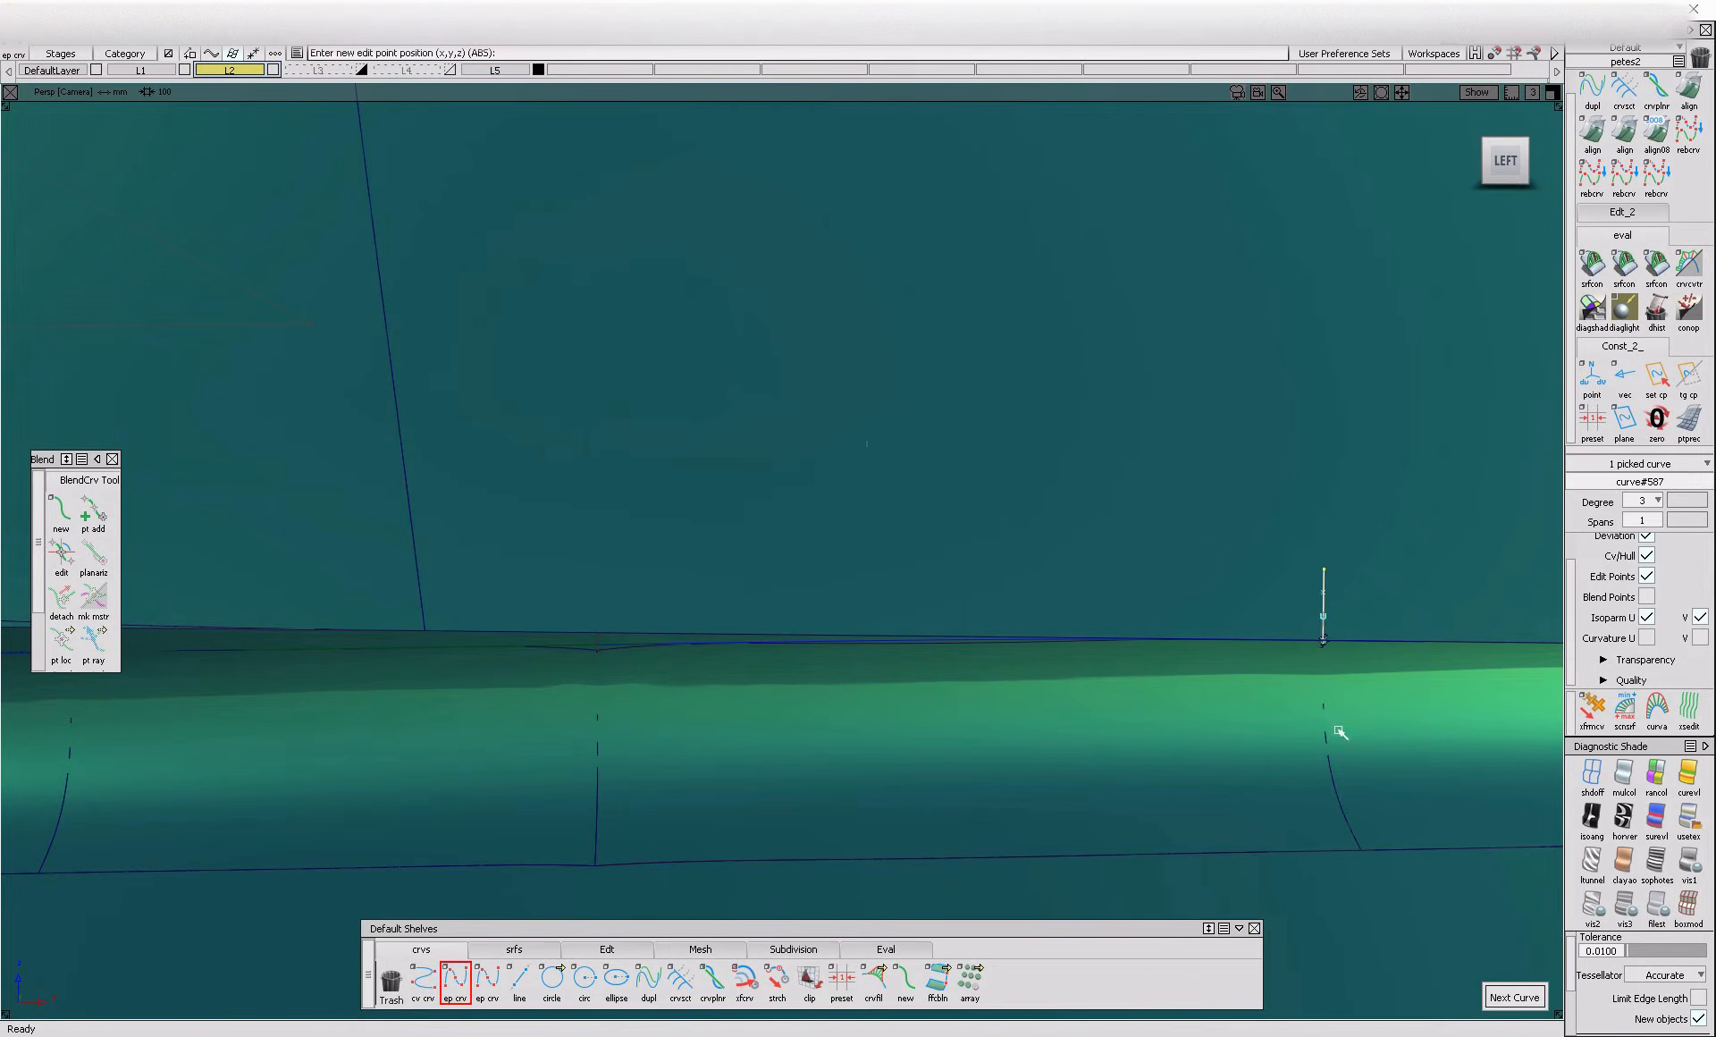
{"action": "left_click_drag", "start_coordinate": [1339, 725], "coordinate": [1339, 630], "text": "ctrl+shift"}
{"action": "left_click_drag", "start_coordinate": [1161, 599], "coordinate": [996, 743], "text": "ctrl+shift"}
{"action": "left_click", "coordinate": [611, 643]}
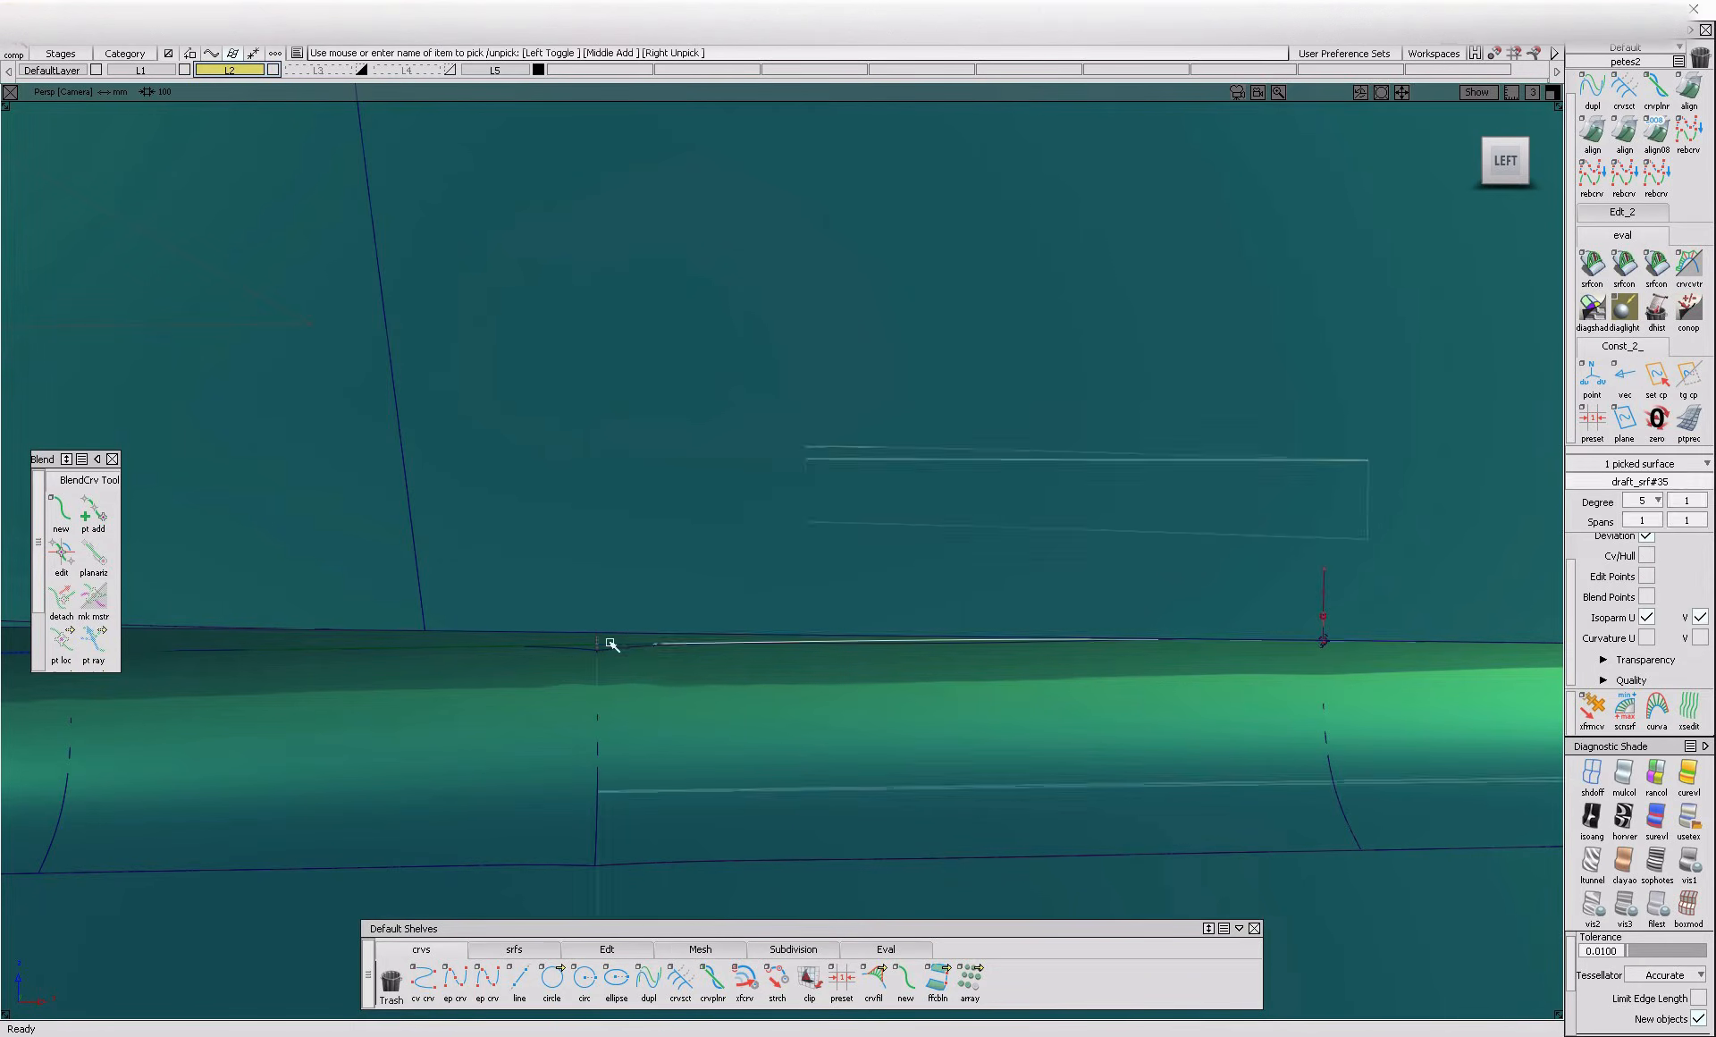
{"action": "right_click_drag", "start_coordinate": [1229, 583], "coordinate": [1403, 594], "text": "ctrl+shift"}
{"action": "left_click", "coordinate": [1367, 594]}
Trim the flange surfaces along the projected curves, keeping the selected regions
{"action": "right_click_drag", "start_coordinate": [857, 533], "coordinate": [678, 708], "text": "ctrl+shift"}
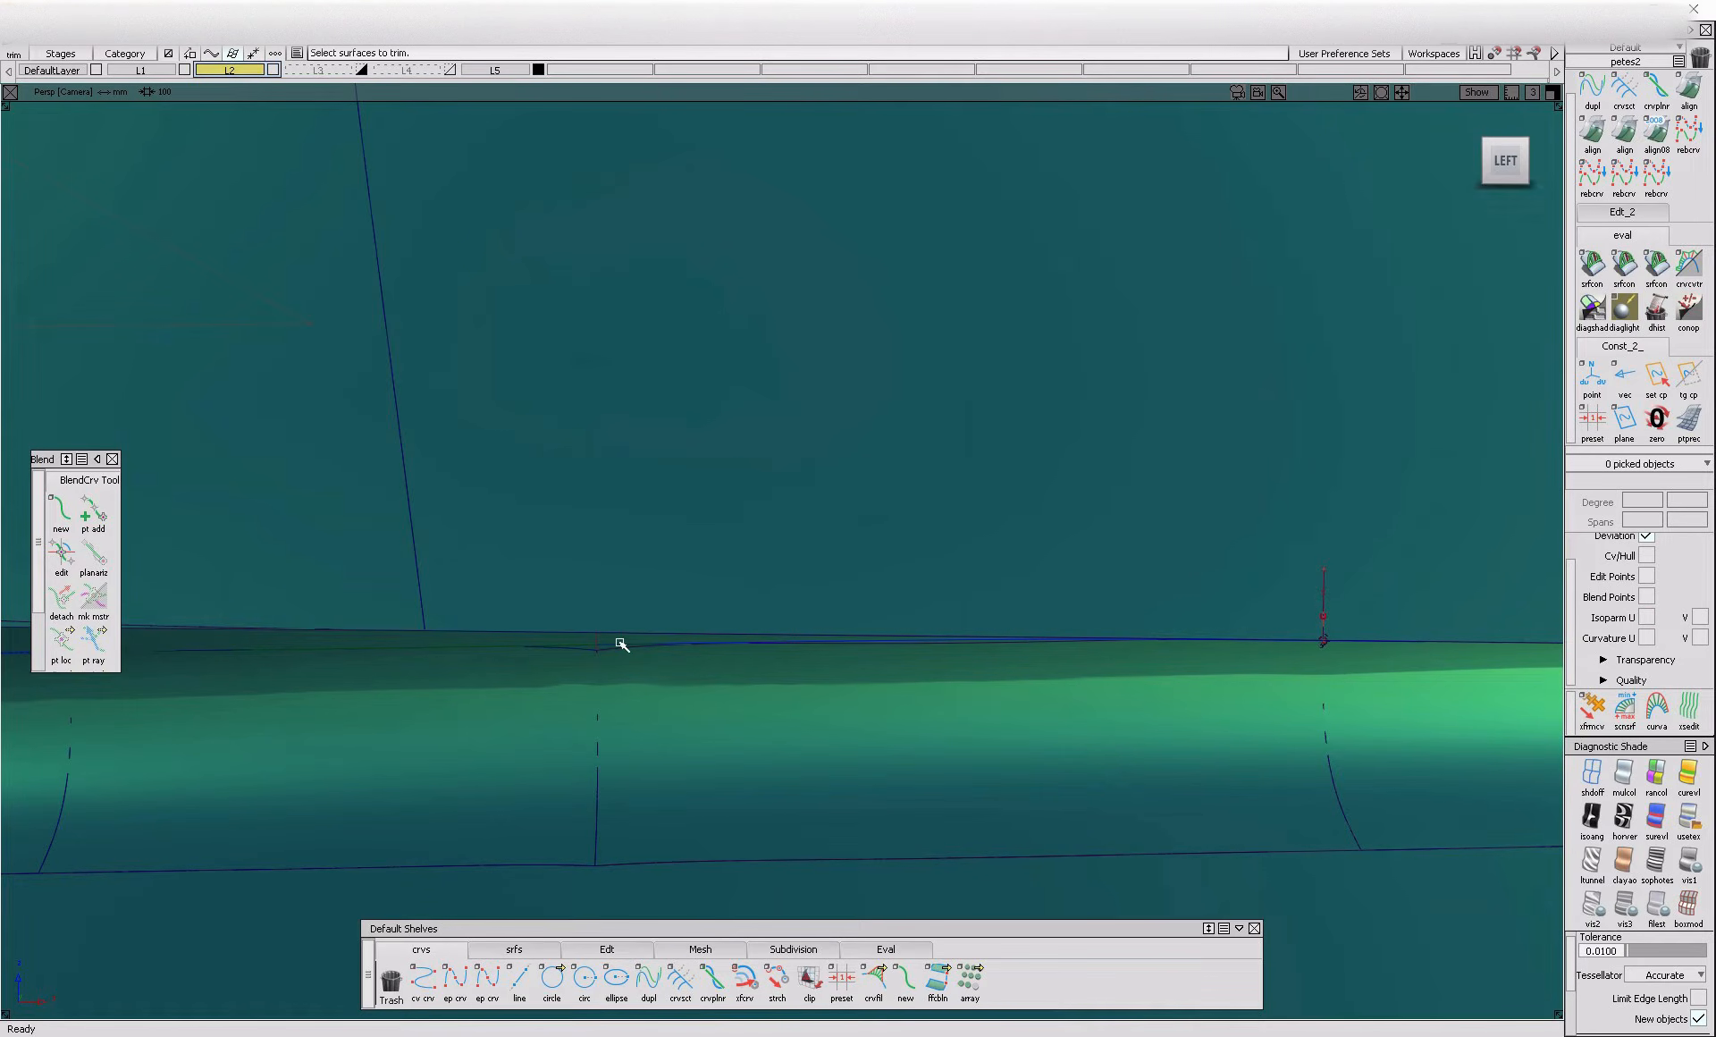
{"action": "left_click", "coordinate": [617, 654]}
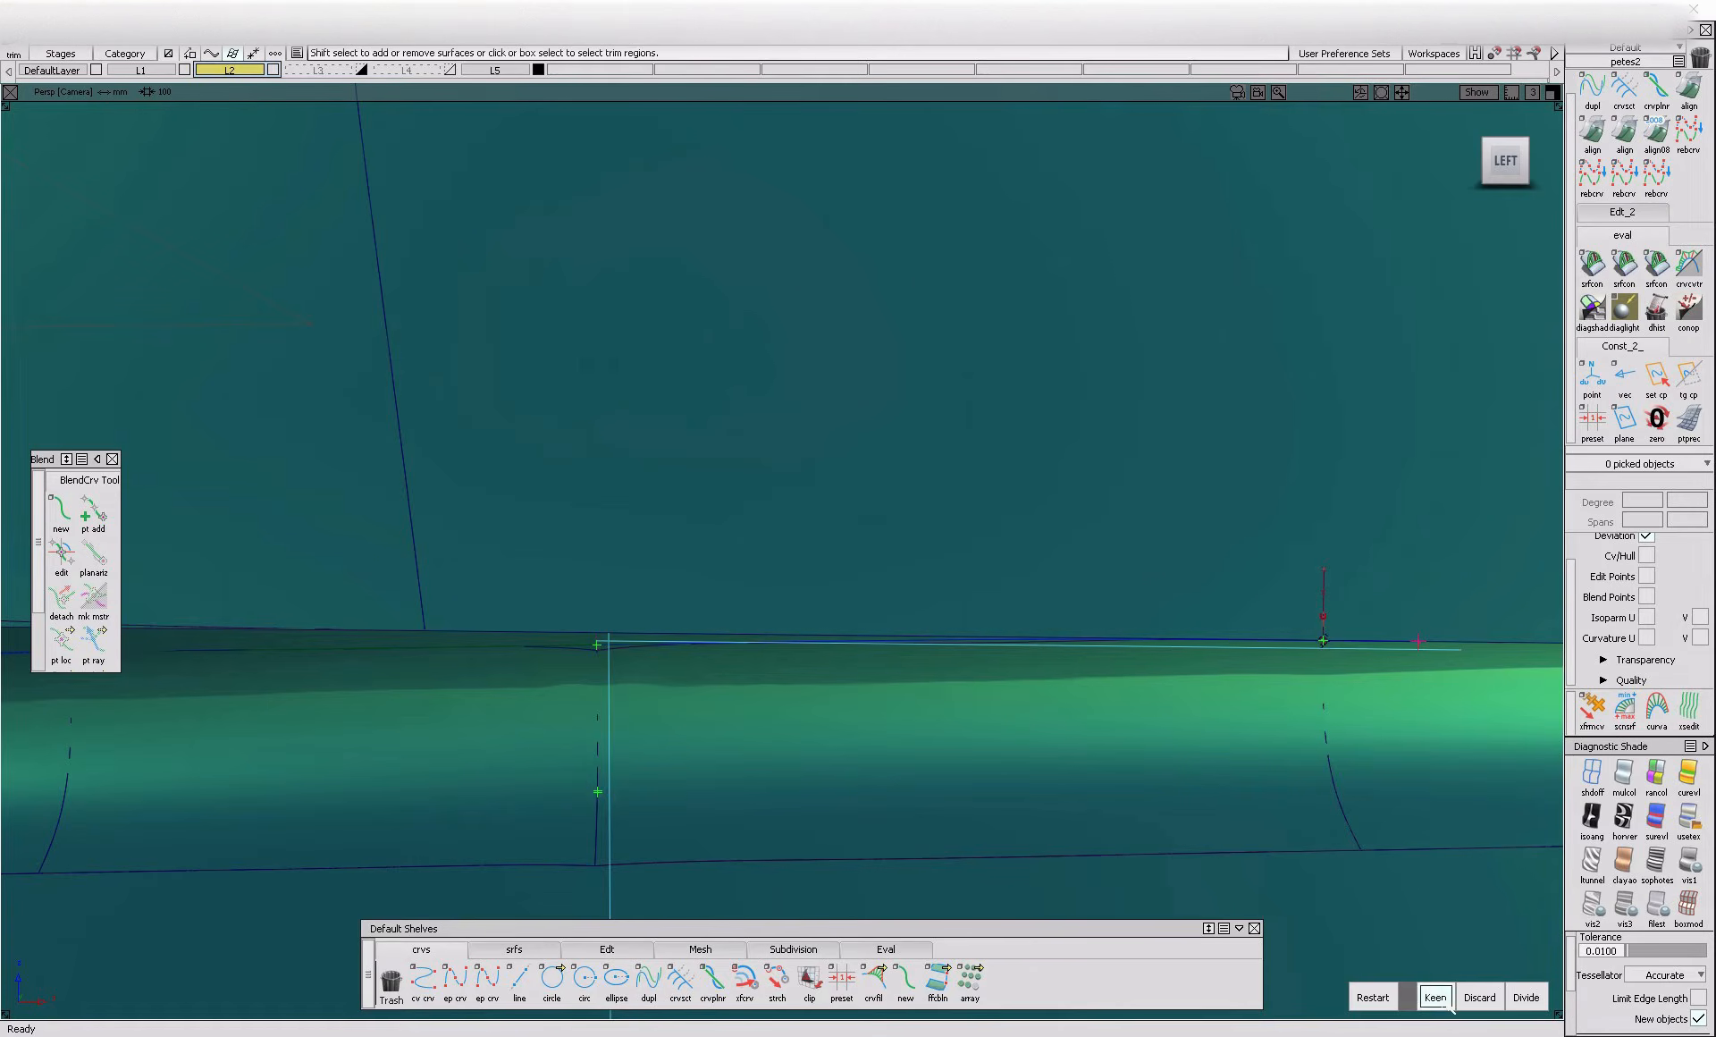
{"action": "left_click", "coordinate": [1445, 1002]}
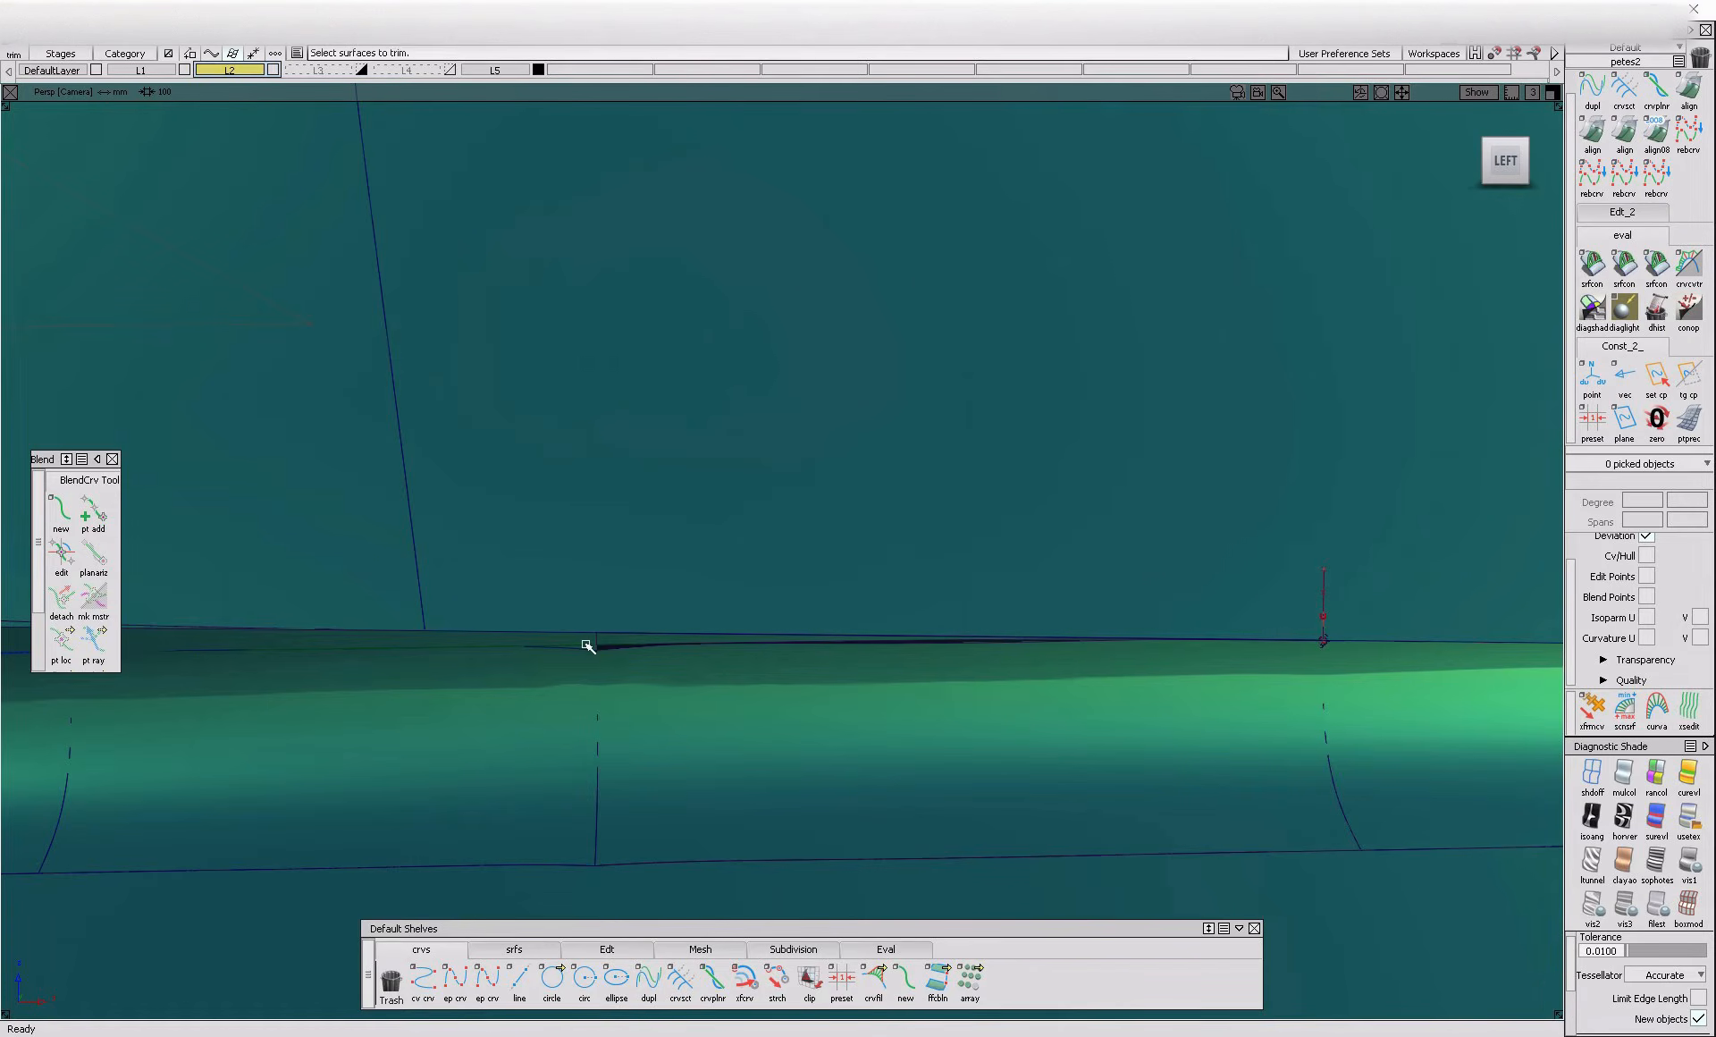
{"action": "middle_click_drag", "start_coordinate": [452, 654], "coordinate": [799, 691], "text": "alt+shift"}
{"action": "left_click", "coordinate": [748, 685]}
{"action": "left_click", "coordinate": [1446, 1000]}
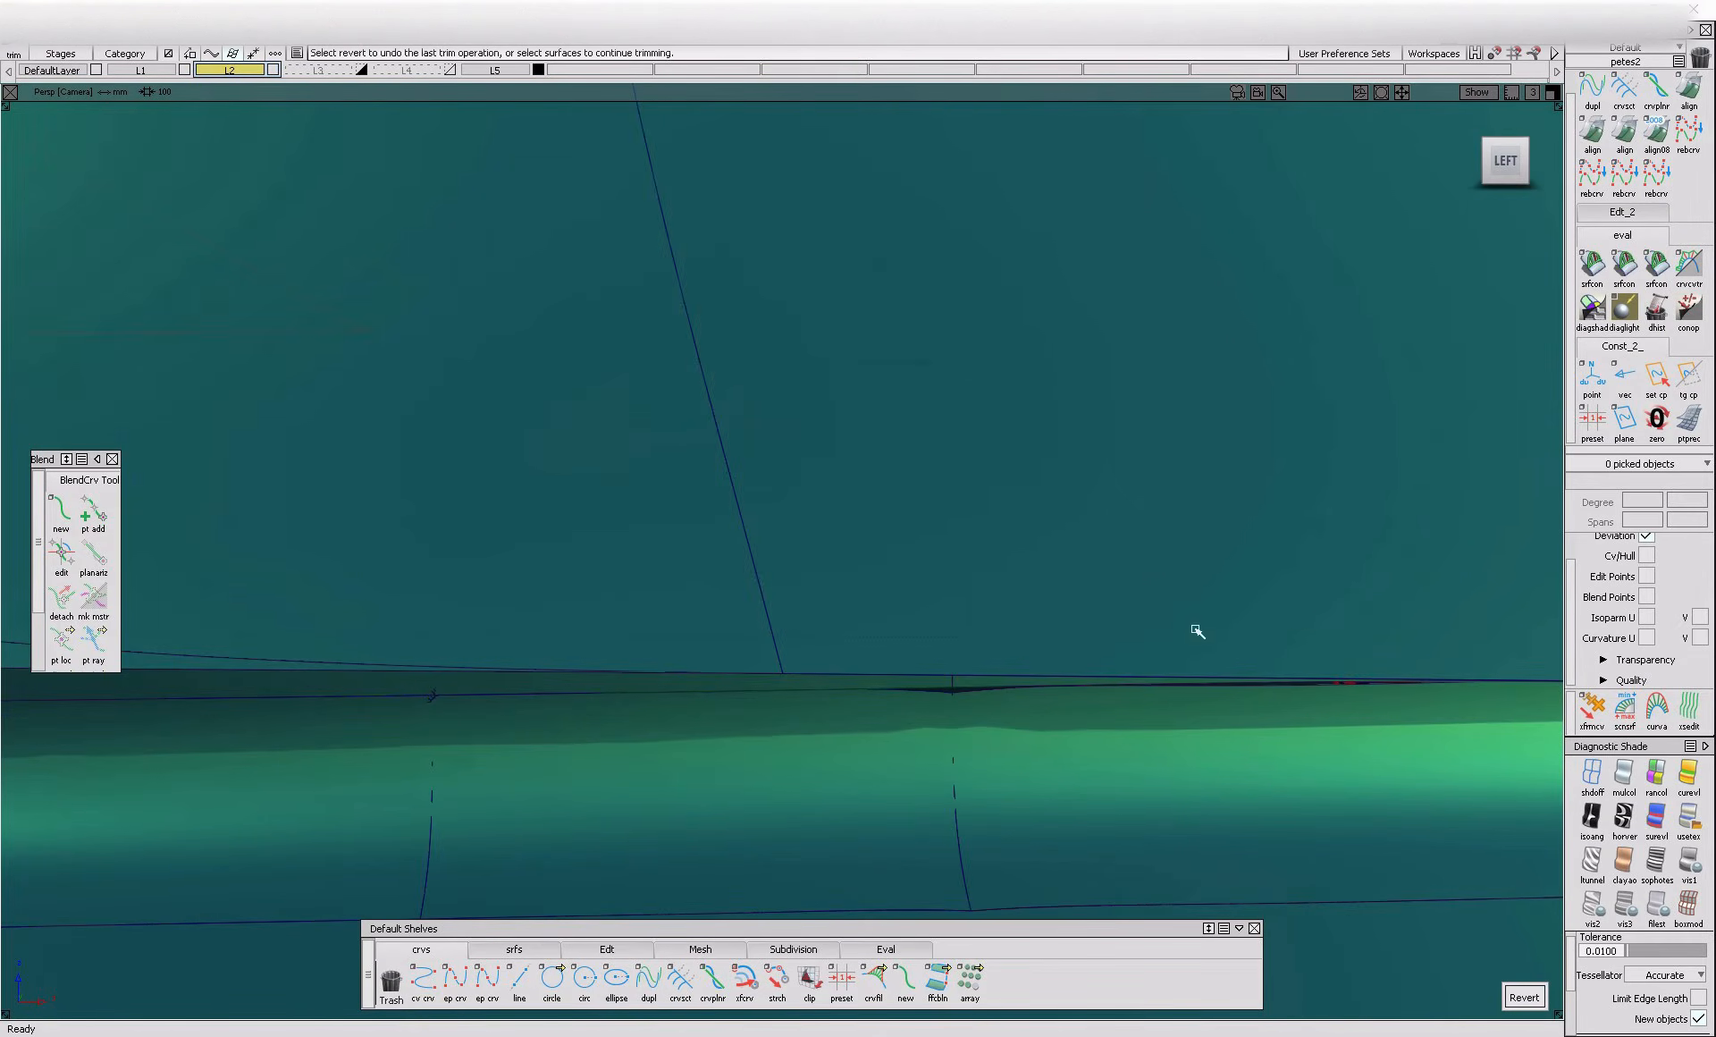
{"action": "double_click", "coordinate": [1591, 139]}
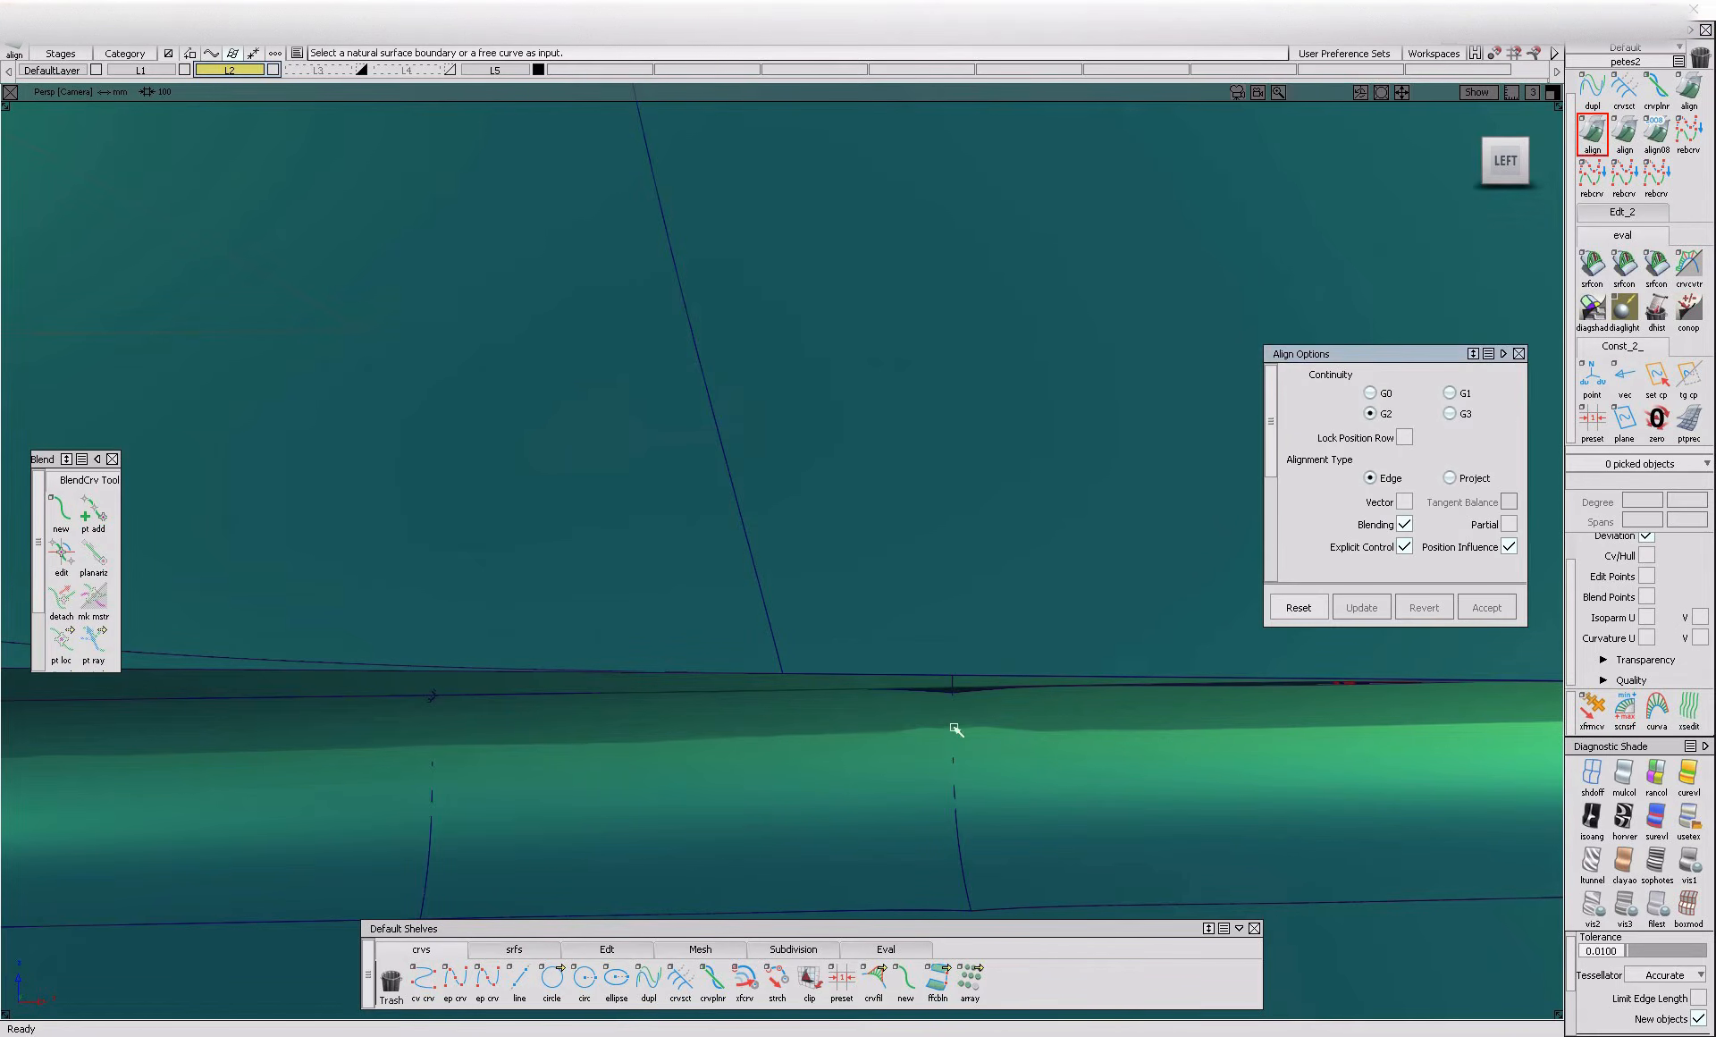
{"action": "left_click", "coordinate": [1003, 693]}
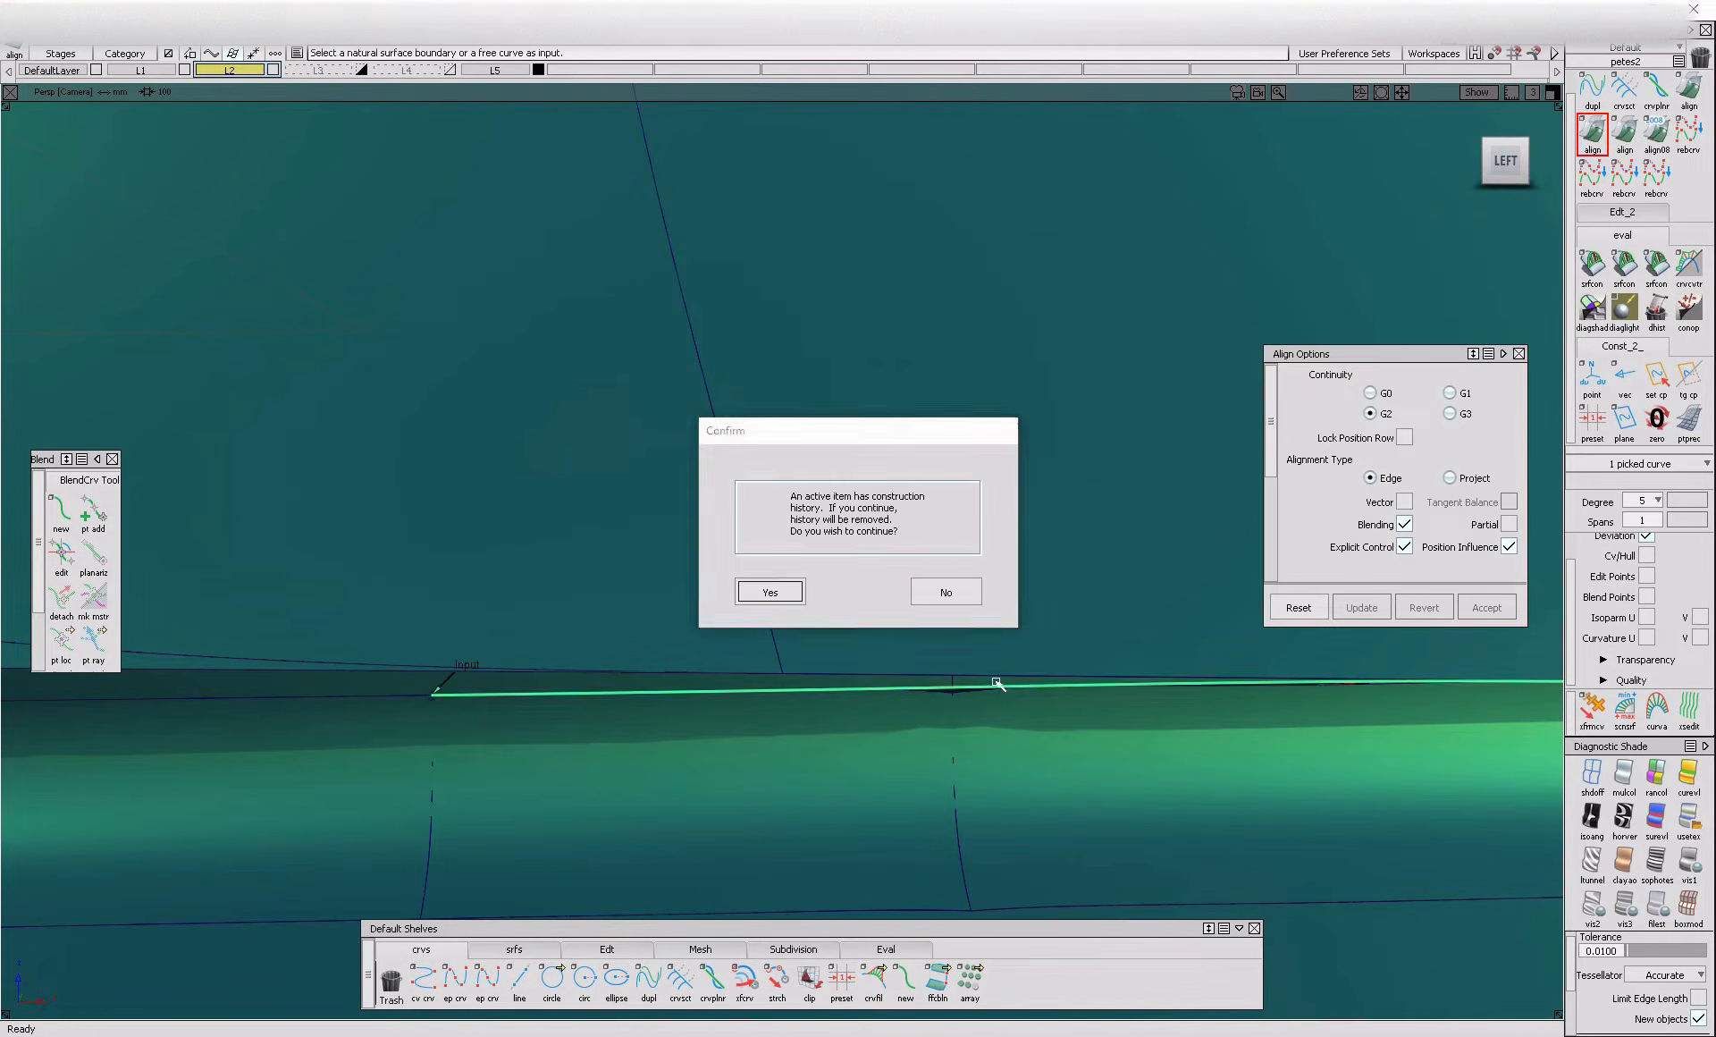
{"action": "key", "text": "Return"}
Untrim the fillet piece adjoining the seam in the crease
{"action": "left_click_drag", "start_coordinate": [870, 705], "coordinate": [996, 702], "text": "alt+shift"}
{"action": "left_click_drag", "start_coordinate": [1000, 700], "coordinate": [916, 773], "text": "ctrl+shift"}
{"action": "left_click", "coordinate": [908, 760]}
{"action": "middle_click_drag", "start_coordinate": [906, 757], "coordinate": [914, 797], "text": "ctrl+shift"}
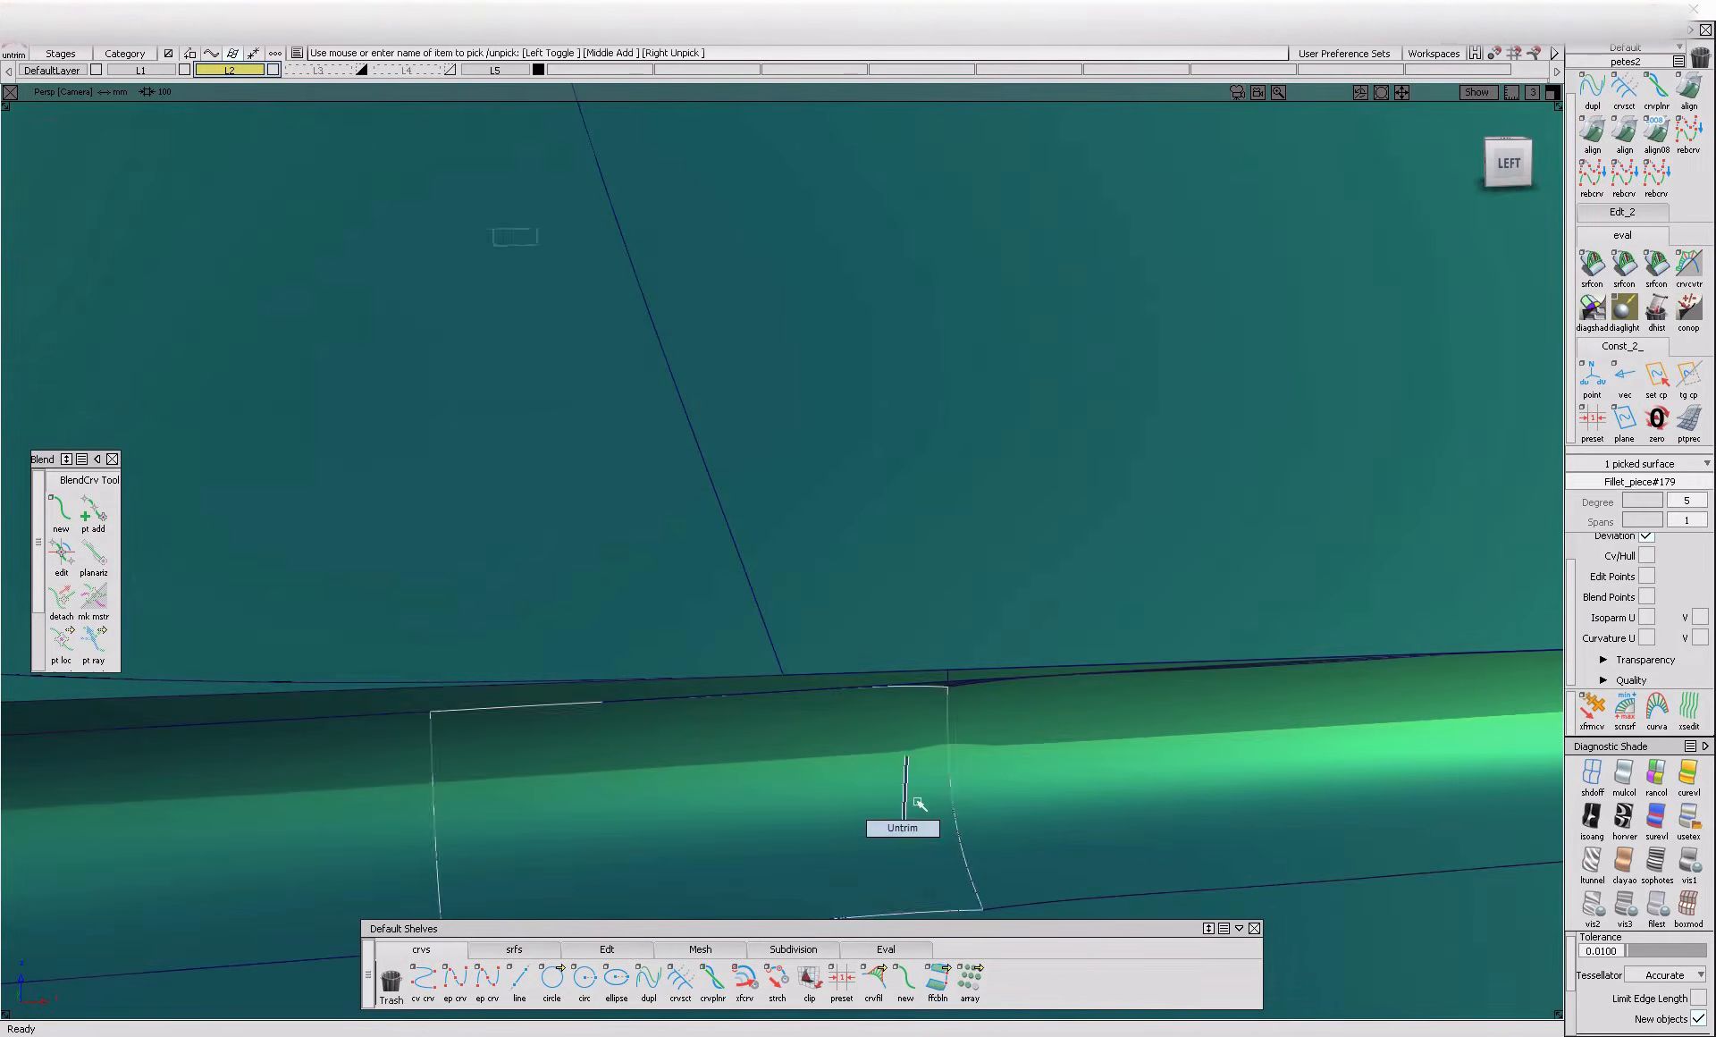
{"action": "left_click", "coordinate": [939, 716]}
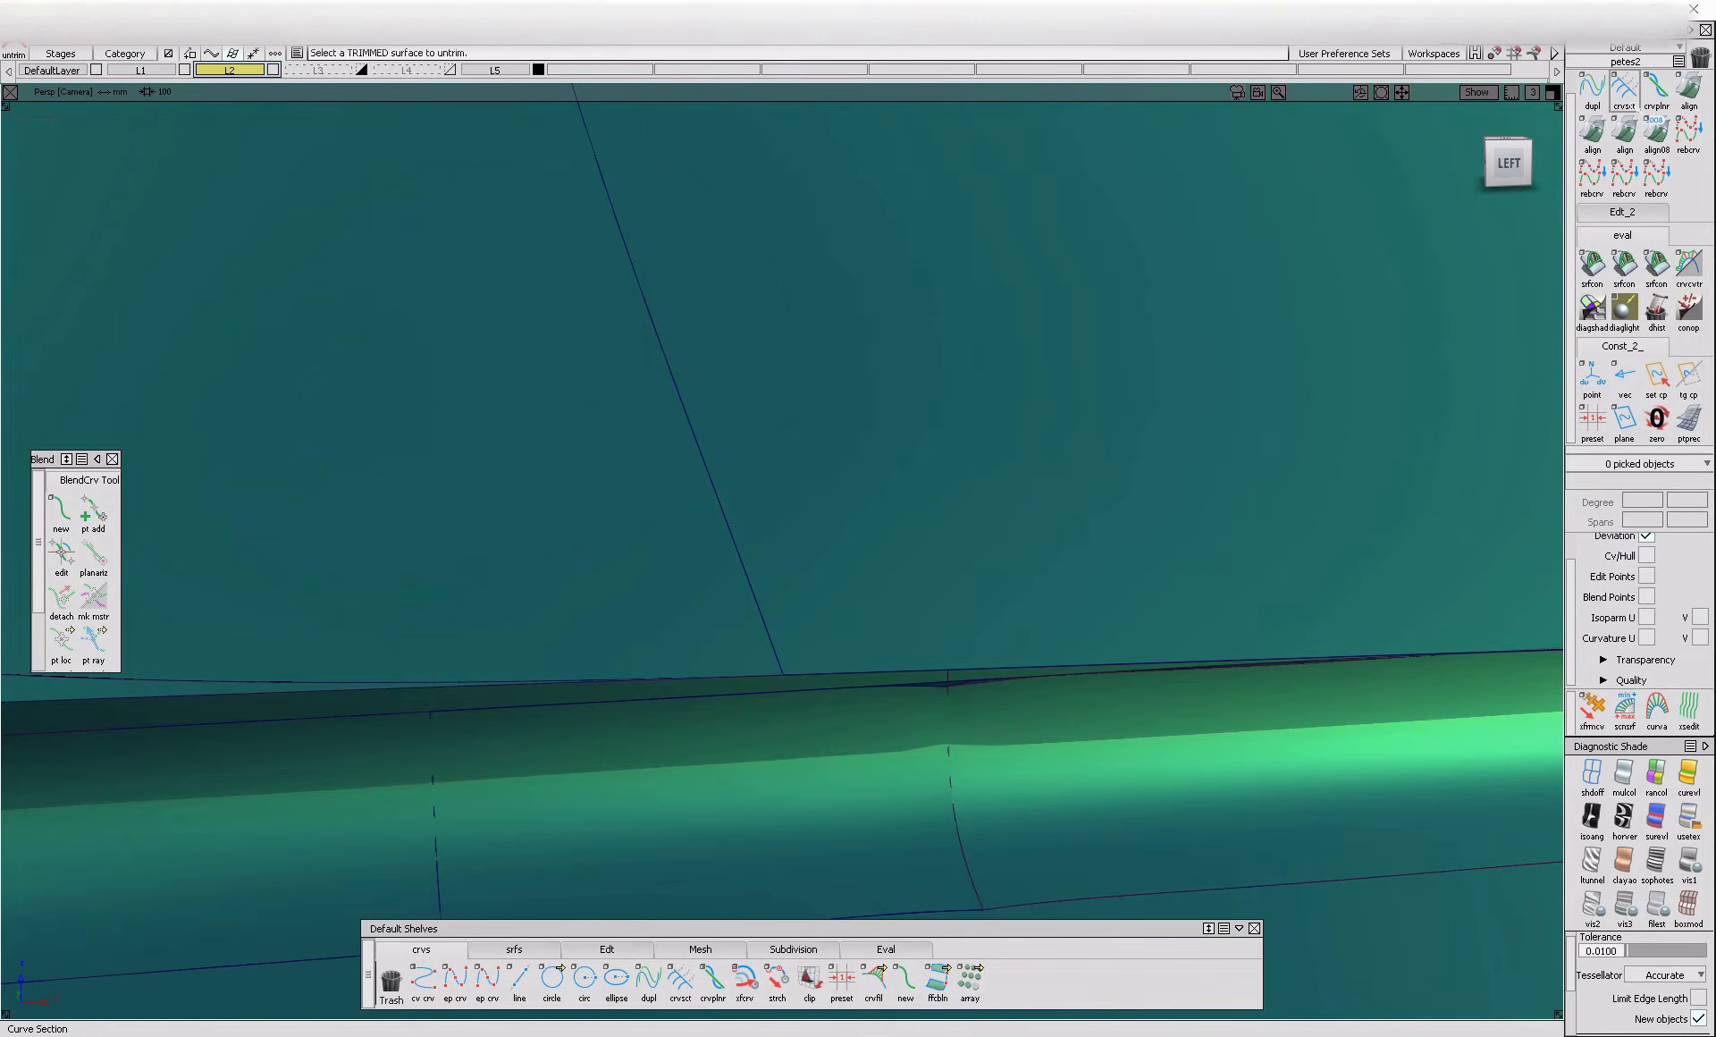
Align the lower edge of the flange piece beyond the seam using edge alignment with G2 continuity
{"action": "middle_click_drag", "start_coordinate": [1208, 559], "coordinate": [639, 480], "text": "alt+shift"}
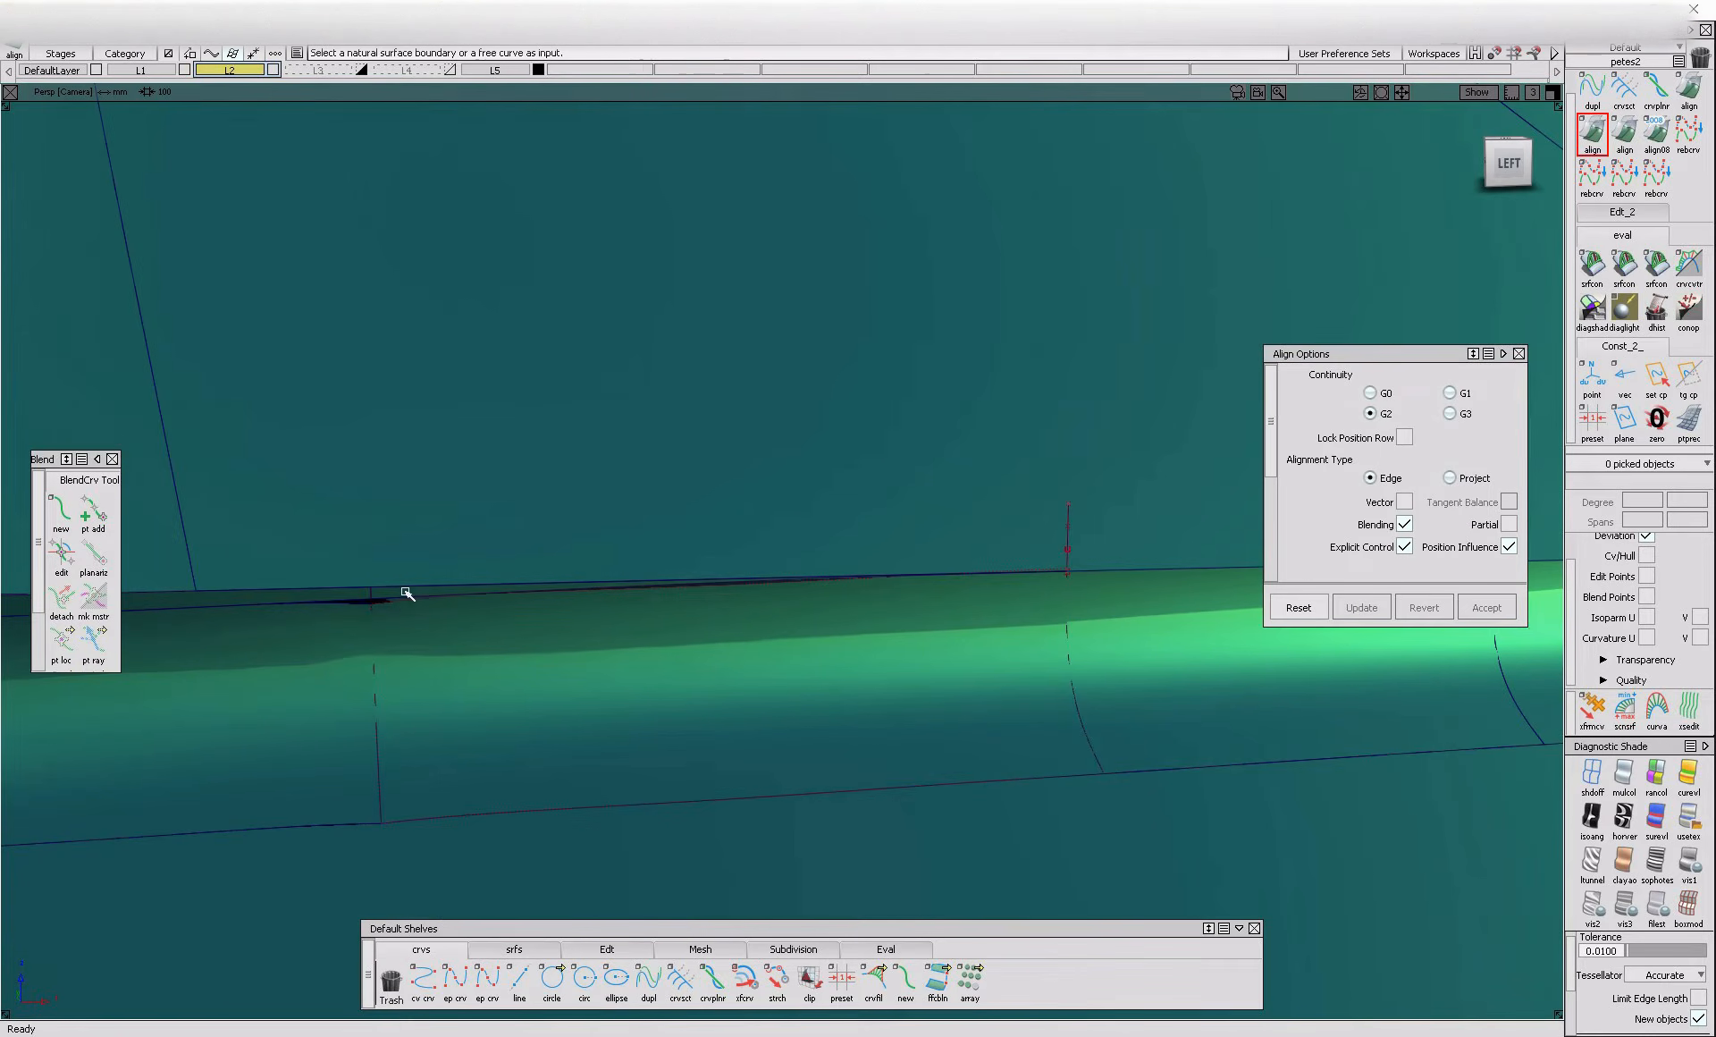
{"action": "left_click", "coordinate": [385, 611]}
{"action": "left_click", "coordinate": [387, 611]}
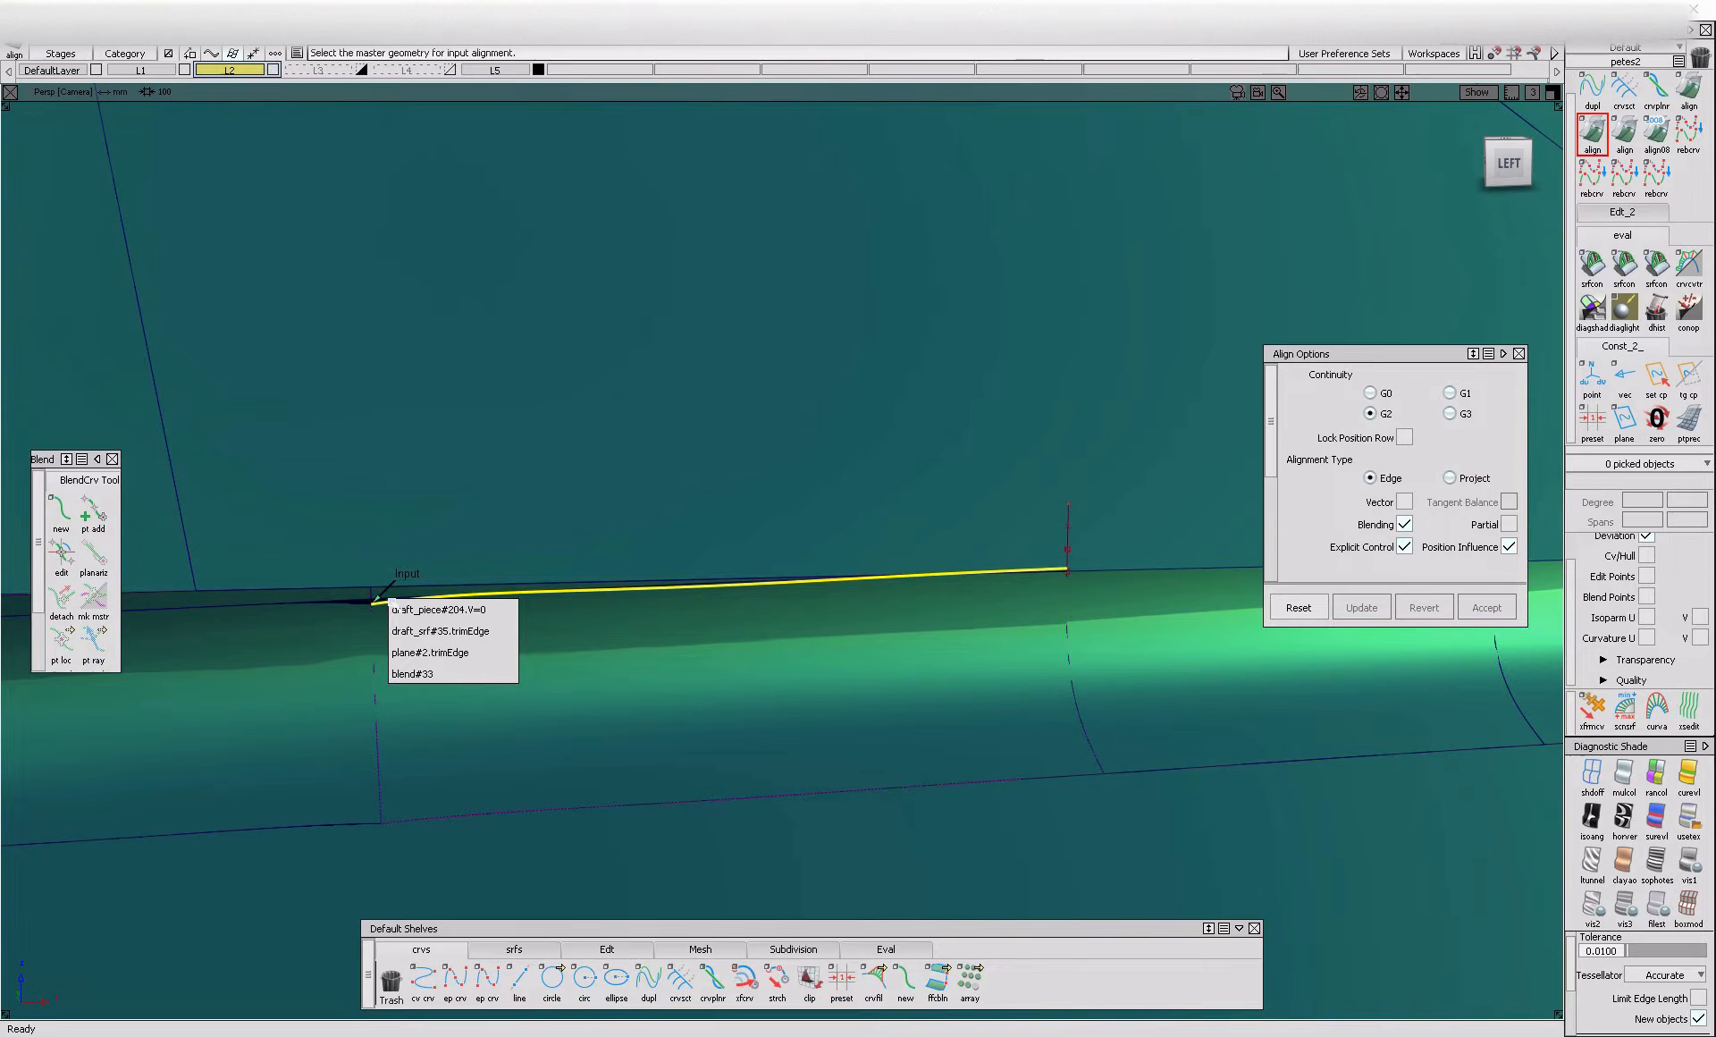
{"action": "left_click", "coordinate": [505, 617]}
{"action": "left_click_drag", "start_coordinate": [371, 646], "coordinate": [731, 583], "text": "alt+shift"}
{"action": "left_click_drag", "start_coordinate": [764, 648], "coordinate": [858, 500], "text": "alt+shift"}
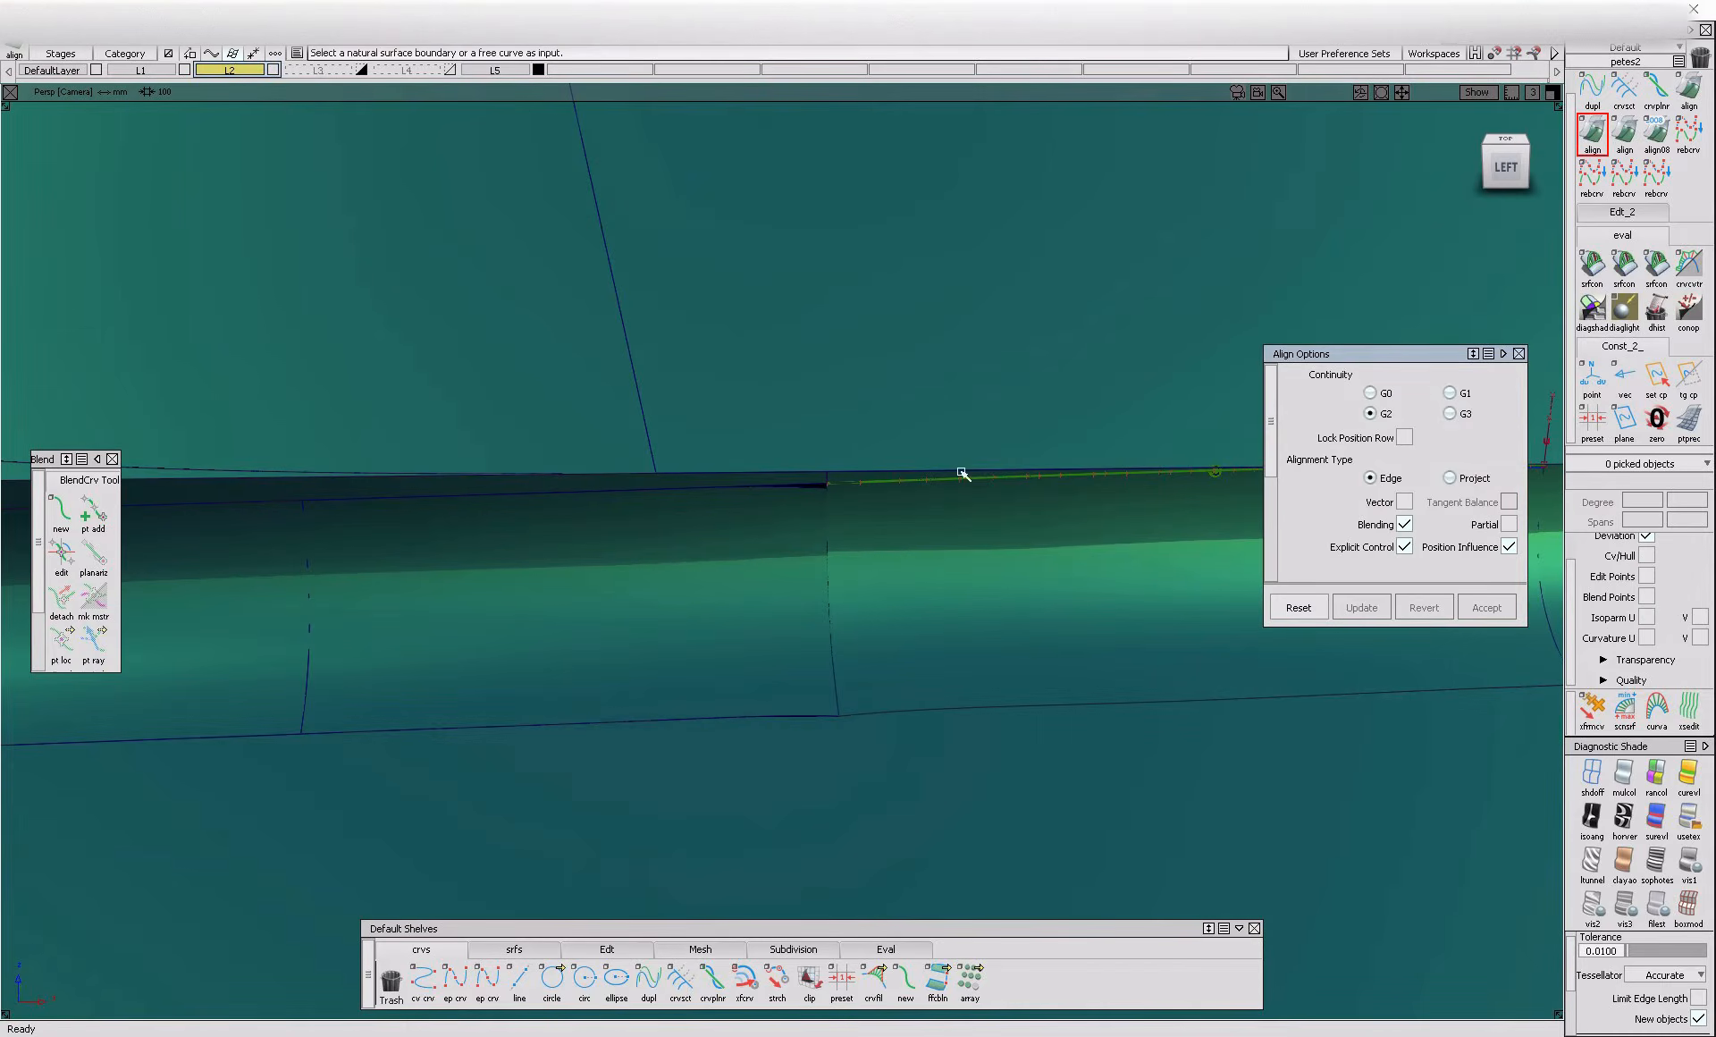
Delete the fillet surfaces on both sides of the seam to open a gap in the crease
{"action": "left_click_drag", "start_coordinate": [921, 567], "coordinate": [837, 643], "text": "ctrl+shift"}
{"action": "left_click", "coordinate": [744, 628]}
{"action": "key", "text": "Delete"}
{"action": "right_click_drag", "start_coordinate": [743, 628], "coordinate": [846, 644], "text": "alt+shift"}
{"action": "left_click_drag", "start_coordinate": [847, 644], "coordinate": [762, 813], "text": "alt+shift"}
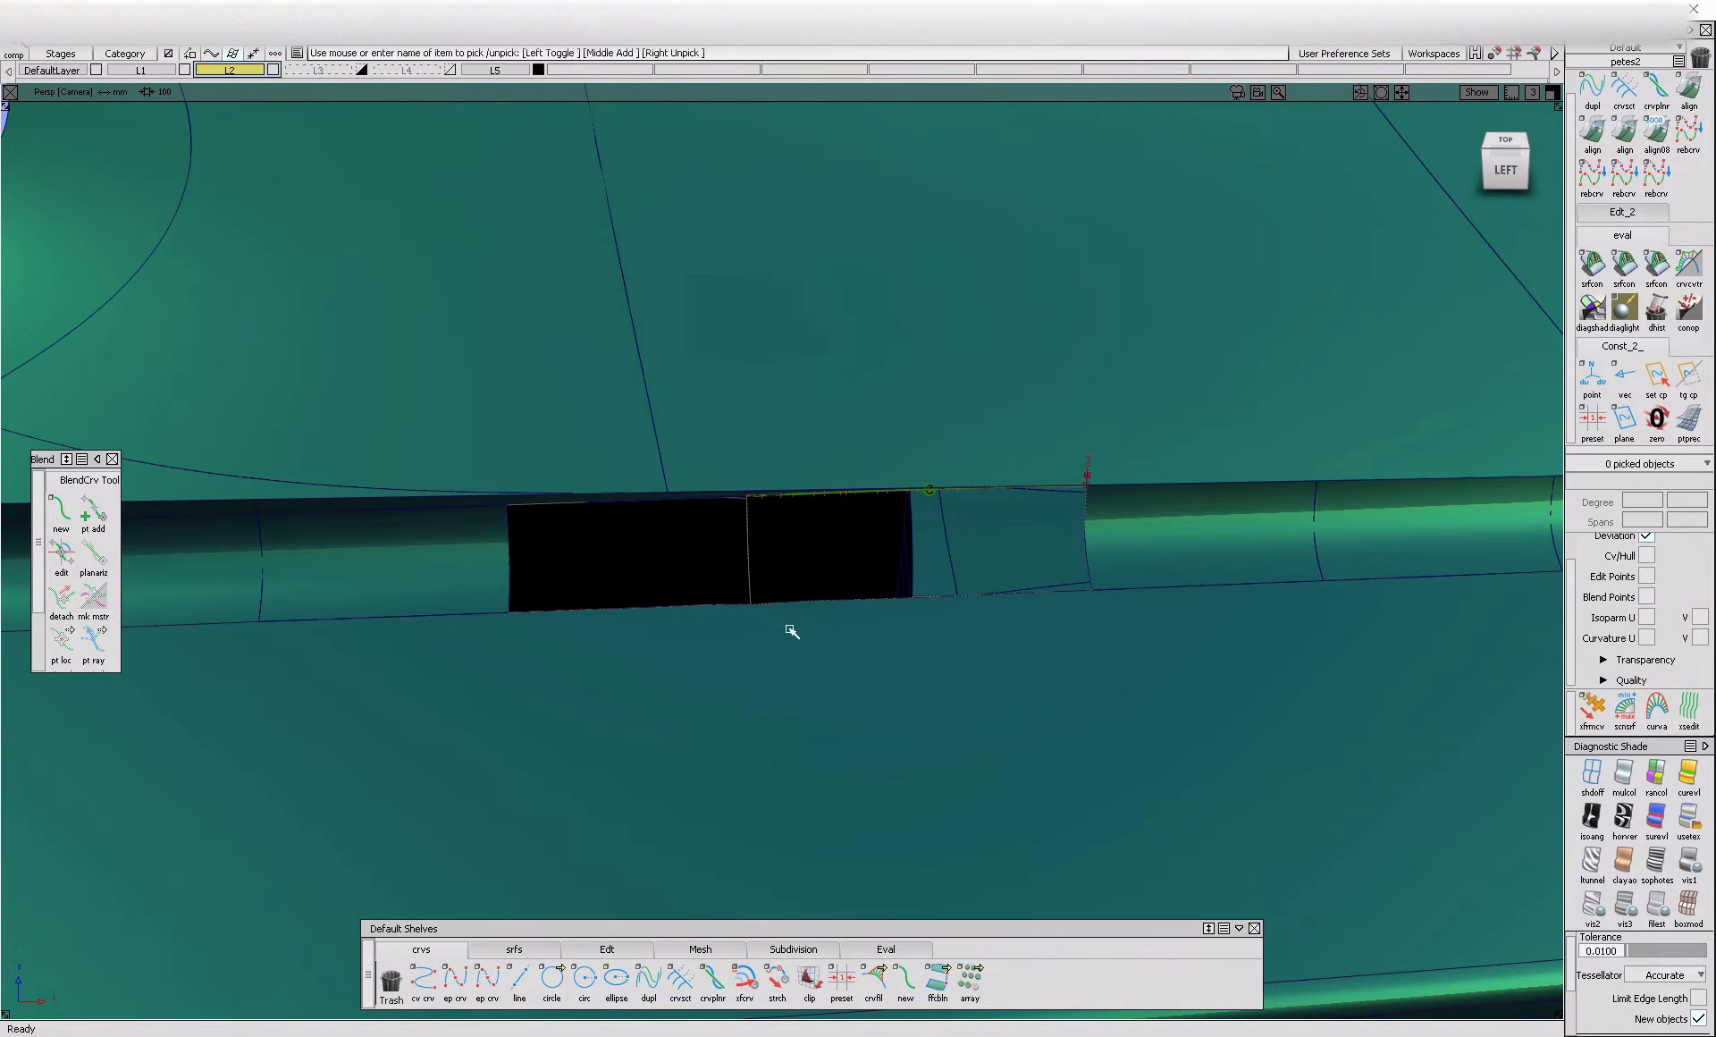
Create a blend curve along the gap's lower side, connecting the lower edges of the neighbouring fillet surfaces
{"action": "left_click", "coordinate": [489, 616]}
{"action": "left_click", "coordinate": [1162, 592]}
{"action": "left_click", "coordinate": [1298, 608]}
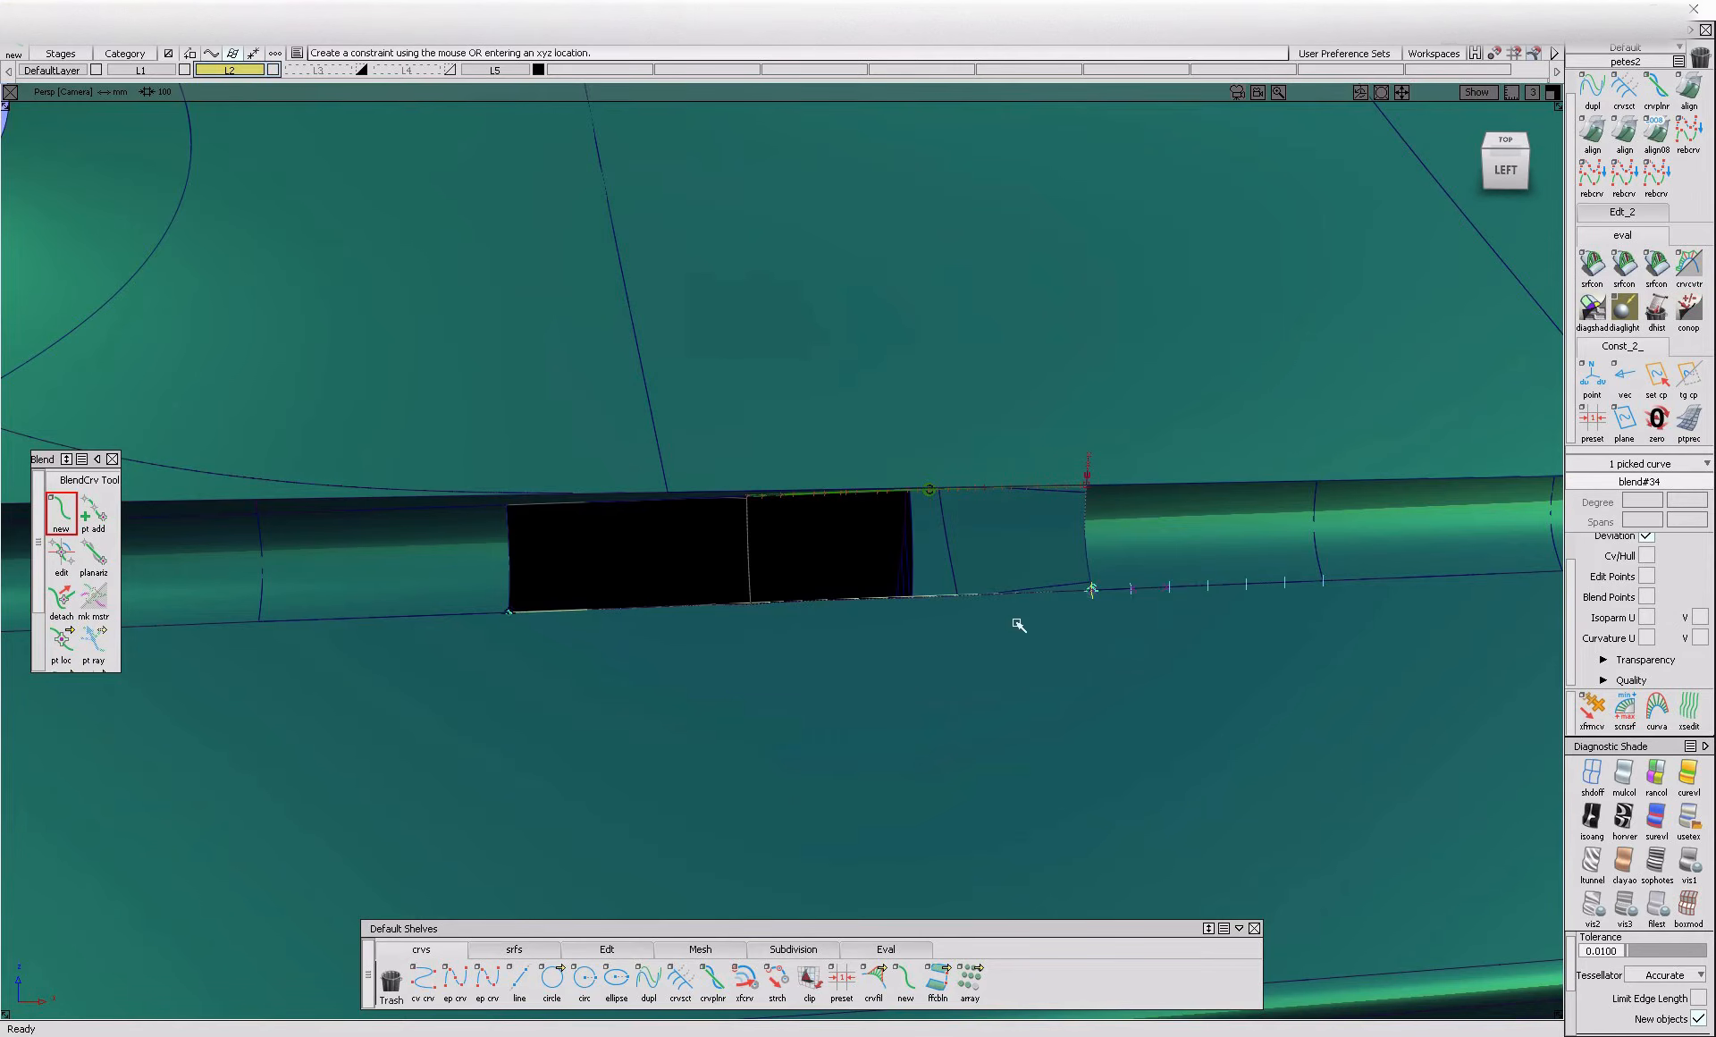
{"action": "left_click_drag", "start_coordinate": [847, 644], "coordinate": [911, 701], "text": "alt+shift"}
{"action": "left_click_drag", "start_coordinate": [856, 623], "coordinate": [769, 541], "text": "ctrl+shift"}
Untrim the body surface below the gap and remove its old curves on surface
{"action": "left_click", "coordinate": [702, 499]}
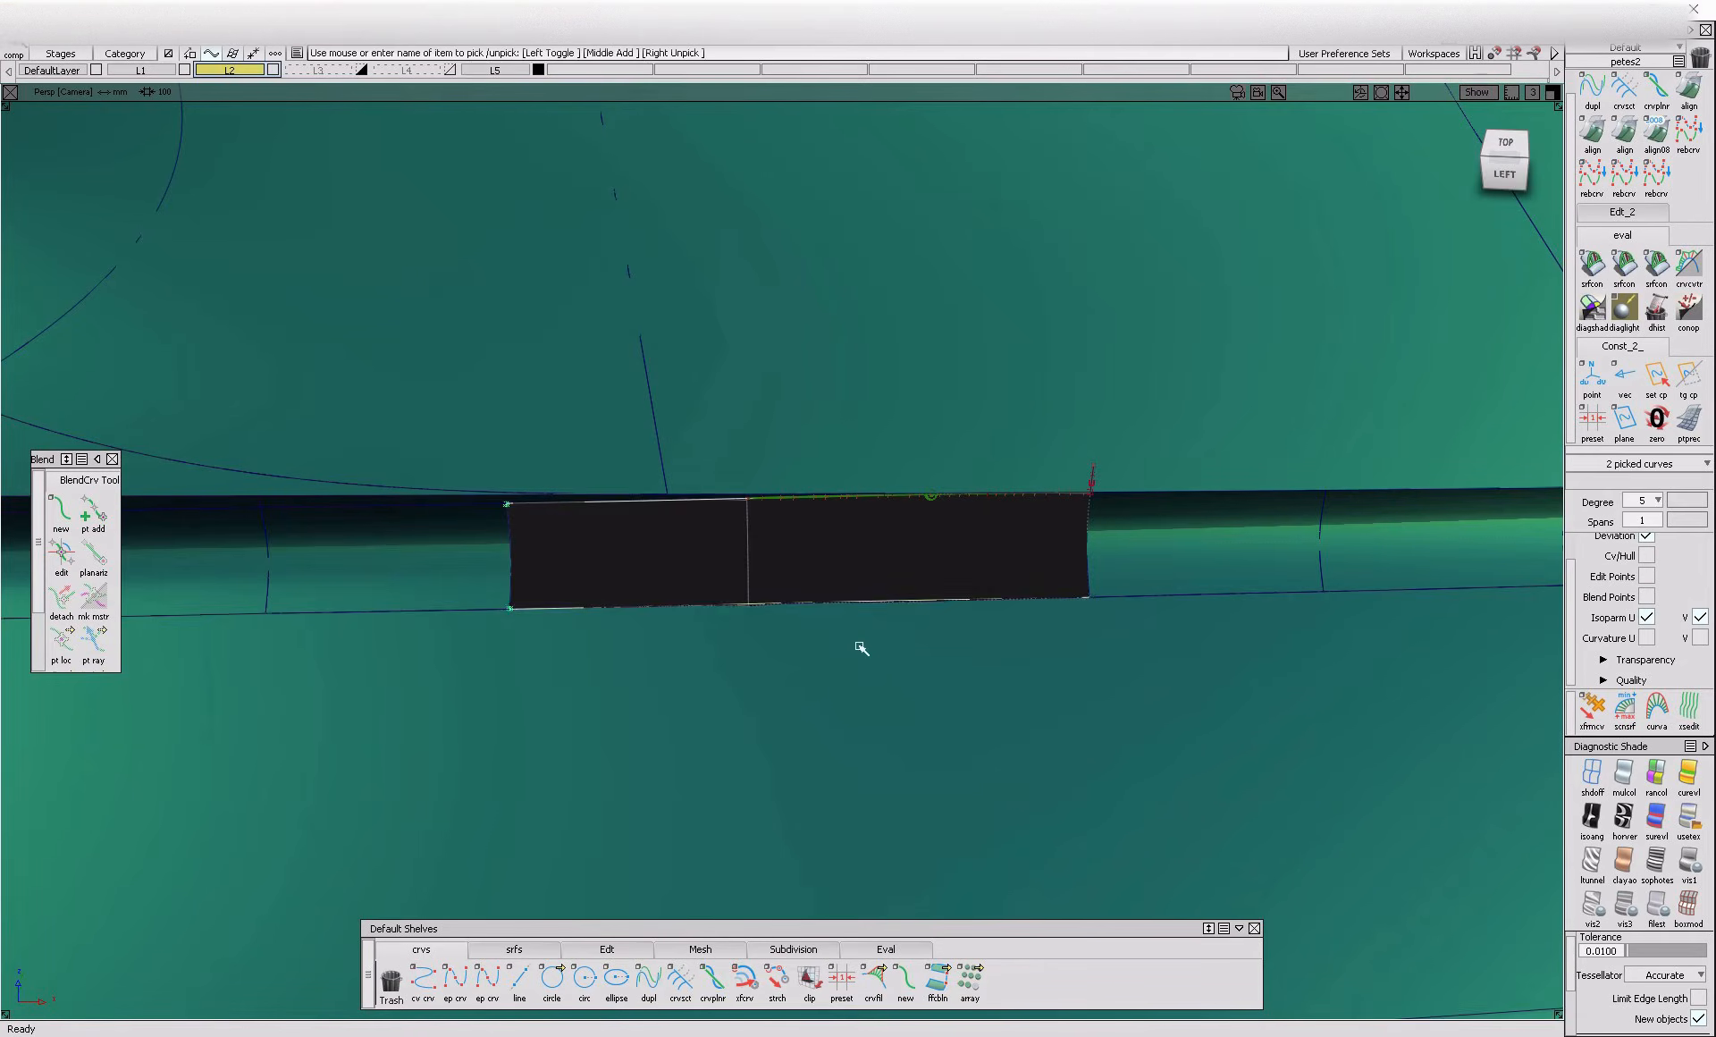
{"action": "left_click", "coordinate": [816, 715]}
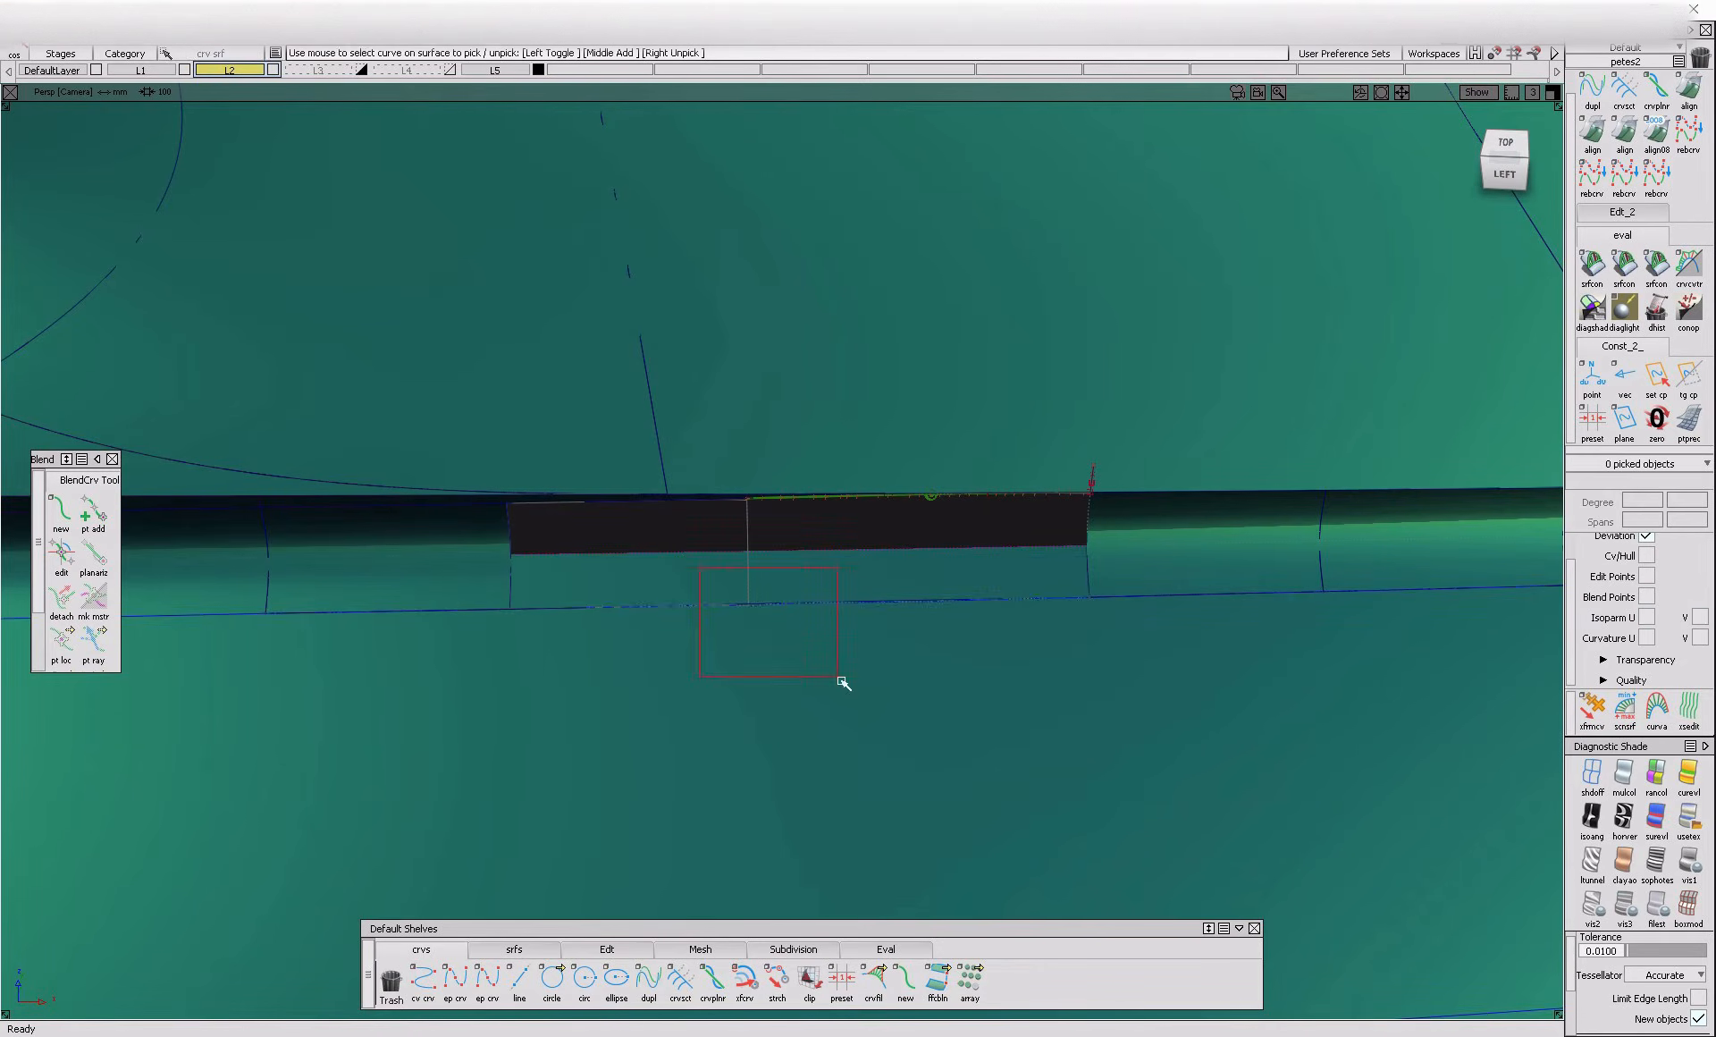
{"action": "left_click_drag", "start_coordinate": [861, 626], "coordinate": [758, 699], "text": "ctrl+shift"}
{"action": "left_click", "coordinate": [619, 684]}
Project the lower blend curve onto the body surface below the gap and trim the surface along it
{"action": "key", "text": "space"}
{"action": "left_click", "coordinate": [765, 642]}
{"action": "left_click_drag", "start_coordinate": [920, 639], "coordinate": [827, 706], "text": "ctrl+shift"}
{"action": "left_click", "coordinate": [773, 754]}
{"action": "key", "text": "space"}
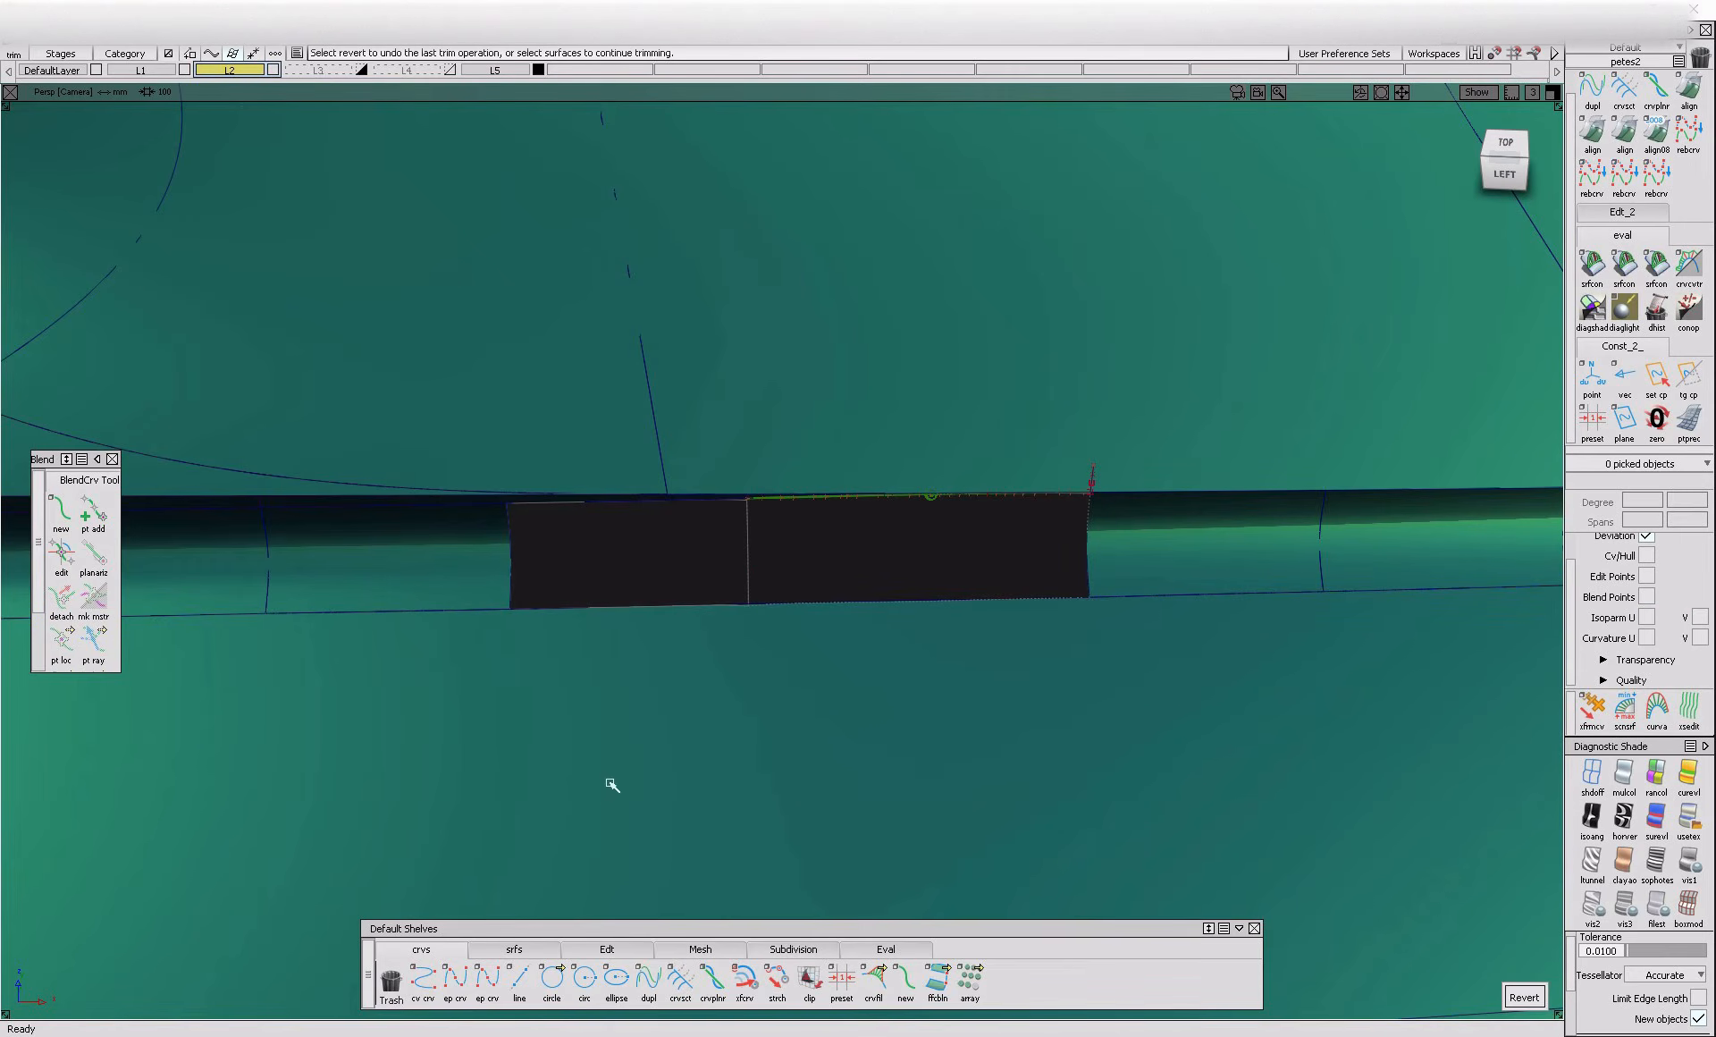
Start a G0 profile blend across the gap, picking the upper flange edges as the first side
{"action": "left_click", "coordinate": [547, 948]}
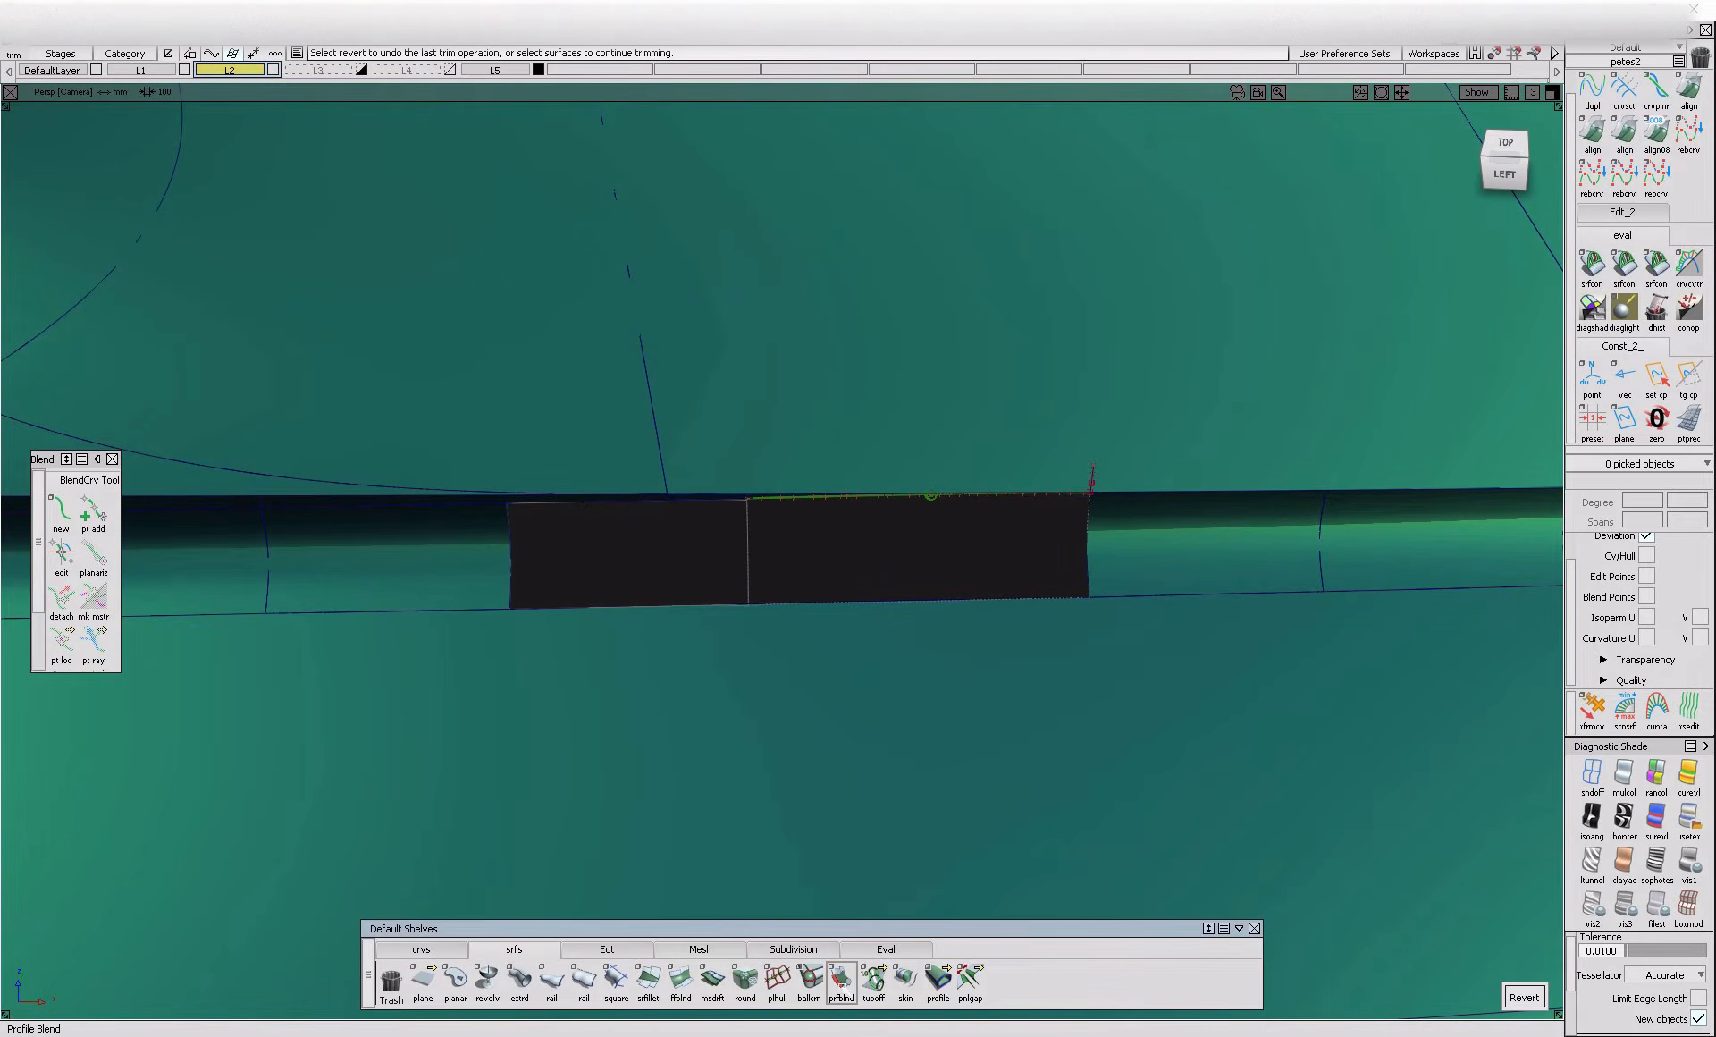
{"action": "left_click", "coordinate": [686, 498]}
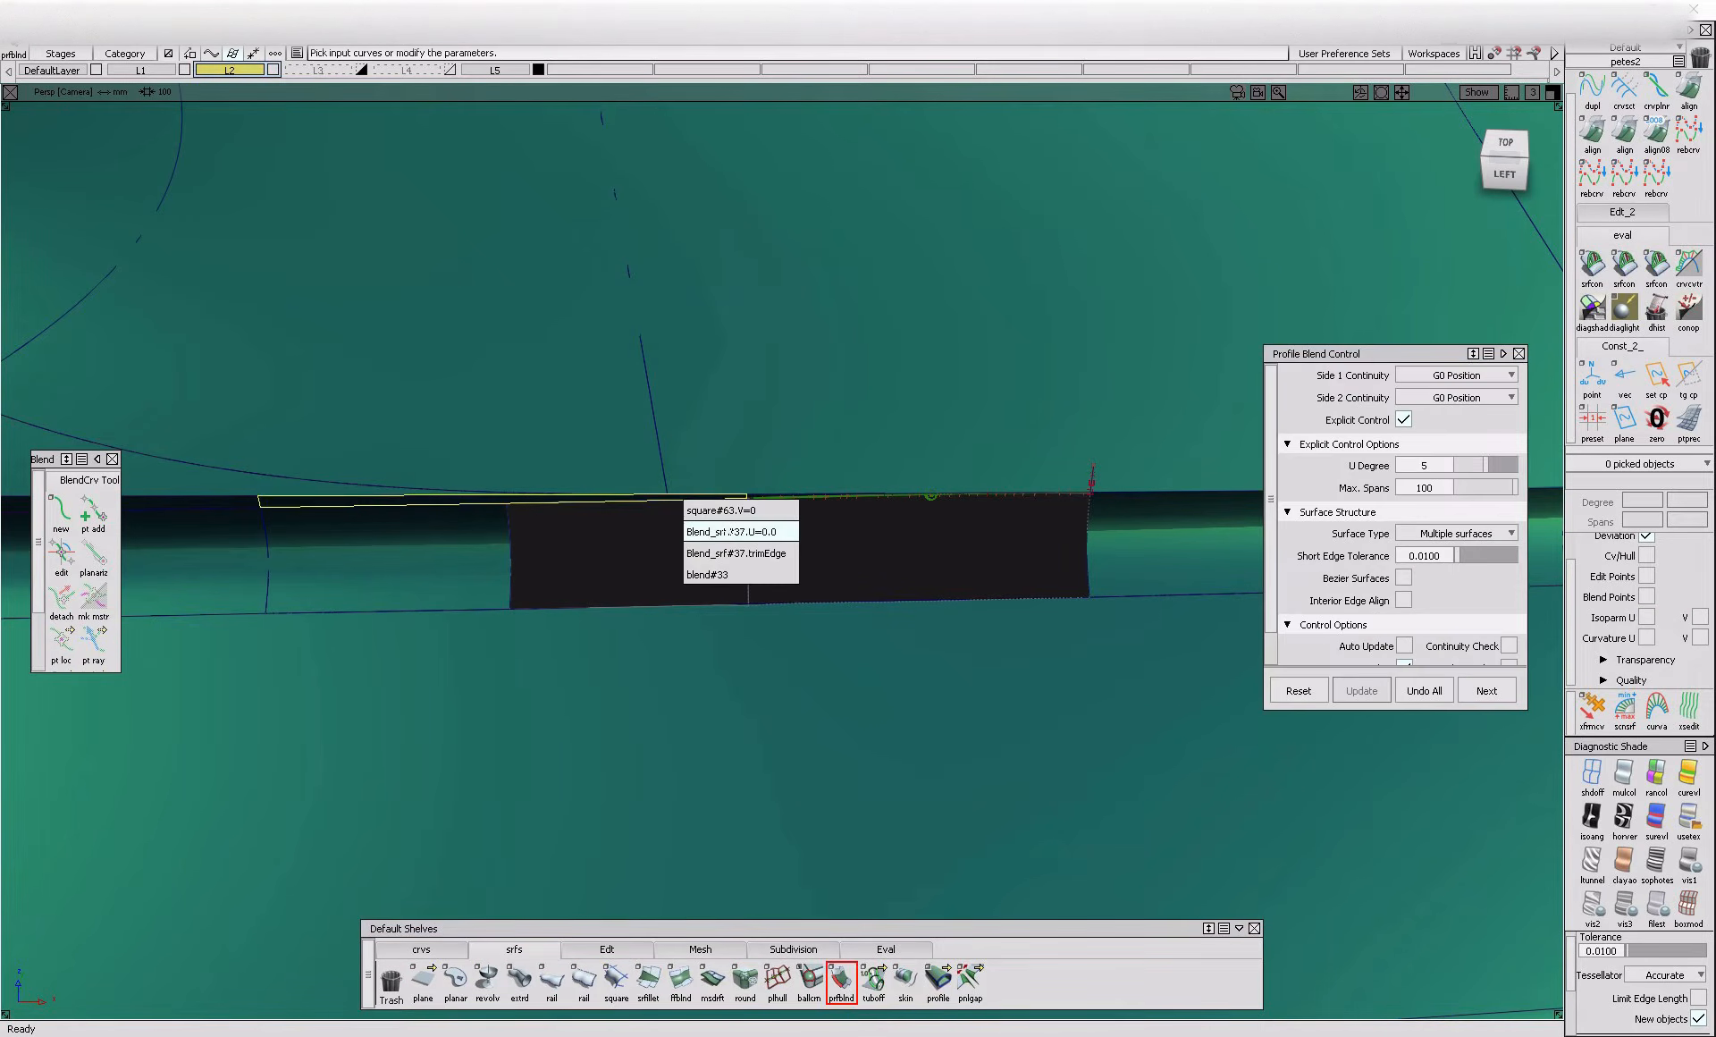
{"action": "left_click", "coordinate": [747, 532]}
{"action": "left_click_drag", "start_coordinate": [774, 537], "coordinate": [745, 511], "text": "alt+shift"}
{"action": "left_click", "coordinate": [744, 512]}
{"action": "left_click", "coordinate": [806, 520]}
{"action": "left_click", "coordinate": [806, 516]}
{"action": "left_click", "coordinate": [830, 533]}
Pick the lower trimmed edge as the profile blend's second side and build the surface across the gap
{"action": "left_click_drag", "start_coordinate": [726, 642], "coordinate": [760, 672], "text": "alt+shift"}
{"action": "left_click", "coordinate": [759, 674]}
{"action": "left_click", "coordinate": [773, 681]}
{"action": "right_click_drag", "start_coordinate": [774, 682], "coordinate": [819, 712], "text": "alt+shift"}
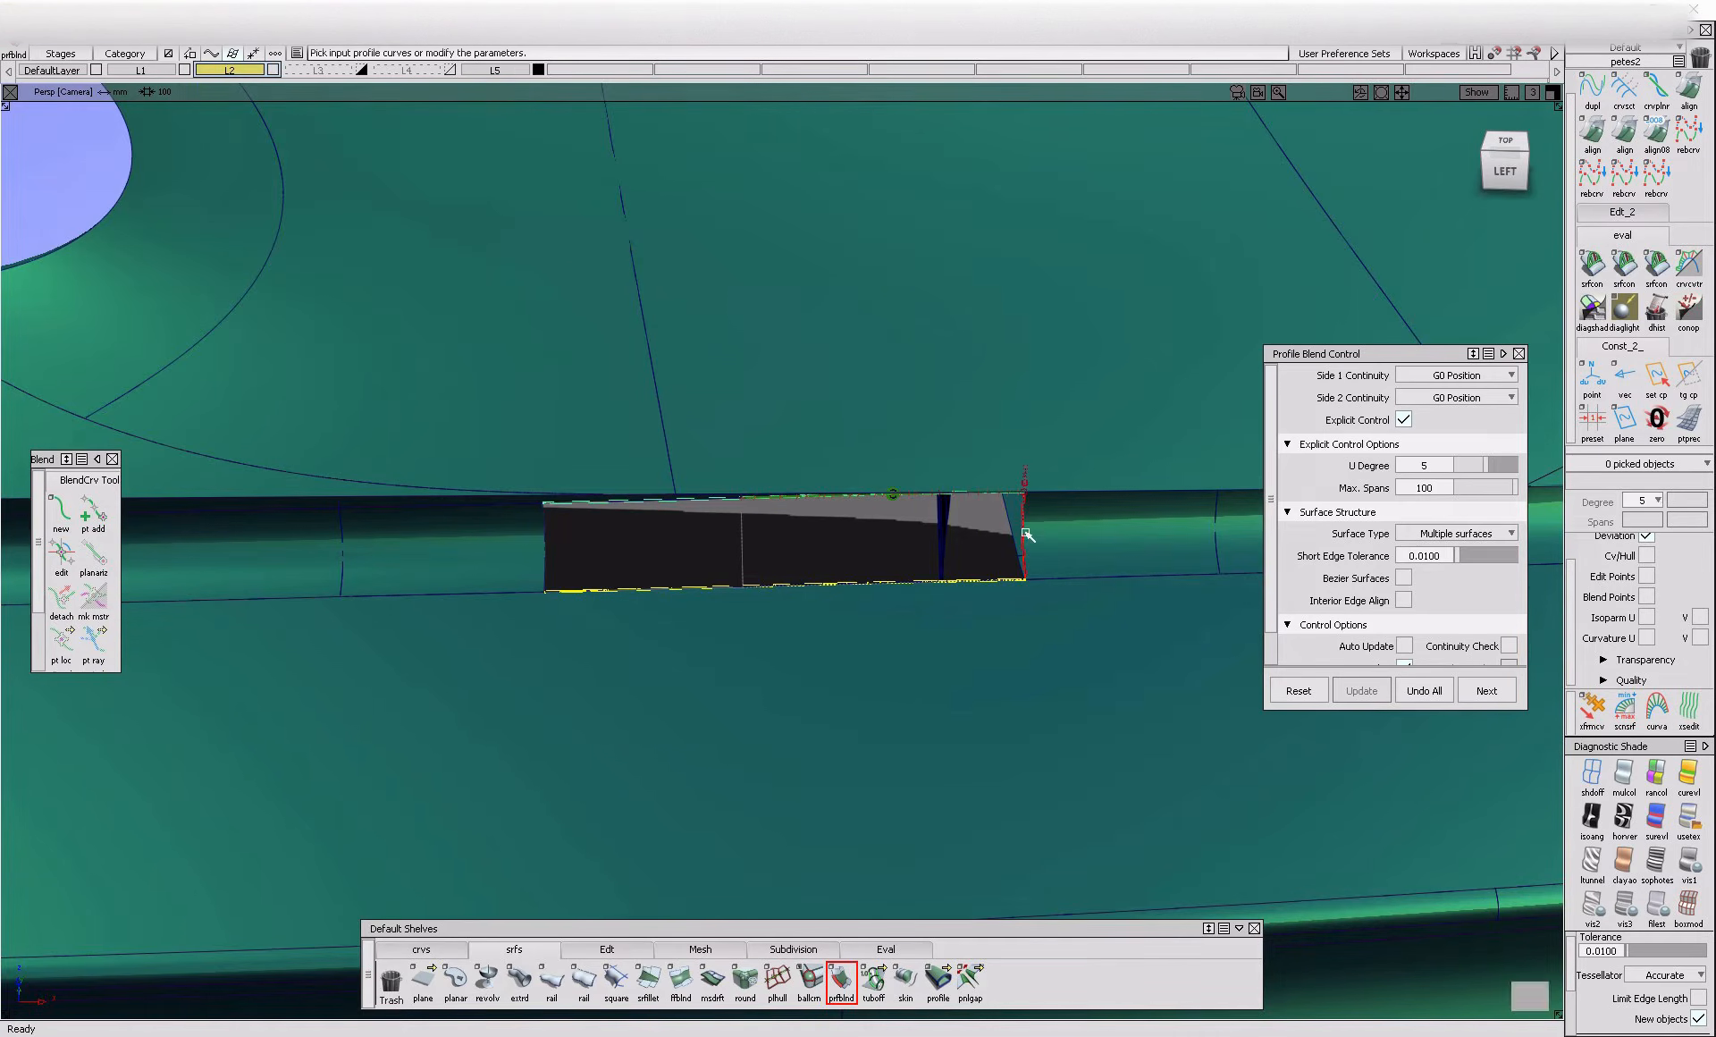
{"action": "key", "text": "space"}
{"action": "left_click_drag", "start_coordinate": [733, 592], "coordinate": [714, 492], "text": "alt+shift"}
{"action": "right_click_drag", "start_coordinate": [714, 491], "coordinate": [671, 470], "text": "alt+shift"}
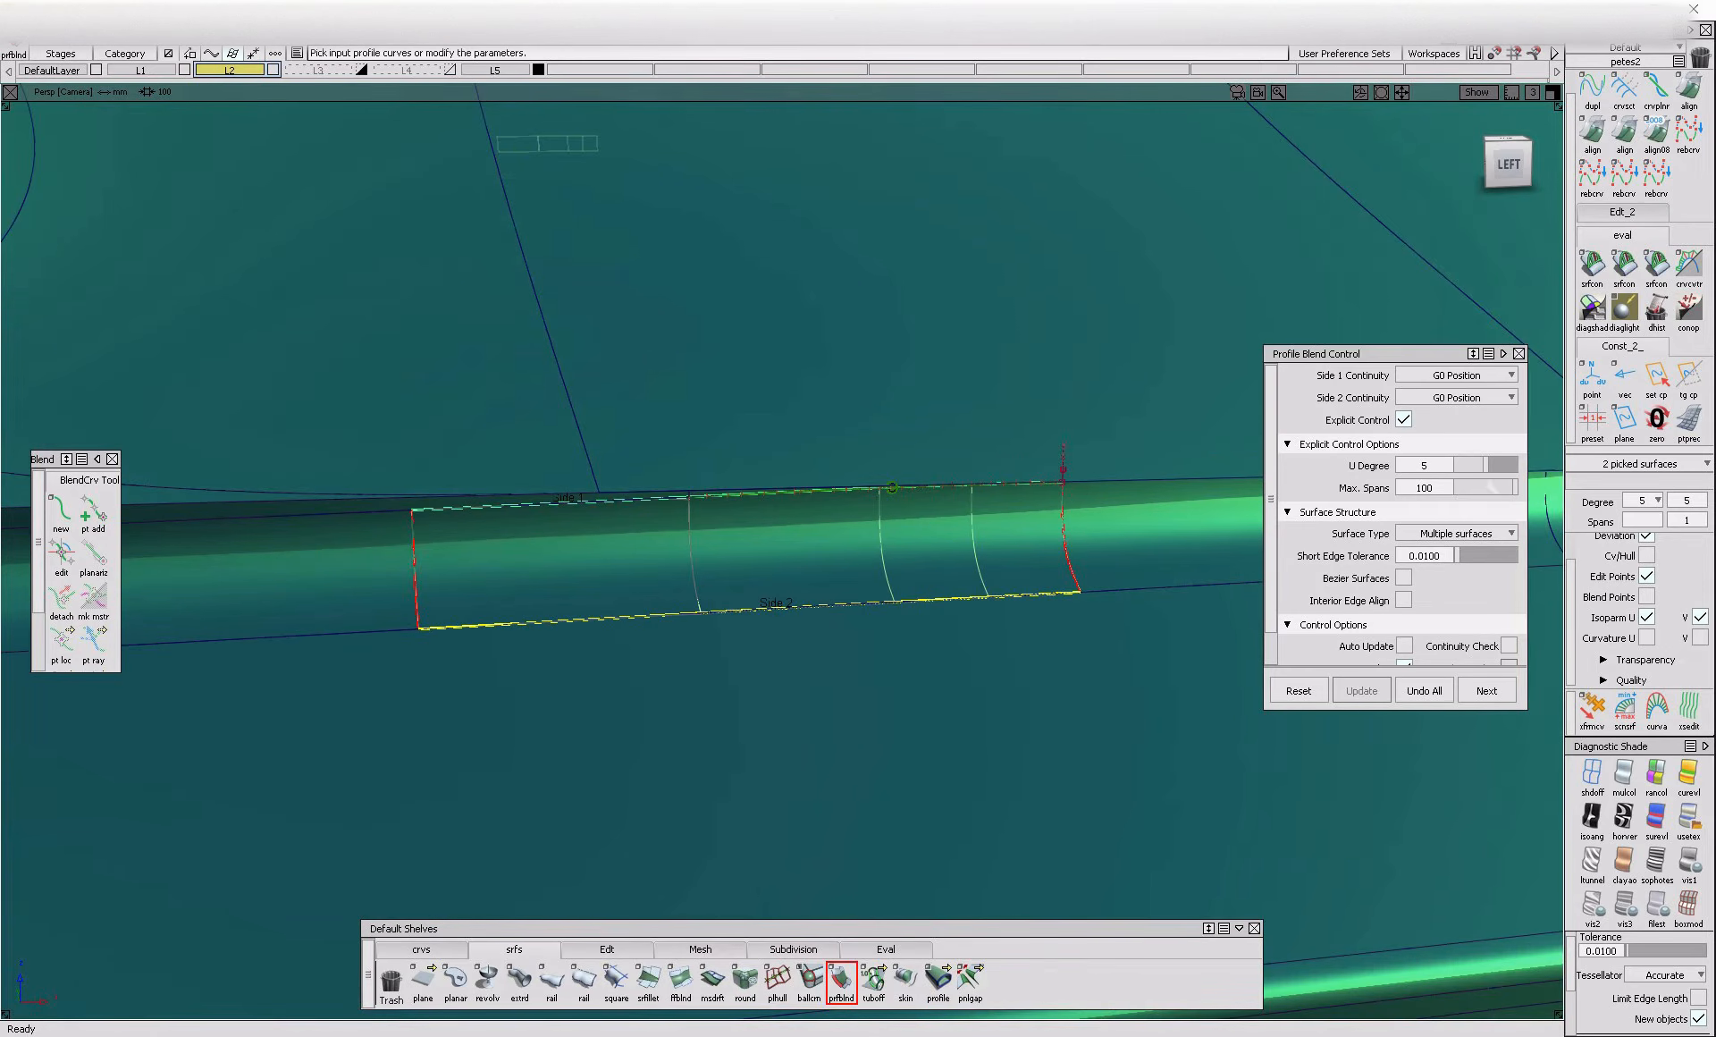
Limit the profile blend to 1 span, create it as Bezier surfaces, change the continuity of both sides and rebuild it
{"action": "left_click_drag", "start_coordinate": [1507, 490], "coordinate": [1257, 503]}
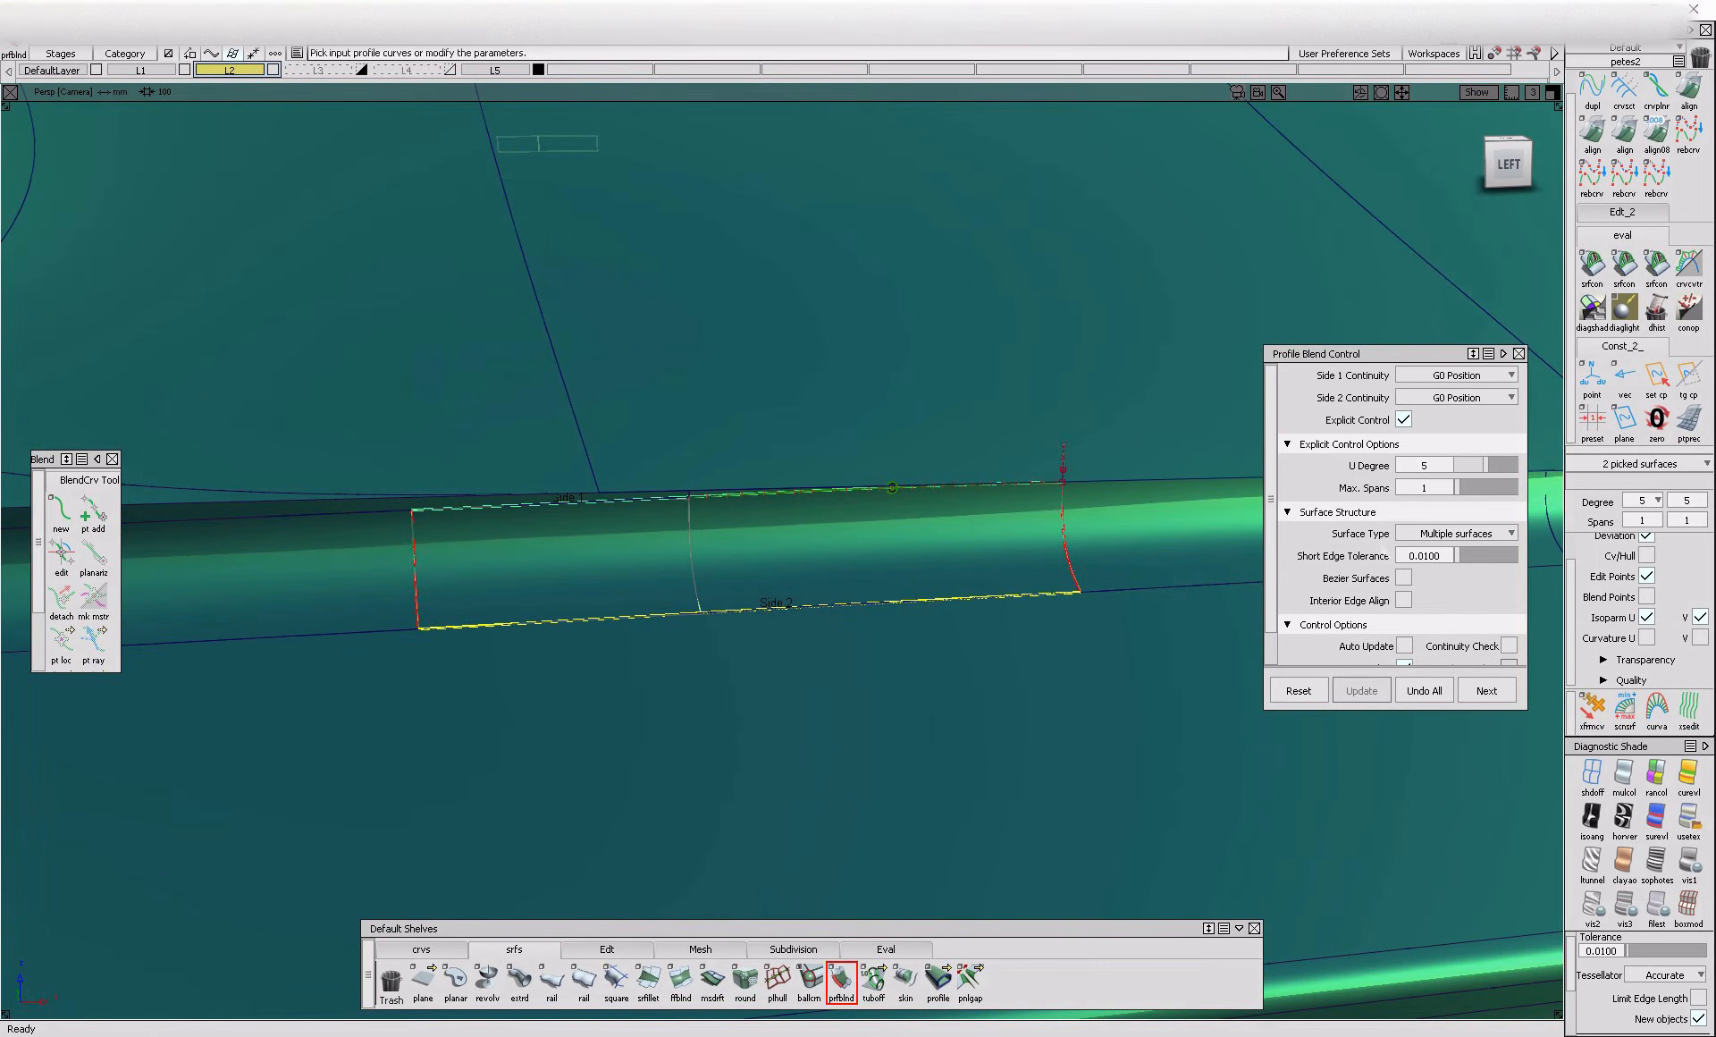
{"action": "left_click", "coordinate": [1405, 578]}
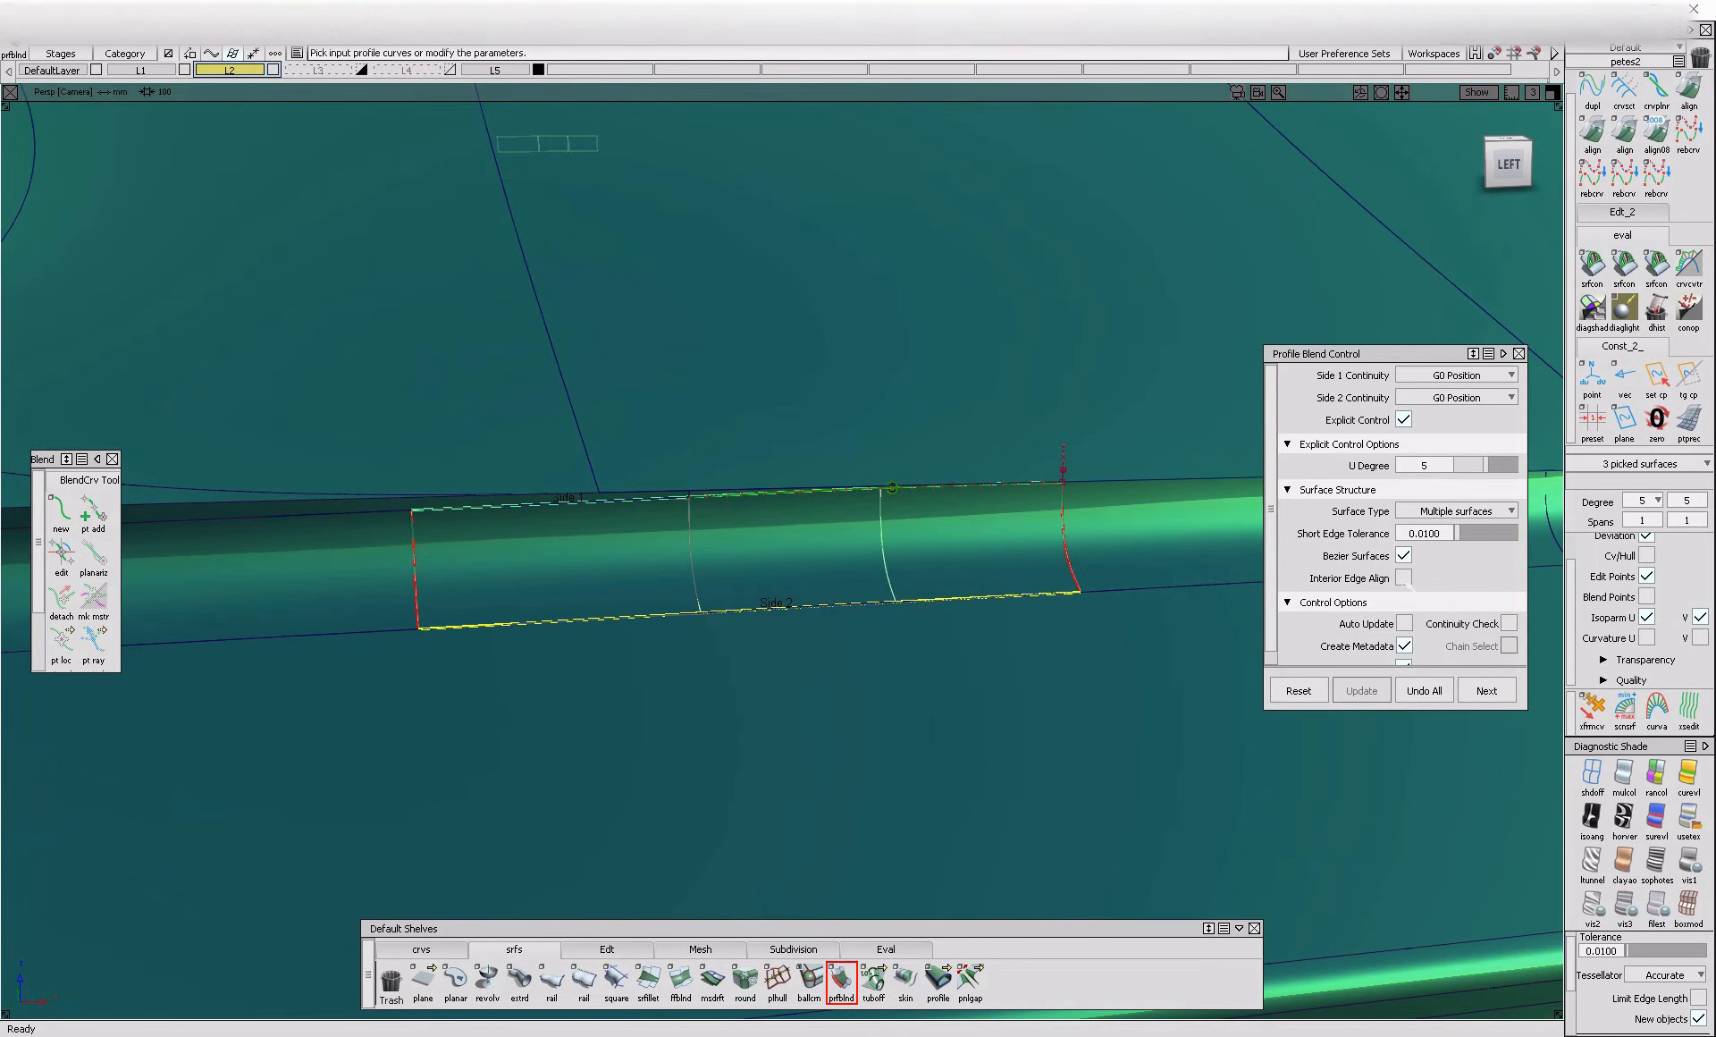
{"action": "left_click", "coordinate": [1458, 375]}
{"action": "left_click", "coordinate": [1457, 419]}
{"action": "left_click", "coordinate": [1457, 398]}
{"action": "left_click", "coordinate": [1458, 438]}
{"action": "left_click", "coordinate": [1524, 997]}
Check the surface continuity at the end edges between the new profile blend and the neighbouring crease fillets
{"action": "mouse_move", "coordinate": [1061, 574]}
{"action": "left_mouse_down", "text": "alt+shift"}
{"action": "mouse_move", "coordinate": [846, 654]}
{"action": "mouse_move", "coordinate": [808, 570]}
{"action": "mouse_move", "coordinate": [775, 763]}
{"action": "mouse_move", "coordinate": [809, 748]}
{"action": "left_mouse_up", "text": "alt+shift"}
{"action": "left_click_drag", "start_coordinate": [863, 687], "coordinate": [880, 514], "text": "ctrl+shift"}
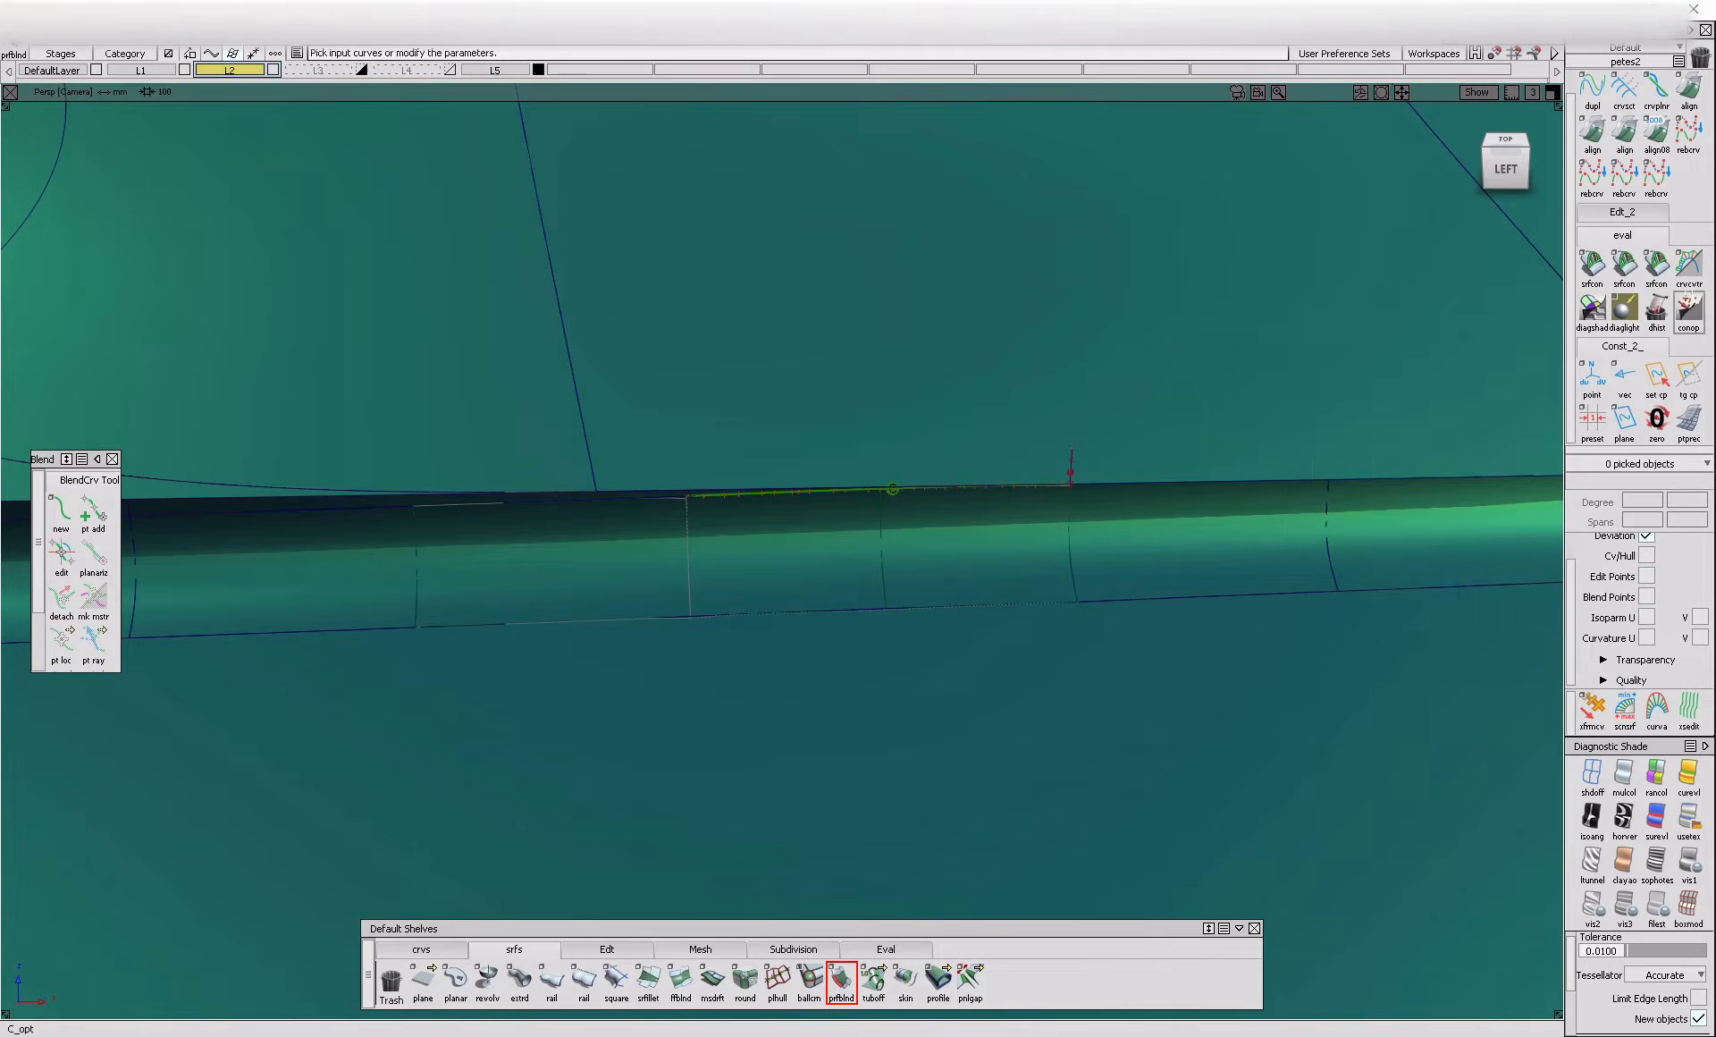
{"action": "left_click", "coordinate": [1076, 559]}
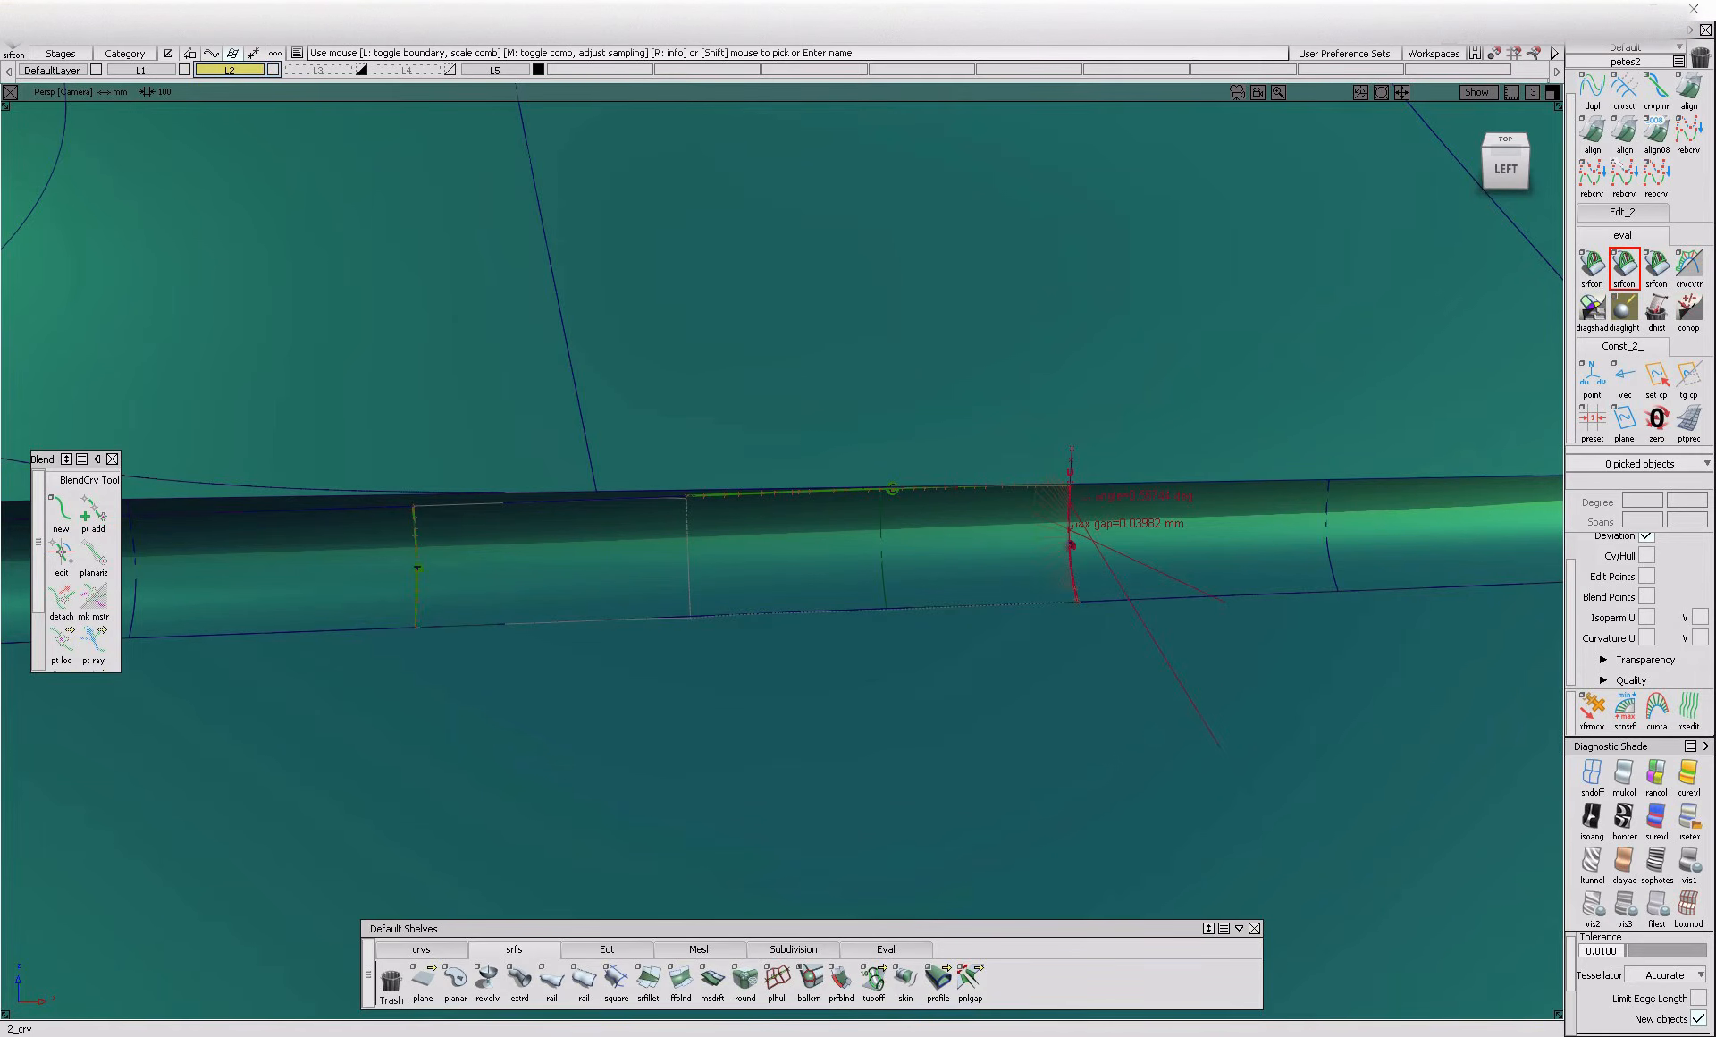
Align the profile blend's end edge to the adjoining crease fillet with G1 continuity, using edge alignment and blending
{"action": "double_click", "coordinate": [1593, 134]}
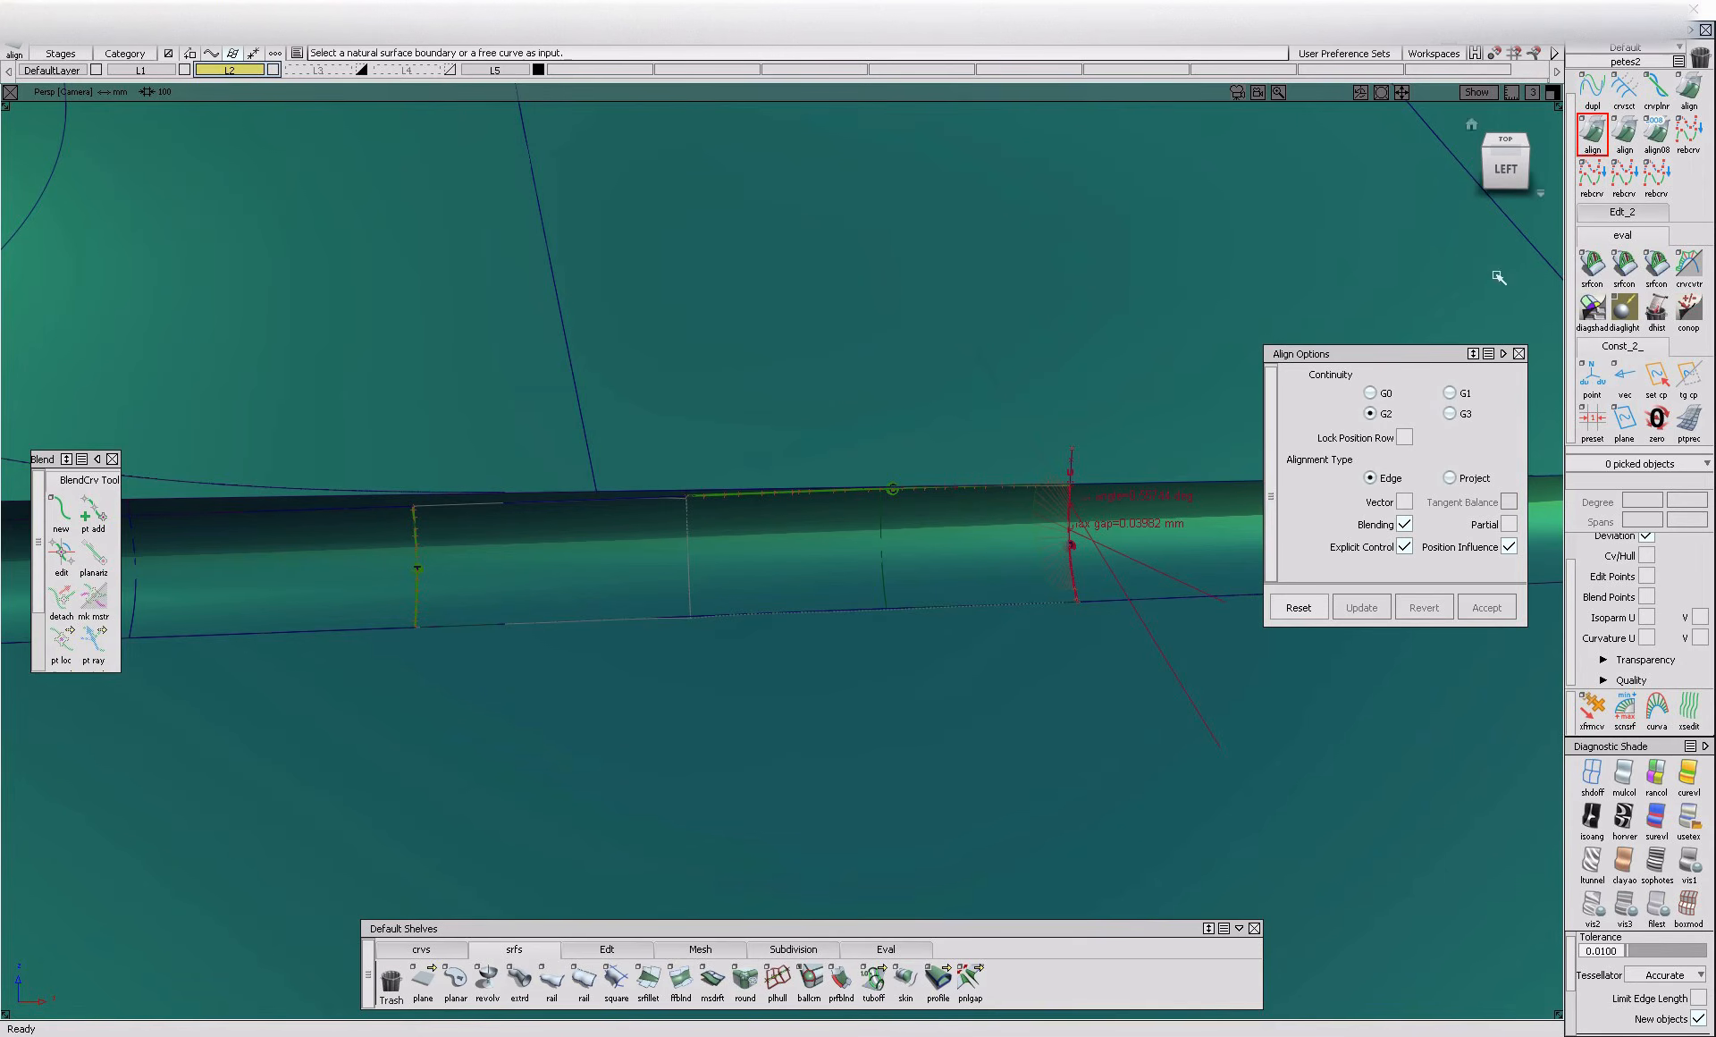
{"action": "left_click", "coordinate": [1087, 561]}
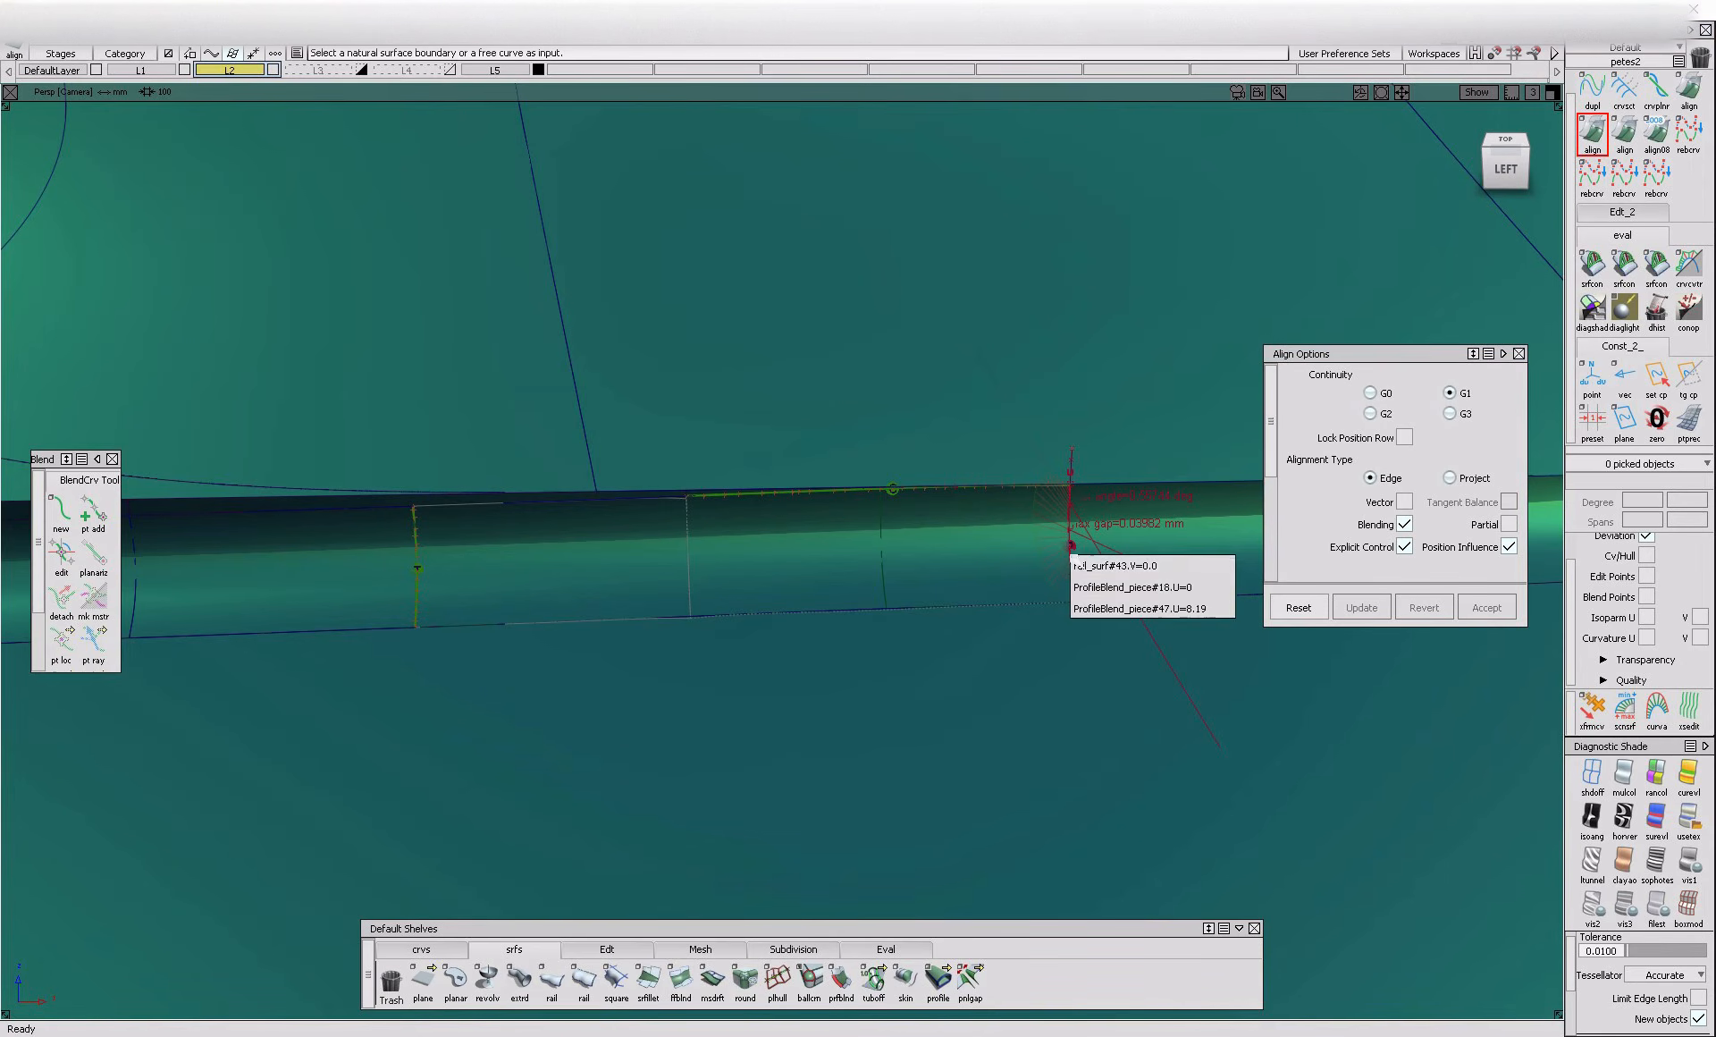
{"action": "left_click", "coordinate": [1224, 586]}
{"action": "left_click", "coordinate": [772, 602]}
{"action": "right_click_drag", "start_coordinate": [1153, 569], "coordinate": [1135, 584], "text": "alt+shift"}
{"action": "middle_click_drag", "start_coordinate": [959, 485], "coordinate": [1000, 627], "text": "alt+shift"}
{"action": "key", "text": "space"}
Delete the leftover construction curves around the rebuilt crease section
{"action": "right_click_drag", "start_coordinate": [774, 520], "coordinate": [600, 497], "text": "alt+shift"}
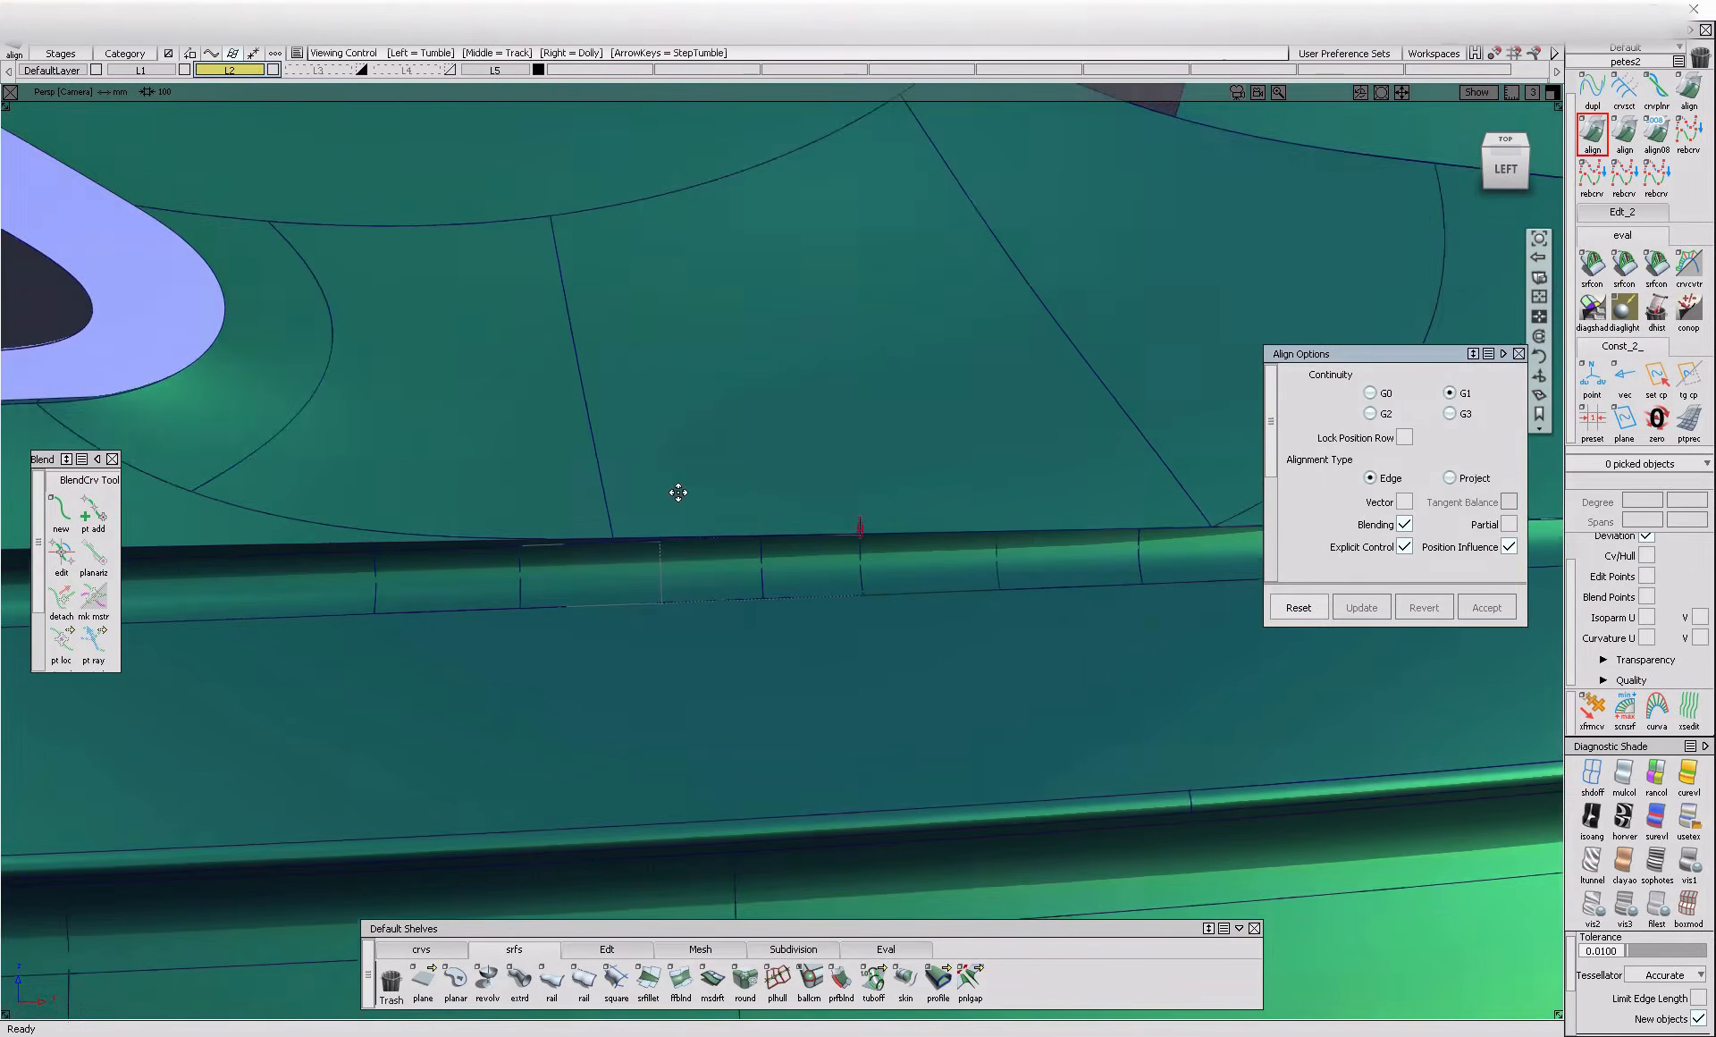
{"action": "middle_click_drag", "start_coordinate": [600, 497], "coordinate": [754, 394], "text": "alt+shift"}
{"action": "left_click_drag", "start_coordinate": [751, 392], "coordinate": [752, 475], "text": "ctrl+shift"}
{"action": "left_click", "coordinate": [1440, 739]}
{"action": "left_click_drag", "start_coordinate": [1043, 394], "coordinate": [1401, 731], "text": "ctrl+shift"}
{"action": "key", "text": "Delete"}
{"action": "left_click", "coordinate": [863, 543], "text": "alt+shift"}
{"action": "right_click_drag", "start_coordinate": [789, 541], "coordinate": [870, 563], "text": "alt+shift"}
{"action": "left_click_drag", "start_coordinate": [870, 563], "coordinate": [947, 572], "text": "alt+shift"}
{"action": "middle_click_drag", "start_coordinate": [947, 572], "coordinate": [1287, 572], "text": "alt+shift"}
{"action": "right_click_drag", "start_coordinate": [735, 632], "coordinate": [692, 663], "text": "alt+shift"}
{"action": "double_click", "coordinate": [648, 979]}
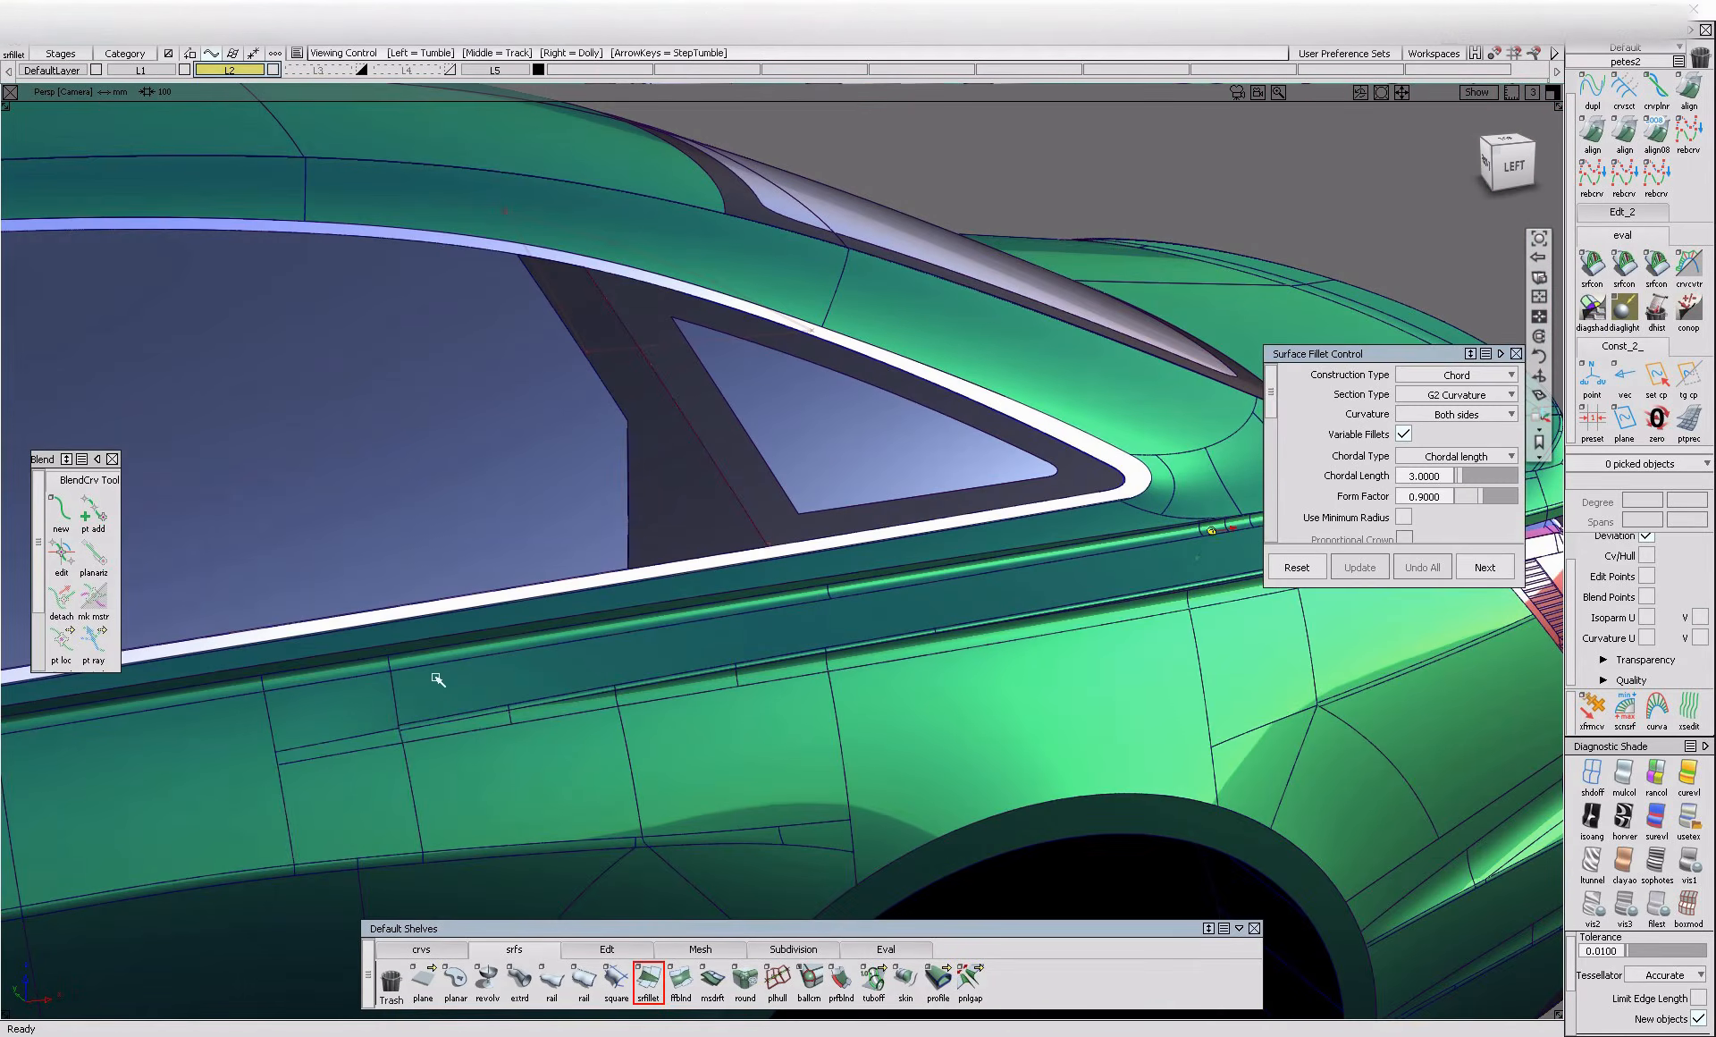
{"action": "right_click_drag", "start_coordinate": [437, 674], "coordinate": [197, 747], "text": "alt+shift"}
{"action": "middle_click_drag", "start_coordinate": [197, 746], "coordinate": [694, 698], "text": "alt+shift"}
{"action": "right_click_drag", "start_coordinate": [693, 697], "coordinate": [680, 666], "text": "alt+shift"}
{"action": "left_click", "coordinate": [1166, 551], "text": "alt+shift"}
{"action": "right_click_drag", "start_coordinate": [1203, 648], "coordinate": [1502, 572], "text": "alt+shift"}
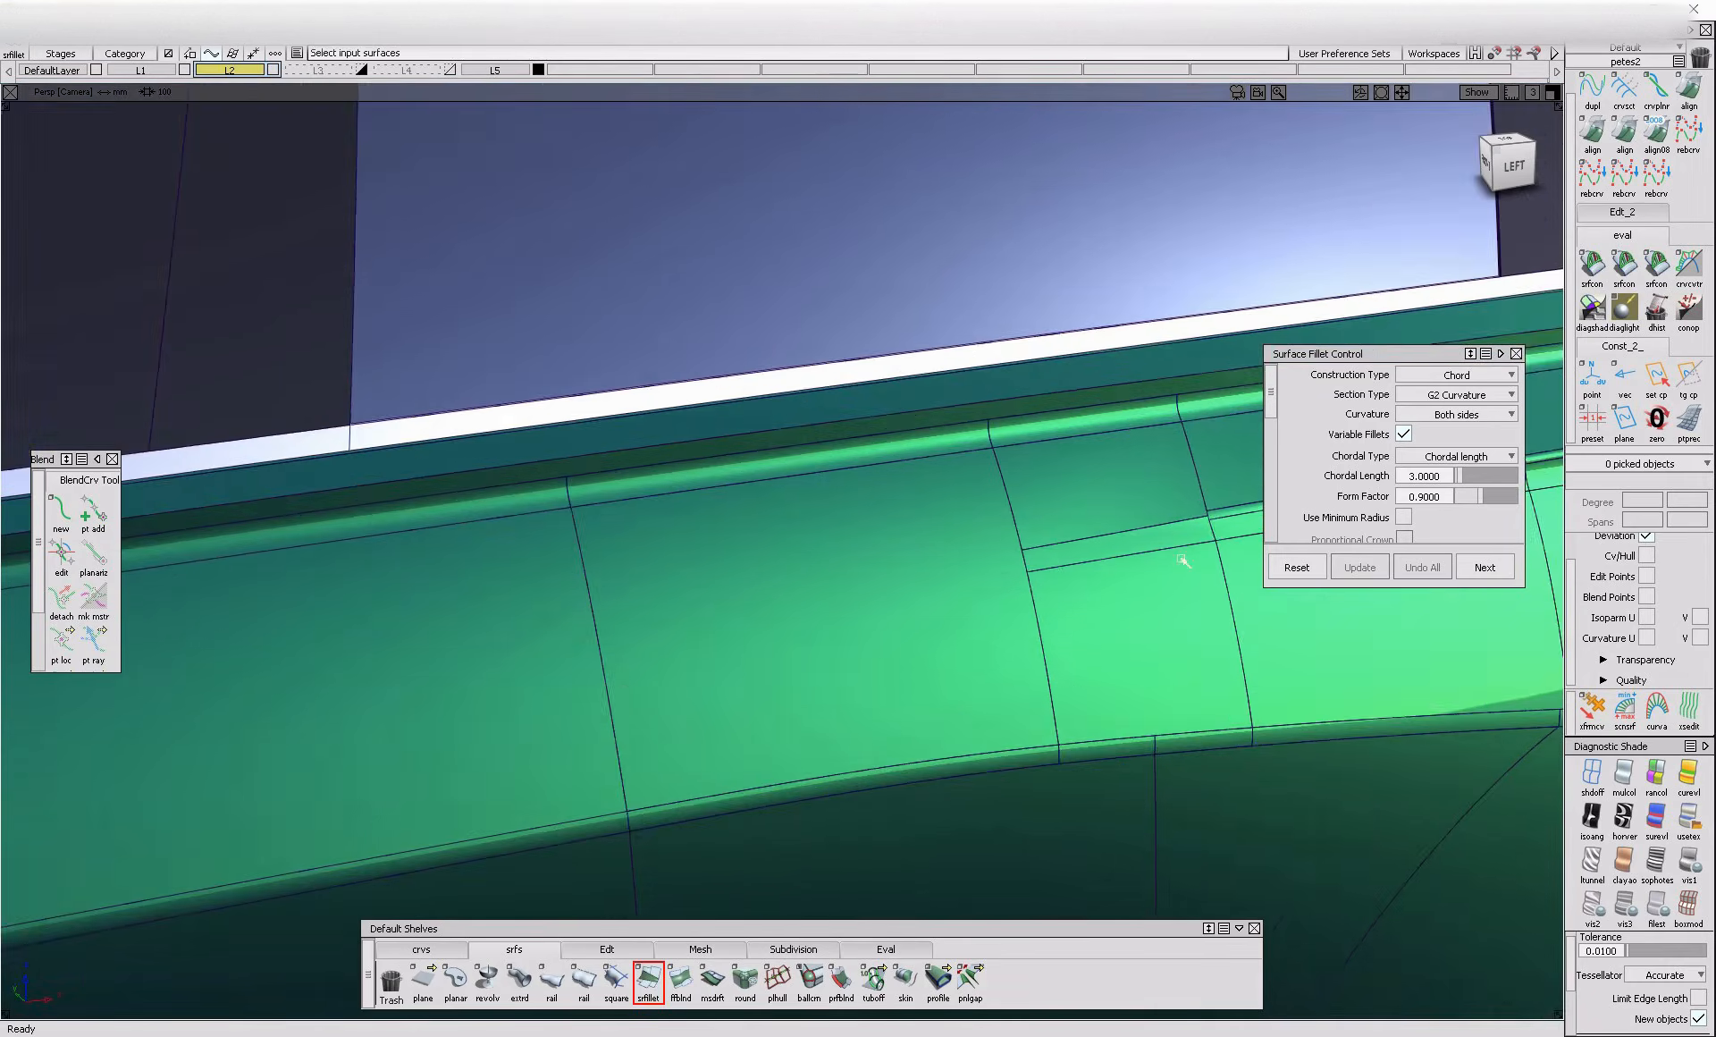
{"action": "right_click_drag", "start_coordinate": [1207, 529], "coordinate": [912, 584], "text": "alt+shift"}
{"action": "scroll", "coordinate": [469, 625], "scroll_direction": "up", "scroll_amount": 5}
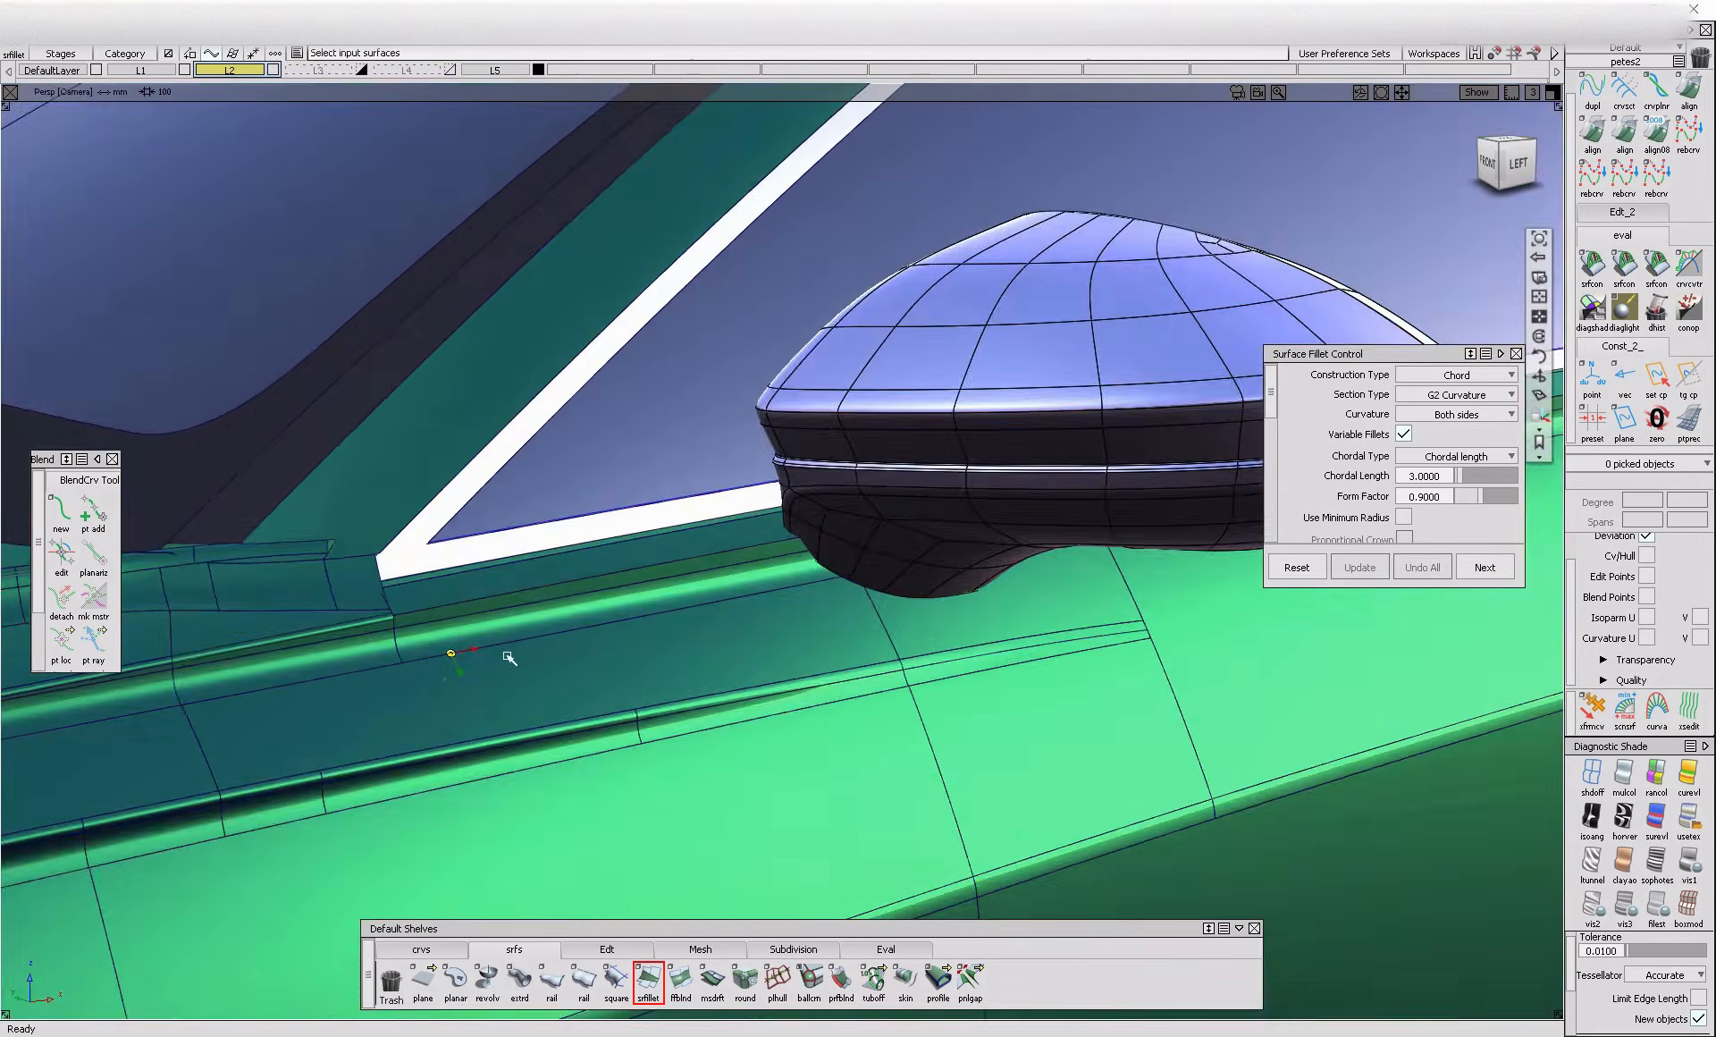
{"action": "left_click", "coordinate": [563, 440]}
{"action": "left_click", "coordinate": [566, 436]}
{"action": "right_click_drag", "start_coordinate": [567, 436], "coordinate": [329, 644], "text": "alt+shift"}
{"action": "middle_click_drag", "start_coordinate": [329, 644], "coordinate": [54, 681], "text": "alt+shift"}
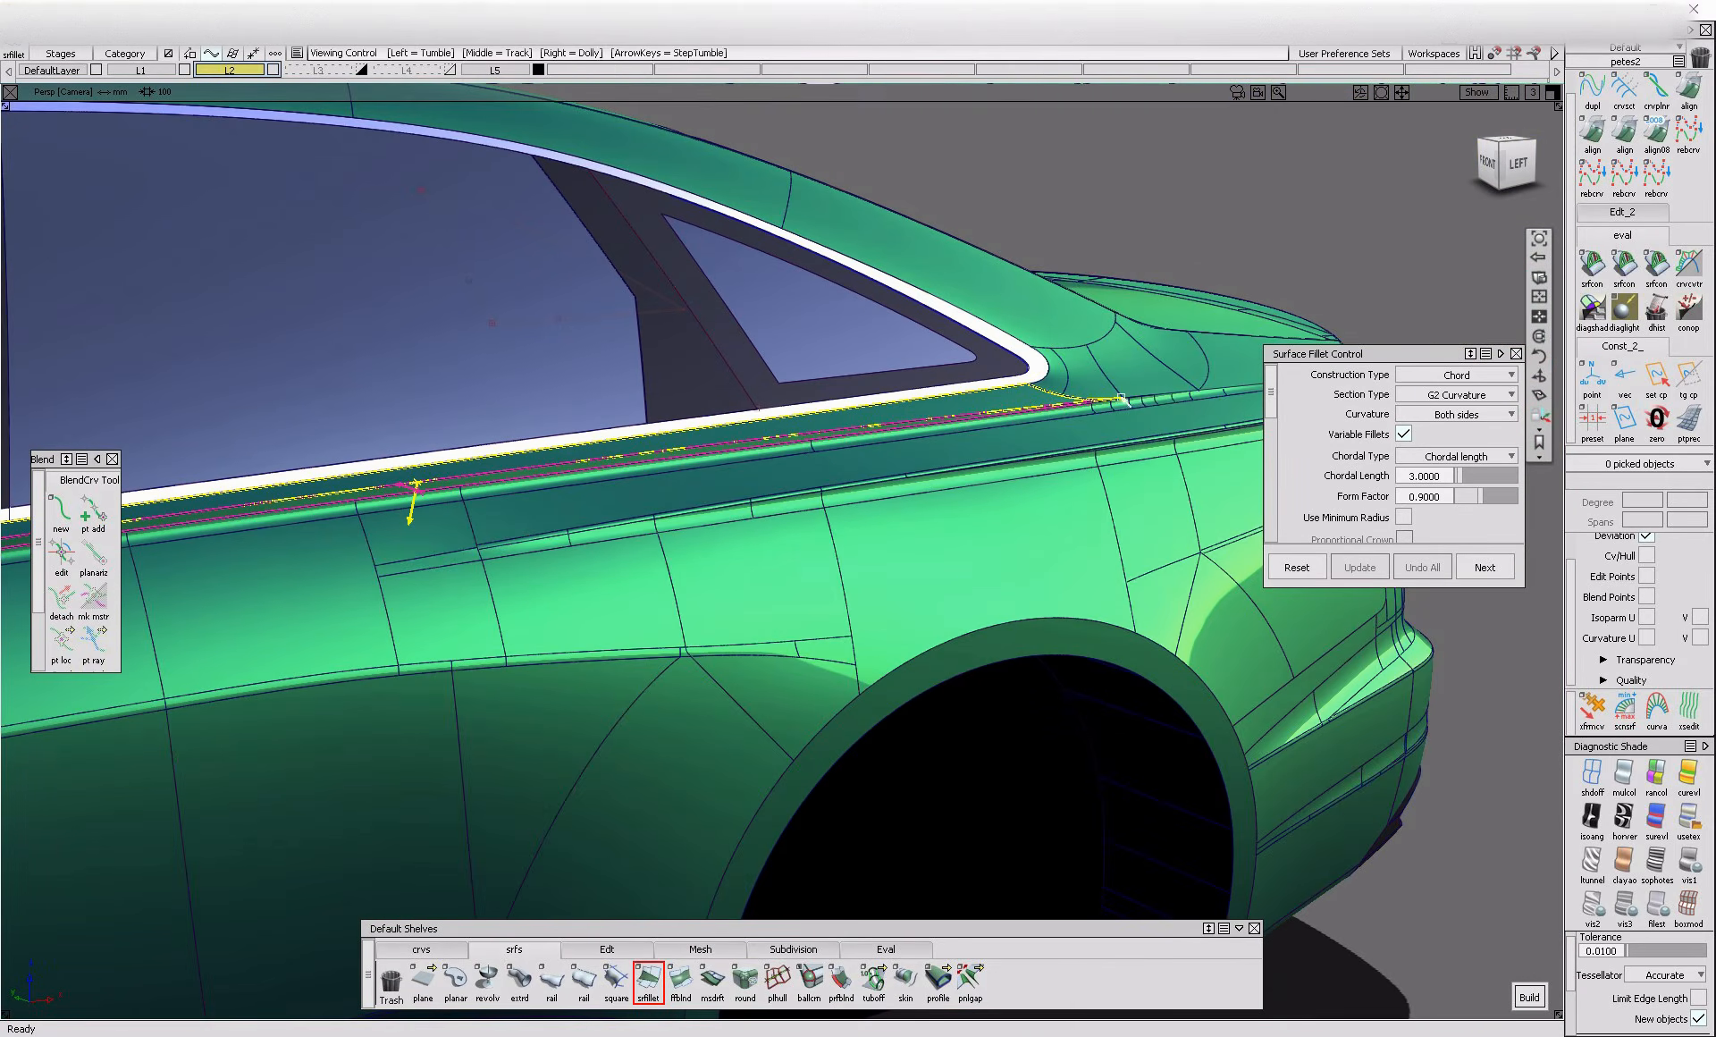
{"action": "scroll", "coordinate": [1128, 399], "scroll_direction": "up", "scroll_amount": 10}
{"action": "left_click", "coordinate": [916, 492]}
{"action": "left_click", "coordinate": [992, 436]}
{"action": "right_click_drag", "start_coordinate": [1076, 383], "coordinate": [932, 486], "text": "alt+shift"}
{"action": "left_click", "coordinate": [912, 501]}
{"action": "right_click_drag", "start_coordinate": [760, 538], "coordinate": [930, 563], "text": "alt+shift"}
{"action": "left_click", "coordinate": [849, 507]}
{"action": "left_click_drag", "start_coordinate": [930, 563], "coordinate": [894, 546], "text": "alt+shift"}
{"action": "right_click_drag", "start_coordinate": [1002, 572], "coordinate": [736, 708], "text": "alt+shift"}
Align the front edge of the quarter-panel surface above the crease to its neighbouring patch with G1 continuity
{"action": "left_click", "coordinate": [1593, 132]}
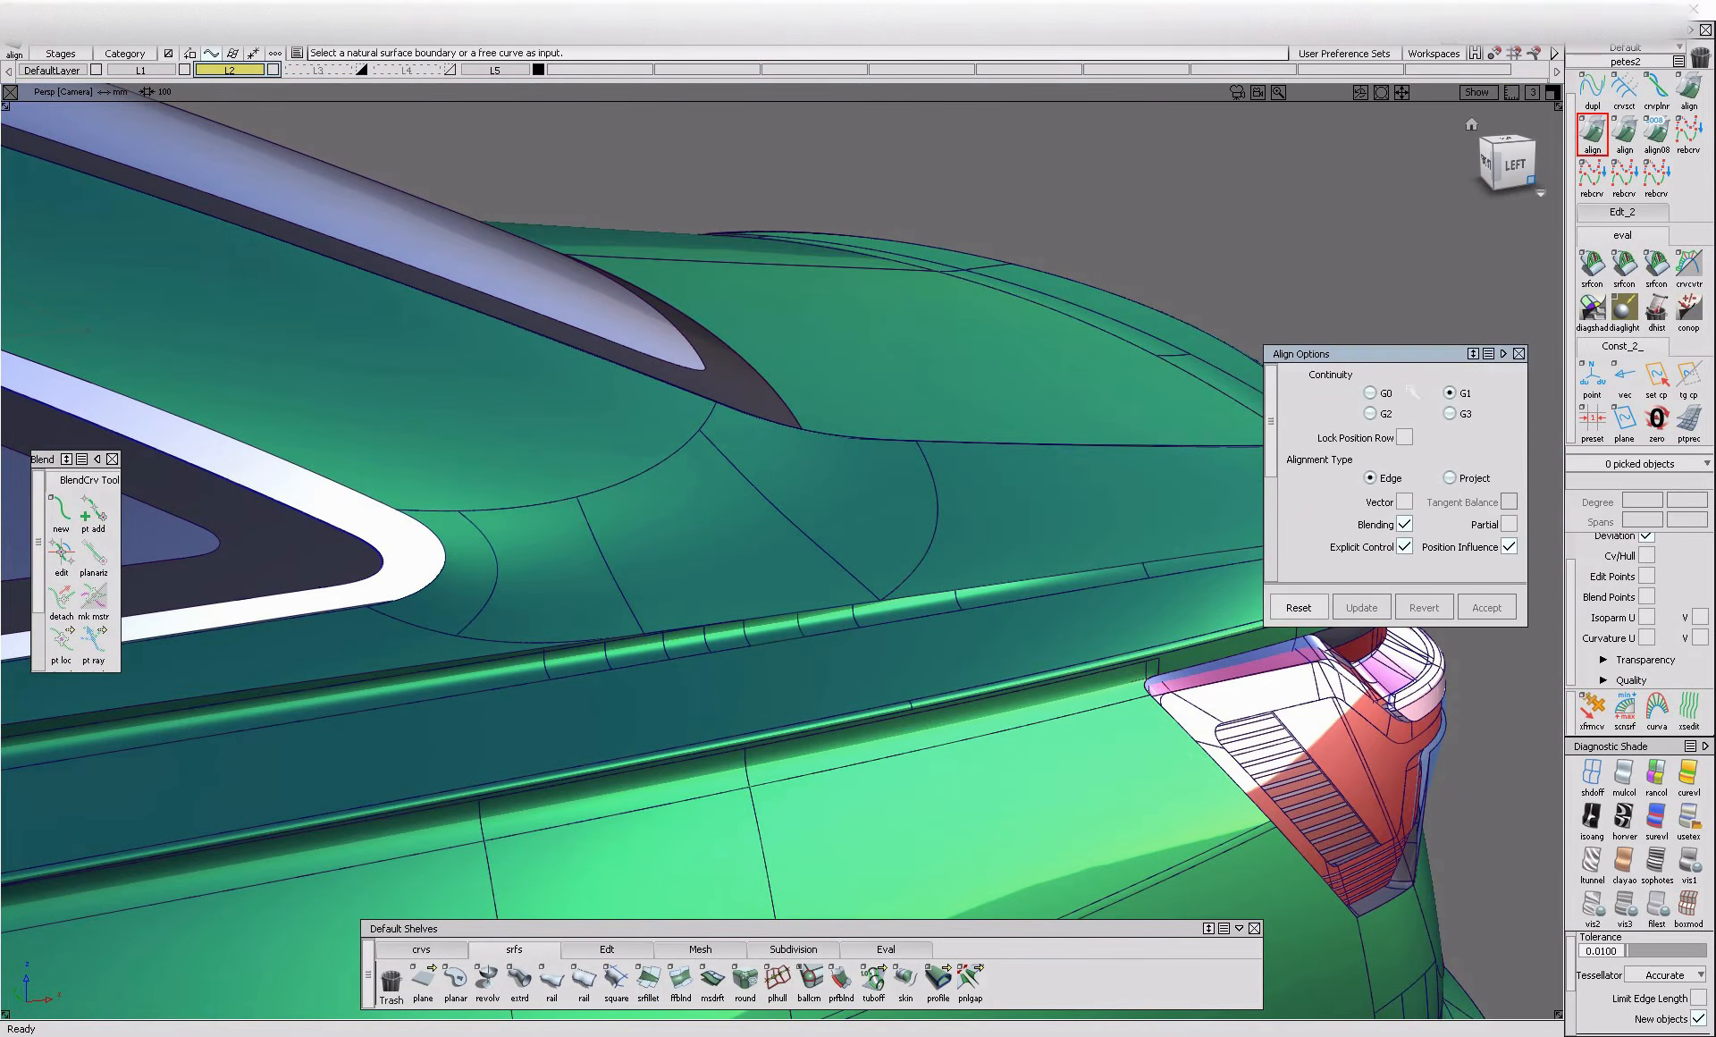
{"action": "left_click", "coordinate": [636, 604]}
{"action": "left_click", "coordinate": [650, 632]}
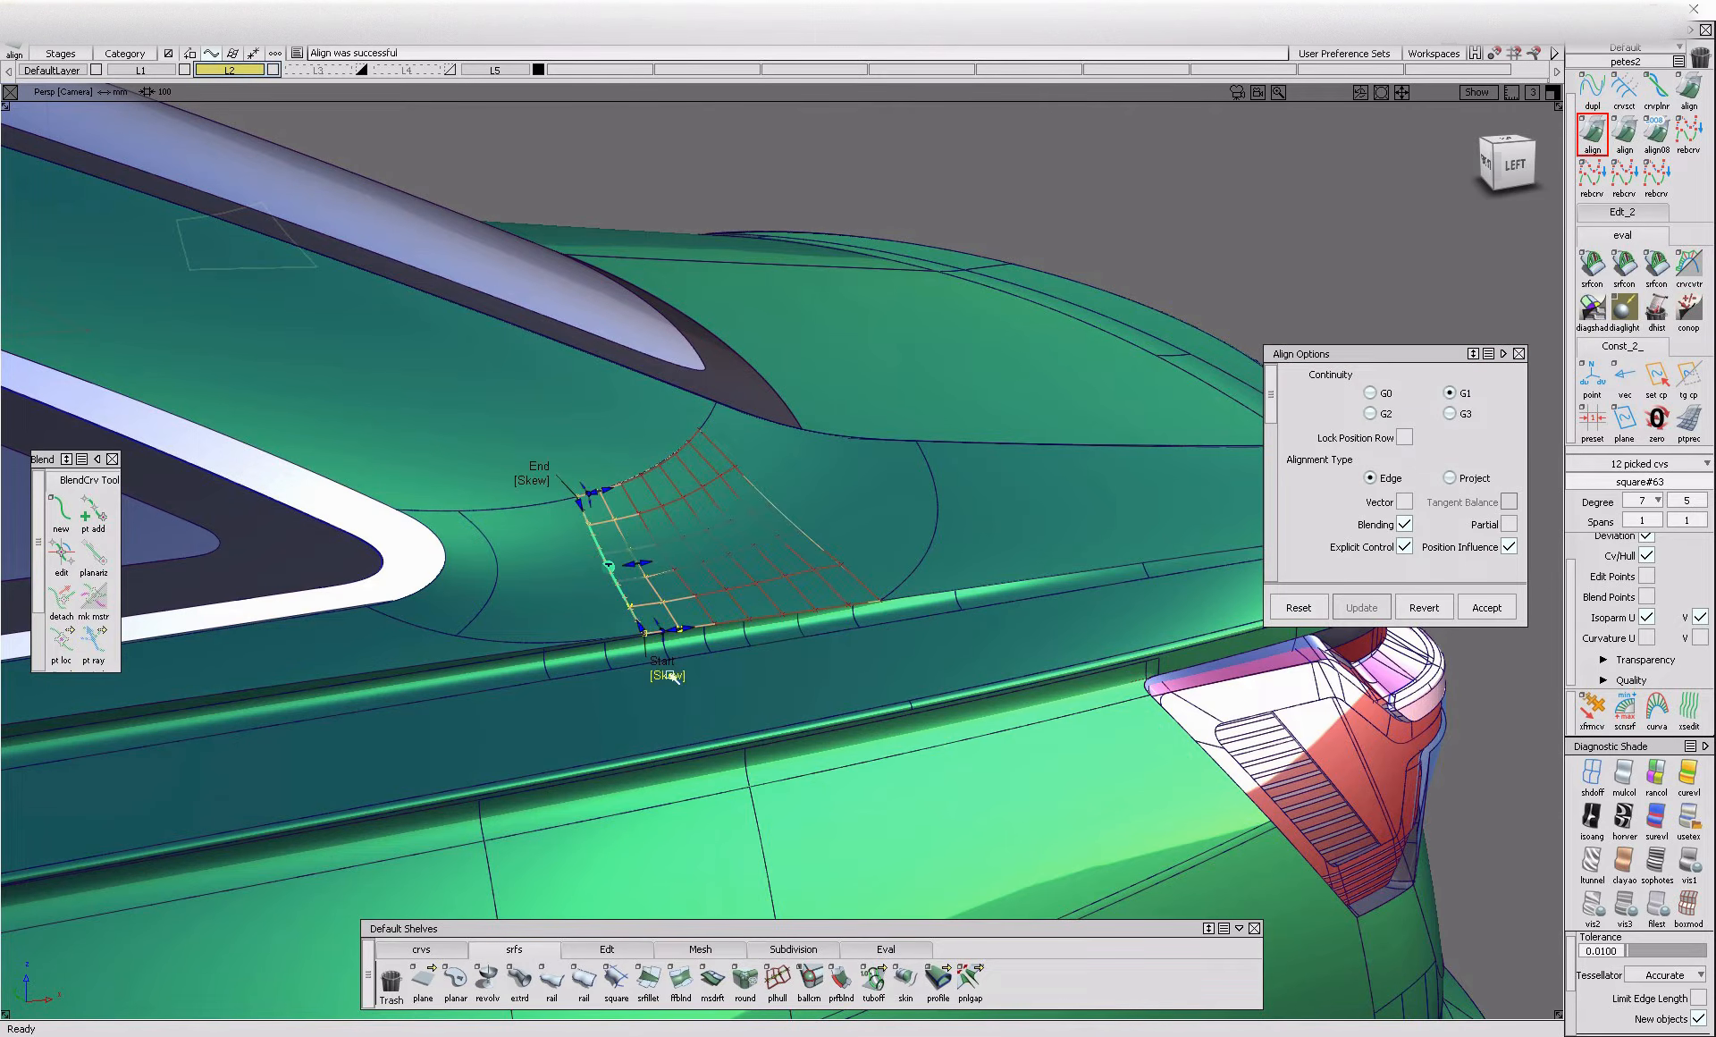
{"action": "left_click_drag", "start_coordinate": [641, 641], "coordinate": [640, 586], "text": "ctrl+shift"}
{"action": "right_click_drag", "start_coordinate": [456, 700], "coordinate": [555, 701], "text": "alt+shift"}
{"action": "left_click_drag", "start_coordinate": [555, 700], "coordinate": [599, 894], "text": "alt+shift"}
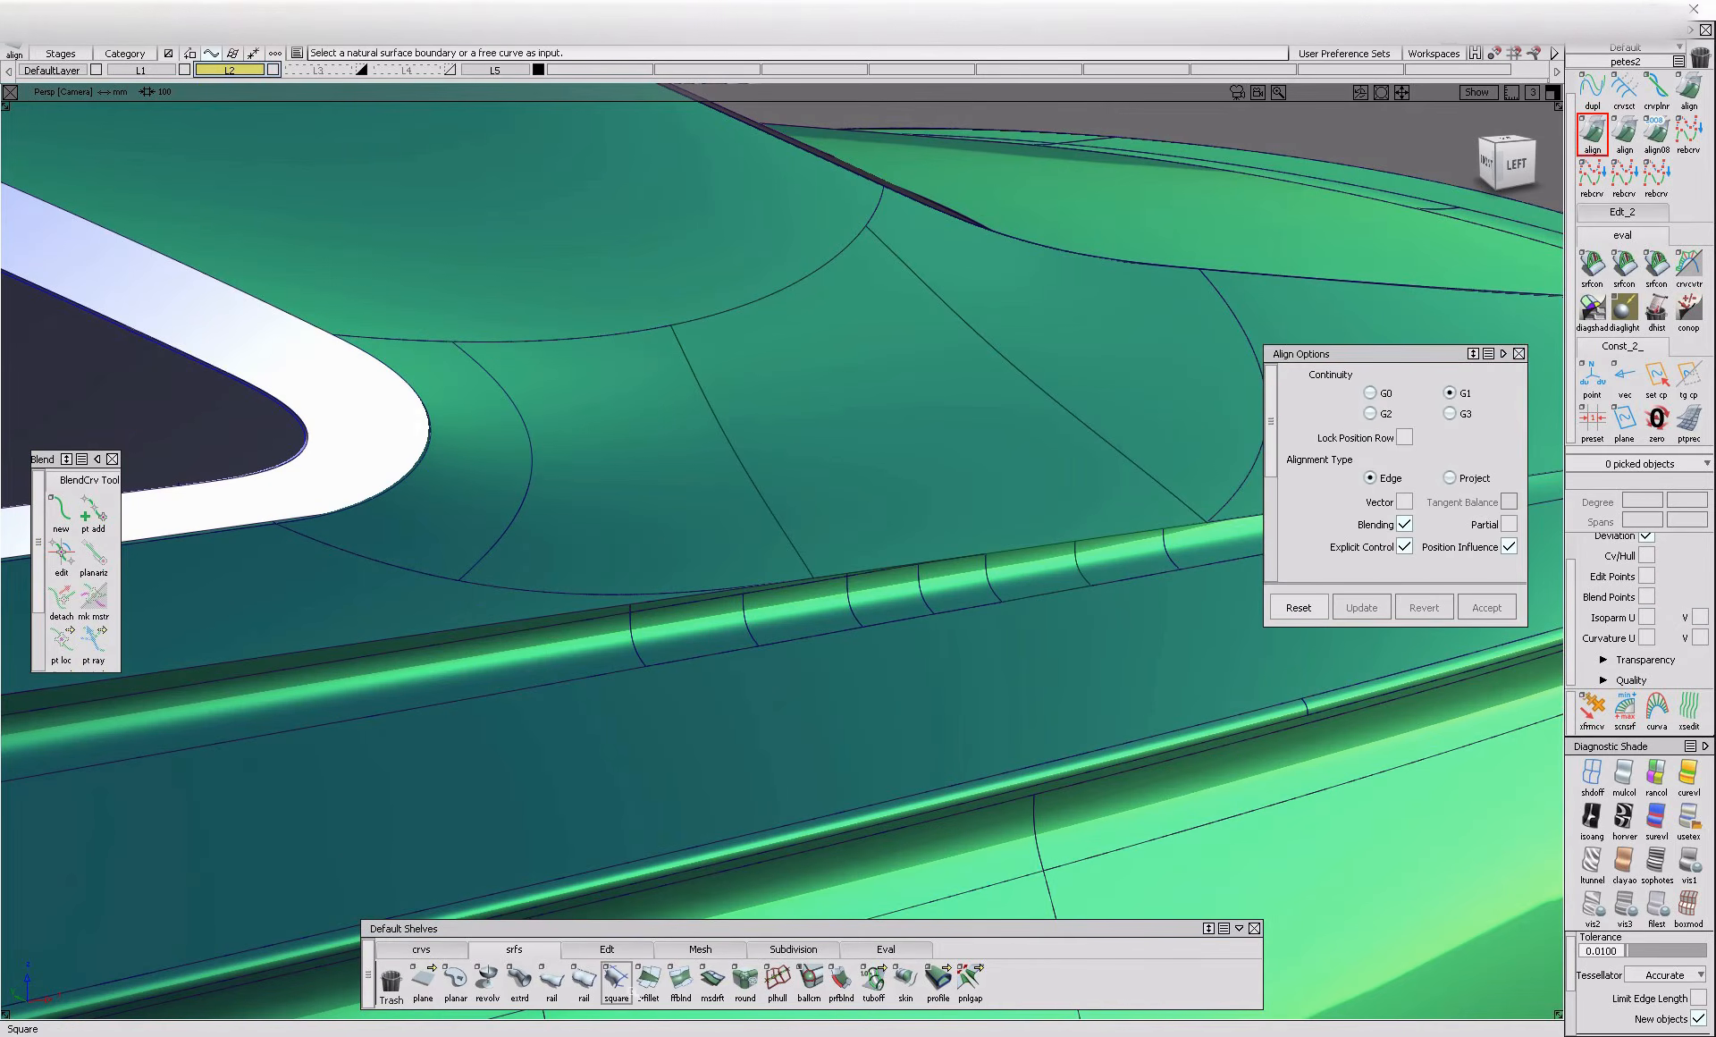
Start a G2 curvature chord fillet with chordal length 3, picking the quarter-panel surfaces and the crease patches below them
{"action": "left_click", "coordinate": [648, 979]}
{"action": "middle_click_drag", "start_coordinate": [1193, 537], "coordinate": [804, 555], "text": "alt+shift"}
{"action": "right_click_drag", "start_coordinate": [804, 555], "coordinate": [662, 575], "text": "alt+shift"}
{"action": "left_click", "coordinate": [933, 528]}
{"action": "left_click", "coordinate": [834, 551]}
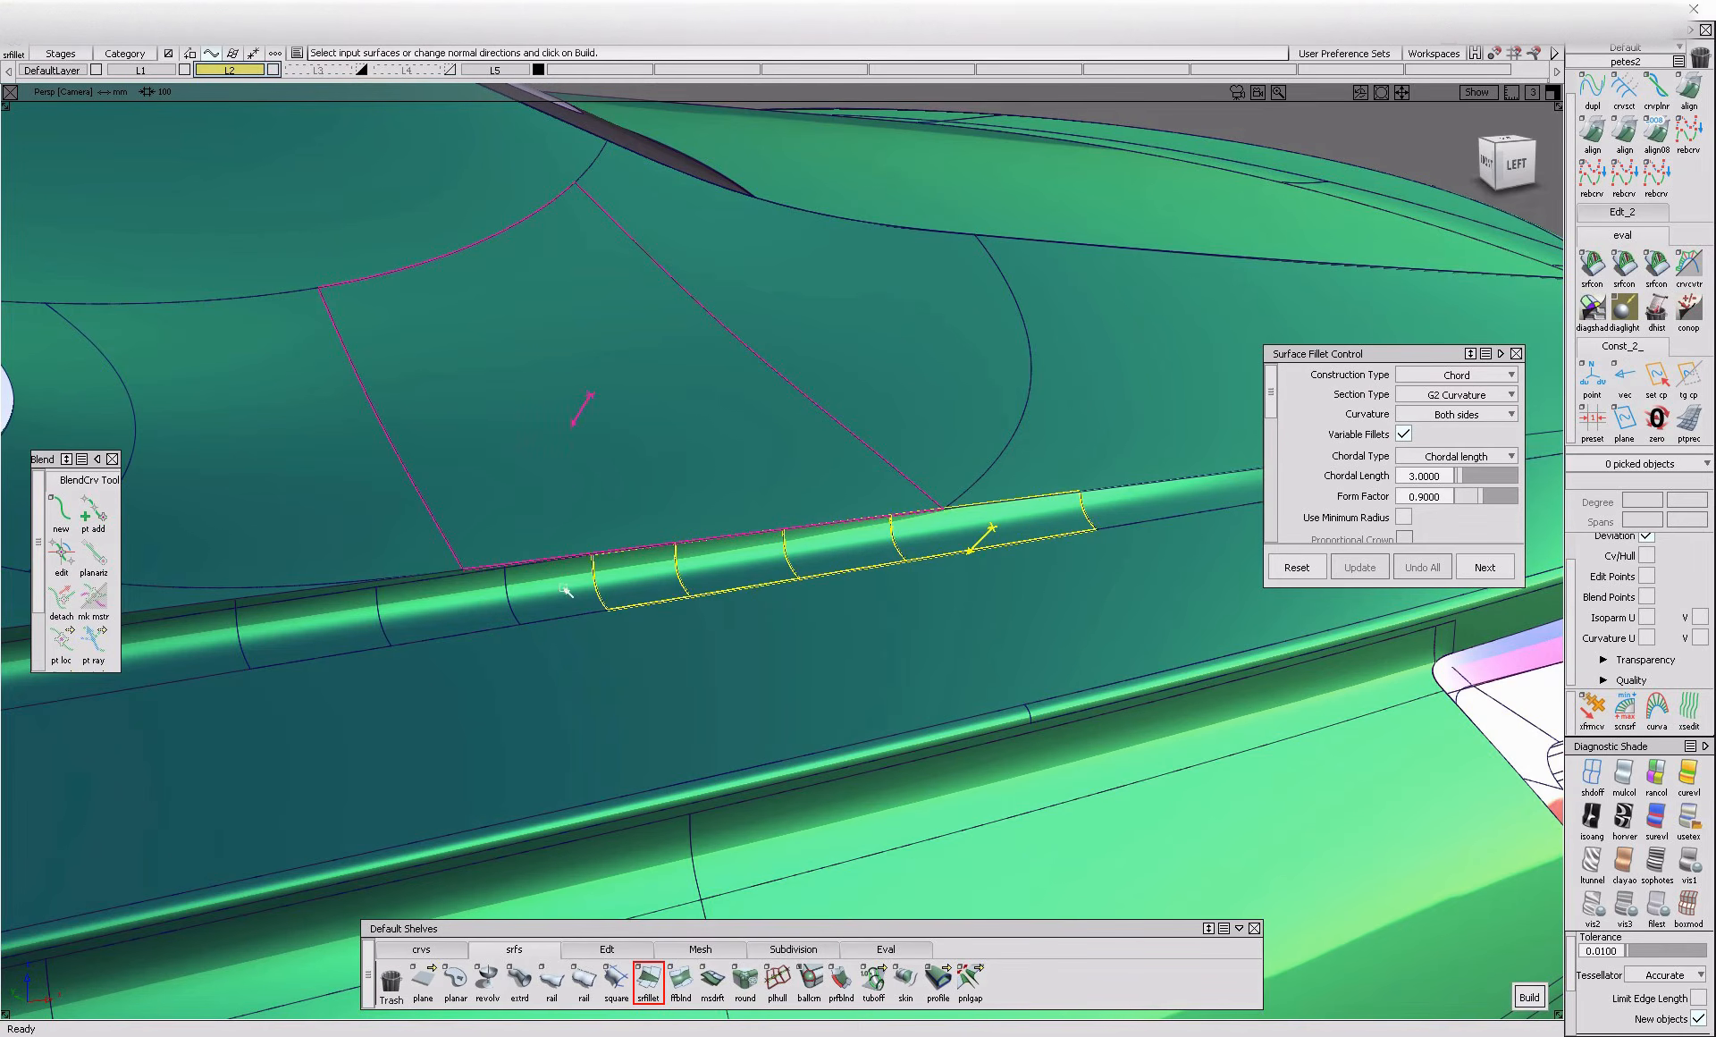
{"action": "left_click", "coordinate": [439, 613]}
{"action": "left_click", "coordinate": [337, 584]}
{"action": "right_click_drag", "start_coordinate": [368, 642], "coordinate": [285, 572], "text": "alt+shift"}
{"action": "left_click", "coordinate": [413, 517]}
{"action": "middle_click_drag", "start_coordinate": [603, 580], "coordinate": [787, 587], "text": "alt+shift"}
Extend the fillet's second surface set with the flange strip running forward below the side windows
{"action": "left_click", "coordinate": [479, 650]}
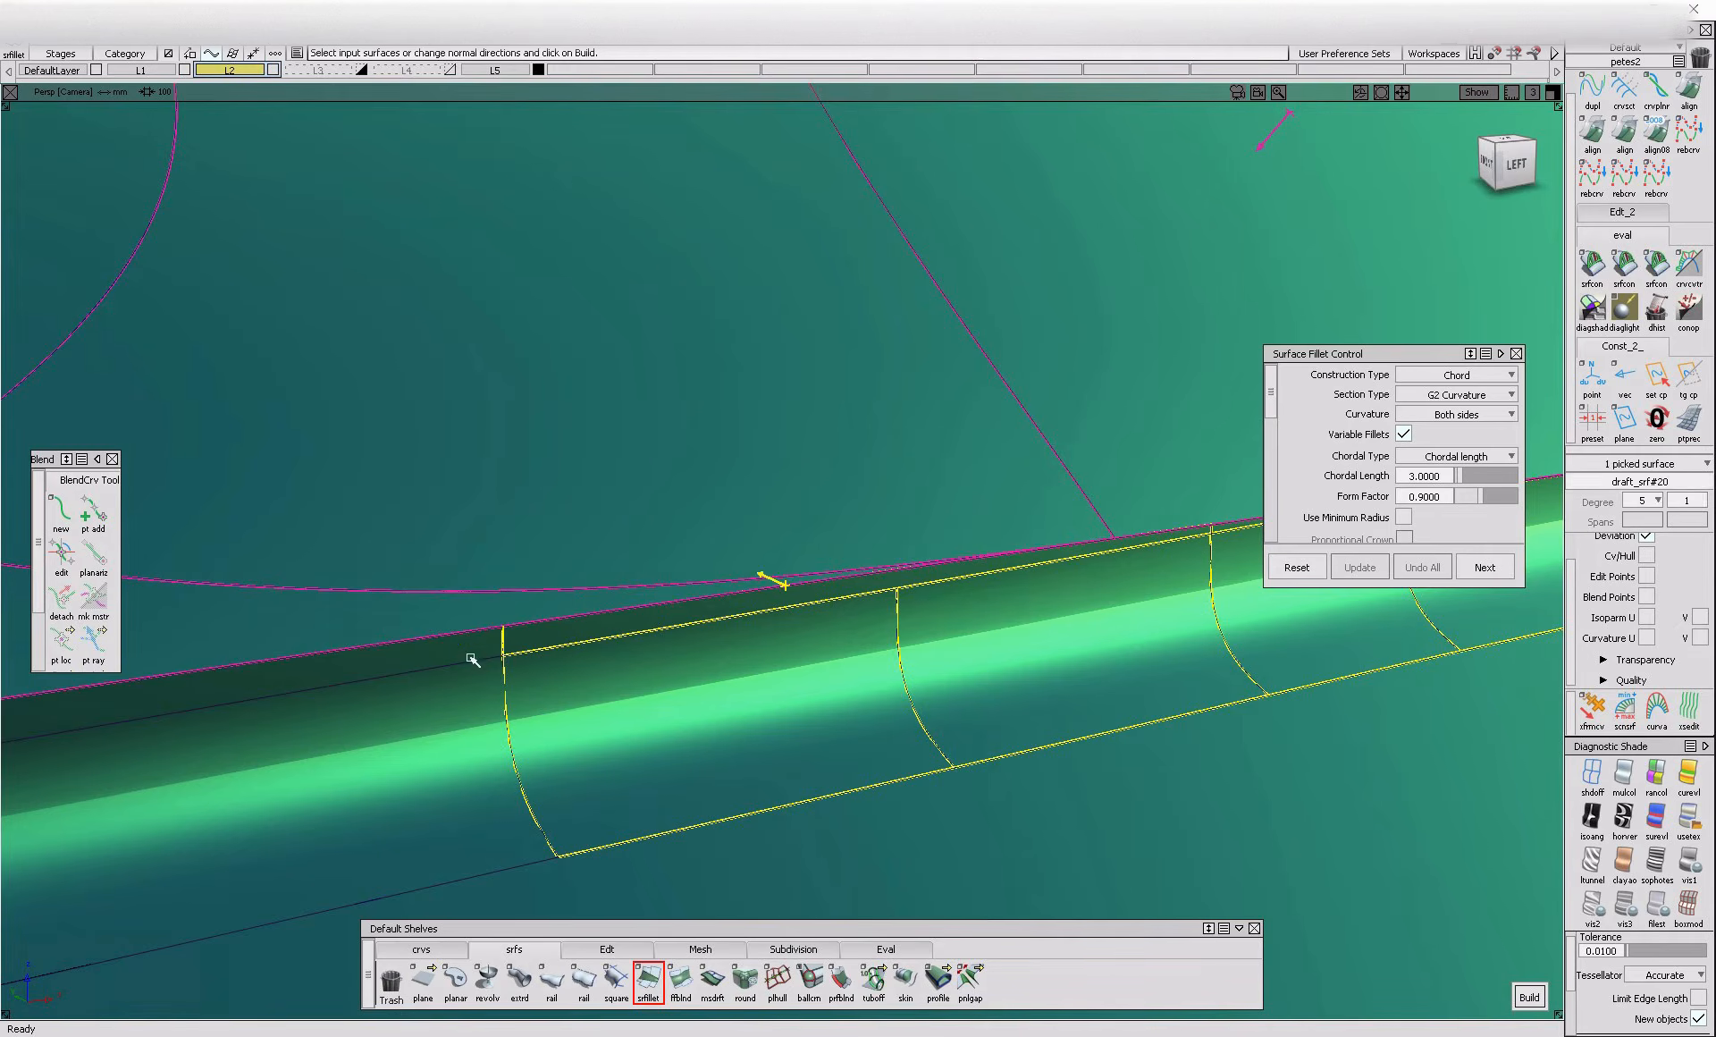
{"action": "right_click_drag", "start_coordinate": [480, 650], "coordinate": [429, 822], "text": "alt+shift"}
{"action": "middle_click_drag", "start_coordinate": [429, 822], "coordinate": [1091, 701], "text": "alt+shift"}
{"action": "left_click", "coordinate": [403, 701]}
{"action": "middle_click_drag", "start_coordinate": [715, 688], "coordinate": [279, 673], "text": "alt+shift"}
Set the fillet's start and end flow control to Default and build the fillet along the window line
{"action": "scroll", "coordinate": [1394, 465], "scroll_direction": "down", "scroll_amount": 4}
{"action": "scroll", "coordinate": [1395, 465], "scroll_direction": "down", "scroll_amount": 2}
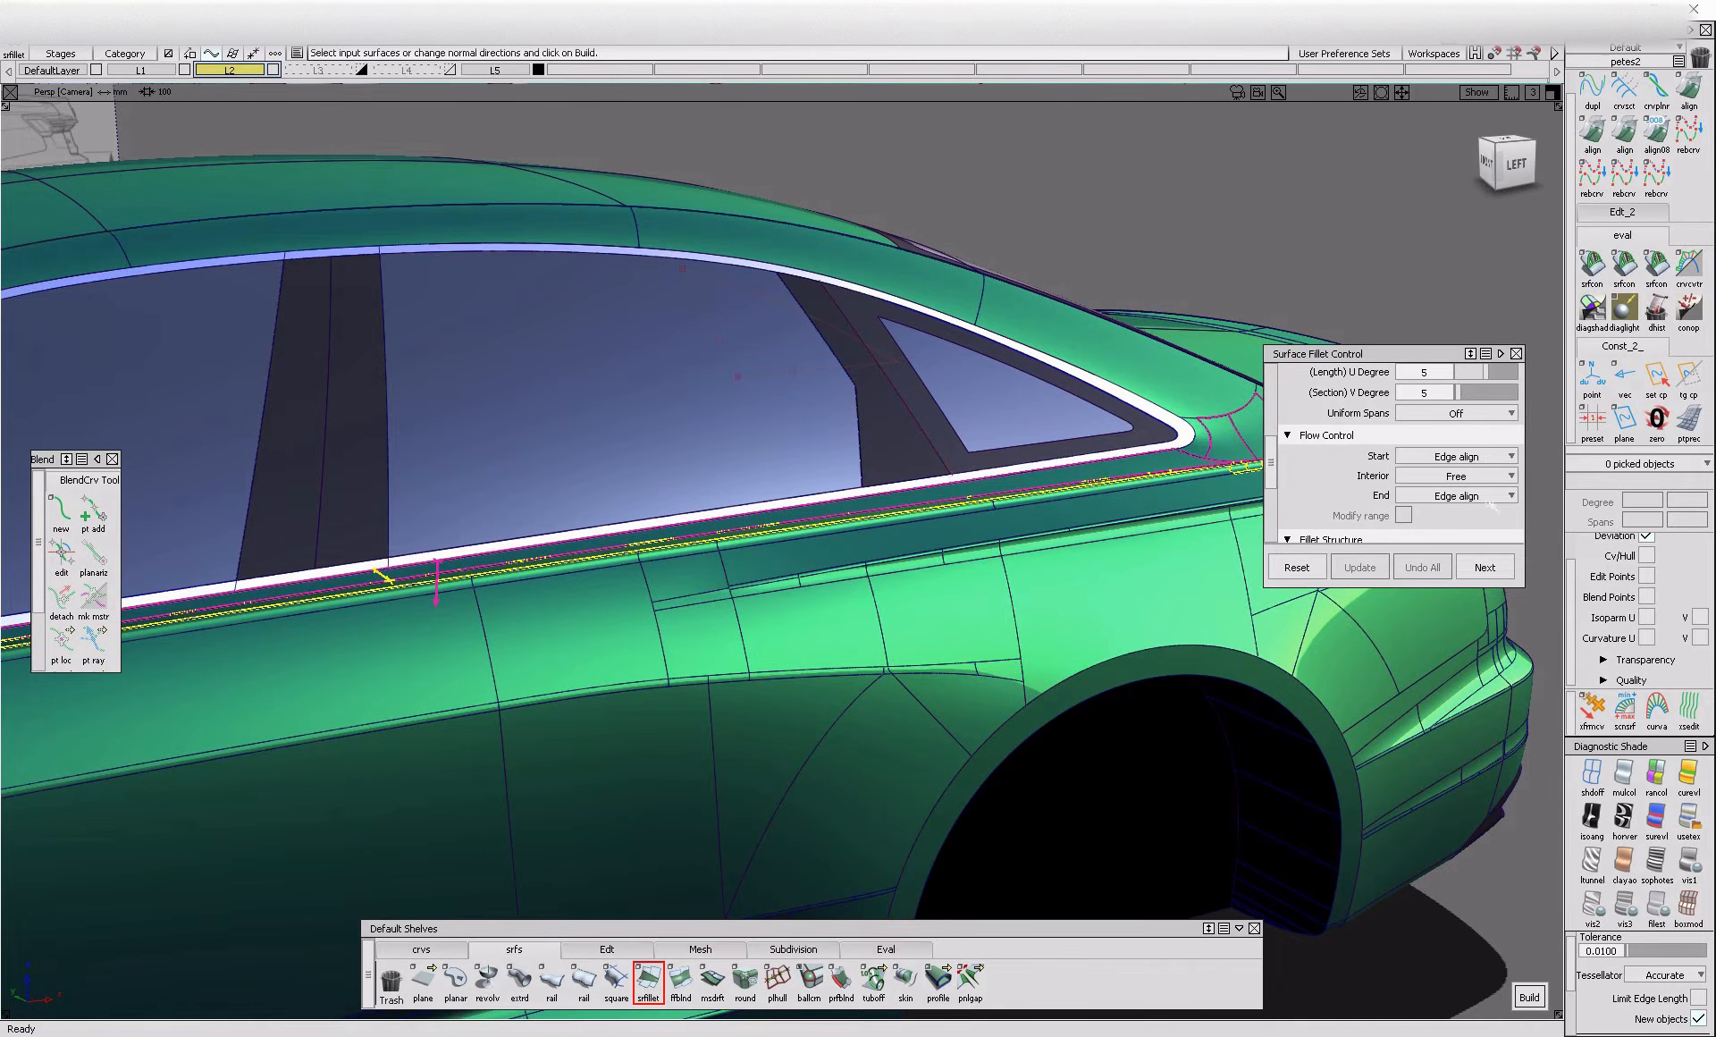
{"action": "left_click", "coordinate": [1487, 497]}
{"action": "left_click", "coordinate": [1480, 516]}
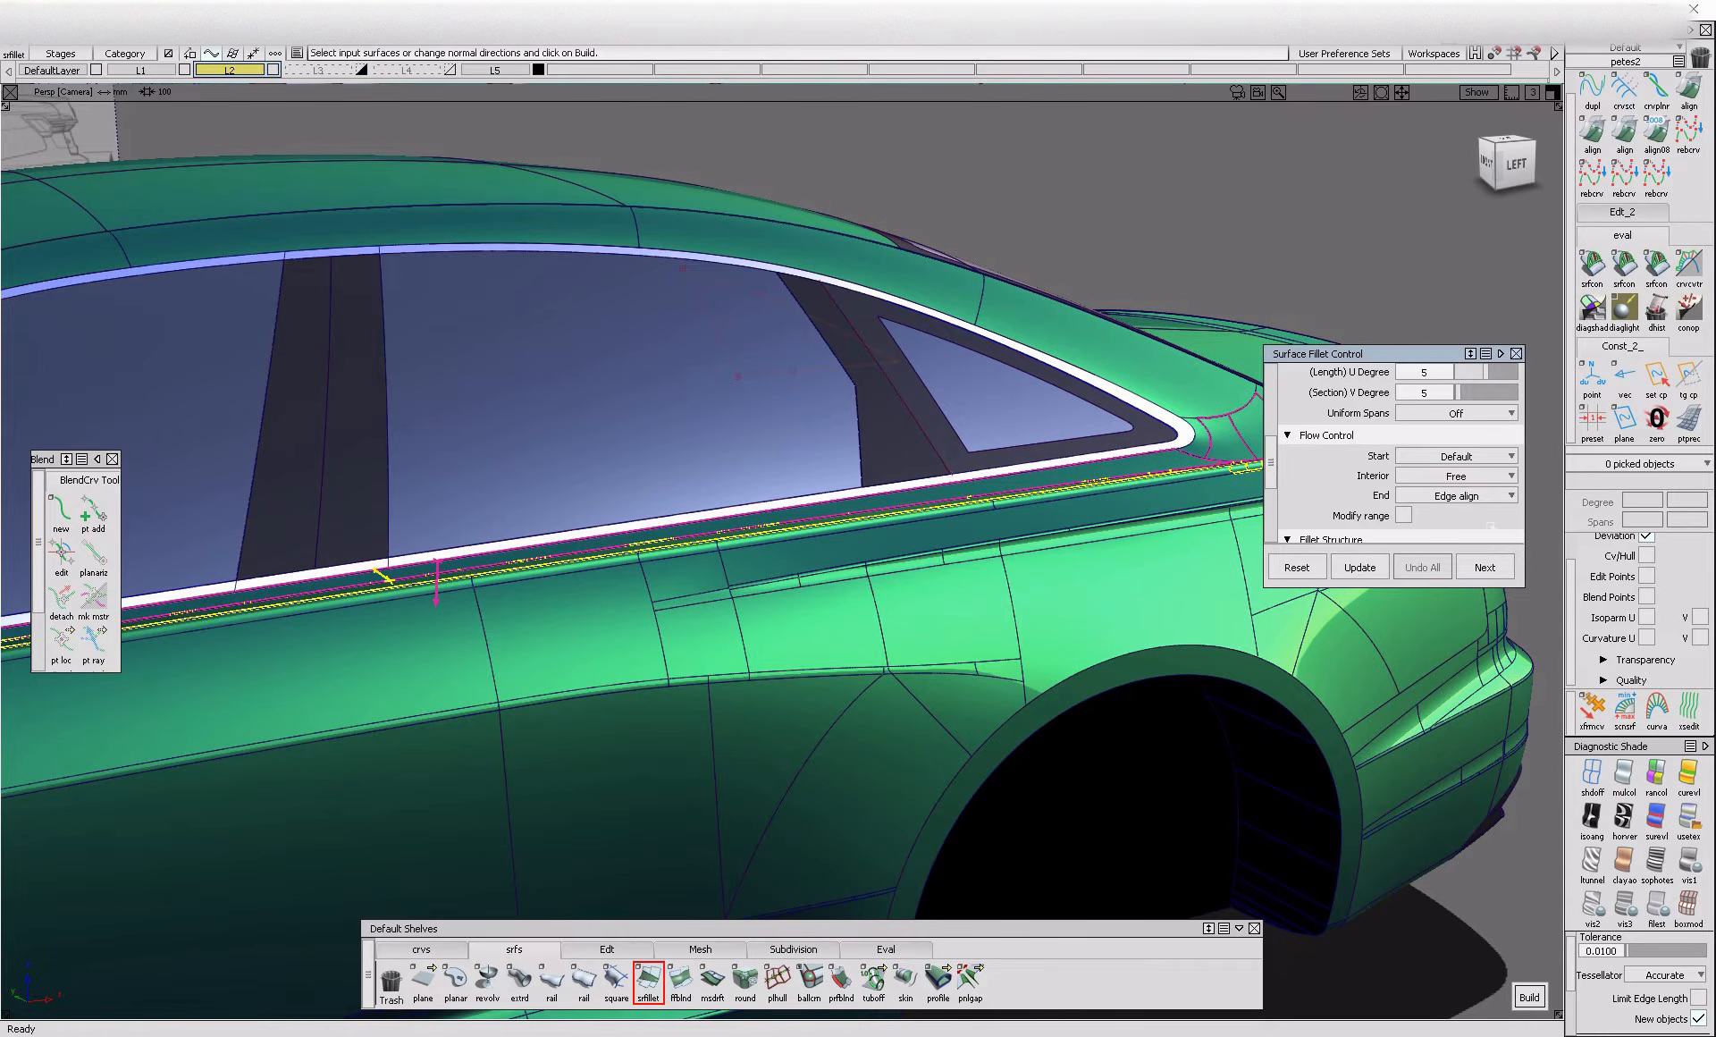
{"action": "middle_click_drag", "start_coordinate": [1089, 534], "coordinate": [1032, 553], "text": "alt+shift"}
{"action": "key", "text": "space"}
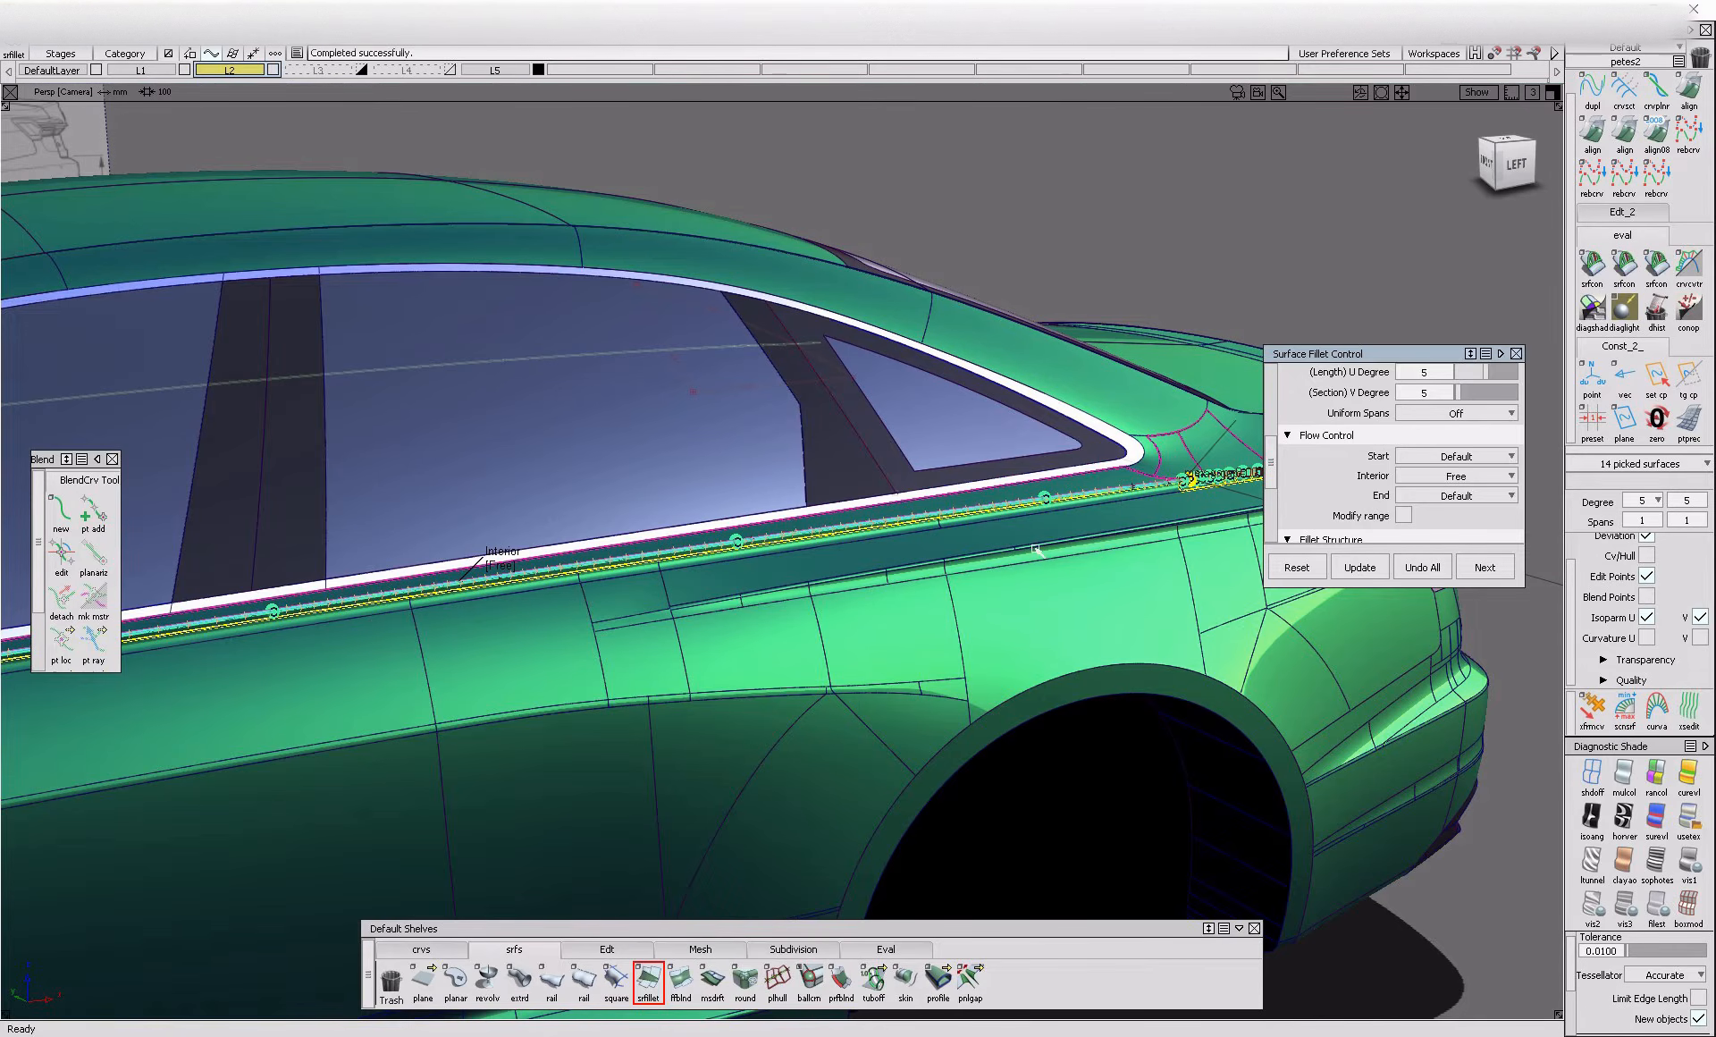
Build another G2 curvature chord fillet, chordal length 3, between the rear quarter surface and the crease patches above the tail lamp
{"action": "key", "text": "shift+alt"}
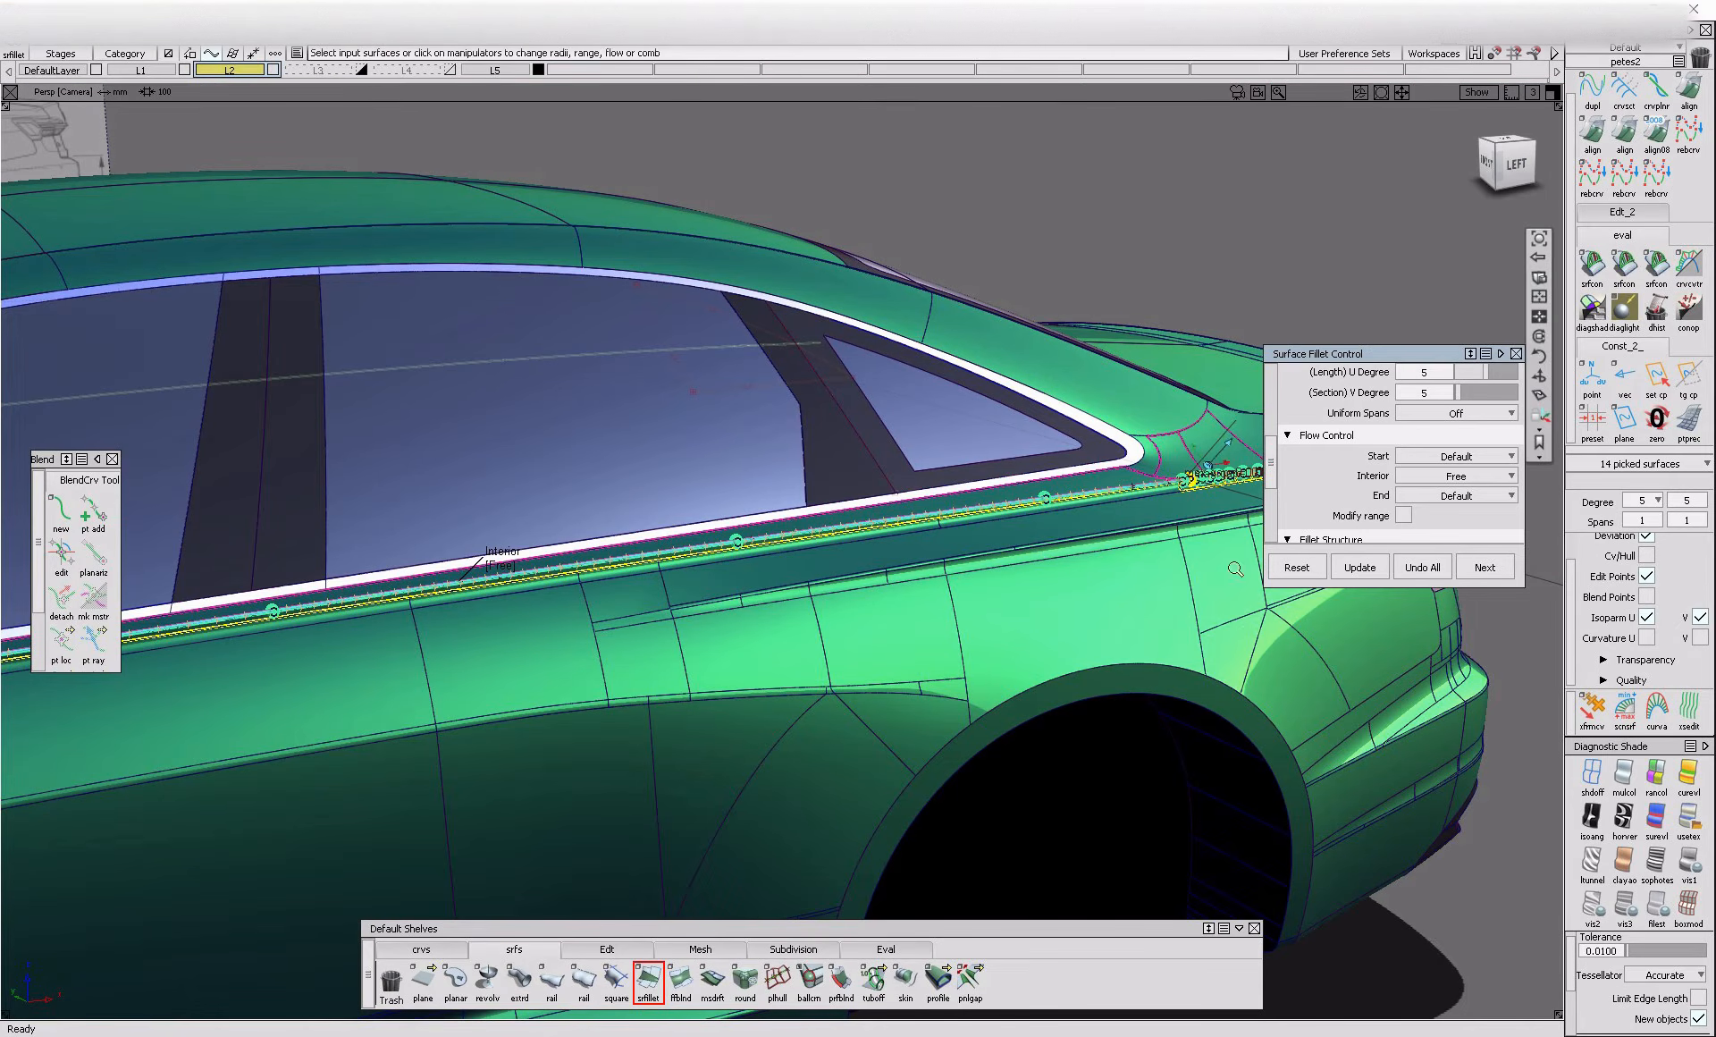
{"action": "scroll", "coordinate": [1183, 469], "scroll_direction": "up", "scroll_amount": 5}
{"action": "middle_click_drag", "start_coordinate": [1125, 572], "coordinate": [666, 572], "text": "alt+shift"}
{"action": "middle_click_drag", "start_coordinate": [1439, 594], "coordinate": [826, 614], "text": "alt+shift"}
{"action": "left_click", "coordinate": [728, 502]}
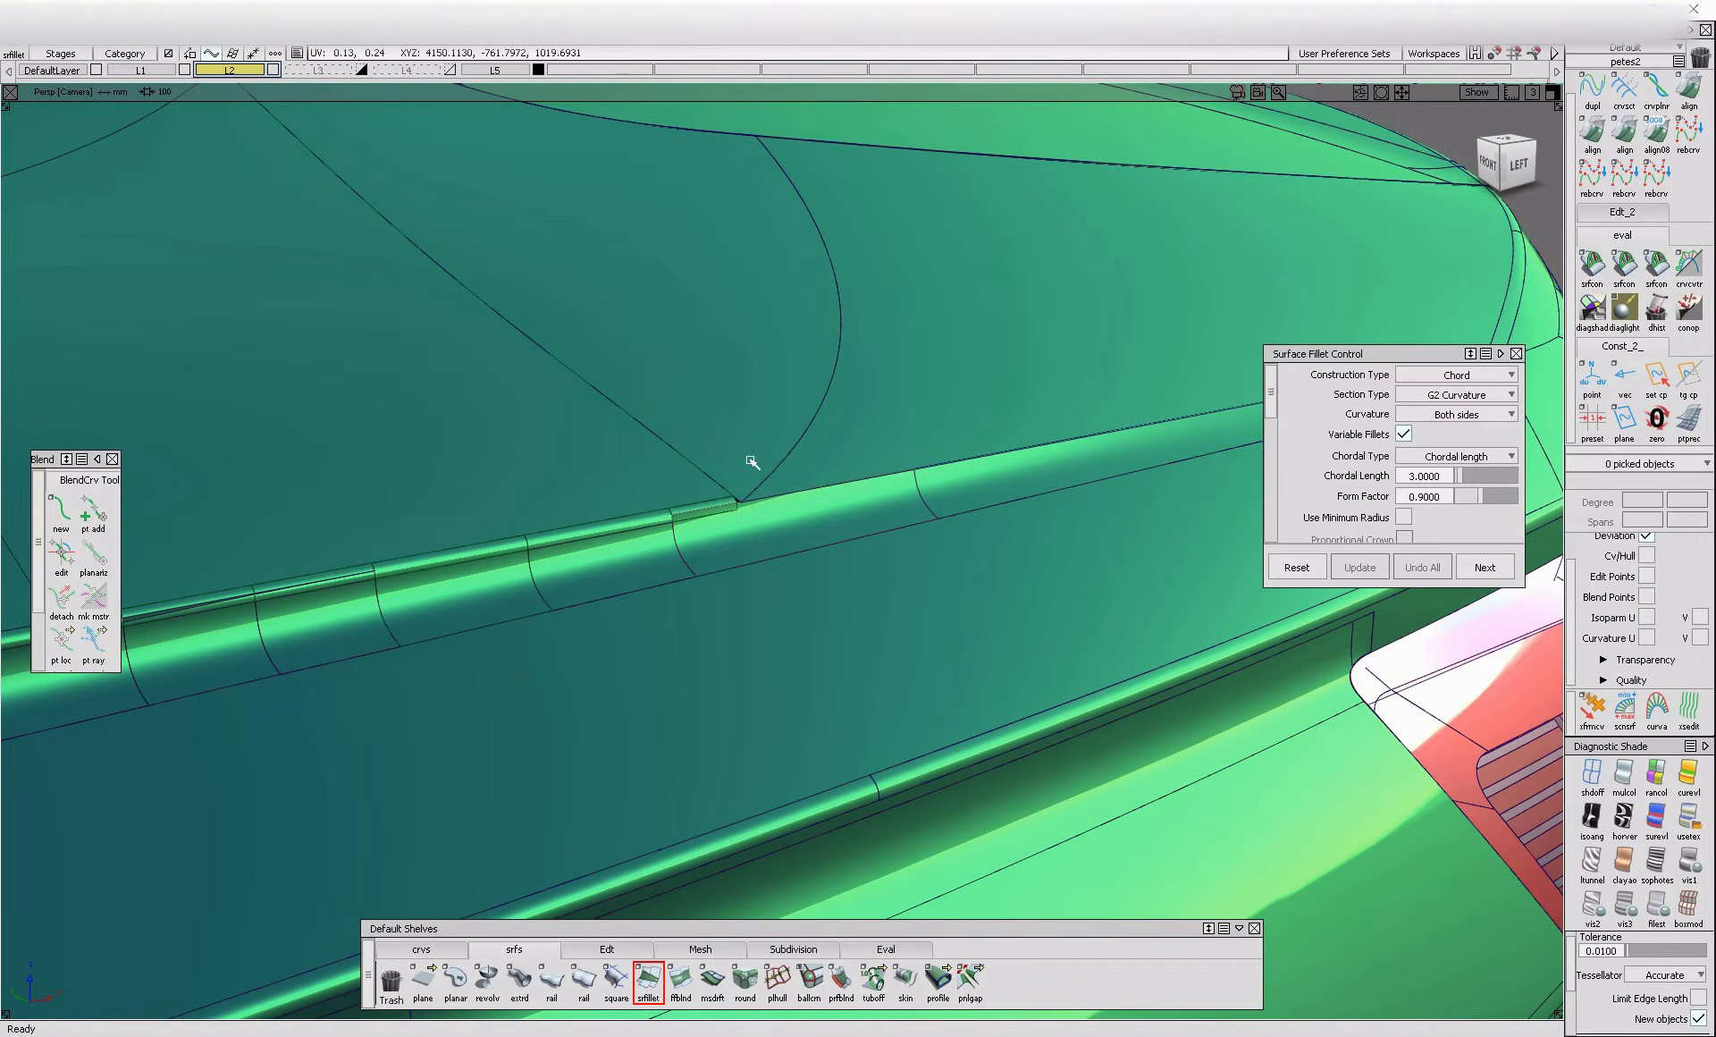
{"action": "left_click", "coordinate": [1013, 492]}
{"action": "right_click_drag", "start_coordinate": [1028, 494], "coordinate": [1006, 501], "text": "alt+shift"}
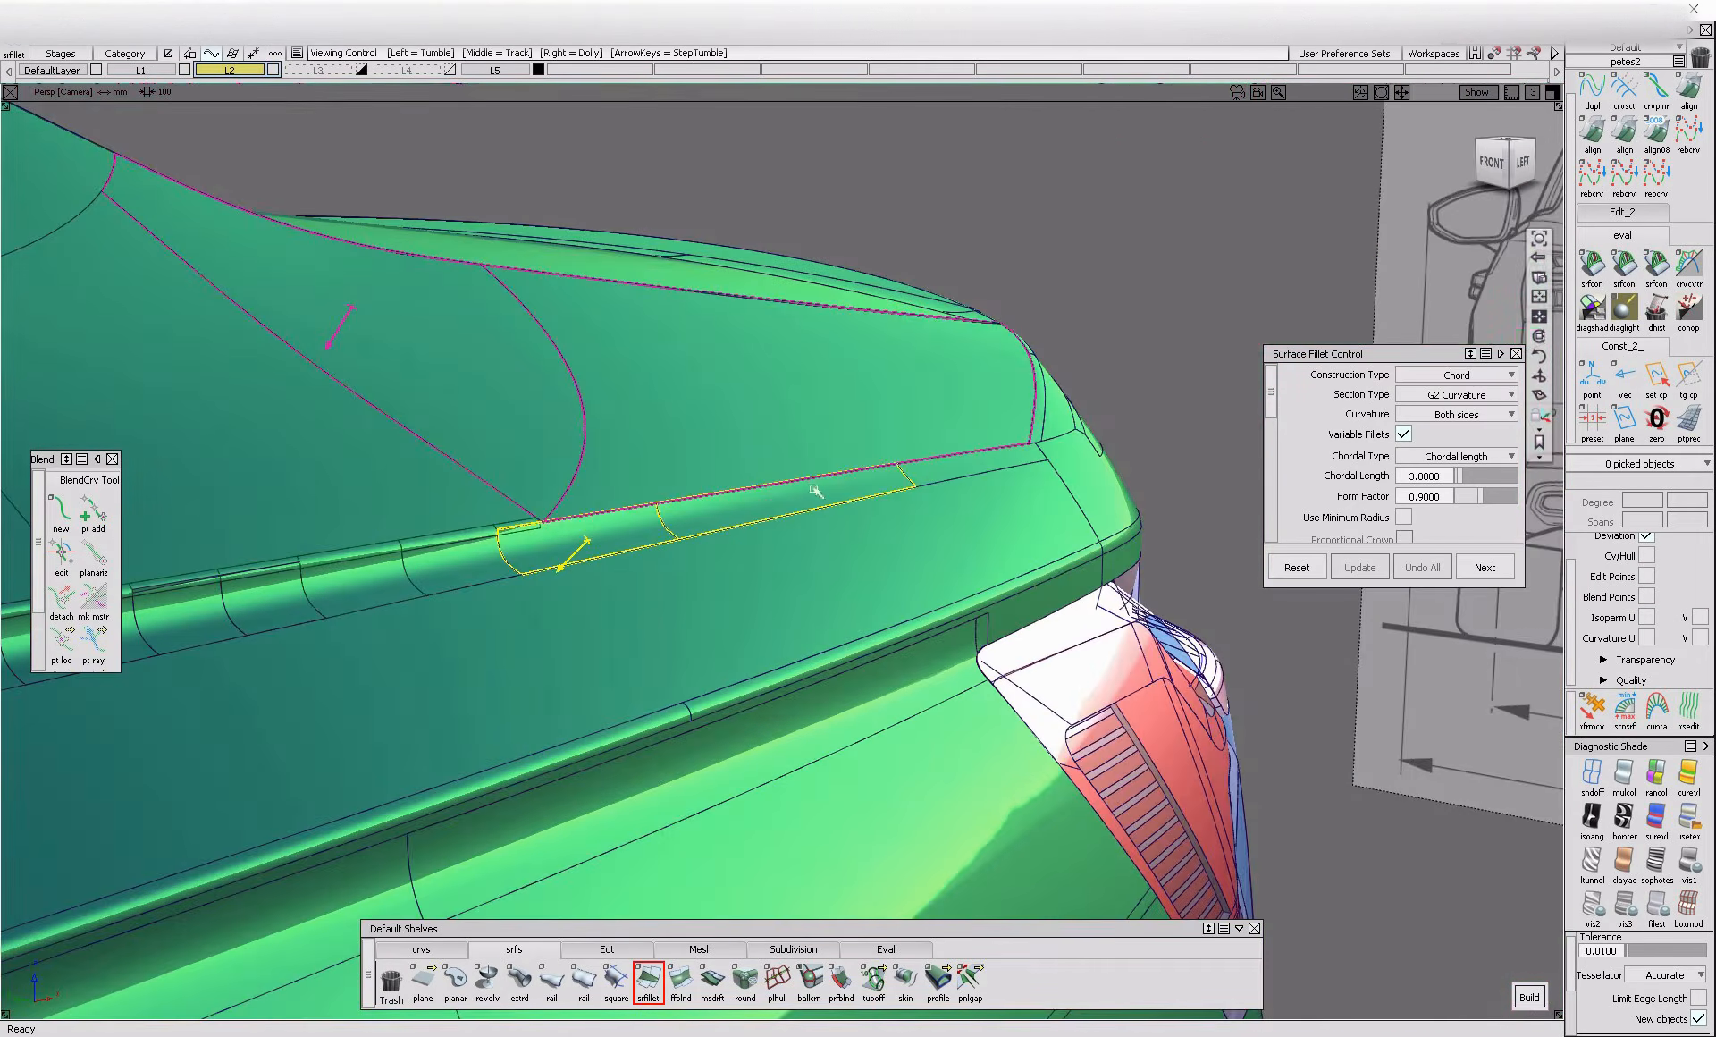
{"action": "left_click", "coordinate": [808, 487], "text": "alt+shift"}
{"action": "right_click_drag", "start_coordinate": [808, 487], "coordinate": [904, 487], "text": "alt+shift"}
{"action": "mouse_move", "coordinate": [904, 486]}
{"action": "left_mouse_down", "text": "alt+shift"}
{"action": "mouse_move", "coordinate": [1085, 468]}
{"action": "mouse_move", "coordinate": [1172, 498]}
{"action": "mouse_move", "coordinate": [1082, 528]}
{"action": "mouse_move", "coordinate": [898, 508]}
{"action": "left_mouse_up", "text": "alt+shift"}
{"action": "right_click_drag", "start_coordinate": [898, 508], "coordinate": [871, 509], "text": "alt+shift"}
{"action": "mouse_move", "coordinate": [871, 509]}
{"action": "left_mouse_down", "text": "alt+shift"}
{"action": "mouse_move", "coordinate": [995, 423]}
{"action": "mouse_move", "coordinate": [724, 475]}
{"action": "mouse_move", "coordinate": [605, 537]}
{"action": "mouse_move", "coordinate": [998, 483]}
{"action": "left_mouse_up", "text": "alt+shift"}
{"action": "left_click_drag", "start_coordinate": [1178, 479], "coordinate": [1095, 484], "text": "alt+shift"}
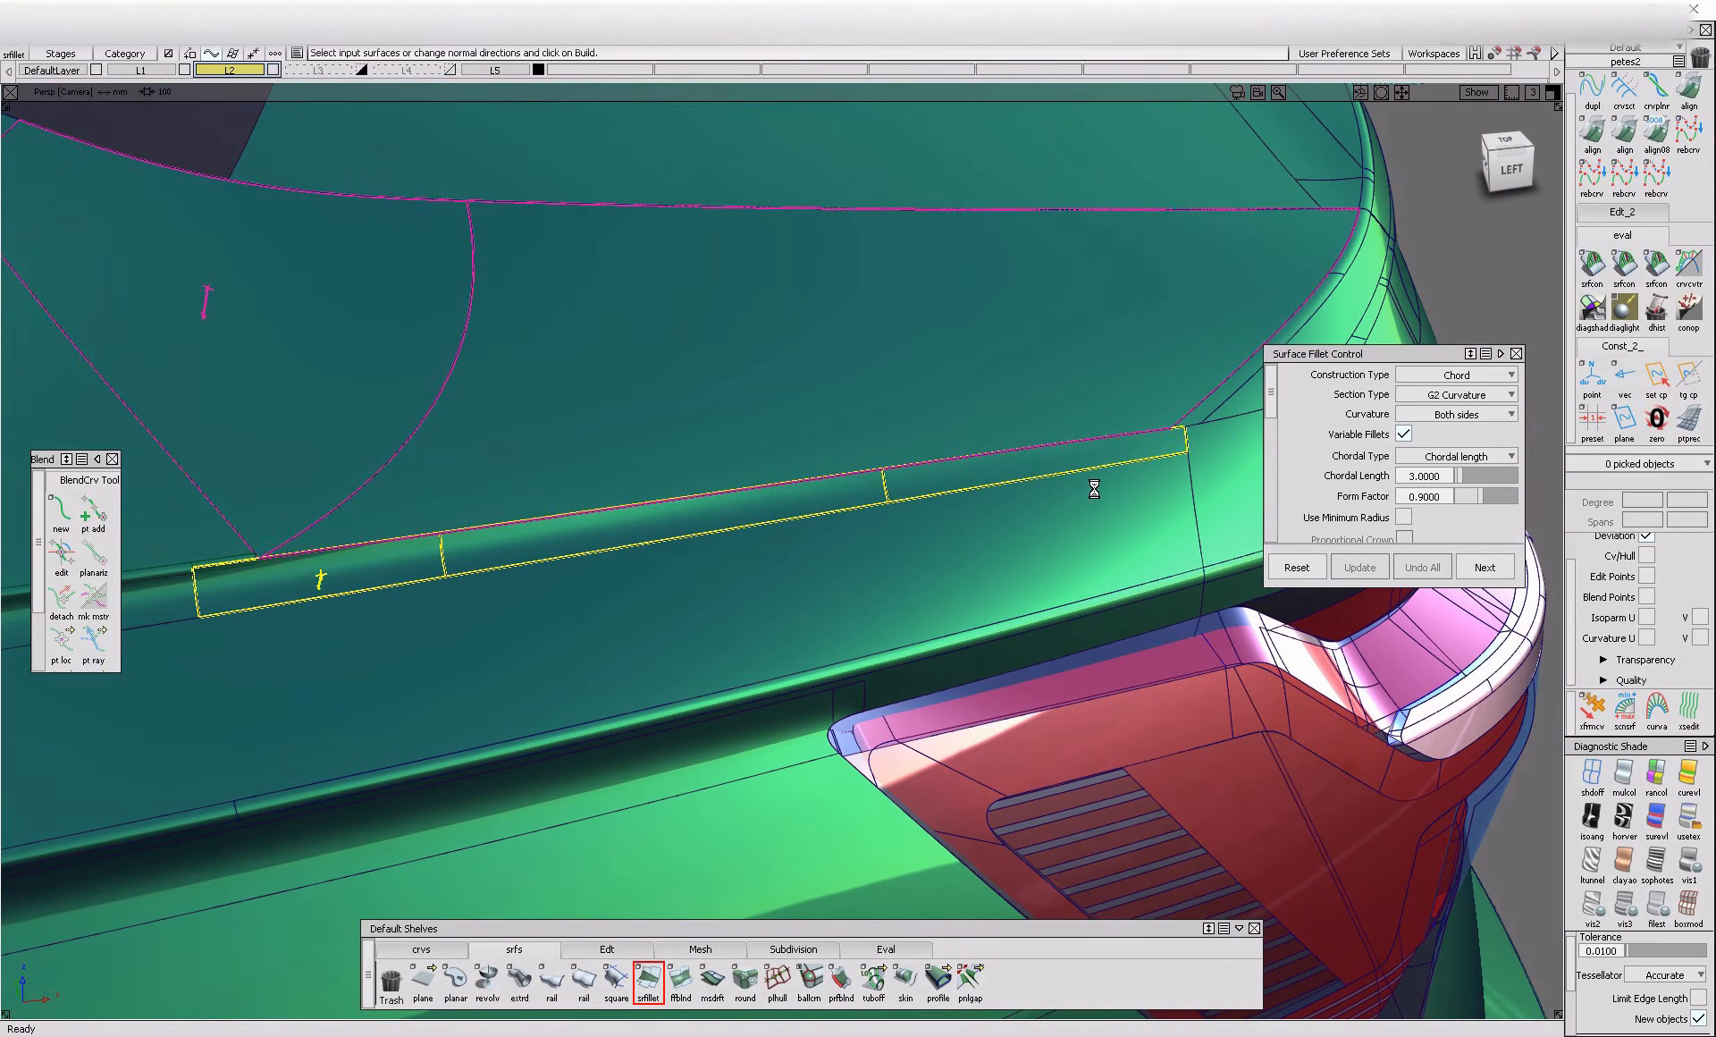
{"action": "left_click", "coordinate": [1088, 489]}
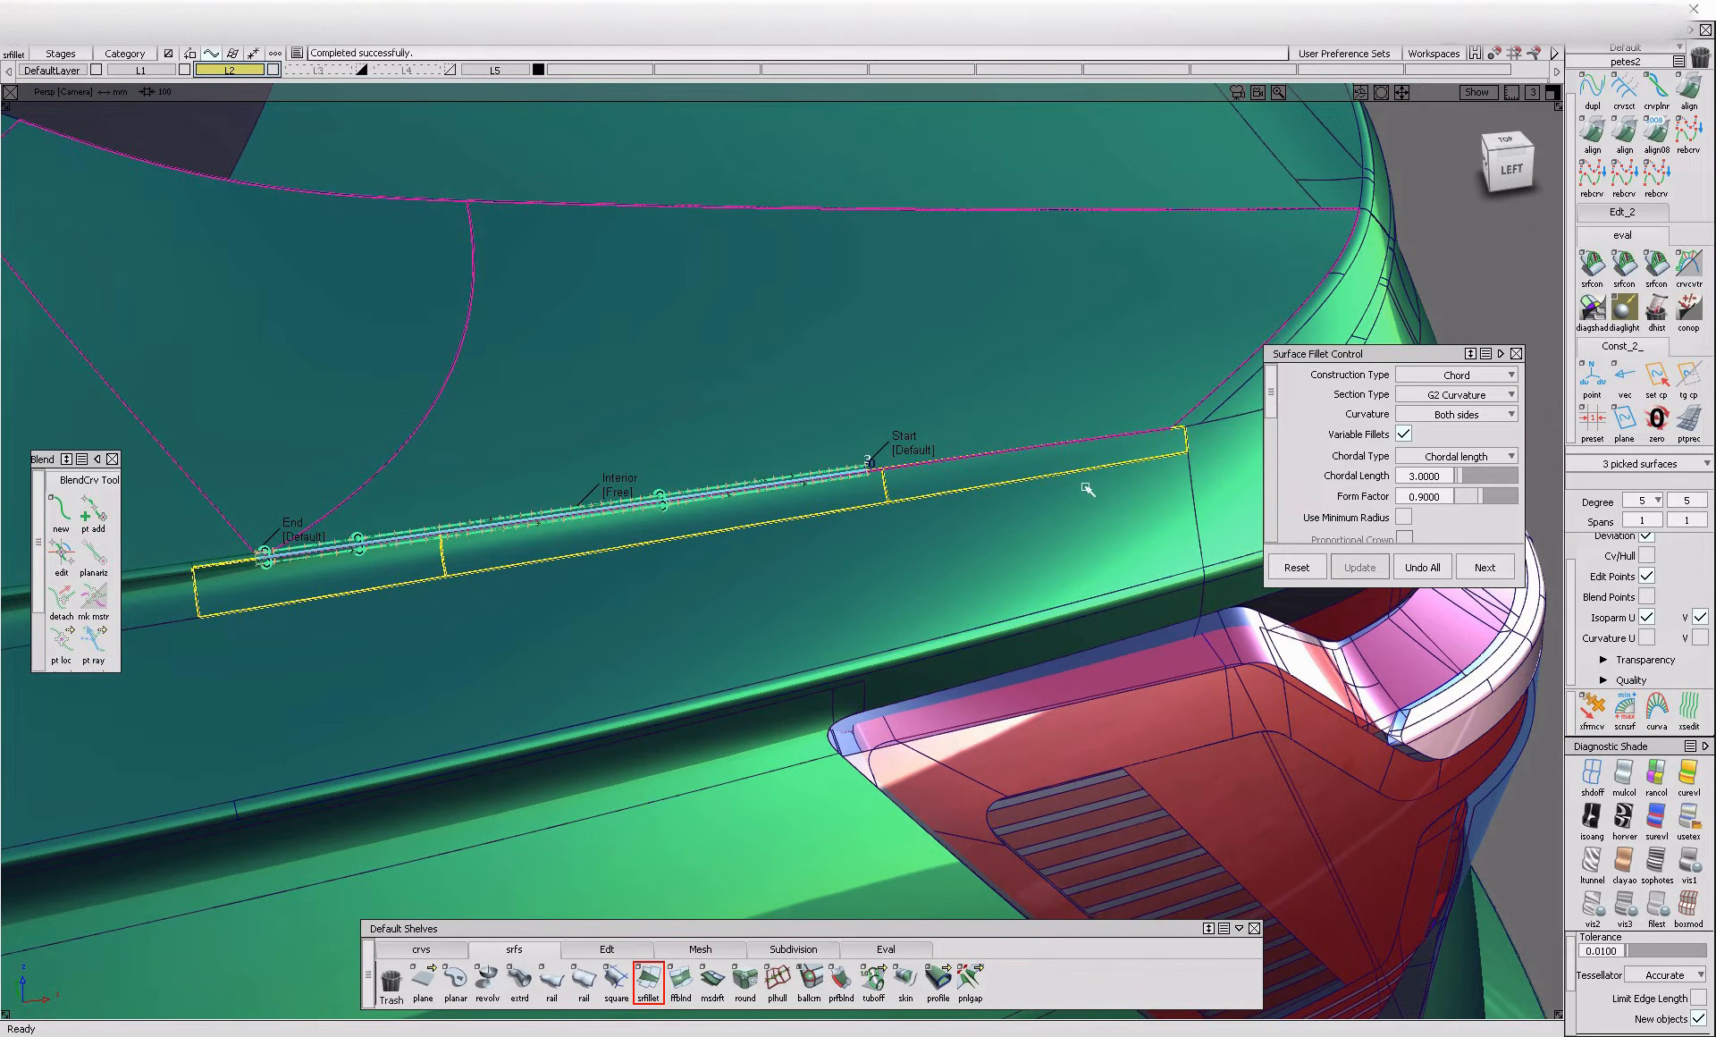
Examine the new fillets along the crease and around the rear corner from the side and from behind
{"action": "middle_click_drag", "start_coordinate": [254, 650], "coordinate": [448, 605], "text": "alt+shift"}
{"action": "left_click_drag", "start_coordinate": [448, 604], "coordinate": [481, 507], "text": "ctrl+shift"}
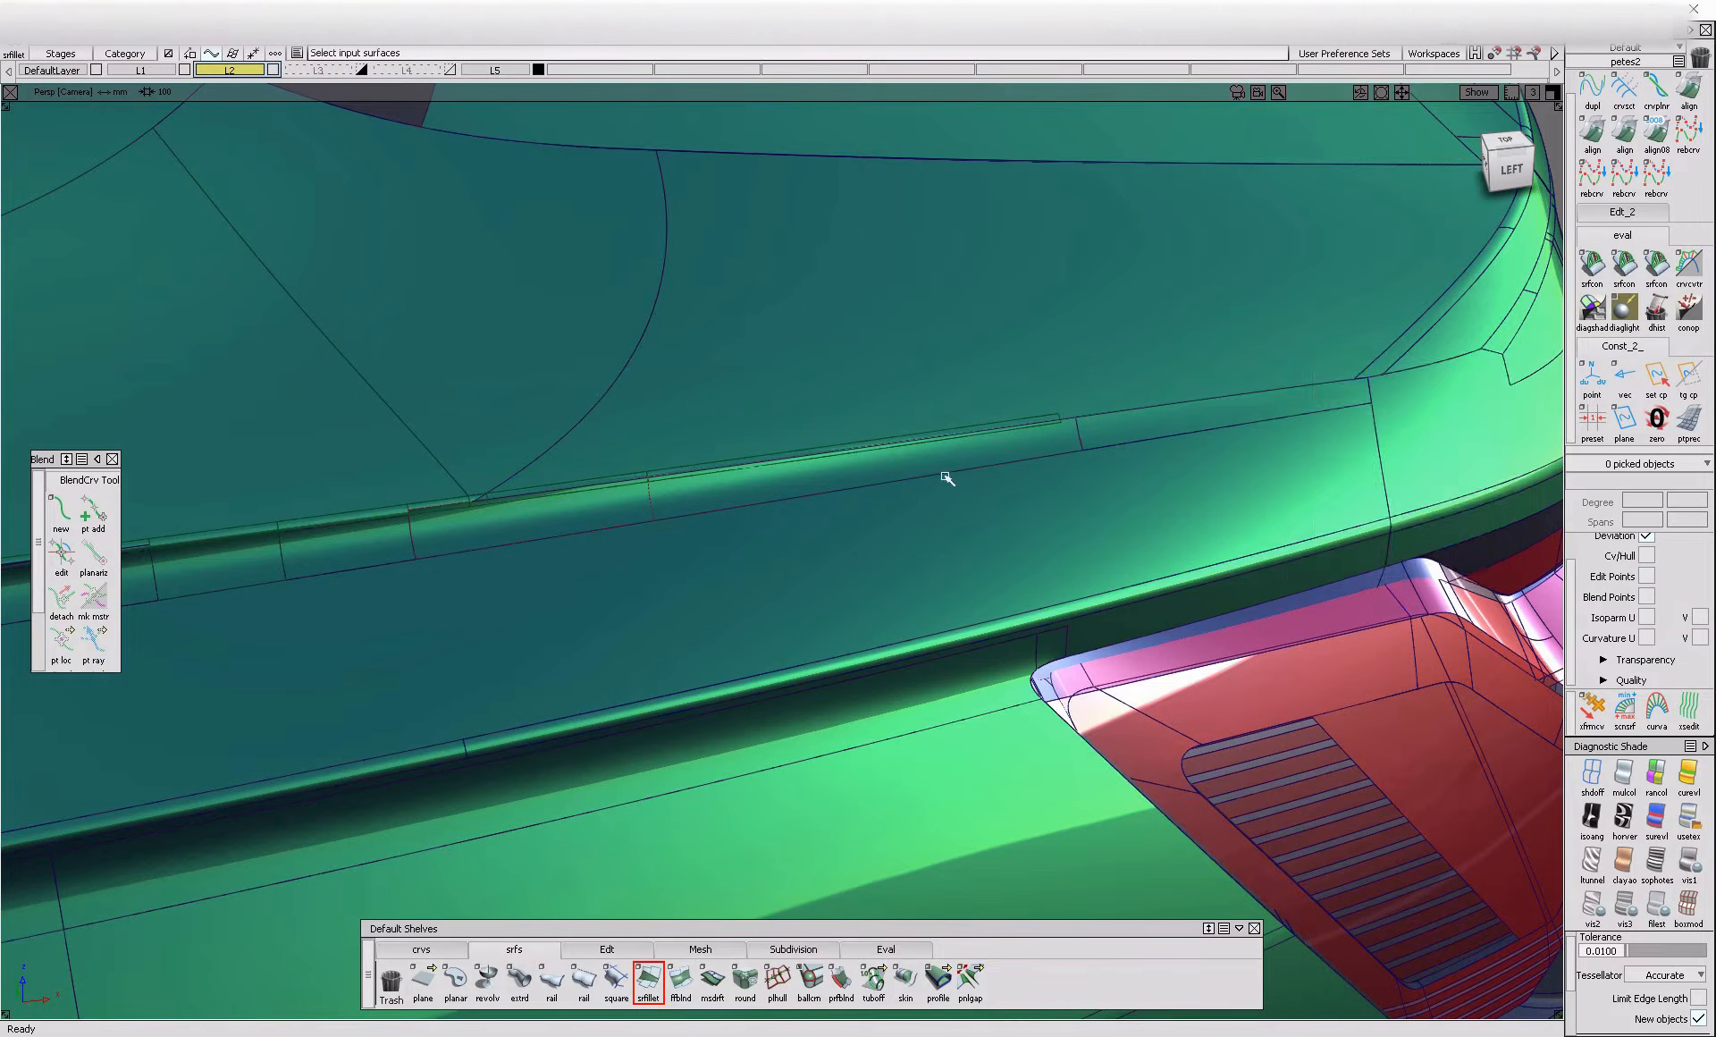
{"action": "middle_click_drag", "start_coordinate": [1150, 448], "coordinate": [675, 465], "text": "alt+shift"}
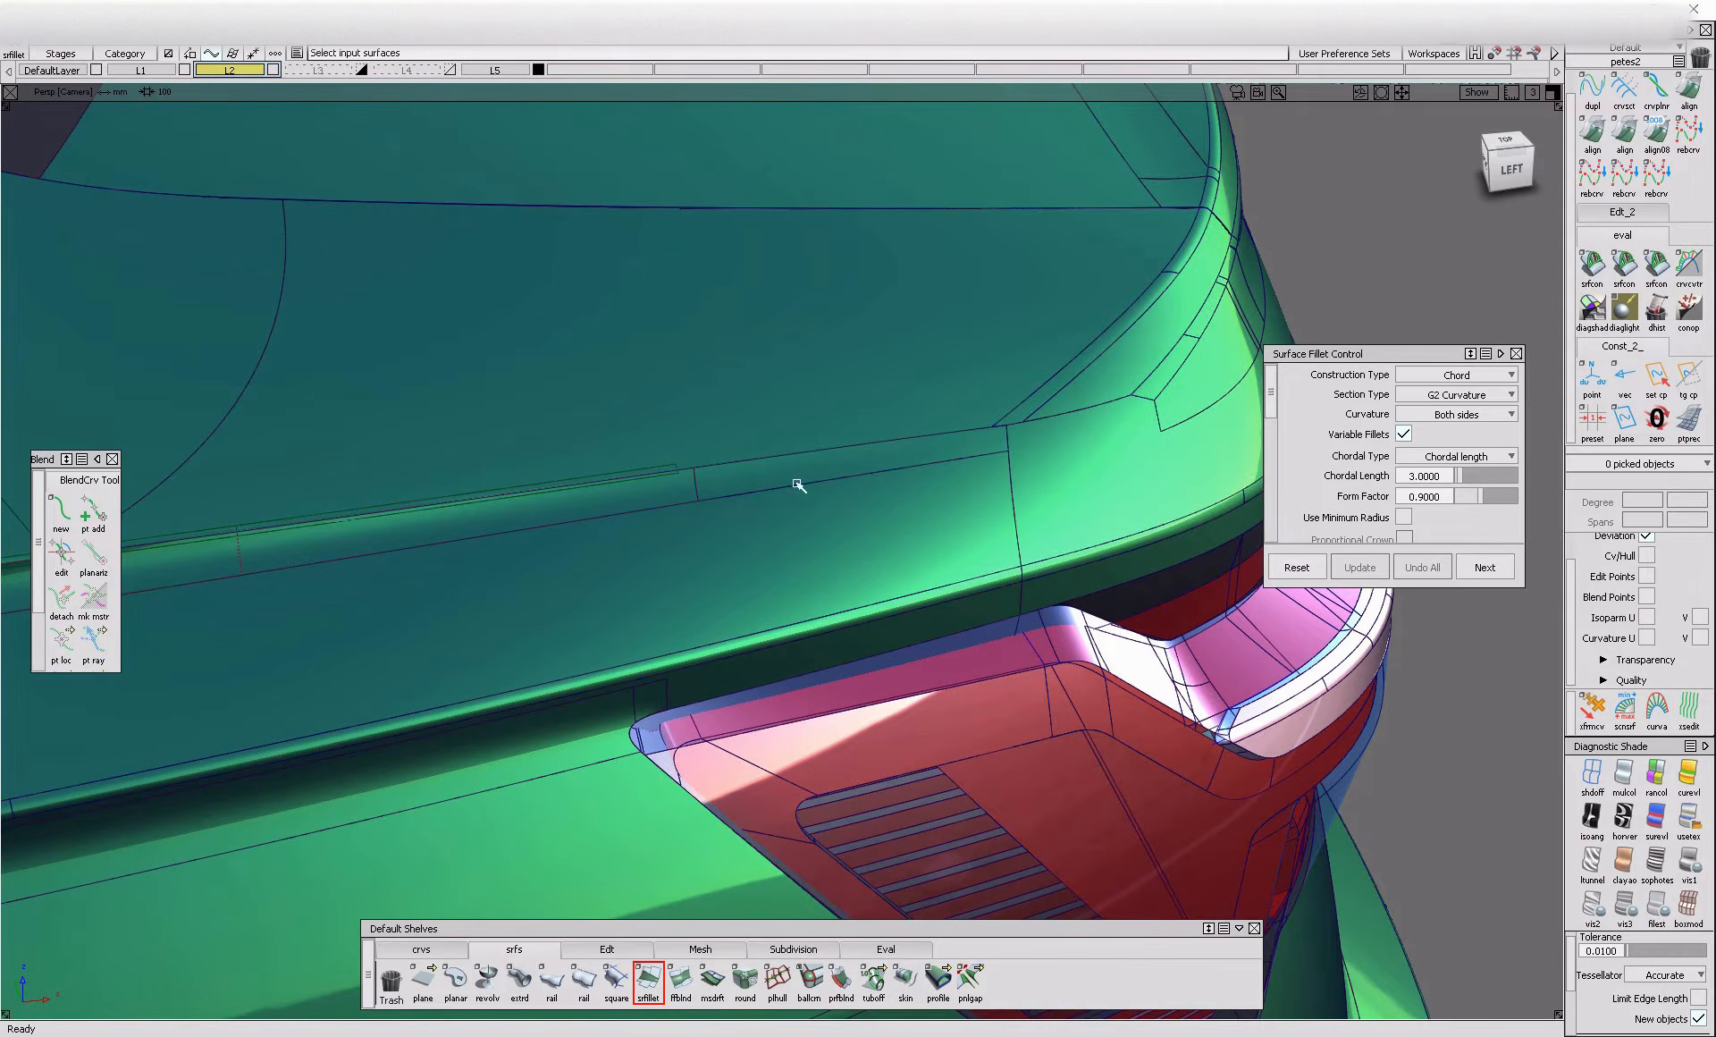
{"action": "left_click_drag", "start_coordinate": [1089, 410], "coordinate": [1055, 491], "text": "alt+shift"}
{"action": "key", "text": "alt+m"}
{"action": "key", "text": "alt+m"}
{"action": "left_click_drag", "start_coordinate": [707, 539], "coordinate": [686, 552], "text": "alt+shift"}
{"action": "right_click_drag", "start_coordinate": [602, 518], "coordinate": [666, 510], "text": "alt+shift"}
{"action": "mouse_move", "coordinate": [666, 509]}
{"action": "left_mouse_down", "text": "alt+shift"}
{"action": "mouse_move", "coordinate": [645, 375]}
{"action": "mouse_move", "coordinate": [805, 497]}
{"action": "mouse_move", "coordinate": [754, 609]}
{"action": "mouse_move", "coordinate": [471, 525]}
{"action": "mouse_move", "coordinate": [677, 514]}
{"action": "left_mouse_up", "text": "alt+shift"}
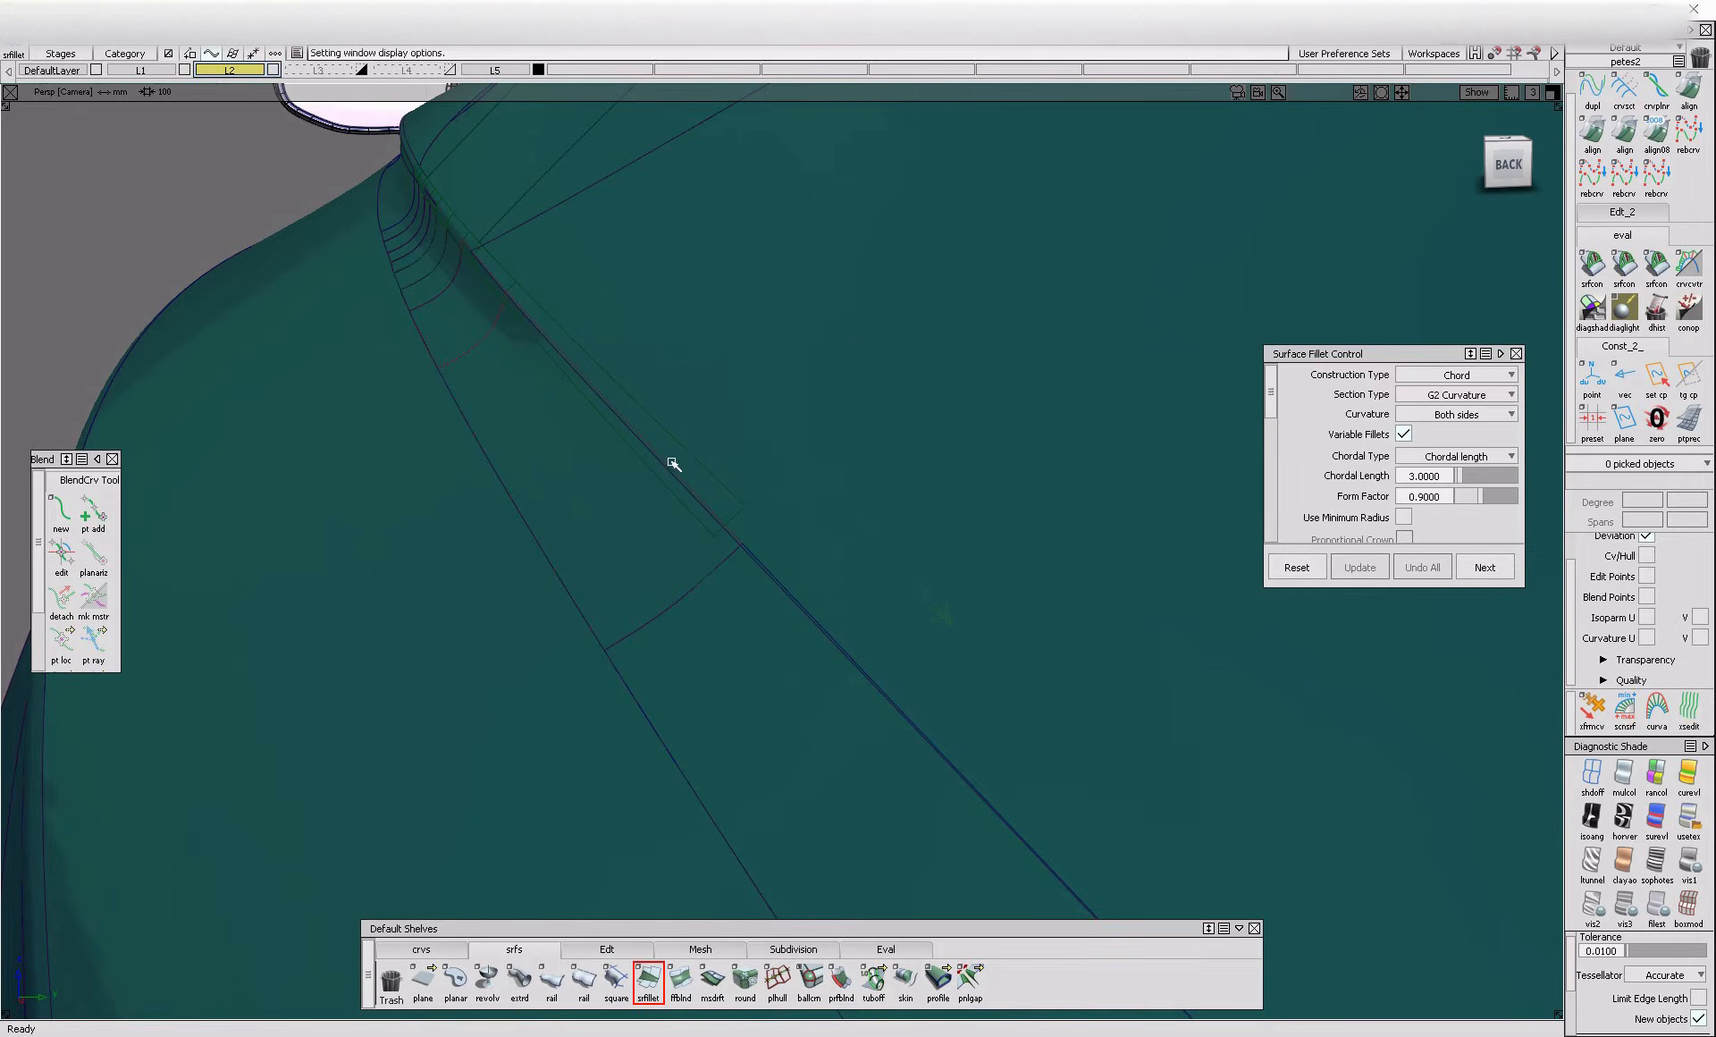
{"action": "left_click_drag", "start_coordinate": [670, 511], "coordinate": [763, 487], "text": "alt+shift"}
{"action": "right_click_drag", "start_coordinate": [644, 509], "coordinate": [540, 526], "text": "alt+shift"}
{"action": "left_click_drag", "start_coordinate": [540, 526], "coordinate": [458, 475], "text": "alt+shift"}
{"action": "middle_click_drag", "start_coordinate": [458, 475], "coordinate": [1100, 675], "text": "alt+shift"}
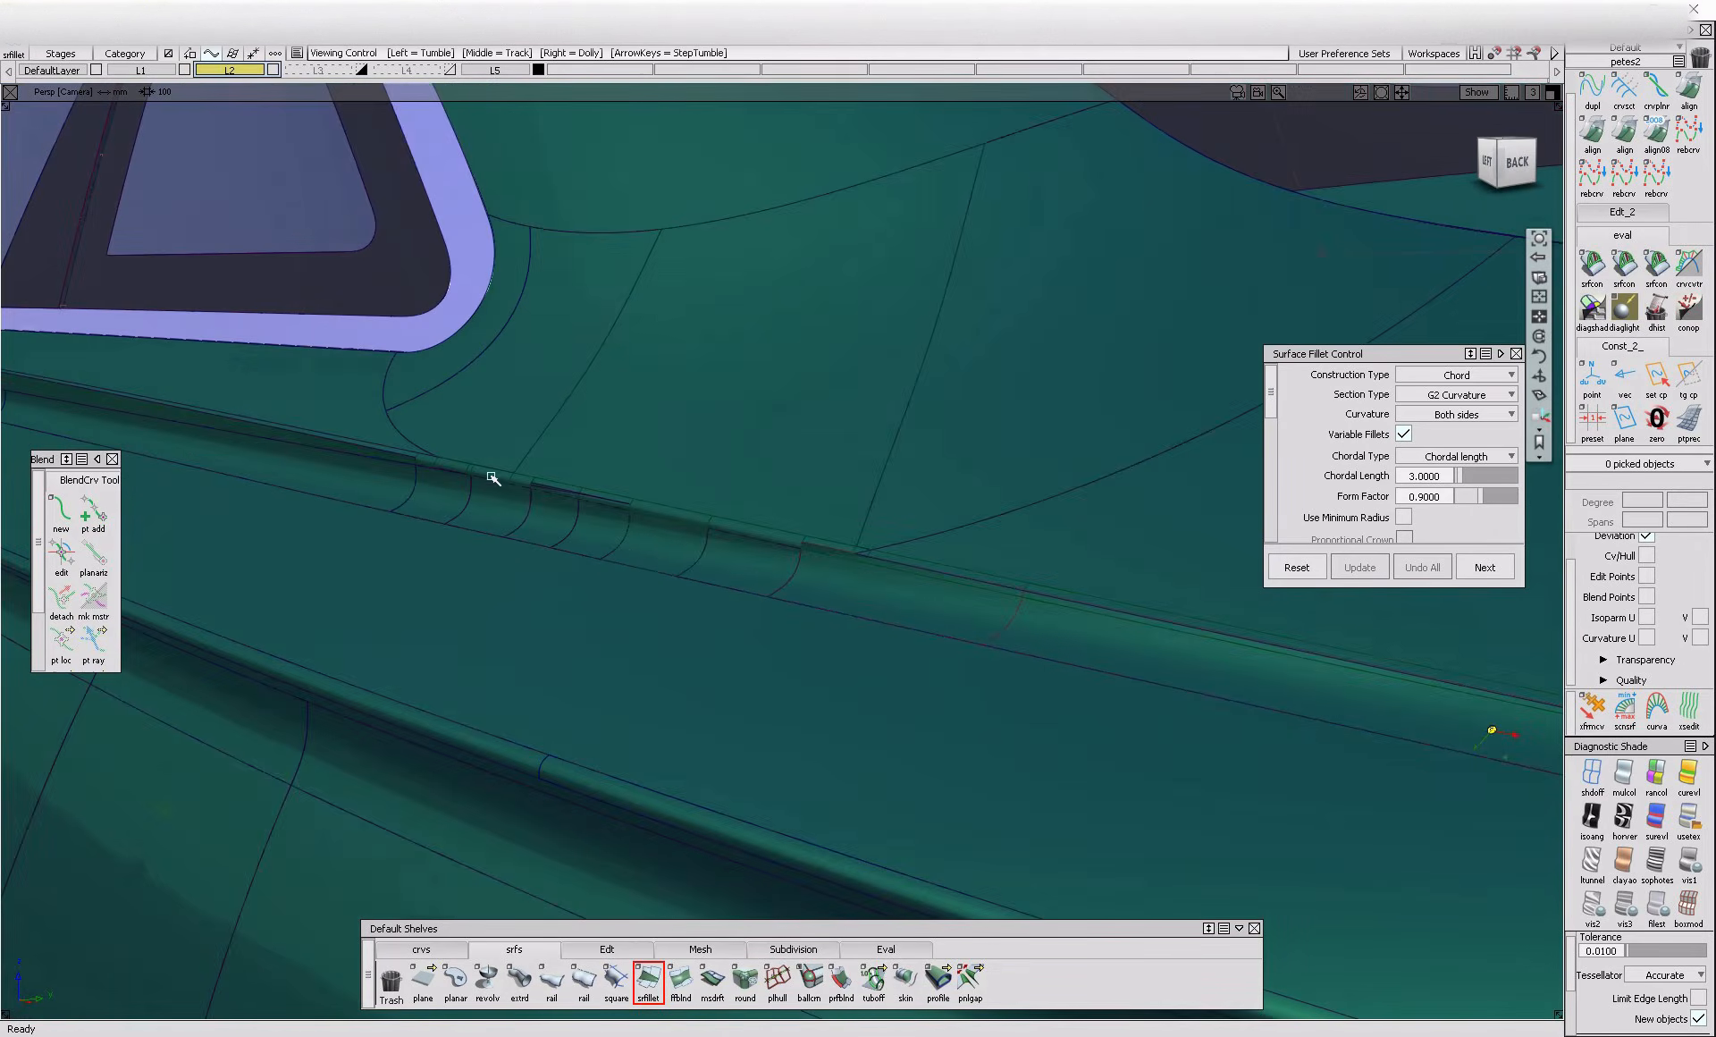
Delete the selected piece on the crease below the rear quarter window
{"action": "right_click_drag", "start_coordinate": [475, 467], "coordinate": [587, 501], "text": "alt+shift"}
{"action": "left_click", "coordinate": [664, 528]}
{"action": "left_click", "coordinate": [664, 536]}
{"action": "key", "text": "Delete"}
Delete the construction history of all the car's surfaces
{"action": "middle_click_drag", "start_coordinate": [581, 535], "coordinate": [1278, 729], "text": "alt+shift"}
{"action": "left_click_drag", "start_coordinate": [693, 548], "coordinate": [671, 573], "text": "ctrl+shift"}
{"action": "right_click_drag", "start_coordinate": [1073, 601], "coordinate": [1041, 714], "text": "alt+shift"}
{"action": "middle_click_drag", "start_coordinate": [1041, 713], "coordinate": [468, 582], "text": "alt+shift"}
{"action": "left_click_drag", "start_coordinate": [286, 417], "coordinate": [917, 742]}
{"action": "key", "text": "shift+Delete"}
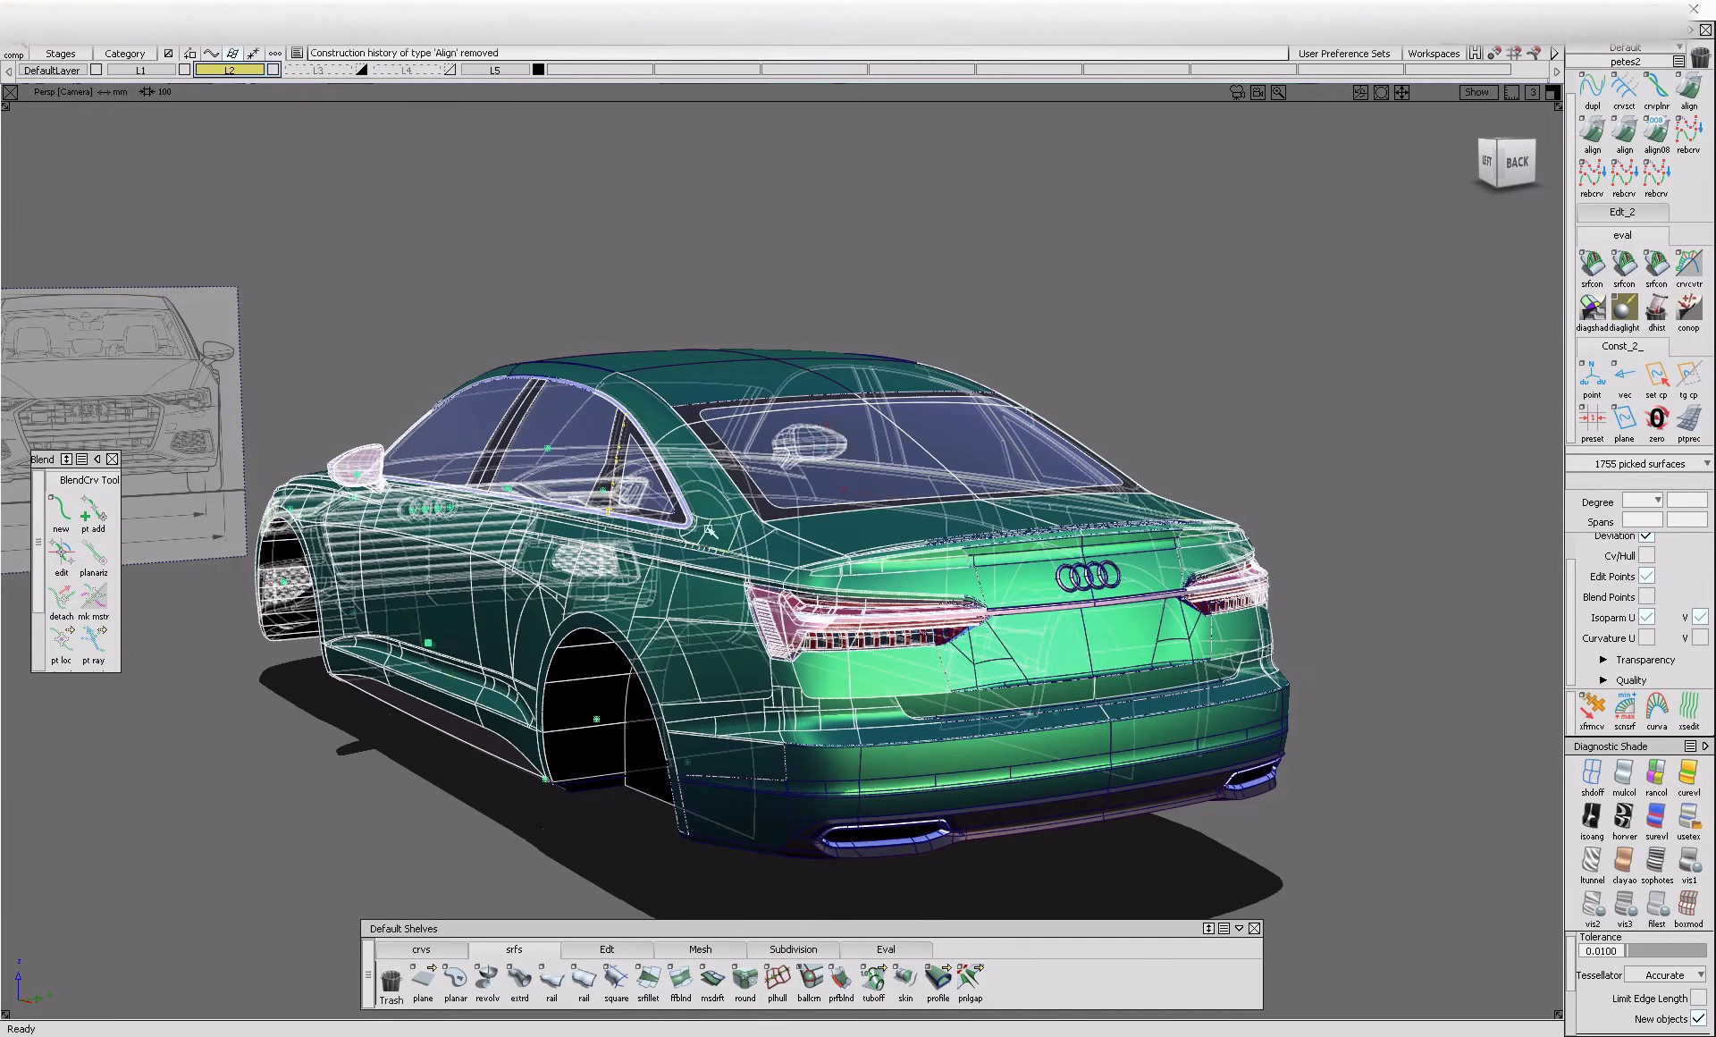
Start a trim on the flange strip under the quarter window and untrim the surface with the failed trim curves
{"action": "left_click_drag", "start_coordinate": [701, 542], "coordinate": [701, 555], "text": "ctrl+shift"}
{"action": "right_click_drag", "start_coordinate": [698, 543], "coordinate": [832, 497], "text": "alt+shift"}
{"action": "left_click_drag", "start_coordinate": [347, 467], "coordinate": [297, 491], "text": "ctrl+shift"}
{"action": "left_click", "coordinate": [414, 460]}
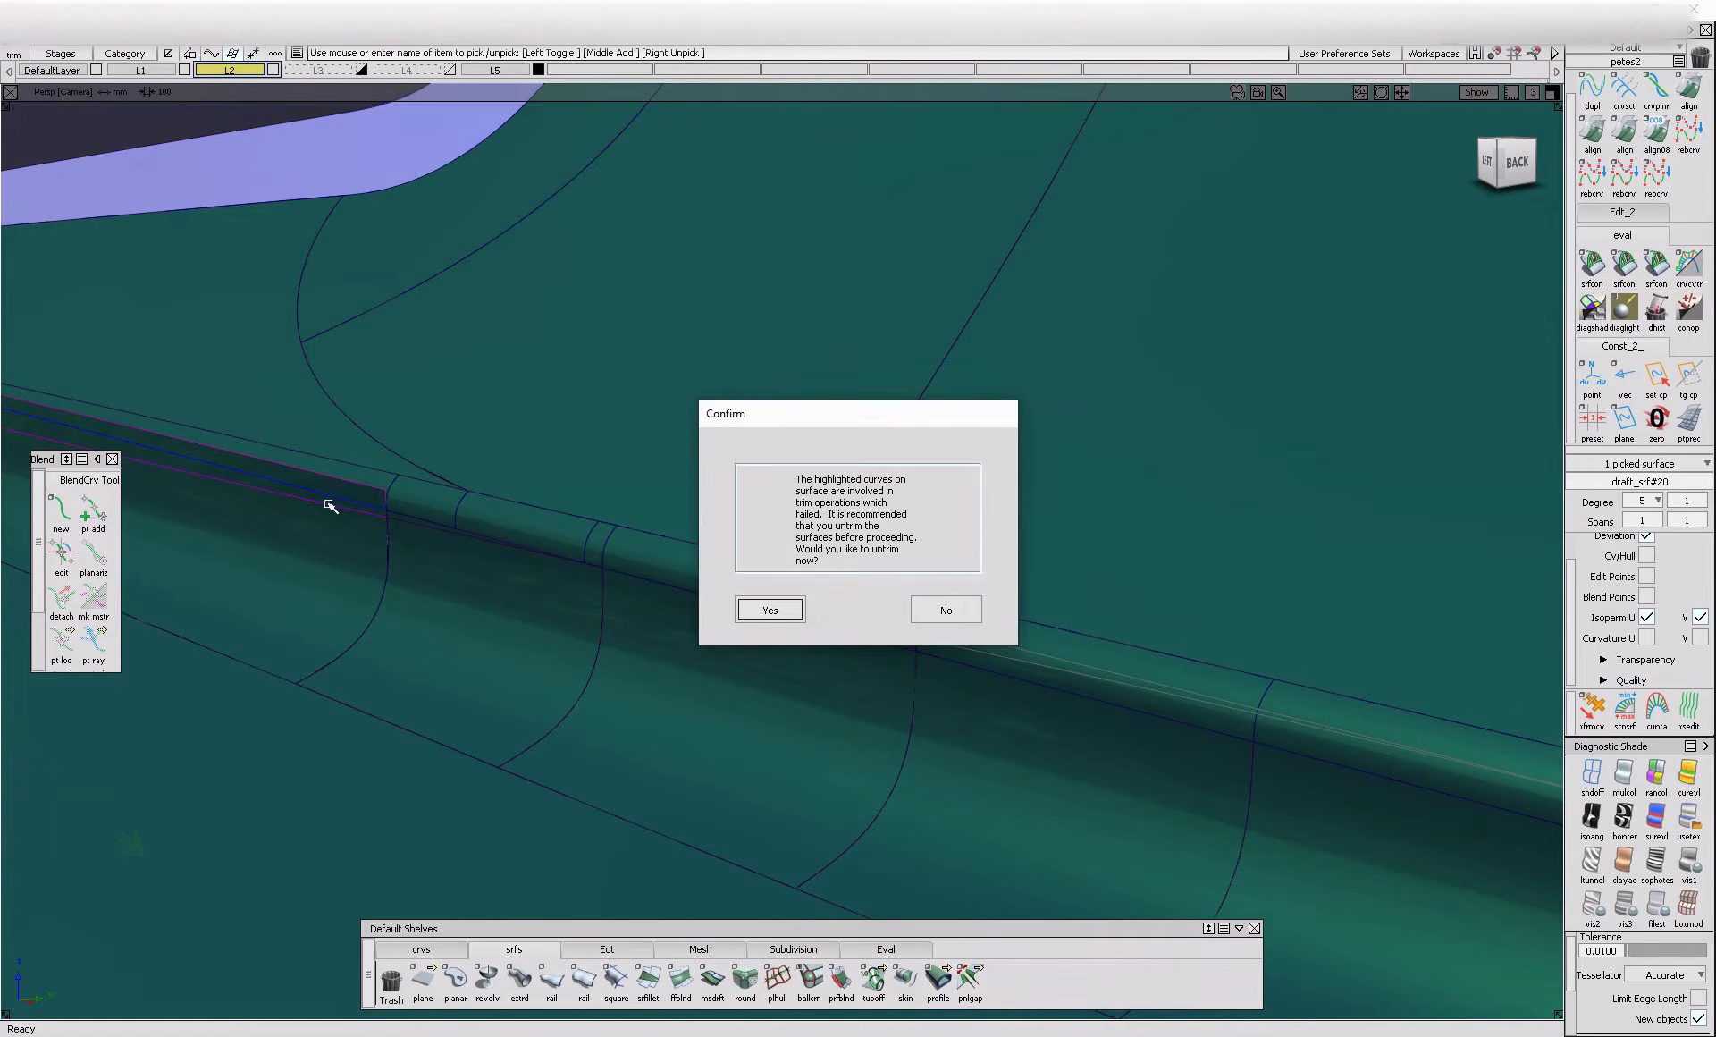
{"action": "left_click", "coordinate": [773, 610]}
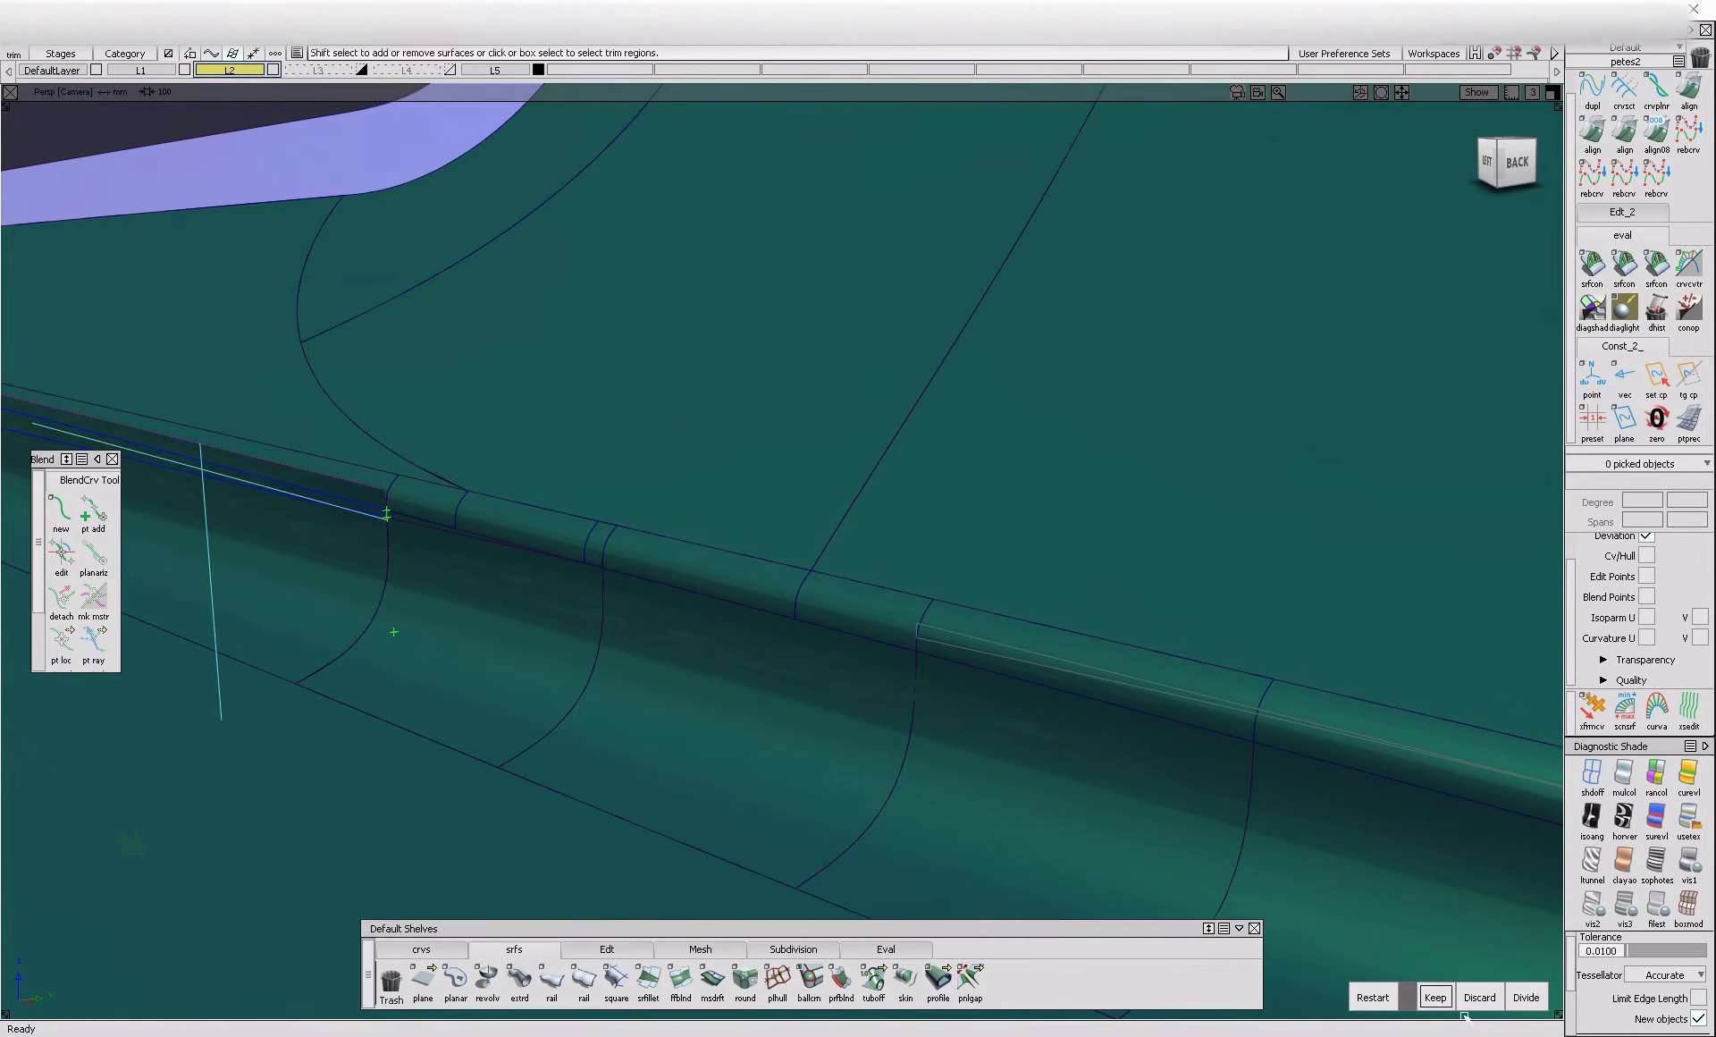
Examine the body-side surface and its trim regions along the crease, from the rear quarter forward to the base of the windscreen pillar
{"action": "left_click", "coordinate": [1435, 996]}
{"action": "left_click", "coordinate": [1526, 997]}
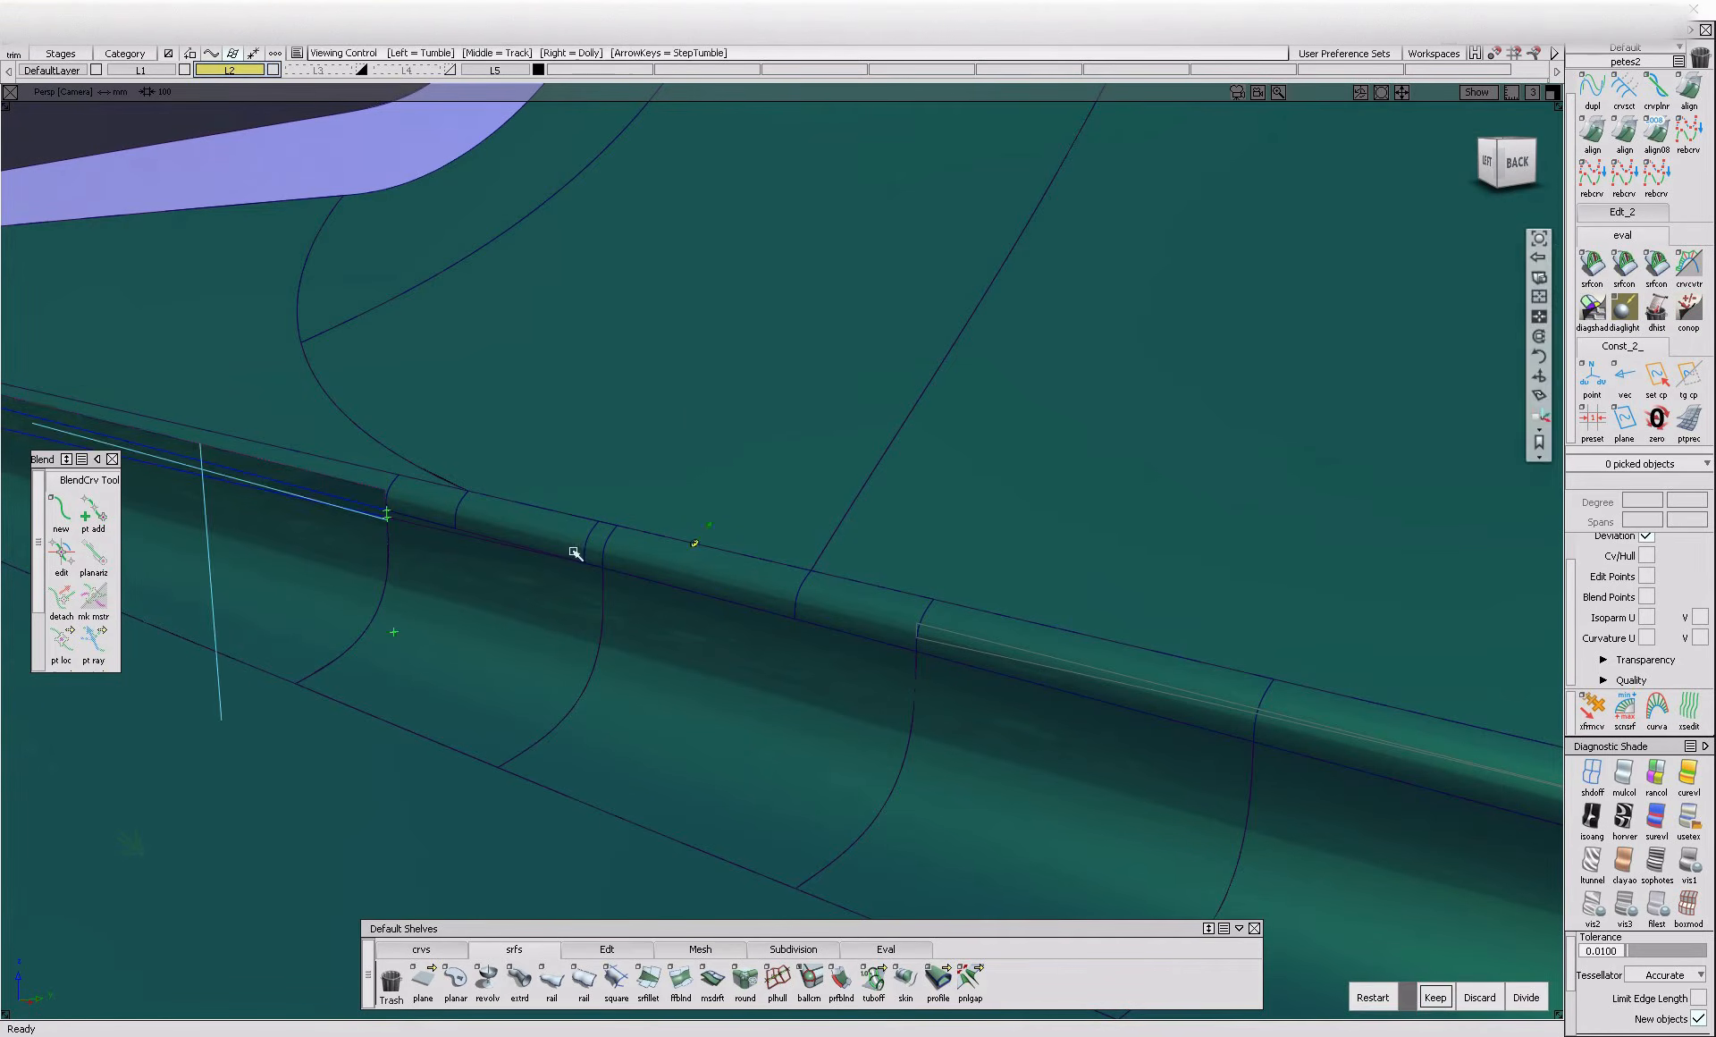
{"action": "right_click_drag", "start_coordinate": [632, 509], "coordinate": [715, 536], "text": "alt+shift"}
{"action": "middle_click_drag", "start_coordinate": [715, 536], "coordinate": [1275, 759], "text": "alt+shift"}
{"action": "middle_click_drag", "start_coordinate": [626, 612], "coordinate": [879, 681], "text": "alt+shift"}
{"action": "right_click_drag", "start_coordinate": [577, 583], "coordinate": [760, 599], "text": "alt+shift"}
{"action": "left_click_drag", "start_coordinate": [760, 599], "coordinate": [939, 630], "text": "alt+shift"}
{"action": "middle_click_drag", "start_coordinate": [713, 640], "coordinate": [1028, 684], "text": "alt+shift"}
{"action": "mouse_move", "coordinate": [613, 664]}
{"action": "right_mouse_down", "text": "alt+shift"}
{"action": "mouse_move", "coordinate": [702, 662]}
{"action": "mouse_move", "coordinate": [636, 651]}
{"action": "right_mouse_up", "text": "alt+shift"}
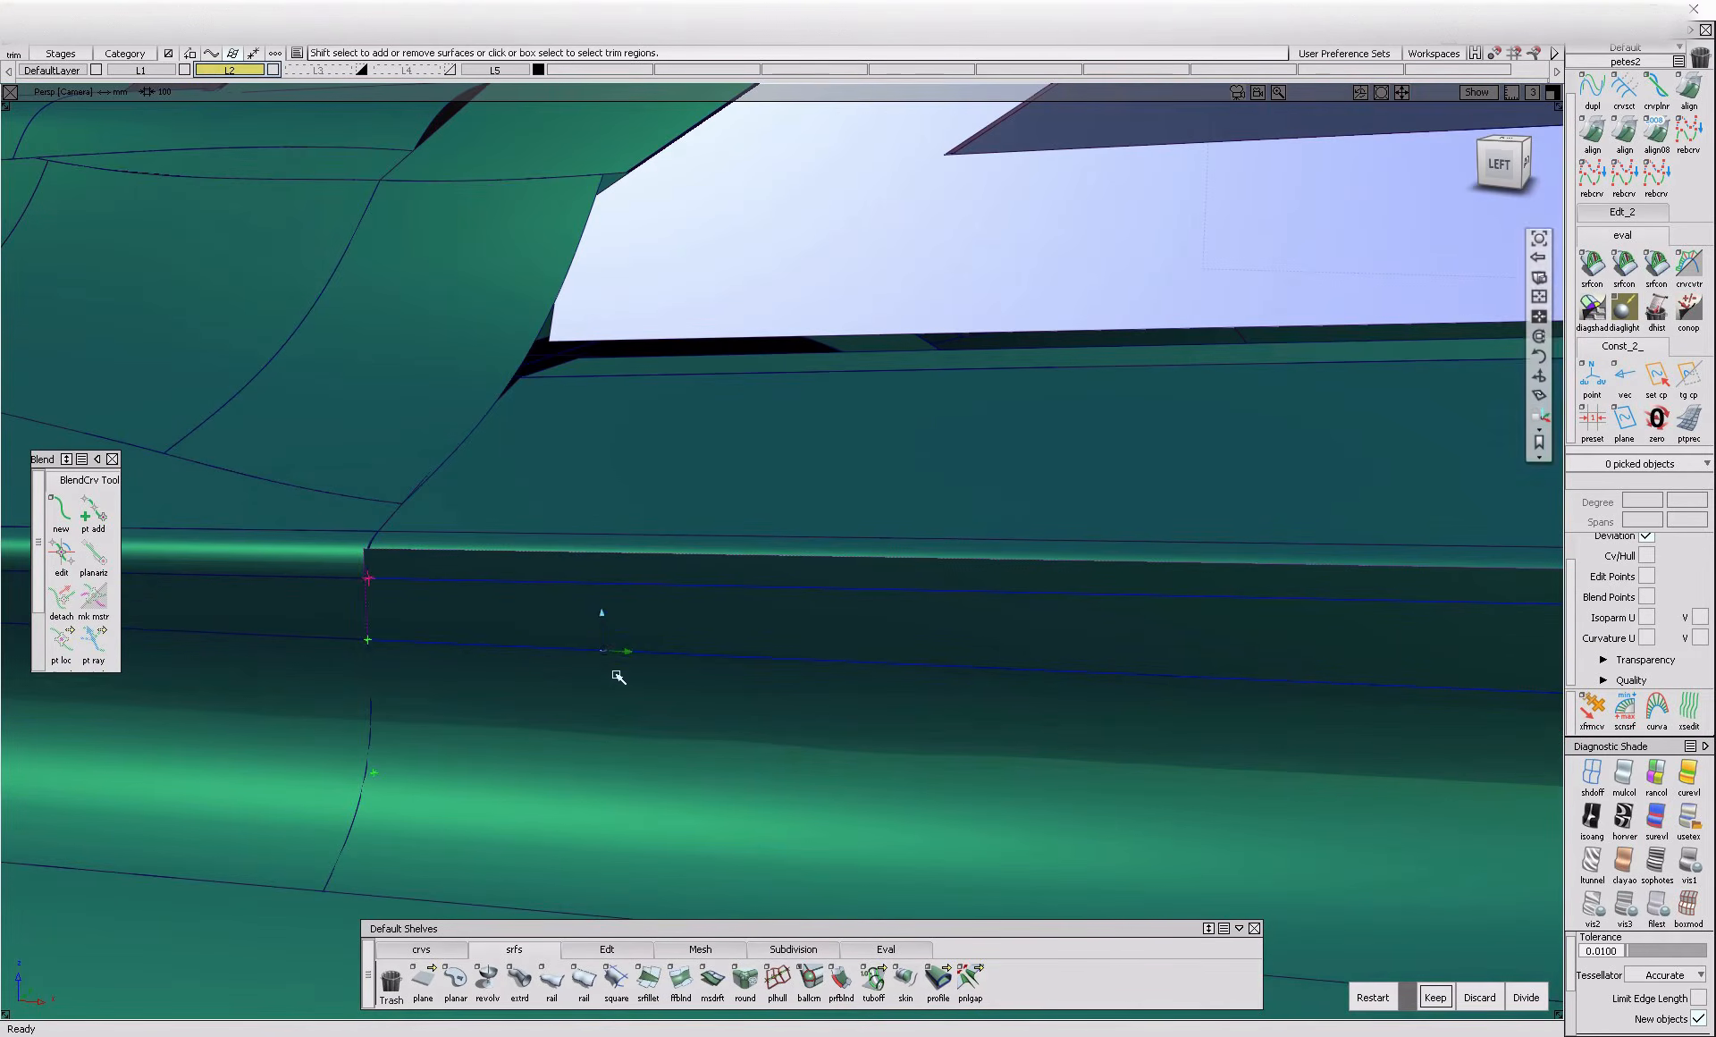
{"action": "left_click_drag", "start_coordinate": [476, 686], "coordinate": [447, 582], "text": "alt+shift"}
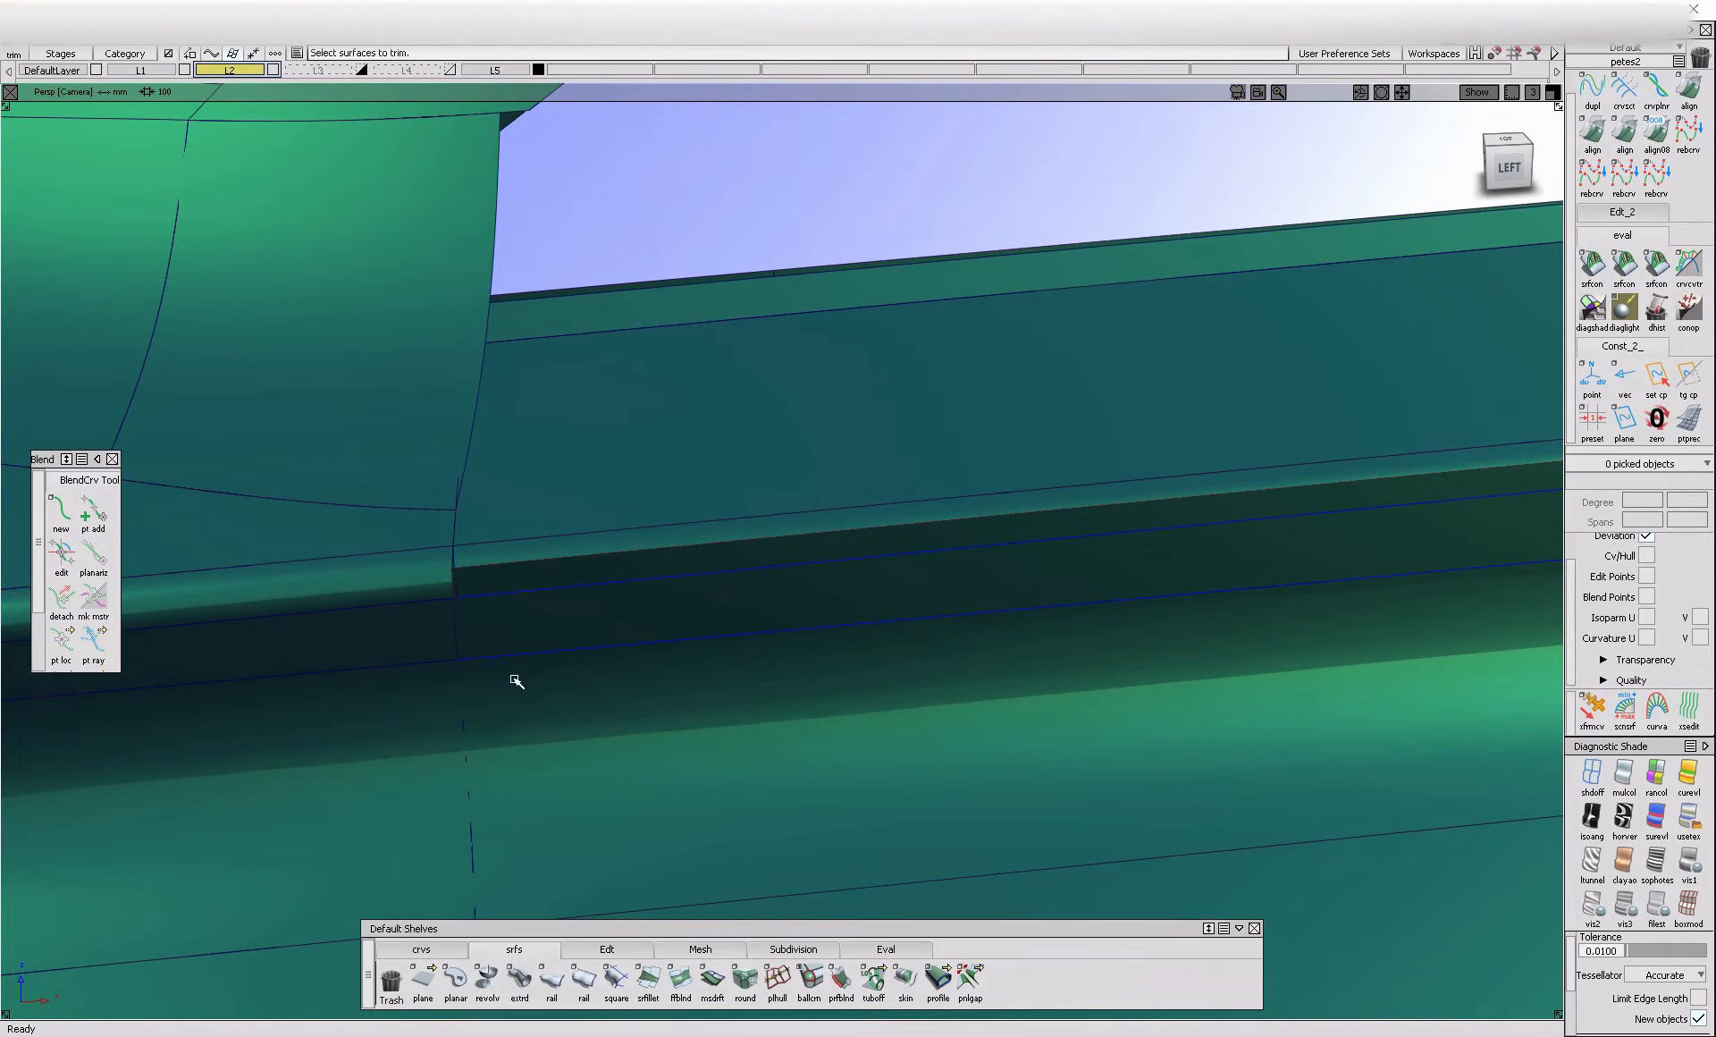
Trim the body-side surface back to the crease fillet where the two meet near the windscreen pillar
{"action": "left_click", "coordinate": [612, 947]}
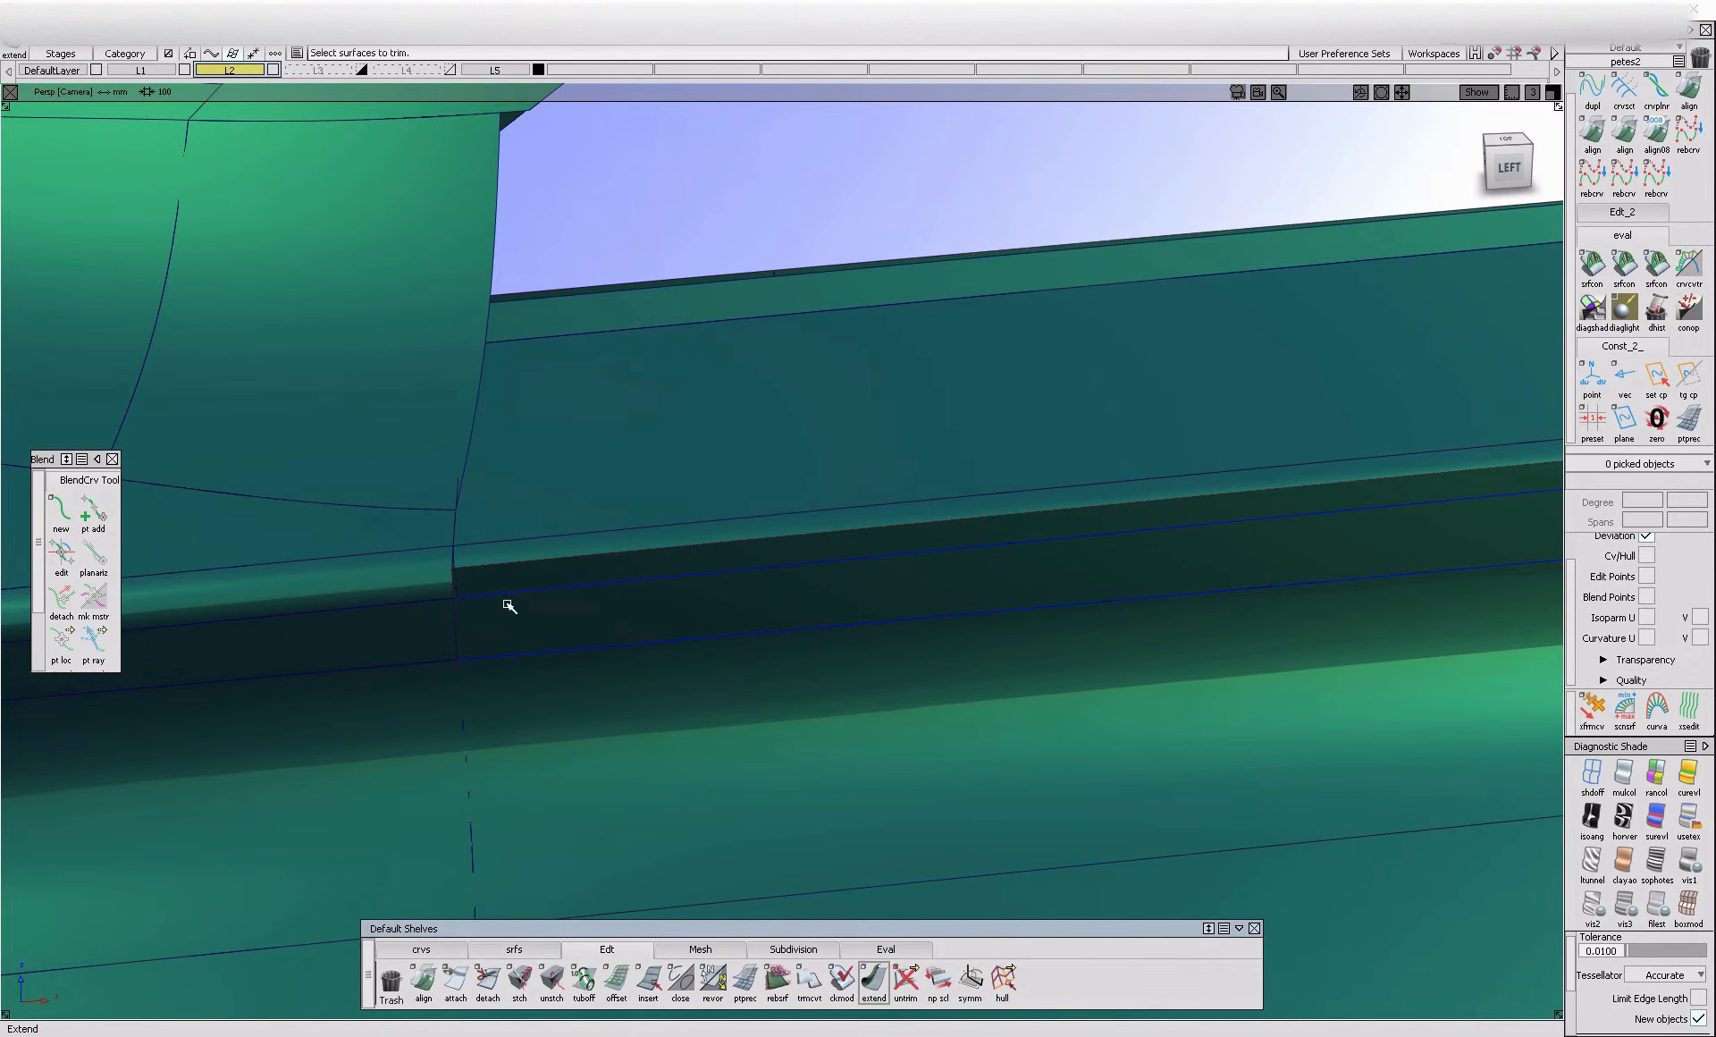
{"action": "left_click", "coordinate": [456, 597]}
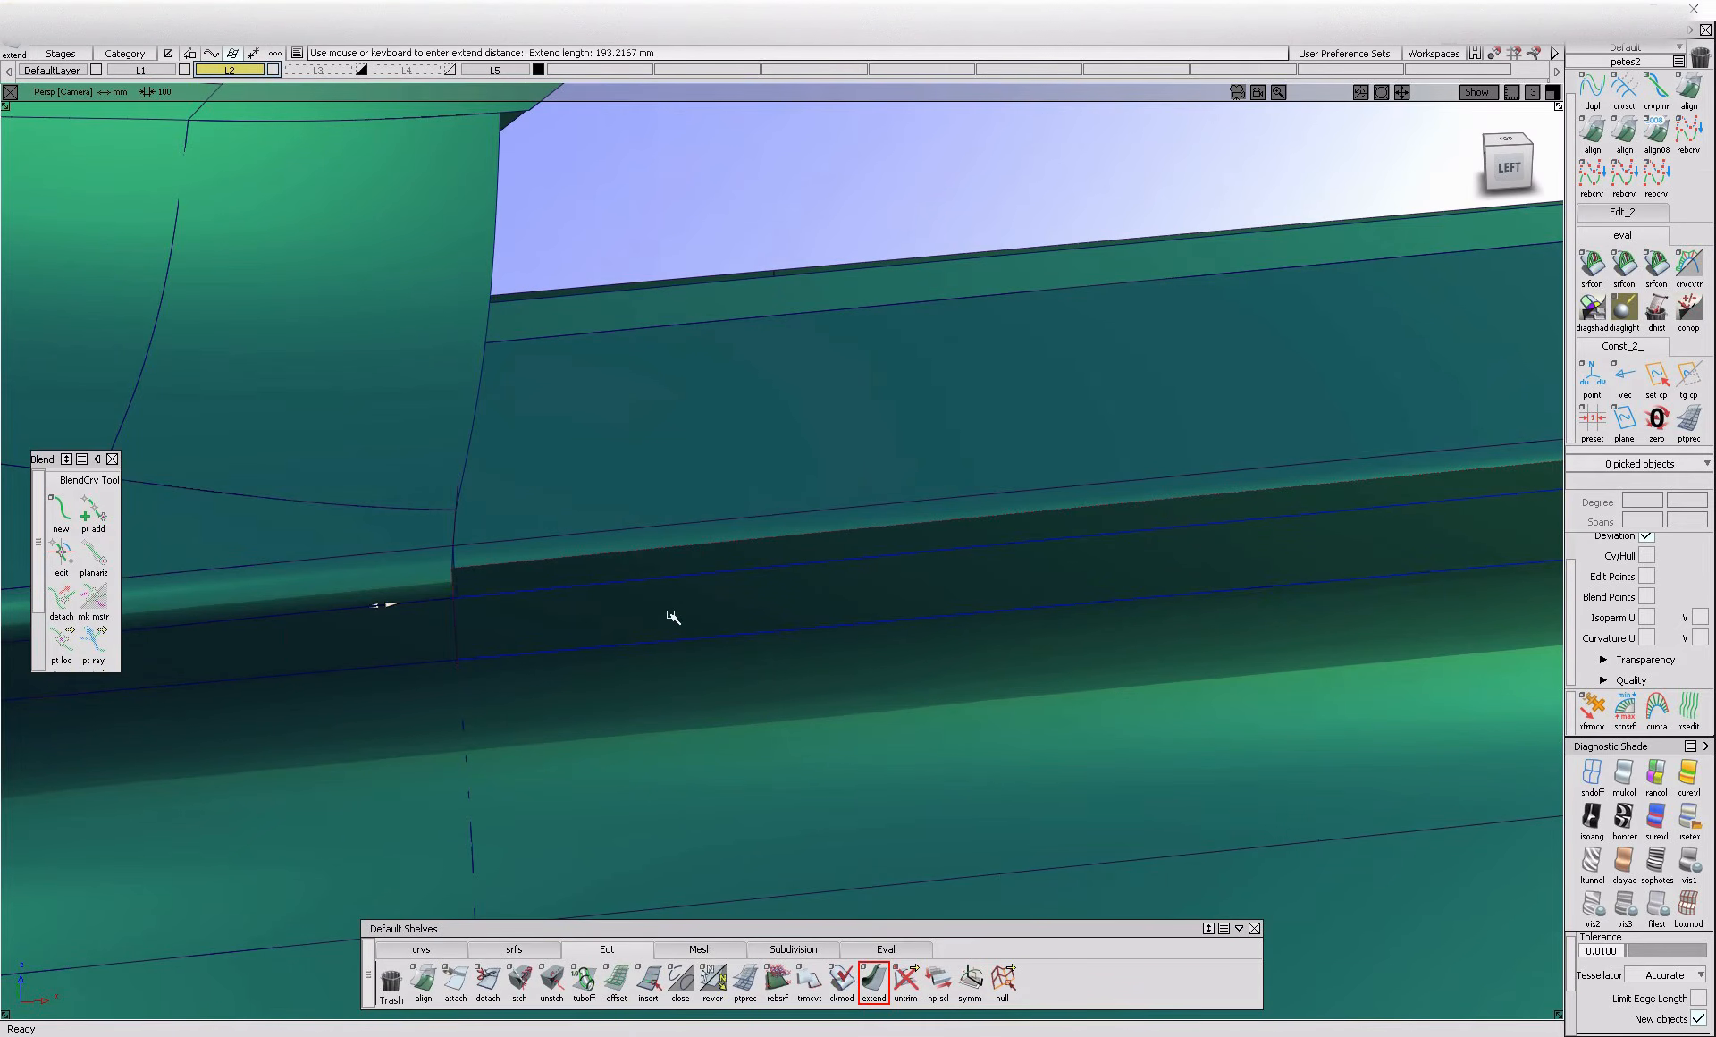
{"action": "left_click", "coordinate": [613, 625]}
{"action": "key", "text": "space"}
Align the front end of the crease fillet to the neighbouring fillet with G1 continuity and edge alignment
{"action": "double_click", "coordinate": [1594, 134]}
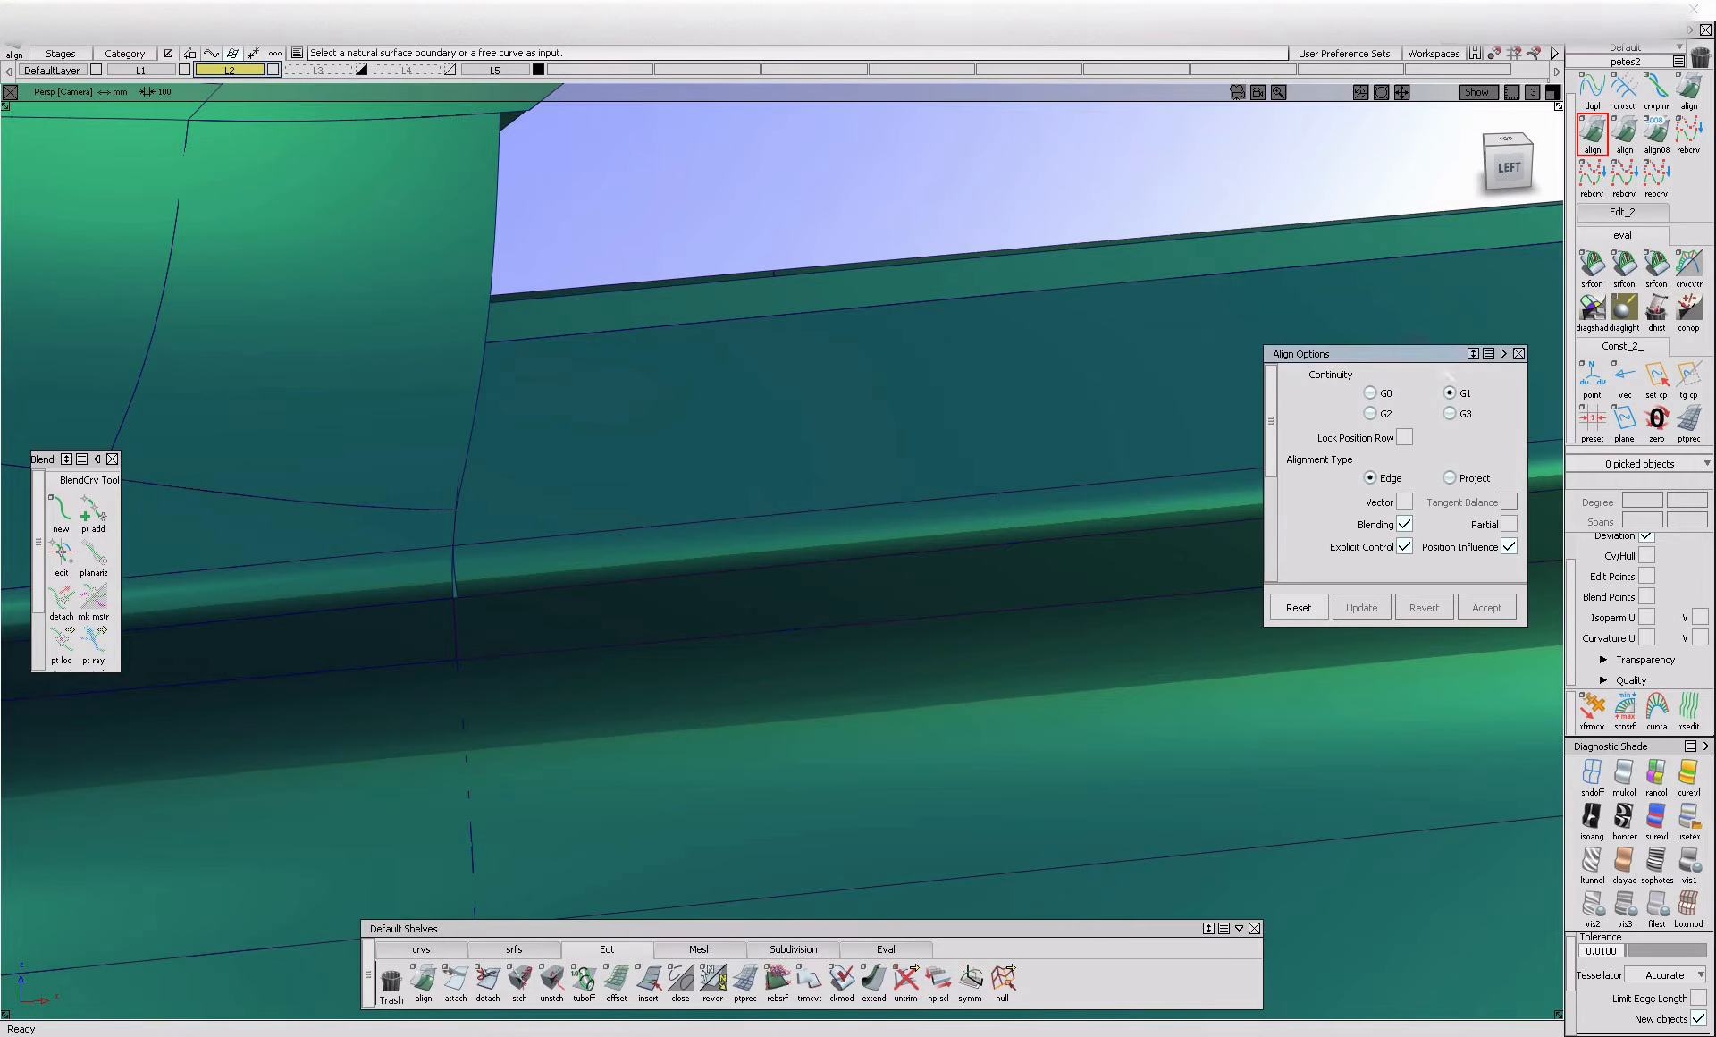
{"action": "left_click", "coordinate": [463, 583]}
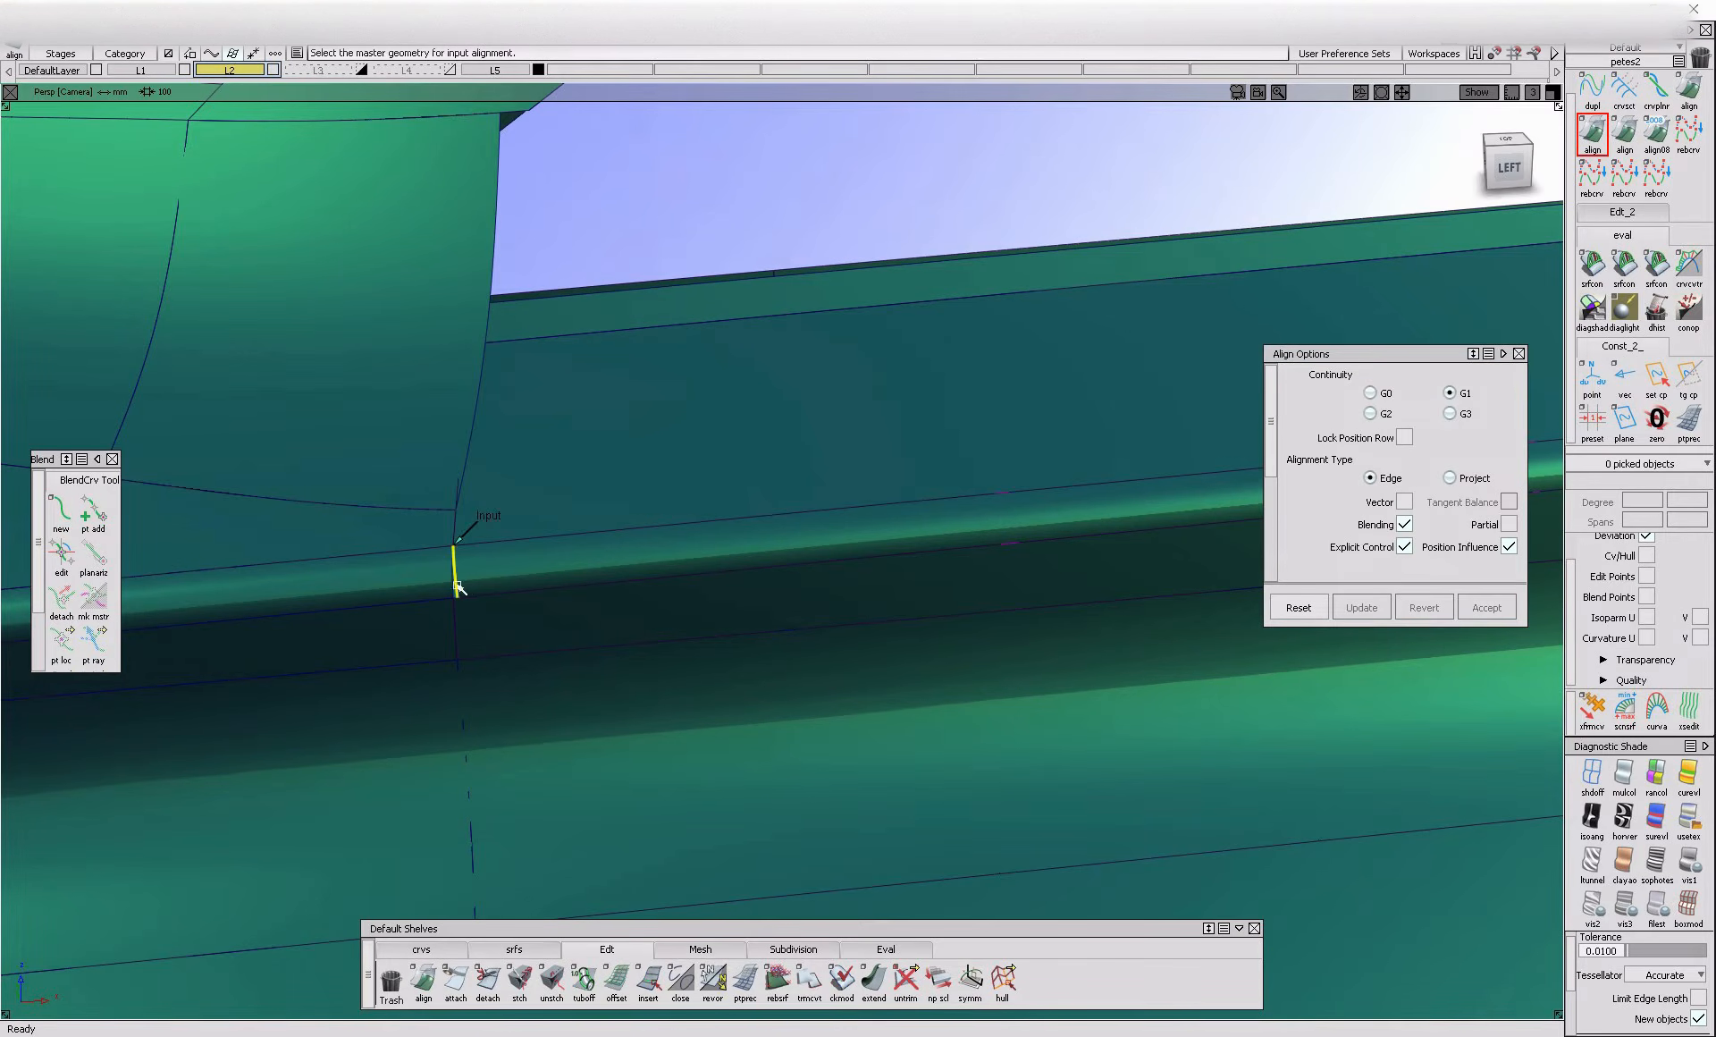
{"action": "left_click", "coordinate": [458, 587]}
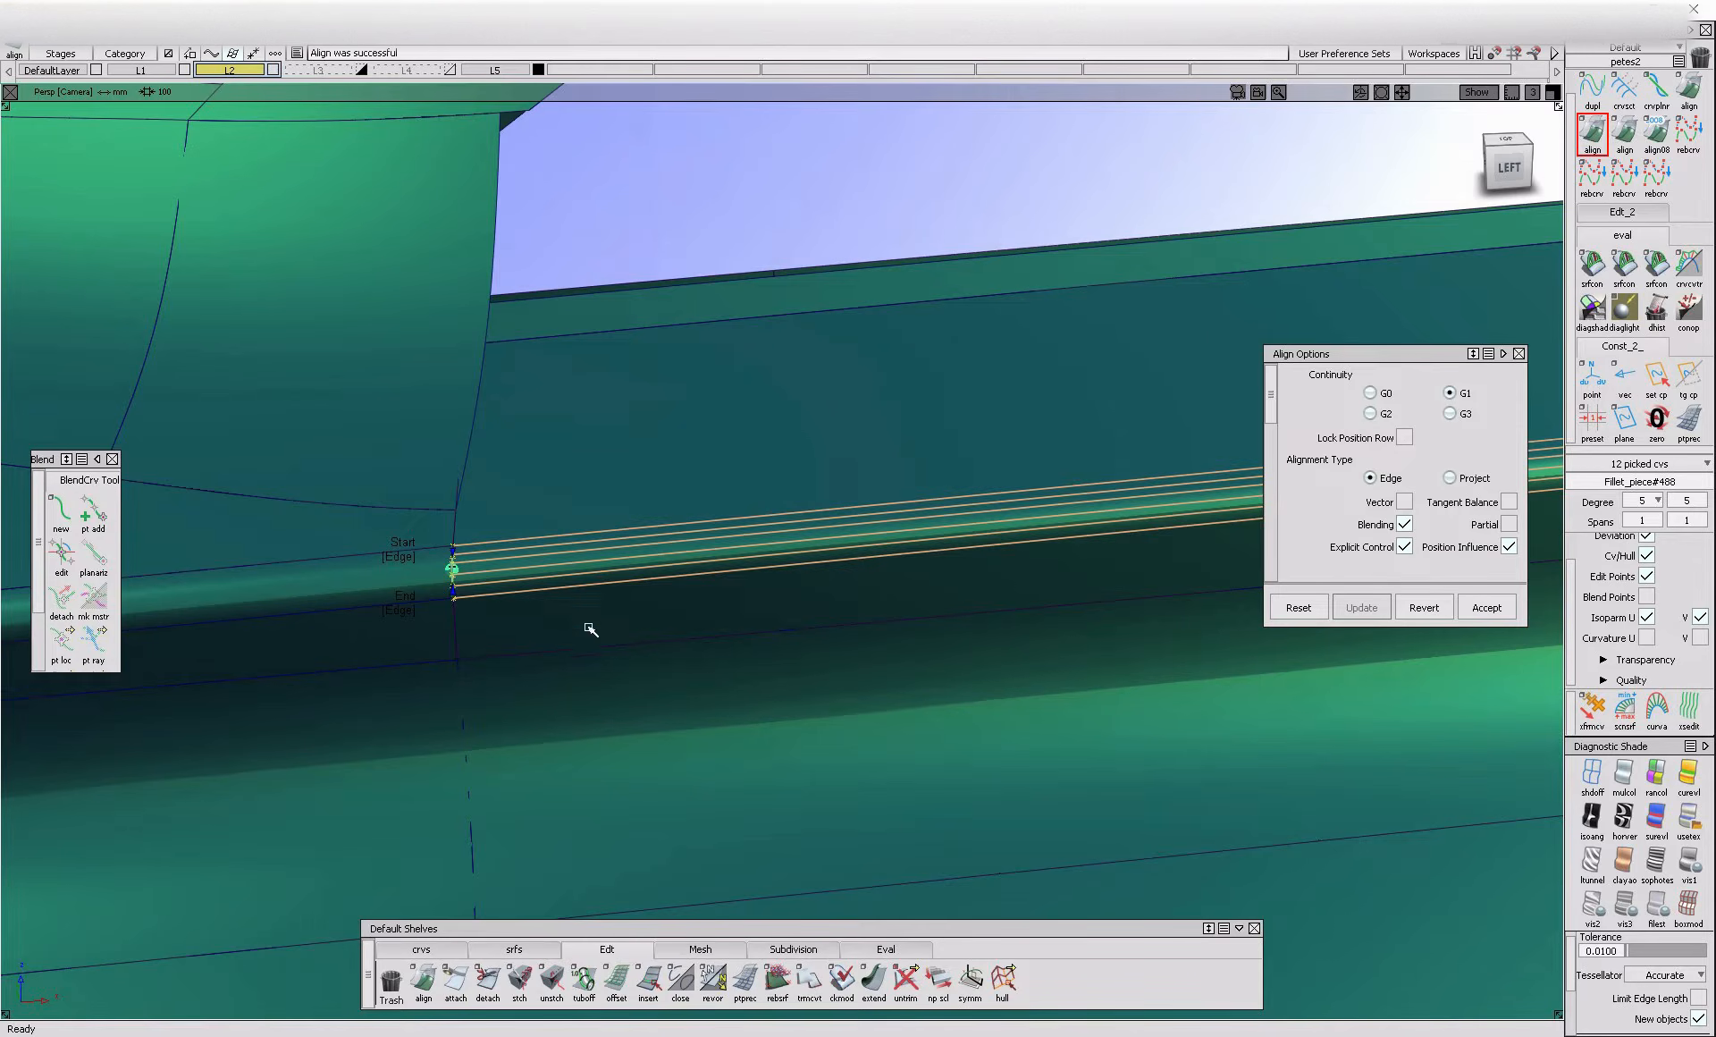
Examine the shaded body side along the crease from the door mirror back to the tail lamp
{"action": "left_click_drag", "start_coordinate": [589, 623], "coordinate": [605, 545], "text": "ctrl+shift"}
{"action": "right_click_drag", "start_coordinate": [701, 486], "coordinate": [854, 705], "text": "ctrl+shift"}
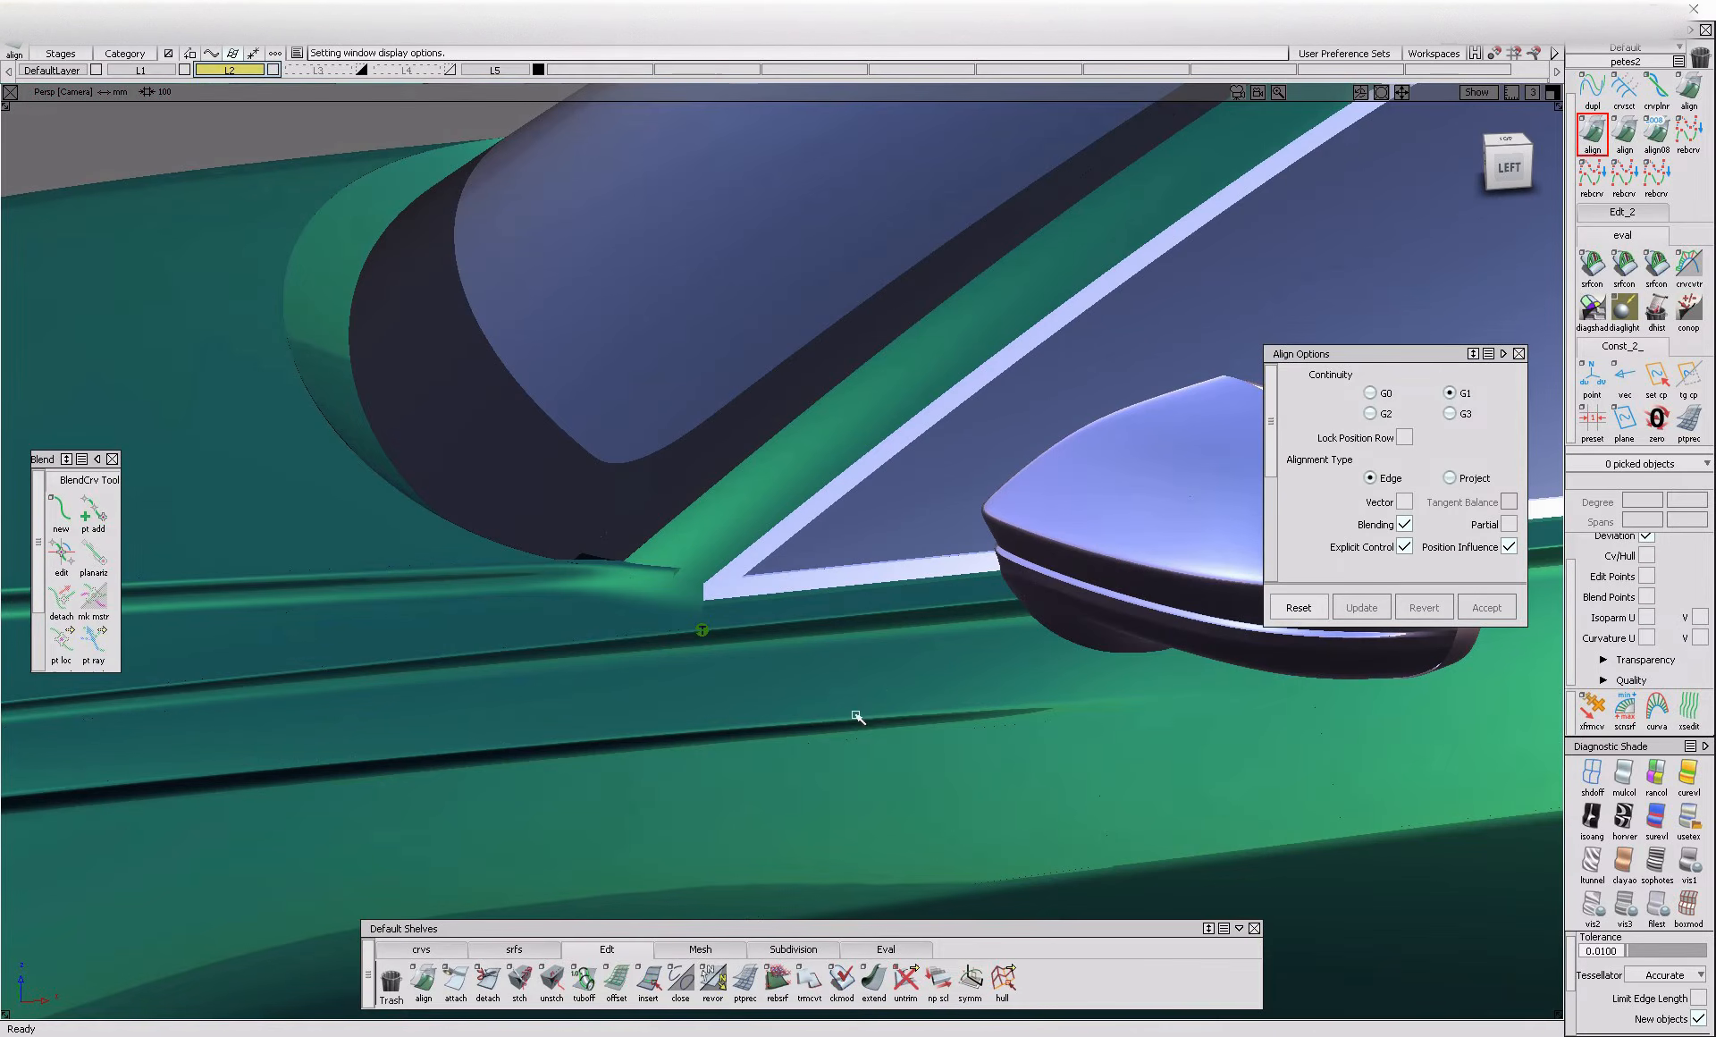
{"action": "left_click_drag", "start_coordinate": [880, 752], "coordinate": [912, 635], "text": "ctrl+shift"}
{"action": "right_click_drag", "start_coordinate": [912, 635], "coordinate": [647, 651], "text": "alt+shift"}
{"action": "mouse_move", "coordinate": [647, 651]}
{"action": "middle_mouse_down", "text": "alt+shift"}
{"action": "mouse_move", "coordinate": [418, 704]}
{"action": "mouse_move", "coordinate": [53, 701]}
{"action": "middle_mouse_up", "text": "alt+shift"}
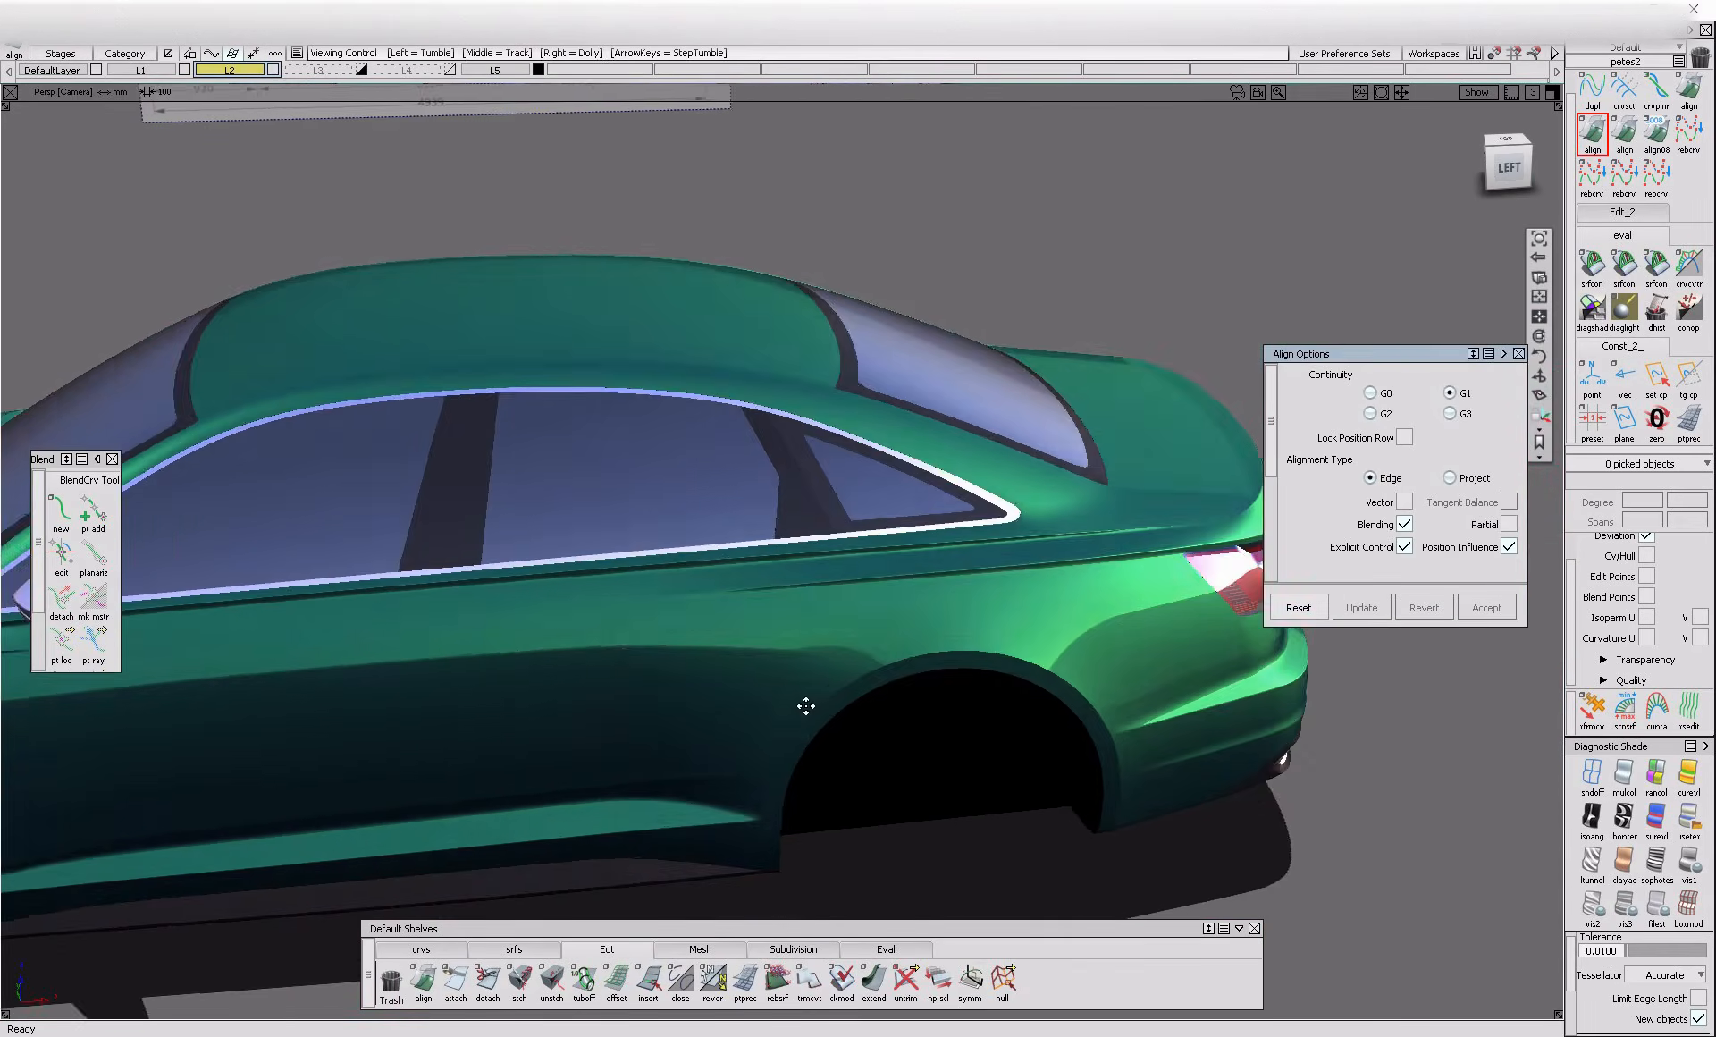
{"action": "middle_click_drag", "start_coordinate": [1180, 563], "coordinate": [986, 544], "text": "alt+shift"}
{"action": "right_click_drag", "start_coordinate": [932, 550], "coordinate": [1048, 490], "text": "alt+shift"}
{"action": "middle_click_drag", "start_coordinate": [996, 594], "coordinate": [747, 770], "text": "alt+shift"}
{"action": "right_click_drag", "start_coordinate": [729, 756], "coordinate": [798, 739], "text": "ctrl+shift"}
Extend the rear end of the crease strip about 53 mm toward the rear corner above the tail lamp
{"action": "left_click", "coordinate": [440, 951]}
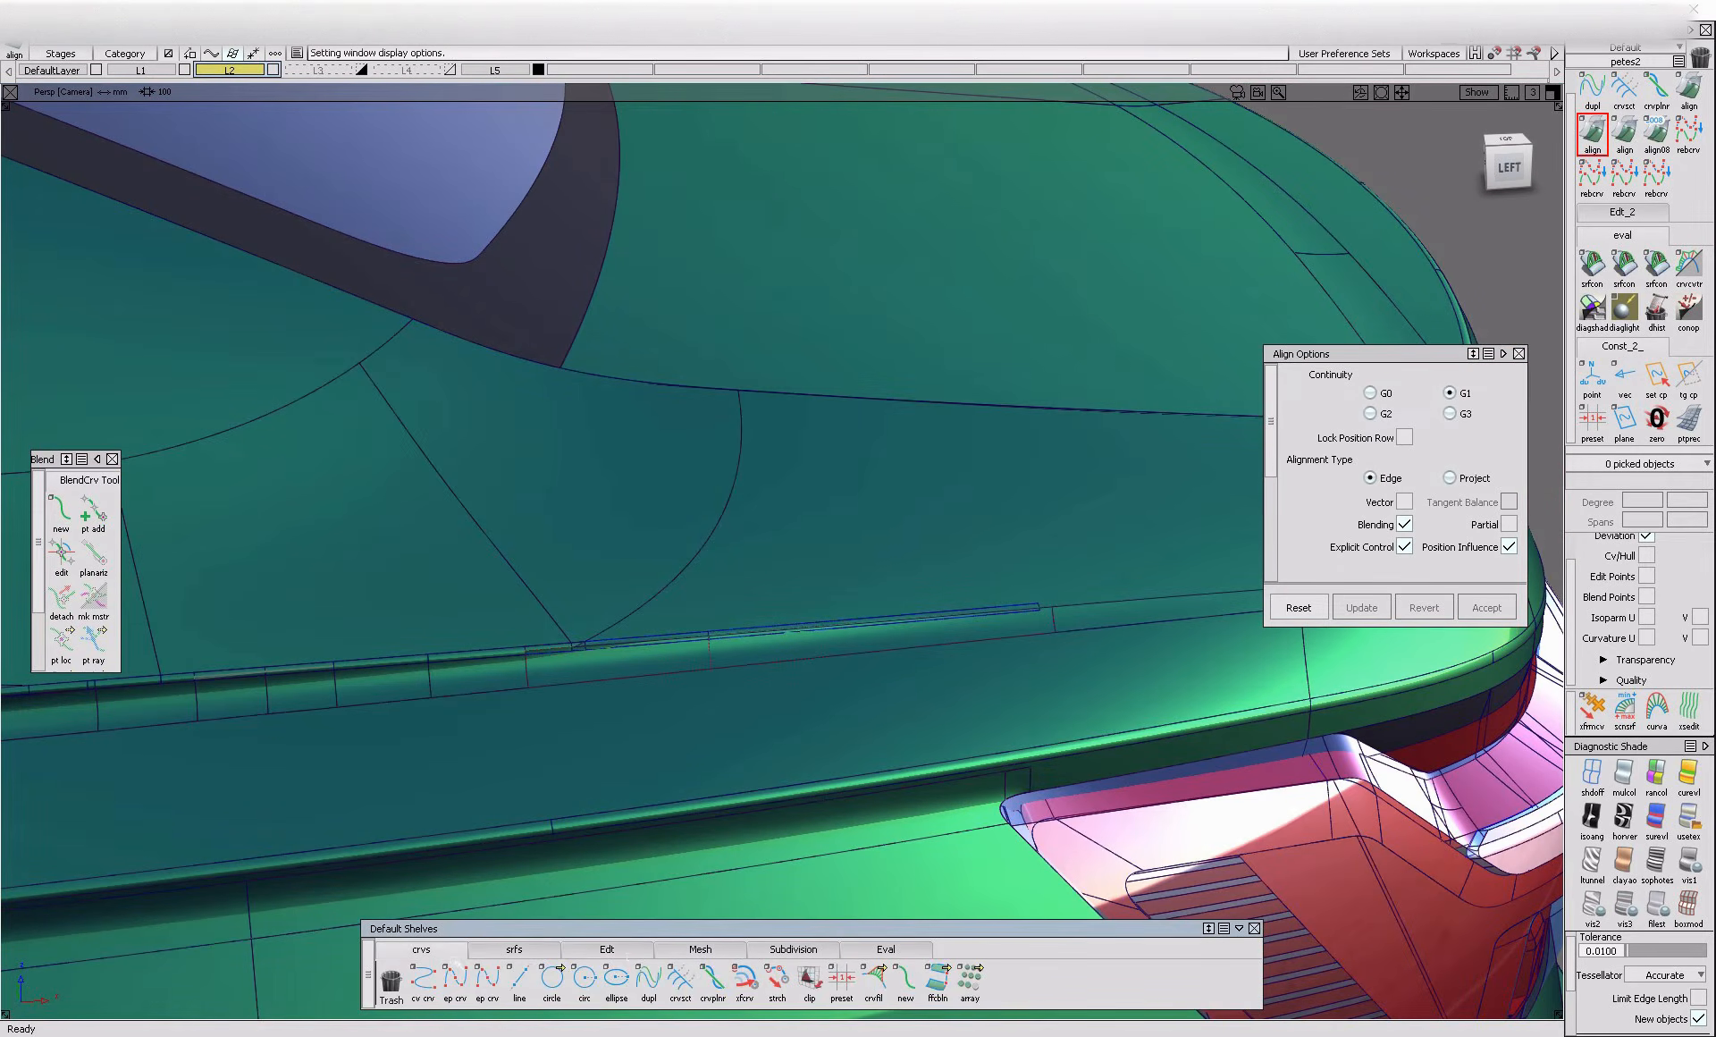
{"action": "left_click", "coordinate": [629, 954]}
{"action": "left_click", "coordinate": [870, 986]}
{"action": "middle_click_drag", "start_coordinate": [1028, 671], "coordinate": [735, 613], "text": "alt+shift"}
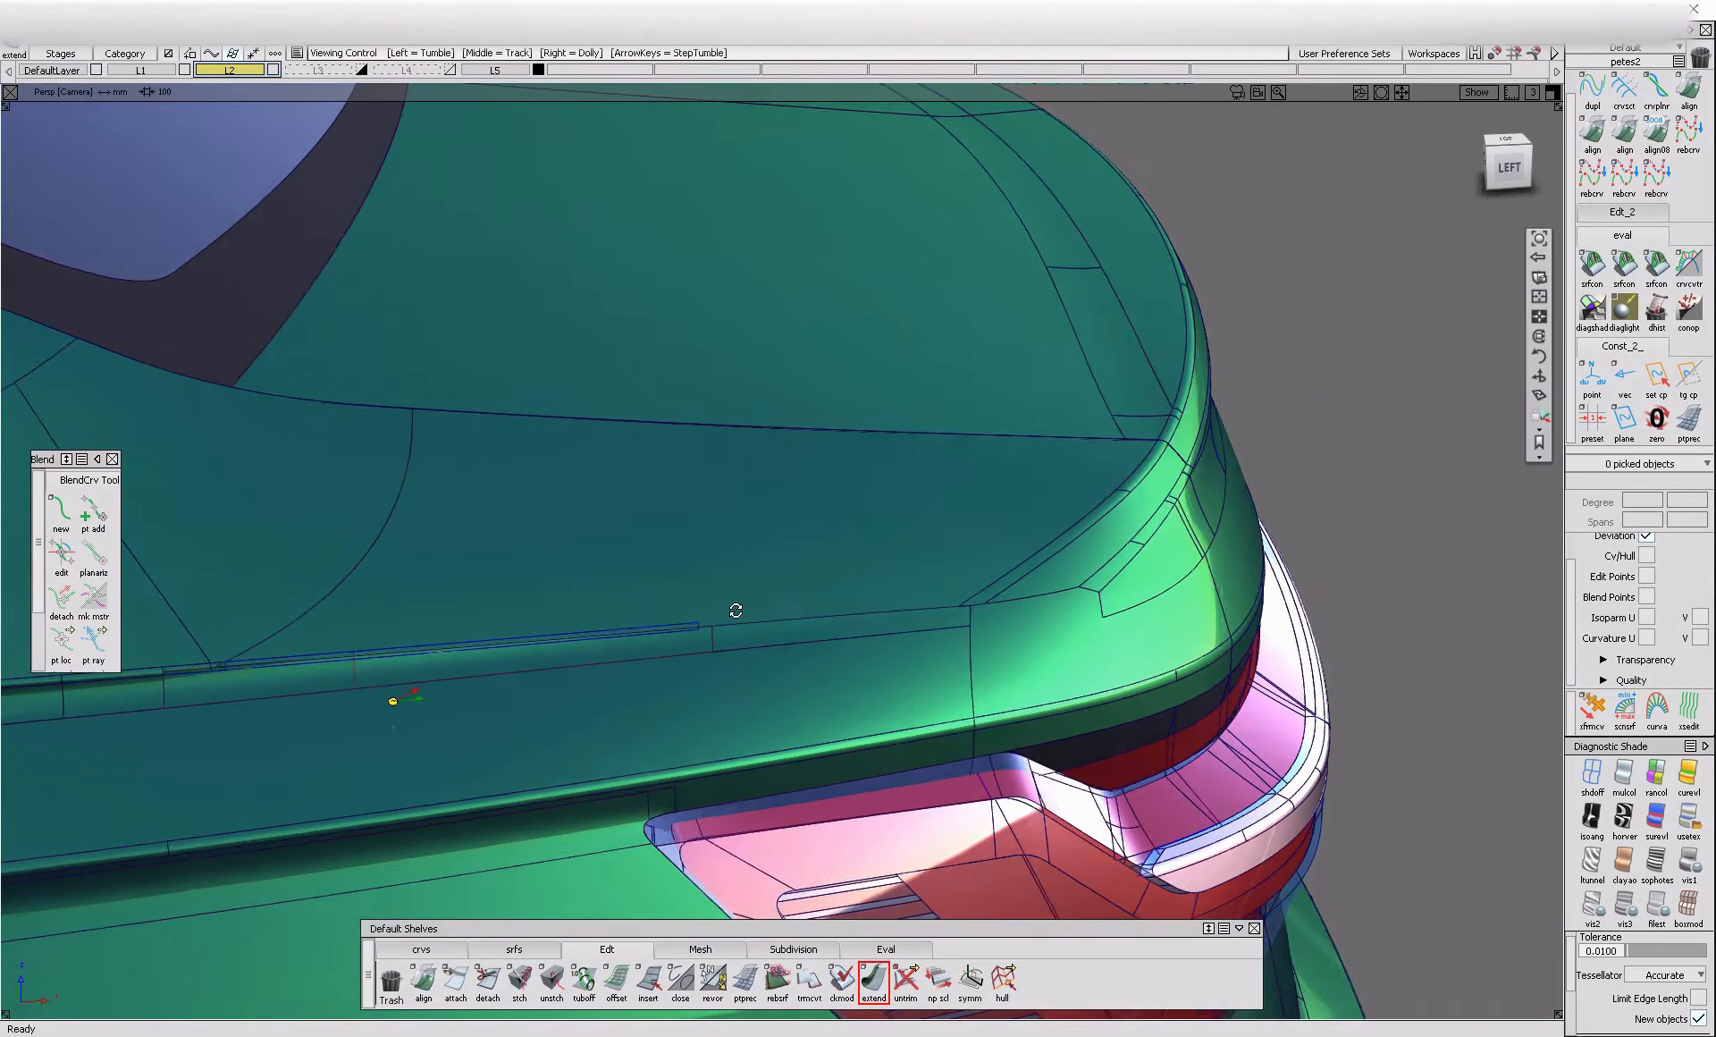
{"action": "left_click_drag", "start_coordinate": [735, 614], "coordinate": [636, 663], "text": "alt+shift"}
{"action": "right_click_drag", "start_coordinate": [637, 664], "coordinate": [692, 664], "text": "alt+shift"}
{"action": "left_click", "coordinate": [674, 639]}
{"action": "left_click", "coordinate": [689, 644]}
{"action": "left_click_drag", "start_coordinate": [689, 644], "coordinate": [1226, 641]}
{"action": "left_click", "coordinate": [661, 659]}
{"action": "left_click", "coordinate": [684, 661]}
{"action": "left_click_drag", "start_coordinate": [765, 653], "coordinate": [790, 686]}
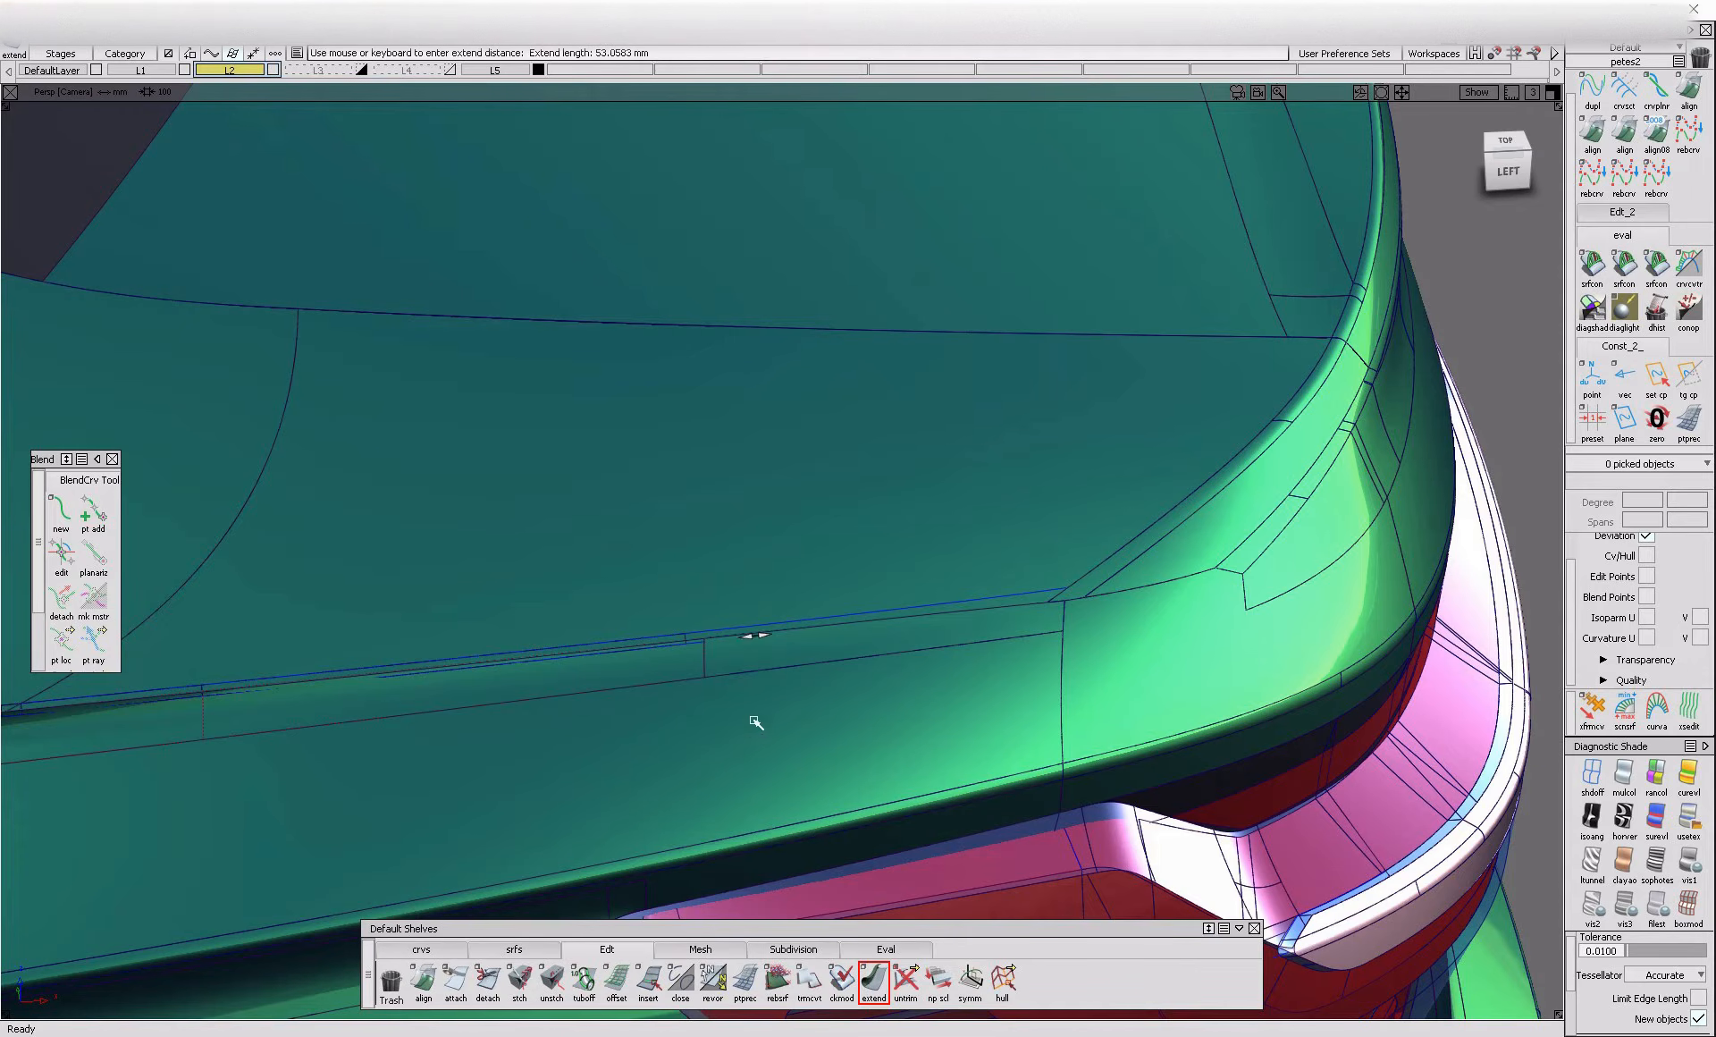
Trim the overlapping surfaces along the extended crease, leaving an open gap up to the rear corner
{"action": "double_click", "coordinate": [598, 677]}
{"action": "key", "text": "space"}
{"action": "double_click", "coordinate": [625, 602]}
{"action": "key", "text": "space"}
{"action": "left_click_drag", "start_coordinate": [872, 741], "coordinate": [765, 657], "text": "alt+shift"}
Draw a degree 3 edit-point curve in the left orthographic view along the gap, from the fillet's end to the rear corner
{"action": "left_click", "coordinate": [423, 950]}
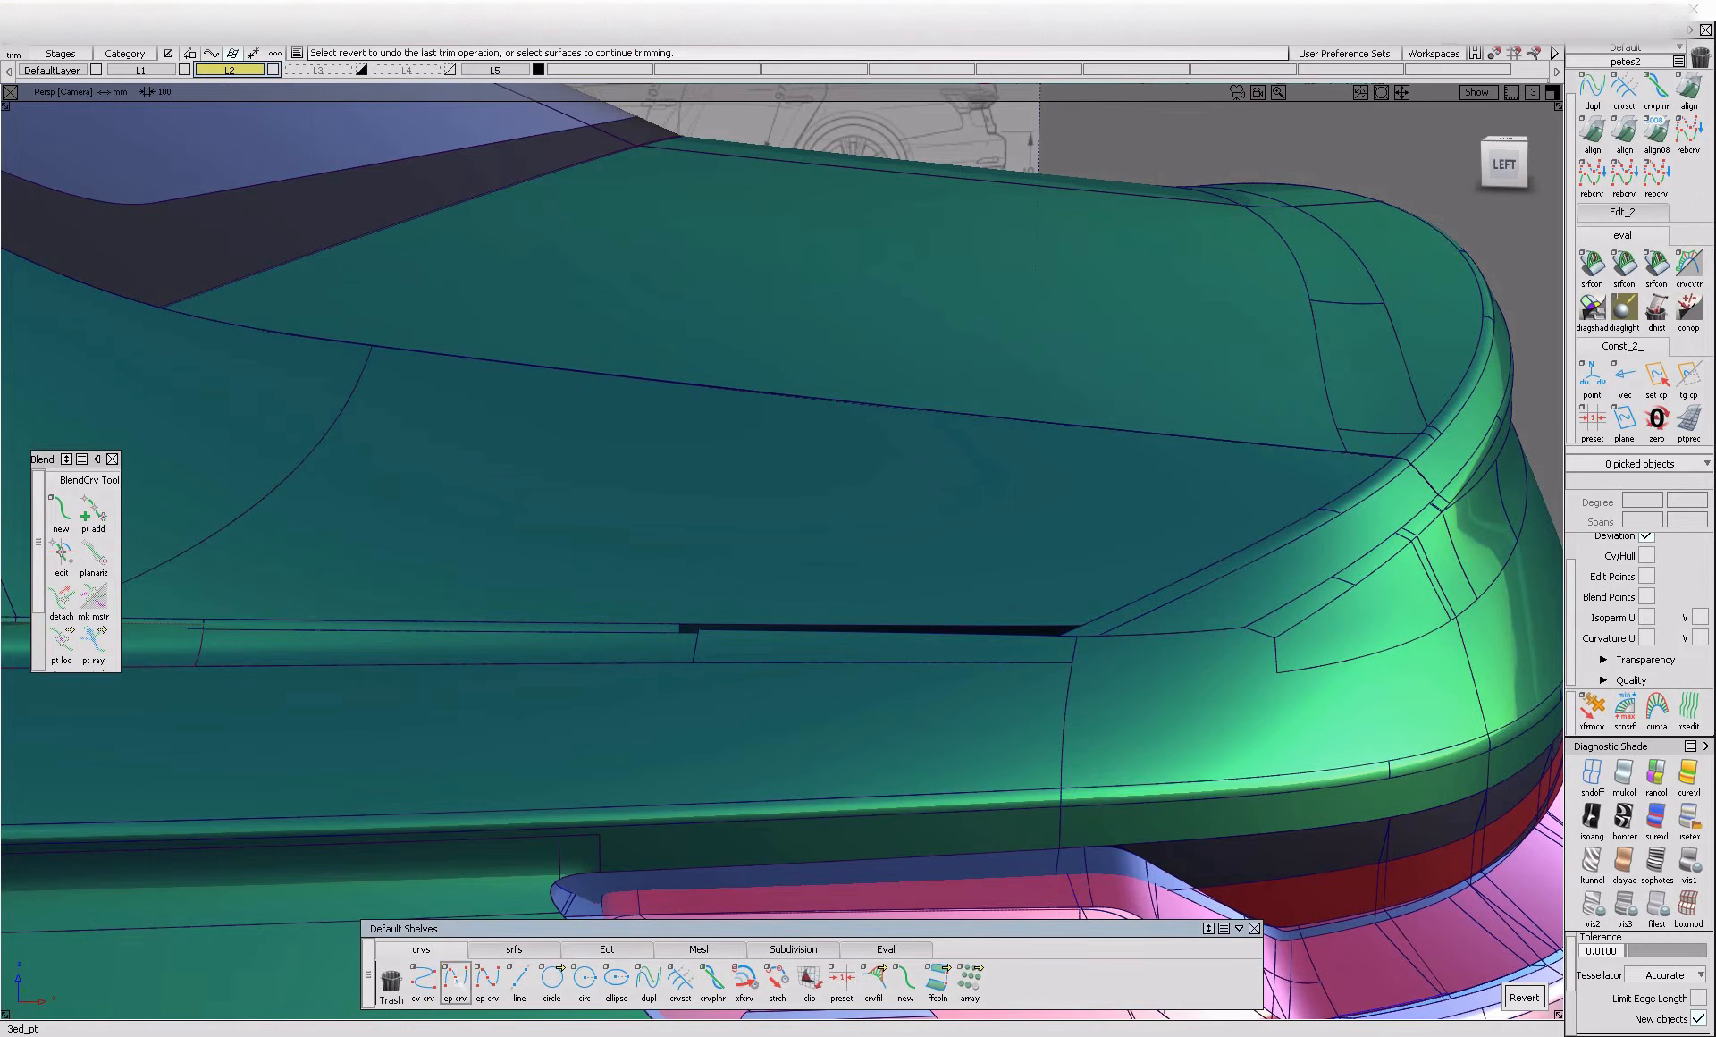
{"action": "left_click", "coordinate": [697, 632]}
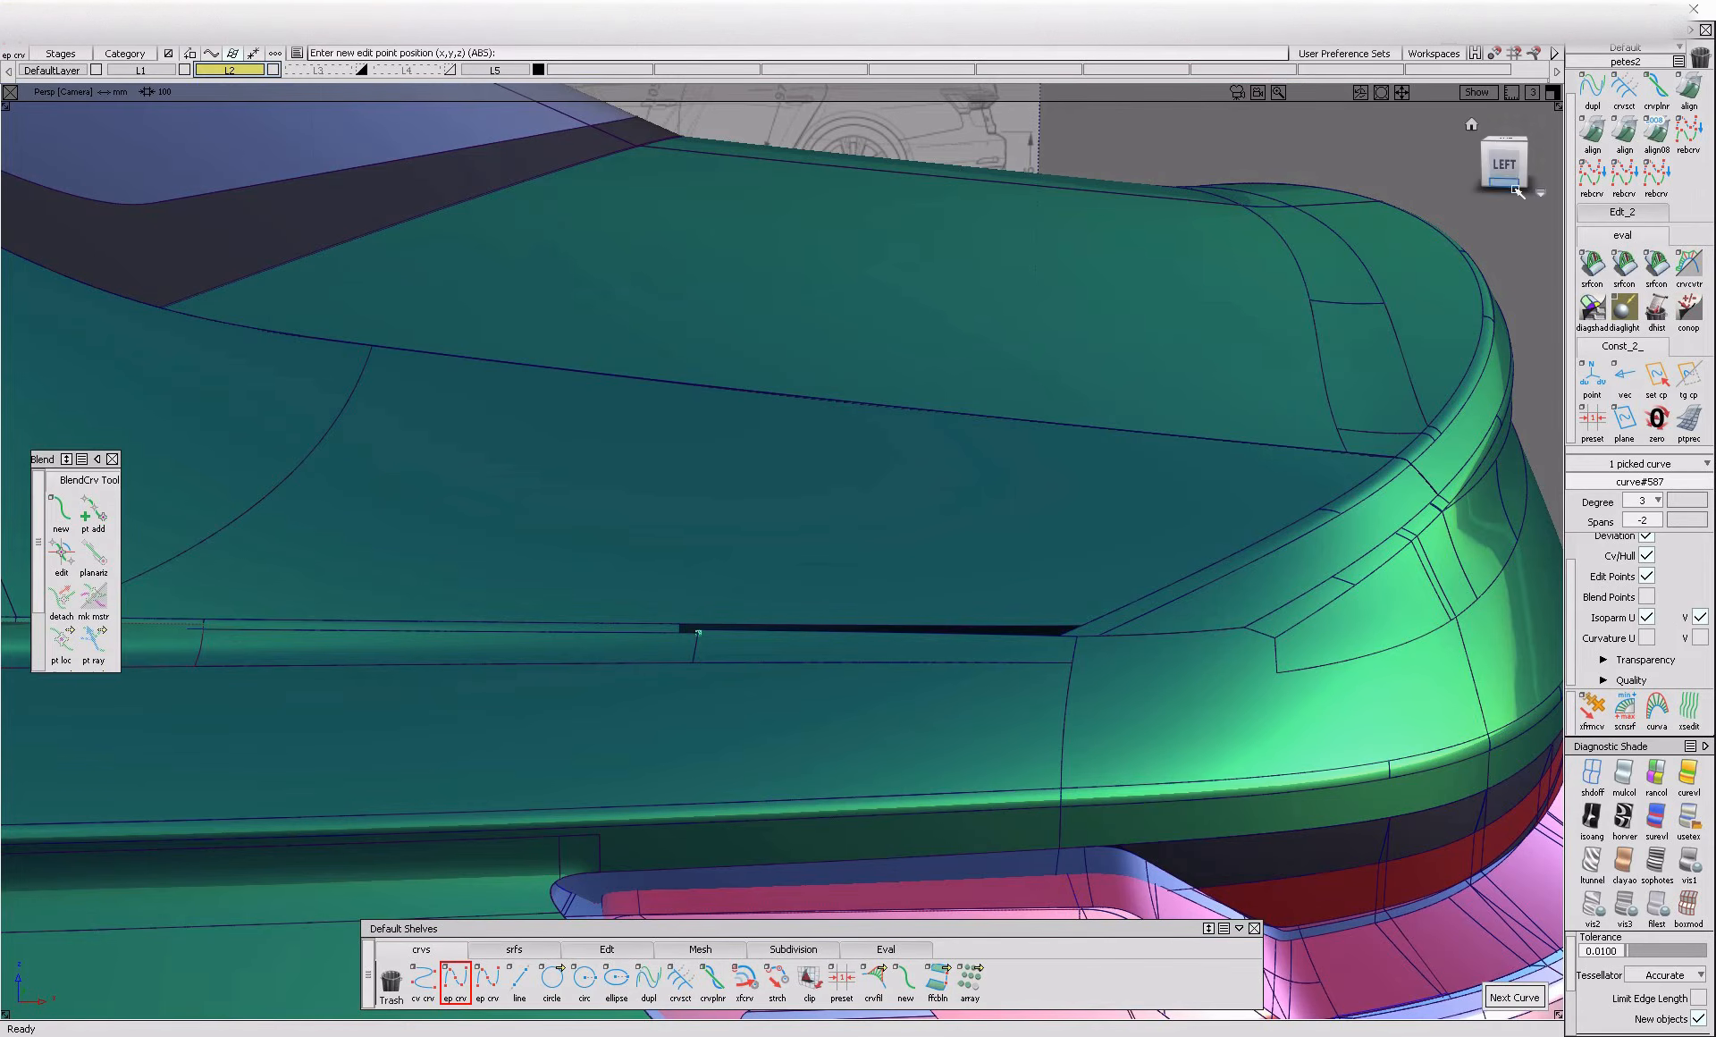
{"action": "left_click", "coordinate": [1517, 191]}
{"action": "left_click", "coordinate": [1087, 643]}
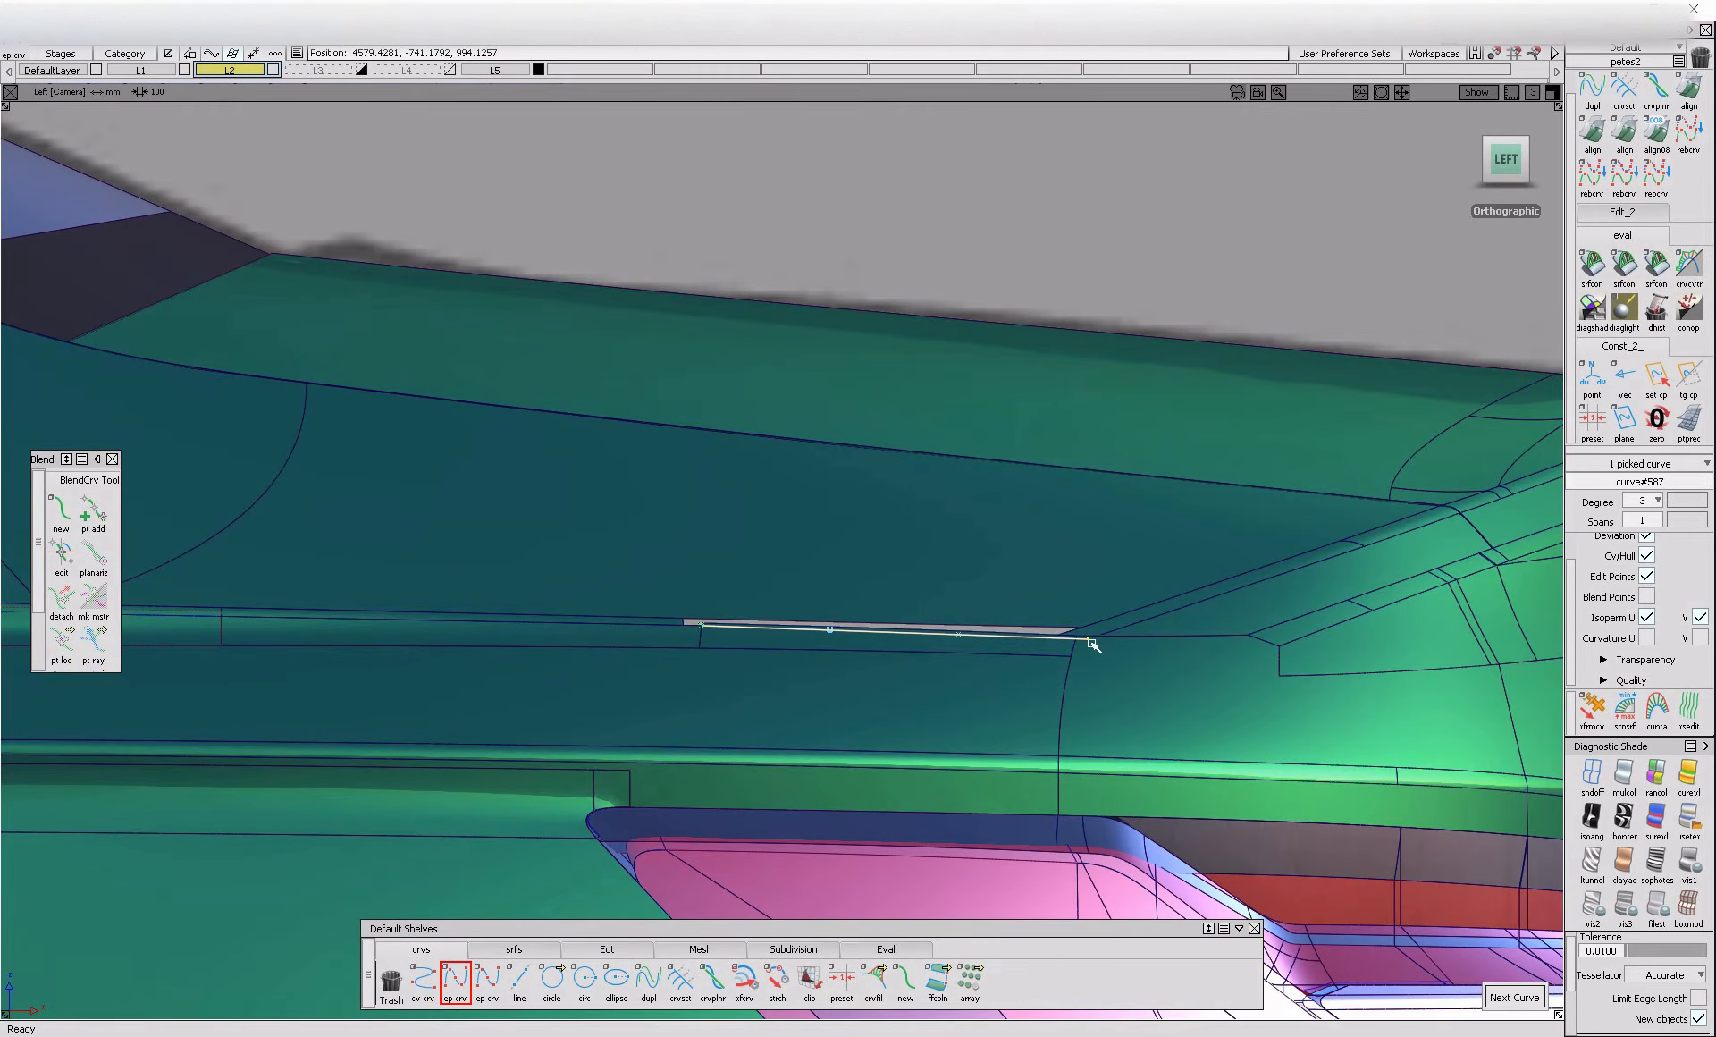
Align the front end of the new curve to the adjoining fillet edge with G1 continuity
{"action": "double_click", "coordinate": [1592, 134]}
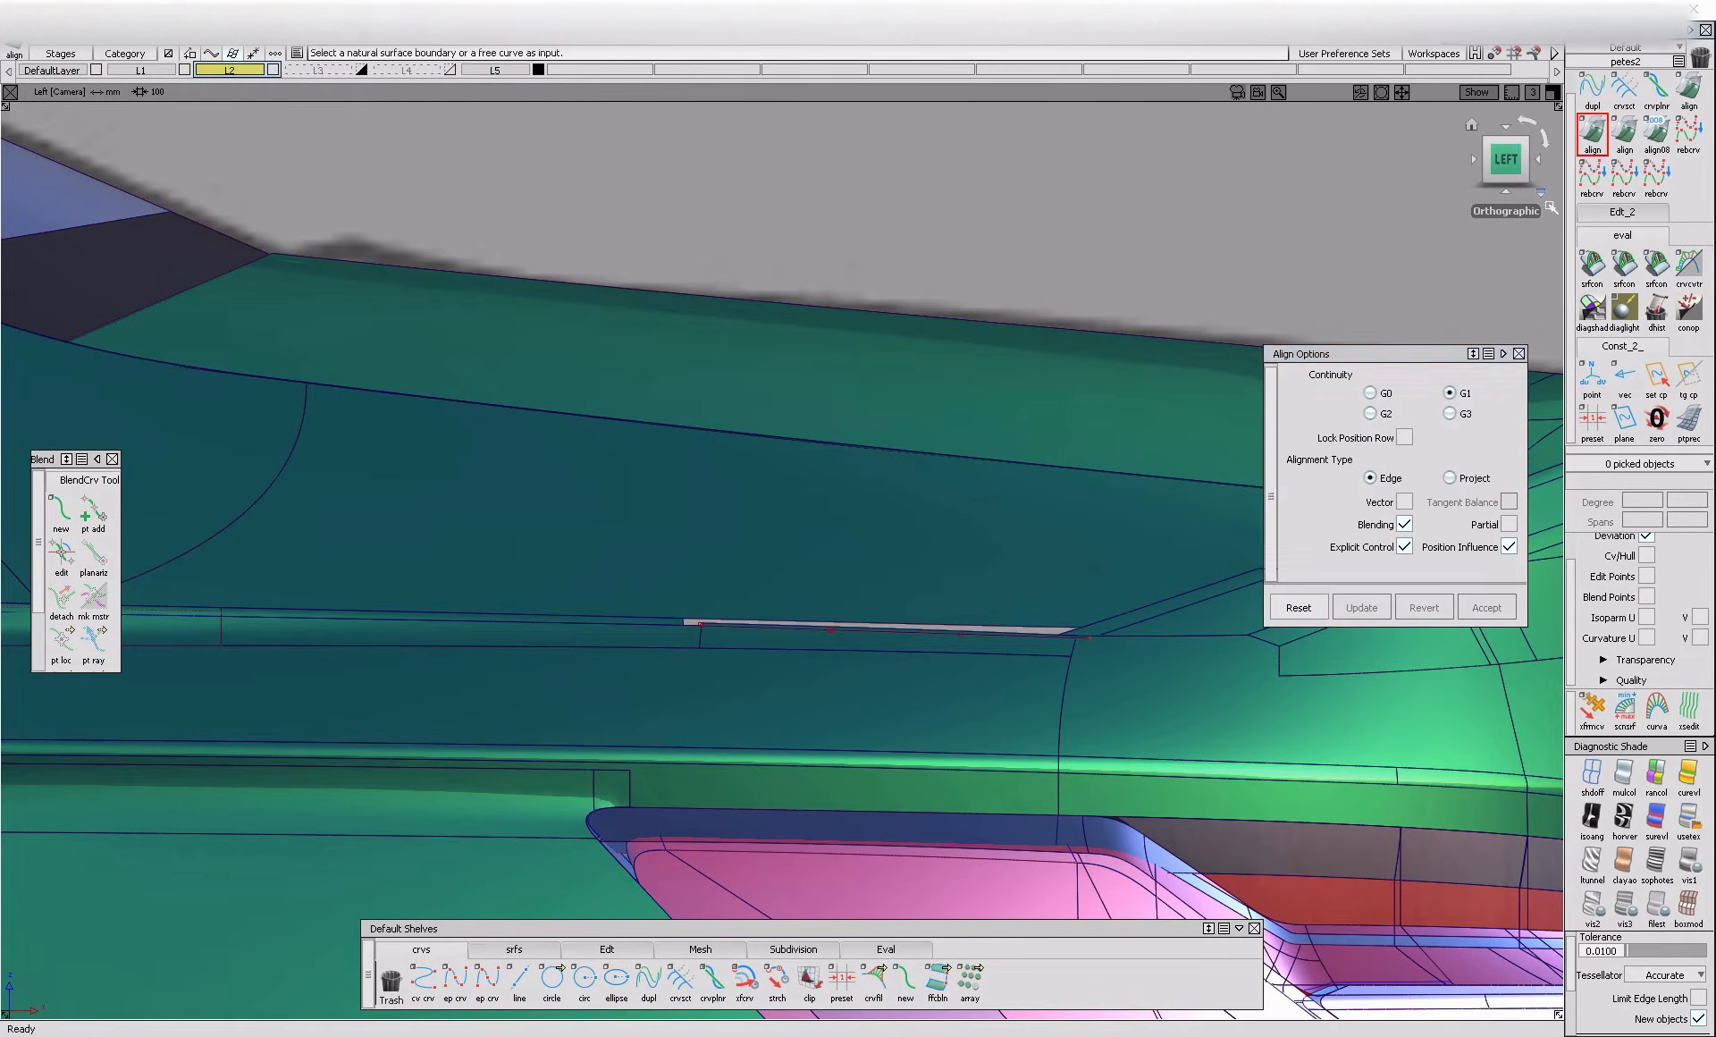
{"action": "right_click_drag", "start_coordinate": [708, 659], "coordinate": [709, 625], "text": "alt+shift"}
{"action": "left_click", "coordinate": [714, 612]}
{"action": "left_click", "coordinate": [687, 615]}
{"action": "middle_click_drag", "start_coordinate": [690, 617], "coordinate": [534, 623], "text": "alt+shift"}
{"action": "left_click_drag", "start_coordinate": [709, 605], "coordinate": [695, 629], "text": "ctrl+shift"}
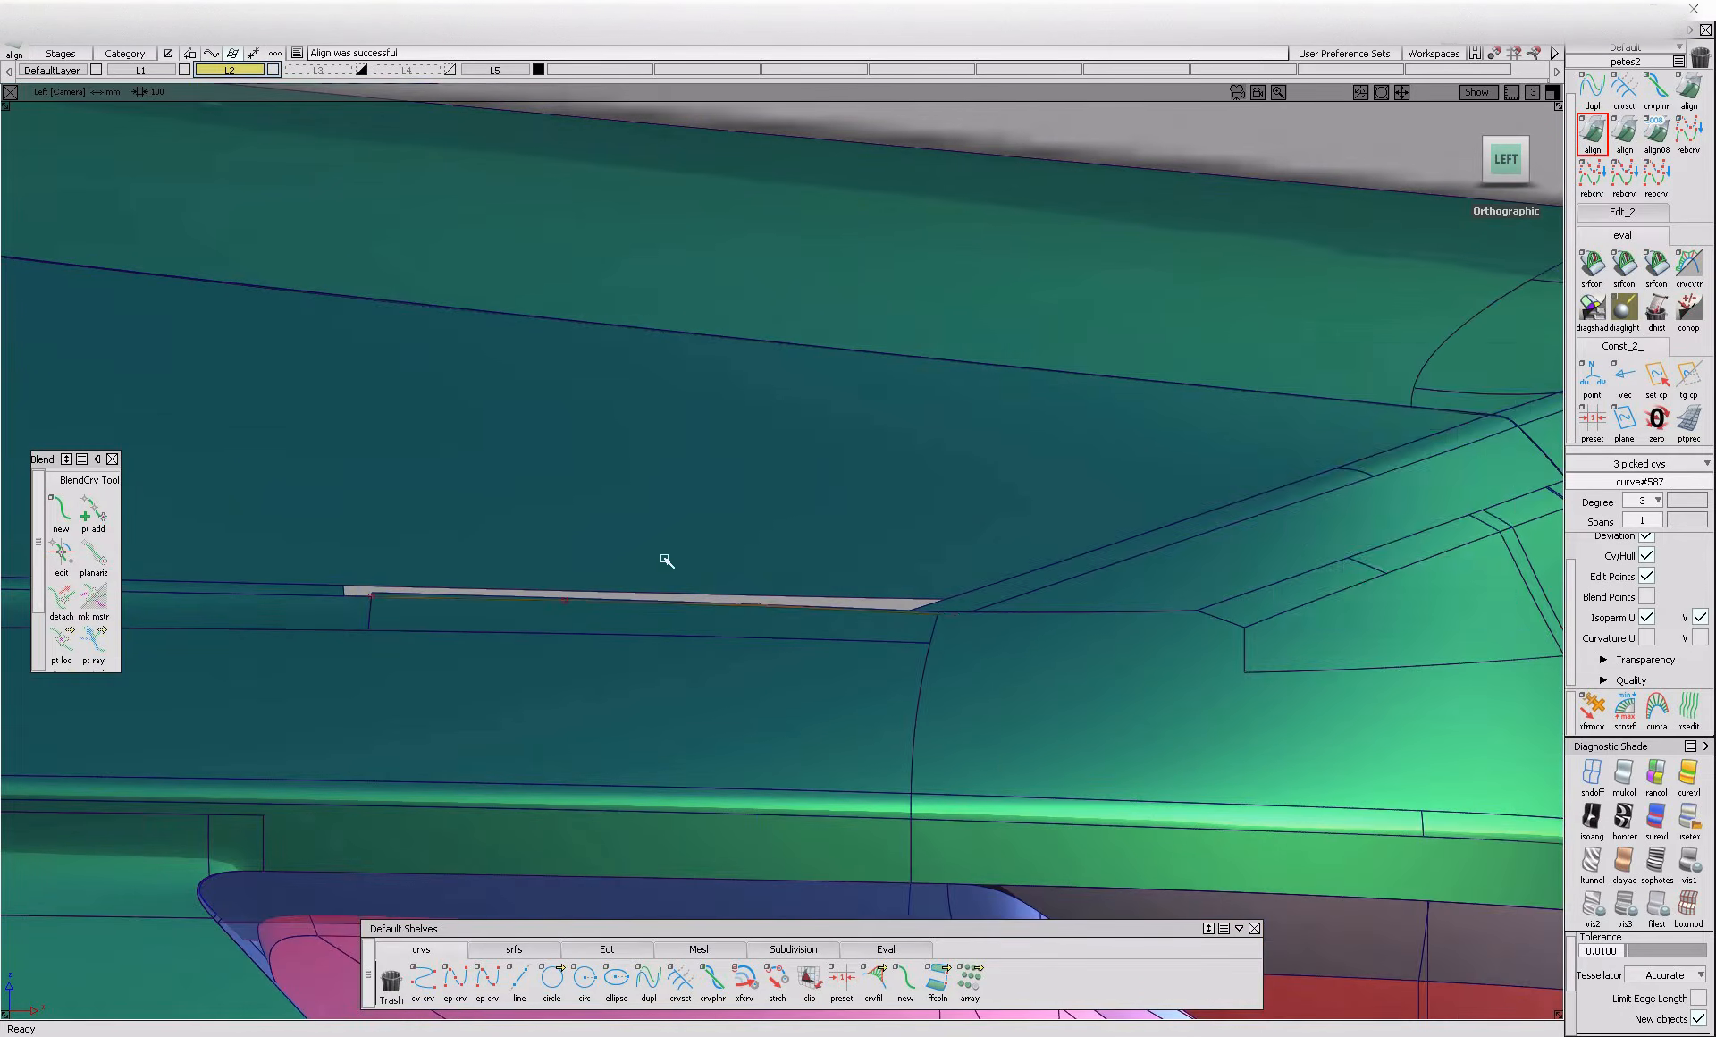
Move control points of the curve to adjust how it runs out past the rear corner edge
{"action": "left_click", "coordinate": [695, 628]}
{"action": "right_click_drag", "start_coordinate": [695, 629], "coordinate": [766, 719], "text": "ctrl+shift"}
{"action": "left_click_drag", "start_coordinate": [765, 718], "coordinate": [716, 579], "text": "ctrl+shift"}
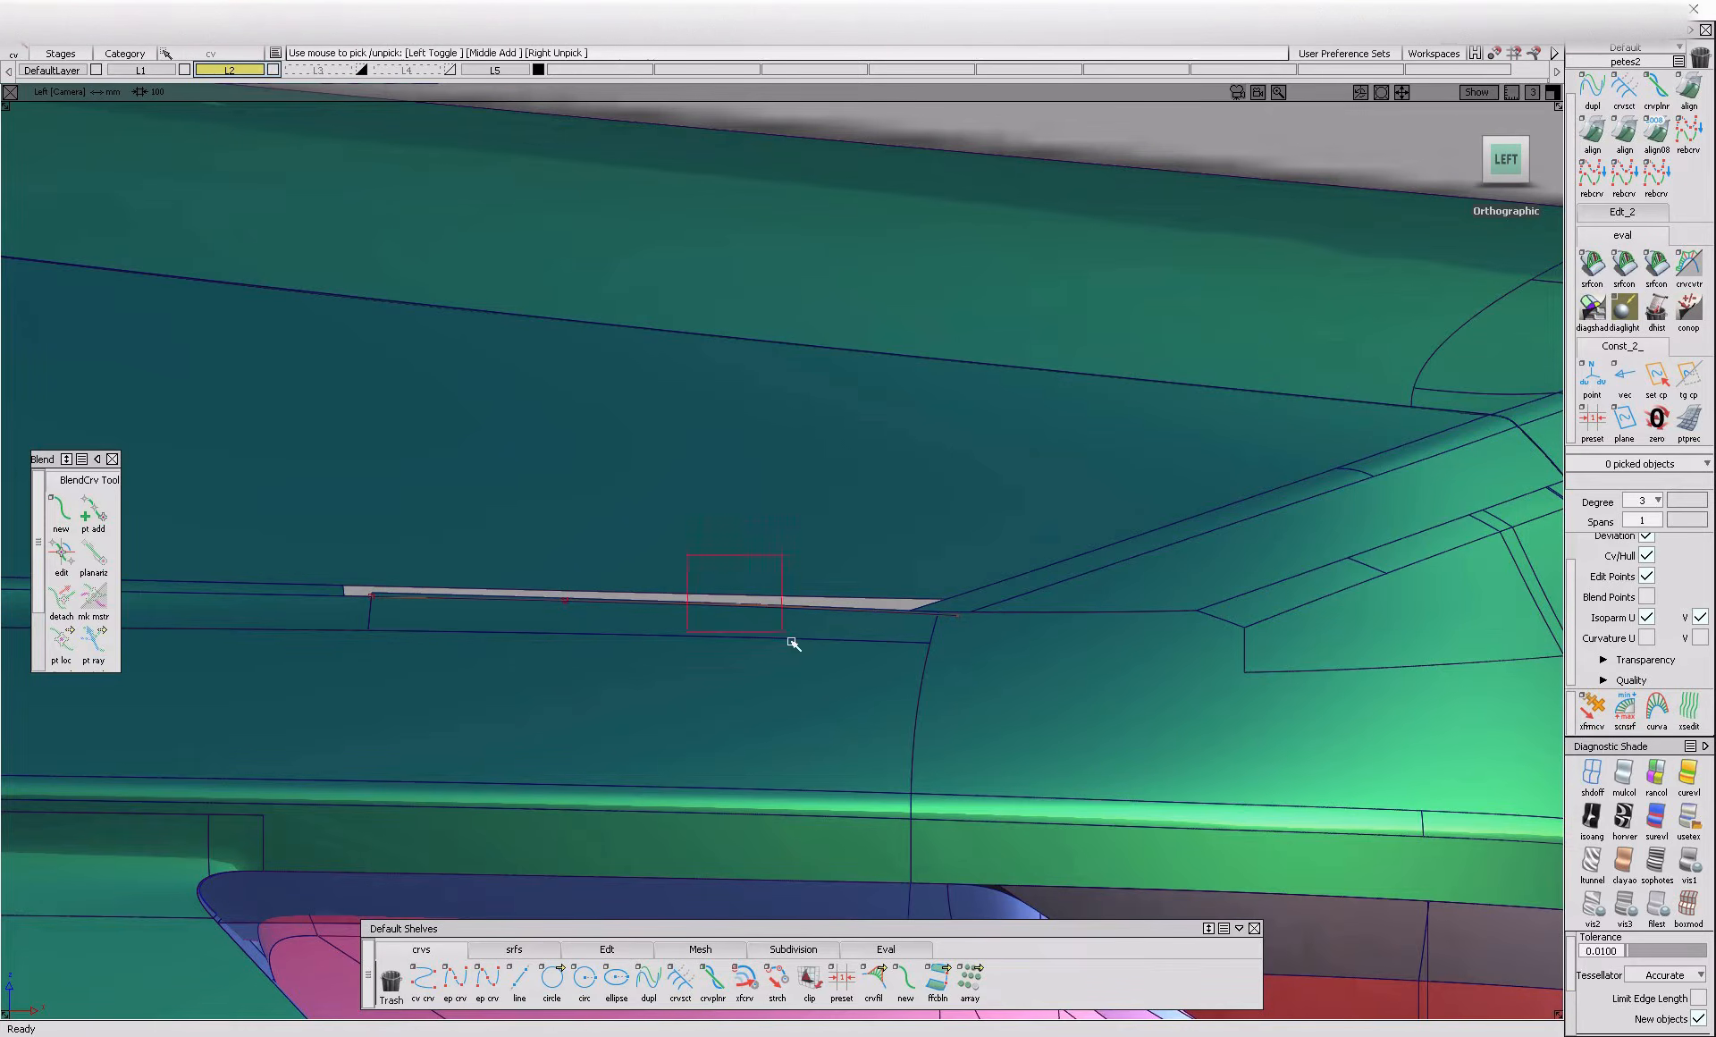
{"action": "left_click", "coordinate": [718, 580]}
{"action": "right_click_drag", "start_coordinate": [718, 580], "coordinate": [840, 747], "text": "alt+shift"}
{"action": "right_click_drag", "start_coordinate": [837, 664], "coordinate": [836, 664], "text": "ctrl+shift"}
{"action": "right_click_drag", "start_coordinate": [836, 664], "coordinate": [841, 668]}
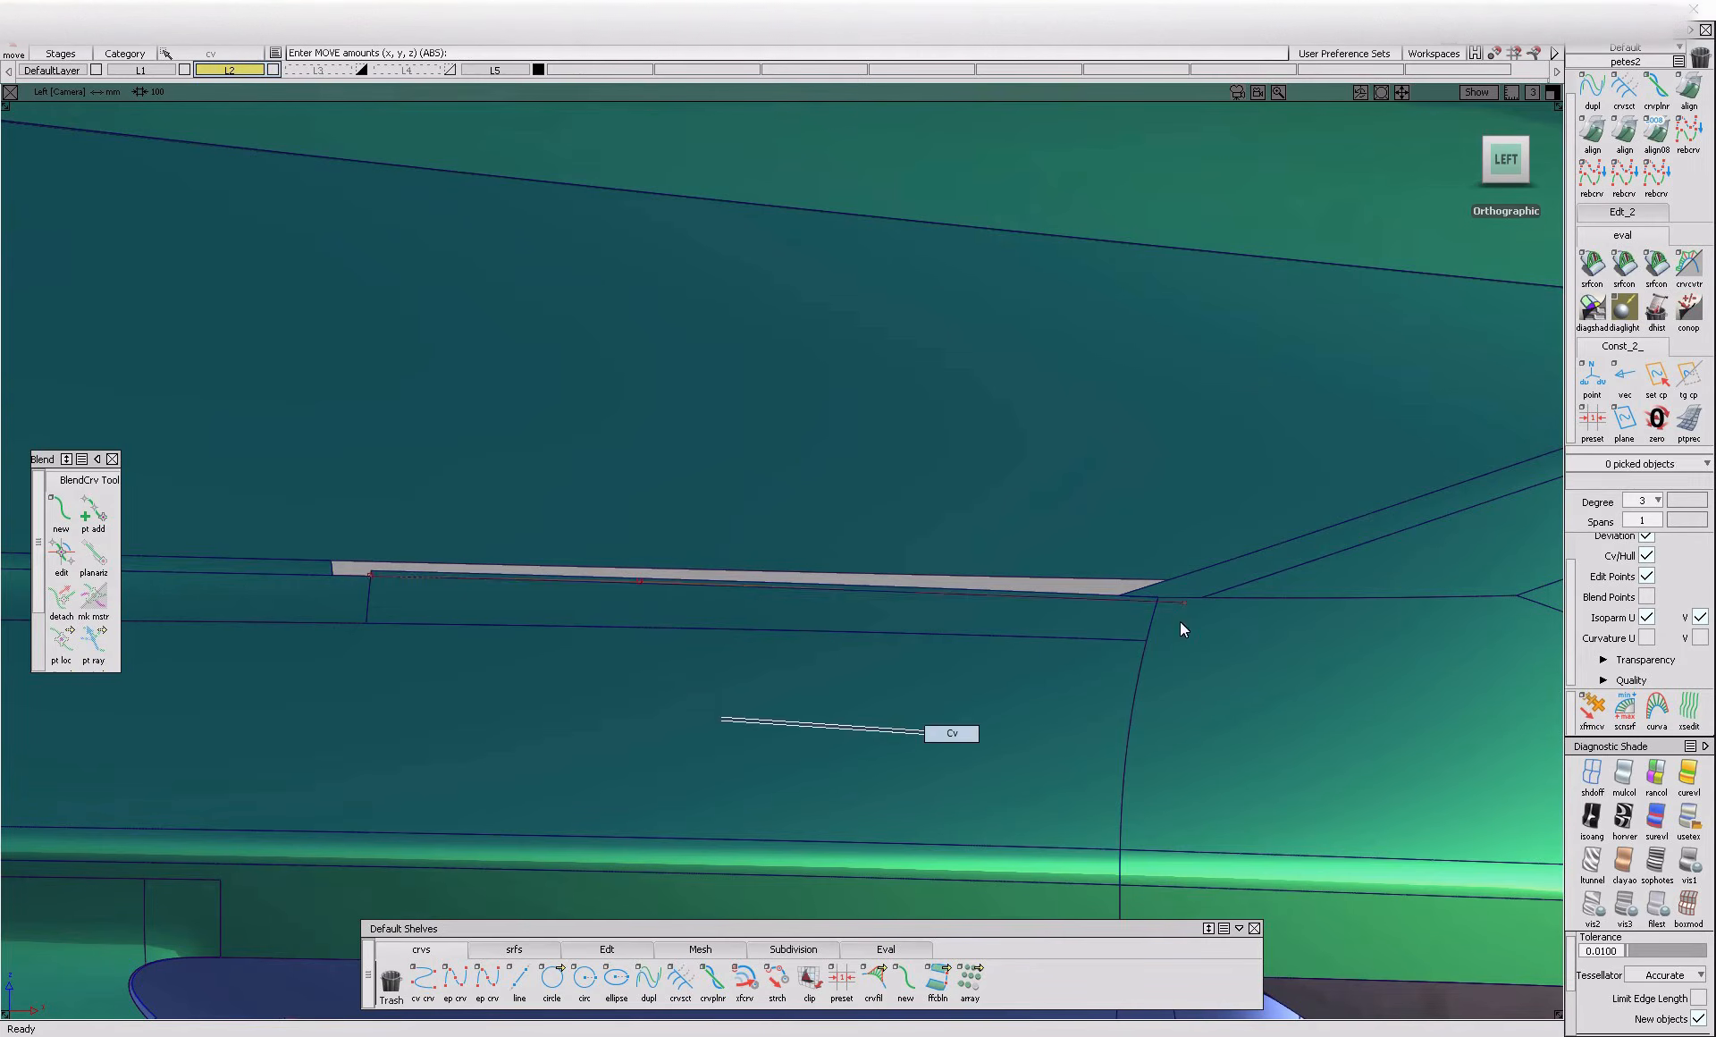
{"action": "right_click_drag", "start_coordinate": [1245, 642], "coordinate": [1247, 631]}
Project the curve onto the surface below the gap in the left view and trim away the part above it
{"action": "middle_click_drag", "start_coordinate": [1247, 631], "coordinate": [1140, 566], "text": "ctrl+shift"}
{"action": "left_click", "coordinate": [642, 582]}
{"action": "key", "text": "space"}
{"action": "left_click", "coordinate": [795, 588]}
{"action": "key", "text": "space"}
{"action": "middle_click_drag", "start_coordinate": [809, 612], "coordinate": [858, 555], "text": "ctrl+shift"}
{"action": "left_click", "coordinate": [762, 624]}
{"action": "left_click", "coordinate": [759, 621]}
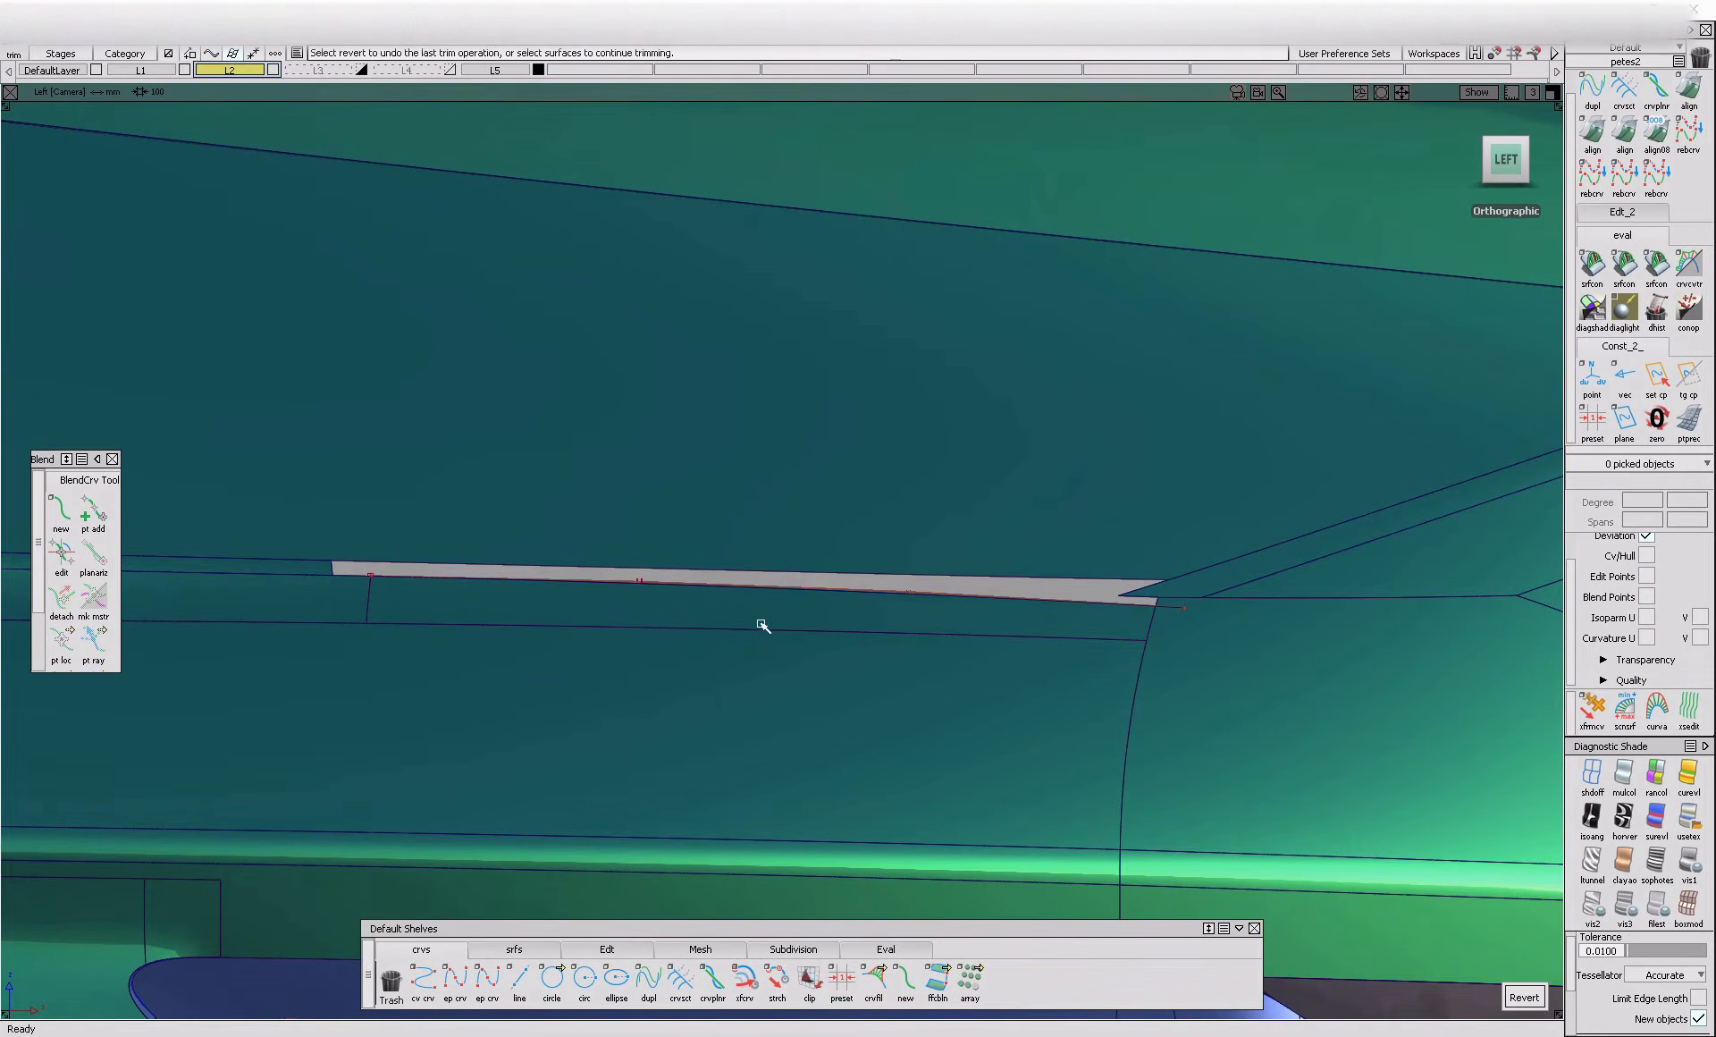
{"action": "key", "text": "space"}
Bridge the gap with a G2 freeform blend, with chain selection off and the rear end set to Connect ends
{"action": "left_click_drag", "start_coordinate": [812, 572], "coordinate": [545, 707], "text": "alt+shift"}
{"action": "left_click", "coordinate": [530, 950]}
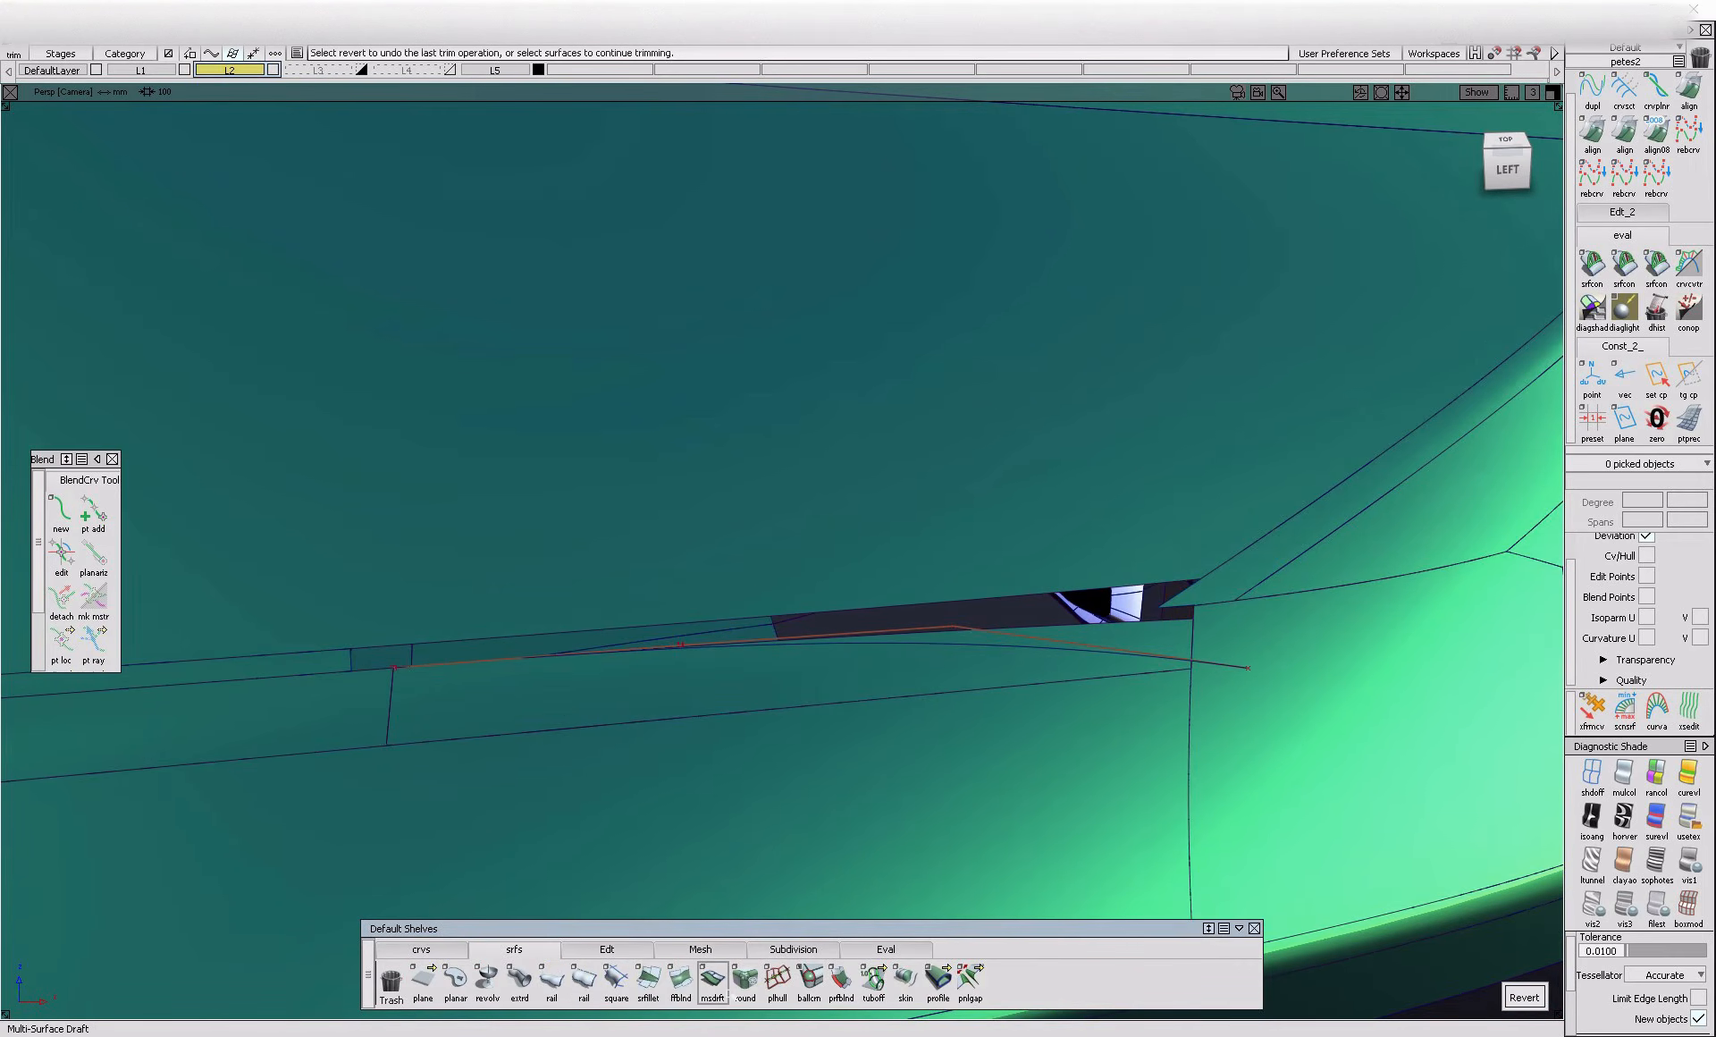
{"action": "left_click", "coordinate": [681, 981]}
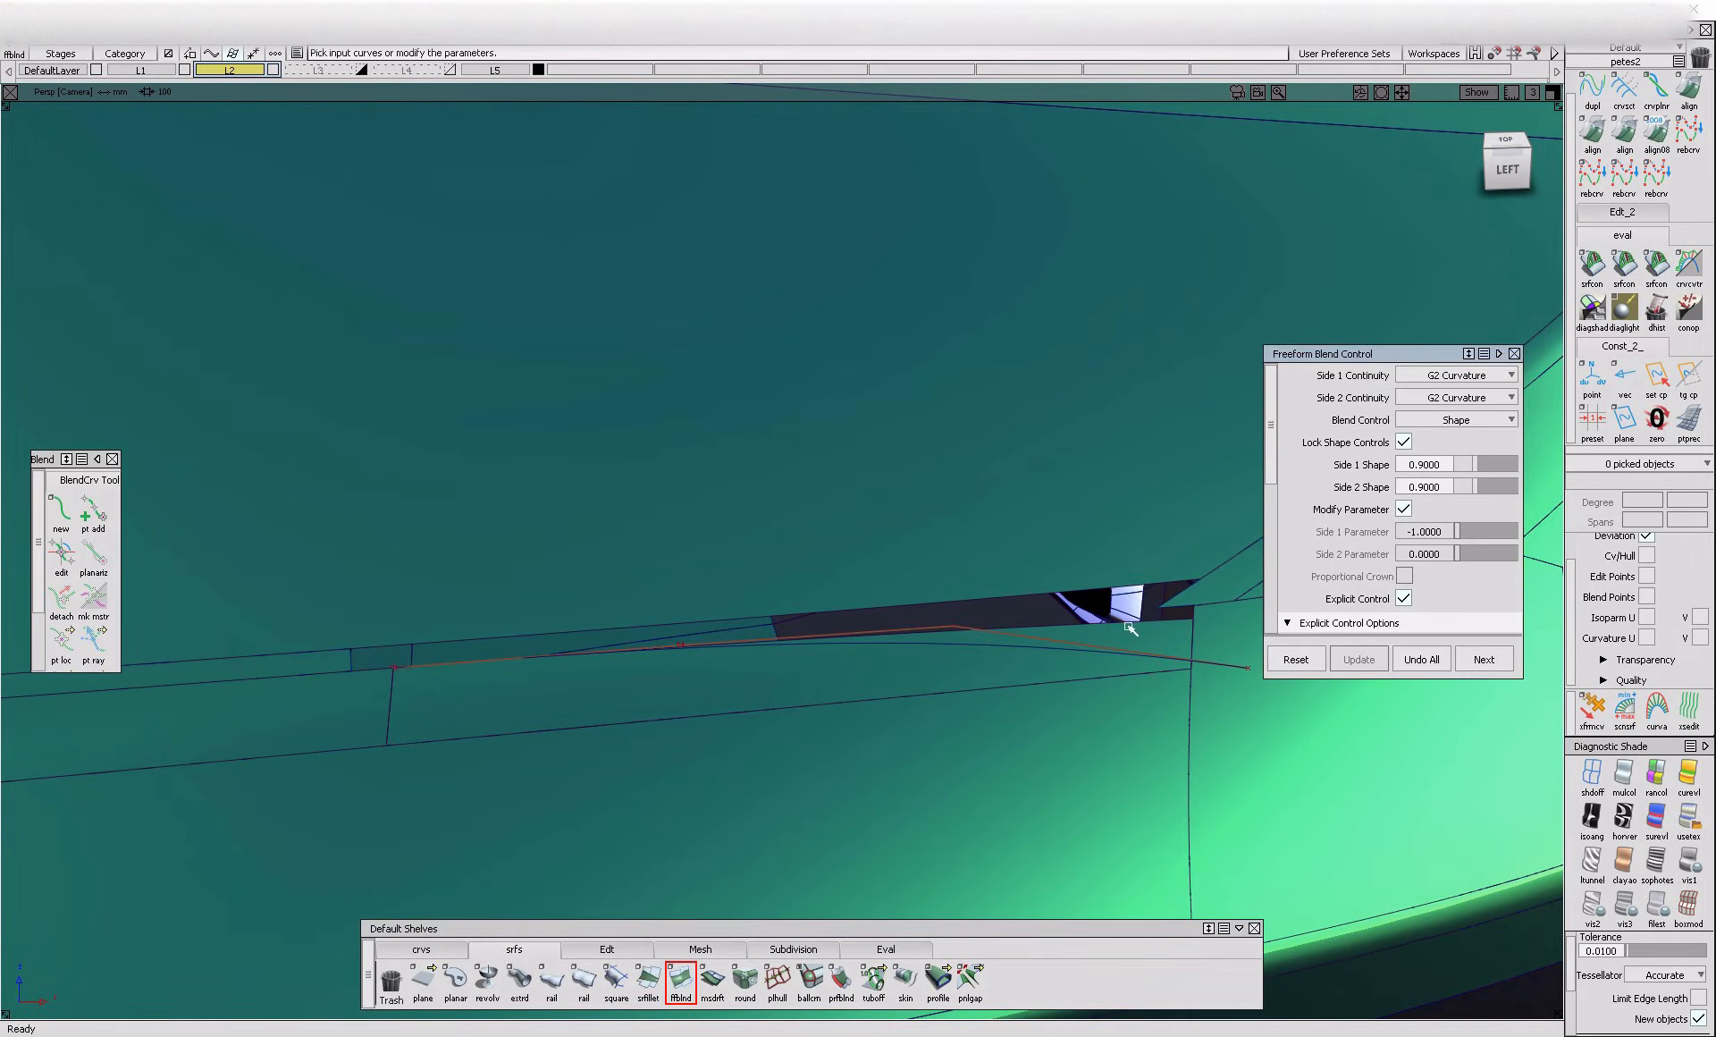
{"action": "left_click", "coordinate": [1011, 624]}
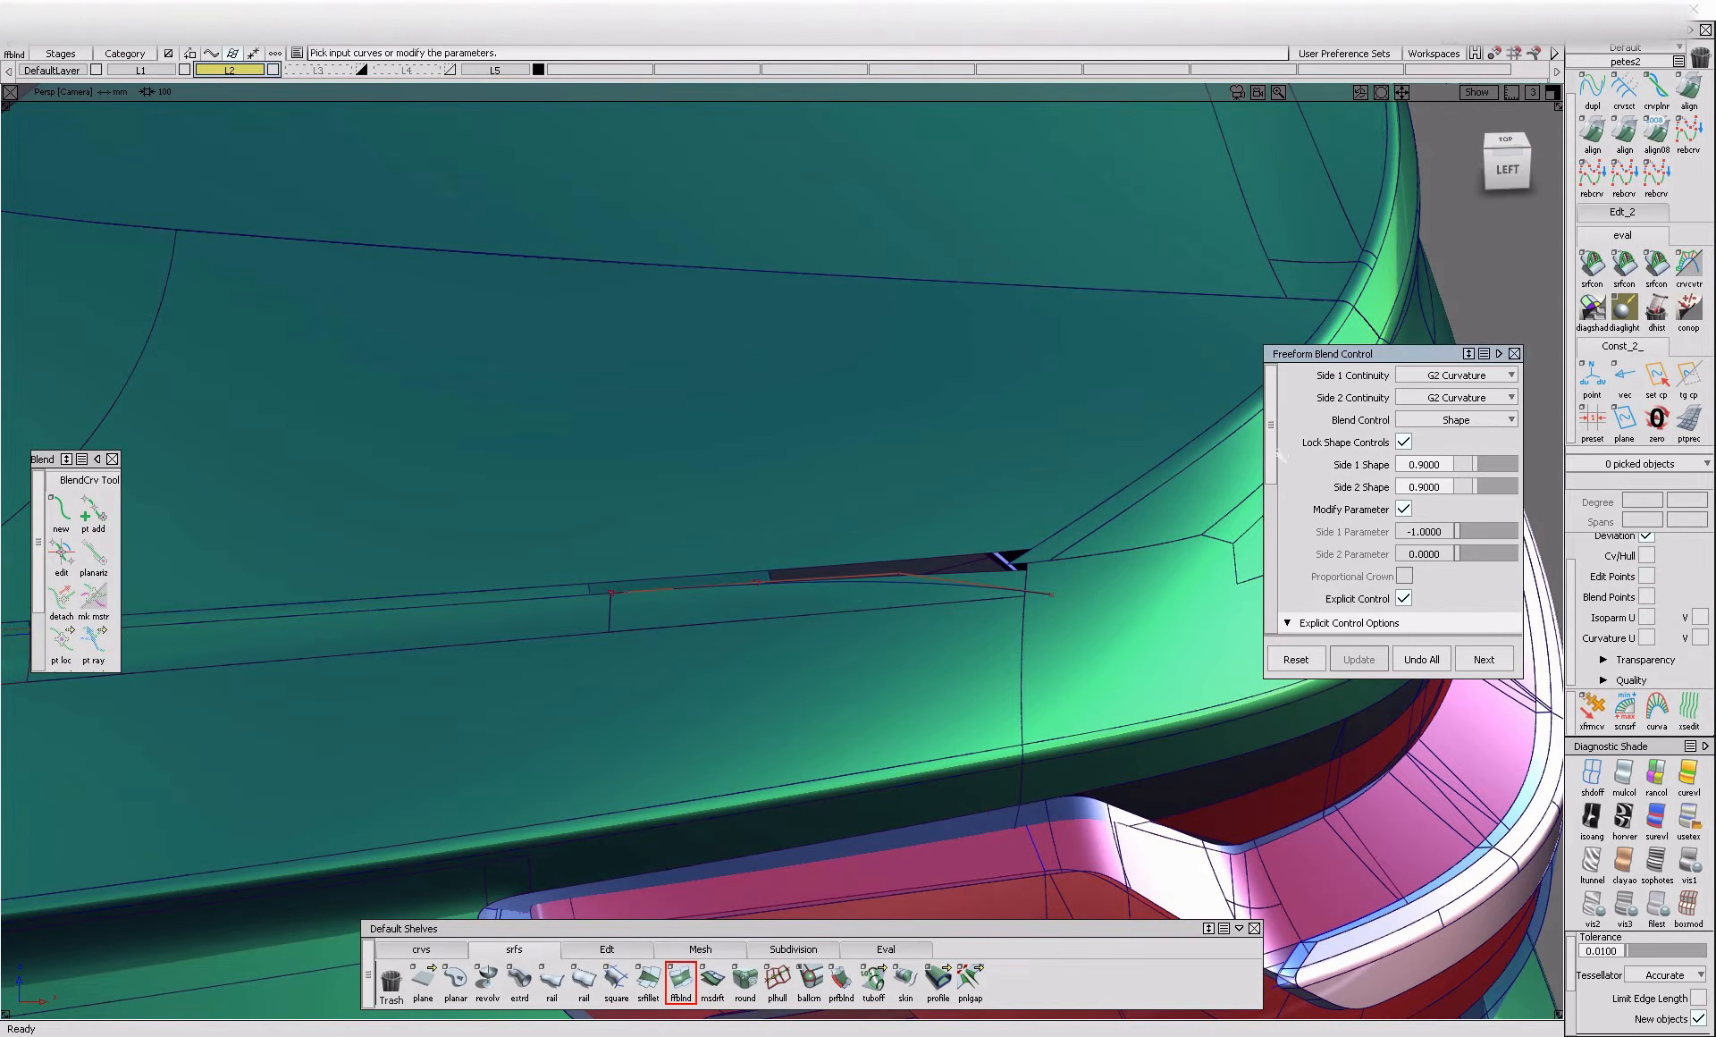
{"action": "scroll", "coordinate": [1280, 456], "scroll_direction": "down", "scroll_amount": 5}
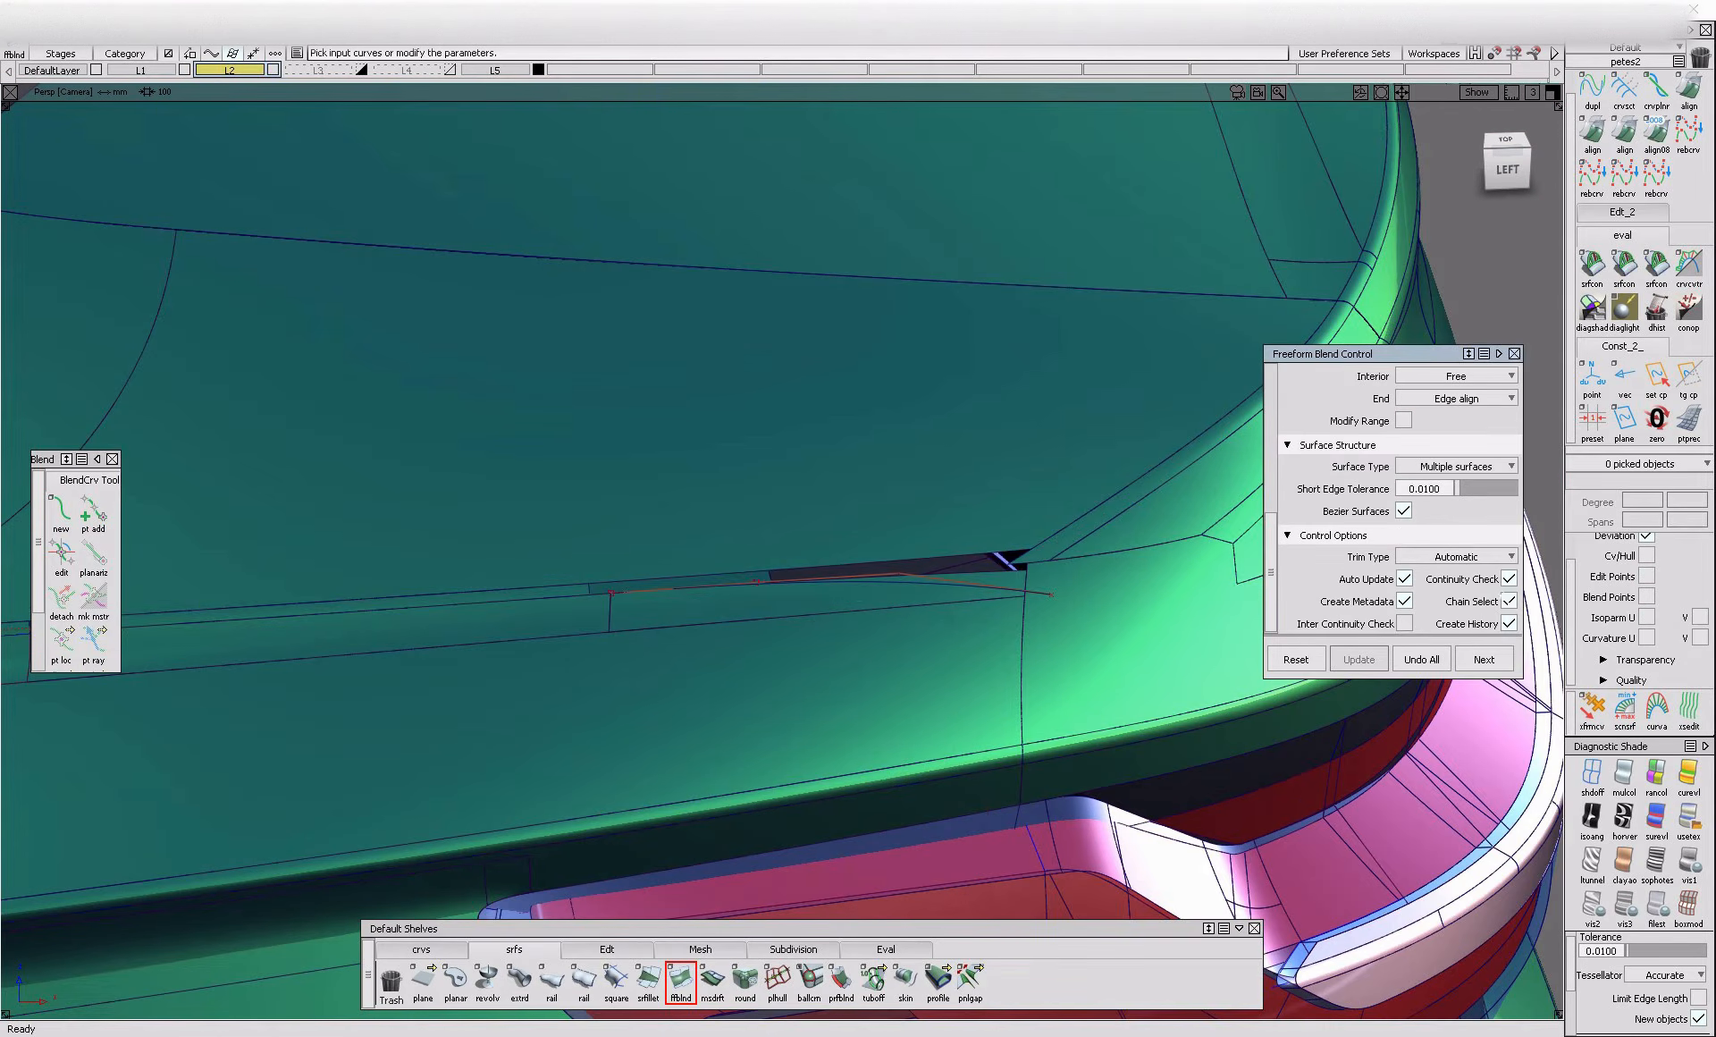
{"action": "left_click", "coordinate": [832, 575]}
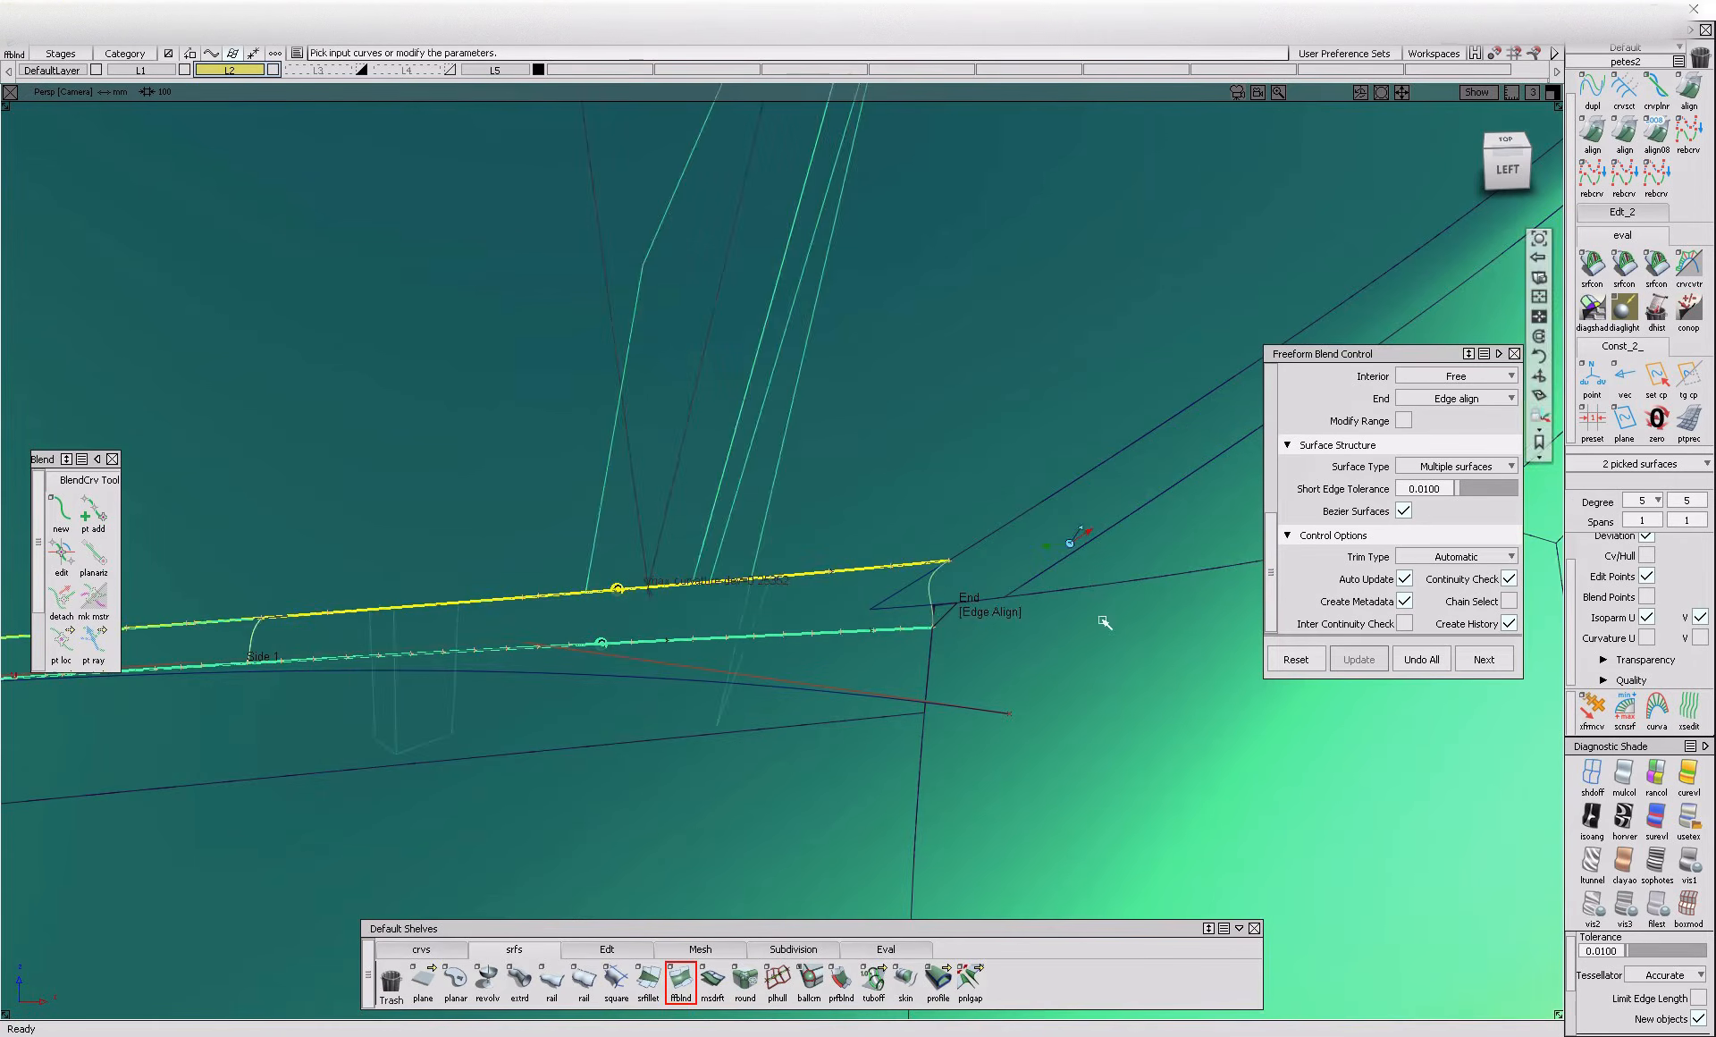
{"action": "left_click", "coordinate": [999, 614]}
{"action": "left_click_drag", "start_coordinate": [1000, 626], "coordinate": [1037, 729], "text": "alt+shift"}
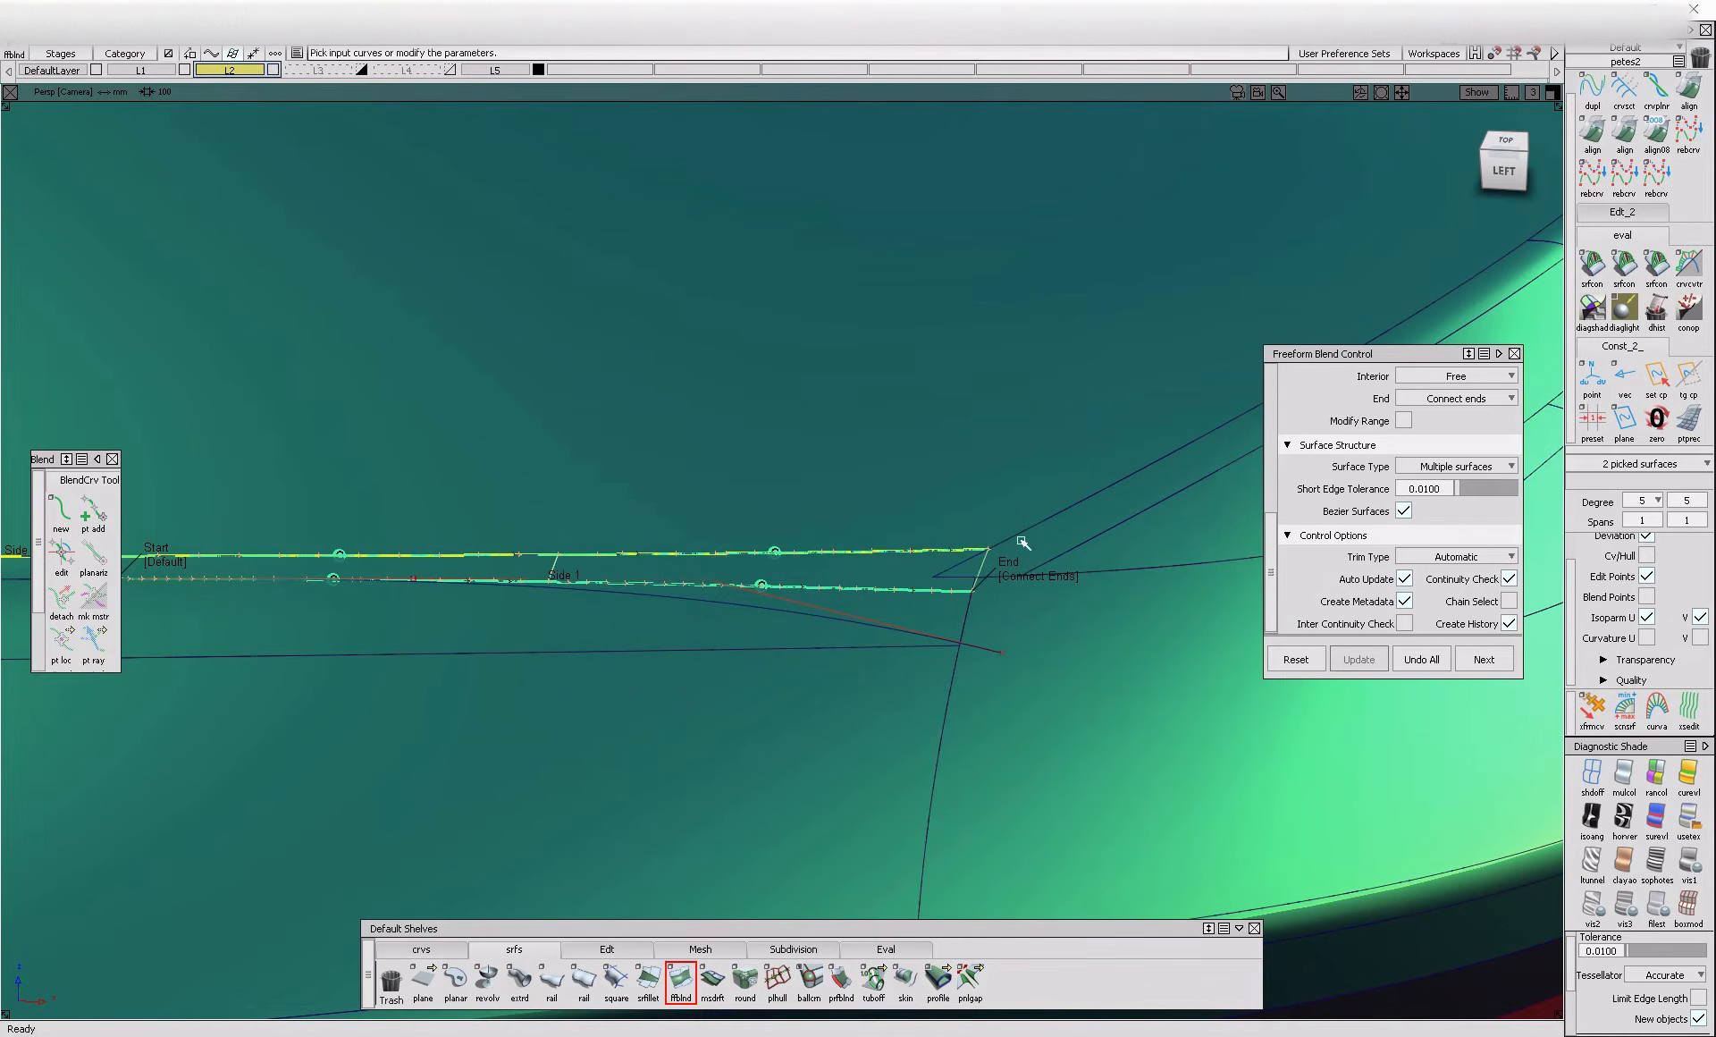
Create a trim boundary on the rear-corner fillet along the end edge of the new blend
{"action": "left_click_drag", "start_coordinate": [1053, 552], "coordinate": [1020, 647], "text": "alt+shift"}
{"action": "right_click_drag", "start_coordinate": [1020, 647], "coordinate": [597, 669], "text": "alt+shift"}
{"action": "left_click_drag", "start_coordinate": [597, 668], "coordinate": [572, 694], "text": "alt+shift"}
{"action": "left_click_drag", "start_coordinate": [566, 690], "coordinate": [617, 701], "text": "ctrl+shift"}
{"action": "right_click_drag", "start_coordinate": [617, 701], "coordinate": [690, 596], "text": "alt+shift"}
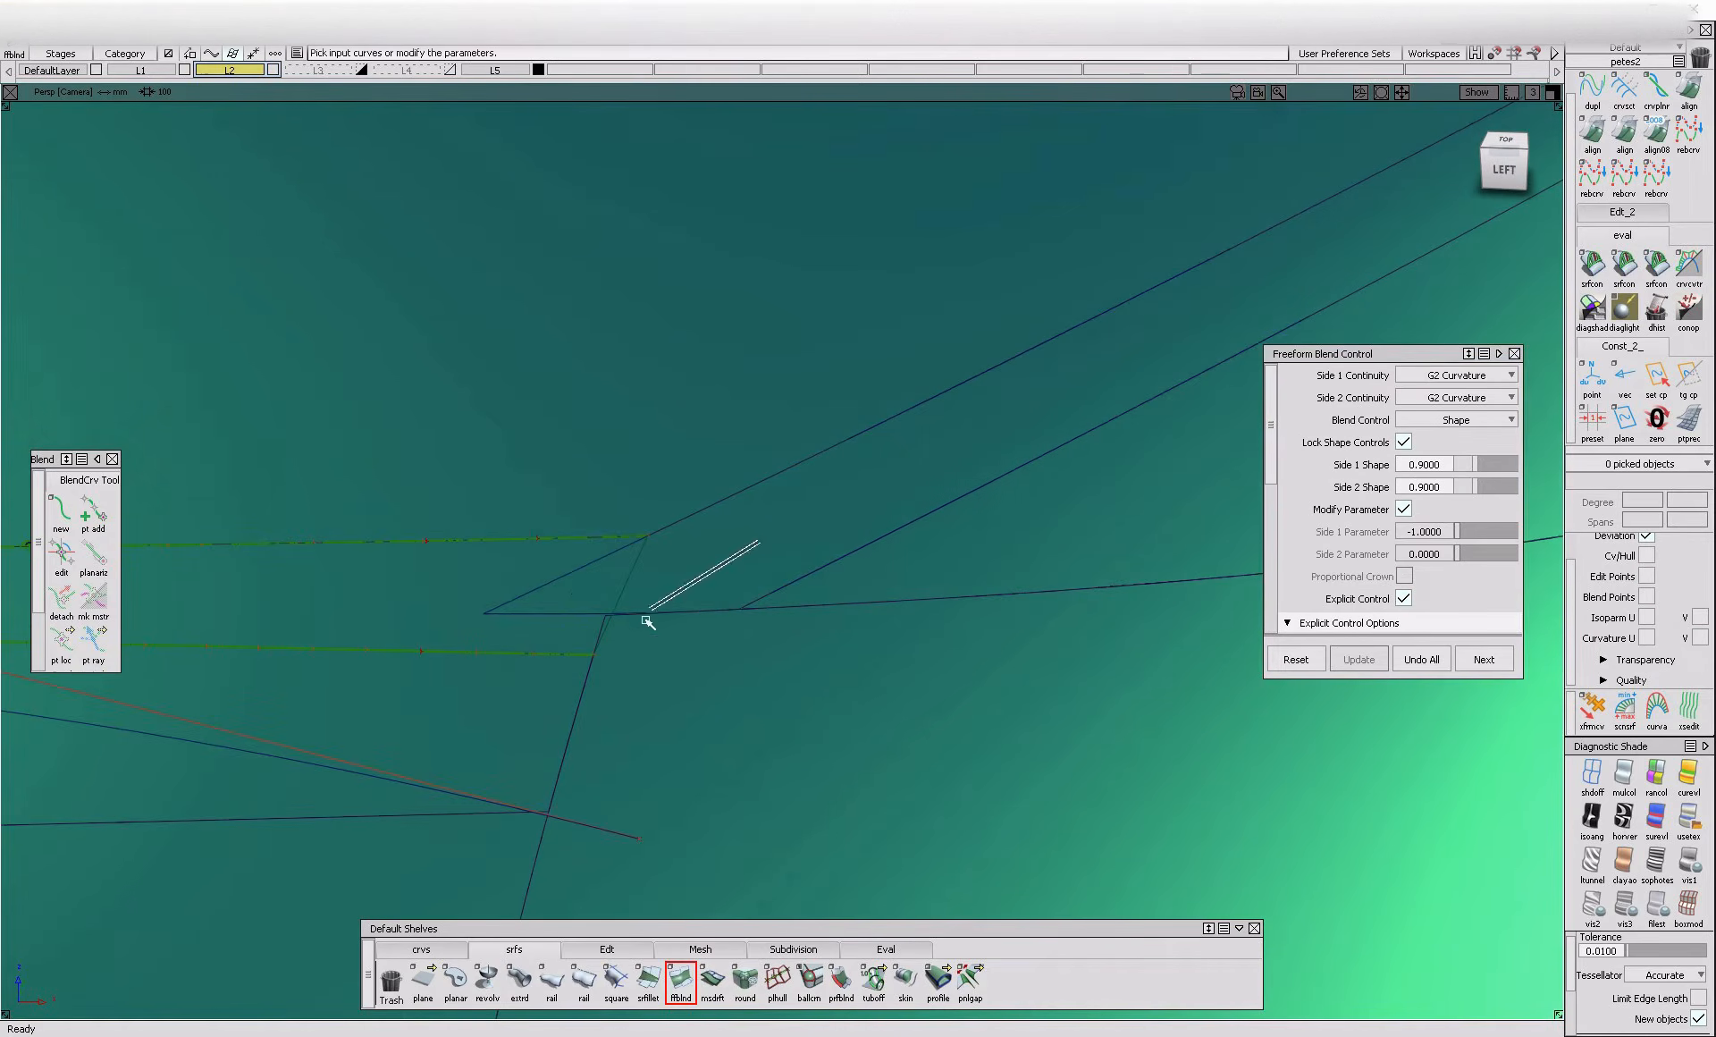
{"action": "left_click_drag", "start_coordinate": [690, 597], "coordinate": [619, 669], "text": "ctrl+shift"}
{"action": "left_click", "coordinate": [590, 591]}
{"action": "middle_click_drag", "start_coordinate": [595, 597], "coordinate": [678, 655], "text": "ctrl+shift"}
{"action": "left_click_drag", "start_coordinate": [681, 697], "coordinate": [664, 597], "text": "ctrl+shift"}
{"action": "left_click_drag", "start_coordinate": [698, 609], "coordinate": [626, 686], "text": "ctrl+shift"}
{"action": "left_click", "coordinate": [602, 631]}
{"action": "left_click", "coordinate": [587, 585]}
{"action": "middle_click_drag", "start_coordinate": [703, 586], "coordinate": [632, 575], "text": "ctrl+shift"}
{"action": "left_click", "coordinate": [632, 575]}
{"action": "key", "text": "space"}
Trim off the pointed tip of the rear-corner fillet that overlaps the new blend
{"action": "middle_click_drag", "start_coordinate": [716, 530], "coordinate": [636, 587], "text": "ctrl+shift"}
{"action": "left_click", "coordinate": [715, 586]}
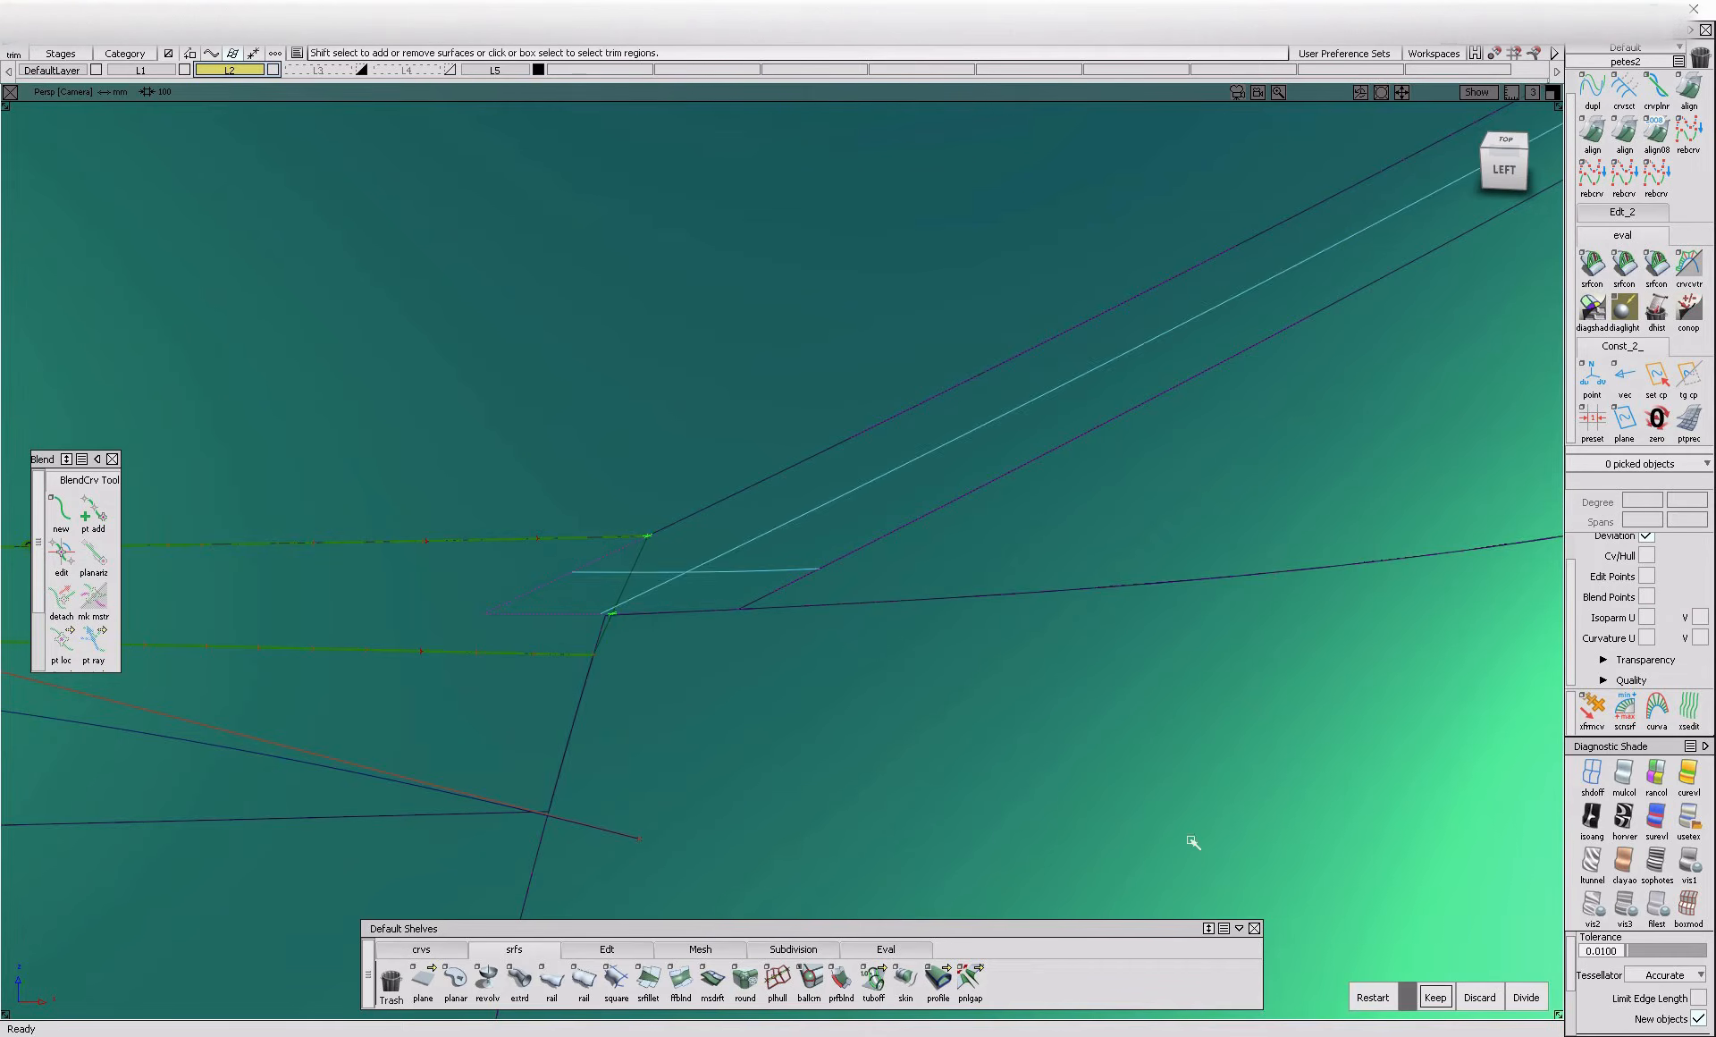
{"action": "left_click", "coordinate": [1442, 999]}
{"action": "left_click", "coordinate": [735, 725]}
{"action": "left_click", "coordinate": [735, 724], "text": "shift"}
Draw an edit-point curve across the rear-corner fillet, from the blend's upper end corner to the fillet's lower edge
{"action": "mouse_move", "coordinate": [618, 712]}
{"action": "left_mouse_down", "text": "alt+shift"}
{"action": "mouse_move", "coordinate": [716, 823]}
{"action": "mouse_move", "coordinate": [670, 801]}
{"action": "mouse_move", "coordinate": [655, 754]}
{"action": "mouse_move", "coordinate": [683, 788]}
{"action": "left_mouse_up", "text": "alt+shift"}
{"action": "left_click", "coordinate": [451, 951]}
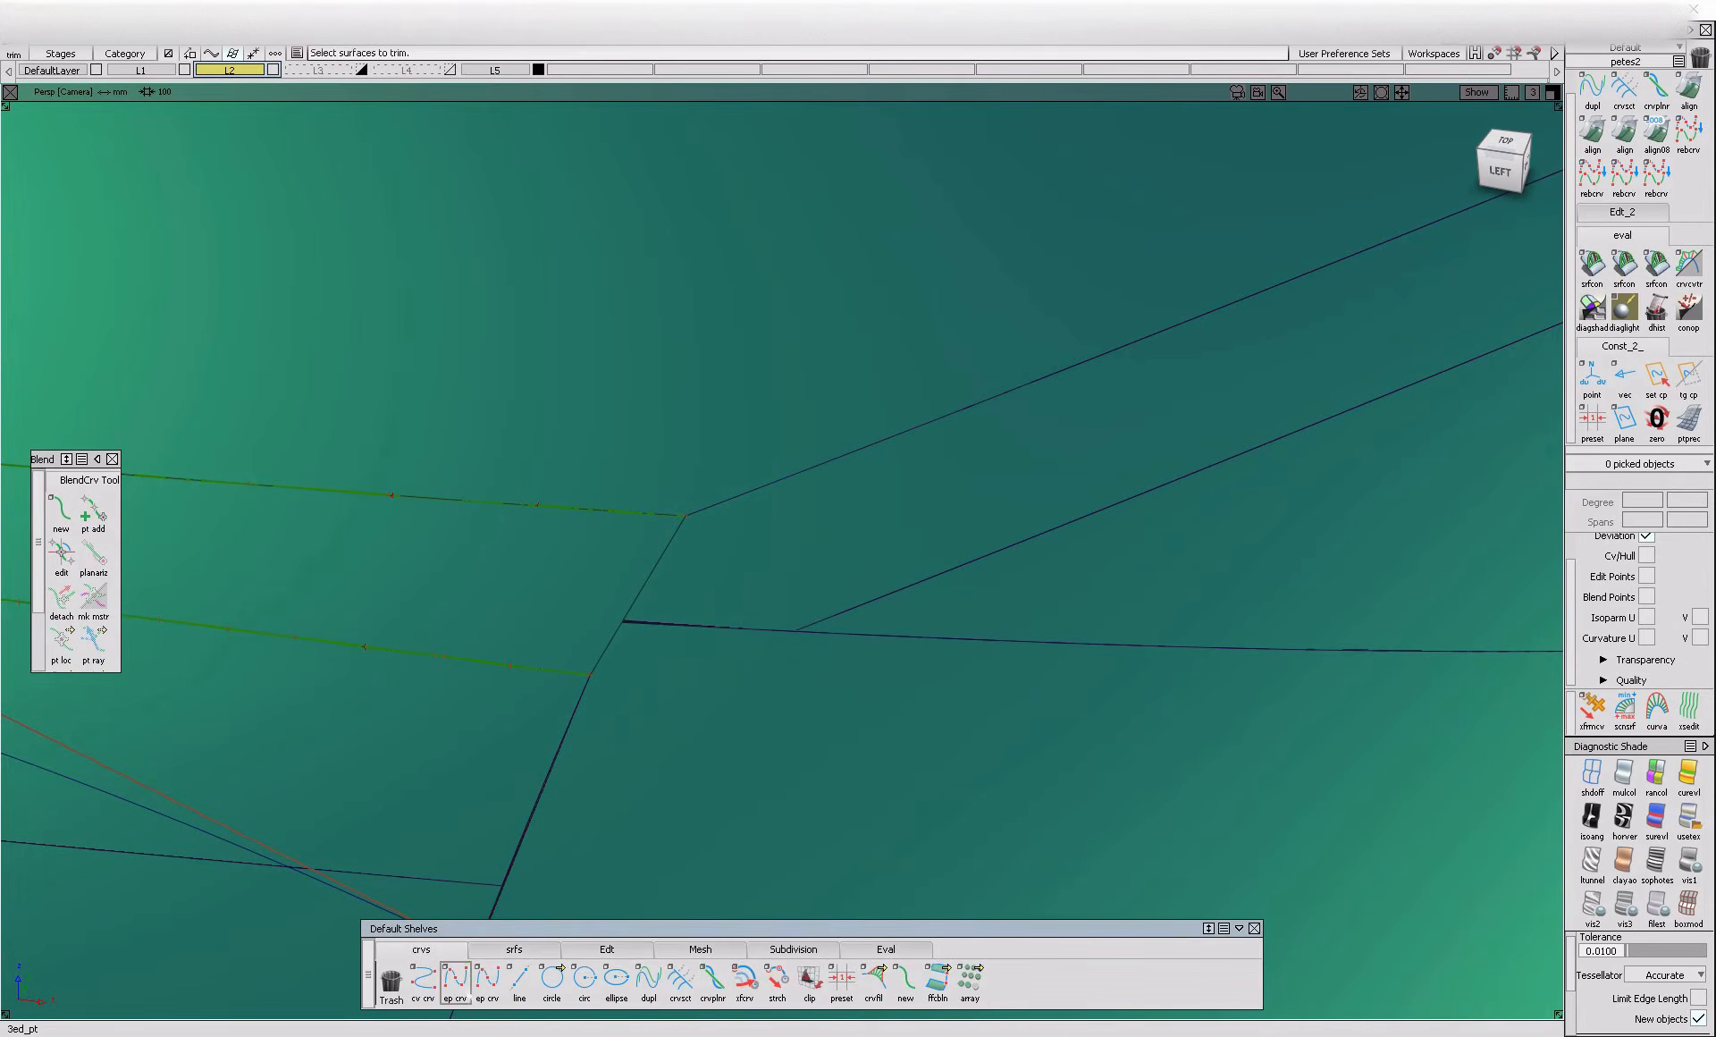
{"action": "left_click", "coordinate": [686, 515]}
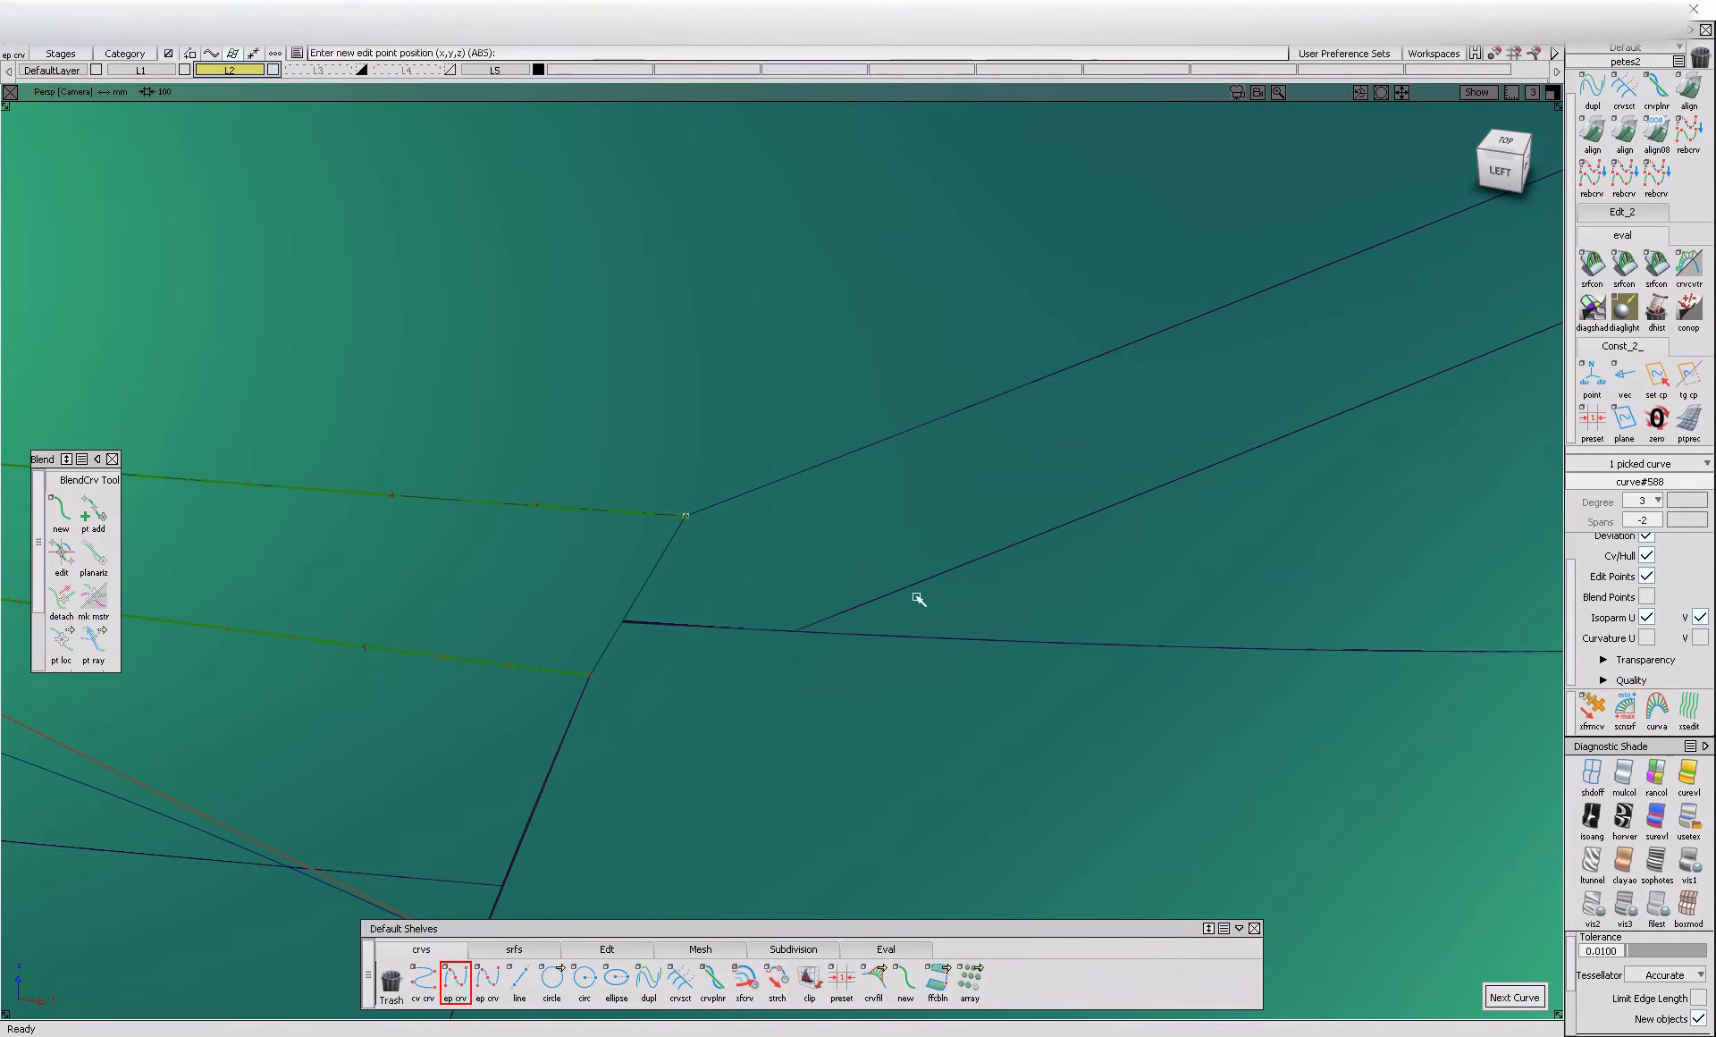
{"action": "left_click", "coordinate": [983, 555]}
{"action": "left_click_drag", "start_coordinate": [919, 670], "coordinate": [917, 551], "text": "ctrl+shift"}
{"action": "middle_click_drag", "start_coordinate": [917, 552], "coordinate": [794, 604], "text": "ctrl+shift"}
{"action": "left_click", "coordinate": [674, 595]}
{"action": "key", "text": "space"}
{"action": "left_click", "coordinate": [869, 530]}
{"action": "key", "text": "space"}
Align the curve across the rear-corner fillet to the blend's upper edge with G2 continuity
{"action": "double_click", "coordinate": [1592, 132]}
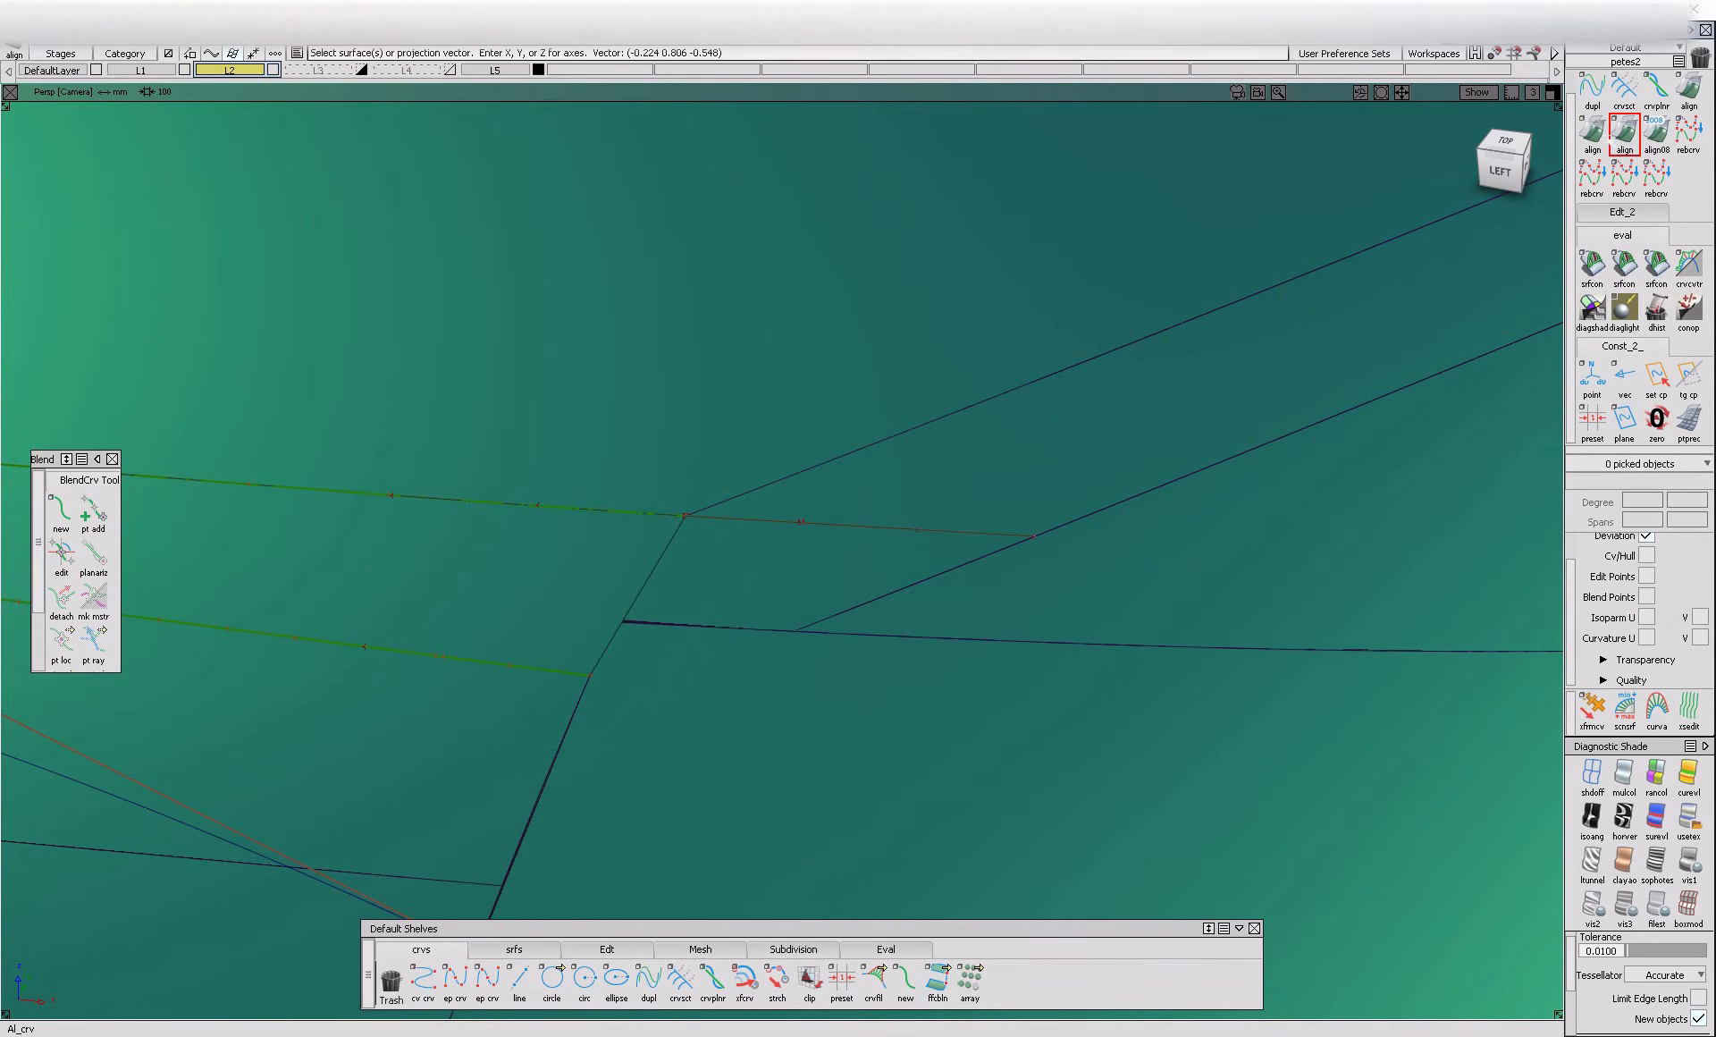
{"action": "left_click", "coordinate": [733, 519]}
{"action": "left_click", "coordinate": [677, 519]}
{"action": "left_click", "coordinate": [784, 526]}
{"action": "left_click_drag", "start_coordinate": [732, 557], "coordinate": [740, 526], "text": "ctrl+shift"}
Trim the rear-corner fillet along the aligned curve, removing the area below it next to the blend
{"action": "left_click_drag", "start_coordinate": [835, 501], "coordinate": [715, 596], "text": "ctrl+shift"}
{"action": "left_click", "coordinate": [654, 588]}
{"action": "middle_click_drag", "start_coordinate": [651, 585], "coordinate": [860, 561], "text": "ctrl+shift"}
{"action": "left_click", "coordinate": [937, 479]}
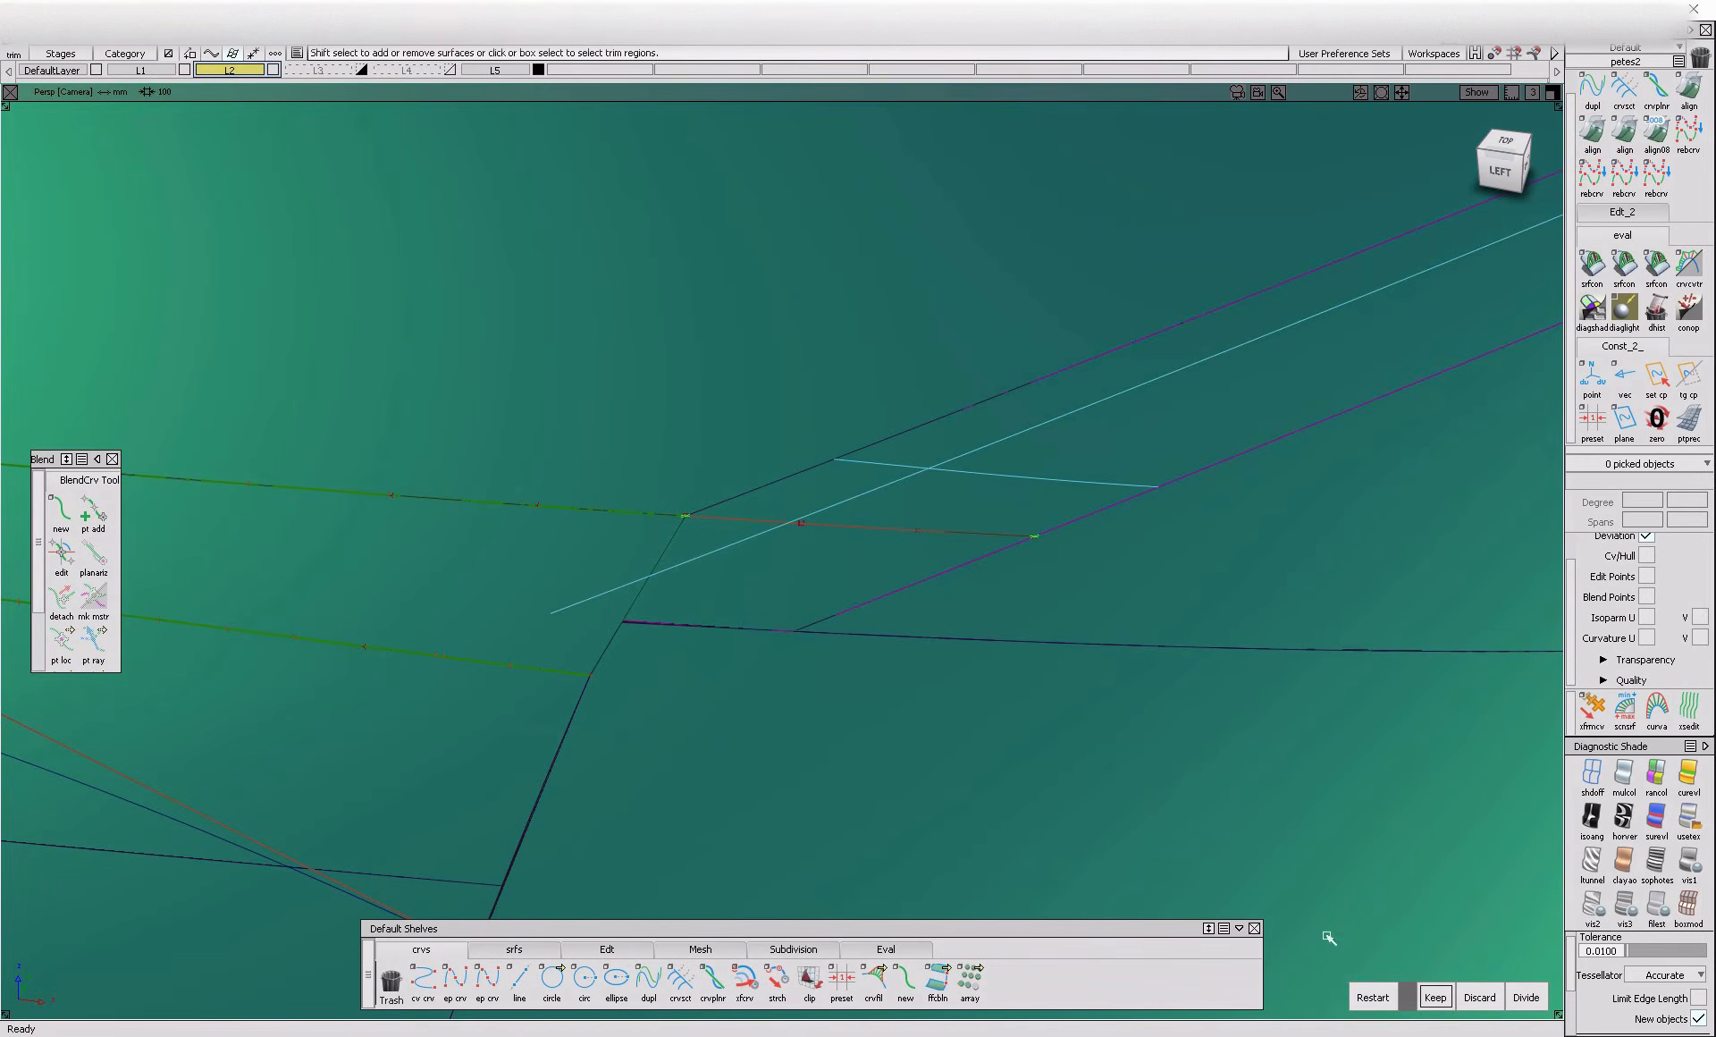
{"action": "left_click", "coordinate": [1435, 997]}
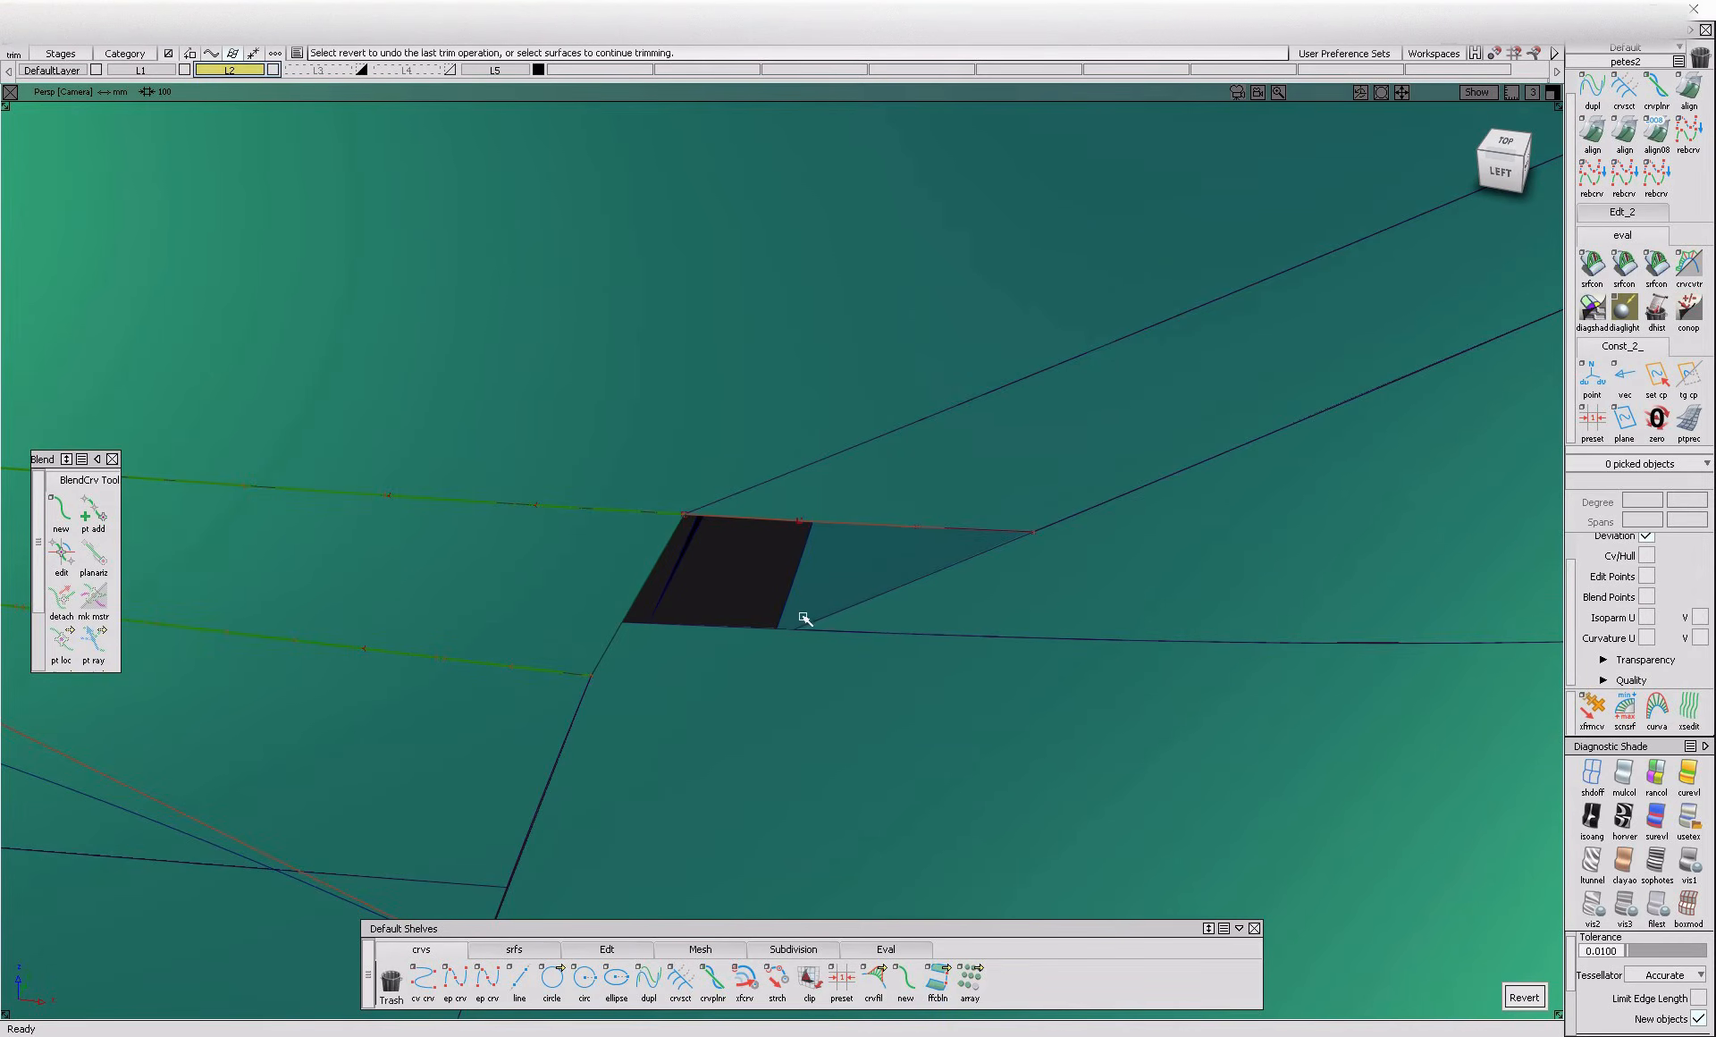
Draw a short edit-point curve downward from the opening's lower corner and project it onto the body-side surface in the left view
{"action": "left_click", "coordinate": [464, 990]}
{"action": "left_click_drag", "start_coordinate": [834, 621], "coordinate": [768, 672], "text": "ctrl+alt"}
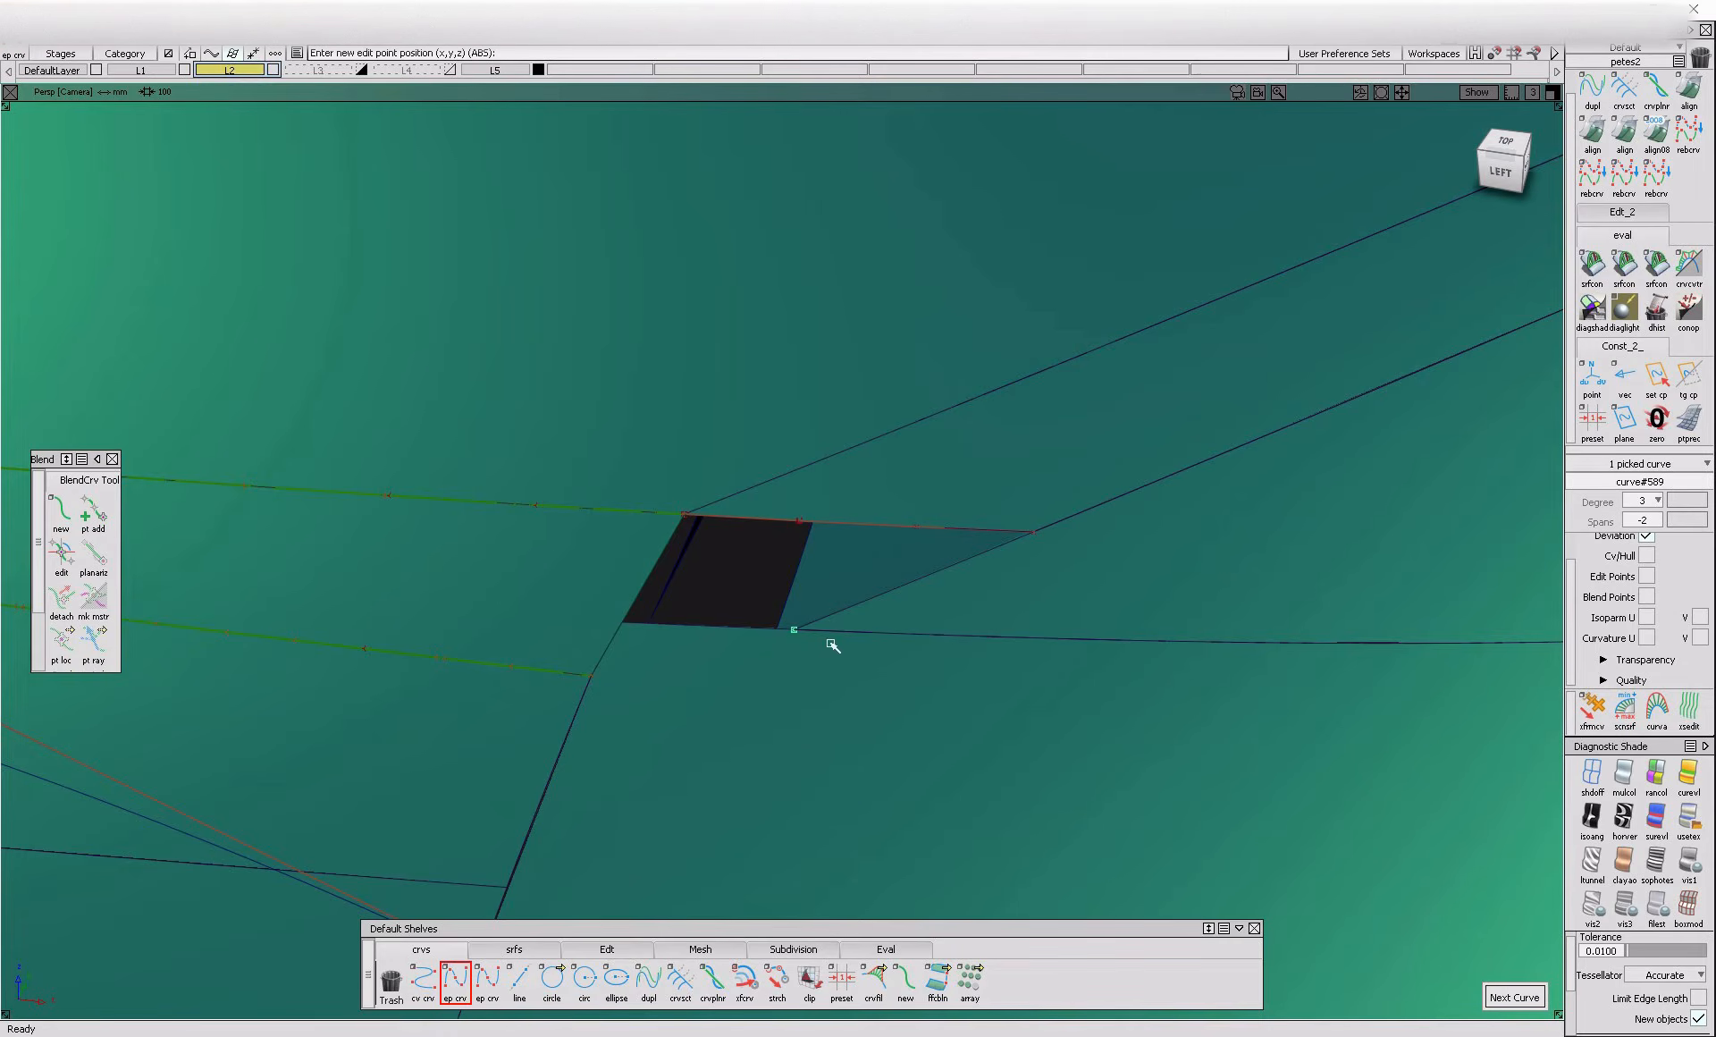
{"action": "left_click", "coordinate": [1507, 172]}
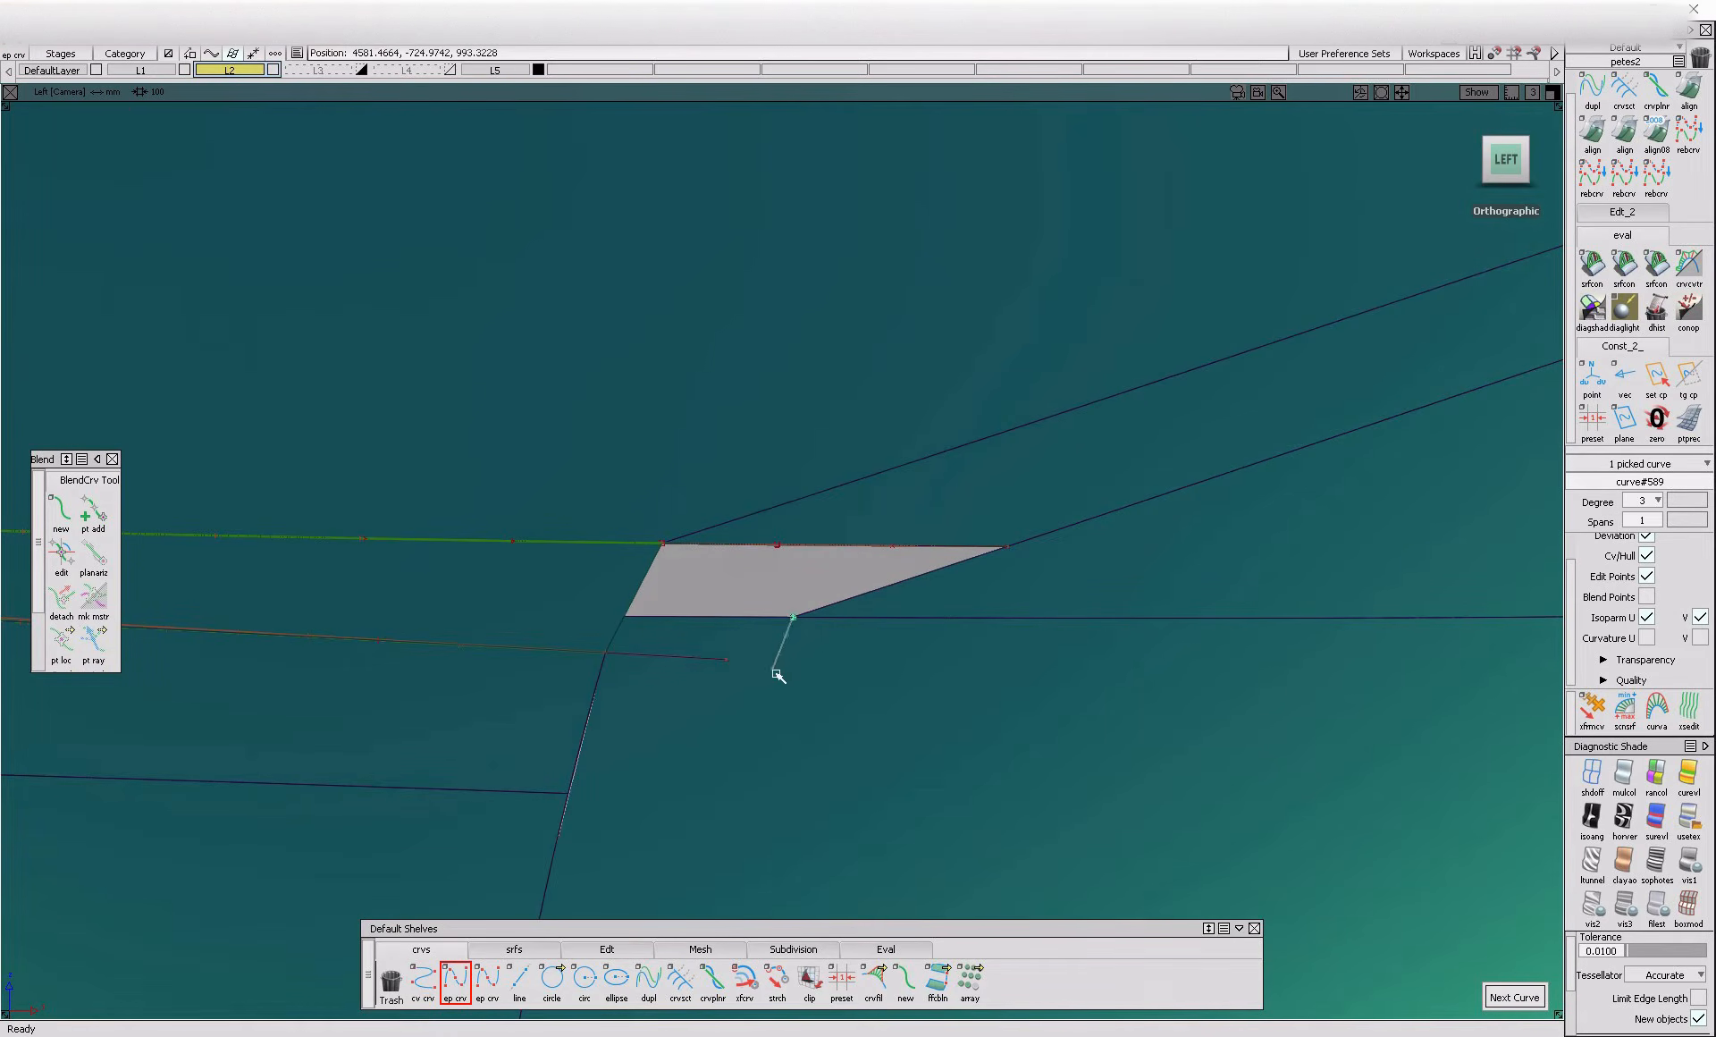
{"action": "right_click_drag", "start_coordinate": [789, 678], "coordinate": [758, 629], "text": "ctrl+shift"}
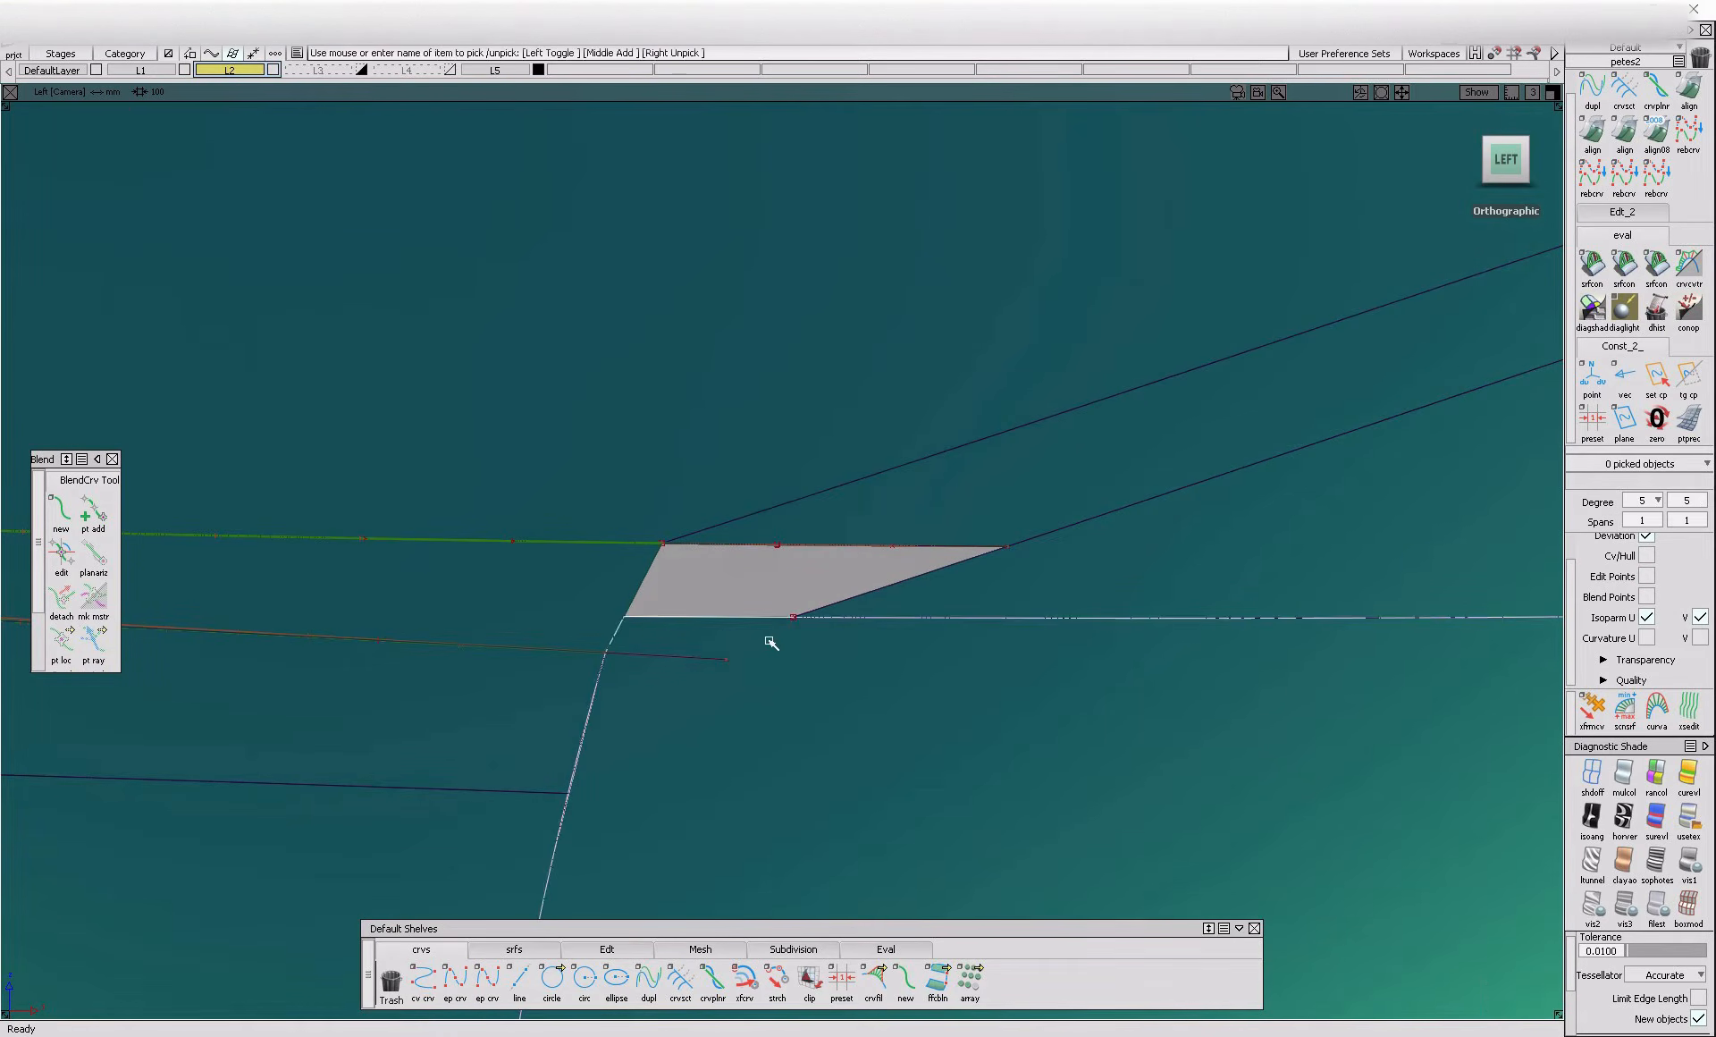
{"action": "left_click", "coordinate": [462, 974]}
{"action": "left_click", "coordinate": [574, 646], "text": "ctrl+alt"}
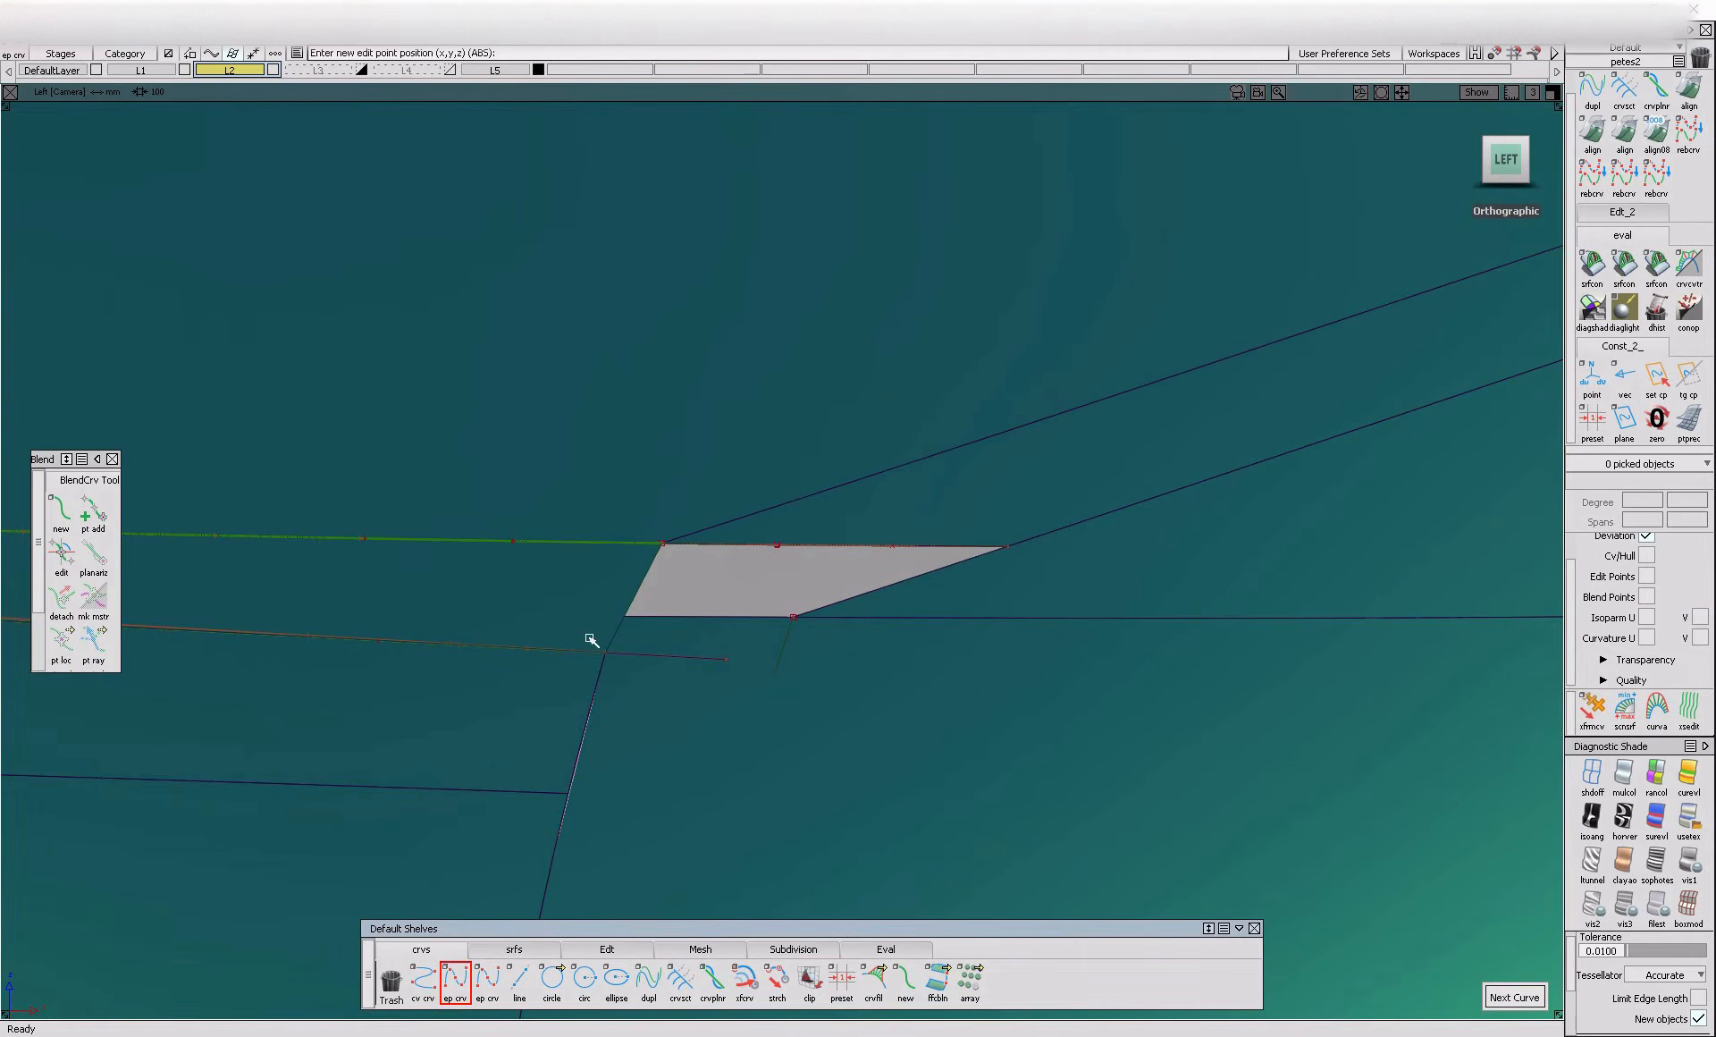
{"action": "left_click_drag", "start_coordinate": [635, 695], "coordinate": [637, 671], "text": "ctrl+shift"}
{"action": "left_click", "coordinate": [674, 662]}
{"action": "left_click_drag", "start_coordinate": [660, 796], "coordinate": [662, 717], "text": "ctrl+shift"}
{"action": "left_click", "coordinate": [597, 684]}
{"action": "right_click_drag", "start_coordinate": [714, 715], "coordinate": [682, 666], "text": "ctrl+shift"}
{"action": "left_click", "coordinate": [681, 659]}
{"action": "left_click_drag", "start_coordinate": [728, 798], "coordinate": [735, 670], "text": "ctrl+shift"}
Extend the curve continuing from the blend's lower edge until it crosses the short projected curve
{"action": "left_click", "coordinate": [607, 950]}
{"action": "left_click", "coordinate": [873, 981]}
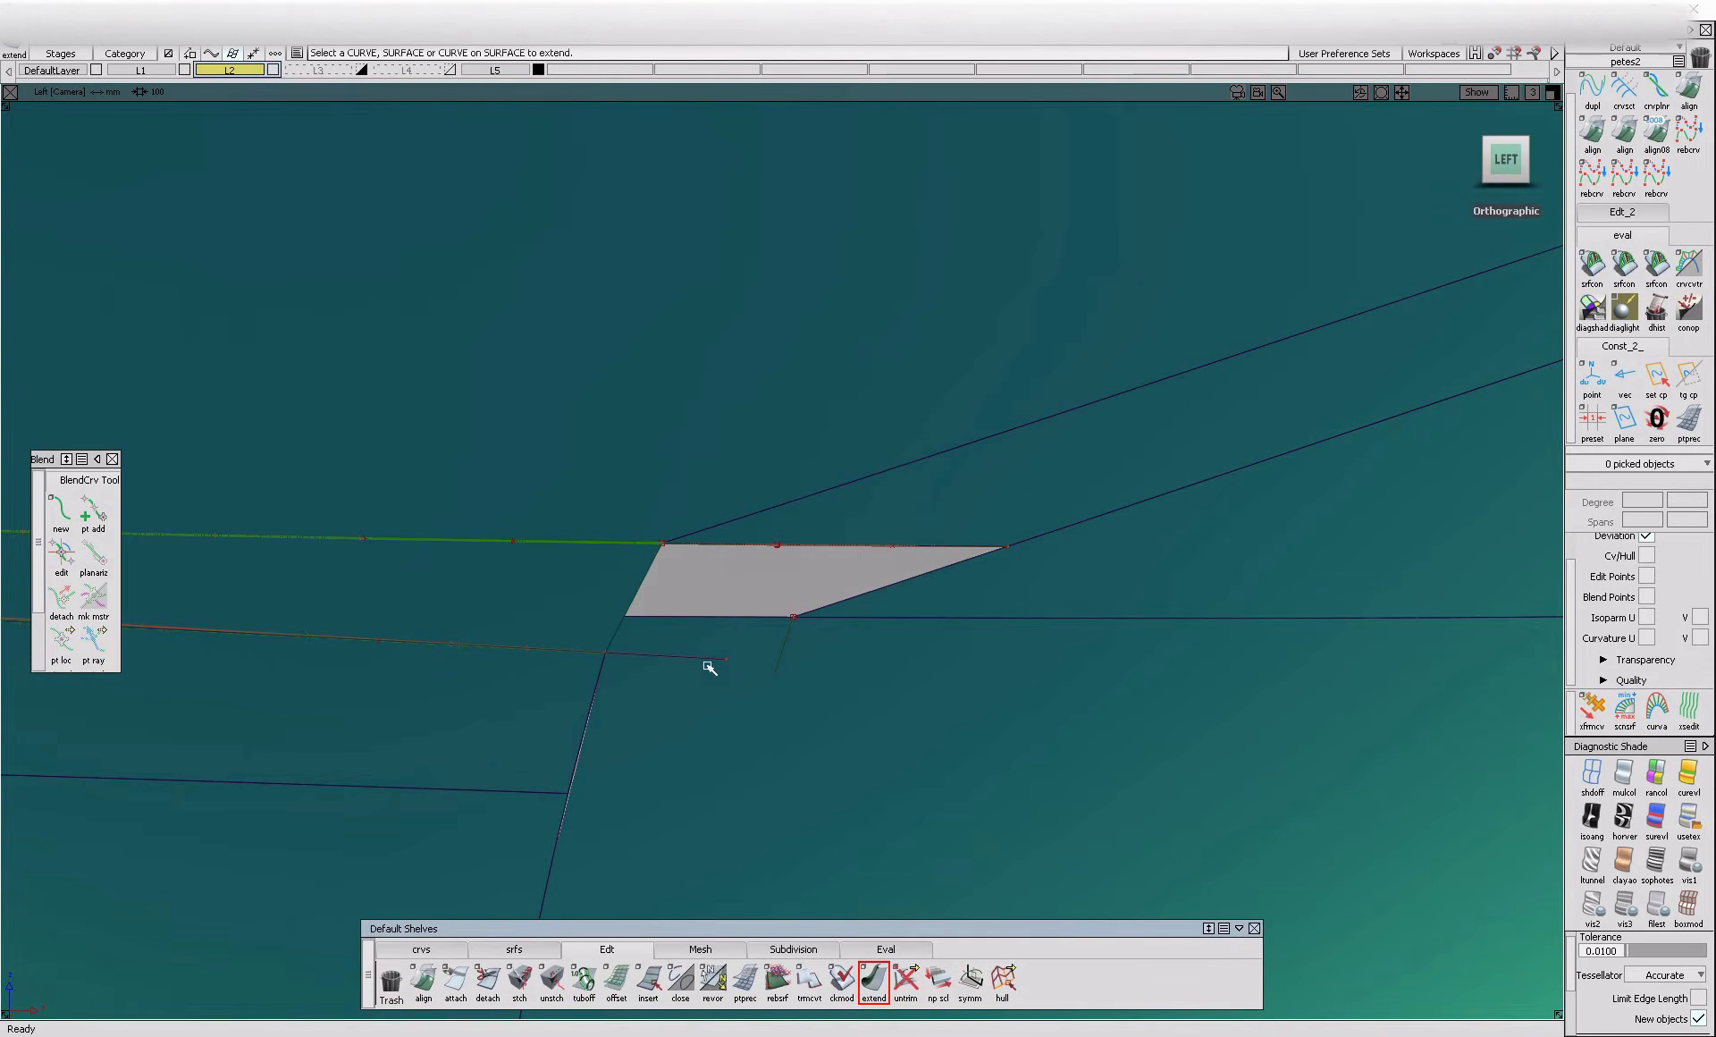
{"action": "left_click", "coordinate": [716, 661]}
{"action": "left_click_drag", "start_coordinate": [729, 665], "coordinate": [938, 631]}
{"action": "right_click_drag", "start_coordinate": [902, 666], "coordinate": [827, 718], "text": "ctrl+shift"}
Trim the small body-side patch below the opening, bounded by the extended curve and the short projected curve
{"action": "left_click", "coordinate": [753, 664]}
{"action": "left_click", "coordinate": [736, 636]}
{"action": "key", "text": "space"}
{"action": "left_click_drag", "start_coordinate": [787, 719], "coordinate": [763, 833], "text": "alt+shift"}
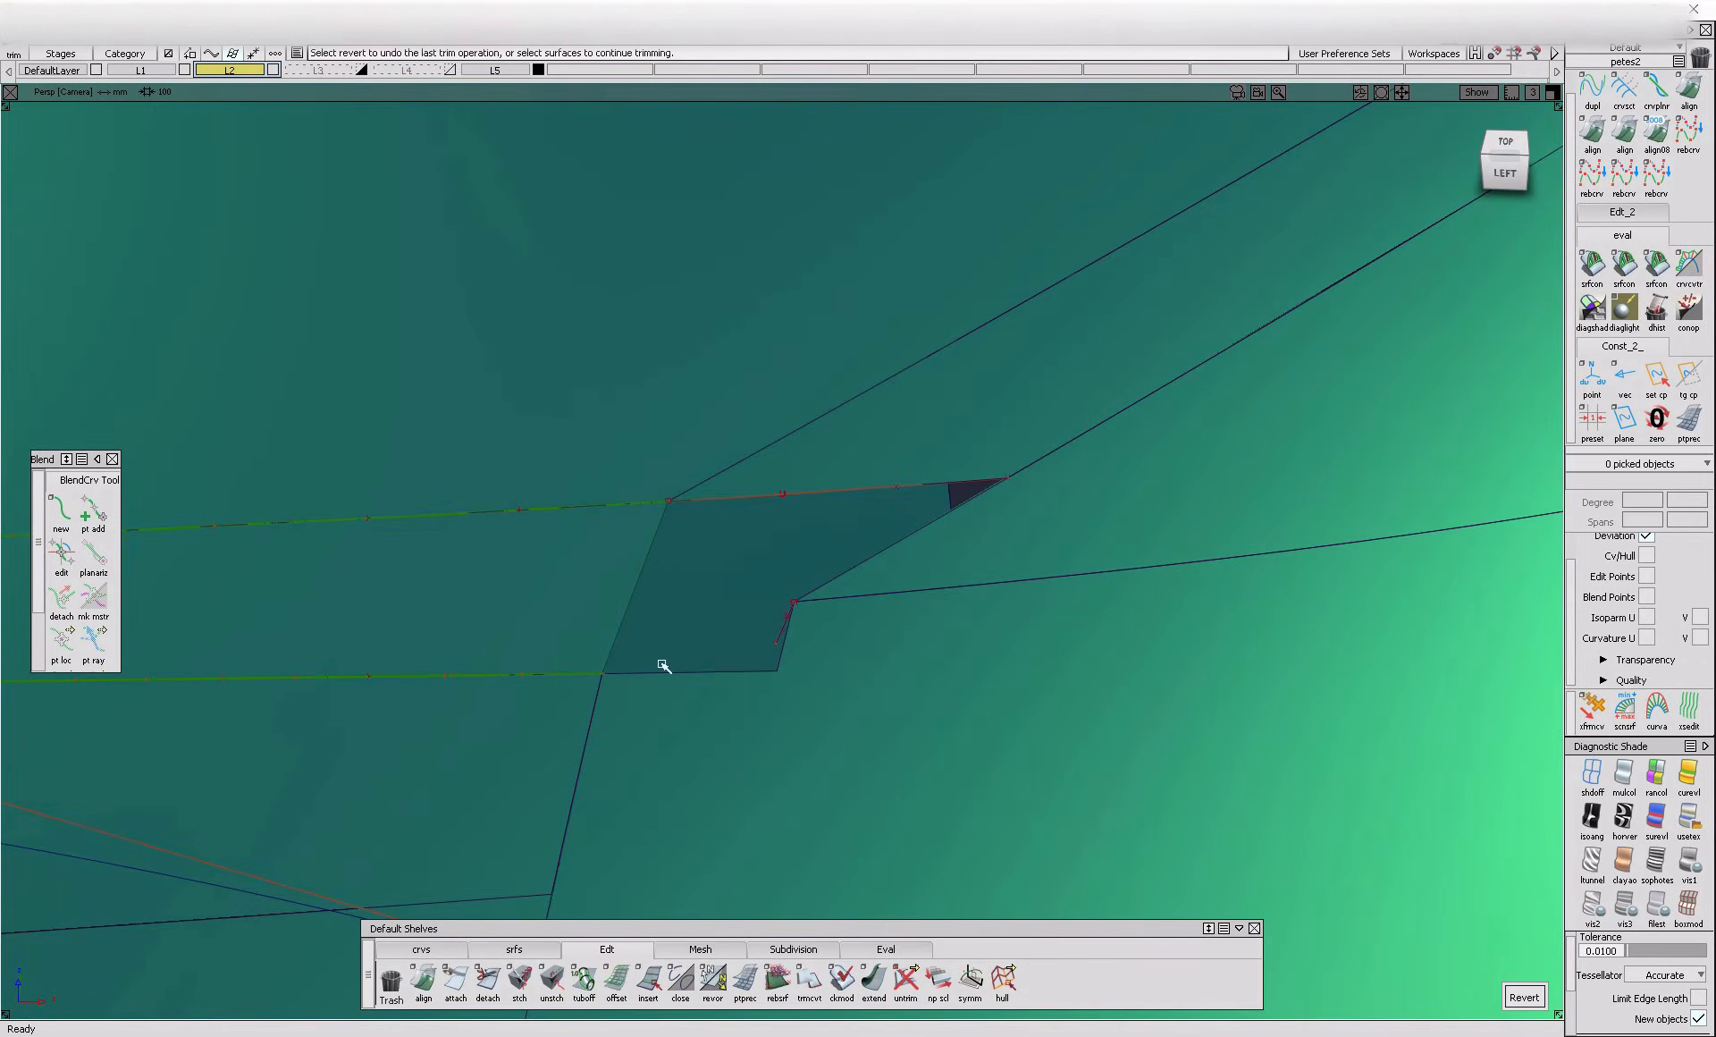
Draw an edit-point curve across the opening from the notch corner to the blend's end edge, and align it to the adjoining panel edge with G1
{"action": "left_click", "coordinate": [421, 949]}
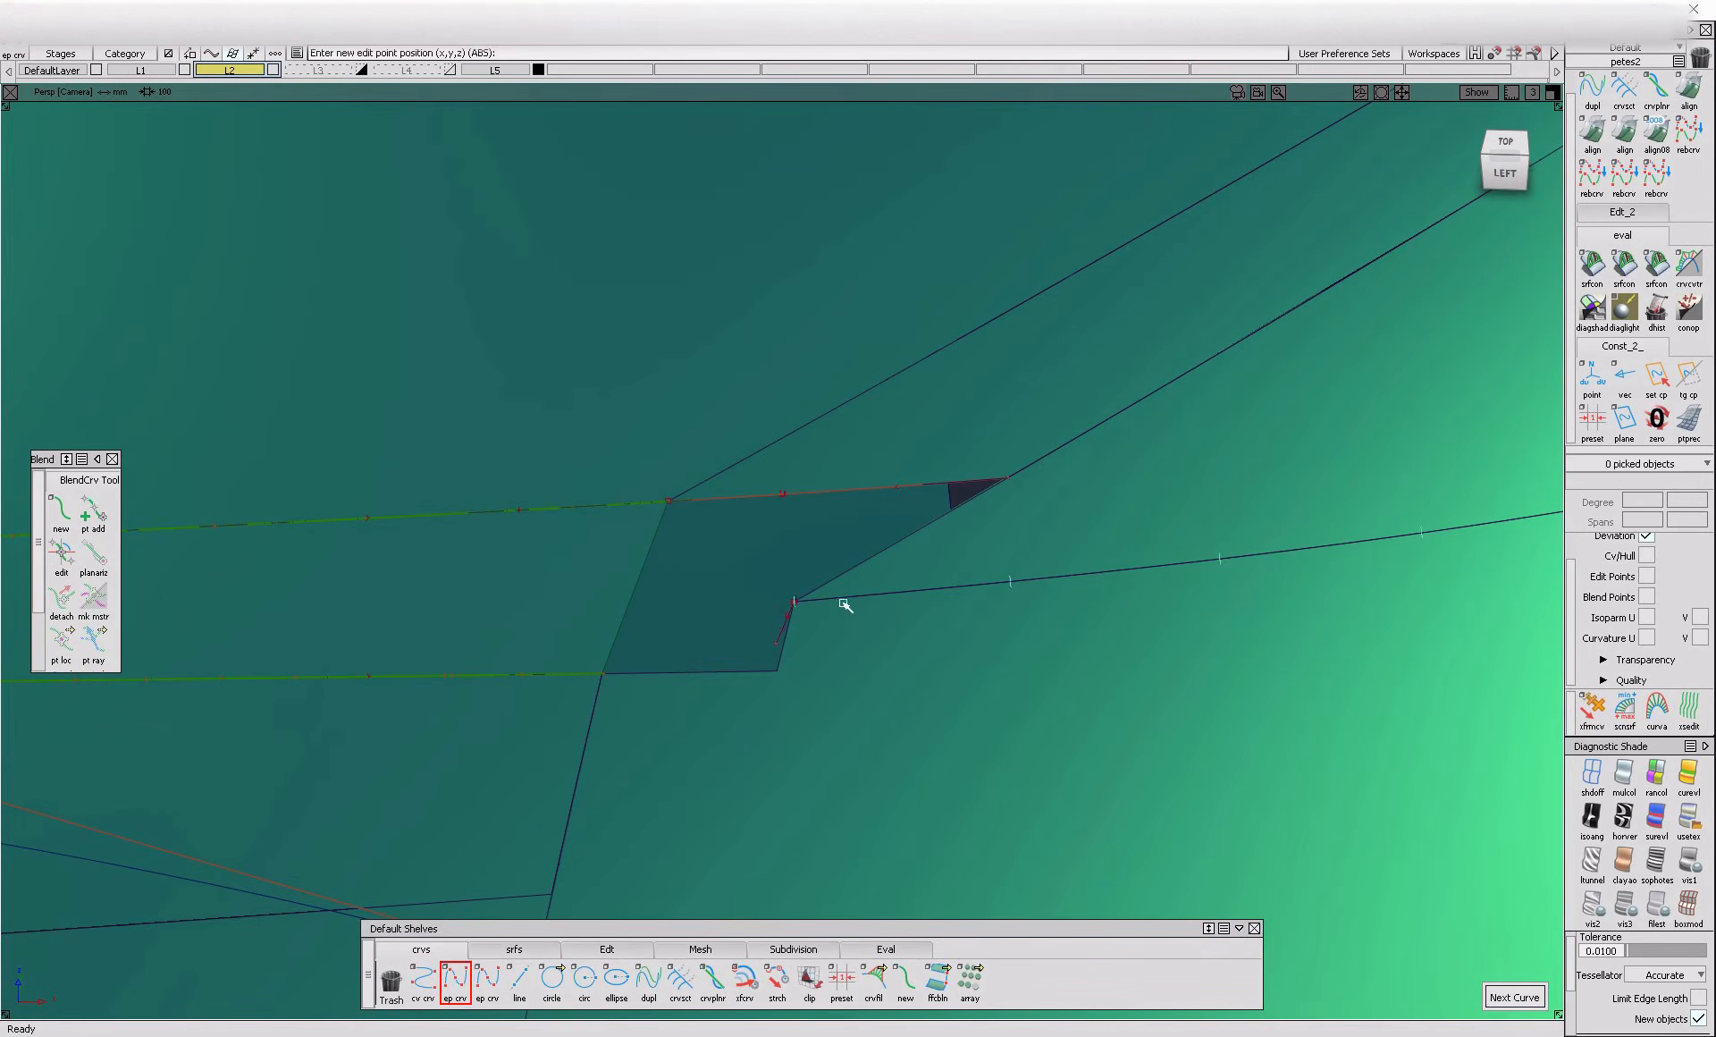
{"action": "left_click", "coordinate": [794, 602]}
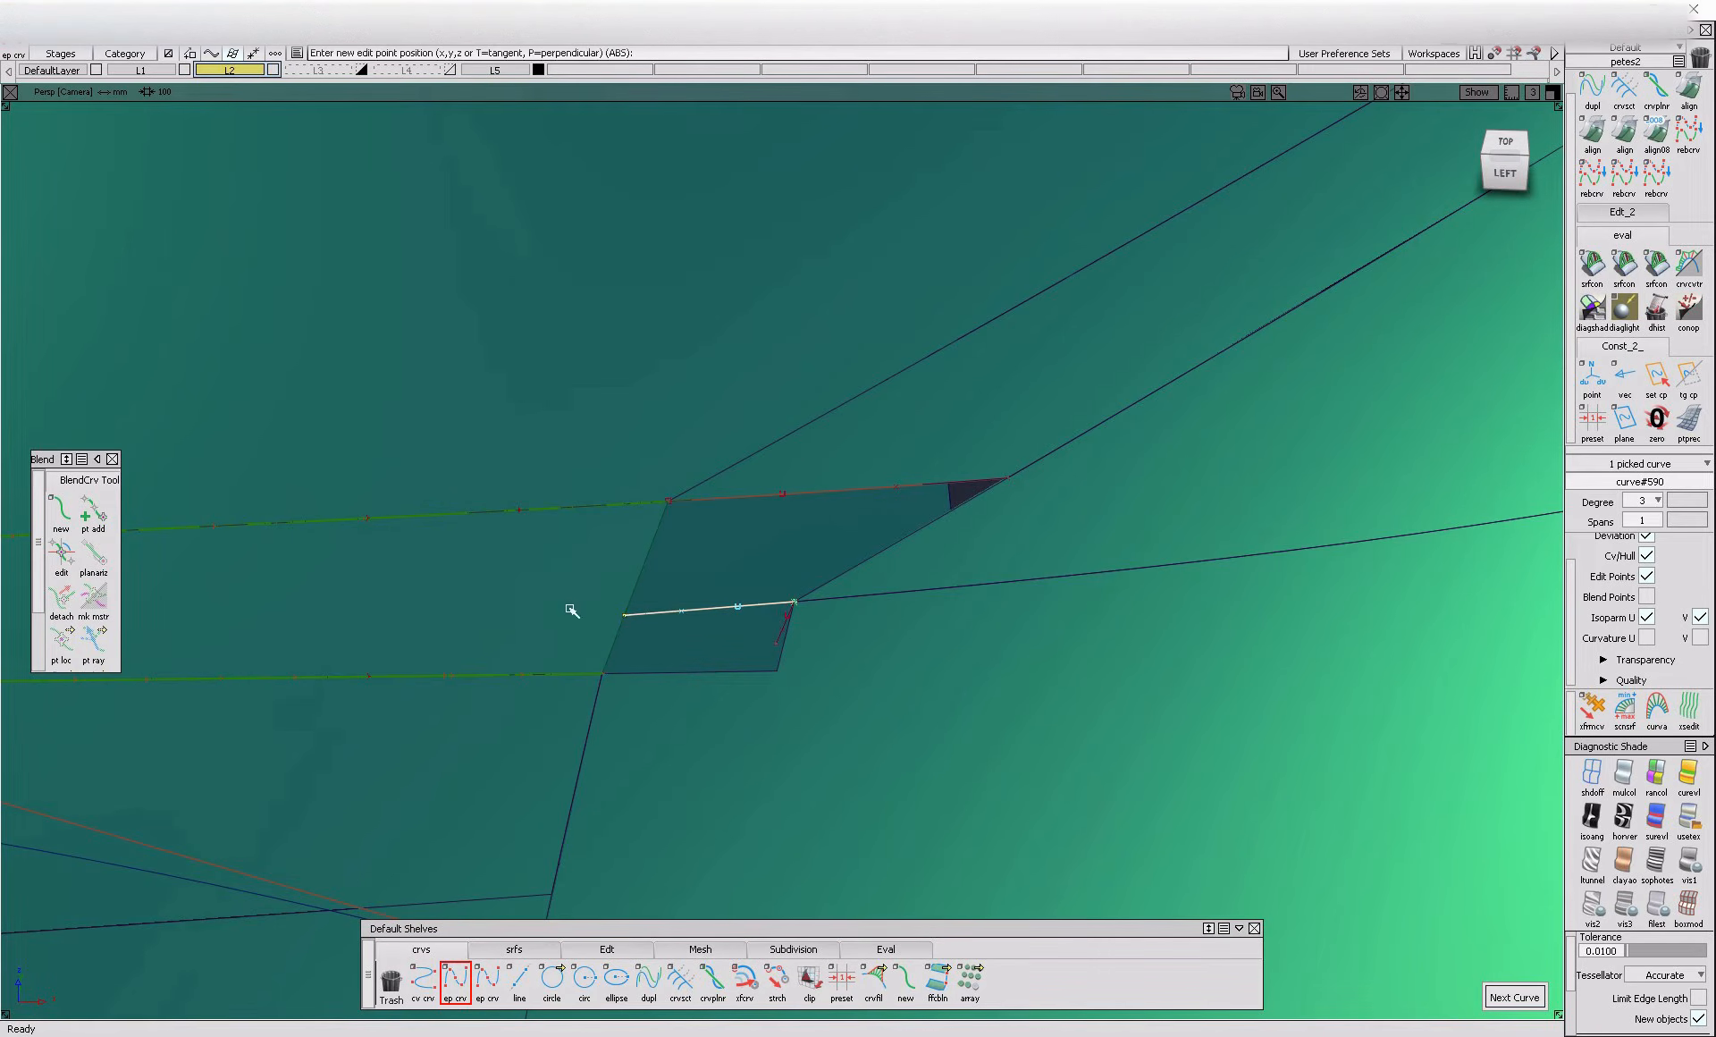
{"action": "left_click_drag", "start_coordinate": [652, 587], "coordinate": [653, 581], "text": "ctrl+shift"}
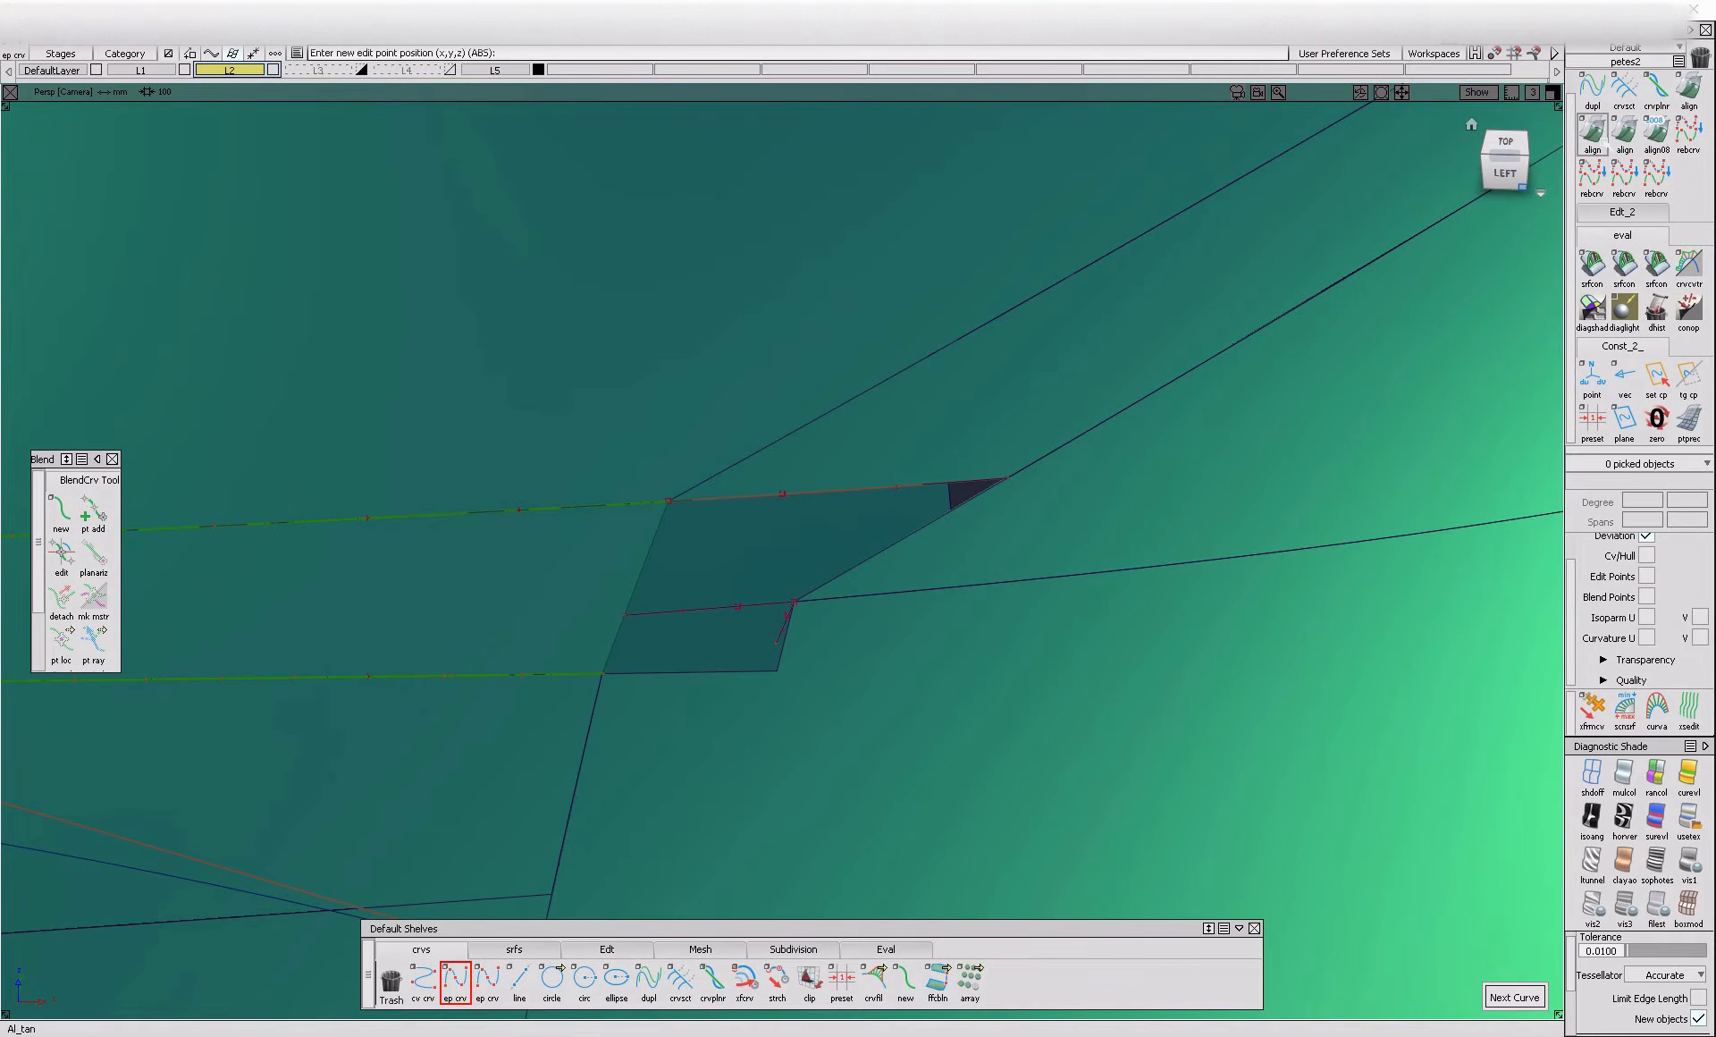
{"action": "double_click", "coordinate": [1606, 143]}
{"action": "left_click", "coordinate": [771, 613]}
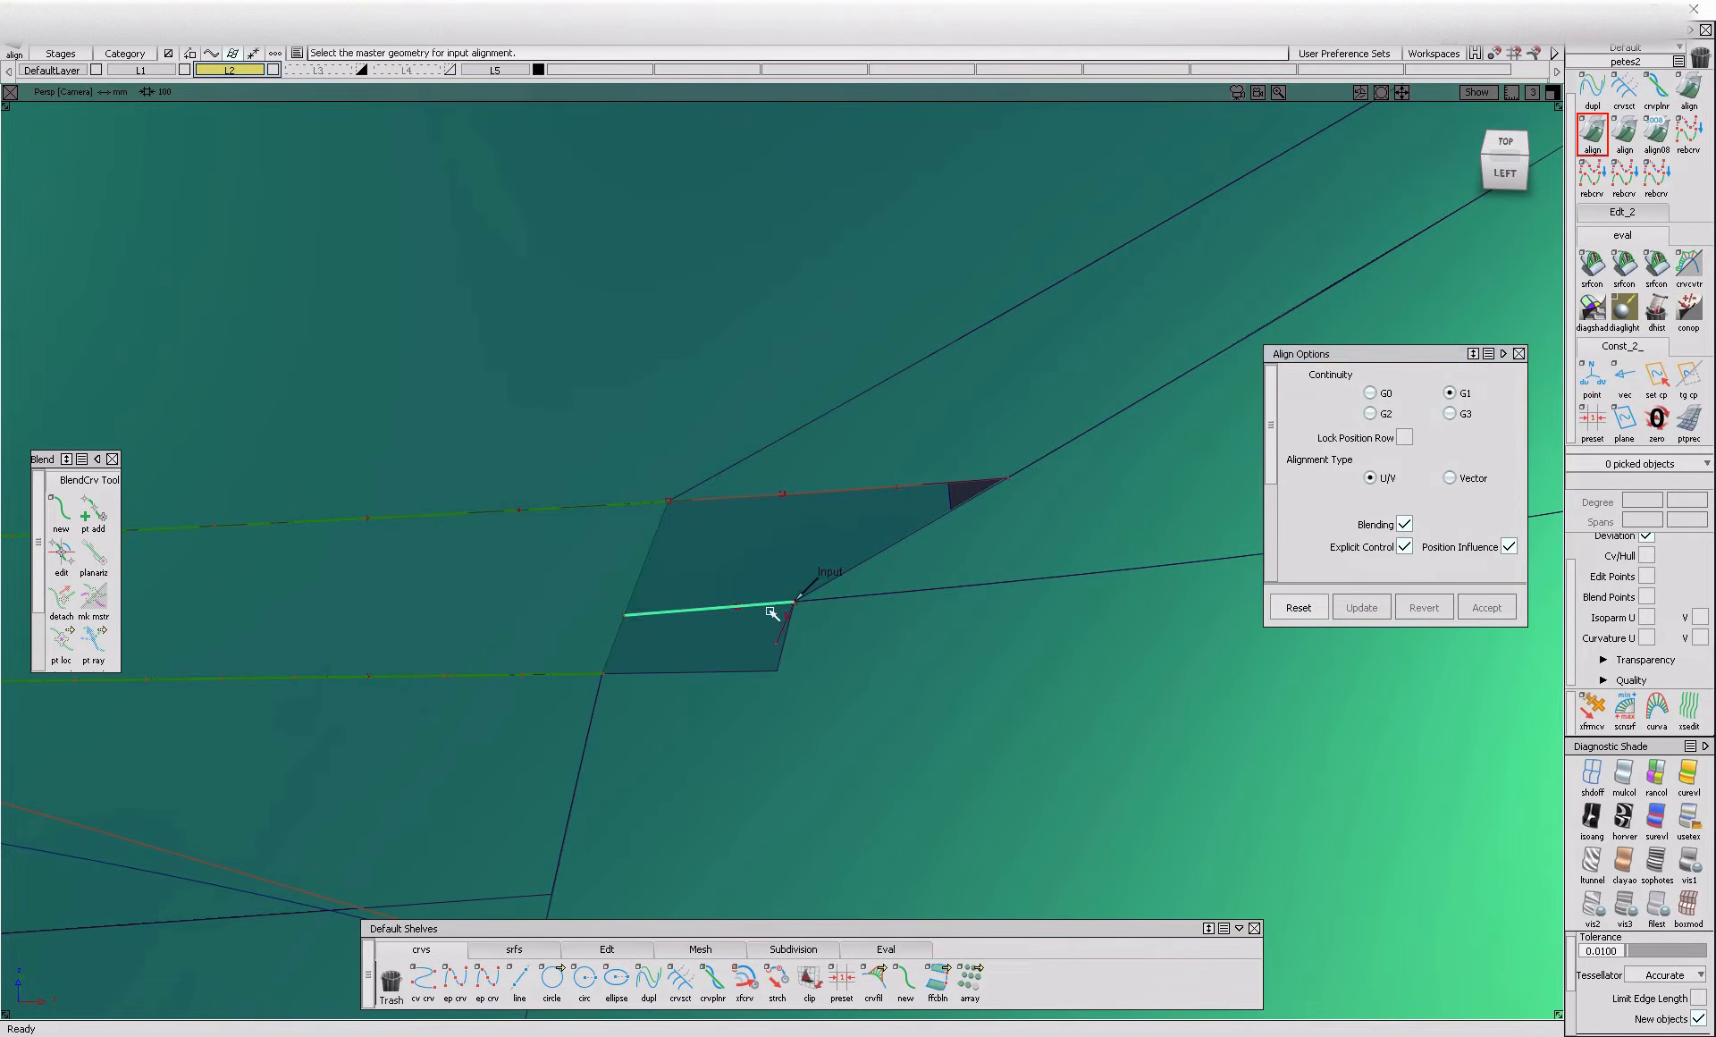
{"action": "left_click", "coordinate": [827, 608]}
{"action": "left_click", "coordinate": [841, 621]}
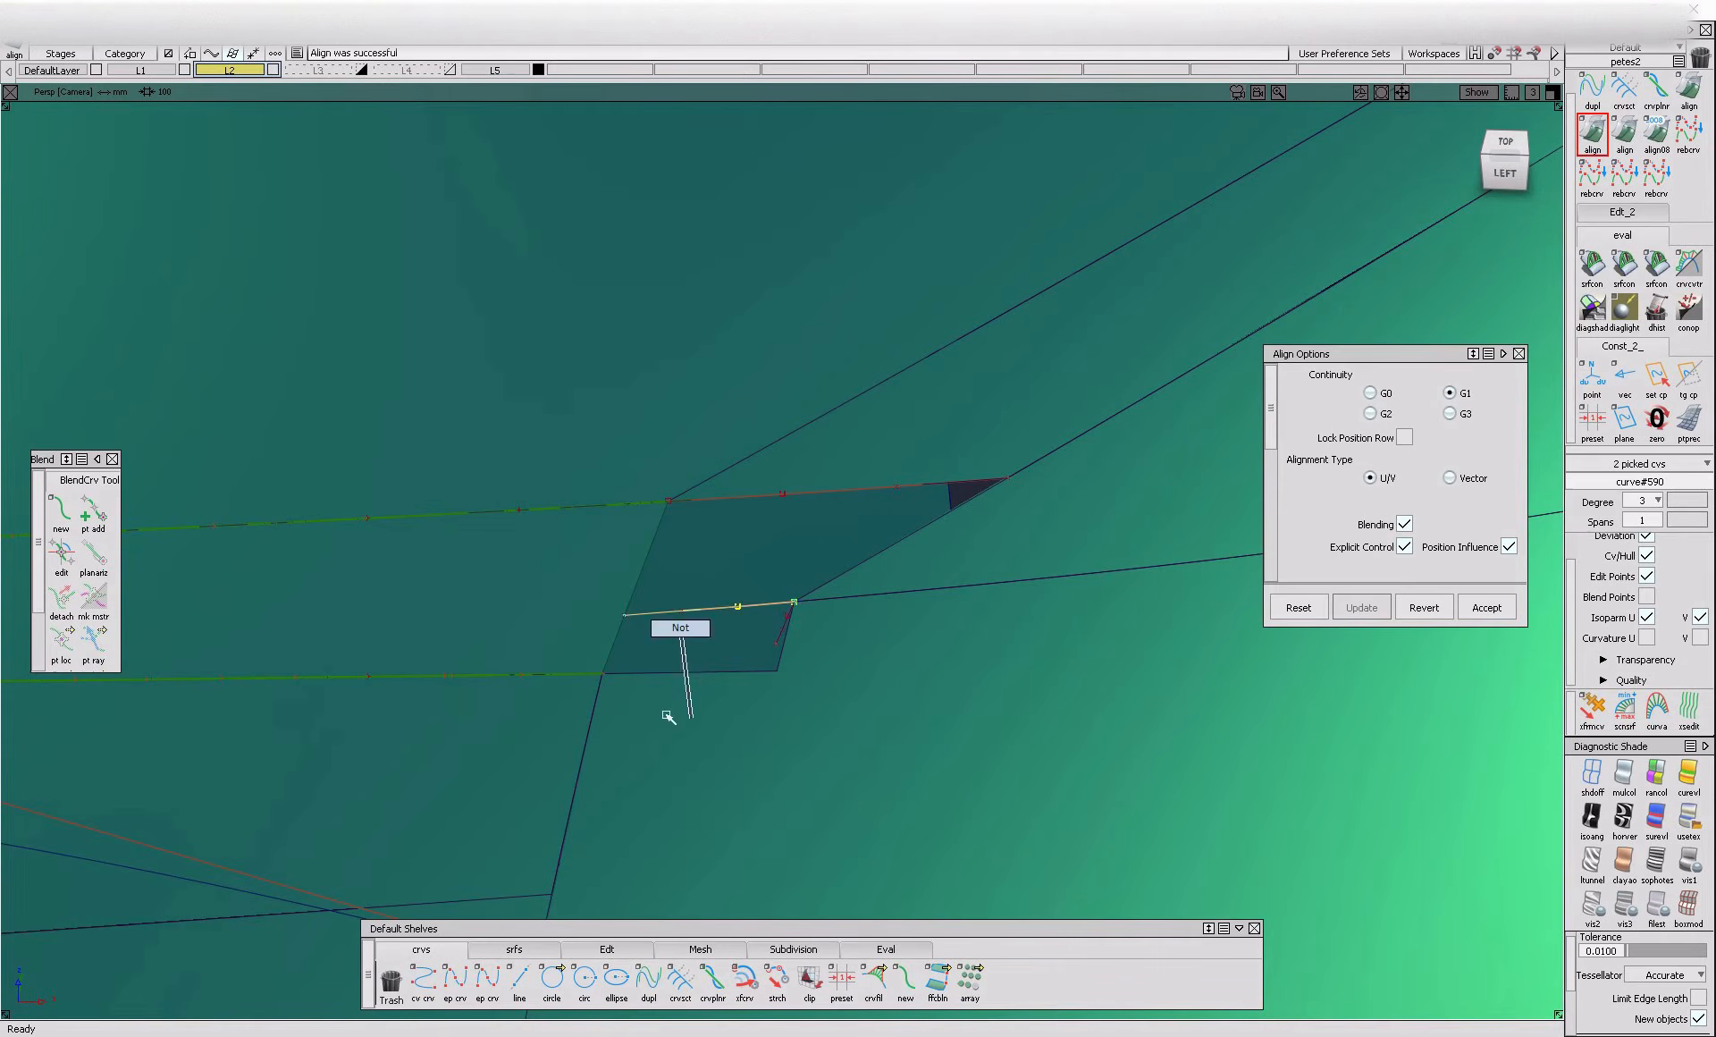
Draw a second edit-point curve from the crossing curve's free end onto the blend and project it onto the blend surface in the left view
{"action": "left_click", "coordinate": [455, 980]}
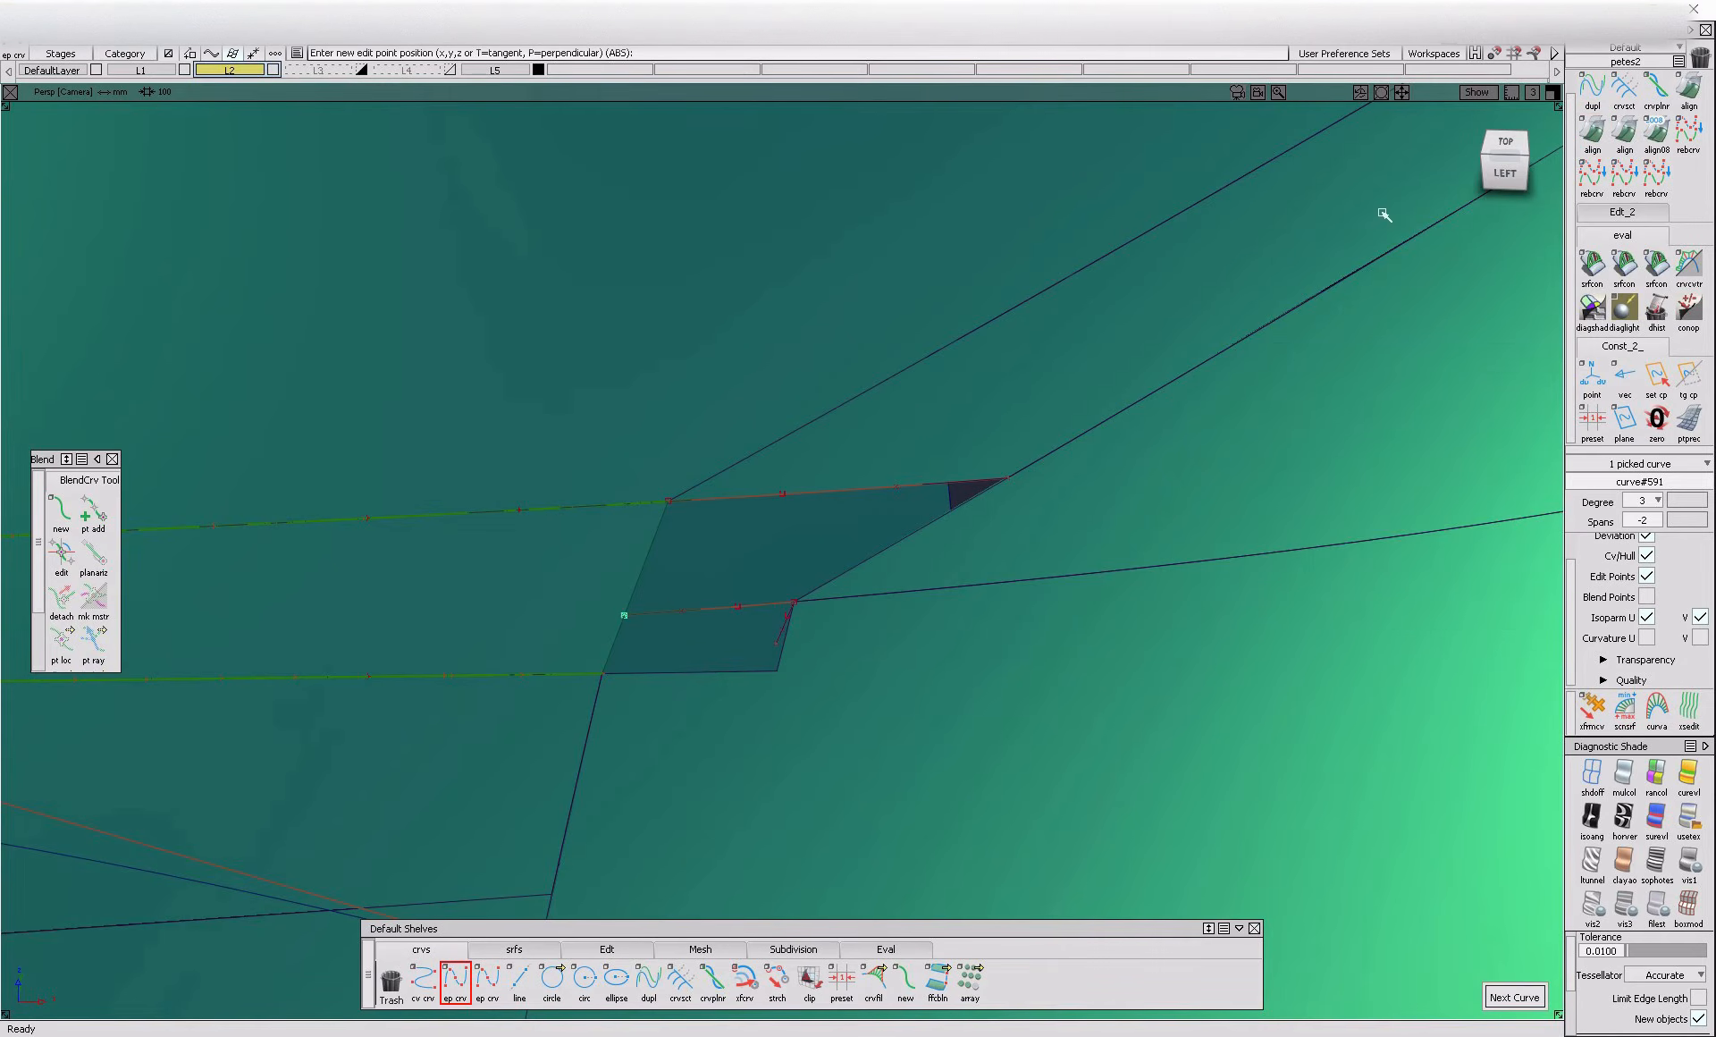
{"action": "left_click", "coordinate": [1488, 178]}
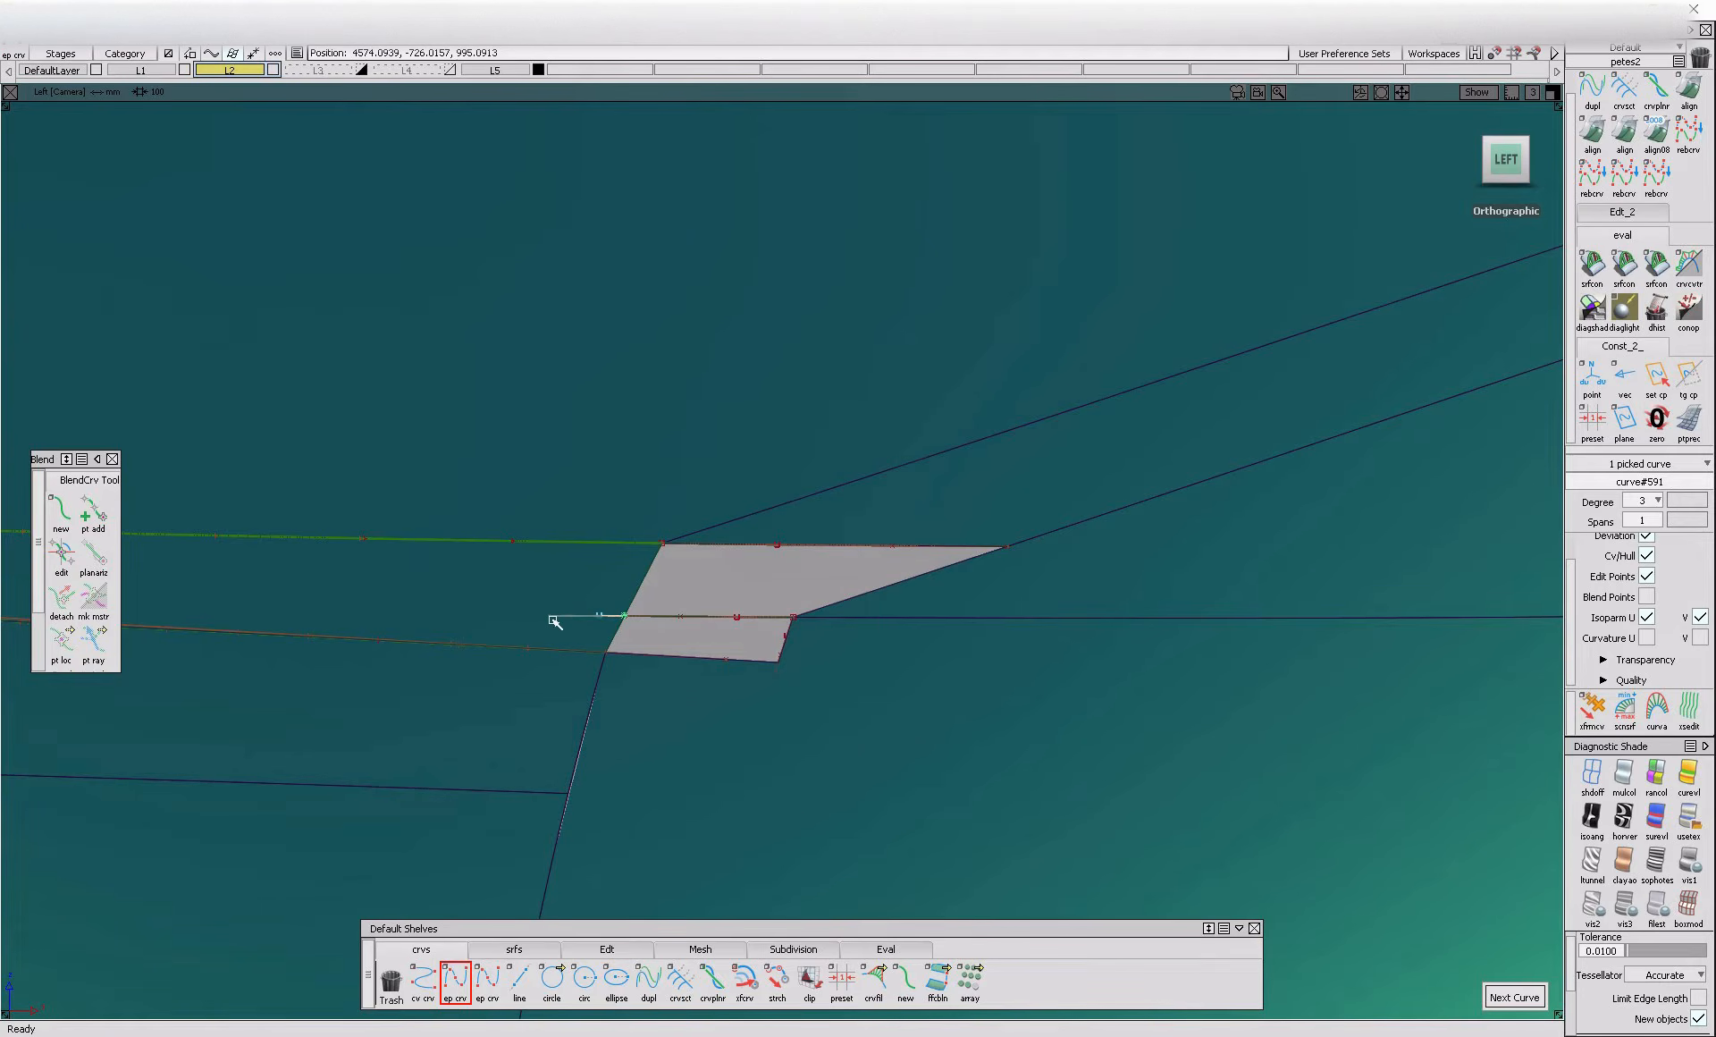
{"action": "left_click_drag", "start_coordinate": [583, 646], "coordinate": [575, 613], "text": "ctrl+shift"}
{"action": "left_click", "coordinate": [605, 608]}
{"action": "left_click", "coordinate": [626, 649]}
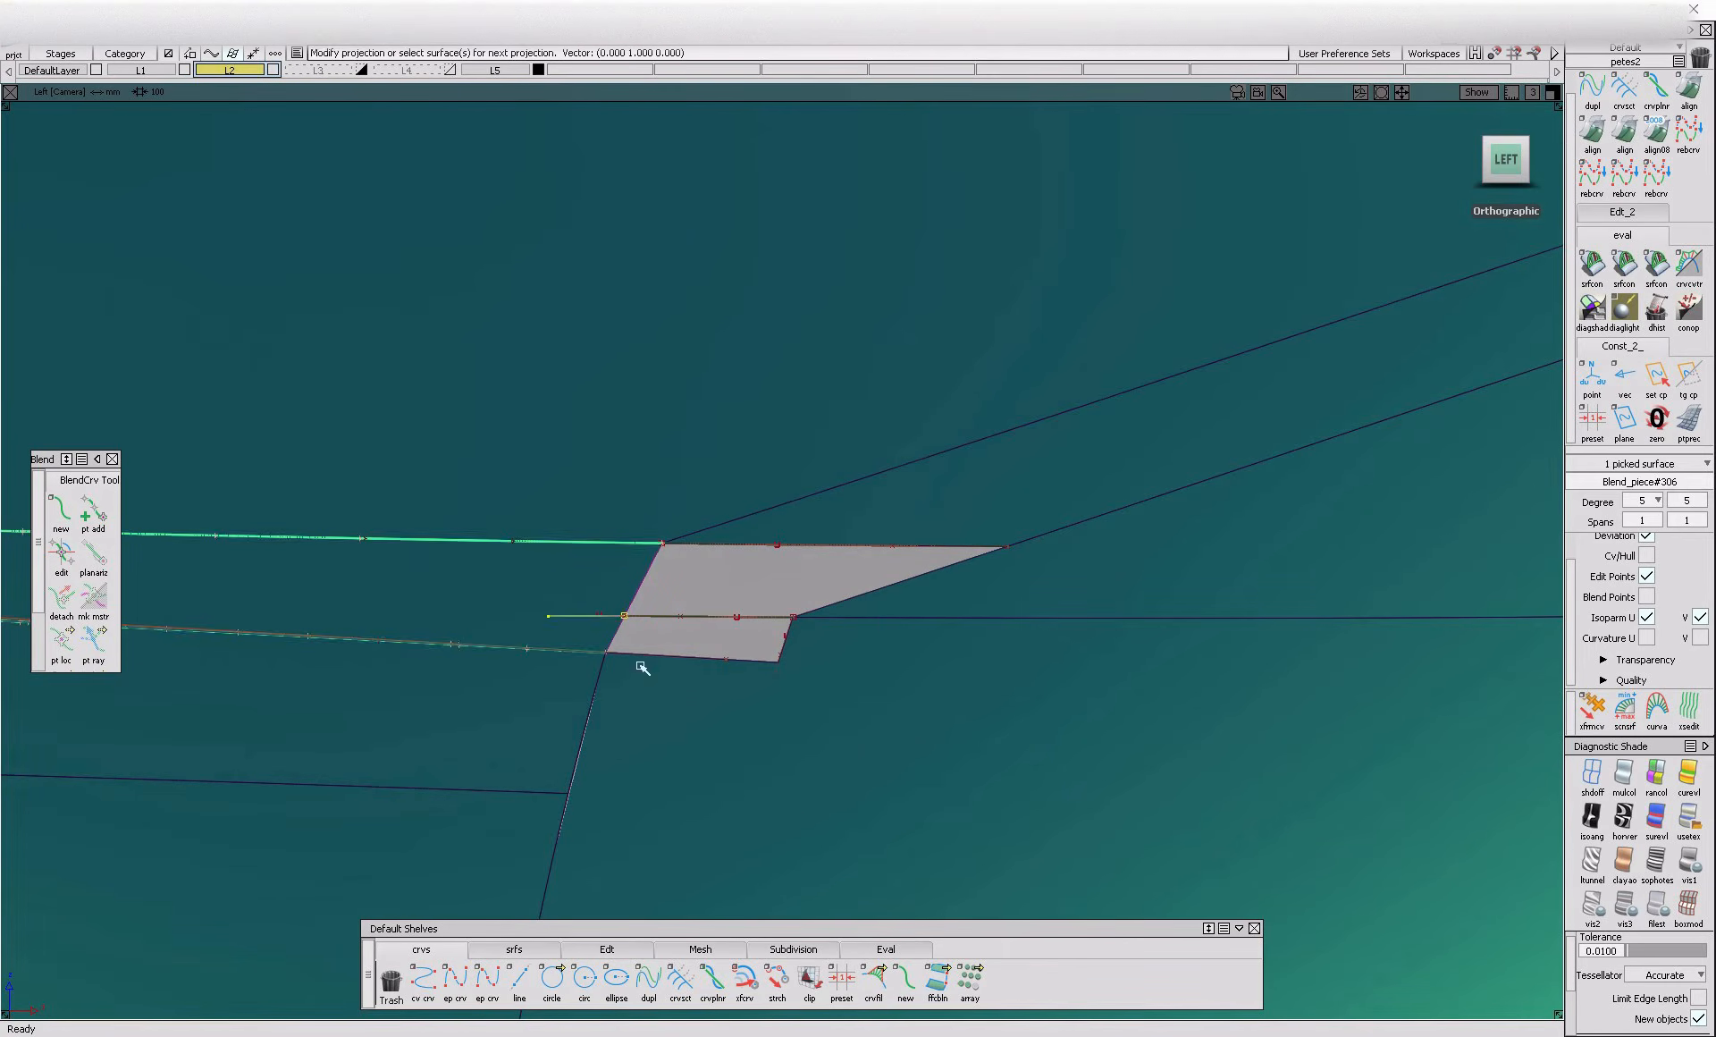
Align the crossing curve's end at the blend to the newly projected curve with G1 continuity
{"action": "double_click", "coordinate": [1592, 134]}
{"action": "left_click", "coordinate": [593, 629]}
{"action": "left_click", "coordinate": [600, 623]}
{"action": "left_click", "coordinate": [714, 652]}
Build a Square surface in the lower part of the opening from the crossing curve, the blend end and the two trimmed edges
{"action": "left_click", "coordinate": [524, 911]}
{"action": "left_click", "coordinate": [514, 950]}
{"action": "left_click", "coordinate": [616, 981]}
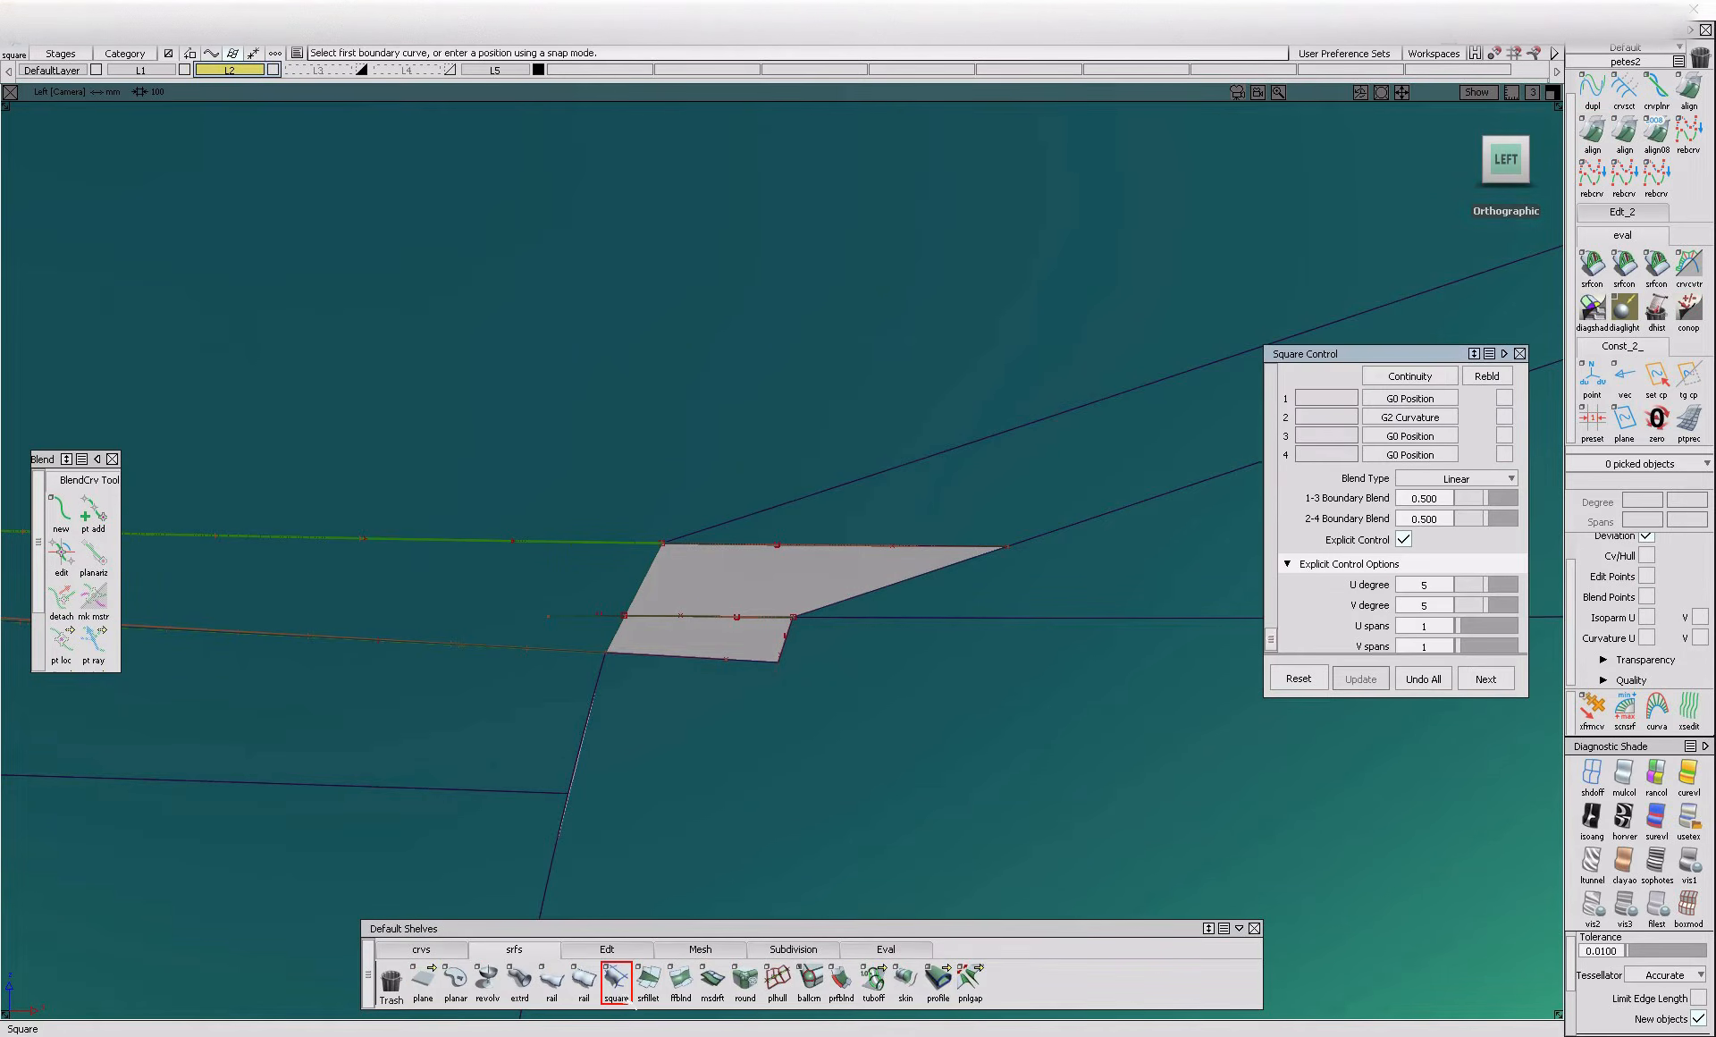
{"action": "left_click", "coordinate": [685, 621]}
{"action": "left_click", "coordinate": [620, 639]}
{"action": "left_click", "coordinate": [780, 653]}
{"action": "left_click", "coordinate": [787, 641]}
Set boundaries 2, 3 and 4 of the square surface to G1 Tangent
{"action": "left_click", "coordinate": [1416, 421]}
{"action": "left_click", "coordinate": [1404, 460]}
{"action": "left_click", "coordinate": [1411, 455]}
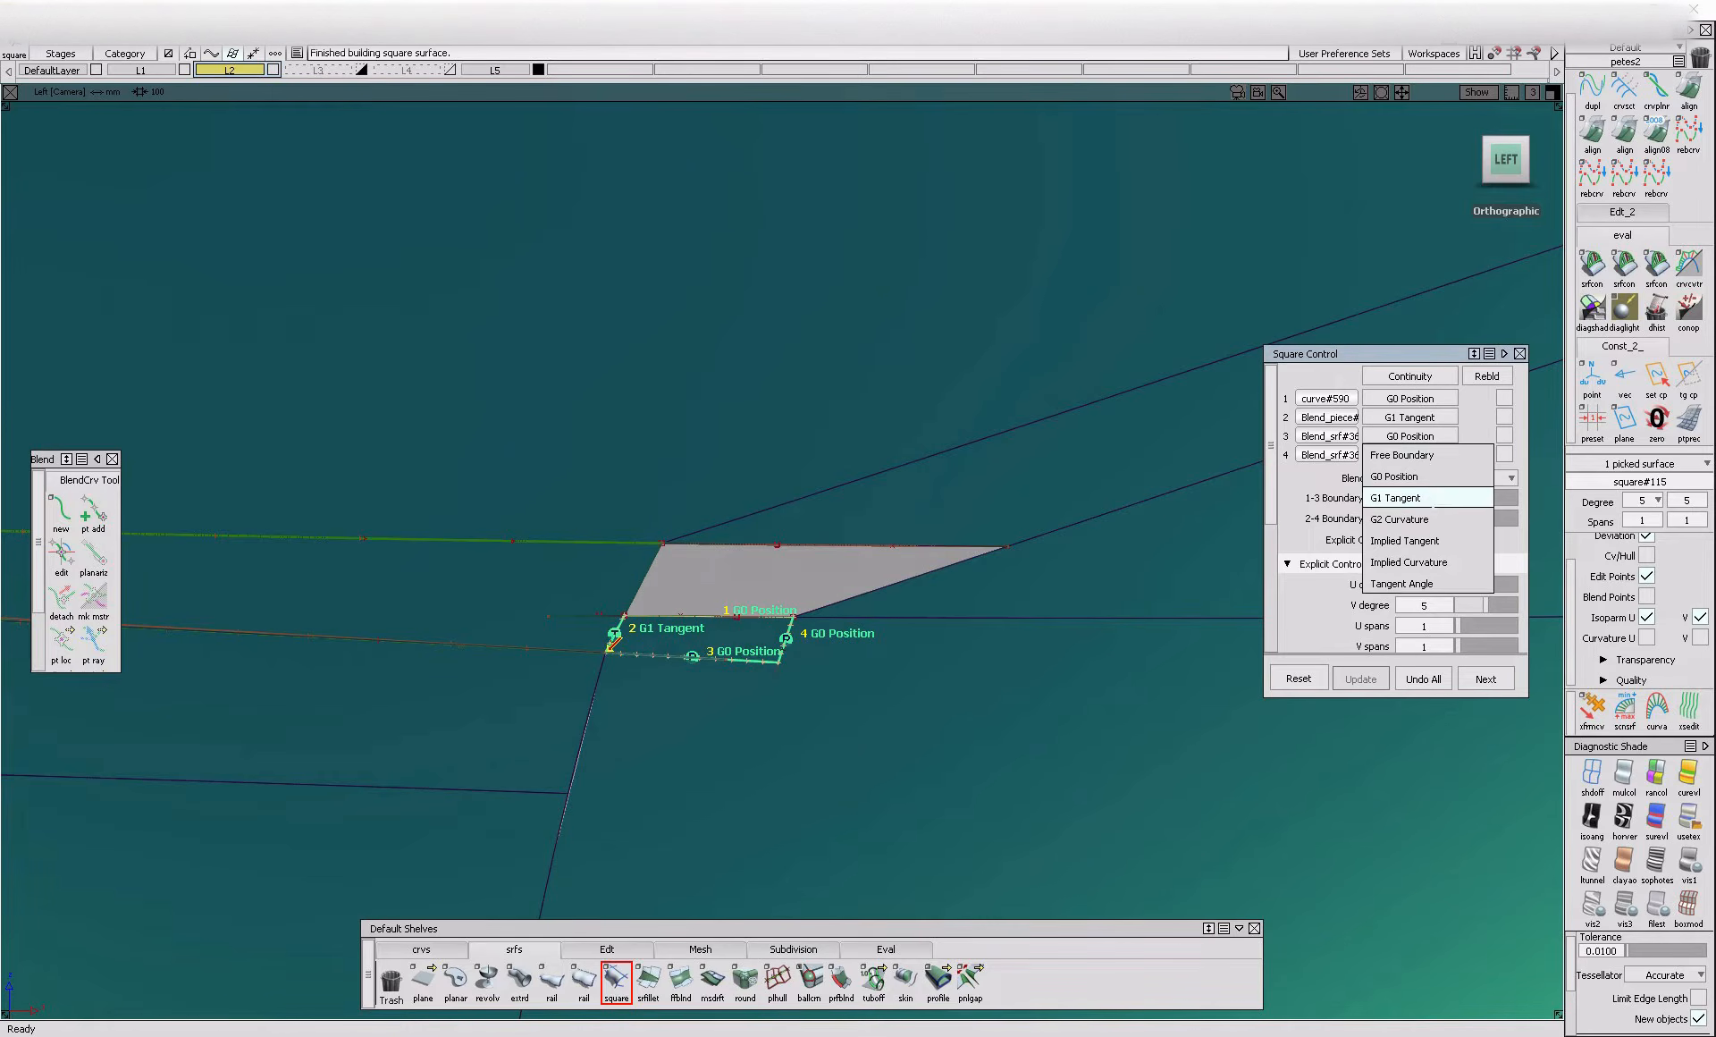
{"action": "left_click", "coordinate": [1423, 498]}
{"action": "left_click", "coordinate": [1413, 455]}
{"action": "left_click", "coordinate": [1422, 518]}
Try to build a second Square surface in the upper opening, starting from the first square's upper edge and the adjoining panel edge
{"action": "left_click_drag", "start_coordinate": [852, 656], "coordinate": [792, 885], "text": "alt+shift"}
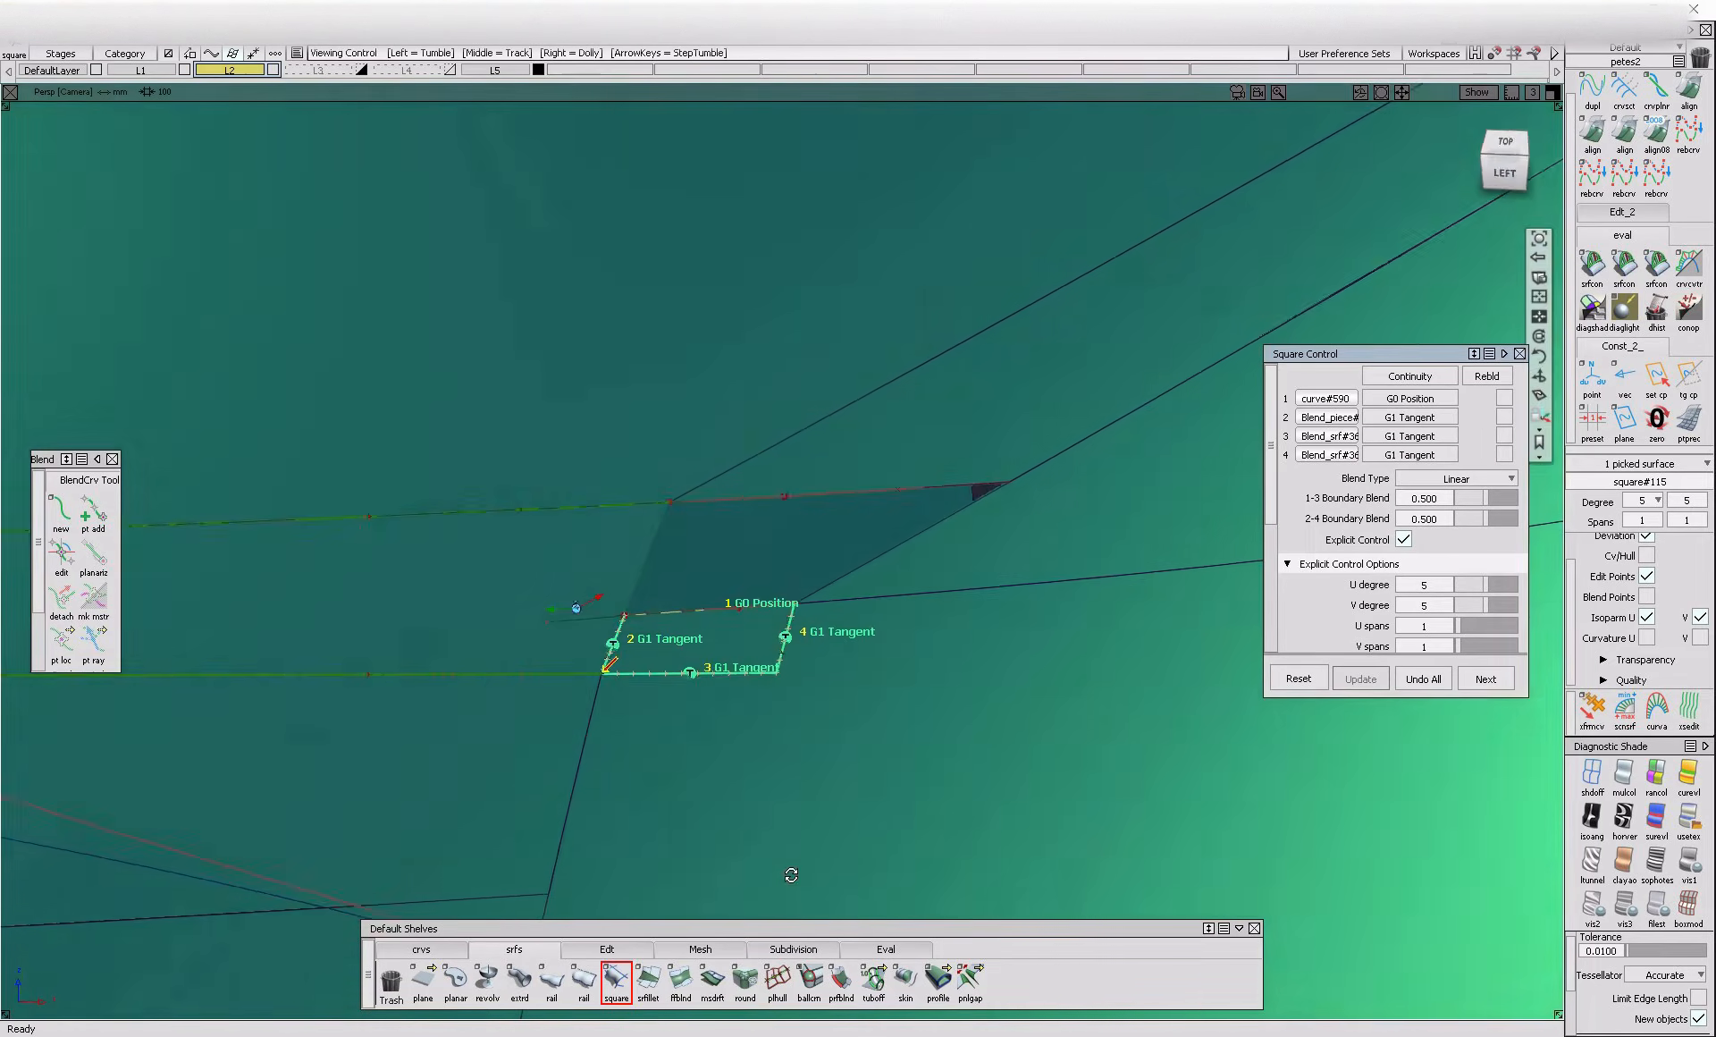
{"action": "left_click_drag", "start_coordinate": [768, 702], "coordinate": [764, 627], "text": "ctrl+shift"}
{"action": "left_click", "coordinate": [765, 626]}
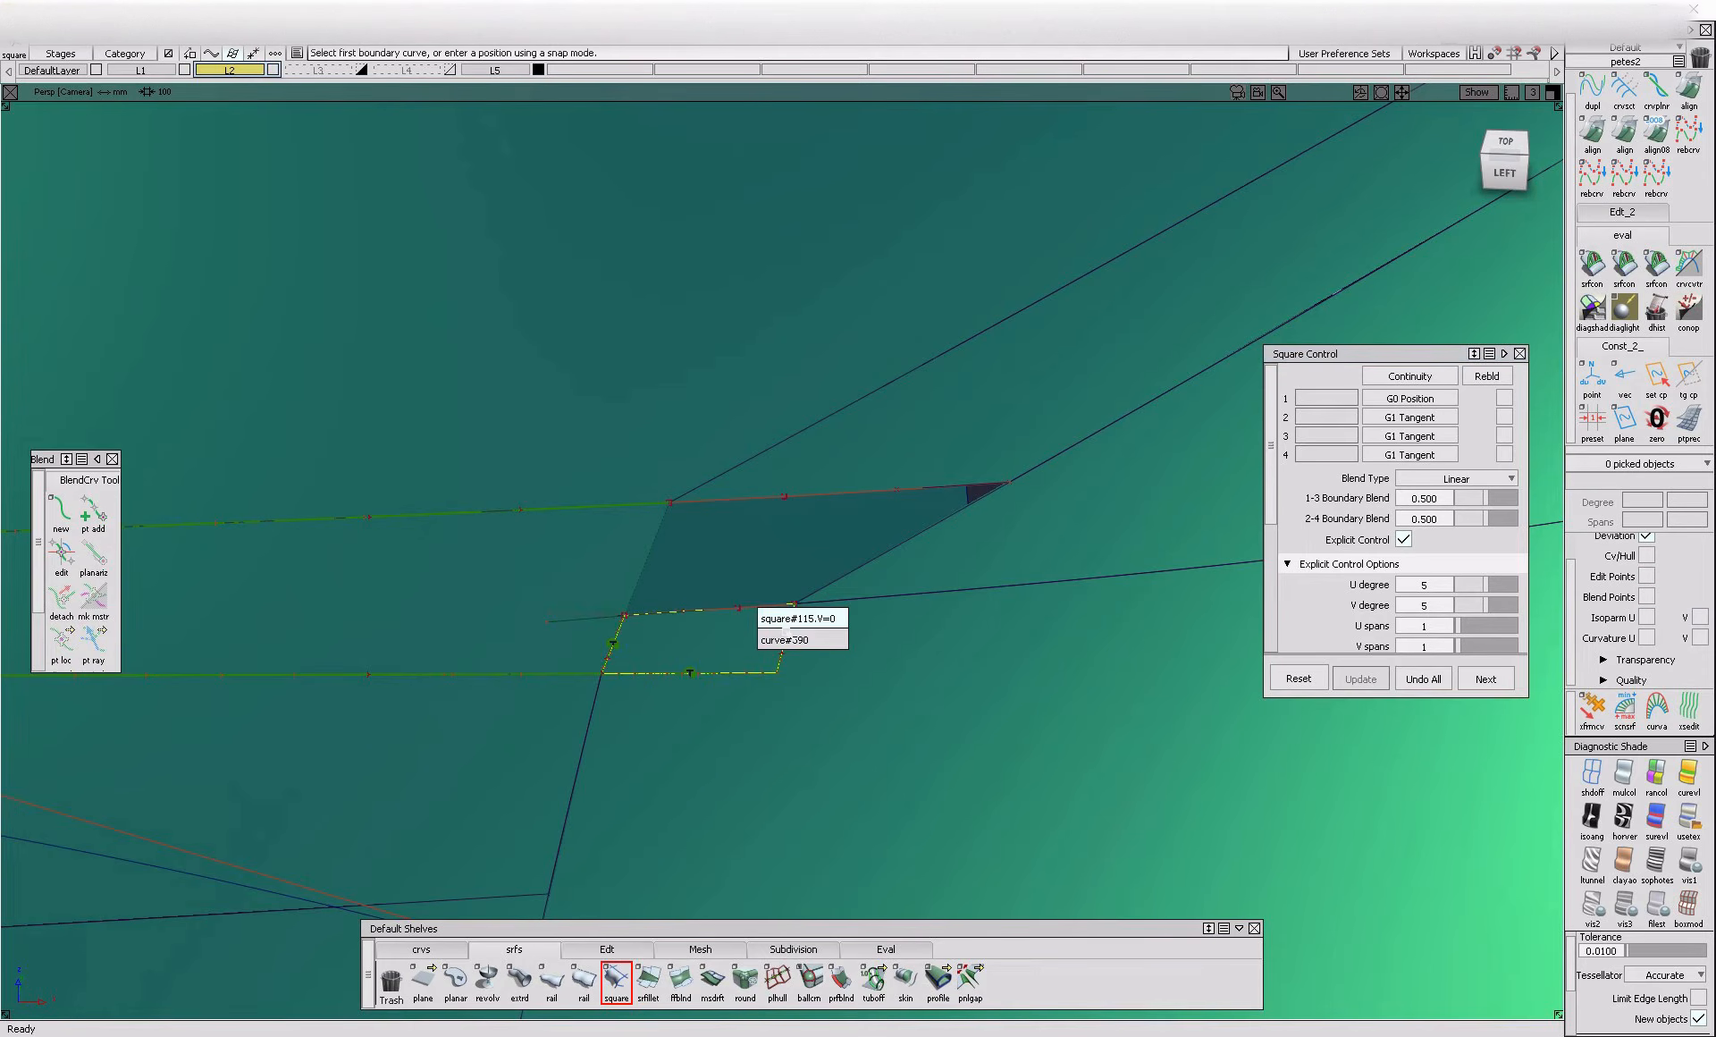
{"action": "left_click", "coordinate": [785, 626]}
{"action": "left_click", "coordinate": [858, 579]}
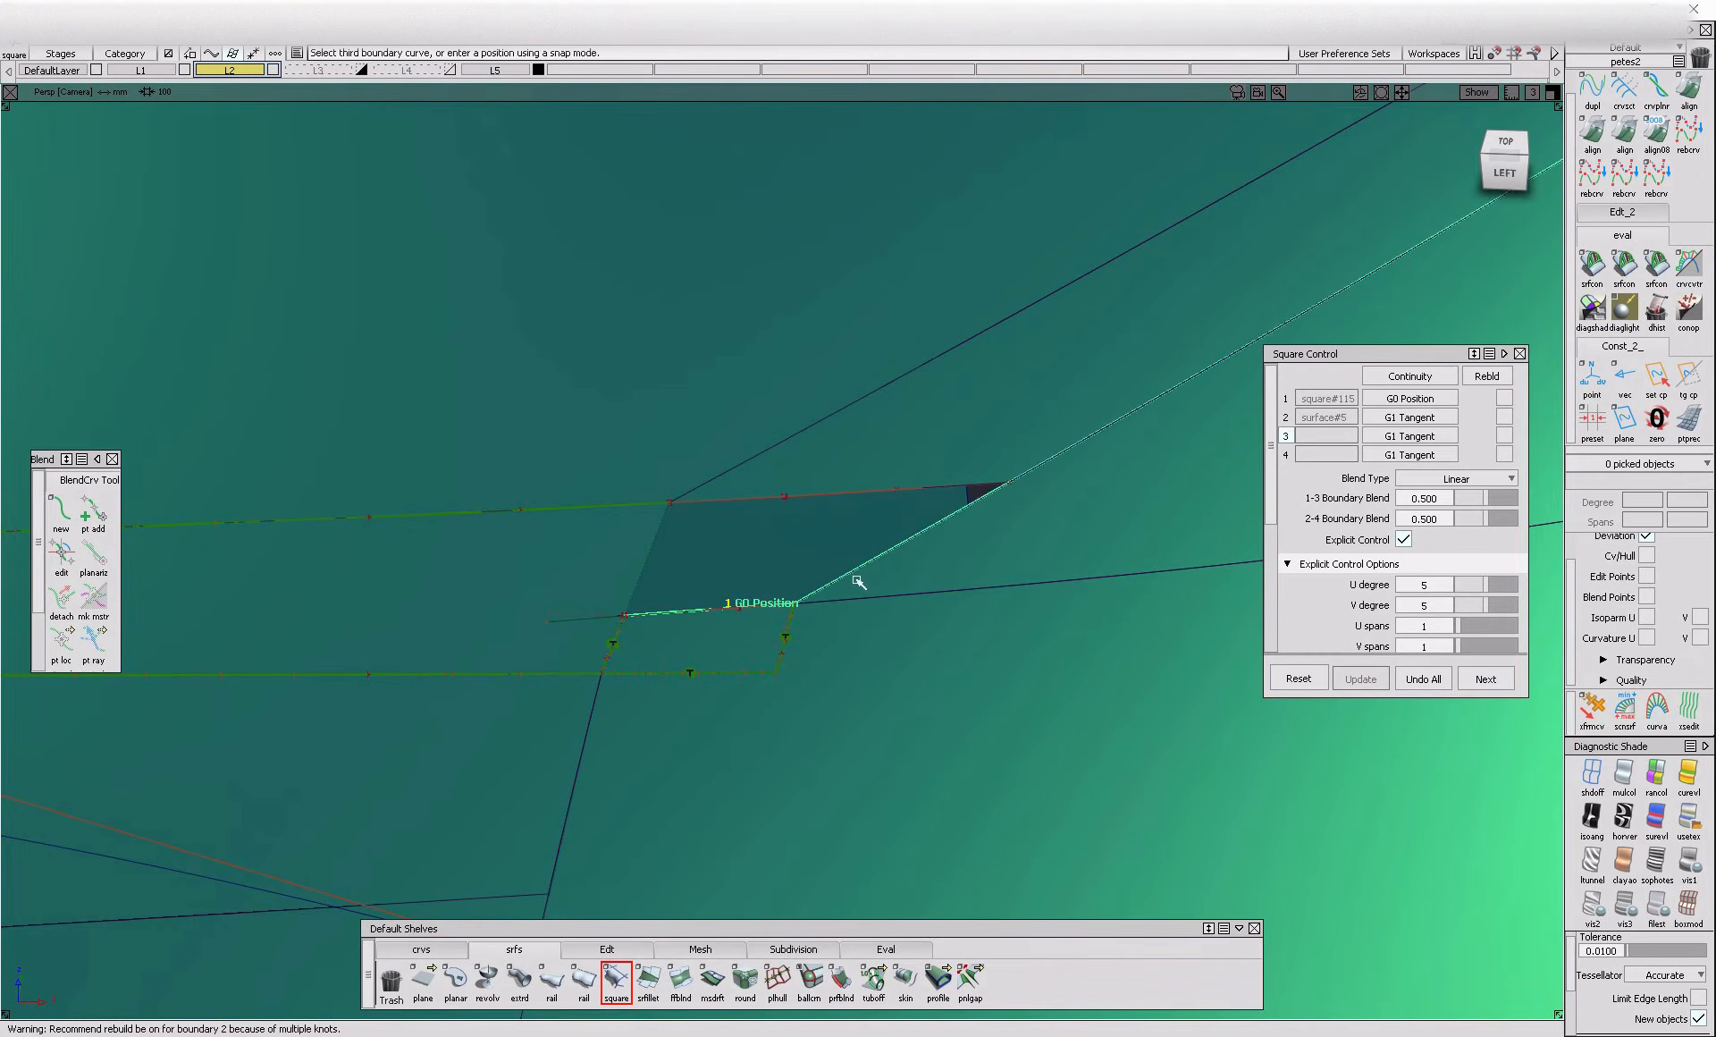
{"action": "left_click", "coordinate": [784, 508]}
{"action": "left_click", "coordinate": [788, 510]}
Untrim the rear-corner fillet piece so that its full surface spans the upper opening
{"action": "left_click", "coordinate": [1014, 478], "text": "alt+shift"}
{"action": "left_click_drag", "start_coordinate": [1062, 601], "coordinate": [1061, 503], "text": "ctrl+shift"}
{"action": "right_click_drag", "start_coordinate": [1061, 505], "coordinate": [1076, 592], "text": "alt+shift"}
{"action": "left_click", "coordinate": [1026, 466]}
{"action": "middle_click_drag", "start_coordinate": [1000, 545], "coordinate": [989, 640], "text": "ctrl+shift"}
{"action": "left_click_drag", "start_coordinate": [984, 604], "coordinate": [1038, 474], "text": "ctrl+shift"}
Align the rear-corner fillet's lower edge to the adjoining panel with G2 continuity and a U degree of 6
{"action": "left_click", "coordinate": [1598, 140]}
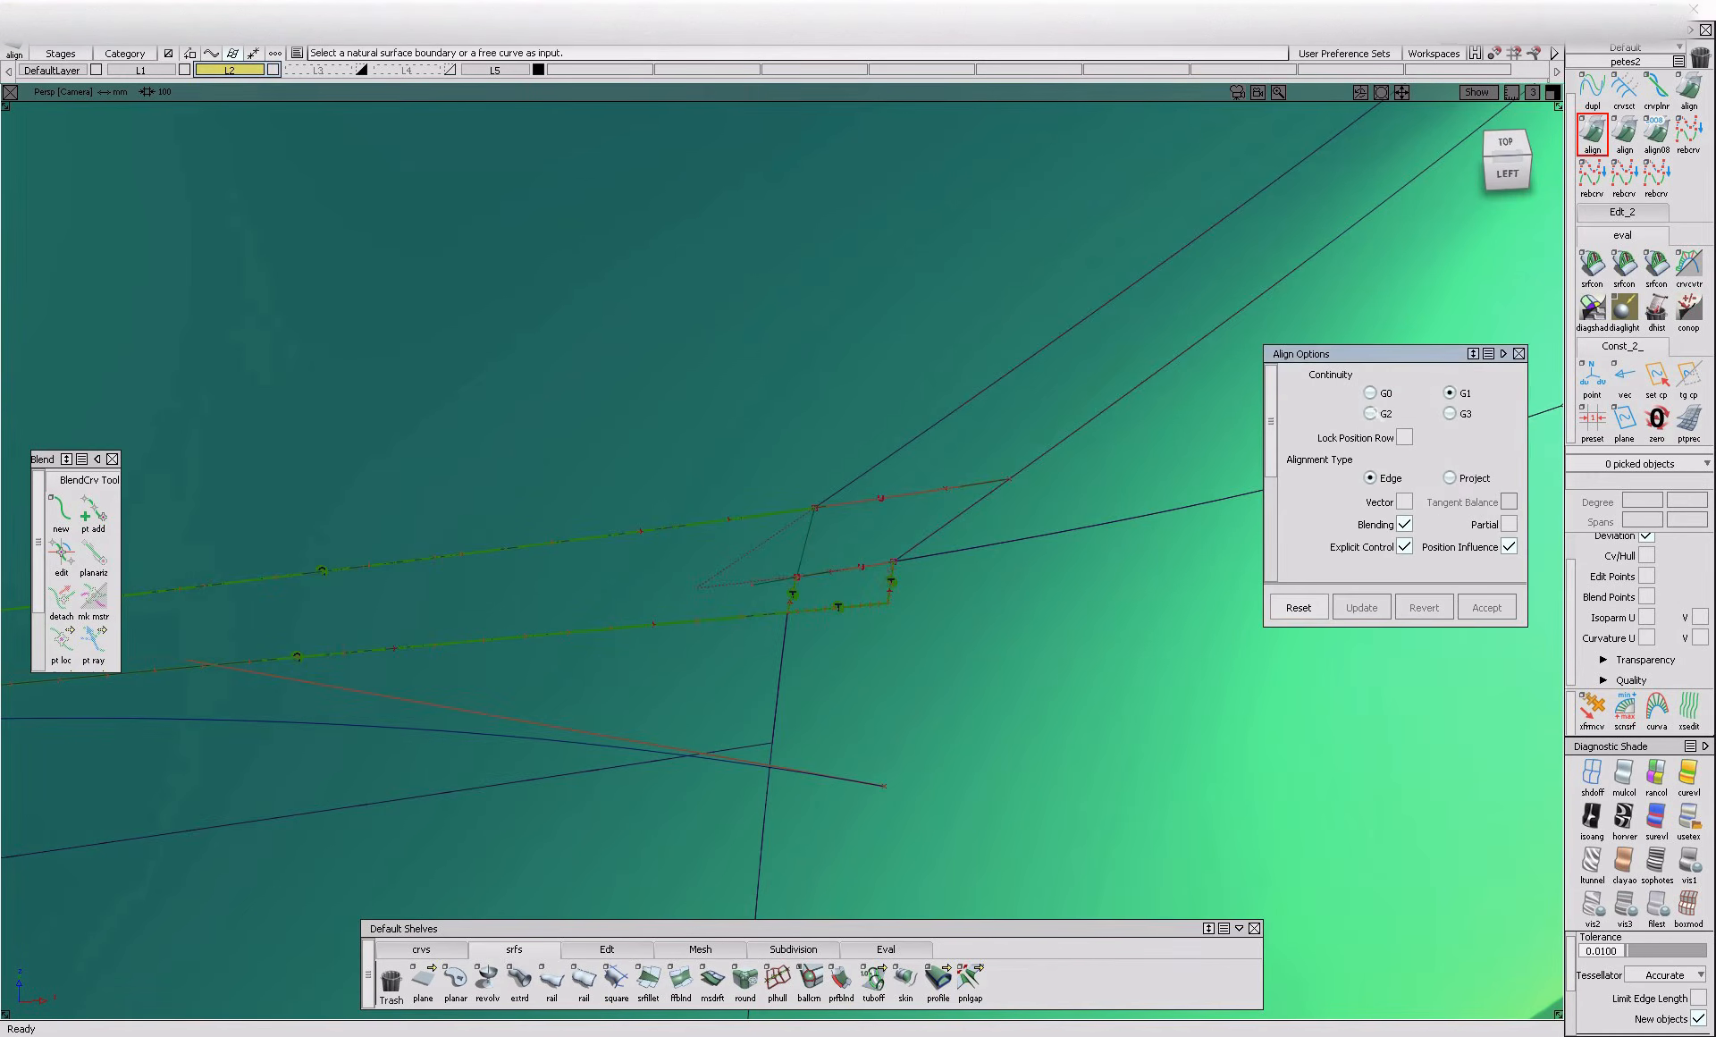
{"action": "left_click", "coordinate": [970, 518]}
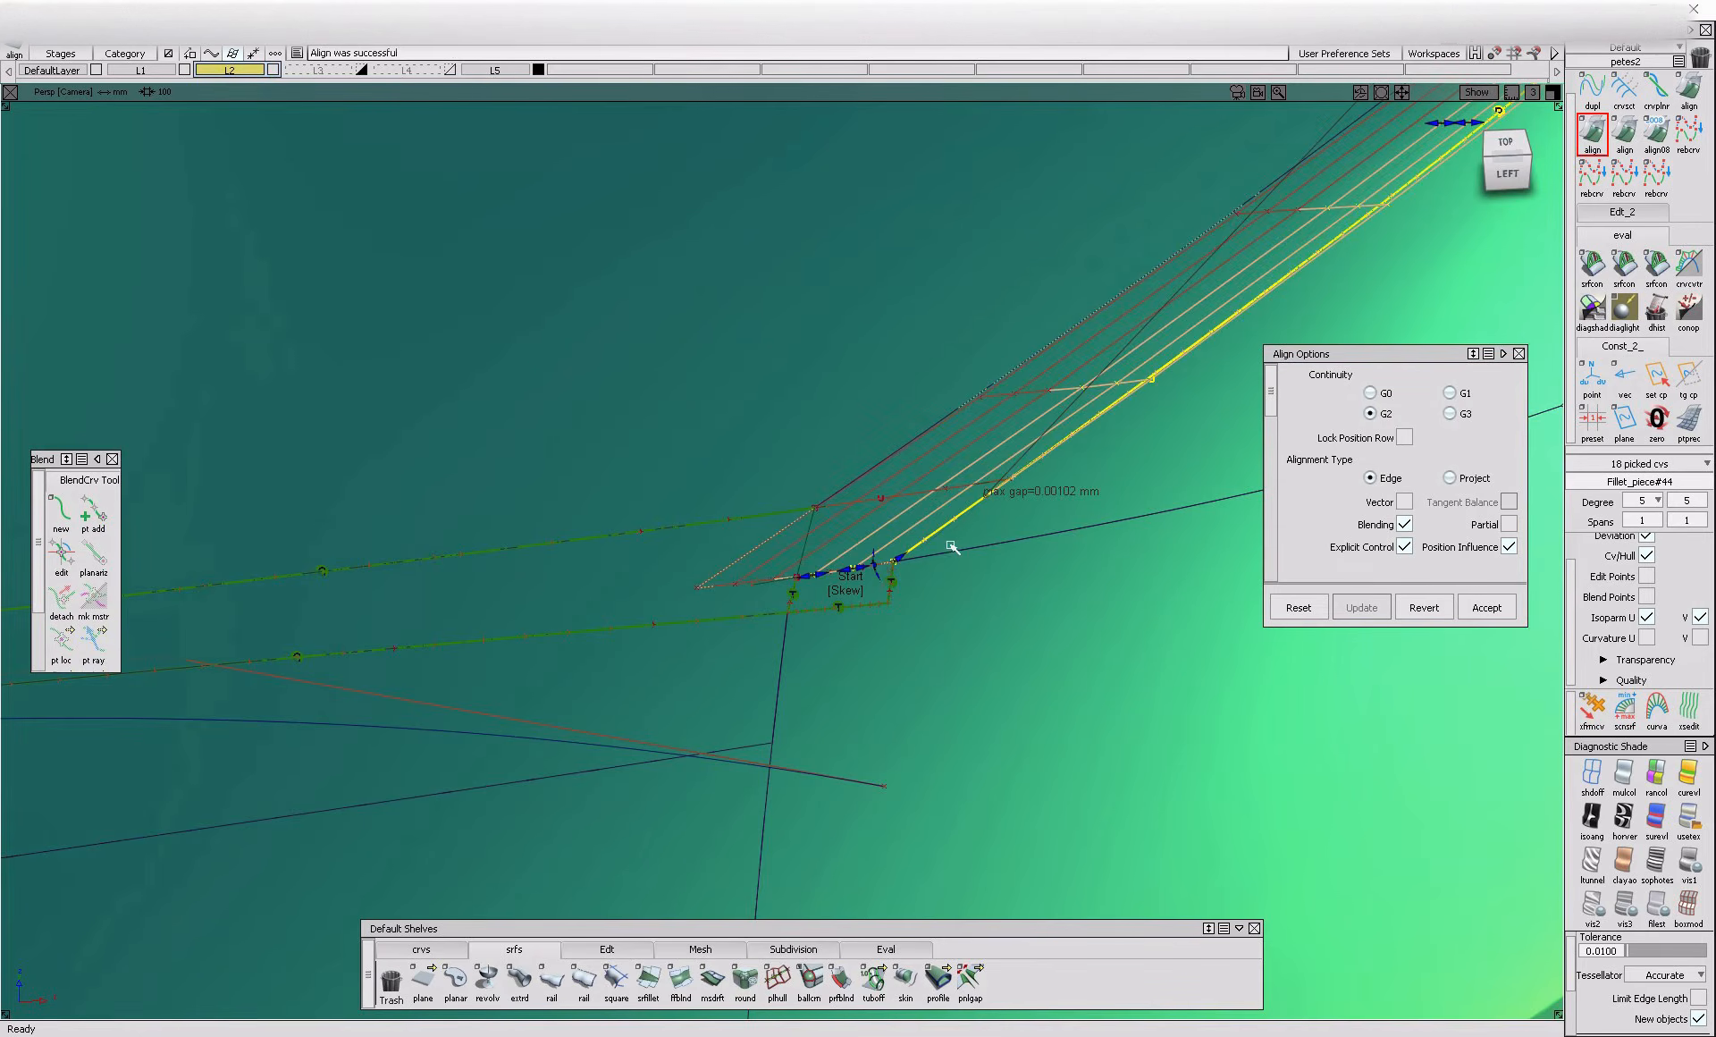
{"action": "right_click_drag", "start_coordinate": [1134, 465], "coordinate": [927, 613], "text": "alt+shift"}
{"action": "middle_click_drag", "start_coordinate": [927, 613], "coordinate": [888, 636], "text": "alt+shift"}
{"action": "scroll", "coordinate": [1471, 516], "scroll_direction": "down", "scroll_amount": 2}
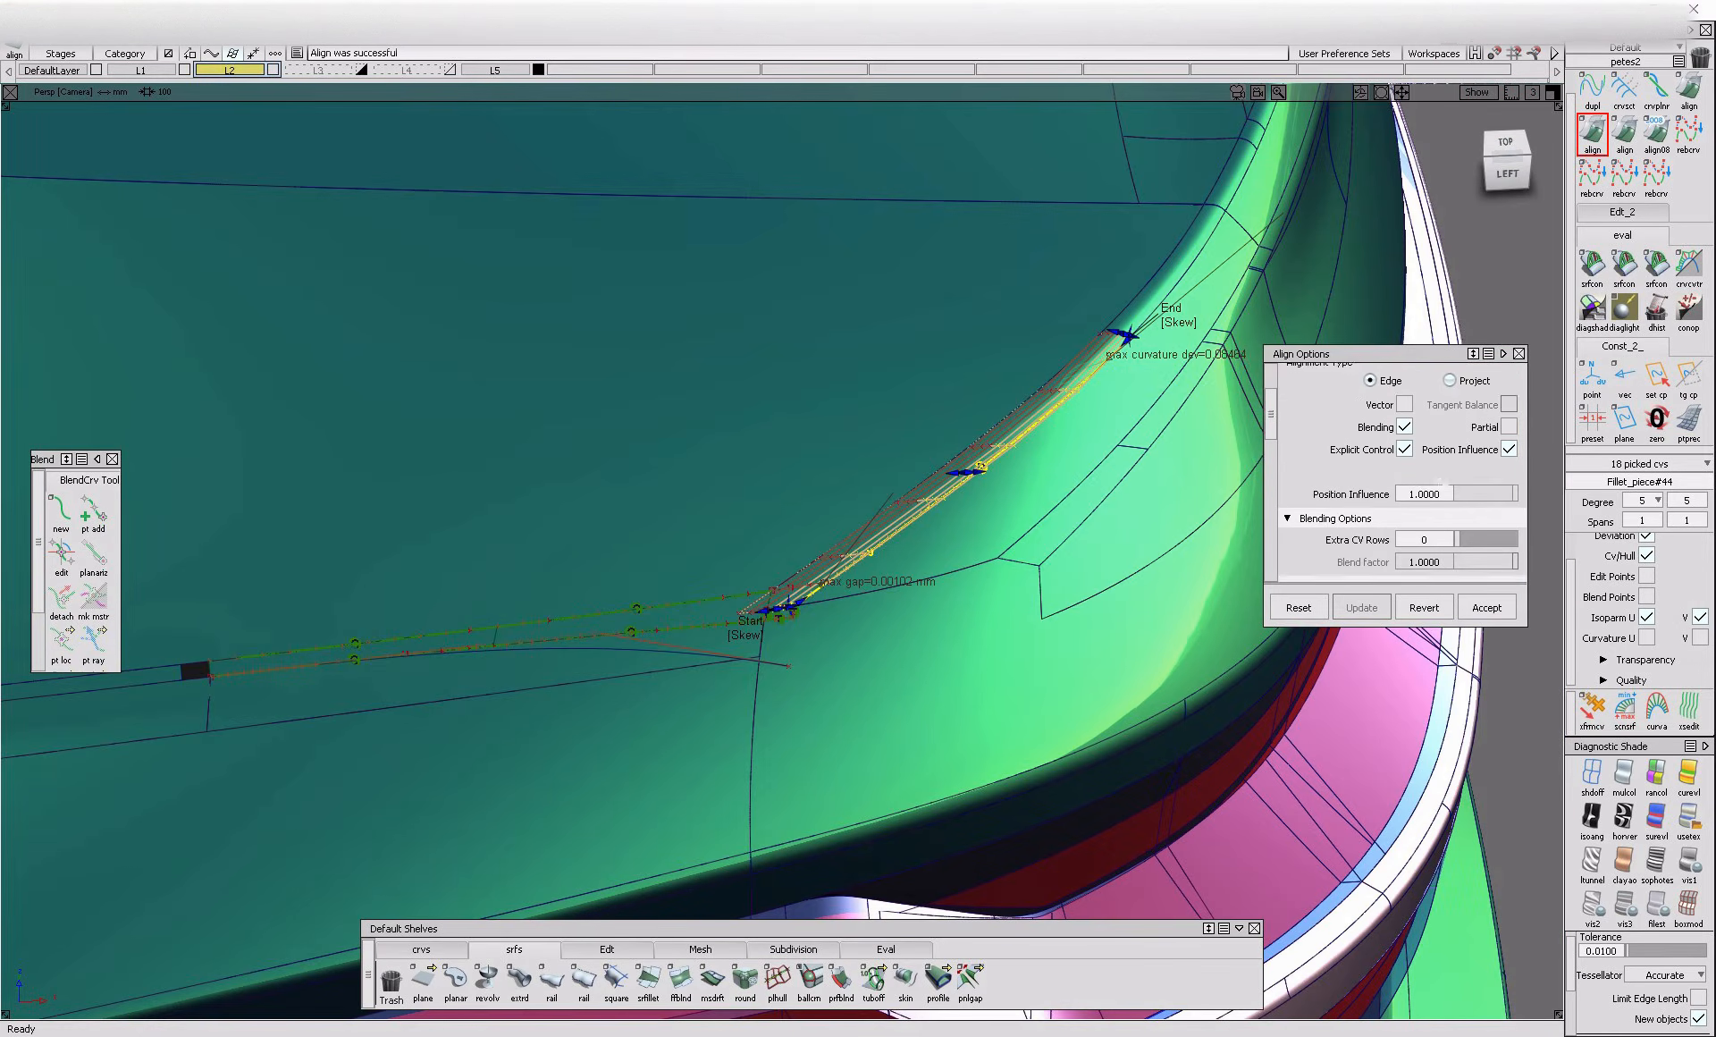
{"action": "left_click_drag", "start_coordinate": [1493, 526], "coordinate": [1498, 529]}
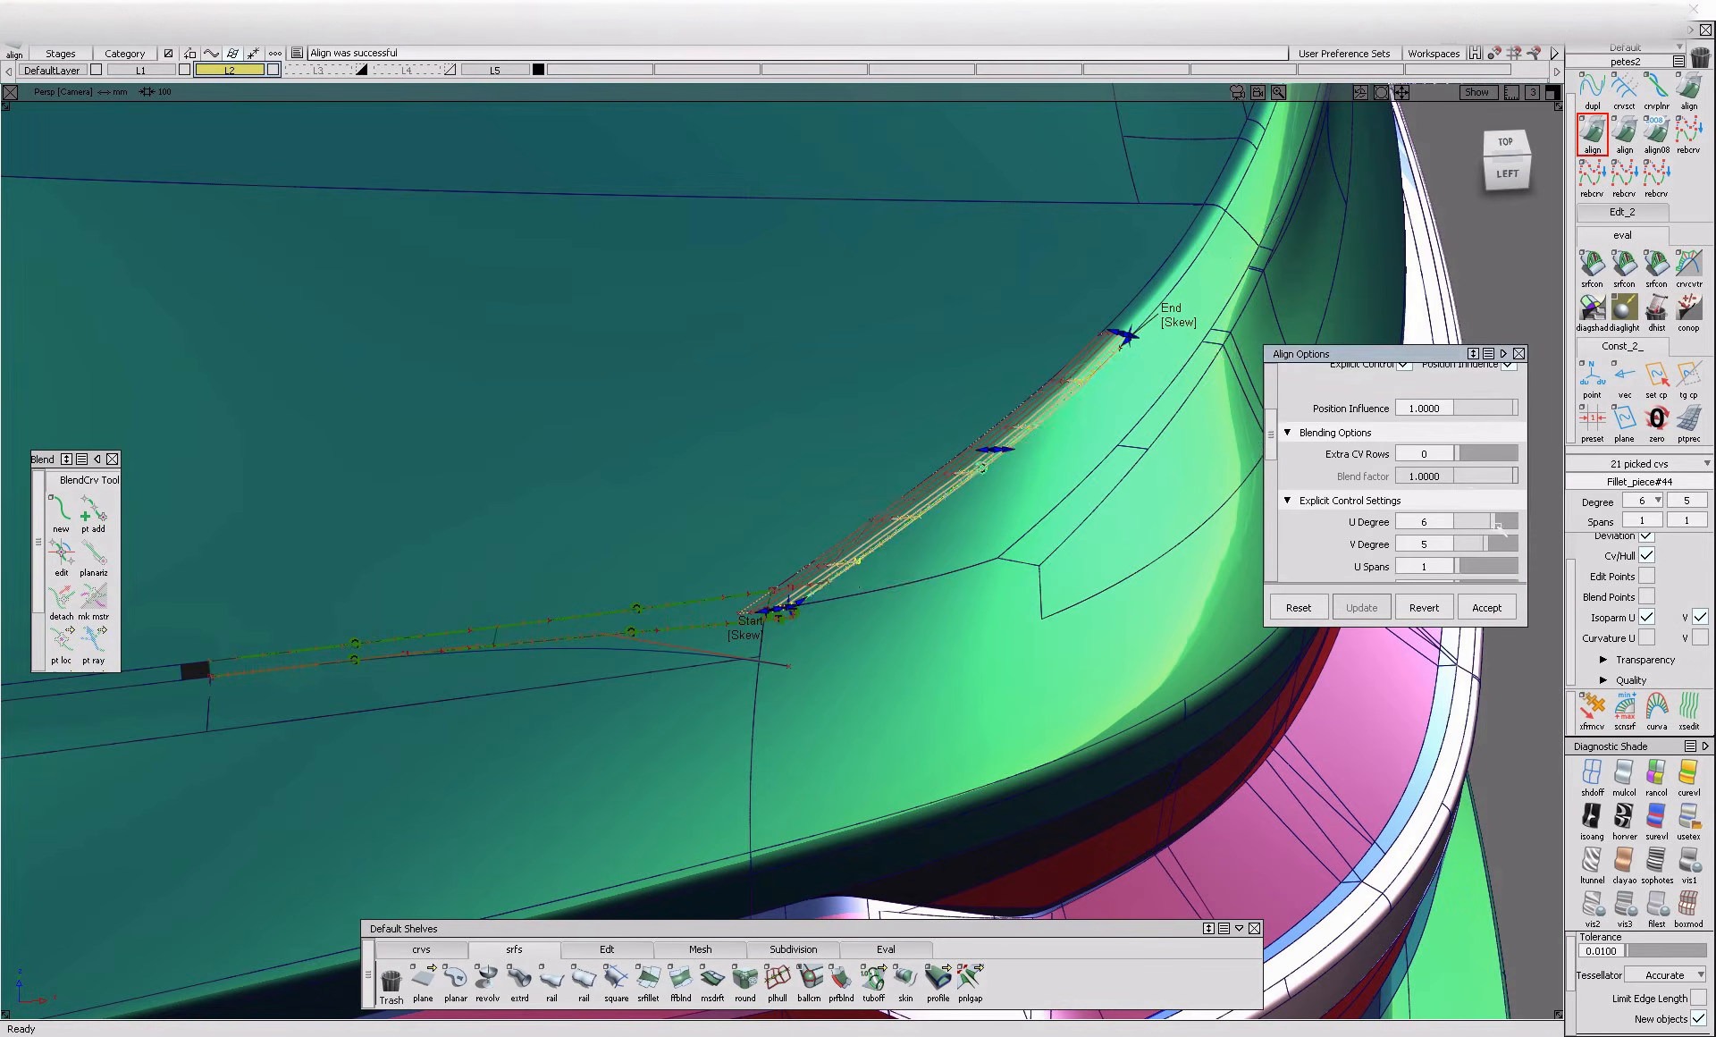
{"action": "left_click_drag", "start_coordinate": [1101, 617], "coordinate": [787, 542], "text": "ctrl+shift"}
Try to trim the realigned rear-corner fillet away from the upper opening
{"action": "left_click", "coordinate": [932, 495]}
{"action": "left_click", "coordinate": [841, 572]}
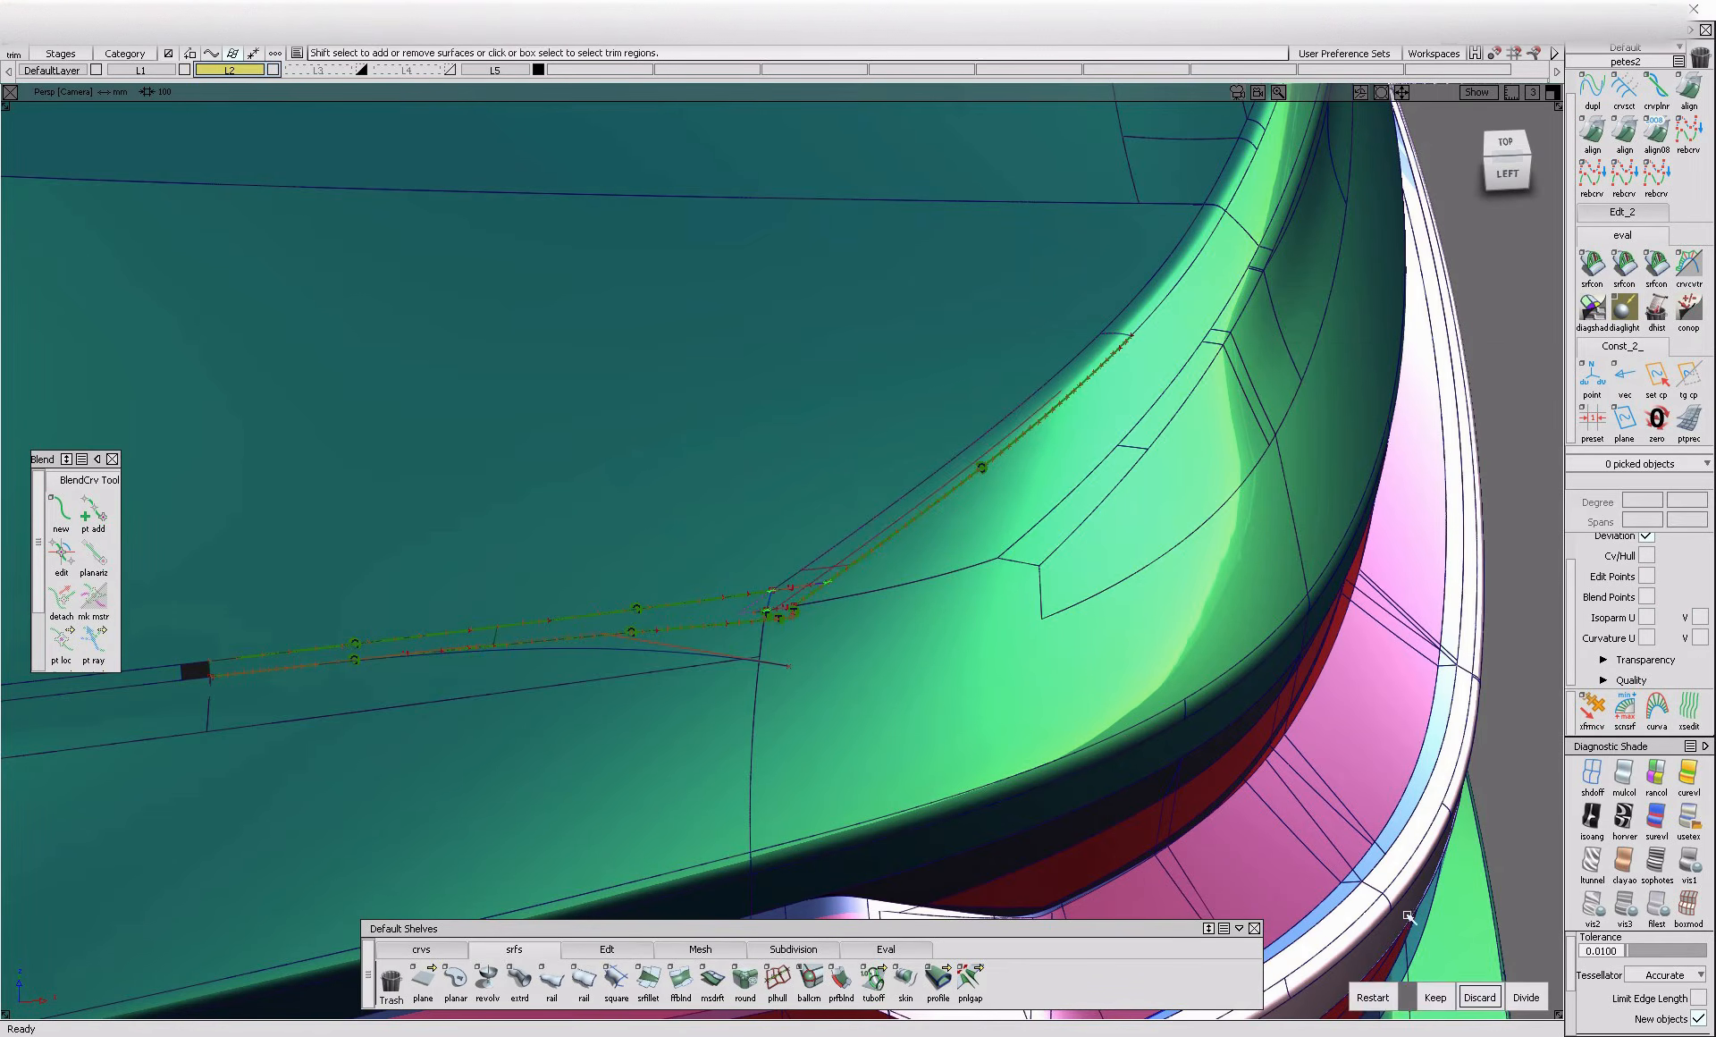
{"action": "scroll", "coordinate": [717, 577], "scroll_direction": "up", "scroll_amount": 5}
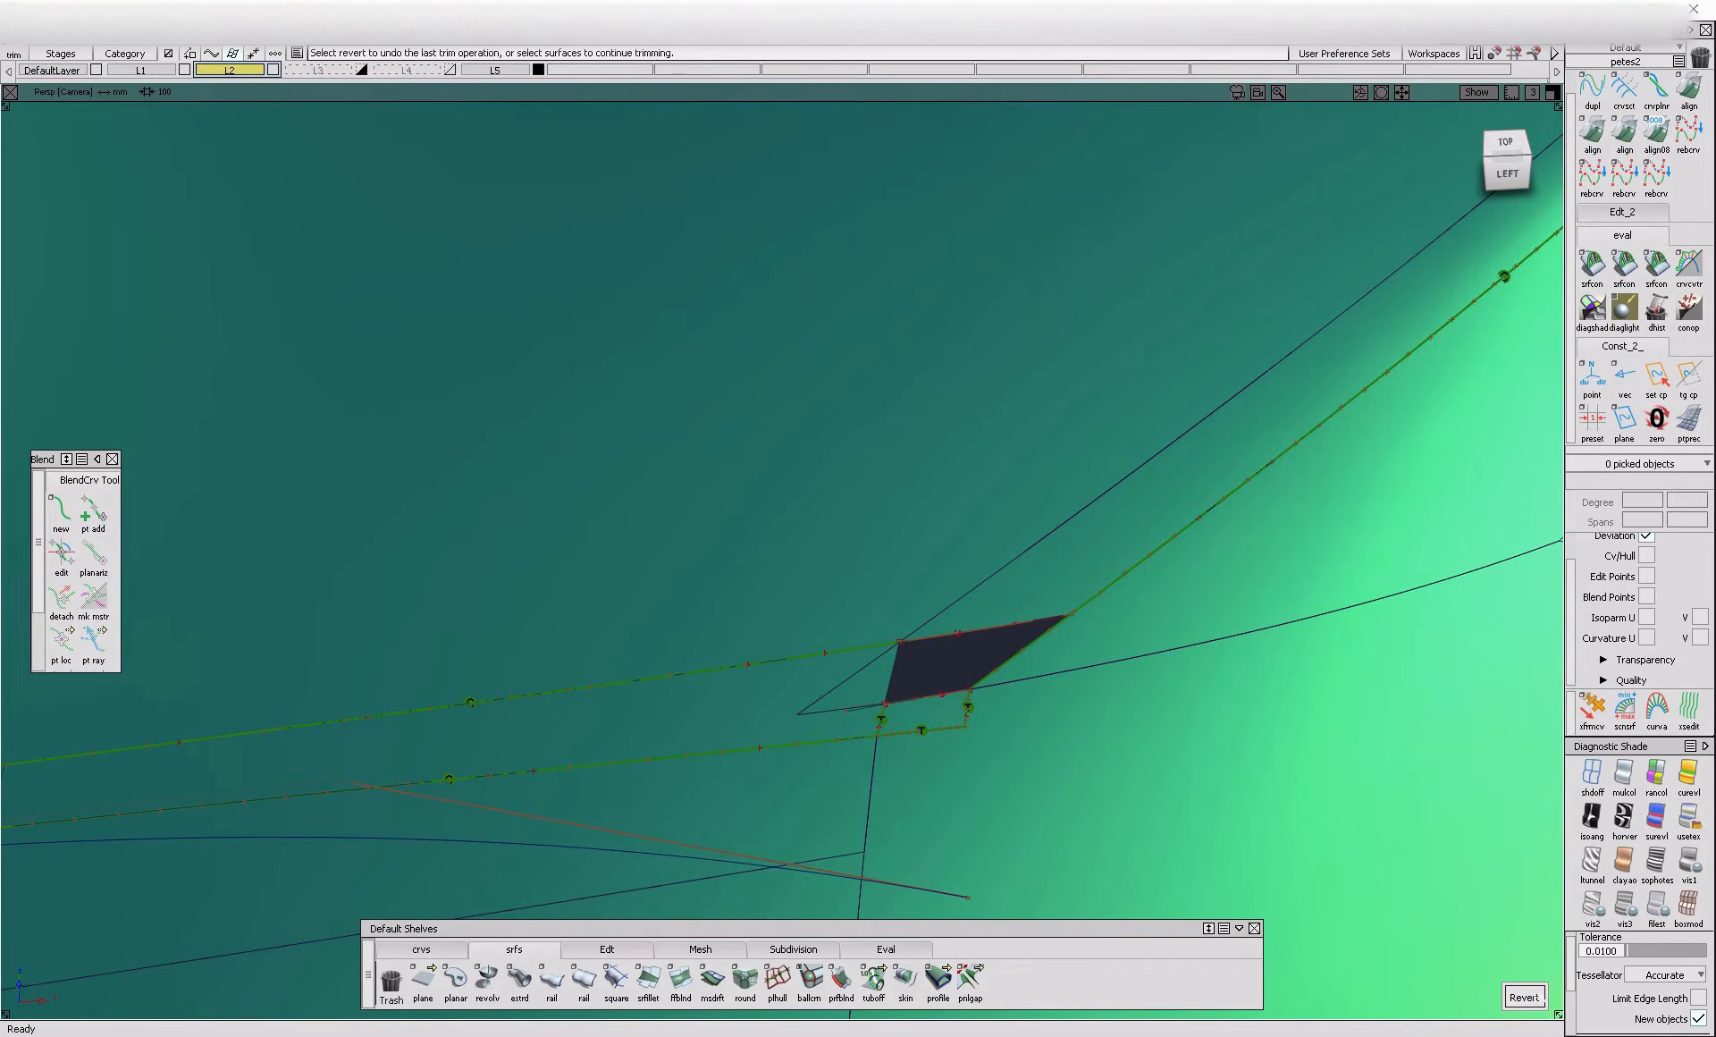
{"action": "left_click", "coordinate": [1015, 659]}
{"action": "right_click_drag", "start_coordinate": [1013, 658], "coordinate": [1005, 745], "text": "alt+shift"}
{"action": "left_click_drag", "start_coordinate": [1005, 746], "coordinate": [1009, 687], "text": "ctrl+shift"}
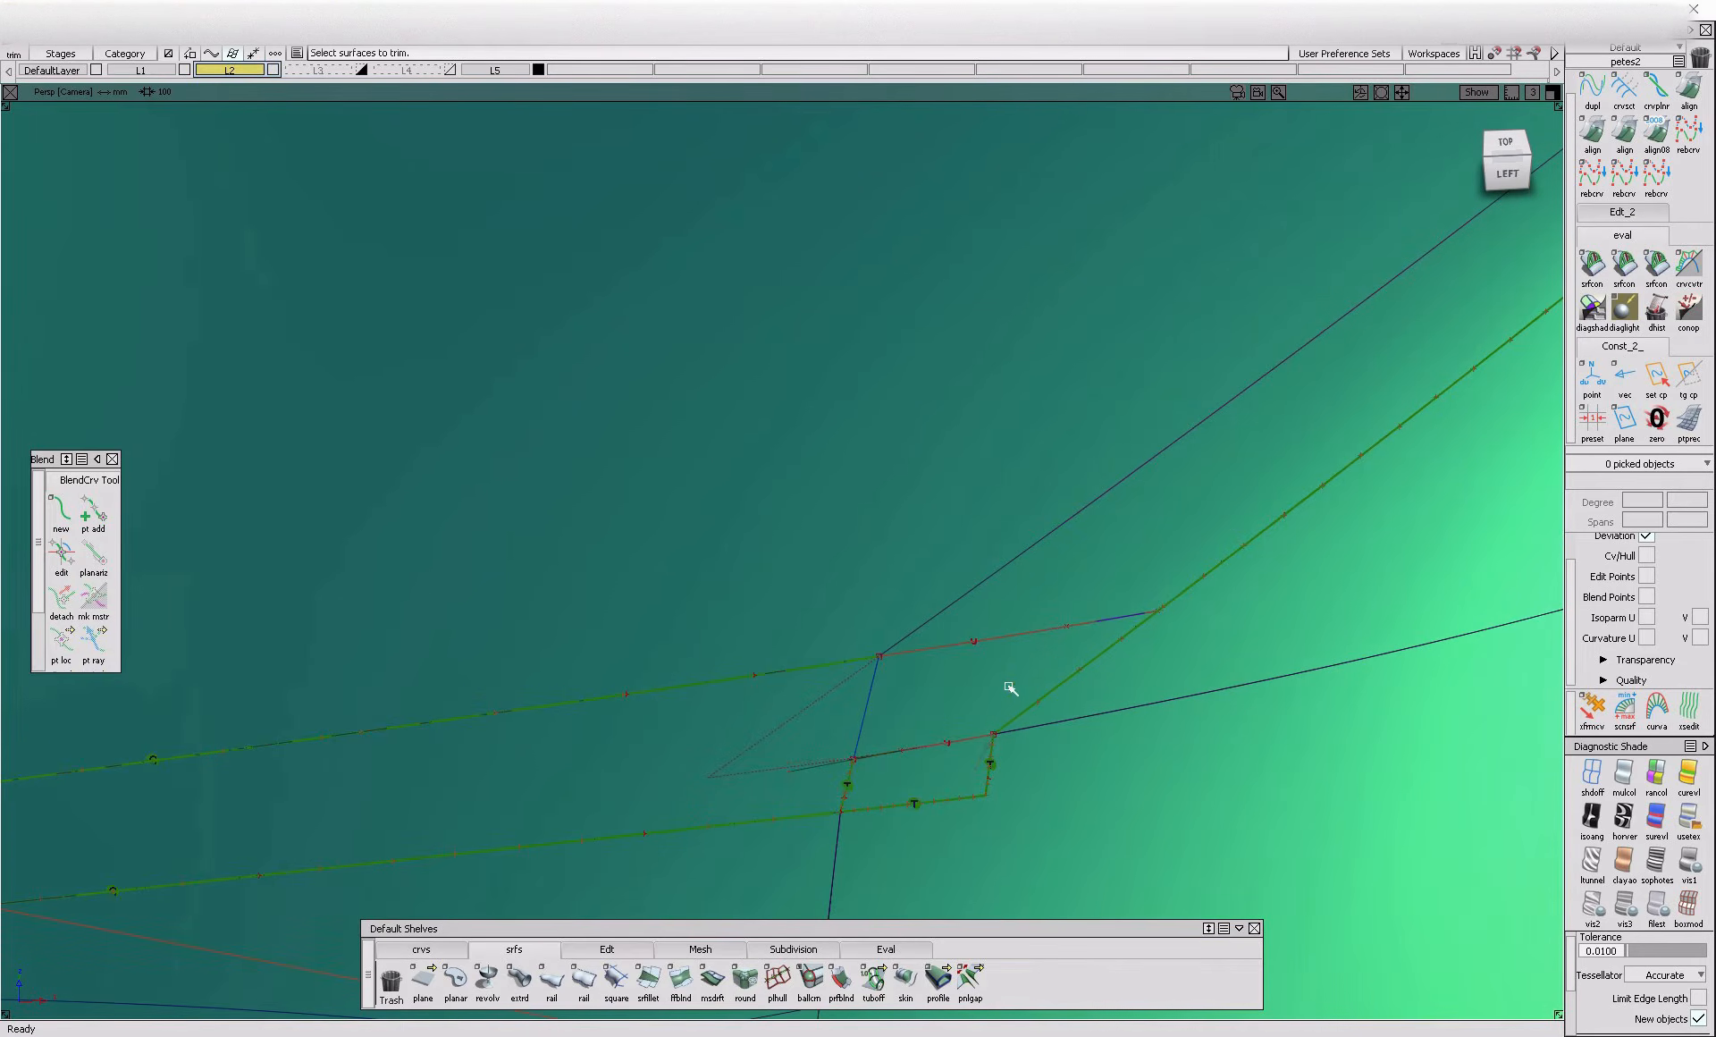
Extend the curve on the opening's upper edge slightly past the blend corner and trim the fillet out of the opening, including its pointed tip
{"action": "left_click", "coordinate": [607, 948]}
{"action": "left_click", "coordinate": [874, 980]}
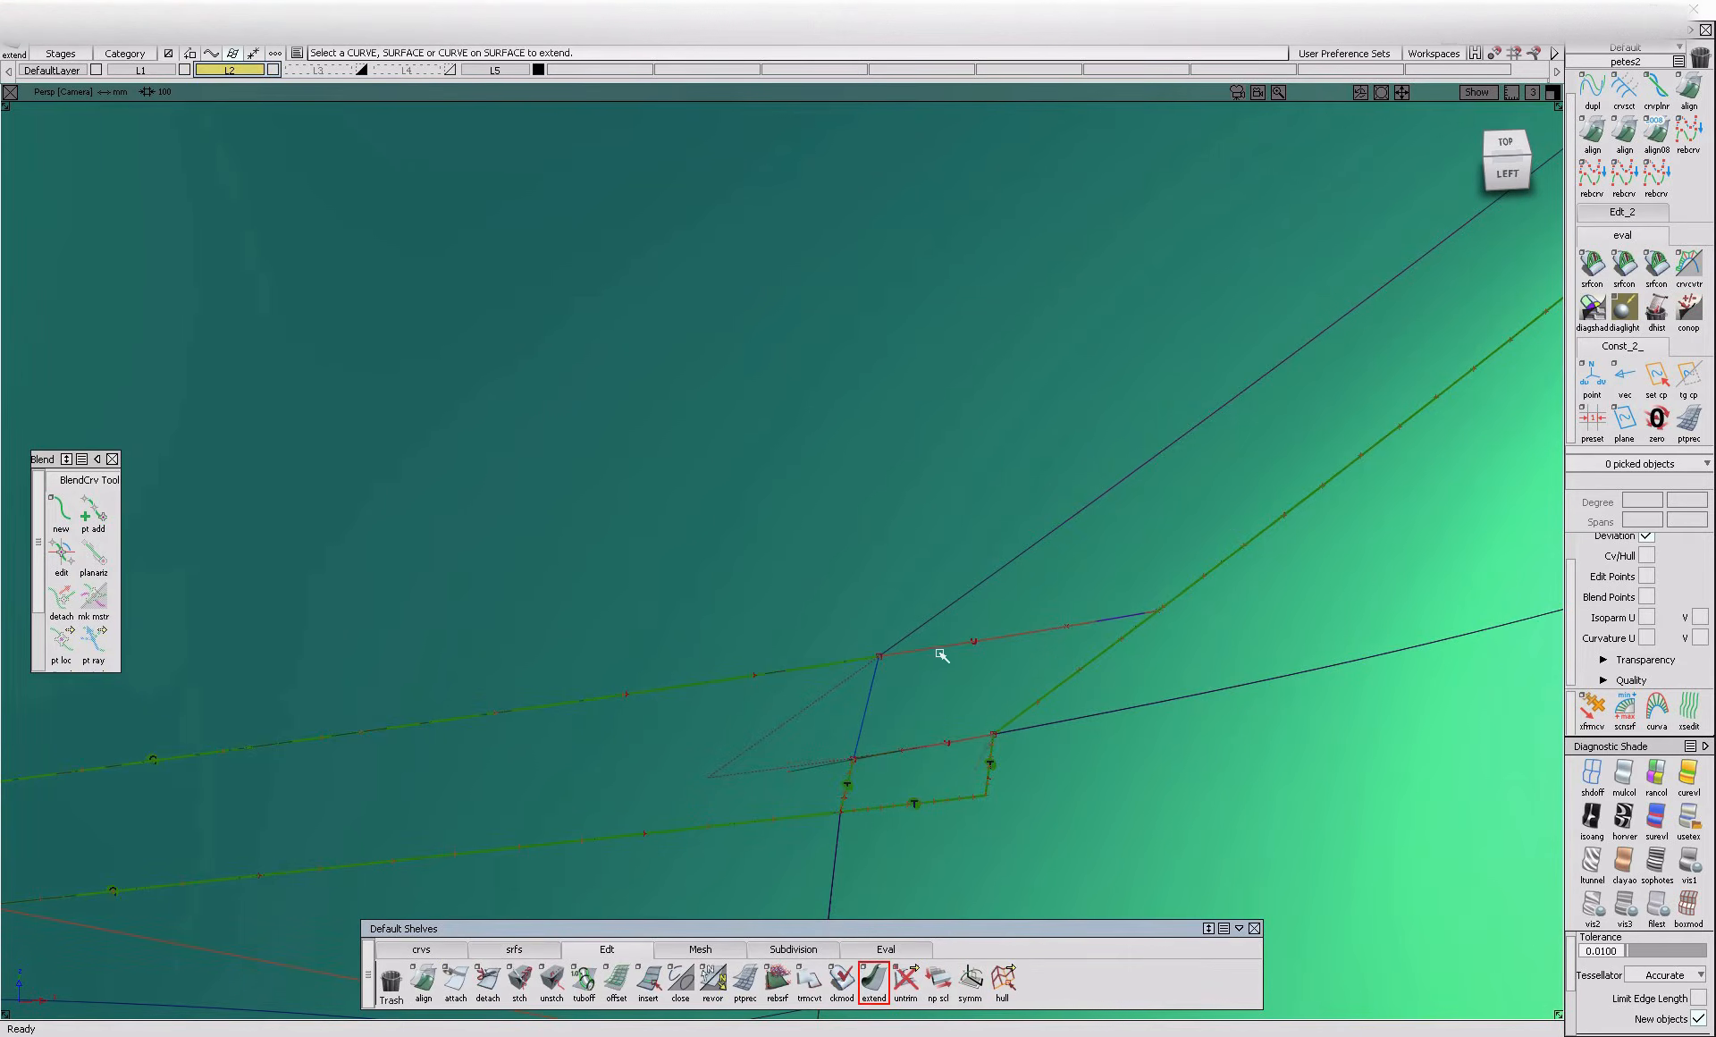
{"action": "left_click", "coordinate": [902, 666]}
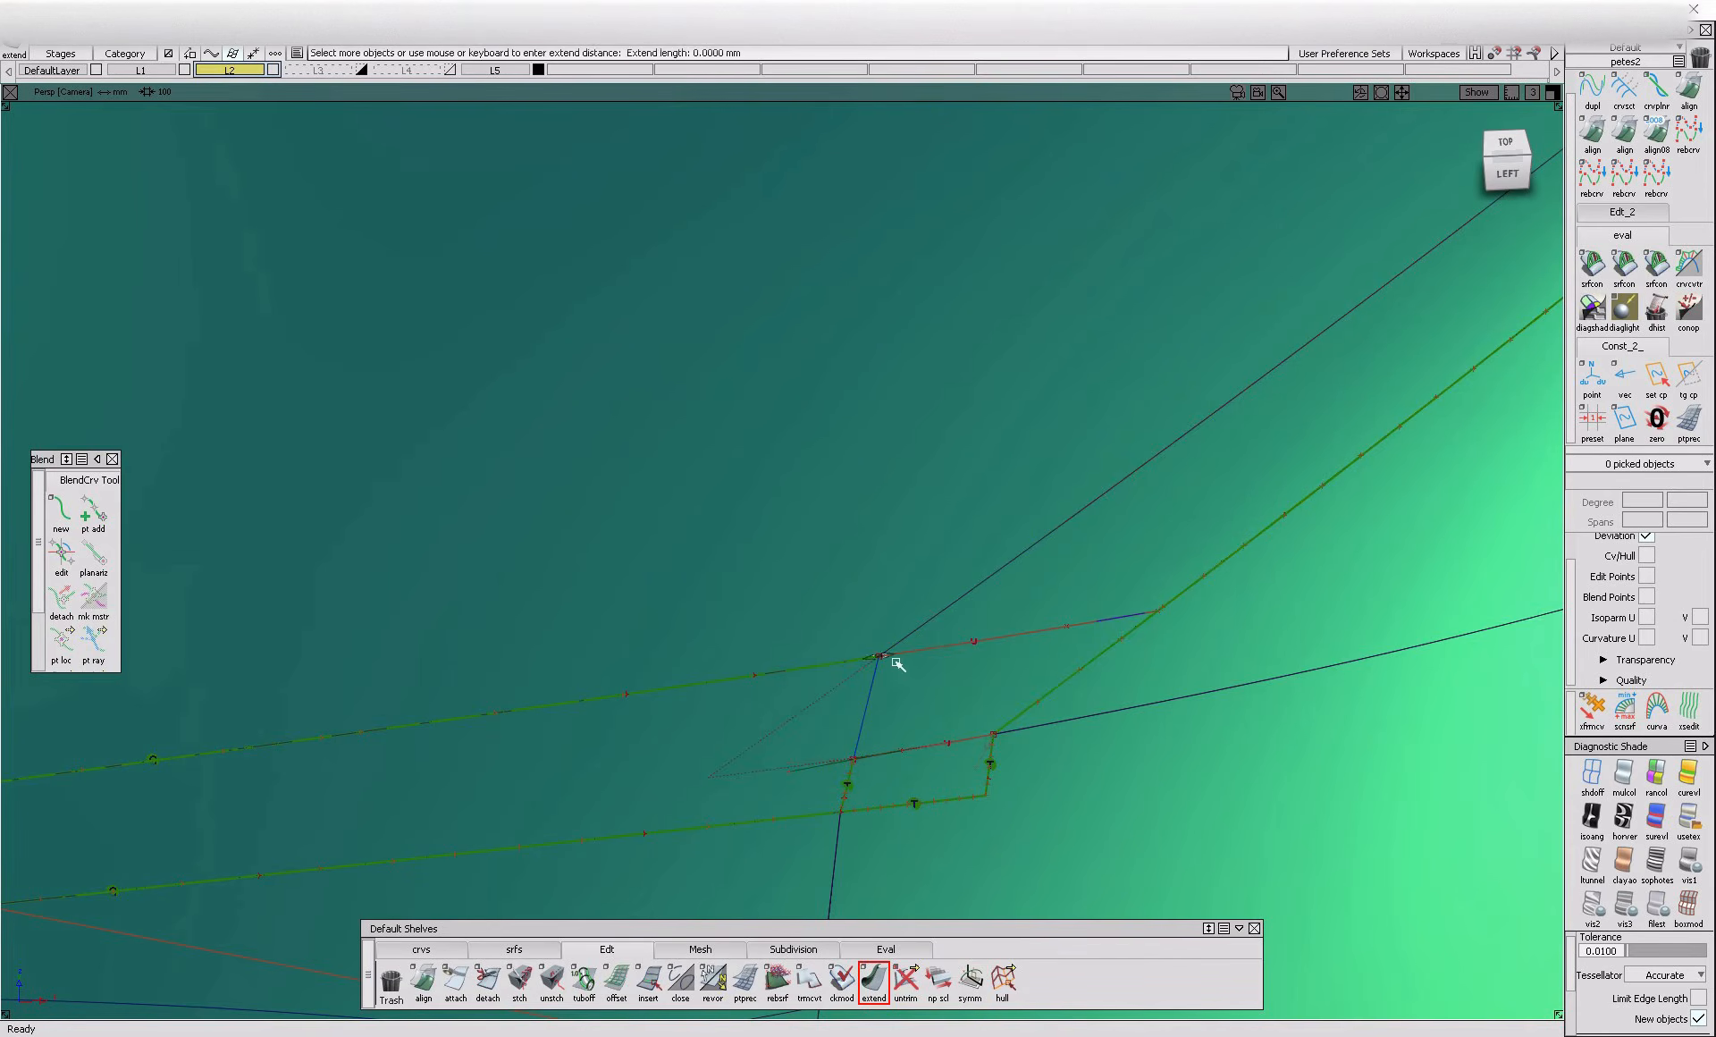
{"action": "left_click_drag", "start_coordinate": [1068, 615], "coordinate": [1073, 569], "text": "ctrl+shift"}
{"action": "left_click", "coordinate": [1076, 588]}
{"action": "key", "text": "space"}
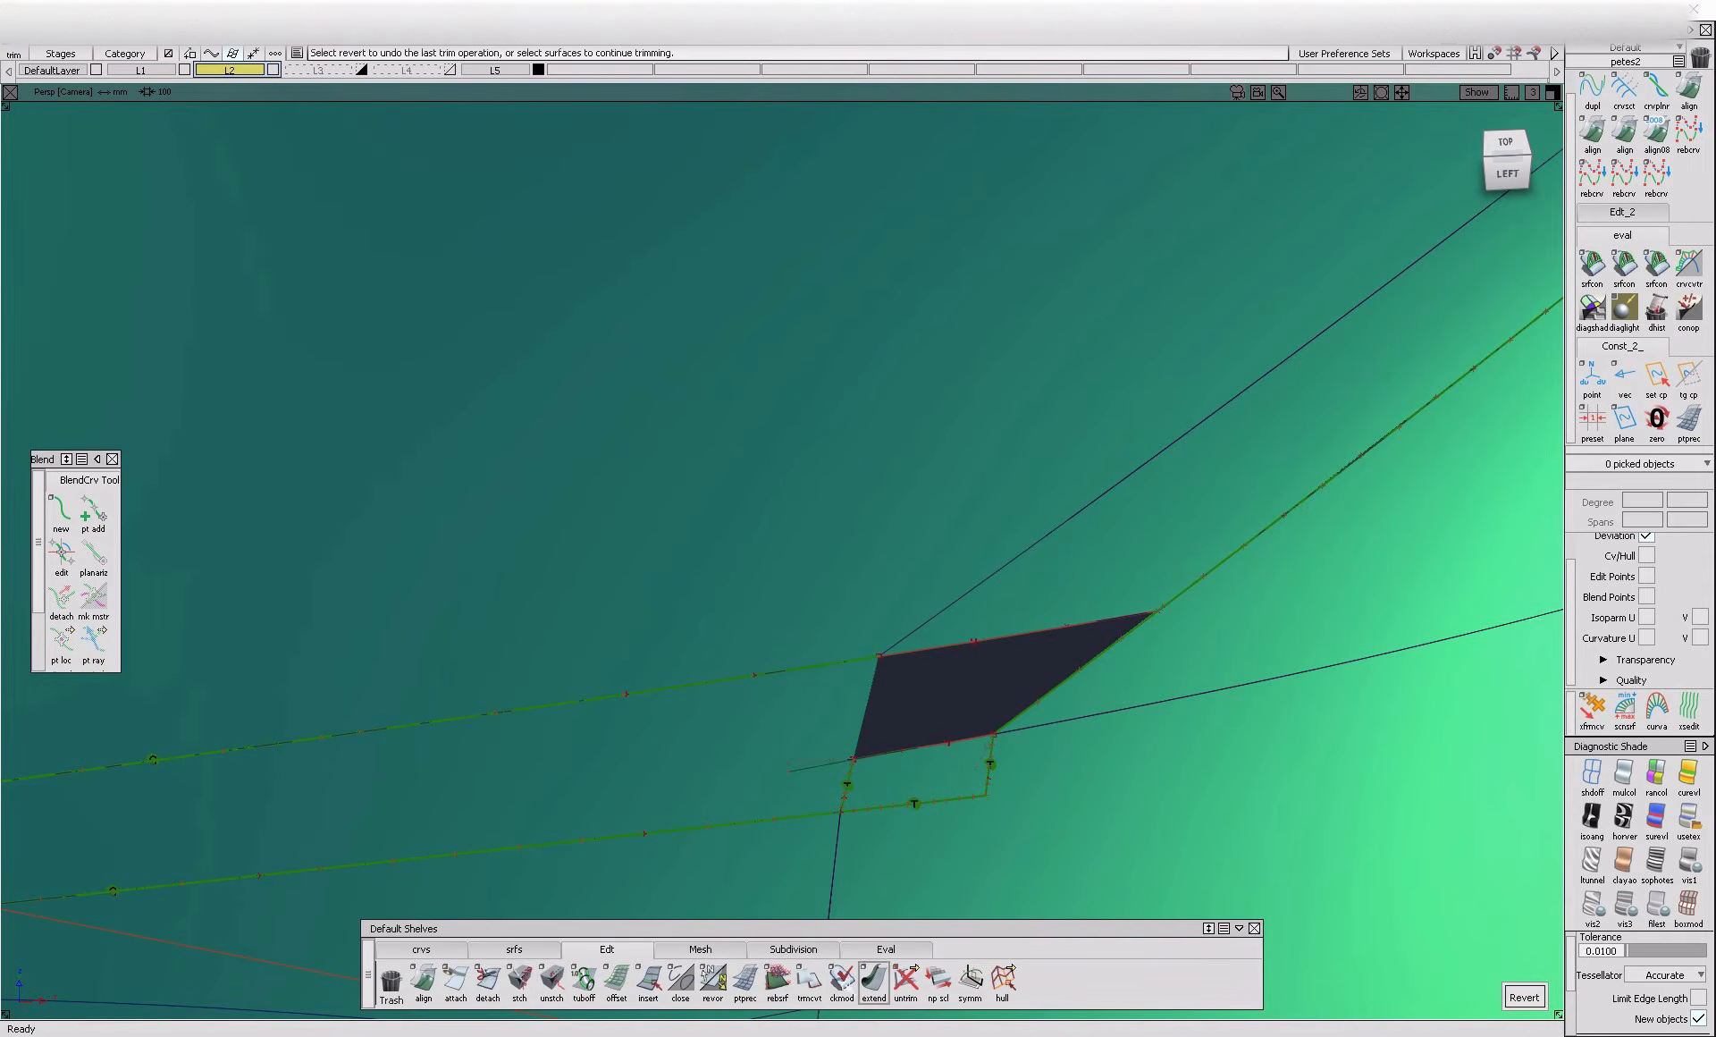
Try to build a Square surface in the upper opening from the crossing curve, the panel edge and the fillet's trimmed edge
{"action": "left_click", "coordinate": [535, 951]}
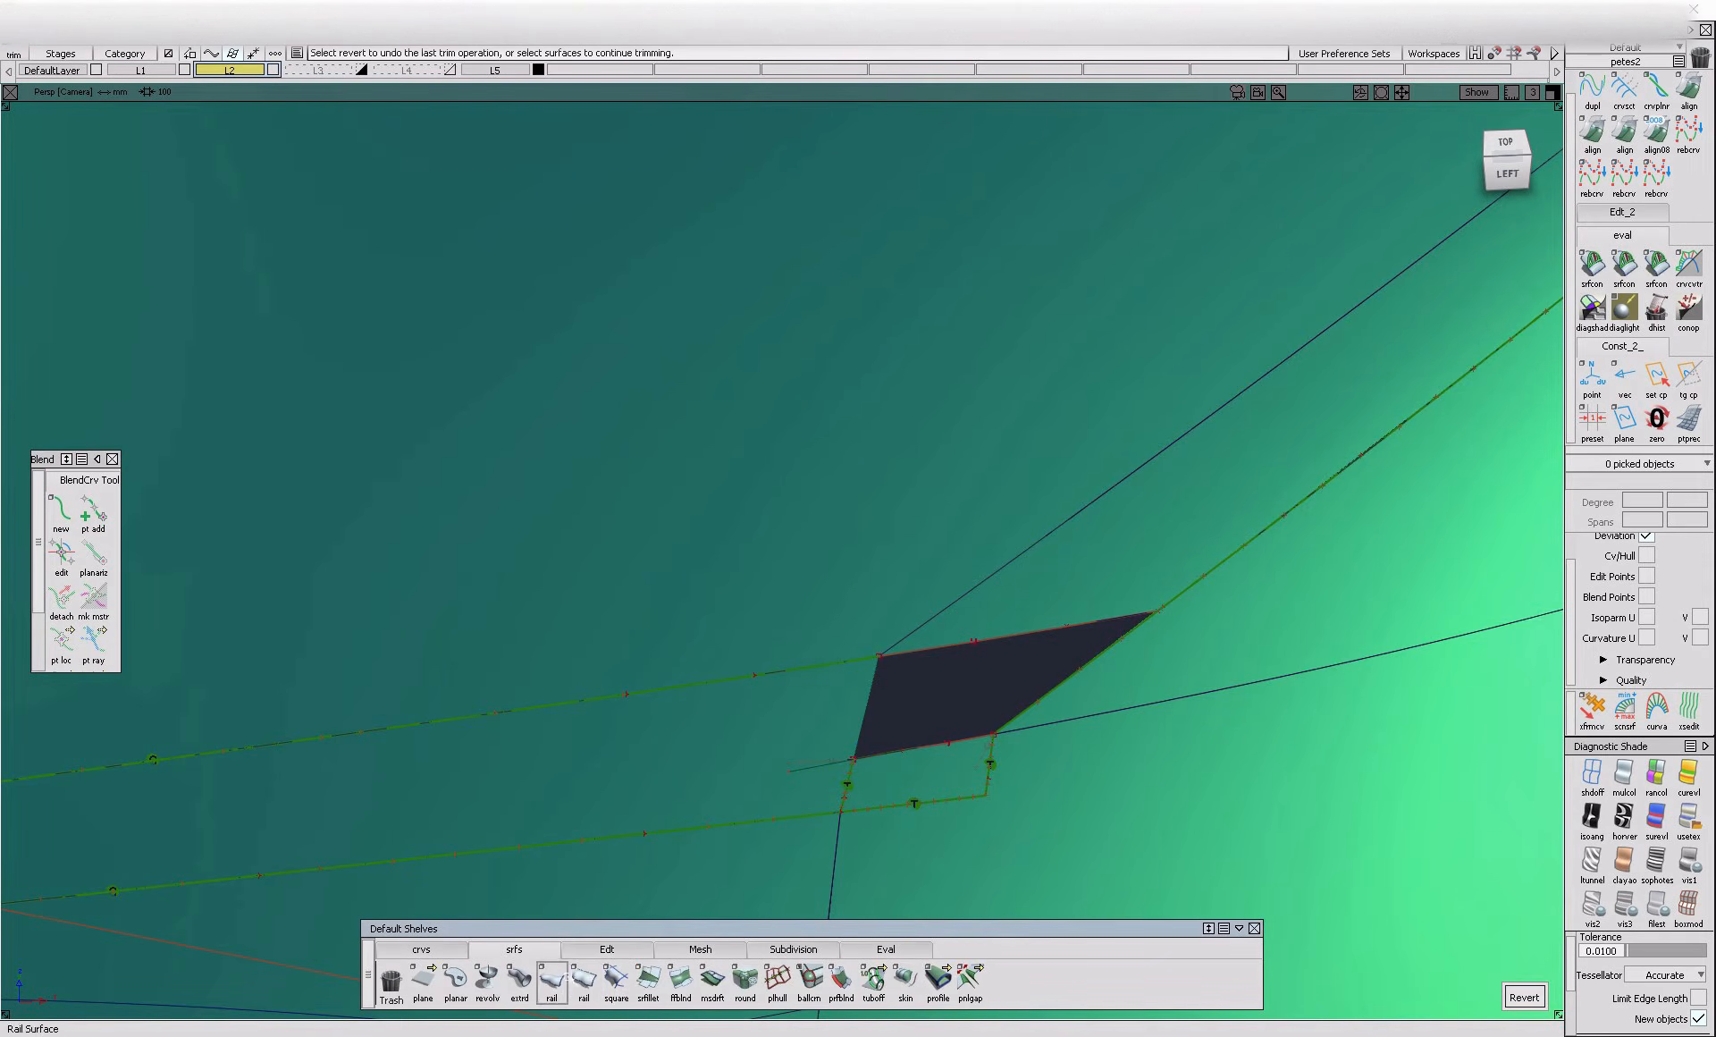
{"action": "left_click", "coordinate": [970, 740]}
{"action": "left_click", "coordinate": [1045, 705]}
{"action": "left_click", "coordinate": [1066, 634]}
{"action": "left_click", "coordinate": [1082, 643]}
Delete the construction history of the surfaces around the upper opening
{"action": "right_click_drag", "start_coordinate": [1165, 612], "coordinate": [1199, 624], "text": "alt+shift"}
{"action": "left_click_drag", "start_coordinate": [1198, 624], "coordinate": [1214, 747], "text": "alt+shift"}
{"action": "left_click_drag", "start_coordinate": [1096, 597], "coordinate": [1056, 563], "text": "ctrl+shift"}
{"action": "left_click_drag", "start_coordinate": [1045, 572], "coordinate": [1108, 646]}
{"action": "key", "text": "Delete"}
{"action": "left_click_drag", "start_coordinate": [1108, 646], "coordinate": [1199, 744], "text": "alt+shift"}
{"action": "left_click_drag", "start_coordinate": [1205, 654], "coordinate": [1168, 663], "text": "alt+shift"}
{"action": "left_click", "coordinate": [979, 414]}
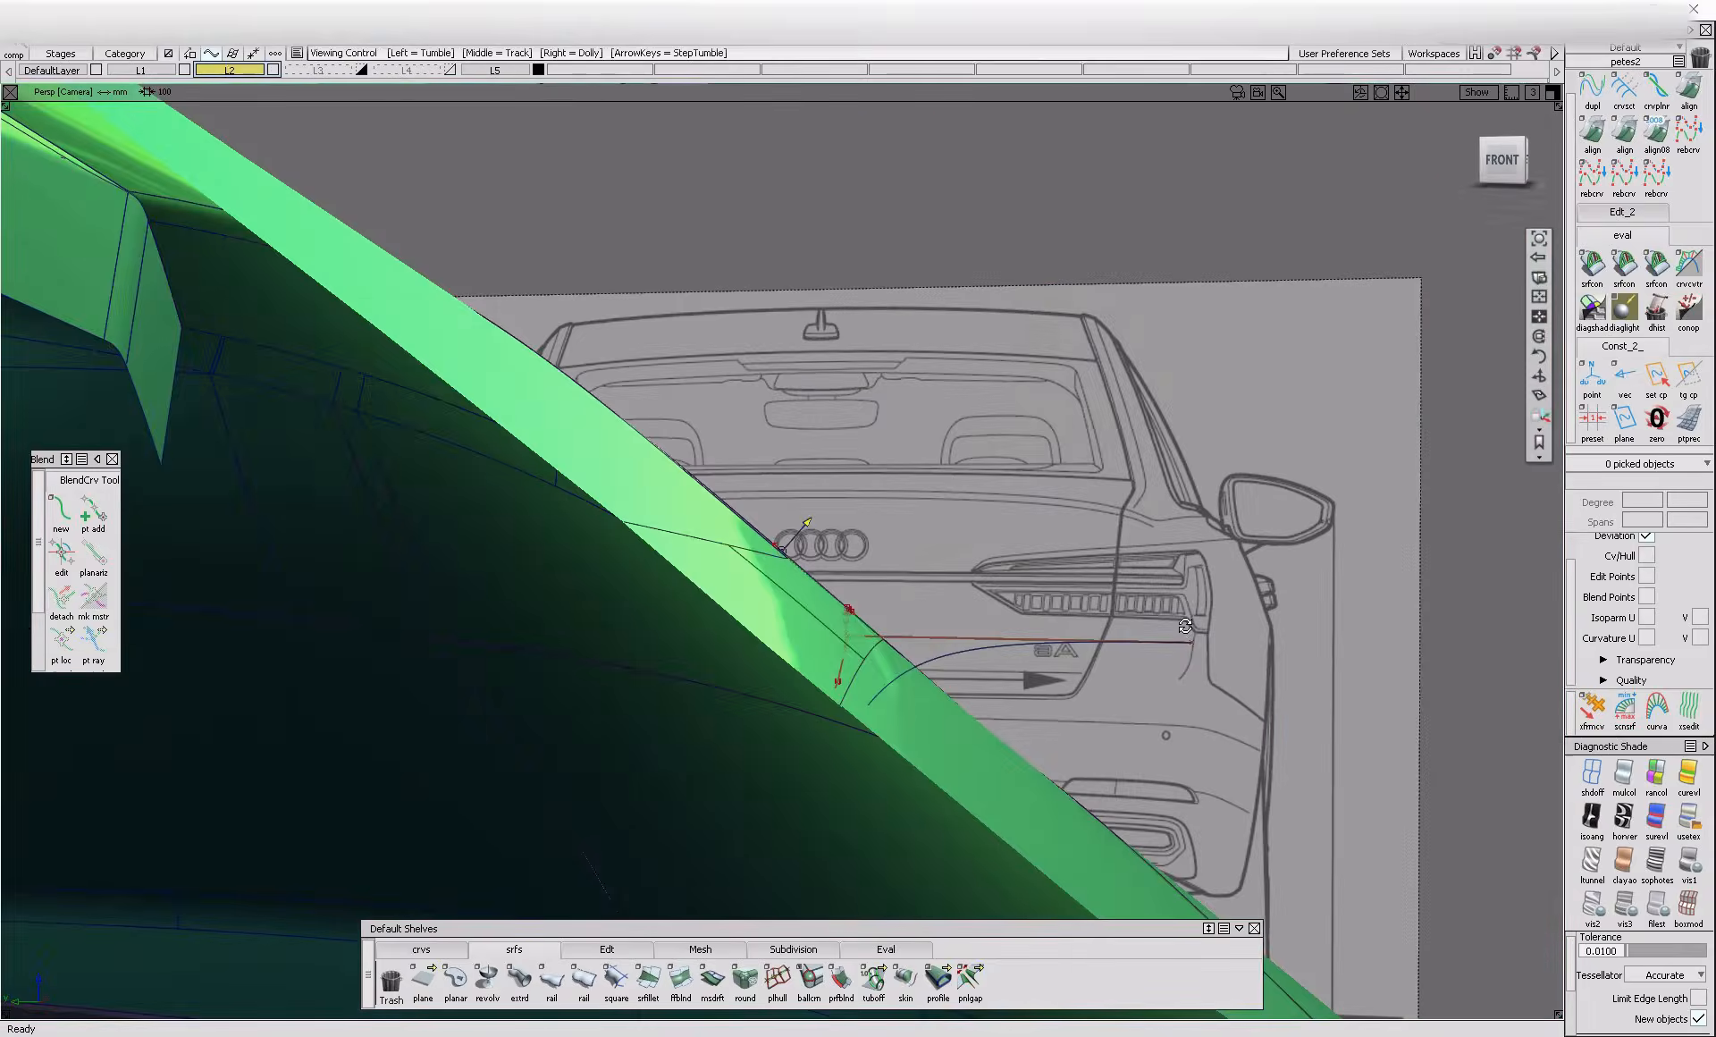
{"action": "left_click_drag", "start_coordinate": [1185, 625], "coordinate": [732, 655], "text": "alt+shift"}
{"action": "right_click_drag", "start_coordinate": [732, 655], "coordinate": [578, 685], "text": "alt+shift"}
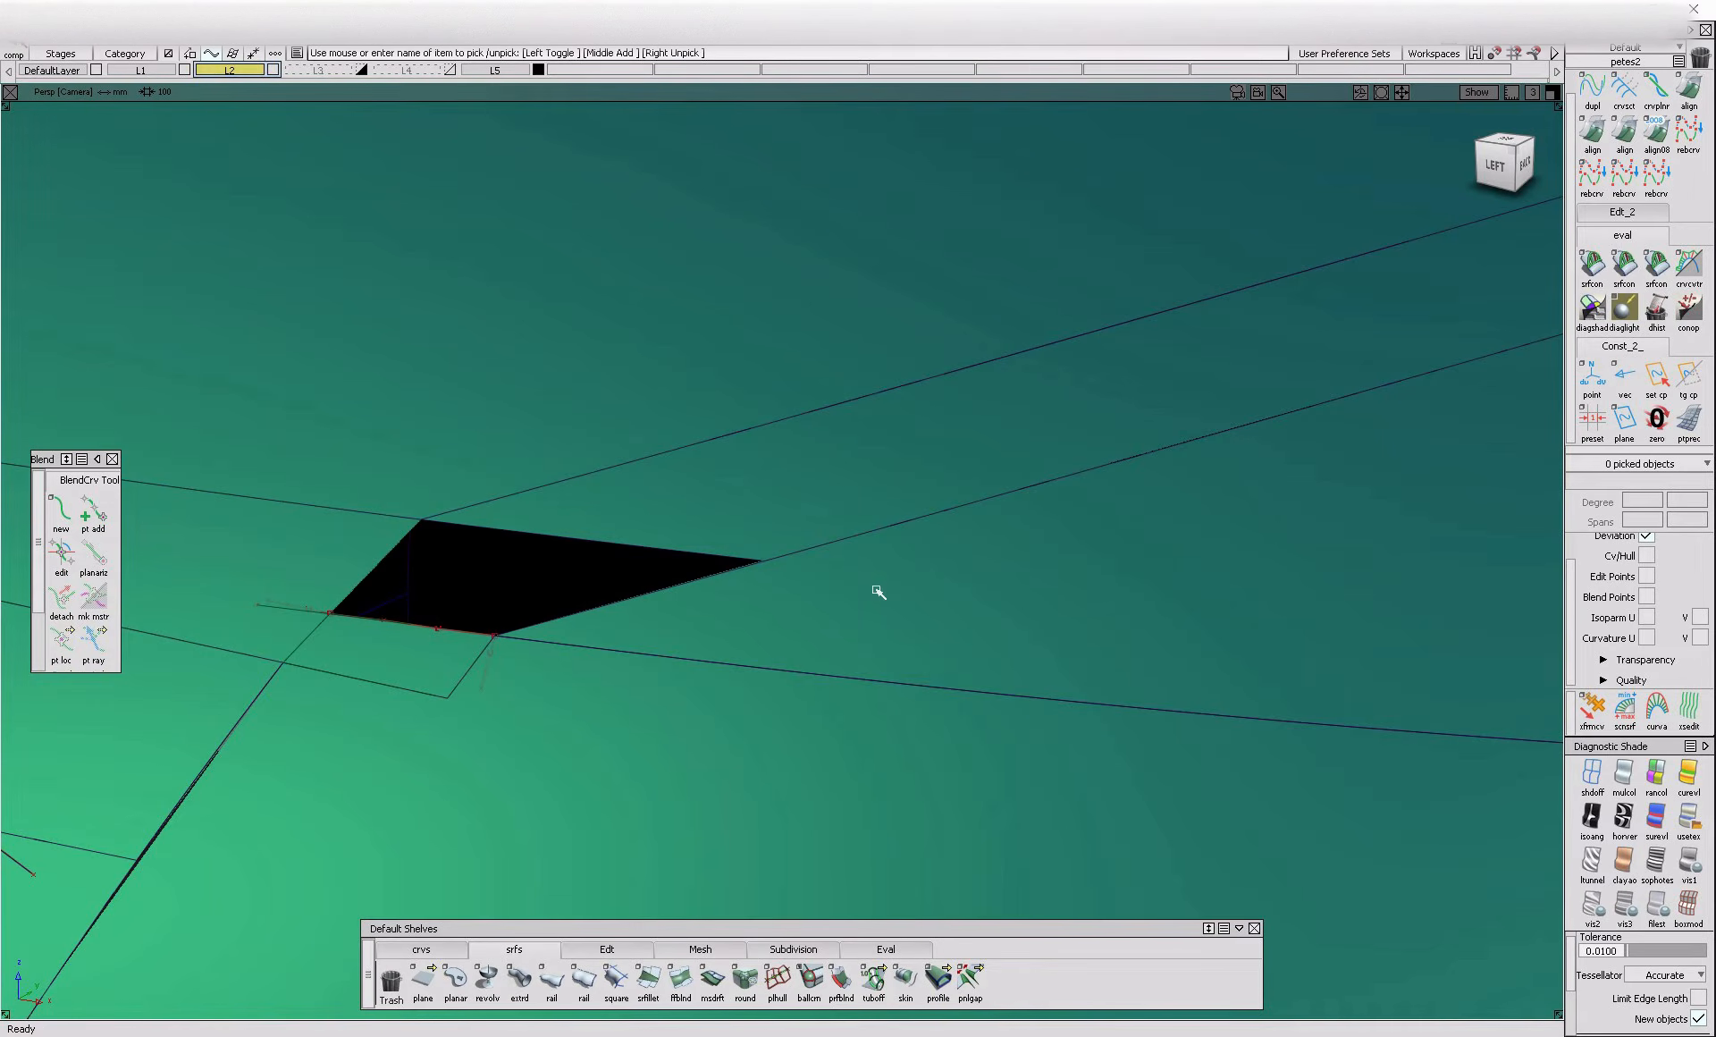
Try to build the Square surface again, beginning with the panel edge and the fillet's trimmed edge as consecutive boundaries
{"action": "left_click", "coordinate": [892, 528]}
{"action": "left_click", "coordinate": [892, 529]}
{"action": "left_click", "coordinate": [617, 983]}
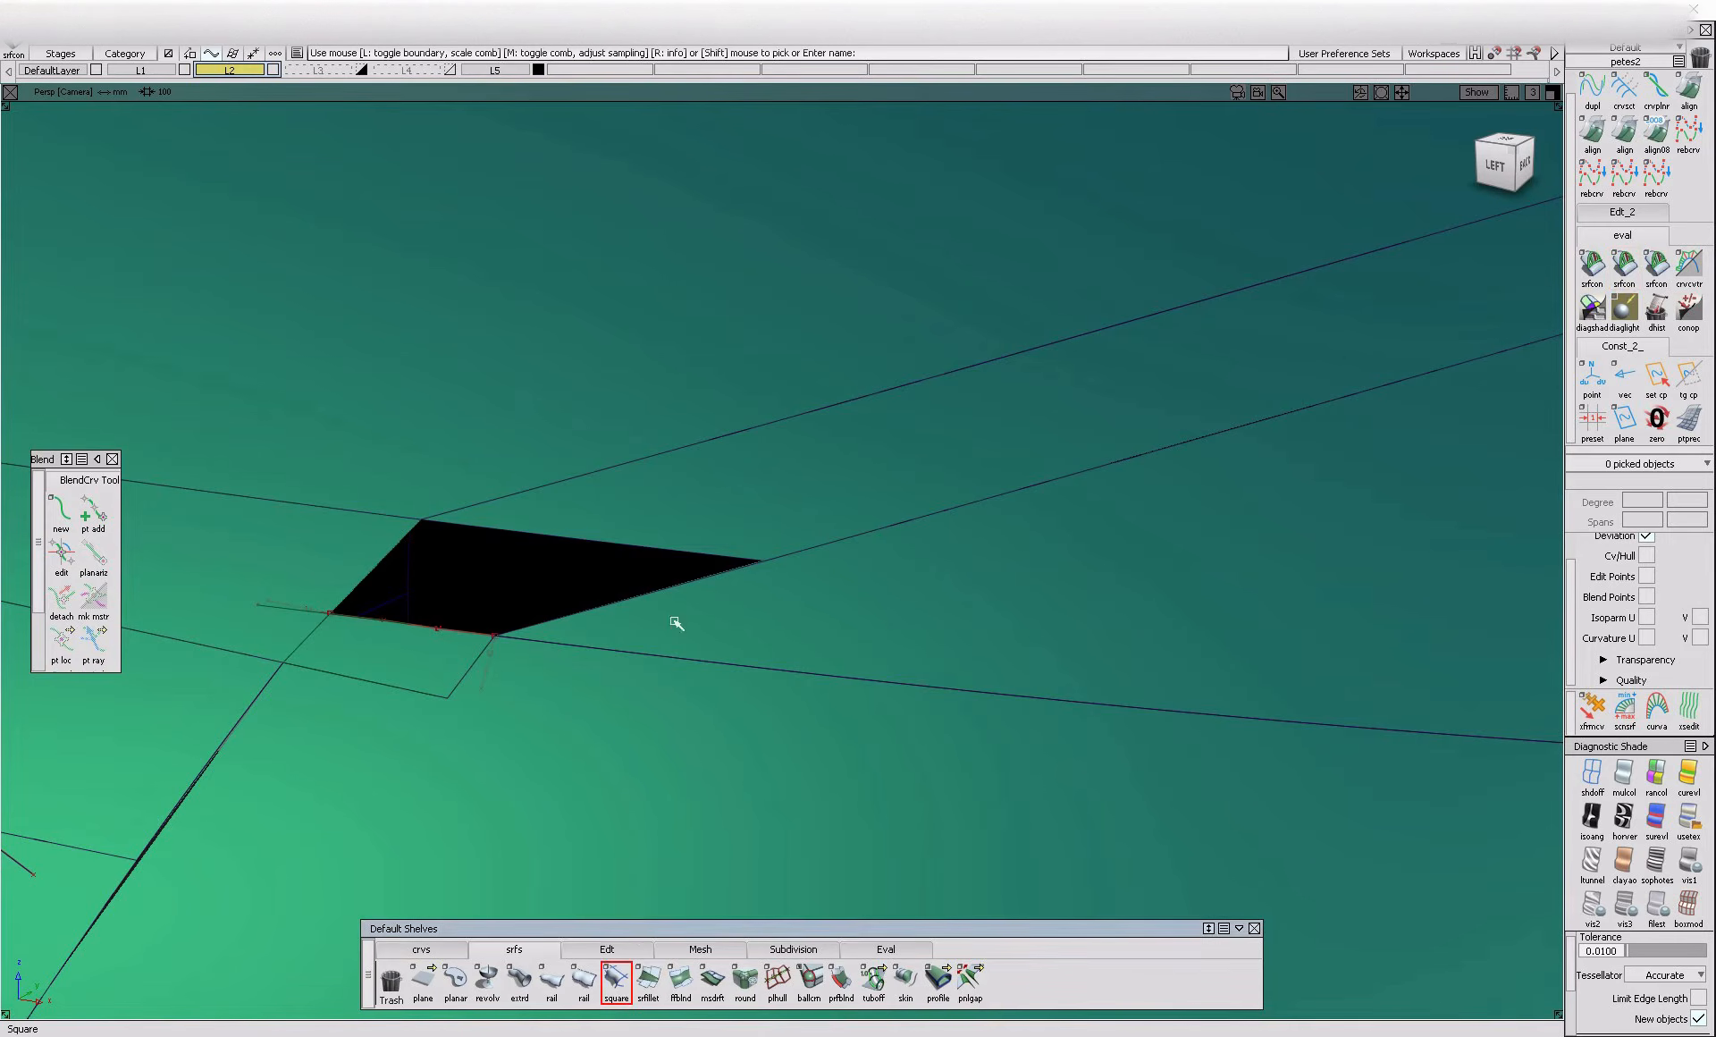
{"action": "left_click", "coordinate": [682, 584]}
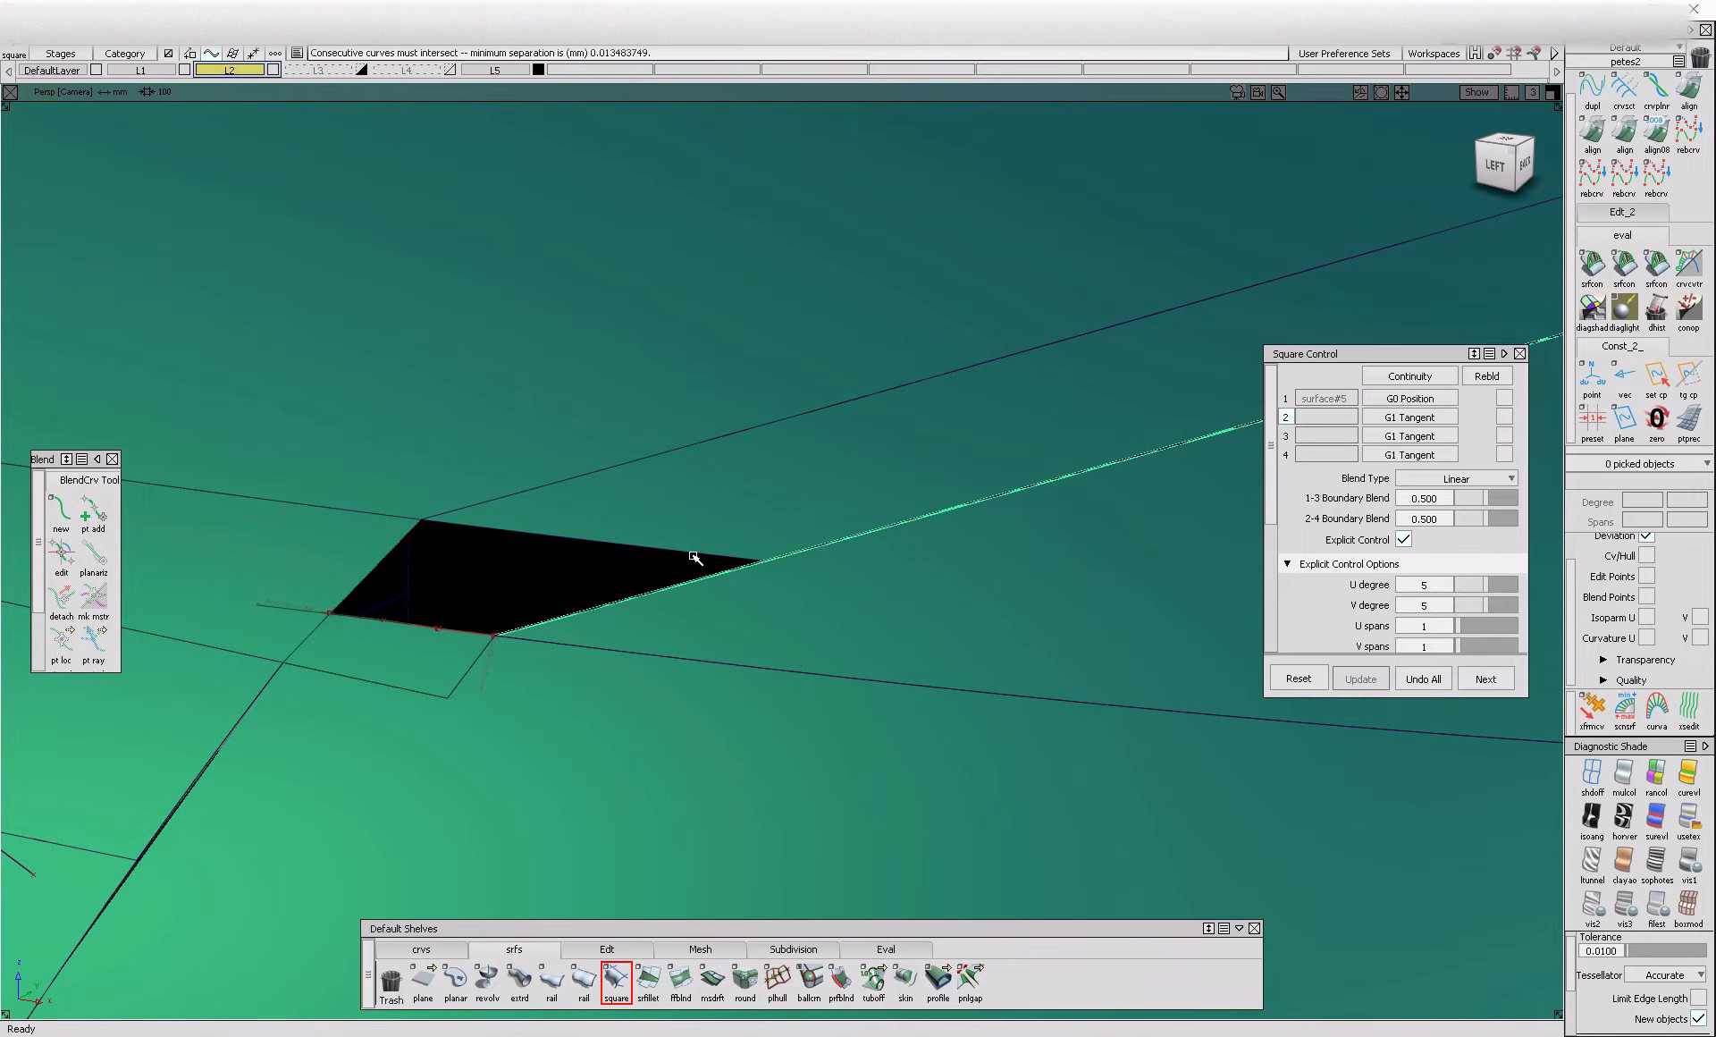
{"action": "left_click_drag", "start_coordinate": [705, 733], "coordinate": [712, 559], "text": "ctrl+shift"}
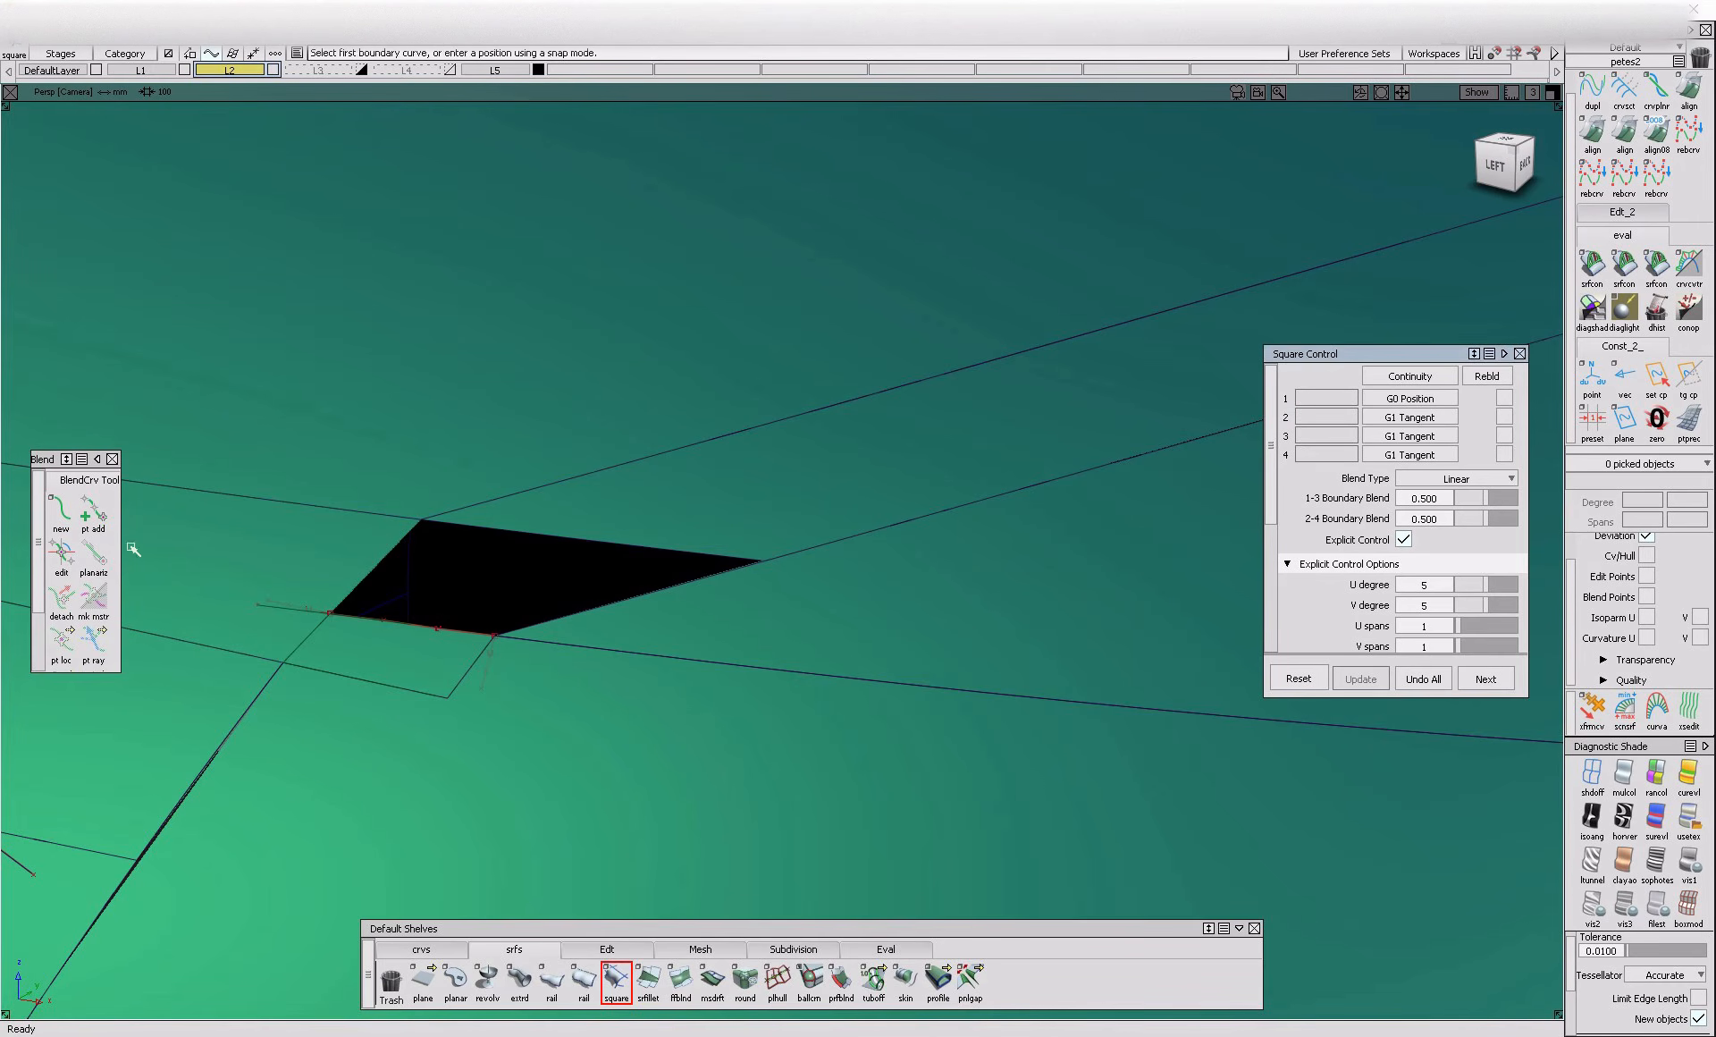
Duplicate the fillet's trimmed edge along the opening's upper side as a curve and move its end point onto the opening's pointed corner
{"action": "left_click", "coordinate": [440, 950]}
{"action": "left_click", "coordinate": [649, 979]}
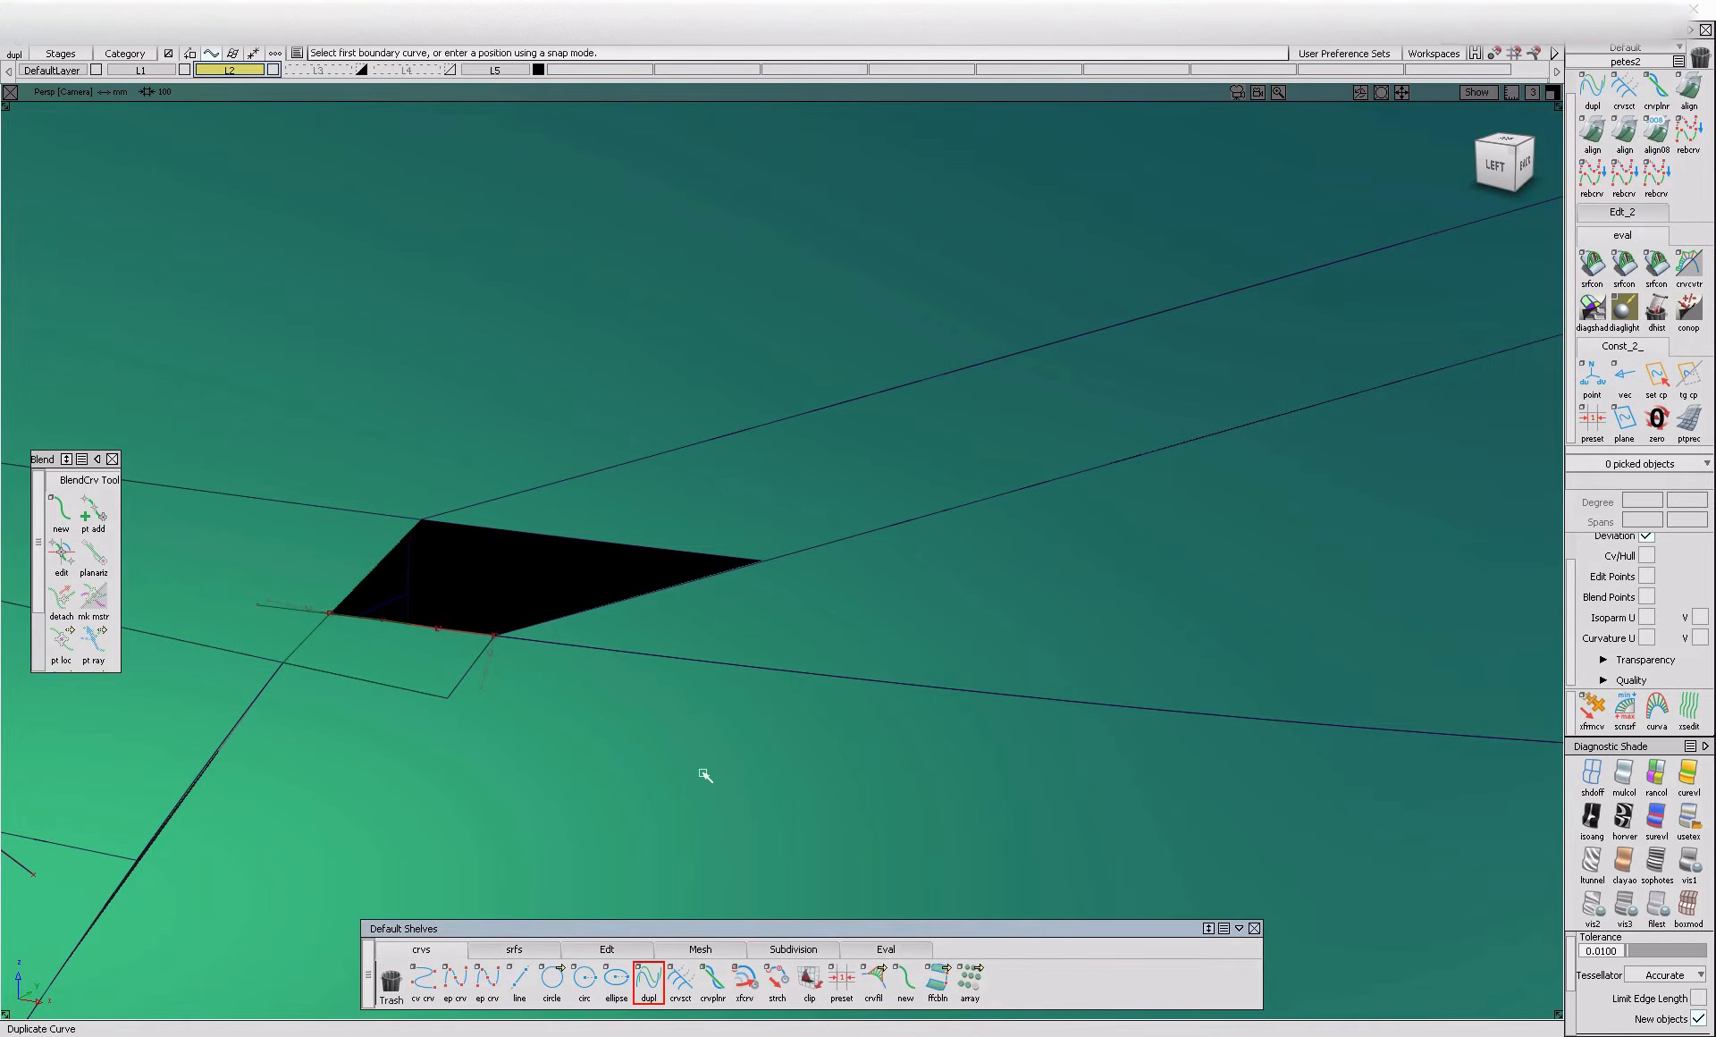
{"action": "left_click", "coordinate": [685, 559]}
{"action": "left_click_drag", "start_coordinate": [738, 580], "coordinate": [739, 580], "text": "ctrl+shift"}
{"action": "left_click", "coordinate": [764, 562]}
{"action": "left_click_drag", "start_coordinate": [795, 625], "coordinate": [769, 568], "text": "ctrl+shift"}
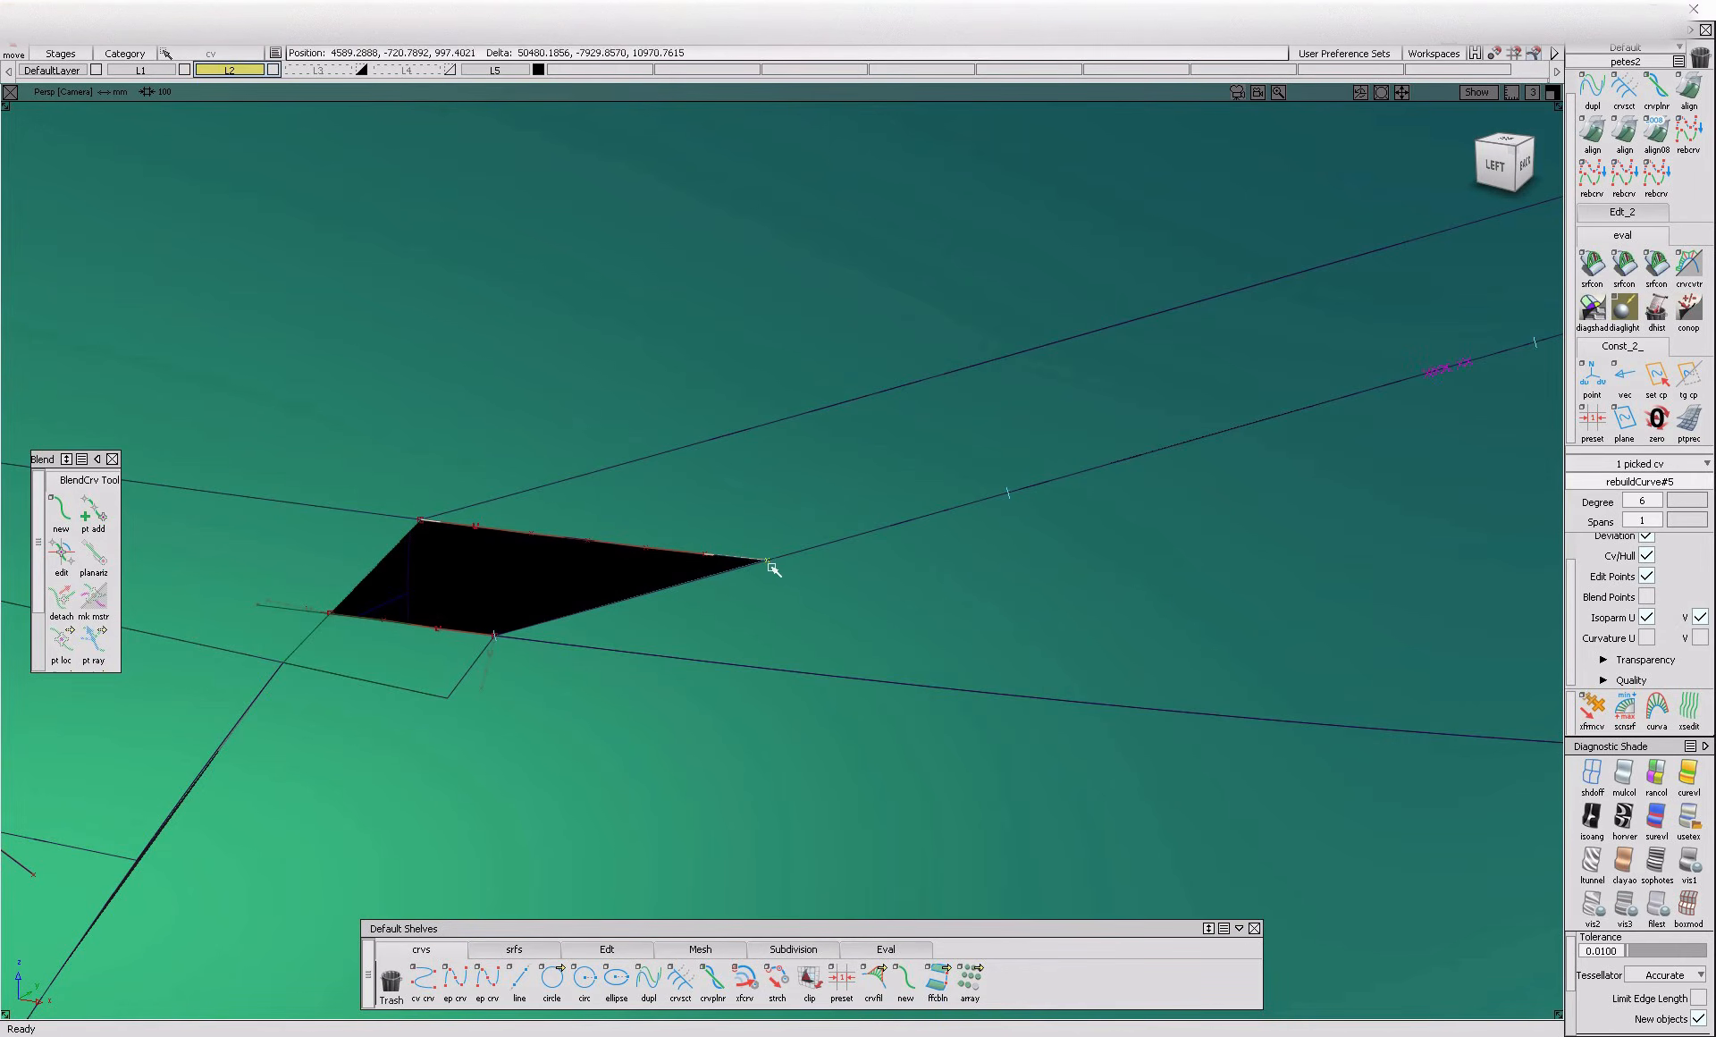
Build a Square surface in the upper opening from the panel edge, the duplicated curve, the blend edge and the neighbouring square surface
{"action": "left_click", "coordinate": [514, 949]}
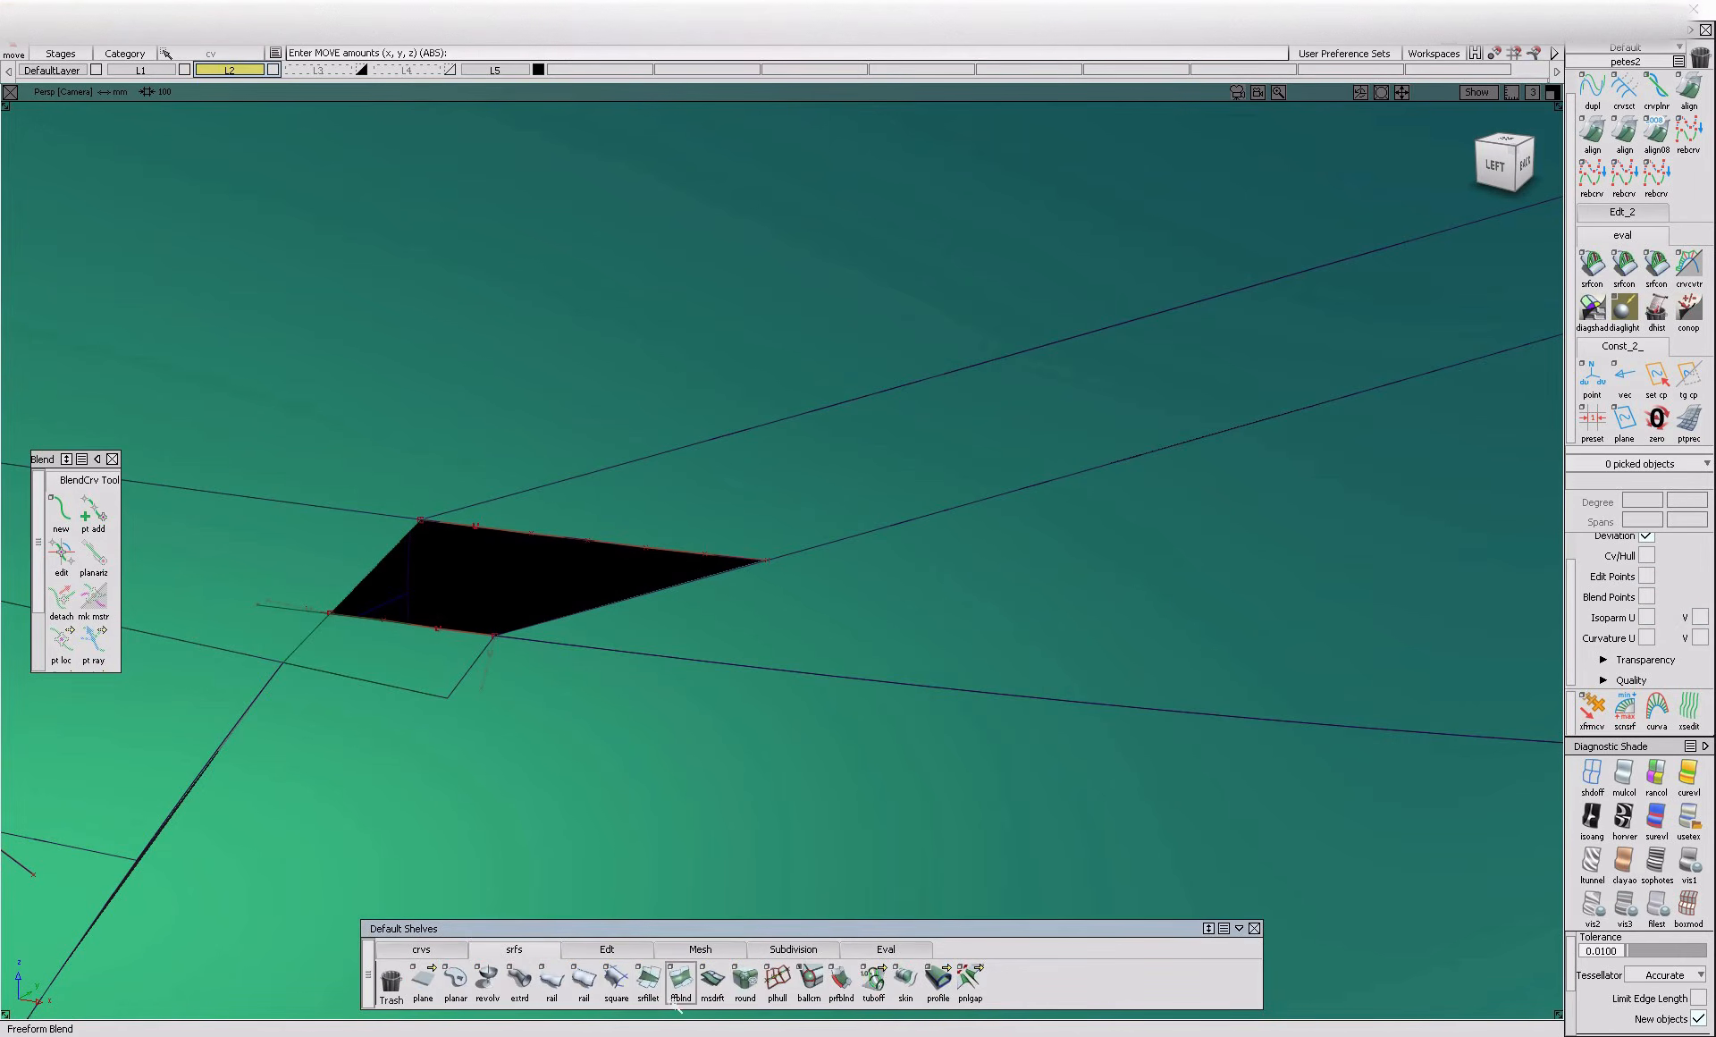
{"action": "left_click", "coordinate": [616, 979]}
{"action": "left_click", "coordinate": [667, 587]}
{"action": "left_click", "coordinate": [653, 552]}
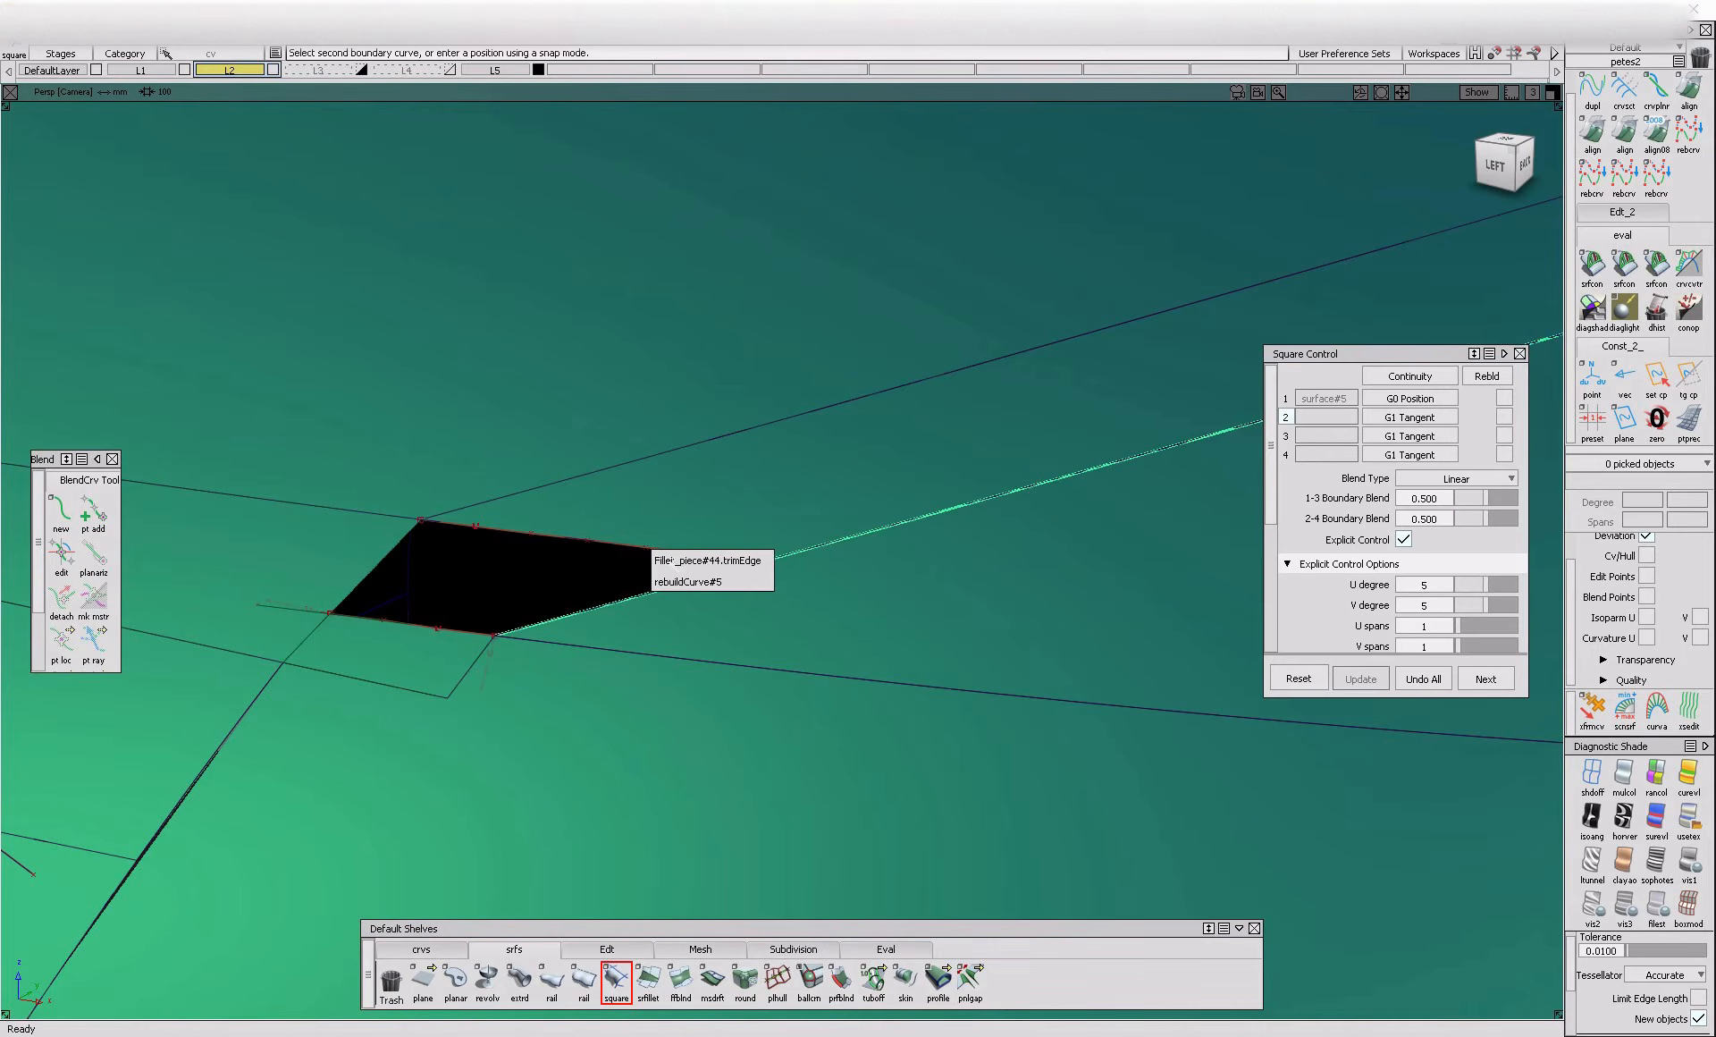
{"action": "left_click", "coordinate": [681, 581]}
{"action": "left_click", "coordinate": [408, 545]}
{"action": "left_click", "coordinate": [410, 631]}
{"action": "left_click", "coordinate": [429, 659]}
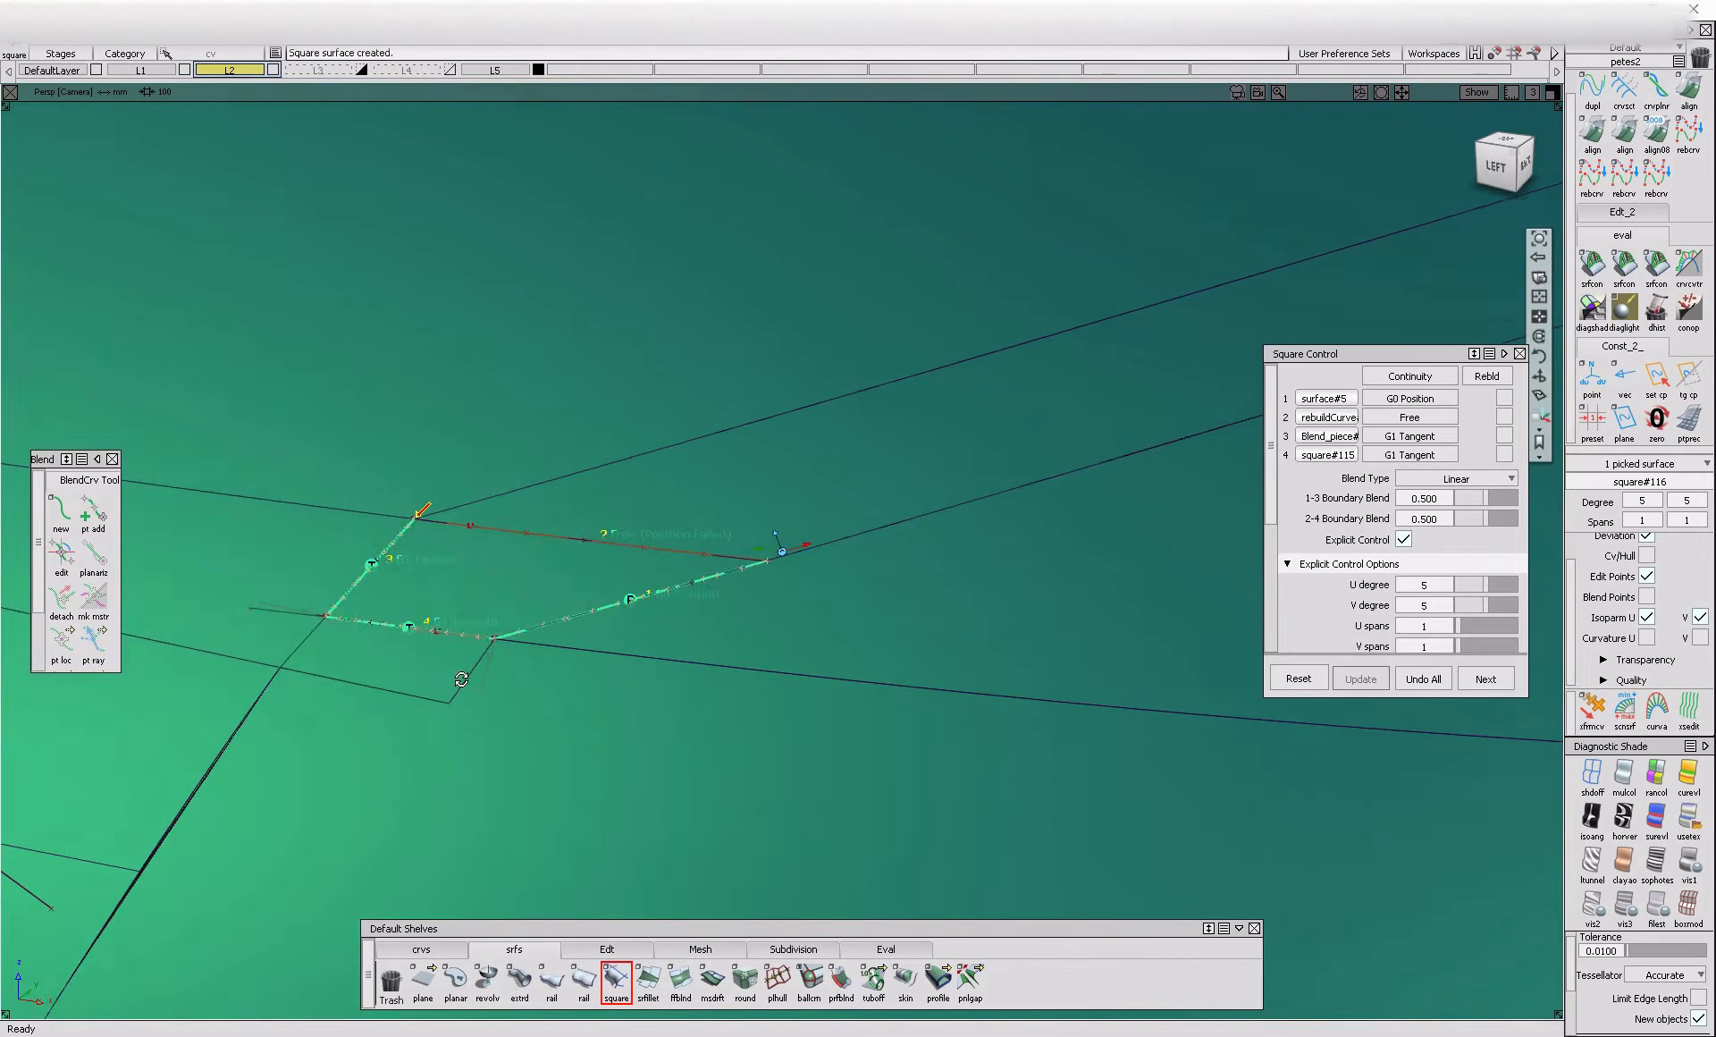
Set the continuity of the square surface's first boundary, along the panel edge, to G1 Tangent
{"action": "left_click_drag", "start_coordinate": [458, 678], "coordinate": [559, 670], "text": "alt+shift"}
{"action": "left_click", "coordinate": [1402, 402]}
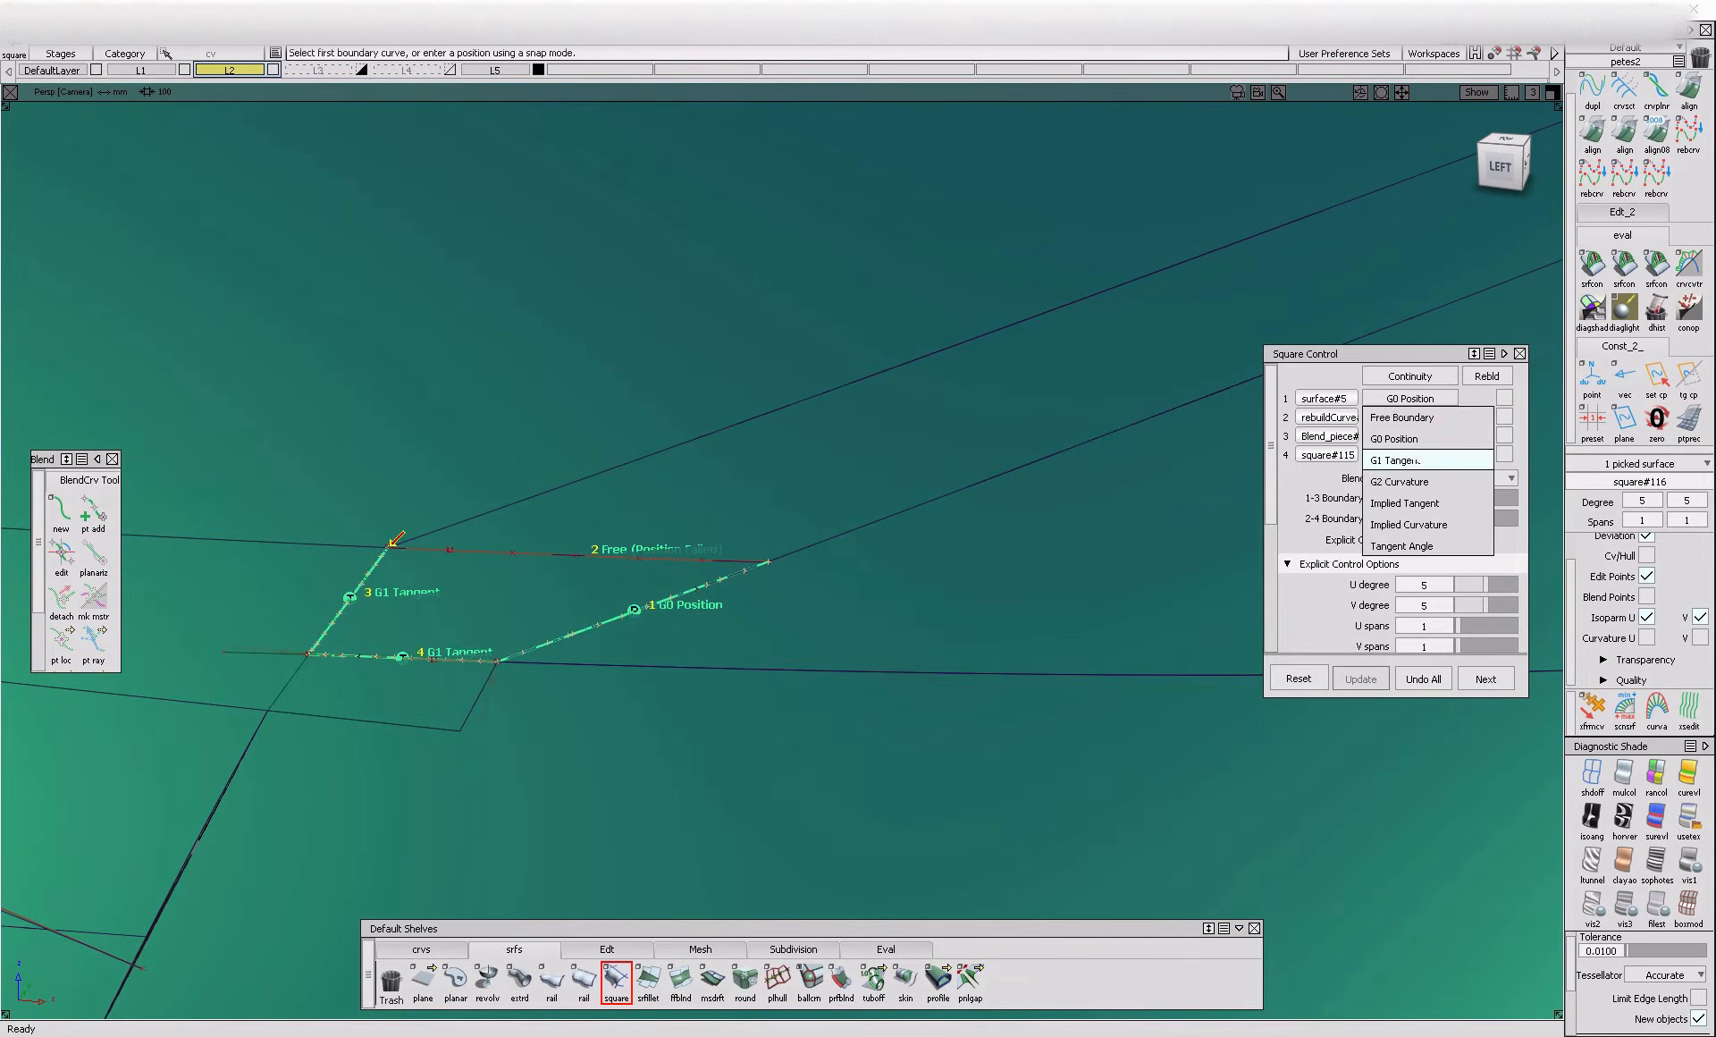
{"action": "left_click", "coordinate": [1402, 459]}
{"action": "left_click_drag", "start_coordinate": [1005, 694], "coordinate": [945, 516], "text": "ctrl+shift"}
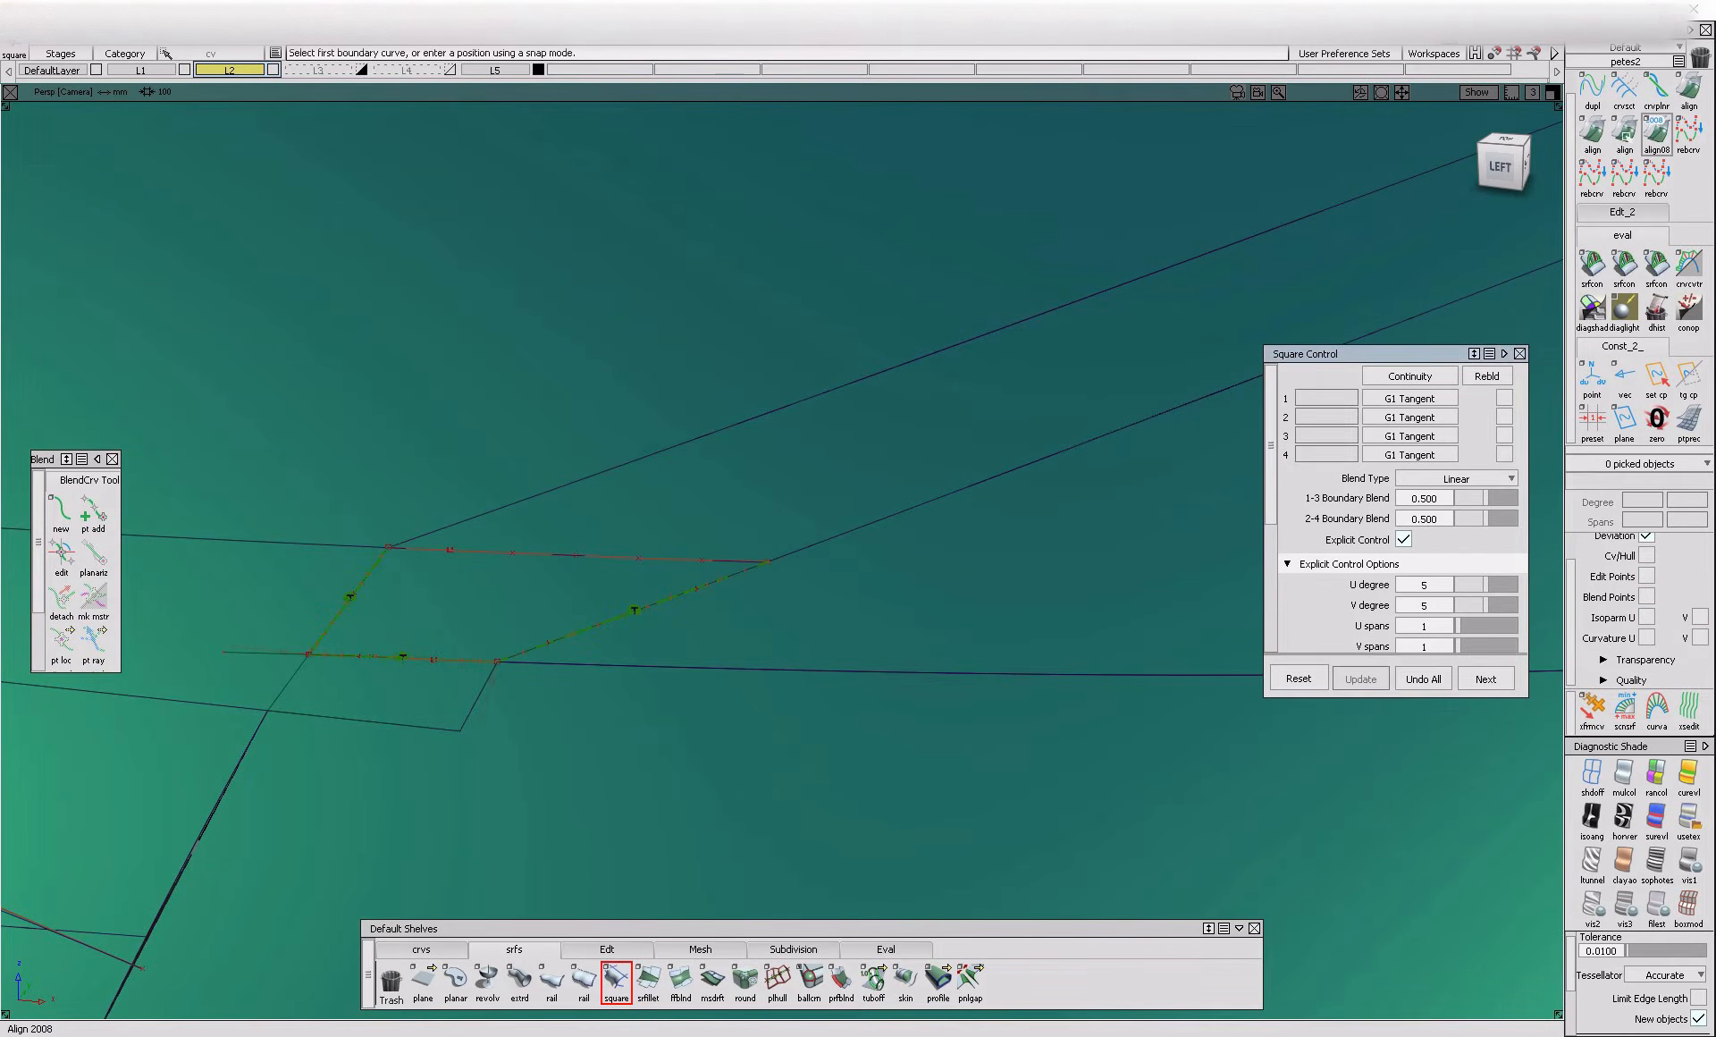
Align the square surface's upper edge to the fillet's trimmed edge with G1 continuity
{"action": "left_click", "coordinate": [1593, 133]}
{"action": "left_click", "coordinate": [655, 556]}
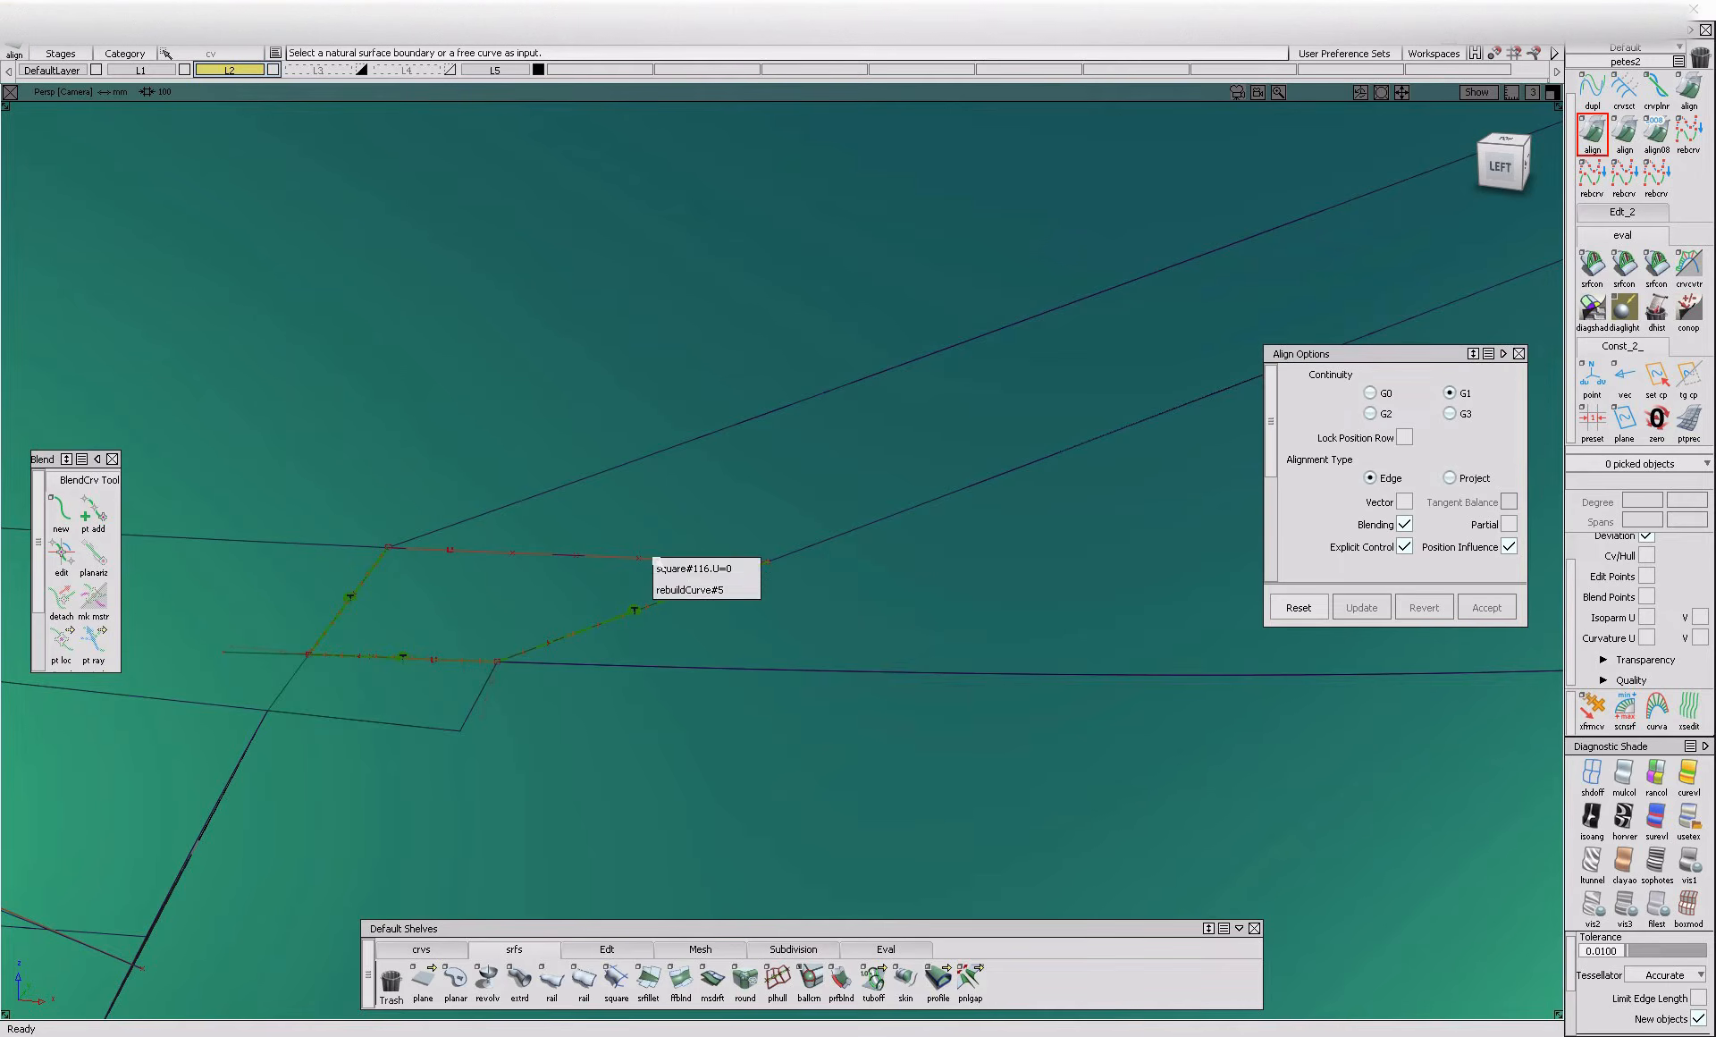
{"action": "left_click", "coordinate": [751, 566]}
{"action": "left_click", "coordinate": [662, 570]}
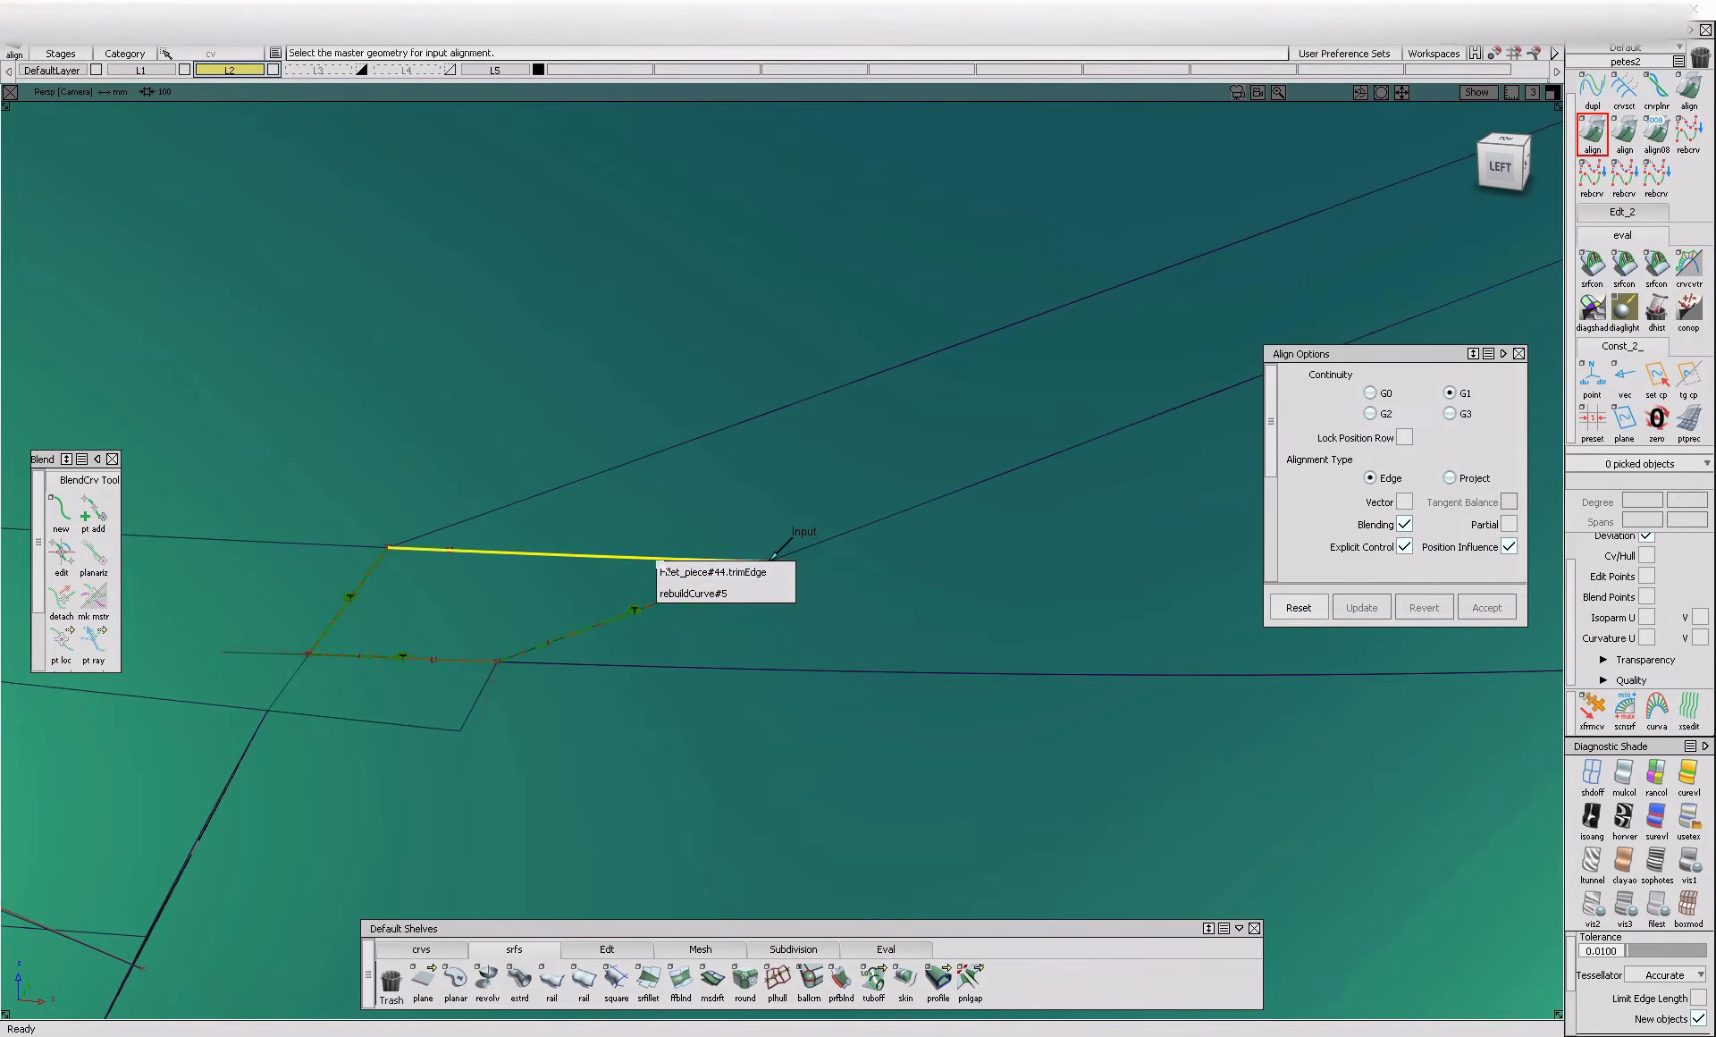
{"action": "left_click", "coordinate": [677, 577]}
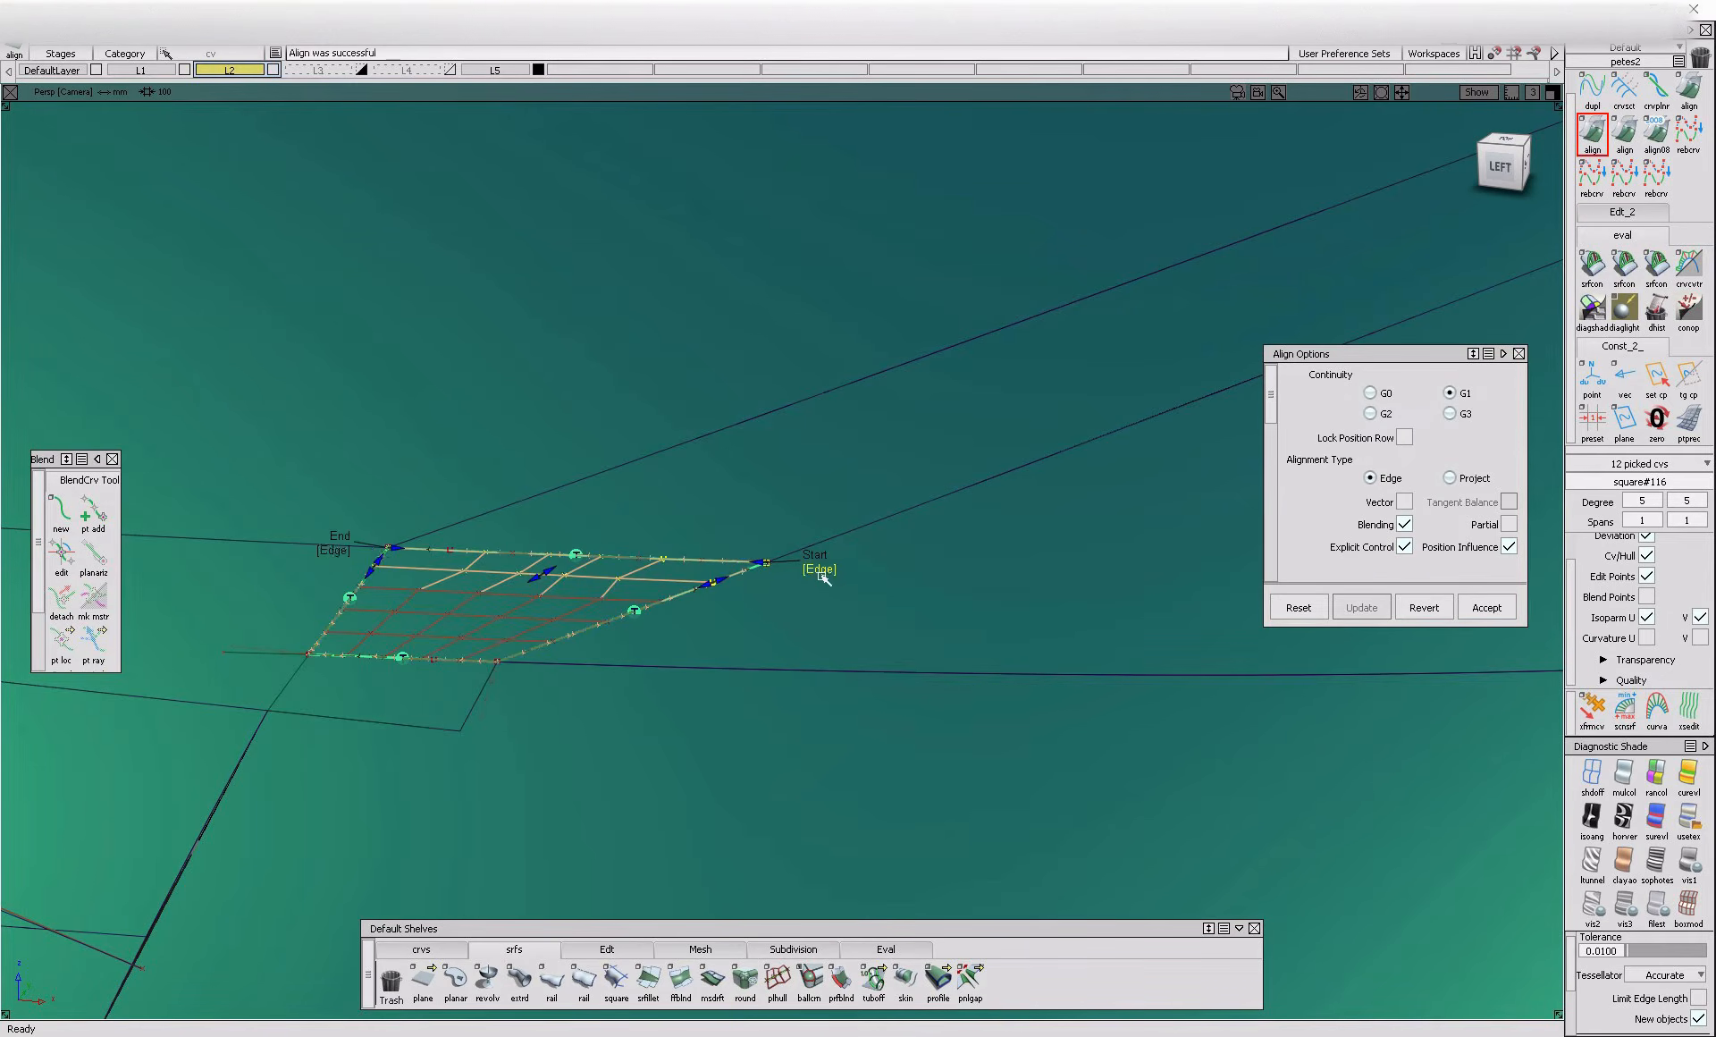
{"action": "scroll", "coordinate": [1439, 465], "scroll_direction": "down", "scroll_amount": 2}
{"action": "key", "text": "Escape"}
Remove the leftover construction curves and curves on surface around the filled rear-corner opening
{"action": "left_click_drag", "start_coordinate": [563, 590], "coordinate": [652, 564], "text": "alt+shift"}
{"action": "key", "text": "alt+m"}
{"action": "right_click_drag", "start_coordinate": [652, 563], "coordinate": [599, 661], "text": "alt+shift"}
{"action": "left_click_drag", "start_coordinate": [636, 456], "coordinate": [721, 548], "text": "ctrl+shift"}
{"action": "left_click_drag", "start_coordinate": [559, 472], "coordinate": [928, 714]}
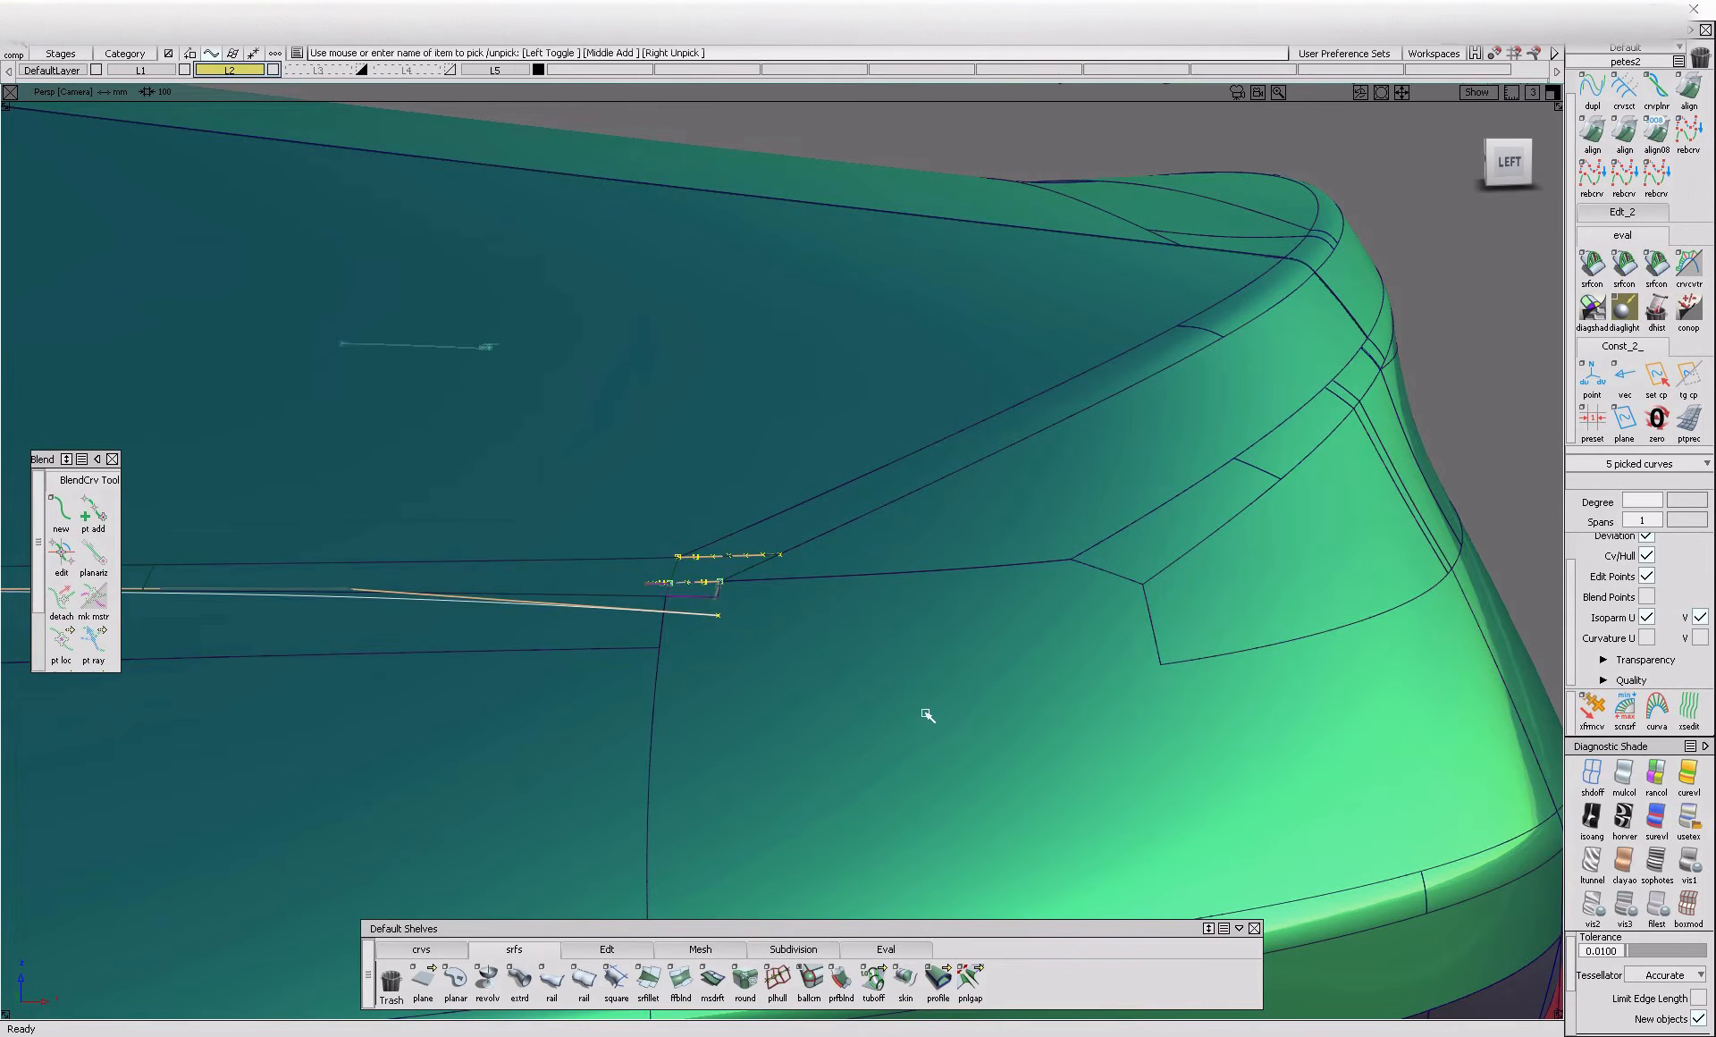
{"action": "key", "text": "Escape"}
{"action": "left_click_drag", "start_coordinate": [601, 659], "coordinate": [700, 540], "text": "alt+shift"}
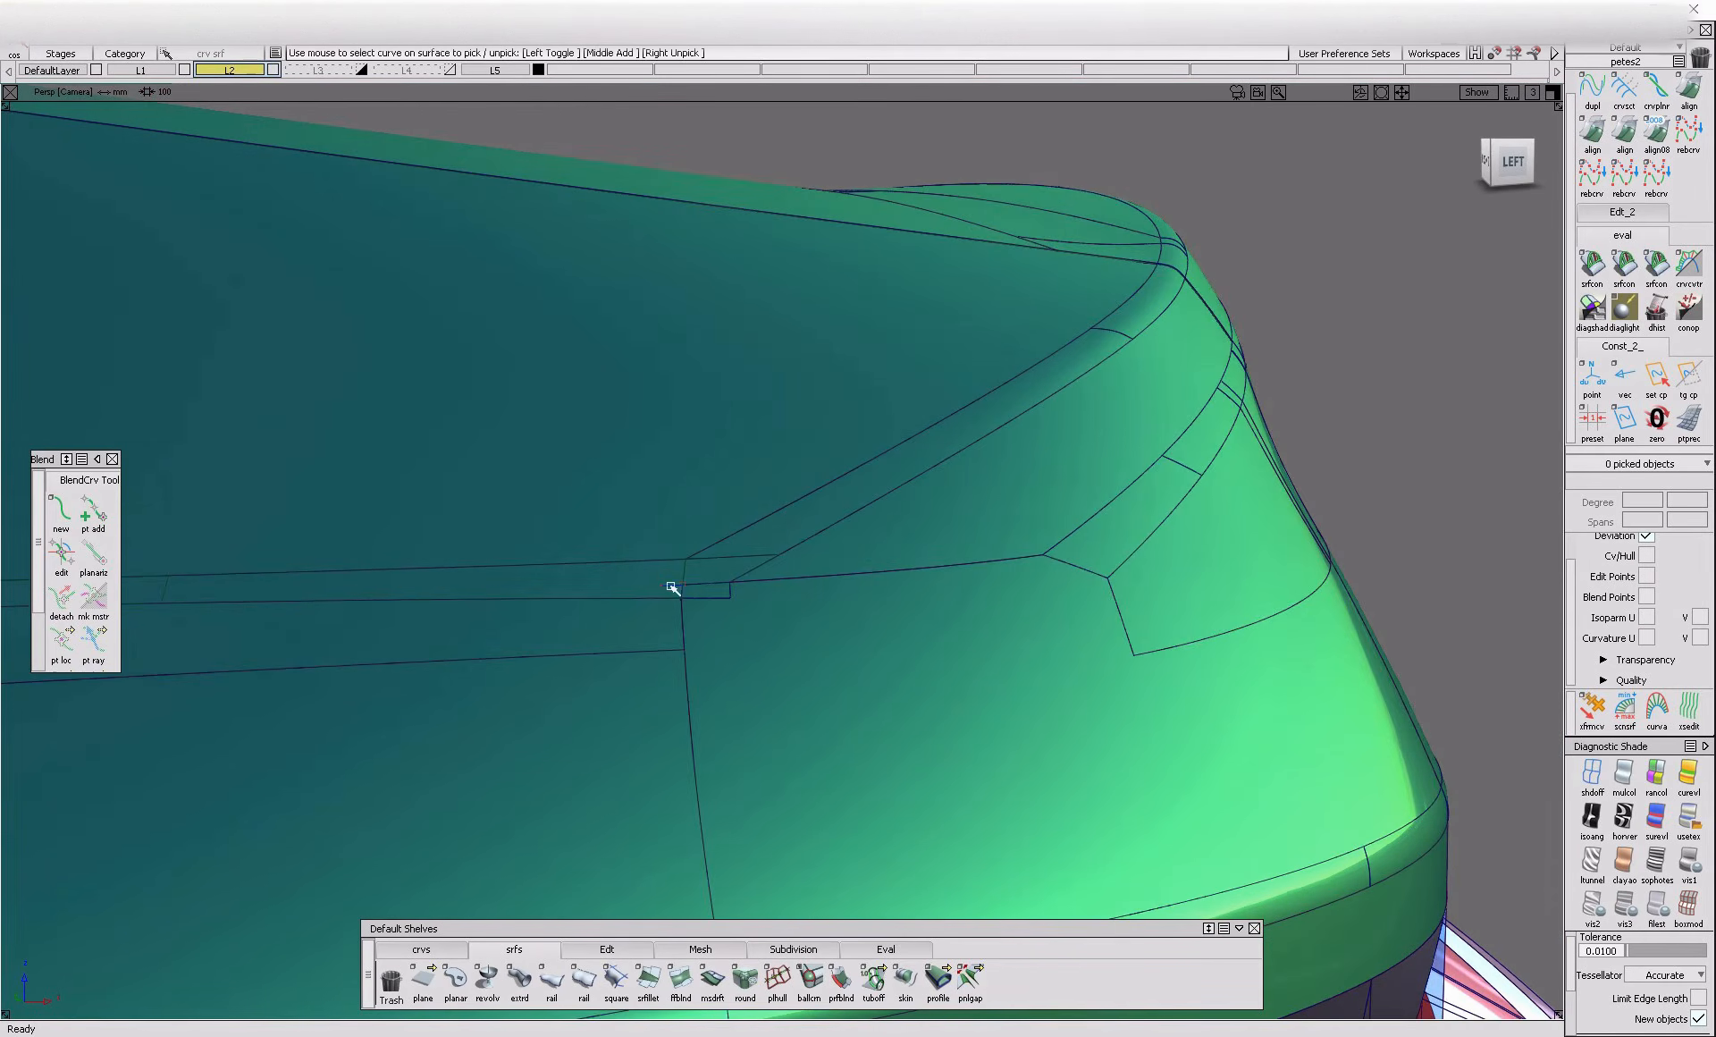
{"action": "left_click_drag", "start_coordinate": [701, 625], "coordinate": [748, 525], "text": "alt+shift"}
{"action": "left_click", "coordinate": [778, 625]}
Examine the filled rear corner, the surrounding body side and the whole car from the left
{"action": "left_click_drag", "start_coordinate": [778, 625], "coordinate": [762, 791], "text": "ctrl+shift"}
{"action": "right_click_drag", "start_coordinate": [762, 790], "coordinate": [625, 777], "text": "alt+shift"}
{"action": "middle_click_drag", "start_coordinate": [626, 777], "coordinate": [1028, 786], "text": "alt+shift"}
{"action": "right_click_drag", "start_coordinate": [1028, 787], "coordinate": [771, 804], "text": "alt+shift"}
{"action": "middle_click_drag", "start_coordinate": [771, 804], "coordinate": [809, 774], "text": "alt+shift"}
{"action": "middle_click_drag", "start_coordinate": [1107, 540], "coordinate": [825, 563], "text": "alt+shift"}
{"action": "right_click_drag", "start_coordinate": [662, 617], "coordinate": [816, 640], "text": "alt+shift"}
{"action": "middle_click_drag", "start_coordinate": [1062, 473], "coordinate": [1001, 481], "text": "alt+shift"}
{"action": "left_click_drag", "start_coordinate": [938, 709], "coordinate": [863, 706], "text": "alt+shift"}
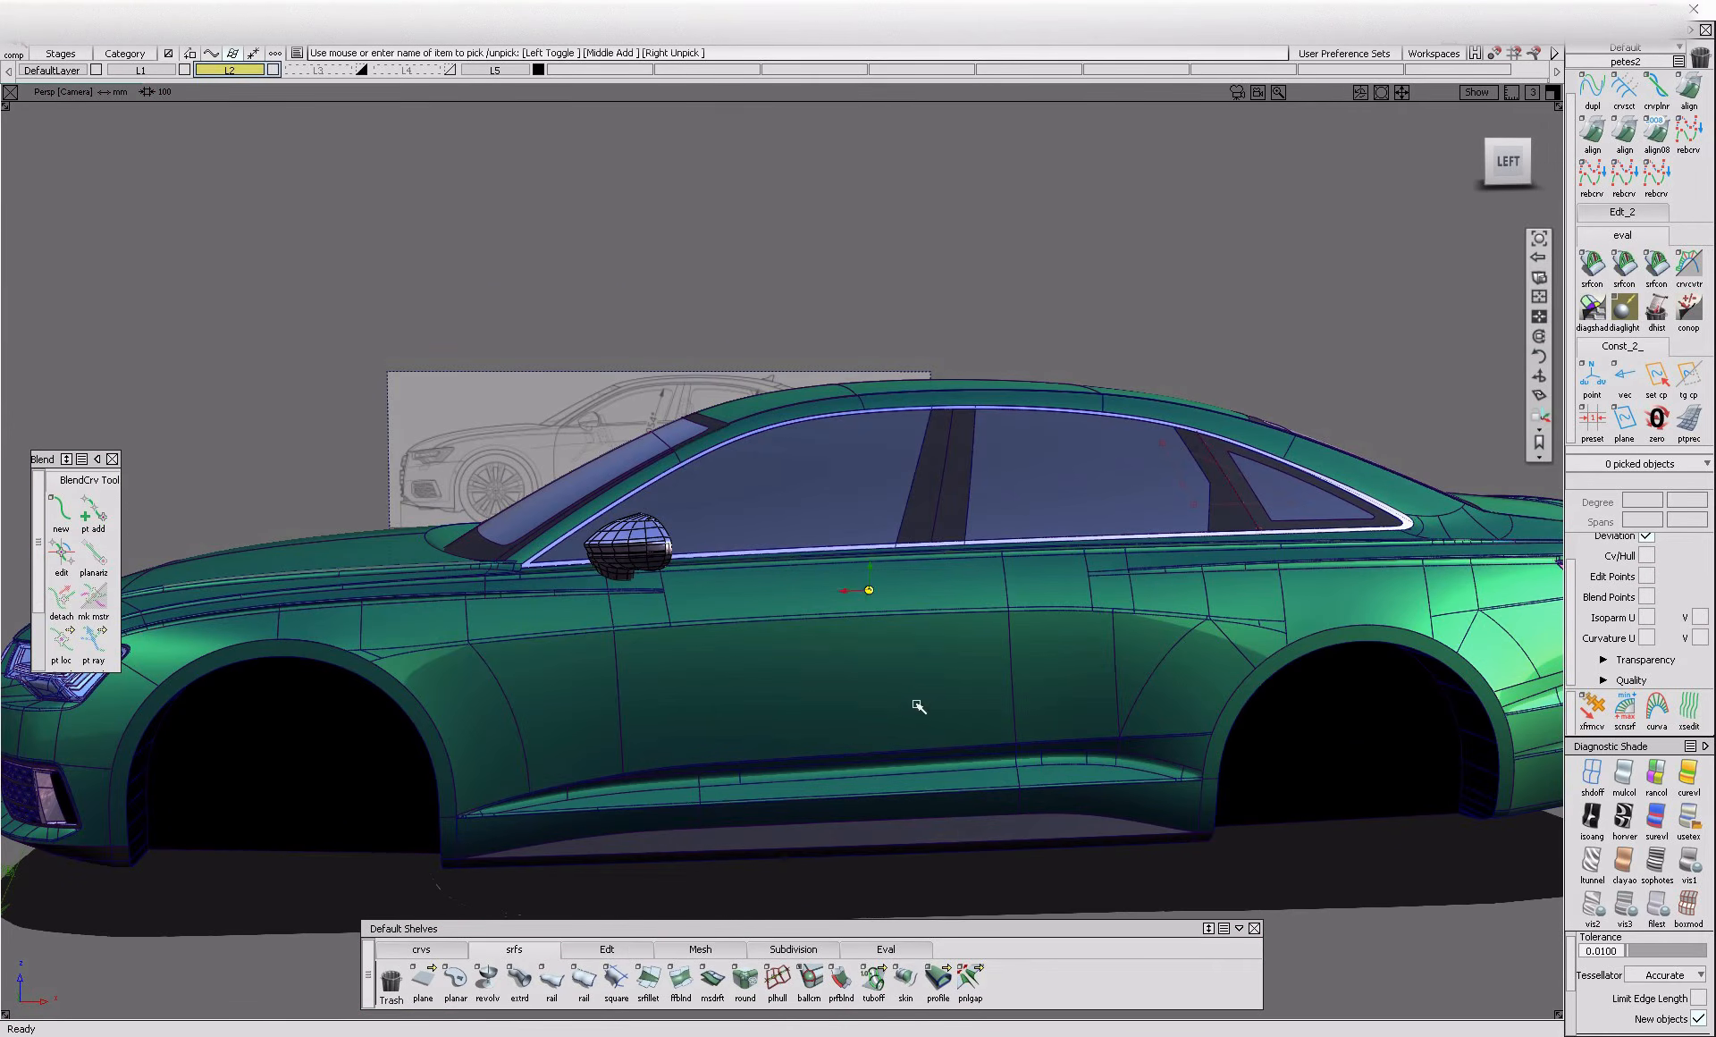
In an unshaded orthographic left view, draw a degree 3 edit-point curve up the lower blueprint shut line between the front and rear doors
{"action": "left_click", "coordinate": [970, 981]}
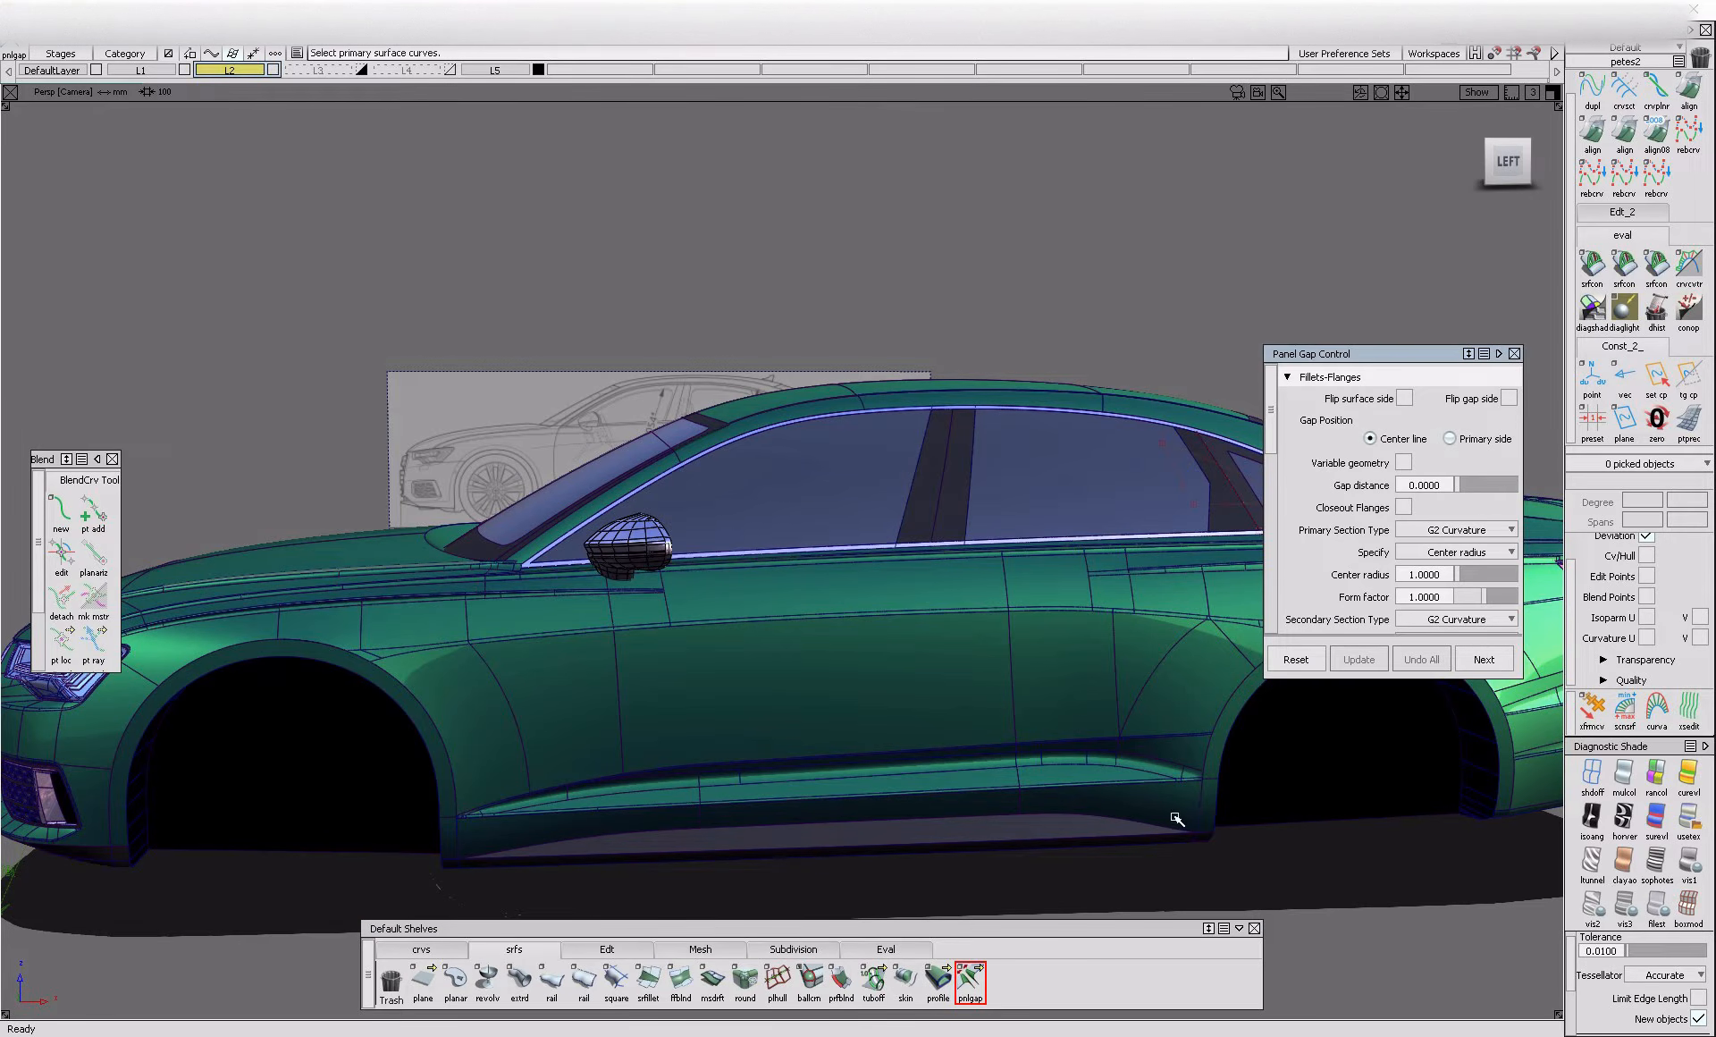
{"action": "left_click", "coordinate": [1511, 163]}
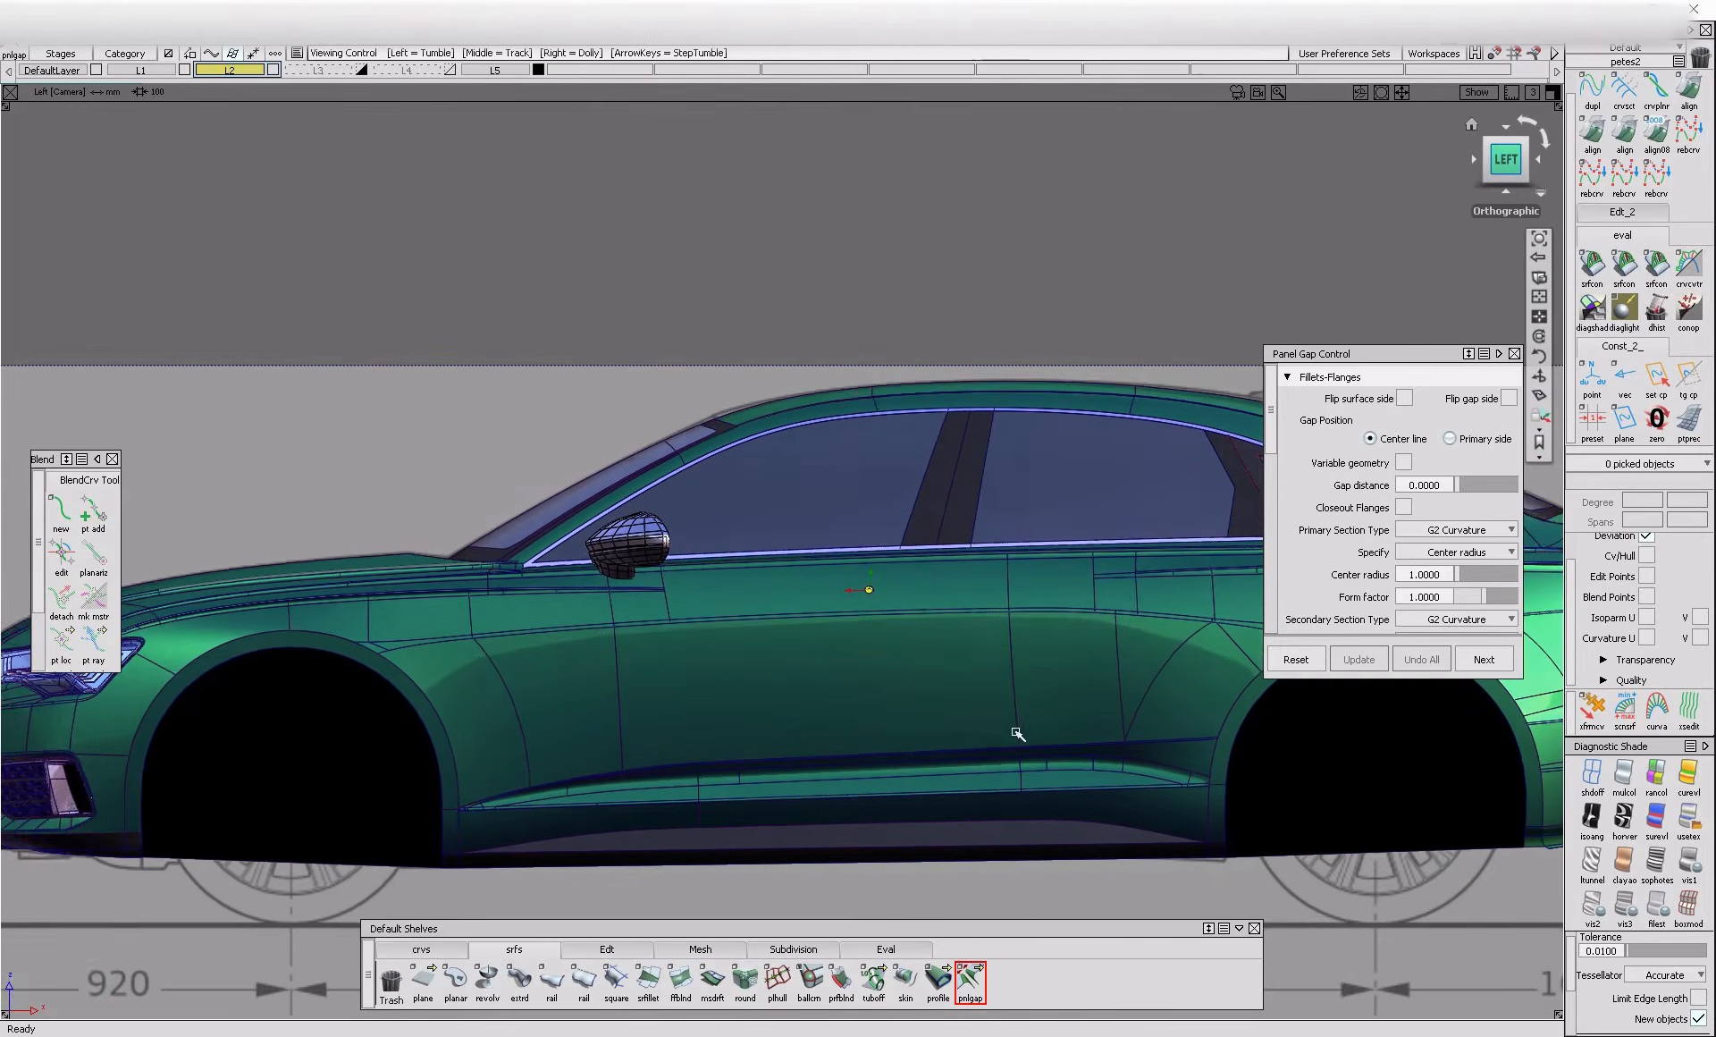
{"action": "left_click", "coordinate": [1593, 774]}
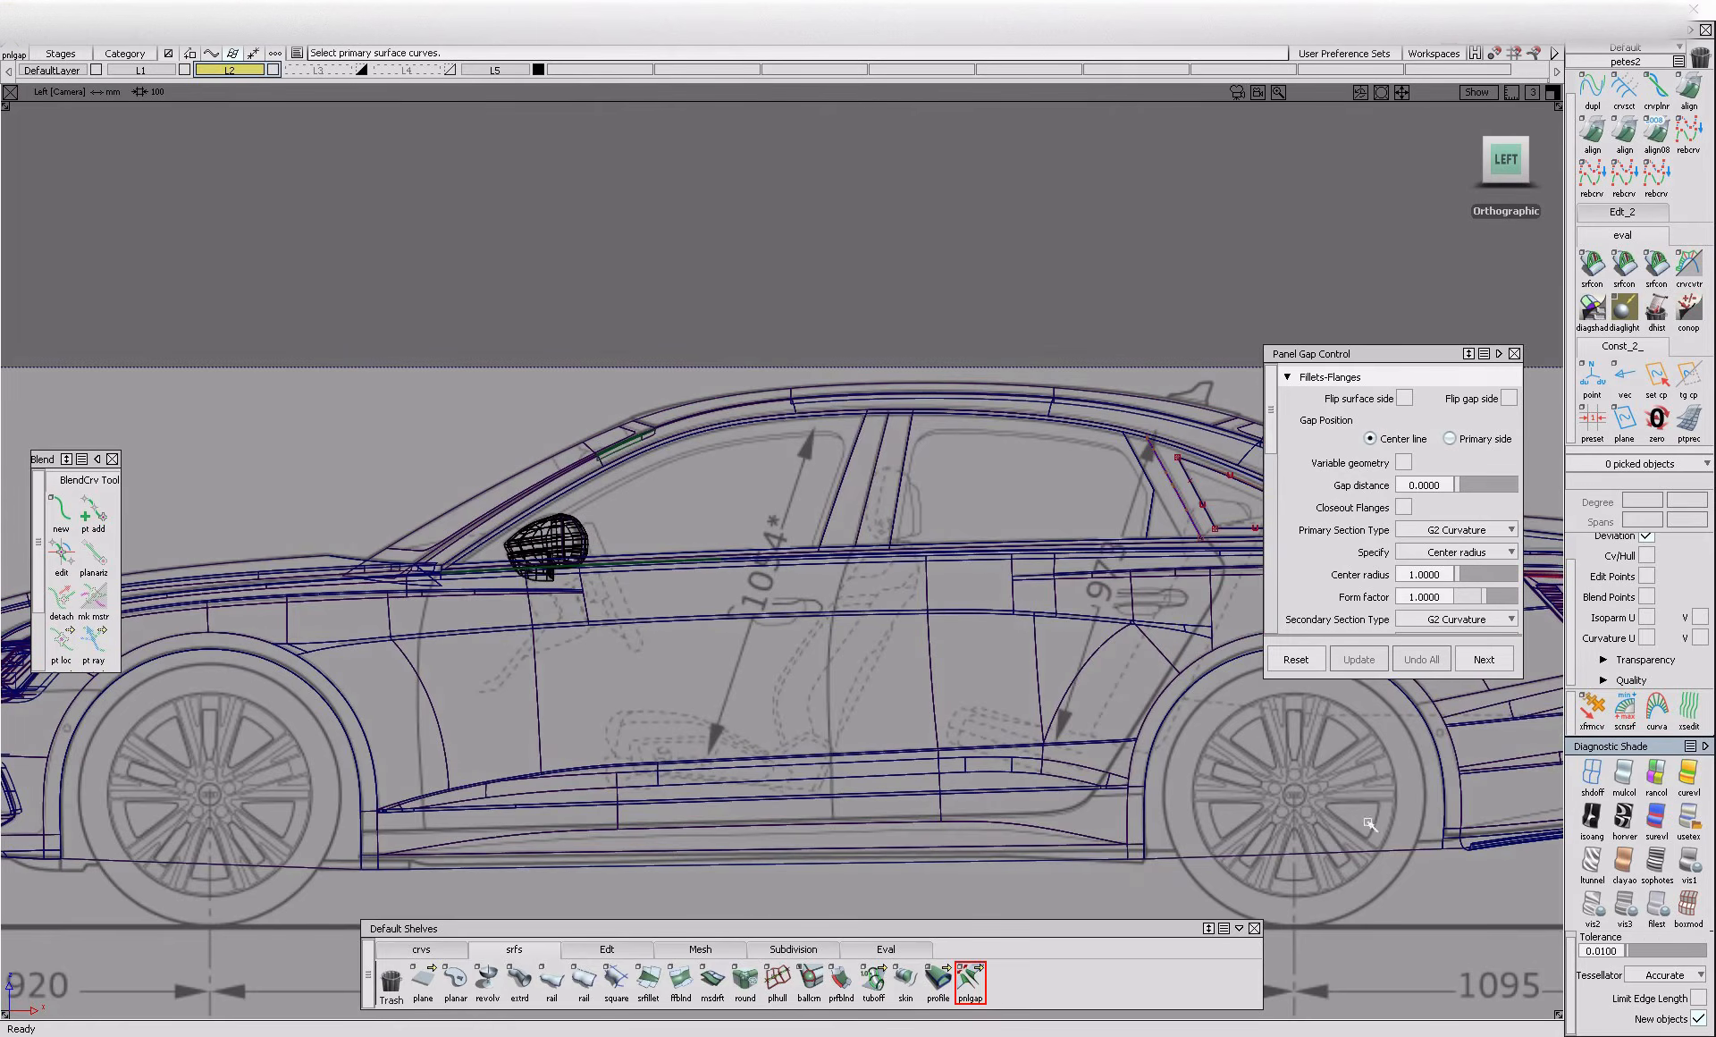
{"action": "left_click", "coordinate": [431, 950]}
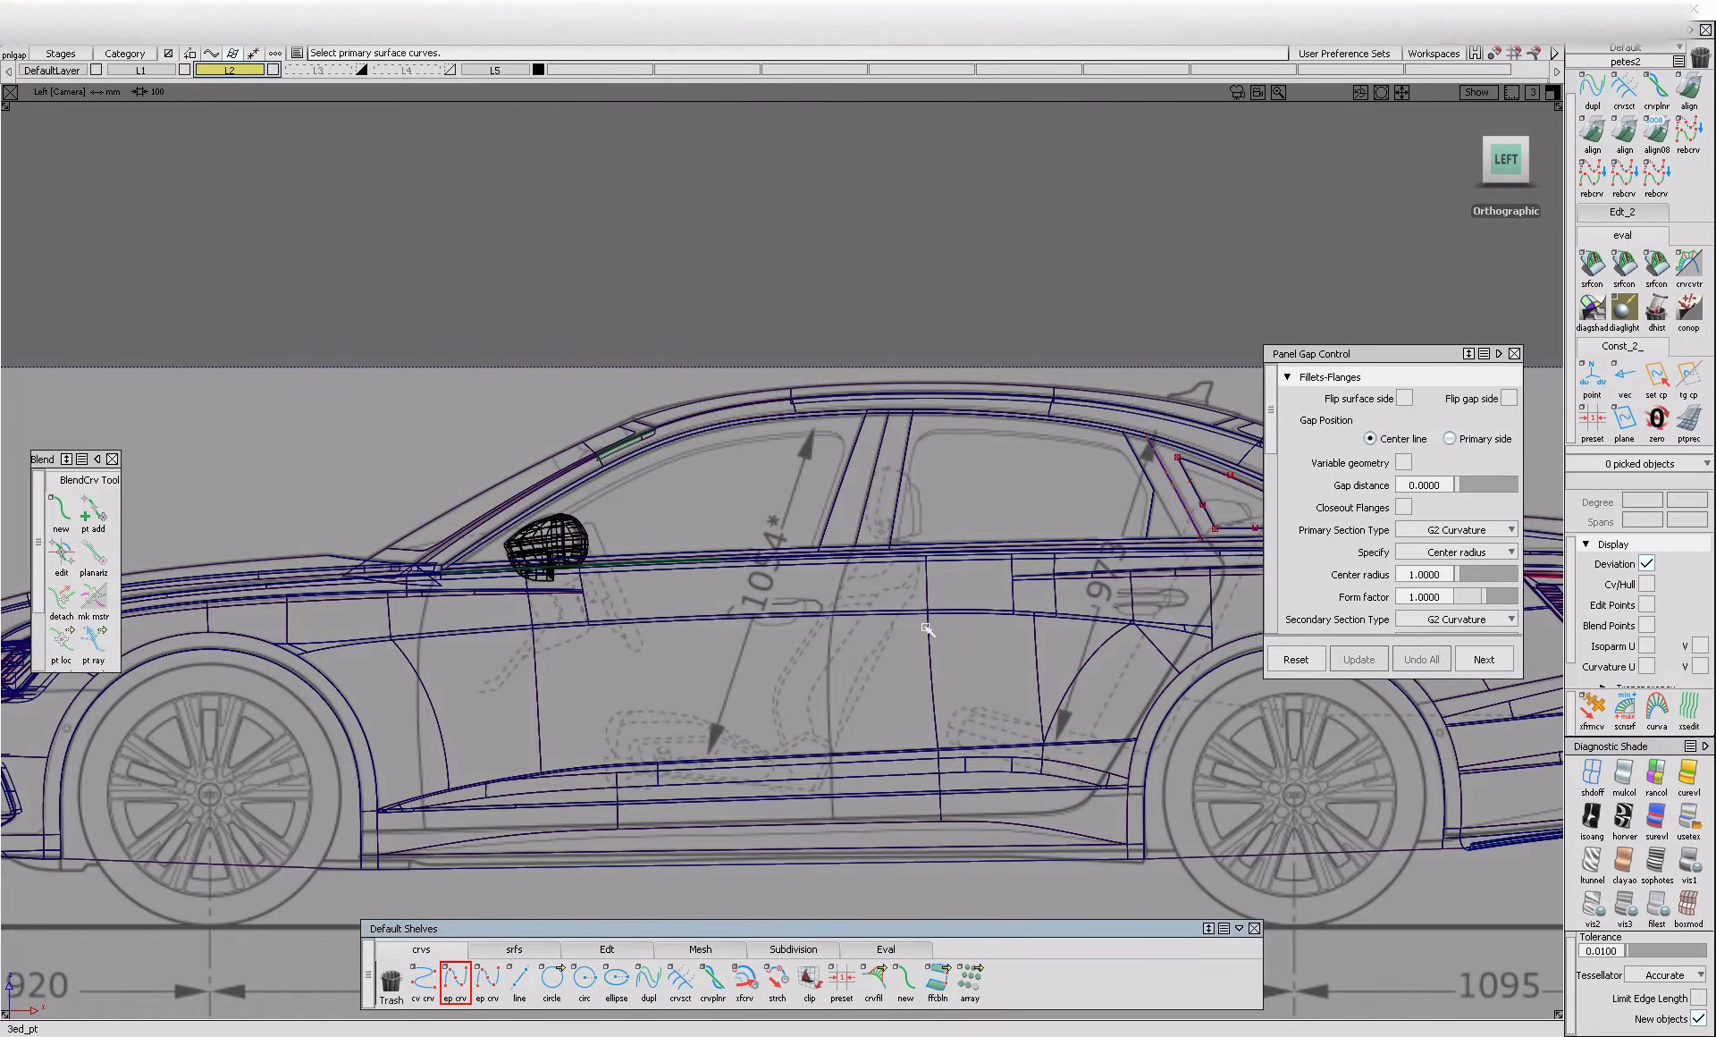
{"action": "left_click", "coordinate": [832, 823]}
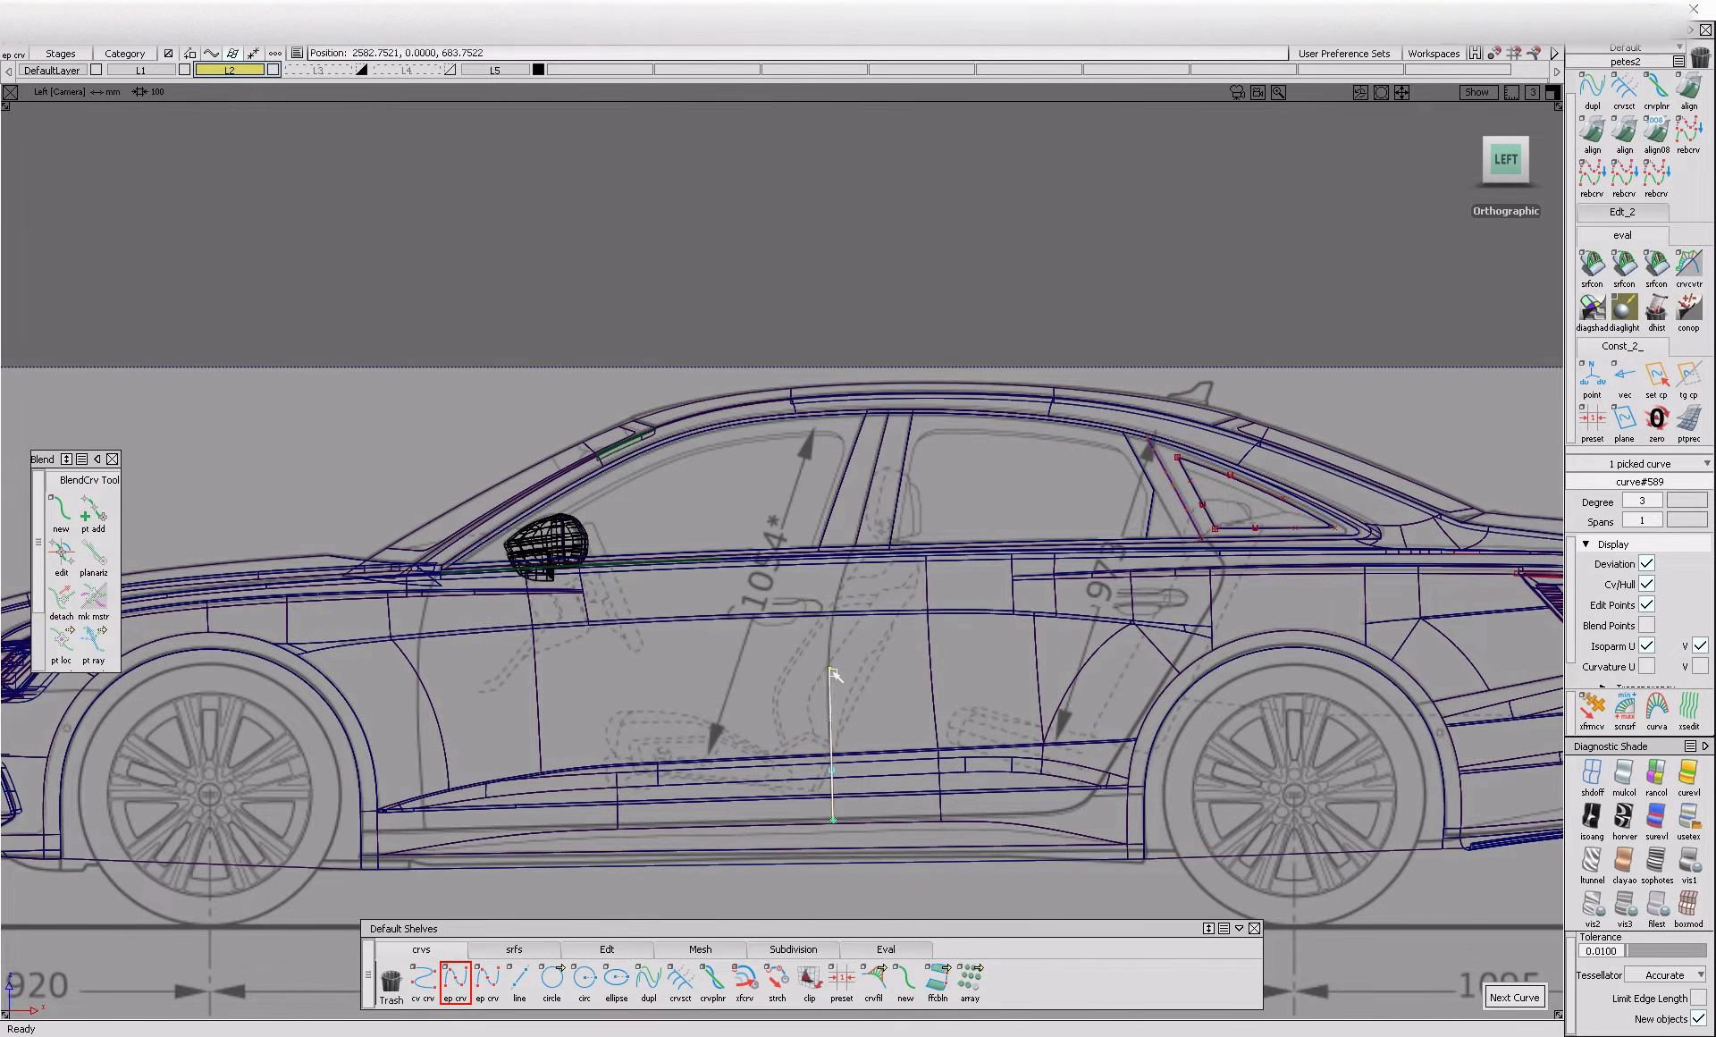
Reposition the lower shut-line curve's control points to follow the blueprint line between the doors
{"action": "right_click_drag", "start_coordinate": [849, 728], "coordinate": [904, 654], "text": "alt+shift"}
{"action": "left_click_drag", "start_coordinate": [872, 648], "coordinate": [752, 707], "text": "ctrl+shift"}
{"action": "left_click_drag", "start_coordinate": [818, 808], "coordinate": [845, 836]}
{"action": "middle_click_drag", "start_coordinate": [856, 840], "coordinate": [889, 720], "text": "ctrl+shift"}
{"action": "middle_click_drag", "start_coordinate": [903, 737], "coordinate": [897, 737]}
{"action": "left_click_drag", "start_coordinate": [893, 772], "coordinate": [905, 672], "text": "ctrl+shift"}
{"action": "left_click_drag", "start_coordinate": [788, 608], "coordinate": [831, 637]}
{"action": "middle_click_drag", "start_coordinate": [866, 645], "coordinate": [862, 644]}
{"action": "left_click_drag", "start_coordinate": [859, 698], "coordinate": [861, 586], "text": "ctrl+shift"}
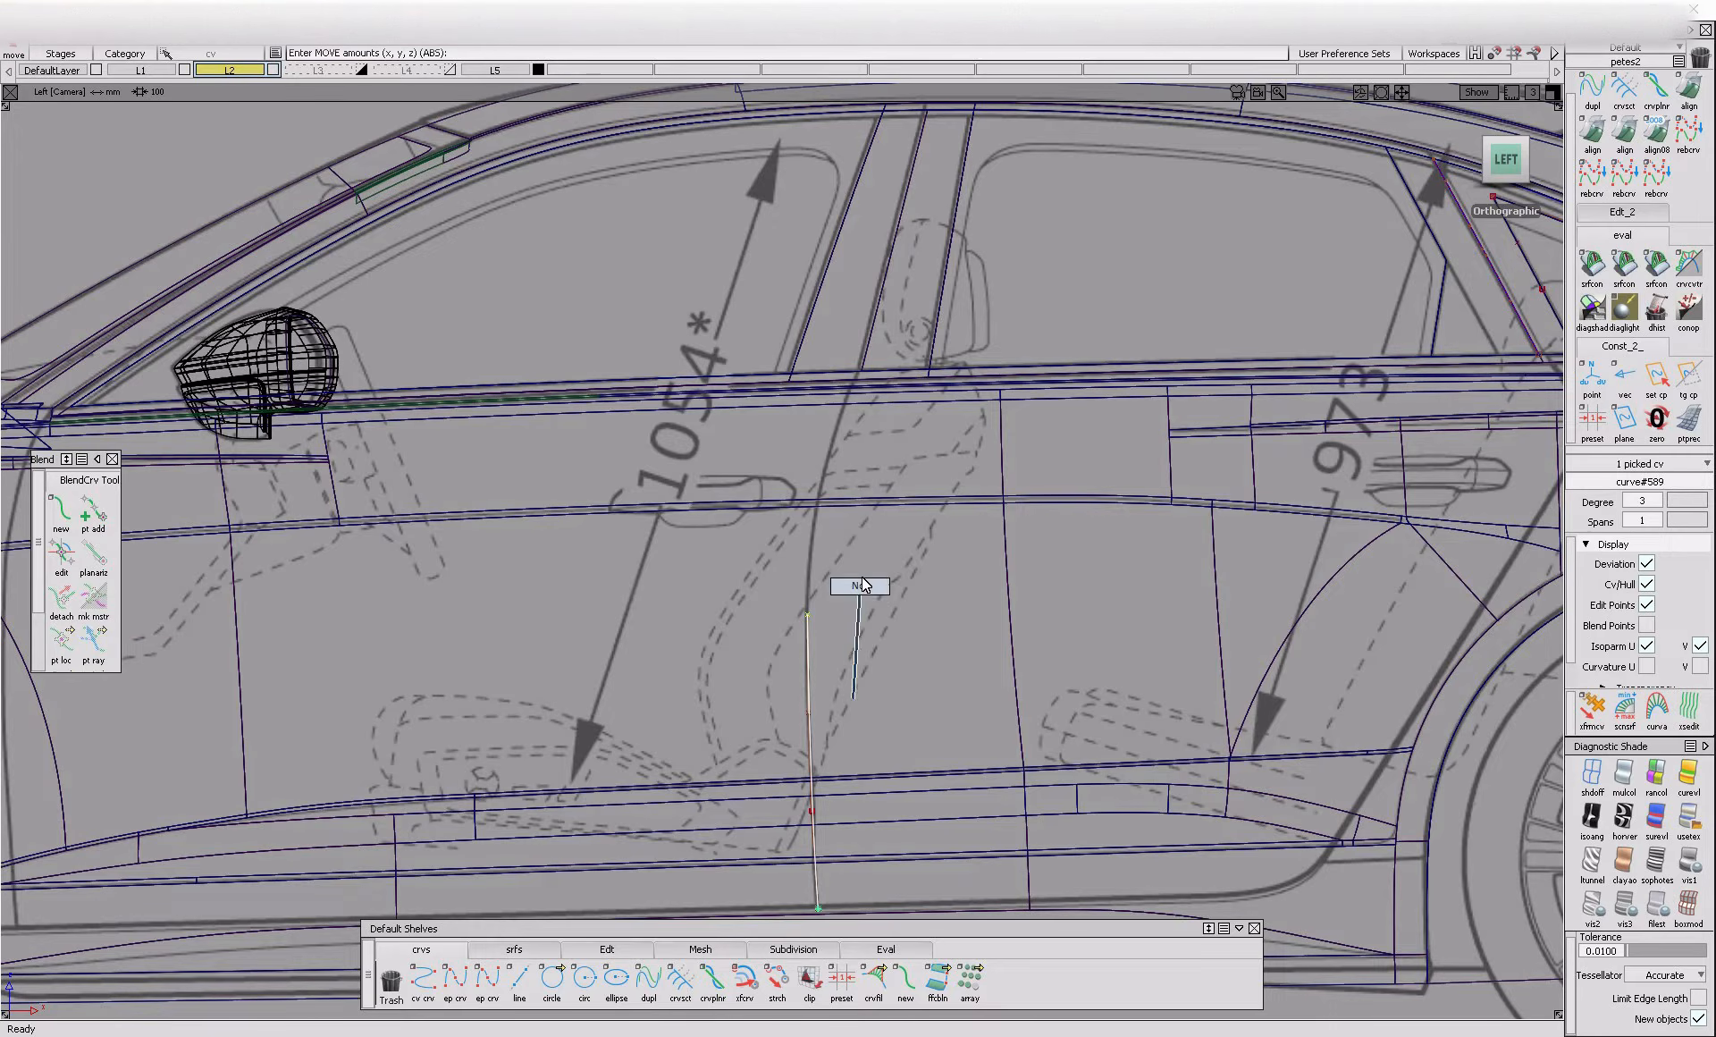
Draw a second edit-point curve along the upper shut line, from beside the front door handle up to the window line
{"action": "left_click", "coordinate": [466, 977]}
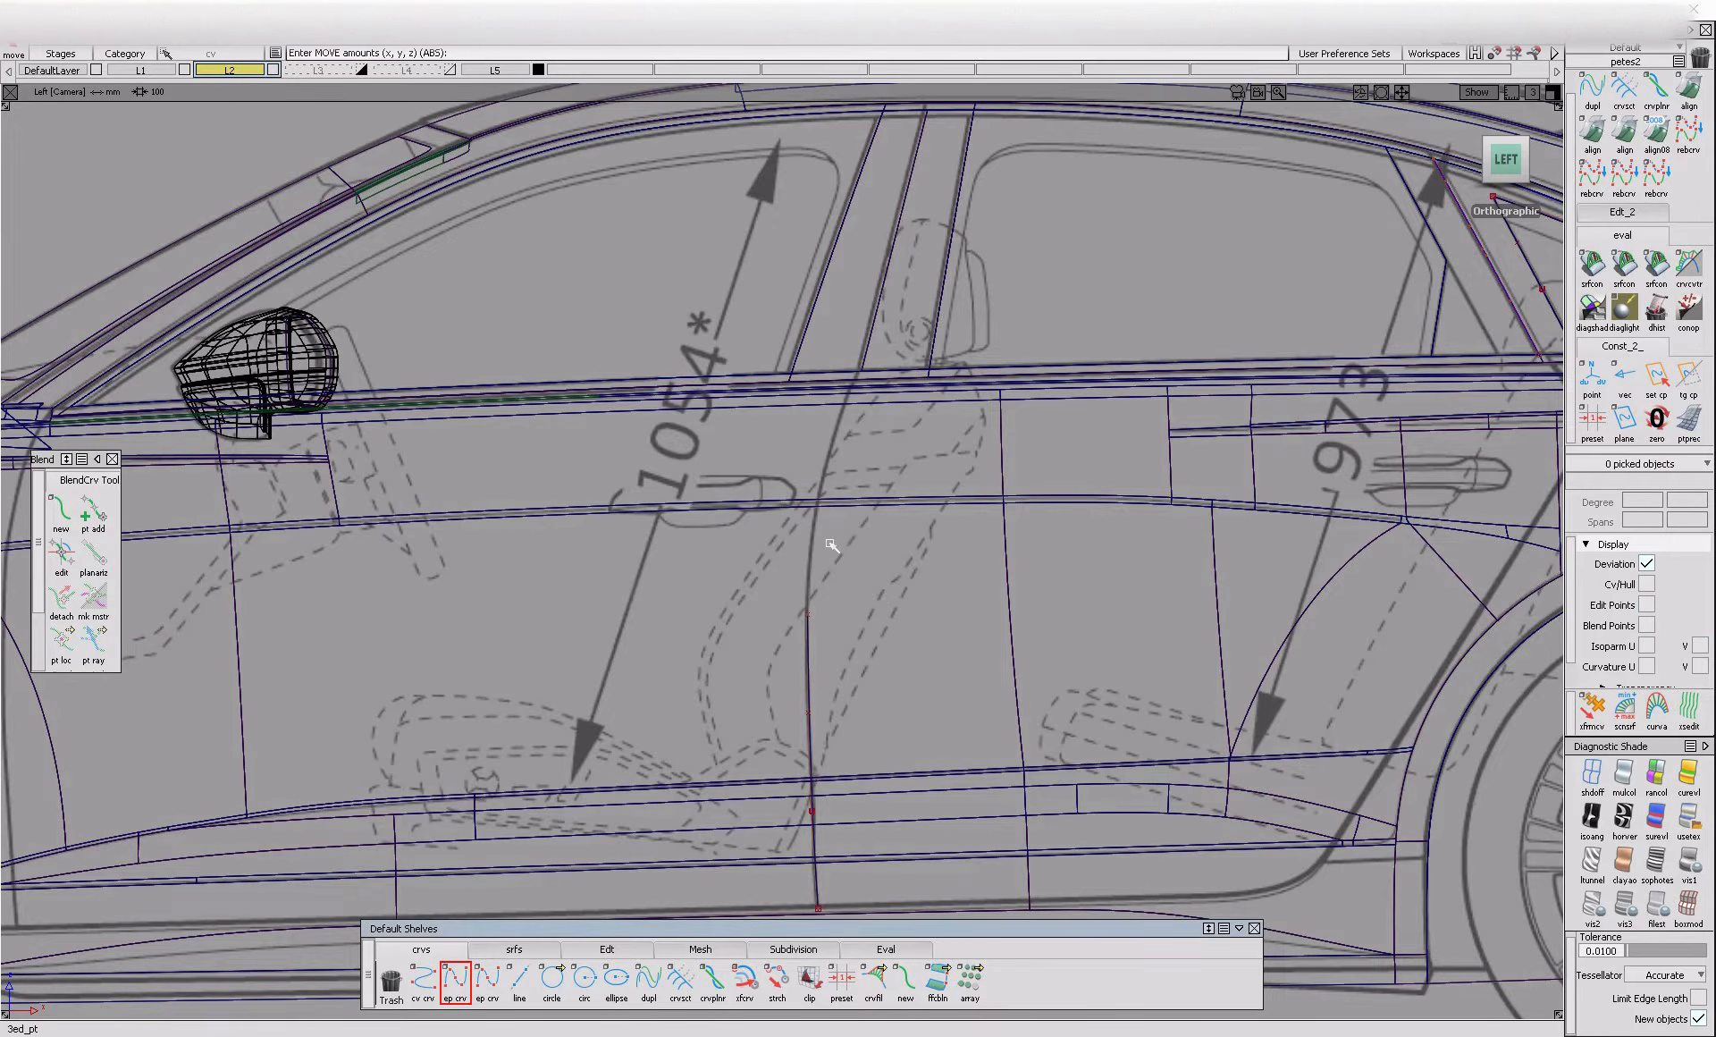
{"action": "left_click", "coordinate": [823, 483]}
{"action": "middle_click_drag", "start_coordinate": [850, 728], "coordinate": [801, 810], "text": "alt+shift"}
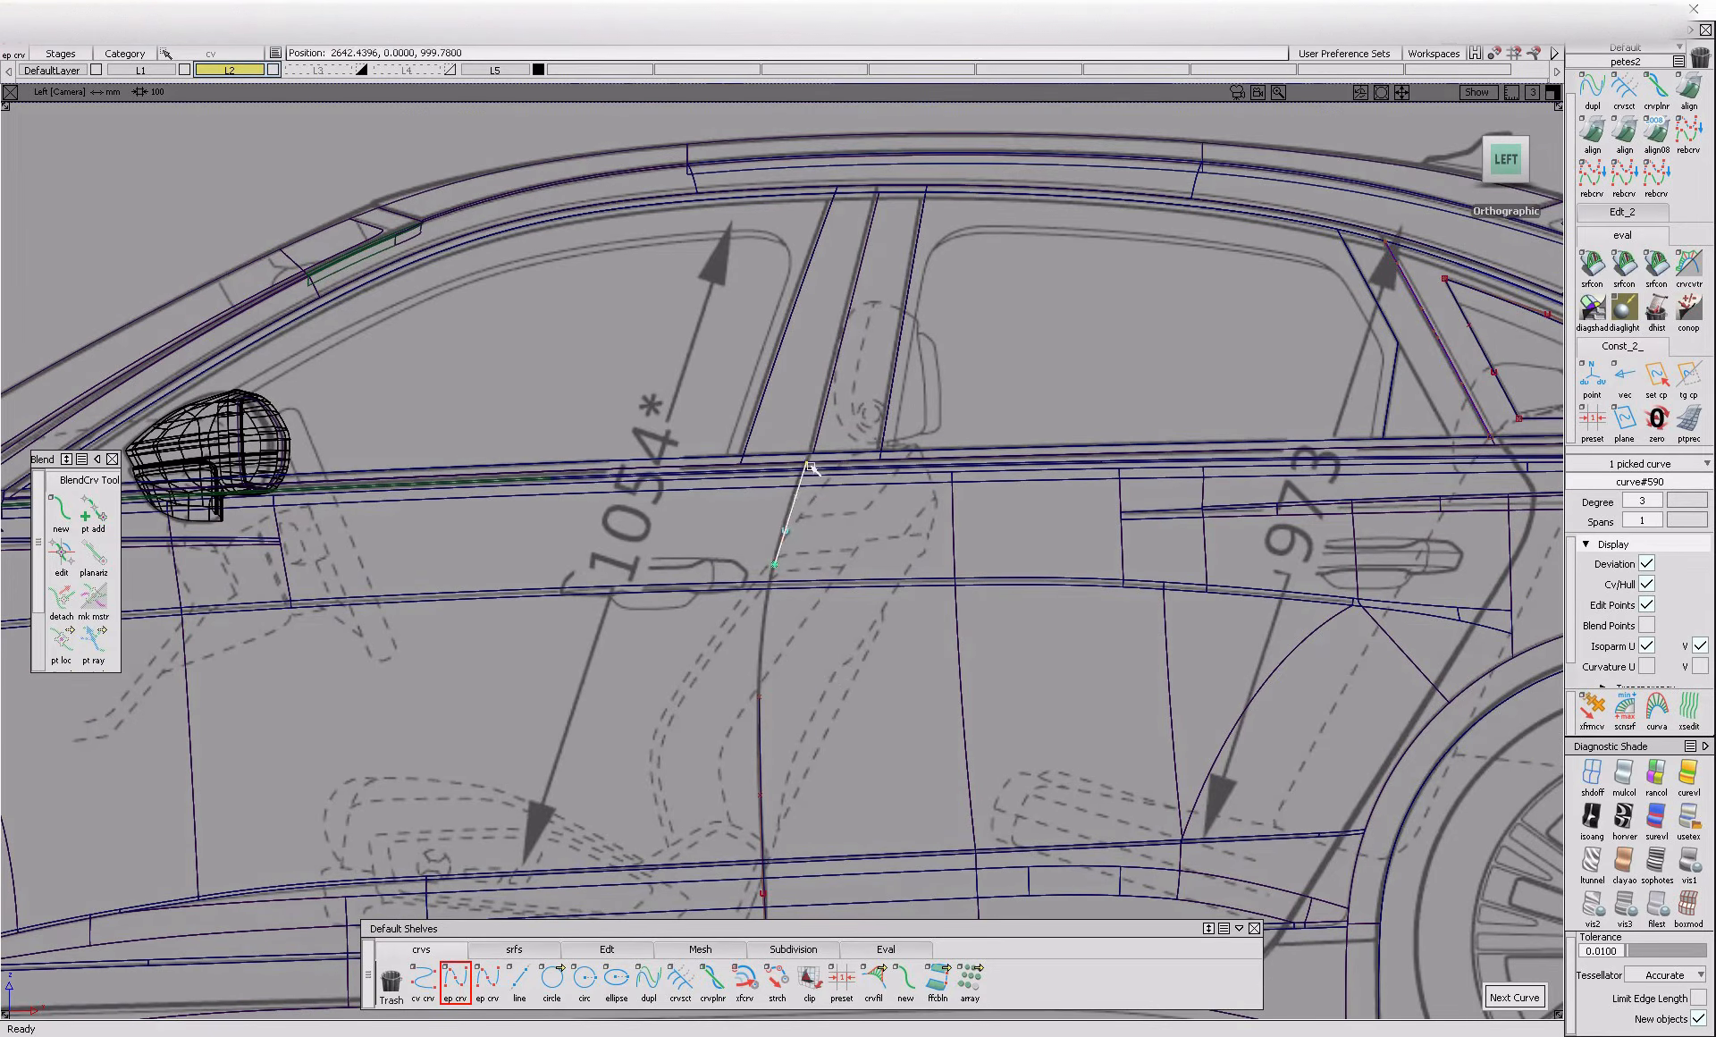
{"action": "key", "text": "ctrl+z"}
{"action": "left_click", "coordinate": [811, 466]}
Shift the upper shut-line curve's control points to match the blueprint between the handle and the window line
{"action": "mouse_move", "coordinate": [805, 577]}
{"action": "left_mouse_down", "text": "ctrl+shift"}
{"action": "mouse_move", "coordinate": [728, 506]}
{"action": "mouse_move", "coordinate": [816, 552]}
{"action": "left_mouse_up", "text": "ctrl+shift"}
{"action": "right_click_drag", "start_coordinate": [817, 552], "coordinate": [833, 526], "text": "ctrl+shift"}
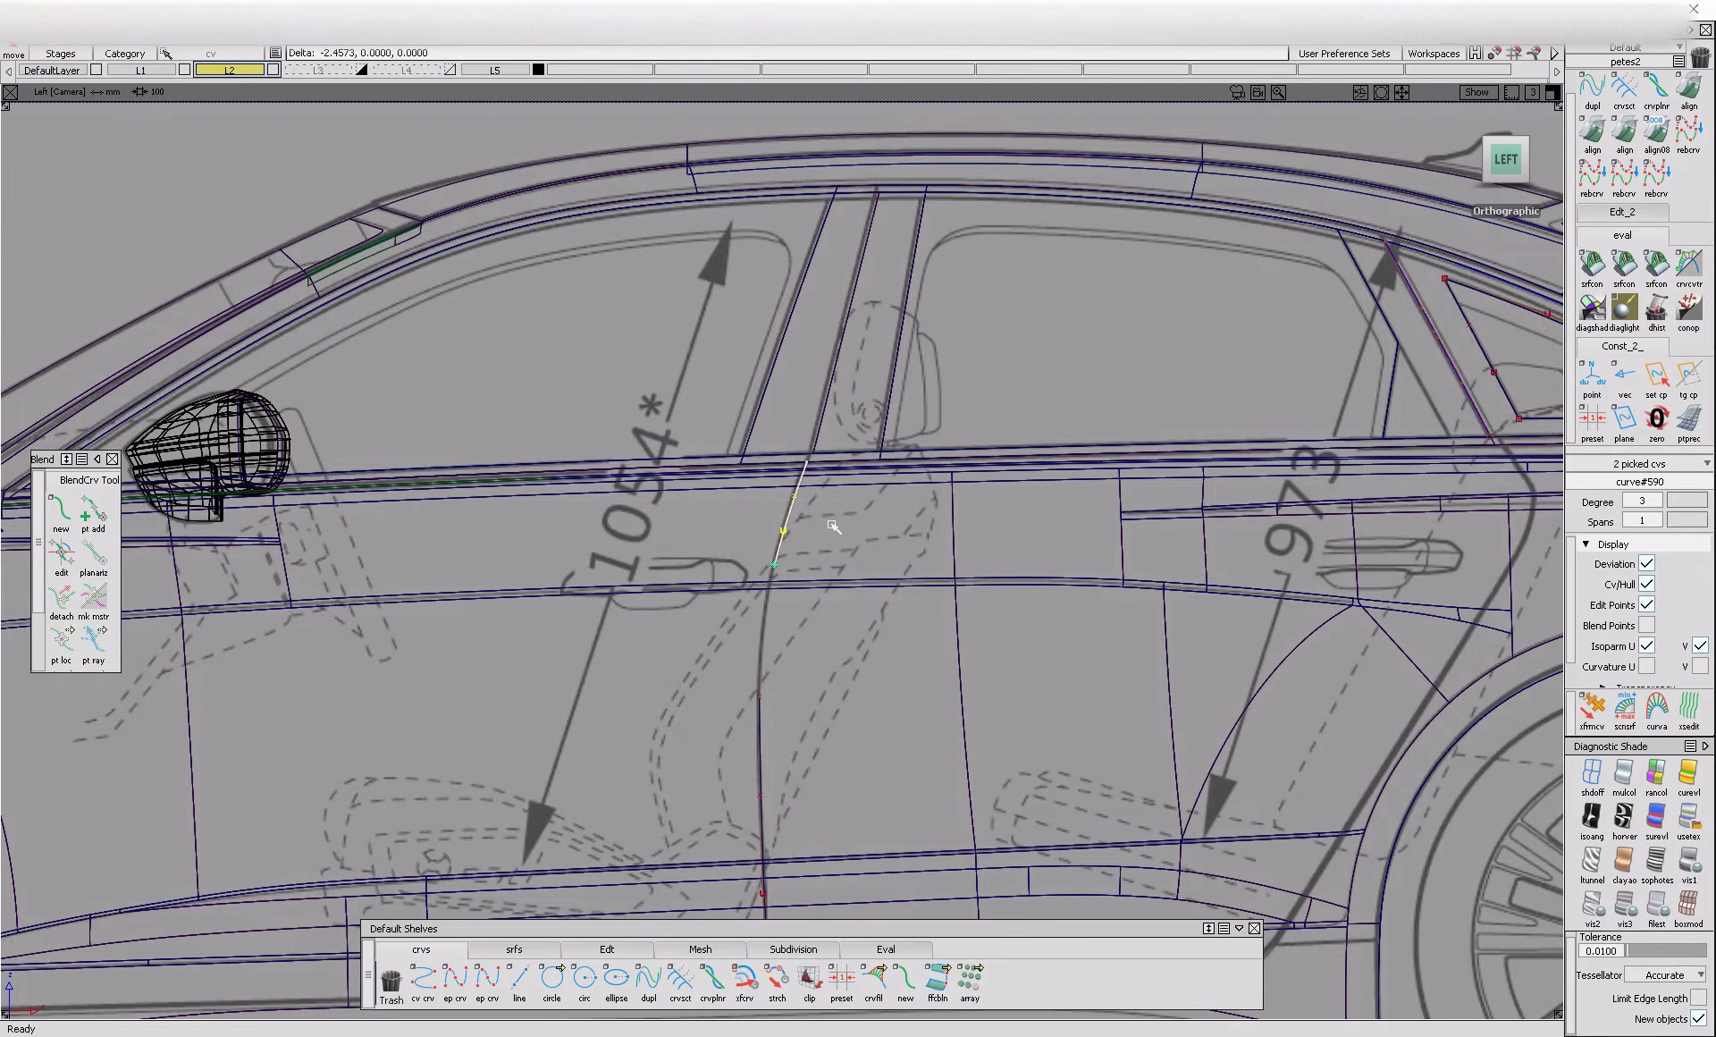
{"action": "left_click_drag", "start_coordinate": [755, 546], "coordinate": [812, 592]}
{"action": "right_click_drag", "start_coordinate": [814, 607], "coordinate": [820, 585], "text": "ctrl+shift"}
{"action": "left_click_drag", "start_coordinate": [825, 586], "coordinate": [834, 522], "text": "ctrl+shift"}
Bridge the gap between the upper and lower shut-line curves with a blend curve
{"action": "left_click", "coordinate": [62, 511]}
{"action": "left_click", "coordinate": [776, 564]}
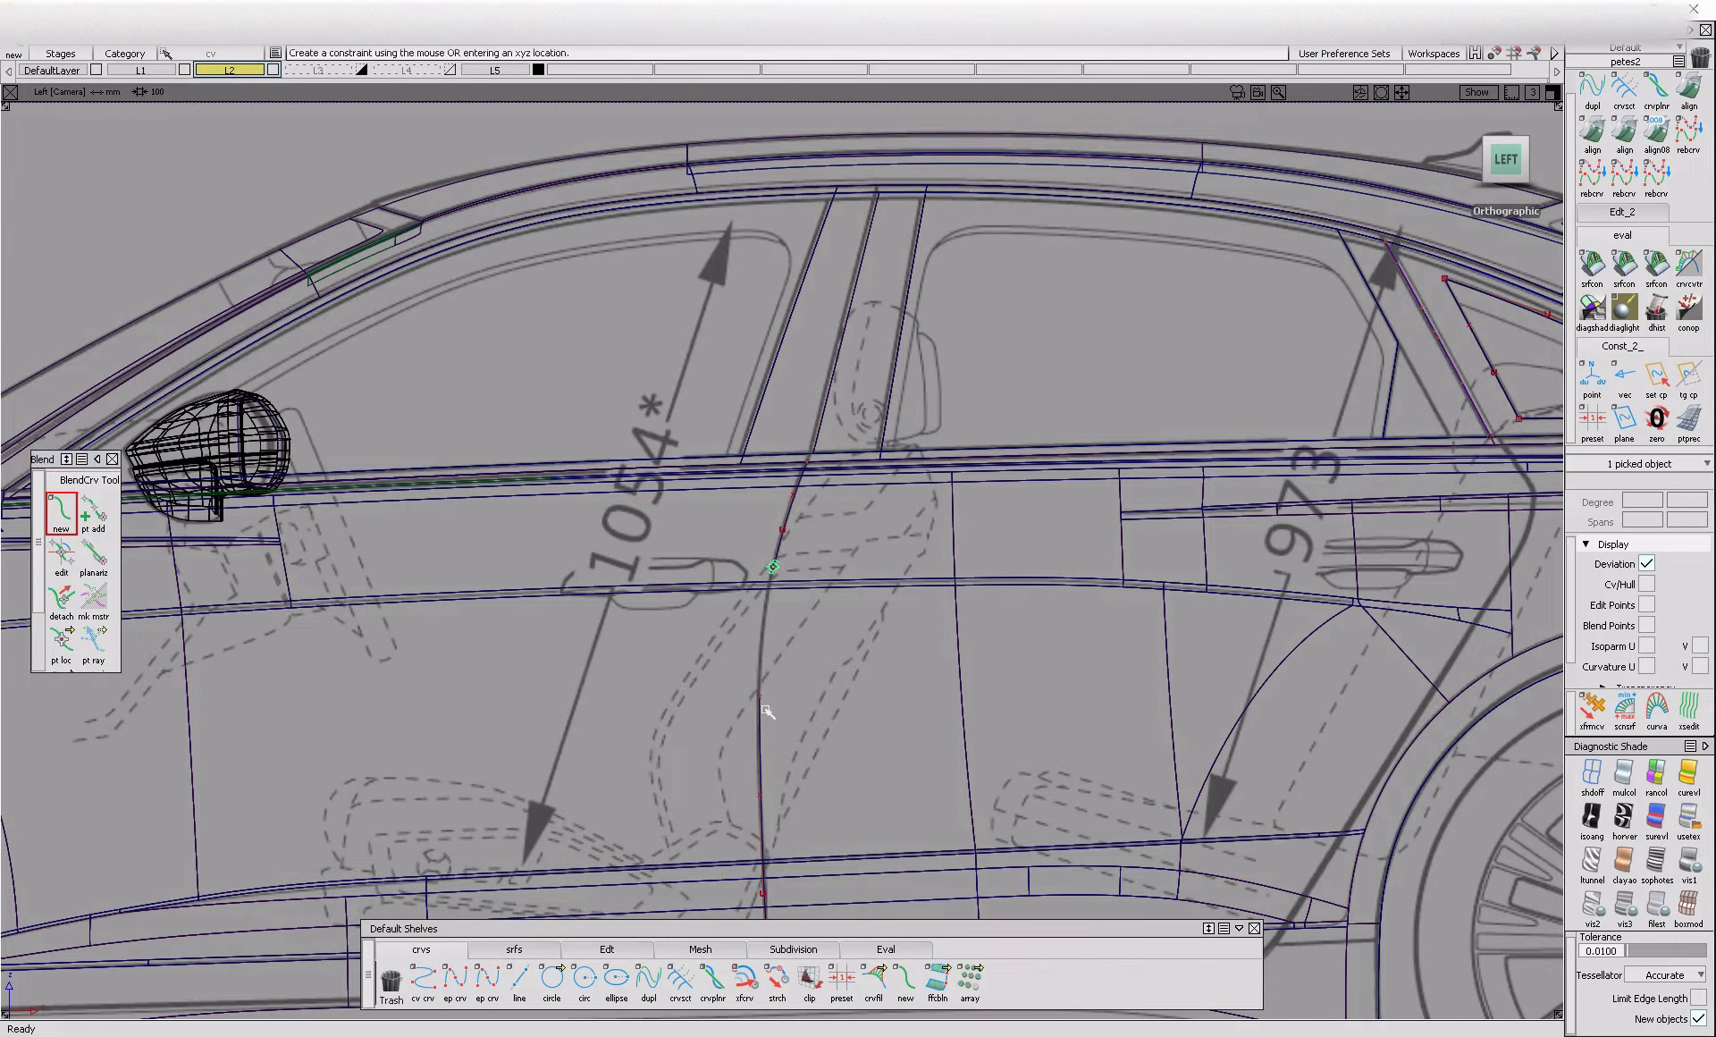
{"action": "left_click", "coordinate": [759, 696]}
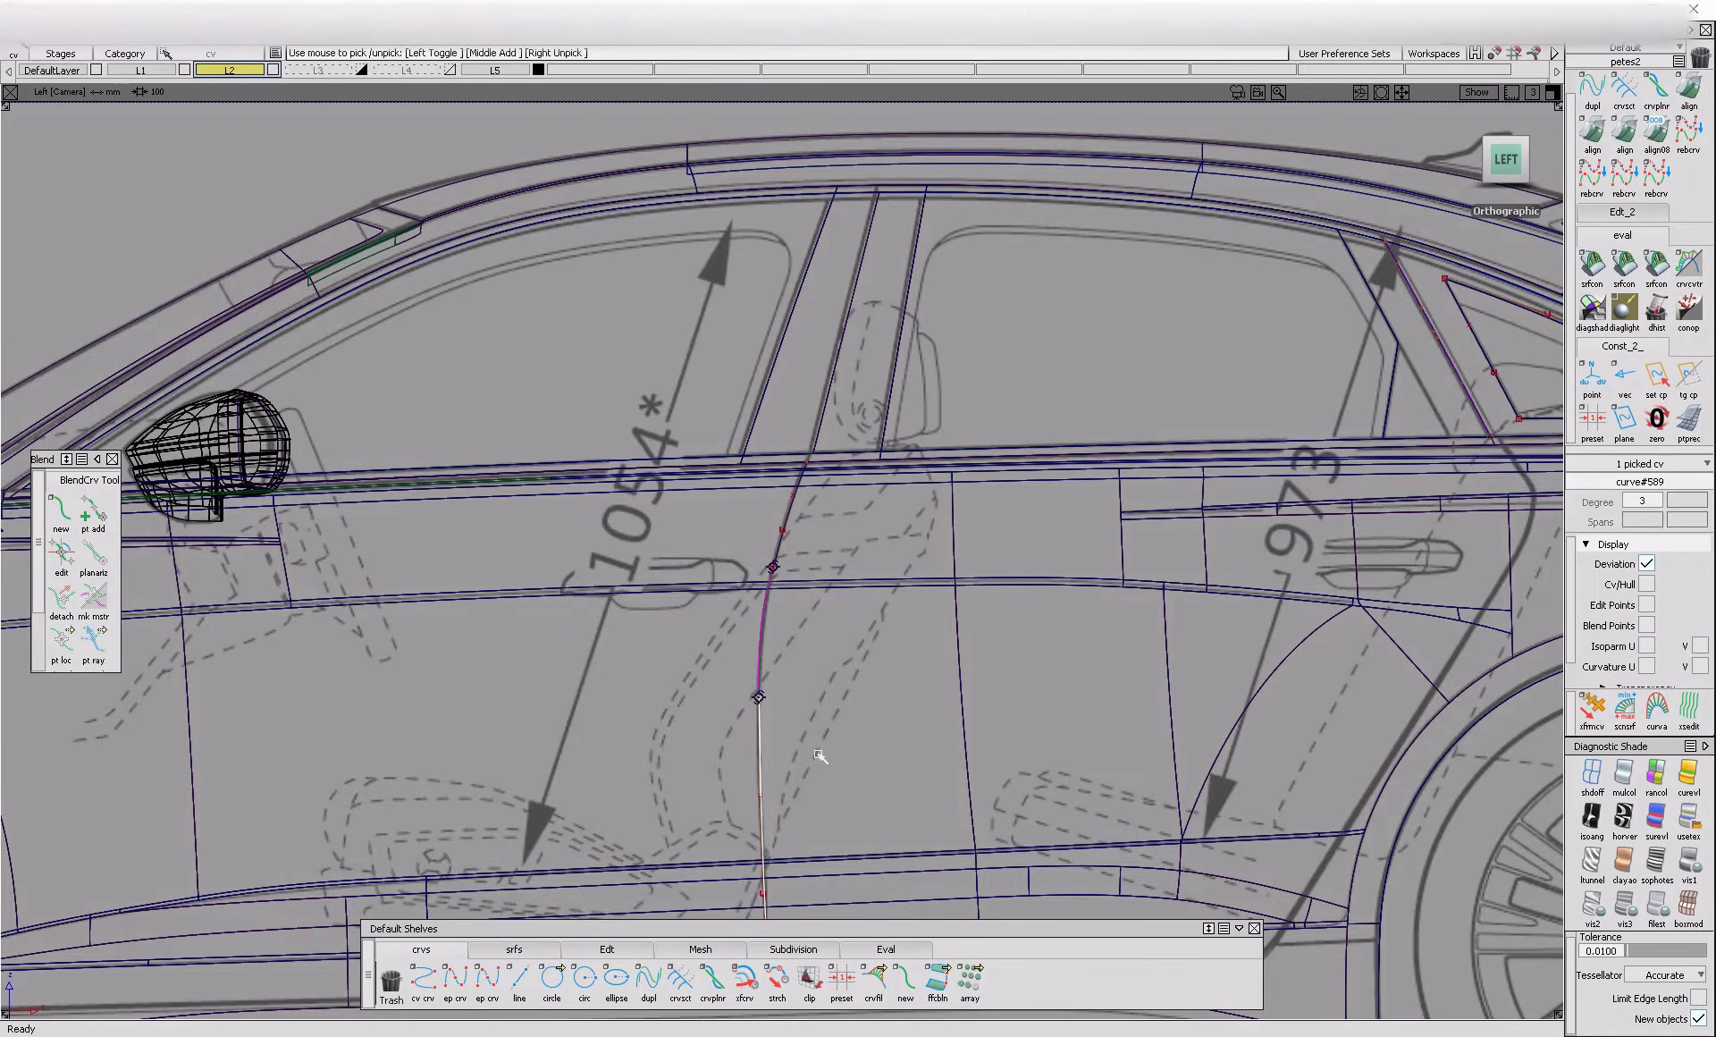
{"action": "right_click_drag", "start_coordinate": [845, 767], "coordinate": [760, 726], "text": "alt+shift"}
{"action": "left_click_drag", "start_coordinate": [678, 702], "coordinate": [673, 641], "text": "ctrl+shift"}
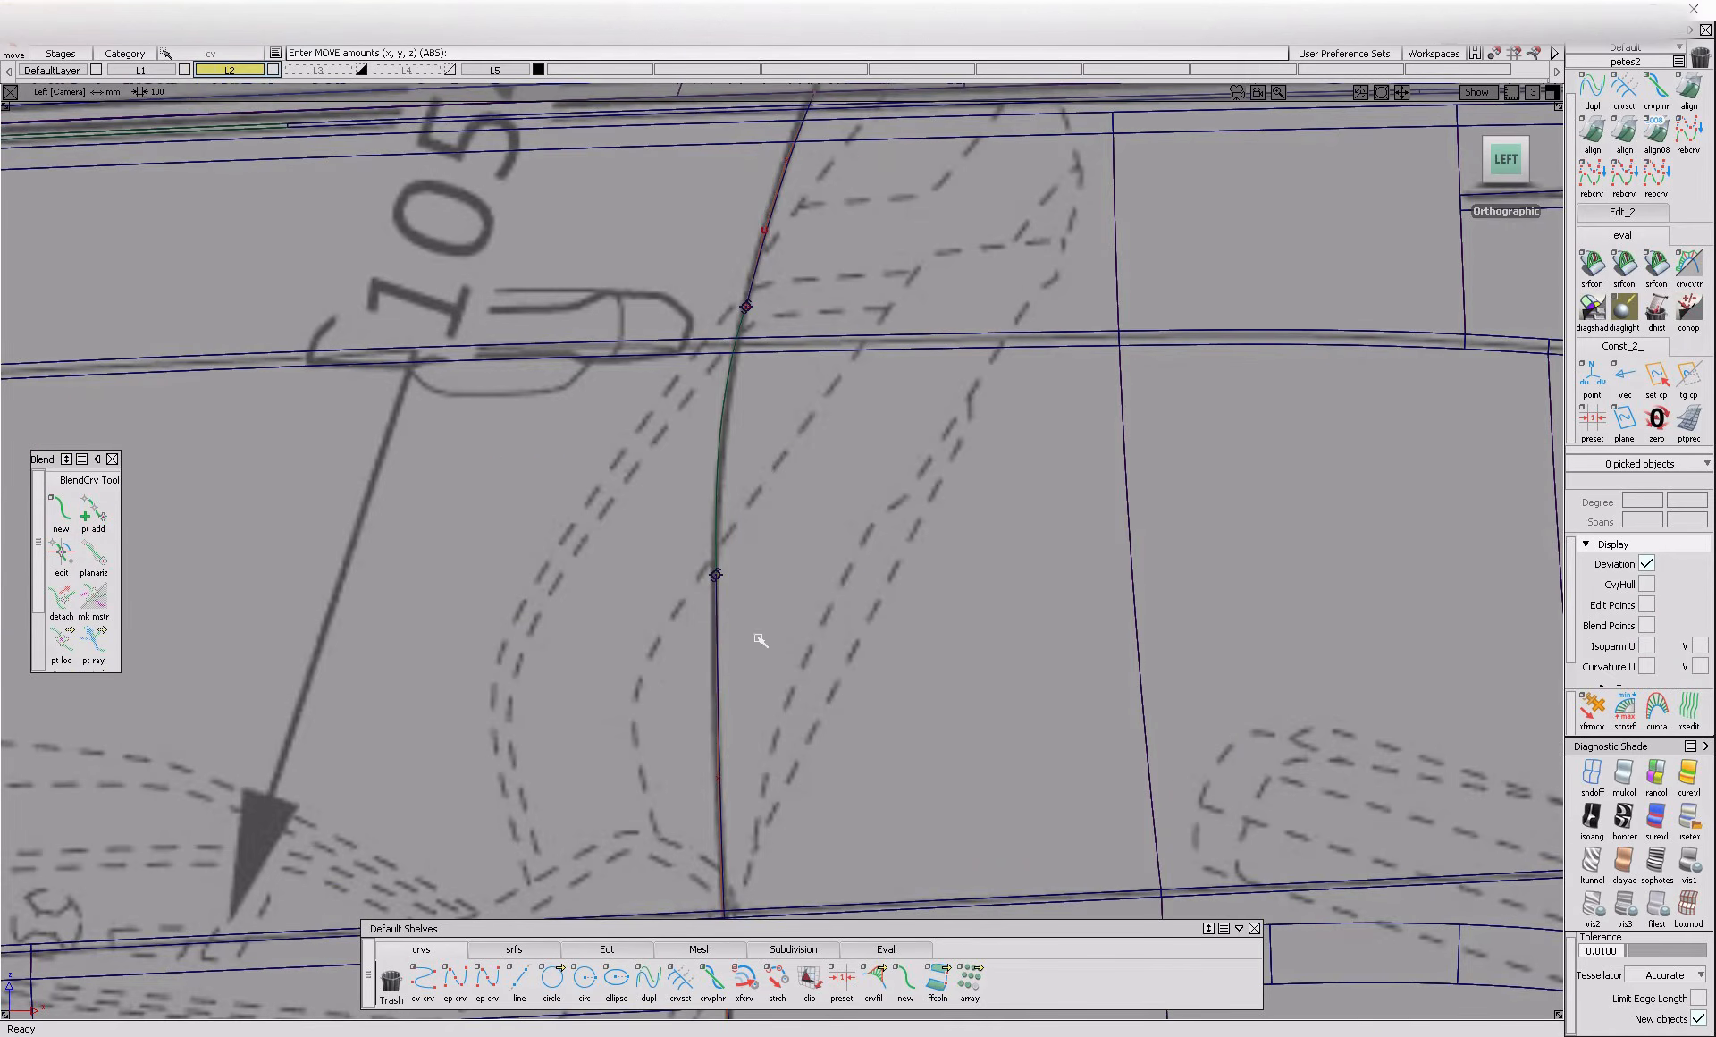
Raise the lower shut-line curve to degree 5 and adjust its control points against the blueprint
{"action": "left_click", "coordinate": [724, 698]}
{"action": "left_click", "coordinate": [1657, 500]}
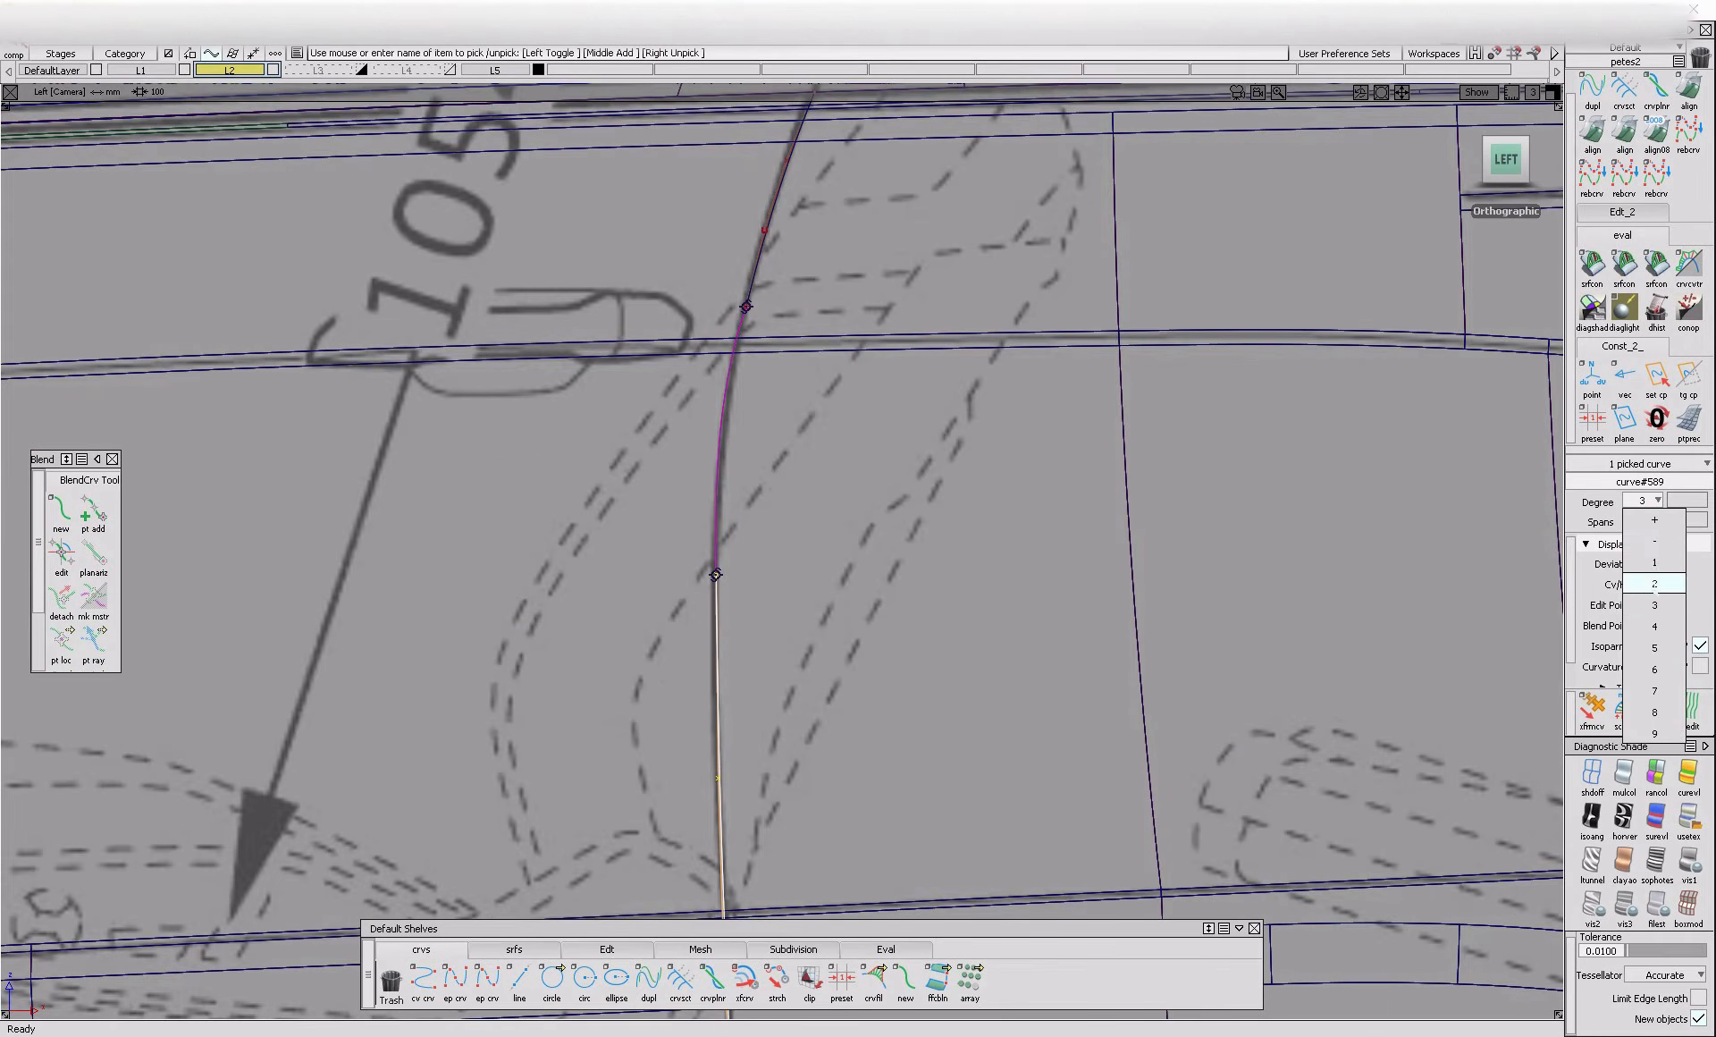
{"action": "left_click", "coordinate": [1654, 648]}
{"action": "mouse_move", "coordinate": [817, 676]}
{"action": "left_mouse_down", "text": "ctrl+shift"}
{"action": "mouse_move", "coordinate": [812, 626]}
{"action": "mouse_move", "coordinate": [850, 672]}
{"action": "left_mouse_up", "text": "ctrl+shift"}
{"action": "left_click", "coordinate": [717, 695]}
{"action": "middle_click_drag", "start_coordinate": [746, 577], "coordinate": [706, 810], "text": "alt+shift"}
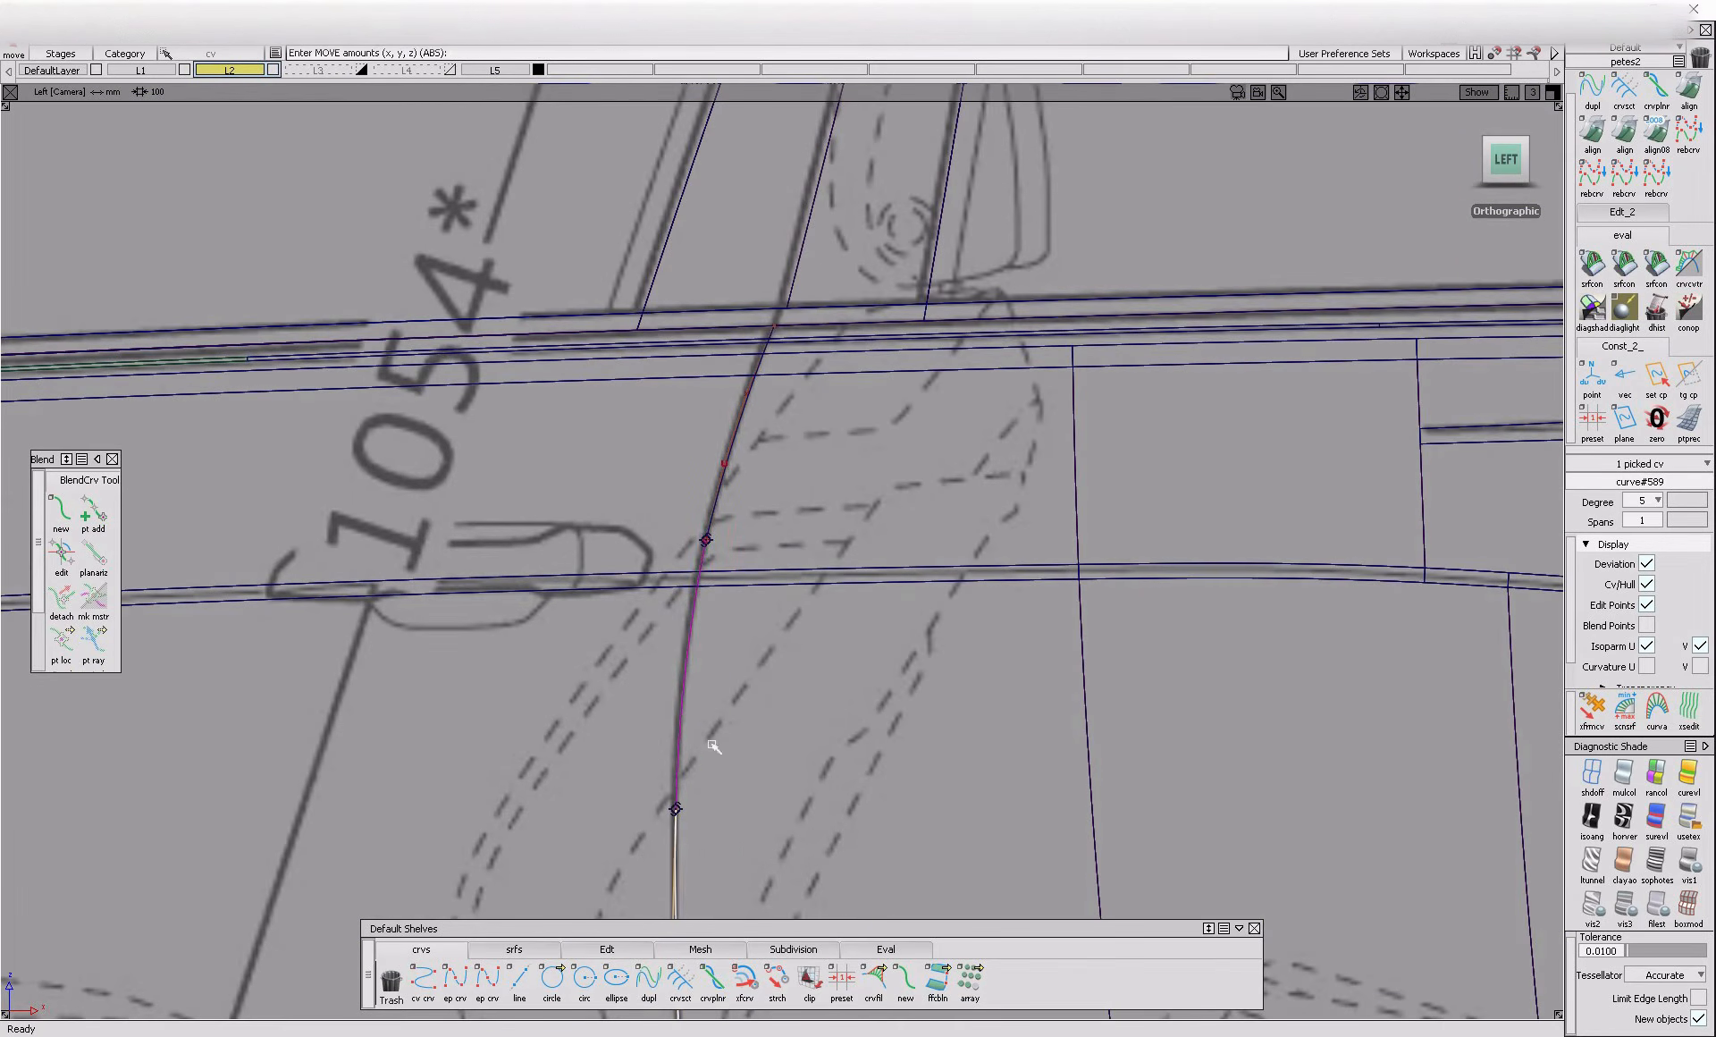
{"action": "left_click_drag", "start_coordinate": [694, 787], "coordinate": [654, 597], "text": "ctrl+shift"}
{"action": "left_click_drag", "start_coordinate": [657, 517], "coordinate": [755, 581]}
{"action": "middle_click_drag", "start_coordinate": [785, 619], "coordinate": [786, 557], "text": "ctrl+shift"}
{"action": "middle_click_drag", "start_coordinate": [790, 549], "coordinate": [786, 551]}
{"action": "left_click_drag", "start_coordinate": [783, 563], "coordinate": [794, 465], "text": "ctrl+shift"}
Fine-tune the upper shut-line curve's control points so that it and the blend follow the blueprint
{"action": "left_click_drag", "start_coordinate": [670, 431], "coordinate": [739, 429], "text": "ctrl+shift"}
{"action": "left_click_drag", "start_coordinate": [694, 351], "coordinate": [774, 501]}
{"action": "middle_click_drag", "start_coordinate": [817, 515], "coordinate": [812, 467], "text": "ctrl+shift"}
{"action": "left_click_drag", "start_coordinate": [815, 535], "coordinate": [824, 425], "text": "ctrl+shift"}
{"action": "left_click_drag", "start_coordinate": [760, 366], "coordinate": [792, 359], "text": "ctrl+shift"}
{"action": "left_click_drag", "start_coordinate": [747, 299], "coordinate": [801, 365]}
{"action": "middle_click_drag", "start_coordinate": [838, 485], "coordinate": [839, 429], "text": "ctrl+shift"}
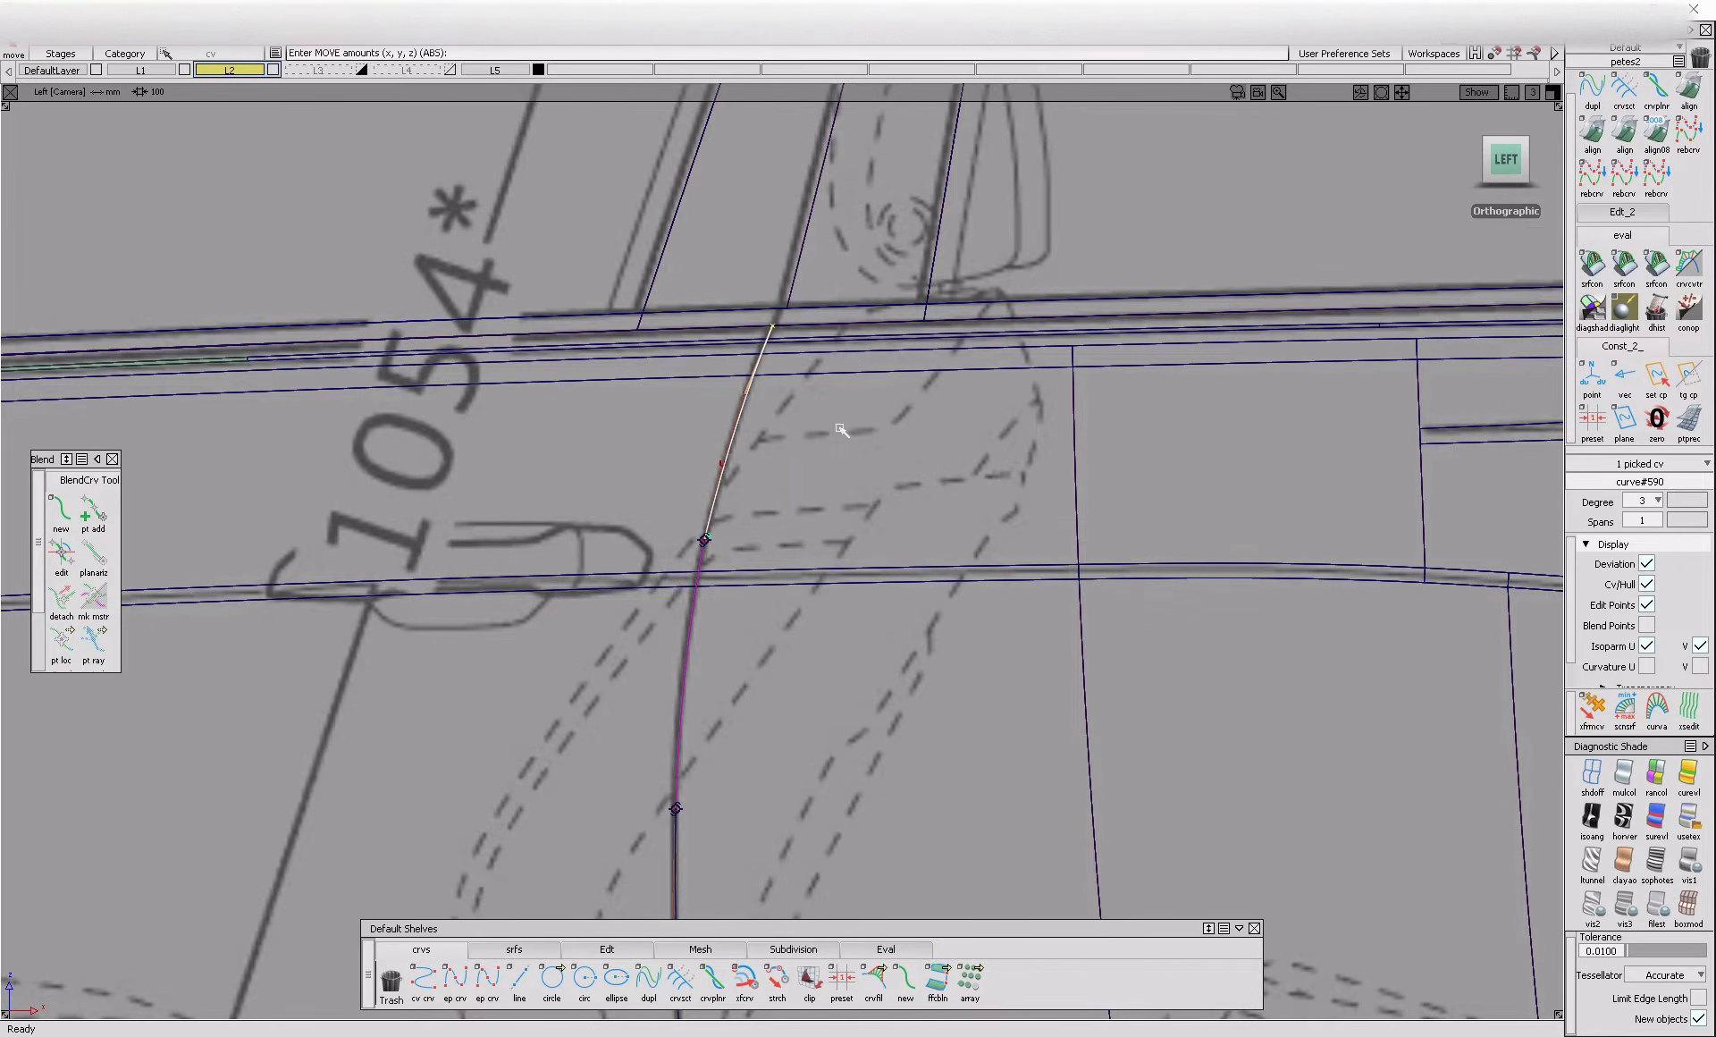
{"action": "middle_click_drag", "start_coordinate": [815, 567], "coordinate": [852, 409], "text": "alt+shift"}
{"action": "left_click_drag", "start_coordinate": [907, 528], "coordinate": [916, 427], "text": "ctrl+shift"}
{"action": "left_click_drag", "start_coordinate": [805, 647], "coordinate": [823, 547], "text": "ctrl+shift"}
{"action": "left_click", "coordinate": [766, 419]}
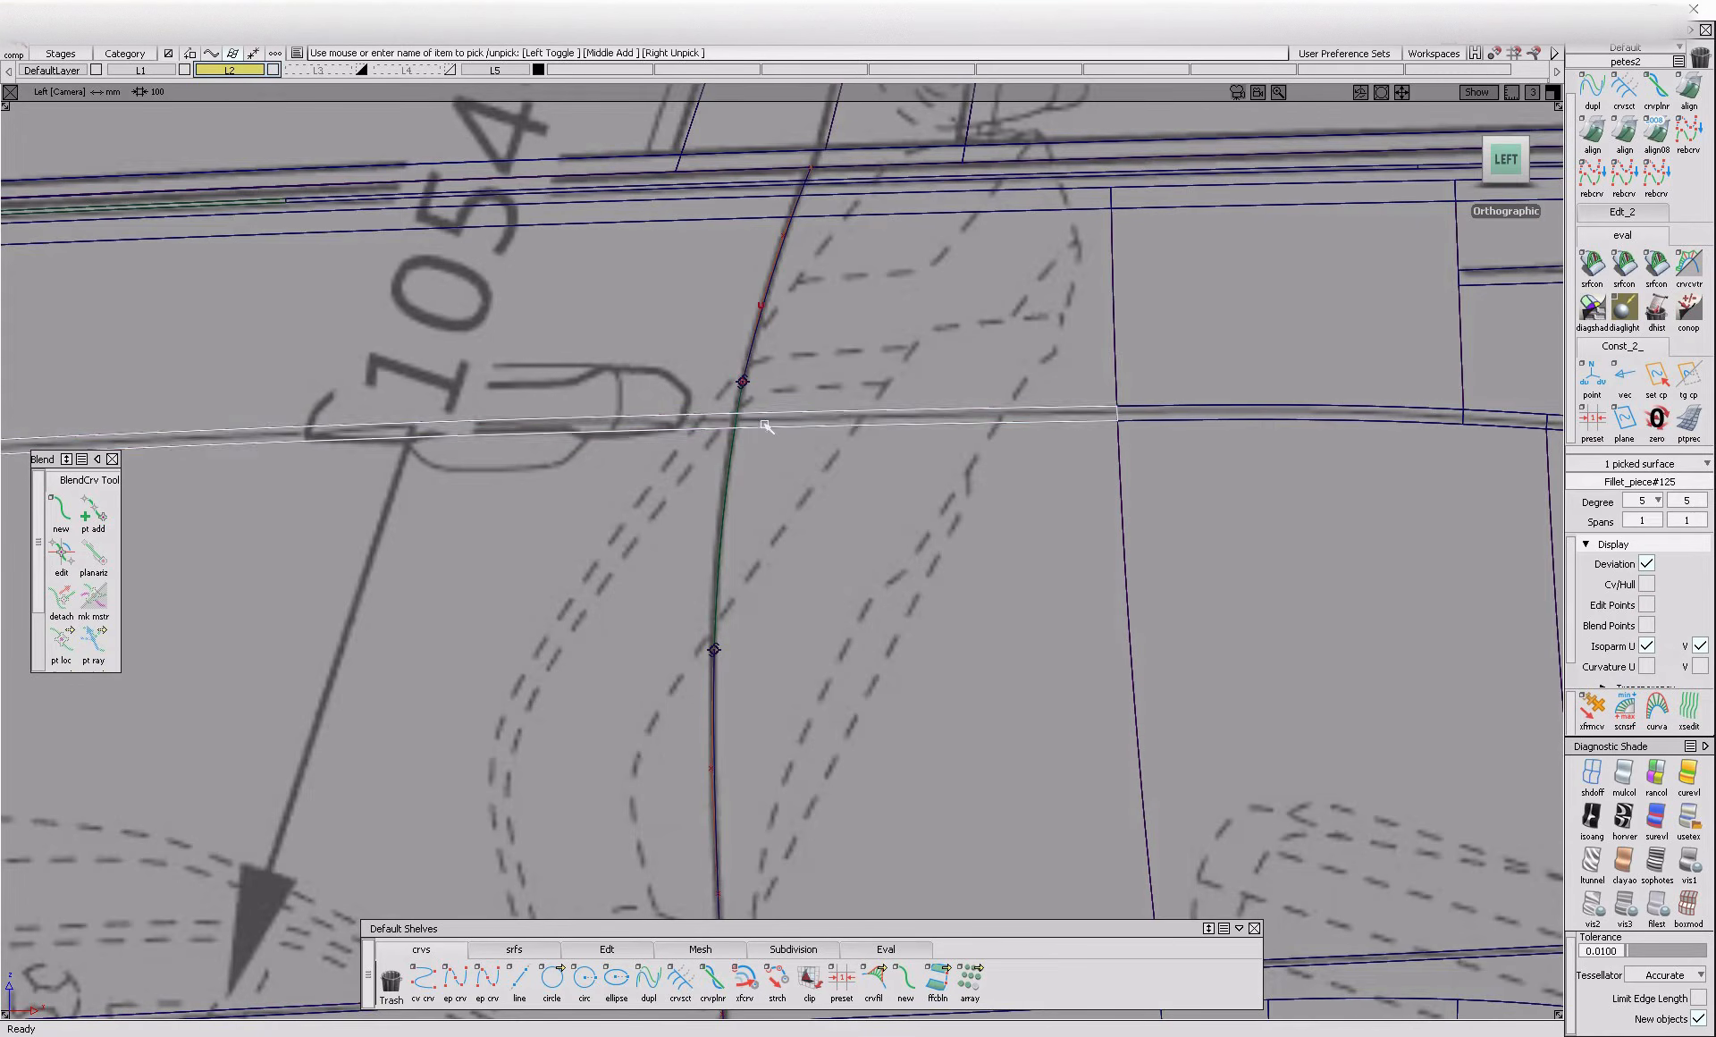
{"action": "left_click", "coordinate": [780, 389]}
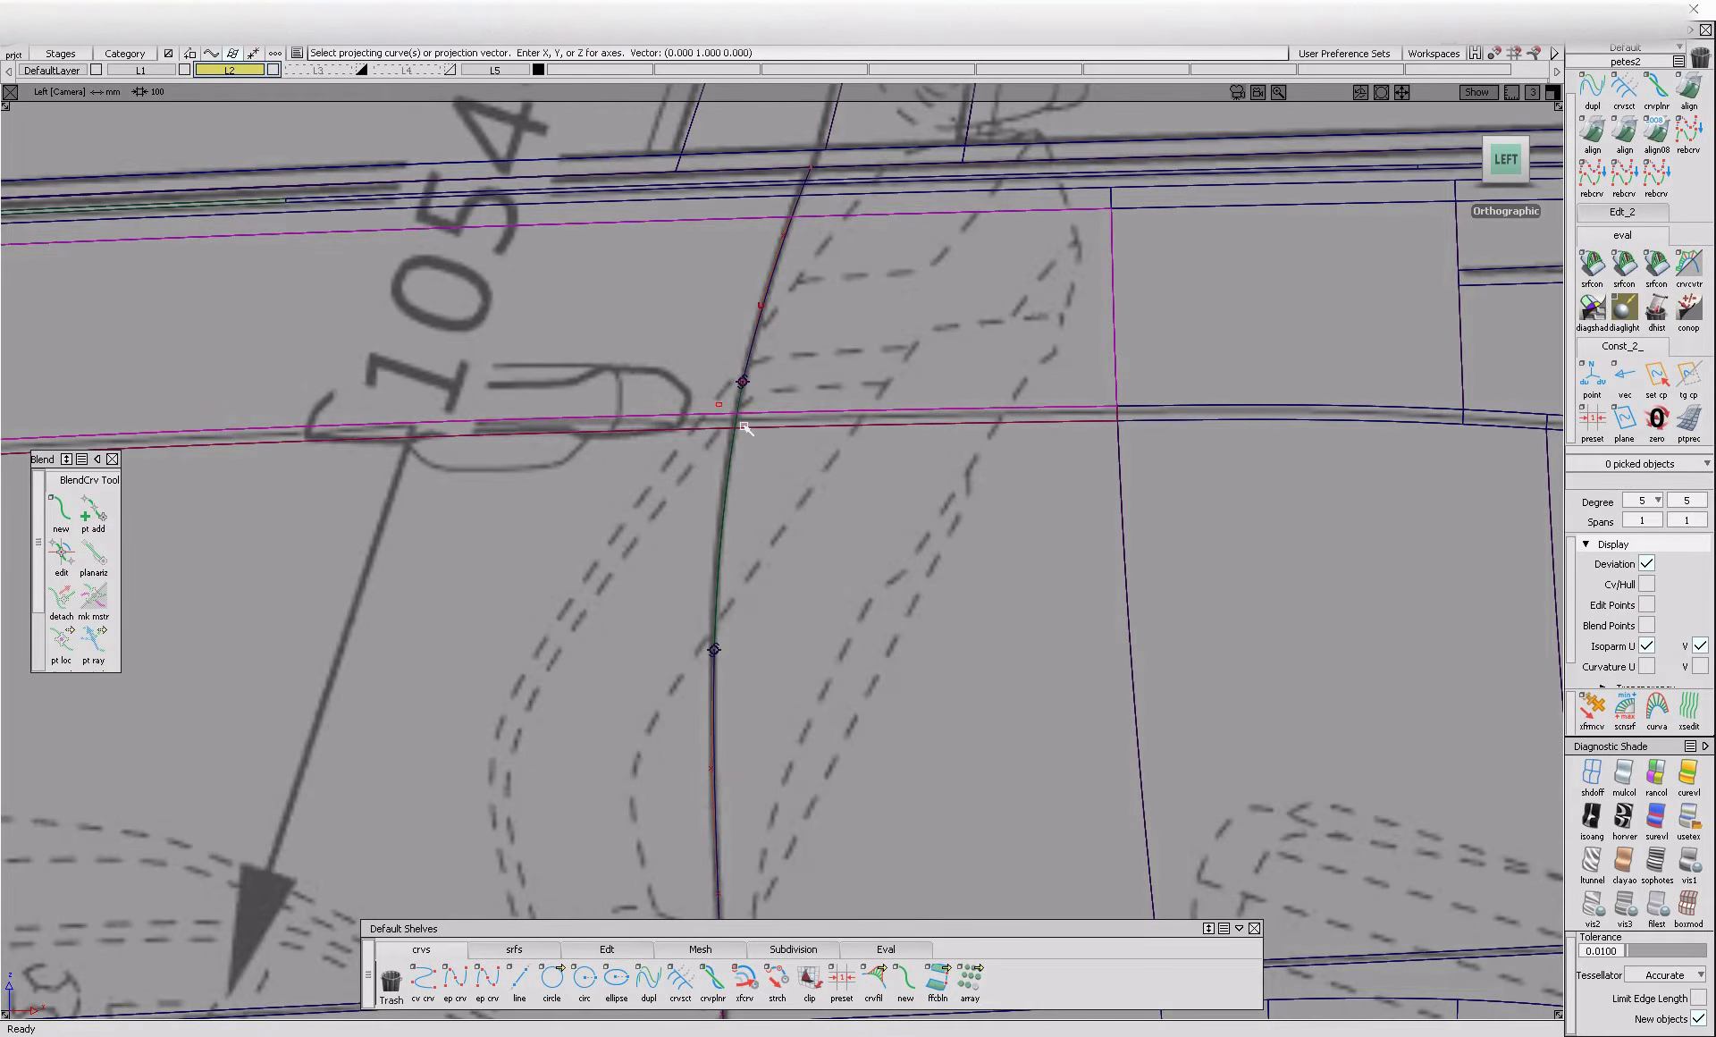
{"action": "key", "text": "ctrl+z"}
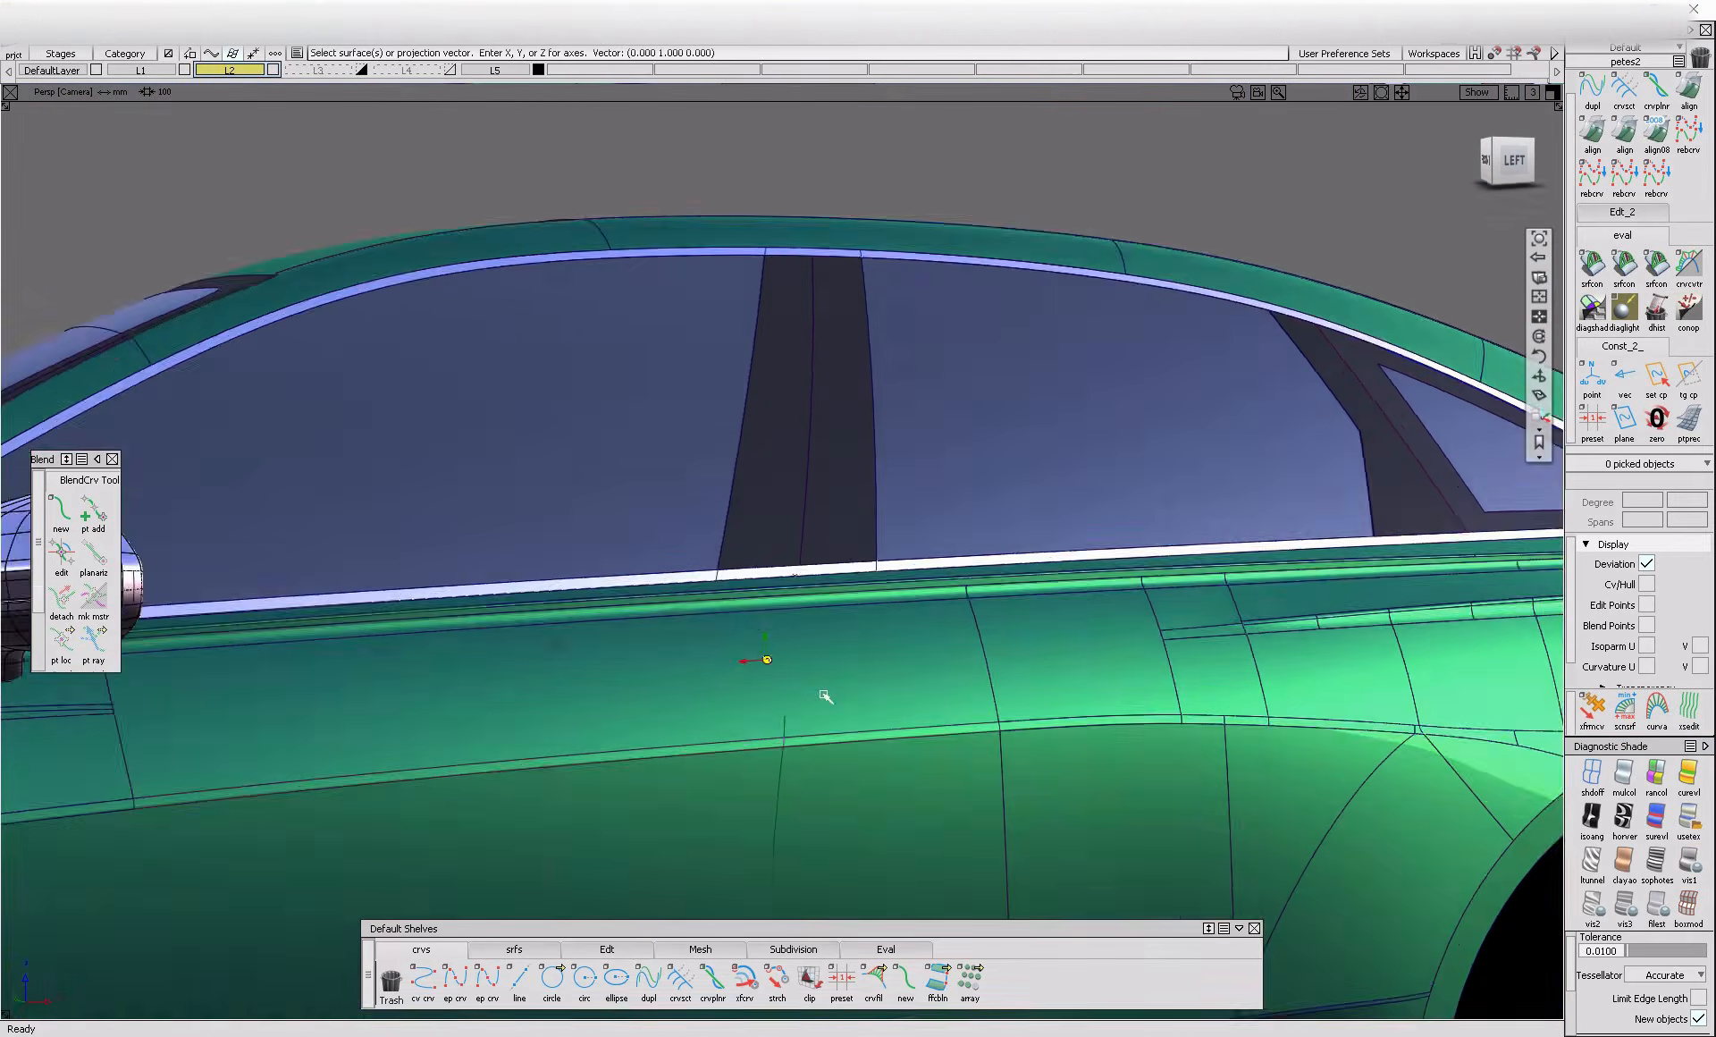
Select the upper and lower door panels, the crease fillet and the narrow surfaces below the window trim as projection targets
{"action": "left_click_drag", "start_coordinate": [832, 694], "coordinate": [544, 757], "text": "alt+shift"}
{"action": "mouse_move", "coordinate": [859, 634]}
{"action": "left_mouse_down", "text": "ctrl+shift"}
{"action": "mouse_move", "coordinate": [747, 737]}
{"action": "mouse_move", "coordinate": [634, 753]}
{"action": "left_mouse_up", "text": "ctrl+shift"}
{"action": "left_click", "coordinate": [743, 747]}
{"action": "middle_click_drag", "start_coordinate": [635, 752], "coordinate": [793, 686], "text": "alt+shift"}
{"action": "mouse_move", "coordinate": [904, 712]}
{"action": "left_mouse_down", "text": "ctrl+shift"}
{"action": "mouse_move", "coordinate": [813, 796]}
{"action": "mouse_move", "coordinate": [993, 744]}
{"action": "left_mouse_up", "text": "ctrl+shift"}
{"action": "left_click", "coordinate": [811, 796]}
{"action": "left_click", "coordinate": [1002, 626]}
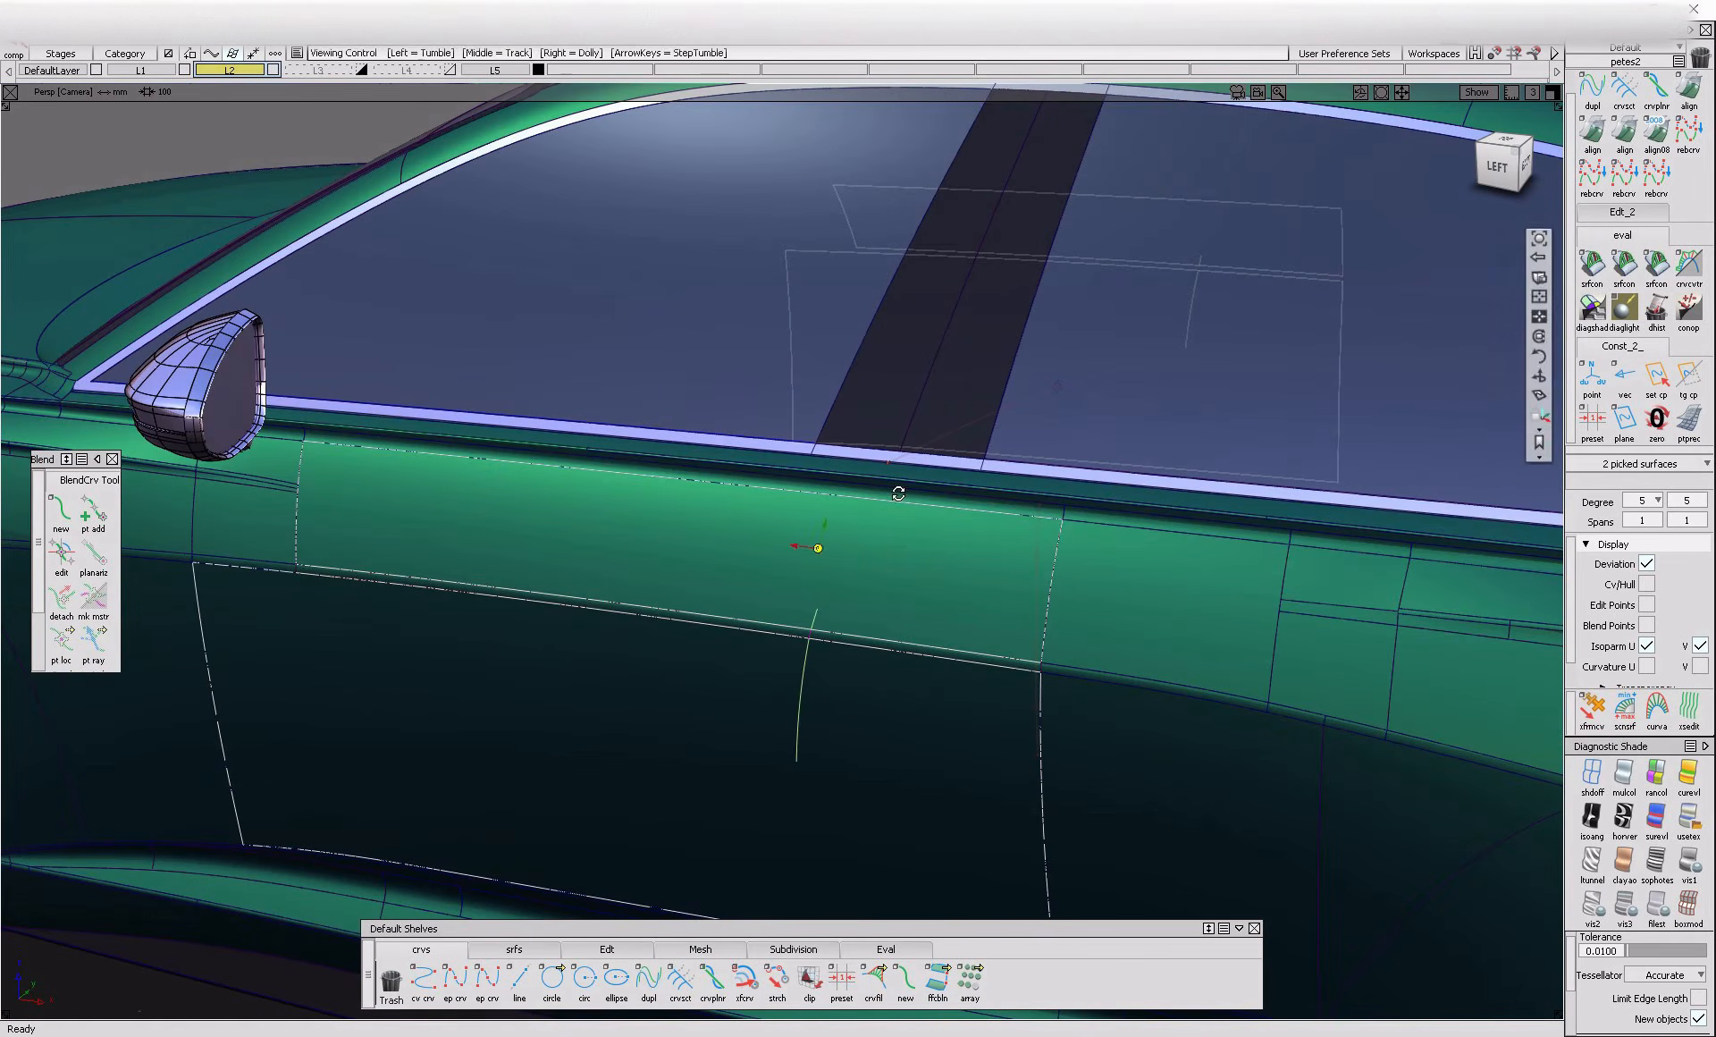
{"action": "scroll", "coordinate": [900, 492], "scroll_direction": "up", "scroll_amount": 3}
{"action": "left_click", "coordinate": [877, 481]}
{"action": "scroll", "coordinate": [873, 474], "scroll_direction": "up", "scroll_amount": 3}
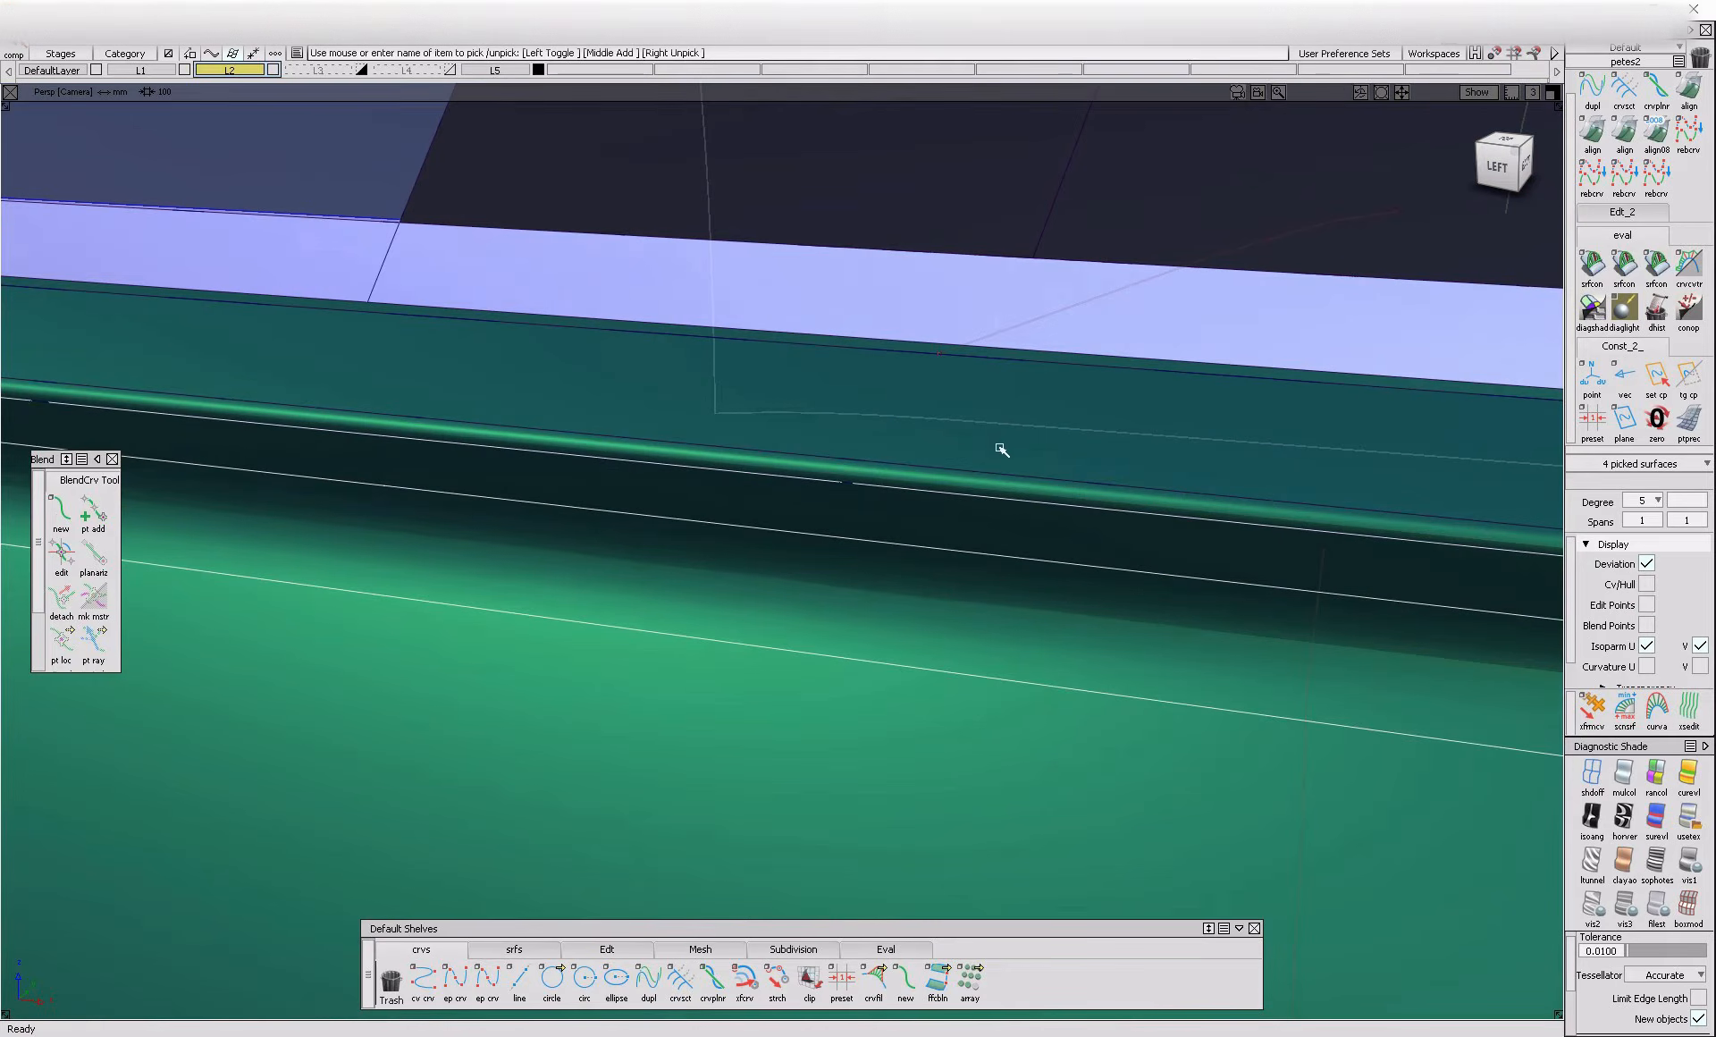
{"action": "left_click", "coordinate": [902, 401]}
{"action": "scroll", "coordinate": [827, 496], "scroll_direction": "down", "scroll_amount": 5}
Project the door shut-line curves onto the selected body-side surfaces in the orthographic left view
{"action": "left_click_drag", "start_coordinate": [817, 521], "coordinate": [845, 676], "text": "alt+shift"}
{"action": "left_click", "coordinate": [1044, 621]}
{"action": "key", "text": "F6"}
{"action": "right_click_drag", "start_coordinate": [1045, 622], "coordinate": [710, 783], "text": "alt+shift"}
{"action": "left_click_drag", "start_coordinate": [681, 621], "coordinate": [835, 617], "text": "ctrl+shift"}
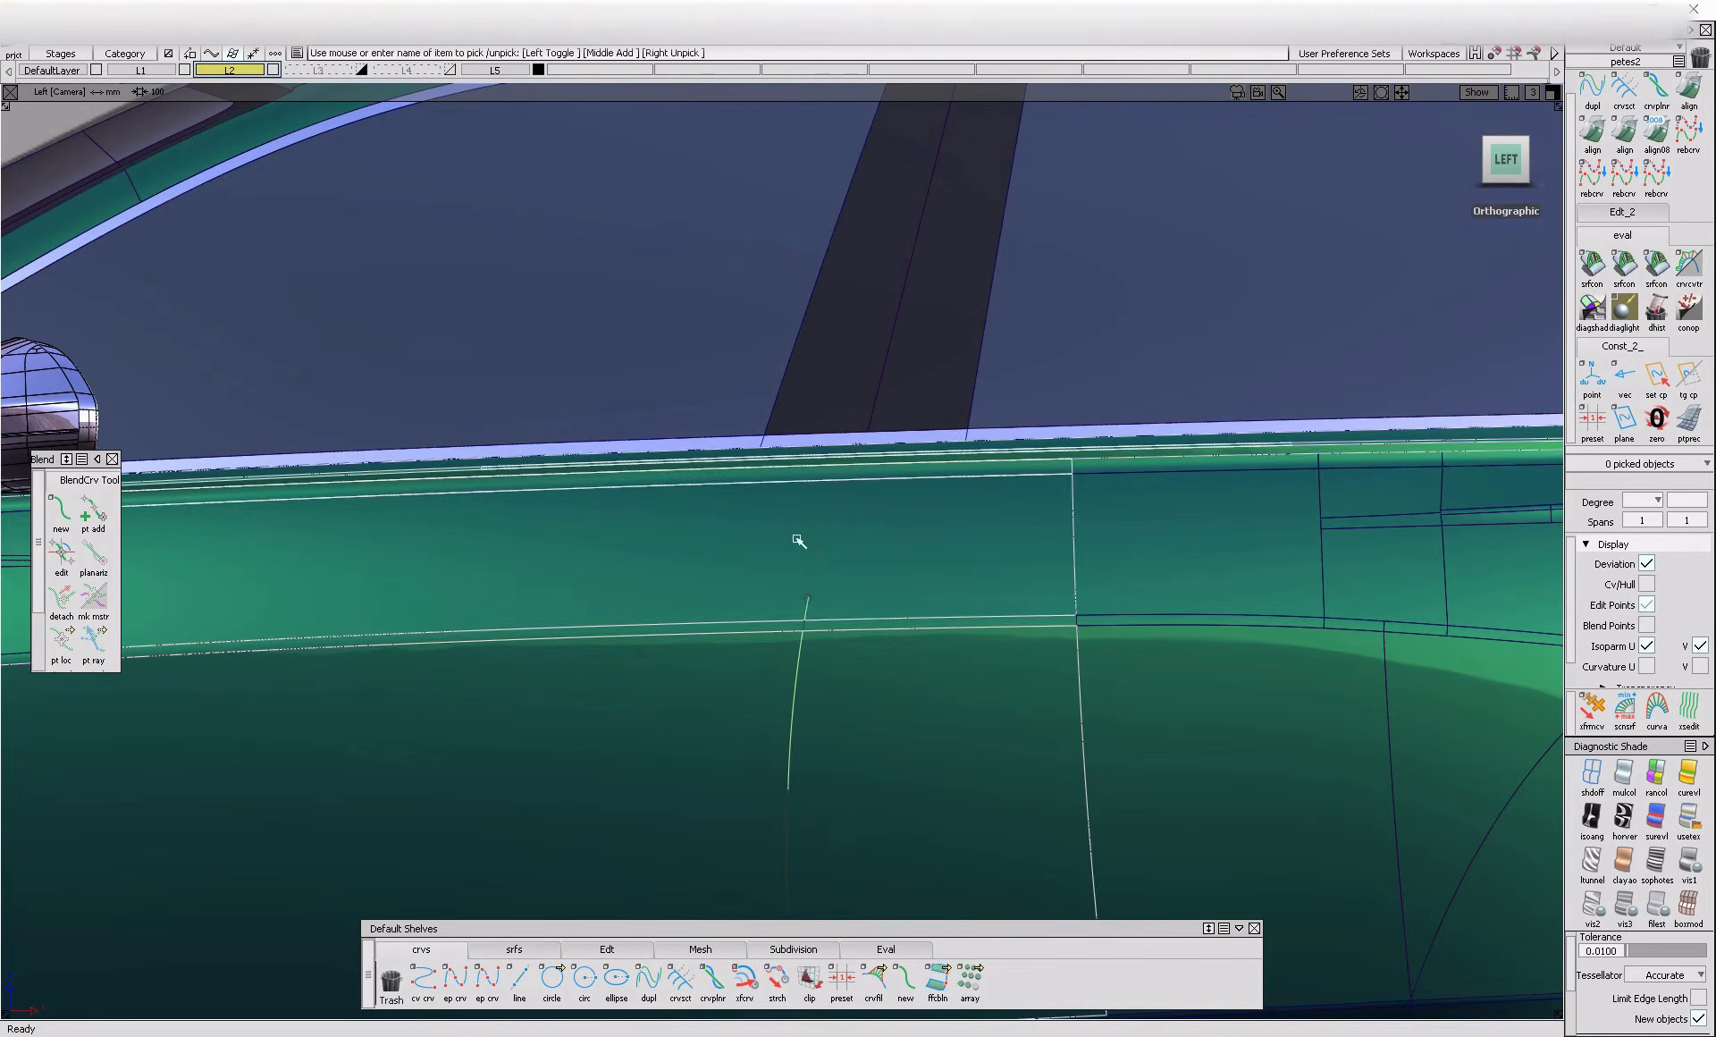
{"action": "left_click", "coordinate": [793, 772]}
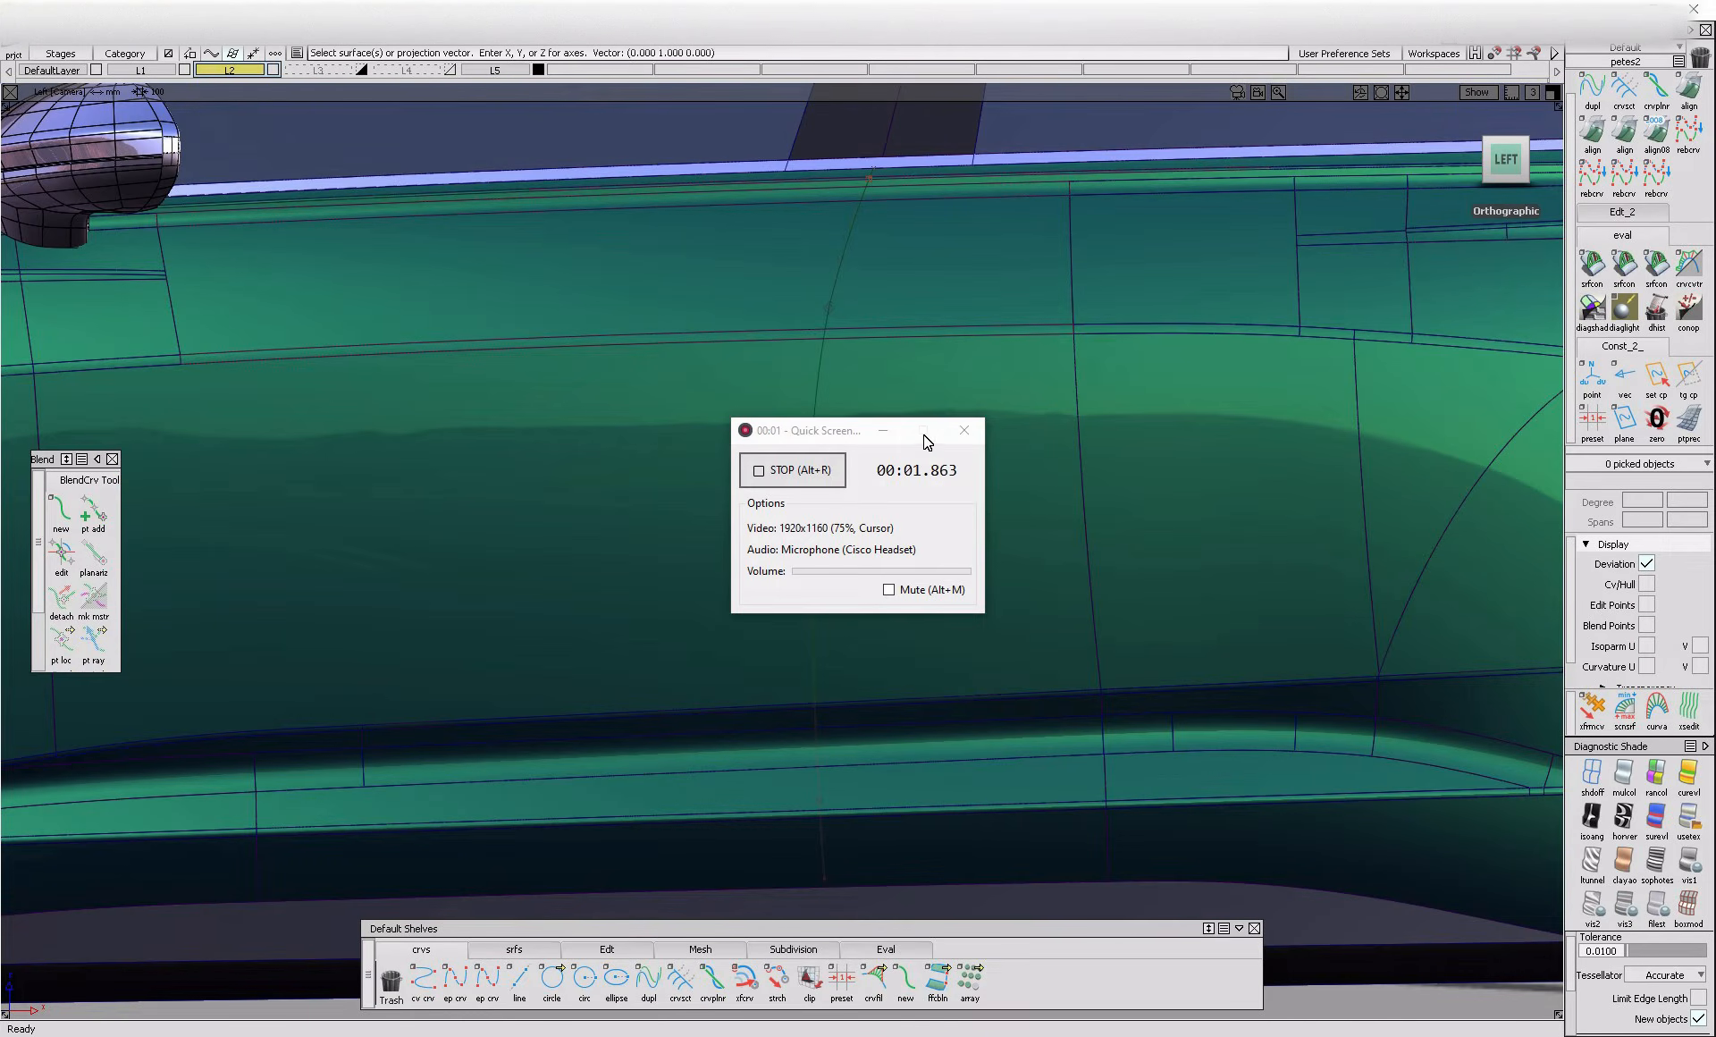
Select the sill surfaces and the narrow strips below the door as further projection targets for the shut line
{"action": "left_click", "coordinate": [883, 432]}
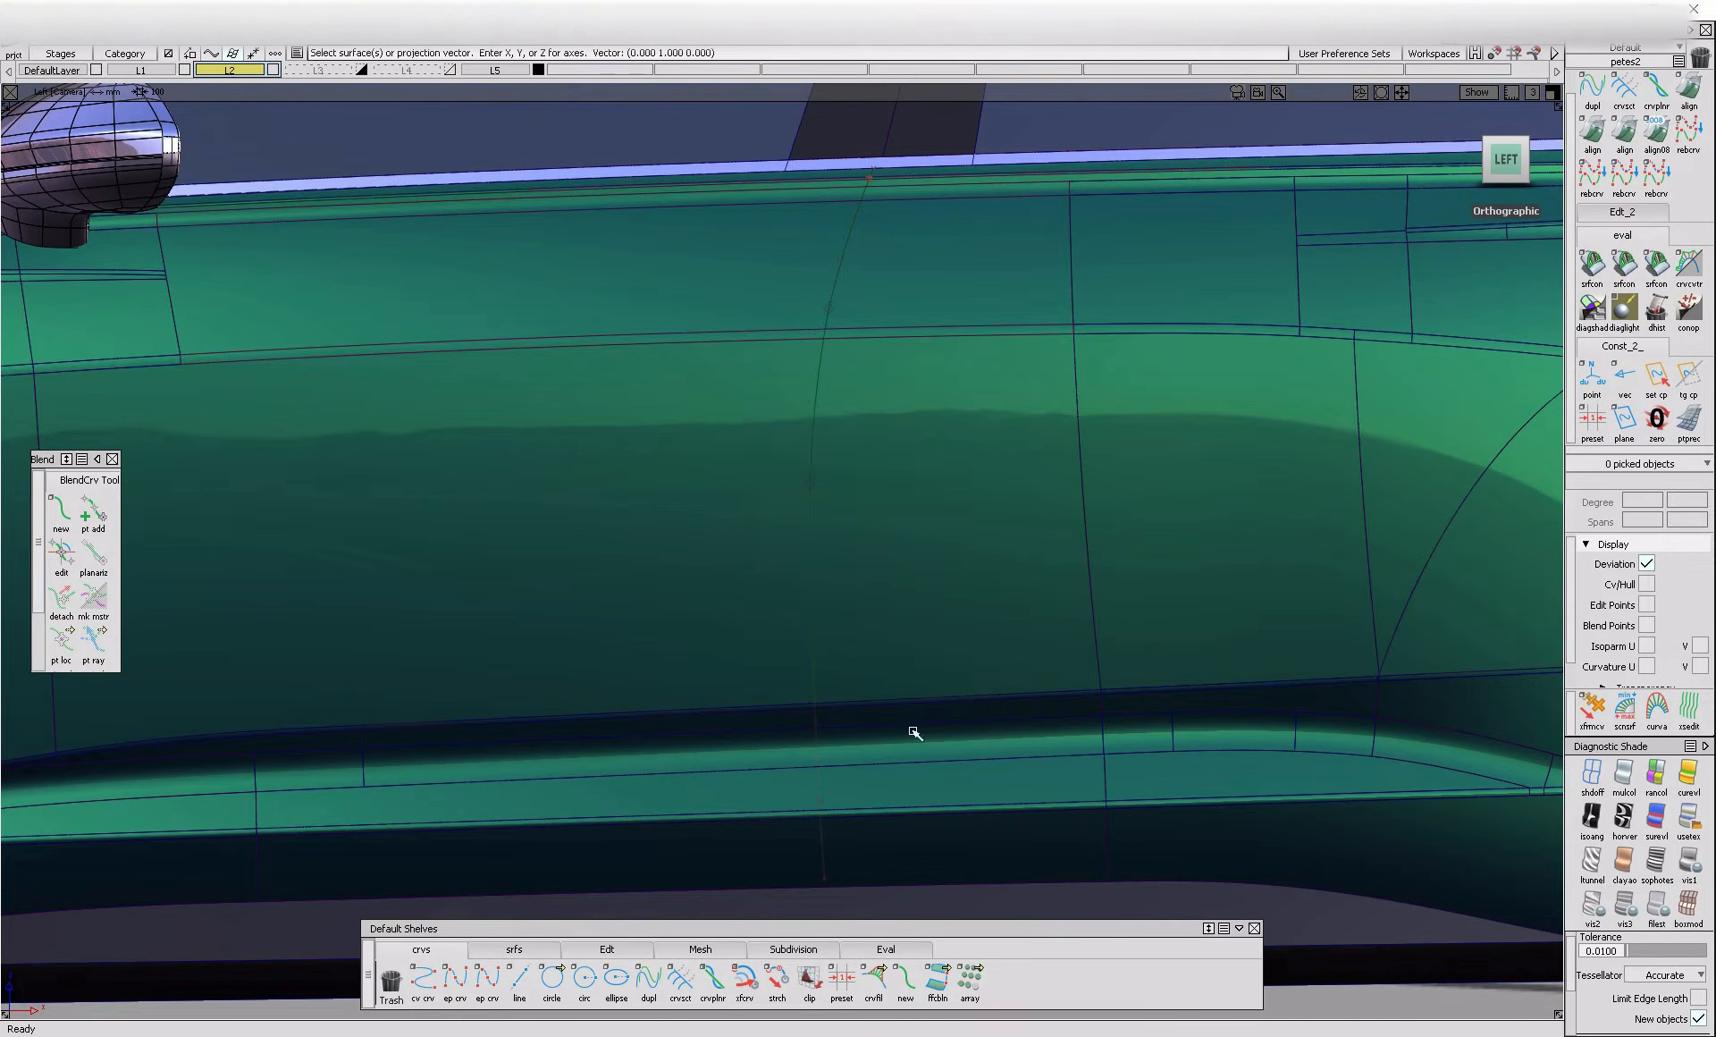
{"action": "left_click_drag", "start_coordinate": [892, 829], "coordinate": [866, 701], "text": "alt+shift"}
{"action": "right_click_drag", "start_coordinate": [867, 701], "coordinate": [858, 675], "text": "alt+shift"}
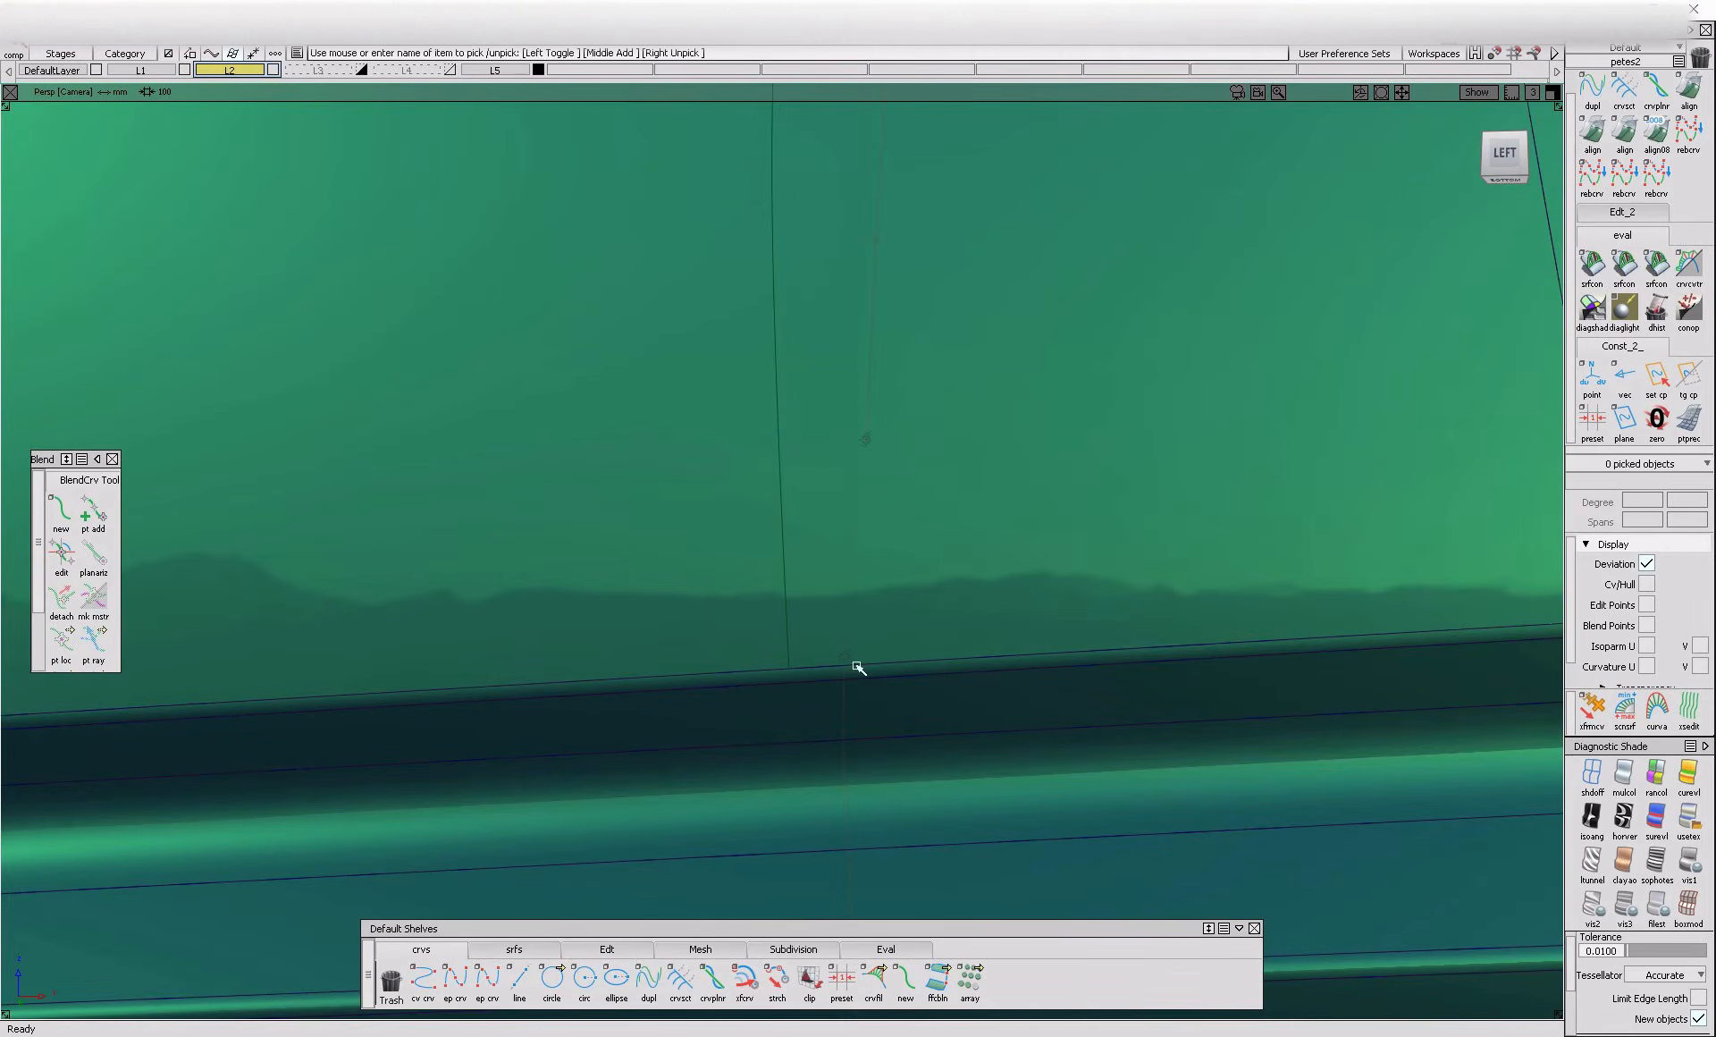
{"action": "left_click_drag", "start_coordinate": [813, 678], "coordinate": [812, 796]}
{"action": "right_click_drag", "start_coordinate": [812, 798], "coordinate": [763, 893], "text": "alt+shift"}
{"action": "left_click_drag", "start_coordinate": [844, 661], "coordinate": [827, 824], "text": "alt+shift"}
{"action": "left_click", "coordinate": [801, 775]}
{"action": "right_click_drag", "start_coordinate": [801, 774], "coordinate": [831, 805], "text": "alt+shift"}
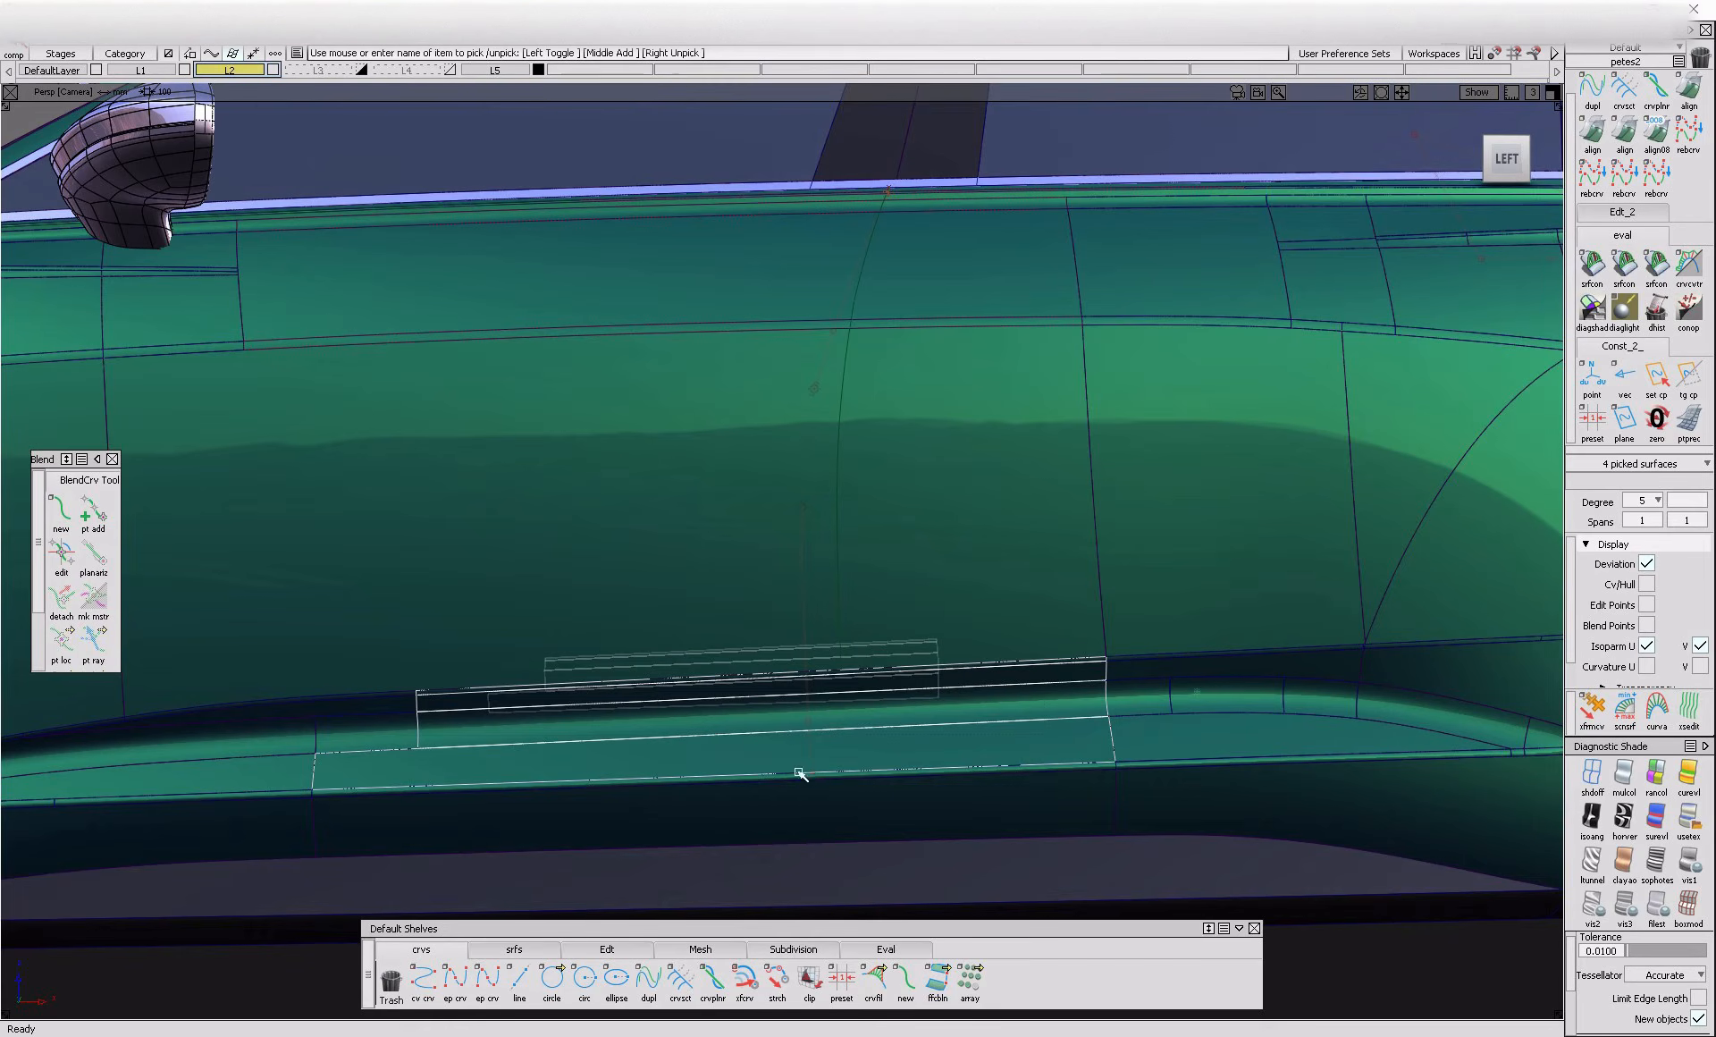
{"action": "left_click_drag", "start_coordinate": [801, 778], "coordinate": [823, 801]}
{"action": "left_click_drag", "start_coordinate": [881, 870], "coordinate": [901, 913]}
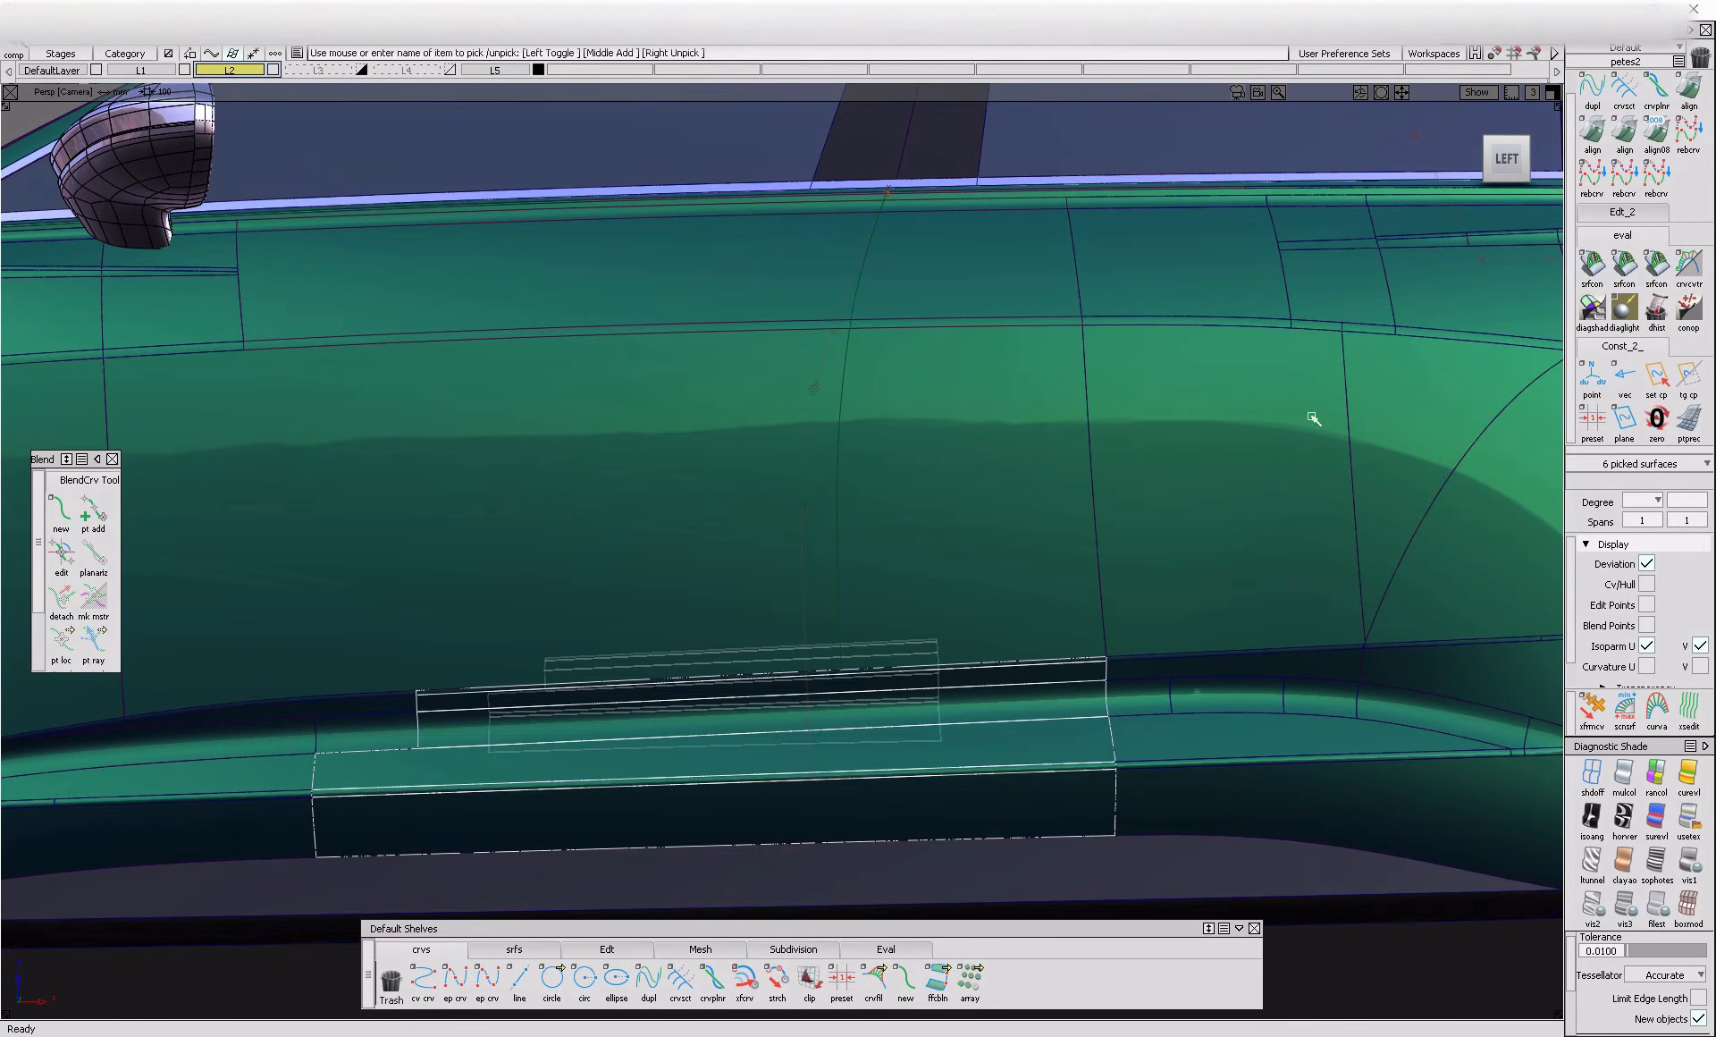
Project the door shut-line curve onto the selected lower surfaces in the left view and inspect it along the body side
{"action": "left_click", "coordinate": [1491, 163]}
{"action": "left_click", "coordinate": [1512, 162]}
{"action": "left_click_drag", "start_coordinate": [695, 789], "coordinate": [749, 740], "text": "ctrl+shift"}
{"action": "left_click", "coordinate": [866, 783]}
{"action": "left_click_drag", "start_coordinate": [897, 682], "coordinate": [939, 850], "text": "alt+shift"}
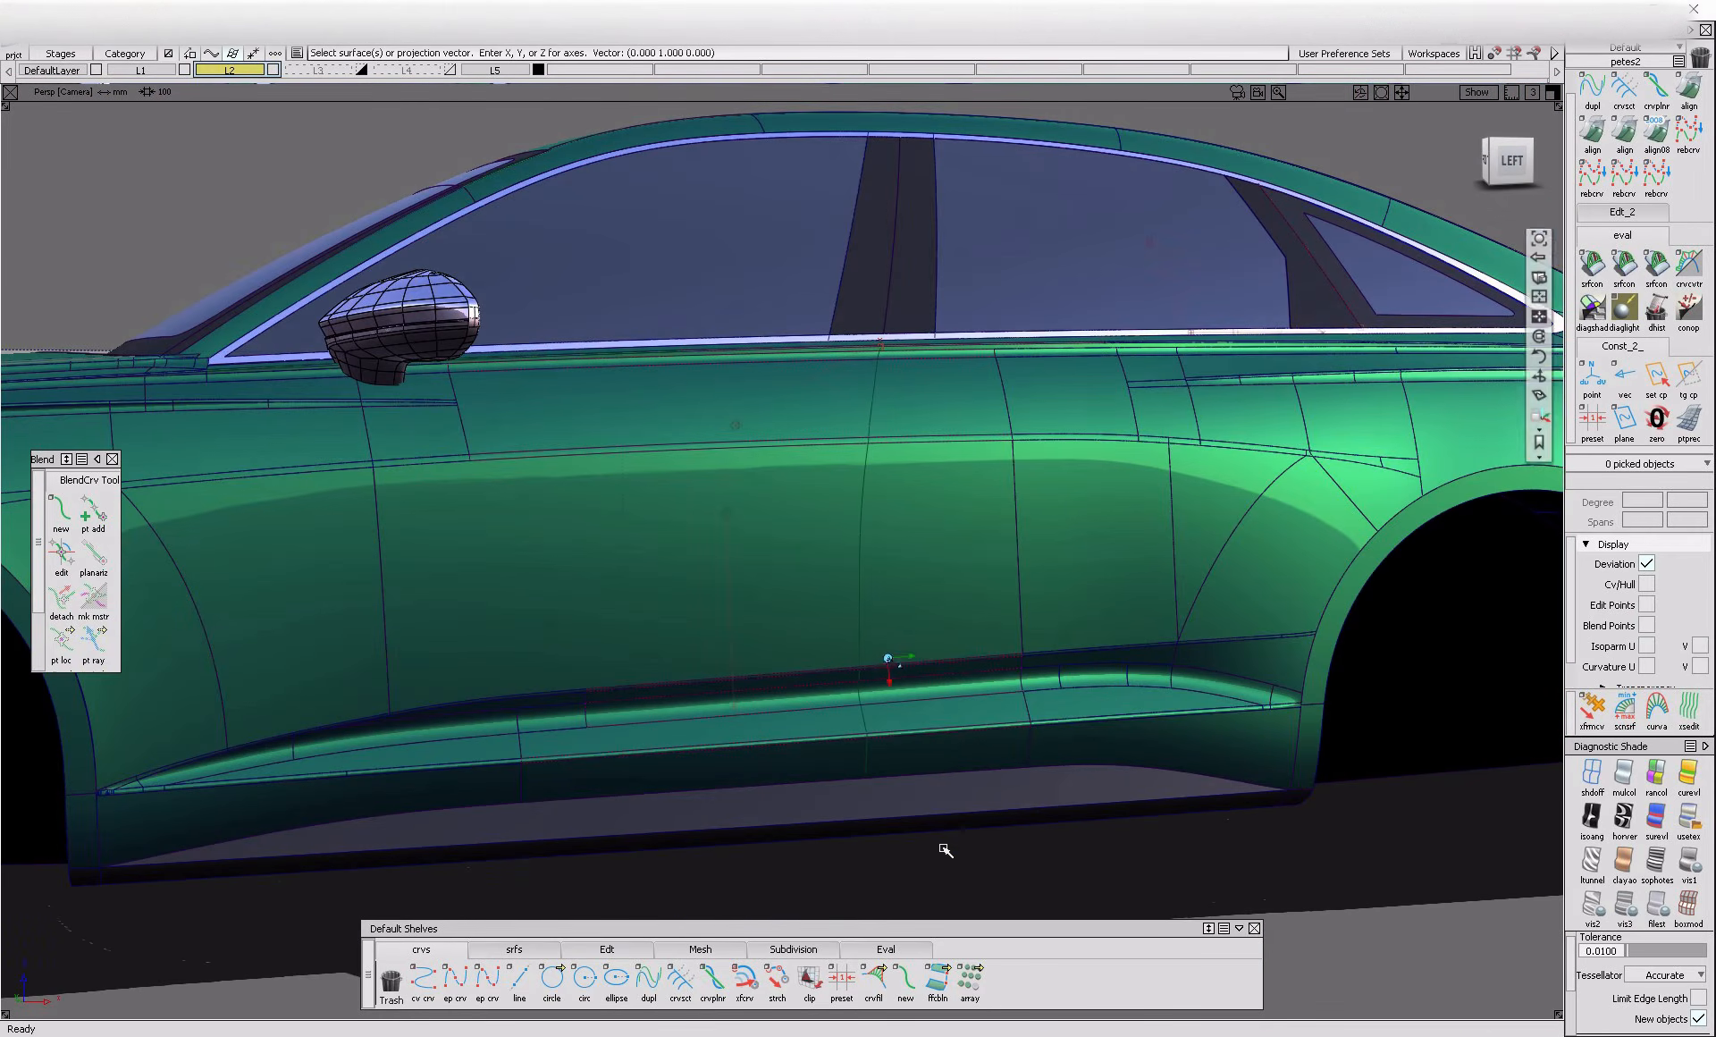
{"action": "left_click_drag", "start_coordinate": [776, 432], "coordinate": [779, 460], "text": "ctrl+shift"}
{"action": "left_click_drag", "start_coordinate": [666, 295], "coordinate": [950, 811]}
{"action": "key", "text": "Delete"}
{"action": "left_click", "coordinate": [838, 400], "text": "alt+shift"}
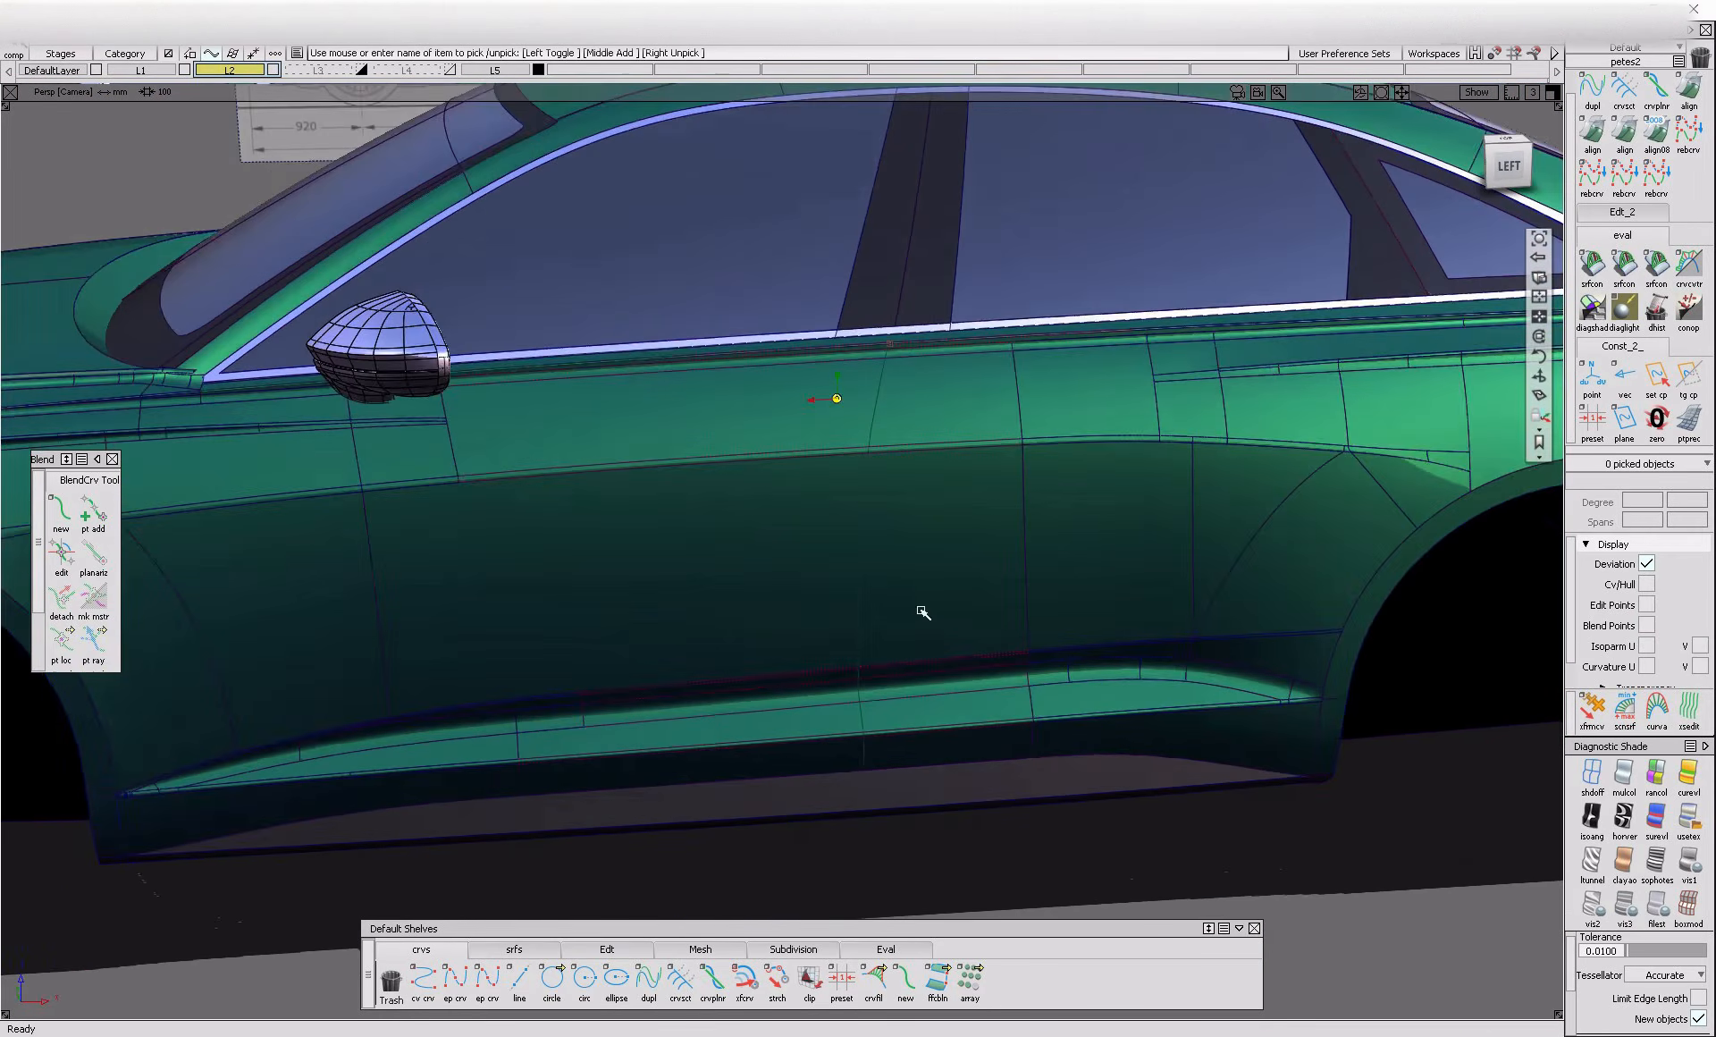
{"action": "right_click_drag", "start_coordinate": [904, 579], "coordinate": [872, 660], "text": "alt+shift"}
{"action": "left_click_drag", "start_coordinate": [874, 661], "coordinate": [883, 827], "text": "alt+shift"}
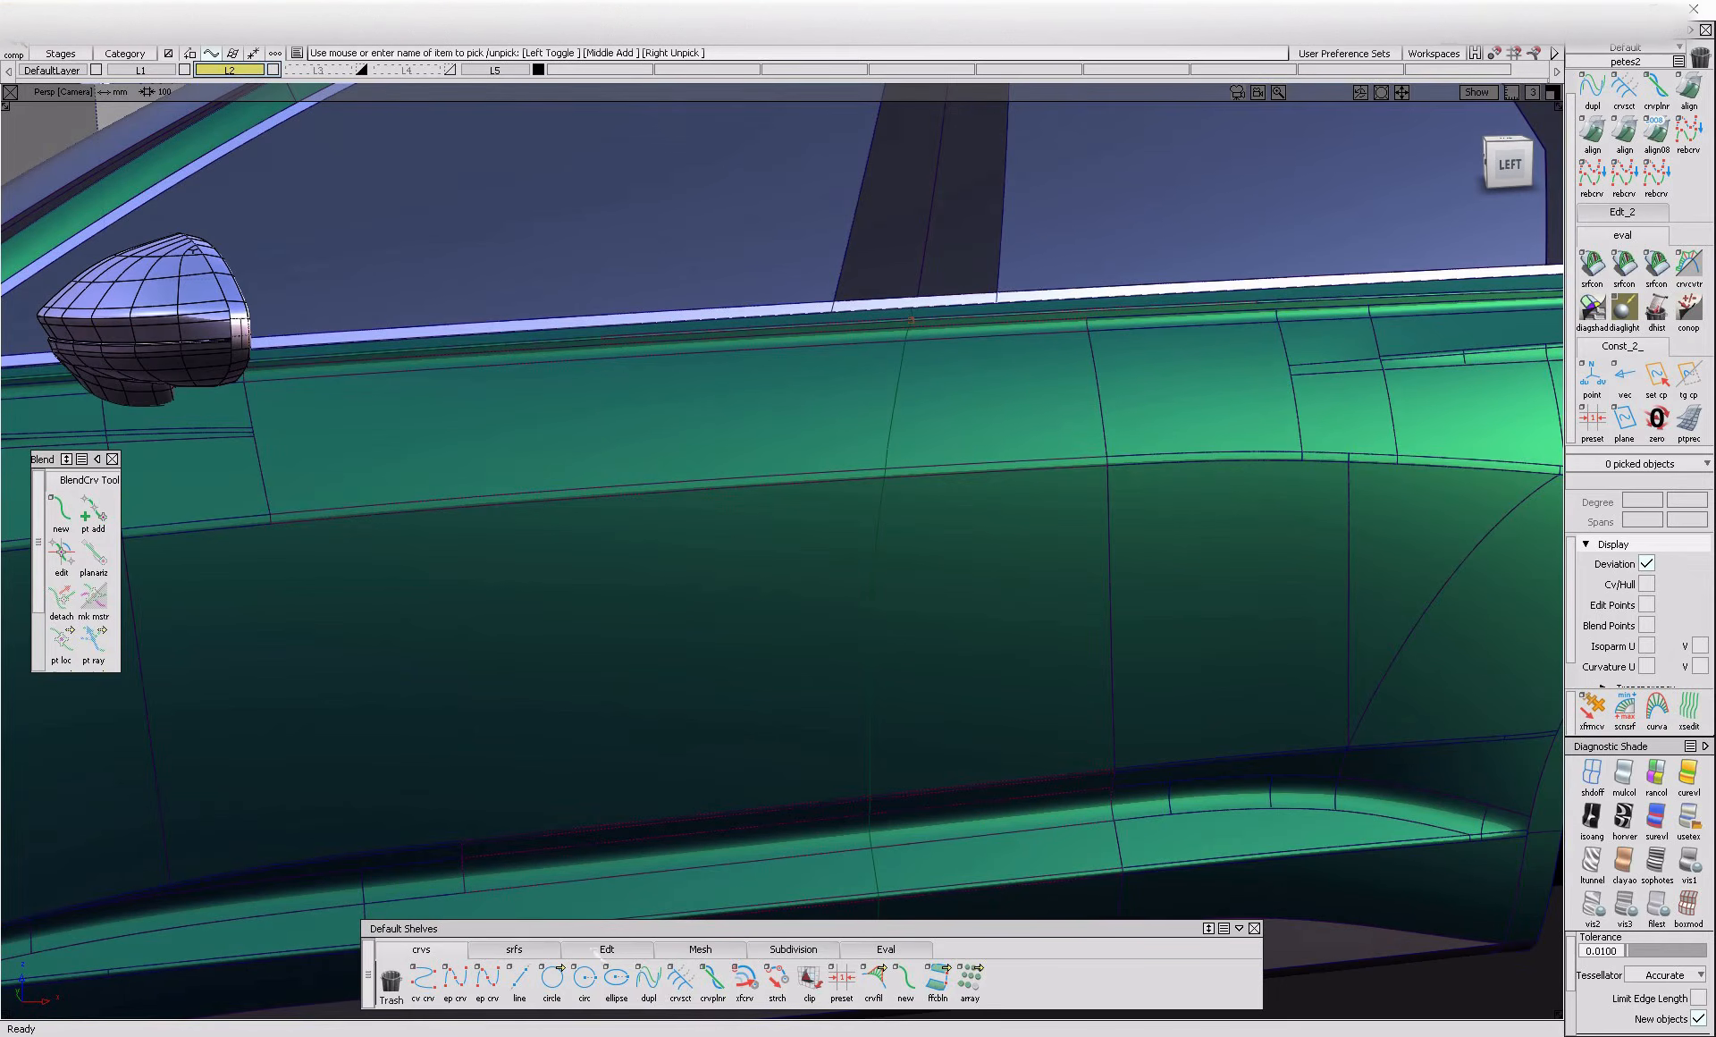
{"action": "left_click", "coordinate": [514, 951]}
{"action": "left_click", "coordinate": [970, 981]}
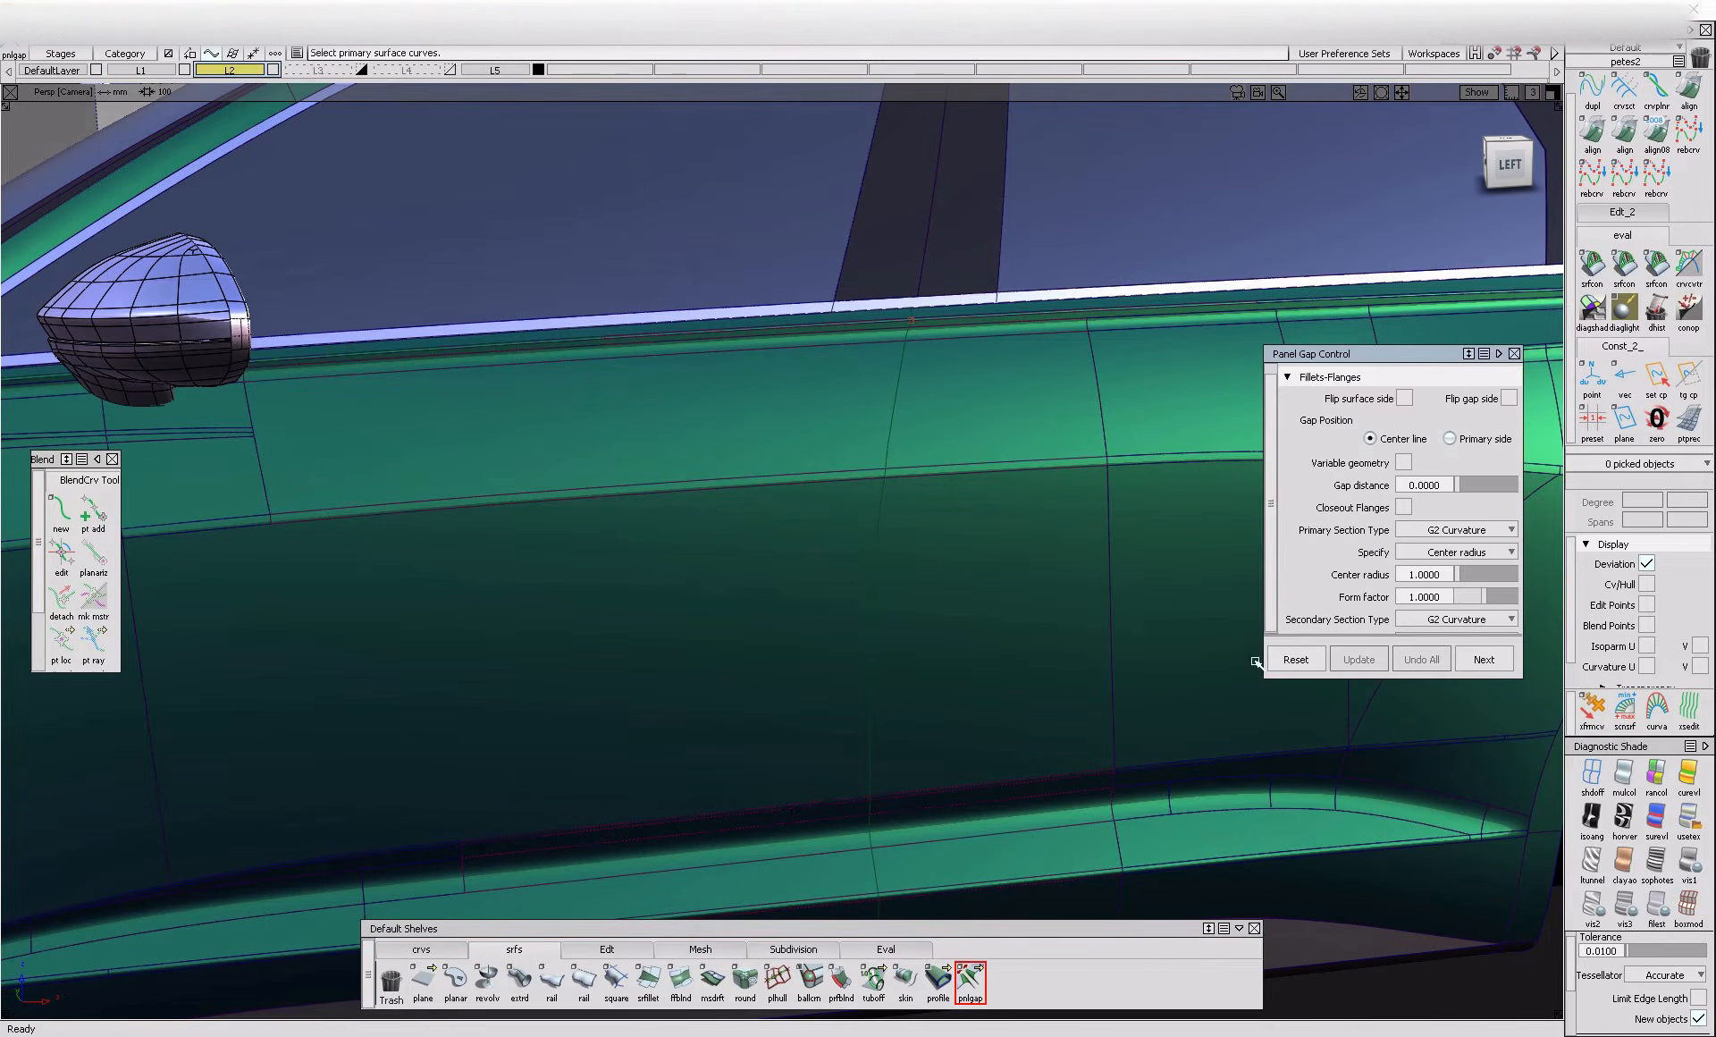
{"action": "left_click_drag", "start_coordinate": [840, 823], "coordinate": [931, 800], "text": "alt+shift"}
{"action": "right_click_drag", "start_coordinate": [873, 818], "coordinate": [901, 808], "text": "alt+shift"}
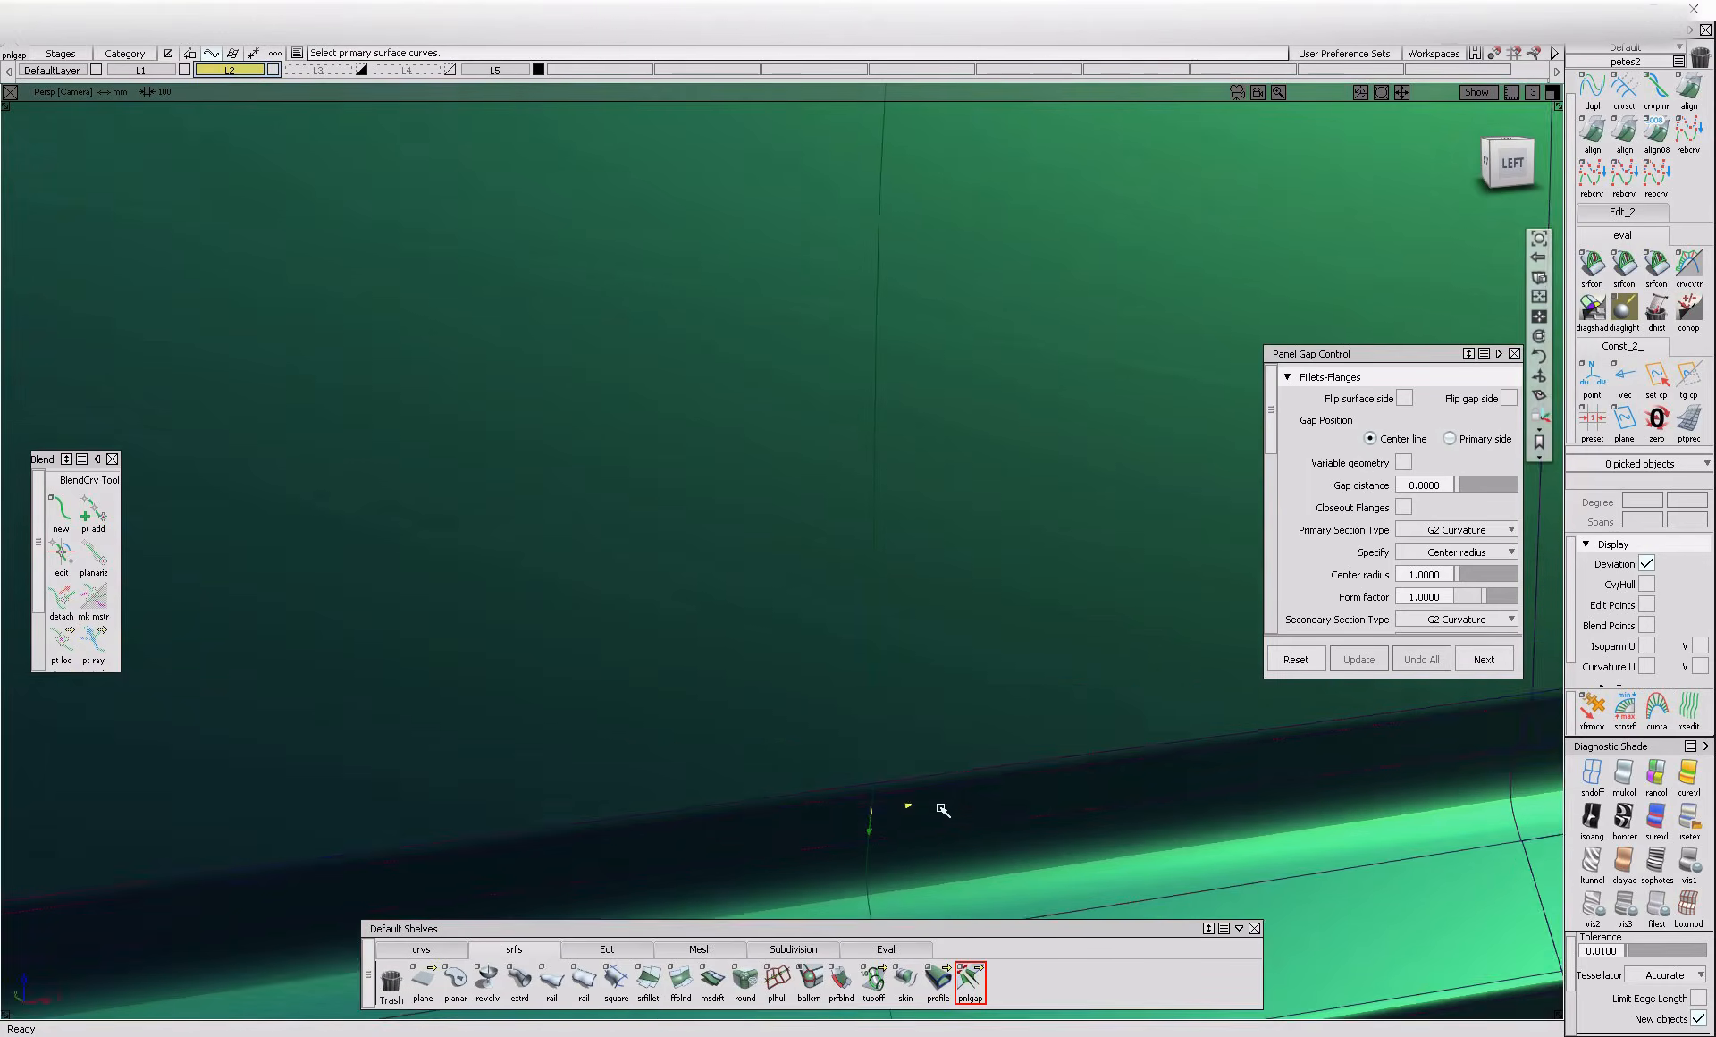
{"action": "middle_click_drag", "start_coordinate": [900, 808], "coordinate": [905, 715], "text": "alt+shift"}
{"action": "left_click_drag", "start_coordinate": [946, 816], "coordinate": [993, 839], "text": "alt+shift"}
Check the curvature continuity of the fillet above the sill and align its lower edge to the adjoining surface with G1 continuity
{"action": "left_click", "coordinate": [1623, 270]}
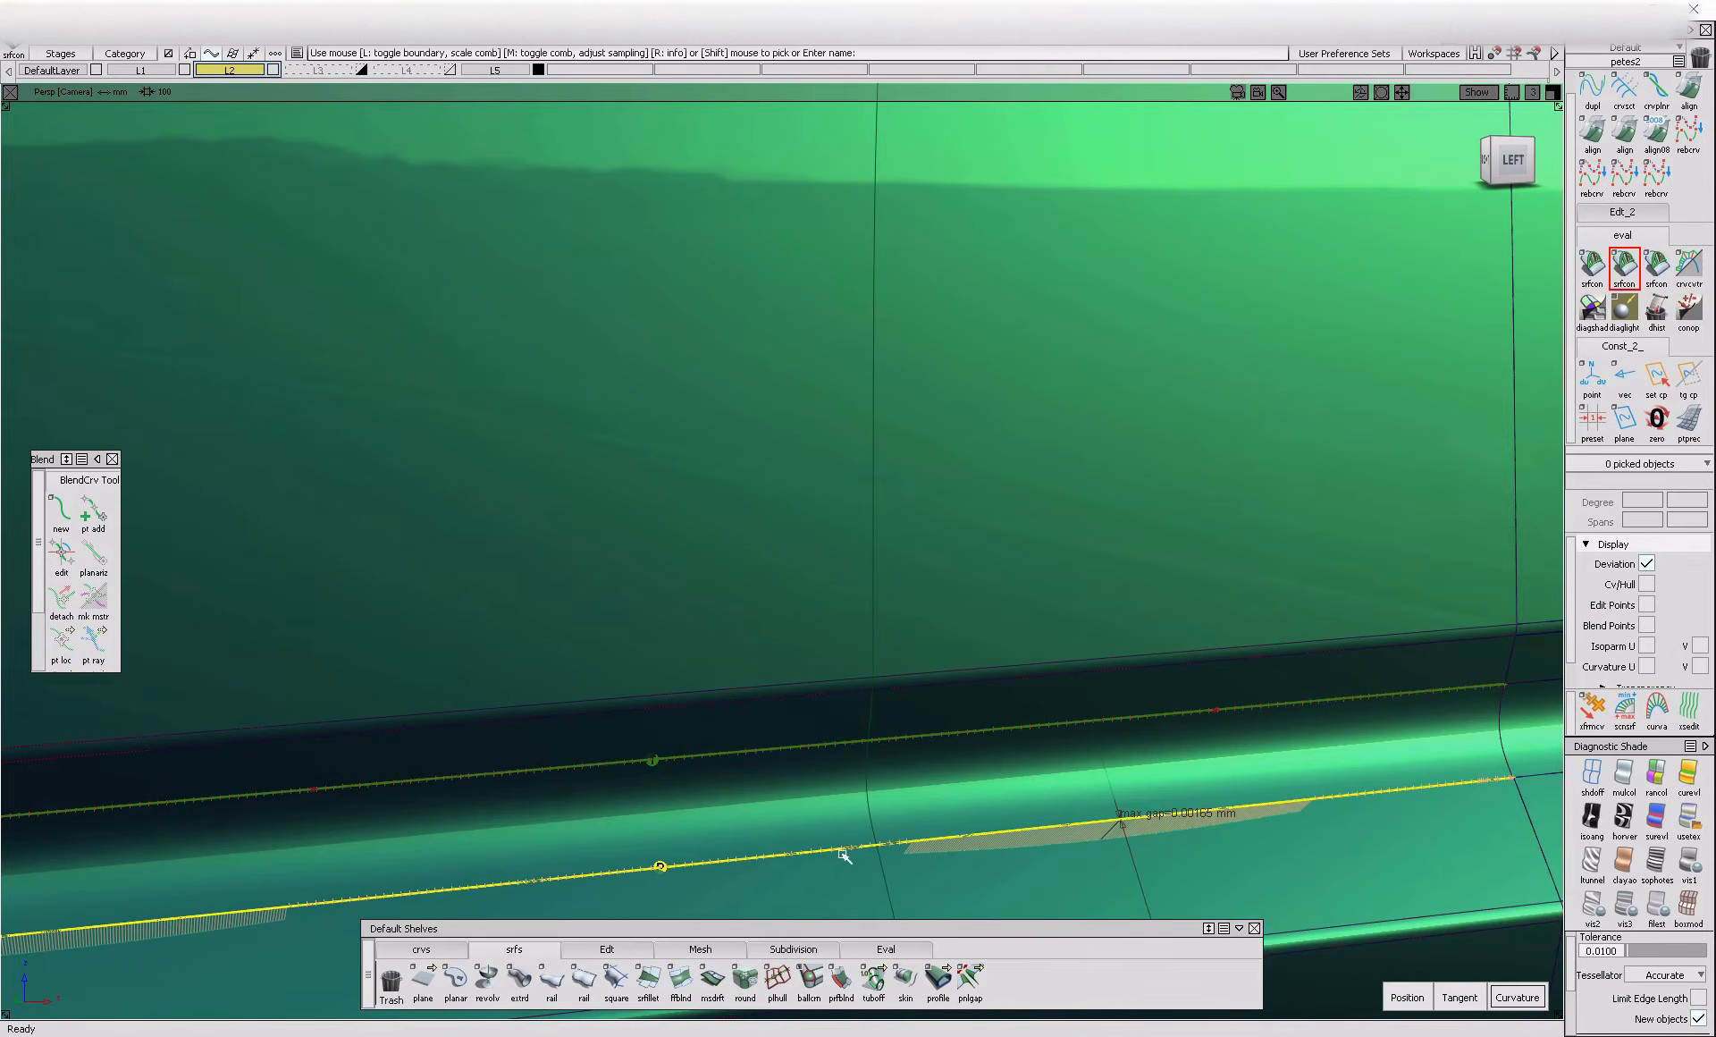
{"action": "left_click", "coordinate": [1587, 132]}
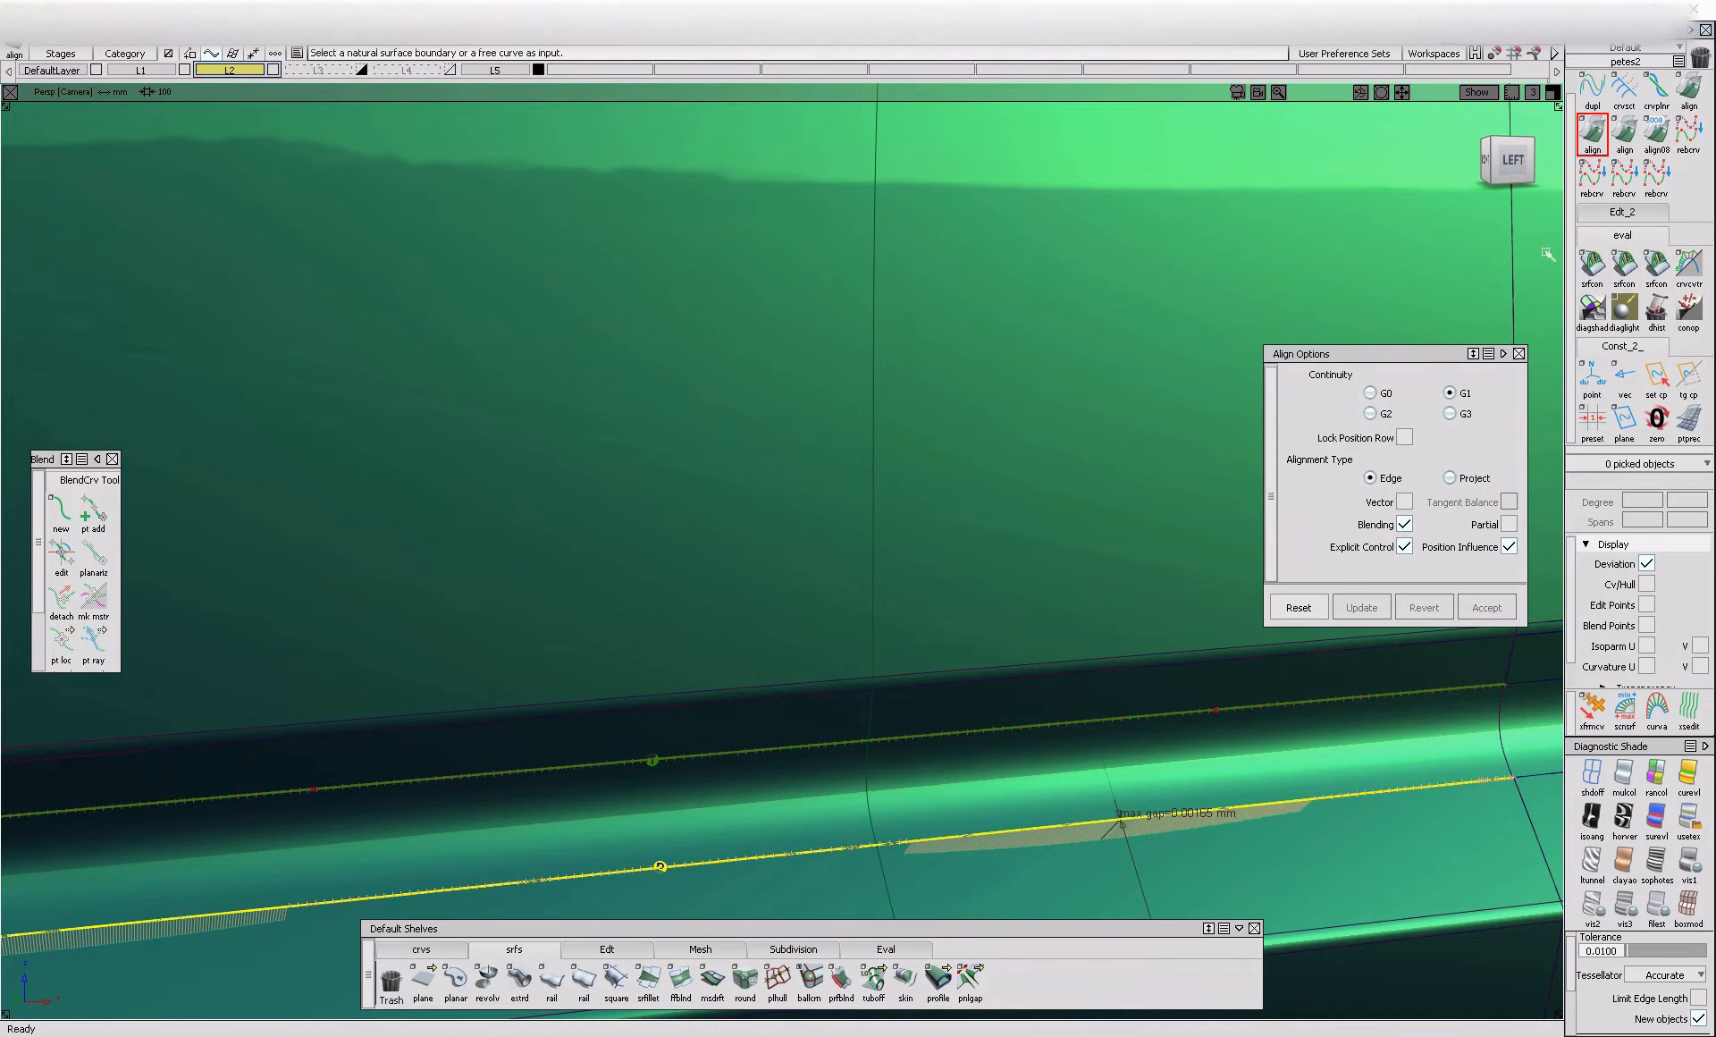
{"action": "left_click", "coordinate": [988, 837]}
{"action": "left_click", "coordinate": [991, 841]}
{"action": "right_click_drag", "start_coordinate": [991, 839], "coordinate": [1044, 803], "text": "alt+shift"}
{"action": "middle_click_drag", "start_coordinate": [1044, 803], "coordinate": [1119, 774], "text": "alt+shift"}
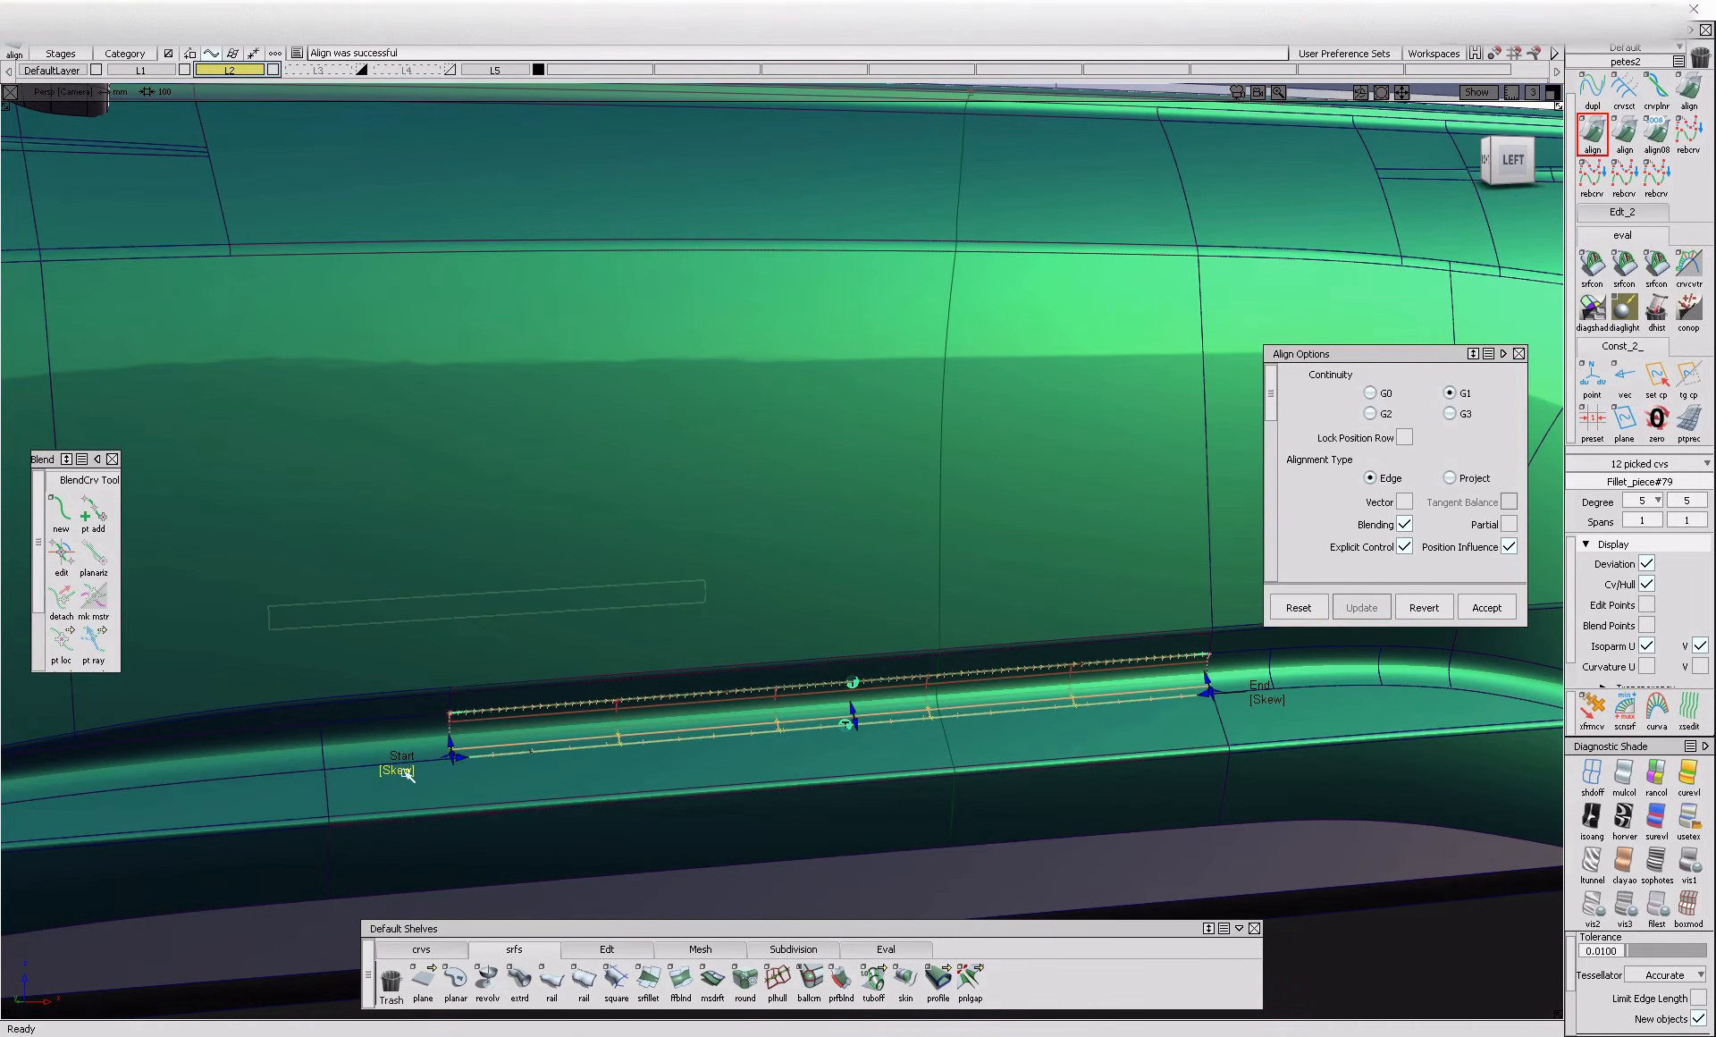
{"action": "key", "text": "space"}
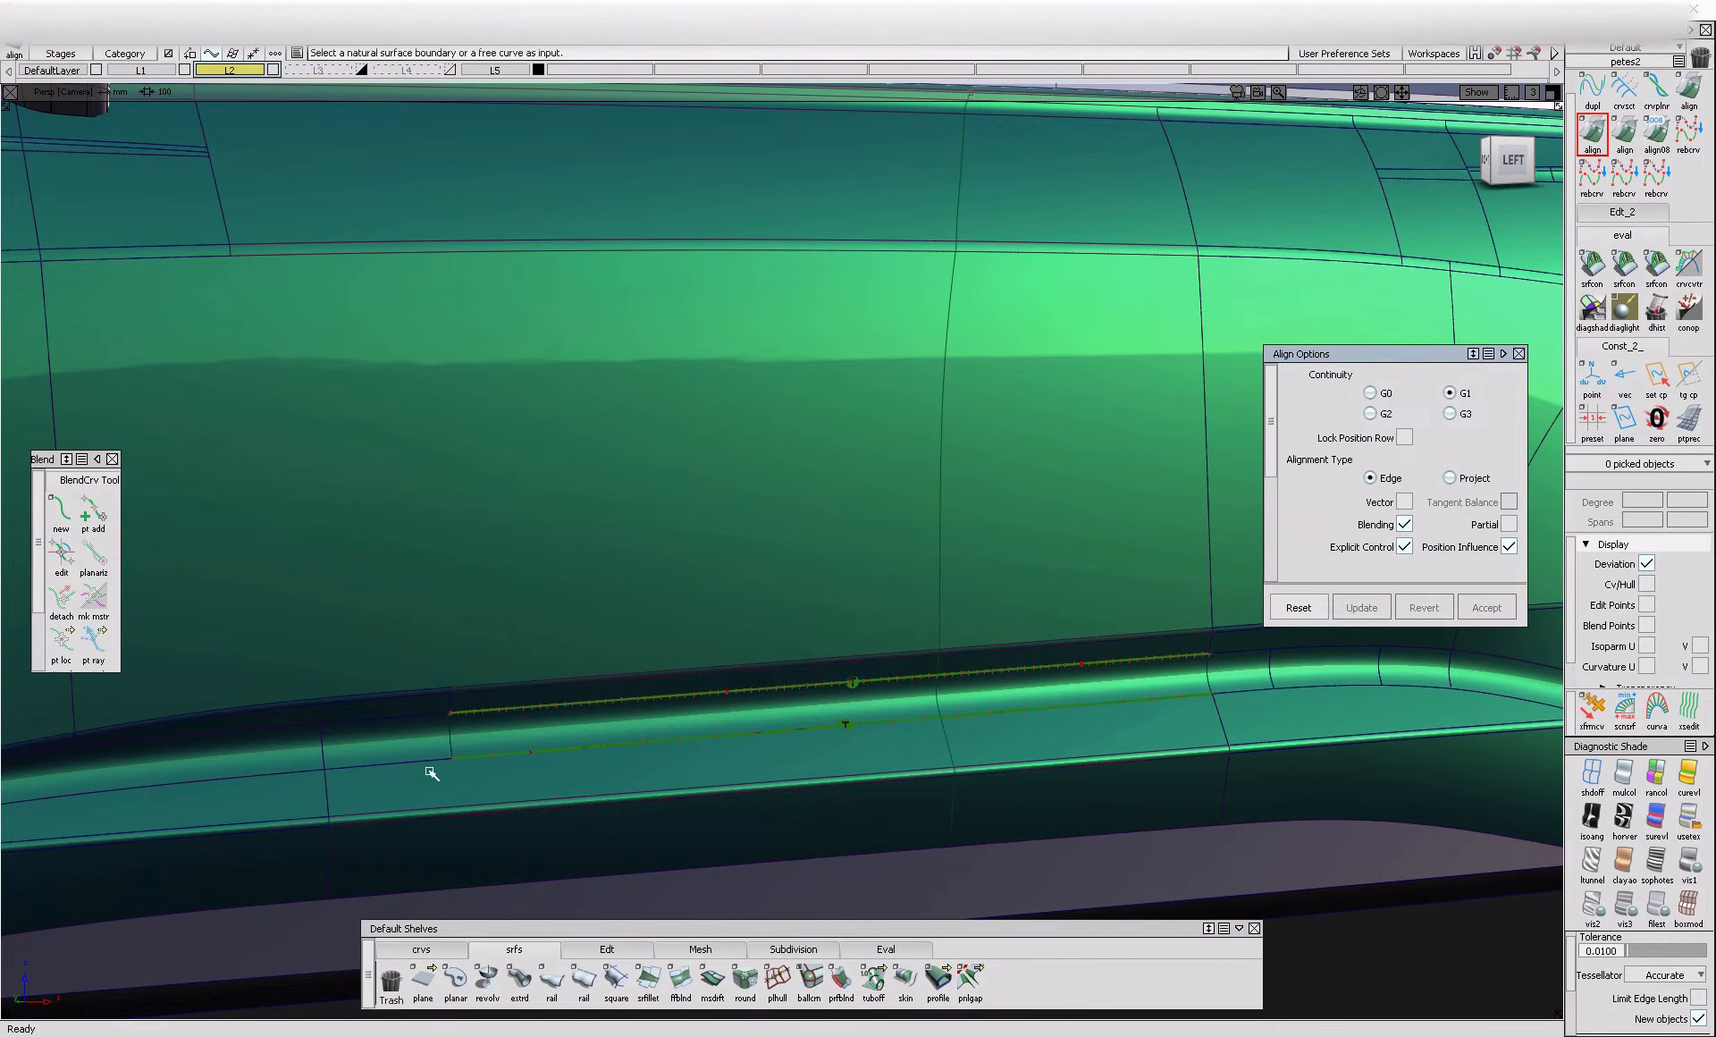
Check curvature continuity along the sill fillet edges, the lower door edge and both edges of the door's crease fillet
{"action": "left_click", "coordinate": [1620, 270]}
{"action": "left_click", "coordinate": [435, 765]}
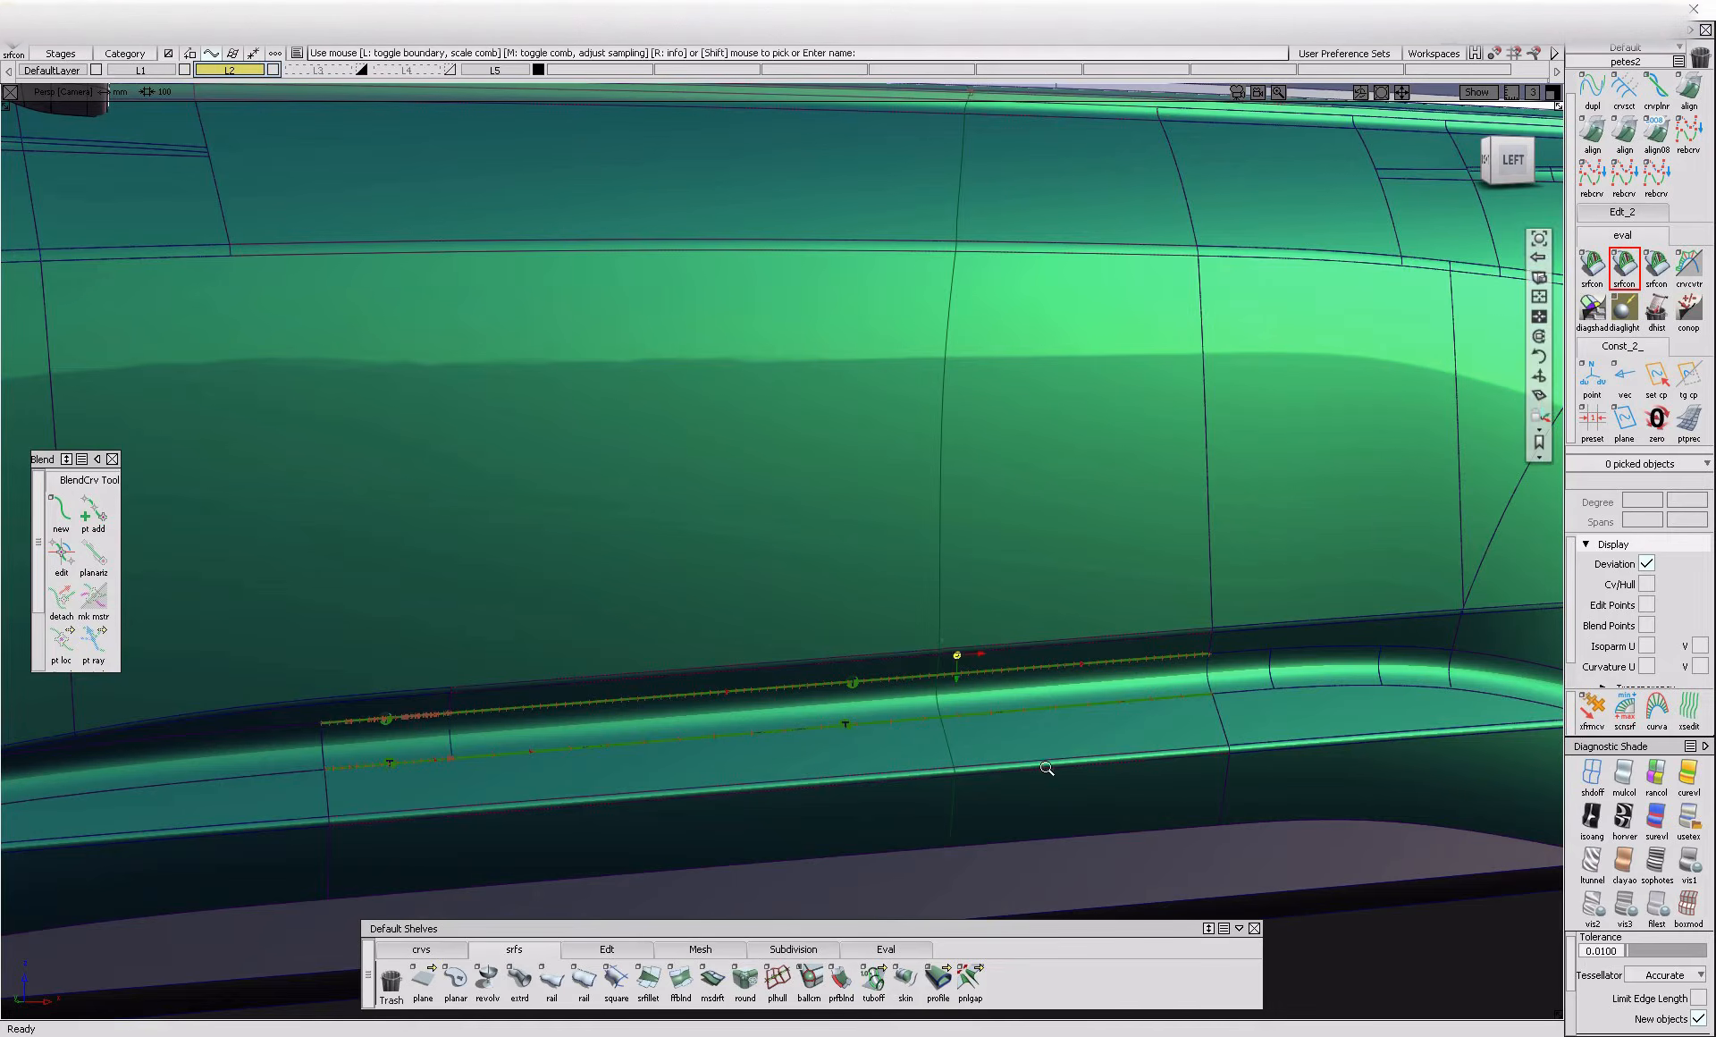
{"action": "right_click_drag", "start_coordinate": [1038, 762], "coordinate": [1445, 346], "text": "alt+shift"}
{"action": "scroll", "coordinate": [998, 642], "scroll_direction": "up", "scroll_amount": 3}
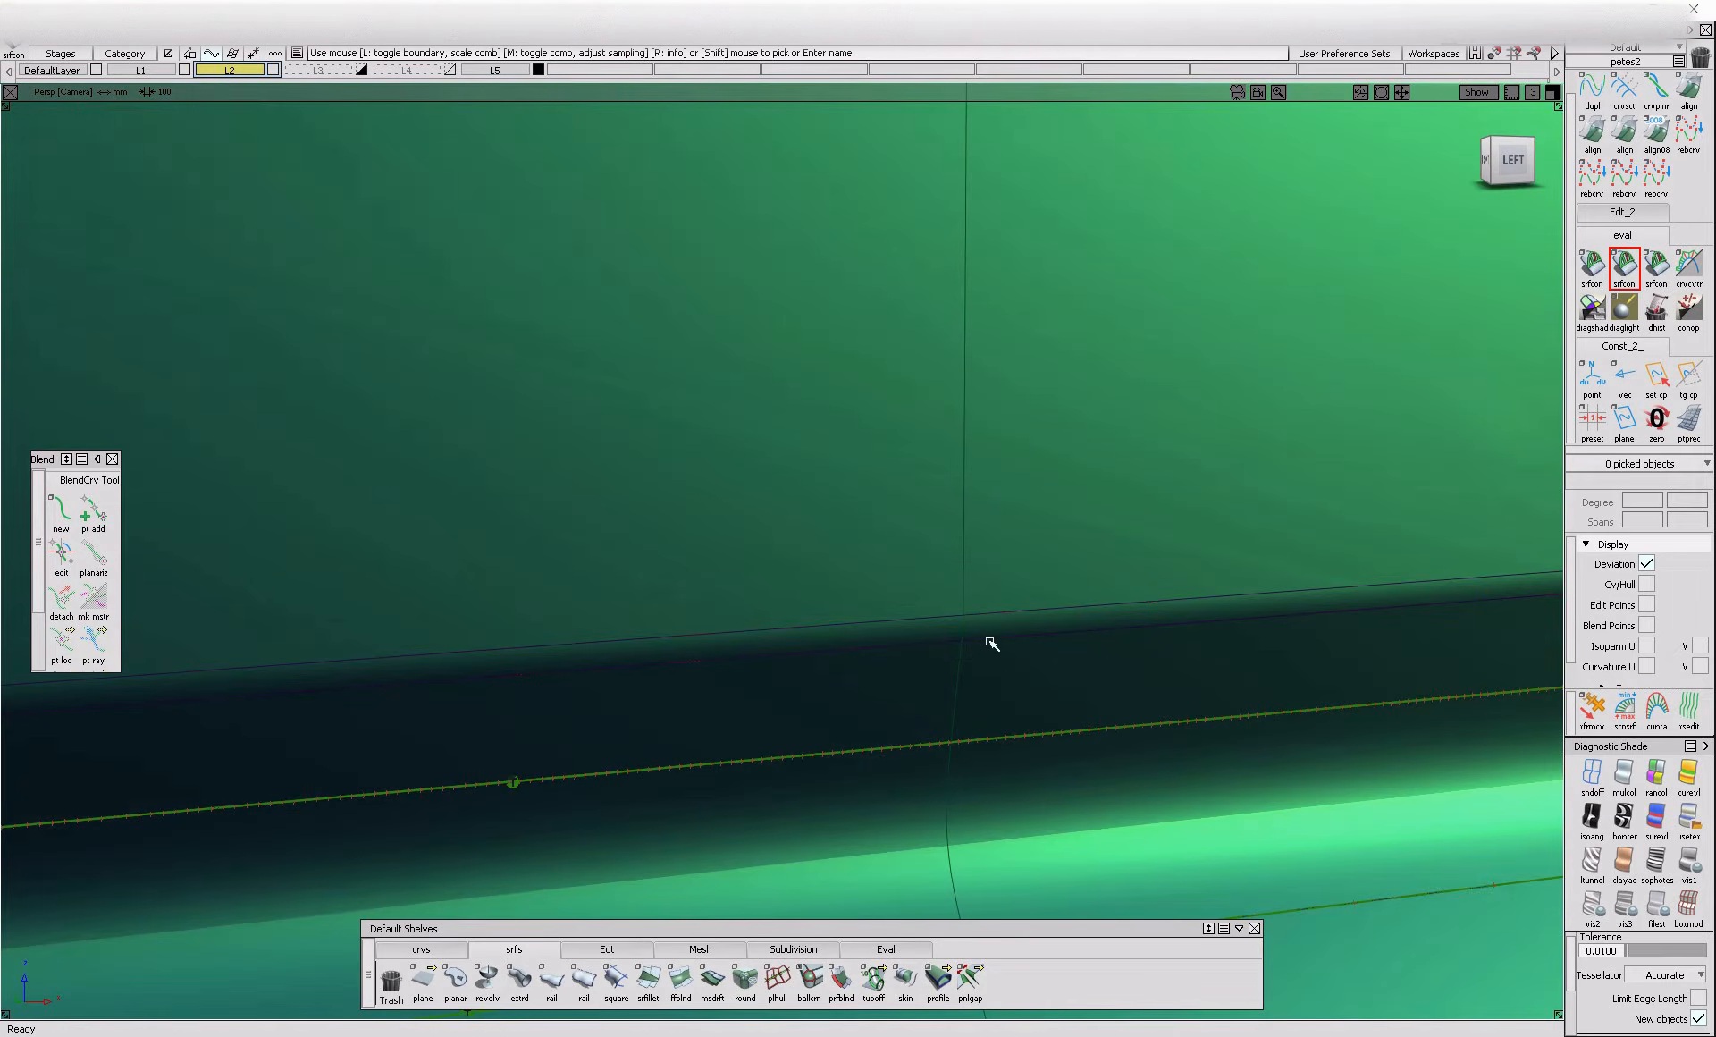
{"action": "left_click", "coordinate": [989, 622]}
{"action": "right_click_drag", "start_coordinate": [1055, 598], "coordinate": [932, 624], "text": "alt+shift"}
{"action": "scroll", "coordinate": [905, 450], "scroll_direction": "up", "scroll_amount": 2}
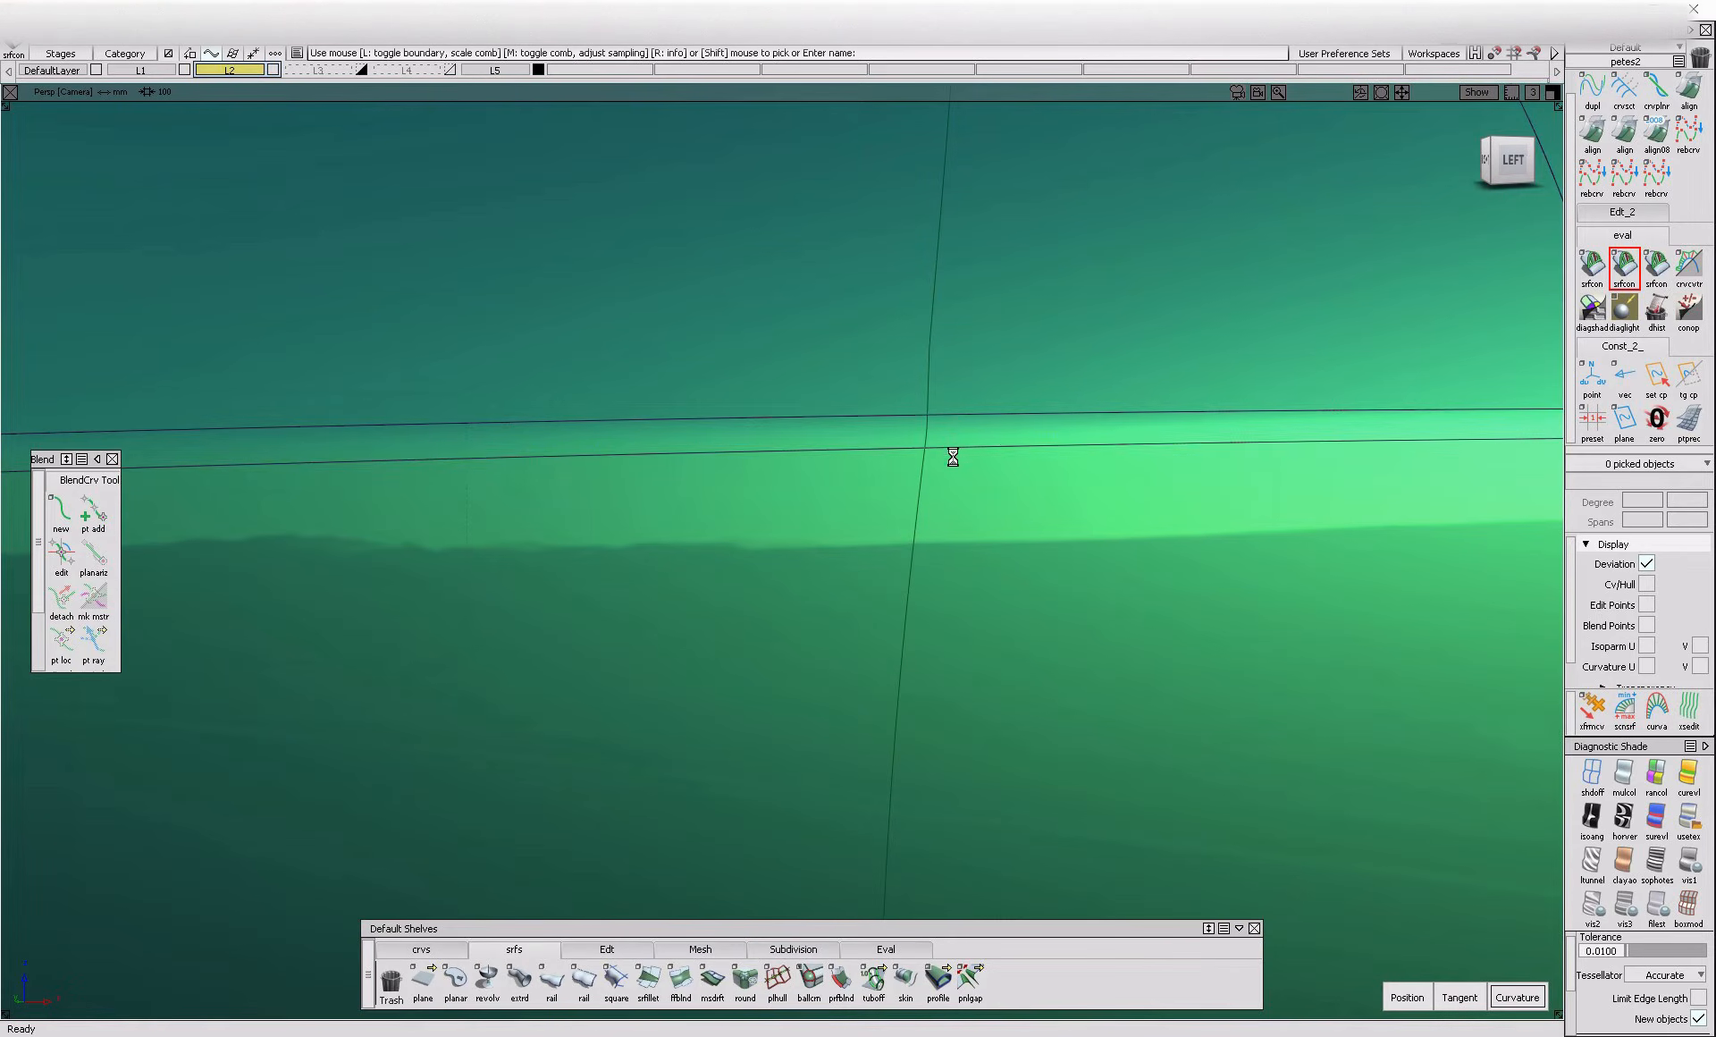
{"action": "right_click_drag", "start_coordinate": [953, 427], "coordinate": [935, 469], "text": "alt+shift"}
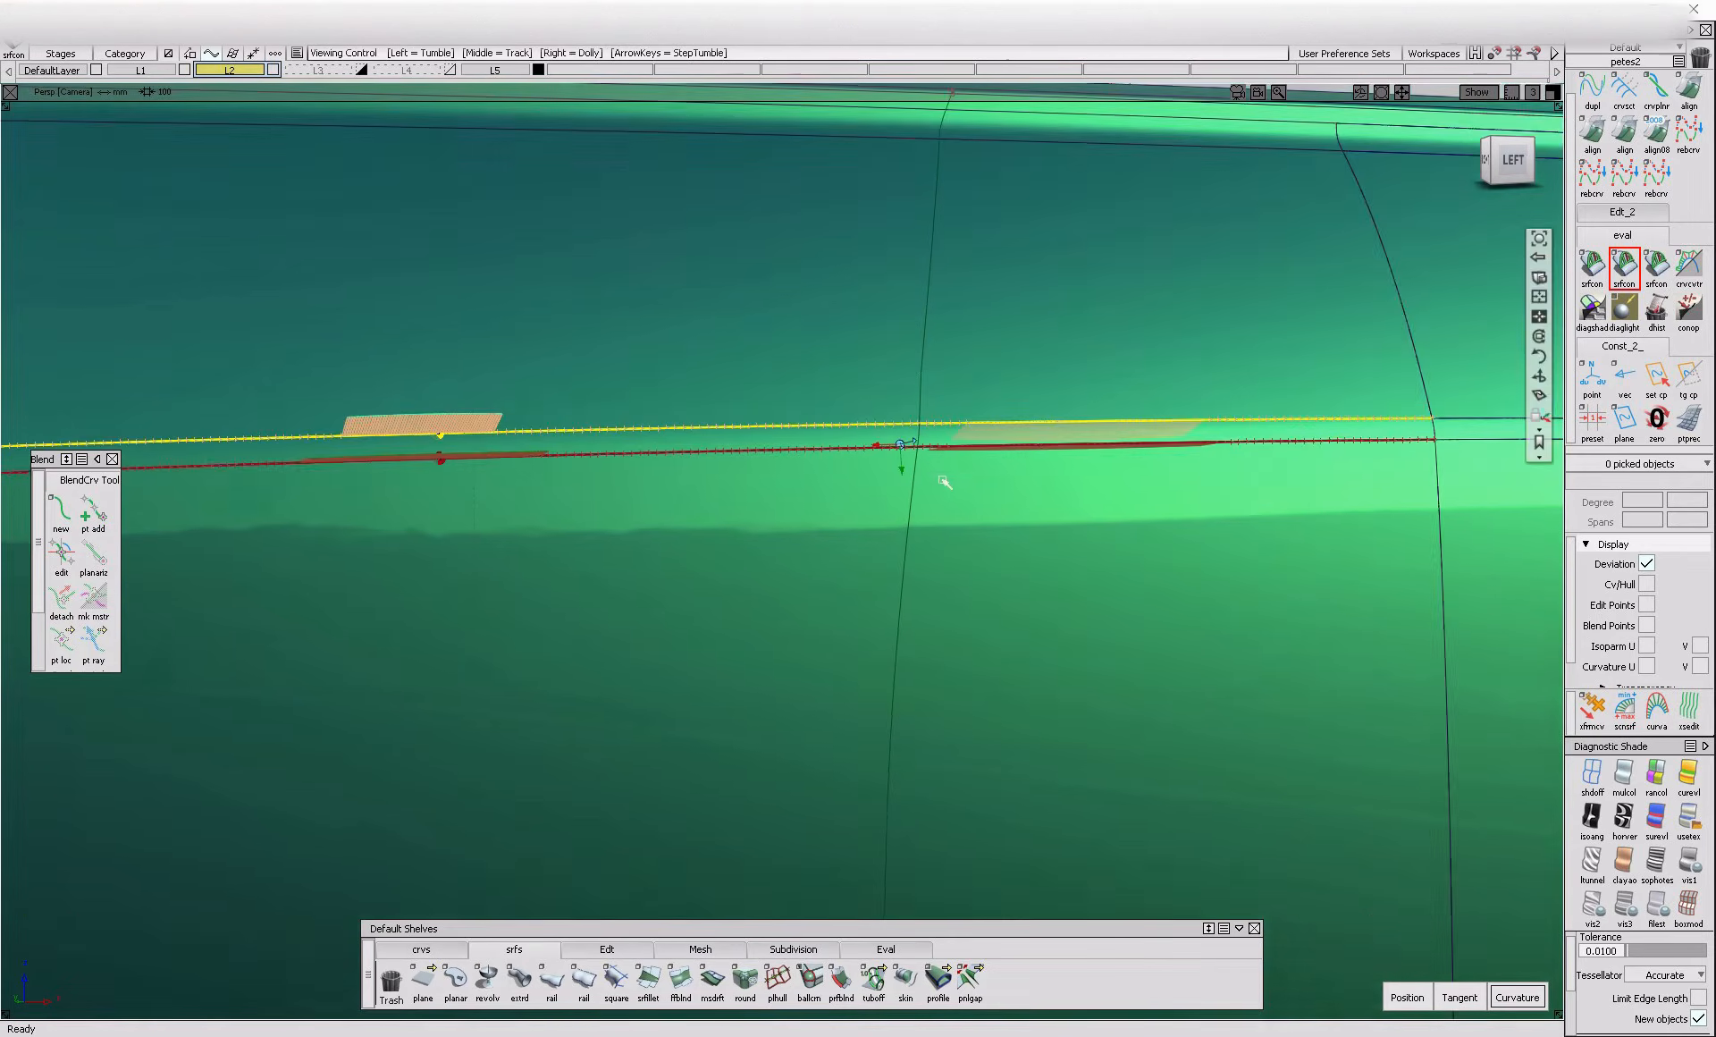
{"action": "left_click_drag", "start_coordinate": [935, 469], "coordinate": [1061, 548], "text": "alt+shift"}
{"action": "right_click_drag", "start_coordinate": [1061, 548], "coordinate": [796, 644], "text": "alt+shift"}
{"action": "left_click_drag", "start_coordinate": [796, 643], "coordinate": [751, 626], "text": "alt+shift"}
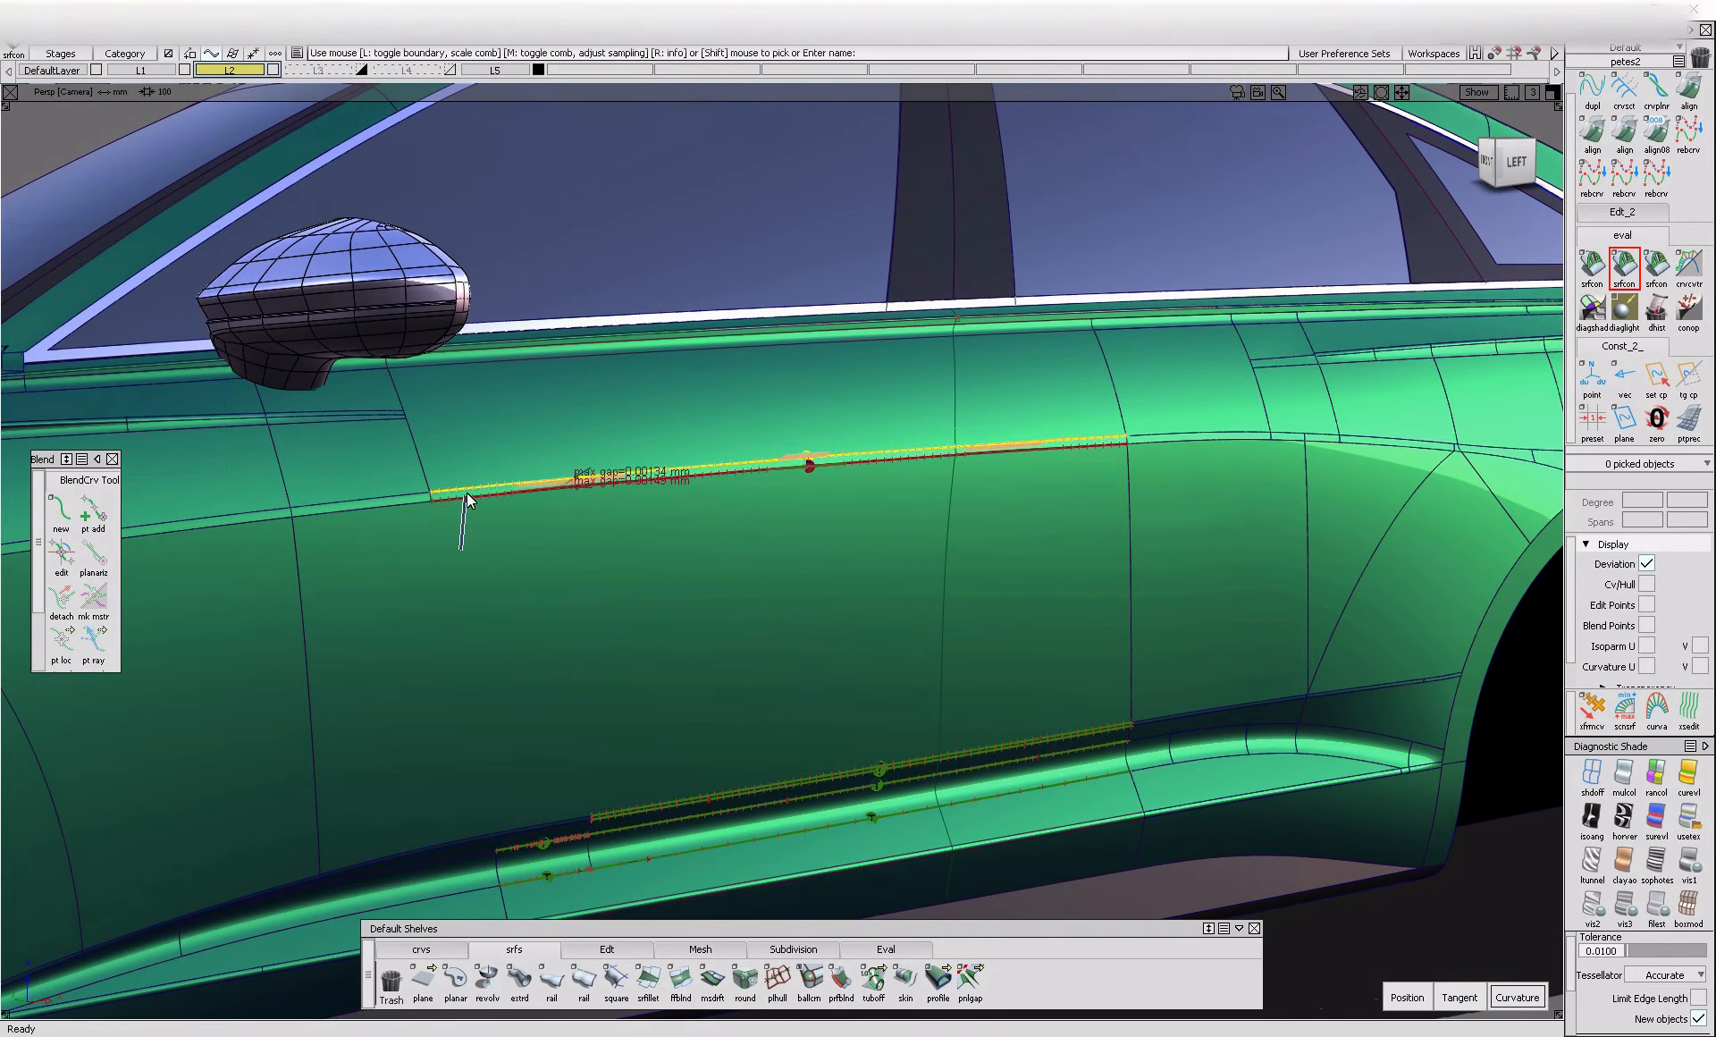
Align the door's crease fillet to the adjoining door panels with G2 continuity in Edge mode
{"action": "double_click", "coordinate": [1593, 134]}
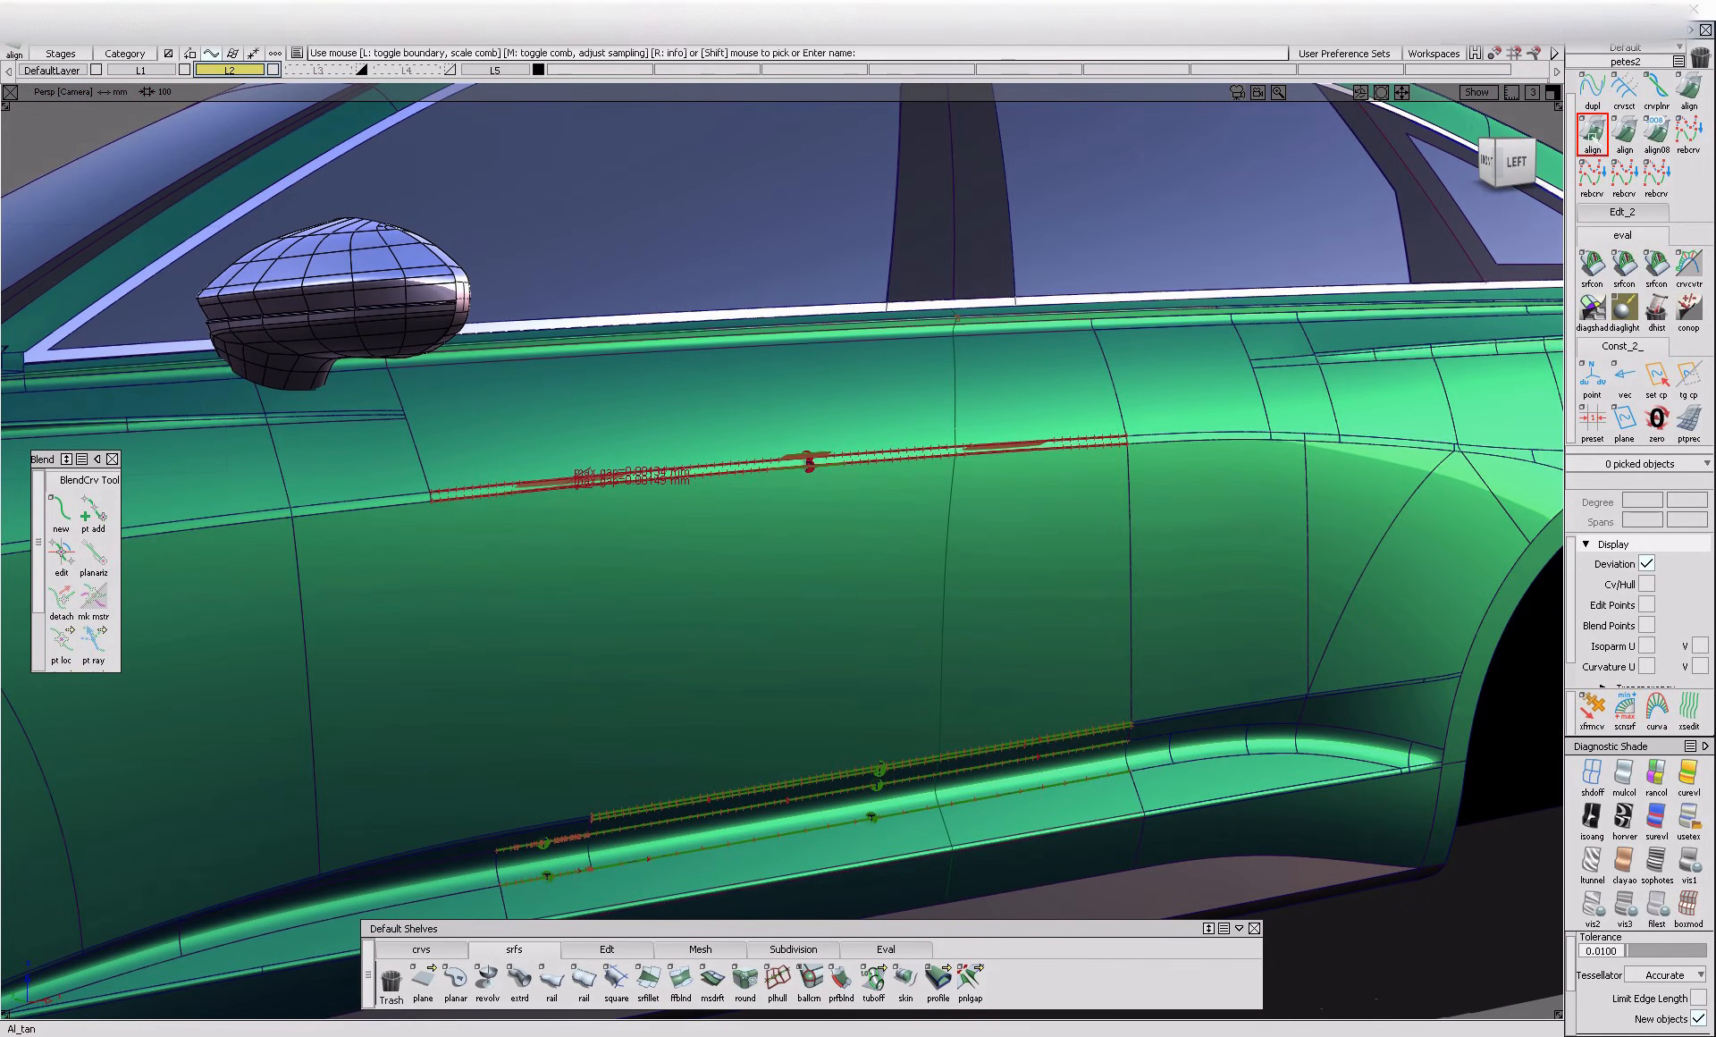
{"action": "left_click", "coordinate": [965, 456]}
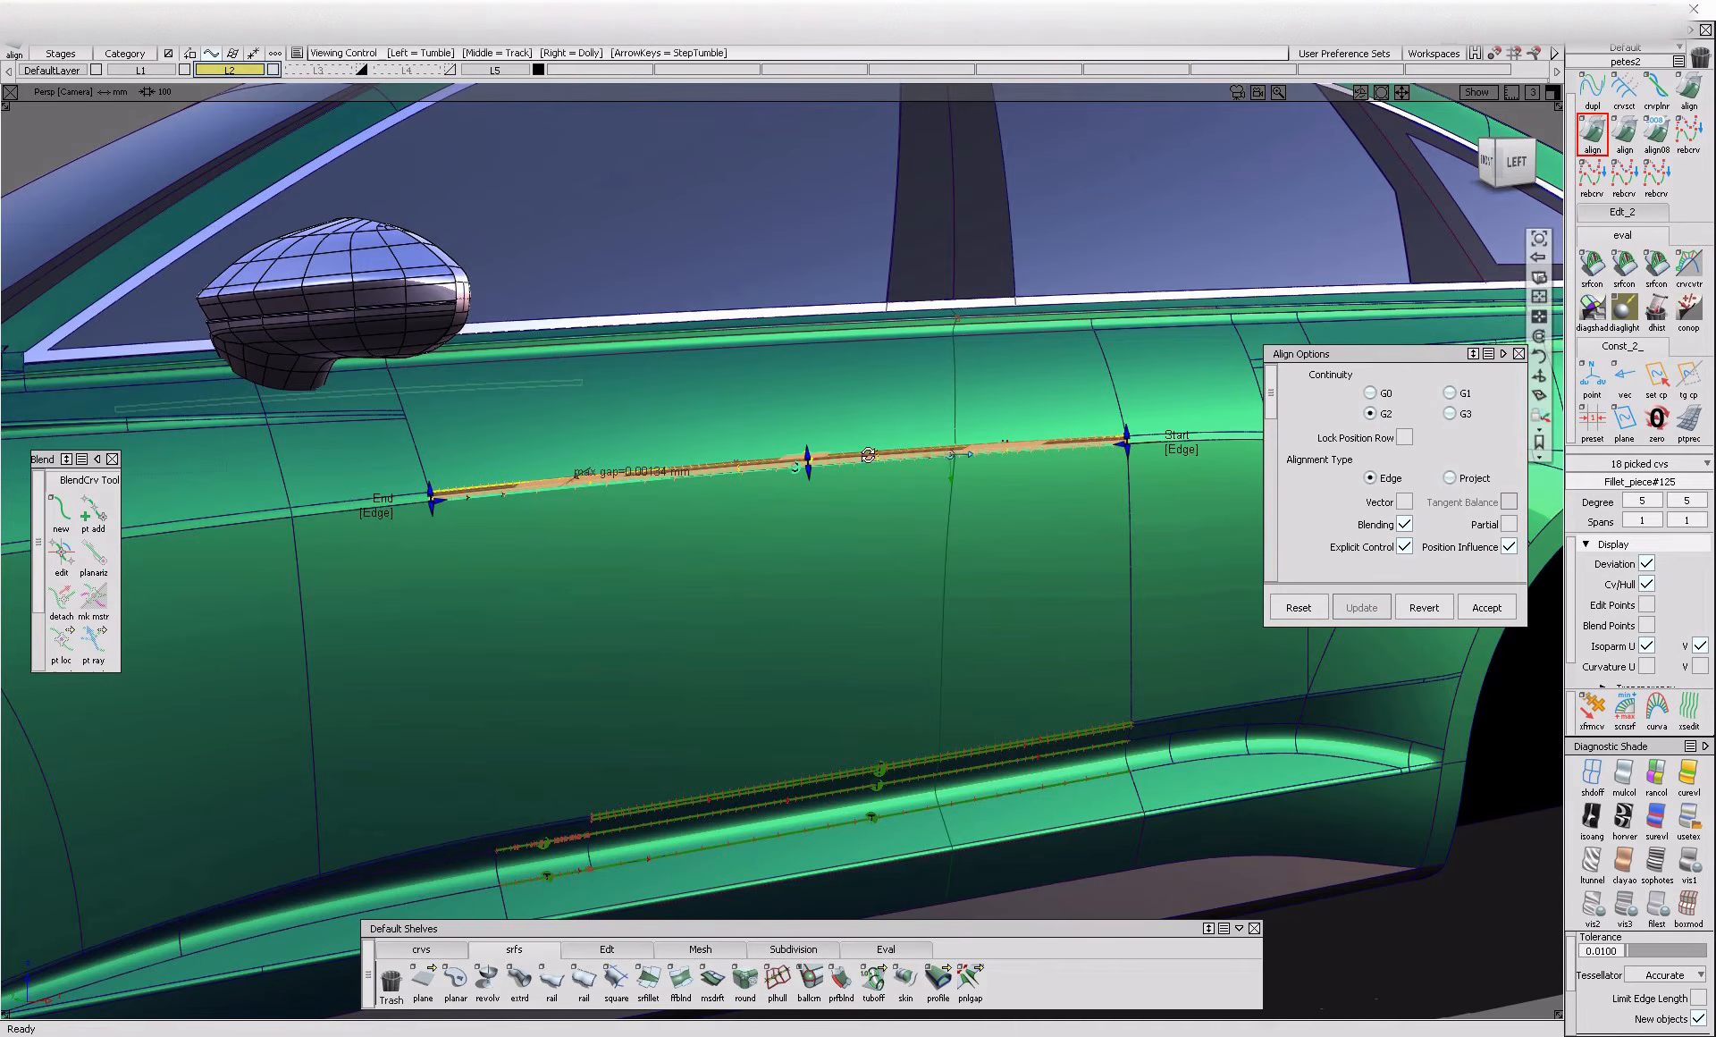
{"action": "scroll", "coordinate": [865, 454], "scroll_direction": "up", "scroll_amount": 4}
{"action": "left_click", "coordinate": [912, 462]}
{"action": "left_click_drag", "start_coordinate": [912, 461], "coordinate": [1100, 456], "text": "alt+shift"}
{"action": "left_click", "coordinate": [1089, 450]}
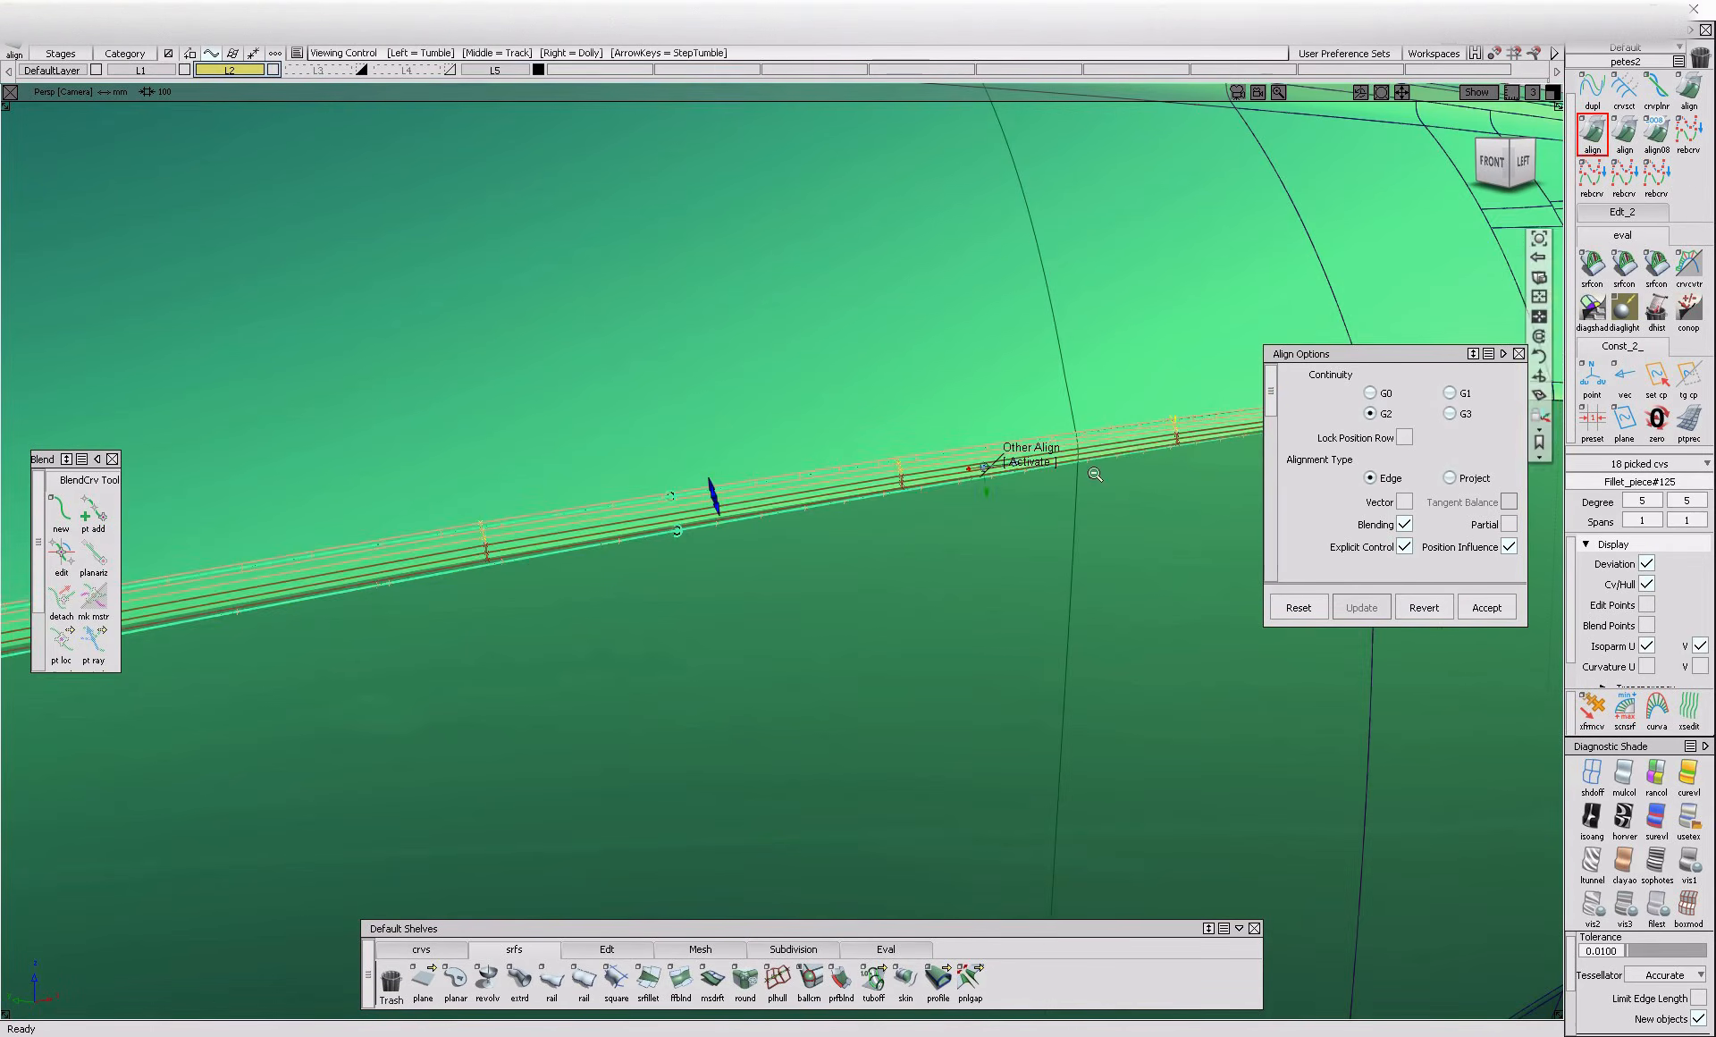
{"action": "right_click_drag", "start_coordinate": [1092, 451], "coordinate": [1134, 513], "text": "alt+shift"}
{"action": "key", "text": "space"}
Check curvature continuity between the narrow surfaces below the window trim and along the sill's lower edge
{"action": "mouse_move", "coordinate": [1123, 502]}
{"action": "left_mouse_down", "text": "alt+shift"}
{"action": "mouse_move", "coordinate": [1127, 570]}
{"action": "mouse_move", "coordinate": [840, 525]}
{"action": "left_mouse_up", "text": "alt+shift"}
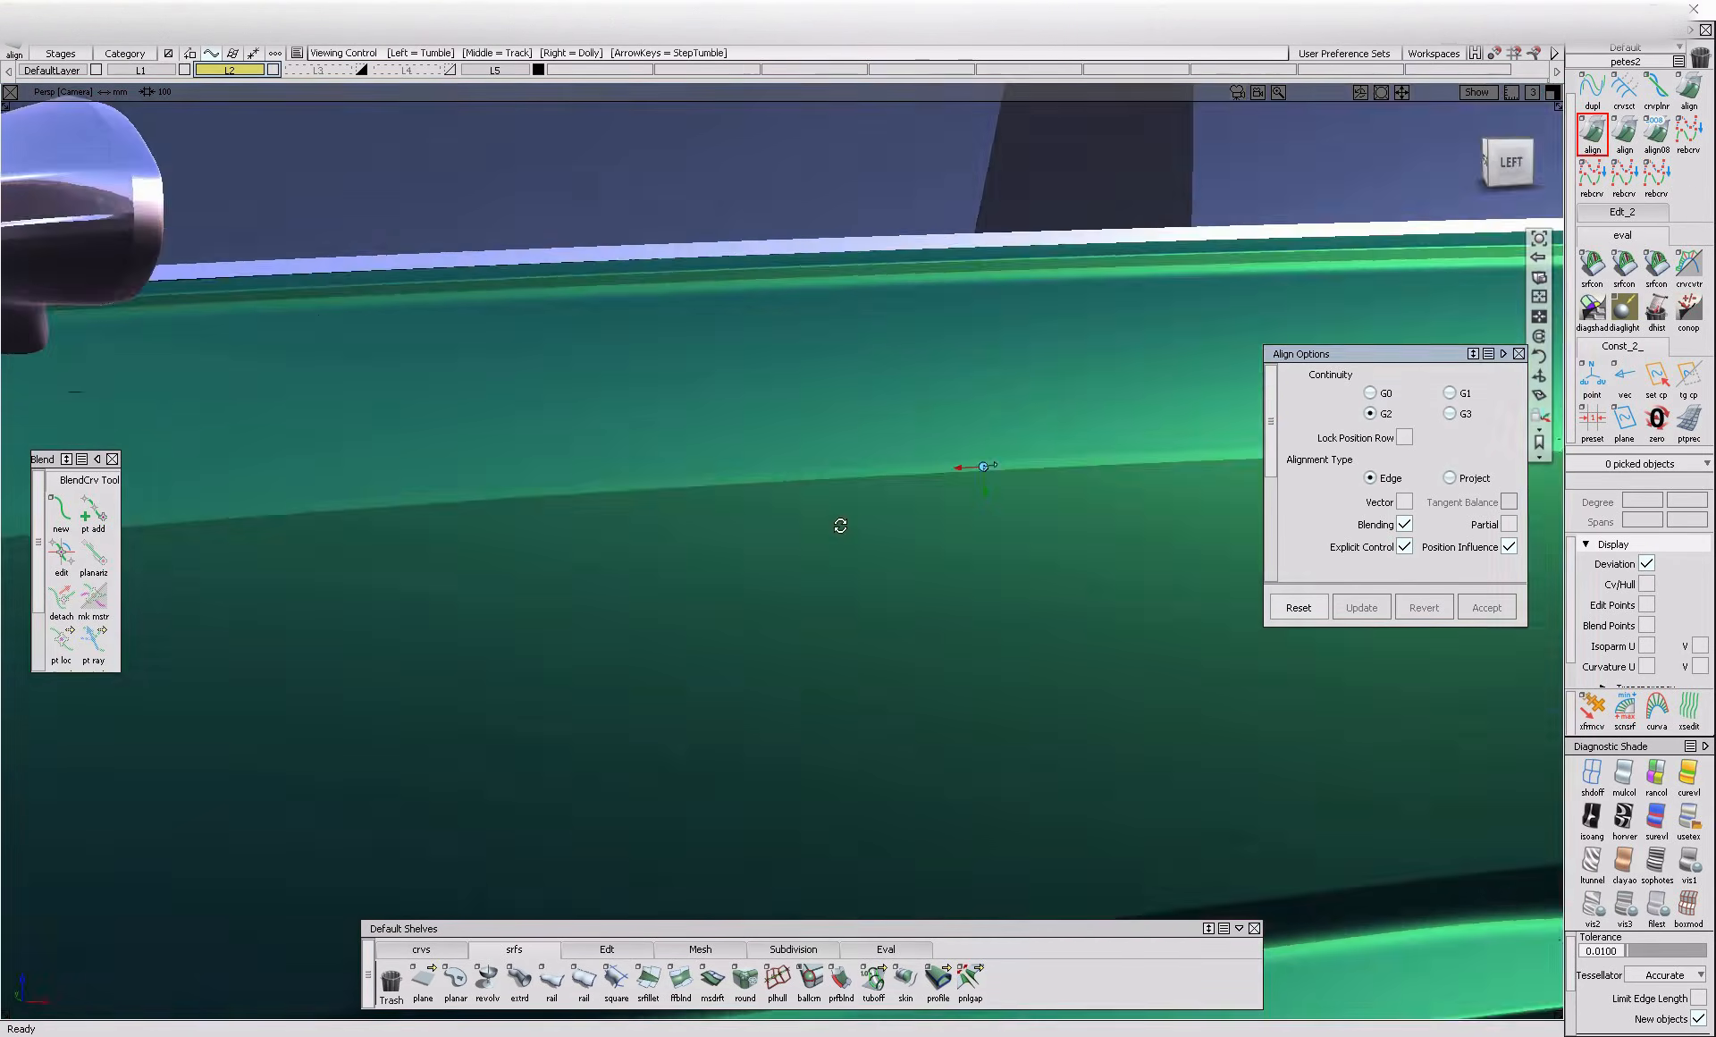
{"action": "key", "text": "alt+m"}
{"action": "right_click_drag", "start_coordinate": [1161, 410], "coordinate": [1028, 548], "text": "alt+shift"}
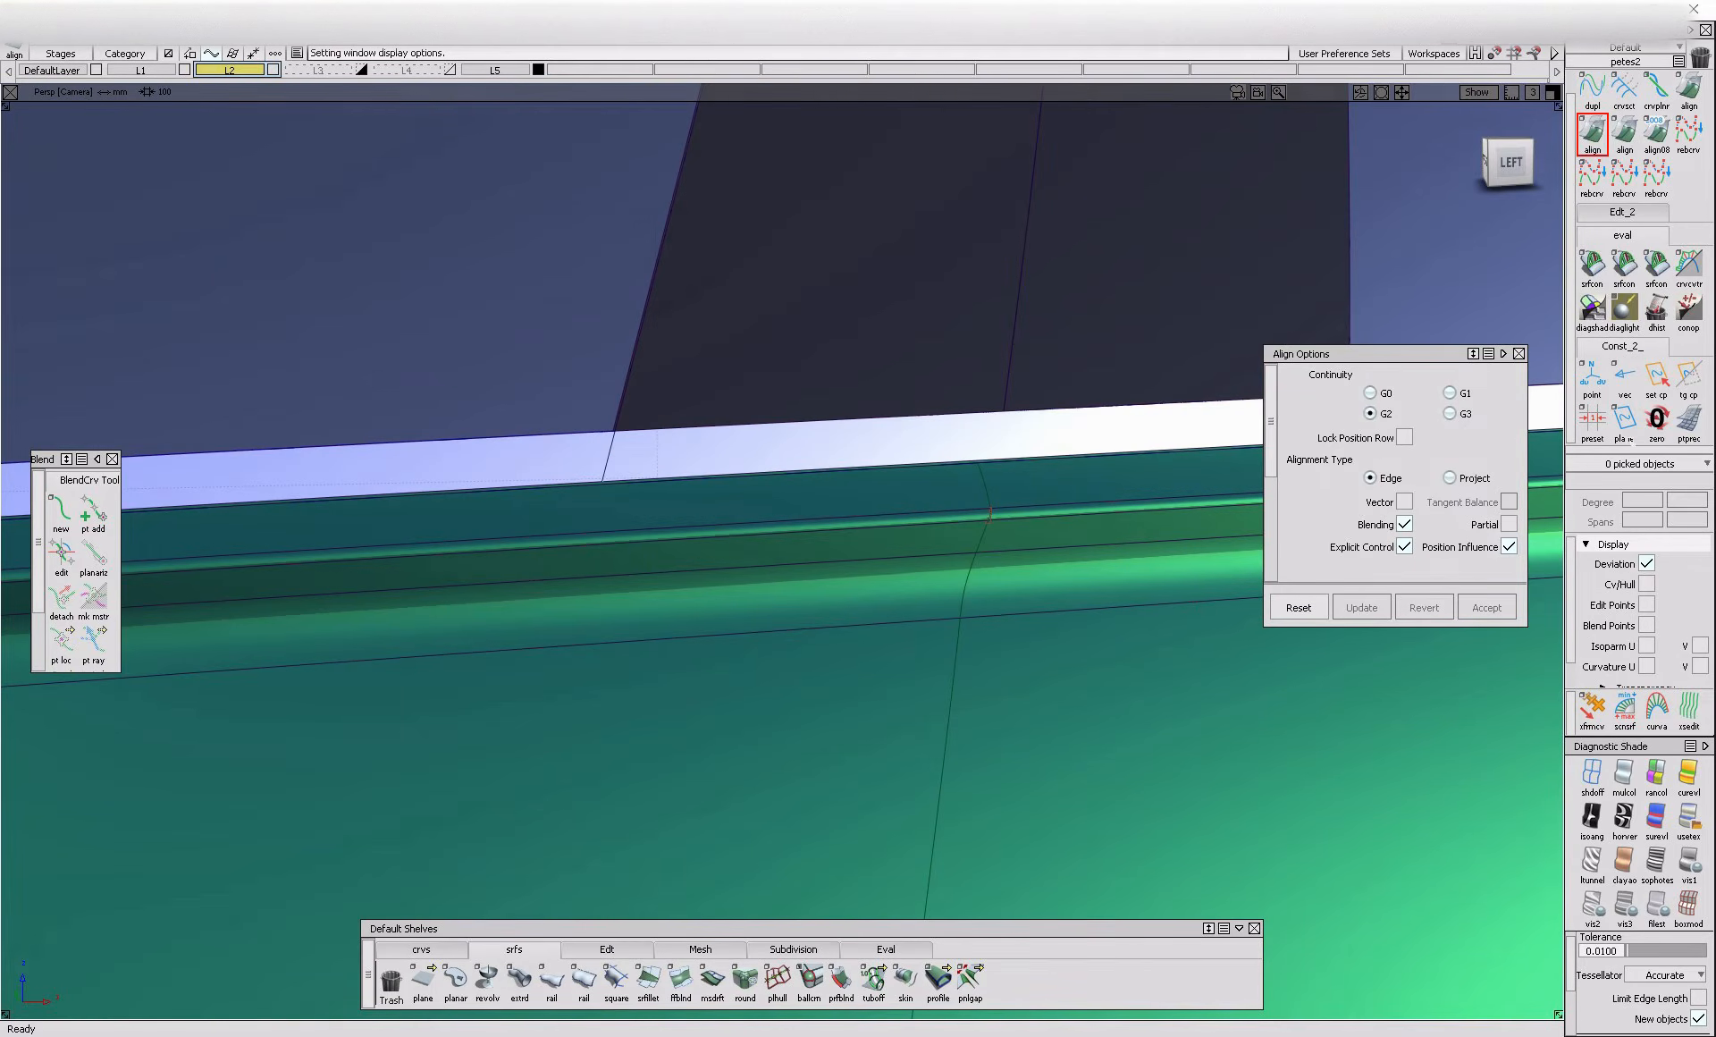
{"action": "left_click_drag", "start_coordinate": [921, 658], "coordinate": [994, 631], "text": "ctrl+shift"}
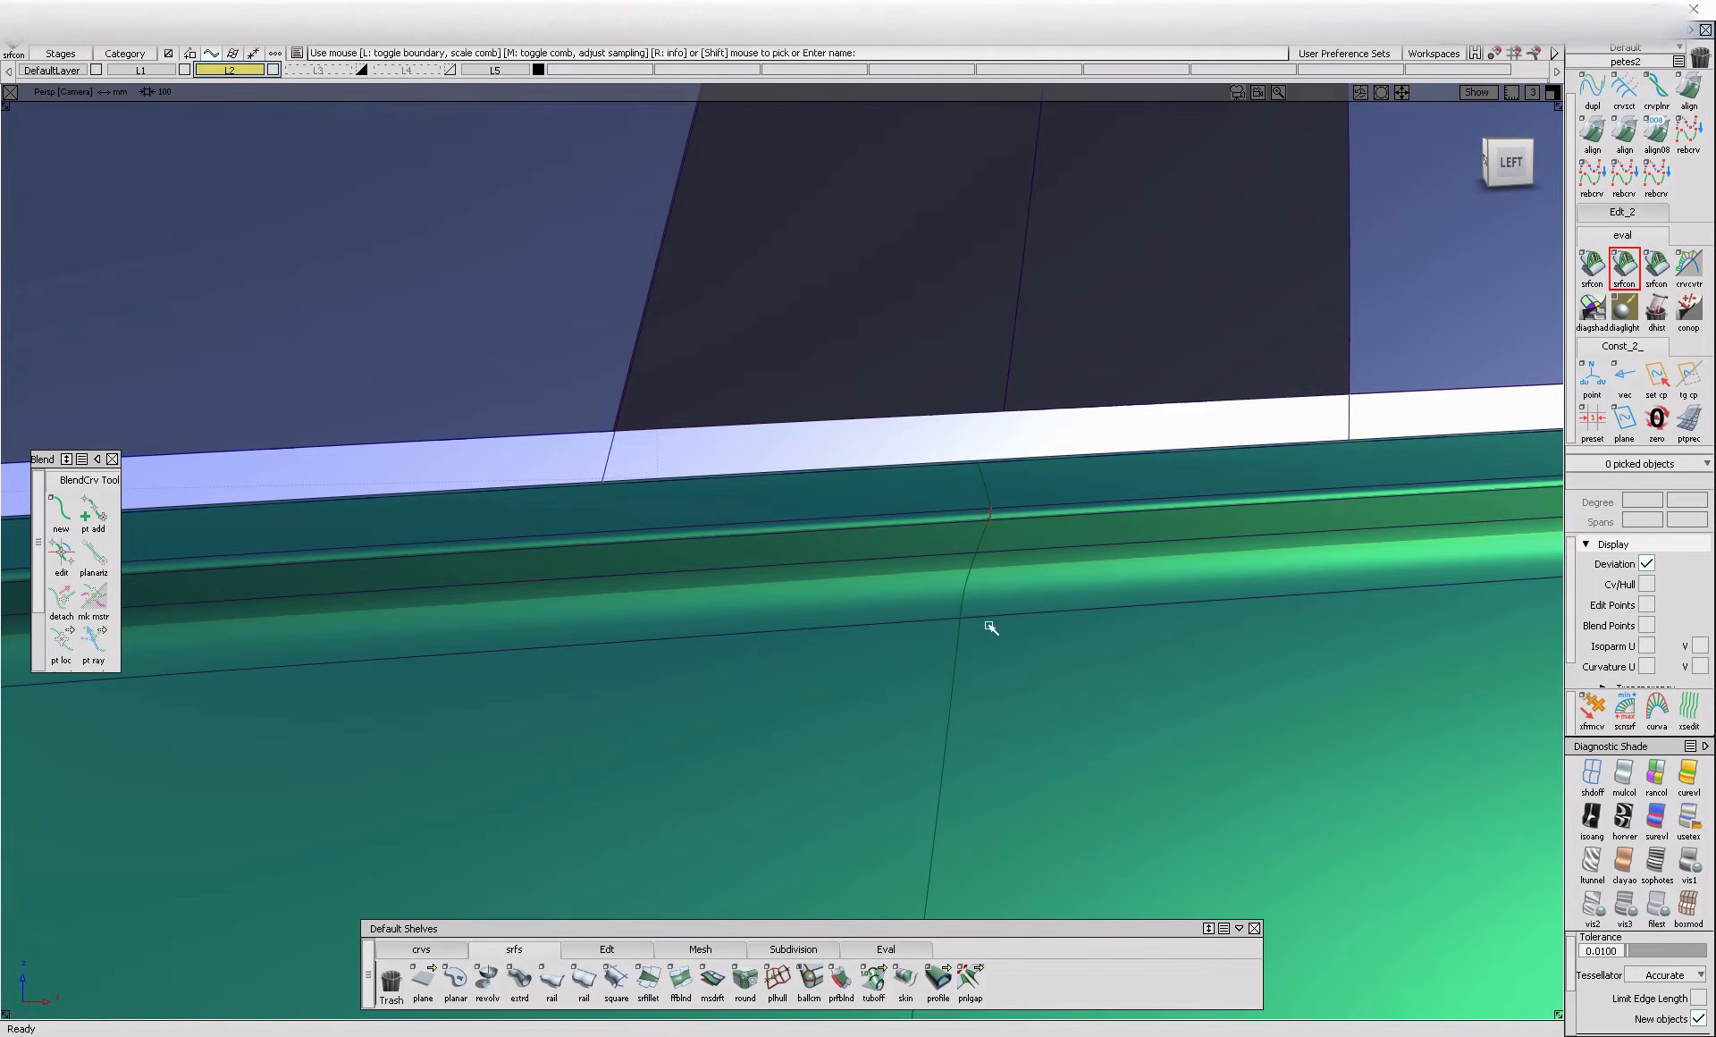
{"action": "left_click", "coordinate": [998, 547]}
{"action": "right_click_drag", "start_coordinate": [997, 525], "coordinate": [1010, 544], "text": "alt+shift"}
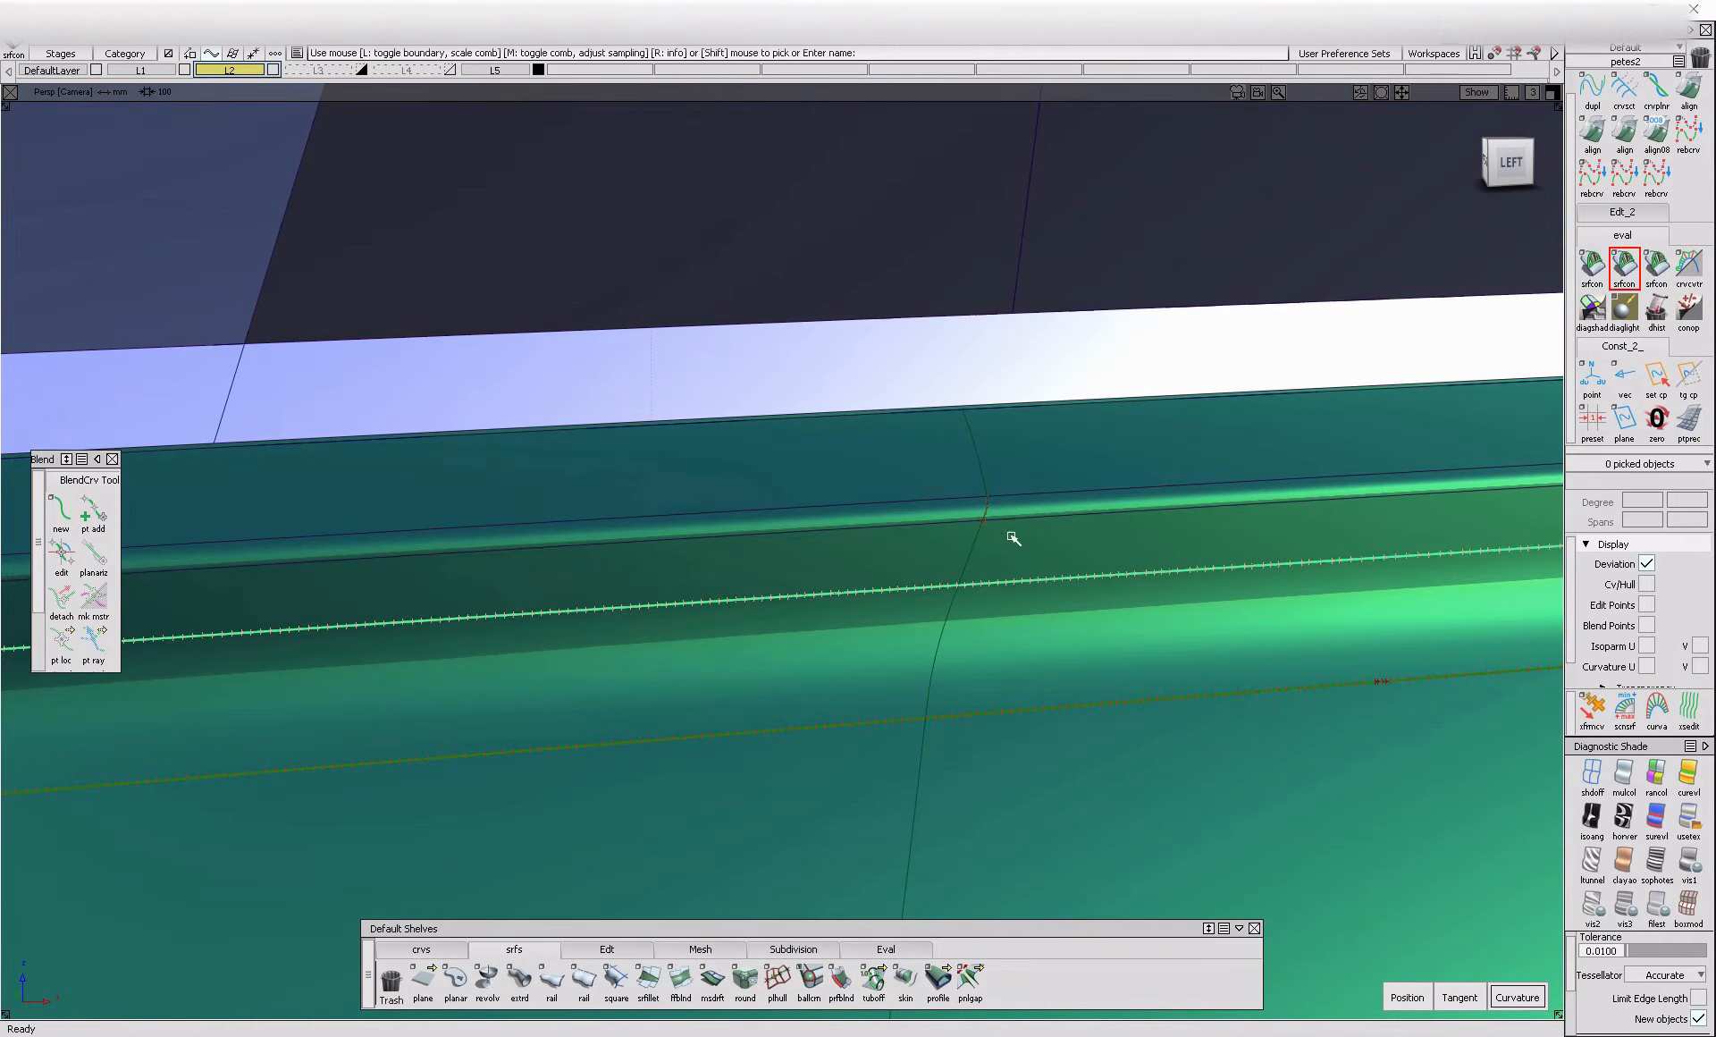
{"action": "left_click", "coordinate": [1007, 518]}
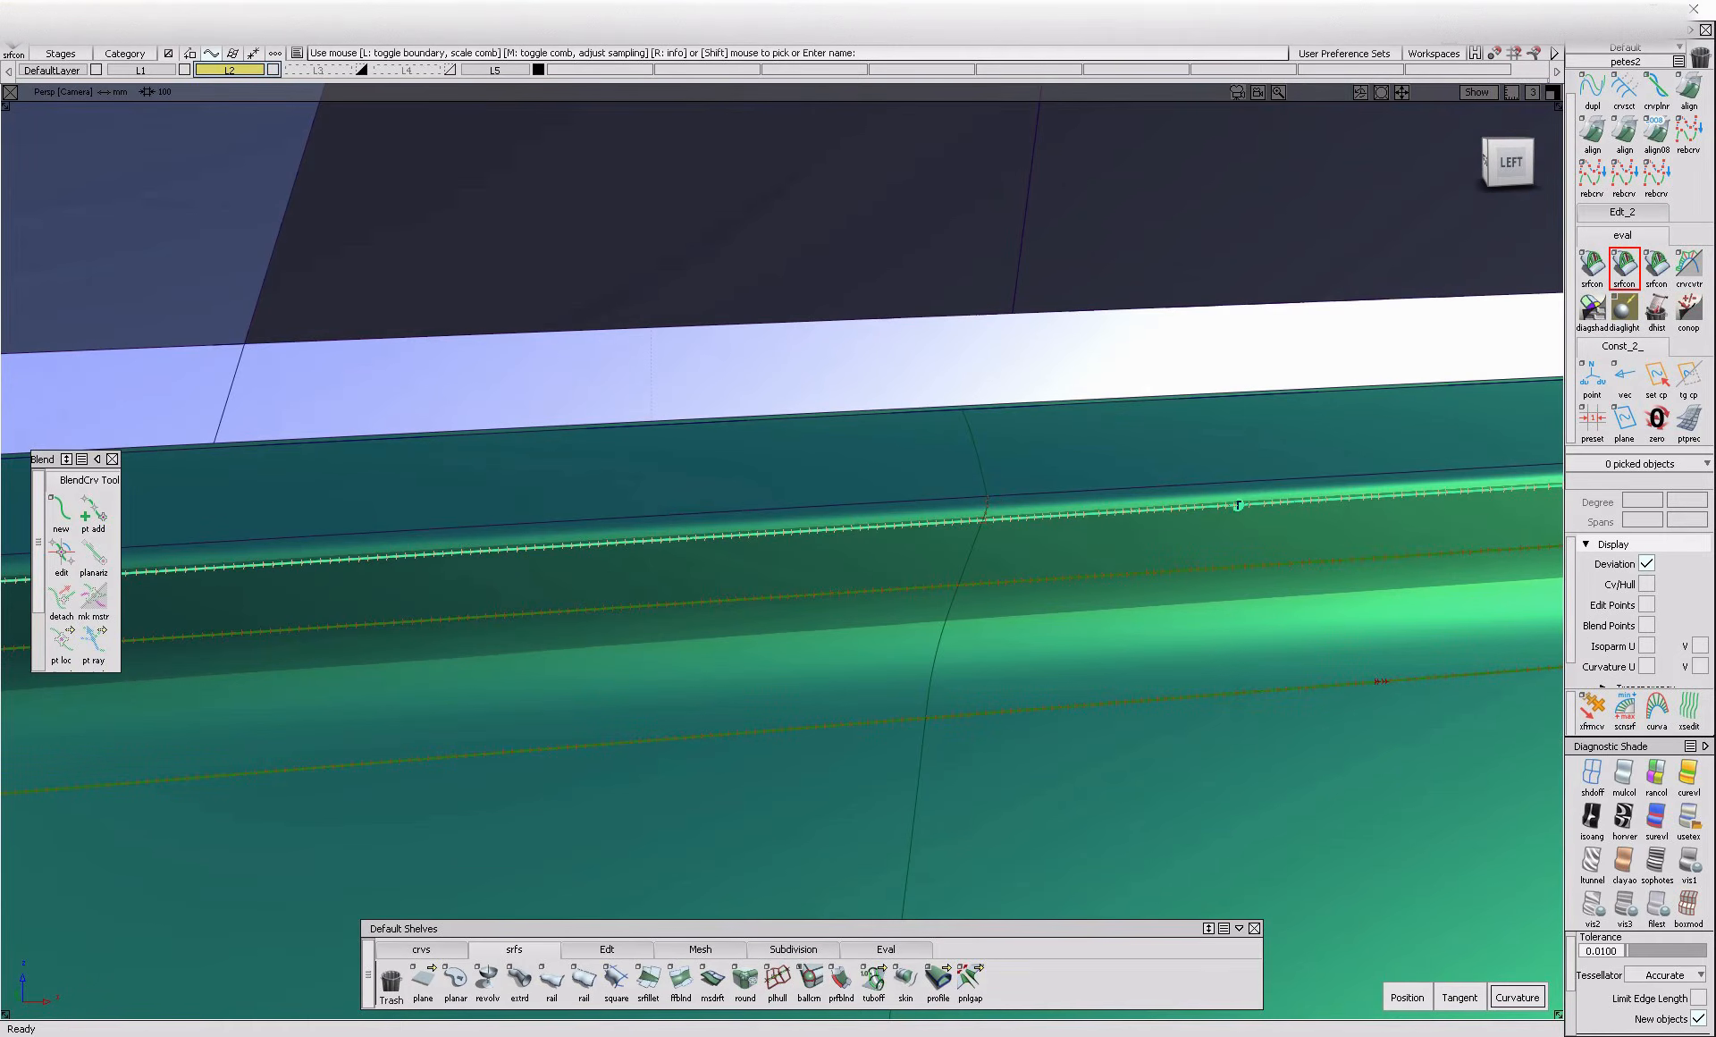
{"action": "left_click", "coordinate": [1012, 488]}
{"action": "right_click_drag", "start_coordinate": [1004, 421], "coordinate": [931, 656], "text": "alt+shift"}
{"action": "left_click", "coordinate": [972, 711]}
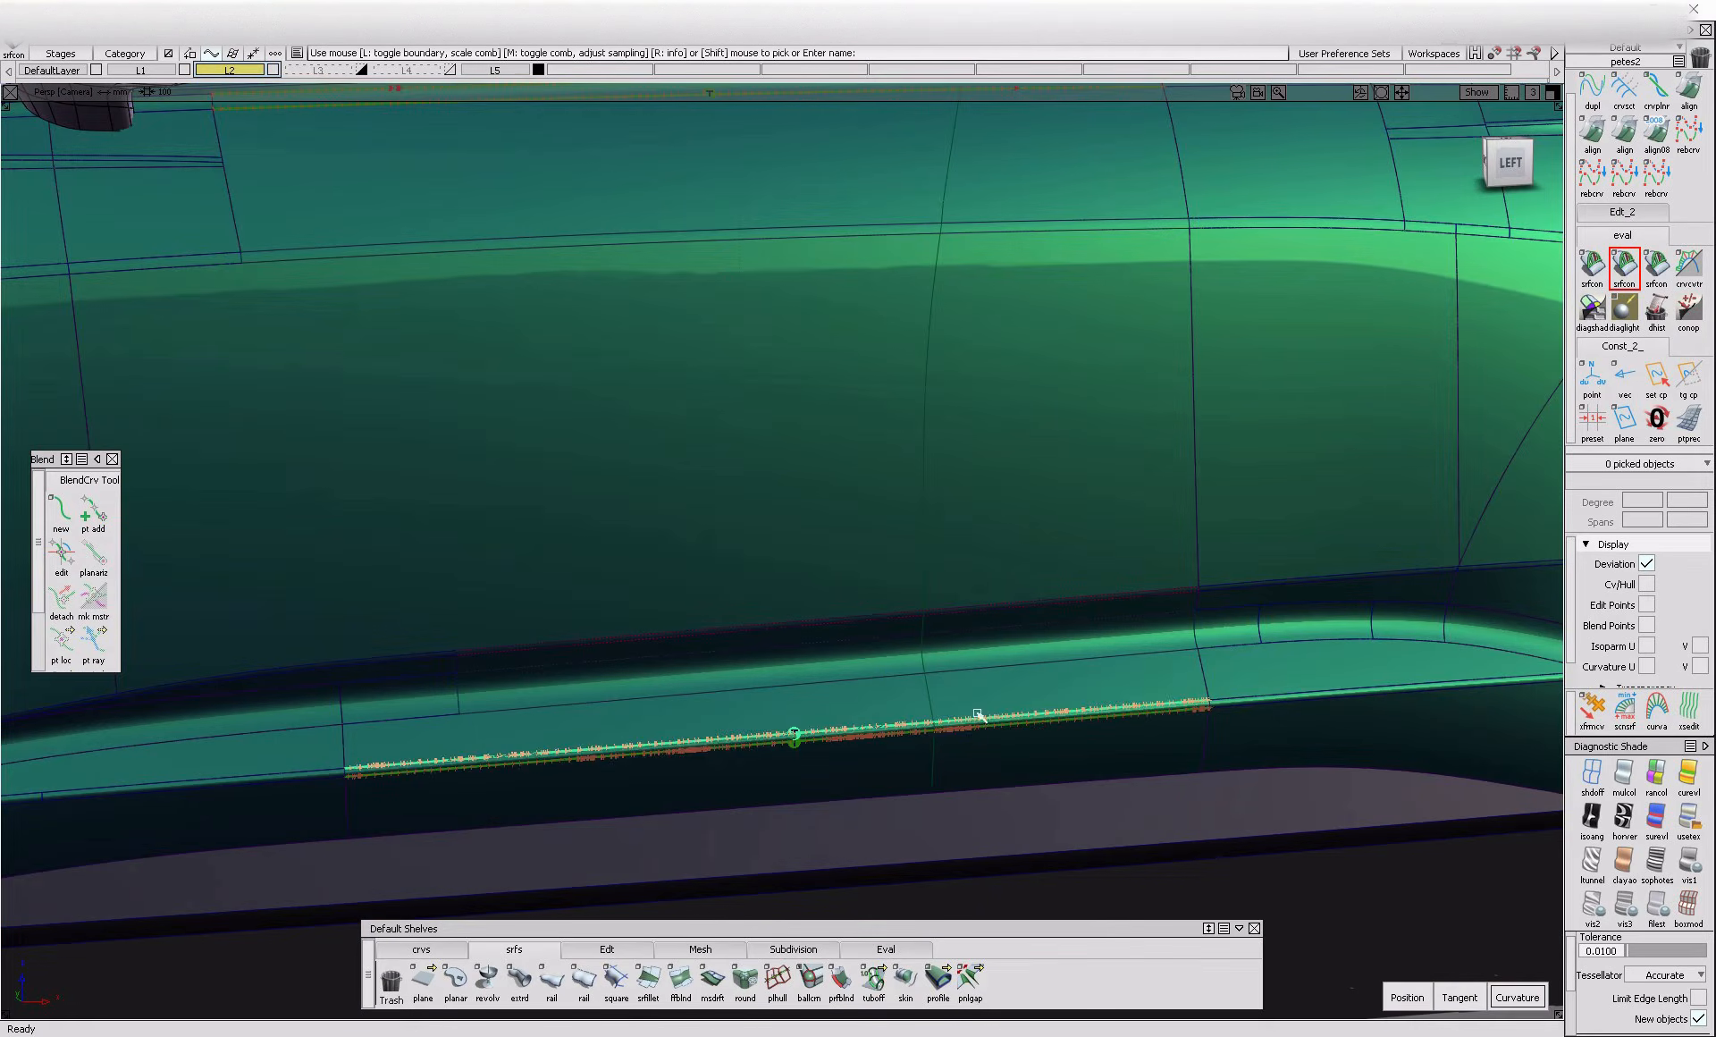
Remove the projection's construction history from the body-side surfaces in the orthographic left view
{"action": "left_click", "coordinate": [1508, 161]}
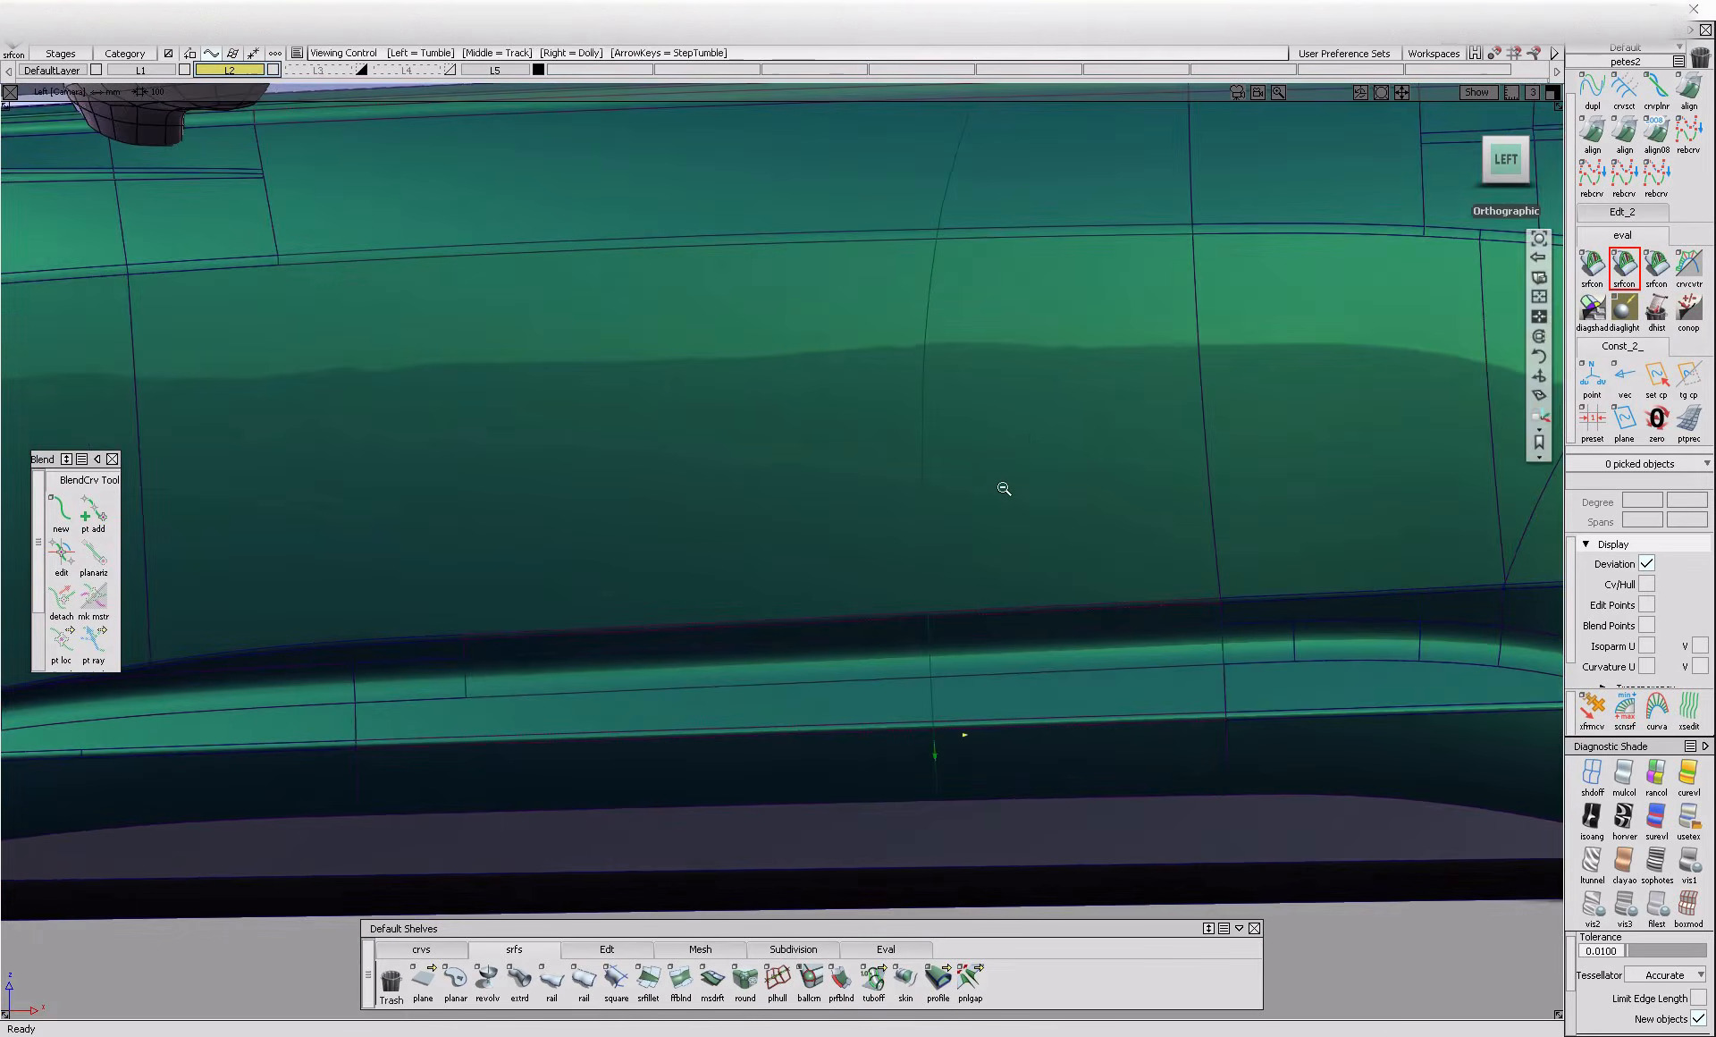
{"action": "left_click_drag", "start_coordinate": [666, 560], "coordinate": [665, 561], "text": "ctrl+shift"}
{"action": "left_click_drag", "start_coordinate": [930, 357], "coordinate": [1149, 892]}
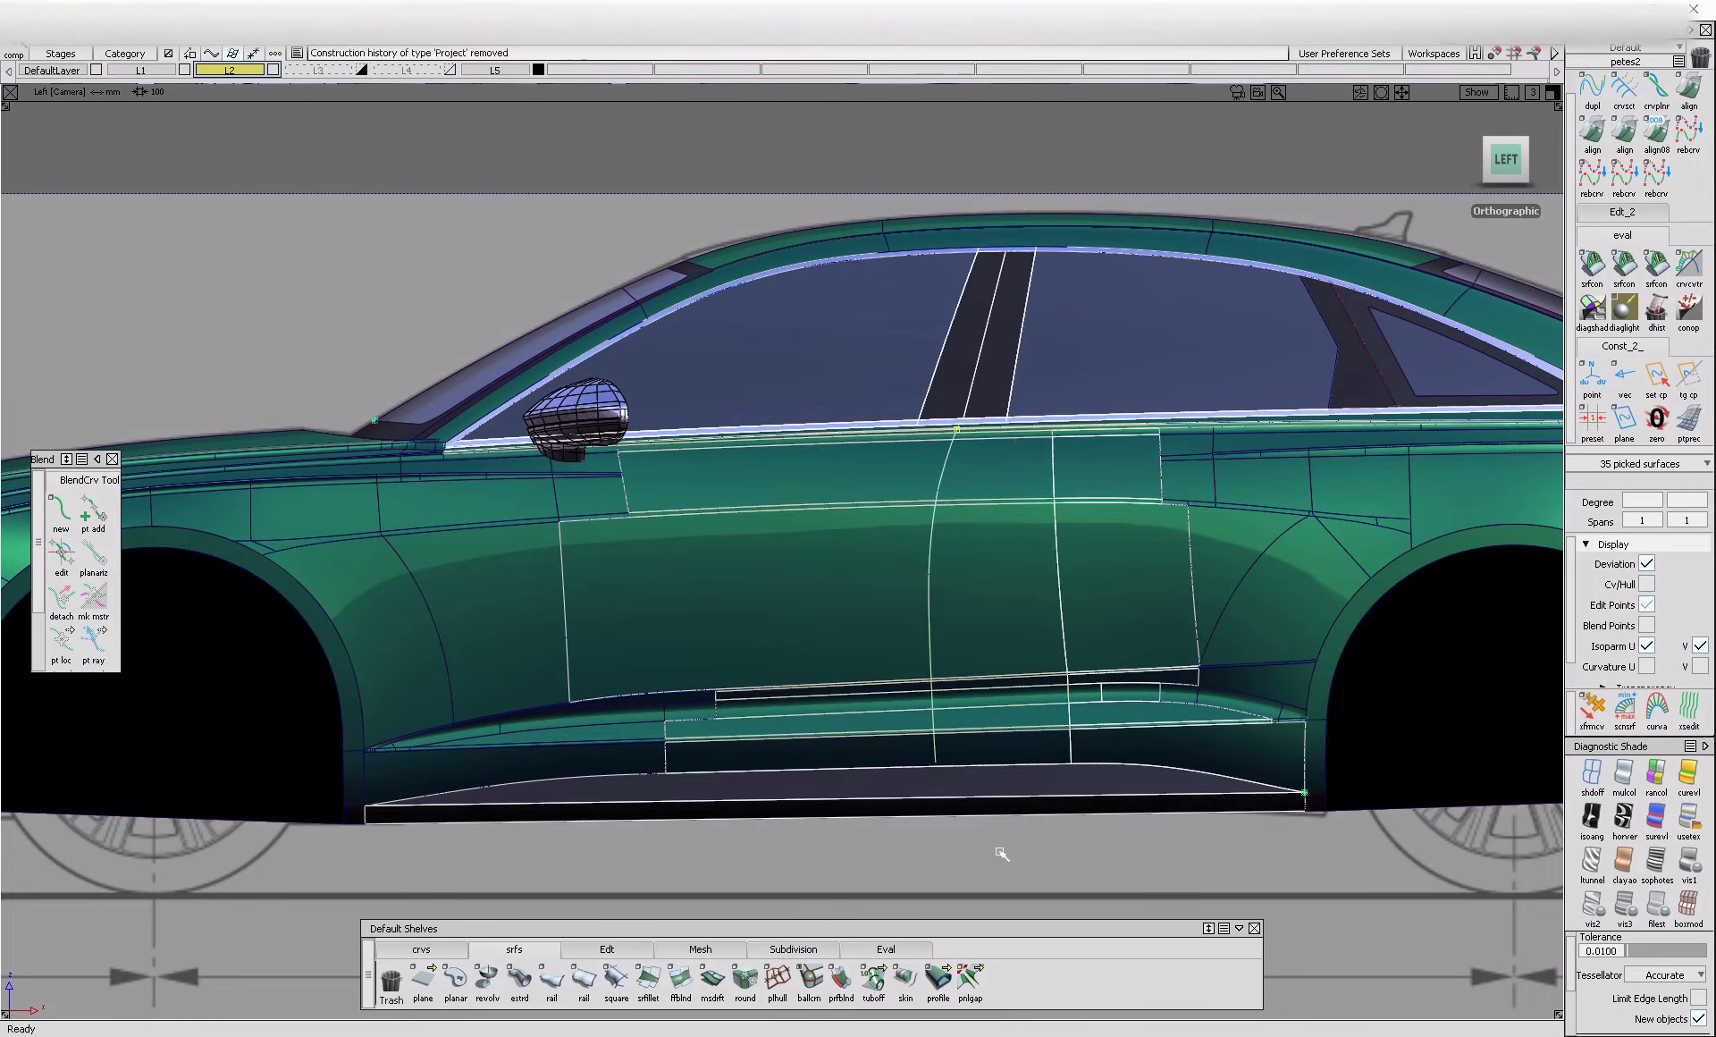
{"action": "left_click_drag", "start_coordinate": [1031, 811], "coordinate": [996, 633], "text": "ctrl+shift"}
{"action": "mouse_move", "coordinate": [963, 414]}
{"action": "right_mouse_down", "text": "alt+shift"}
{"action": "mouse_move", "coordinate": [1024, 437]}
{"action": "mouse_move", "coordinate": [980, 624]}
{"action": "mouse_move", "coordinate": [1521, 808]}
{"action": "right_mouse_up", "text": "alt+shift"}
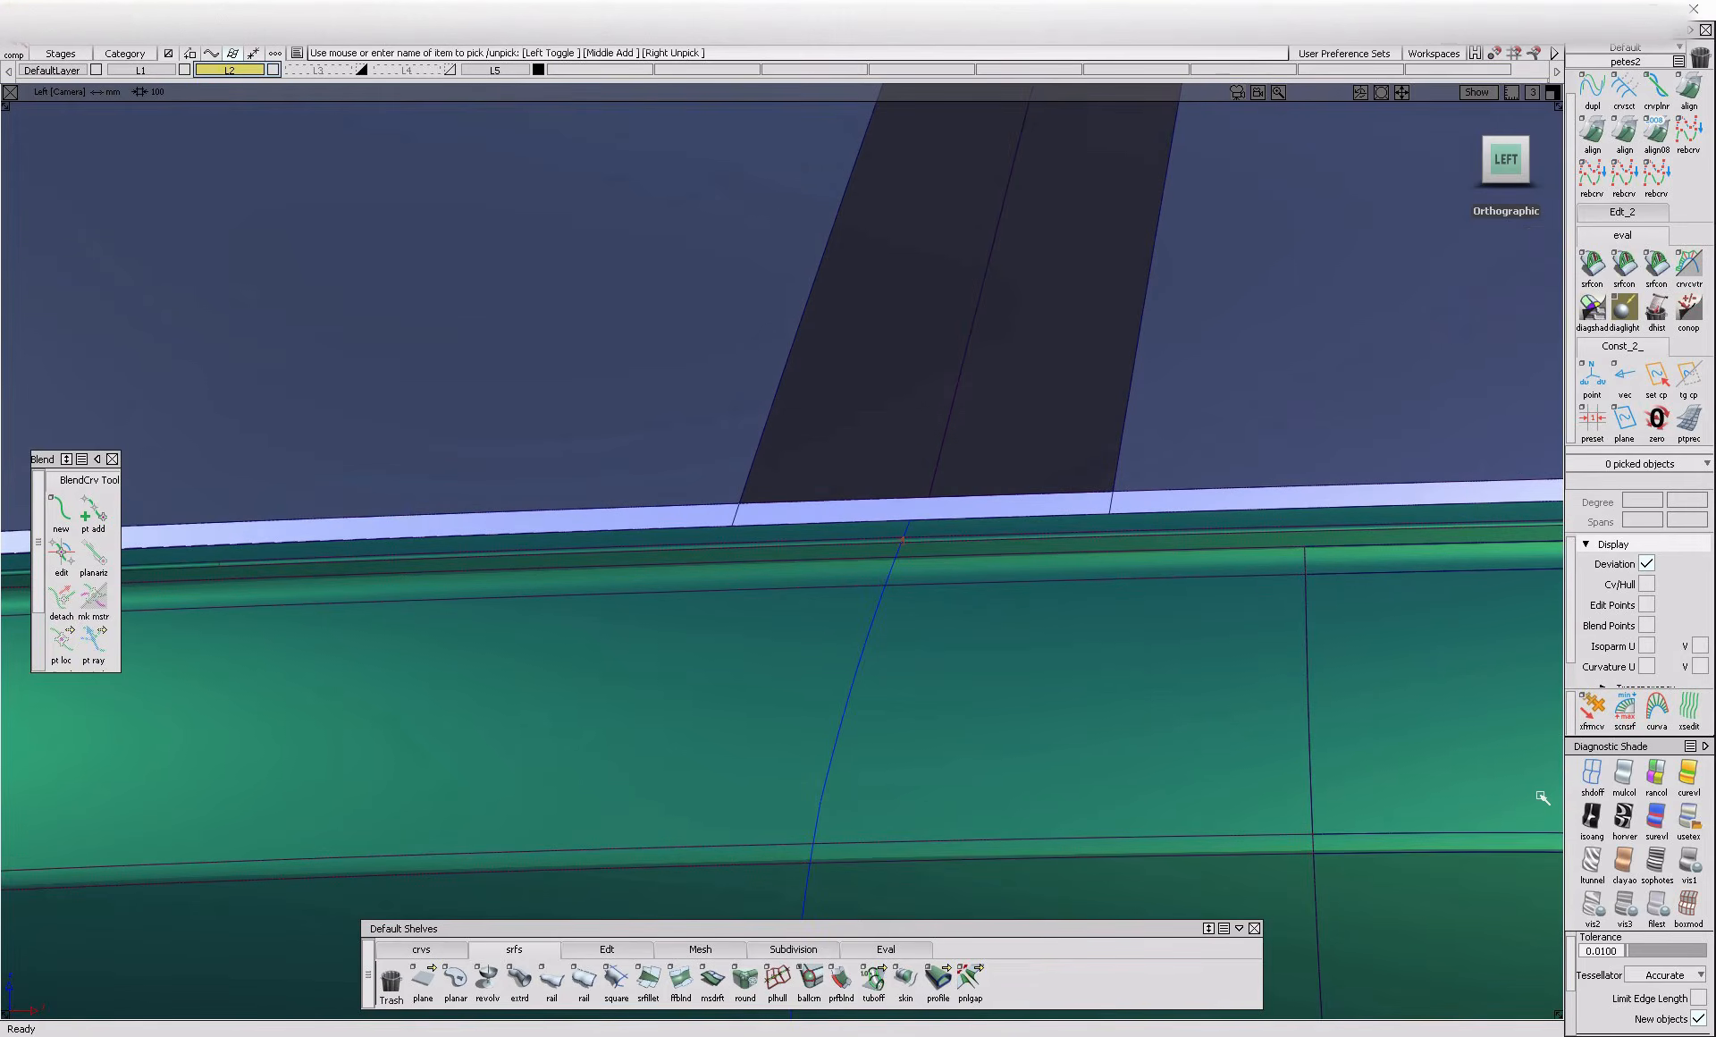
Examine the B-pillar edges and the door shut line against the blueprint with shading turned off
{"action": "left_click", "coordinate": [1594, 774]}
{"action": "middle_click_drag", "start_coordinate": [812, 567], "coordinate": [770, 715], "text": "alt+shift"}
{"action": "middle_click_drag", "start_coordinate": [937, 390], "coordinate": [836, 584], "text": "alt+shift"}
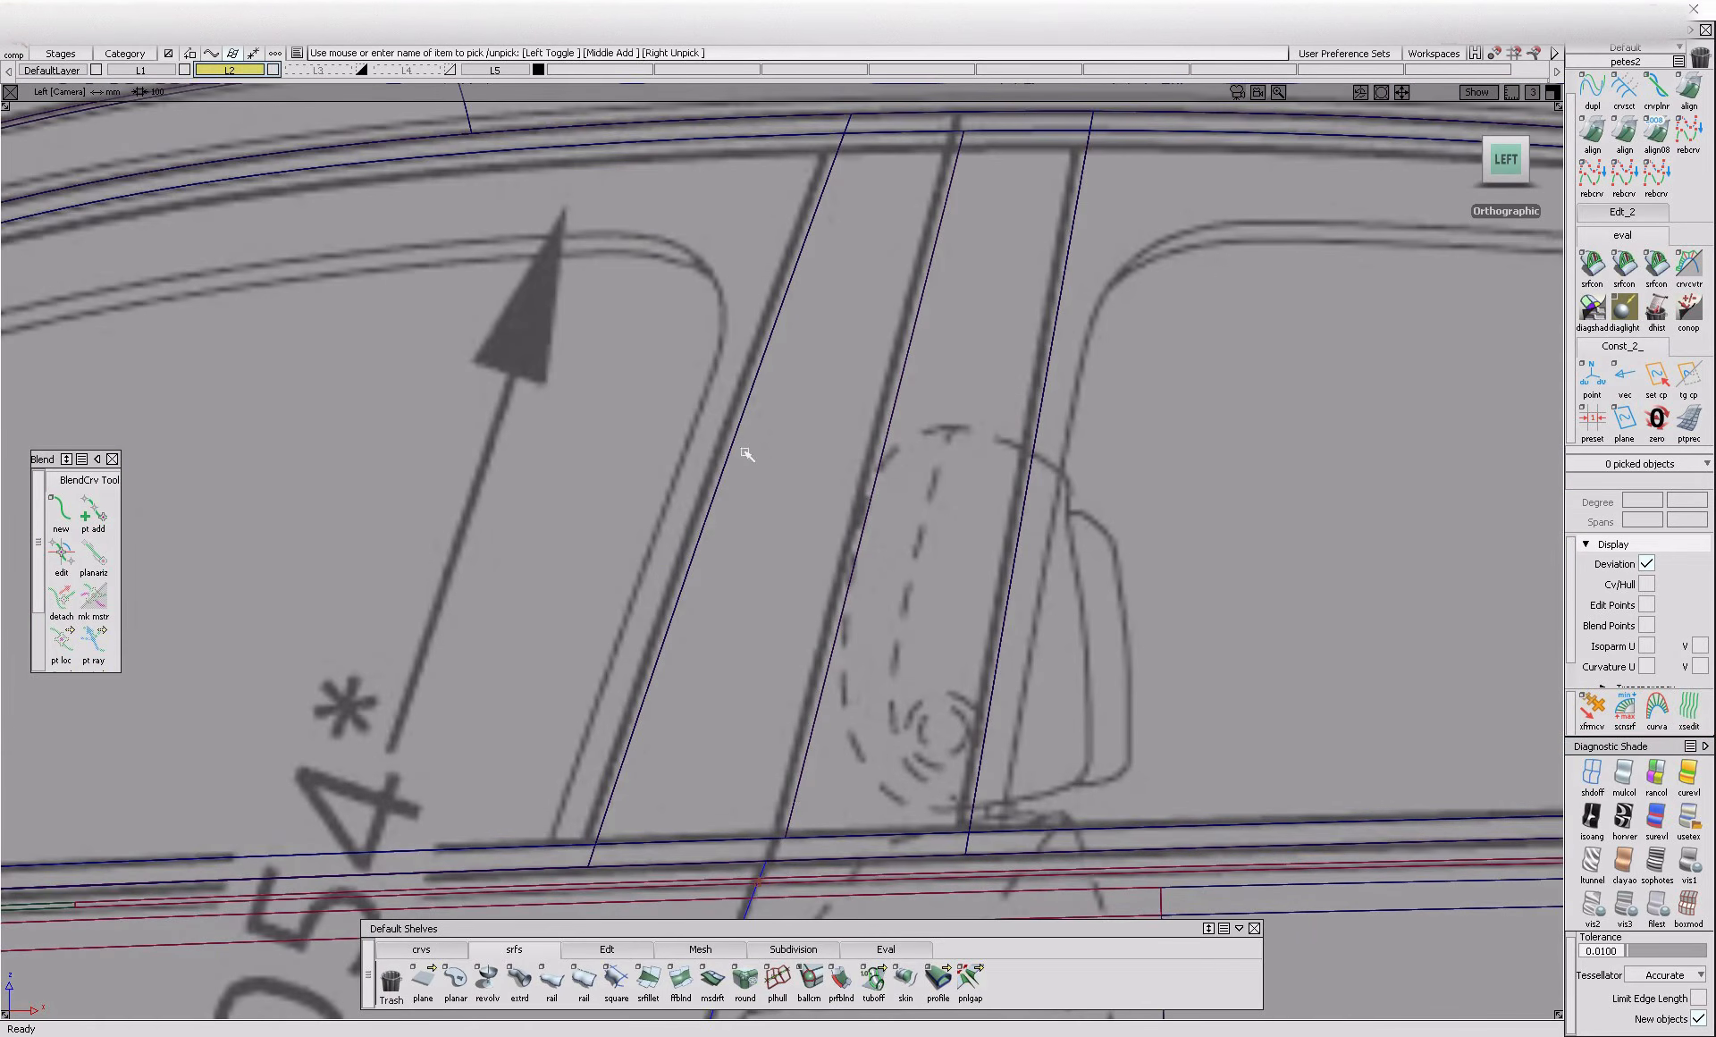
{"action": "right_click_drag", "start_coordinate": [989, 506], "coordinate": [964, 567], "text": "alt+shift"}
{"action": "middle_click_drag", "start_coordinate": [931, 602], "coordinate": [959, 581], "text": "alt+shift"}
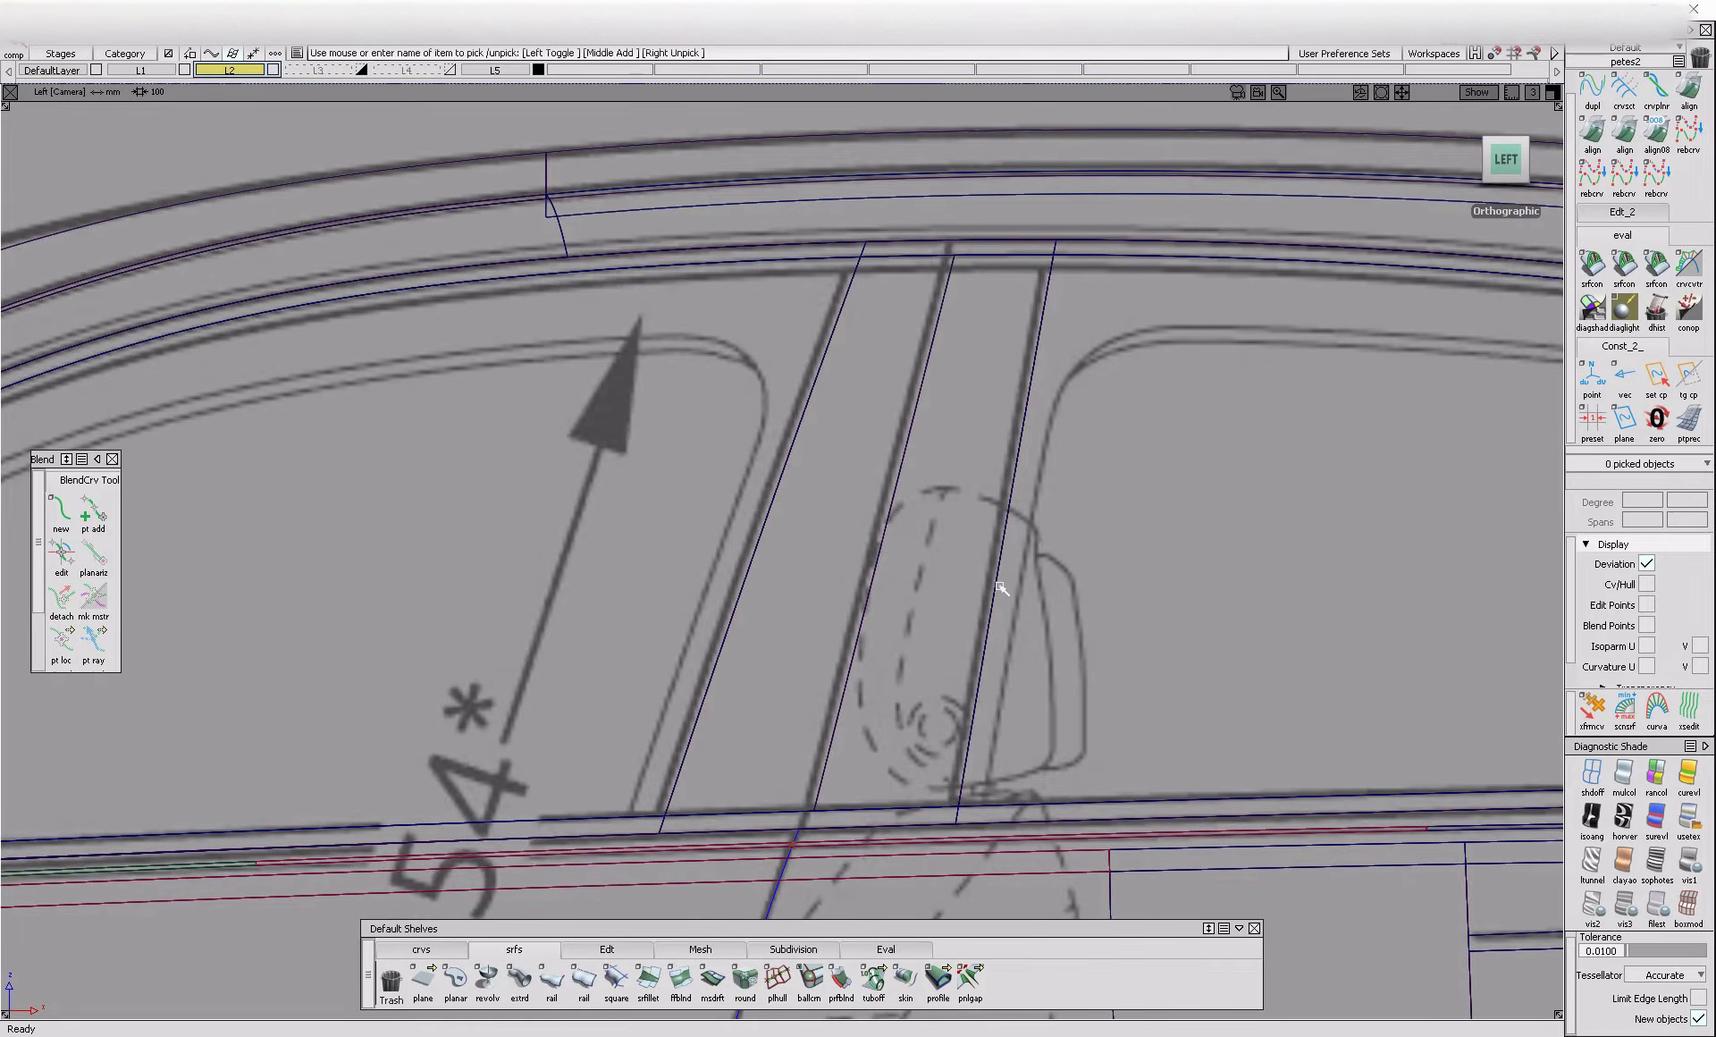
{"action": "left_click", "coordinate": [941, 648]}
{"action": "left_click", "coordinate": [832, 628]}
{"action": "right_click_drag", "start_coordinate": [886, 627], "coordinate": [850, 715], "text": "alt+shift"}
{"action": "middle_click_drag", "start_coordinate": [850, 715], "coordinate": [957, 384], "text": "alt+shift"}
{"action": "left_click", "coordinate": [974, 657]}
{"action": "right_click_drag", "start_coordinate": [966, 652], "coordinate": [935, 768], "text": "alt+shift"}
{"action": "middle_click_drag", "start_coordinate": [934, 769], "coordinate": [942, 678], "text": "alt+shift"}
{"action": "right_click_drag", "start_coordinate": [941, 678], "coordinate": [926, 714], "text": "alt+shift"}
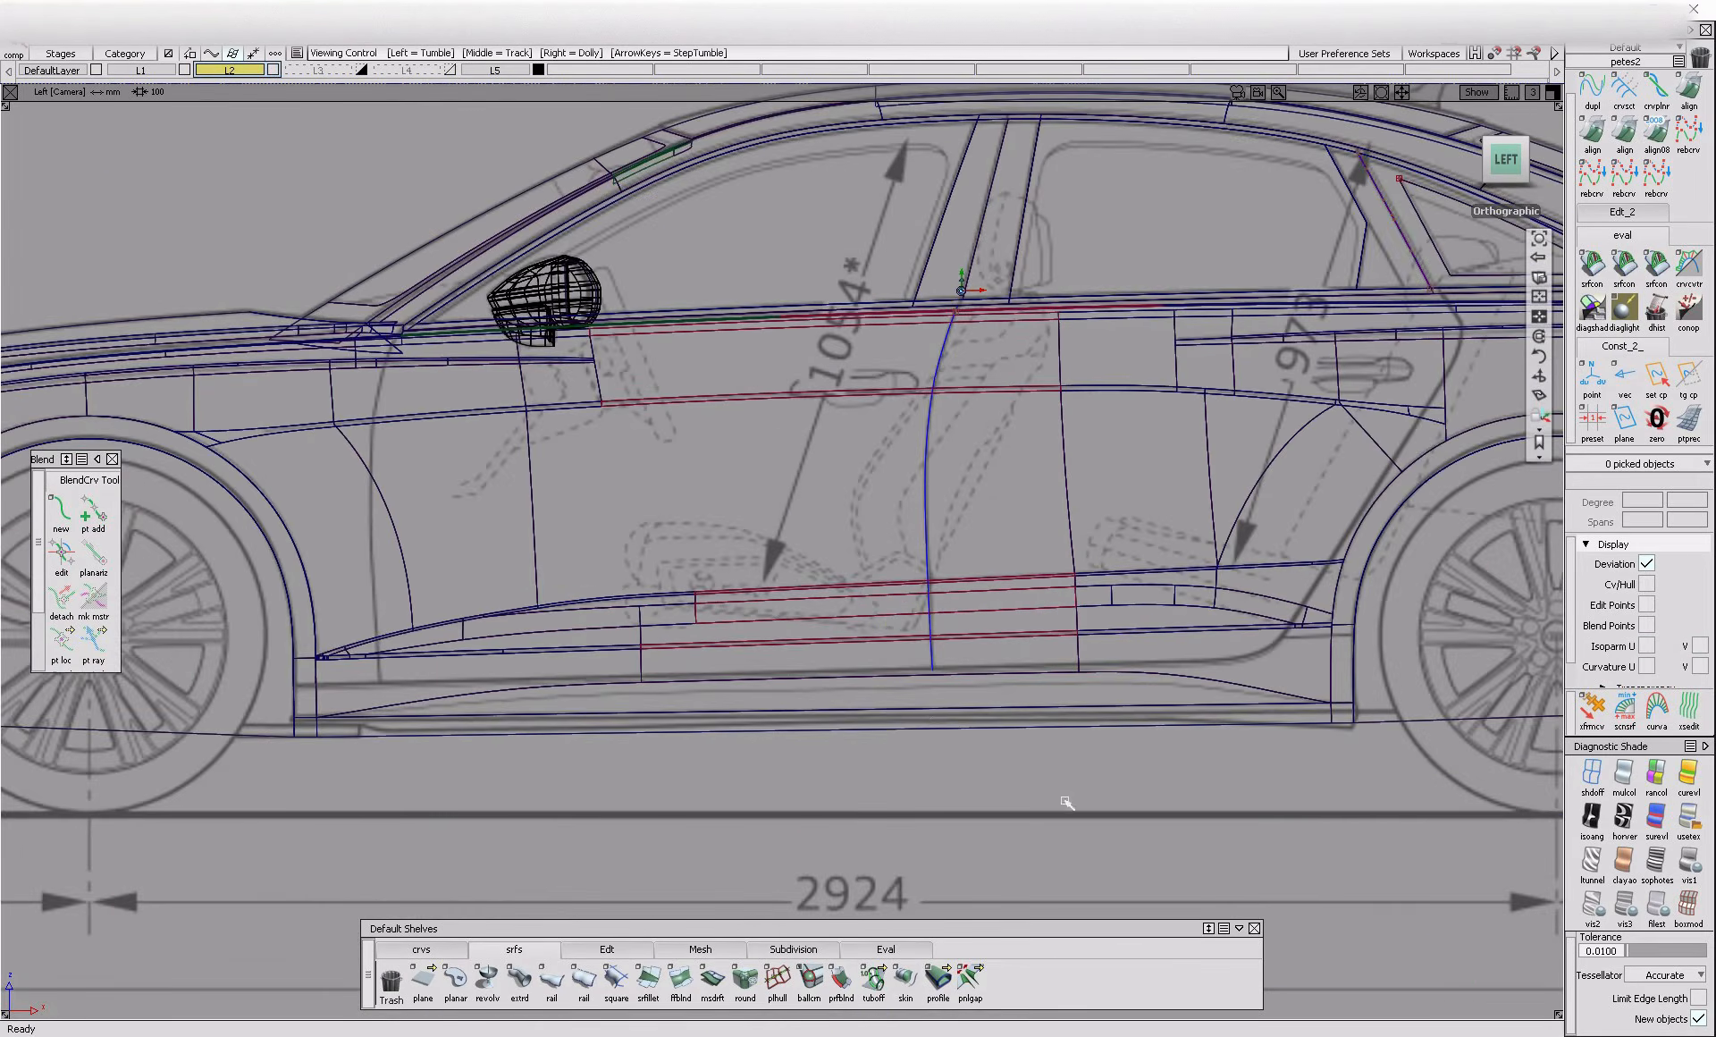
Start the Panel Gap tool on the shaded model and open its gap distance for editing
{"action": "left_click", "coordinate": [1689, 863]}
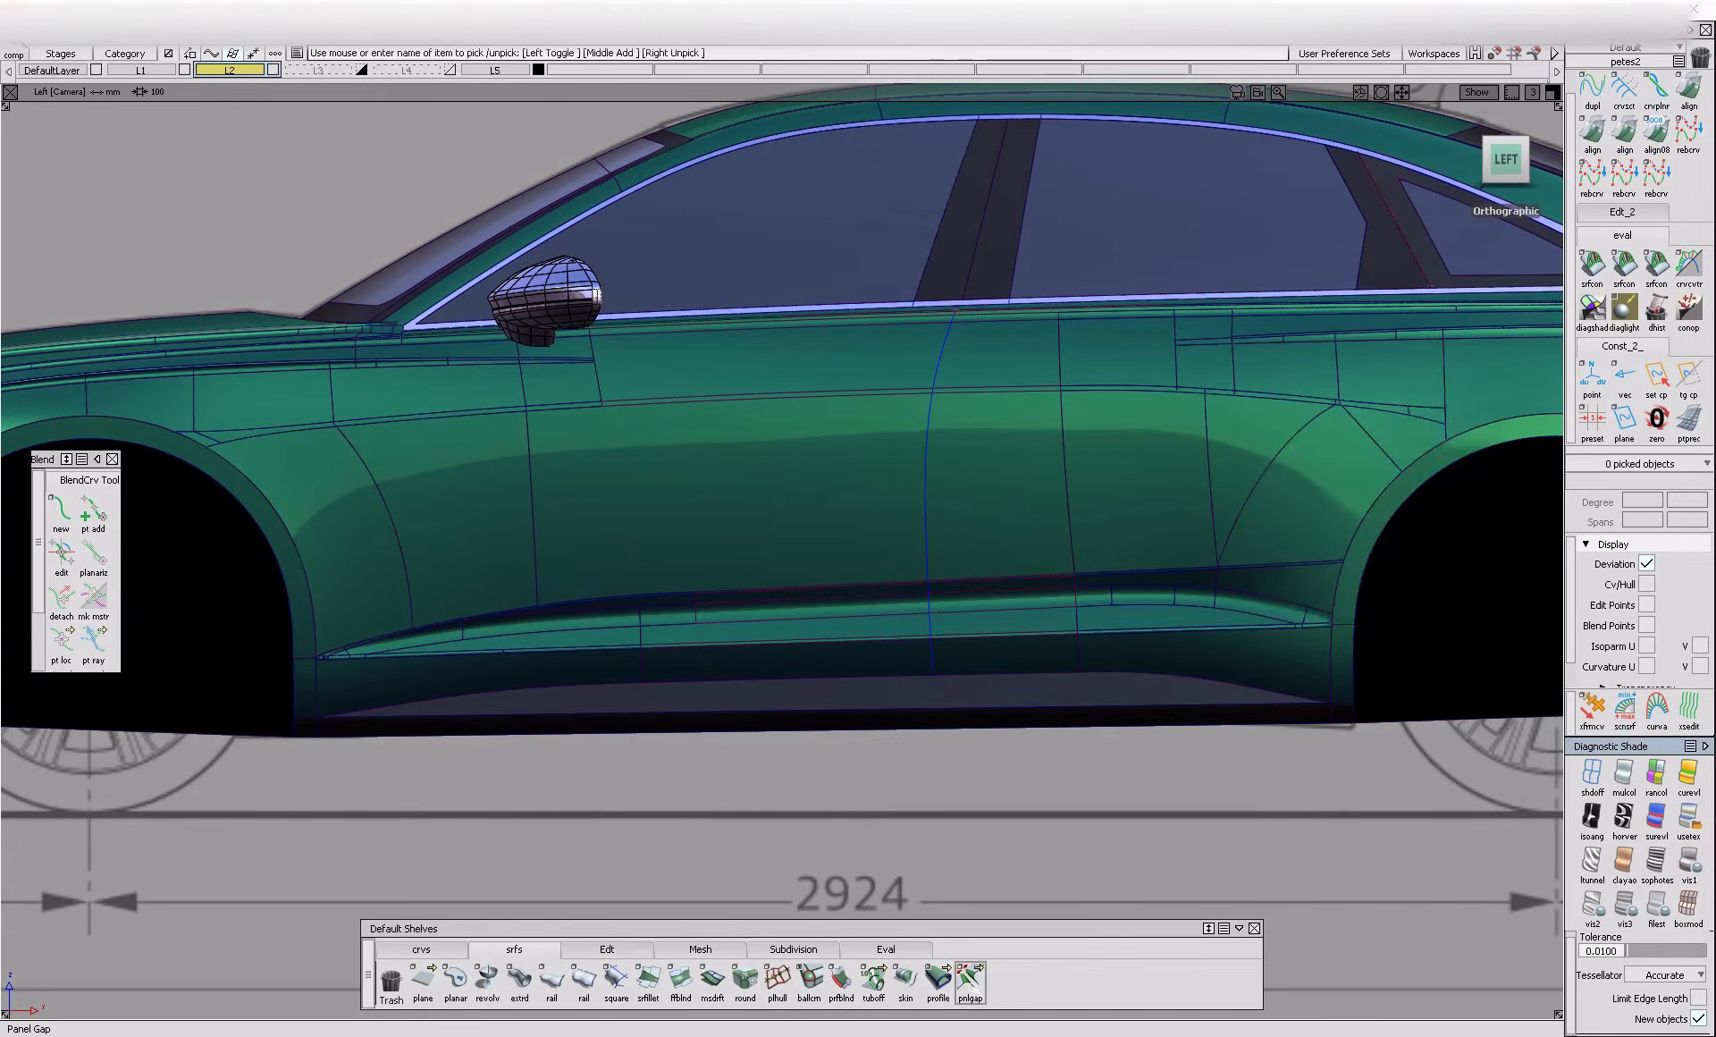
{"action": "left_click", "coordinate": [971, 979]}
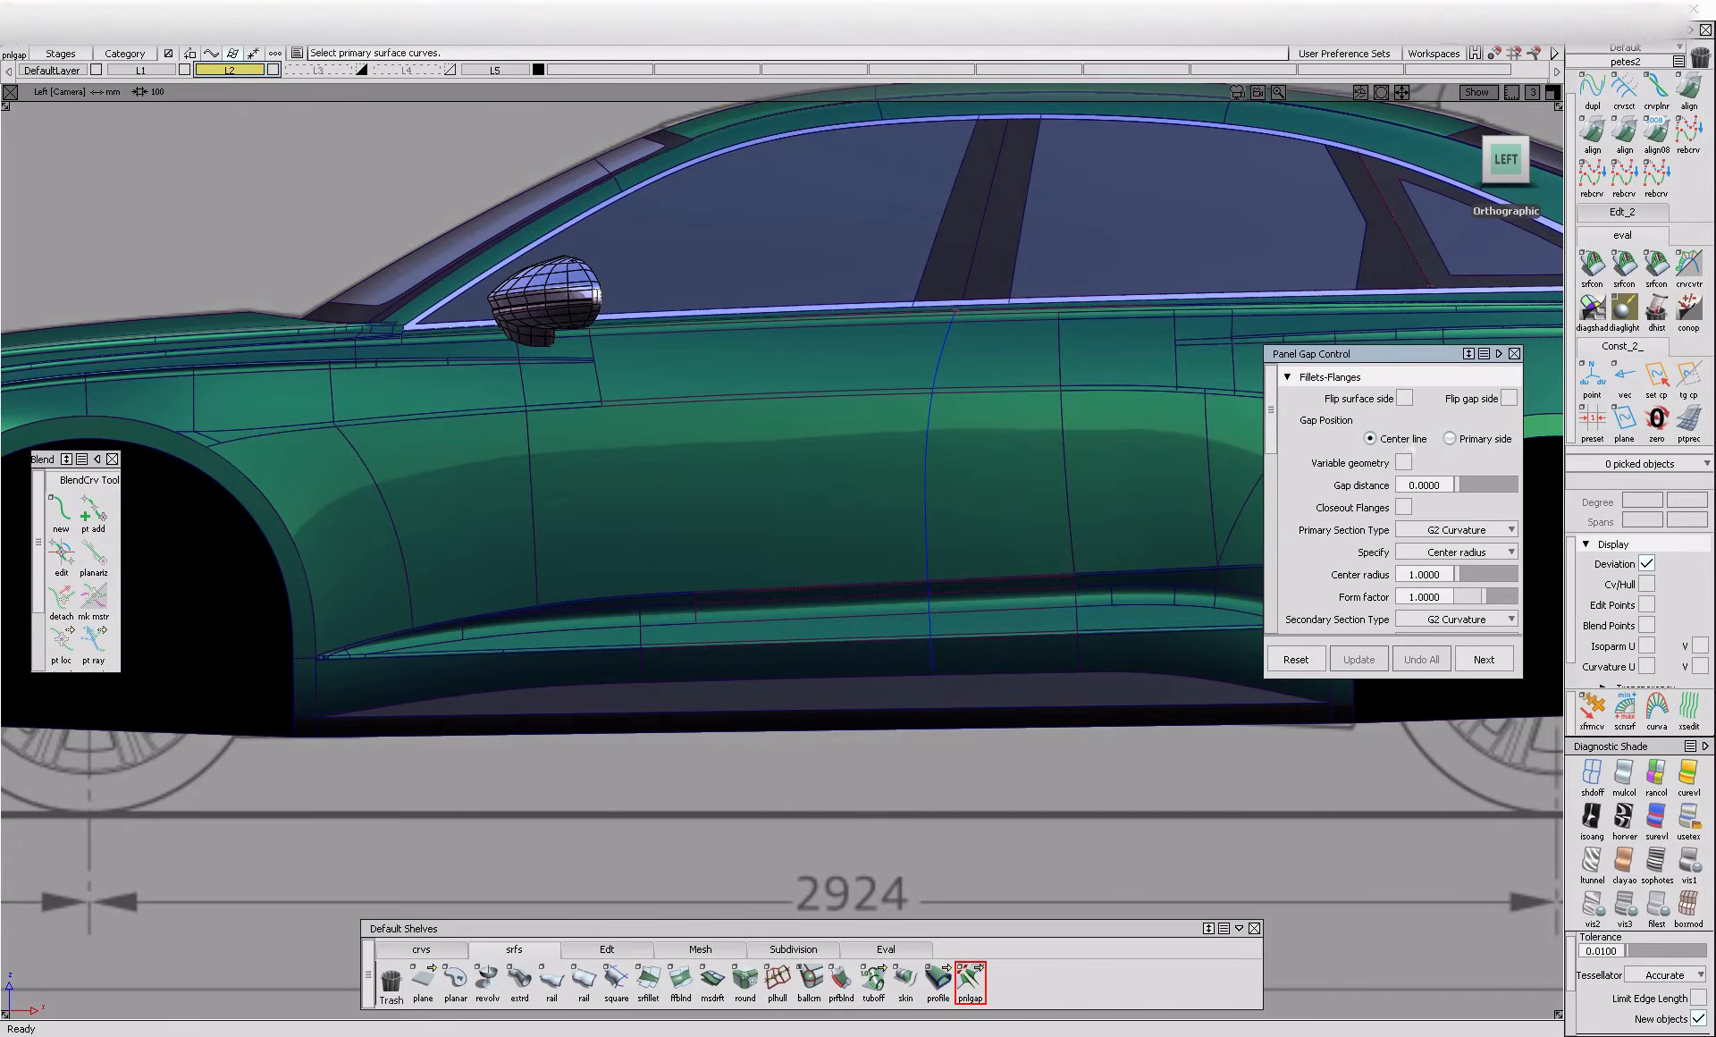
{"action": "left_click_drag", "start_coordinate": [1285, 686], "coordinate": [1282, 941]}
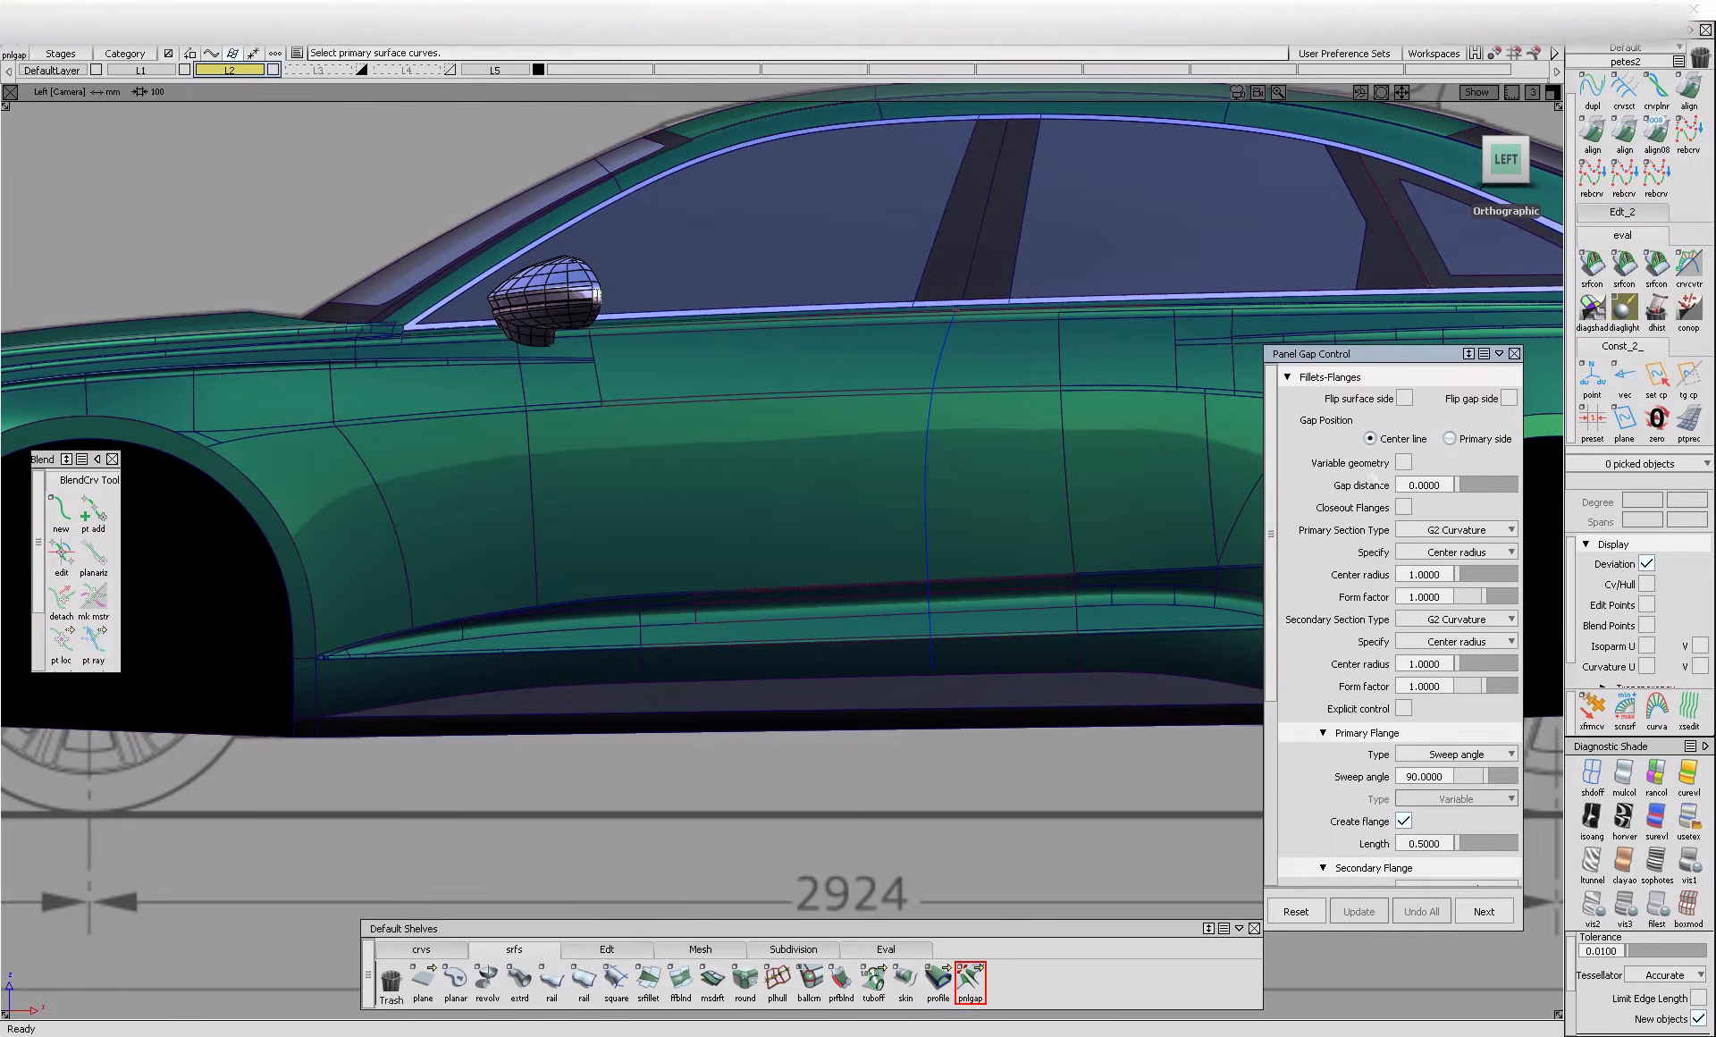
{"action": "left_click", "coordinate": [1414, 484]}
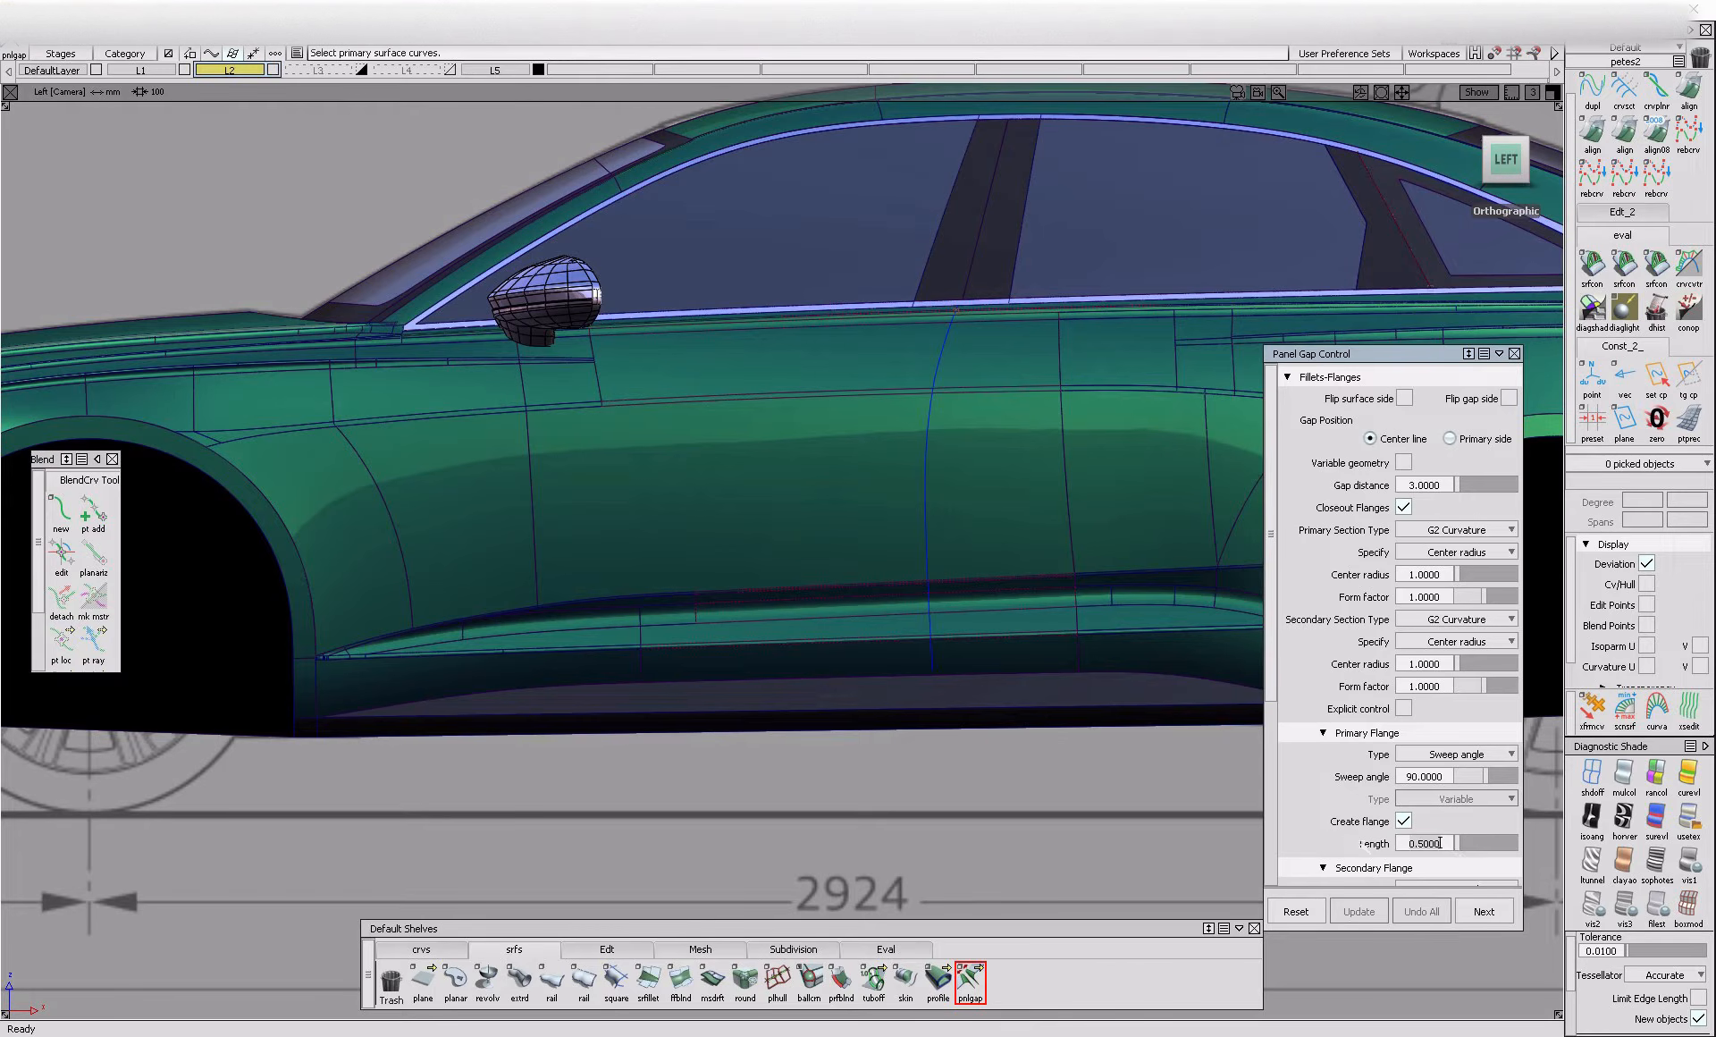
Set both the primary and the secondary flange length of the panel gap to 3
{"action": "left_click_drag", "start_coordinate": [1441, 842], "coordinate": [1413, 842]}
{"action": "key", "text": "BackSpace"}
{"action": "type", "text": "3"}
{"action": "key", "text": "Return"}
{"action": "scroll", "coordinate": [1341, 840], "scroll_direction": "down", "scroll_amount": 5}
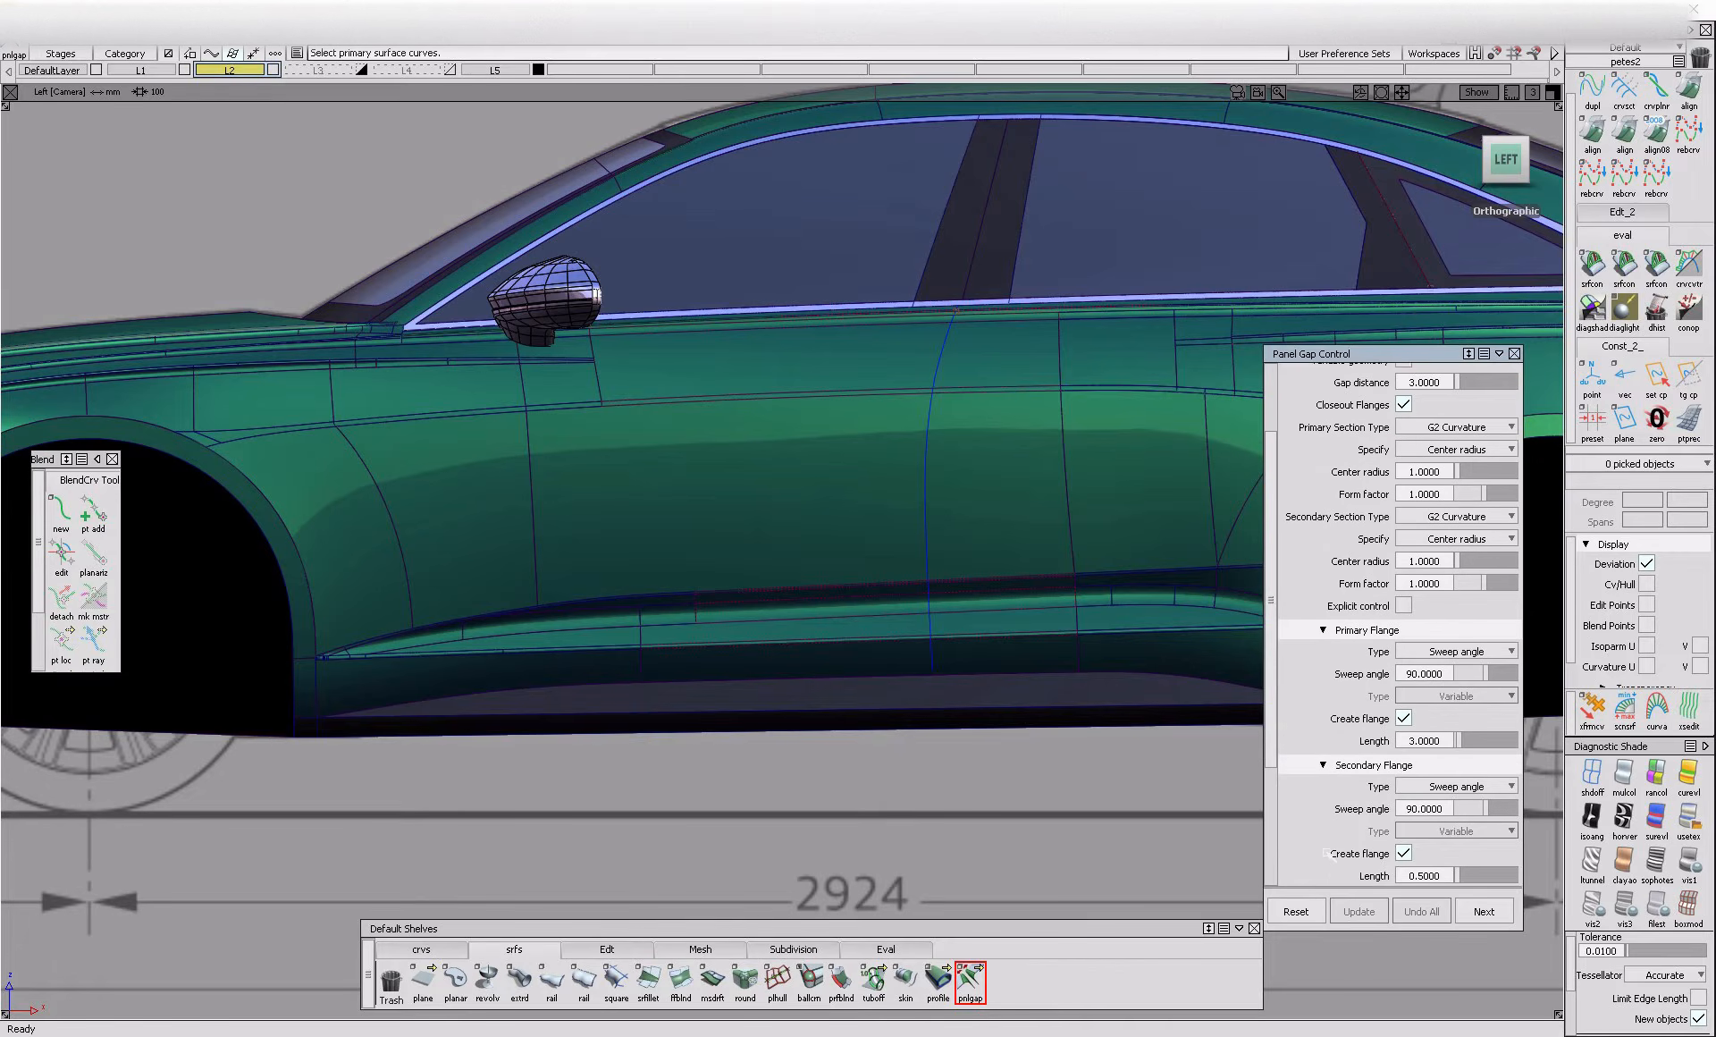
{"action": "scroll", "coordinate": [1399, 779], "scroll_direction": "down", "scroll_amount": 4}
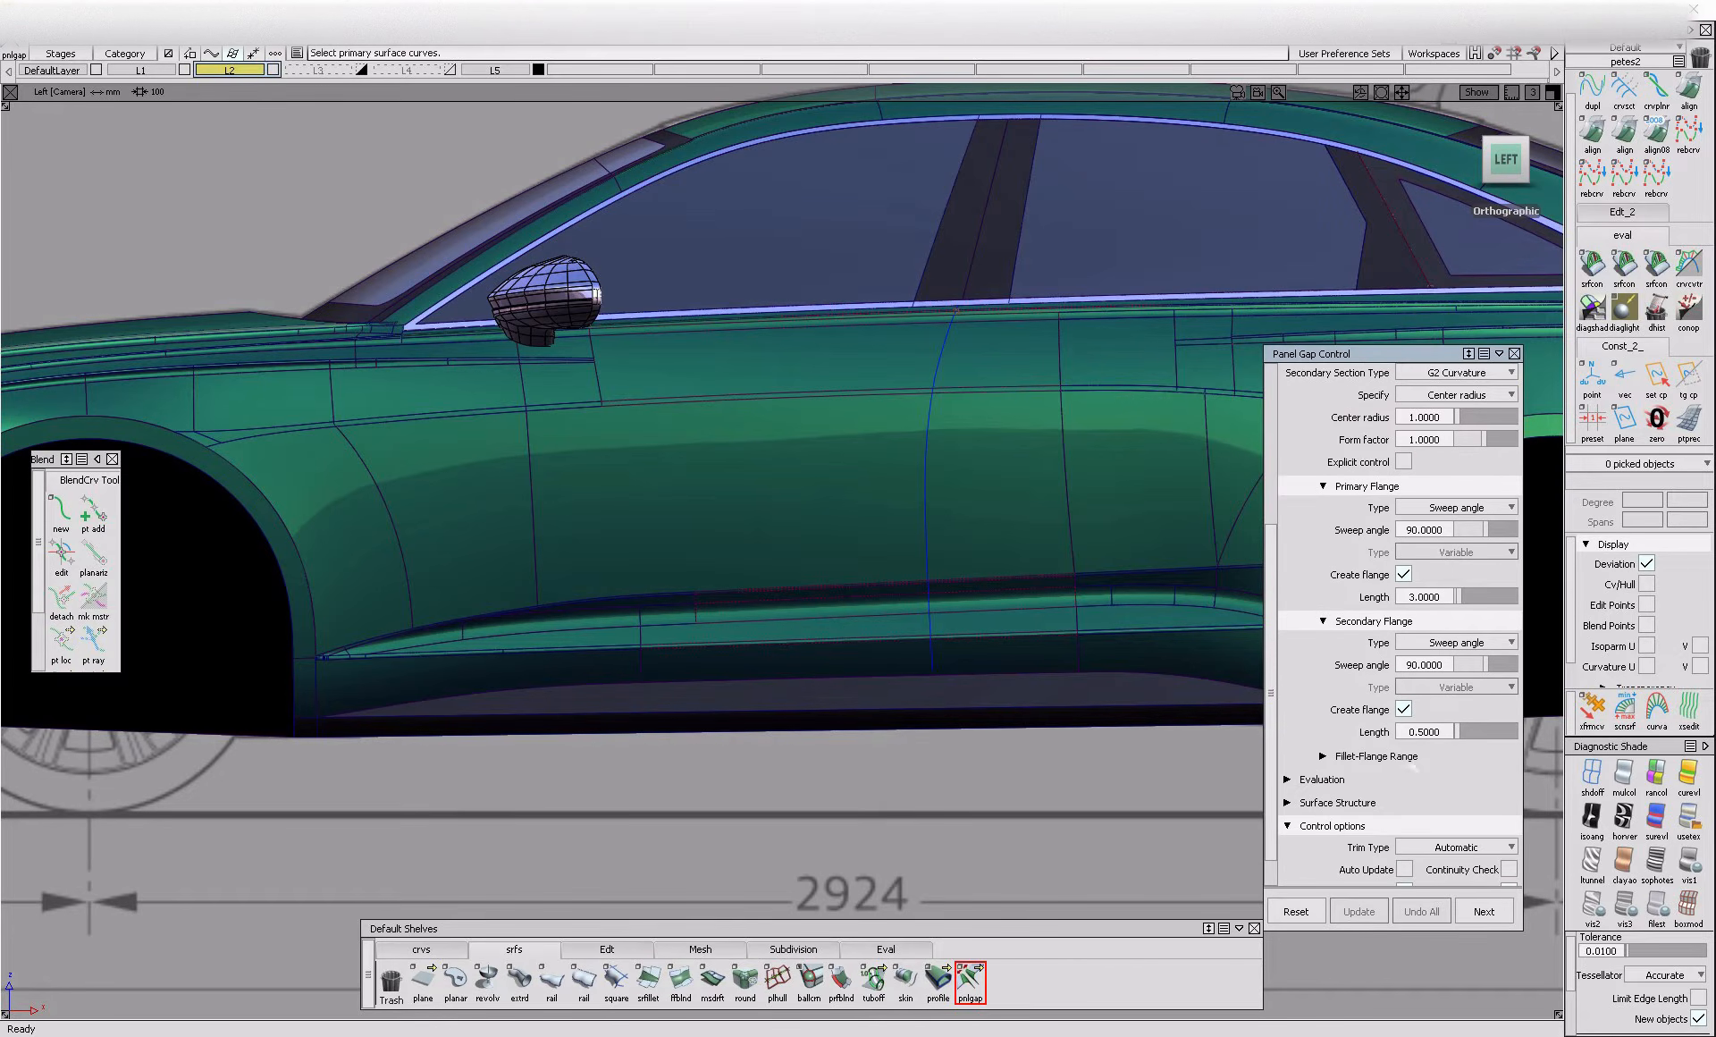
{"action": "left_click_drag", "start_coordinate": [1441, 731], "coordinate": [1414, 731]}
{"action": "key", "text": "BackSpace"}
{"action": "type", "text": "3"}
{"action": "key", "text": "Return"}
{"action": "scroll", "coordinate": [1325, 711], "scroll_direction": "down", "scroll_amount": 1}
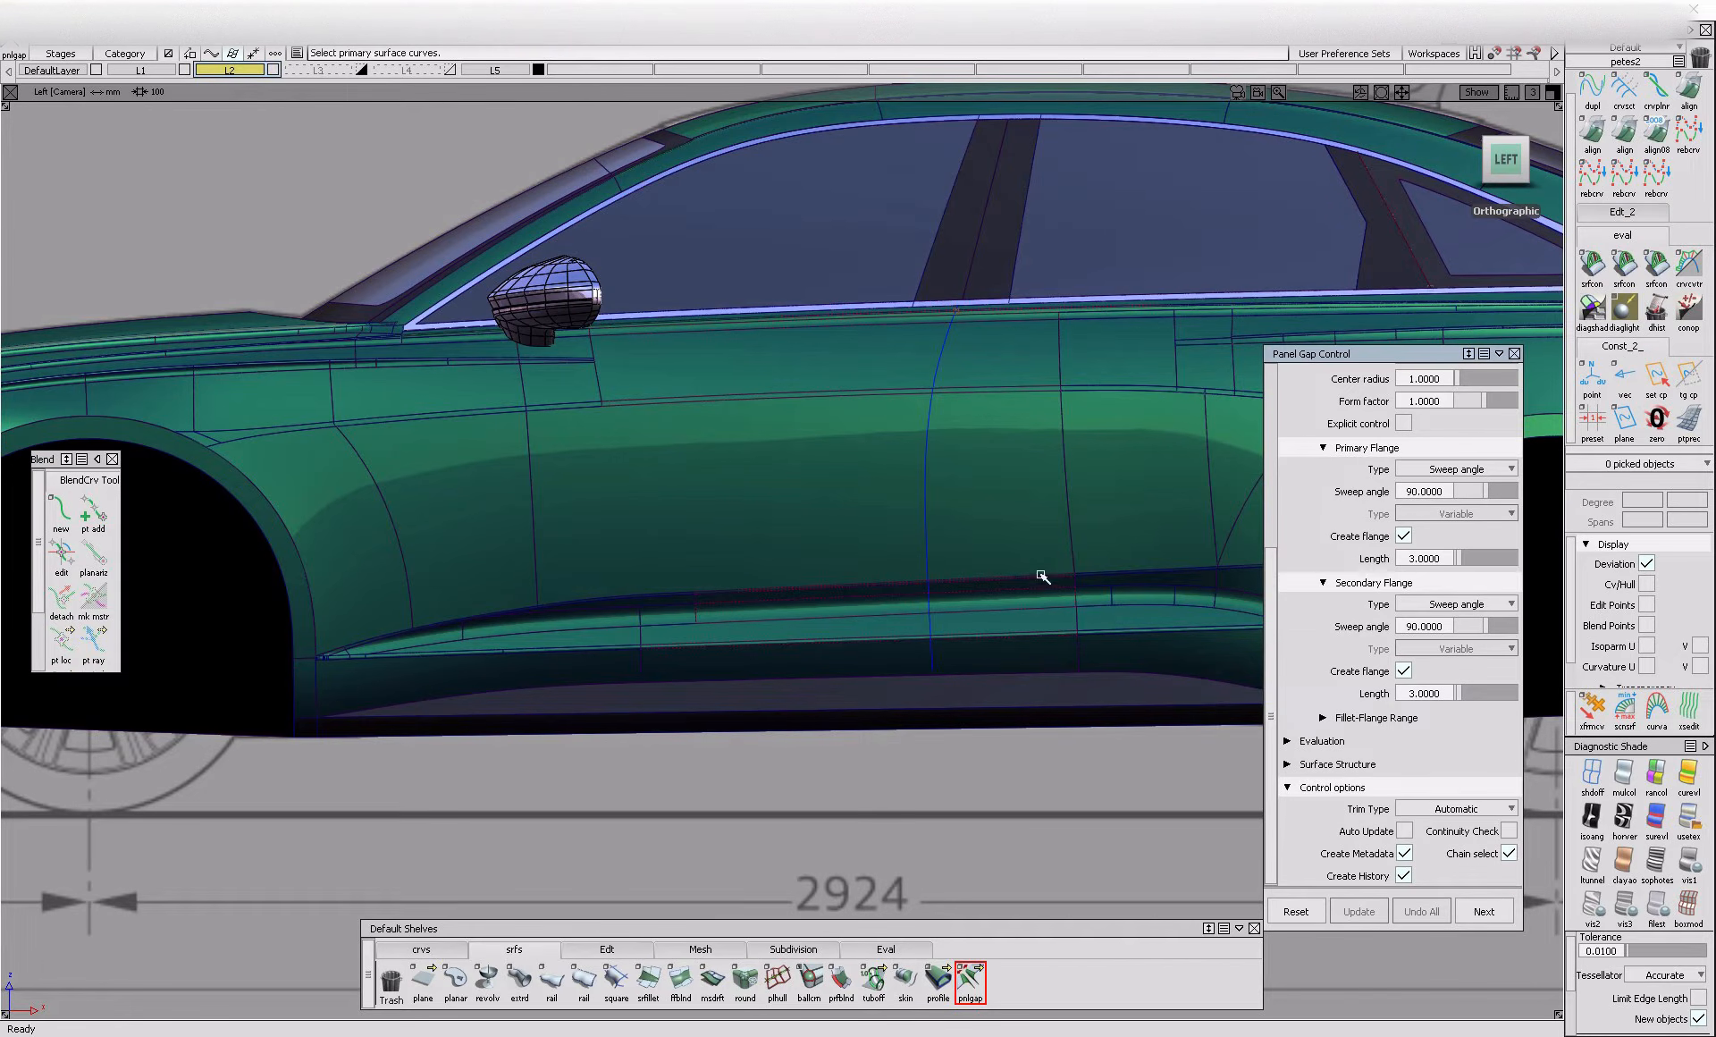
Try to pick the door shut line as the primary gap curve and inspect its lower end at the sill
{"action": "key", "text": "shift+alt"}
{"action": "left_click_drag", "start_coordinate": [906, 565], "coordinate": [1089, 657], "text": "alt+shift"}
{"action": "right_click_drag", "start_coordinate": [1089, 657], "coordinate": [953, 525], "text": "alt+shift"}
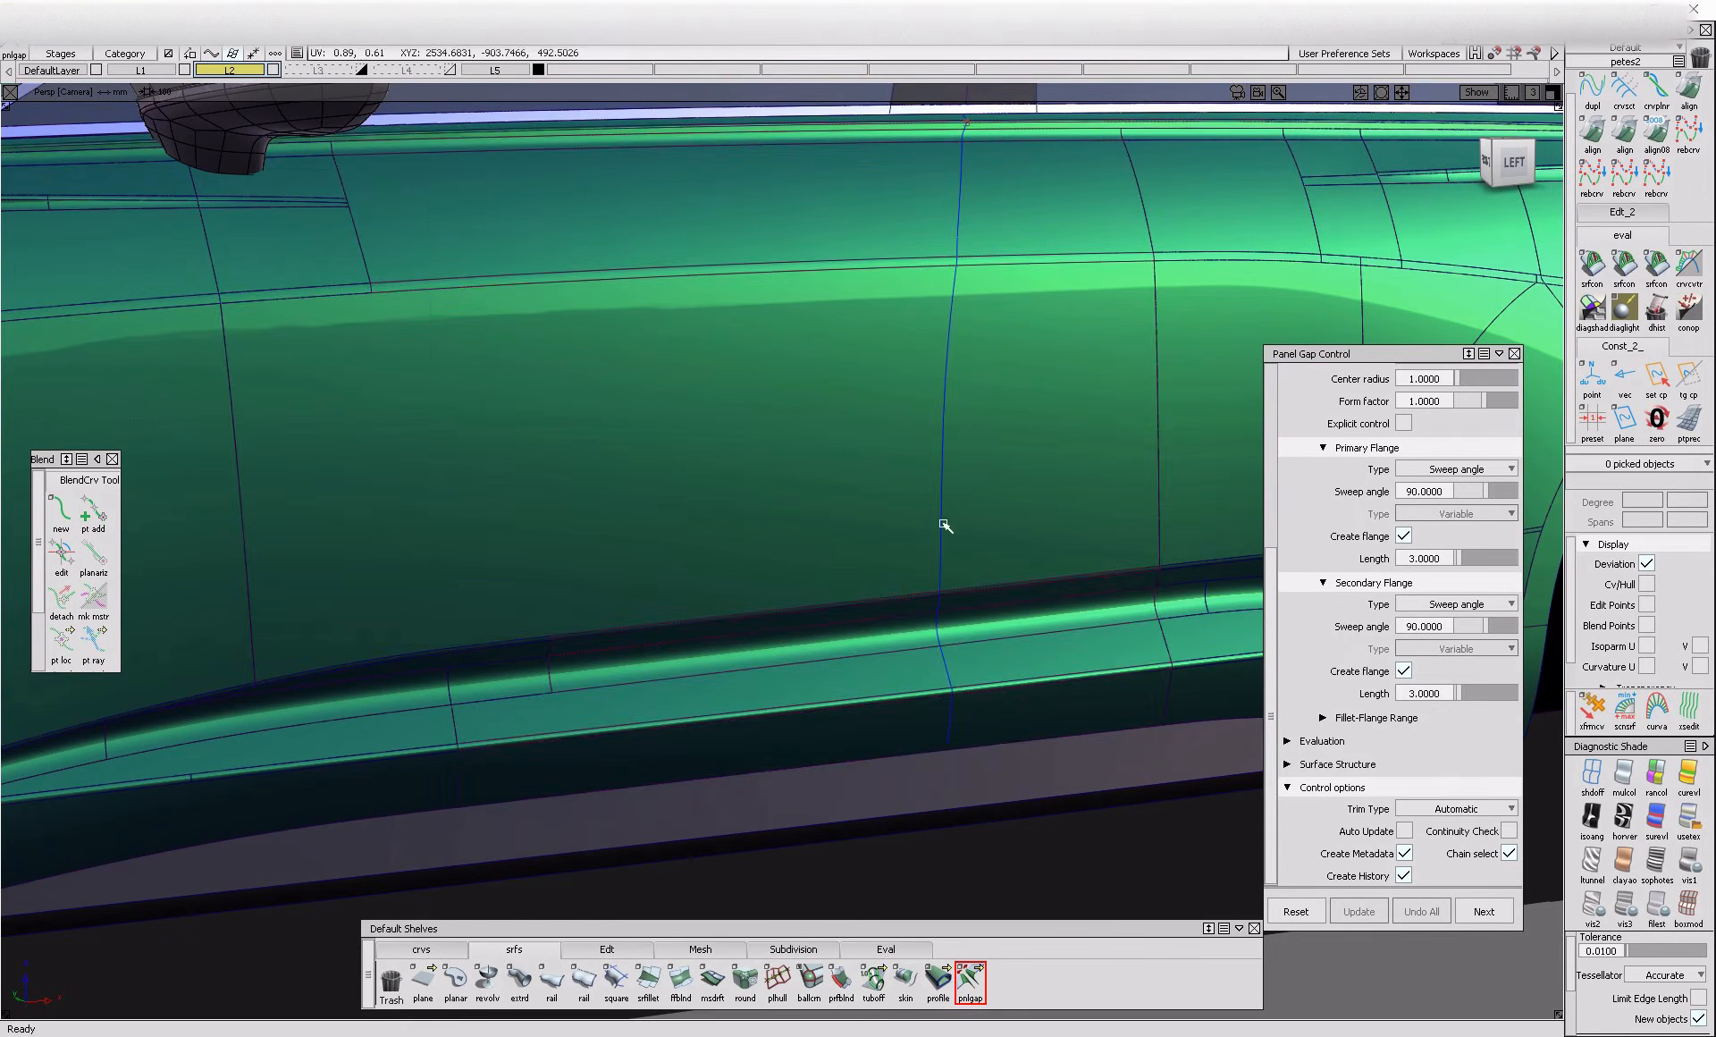
{"action": "left_click", "coordinate": [944, 524]}
{"action": "mouse_move", "coordinate": [898, 551]}
{"action": "left_mouse_down", "text": "alt+shift"}
{"action": "mouse_move", "coordinate": [1028, 597]}
{"action": "mouse_move", "coordinate": [976, 519]}
{"action": "mouse_move", "coordinate": [1020, 780]}
{"action": "left_mouse_up", "text": "alt+shift"}
{"action": "left_click", "coordinate": [955, 767], "text": "alt+shift"}
{"action": "right_click_drag", "start_coordinate": [1016, 813], "coordinate": [961, 770], "text": "alt+shift"}
{"action": "left_click_drag", "start_coordinate": [1048, 585], "coordinate": [1089, 319], "text": "ctrl+shift"}
{"action": "left_click", "coordinate": [1509, 159]}
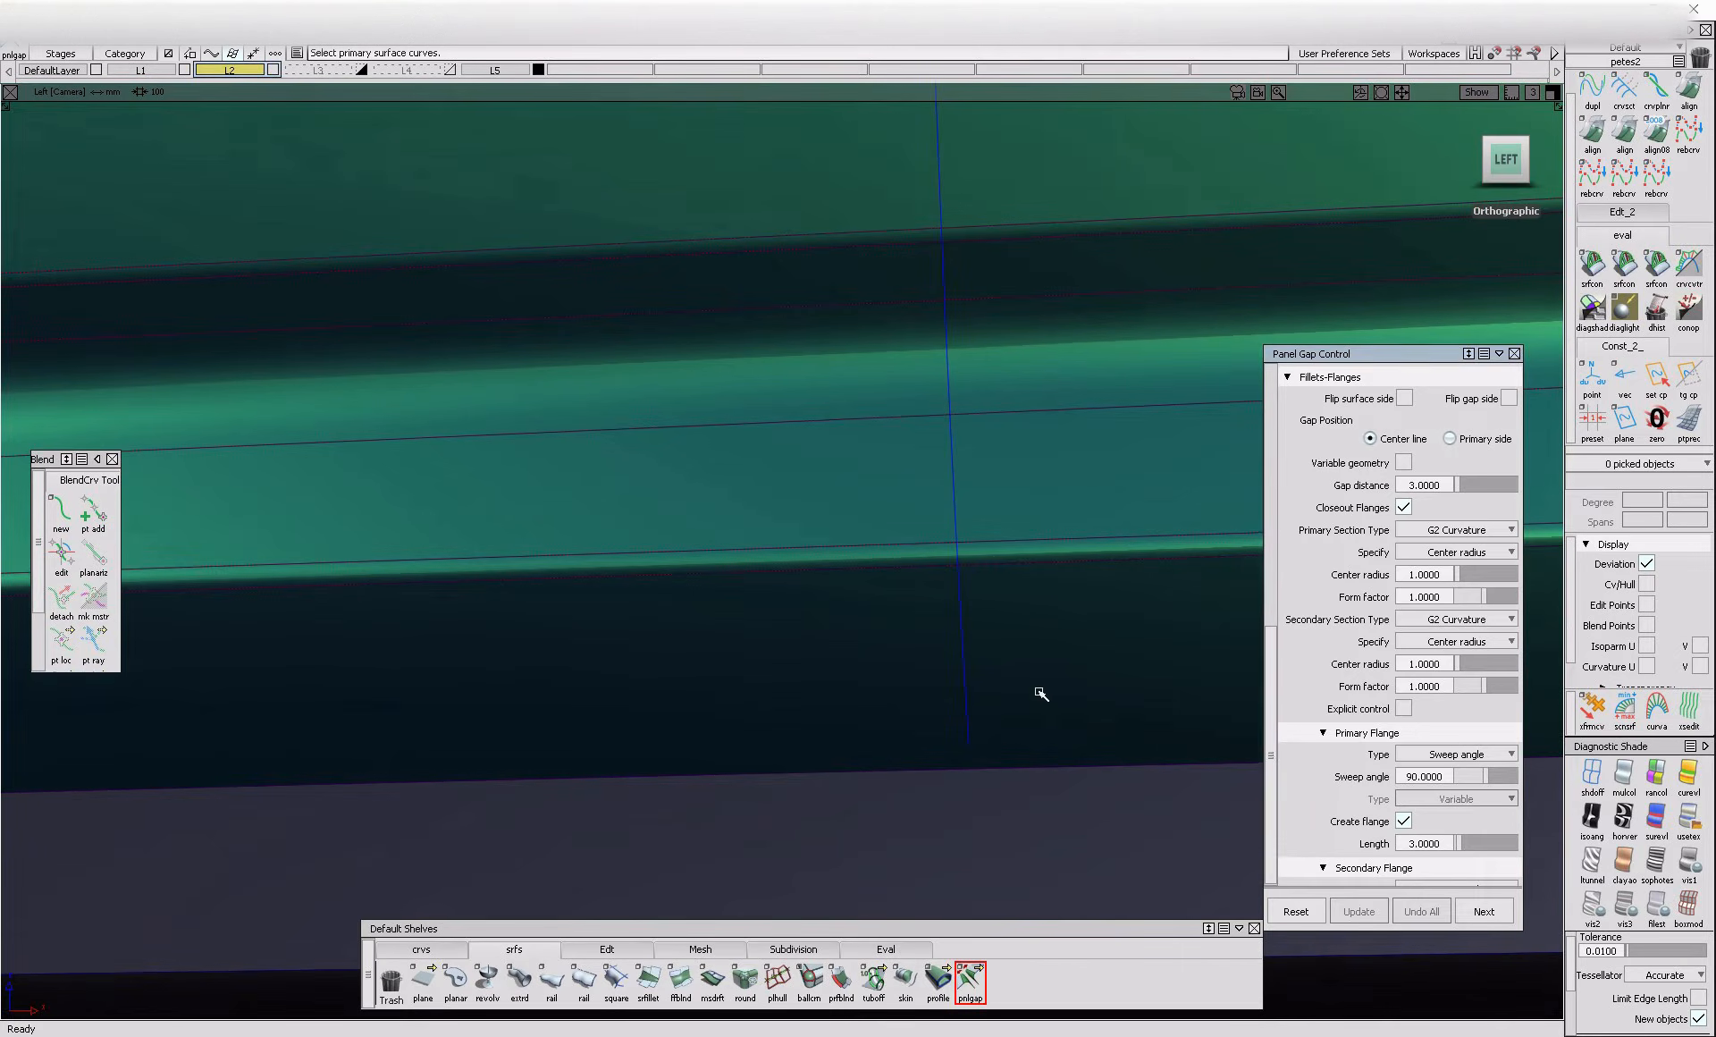
Turn off shading and draw an edit point curve along the blueprint's lower door line, from the front wheel arch towards the rear door corner
{"action": "left_click", "coordinate": [1593, 776]}
{"action": "mouse_move", "coordinate": [1094, 740]}
{"action": "right_mouse_down", "text": "alt+shift"}
{"action": "mouse_move", "coordinate": [1036, 838]}
{"action": "mouse_move", "coordinate": [798, 882]}
{"action": "mouse_move", "coordinate": [629, 853]}
{"action": "right_mouse_up", "text": "alt+shift"}
{"action": "middle_click_drag", "start_coordinate": [629, 854], "coordinate": [717, 841], "text": "alt+shift"}
{"action": "left_click", "coordinate": [431, 951]}
{"action": "left_click", "coordinate": [455, 981]}
{"action": "middle_click_drag", "start_coordinate": [428, 812], "coordinate": [358, 799], "text": "alt+shift"}
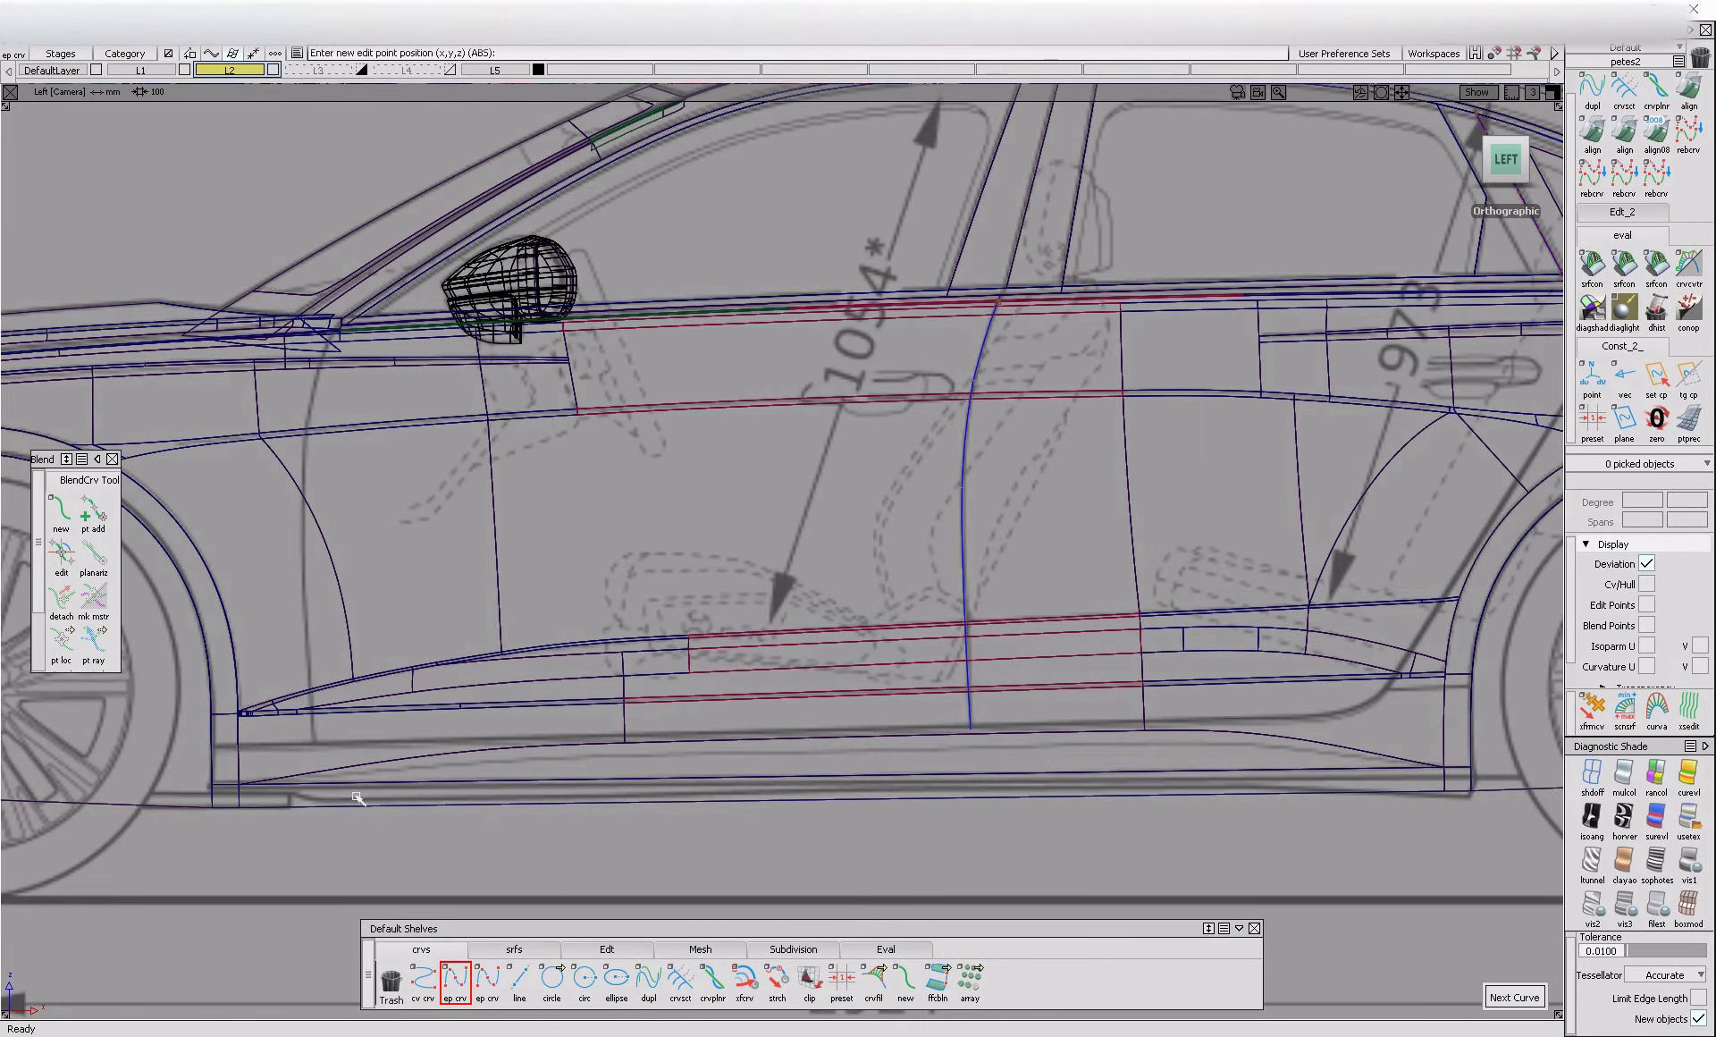
{"action": "left_click", "coordinate": [213, 751]}
{"action": "middle_click_drag", "start_coordinate": [1415, 742], "coordinate": [1146, 733], "text": "alt+shift"}
{"action": "left_click", "coordinate": [1011, 714]}
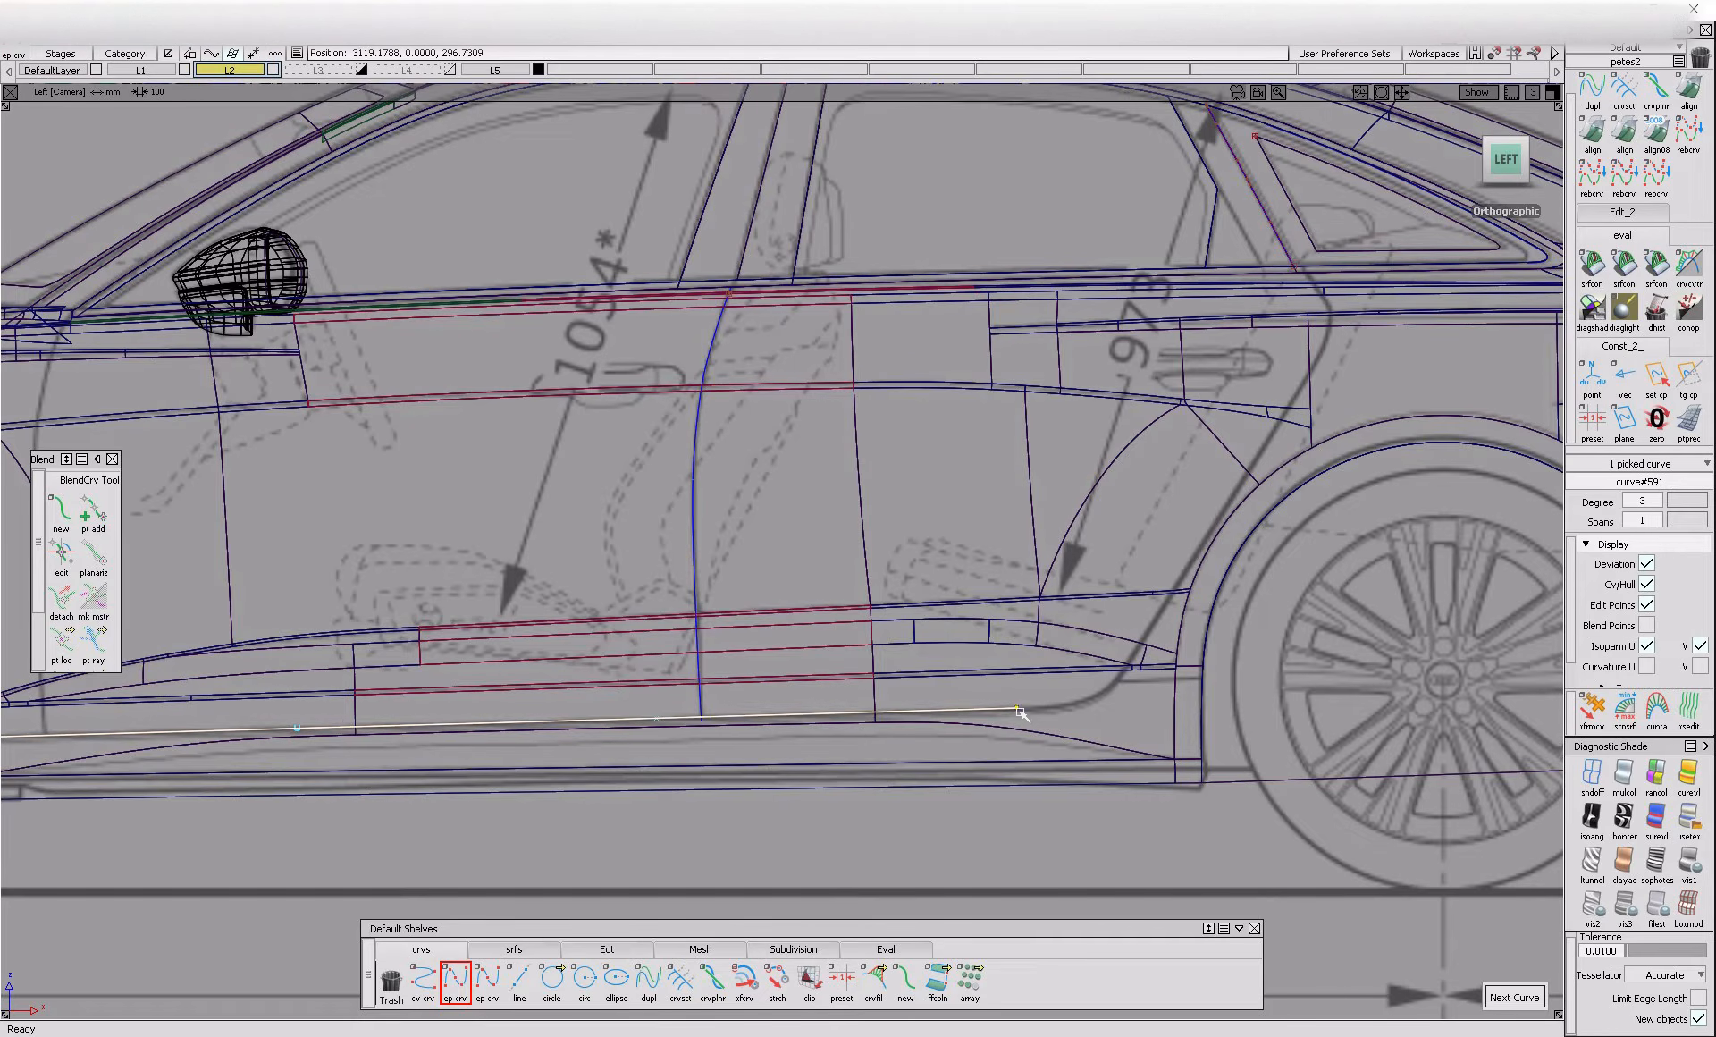
{"action": "middle_click_drag", "start_coordinate": [1024, 712], "coordinate": [1165, 663], "text": "alt+shift"}
{"action": "left_click_drag", "start_coordinate": [563, 671], "coordinate": [1012, 742], "text": "ctrl+shift"}
Move two of the new curve's control points so it follows the blueprint's lower door line
{"action": "right_click_drag", "start_coordinate": [1056, 729], "coordinate": [1052, 732], "text": "alt+shift"}
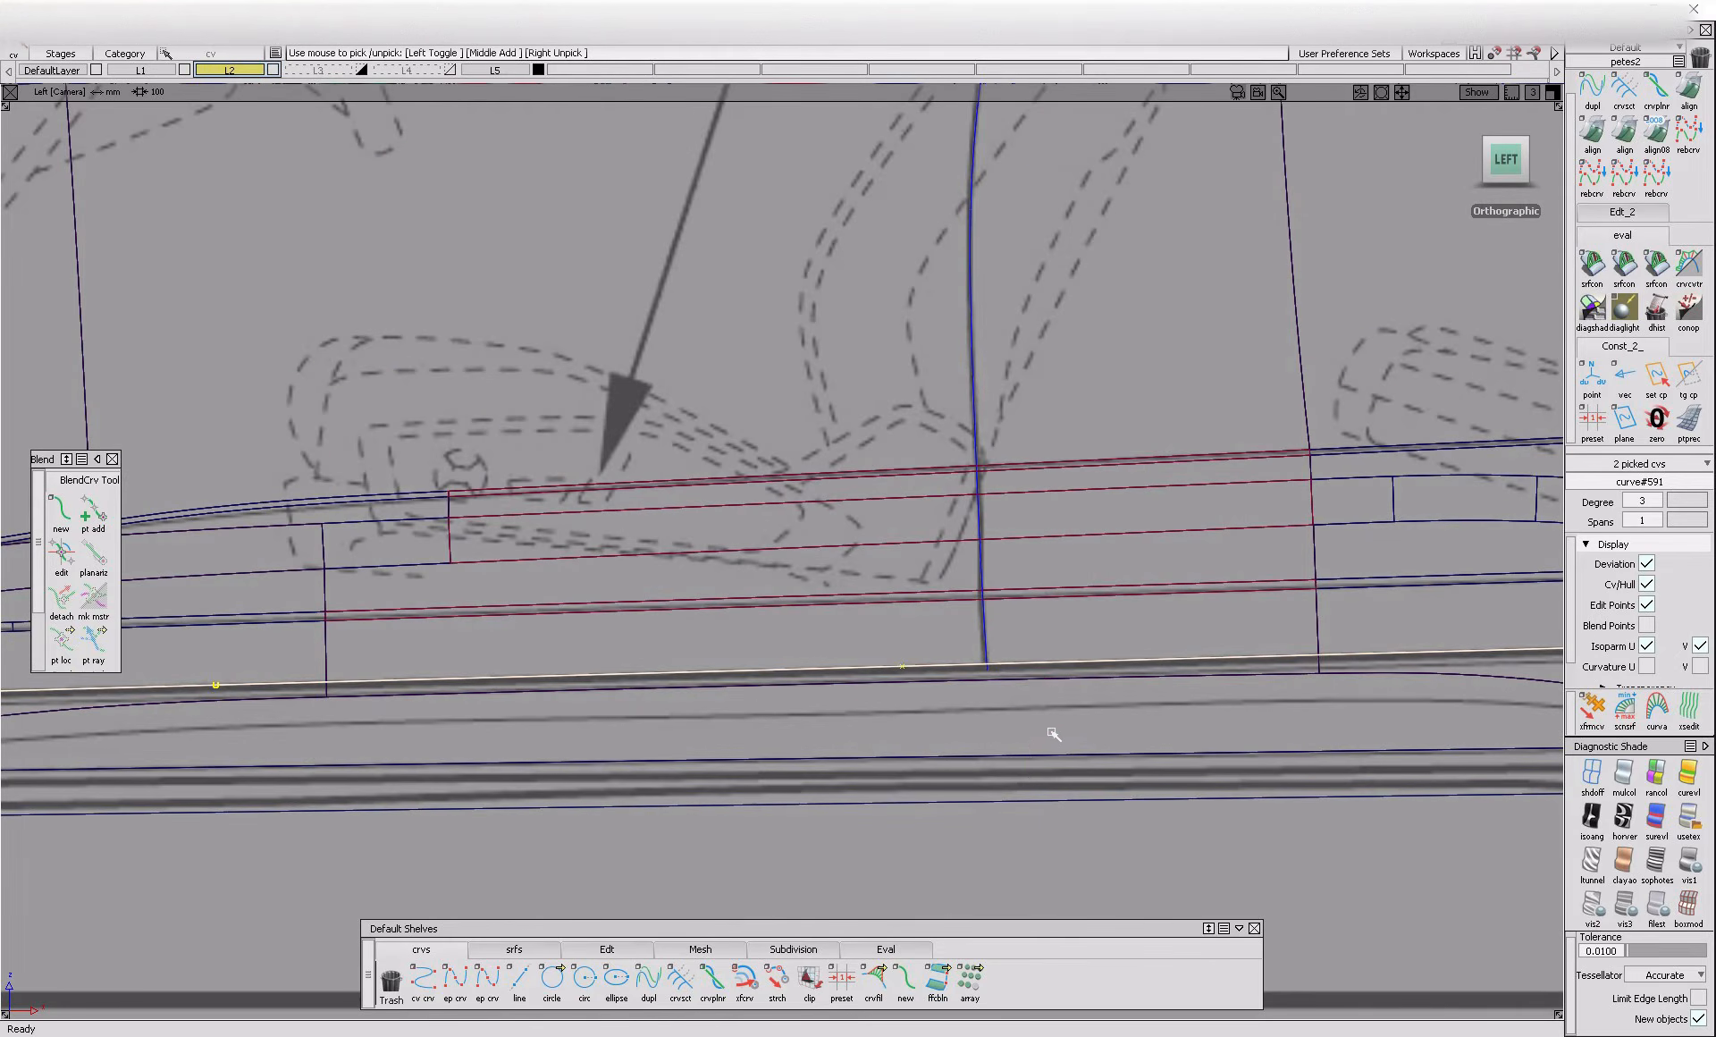
{"action": "middle_click_drag", "start_coordinate": [1022, 776], "coordinate": [1021, 690], "text": "ctrl+shift"}
{"action": "right_click_drag", "start_coordinate": [1021, 693], "coordinate": [1022, 705]}
Select the lower body-side surfaces that the new curve runs across
{"action": "left_click_drag", "start_coordinate": [1009, 696], "coordinate": [974, 666], "text": "ctrl+shift"}
{"action": "left_click", "coordinate": [979, 676]}
{"action": "right_click_drag", "start_coordinate": [983, 670], "coordinate": [930, 738], "text": "alt+shift"}
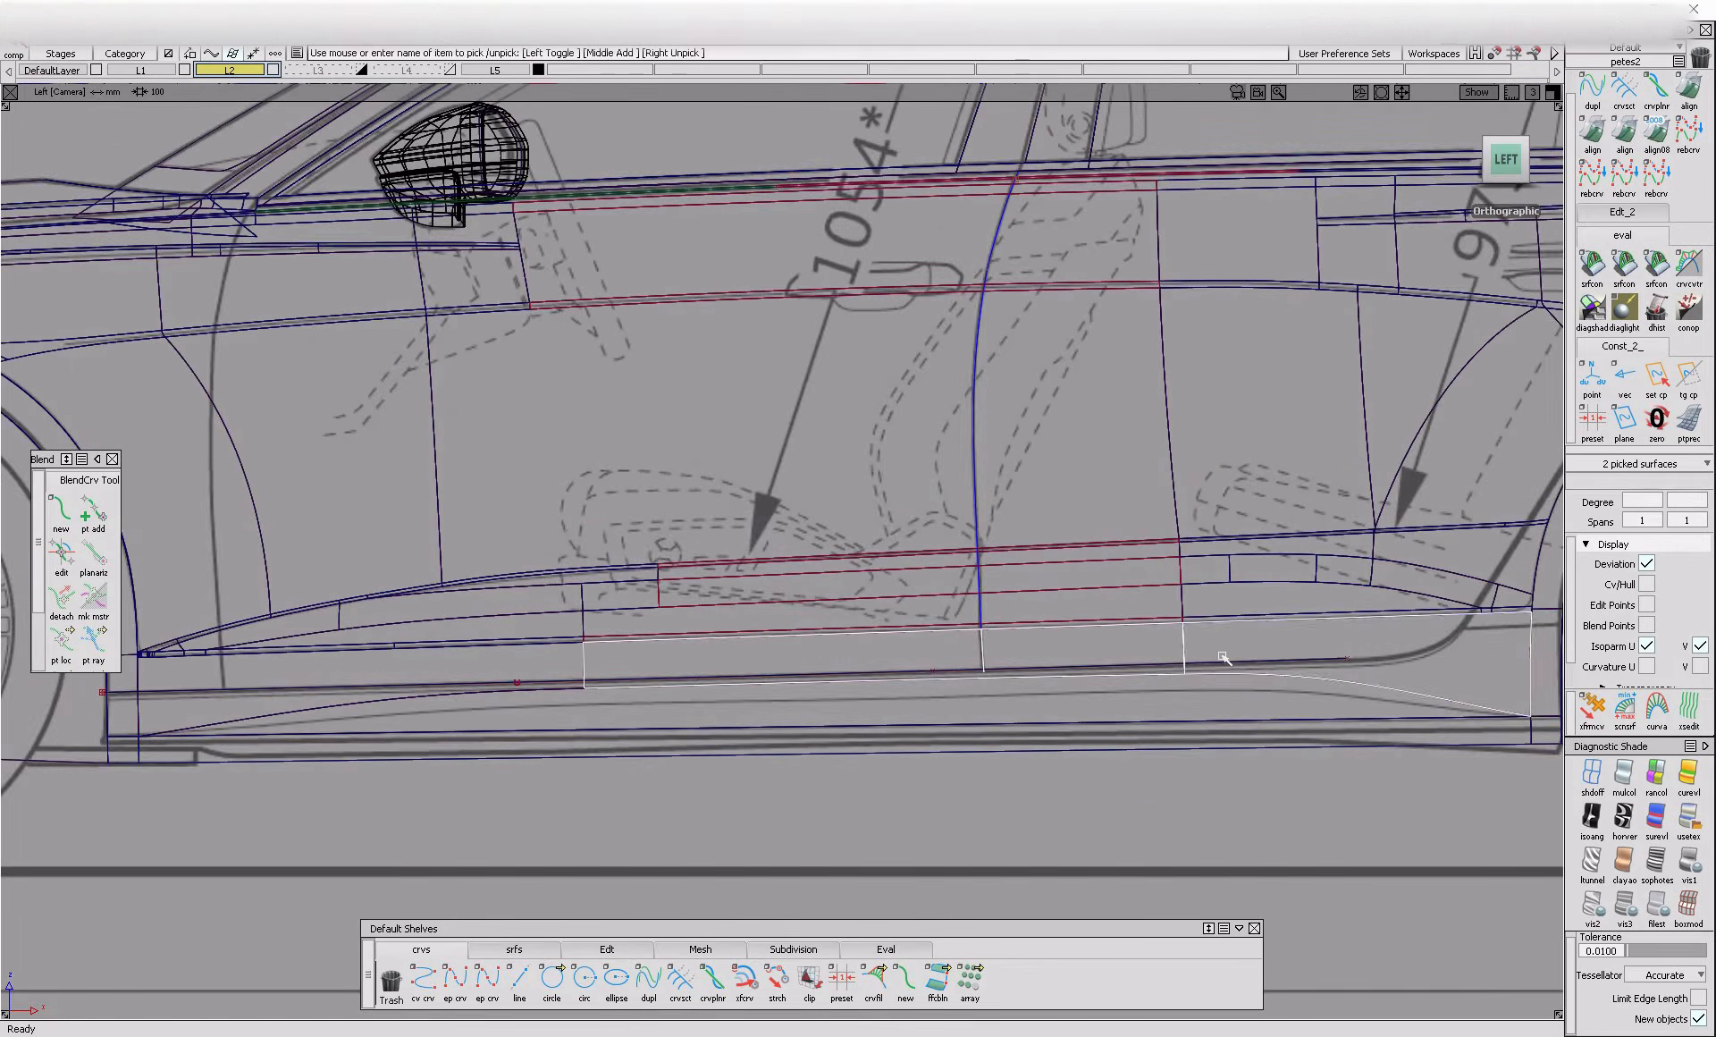
{"action": "left_click", "coordinate": [1231, 655]}
Adjust the curve's control points individually to match the blueprint's lower door line along its full length
{"action": "middle_click_drag", "start_coordinate": [266, 702], "coordinate": [624, 703], "text": "alt+shift"}
{"action": "left_click", "coordinate": [616, 693]}
{"action": "left_click", "coordinate": [483, 684]}
{"action": "right_click_drag", "start_coordinate": [563, 701], "coordinate": [567, 711], "text": "ctrl+shift"}
{"action": "left_click", "coordinate": [581, 689]}
{"action": "middle_click_drag", "start_coordinate": [1033, 761], "coordinate": [380, 767], "text": "alt+shift"}
{"action": "left_click_drag", "start_coordinate": [903, 736], "coordinate": [809, 706], "text": "ctrl+shift"}
{"action": "left_click", "coordinate": [666, 673], "text": "alt+shift"}
{"action": "left_click_drag", "start_coordinate": [984, 633], "coordinate": [1116, 726]}
{"action": "middle_click_drag", "start_coordinate": [1123, 732], "coordinate": [1119, 740], "text": "ctrl+shift"}
{"action": "right_click_drag", "start_coordinate": [1119, 740], "coordinate": [1119, 733]}
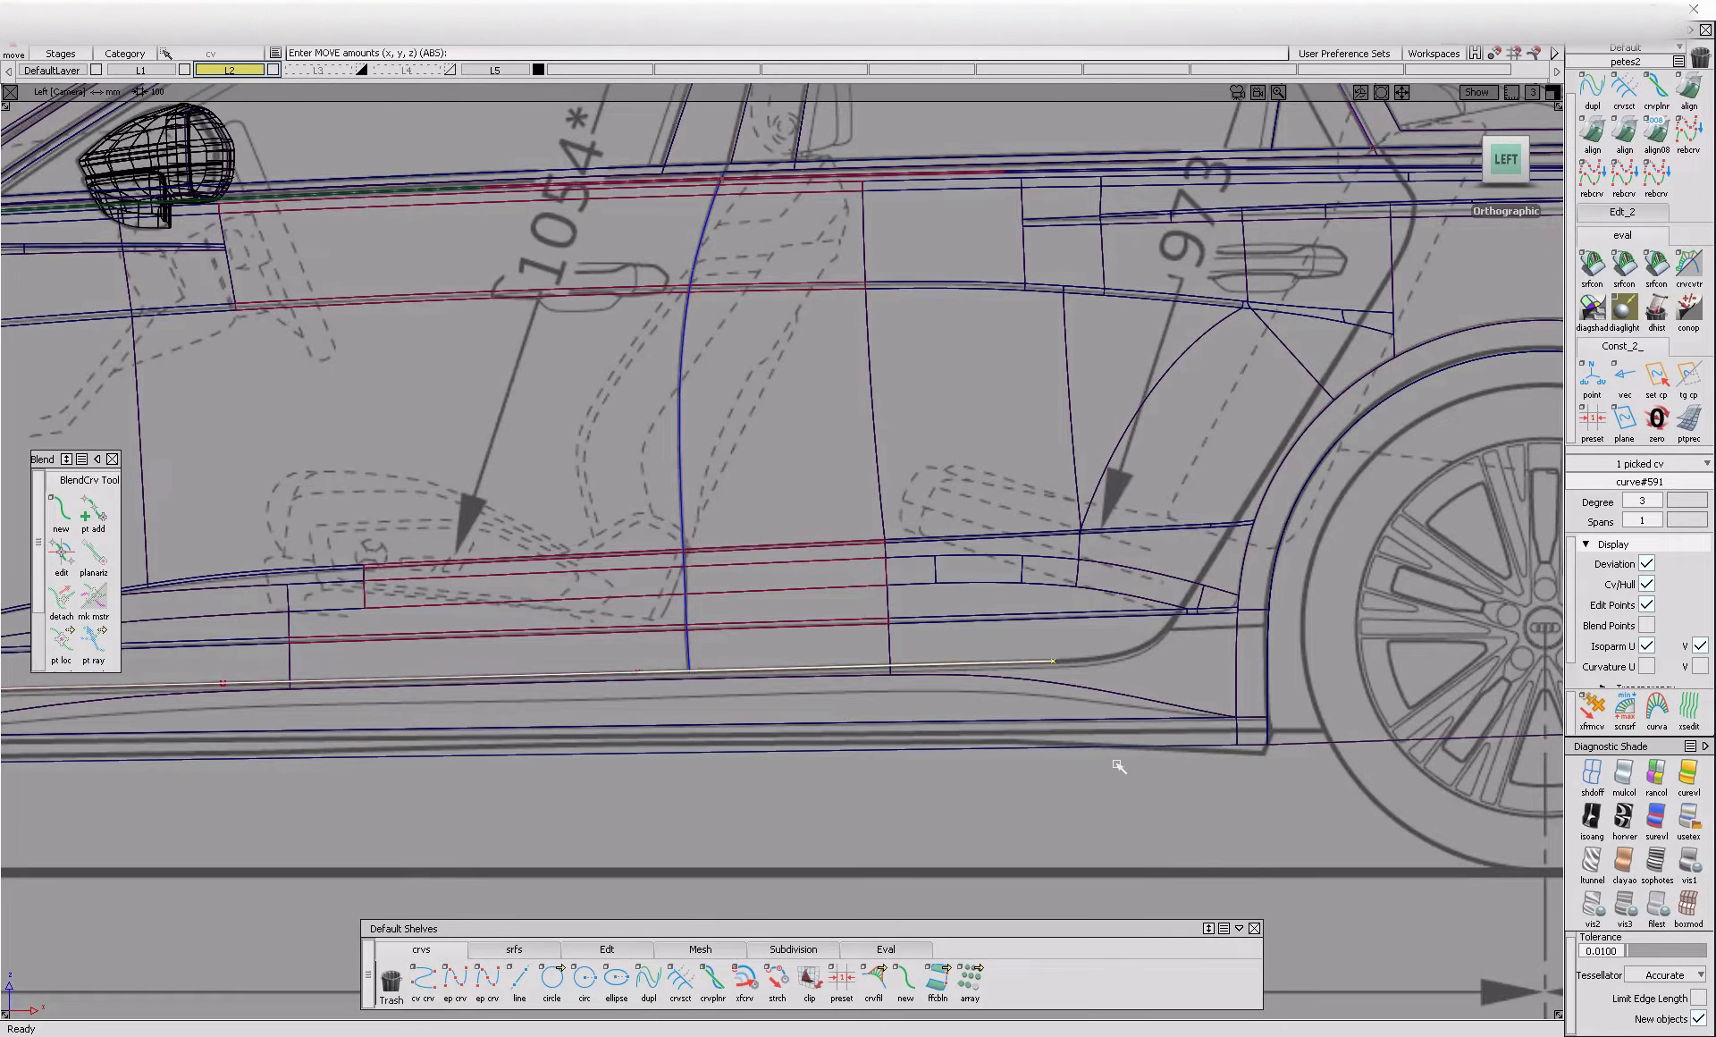
{"action": "left_click_drag", "start_coordinate": [1112, 770], "coordinate": [1029, 749], "text": "ctrl+shift"}
{"action": "middle_click_drag", "start_coordinate": [705, 669], "coordinate": [786, 681], "text": "alt+shift"}
Restore the shaded display and trim the lower end of the door shut line at the sill line with Curve Section
{"action": "left_click", "coordinate": [1690, 863]}
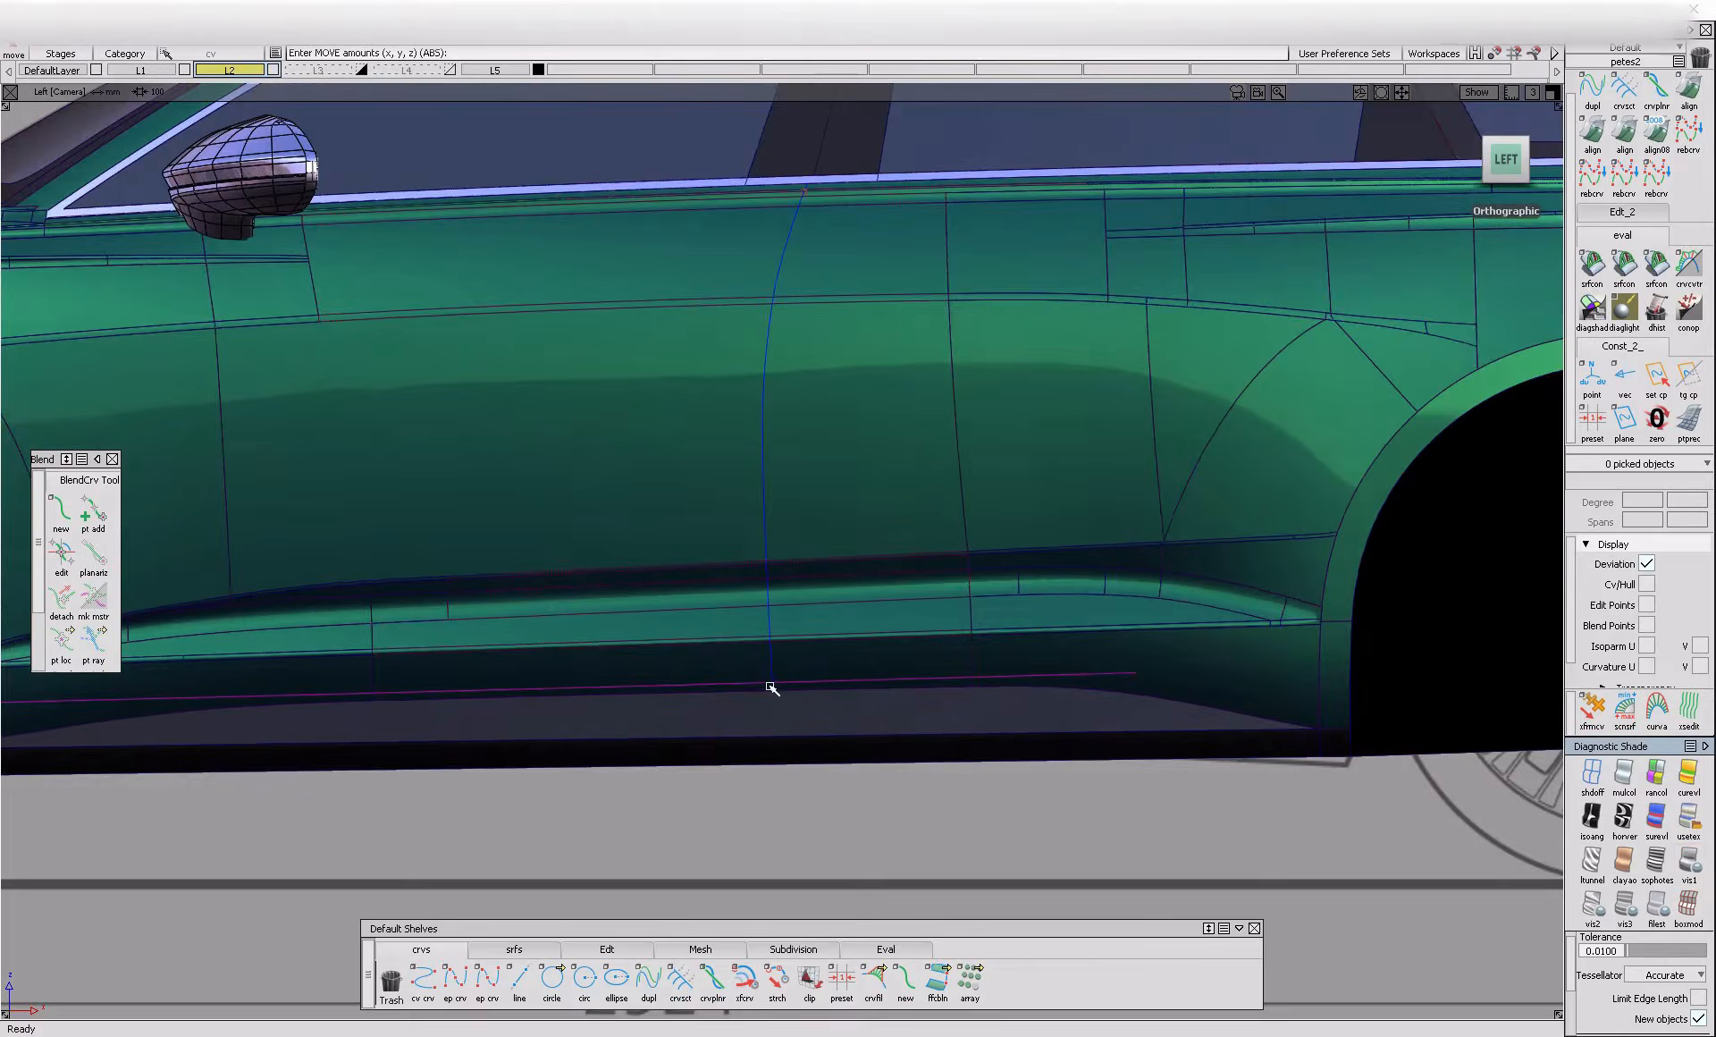
{"action": "mouse_move", "coordinate": [771, 690]}
{"action": "left_mouse_down", "text": "alt+shift"}
{"action": "mouse_move", "coordinate": [912, 769]}
{"action": "mouse_move", "coordinate": [747, 748]}
{"action": "mouse_move", "coordinate": [858, 715]}
{"action": "left_mouse_up", "text": "alt+shift"}
{"action": "right_click_drag", "start_coordinate": [858, 716], "coordinate": [962, 678], "text": "alt+shift"}
{"action": "mouse_move", "coordinate": [962, 678]}
{"action": "left_mouse_down", "text": "alt+shift"}
{"action": "mouse_move", "coordinate": [1028, 648]}
{"action": "mouse_move", "coordinate": [1050, 785]}
{"action": "left_mouse_up", "text": "alt+shift"}
{"action": "left_click", "coordinate": [680, 982]}
{"action": "left_click", "coordinate": [1022, 561]}
{"action": "left_click", "coordinate": [1049, 576]}
{"action": "left_click_drag", "start_coordinate": [1066, 610], "coordinate": [1067, 648], "text": "ctrl+shift"}
Restart the Panel Gap tool and accept the whole chained door shut line as the primary curves
{"action": "left_click", "coordinate": [514, 949]}
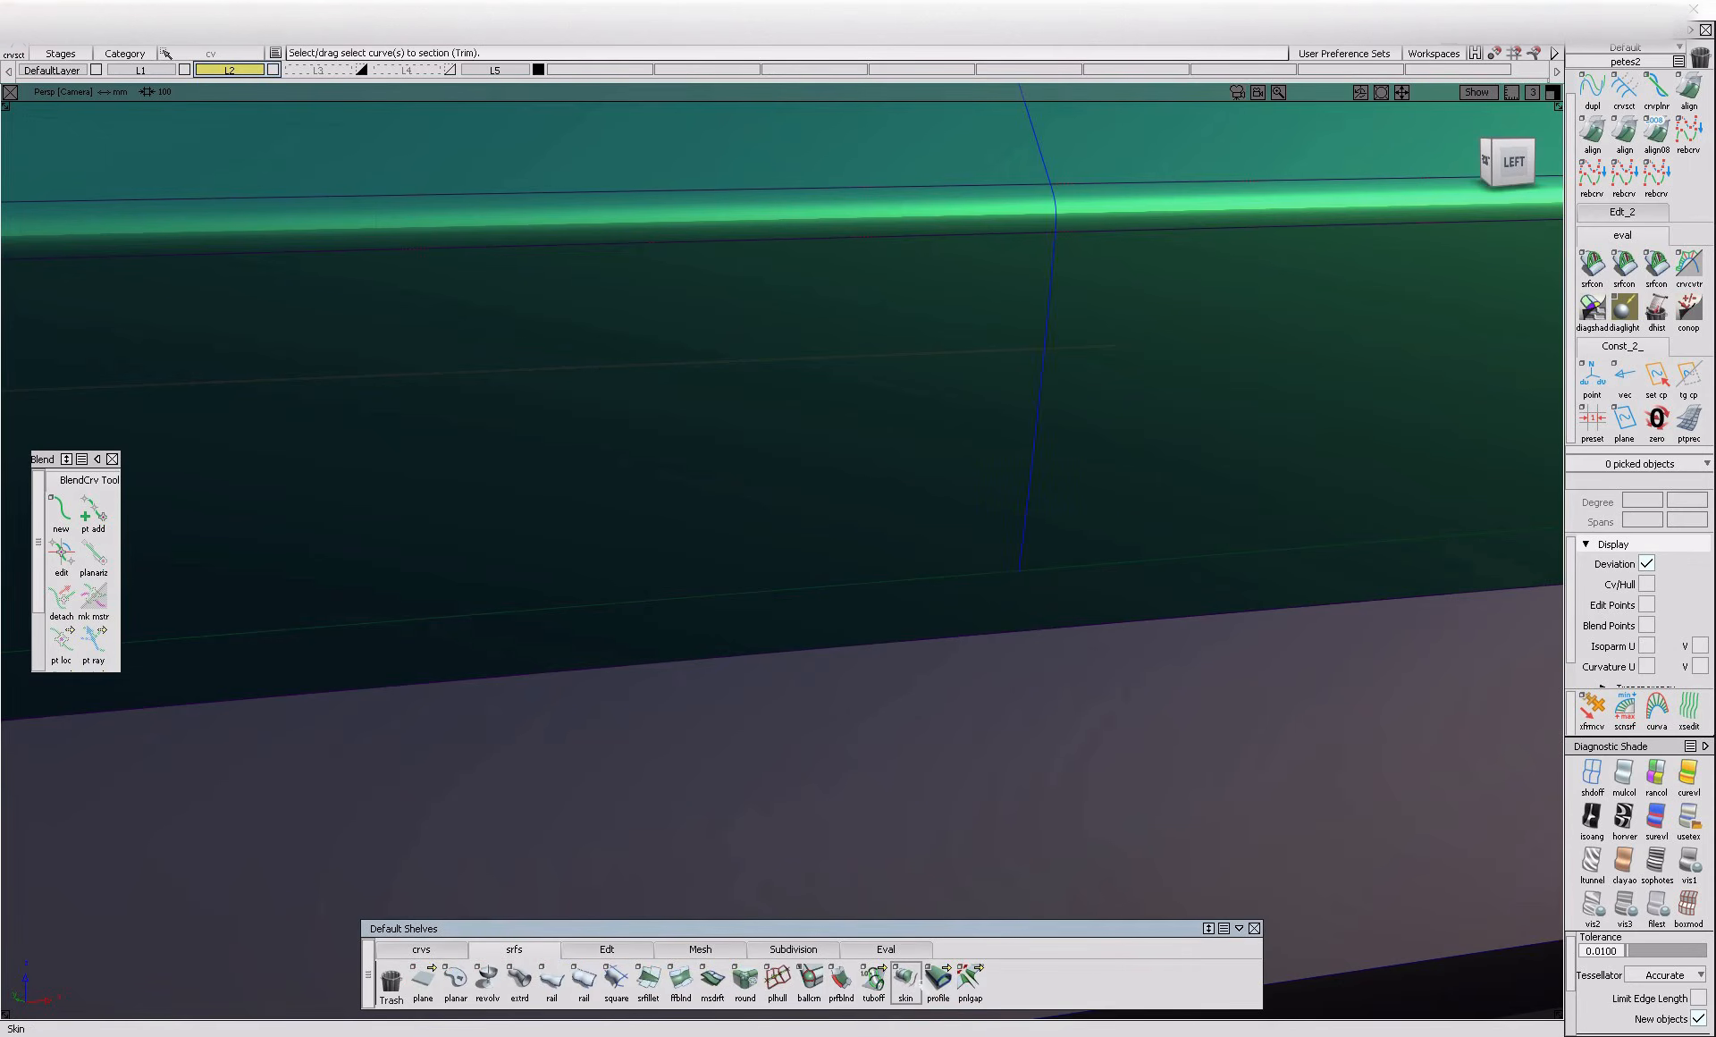
{"action": "left_click", "coordinate": [970, 980]}
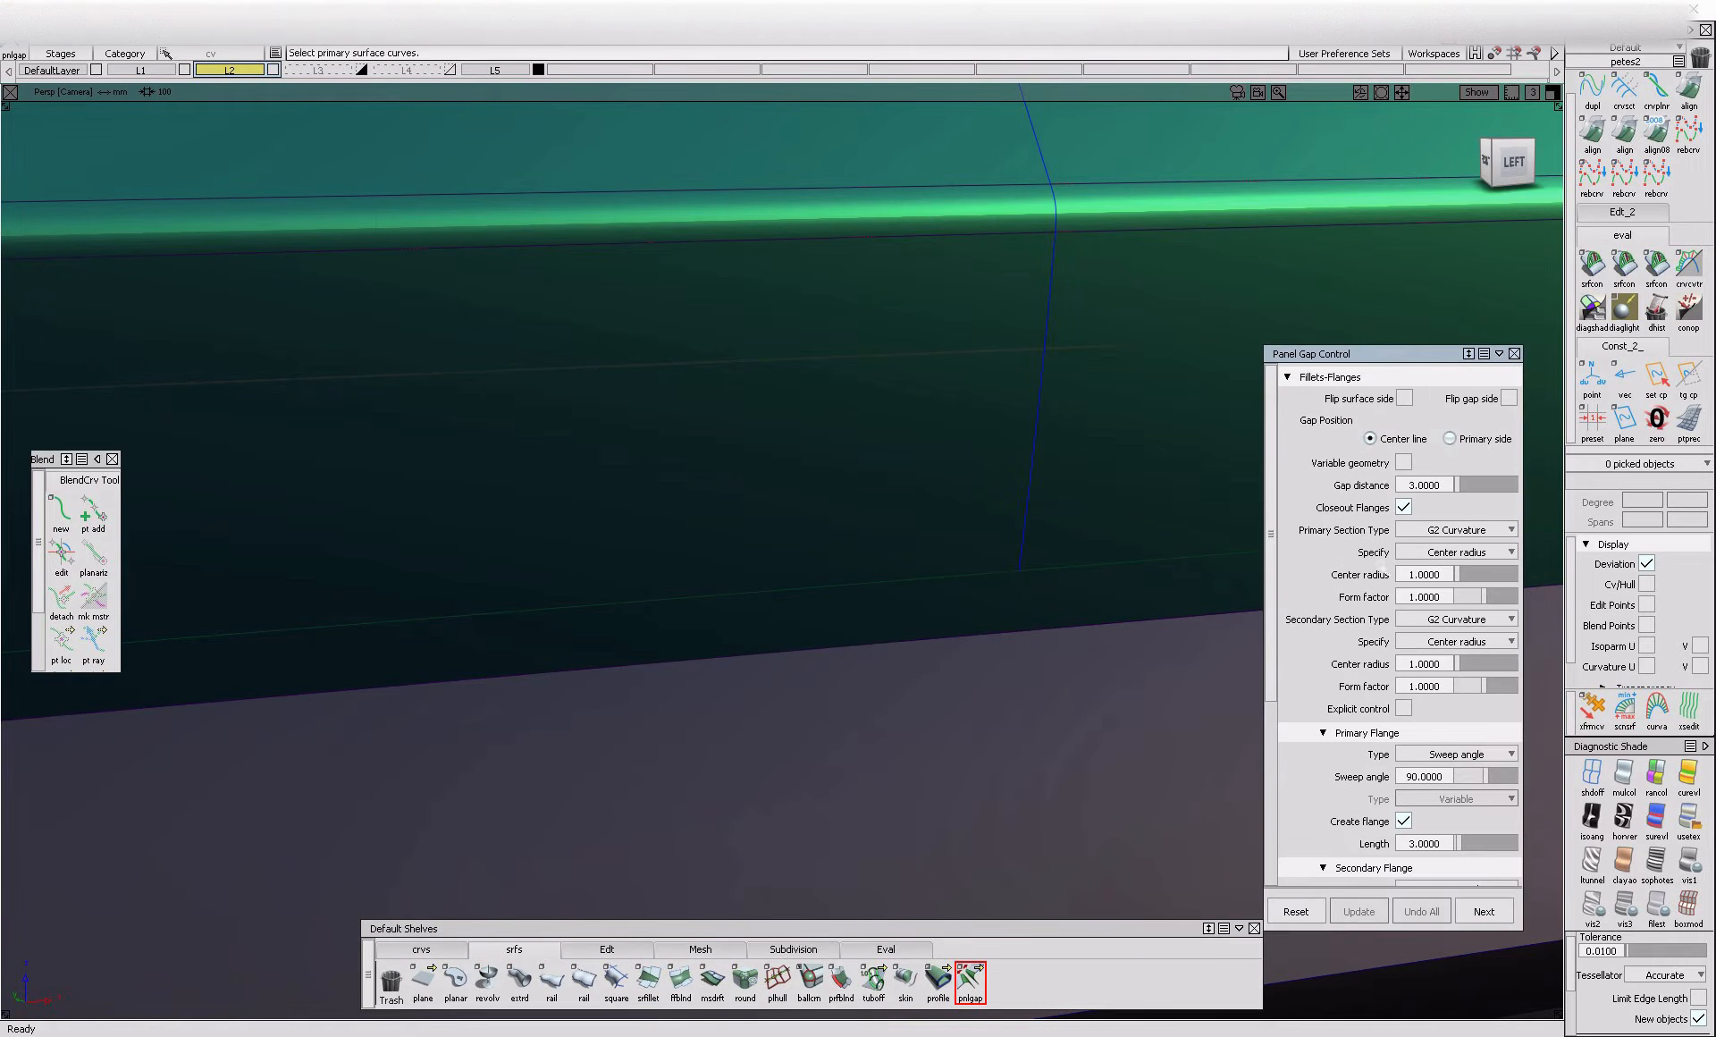
{"action": "left_click_drag", "start_coordinate": [1035, 498], "coordinate": [903, 548], "text": "alt+shift"}
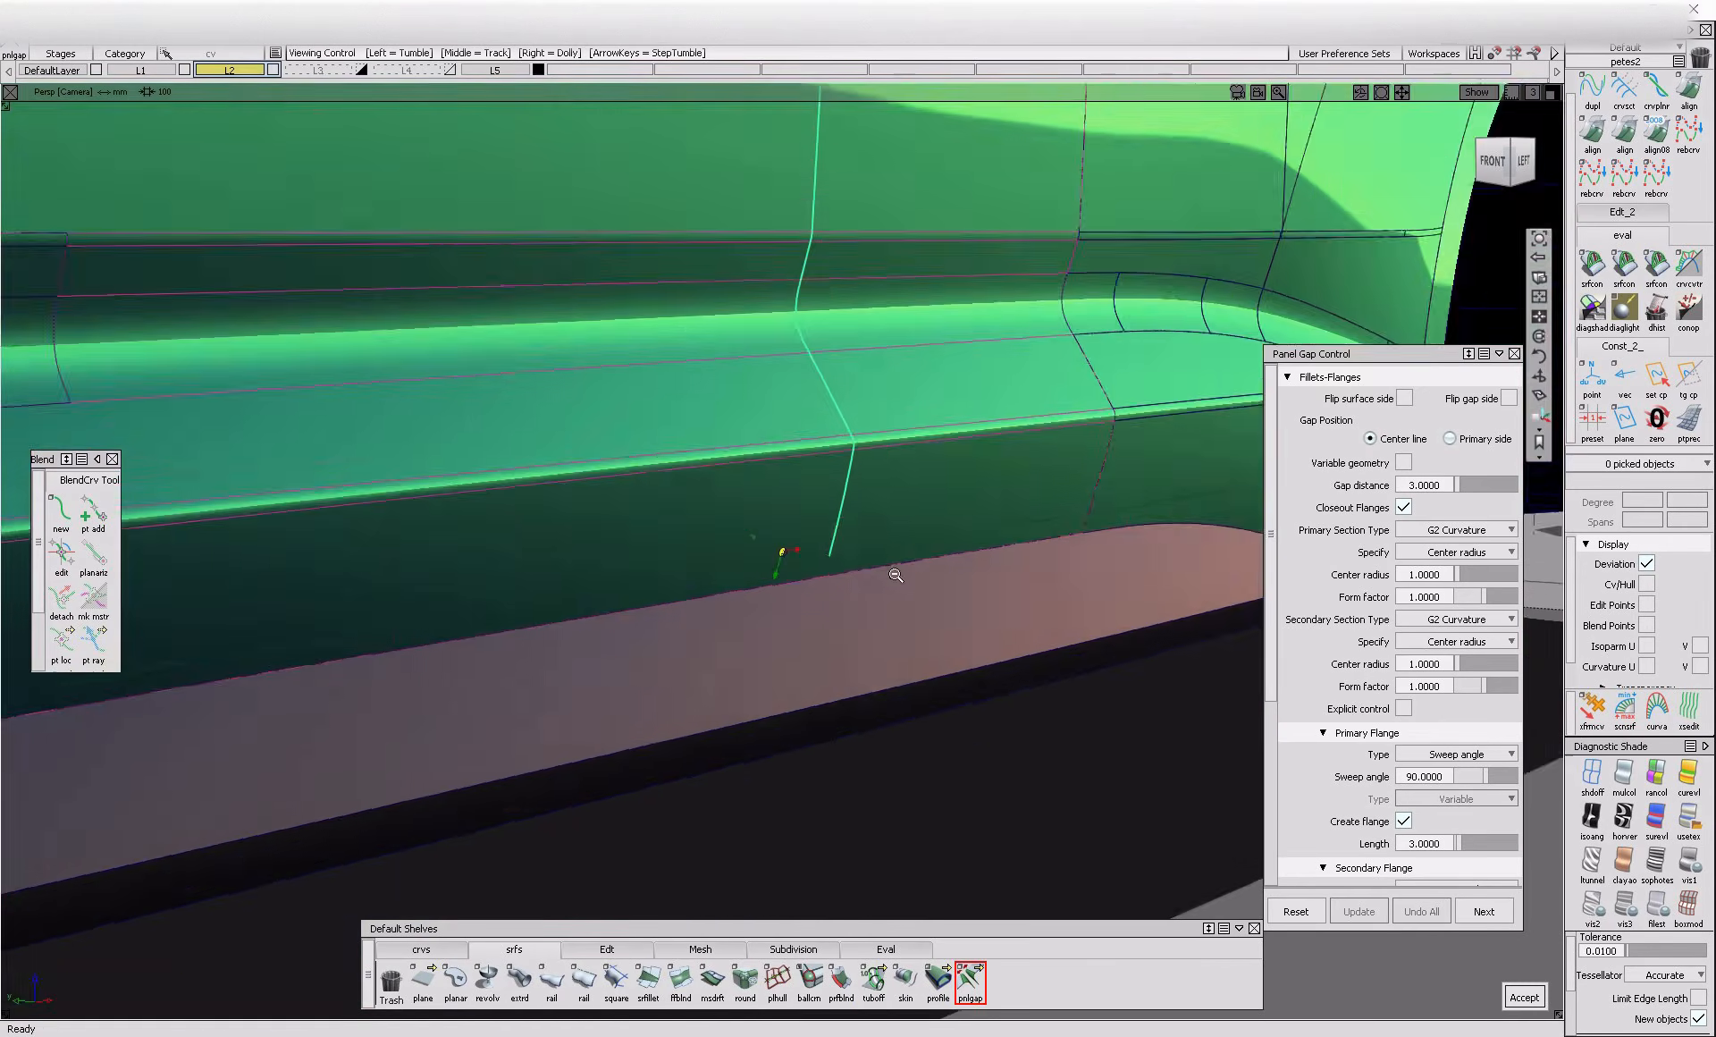
{"action": "right_click_drag", "start_coordinate": [903, 549], "coordinate": [840, 509], "text": "alt+shift"}
{"action": "middle_click_drag", "start_coordinate": [841, 510], "coordinate": [839, 689], "text": "alt+shift"}
{"action": "middle_click_drag", "start_coordinate": [798, 391], "coordinate": [786, 521], "text": "alt+shift"}
{"action": "mouse_move", "coordinate": [785, 506]}
{"action": "left_mouse_down", "text": "alt+shift"}
{"action": "mouse_move", "coordinate": [1023, 562]}
{"action": "mouse_move", "coordinate": [813, 498]}
{"action": "left_mouse_up", "text": "alt+shift"}
{"action": "key", "text": "space"}
Flip the surface side and try to build the panel gap along the full chained shut line
{"action": "left_click_drag", "start_coordinate": [887, 646], "coordinate": [984, 653], "text": "alt+shift"}
{"action": "right_click_drag", "start_coordinate": [984, 653], "coordinate": [1109, 662], "text": "alt+shift"}
{"action": "left_click_drag", "start_coordinate": [876, 635], "coordinate": [965, 679], "text": "alt+shift"}
{"action": "left_click_drag", "start_coordinate": [770, 421], "coordinate": [820, 487], "text": "alt+shift"}
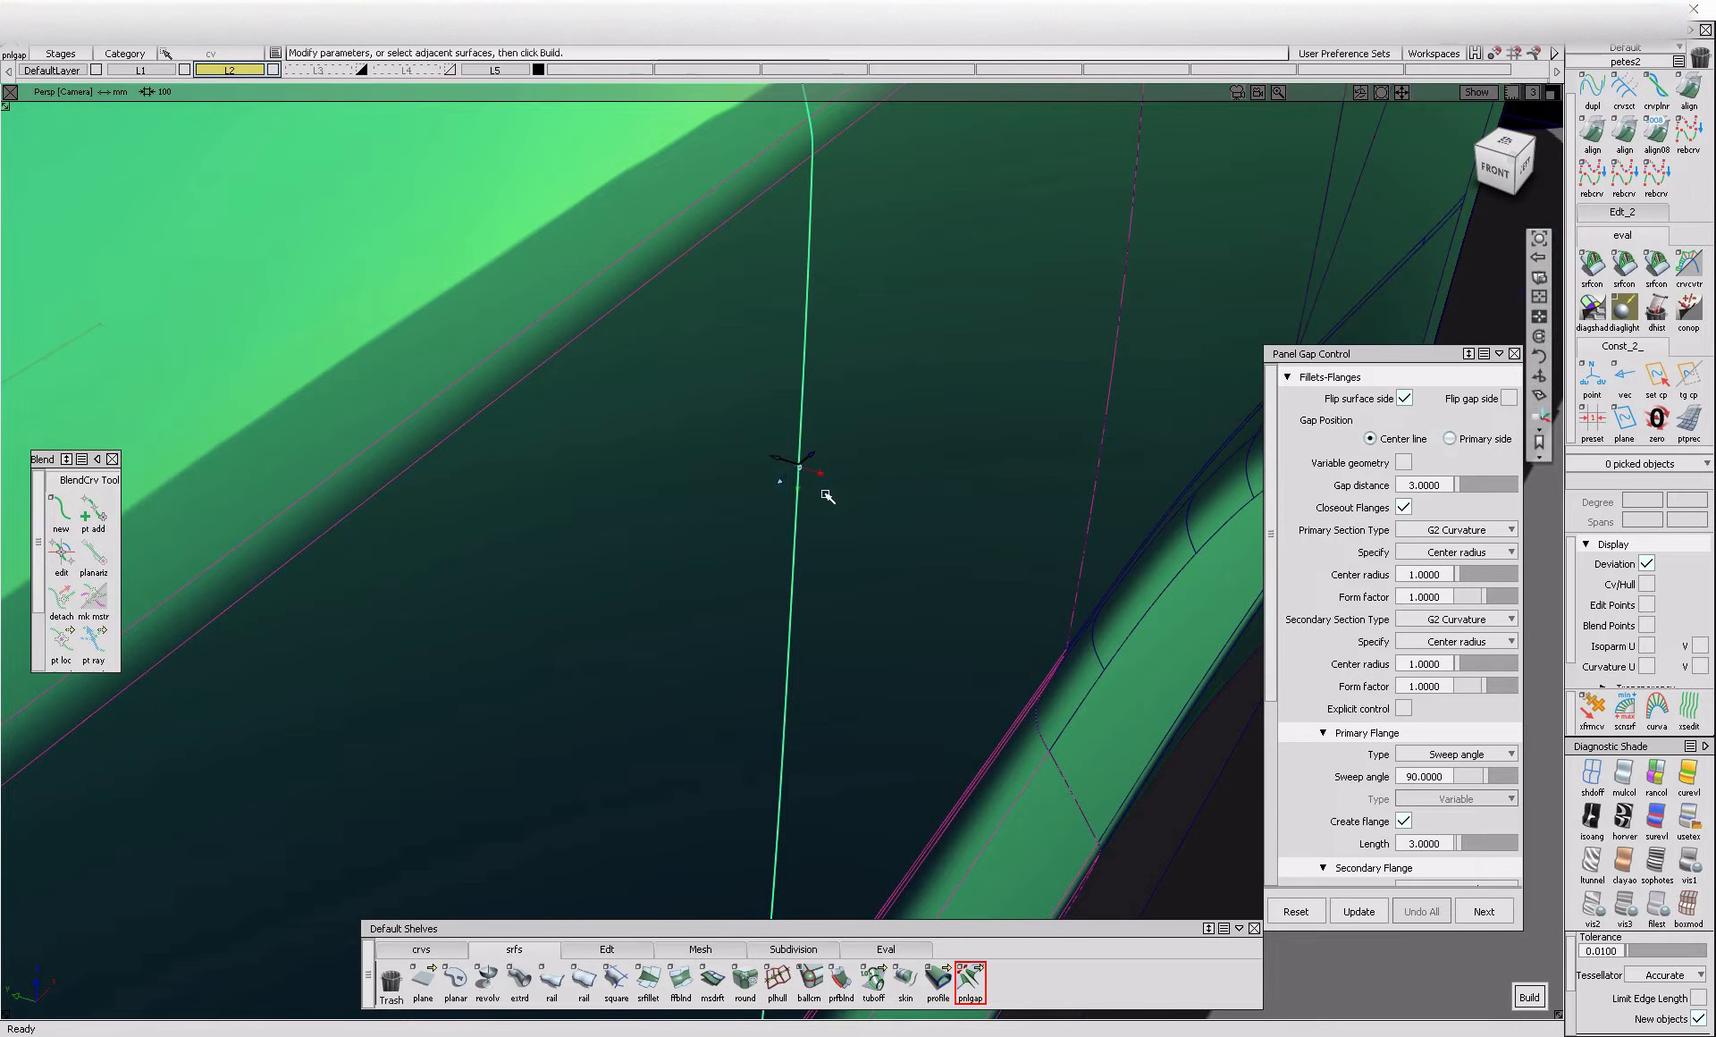
{"action": "left_click_drag", "start_coordinate": [805, 475], "coordinate": [855, 601], "text": "alt+shift"}
{"action": "left_click_drag", "start_coordinate": [831, 452], "coordinate": [903, 500], "text": "alt+shift"}
{"action": "right_click_drag", "start_coordinate": [903, 501], "coordinate": [786, 517], "text": "alt+shift"}
{"action": "left_click_drag", "start_coordinate": [786, 517], "coordinate": [958, 529], "text": "alt+shift"}
{"action": "right_click_drag", "start_coordinate": [959, 529], "coordinate": [766, 558], "text": "alt+shift"}
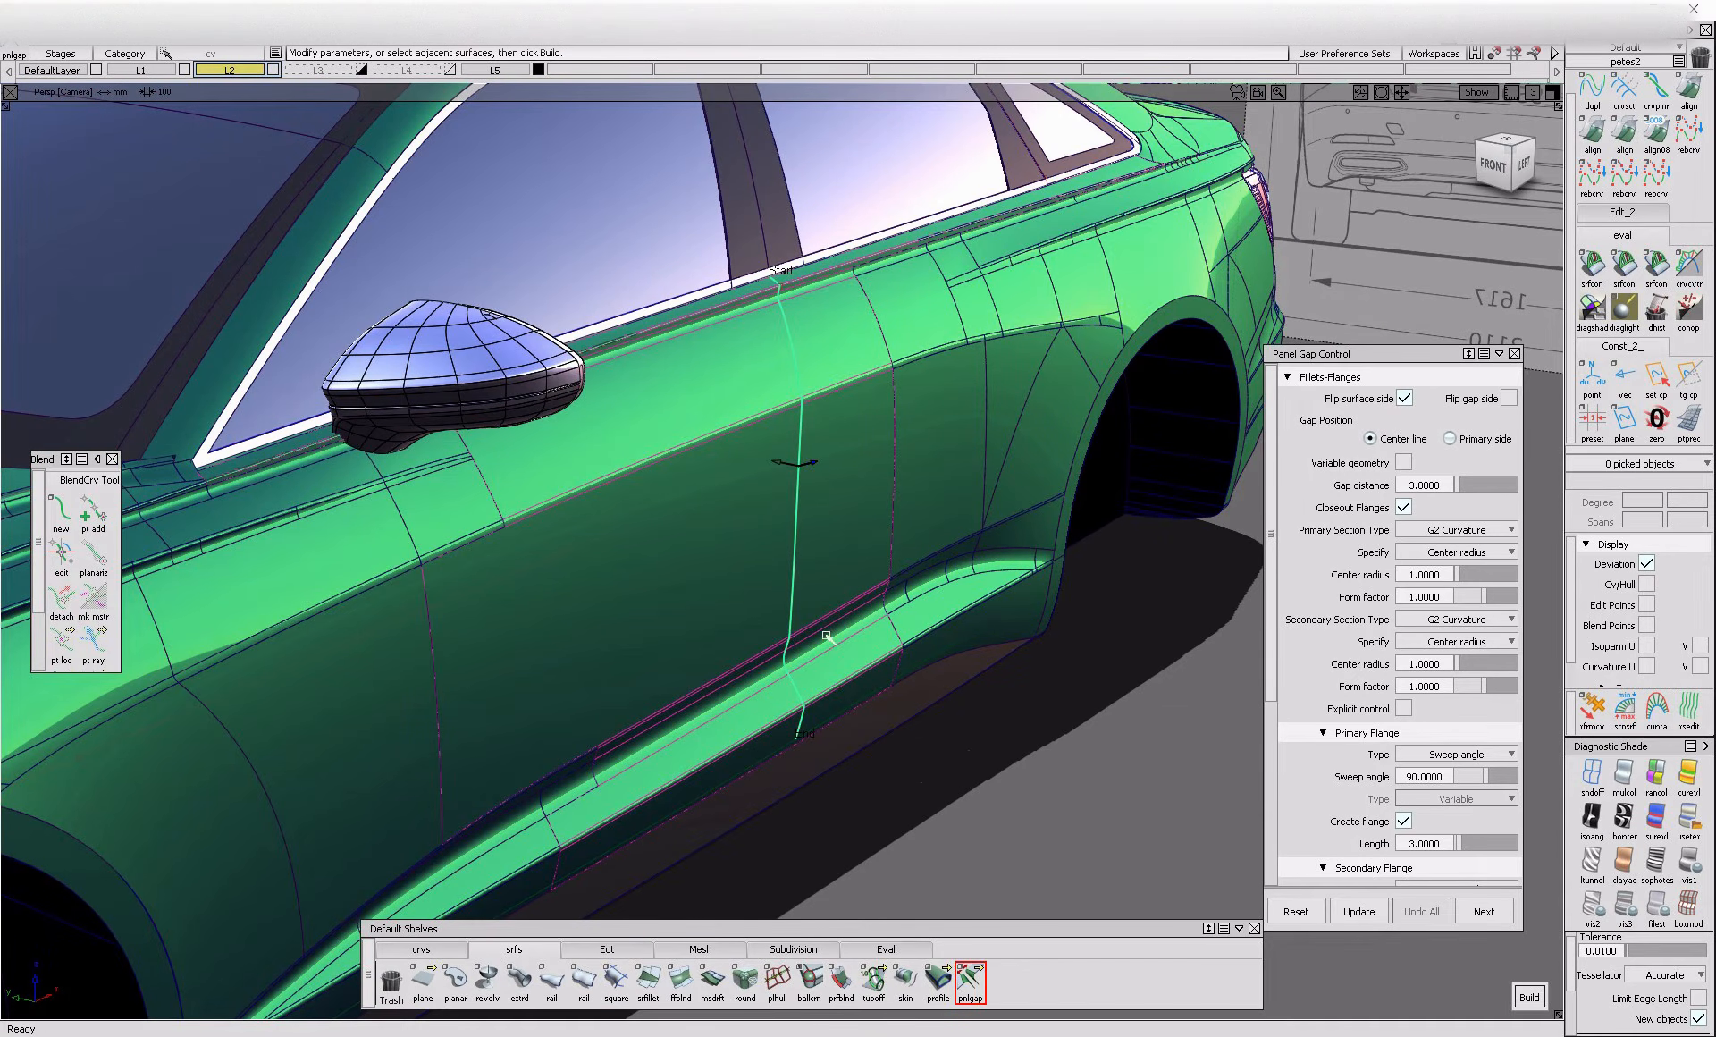
{"action": "left_click", "coordinate": [1530, 996]}
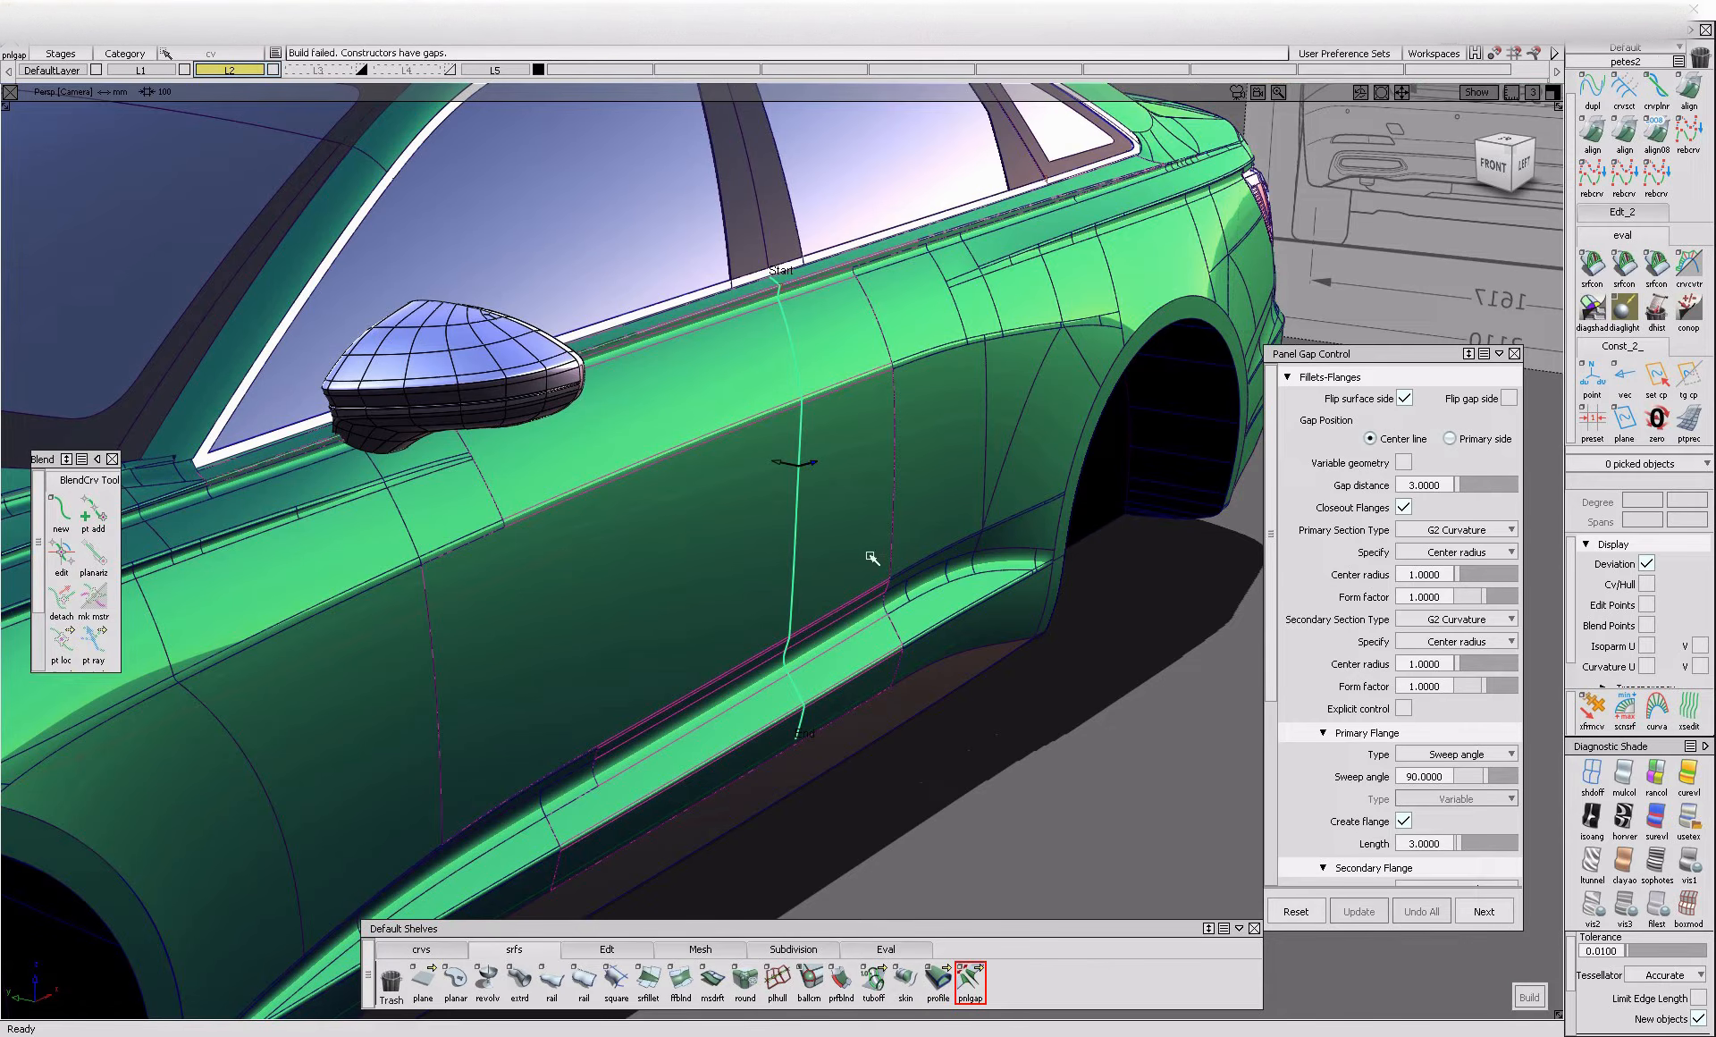
{"action": "left_click_drag", "start_coordinate": [996, 646], "coordinate": [766, 560], "text": "alt+shift"}
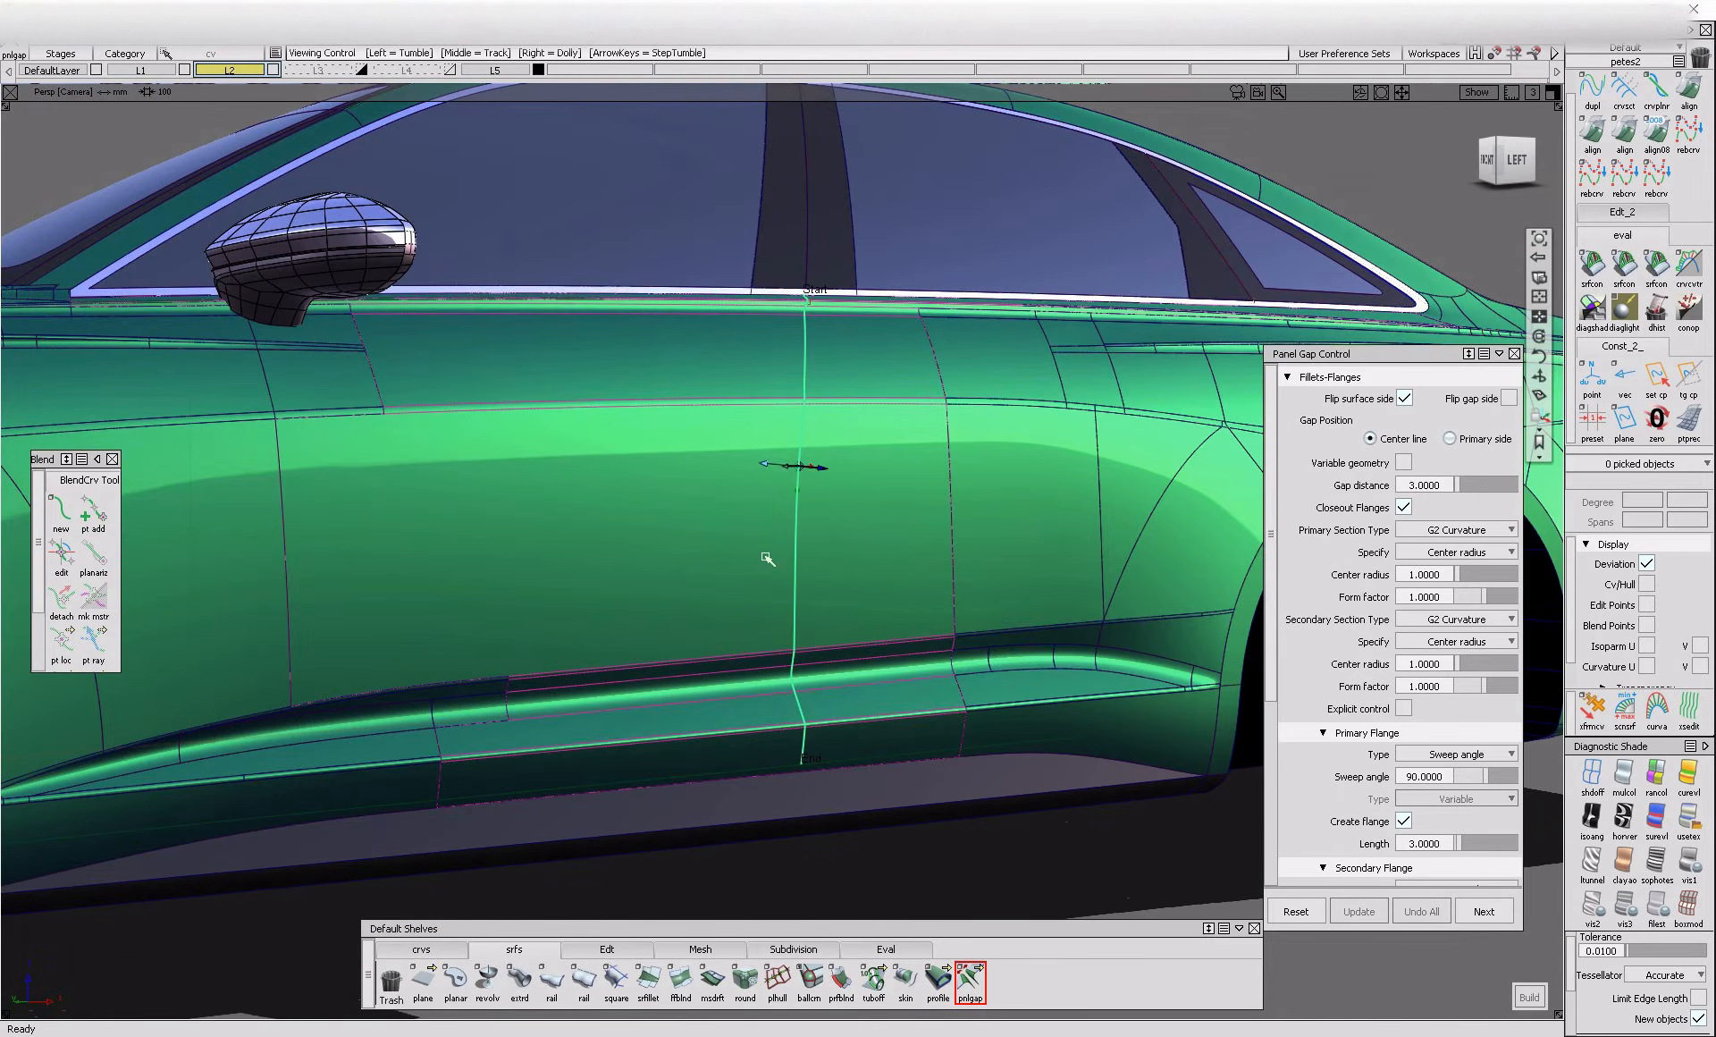
{"action": "right_click_drag", "start_coordinate": [876, 552], "coordinate": [930, 572], "text": "alt+shift"}
{"action": "left_click_drag", "start_coordinate": [929, 573], "coordinate": [930, 684], "text": "alt+shift"}
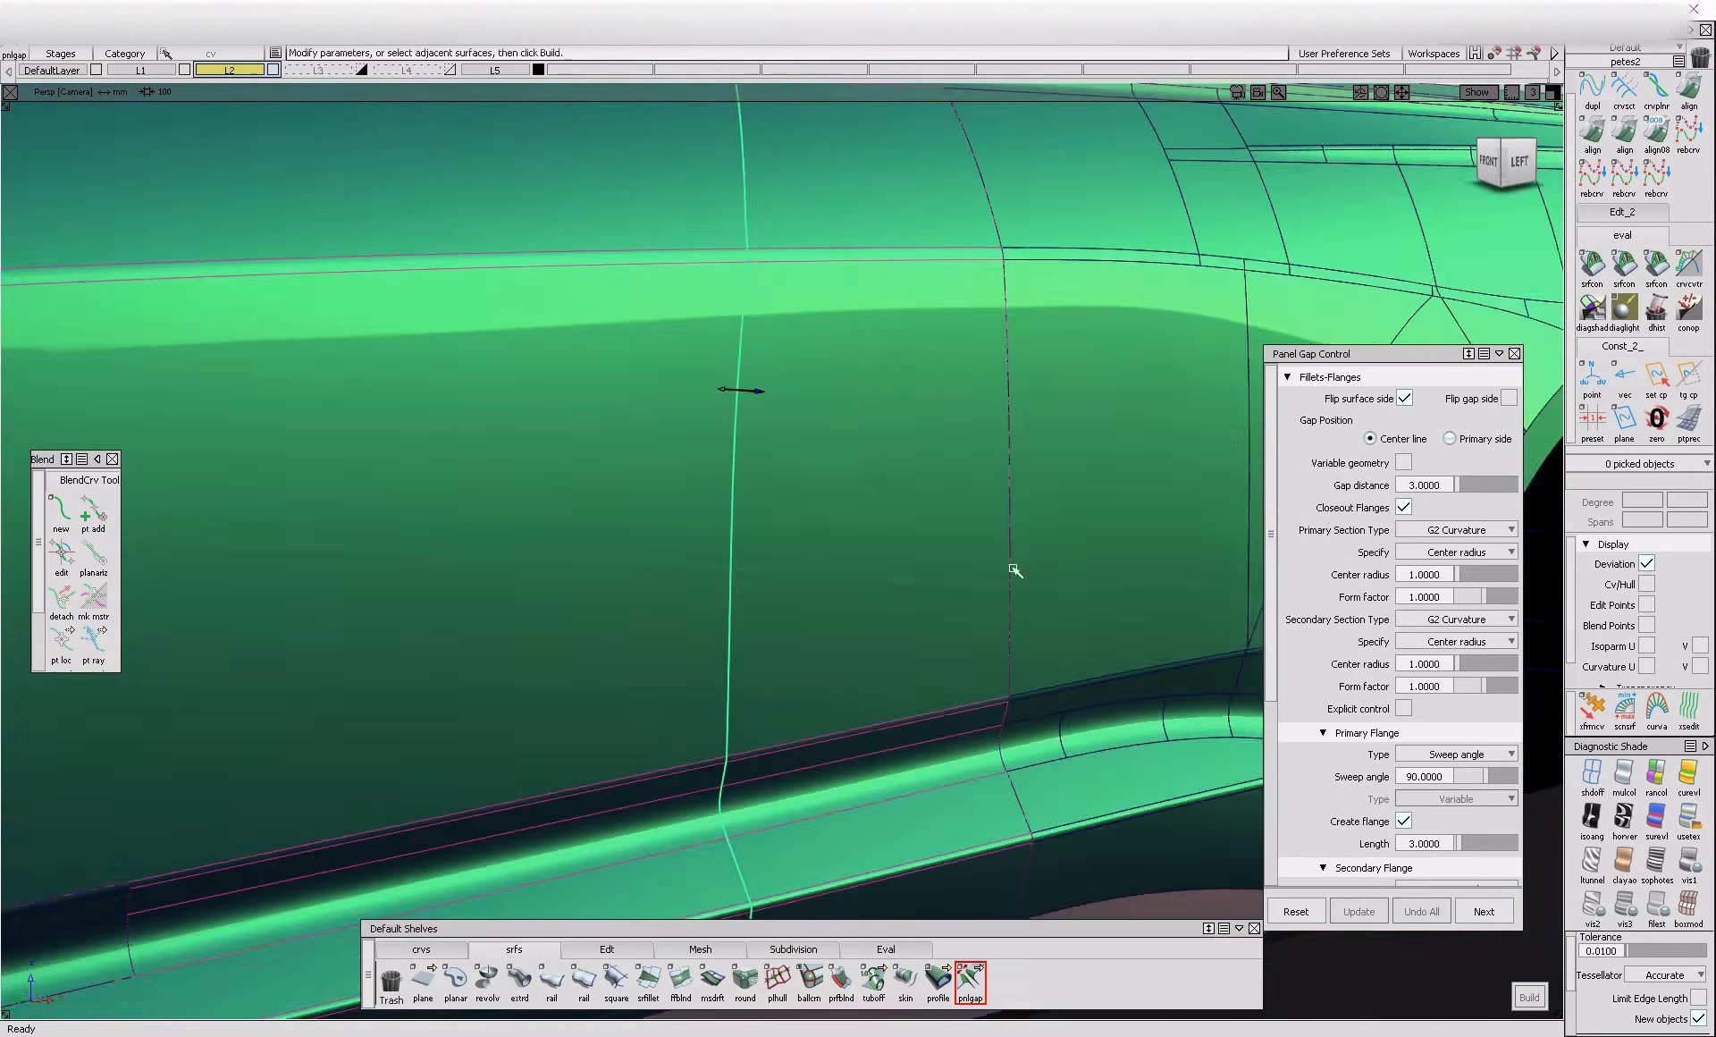
Begin a new panel gap and turn off chain selection
{"action": "left_click", "coordinate": [1484, 912]}
{"action": "left_click_drag", "start_coordinate": [714, 646], "coordinate": [787, 637], "text": "alt+shift"}
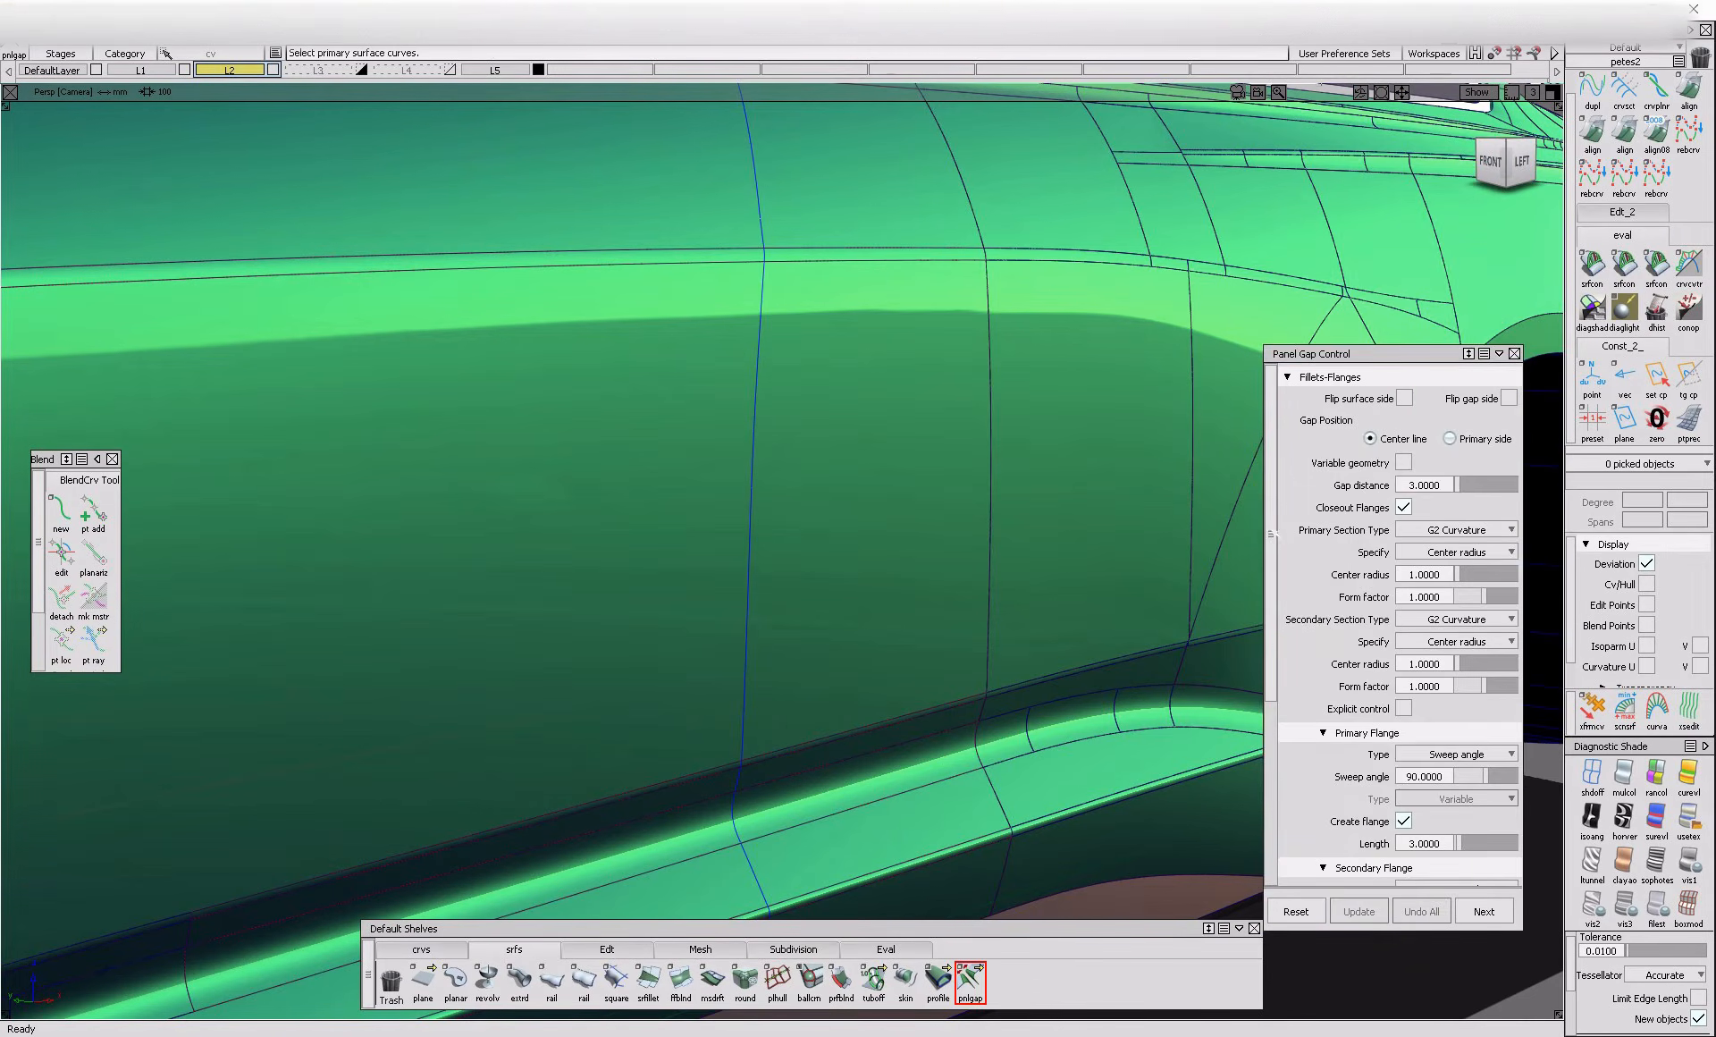
{"action": "scroll", "coordinate": [1411, 718], "scroll_direction": "down", "scroll_amount": 5}
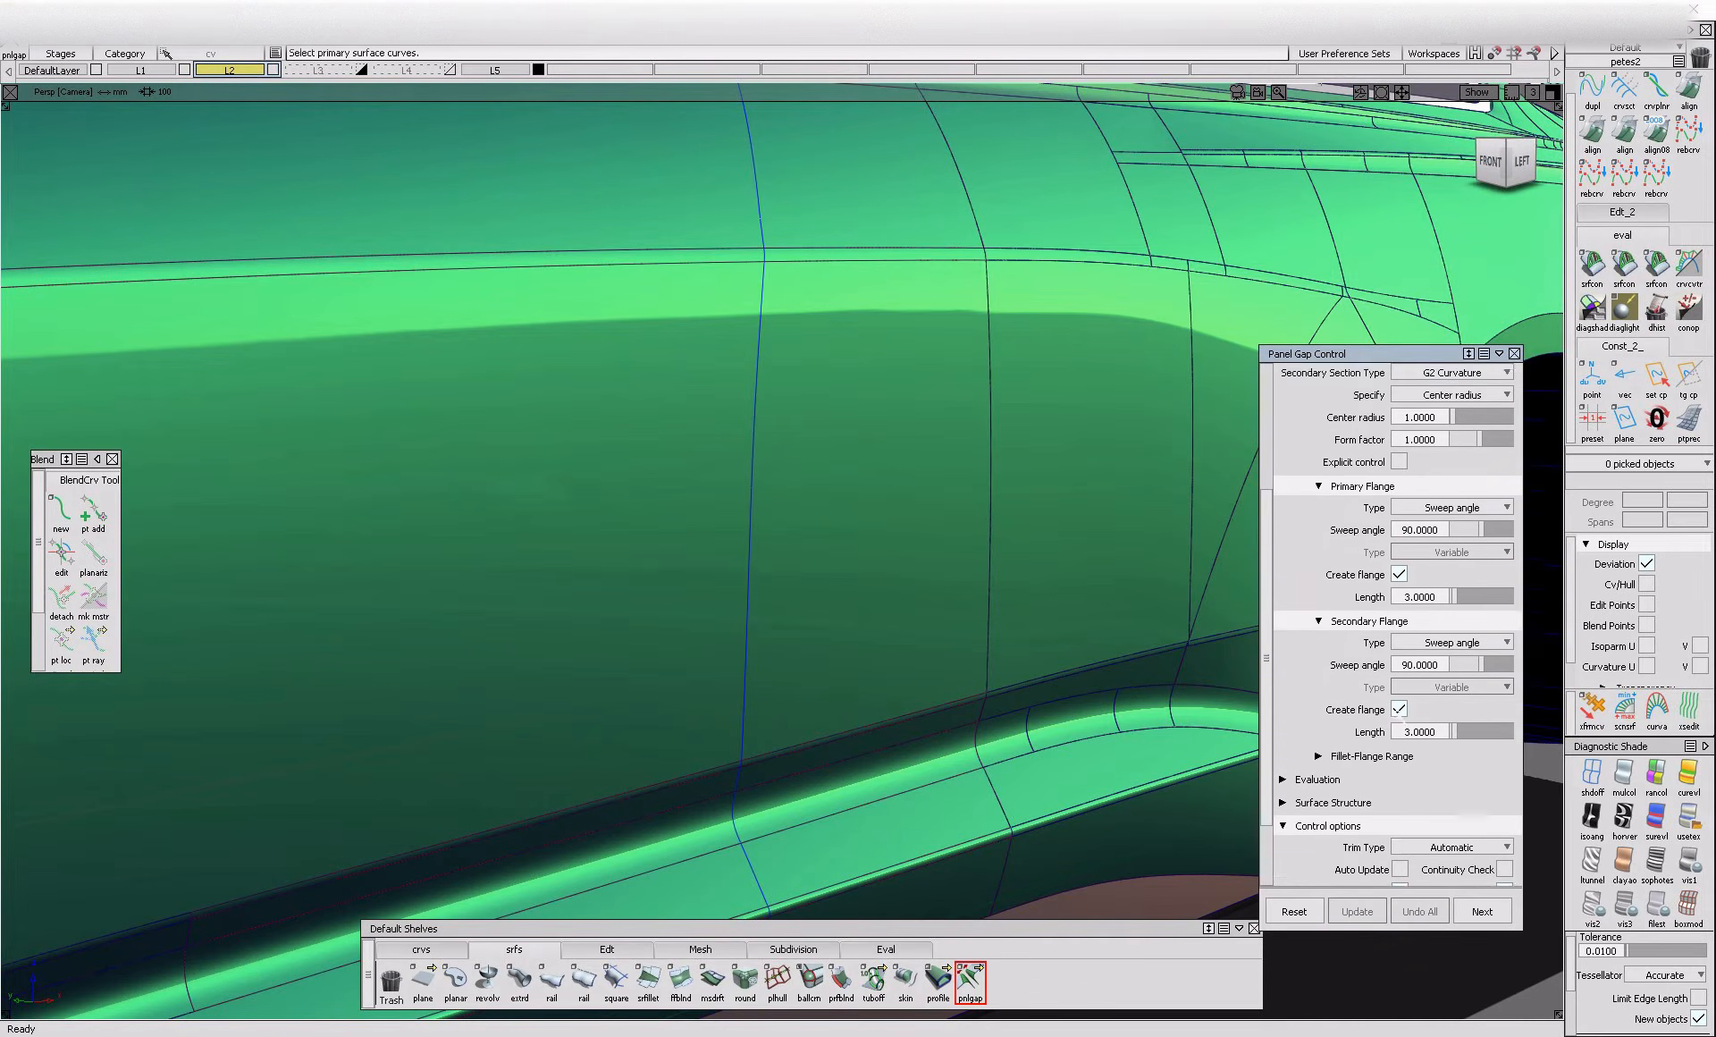
{"action": "left_click", "coordinate": [1505, 853]}
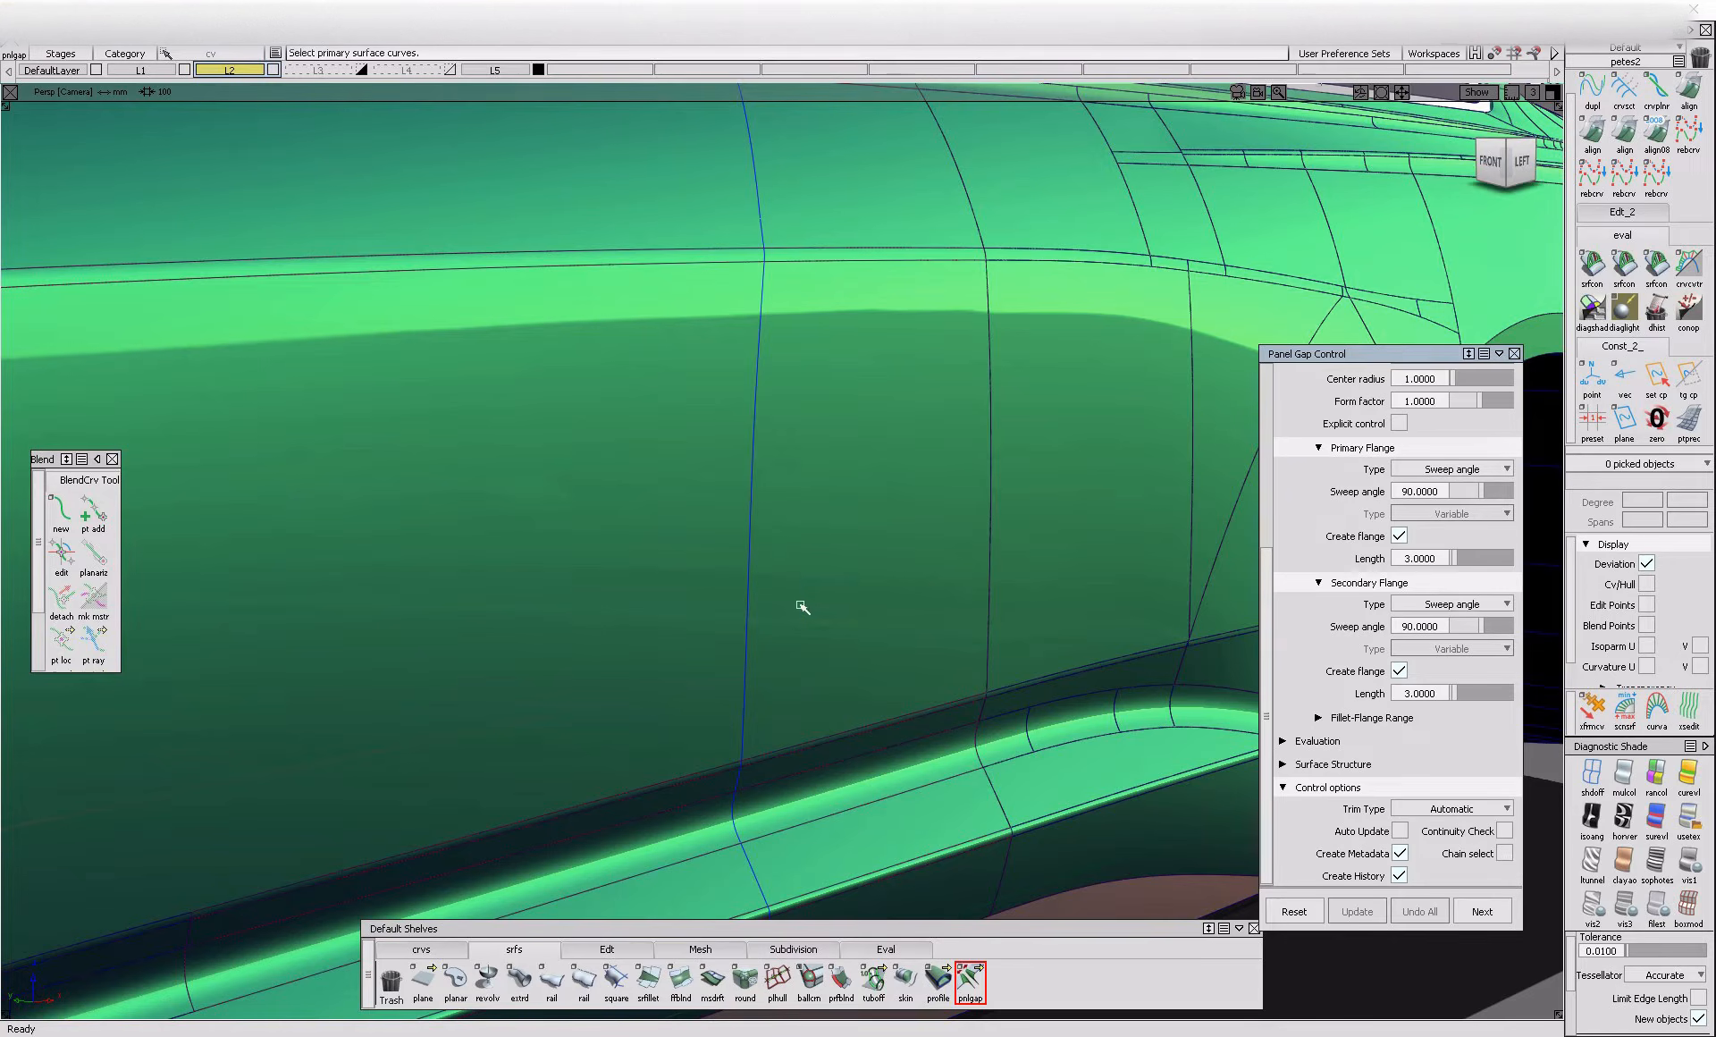
Build the panel gap on only the main door panel's shut line segment, with the surface side flipped
{"action": "left_click", "coordinate": [759, 606]}
{"action": "left_click", "coordinate": [790, 652]}
{"action": "left_click_drag", "start_coordinate": [693, 649], "coordinate": [923, 642], "text": "alt+shift"}
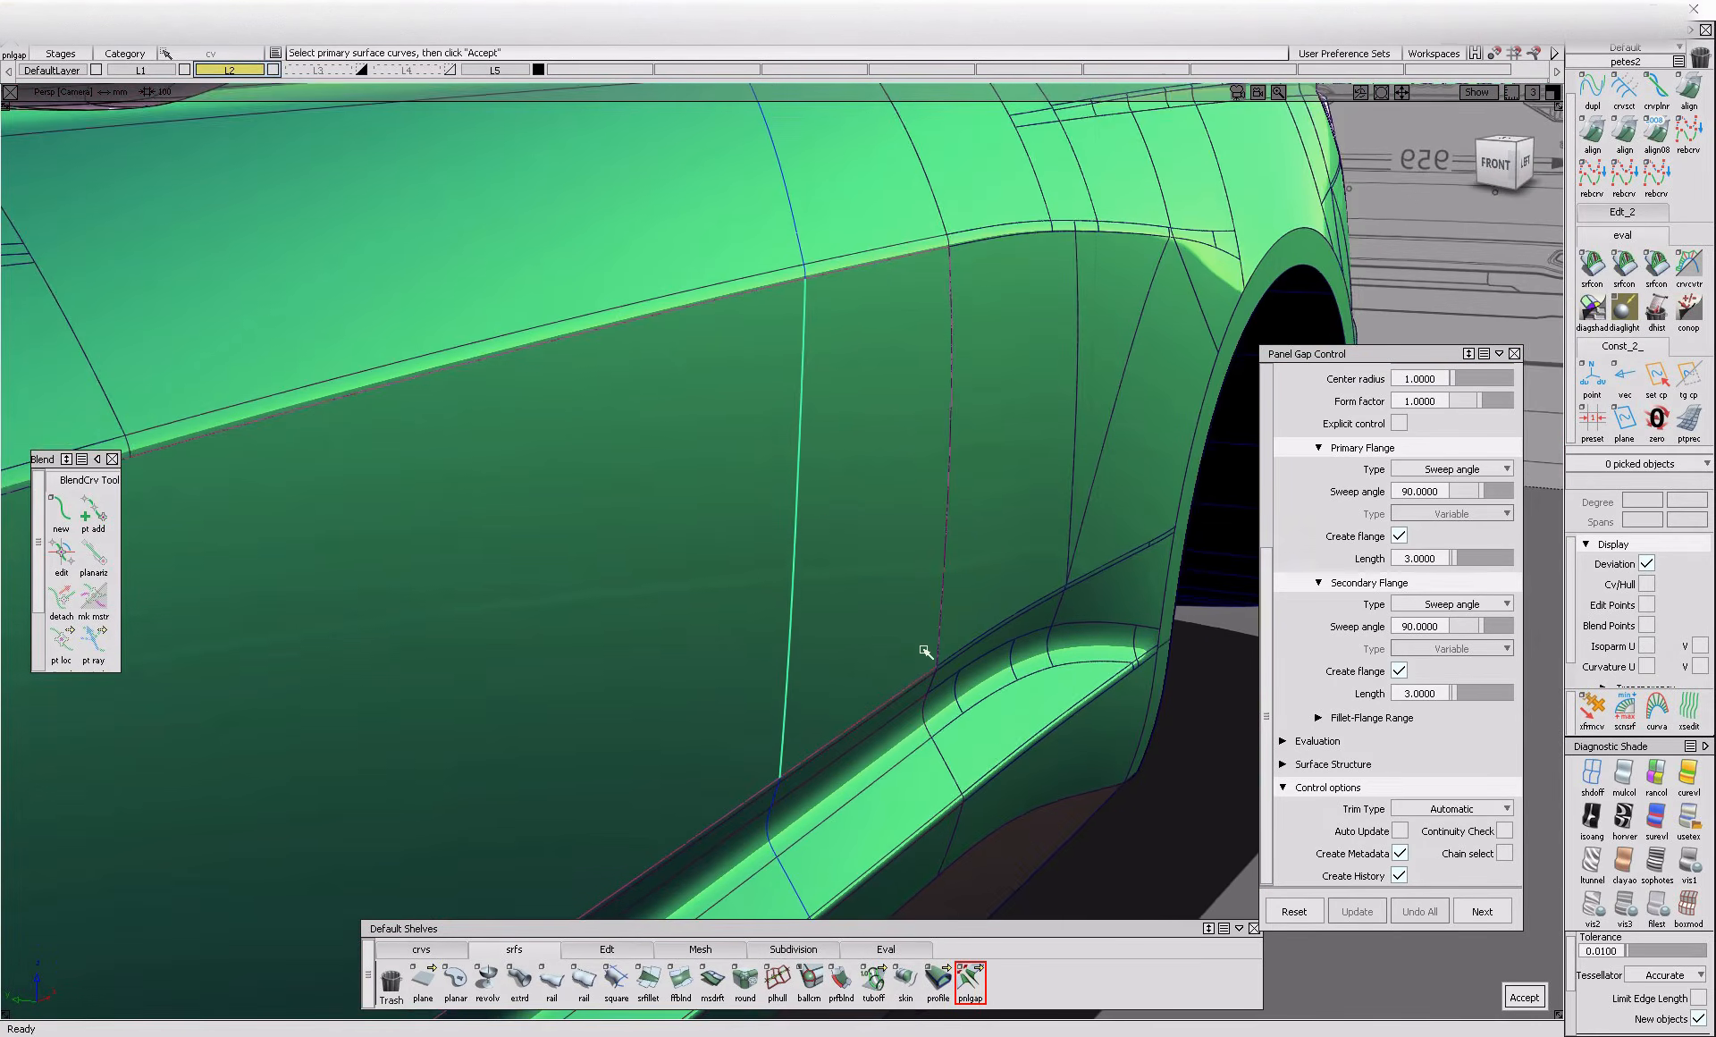
{"action": "key", "text": "space"}
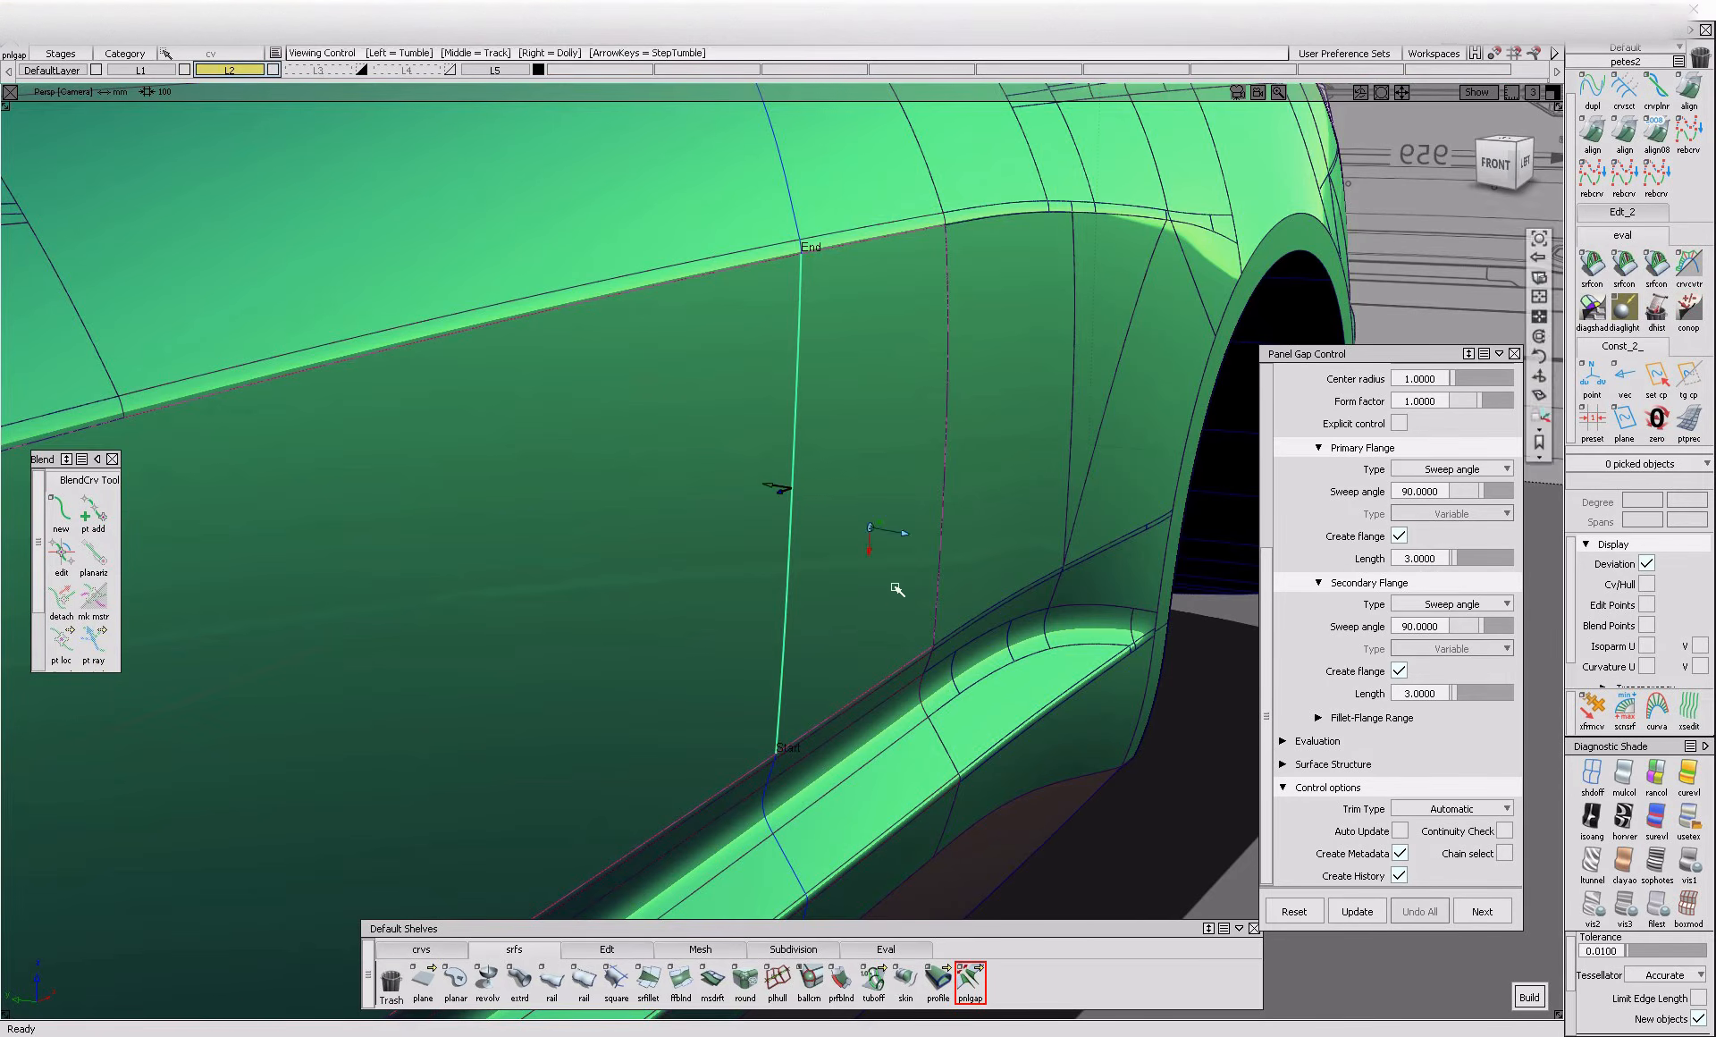
{"action": "left_click_drag", "start_coordinate": [897, 590], "coordinate": [873, 651], "text": "alt+shift"}
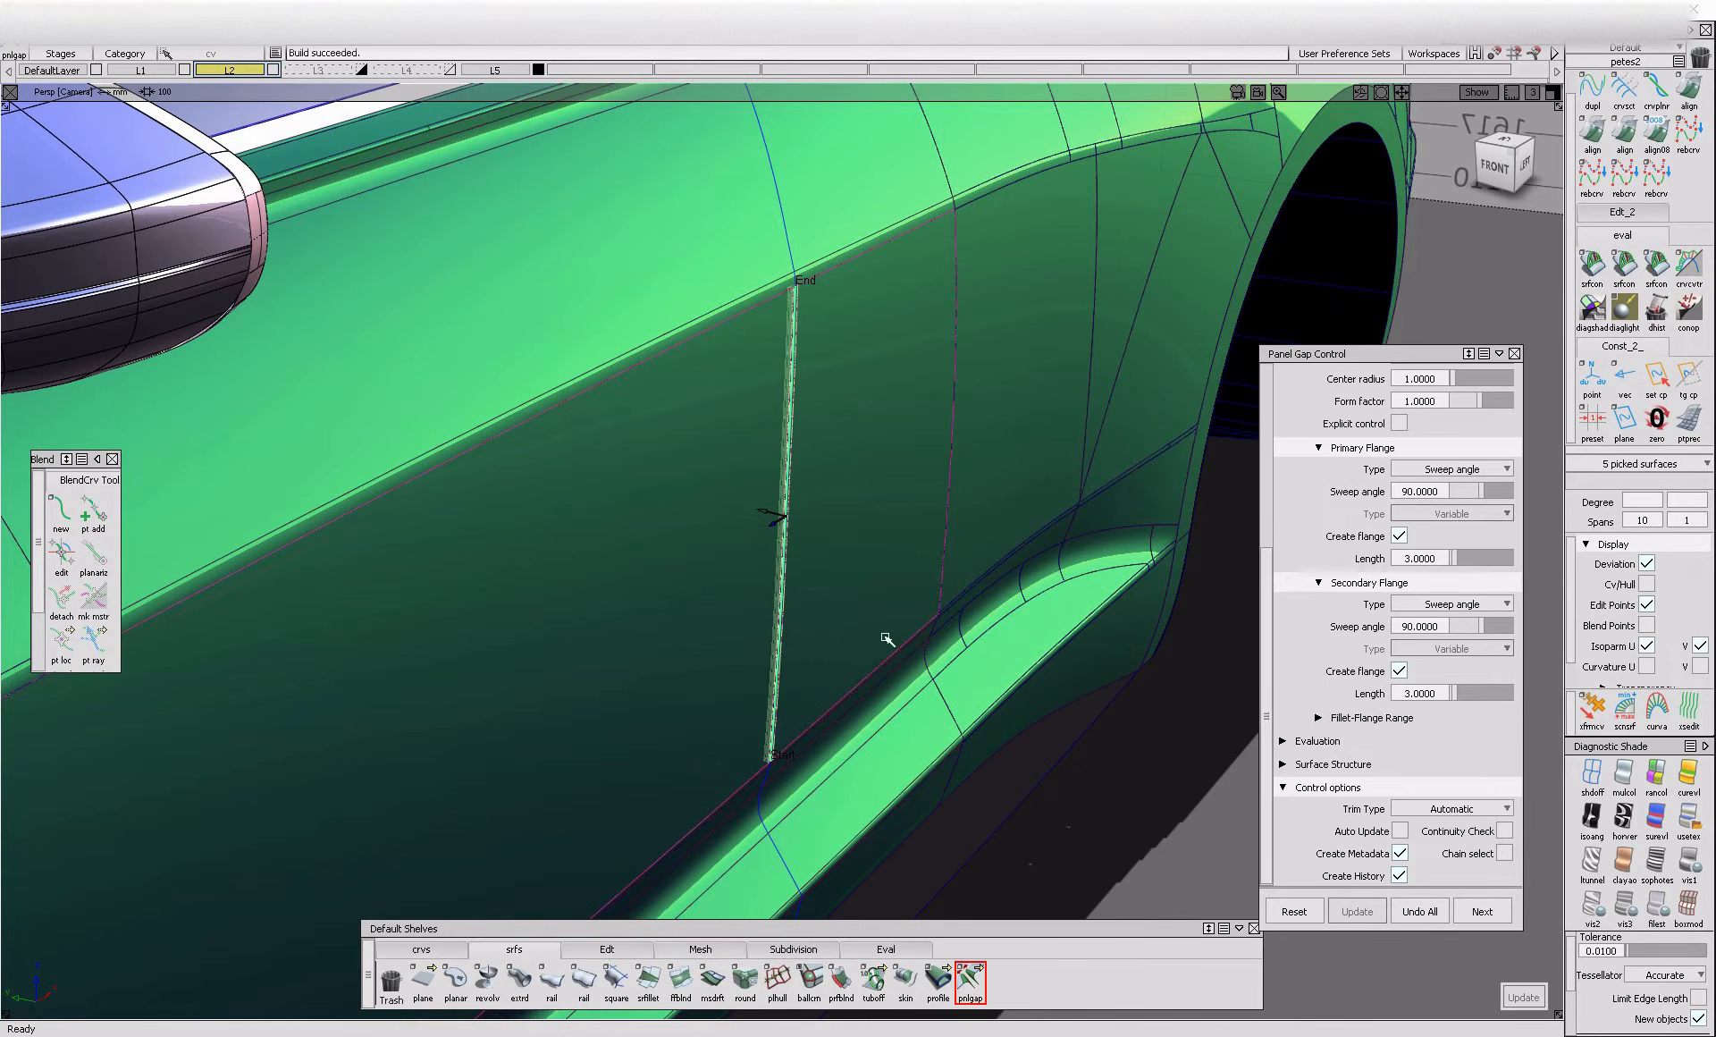
Inspect the built gap's fillets and flanges up close at its upper end
{"action": "left_click_drag", "start_coordinate": [870, 652], "coordinate": [632, 587], "text": "alt+shift"}
{"action": "right_click_drag", "start_coordinate": [714, 279], "coordinate": [507, 541], "text": "alt+shift"}
{"action": "left_click_drag", "start_coordinate": [507, 541], "coordinate": [732, 593], "text": "alt+shift"}
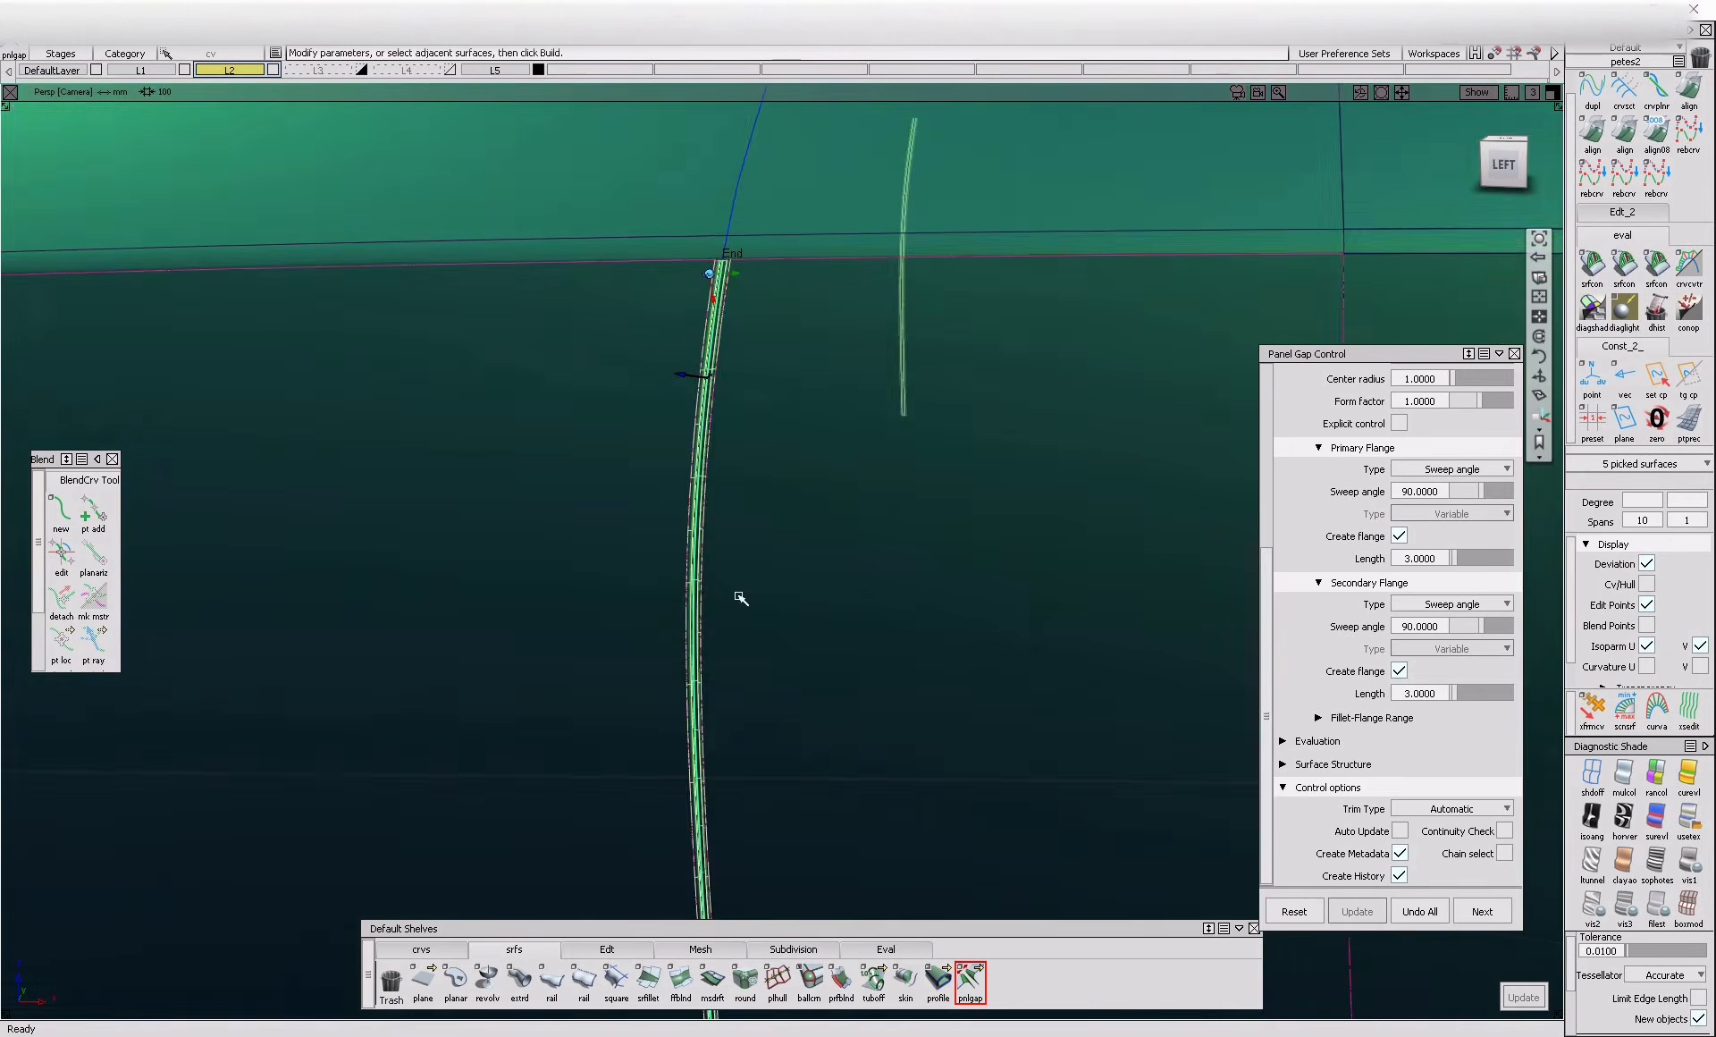
{"action": "right_click_drag", "start_coordinate": [732, 593], "coordinate": [850, 581], "text": "alt+shift"}
{"action": "mouse_move", "coordinate": [850, 581]}
{"action": "left_mouse_down", "text": "alt+shift"}
{"action": "mouse_move", "coordinate": [915, 567]}
{"action": "mouse_move", "coordinate": [807, 641]}
{"action": "mouse_move", "coordinate": [609, 534]}
{"action": "mouse_move", "coordinate": [870, 586]}
{"action": "left_mouse_up", "text": "alt+shift"}
{"action": "right_click_drag", "start_coordinate": [870, 586], "coordinate": [916, 594], "text": "alt+shift"}
Review the panel gap's fillet, flange and control settings, expanding the Surface Structure and Evaluation options
{"action": "scroll", "coordinate": [1411, 749], "scroll_direction": "up", "scroll_amount": 5}
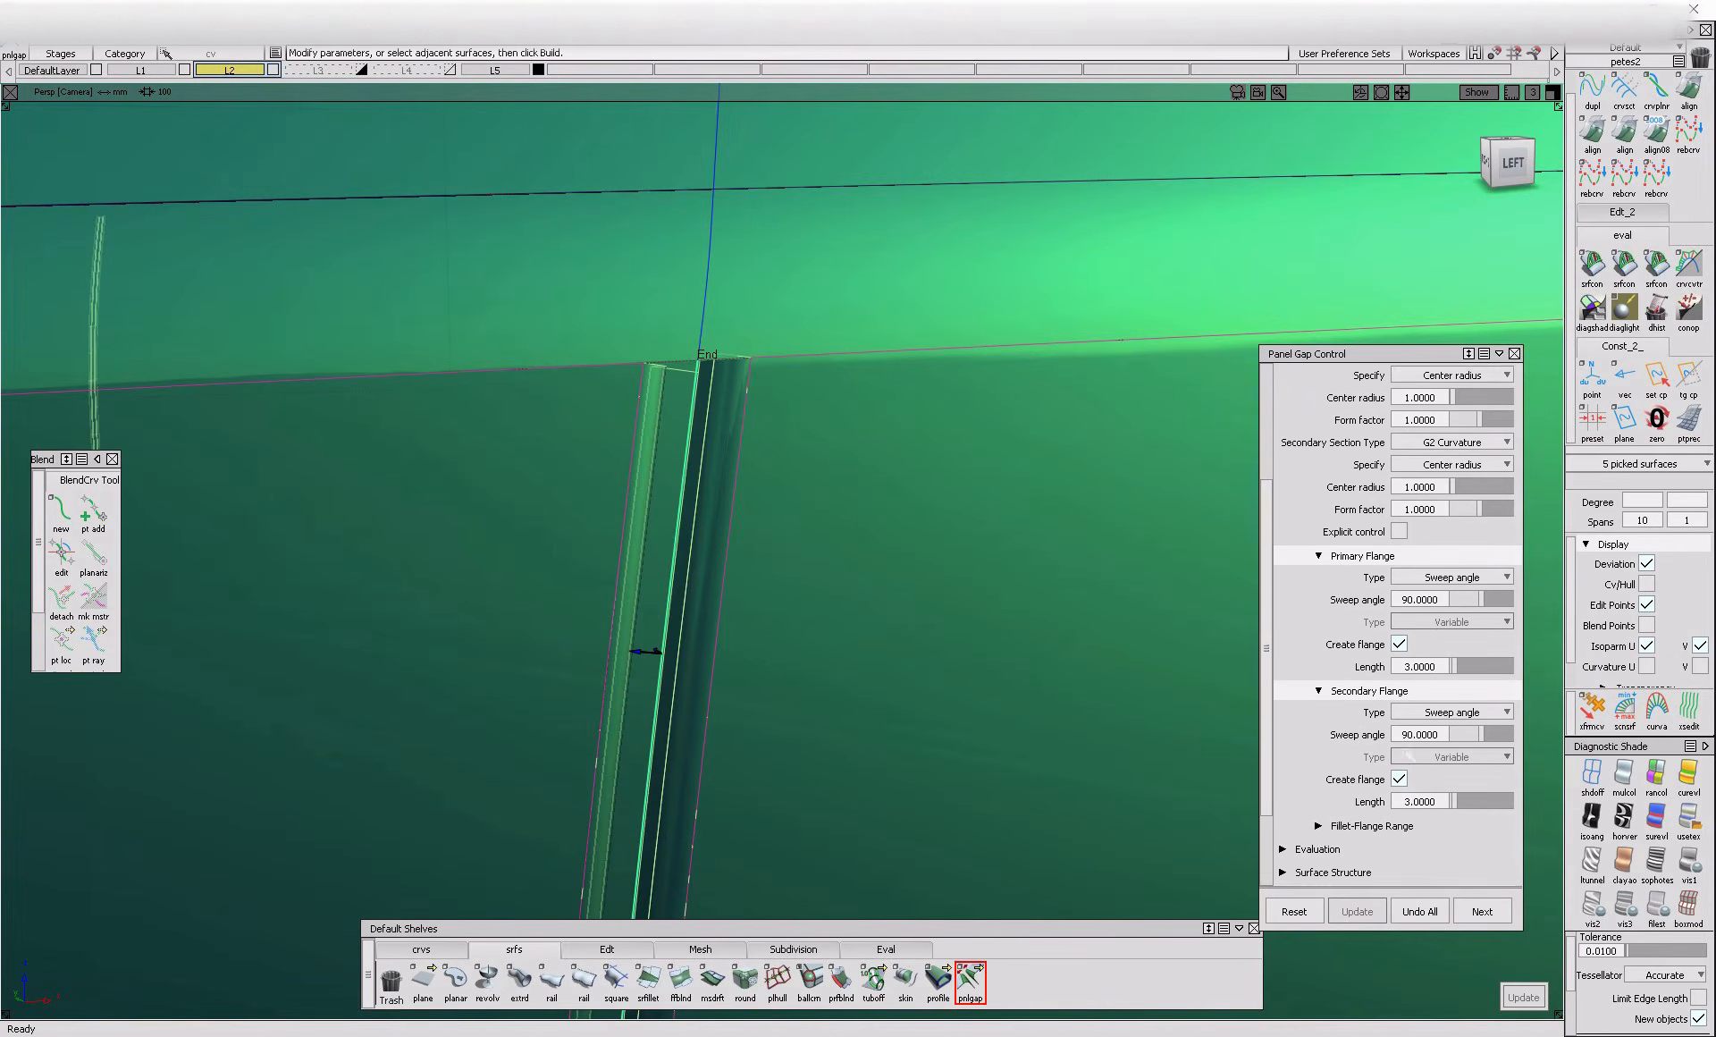
{"action": "scroll", "coordinate": [1370, 646], "scroll_direction": "up", "scroll_amount": 2}
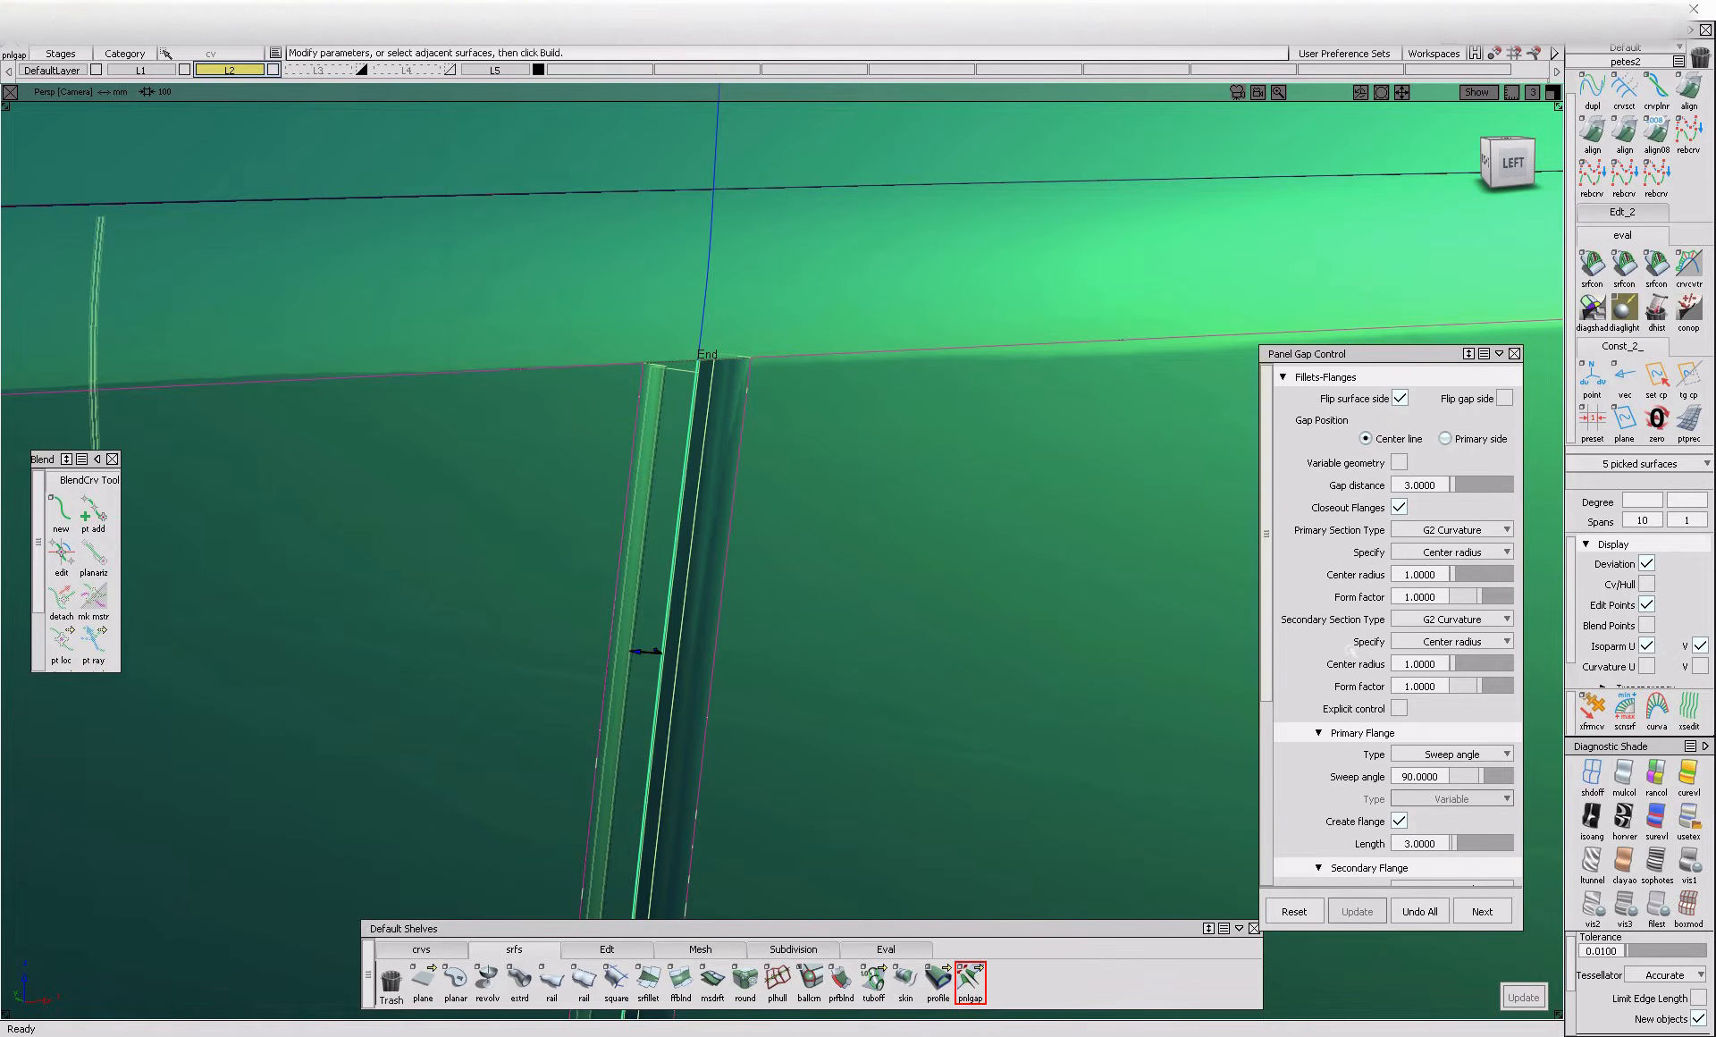
{"action": "scroll", "coordinate": [1332, 663], "scroll_direction": "down", "scroll_amount": 2}
{"action": "scroll", "coordinate": [1328, 658], "scroll_direction": "up", "scroll_amount": 2}
{"action": "scroll", "coordinate": [1320, 659], "scroll_direction": "down", "scroll_amount": 7}
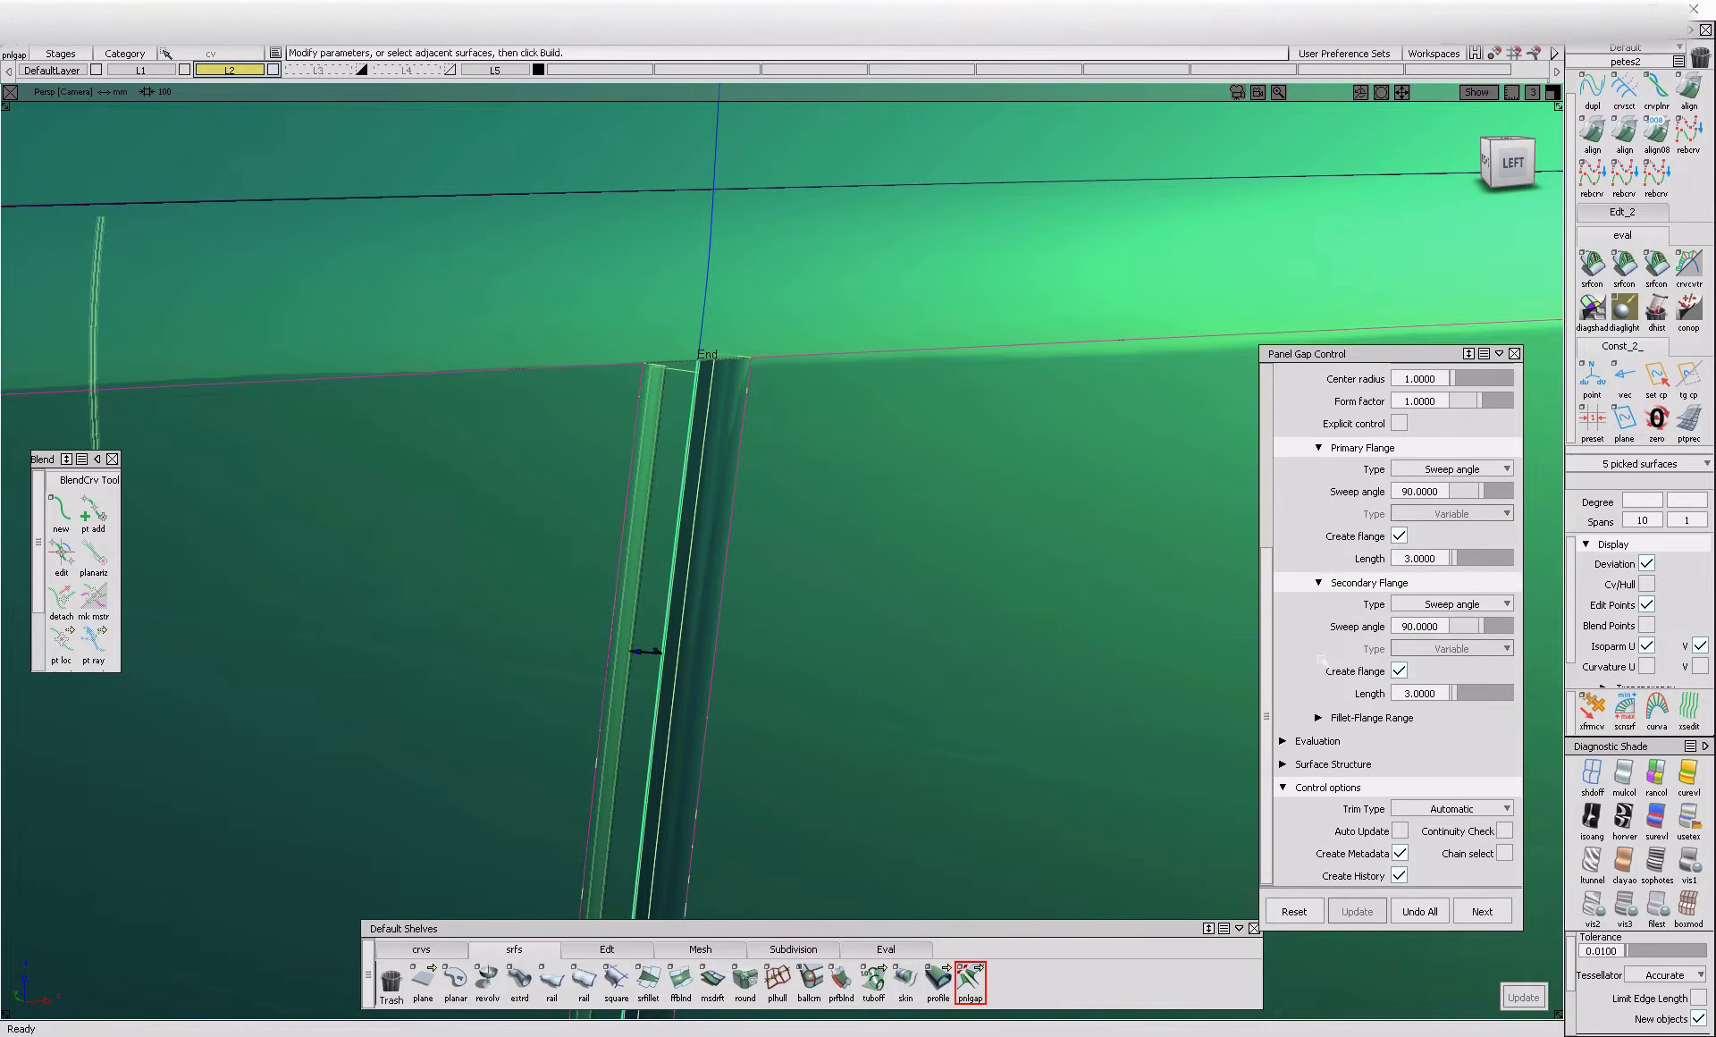
{"action": "left_click", "coordinate": [1333, 764]}
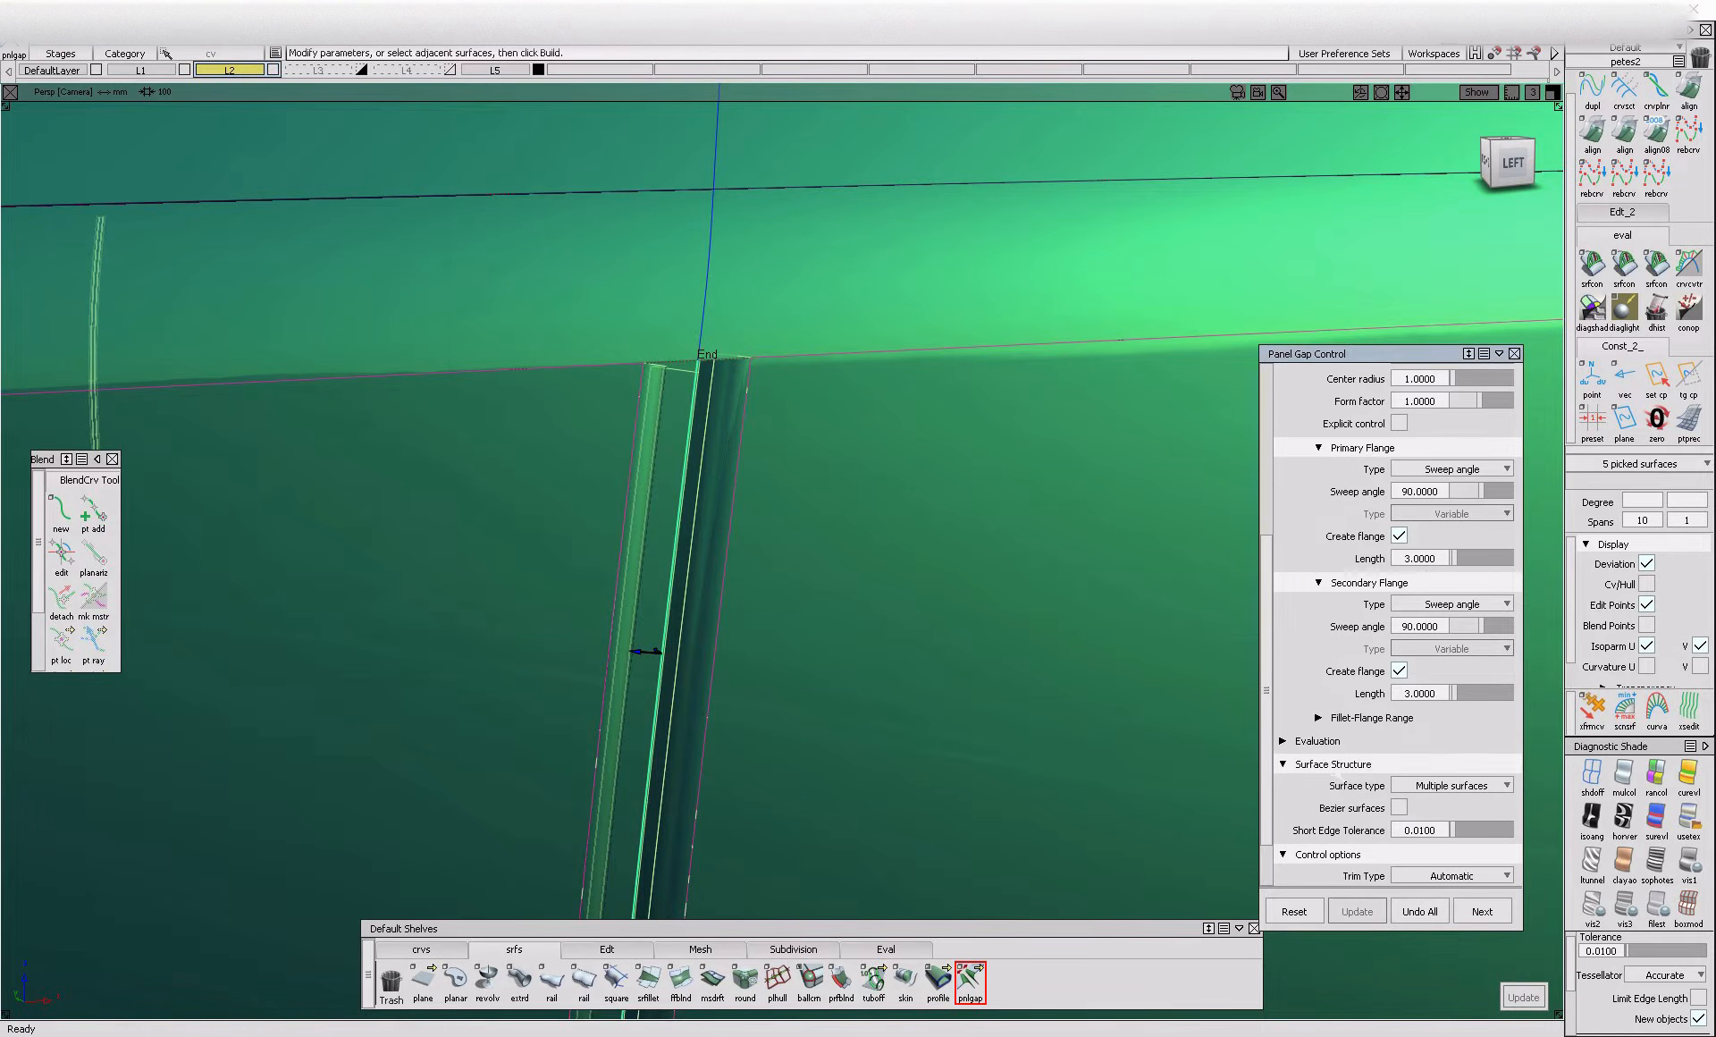
{"action": "scroll", "coordinate": [1336, 767], "scroll_direction": "down", "scroll_amount": 2}
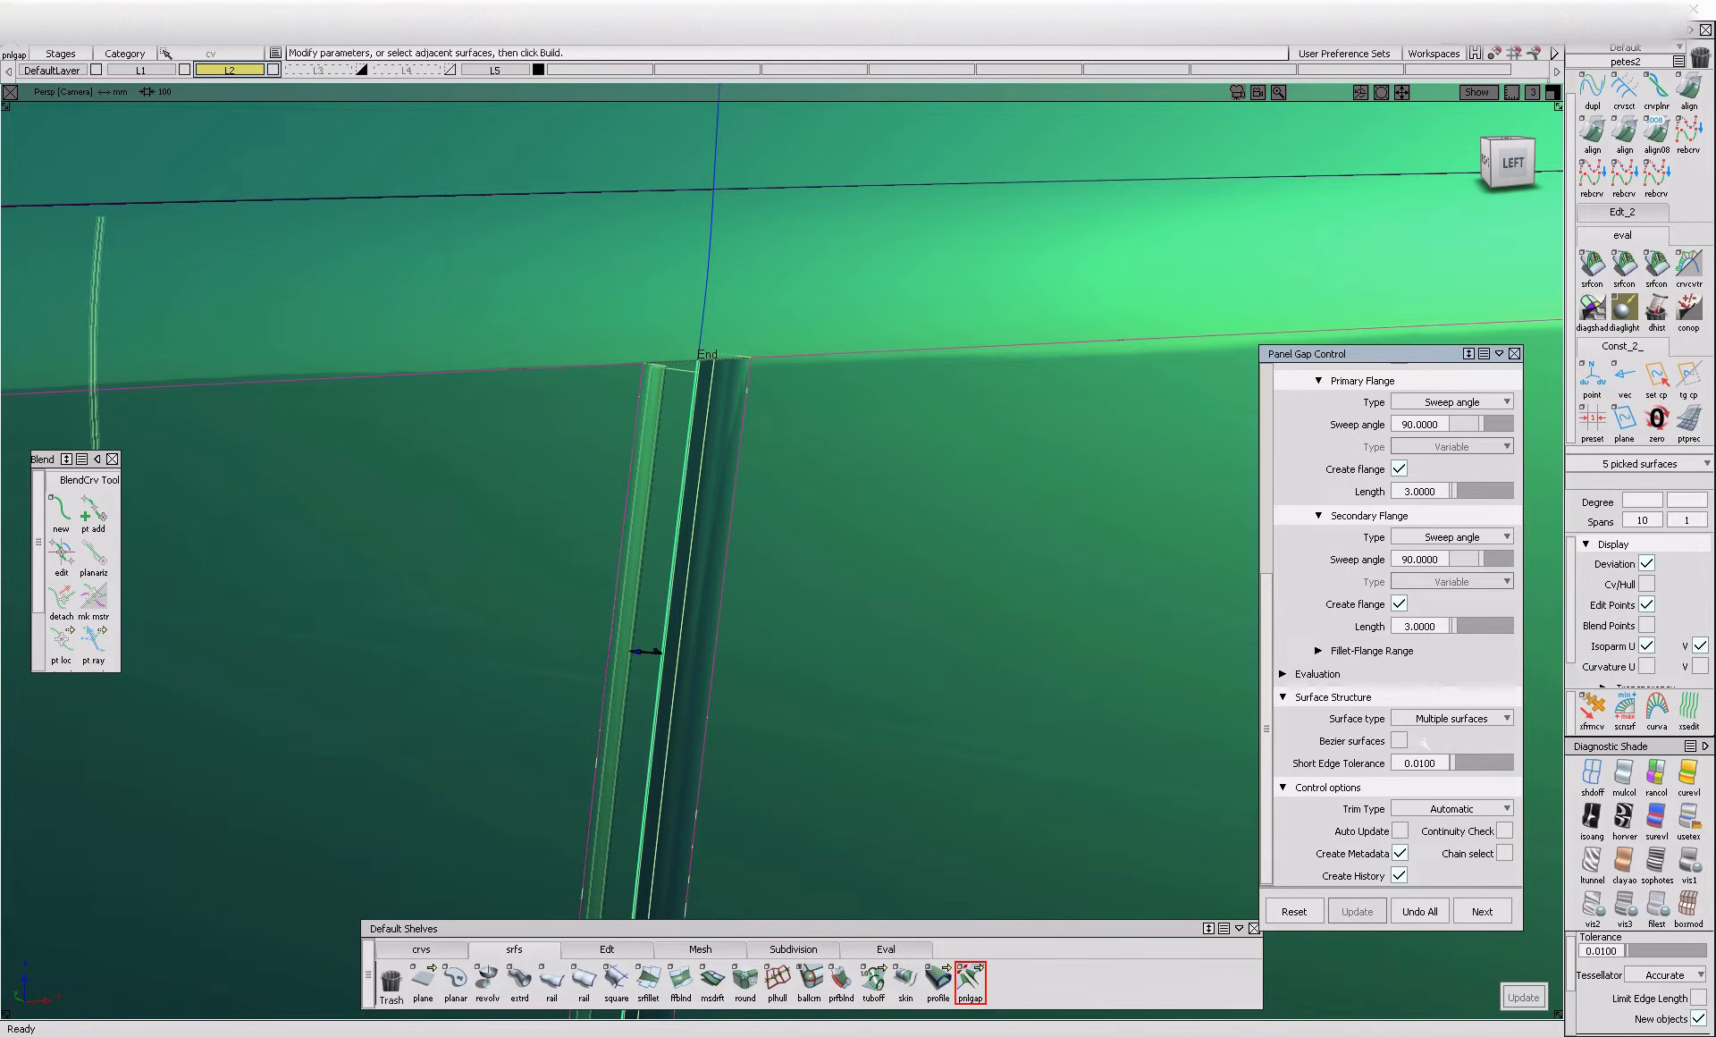
{"action": "left_click", "coordinate": [1318, 673]}
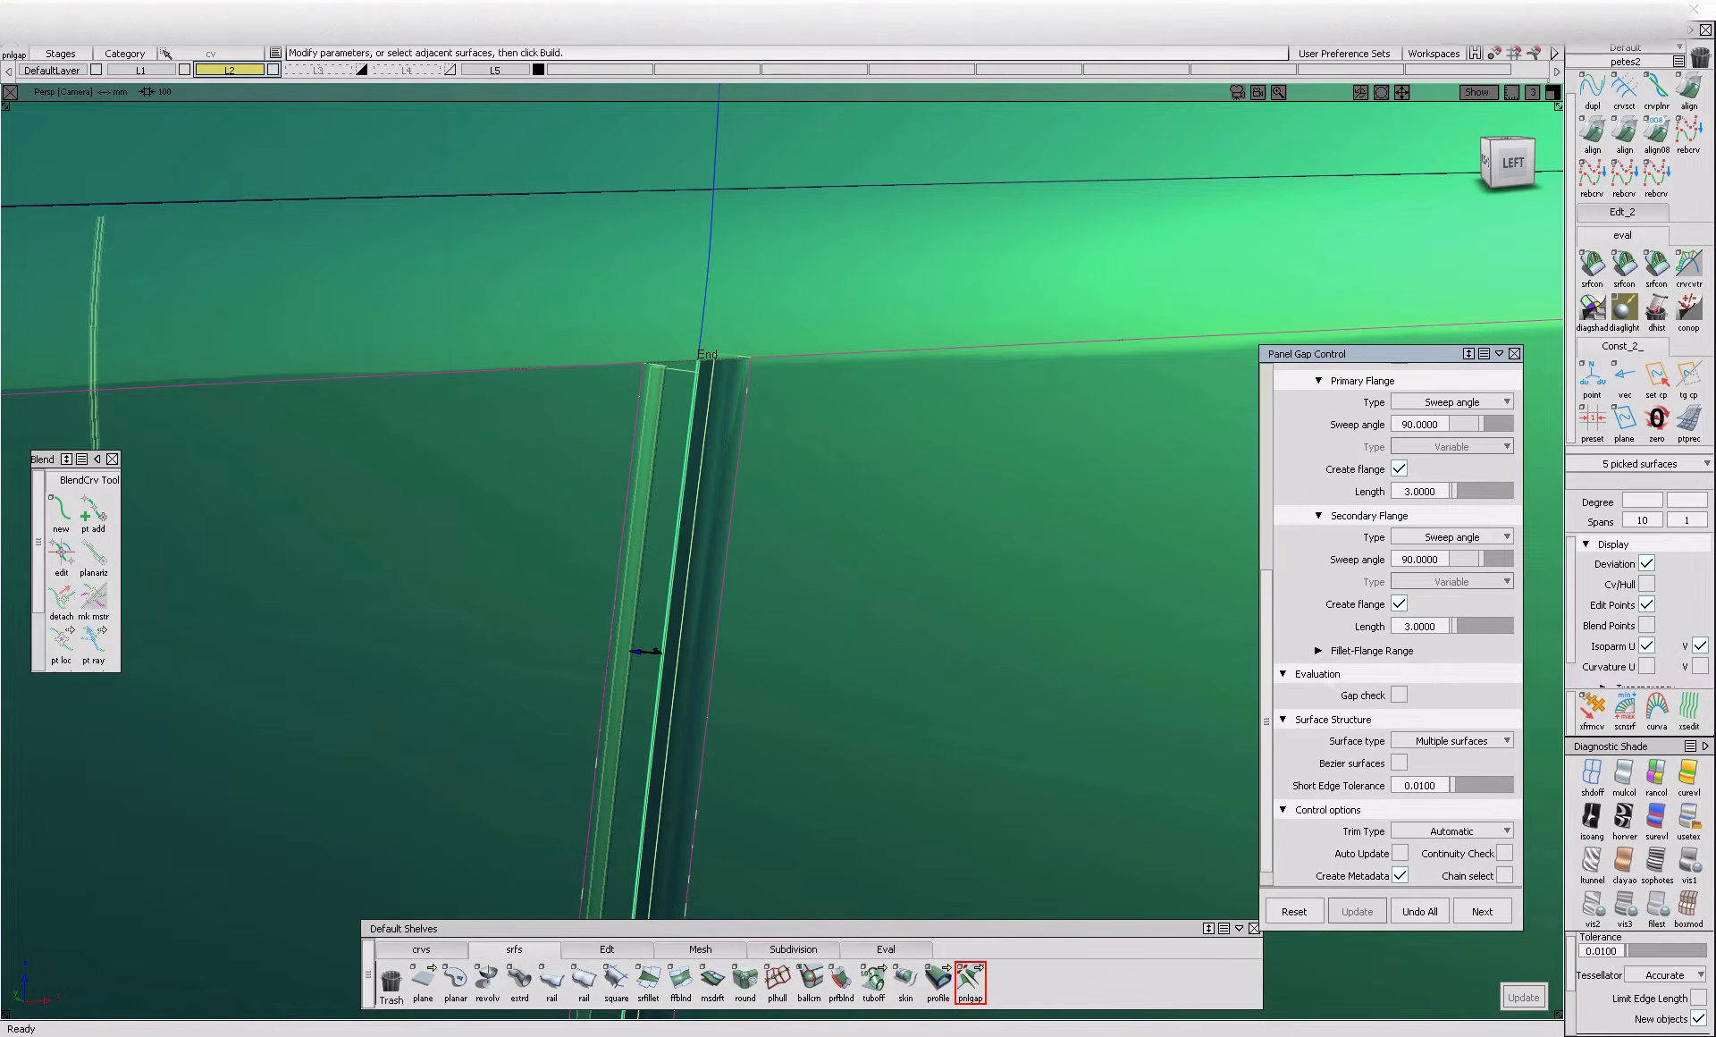
{"action": "scroll", "coordinate": [1392, 625], "scroll_direction": "up", "scroll_amount": 5}
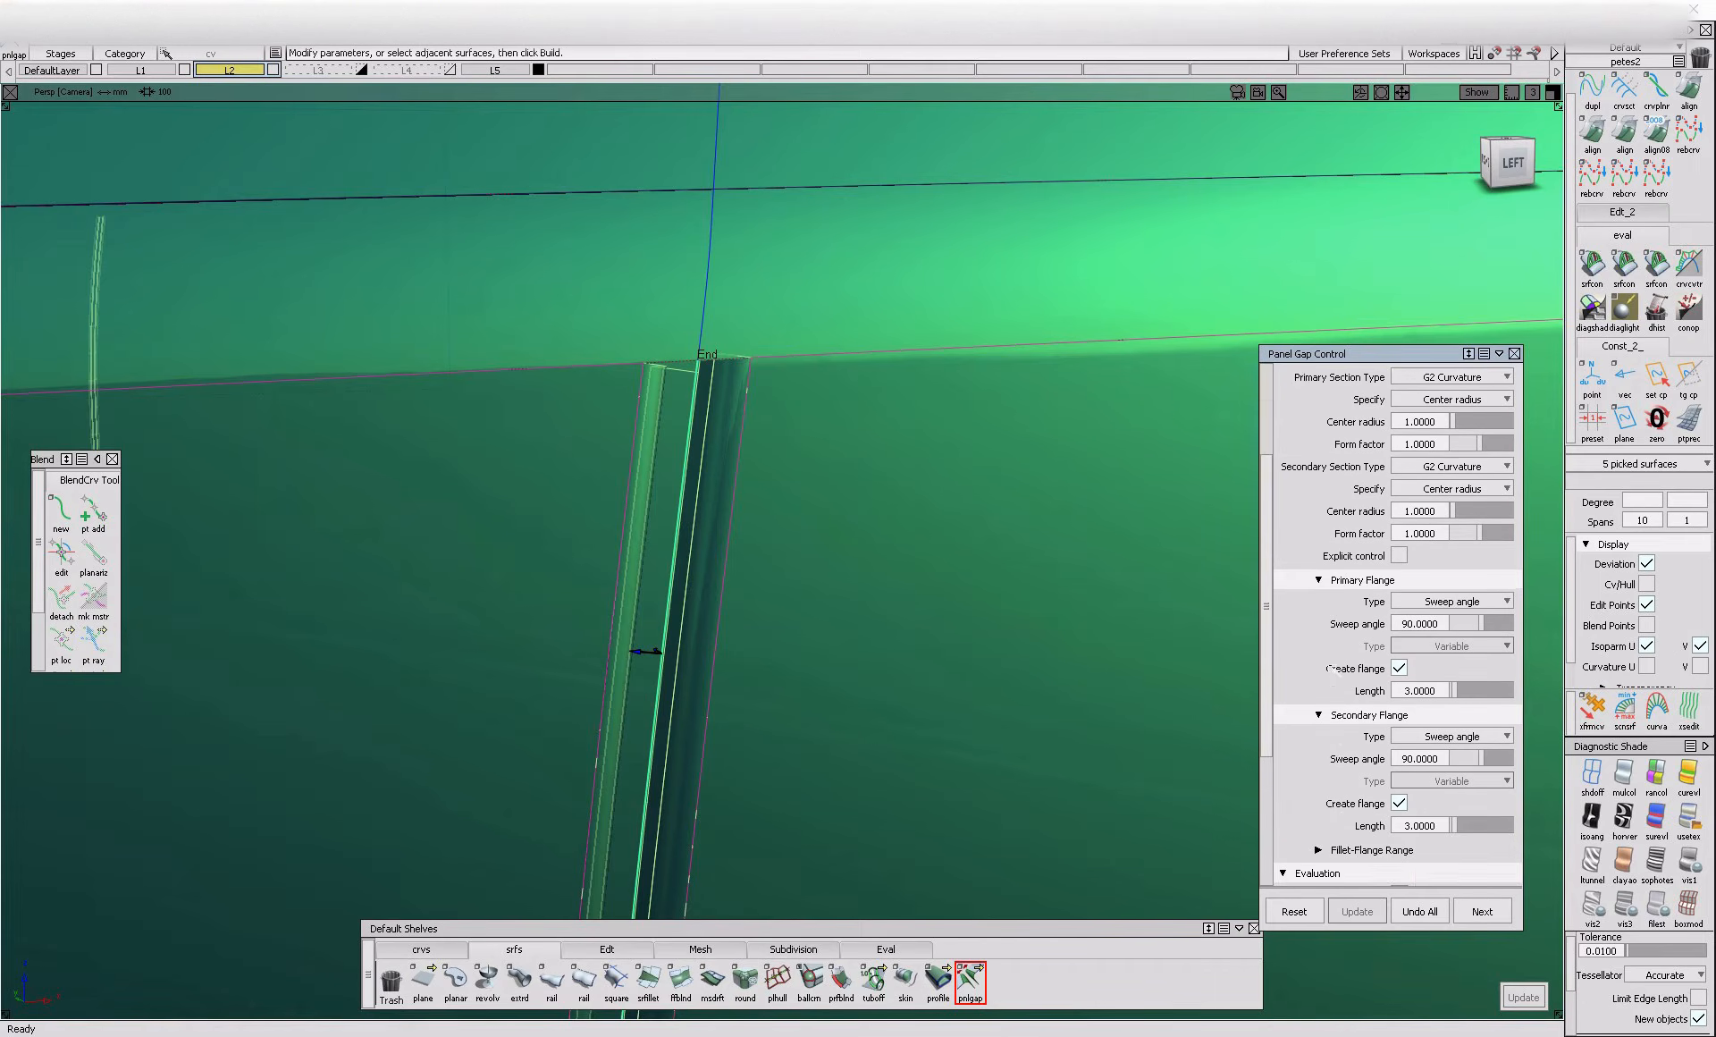
{"action": "scroll", "coordinate": [1330, 669], "scroll_direction": "up", "scroll_amount": 1}
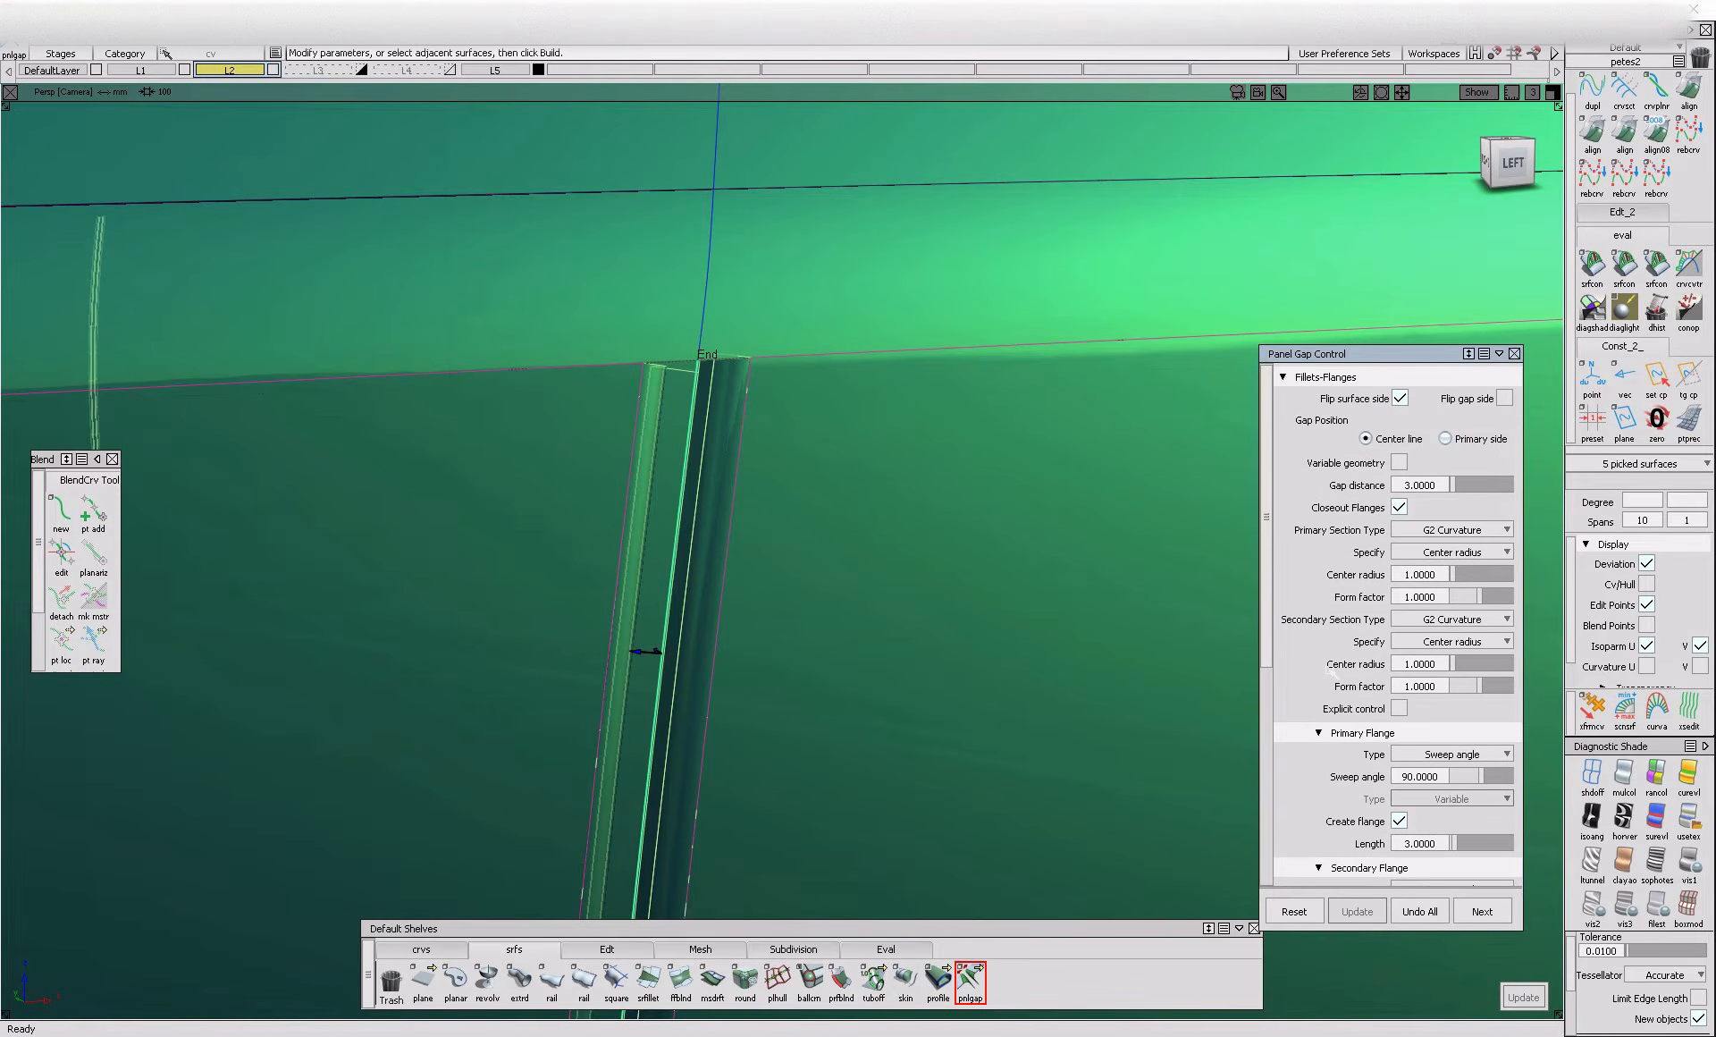
{"action": "scroll", "coordinate": [1392, 626], "scroll_direction": "down", "scroll_amount": 3}
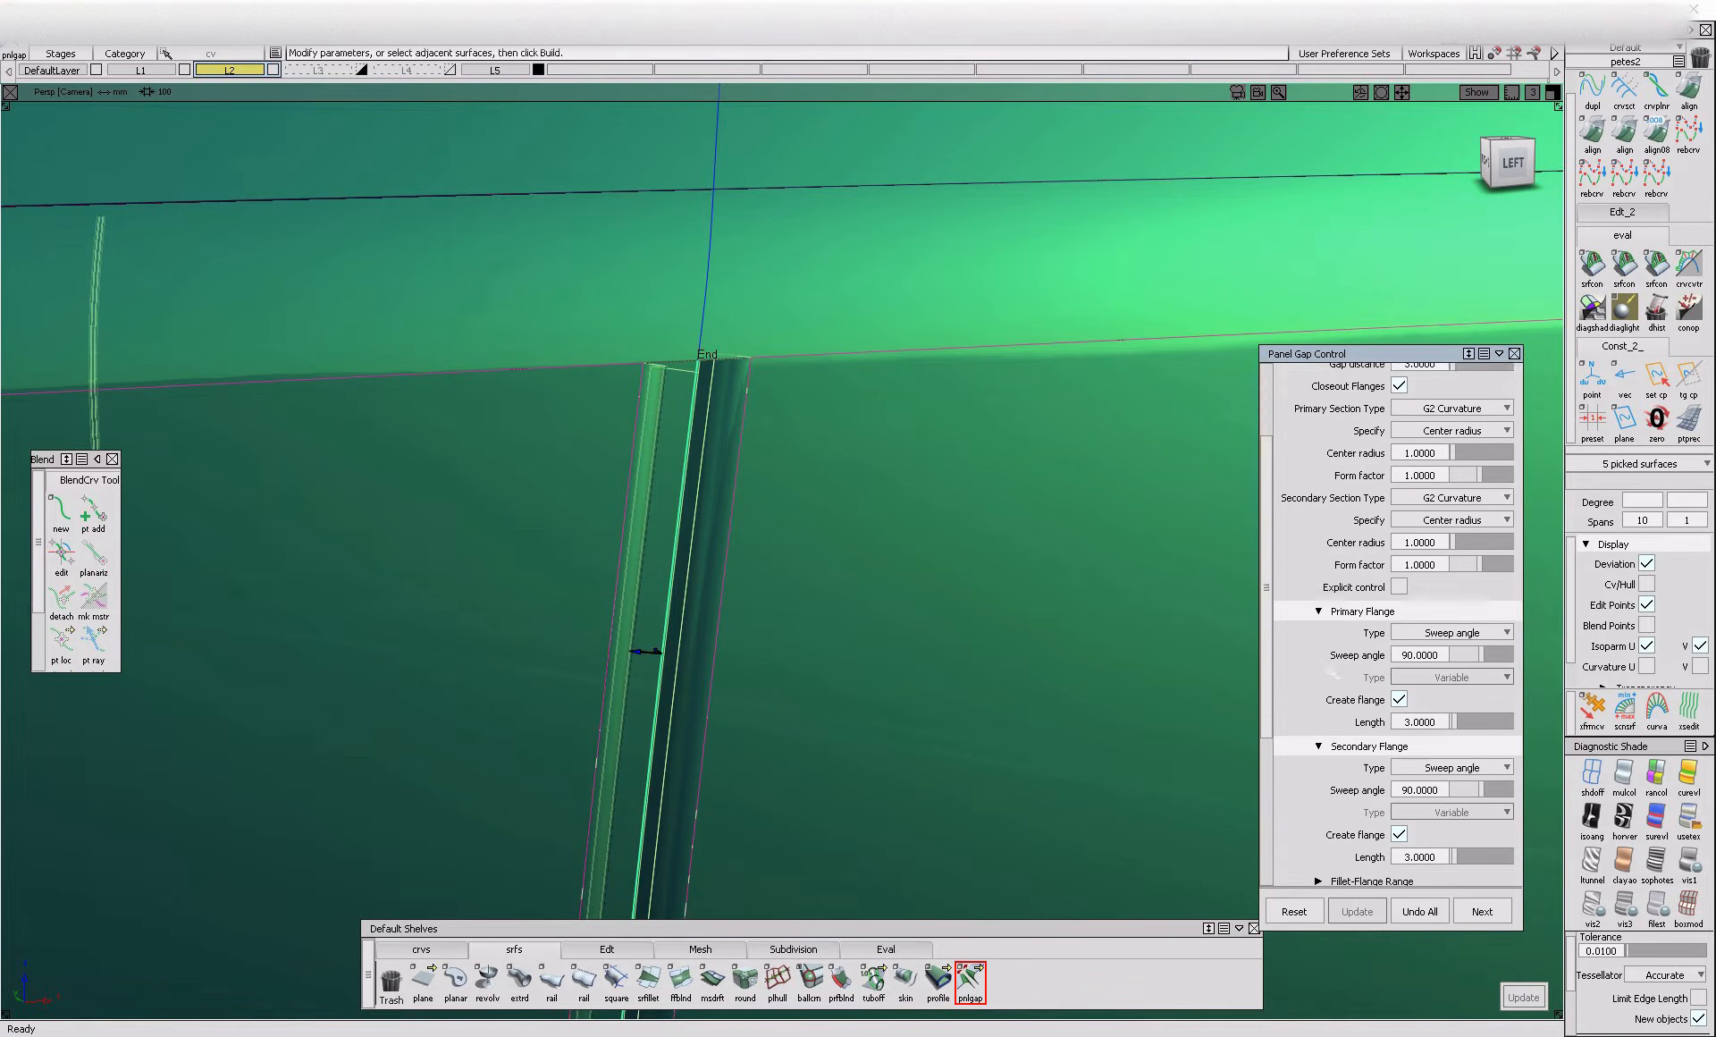
Build a flanged panel gap with a distance of 3 on the shut line segment crossing the recessed band below the main door panel
{"action": "scroll", "coordinate": [1392, 625], "scroll_direction": "up", "scroll_amount": 2}
{"action": "left_click_drag", "start_coordinate": [718, 586], "coordinate": [755, 559], "text": "alt+shift"}
{"action": "right_click_drag", "start_coordinate": [756, 559], "coordinate": [659, 683], "text": "alt+shift"}
{"action": "middle_click_drag", "start_coordinate": [659, 682], "coordinate": [691, 615], "text": "alt+shift"}
{"action": "left_click_drag", "start_coordinate": [691, 615], "coordinate": [686, 579], "text": "ctrl+shift"}
{"action": "right_click_drag", "start_coordinate": [686, 577], "coordinate": [791, 583], "text": "alt+shift"}
{"action": "mouse_move", "coordinate": [791, 583]}
{"action": "left_mouse_down", "text": "alt+shift"}
{"action": "mouse_move", "coordinate": [755, 571]}
{"action": "mouse_move", "coordinate": [778, 555]}
{"action": "left_mouse_up", "text": "alt+shift"}
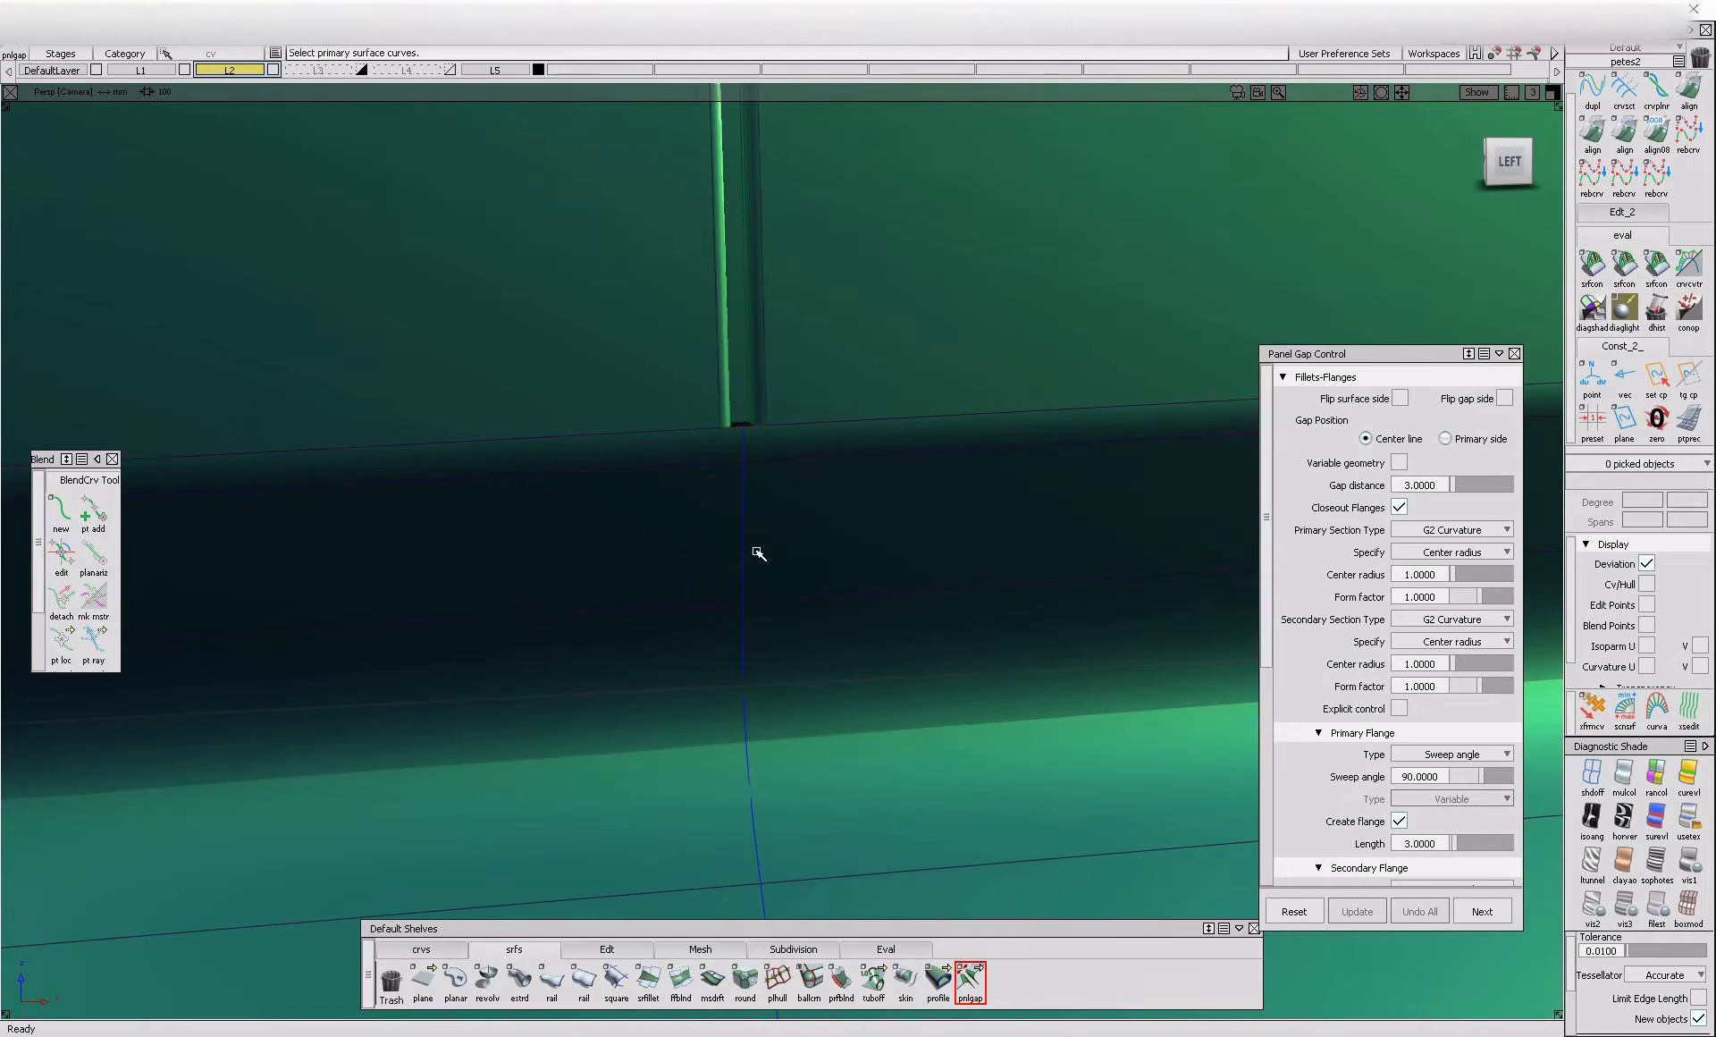
{"action": "left_click", "coordinate": [744, 551]}
{"action": "left_click_drag", "start_coordinate": [745, 551], "coordinate": [629, 551], "text": "alt+shift"}
{"action": "key", "text": "space"}
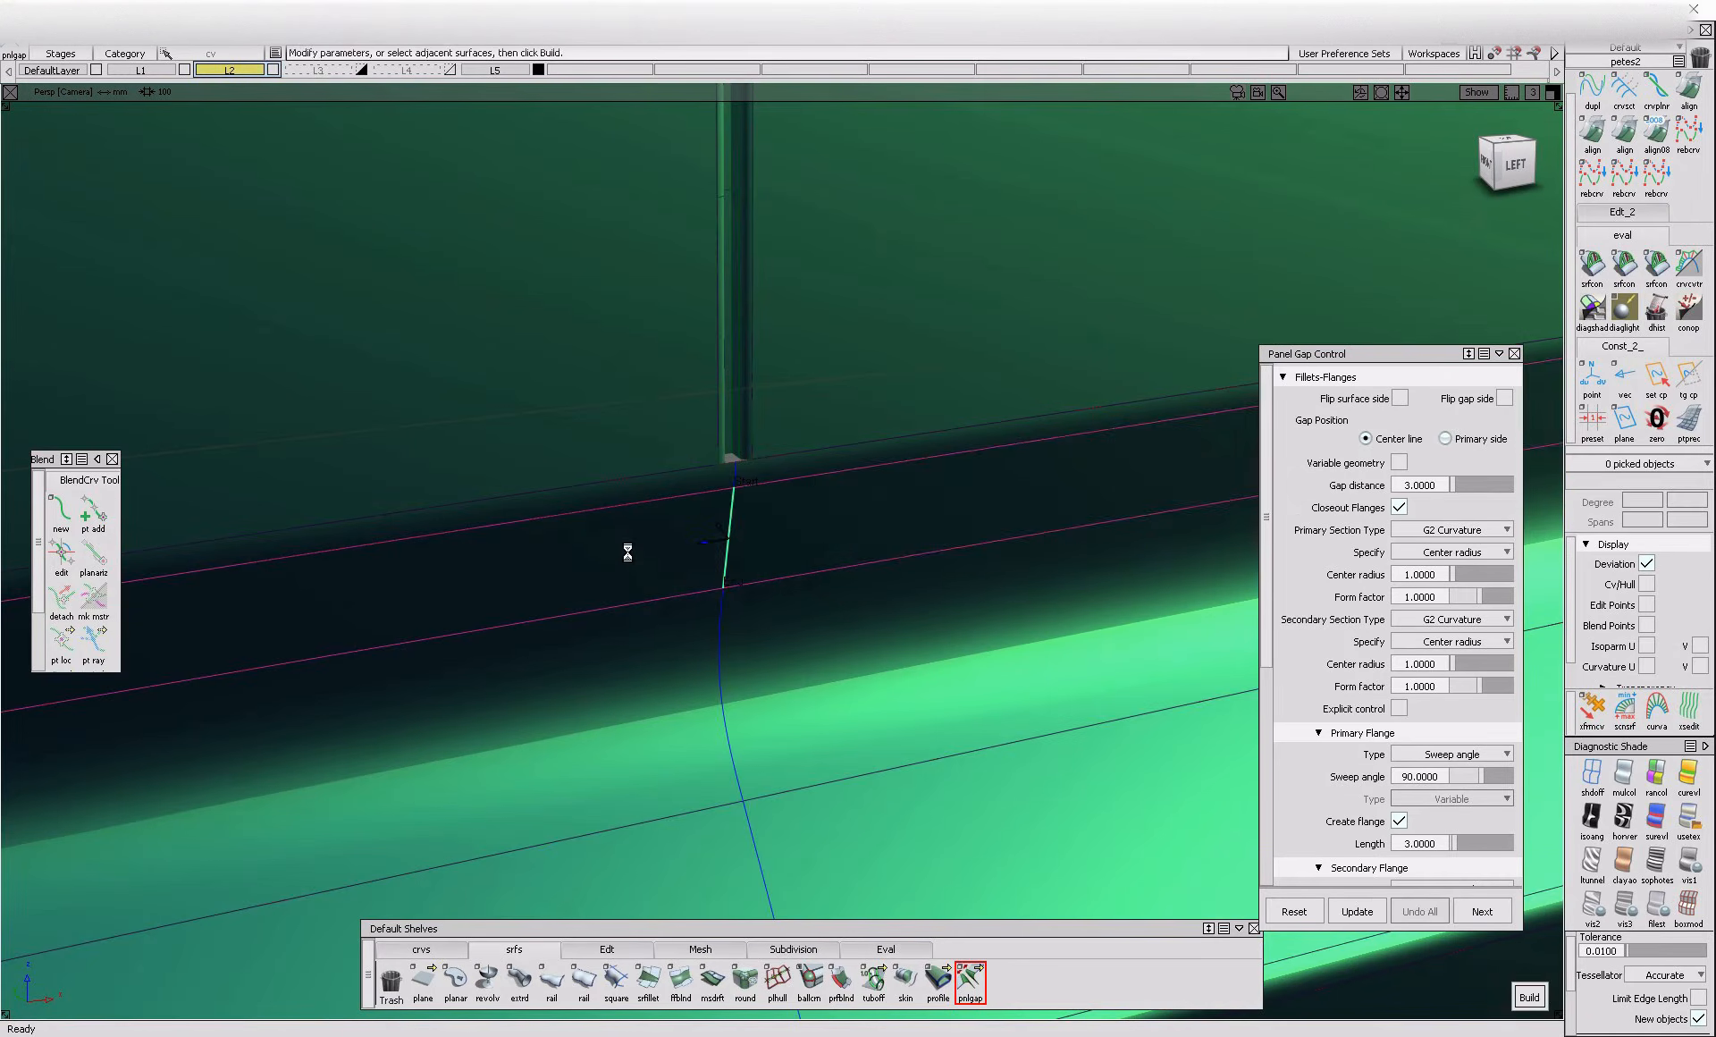
{"action": "key", "text": "space"}
{"action": "left_click_drag", "start_coordinate": [913, 595], "coordinate": [850, 699], "text": "alt+shift"}
{"action": "key", "text": "space"}
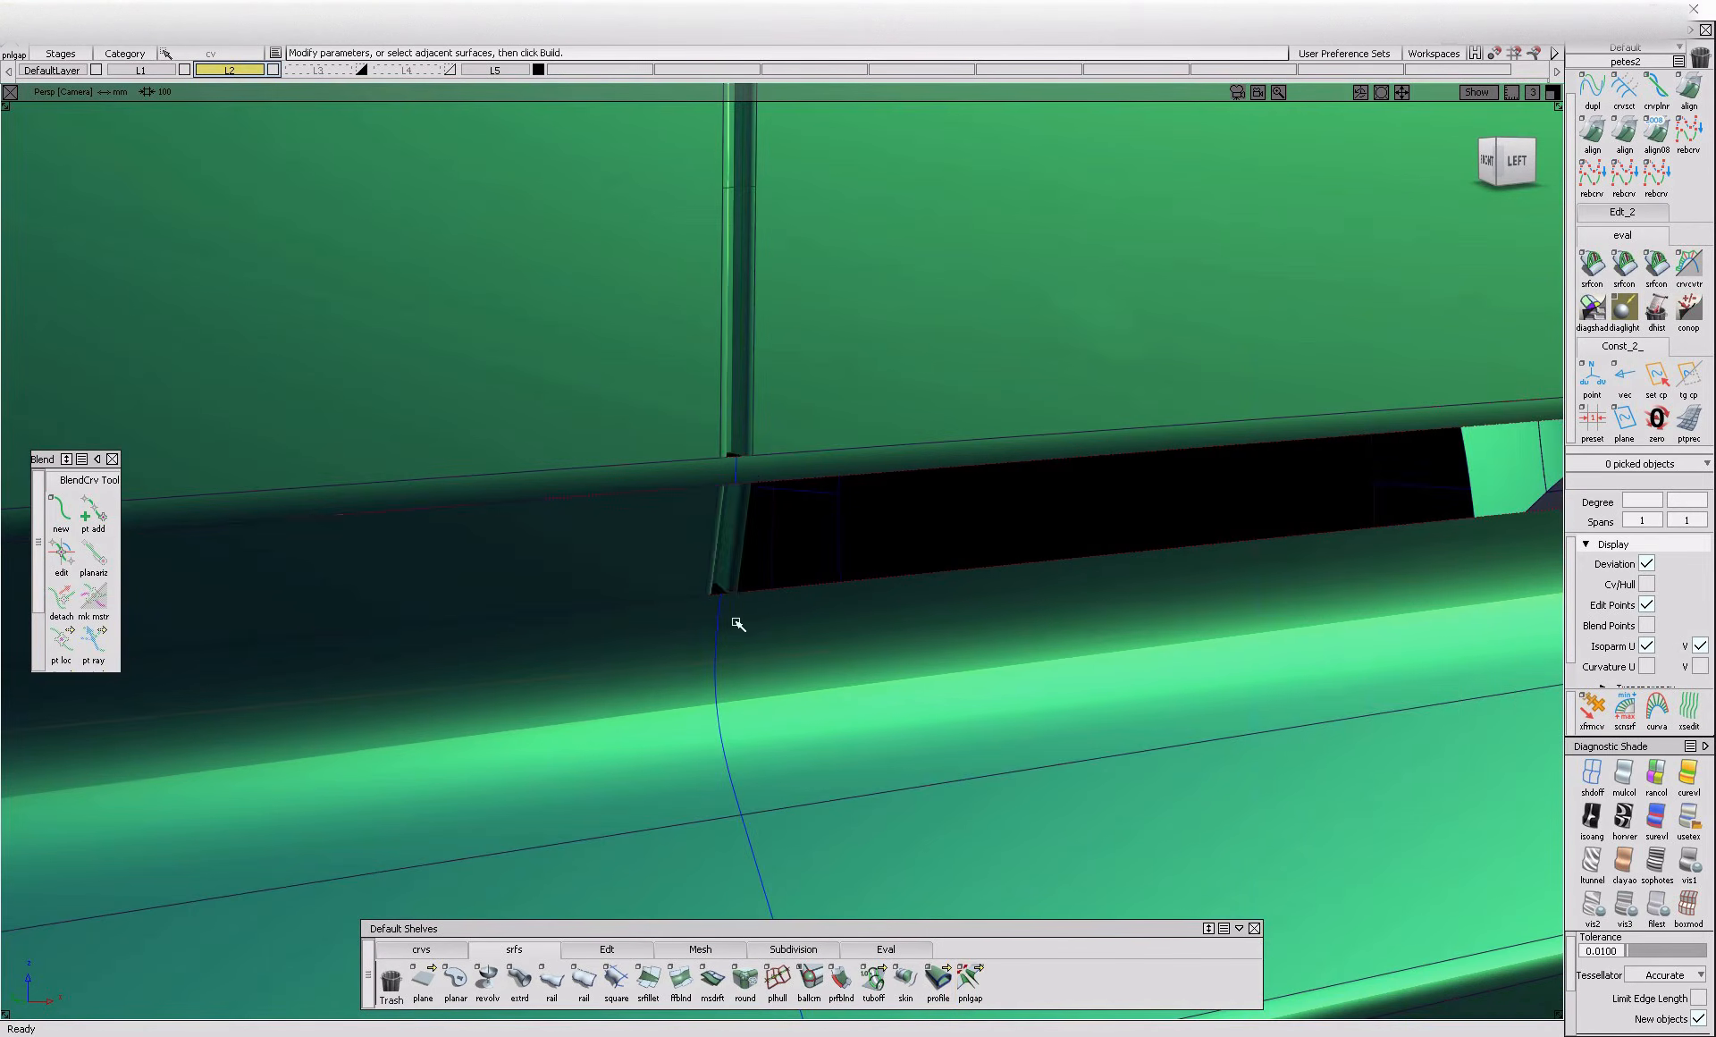
Build a panel gap on the curved shut line segment directly below the recessed band
{"action": "left_click", "coordinate": [724, 627]}
{"action": "key", "text": "space"}
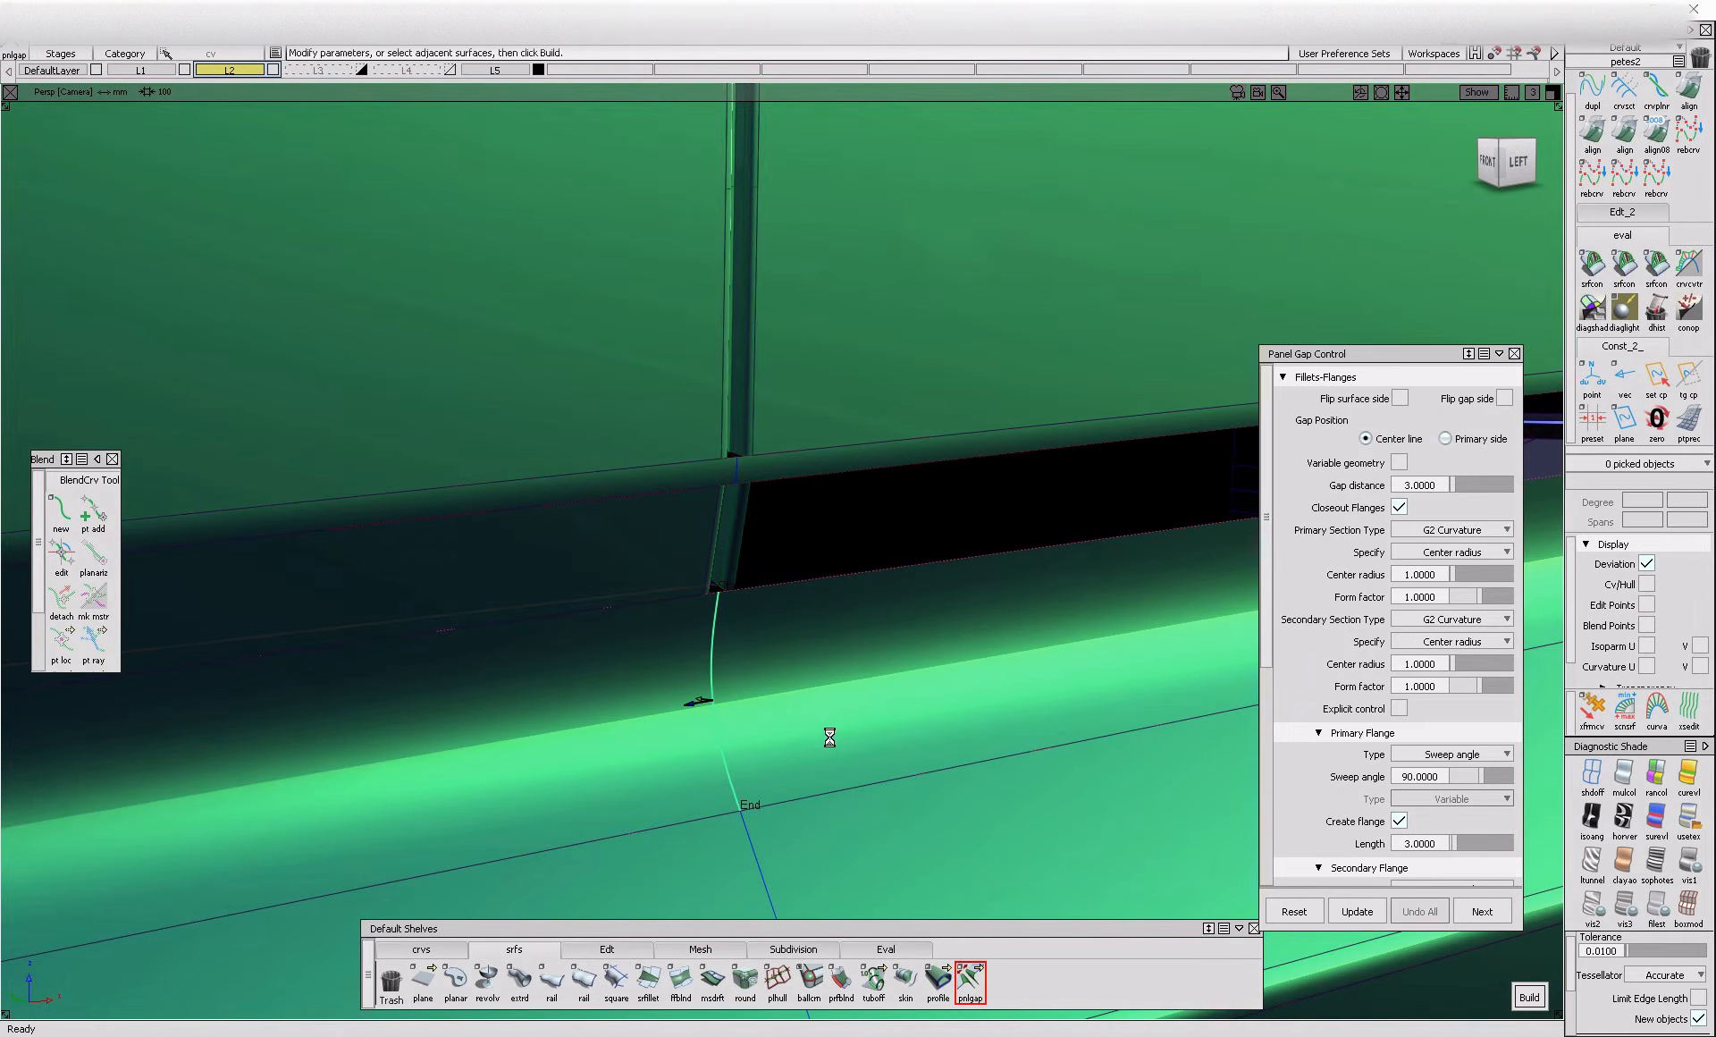
{"action": "middle_click_drag", "start_coordinate": [833, 738], "coordinate": [809, 573], "text": "alt+shift"}
{"action": "key", "text": "space"}
Build a panel gap on the slanted shut line segment of the lower door panel, with the surface side flipped
{"action": "left_click", "coordinate": [742, 720]}
{"action": "key", "text": "space"}
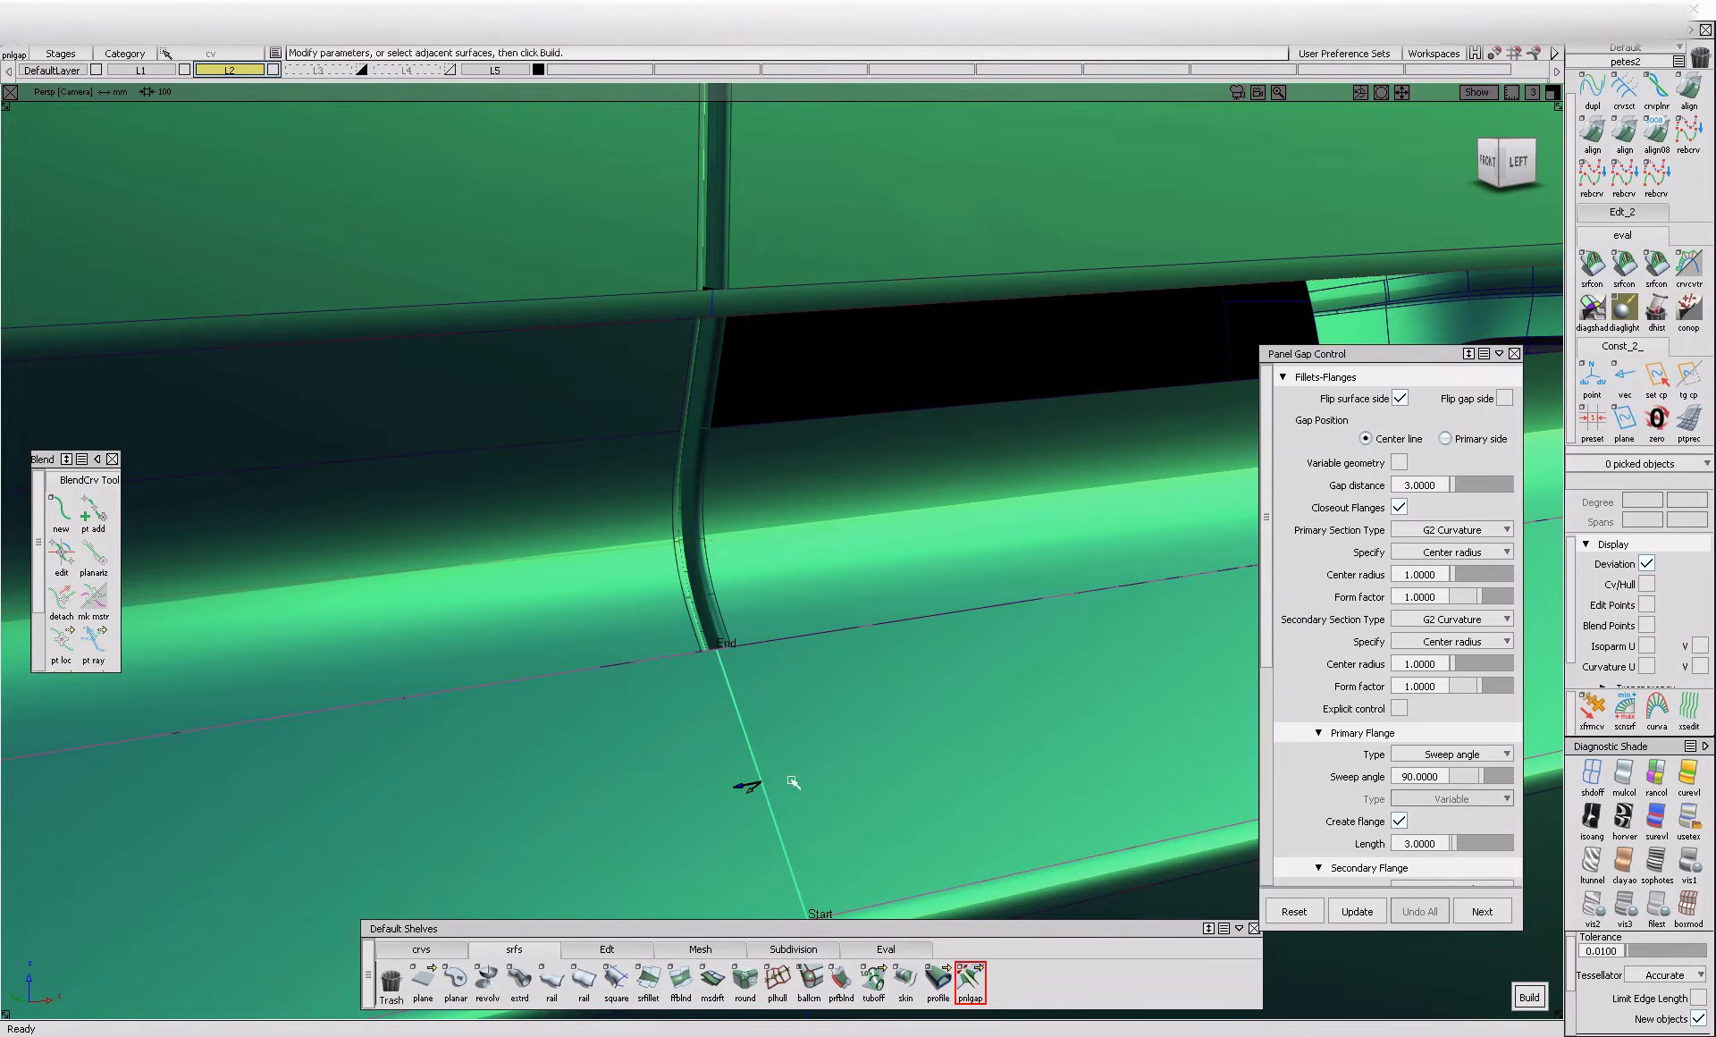
{"action": "left_click_drag", "start_coordinate": [776, 780], "coordinate": [859, 743], "text": "alt+shift"}
{"action": "middle_click_drag", "start_coordinate": [858, 743], "coordinate": [845, 706], "text": "alt+shift"}
{"action": "key", "text": "space"}
{"action": "key", "text": "space"}
Build a panel gap on the lowest shut line segment, down to the body's bottom edge
{"action": "middle_click_drag", "start_coordinate": [798, 832], "coordinate": [850, 755], "text": "alt+shift"}
{"action": "right_click_drag", "start_coordinate": [850, 755], "coordinate": [826, 682], "text": "alt+shift"}
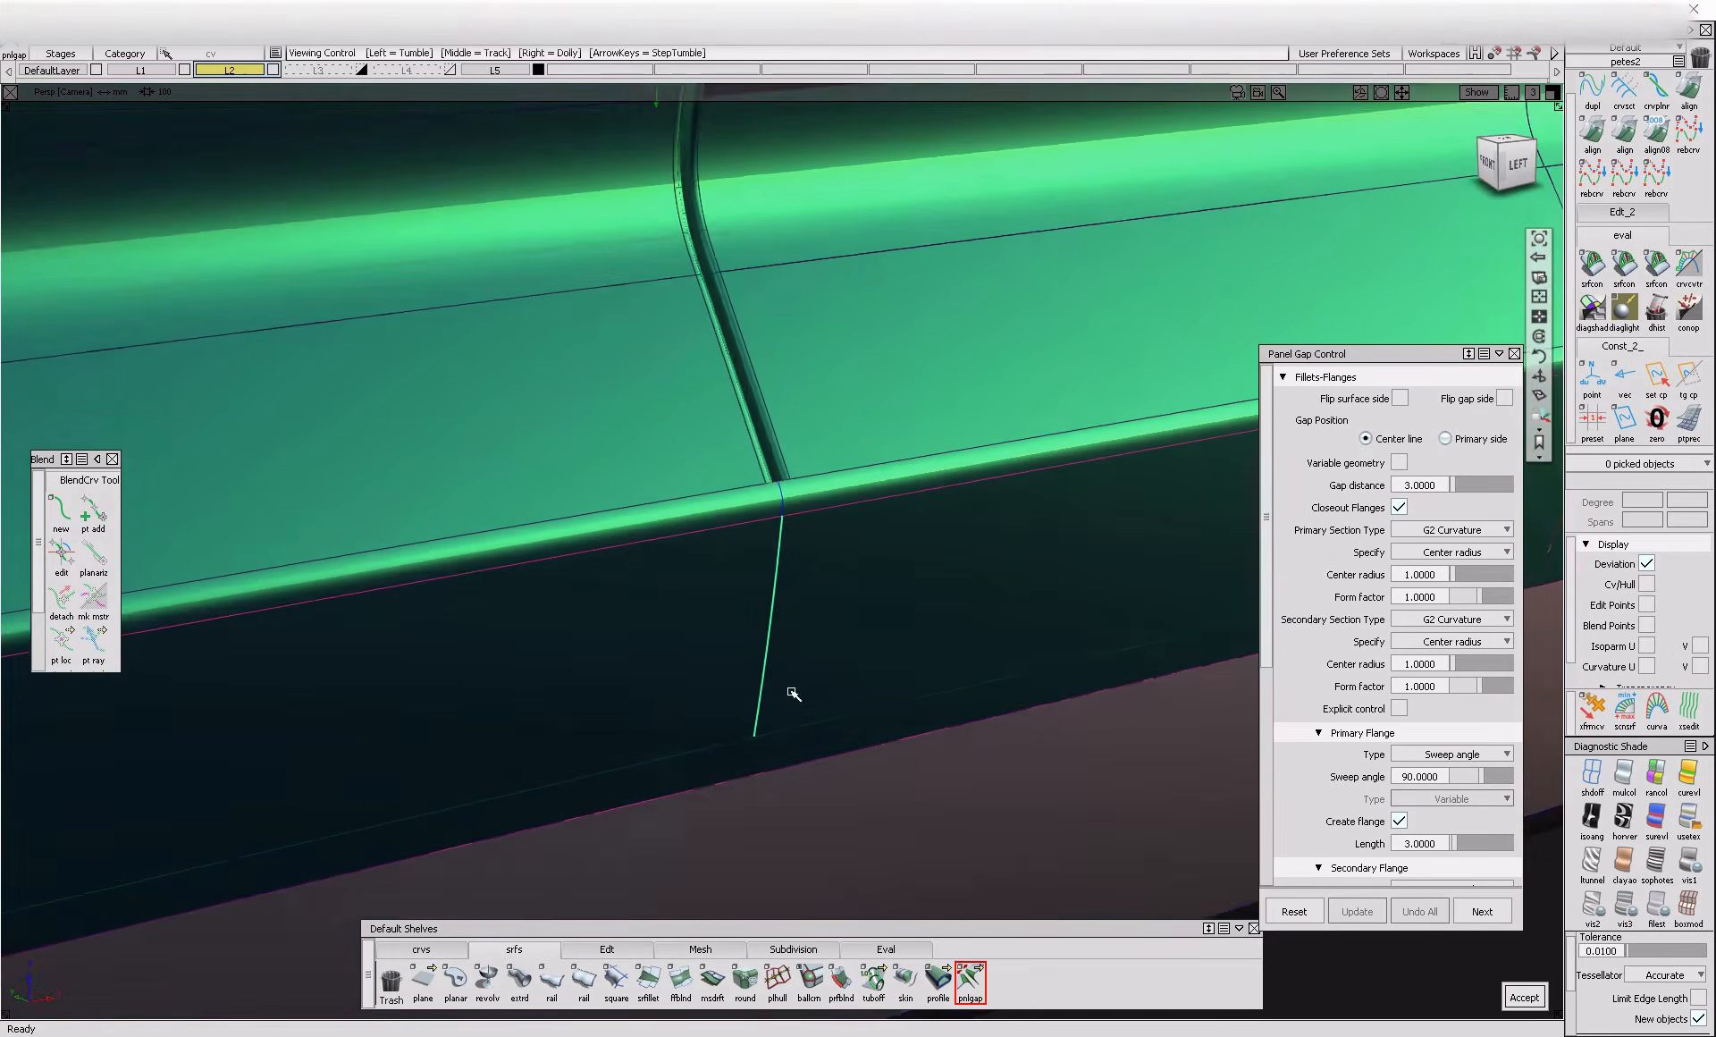
{"action": "key", "text": "space"}
{"action": "key", "text": "space"}
{"action": "left_click_drag", "start_coordinate": [778, 716], "coordinate": [617, 715], "text": "alt+shift"}
{"action": "left_click", "coordinate": [751, 730]}
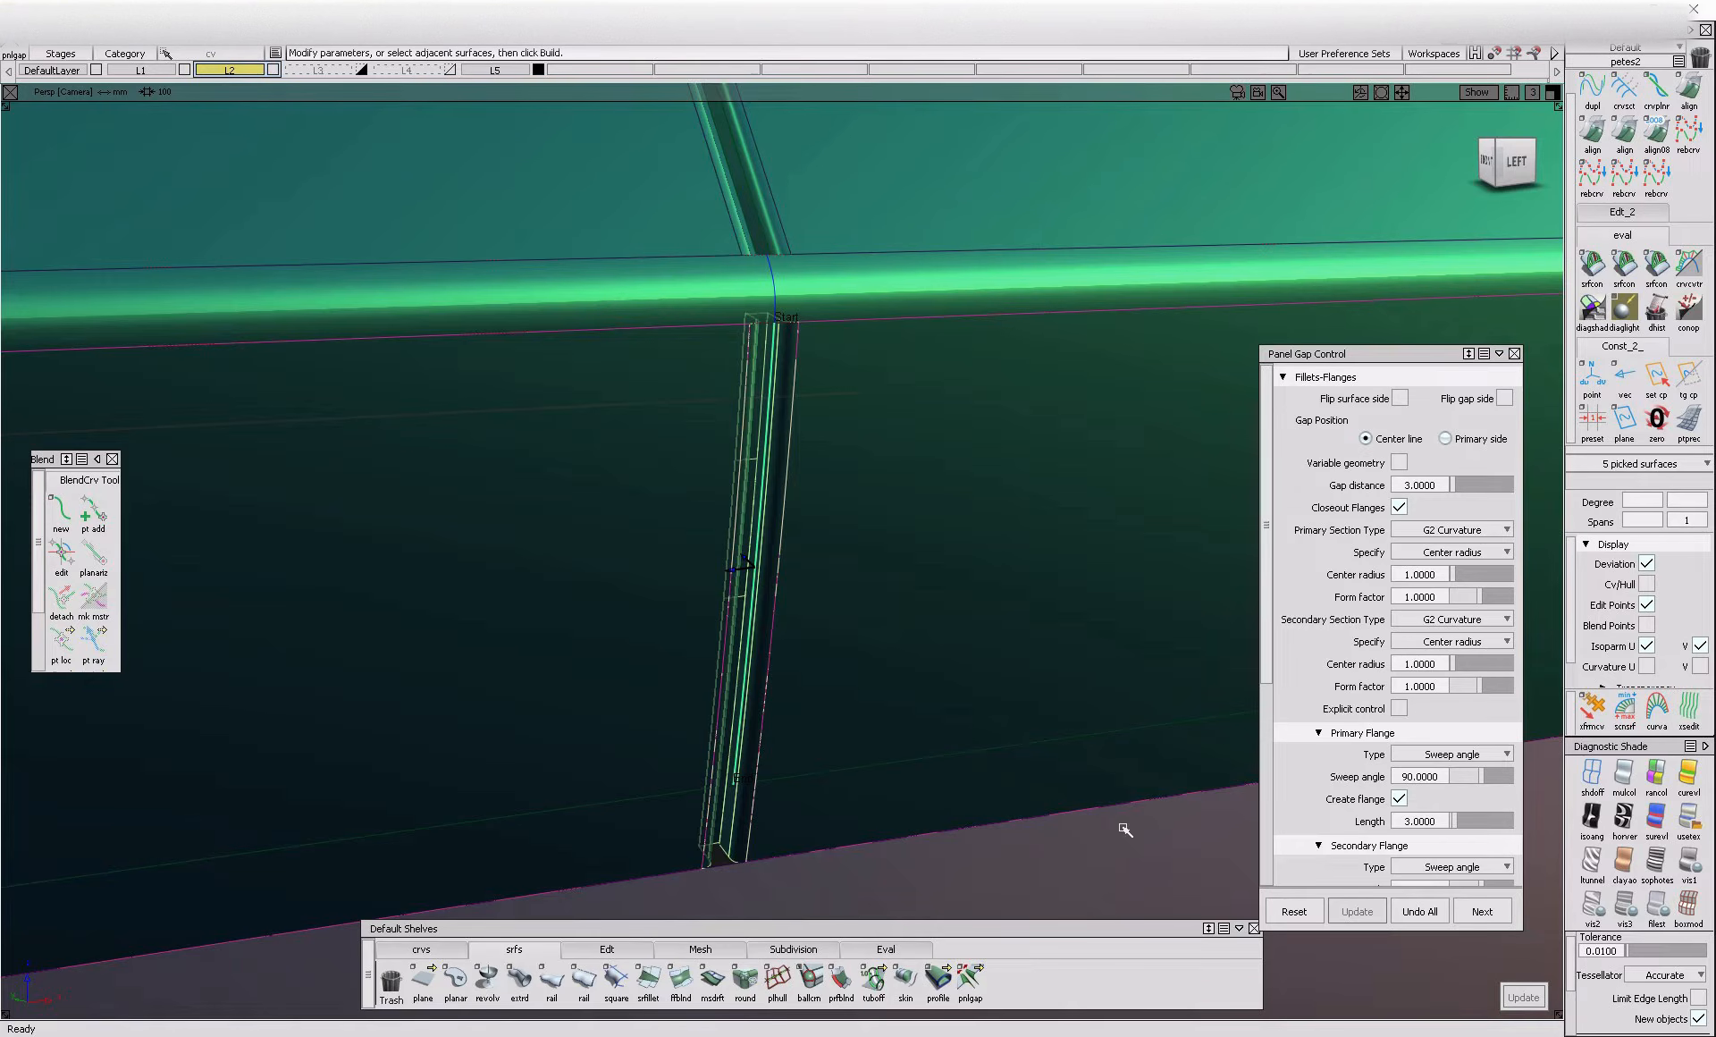
Examine the panel gaps built along the shut line, from the lowest segment up to the top of the main door panel
{"action": "scroll", "coordinate": [1325, 646], "scroll_direction": "down", "scroll_amount": 4}
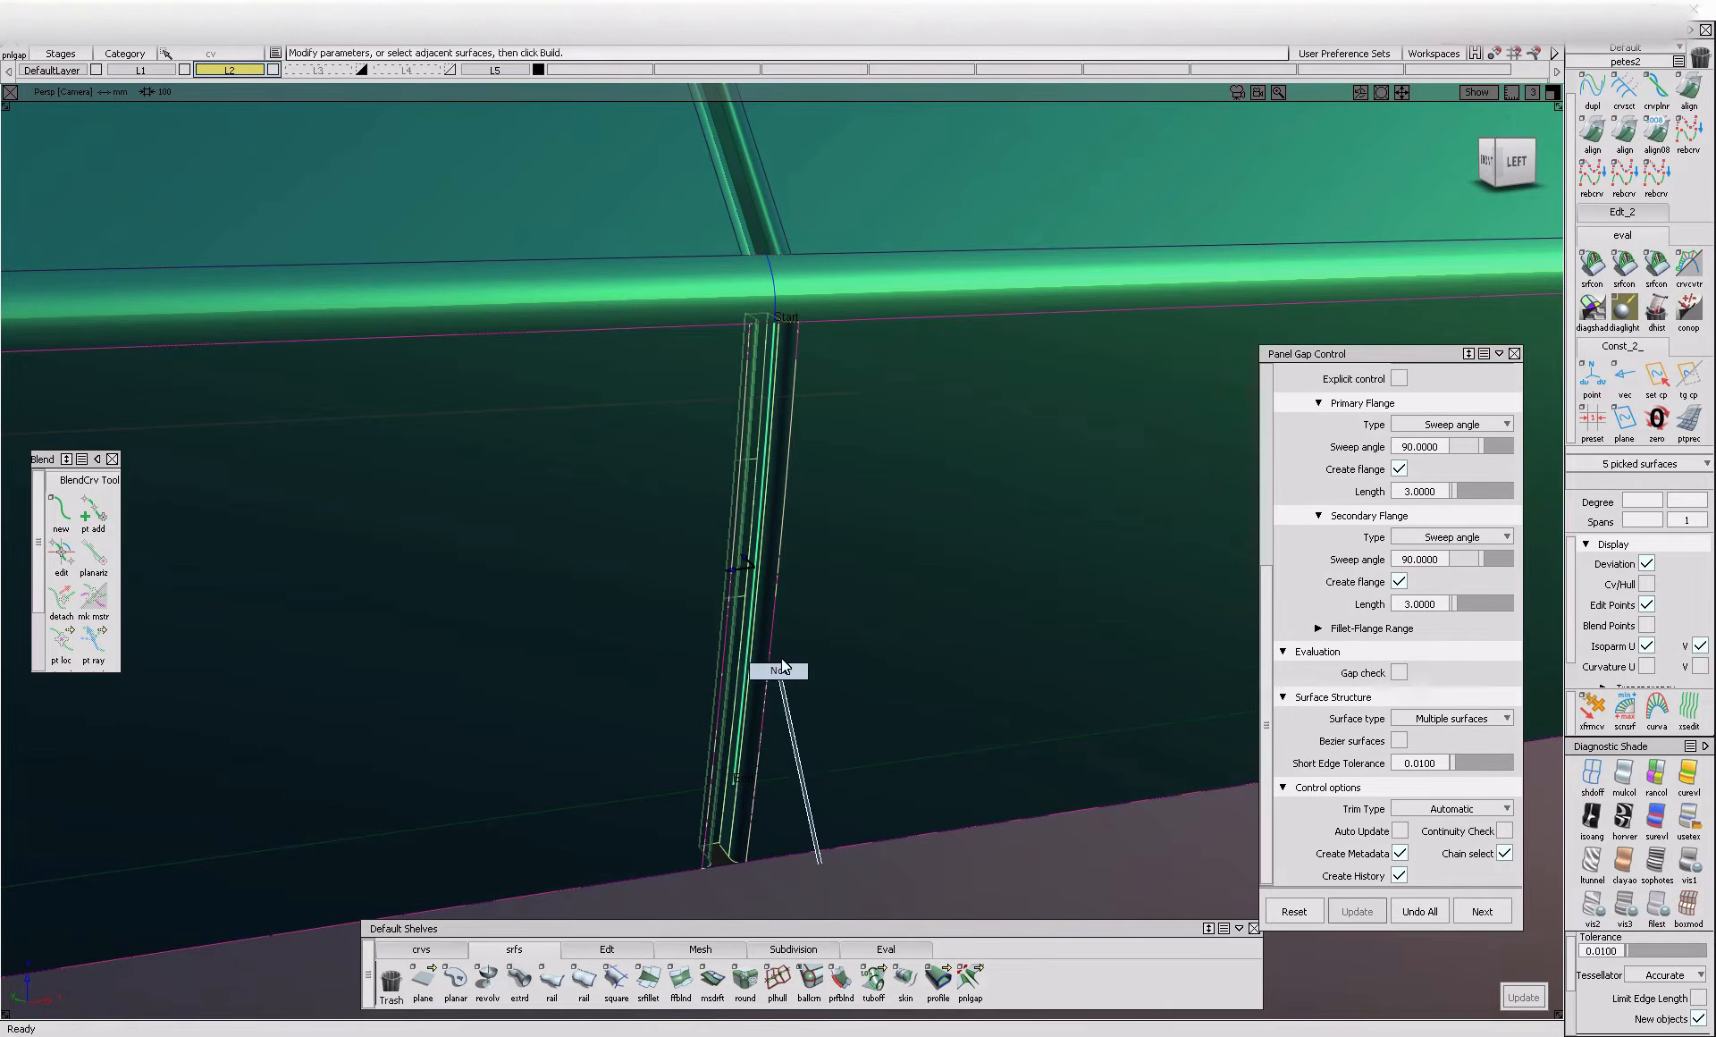
{"action": "left_click_drag", "start_coordinate": [792, 741], "coordinate": [820, 862], "text": "ctrl+shift"}
{"action": "left_click_drag", "start_coordinate": [797, 778], "coordinate": [742, 753], "text": "ctrl+shift"}
{"action": "right_click_drag", "start_coordinate": [904, 493], "coordinate": [806, 565], "text": "alt+shift"}
{"action": "left_click", "coordinate": [764, 573], "text": "alt+shift"}
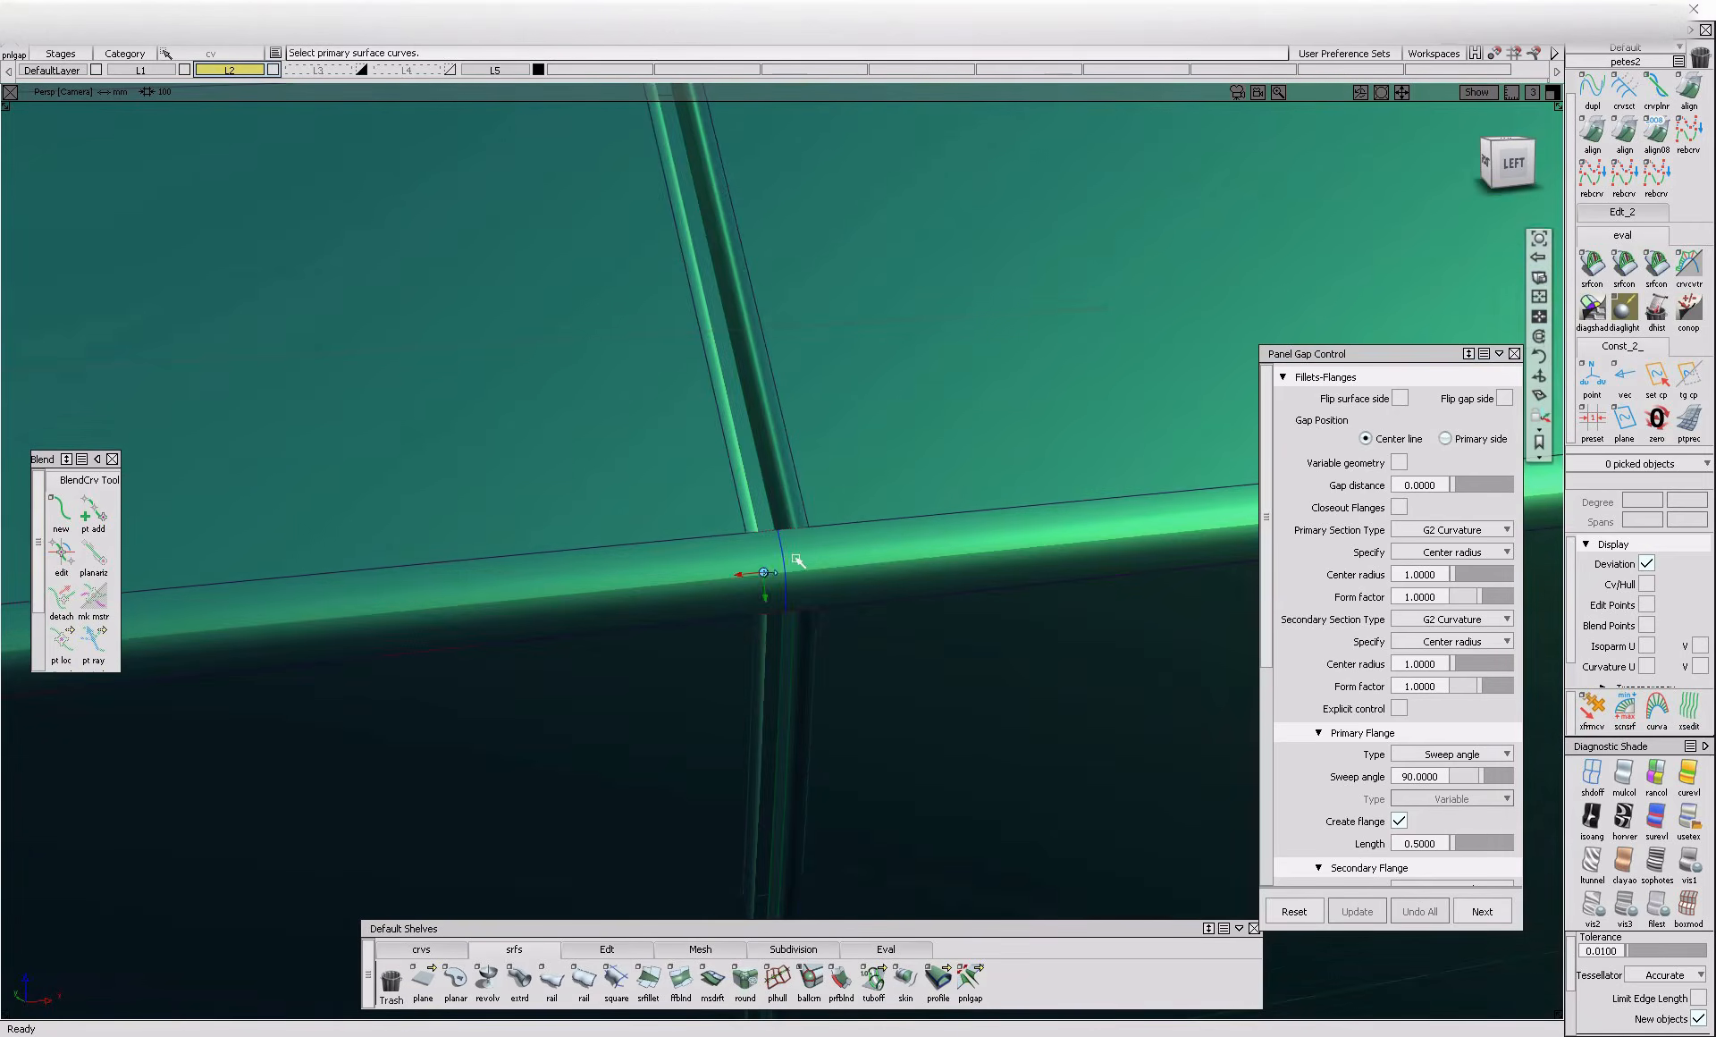
{"action": "left_click", "coordinate": [786, 561]}
{"action": "left_click_drag", "start_coordinate": [812, 605], "coordinate": [758, 626], "text": "alt+shift"}
{"action": "left_click_drag", "start_coordinate": [870, 659], "coordinate": [882, 537], "text": "ctrl+shift"}
{"action": "right_click_drag", "start_coordinate": [799, 567], "coordinate": [727, 613], "text": "alt+shift"}
{"action": "left_click_drag", "start_coordinate": [728, 613], "coordinate": [840, 552], "text": "alt+shift"}
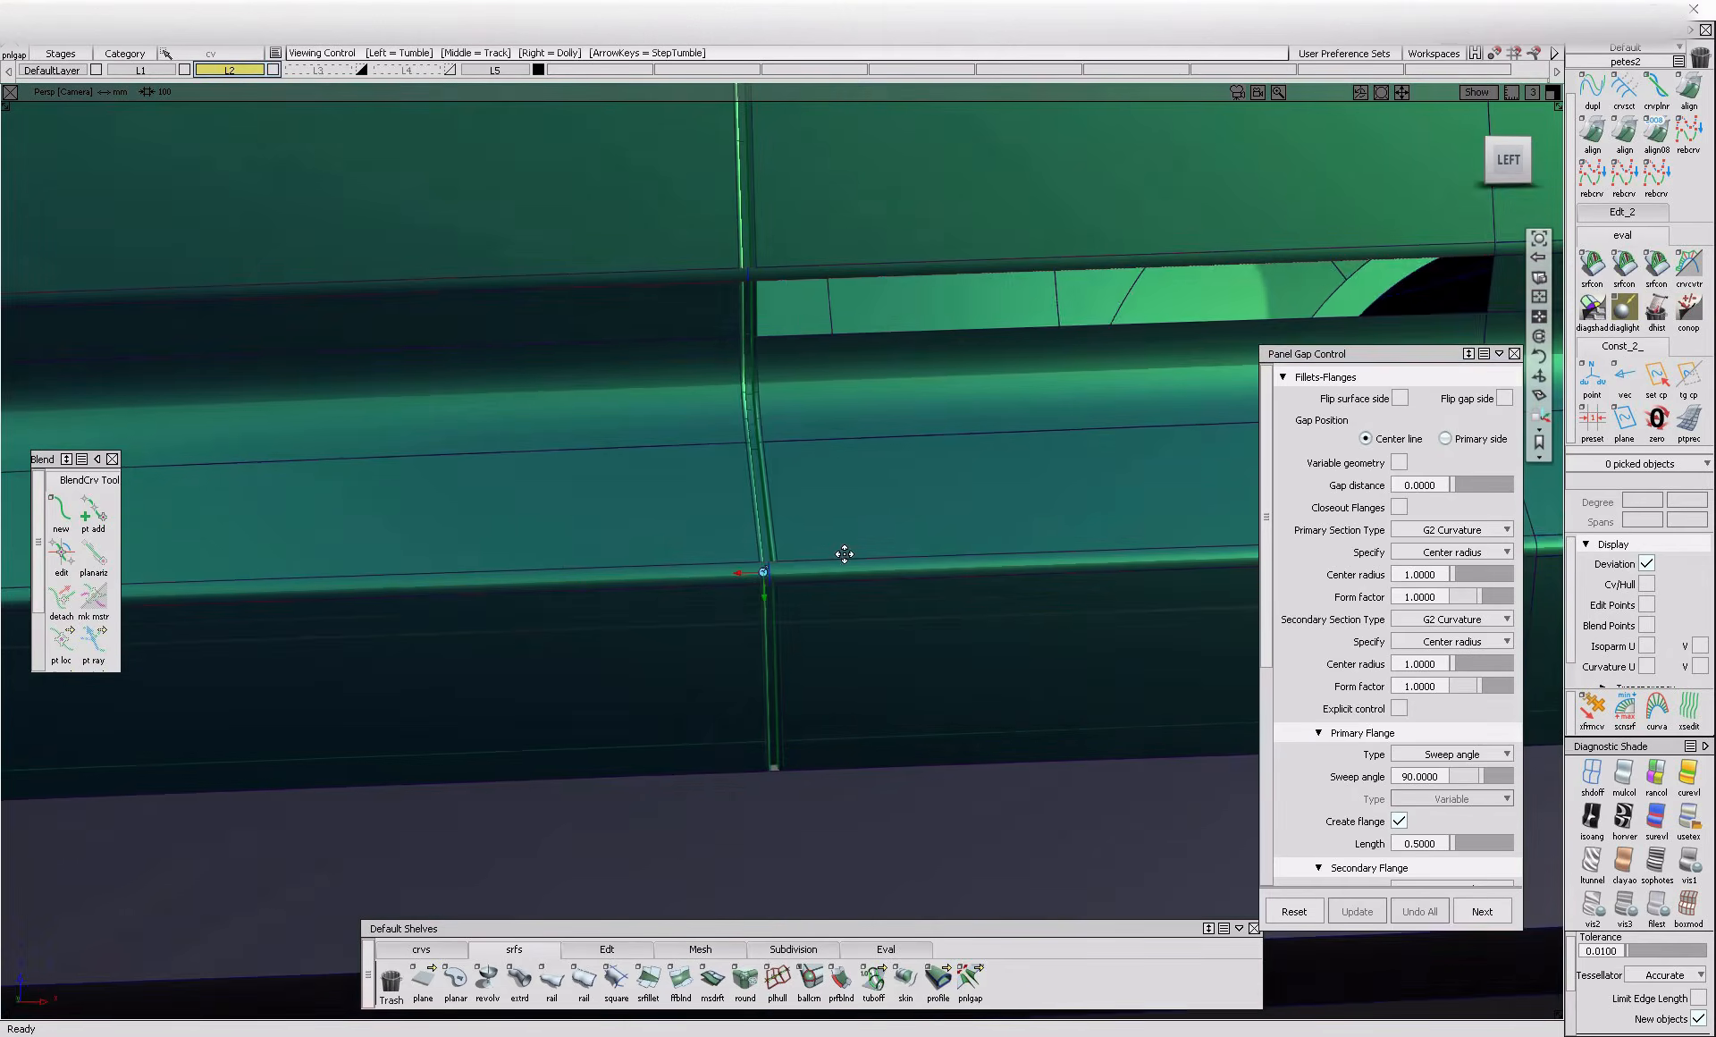
{"action": "middle_click_drag", "start_coordinate": [794, 269], "coordinate": [774, 677], "text": "alt+shift"}
{"action": "middle_click_drag", "start_coordinate": [783, 533], "coordinate": [736, 753], "text": "alt+shift"}
{"action": "middle_click_drag", "start_coordinate": [770, 268], "coordinate": [724, 716], "text": "alt+shift"}
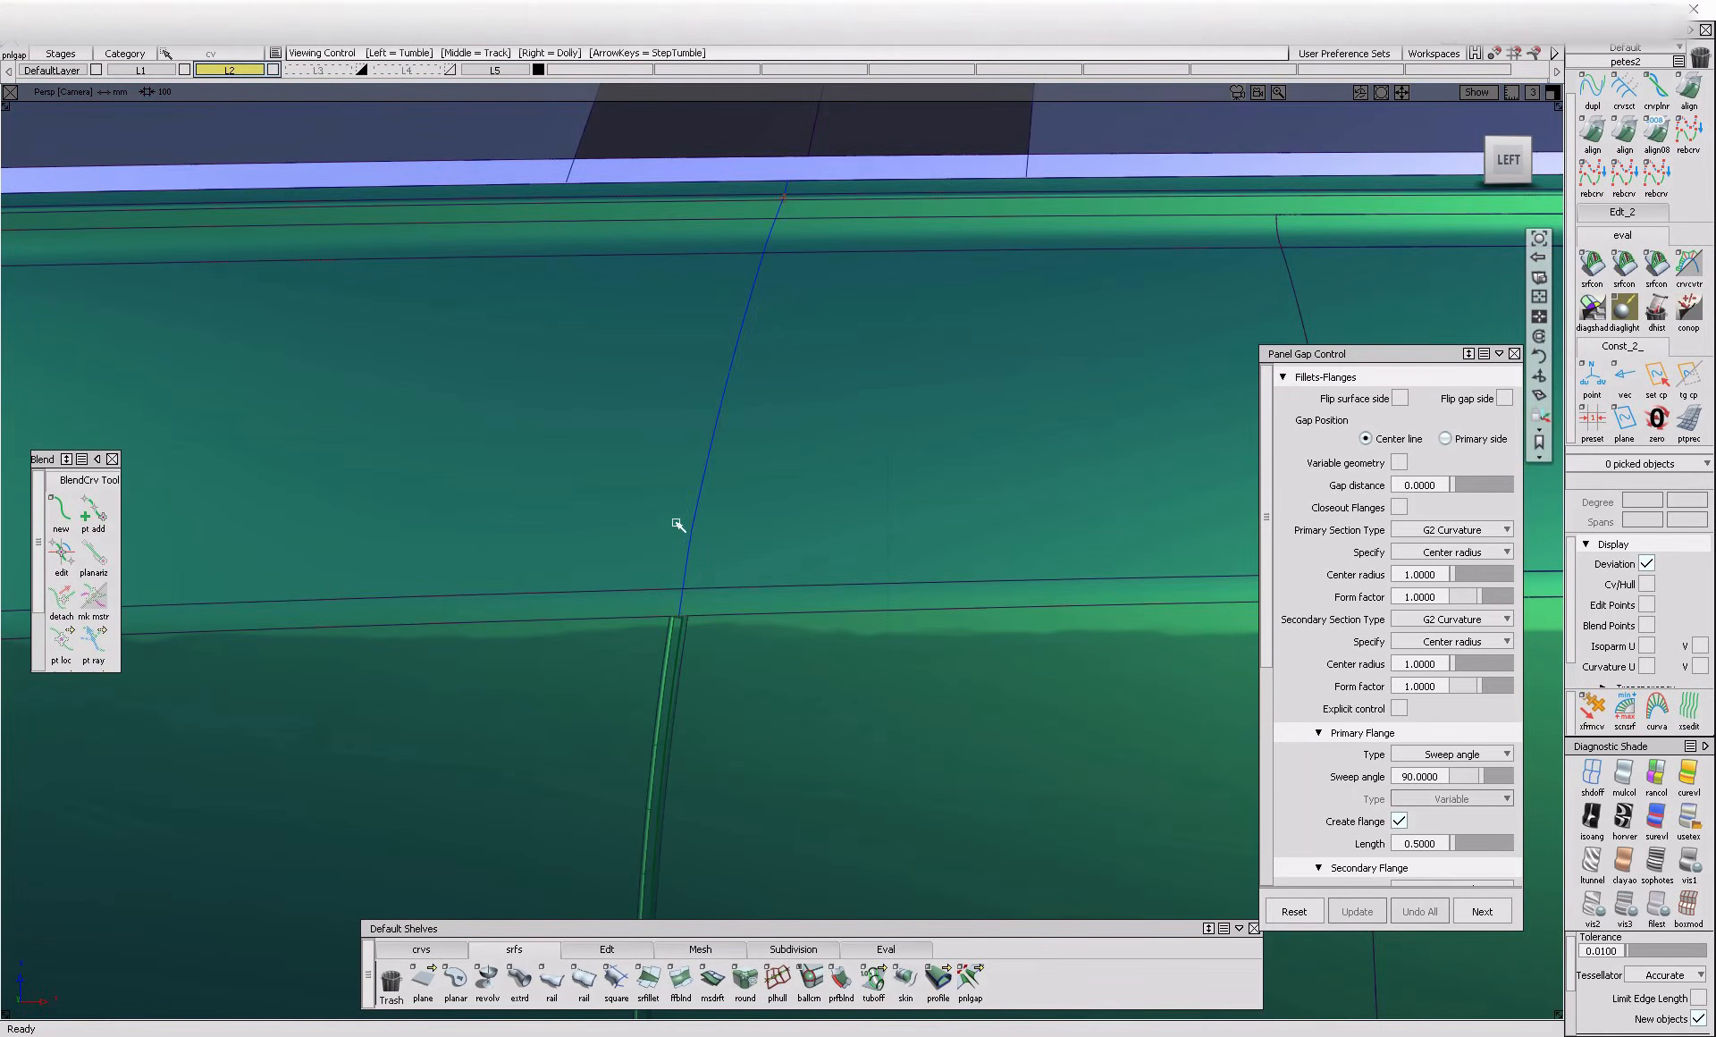
{"action": "left_click", "coordinate": [700, 531]}
{"action": "left_click_drag", "start_coordinate": [575, 582], "coordinate": [808, 678], "text": "alt+shift"}
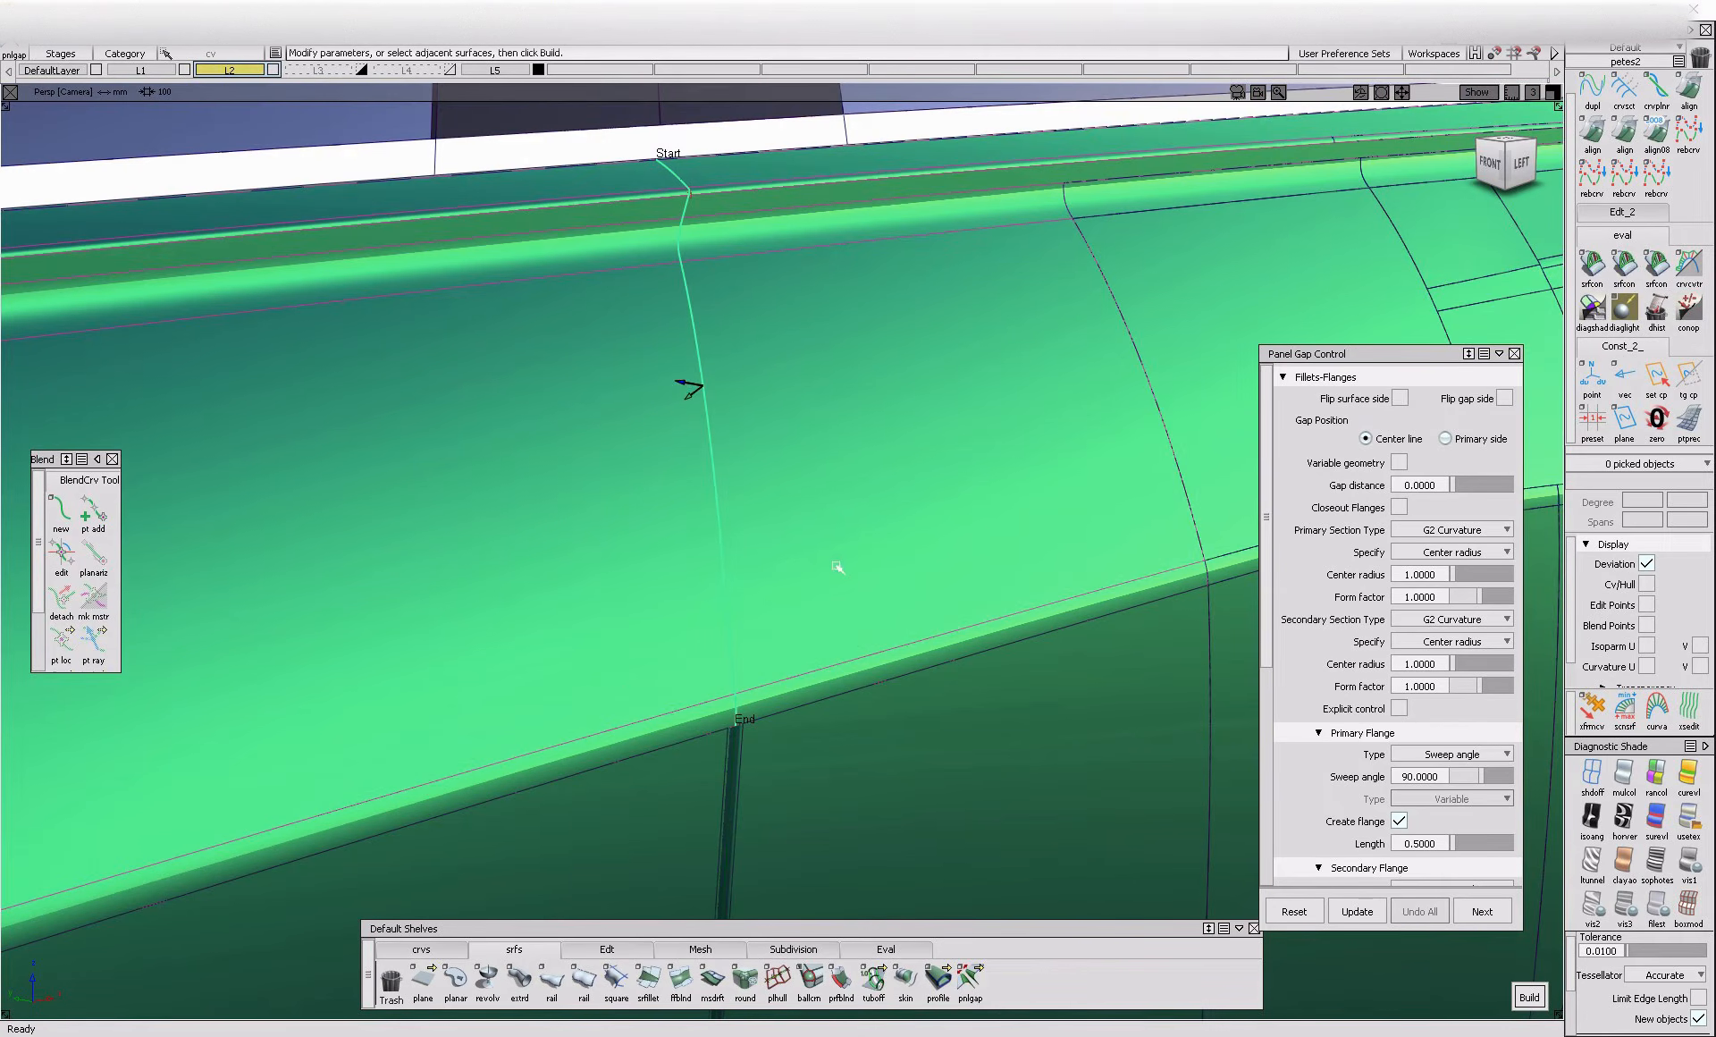
{"action": "left_click_drag", "start_coordinate": [715, 467], "coordinate": [769, 509], "text": "alt+shift"}
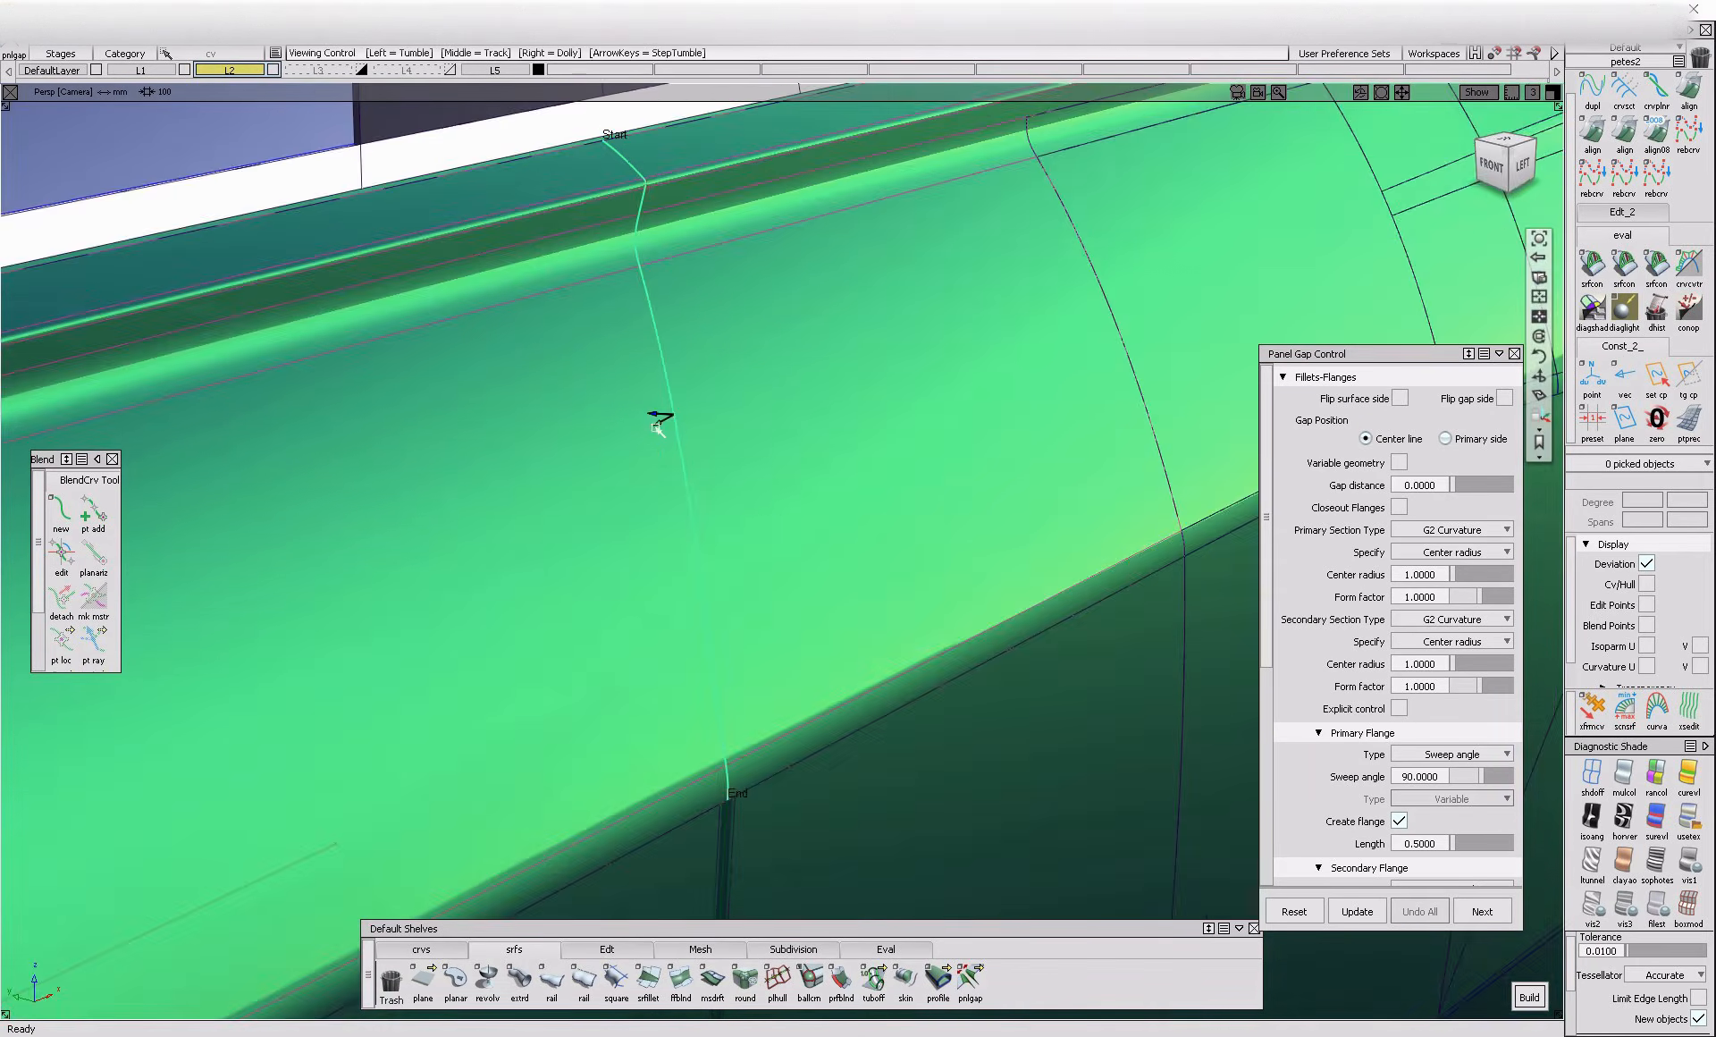
{"action": "left_click_drag", "start_coordinate": [659, 426], "coordinate": [647, 567], "text": "alt+shift"}
Turn off chain selection and try to build a panel gap on only the shoulder panel's shut line segment
{"action": "left_click_drag", "start_coordinate": [643, 750], "coordinate": [832, 688], "text": "alt+shift"}
{"action": "scroll", "coordinate": [1287, 506], "scroll_direction": "down", "scroll_amount": 5}
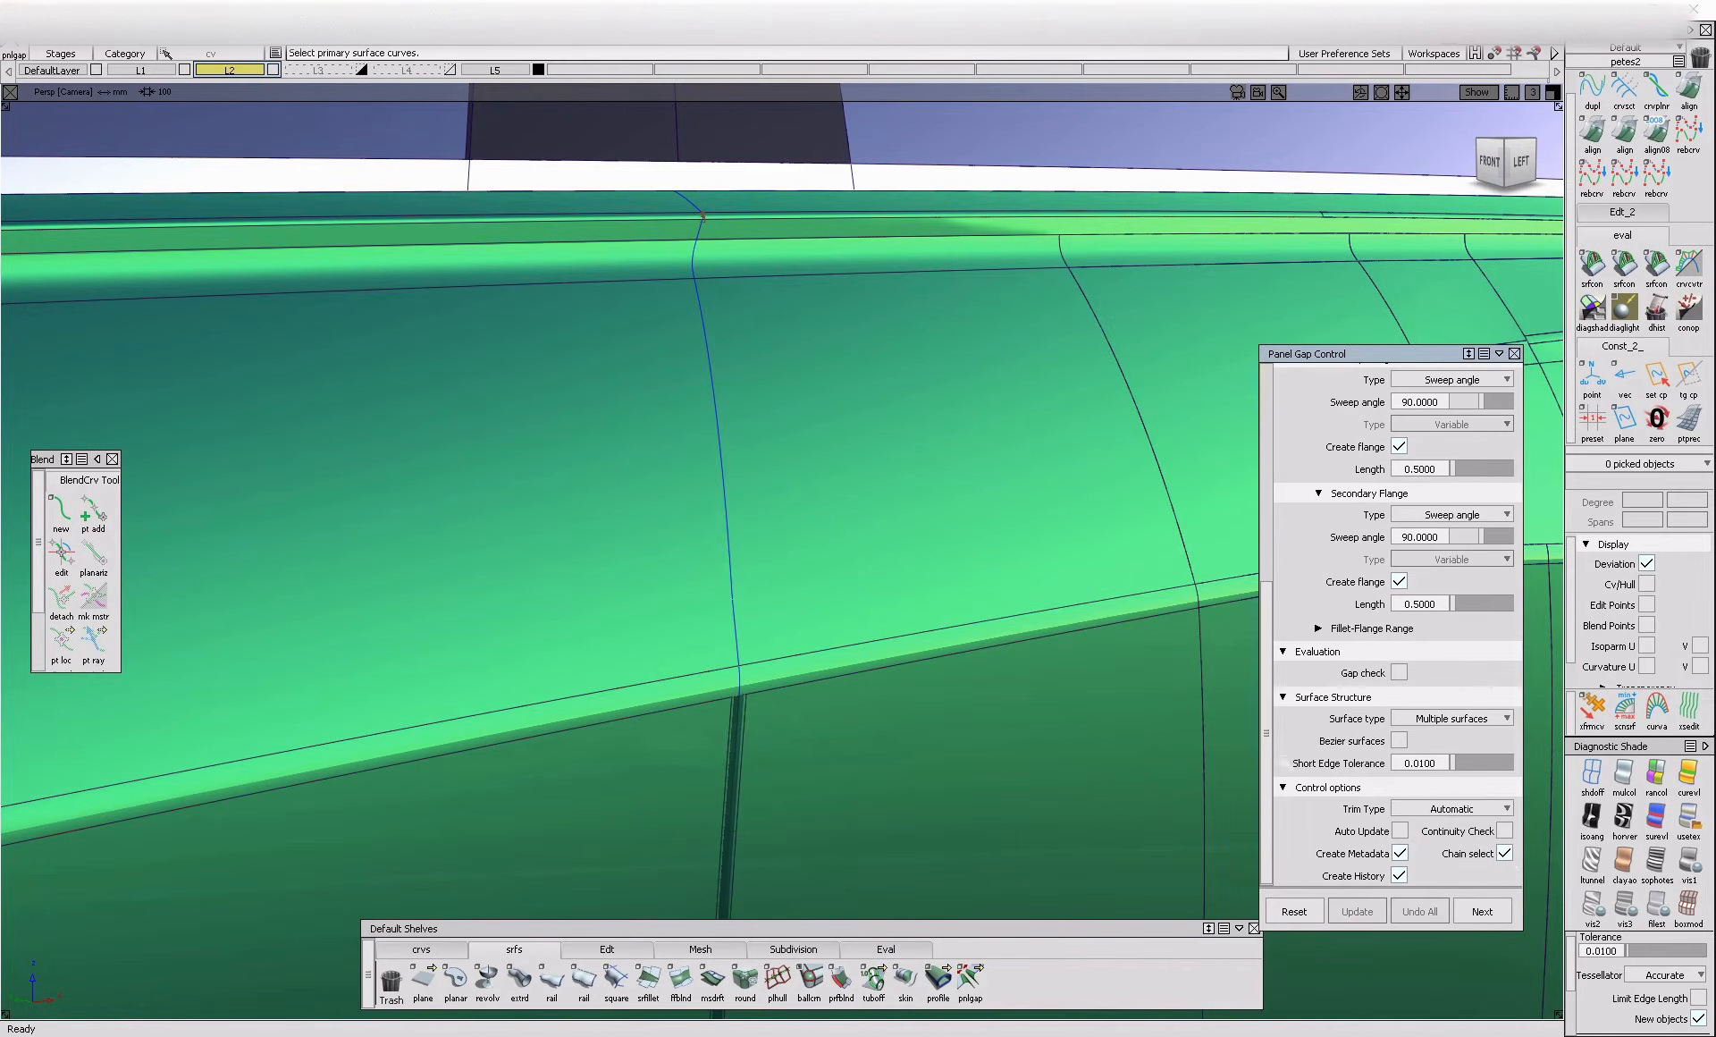
{"action": "left_click", "coordinate": [729, 572]}
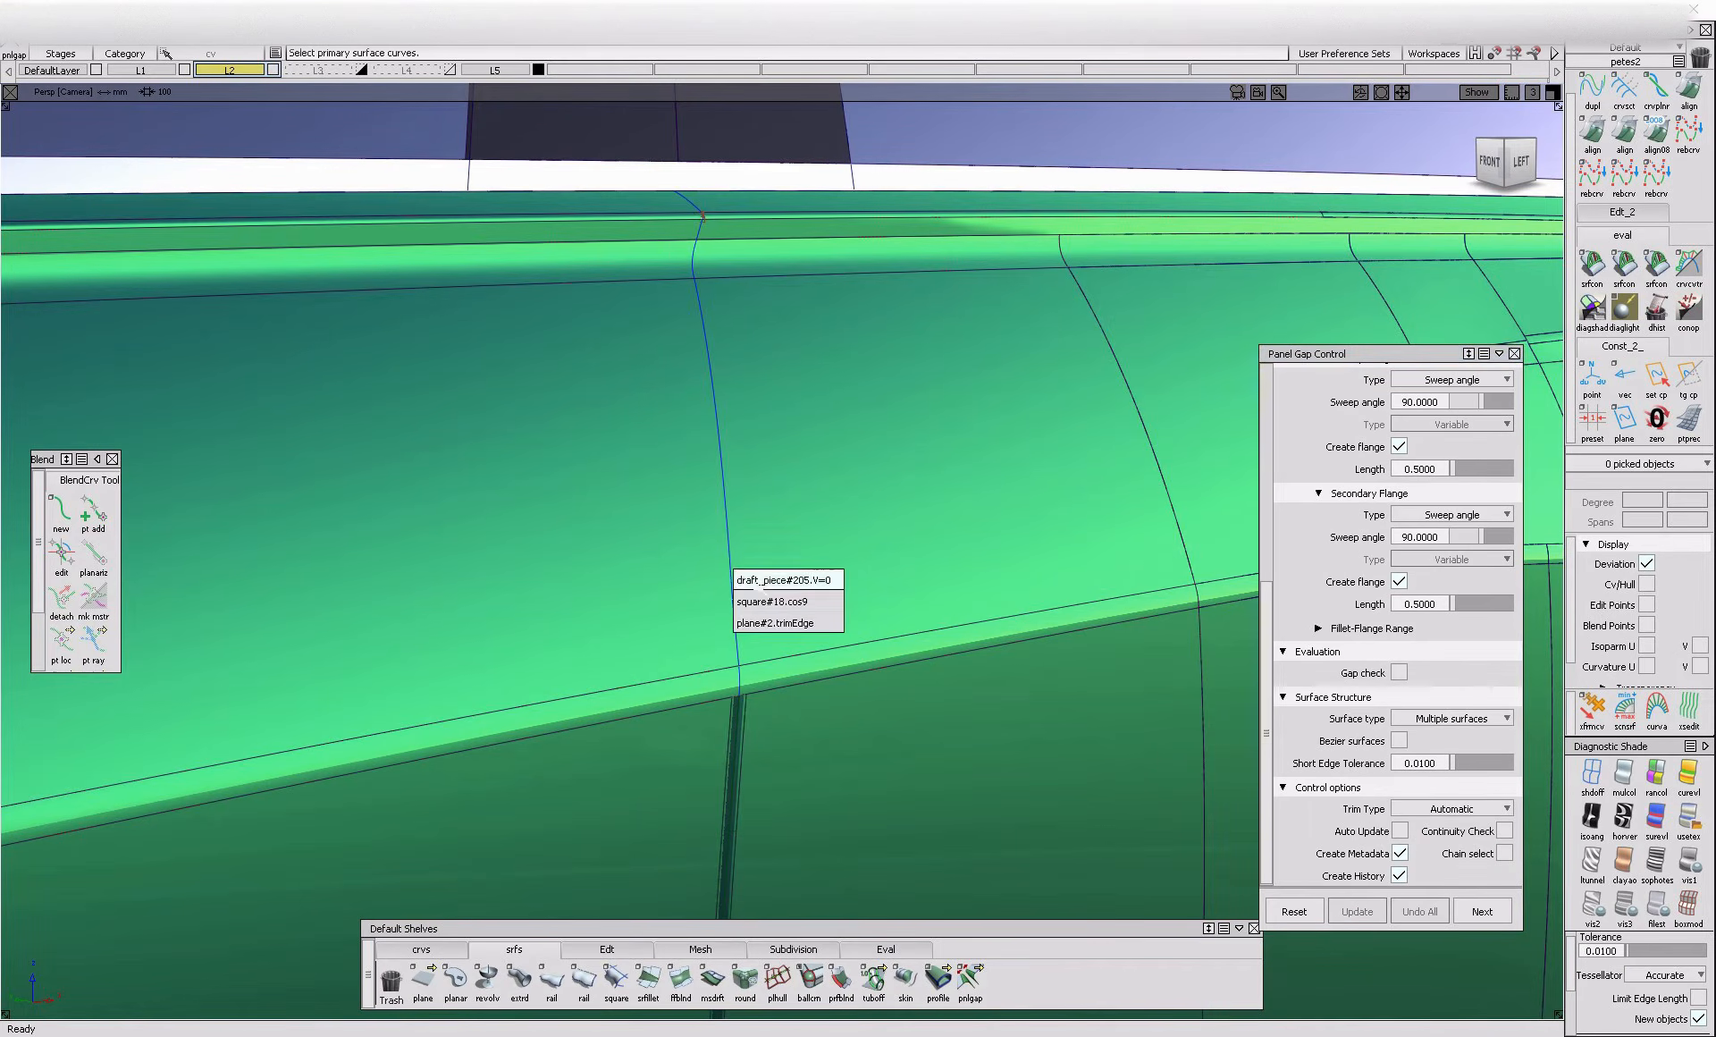
{"action": "left_click", "coordinate": [742, 621]}
{"action": "left_click_drag", "start_coordinate": [717, 618], "coordinate": [824, 657], "text": "alt+shift"}
{"action": "key", "text": "space"}
{"action": "left_click_drag", "start_coordinate": [686, 465], "coordinate": [722, 584], "text": "alt+shift"}
{"action": "key", "text": "space"}
{"action": "left_click_drag", "start_coordinate": [693, 438], "coordinate": [716, 521], "text": "alt+shift"}
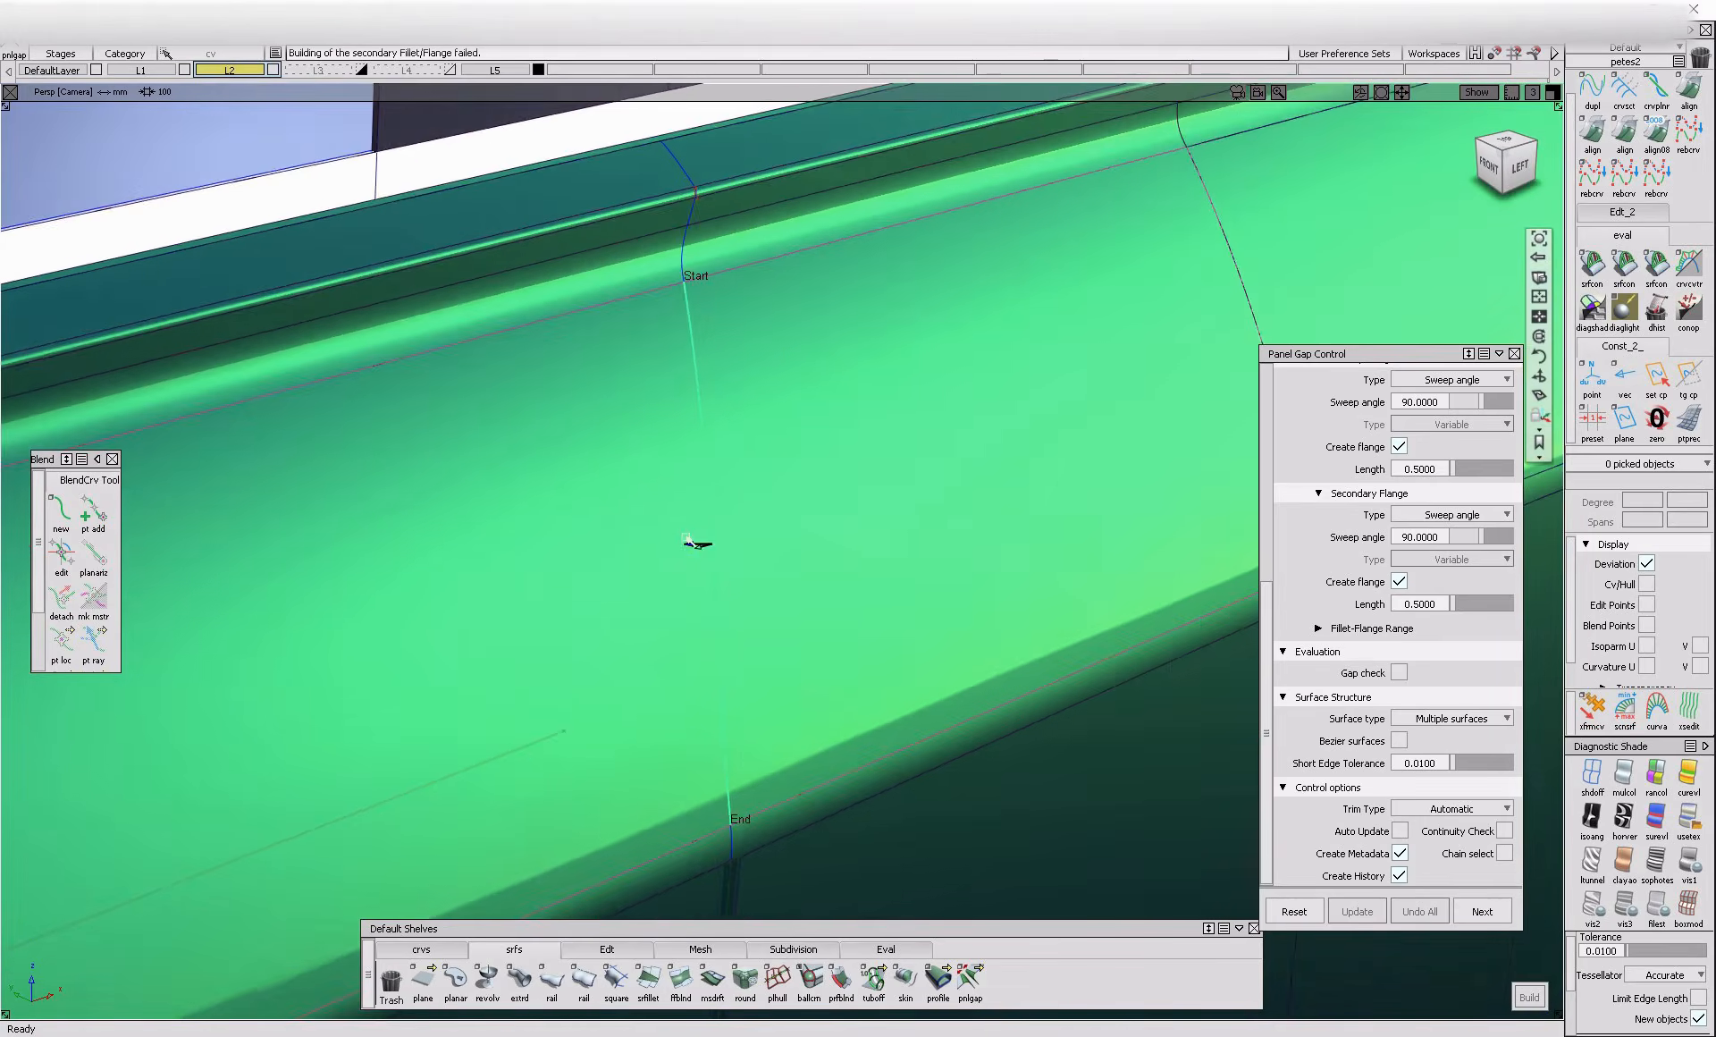
{"action": "right_click_drag", "start_coordinate": [716, 521], "coordinate": [804, 575], "text": "alt+shift"}
{"action": "left_click_drag", "start_coordinate": [804, 575], "coordinate": [739, 636], "text": "alt+shift"}
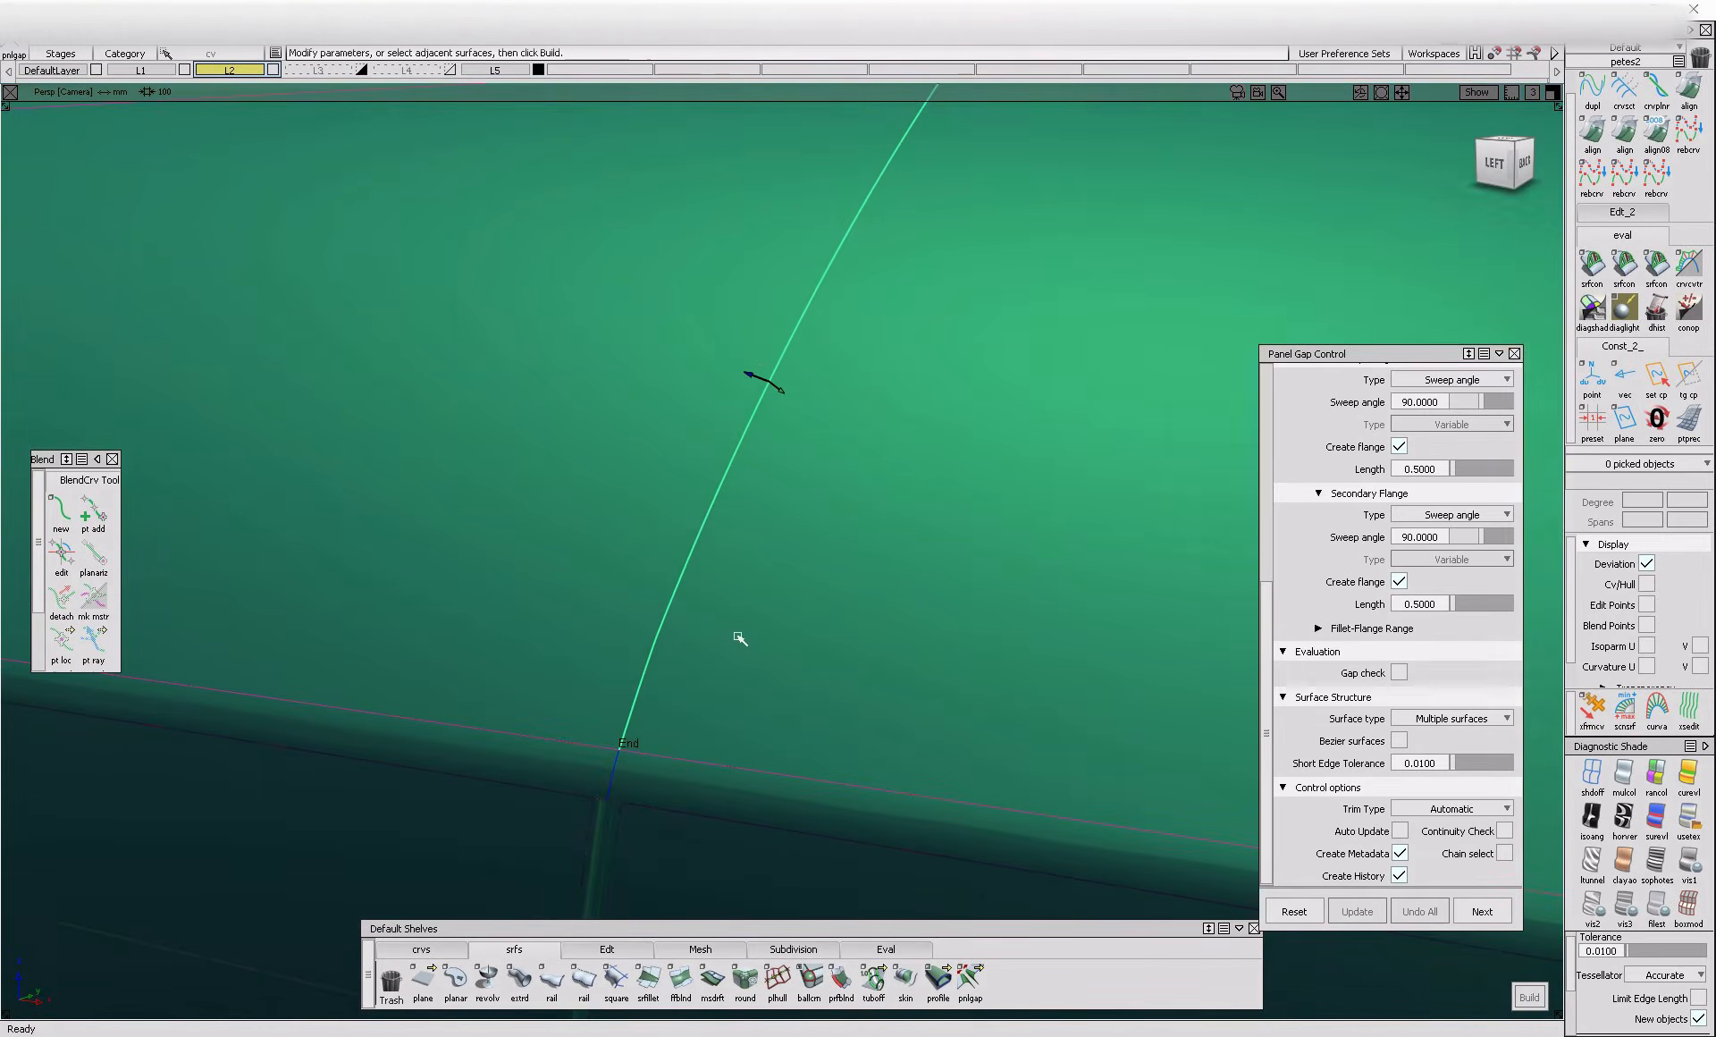
{"action": "left_click_drag", "start_coordinate": [602, 694], "coordinate": [749, 719], "text": "alt+shift"}
{"action": "left_click_drag", "start_coordinate": [737, 796], "coordinate": [722, 608], "text": "ctrl+shift"}
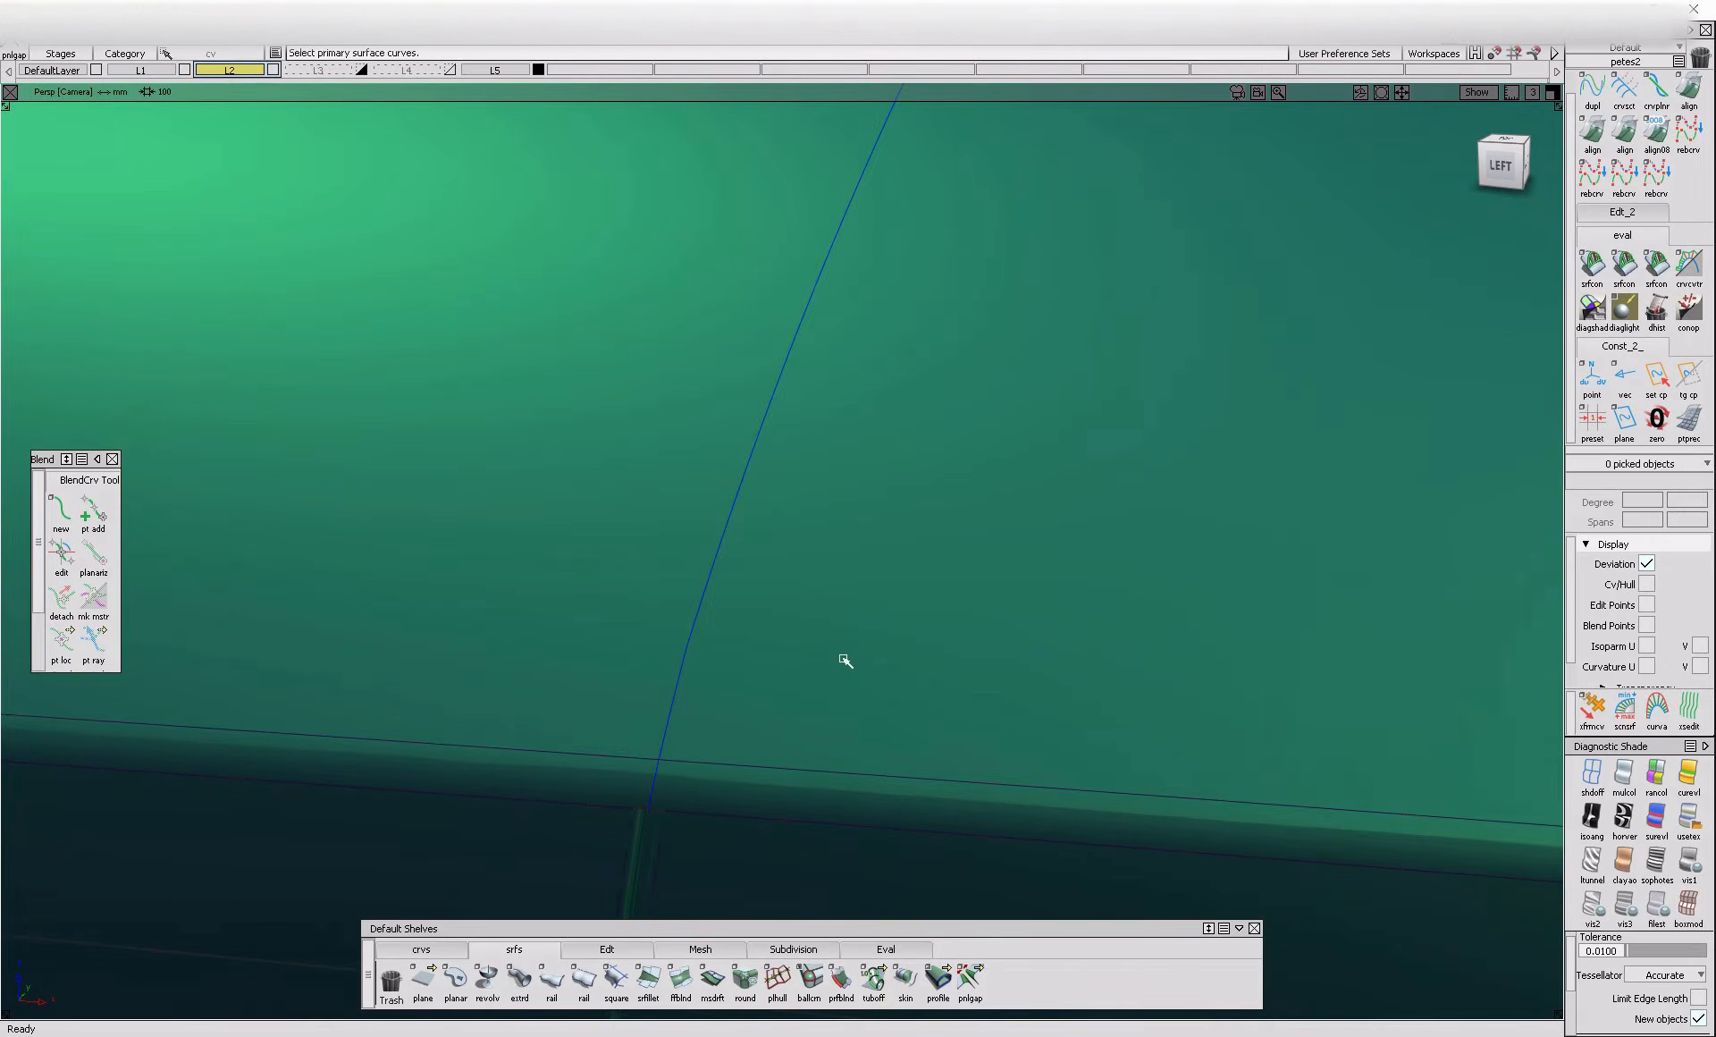
Try to build the shoulder panel's gap with the gap side flipped, and undo that build
{"action": "left_click", "coordinate": [686, 677]}
{"action": "left_click", "coordinate": [719, 593]}
{"action": "left_click_drag", "start_coordinate": [951, 652], "coordinate": [682, 656], "text": "alt+shift"}
{"action": "right_click_drag", "start_coordinate": [683, 655], "coordinate": [556, 689], "text": "alt+shift"}
{"action": "key", "text": "space"}
{"action": "left_click_drag", "start_coordinate": [679, 573], "coordinate": [939, 575], "text": "alt+shift"}
{"action": "key", "text": "space"}
{"action": "left_click_drag", "start_coordinate": [835, 494], "coordinate": [866, 482], "text": "alt+shift"}
{"action": "right_click_drag", "start_coordinate": [865, 483], "coordinate": [882, 448], "text": "alt+shift"}
{"action": "left_click", "coordinate": [774, 379]}
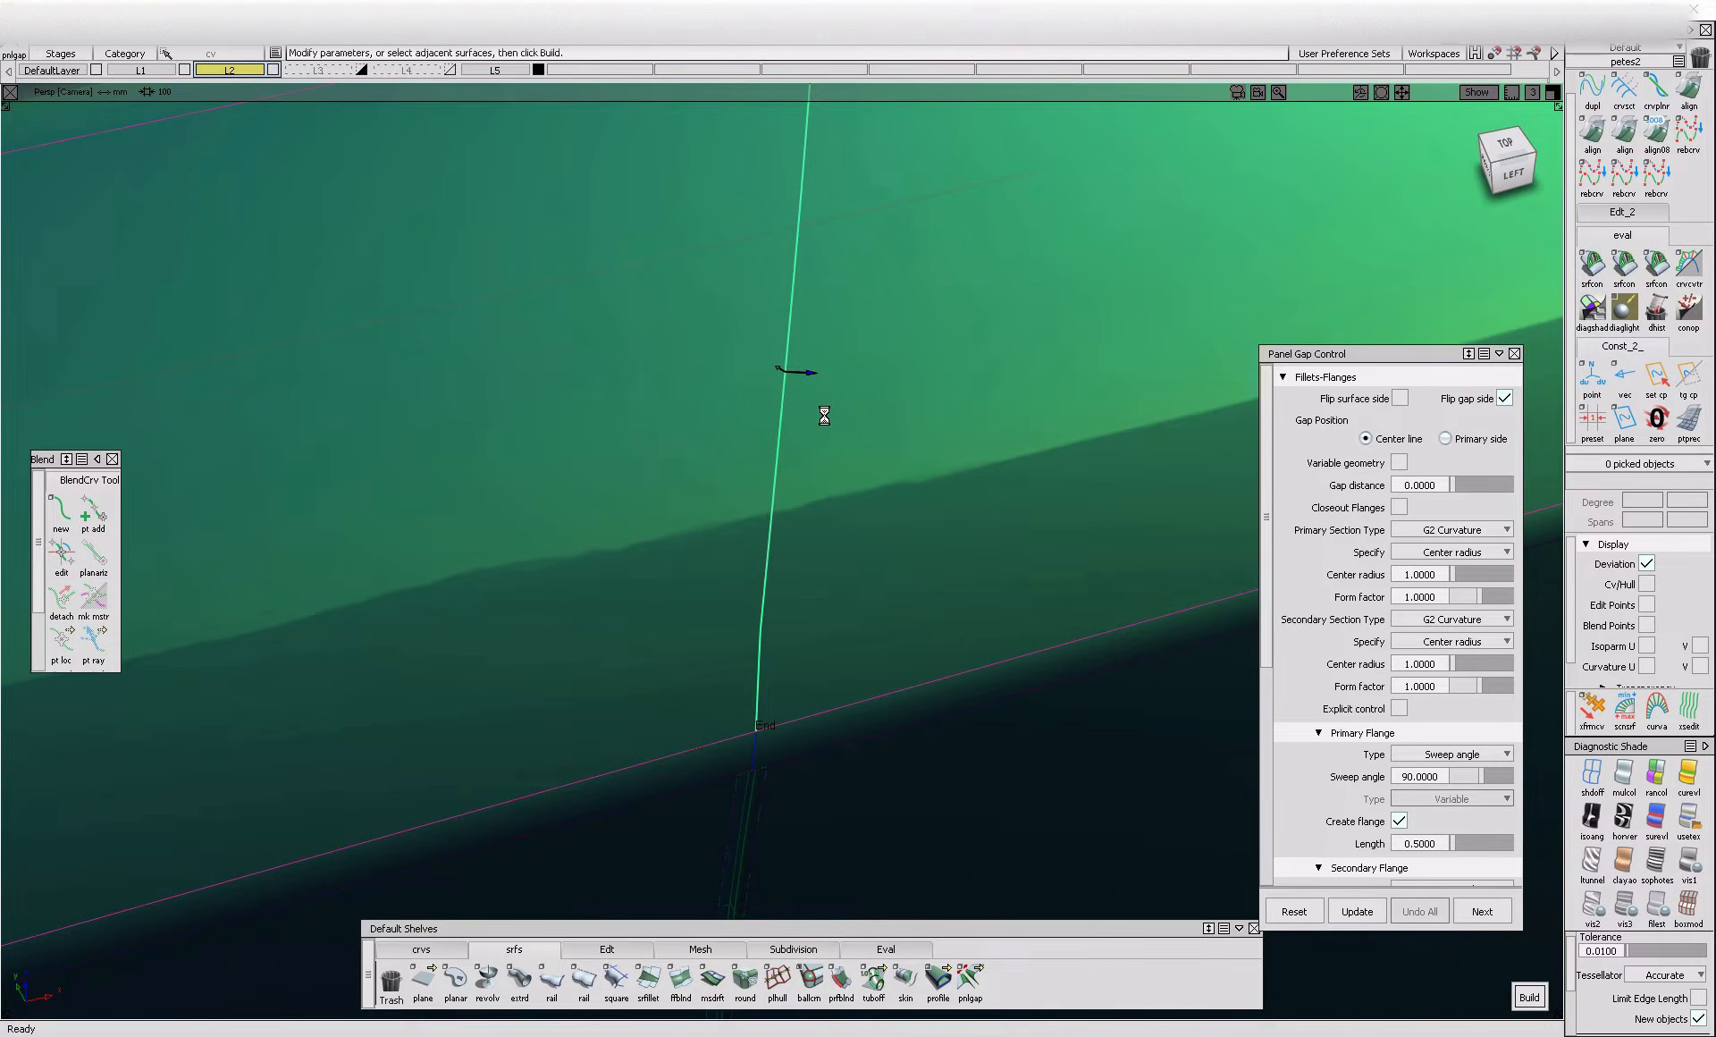
{"action": "left_click_drag", "start_coordinate": [820, 421], "coordinate": [686, 391], "text": "alt+shift"}
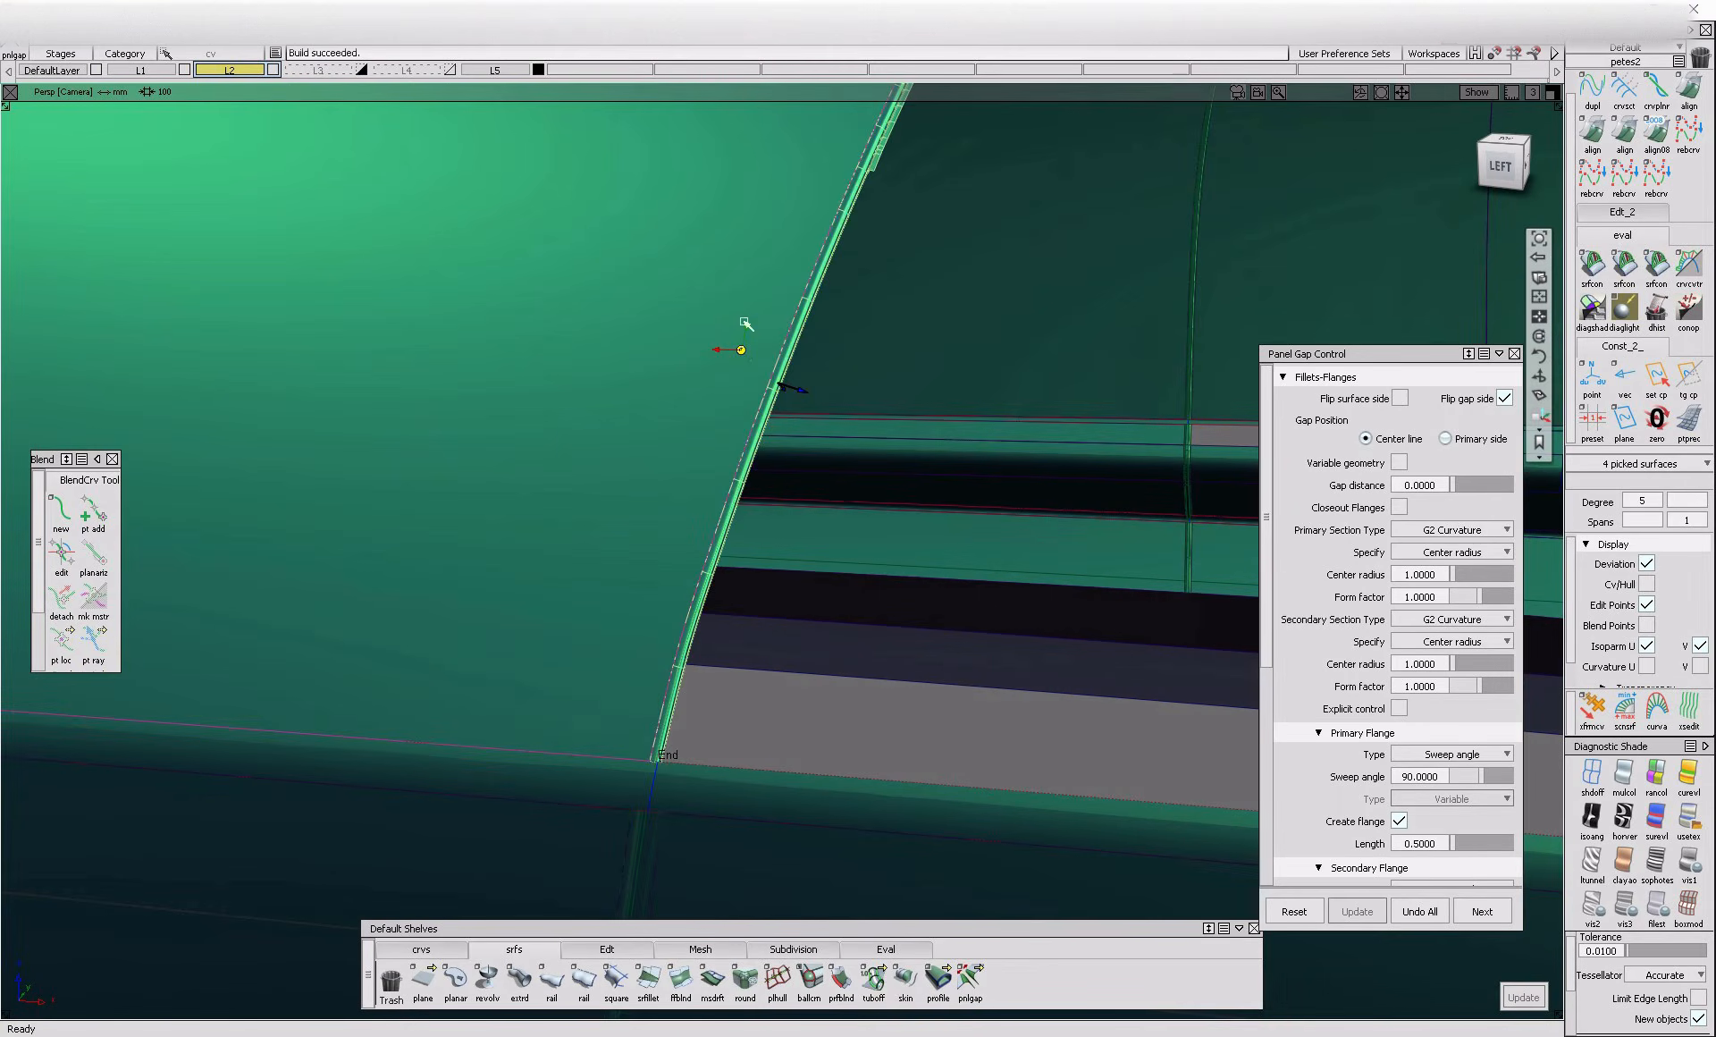
{"action": "left_click", "coordinate": [847, 191], "text": "alt+shift"}
{"action": "right_click_drag", "start_coordinate": [847, 191], "coordinate": [970, 268], "text": "alt+shift"}
{"action": "mouse_move", "coordinate": [970, 268]}
{"action": "left_mouse_down", "text": "alt+shift"}
{"action": "mouse_move", "coordinate": [987, 330]}
{"action": "mouse_move", "coordinate": [1156, 314]}
{"action": "mouse_move", "coordinate": [1069, 486]}
{"action": "mouse_move", "coordinate": [873, 679]}
{"action": "mouse_move", "coordinate": [616, 683]}
{"action": "mouse_move", "coordinate": [696, 614]}
{"action": "mouse_move", "coordinate": [701, 689]}
{"action": "mouse_move", "coordinate": [801, 429]}
{"action": "mouse_move", "coordinate": [701, 532]}
{"action": "mouse_move", "coordinate": [747, 505]}
{"action": "mouse_move", "coordinate": [778, 536]}
{"action": "mouse_move", "coordinate": [777, 487]}
{"action": "mouse_move", "coordinate": [779, 580]}
{"action": "mouse_move", "coordinate": [791, 488]}
{"action": "left_mouse_up", "text": "alt+shift"}
{"action": "left_click", "coordinate": [1426, 914]}
Try a panel gap on the short curved shut line segment just above the shoulder panel
{"action": "left_click", "coordinate": [747, 505]}
{"action": "left_click", "coordinate": [777, 489]}
{"action": "right_click_drag", "start_coordinate": [791, 487], "coordinate": [787, 430], "text": "alt+shift"}
{"action": "middle_click_drag", "start_coordinate": [786, 429], "coordinate": [785, 579], "text": "alt+shift"}
{"action": "left_click_drag", "start_coordinate": [784, 579], "coordinate": [758, 531], "text": "ctrl+shift"}
Try to build a panel gap on the next short segment above the curved one, including with the gap side flipped
{"action": "left_click", "coordinate": [758, 530]}
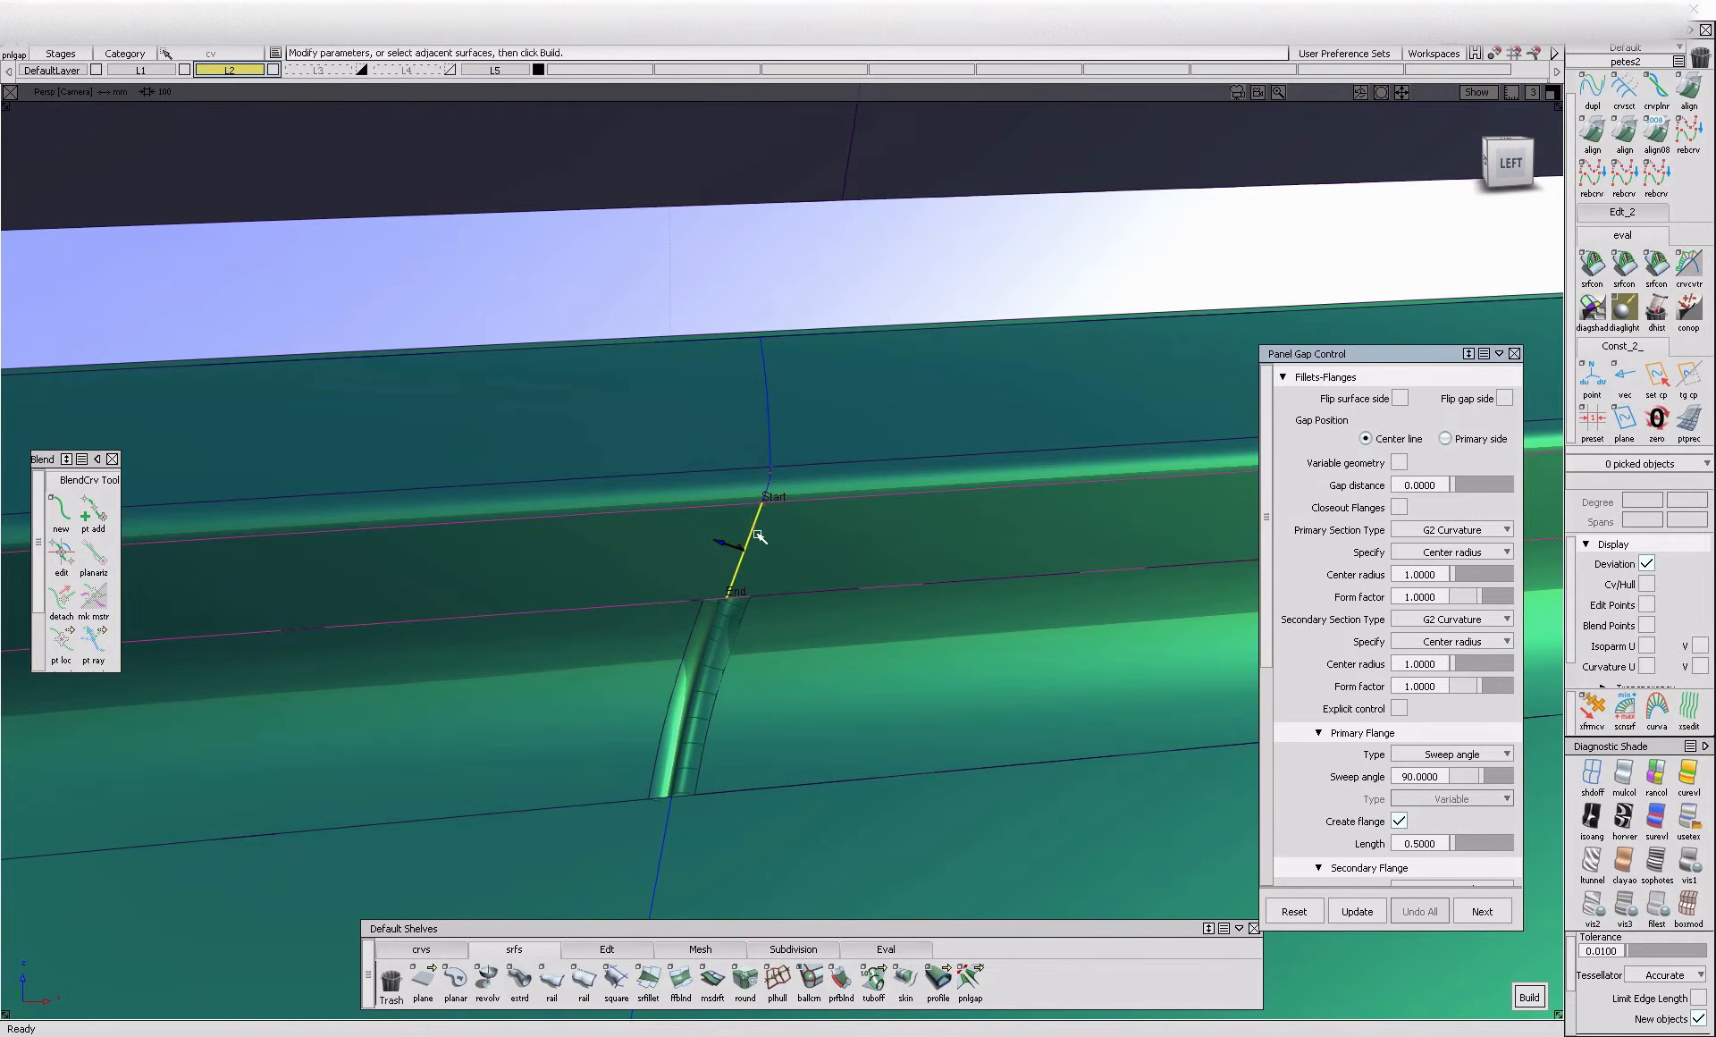
{"action": "left_click_drag", "start_coordinate": [659, 590], "coordinate": [759, 554], "text": "alt+shift"}
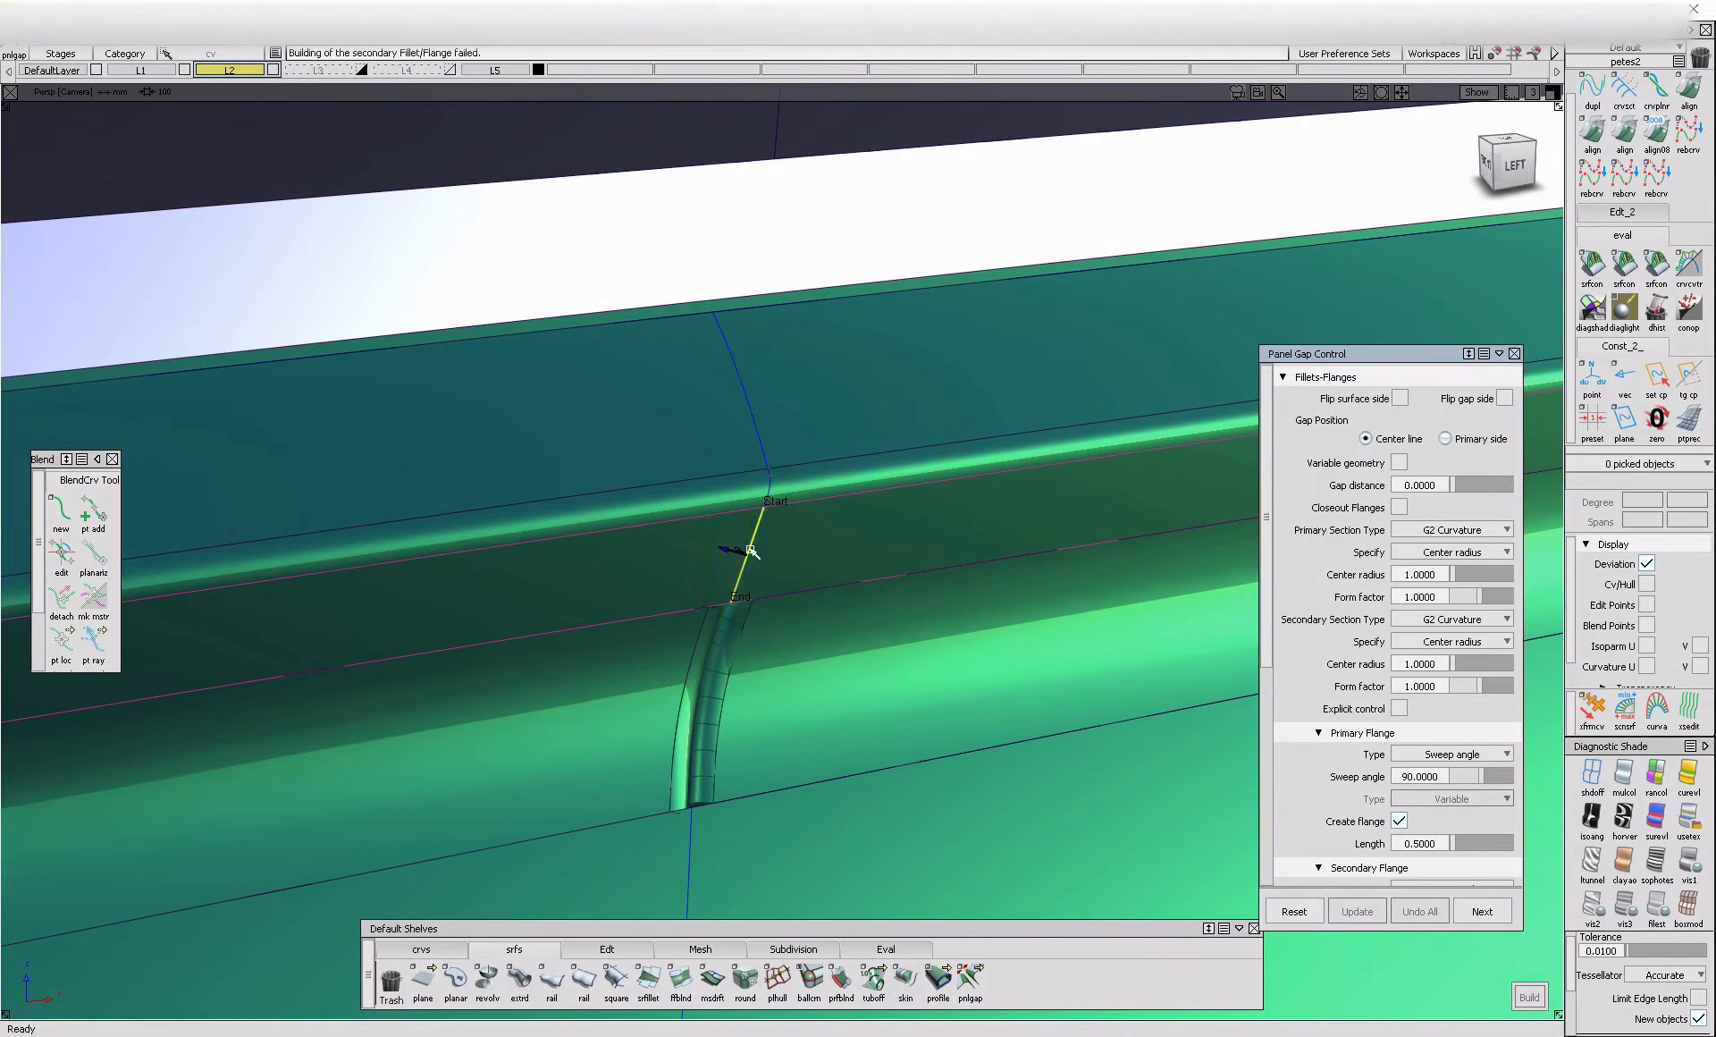
{"action": "left_click_drag", "start_coordinate": [858, 593], "coordinate": [776, 595], "text": "alt+shift"}
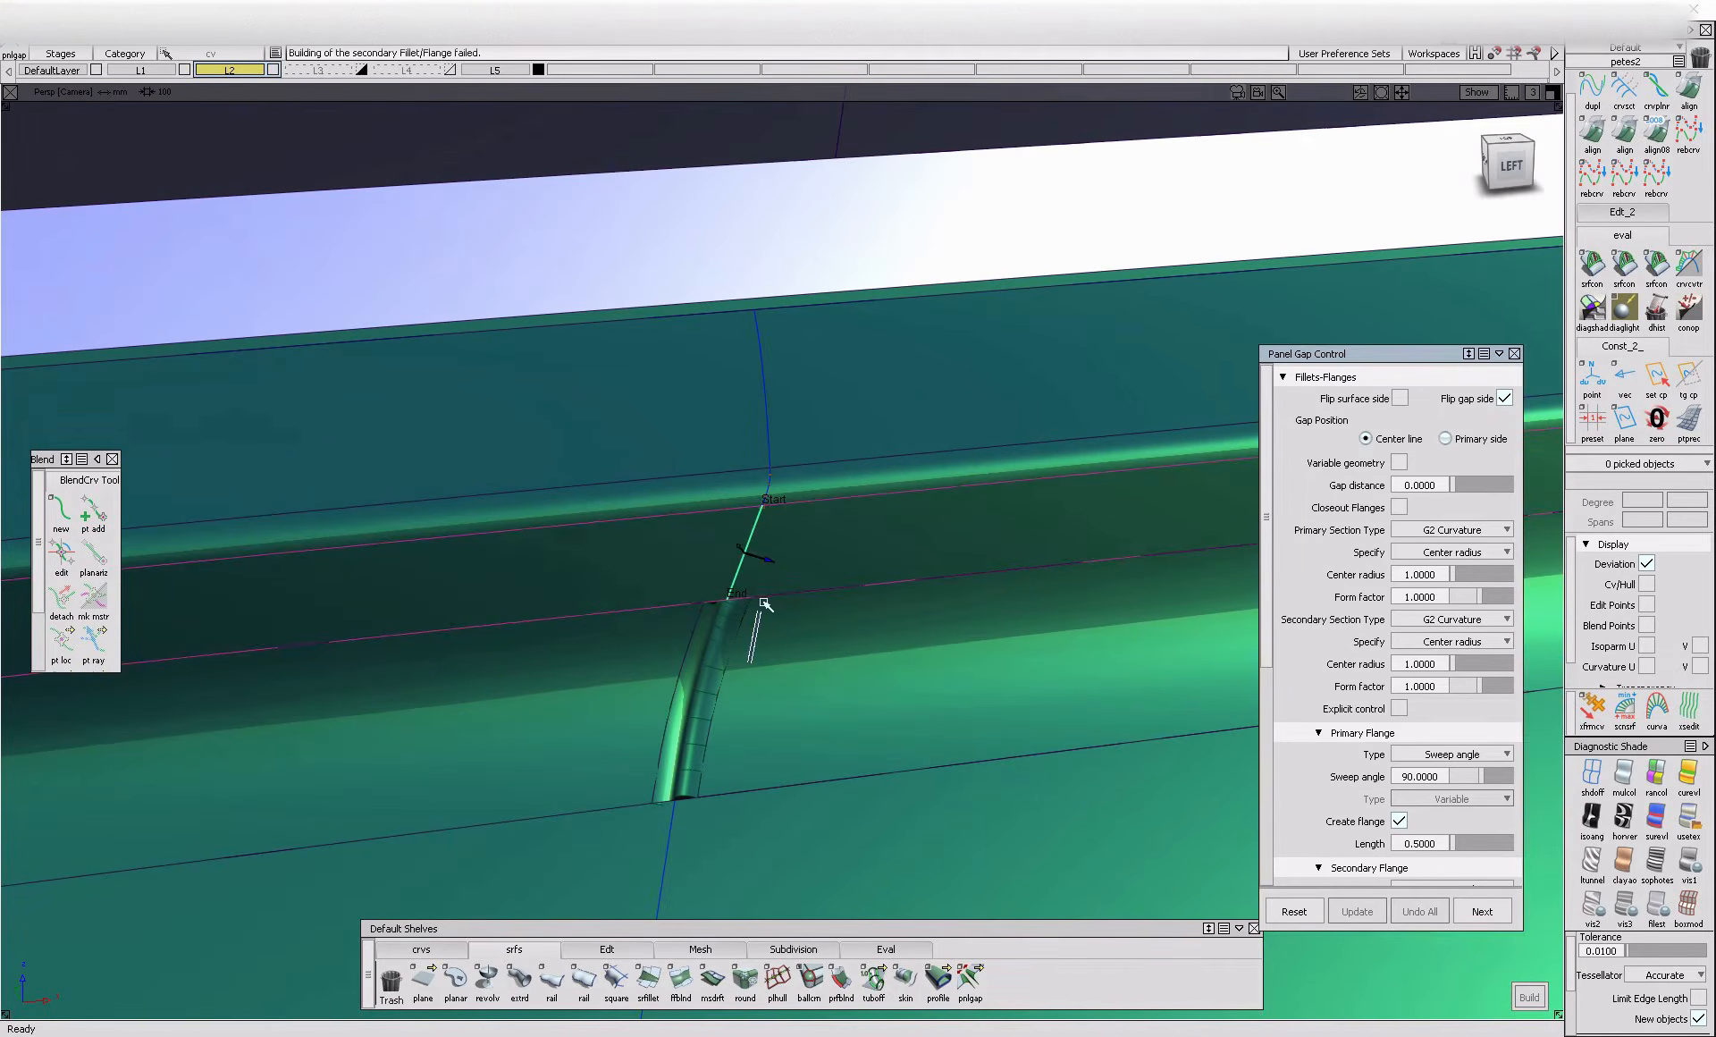
{"action": "left_click_drag", "start_coordinate": [756, 670], "coordinate": [722, 648], "text": "ctrl+shift"}
Reopen the panel gap on the short curved segment above the shoulder panel and undo it
{"action": "left_click", "coordinate": [722, 648]}
{"action": "left_click_drag", "start_coordinate": [866, 738], "coordinate": [721, 665], "text": "alt+shift"}
{"action": "right_click_drag", "start_coordinate": [721, 665], "coordinate": [786, 647], "text": "alt+shift"}
{"action": "left_click_drag", "start_coordinate": [785, 648], "coordinate": [713, 659], "text": "alt+shift"}
{"action": "right_click_drag", "start_coordinate": [712, 659], "coordinate": [728, 715], "text": "alt+shift"}
{"action": "left_click_drag", "start_coordinate": [729, 715], "coordinate": [917, 697], "text": "alt+shift"}
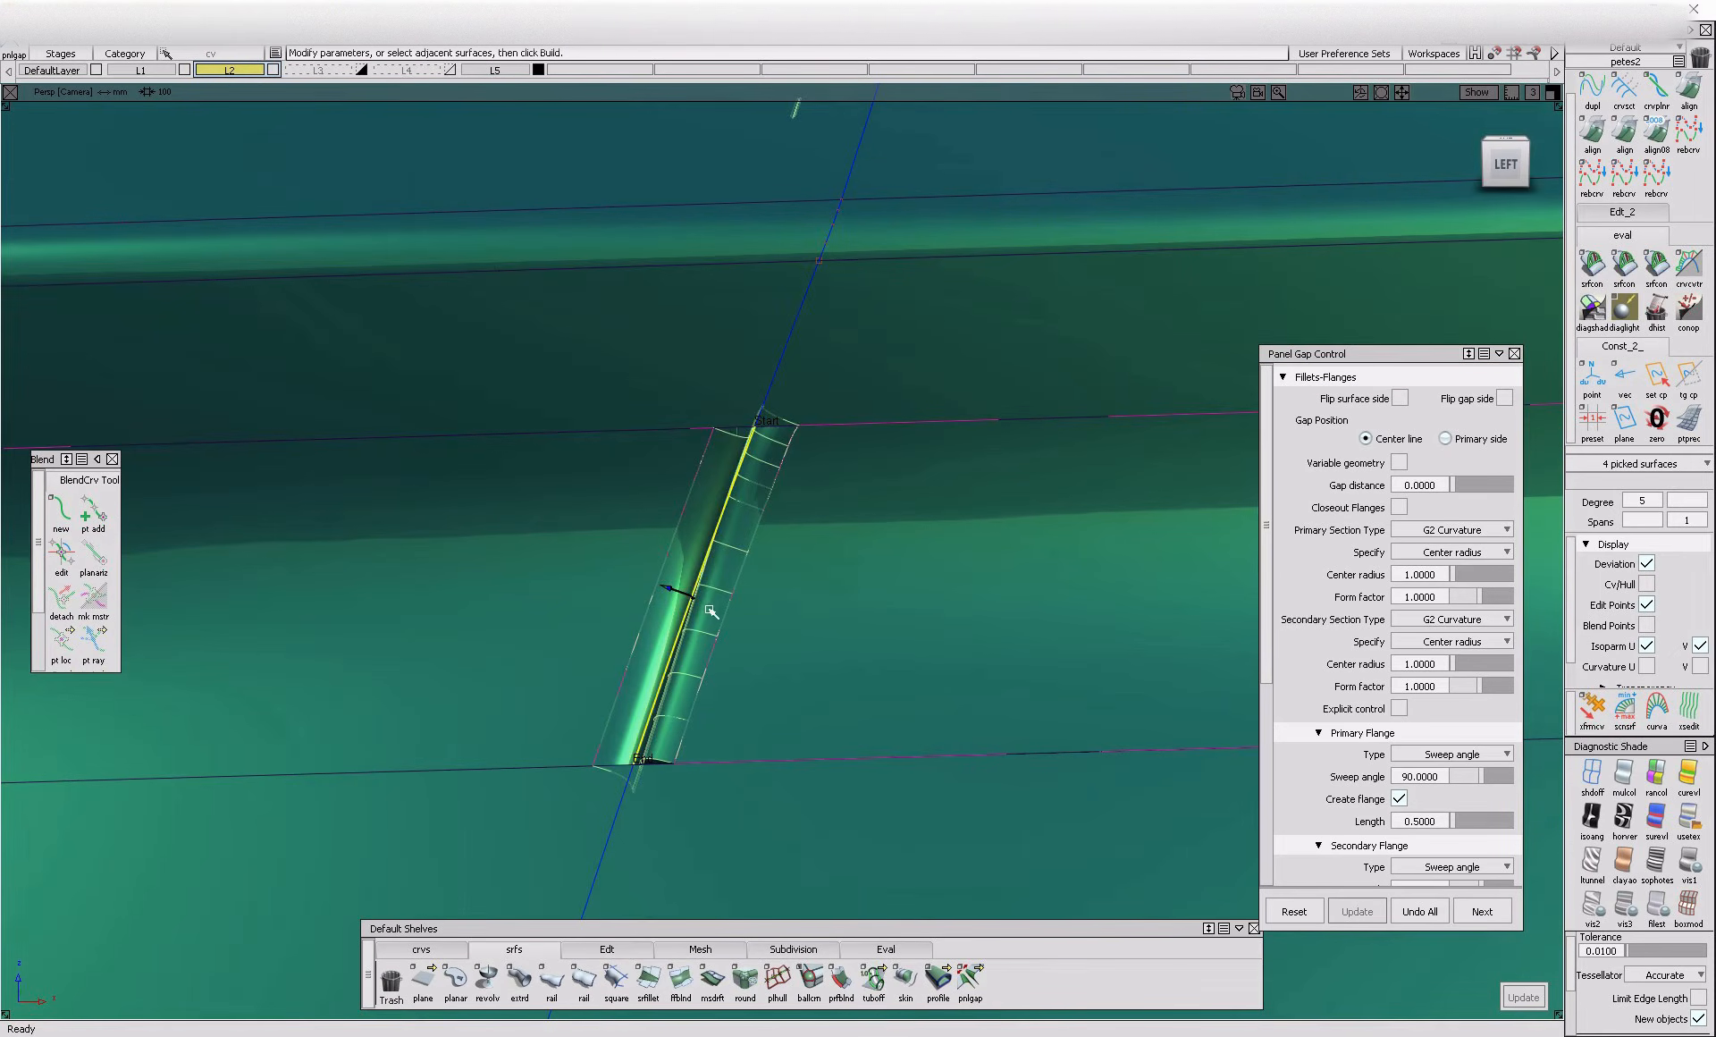
{"action": "left_click", "coordinate": [1419, 911]}
{"action": "right_click_drag", "start_coordinate": [854, 675], "coordinate": [799, 731], "text": "alt+shift"}
{"action": "left_click_drag", "start_coordinate": [799, 732], "coordinate": [845, 728], "text": "alt+shift"}
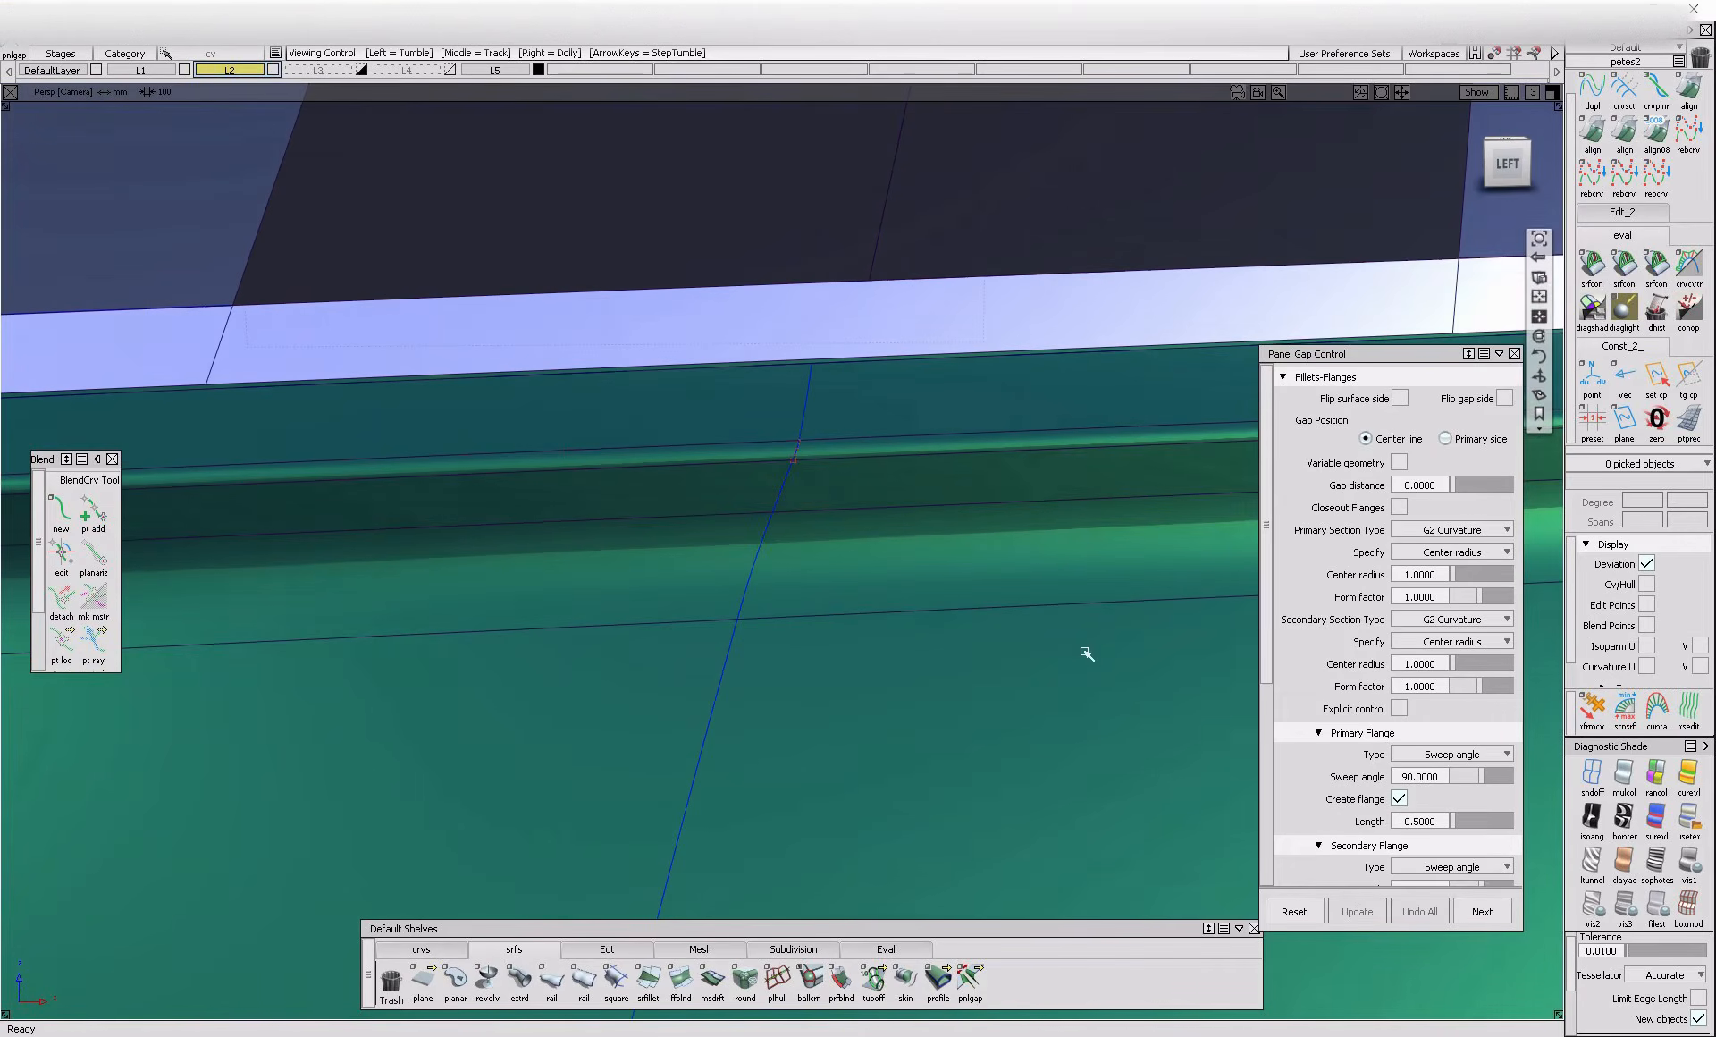
Query the main door panel's existing gap to reload its settings and begin a new panel gap with them
{"action": "middle_click_drag", "start_coordinate": [831, 715], "coordinate": [952, 260], "text": "alt+shift"}
{"action": "middle_click_drag", "start_coordinate": [801, 609], "coordinate": [679, 716], "text": "alt+shift"}
{"action": "left_click_drag", "start_coordinate": [645, 486], "coordinate": [715, 484], "text": "ctrl+shift"}
{"action": "left_click", "coordinate": [669, 416]}
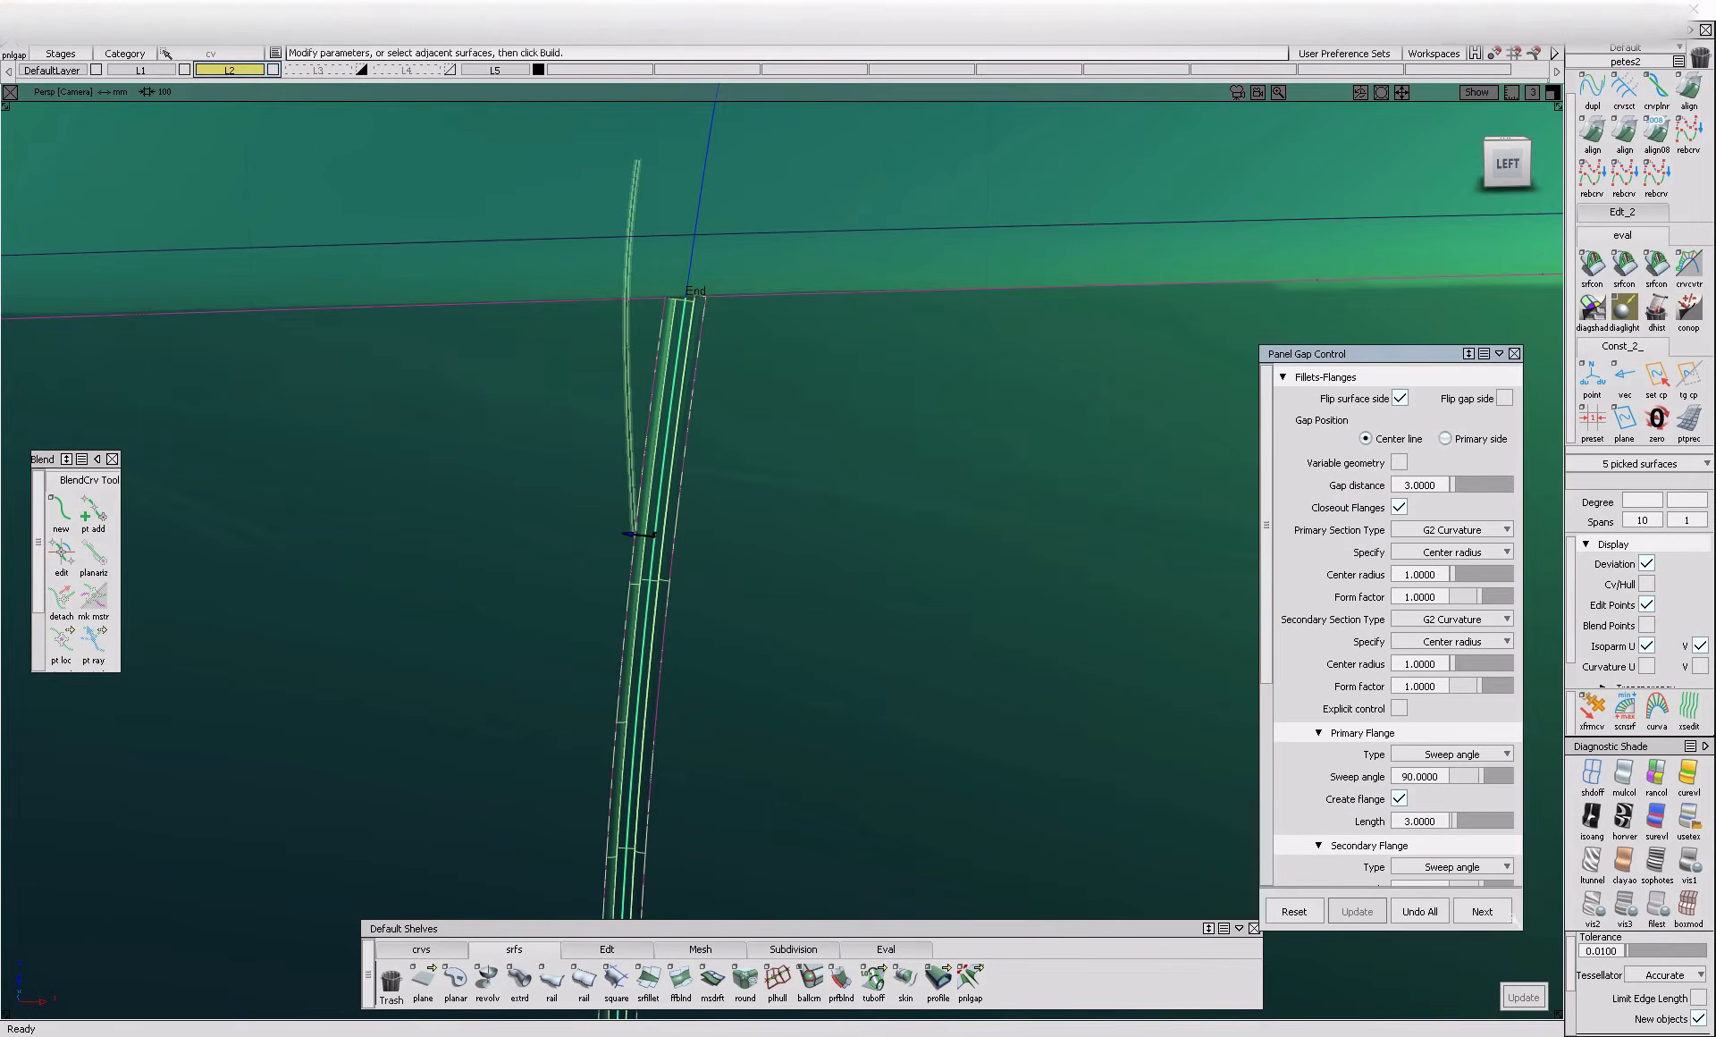
{"action": "left_click", "coordinate": [1420, 912]}
Build a panel gap with a distance of 3 on the shoulder panel's shut line segment, with the surface side flip turned off
{"action": "left_click", "coordinate": [703, 214]}
{"action": "middle_click_drag", "start_coordinate": [835, 268], "coordinate": [708, 444], "text": "alt+shift"}
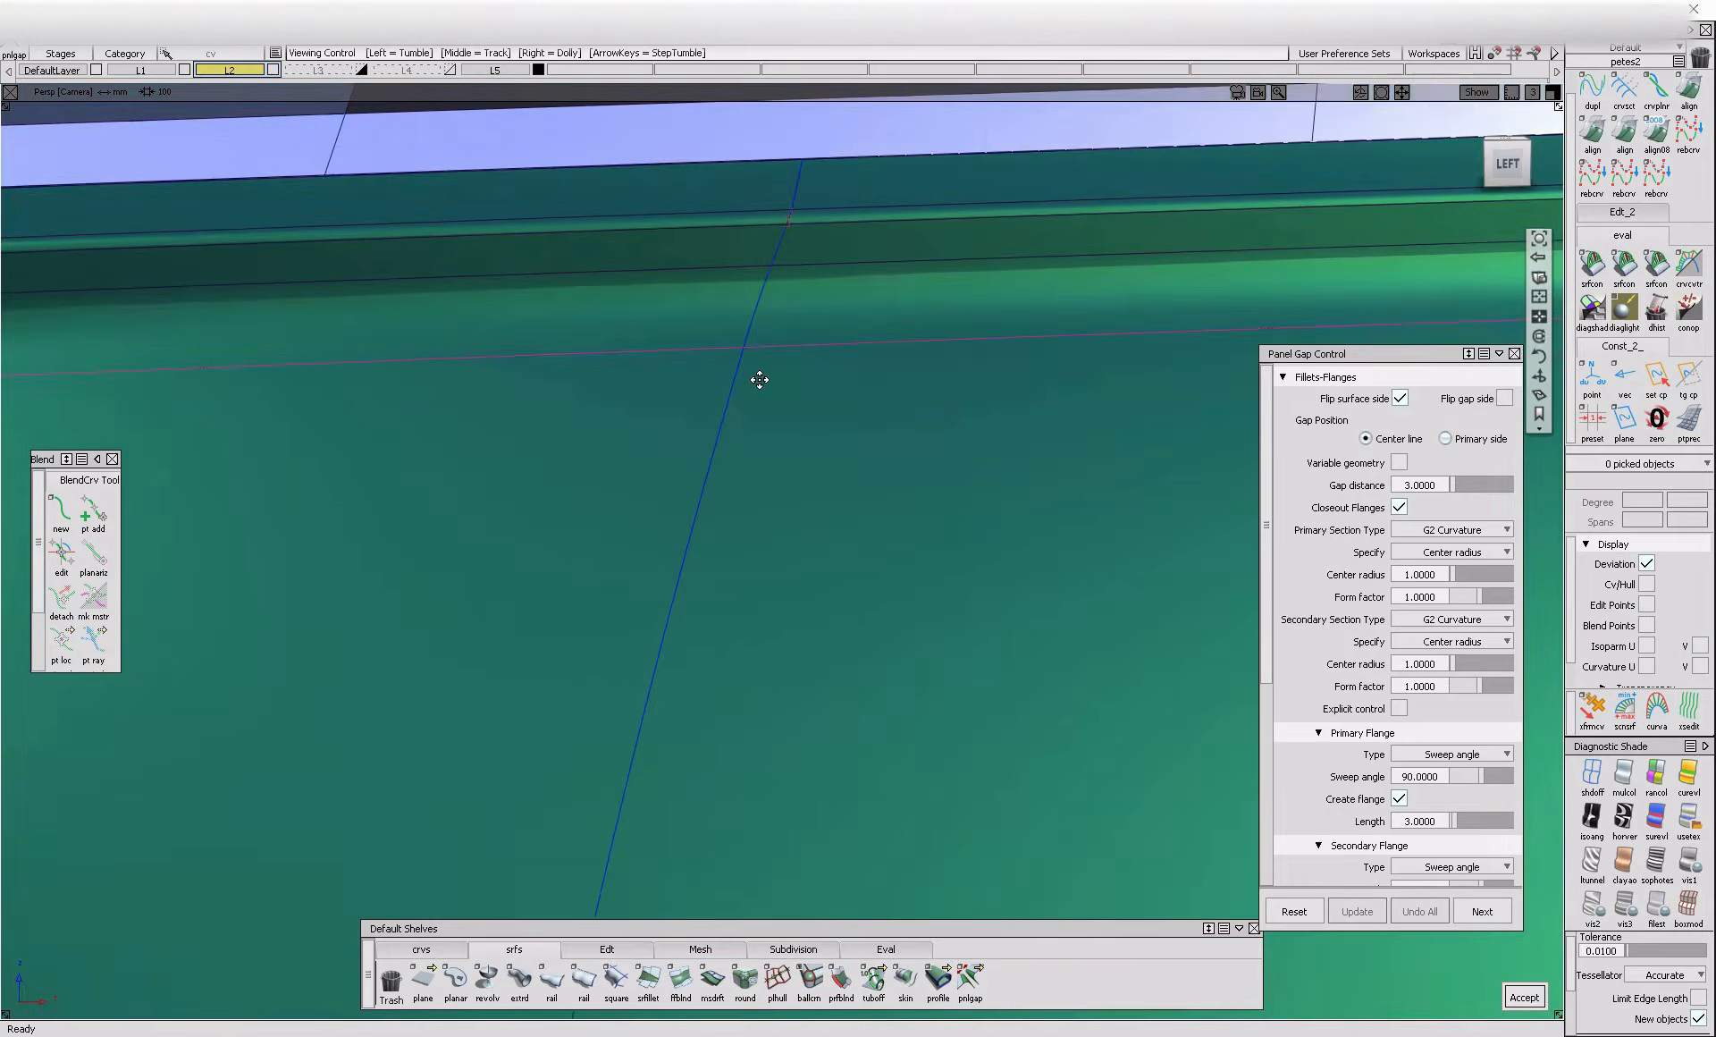
{"action": "left_click", "coordinate": [683, 438]}
{"action": "key", "text": "space"}
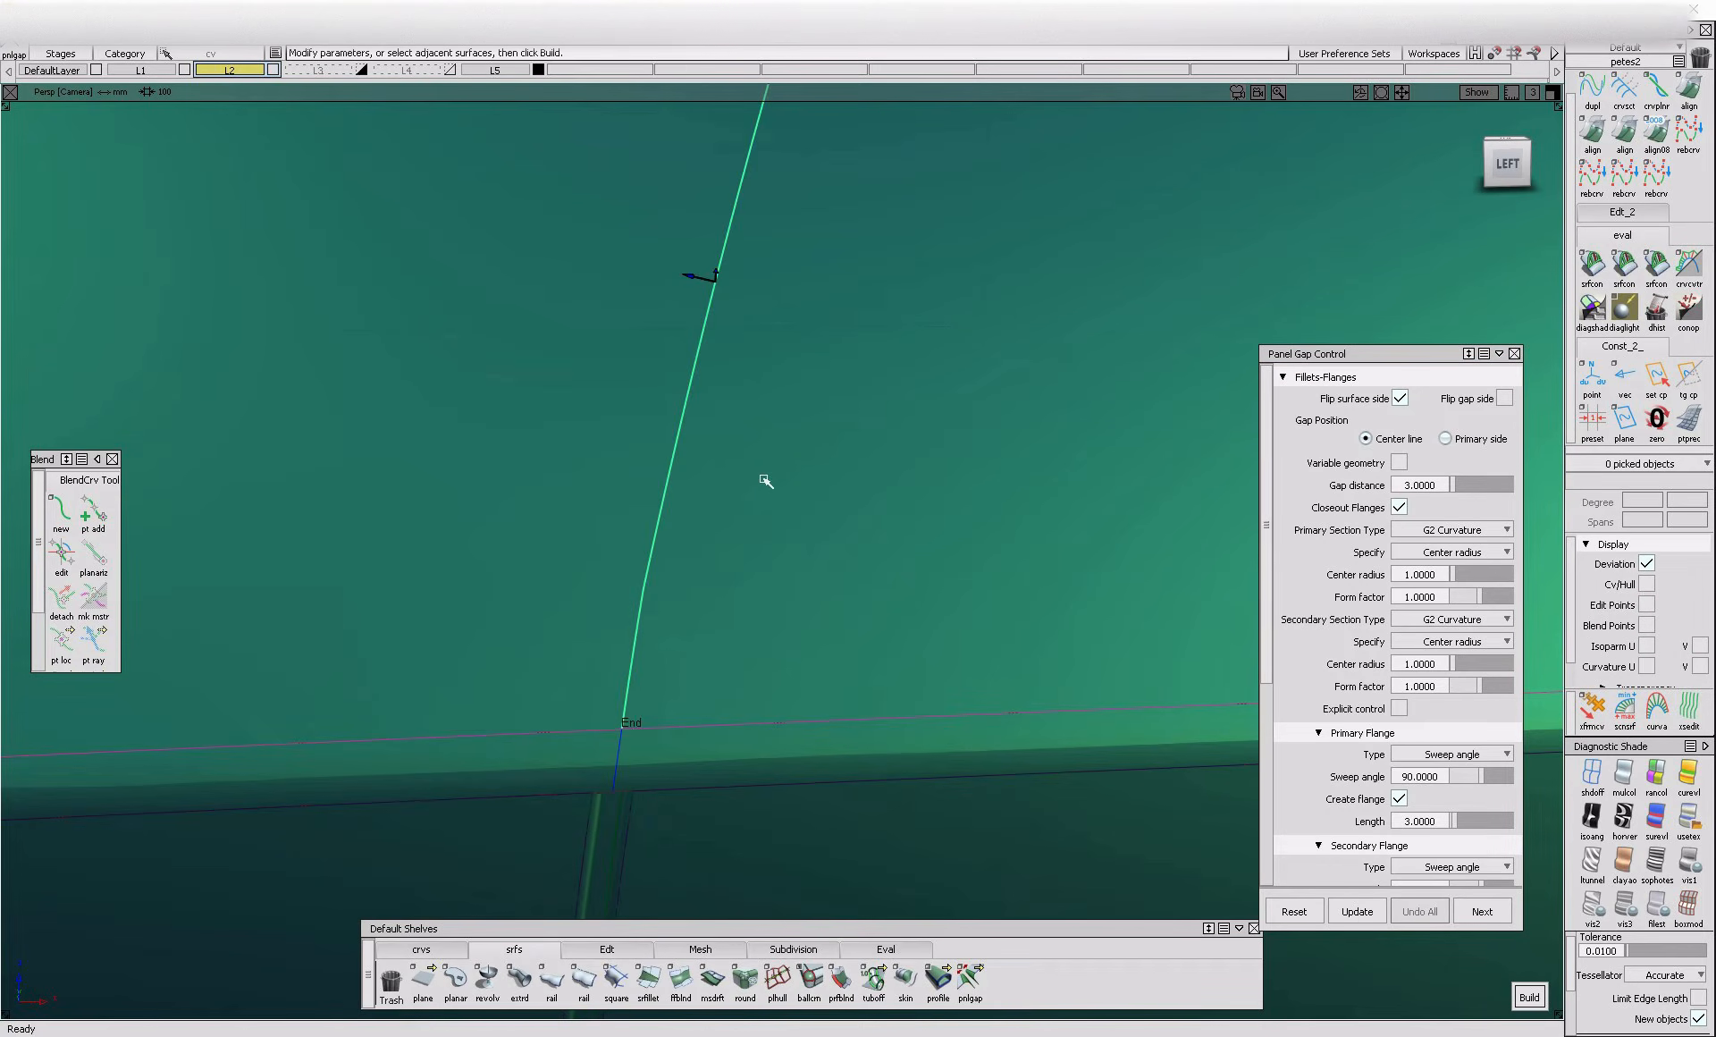
{"action": "left_click_drag", "start_coordinate": [721, 296], "coordinate": [946, 296], "text": "alt+shift"}
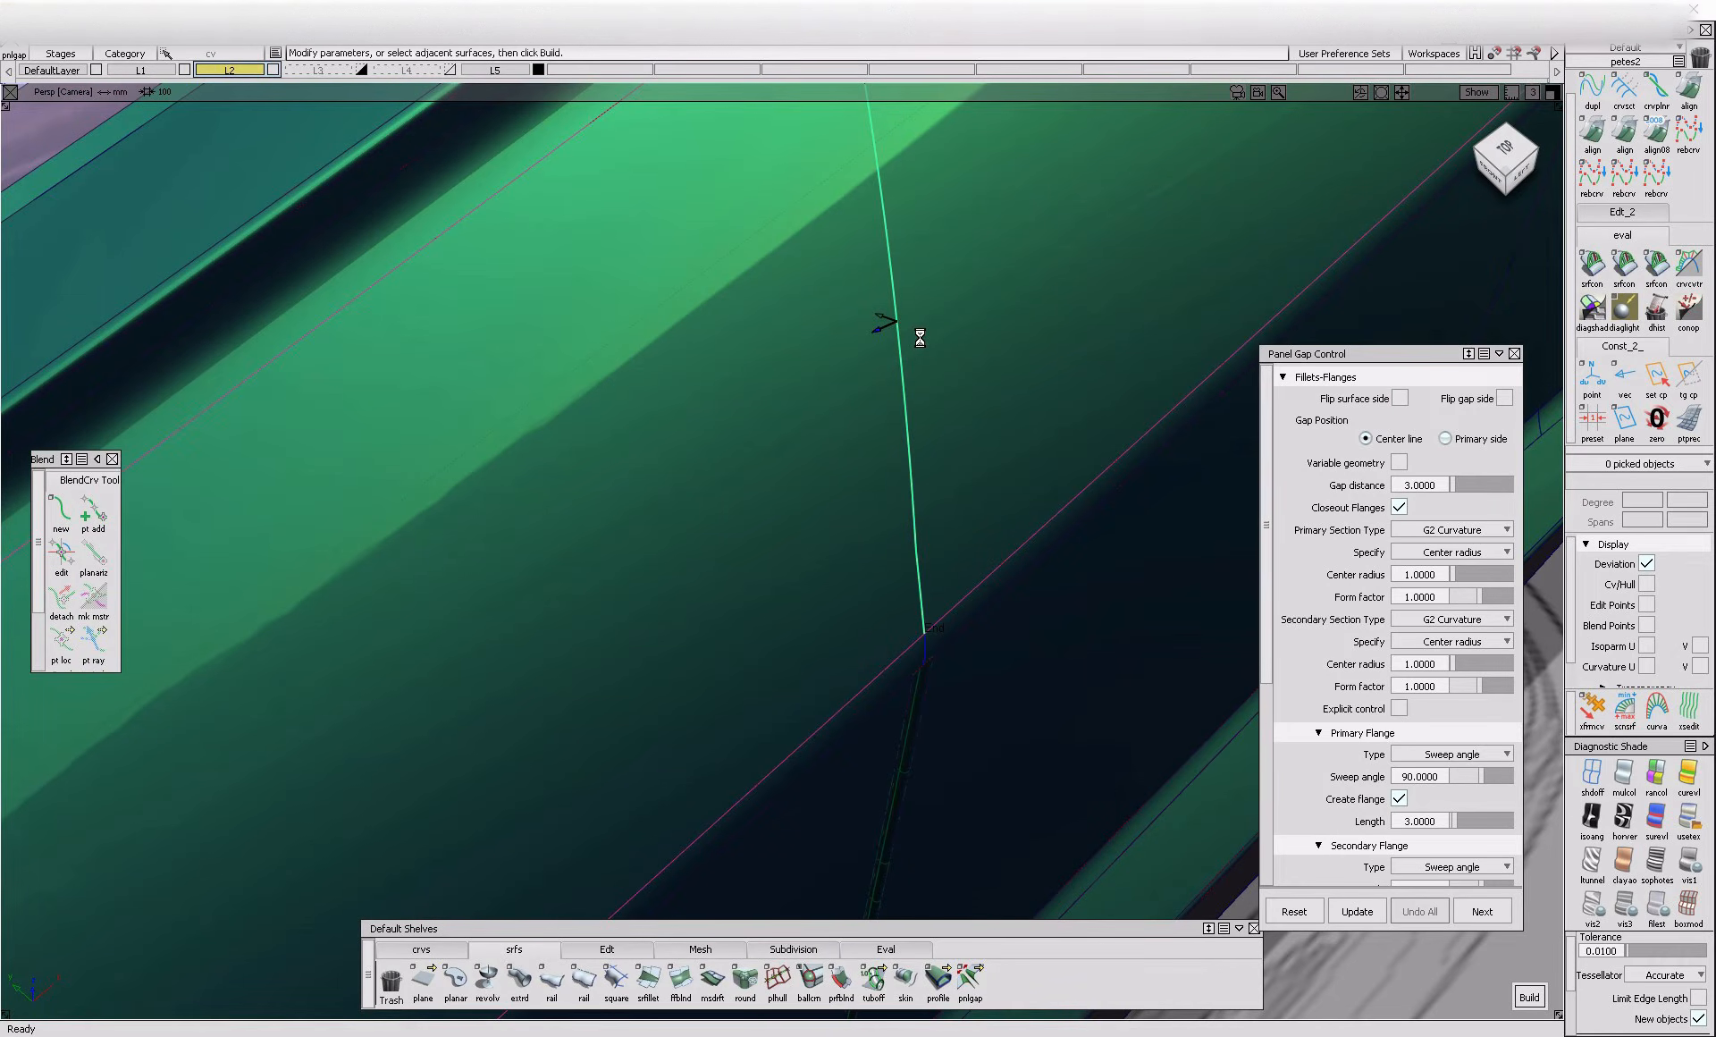
{"action": "left_click_drag", "start_coordinate": [920, 337], "coordinate": [860, 124], "text": "alt+shift"}
{"action": "middle_click_drag", "start_coordinate": [860, 124], "coordinate": [850, 142], "text": "alt+shift"}
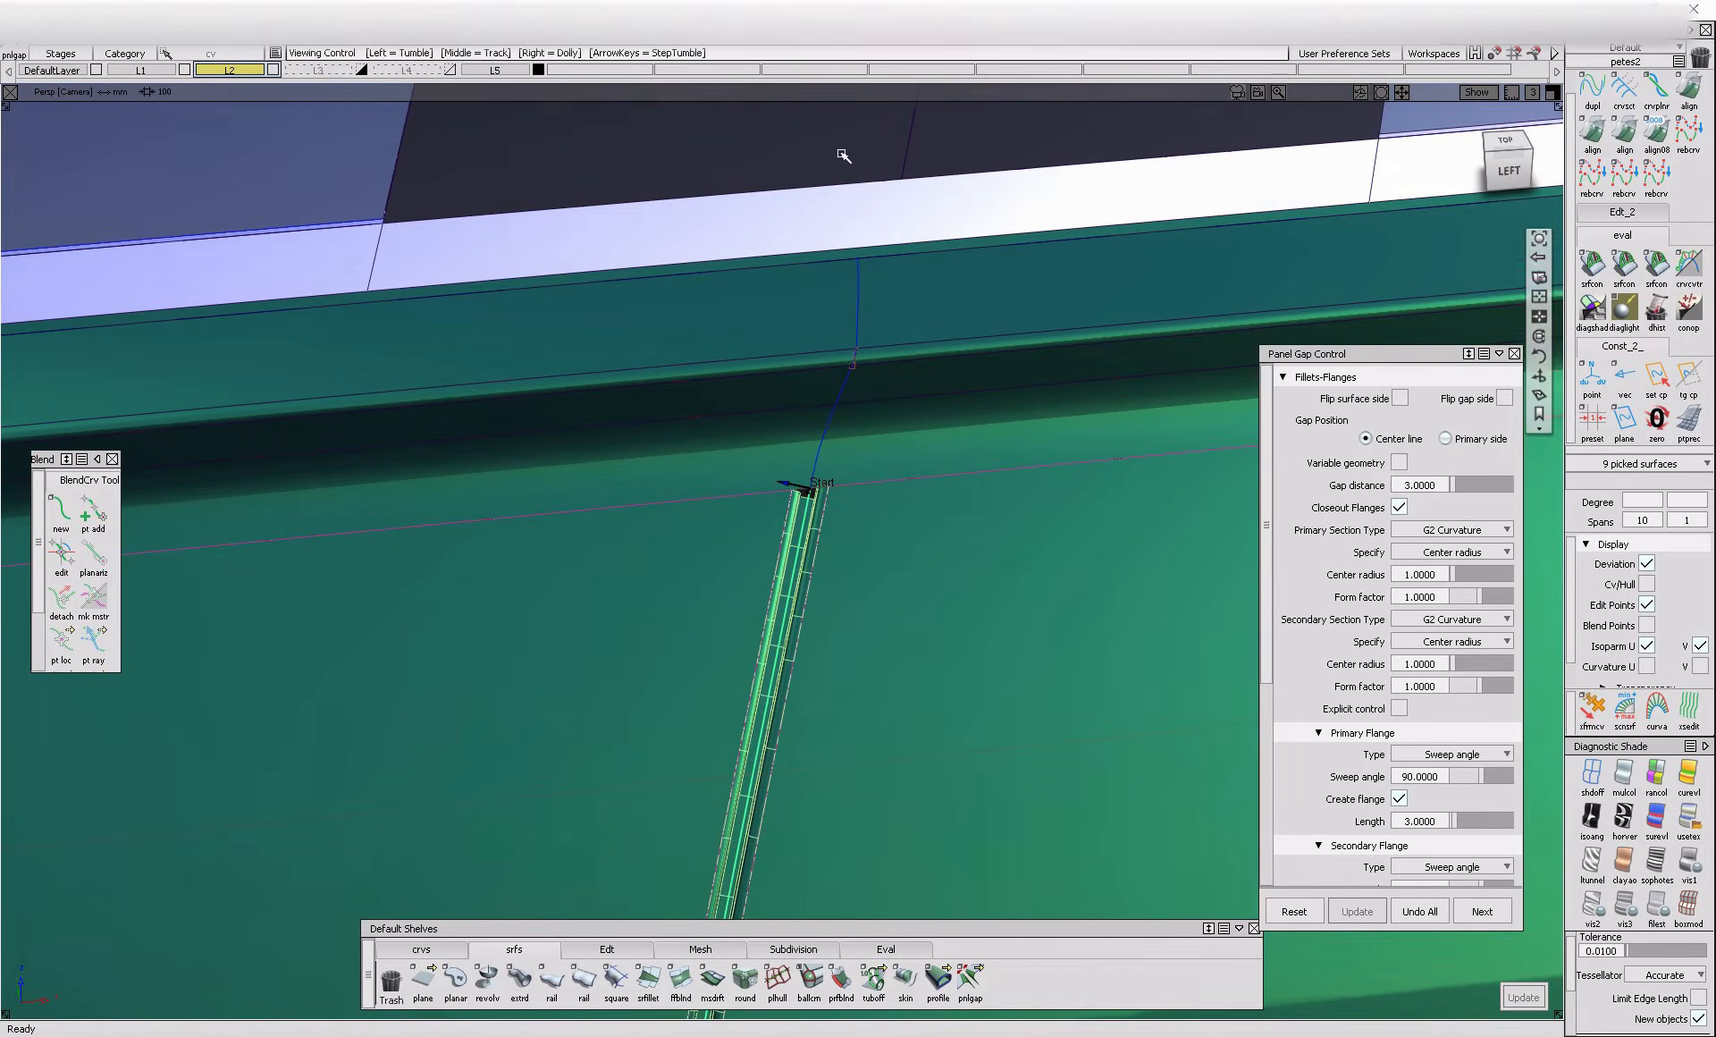
{"action": "left_click", "coordinate": [835, 429]}
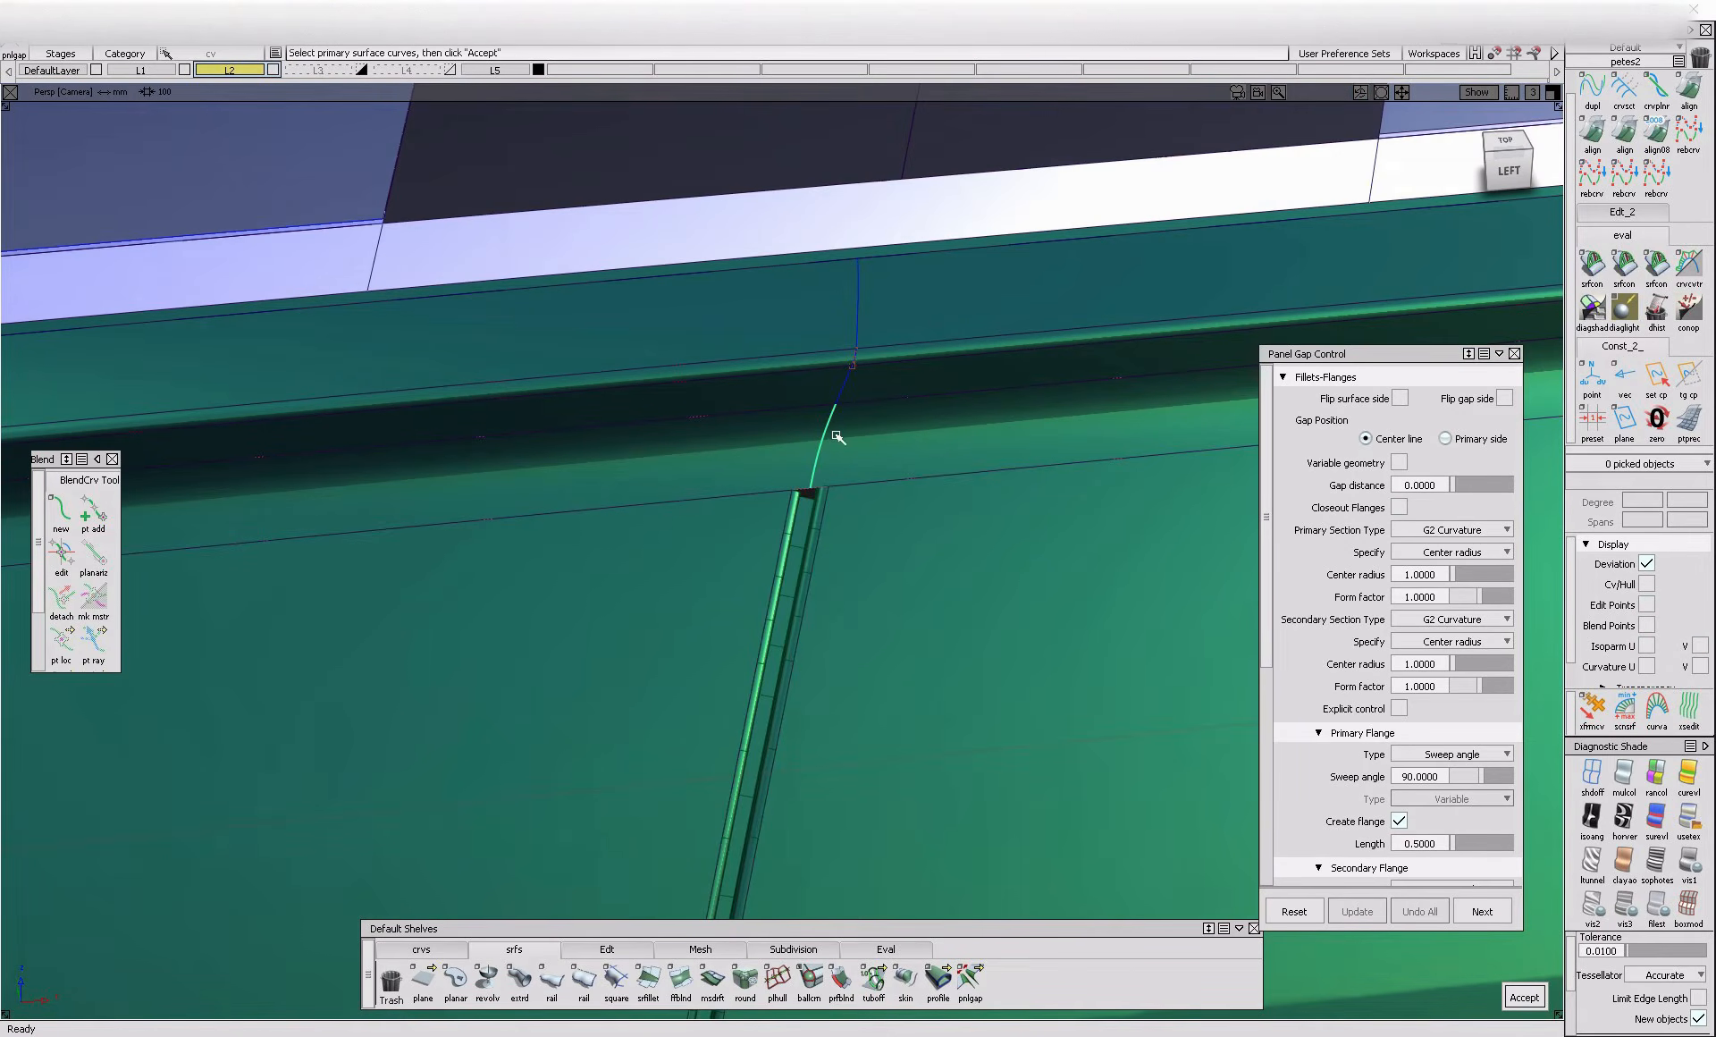
{"action": "left_click_drag", "start_coordinate": [837, 484], "coordinate": [852, 403], "text": "ctrl+shift"}
{"action": "left_click_drag", "start_coordinate": [861, 547], "coordinate": [776, 540], "text": "ctrl+shift"}
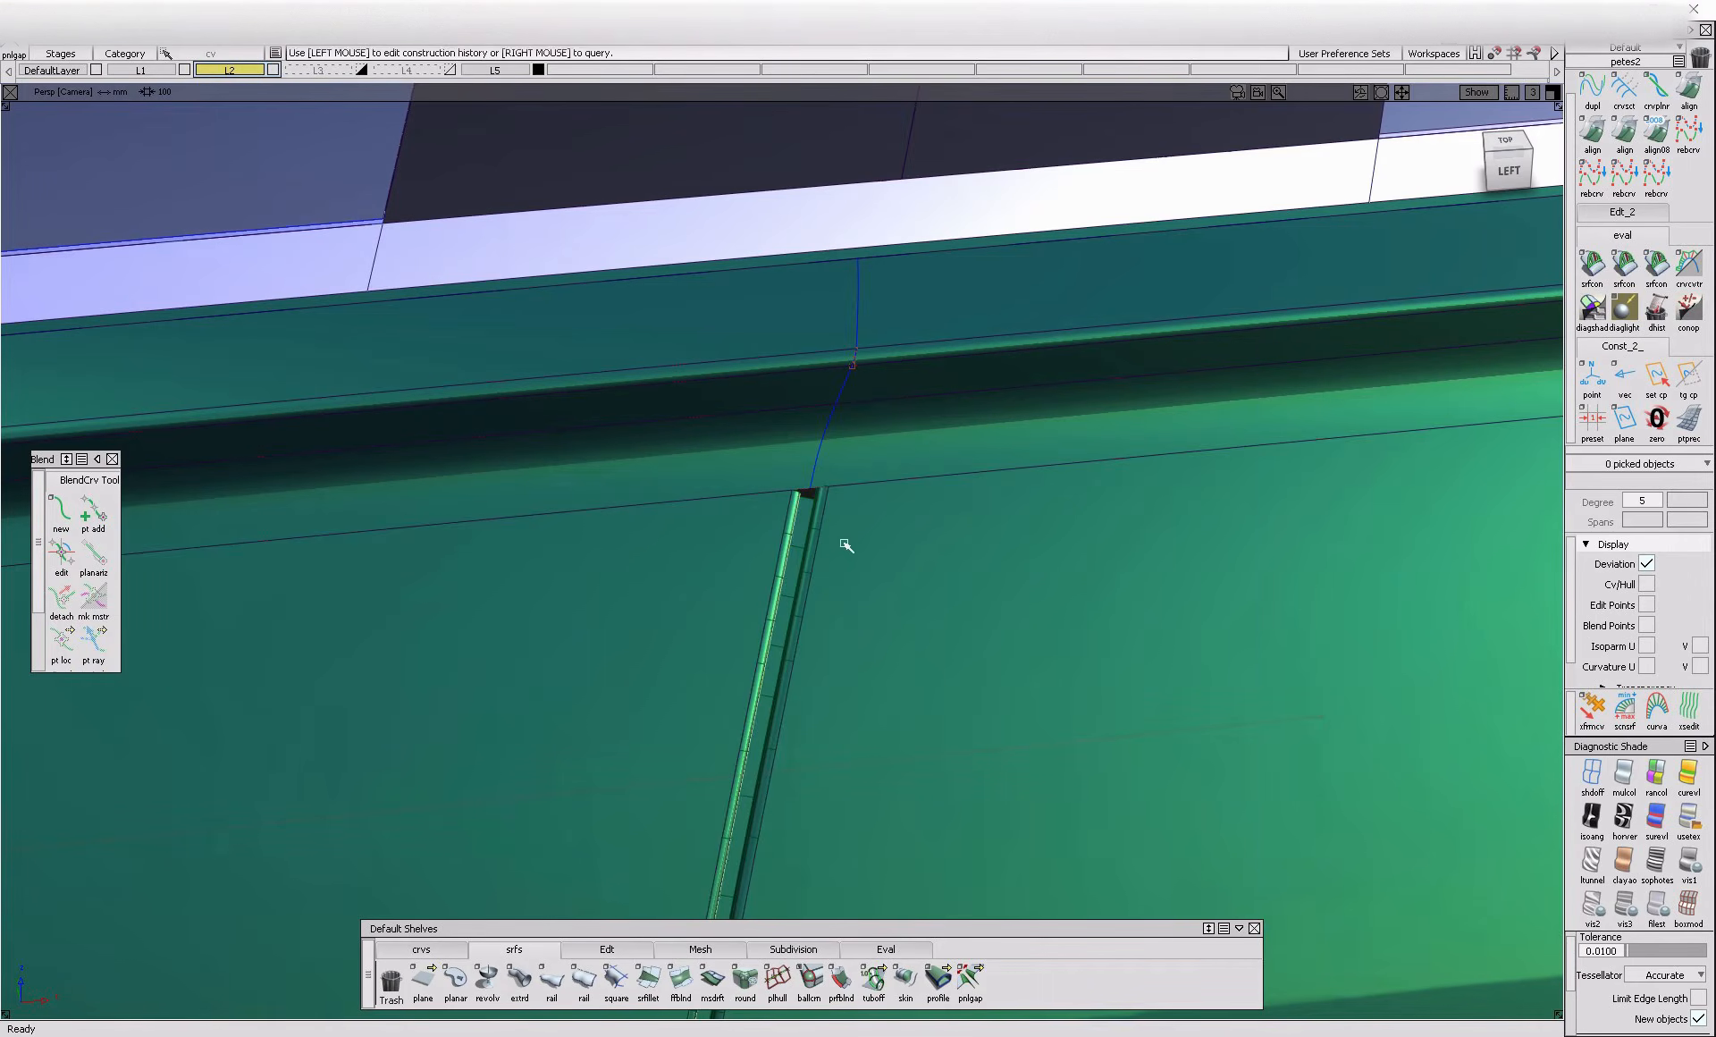
Reload the shoulder panel gap's settings and build a gap with a distance of 3 on the short curved segment above it
{"action": "left_click", "coordinate": [802, 527]}
{"action": "left_click", "coordinate": [1482, 912]}
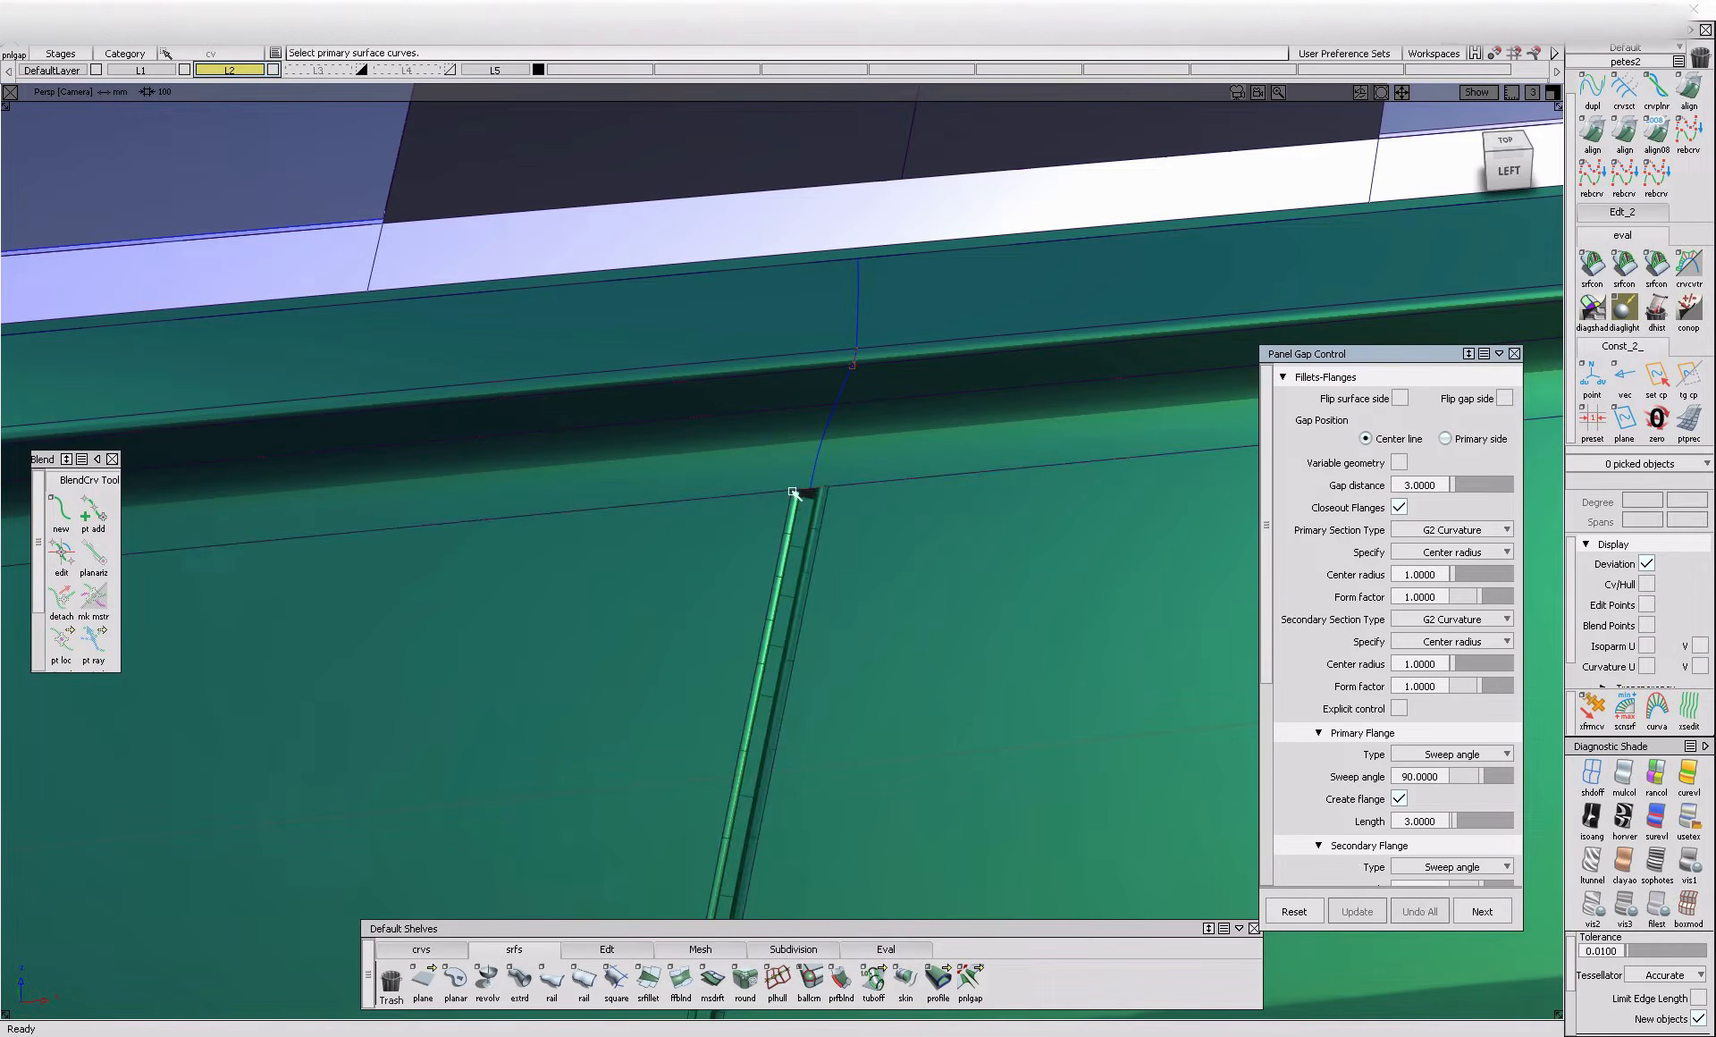
{"action": "left_click", "coordinate": [819, 454]}
{"action": "key", "text": "space"}
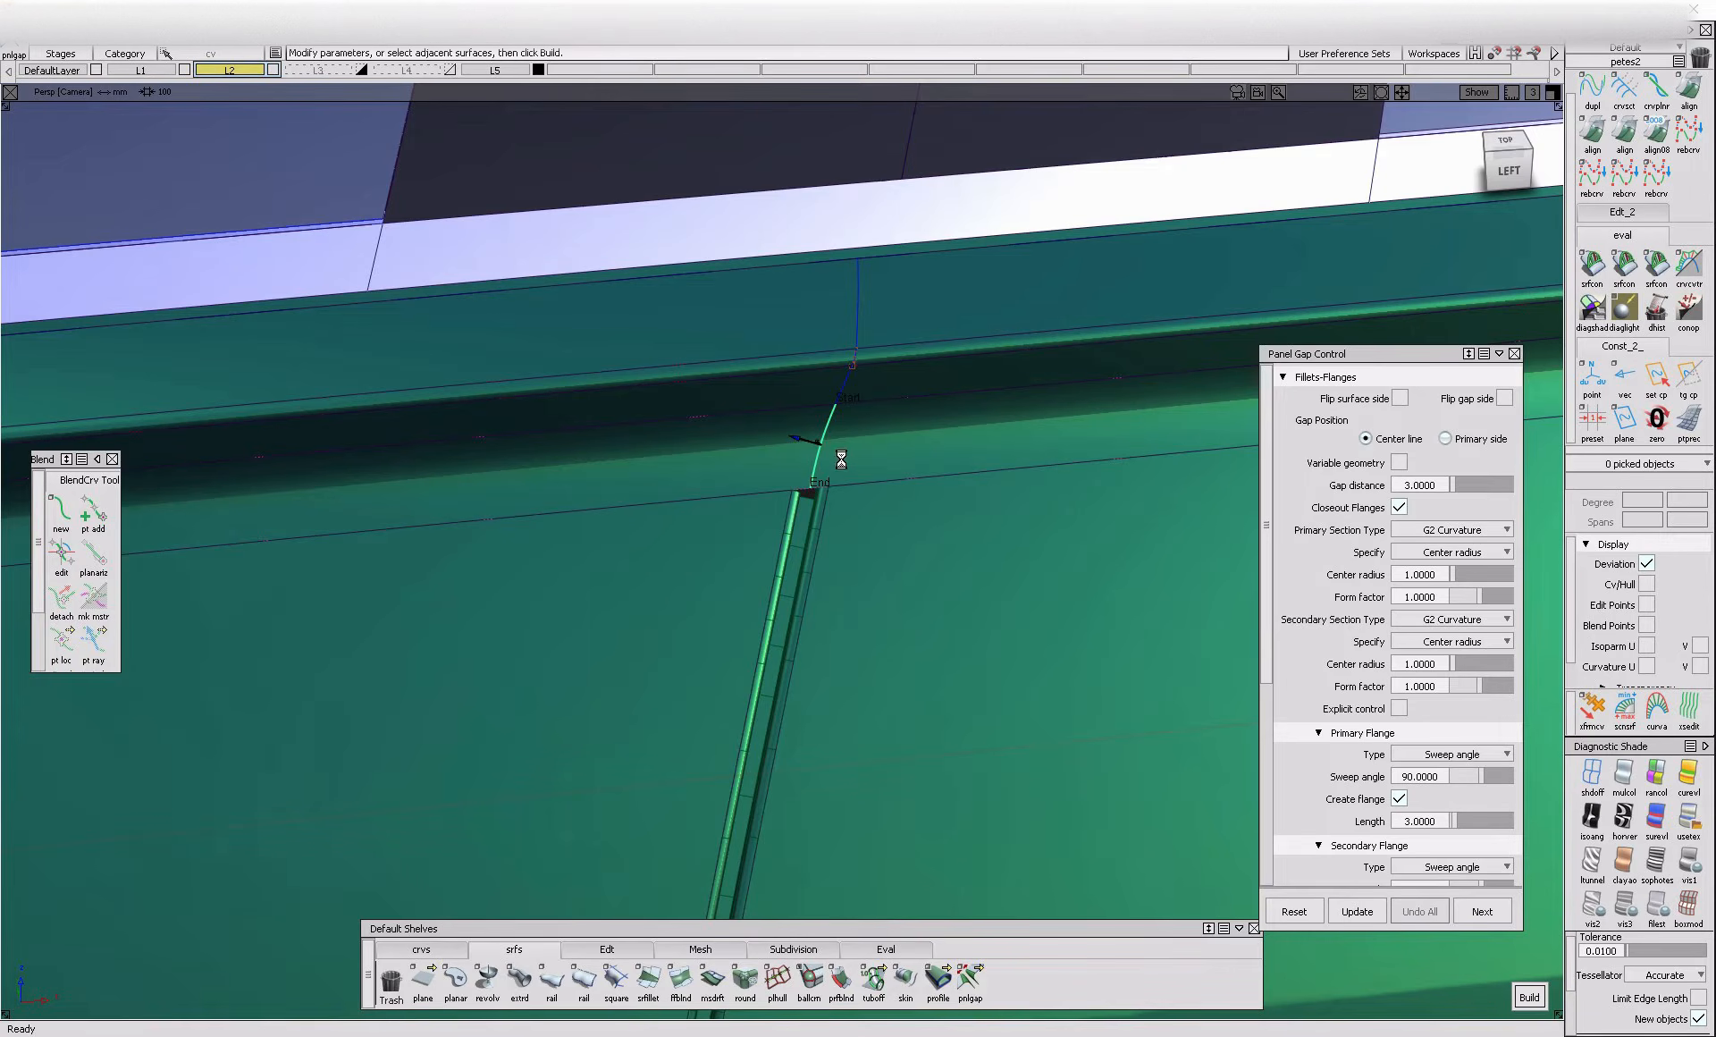
{"action": "key", "text": "space"}
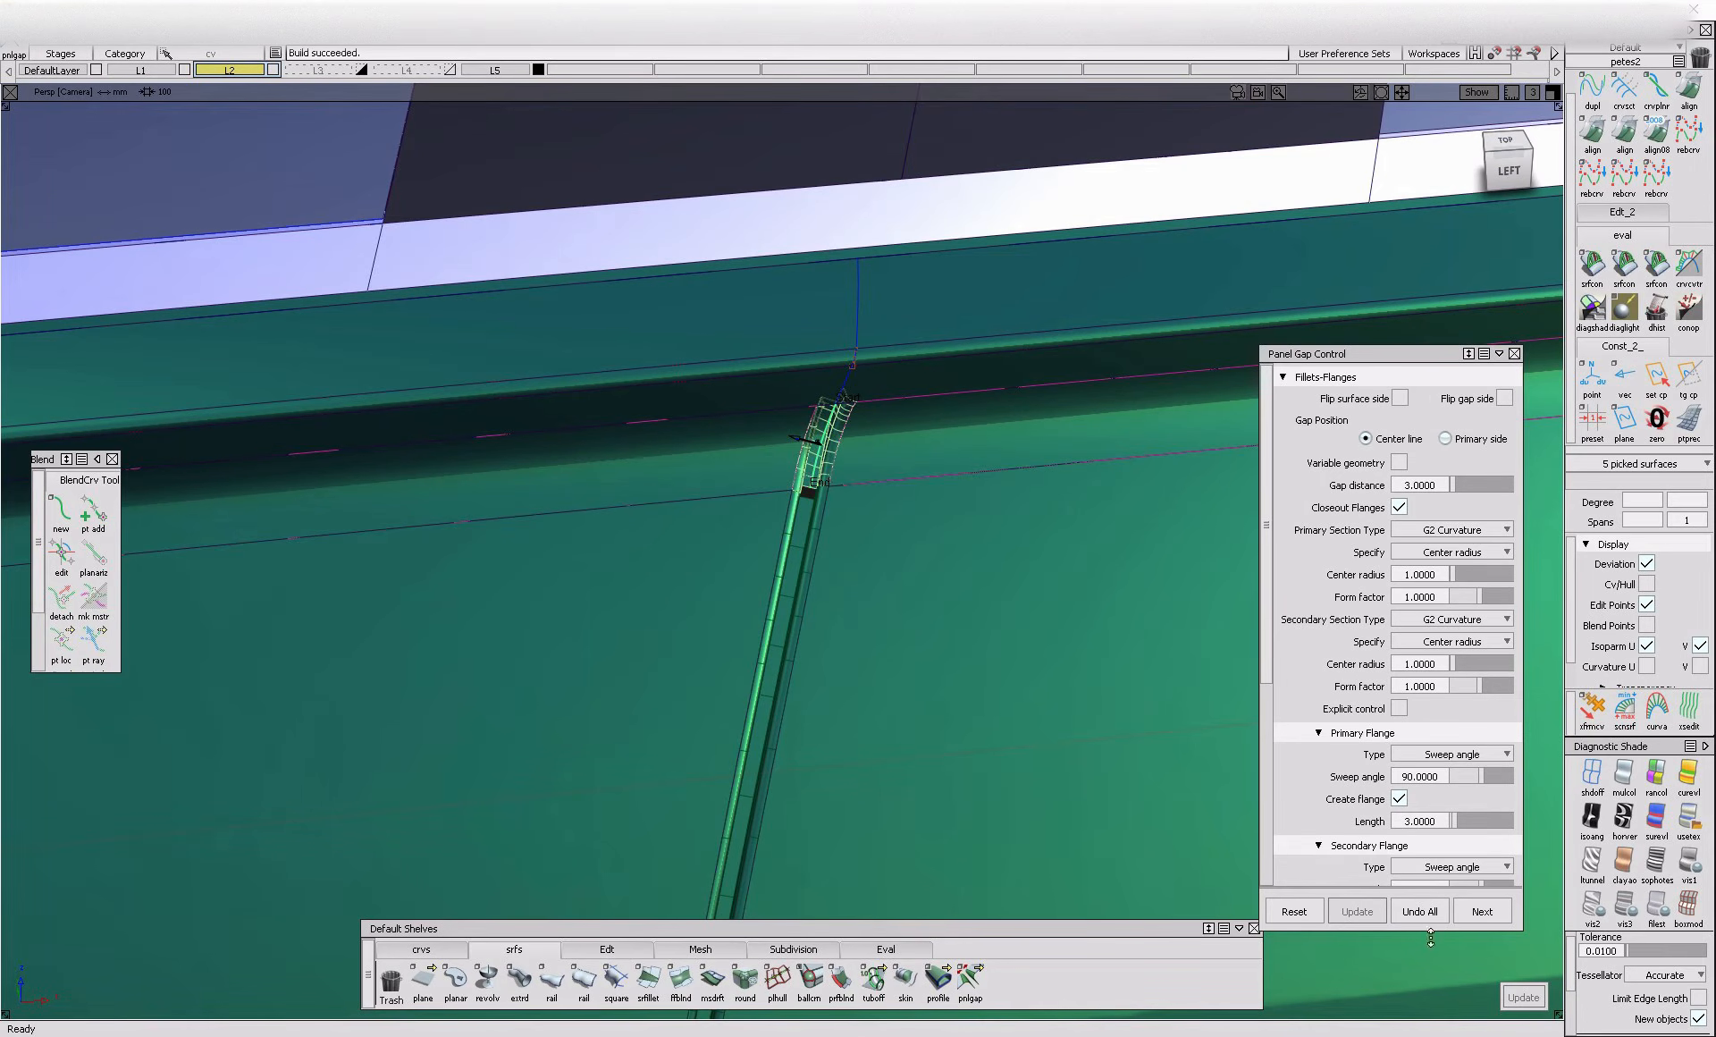
Try to start a panel gap on the dark recess segment above the short curved segment
{"action": "left_click", "coordinate": [1483, 912]}
{"action": "left_click", "coordinate": [854, 384]}
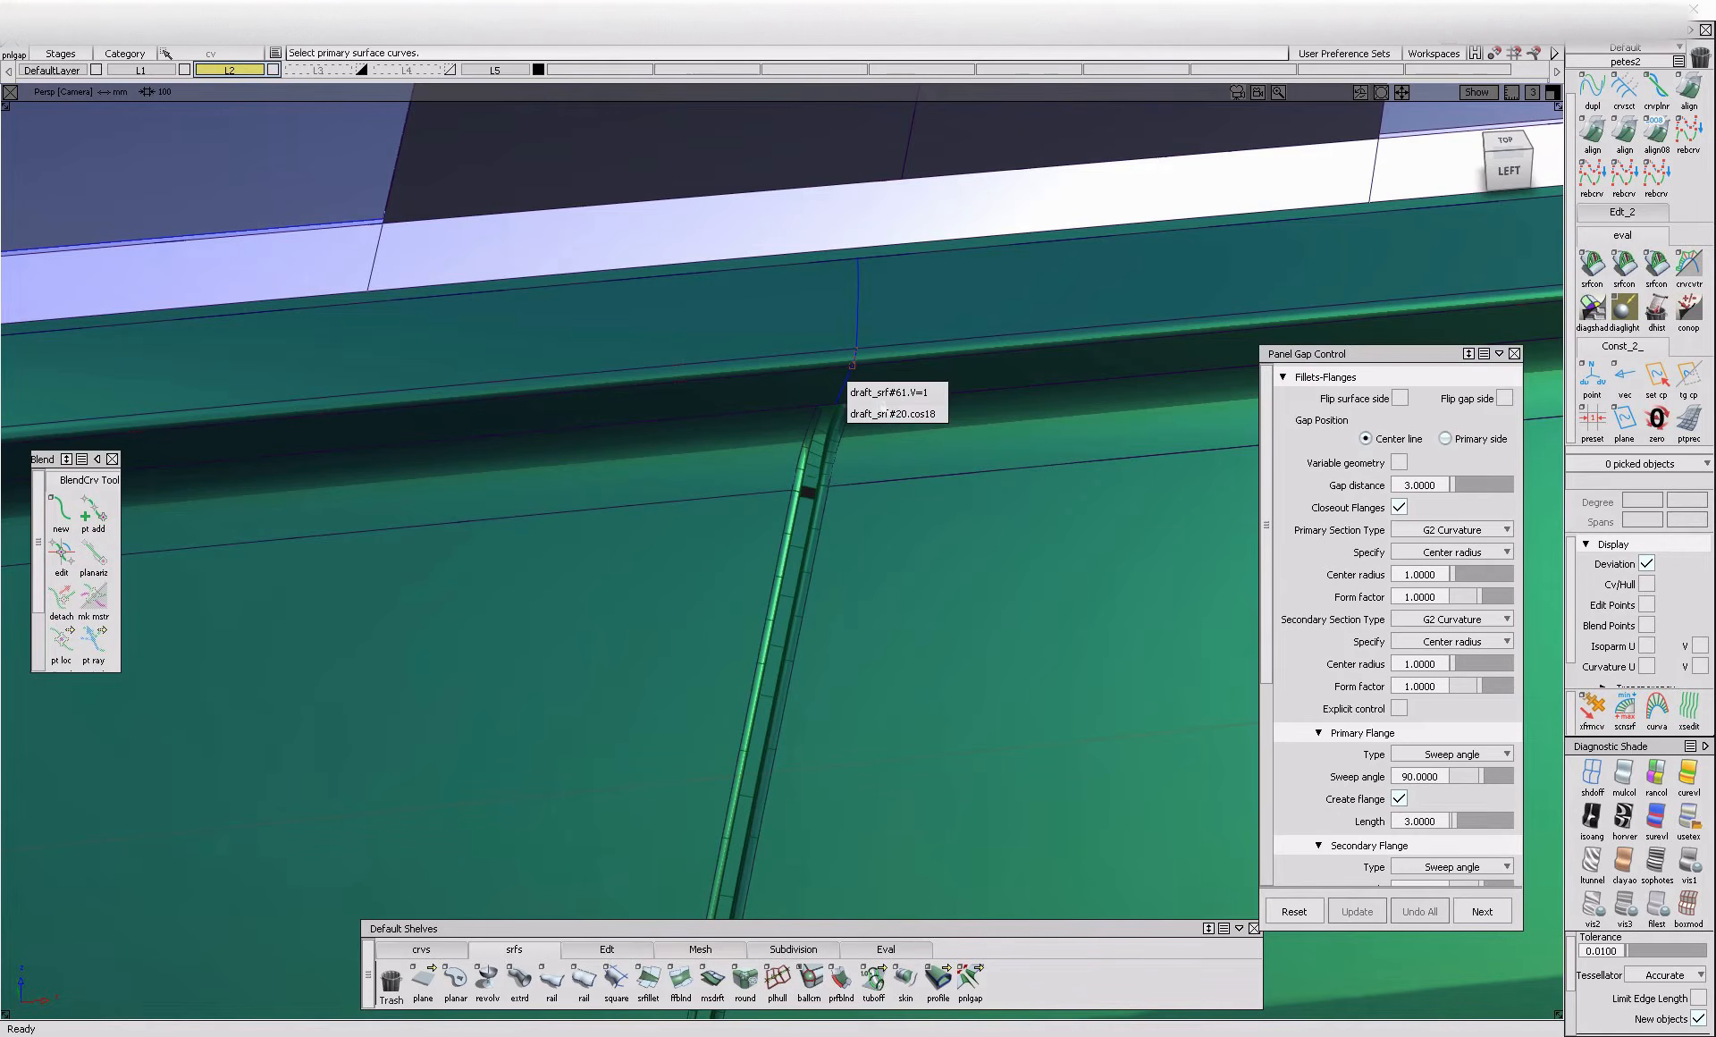
{"action": "left_click", "coordinate": [885, 416]}
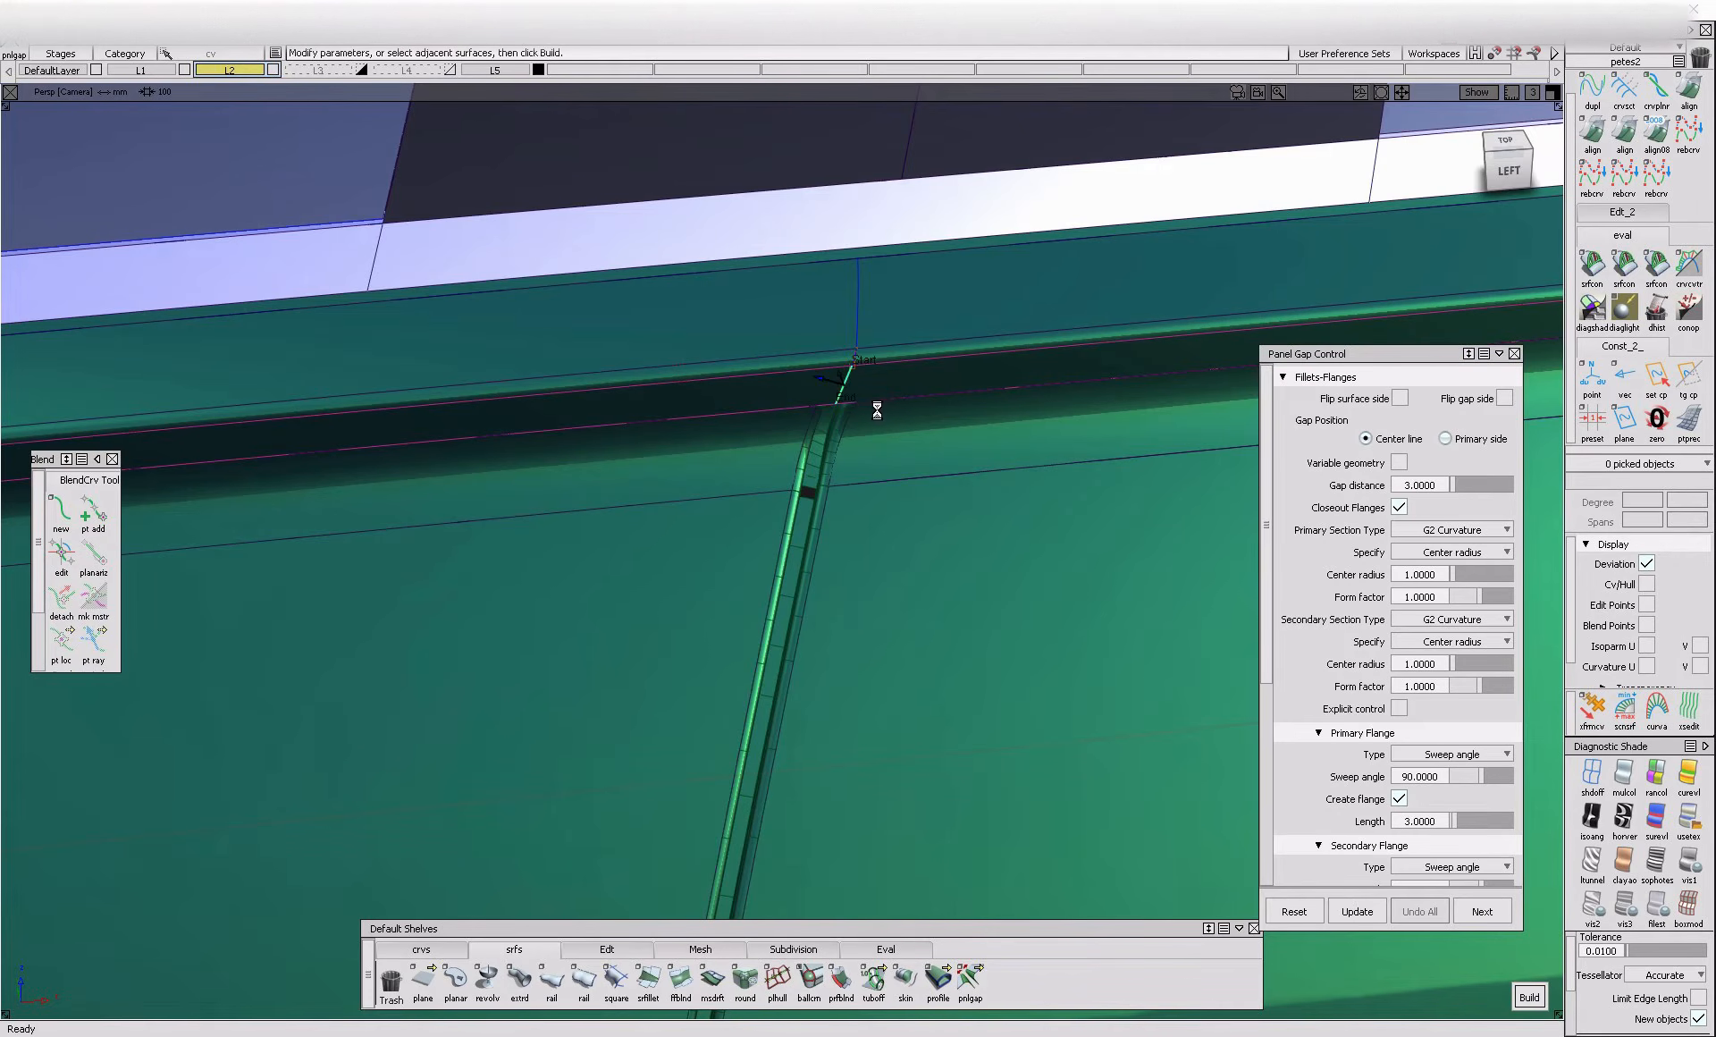
{"action": "left_click_drag", "start_coordinate": [870, 432], "coordinate": [829, 331], "text": "alt+shift"}
{"action": "right_click_drag", "start_coordinate": [845, 337], "coordinate": [919, 419], "text": "alt+shift"}
{"action": "left_click_drag", "start_coordinate": [919, 415], "coordinate": [894, 514], "text": "alt+shift"}
{"action": "left_click", "coordinate": [1422, 916]}
Undo the panel gaps on the short curved segment and on the shoulder panel segment below it
{"action": "left_click", "coordinate": [851, 547]}
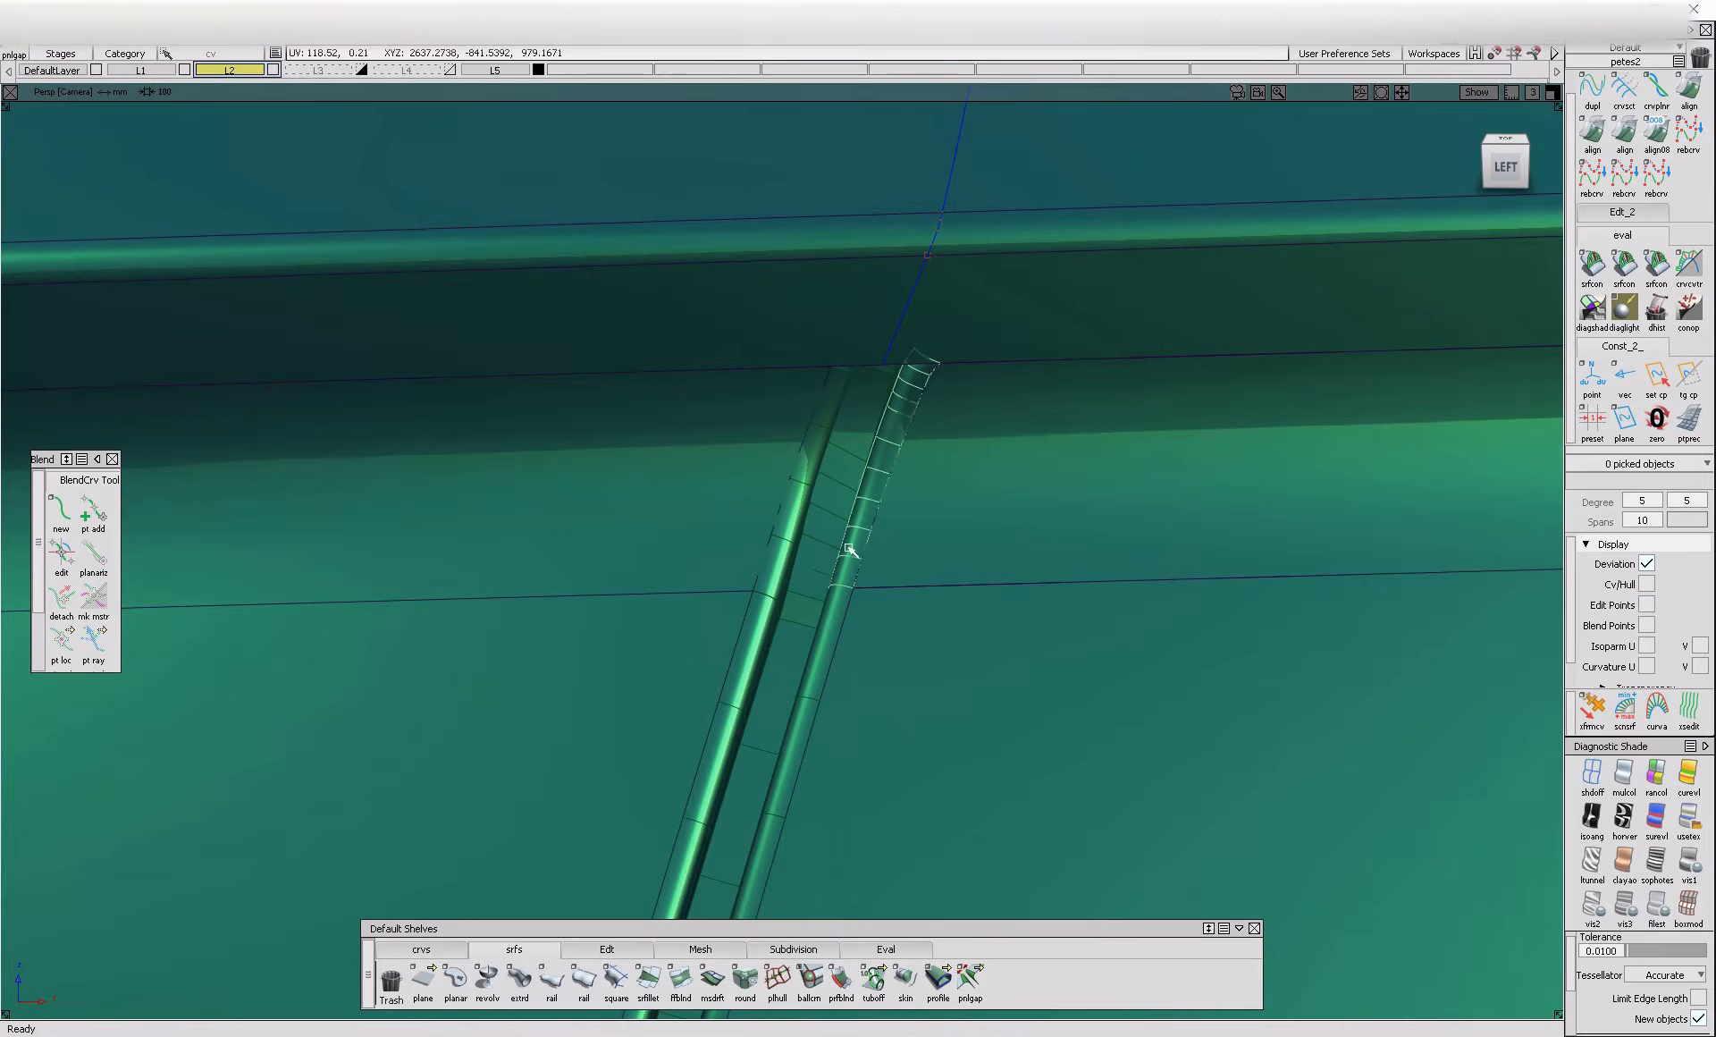
{"action": "left_click", "coordinate": [1420, 911]}
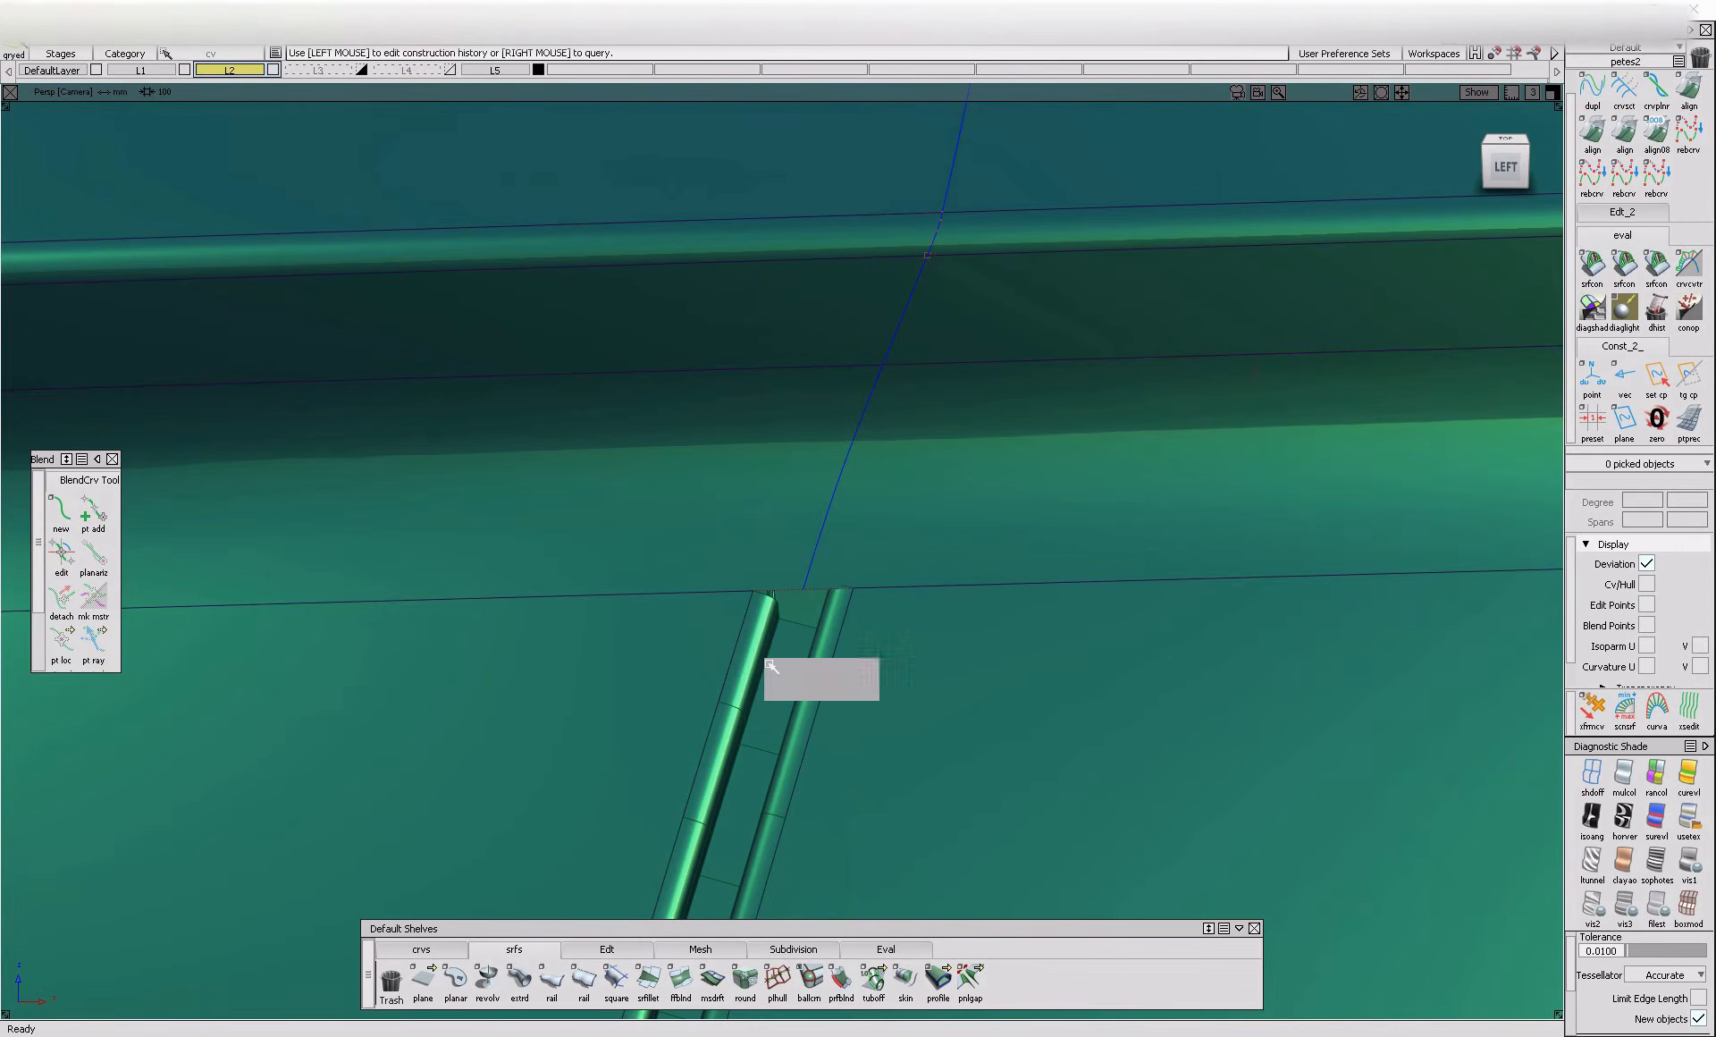
{"action": "left_click", "coordinate": [759, 665]}
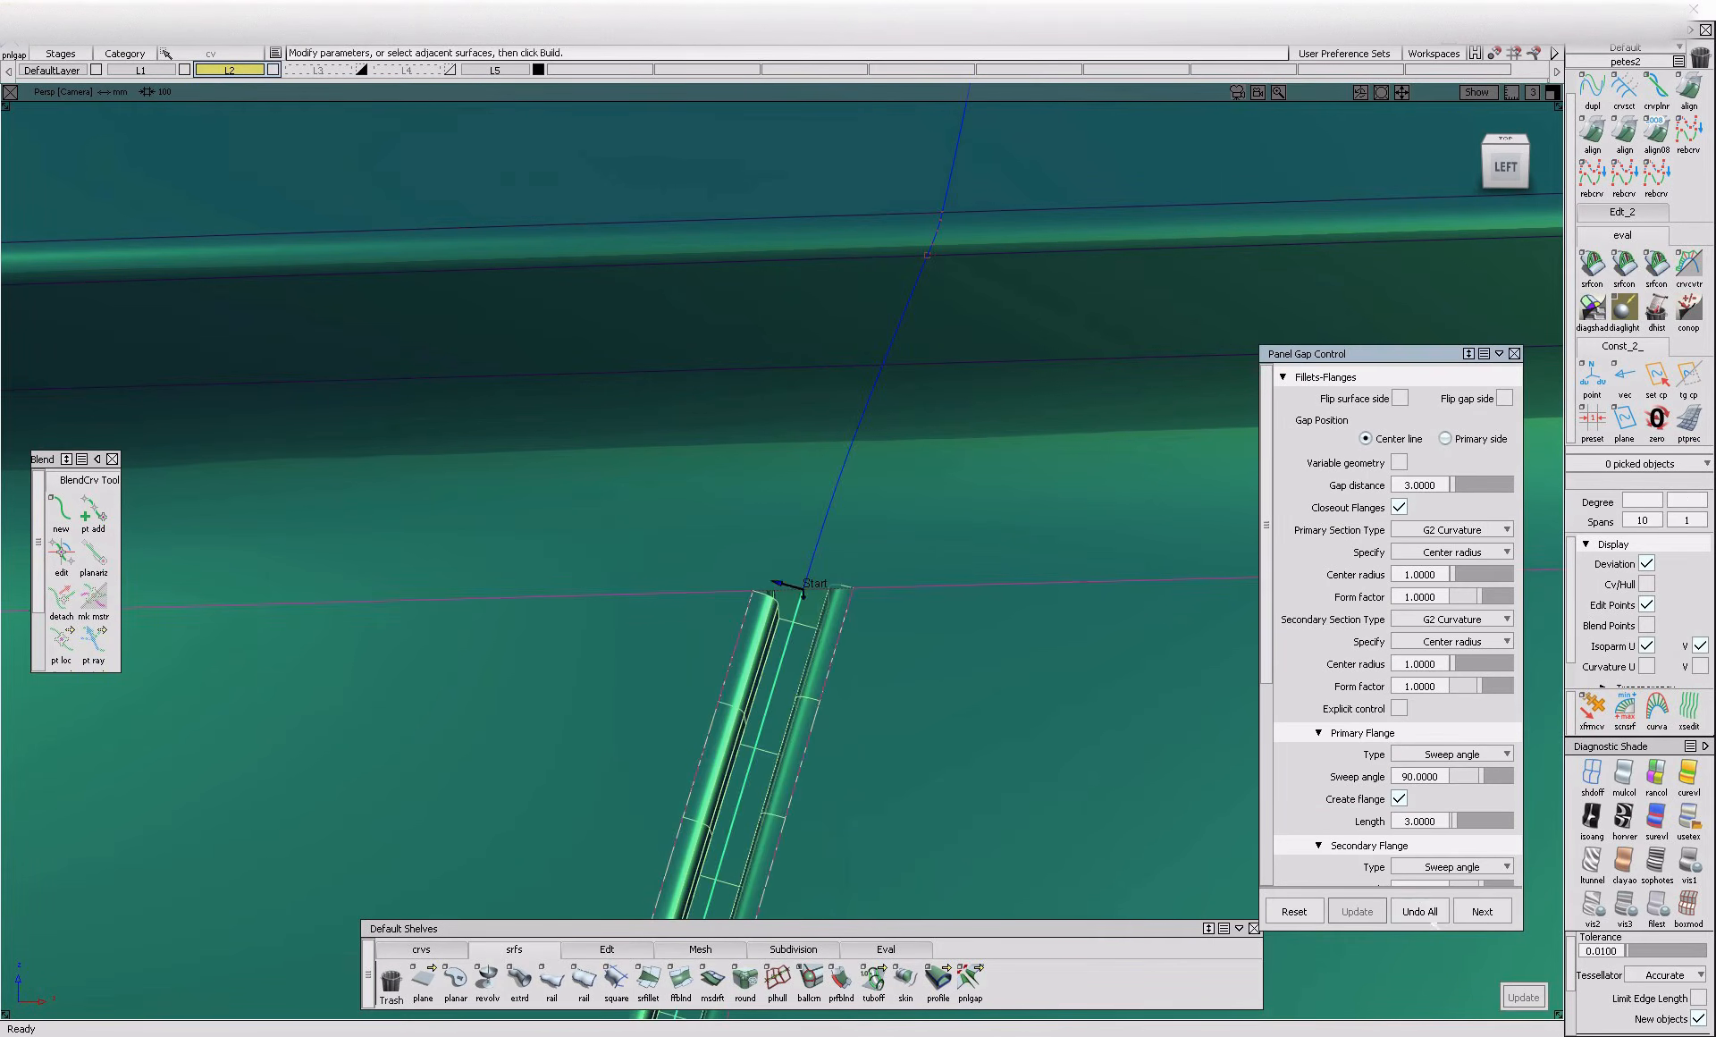
{"action": "left_click", "coordinate": [1421, 911]}
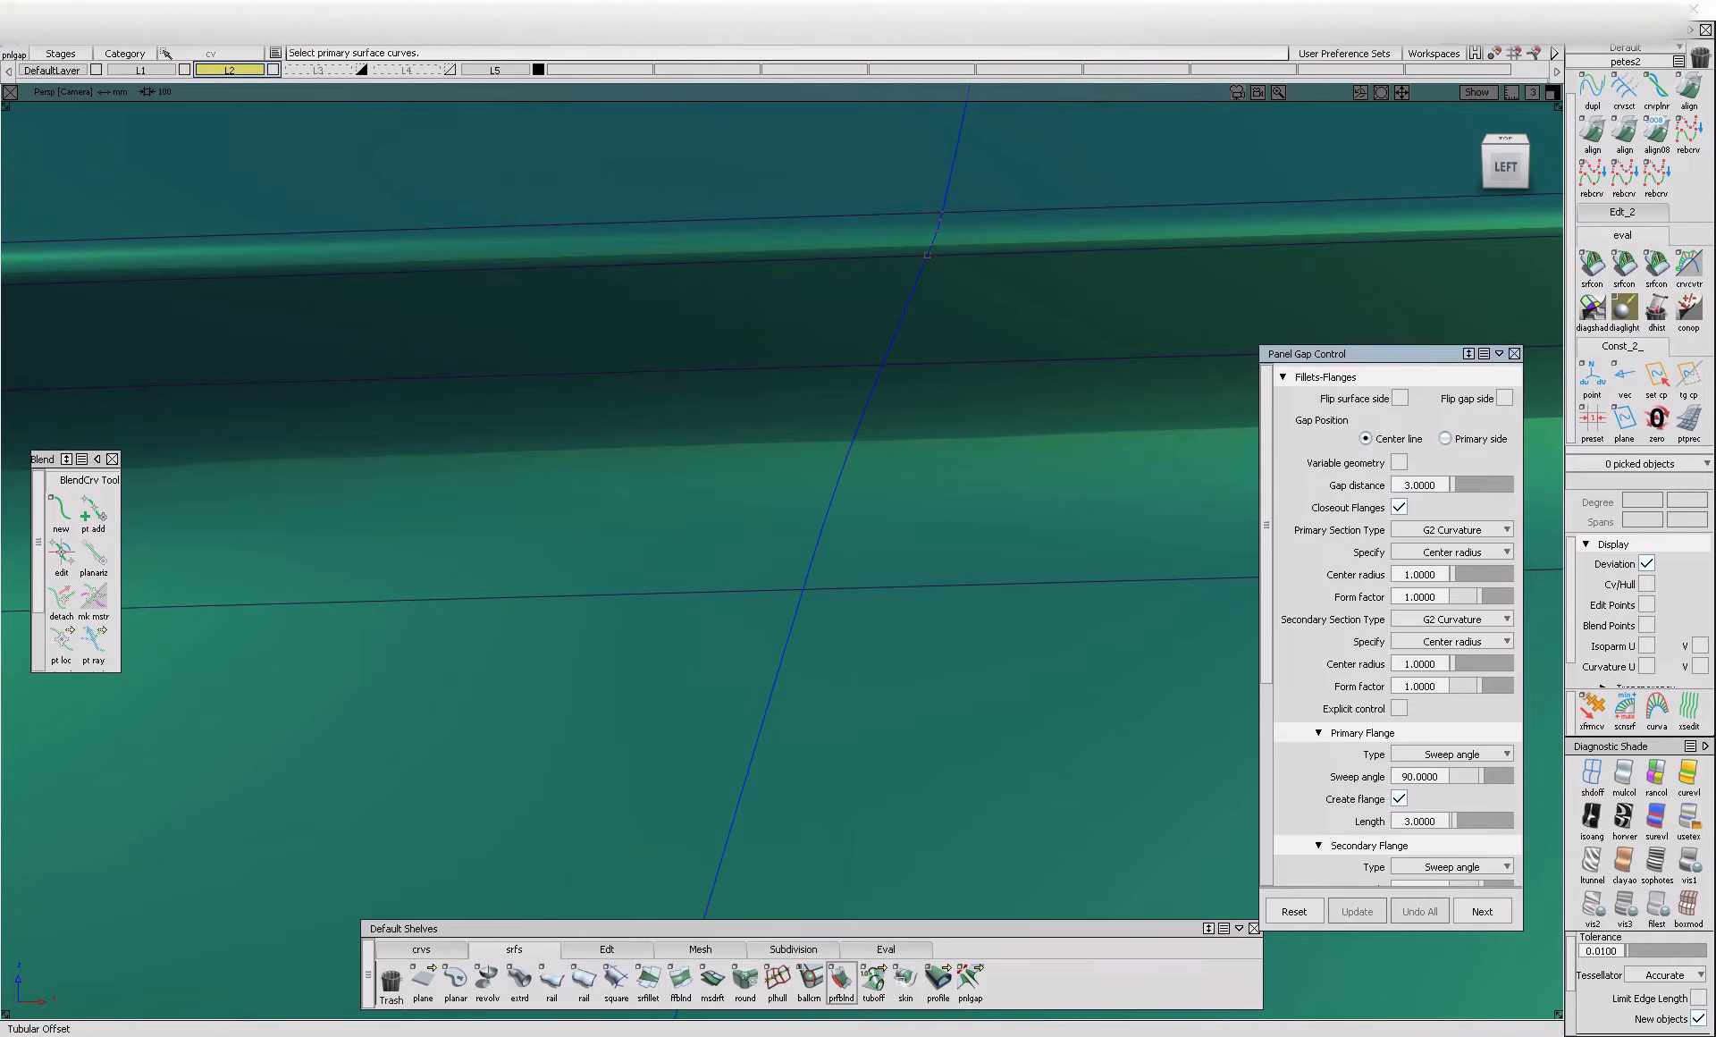
Try to build one continuous panel gap across the shoulder, short curved and recess segments of the shut line
{"action": "left_click", "coordinate": [798, 622]}
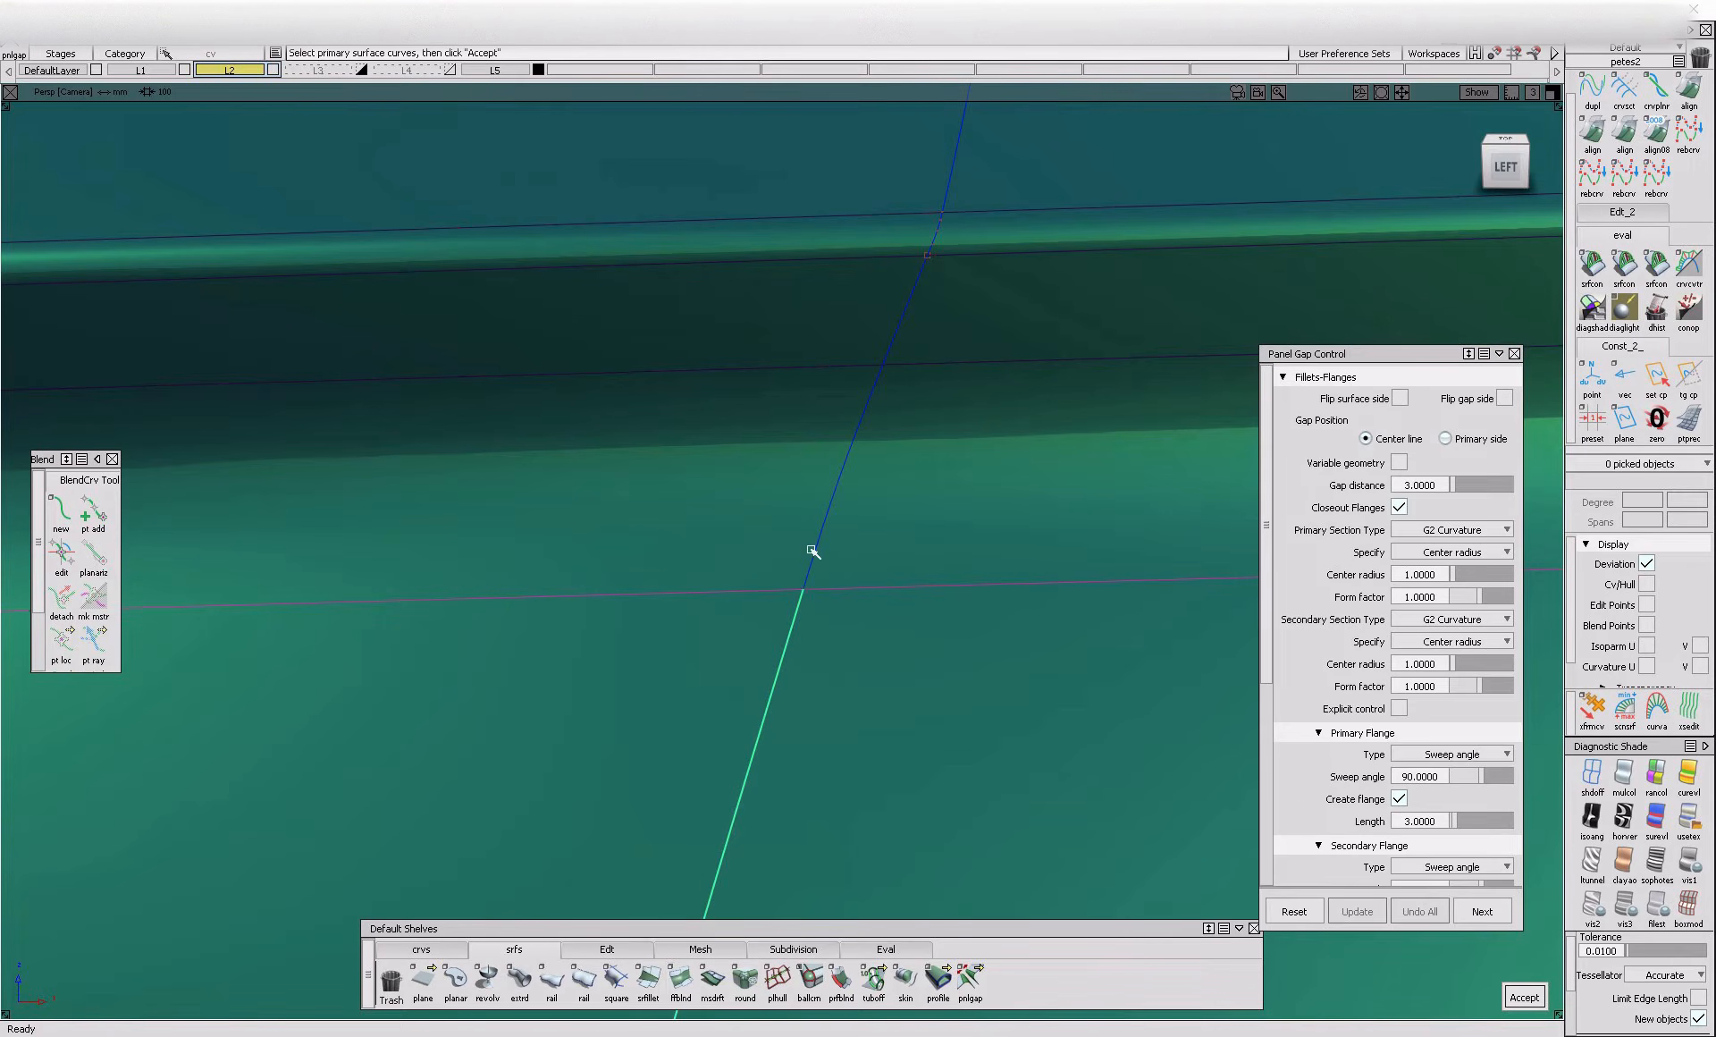
{"action": "left_click", "coordinate": [891, 343]}
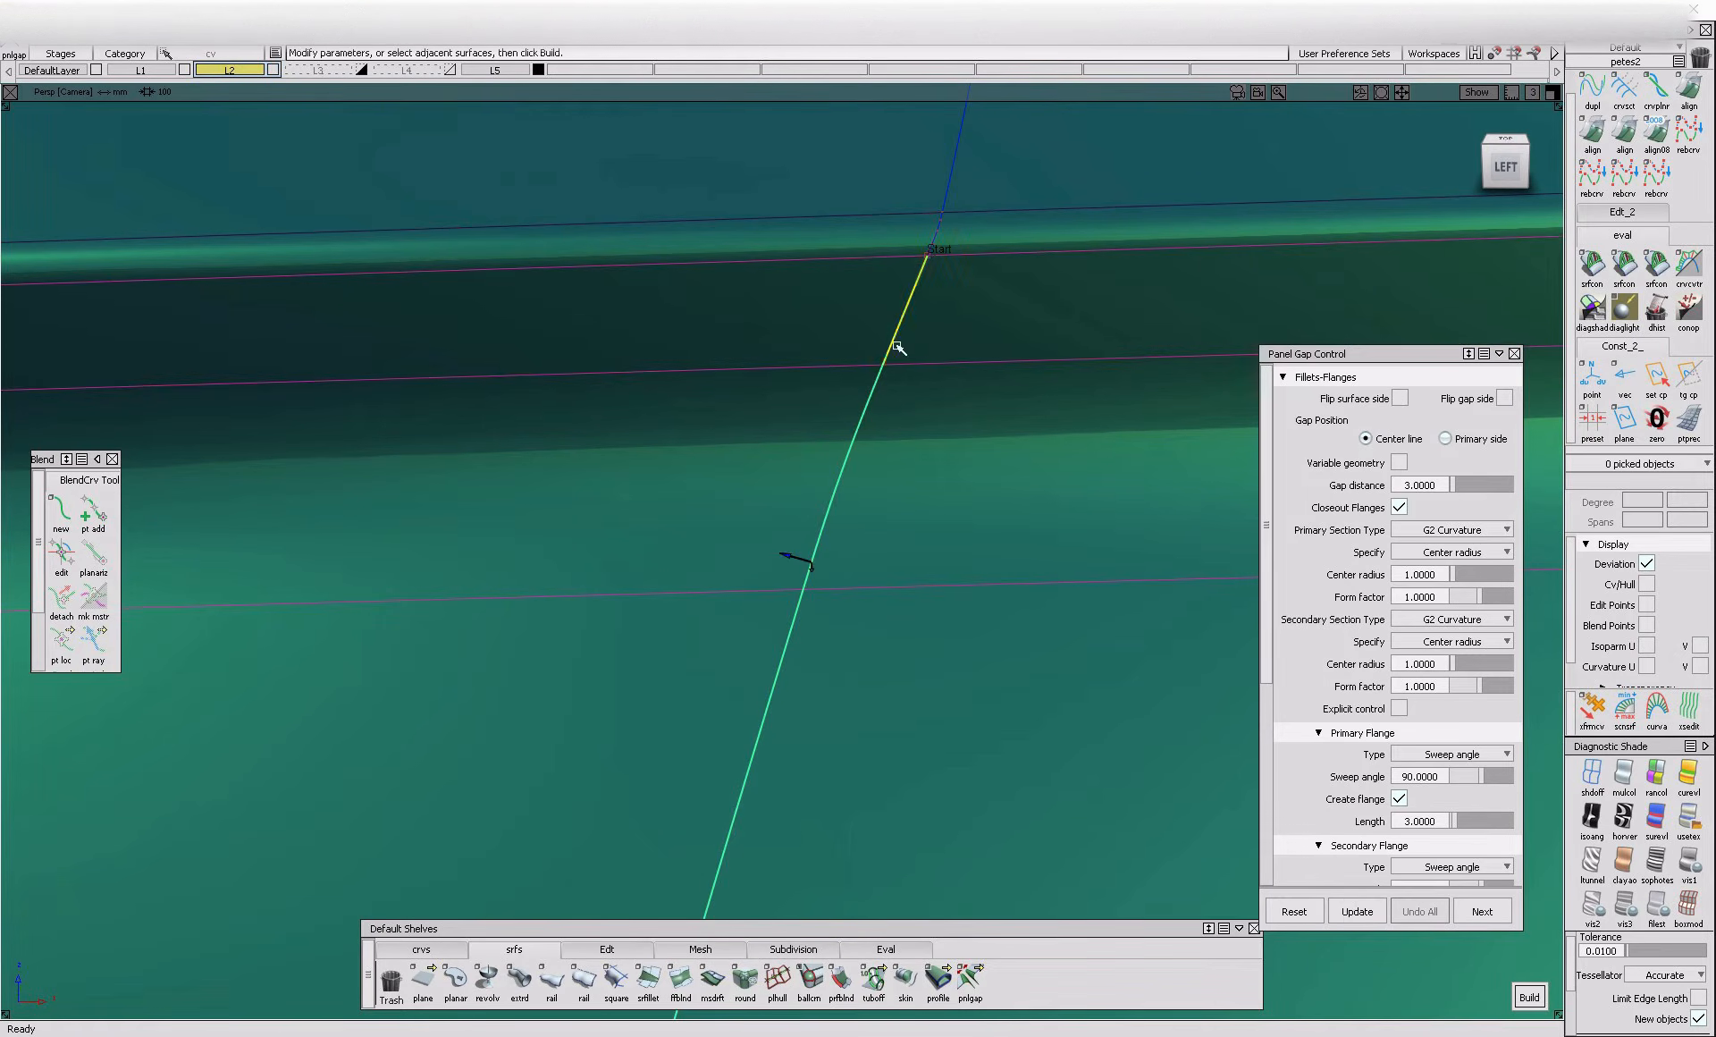
{"action": "left_click_drag", "start_coordinate": [805, 604], "coordinate": [841, 829], "text": "alt+shift"}
{"action": "key", "text": "space"}
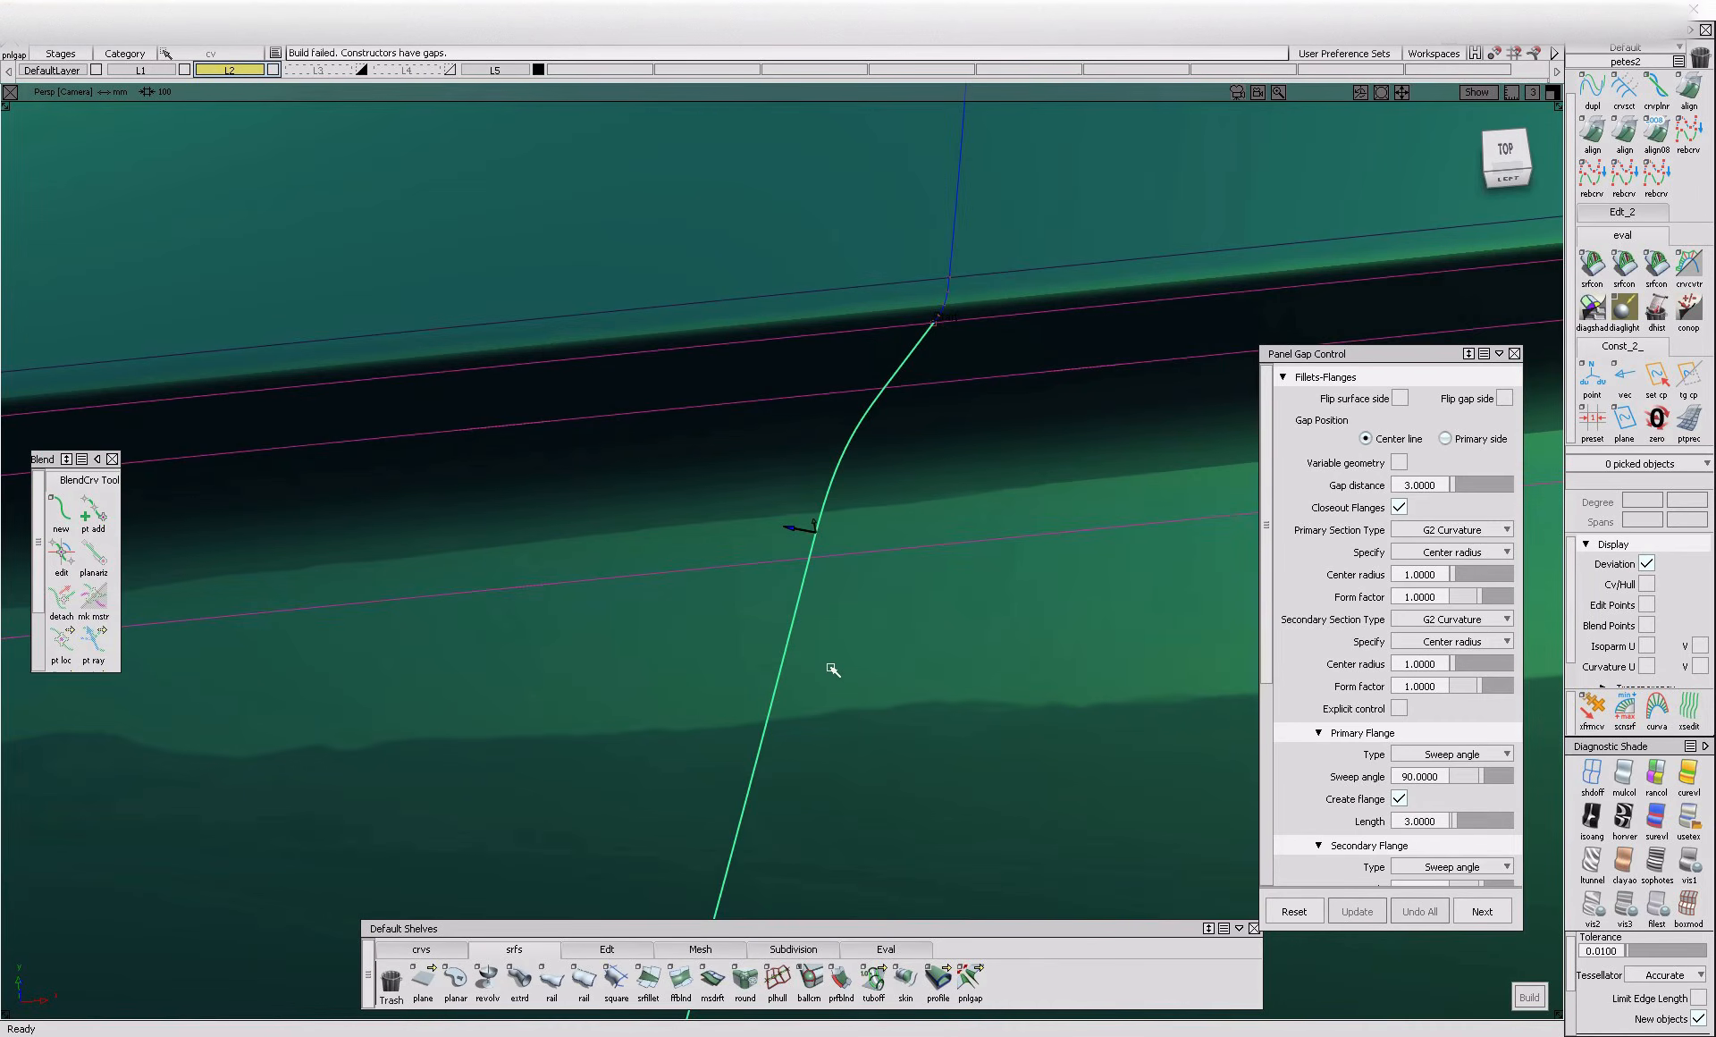
{"action": "left_click_drag", "start_coordinate": [820, 622], "coordinate": [783, 528], "text": "alt+shift"}
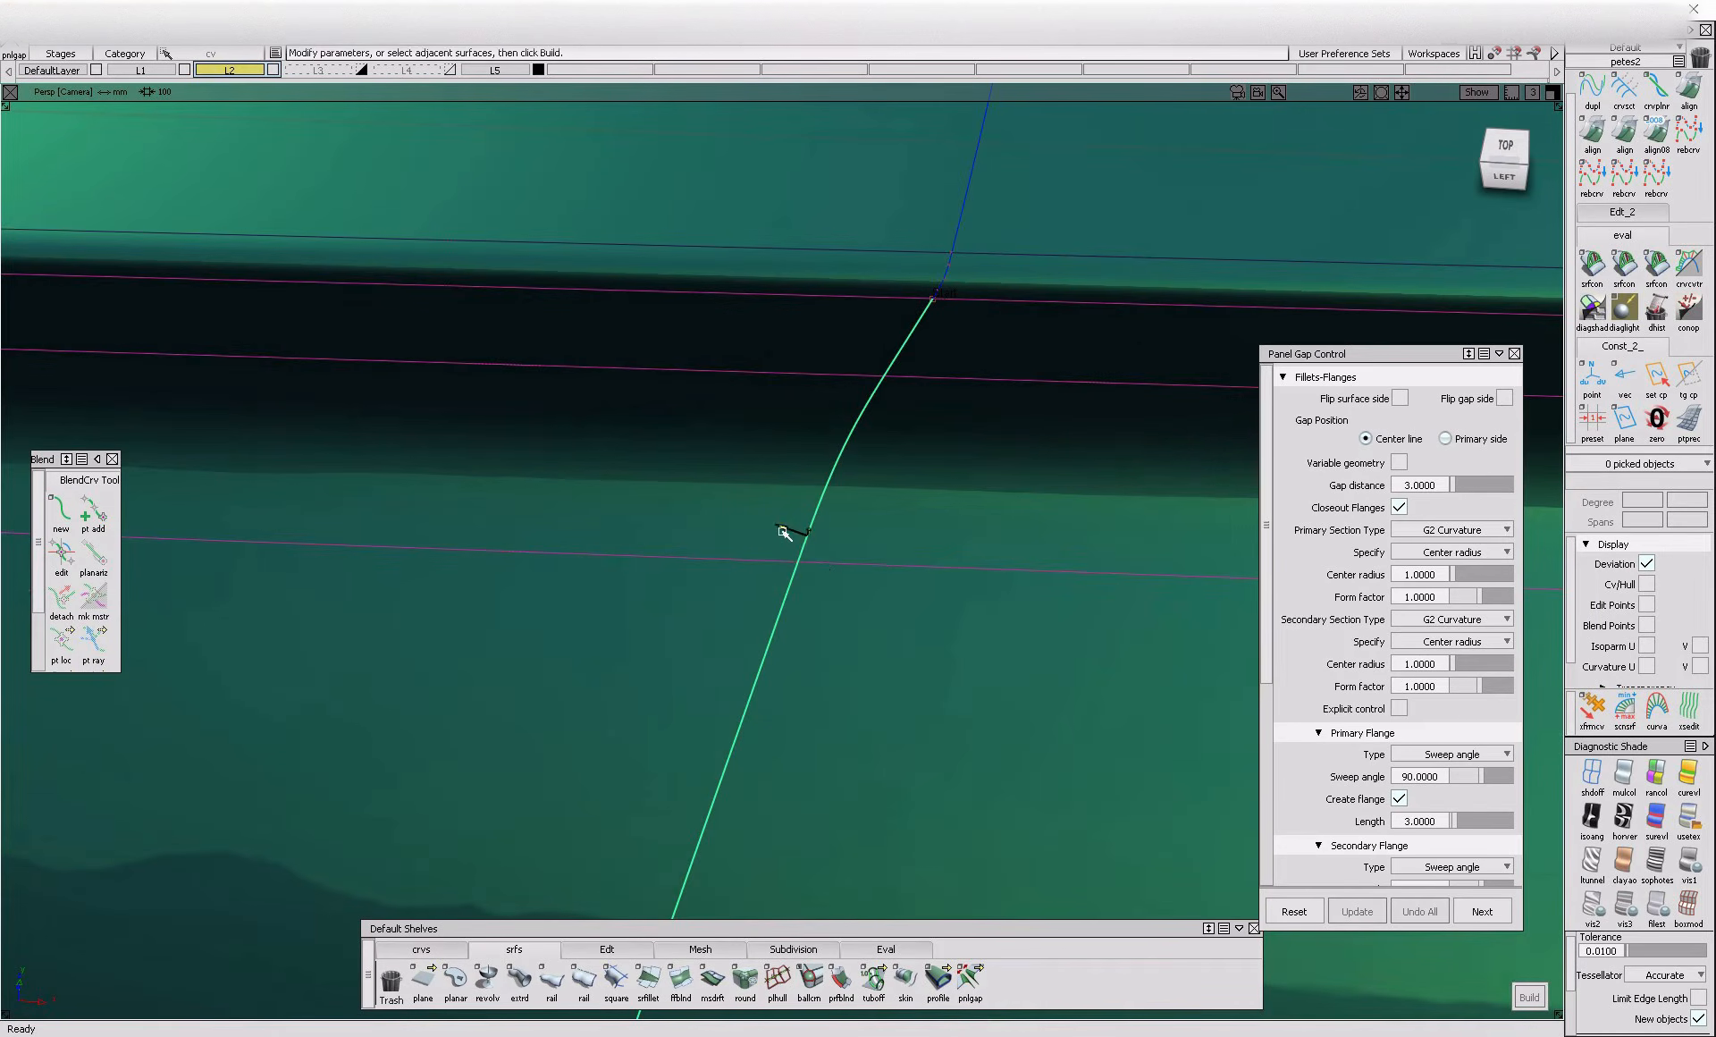
{"action": "left_click_drag", "start_coordinate": [834, 615], "coordinate": [766, 656], "text": "alt+shift"}
{"action": "mouse_move", "coordinate": [766, 655]}
{"action": "left_mouse_down", "text": "ctrl+shift"}
{"action": "mouse_move", "coordinate": [773, 583]}
{"action": "mouse_move", "coordinate": [881, 615]}
{"action": "mouse_move", "coordinate": [862, 626]}
{"action": "mouse_move", "coordinate": [927, 674]}
{"action": "mouse_move", "coordinate": [927, 705]}
{"action": "mouse_move", "coordinate": [840, 506]}
{"action": "left_mouse_up", "text": "ctrl+shift"}
{"action": "left_click", "coordinate": [773, 590]}
{"action": "right_click_drag", "start_coordinate": [848, 511], "coordinate": [889, 579], "text": "alt+shift"}
{"action": "left_click_drag", "start_coordinate": [889, 582], "coordinate": [889, 488], "text": "ctrl+shift"}
Reload the main door panel gap's settings and build one gap with a distance of 3 along the shoulder panel's segments, without surface side flip
{"action": "left_click", "coordinate": [874, 475]}
{"action": "left_click", "coordinate": [1009, 491]}
{"action": "left_click", "coordinate": [863, 474]}
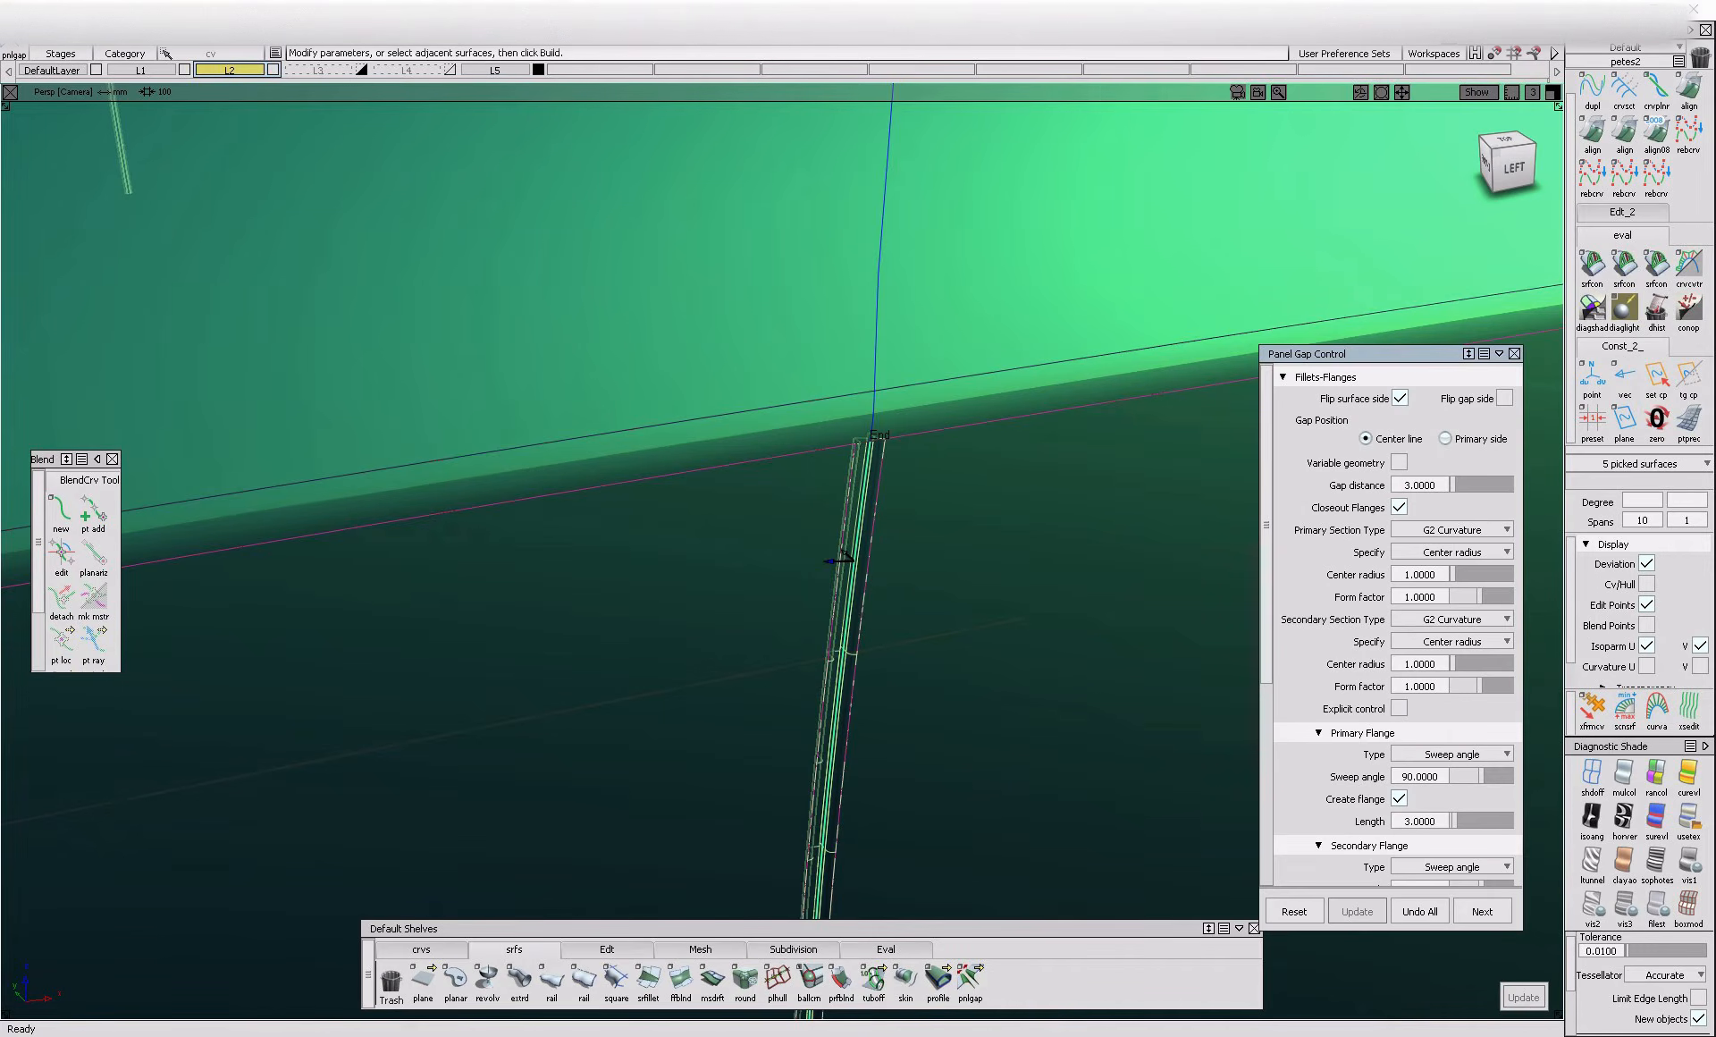
{"action": "left_click", "coordinate": [876, 350]}
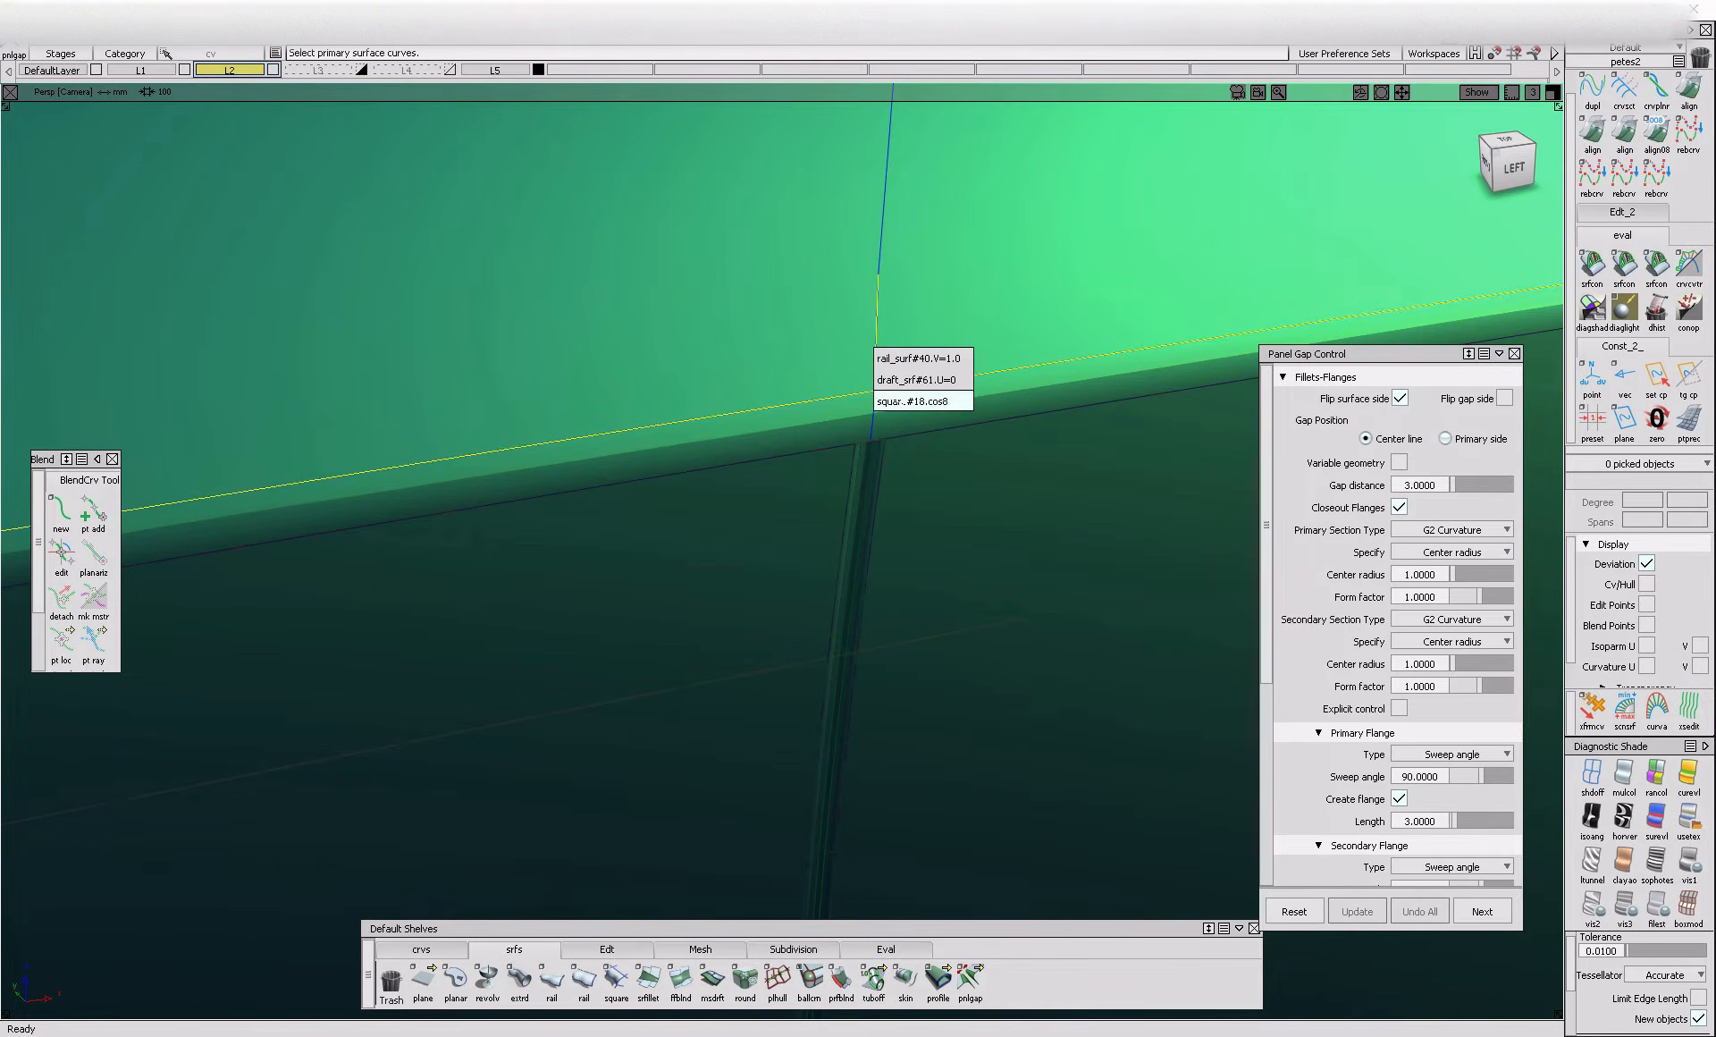
{"action": "left_click", "coordinate": [902, 401]}
{"action": "left_click", "coordinate": [881, 252]}
{"action": "middle_click_drag", "start_coordinate": [912, 272], "coordinate": [855, 521], "text": "alt+shift"}
{"action": "key", "text": "space"}
{"action": "mouse_move", "coordinate": [818, 373]}
{"action": "left_mouse_down", "text": "alt+shift"}
{"action": "mouse_move", "coordinate": [946, 560]}
{"action": "mouse_move", "coordinate": [838, 377]}
{"action": "left_mouse_up", "text": "alt+shift"}
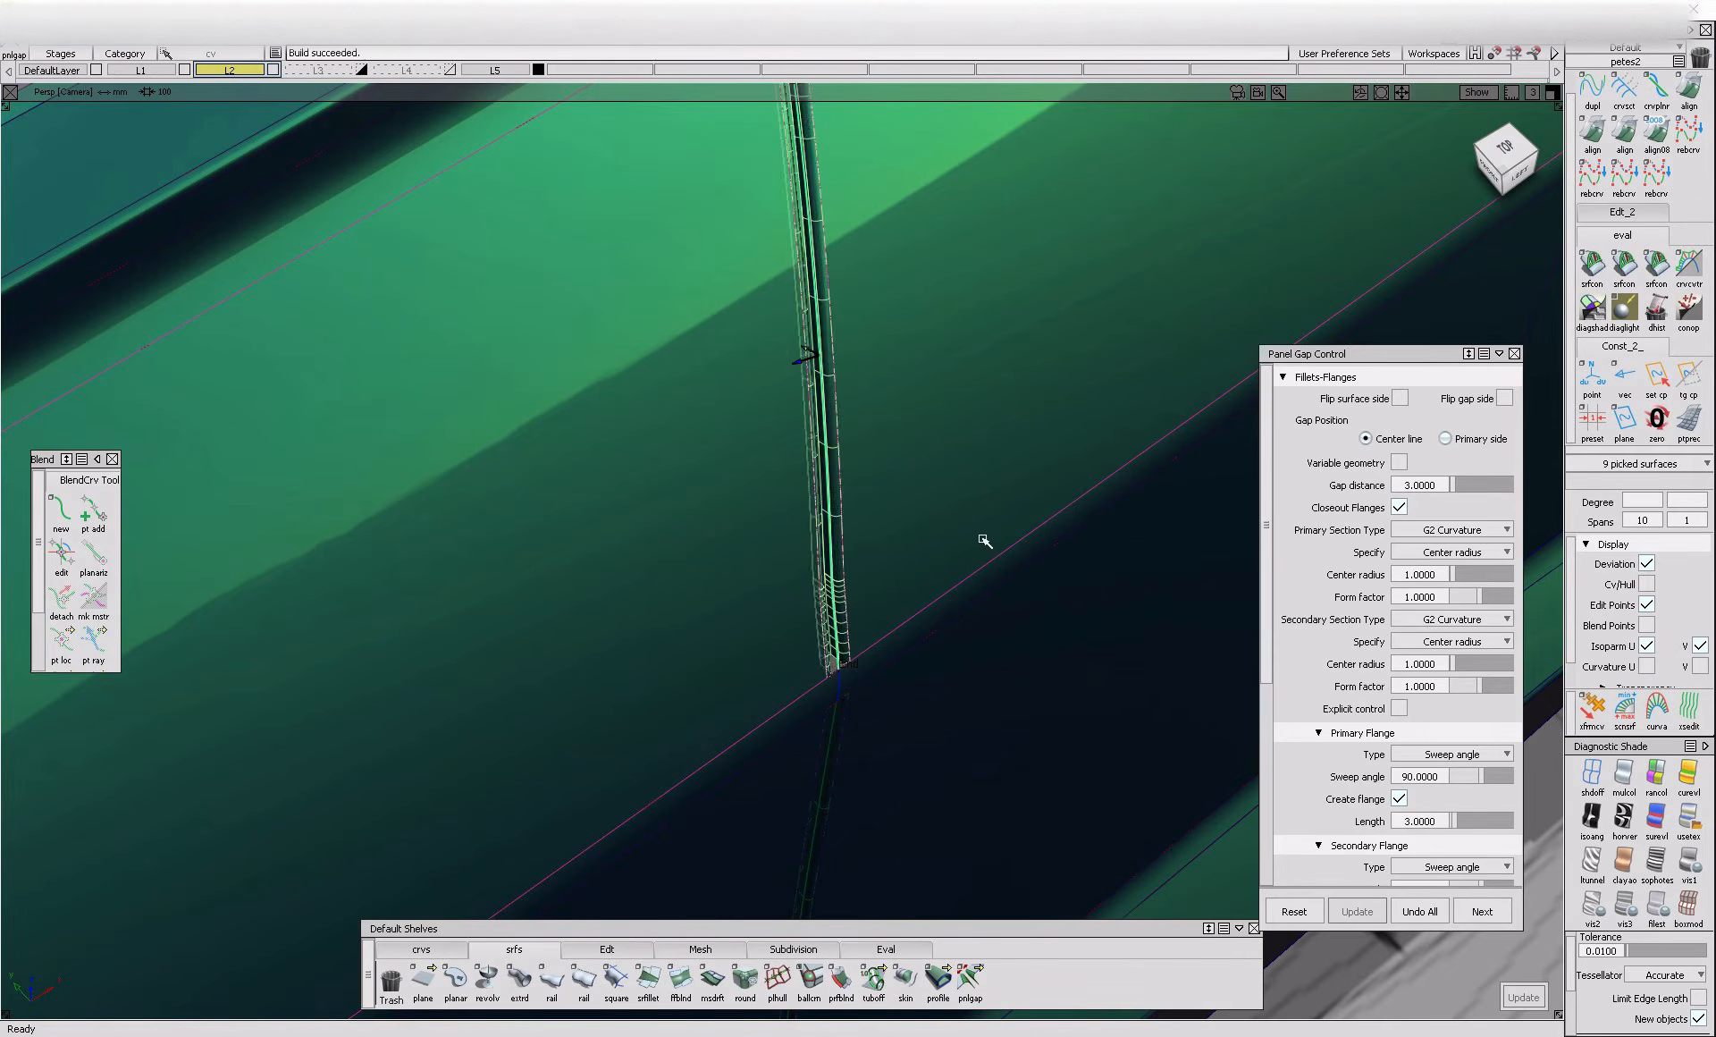
Build a panel gap with a distance of 3 on the recess segment, leaving the short curved segment below it uncut
{"action": "left_click_drag", "start_coordinate": [982, 538], "coordinate": [736, 345], "text": "alt+shift"}
{"action": "middle_click_drag", "start_coordinate": [871, 210], "coordinate": [793, 516], "text": "alt+shift"}
{"action": "left_click_drag", "start_coordinate": [792, 514], "coordinate": [801, 544], "text": "ctrl+shift"}
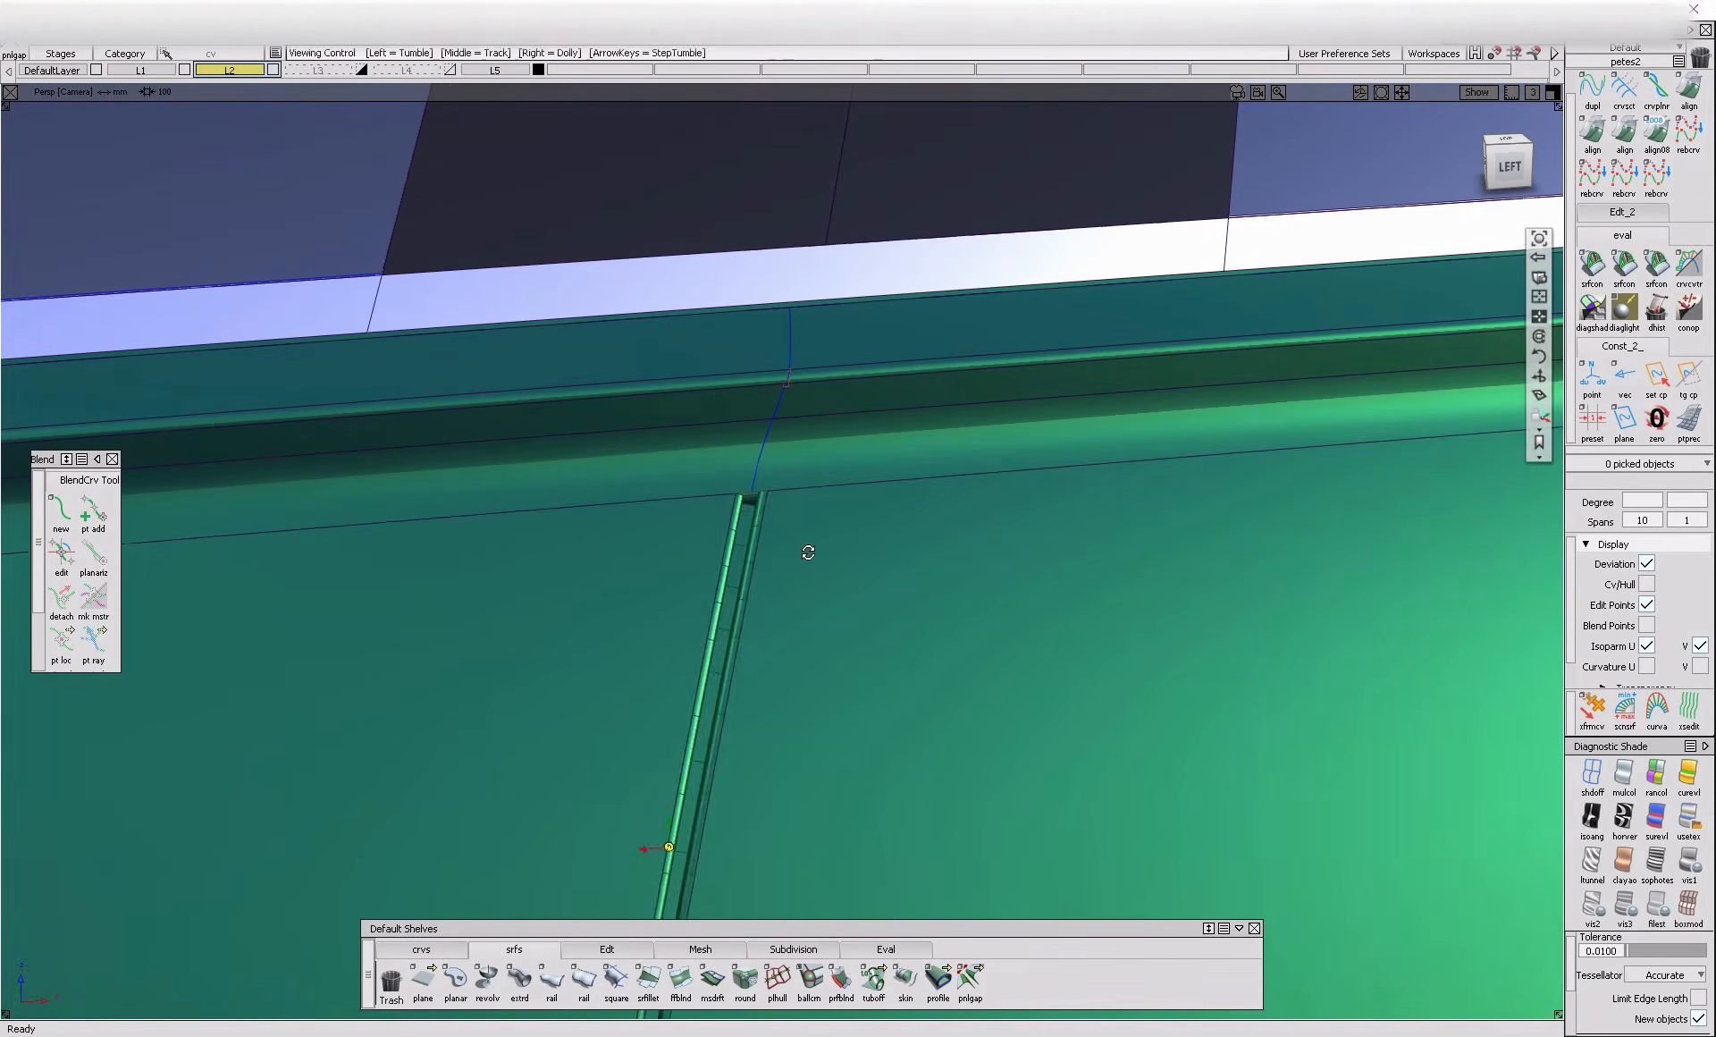
{"action": "right_click_drag", "start_coordinate": [801, 545], "coordinate": [872, 528], "text": "alt+shift"}
{"action": "left_click_drag", "start_coordinate": [871, 528], "coordinate": [751, 417], "text": "alt+shift"}
{"action": "left_click", "coordinate": [795, 302]}
{"action": "left_click_drag", "start_coordinate": [797, 314], "coordinate": [915, 365], "text": "alt+shift"}
{"action": "left_click_drag", "start_coordinate": [804, 546], "coordinate": [766, 591], "text": "ctrl+shift"}
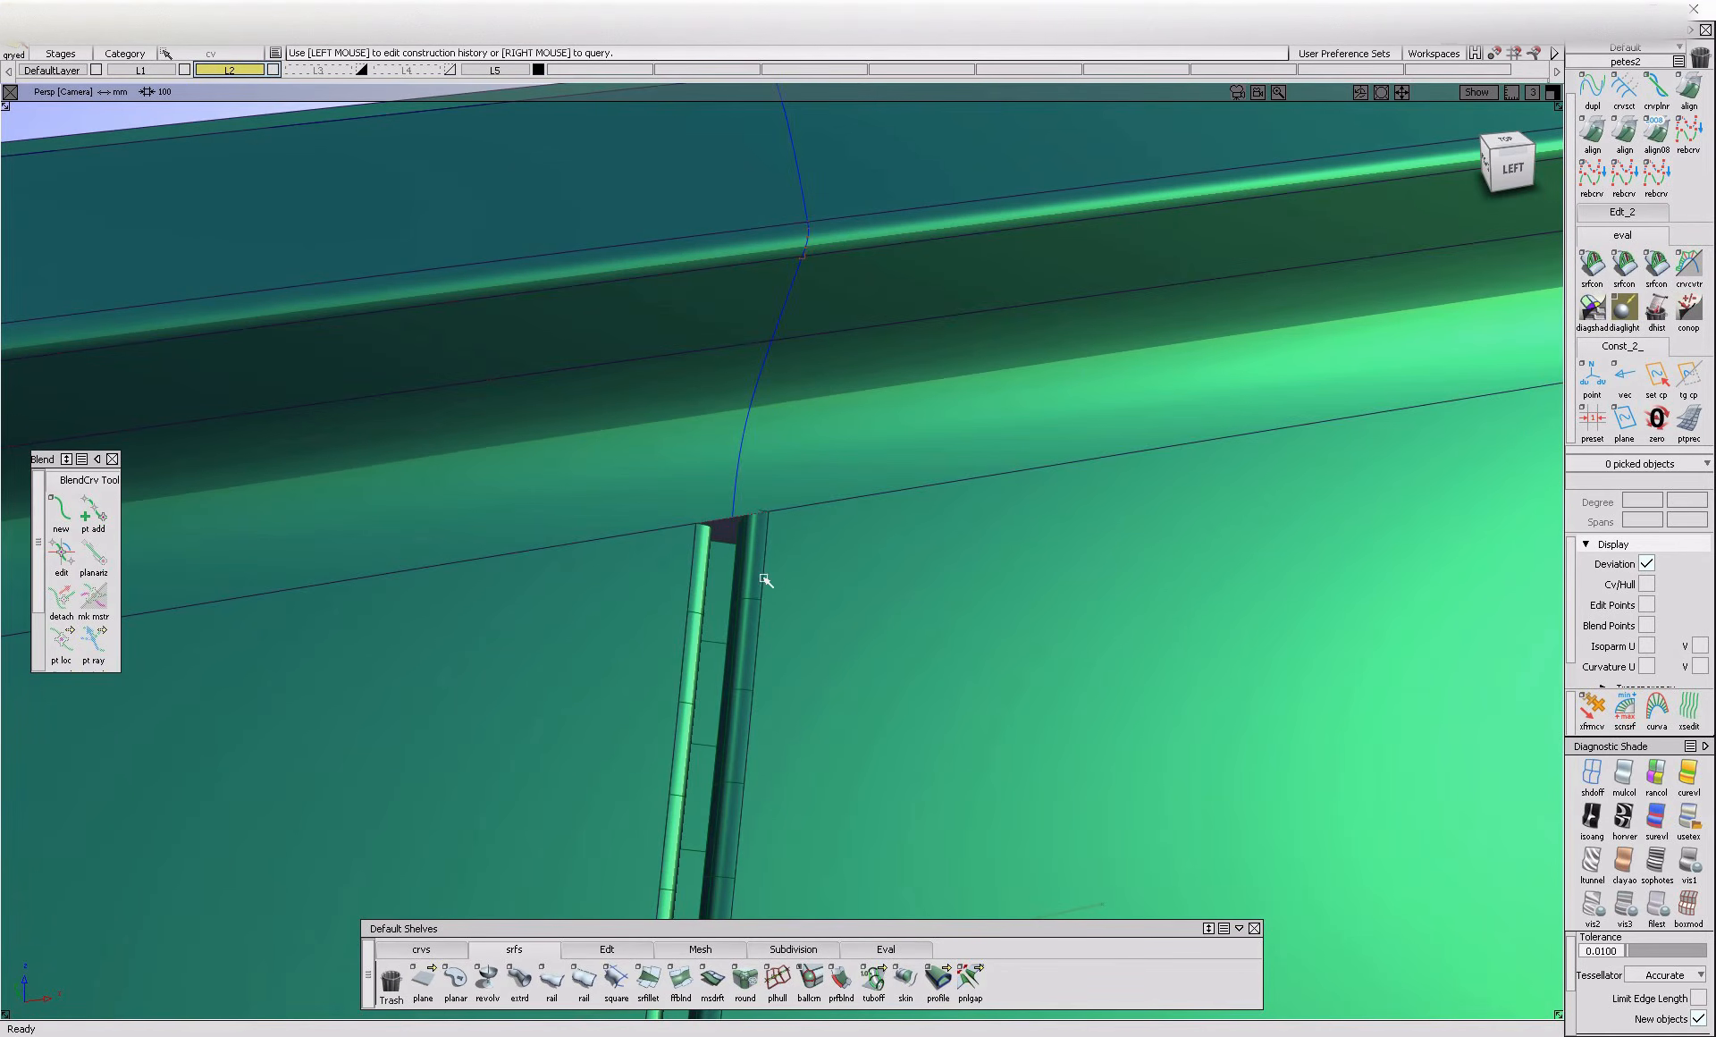
{"action": "left_click", "coordinate": [1483, 911]}
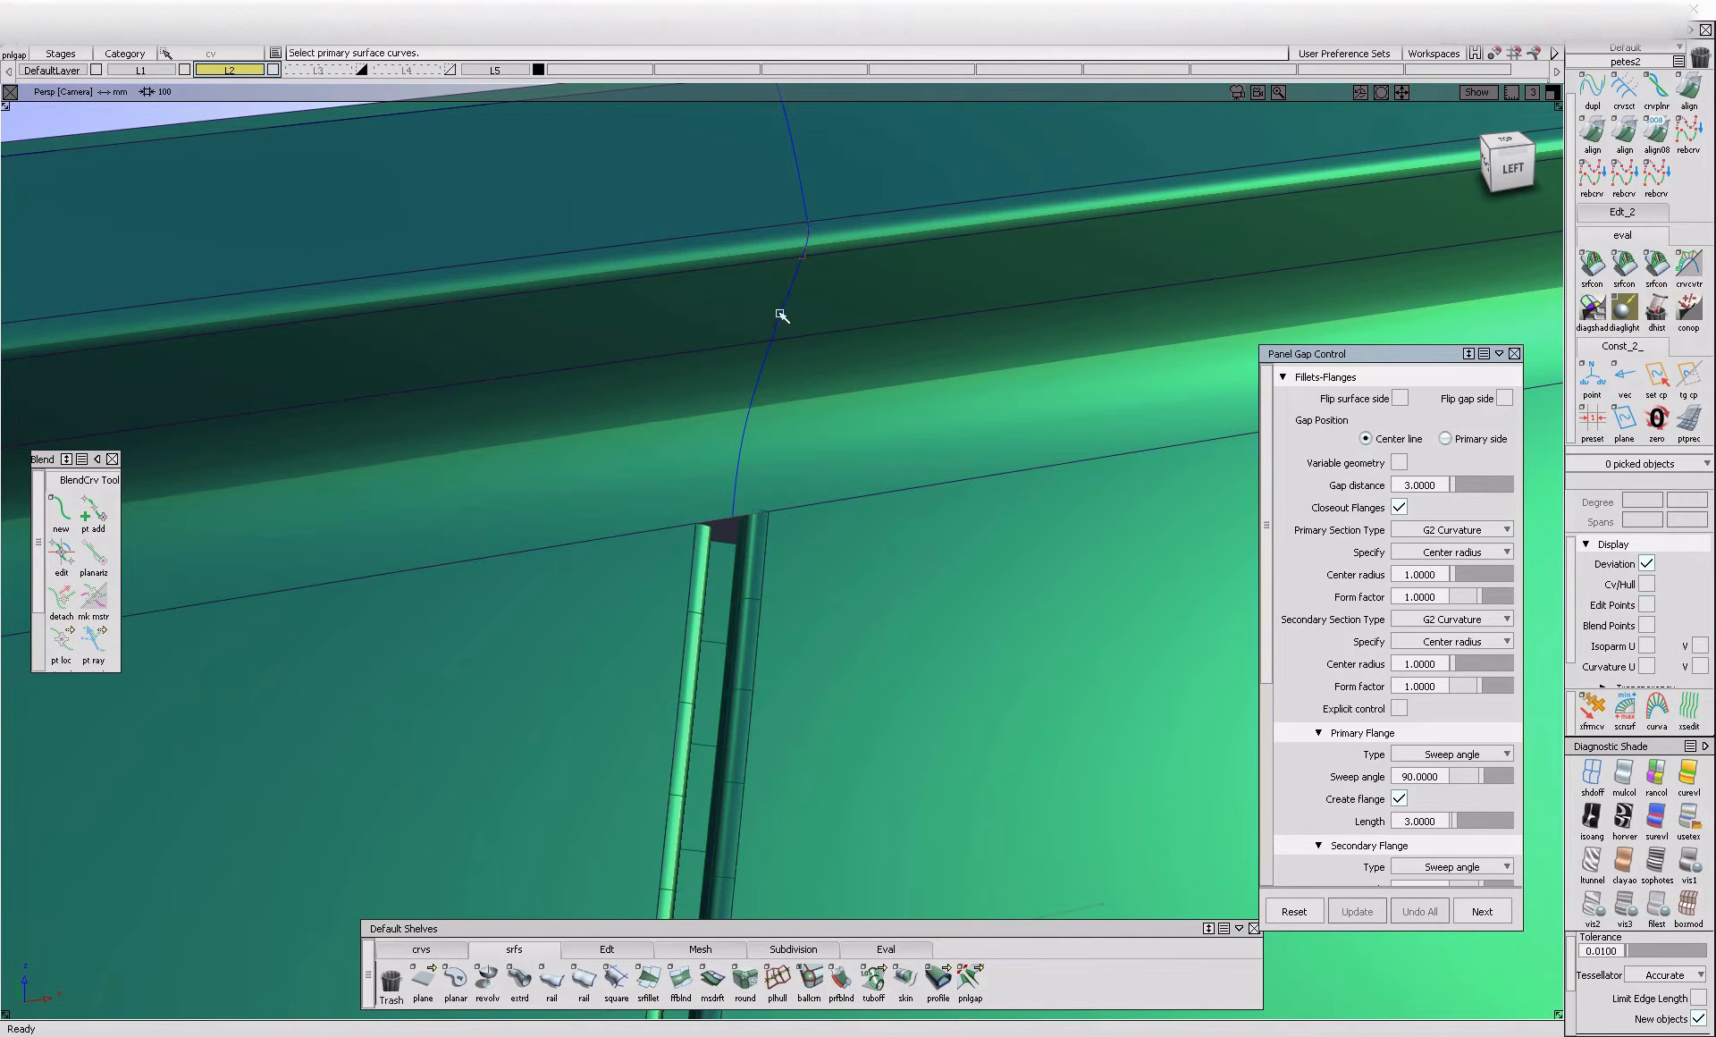
{"action": "left_click", "coordinate": [779, 313]}
{"action": "left_click", "coordinate": [814, 364]}
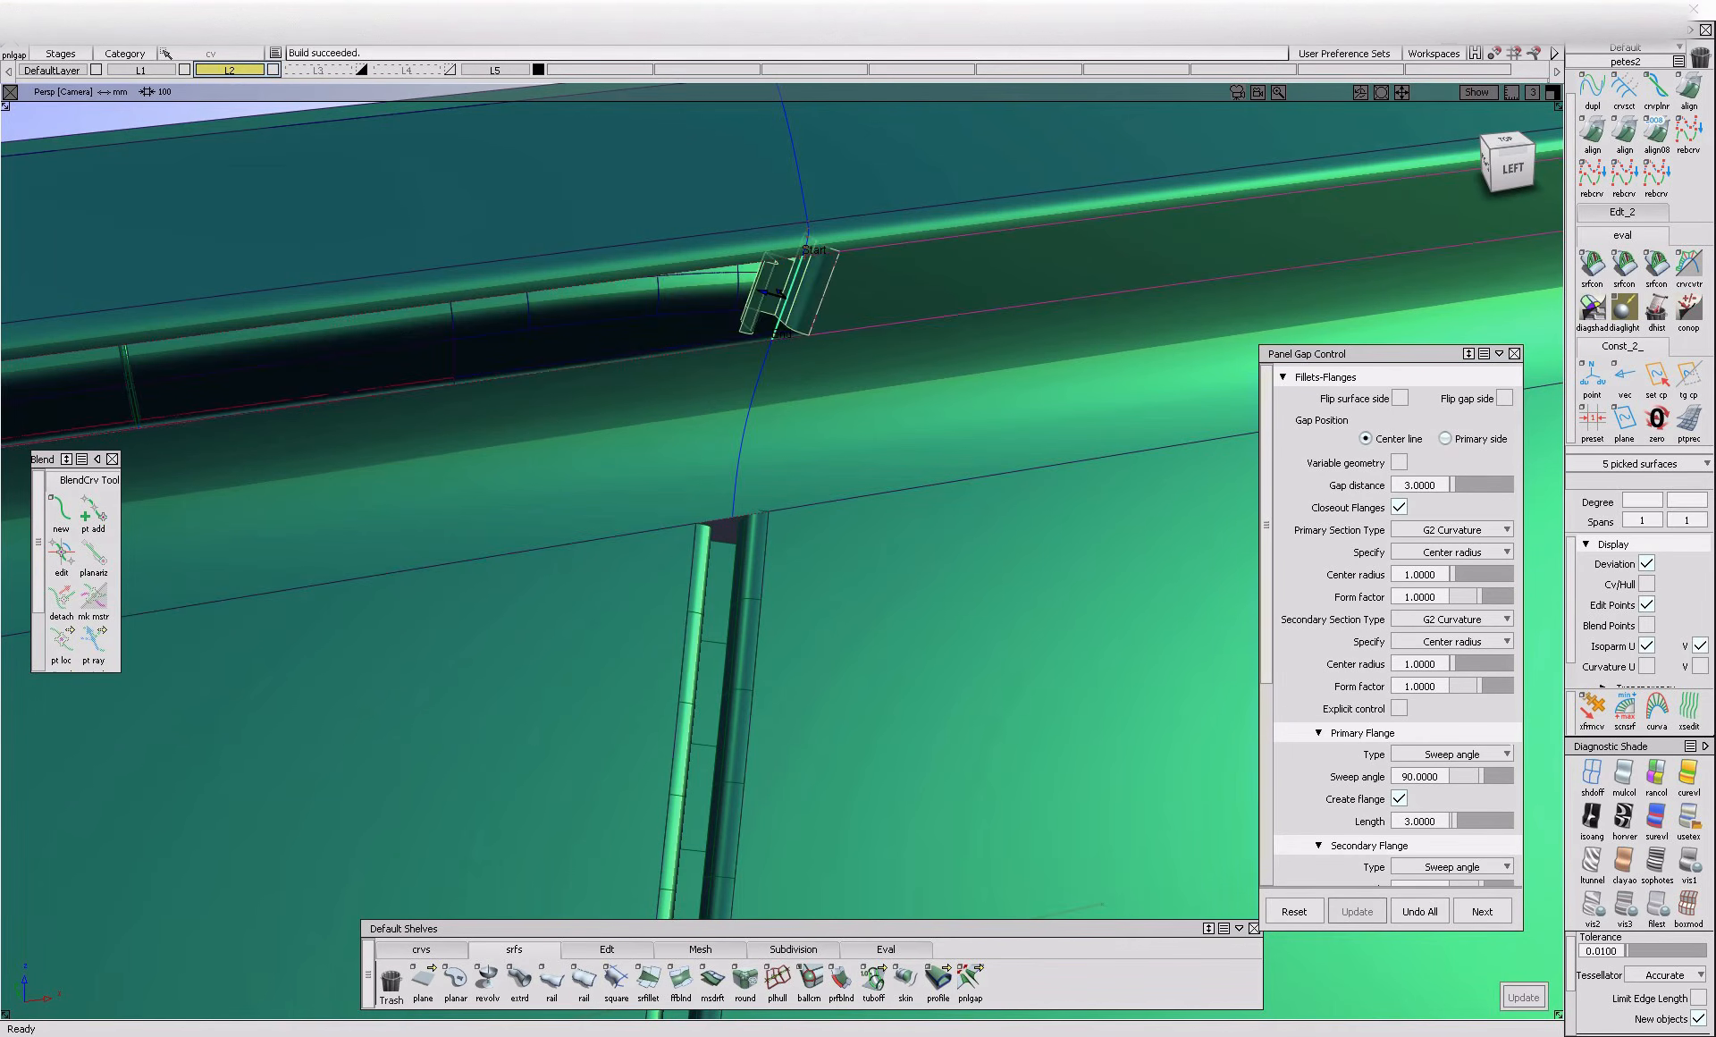
Build a panel gap with a distance of 3 on the shut line segment of the strip directly below the window line
{"action": "left_click", "coordinate": [1483, 911]}
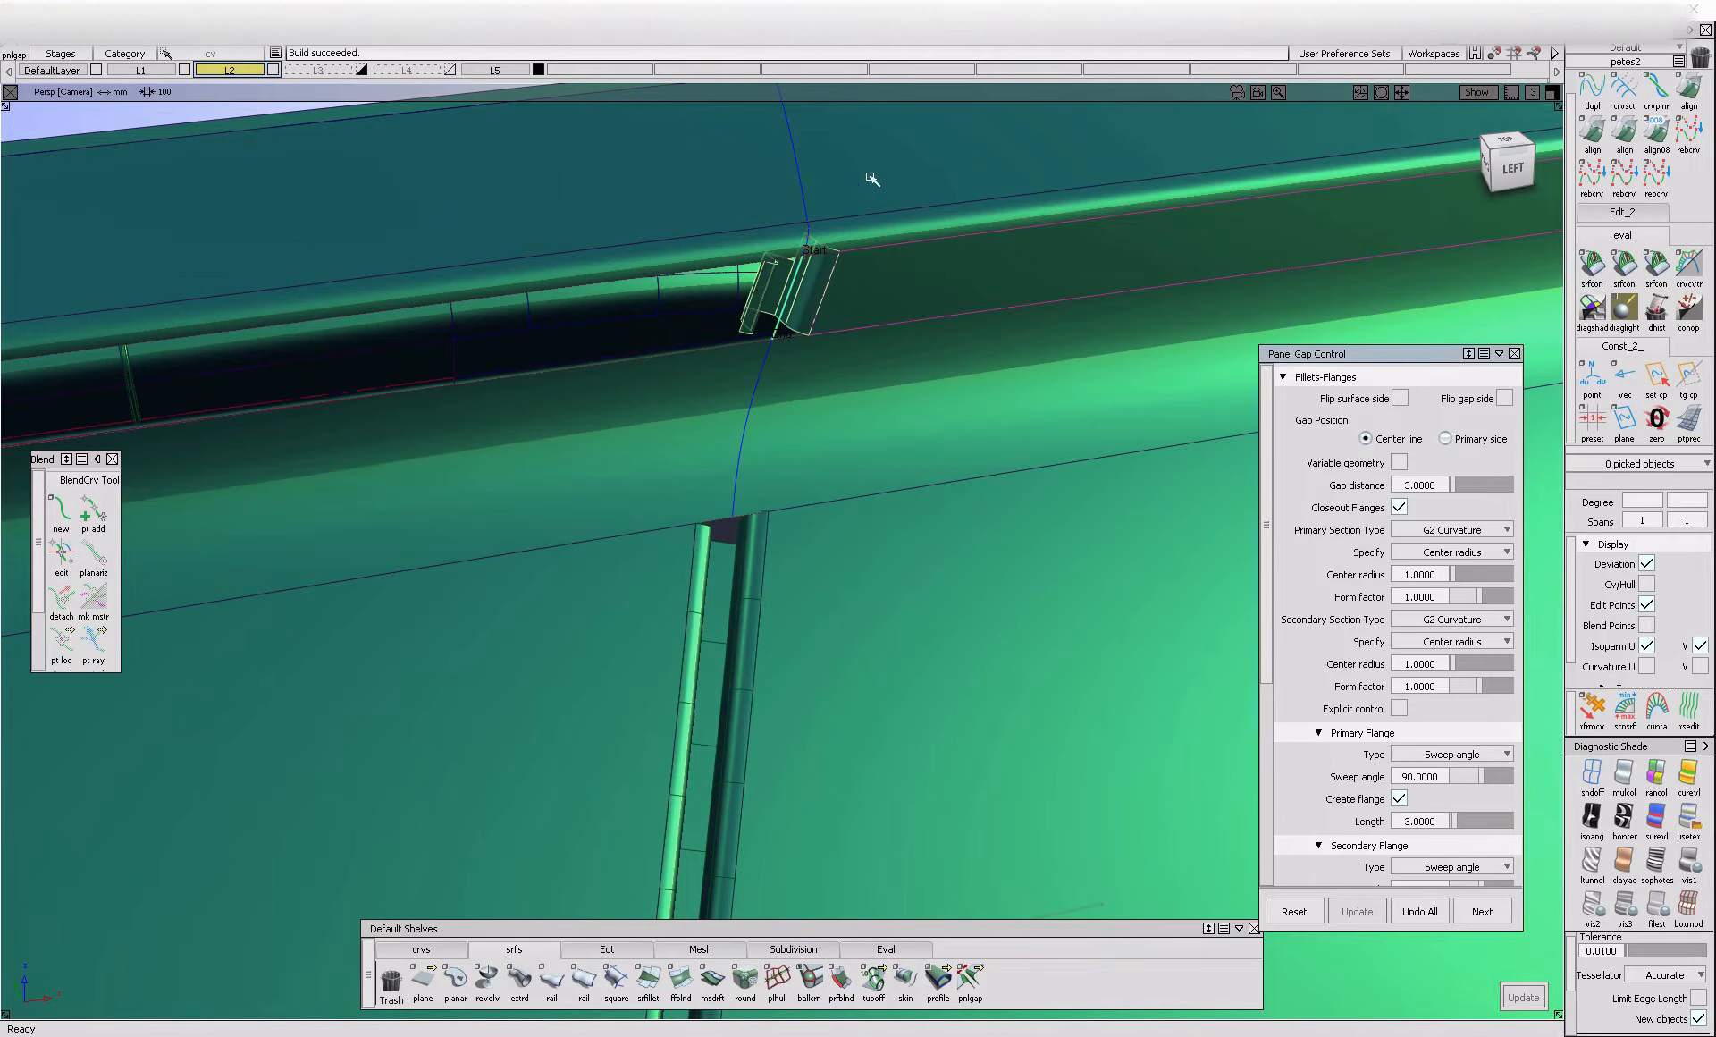
{"action": "left_click", "coordinate": [805, 196]}
{"action": "left_click_drag", "start_coordinate": [801, 154], "coordinate": [713, 127], "text": "alt+shift"}
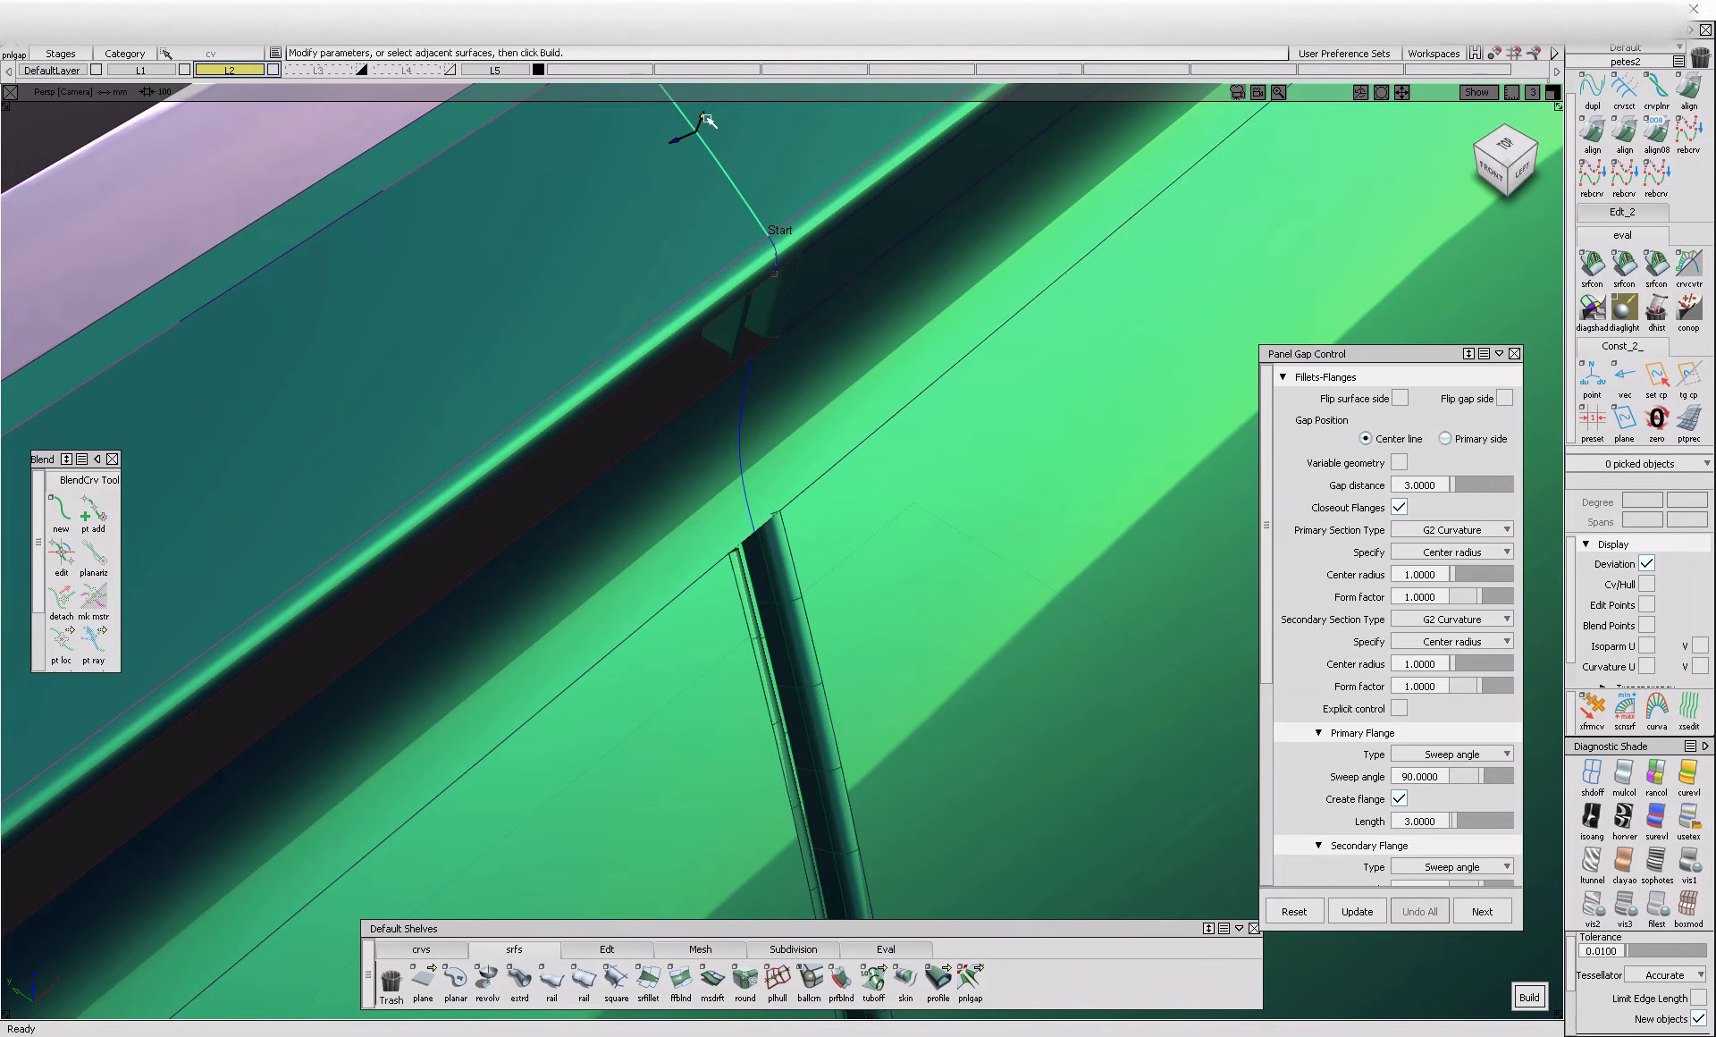
{"action": "left_click_drag", "start_coordinate": [846, 203], "coordinate": [596, 204], "text": "alt+shift"}
{"action": "left_click_drag", "start_coordinate": [809, 286], "coordinate": [747, 525], "text": "alt+shift"}
{"action": "right_click_drag", "start_coordinate": [748, 524], "coordinate": [766, 540], "text": "alt+shift"}
{"action": "left_click_drag", "start_coordinate": [767, 540], "coordinate": [838, 327], "text": "ctrl+shift"}
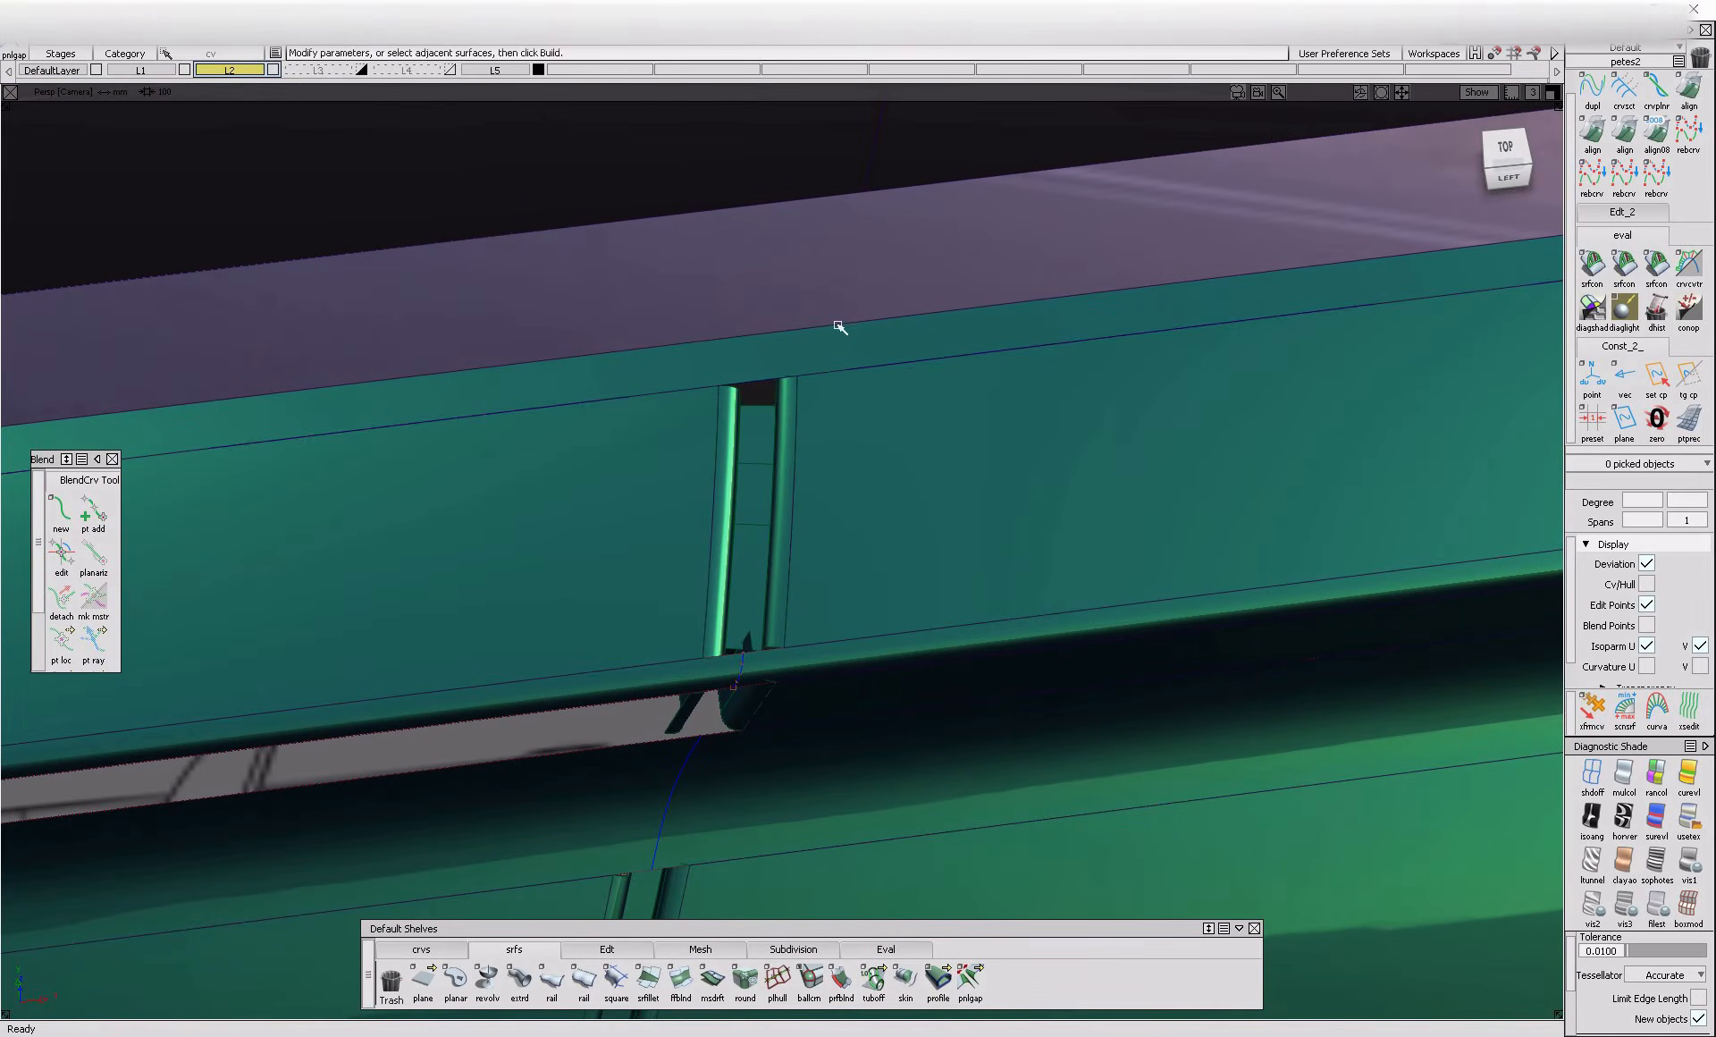
Examine the upper end of the door gap along the window-line trim in side and perspective views
{"action": "left_click", "coordinate": [808, 371]}
{"action": "left_click", "coordinate": [1488, 188]}
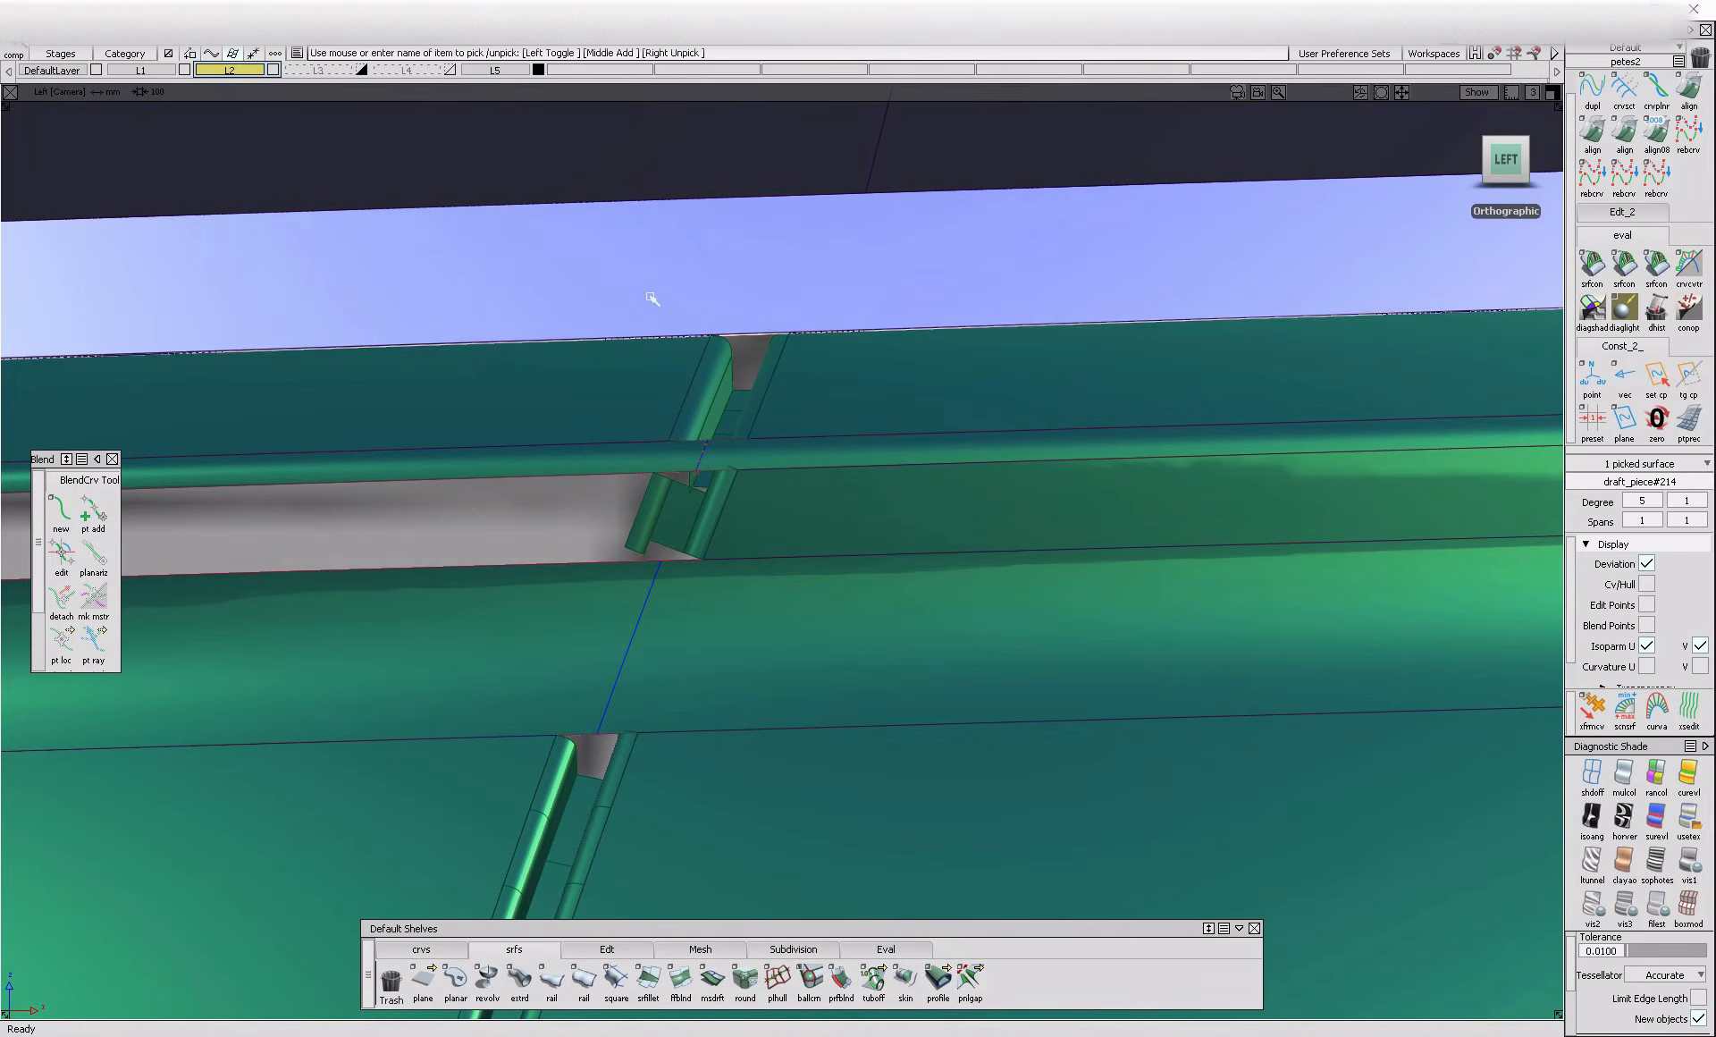
{"action": "middle_click_drag", "start_coordinate": [777, 308], "coordinate": [795, 371], "text": "ctrl+shift"}
{"action": "right_click_drag", "start_coordinate": [845, 386], "coordinate": [766, 328], "text": "ctrl+shift"}
{"action": "left_click", "coordinate": [747, 342]}
{"action": "left_click", "coordinate": [784, 350]}
{"action": "right_click_drag", "start_coordinate": [634, 333], "coordinate": [758, 326], "text": "ctrl+shift"}
{"action": "left_click", "coordinate": [756, 367]}
{"action": "left_click_drag", "start_coordinate": [760, 380], "coordinate": [805, 538], "text": "alt+shift"}
{"action": "right_click_drag", "start_coordinate": [818, 516], "coordinate": [841, 358], "text": "ctrl+shift"}
{"action": "right_click_drag", "start_coordinate": [844, 535], "coordinate": [670, 536], "text": "ctrl+shift"}
{"action": "left_click", "coordinate": [731, 534]}
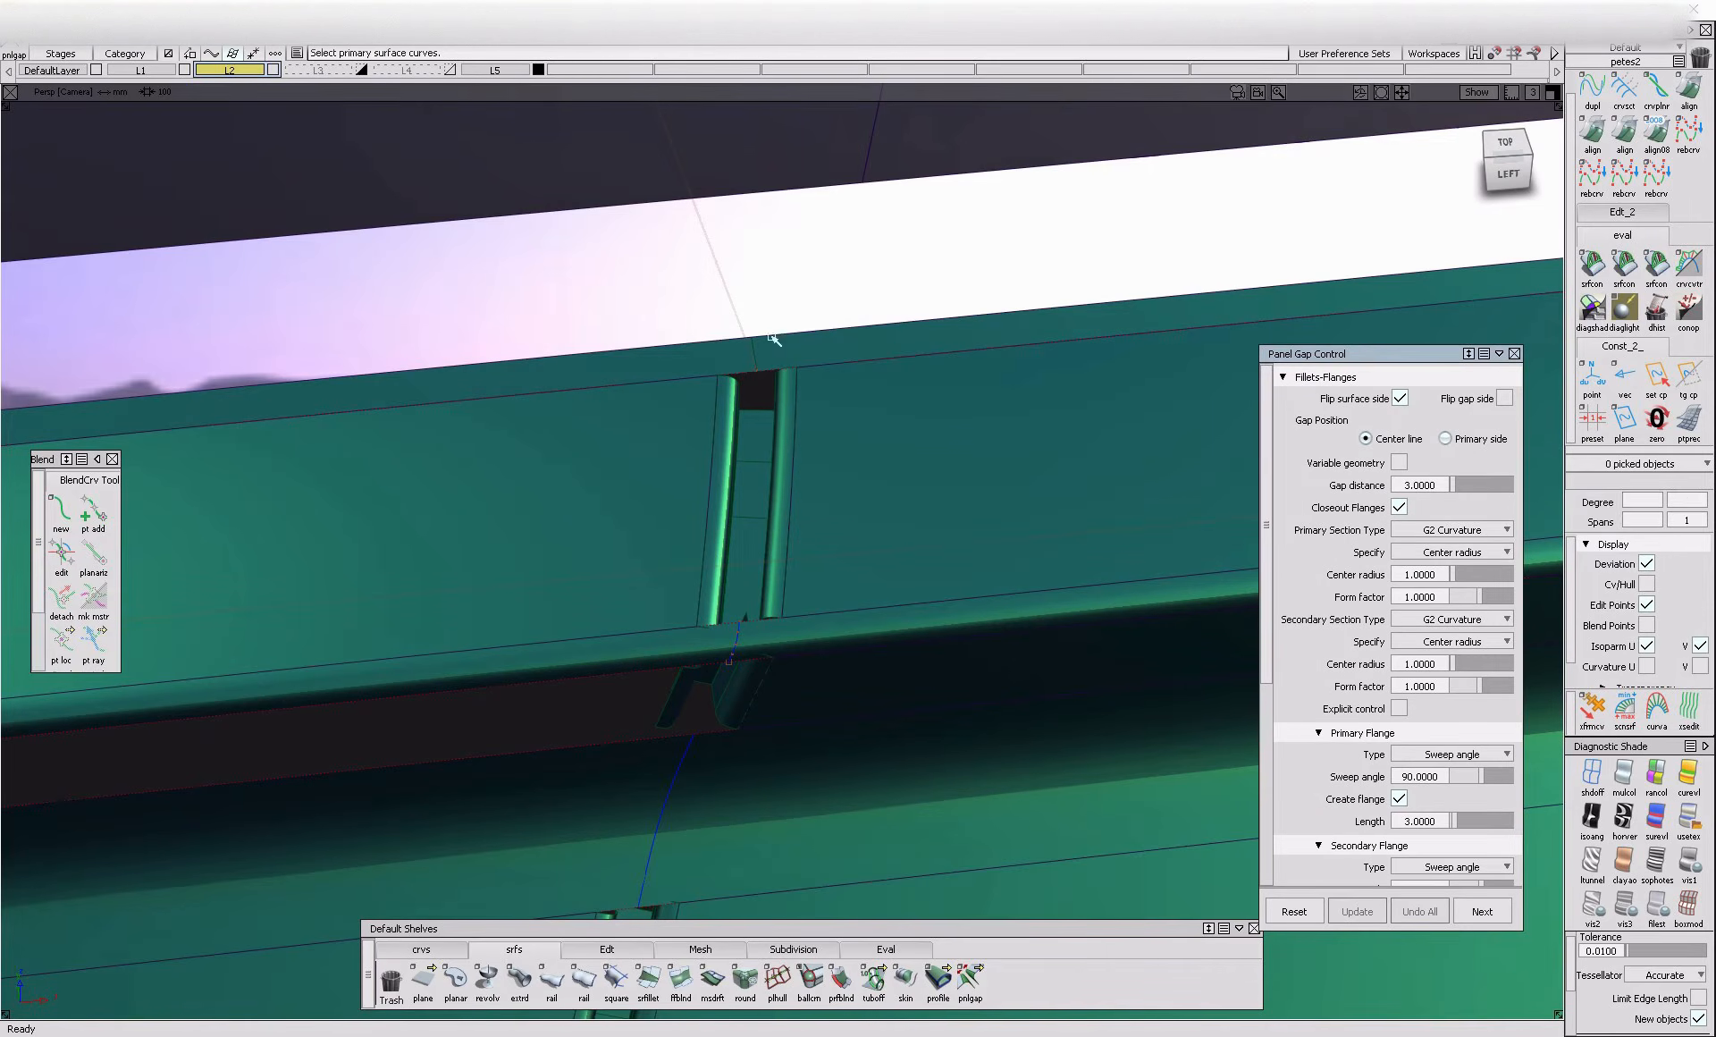
Inspect the shut line from the window line down to the creased strip on the lower door
{"action": "left_click_drag", "start_coordinate": [798, 365], "coordinate": [820, 405], "text": "alt+shift"}
{"action": "left_click", "coordinate": [816, 402]}
{"action": "right_click_drag", "start_coordinate": [825, 344], "coordinate": [626, 349], "text": "alt+shift"}
{"action": "mouse_move", "coordinate": [894, 326]}
{"action": "left_mouse_down", "text": "alt+shift"}
{"action": "mouse_move", "coordinate": [1027, 312]}
{"action": "mouse_move", "coordinate": [869, 631]}
{"action": "left_mouse_up", "text": "alt+shift"}
{"action": "right_click_drag", "start_coordinate": [847, 589], "coordinate": [689, 635], "text": "alt+shift"}
{"action": "mouse_move", "coordinate": [689, 501]}
{"action": "right_mouse_down", "text": "alt+shift"}
{"action": "mouse_move", "coordinate": [638, 656]}
{"action": "mouse_move", "coordinate": [619, 666]}
{"action": "right_mouse_up", "text": "alt+shift"}
{"action": "left_click_drag", "start_coordinate": [792, 414], "coordinate": [741, 483], "text": "ctrl+shift"}
{"action": "left_click_drag", "start_coordinate": [912, 617], "coordinate": [910, 616]}
{"action": "key", "text": "shift+d"}
{"action": "left_click", "coordinate": [857, 590]}
{"action": "left_click_drag", "start_coordinate": [820, 576], "coordinate": [820, 681], "text": "ctrl+shift"}
{"action": "right_click_drag", "start_coordinate": [910, 686], "coordinate": [858, 649], "text": "alt+shift"}
{"action": "left_click_drag", "start_coordinate": [858, 649], "coordinate": [1056, 666], "text": "alt+shift"}
{"action": "right_click_drag", "start_coordinate": [856, 423], "coordinate": [966, 429], "text": "alt+shift"}
{"action": "left_click_drag", "start_coordinate": [877, 409], "coordinate": [866, 556], "text": "alt+shift"}
Select the lower door's narrow strip surface beside the gap and untrim it
{"action": "left_click", "coordinate": [793, 534]}
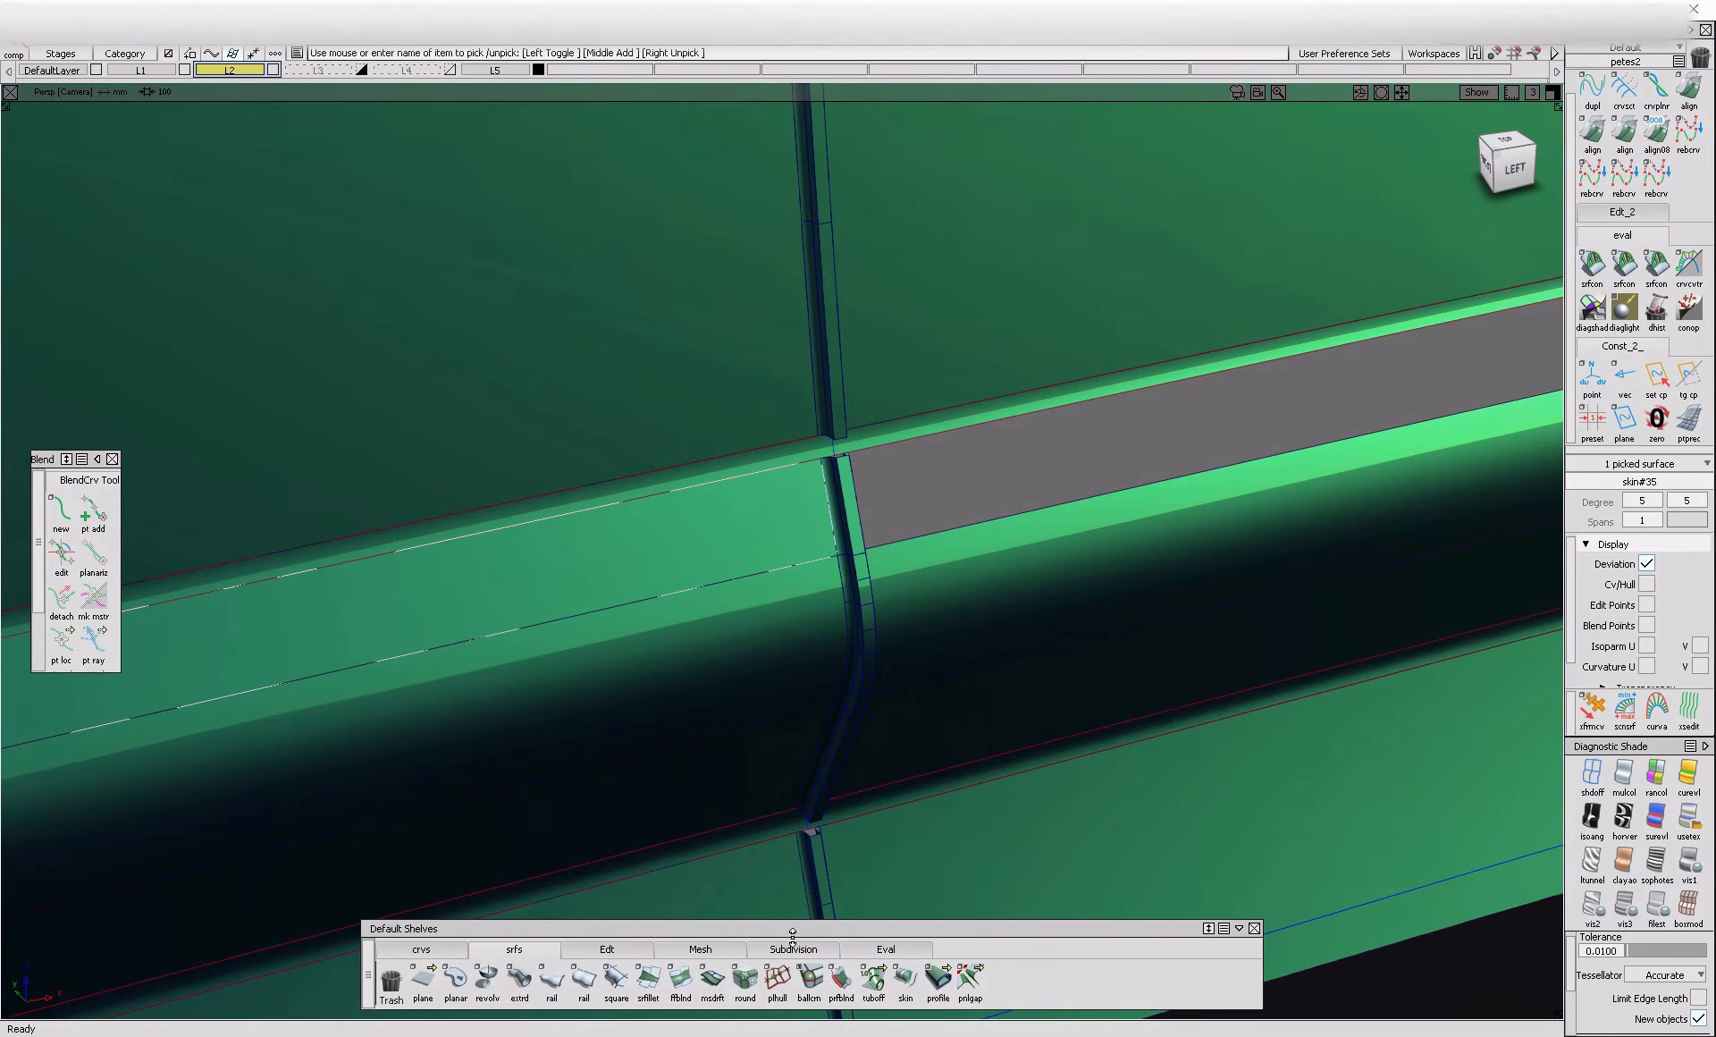
{"action": "left_click", "coordinate": [608, 949]}
{"action": "left_click_drag", "start_coordinate": [966, 603], "coordinate": [741, 521], "text": "ctrl+shift"}
{"action": "left_click", "coordinate": [1027, 506]}
{"action": "left_click_drag", "start_coordinate": [909, 563], "coordinate": [1418, 495], "text": "alt+shift"}
{"action": "right_click_drag", "start_coordinate": [1418, 494], "coordinate": [766, 647], "text": "alt+shift"}
{"action": "left_click_drag", "start_coordinate": [766, 647], "coordinate": [1149, 579], "text": "alt+shift"}
{"action": "right_click_drag", "start_coordinate": [1150, 578], "coordinate": [1238, 624], "text": "alt+shift"}
{"action": "left_click_drag", "start_coordinate": [1238, 624], "coordinate": [1038, 623], "text": "alt+shift"}
{"action": "left_click_drag", "start_coordinate": [1146, 539], "coordinate": [1026, 626], "text": "ctrl+shift"}
{"action": "right_click_drag", "start_coordinate": [1023, 627], "coordinate": [1007, 755], "text": "alt+shift"}
{"action": "left_click_drag", "start_coordinate": [1007, 754], "coordinate": [903, 547], "text": "alt+shift"}
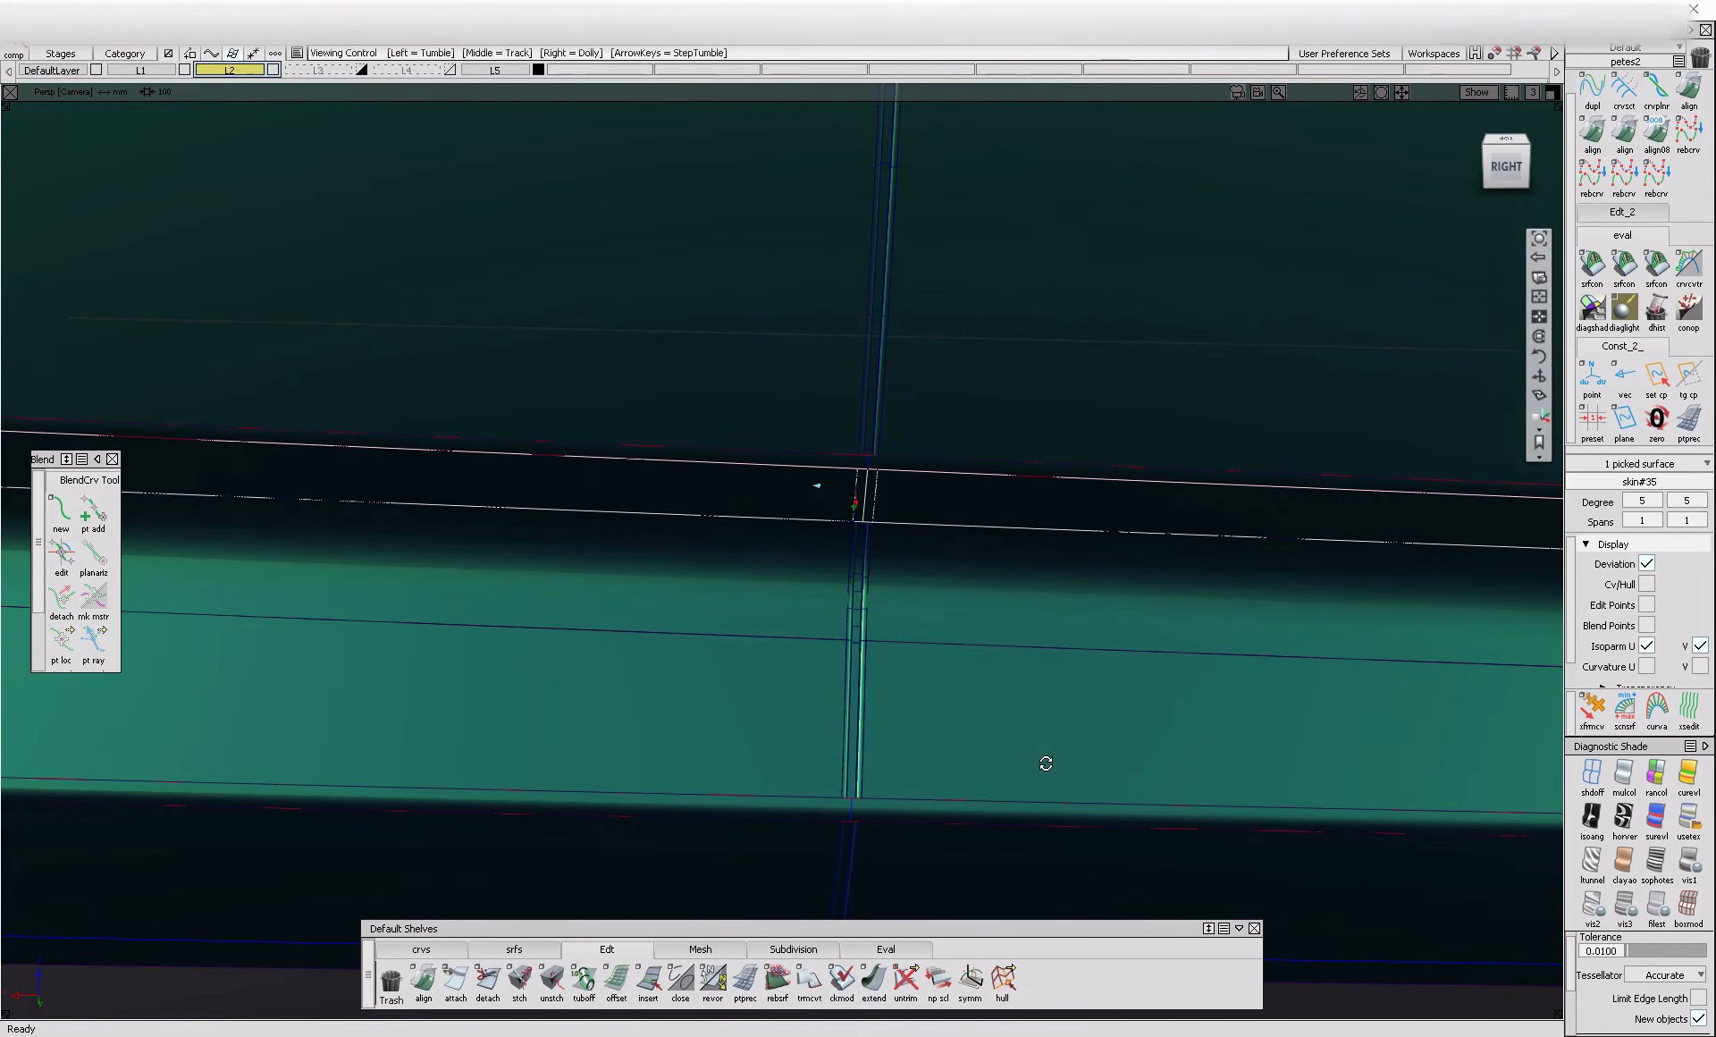
Examine the untrimmed lower strip and the gap edge curves crossing it from both sides
{"action": "right_click_drag", "start_coordinate": [931, 513], "coordinate": [885, 534], "text": "ctrl+shift"}
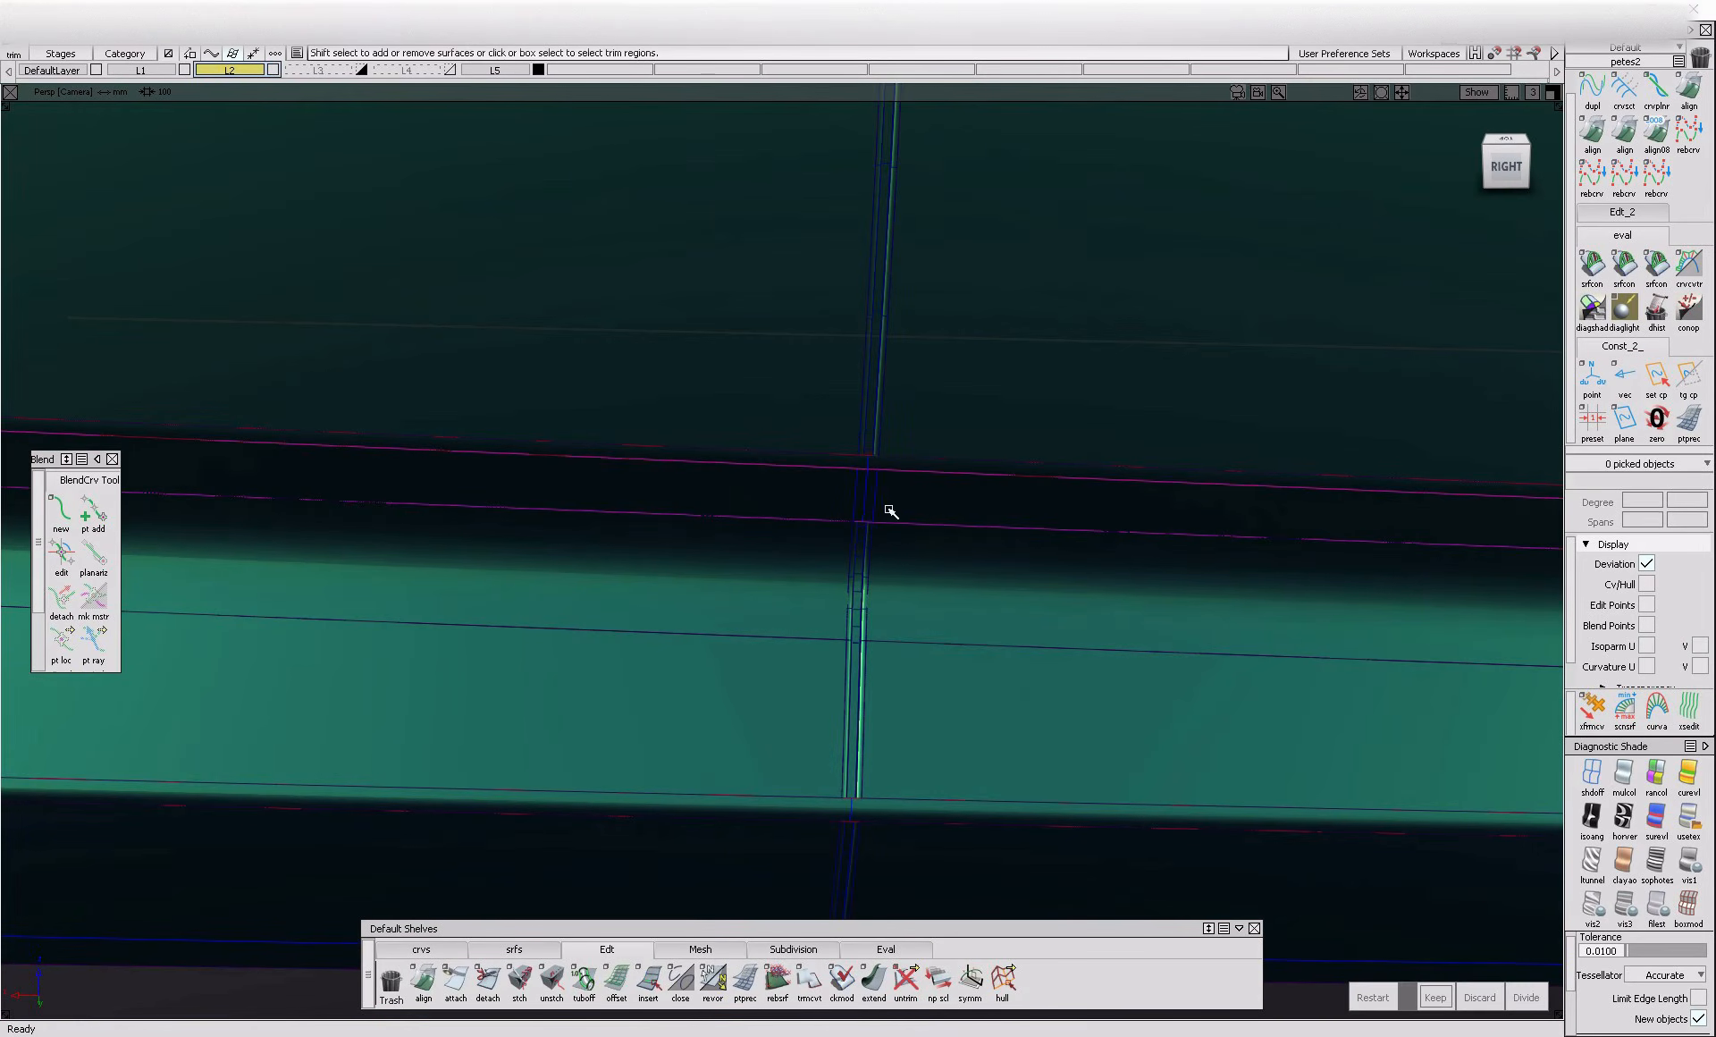
{"action": "mouse_move", "coordinate": [941, 551]}
{"action": "left_mouse_down", "text": "alt+shift"}
{"action": "mouse_move", "coordinate": [916, 601]}
{"action": "mouse_move", "coordinate": [939, 575]}
{"action": "left_mouse_up", "text": "alt+shift"}
{"action": "left_click_drag", "start_coordinate": [939, 574], "coordinate": [947, 456], "text": "ctrl+shift"}
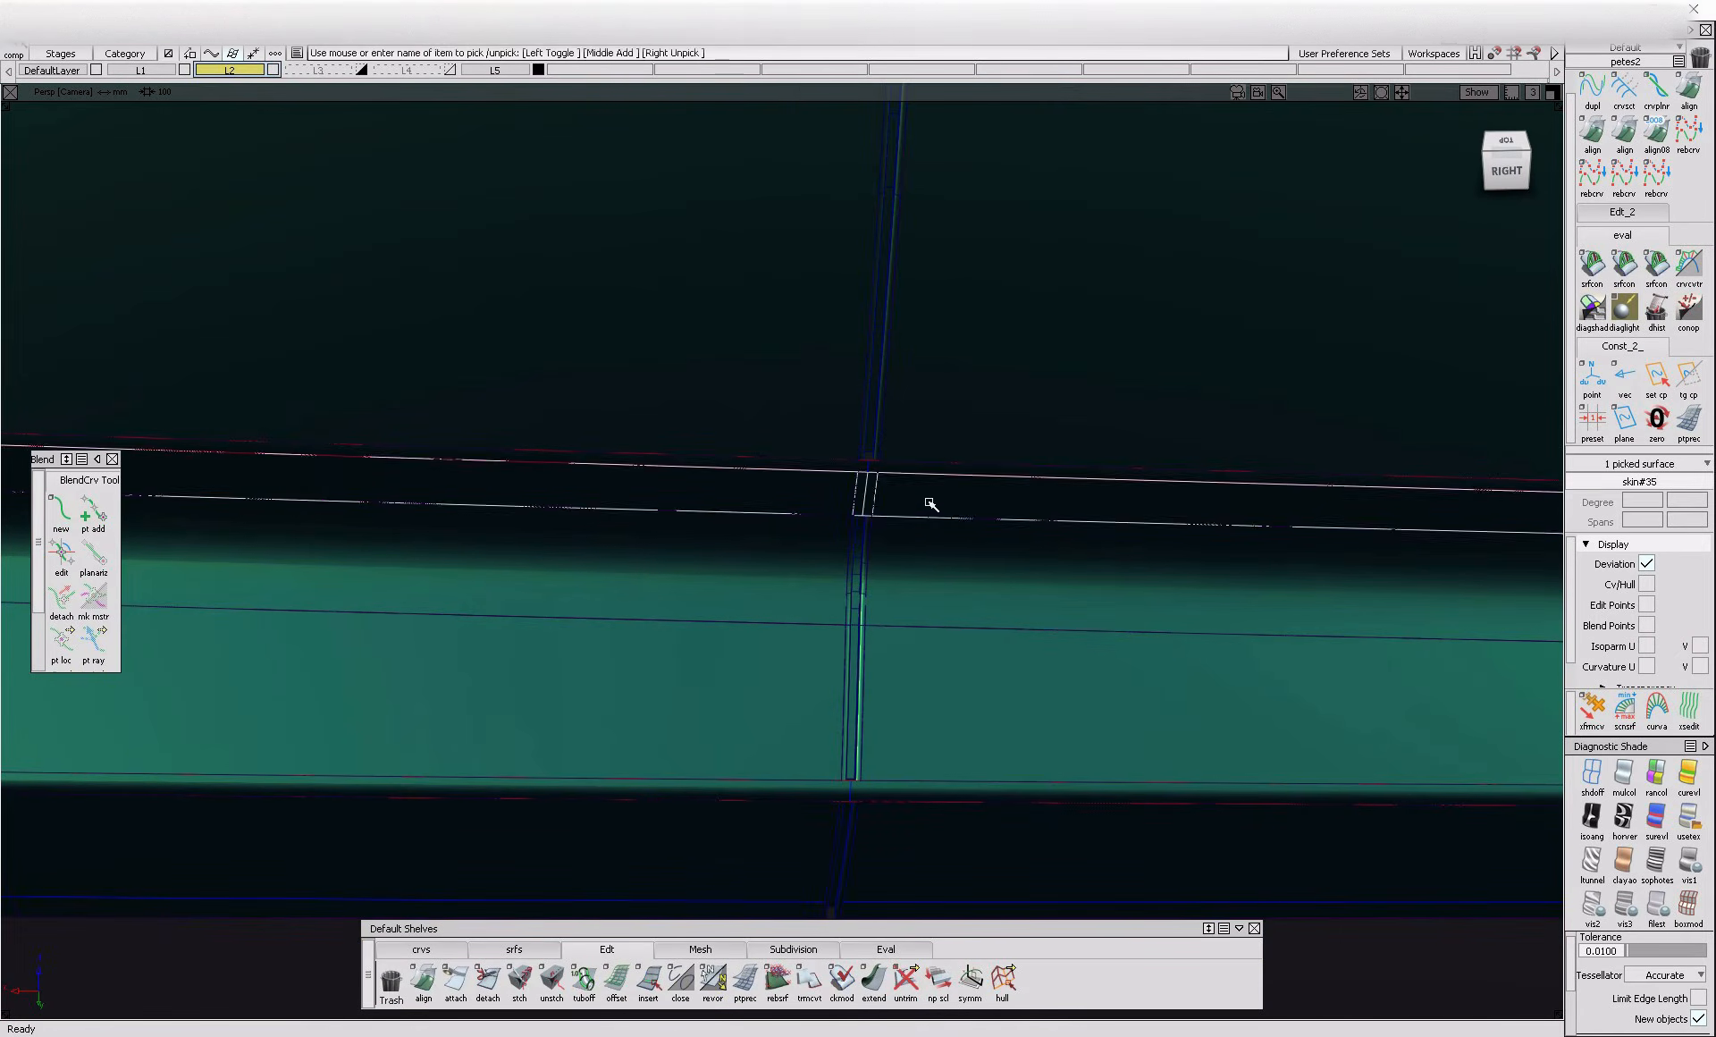
{"action": "right_click_drag", "start_coordinate": [930, 503], "coordinate": [920, 626], "text": "alt+shift"}
{"action": "left_click_drag", "start_coordinate": [920, 626], "coordinate": [975, 556], "text": "alt+shift"}
{"action": "right_click_drag", "start_coordinate": [975, 556], "coordinate": [1198, 680], "text": "alt+shift"}
{"action": "left_click_drag", "start_coordinate": [1198, 680], "coordinate": [966, 742], "text": "alt+shift"}
{"action": "right_click_drag", "start_coordinate": [965, 742], "coordinate": [832, 761], "text": "alt+shift"}
{"action": "right_click_drag", "start_coordinate": [1130, 581], "coordinate": [1298, 680], "text": "alt+shift"}
{"action": "middle_click_drag", "start_coordinate": [1298, 680], "coordinate": [1011, 617], "text": "alt+shift"}
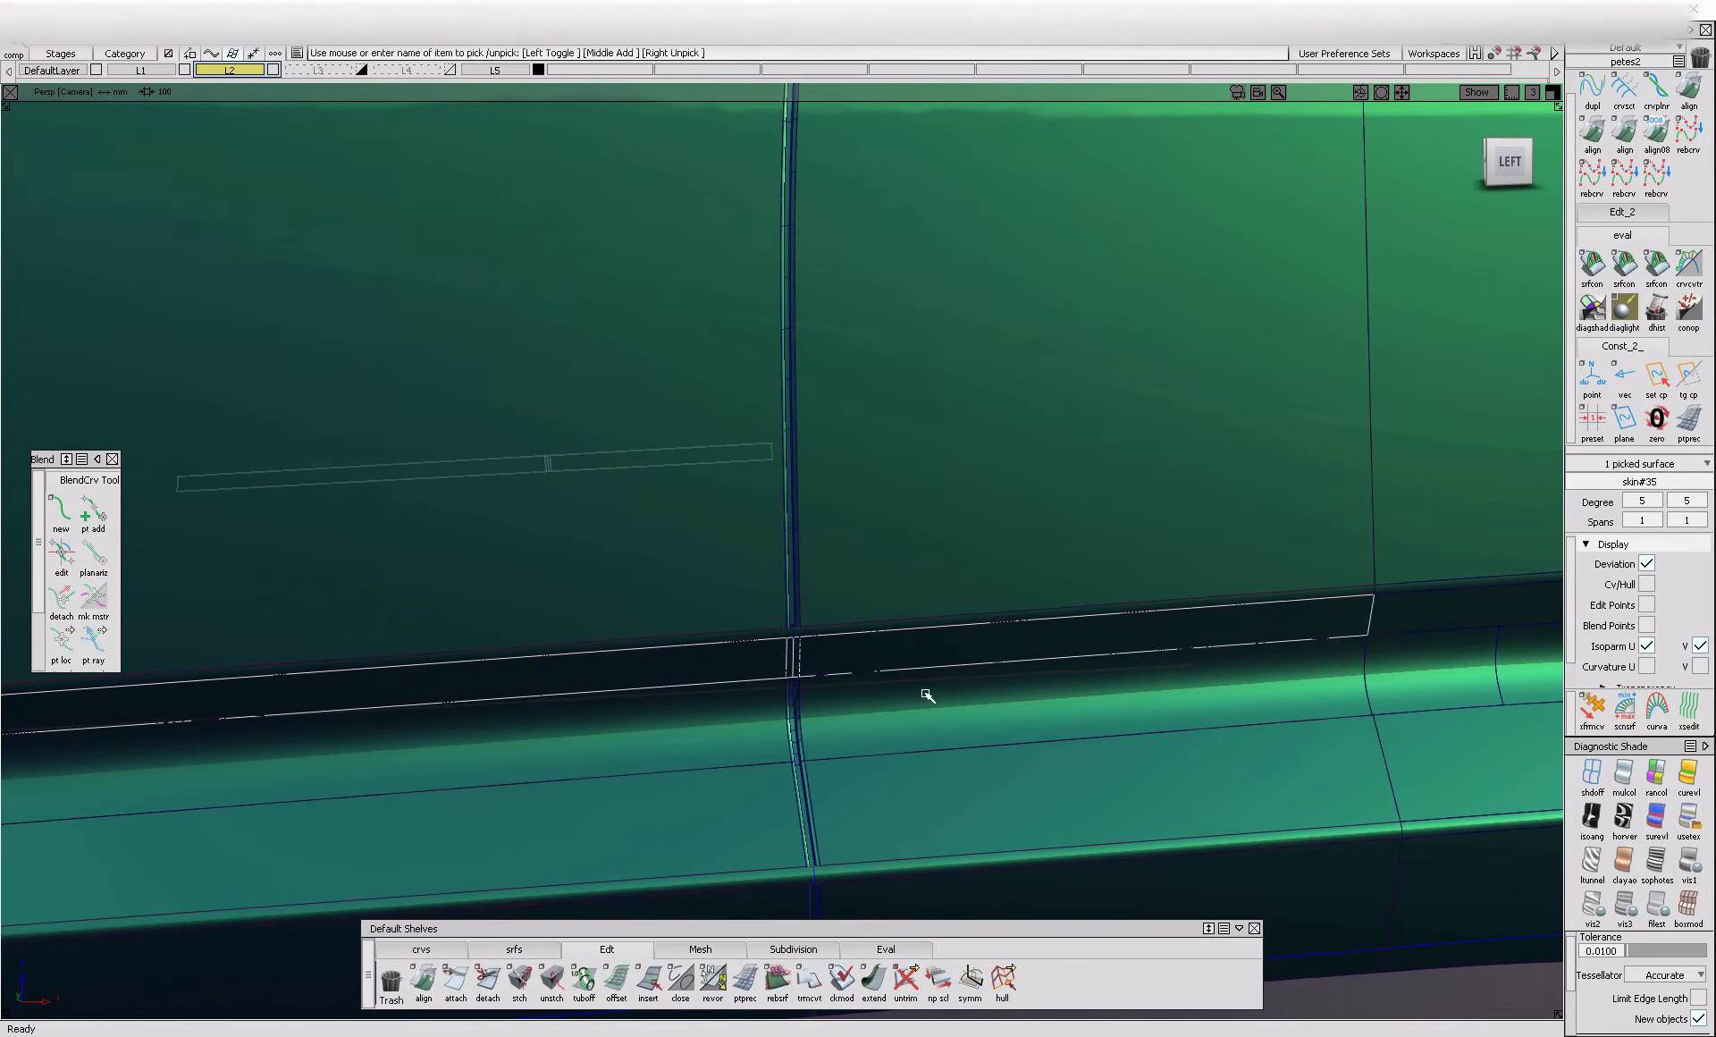
{"action": "right_click_drag", "start_coordinate": [1011, 617], "coordinate": [939, 657], "text": "ctrl+shift"}
Try to trim the lower strip by marking the regions on both sides of the gap
{"action": "left_click", "coordinate": [897, 659]}
{"action": "left_click", "coordinate": [702, 682]}
{"action": "right_click_drag", "start_coordinate": [702, 682], "coordinate": [1006, 729], "text": "alt+shift"}
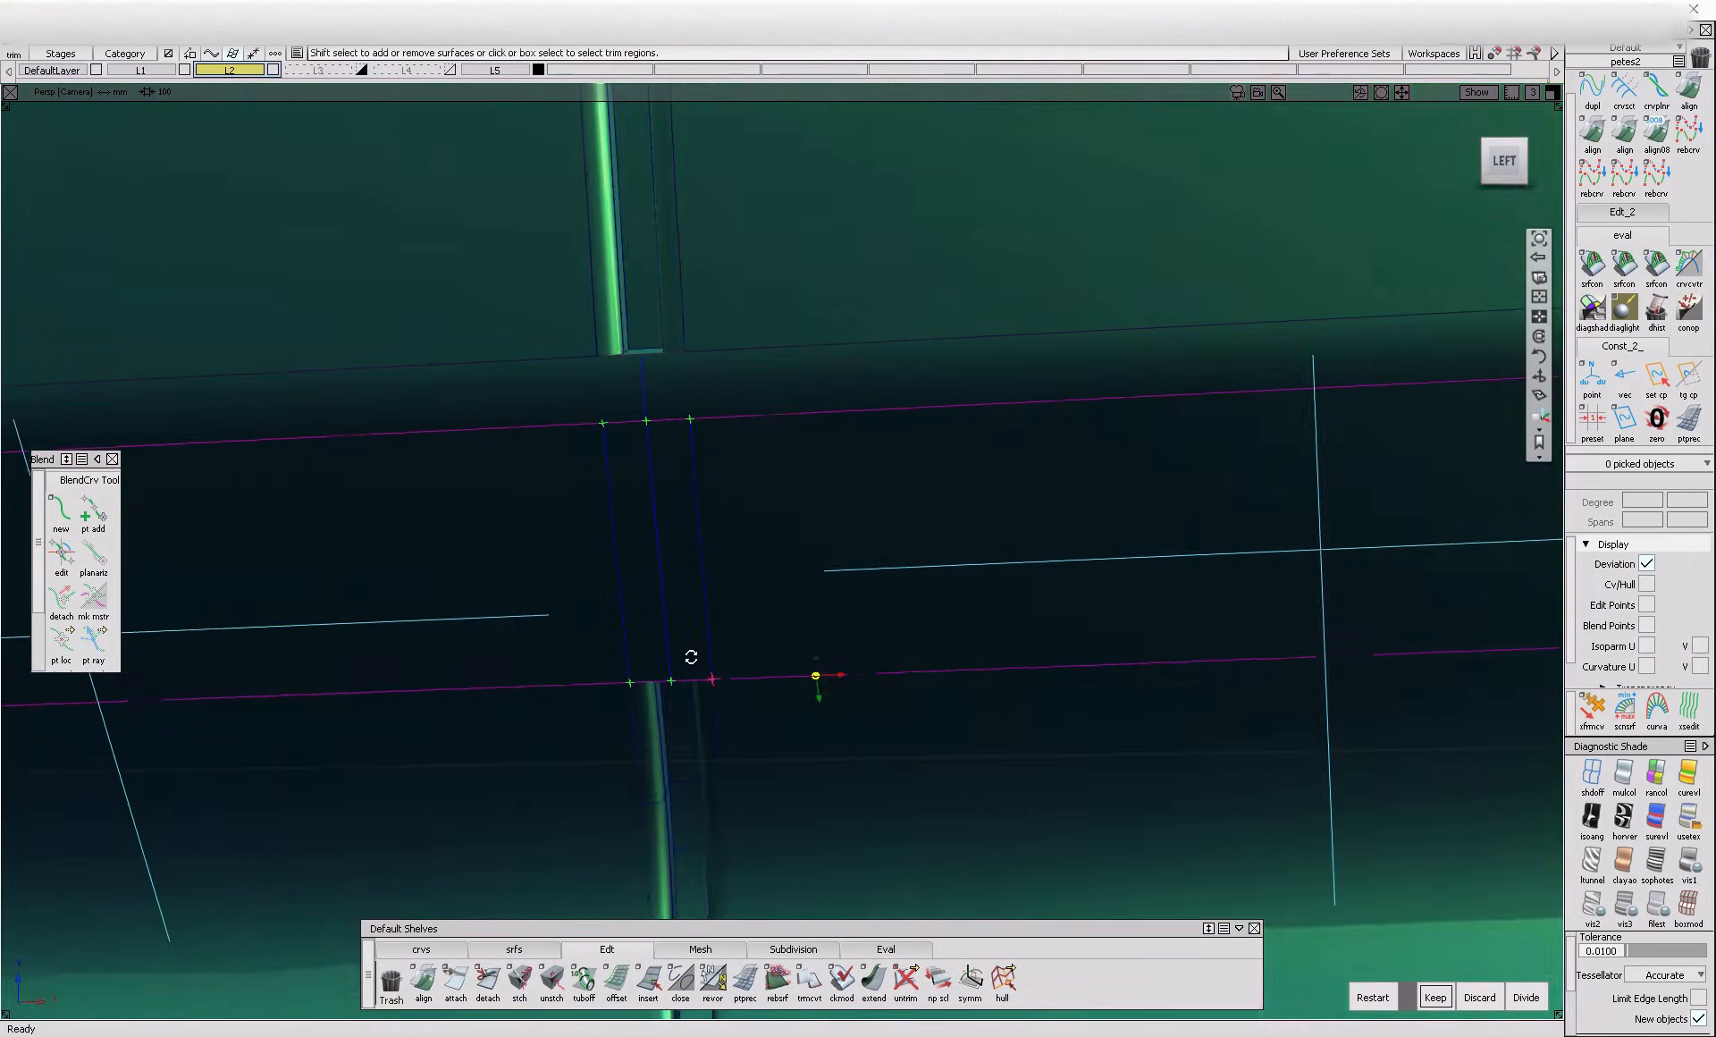
{"action": "left_click_drag", "start_coordinate": [694, 655], "coordinate": [858, 711], "text": "alt+shift"}
{"action": "right_click_drag", "start_coordinate": [885, 720], "coordinate": [1028, 751], "text": "alt+shift"}
{"action": "middle_click_drag", "start_coordinate": [704, 744], "coordinate": [854, 725], "text": "alt+shift"}
{"action": "key", "text": "ctrl+z"}
{"action": "key", "text": "ctrl+z"}
{"action": "key", "text": "ctrl+z"}
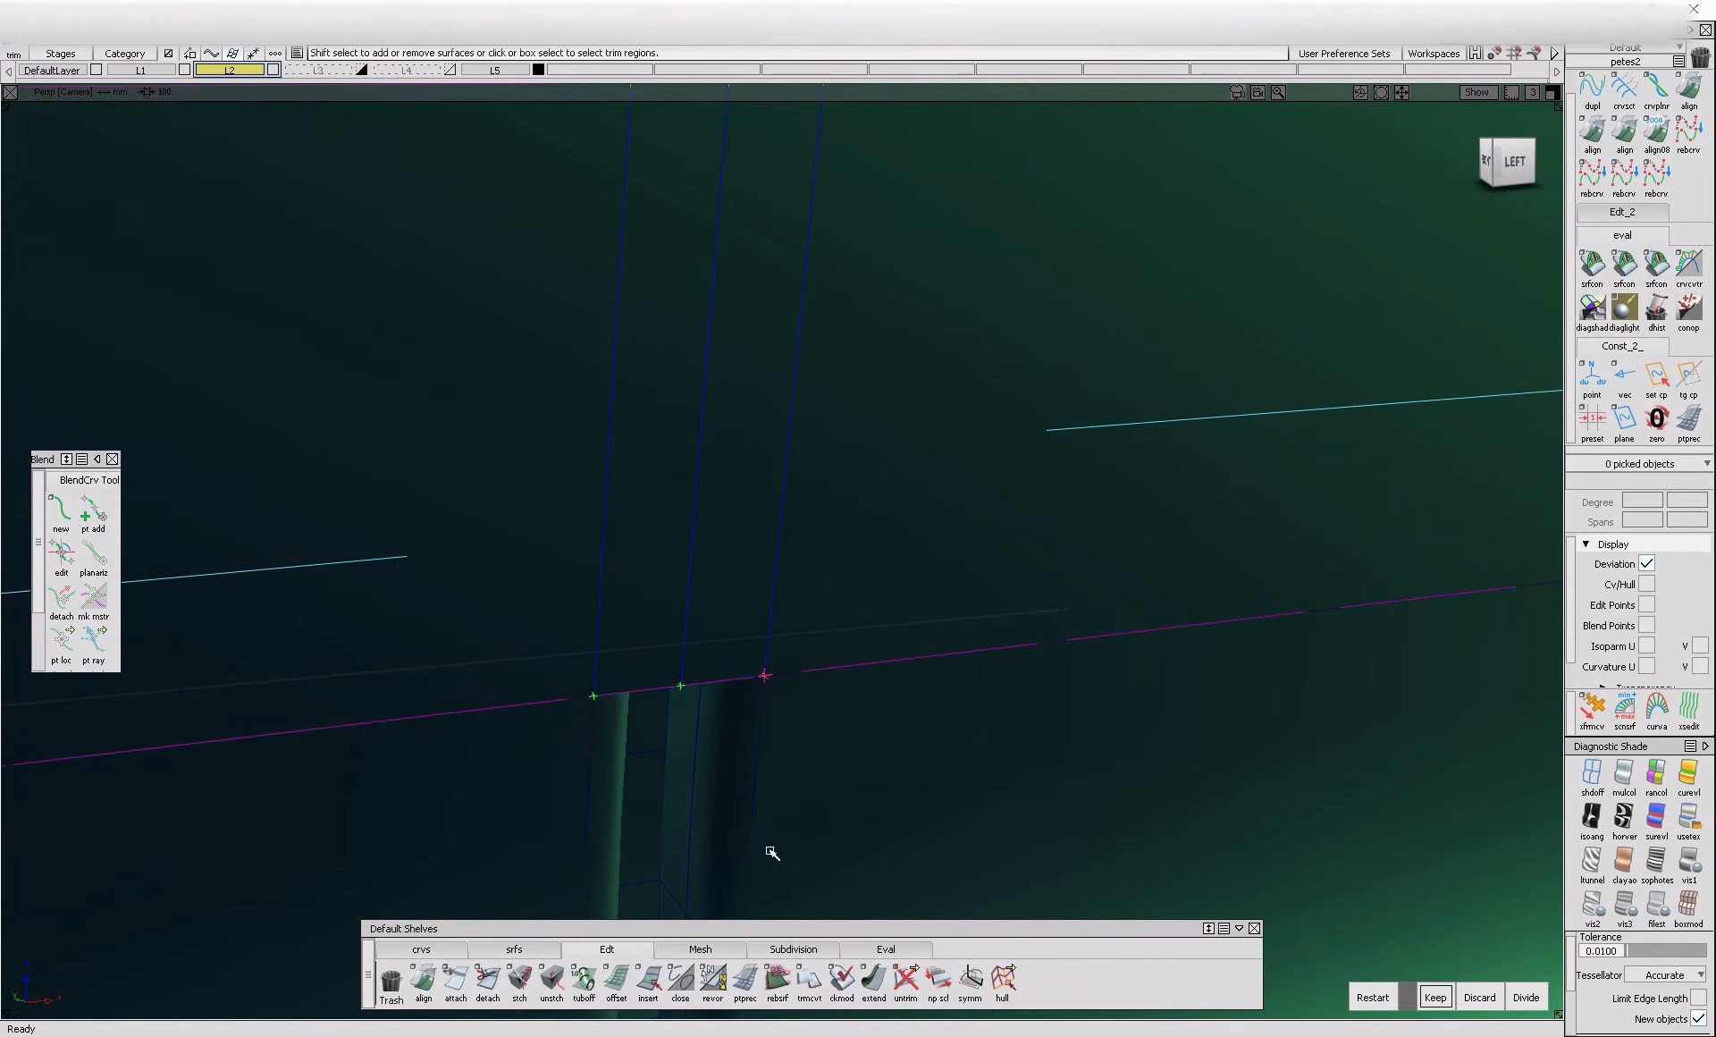
Extend the gap edge curve at the strip's lower boundary and trim the strip, keeping the regions on both sides of the gap
{"action": "left_click", "coordinate": [875, 985]}
{"action": "left_click", "coordinate": [762, 665]}
{"action": "left_click", "coordinate": [840, 666]}
{"action": "left_click", "coordinate": [883, 580]}
{"action": "left_click", "coordinate": [881, 576]}
{"action": "left_click", "coordinate": [389, 464]}
{"action": "key", "text": "space"}
Select the recess surface below the window-line strip and untrim it
{"action": "right_click_drag", "start_coordinate": [843, 540], "coordinate": [684, 617], "text": "alt+shift"}
{"action": "left_click_drag", "start_coordinate": [684, 617], "coordinate": [669, 636], "text": "alt+shift"}
{"action": "right_click_drag", "start_coordinate": [670, 636], "coordinate": [797, 459], "text": "alt+shift"}
{"action": "scroll", "coordinate": [800, 224], "scroll_direction": "up", "scroll_amount": 10}
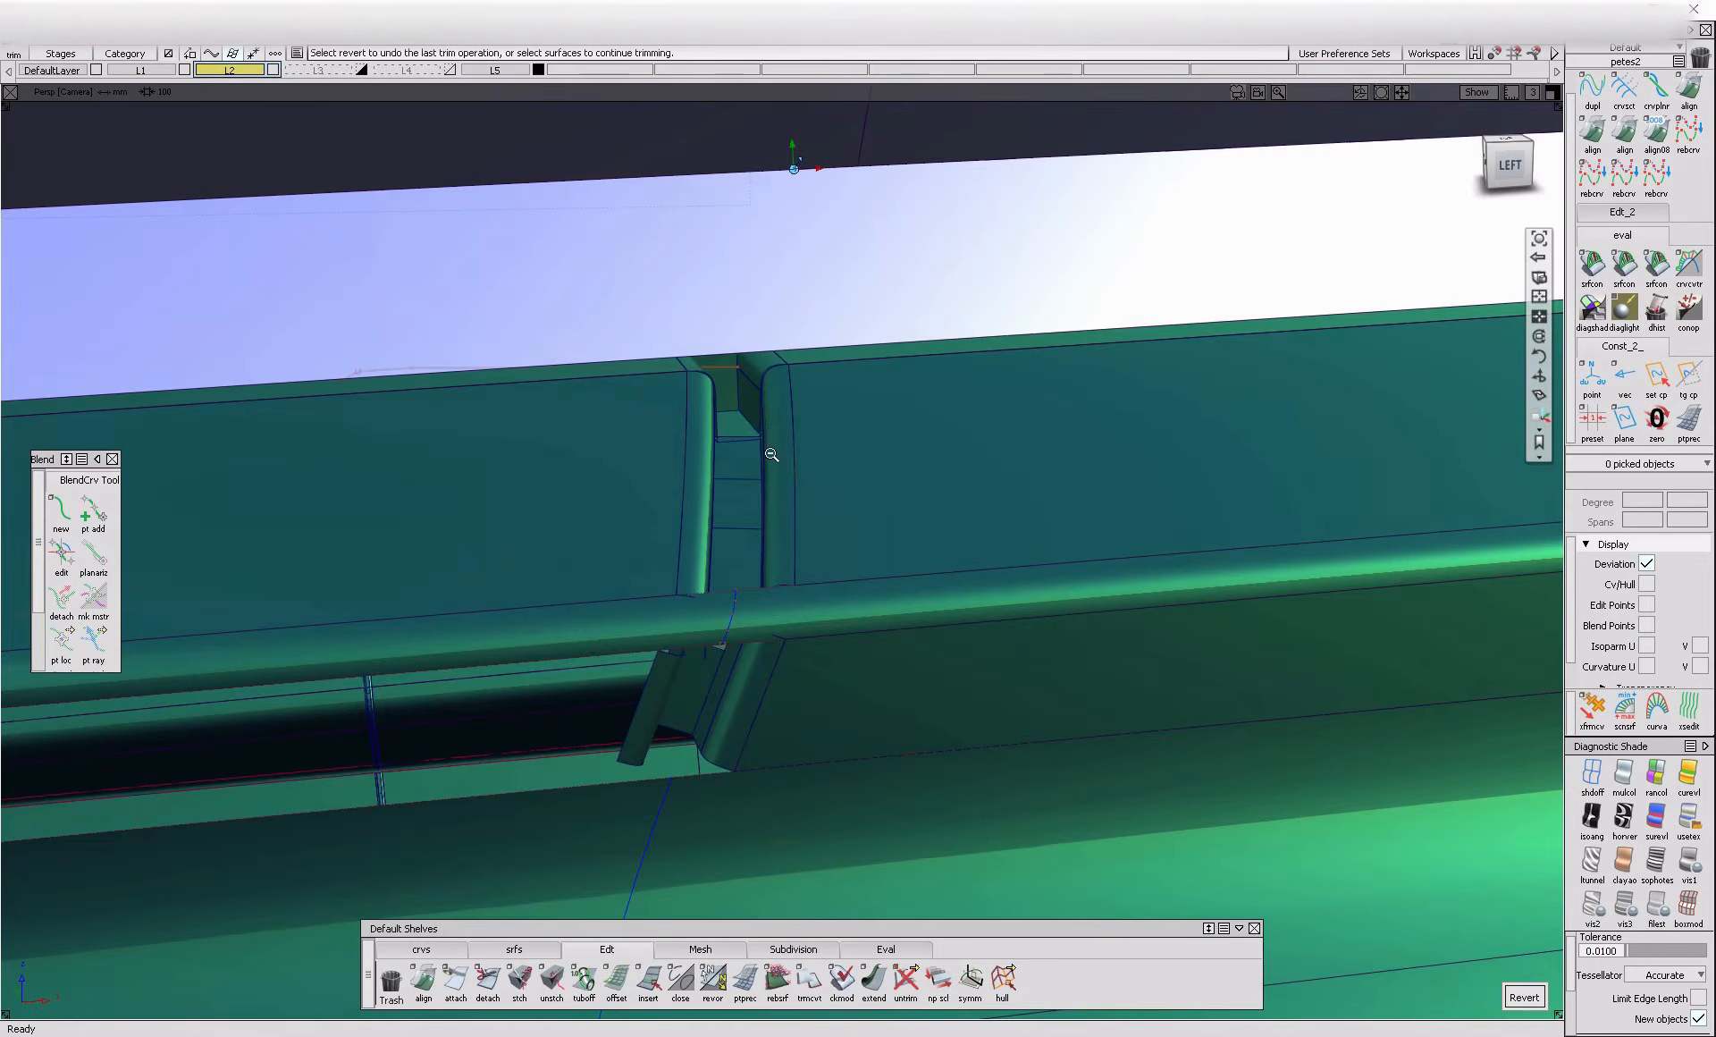
{"action": "right_click_drag", "start_coordinate": [772, 454], "coordinate": [938, 498], "text": "alt+shift"}
{"action": "left_click_drag", "start_coordinate": [880, 523], "coordinate": [845, 542], "text": "ctrl+shift"}
{"action": "left_click", "coordinate": [841, 539]}
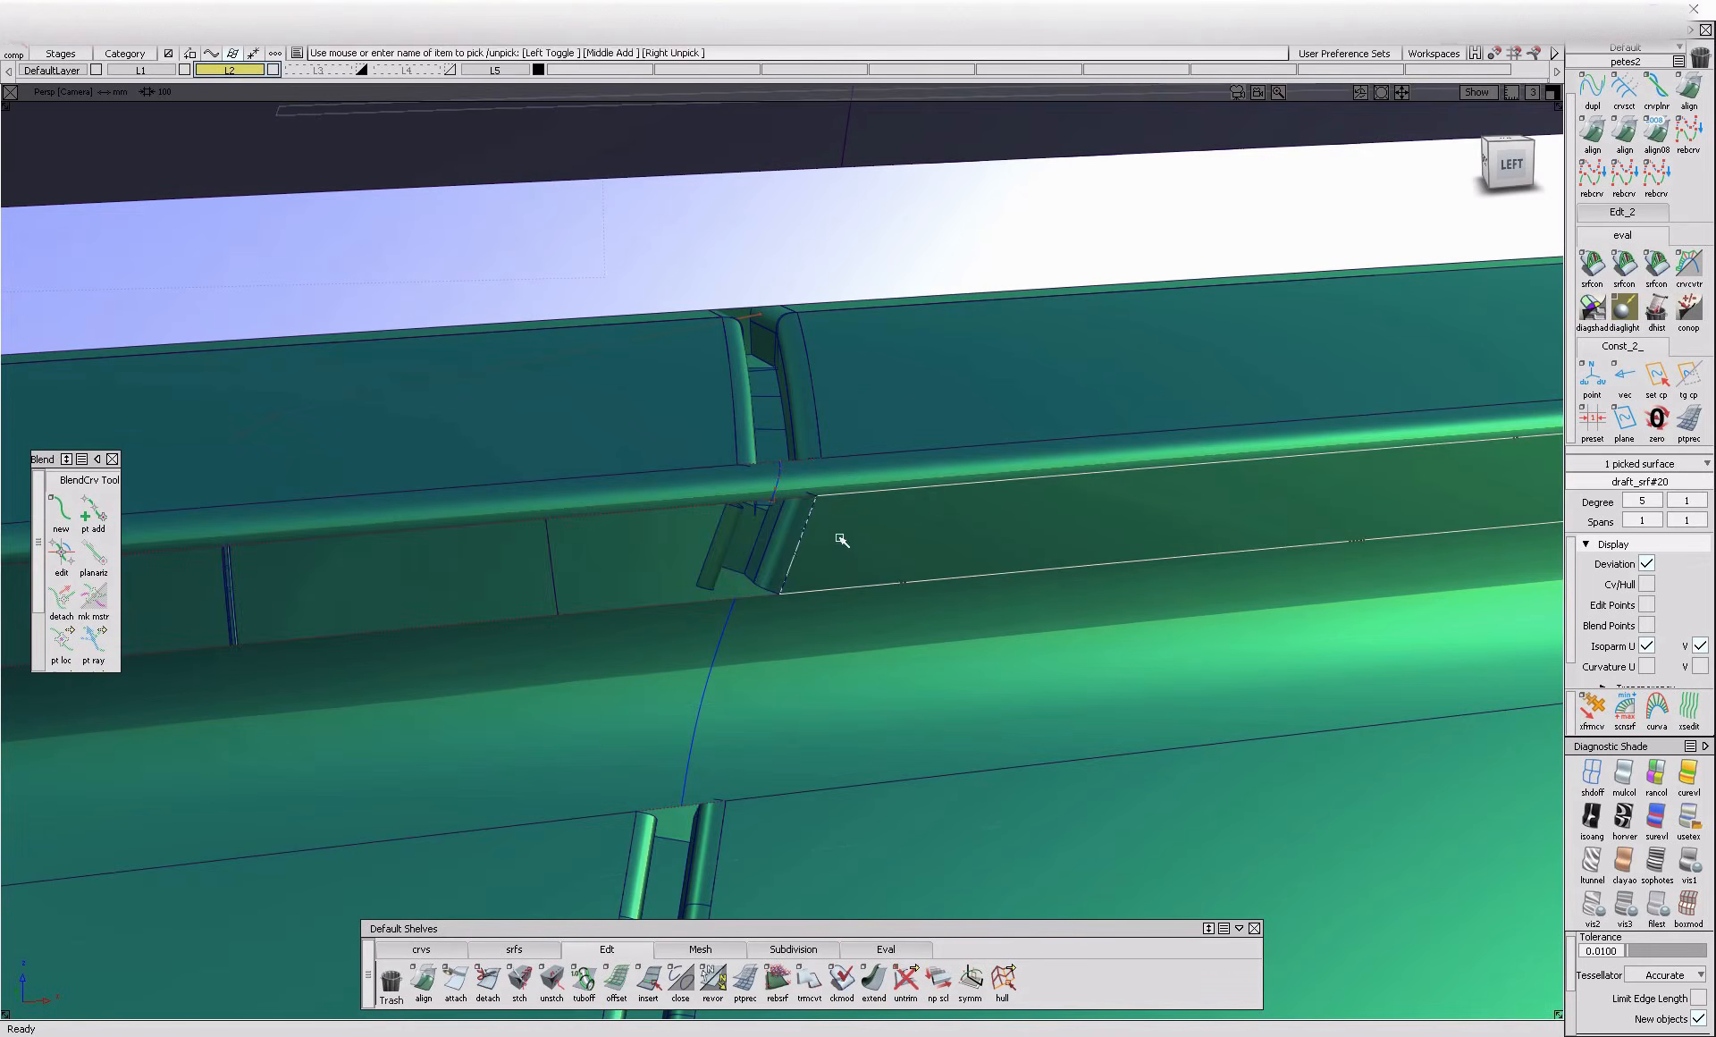
{"action": "left_click_drag", "start_coordinate": [830, 662], "coordinate": [823, 702], "text": "ctrl+shift"}
{"action": "left_click_drag", "start_coordinate": [812, 708], "coordinate": [813, 500], "text": "ctrl+shift"}
Extend the gap edge curve on the recess surface about 12 mm past the surface's lower boundary
{"action": "left_click", "coordinate": [874, 982]}
{"action": "left_click", "coordinate": [712, 575]}
{"action": "left_click", "coordinate": [807, 579]}
{"action": "left_click_drag", "start_coordinate": [703, 590], "coordinate": [681, 643]}
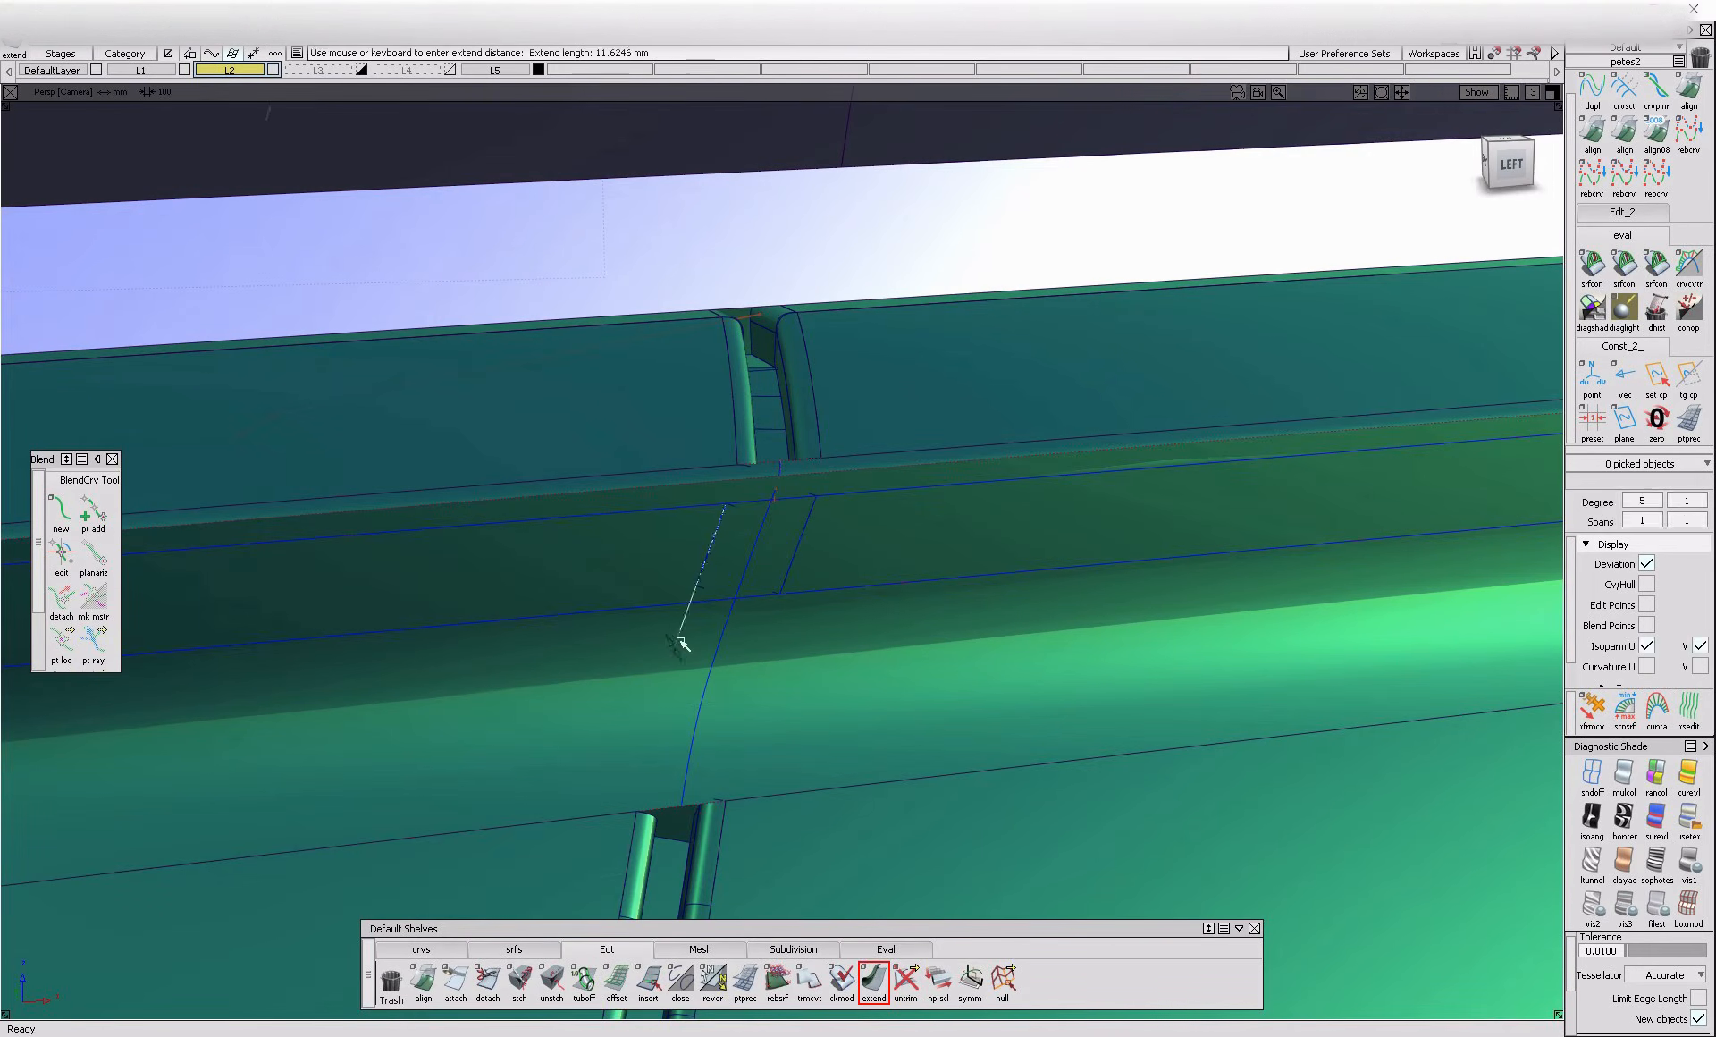
{"action": "left_click_drag", "start_coordinate": [899, 525], "coordinate": [825, 578], "text": "ctrl+shift"}
Trim the recess surface, keeping the regions on both sides of the panel gap
{"action": "left_click", "coordinate": [847, 563]}
{"action": "left_click", "coordinate": [617, 581]}
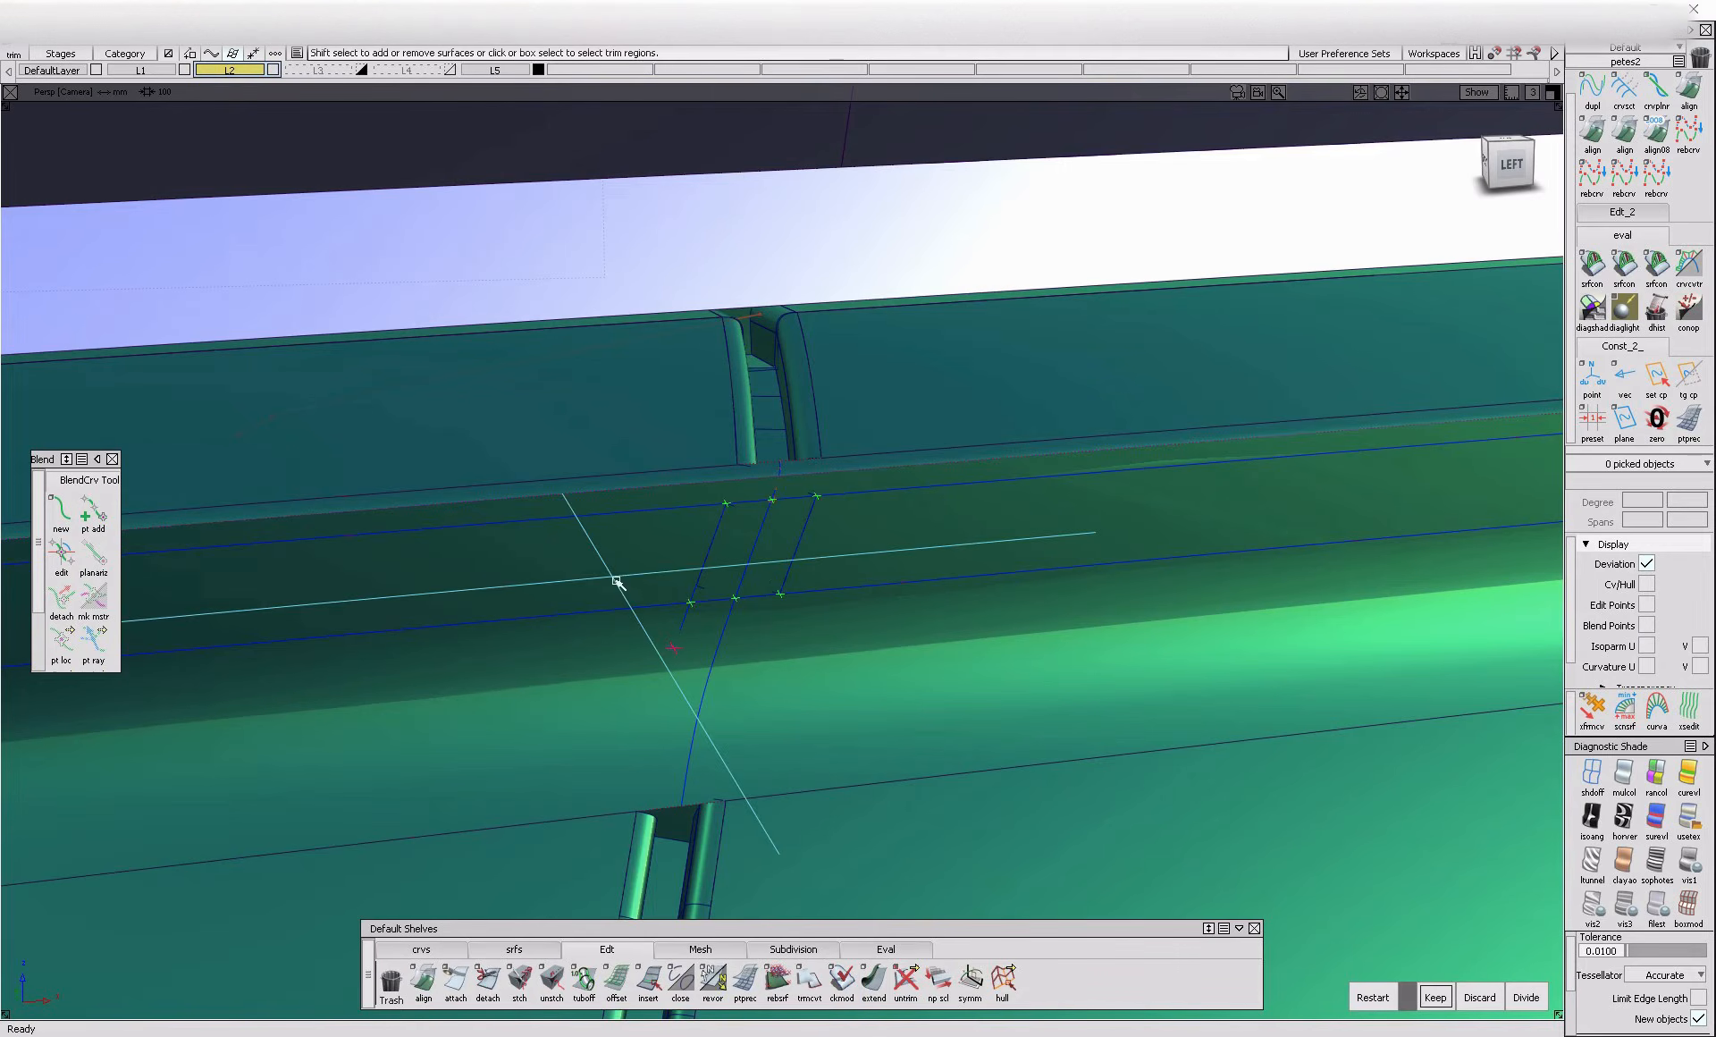
{"action": "key", "text": "space"}
{"action": "left_click_drag", "start_coordinate": [916, 518], "coordinate": [770, 482], "text": "alt+shift"}
{"action": "right_click_drag", "start_coordinate": [770, 483], "coordinate": [716, 486], "text": "alt+shift"}
{"action": "left_click_drag", "start_coordinate": [716, 486], "coordinate": [776, 547], "text": "alt+shift"}
{"action": "right_click_drag", "start_coordinate": [776, 547], "coordinate": [703, 565], "text": "alt+shift"}
{"action": "left_click_drag", "start_coordinate": [703, 565], "coordinate": [751, 613], "text": "alt+shift"}
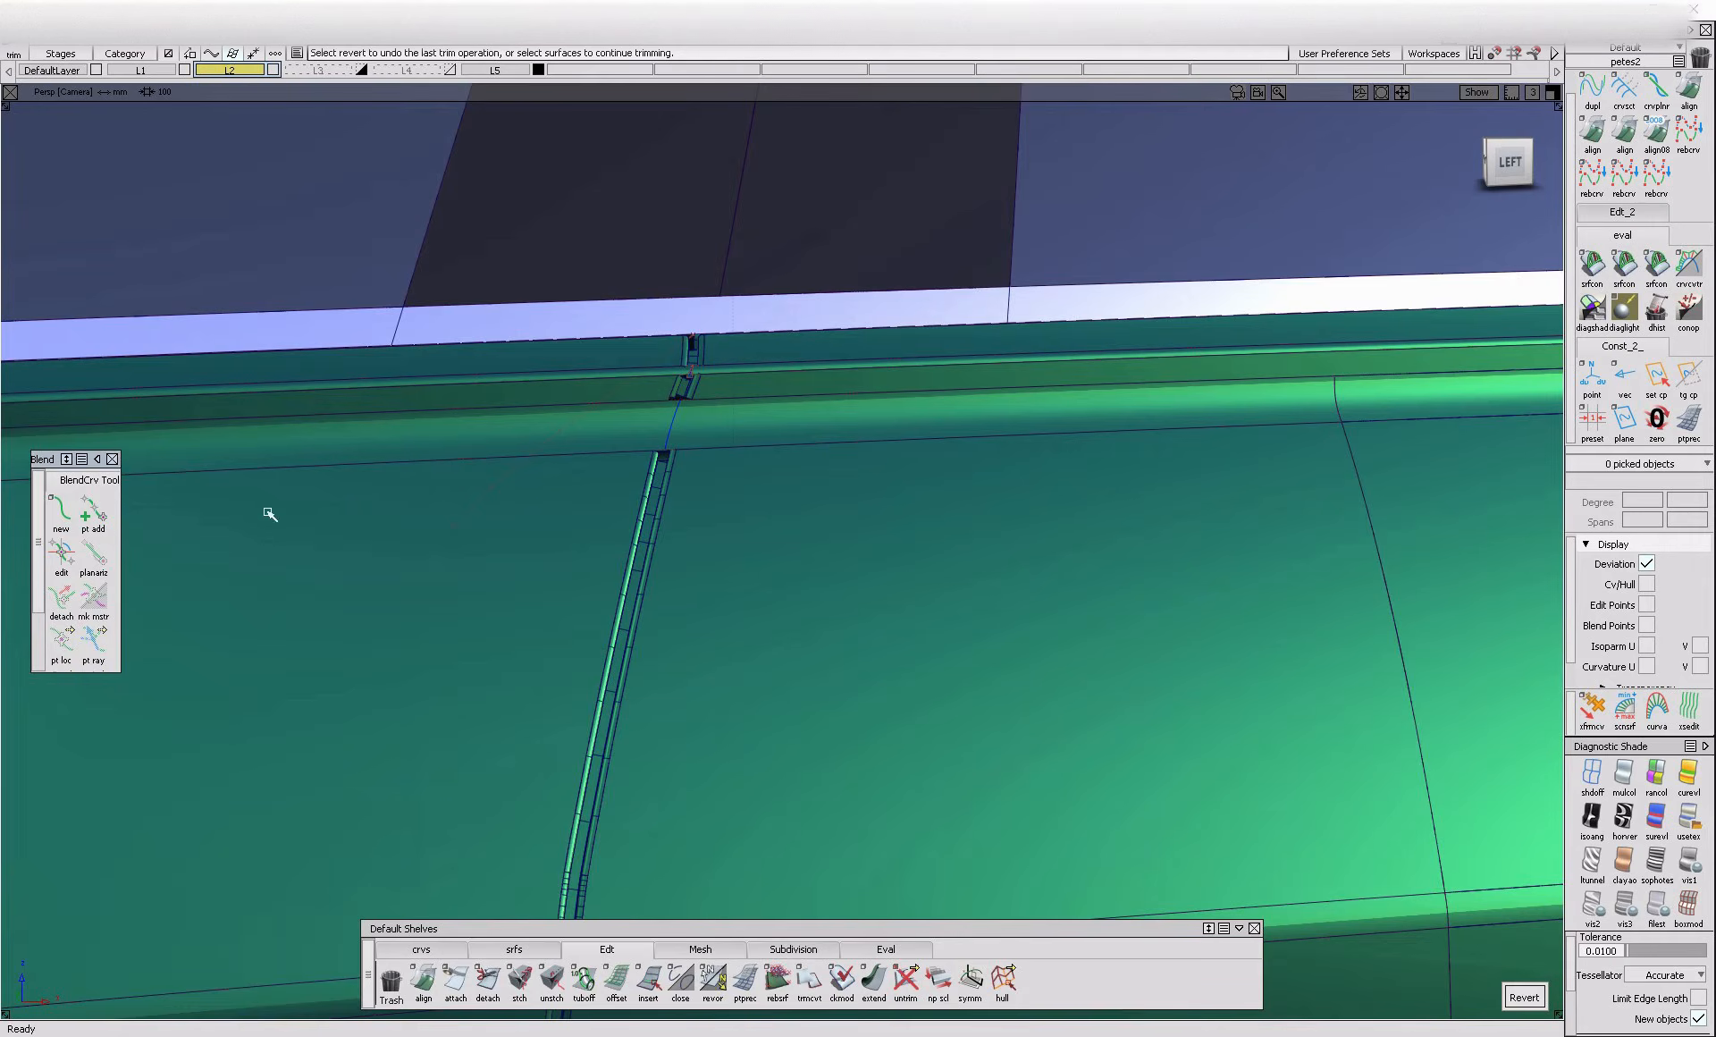
{"action": "right_click_drag", "start_coordinate": [694, 437], "coordinate": [766, 452], "text": "alt+shift"}
{"action": "left_click_drag", "start_coordinate": [766, 452], "coordinate": [612, 543], "text": "alt+shift"}
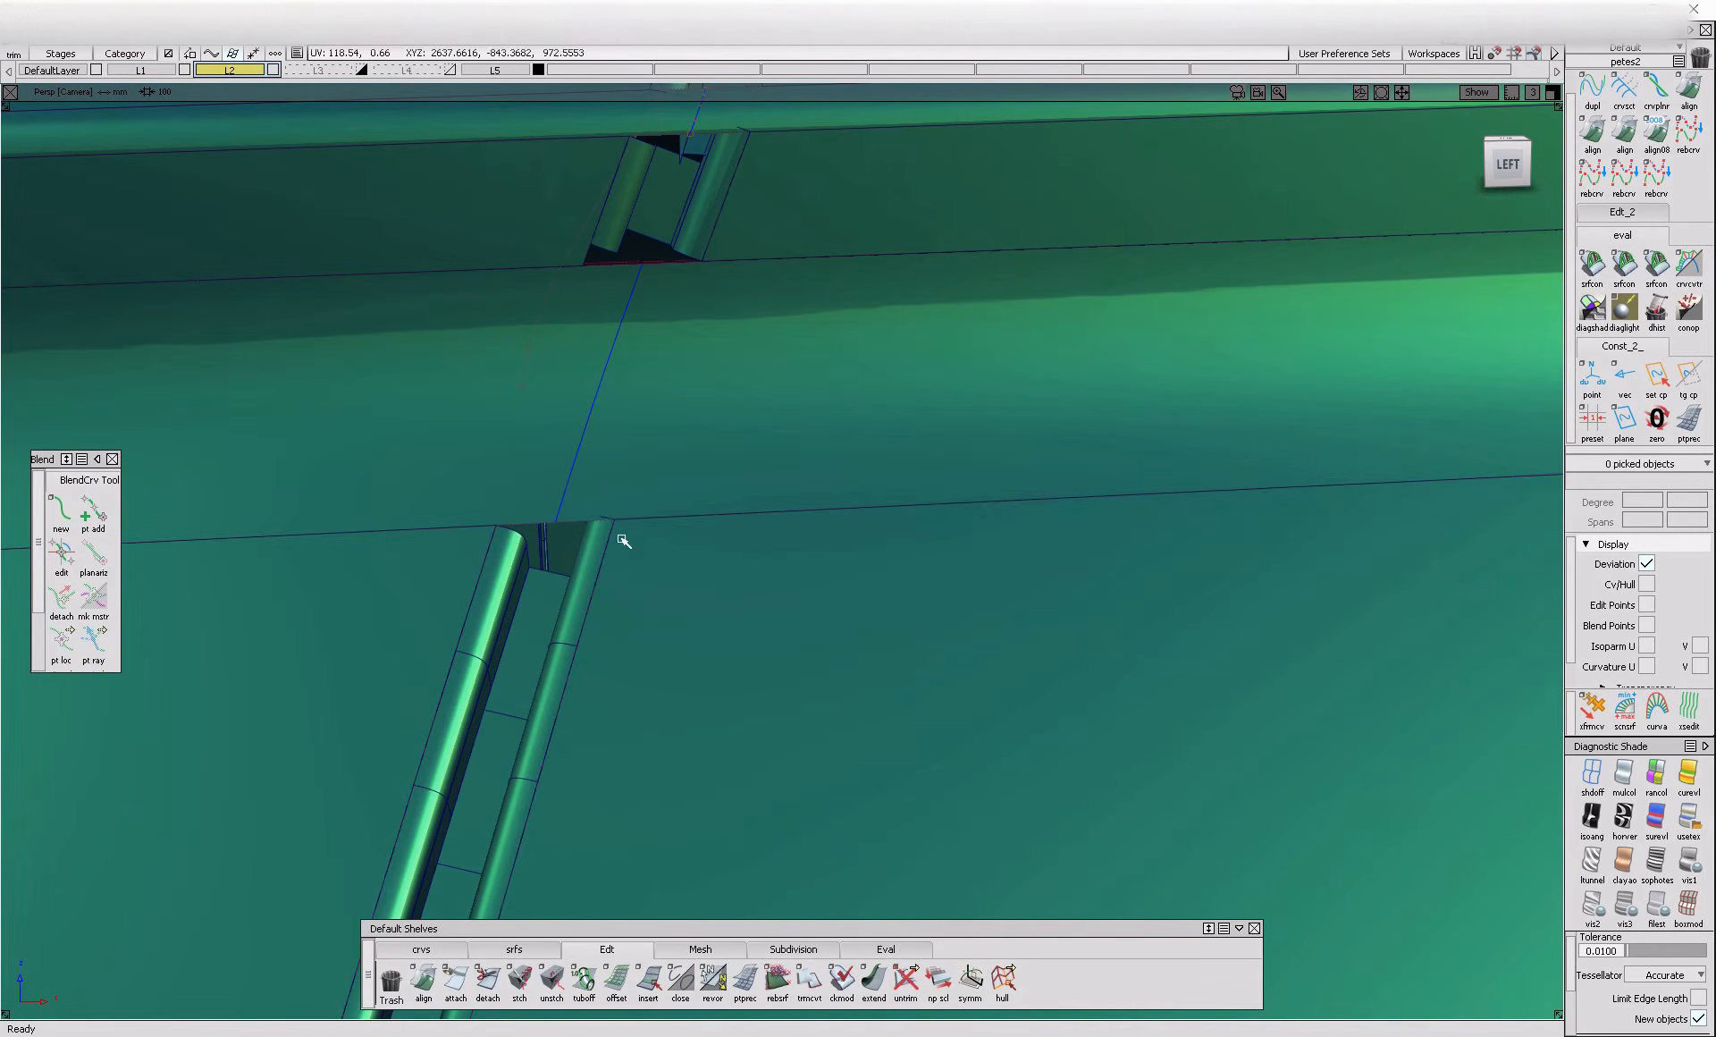
Create a blend curve across the recess joining the rear gap edge of the lower body side to that of the upper strip
{"action": "left_click", "coordinate": [61, 509]}
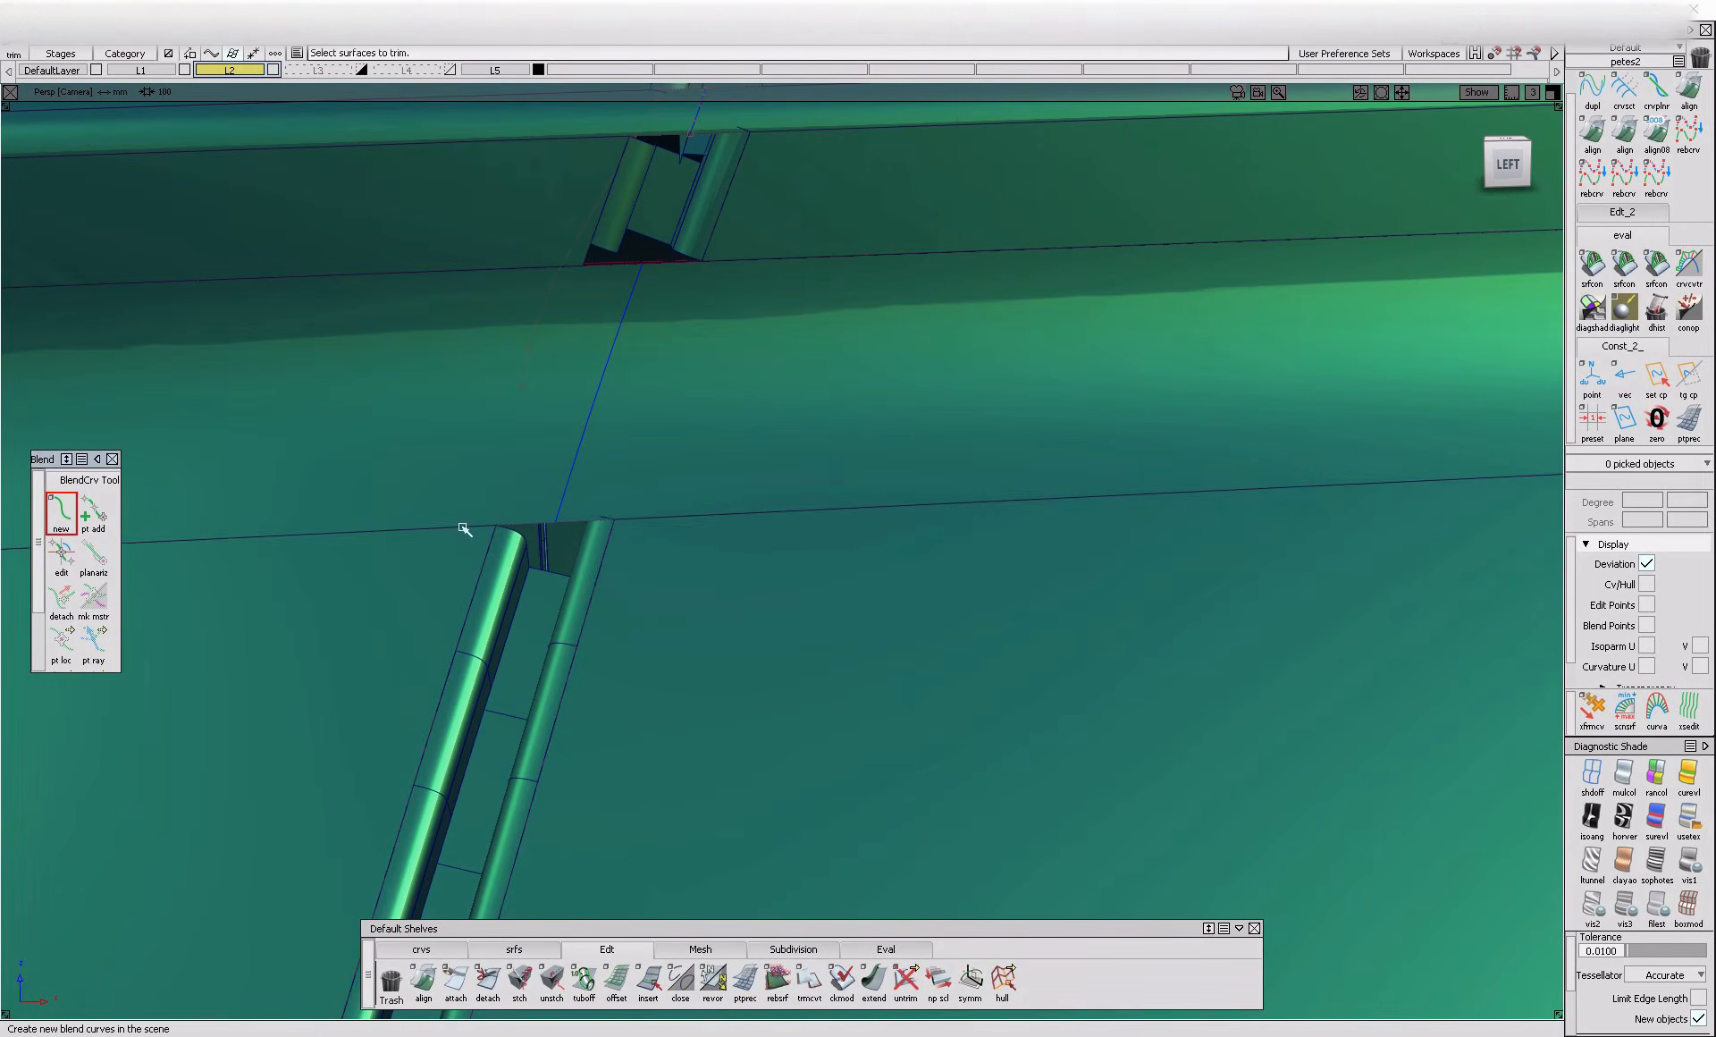
{"action": "left_click", "coordinate": [609, 539]}
{"action": "left_click", "coordinate": [697, 551]}
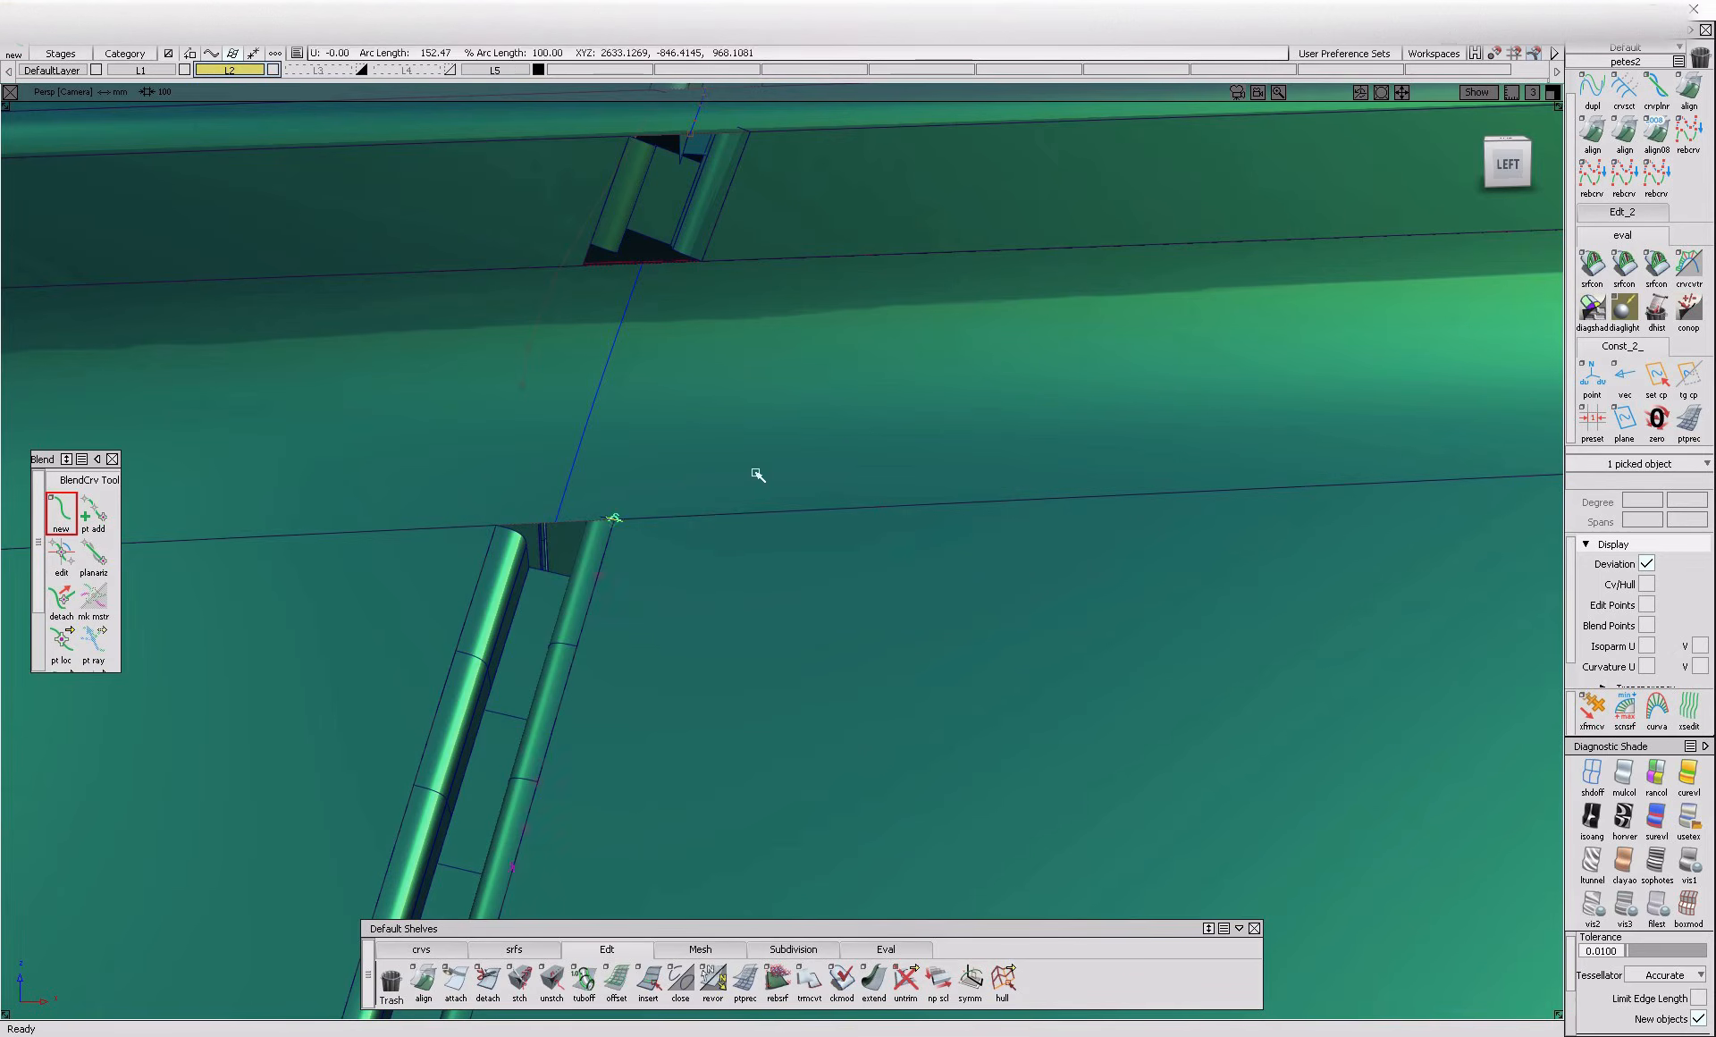
{"action": "left_click", "coordinate": [711, 248]}
{"action": "left_click", "coordinate": [830, 257]}
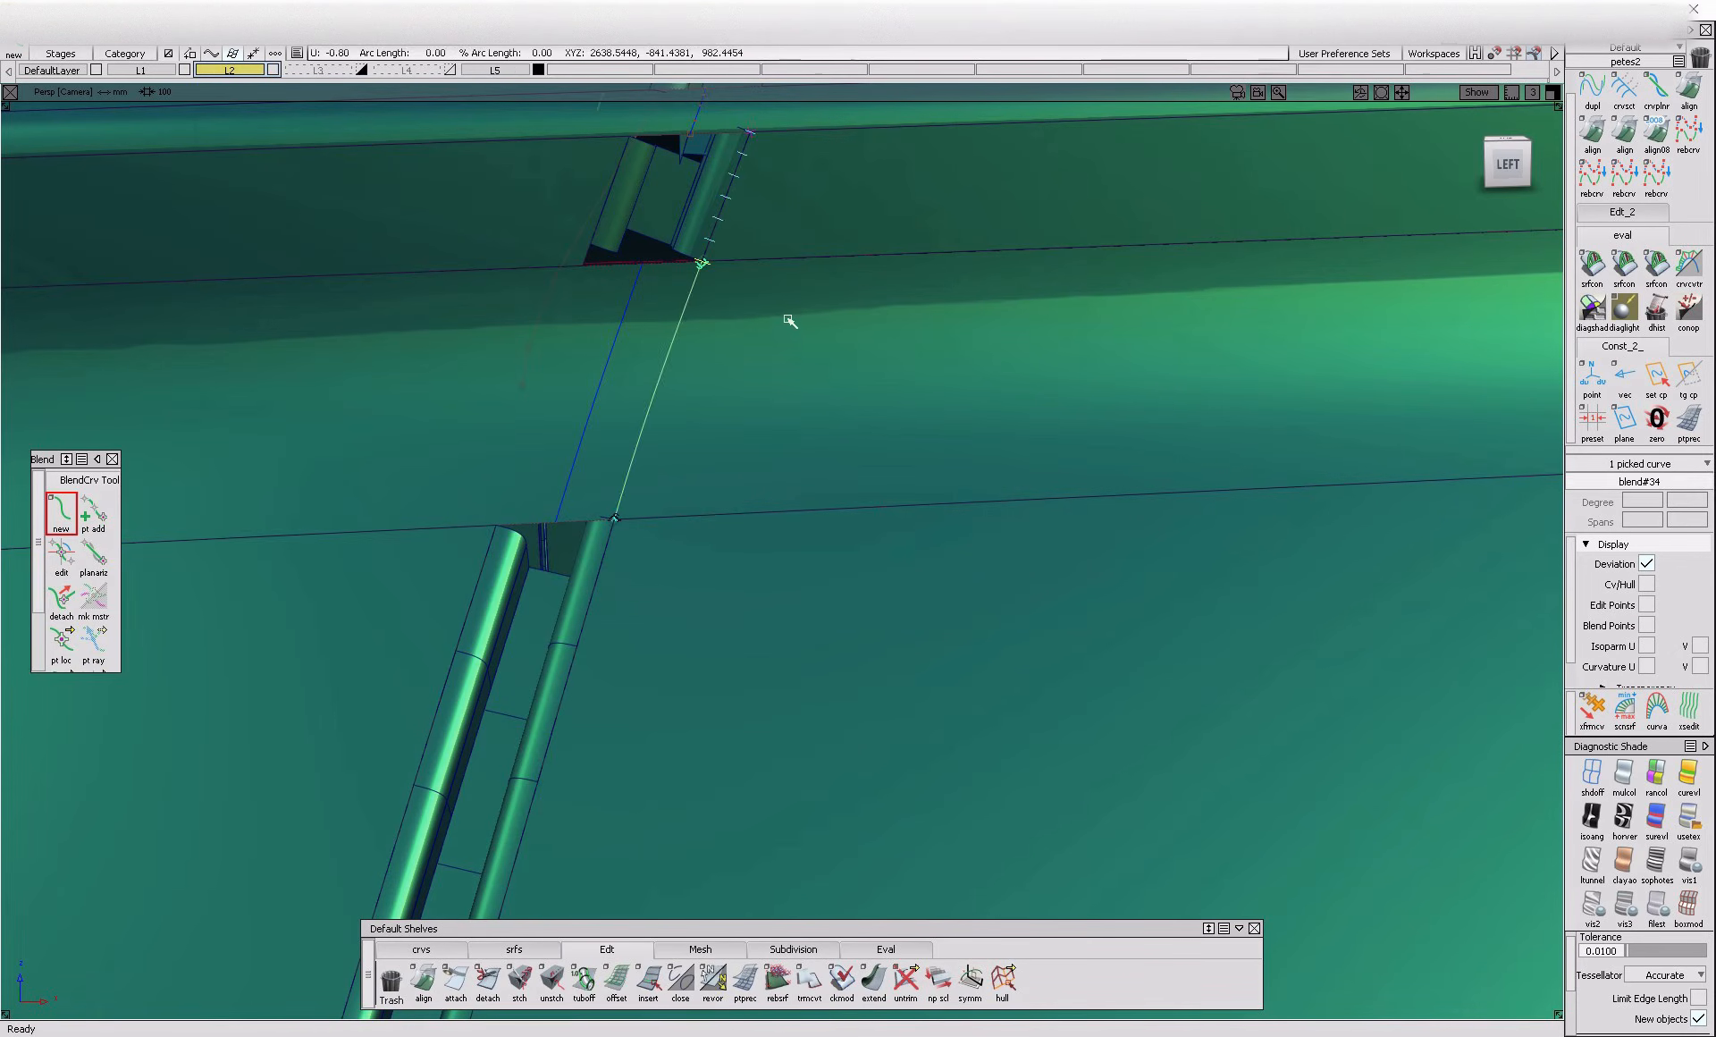
Create a second blend curve across the recess joining the front edges of the panel gap
{"action": "left_click", "coordinate": [497, 538]}
{"action": "left_click", "coordinate": [537, 556]}
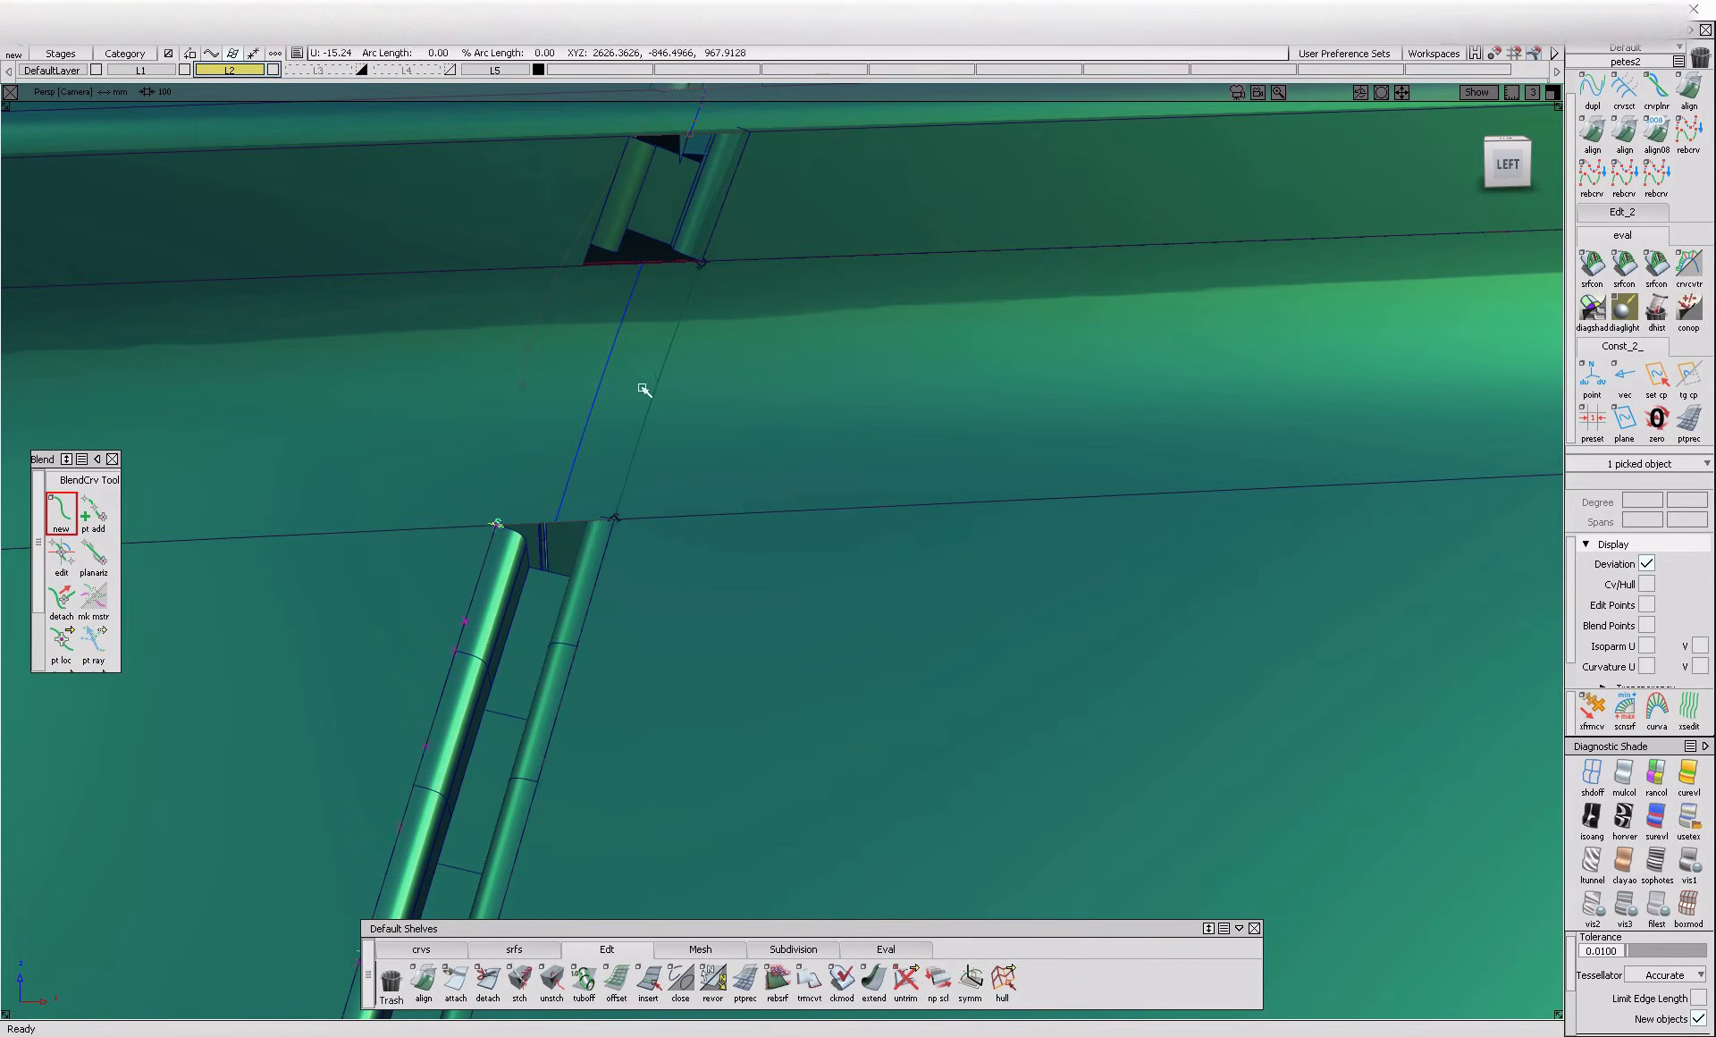
{"action": "left_click", "coordinate": [604, 240]}
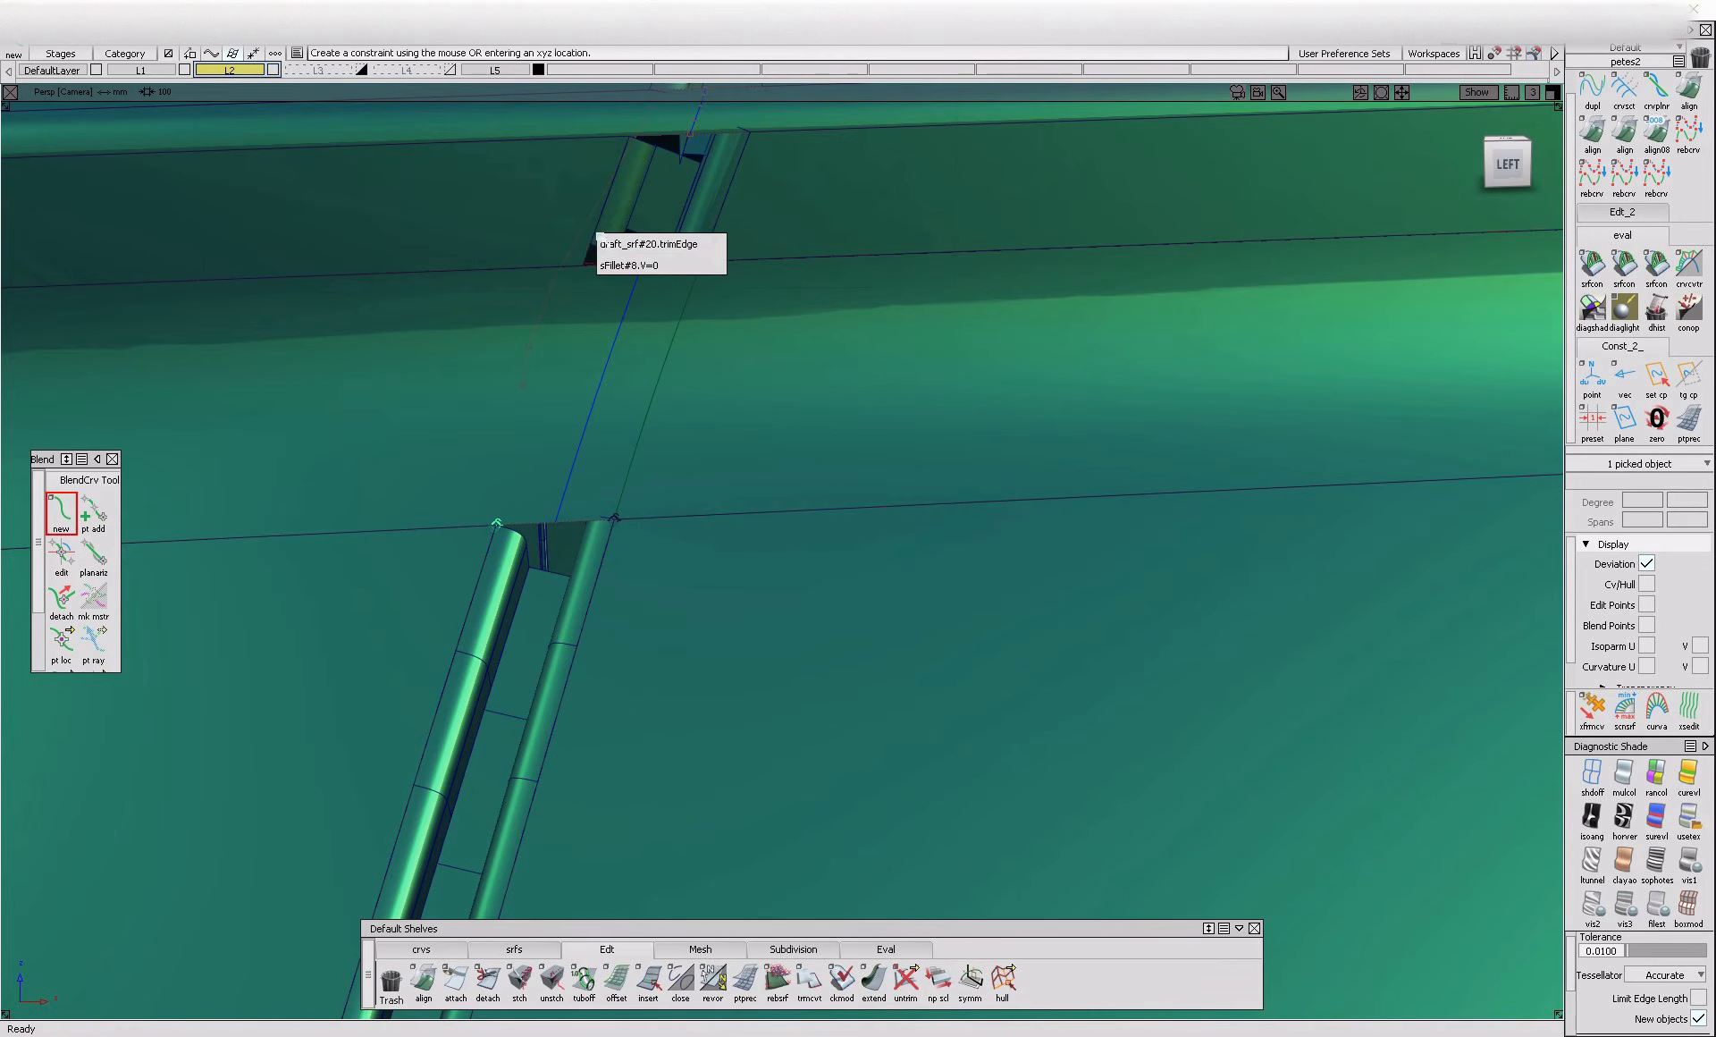
{"action": "left_click", "coordinate": [715, 265]}
{"action": "left_click_drag", "start_coordinate": [665, 471], "coordinate": [666, 428], "text": "ctrl+shift"}
Project both blend curves onto the recess surface and trim it, keeping the regions on either side of the gap
{"action": "left_click", "coordinate": [604, 423]}
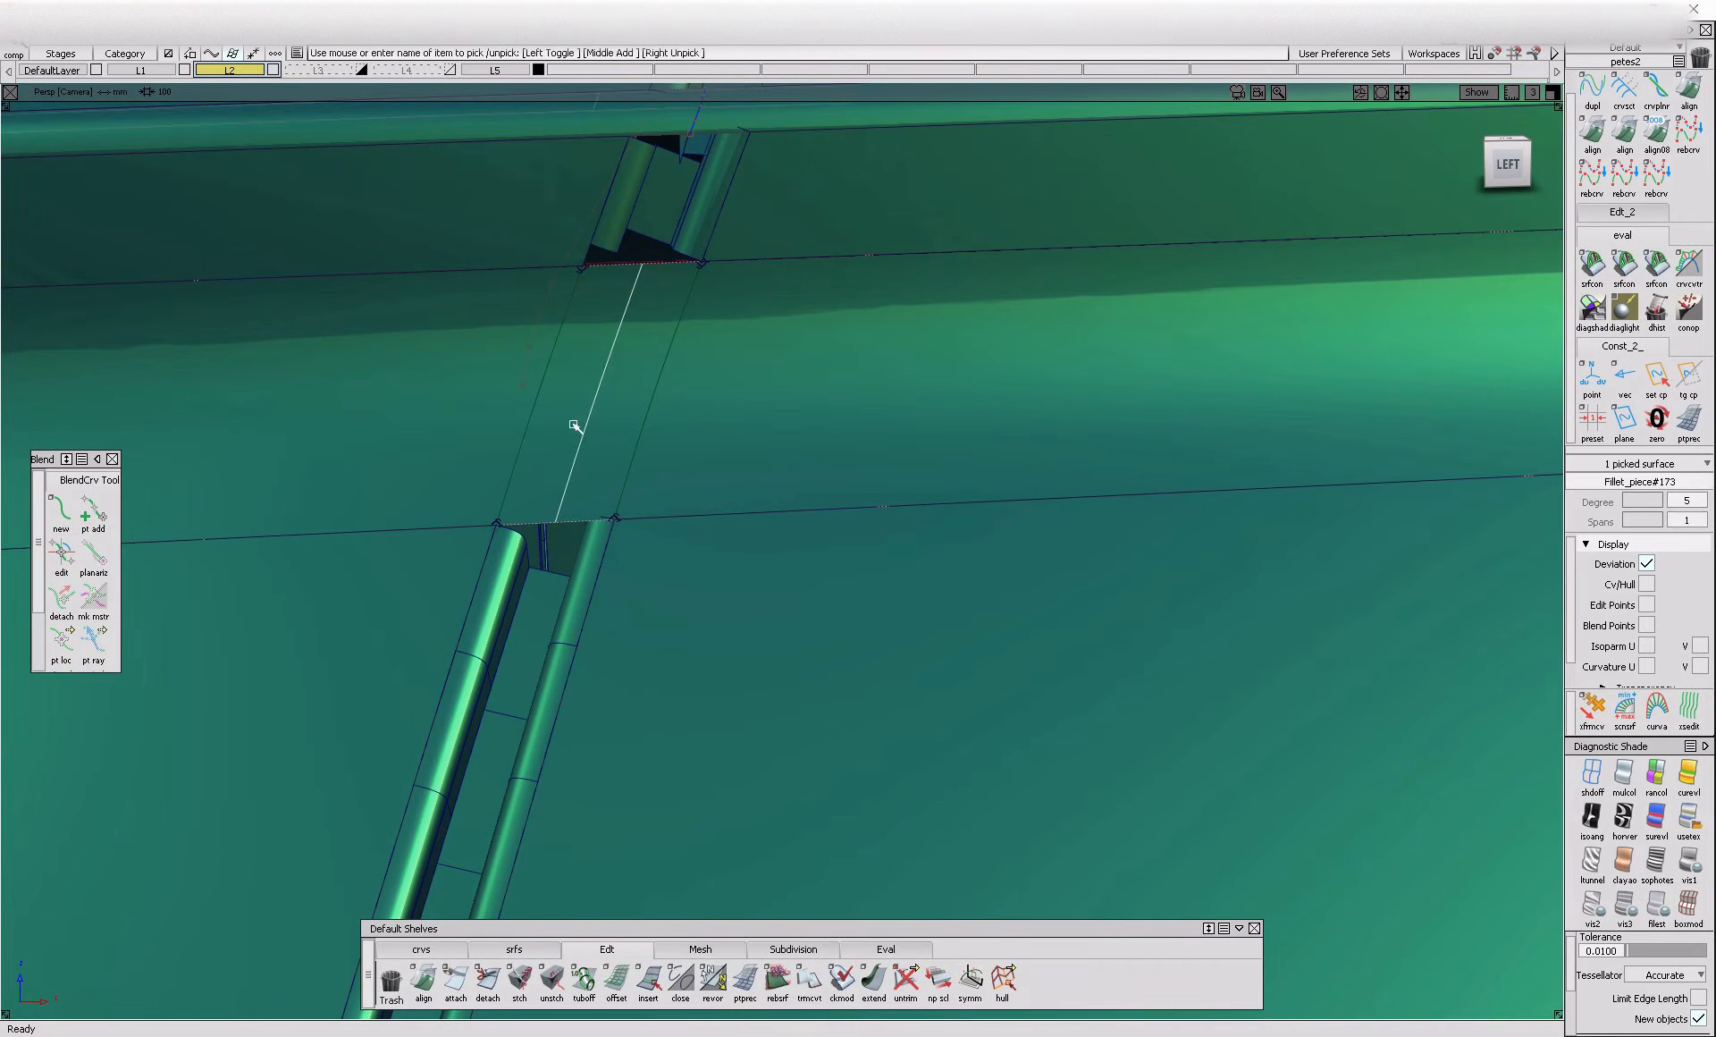
{"action": "left_click_drag", "start_coordinate": [547, 403], "coordinate": [644, 401], "text": "ctrl+shift"}
{"action": "key", "text": "space"}
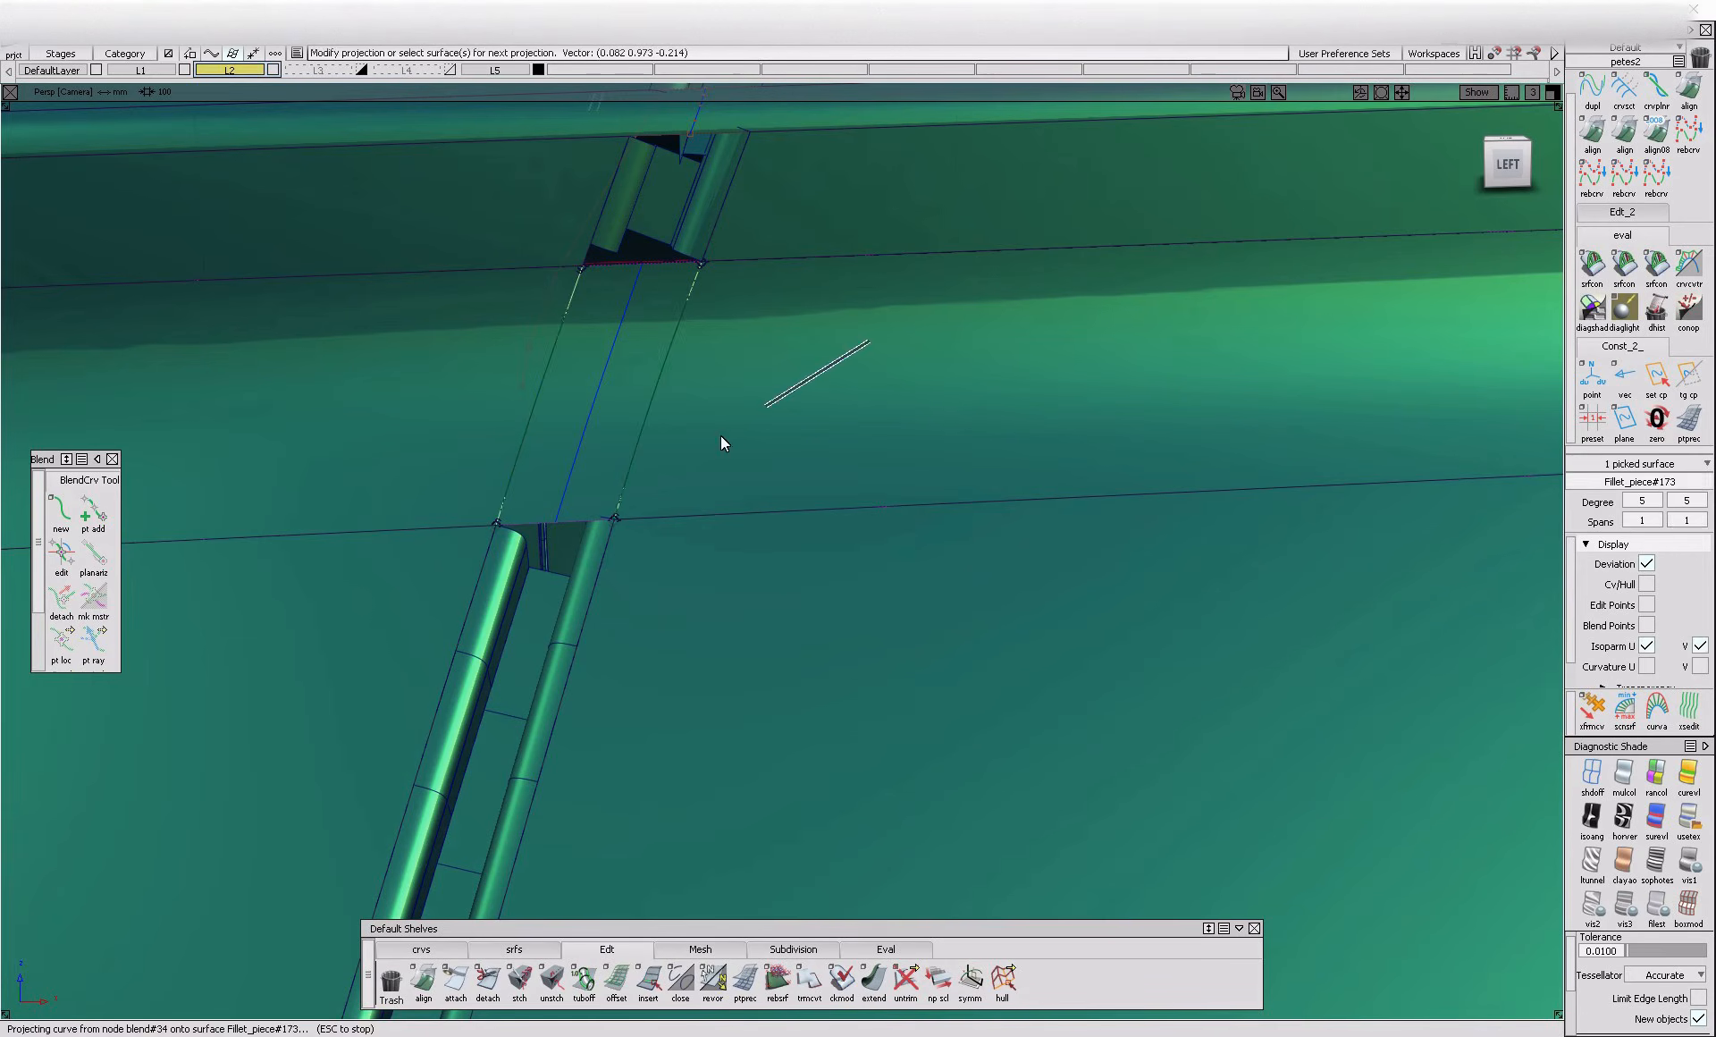
{"action": "left_click_drag", "start_coordinate": [755, 425], "coordinate": [728, 438], "text": "ctrl+shift"}
{"action": "left_click", "coordinate": [724, 436]}
{"action": "left_click", "coordinate": [410, 457]}
{"action": "key", "text": "space"}
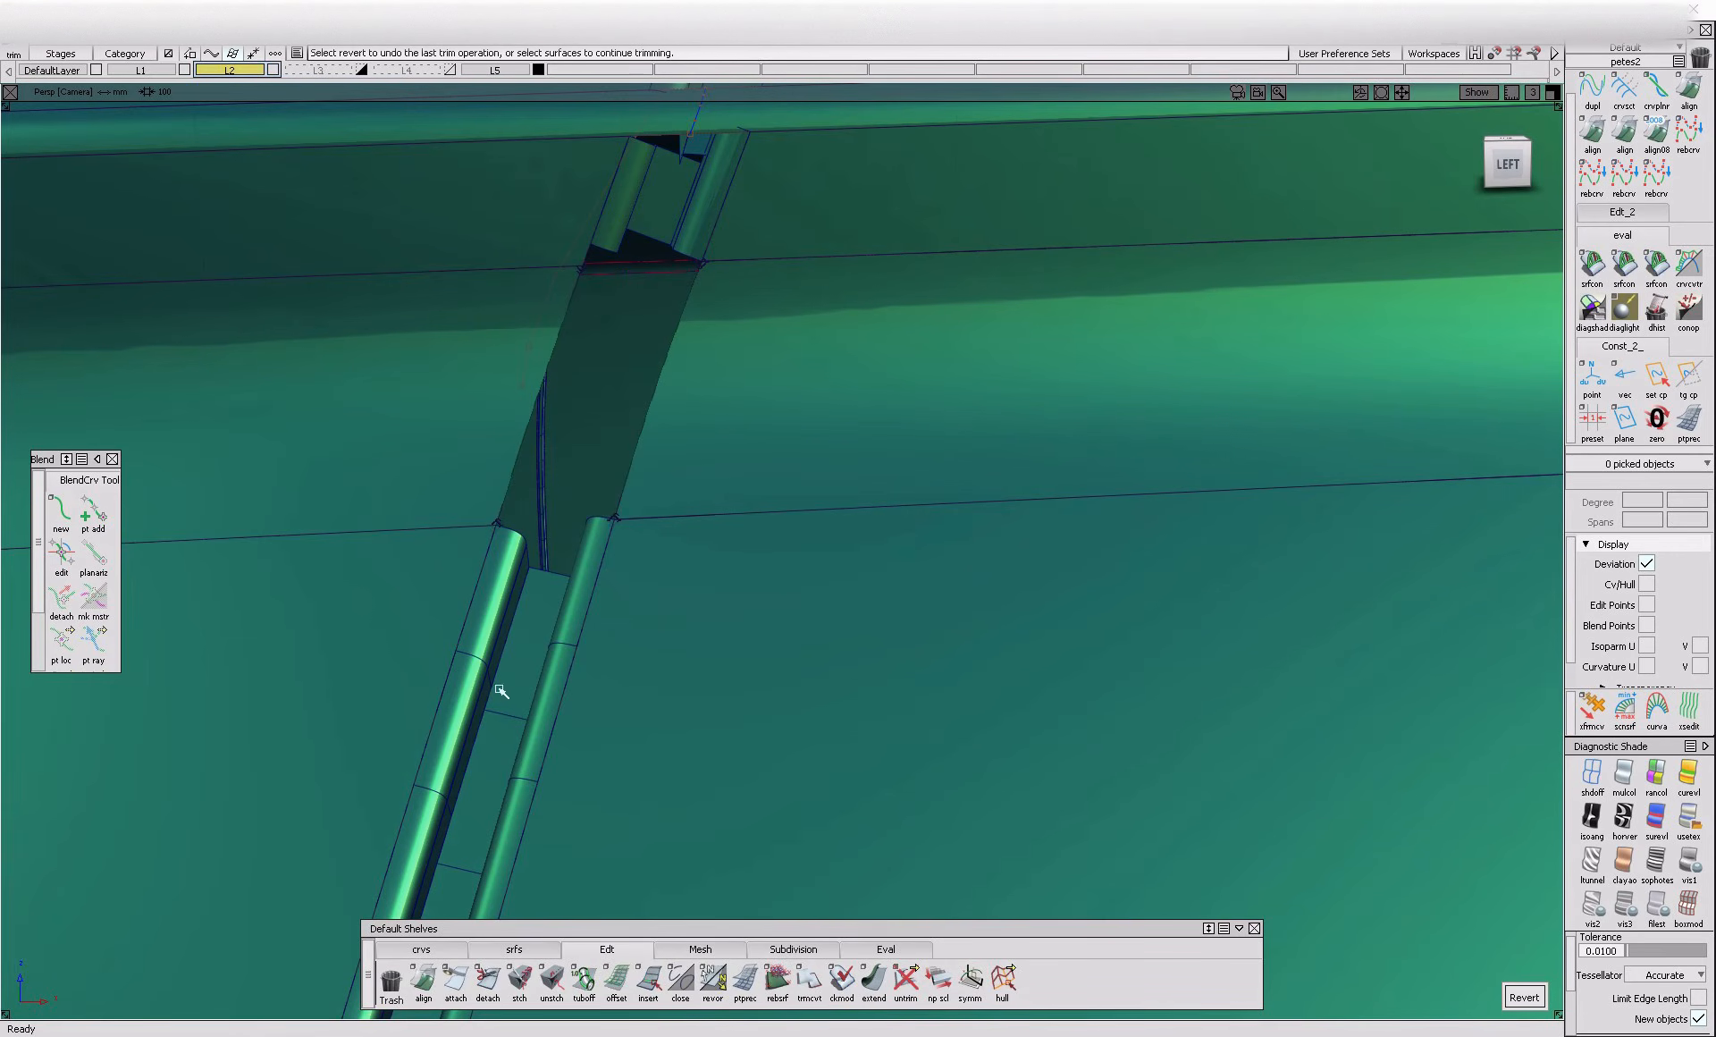
Build a G2 Freeform Blend surface across the recess between the inner flange ends of the lower and upper gap sections
{"action": "left_click", "coordinate": [525, 950]}
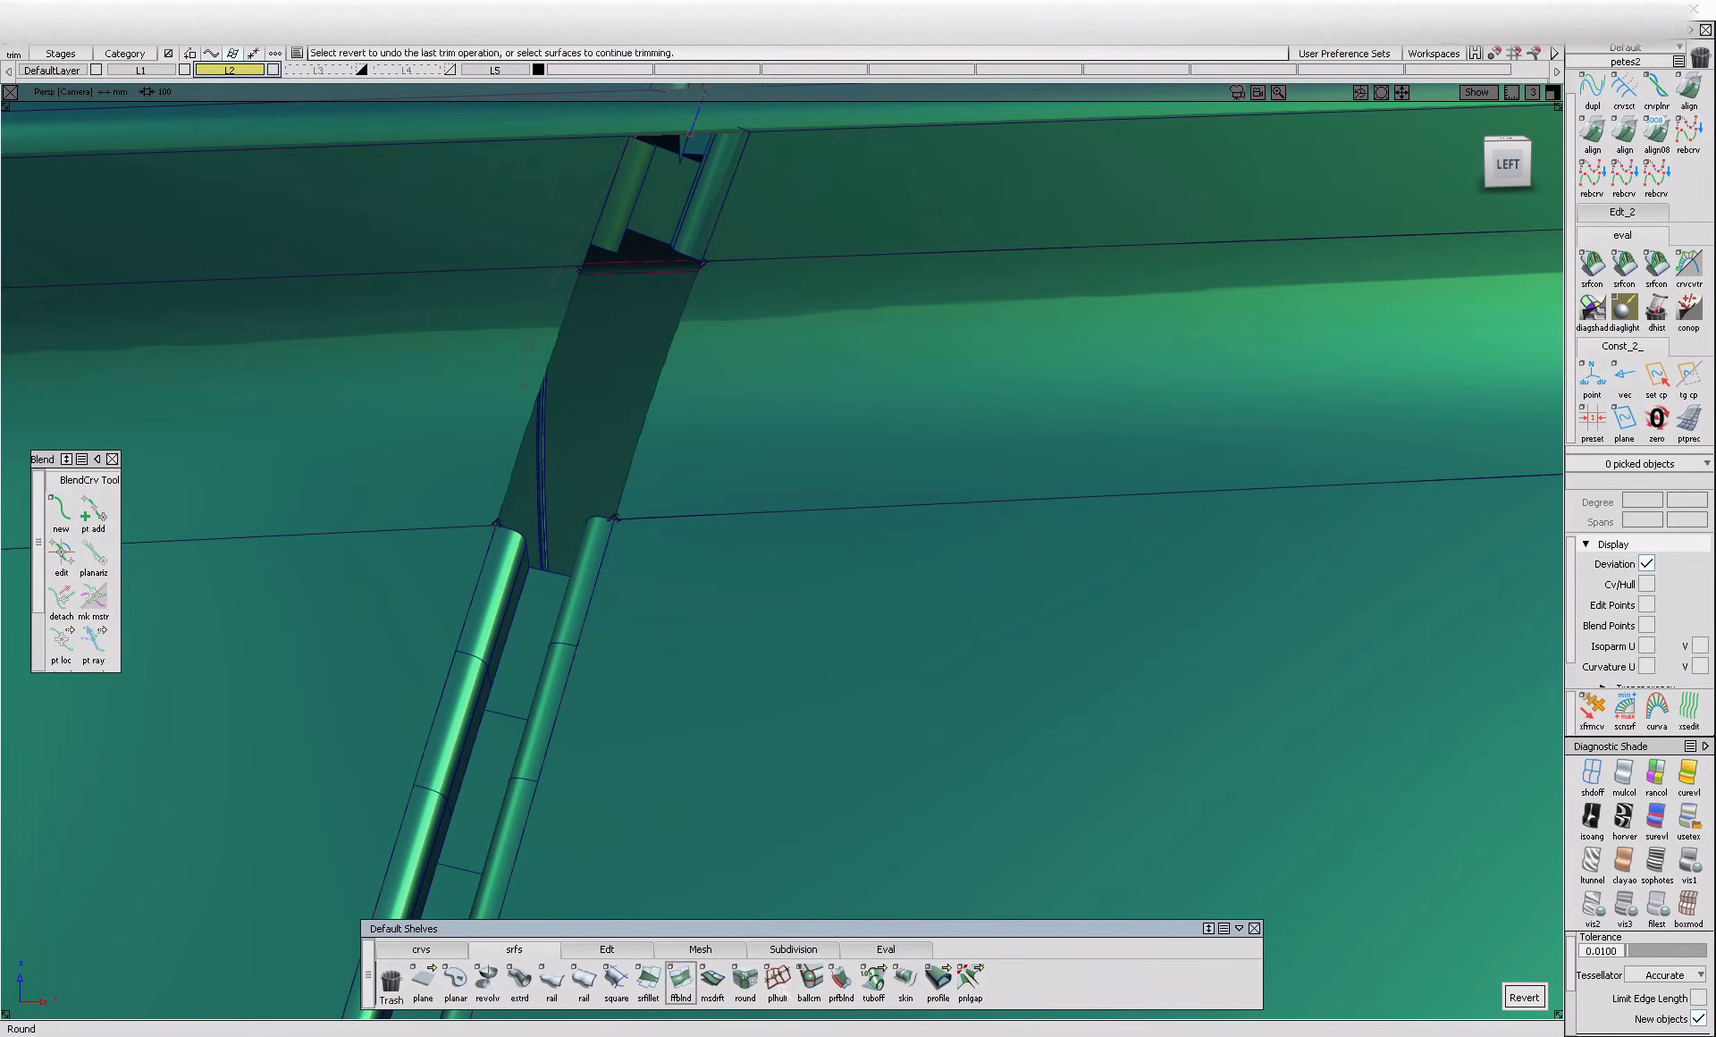
{"action": "left_click", "coordinate": [560, 578]}
{"action": "left_click", "coordinate": [646, 238]}
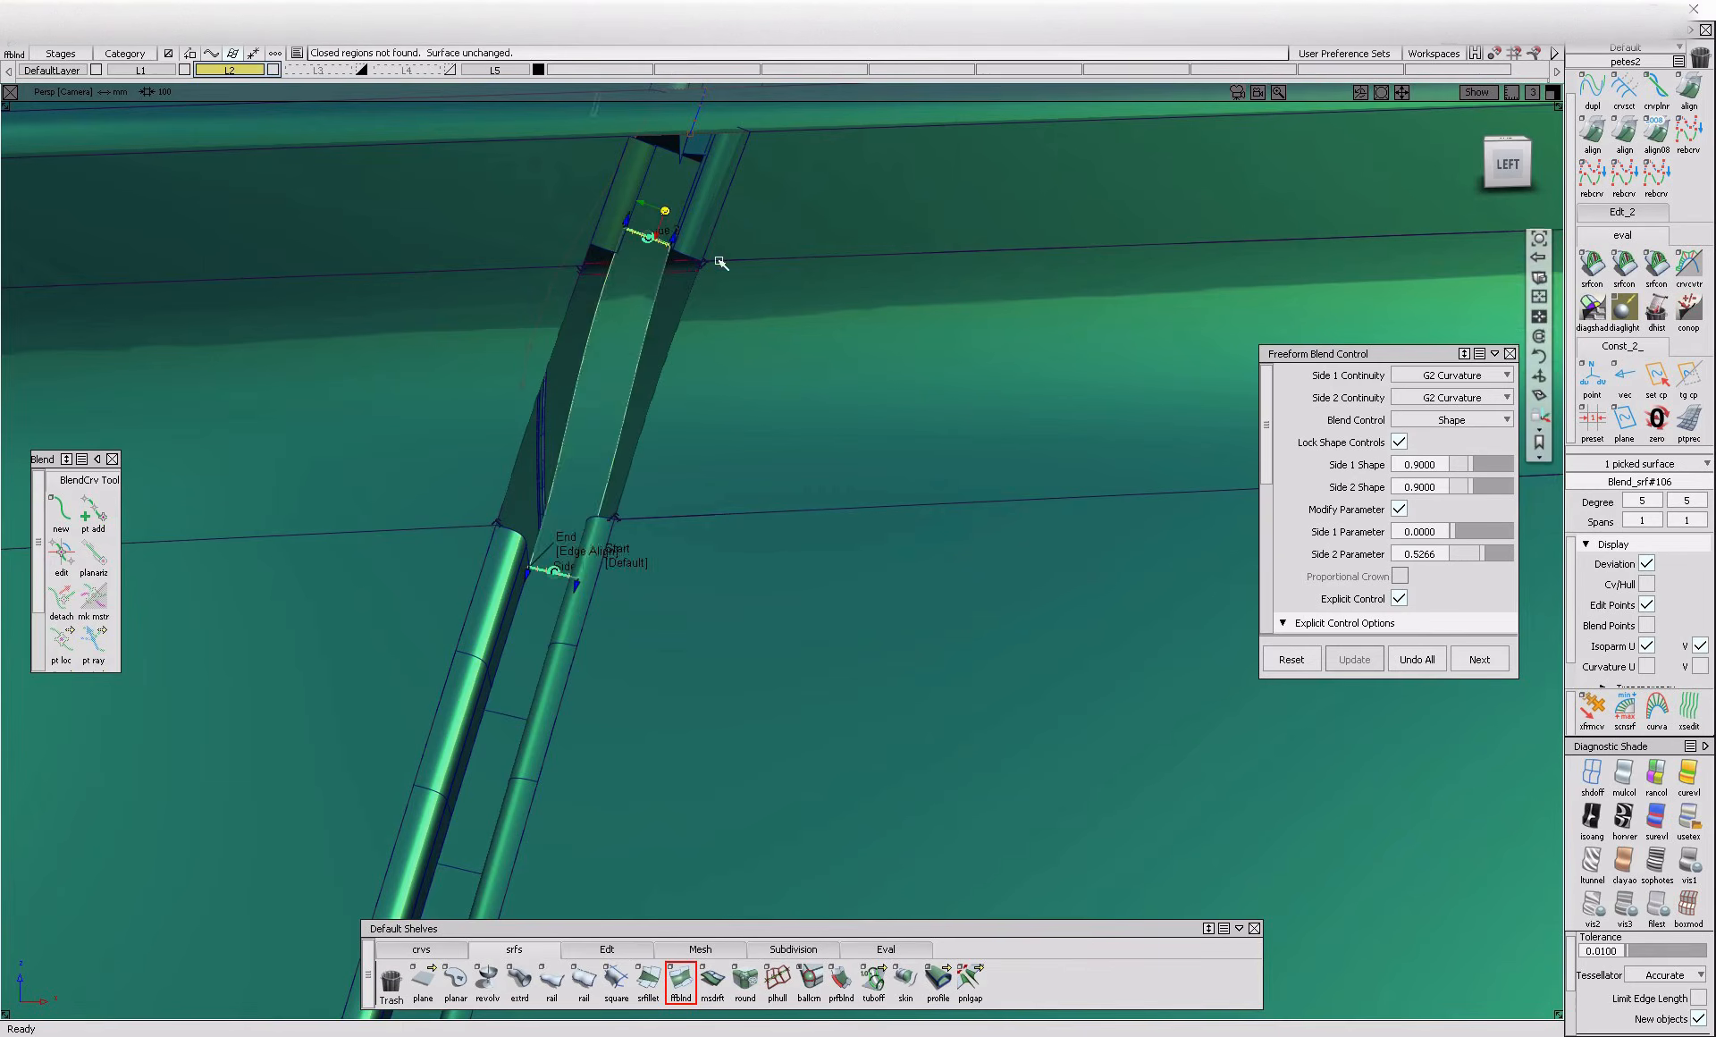
{"action": "right_click_drag", "start_coordinate": [670, 218], "coordinate": [575, 215], "text": "alt+shift"}
Build a G2 Freeform Blend across the recess between the flange ends on the front side of the gap
{"action": "left_click_drag", "start_coordinate": [575, 215], "coordinate": [515, 323], "text": "alt+shift"}
{"action": "left_click", "coordinate": [418, 698]}
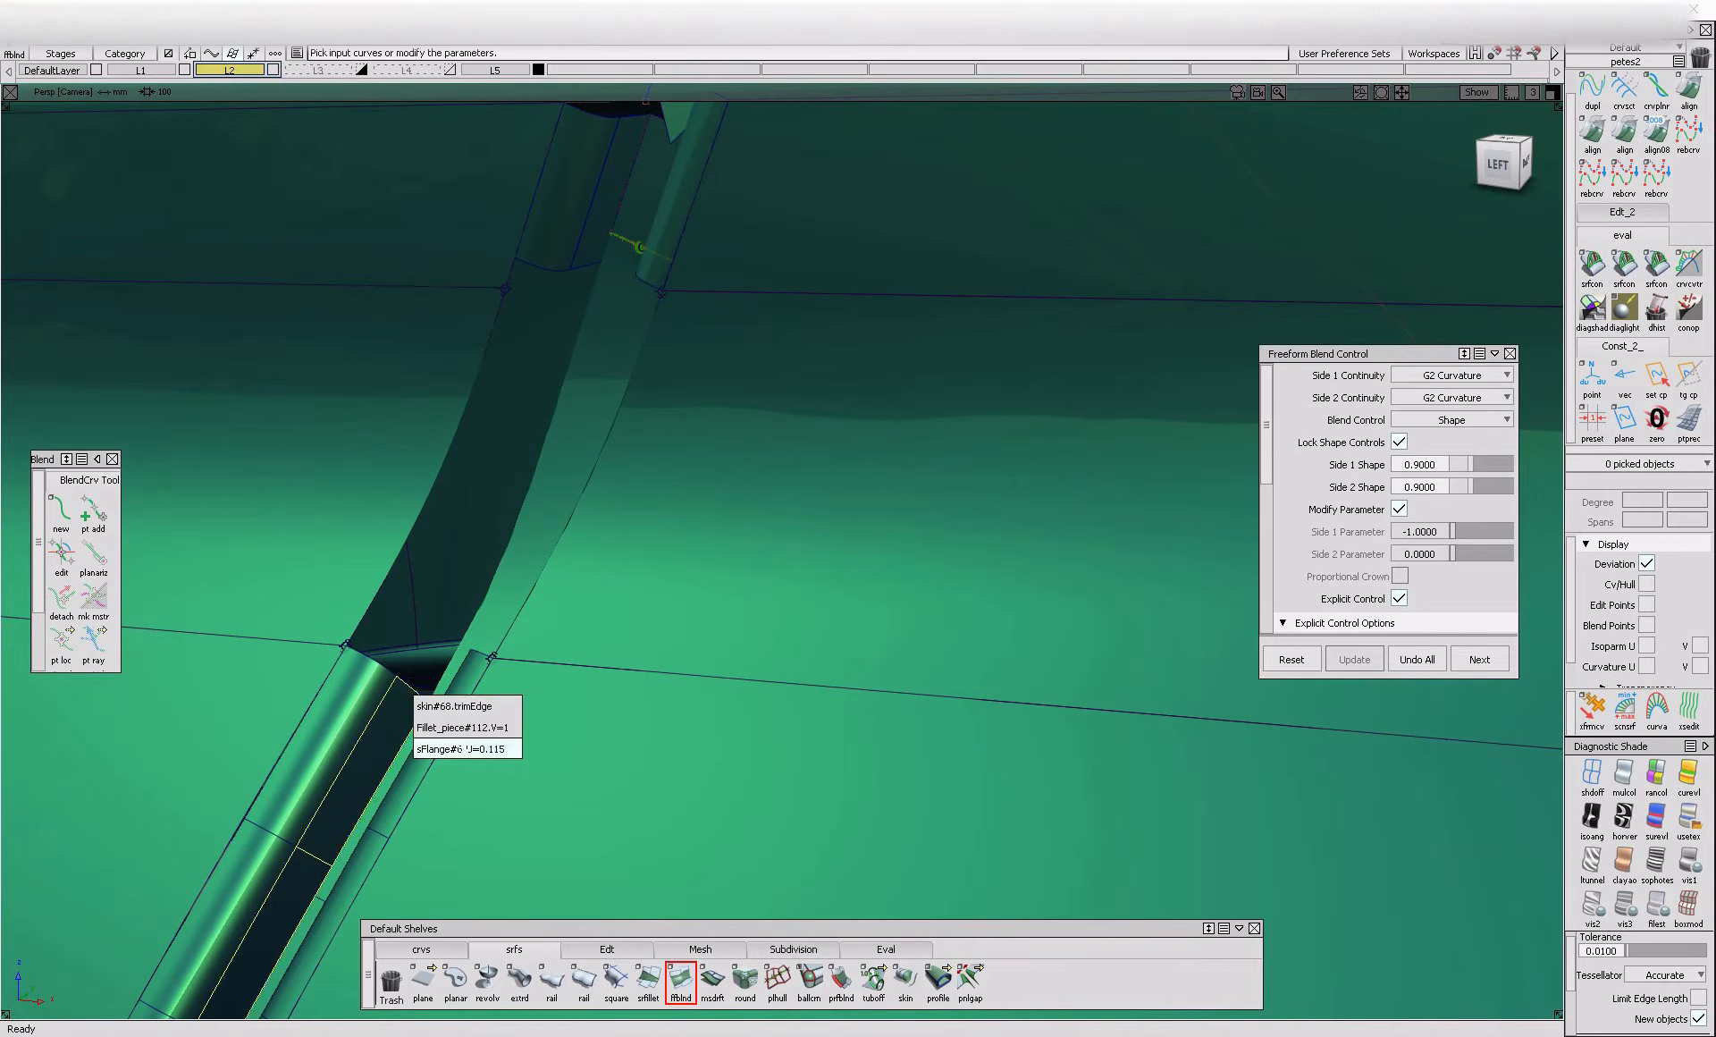
{"action": "left_click", "coordinate": [460, 749]}
{"action": "left_click_drag", "start_coordinate": [590, 293], "coordinate": [448, 291], "text": "alt+shift"}
{"action": "left_click", "coordinate": [447, 636]}
Build another G2 Freeform Blend across the recess between the upper and lower flange ends on the rear side of the gap
{"action": "left_click_drag", "start_coordinate": [573, 577], "coordinate": [970, 528], "text": "alt+shift"}
{"action": "left_click_drag", "start_coordinate": [726, 438], "coordinate": [716, 357], "text": "ctrl+shift"}
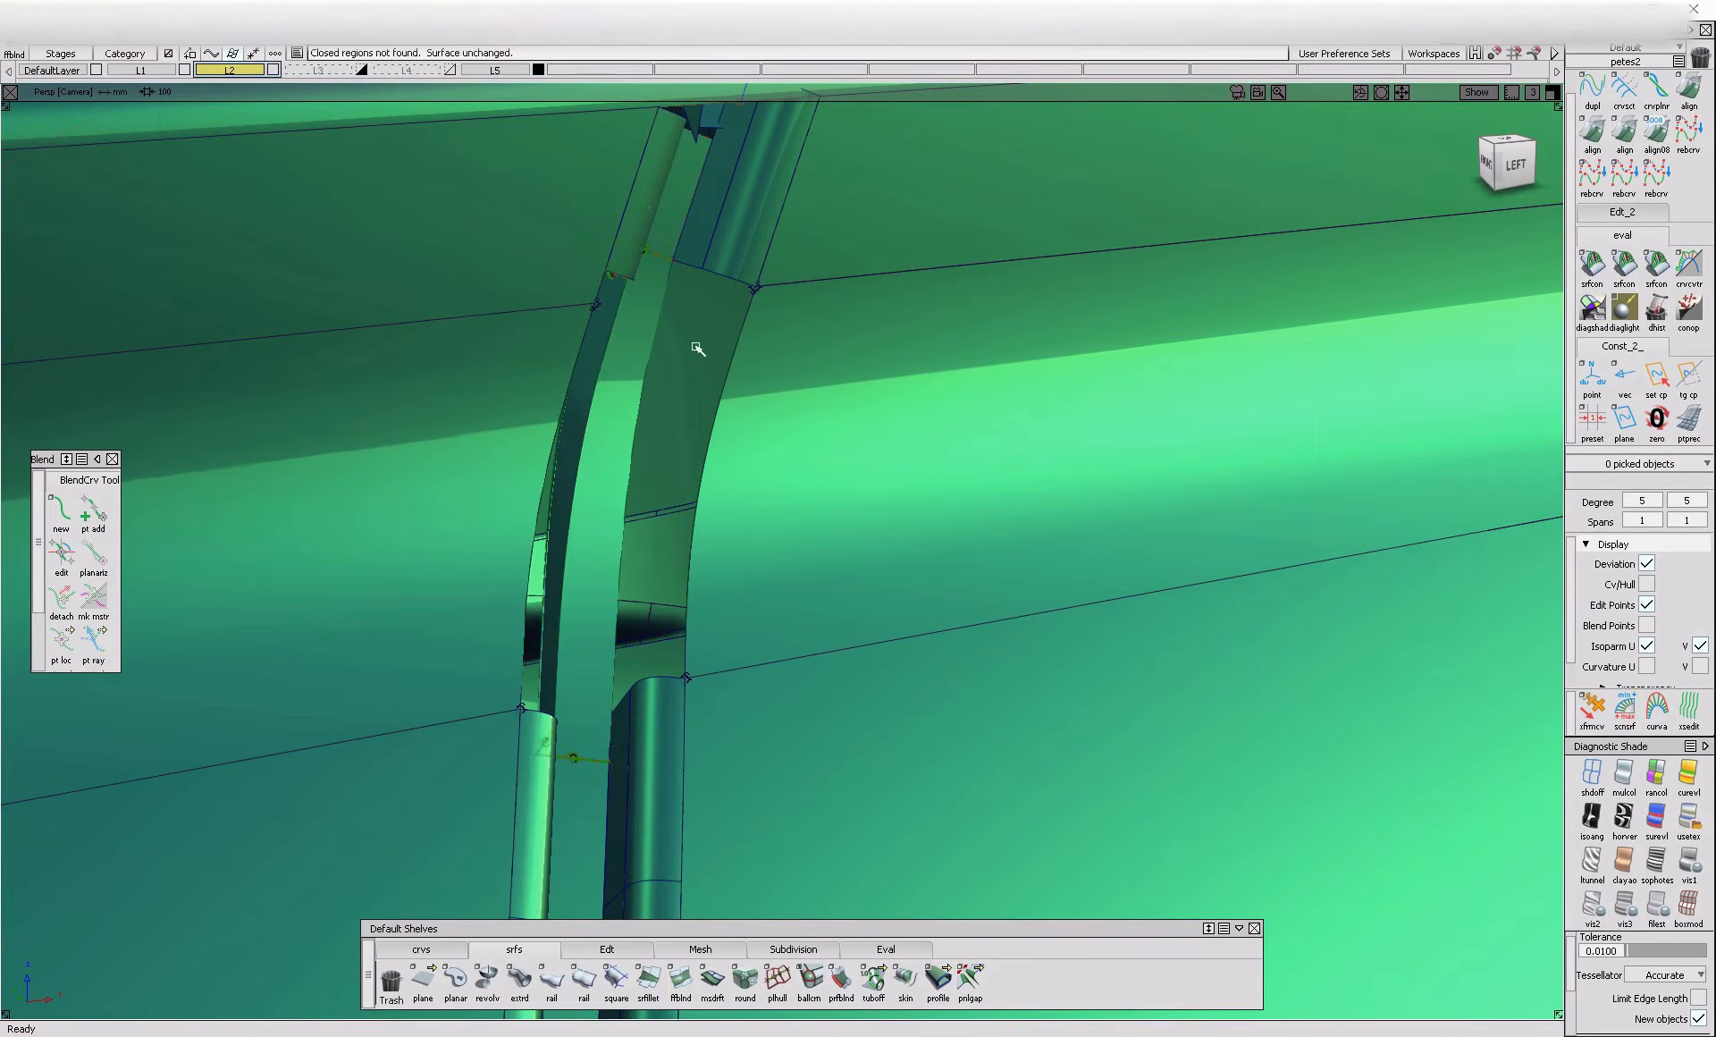
{"action": "left_click", "coordinate": [685, 272]}
{"action": "left_click", "coordinate": [723, 315]}
{"action": "left_click_drag", "start_coordinate": [615, 673], "coordinate": [802, 327], "text": "alt+shift"}
{"action": "left_click", "coordinate": [623, 707]}
{"action": "left_click", "coordinate": [780, 267]}
{"action": "left_click_drag", "start_coordinate": [836, 407], "coordinate": [564, 575], "text": "alt+shift"}
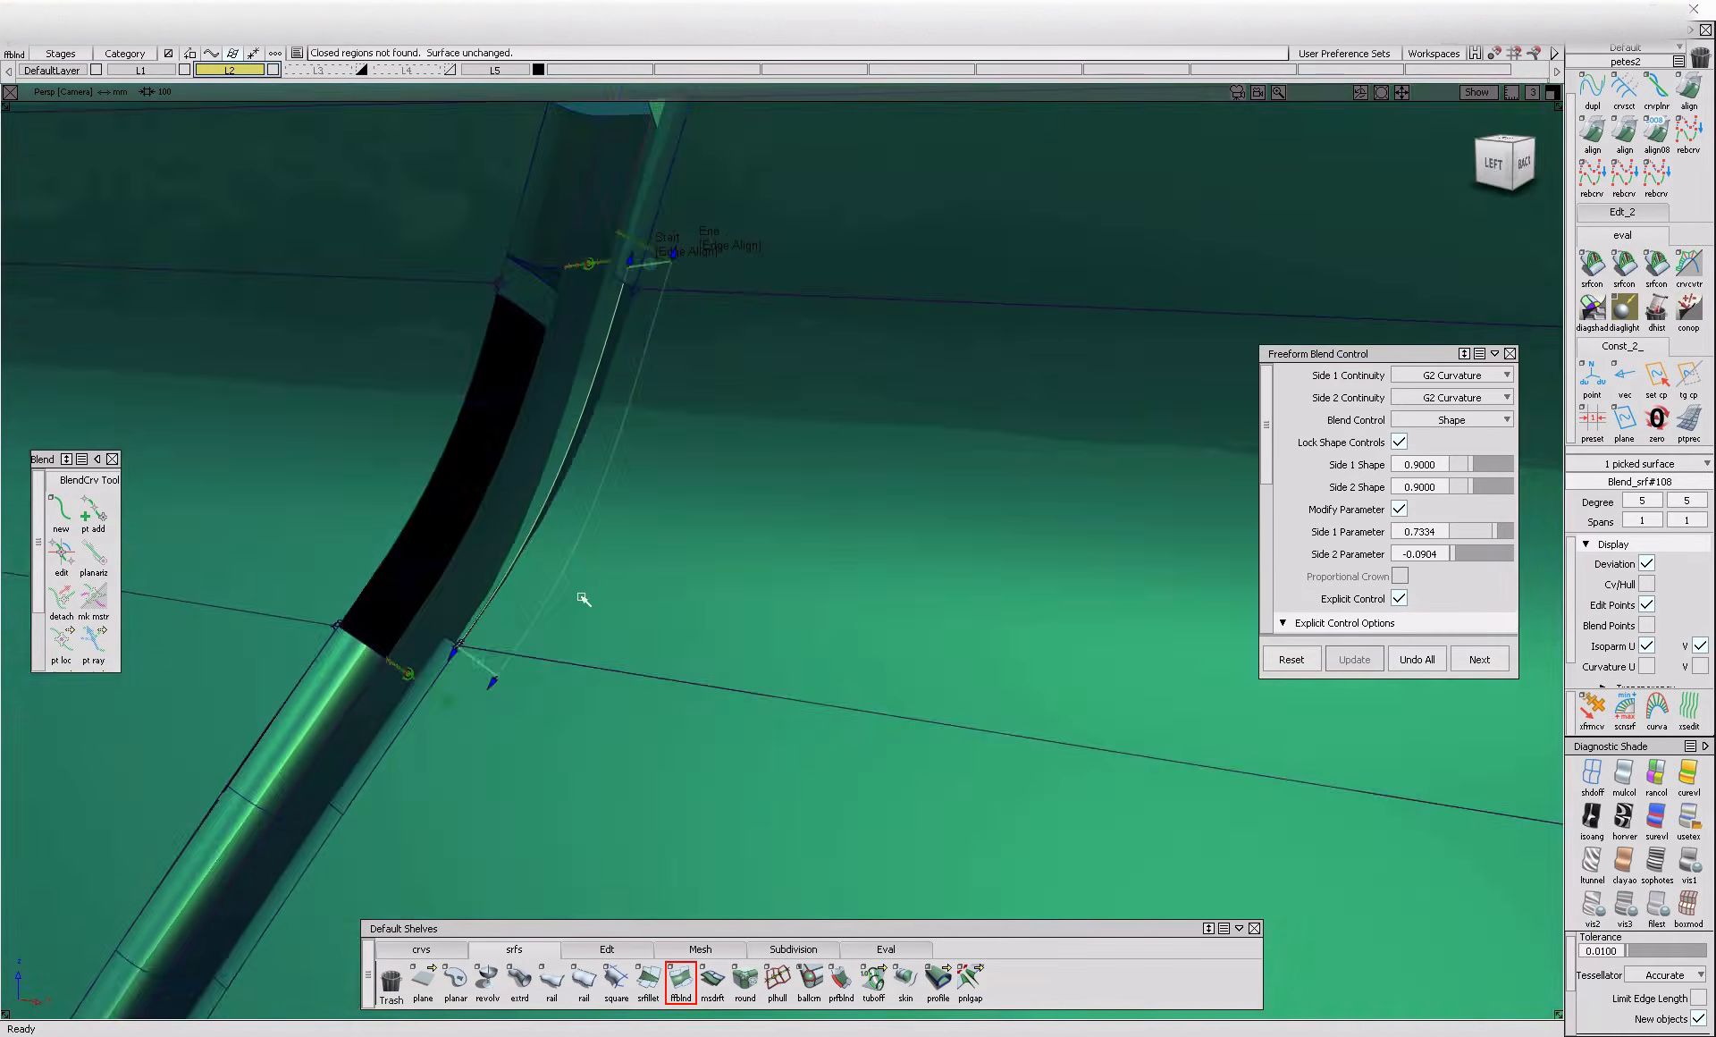
{"action": "key", "text": "space"}
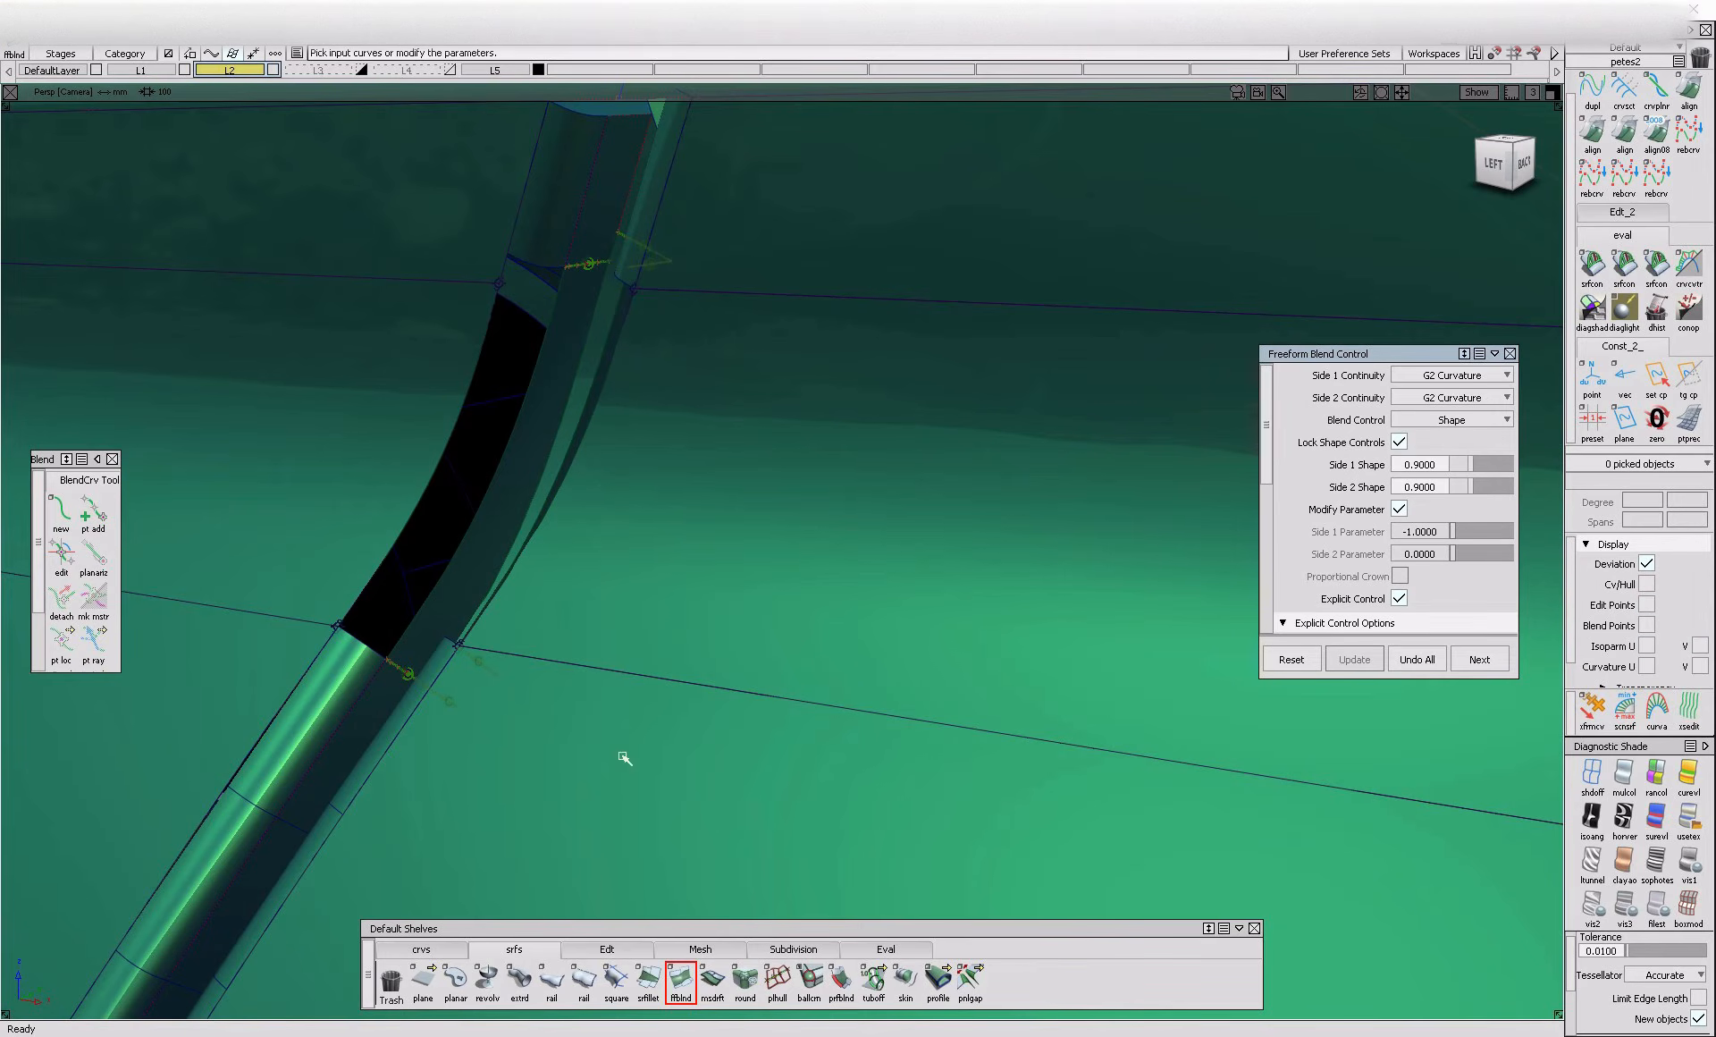
Align the long outer edge of the upper strip's front gap fillet to the neighbouring trimmed edge with G2 continuity
{"action": "left_click", "coordinate": [607, 949]}
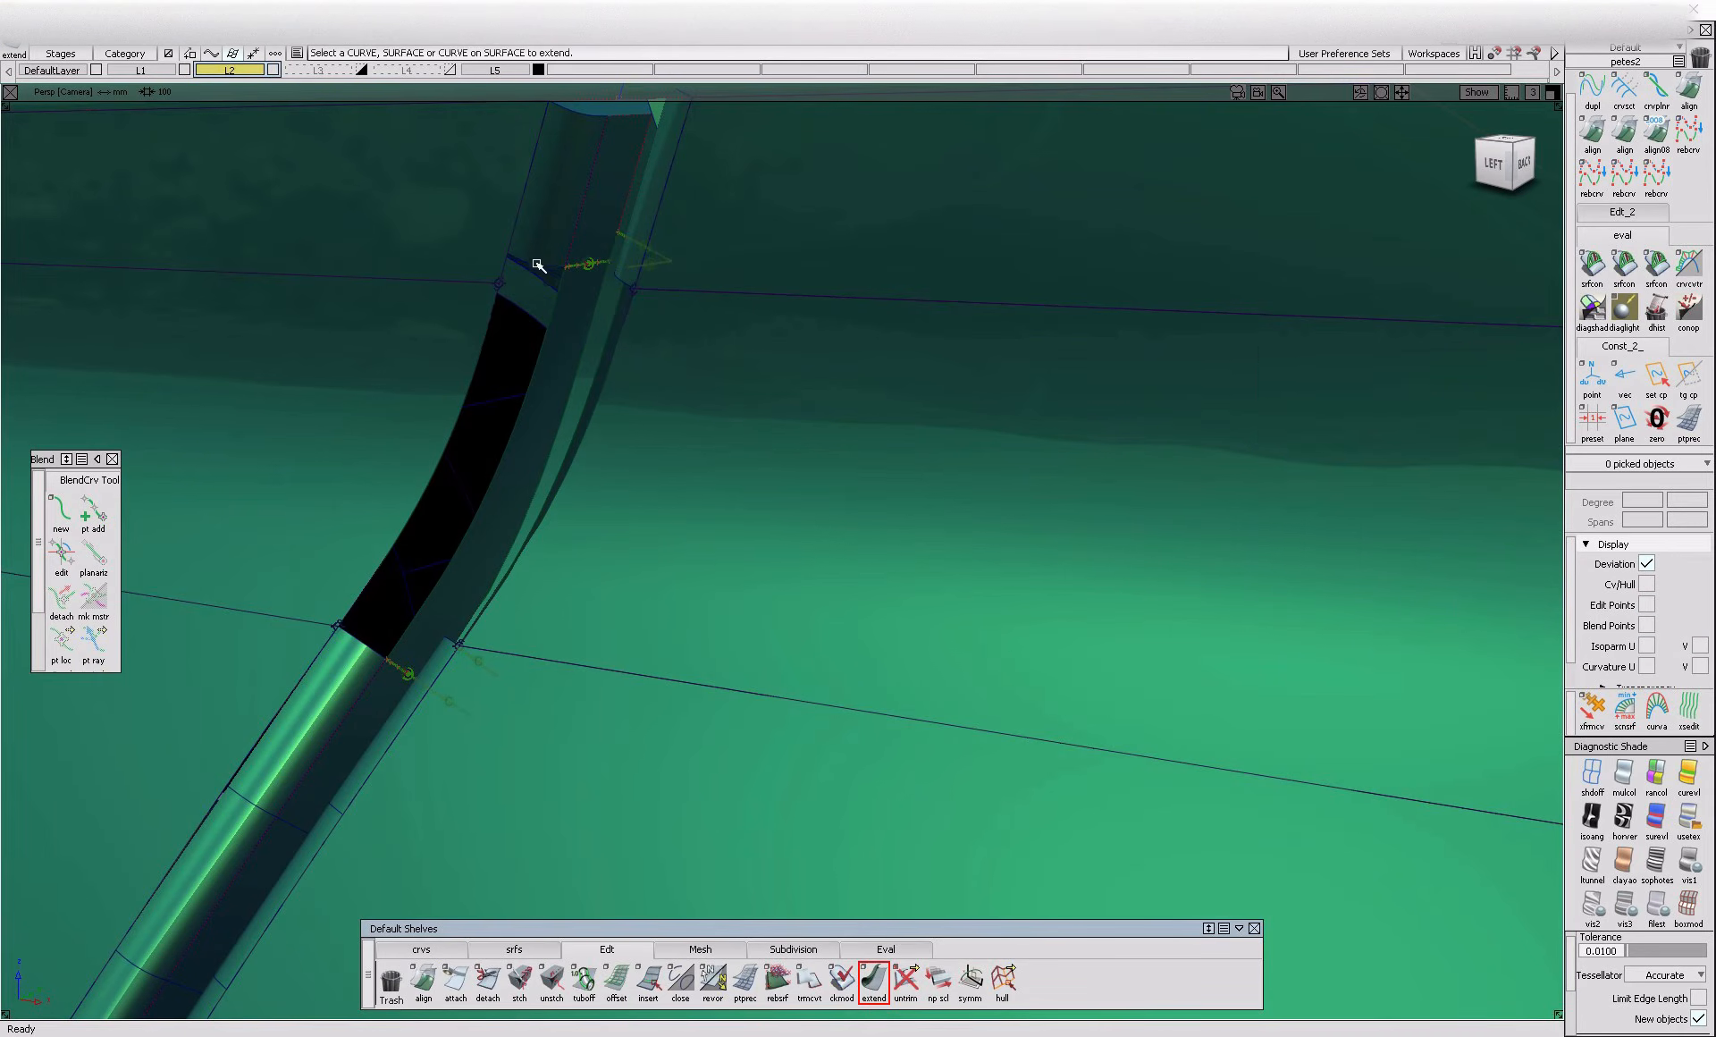
{"action": "right_click_drag", "start_coordinate": [534, 269], "coordinate": [555, 249], "text": "alt+shift"}
{"action": "left_click_drag", "start_coordinate": [555, 250], "coordinate": [701, 287], "text": "alt+shift"}
{"action": "left_click", "coordinate": [1594, 136]}
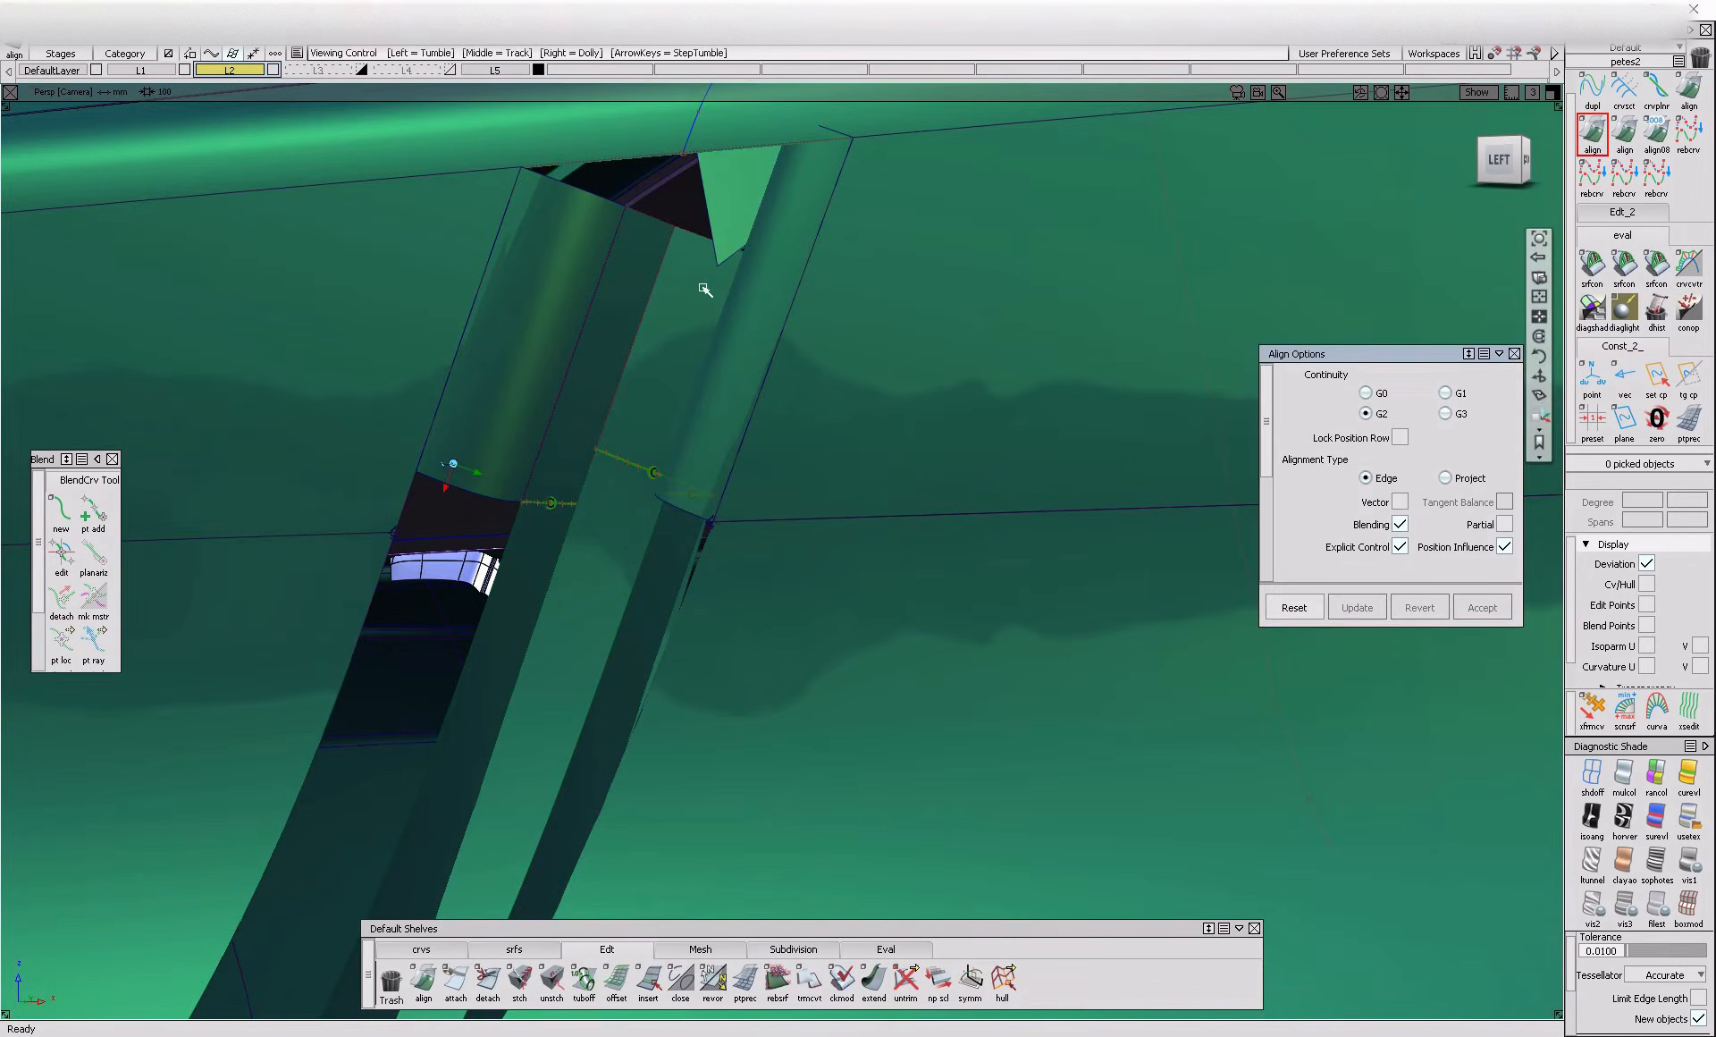
{"action": "left_click", "coordinate": [430, 452]}
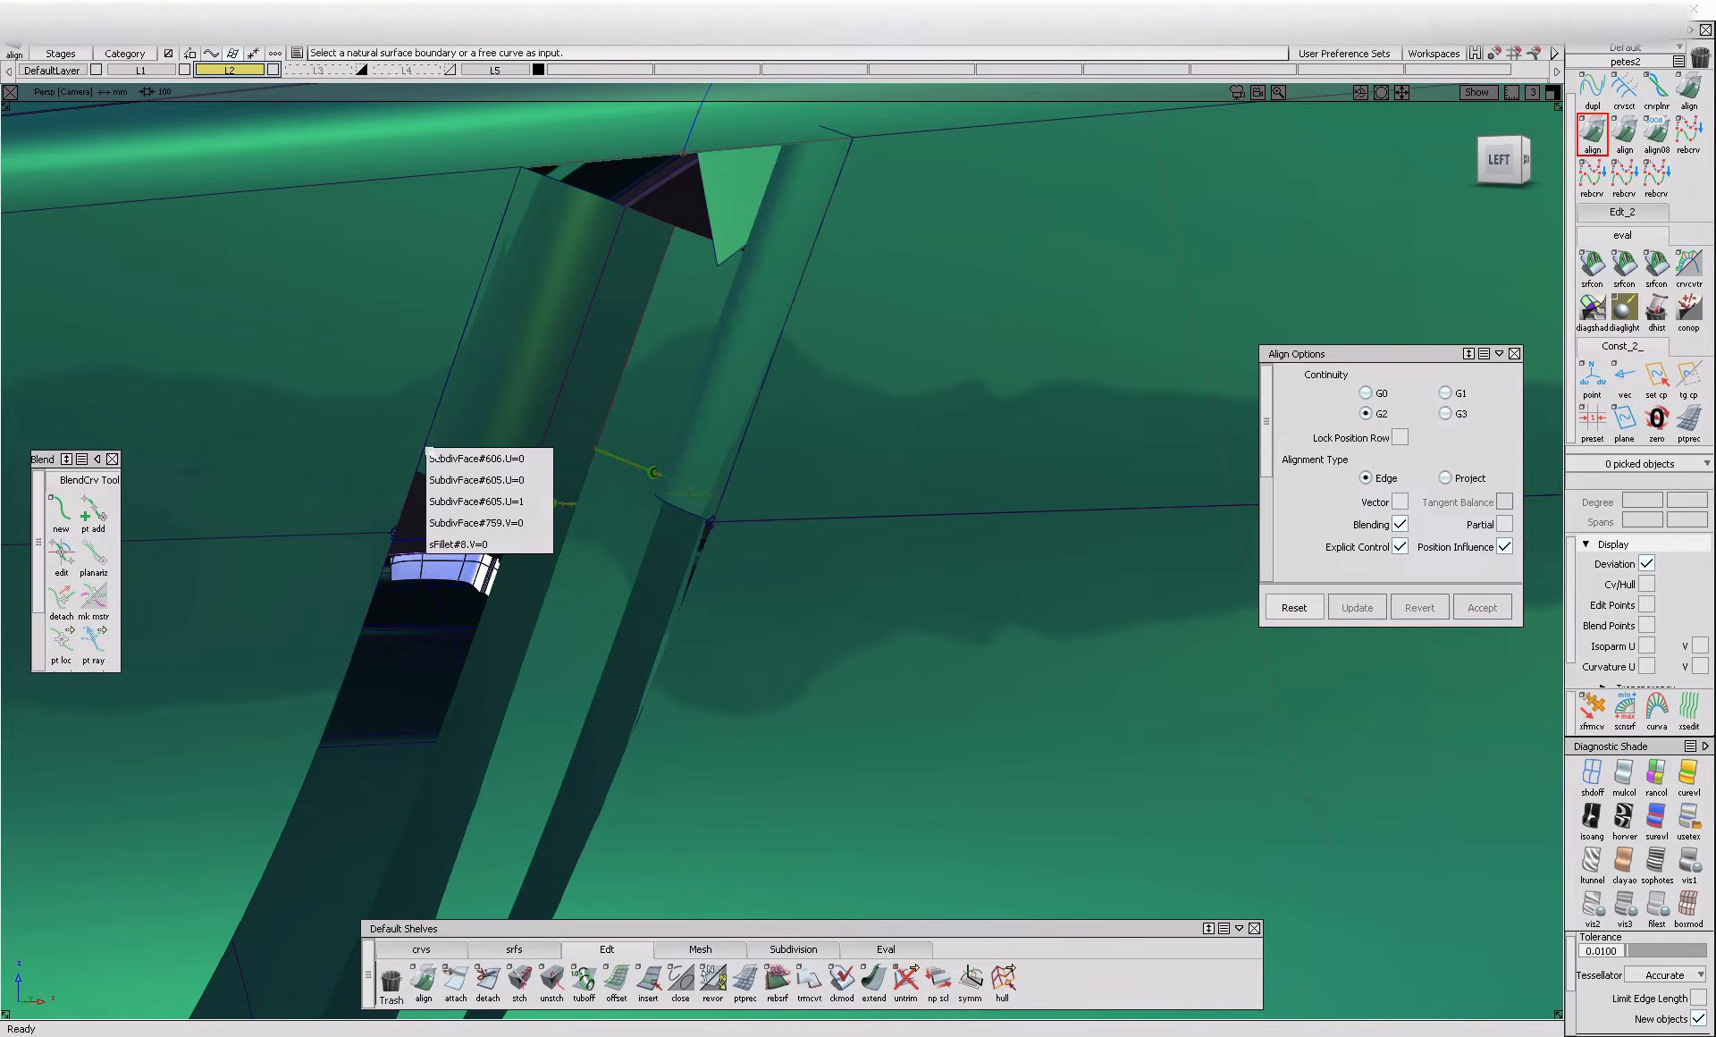
{"action": "left_click", "coordinate": [427, 447]}
{"action": "left_click", "coordinate": [543, 495]}
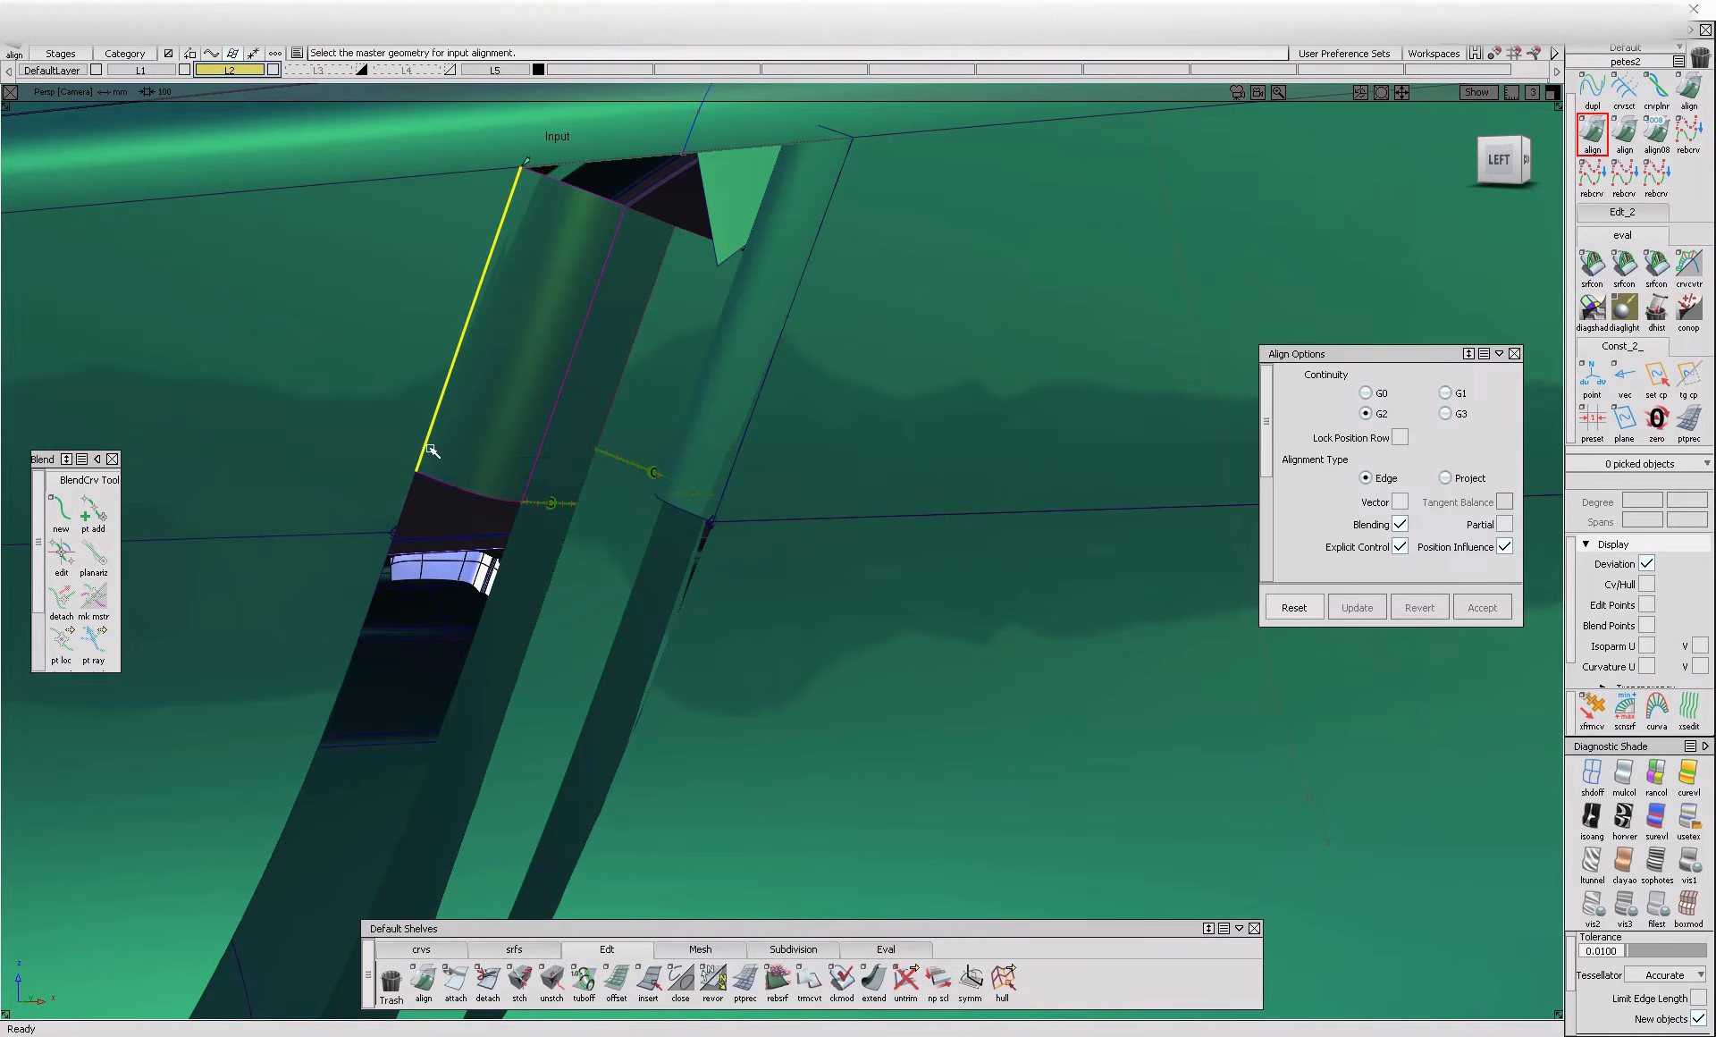
{"action": "left_click", "coordinate": [428, 449]}
{"action": "left_click", "coordinate": [482, 540]}
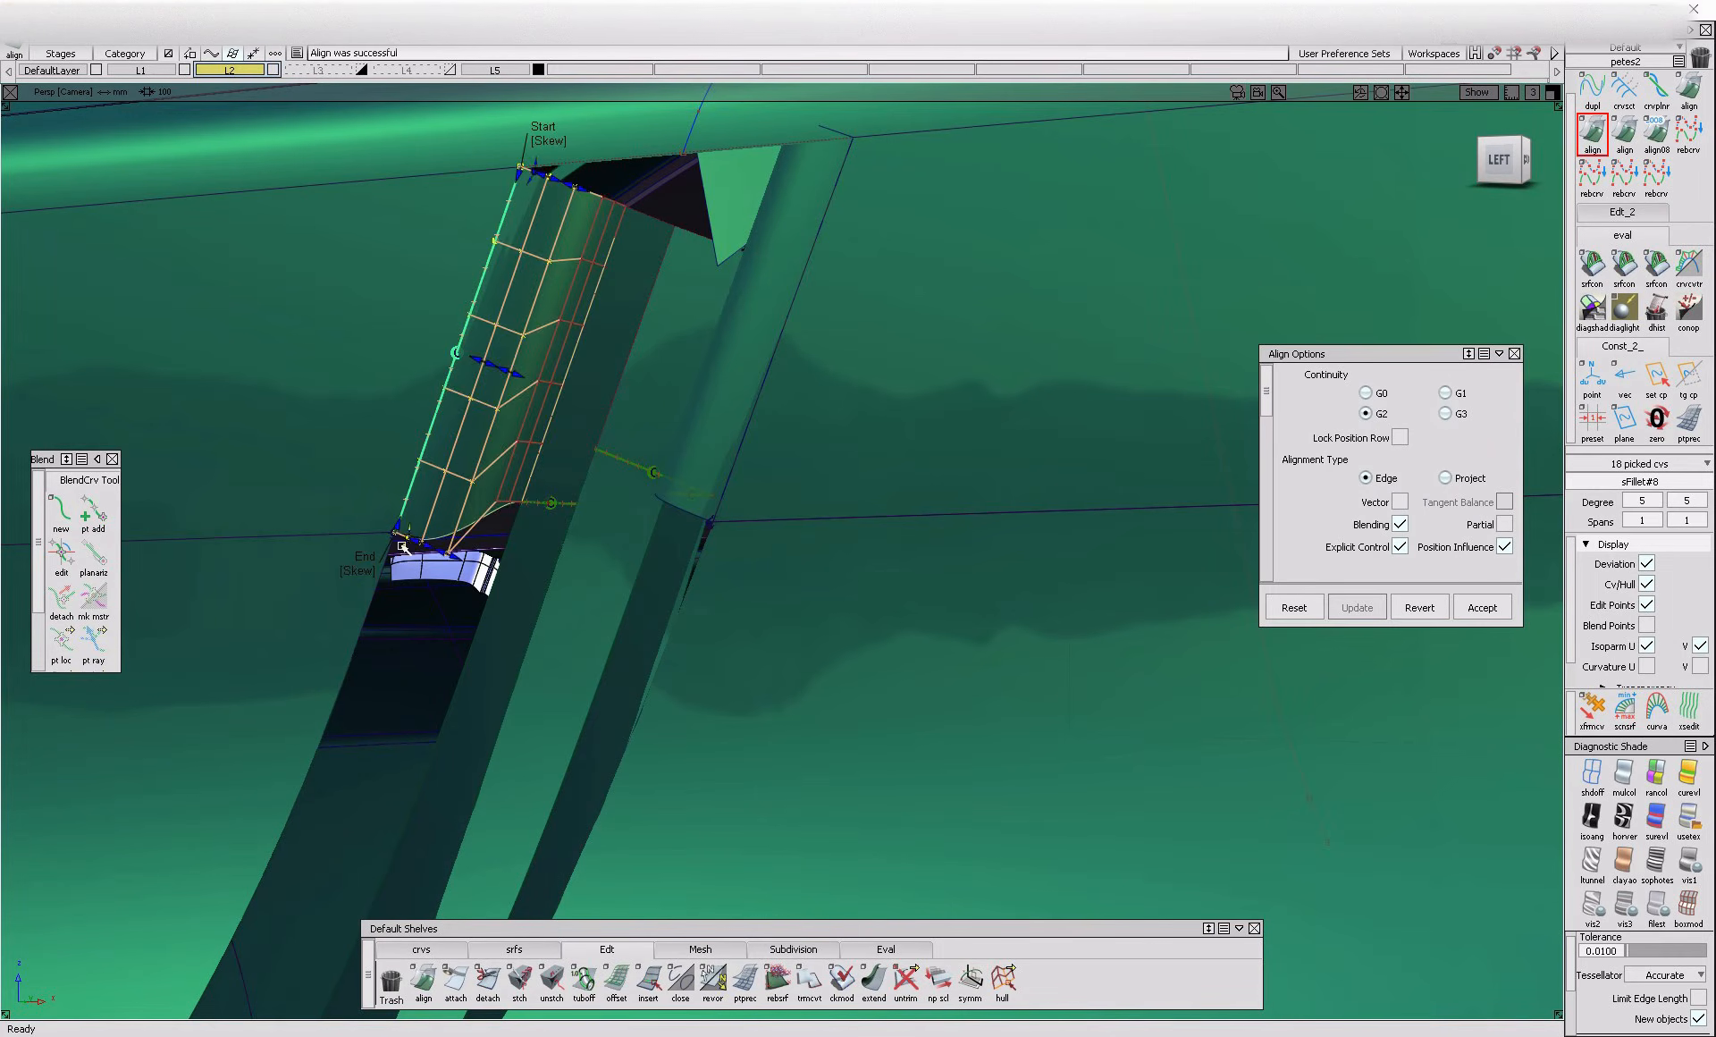
Fill the gap's front side in the recess with a G2 Freeform Blend between the trimmed surface edge and the flange blend
{"action": "left_click_drag", "start_coordinate": [366, 574], "coordinate": [841, 601], "text": "alt+shift"}
{"action": "right_click_drag", "start_coordinate": [420, 848], "coordinate": [331, 842], "text": "alt+shift"}
{"action": "left_click_drag", "start_coordinate": [375, 840], "coordinate": [287, 832], "text": "alt+shift"}
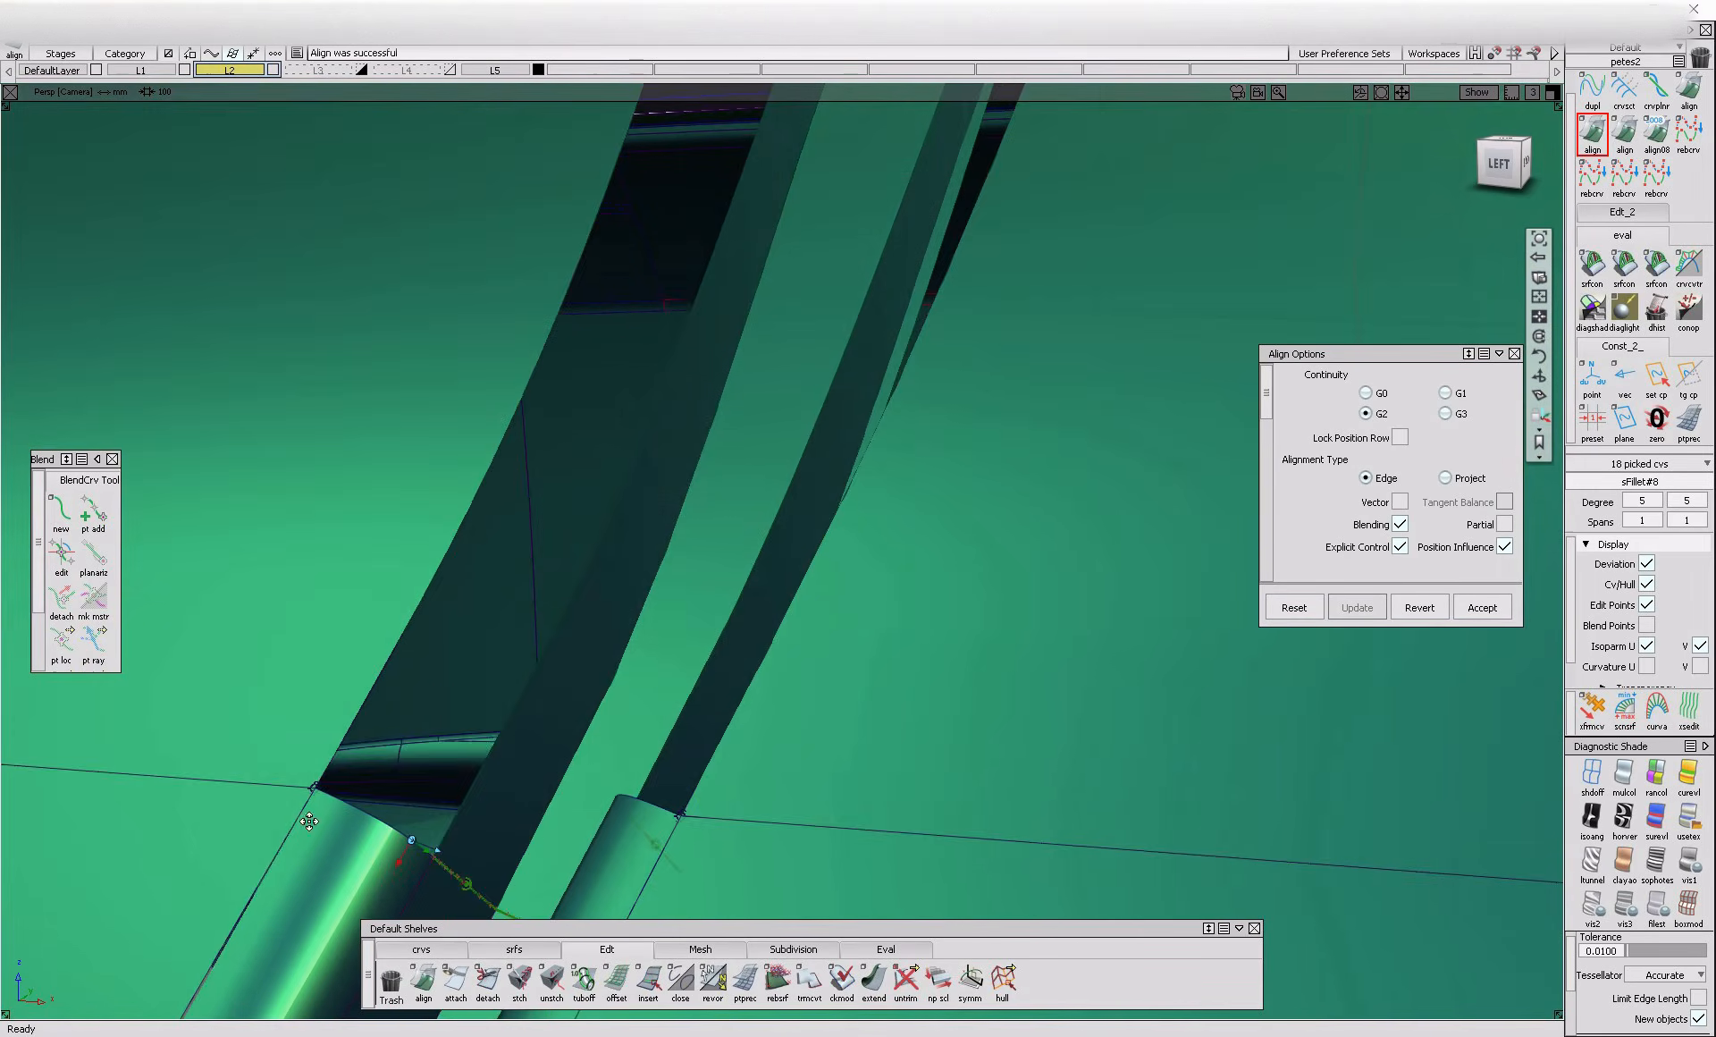
{"action": "middle_click_drag", "start_coordinate": [287, 832], "coordinate": [335, 740], "text": "alt+shift"}
{"action": "left_click_drag", "start_coordinate": [336, 741], "coordinate": [430, 769], "text": "alt+shift"}
{"action": "mouse_move", "coordinate": [429, 769]}
{"action": "right_mouse_down", "text": "alt+shift"}
{"action": "mouse_move", "coordinate": [615, 801]}
{"action": "mouse_move", "coordinate": [357, 763]}
{"action": "mouse_move", "coordinate": [536, 729]}
{"action": "right_mouse_up", "text": "alt+shift"}
{"action": "mouse_move", "coordinate": [537, 729]}
{"action": "left_mouse_down", "text": "alt+shift"}
{"action": "mouse_move", "coordinate": [598, 709]}
{"action": "mouse_move", "coordinate": [581, 718]}
{"action": "mouse_move", "coordinate": [589, 606]}
{"action": "mouse_move", "coordinate": [767, 582]}
{"action": "mouse_move", "coordinate": [727, 662]}
{"action": "mouse_move", "coordinate": [475, 644]}
{"action": "mouse_move", "coordinate": [342, 662]}
{"action": "mouse_move", "coordinate": [386, 672]}
{"action": "left_mouse_up", "text": "alt+shift"}
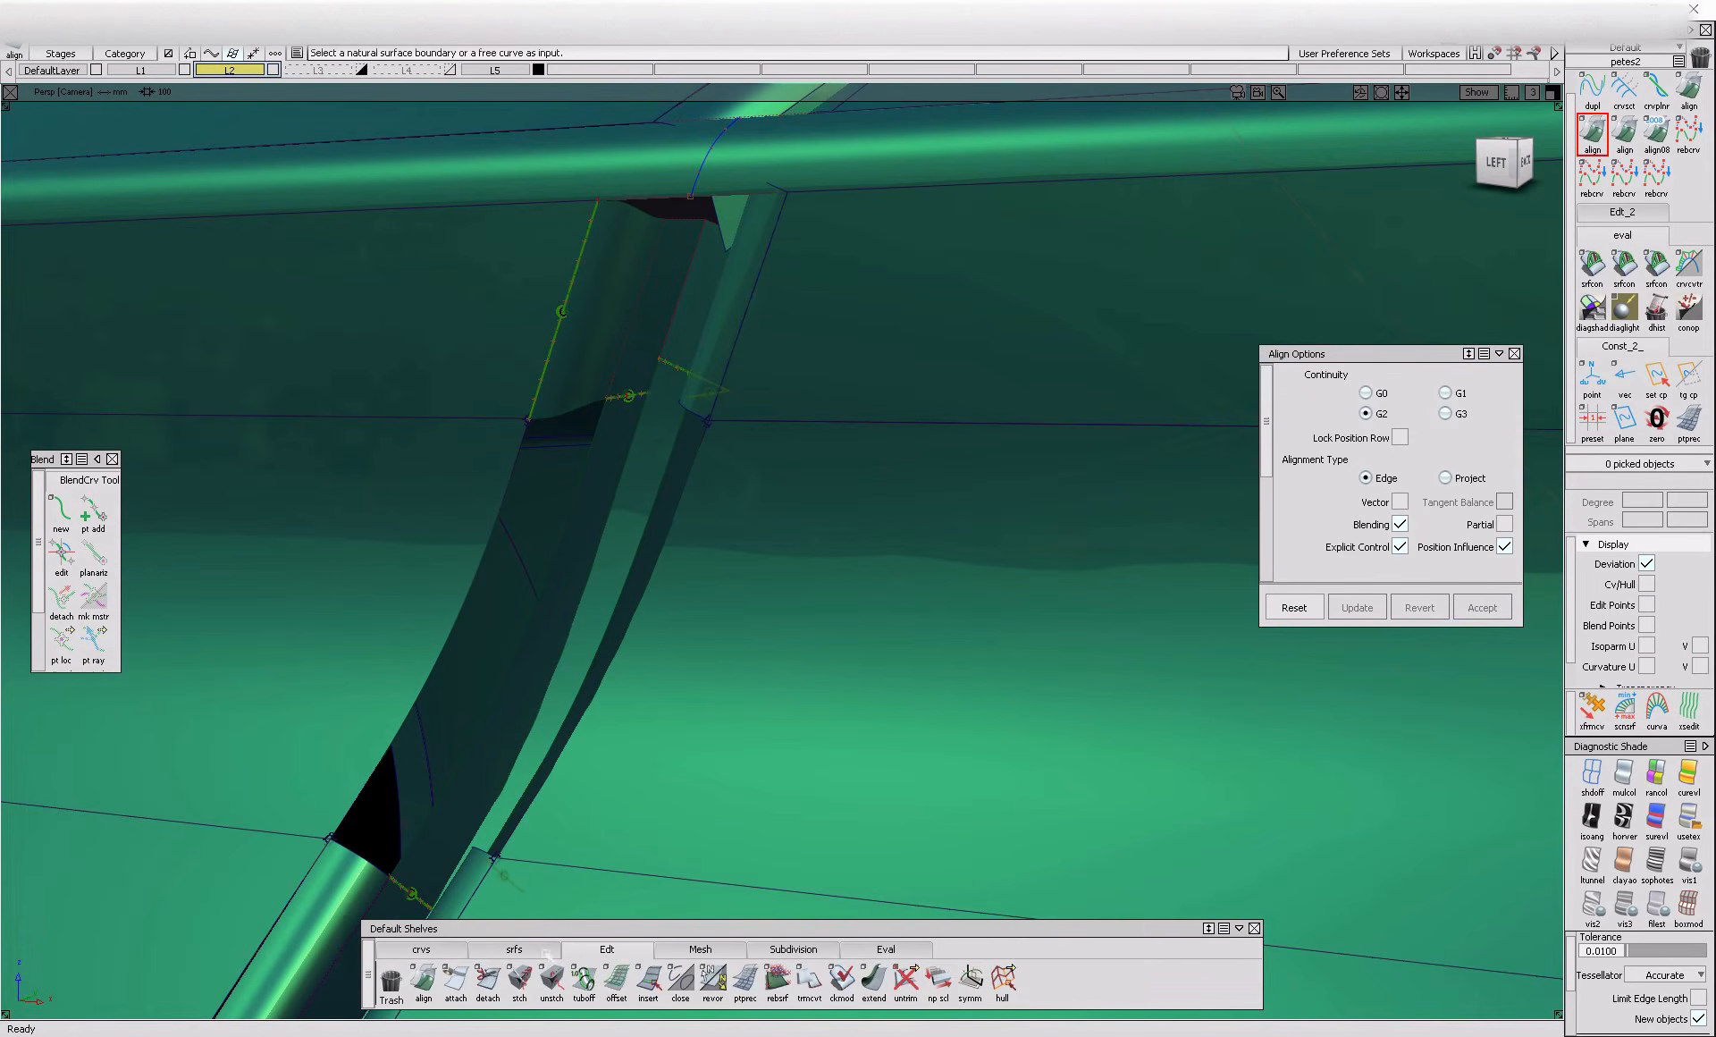
{"action": "left_click", "coordinate": [548, 951]}
{"action": "left_click", "coordinate": [616, 978]}
{"action": "left_click", "coordinate": [680, 979]}
{"action": "left_click", "coordinate": [517, 667]}
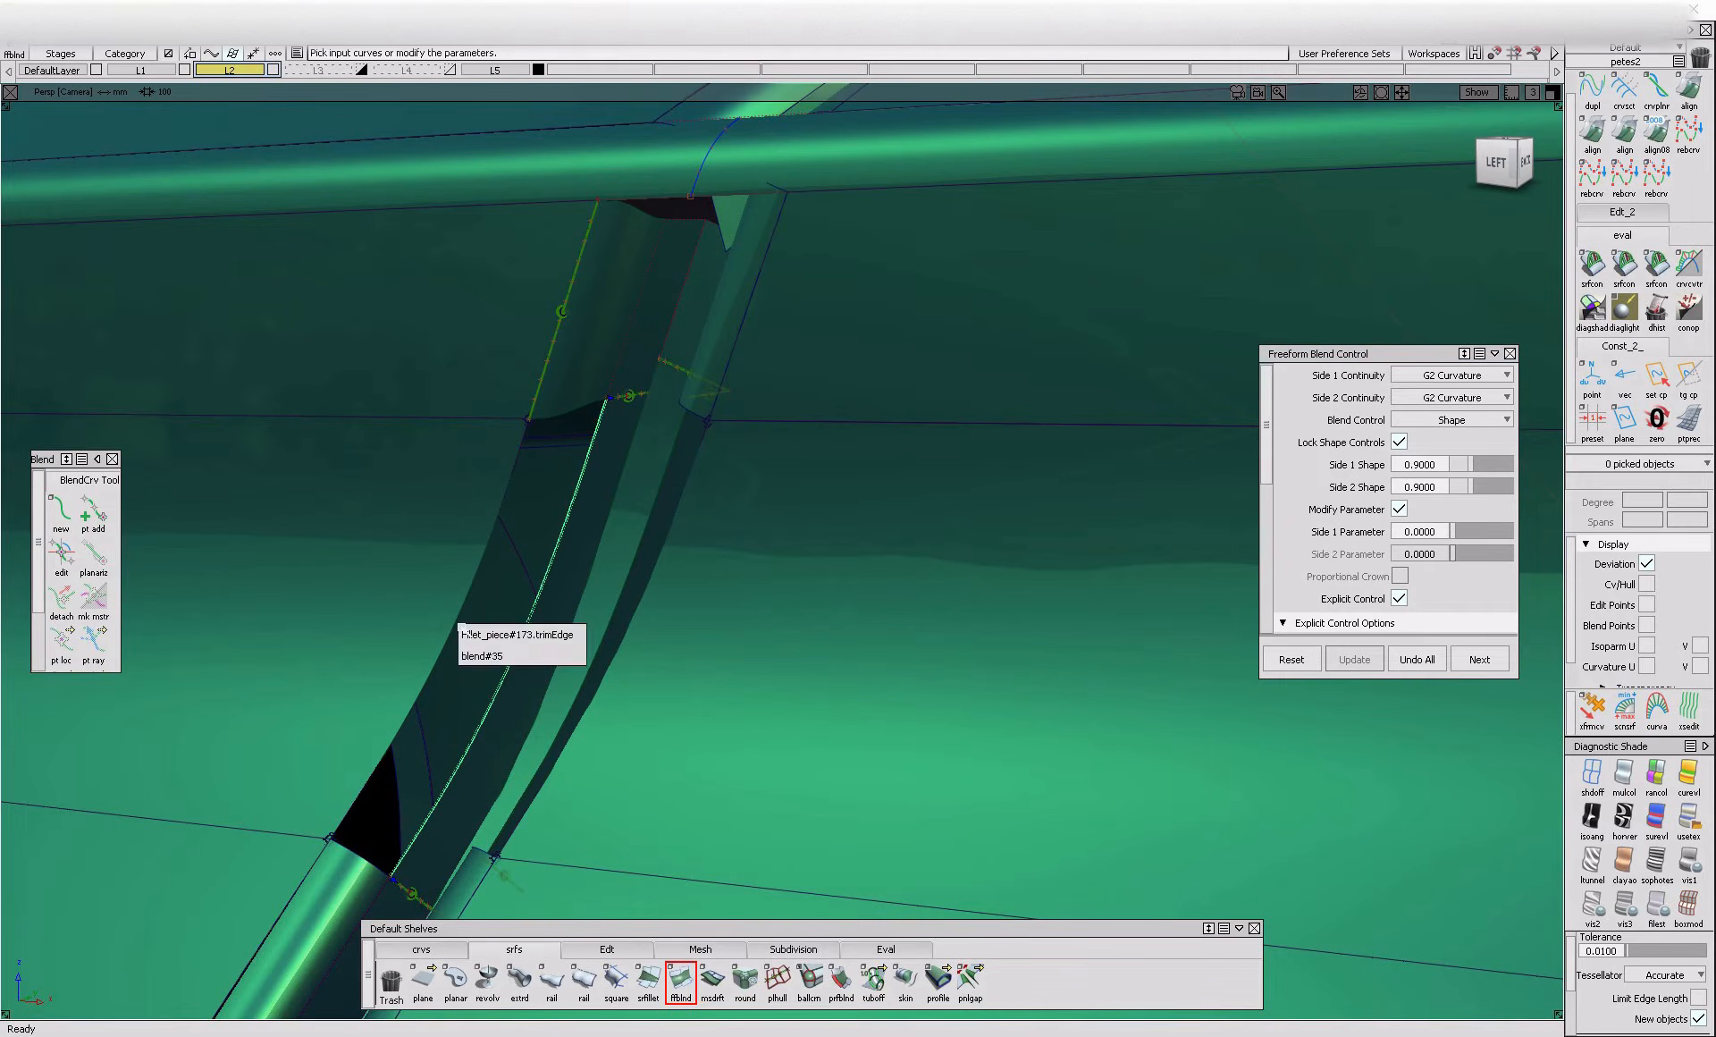
{"action": "left_click", "coordinate": [476, 634]}
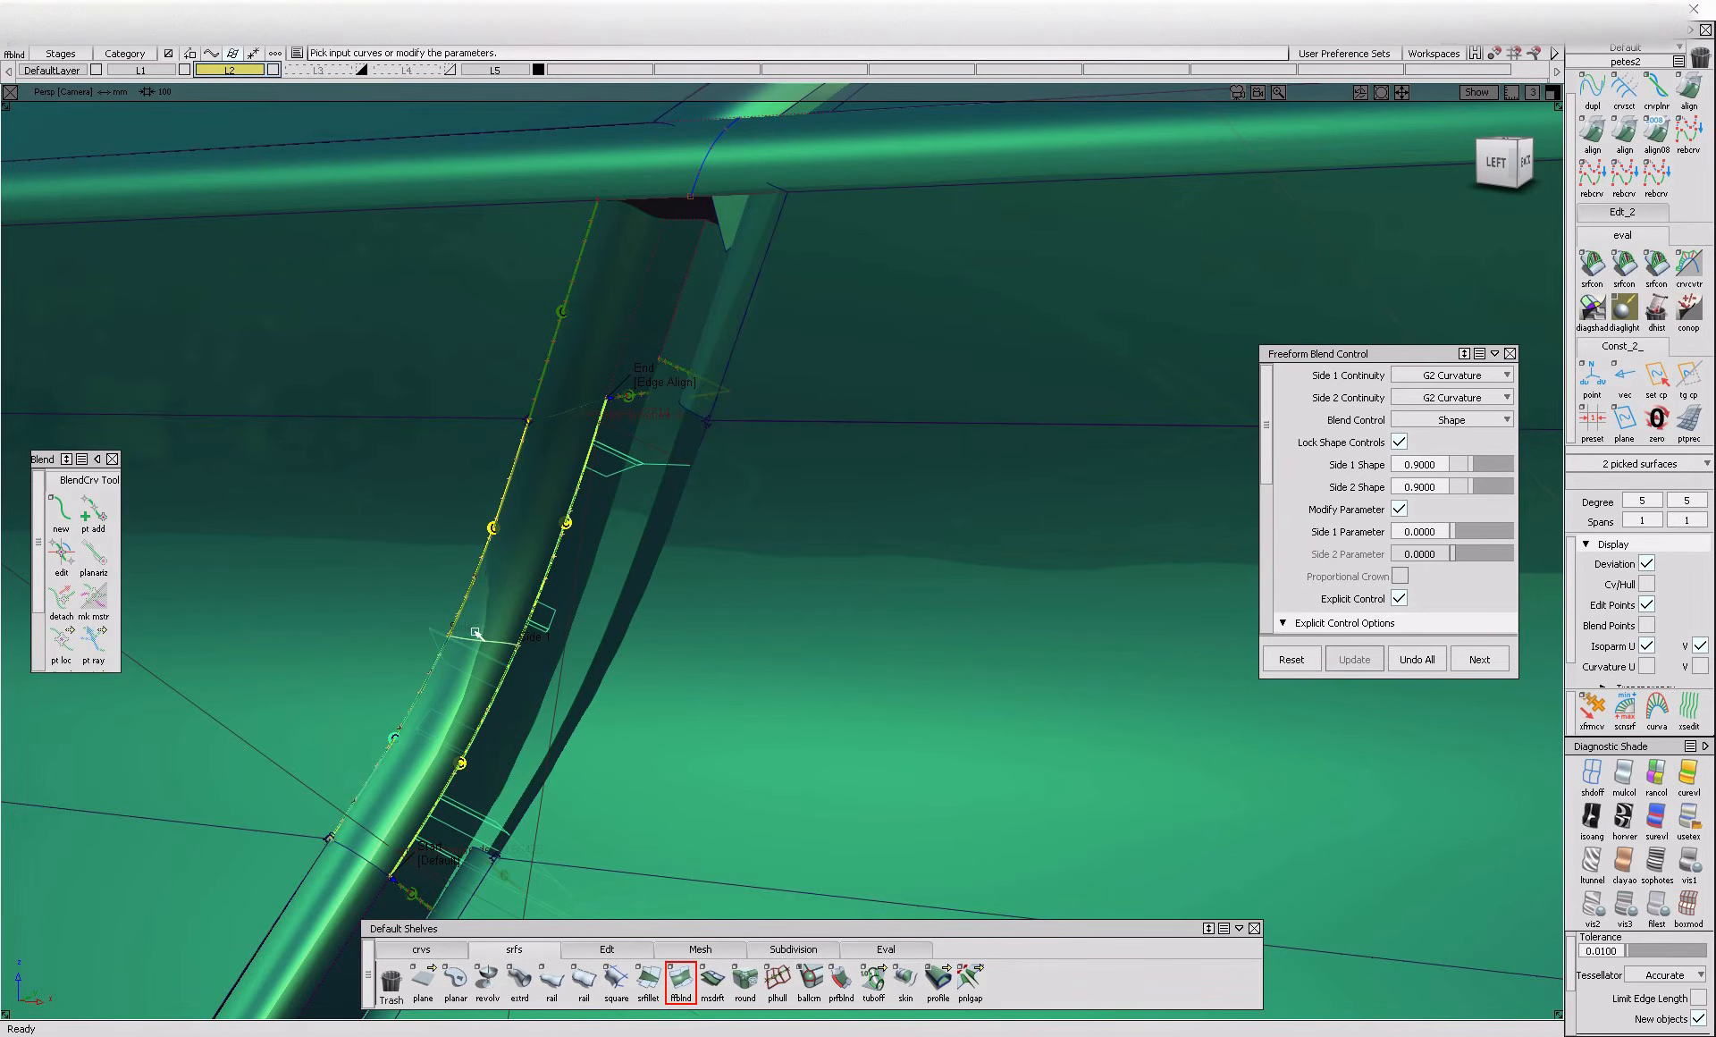
Add a G2 Freeform Blend between the recess's trimmed edge and the flange on the rear side, with start and end set to Connect Ends
{"action": "left_click_drag", "start_coordinate": [477, 633], "coordinate": [1136, 724], "text": "alt+shift"}
{"action": "left_click_drag", "start_coordinate": [501, 729], "coordinate": [444, 703], "text": "ctrl+shift"}
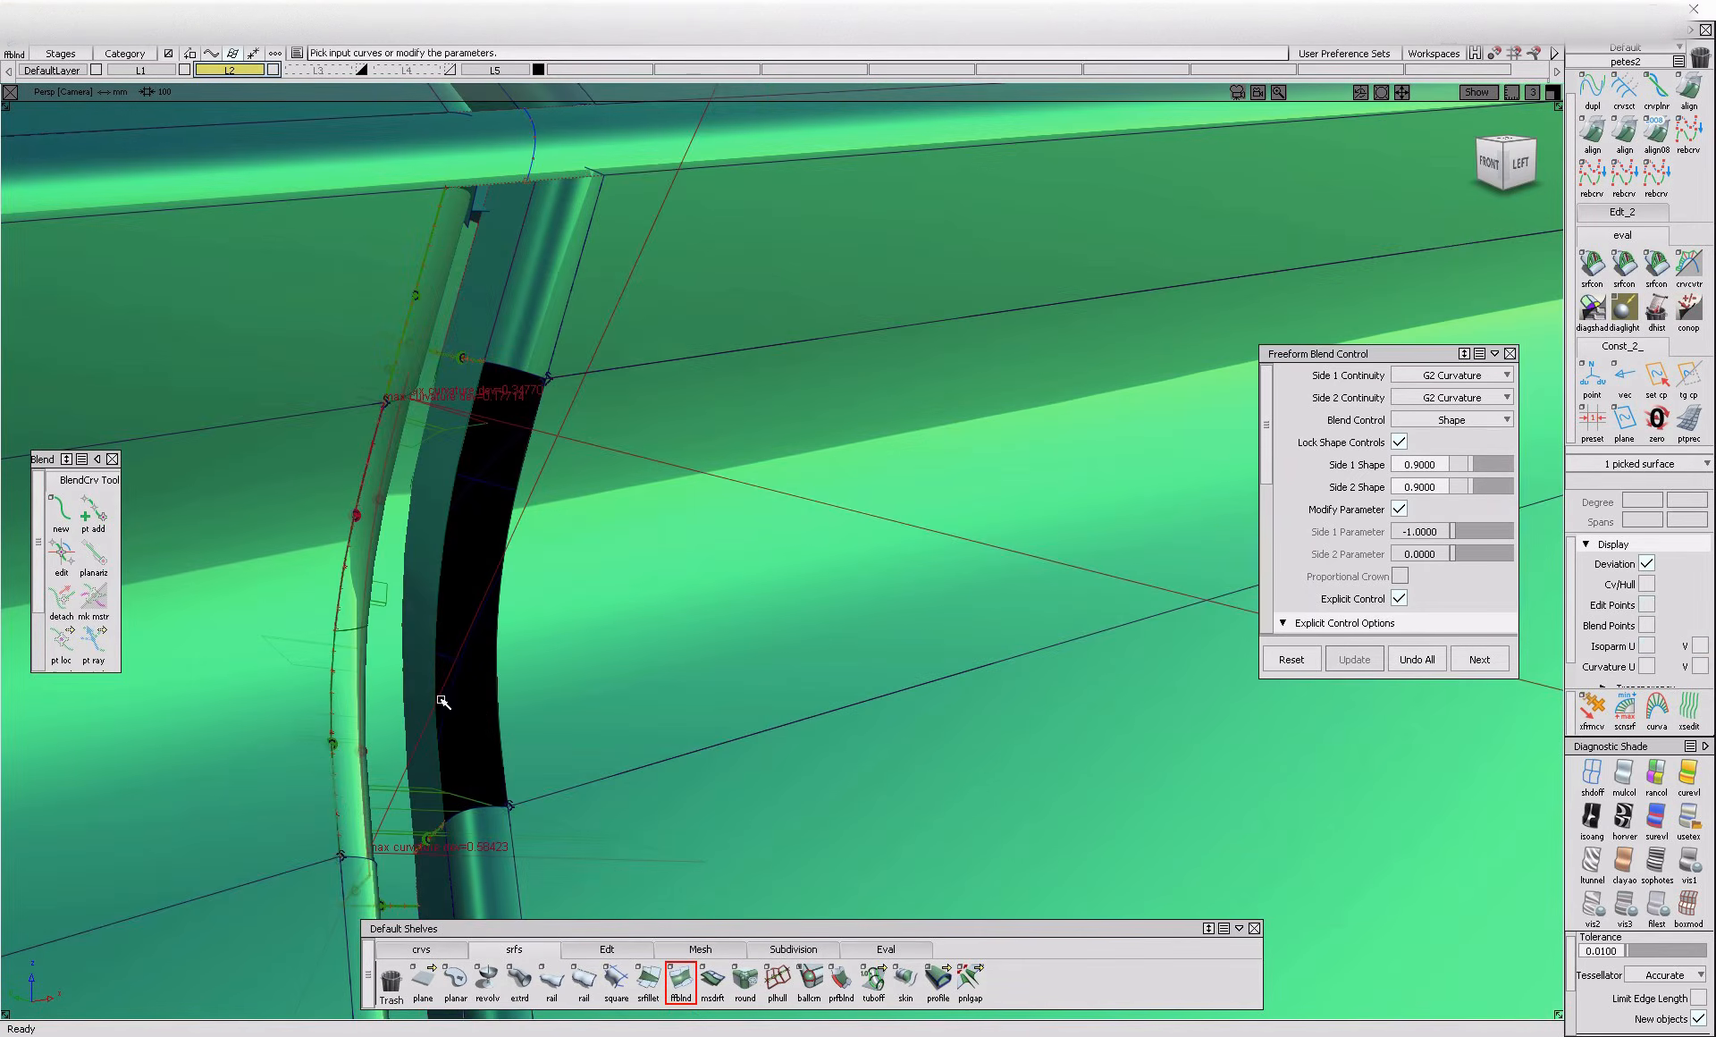
{"action": "left_click", "coordinate": [525, 735]}
{"action": "left_click", "coordinate": [510, 809]}
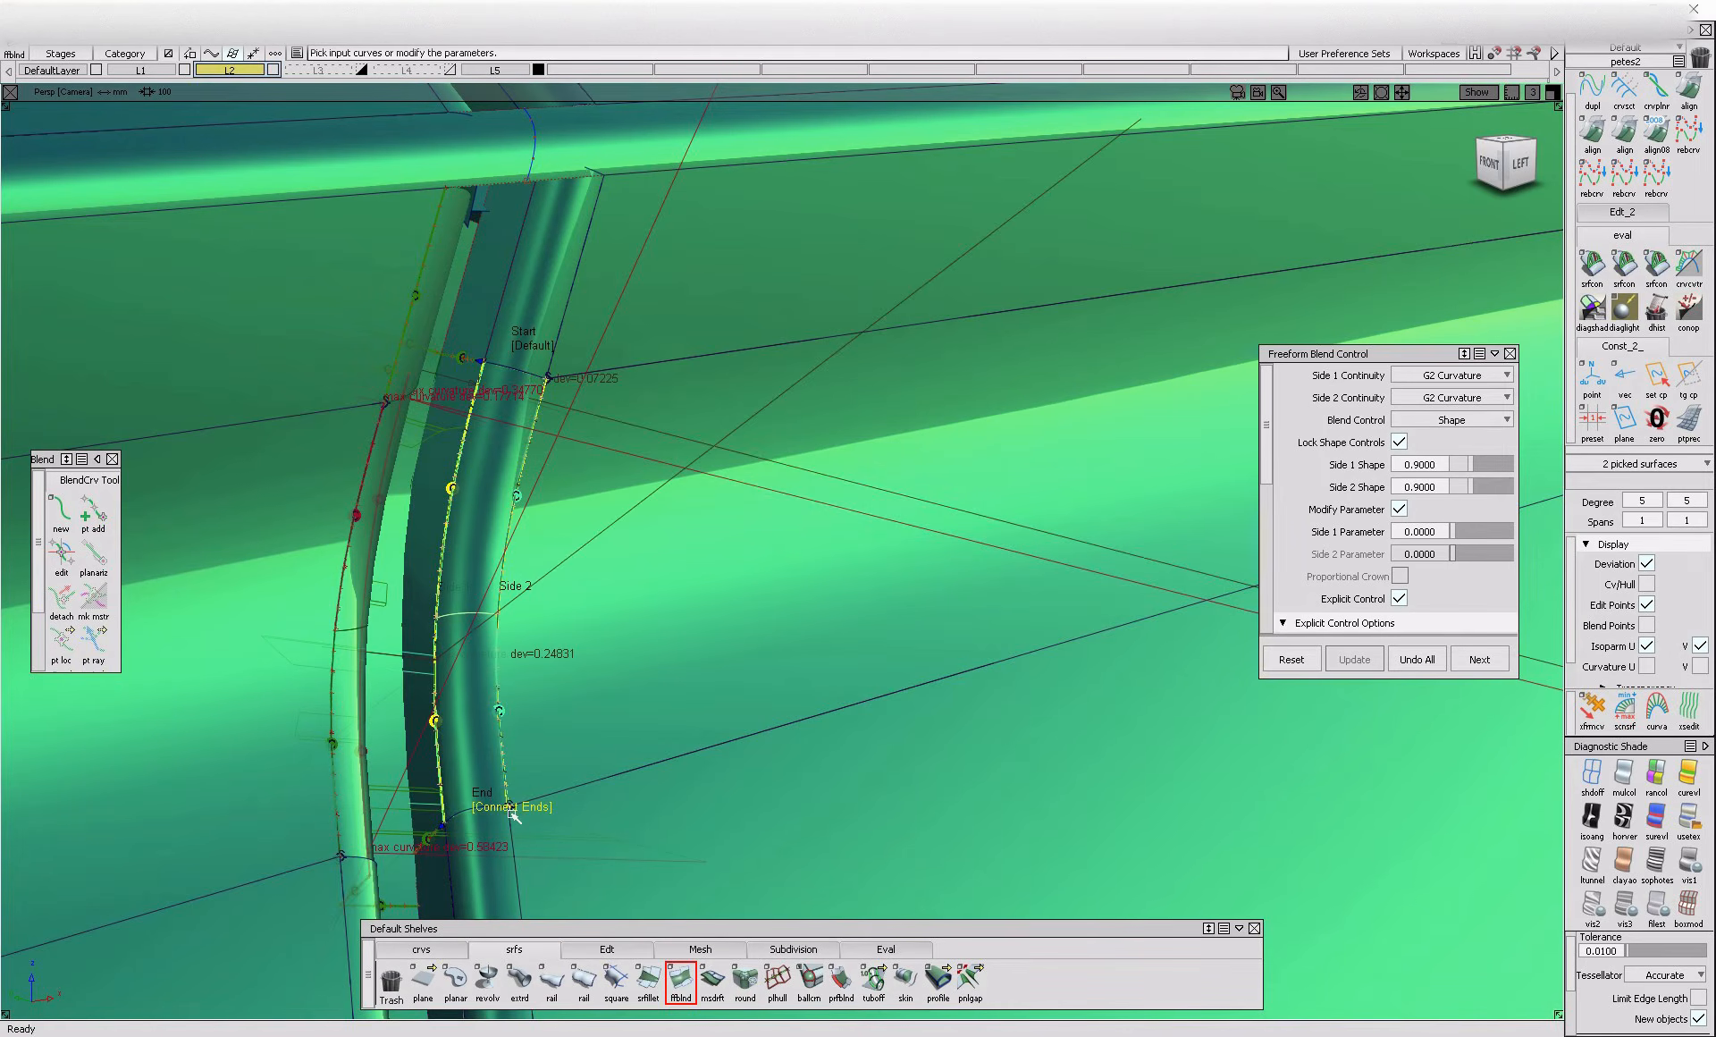
{"action": "left_click", "coordinate": [534, 356]}
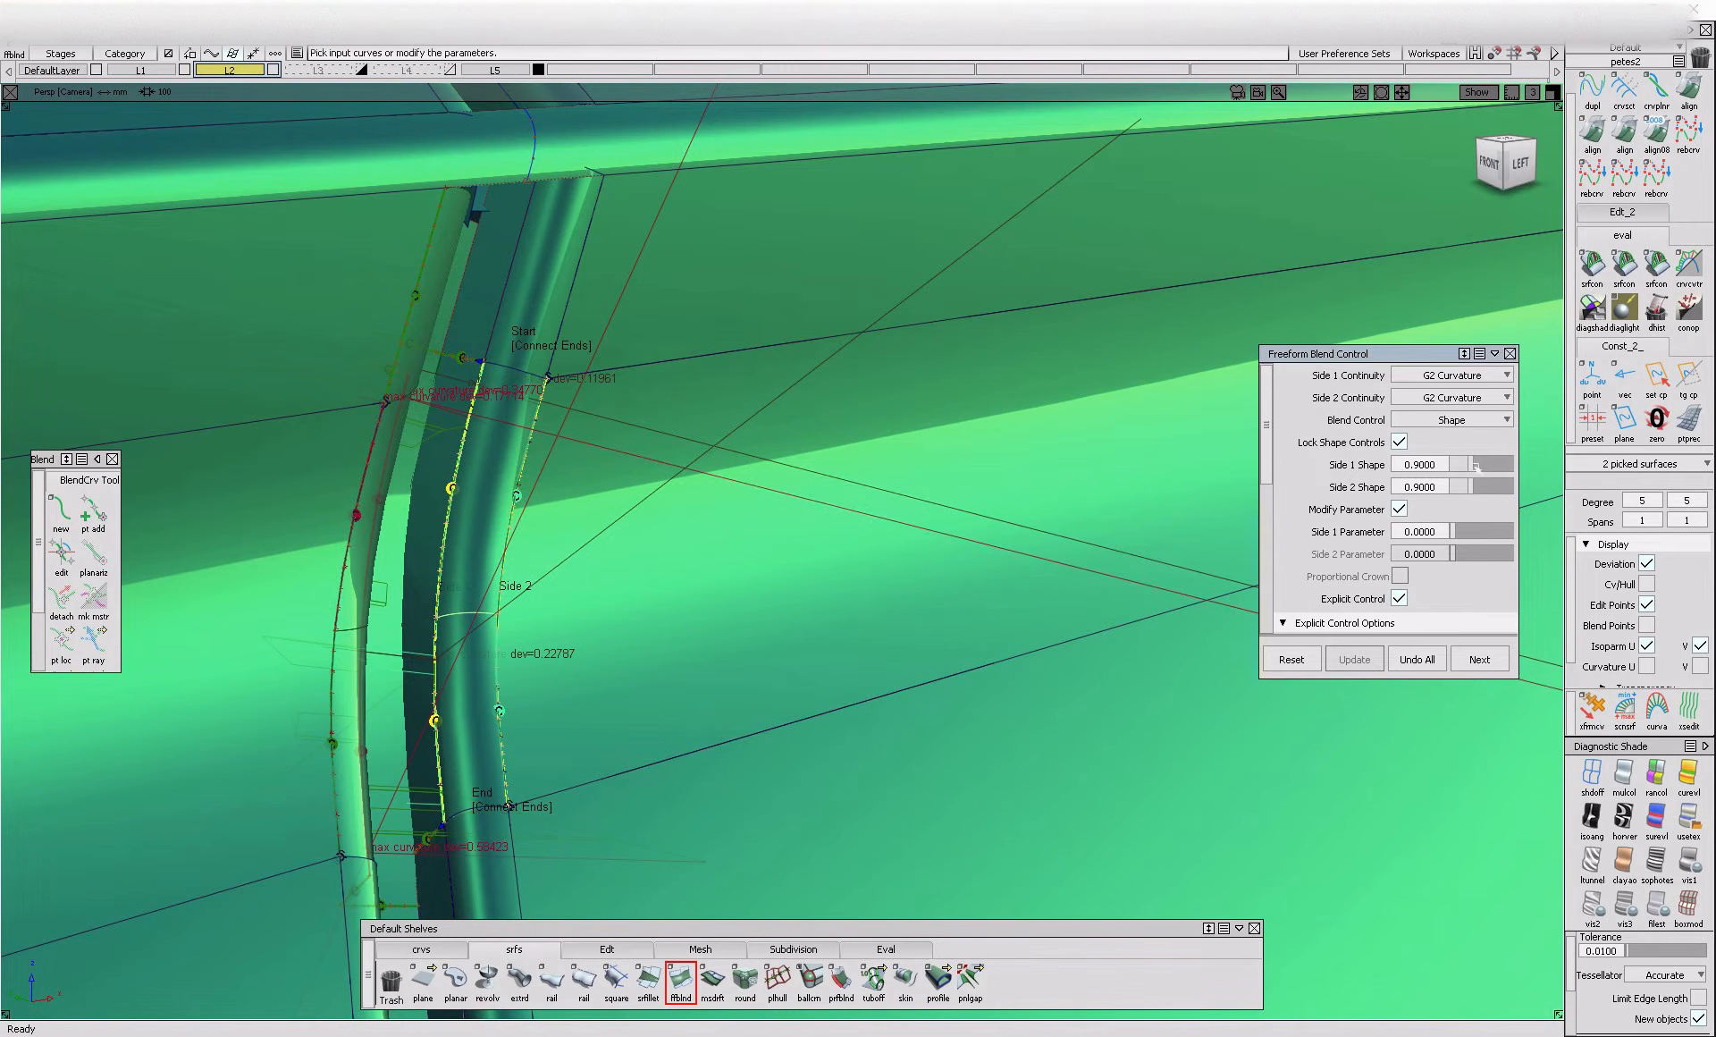
Increase the Side 1 and Side 2 shape values of the rear fillet blend to 1.0
{"action": "right_click_drag", "start_coordinate": [616, 390], "coordinate": [560, 370], "text": "alt+shift"}
{"action": "left_click", "coordinate": [571, 392]}
{"action": "left_click_drag", "start_coordinate": [548, 438], "coordinate": [696, 468], "text": "ctrl+shift"}
{"action": "left_click", "coordinate": [536, 465]}
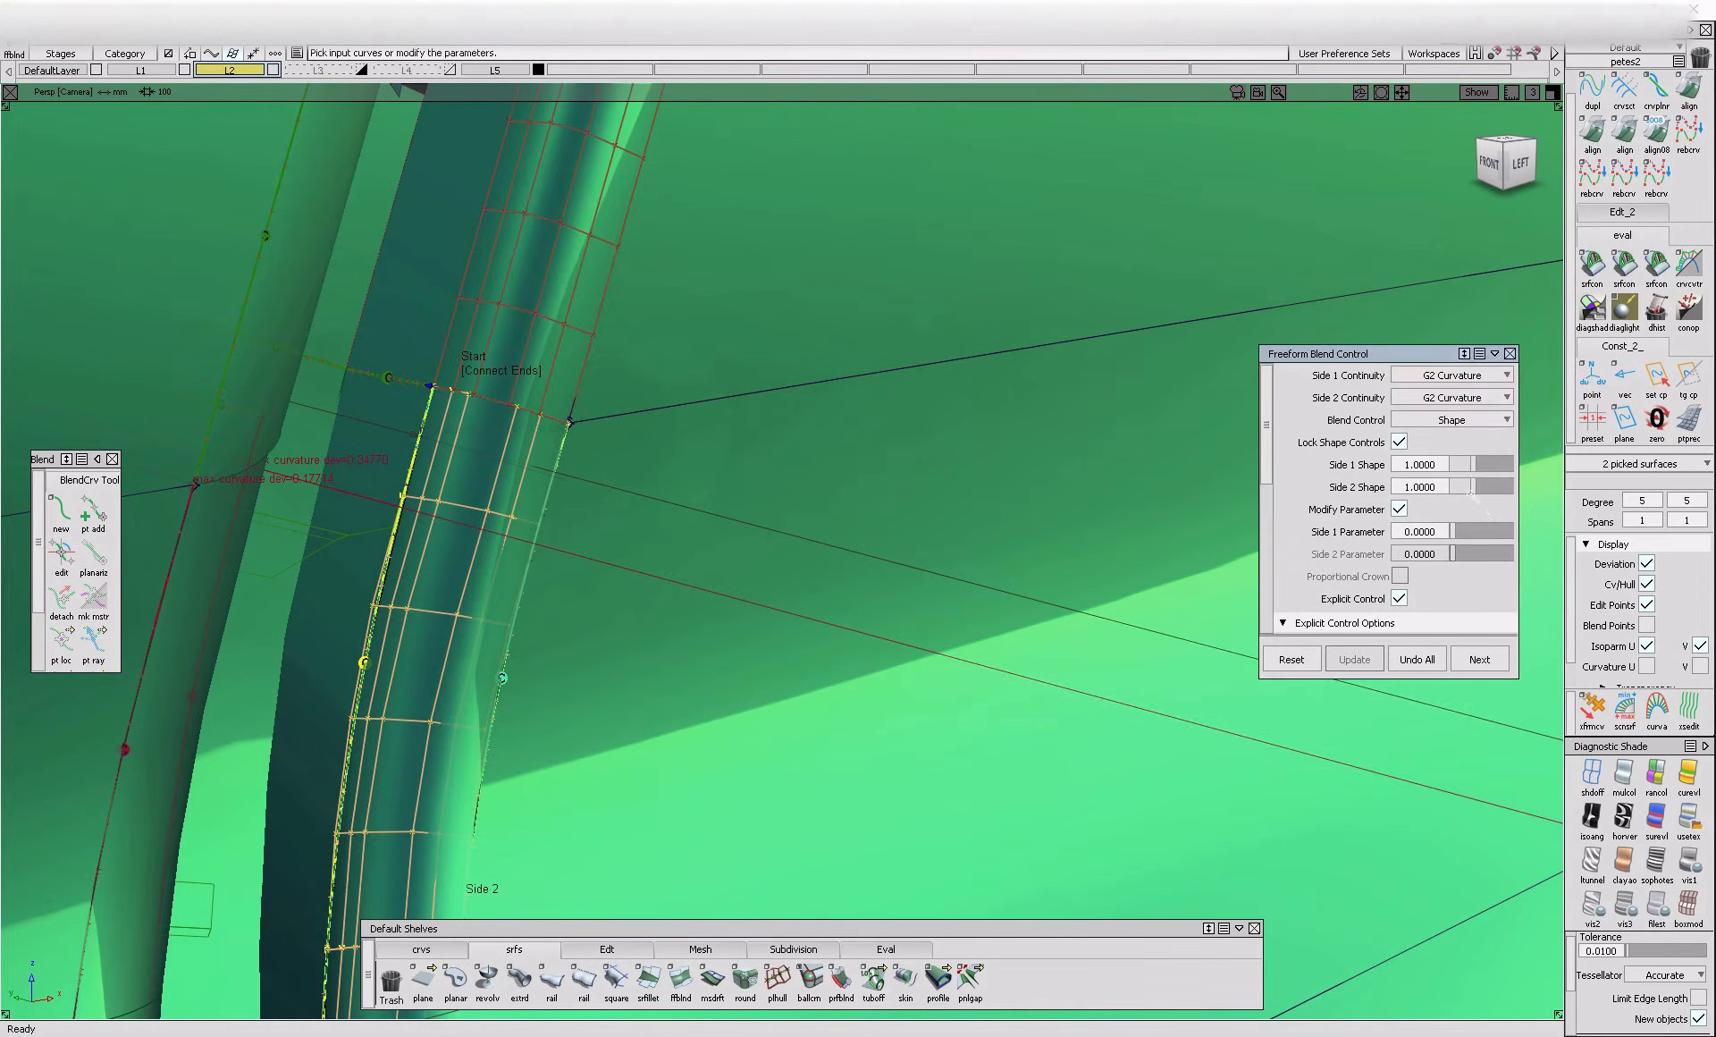
{"action": "left_click_drag", "start_coordinate": [1481, 468], "coordinate": [1488, 474]}
Select the front fillet blend and set its Side 1 and Side 2 shape values to 1.1
{"action": "left_click_drag", "start_coordinate": [562, 630], "coordinate": [671, 600], "text": "ctrl+shift"}
{"action": "left_click_drag", "start_coordinate": [671, 601], "coordinate": [465, 514], "text": "alt+shift"}
{"action": "left_click", "coordinate": [289, 407]}
{"action": "left_click_drag", "start_coordinate": [355, 483], "coordinate": [308, 466], "text": "ctrl+shift"}
{"action": "left_click", "coordinate": [299, 478]}
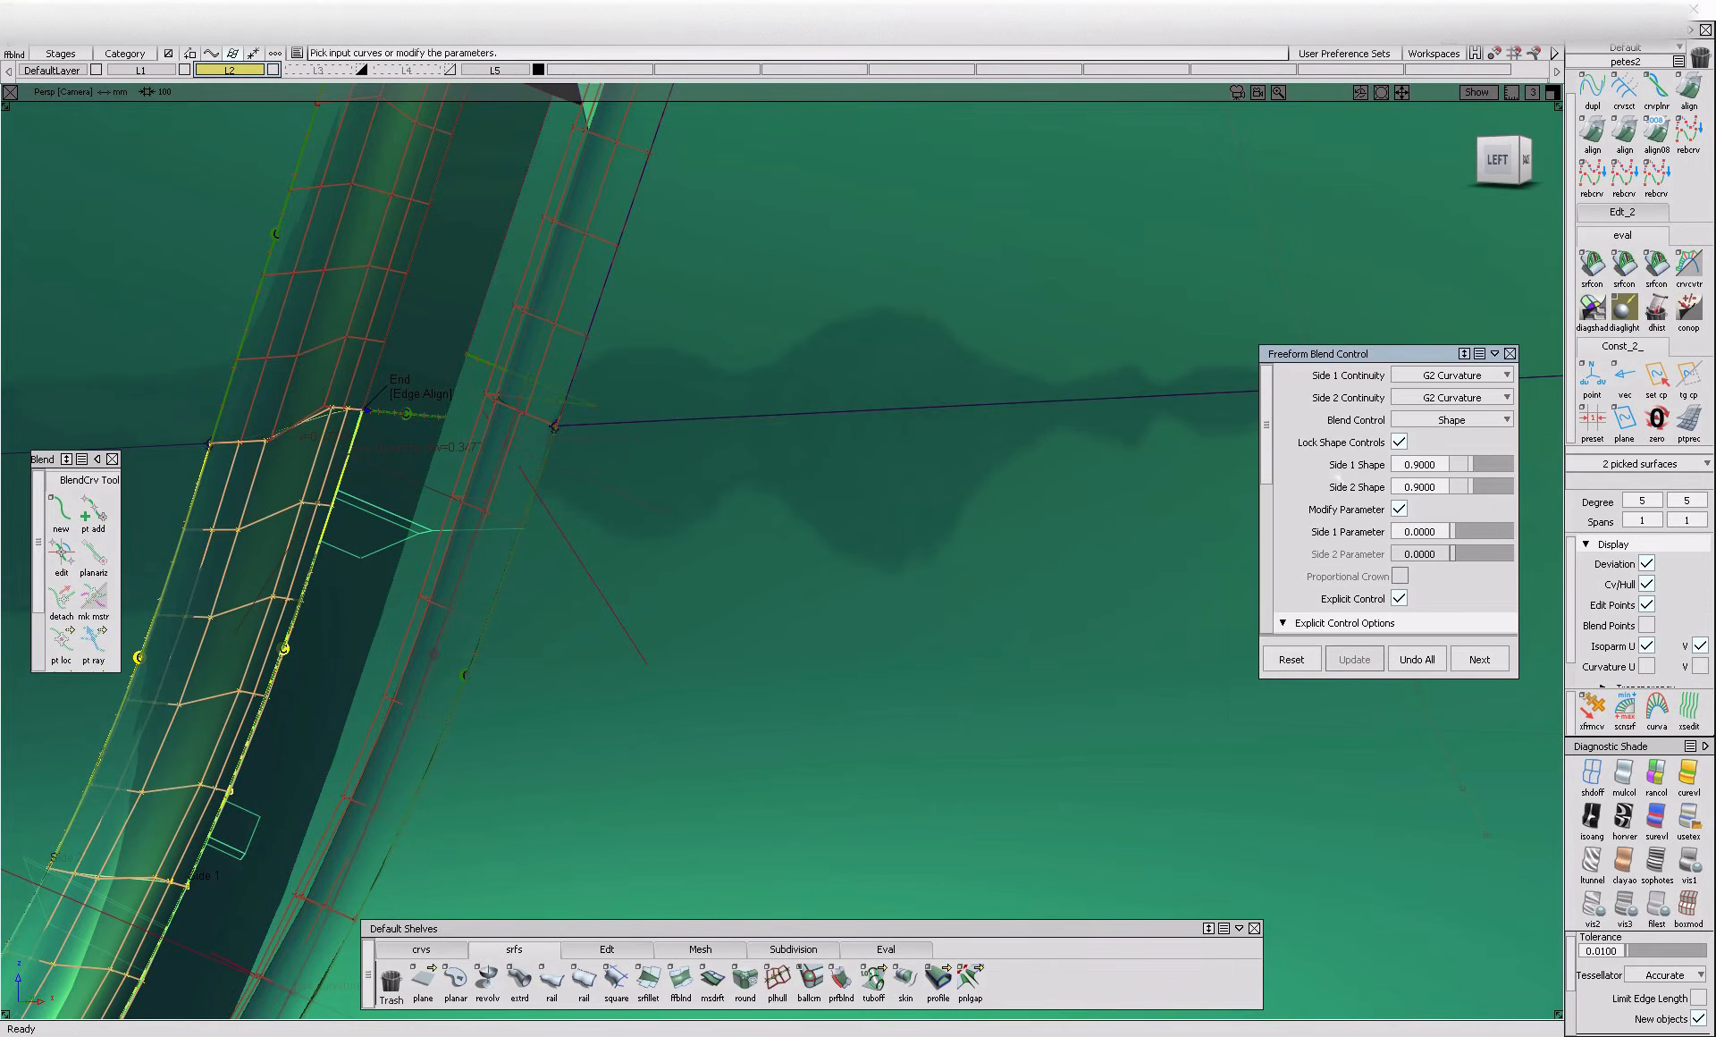
{"action": "left_click", "coordinate": [1479, 467]}
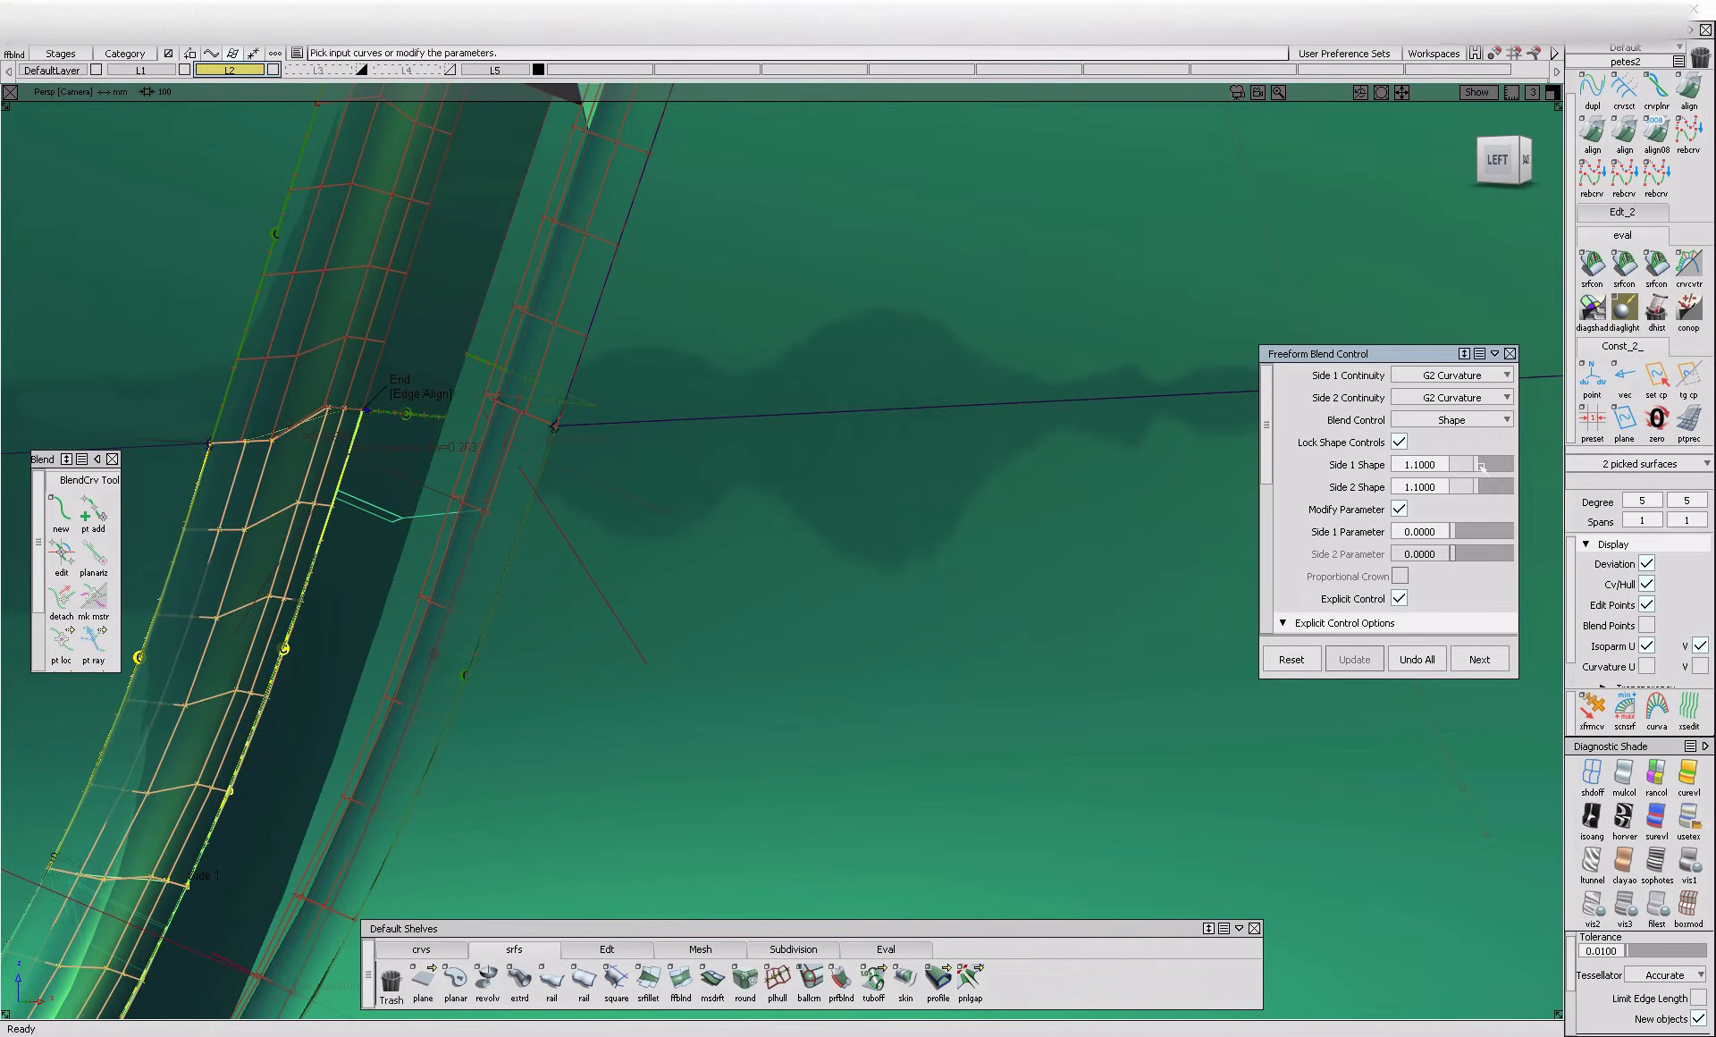
Examine the blended panel gap across the recess and along the whole door shut line from several angles
{"action": "right_click_drag", "start_coordinate": [635, 528], "coordinate": [527, 340], "text": "alt+shift"}
{"action": "left_click_drag", "start_coordinate": [528, 340], "coordinate": [537, 345], "text": "alt+shift"}
{"action": "left_click", "coordinate": [536, 345]}
{"action": "left_click_drag", "start_coordinate": [520, 454], "coordinate": [386, 360], "text": "ctrl+shift"}
{"action": "left_click_drag", "start_coordinate": [587, 555], "coordinate": [384, 375]}
{"action": "left_click_drag", "start_coordinate": [505, 650], "coordinate": [491, 447], "text": "ctrl+shift"}
{"action": "right_click_drag", "start_coordinate": [484, 474], "coordinate": [491, 614], "text": "alt+shift"}
{"action": "left_click_drag", "start_coordinate": [491, 614], "coordinate": [287, 587], "text": "alt+shift"}
{"action": "right_click_drag", "start_coordinate": [287, 587], "coordinate": [483, 545], "text": "alt+shift"}
{"action": "left_click_drag", "start_coordinate": [483, 545], "coordinate": [543, 464], "text": "alt+shift"}
{"action": "left_click", "coordinate": [544, 464], "text": "alt+shift"}
{"action": "right_click_drag", "start_coordinate": [543, 464], "coordinate": [492, 657], "text": "alt+shift"}
{"action": "left_click_drag", "start_coordinate": [492, 657], "coordinate": [557, 685], "text": "alt+shift"}
{"action": "left_click_drag", "start_coordinate": [547, 378], "coordinate": [548, 452], "text": "alt+shift"}
{"action": "right_click_drag", "start_coordinate": [548, 453], "coordinate": [530, 459], "text": "alt+shift"}
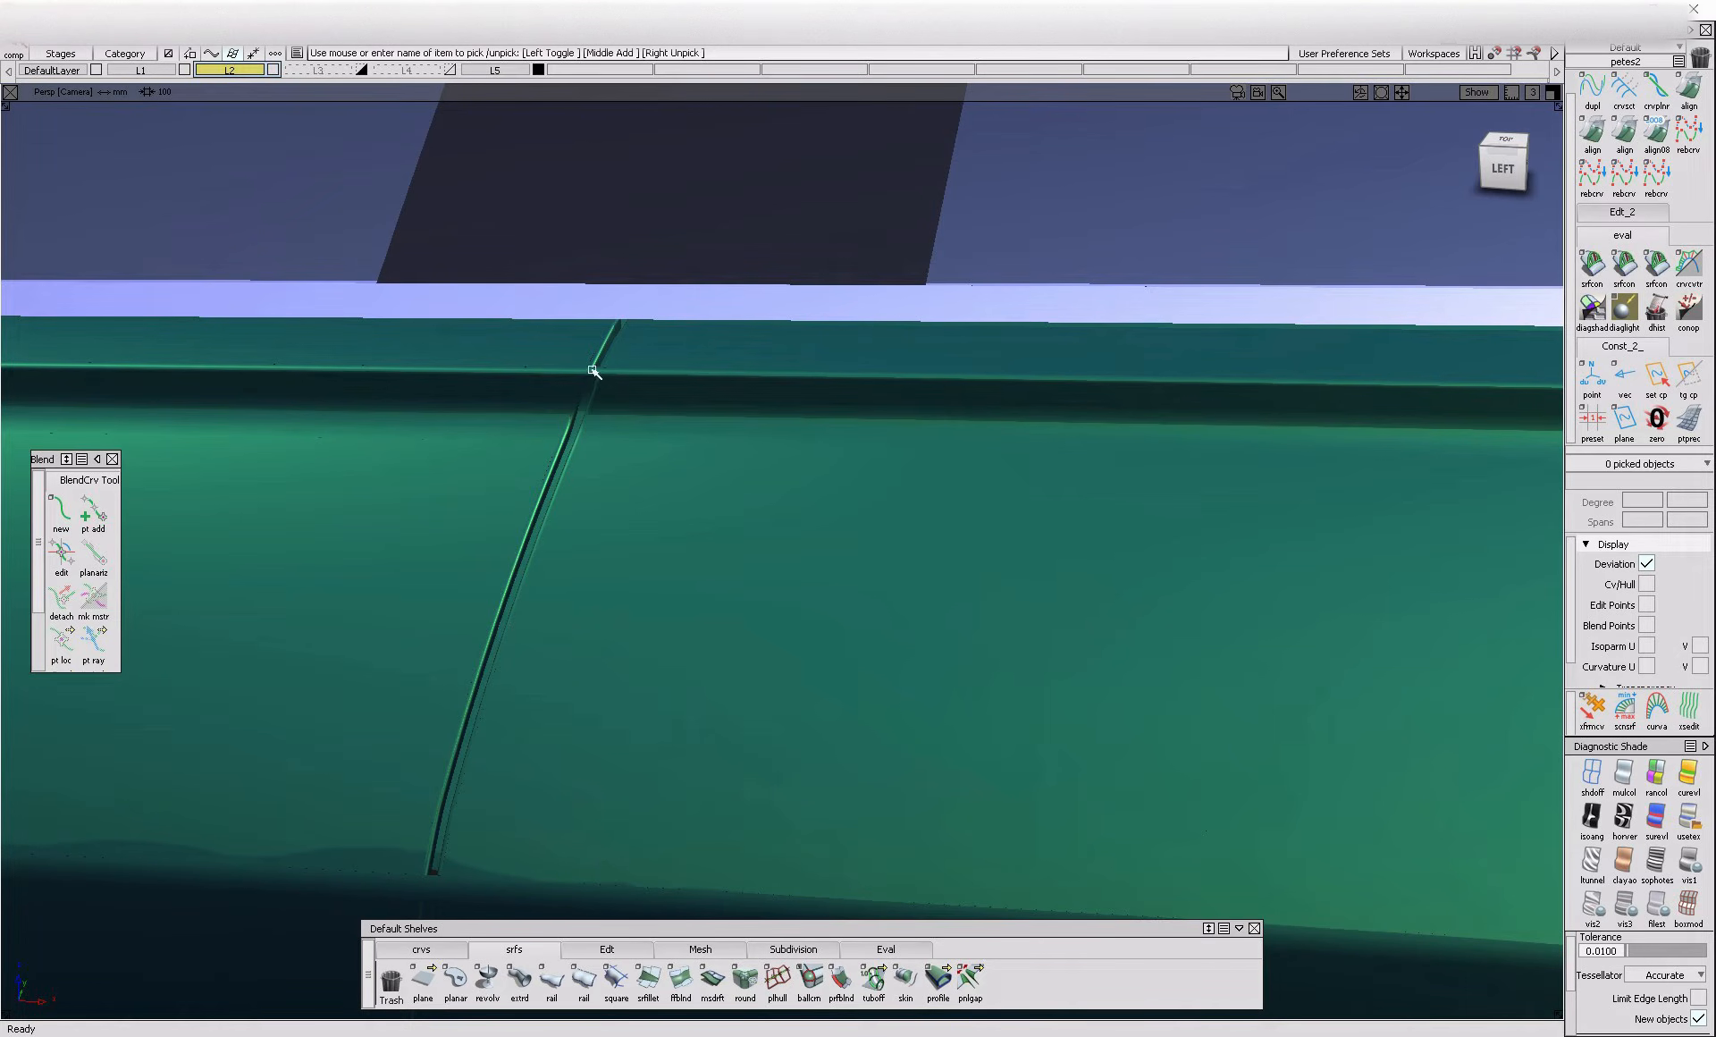
Create a blend curve over the rounded edge above the strip, joining the rear gap edges below and above it
{"action": "left_click_drag", "start_coordinate": [602, 372], "coordinate": [649, 398], "text": "alt+shift"}
{"action": "left_click", "coordinate": [68, 516]}
{"action": "right_click_drag", "start_coordinate": [605, 360], "coordinate": [614, 436], "text": "alt+shift"}
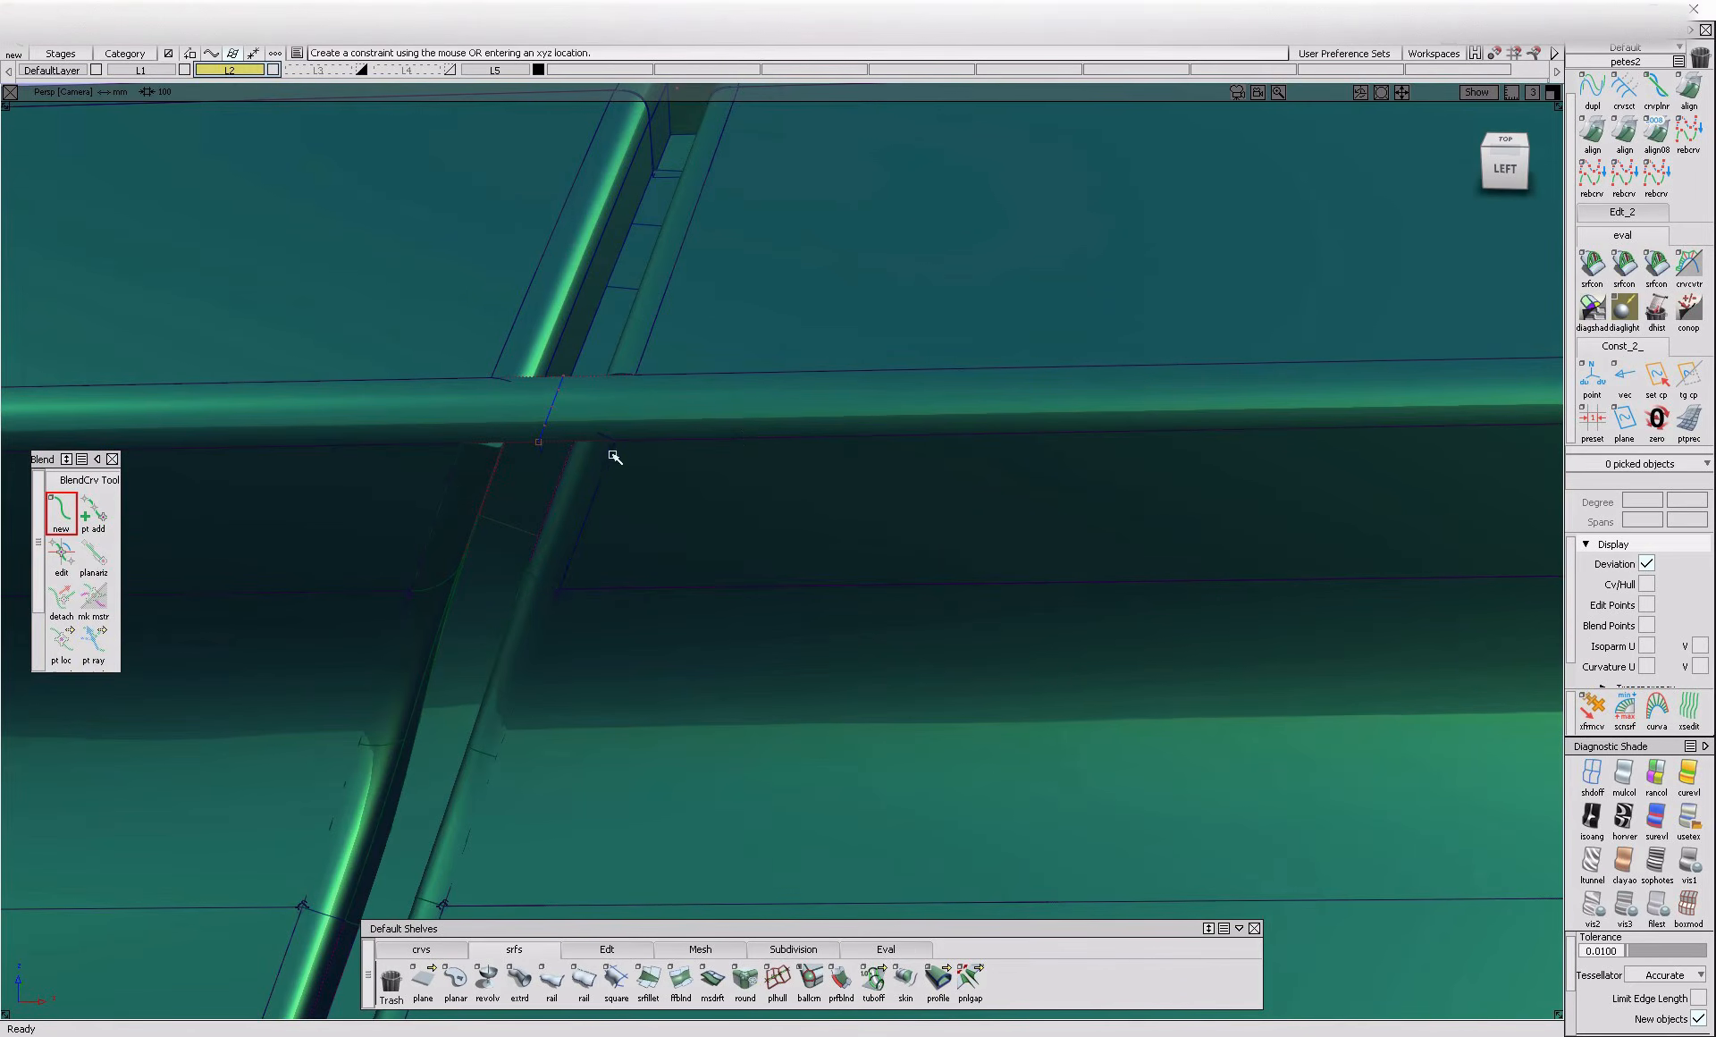
{"action": "left_click", "coordinate": [614, 444], "text": "ctrl+alt"}
{"action": "left_click", "coordinate": [739, 480]}
{"action": "left_click", "coordinate": [614, 444], "text": "ctrl+alt"}
{"action": "left_click", "coordinate": [753, 369]}
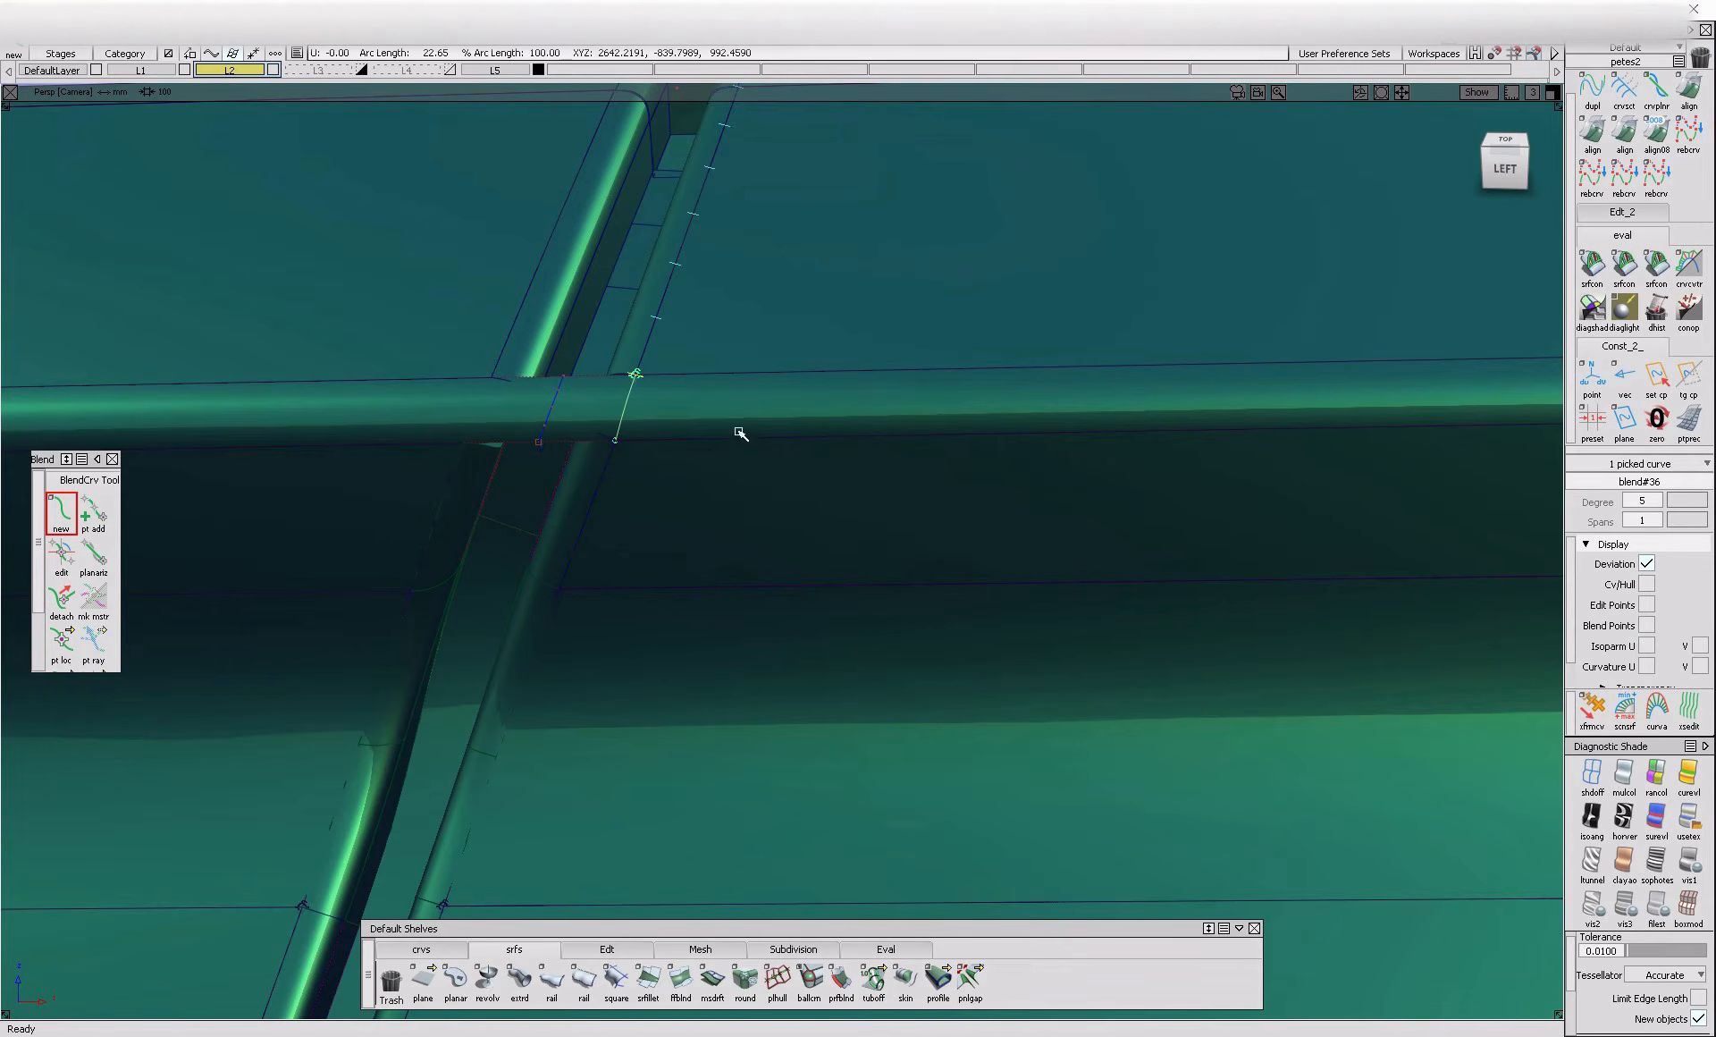
Create a matching blend curve over the rounded edge between the front gap edges
{"action": "left_click_drag", "start_coordinate": [665, 490], "coordinate": [713, 417], "text": "ctrl+shift"}
{"action": "left_click", "coordinate": [584, 423]}
{"action": "left_click", "coordinate": [629, 416]}
{"action": "left_click_drag", "start_coordinate": [461, 570], "coordinate": [409, 466], "text": "ctrl+shift"}
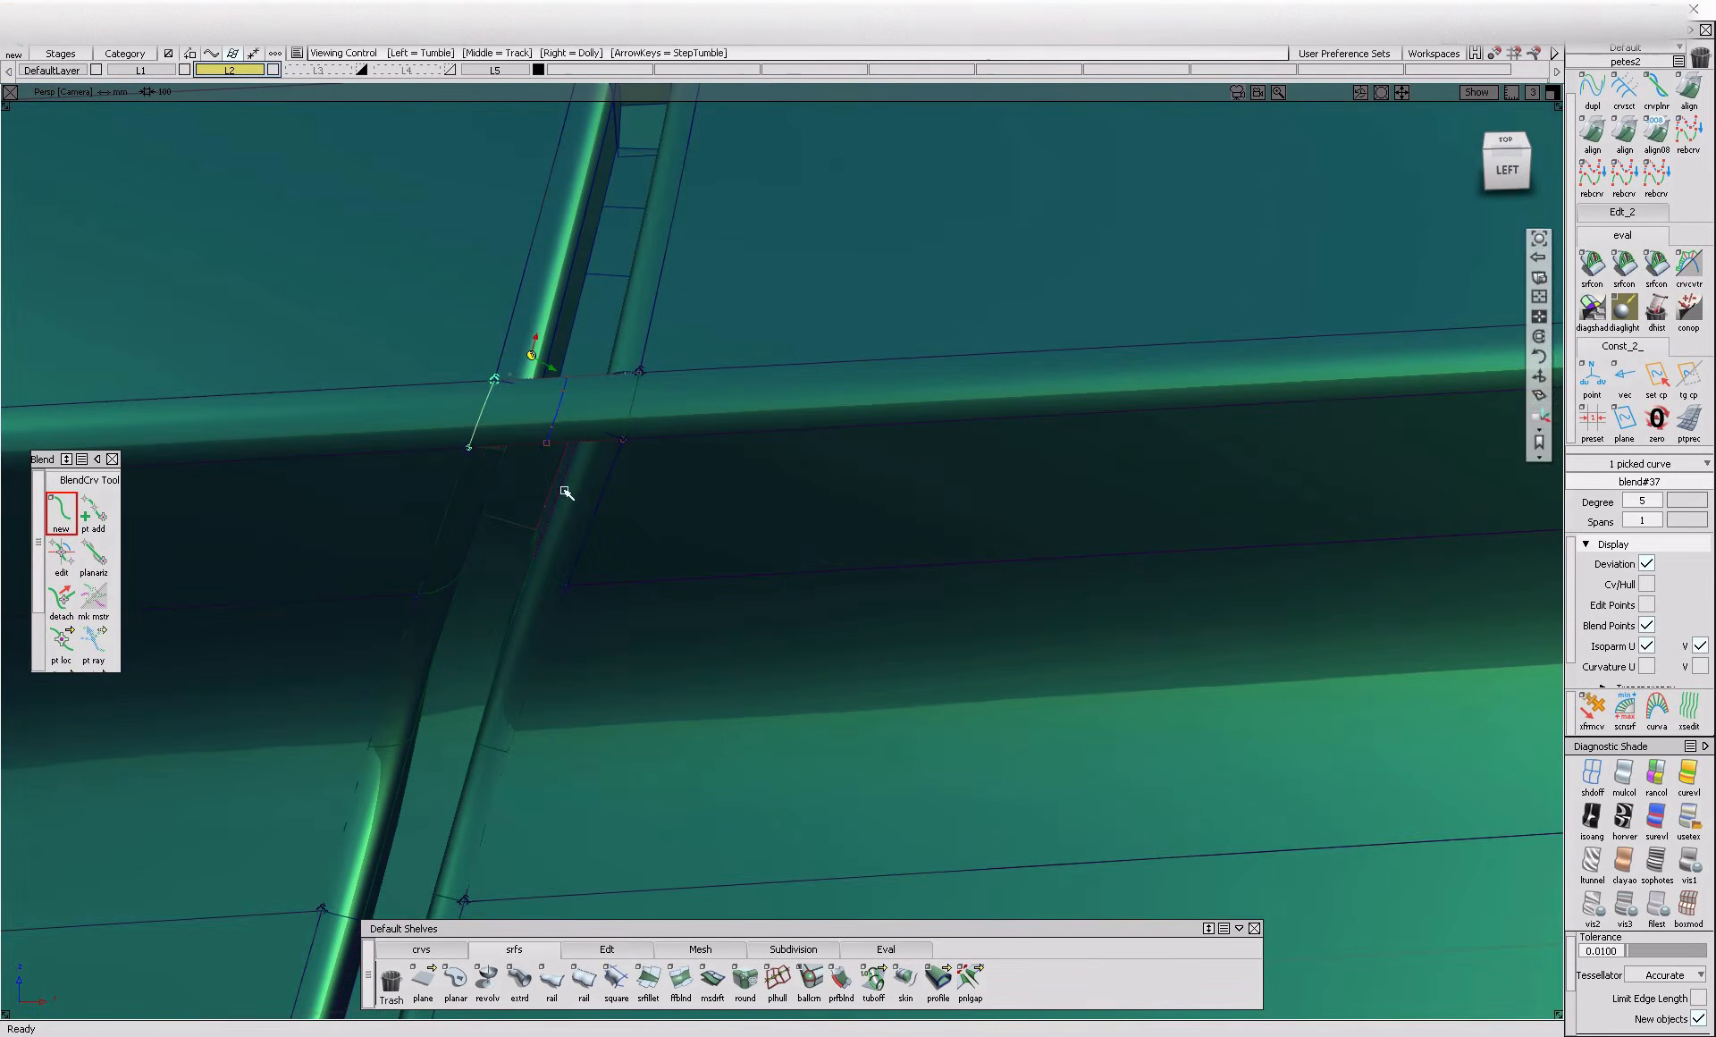
Project the two new curves onto the rounded edge surface and trim it, keeping the regions on both sides of the gap
{"action": "left_click", "coordinate": [567, 430]}
{"action": "left_click_drag", "start_coordinate": [528, 353], "coordinate": [414, 429], "text": "ctrl+shift"}
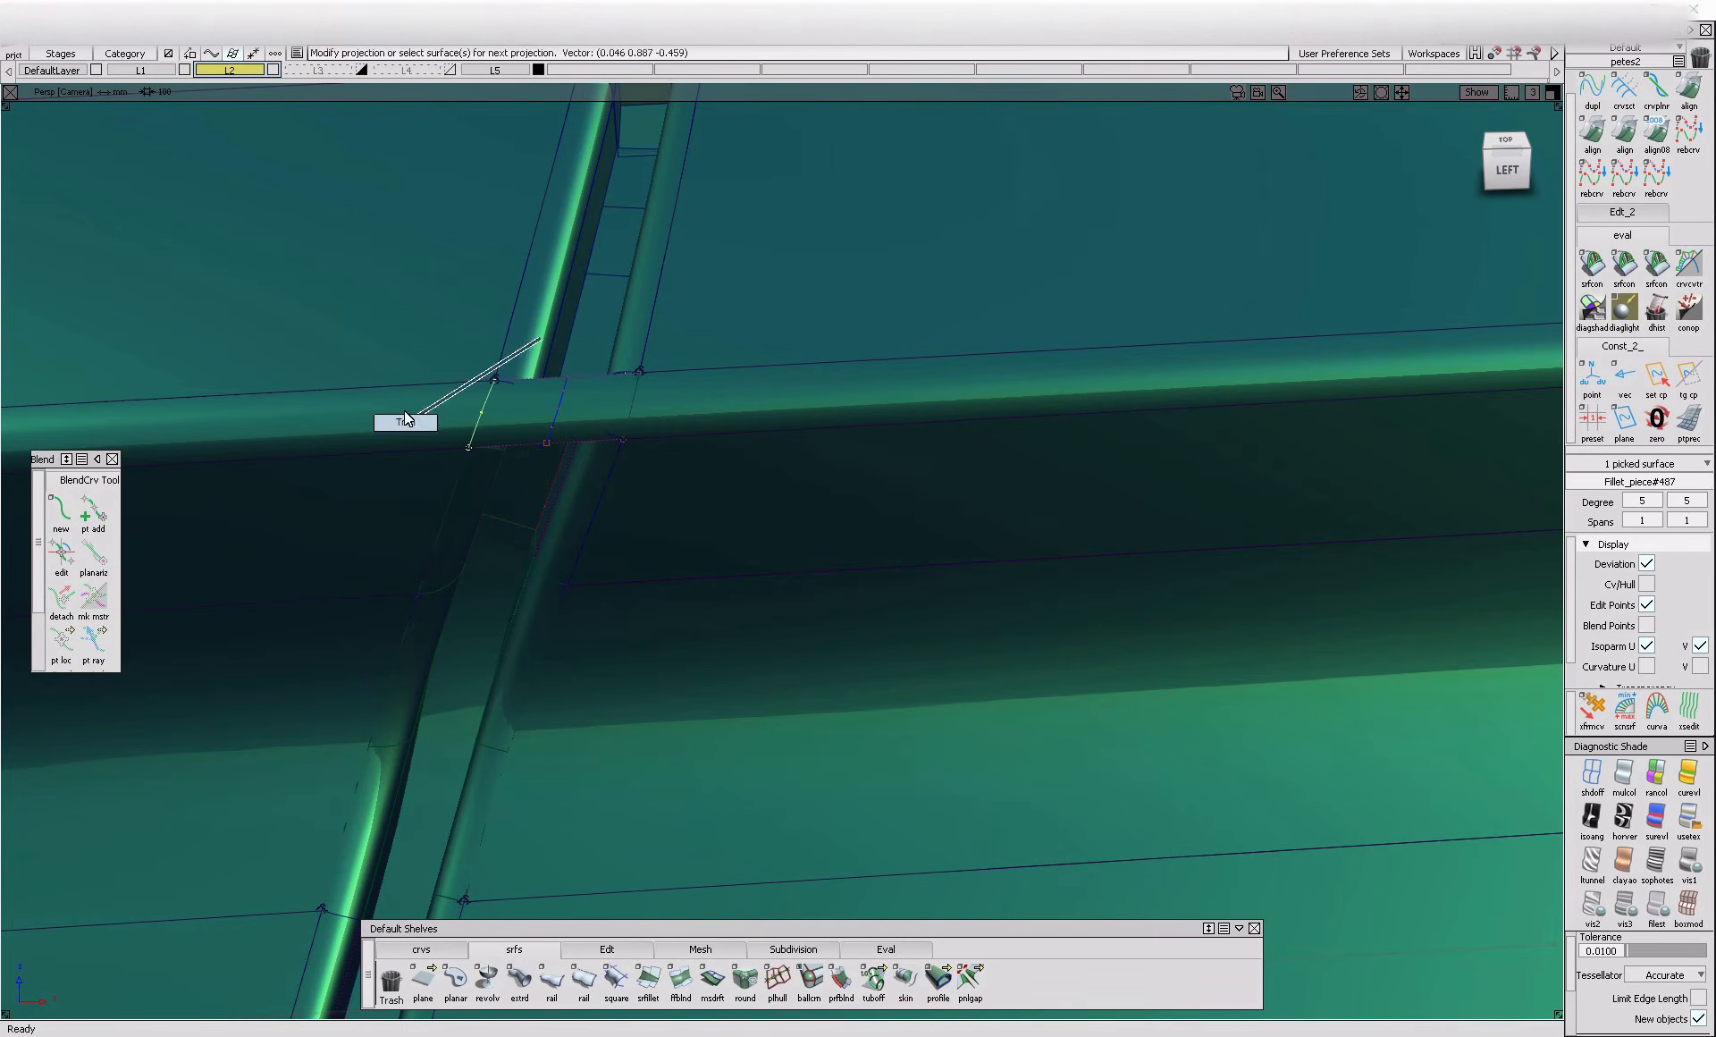
{"action": "left_click", "coordinate": [407, 413]}
{"action": "left_click", "coordinate": [720, 412]}
{"action": "key", "text": "space"}
Examine the opening trimmed through the rounded edge and the neighbouring flange and fillet ends from different angles
{"action": "mouse_move", "coordinate": [526, 429]}
{"action": "left_mouse_down", "text": "alt+shift"}
{"action": "mouse_move", "coordinate": [552, 475]}
{"action": "mouse_move", "coordinate": [533, 433]}
{"action": "left_mouse_up", "text": "alt+shift"}
{"action": "right_click_drag", "start_coordinate": [533, 432], "coordinate": [517, 431], "text": "alt+shift"}
{"action": "left_click_drag", "start_coordinate": [517, 431], "coordinate": [716, 421], "text": "alt+shift"}
{"action": "right_click_drag", "start_coordinate": [716, 421], "coordinate": [670, 455], "text": "alt+shift"}
{"action": "mouse_move", "coordinate": [673, 456]}
{"action": "left_mouse_down", "text": "alt+shift"}
{"action": "mouse_move", "coordinate": [499, 461]}
{"action": "mouse_move", "coordinate": [651, 451]}
{"action": "left_mouse_up", "text": "alt+shift"}
{"action": "right_click_drag", "start_coordinate": [651, 451], "coordinate": [619, 451], "text": "alt+shift"}
{"action": "left_click_drag", "start_coordinate": [619, 450], "coordinate": [663, 474], "text": "alt+shift"}
{"action": "mouse_move", "coordinate": [664, 474]}
{"action": "right_mouse_down", "text": "alt+shift"}
{"action": "mouse_move", "coordinate": [704, 493]}
{"action": "mouse_move", "coordinate": [651, 483]}
{"action": "right_mouse_up", "text": "alt+shift"}
{"action": "left_click_drag", "start_coordinate": [651, 483], "coordinate": [572, 709], "text": "alt+shift"}
{"action": "right_click_drag", "start_coordinate": [572, 709], "coordinate": [597, 703], "text": "alt+shift"}
{"action": "mouse_move", "coordinate": [597, 704]}
{"action": "left_mouse_down", "text": "alt+shift"}
{"action": "mouse_move", "coordinate": [471, 719]}
{"action": "mouse_move", "coordinate": [656, 678]}
{"action": "mouse_move", "coordinate": [608, 710]}
{"action": "left_mouse_up", "text": "alt+shift"}
{"action": "left_click", "coordinate": [1509, 161]}
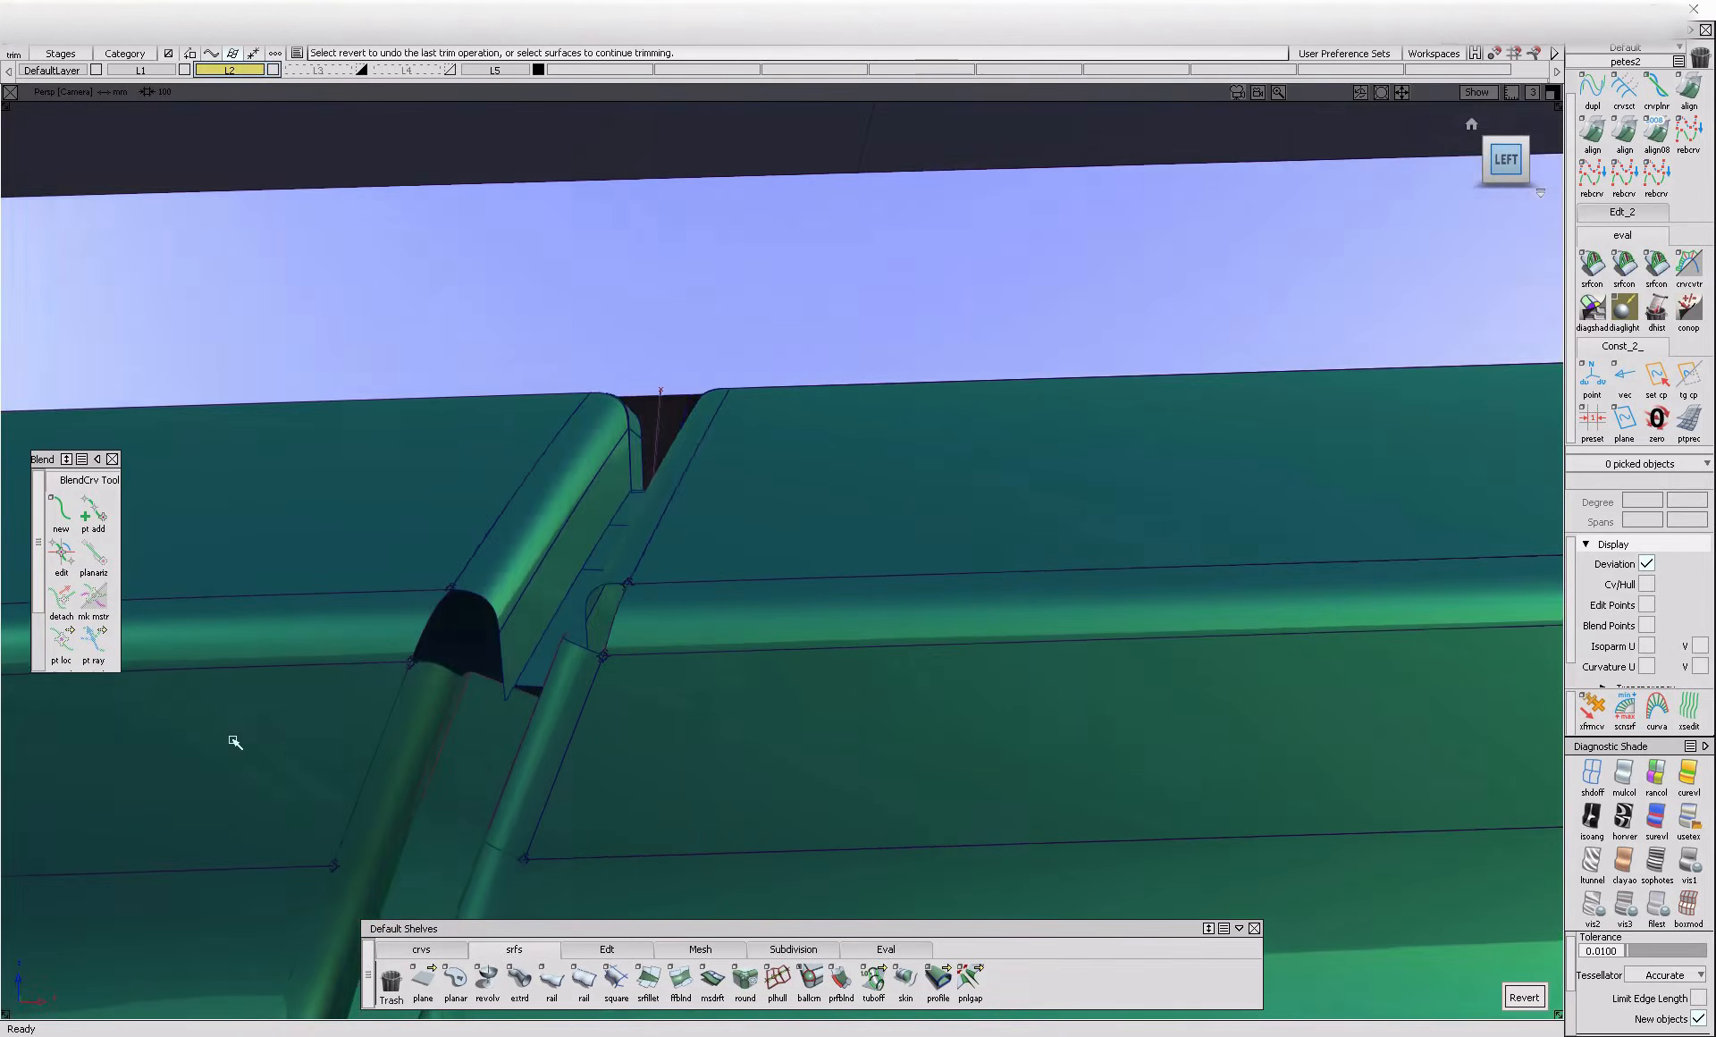
Draw straight edit-point curves across the gap between its side edges, along the lower and upper boundaries of the rounded edge
{"action": "left_click", "coordinate": [396, 947]}
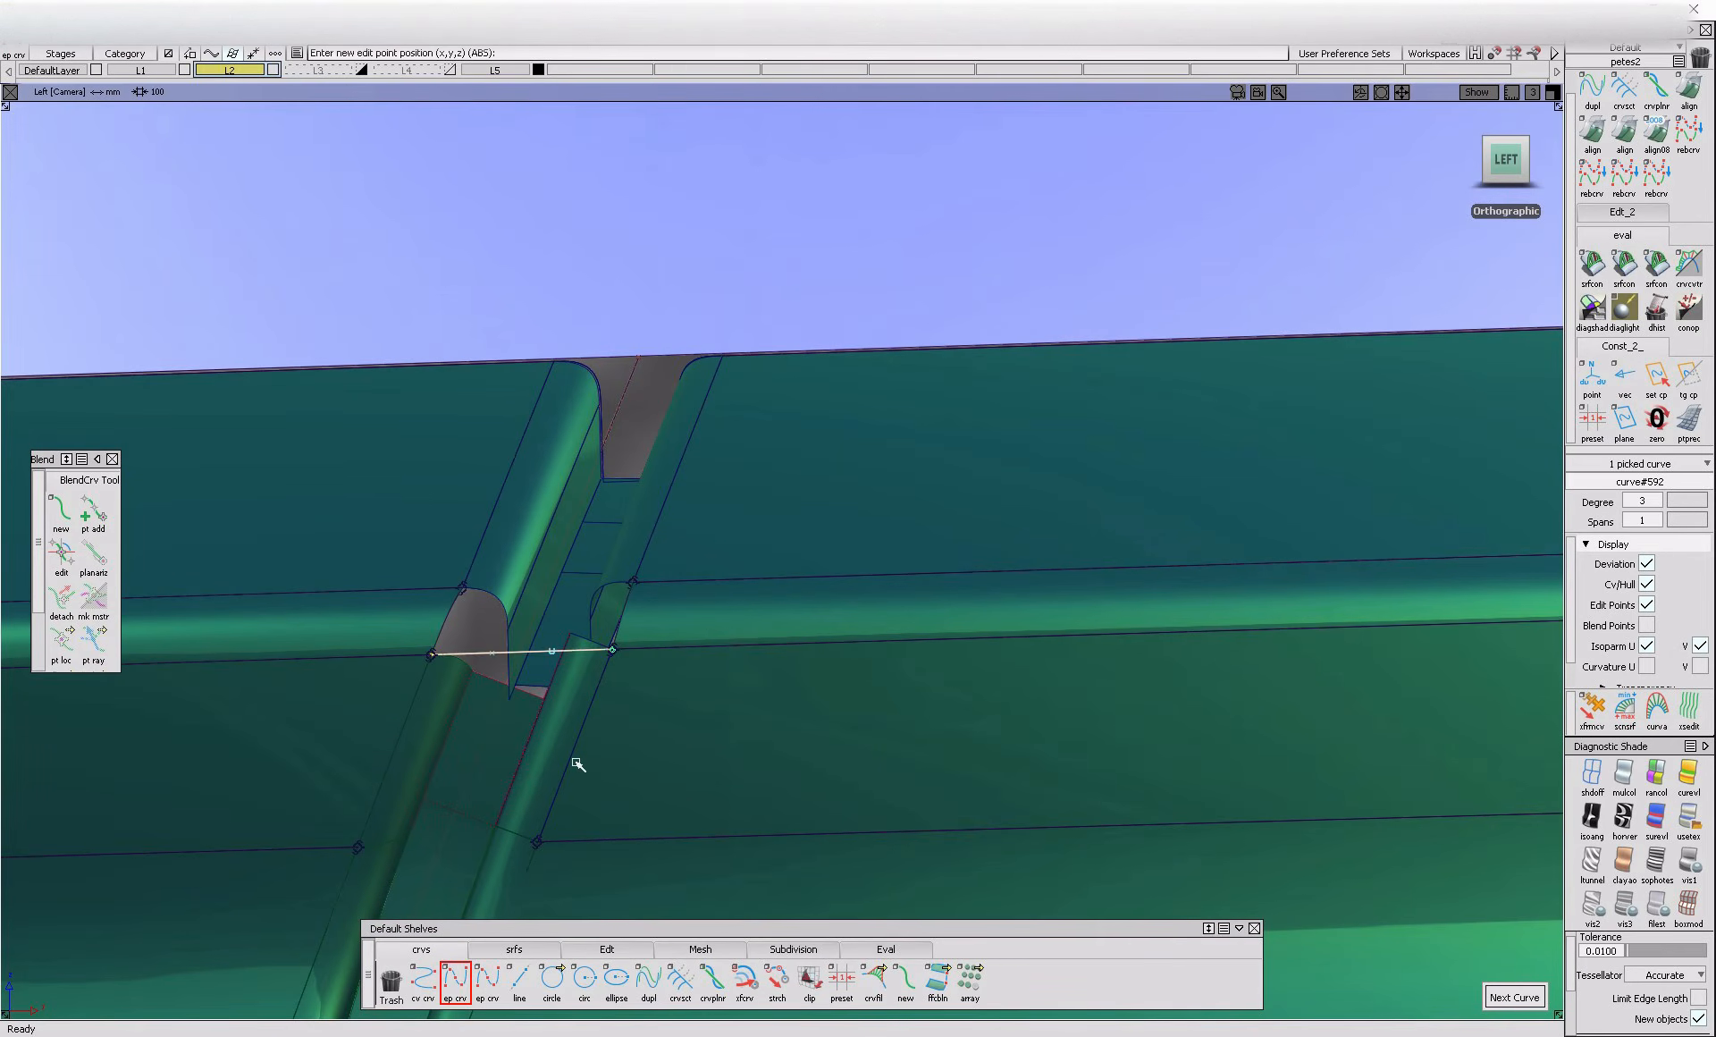
{"action": "left_click", "coordinate": [539, 599]}
{"action": "left_click_drag", "start_coordinate": [612, 598], "coordinate": [607, 733], "text": "alt+shift"}
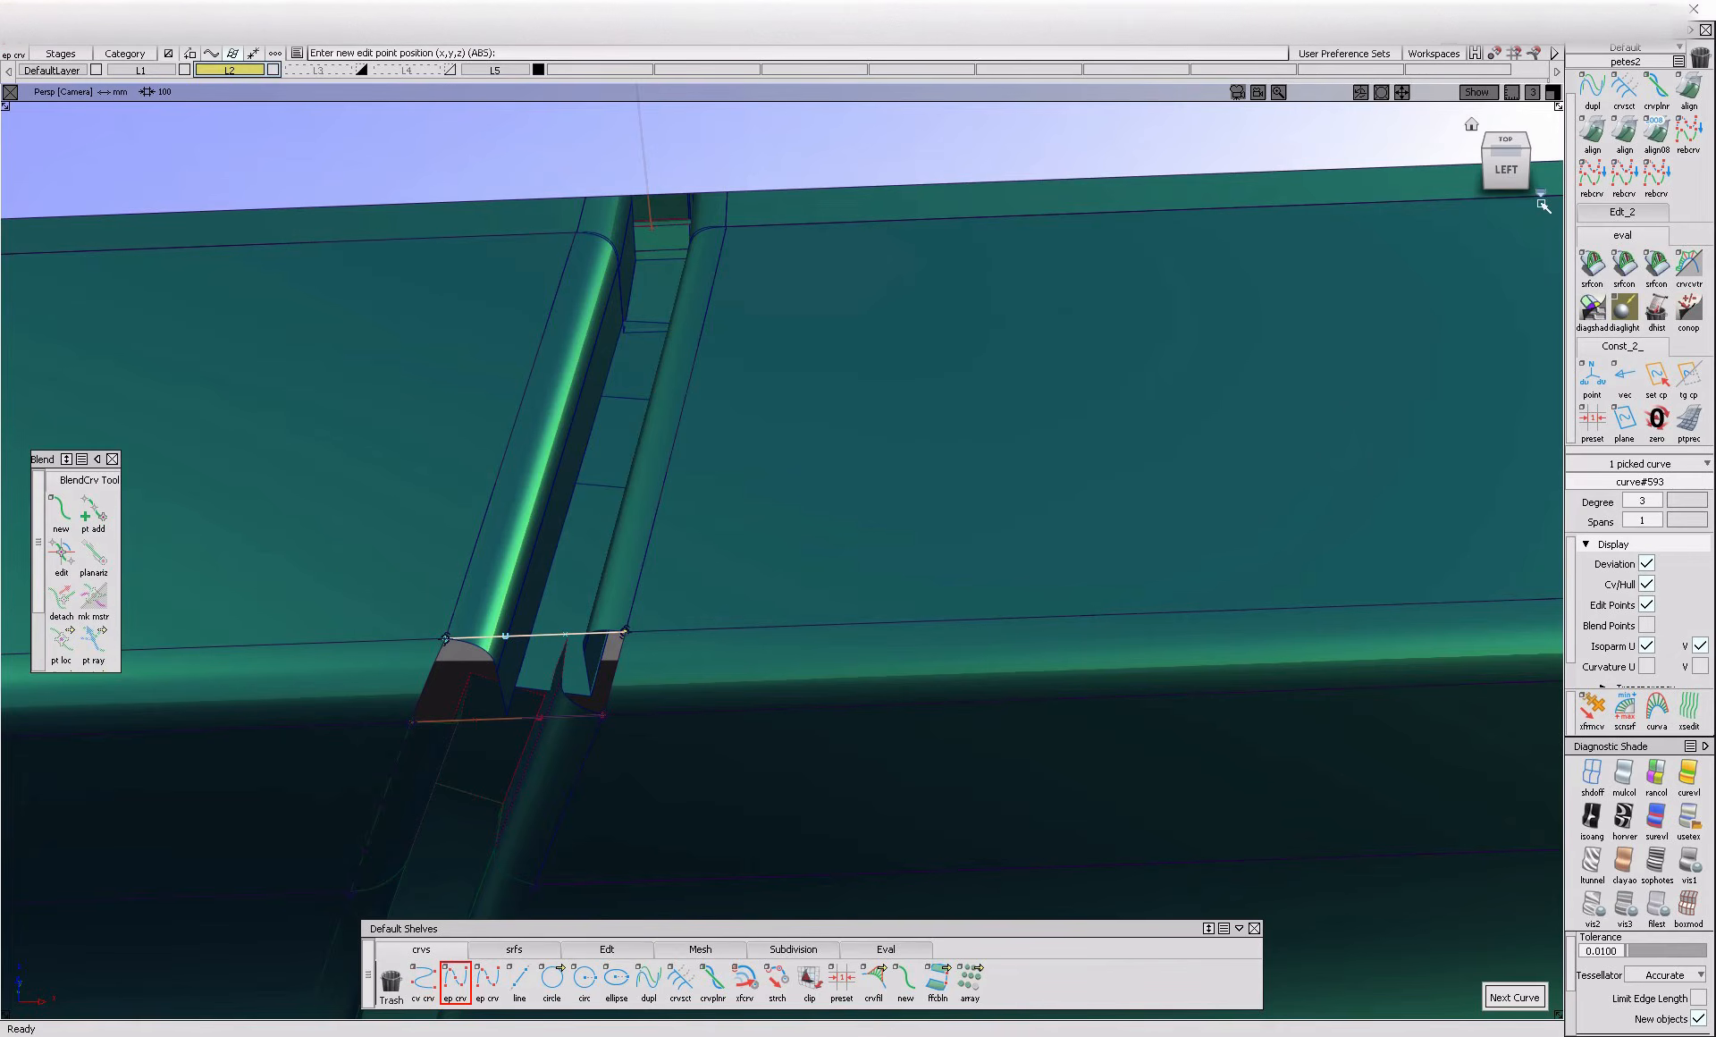
{"action": "left_click", "coordinate": [1541, 193]}
{"action": "left_click", "coordinate": [1475, 212]}
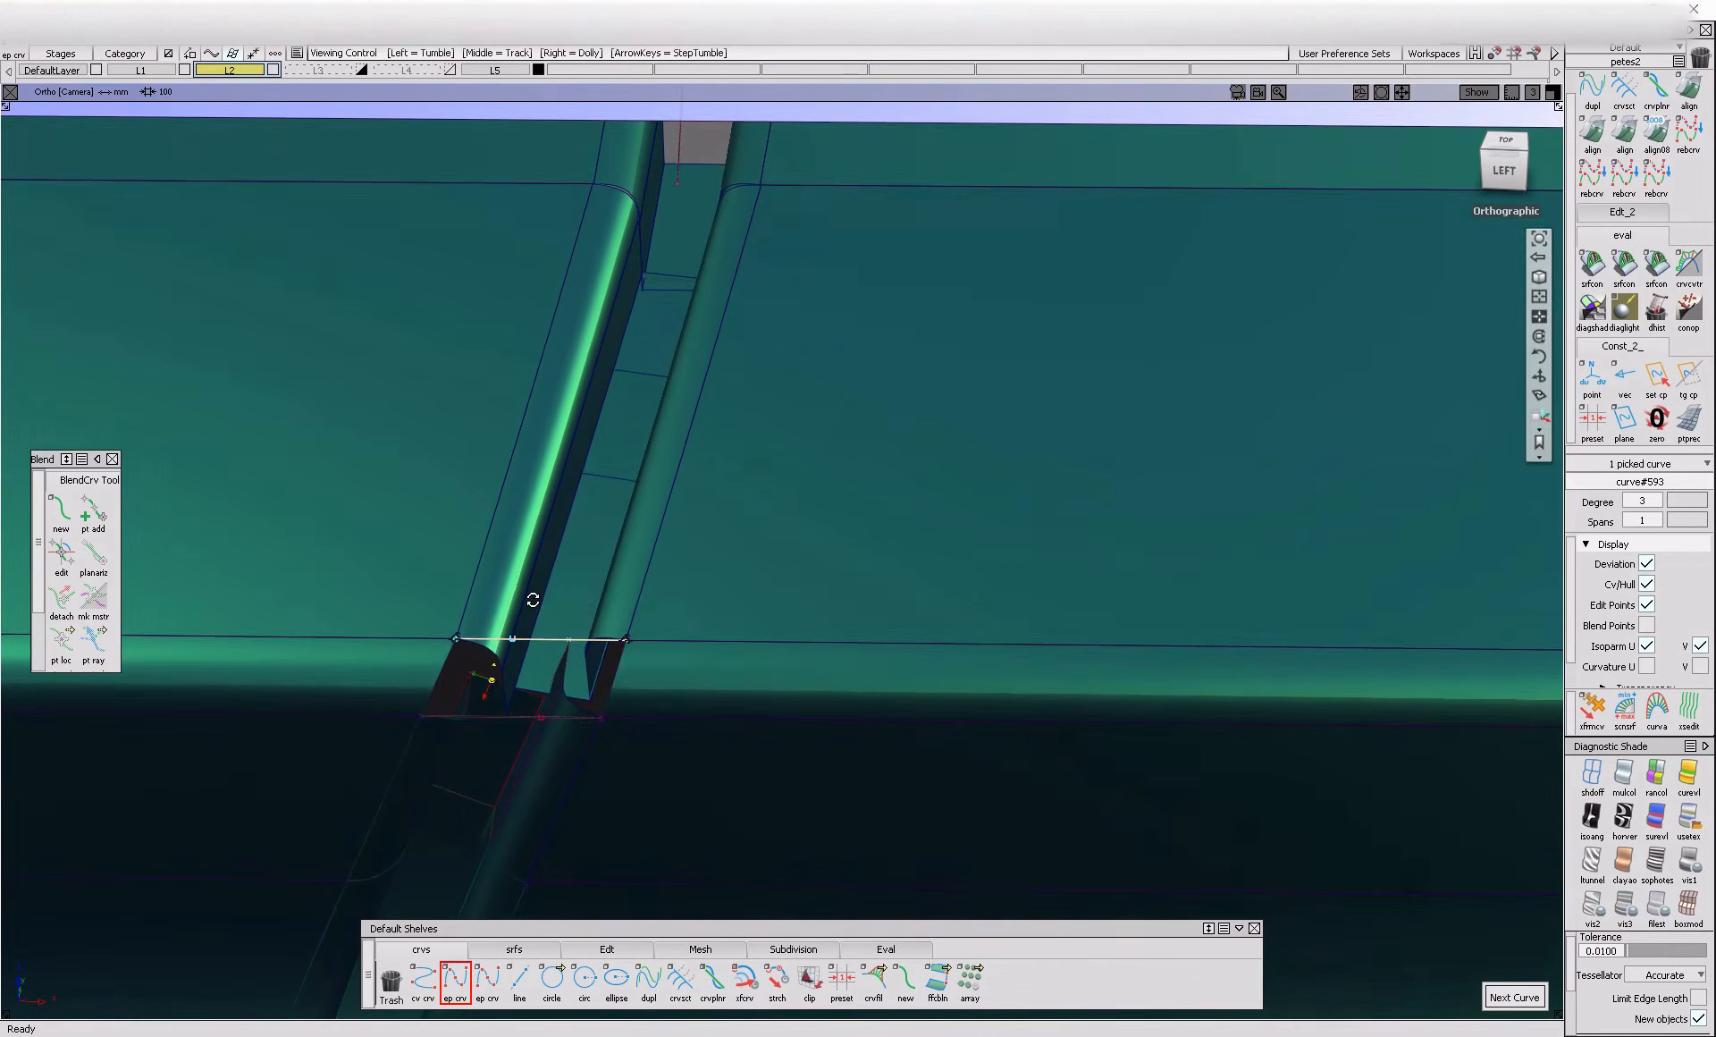
{"action": "left_click_drag", "start_coordinate": [665, 581], "coordinate": [716, 524], "text": "alt+shift"}
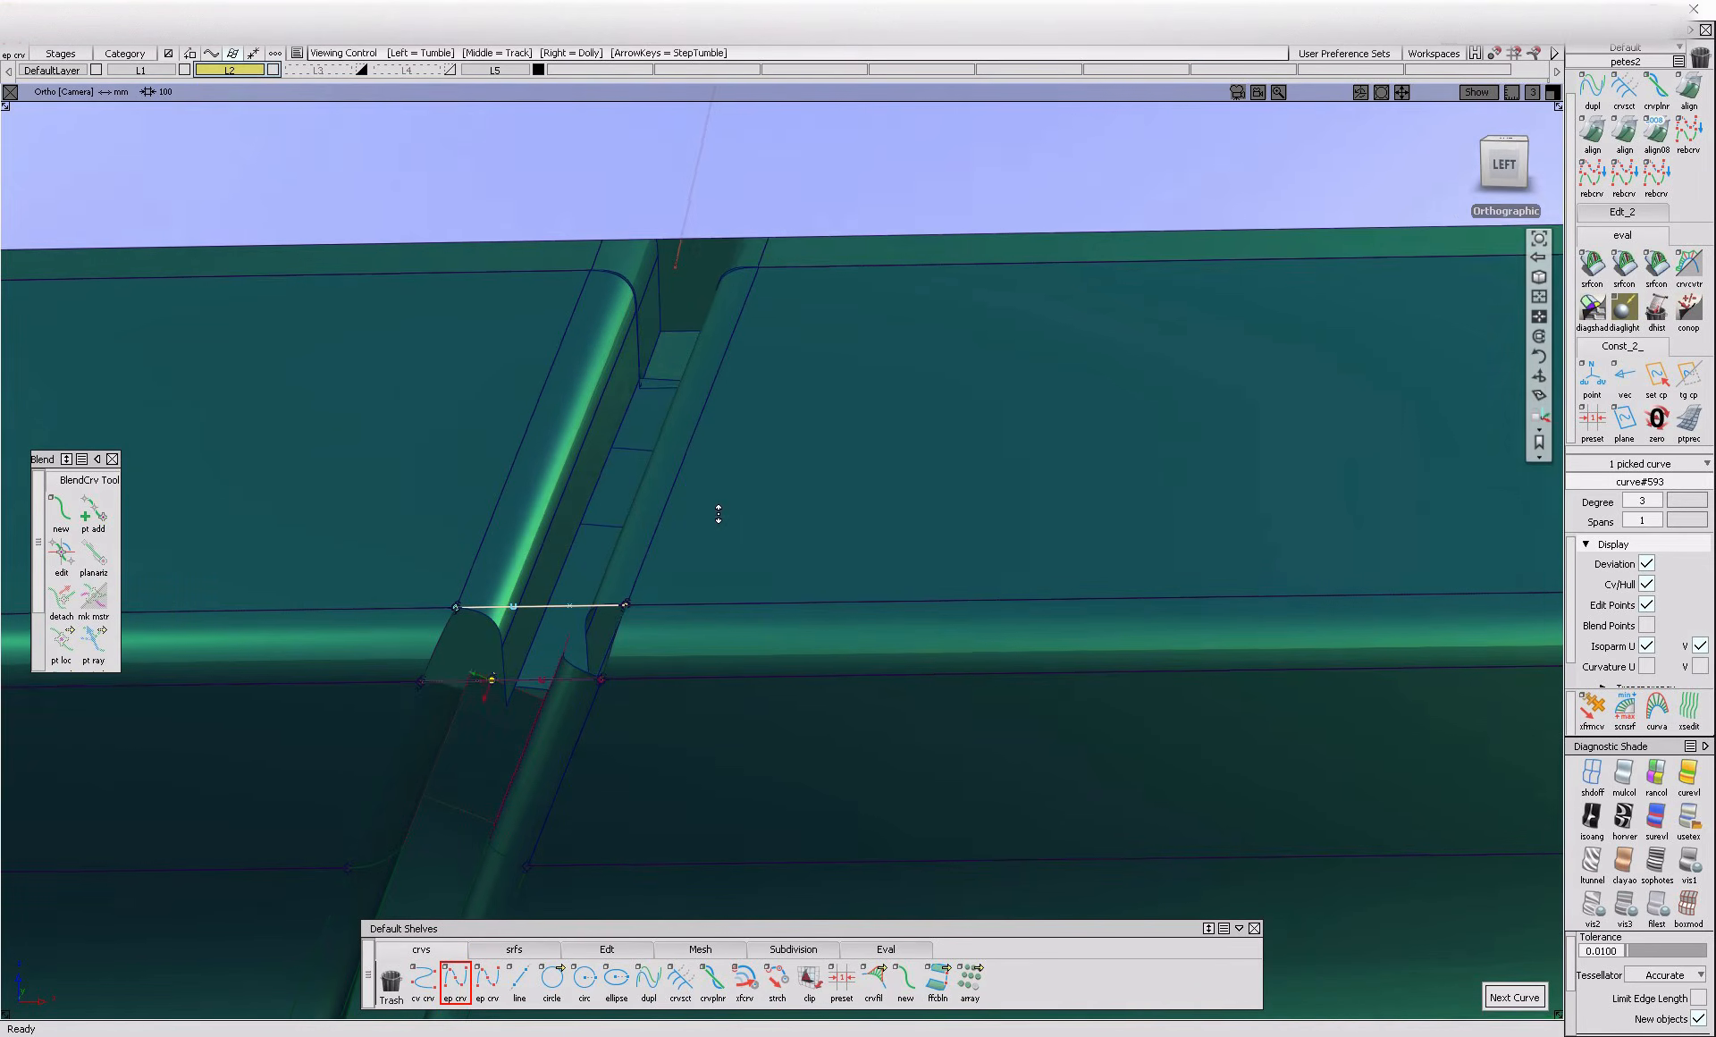
{"action": "left_click", "coordinate": [1541, 192]}
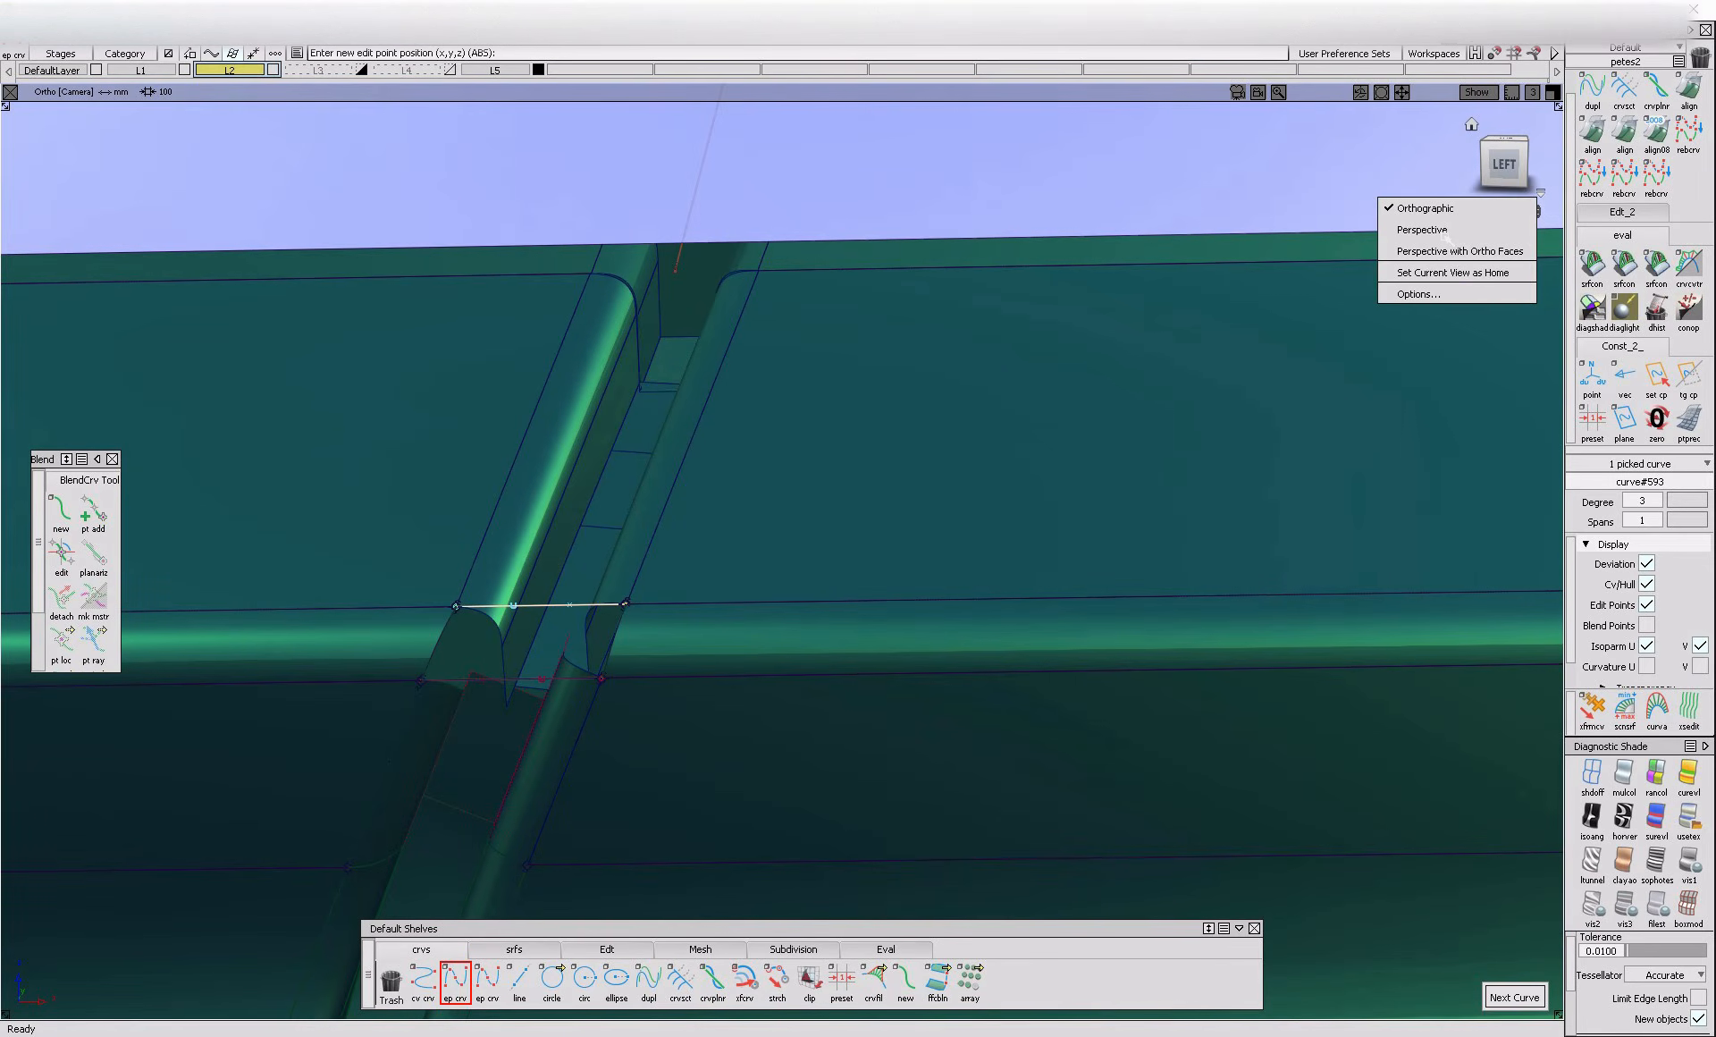
{"action": "left_click", "coordinate": [1445, 231]}
Extend the upper ends of the lower gap section's flanges and fillets past the lower cross curve
{"action": "left_click", "coordinate": [524, 950]}
{"action": "left_click", "coordinate": [610, 950]}
{"action": "left_click", "coordinate": [581, 654]}
{"action": "left_click_drag", "start_coordinate": [493, 690], "coordinate": [448, 689], "text": "alt+shift"}
{"action": "left_click", "coordinate": [490, 681]}
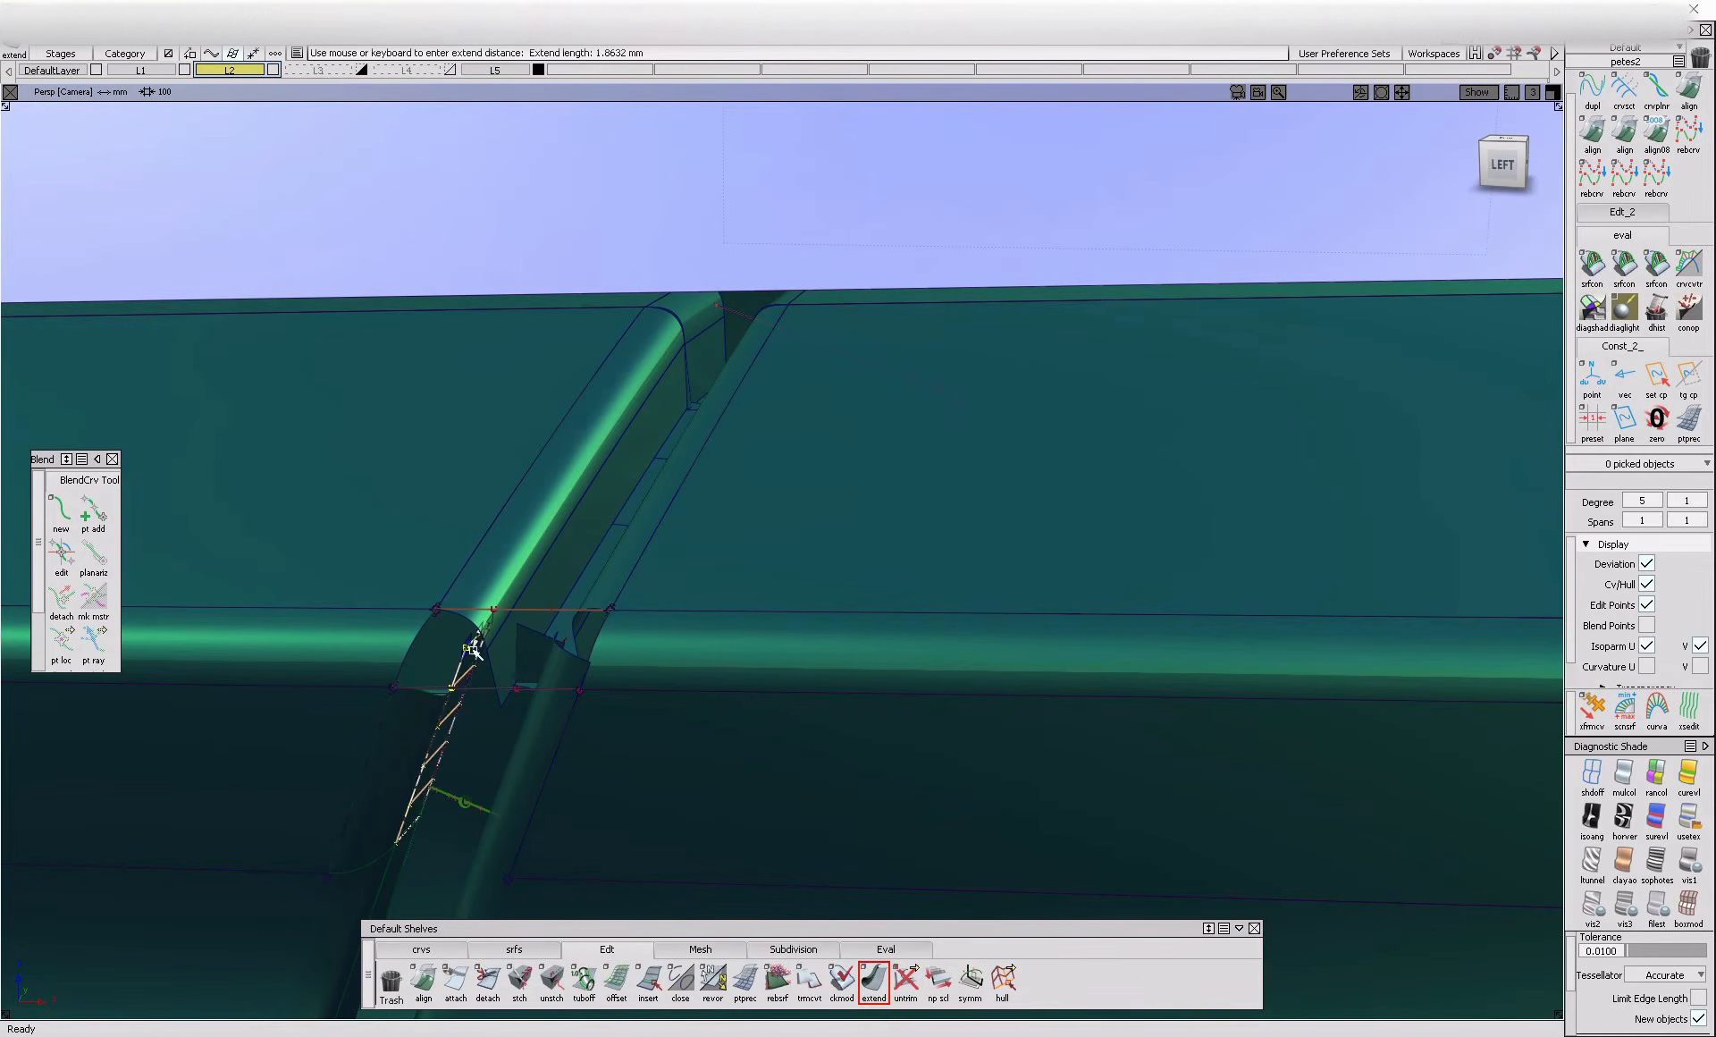
{"action": "left_click", "coordinate": [436, 700]}
{"action": "left_click", "coordinate": [548, 730]}
{"action": "left_click_drag", "start_coordinate": [464, 769], "coordinate": [491, 712], "text": "ctrl+shift"}
{"action": "right_click_drag", "start_coordinate": [454, 726], "coordinate": [500, 750], "text": "alt+shift"}
{"action": "left_click", "coordinate": [437, 734]}
{"action": "left_click", "coordinate": [498, 747]}
{"action": "left_click", "coordinate": [552, 759]}
{"action": "left_click_drag", "start_coordinate": [551, 758], "coordinate": [548, 756], "text": "alt+shift"}
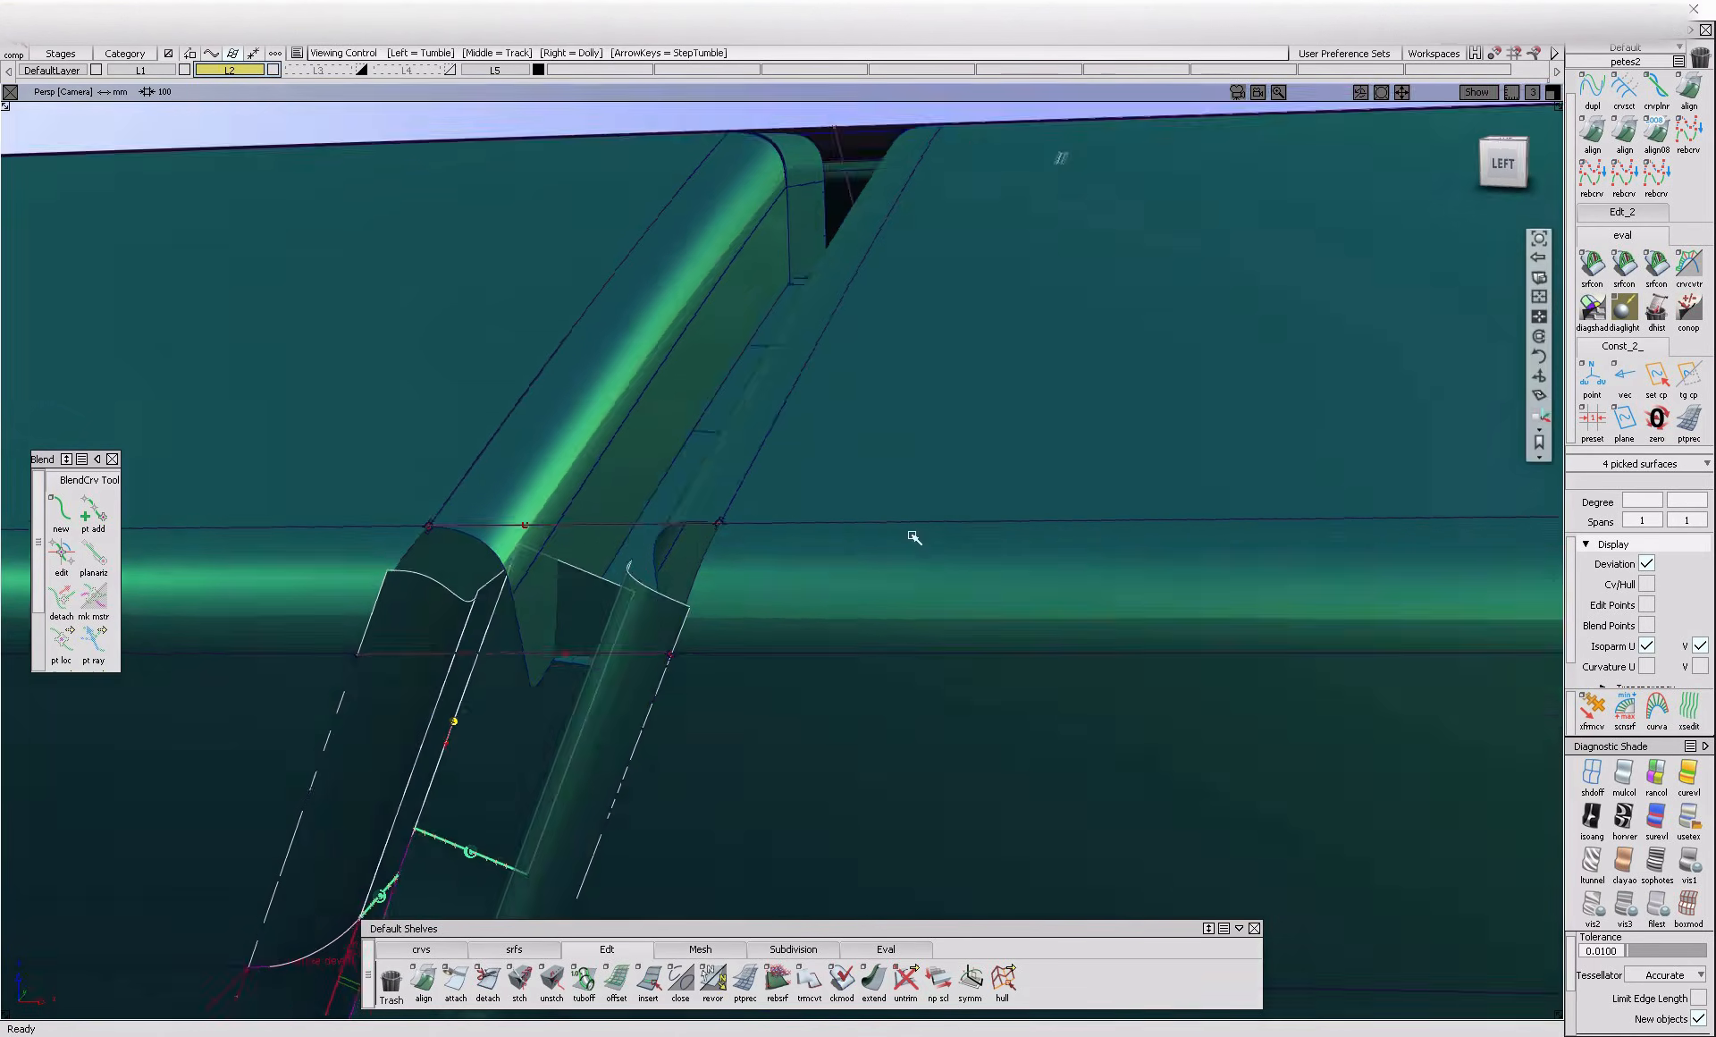
Project the lower cross curve onto the extended gap surfaces in the left view and trim the flange along it
{"action": "left_click", "coordinate": [1503, 164]}
{"action": "left_click", "coordinate": [558, 639]}
{"action": "right_click_drag", "start_coordinate": [626, 624], "coordinate": [747, 601], "text": "ctrl+shift"}
{"action": "left_click", "coordinate": [524, 750]}
{"action": "right_click_drag", "start_coordinate": [616, 653], "coordinate": [728, 632], "text": "ctrl+shift"}
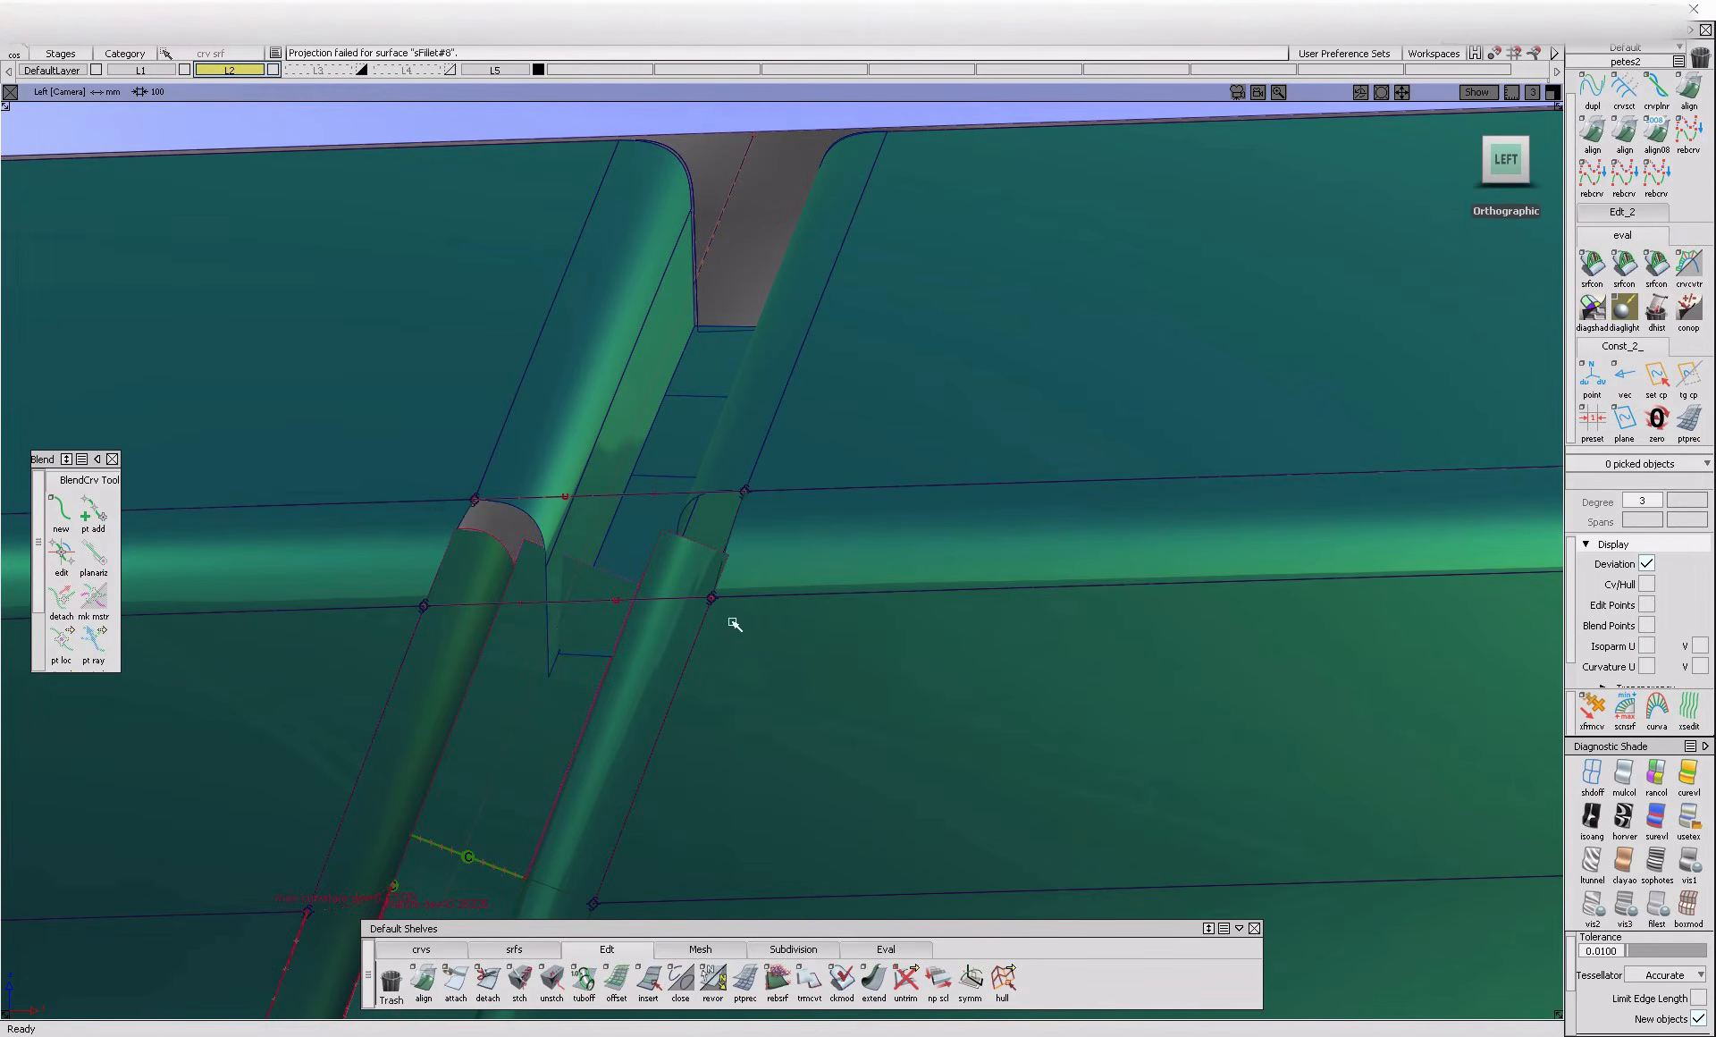
{"action": "left_click", "coordinate": [469, 748]}
{"action": "key", "text": "space"}
{"action": "left_click", "coordinate": [542, 738]}
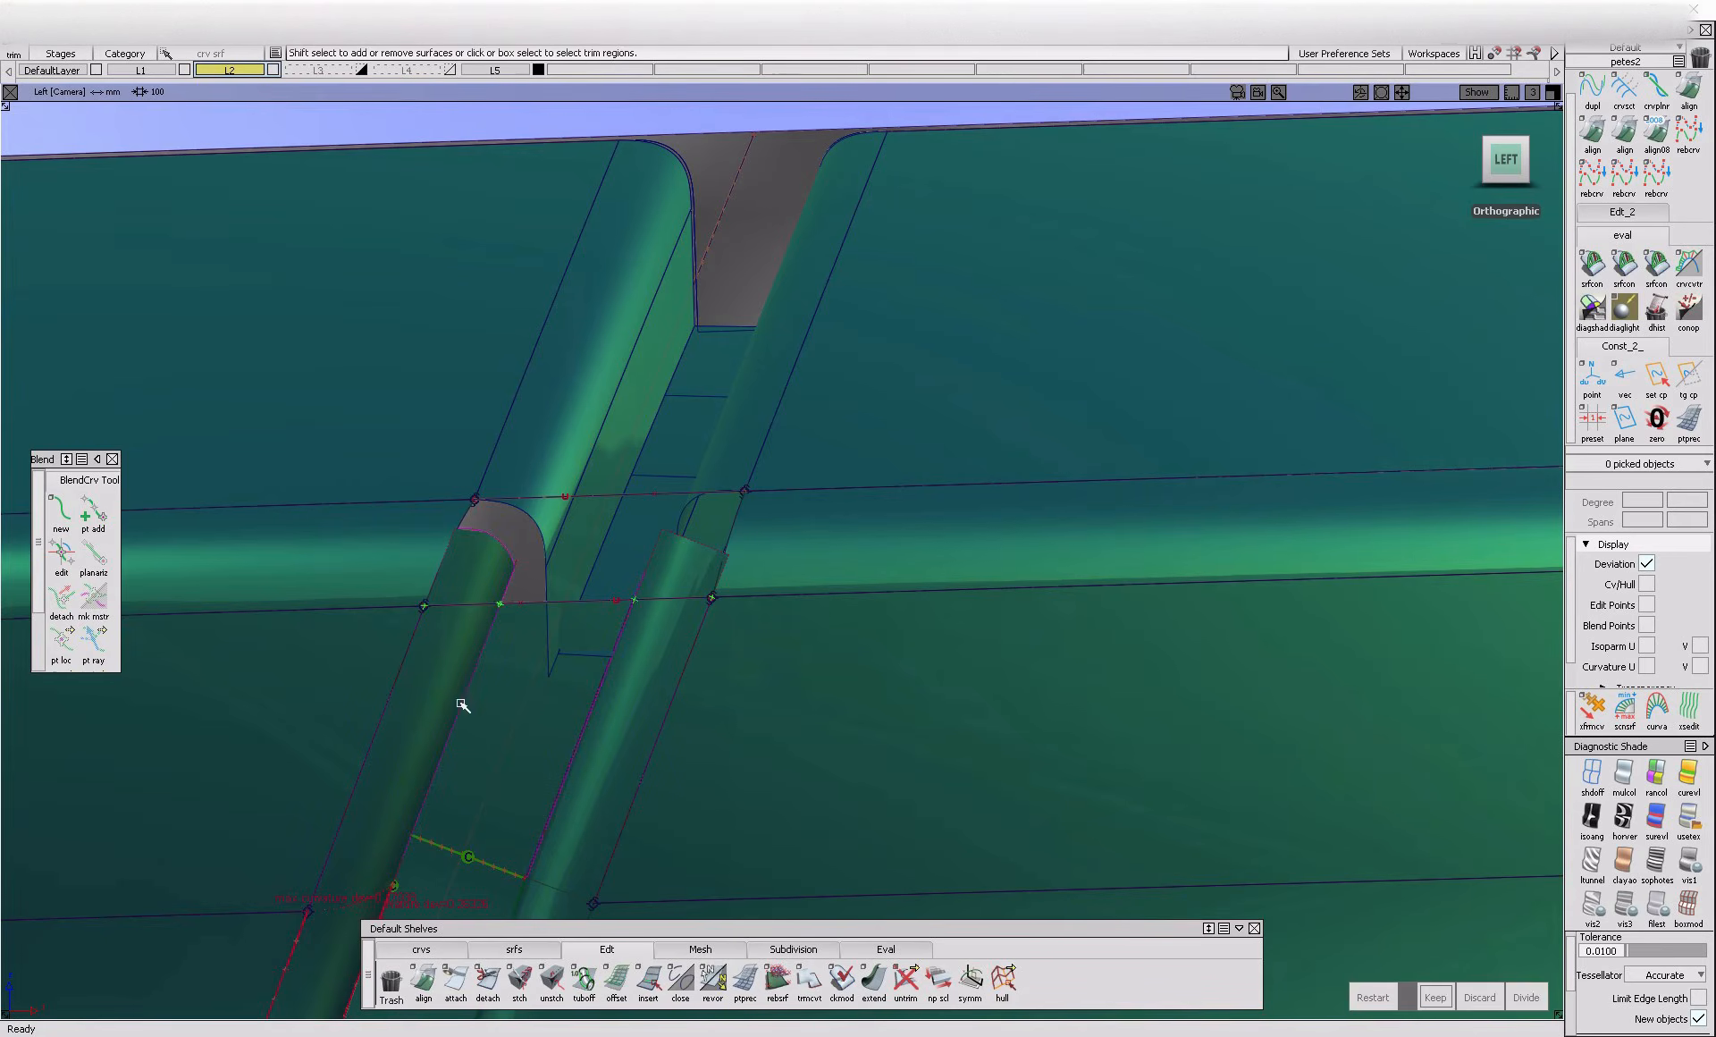
{"action": "key", "text": "space"}
Trim the lower section's extended fillets along the same cross curve, keeping the parts below it
{"action": "mouse_move", "coordinate": [714, 745]}
{"action": "left_mouse_down", "text": "alt+shift"}
{"action": "mouse_move", "coordinate": [583, 781]}
{"action": "mouse_move", "coordinate": [741, 675]}
{"action": "mouse_move", "coordinate": [646, 694]}
{"action": "mouse_move", "coordinate": [586, 581]}
{"action": "left_mouse_up", "text": "alt+shift"}
{"action": "left_click", "coordinate": [1509, 175]}
{"action": "left_click", "coordinate": [548, 641]}
{"action": "left_click_drag", "start_coordinate": [548, 641], "coordinate": [721, 614], "text": "alt+shift"}
{"action": "mouse_move", "coordinate": [721, 614]}
{"action": "left_mouse_down", "text": "ctrl+shift"}
{"action": "mouse_move", "coordinate": [617, 675]}
{"action": "mouse_move", "coordinate": [740, 712]}
{"action": "mouse_move", "coordinate": [749, 738]}
{"action": "left_mouse_up", "text": "ctrl+shift"}
{"action": "left_click", "coordinate": [615, 677]}
{"action": "key", "text": "space"}
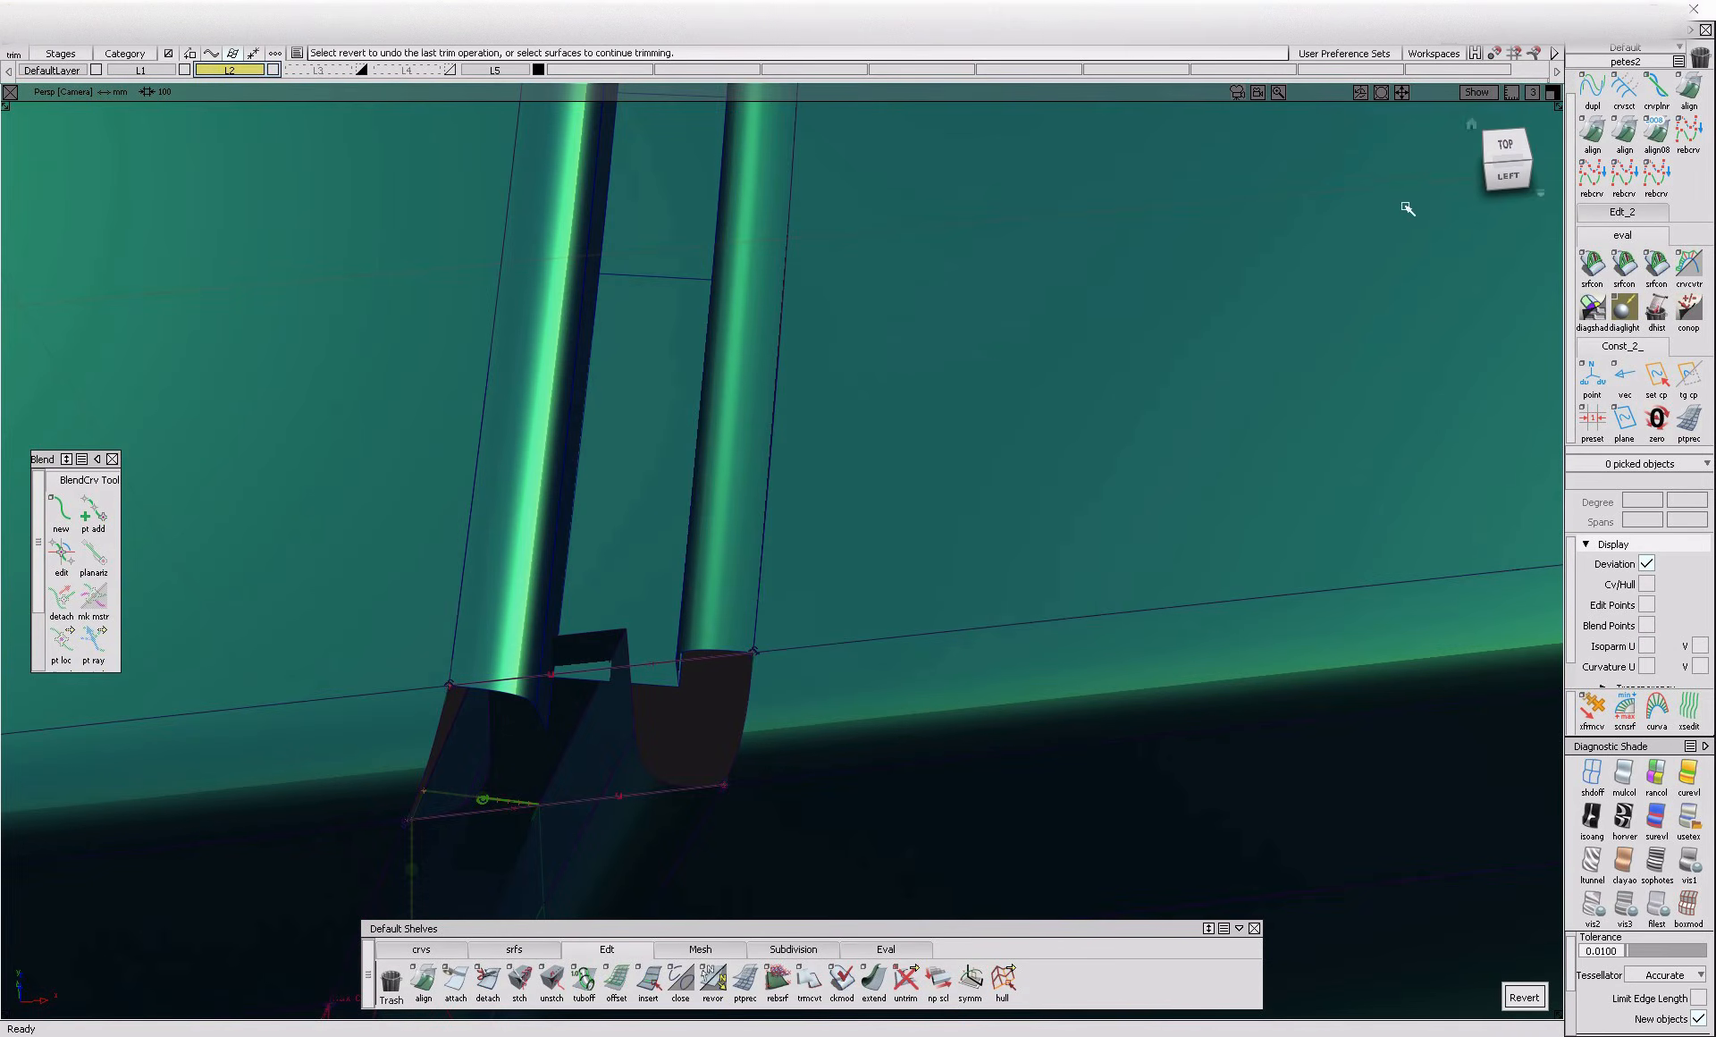
Examine the trimmed flange and fillet ends around the rounded edge opening from above, from the side and along the shut line
{"action": "left_click", "coordinate": [1506, 144]}
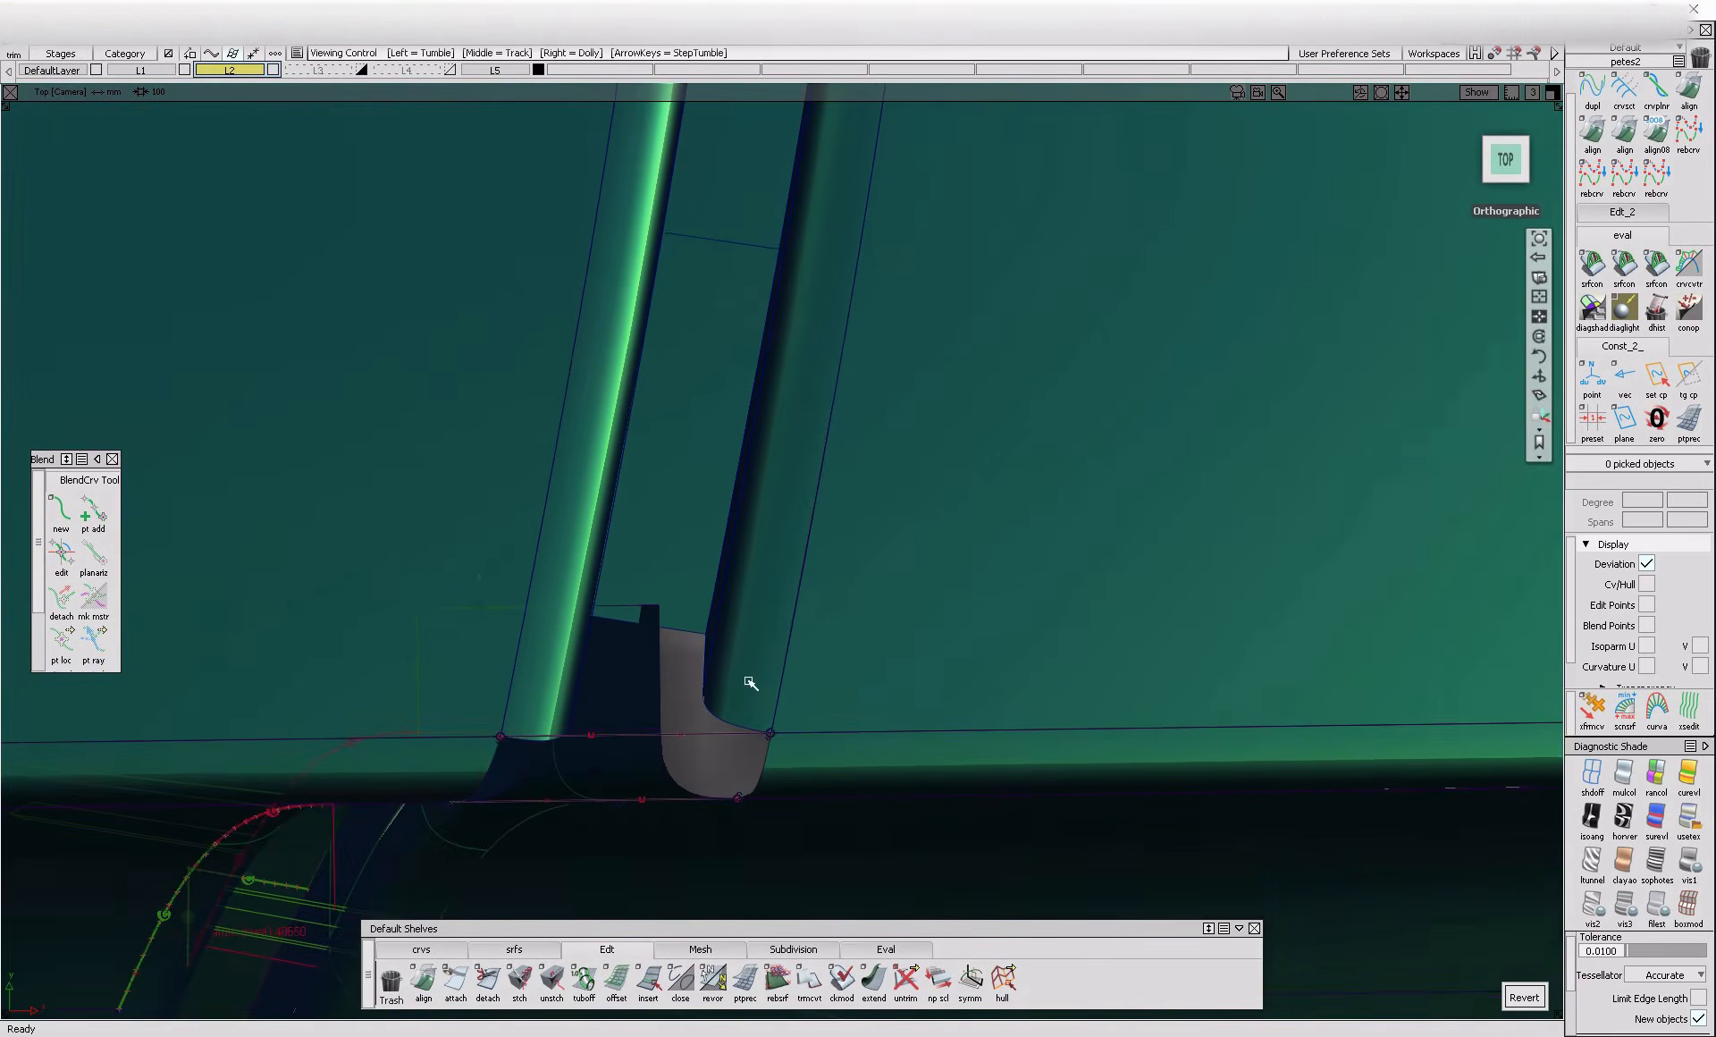
{"action": "left_click_drag", "start_coordinate": [739, 780], "coordinate": [623, 666], "text": "alt+shift"}
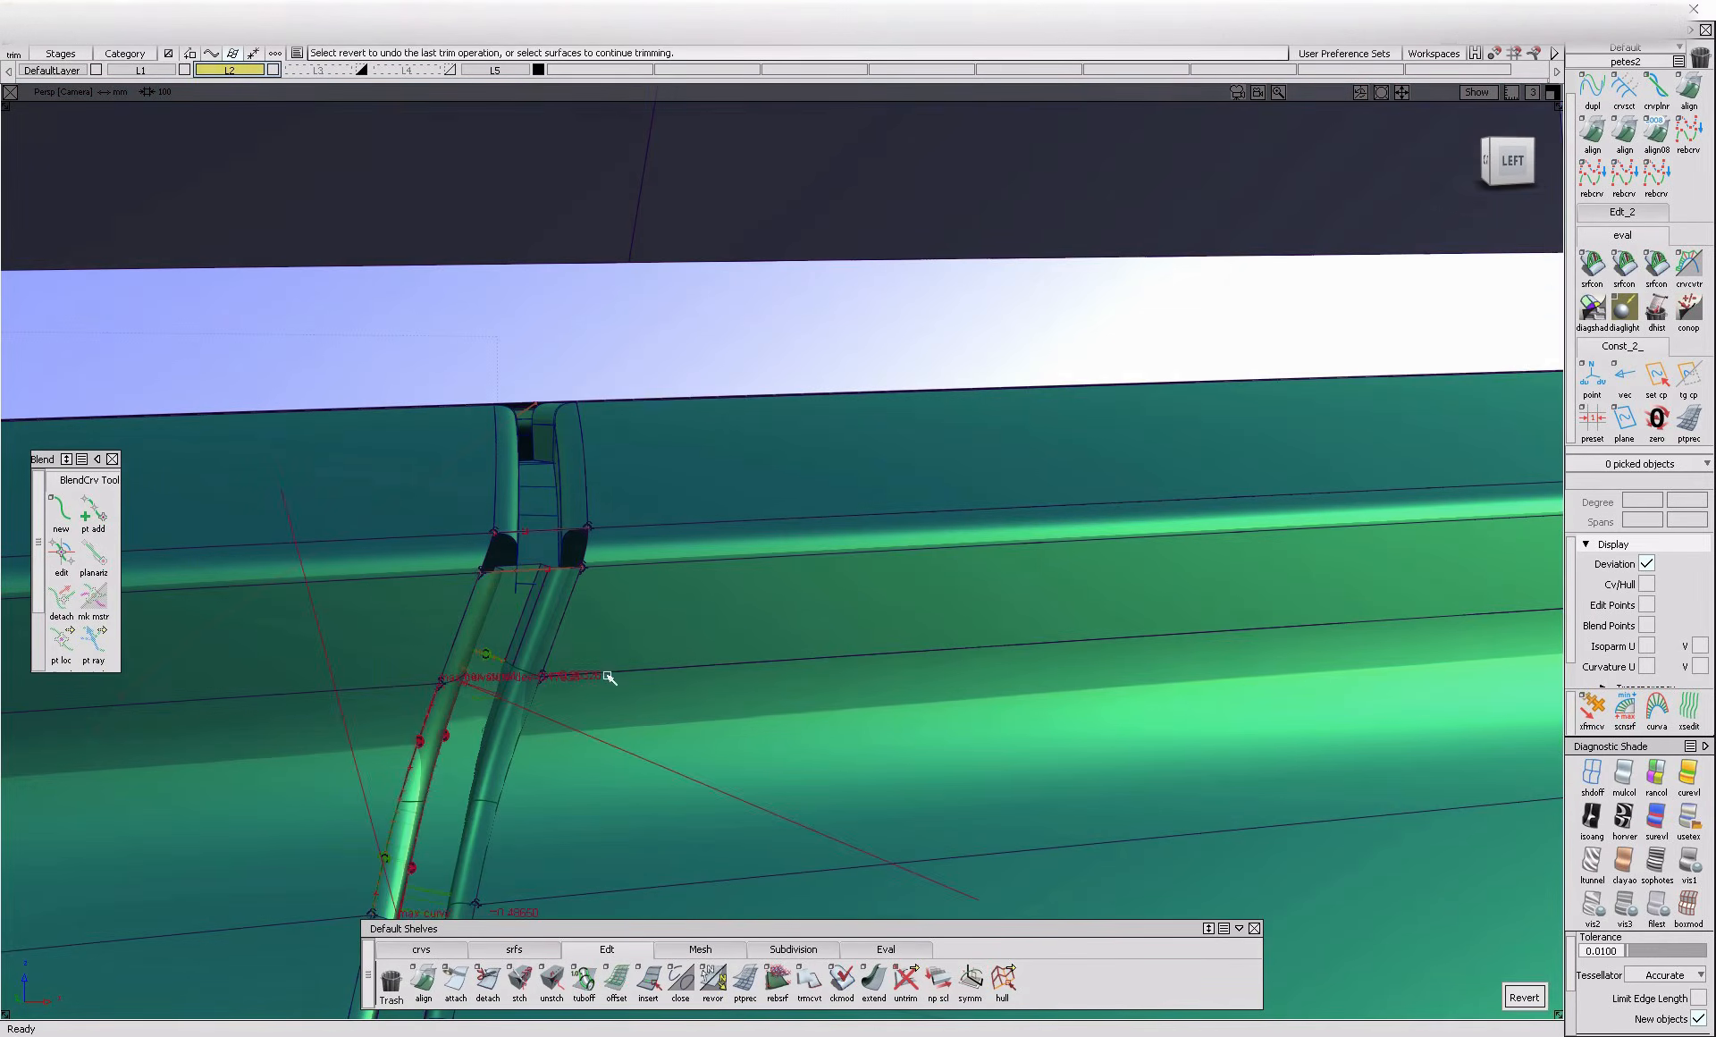
{"action": "left_click_drag", "start_coordinate": [556, 597], "coordinate": [324, 767], "text": "alt+shift"}
{"action": "right_click_drag", "start_coordinate": [324, 767], "coordinate": [253, 704], "text": "alt+shift"}
{"action": "left_click_drag", "start_coordinate": [253, 705], "coordinate": [693, 804], "text": "alt+shift"}
{"action": "right_click_drag", "start_coordinate": [693, 805], "coordinate": [541, 568], "text": "alt+shift"}
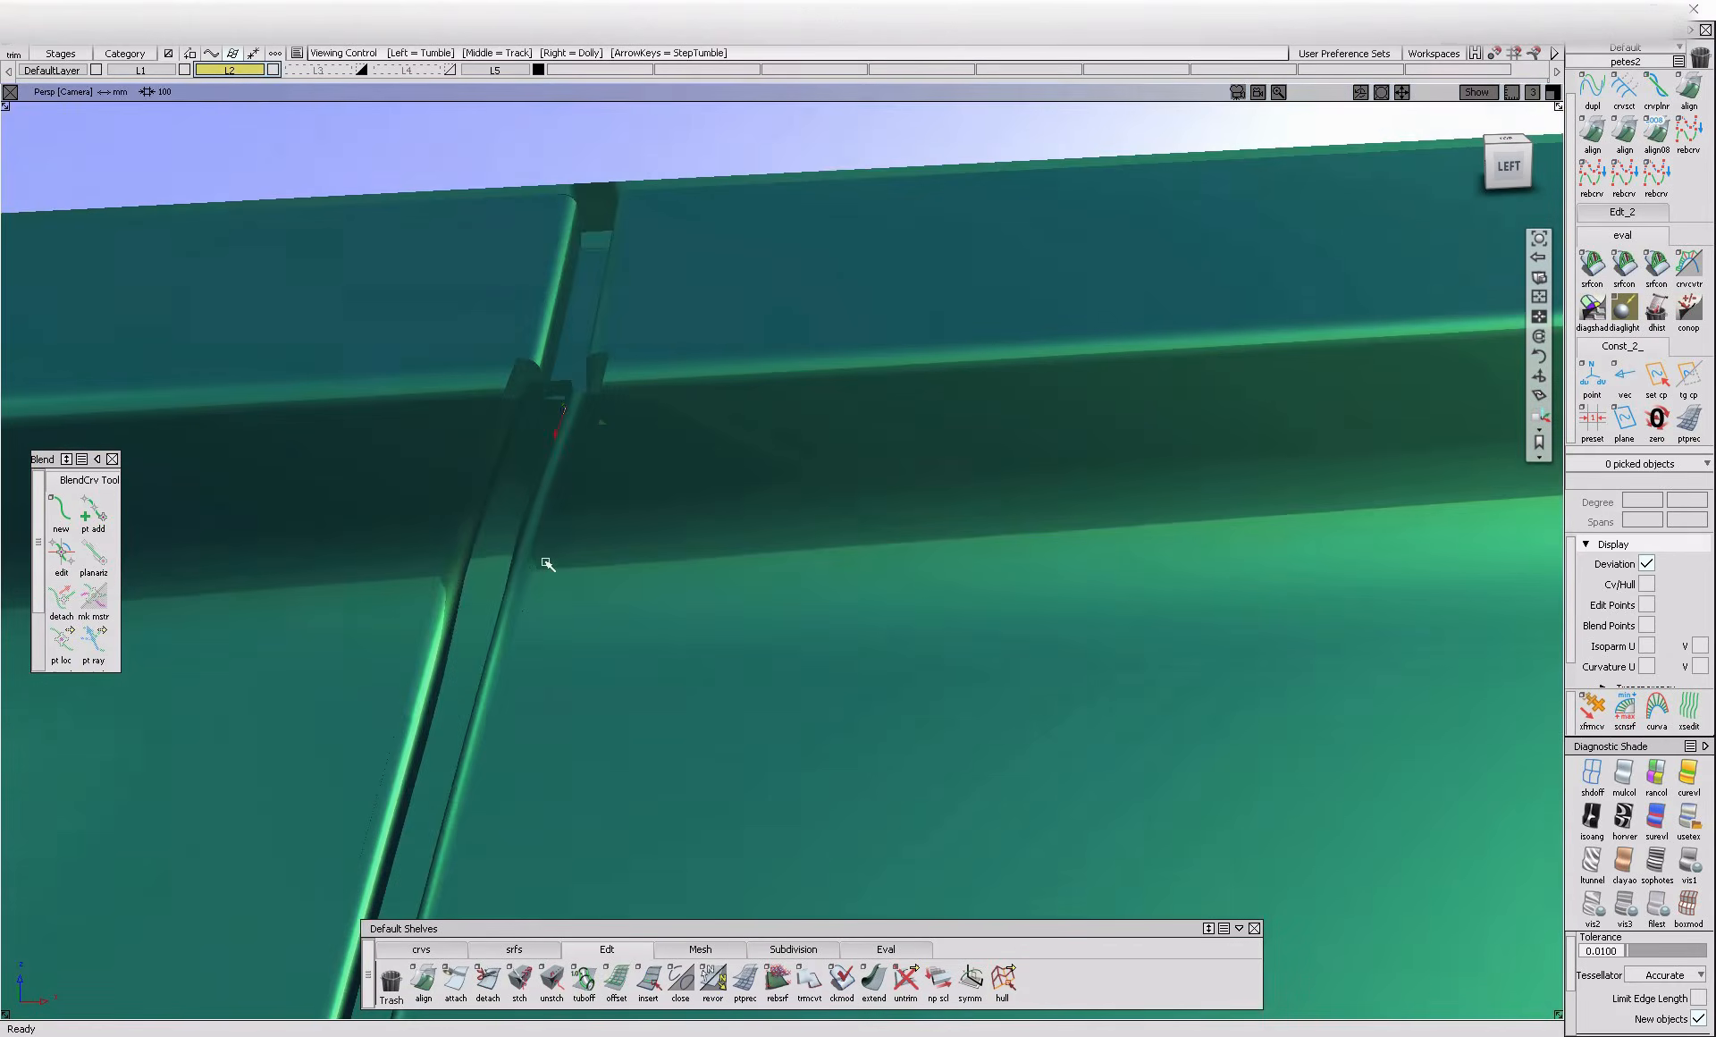
{"action": "middle_click_drag", "start_coordinate": [541, 568], "coordinate": [555, 613], "text": "alt+shift"}
{"action": "left_click_drag", "start_coordinate": [556, 617], "coordinate": [614, 565], "text": "alt+shift"}
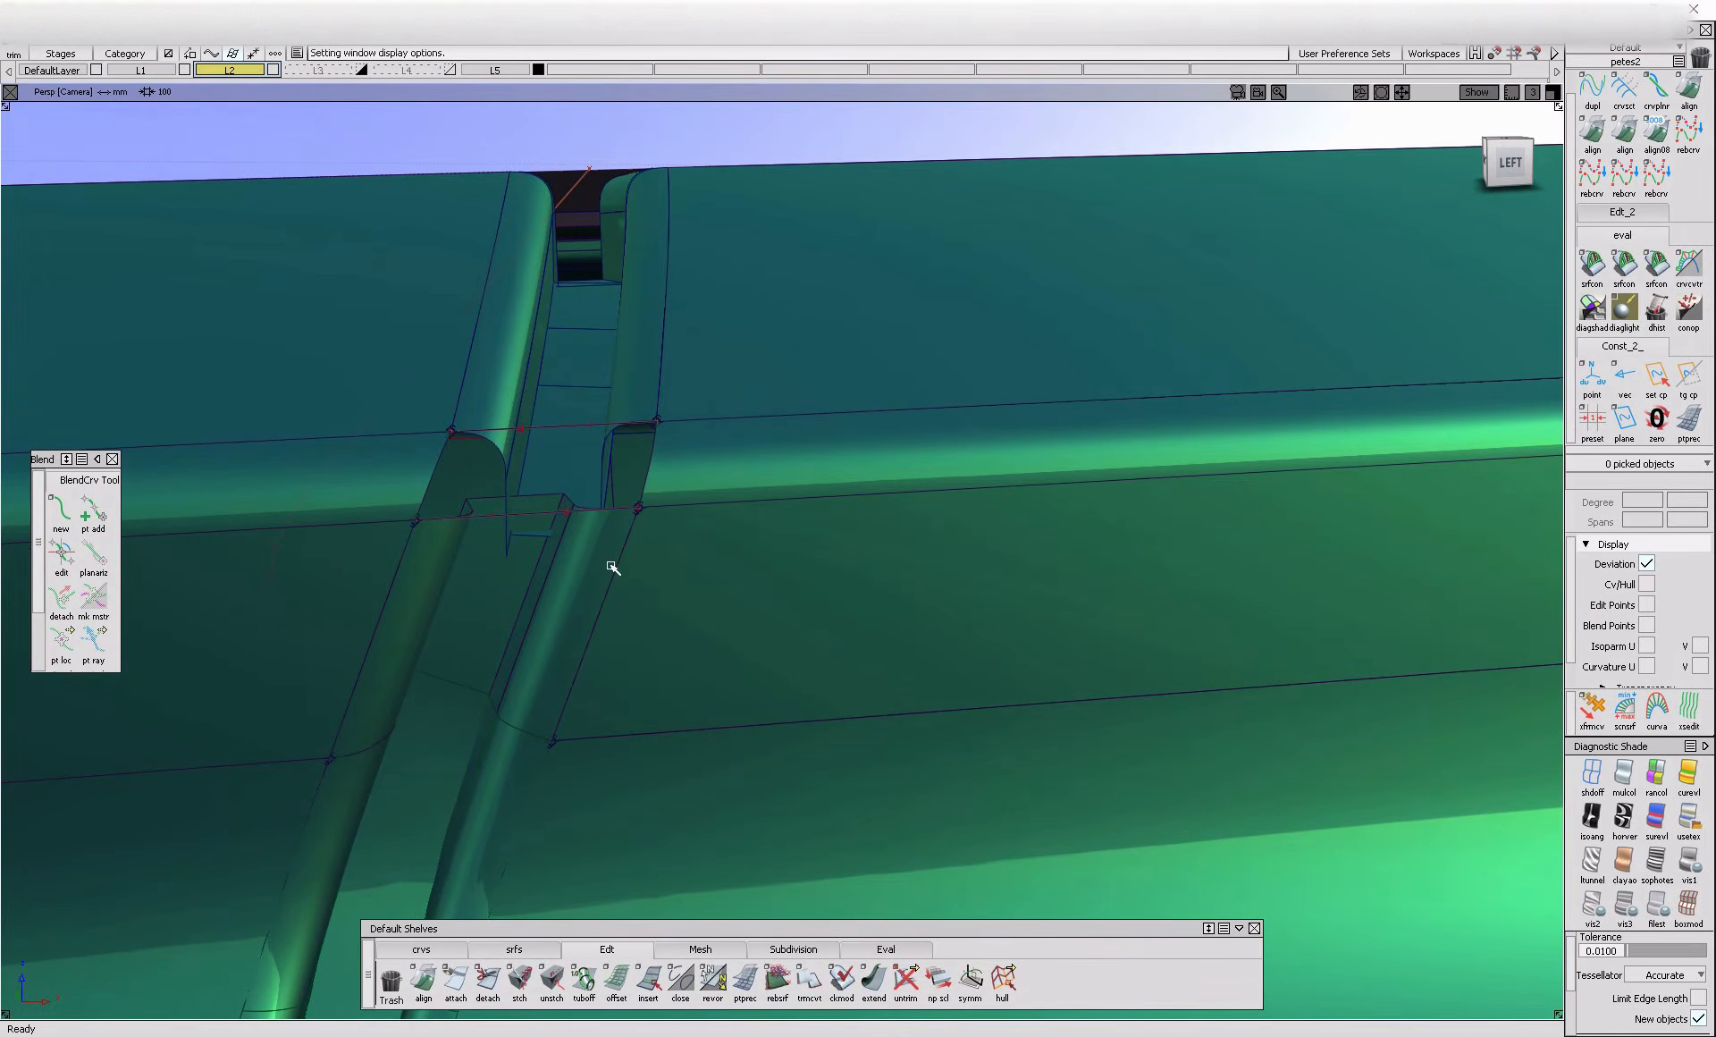
{"action": "right_click_drag", "start_coordinate": [567, 579], "coordinate": [640, 659], "text": "alt+shift"}
{"action": "left_click_drag", "start_coordinate": [640, 658], "coordinate": [403, 698], "text": "alt+shift"}
{"action": "middle_click_drag", "start_coordinate": [402, 697], "coordinate": [358, 721], "text": "alt+shift"}
{"action": "left_click_drag", "start_coordinate": [358, 721], "coordinate": [523, 517], "text": "alt+shift"}
{"action": "right_click_drag", "start_coordinate": [523, 517], "coordinate": [560, 519], "text": "alt+shift"}
{"action": "right_click_drag", "start_coordinate": [617, 618], "coordinate": [660, 628], "text": "alt+shift"}
{"action": "mouse_move", "coordinate": [617, 625]}
{"action": "left_mouse_down", "text": "alt+shift"}
{"action": "mouse_move", "coordinate": [594, 672]}
{"action": "mouse_move", "coordinate": [625, 621]}
{"action": "left_mouse_up", "text": "alt+shift"}
{"action": "left_click", "coordinate": [656, 702]}
{"action": "right_click_drag", "start_coordinate": [625, 621], "coordinate": [540, 662], "text": "alt+shift"}
{"action": "left_click_drag", "start_coordinate": [540, 663], "coordinate": [621, 475], "text": "alt+shift"}
{"action": "right_click_drag", "start_coordinate": [621, 475], "coordinate": [626, 260], "text": "alt+shift"}
{"action": "middle_click_drag", "start_coordinate": [626, 259], "coordinate": [575, 518], "text": "alt+shift"}
{"action": "left_click_drag", "start_coordinate": [575, 518], "coordinate": [523, 666], "text": "alt+shift"}
{"action": "right_click_drag", "start_coordinate": [523, 666], "coordinate": [543, 690], "text": "alt+shift"}
Select the upper gap section's flange and fillet surfaces and shift them sideways in the left view towards the lower section's edge
{"action": "left_click", "coordinate": [544, 690]}
{"action": "left_click", "coordinate": [469, 664]}
{"action": "left_click_drag", "start_coordinate": [469, 663], "coordinate": [536, 550], "text": "alt+shift"}
{"action": "left_click", "coordinate": [1507, 163]}
{"action": "right_click_drag", "start_coordinate": [582, 632], "coordinate": [536, 572], "text": "alt+shift"}
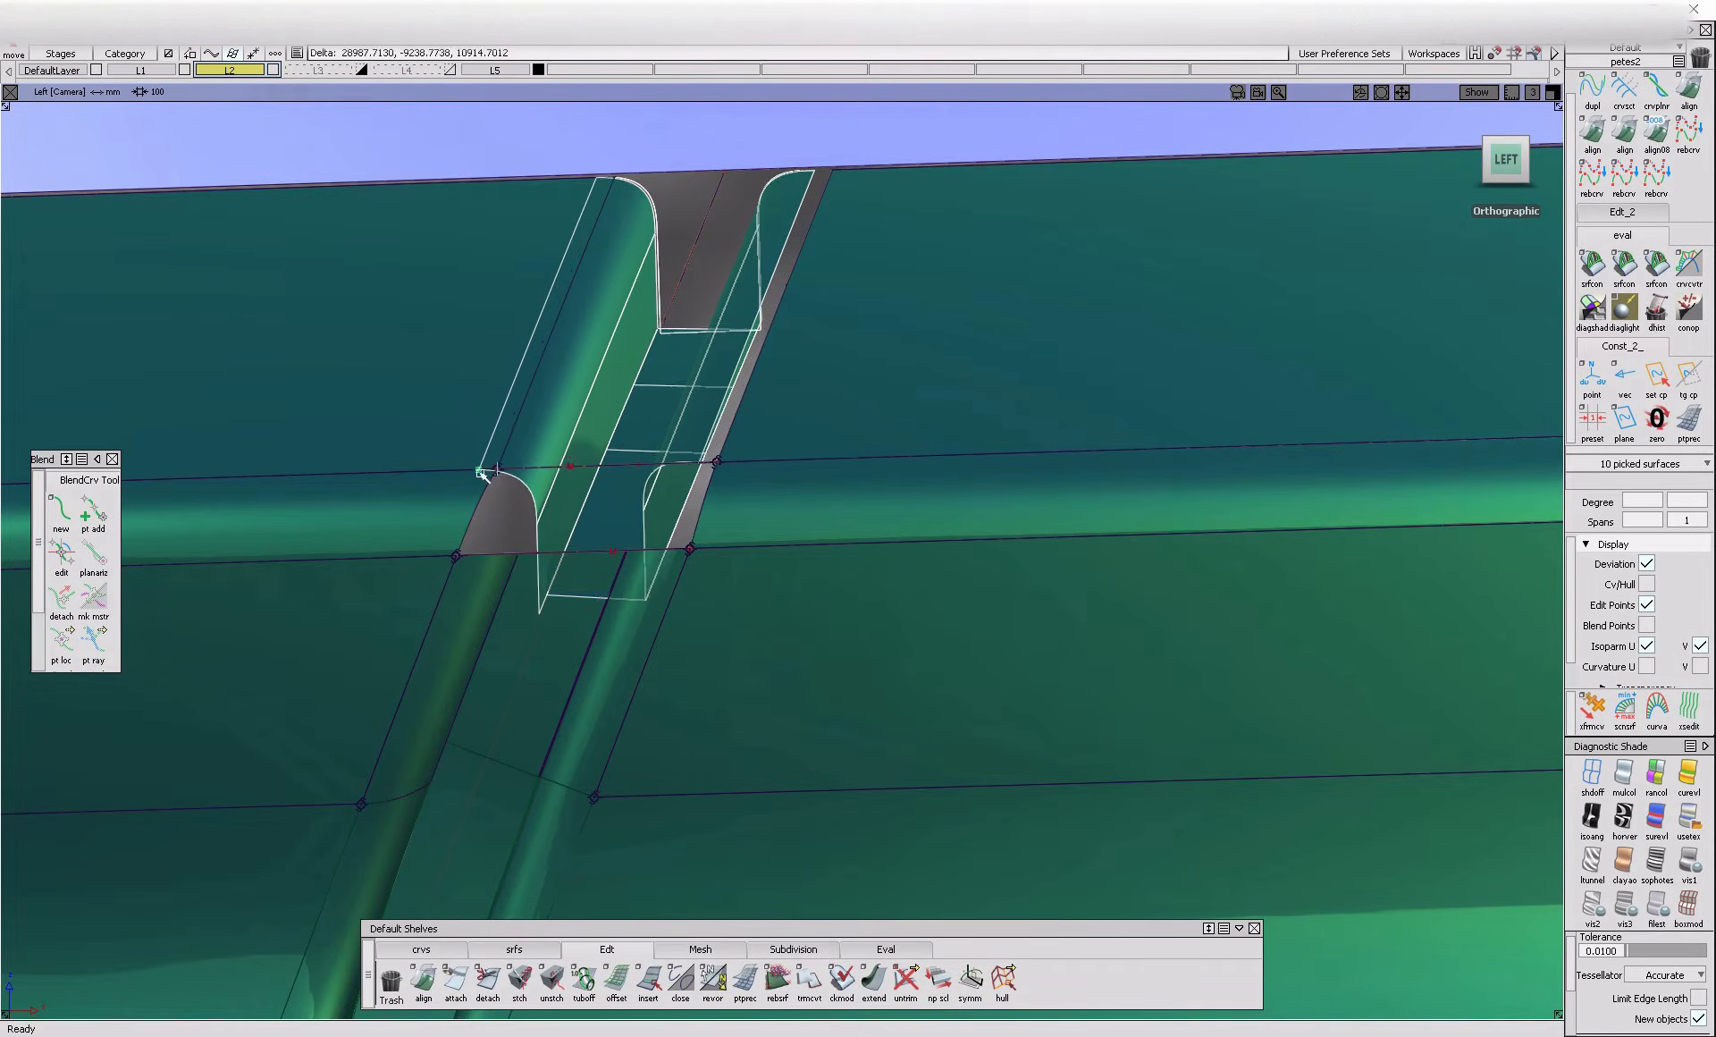
{"action": "left_click_drag", "start_coordinate": [483, 473], "coordinate": [465, 475]}
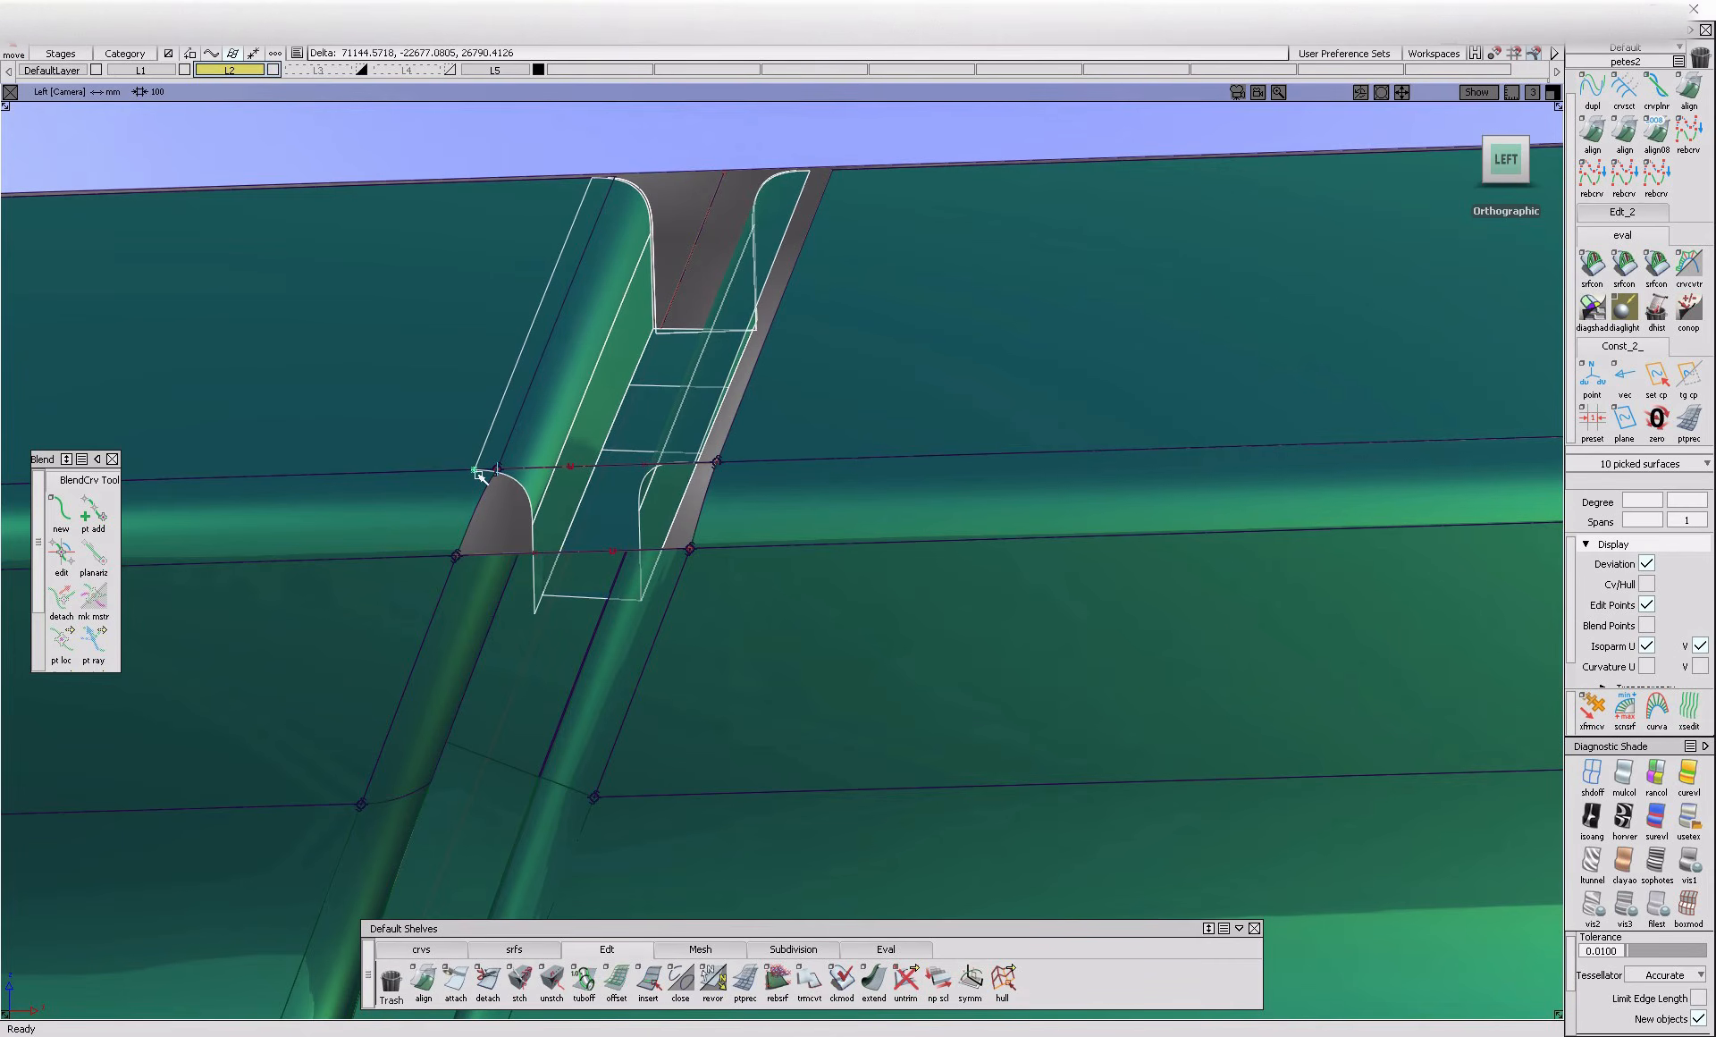
Shorten the lower ends of the upper gap section's inner flange surfaces with Extend
{"action": "mouse_move", "coordinate": [562, 519]}
{"action": "left_mouse_down", "text": "alt+shift"}
{"action": "mouse_move", "coordinate": [679, 679]}
{"action": "mouse_move", "coordinate": [593, 582]}
{"action": "mouse_move", "coordinate": [619, 553]}
{"action": "mouse_move", "coordinate": [345, 387]}
{"action": "mouse_move", "coordinate": [206, 340]}
{"action": "mouse_move", "coordinate": [893, 598]}
{"action": "mouse_move", "coordinate": [357, 612]}
{"action": "mouse_move", "coordinate": [414, 578]}
{"action": "mouse_move", "coordinate": [1004, 567]}
{"action": "mouse_move", "coordinate": [431, 570]}
{"action": "mouse_move", "coordinate": [563, 681]}
{"action": "left_mouse_up", "text": "alt+shift"}
{"action": "left_click_drag", "start_coordinate": [563, 683], "coordinate": [563, 797], "text": "ctrl+shift"}
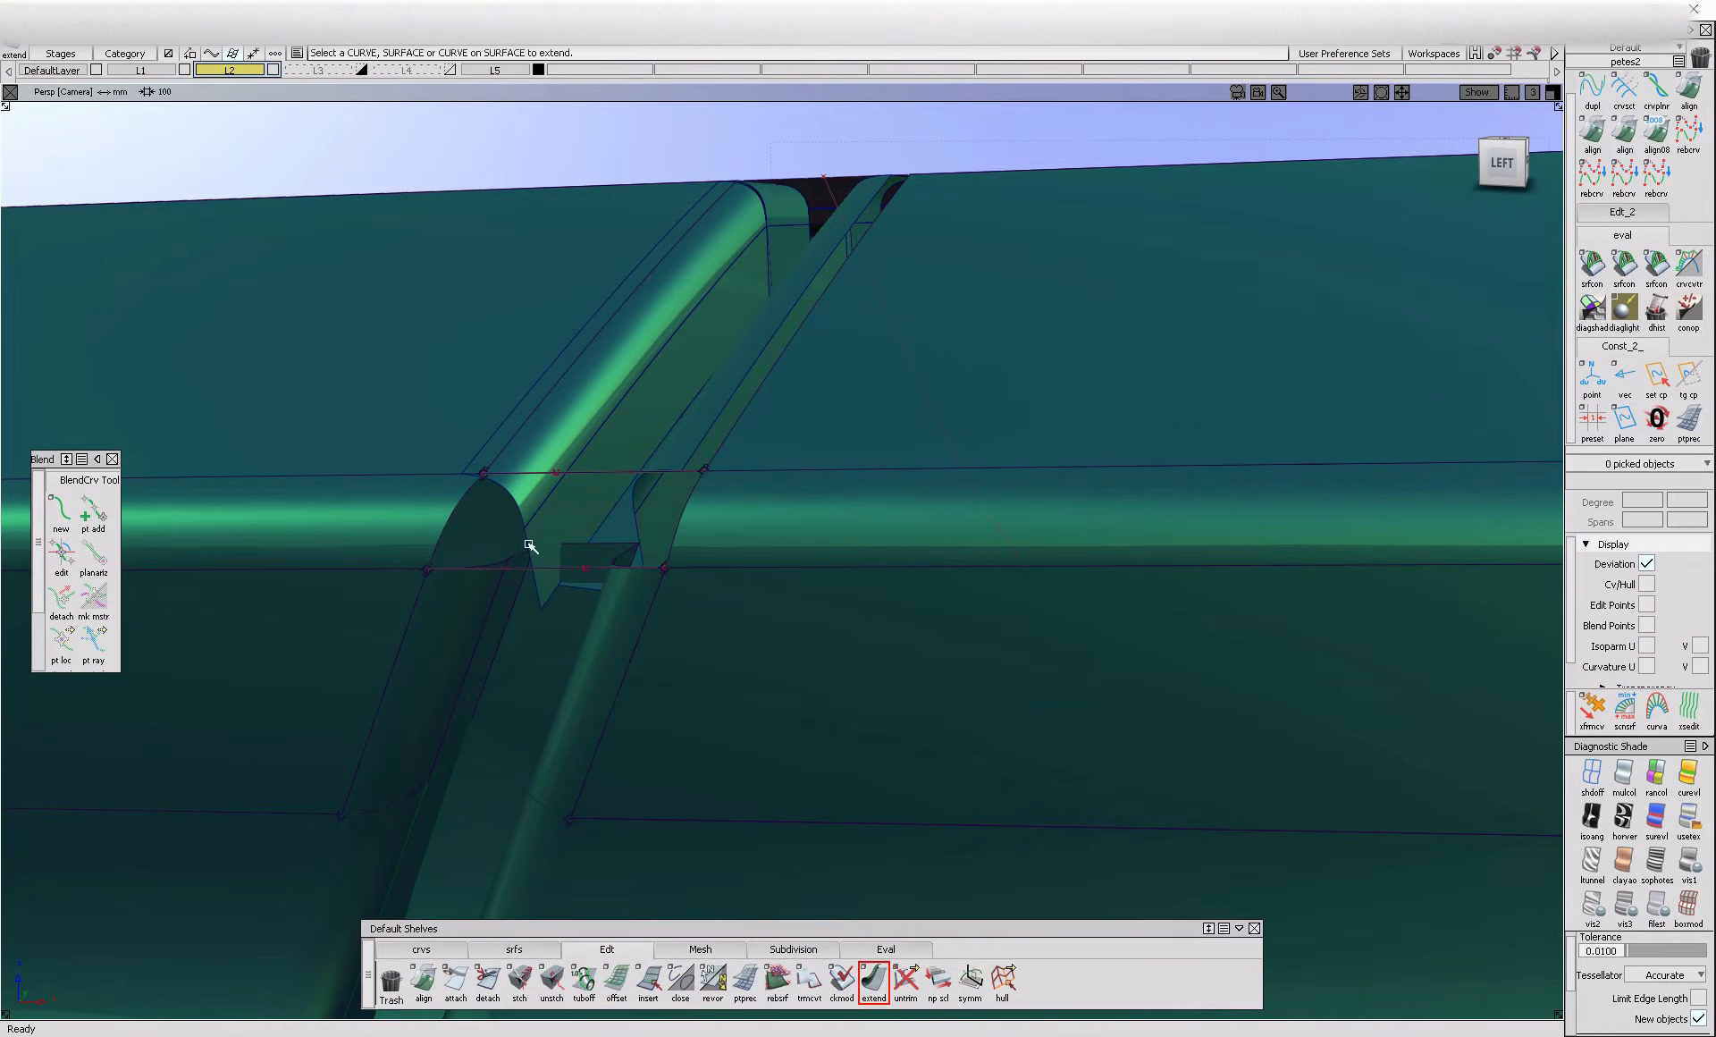
{"action": "left_click_drag", "start_coordinate": [546, 615], "coordinate": [720, 511]}
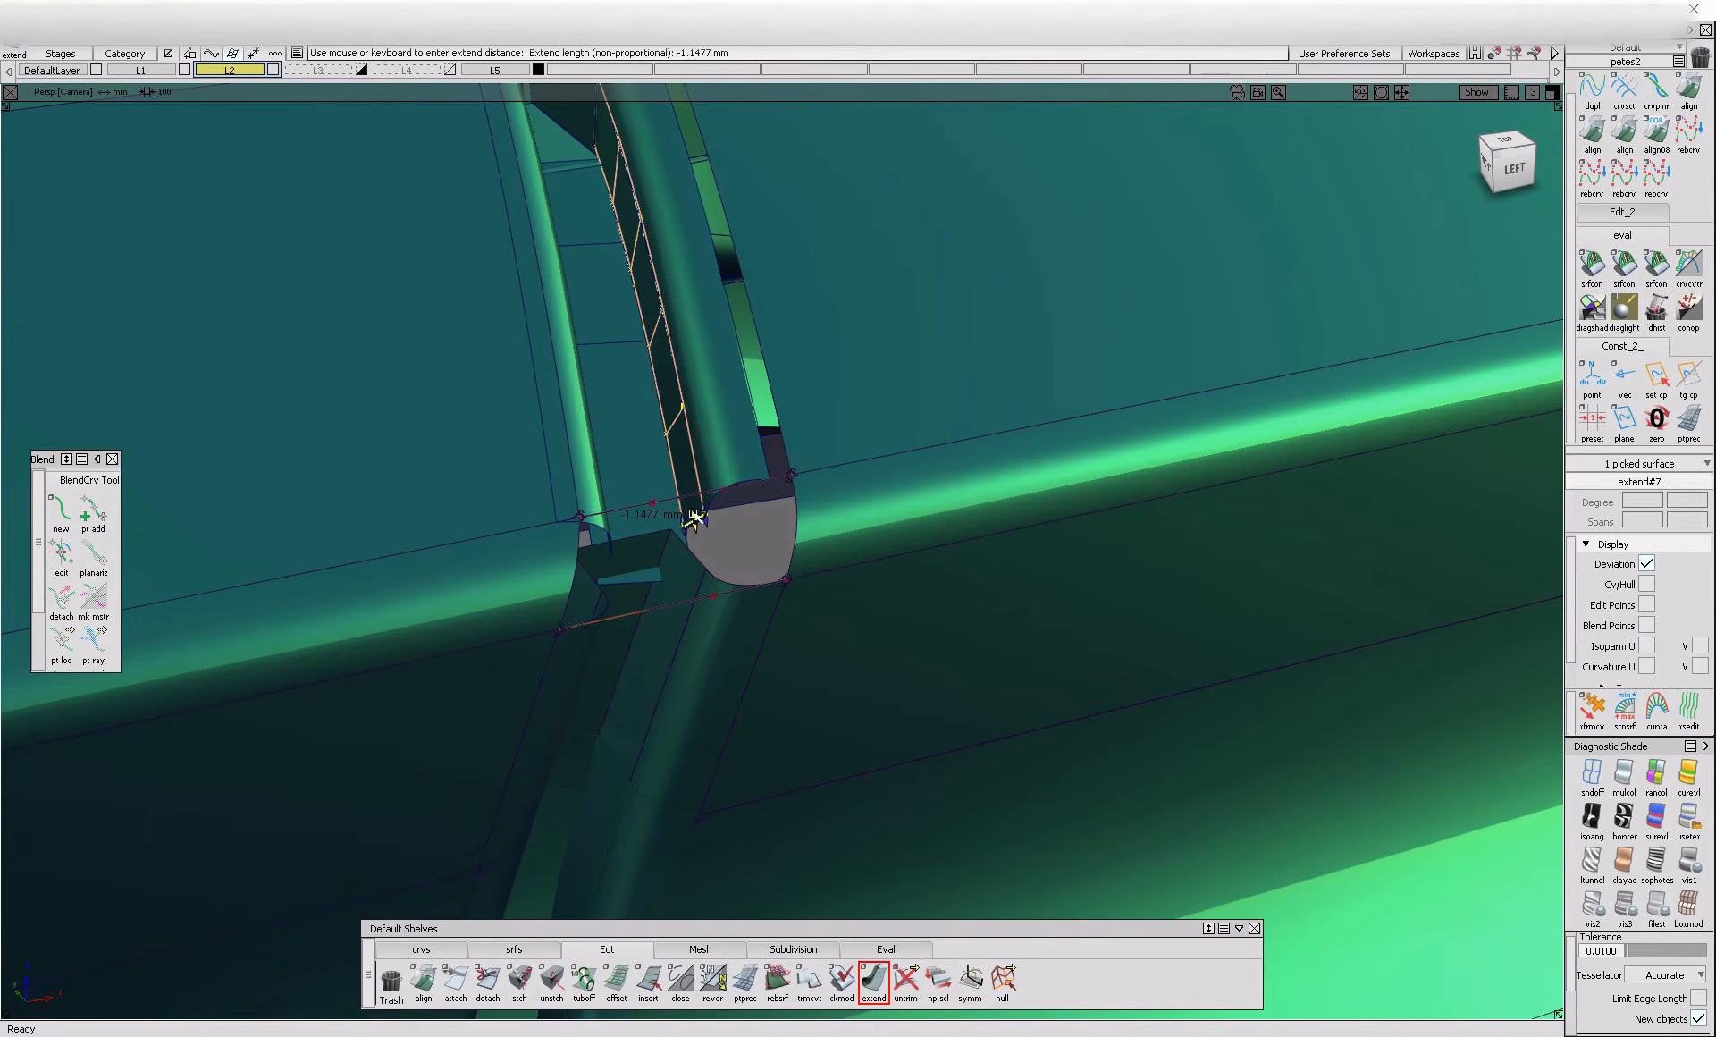
{"action": "left_click_drag", "start_coordinate": [695, 516], "coordinate": [689, 501]}
{"action": "mouse_move", "coordinate": [774, 552]}
{"action": "left_mouse_down", "text": "alt+shift"}
{"action": "mouse_move", "coordinate": [491, 601]}
{"action": "mouse_move", "coordinate": [774, 574]}
{"action": "left_mouse_up", "text": "alt+shift"}
{"action": "left_click_drag", "start_coordinate": [691, 513], "coordinate": [686, 499]}
{"action": "left_click_drag", "start_coordinate": [681, 547], "coordinate": [669, 508], "text": "alt+shift"}
{"action": "left_click_drag", "start_coordinate": [713, 688], "coordinate": [464, 620], "text": "alt+shift"}
{"action": "left_click", "coordinate": [714, 543]}
Turn the trimmed fillets and flanges just below the rounded edge into untrimmed surfaces with Trim Convert
{"action": "left_click", "coordinate": [809, 979]}
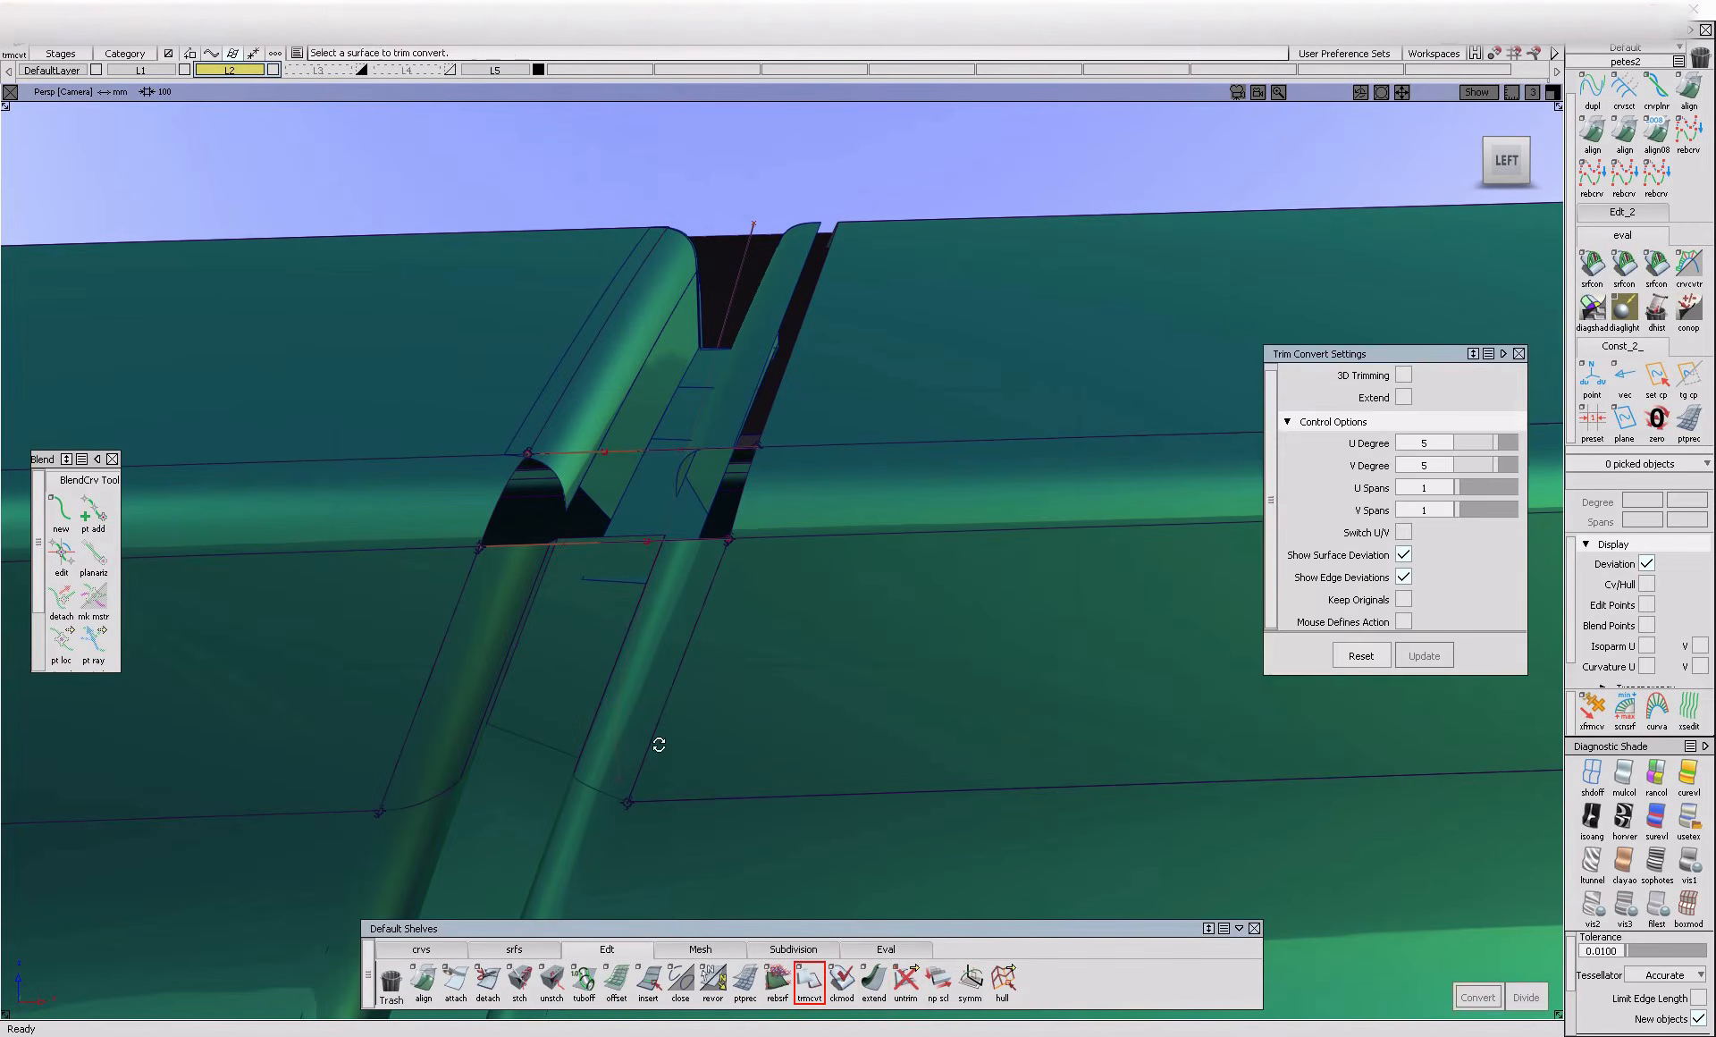
{"action": "left_click_drag", "start_coordinate": [778, 727], "coordinate": [501, 640], "text": "alt+shift"}
{"action": "left_click", "coordinate": [672, 633]}
{"action": "left_click", "coordinate": [532, 629]}
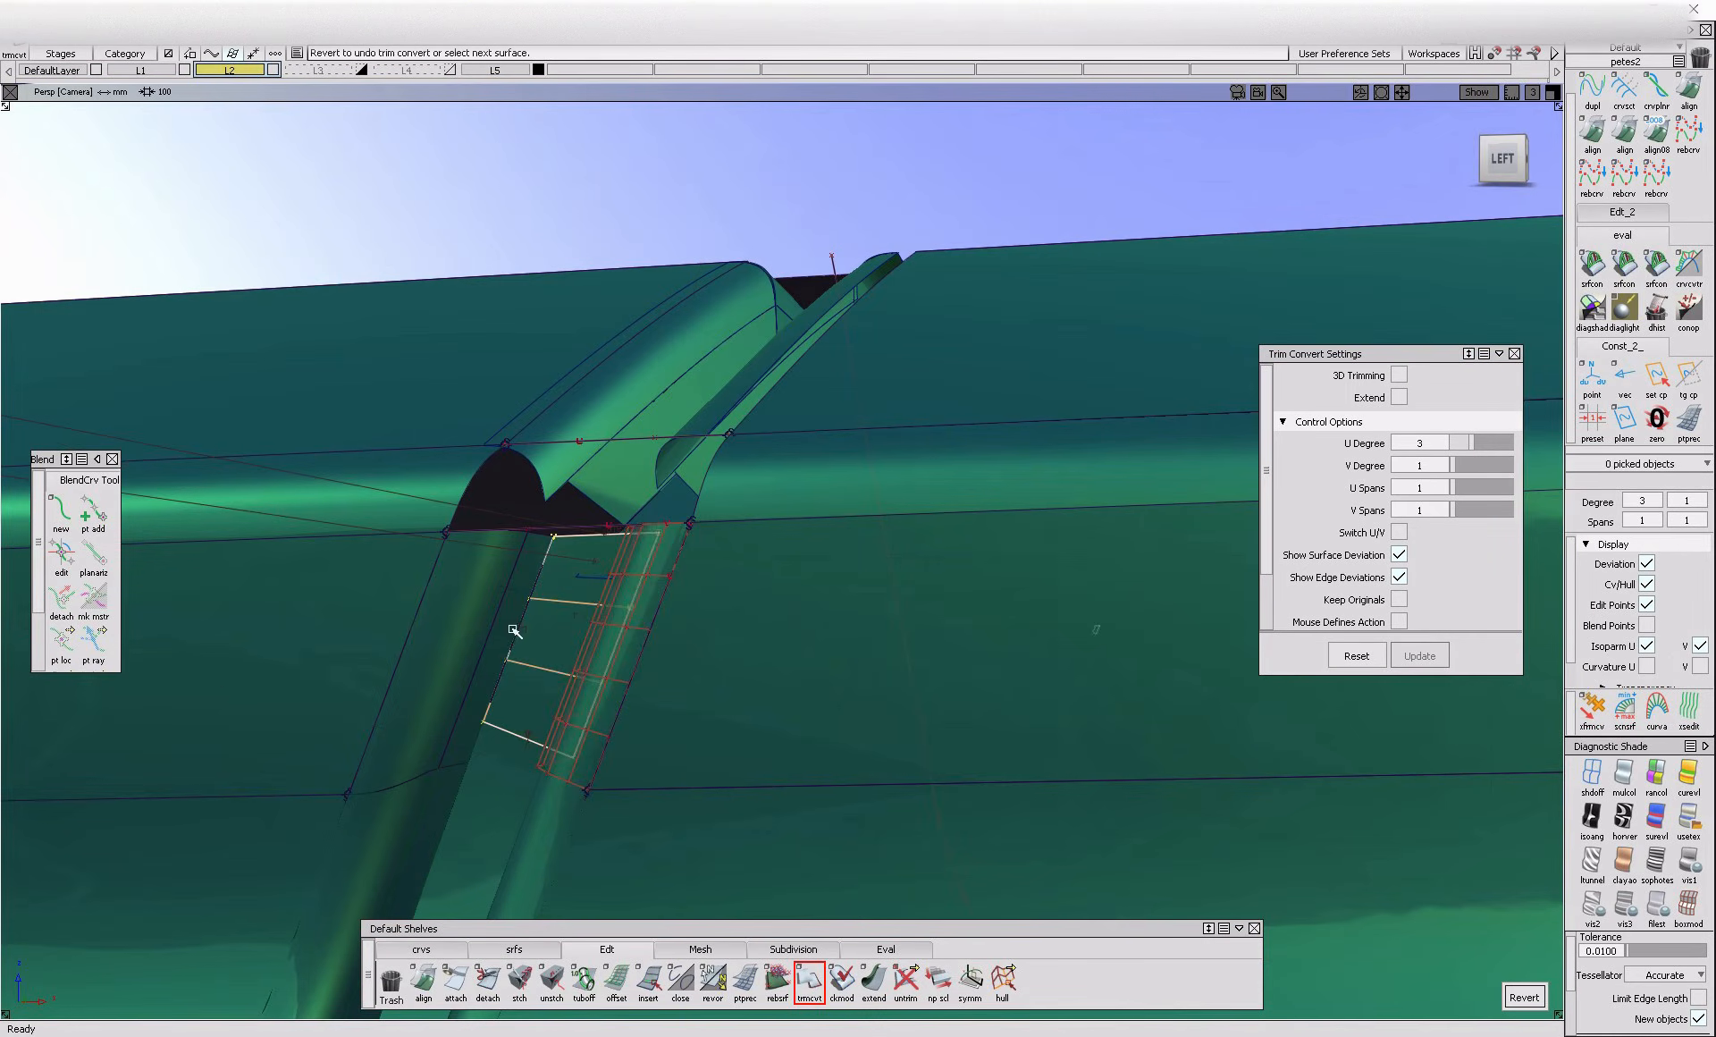
{"action": "left_click", "coordinate": [431, 774]}
Pull back the upper ends of the converted flange surfaces below the rounded edge with Extend
{"action": "left_click", "coordinate": [874, 979]}
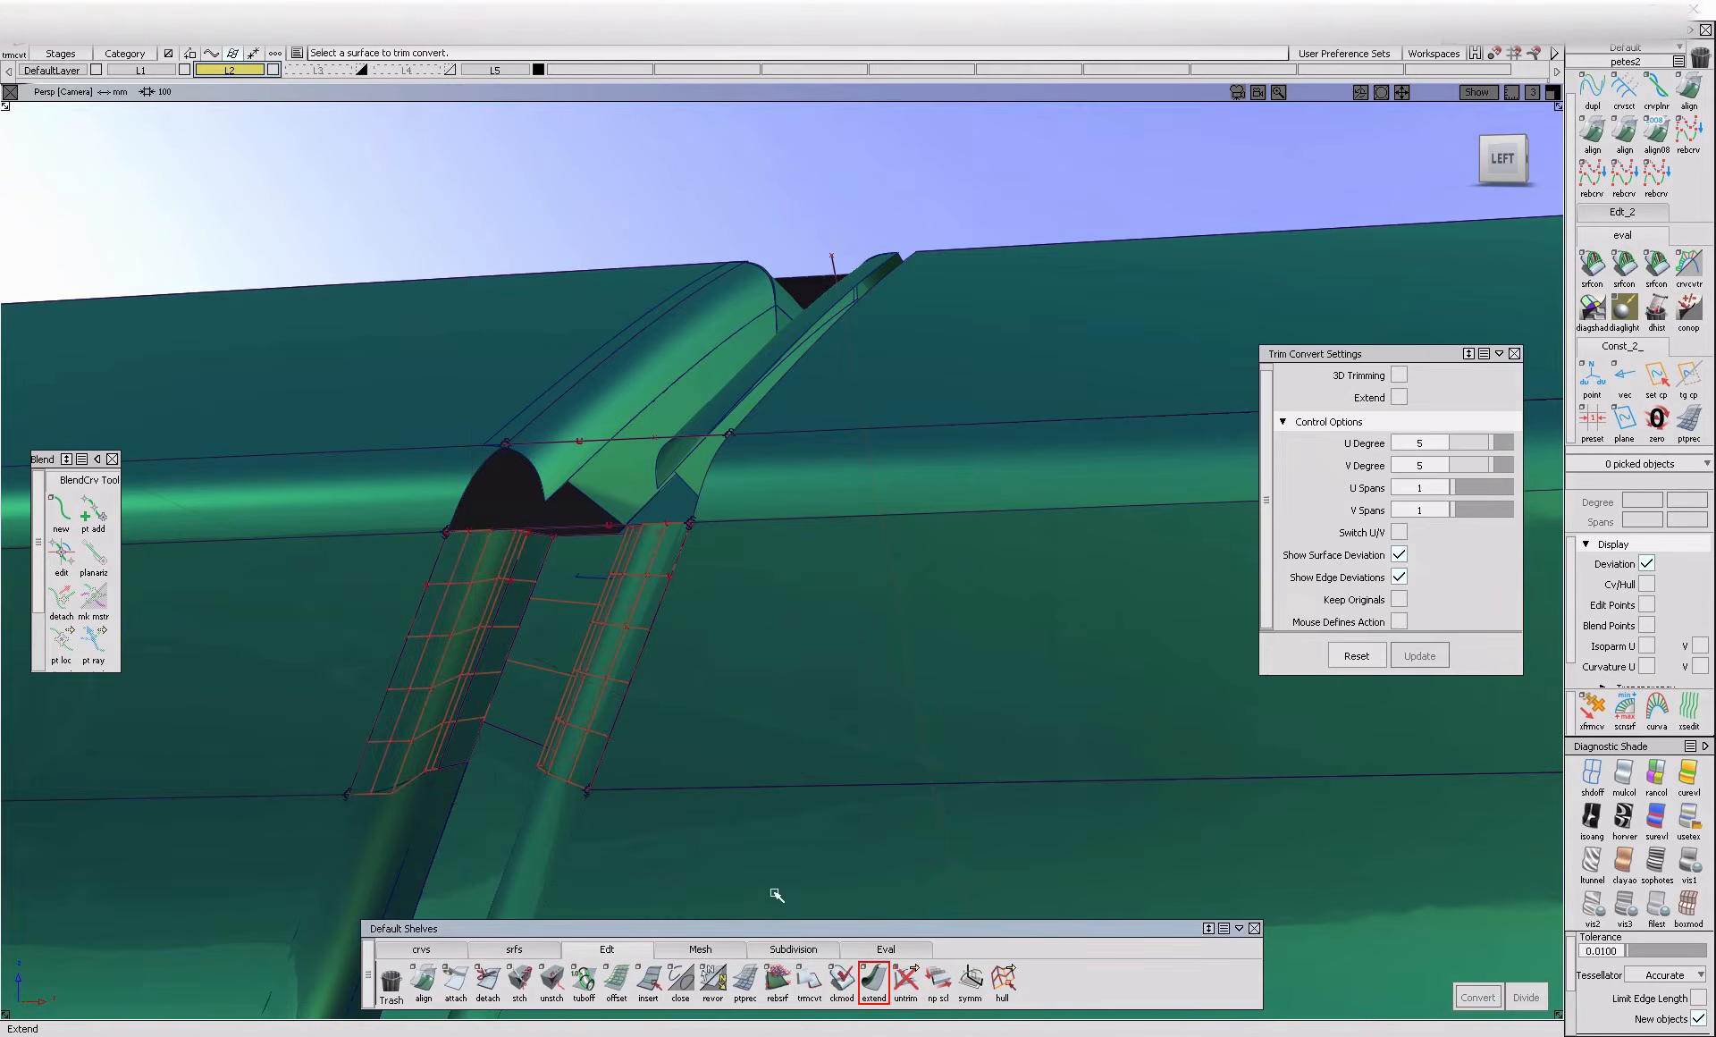
{"action": "left_click_drag", "start_coordinate": [668, 709], "coordinate": [731, 615], "text": "alt+shift"}
{"action": "left_click", "coordinate": [793, 590]}
{"action": "left_click", "coordinate": [597, 541]}
{"action": "left_click", "coordinate": [693, 574]}
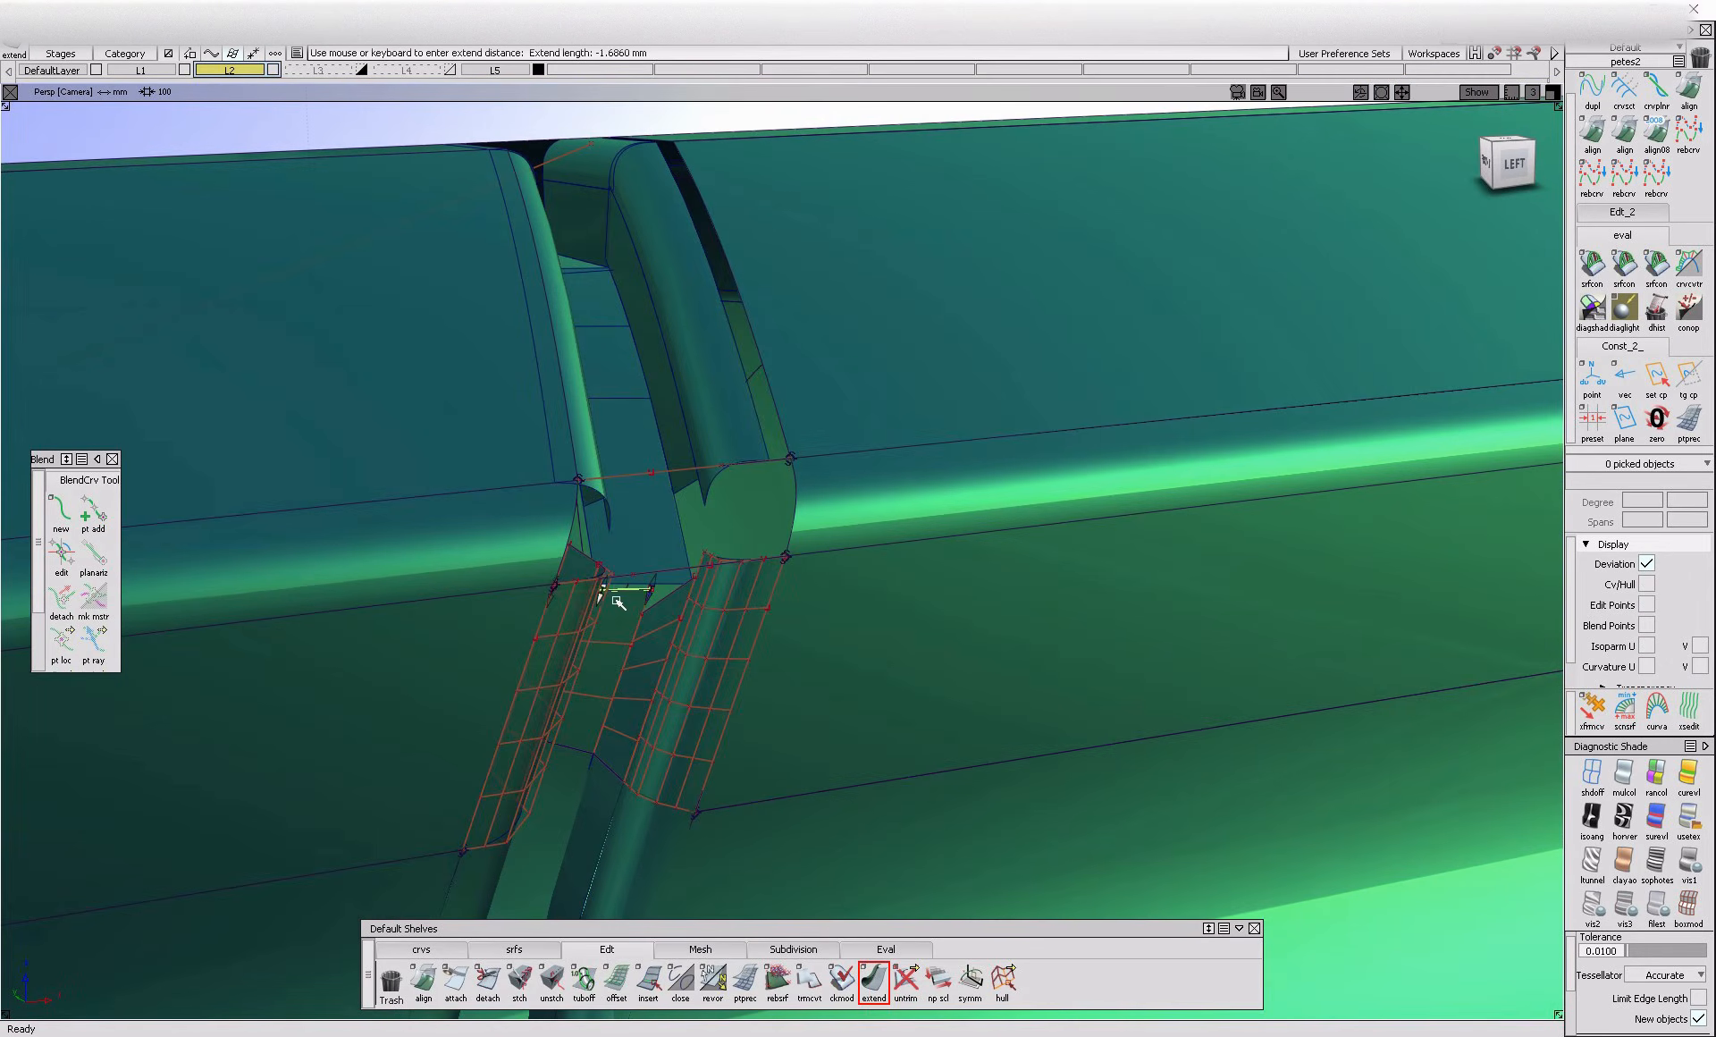
{"action": "left_click_drag", "start_coordinate": [606, 599], "coordinate": [615, 464]}
{"action": "left_click_drag", "start_coordinate": [615, 464], "coordinate": [406, 508], "text": "alt+shift"}
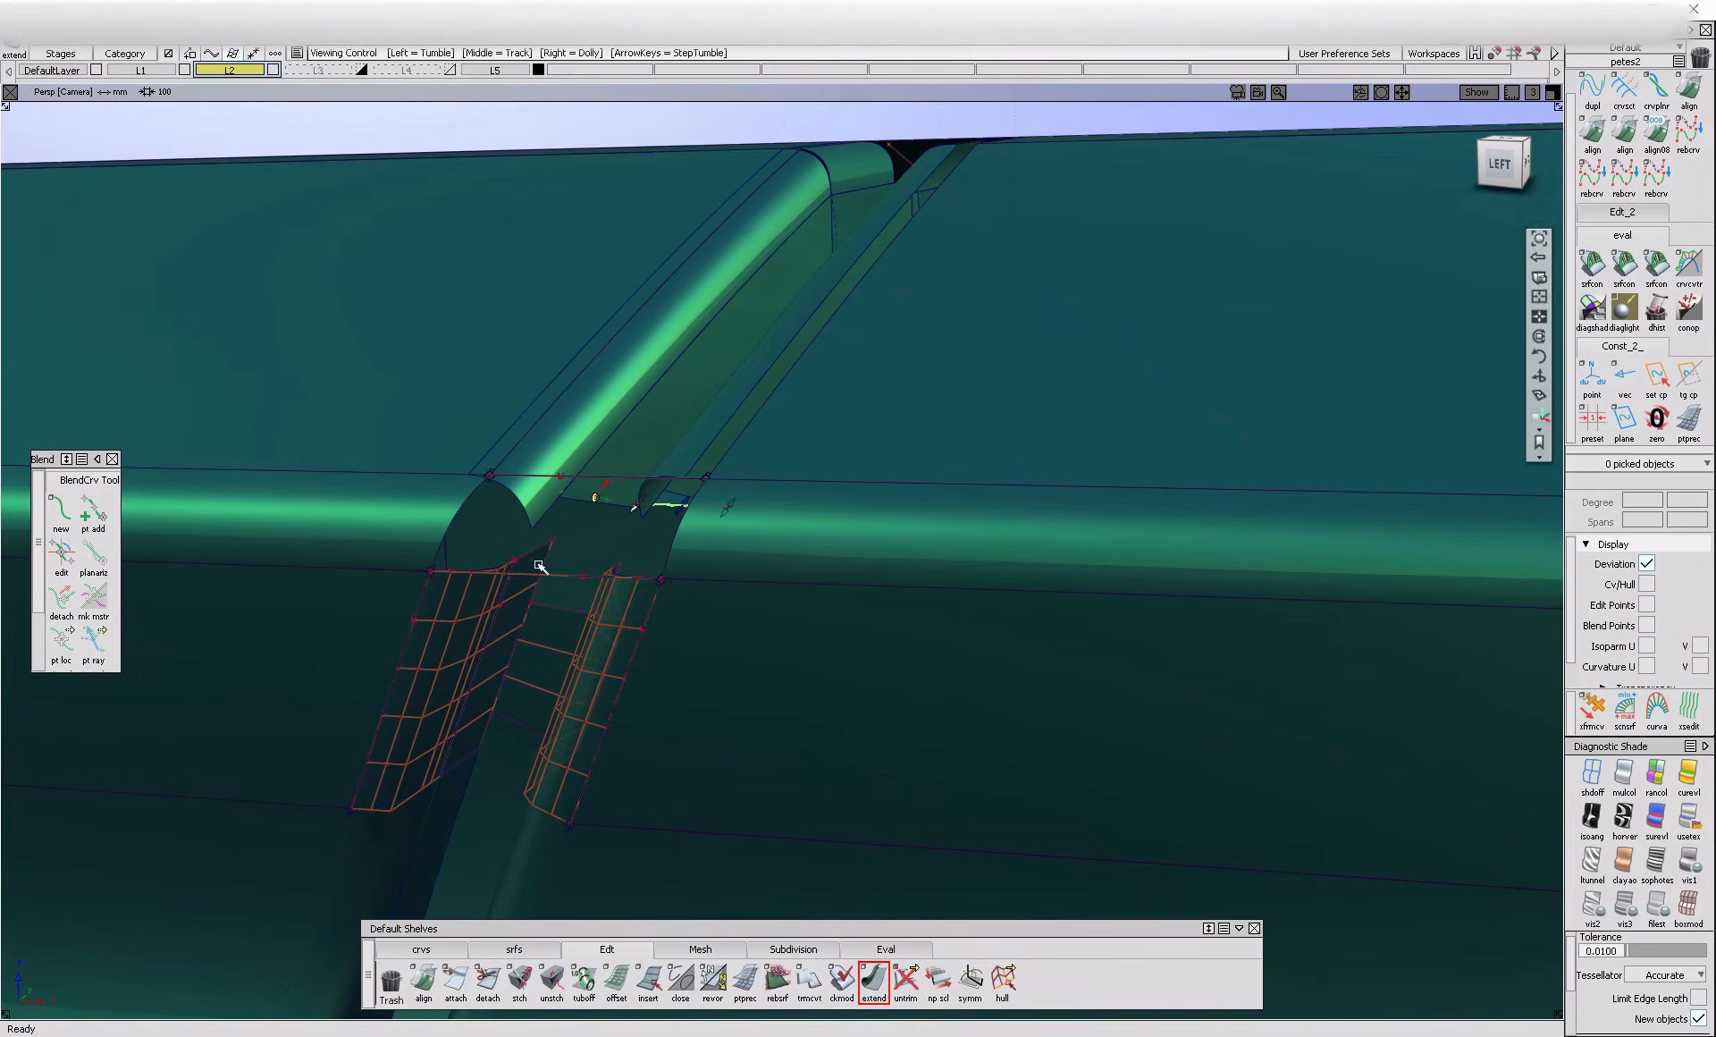
{"action": "left_click_drag", "start_coordinate": [550, 594], "coordinate": [543, 618]}
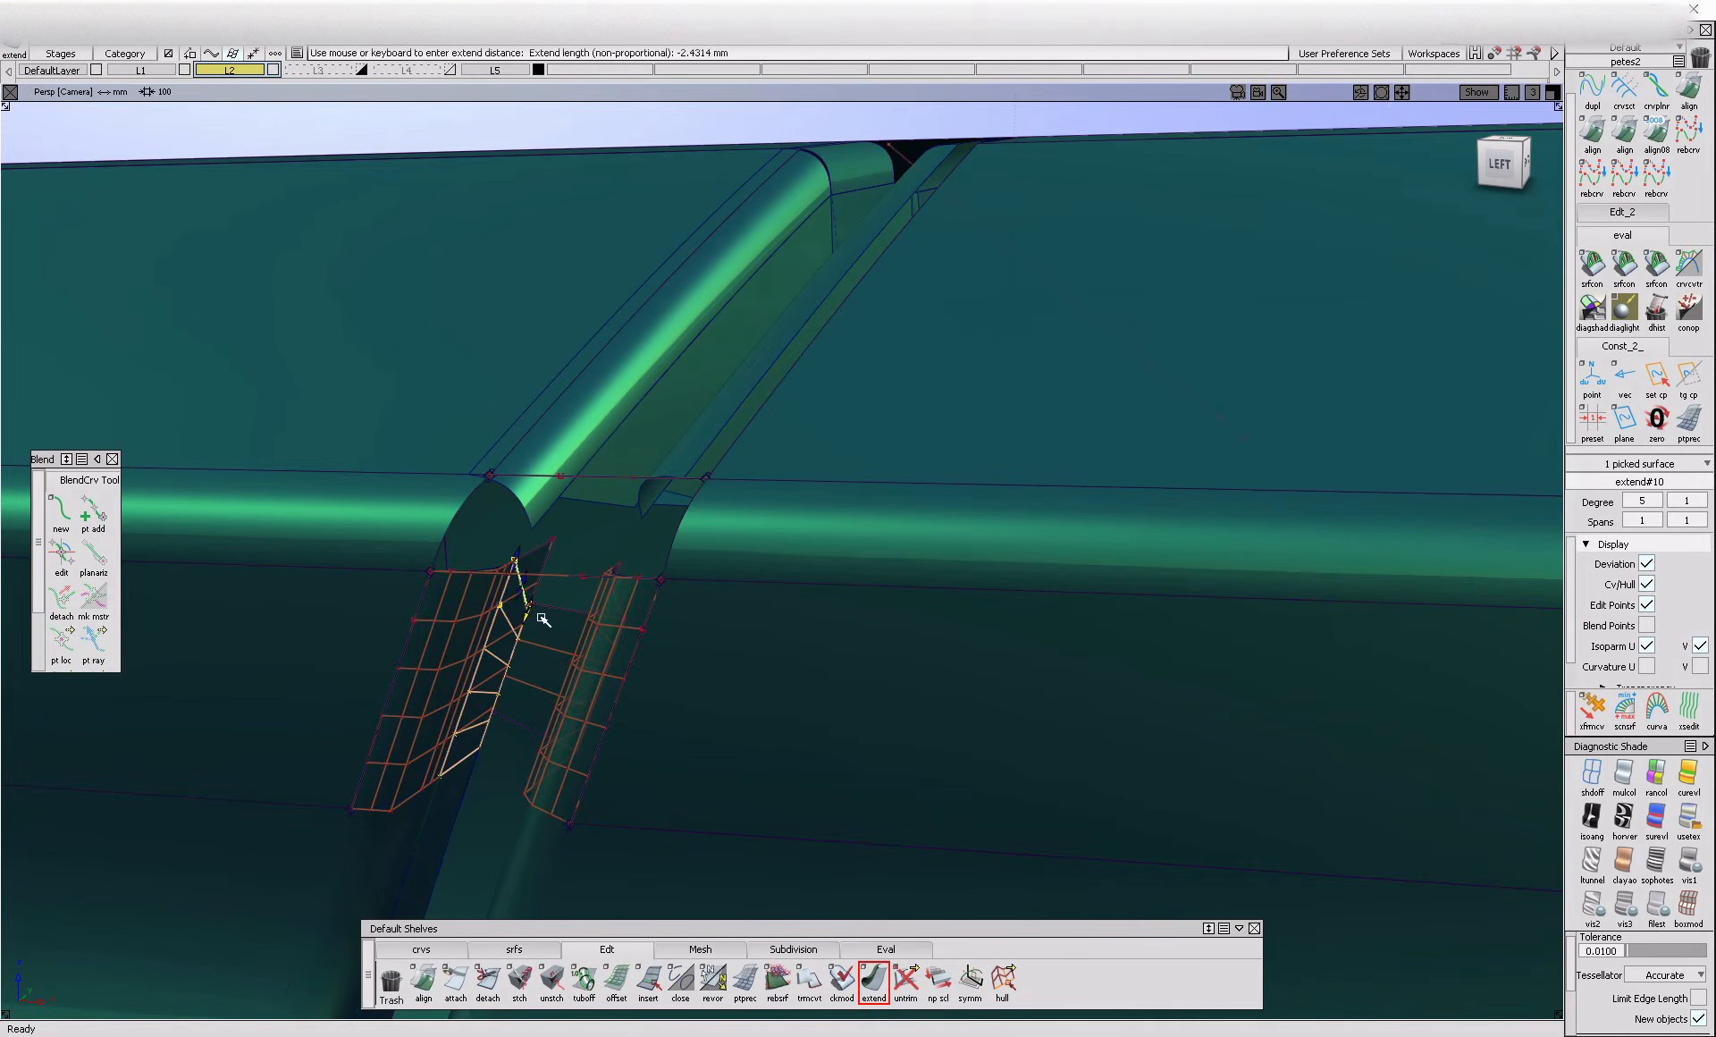
{"action": "right_click_drag", "start_coordinate": [527, 604], "coordinate": [432, 602], "text": "alt+shift"}
{"action": "left_click_drag", "start_coordinate": [433, 602], "coordinate": [380, 586], "text": "alt+shift"}
{"action": "left_click_drag", "start_coordinate": [479, 549], "coordinate": [543, 571]}
{"action": "left_click", "coordinate": [465, 588]}
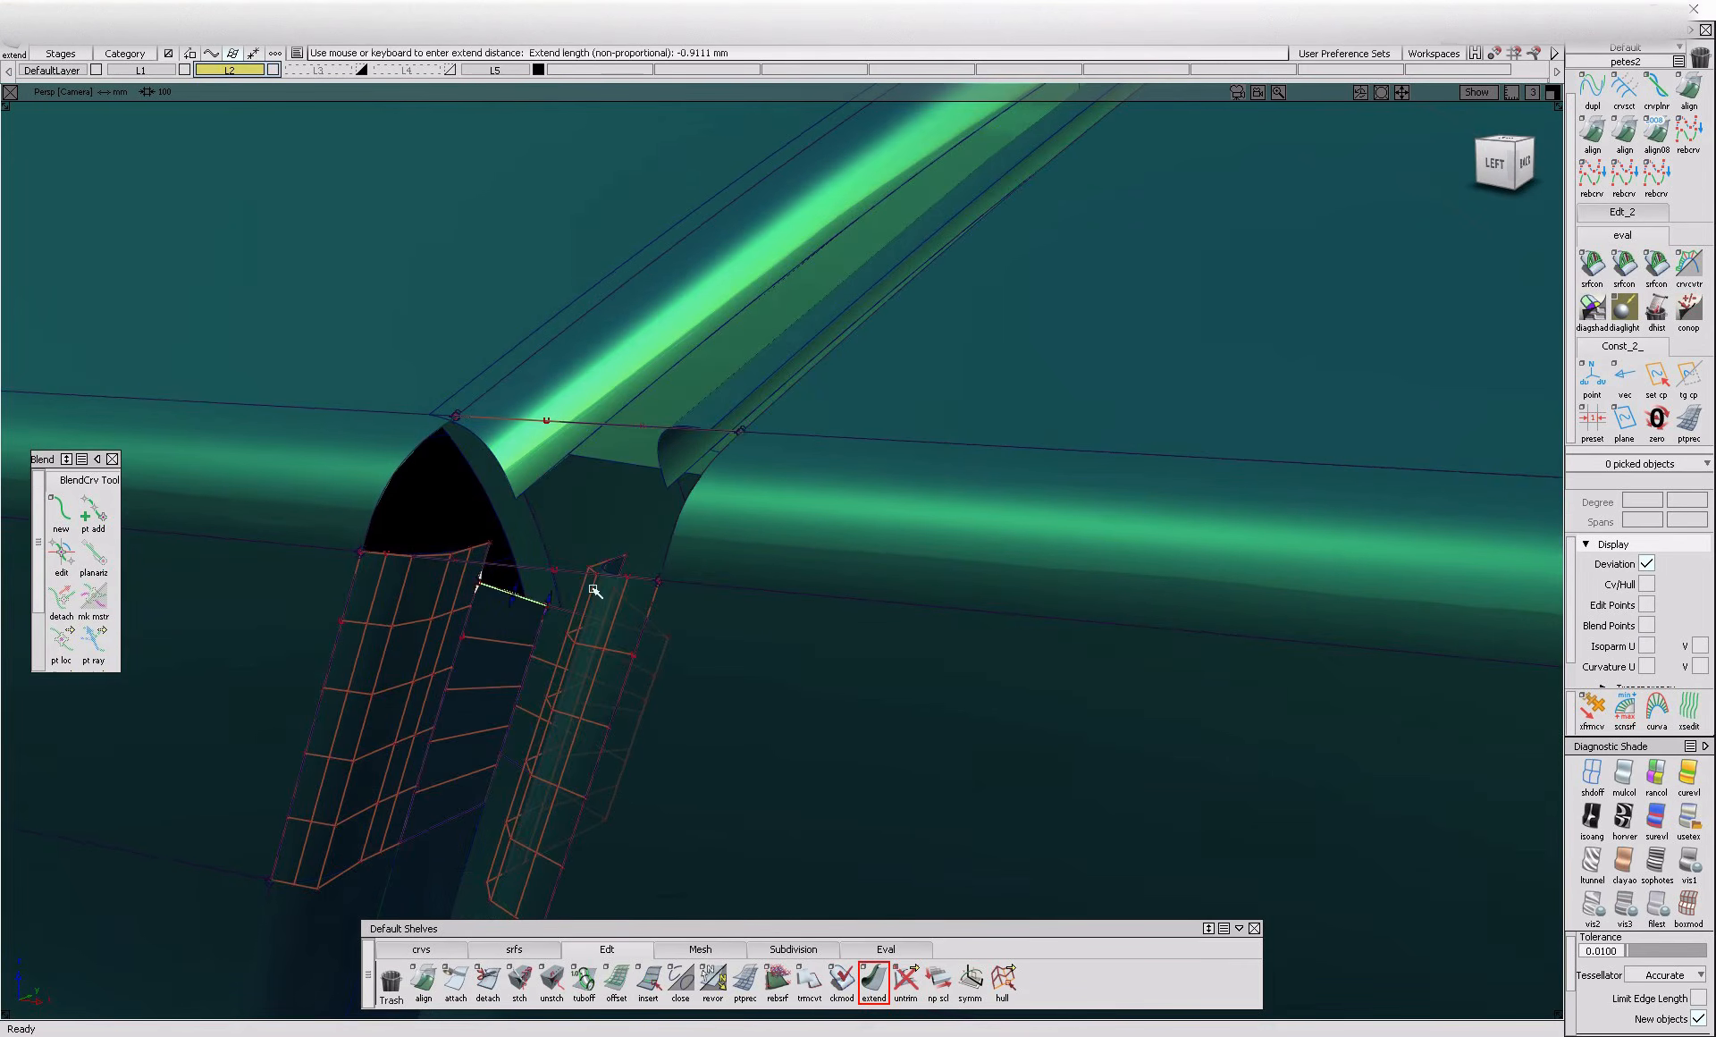
Align the converted fillets to the adjoining flange edges with G2 continuity, using the Edge alignment type
{"action": "left_click", "coordinate": [1593, 134]}
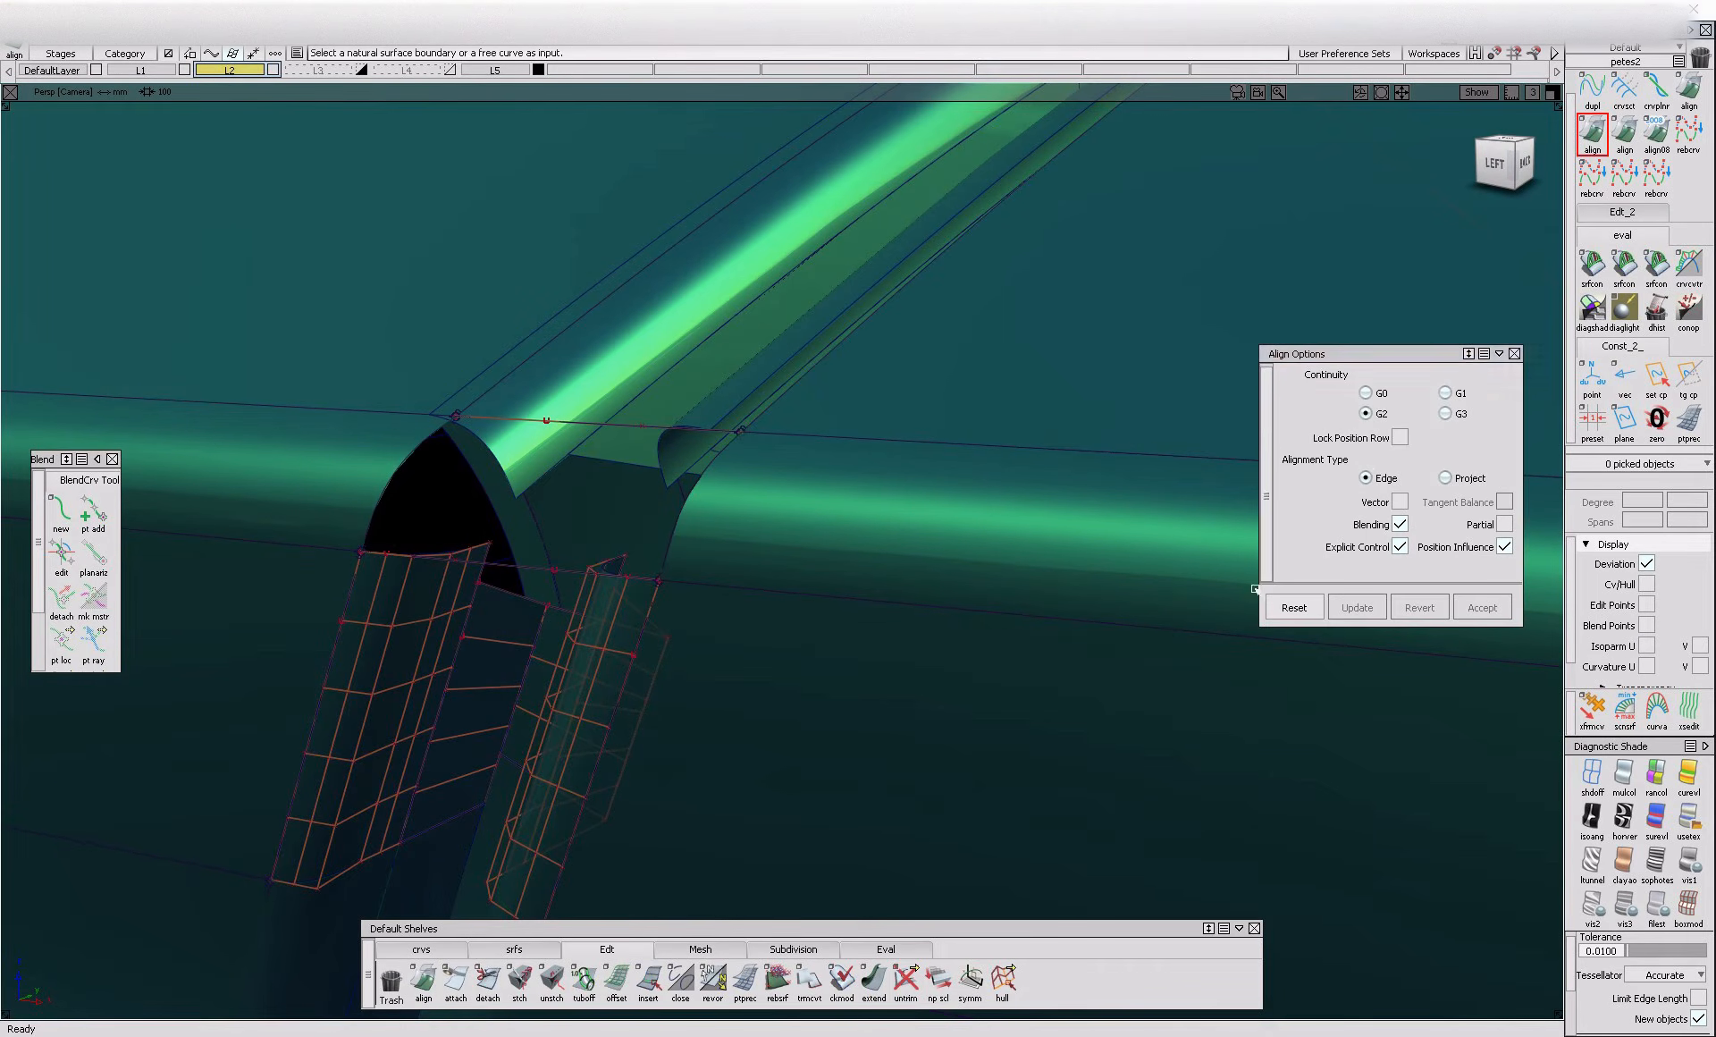
{"action": "left_click", "coordinate": [467, 651]}
{"action": "left_click", "coordinate": [557, 677]}
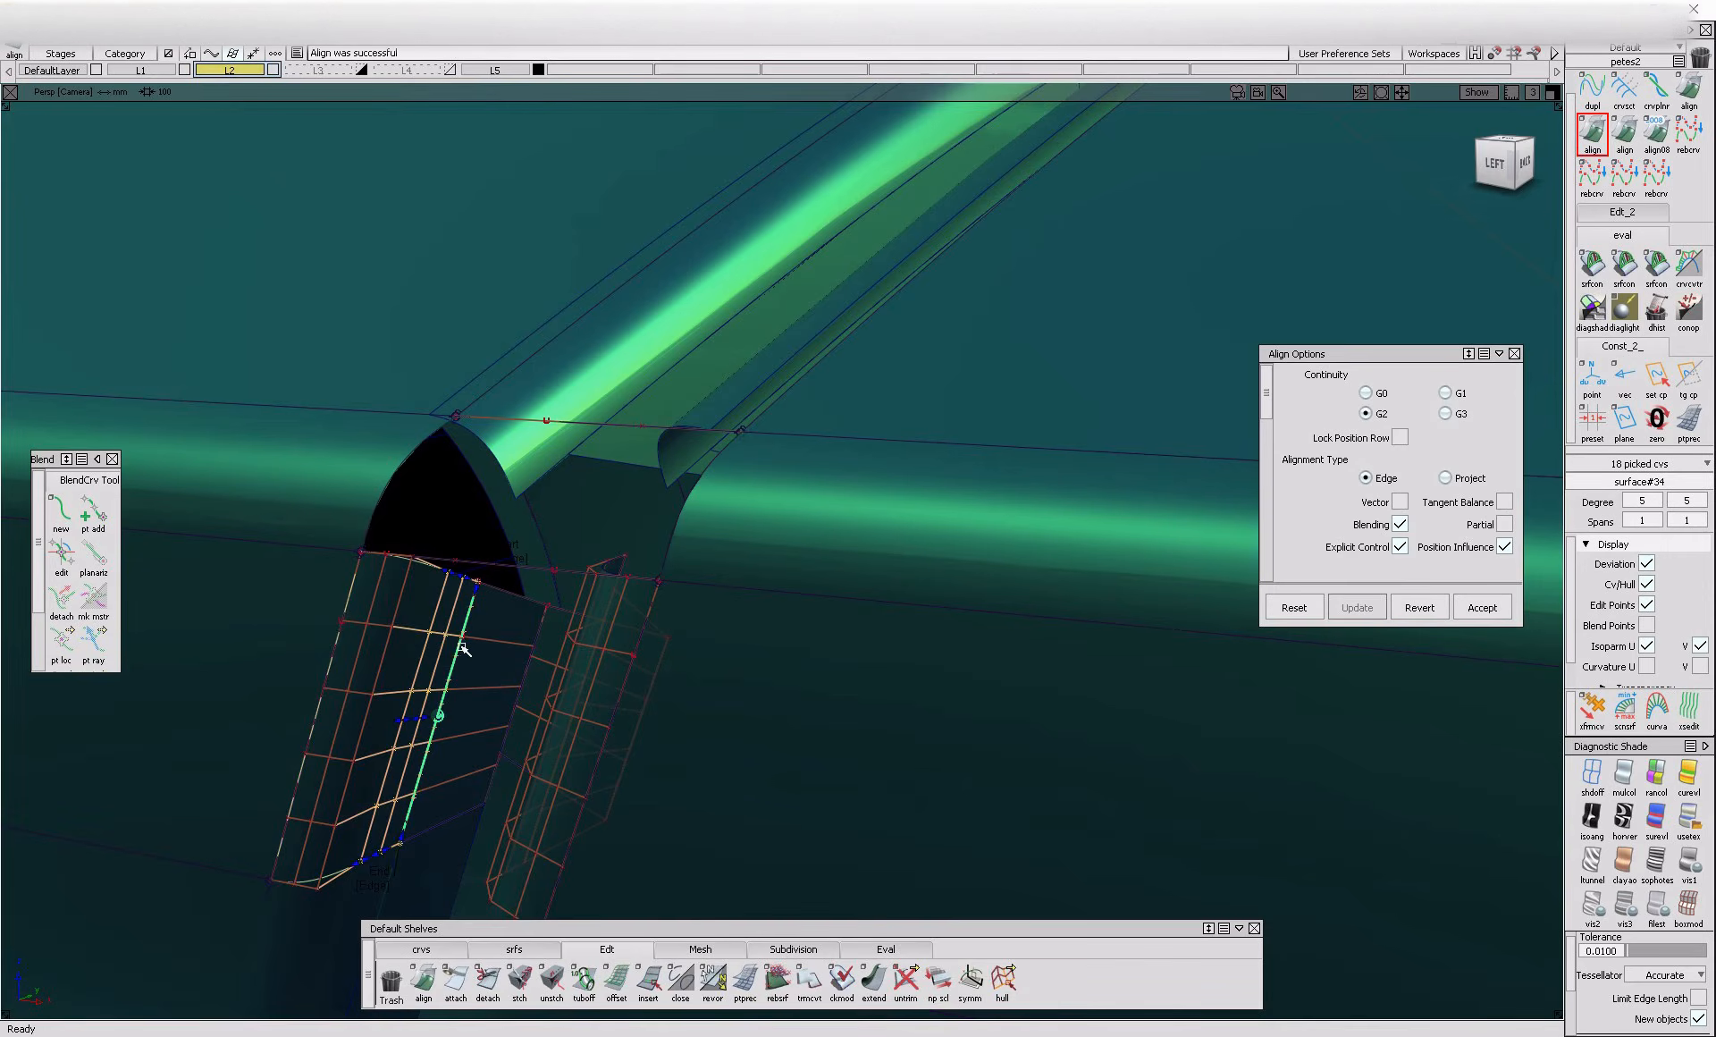
{"action": "left_click_drag", "start_coordinate": [312, 658], "coordinate": [753, 653], "text": "alt+shift"}
{"action": "left_click", "coordinate": [690, 626]}
{"action": "left_click", "coordinate": [778, 630]}
Untrim the upper panel and the rounded edge surface and delete their old curves-on-surface along the gap
{"action": "middle_click_drag", "start_coordinate": [753, 653], "coordinate": [682, 725], "text": "alt+shift"}
{"action": "left_click_drag", "start_coordinate": [682, 726], "coordinate": [414, 459], "text": "ctrl+shift"}
{"action": "left_click_drag", "start_coordinate": [414, 460], "coordinate": [351, 688], "text": "ctrl+shift"}
{"action": "left_click", "coordinate": [348, 536]}
{"action": "left_click_drag", "start_coordinate": [336, 434], "coordinate": [466, 528]}
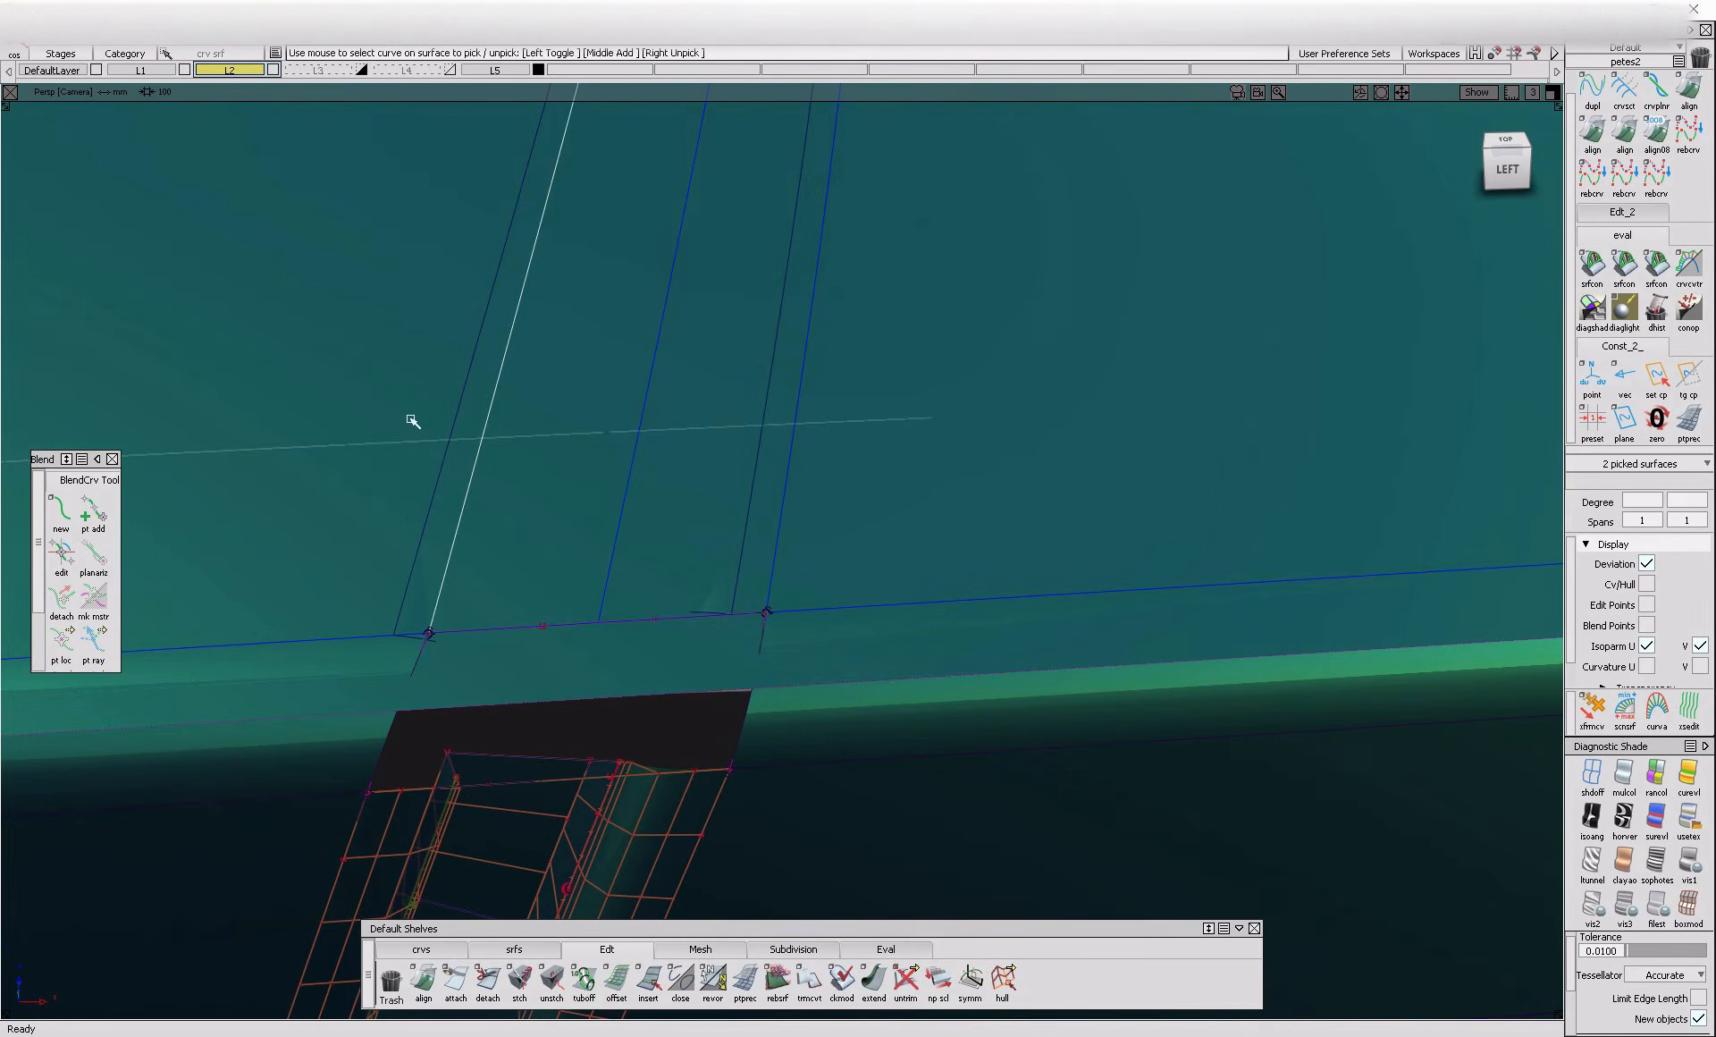
{"action": "left_click_drag", "start_coordinate": [391, 448], "coordinate": [849, 572]}
{"action": "key", "text": "Delete"}
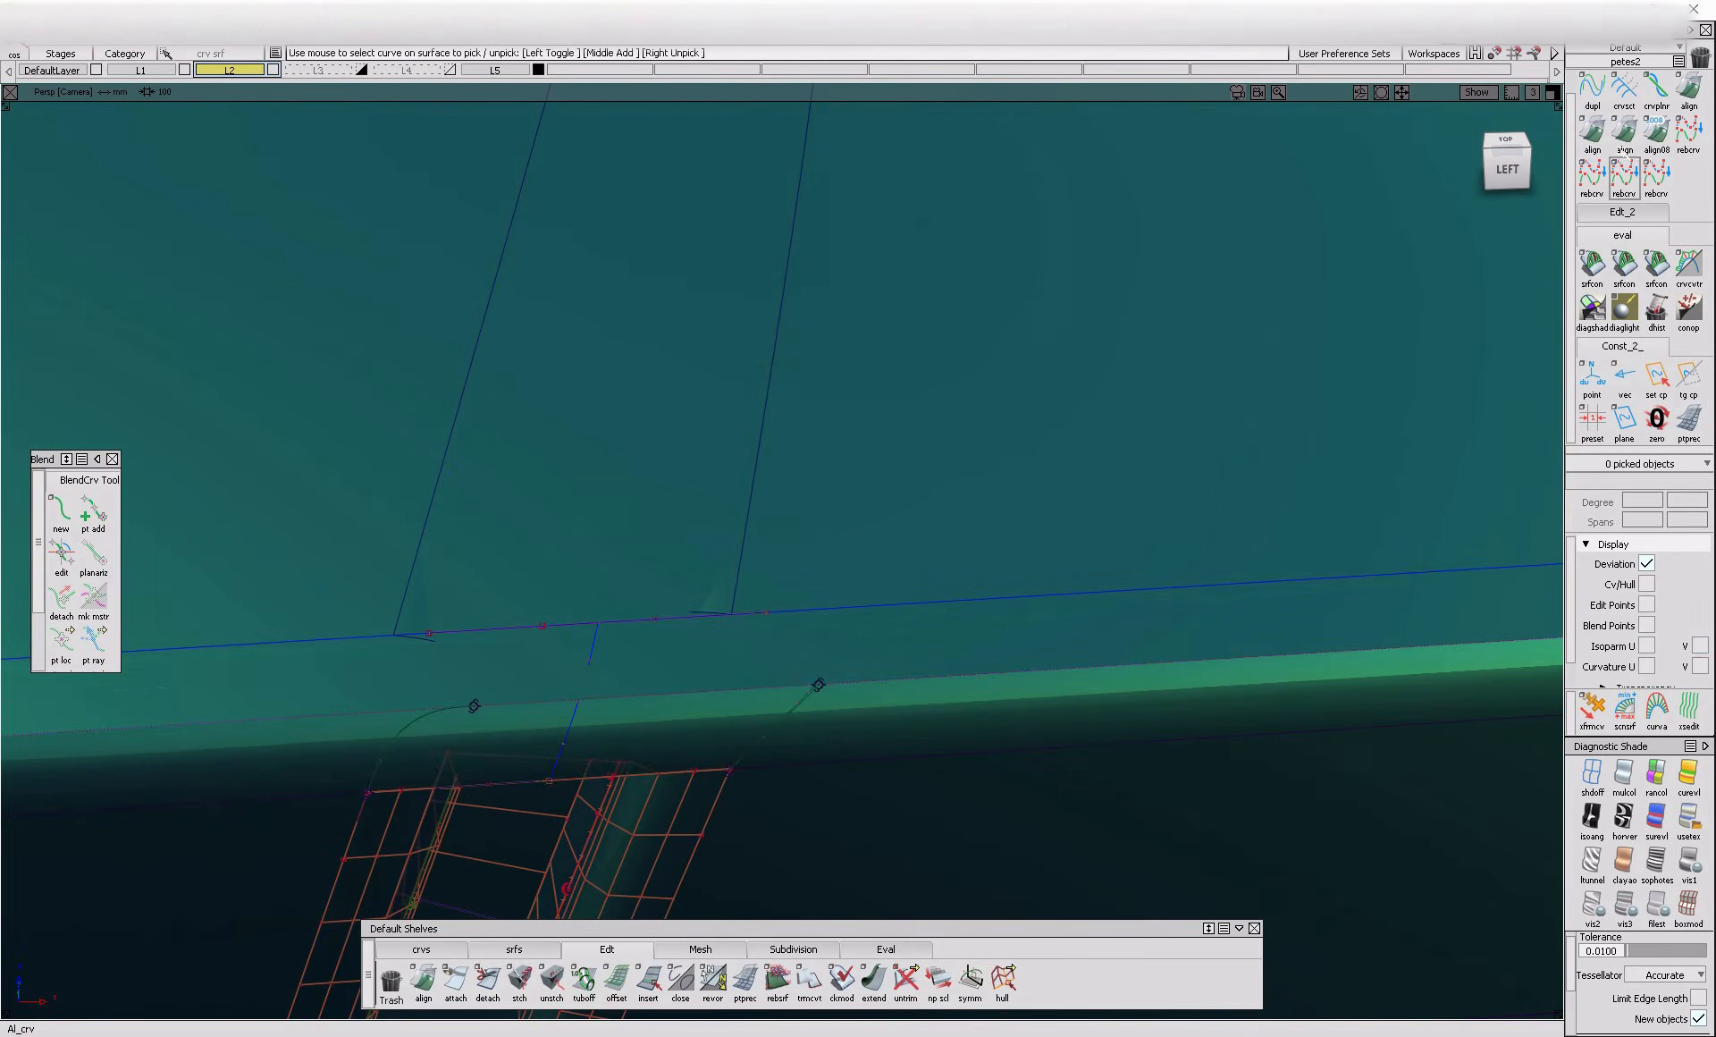
Try to align the upper gap fillet's outer edge to the panel with Project alignment and G2 continuity
{"action": "left_click", "coordinate": [1604, 128]}
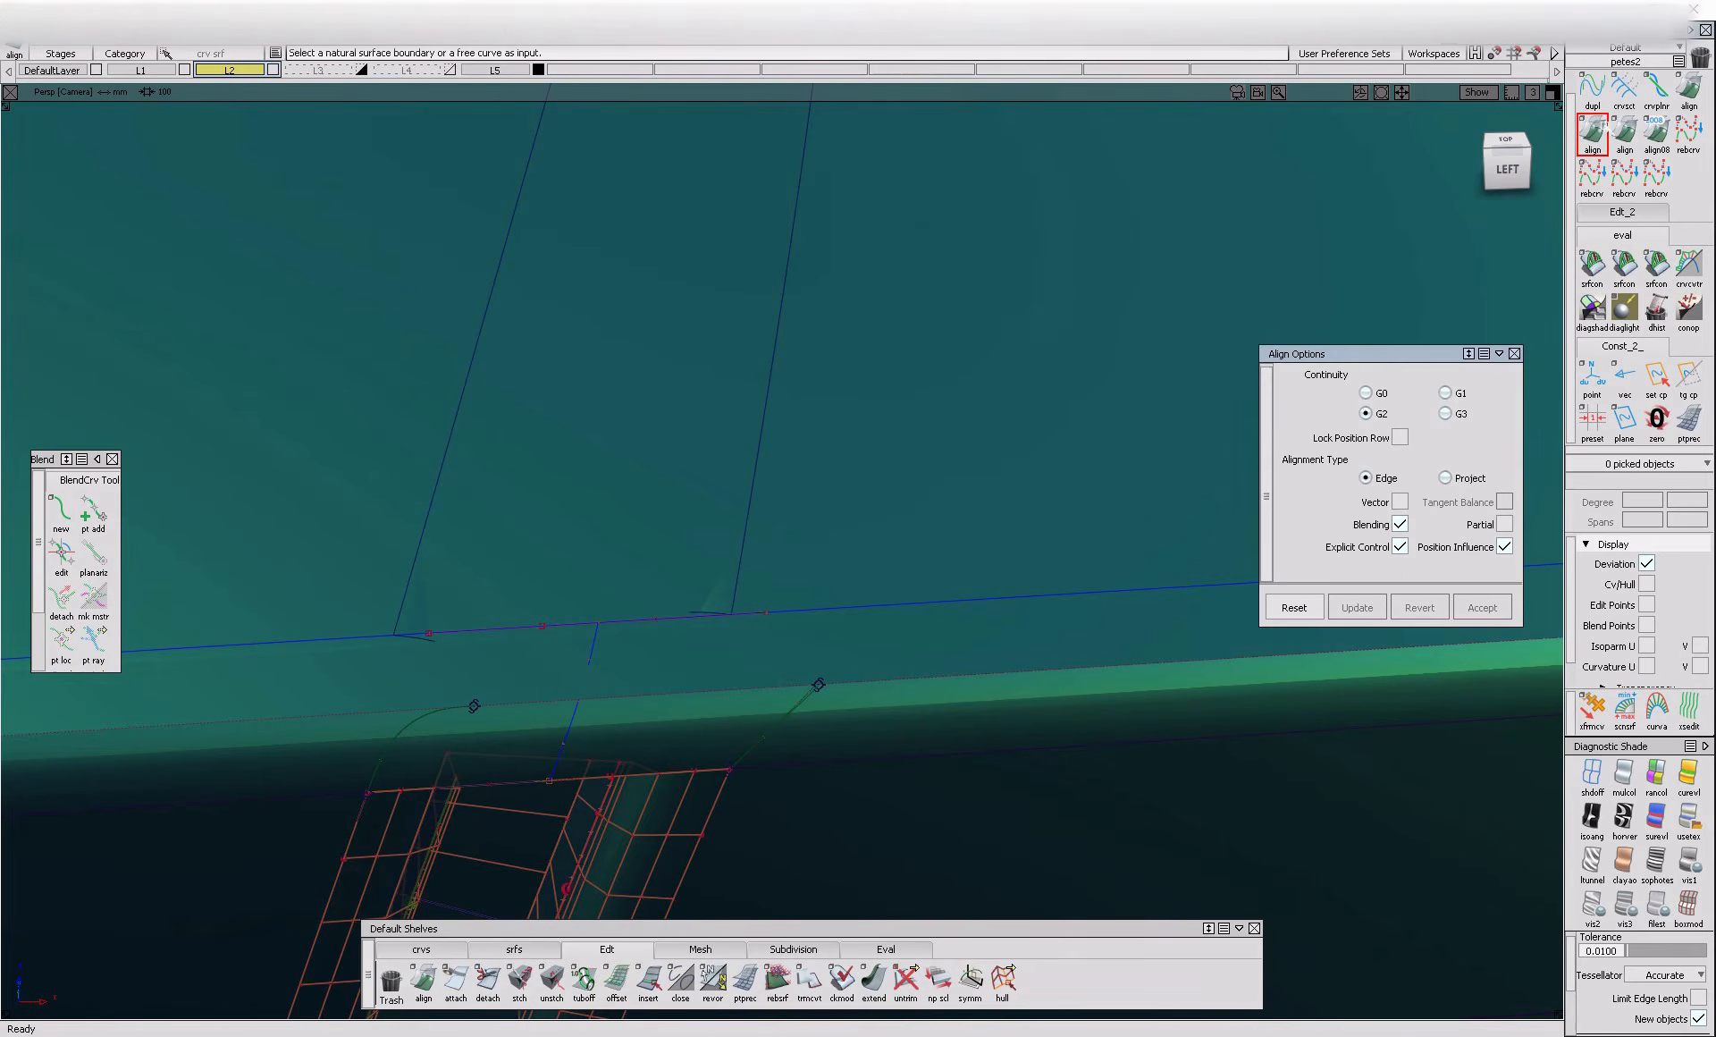
{"action": "left_click", "coordinate": [753, 523]}
{"action": "left_click", "coordinate": [824, 517]}
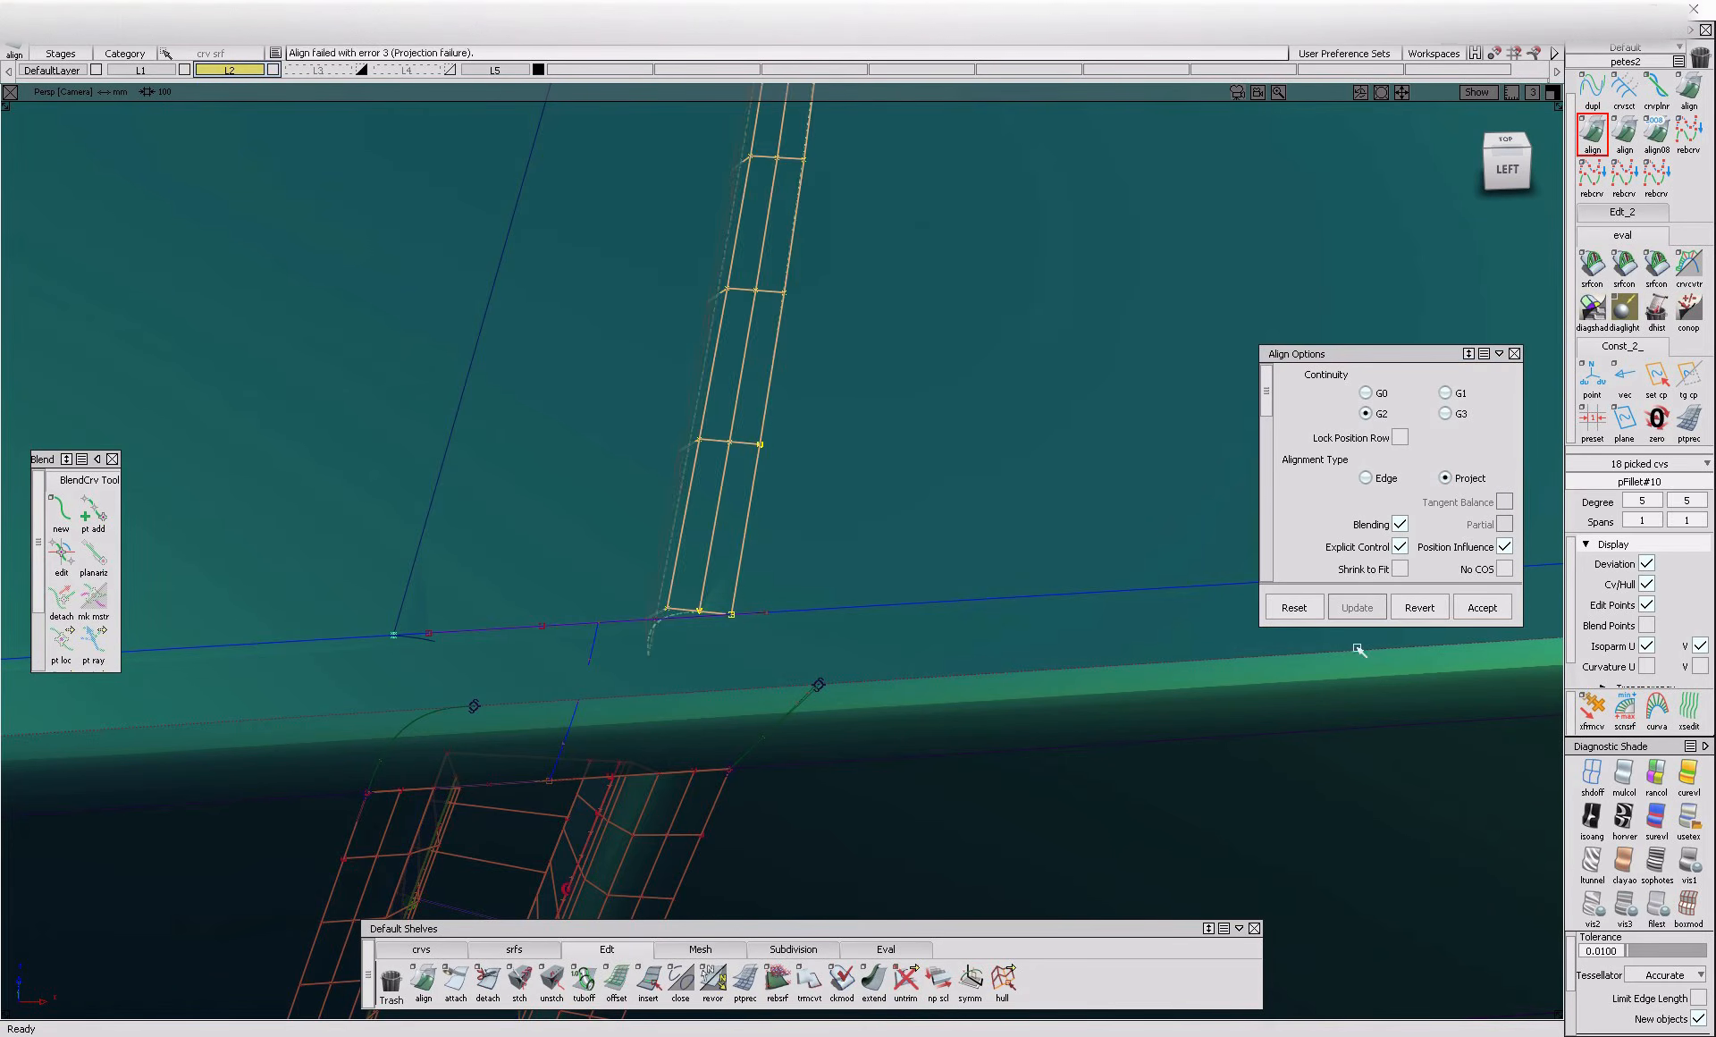
{"action": "left_click", "coordinate": [1408, 614]}
Project the upper fillets' outer edges onto the upper panel and trim it, keeping the regions on both sides of the gap
{"action": "left_click_drag", "start_coordinate": [885, 647], "coordinate": [861, 500], "text": "ctrl+shift"}
{"action": "left_click", "coordinate": [804, 609]}
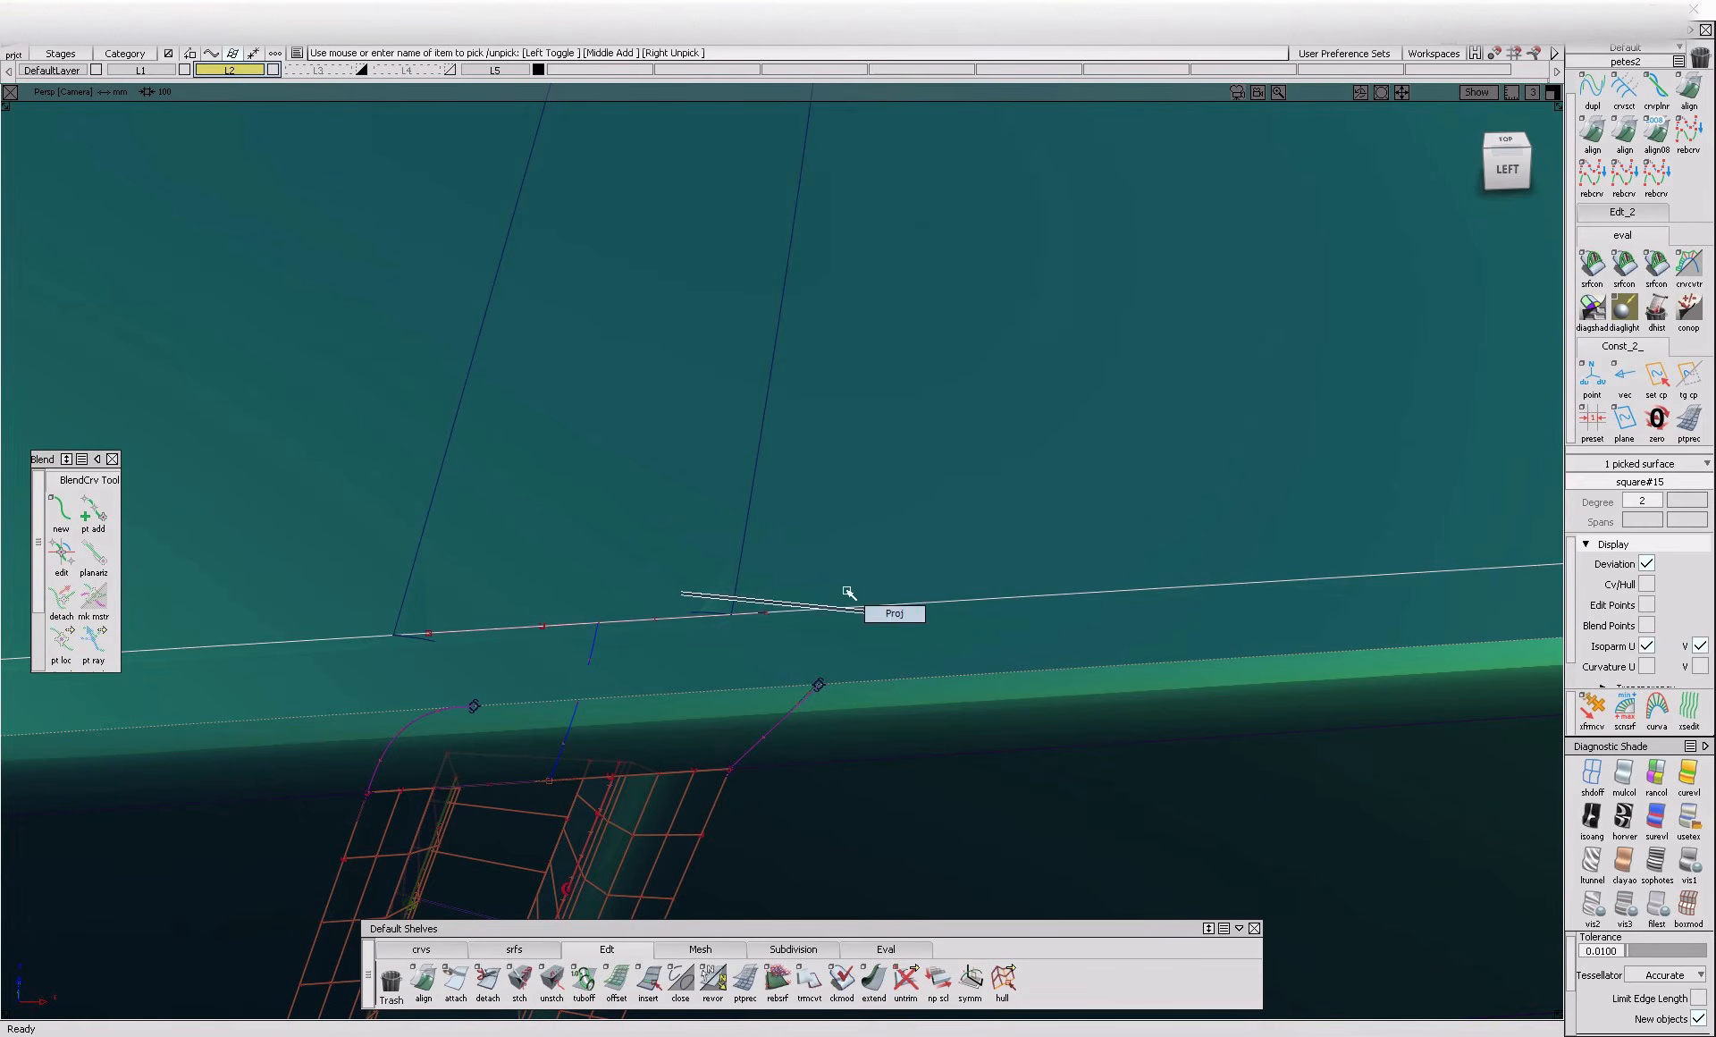
{"action": "left_click_drag", "start_coordinate": [888, 616], "coordinate": [892, 614], "text": "ctrl+shift"}
{"action": "left_click", "coordinate": [426, 539]}
{"action": "key", "text": "space"}
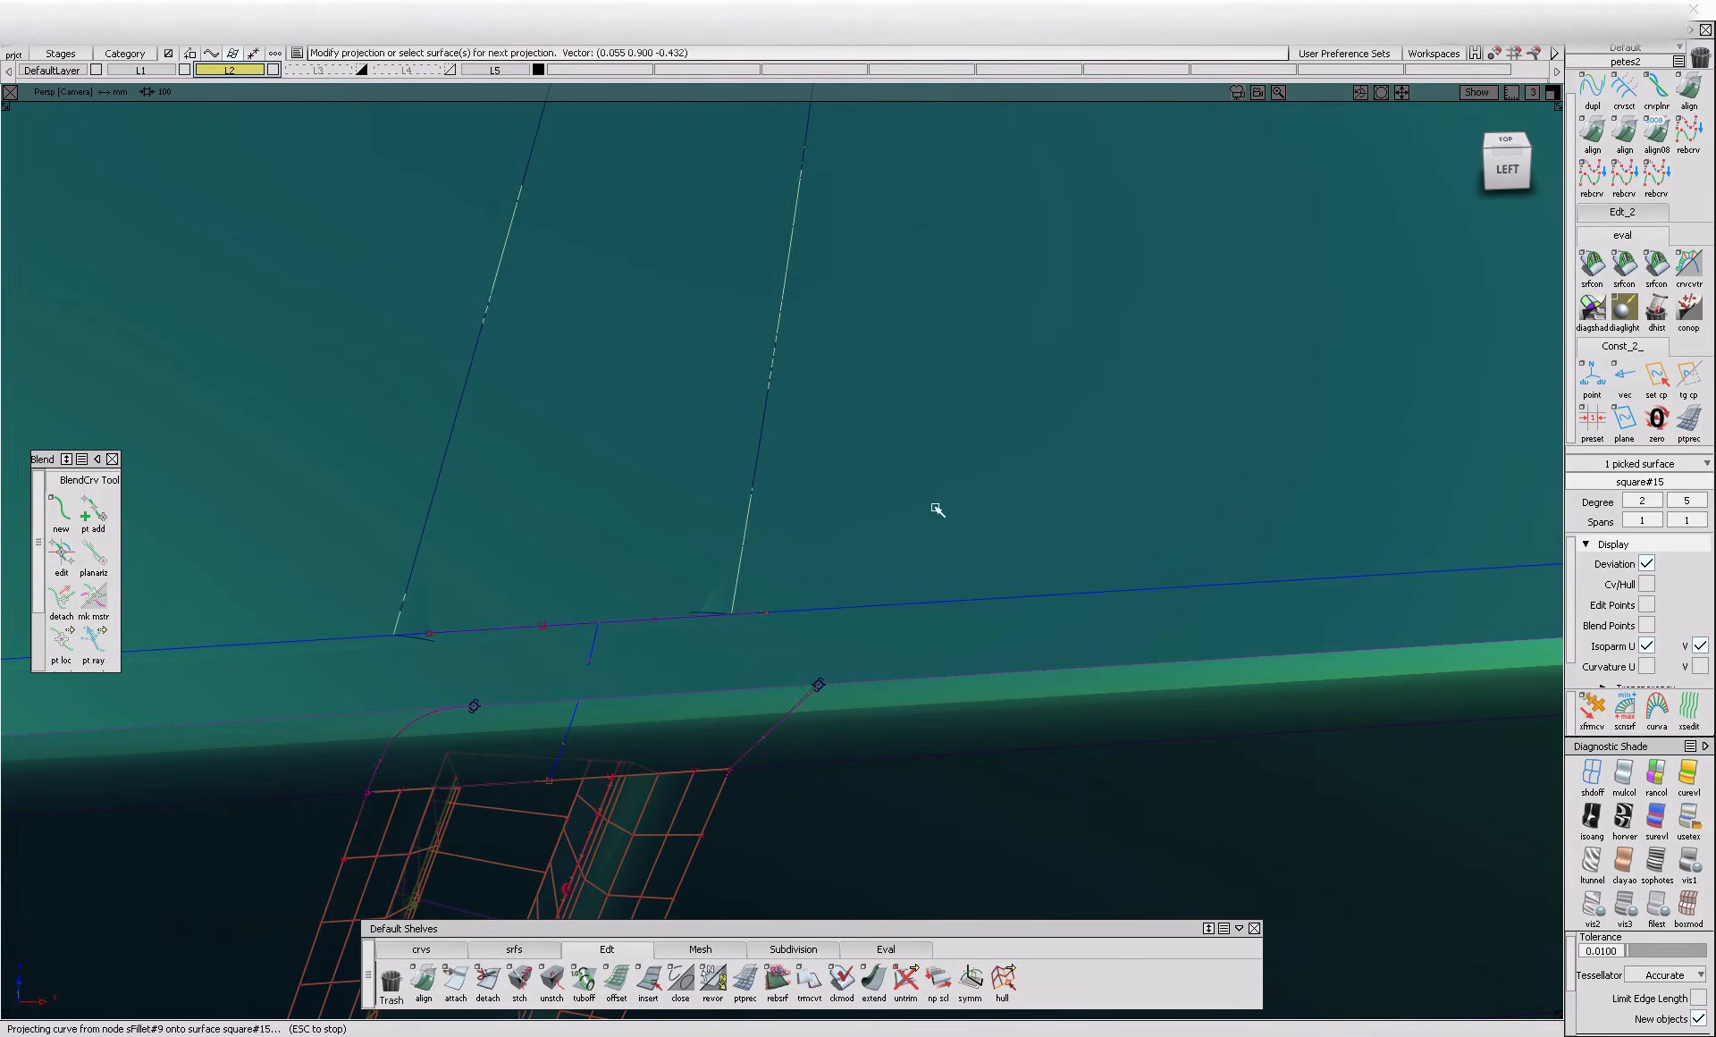
{"action": "left_click_drag", "start_coordinate": [1068, 399], "coordinate": [908, 493], "text": "ctrl+shift"}
{"action": "right_click_drag", "start_coordinate": [909, 493], "coordinate": [840, 546], "text": "alt+shift"}
{"action": "left_click", "coordinate": [422, 533]}
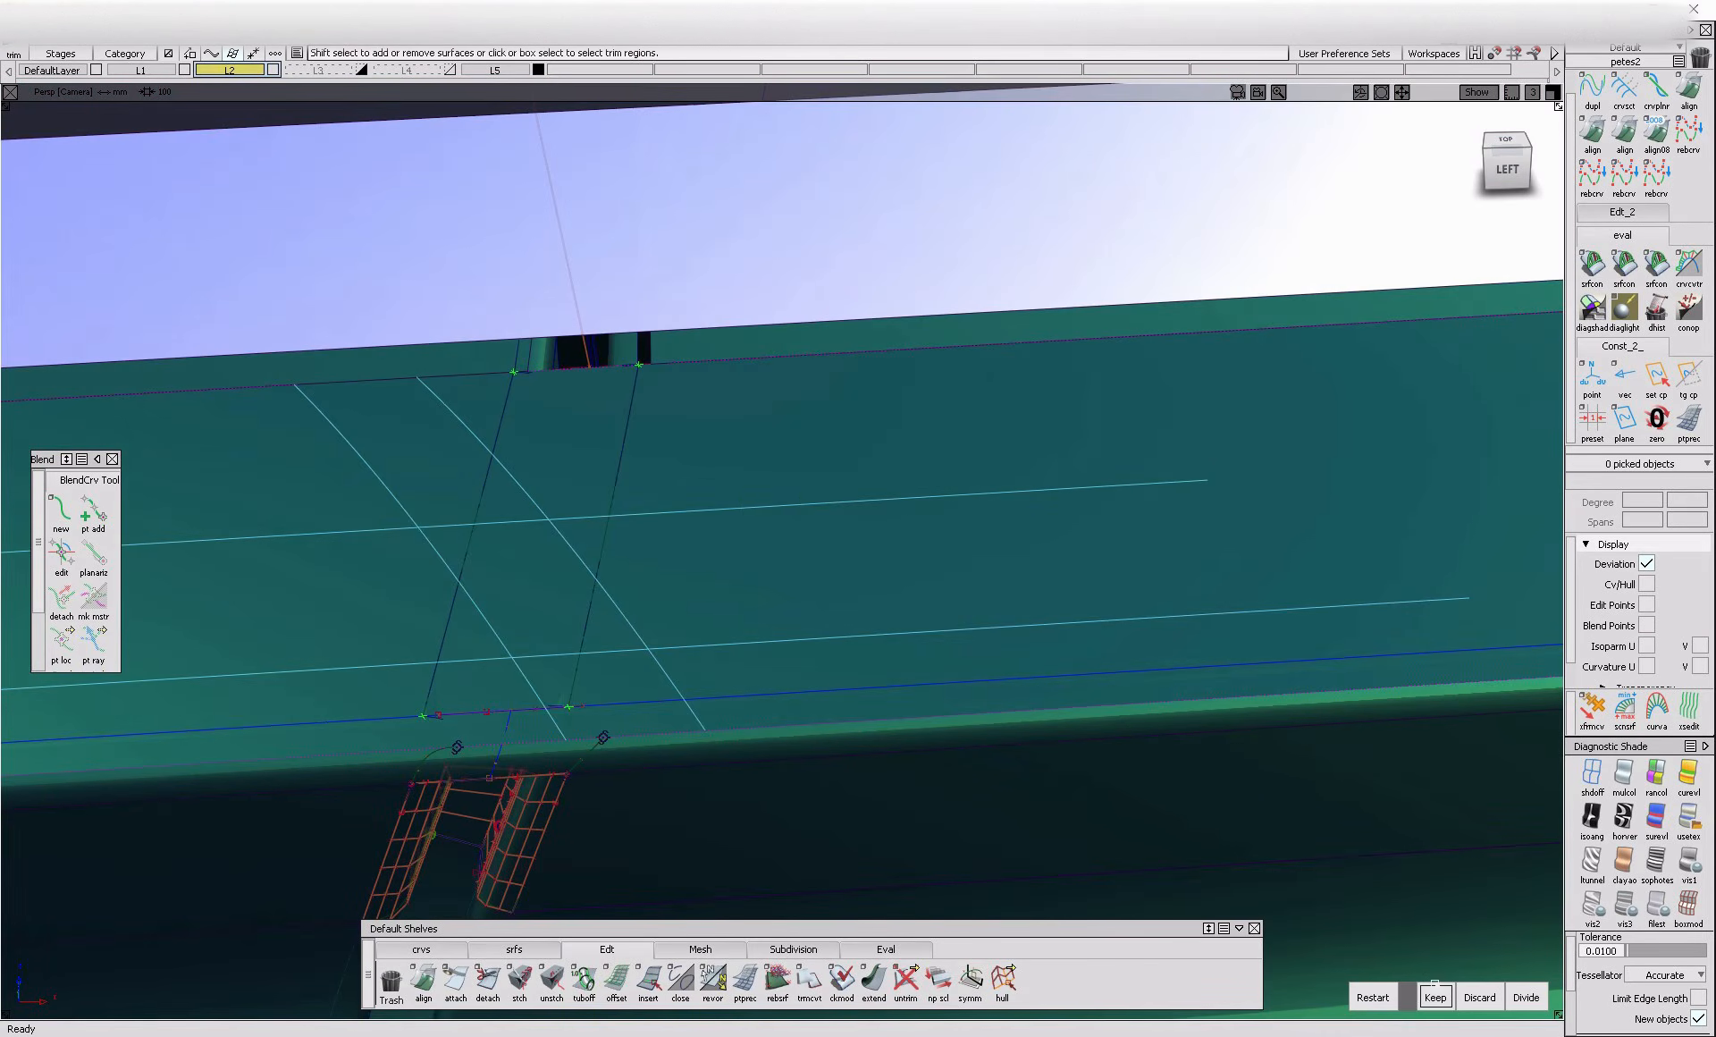
{"action": "left_click", "coordinate": [1434, 992]}
{"action": "right_click_drag", "start_coordinate": [724, 748], "coordinate": [1209, 421], "text": "alt+shift"}
Align the outer edges of both upper gap fillets to the trimmed panel edges with G2 continuity and Edge alignment type
{"action": "double_click", "coordinate": [1592, 132]}
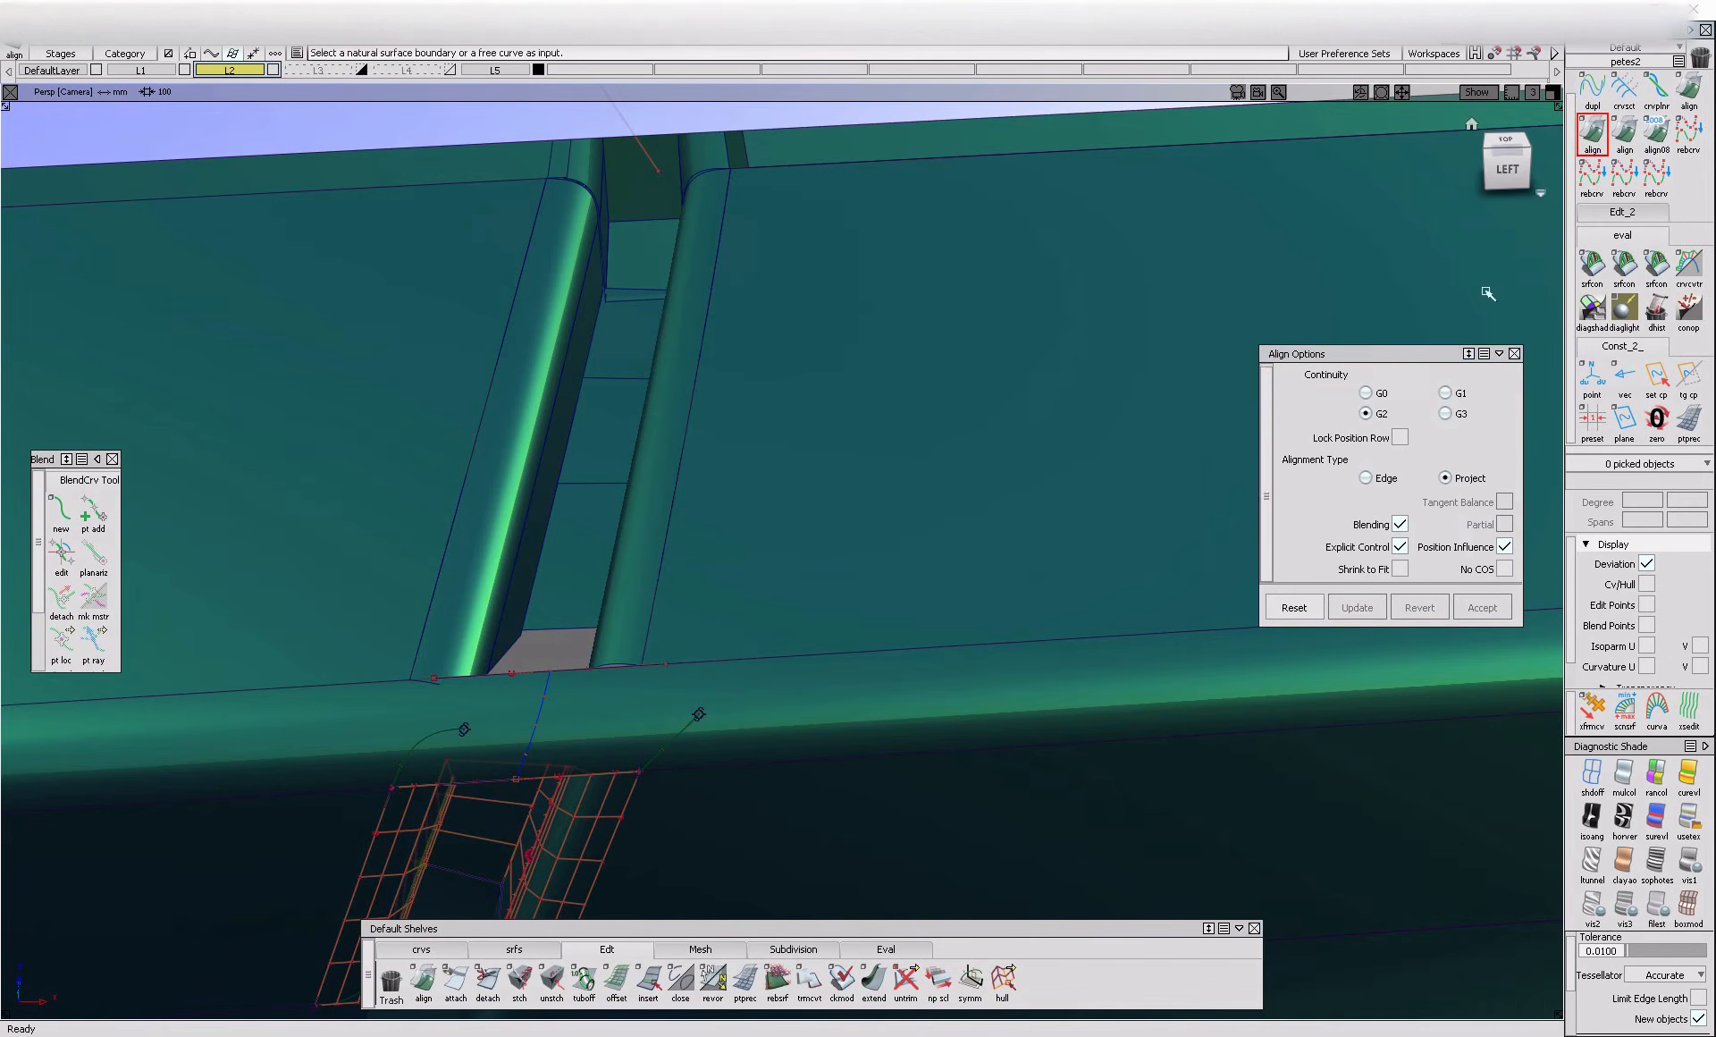
{"action": "left_click", "coordinate": [666, 582]}
{"action": "left_click", "coordinate": [661, 597]}
{"action": "left_click", "coordinate": [766, 600]}
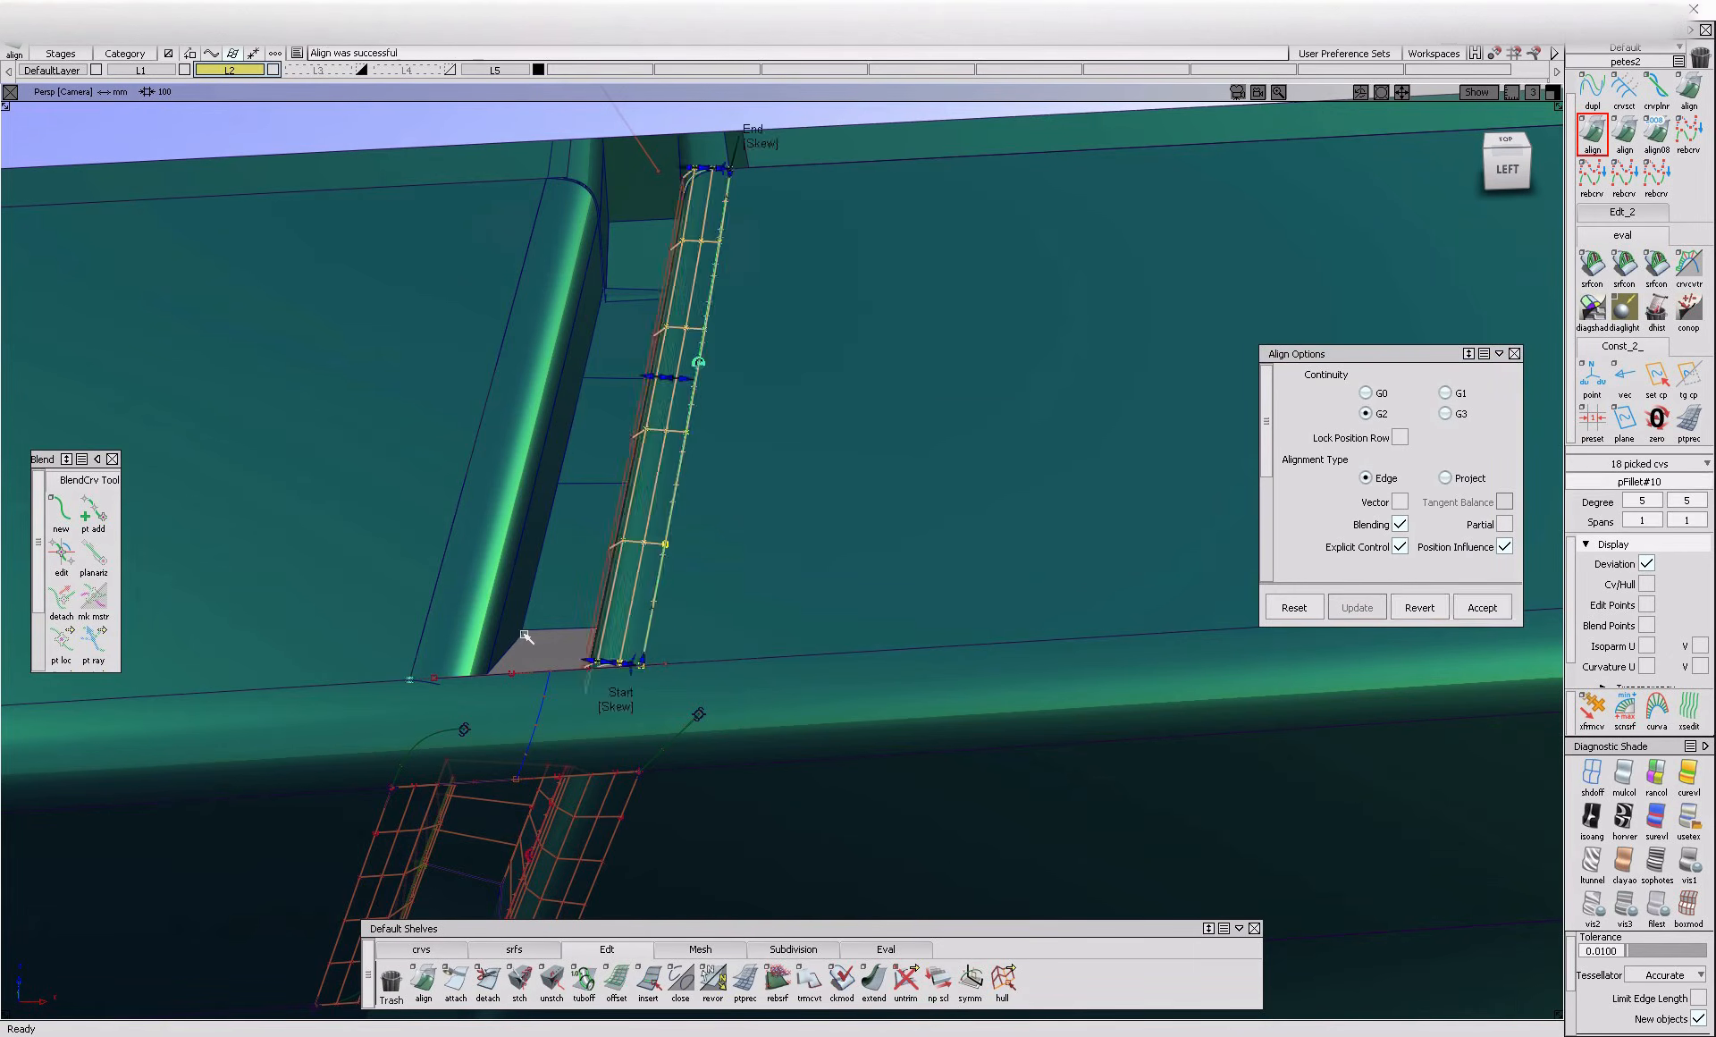
{"action": "left_click", "coordinate": [442, 615]}
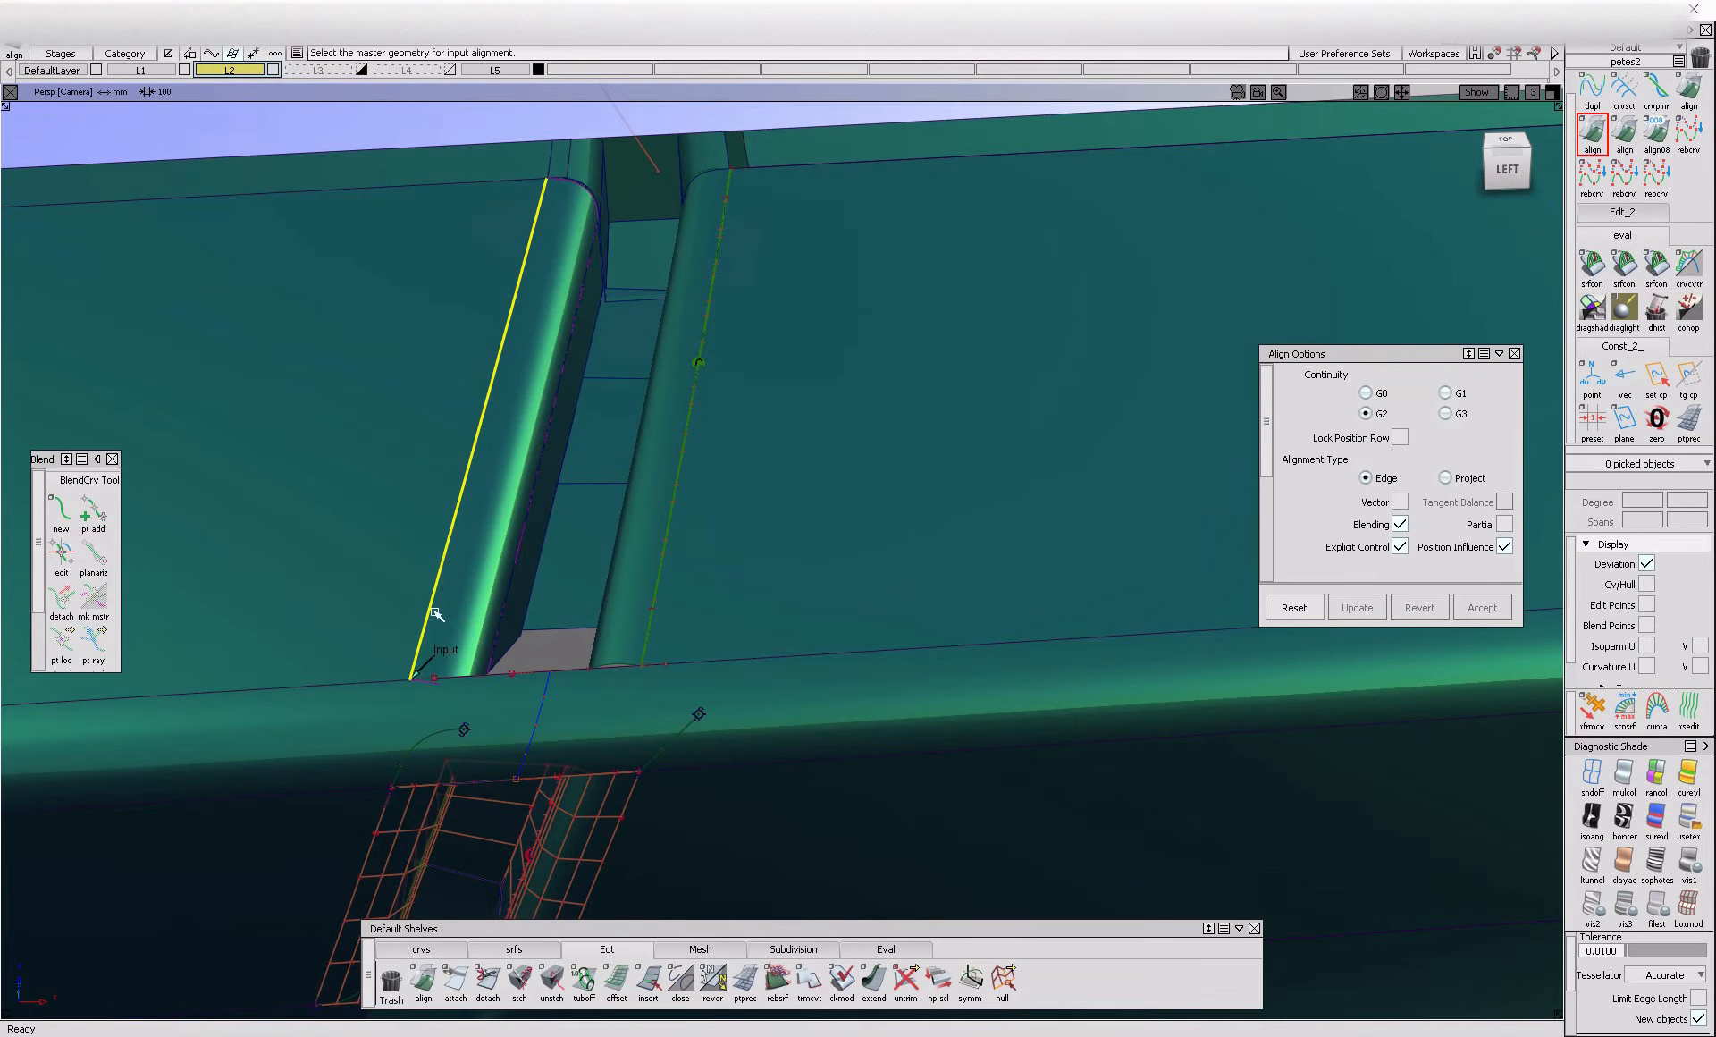
{"action": "left_click", "coordinate": [437, 614]}
{"action": "left_click_drag", "start_coordinate": [483, 631], "coordinate": [488, 629], "text": "ctrl+shift"}
{"action": "middle_click_drag", "start_coordinate": [663, 625], "coordinate": [571, 723], "text": "ctrl+shift"}
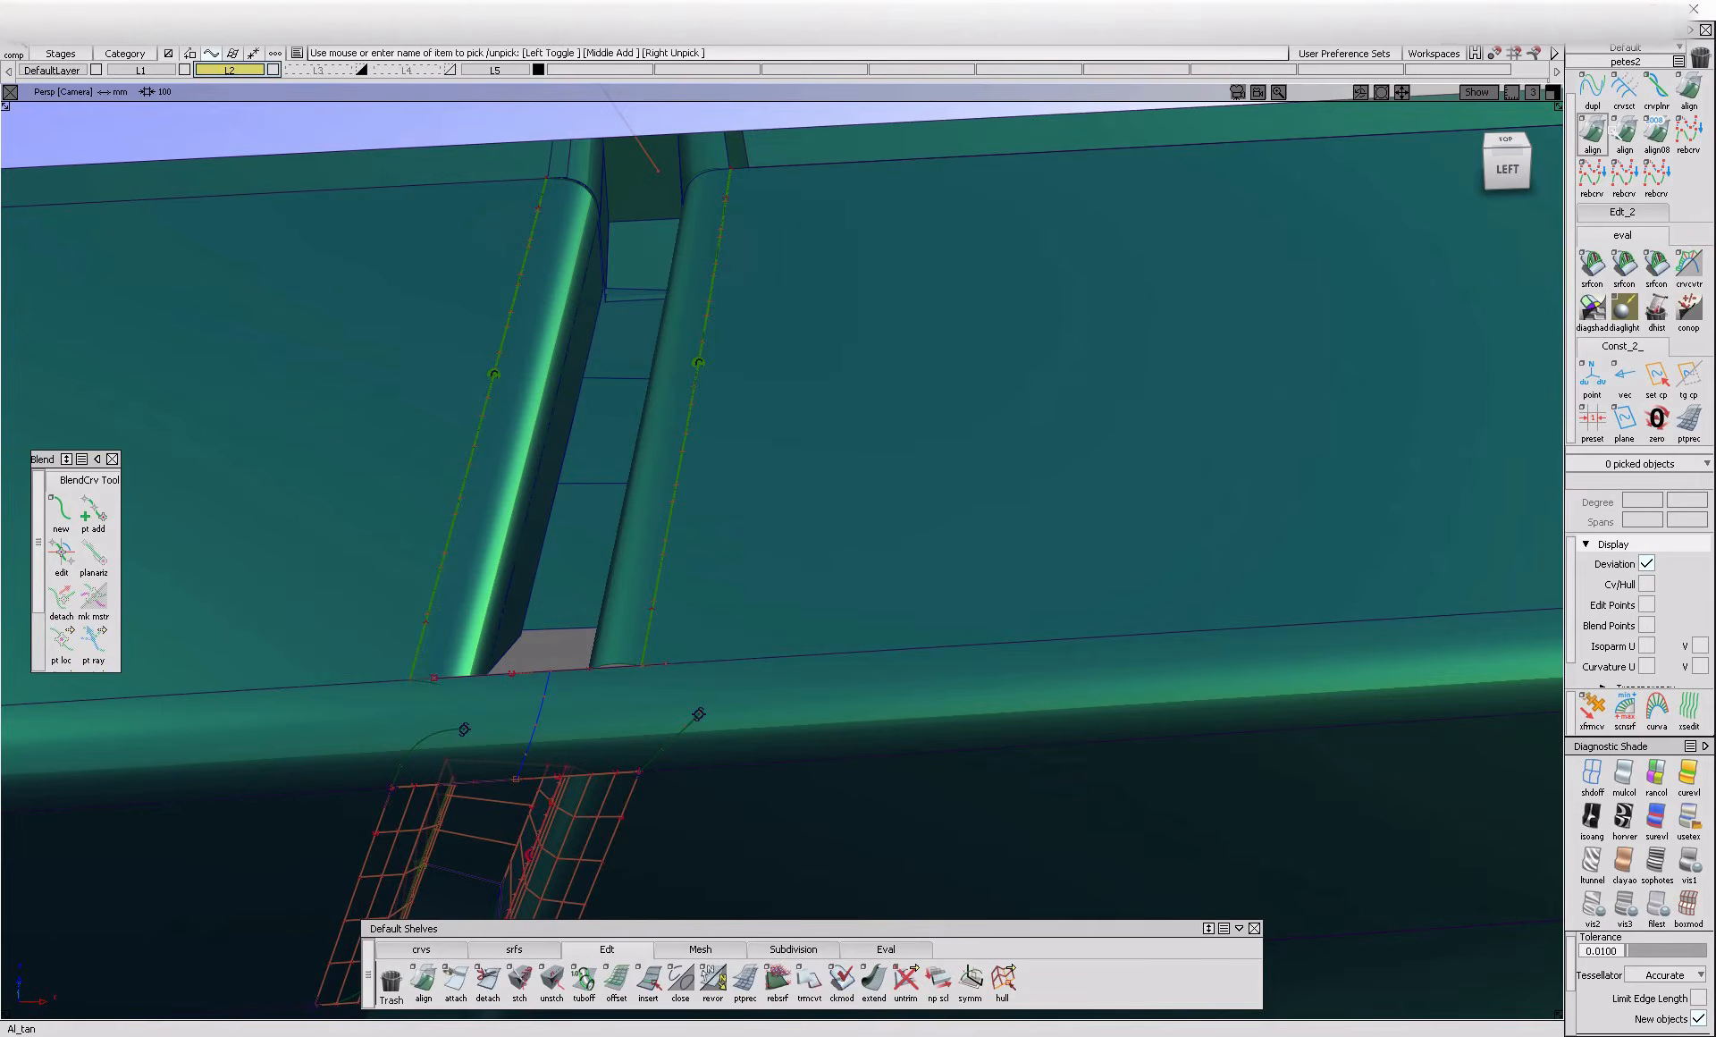
Try to align the right-hand blend curve across the rounded edge to the upper fillet with G2 continuity, removing its construction history
{"action": "double_click", "coordinate": [1593, 134]}
{"action": "left_click", "coordinate": [702, 719]}
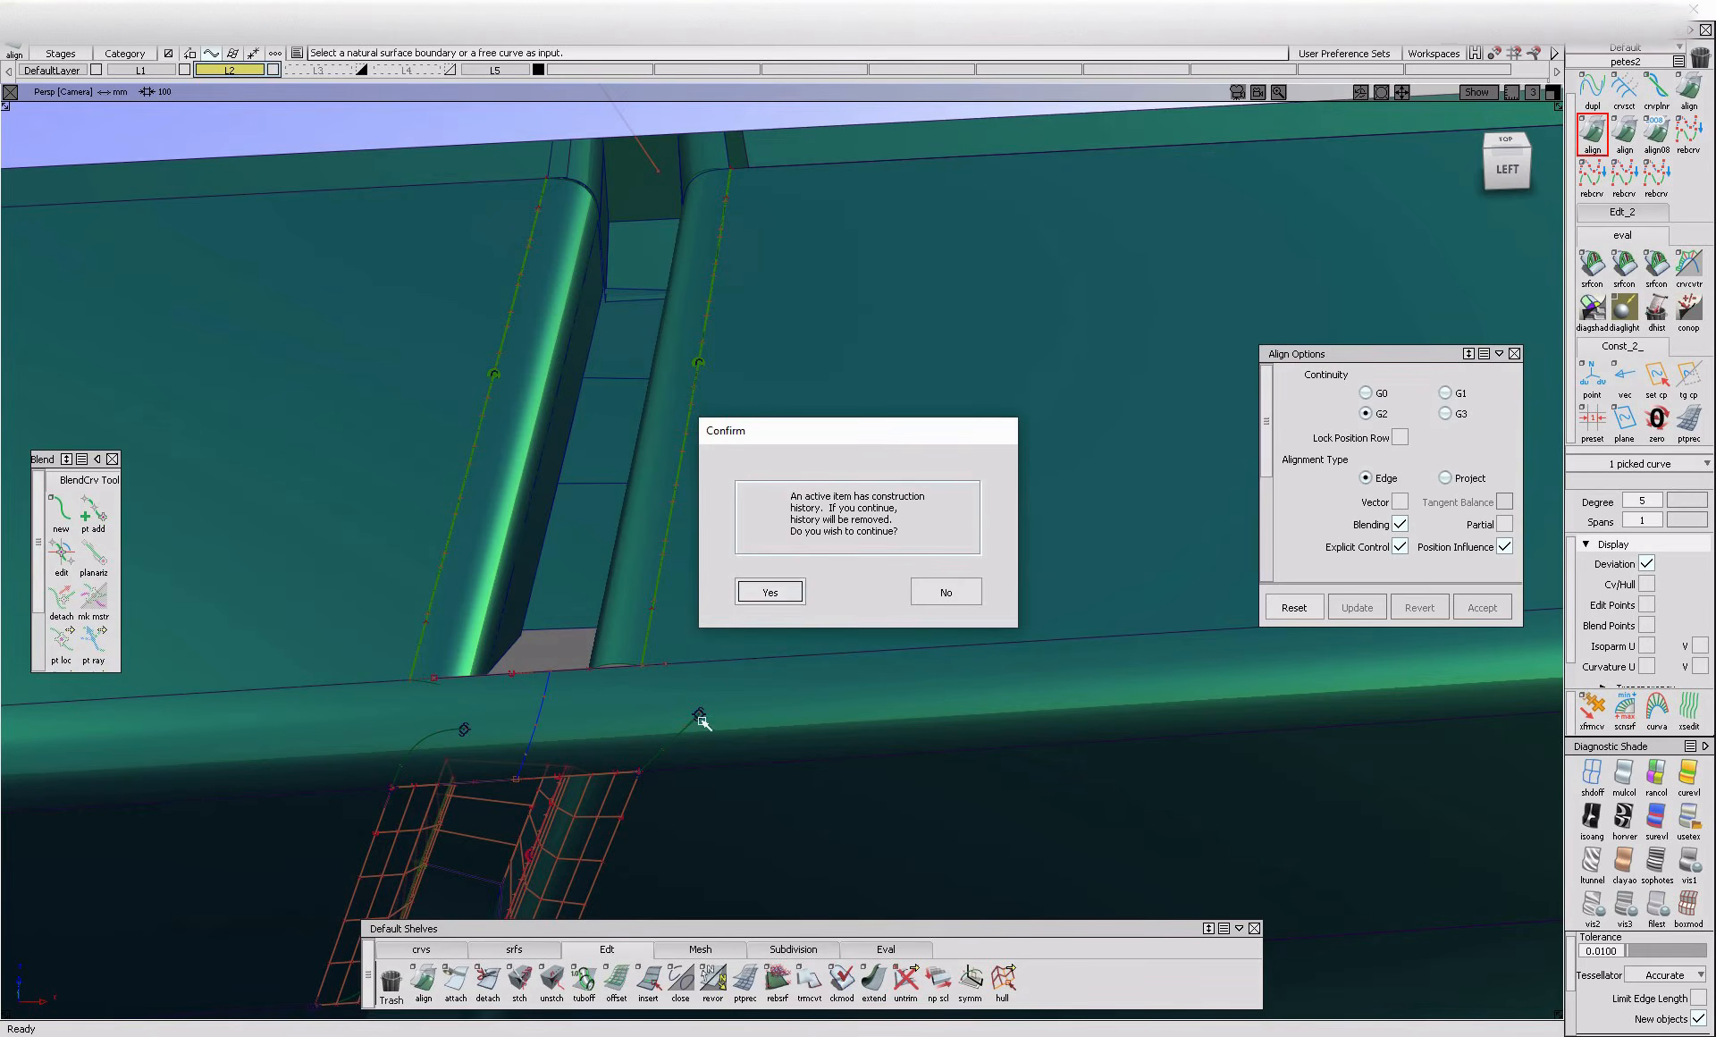
{"action": "left_click", "coordinate": [764, 596]}
{"action": "left_click", "coordinate": [757, 656]}
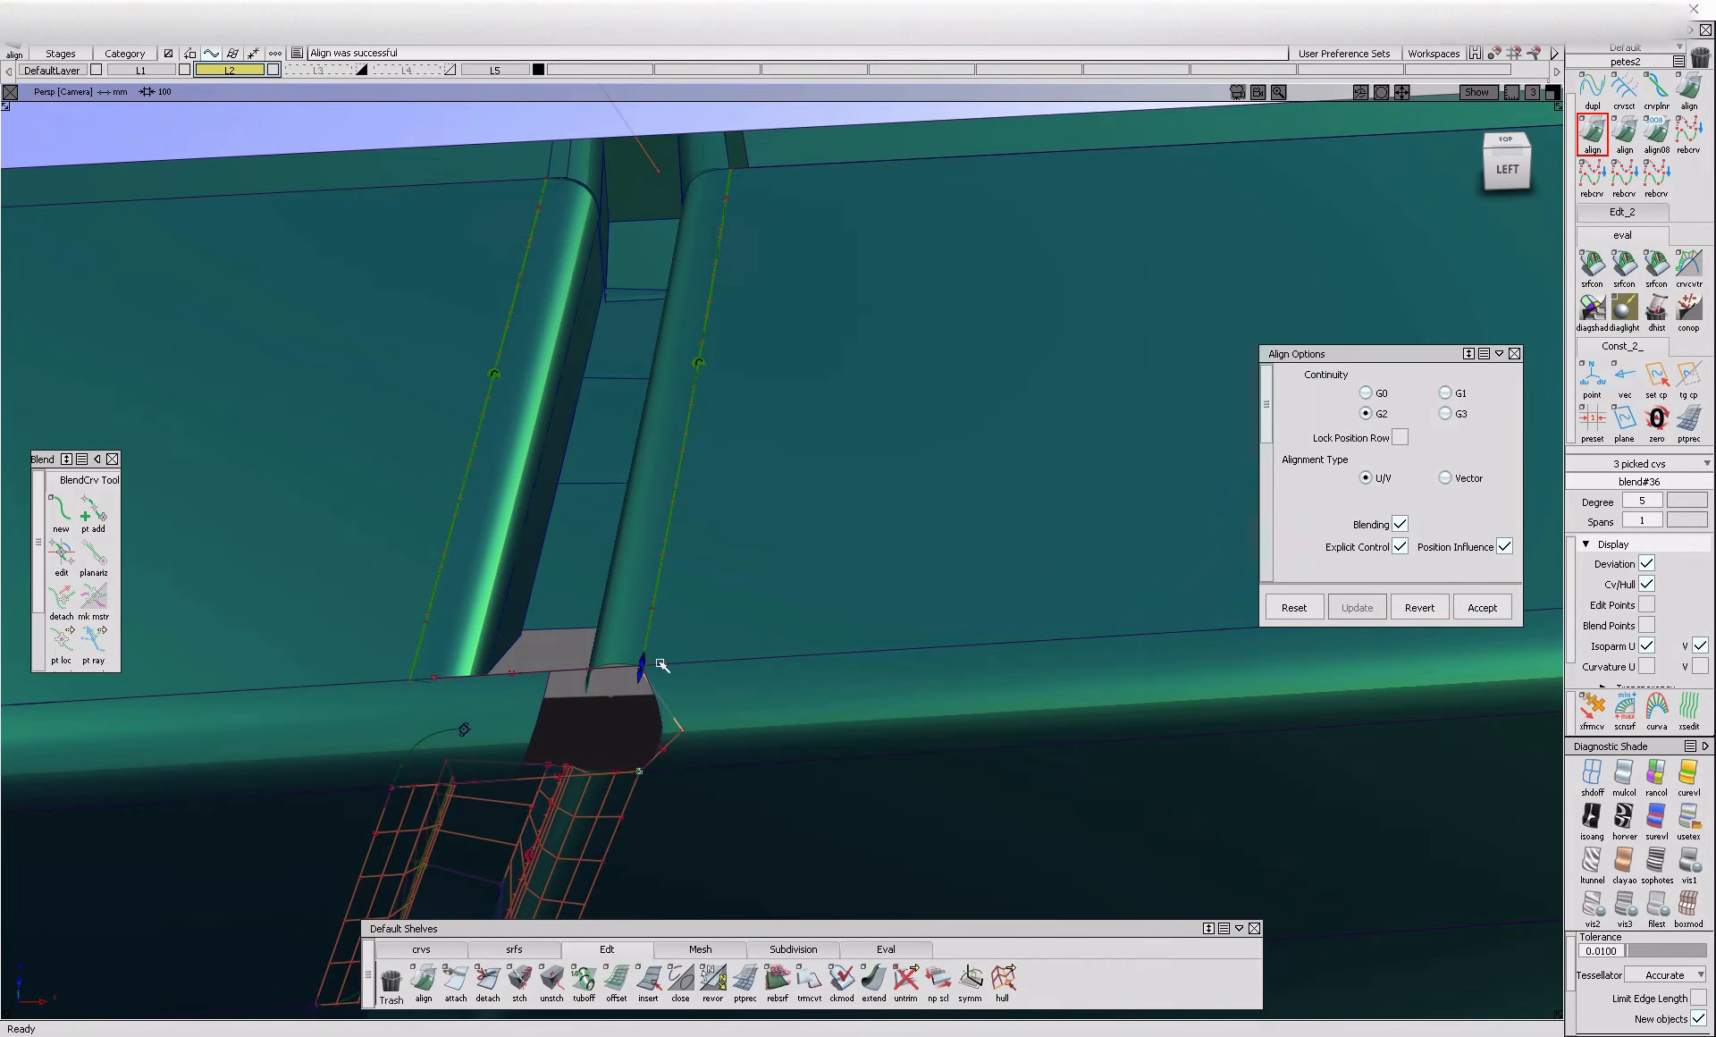
{"action": "left_click_drag", "start_coordinate": [678, 747], "coordinate": [1359, 548], "text": "alt+shift"}
{"action": "left_click", "coordinate": [1446, 394]}
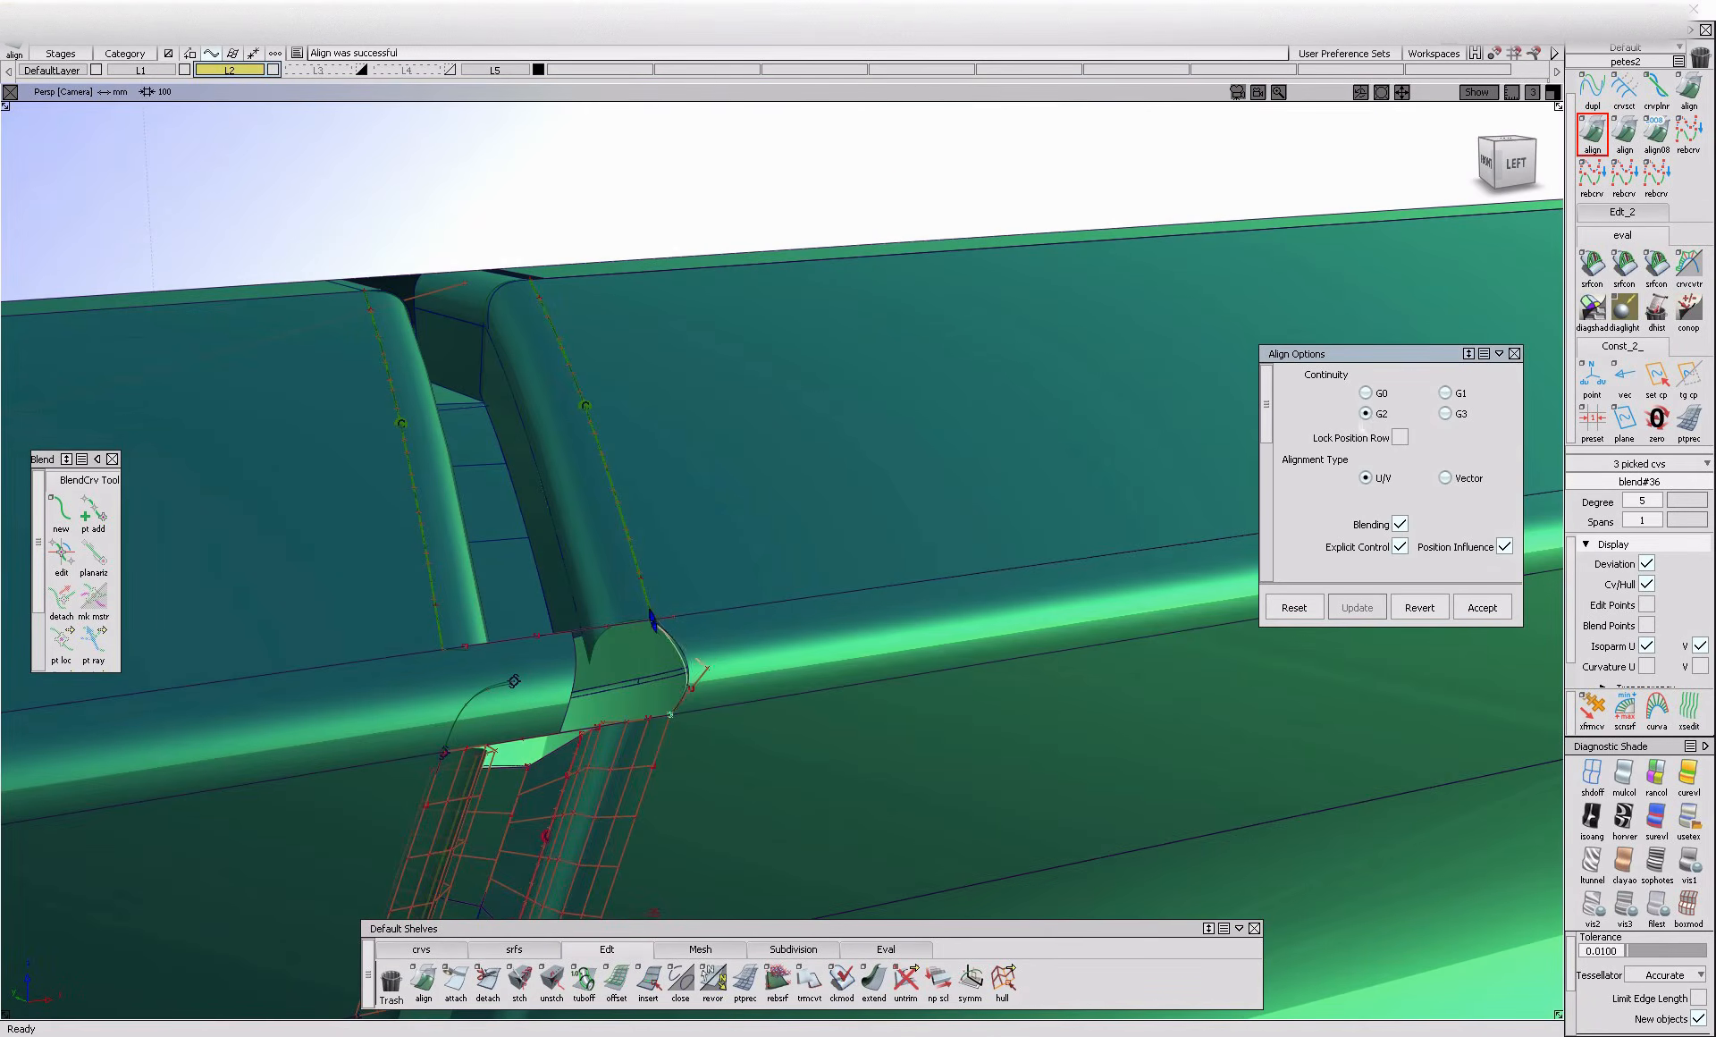
{"action": "left_click_drag", "start_coordinate": [787, 648], "coordinate": [594, 734], "text": "alt+shift"}
{"action": "left_click_drag", "start_coordinate": [611, 806], "coordinate": [686, 732], "text": "ctrl+shift"}
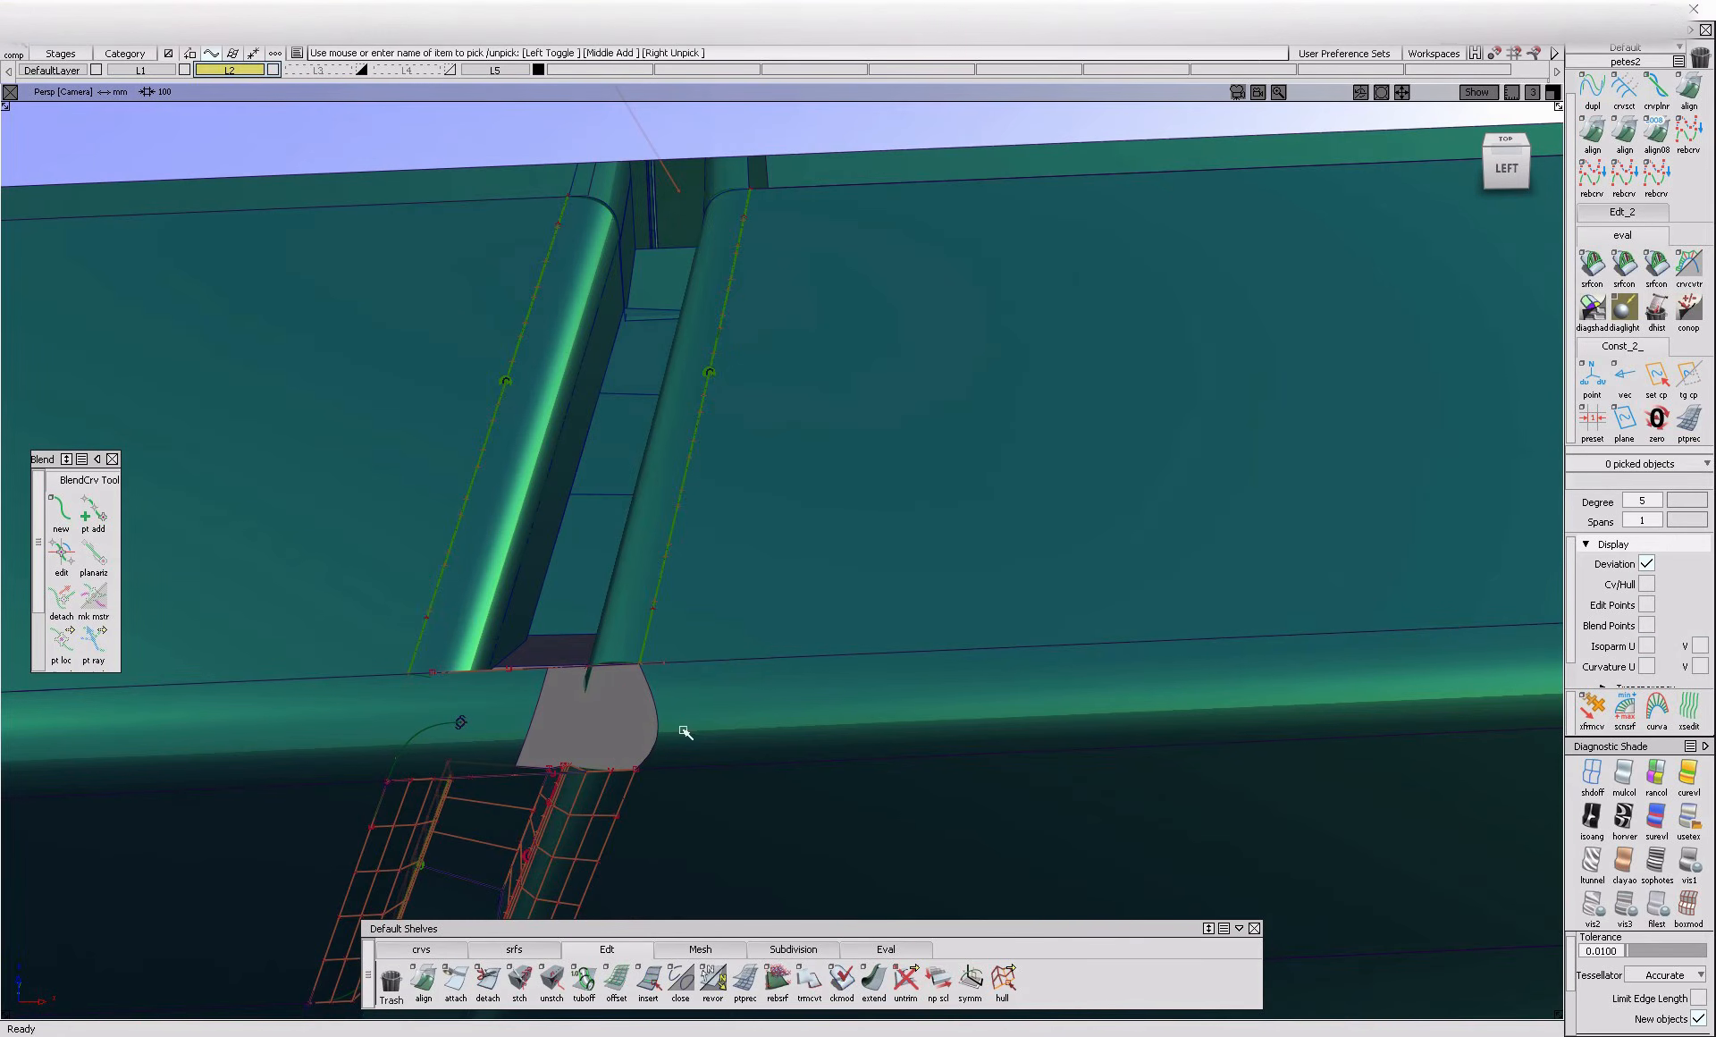
Untrim the rounded edge surface and delete the old blend curves on both sides of the gap
{"action": "left_click", "coordinate": [671, 726]}
{"action": "key", "text": "ctrl+x"}
{"action": "left_click", "coordinate": [425, 728]}
{"action": "left_click_drag", "start_coordinate": [440, 758], "coordinate": [572, 749], "text": "ctrl+shift"}
{"action": "left_click_drag", "start_coordinate": [625, 738], "coordinate": [638, 684], "text": "alt+shift"}
{"action": "left_click", "coordinate": [658, 752]}
{"action": "left_click_drag", "start_coordinate": [759, 835], "coordinate": [275, 681], "text": "ctrl+shift"}
{"action": "key", "text": "ctrl+x"}
Create a blend curve across the rounded edge from the lower right fillet's outer corner to the upper right fillet, and adjust its direction constraints
{"action": "left_click", "coordinate": [64, 518]}
{"action": "left_click", "coordinate": [640, 781]}
{"action": "left_click", "coordinate": [754, 789]}
{"action": "left_click", "coordinate": [659, 635]}
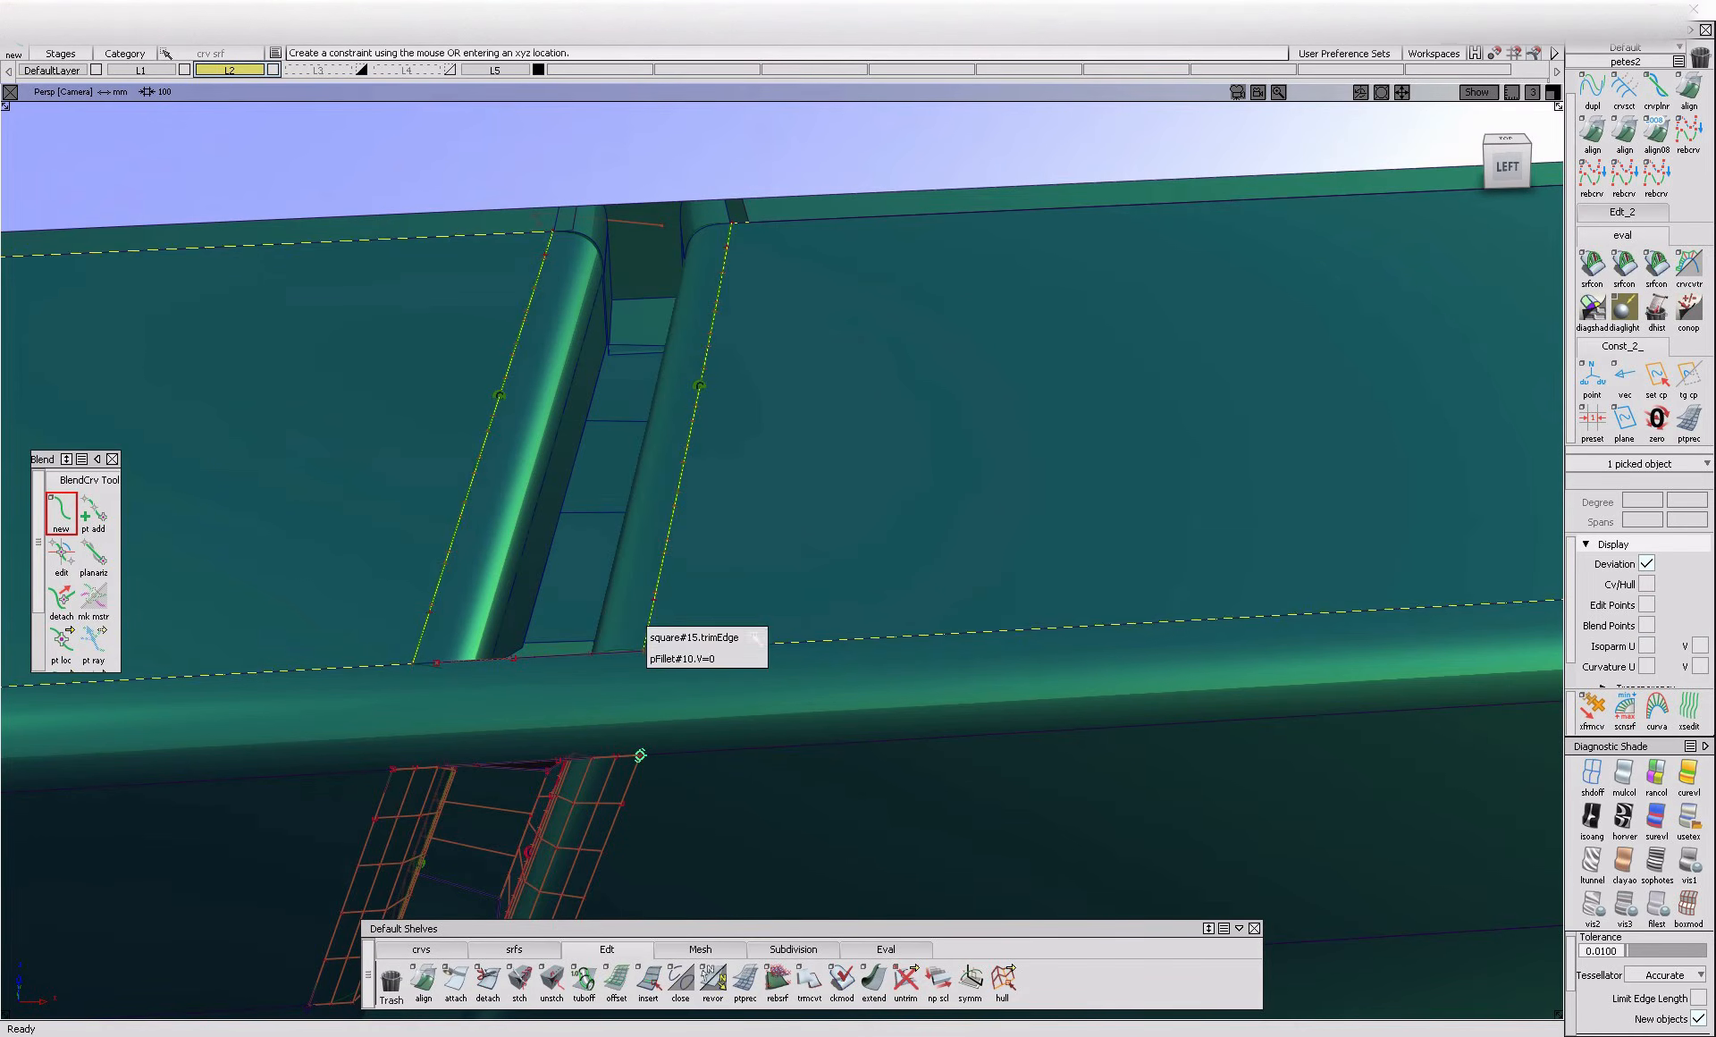
{"action": "left_click", "coordinate": [756, 637]}
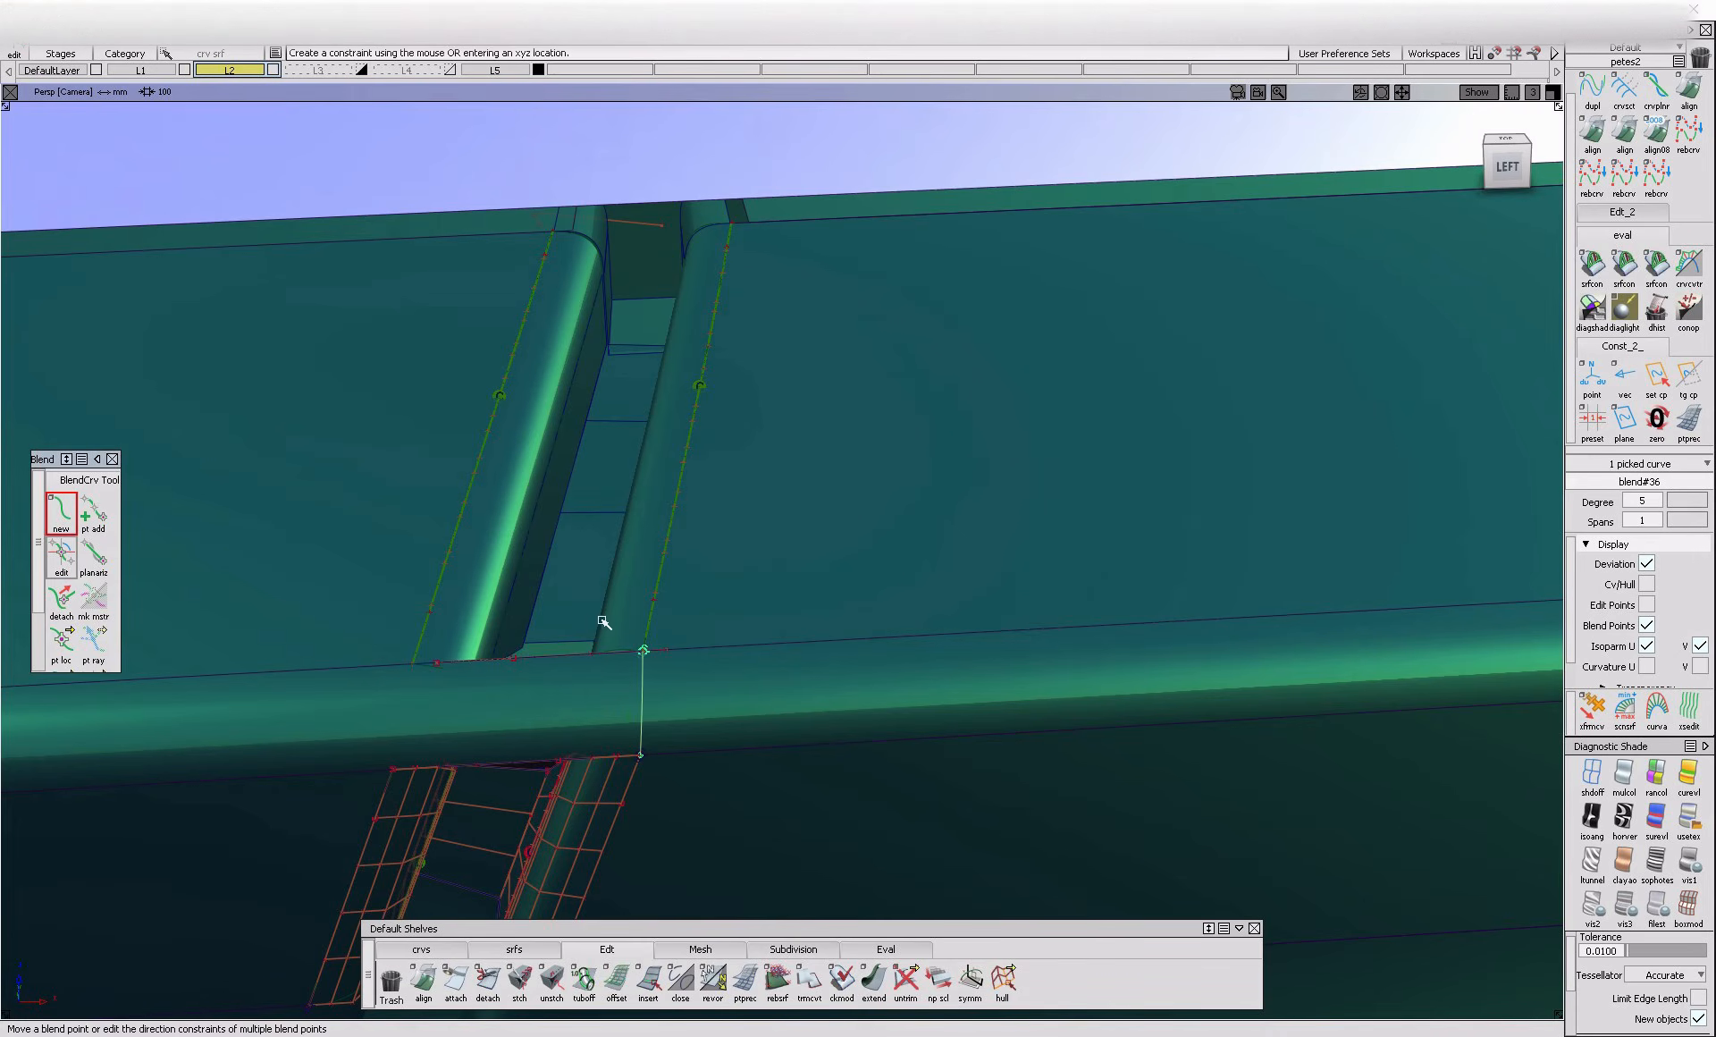
{"action": "left_click", "coordinate": [61, 556]}
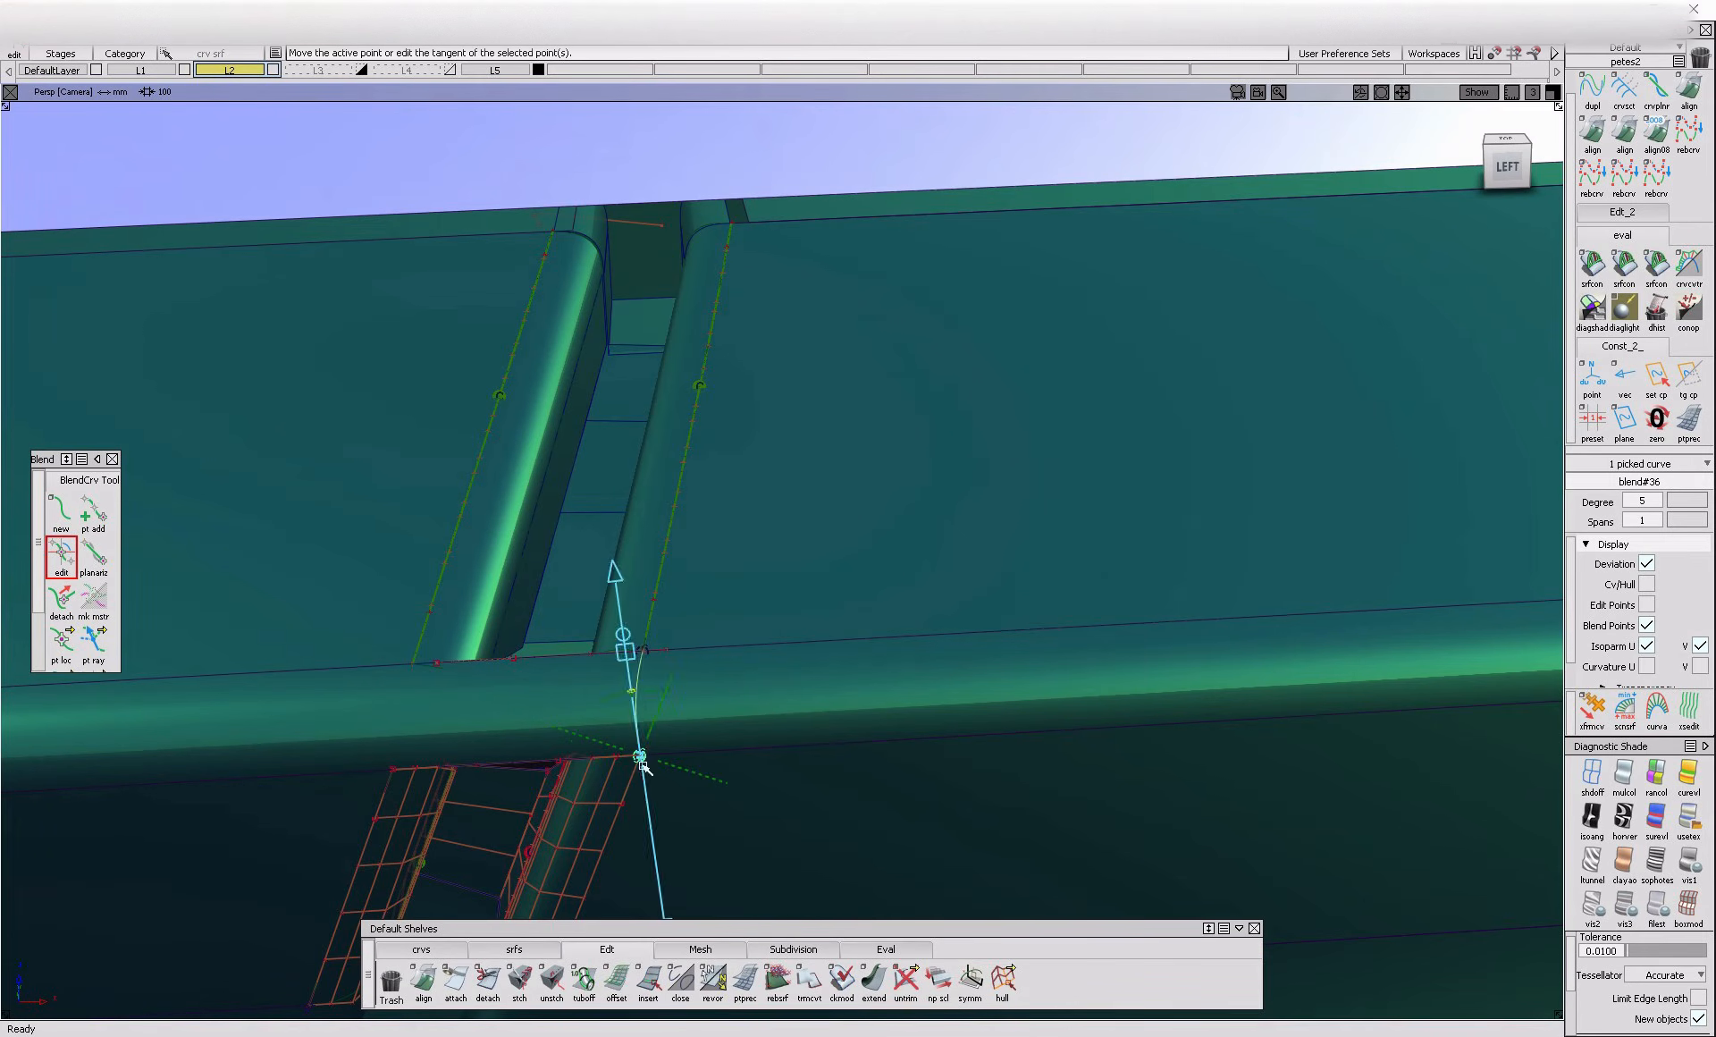
{"action": "left_click_drag", "start_coordinate": [694, 699], "coordinate": [694, 699], "text": "ctrl+shift"}
{"action": "left_click", "coordinate": [648, 714]}
{"action": "left_click", "coordinate": [654, 752]}
Create the matching blend curve between the lower and upper left fillets' outer corners and edit its direction constraints
{"action": "left_click", "coordinate": [61, 511]}
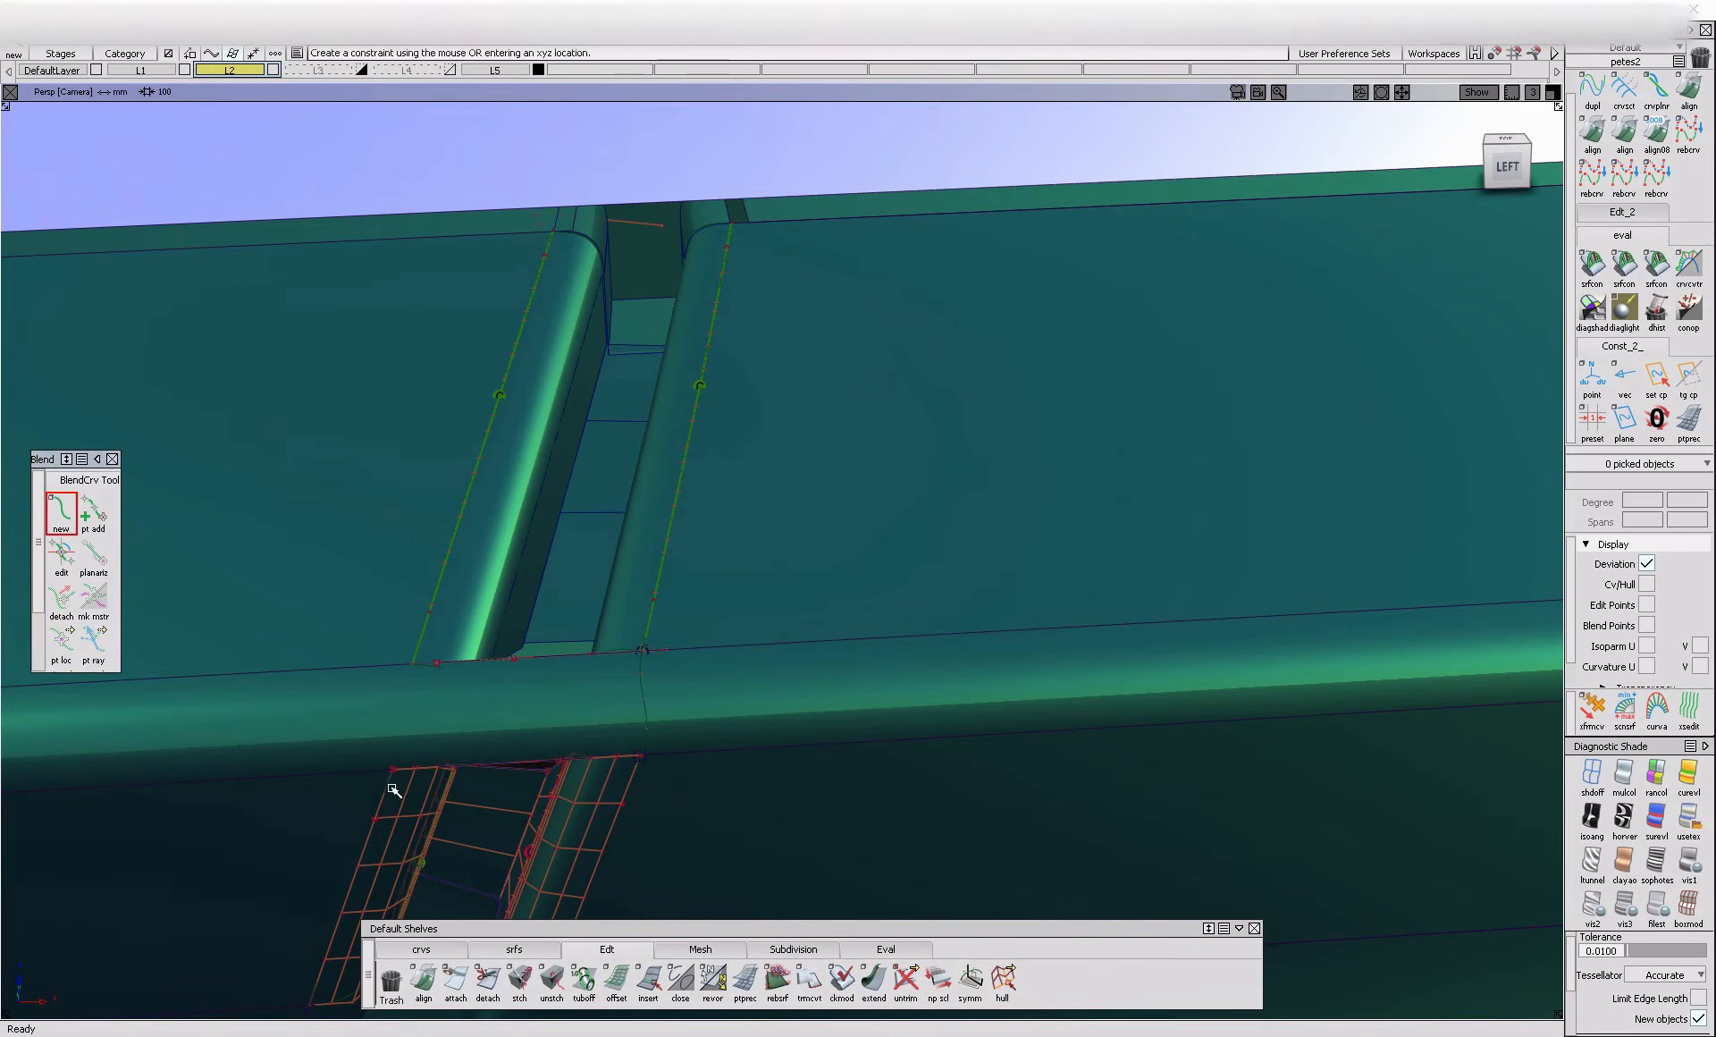
{"action": "left_click", "coordinate": [394, 791]}
{"action": "left_click", "coordinate": [420, 787]}
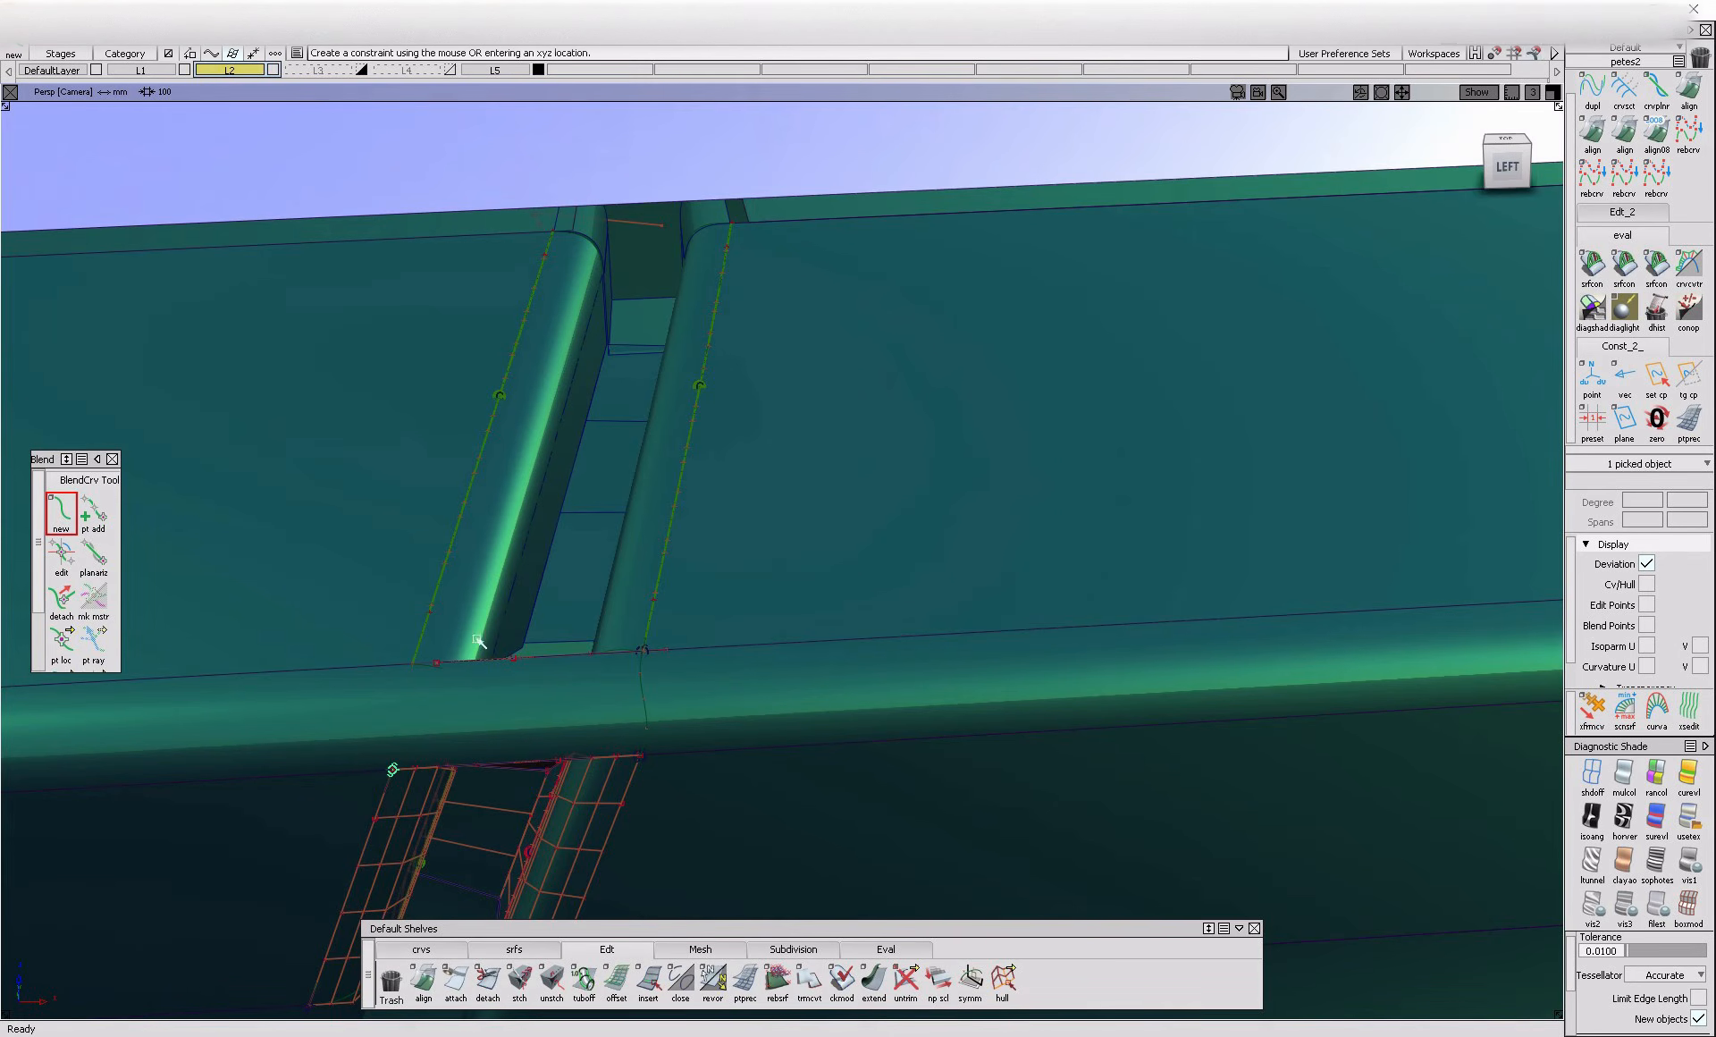
{"action": "left_click", "coordinate": [436, 626]}
{"action": "left_click", "coordinate": [550, 633]}
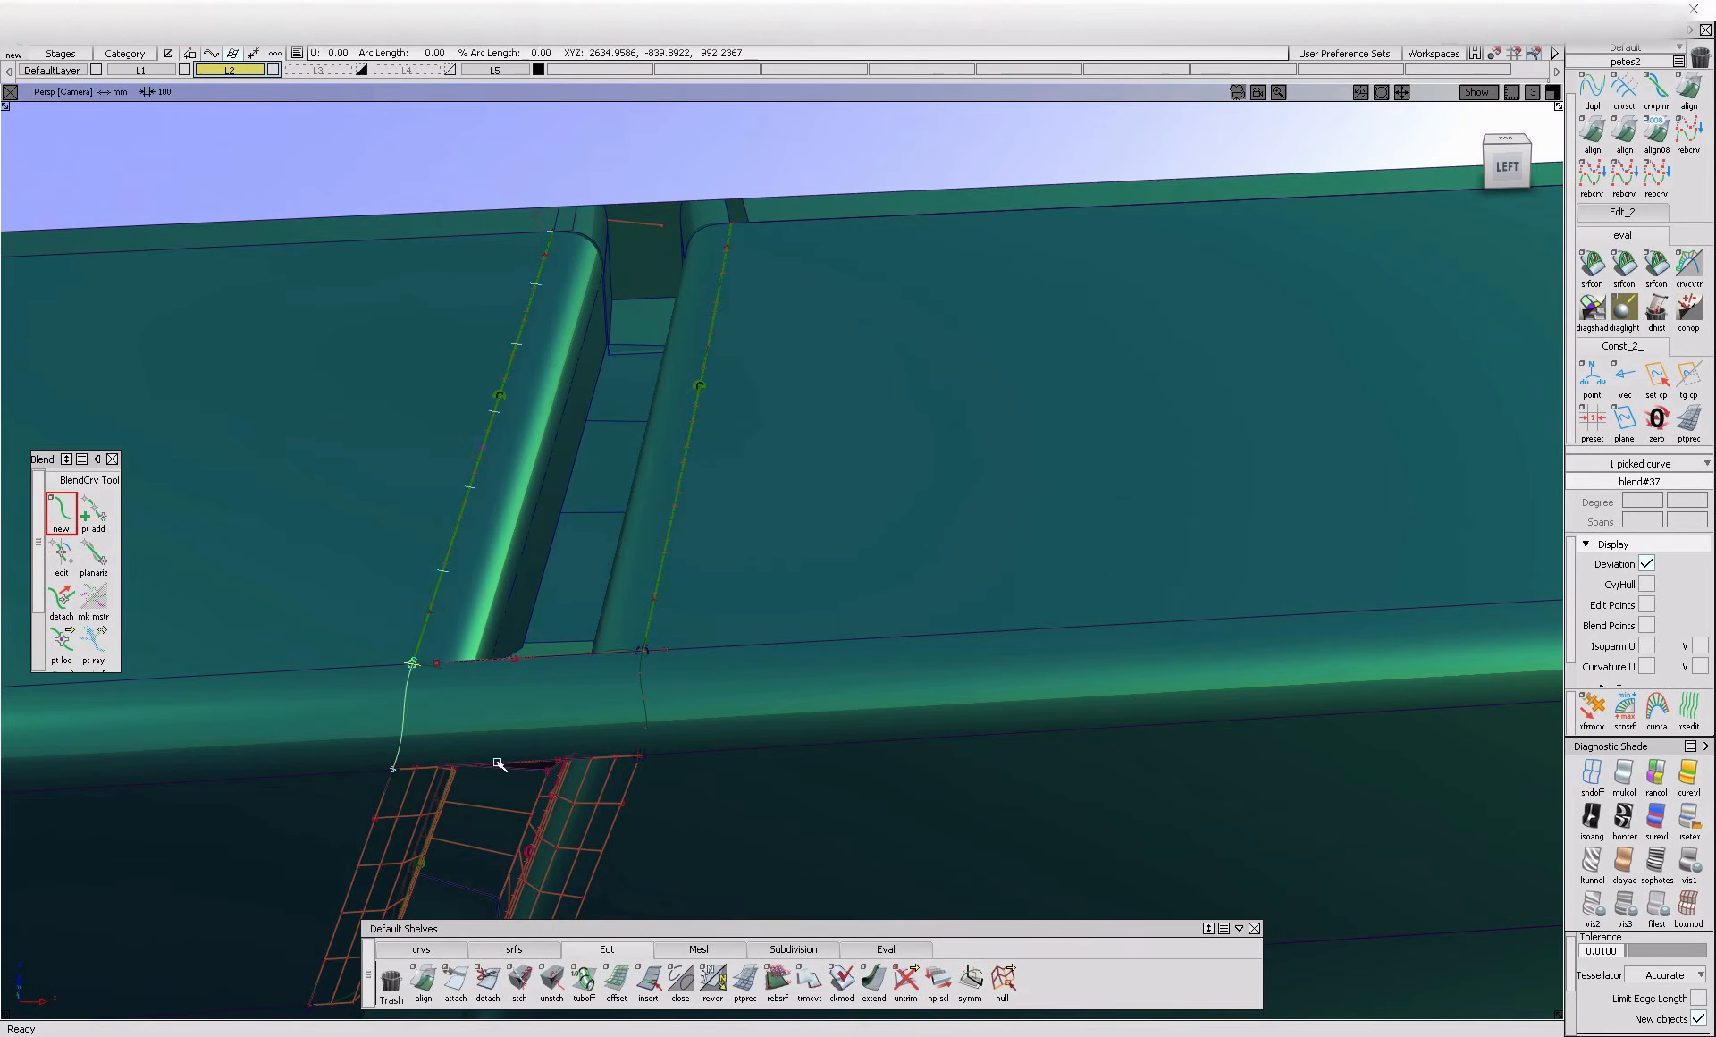
{"action": "left_click", "coordinate": [61, 555]}
{"action": "left_click_drag", "start_coordinate": [430, 627], "coordinate": [525, 689], "text": "ctrl+shift"}
{"action": "left_click", "coordinate": [525, 689]}
Project both blend curves onto the rounded edge surface and trim it, keeping the regions on both sides of the gap
{"action": "key", "text": "space"}
{"action": "left_click", "coordinate": [402, 731]}
{"action": "key", "text": "space"}
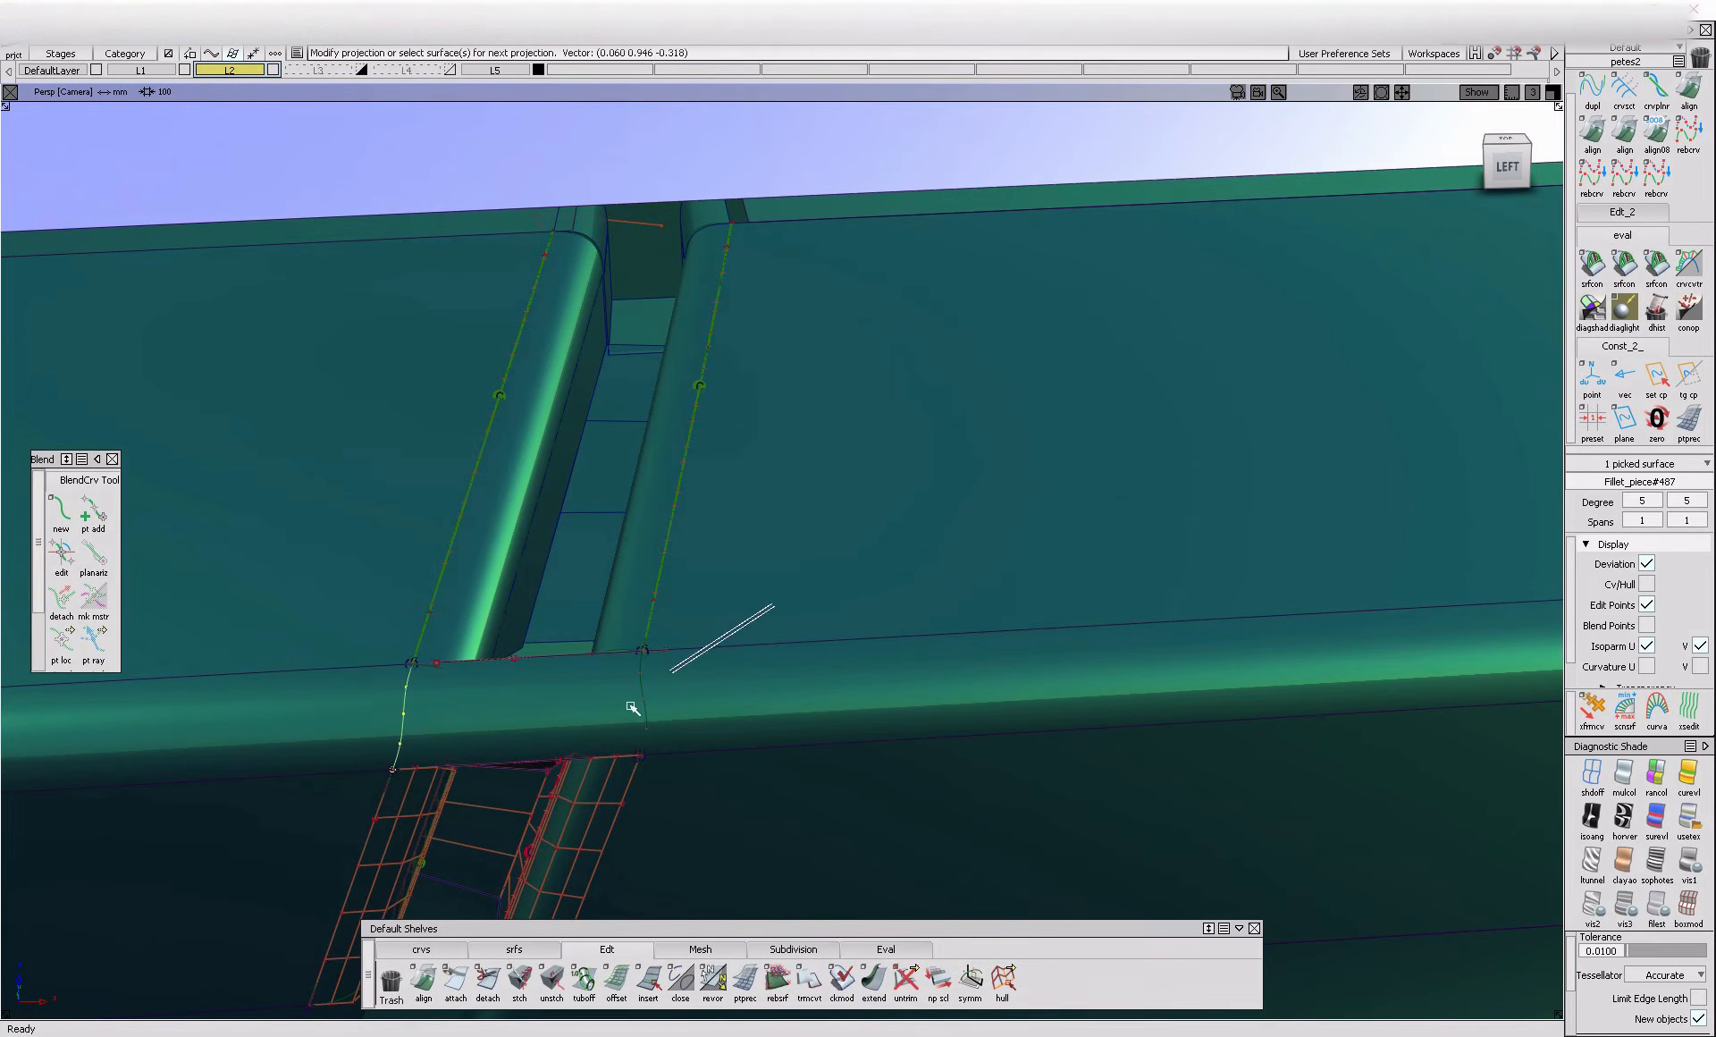
{"action": "left_click_drag", "start_coordinate": [637, 702], "coordinate": [627, 708], "text": "ctrl+shift"}
{"action": "left_click", "coordinate": [708, 684]}
{"action": "left_click", "coordinate": [708, 682]}
{"action": "left_click", "coordinate": [286, 681]}
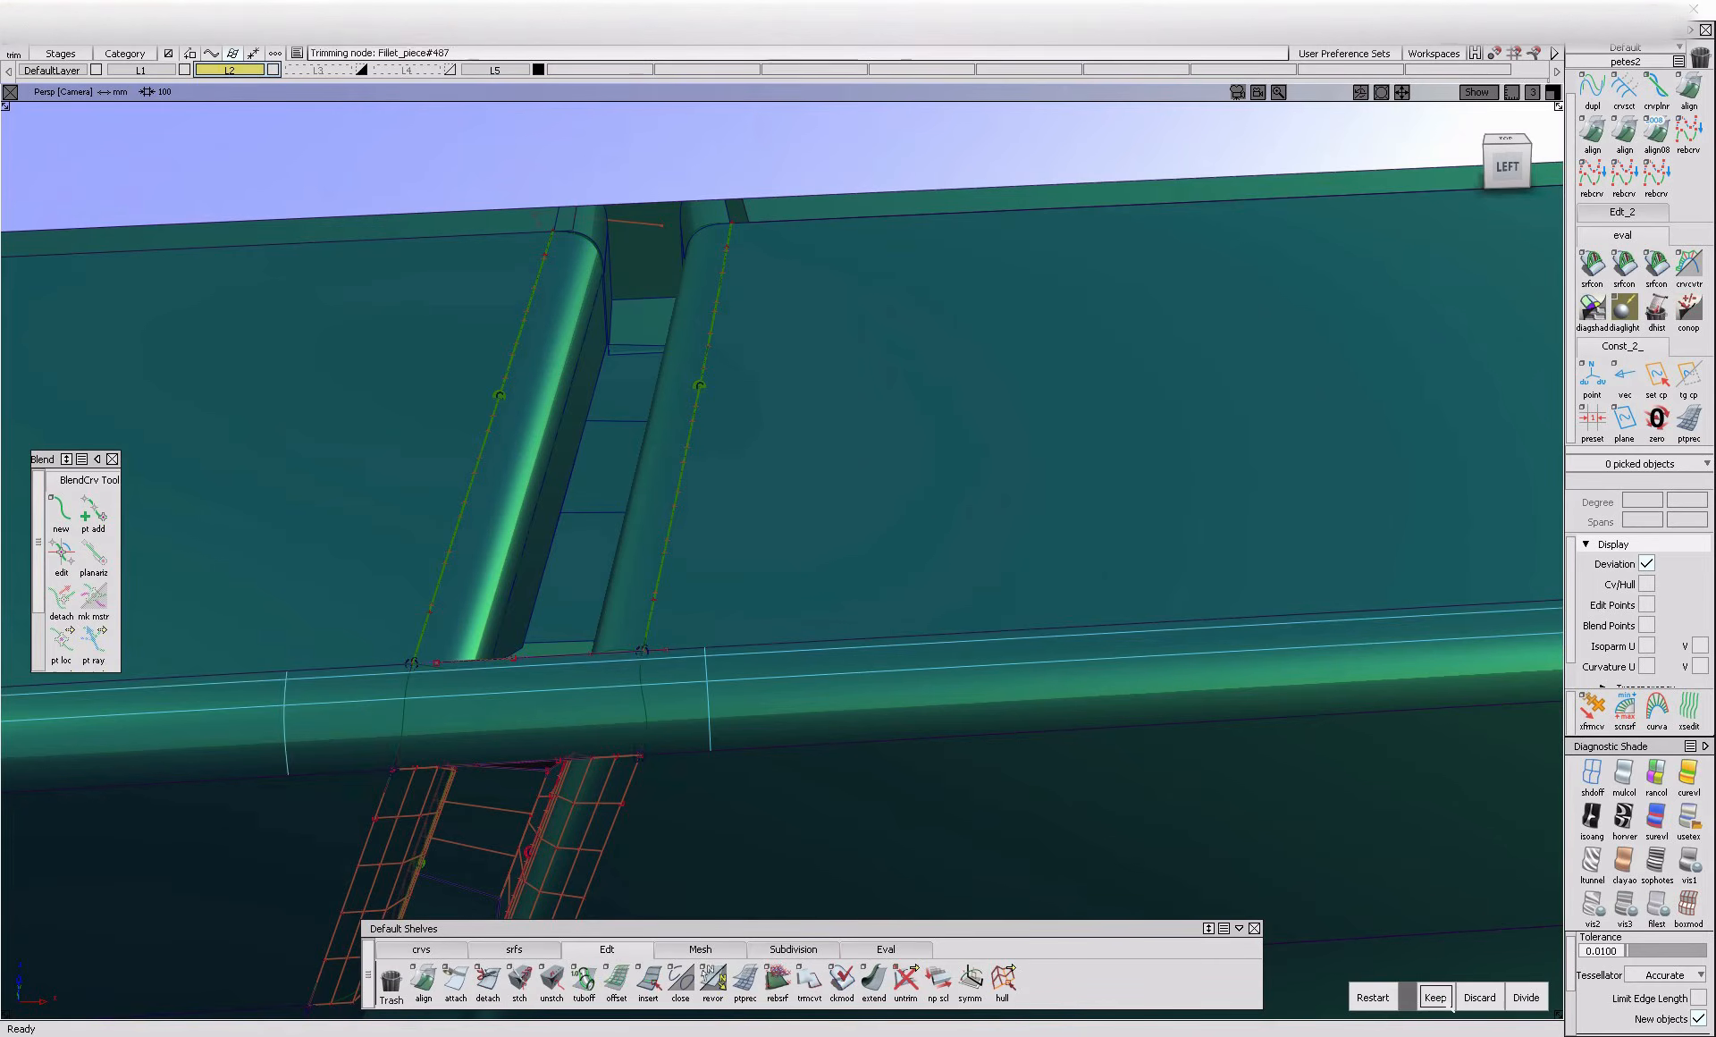
{"action": "left_click", "coordinate": [1450, 1007]}
Hide the control vertices and hulls on the lower gap fillets
{"action": "right_click_drag", "start_coordinate": [659, 748], "coordinate": [602, 628], "text": "alt+shift"}
{"action": "left_click_drag", "start_coordinate": [602, 628], "coordinate": [500, 702], "text": "ctrl+shift"}
{"action": "left_click_drag", "start_coordinate": [402, 635], "coordinate": [627, 921]}
{"action": "left_click", "coordinate": [660, 809]}
{"action": "left_click_drag", "start_coordinate": [686, 741], "coordinate": [399, 726], "text": "alt+shift"}
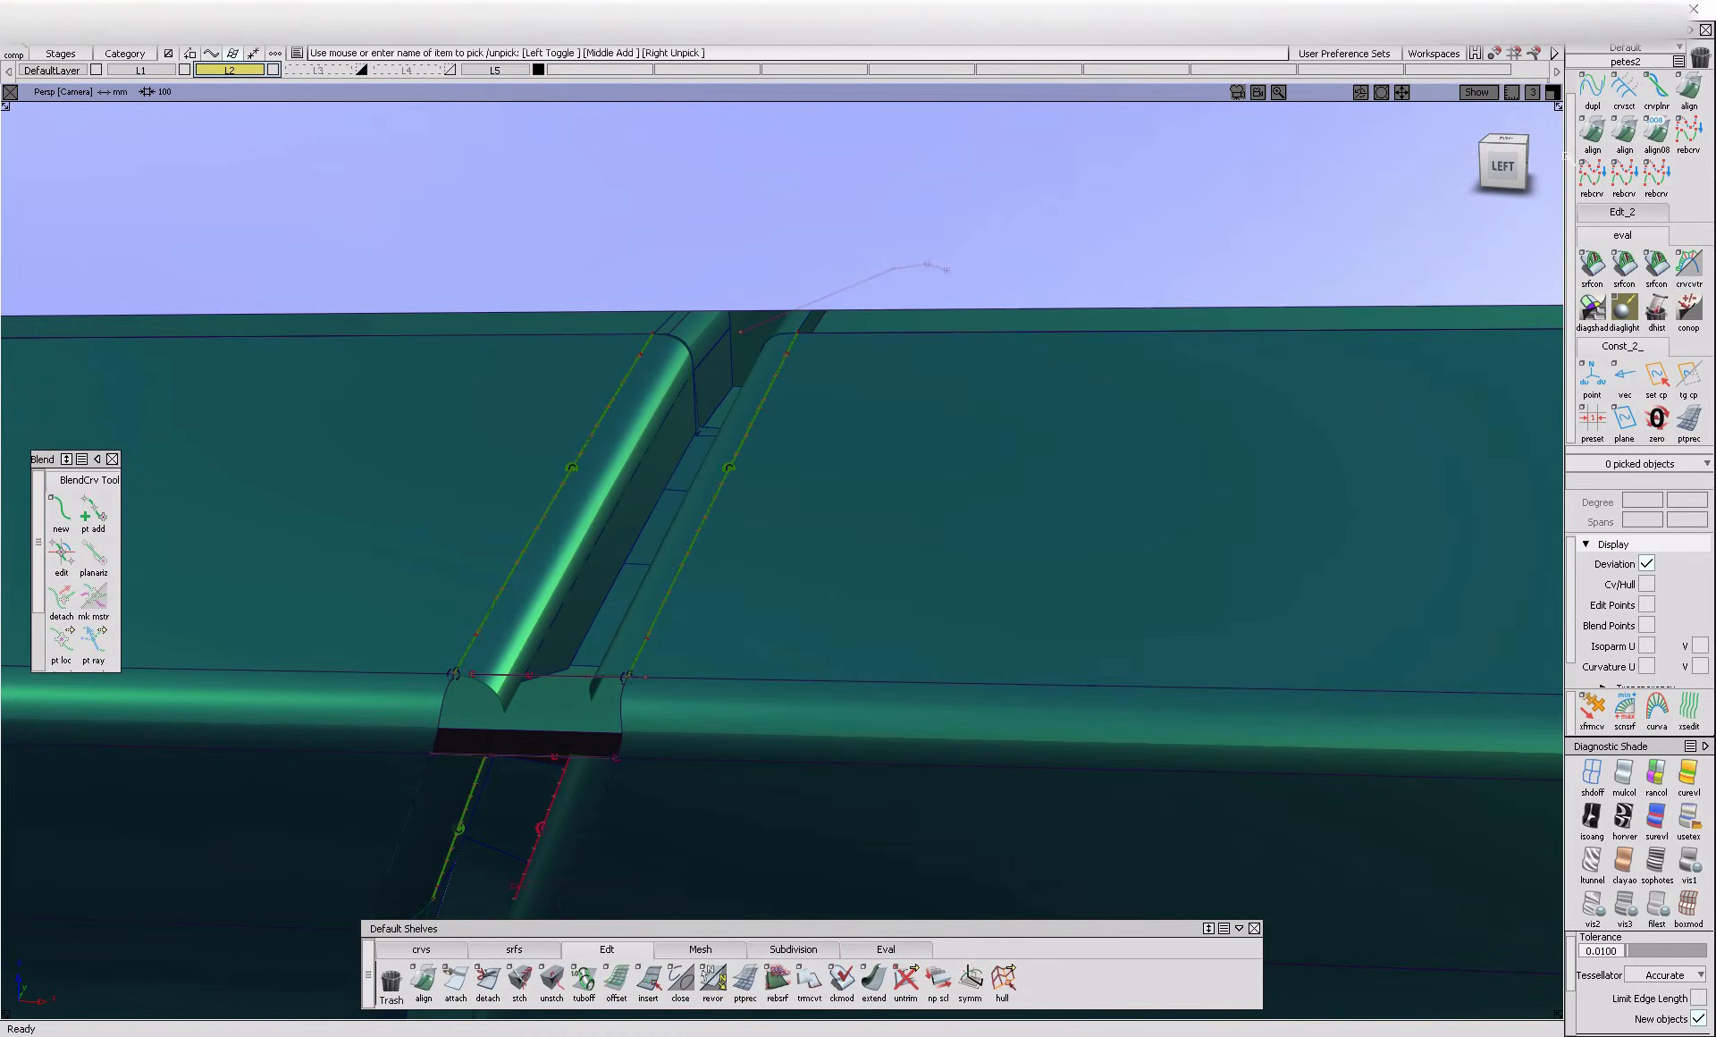
Align the upper left fillet's inner edge to its adjoining flange with G2 continuity and Edge alignment type
{"action": "double_click", "coordinate": [1594, 132]}
{"action": "left_click", "coordinate": [546, 652]}
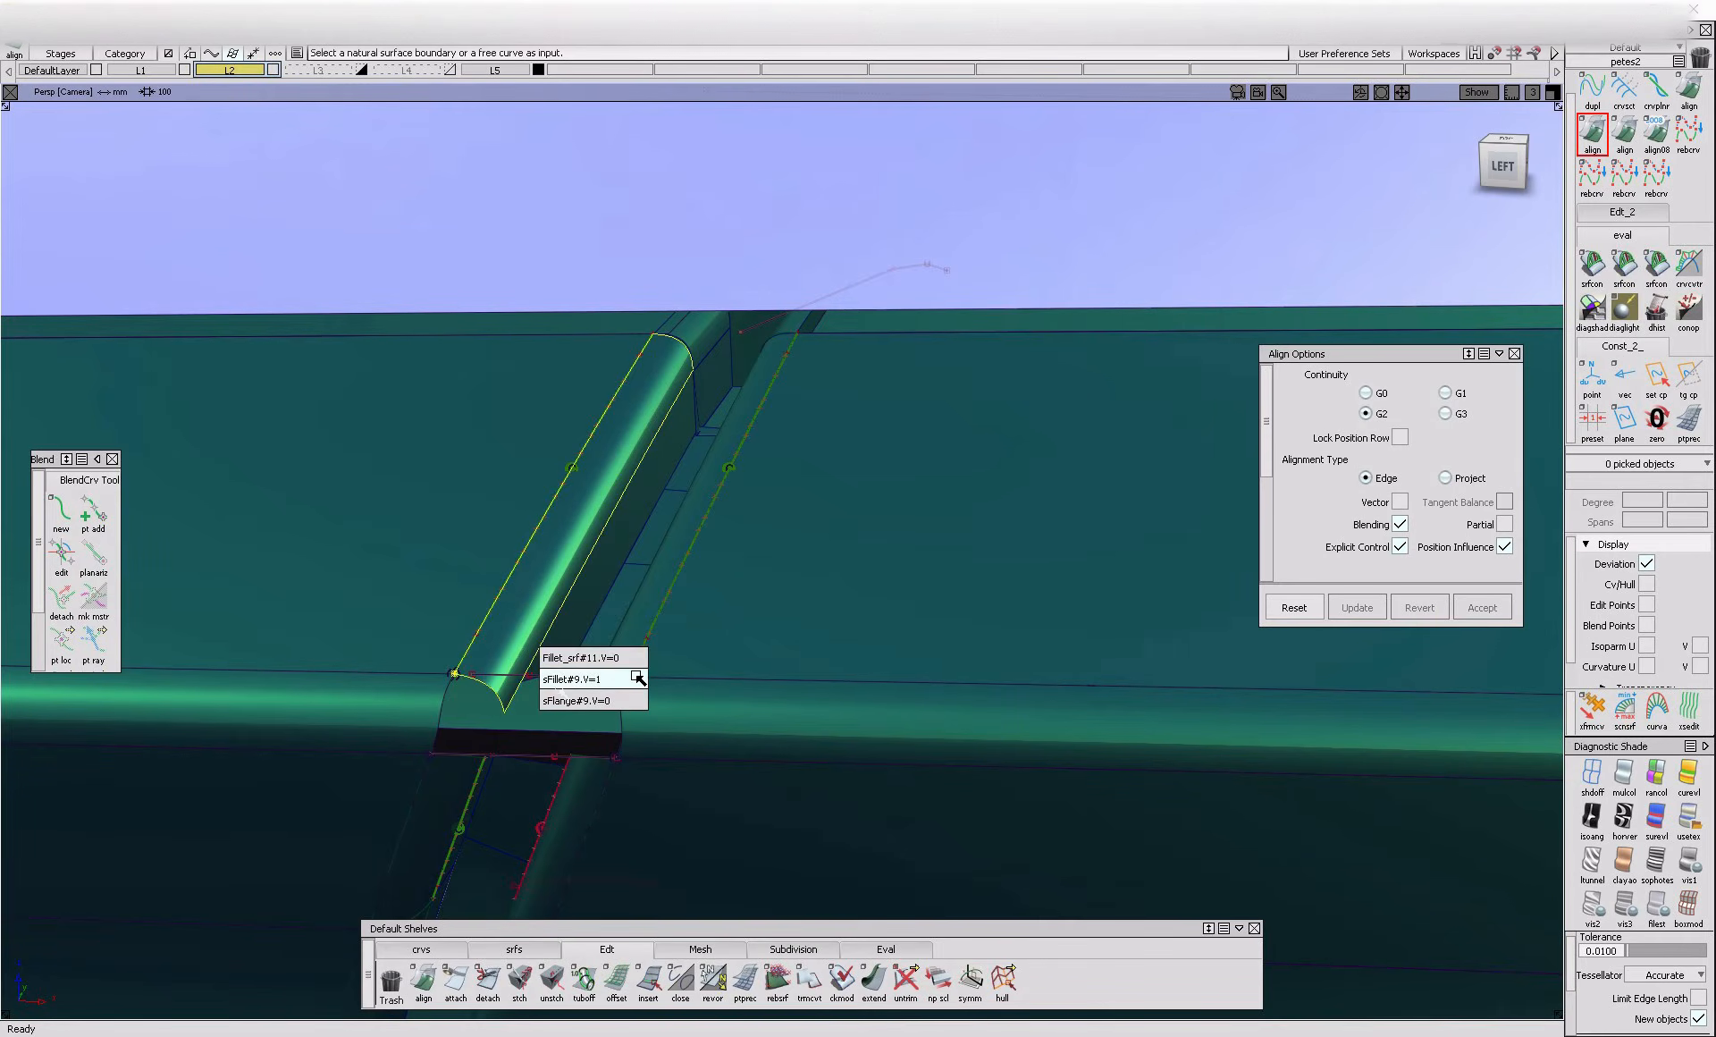
{"action": "left_click", "coordinate": [548, 661]}
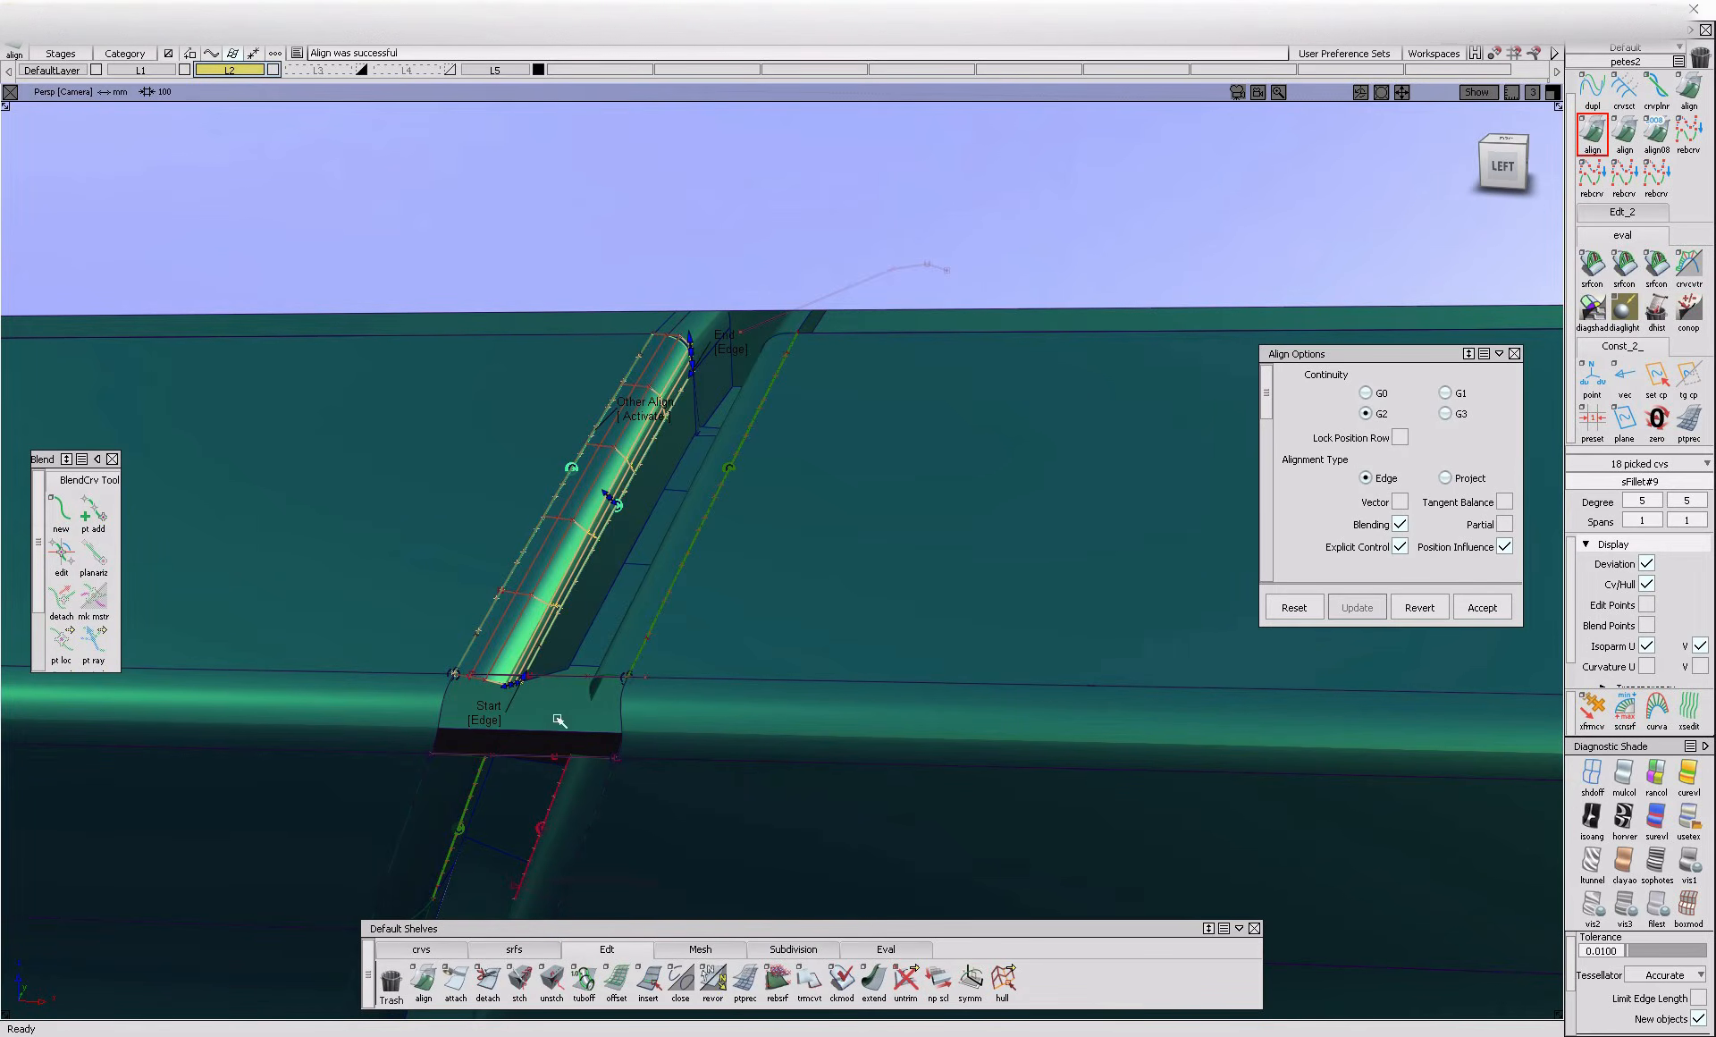
{"action": "left_click", "coordinate": [592, 732]}
{"action": "left_click_drag", "start_coordinate": [592, 732], "coordinate": [590, 646], "text": "alt+shift"}
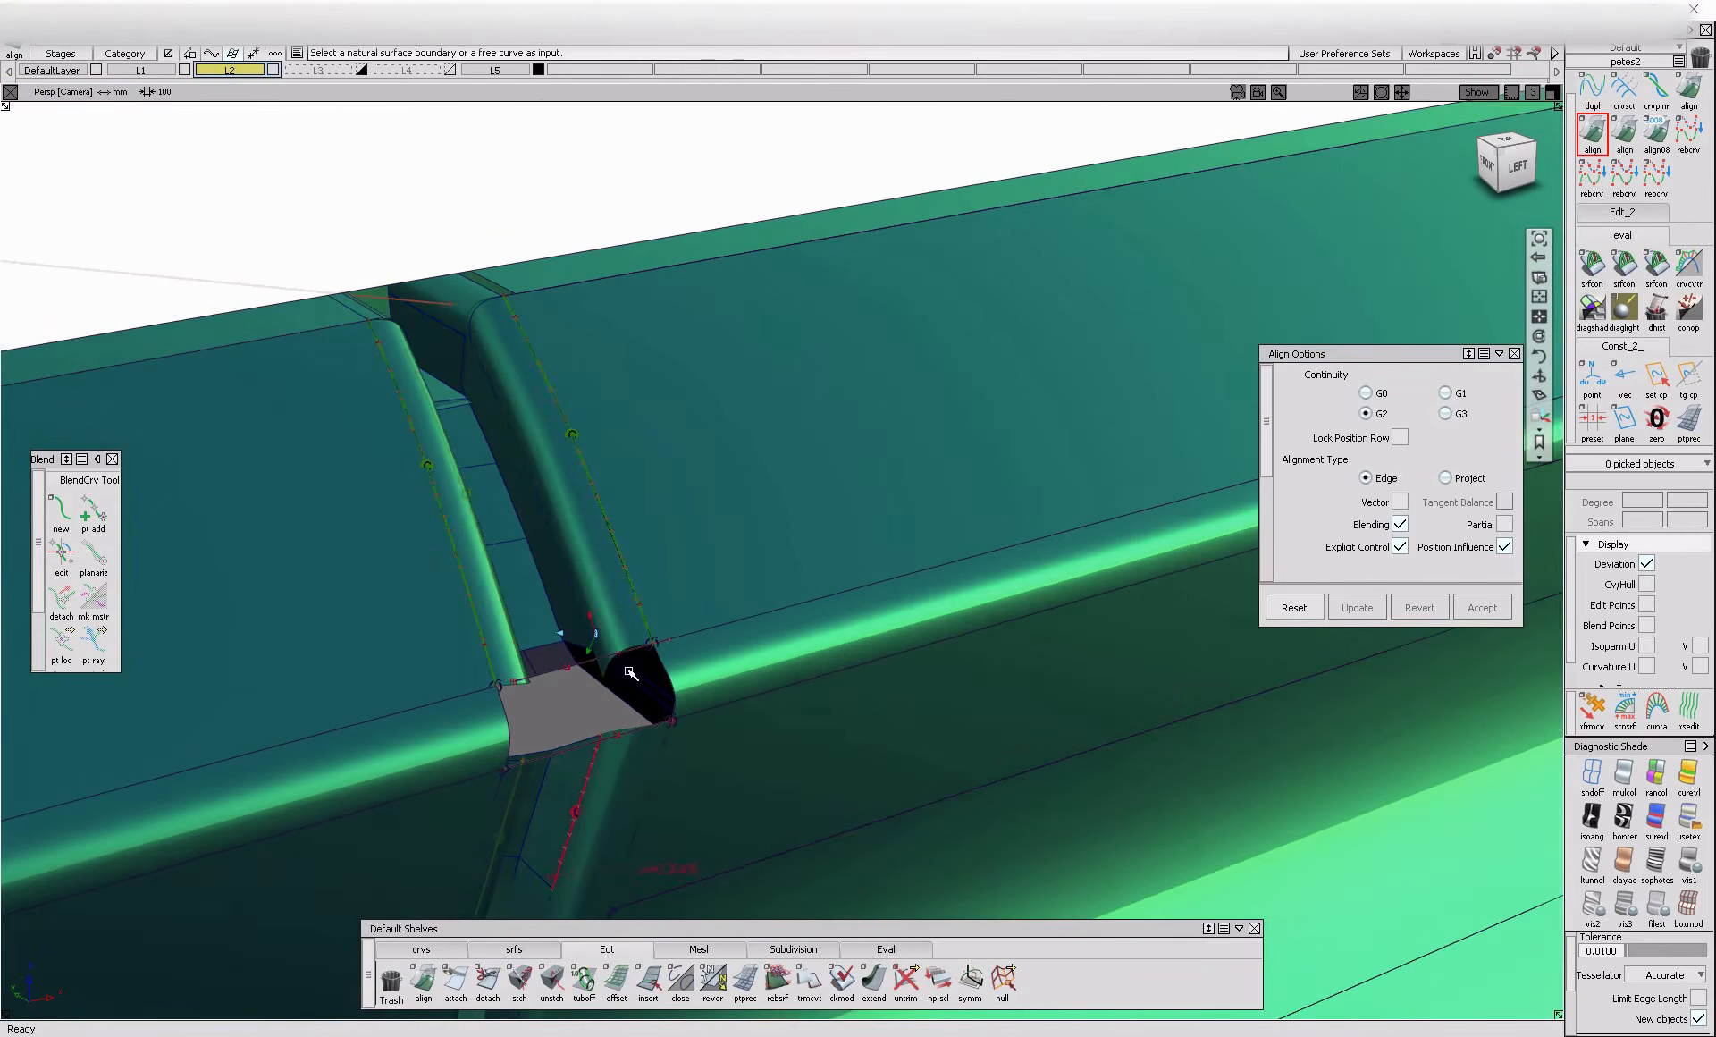
Align the upper right fillet's inner edge to its flange, and change the Skew start setting on the left fillet's outer alignment
{"action": "scroll", "coordinate": [584, 625], "scroll_direction": "up", "scroll_amount": 3}
{"action": "left_click", "coordinate": [586, 631]}
{"action": "mouse_move", "coordinate": [616, 637]}
{"action": "left_mouse_down", "text": "alt+shift"}
{"action": "mouse_move", "coordinate": [866, 658]}
{"action": "mouse_move", "coordinate": [644, 698]}
{"action": "left_mouse_up", "text": "alt+shift"}
{"action": "left_click_drag", "start_coordinate": [644, 705], "coordinate": [653, 640], "text": "ctrl+shift"}
{"action": "left_click", "coordinate": [666, 641]}
{"action": "mouse_move", "coordinate": [719, 708]}
{"action": "left_mouse_down", "text": "alt+shift"}
{"action": "mouse_move", "coordinate": [529, 791]}
{"action": "mouse_move", "coordinate": [501, 677]}
{"action": "left_mouse_up", "text": "alt+shift"}
{"action": "left_click", "coordinate": [404, 687]}
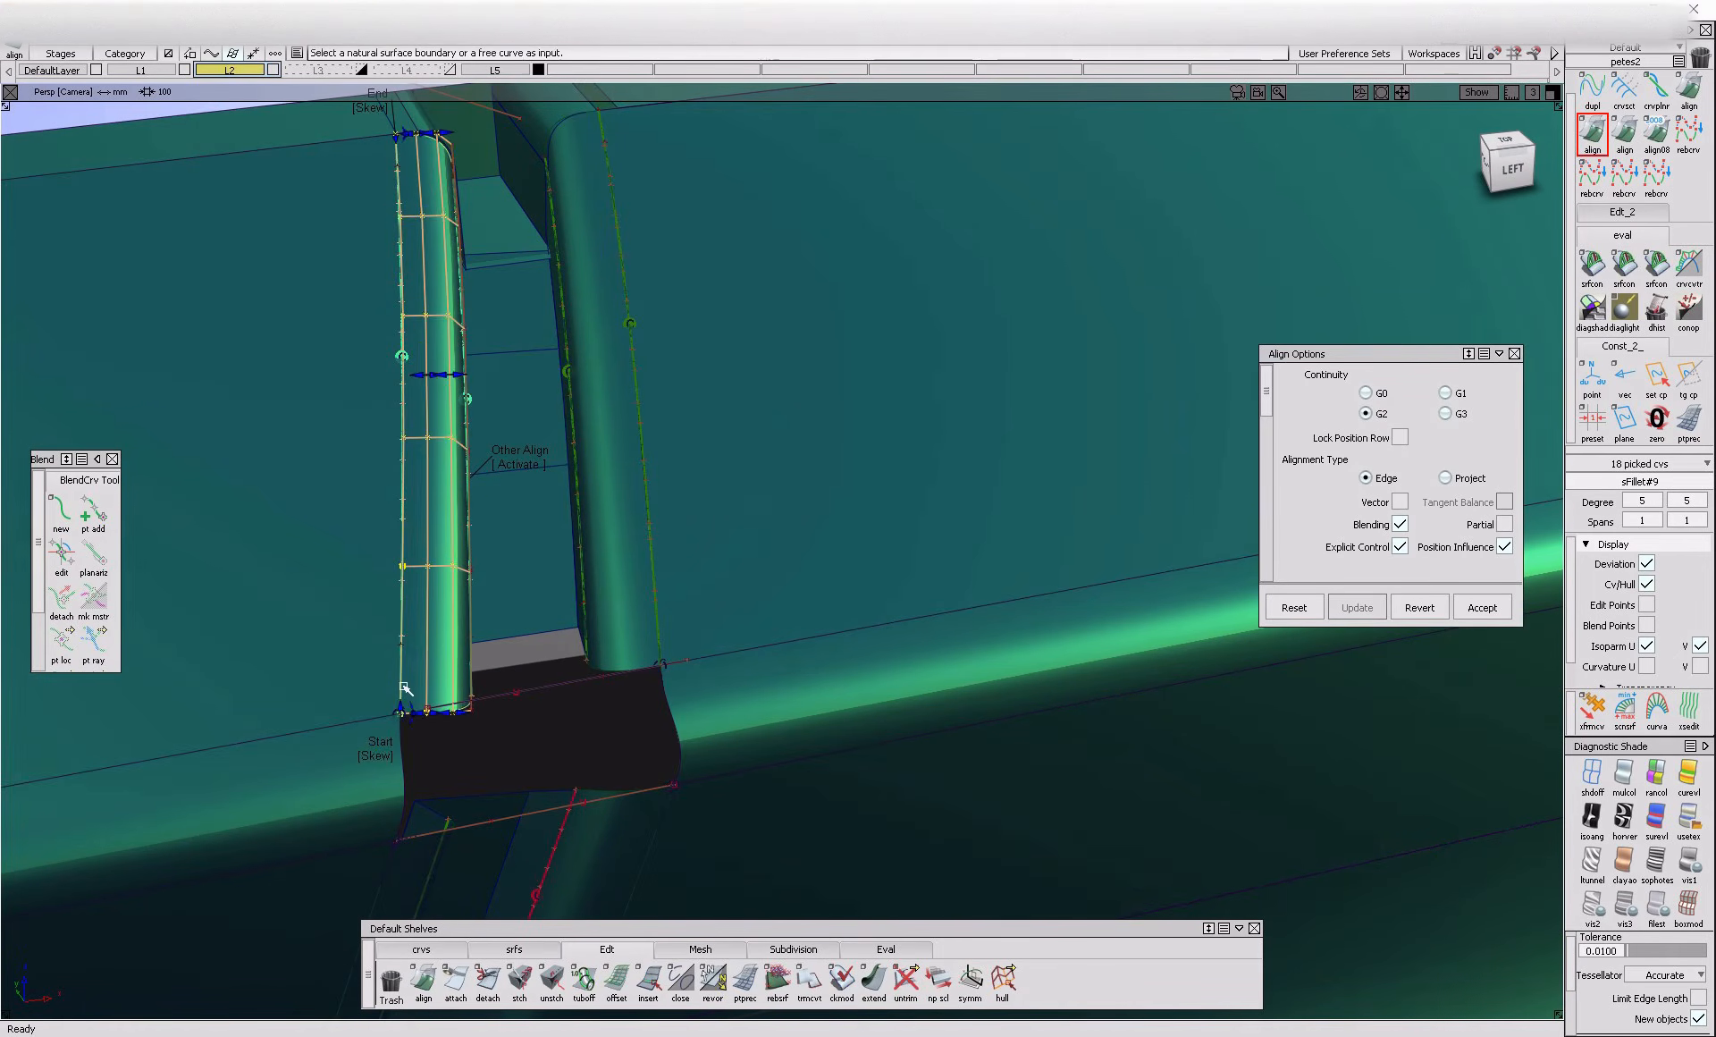
{"action": "left_click", "coordinate": [382, 758]}
Examine the open gap across the rounded edge and its place on the whole car from several angles
{"action": "mouse_move", "coordinate": [782, 794]}
{"action": "left_mouse_down", "text": "alt+shift"}
{"action": "mouse_move", "coordinate": [522, 724]}
{"action": "mouse_move", "coordinate": [653, 715]}
{"action": "mouse_move", "coordinate": [628, 747]}
{"action": "left_mouse_up", "text": "alt+shift"}
{"action": "left_click_drag", "start_coordinate": [552, 787], "coordinate": [542, 683], "text": "ctrl+shift"}
{"action": "left_click_drag", "start_coordinate": [486, 740], "coordinate": [679, 759], "text": "alt+shift"}
{"action": "mouse_move", "coordinate": [679, 760]}
{"action": "right_mouse_down", "text": "alt+shift"}
{"action": "mouse_move", "coordinate": [613, 774]}
{"action": "mouse_move", "coordinate": [610, 819]}
{"action": "right_mouse_up", "text": "alt+shift"}
{"action": "left_click_drag", "start_coordinate": [610, 819], "coordinate": [715, 778], "text": "alt+shift"}
{"action": "right_click_drag", "start_coordinate": [715, 778], "coordinate": [472, 827], "text": "alt+shift"}
{"action": "left_click_drag", "start_coordinate": [471, 827], "coordinate": [1015, 780], "text": "alt+shift"}
{"action": "right_click_drag", "start_coordinate": [1015, 779], "coordinate": [1198, 852], "text": "alt+shift"}
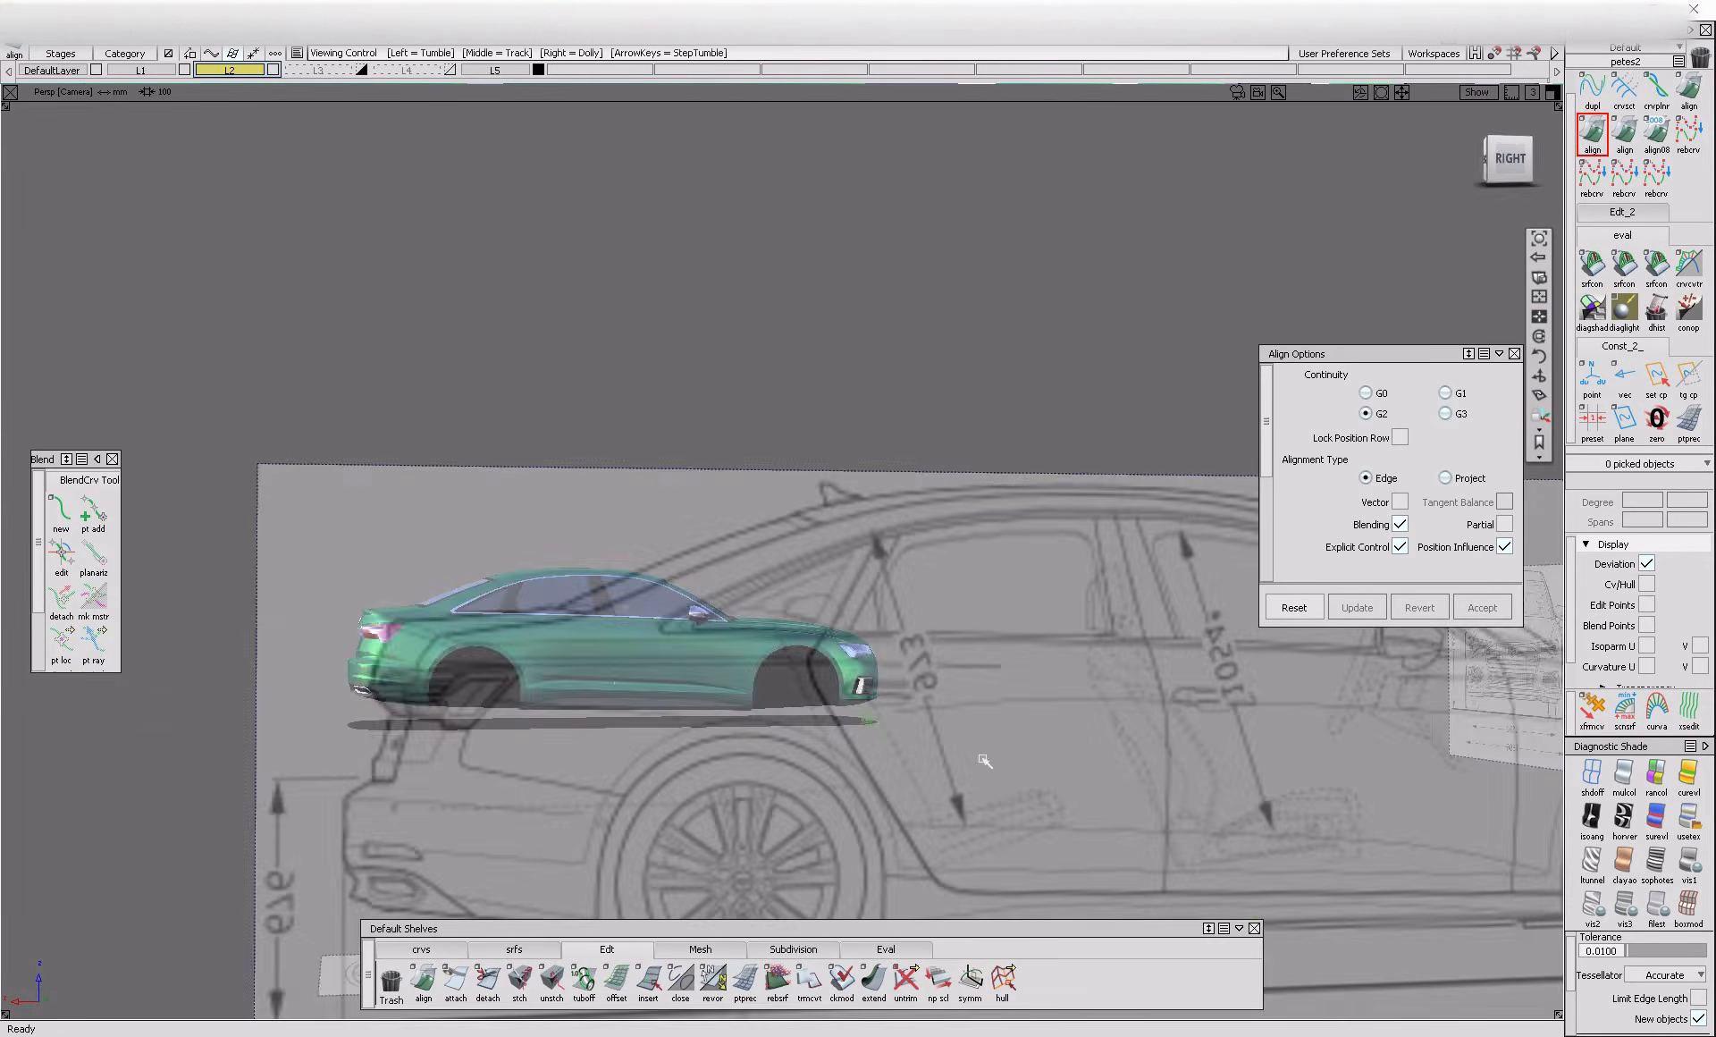
{"action": "left_click_drag", "start_coordinate": [497, 643], "coordinate": [761, 667], "text": "alt+shift"}
{"action": "left_click_drag", "start_coordinate": [607, 636], "coordinate": [921, 760], "text": "alt+shift"}
{"action": "right_click_drag", "start_coordinate": [921, 760], "coordinate": [1180, 702], "text": "alt+shift"}
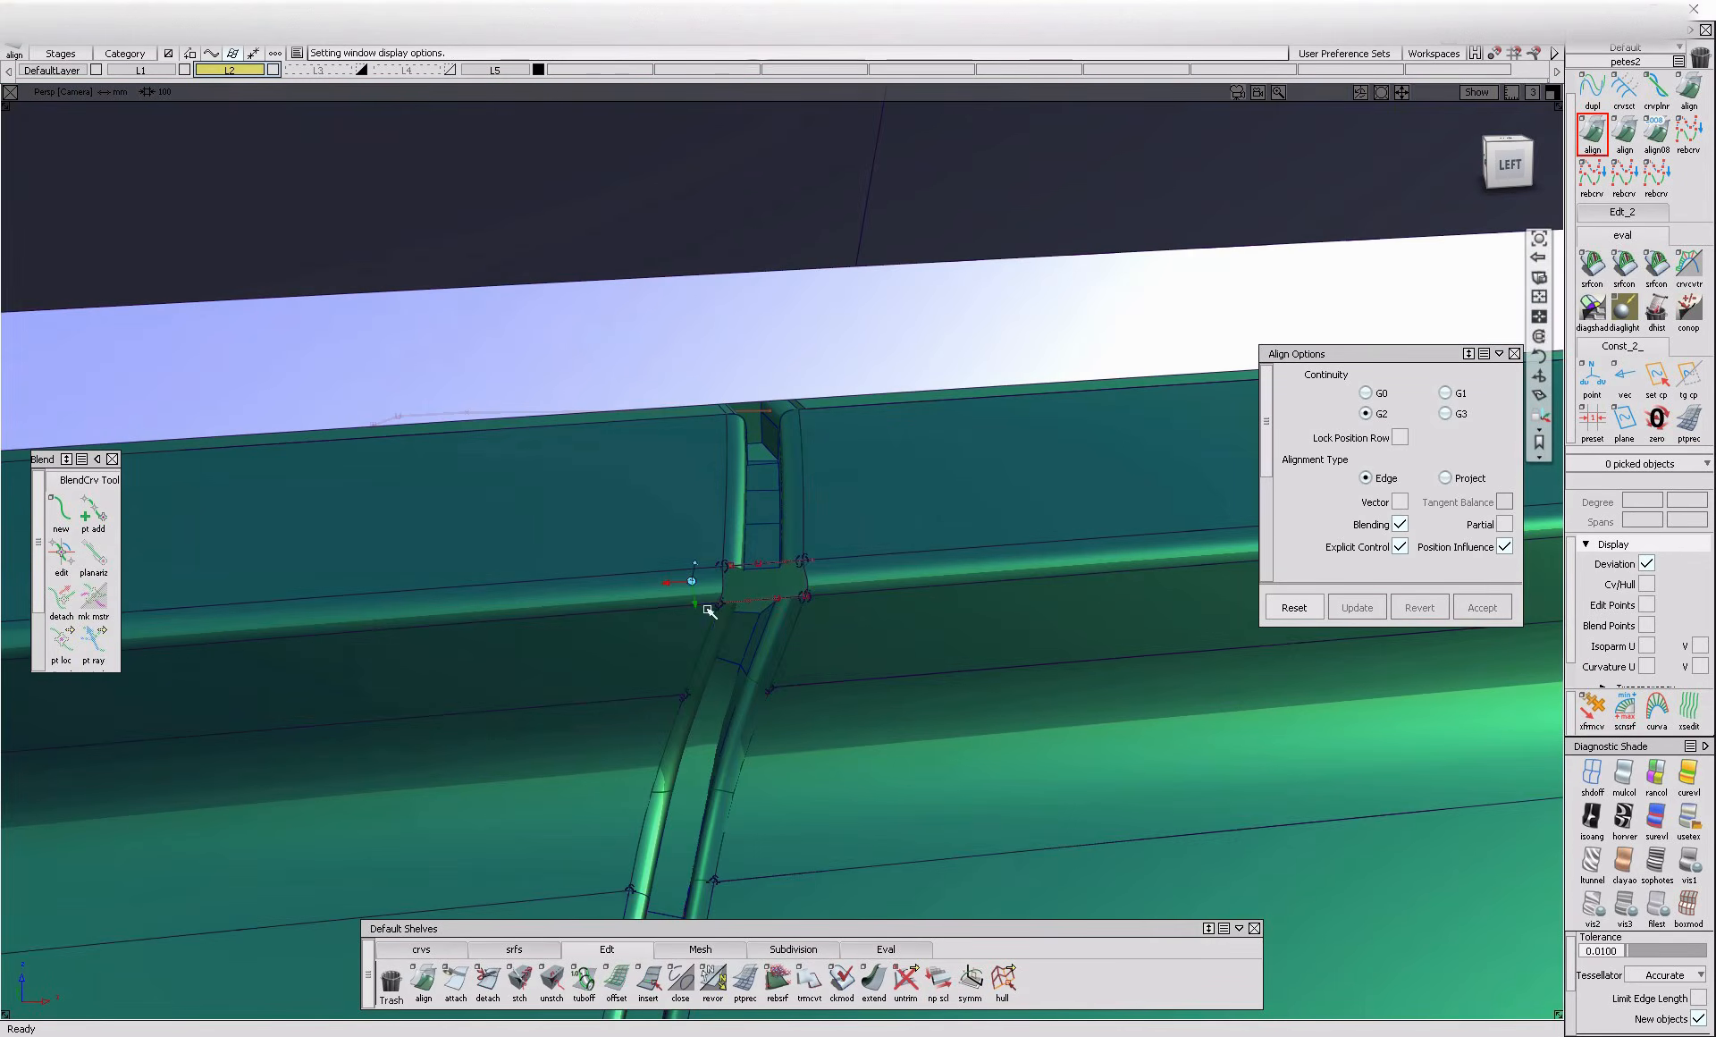
Move the inner corner CVs at the lower ends of both upper flanges to meet the gap floor's end corners
{"action": "left_click_drag", "start_coordinate": [699, 589], "coordinate": [640, 689], "text": "alt+shift"}
{"action": "right_click_drag", "start_coordinate": [606, 888], "coordinate": [858, 592], "text": "alt+shift"}
{"action": "right_click_drag", "start_coordinate": [968, 590], "coordinate": [1073, 547], "text": "alt+shift"}
{"action": "middle_click_drag", "start_coordinate": [1073, 547], "coordinate": [813, 598], "text": "alt+shift"}
{"action": "left_click", "coordinate": [806, 597]}
{"action": "left_click_drag", "start_coordinate": [813, 598], "coordinate": [903, 585], "text": "ctrl+shift"}
{"action": "left_click", "coordinate": [897, 600]}
{"action": "mouse_move", "coordinate": [851, 686]}
{"action": "left_mouse_down", "text": "ctrl+shift"}
{"action": "mouse_move", "coordinate": [858, 600]}
{"action": "mouse_move", "coordinate": [849, 616]}
{"action": "left_mouse_up", "text": "ctrl+shift"}
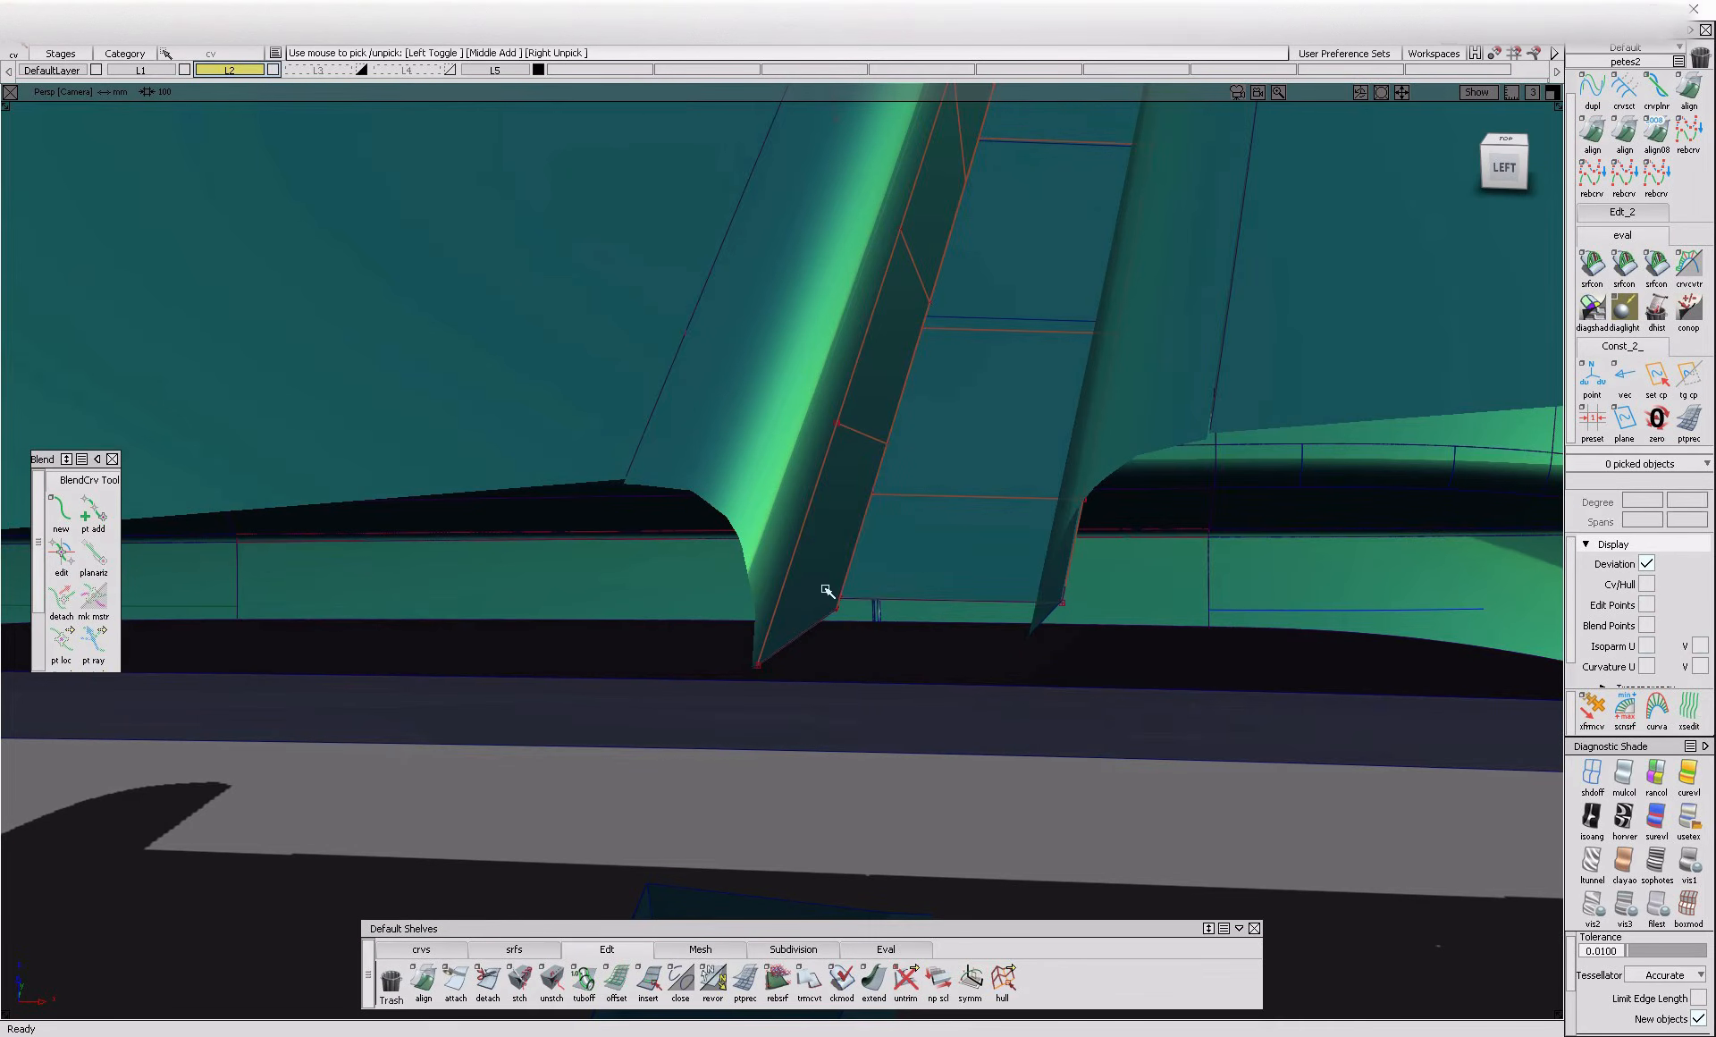
{"action": "left_click", "coordinate": [841, 600]}
{"action": "left_click", "coordinate": [881, 697]}
{"action": "left_click_drag", "start_coordinate": [809, 809], "coordinate": [953, 787], "text": "alt+shift"}
{"action": "left_click", "coordinate": [1071, 604]}
{"action": "mouse_move", "coordinate": [1024, 584]}
{"action": "left_mouse_down", "text": "ctrl+shift"}
{"action": "mouse_move", "coordinate": [996, 583]}
{"action": "mouse_move", "coordinate": [1058, 601]}
{"action": "left_mouse_up", "text": "ctrl+shift"}
{"action": "left_click", "coordinate": [1055, 582]}
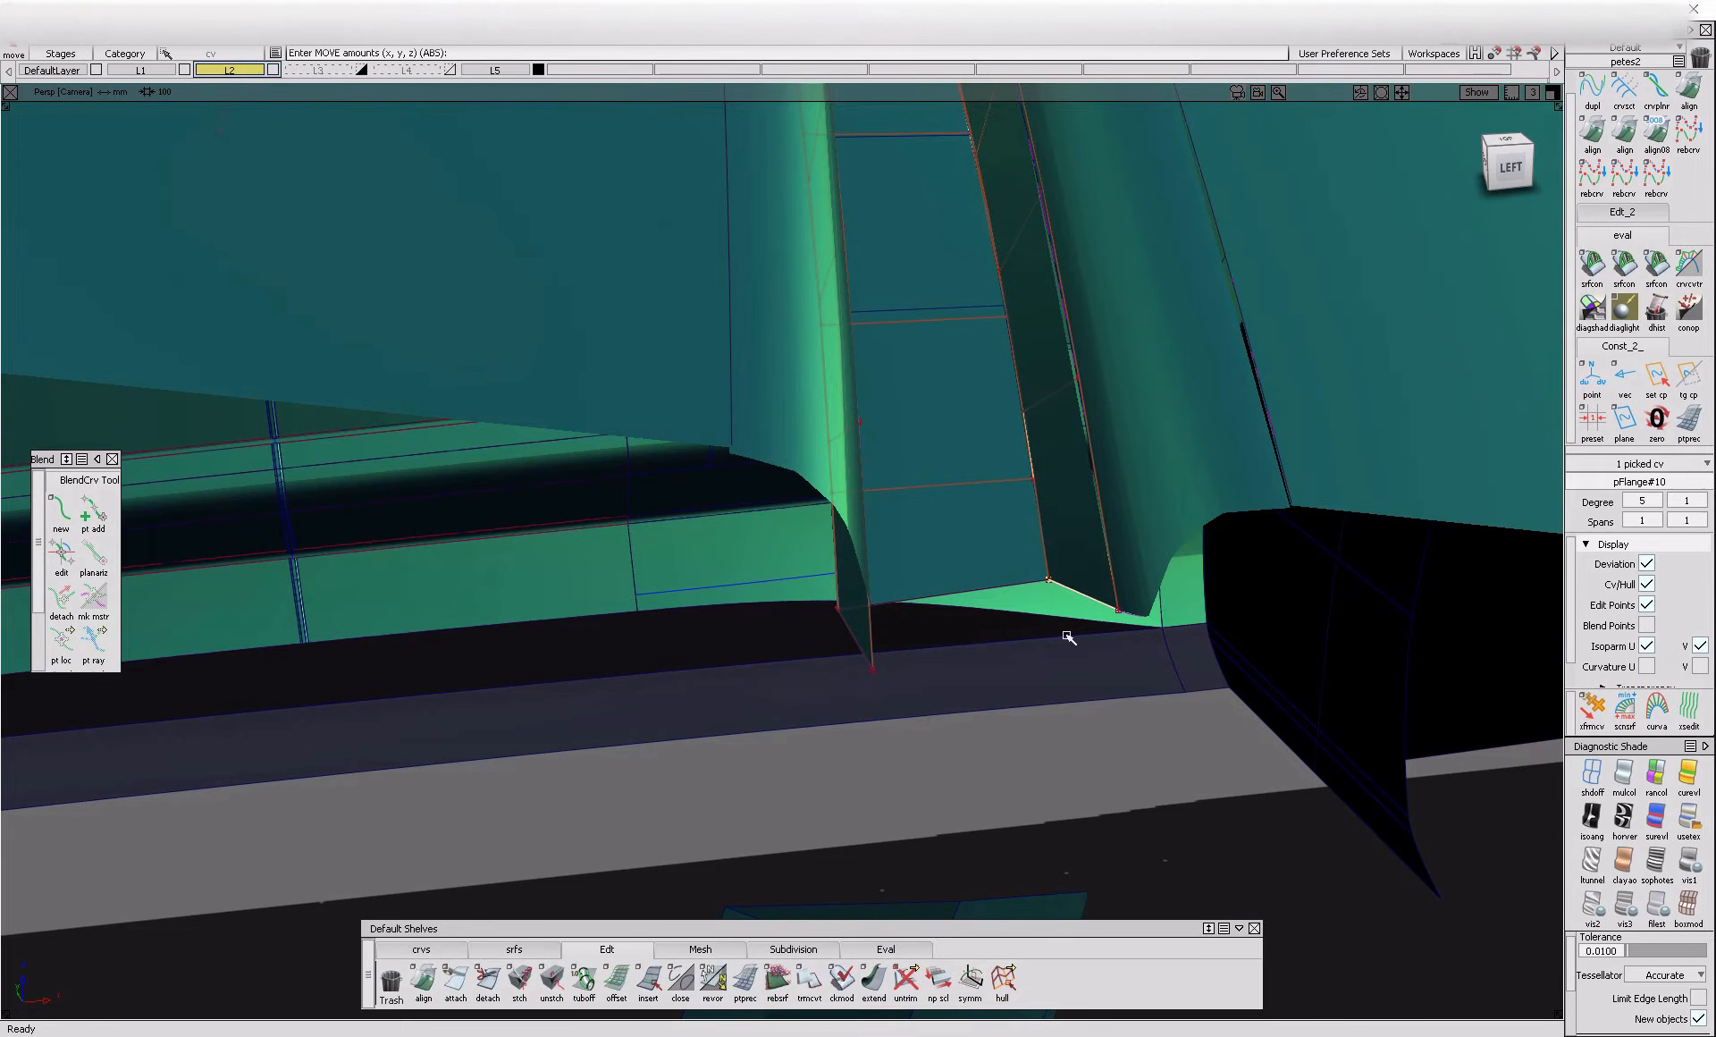
Bridge the upper and lower gap floor ends across the rounded edge with a Freeform Blend using G2 Curvature on both sides
{"action": "left_click", "coordinate": [514, 949]}
{"action": "left_click", "coordinate": [616, 982]}
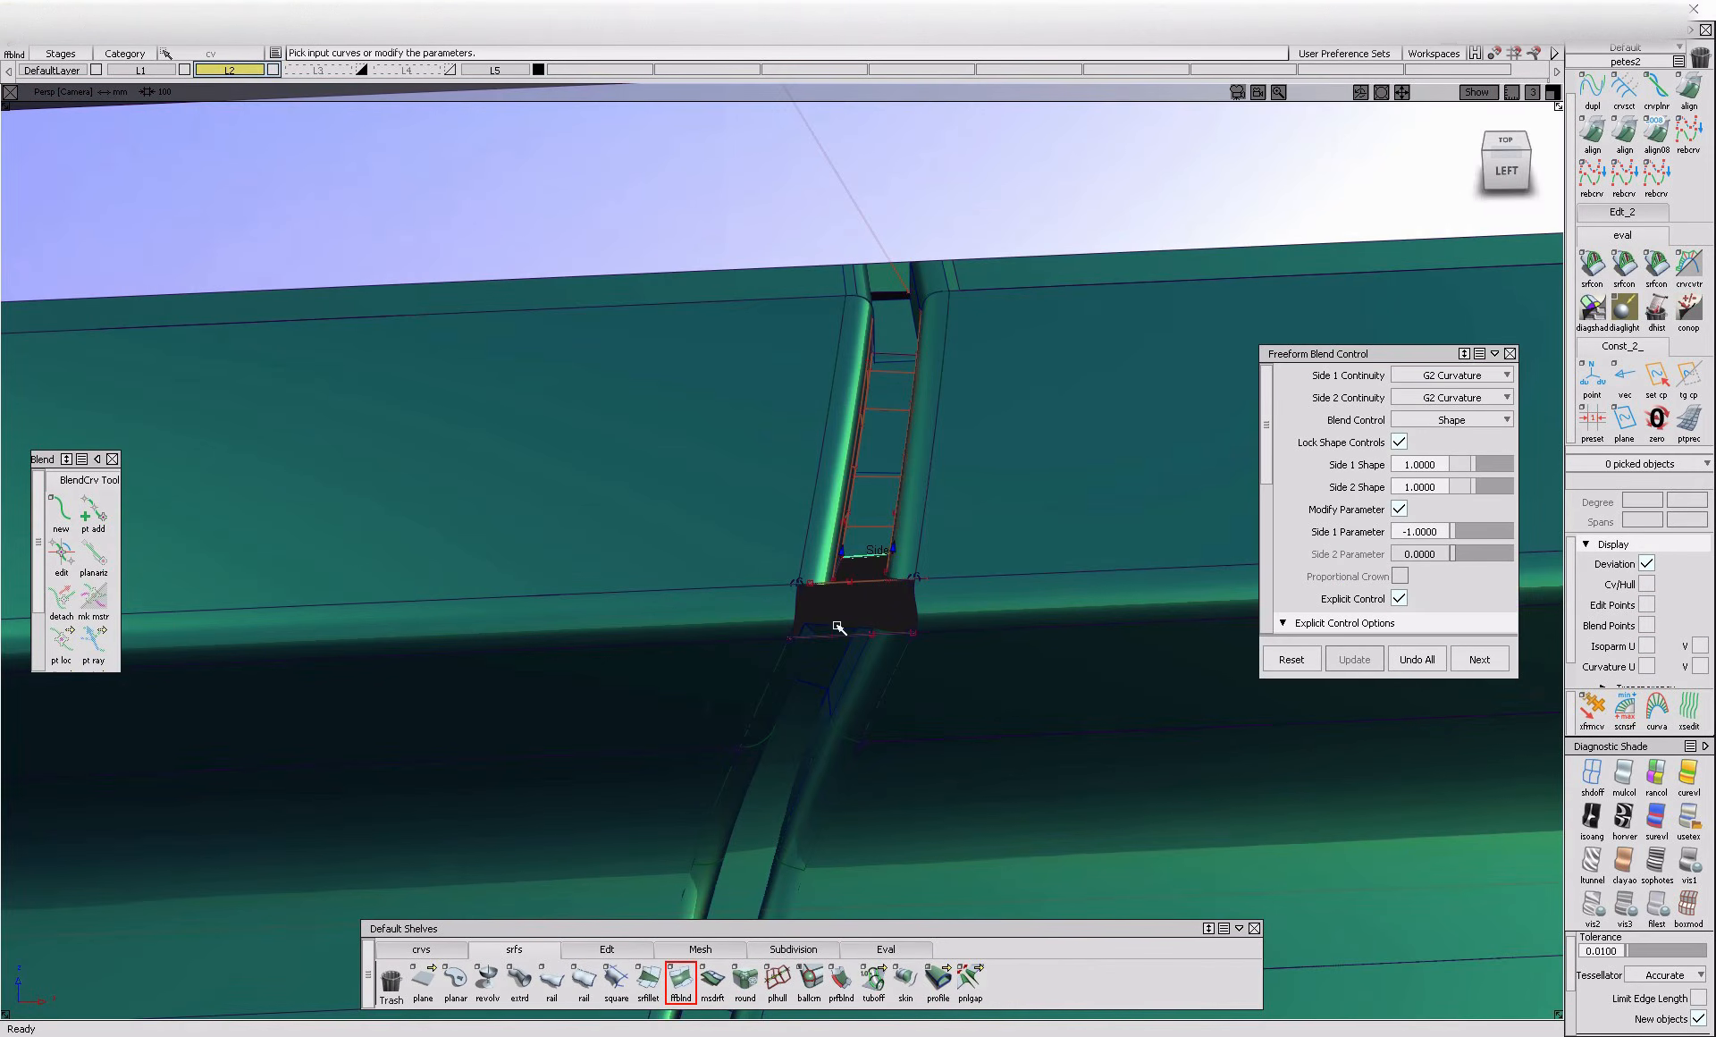
{"action": "left_click", "coordinate": [848, 645]}
{"action": "left_click_drag", "start_coordinate": [848, 646], "coordinate": [885, 581], "text": "alt+shift"}
{"action": "right_click_drag", "start_coordinate": [885, 581], "coordinate": [969, 586], "text": "alt+shift"}
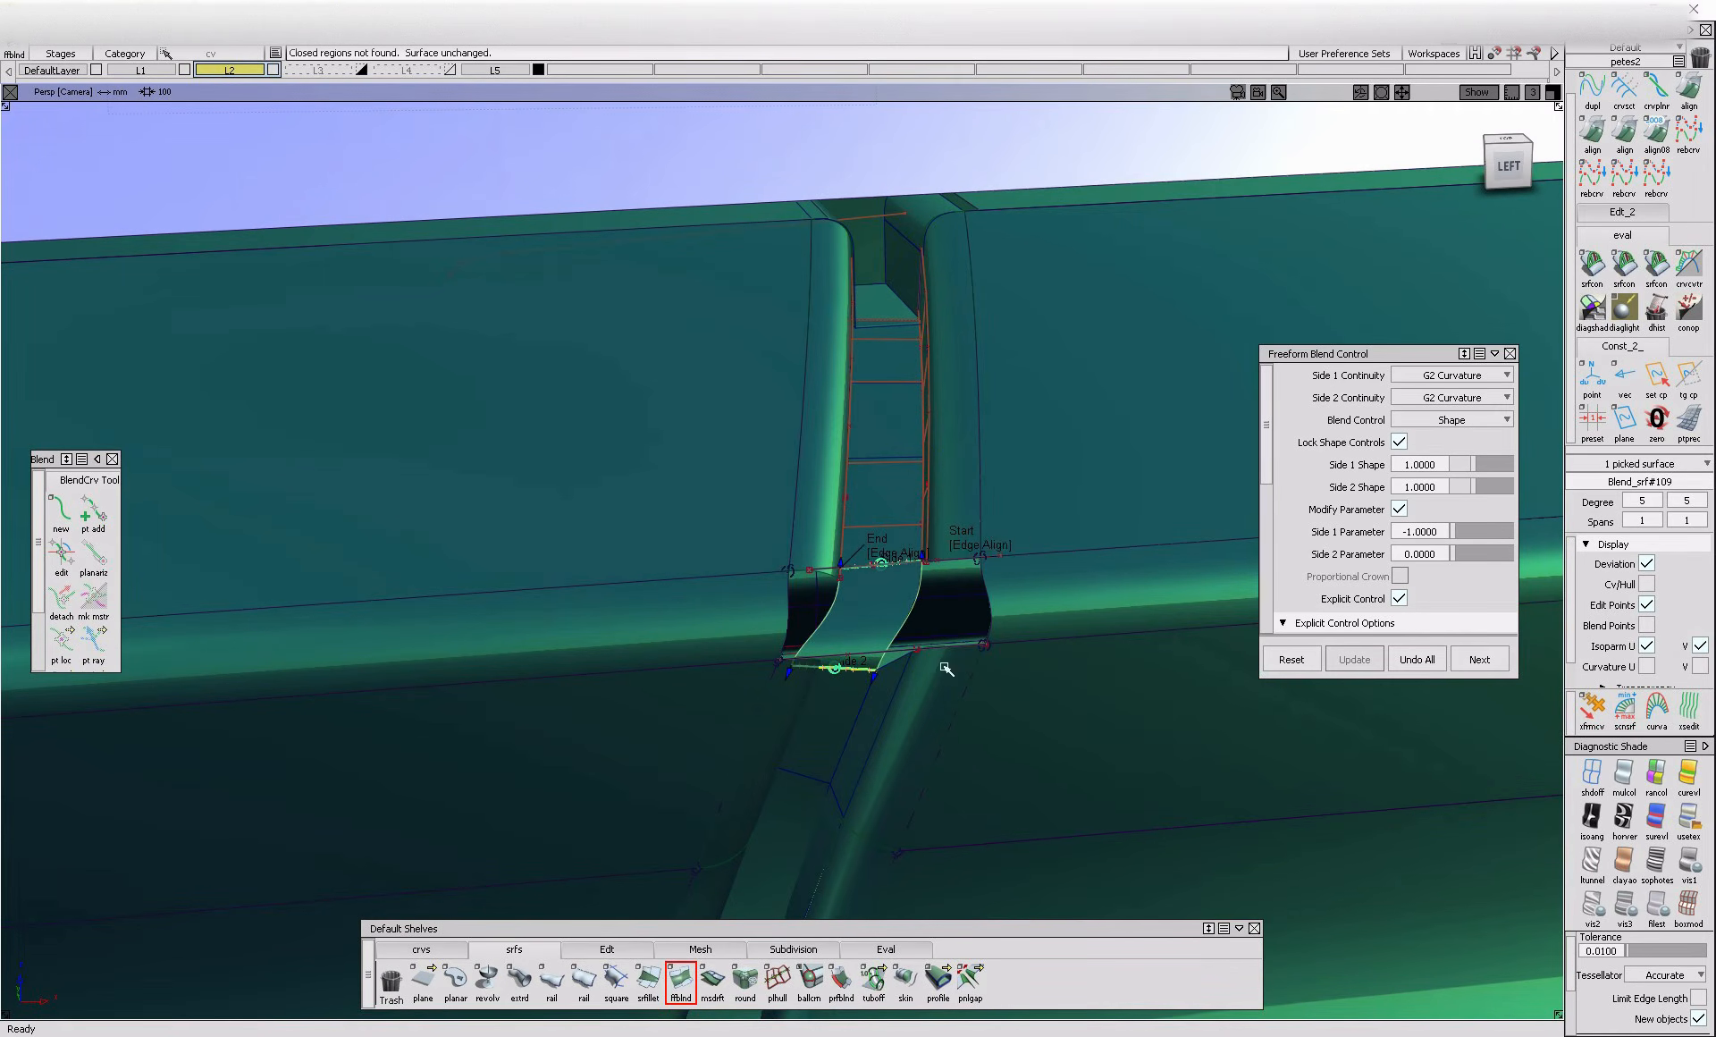
Blend the right-hand flange ends across the rounded edge with a G2 Curvature Freeform Blend
{"action": "left_click_drag", "start_coordinate": [894, 678], "coordinate": [716, 659], "text": "alt+shift"}
{"action": "left_click", "coordinate": [927, 670]}
{"action": "left_click", "coordinate": [913, 672]}
{"action": "left_click", "coordinate": [939, 700]}
{"action": "left_click", "coordinate": [930, 567]}
Blend the lower left flange end to the upper left flange end with G2 Curvature on both sides
{"action": "left_click", "coordinate": [753, 665]}
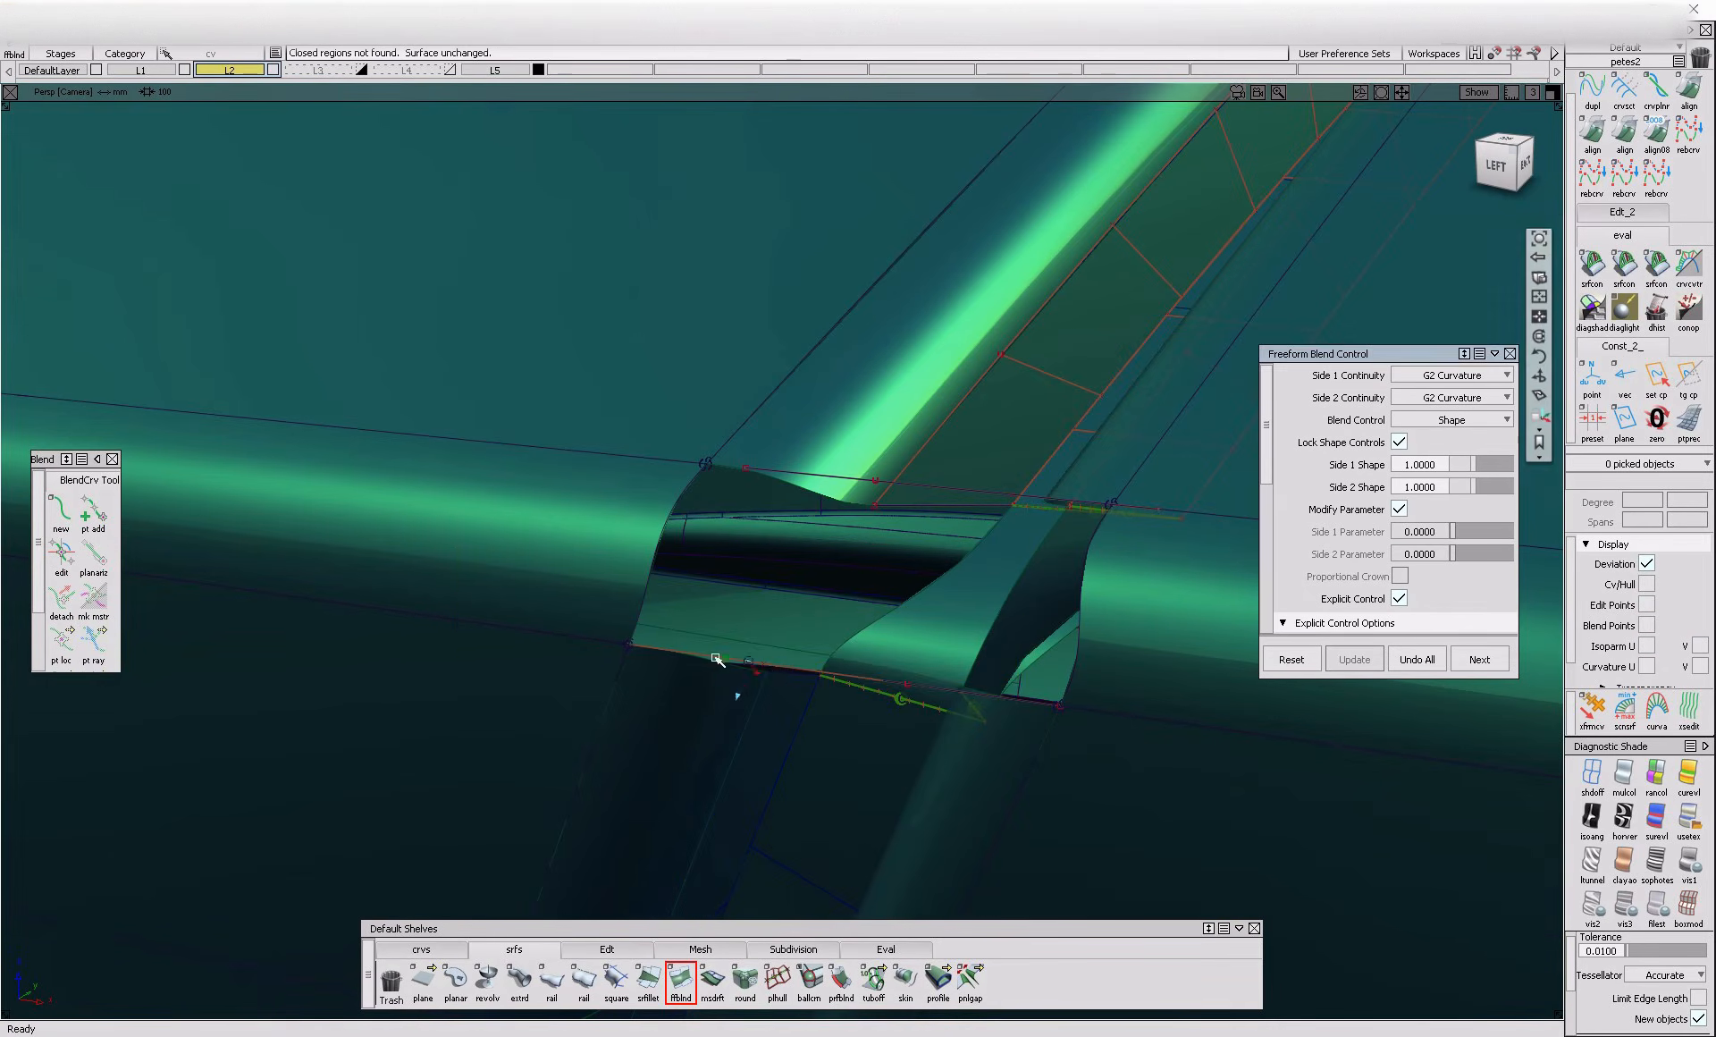
{"action": "left_click", "coordinate": [786, 677]}
{"action": "left_click", "coordinate": [831, 746]}
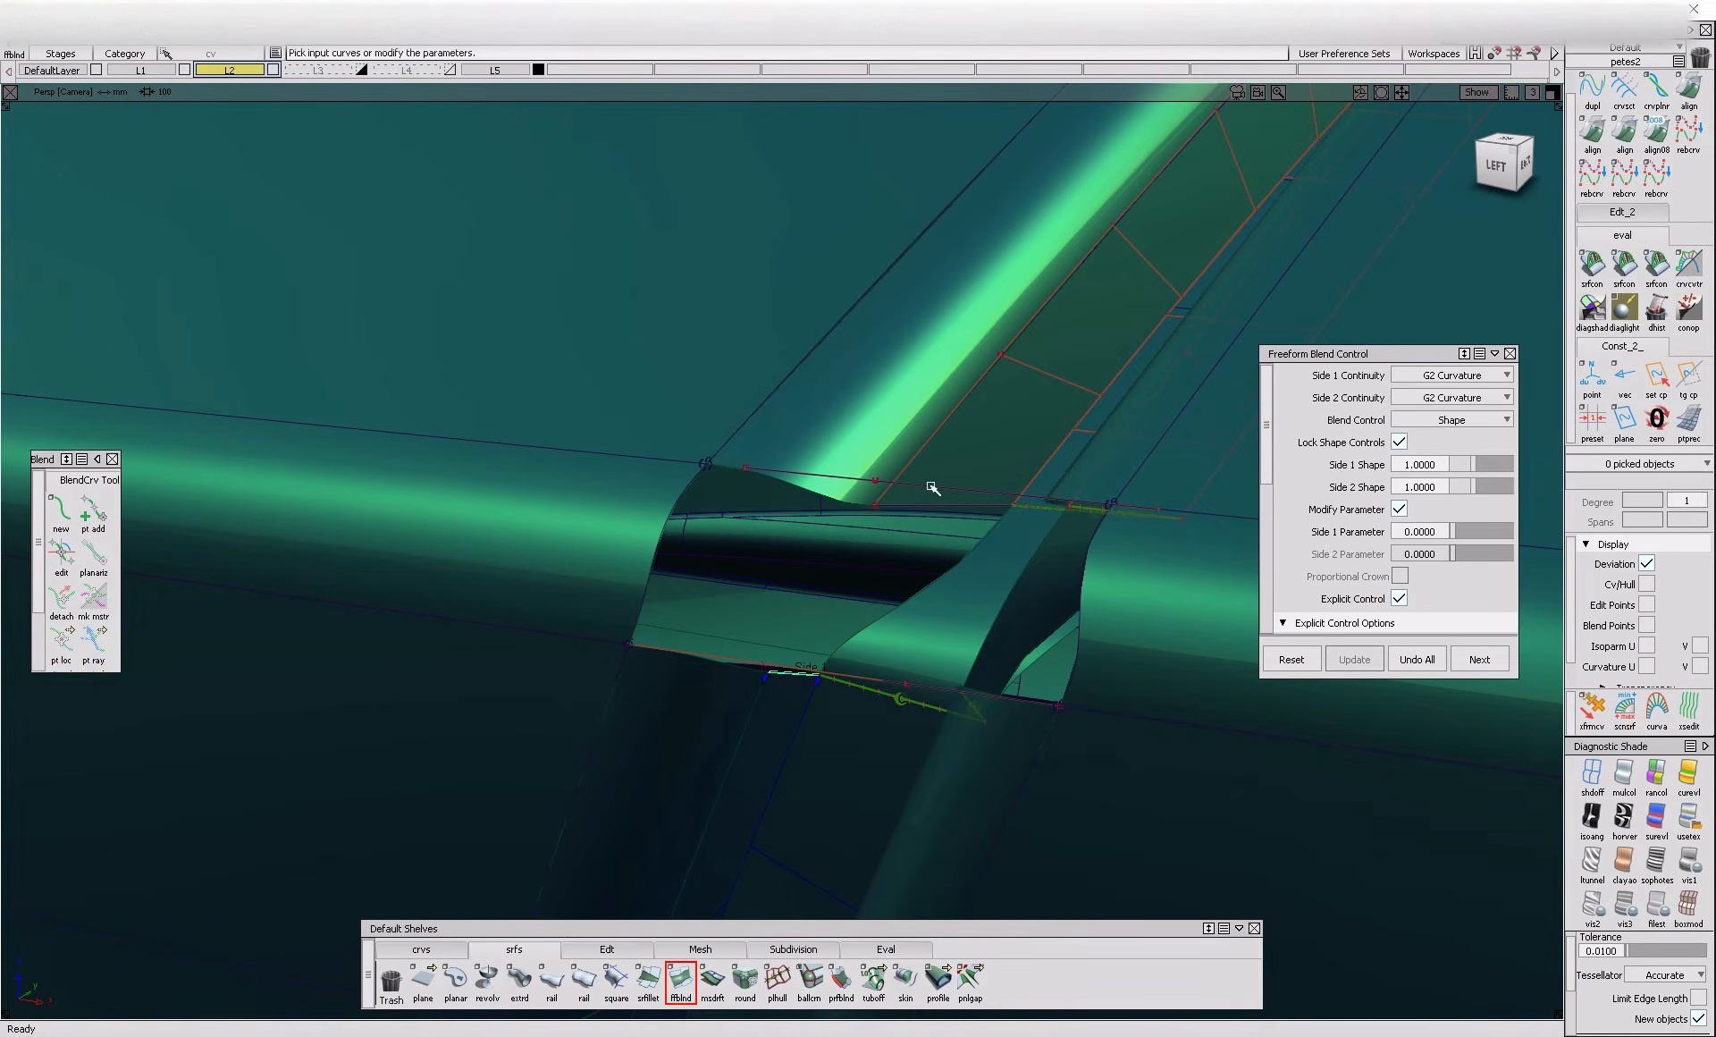
{"action": "left_click", "coordinate": [939, 516]}
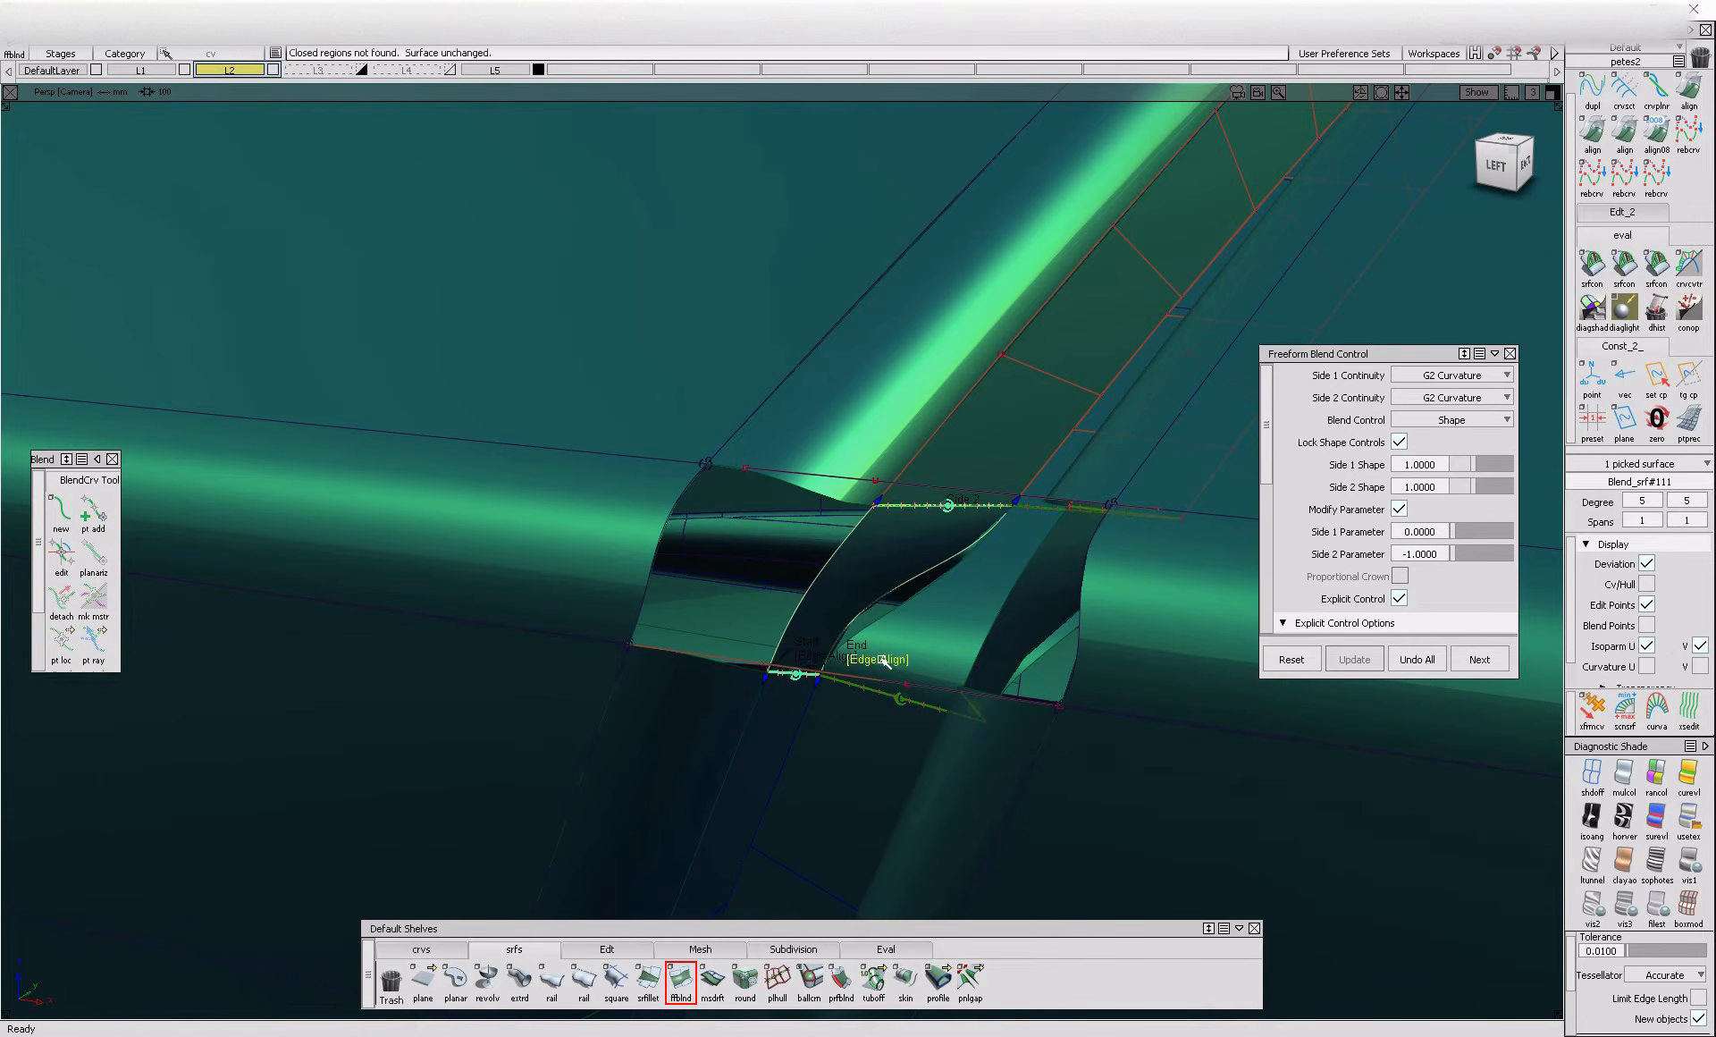
Show the CV hulls of the floor and left flange blends and adjust the left blend's start and end edge alignment
{"action": "left_click_drag", "start_coordinate": [963, 695], "coordinate": [1242, 641], "text": "alt+shift"}
{"action": "left_click", "coordinate": [812, 722]}
{"action": "left_click", "coordinate": [902, 726]}
{"action": "left_click_drag", "start_coordinate": [814, 724], "coordinate": [784, 685], "text": "ctrl+shift"}
{"action": "left_click", "coordinate": [835, 629]}
{"action": "mouse_move", "coordinate": [835, 628]}
{"action": "left_mouse_down", "text": "alt+shift"}
{"action": "mouse_move", "coordinate": [938, 631]}
{"action": "mouse_move", "coordinate": [835, 631]}
{"action": "left_mouse_up", "text": "alt+shift"}
{"action": "left_click", "coordinate": [835, 631]}
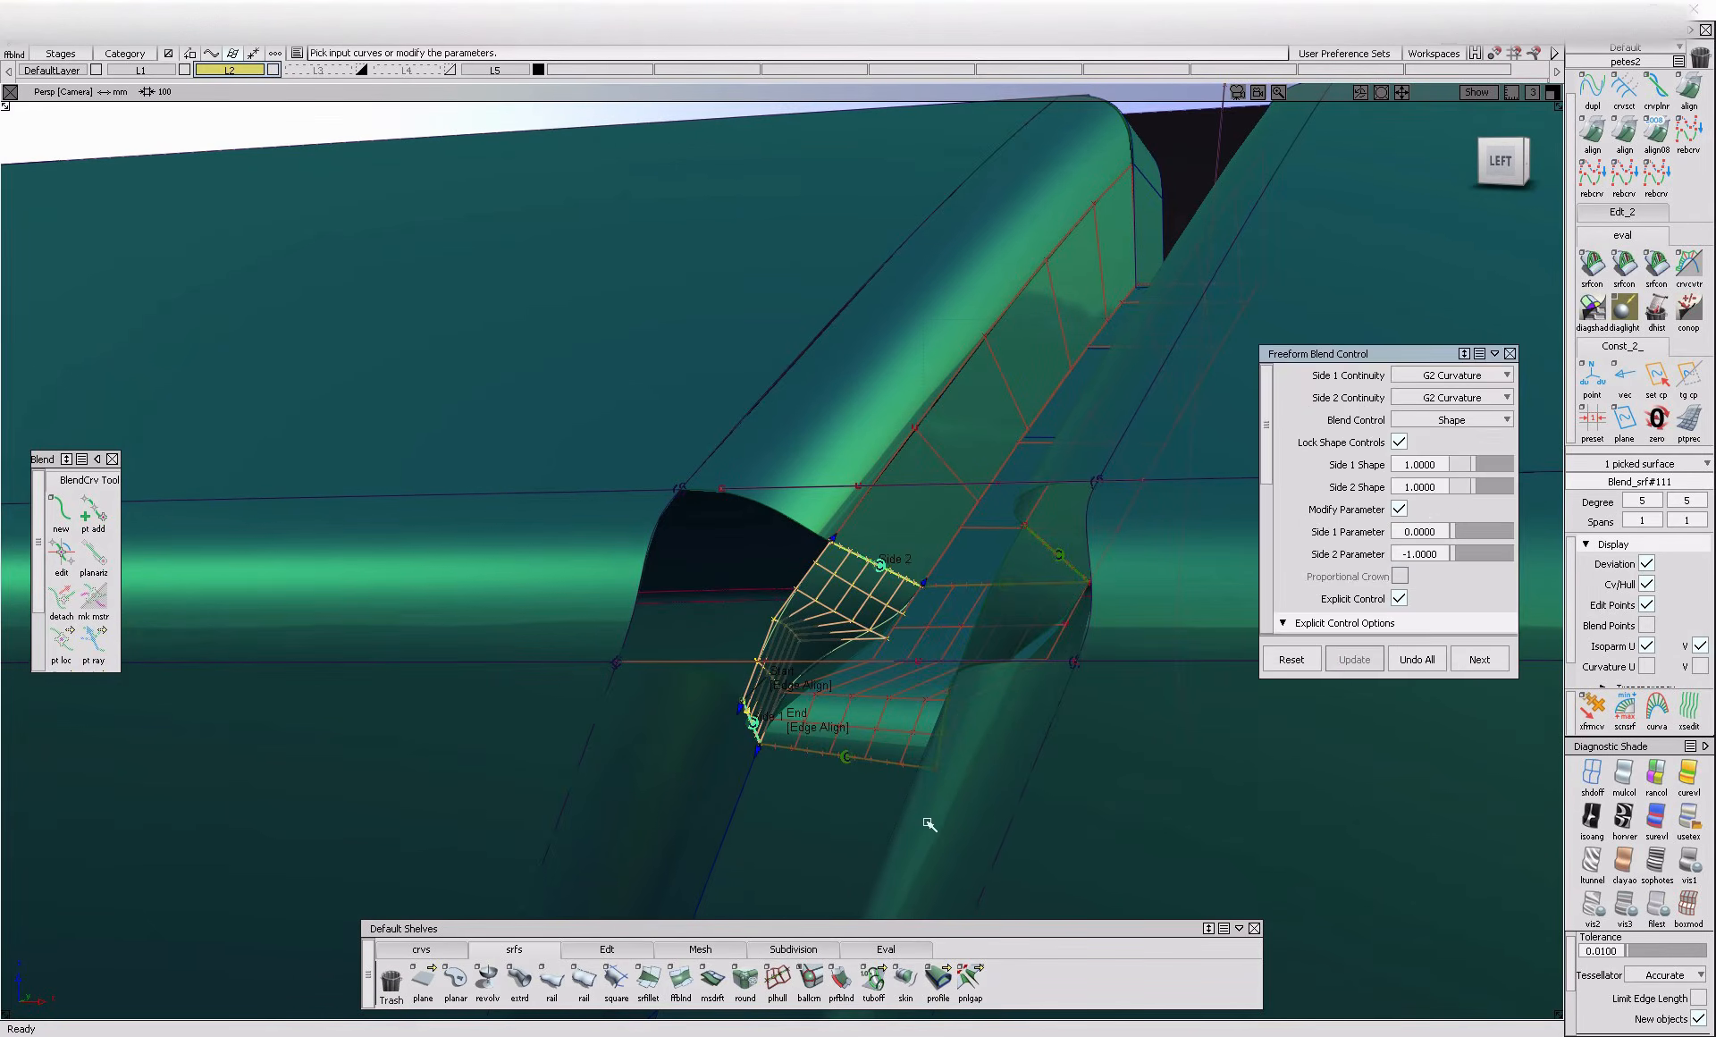
{"action": "left_click", "coordinate": [877, 734]}
{"action": "left_click", "coordinate": [774, 646]}
{"action": "left_click", "coordinate": [820, 726]}
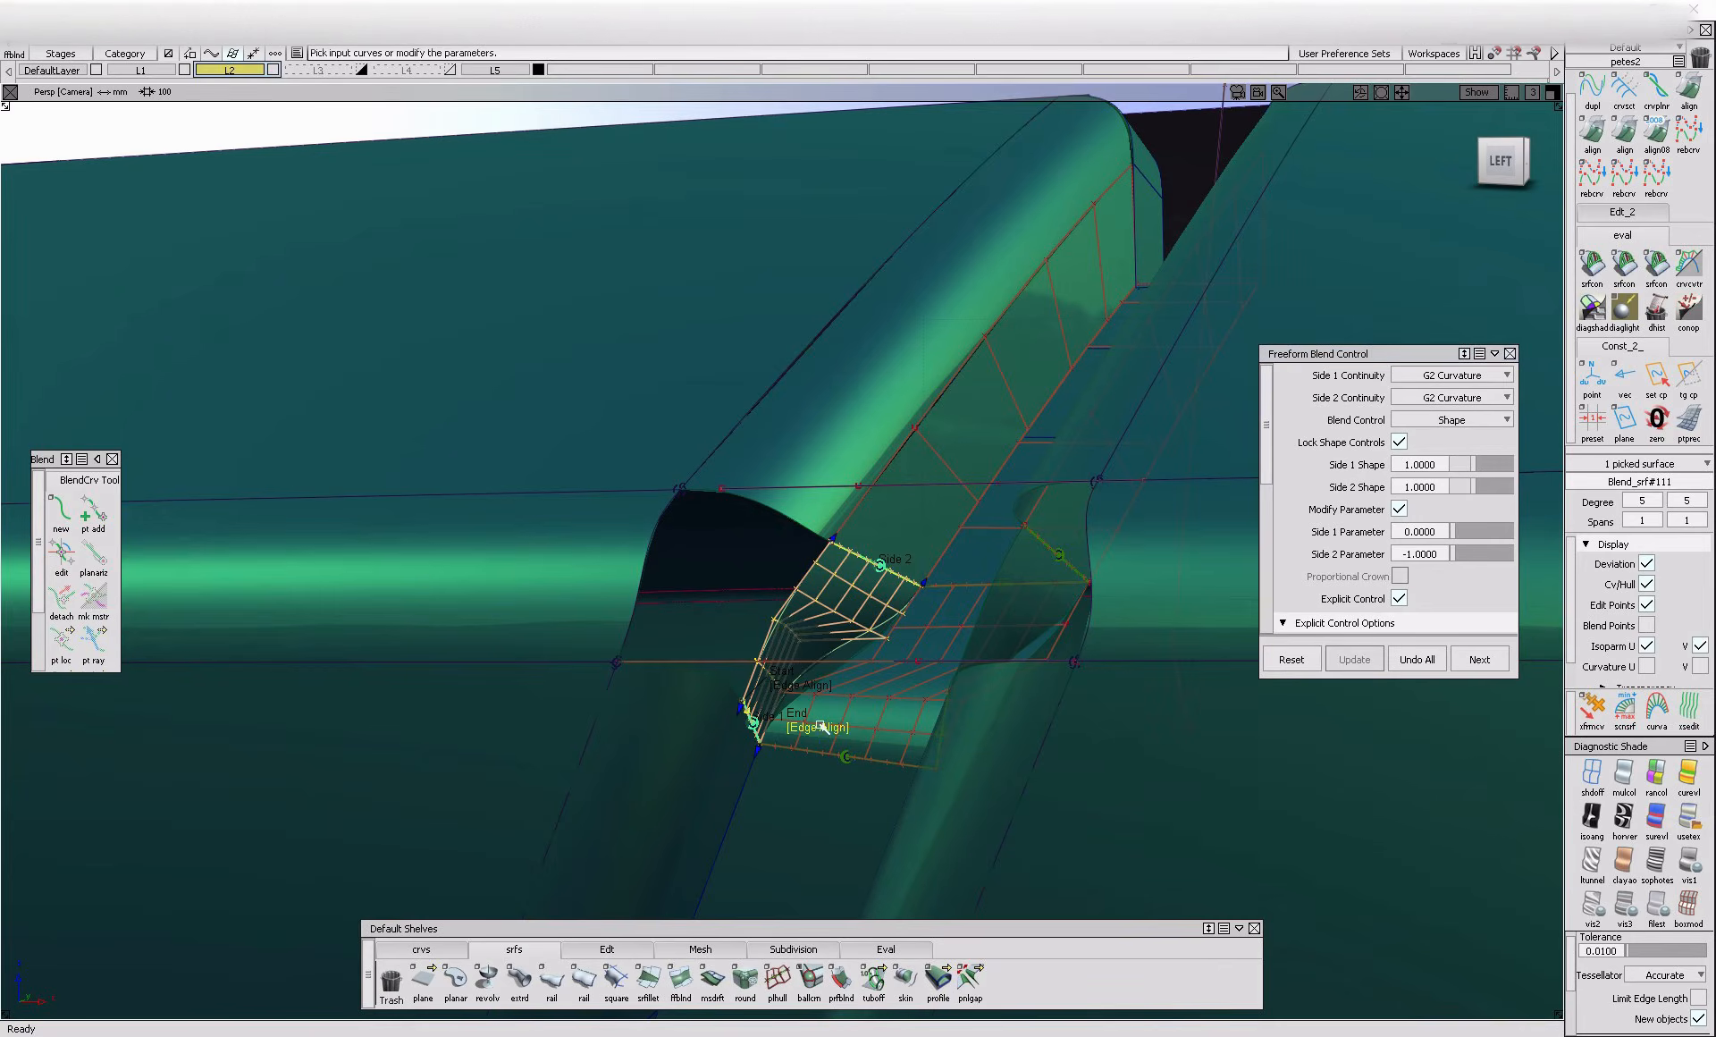
{"action": "left_click_drag", "start_coordinate": [821, 747], "coordinate": [976, 793], "text": "alt+shift"}
{"action": "left_click_drag", "start_coordinate": [912, 695], "coordinate": [731, 685], "text": "ctrl+shift"}
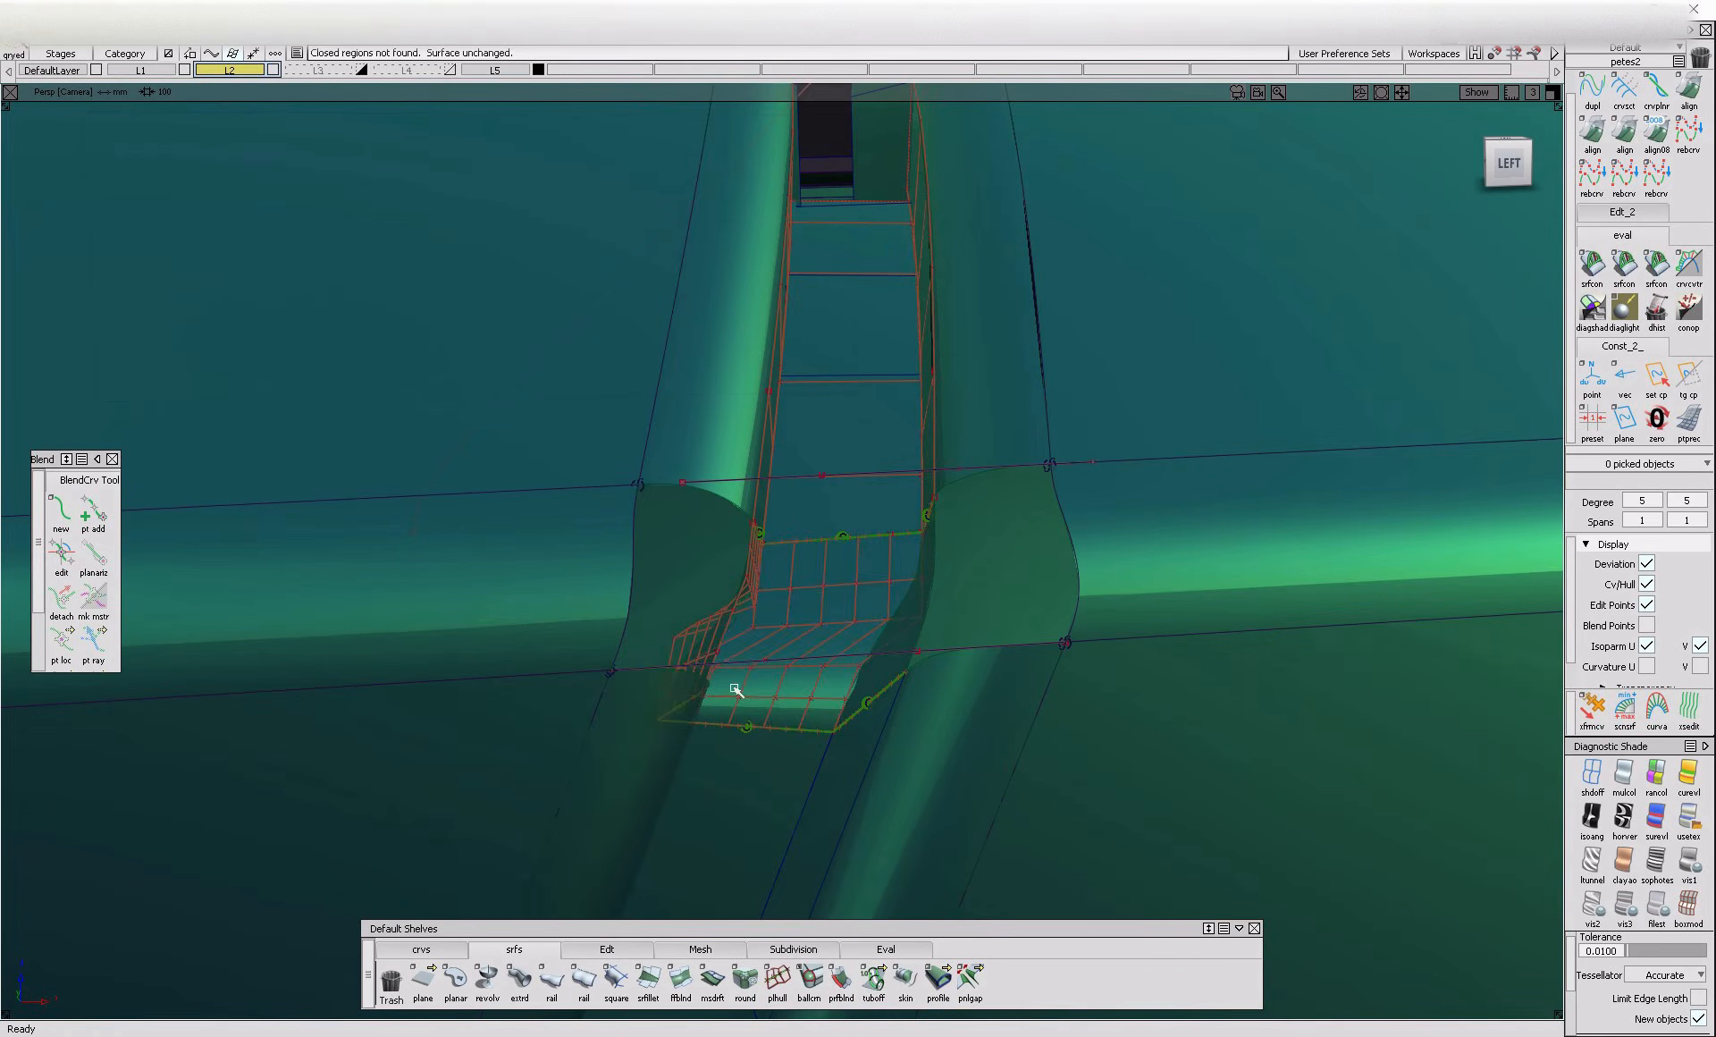
Reopen the gap floor blend for editing and set its End option to Connect Ends
{"action": "left_click", "coordinate": [741, 690]}
{"action": "left_click", "coordinate": [806, 533]}
{"action": "left_click", "coordinate": [953, 519]}
{"action": "left_click_drag", "start_coordinate": [951, 522], "coordinate": [925, 651], "text": "ctrl+shift"}
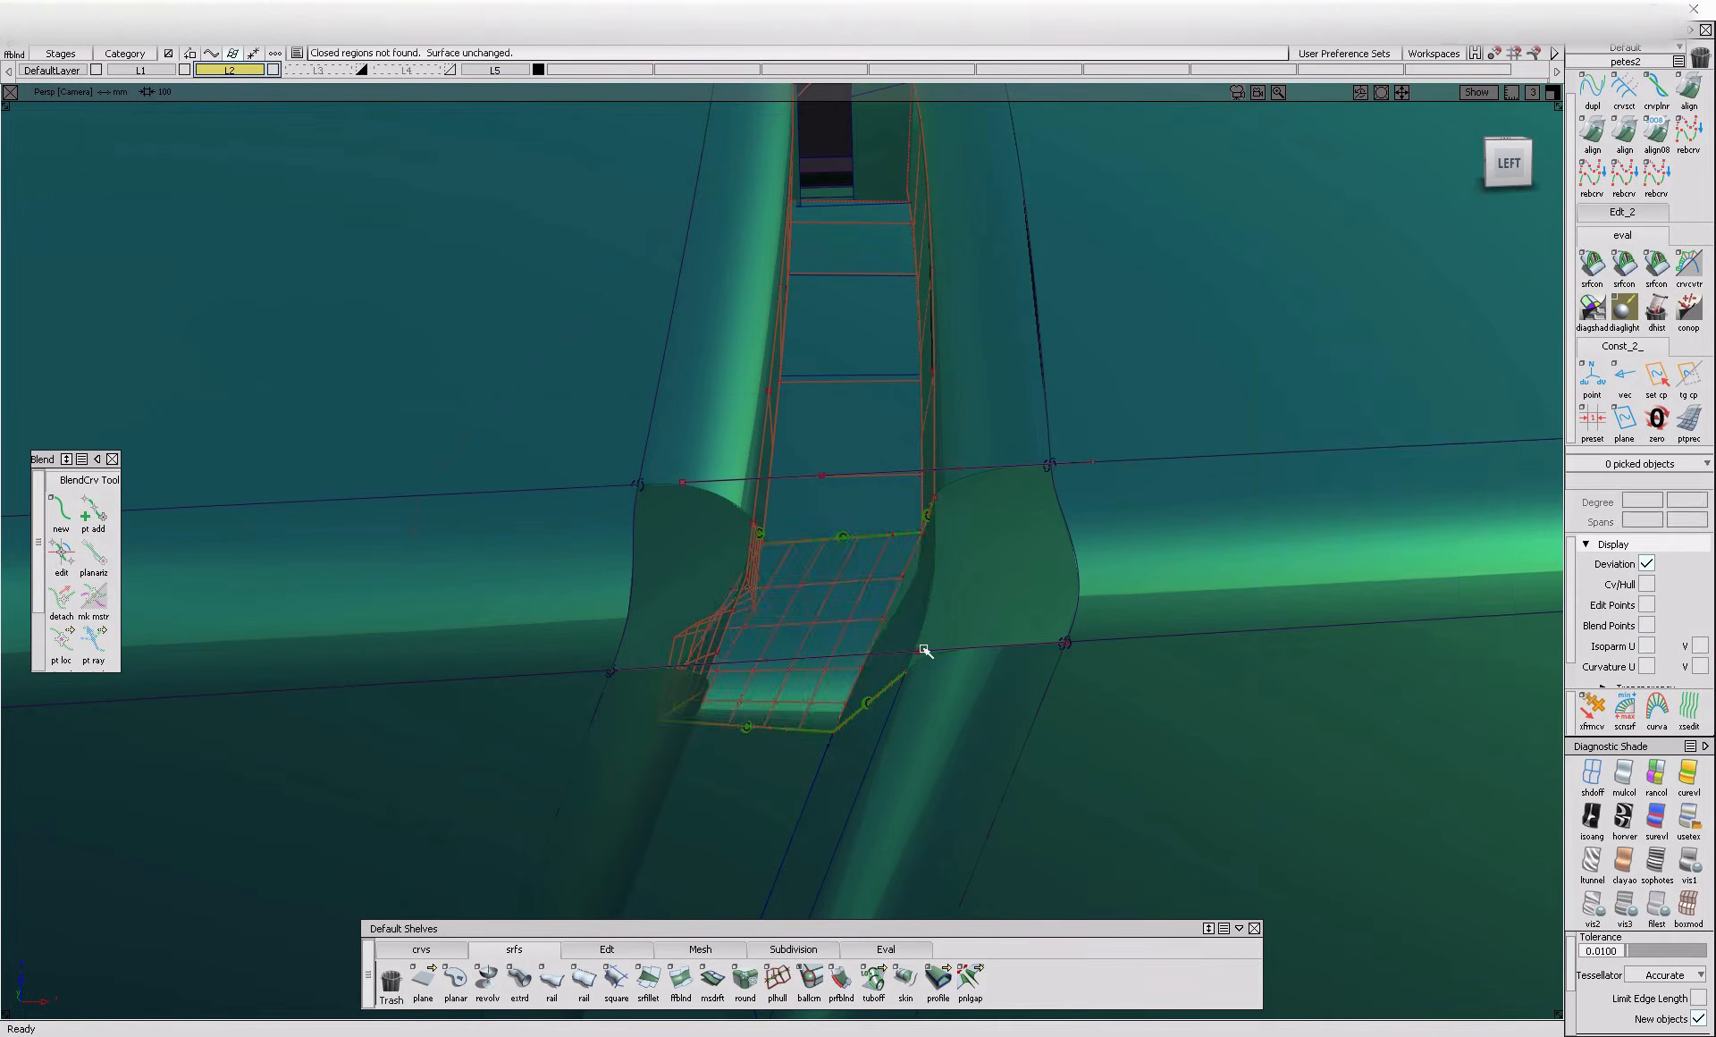
{"action": "left_click", "coordinate": [835, 599]}
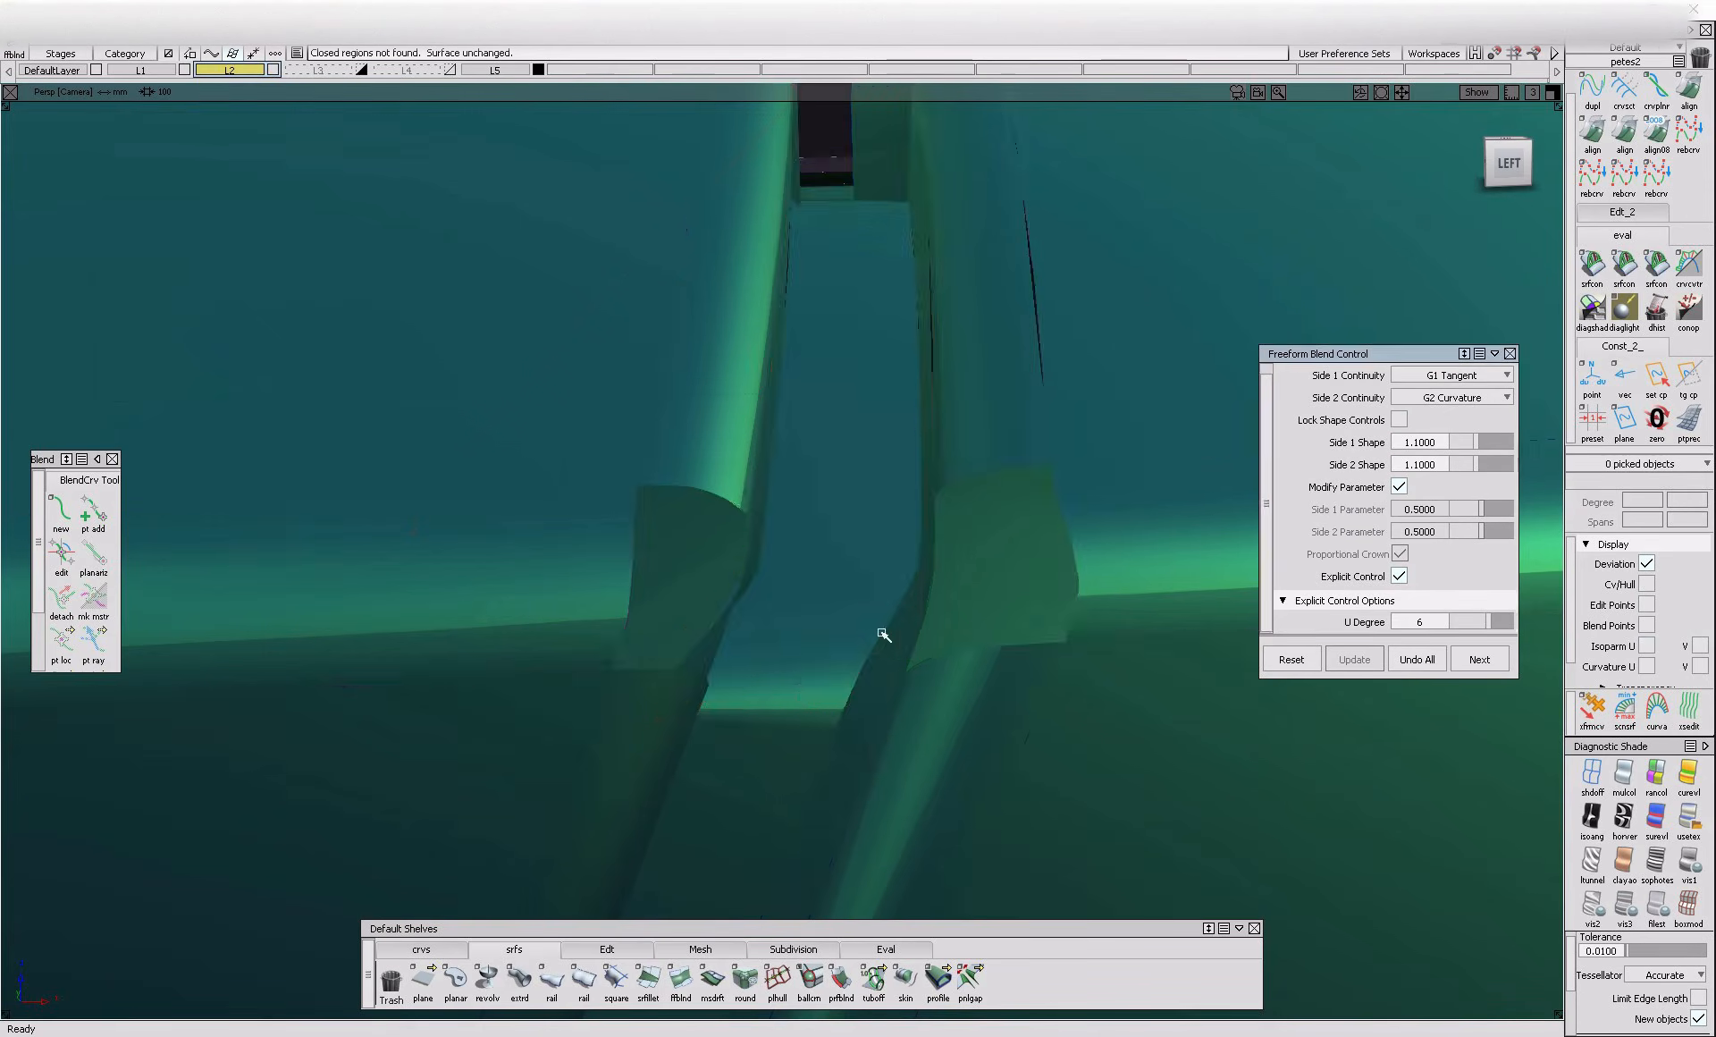
Build a Square surface across the left flange corner opening from its four boundary edges, with G1 Tangent on all sides
{"action": "left_click_drag", "start_coordinate": [881, 625], "coordinate": [751, 812], "text": "alt+shift"}
{"action": "right_click_drag", "start_coordinate": [751, 813], "coordinate": [900, 751], "text": "ctrl+shift"}
{"action": "left_click_drag", "start_coordinate": [900, 751], "coordinate": [849, 516], "text": "alt+shift"}
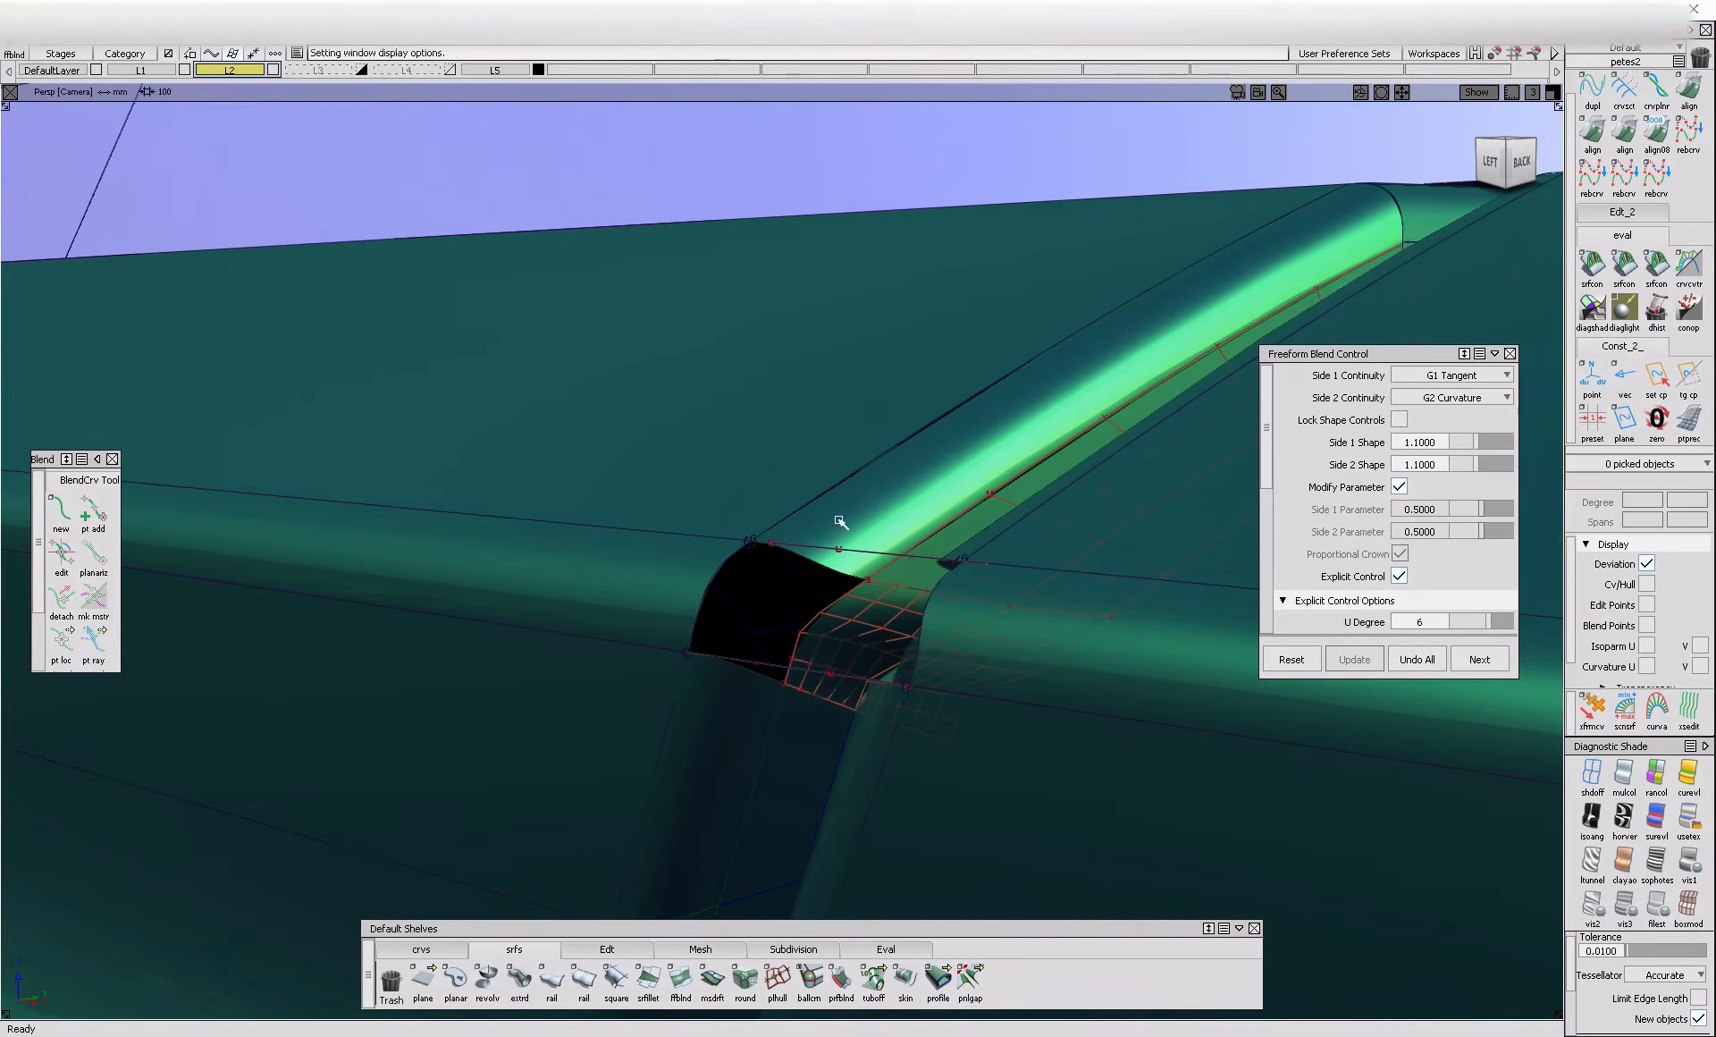
{"action": "left_click", "coordinate": [616, 979]}
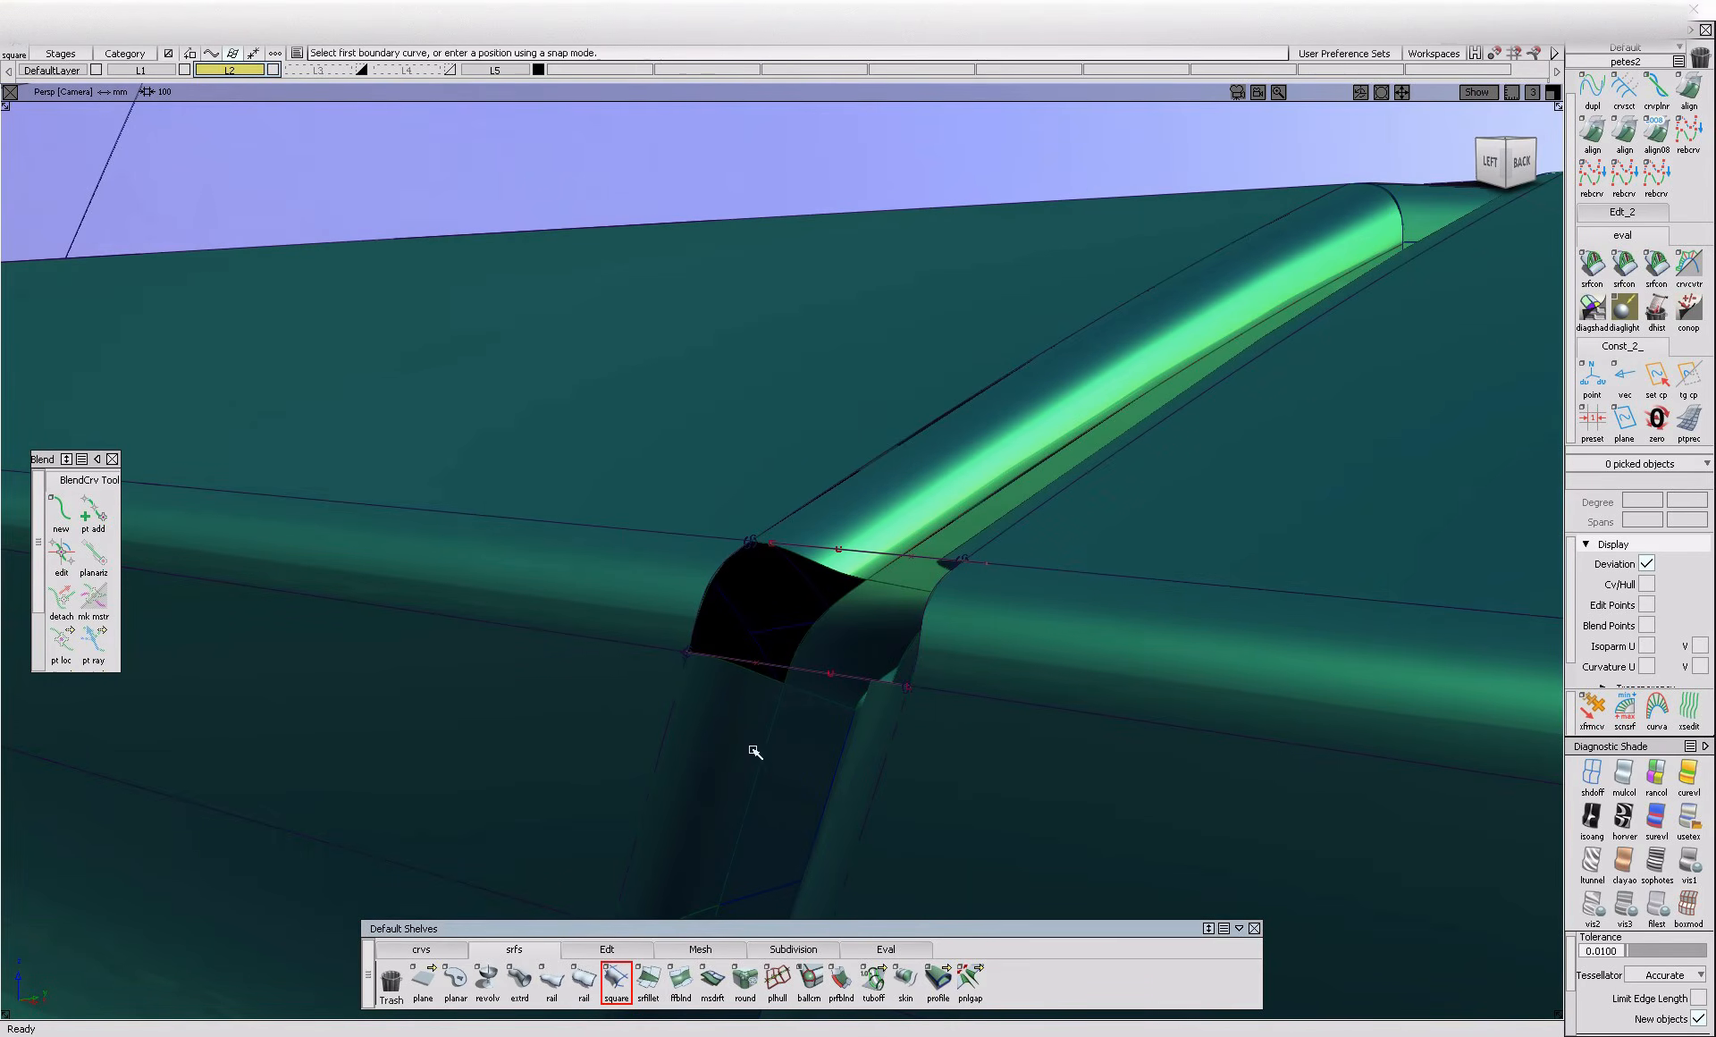
{"action": "left_click", "coordinate": [756, 678]}
{"action": "left_click", "coordinate": [817, 630]}
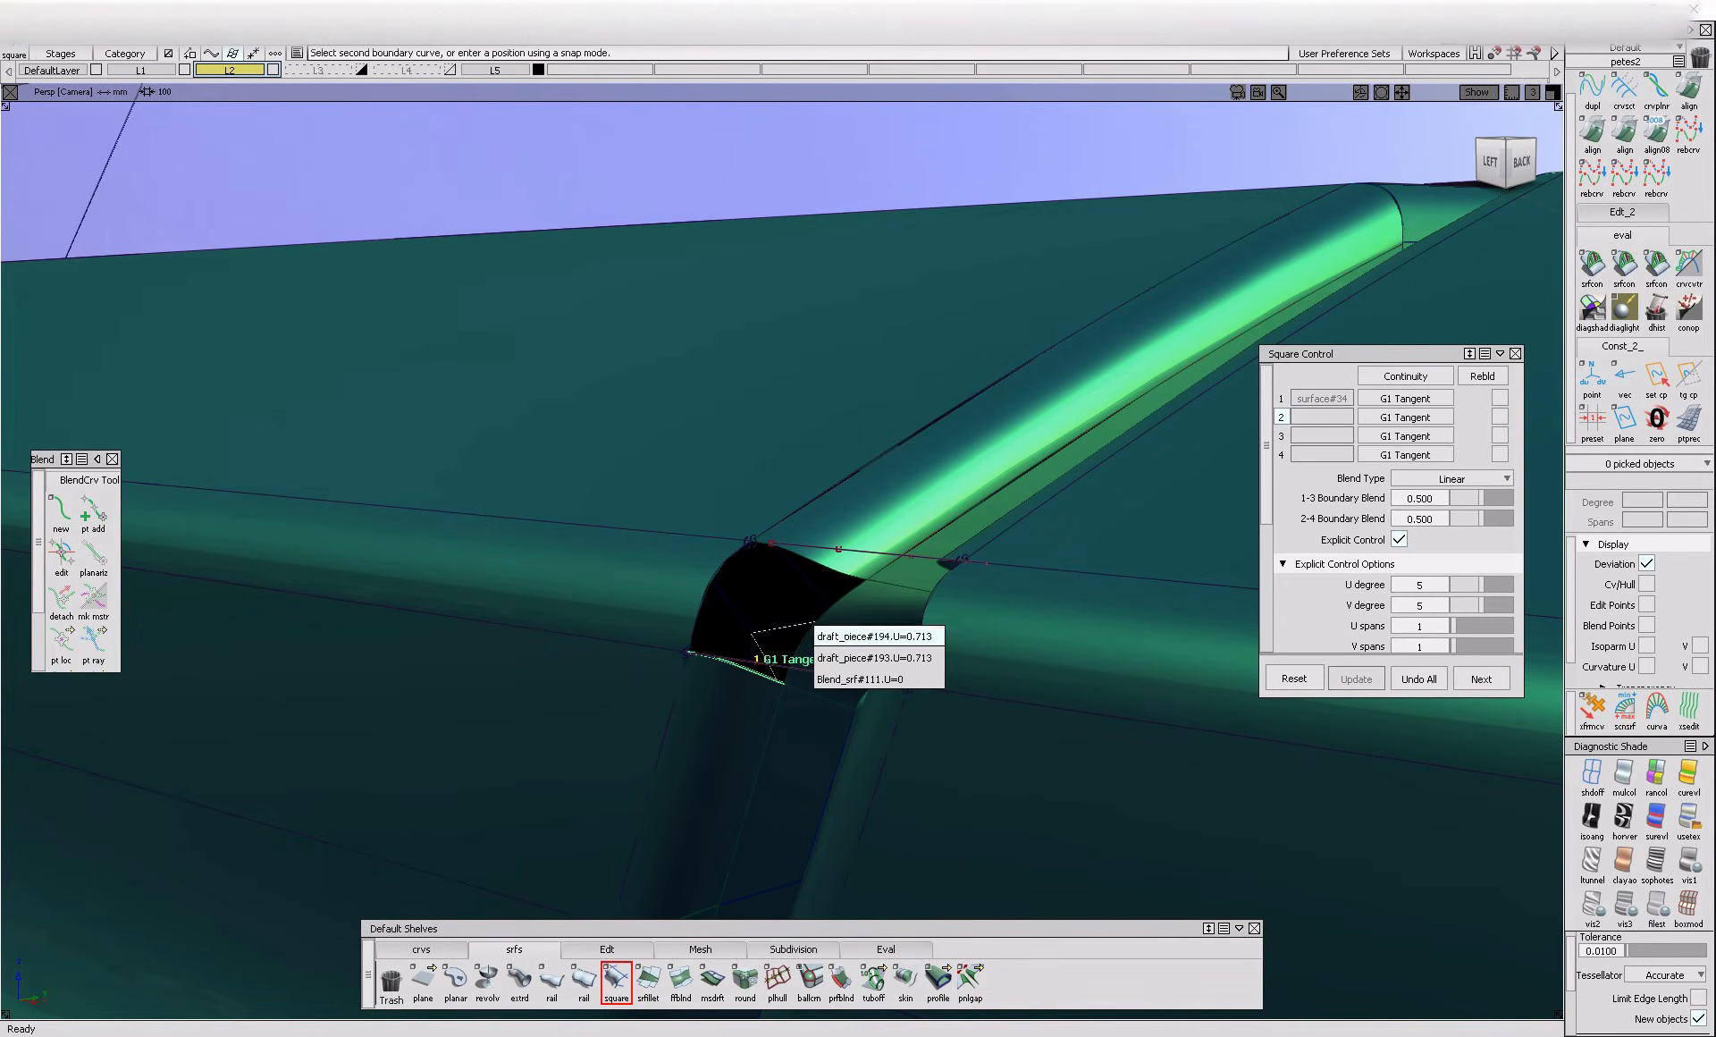
{"action": "left_click", "coordinate": [833, 680]}
{"action": "left_click", "coordinate": [722, 577]}
{"action": "left_click", "coordinate": [749, 592]}
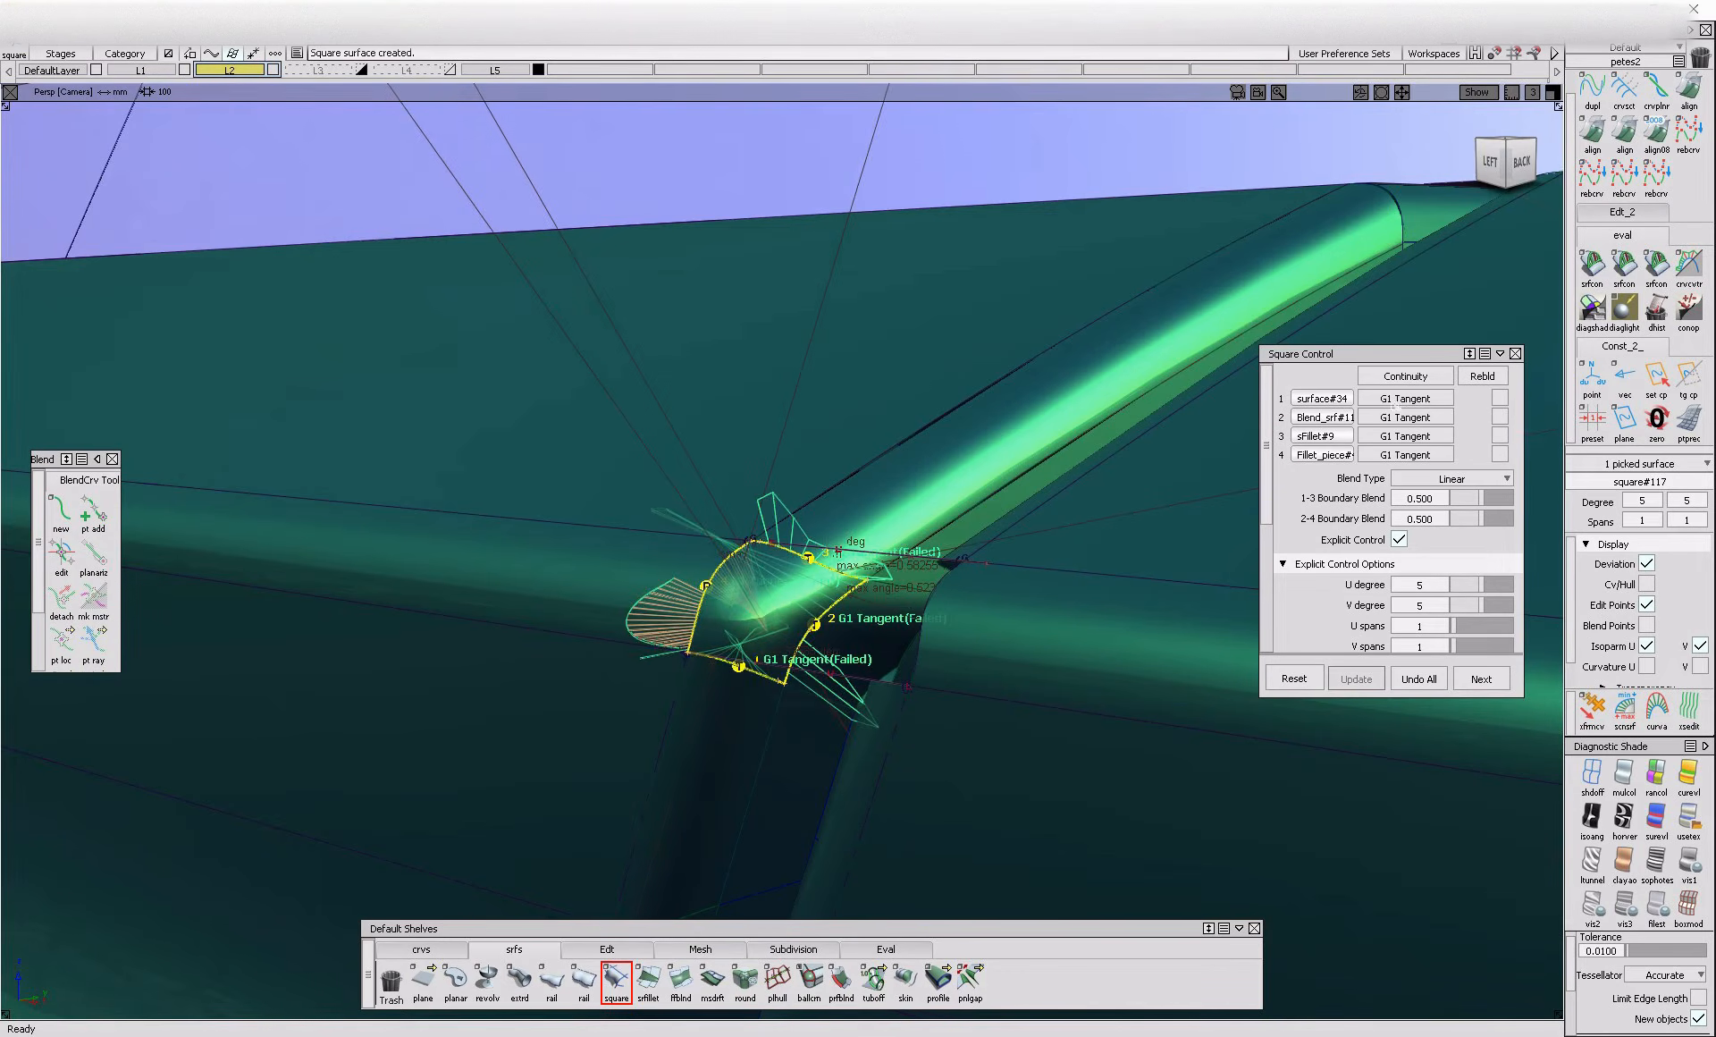
Display the left corner surface's CV hull and adjust the Colinear options of its four boundaries to improve continuity
{"action": "left_click_drag", "start_coordinate": [815, 612], "coordinate": [833, 611], "text": "alt+shift"}
{"action": "left_click", "coordinate": [1647, 583]}
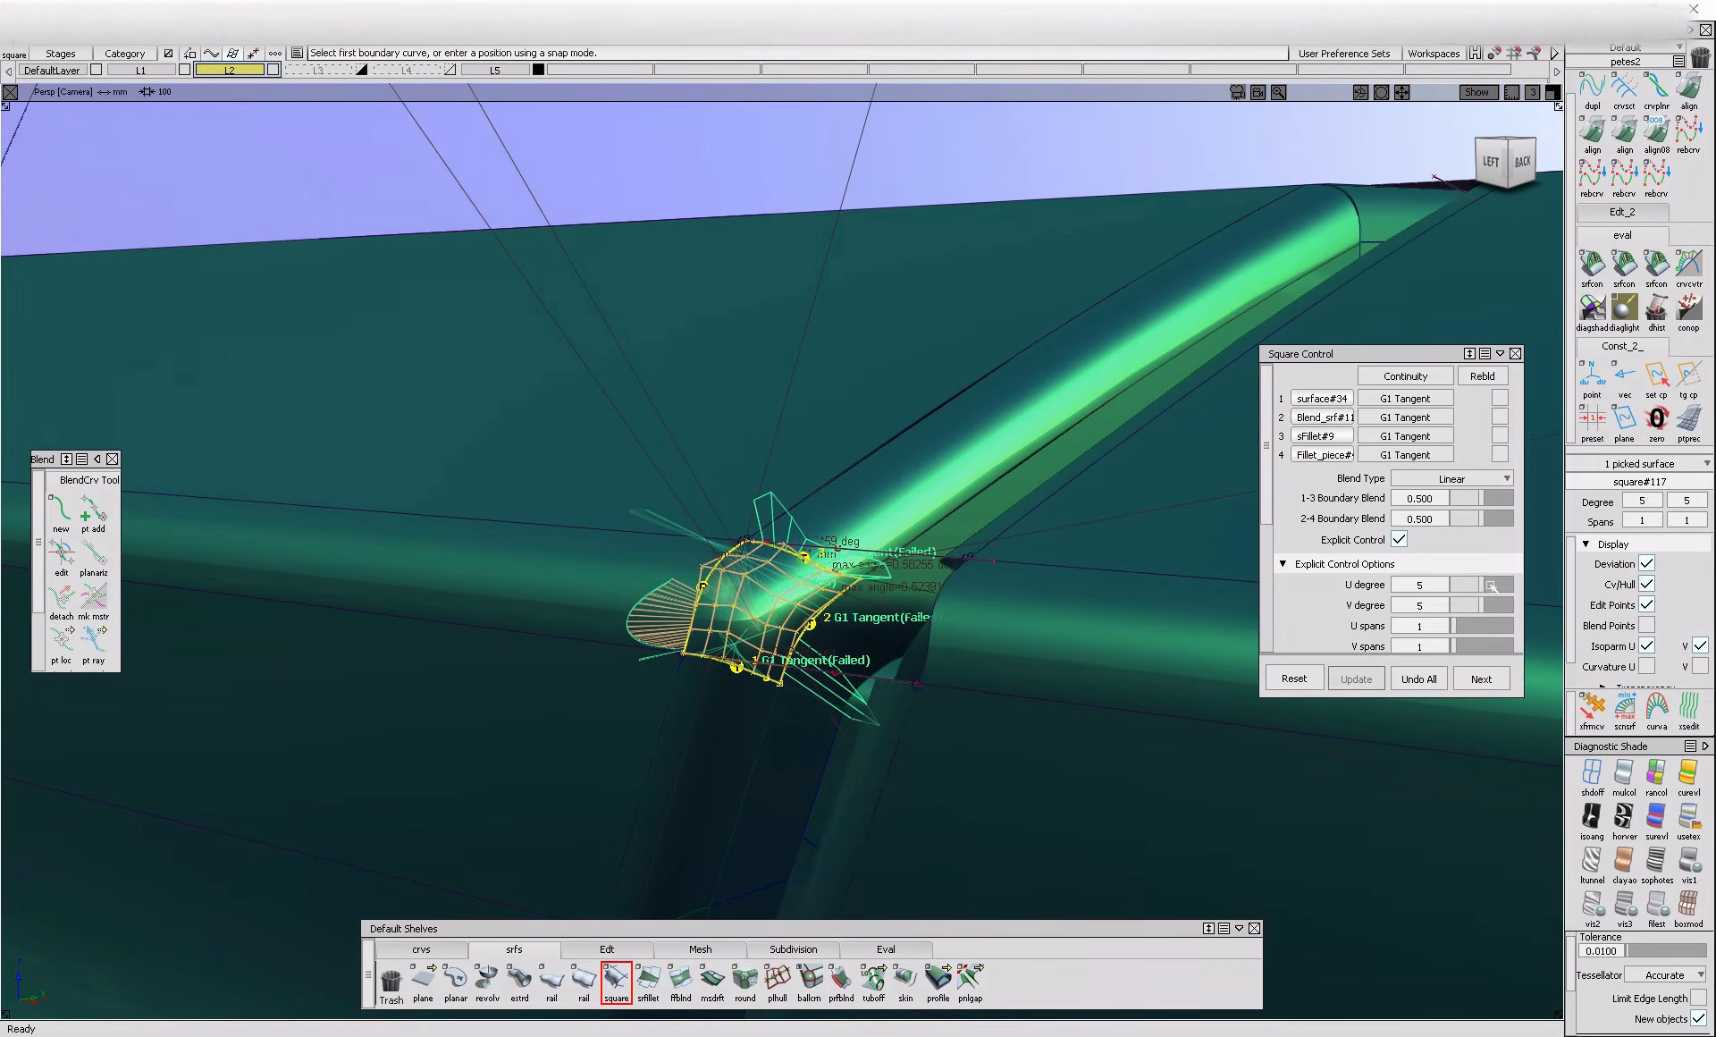
{"action": "scroll", "coordinate": [1489, 581], "scroll_direction": "down", "scroll_amount": 3}
{"action": "left_click", "coordinate": [1399, 610]}
{"action": "scroll", "coordinate": [1400, 611], "scroll_direction": "down", "scroll_amount": 2}
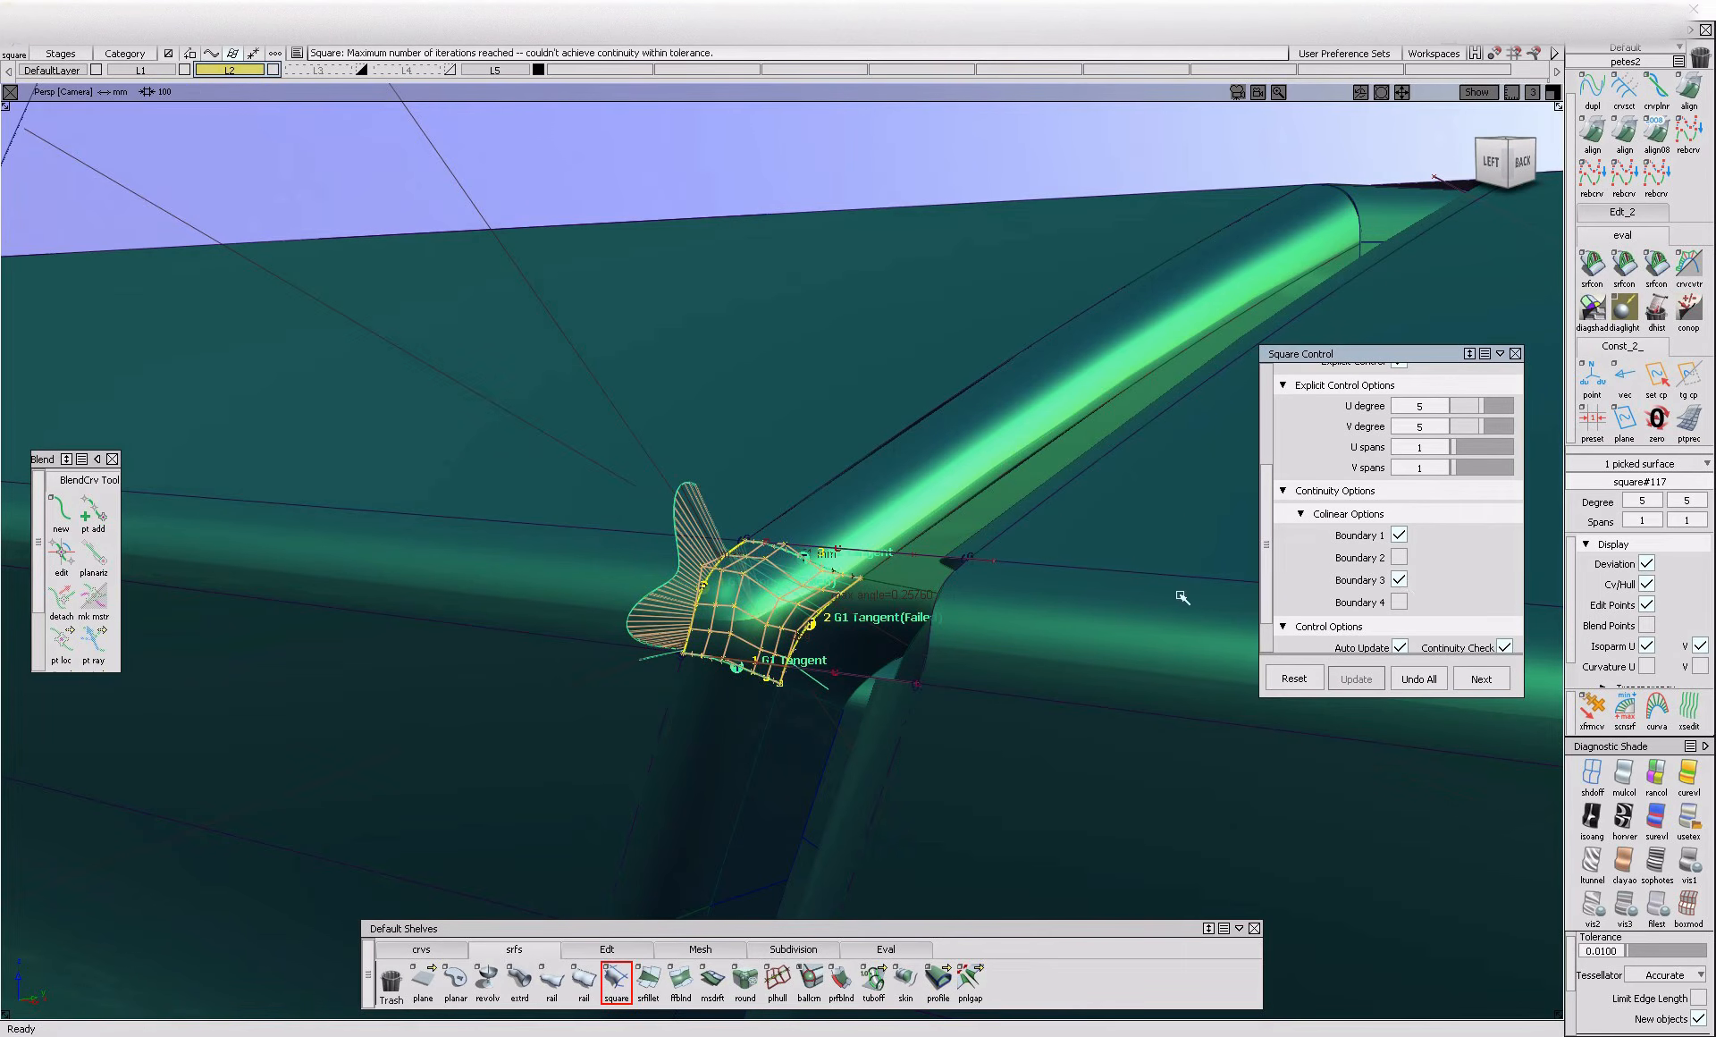
{"action": "left_click_drag", "start_coordinate": [1006, 593], "coordinate": [1006, 588], "text": "ctrl+shift"}
{"action": "left_click", "coordinate": [794, 596]}
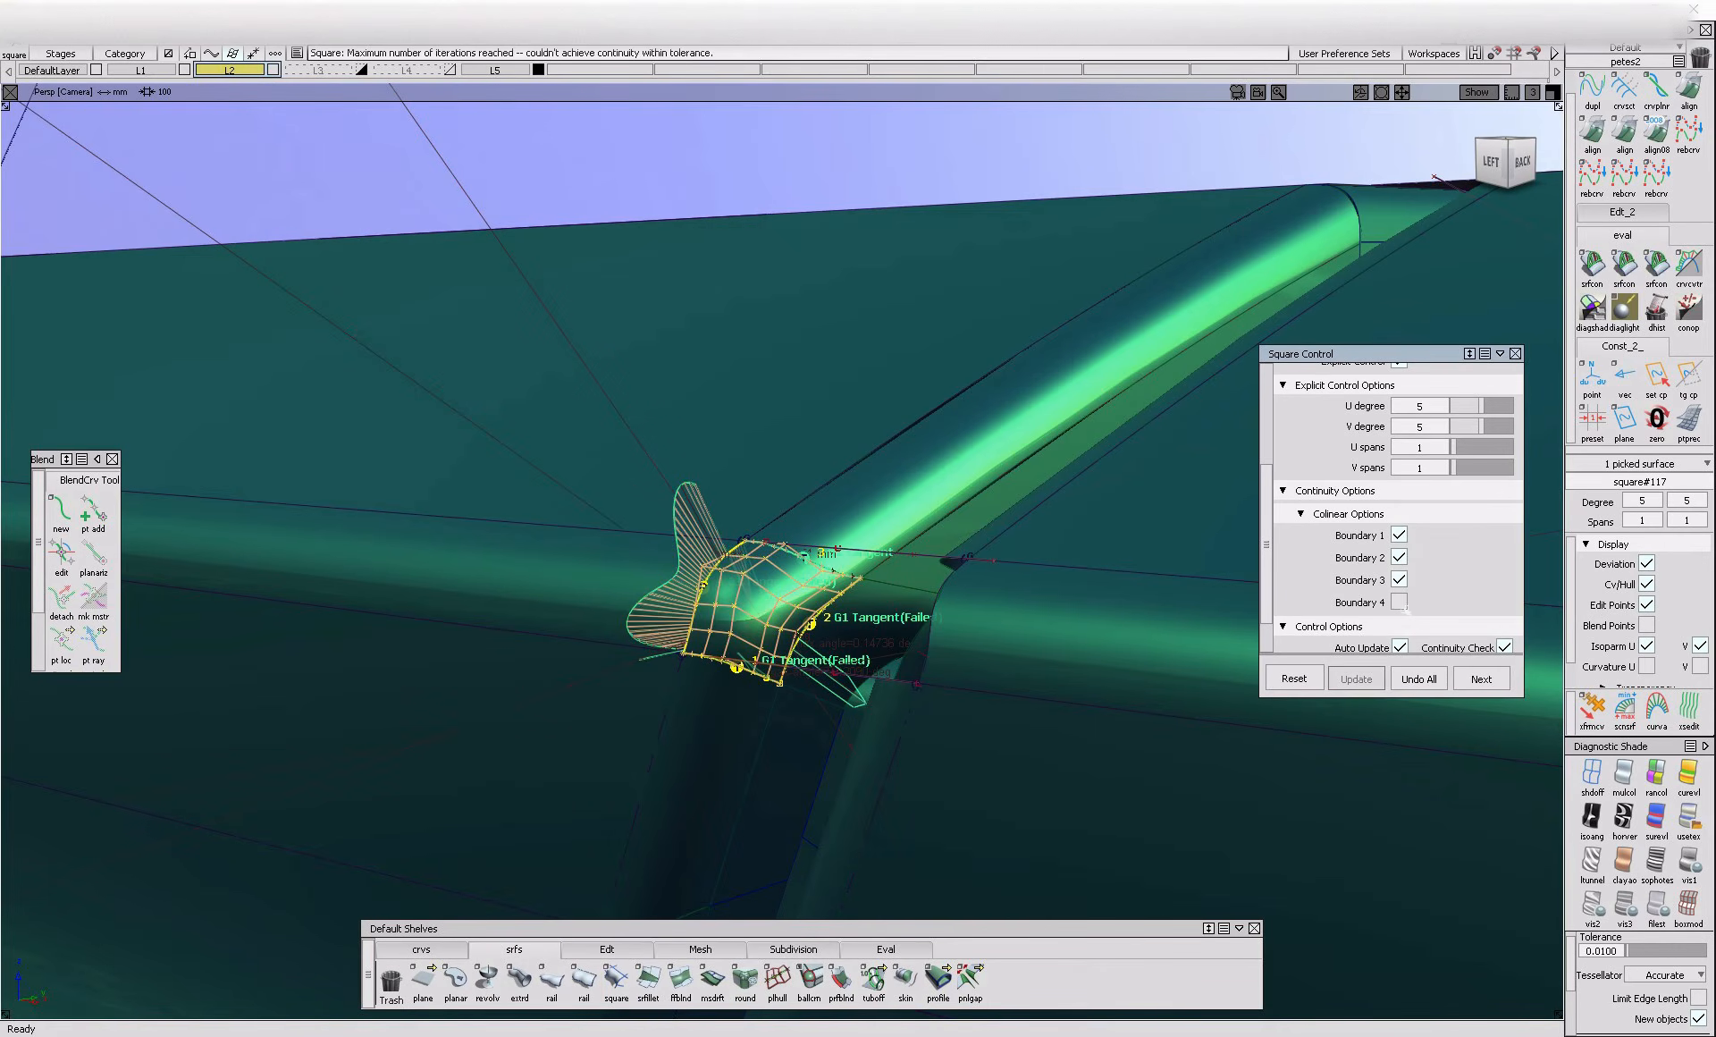
{"action": "left_click", "coordinate": [1400, 603]}
{"action": "left_click", "coordinate": [1400, 560]}
Open the display Quality settings, try a Diagnostic Shade tolerance of 0.0180 and restore it to 0.0100
{"action": "left_click_drag", "start_coordinate": [1104, 720], "coordinate": [1114, 470], "text": "ctrl+shift"}
{"action": "left_click_drag", "start_coordinate": [855, 614], "coordinate": [923, 709], "text": "ctrl+shift"}
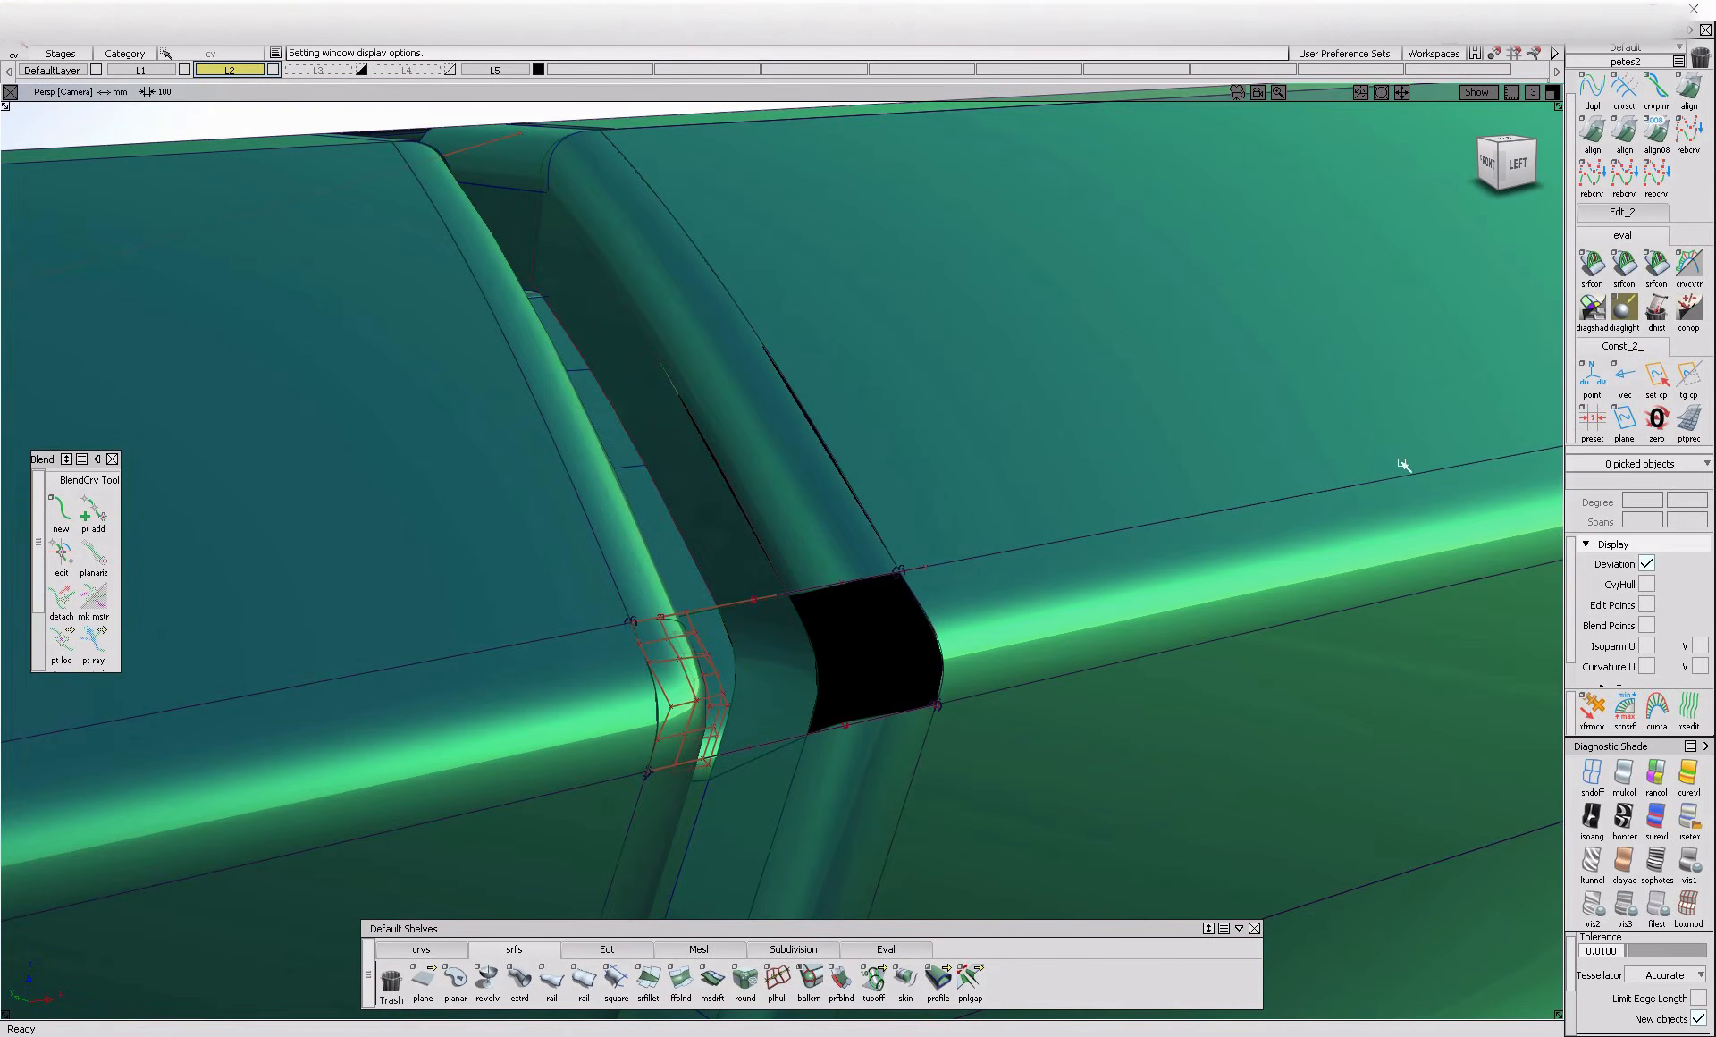
{"action": "scroll", "coordinate": [1640, 659], "scroll_direction": "down", "scroll_amount": 1}
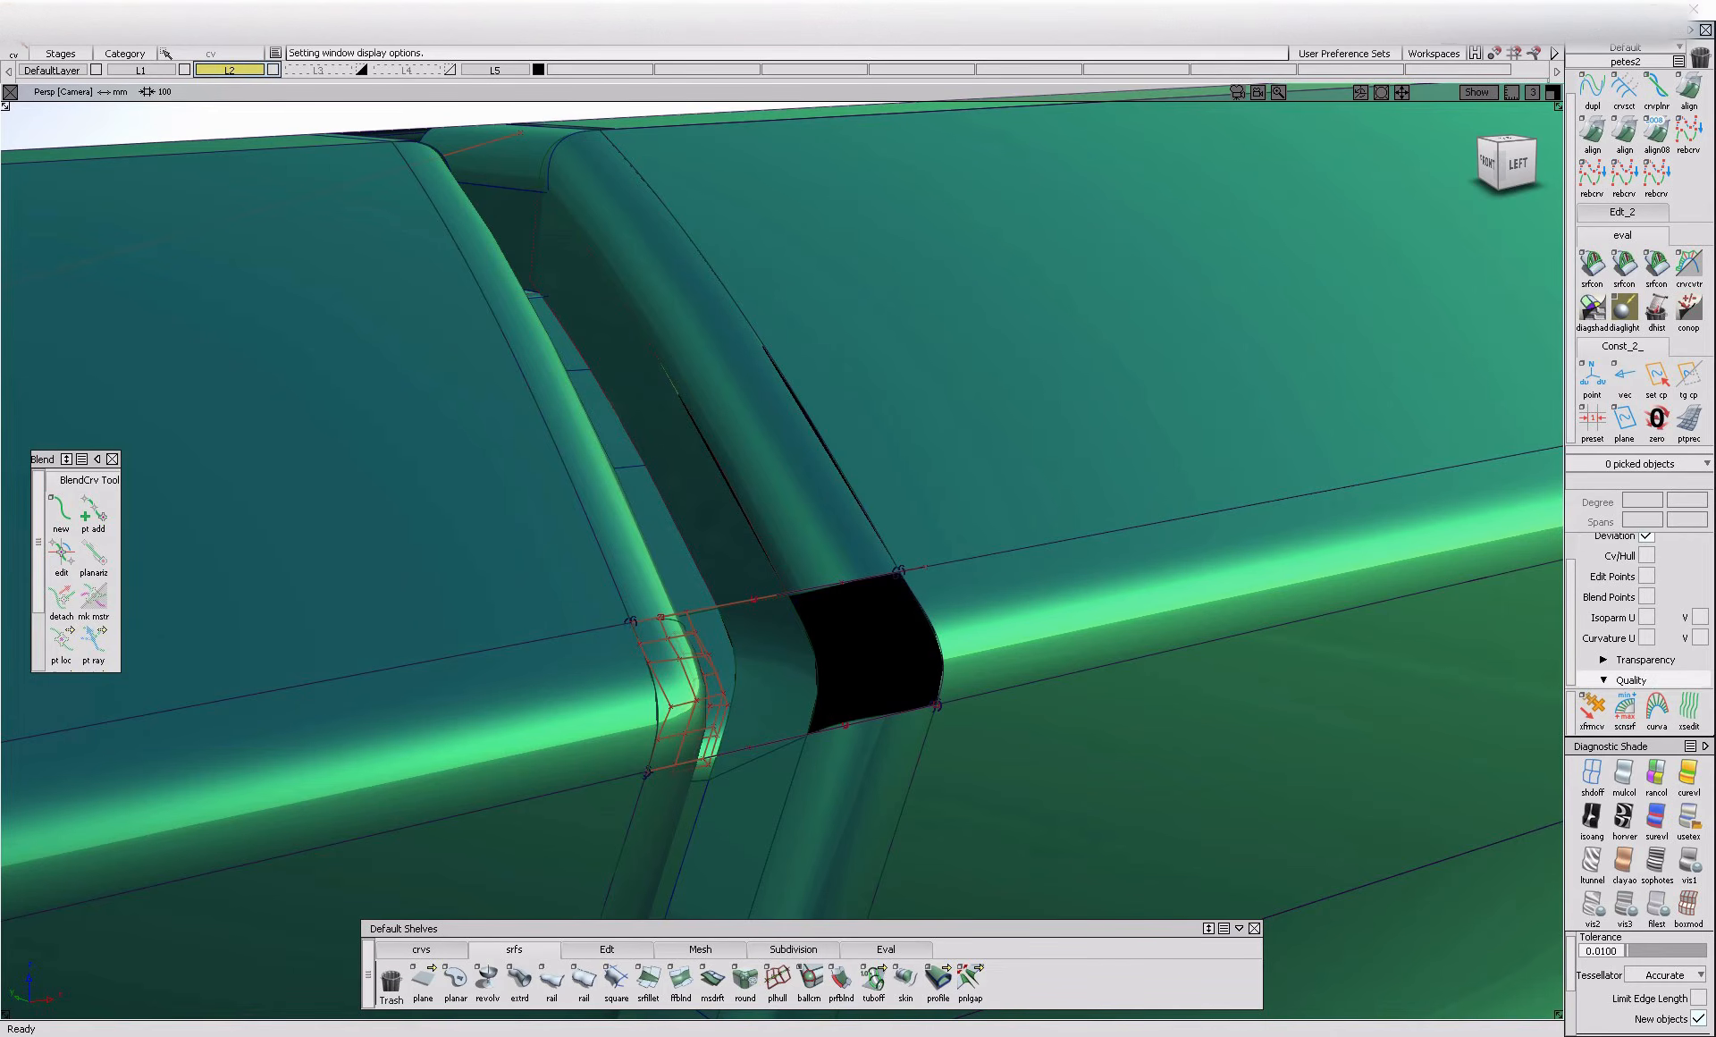
{"action": "left_click", "coordinate": [1650, 680]}
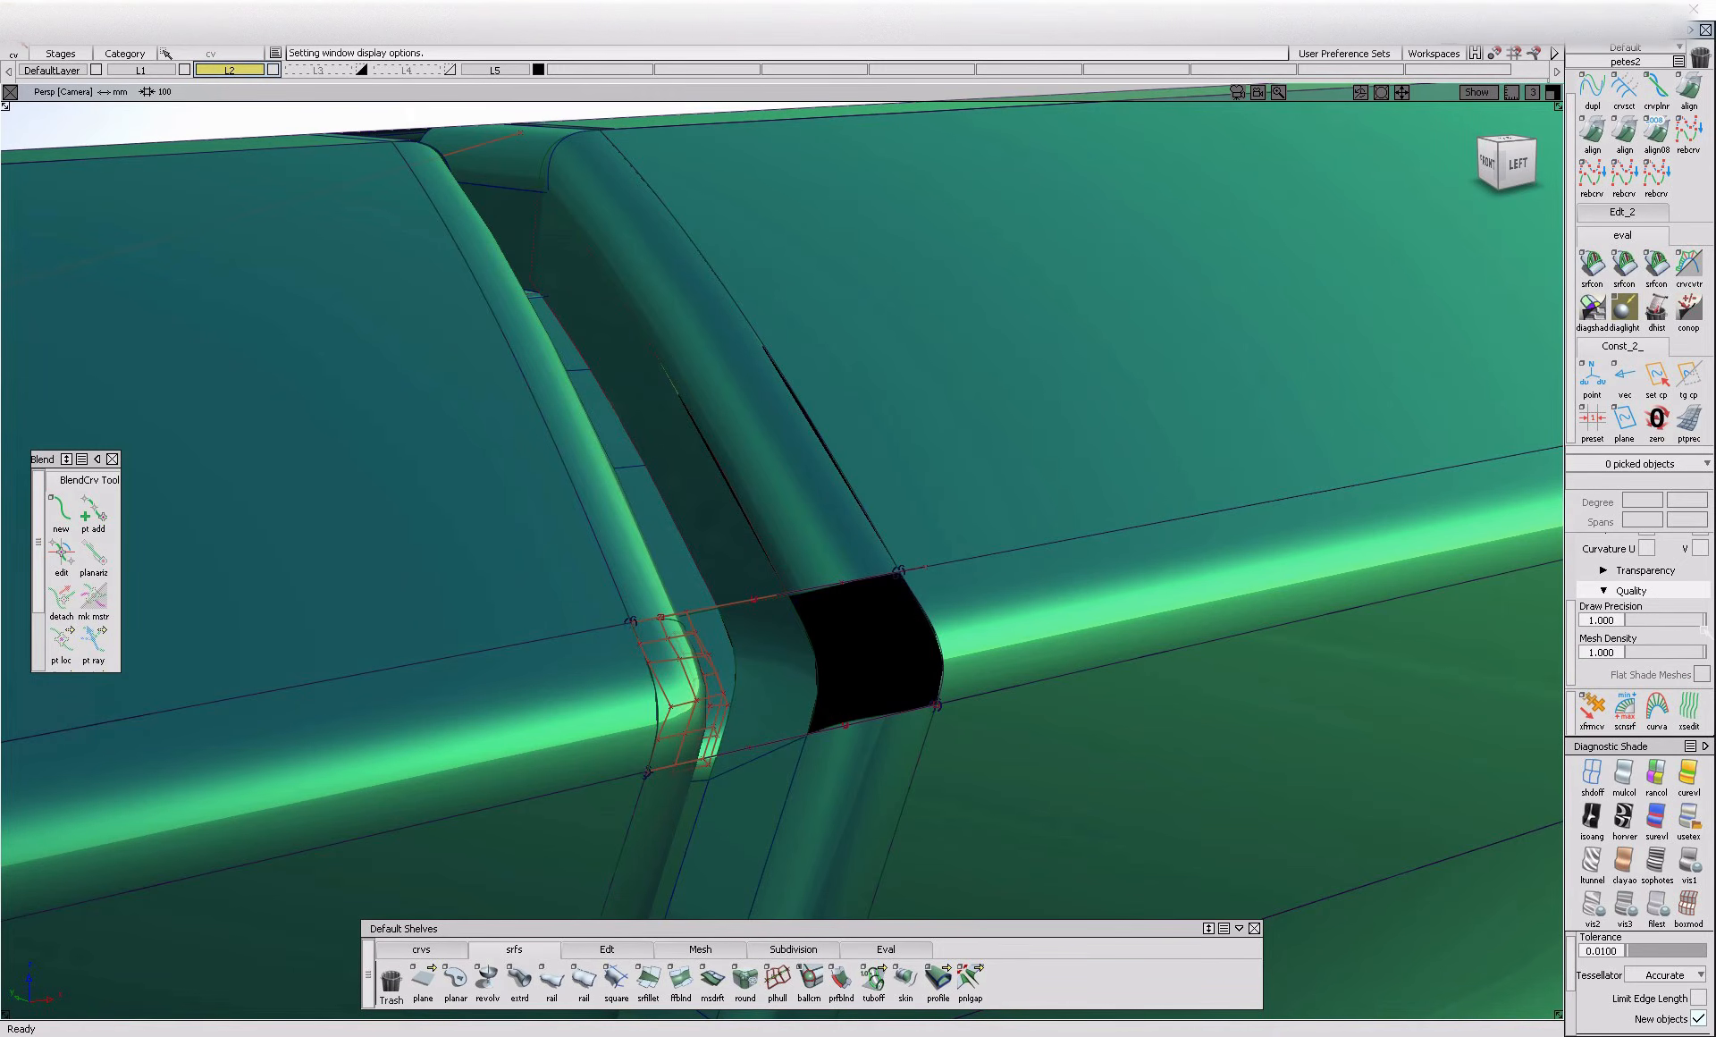
{"action": "scroll", "coordinate": [1647, 968], "scroll_direction": "up", "scroll_amount": 1}
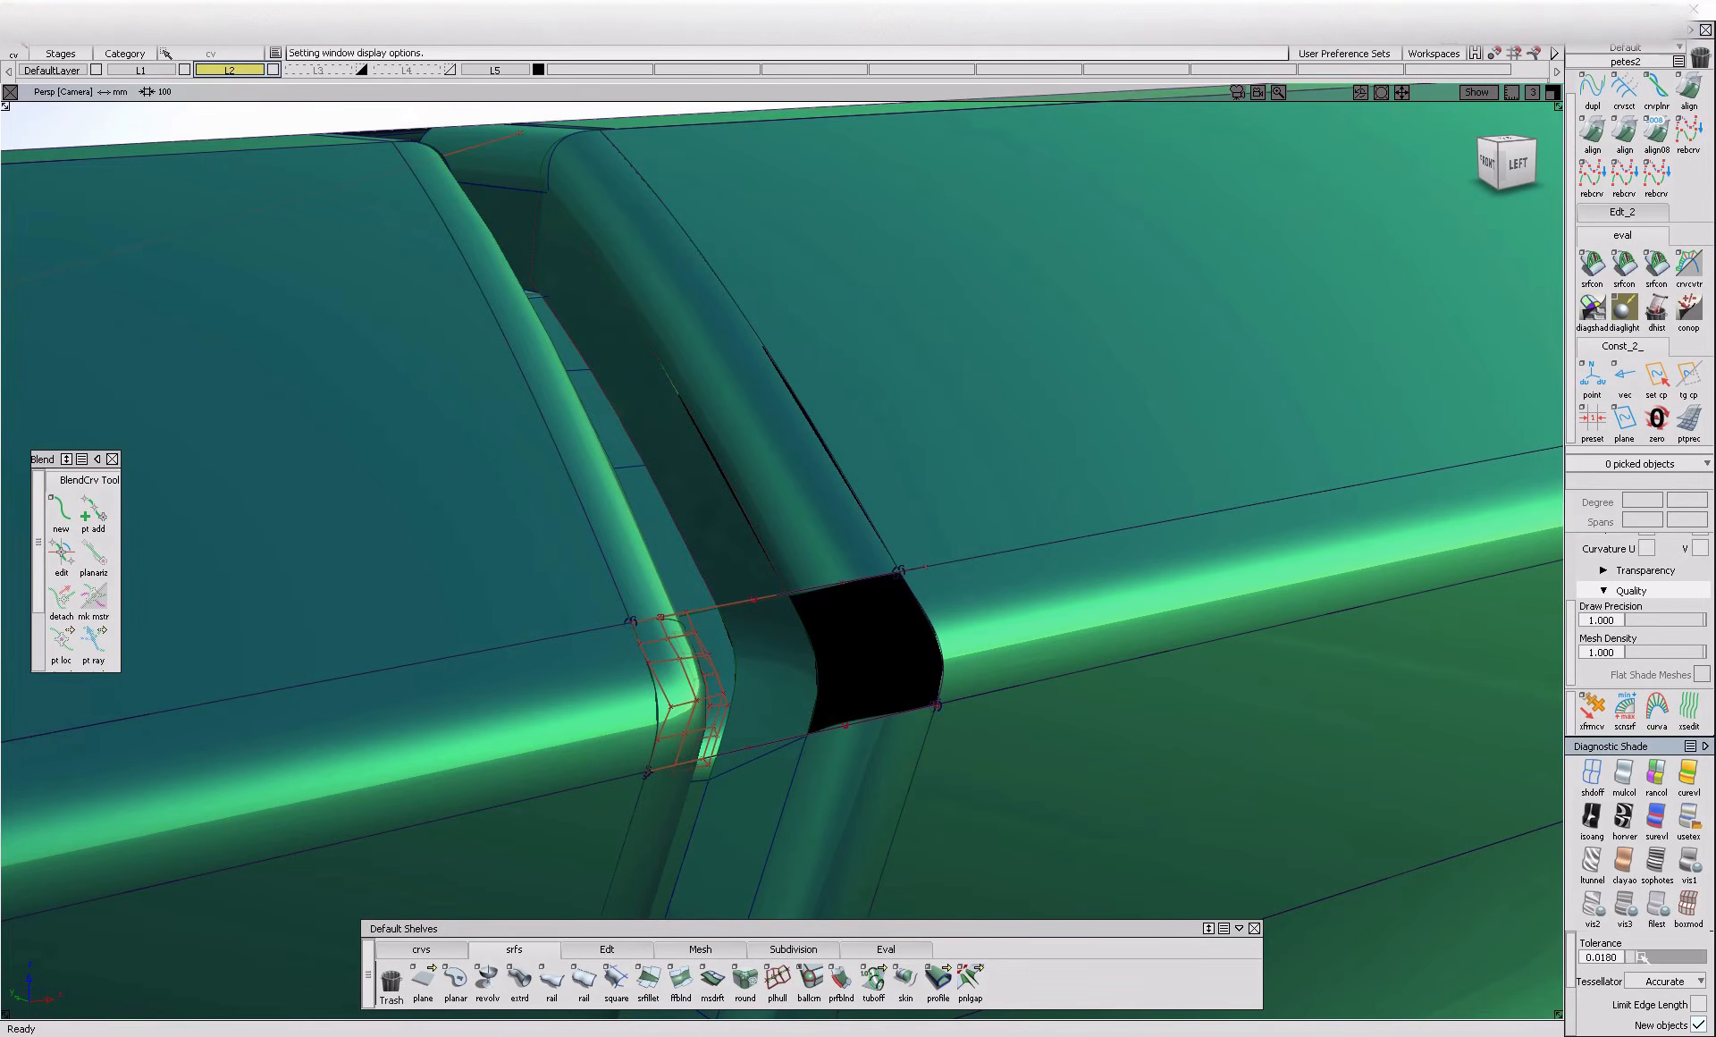
{"action": "left_click_drag", "start_coordinate": [843, 555], "coordinate": [755, 531], "text": "alt+shift"}
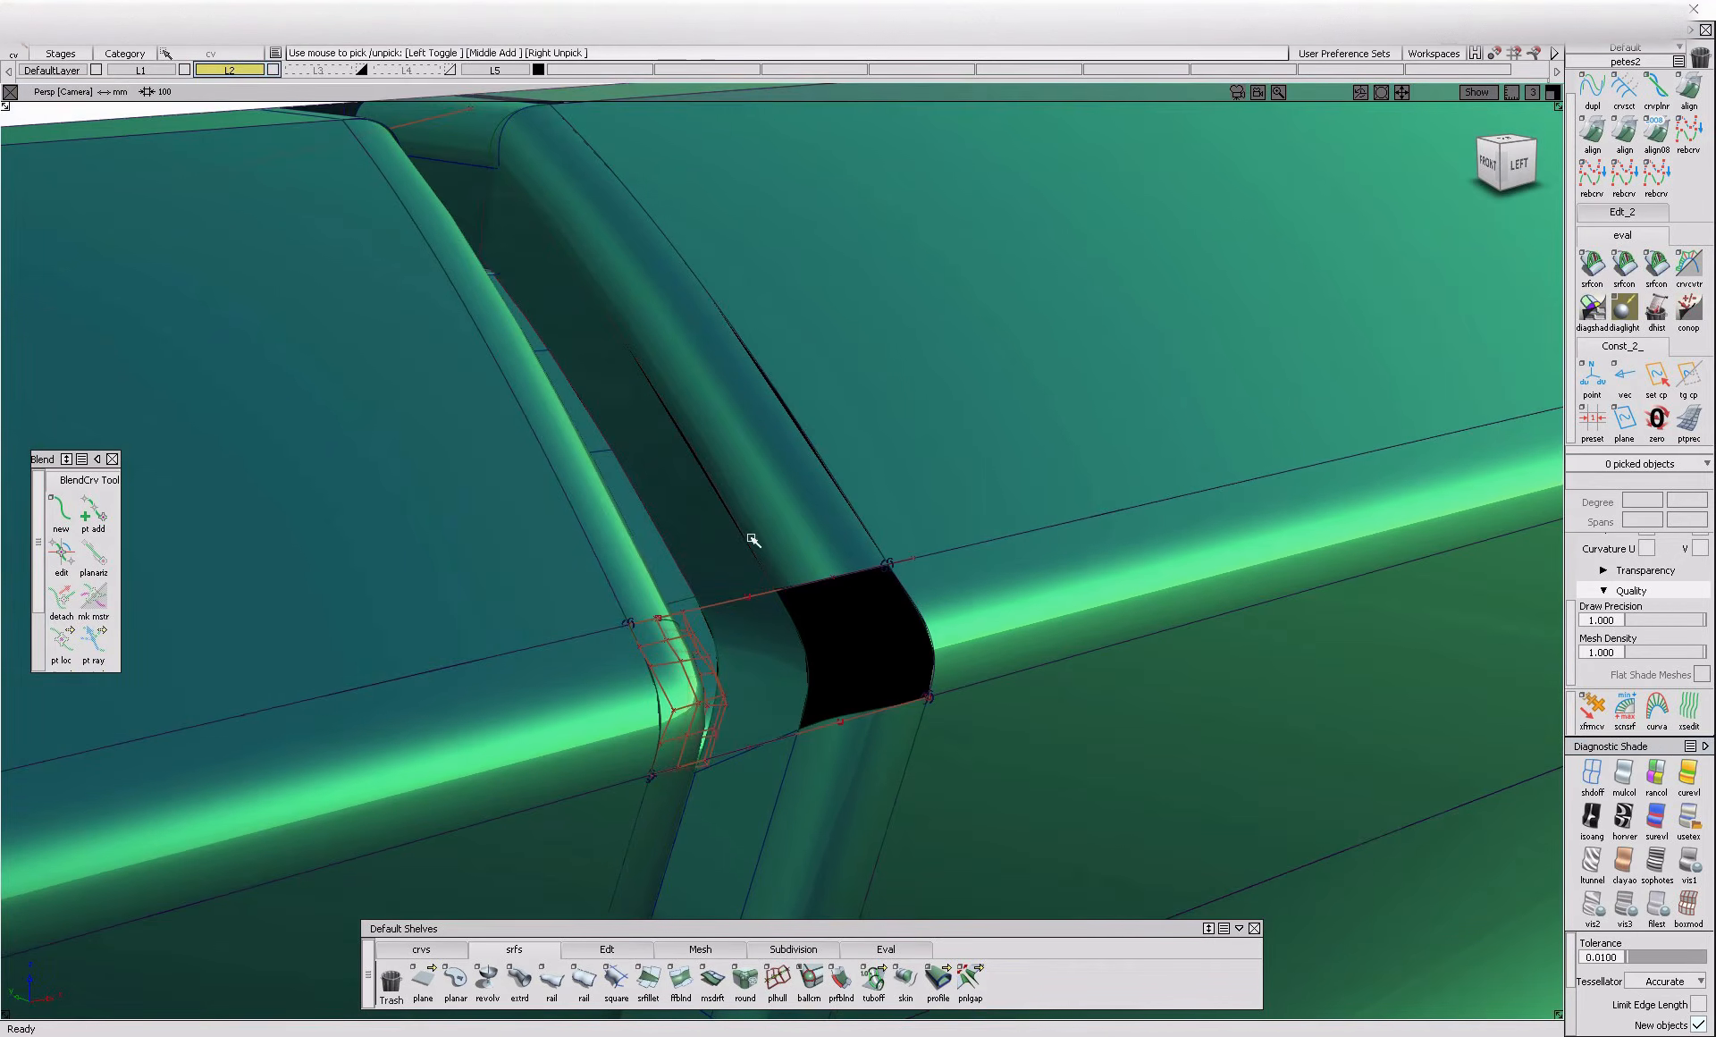
Examine both flange corners and check surface tangent continuity around the rounded edge
{"action": "left_click_drag", "start_coordinate": [640, 679], "coordinate": [613, 680], "text": "ctrl+shift"}
{"action": "left_click_drag", "start_coordinate": [614, 599], "coordinate": [743, 656]}
{"action": "right_click_drag", "start_coordinate": [743, 655], "coordinate": [1087, 639], "text": "ctrl+shift"}
{"action": "left_click_drag", "start_coordinate": [1087, 639], "coordinate": [1069, 670], "text": "alt+shift"}
{"action": "right_click_drag", "start_coordinate": [1069, 670], "coordinate": [1526, 394], "text": "ctrl+shift"}
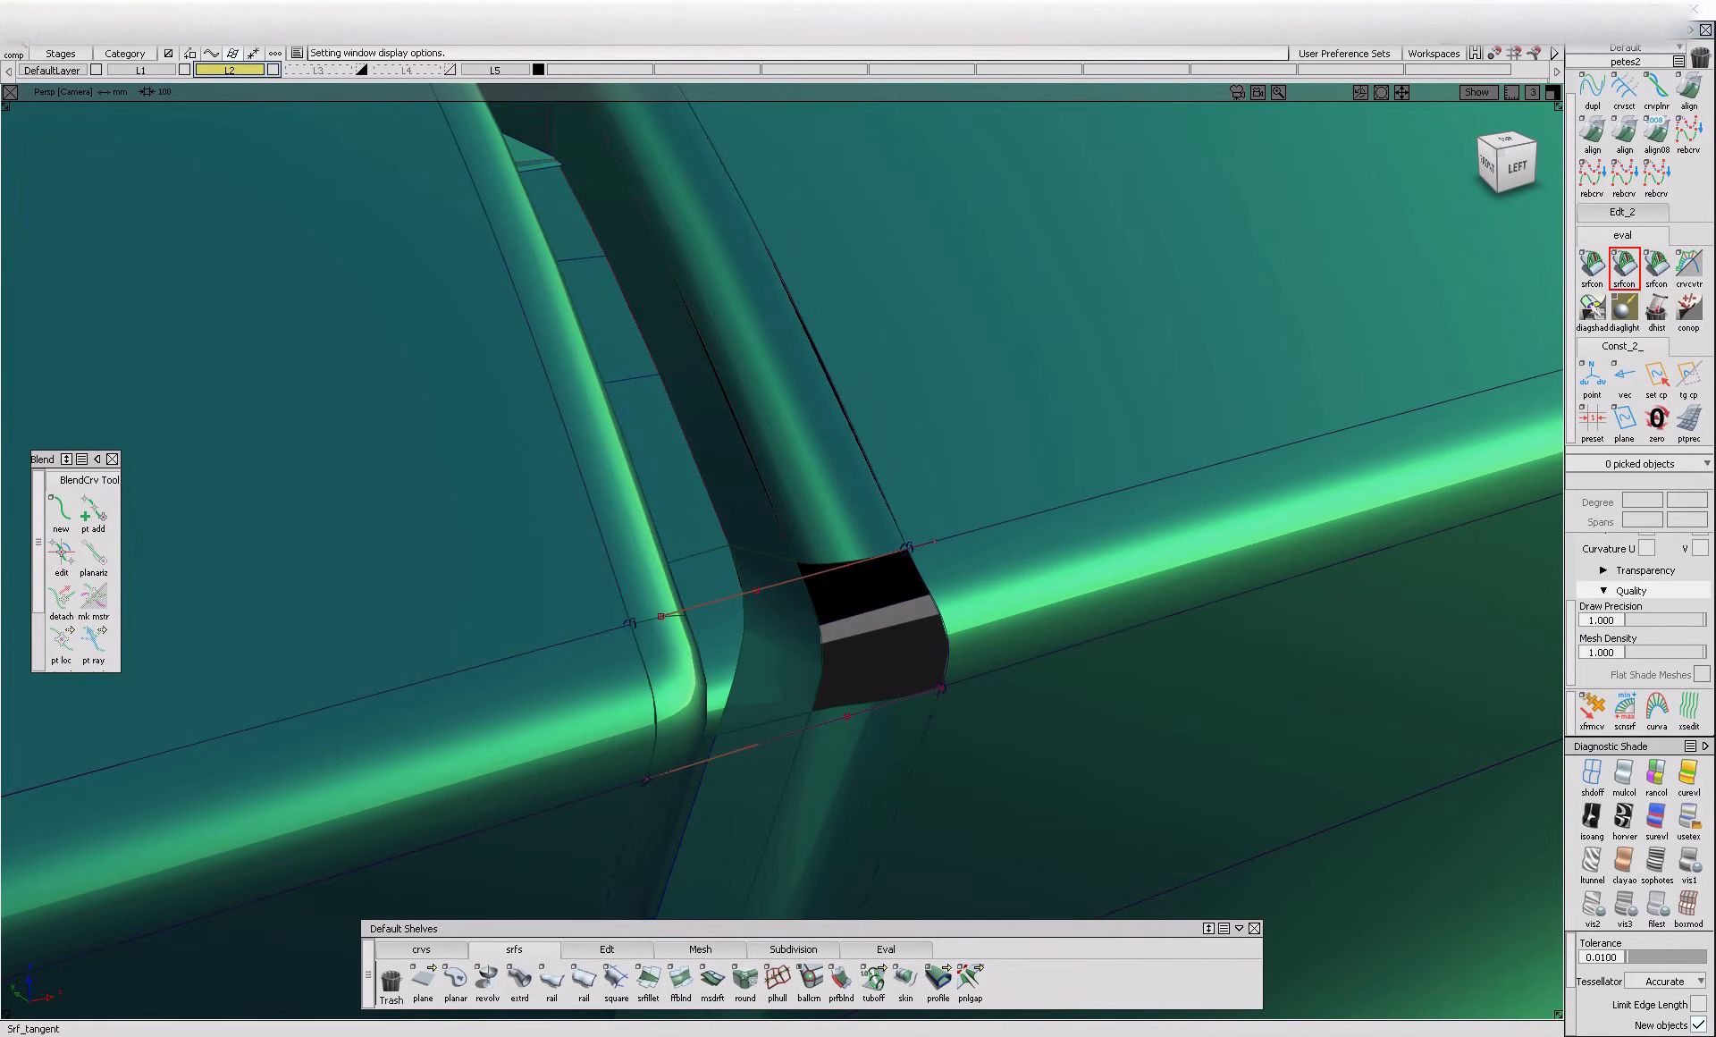
{"action": "left_click", "coordinate": [847, 422]}
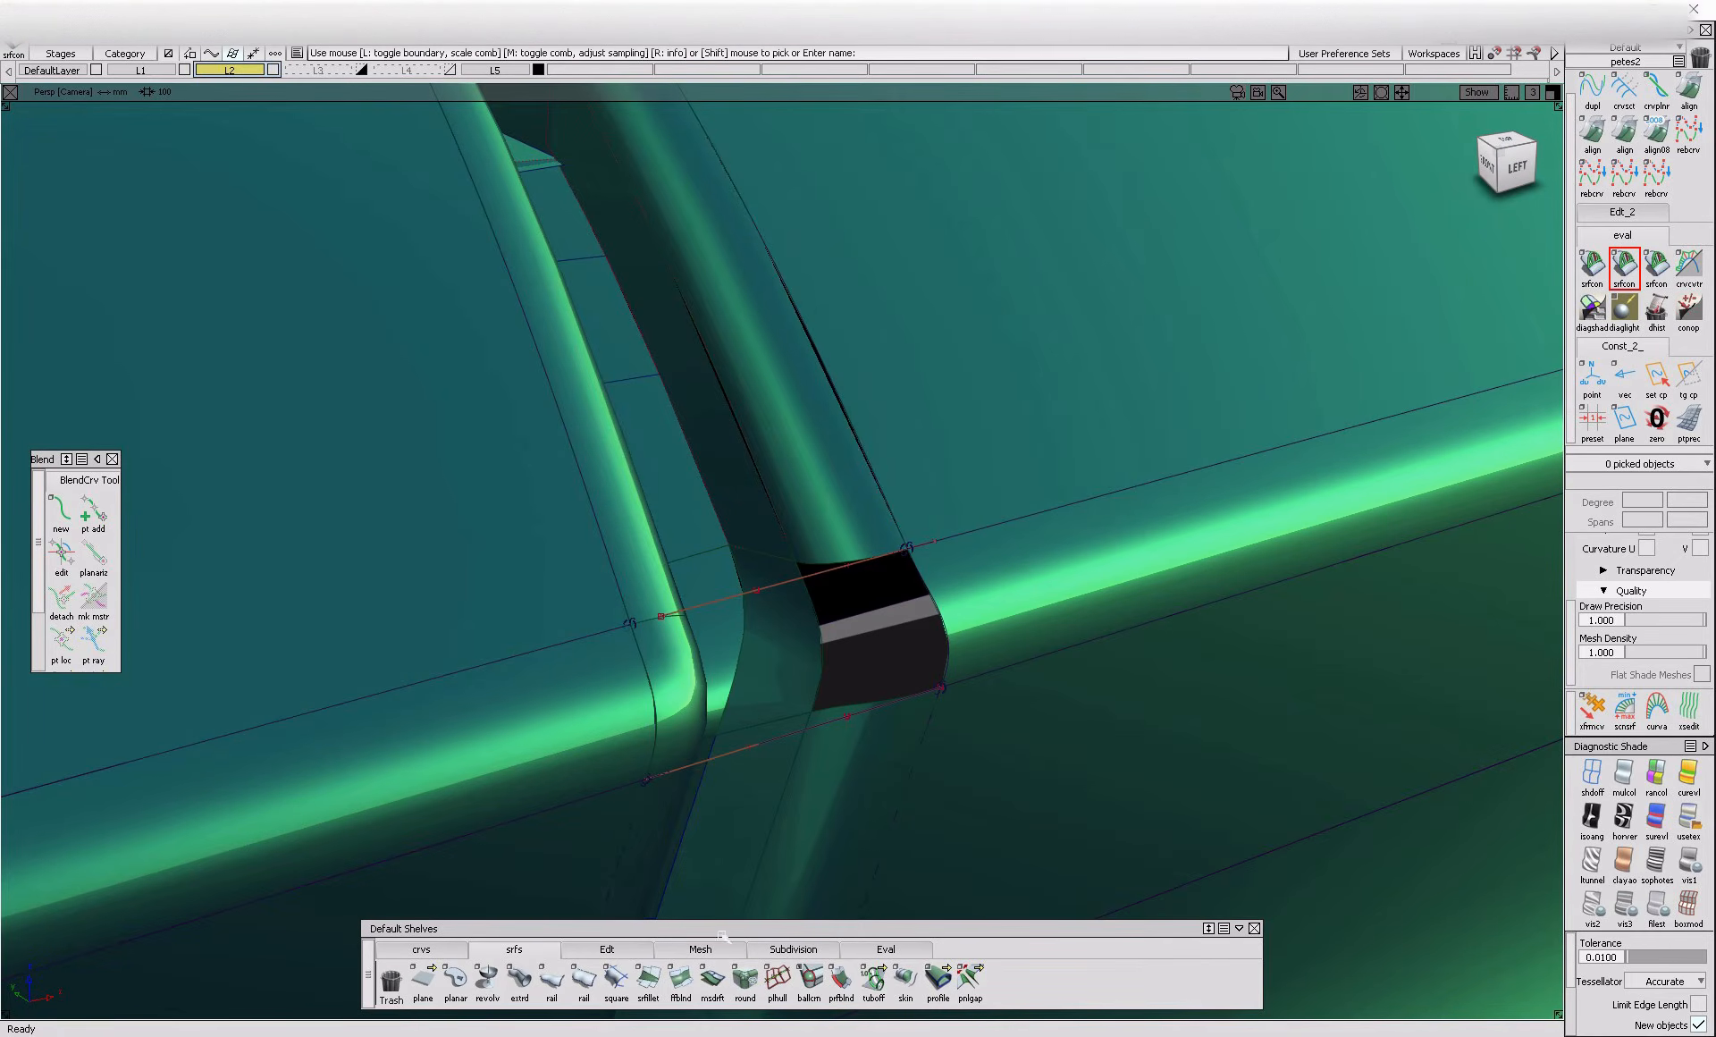
Fill the right flange corner opening with a Square surface from its four boundary edges, using G1 Tangent continuity
{"action": "left_click", "coordinate": [616, 981]}
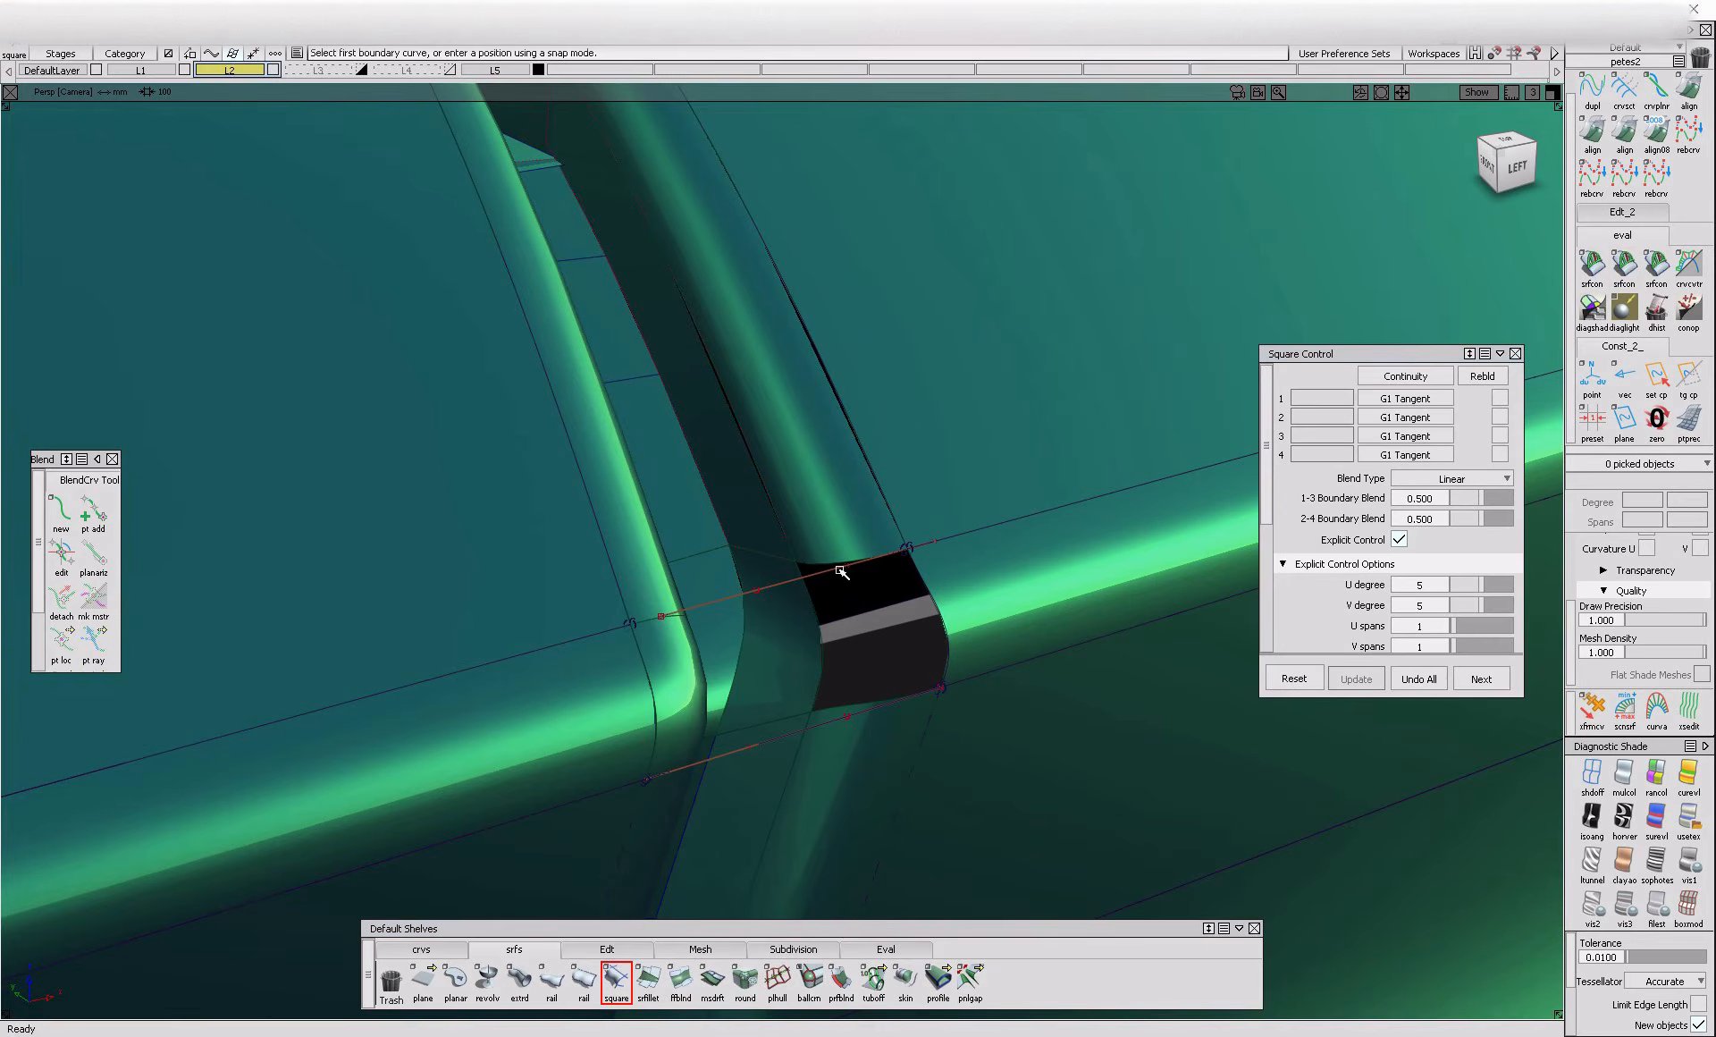
{"action": "left_click", "coordinate": [809, 561]}
{"action": "left_click", "coordinate": [818, 626]}
{"action": "left_click", "coordinate": [870, 713]}
{"action": "left_click", "coordinate": [903, 739]}
{"action": "left_click", "coordinate": [946, 642]}
{"action": "left_click", "coordinate": [963, 657]}
Examine the door panel gap up close and in a side view of the whole car
{"action": "left_click_drag", "start_coordinate": [951, 671], "coordinate": [690, 602], "text": "alt+shift"}
{"action": "right_click_drag", "start_coordinate": [689, 602], "coordinate": [718, 710], "text": "alt+shift"}
{"action": "middle_click_drag", "start_coordinate": [718, 711], "coordinate": [735, 551], "text": "alt+shift"}
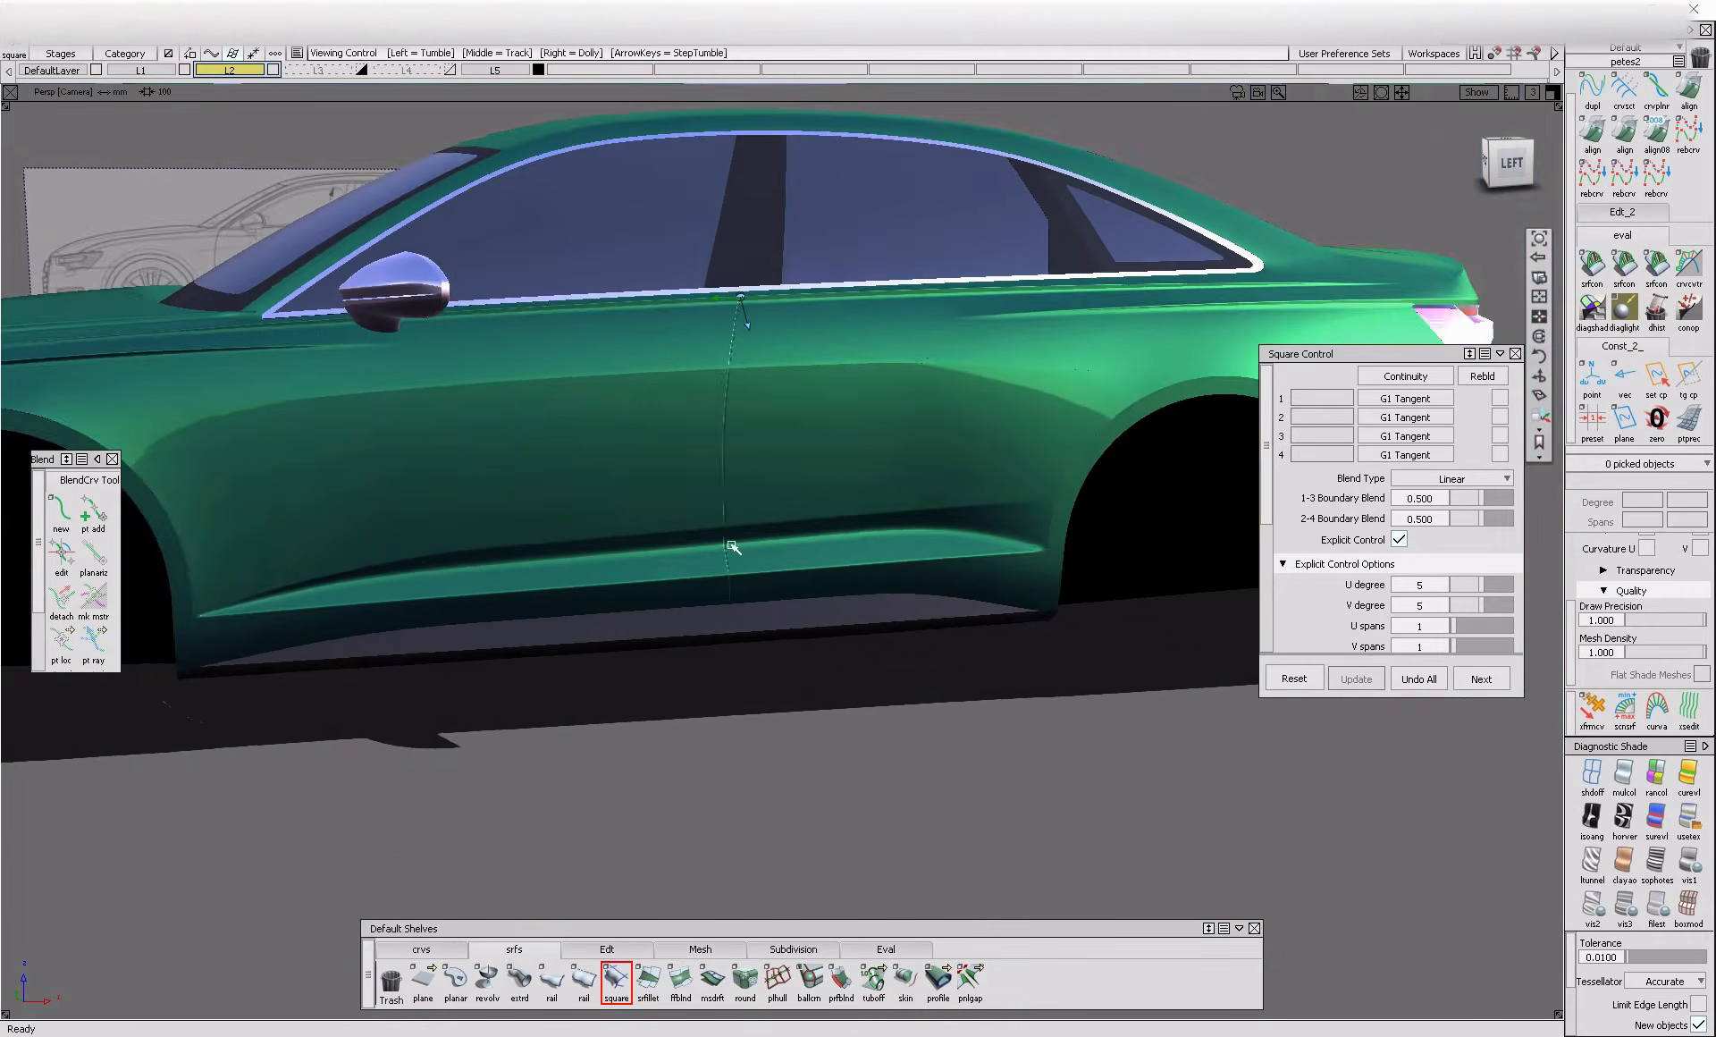
{"action": "right_click_drag", "start_coordinate": [736, 551], "coordinate": [782, 585], "text": "alt+shift"}
{"action": "right_click_drag", "start_coordinate": [746, 699], "coordinate": [448, 705], "text": "alt+shift"}
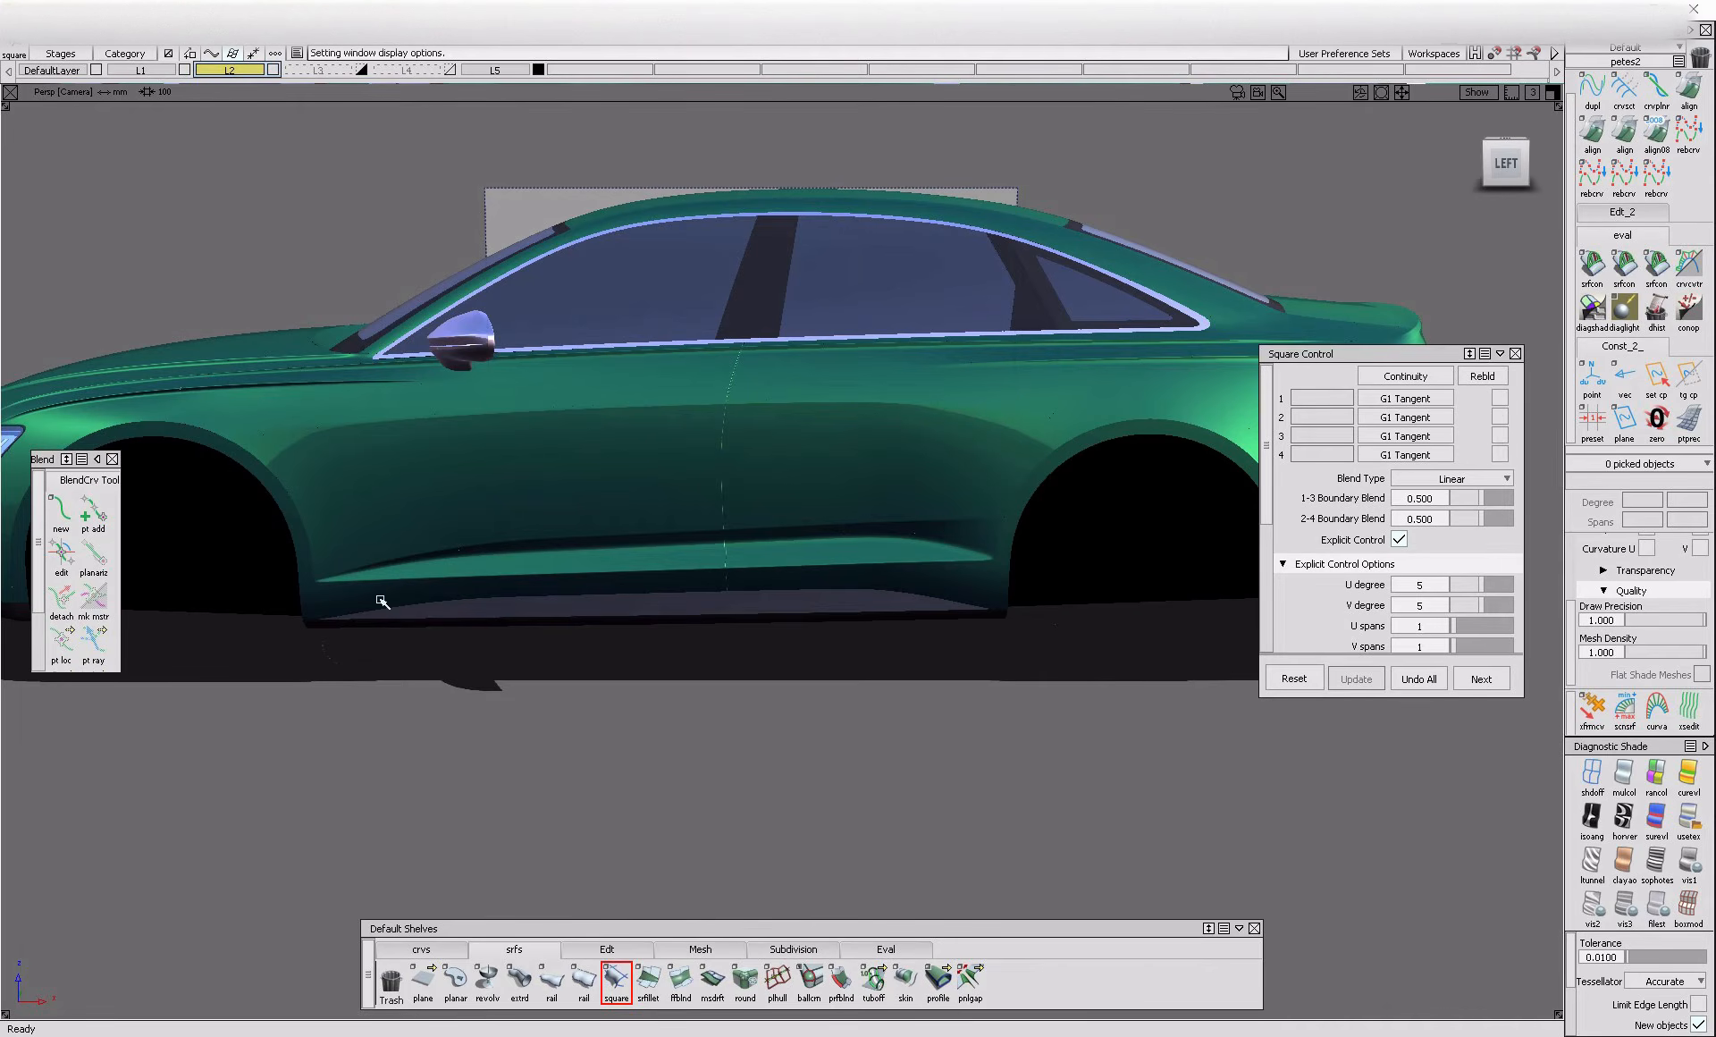
Create a blend curve along the gap's left flange edge, bridging the upper and lower trim edges across the rounded crease
{"action": "mouse_move", "coordinate": [745, 397]}
{"action": "right_mouse_down", "text": "alt+shift"}
{"action": "mouse_move", "coordinate": [846, 460]}
{"action": "mouse_move", "coordinate": [750, 518]}
{"action": "mouse_move", "coordinate": [818, 626]}
{"action": "mouse_move", "coordinate": [766, 652]}
{"action": "mouse_move", "coordinate": [904, 659]}
{"action": "mouse_move", "coordinate": [805, 739]}
{"action": "mouse_move", "coordinate": [755, 502]}
{"action": "mouse_move", "coordinate": [834, 592]}
{"action": "right_mouse_up", "text": "alt+shift"}
{"action": "right_click_drag", "start_coordinate": [970, 577], "coordinate": [981, 675], "text": "alt+shift"}
{"action": "right_click_drag", "start_coordinate": [872, 355], "coordinate": [749, 520], "text": "alt+shift"}
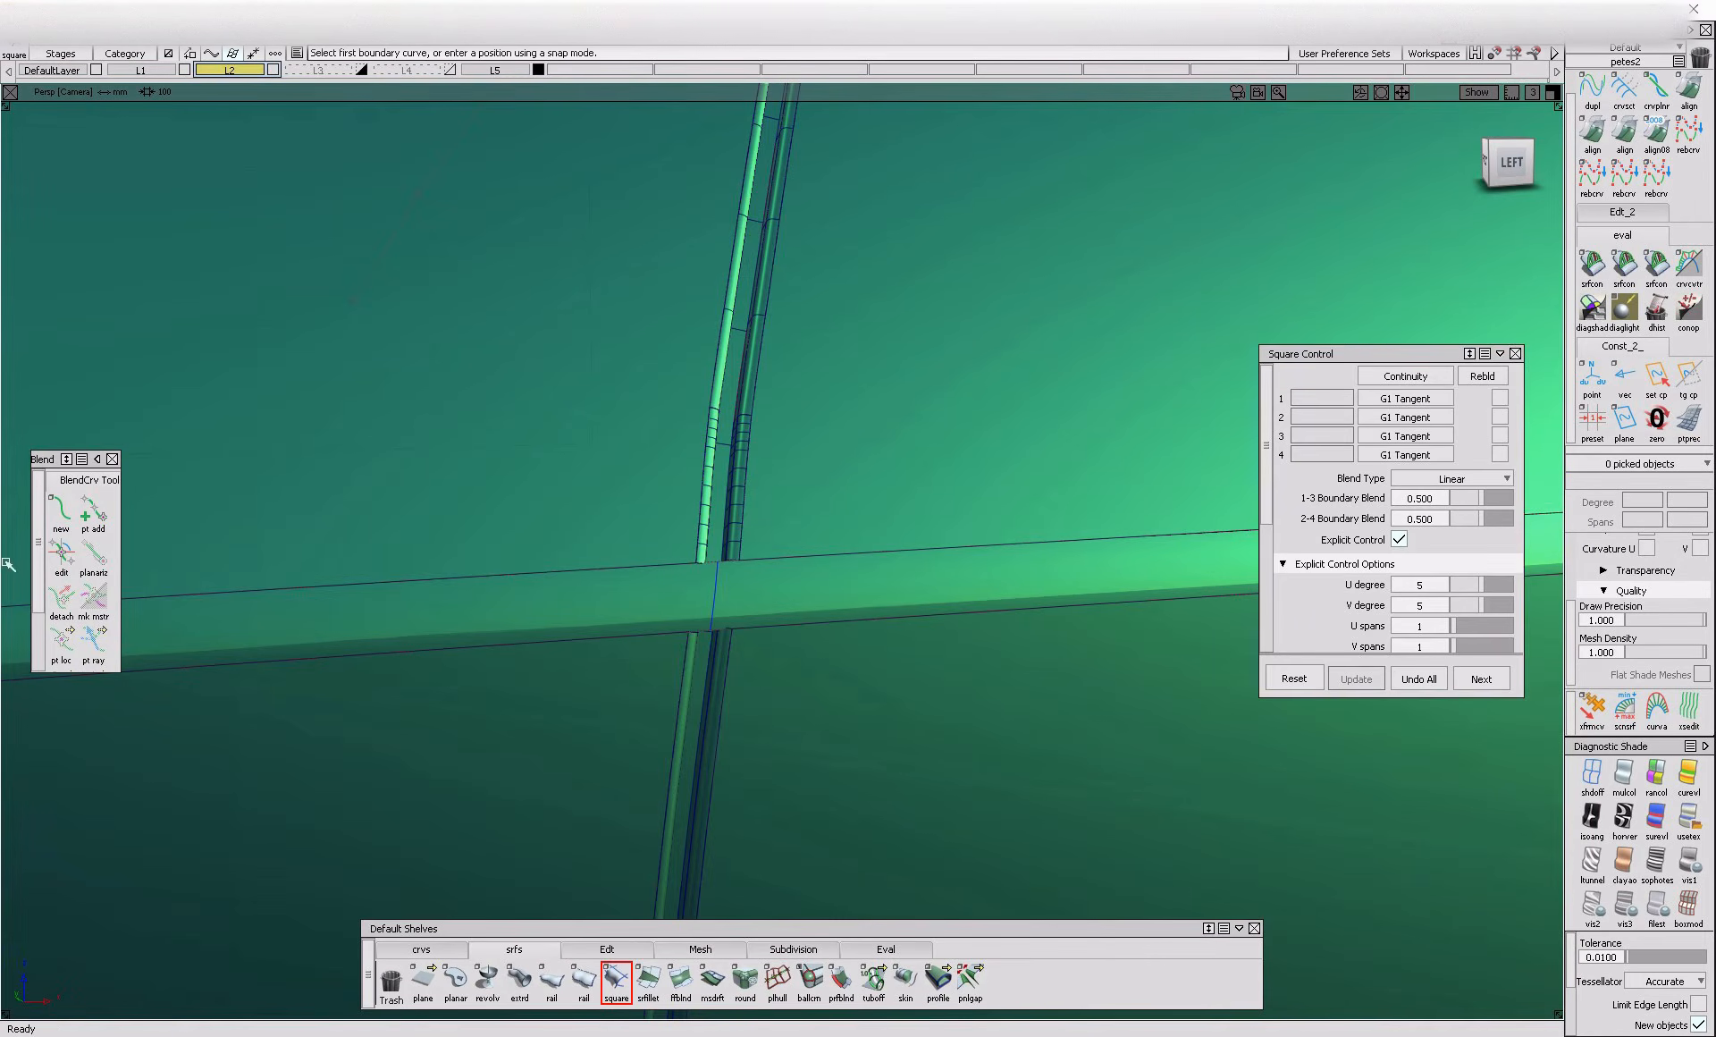
{"action": "left_click", "coordinate": [93, 514]}
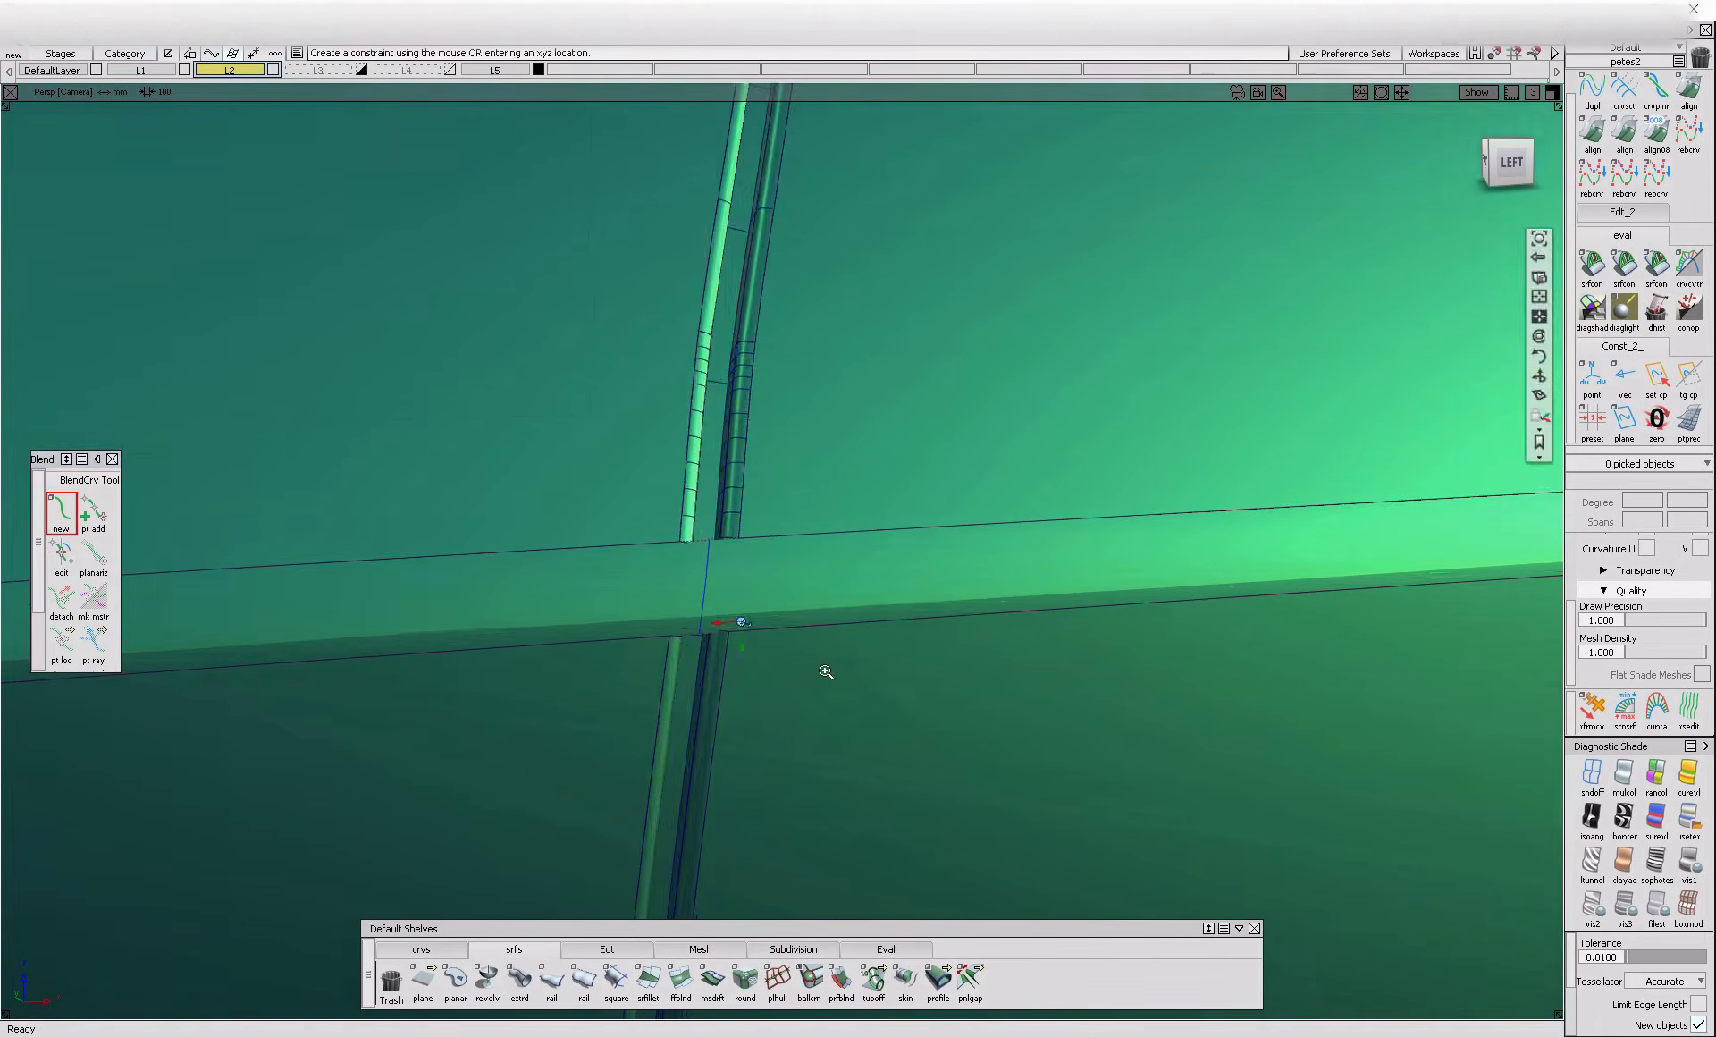
{"action": "left_click_drag", "start_coordinate": [820, 689], "coordinate": [635, 654], "text": "alt+shift"}
{"action": "left_click", "coordinate": [632, 651], "text": "ctrl+alt"}
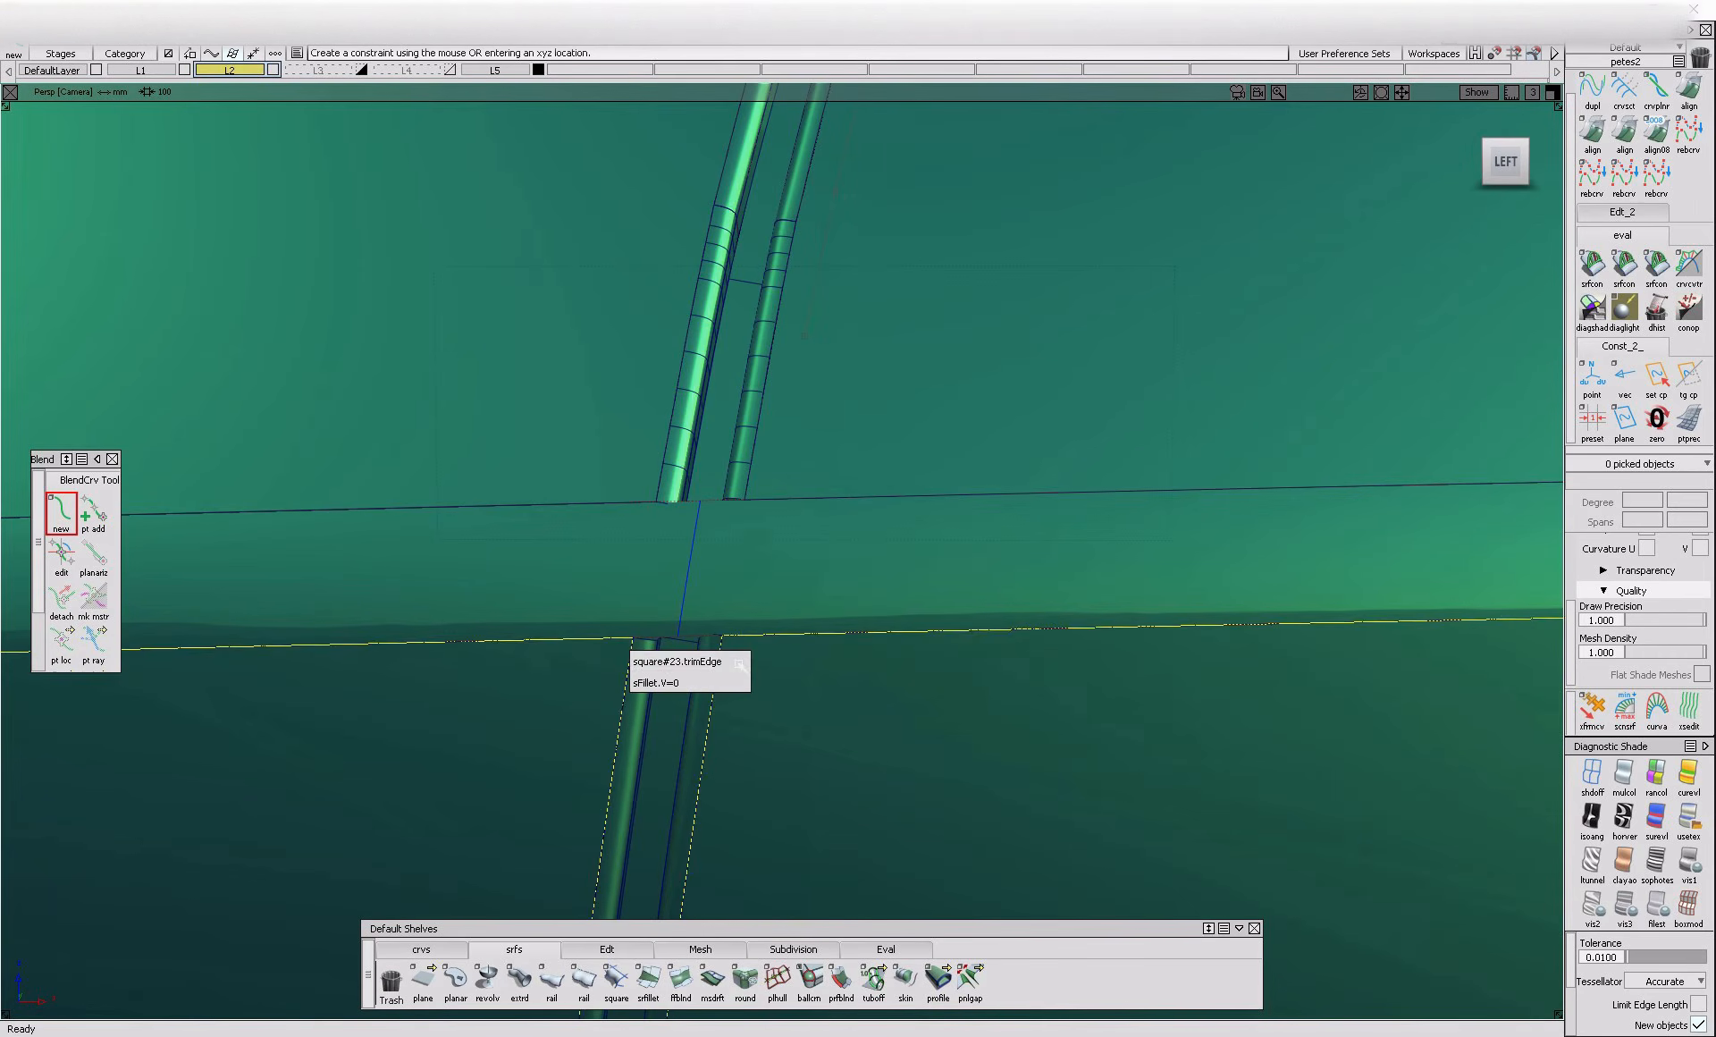
{"action": "left_click", "coordinate": [739, 662]}
{"action": "left_click", "coordinate": [666, 483]}
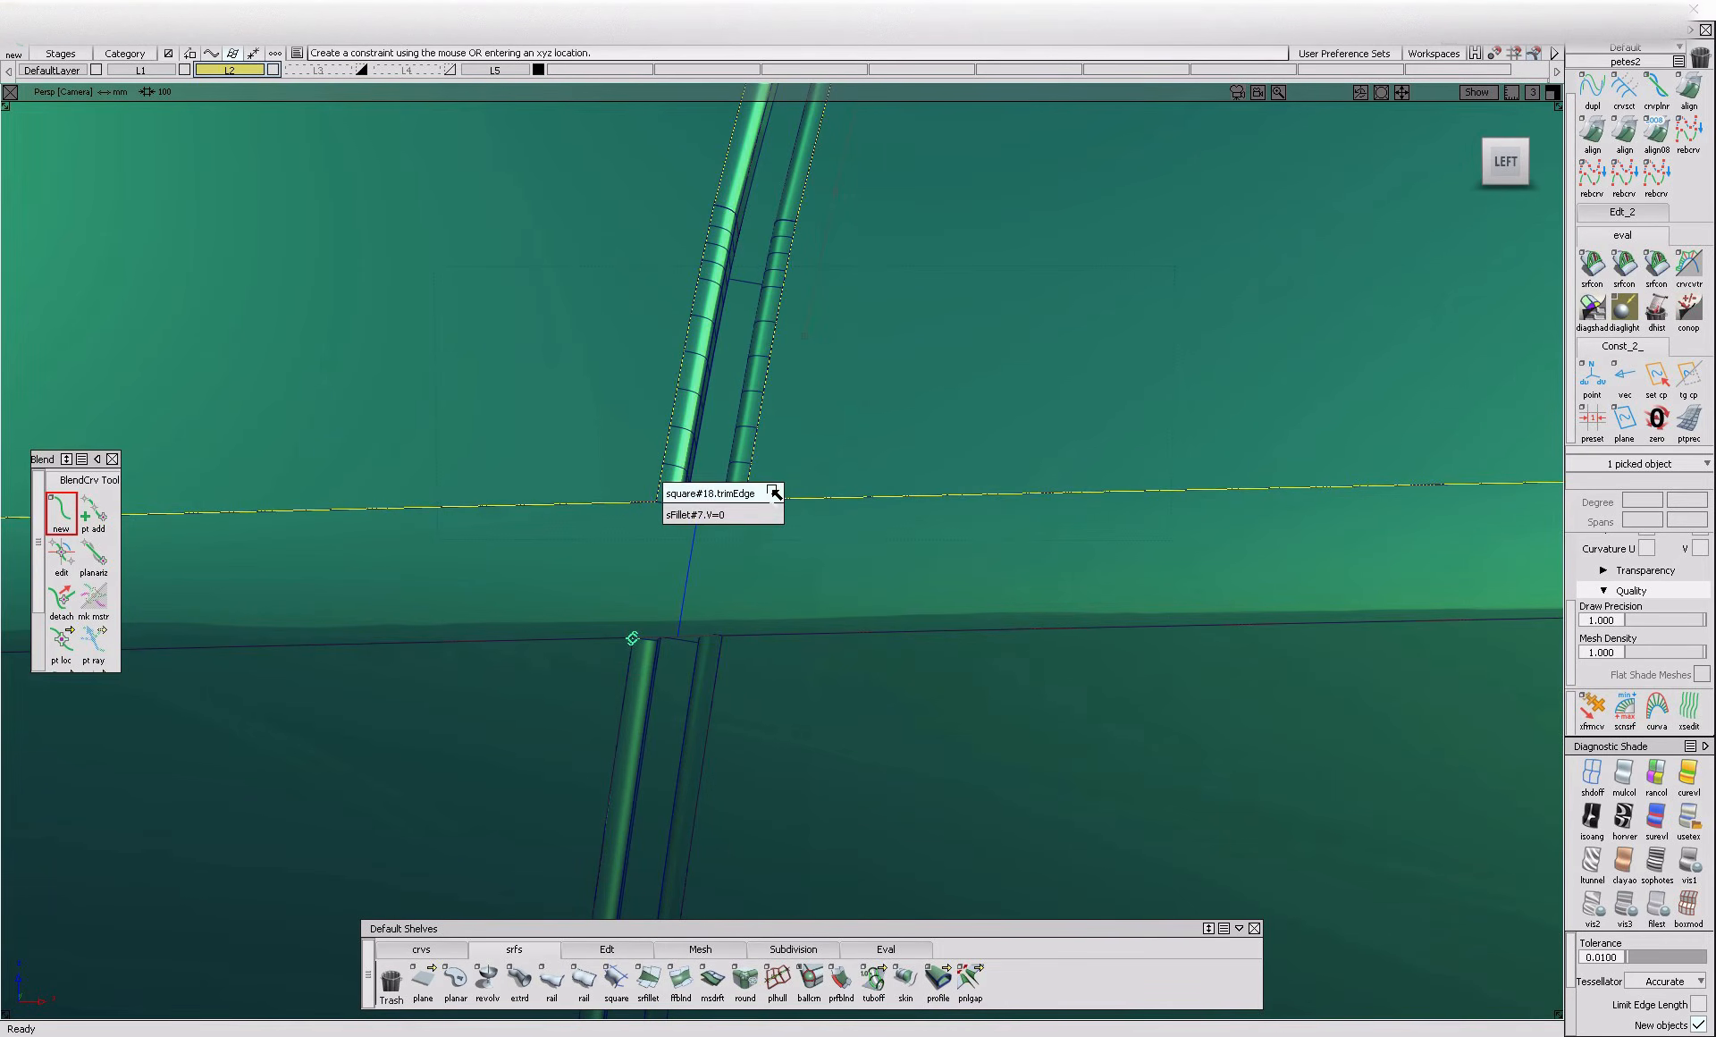
{"action": "left_click", "coordinate": [774, 493]}
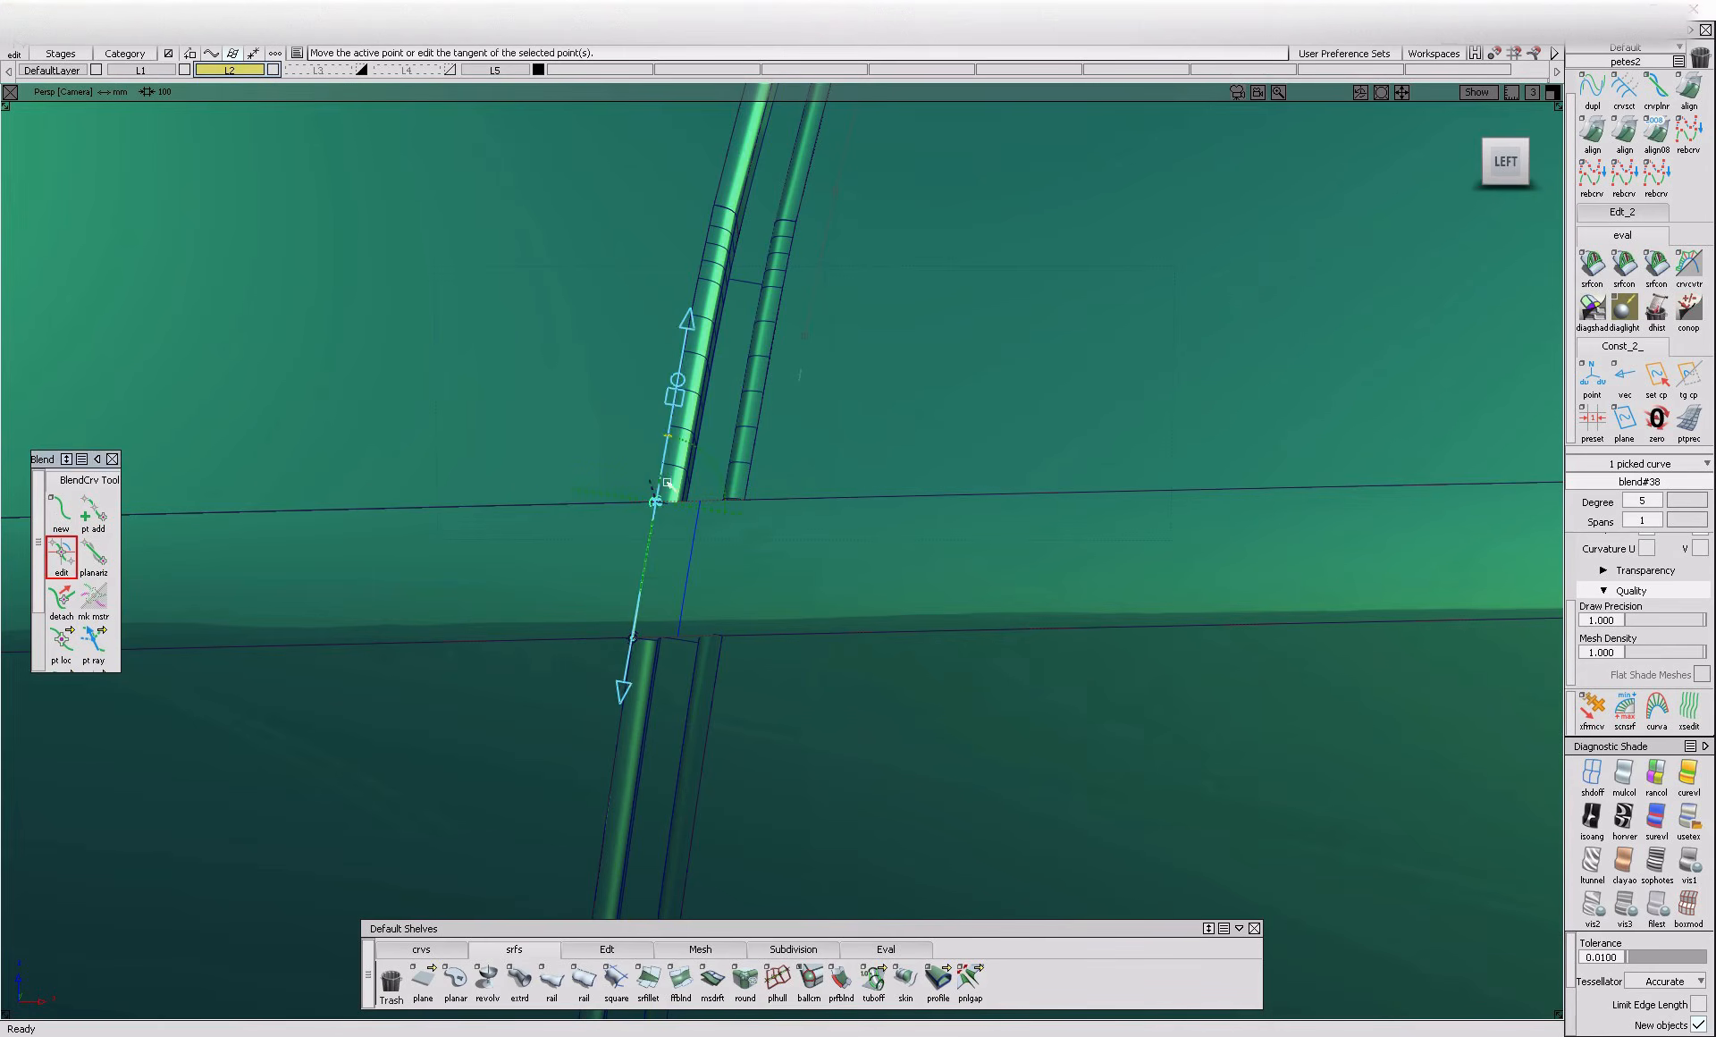
{"action": "left_click", "coordinate": [633, 640]}
{"action": "left_click_drag", "start_coordinate": [634, 673], "coordinate": [697, 545], "text": "ctrl+shift"}
Project the left blend curve onto the rounded crease surface
{"action": "left_click", "coordinate": [565, 600]}
{"action": "key", "text": "space"}
{"action": "left_click", "coordinate": [648, 590]}
{"action": "key", "text": "space"}
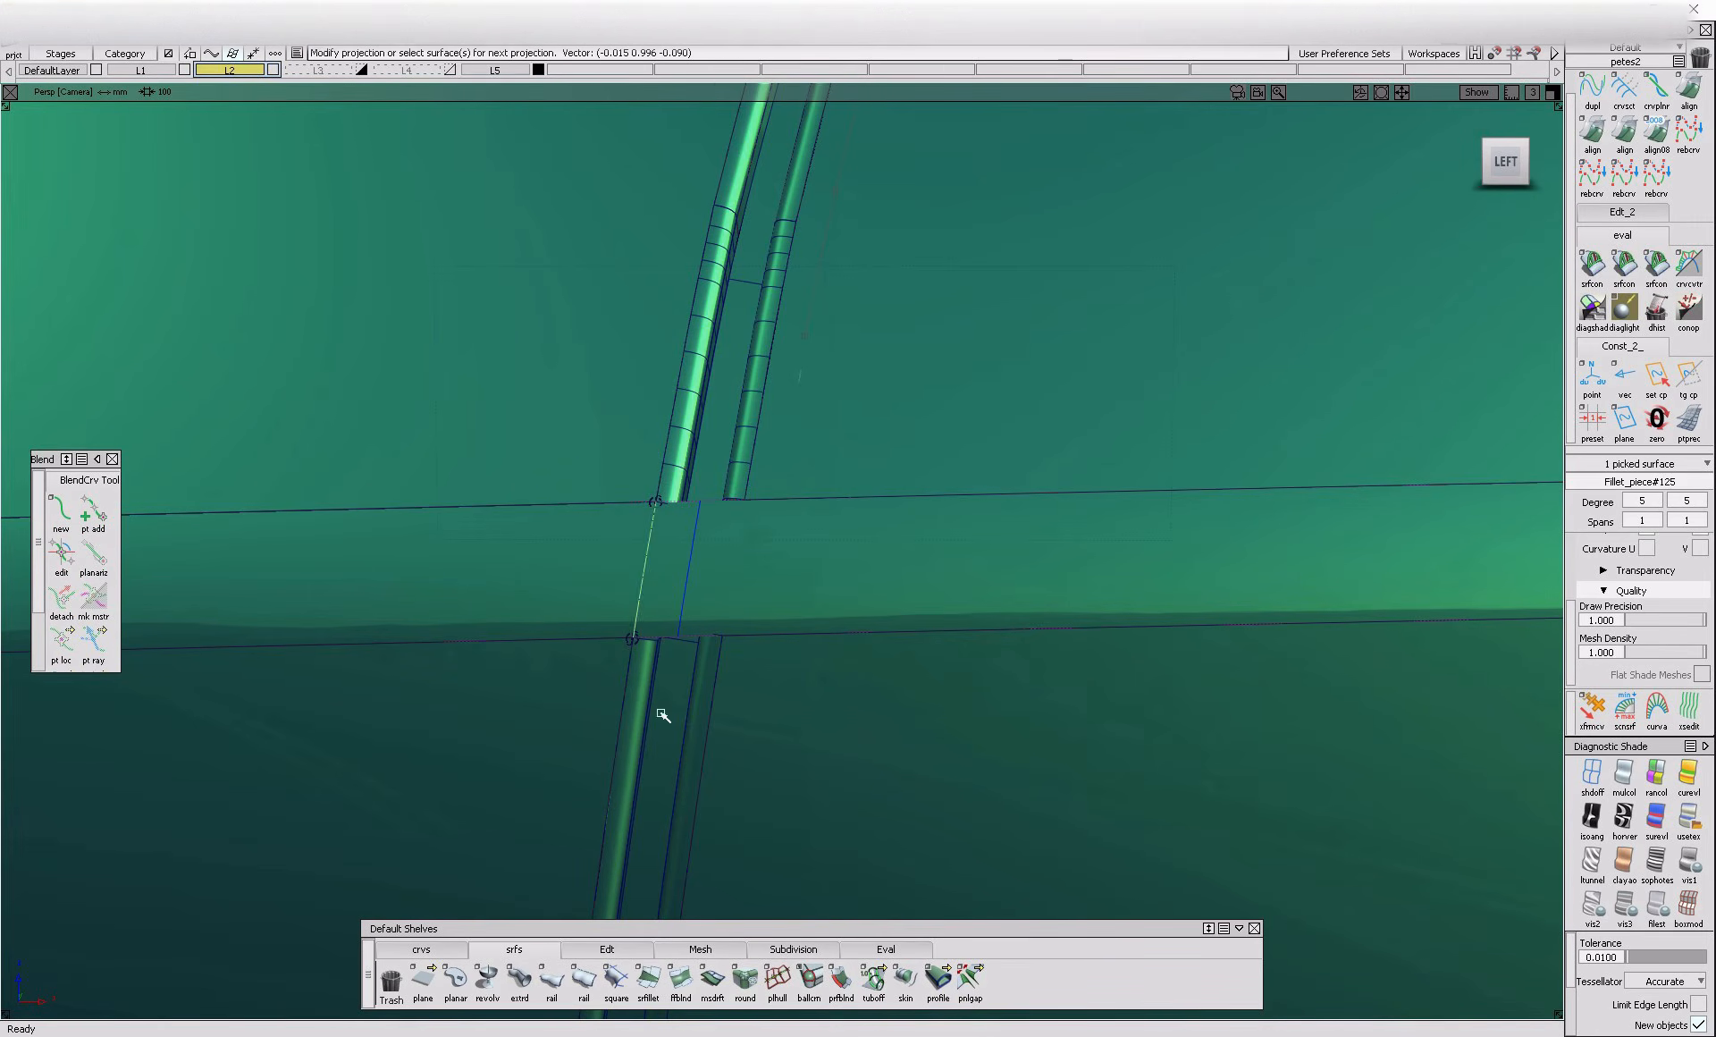
Create a matching blend curve along the gap's right flange edge between the lower and upper trim edges of the crease
{"action": "left_click", "coordinate": [725, 666]}
{"action": "left_click", "coordinate": [831, 675]}
{"action": "left_click", "coordinate": [754, 497]}
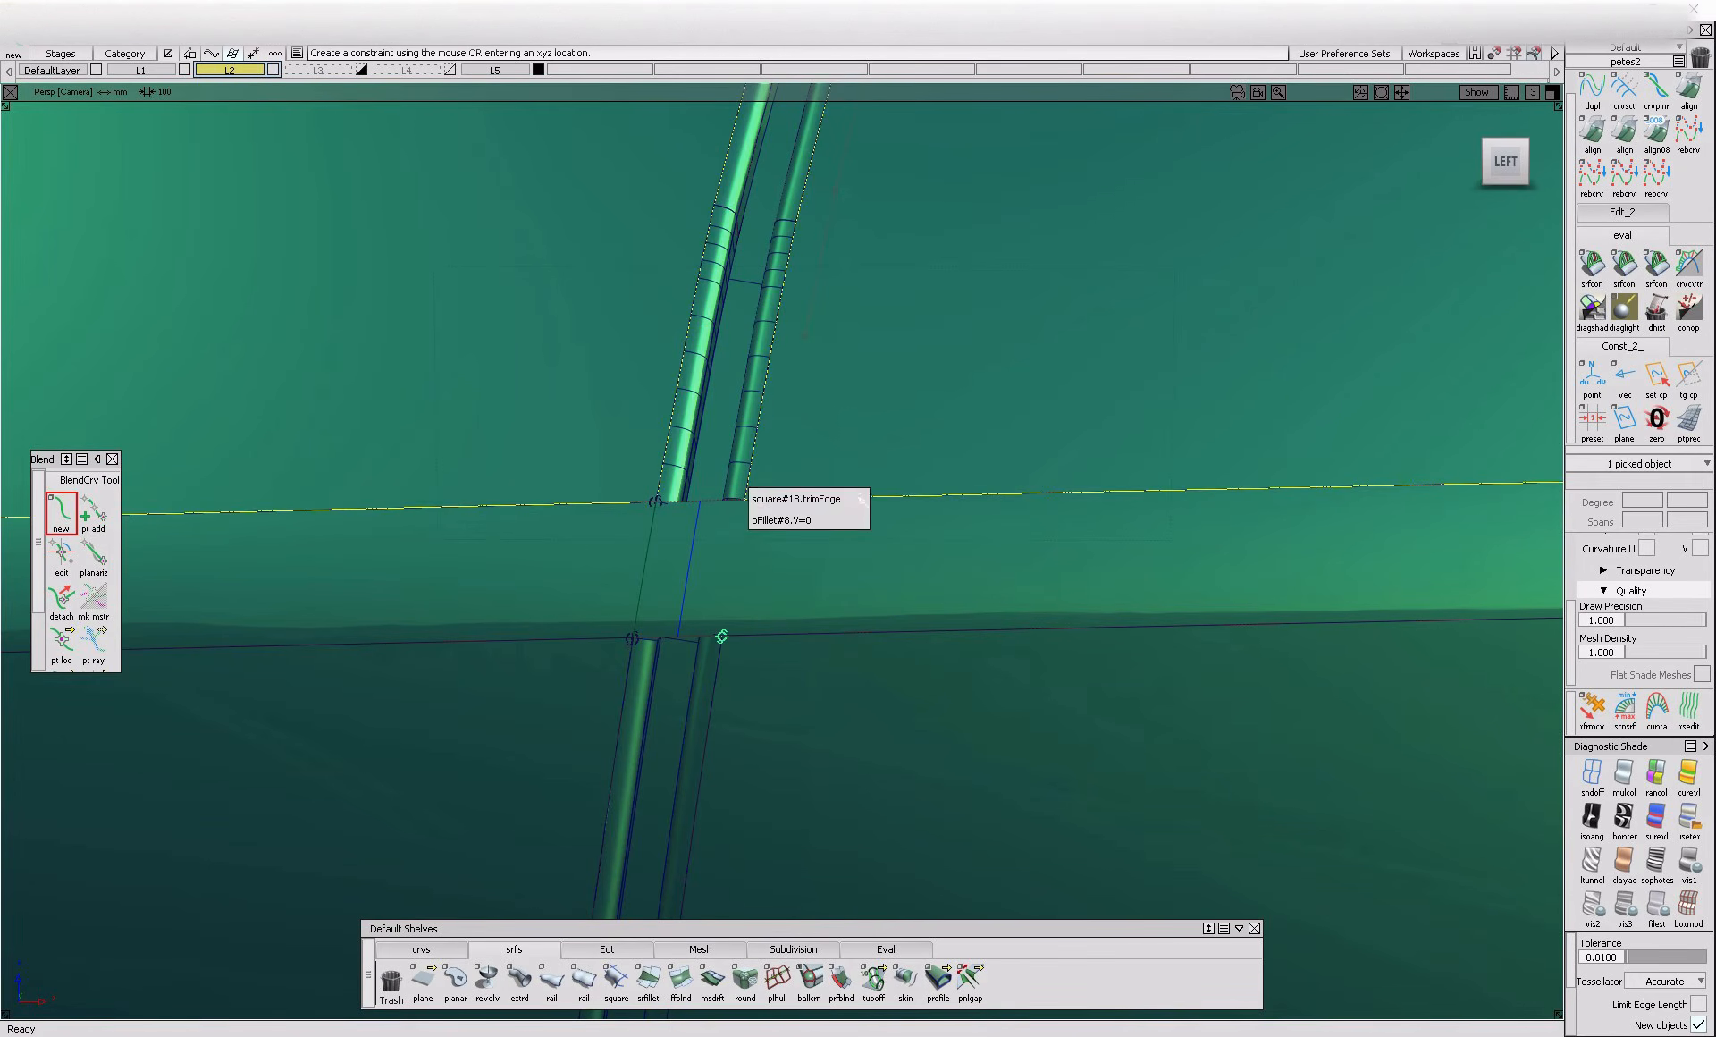
{"action": "left_click", "coordinate": [858, 498]}
{"action": "left_click_drag", "start_coordinate": [866, 547], "coordinate": [920, 520], "text": "ctrl+shift"}
{"action": "middle_click_drag", "start_coordinate": [888, 541], "coordinate": [812, 596], "text": "ctrl+shift"}
Project the right blend curve onto the rounded crease surface and trim away the section between the two projected curves
{"action": "left_click", "coordinate": [671, 593]}
{"action": "key", "text": "space"}
{"action": "left_click", "coordinate": [728, 604]}
{"action": "middle_click_drag", "start_coordinate": [888, 541], "coordinate": [810, 601], "text": "ctrl+shift"}
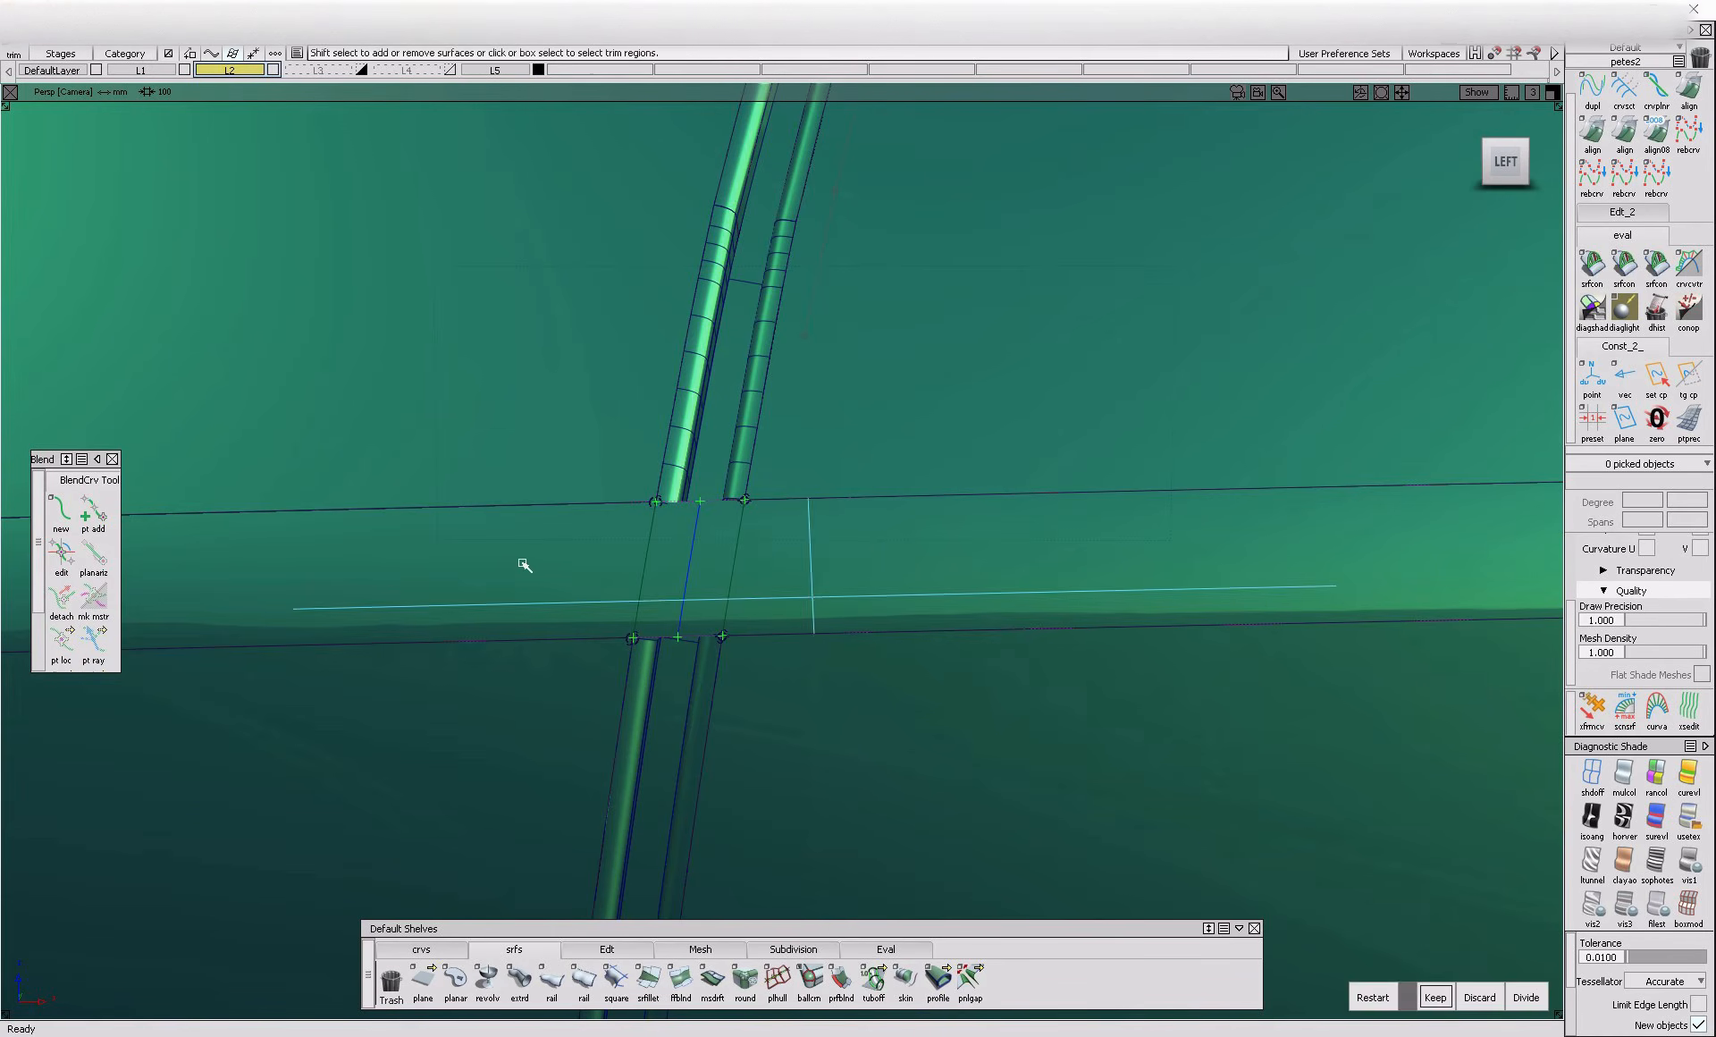
{"action": "left_click", "coordinate": [552, 586]}
Bridge the gap floor across the trimmed opening with a Freeform Blend using G2 Curvature and Connect Ends on both sides
{"action": "left_click", "coordinate": [680, 981]}
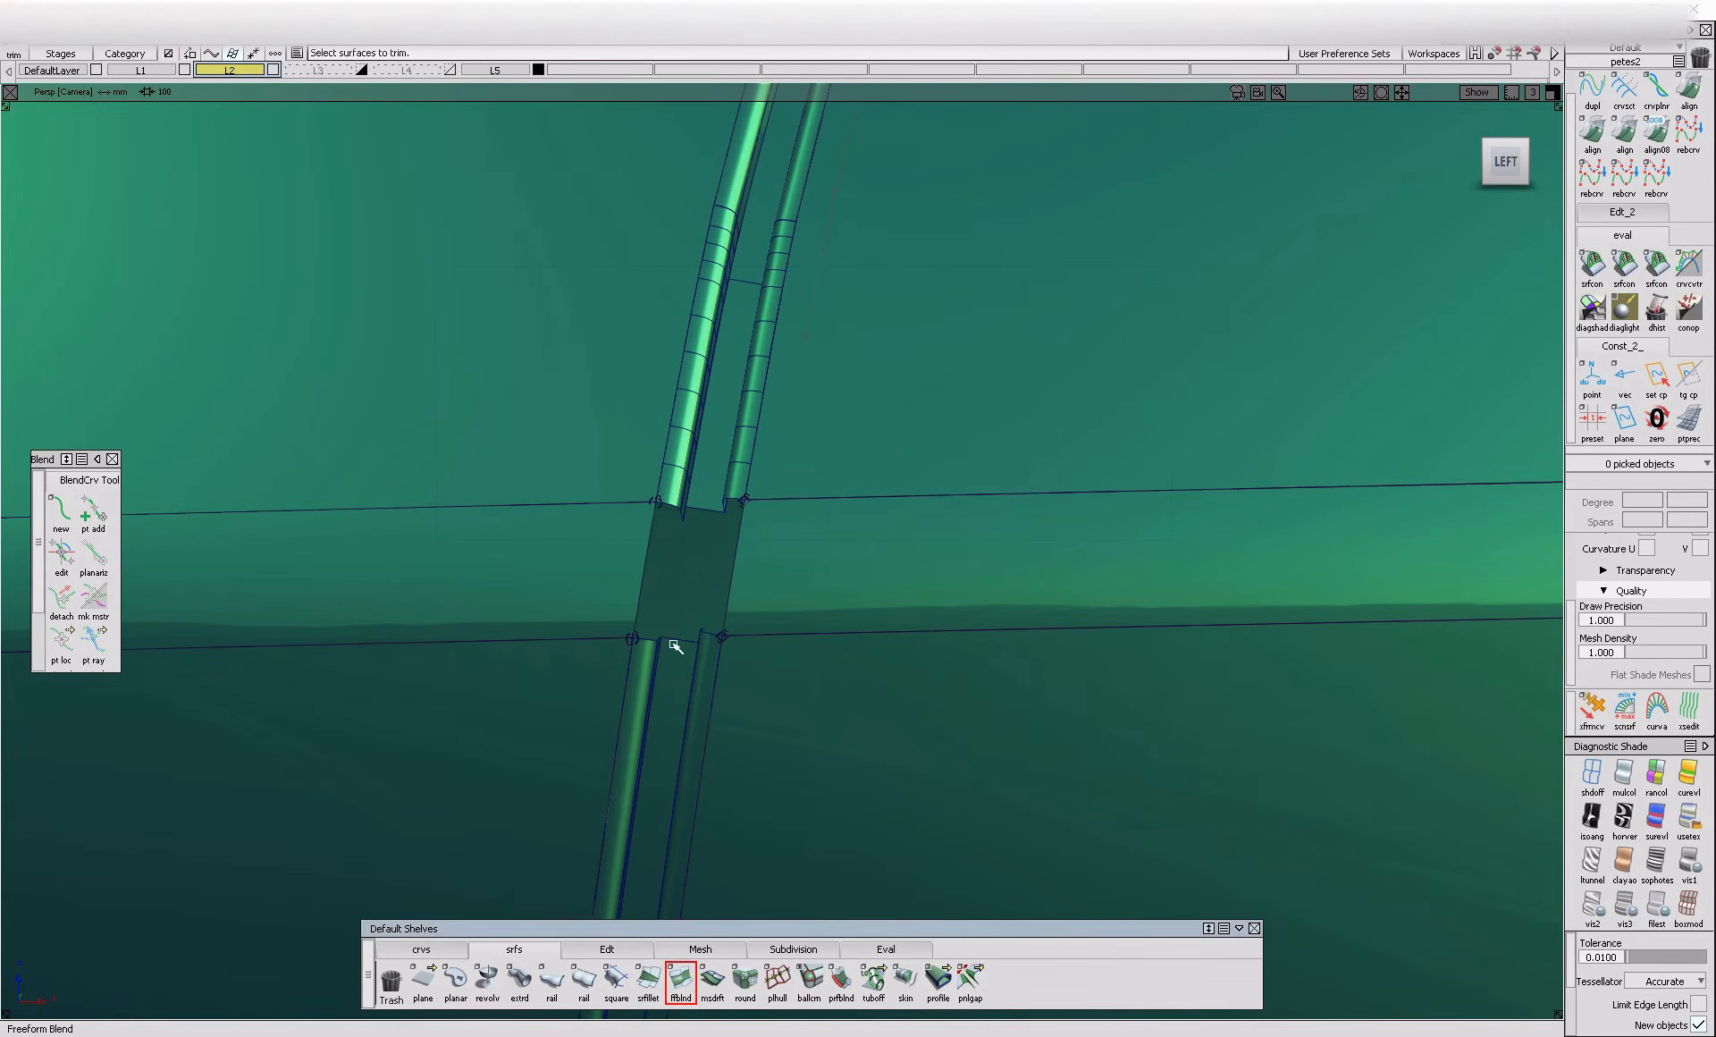
{"action": "left_click", "coordinate": [699, 516]}
{"action": "right_click_drag", "start_coordinate": [701, 510], "coordinate": [748, 530], "text": "alt+shift"}
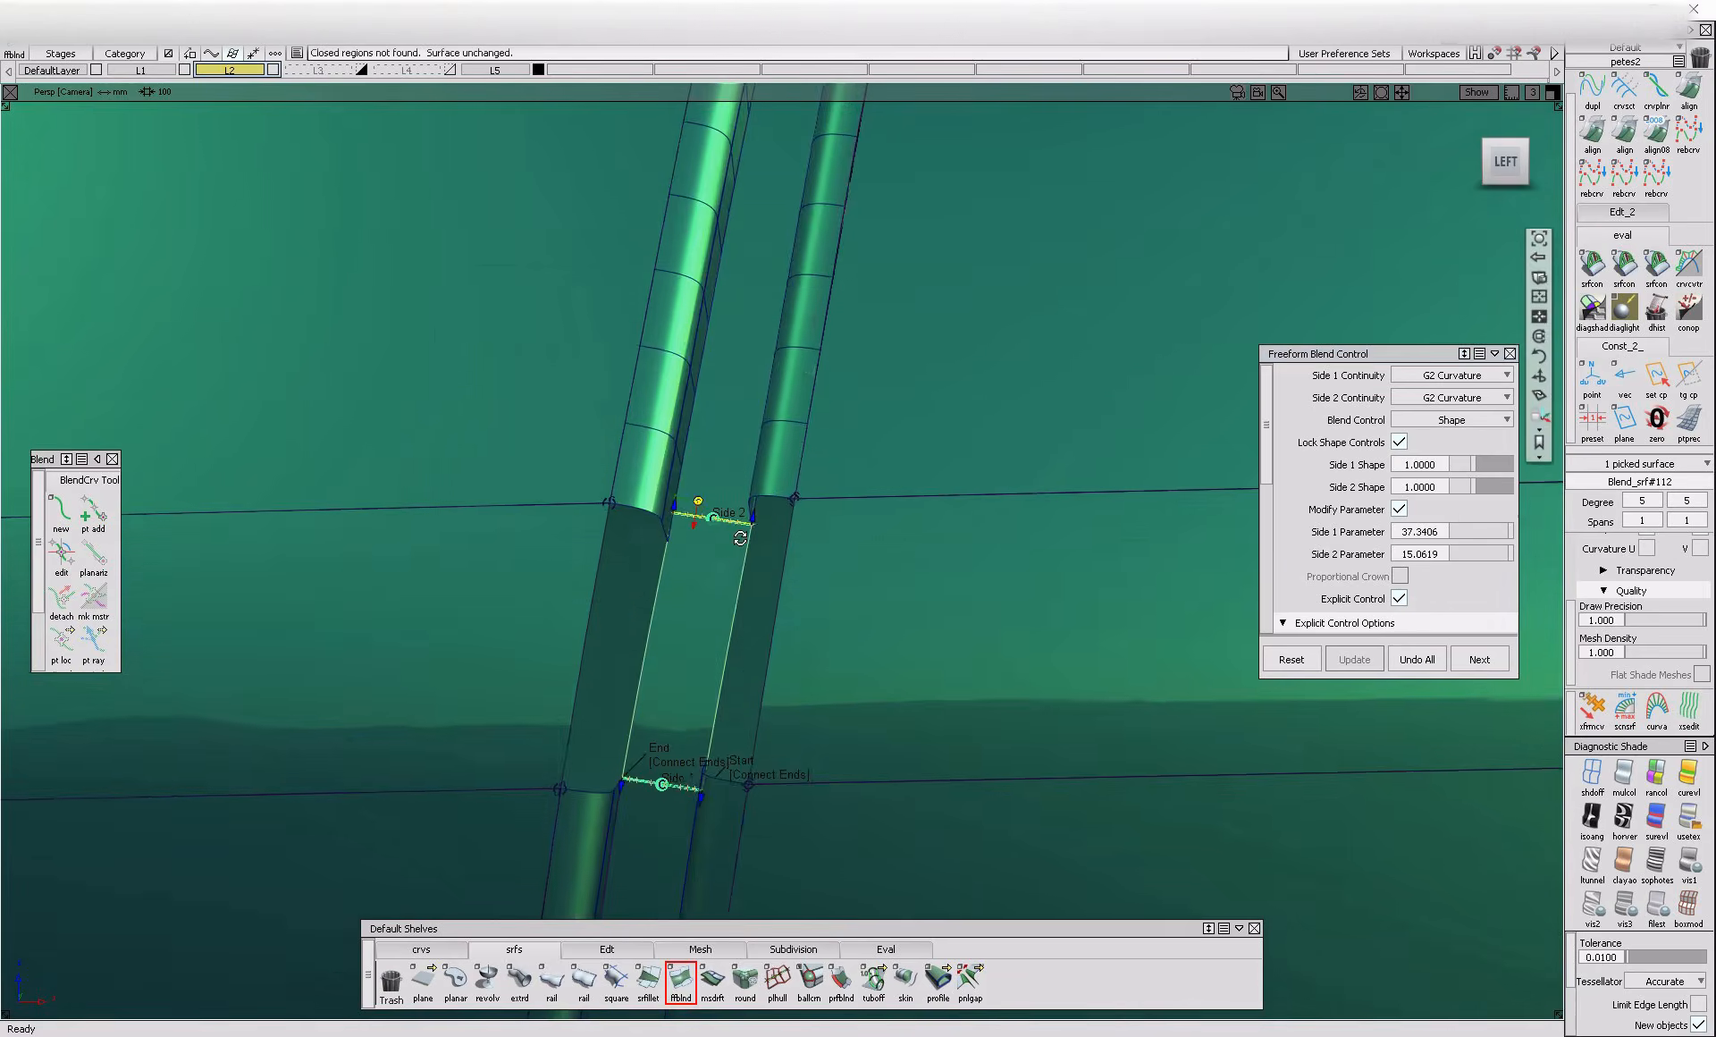
{"action": "left_click_drag", "start_coordinate": [748, 529], "coordinate": [657, 538], "text": "alt+shift"}
{"action": "key", "text": "space"}
Bridge both inner side walls of the gap across the opening with Freeform Blend surfaces using G2 Curvature
{"action": "left_click", "coordinate": [657, 538]}
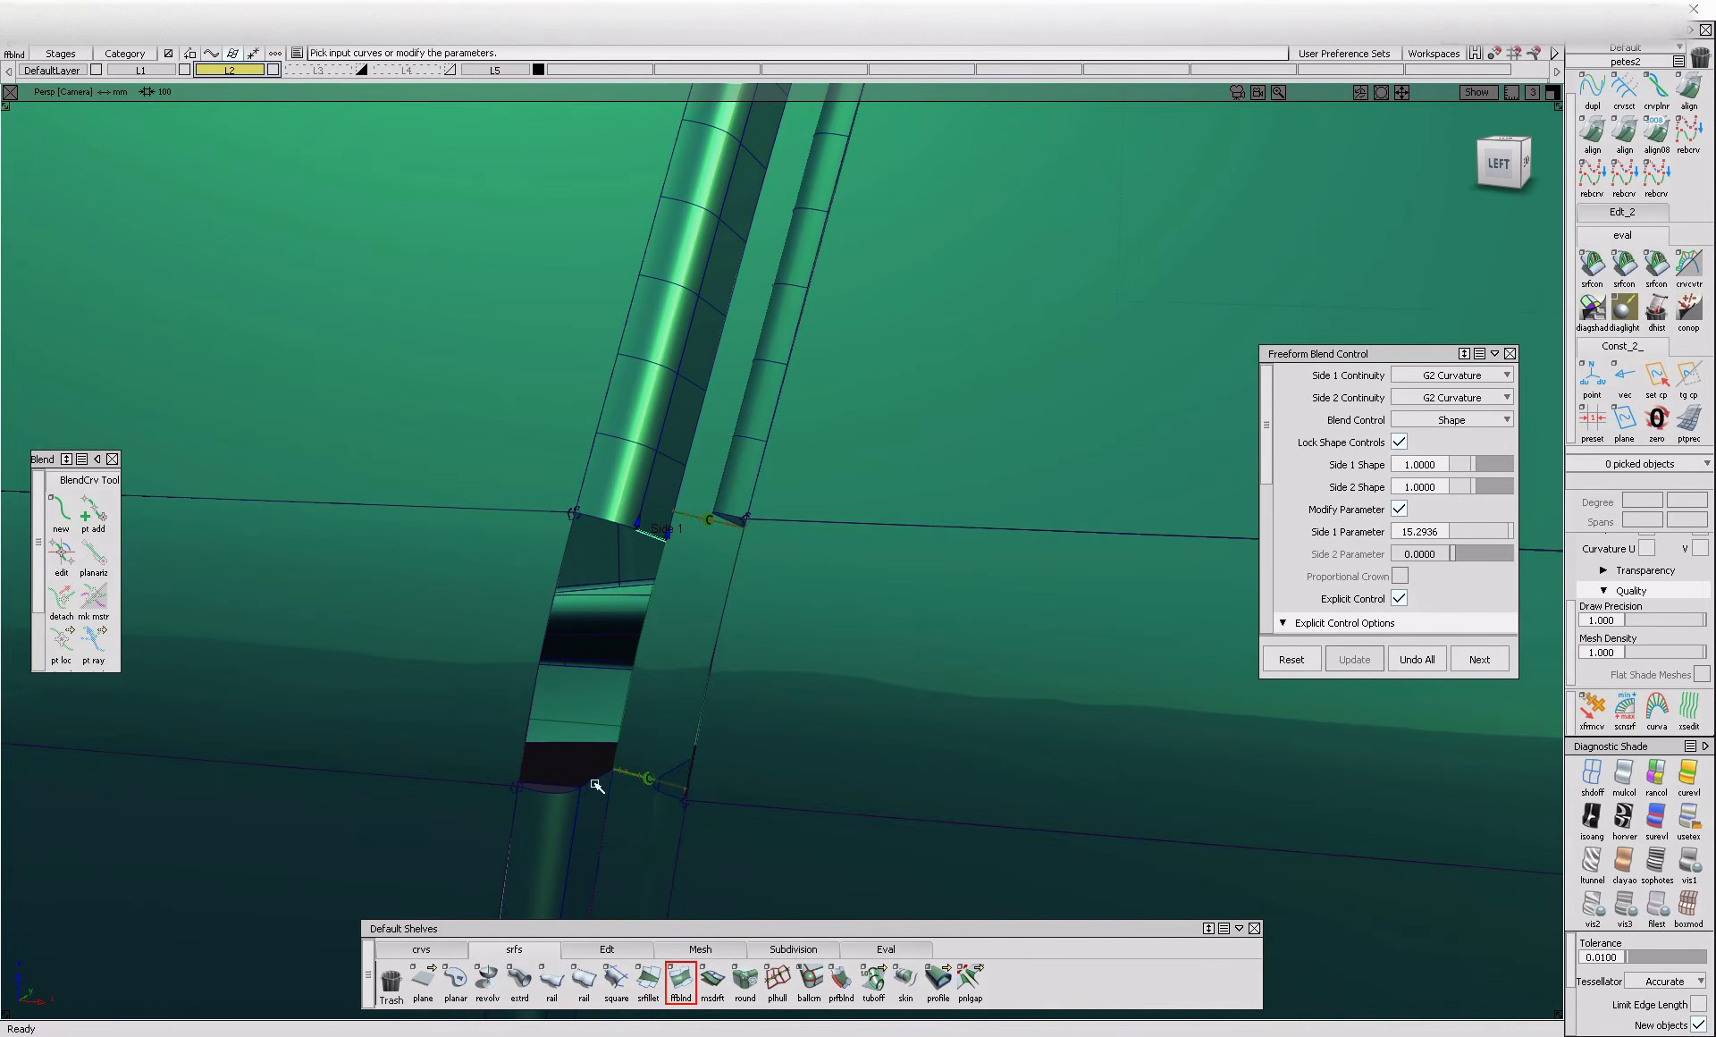
{"action": "left_click", "coordinate": [595, 784]}
{"action": "left_click_drag", "start_coordinate": [598, 787], "coordinate": [831, 861], "text": "alt+shift"}
{"action": "key", "text": "space"}
{"action": "left_click", "coordinate": [748, 769]}
{"action": "left_click", "coordinate": [785, 682]}
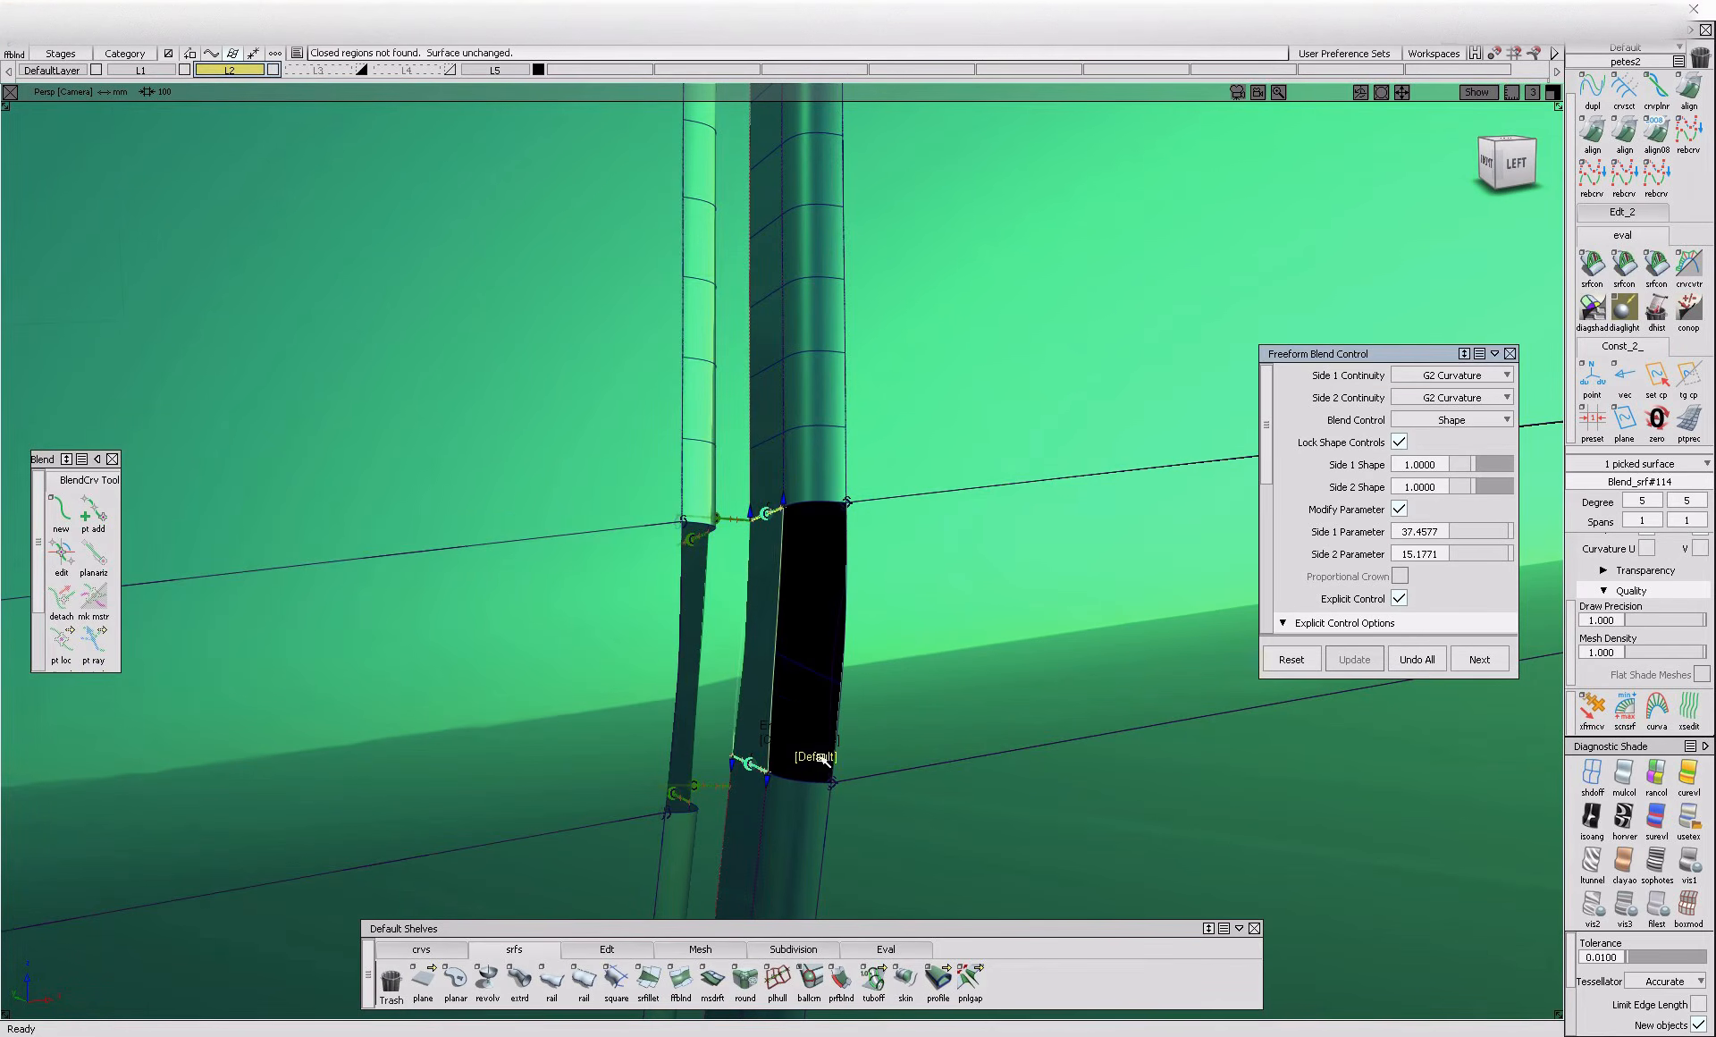
{"action": "left_click_drag", "start_coordinate": [1062, 793], "coordinate": [613, 703], "text": "alt+shift"}
{"action": "left_click", "coordinate": [614, 704]}
{"action": "left_click", "coordinate": [662, 519]}
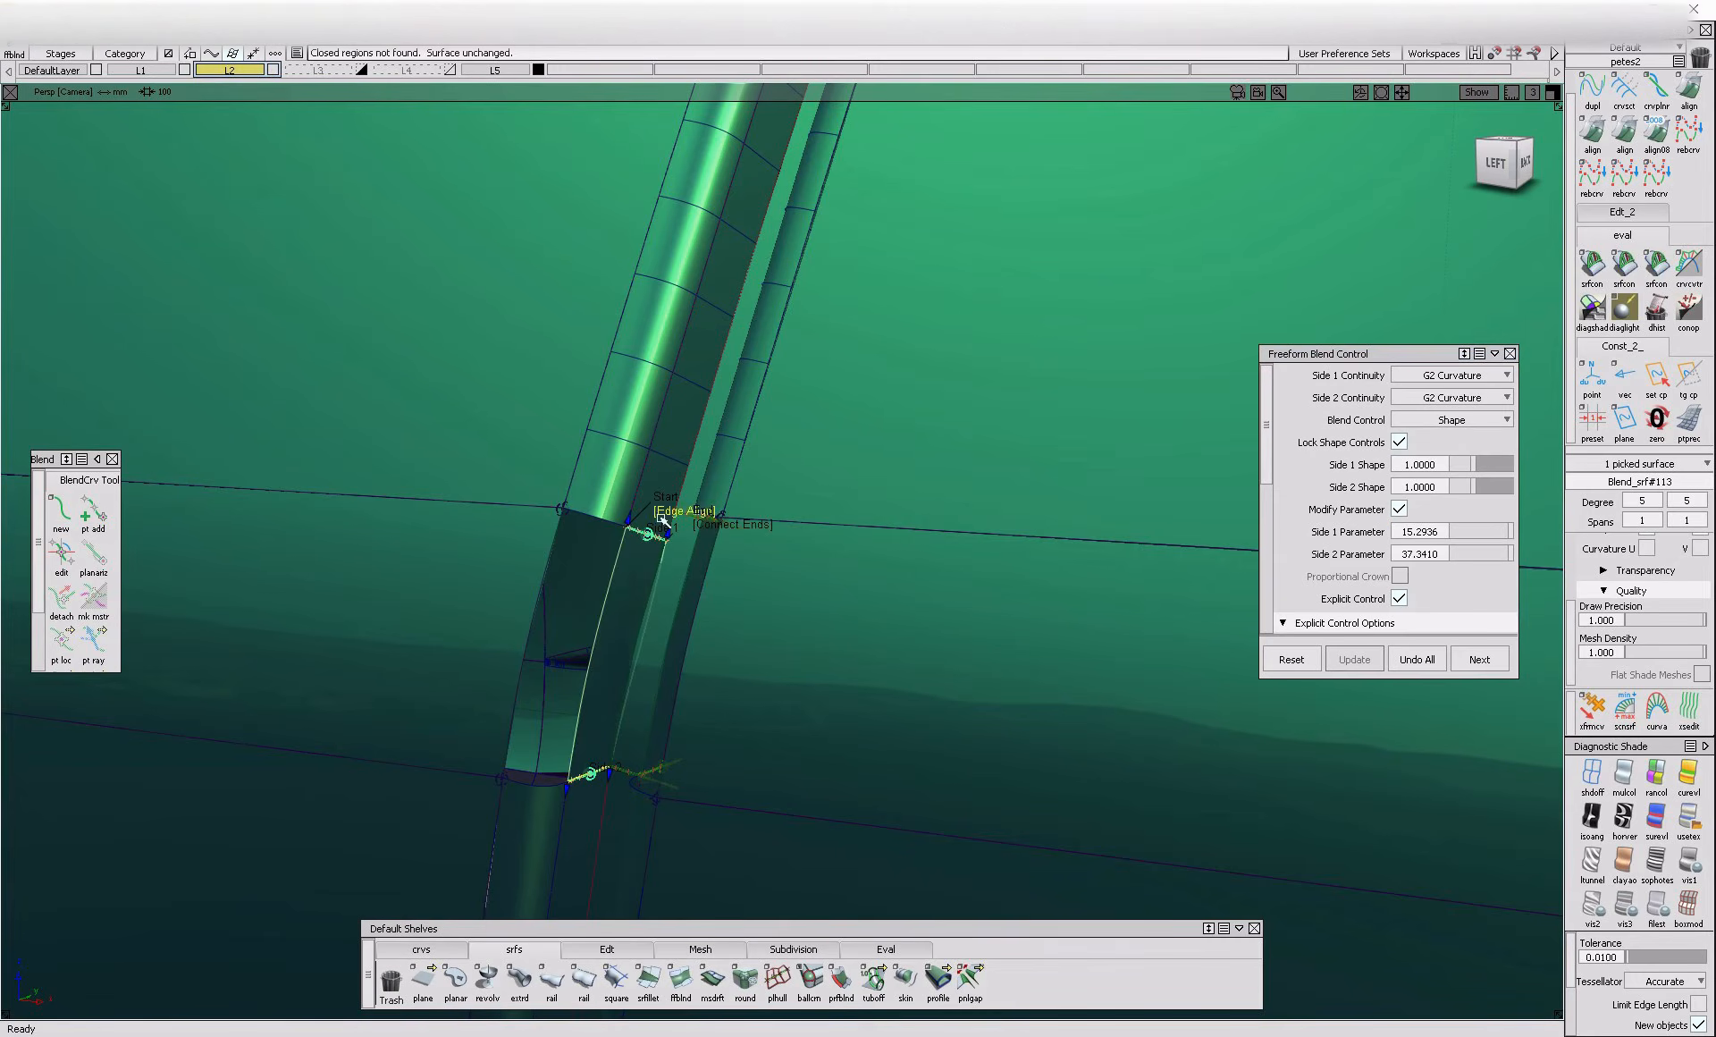
Fill the left flange opening with a G2 Curvature Freeform Blend between the inner wall and crease edge, using Connect Ends at both ends
{"action": "left_click", "coordinate": [615, 979]}
{"action": "left_click", "coordinate": [541, 798]}
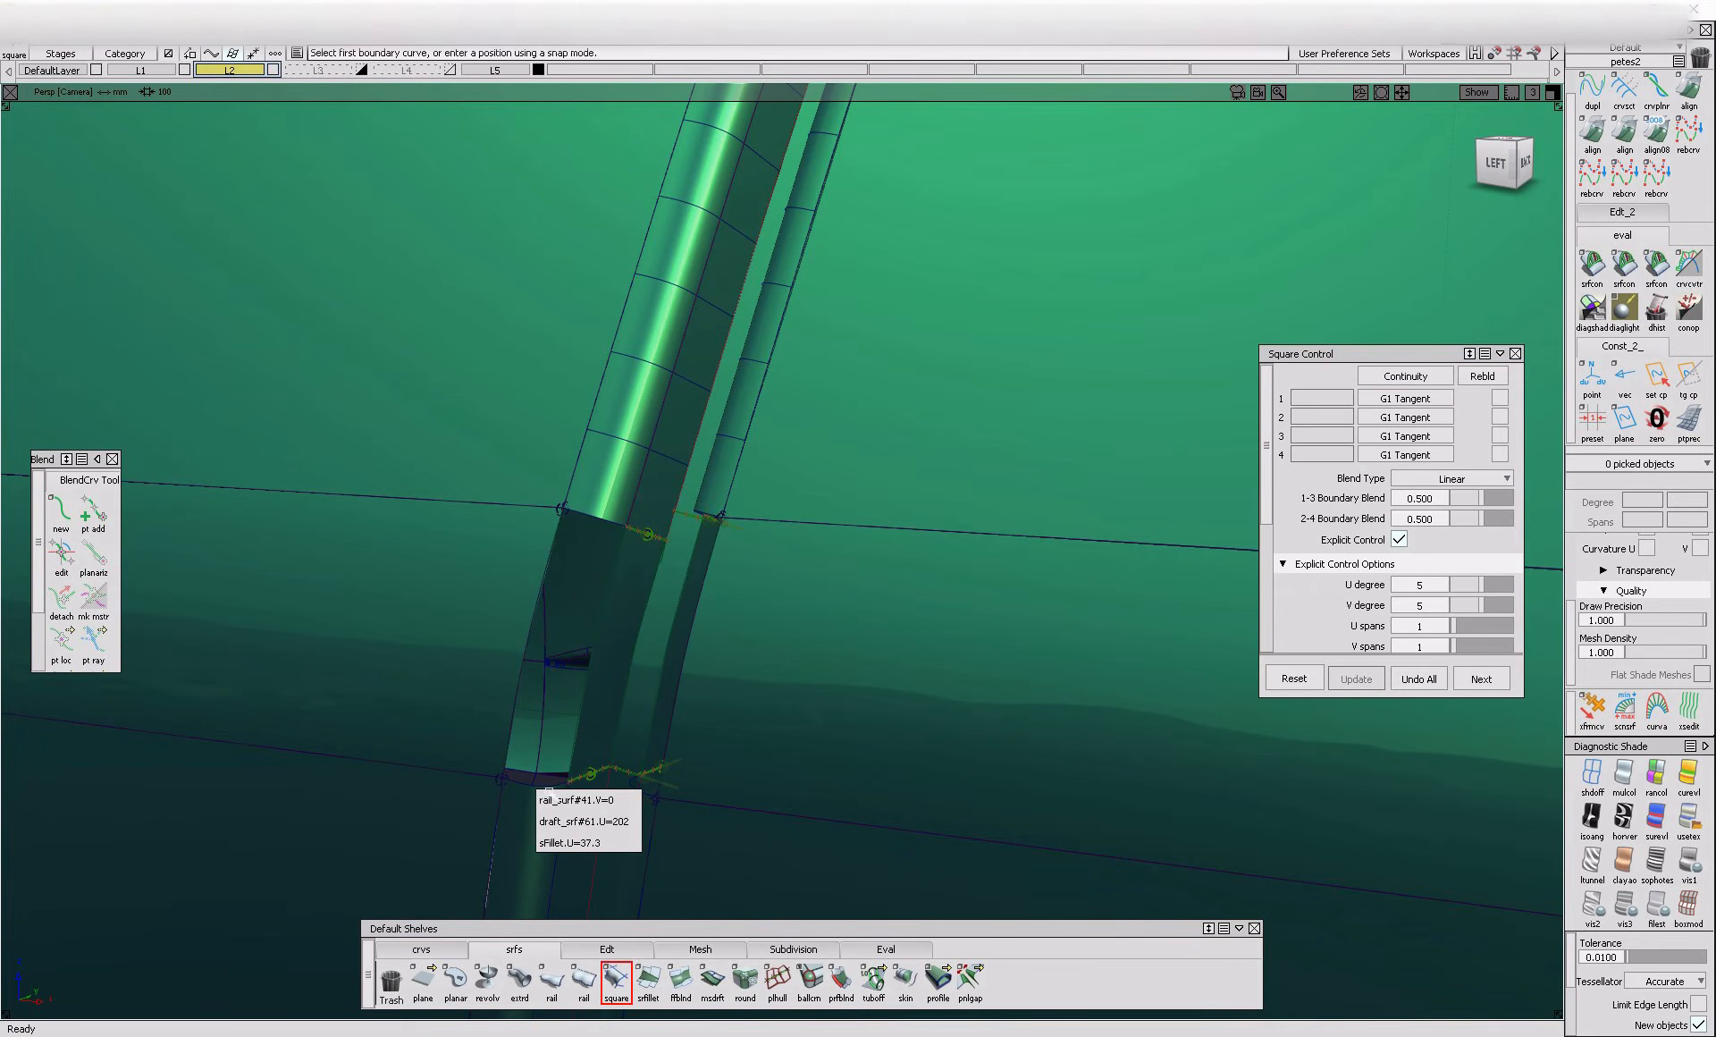
{"action": "left_click", "coordinate": [681, 979]}
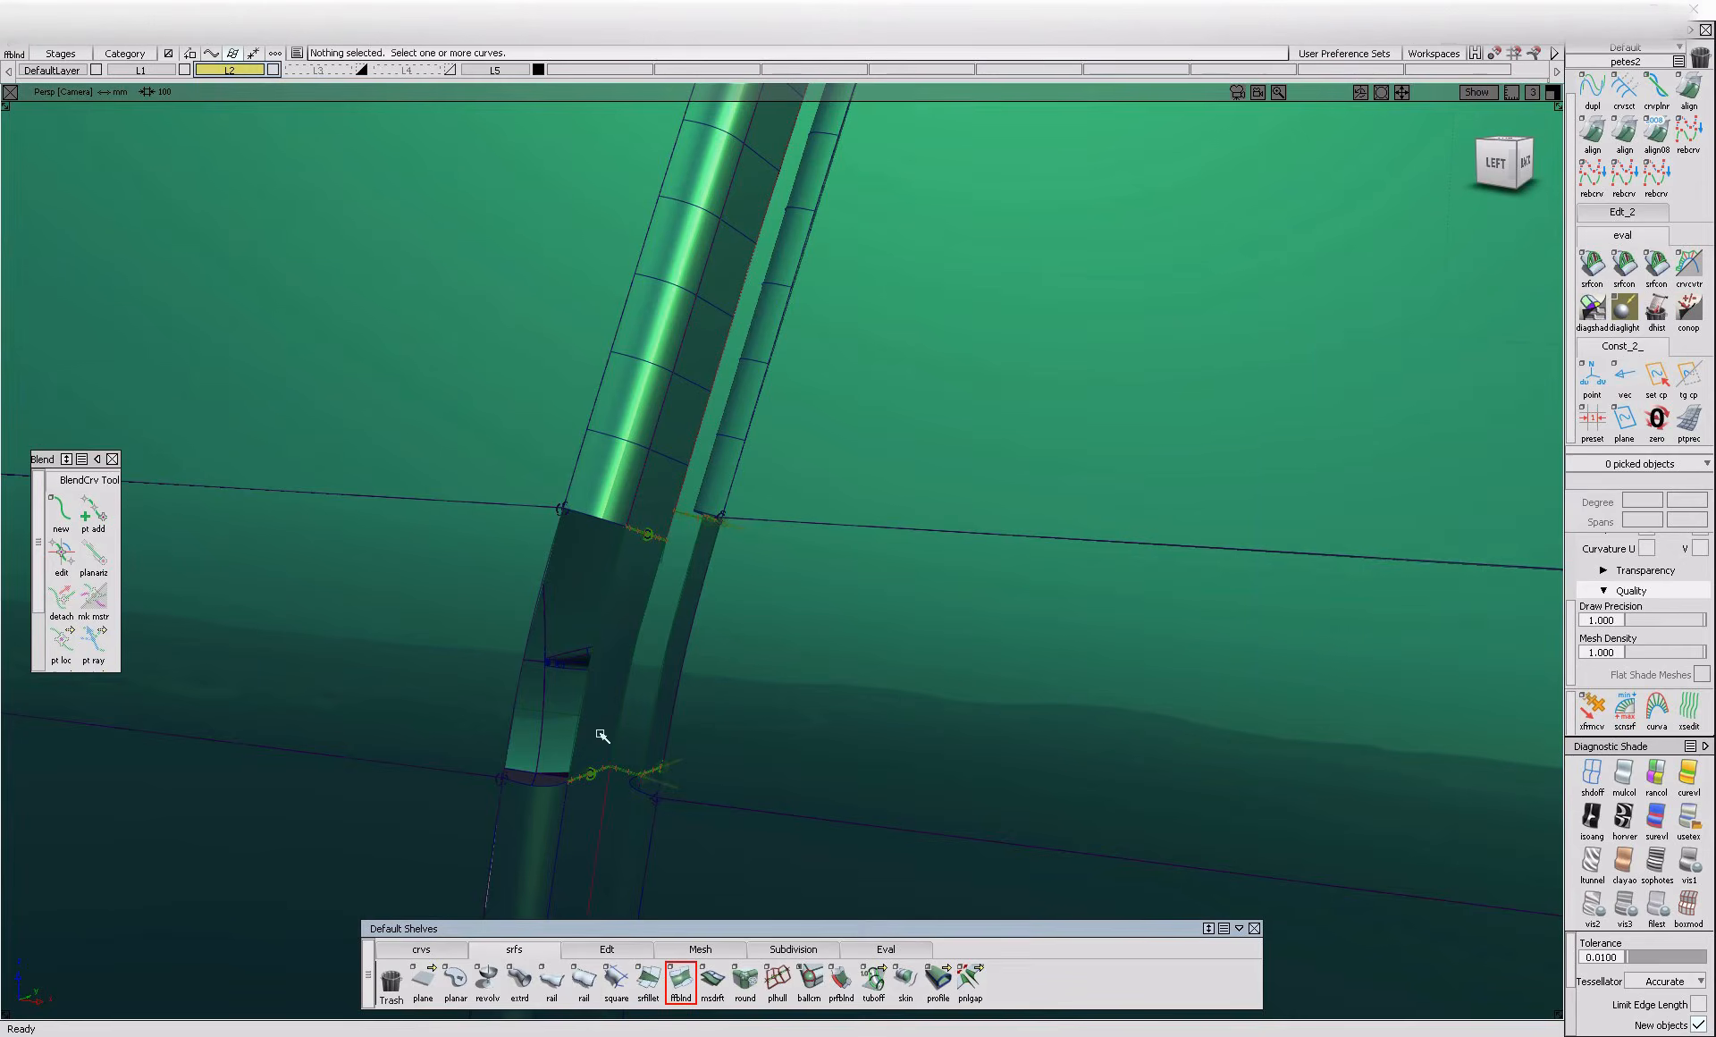
{"action": "left_click", "coordinate": [537, 702]}
{"action": "left_click_drag", "start_coordinate": [488, 754], "coordinate": [771, 737], "text": "alt+shift"}
{"action": "right_click_drag", "start_coordinate": [715, 842], "coordinate": [726, 807], "text": "alt+shift"}
{"action": "left_click_drag", "start_coordinate": [696, 870], "coordinate": [769, 832], "text": "ctrl+shift"}
{"action": "left_click", "coordinate": [658, 885]}
{"action": "left_click", "coordinate": [663, 831]}
{"action": "left_click", "coordinate": [665, 797]}
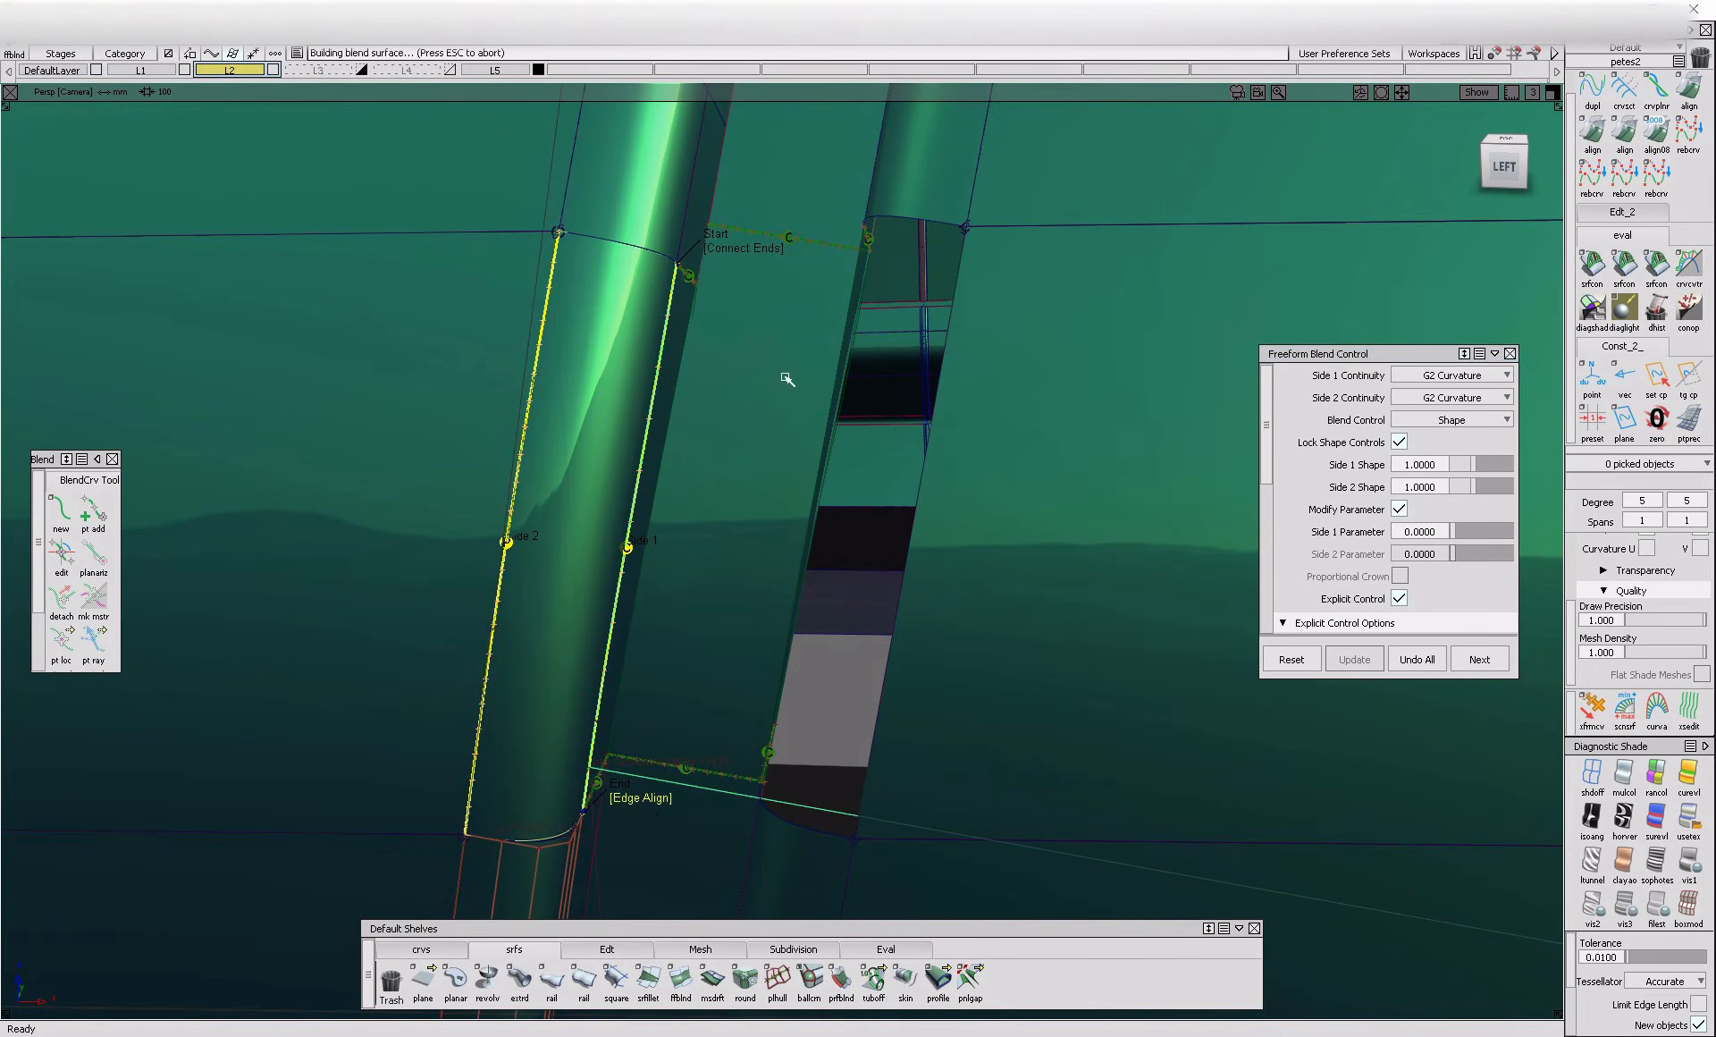
{"action": "left_click", "coordinate": [643, 800]}
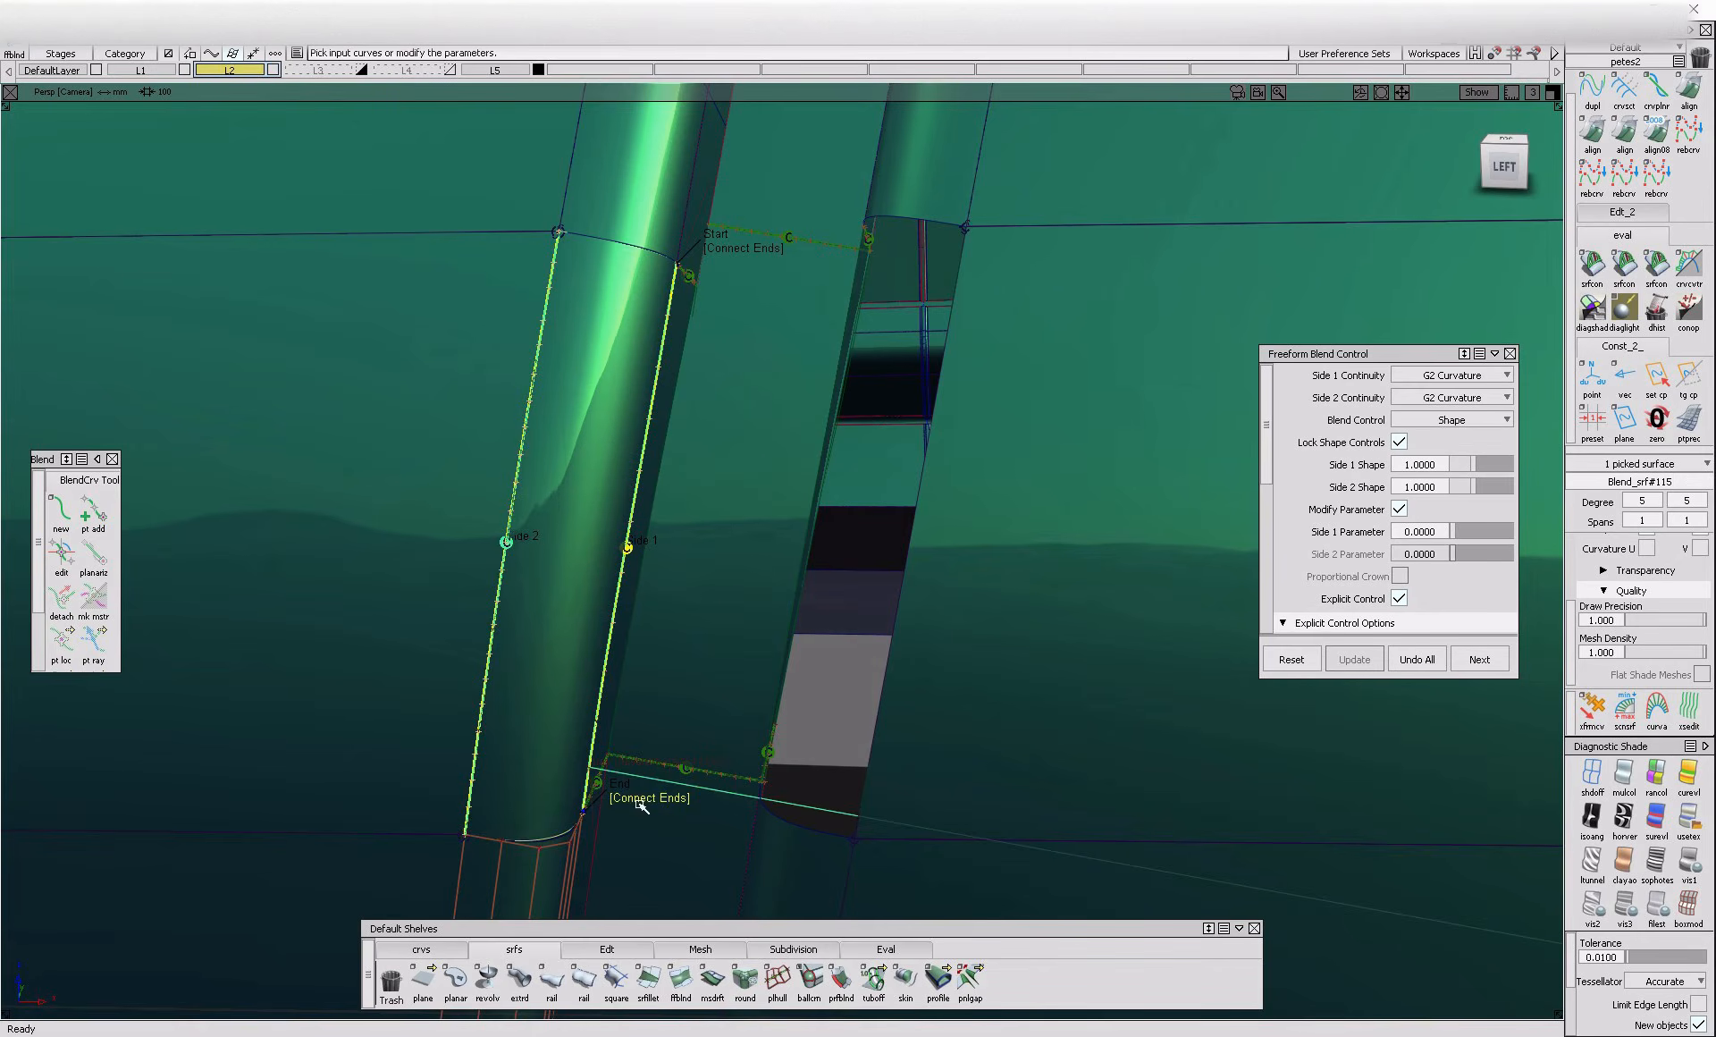
Set the left flange blend's Side 1 and Side 2 Shape to 1.2
{"action": "left_click", "coordinate": [1484, 466]}
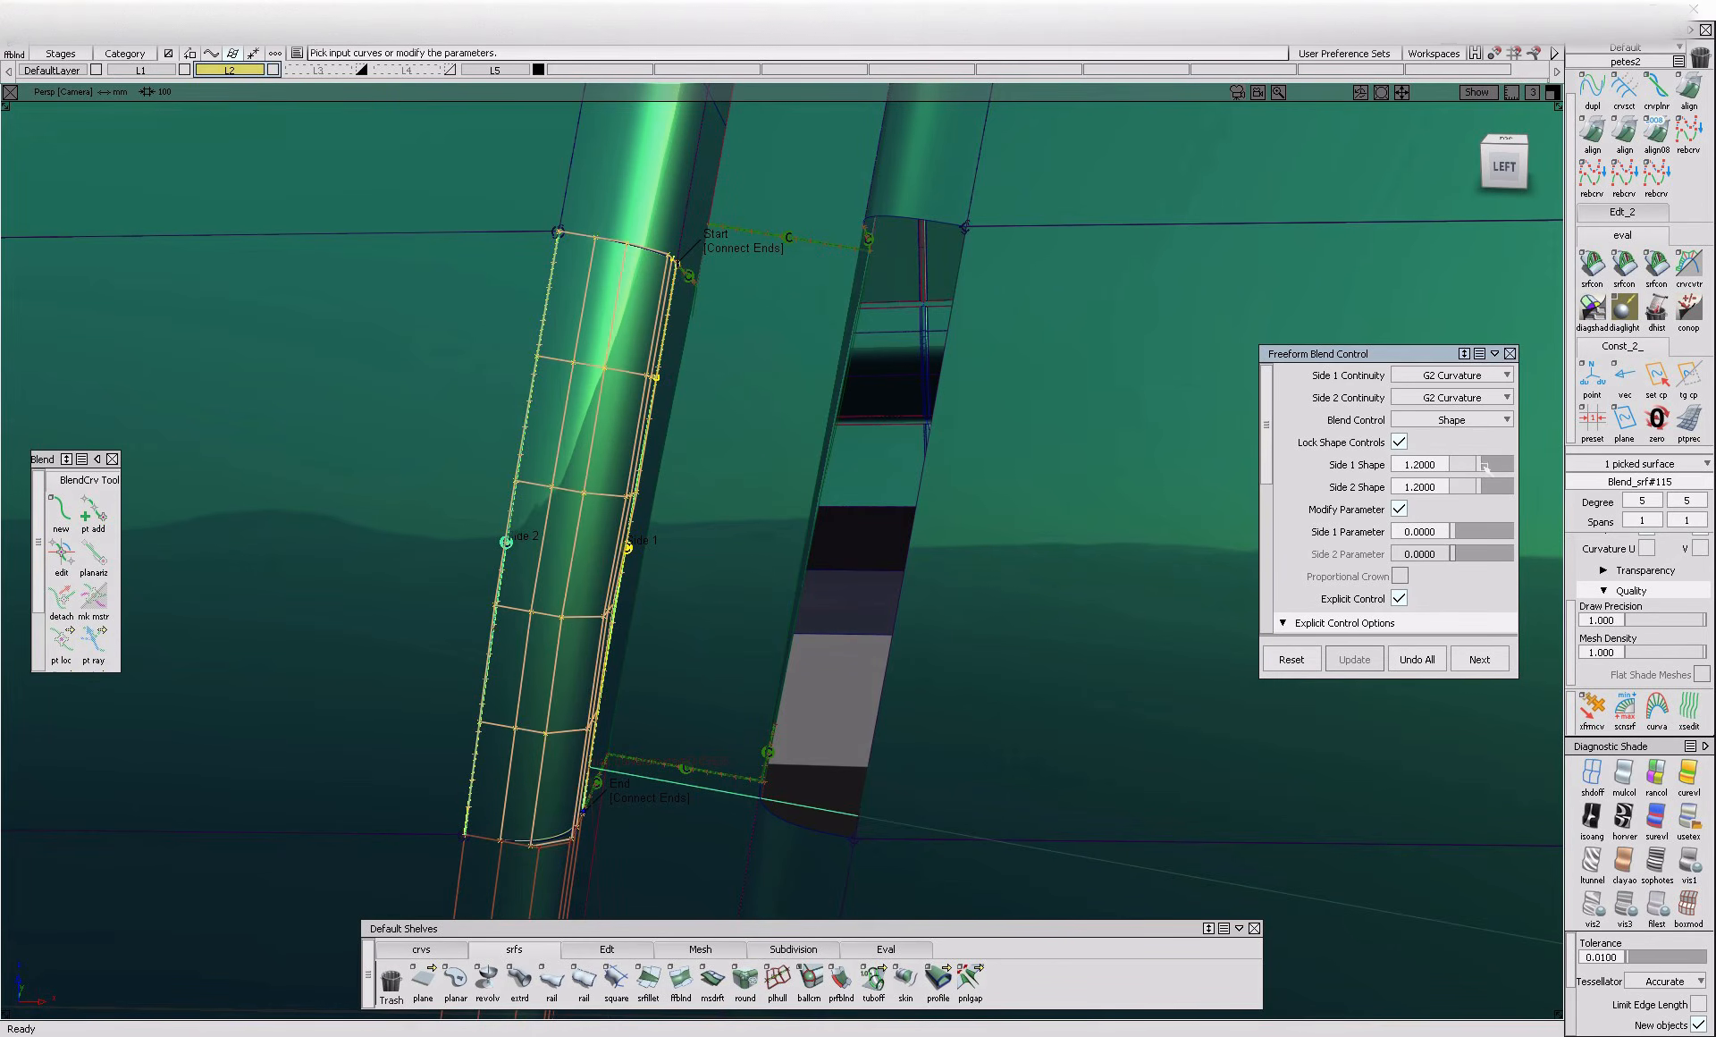
{"action": "right_click_drag", "start_coordinate": [840, 767], "coordinate": [715, 644], "text": "alt+shift"}
{"action": "left_click_drag", "start_coordinate": [782, 429], "coordinate": [578, 587], "text": "ctrl+shift"}
{"action": "mouse_move", "coordinate": [488, 487]}
{"action": "left_mouse_down"}
{"action": "mouse_move", "coordinate": [760, 715]}
{"action": "mouse_move", "coordinate": [733, 909]}
{"action": "left_mouse_up"}
Fill the right flange opening with a G2 Curvature Freeform Blend using Connect Ends and a shape of 1.2 on both sides
{"action": "left_click", "coordinate": [809, 979]}
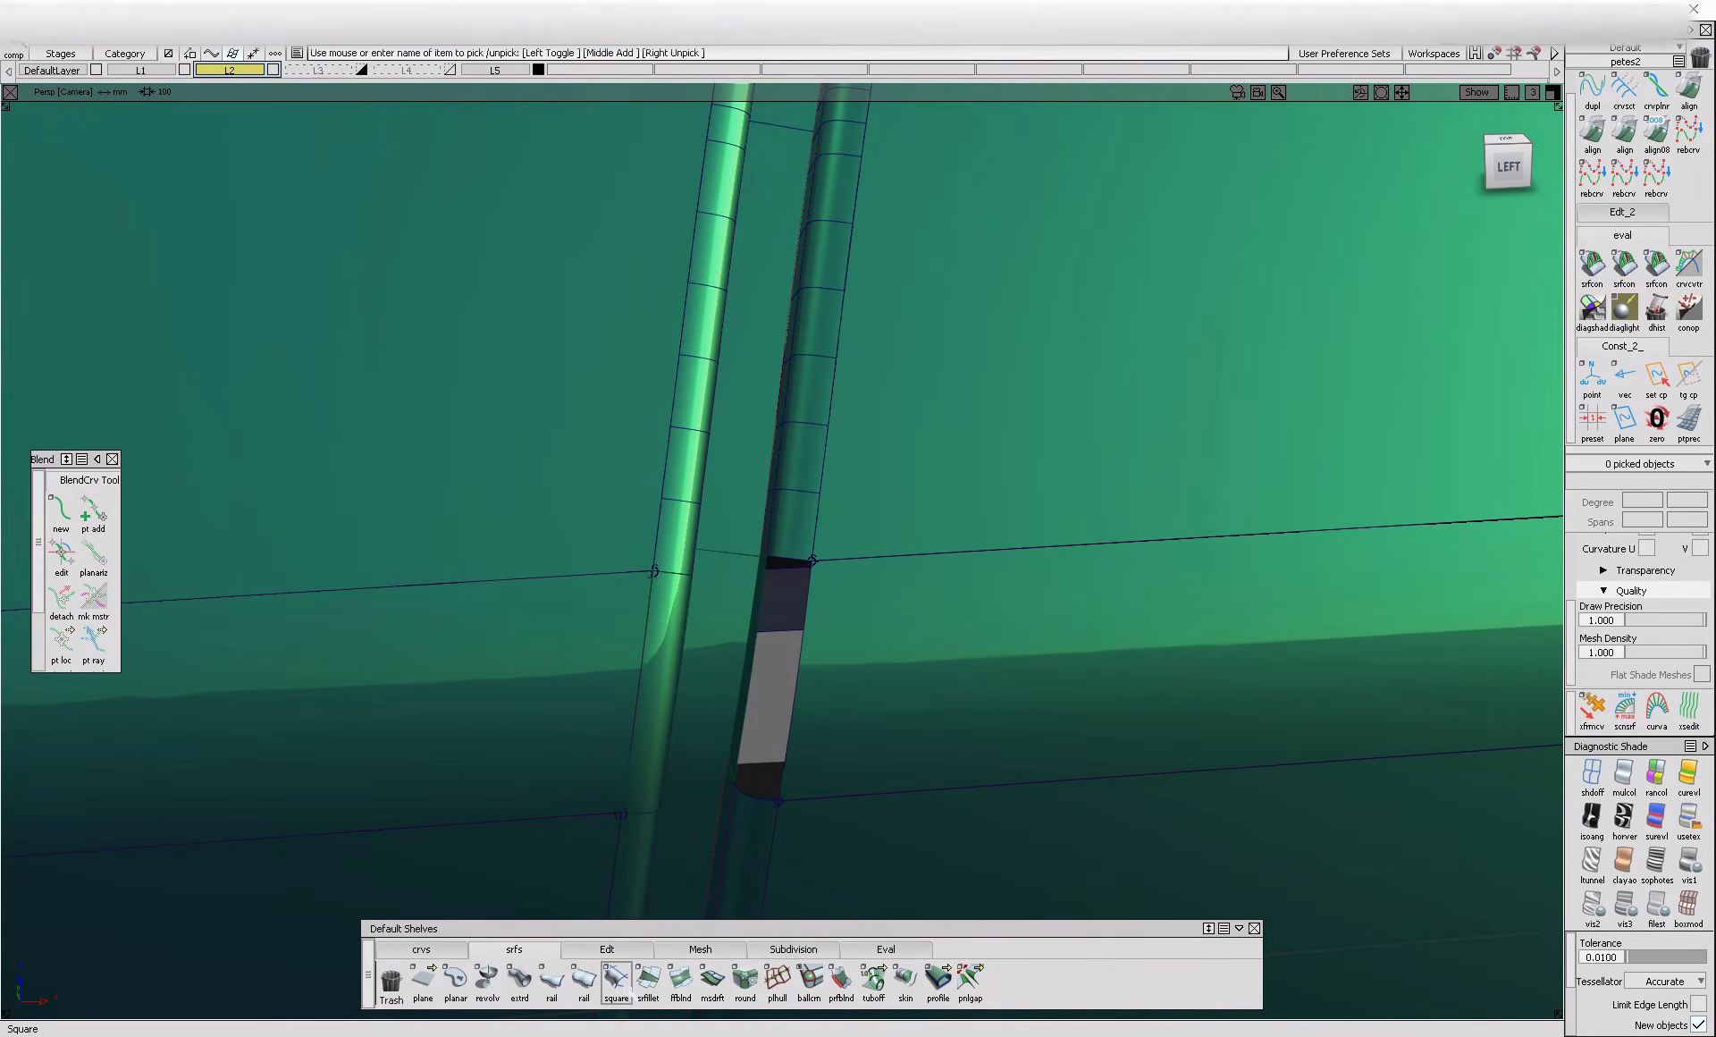
{"action": "left_click", "coordinate": [684, 998]}
{"action": "left_click_drag", "start_coordinate": [689, 758], "coordinate": [761, 715], "text": "alt+shift"}
{"action": "left_click", "coordinate": [760, 715]}
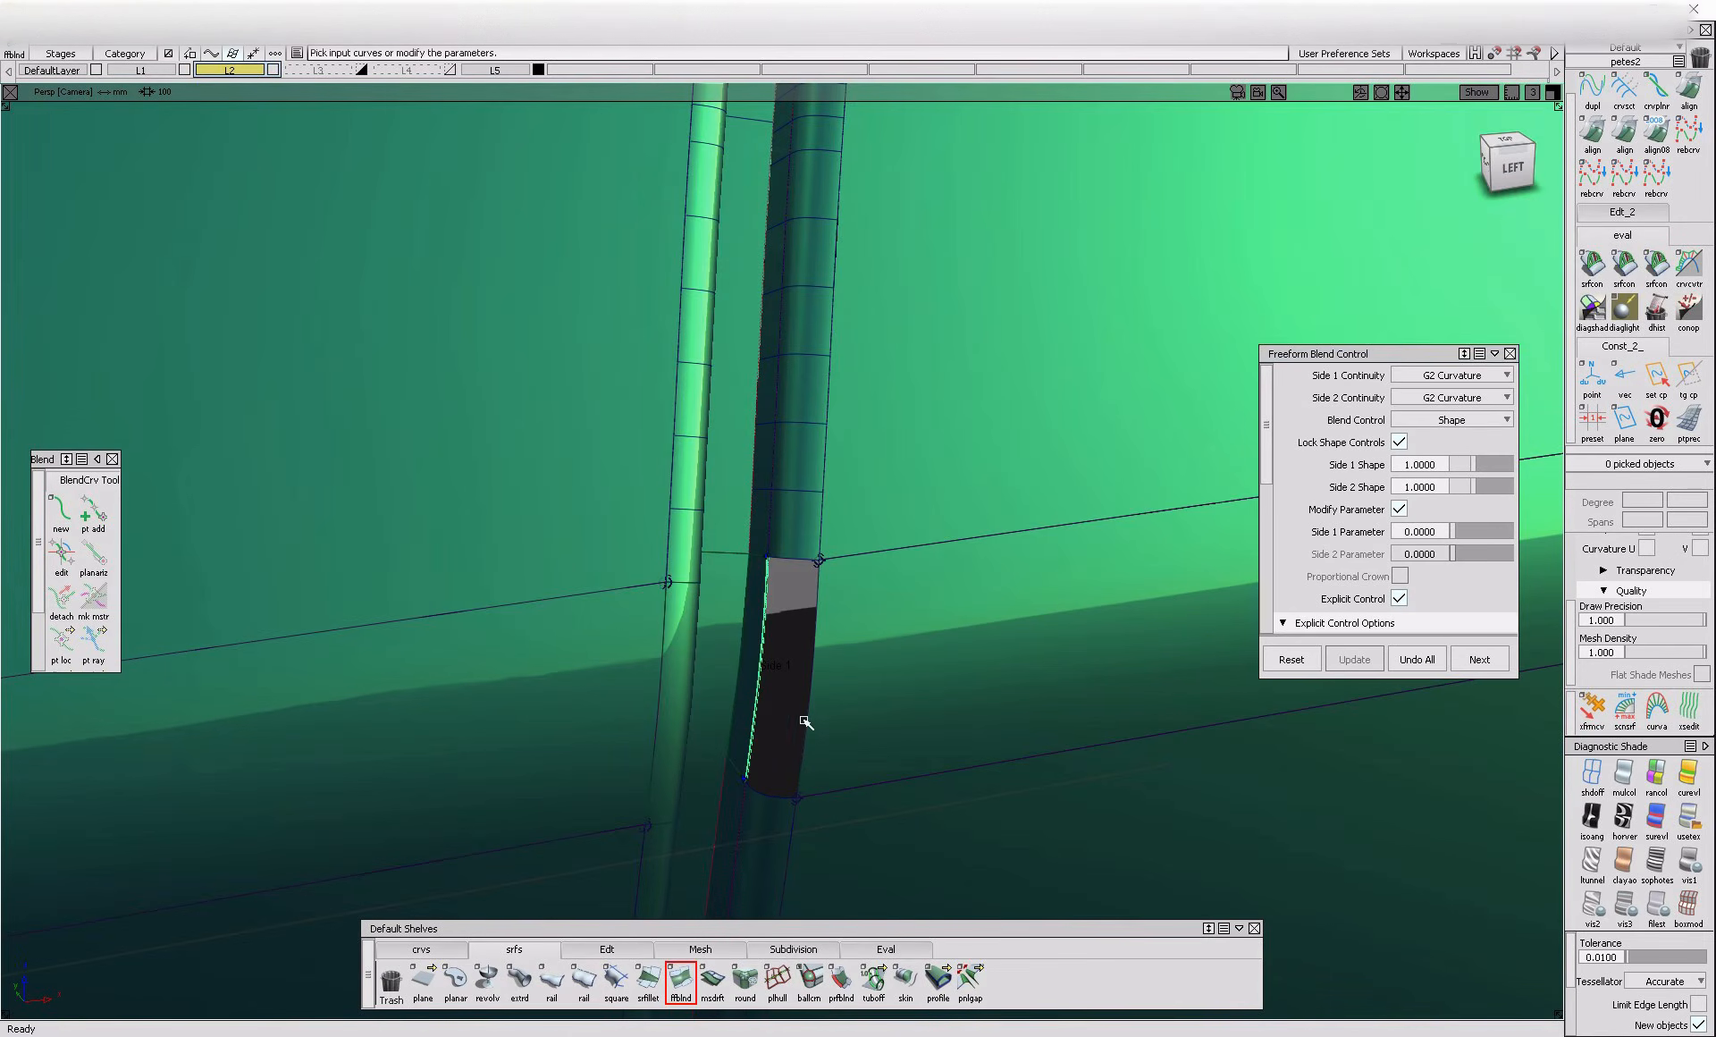
{"action": "left_click", "coordinate": [808, 717]}
{"action": "left_click", "coordinate": [826, 727]}
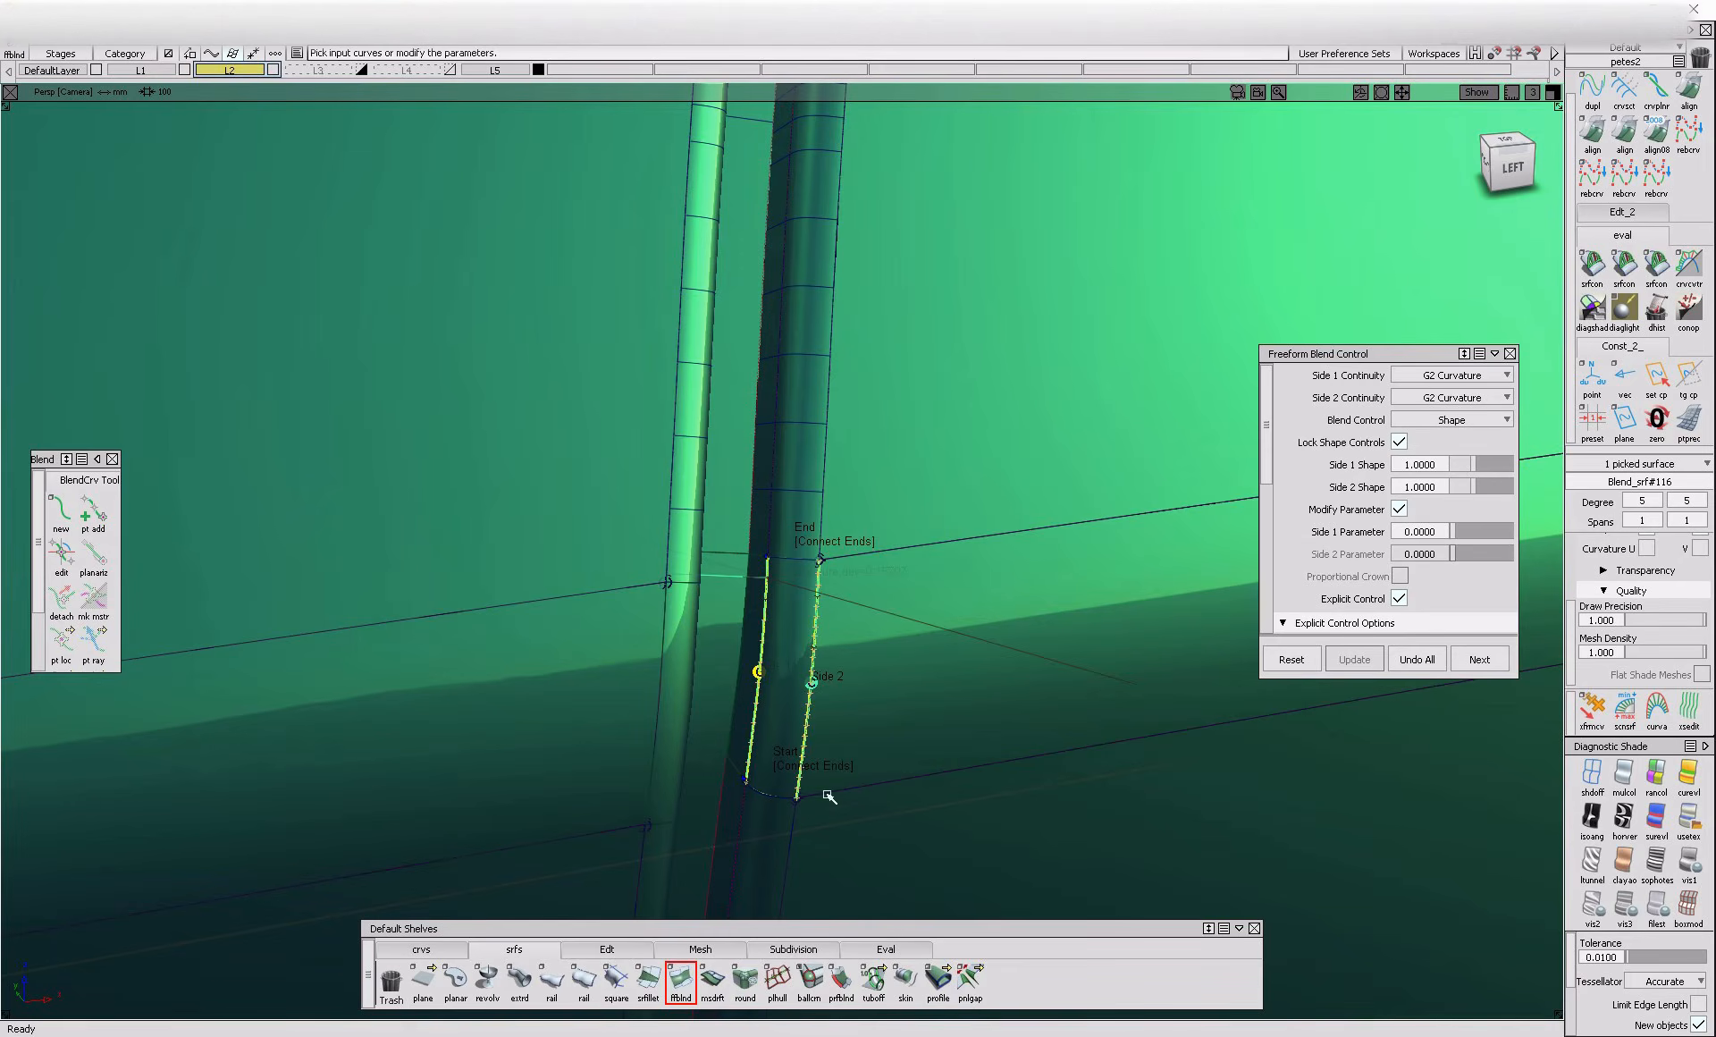
{"action": "right_click_drag", "start_coordinate": [789, 773], "coordinate": [683, 791], "text": "alt+shift"}
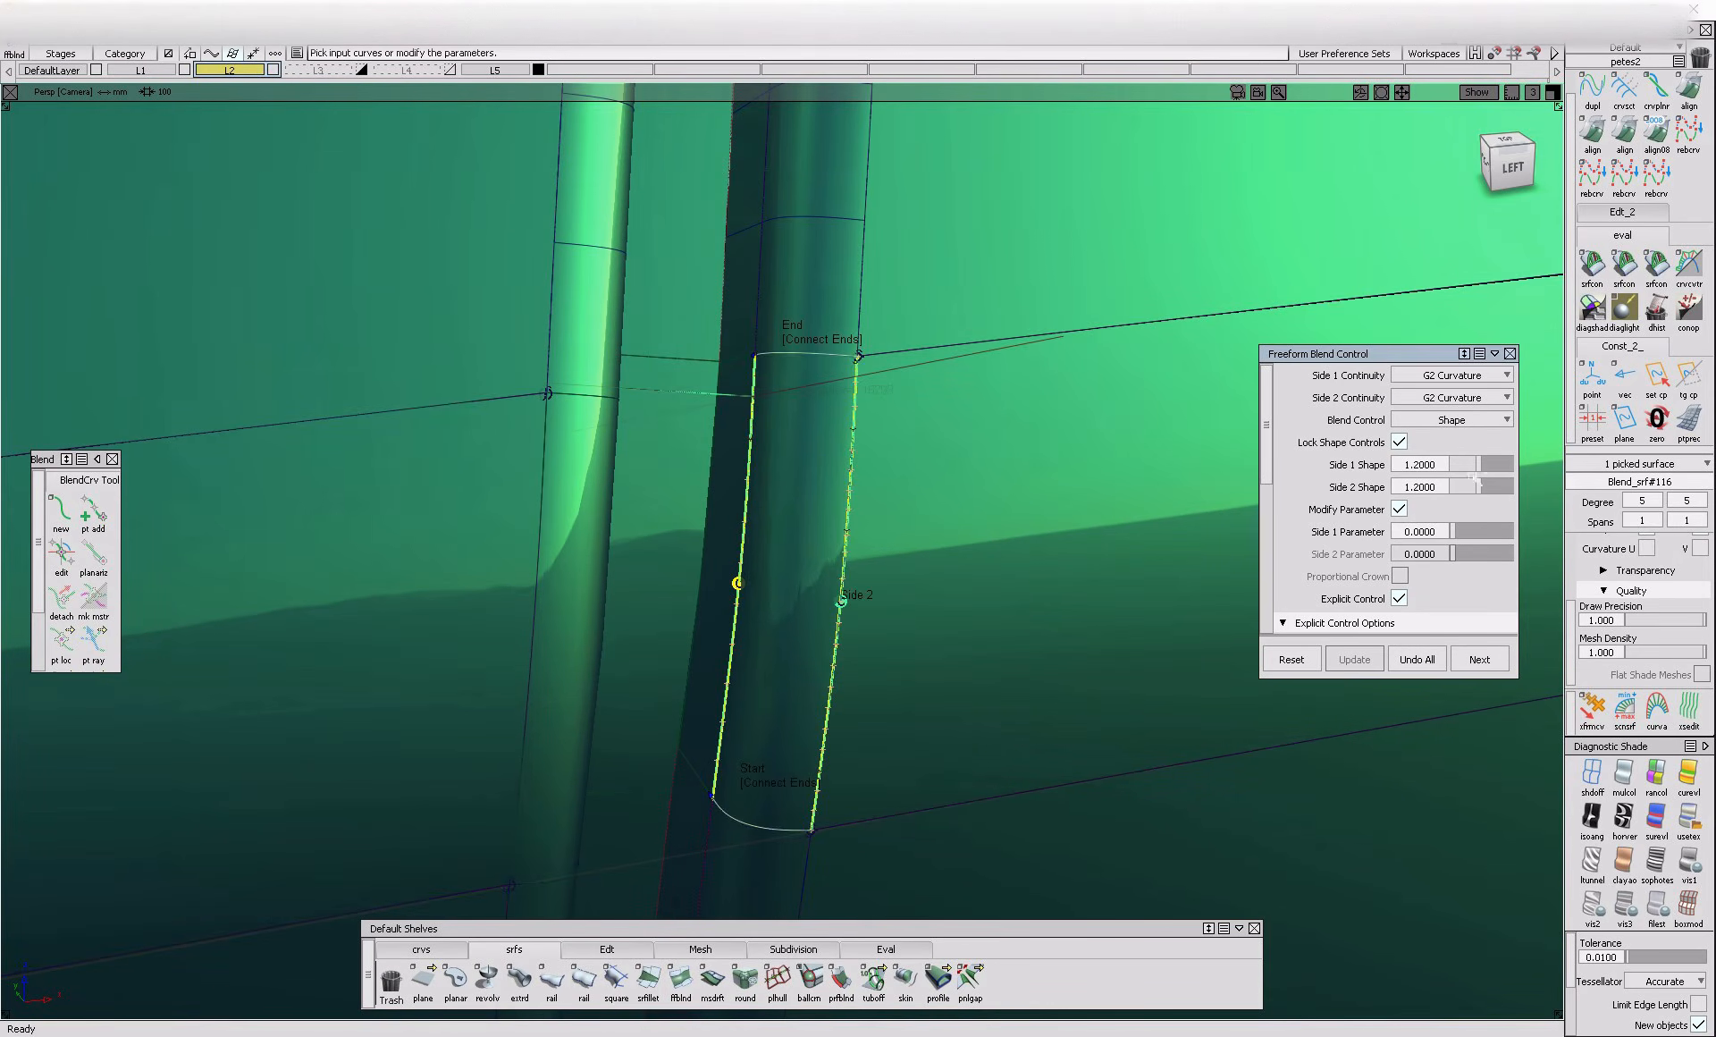
{"action": "right_click_drag", "start_coordinate": [805, 706], "coordinate": [939, 705], "text": "alt+shift"}
{"action": "left_click_drag", "start_coordinate": [938, 705], "coordinate": [801, 709], "text": "alt+shift"}
{"action": "right_click_drag", "start_coordinate": [801, 709], "coordinate": [904, 705], "text": "alt+shift"}
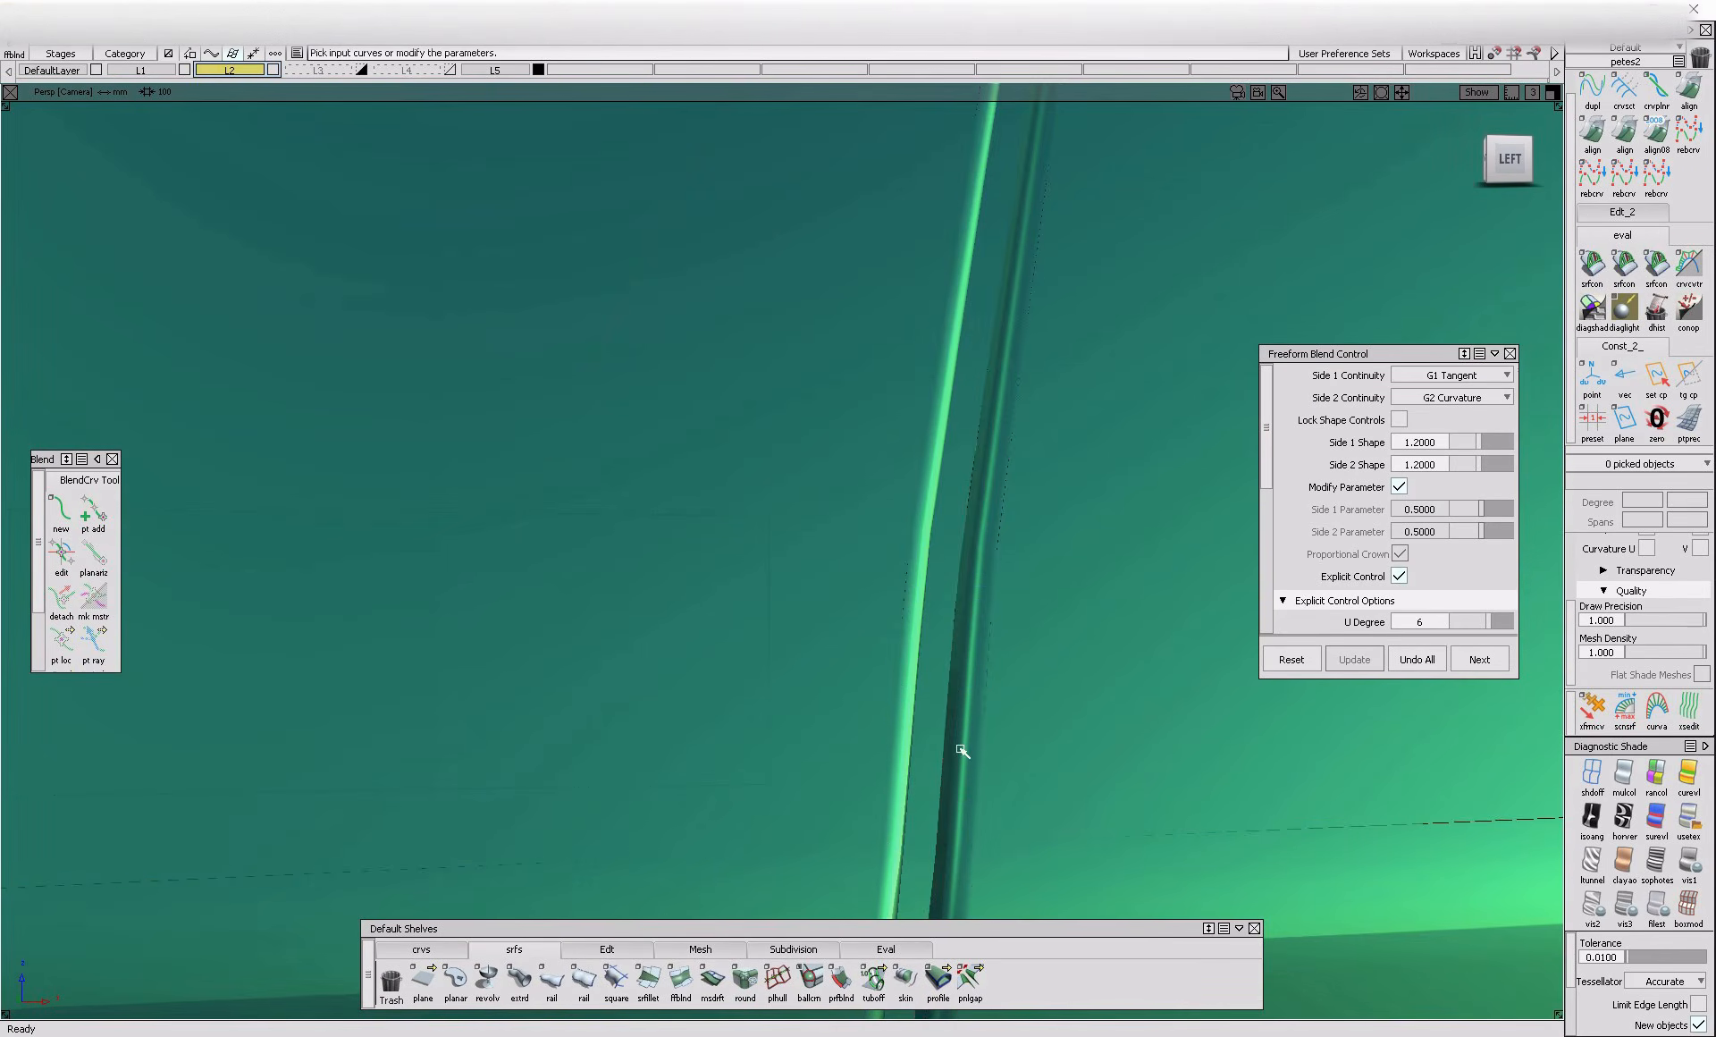
Select the individual gap floor surfaces from the rounded crease up to the window line
{"action": "key", "text": "ctrl+m"}
{"action": "left_click_drag", "start_coordinate": [1061, 706], "coordinate": [993, 715], "text": "ctrl+shift"}
{"action": "left_click", "coordinate": [935, 843]}
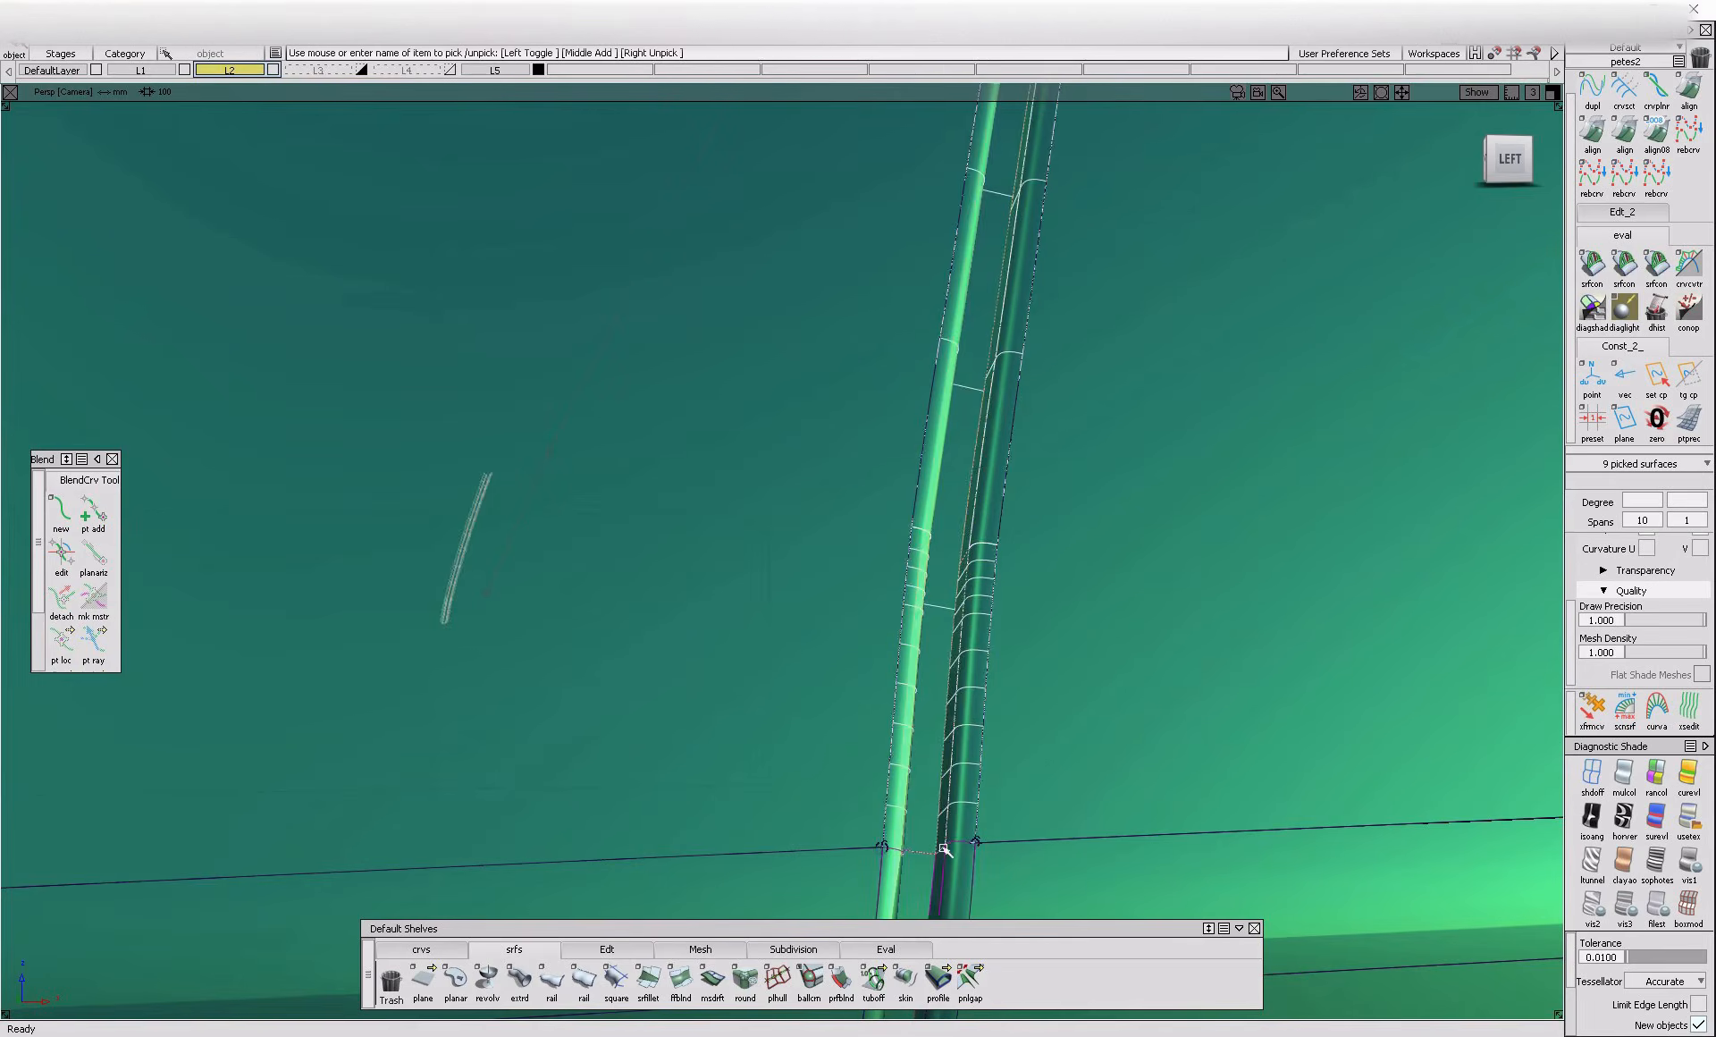
{"action": "left_click_drag", "start_coordinate": [934, 843], "coordinate": [923, 896], "text": "alt+shift"}
{"action": "left_click_drag", "start_coordinate": [958, 783], "coordinate": [929, 850], "text": "ctrl+shift"}
{"action": "left_click_drag", "start_coordinate": [942, 783], "coordinate": [901, 828], "text": "ctrl+shift"}
{"action": "left_click", "coordinate": [948, 779]}
{"action": "left_click", "coordinate": [935, 861]}
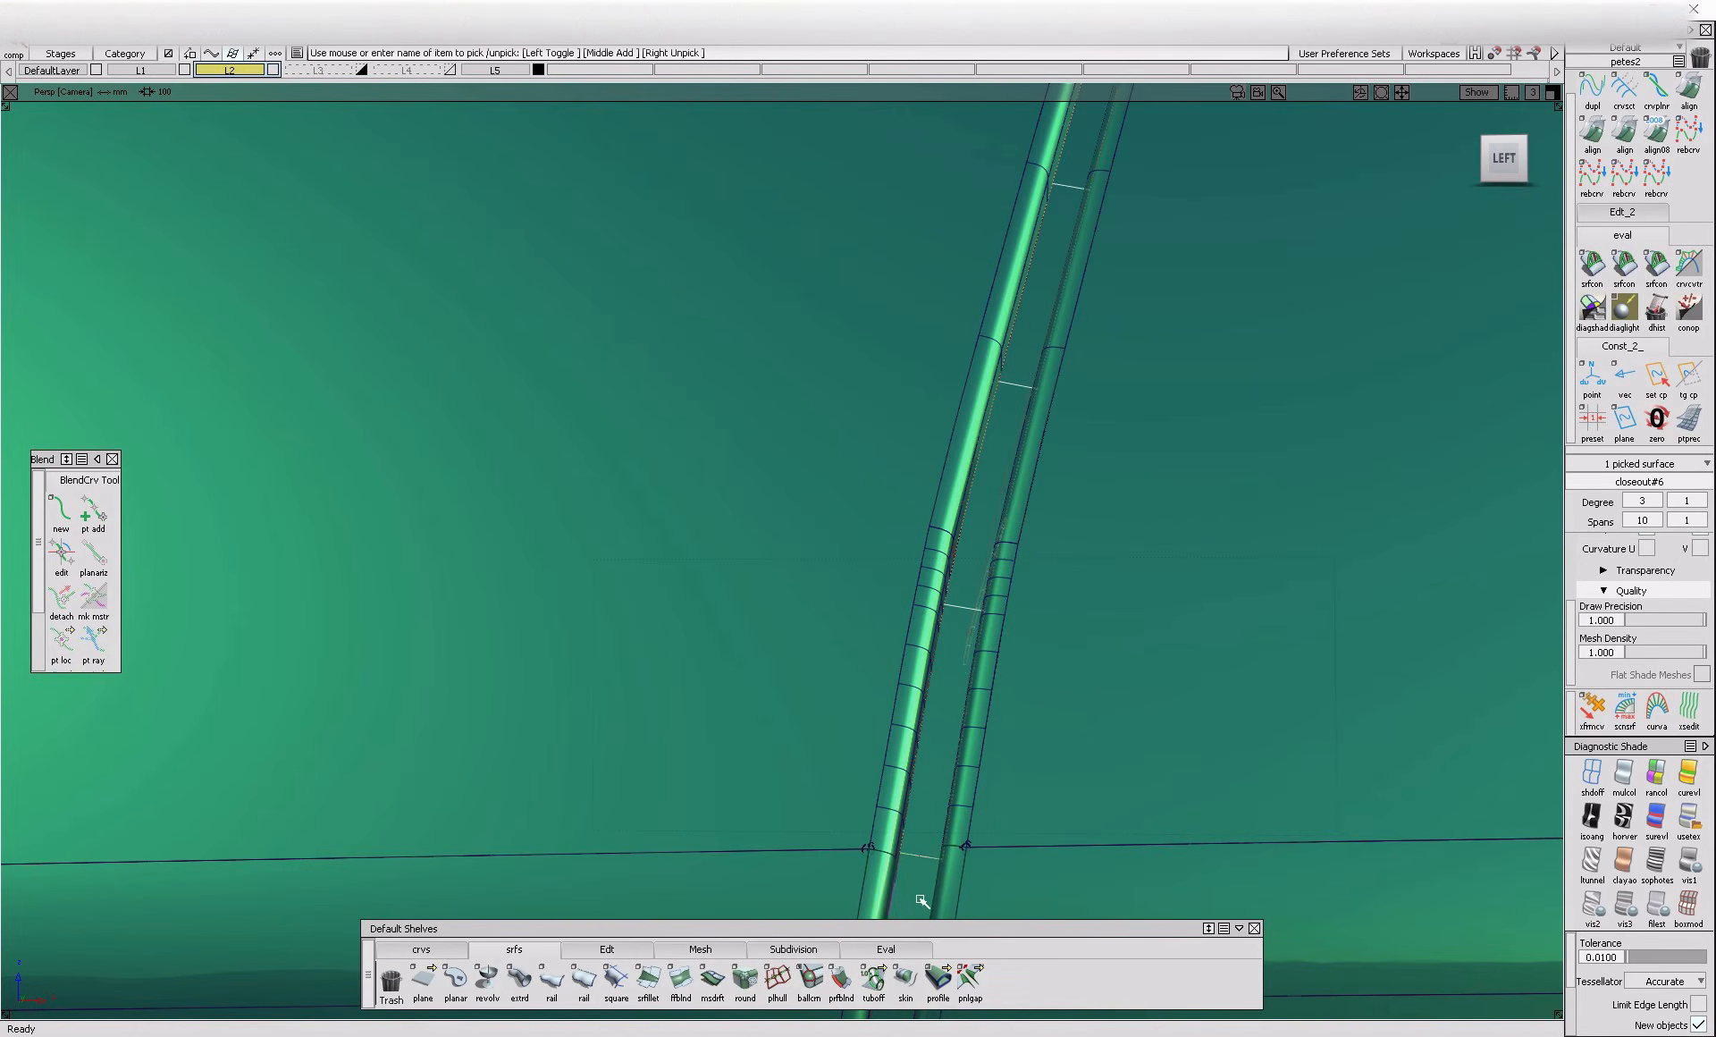
{"action": "left_click", "coordinate": [922, 900]}
{"action": "right_click_drag", "start_coordinate": [908, 835], "coordinate": [870, 901], "text": "alt+shift"}
{"action": "middle_click_drag", "start_coordinate": [870, 901], "coordinate": [934, 1000], "text": "alt+shift"}
{"action": "right_click_drag", "start_coordinate": [1051, 249], "coordinate": [1096, 290], "text": "alt+shift"}
{"action": "left_click", "coordinate": [1084, 275]}
{"action": "left_click_drag", "start_coordinate": [1119, 206], "coordinate": [1111, 346], "text": "alt+shift"}
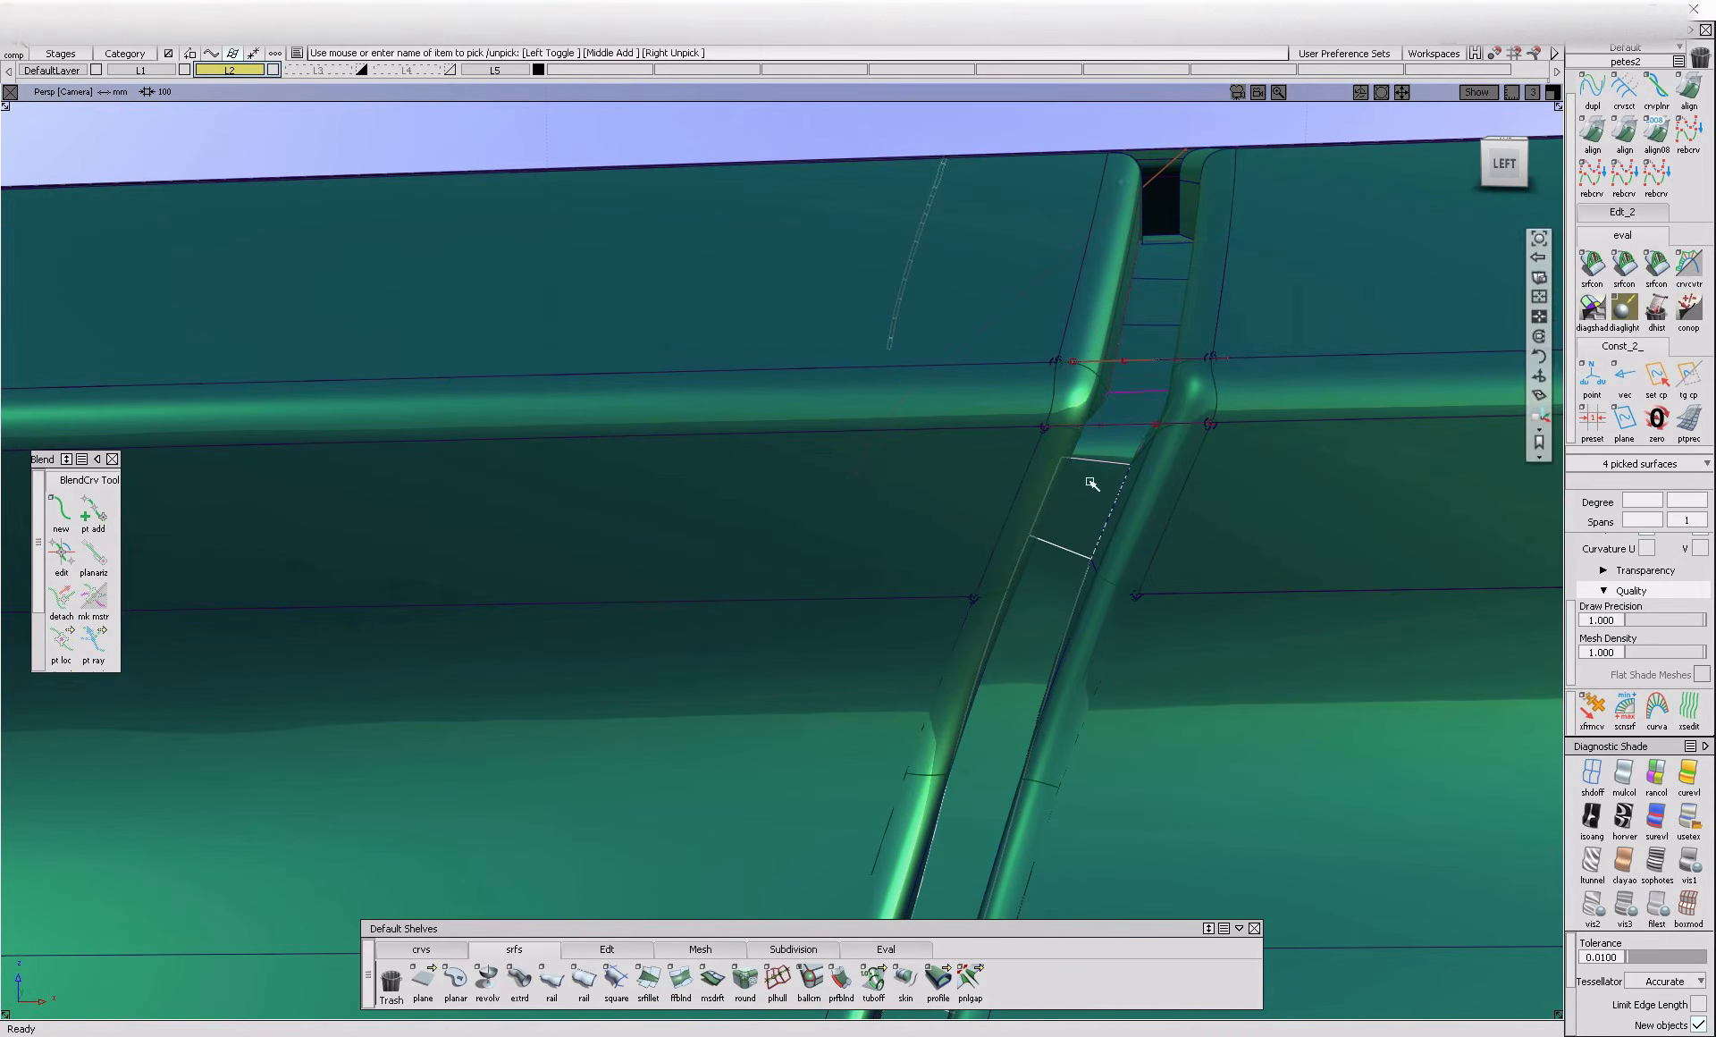
{"action": "right_click_drag", "start_coordinate": [1183, 249], "coordinate": [1199, 260], "text": "alt+shift"}
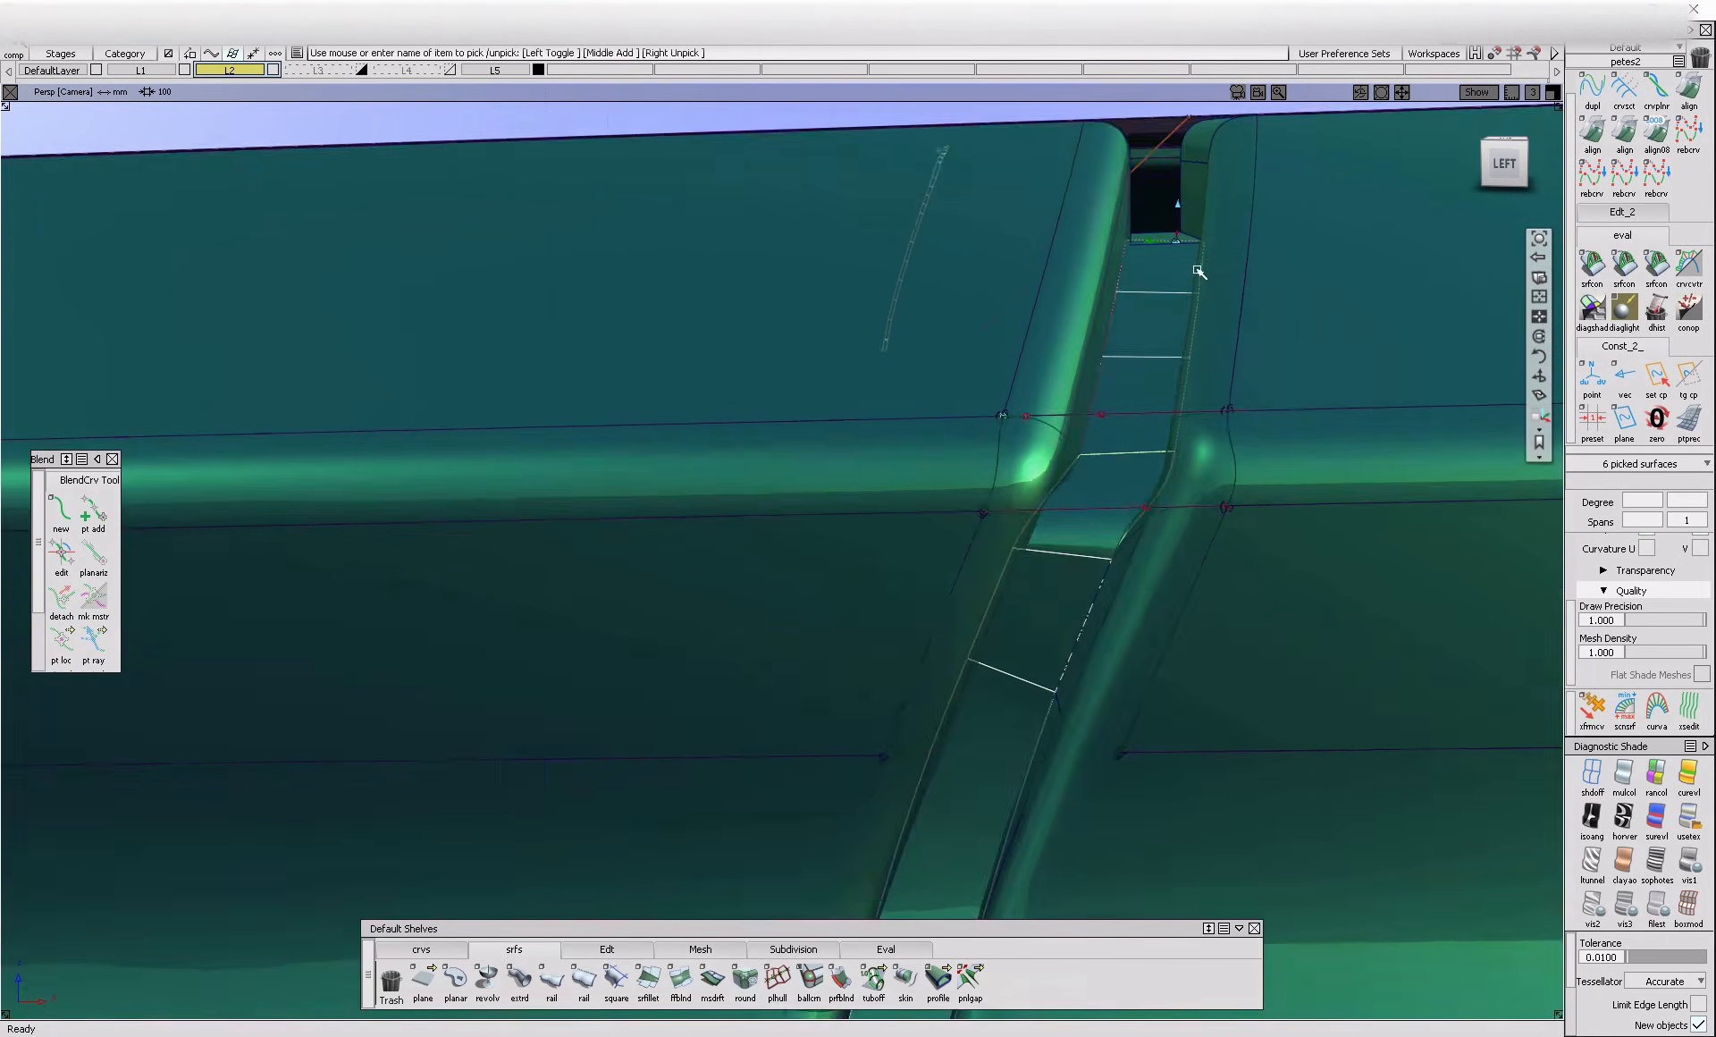
{"action": "left_click_drag", "start_coordinate": [1199, 259], "coordinate": [1166, 215], "text": "alt+shift"}
{"action": "left_click", "coordinate": [1171, 233]}
{"action": "right_click_drag", "start_coordinate": [1171, 234], "coordinate": [1135, 527], "text": "alt+shift"}
Add the remaining gap floor surfaces down to the sill to the selection
{"action": "left_click_drag", "start_coordinate": [1135, 527], "coordinate": [1172, 482], "text": "alt+shift"}
{"action": "right_click_drag", "start_coordinate": [1172, 483], "coordinate": [1046, 673], "text": "alt+shift"}
{"action": "right_click_drag", "start_coordinate": [1001, 557], "coordinate": [1069, 545], "text": "alt+shift"}
{"action": "left_click", "coordinate": [939, 534]}
{"action": "right_click_drag", "start_coordinate": [954, 590], "coordinate": [920, 732], "text": "alt+shift"}
{"action": "middle_click_drag", "start_coordinate": [920, 732], "coordinate": [900, 566], "text": "alt+shift"}
{"action": "middle_click_drag", "start_coordinate": [925, 778], "coordinate": [924, 518], "text": "alt+shift"}
{"action": "right_click_drag", "start_coordinate": [924, 686], "coordinate": [890, 867], "text": "alt+shift"}
{"action": "left_click", "coordinate": [896, 717]}
{"action": "middle_click_drag", "start_coordinate": [890, 868], "coordinate": [897, 749], "text": "alt+shift"}
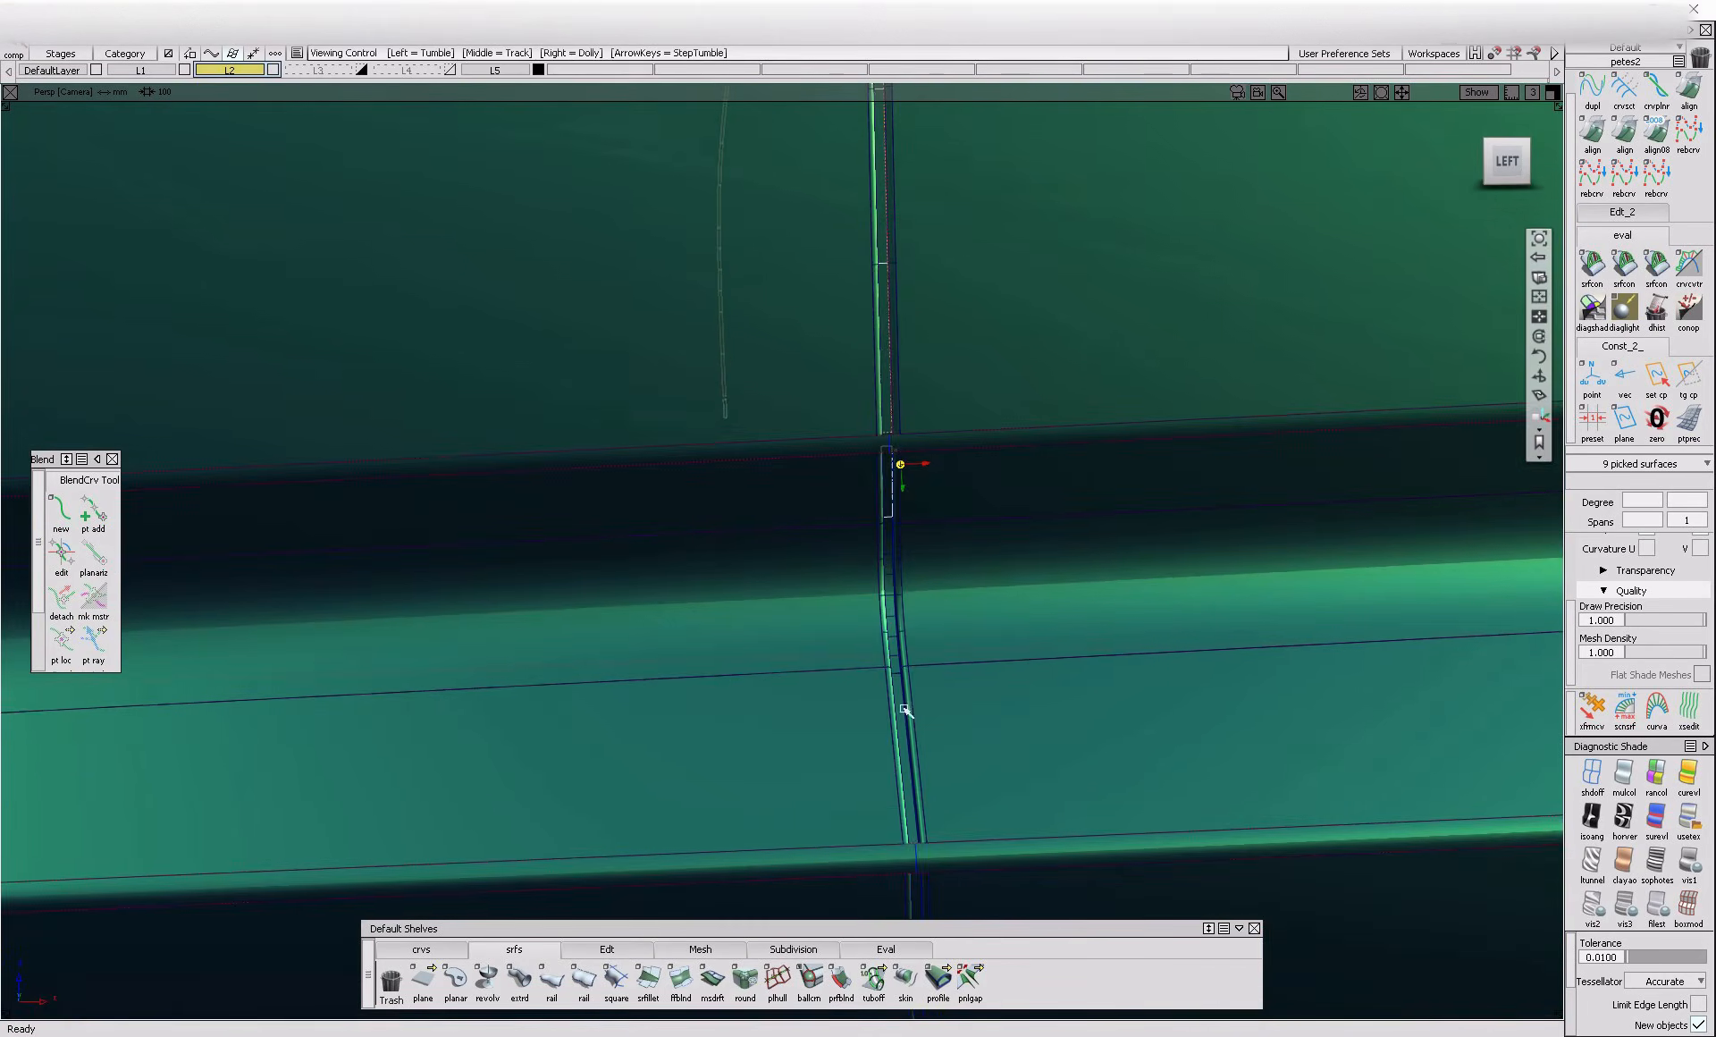
{"action": "right_click_drag", "start_coordinate": [912, 676], "coordinate": [974, 666], "text": "alt+shift"}
{"action": "left_click", "coordinate": [896, 680]}
{"action": "left_click", "coordinate": [917, 792]}
{"action": "right_click_drag", "start_coordinate": [917, 792], "coordinate": [906, 927], "text": "alt+shift"}
{"action": "middle_click_drag", "start_coordinate": [905, 927], "coordinate": [873, 725], "text": "alt+shift"}
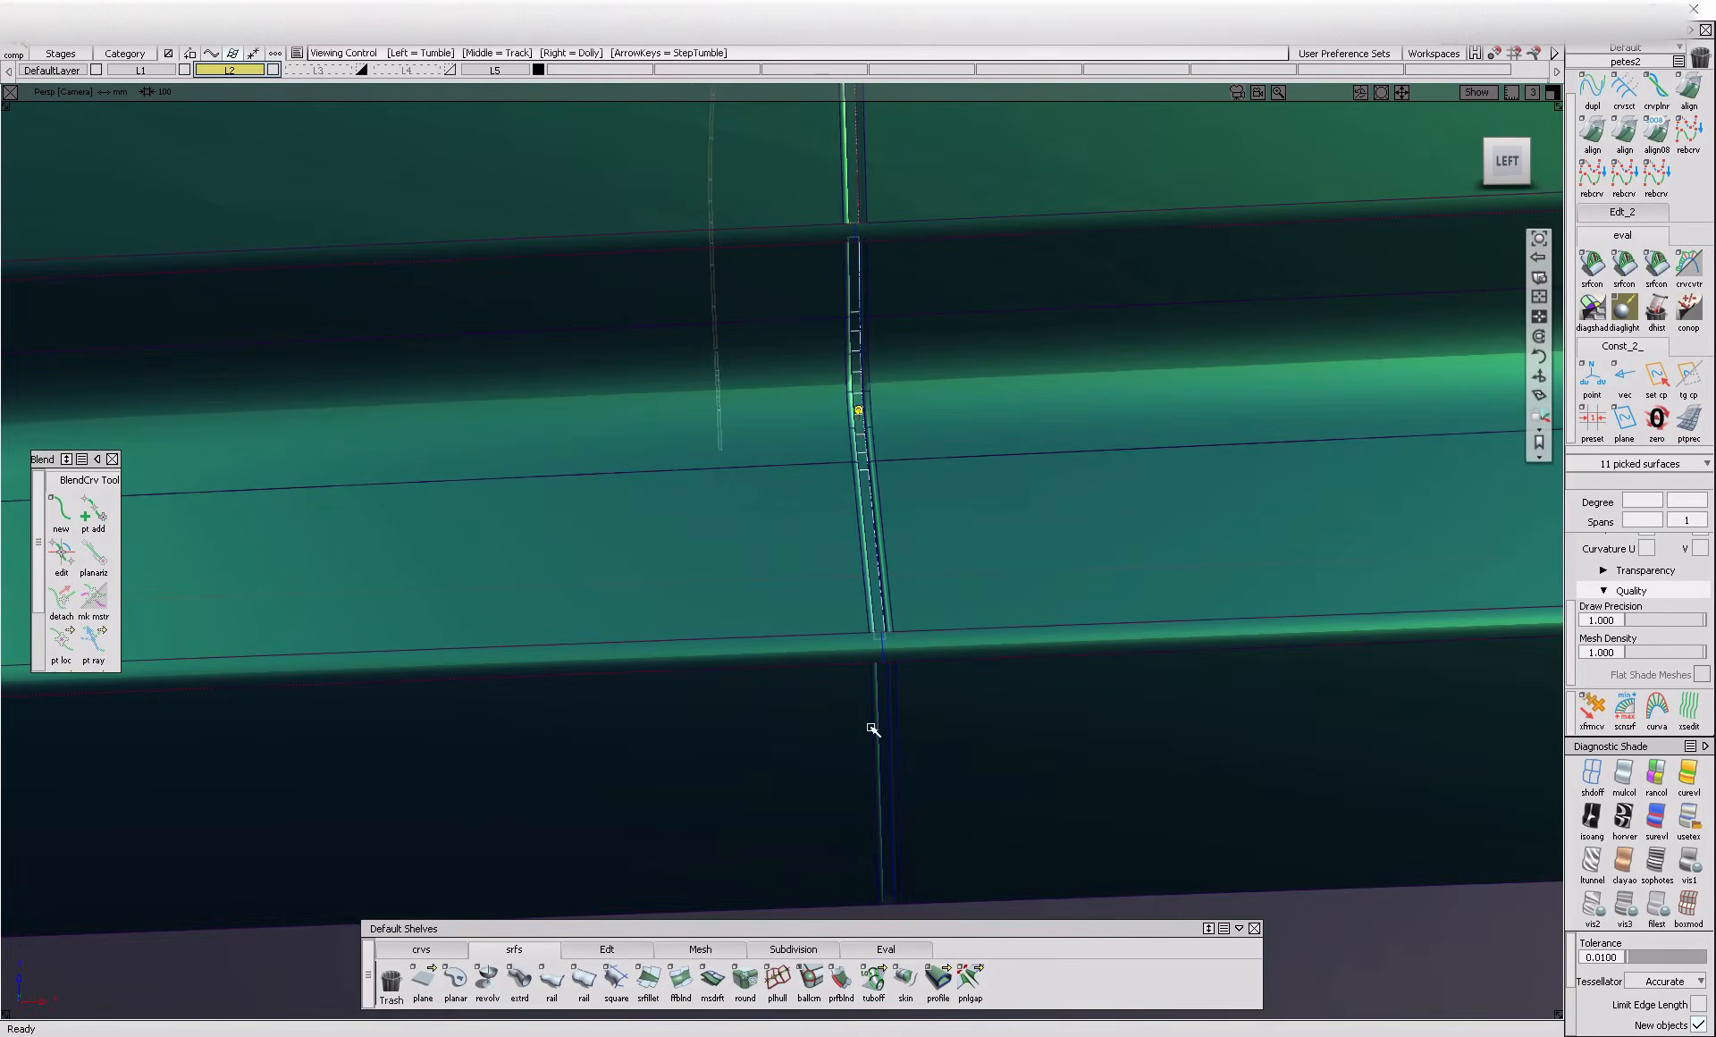
{"action": "right_click_drag", "start_coordinate": [912, 766], "coordinate": [958, 755], "text": "alt+shift"}
Assign the black plastic shader to the selected gap floor surfaces and inspect the gap on the door side
{"action": "left_click", "coordinate": [1639, 51]}
{"action": "left_click", "coordinate": [1632, 131]}
{"action": "scroll", "coordinate": [1684, 396], "scroll_direction": "down", "scroll_amount": 3}
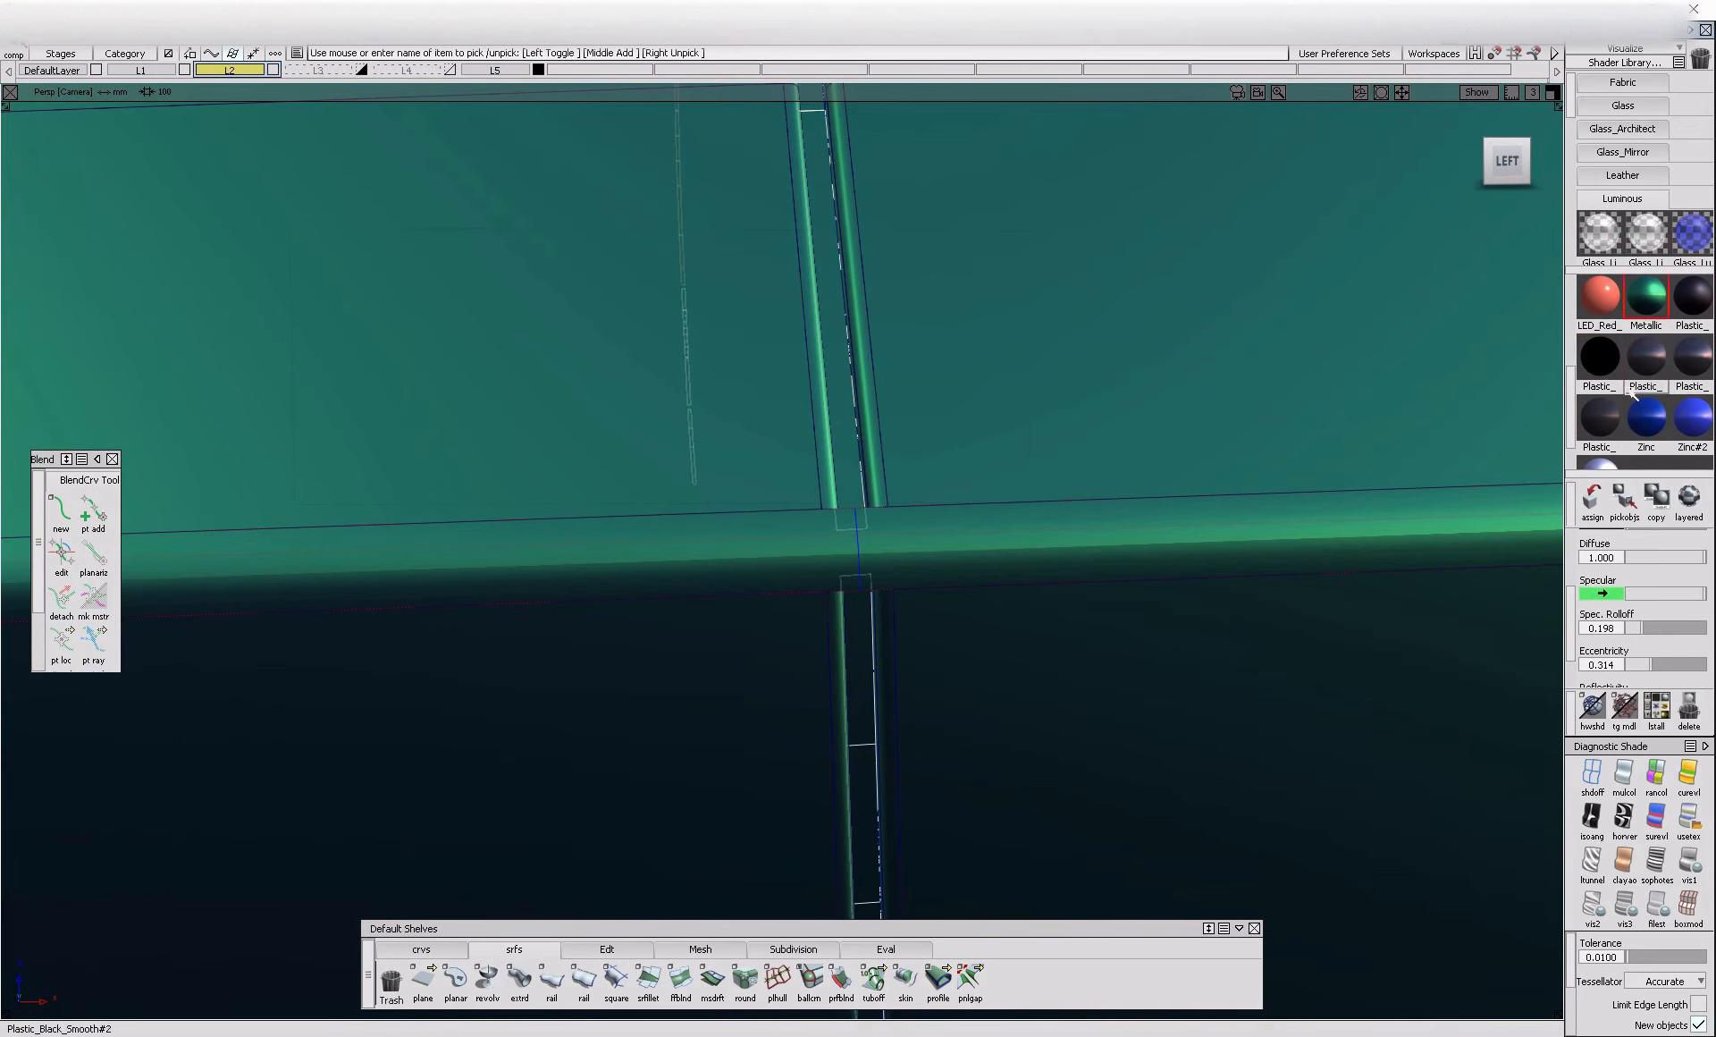
{"action": "key", "text": "ctrl+m"}
{"action": "right_click_drag", "start_coordinate": [1092, 483], "coordinate": [886, 660], "text": "alt+shift"}
{"action": "left_click_drag", "start_coordinate": [885, 660], "coordinate": [893, 705], "text": "alt+shift"}
{"action": "mouse_move", "coordinate": [893, 706]}
{"action": "right_mouse_down", "text": "alt+shift"}
{"action": "mouse_move", "coordinate": [973, 630]}
{"action": "mouse_move", "coordinate": [903, 683]}
{"action": "right_mouse_up", "text": "alt+shift"}
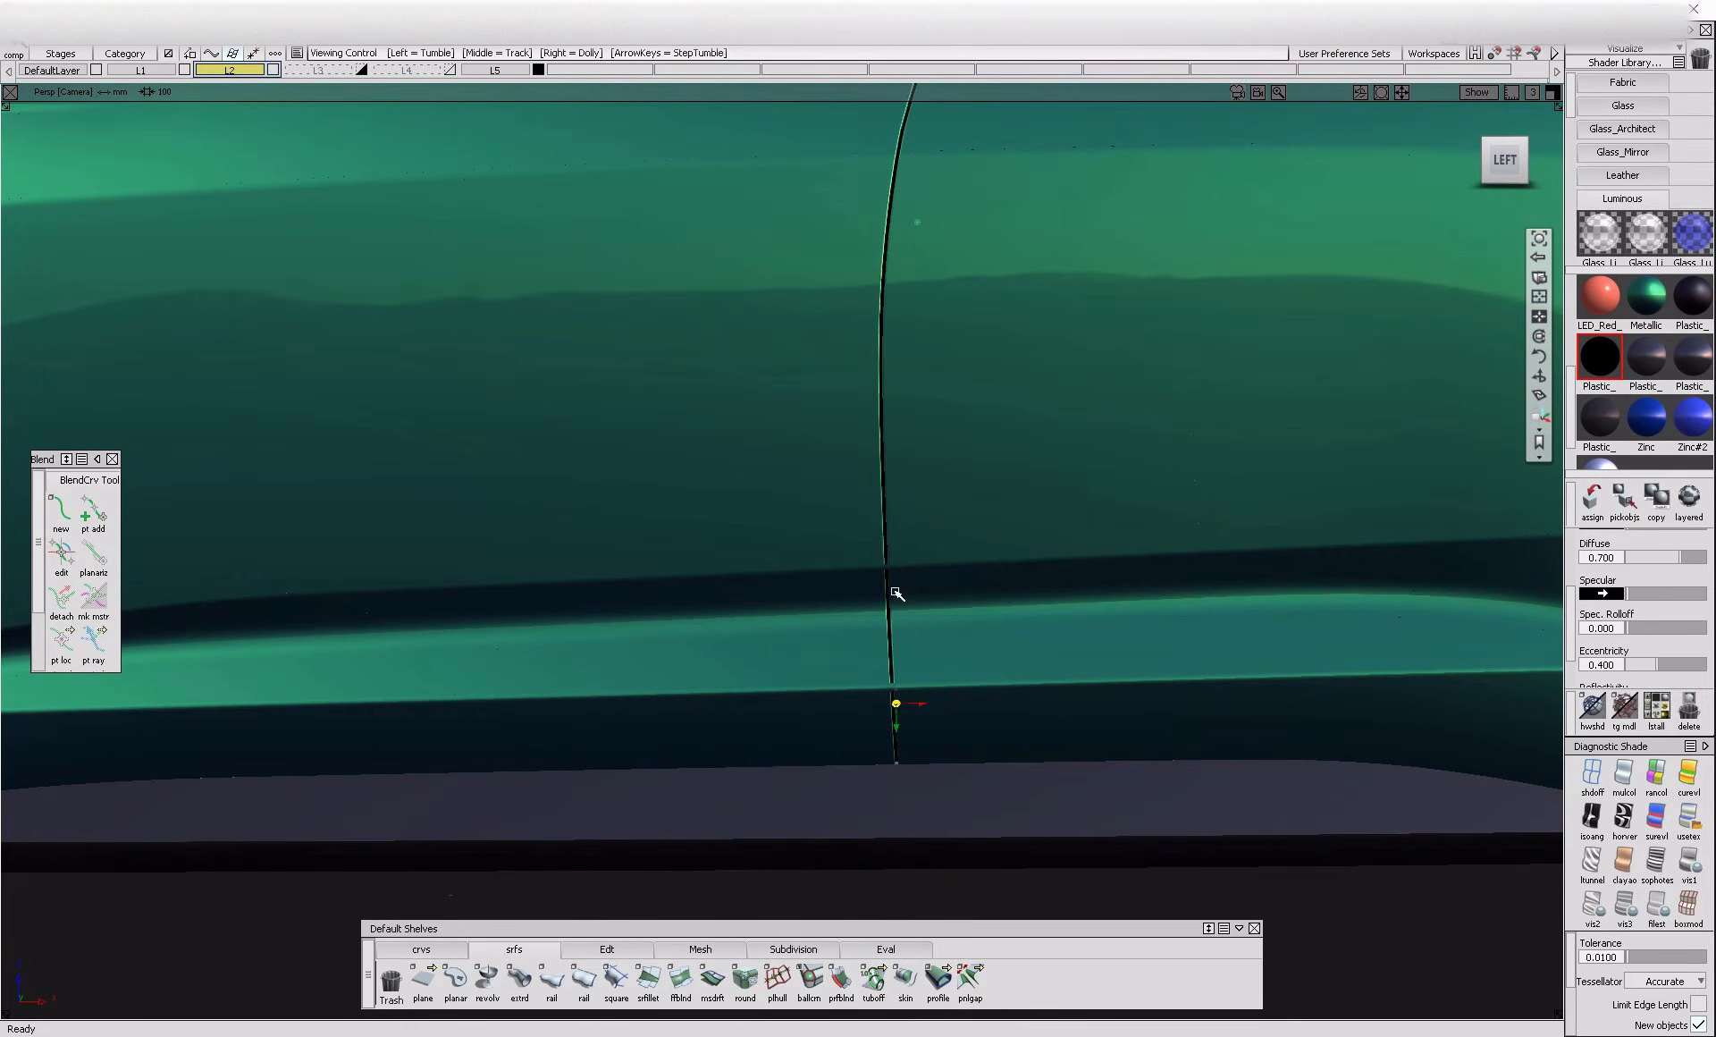
Create a blend curve along the gap's right flange edge across the lower rounded crease, joining the lower and upper trim edges
{"action": "right_click_drag", "start_coordinate": [897, 595], "coordinate": [984, 632], "text": "alt+shift"}
{"action": "key", "text": "alt+m"}
{"action": "right_click_drag", "start_coordinate": [872, 525], "coordinate": [1003, 611], "text": "alt+shift"}
{"action": "left_click_drag", "start_coordinate": [1003, 610], "coordinate": [953, 616], "text": "alt+shift"}
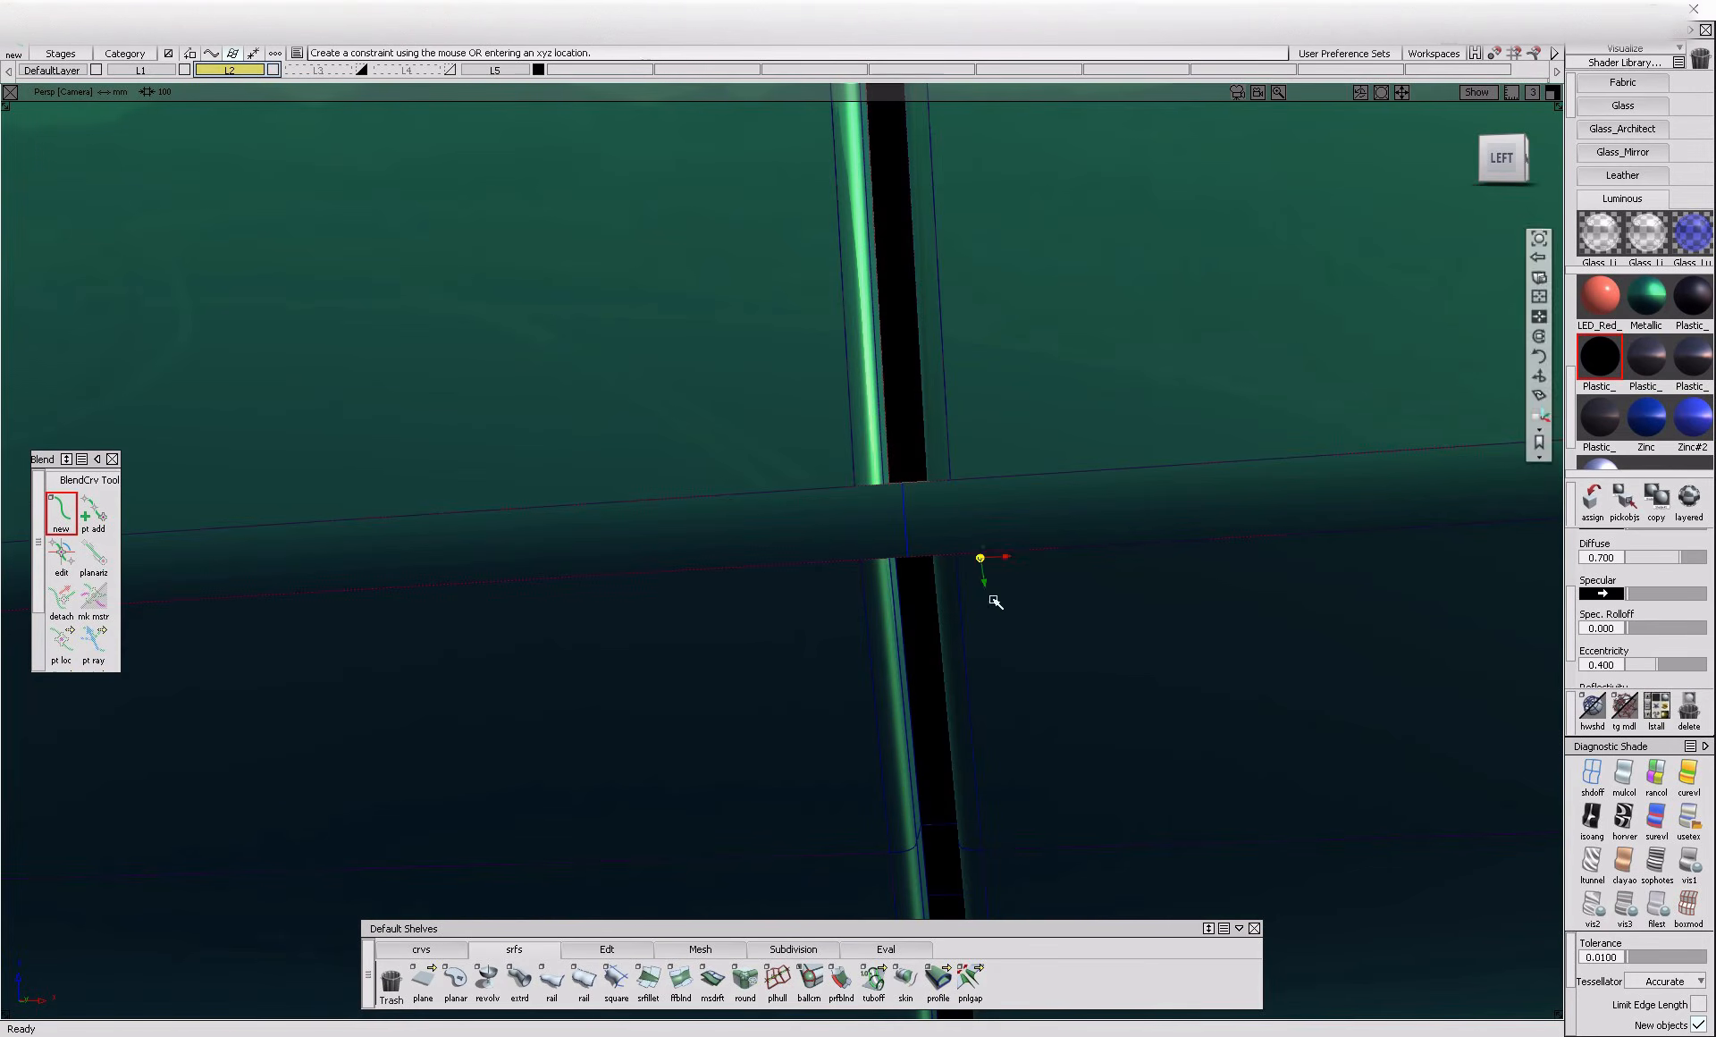
{"action": "right_click_drag", "start_coordinate": [988, 566], "coordinate": [1019, 586], "text": "alt+shift"}
{"action": "left_click", "coordinate": [948, 571], "text": "ctrl+alt"}
{"action": "left_click", "coordinate": [1042, 600]}
{"action": "left_click", "coordinate": [932, 416], "text": "ctrl+alt"}
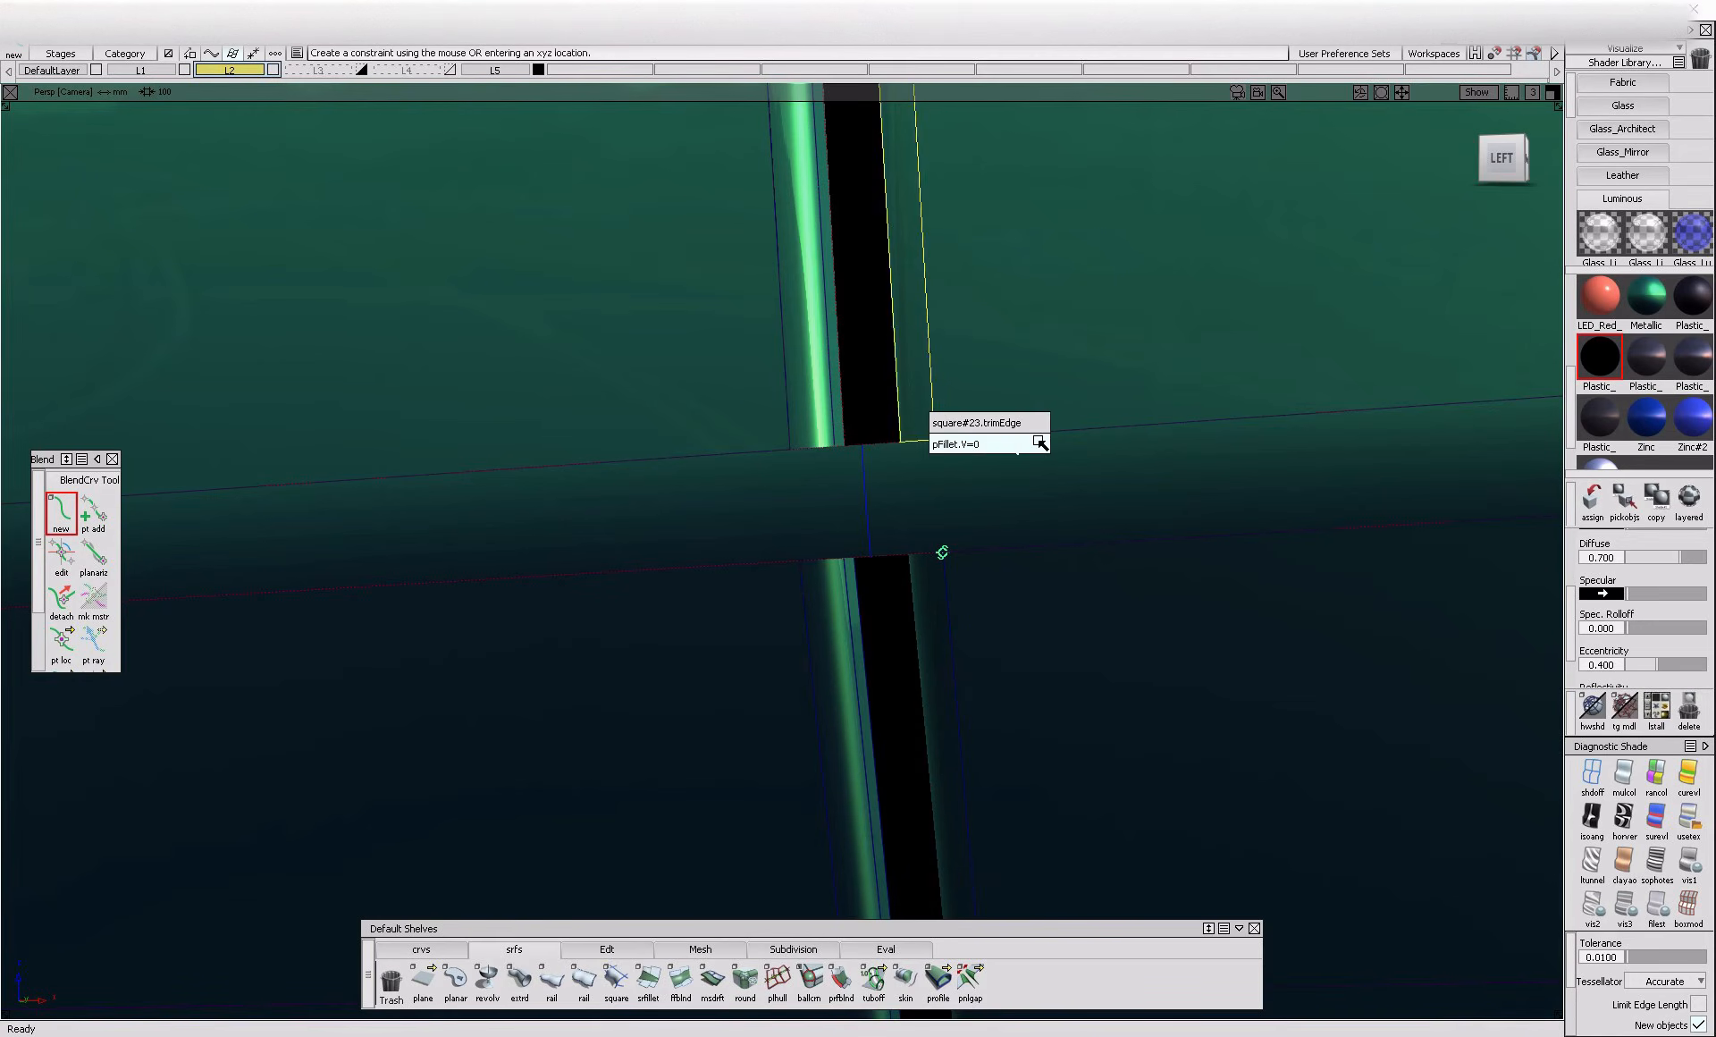
{"action": "left_click", "coordinate": [1044, 447]}
{"action": "left_click_drag", "start_coordinate": [878, 516], "coordinate": [1019, 662], "text": "alt+shift"}
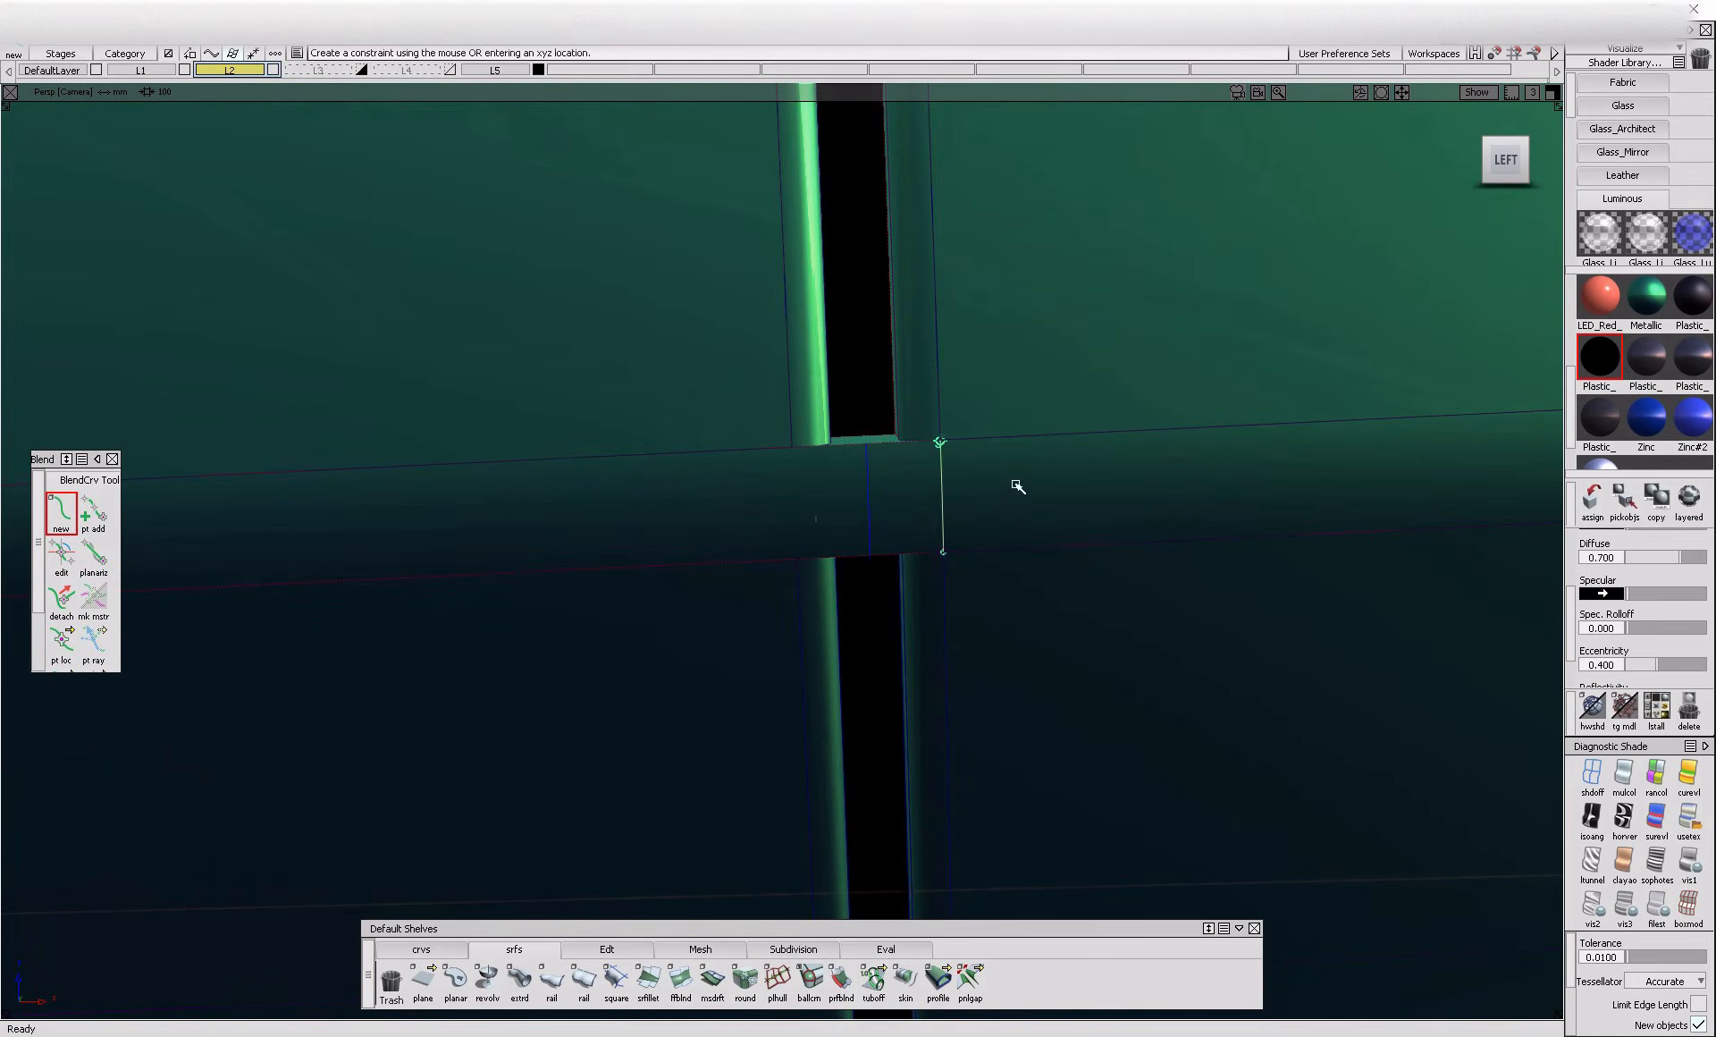
Project the right flange-edge blend curve onto the rounded crease surface
{"action": "left_click_drag", "start_coordinate": [1031, 463], "coordinate": [1009, 489], "text": "ctrl+shift"}
{"action": "left_click", "coordinate": [944, 491]}
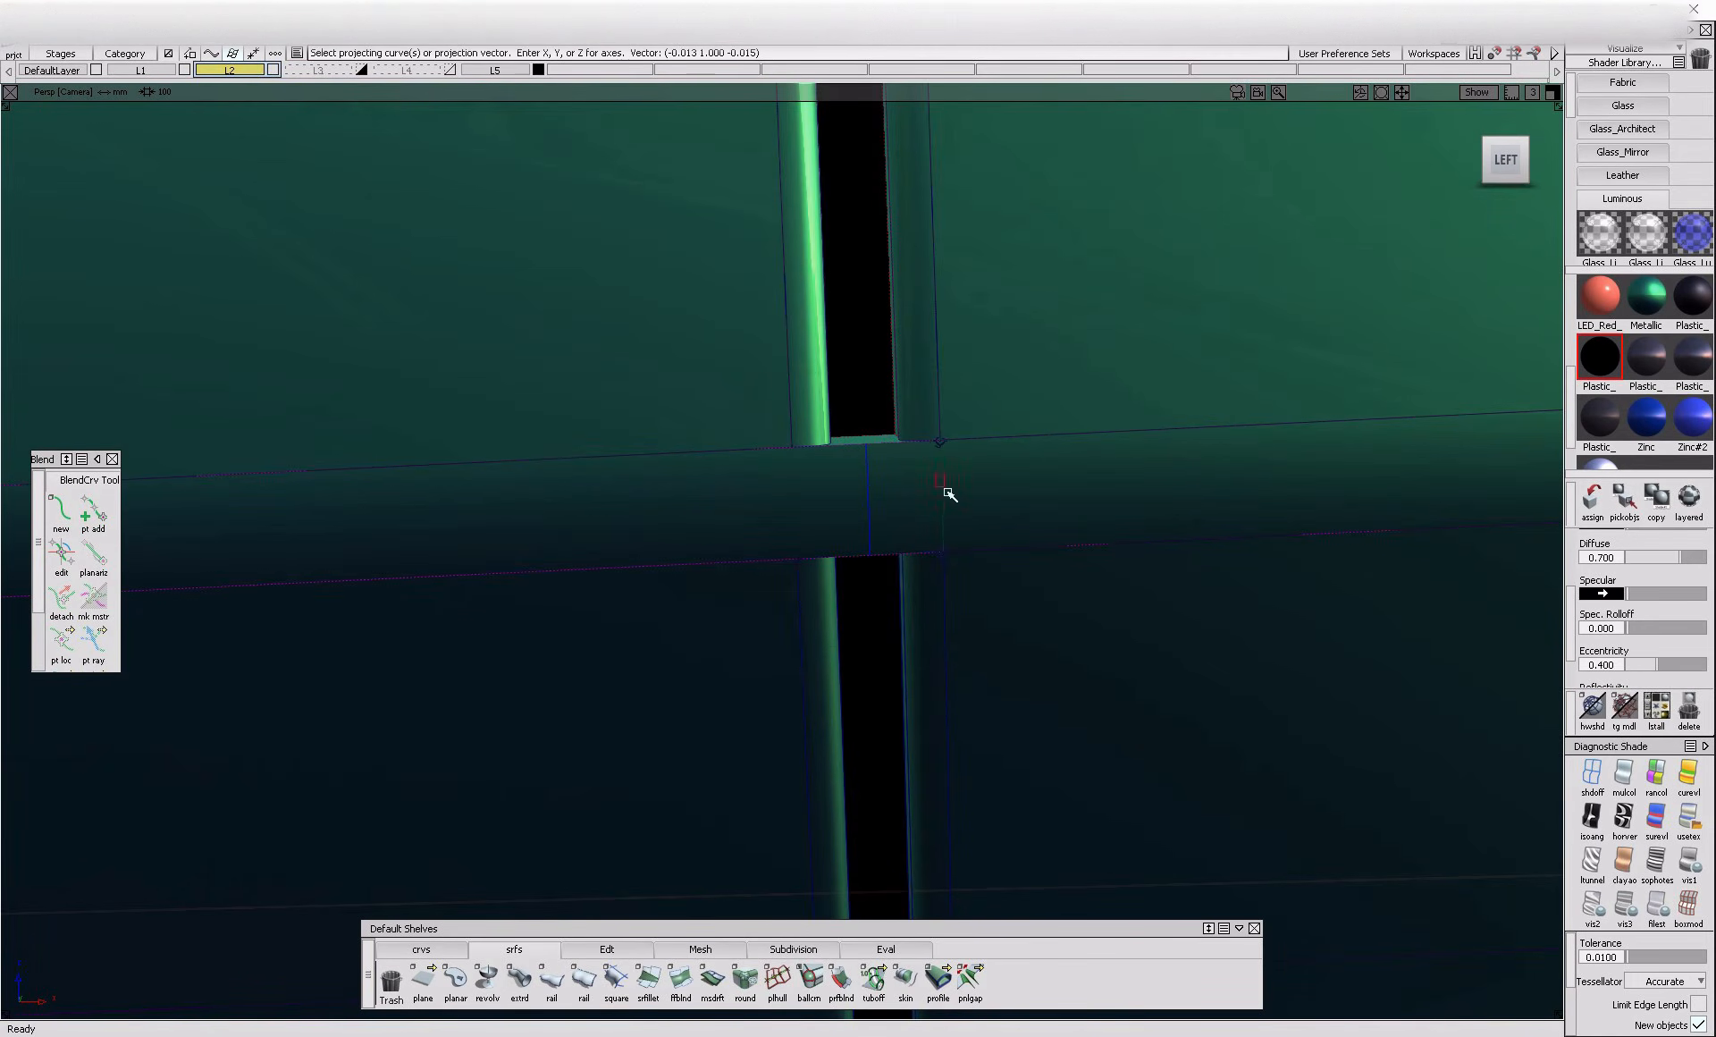
{"action": "left_click", "coordinate": [951, 494]}
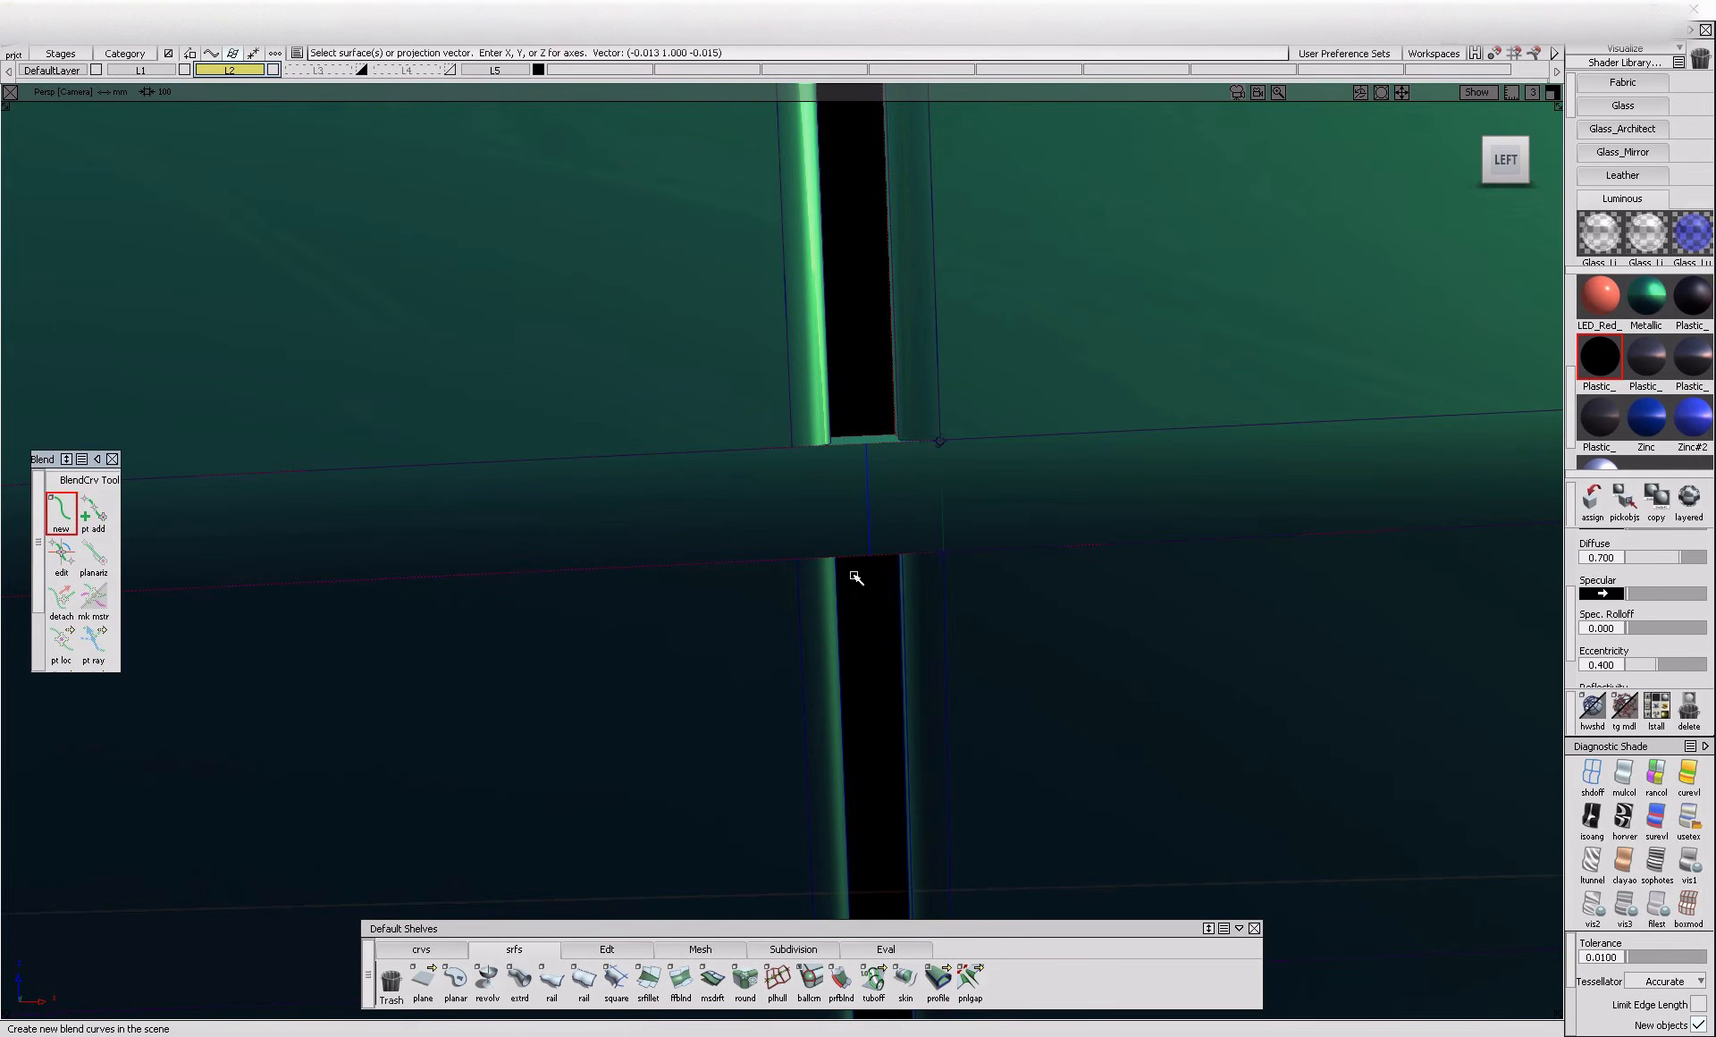
Create a blend curve along the gap's left flange edge across the rounded crease, joining the lower and upper trim edges
{"action": "left_click", "coordinate": [803, 579]}
{"action": "left_click", "coordinate": [894, 587]}
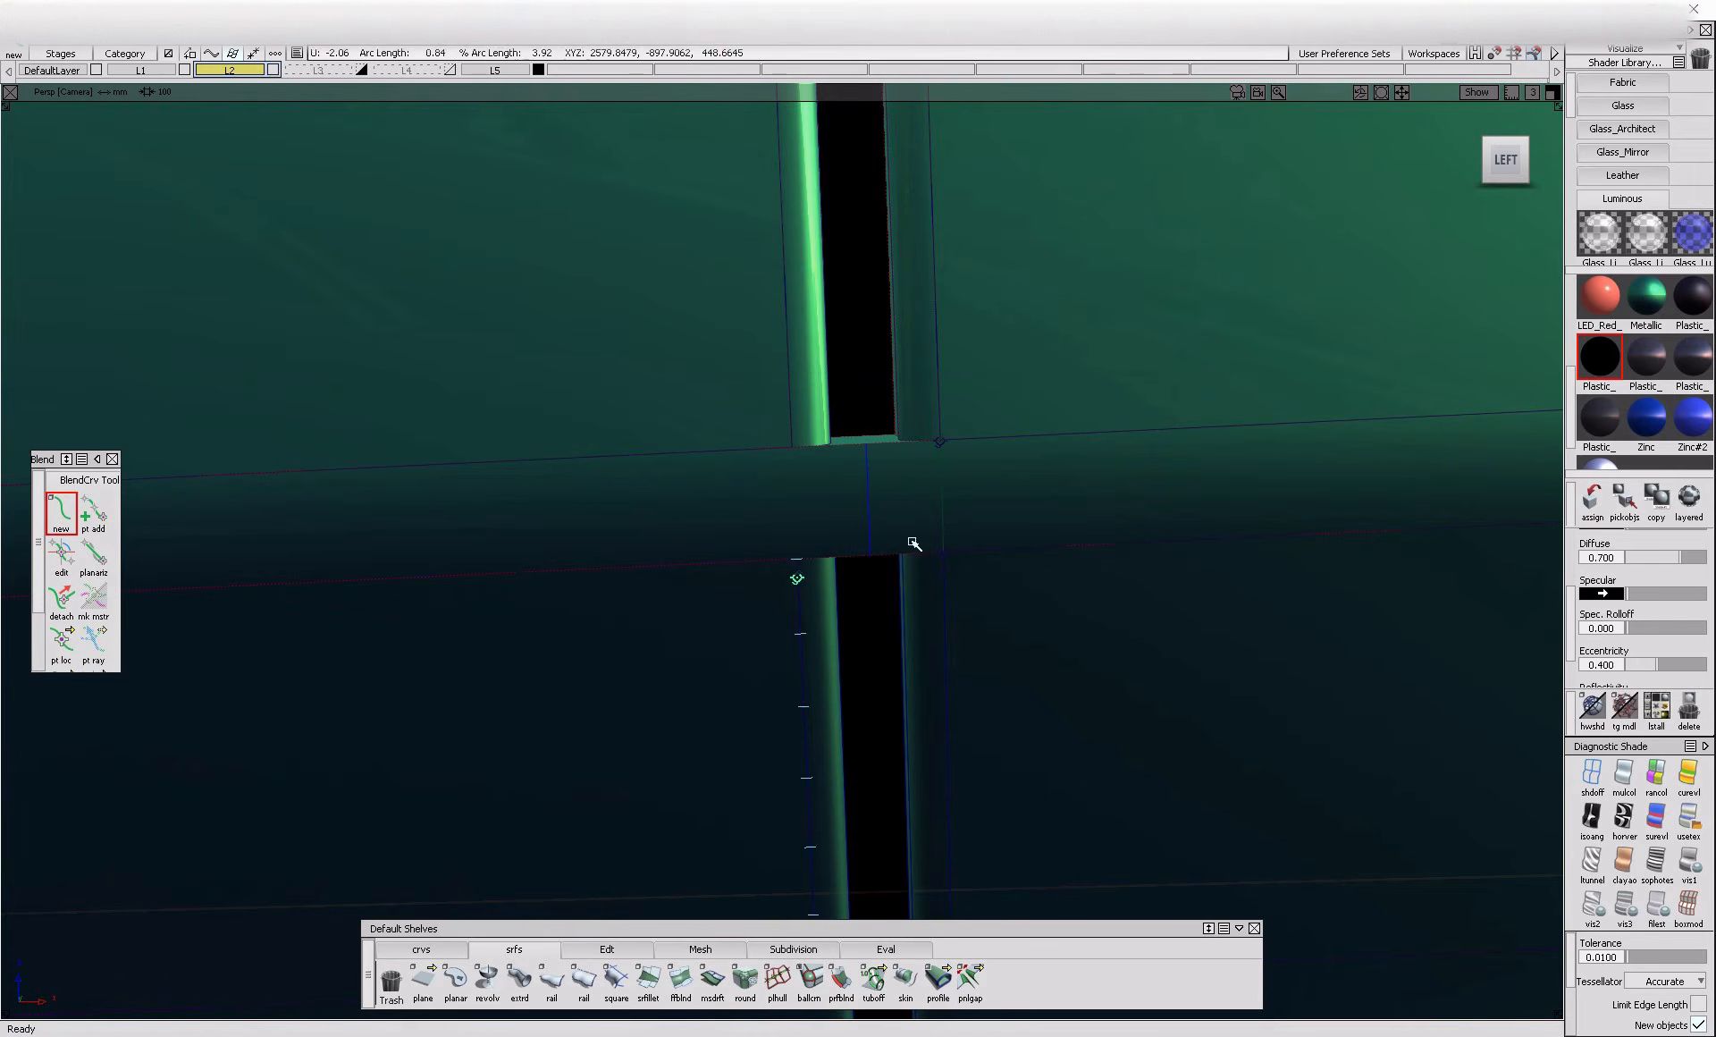
{"action": "left_click", "coordinate": [796, 428]}
{"action": "left_click", "coordinate": [896, 434]}
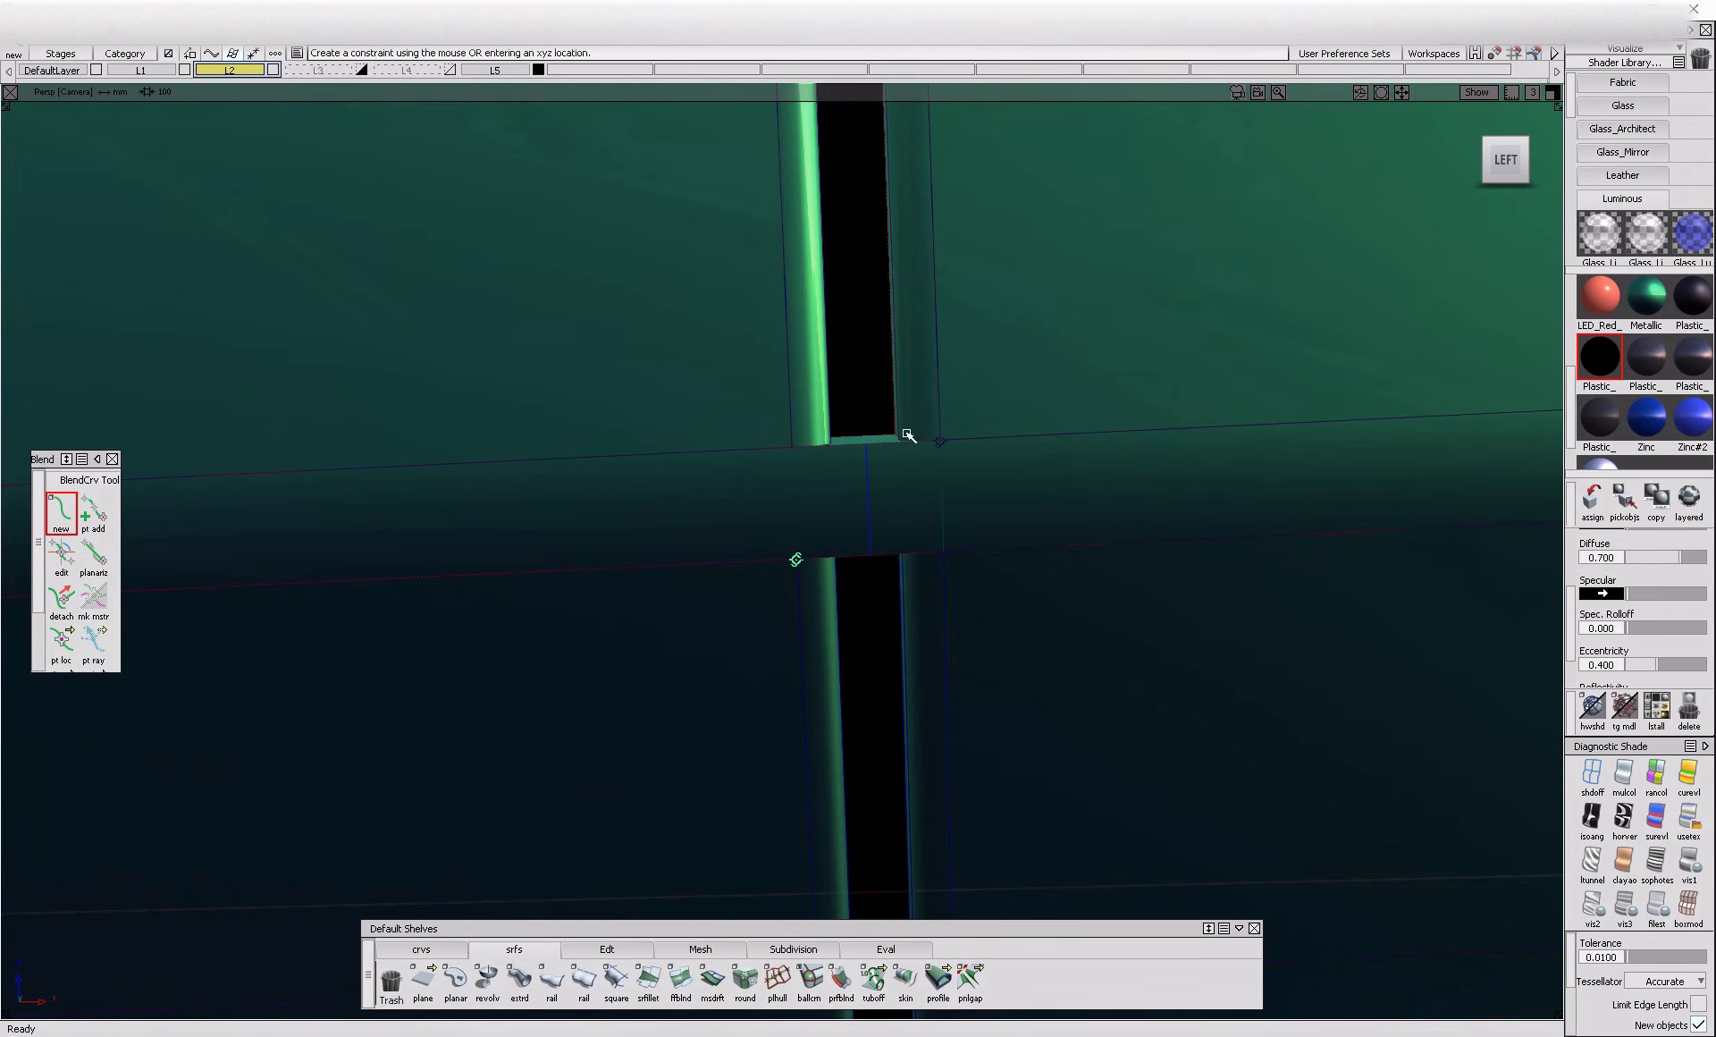
Project the left and right flange-edge blend curves onto the rounded crease surface
{"action": "left_click_drag", "start_coordinate": [867, 479], "coordinate": [785, 511], "text": "ctrl+shift"}
{"action": "left_click", "coordinate": [678, 513]}
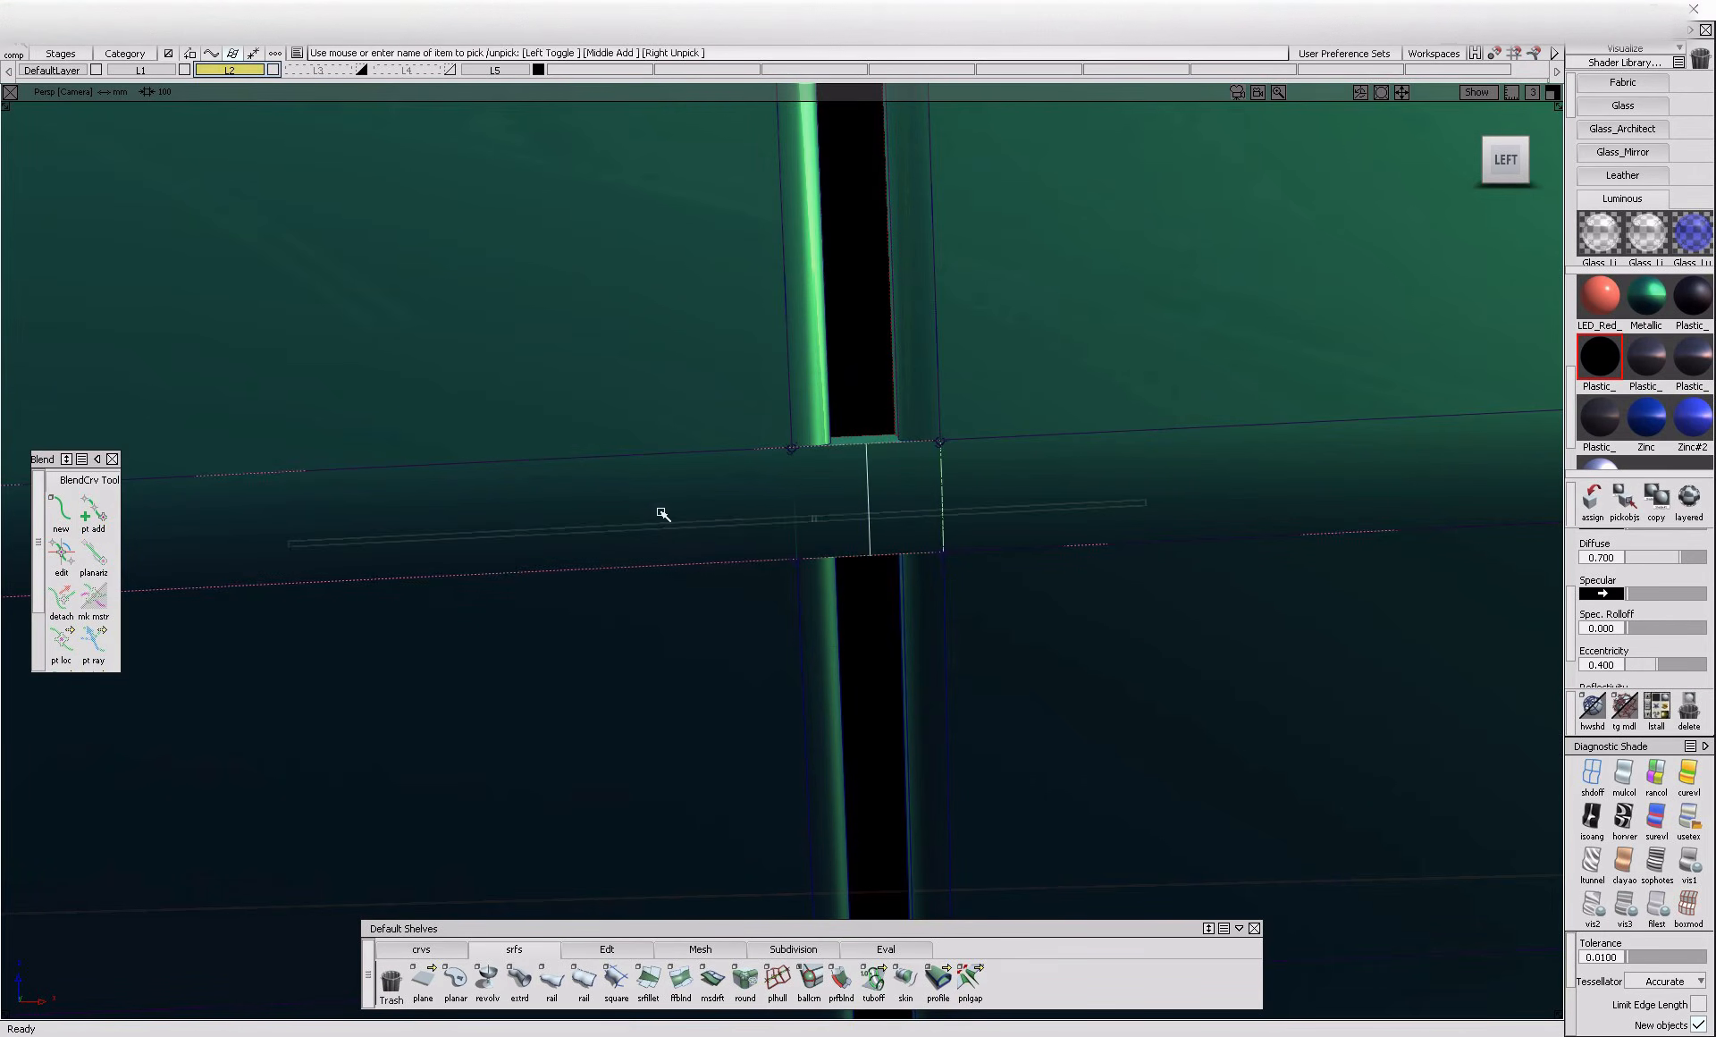
{"action": "left_click", "coordinate": [808, 488]}
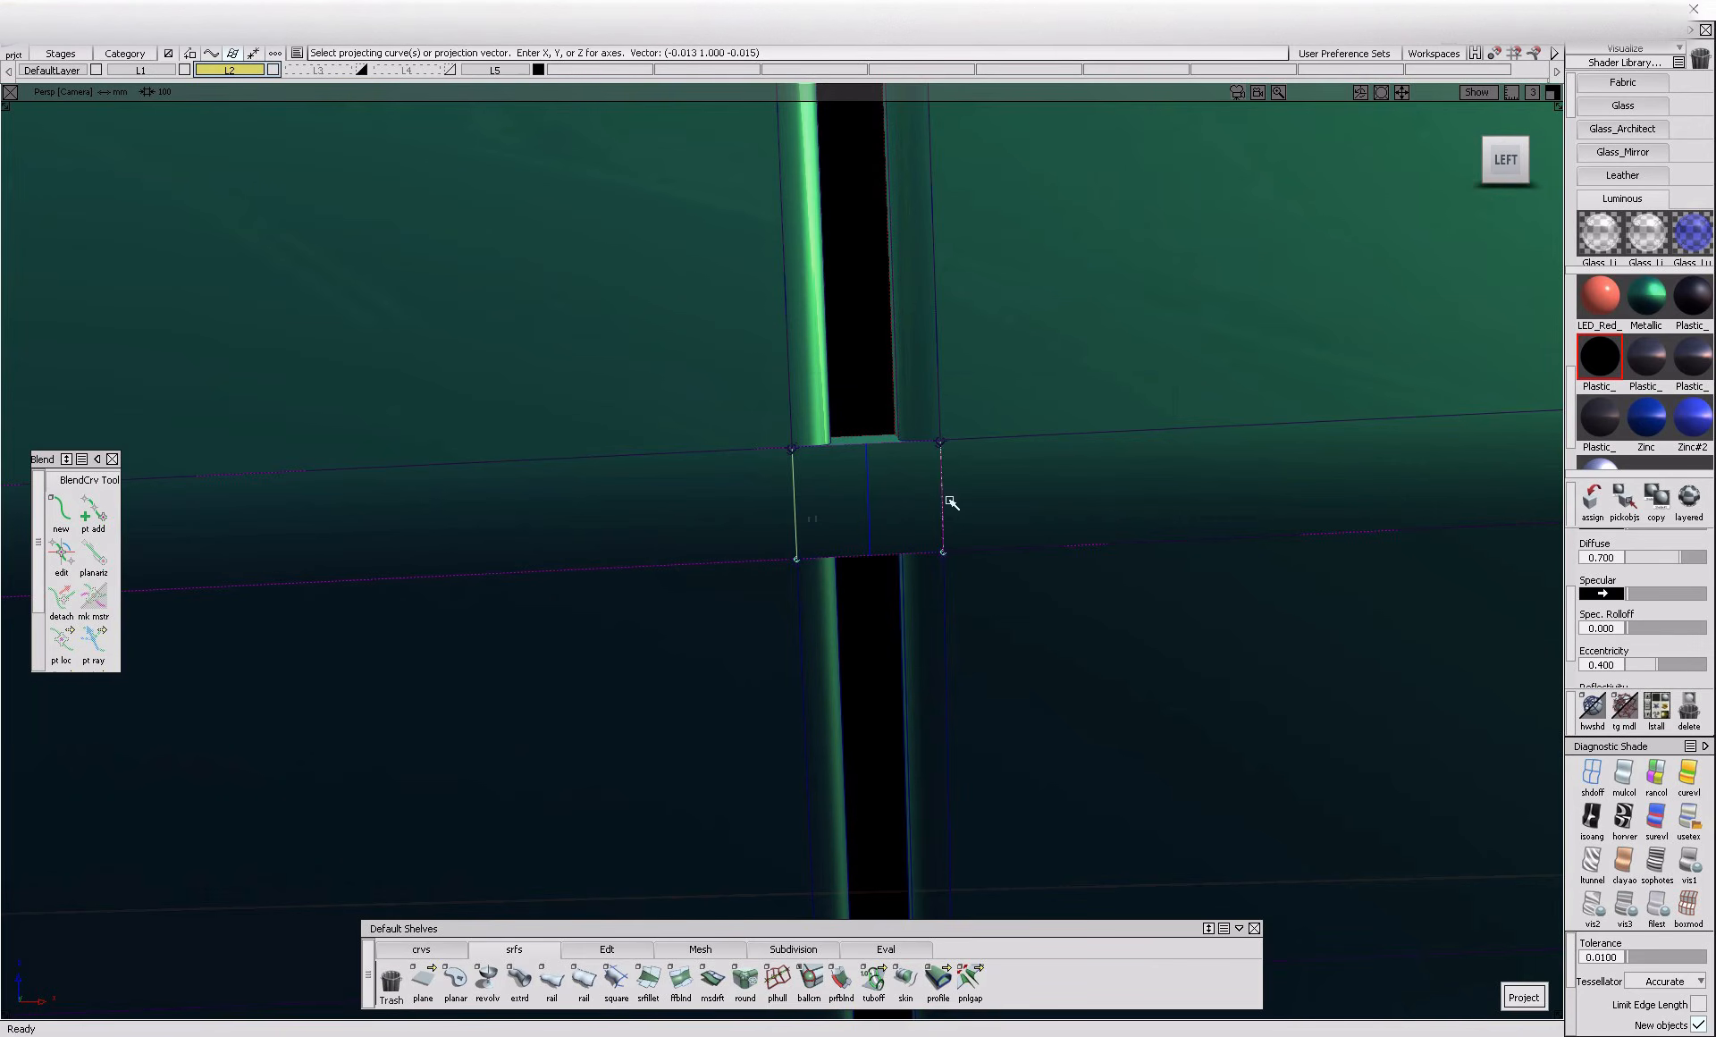
{"action": "key", "text": "space"}
Try to trim the rounded crease surface between the projected curves, keeping the outer regions, and revert the trim
{"action": "left_click_drag", "start_coordinate": [1001, 493], "coordinate": [1007, 512], "text": "ctrl+shift"}
{"action": "left_click", "coordinate": [1002, 499]}
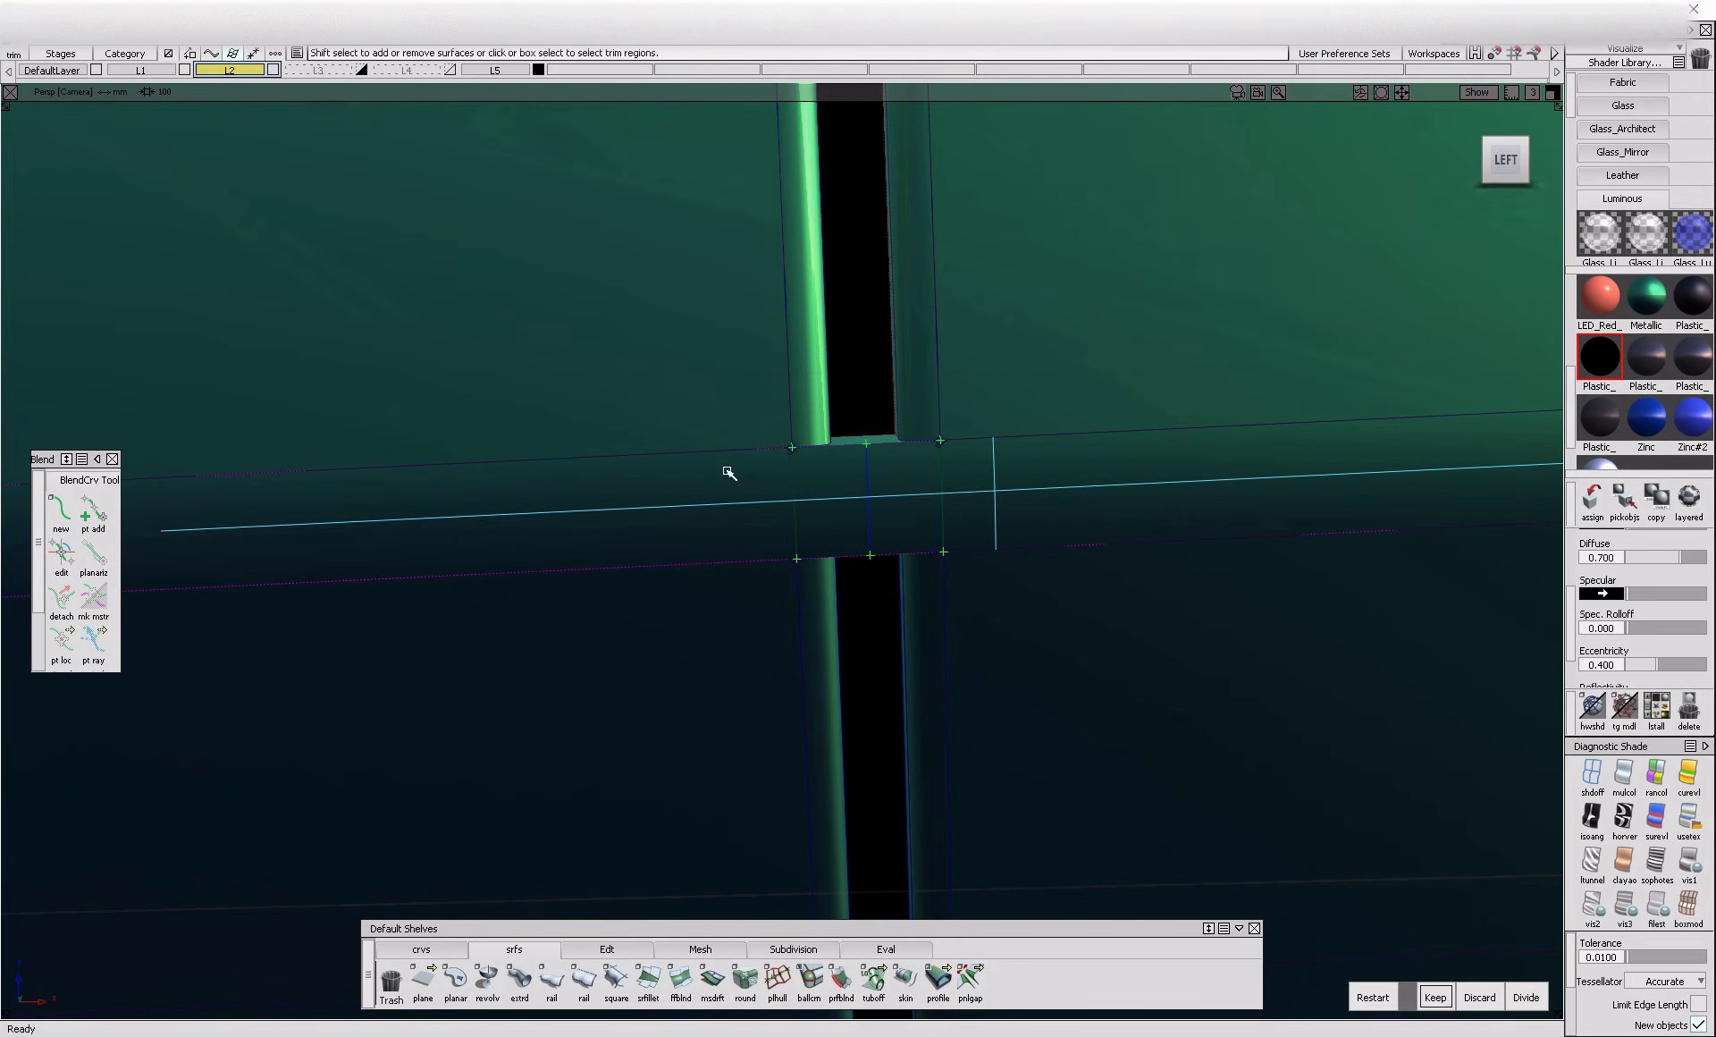
{"action": "left_click", "coordinate": [1432, 997]}
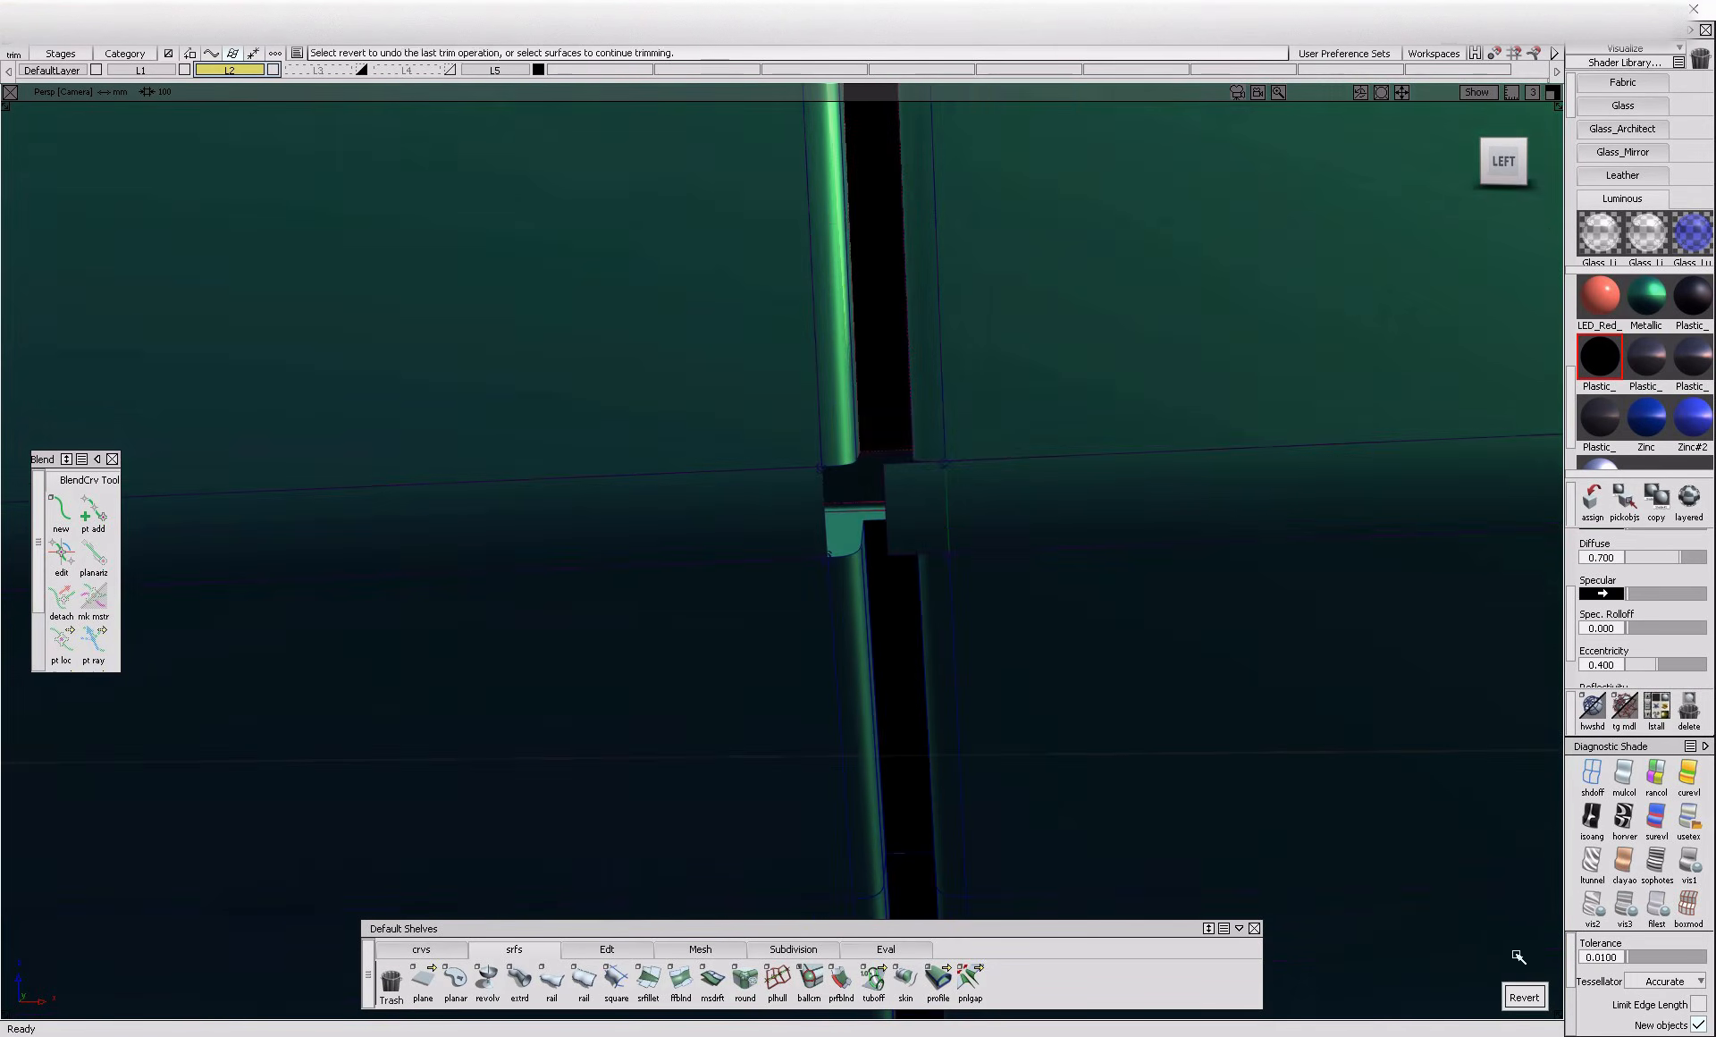
{"action": "left_click", "coordinate": [1524, 997]}
{"action": "left_click_drag", "start_coordinate": [873, 441], "coordinate": [980, 521], "text": "ctrl+shift"}
{"action": "left_click_drag", "start_coordinate": [879, 439], "coordinate": [837, 499], "text": "ctrl+shift"}
{"action": "left_click", "coordinate": [899, 496]}
{"action": "key", "text": "ctrl+h"}
{"action": "left_click", "coordinate": [906, 597]}
{"action": "left_click_drag", "start_coordinate": [918, 628], "coordinate": [926, 583], "text": "ctrl+shift"}
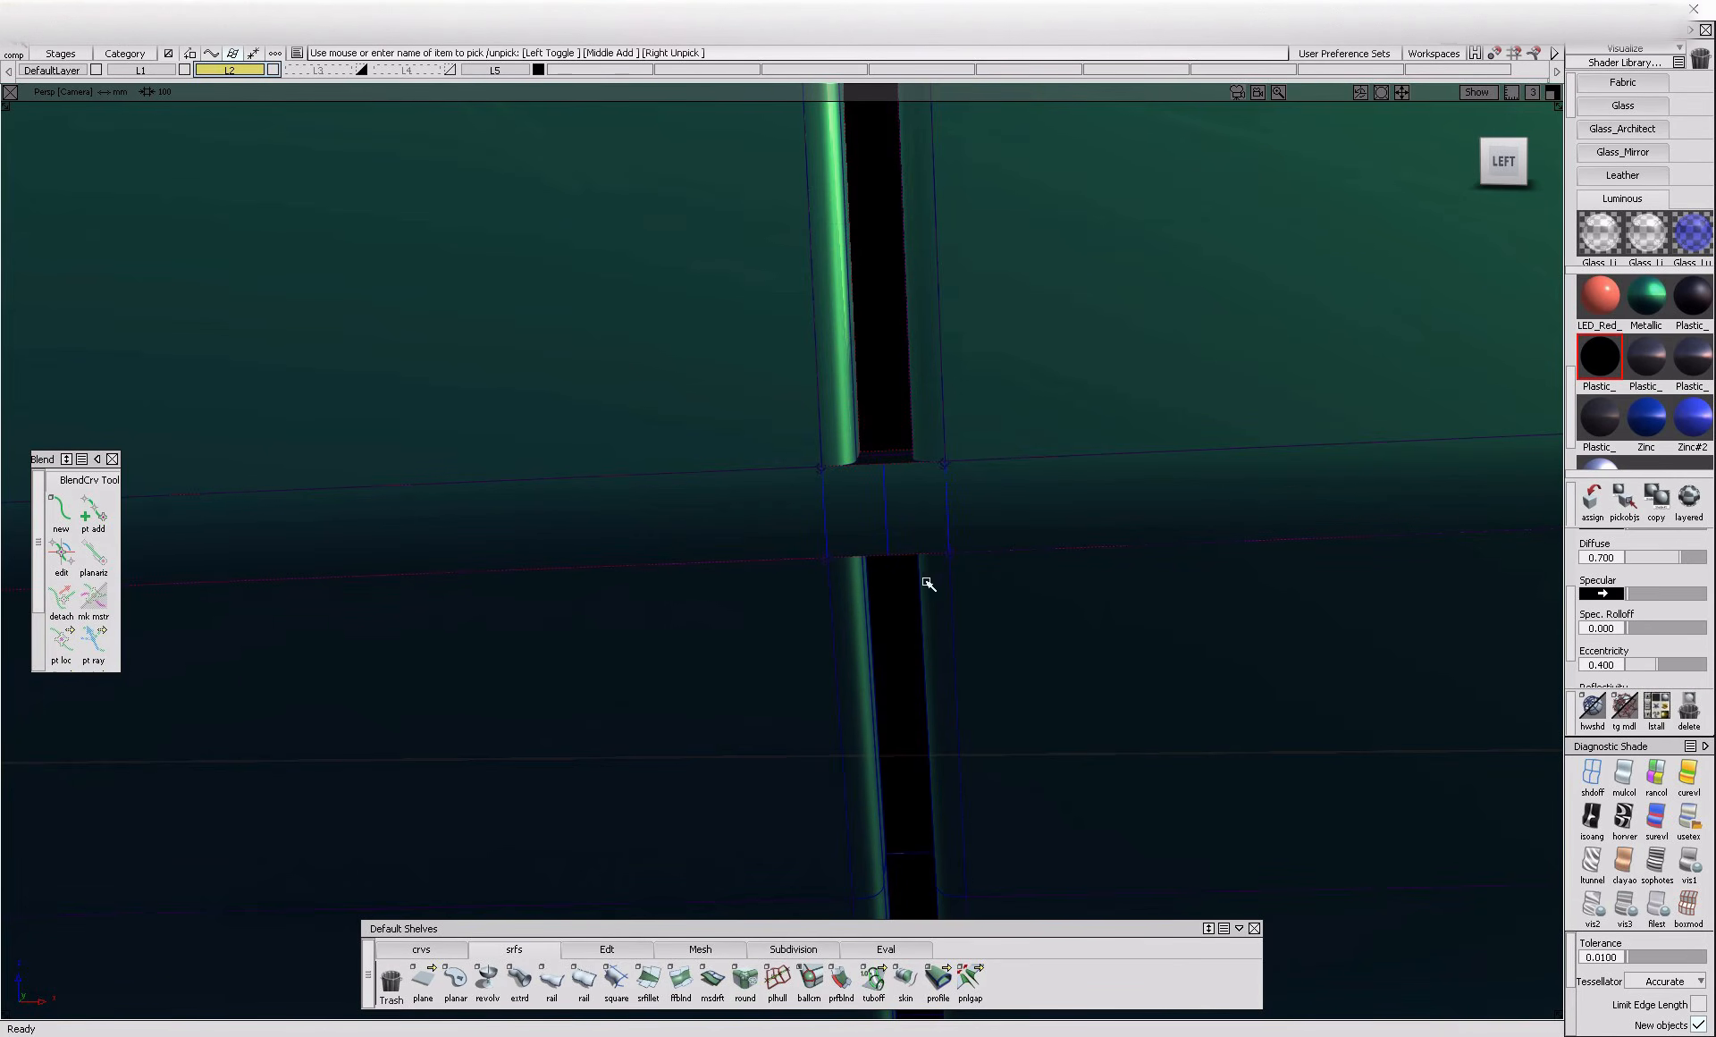
{"action": "left_click", "coordinate": [607, 949]}
{"action": "left_click", "coordinate": [874, 979]}
{"action": "left_click", "coordinate": [952, 488]}
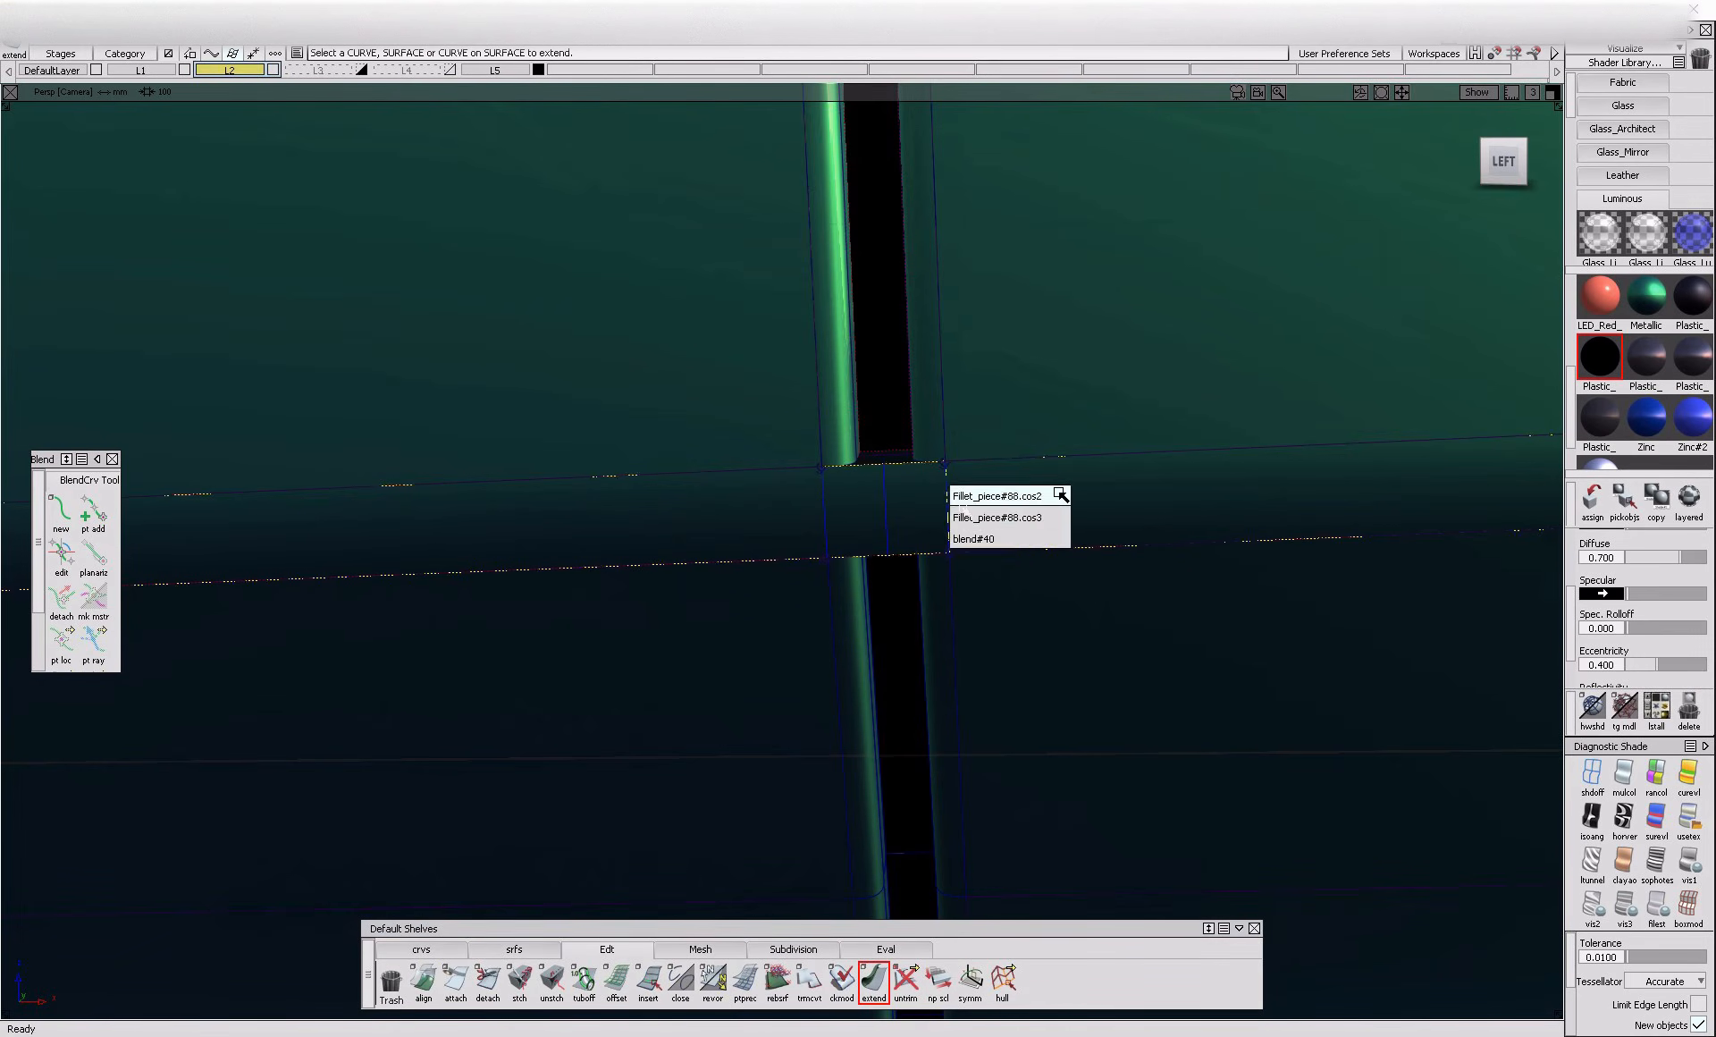
{"action": "left_click_drag", "start_coordinate": [912, 488], "coordinate": [925, 588], "text": "ctrl+shift"}
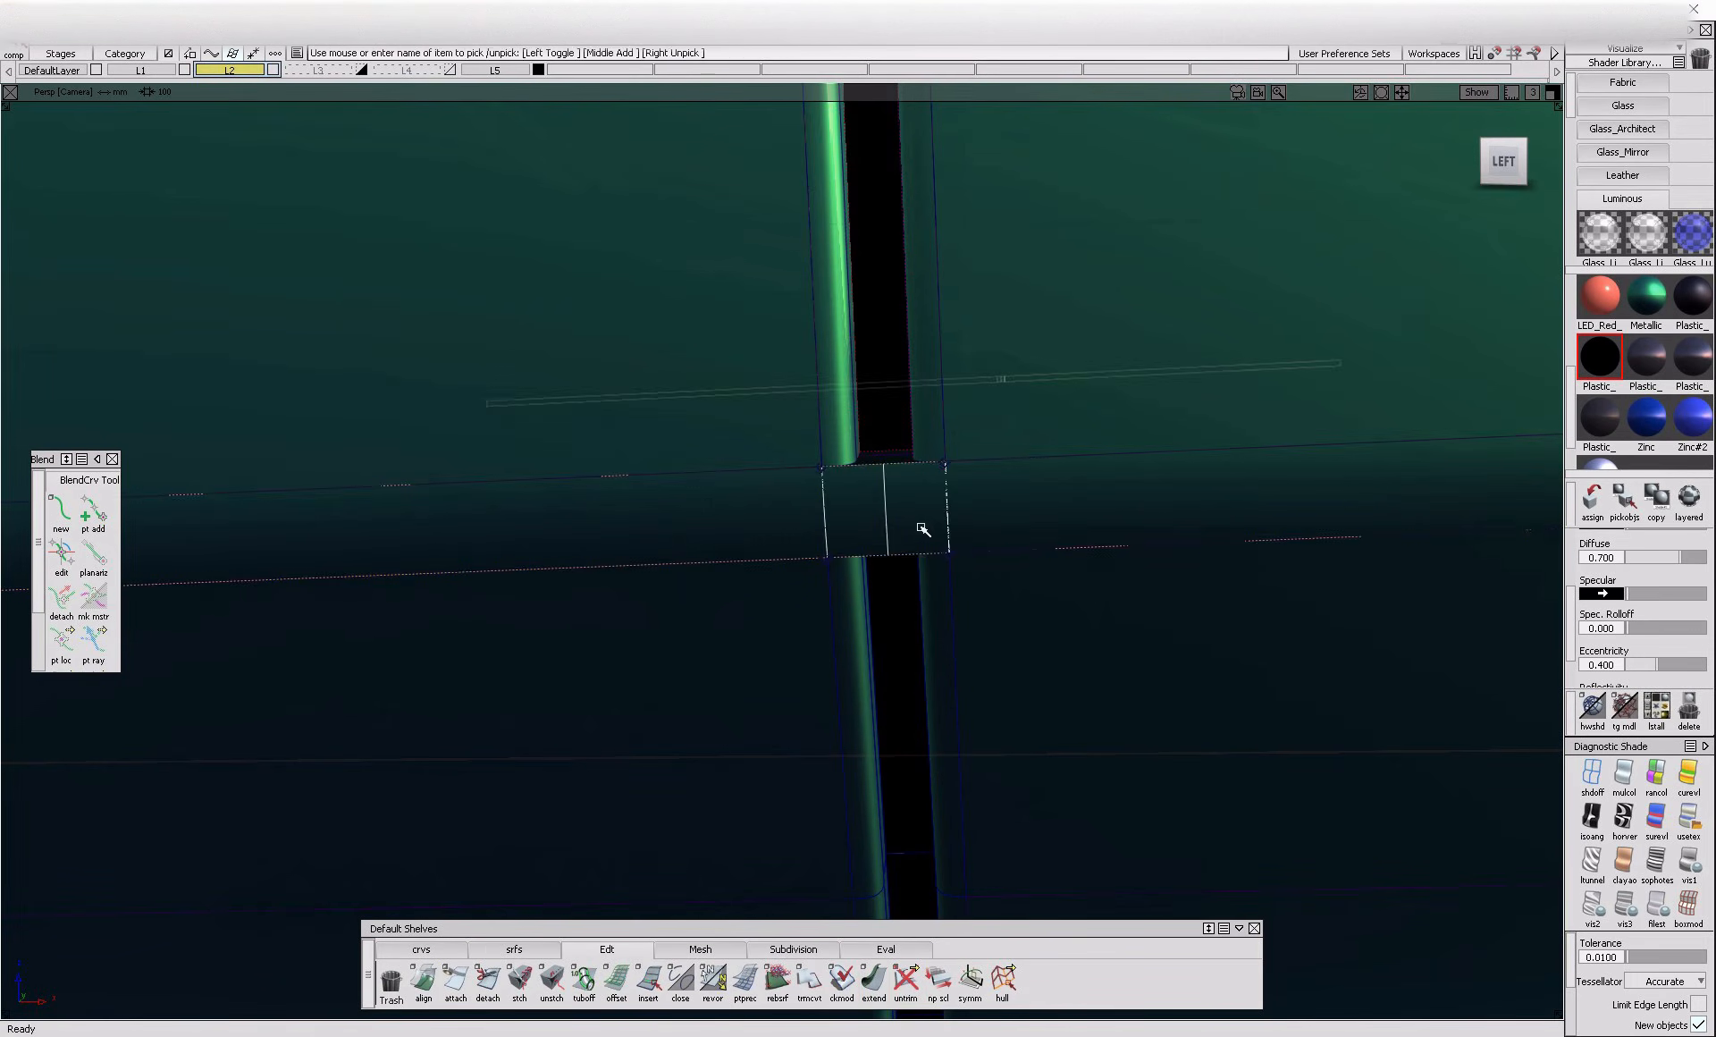
Delete the duplicate curve on surface along the right flange edge of the rounded crease
{"action": "right_click_drag", "start_coordinate": [921, 528], "coordinate": [889, 578], "text": "alt+shift"}
{"action": "left_click_drag", "start_coordinate": [889, 578], "coordinate": [992, 611], "text": "alt+shift"}
{"action": "mouse_move", "coordinate": [993, 611]}
{"action": "left_mouse_down", "text": "ctrl+shift"}
{"action": "mouse_move", "coordinate": [1006, 513]}
{"action": "mouse_move", "coordinate": [964, 524]}
{"action": "left_mouse_up", "text": "ctrl+shift"}
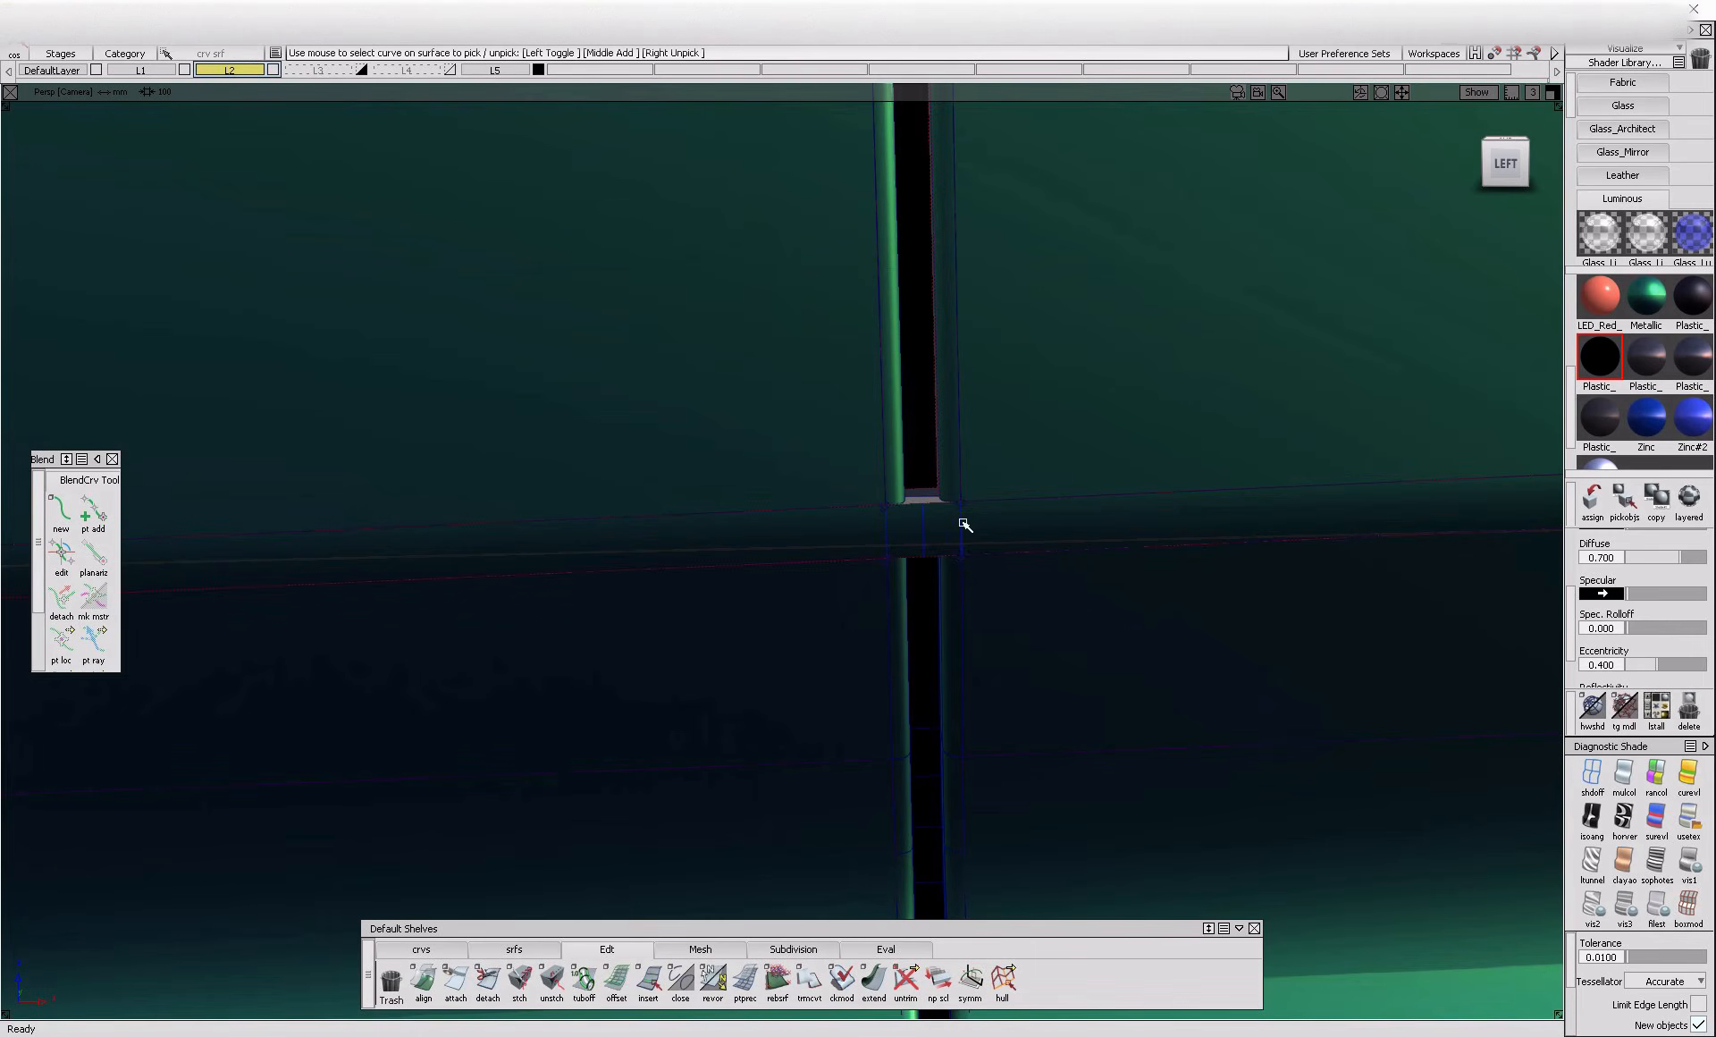
{"action": "left_click", "coordinate": [965, 524]}
{"action": "left_click", "coordinate": [971, 531]}
{"action": "left_click", "coordinate": [965, 524]}
{"action": "left_click", "coordinate": [975, 551]}
{"action": "key", "text": "Delete"}
Extend the remaining right-hand curve on surface so it fully crosses the rounded crease surface
{"action": "right_click_drag", "start_coordinate": [1091, 474], "coordinate": [1023, 537], "text": "ctrl+shift"}
{"action": "left_click", "coordinate": [1024, 538]}
{"action": "left_click_drag", "start_coordinate": [1003, 607], "coordinate": [996, 653], "text": "ctrl+shift"}
{"action": "left_click", "coordinate": [875, 986]}
{"action": "left_click", "coordinate": [966, 518]}
{"action": "left_click", "coordinate": [973, 525]}
{"action": "left_click_drag", "start_coordinate": [969, 521], "coordinate": [1035, 510]}
Trim the rounded crease surface between the two projected curves, opening the gap across the crease
{"action": "right_click_drag", "start_coordinate": [1080, 496], "coordinate": [1010, 545], "text": "ctrl+shift"}
{"action": "left_click", "coordinate": [1036, 529]}
{"action": "left_click", "coordinate": [1036, 527]}
{"action": "key", "text": "space"}
{"action": "mouse_move", "coordinate": [1019, 553]}
{"action": "left_mouse_down", "text": "alt+shift"}
{"action": "mouse_move", "coordinate": [1036, 573]}
{"action": "mouse_move", "coordinate": [1175, 594]}
{"action": "mouse_move", "coordinate": [981, 641]}
{"action": "mouse_move", "coordinate": [951, 695]}
{"action": "left_mouse_up", "text": "alt+shift"}
{"action": "right_click_drag", "start_coordinate": [951, 695], "coordinate": [923, 747], "text": "alt+shift"}
Create freeform blends across the crease opening for the gap floor and the left side wall
{"action": "left_click", "coordinate": [518, 949]}
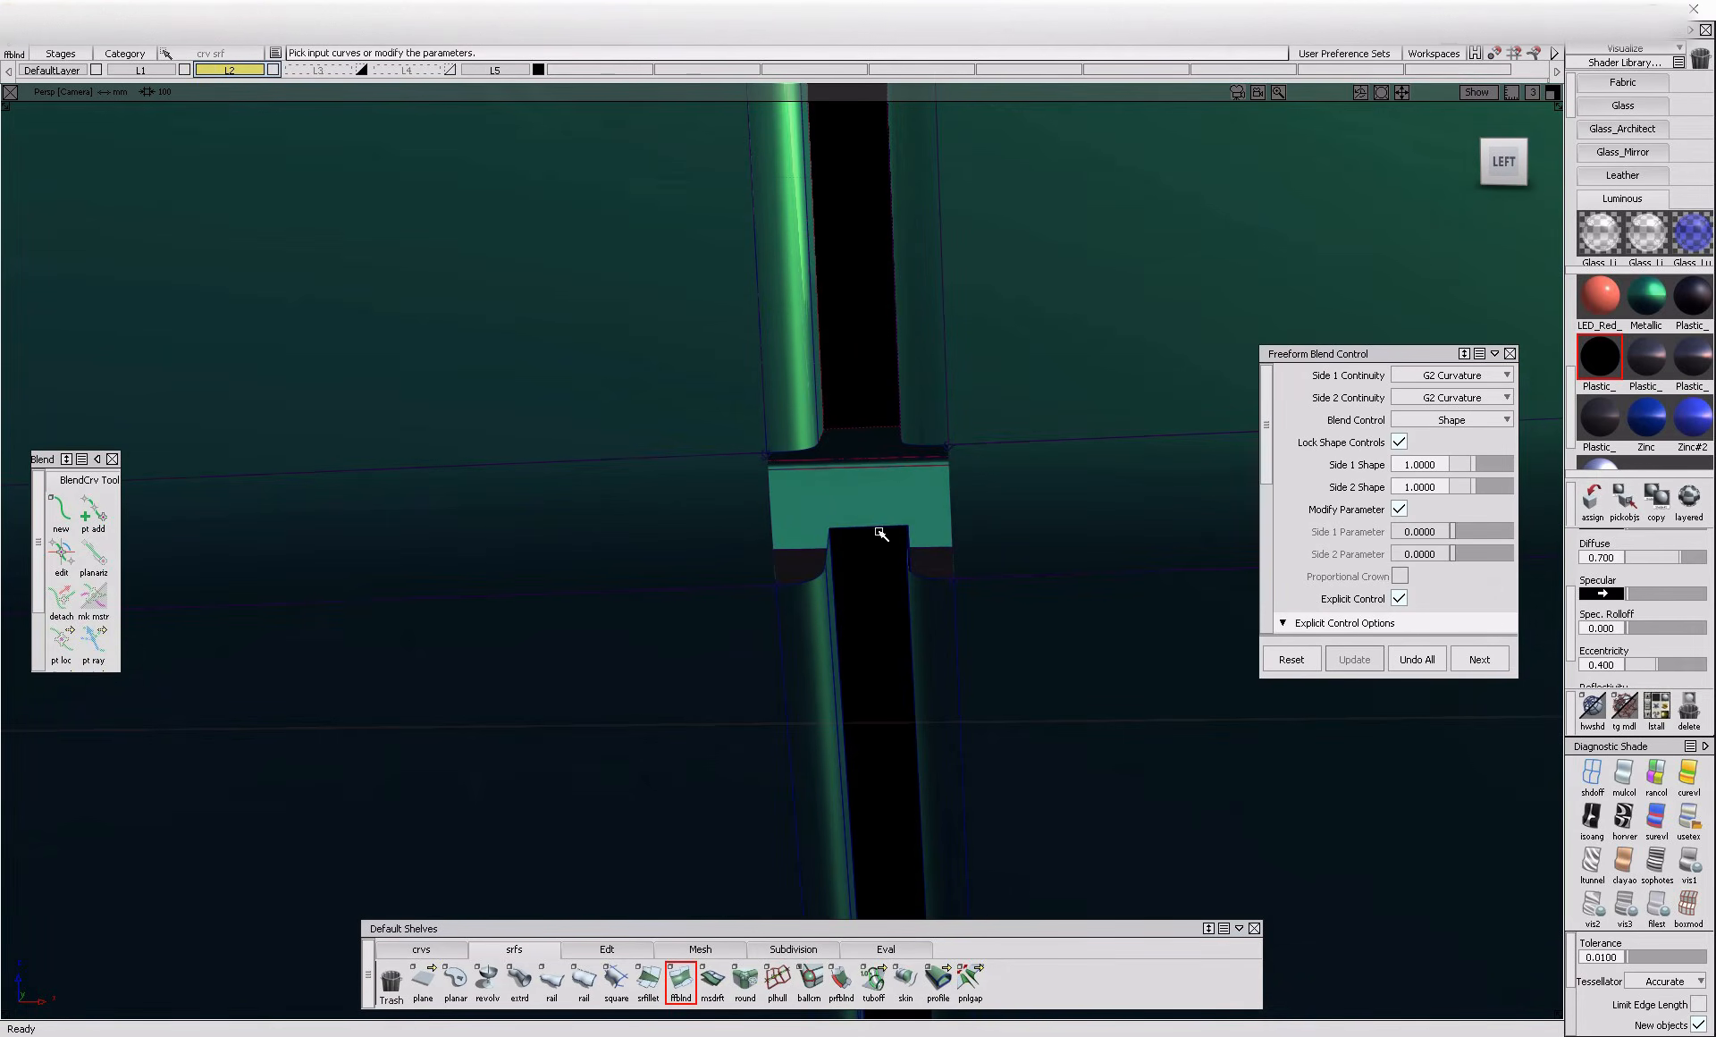
{"action": "left_click", "coordinate": [881, 534]}
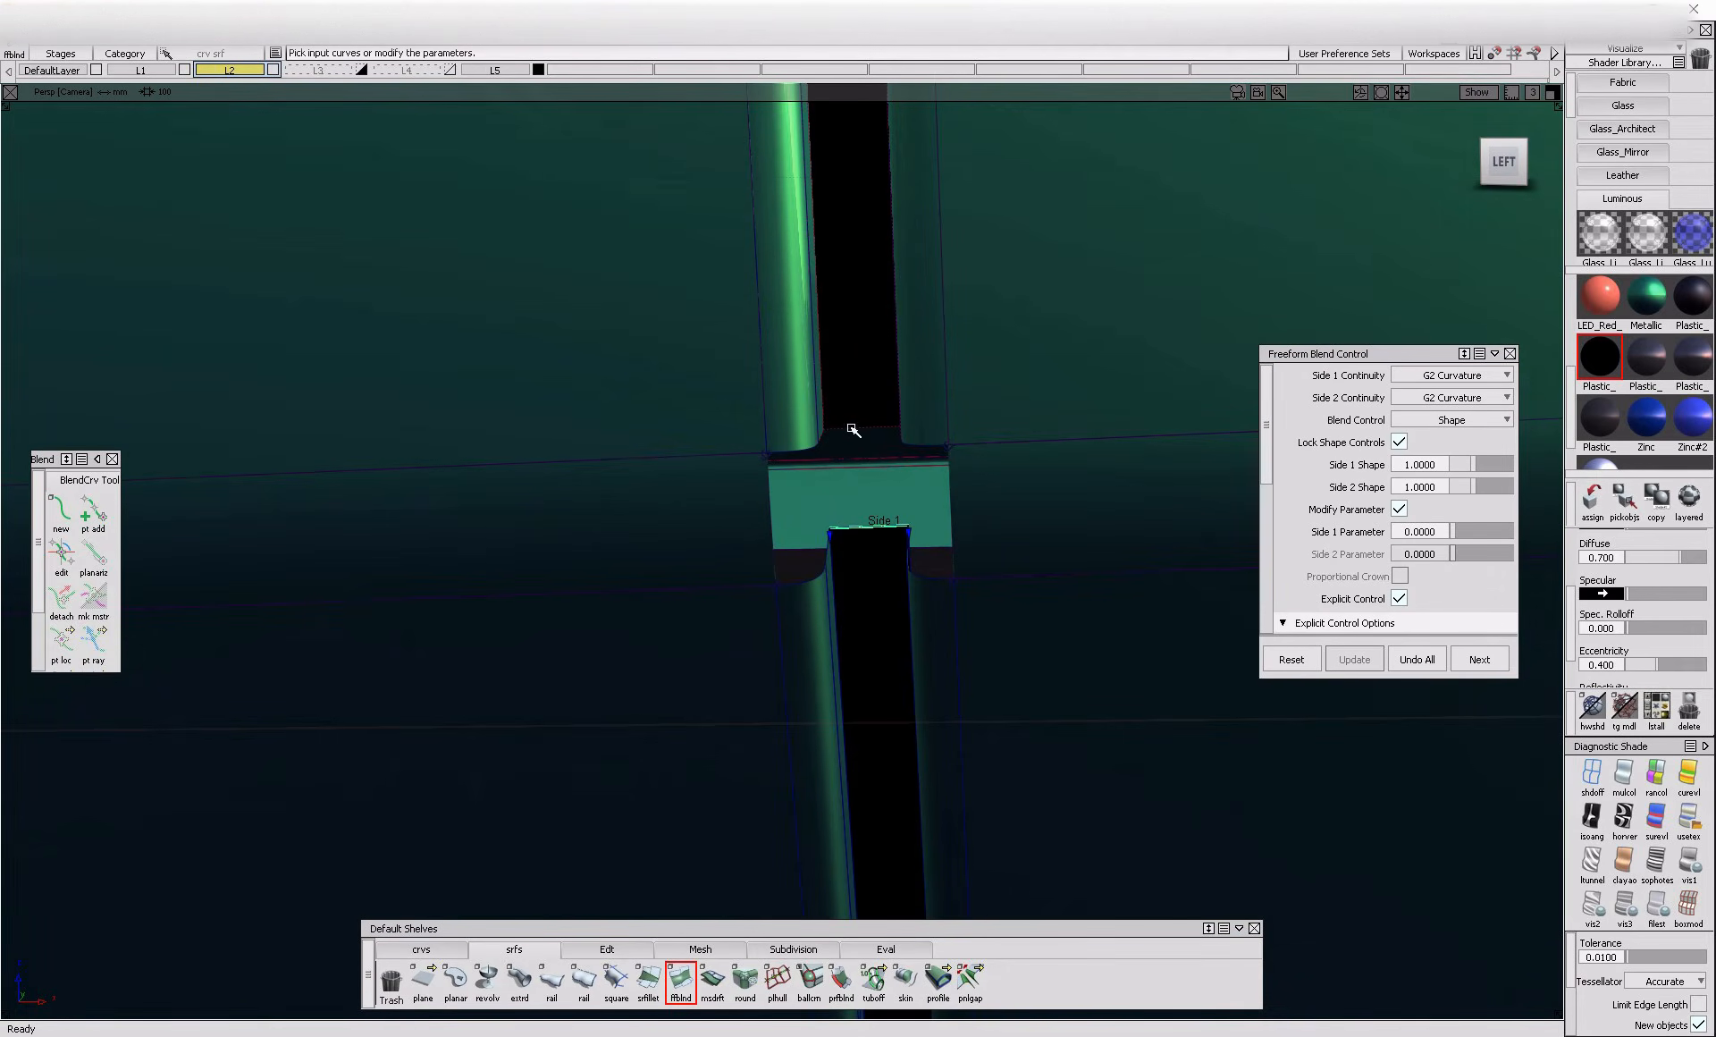
{"action": "left_click_drag", "start_coordinate": [1072, 462], "coordinate": [921, 477], "text": "alt+shift"}
{"action": "left_click_drag", "start_coordinate": [784, 541], "coordinate": [784, 452], "text": "ctrl+shift"}
{"action": "left_click", "coordinate": [798, 444]}
{"action": "left_click", "coordinate": [820, 555]}
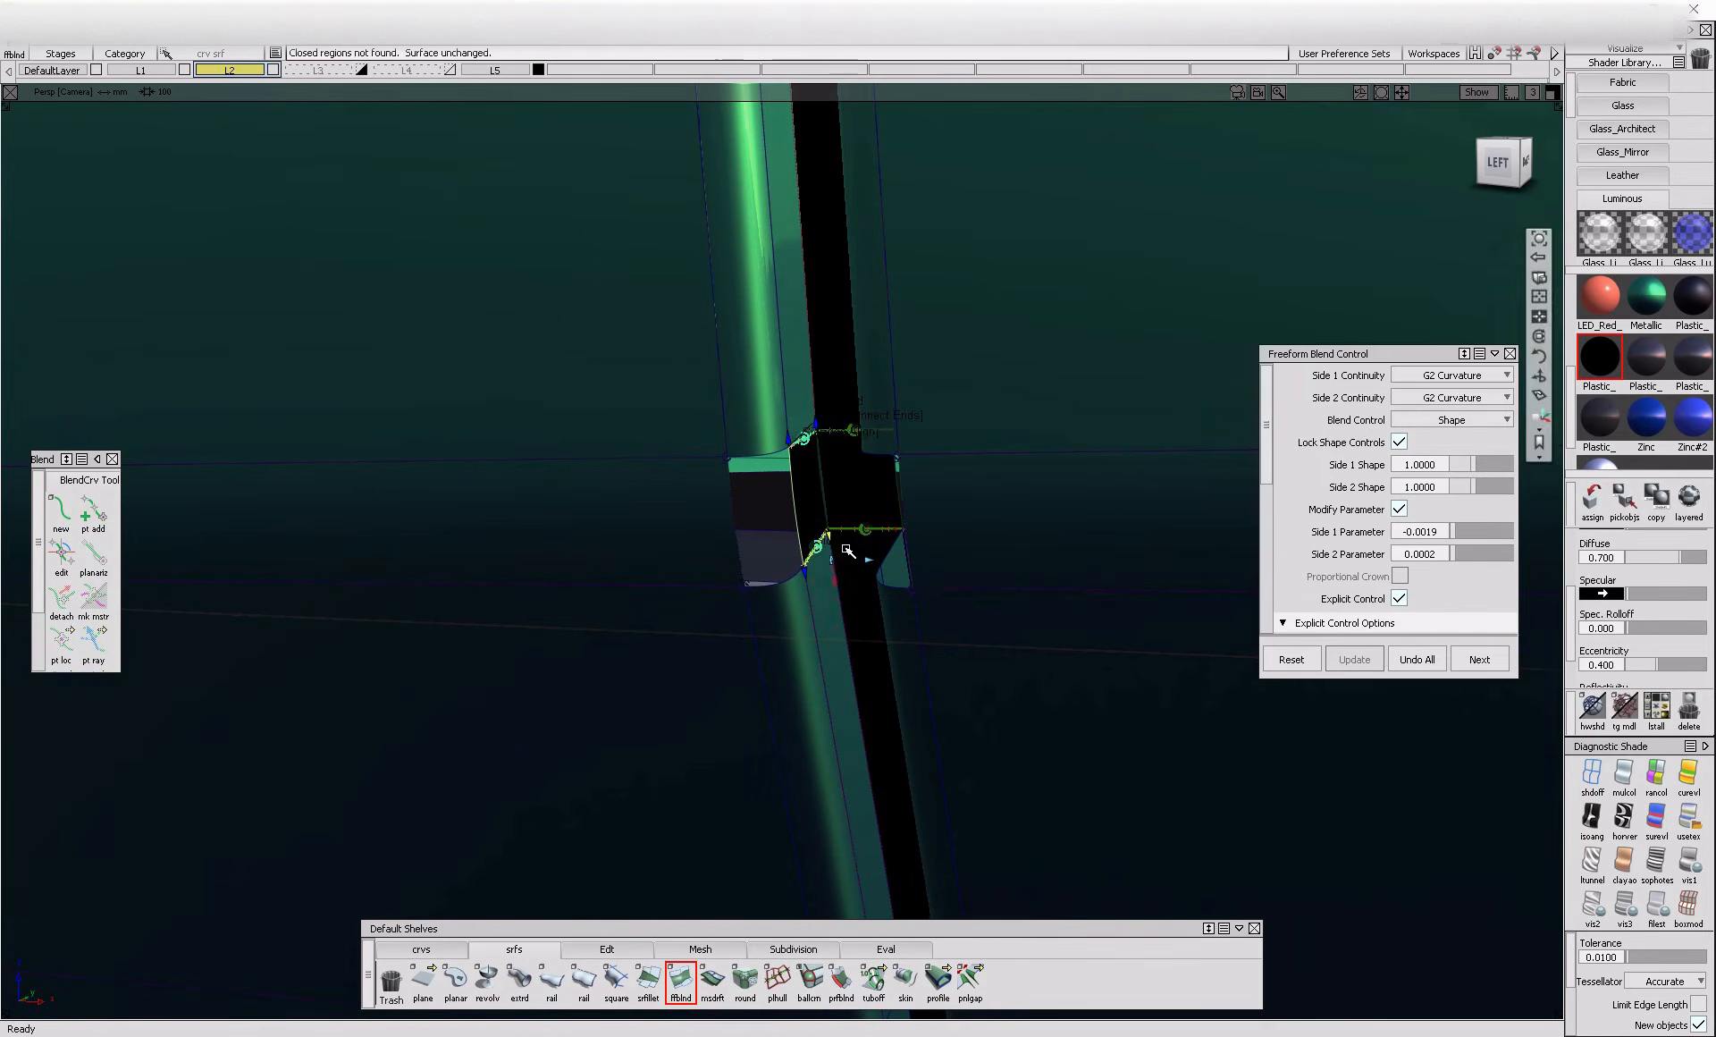
Create a freeform blend bridging the gap's right side wall across the crease opening
{"action": "left_click_drag", "start_coordinate": [831, 549], "coordinate": [873, 582], "text": "alt+shift"}
{"action": "left_click", "coordinate": [925, 545]}
{"action": "left_click", "coordinate": [922, 453]}
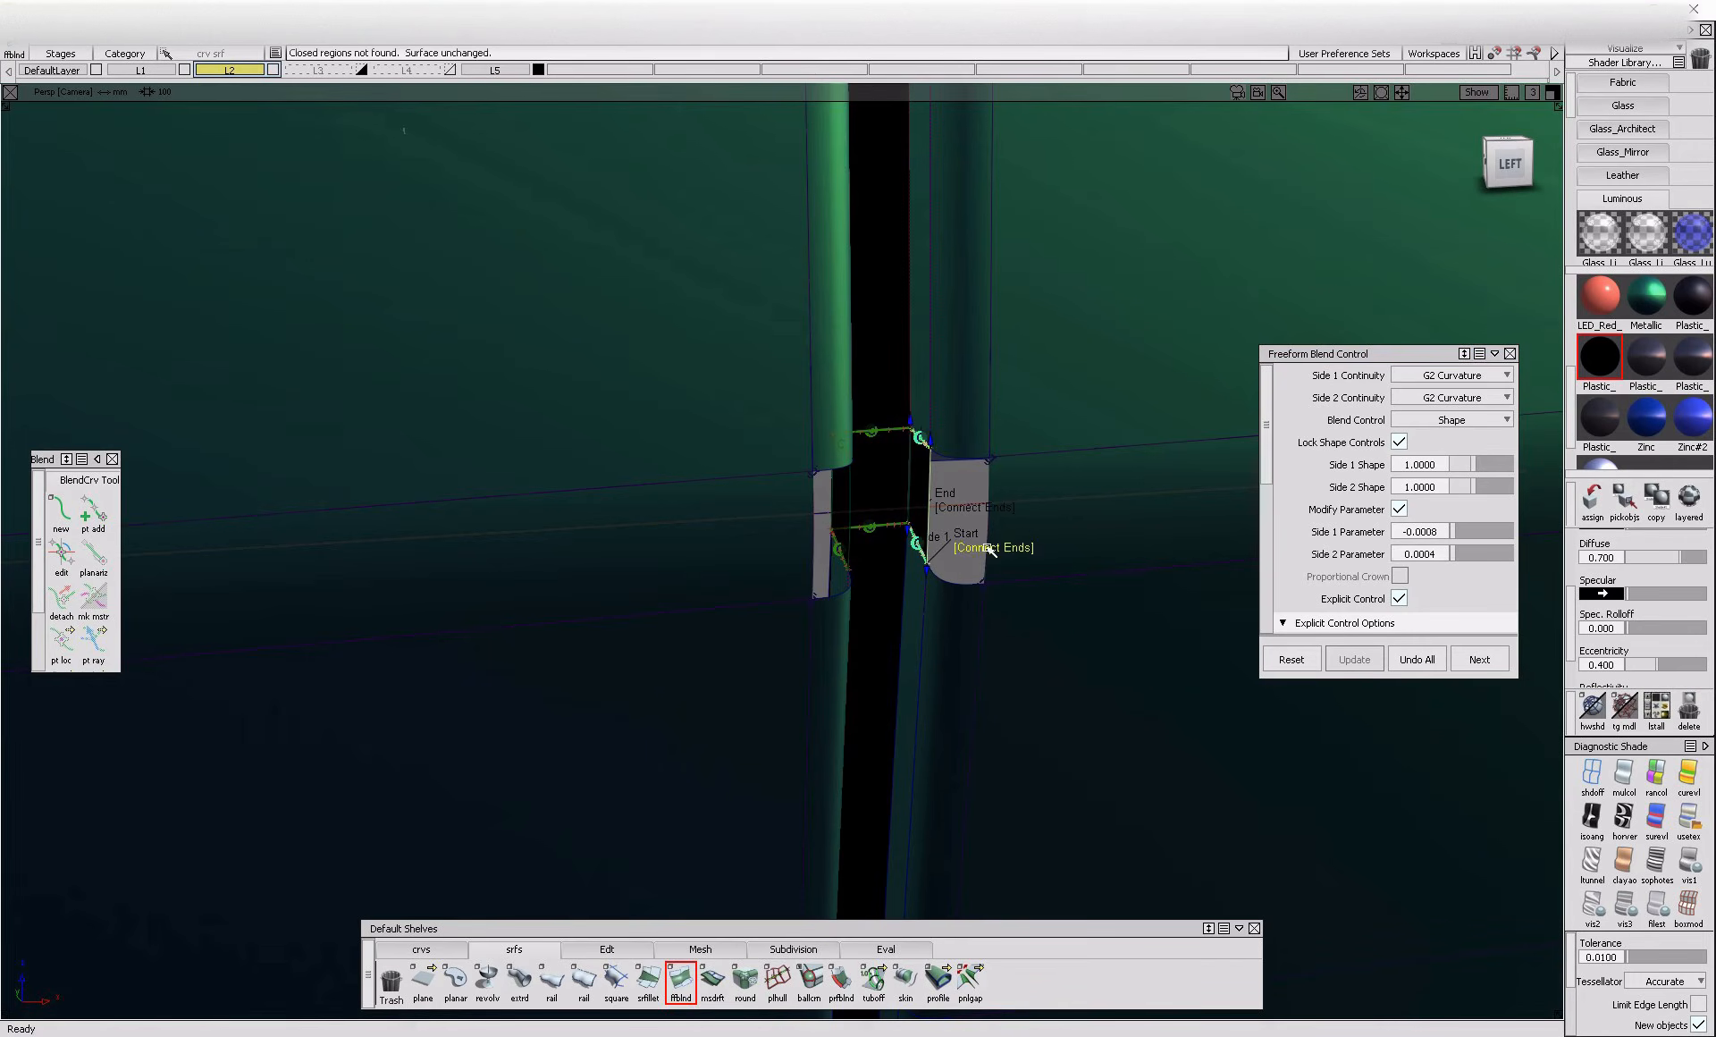
Assign the green Metallic shader to the new blend surfaces in the crease opening
{"action": "left_click_drag", "start_coordinate": [964, 529], "coordinate": [928, 512], "text": "ctrl+shift"}
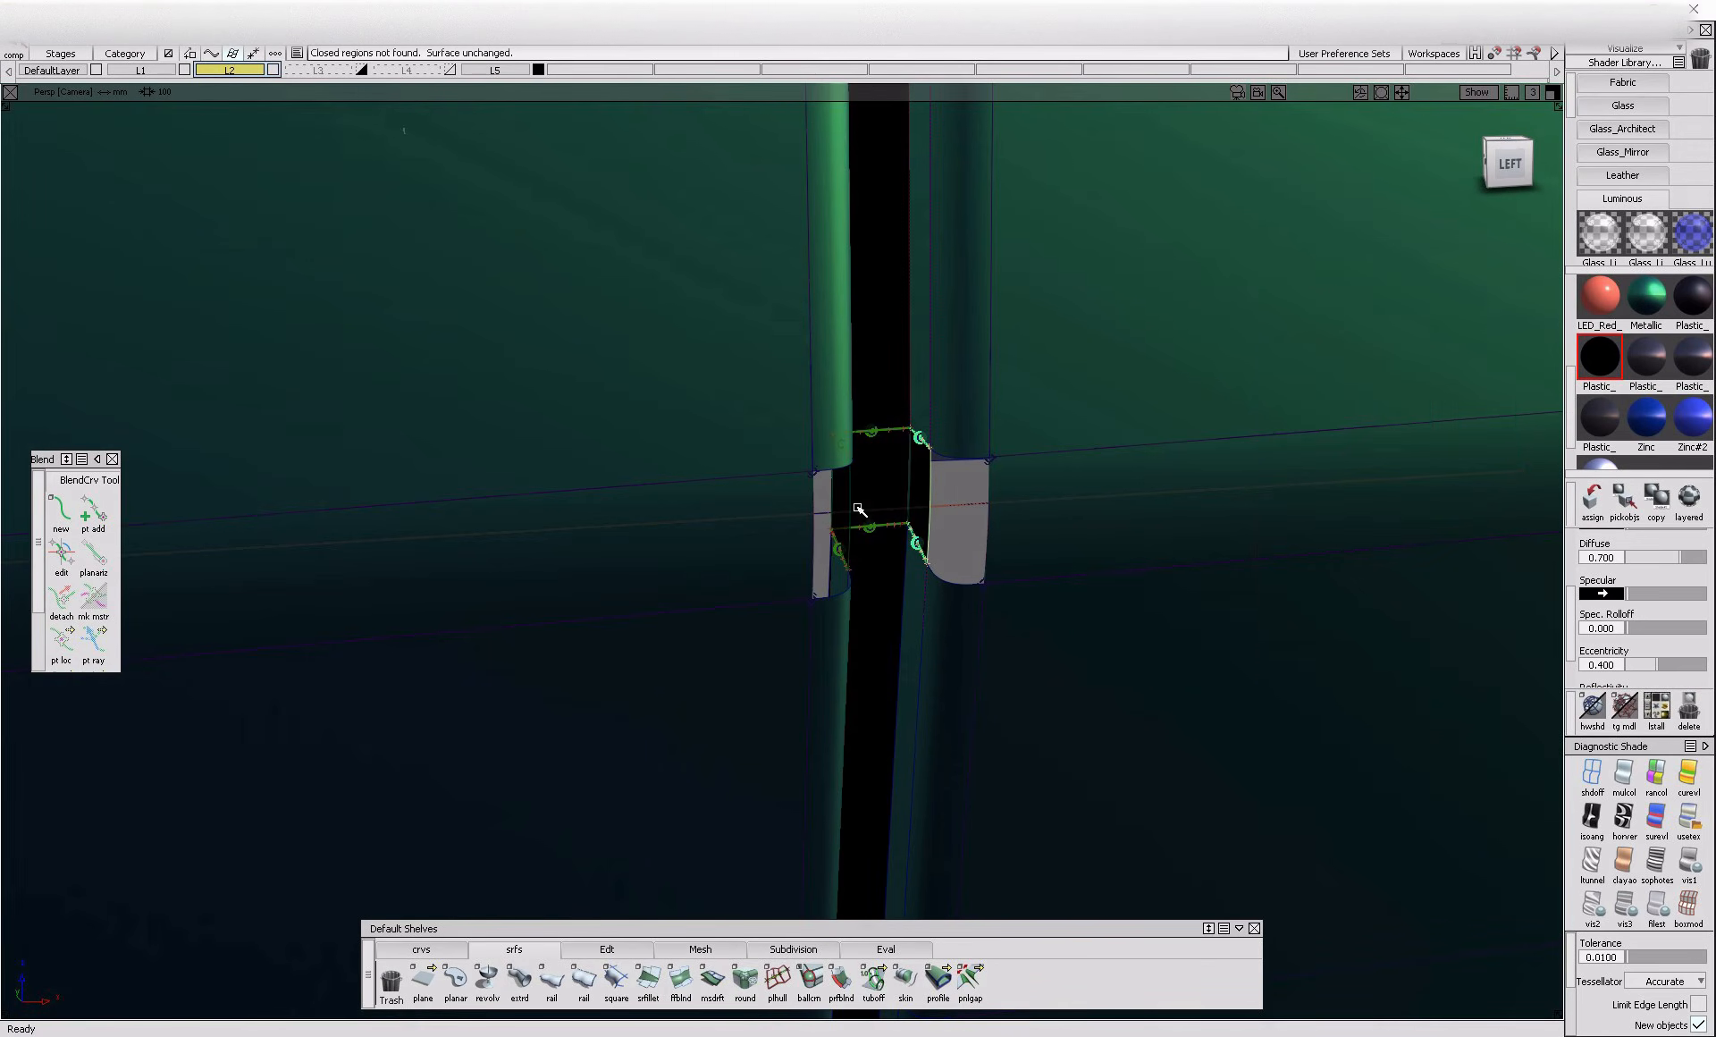
{"action": "left_click", "coordinate": [1647, 300]}
{"action": "left_click_drag", "start_coordinate": [937, 717], "coordinate": [960, 629], "text": "ctrl+shift"}
Blend the right side wall to the crease's trimmed edge and raise both side shape values to 1.2
{"action": "left_click", "coordinate": [682, 980]}
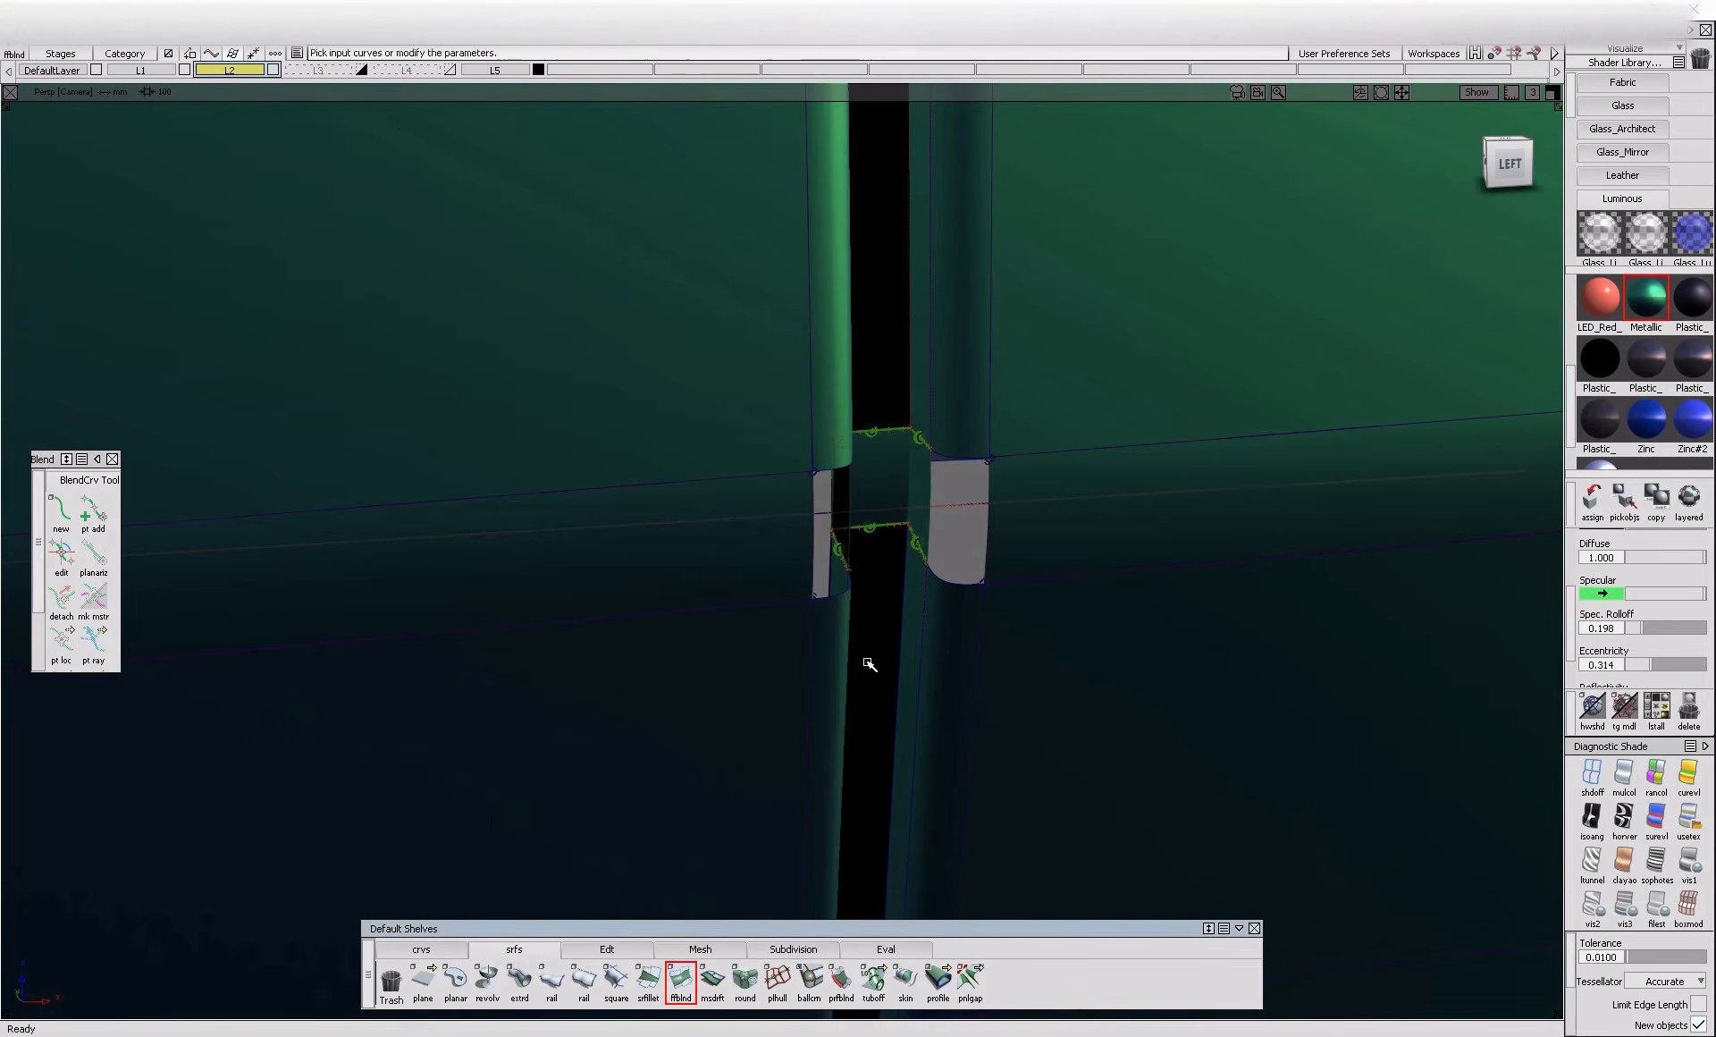
{"action": "left_click", "coordinate": [932, 529]}
{"action": "left_click", "coordinate": [985, 536]}
{"action": "left_click", "coordinate": [994, 545]}
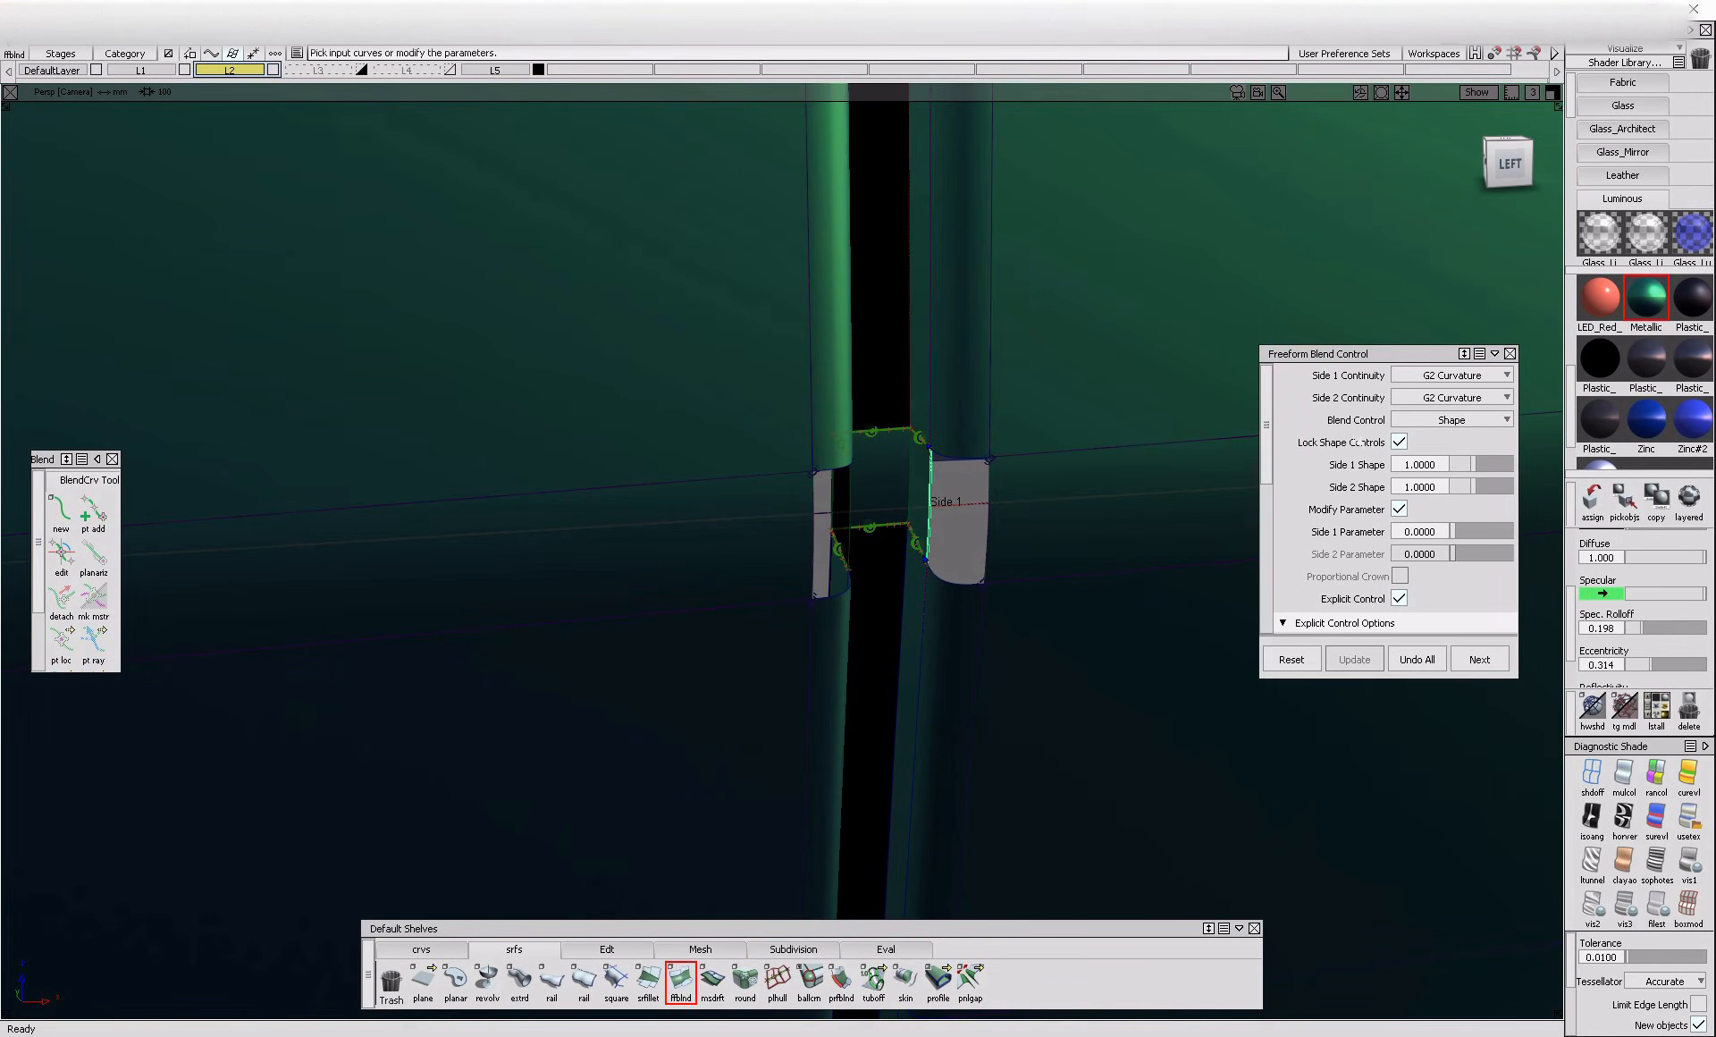
{"action": "left_click_drag", "start_coordinate": [1480, 471], "coordinate": [1488, 477]}
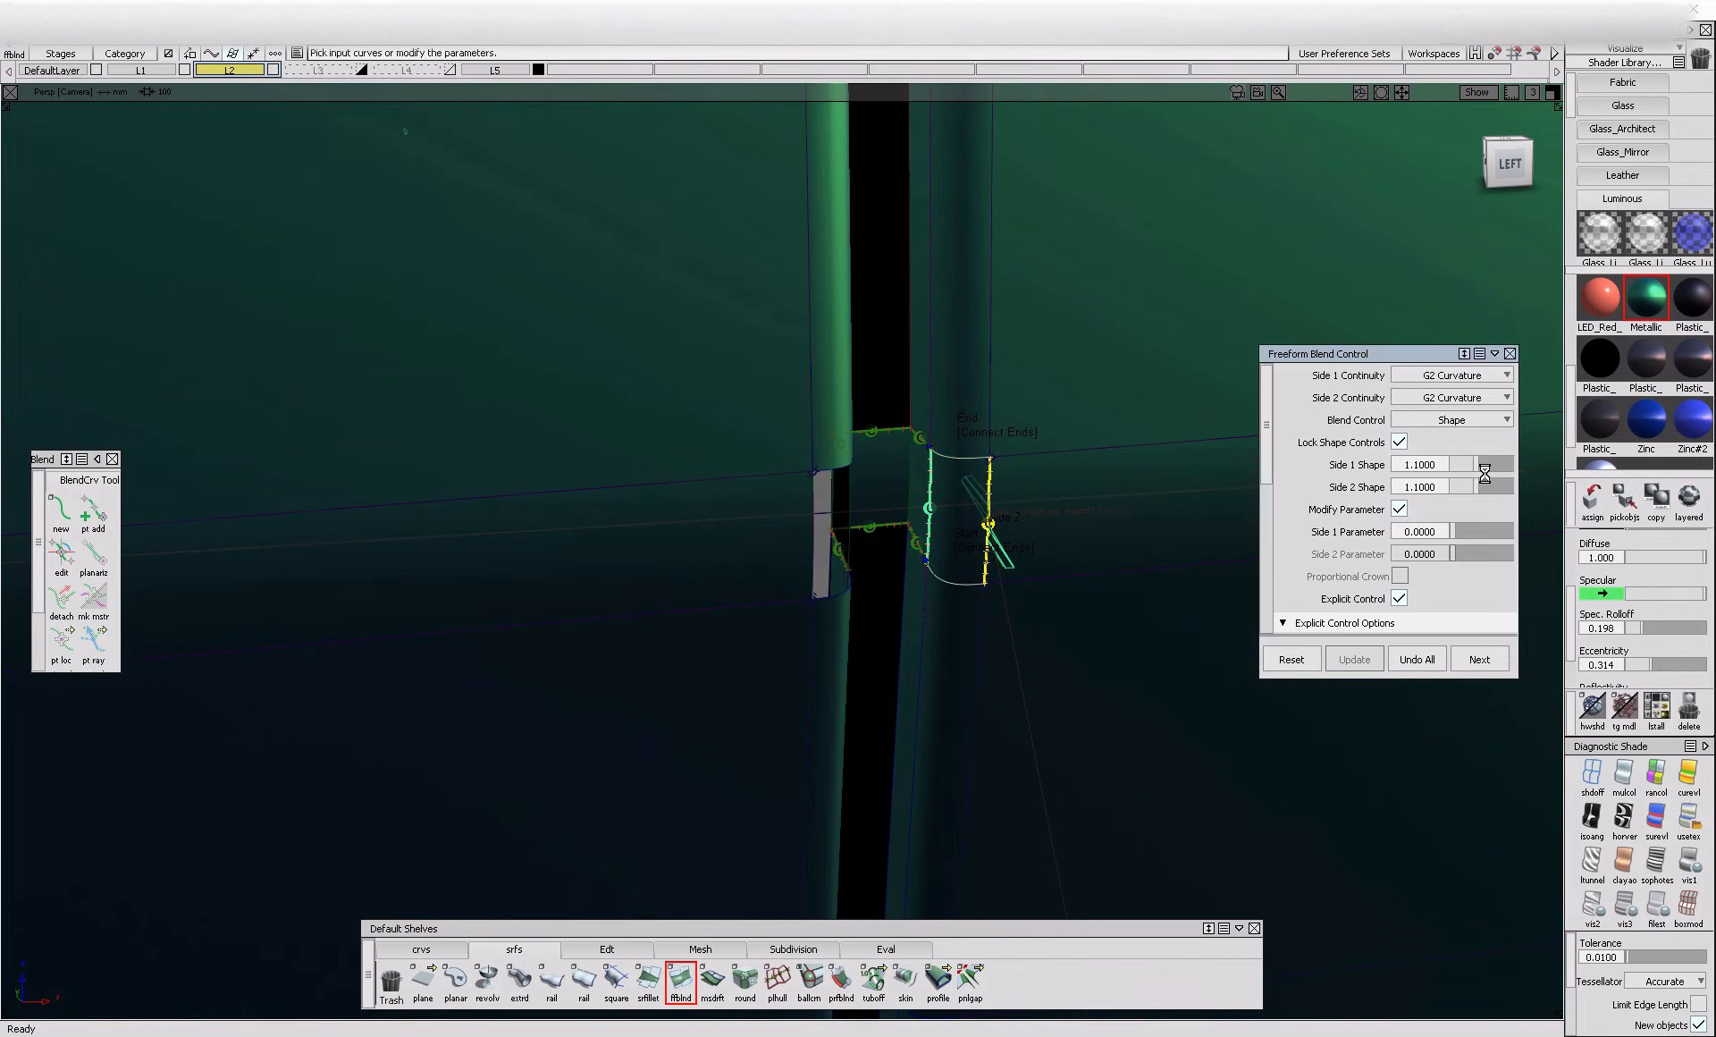
Blend the left side wall to the crease's trimmed edge with a shape of 1.2 on both sides
{"action": "left_click_drag", "start_coordinate": [1106, 607], "coordinate": [778, 522], "text": "alt+shift"}
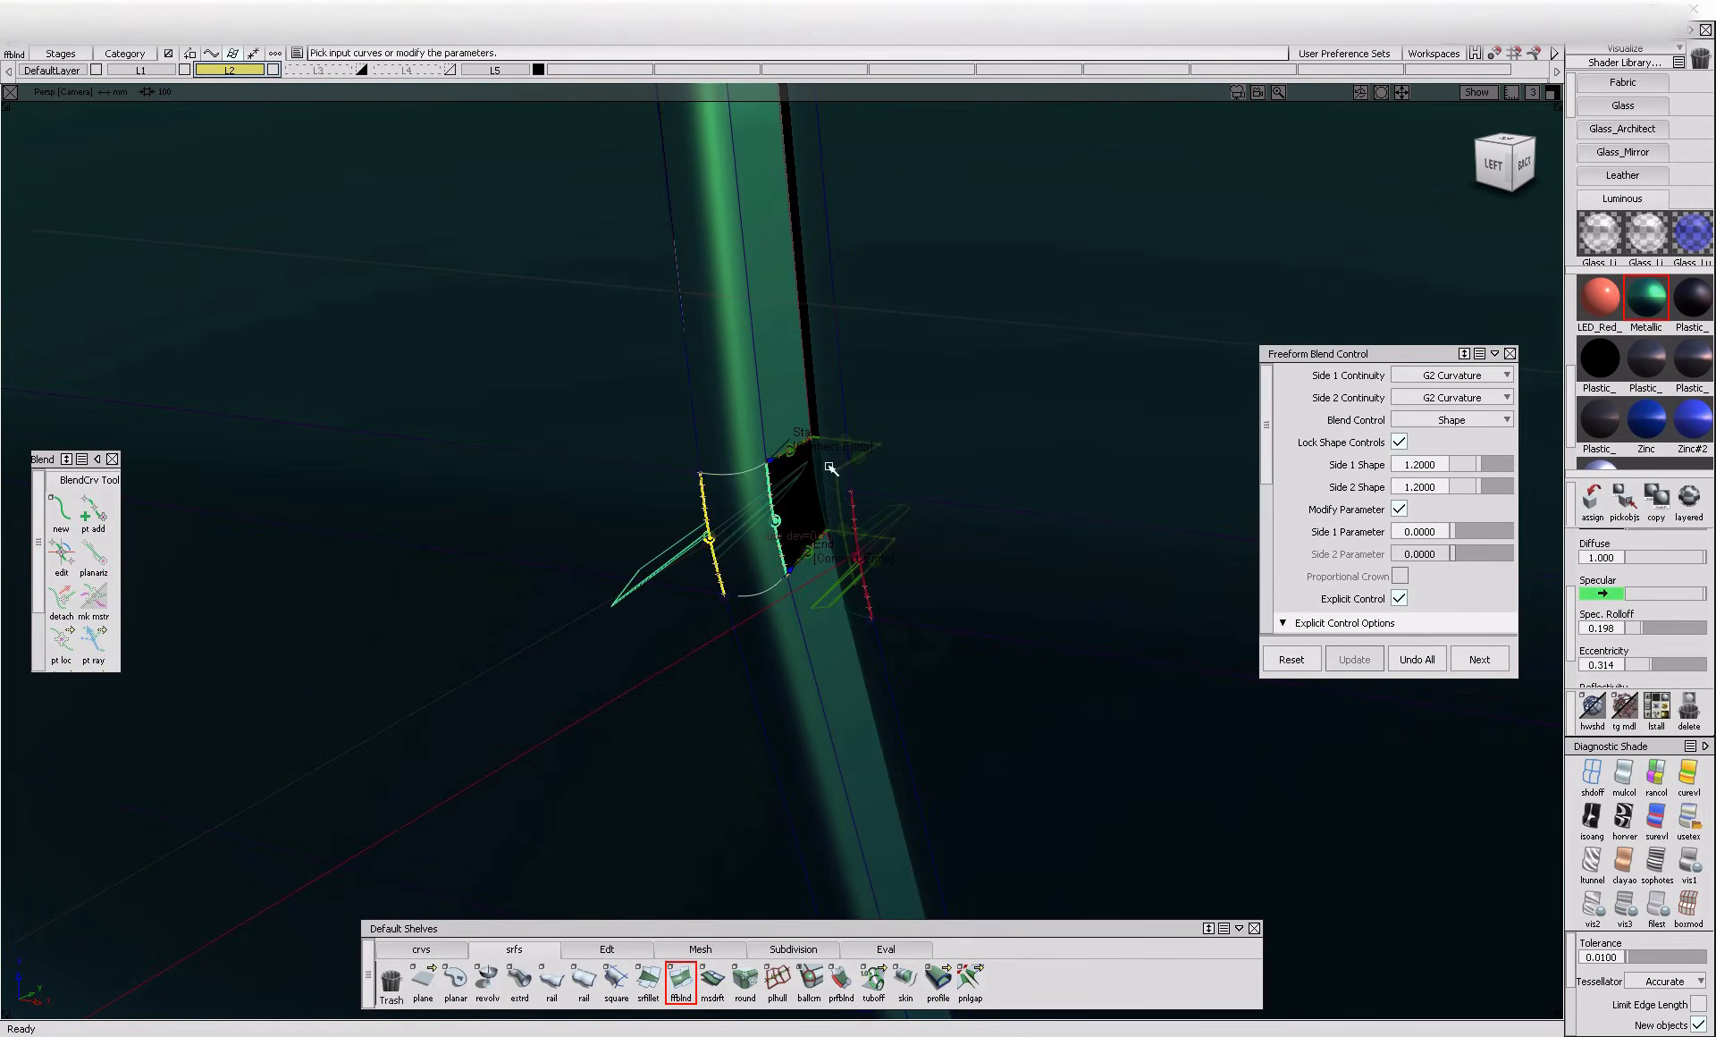
{"action": "left_click_drag", "start_coordinate": [796, 482], "coordinate": [797, 480], "text": "ctrl+shift"}
{"action": "left_click", "coordinate": [796, 510]}
{"action": "left_click_drag", "start_coordinate": [1079, 583], "coordinate": [1083, 459], "text": "ctrl+shift"}
{"action": "left_click_drag", "start_coordinate": [1024, 510], "coordinate": [1076, 468], "text": "alt+shift"}
{"action": "right_click_drag", "start_coordinate": [1076, 467], "coordinate": [967, 529], "text": "alt+shift"}
Assign the Plastic_Black_Smooth shader to the new gap floor patch at the crease
{"action": "left_click_drag", "start_coordinate": [888, 504], "coordinate": [889, 497], "text": "ctrl+shift"}
{"action": "left_click", "coordinate": [880, 499]}
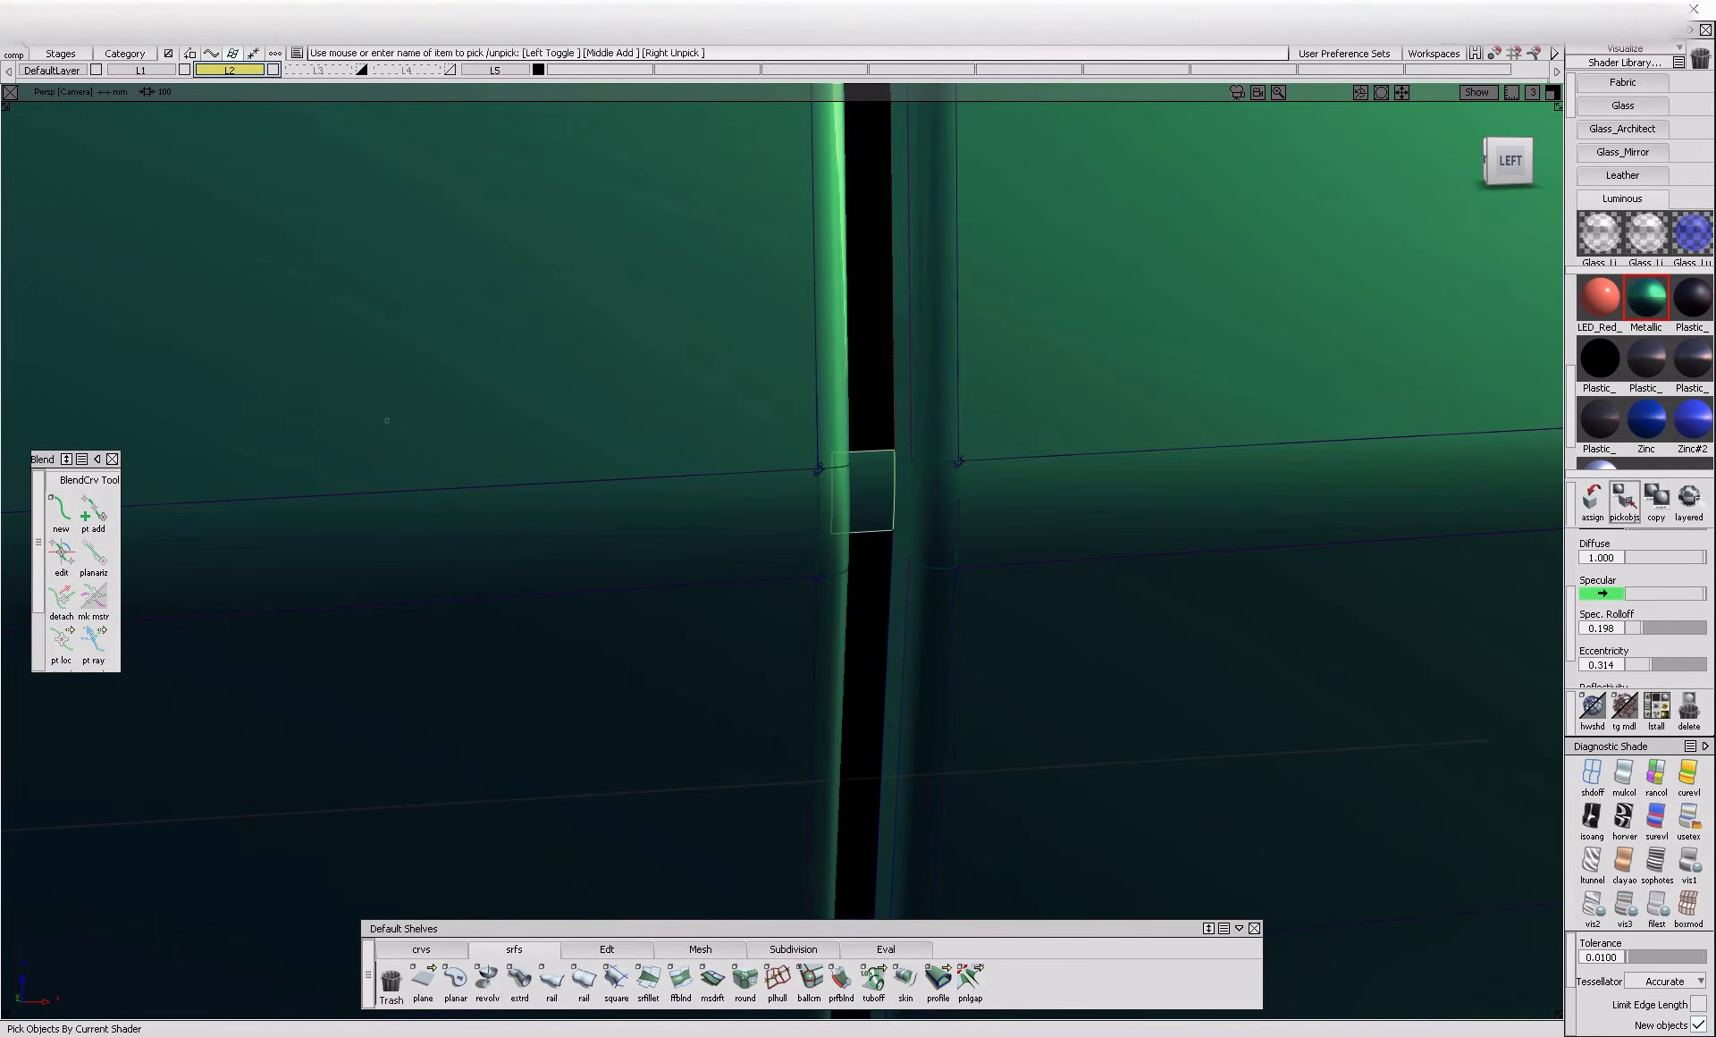
{"action": "left_click", "coordinate": [1587, 373]}
In the orthographic left view, trim the lower door surfaces at the gap's bottom end, keeping the marked regions
{"action": "left_click_drag", "start_coordinate": [1084, 537], "coordinate": [910, 602], "text": "alt+shift"}
{"action": "right_click_drag", "start_coordinate": [910, 602], "coordinate": [732, 693], "text": "alt+shift"}
{"action": "left_click_drag", "start_coordinate": [732, 694], "coordinate": [831, 640], "text": "alt+shift"}
{"action": "left_click", "coordinate": [910, 682], "text": "alt+shift"}
{"action": "right_click_drag", "start_coordinate": [947, 706], "coordinate": [1046, 700], "text": "alt+shift"}
{"action": "left_click_drag", "start_coordinate": [1046, 700], "coordinate": [939, 658], "text": "alt+shift"}
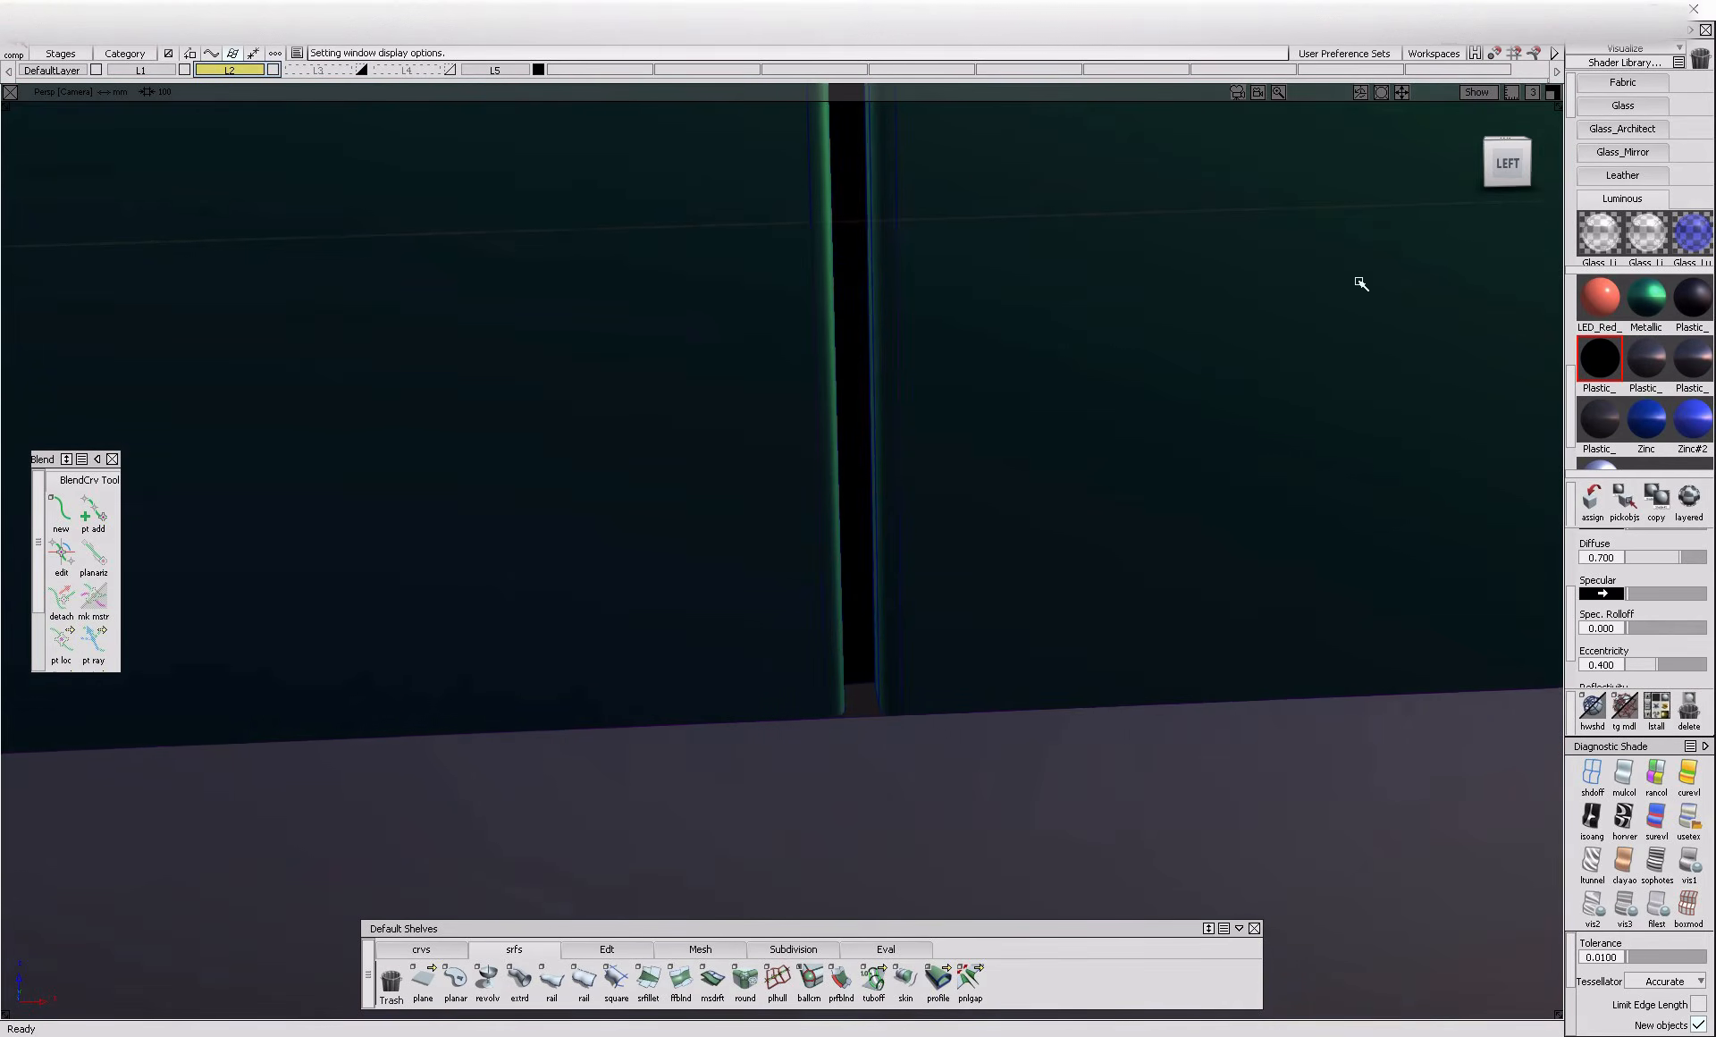
{"action": "left_click", "coordinate": [1510, 162]}
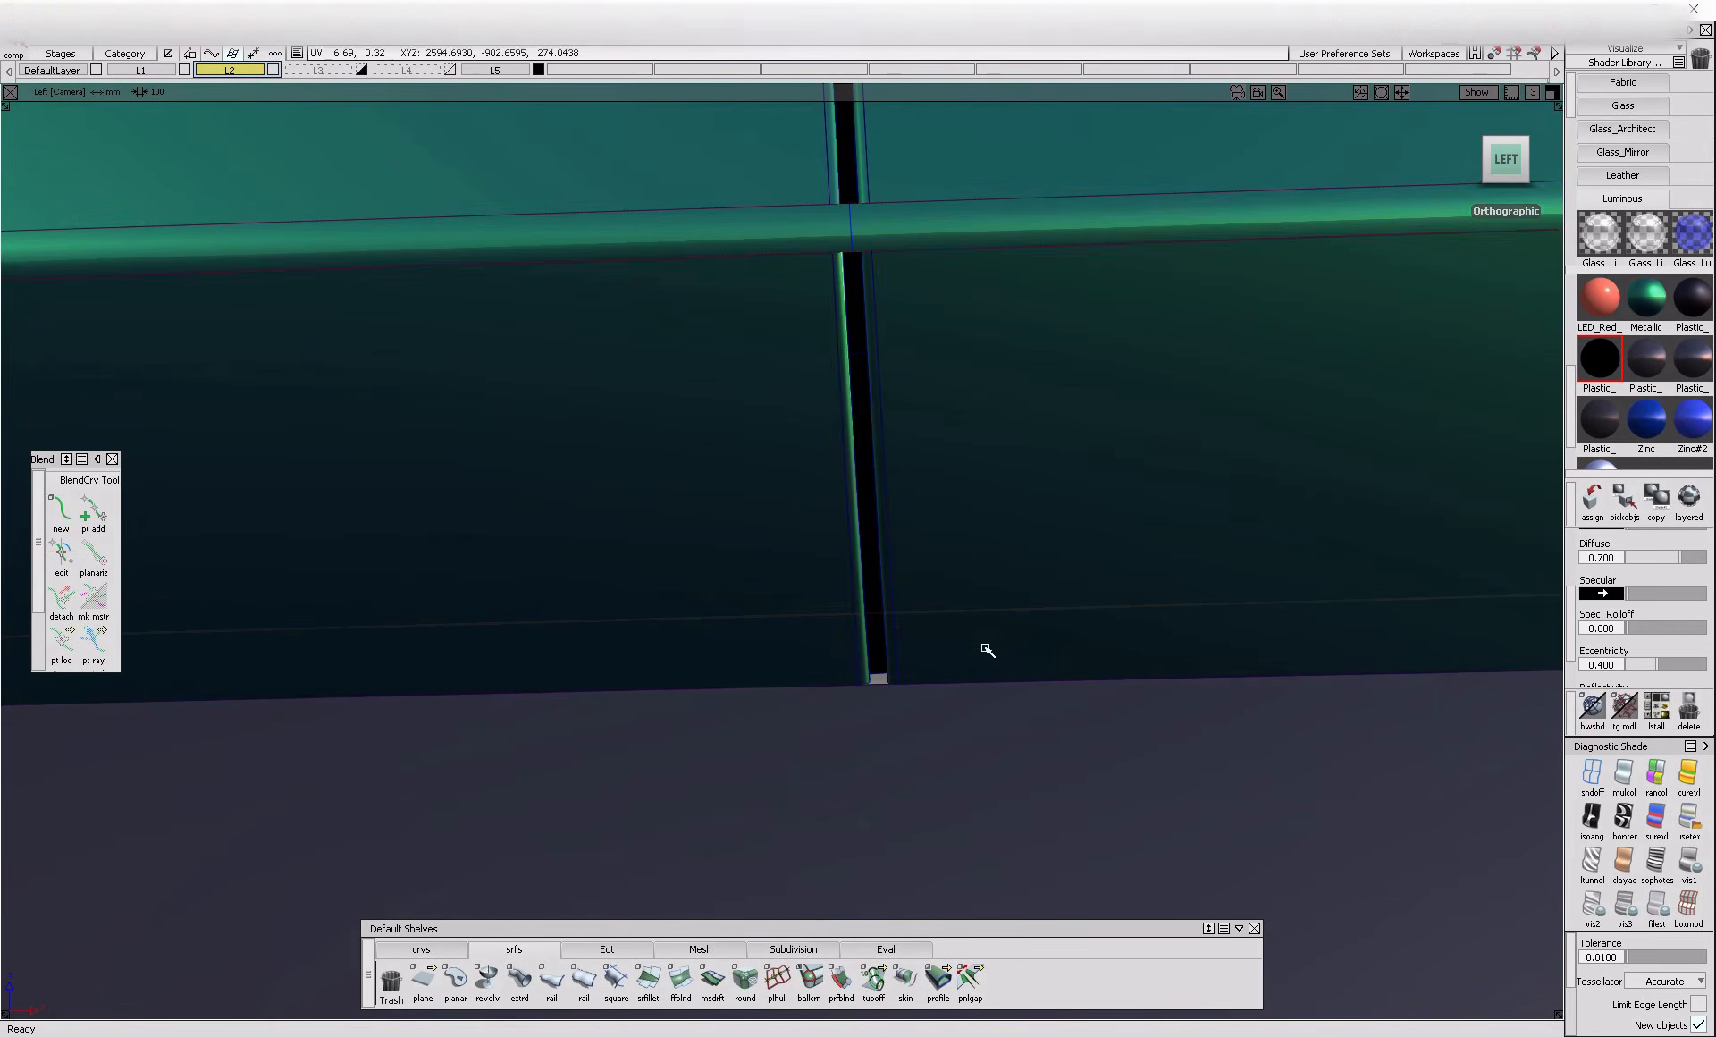
{"action": "right_click_drag", "start_coordinate": [910, 577], "coordinate": [909, 720], "text": "ctrl+shift"}
{"action": "left_click_drag", "start_coordinate": [944, 579], "coordinate": [946, 650], "text": "ctrl+shift"}
{"action": "left_click", "coordinate": [946, 651]}
{"action": "right_click_drag", "start_coordinate": [946, 651], "coordinate": [1001, 542], "text": "ctrl+shift"}
{"action": "left_click", "coordinate": [974, 613]}
{"action": "left_click", "coordinate": [947, 655]}
{"action": "left_click", "coordinate": [979, 522]}
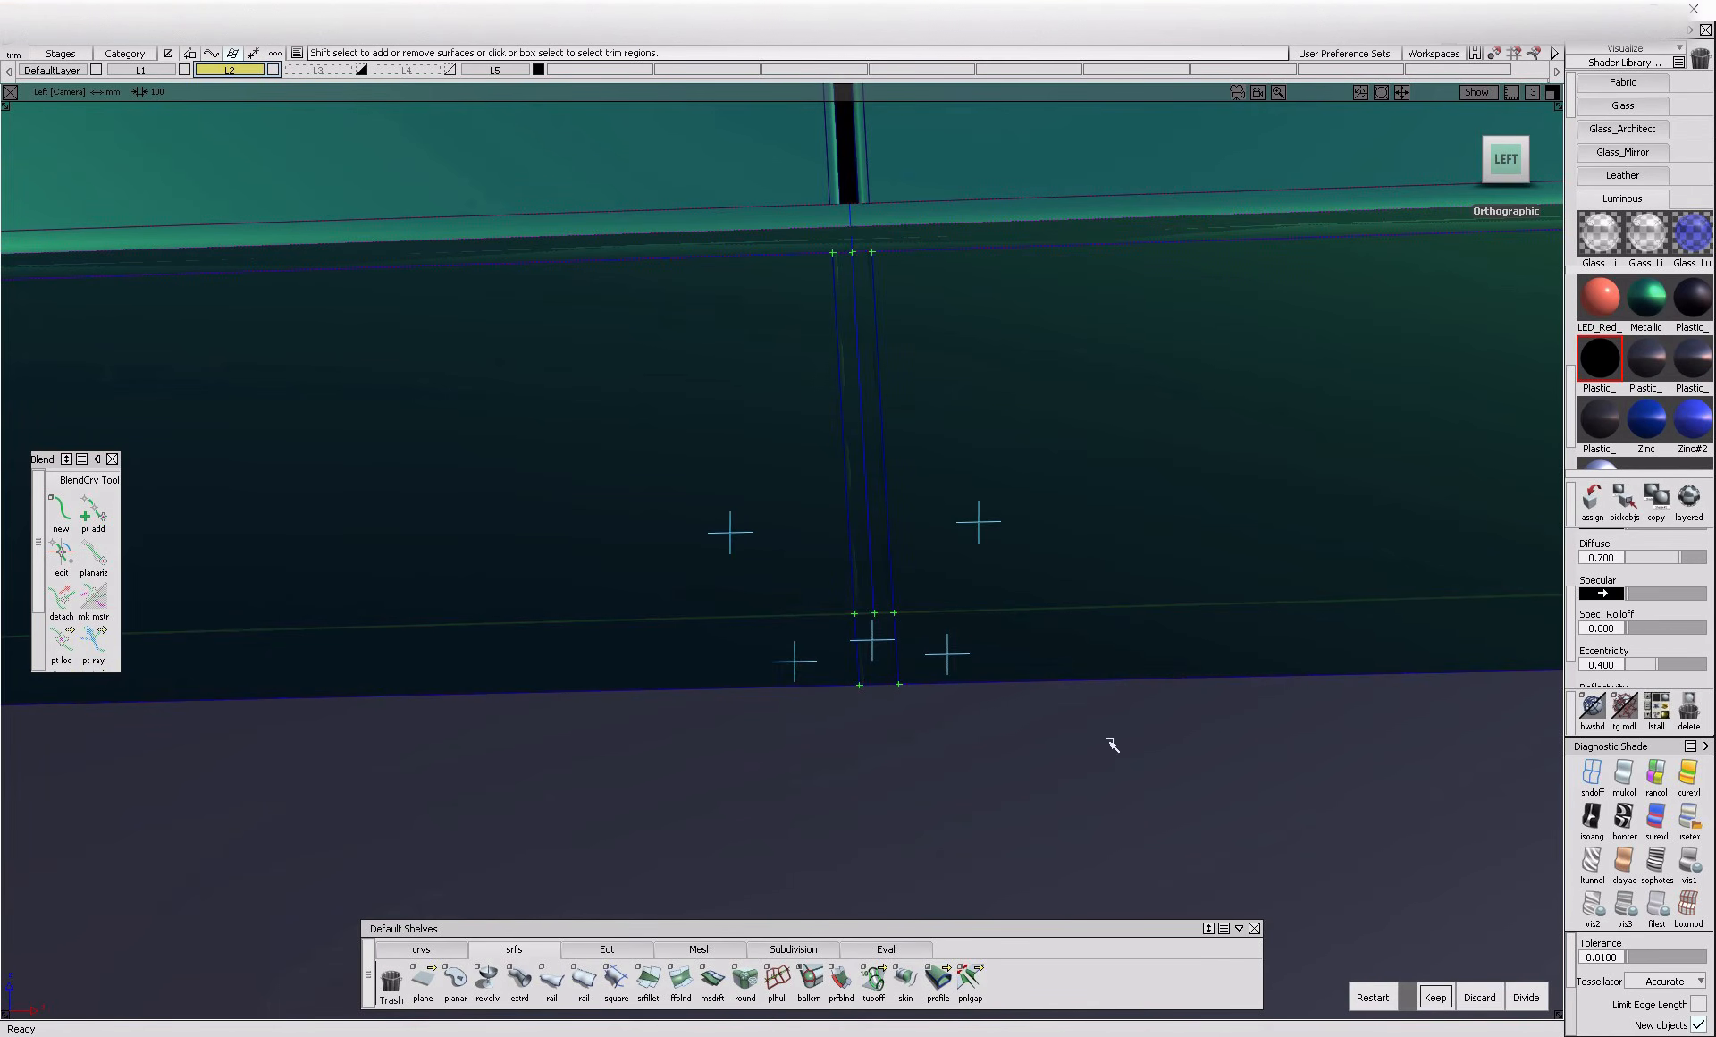
{"action": "left_click", "coordinate": [1446, 1008]}
Create a blend curve along the gap's right flange edge across the rounded crease nearest the sill
{"action": "left_click_drag", "start_coordinate": [713, 659], "coordinate": [886, 563], "text": "alt+shift"}
{"action": "right_click_drag", "start_coordinate": [1000, 600], "coordinate": [1064, 617], "text": "alt+shift"}
{"action": "left_click_drag", "start_coordinate": [1063, 616], "coordinate": [1042, 621], "text": "alt+shift"}
{"action": "key", "text": "alt+t"}
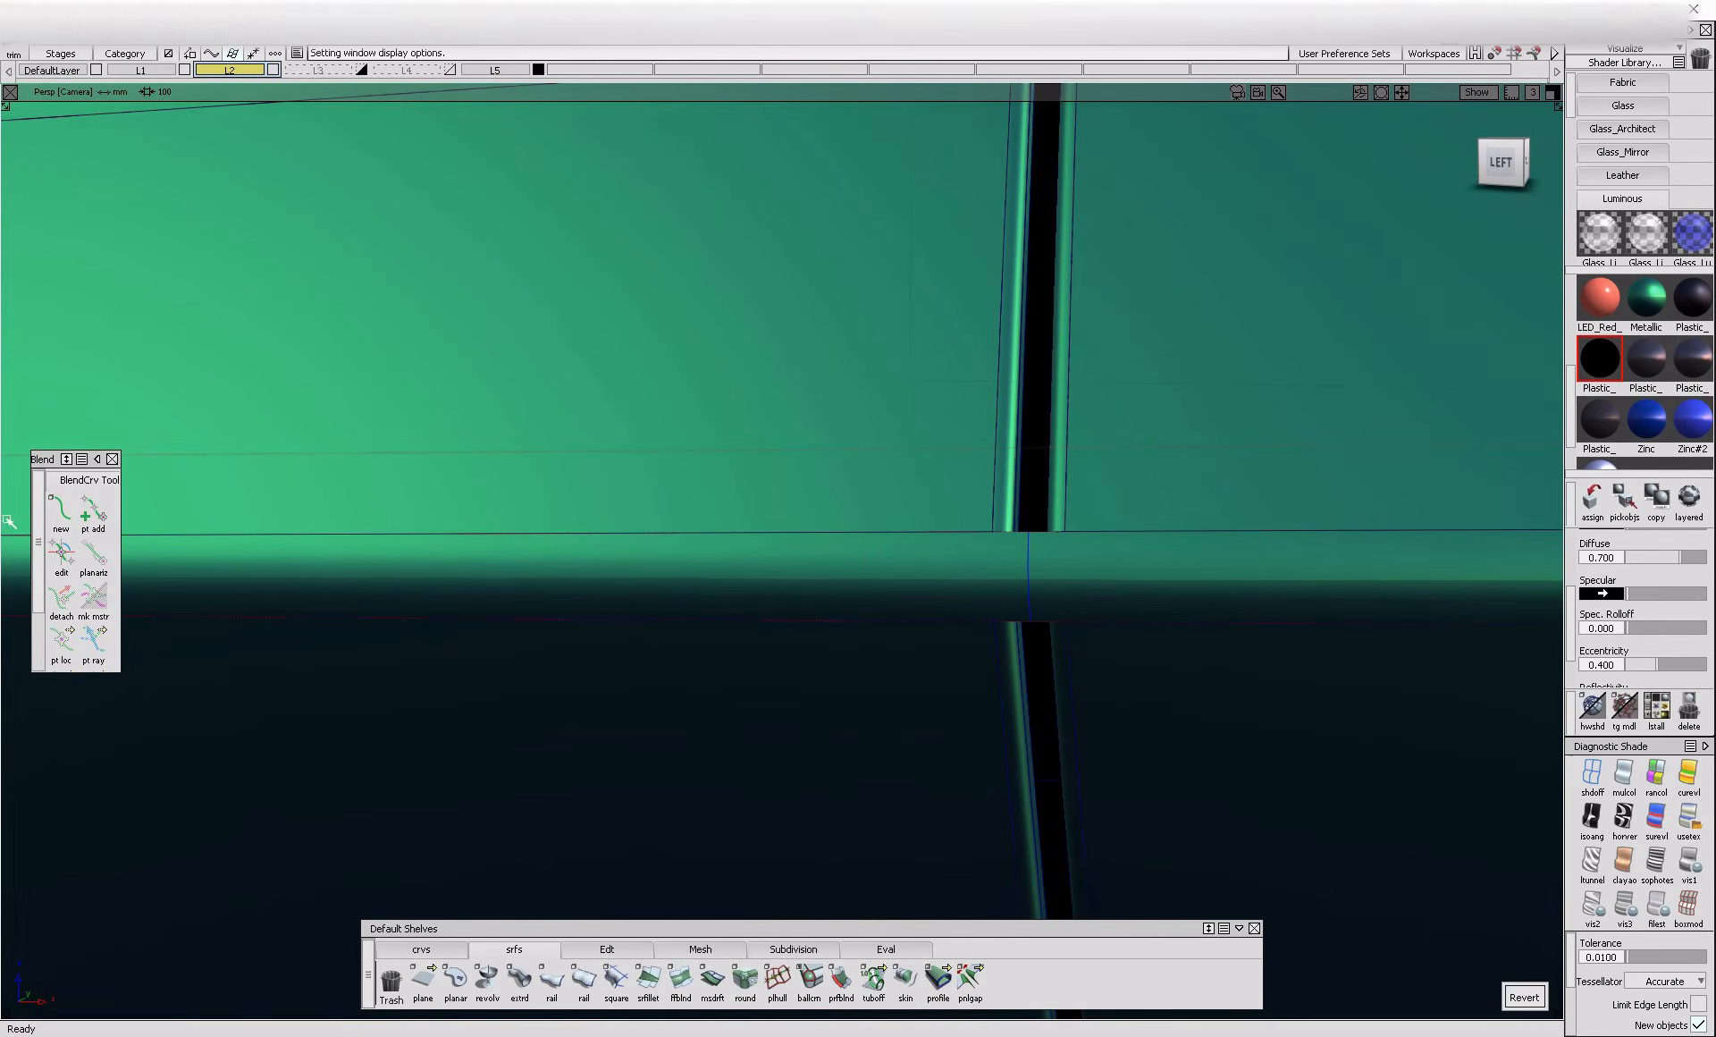
{"action": "left_click", "coordinate": [60, 513]}
{"action": "right_click_drag", "start_coordinate": [1105, 615], "coordinate": [993, 655], "text": "alt+shift"}
{"action": "left_click_drag", "start_coordinate": [992, 655], "coordinate": [1048, 663], "text": "alt+shift"}
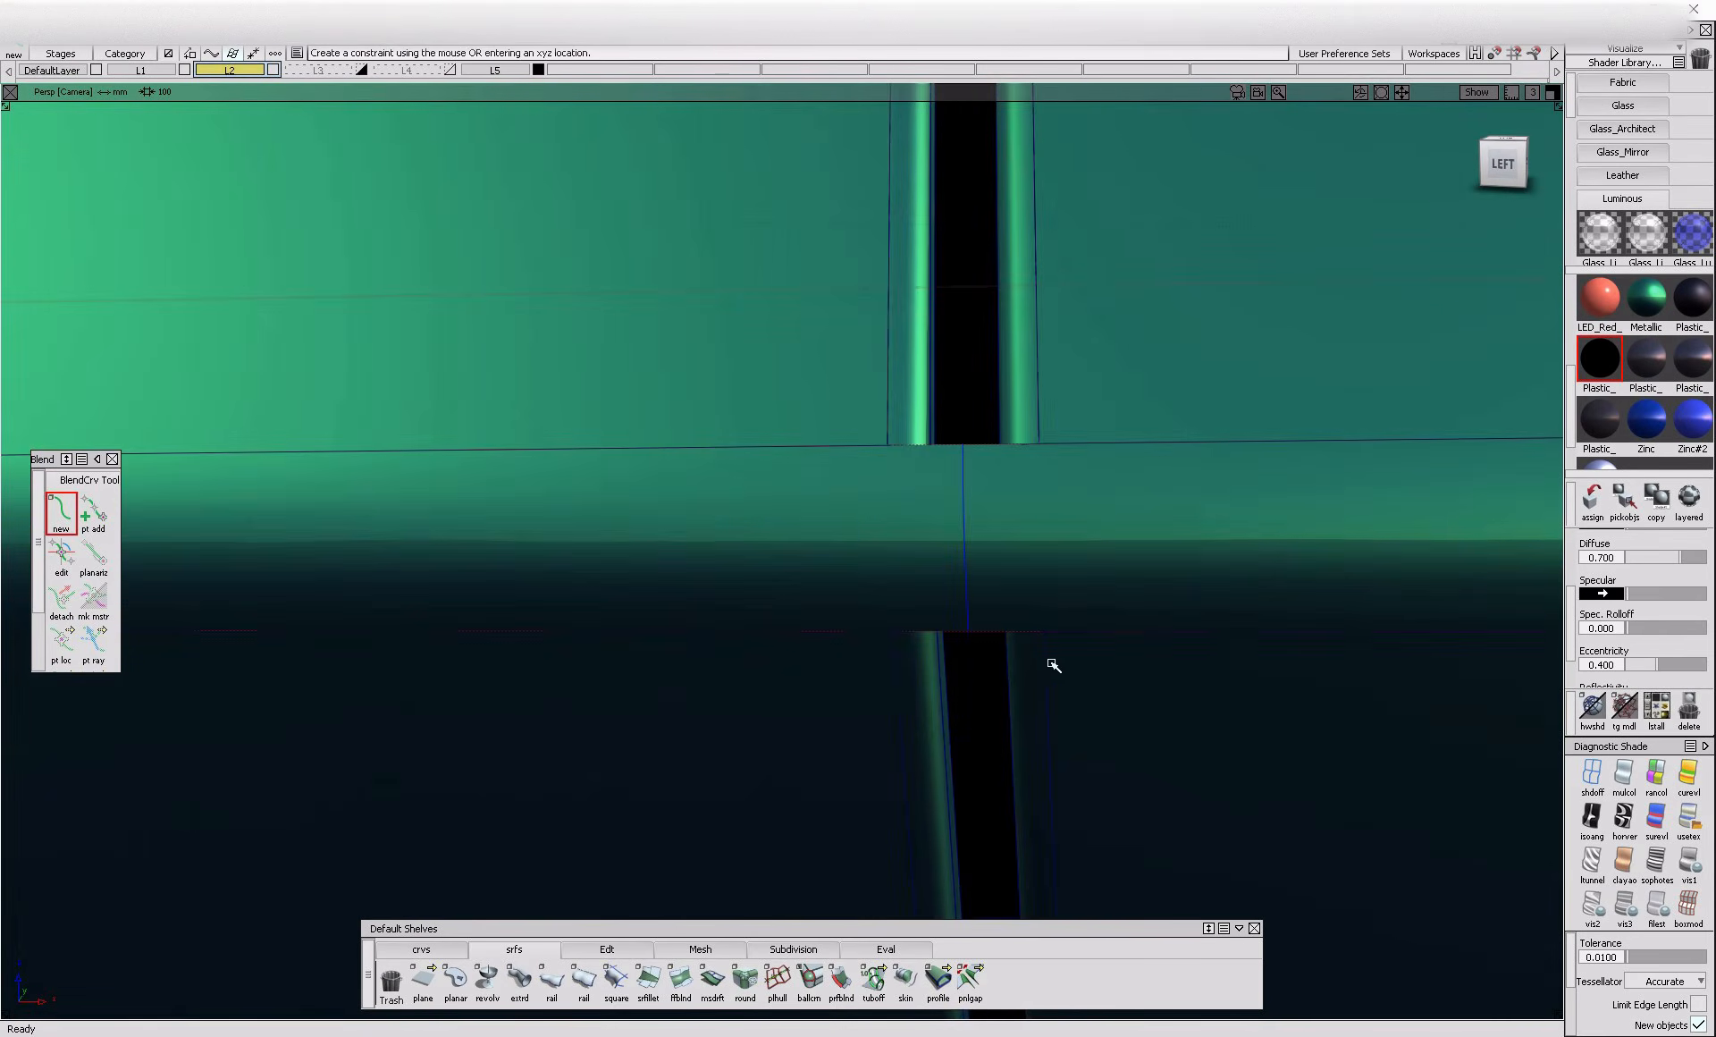
{"action": "left_click", "coordinate": [1048, 664], "text": "ctrl+alt"}
{"action": "left_click", "coordinate": [1157, 669]}
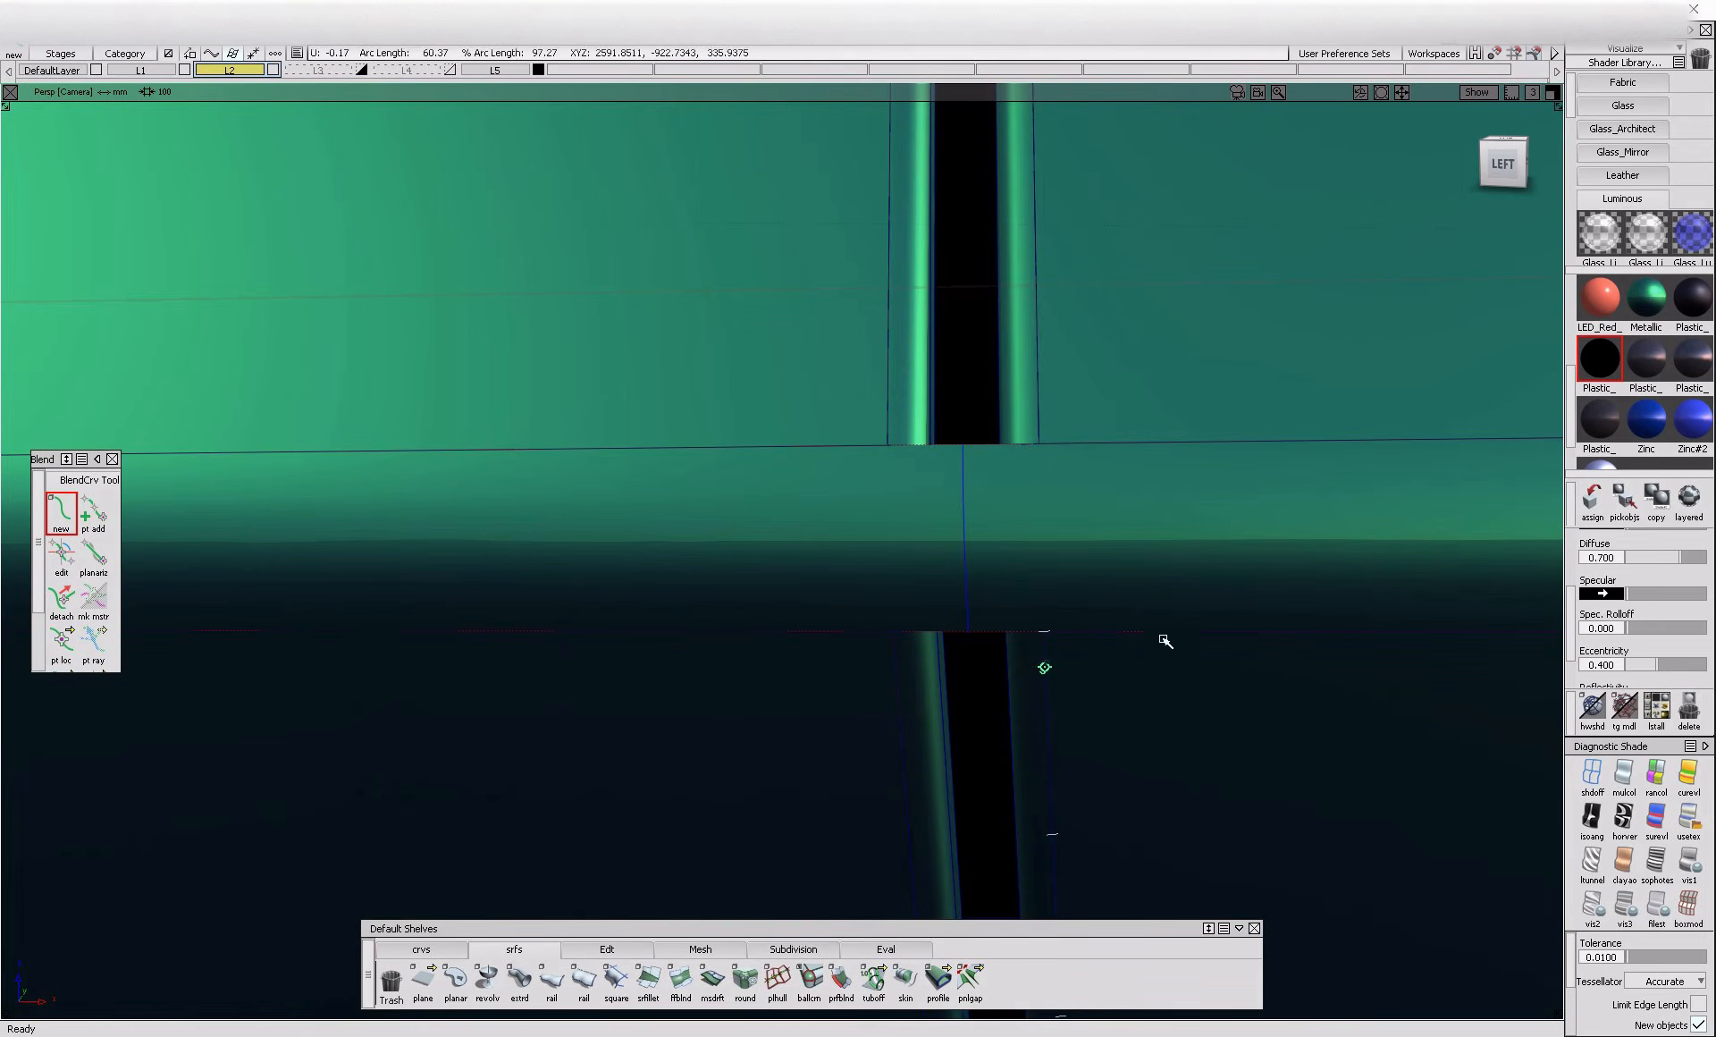
{"action": "left_click", "coordinate": [1042, 430]}
{"action": "left_click", "coordinate": [1157, 433]}
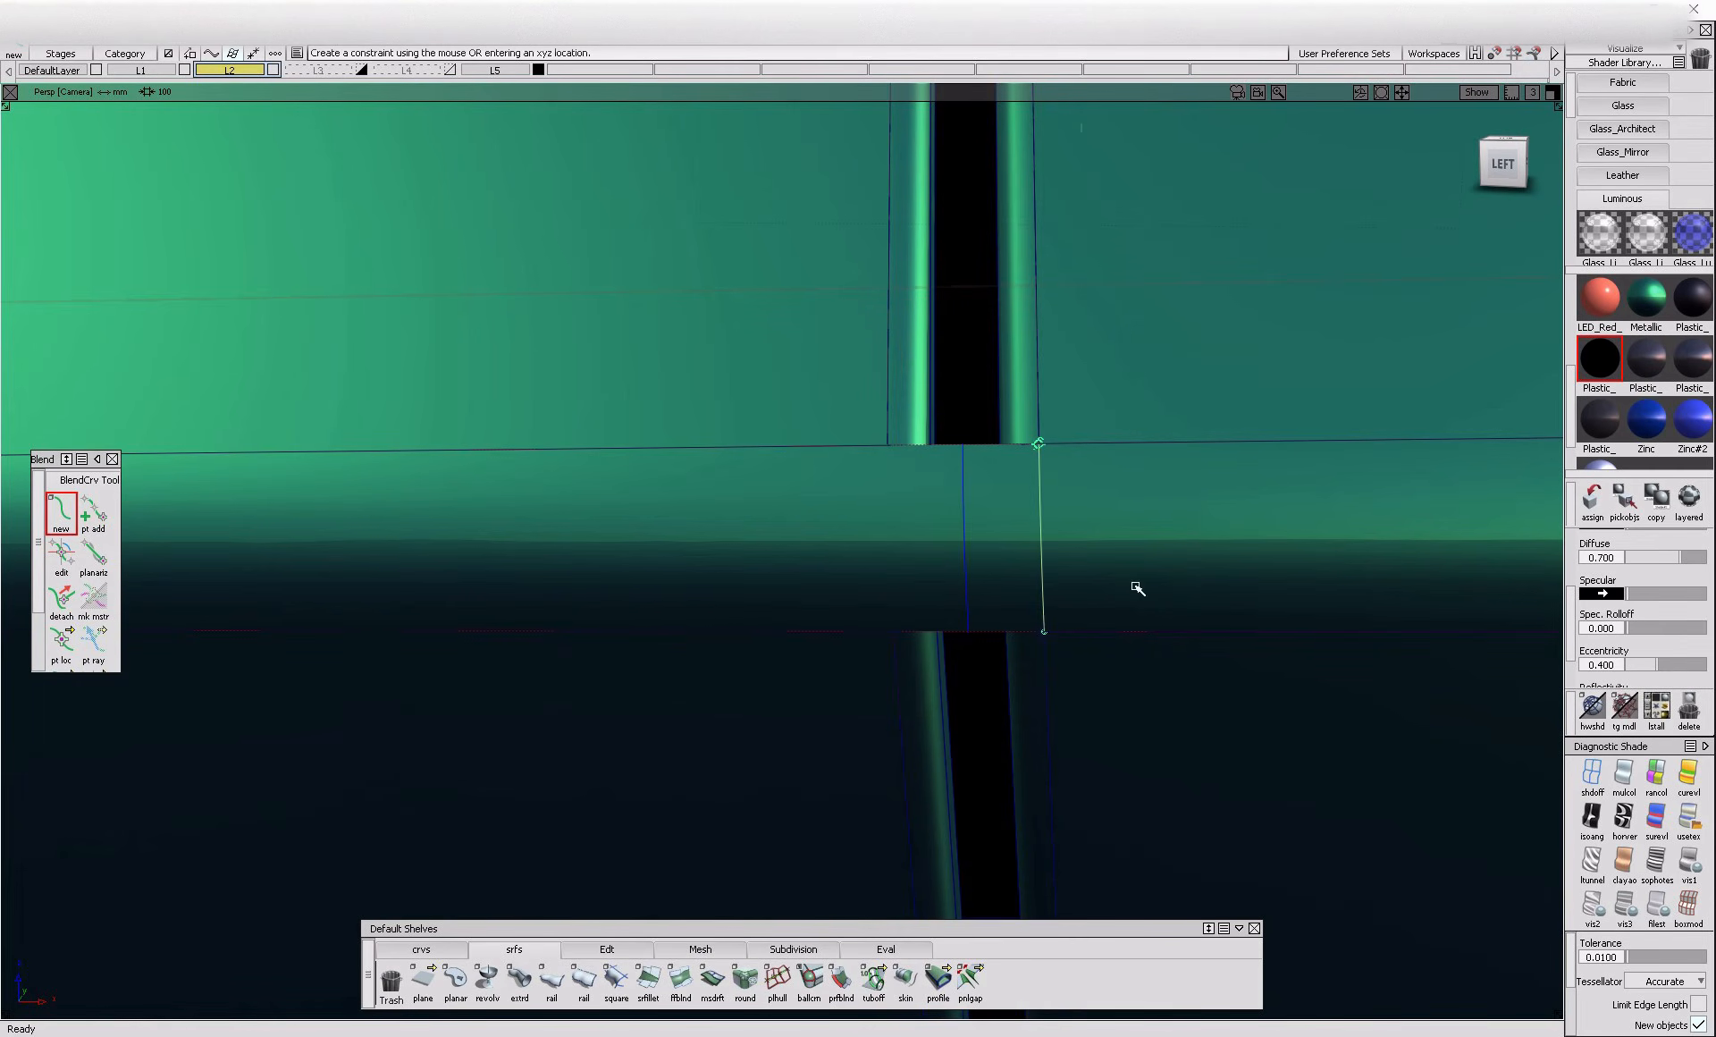
Create a matching blend curve along the gap's left flange edge across the crease nearest the sill
{"action": "left_click_drag", "start_coordinate": [1157, 582], "coordinate": [1199, 690], "text": "alt+shift"}
{"action": "left_click", "coordinate": [896, 666], "text": "ctrl+alt"}
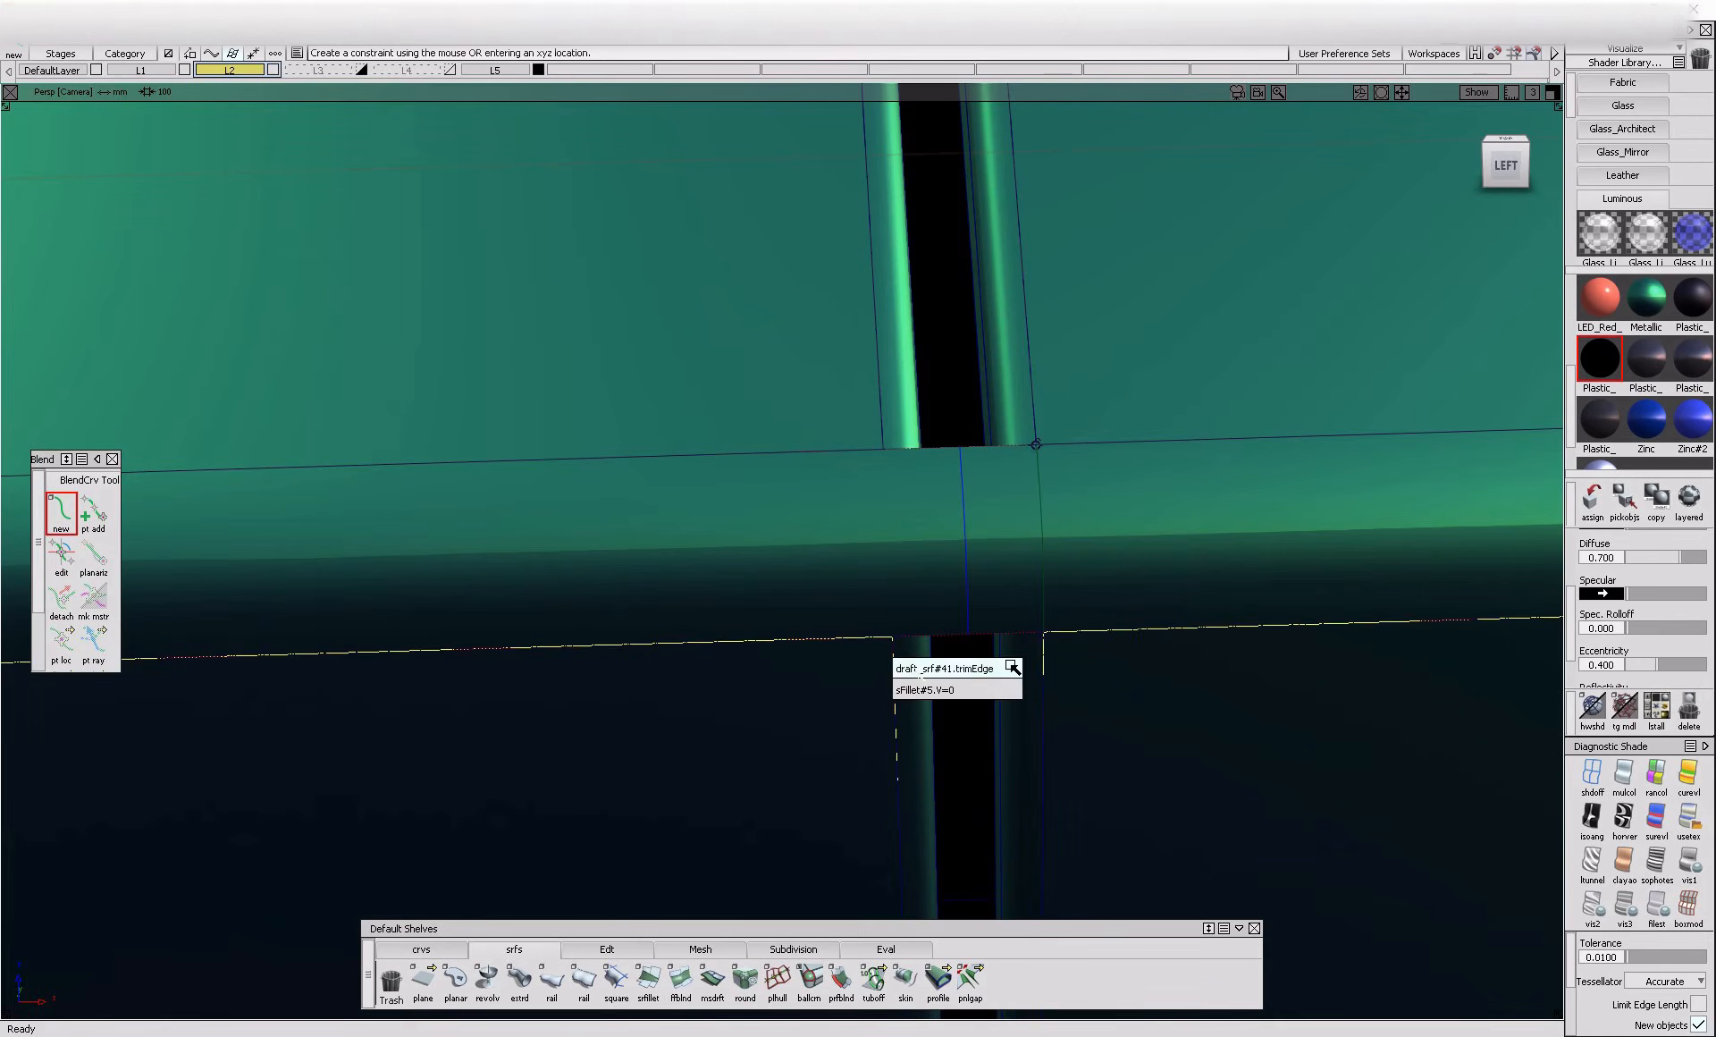
{"action": "left_click", "coordinate": [1024, 674]}
{"action": "left_click", "coordinate": [883, 421], "text": "ctrl+alt"}
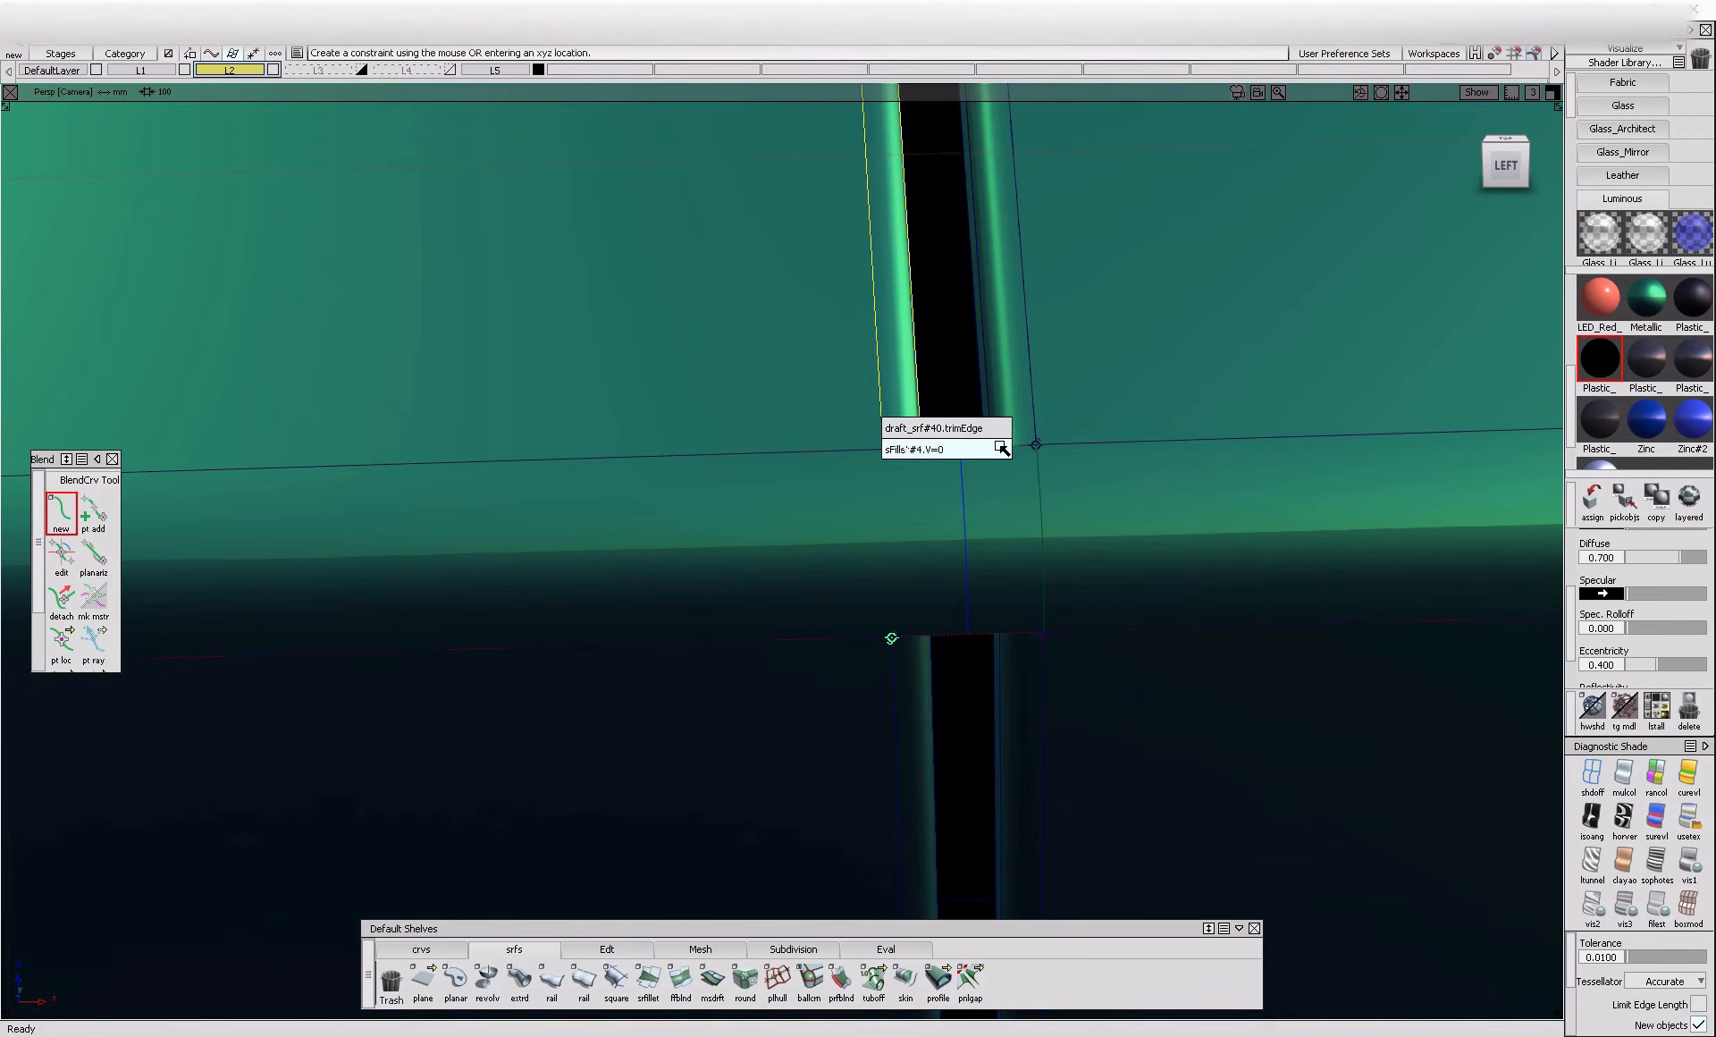
{"action": "left_click", "coordinate": [992, 426]}
Project the left and right blend curves onto the crease surface nearest the sill
{"action": "left_click_drag", "start_coordinate": [1352, 631], "coordinate": [1188, 565], "text": "alt+shift"}
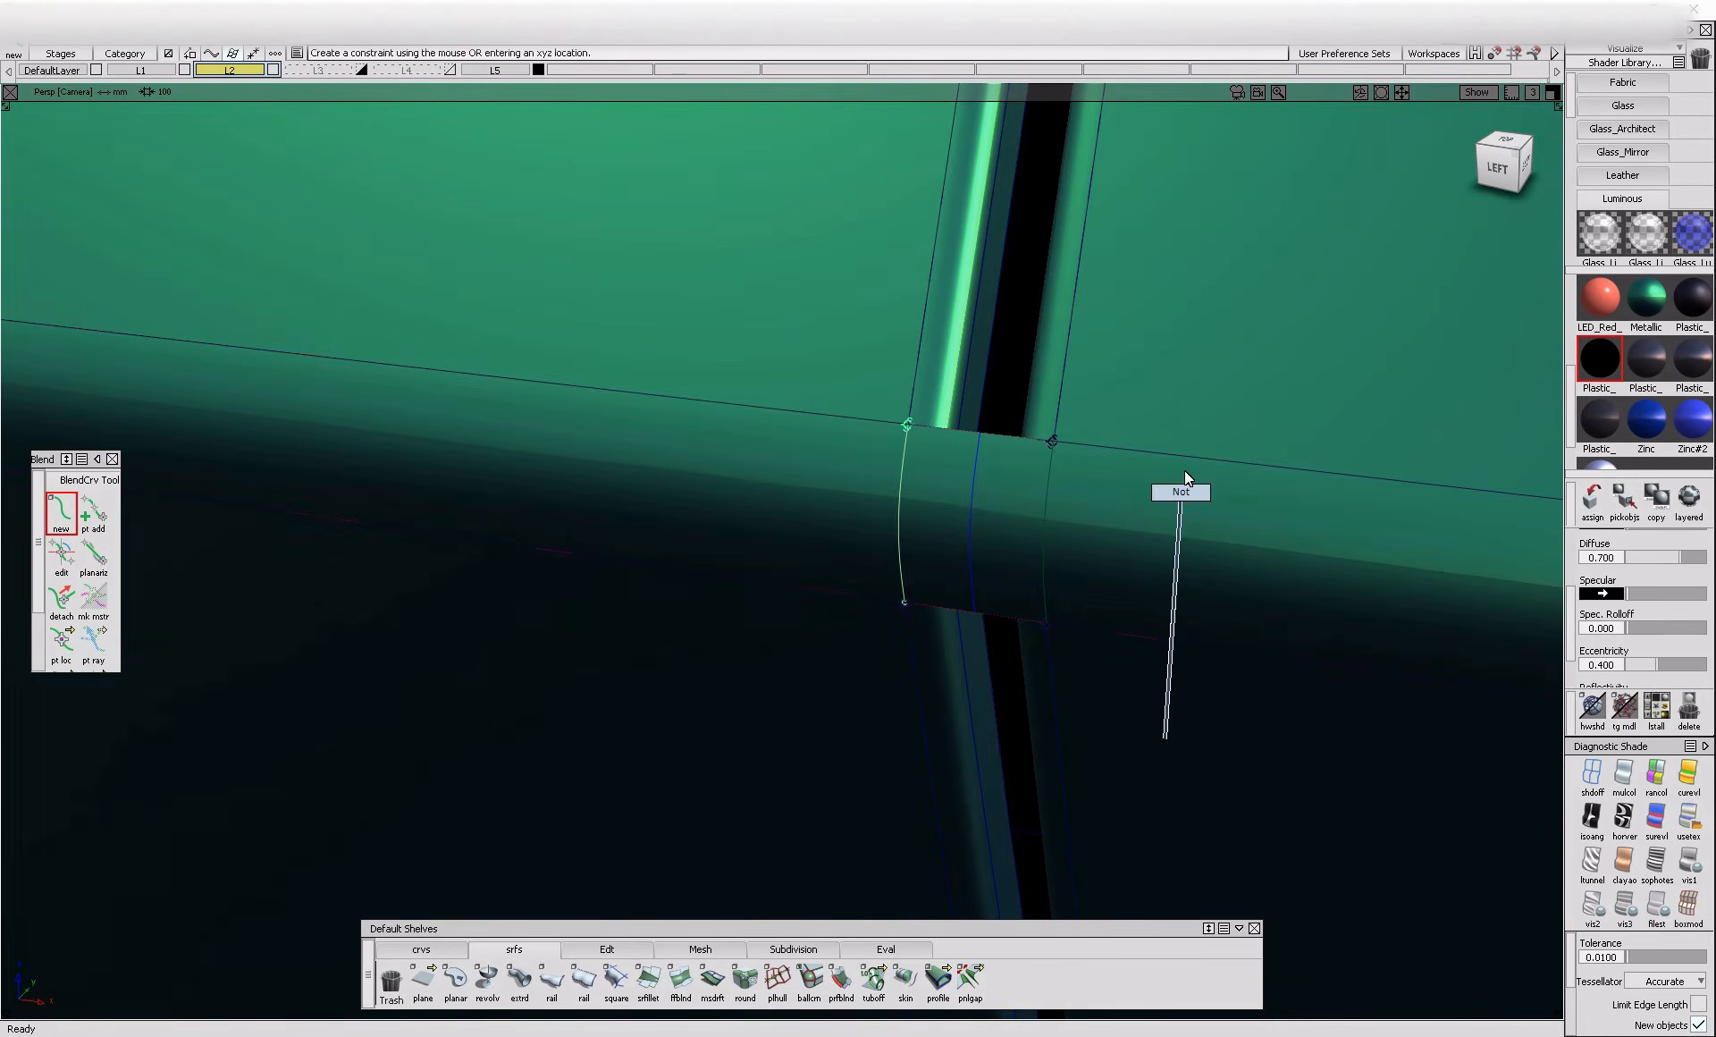
{"action": "left_click", "coordinate": [972, 561]}
{"action": "mouse_move", "coordinate": [987, 582]}
{"action": "left_mouse_down", "text": "ctrl+shift"}
{"action": "mouse_move", "coordinate": [864, 582]}
{"action": "mouse_move", "coordinate": [1135, 711]}
{"action": "left_mouse_up", "text": "ctrl+shift"}
{"action": "left_click", "coordinate": [1044, 550]}
{"action": "left_click", "coordinate": [903, 536]}
{"action": "key", "text": "space"}
Trim the crease surface nearest the sill, keeping the regions on both sides of the projected curves
{"action": "left_click_drag", "start_coordinate": [1145, 731], "coordinate": [1161, 559], "text": "ctrl+shift"}
{"action": "left_click", "coordinate": [1152, 570]}
{"action": "left_click", "coordinate": [770, 539]}
{"action": "left_click", "coordinate": [1439, 1000]}
Create a freeform blend joining the lower and upper gap floor edges across the new crease opening
{"action": "mouse_move", "coordinate": [1046, 606]}
{"action": "left_mouse_down", "text": "alt+shift"}
{"action": "mouse_move", "coordinate": [1085, 617]}
{"action": "mouse_move", "coordinate": [1008, 654]}
{"action": "left_mouse_up", "text": "alt+shift"}
{"action": "left_click_drag", "start_coordinate": [1025, 706], "coordinate": [1093, 734], "text": "alt+shift"}
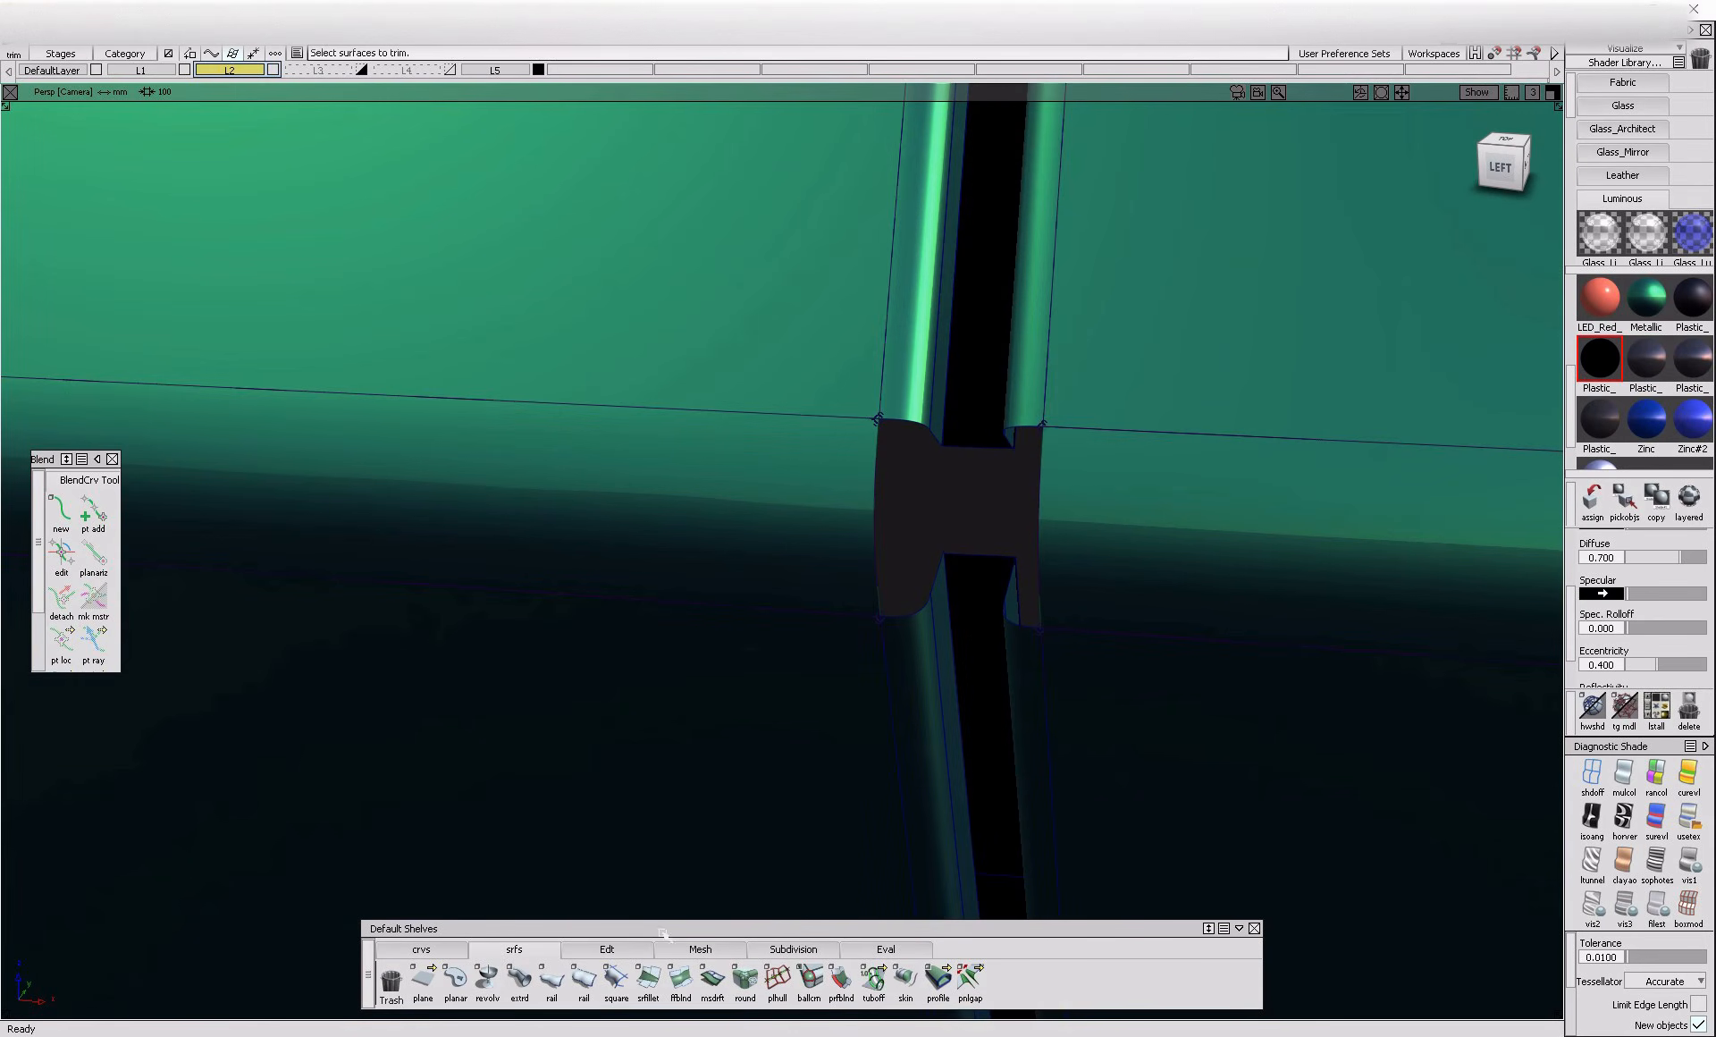
{"action": "left_click", "coordinate": [592, 951]}
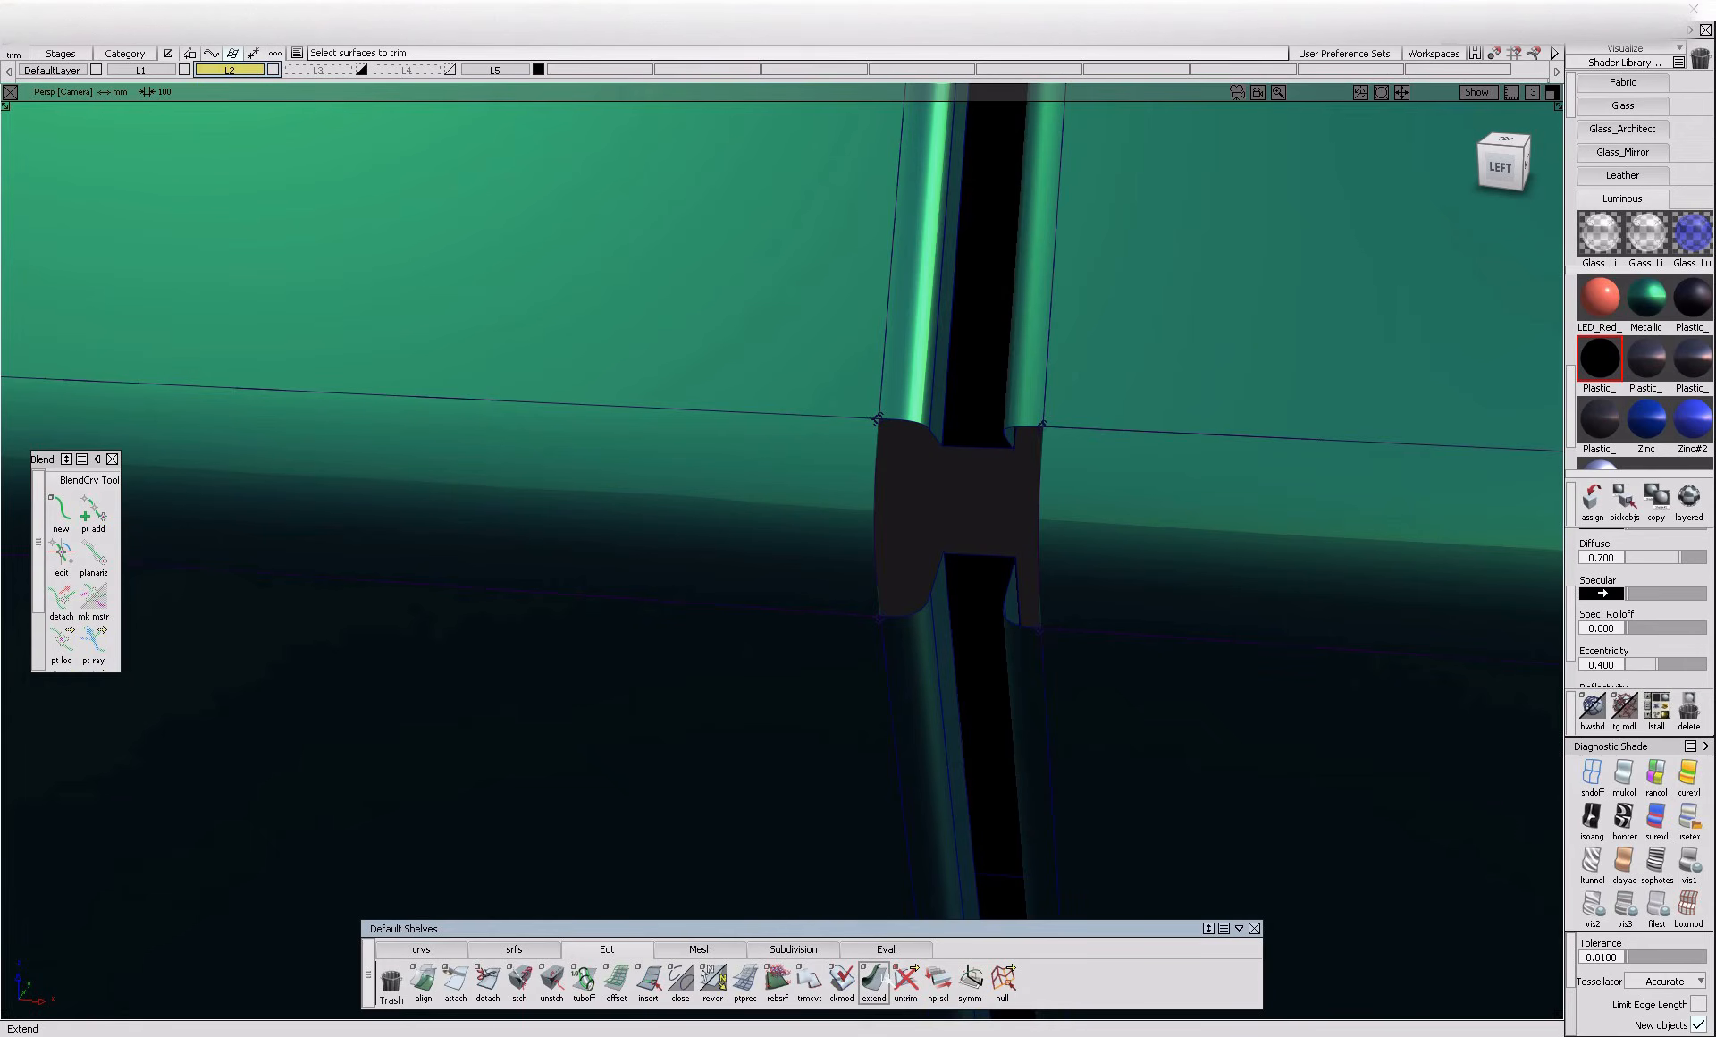
{"action": "left_click", "coordinate": [507, 951]}
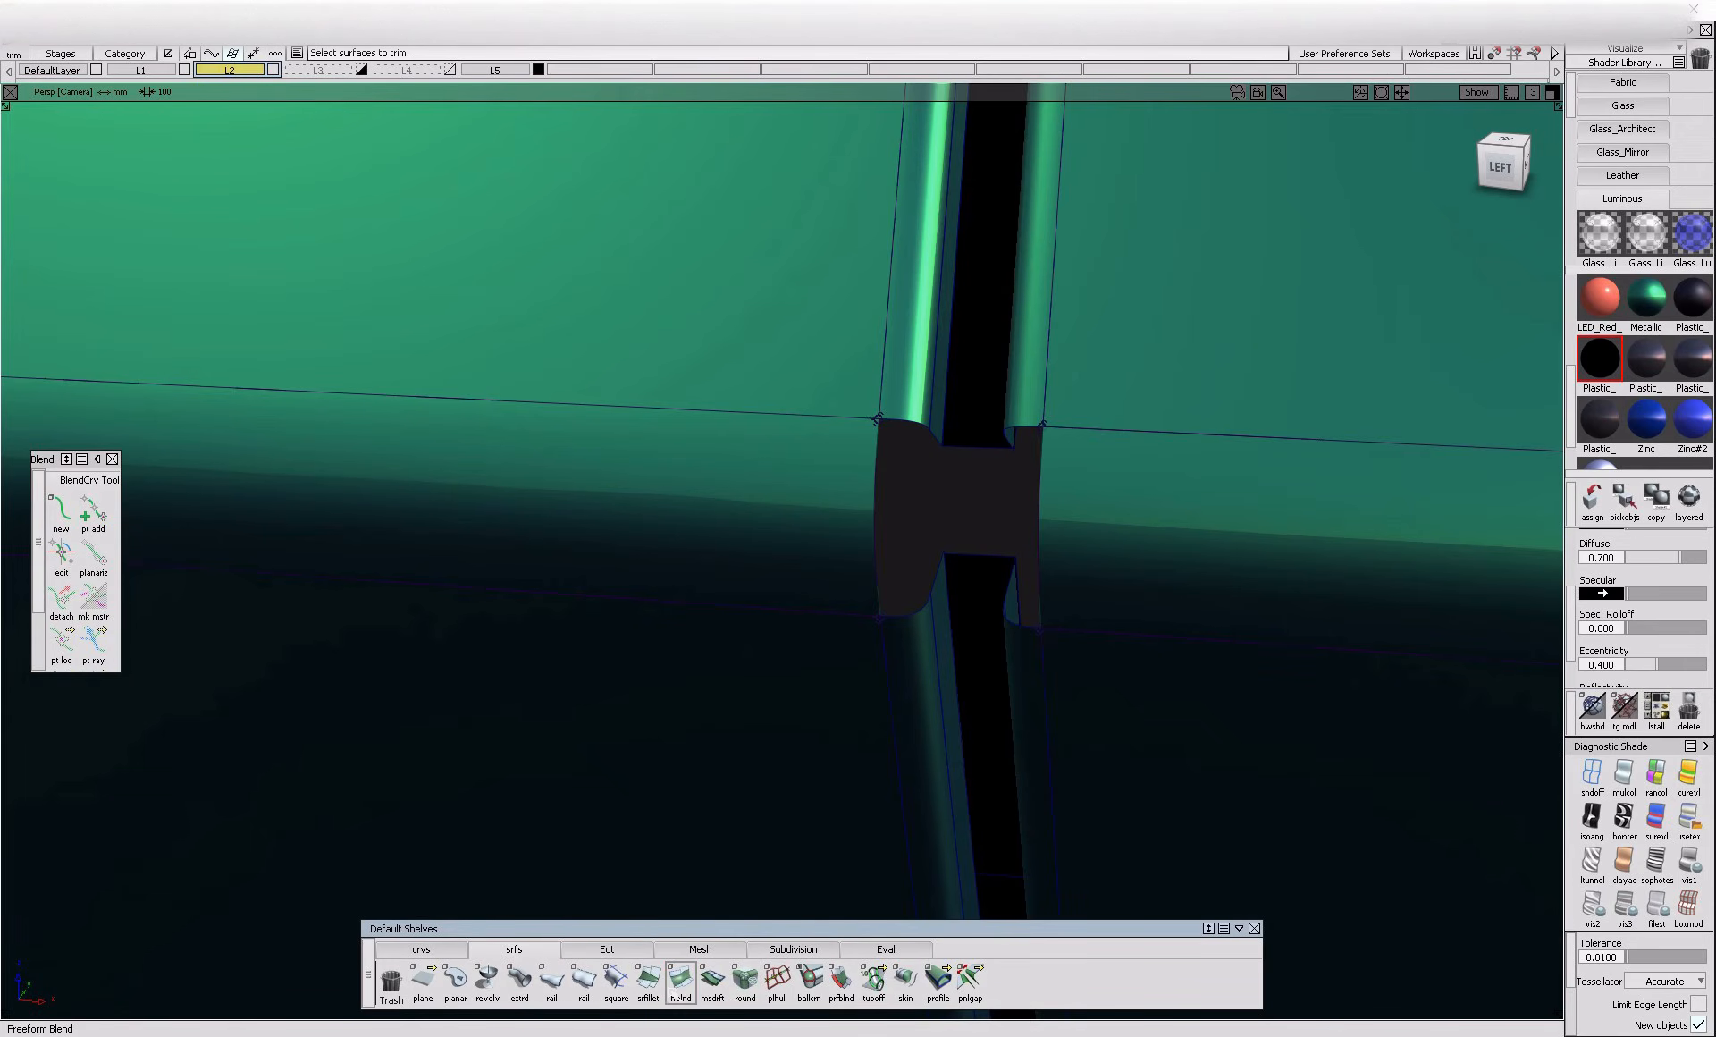
{"action": "left_click", "coordinate": [989, 558]}
{"action": "left_click", "coordinate": [970, 449]}
Create a freeform blend bridging the right side wall across the crease opening nearest the sill
{"action": "left_click_drag", "start_coordinate": [970, 449], "coordinate": [1054, 648], "text": "alt+shift"}
{"action": "right_click_drag", "start_coordinate": [984, 513], "coordinate": [1012, 494], "text": "alt+shift"}
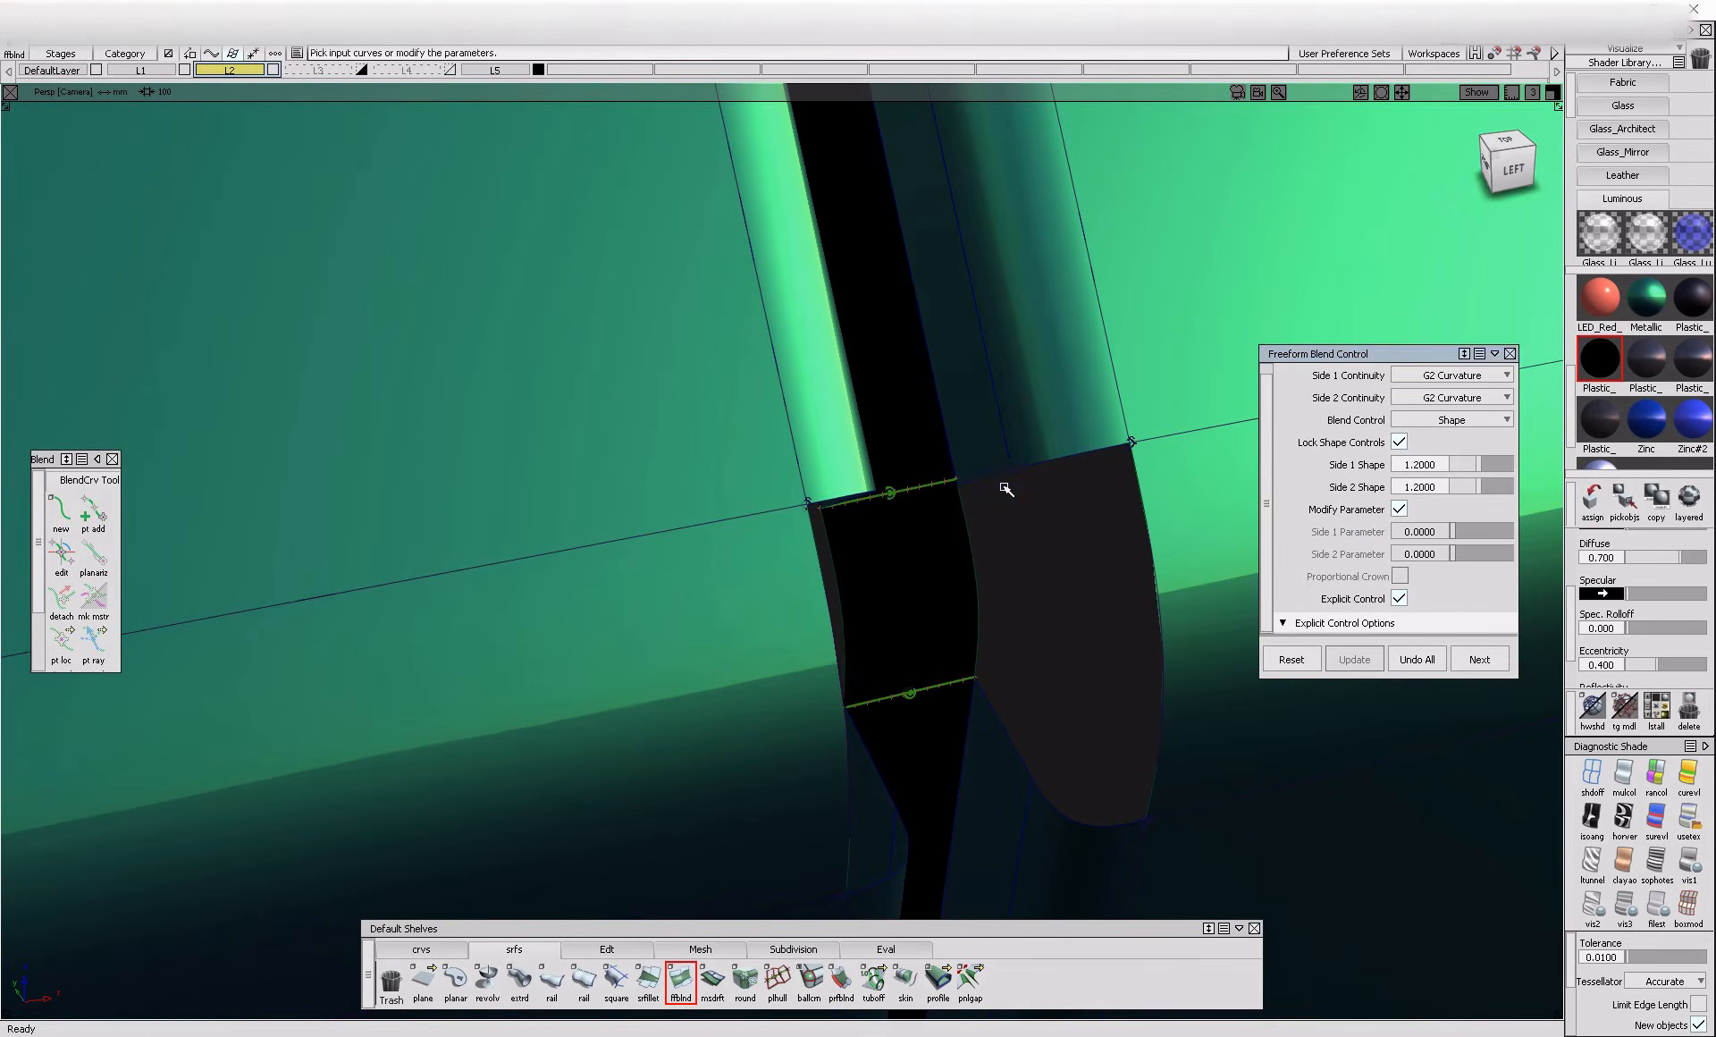
{"action": "left_click", "coordinate": [991, 480]}
{"action": "left_click_drag", "start_coordinate": [1235, 749], "coordinate": [1239, 743], "text": "alt+shift"}
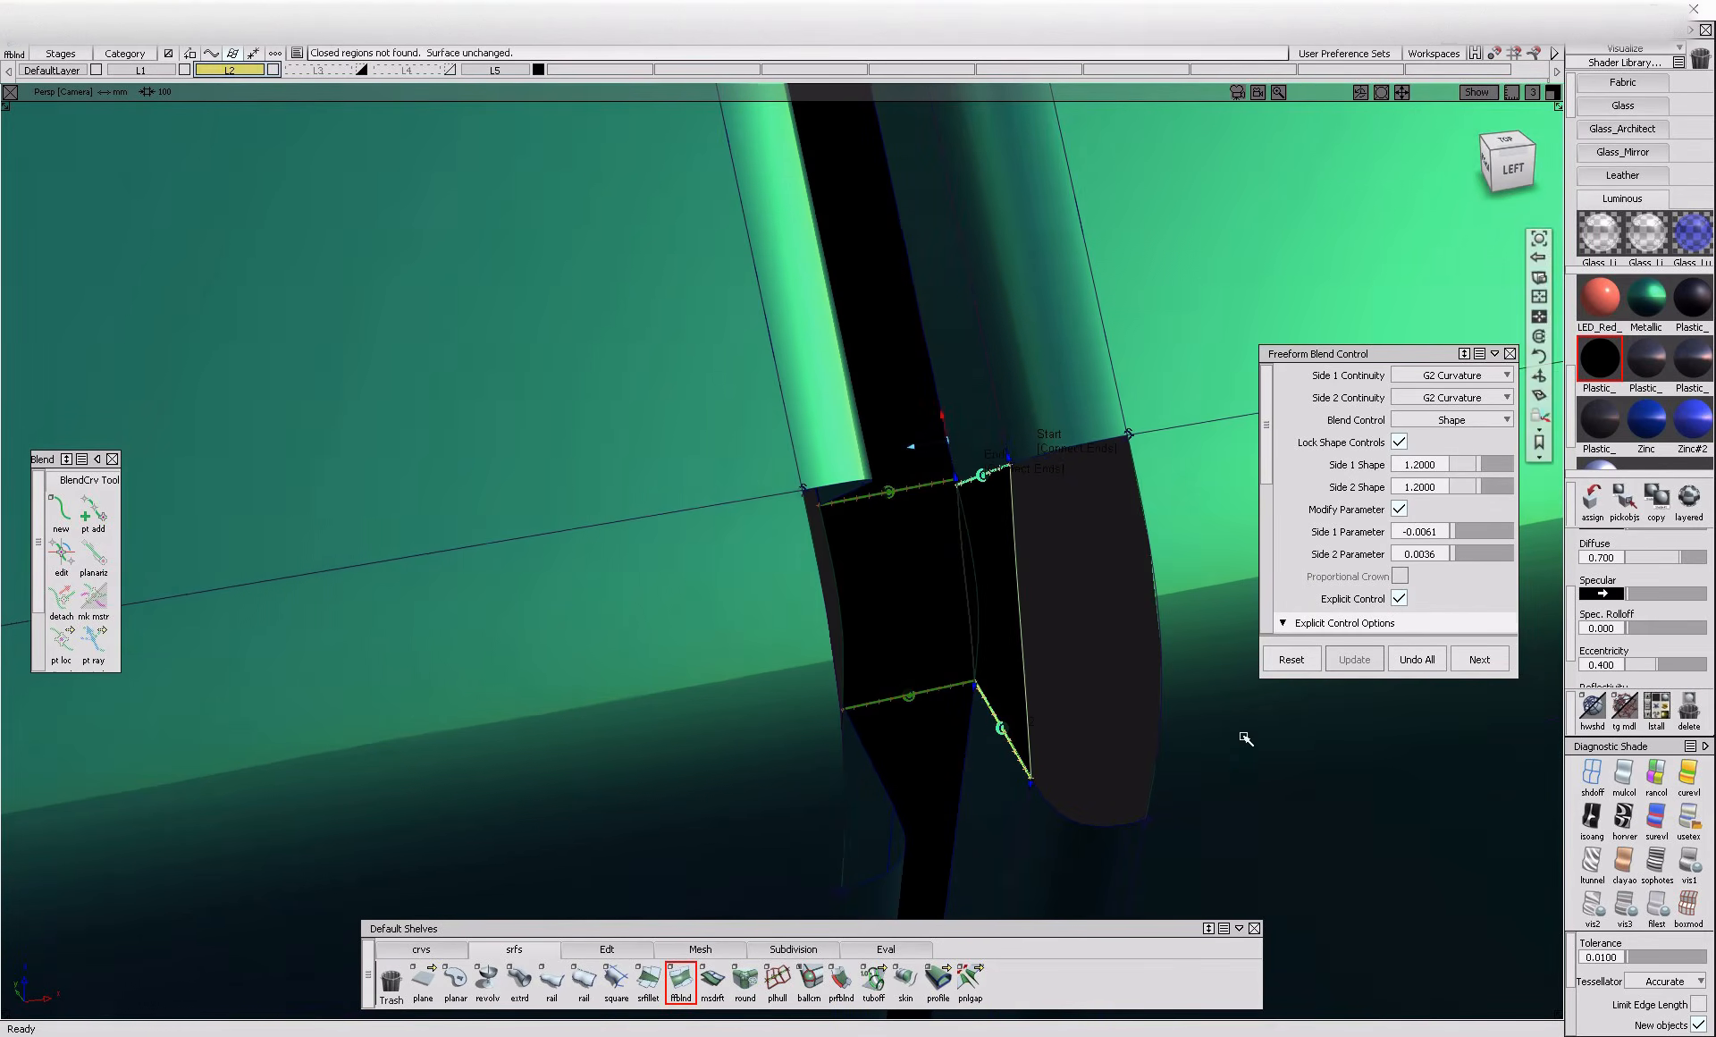
Create a freeform blend bridging the left side wall across the crease opening nearest the sill
{"action": "left_click_drag", "start_coordinate": [1167, 527], "coordinate": [774, 539], "text": "alt+shift"}
{"action": "key", "text": "space"}
{"action": "left_click", "coordinate": [779, 695]}
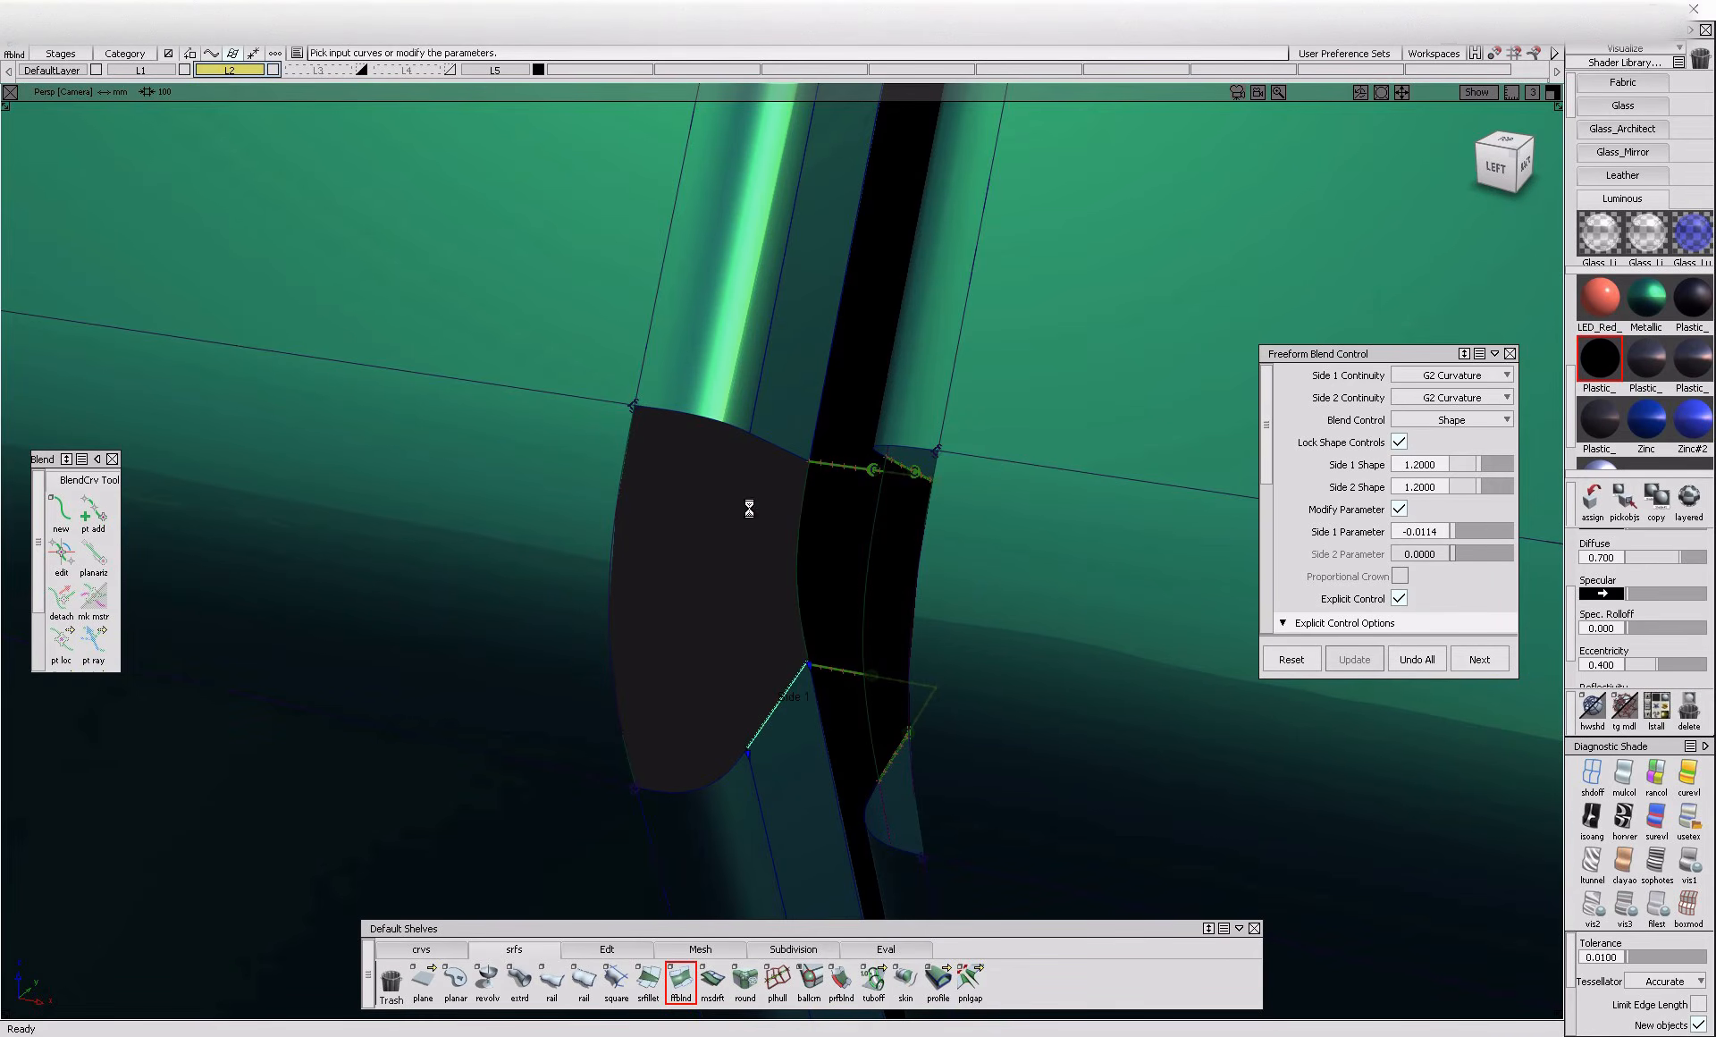
{"action": "left_click", "coordinate": [726, 553]}
{"action": "left_click", "coordinate": [791, 736]}
Create freeform blends filling the rounded flanges on both sides of the gap, between each side wall blend and outer trimmed edge
{"action": "key", "text": "space"}
{"action": "left_click", "coordinate": [733, 645]}
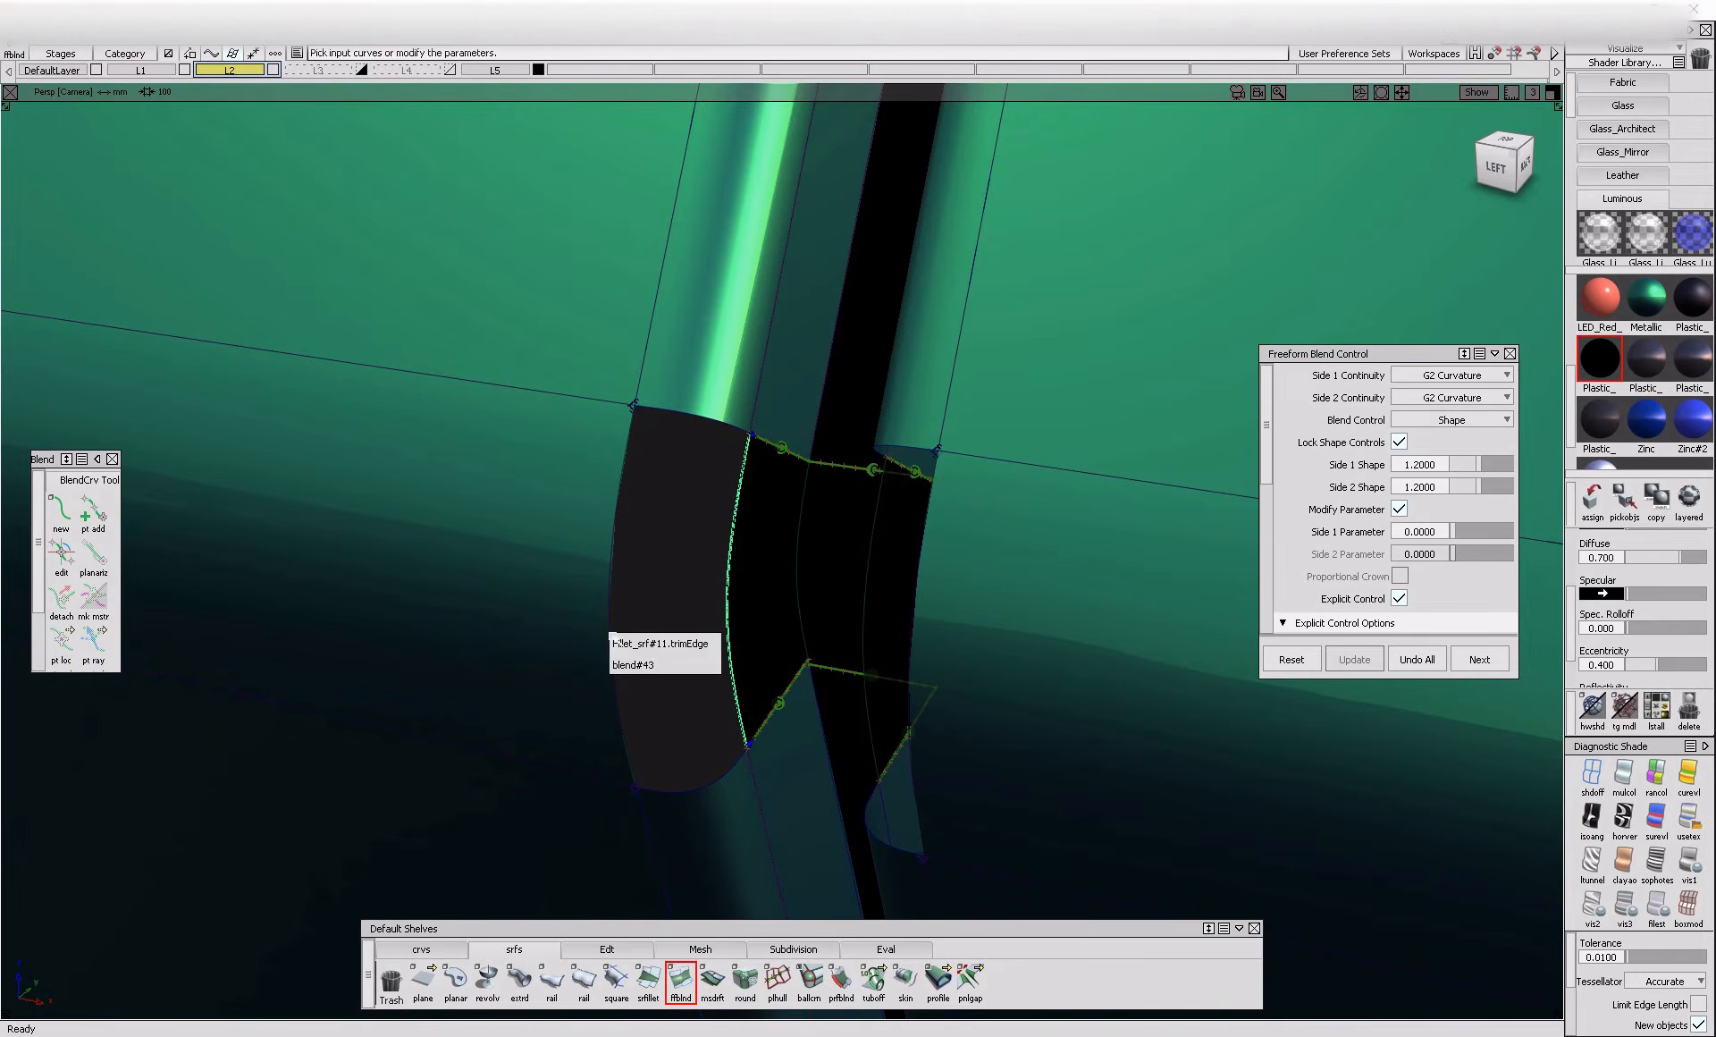
{"action": "left_click", "coordinate": [646, 655]}
{"action": "left_click_drag", "start_coordinate": [646, 659], "coordinate": [1056, 636], "text": "alt+shift"}
{"action": "left_click", "coordinate": [1061, 599]}
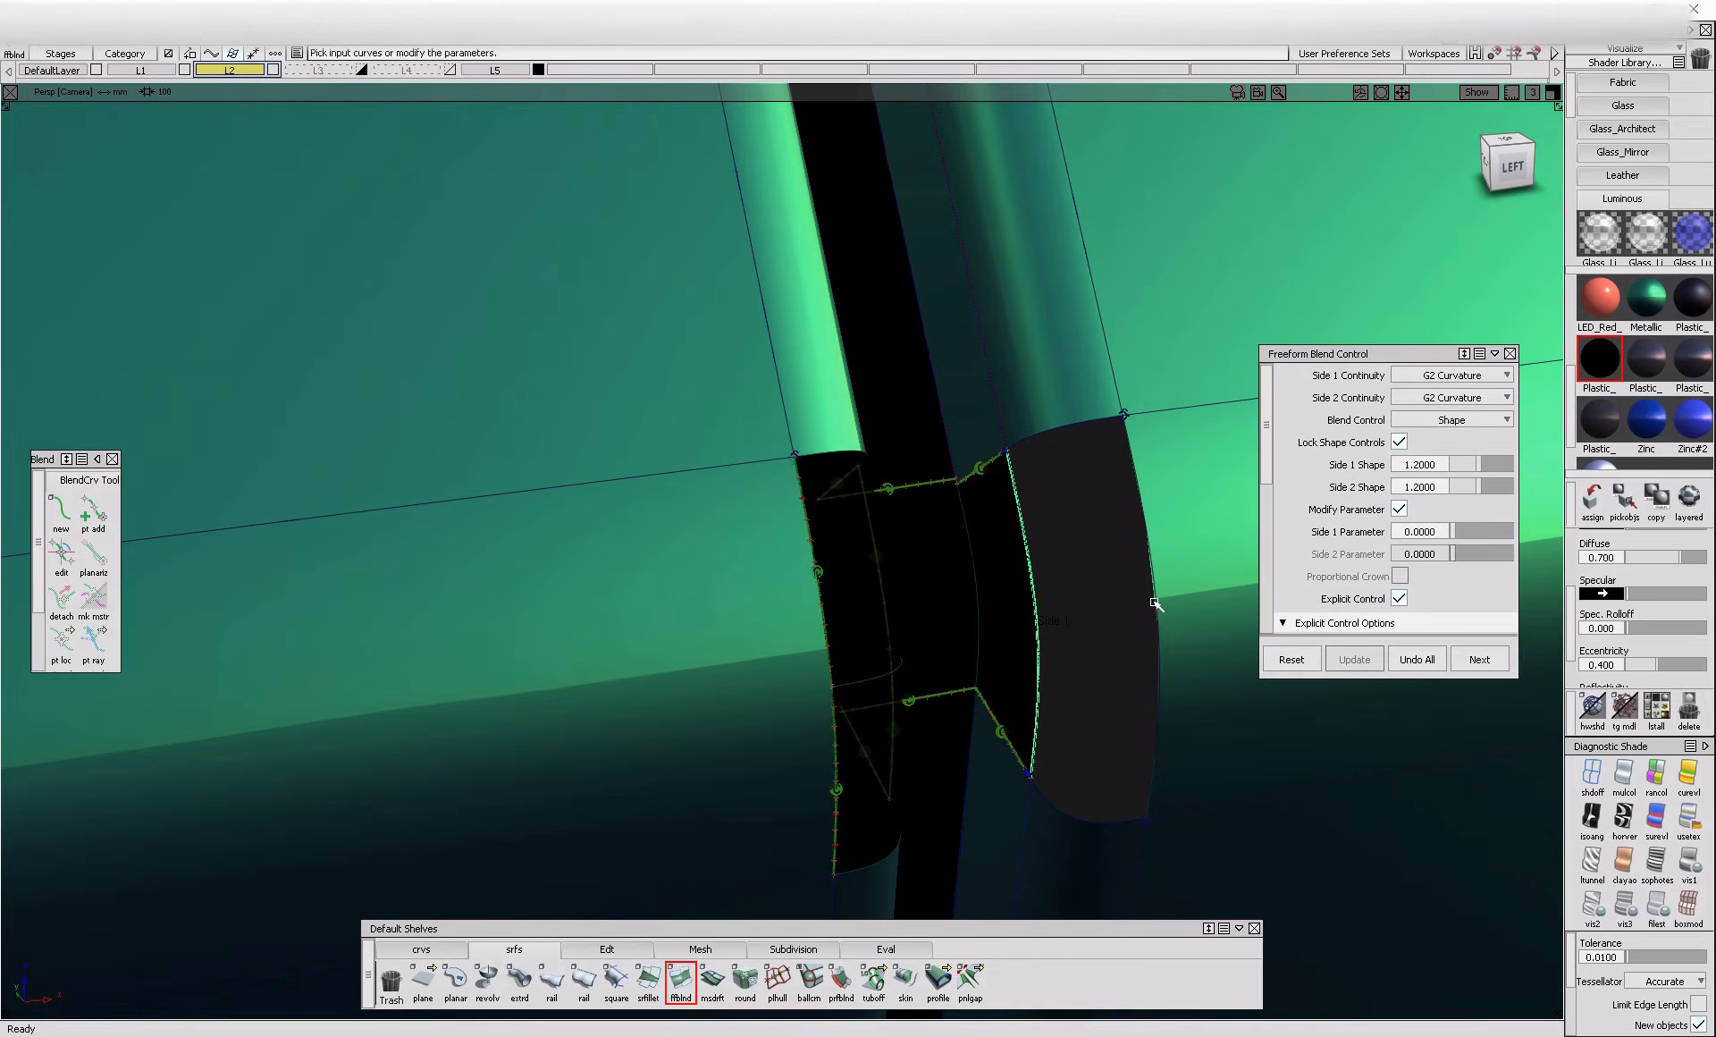
{"action": "left_click", "coordinate": [1167, 690]}
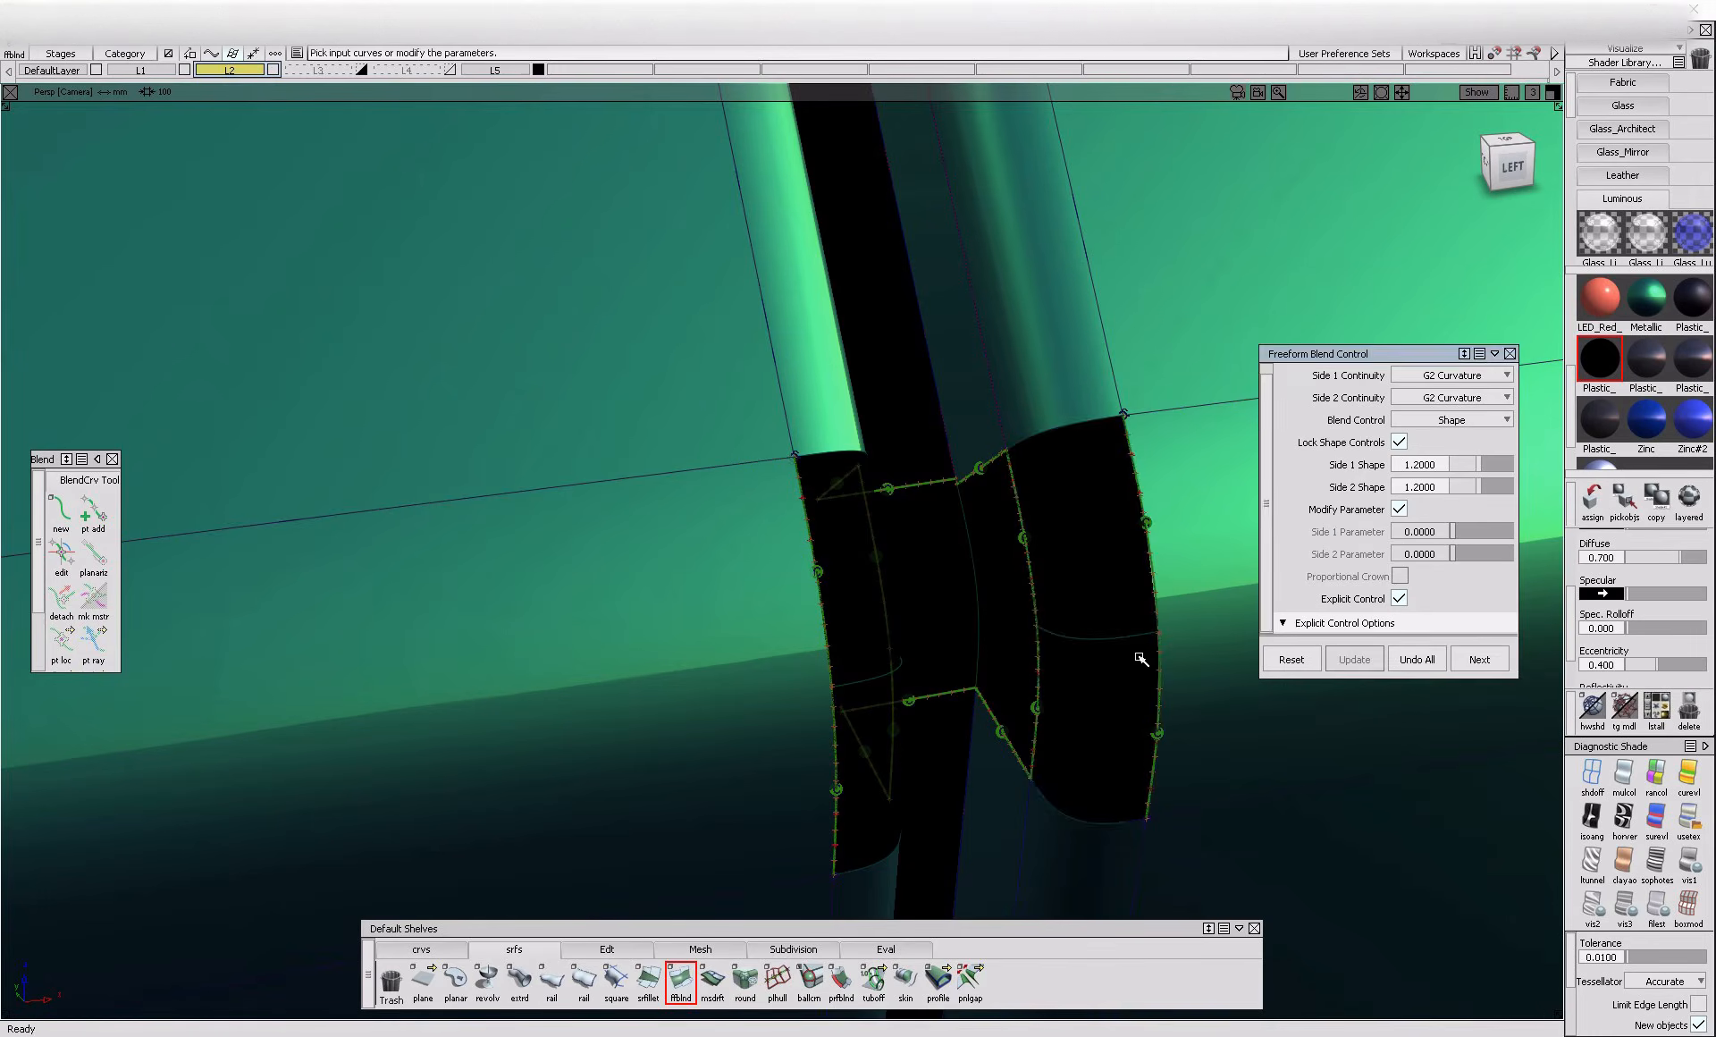
Assign the green Metallic shader to the new flange blends and side wall blends, leaving the gap floor black
{"action": "left_click_drag", "start_coordinate": [1118, 652], "coordinate": [1070, 700], "text": "alt+shift"}
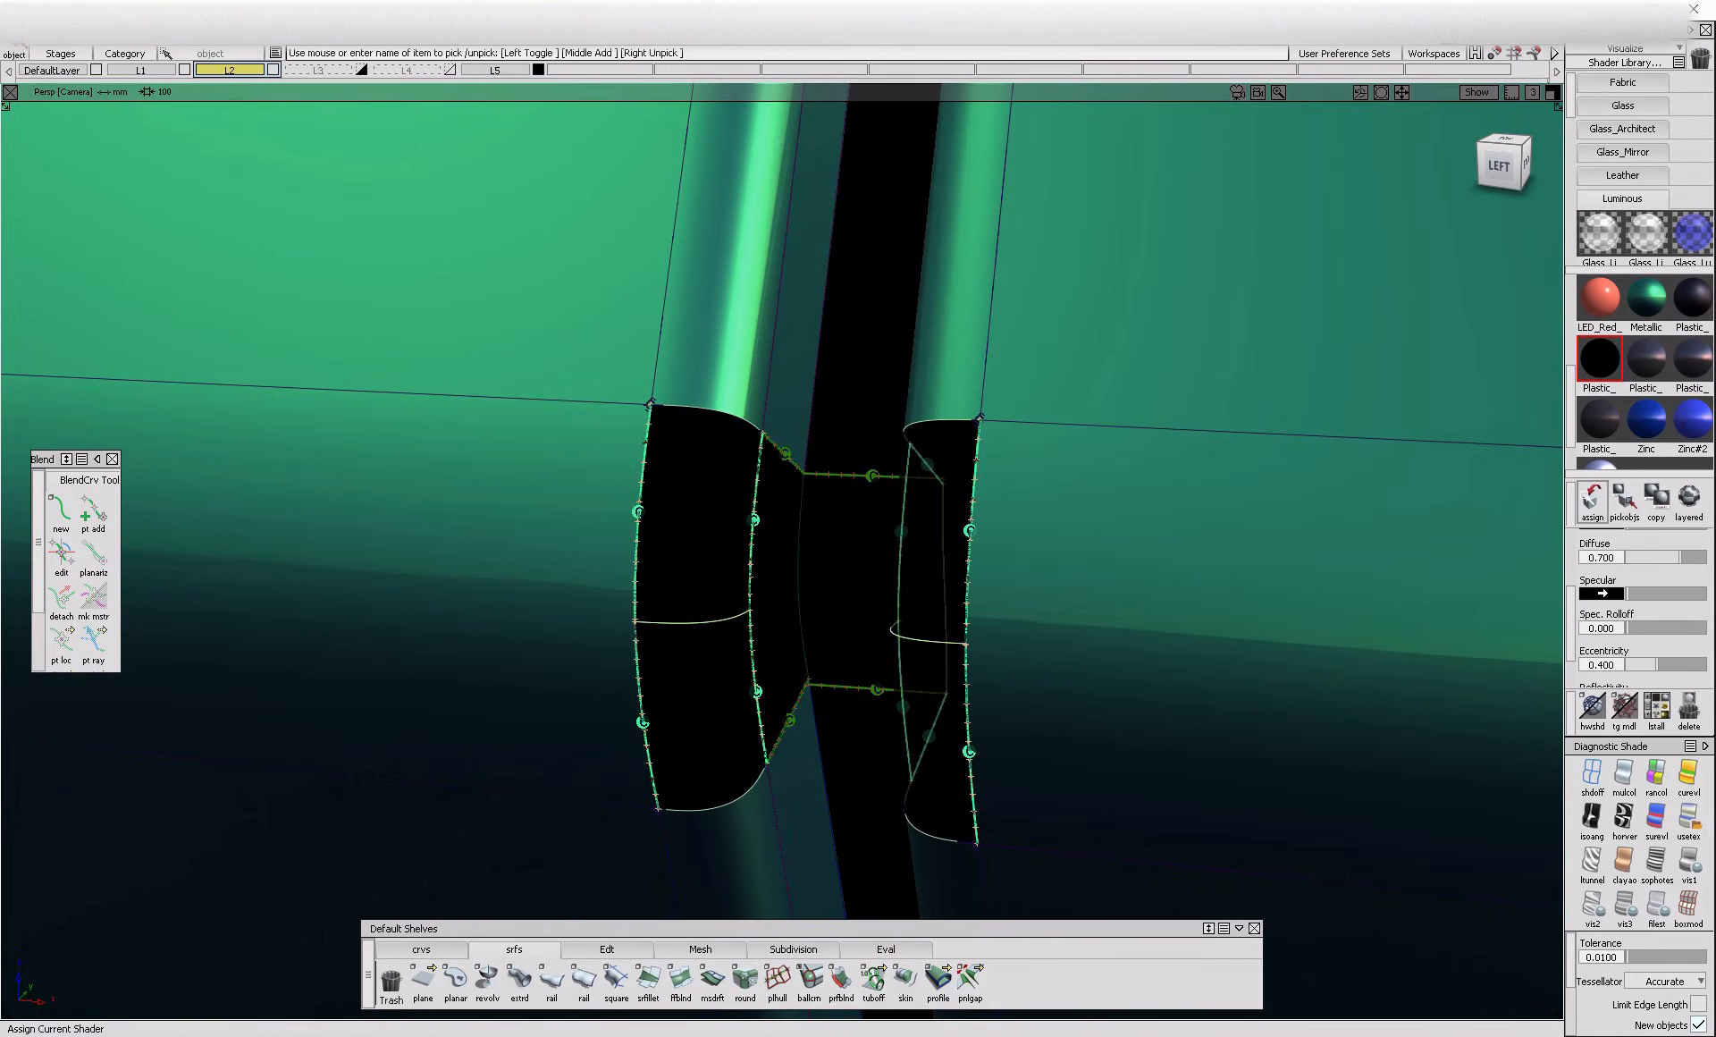
{"action": "left_click", "coordinate": [800, 641]}
{"action": "left_click", "coordinate": [1645, 304]}
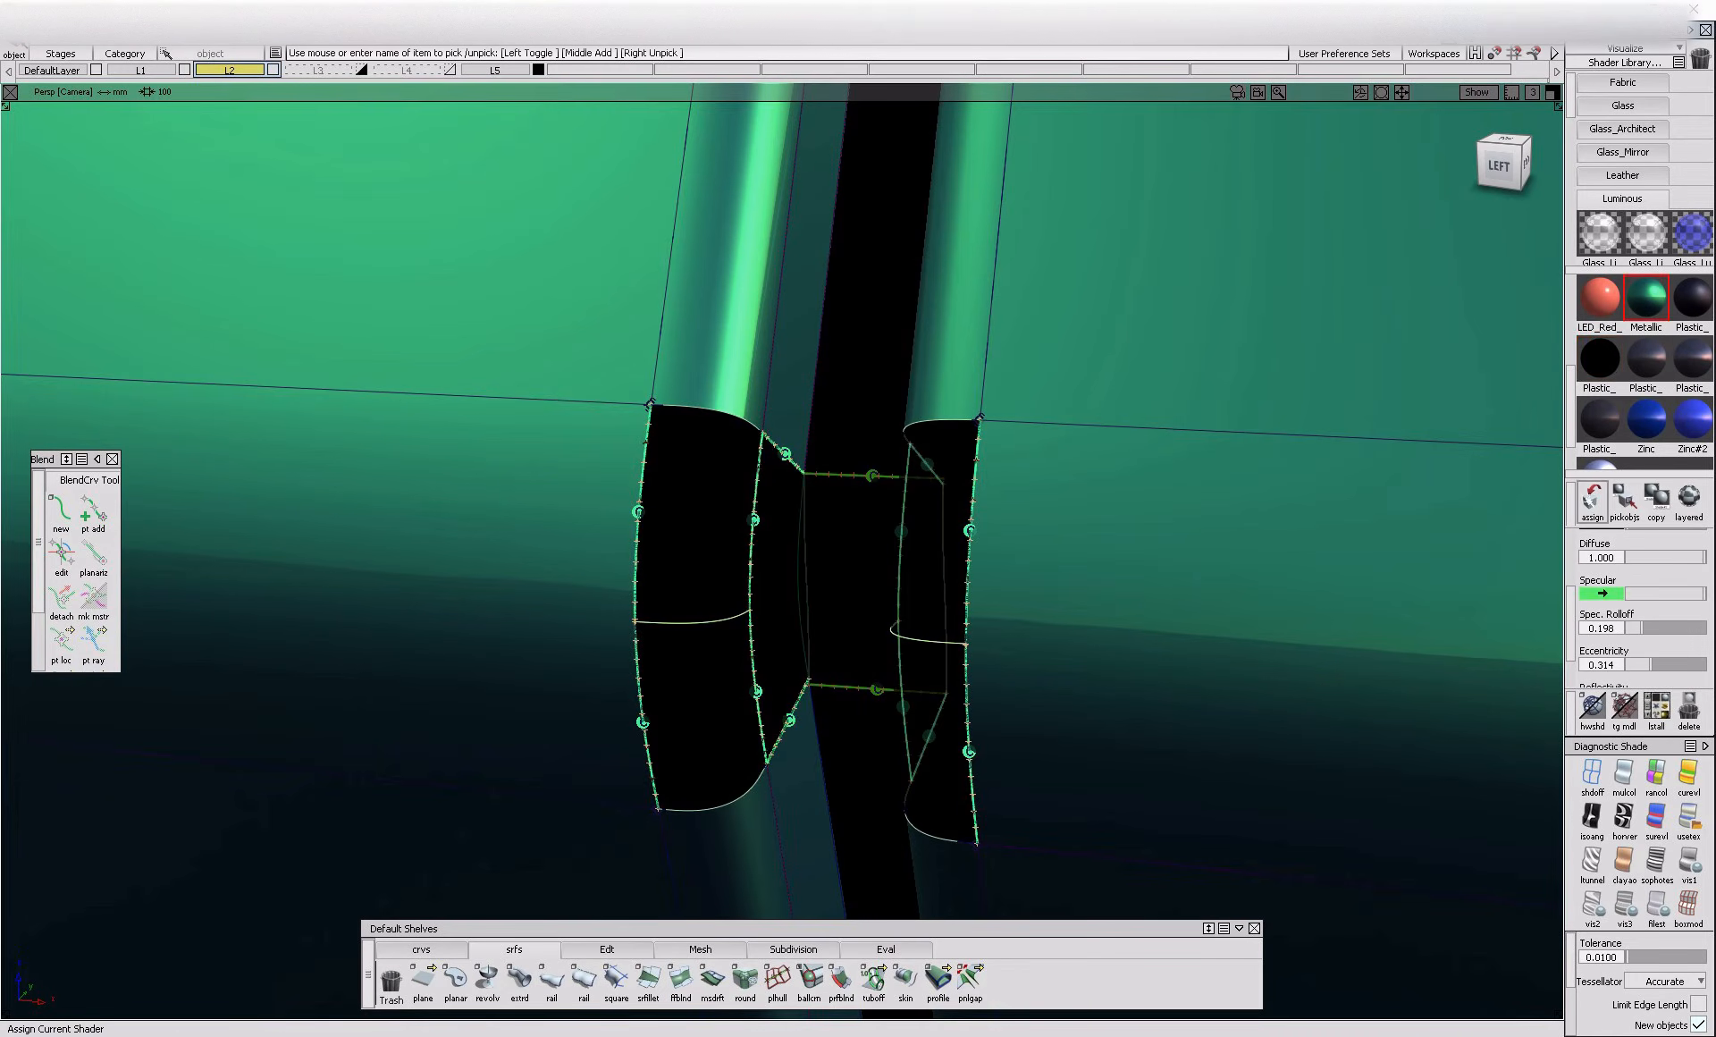
{"action": "left_click", "coordinate": [1593, 499]}
Examine the bridged door gap from several angles and check the sill surfaces back to the rear wheel arch
{"action": "right_click_drag", "start_coordinate": [1164, 647], "coordinate": [797, 686], "text": "alt+shift"}
{"action": "left_click_drag", "start_coordinate": [796, 686], "coordinate": [920, 766], "text": "alt+shift"}
{"action": "left_click_drag", "start_coordinate": [920, 766], "coordinate": [945, 645], "text": "ctrl+shift"}
{"action": "right_click_drag", "start_coordinate": [927, 566], "coordinate": [762, 760], "text": "alt+shift"}
{"action": "left_click_drag", "start_coordinate": [762, 760], "coordinate": [818, 747], "text": "alt+shift"}
{"action": "right_click_drag", "start_coordinate": [846, 402], "coordinate": [742, 536], "text": "alt+shift"}
{"action": "left_click_drag", "start_coordinate": [742, 537], "coordinate": [705, 509], "text": "alt+shift"}
{"action": "right_click_drag", "start_coordinate": [706, 510], "coordinate": [721, 511], "text": "alt+shift"}
{"action": "left_click_drag", "start_coordinate": [721, 511], "coordinate": [766, 544], "text": "alt+shift"}
{"action": "right_click_drag", "start_coordinate": [766, 544], "coordinate": [858, 536], "text": "alt+shift"}
{"action": "left_click_drag", "start_coordinate": [859, 536], "coordinate": [849, 556], "text": "ctrl+shift"}
{"action": "left_click", "coordinate": [1028, 459], "text": "alt+shift"}
{"action": "mouse_move", "coordinate": [1028, 459]}
{"action": "right_mouse_down", "text": "alt+shift"}
{"action": "mouse_move", "coordinate": [1090, 473]}
{"action": "mouse_move", "coordinate": [1037, 478]}
{"action": "right_mouse_up", "text": "alt+shift"}
{"action": "left_click_drag", "start_coordinate": [1037, 479], "coordinate": [1012, 445], "text": "alt+shift"}
{"action": "left_click", "coordinate": [1015, 446]}
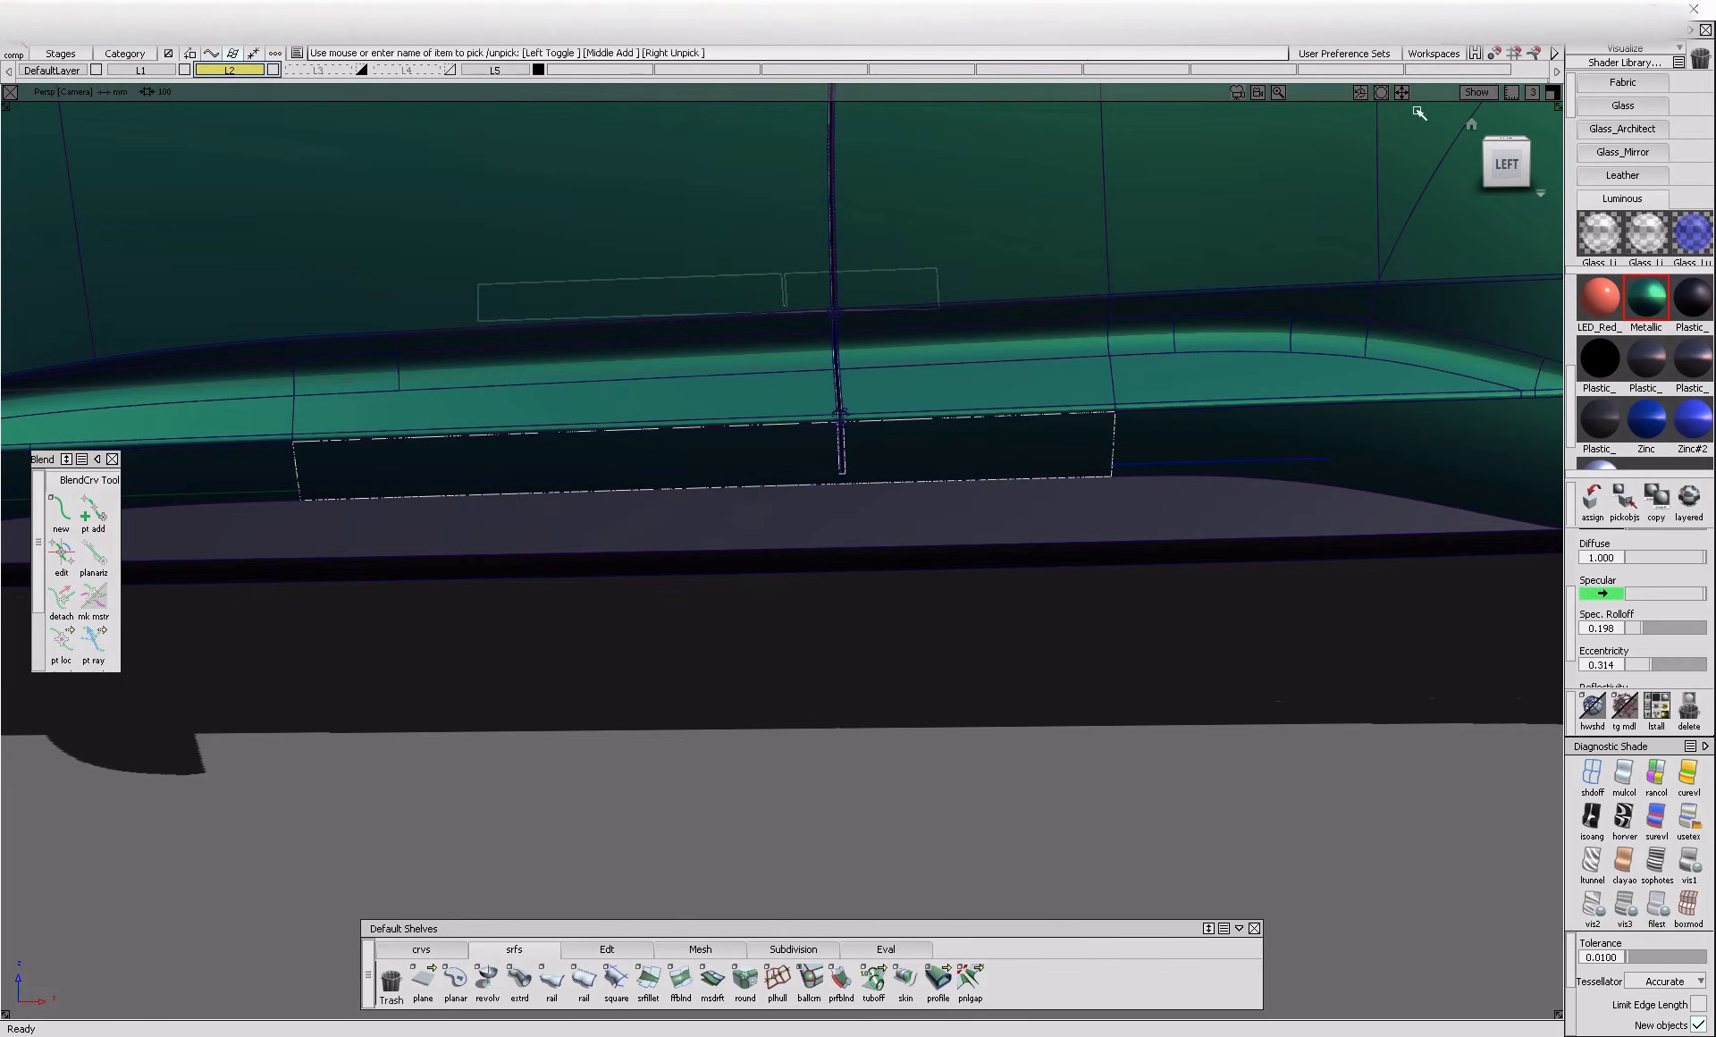
{"action": "left_click", "coordinate": [1506, 166]}
{"action": "left_click_drag", "start_coordinate": [766, 471], "coordinate": [1019, 493], "text": "ctrl+shift"}
{"action": "left_click", "coordinate": [966, 475]}
{"action": "left_click_drag", "start_coordinate": [1334, 594], "coordinate": [1344, 507], "text": "ctrl+shift"}
{"action": "left_click", "coordinate": [1402, 478]}
{"action": "middle_click_drag", "start_coordinate": [1406, 471], "coordinate": [964, 527], "text": "alt+shift"}
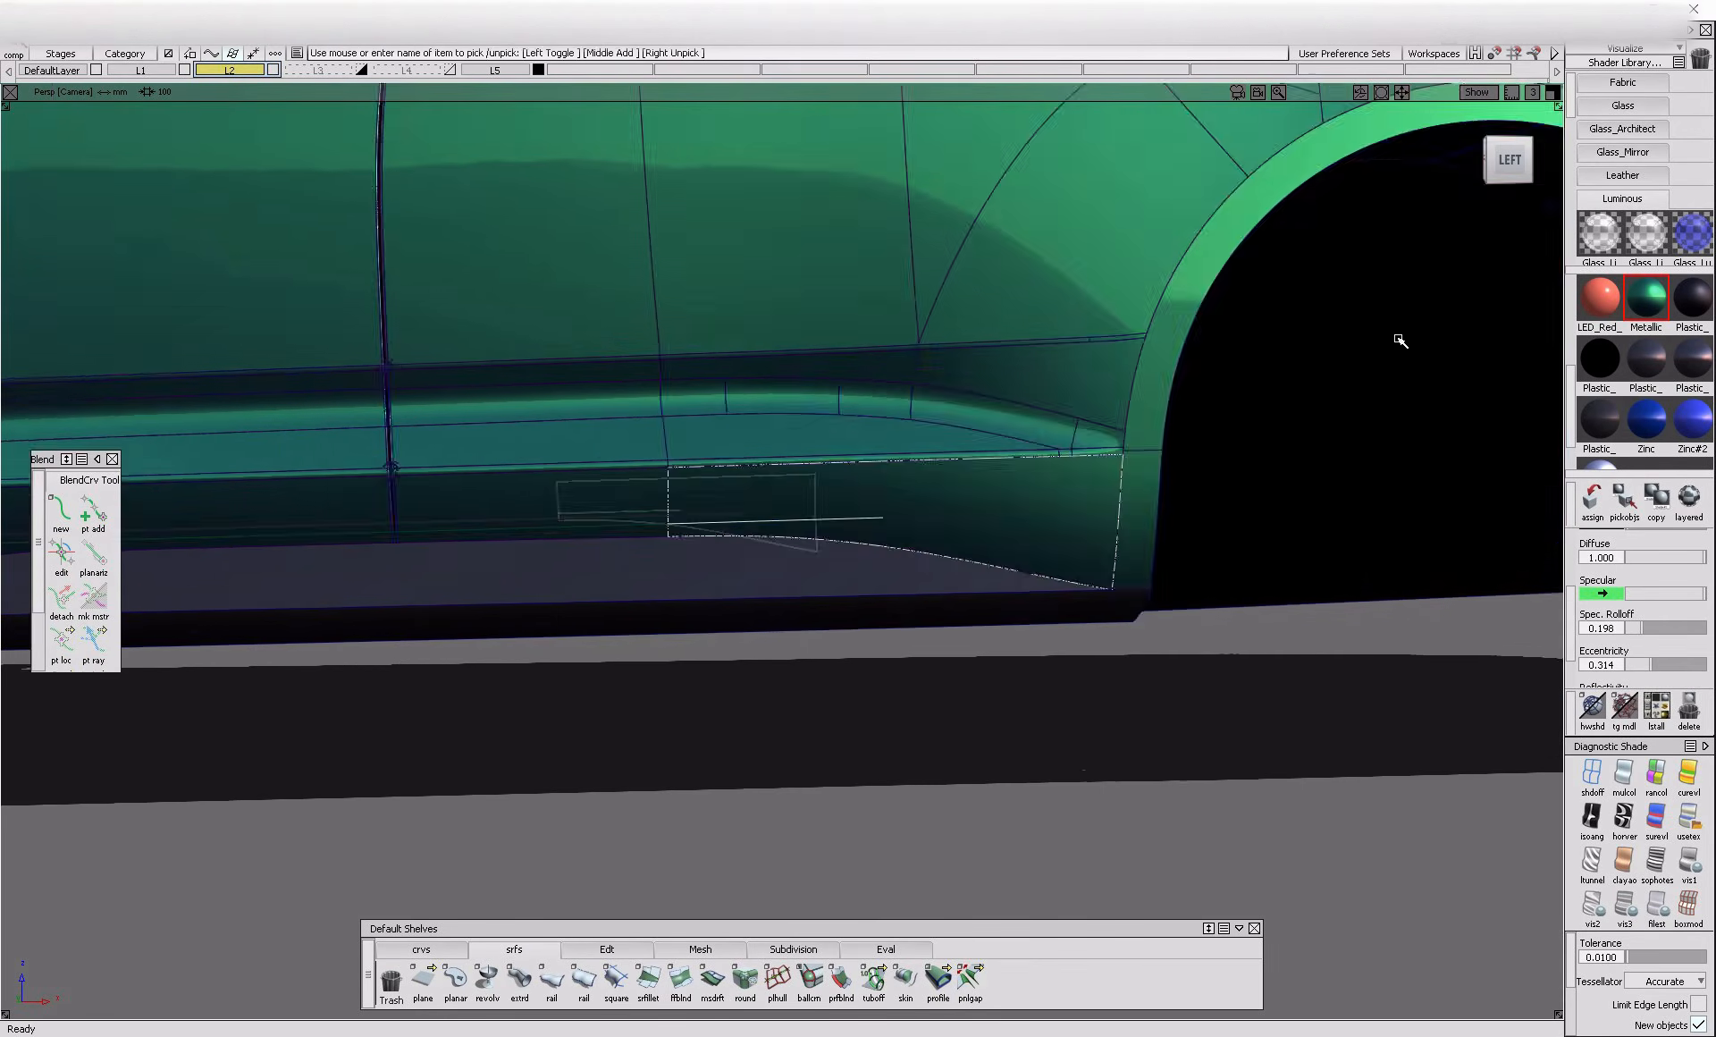
Show the unshaded model in the orthographic left view over the side blueprint, with the front door in view
{"action": "left_click", "coordinate": [1508, 161]}
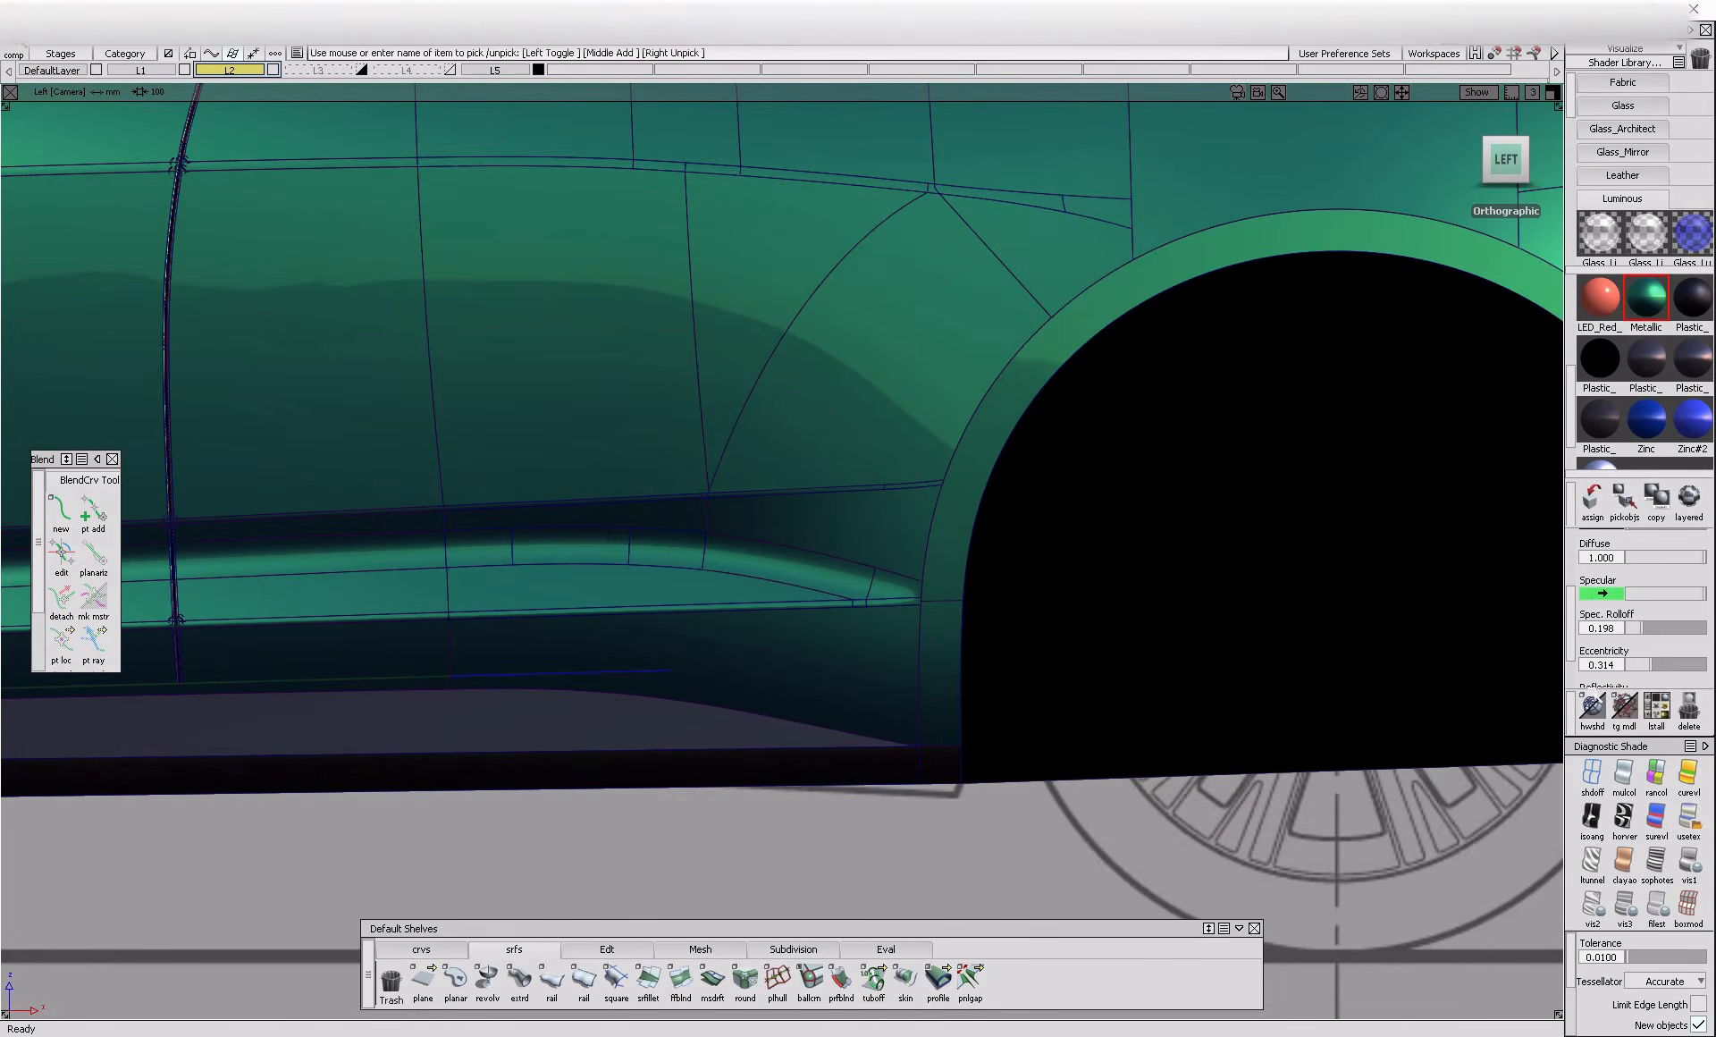
{"action": "left_click", "coordinate": [1593, 772]}
{"action": "scroll", "coordinate": [1077, 293], "scroll_direction": "down", "scroll_amount": 3}
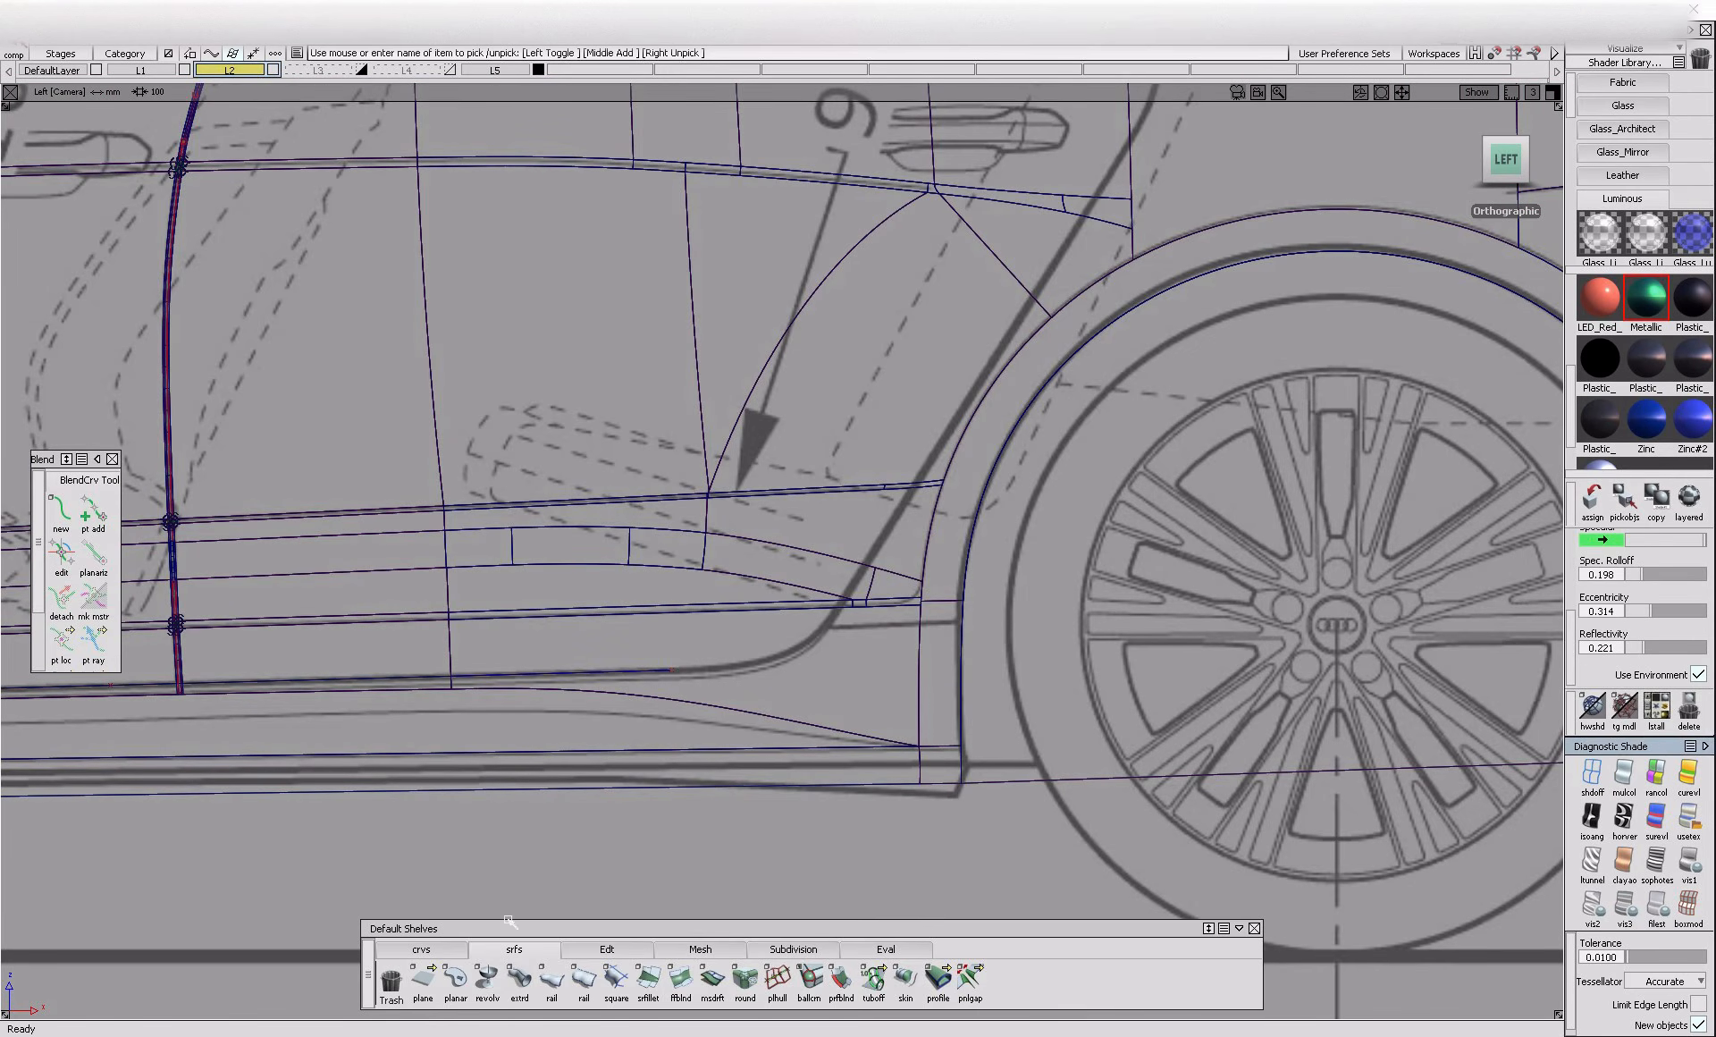
{"action": "left_click", "coordinate": [422, 949]}
{"action": "right_click_drag", "start_coordinate": [616, 751], "coordinate": [546, 742], "text": "alt+shift"}
{"action": "middle_click_drag", "start_coordinate": [547, 741], "coordinate": [590, 706], "text": "alt+shift"}
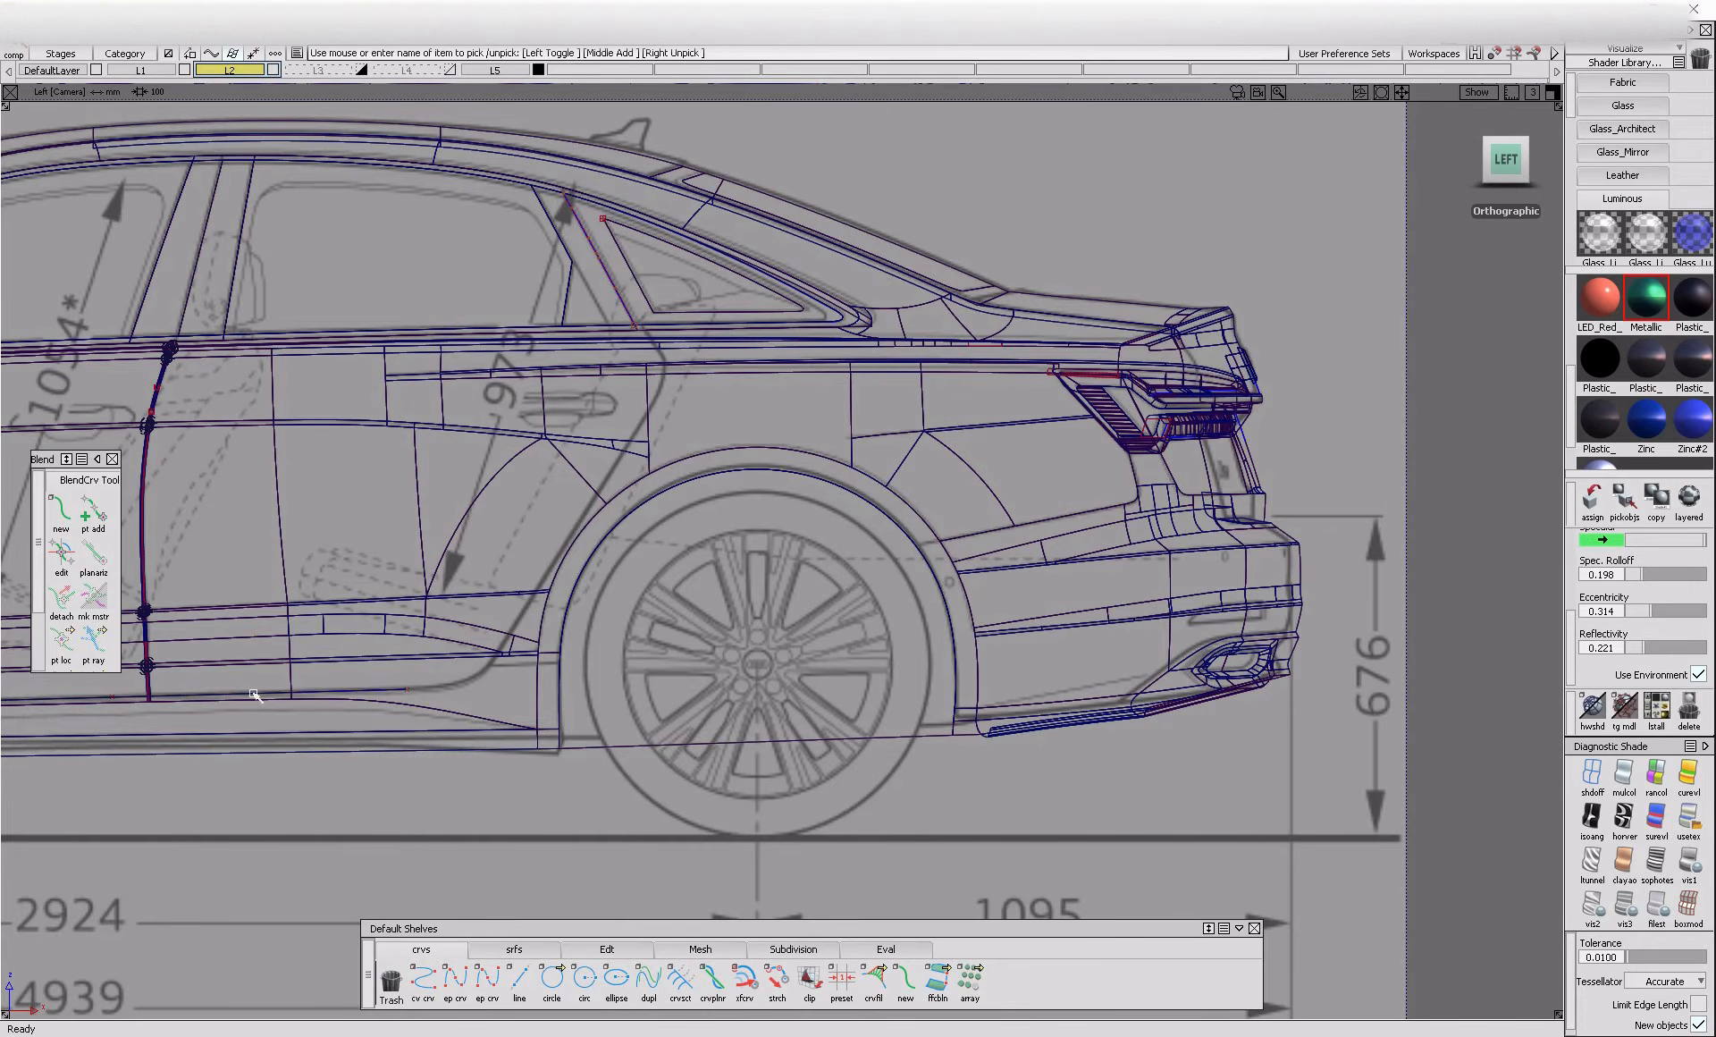
{"action": "middle_click_drag", "start_coordinate": [258, 685], "coordinate": [1166, 713], "text": "alt+shift"}
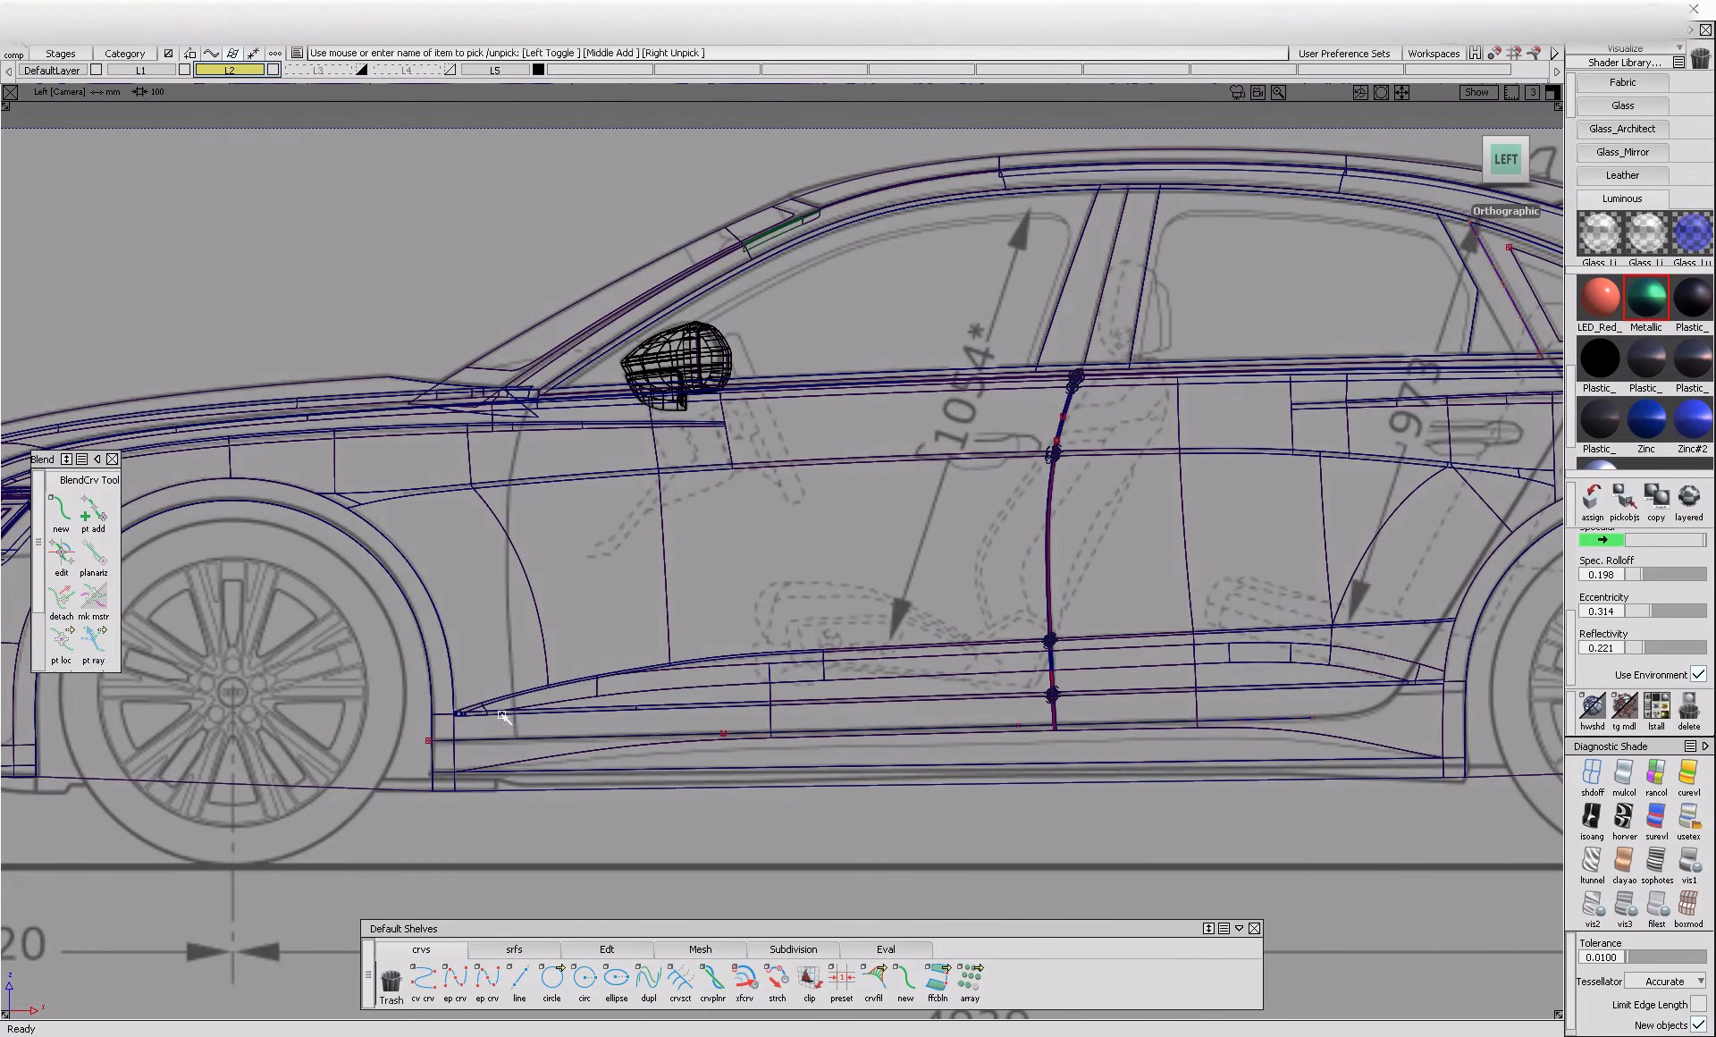
Draw an edit-point curve along the lower part of the blueprint's front door line behind the front wheel, and save the model
{"action": "left_click", "coordinate": [455, 979]}
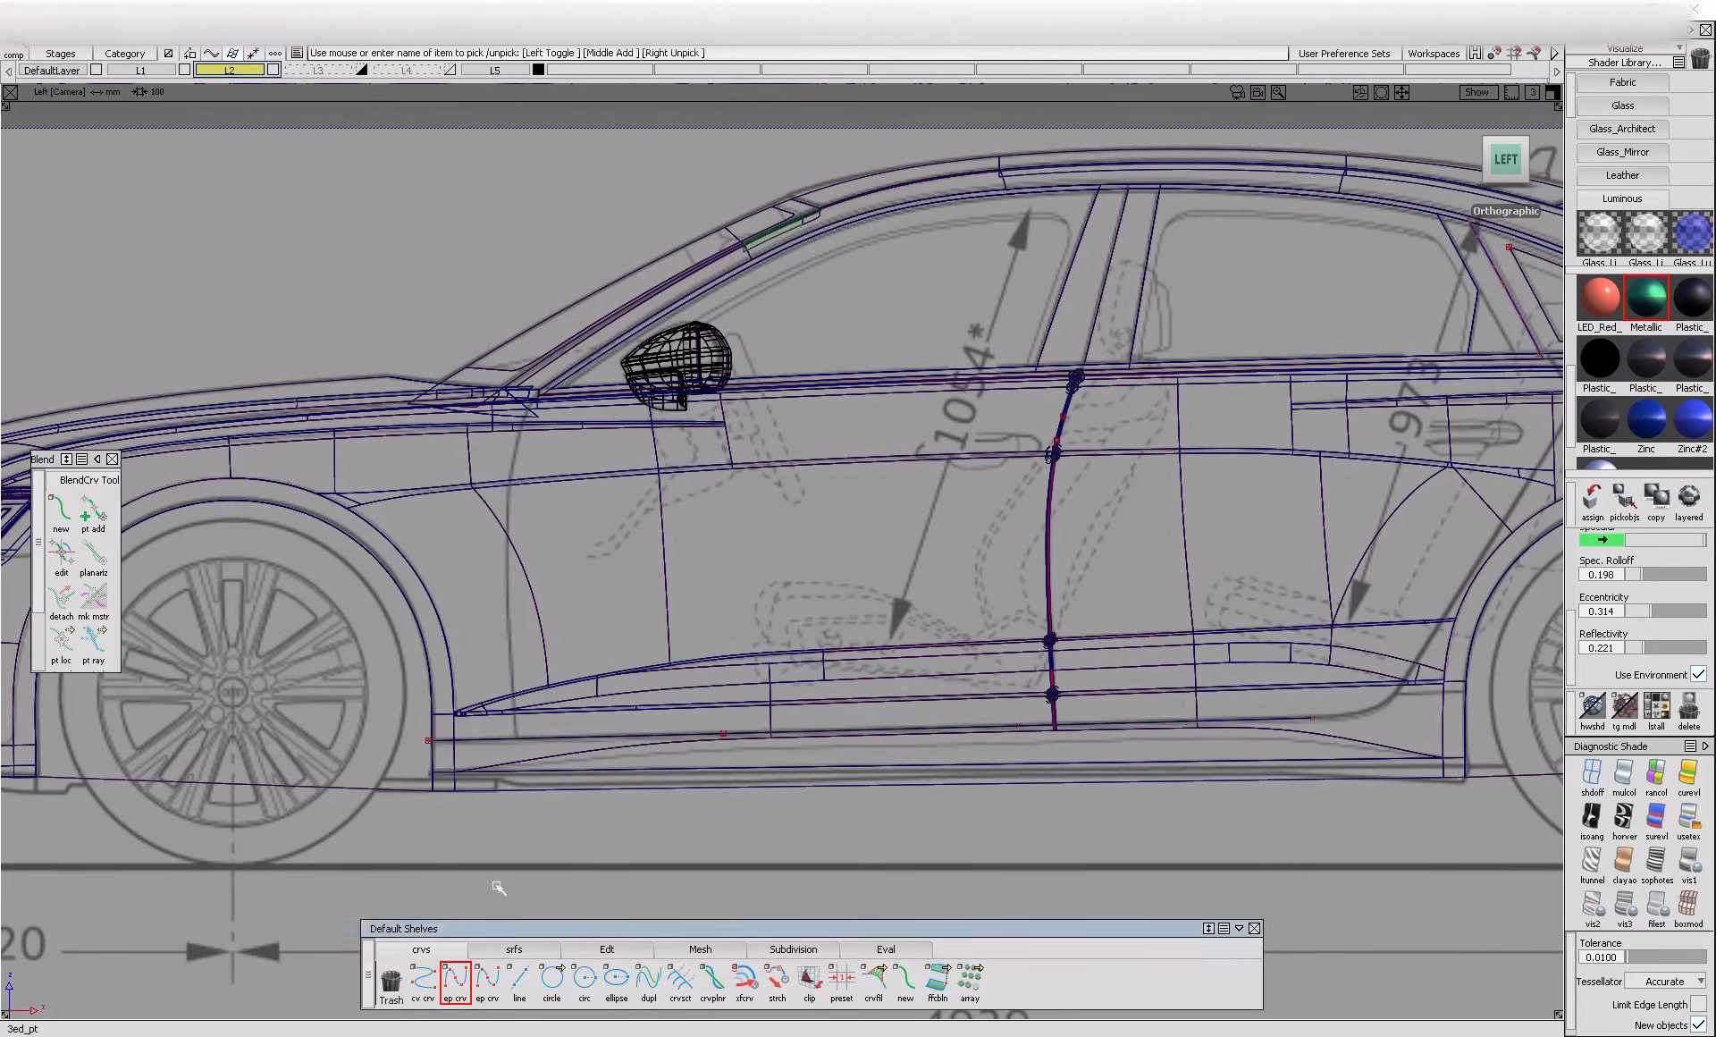
{"action": "left_click", "coordinate": [510, 556]}
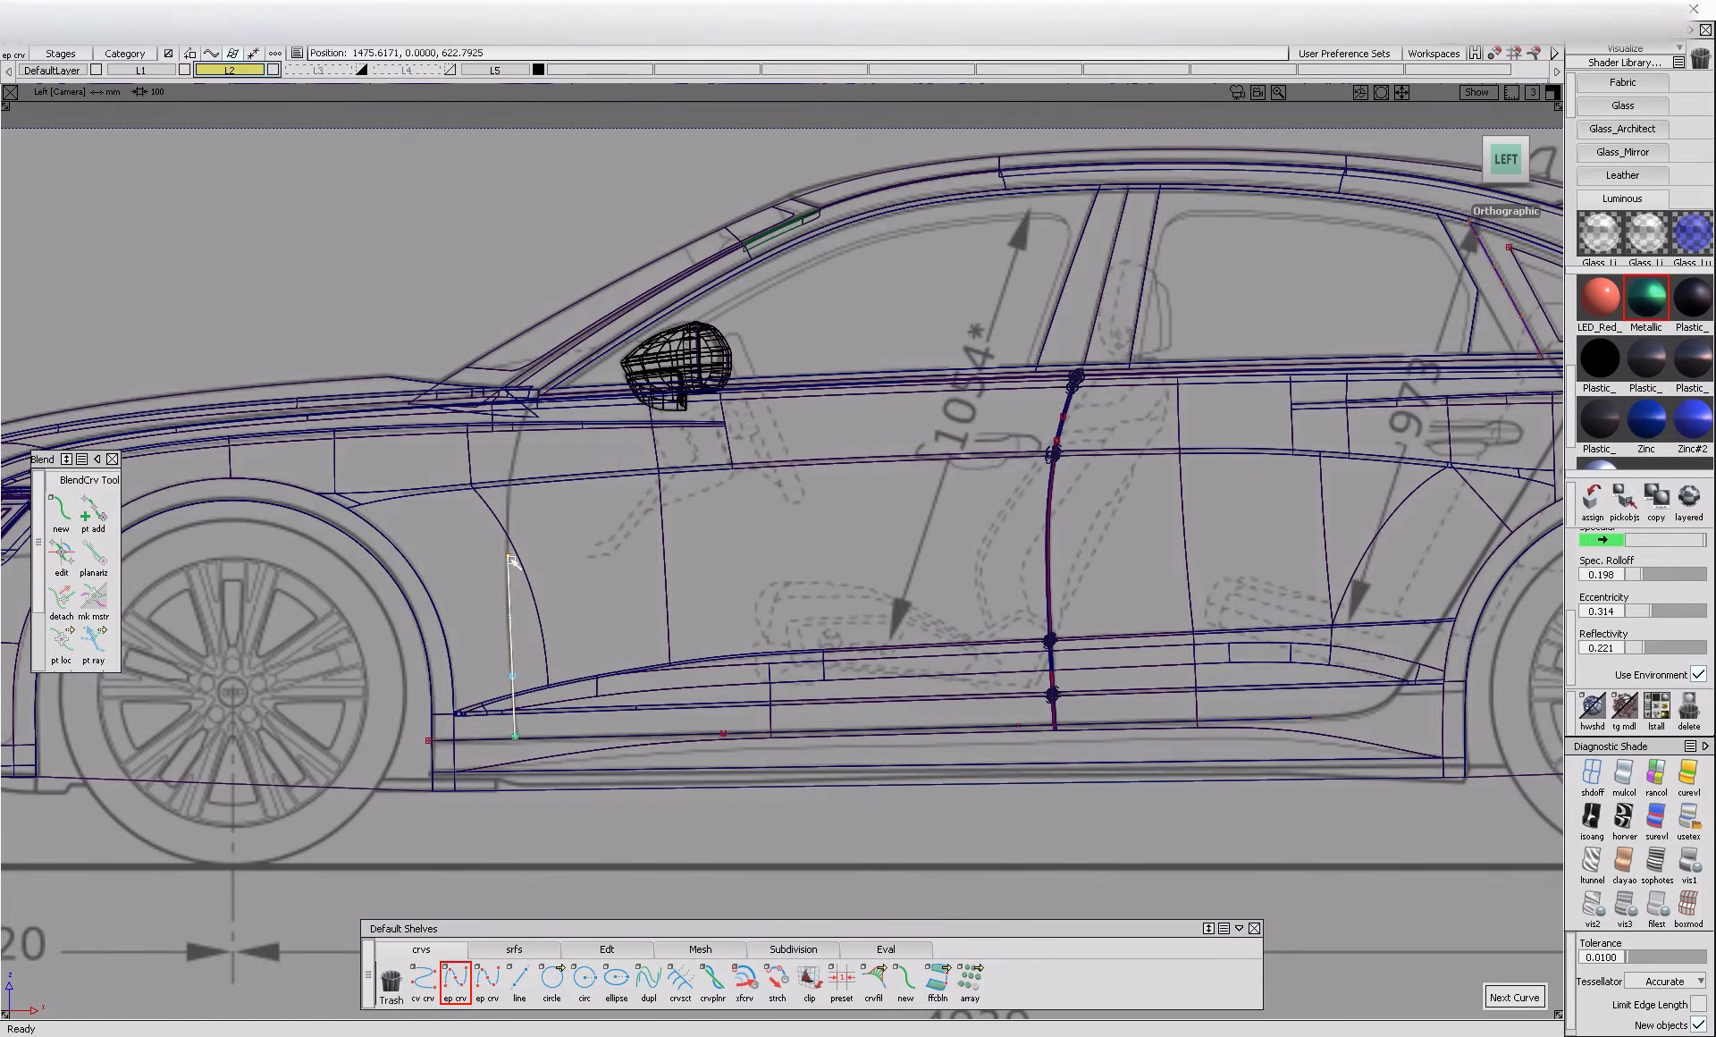
{"action": "key", "text": "ctrl+s"}
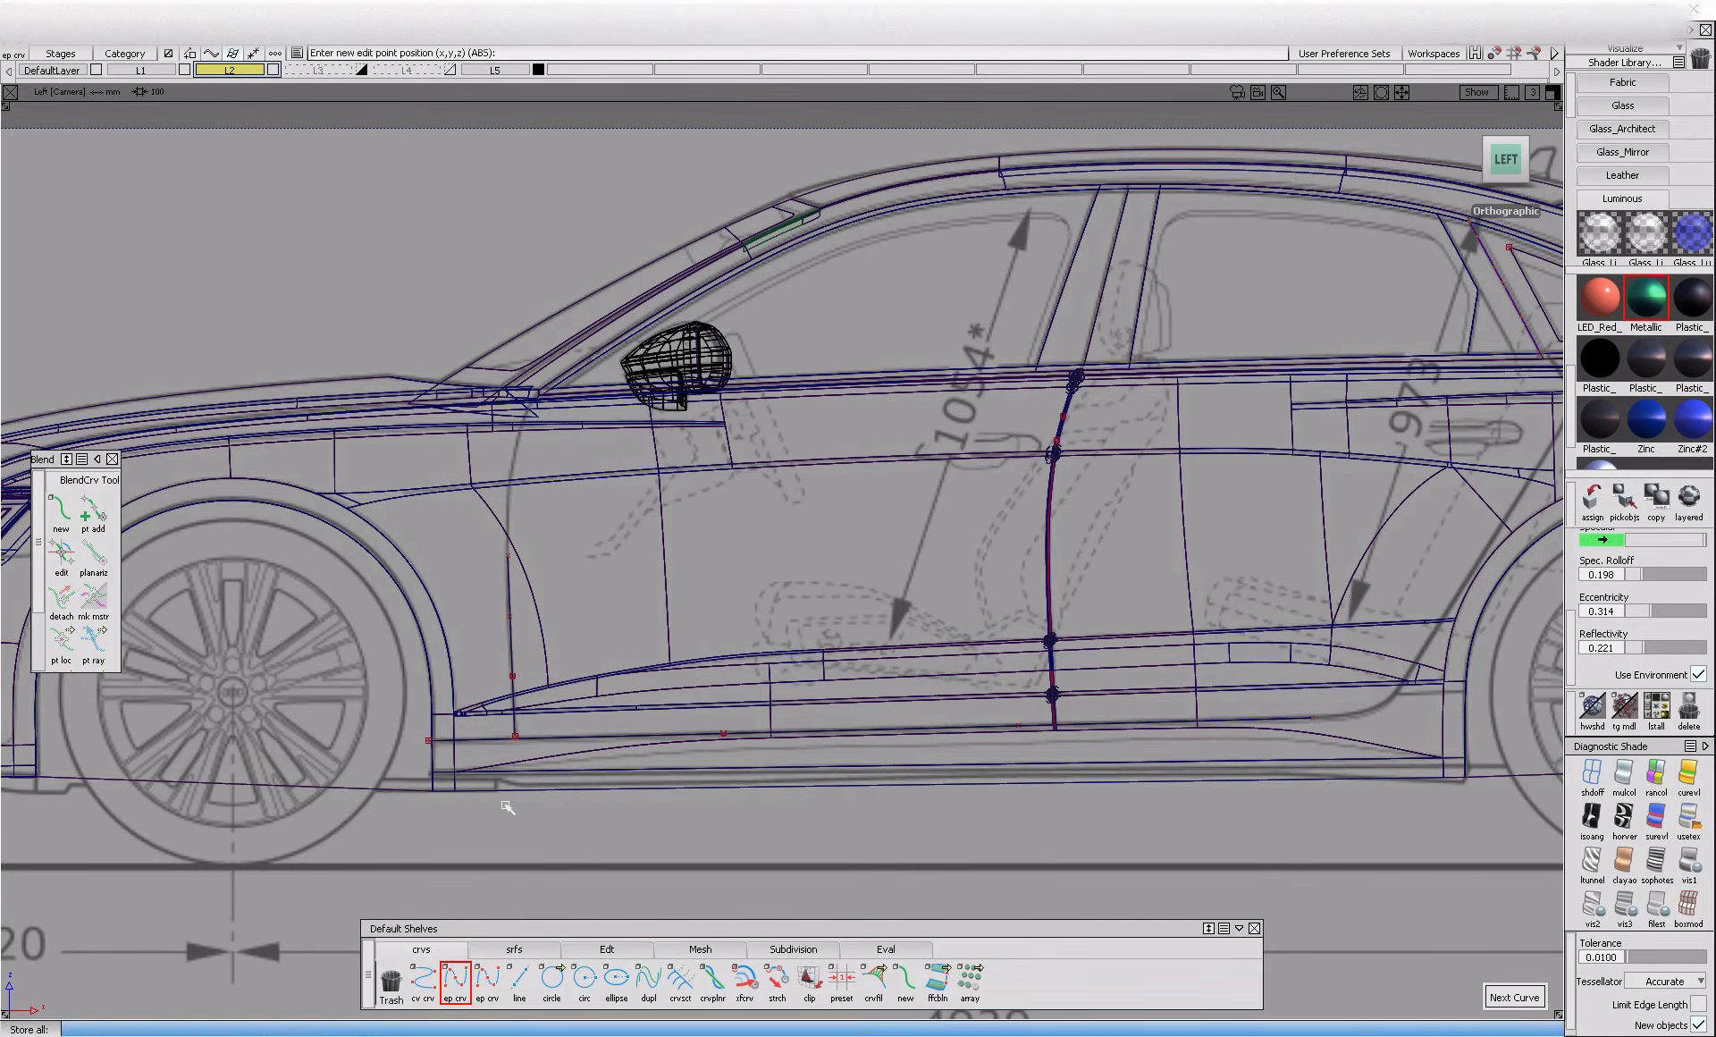
Move the lower curve's control vertices so it follows the front edge of the door on the blueprint
{"action": "left_click_drag", "start_coordinate": [441, 644], "coordinate": [456, 619], "text": "ctrl+shift"}
{"action": "left_click_drag", "start_coordinate": [460, 591], "coordinate": [551, 686]}
{"action": "right_click_drag", "start_coordinate": [1161, 718], "coordinate": [590, 662], "text": "alt+shift"}
{"action": "middle_click_drag", "start_coordinate": [1165, 715], "coordinate": [1433, 759], "text": "alt+shift"}
{"action": "left_click_drag", "start_coordinate": [424, 592], "coordinate": [539, 728]}
{"action": "middle_click_drag", "start_coordinate": [567, 738], "coordinate": [573, 684], "text": "ctrl+shift"}
{"action": "left_click_drag", "start_coordinate": [587, 670], "coordinate": [584, 671]}
{"action": "left_click_drag", "start_coordinate": [578, 686], "coordinate": [579, 590], "text": "ctrl+shift"}
{"action": "left_click", "coordinate": [517, 534]}
{"action": "middle_click_drag", "start_coordinate": [597, 619], "coordinate": [601, 584], "text": "ctrl+shift"}
{"action": "left_click_drag", "start_coordinate": [603, 581], "coordinate": [599, 580]}
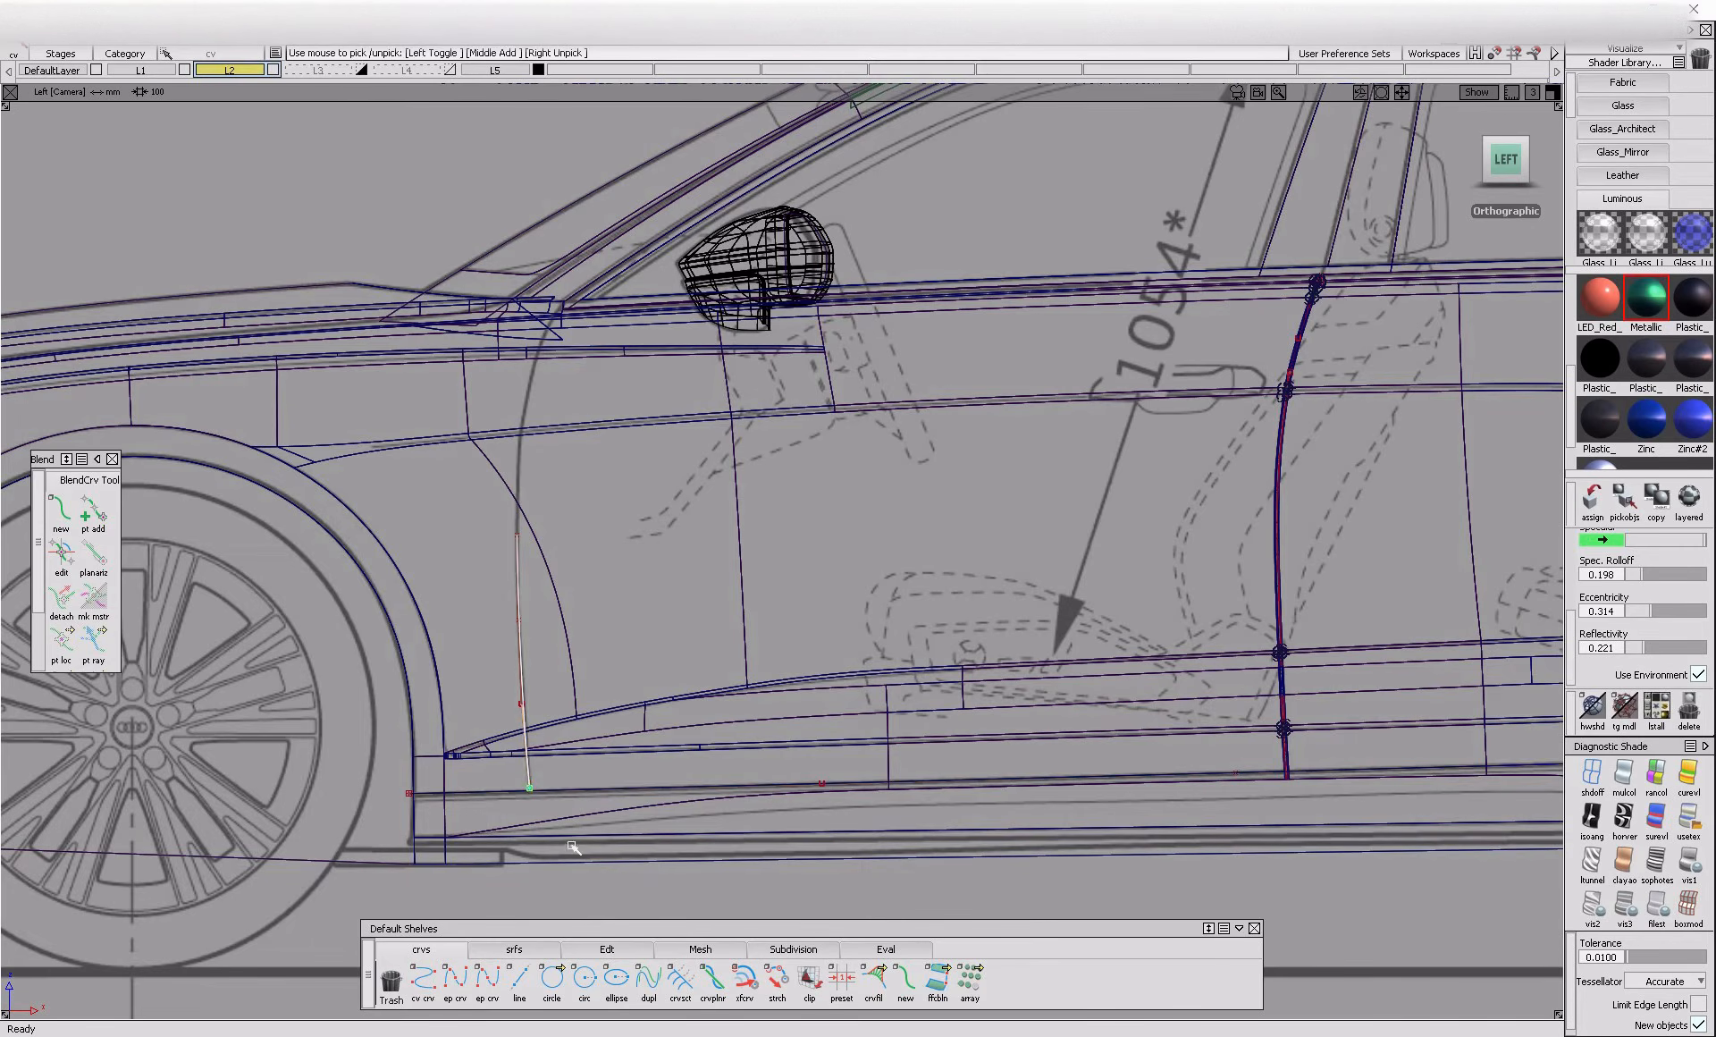
{"action": "middle_click_drag", "start_coordinate": [570, 597], "coordinate": [557, 711], "text": "alt+shift"}
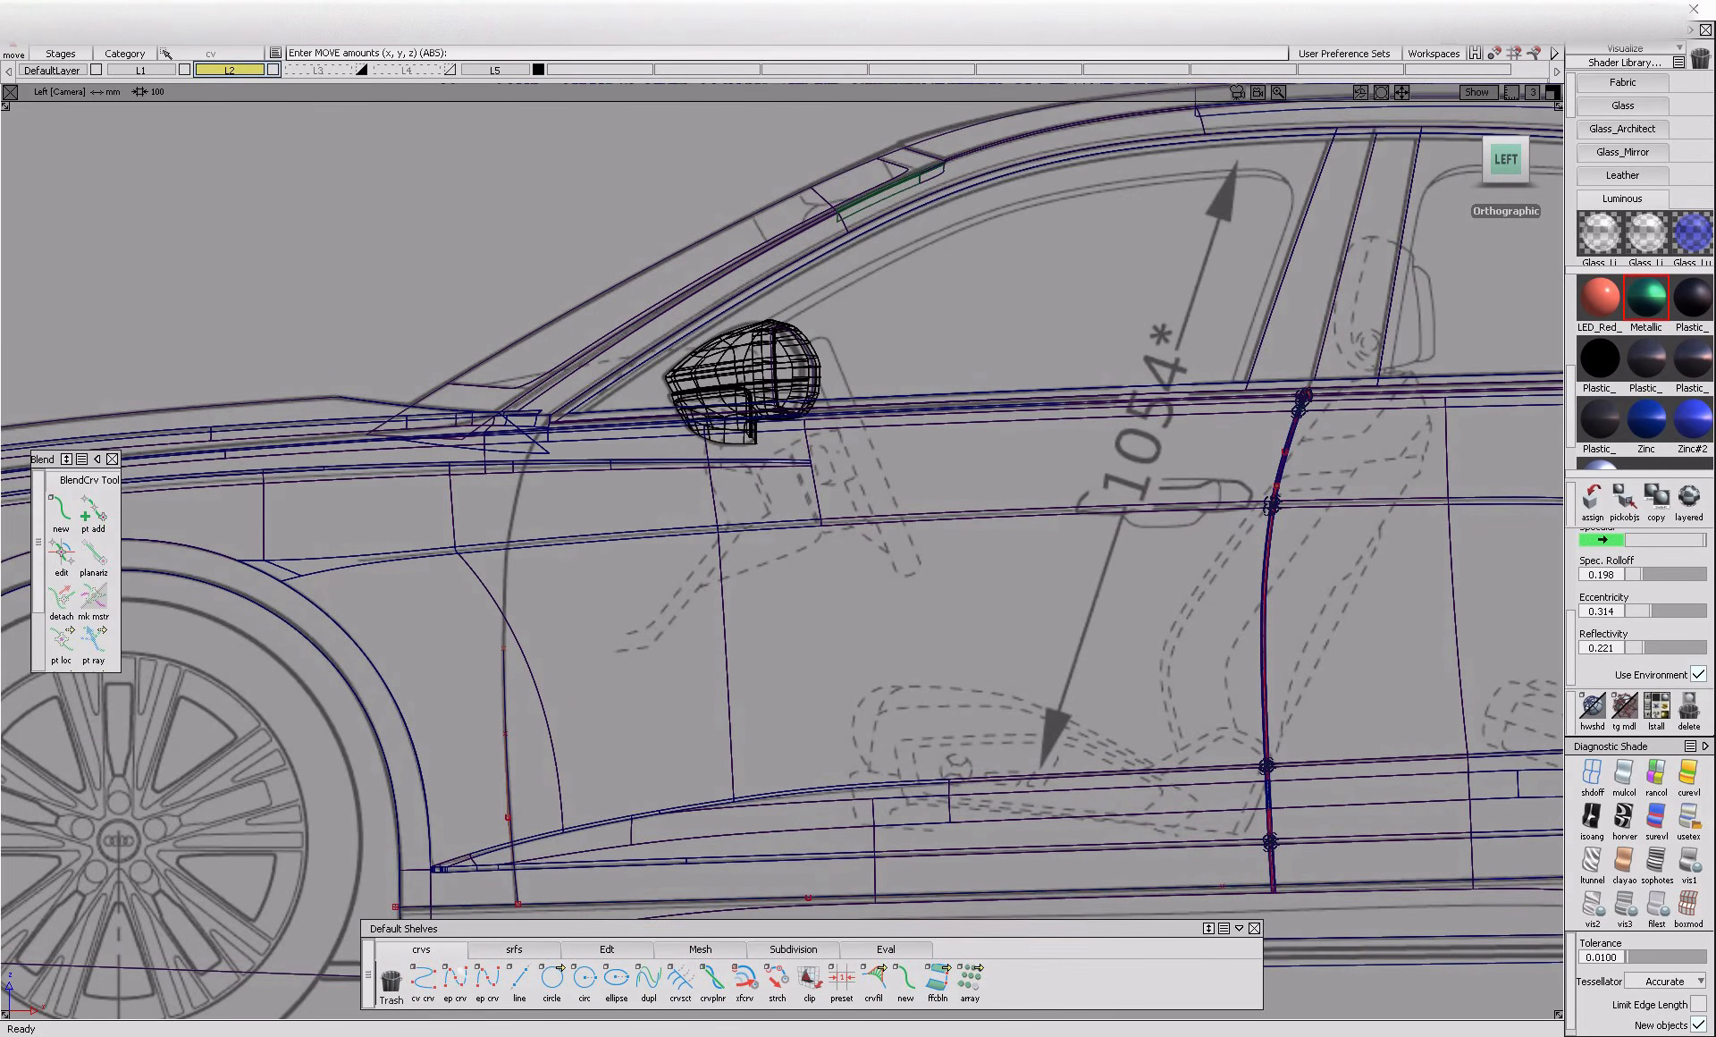
Draw a second edit-point curve along the upper part of the front door line, down from the window base
{"action": "left_click", "coordinate": [455, 981]}
{"action": "right_click_drag", "start_coordinate": [548, 433], "coordinate": [350, 253], "text": "alt+shift"}
{"action": "middle_click_drag", "start_coordinate": [350, 253], "coordinate": [752, 409], "text": "alt+shift"}
{"action": "left_click", "coordinate": [729, 320]}
{"action": "left_click", "coordinate": [644, 551]}
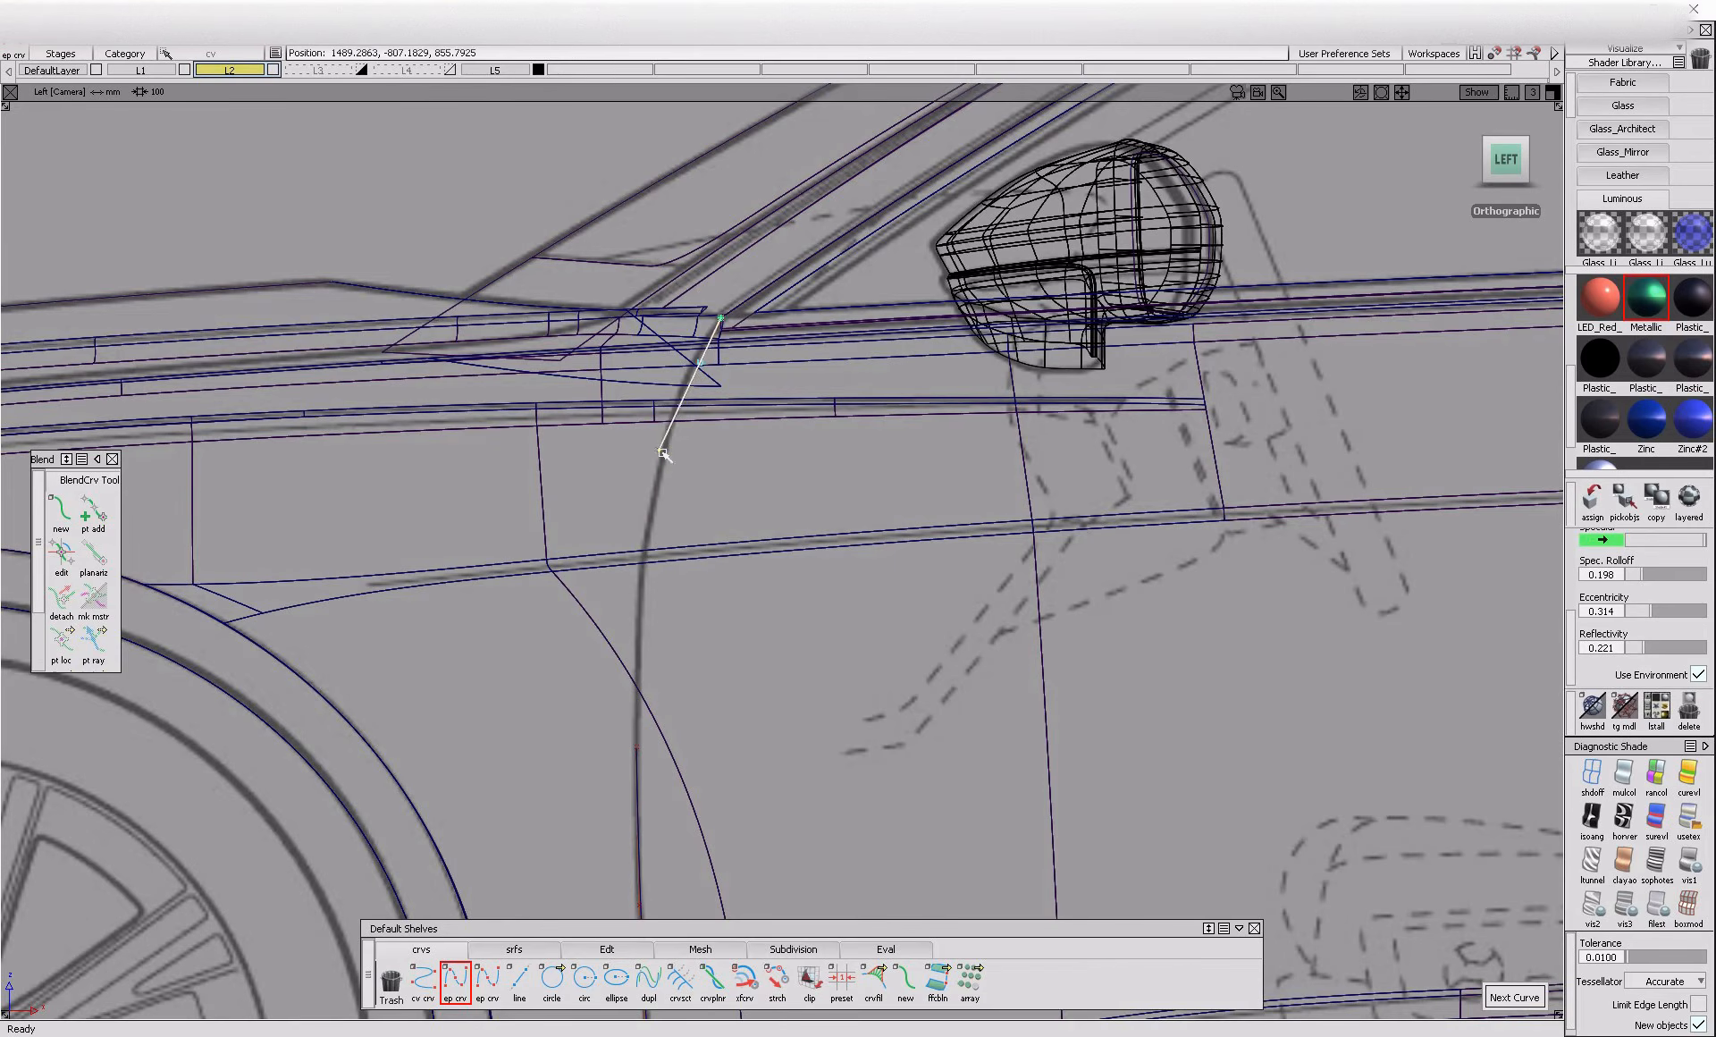
Adjust the upper curve's control vertices to the blueprint and join it to the lower curve with a blend curve
{"action": "left_click_drag", "start_coordinate": [671, 479], "coordinate": [670, 409], "text": "ctrl+shift"}
{"action": "middle_click_drag", "start_coordinate": [764, 444], "coordinate": [767, 444], "text": "ctrl+shift"}
{"action": "left_click_drag", "start_coordinate": [771, 448], "coordinate": [770, 438]}
{"action": "middle_click_drag", "start_coordinate": [703, 513], "coordinate": [720, 426], "text": "alt+shift"}
{"action": "left_click_drag", "start_coordinate": [725, 527], "coordinate": [725, 405], "text": "ctrl+shift"}
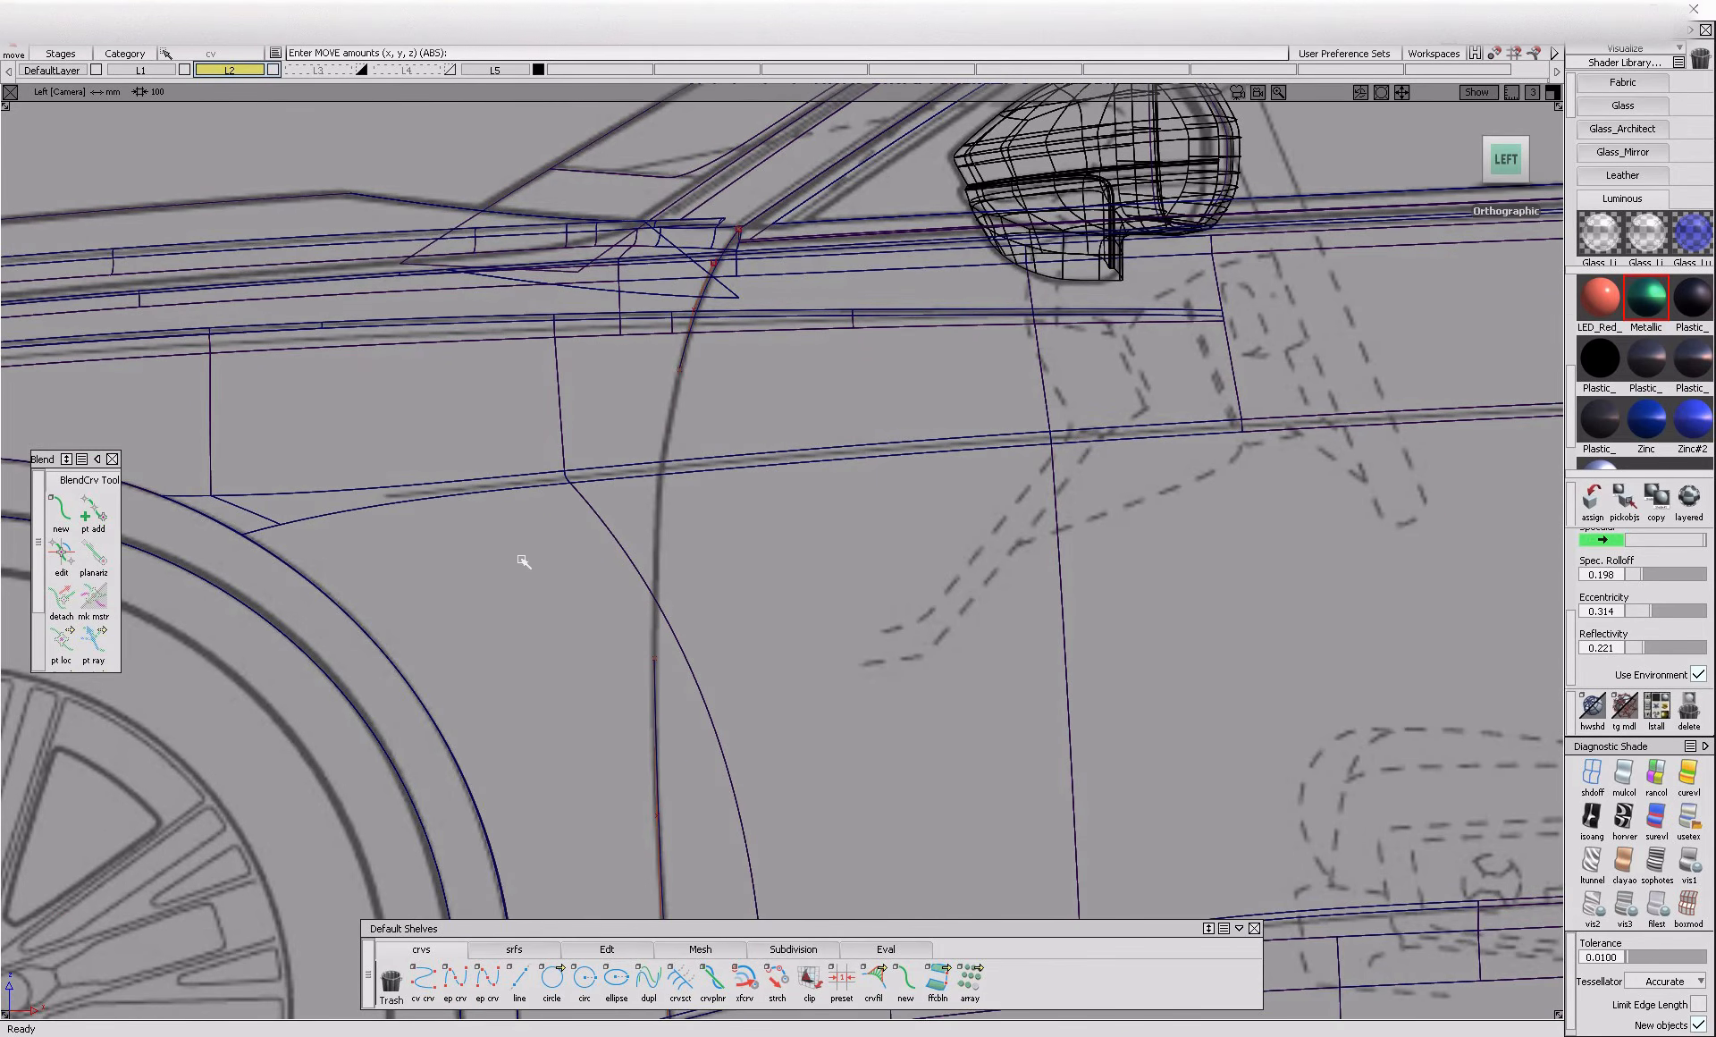
{"action": "left_click", "coordinate": [61, 512]}
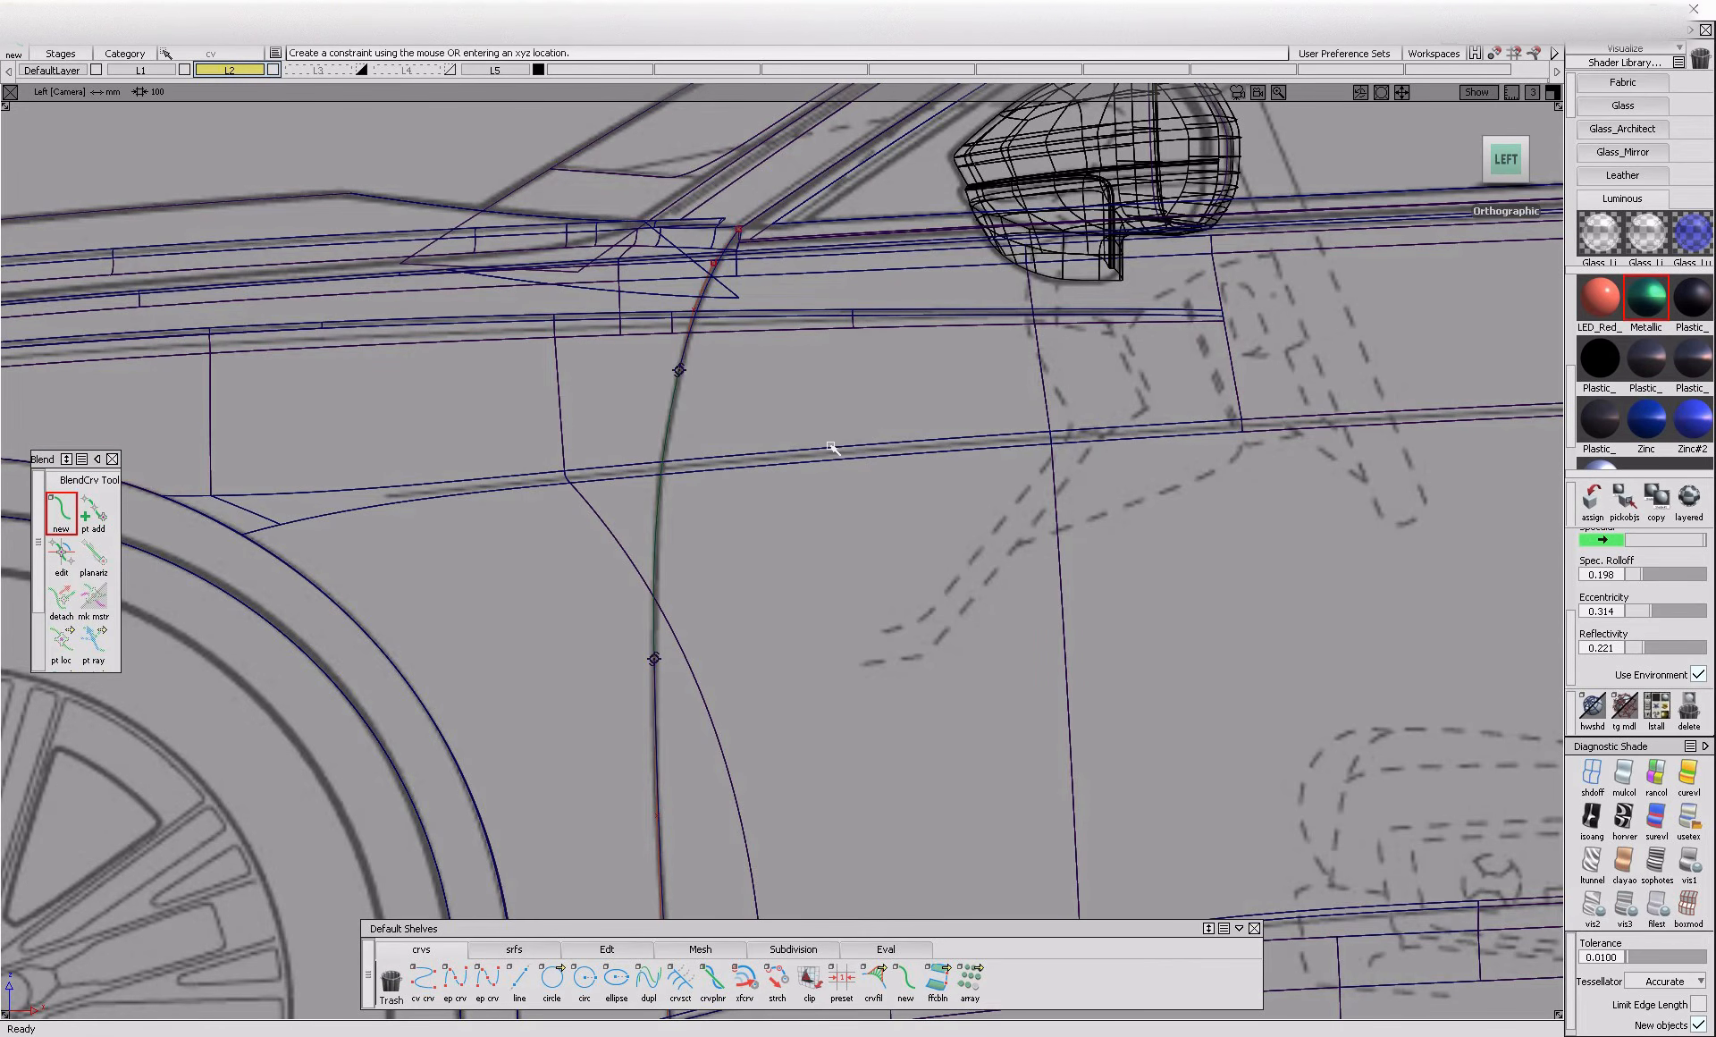
Project the front door line's three curves onto the fender, door and sill surfaces along the Y axis
{"action": "left_click_drag", "start_coordinate": [585, 291], "coordinate": [570, 241], "text": "ctrl+shift"}
{"action": "left_click_drag", "start_coordinate": [550, 220], "coordinate": [943, 979]}
{"action": "right_click_drag", "start_coordinate": [939, 939], "coordinate": [852, 830], "text": "alt+shift"}
{"action": "middle_click_drag", "start_coordinate": [852, 830], "coordinate": [764, 724], "text": "alt+shift"}
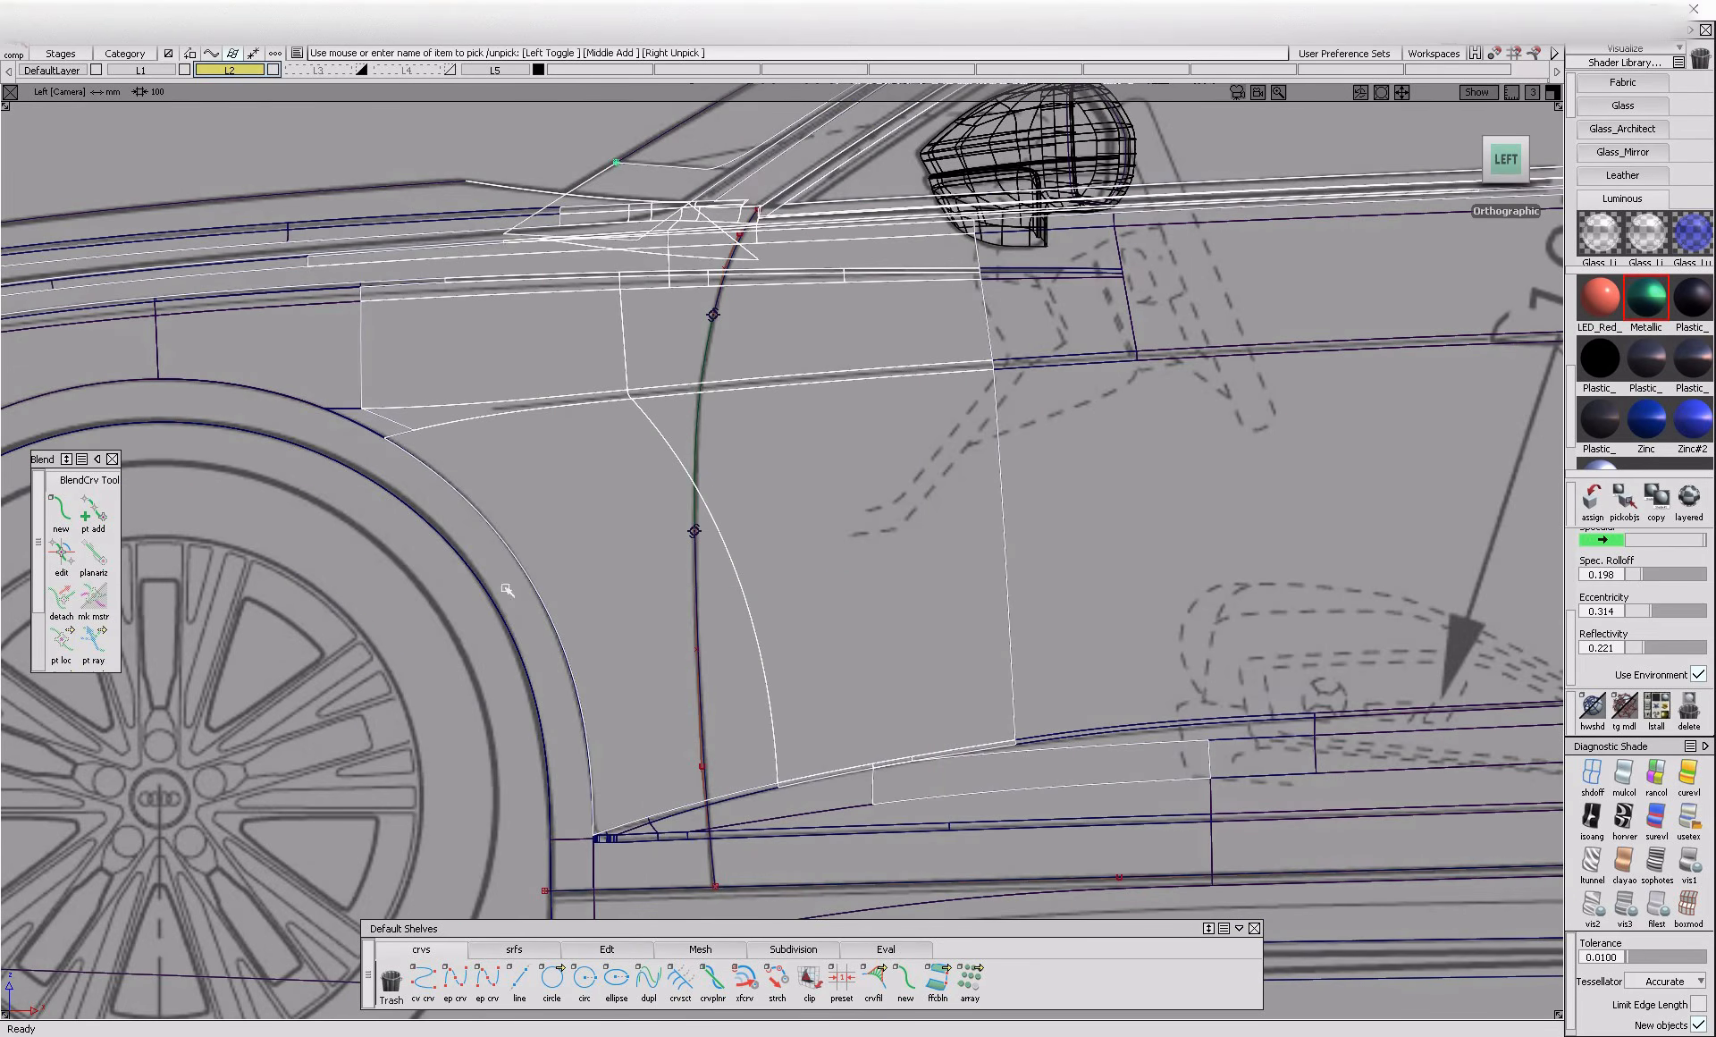
{"action": "right_click_drag", "start_coordinate": [617, 587], "coordinate": [500, 584], "text": "ctrl+shift"}
{"action": "left_click_drag", "start_coordinate": [580, 222], "coordinate": [820, 890]}
{"action": "key", "text": "space"}
{"action": "right_click_drag", "start_coordinate": [713, 809], "coordinate": [758, 736], "text": "alt+shift"}
{"action": "left_click_drag", "start_coordinate": [758, 736], "coordinate": [709, 841], "text": "ctrl+shift"}
{"action": "right_click_drag", "start_coordinate": [710, 840], "coordinate": [626, 845], "text": "ctrl+shift"}
{"action": "left_click_drag", "start_coordinate": [661, 836], "coordinate": [753, 749]}
{"action": "key", "text": "space"}
{"action": "key", "text": "F8"}
{"action": "left_click_drag", "start_coordinate": [662, 869], "coordinate": [747, 742], "text": "alt+shift"}
{"action": "right_click_drag", "start_coordinate": [747, 742], "coordinate": [1360, 774], "text": "alt+shift"}
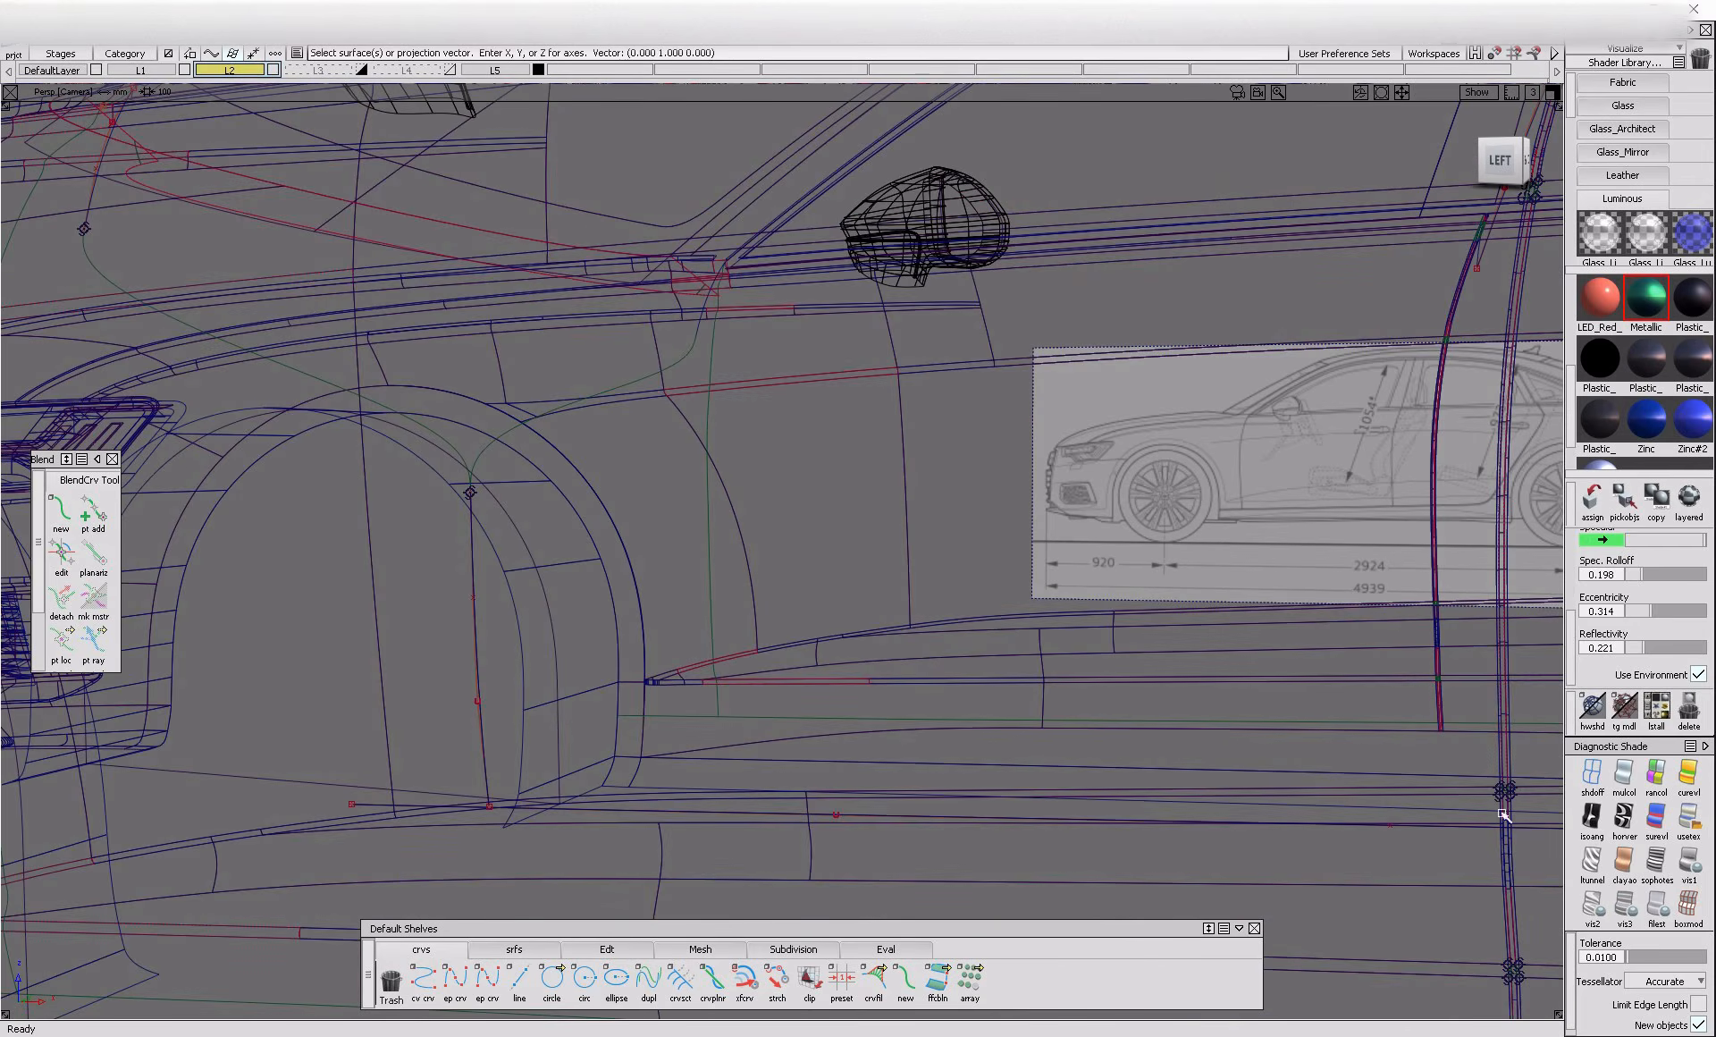
Shade the model to check the projected door line on the front fender
{"action": "left_click", "coordinate": [1688, 862]}
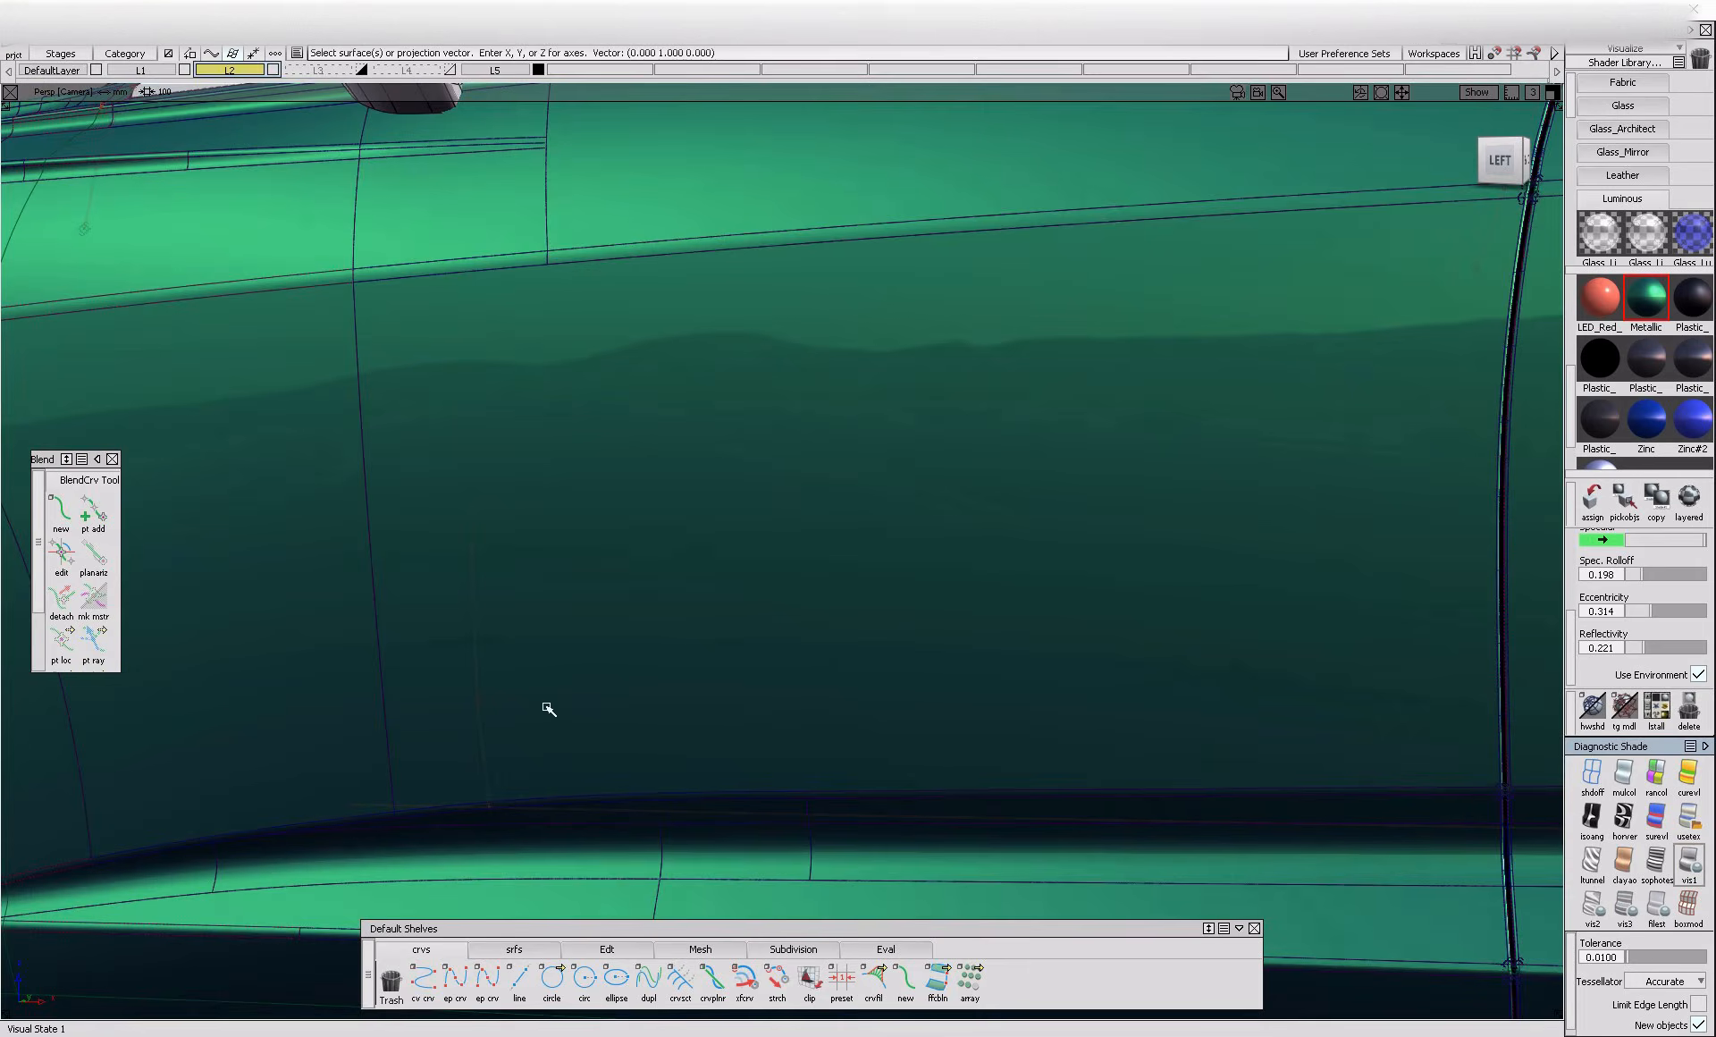
{"action": "left_click_drag", "start_coordinate": [548, 709], "coordinate": [651, 693], "text": "alt+shift"}
{"action": "mouse_move", "coordinate": [652, 694]}
{"action": "right_mouse_down", "text": "alt+shift"}
{"action": "mouse_move", "coordinate": [554, 735]}
{"action": "mouse_move", "coordinate": [592, 766]}
{"action": "right_mouse_up", "text": "alt+shift"}
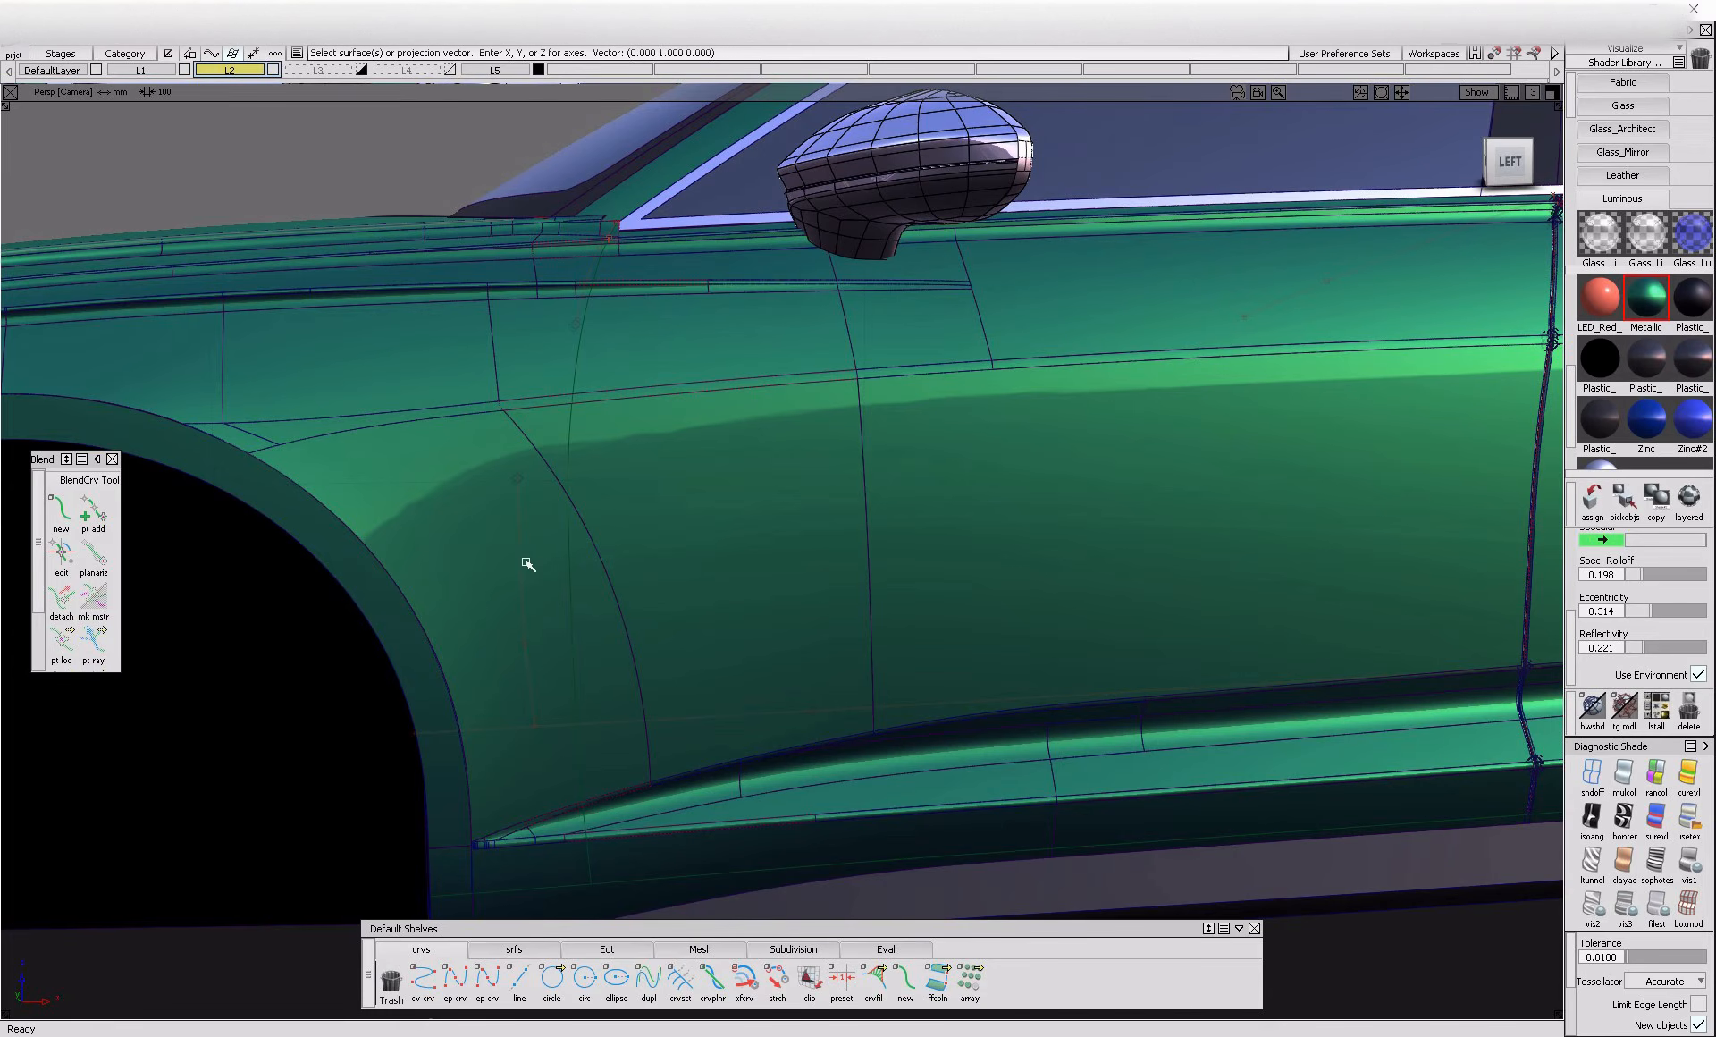
Select all the car's surfaces and delete their construction history
{"action": "right_click_drag", "start_coordinate": [577, 396], "coordinate": [541, 483], "text": "alt+shift"}
{"action": "left_click_drag", "start_coordinate": [563, 379], "coordinate": [490, 447], "text": "ctrl+shift"}
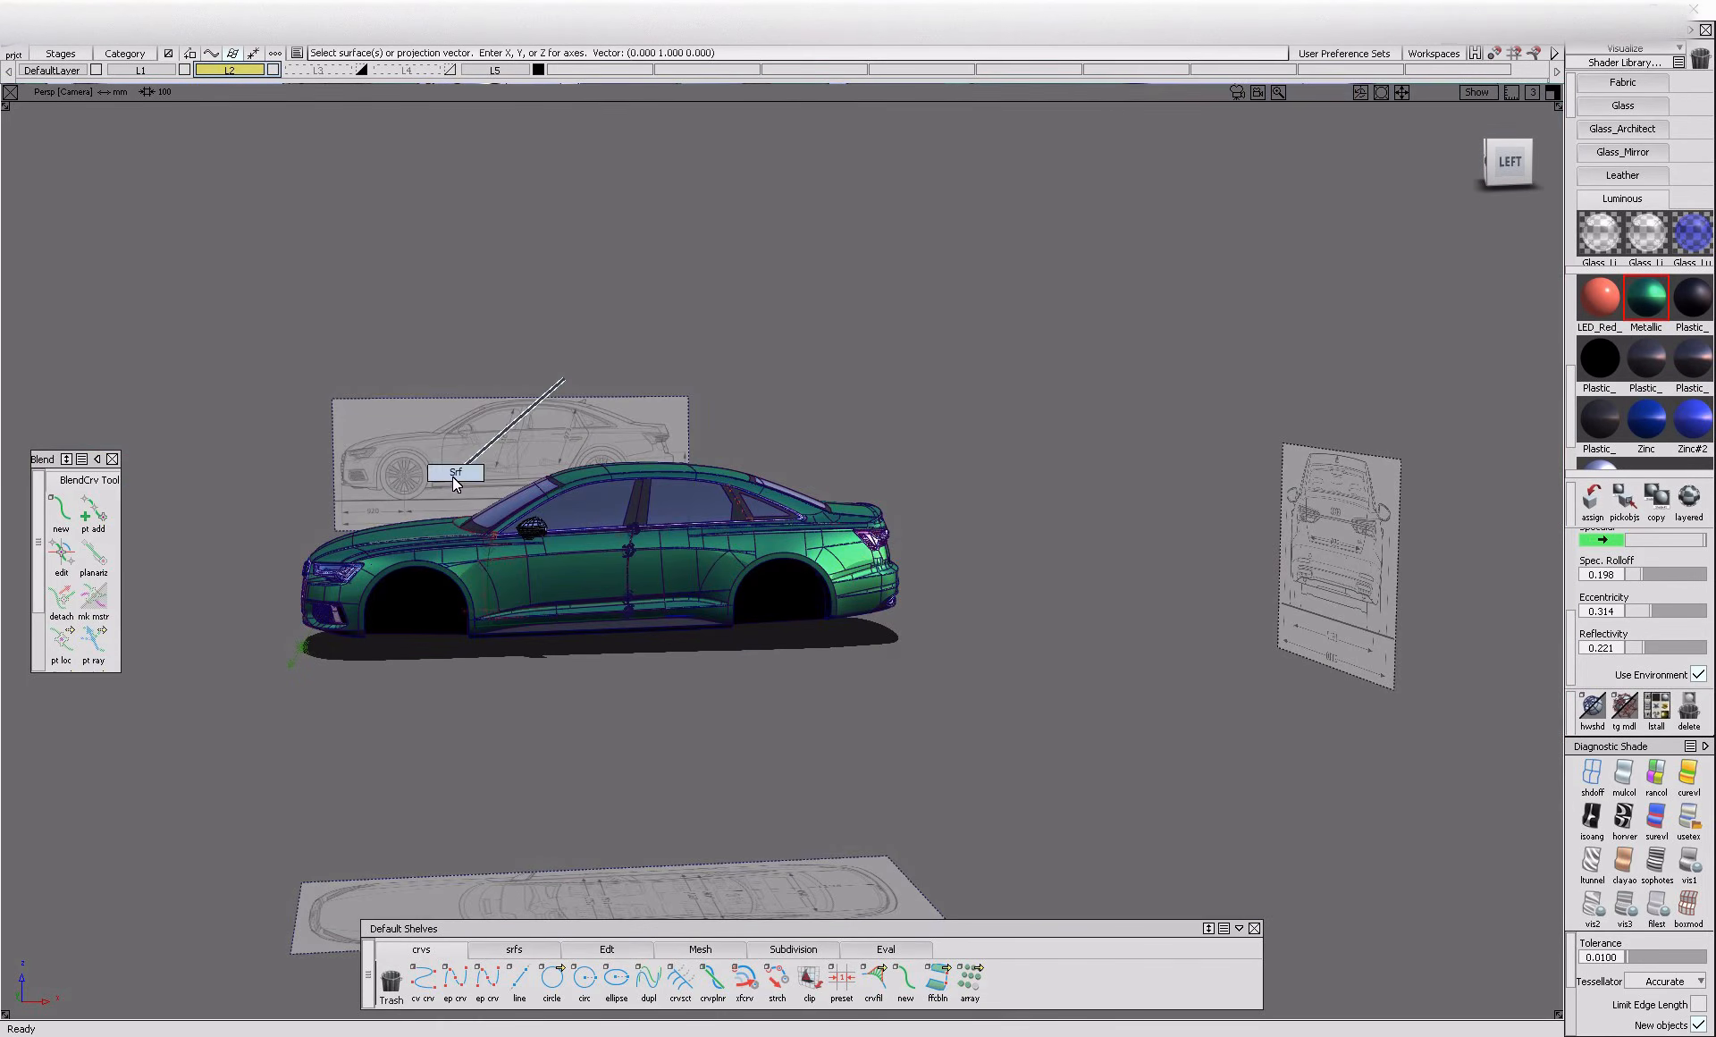
{"action": "left_click_drag", "start_coordinate": [251, 380], "coordinate": [1089, 762]}
{"action": "key", "text": "ctrl+h"}
{"action": "left_click", "coordinate": [782, 584]}
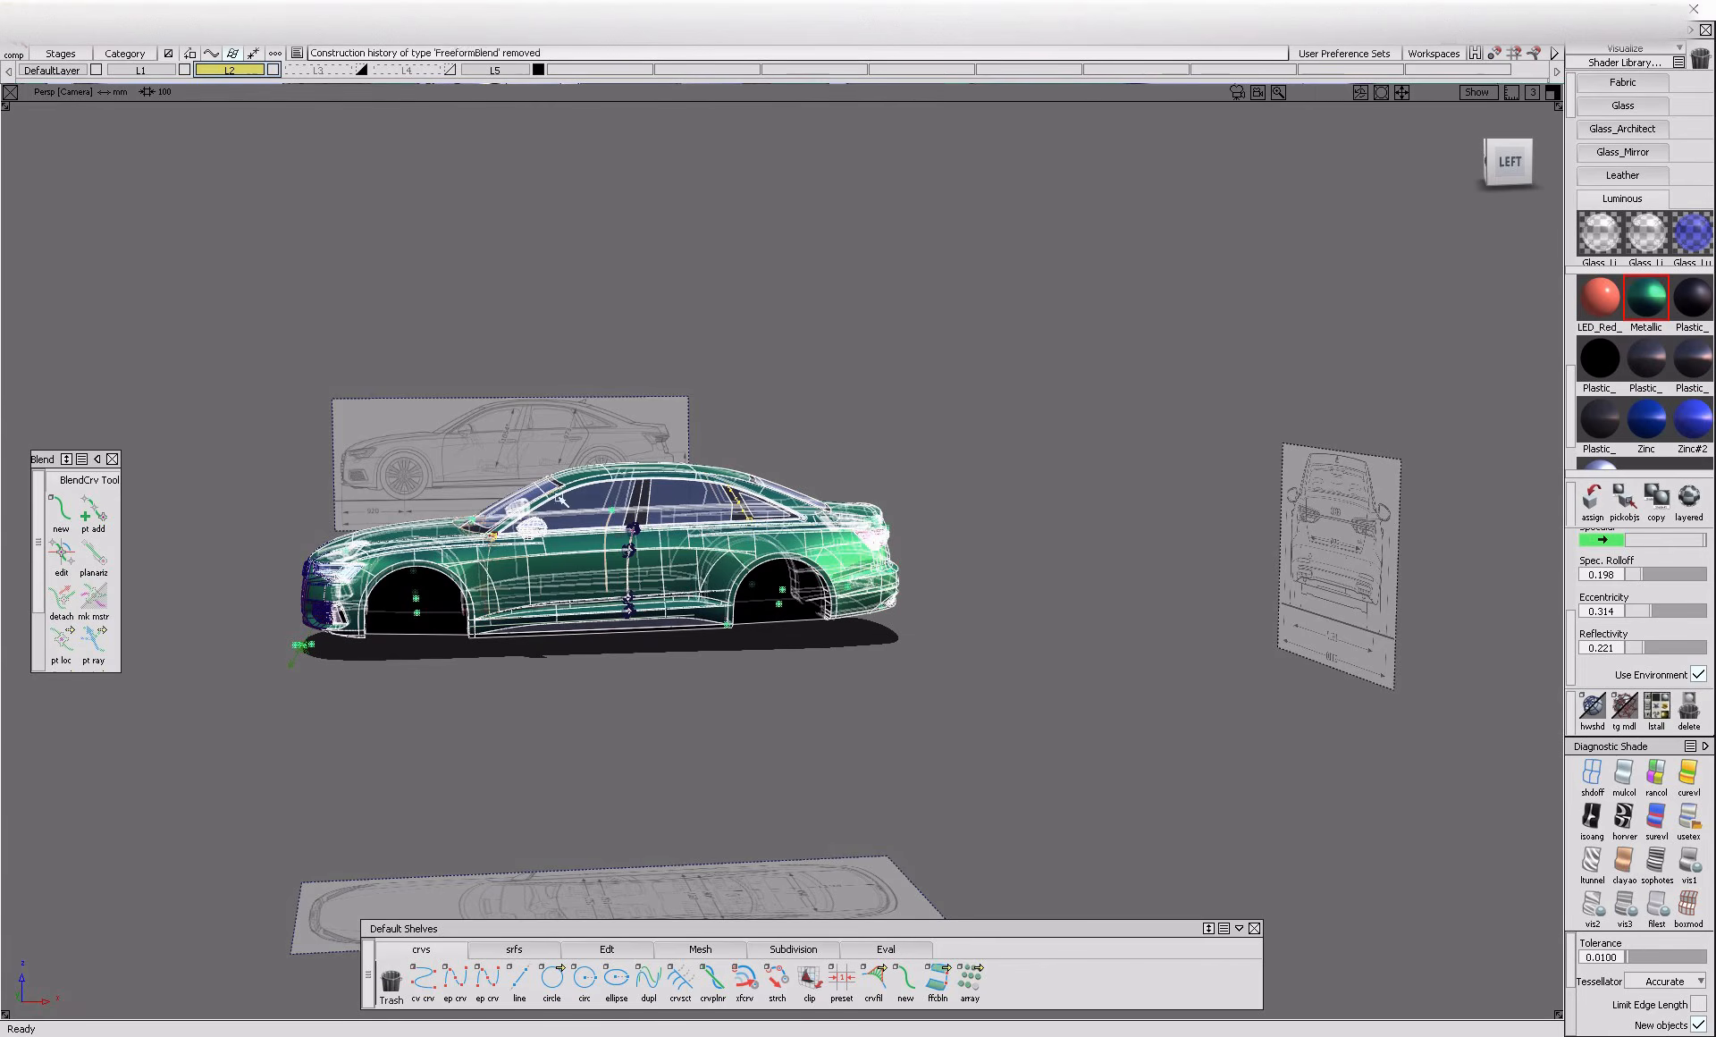
{"action": "left_click", "coordinate": [481, 456]}
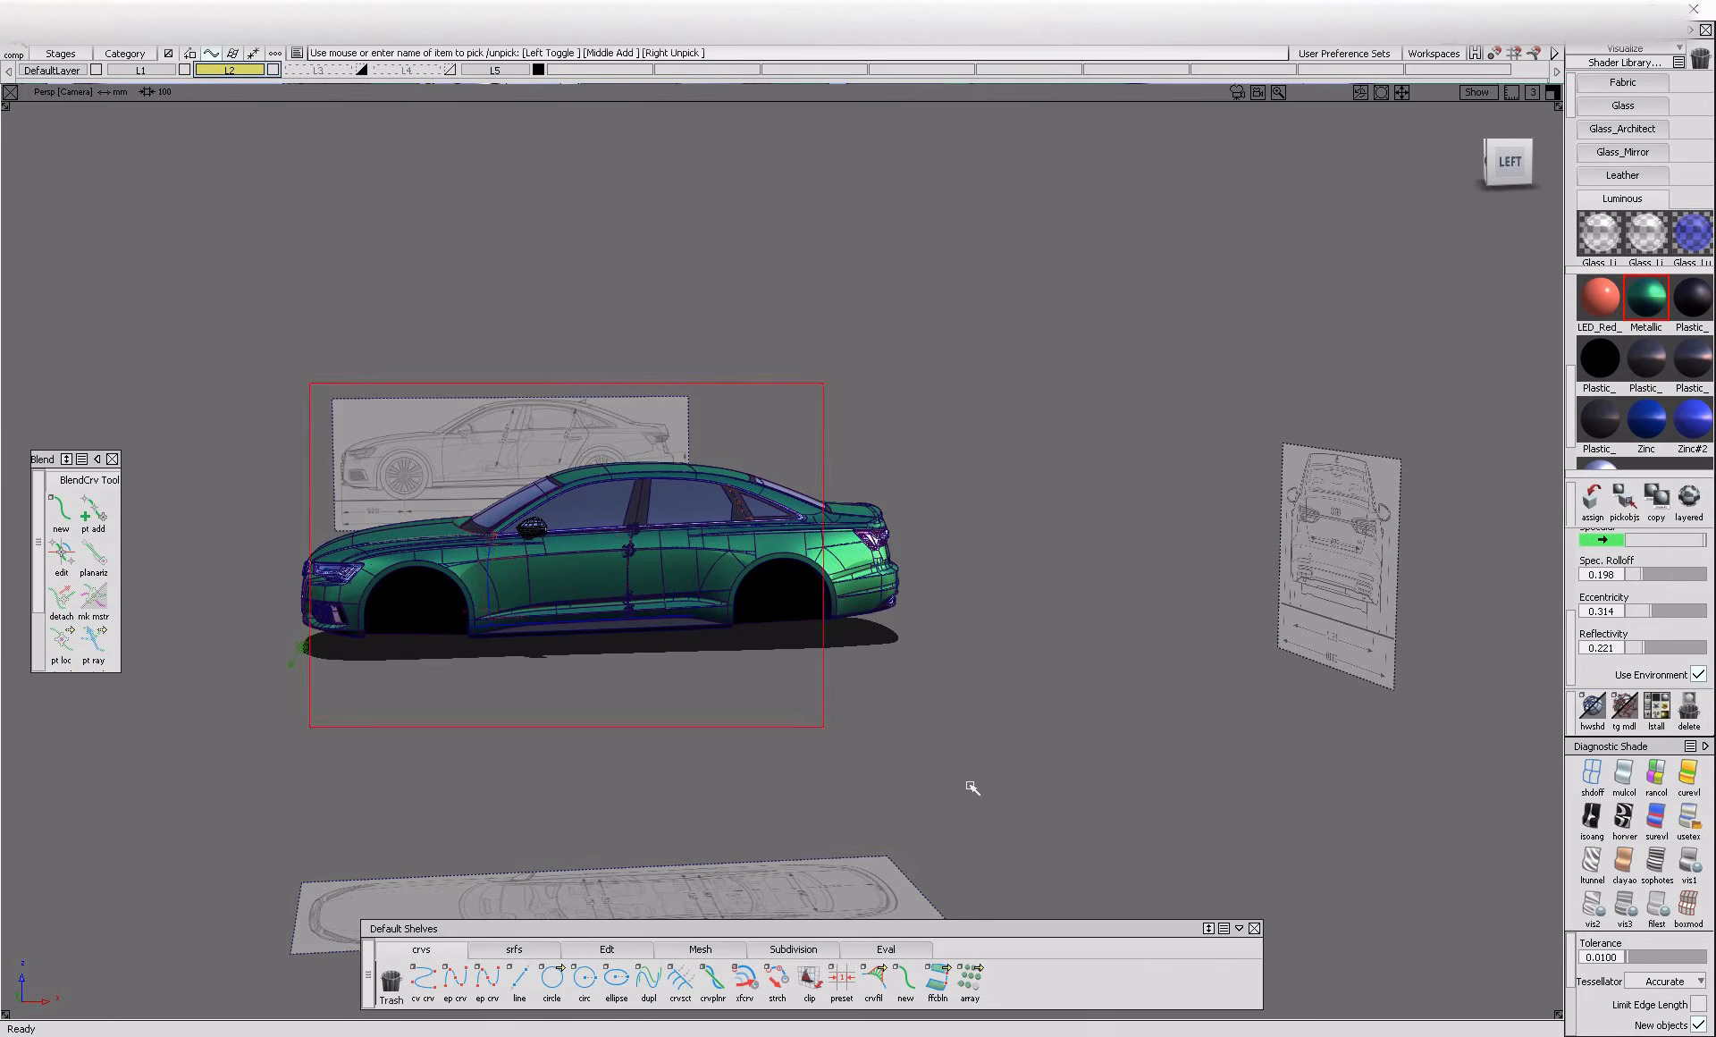
Return to the orthographic left view of the front fender and hide the surfaces, leaving the curves over the blueprint
{"action": "right_click_drag", "start_coordinate": [467, 582], "coordinate": [617, 660], "text": "alt+shift"}
{"action": "left_click_drag", "start_coordinate": [617, 660], "coordinate": [644, 631], "text": "alt+shift"}
{"action": "right_click_drag", "start_coordinate": [644, 630], "coordinate": [703, 620], "text": "alt+shift"}
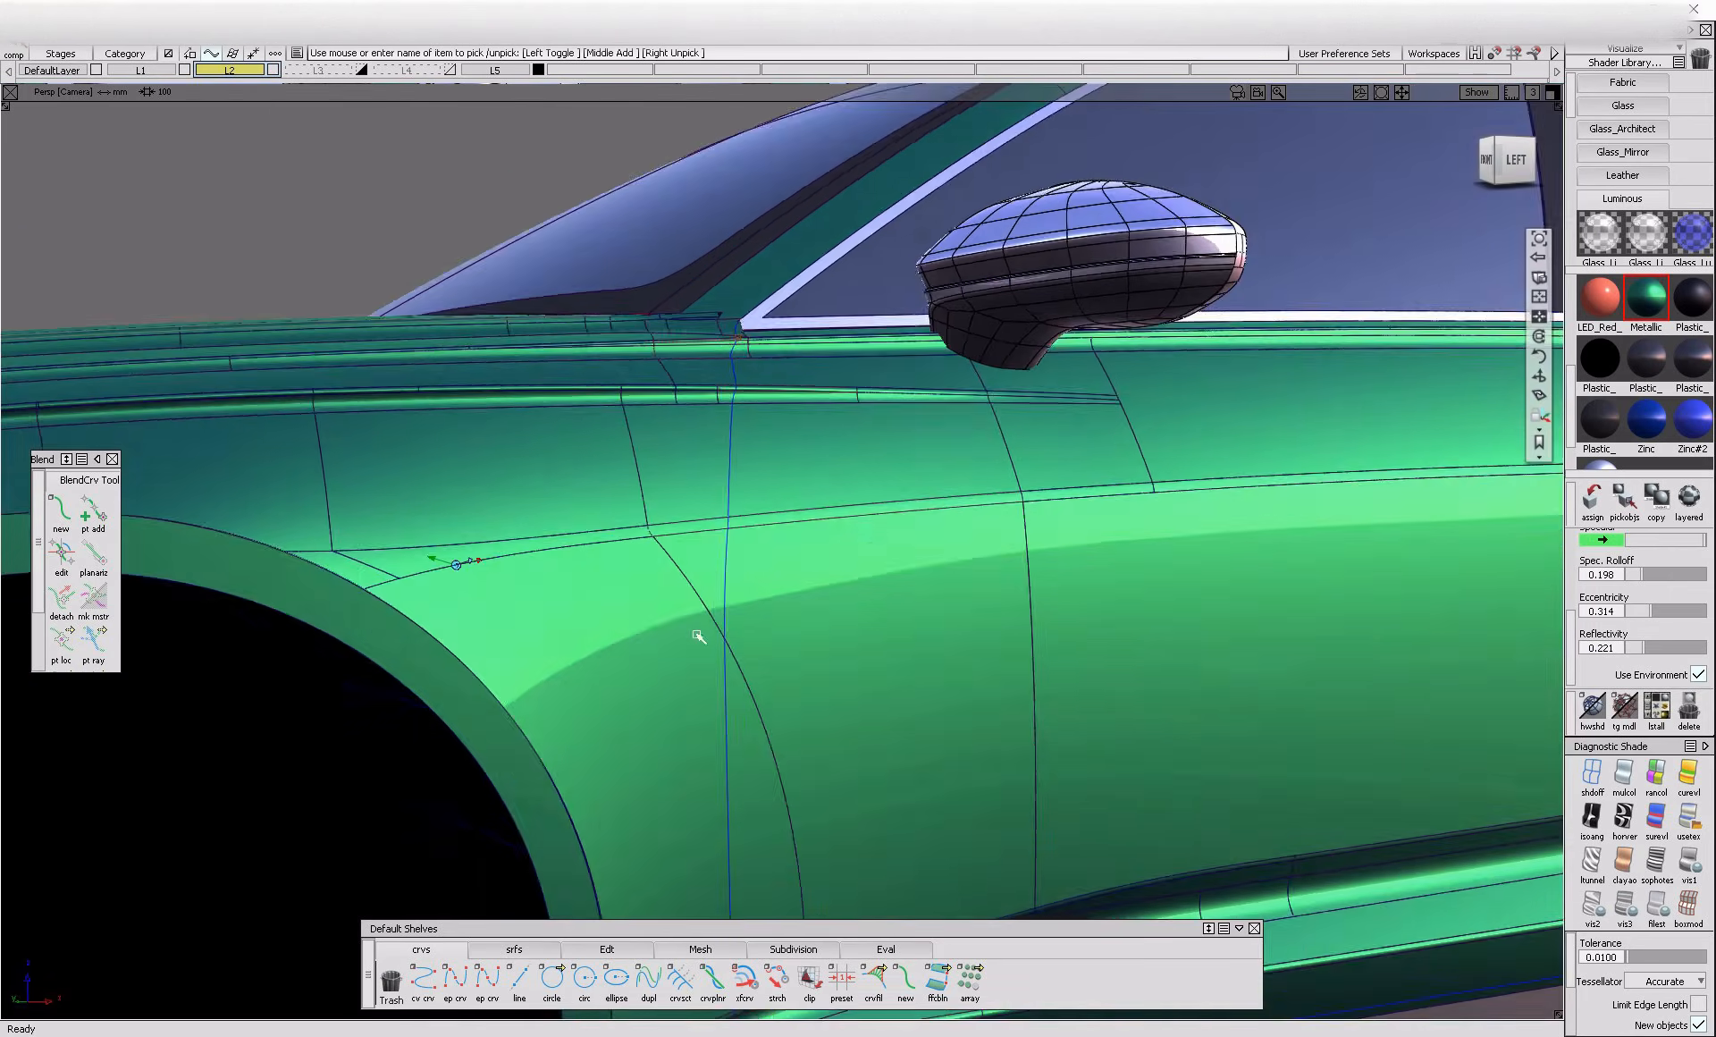
{"action": "left_click_drag", "start_coordinate": [704, 620], "coordinate": [759, 694], "text": "alt+shift"}
{"action": "left_click", "coordinate": [523, 949]}
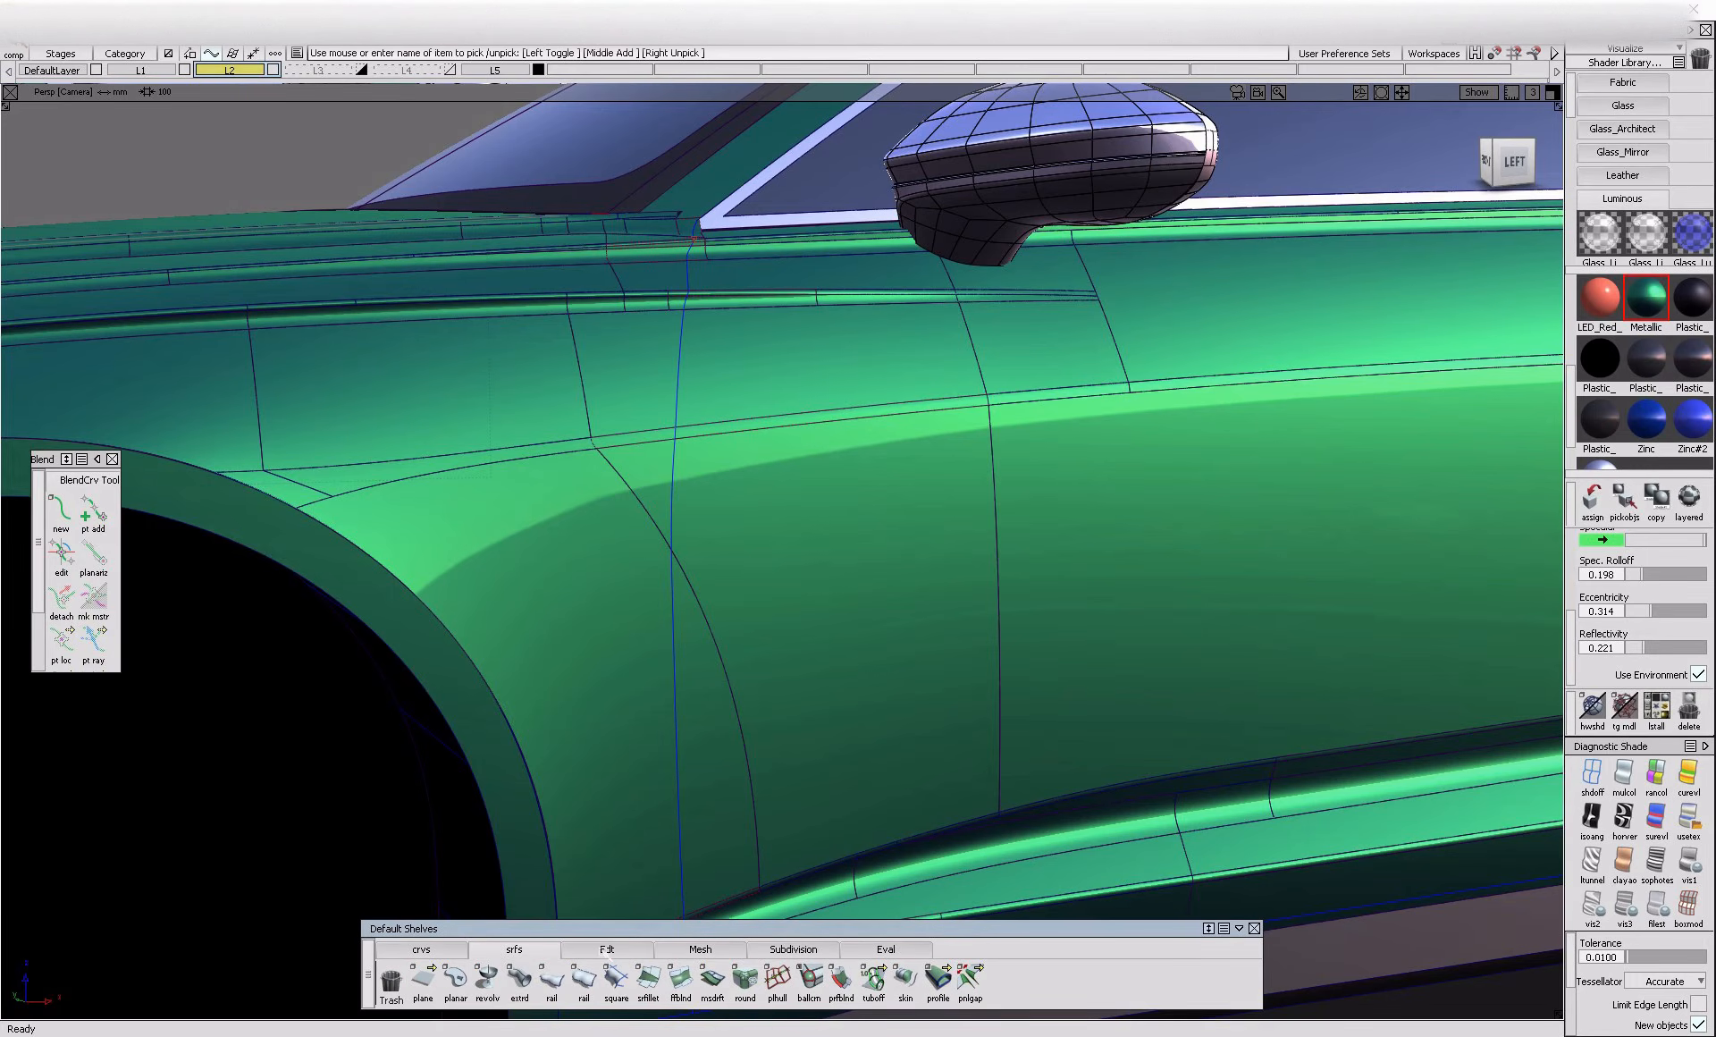
{"action": "left_click", "coordinate": [1530, 158]}
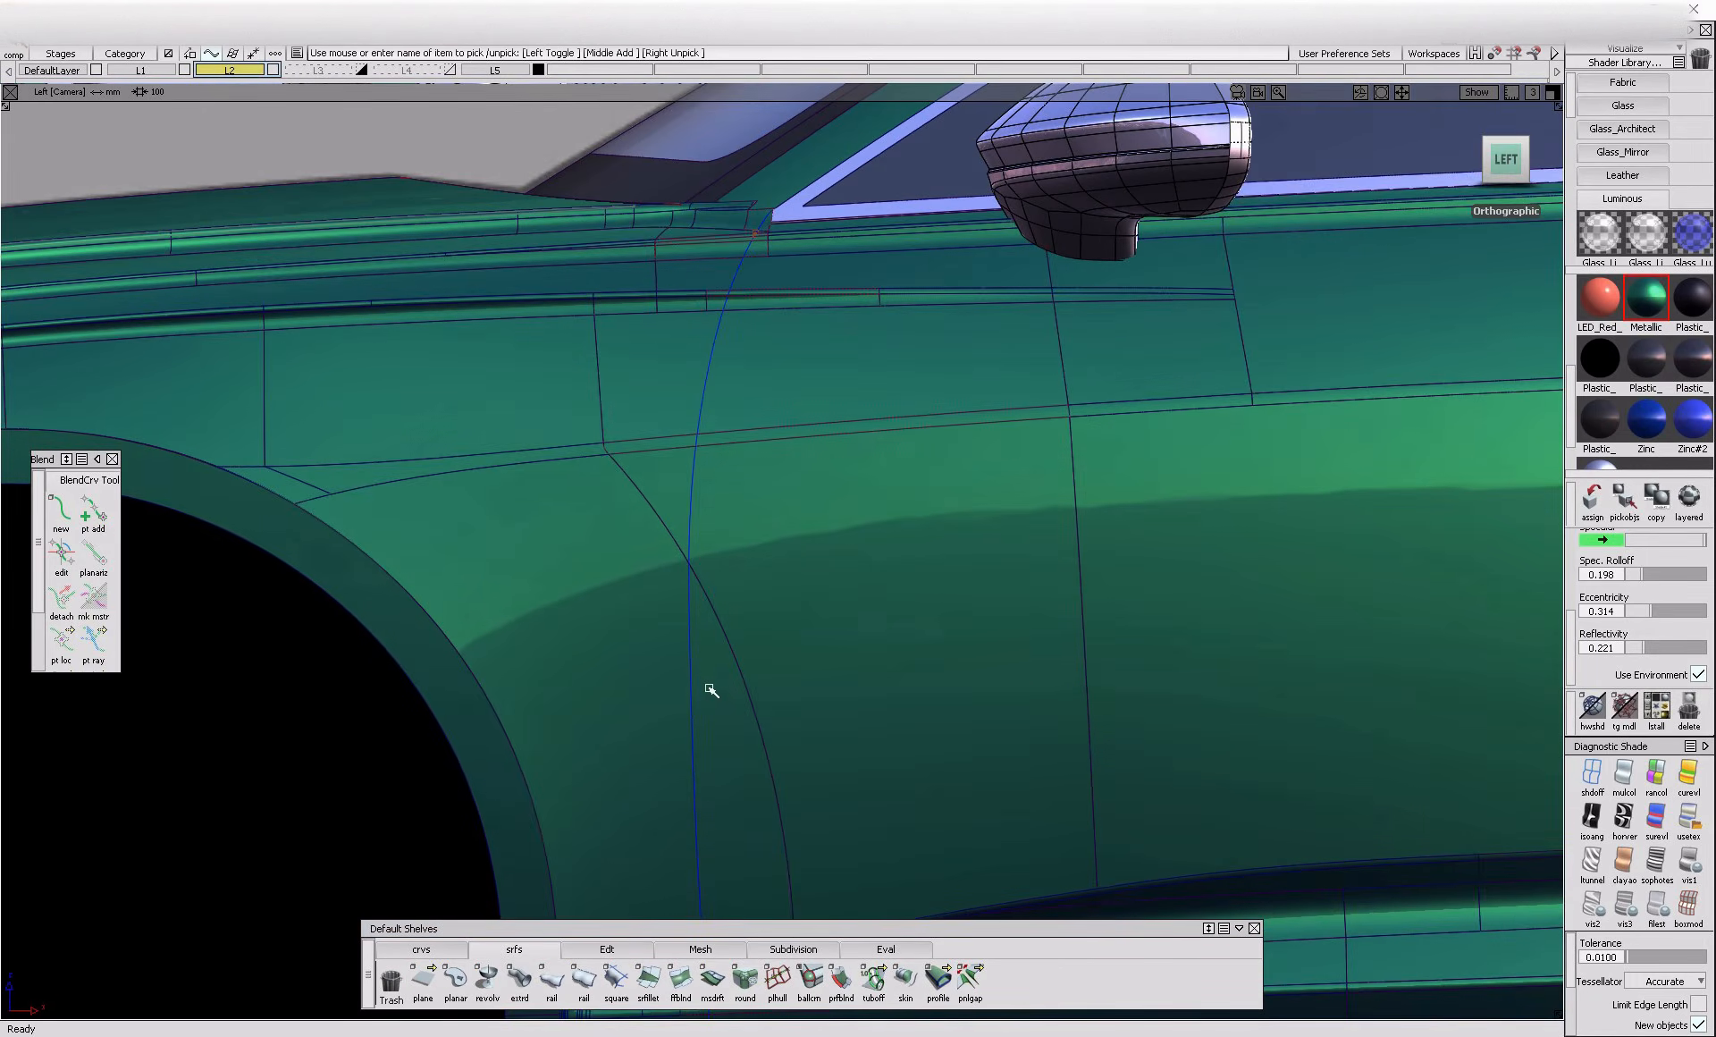
{"action": "key", "text": "ctrl+shift+s"}
Offset the front door line curves 1.5 mm toward the rear of the car and delete their construction history
{"action": "left_click", "coordinate": [685, 534]}
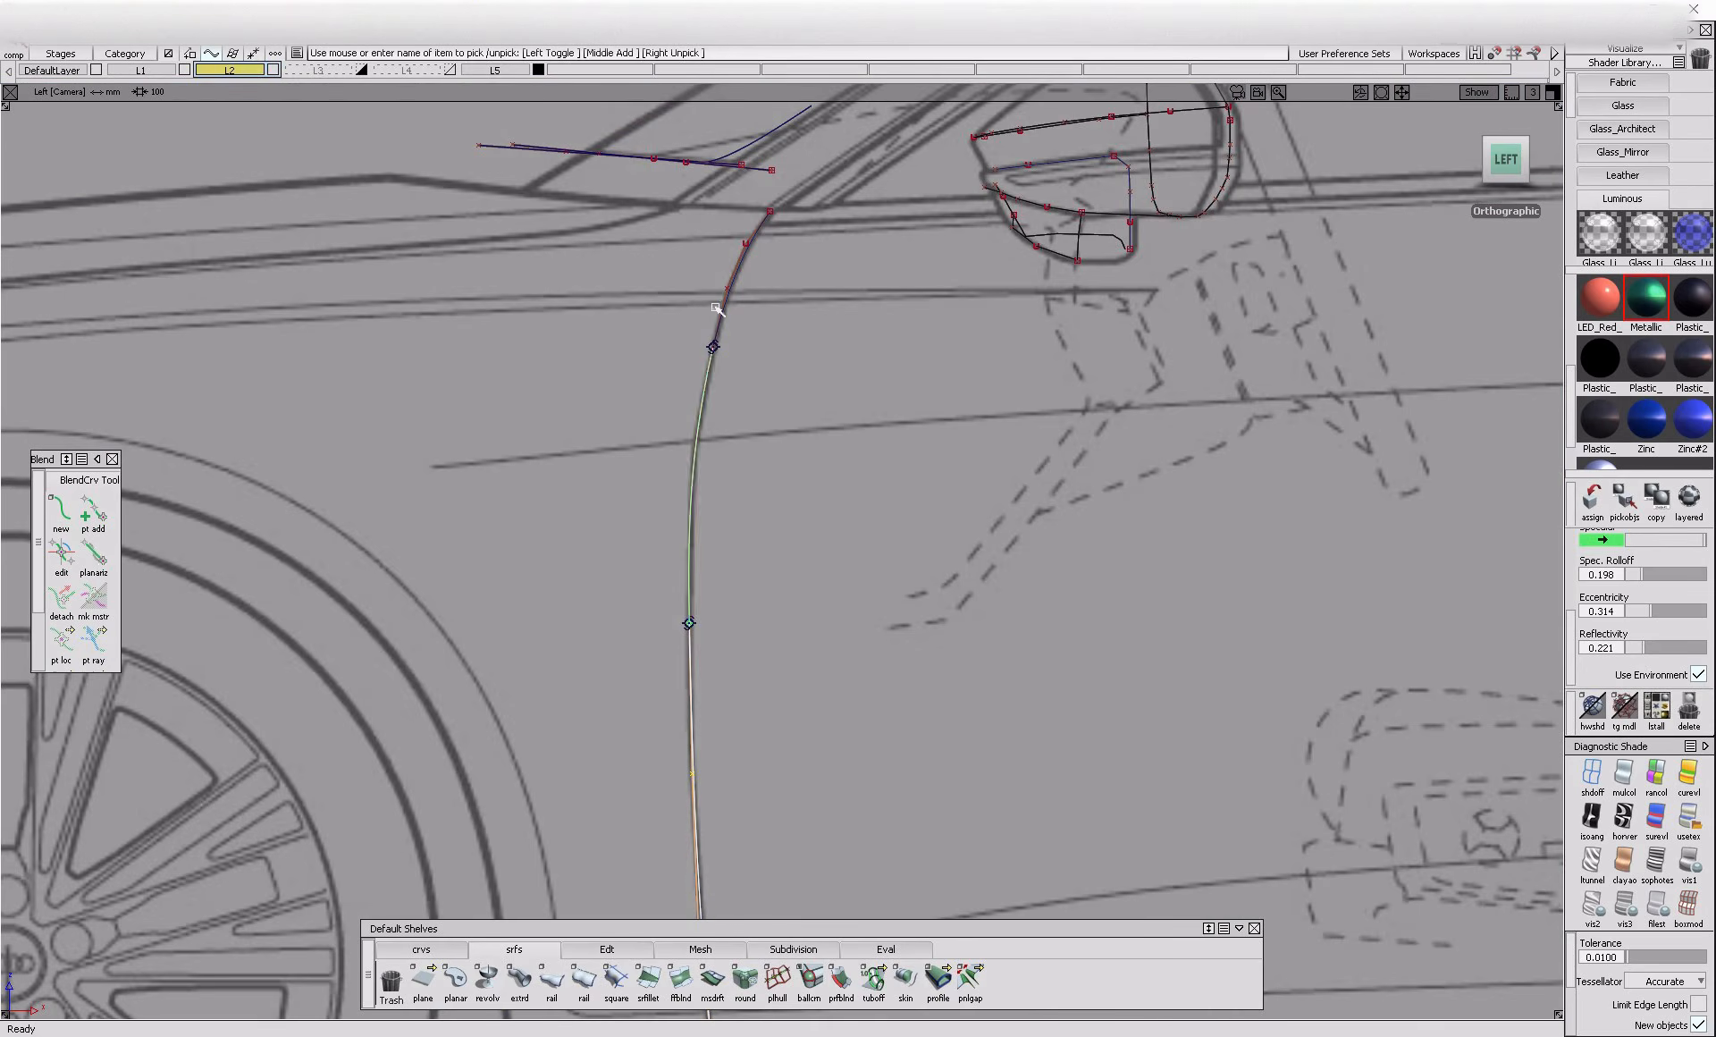
{"action": "mouse_move", "coordinate": [847, 406]}
{"action": "right_mouse_down", "text": "alt+shift"}
{"action": "mouse_move", "coordinate": [851, 663]}
{"action": "mouse_move", "coordinate": [883, 511]}
{"action": "right_mouse_up", "text": "alt+shift"}
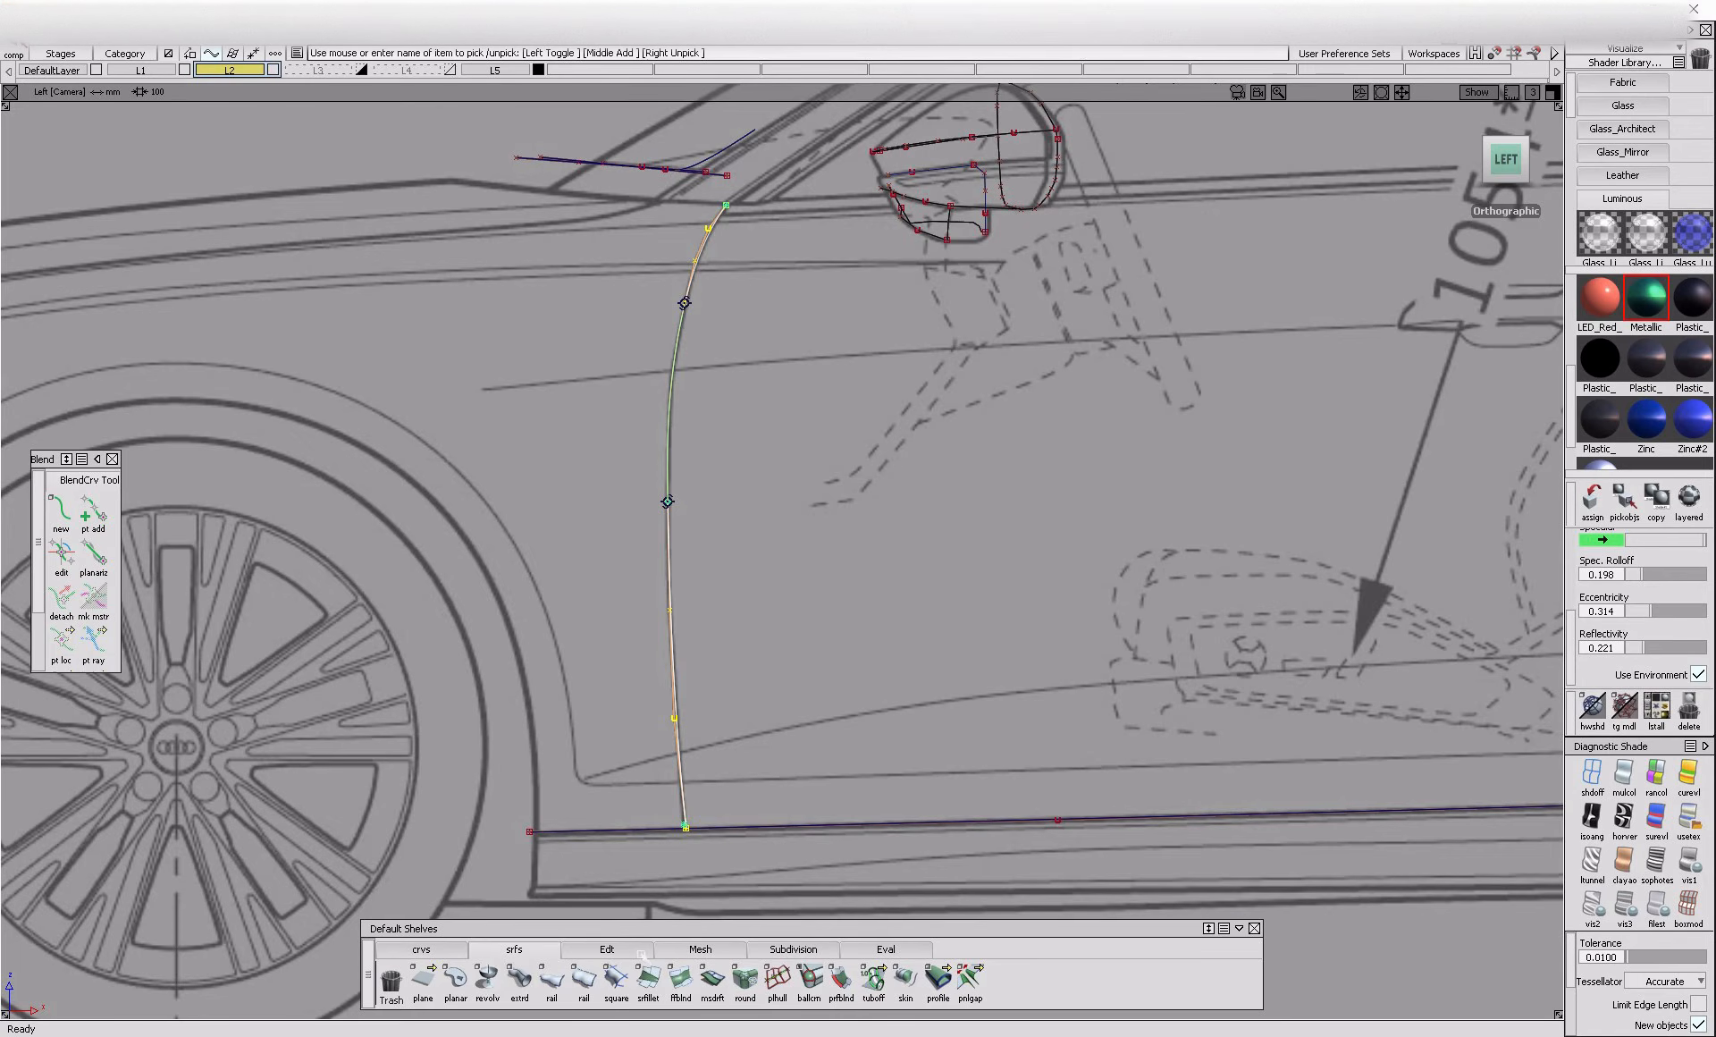
{"action": "left_click", "coordinate": [644, 954]}
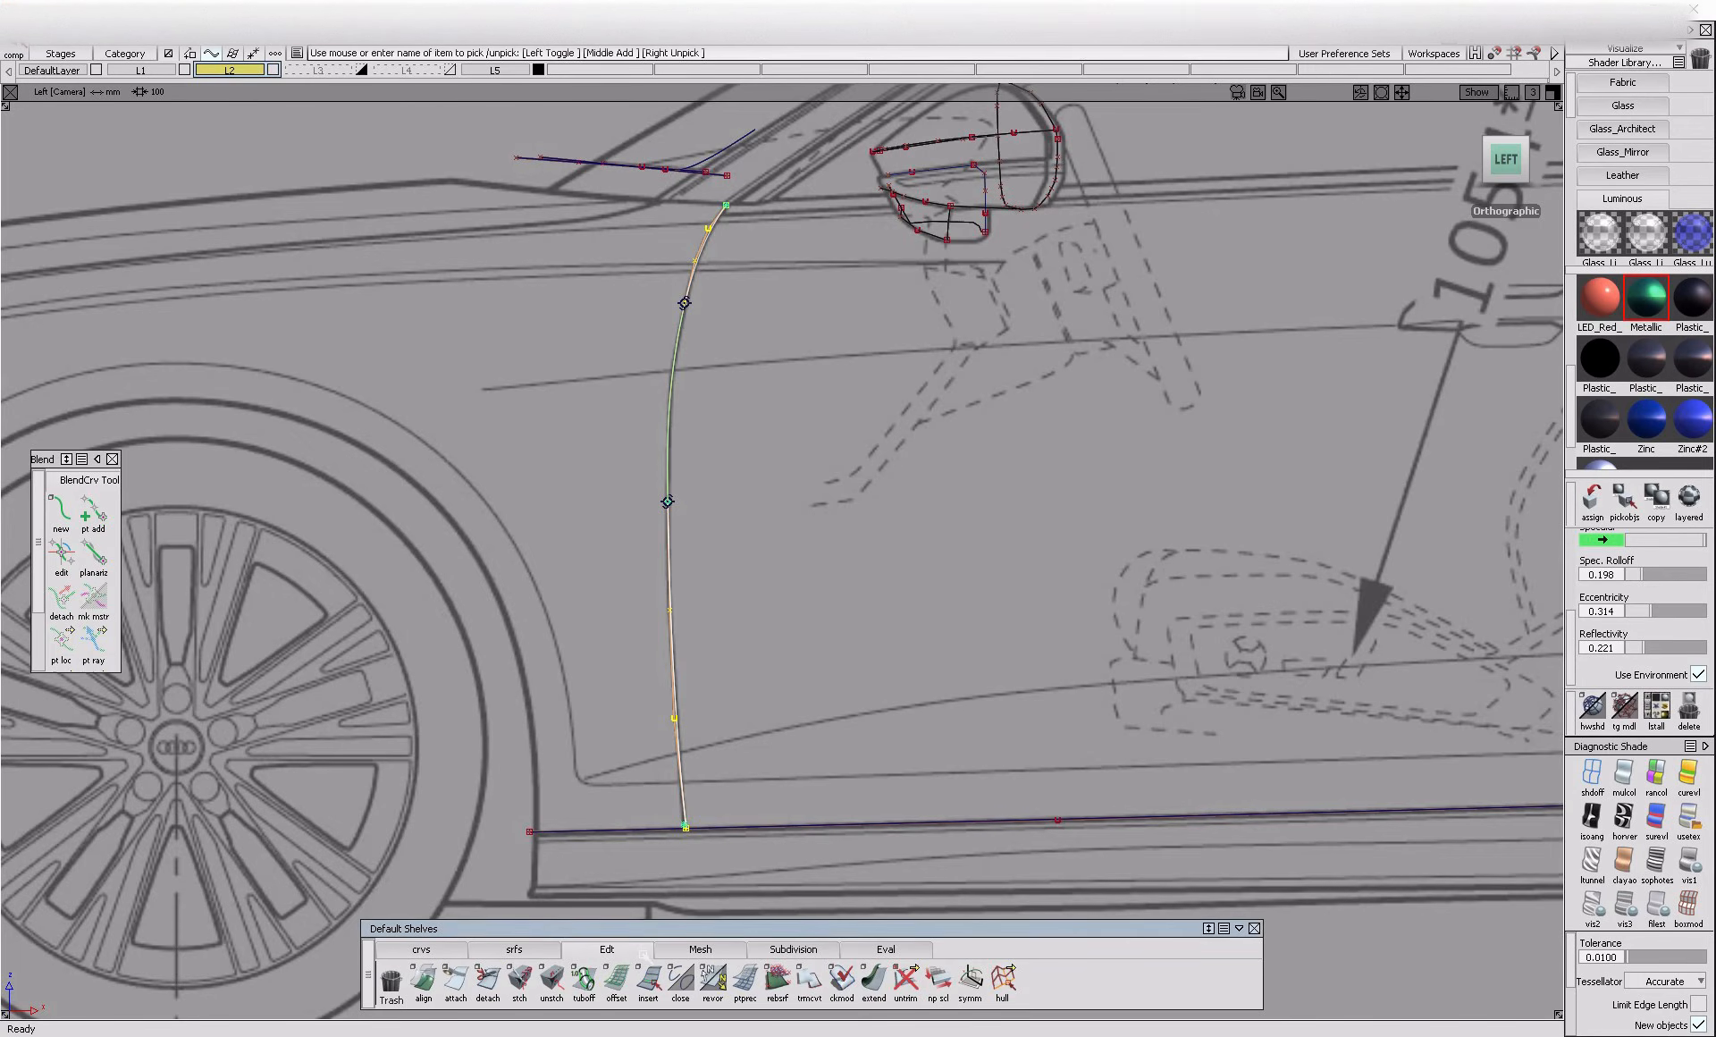
{"action": "middle_click_drag", "start_coordinate": [781, 711], "coordinate": [766, 708], "text": "alt+shift"}
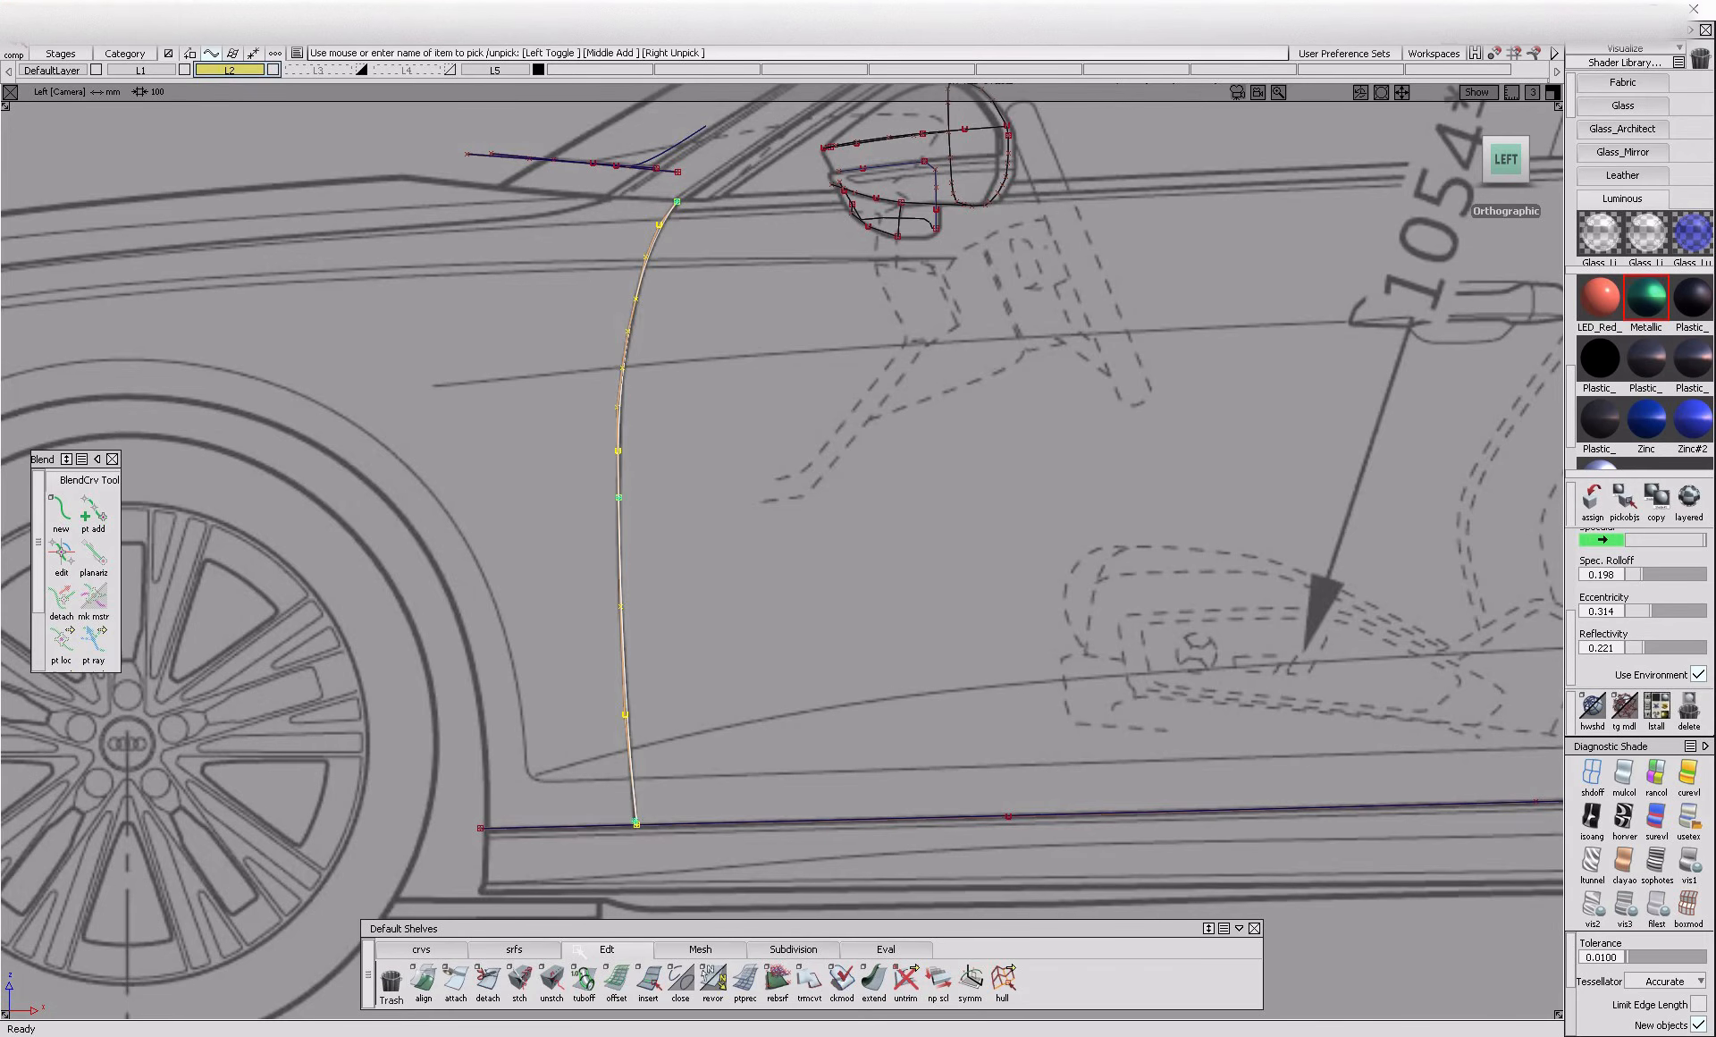
{"action": "left_click", "coordinate": [617, 981]}
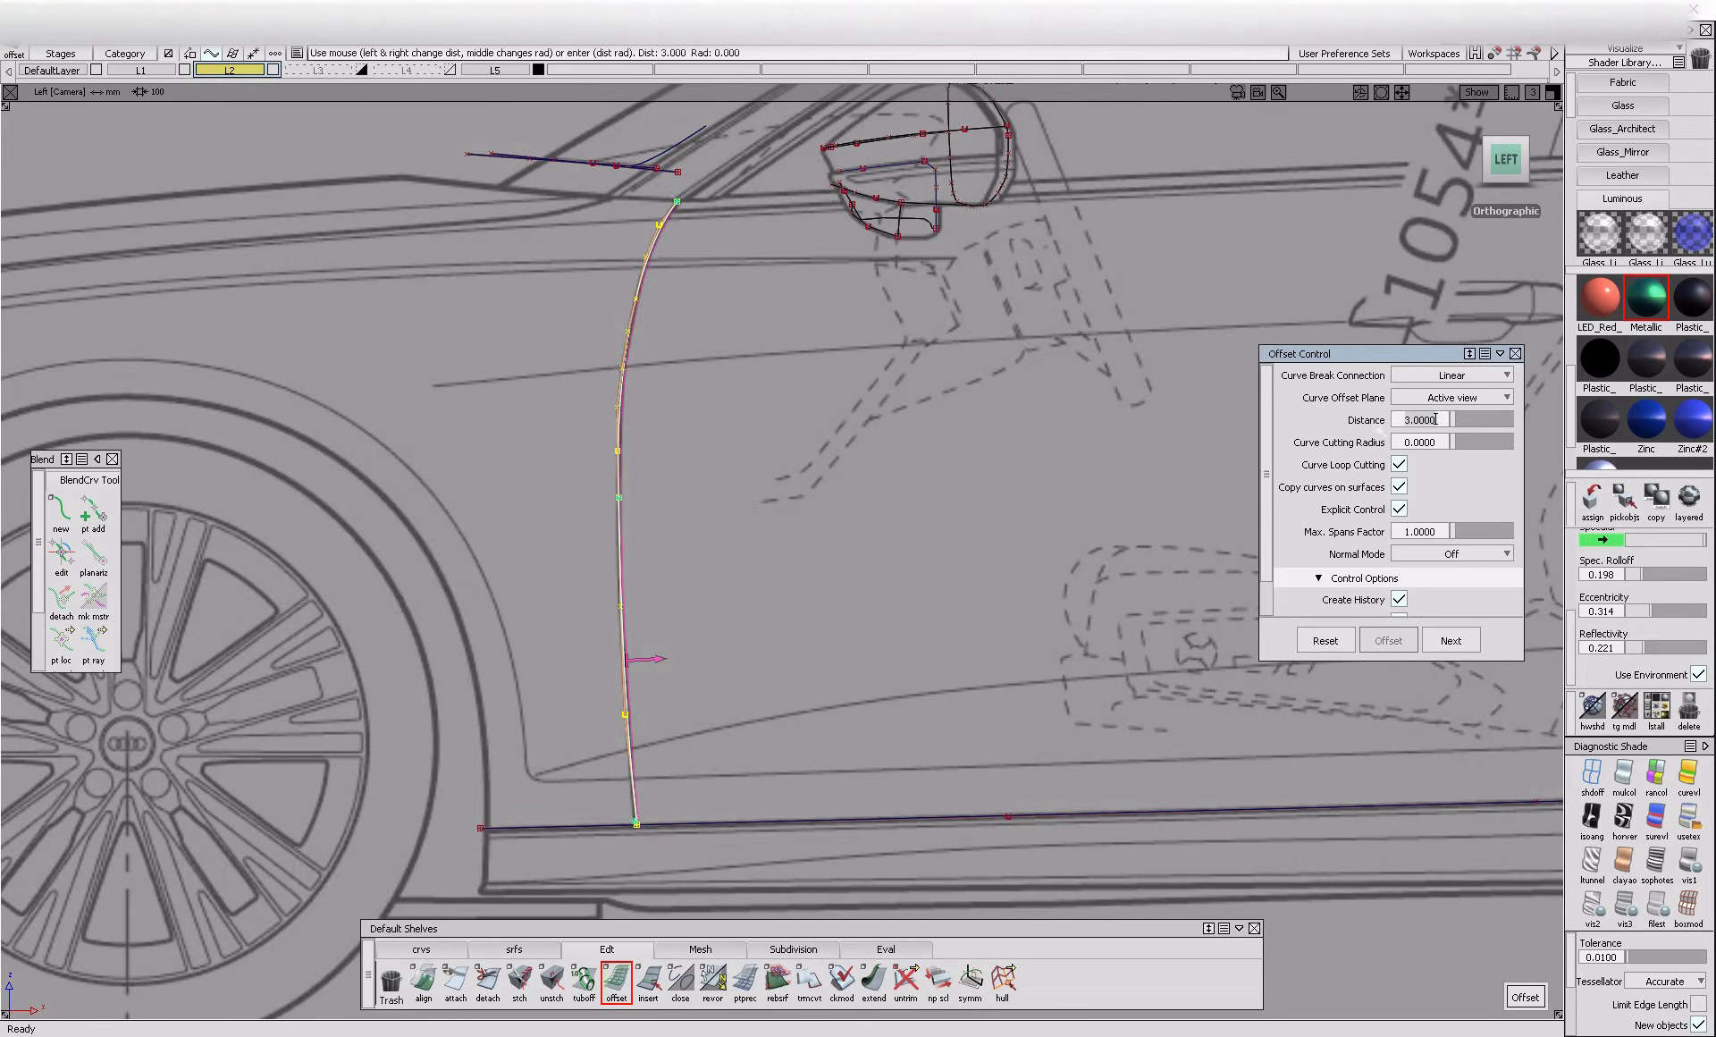
{"action": "key", "text": "space"}
{"action": "right_click_drag", "start_coordinate": [636, 806], "coordinate": [683, 689], "text": "alt+shift"}
{"action": "key", "text": "alt+shift+d"}
{"action": "left_click_drag", "start_coordinate": [620, 858], "coordinate": [619, 766], "text": "ctrl+shift"}
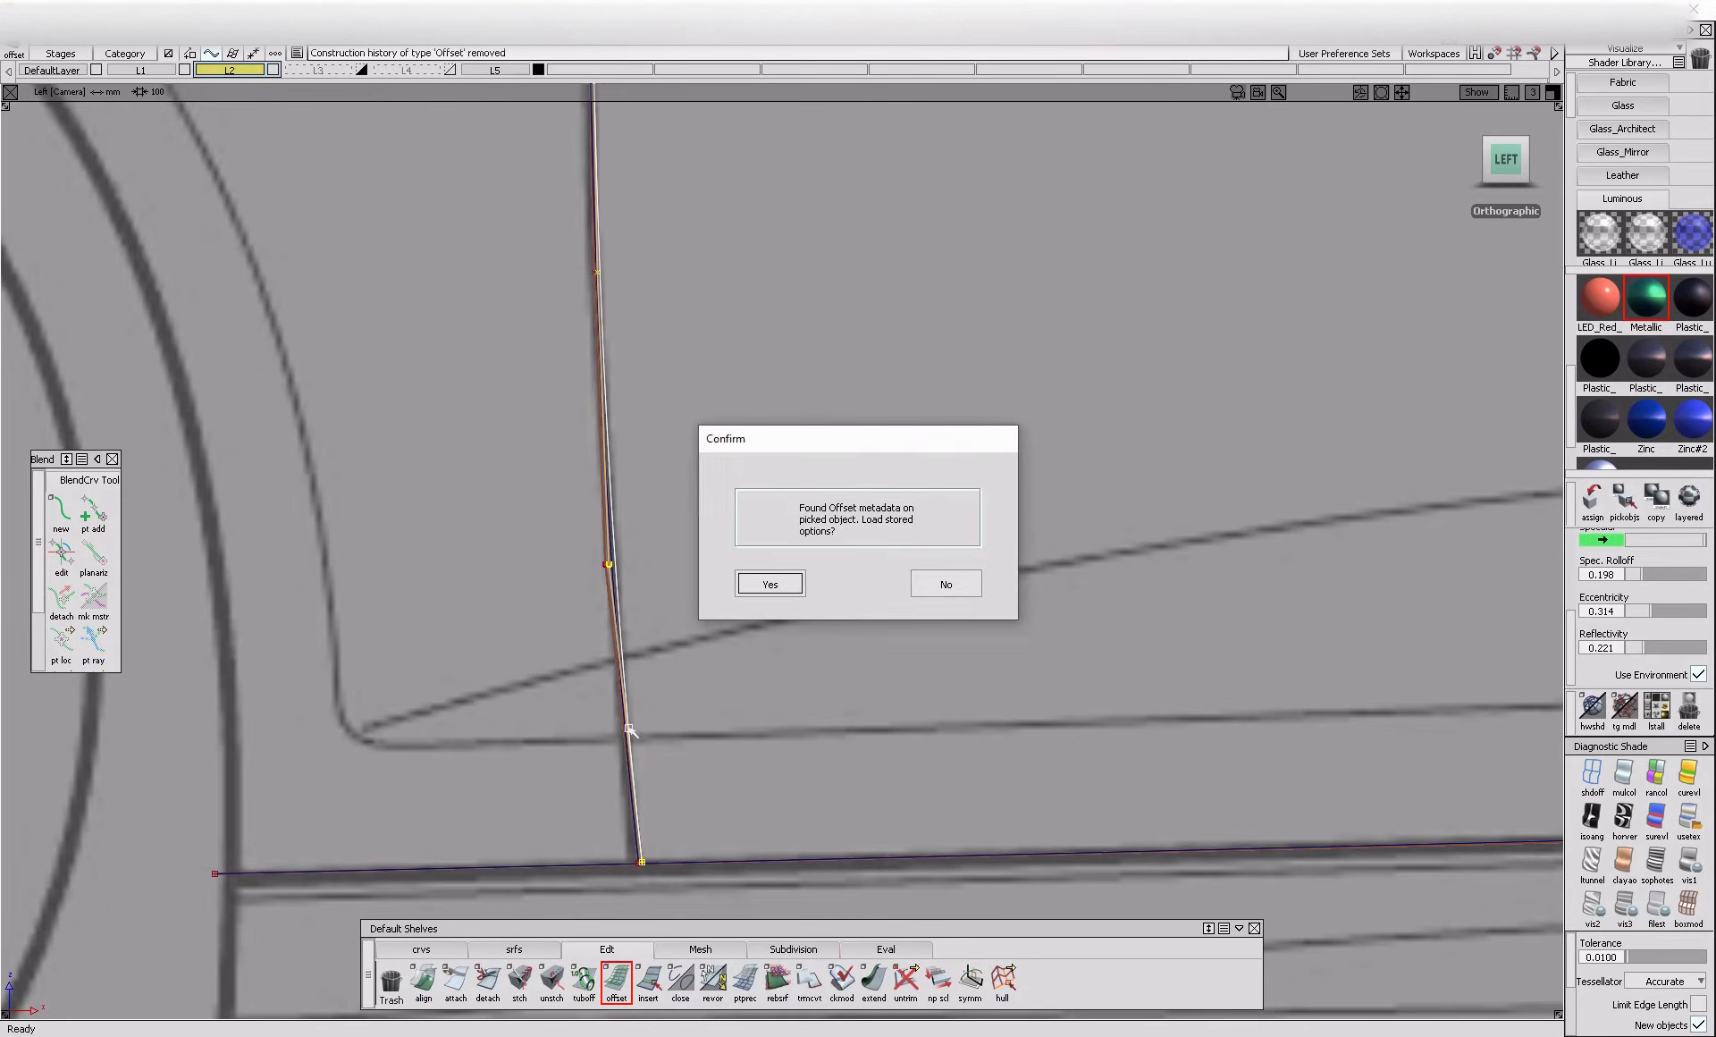
Reselect the original front door line curves and offset them 1.5 mm to the opposite side, using the stored offset options
{"action": "left_click", "coordinate": [776, 588]}
{"action": "left_click_drag", "start_coordinate": [618, 683], "coordinate": [624, 735], "text": "ctrl+shift"}
{"action": "right_click_drag", "start_coordinate": [629, 742], "coordinate": [633, 713], "text": "alt+shift"}
{"action": "left_click", "coordinate": [615, 635]}
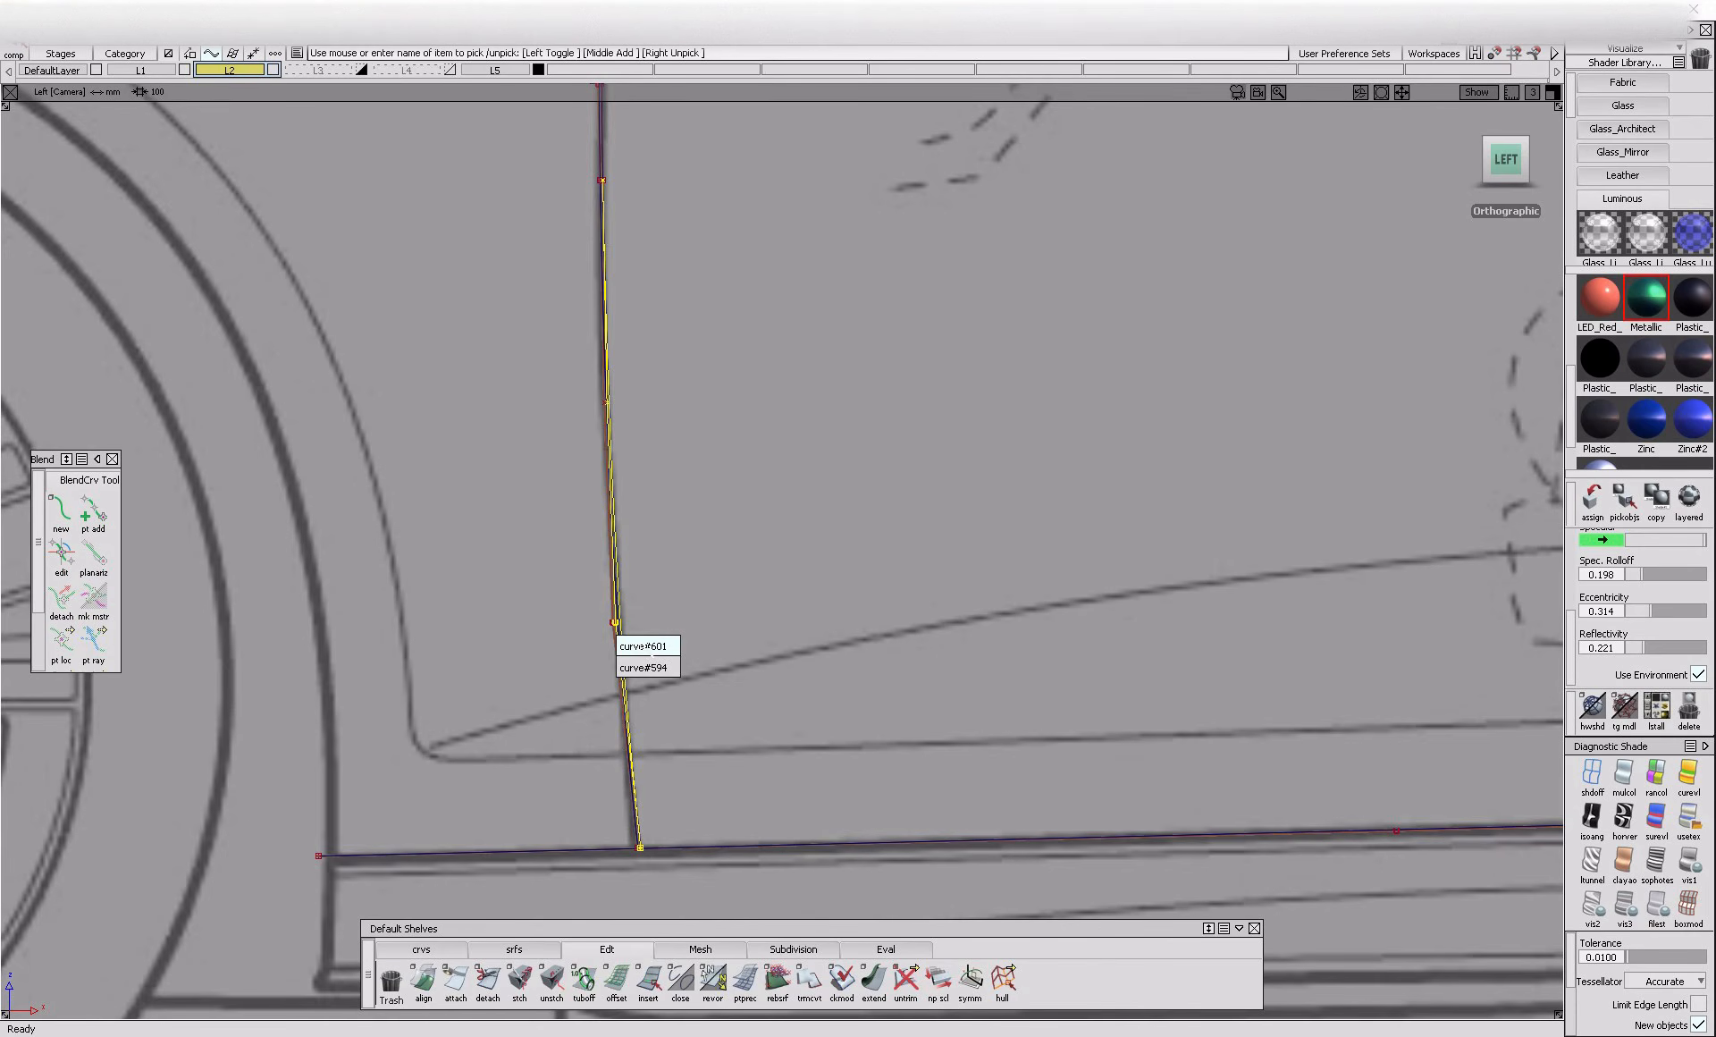
{"action": "left_click", "coordinate": [645, 646]}
{"action": "right_click_drag", "start_coordinate": [690, 456], "coordinate": [735, 451], "text": "alt+shift"}
{"action": "middle_click_drag", "start_coordinate": [735, 451], "coordinate": [809, 921], "text": "alt+shift"}
{"action": "middle_click_drag", "start_coordinate": [626, 354], "coordinate": [644, 642], "text": "alt+shift"}
{"action": "left_click_drag", "start_coordinate": [525, 453], "coordinate": [545, 495]}
{"action": "middle_click_drag", "start_coordinate": [564, 119], "coordinate": [590, 626], "text": "alt+shift"}
{"action": "middle_click_drag", "start_coordinate": [657, 146], "coordinate": [630, 661], "text": "alt+shift"}
{"action": "middle_click_drag", "start_coordinate": [624, 314], "coordinate": [464, 716], "text": "alt+shift"}
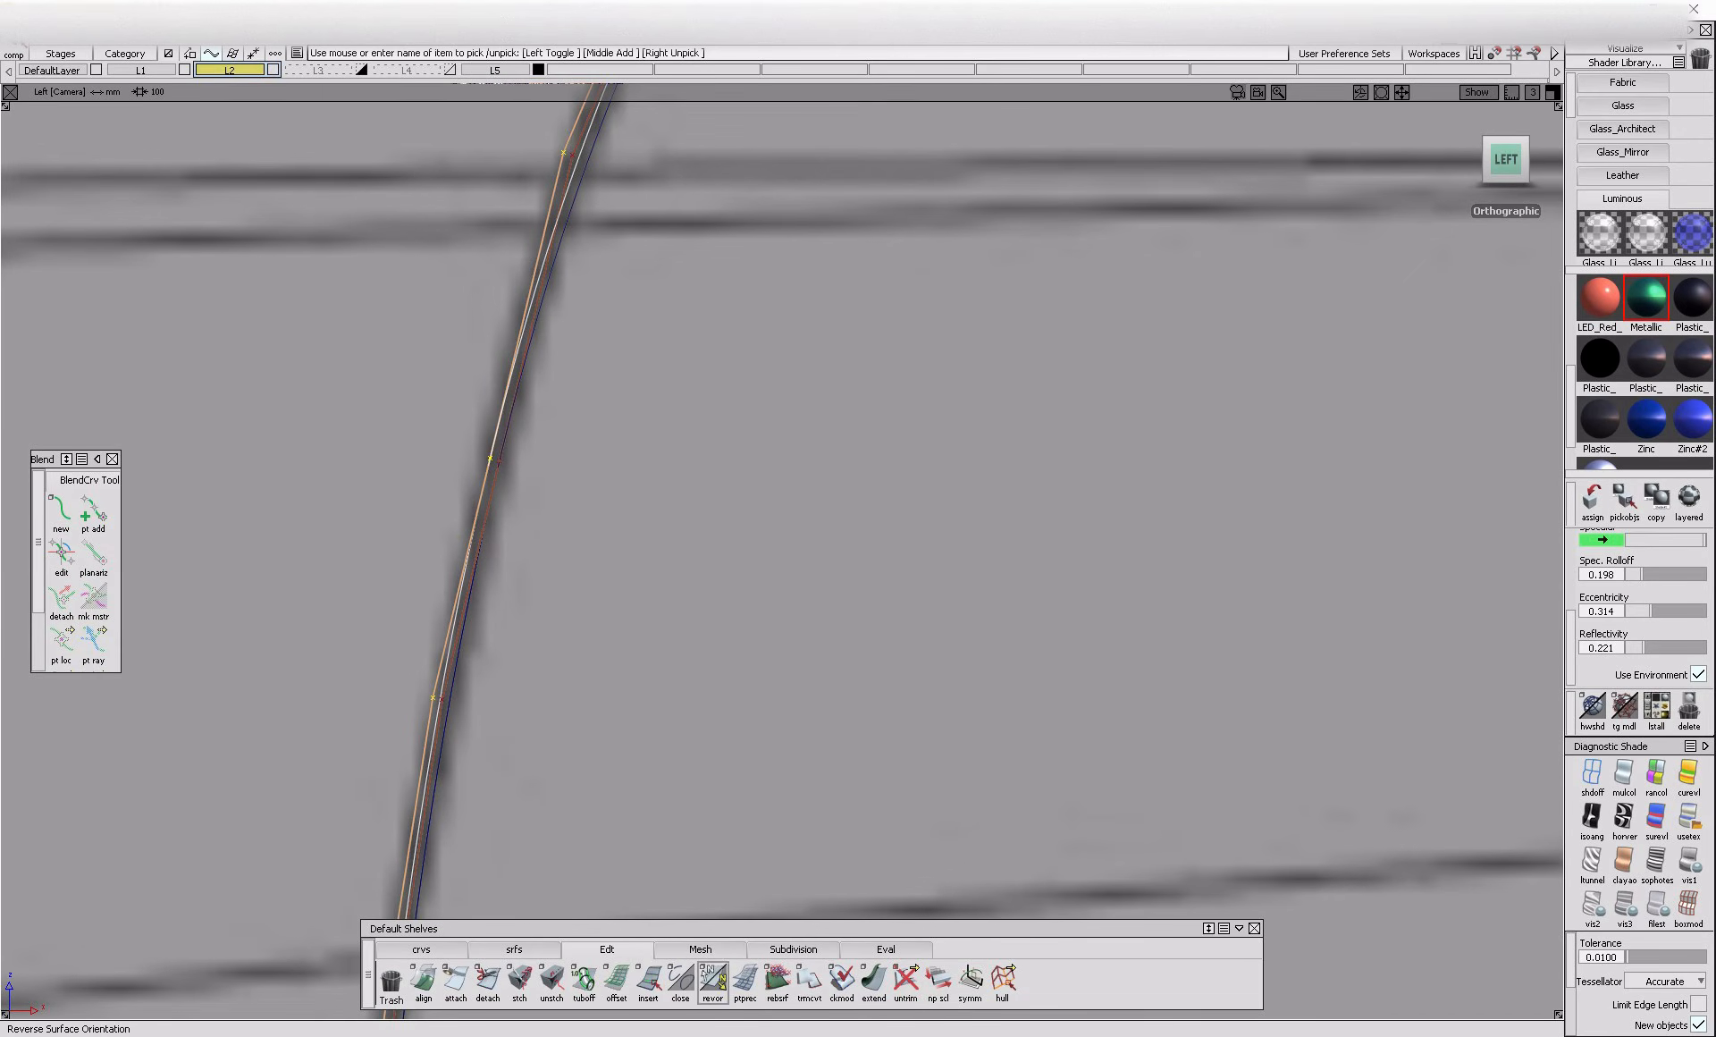
{"action": "left_click", "coordinate": [616, 984]}
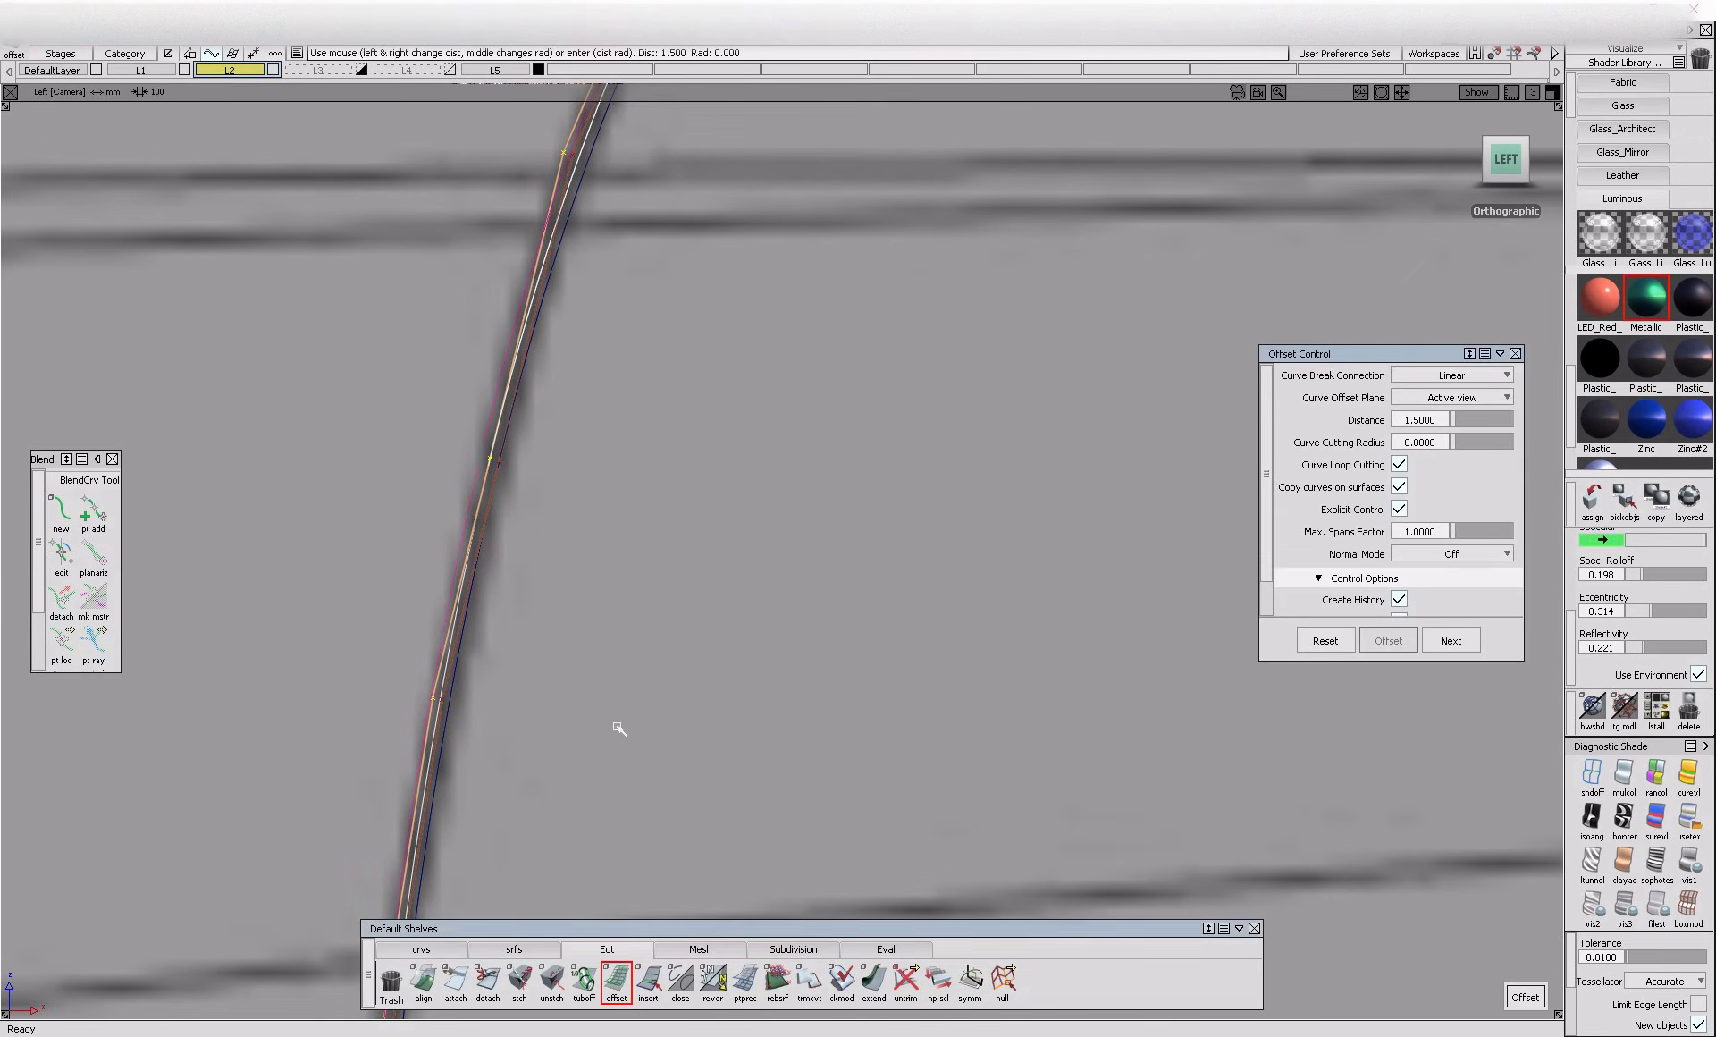
{"action": "left_click", "coordinate": [1122, 499]}
{"action": "left_click_drag", "start_coordinate": [480, 681], "coordinate": [490, 567], "text": "ctrl+shift"}
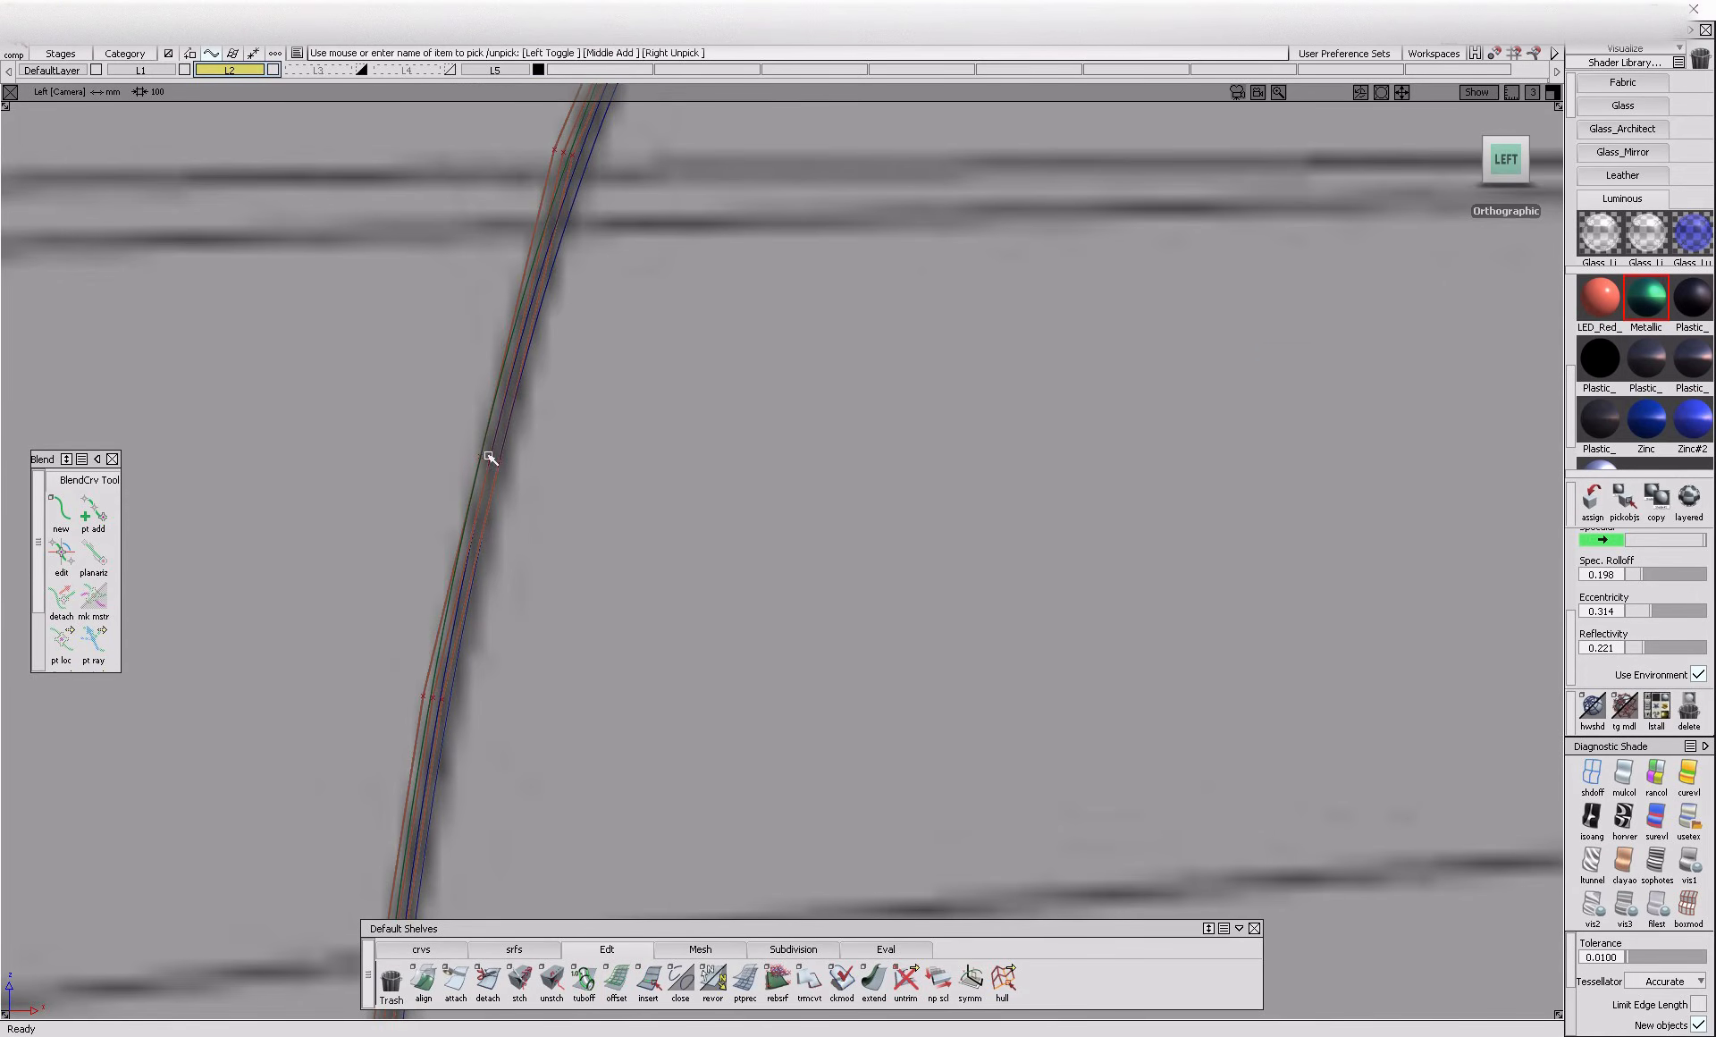
Inspect the offset curves on both sides of the front door line along its full height
{"action": "middle_click_drag", "start_coordinate": [468, 885], "coordinate": [571, 429], "text": "alt+shift"}
{"action": "key", "text": "ctrl+z"}
{"action": "key", "text": "ctrl+z"}
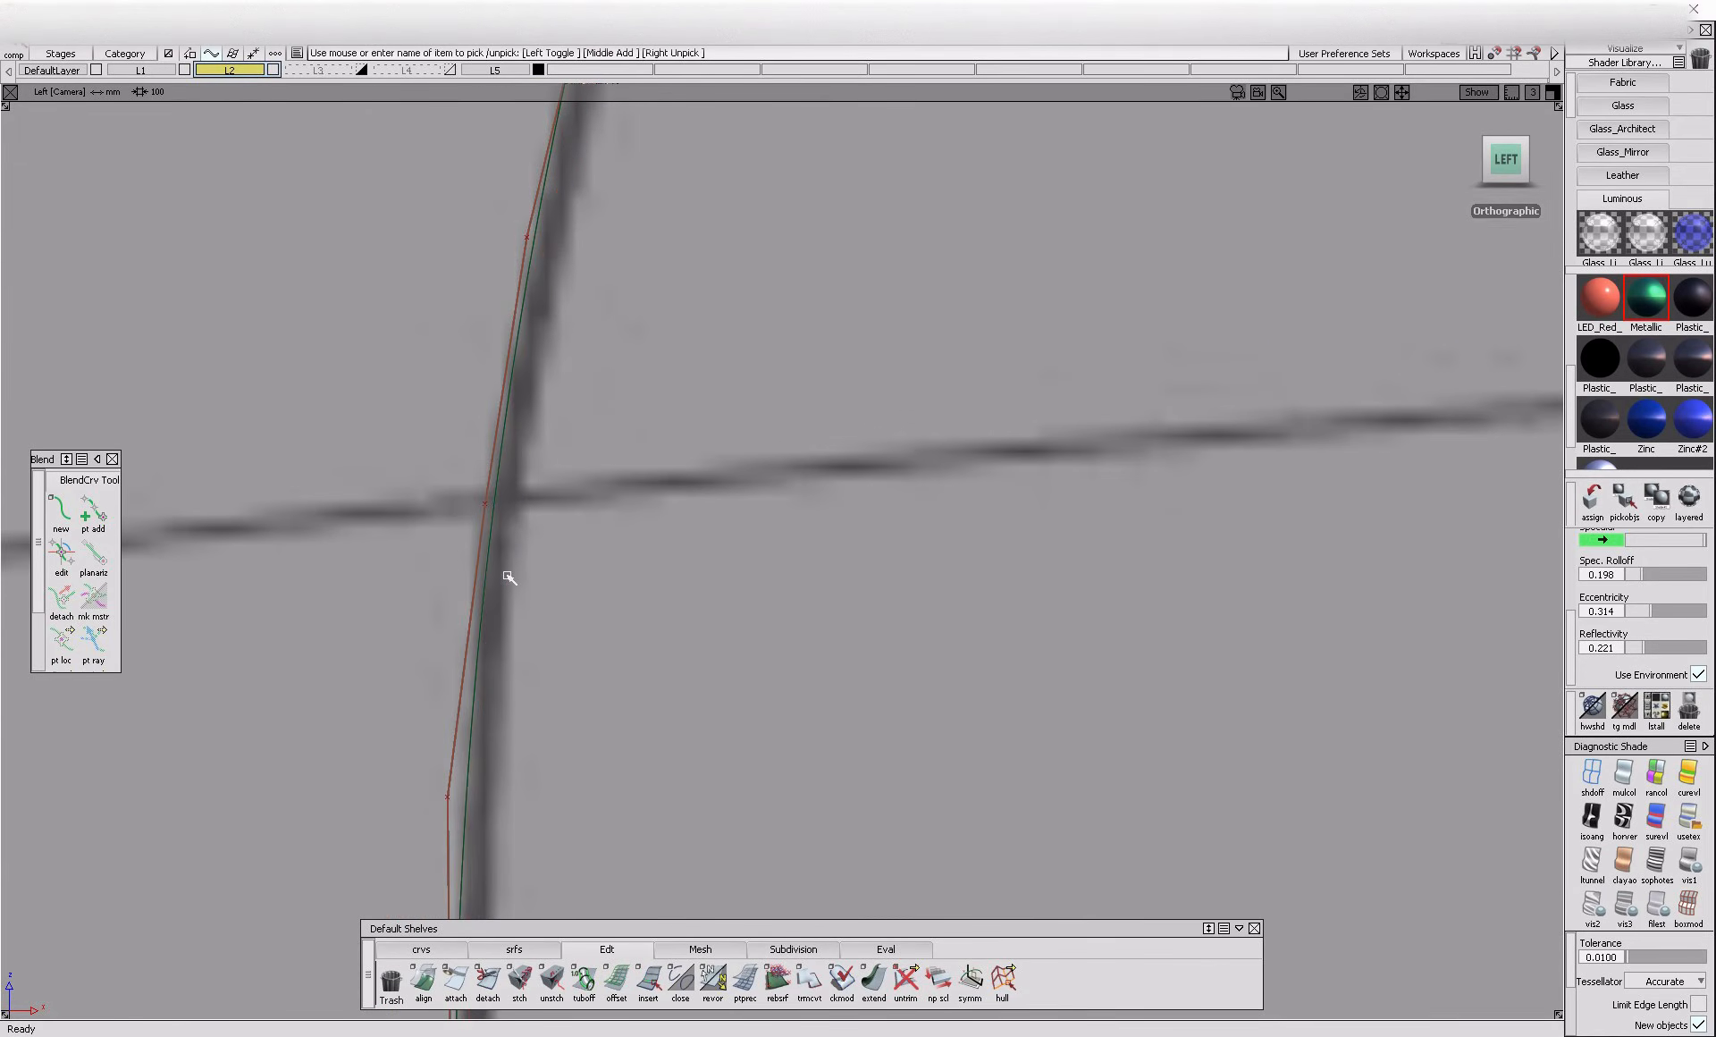
{"action": "middle_click_drag", "start_coordinate": [570, 746], "coordinate": [590, 349], "text": "alt+shift"}
{"action": "middle_click_drag", "start_coordinate": [534, 880], "coordinate": [555, 502], "text": "alt+shift"}
{"action": "left_click", "coordinate": [514, 644]}
{"action": "left_click", "coordinate": [510, 621]}
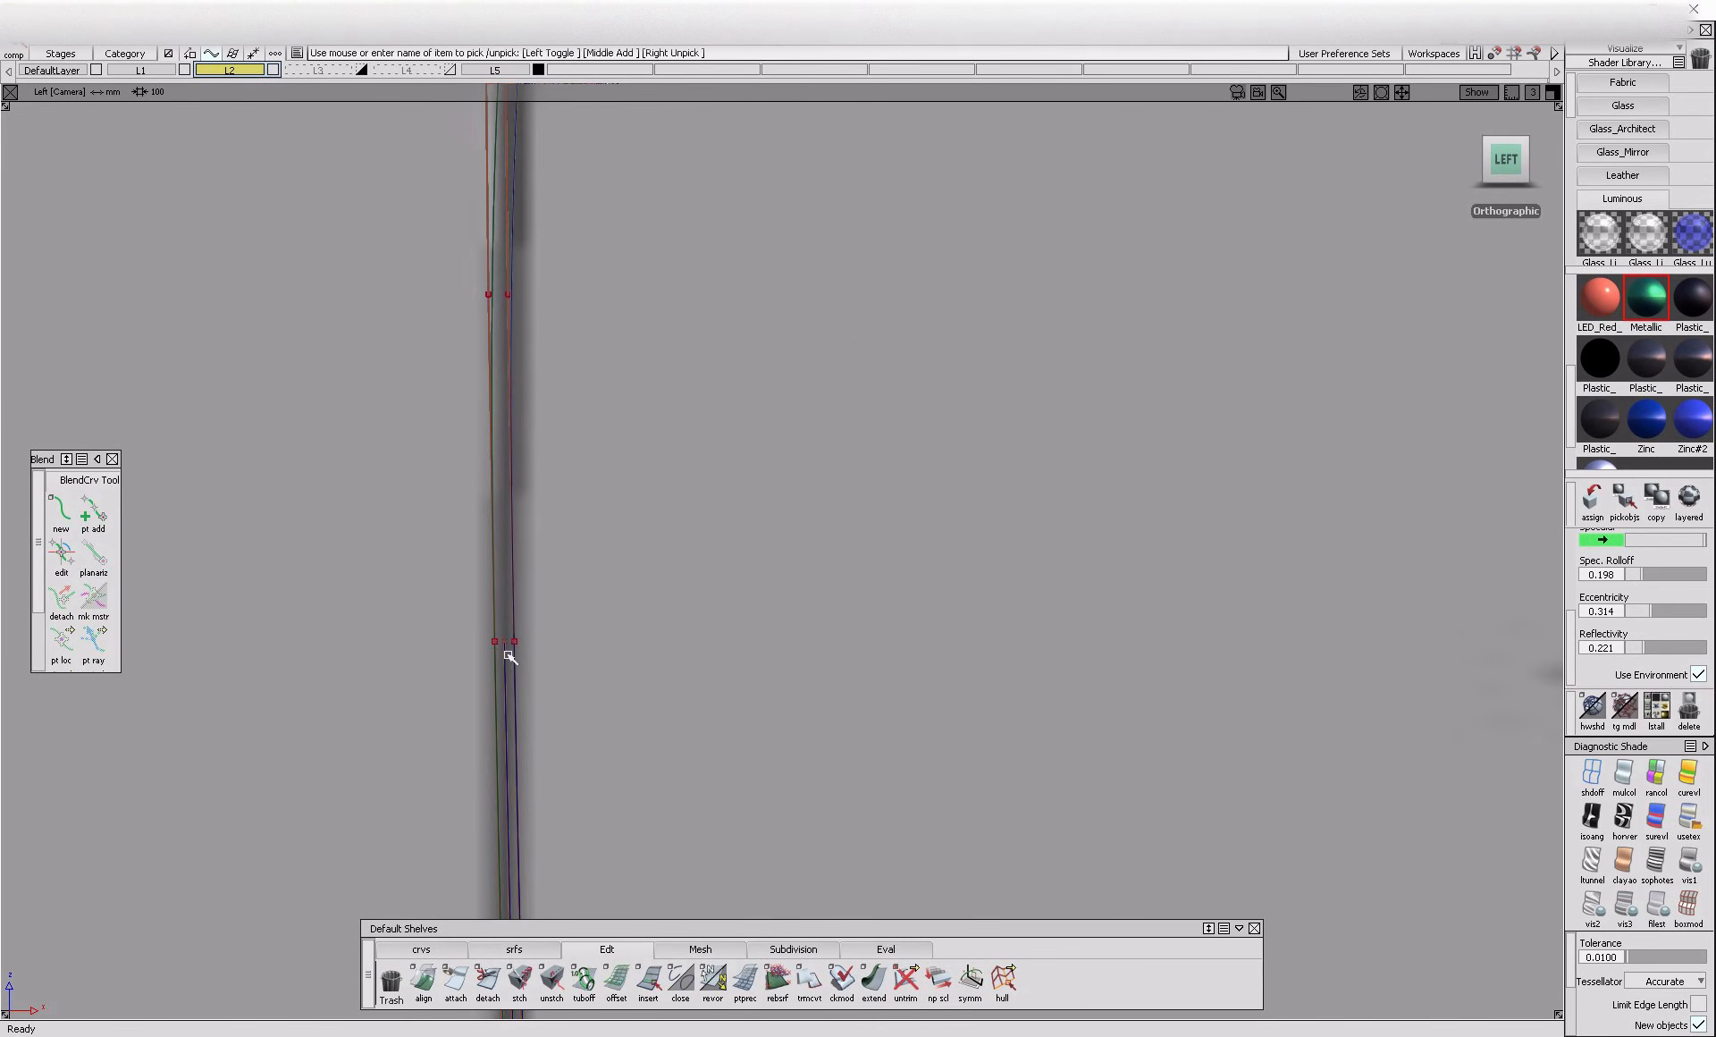
{"action": "left_click", "coordinate": [512, 669]}
{"action": "right_click_drag", "start_coordinate": [514, 671], "coordinate": [801, 513], "text": "alt+shift"}
{"action": "middle_click_drag", "start_coordinate": [801, 513], "coordinate": [792, 666], "text": "alt+shift"}
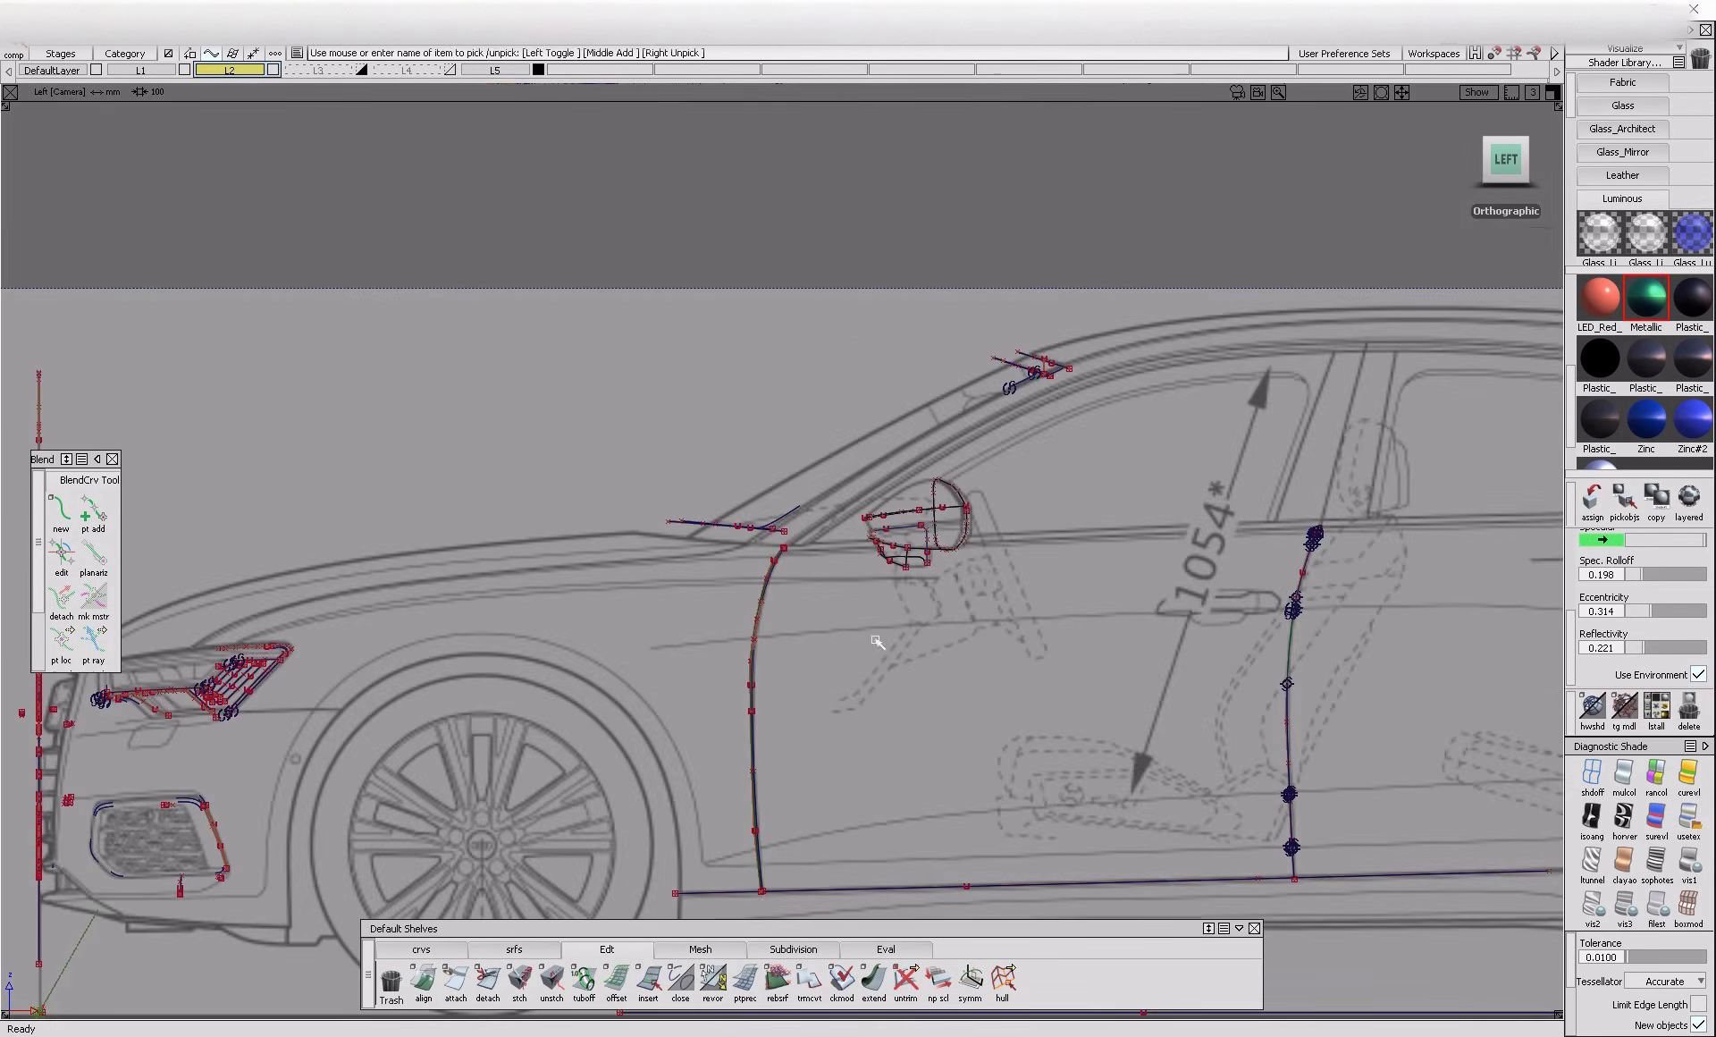
{"action": "middle_click_drag", "start_coordinate": [935, 805], "coordinate": [751, 708], "text": "alt+shift"}
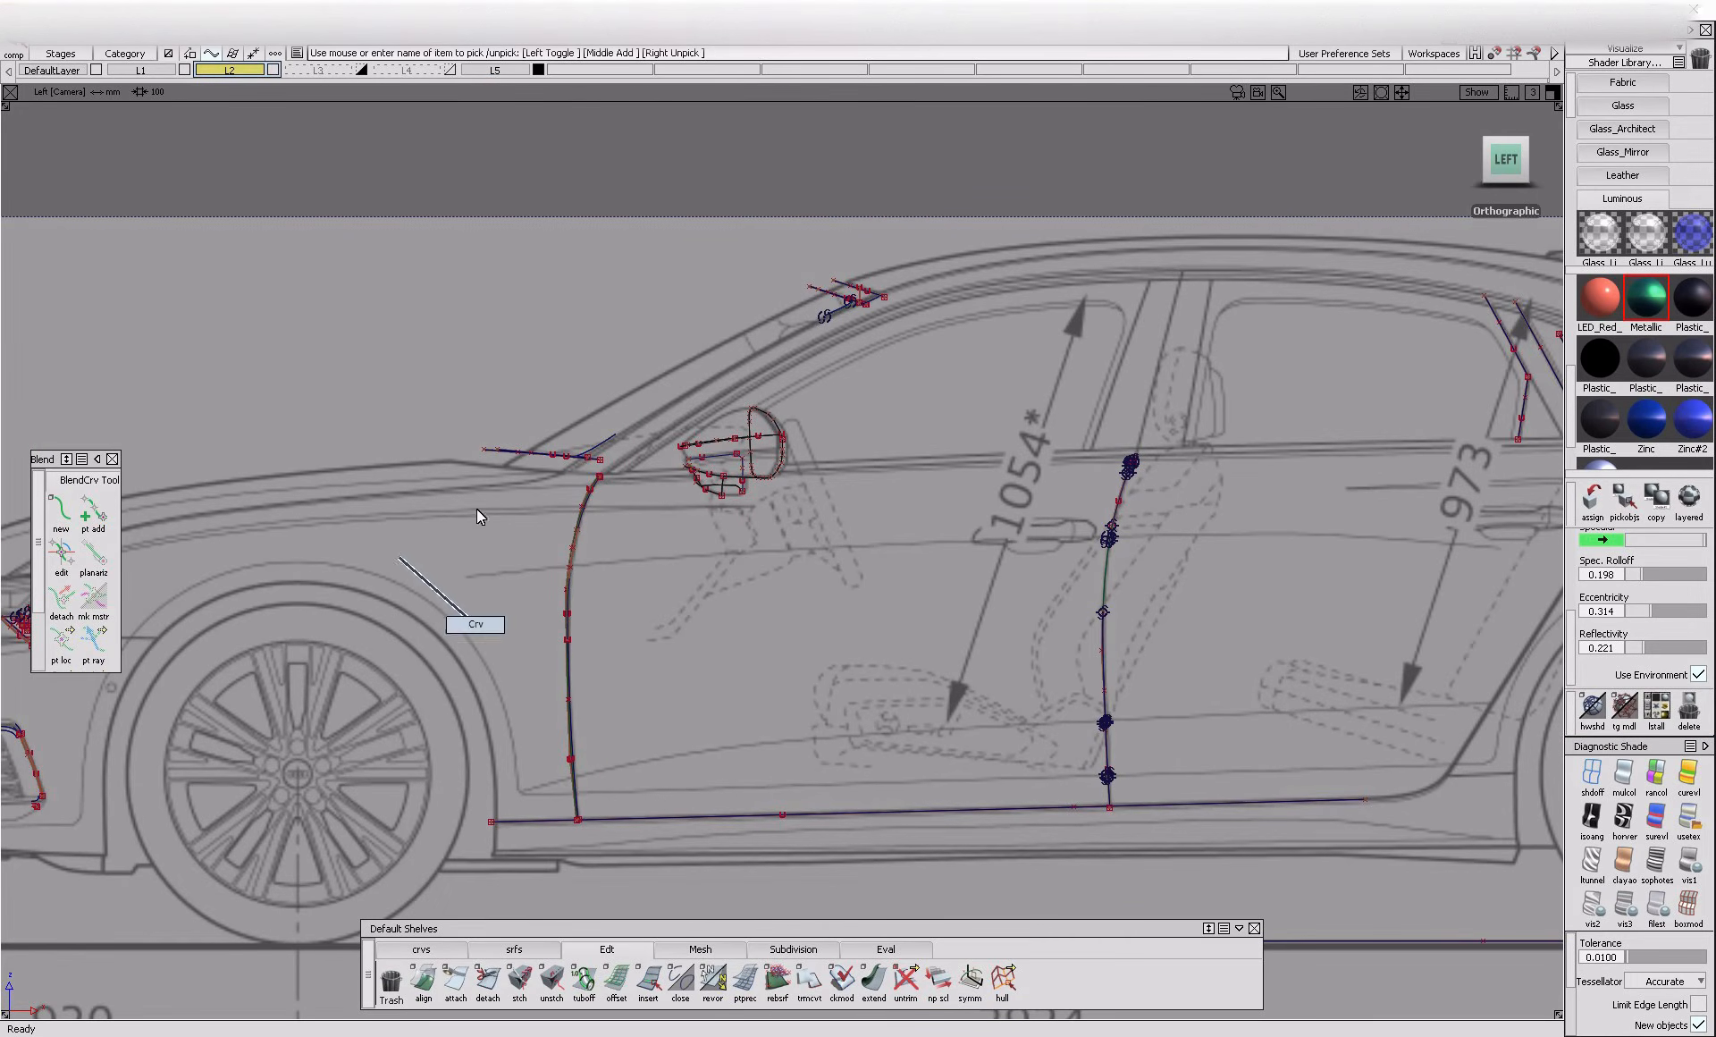
Show the hidden body surfaces again around the front door line
{"action": "left_click_drag", "start_coordinate": [644, 673], "coordinate": [644, 678]}
{"action": "key", "text": "ctrl+h"}
{"action": "key", "text": "ctrl+shift+h"}
{"action": "right_click_drag", "start_coordinate": [646, 681], "coordinate": [620, 604], "text": "alt+shift"}
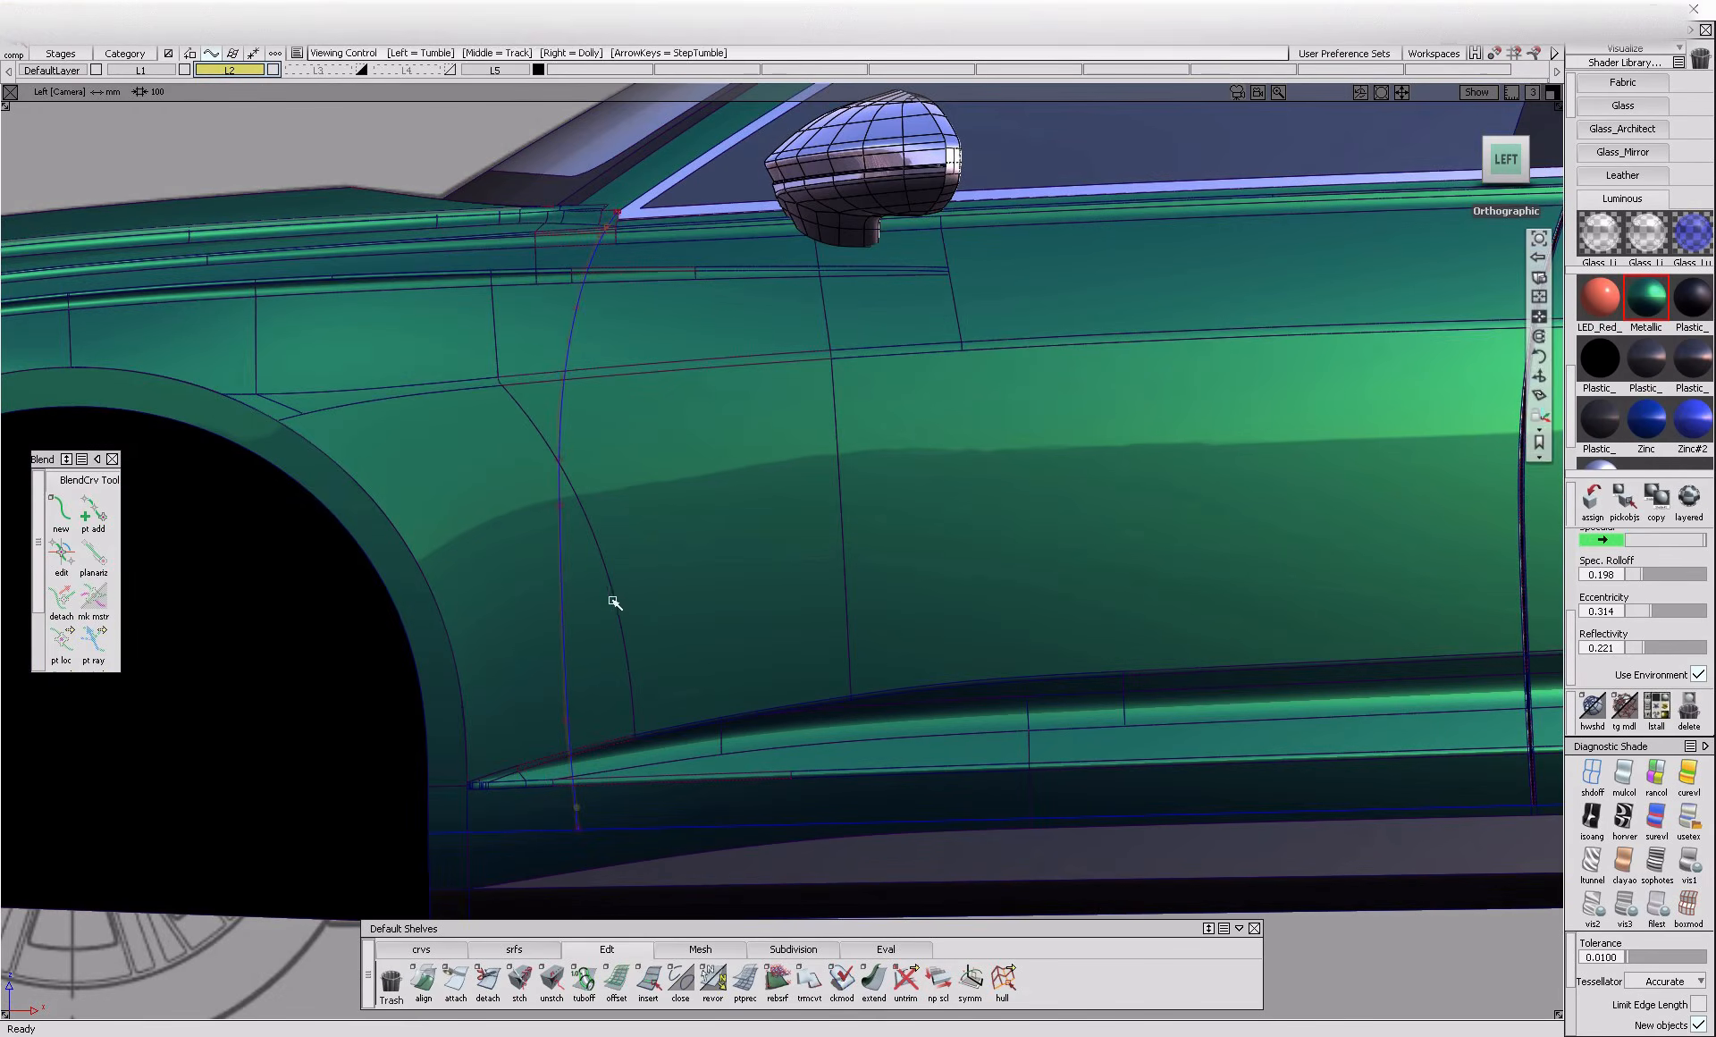
Project the front door line and its offset curves onto the fender, door and sill surfaces in the left view
{"action": "left_click", "coordinate": [1594, 774]}
{"action": "right_click_drag", "start_coordinate": [684, 677], "coordinate": [547, 679], "text": "alt+shift"}
{"action": "middle_click_drag", "start_coordinate": [547, 680], "coordinate": [728, 456], "text": "alt+shift"}
{"action": "middle_click_drag", "start_coordinate": [599, 462], "coordinate": [626, 643], "text": "alt+shift"}
{"action": "right_click_drag", "start_coordinate": [631, 771], "coordinate": [515, 772], "text": "alt+shift"}
{"action": "mouse_move", "coordinate": [516, 772]}
{"action": "middle_mouse_down", "text": "alt+shift"}
{"action": "mouse_move", "coordinate": [570, 643]}
{"action": "mouse_move", "coordinate": [565, 663]}
{"action": "middle_mouse_up", "text": "alt+shift"}
{"action": "right_click_drag", "start_coordinate": [555, 618], "coordinate": [942, 567], "text": "alt+shift"}
{"action": "left_click_drag", "start_coordinate": [574, 281], "coordinate": [776, 863]}
{"action": "key", "text": "ctrl+p"}
{"action": "left_click_drag", "start_coordinate": [549, 270], "coordinate": [859, 829]}
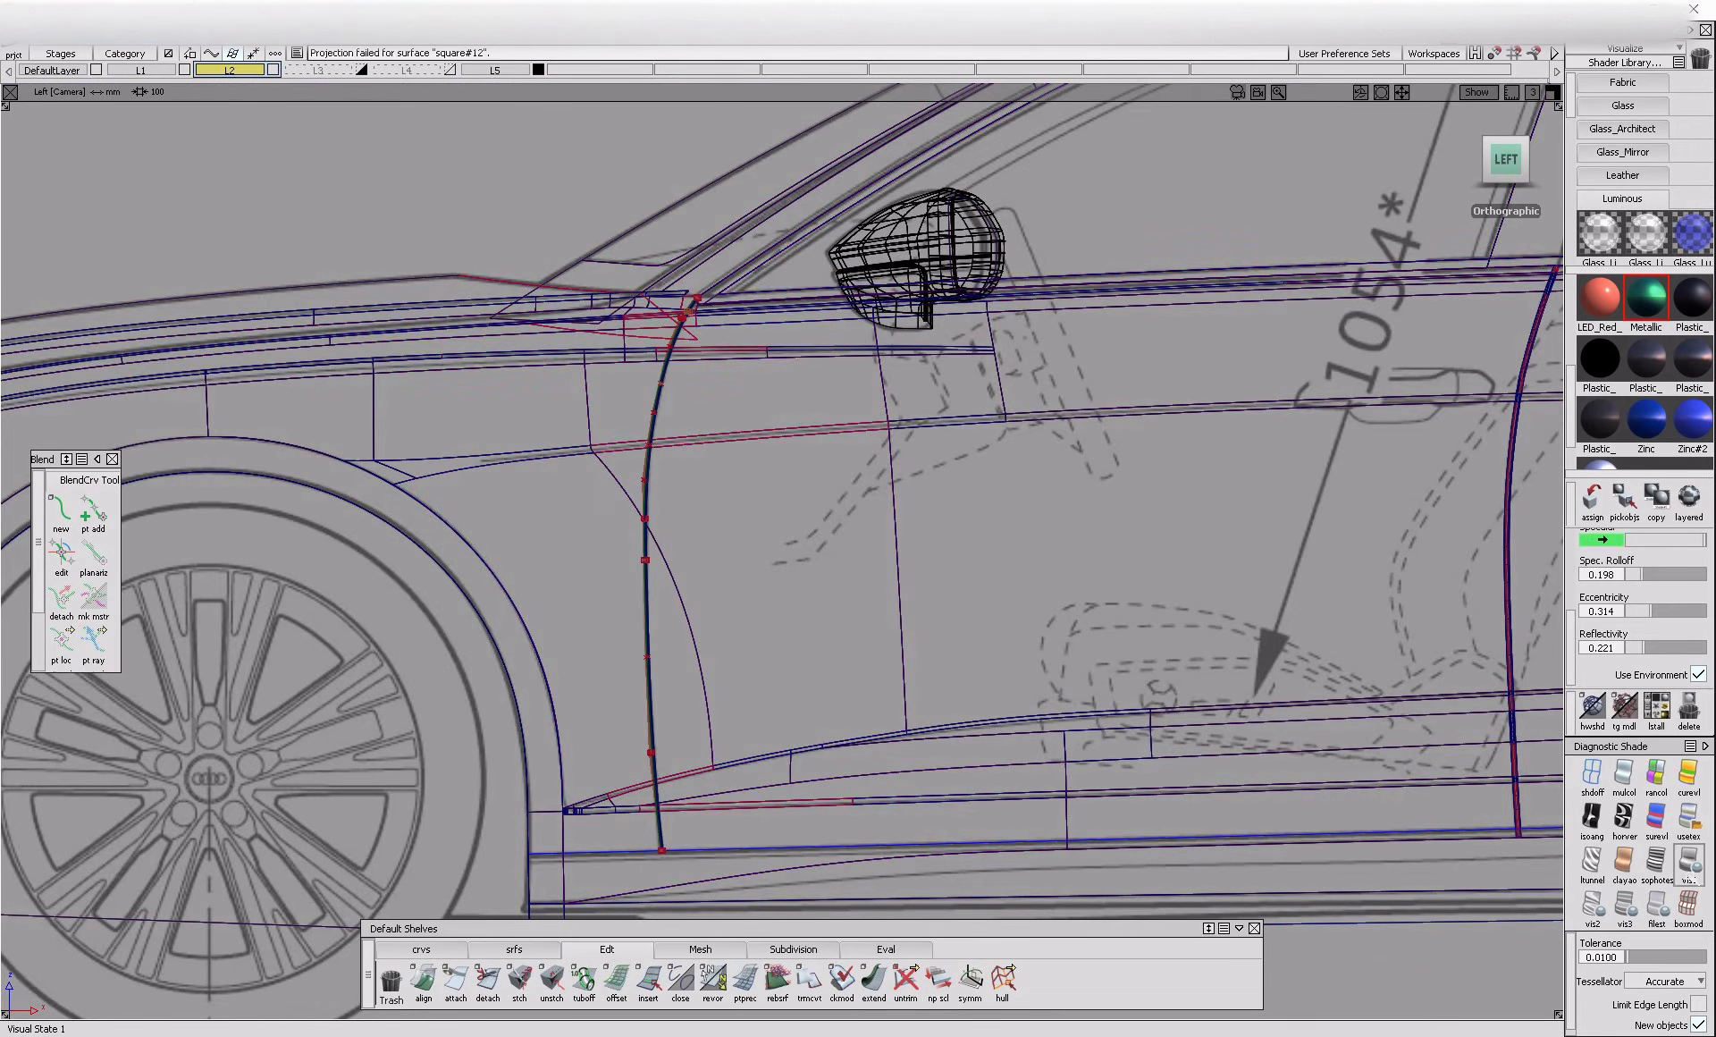
Shade the model and trim the gap strip out of the large lower fender surface, keeping both sides
{"action": "left_click", "coordinate": [1690, 878]}
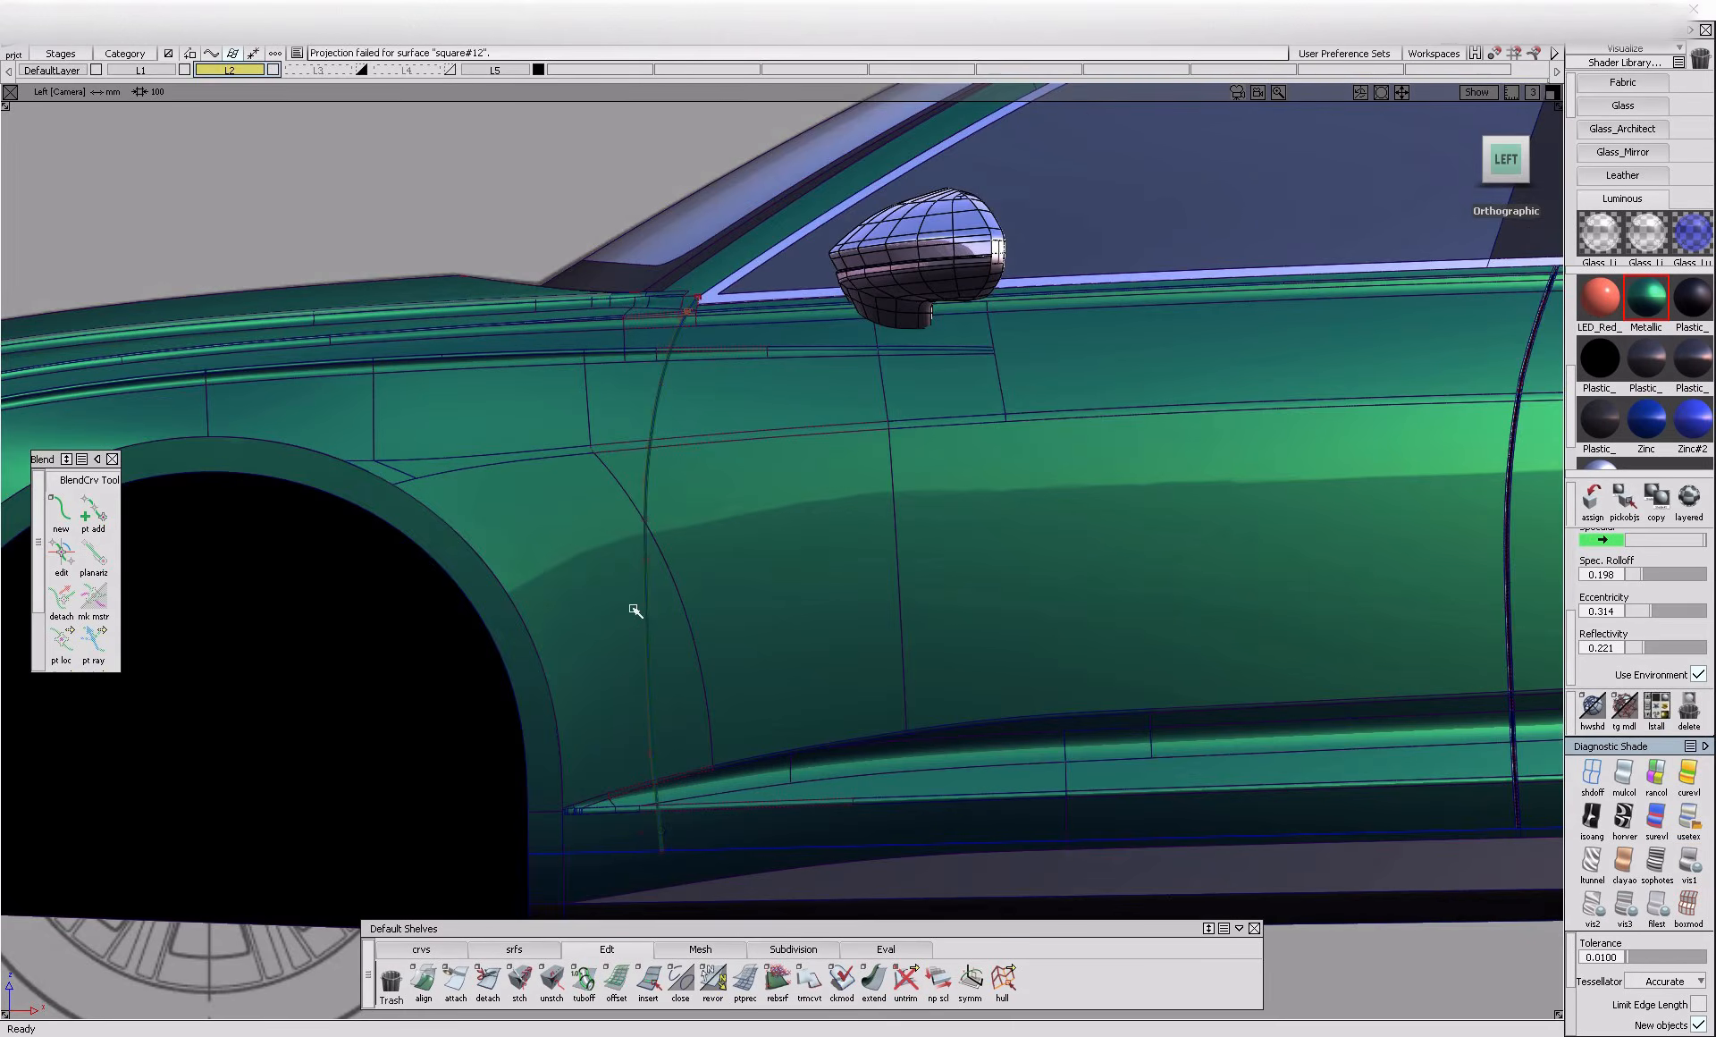
{"action": "left_click_drag", "start_coordinate": [633, 607], "coordinate": [640, 667], "text": "alt+shift"}
{"action": "right_click_drag", "start_coordinate": [640, 667], "coordinate": [749, 654], "text": "alt+shift"}
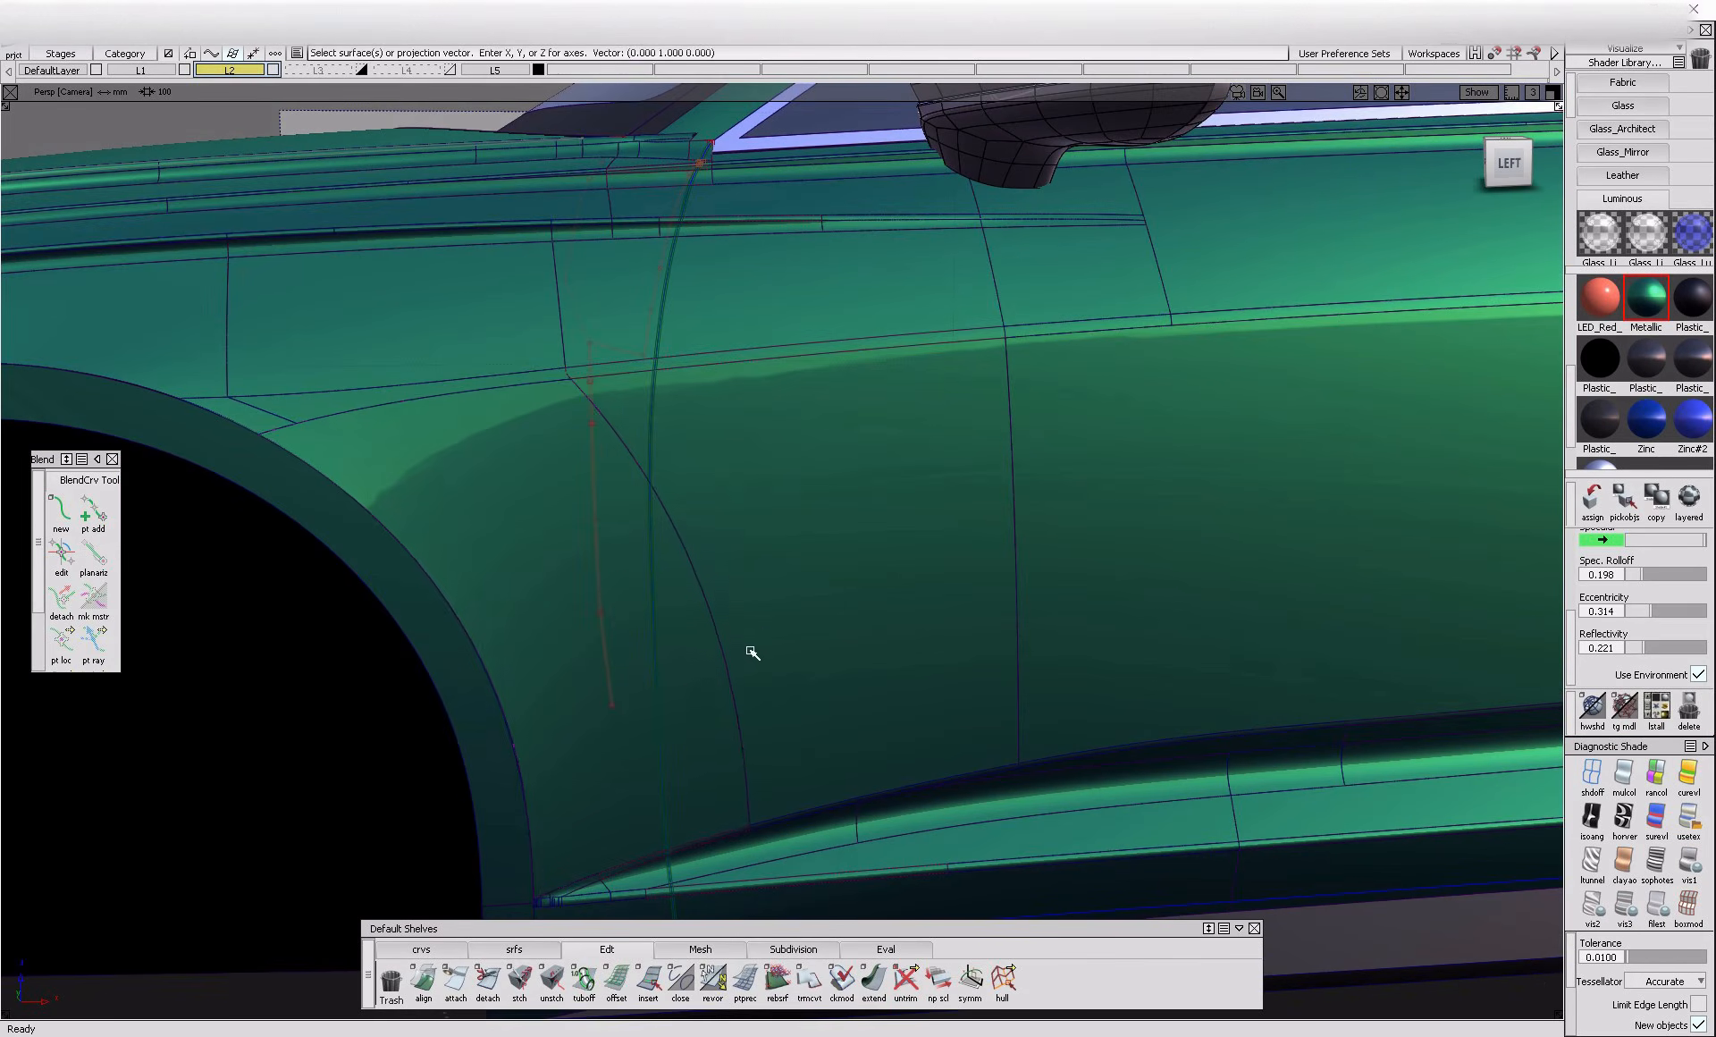
{"action": "left_click", "coordinate": [687, 692]}
{"action": "left_click", "coordinate": [1437, 997]}
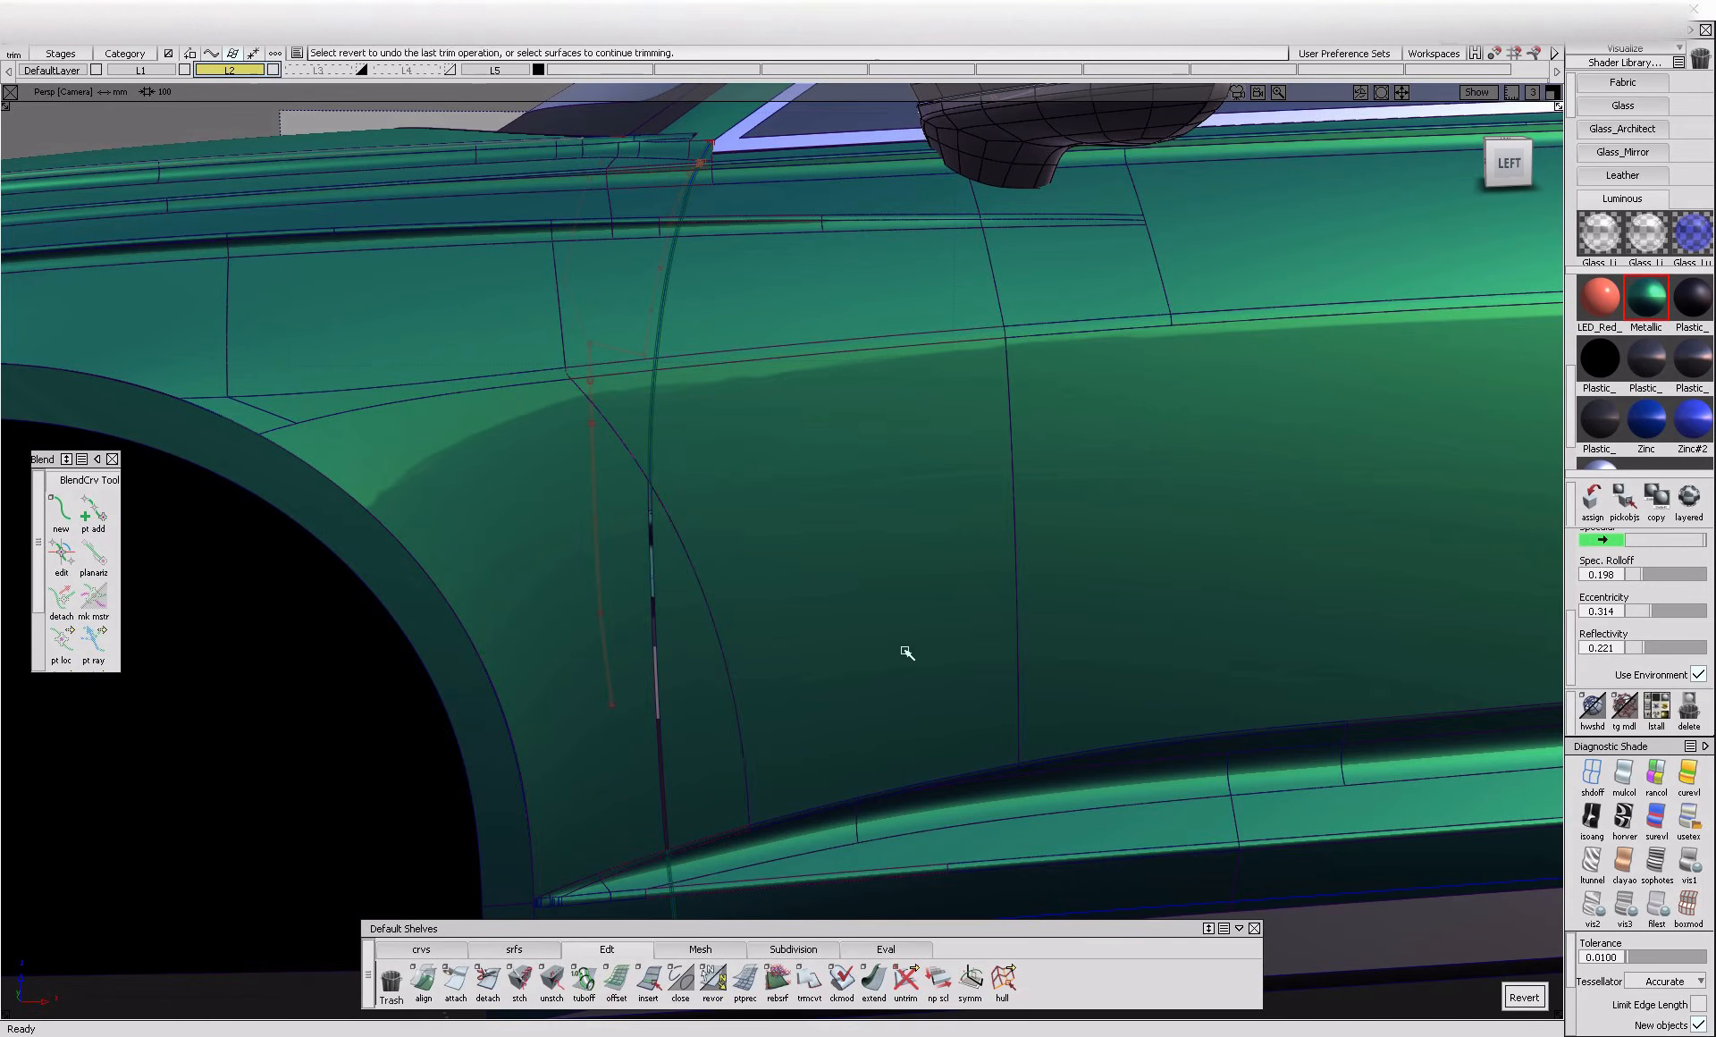
Trim the gap strip out of the narrow shoulder-line surface, keeping the regions on both sides
{"action": "left_click", "coordinate": [655, 347], "text": "alt+shift"}
{"action": "right_click_drag", "start_coordinate": [657, 351], "coordinate": [704, 439], "text": "alt+shift"}
{"action": "left_click", "coordinate": [702, 441]}
{"action": "left_click", "coordinate": [586, 464]}
{"action": "key", "text": "space"}
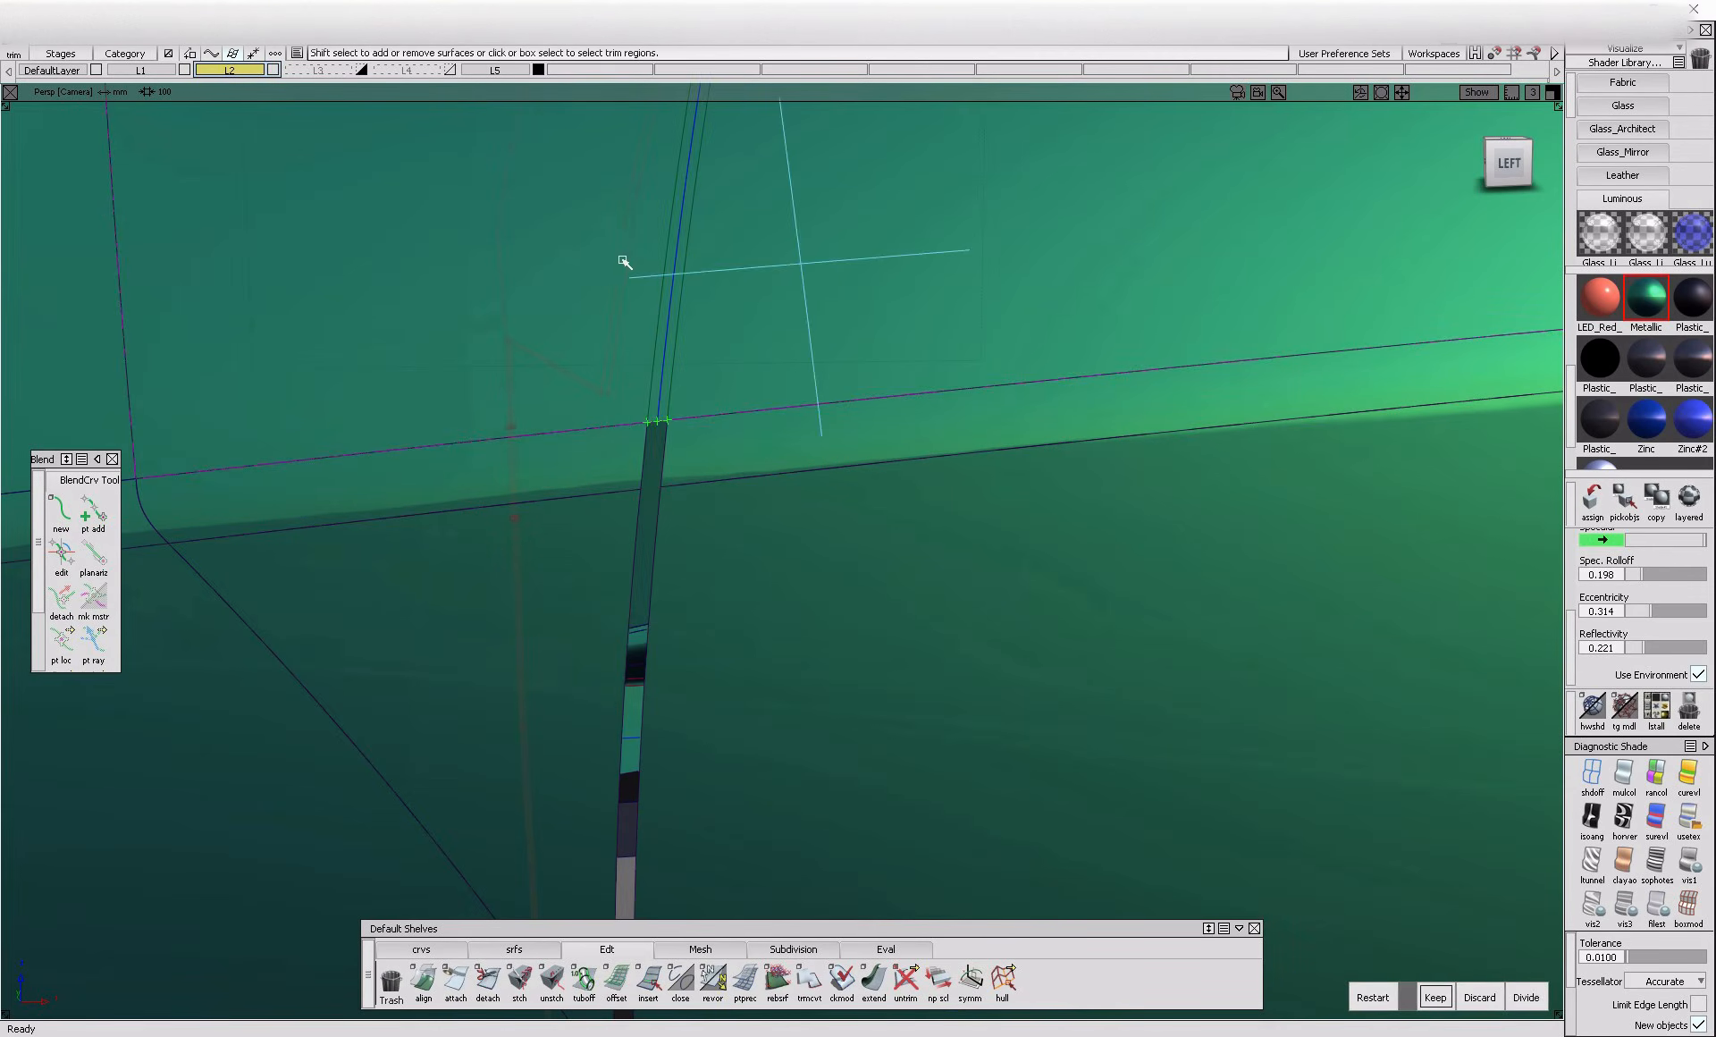
Trim the gap strip out of the fender panel above the shoulder line, keeping both sides
{"action": "right_click_drag", "start_coordinate": [736, 260], "coordinate": [636, 542], "text": "alt+shift"}
{"action": "right_click_drag", "start_coordinate": [646, 453], "coordinate": [658, 452], "text": "alt+shift"}
{"action": "left_click", "coordinate": [651, 449]}
{"action": "left_click", "coordinate": [647, 449]}
{"action": "left_click", "coordinate": [528, 459]}
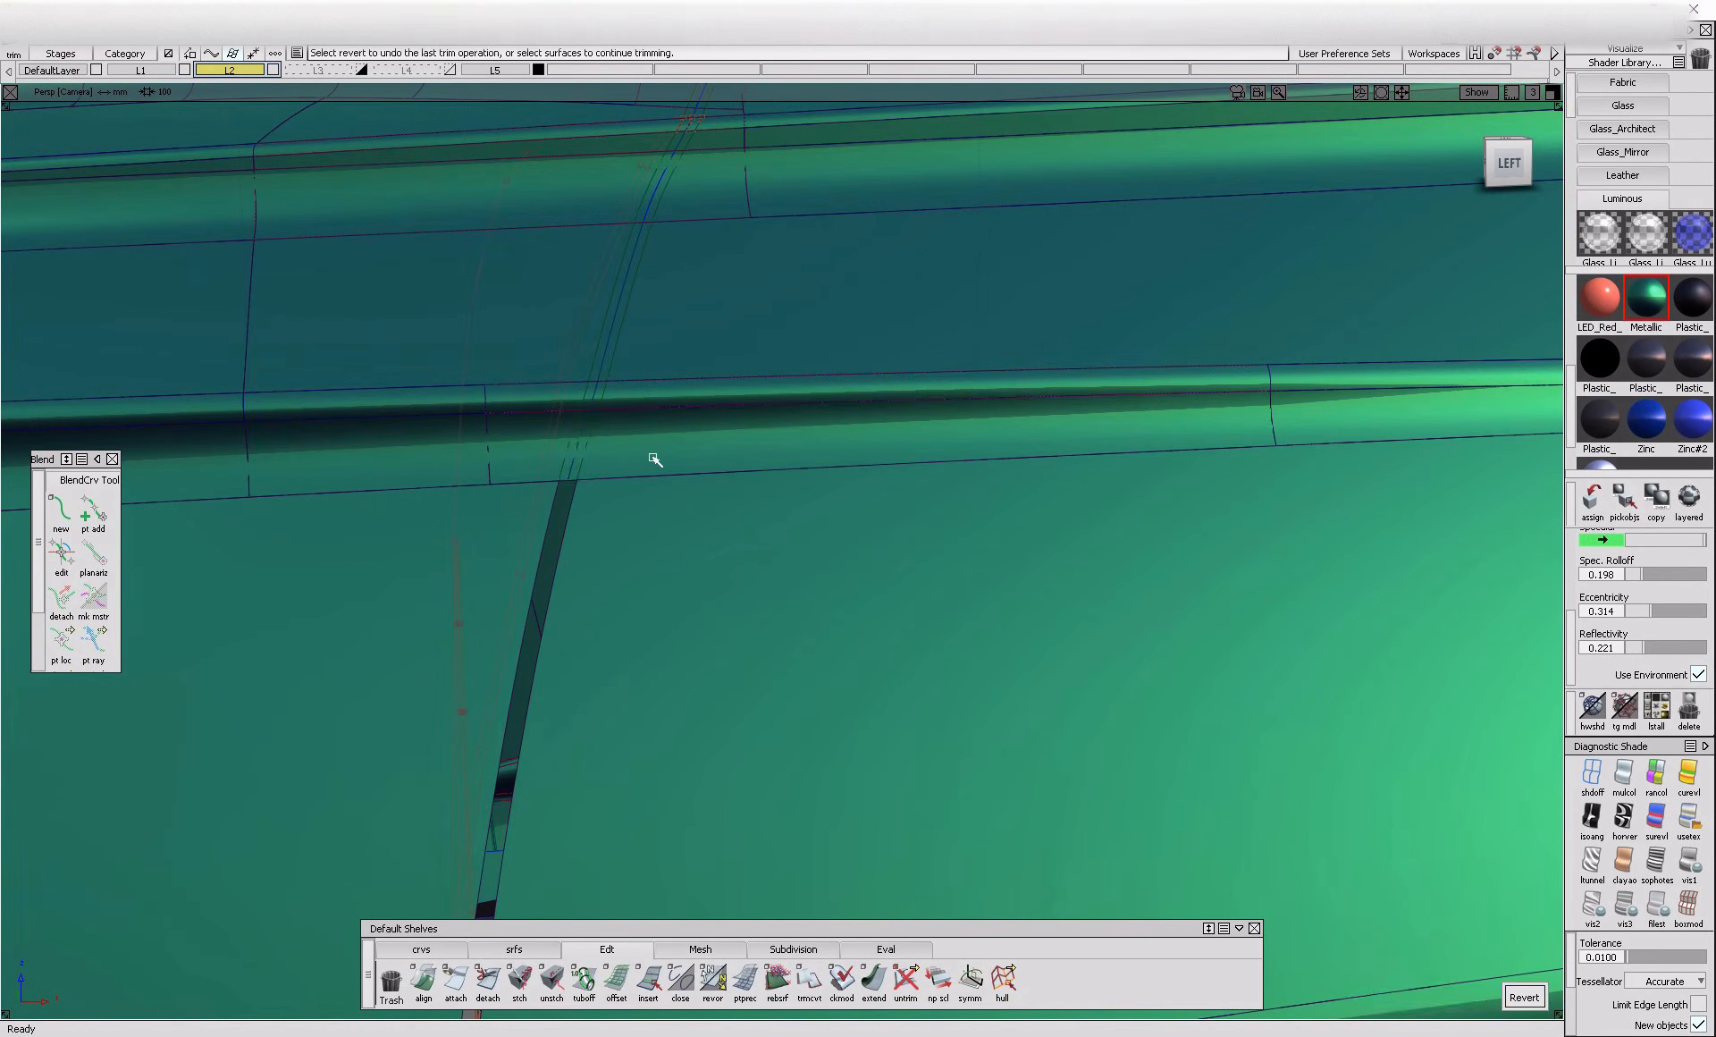
{"action": "key", "text": "space"}
Trim the gap strip out of the upper crease surface and the fender panel directly above it, keeping both sides
{"action": "left_click", "coordinate": [616, 401]}
{"action": "left_click", "coordinate": [616, 401]}
{"action": "left_click", "coordinate": [555, 399]}
{"action": "key", "text": "space"}
{"action": "left_click", "coordinate": [686, 319]}
{"action": "left_click", "coordinate": [684, 317]}
{"action": "left_click", "coordinate": [552, 313]}
{"action": "key", "text": "space"}
Trim the gap strip out of the next two narrow surfaces near the fender's upper edge, keeping both sides
{"action": "left_click", "coordinate": [708, 176]}
{"action": "left_click", "coordinate": [707, 174]}
{"action": "left_click", "coordinate": [614, 175]}
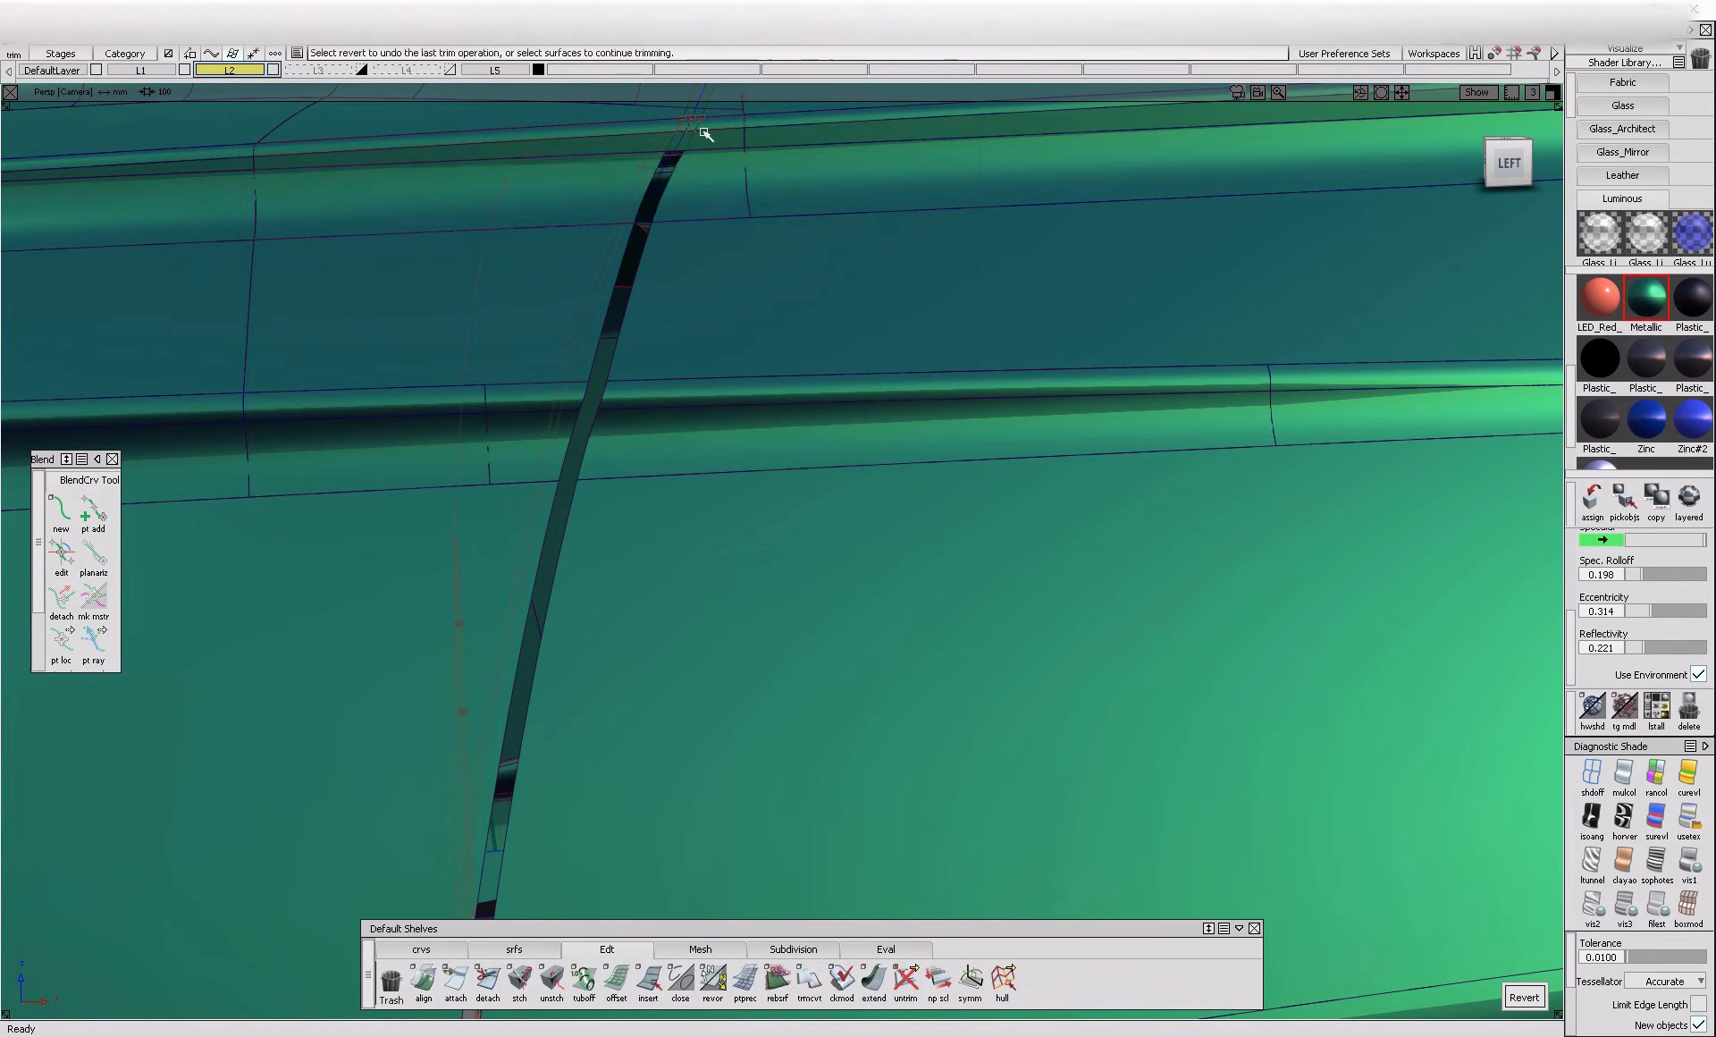
{"action": "key", "text": "space"}
{"action": "right_click_drag", "start_coordinate": [663, 161], "coordinate": [732, 157], "text": "alt+shift"}
{"action": "left_click", "coordinate": [730, 160]}
{"action": "left_click", "coordinate": [588, 190]}
{"action": "left_click", "coordinate": [724, 161]}
{"action": "key", "text": "space"}
Try trimming the narrow rounded surface below the fender's upper corner, and untrim it
{"action": "middle_click_drag", "start_coordinate": [757, 128], "coordinate": [759, 295], "text": "alt+shift"}
{"action": "left_click", "coordinate": [757, 382]}
{"action": "left_click", "coordinate": [587, 387]}
{"action": "key", "text": "space"}
{"action": "left_click", "coordinate": [765, 352]}
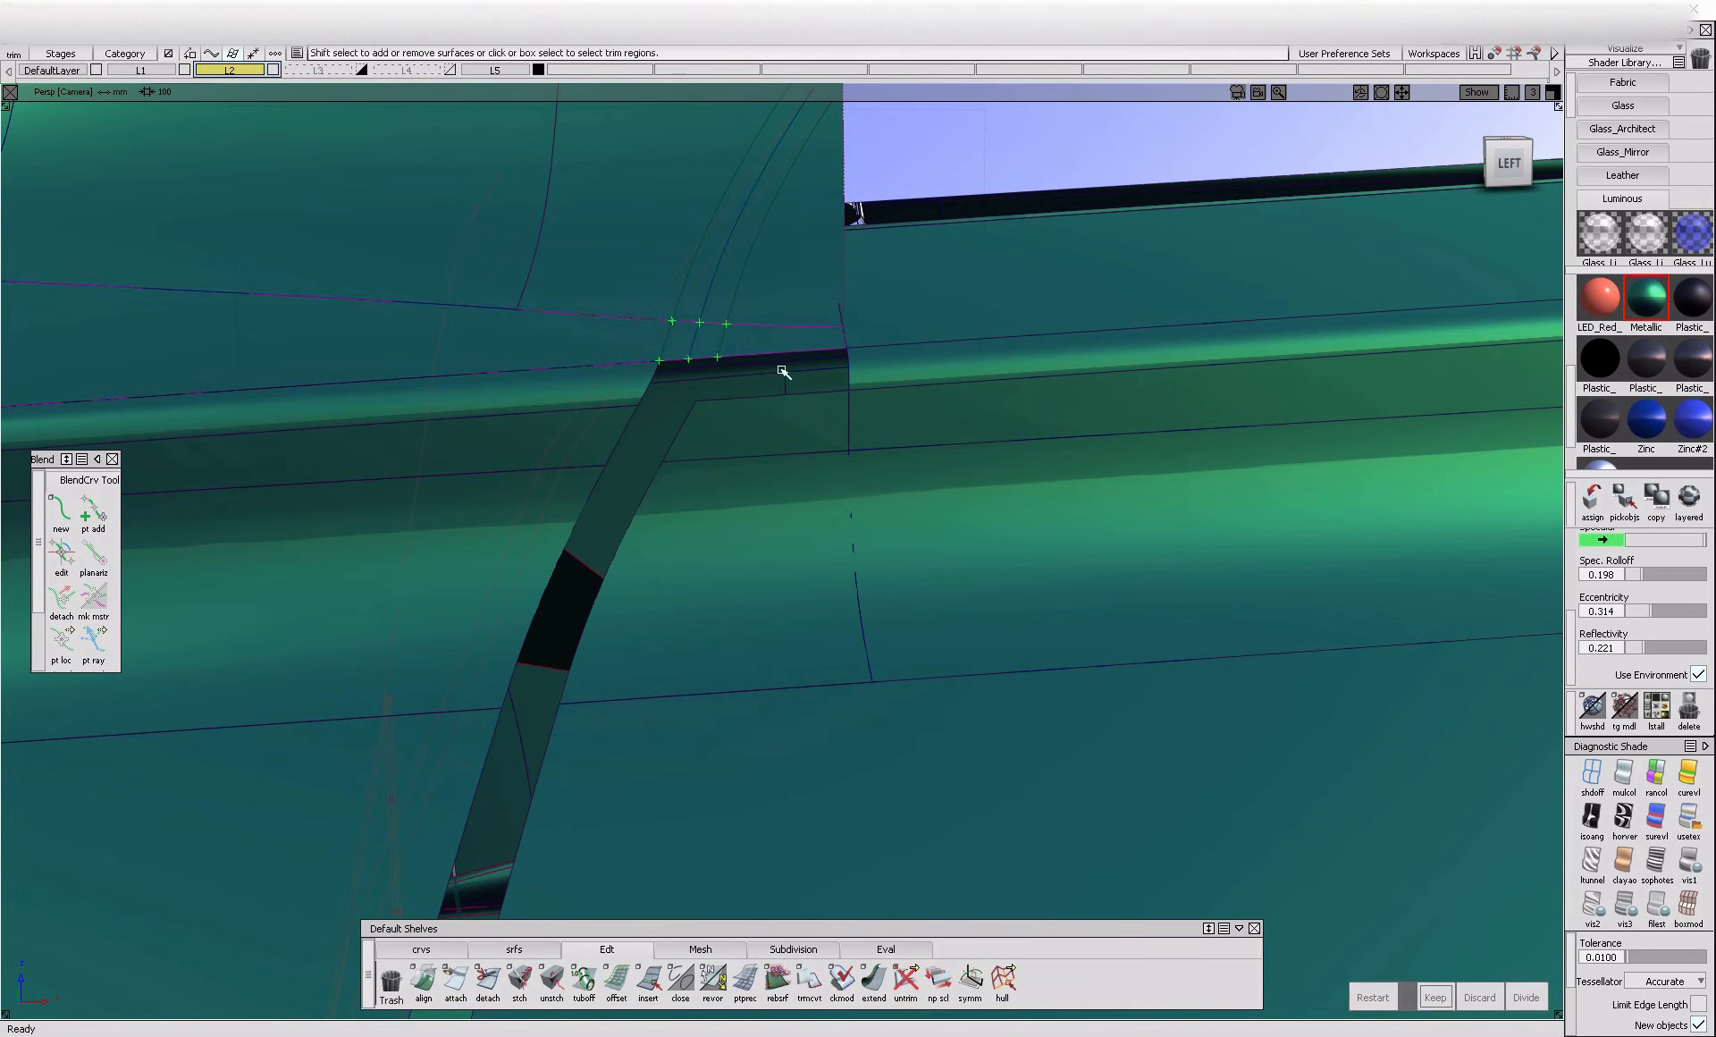
{"action": "left_click_drag", "start_coordinate": [700, 346], "coordinate": [643, 378], "text": "ctrl+shift"}
{"action": "left_click", "coordinate": [647, 384]}
{"action": "left_click", "coordinate": [903, 976]}
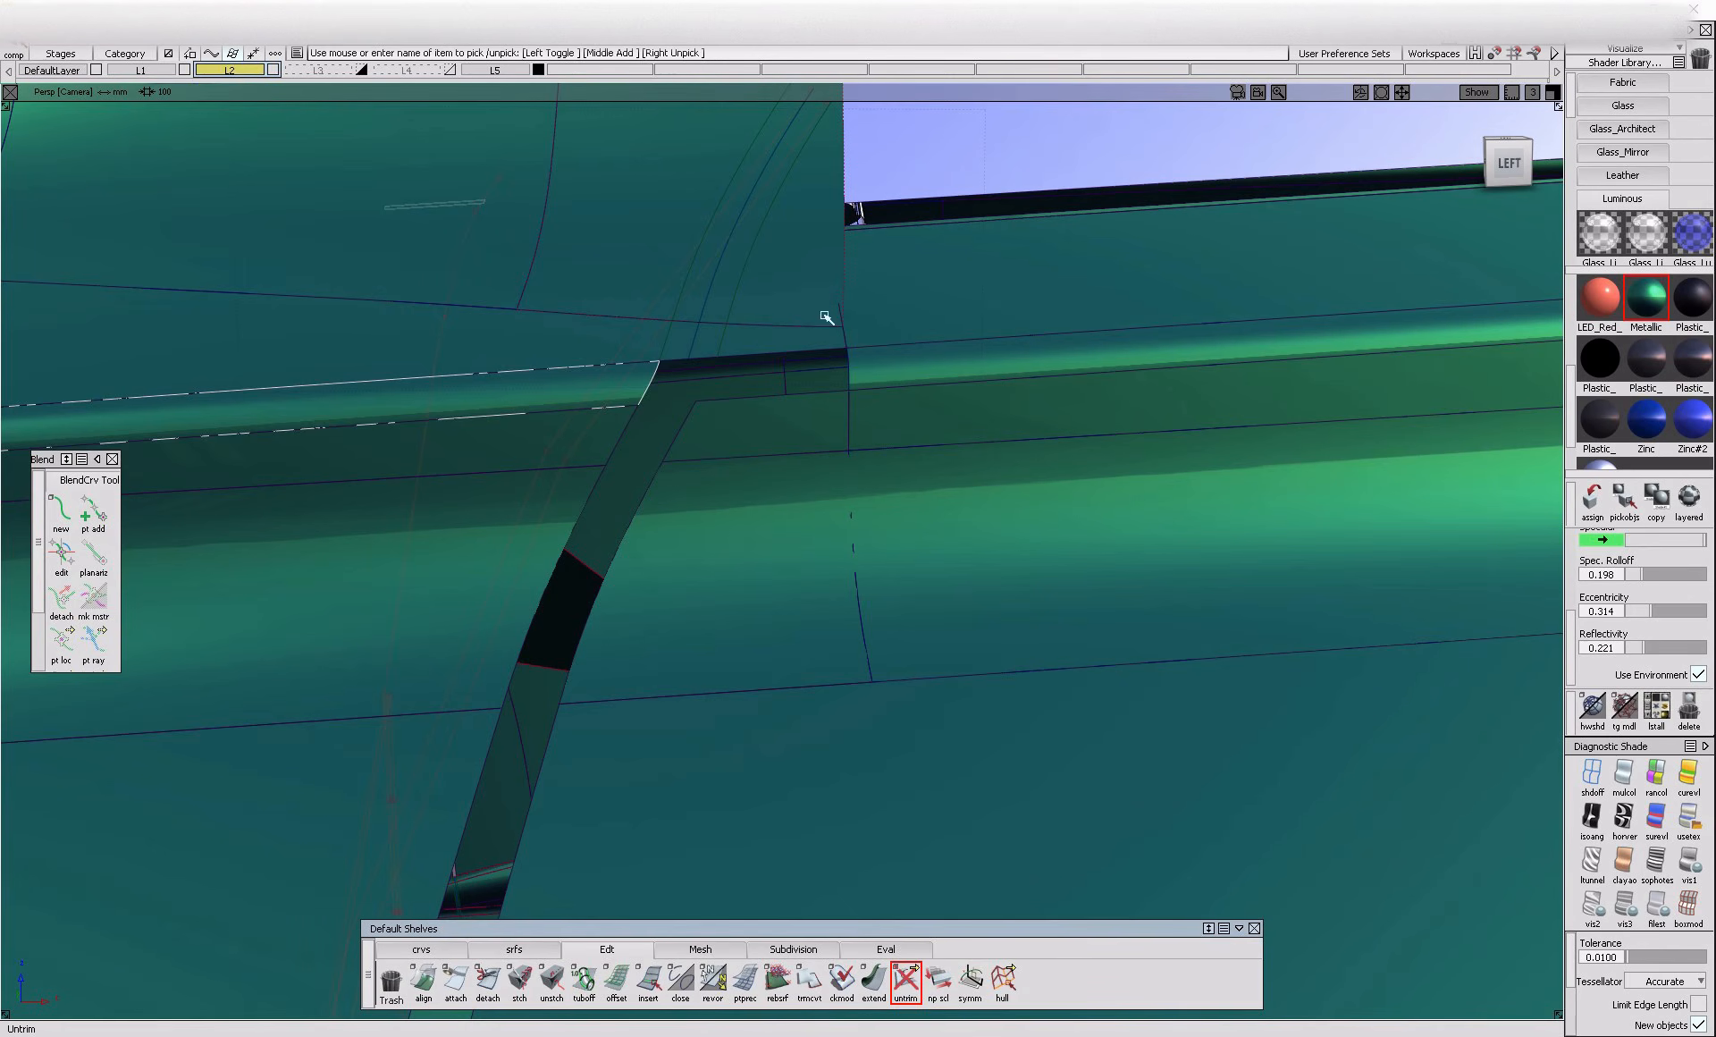
Trim the gap strip out of the rounded surface and the narrow surface above it, keeping both sides
{"action": "left_click", "coordinate": [757, 380]}
{"action": "left_click", "coordinate": [572, 399]}
{"action": "key", "text": "space"}
{"action": "left_click", "coordinate": [762, 341]}
{"action": "left_click", "coordinate": [552, 344]}
{"action": "key", "text": "space"}
Extend the rear edge of the fender's upper corner surface toward the side window frame
{"action": "left_click", "coordinate": [787, 278]}
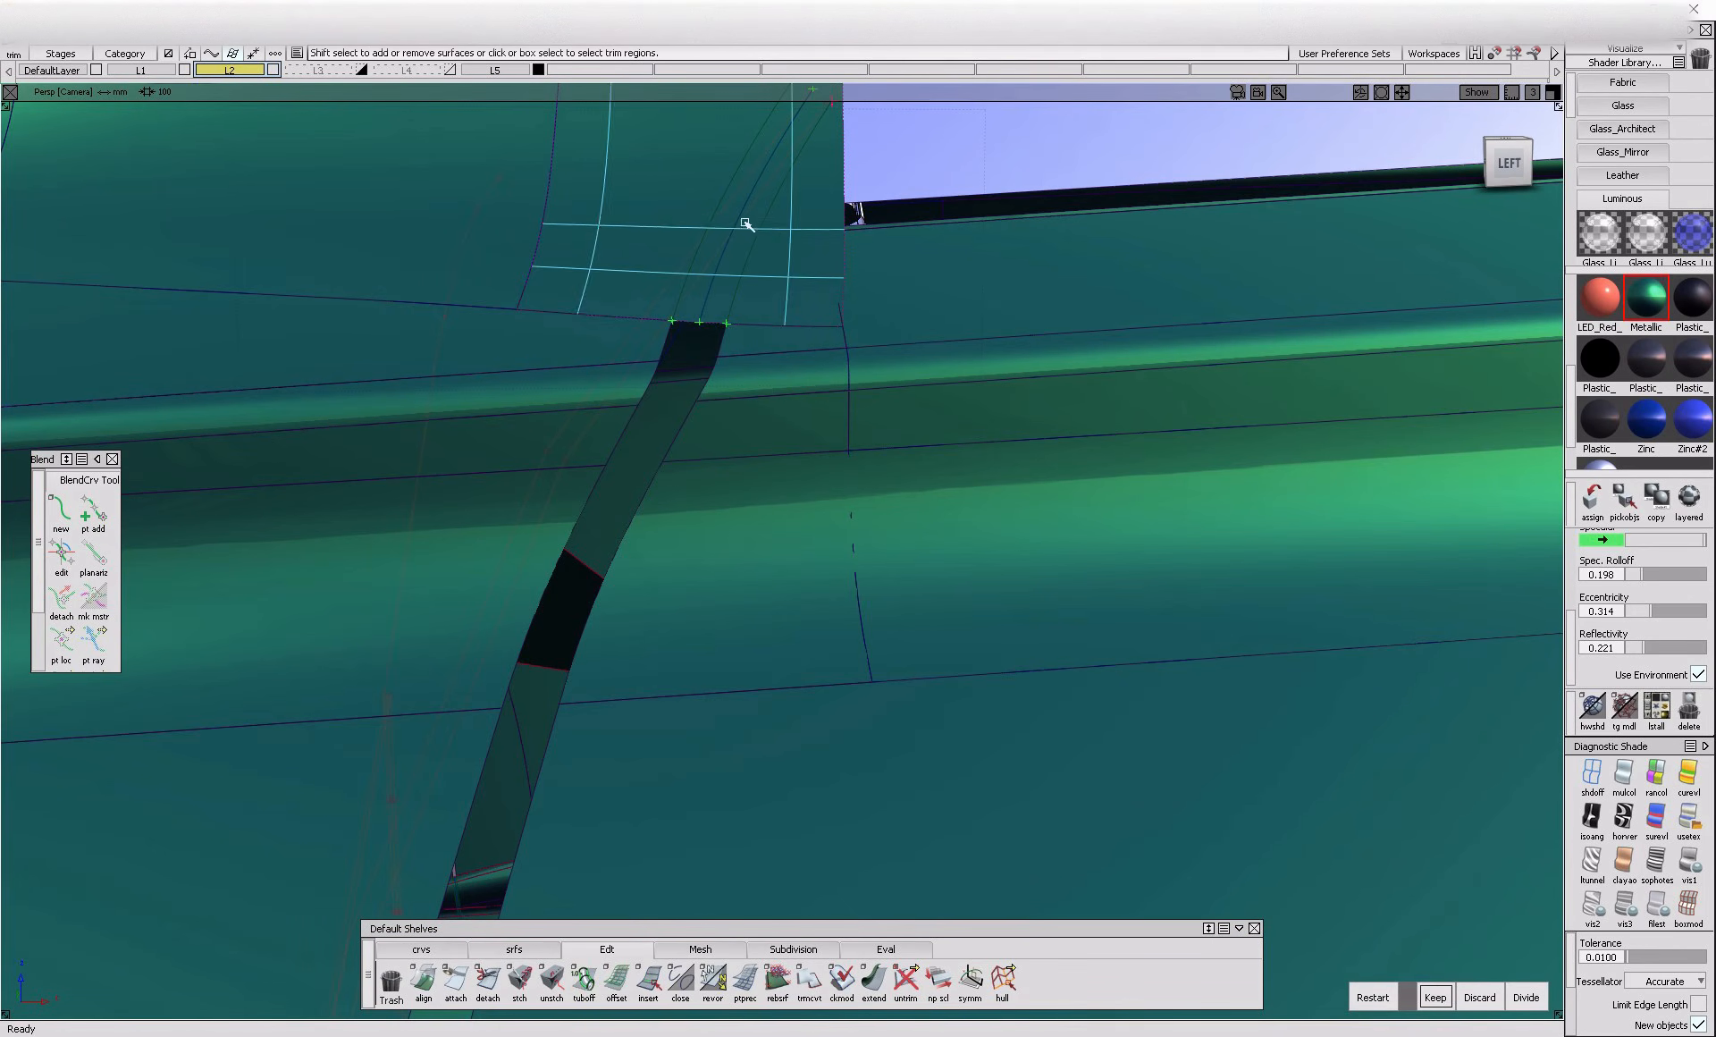
{"action": "middle_click_drag", "start_coordinate": [727, 230], "coordinate": [671, 432], "text": "alt+shift"}
{"action": "left_click_drag", "start_coordinate": [678, 472], "coordinate": [739, 615], "text": "ctrl+shift"}
{"action": "left_click", "coordinate": [873, 981]}
{"action": "left_click", "coordinate": [748, 351]}
{"action": "left_click", "coordinate": [862, 355]}
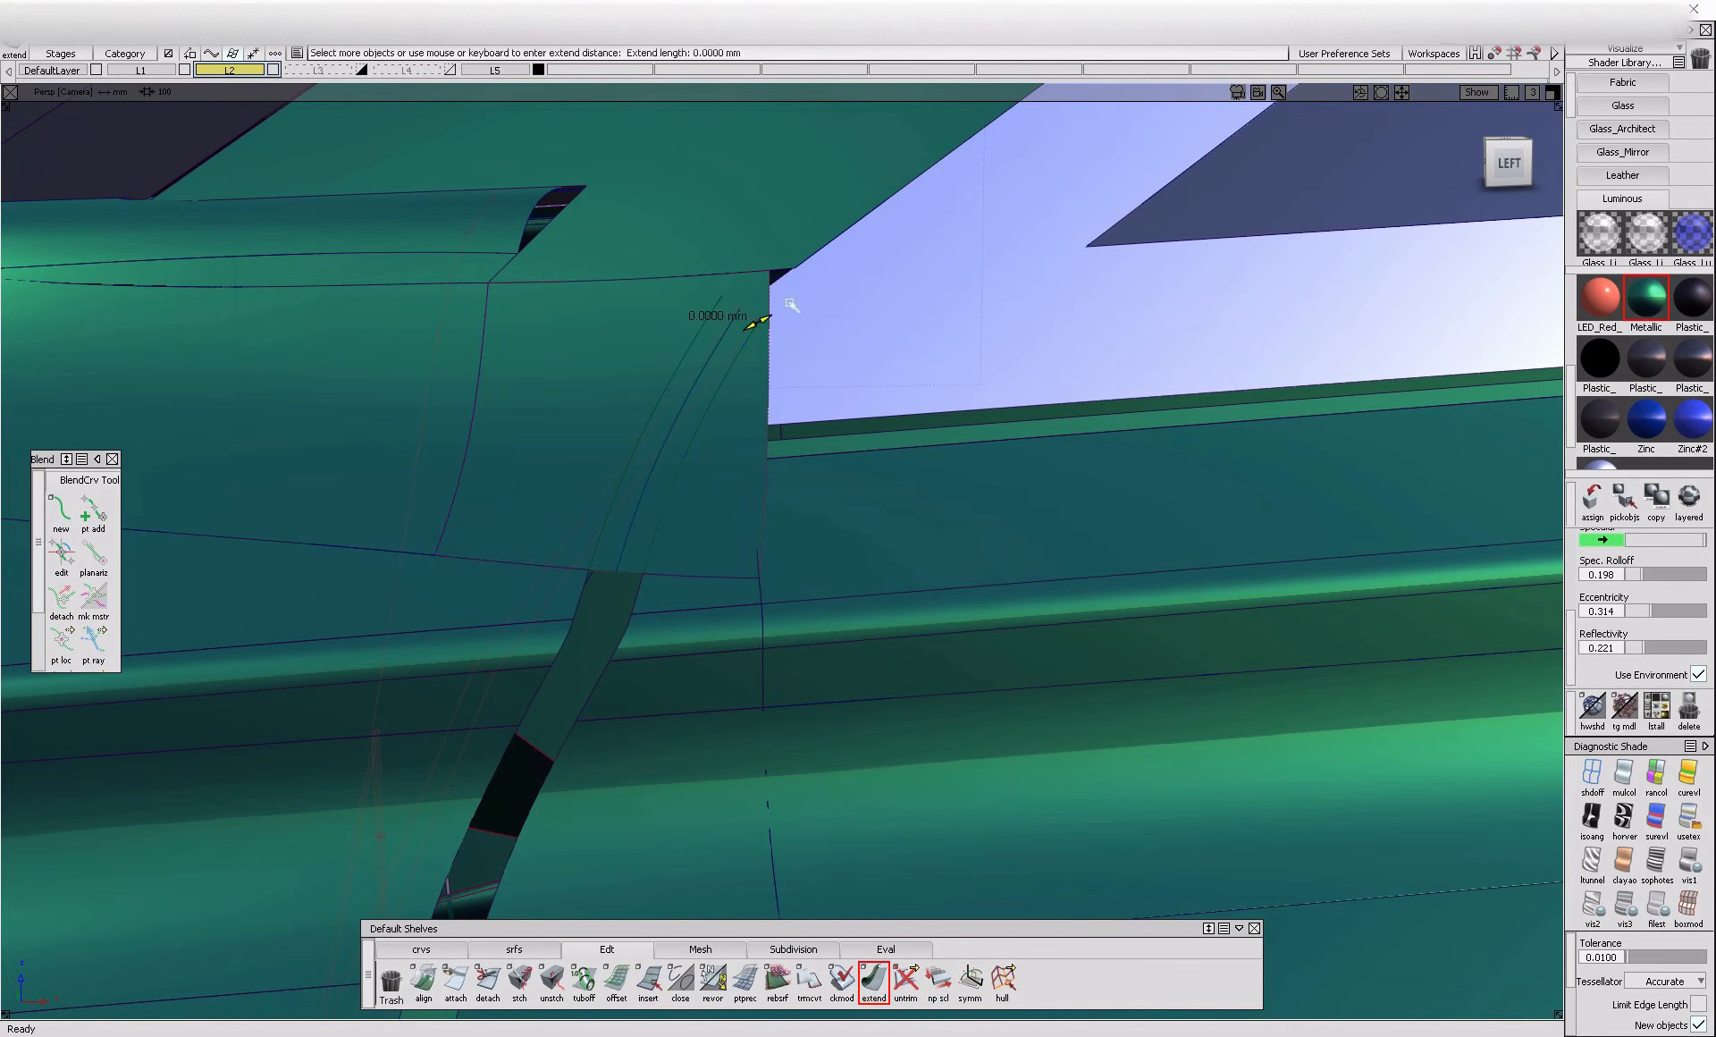
{"action": "left_click", "coordinate": [706, 306]}
{"action": "left_click", "coordinate": [805, 319]}
{"action": "left_click_drag", "start_coordinate": [824, 308], "coordinate": [908, 238]}
Trim the gap strip out of the extended corner surface beside the window frame
{"action": "left_click_drag", "start_coordinate": [673, 356], "coordinate": [728, 431], "text": "ctrl+shift"}
{"action": "left_click", "coordinate": [729, 432]}
{"action": "left_click", "coordinate": [582, 384]}
{"action": "key", "text": "space"}
Discard the gap strip from the dark recessed surface below the lower fender panel
{"action": "left_click_drag", "start_coordinate": [584, 384], "coordinate": [755, 383], "text": "alt+shift"}
{"action": "right_click_drag", "start_coordinate": [755, 384], "coordinate": [677, 591], "text": "alt+shift"}
{"action": "left_click_drag", "start_coordinate": [721, 609], "coordinate": [791, 627], "text": "alt+shift"}
{"action": "right_click_drag", "start_coordinate": [791, 628], "coordinate": [700, 652], "text": "alt+shift"}
{"action": "middle_click_drag", "start_coordinate": [701, 652], "coordinate": [766, 456], "text": "alt+shift"}
{"action": "right_click_drag", "start_coordinate": [722, 639], "coordinate": [657, 670], "text": "alt+shift"}
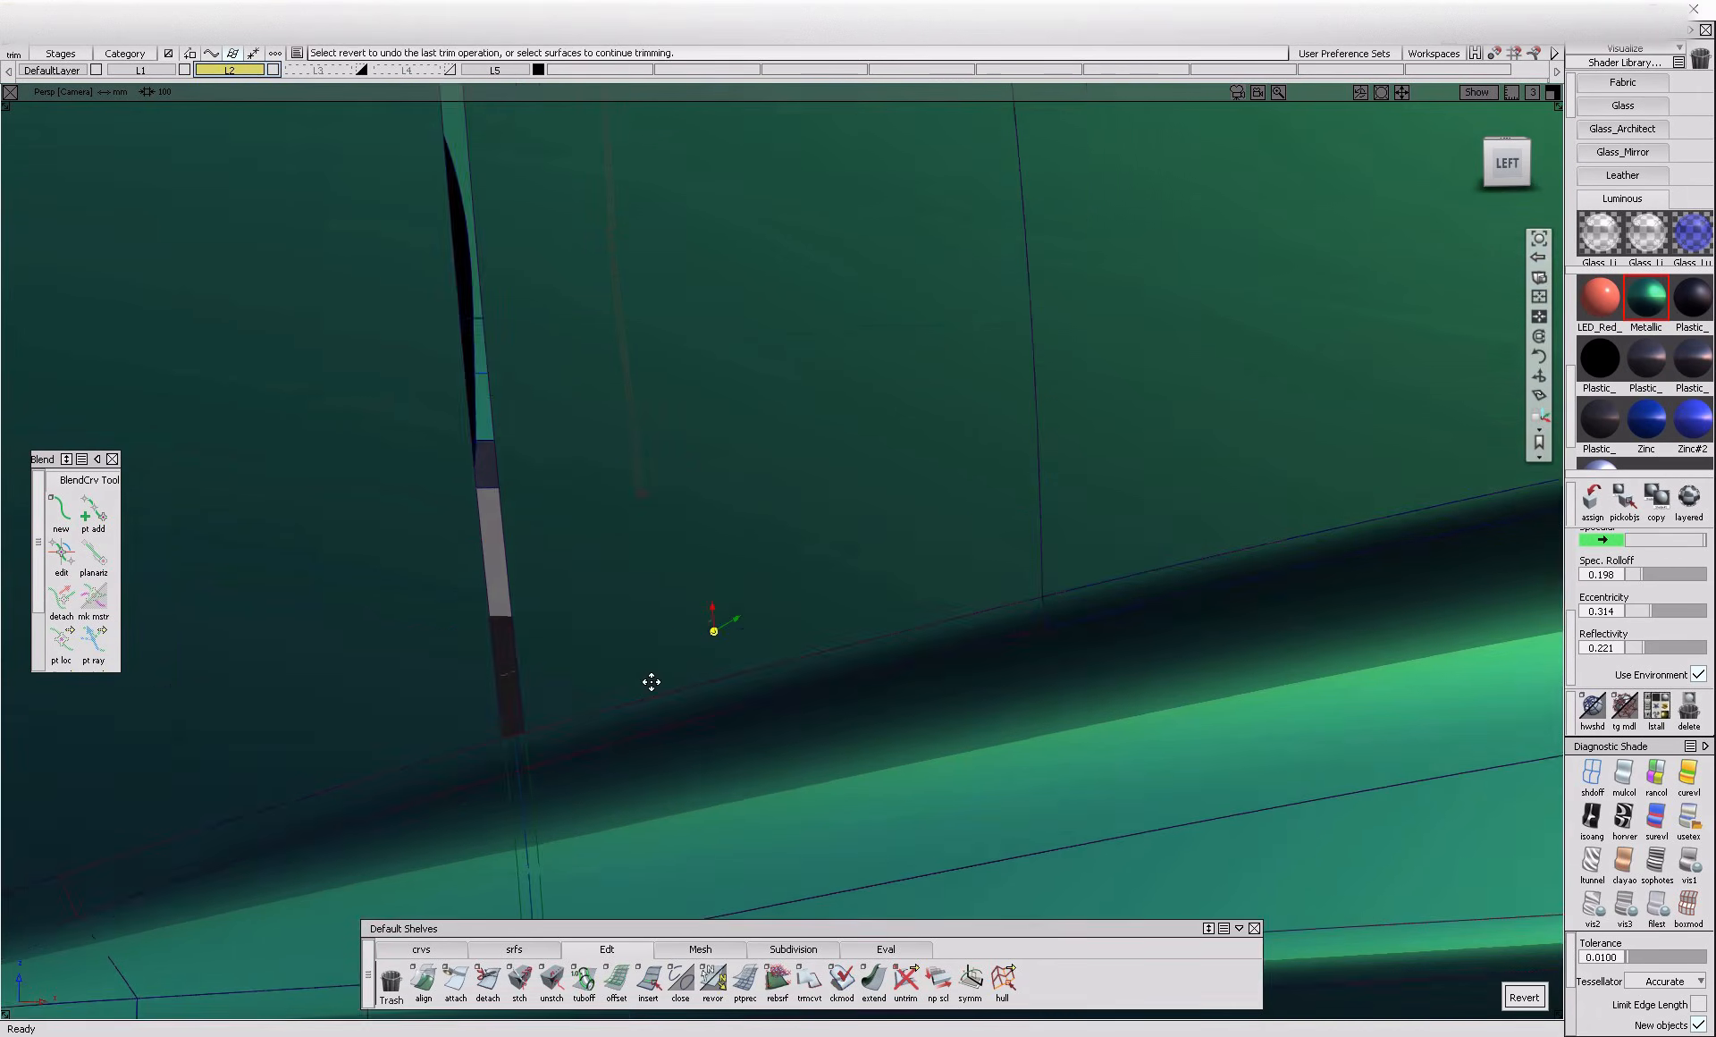
{"action": "middle_click_drag", "start_coordinate": [657, 670], "coordinate": [626, 579], "text": "alt+shift"}
{"action": "left_click", "coordinate": [624, 578]}
{"action": "left_click", "coordinate": [622, 578]}
{"action": "left_click", "coordinate": [1480, 998]}
Revert the discard trim on the next surface down and trim it again by keeping the regions beside the gap
{"action": "left_click", "coordinate": [602, 711]}
{"action": "left_click", "coordinate": [605, 718]}
{"action": "left_click", "coordinate": [1482, 1001]}
{"action": "left_click", "coordinate": [1523, 998]}
{"action": "left_click", "coordinate": [560, 722]}
{"action": "left_click", "coordinate": [681, 740]}
{"action": "left_click", "coordinate": [1435, 998]}
Trim the gap strip out of the next two surfaces down to the ridge above the sill, keeping both sides
{"action": "middle_click_drag", "start_coordinate": [709, 763], "coordinate": [682, 640], "text": "alt+shift"}
{"action": "left_click", "coordinate": [674, 628]}
{"action": "left_click", "coordinate": [673, 619]}
{"action": "left_click", "coordinate": [555, 639]}
{"action": "key", "text": "space"}
{"action": "left_click", "coordinate": [701, 680]}
{"action": "left_click", "coordinate": [697, 674]}
{"action": "left_click", "coordinate": [533, 672]}
{"action": "key", "text": "space"}
Try to trim the gap strip out of the dark sill surface below the ridge
{"action": "middle_click_drag", "start_coordinate": [736, 731], "coordinate": [776, 559], "text": "alt+shift"}
{"action": "left_click", "coordinate": [767, 581]}
{"action": "left_click", "coordinate": [766, 576]}
{"action": "key", "text": "space"}
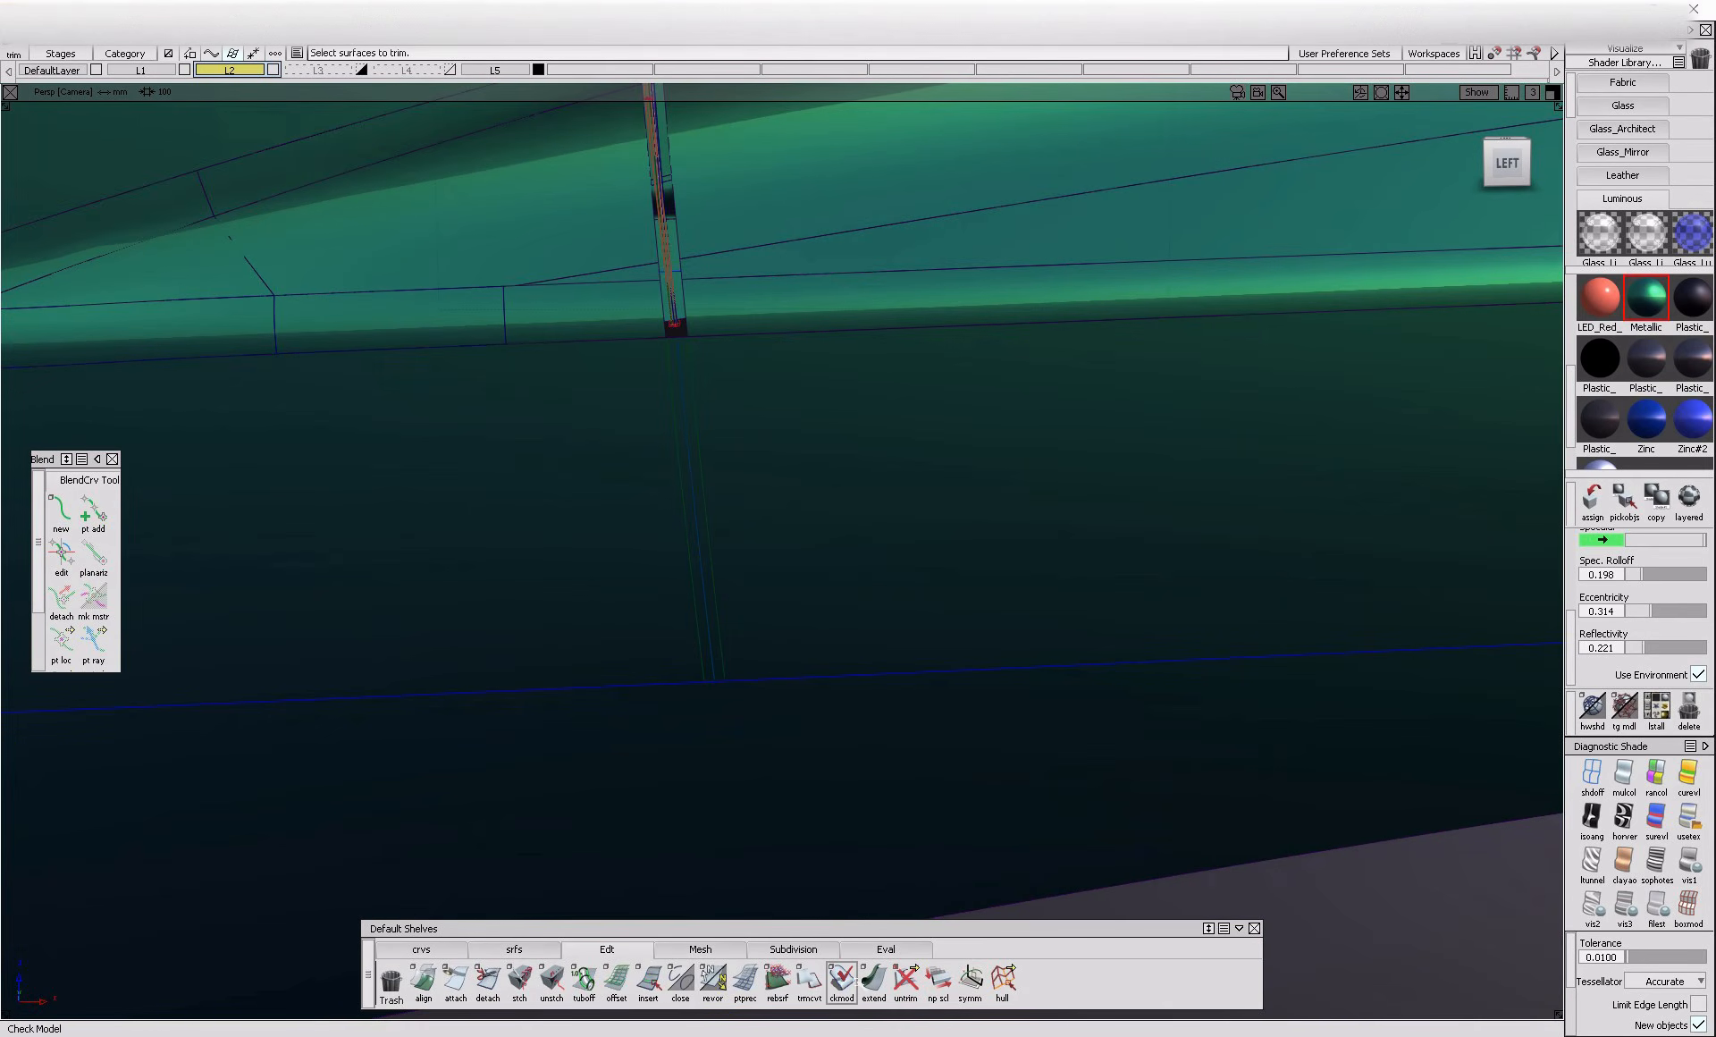
Extend the projected door line curves at the lower edge of the dark sill surface
{"action": "left_click", "coordinate": [871, 982]}
{"action": "left_click", "coordinate": [724, 643]}
{"action": "left_click", "coordinate": [695, 660]}
{"action": "key", "text": "Return"}
{"action": "left_click", "coordinate": [701, 677]}
{"action": "key", "text": "Return"}
Discard the gap strip from the dark sill surface and clear the selection
{"action": "left_click", "coordinate": [689, 401]}
{"action": "left_click", "coordinate": [686, 394]}
{"action": "left_click", "coordinate": [1484, 997]}
{"action": "right_click_drag", "start_coordinate": [1234, 845], "coordinate": [961, 765], "text": "alt+shift"}
{"action": "left_click_drag", "start_coordinate": [962, 765], "coordinate": [962, 727], "text": "alt+shift"}
{"action": "middle_click_drag", "start_coordinate": [935, 688], "coordinate": [740, 812], "text": "alt+shift"}
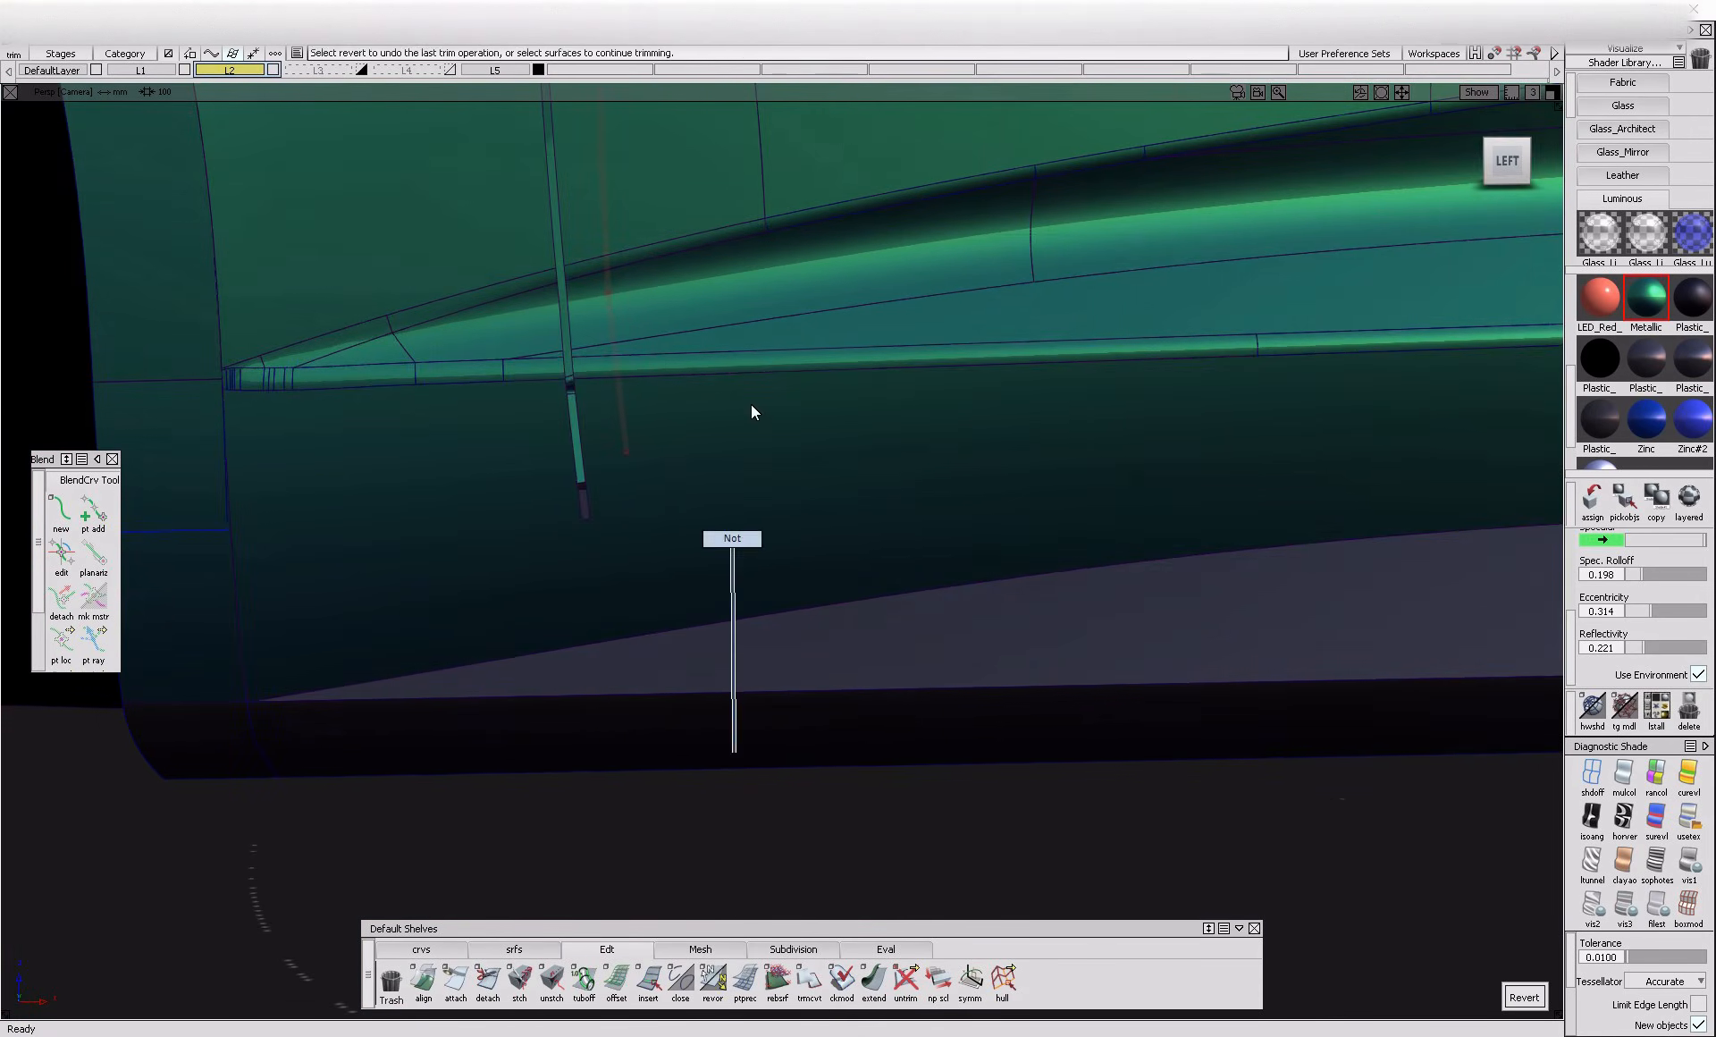
Examine the lower end of the front door gap around the sill ridge from several angles
{"action": "left_click_drag", "start_coordinate": [740, 606], "coordinate": [655, 512], "text": "ctrl+shift"}
{"action": "left_click", "coordinate": [655, 512]}
{"action": "left_click", "coordinate": [1507, 160]}
{"action": "left_click_drag", "start_coordinate": [783, 599], "coordinate": [782, 493], "text": "ctrl+shift"}
{"action": "key", "text": "alt+m"}
{"action": "mouse_move", "coordinate": [636, 455]}
{"action": "left_mouse_down", "text": "ctrl+shift"}
{"action": "mouse_move", "coordinate": [708, 553]}
{"action": "mouse_move", "coordinate": [702, 534]}
{"action": "left_mouse_up", "text": "ctrl+shift"}
{"action": "key", "text": "alt+m"}
{"action": "right_click_drag", "start_coordinate": [698, 636], "coordinate": [683, 487], "text": "ctrl+shift"}
{"action": "right_click_drag", "start_coordinate": [702, 573], "coordinate": [645, 592], "text": "alt+shift"}
{"action": "left_click_drag", "start_coordinate": [646, 591], "coordinate": [861, 650], "text": "alt+shift"}
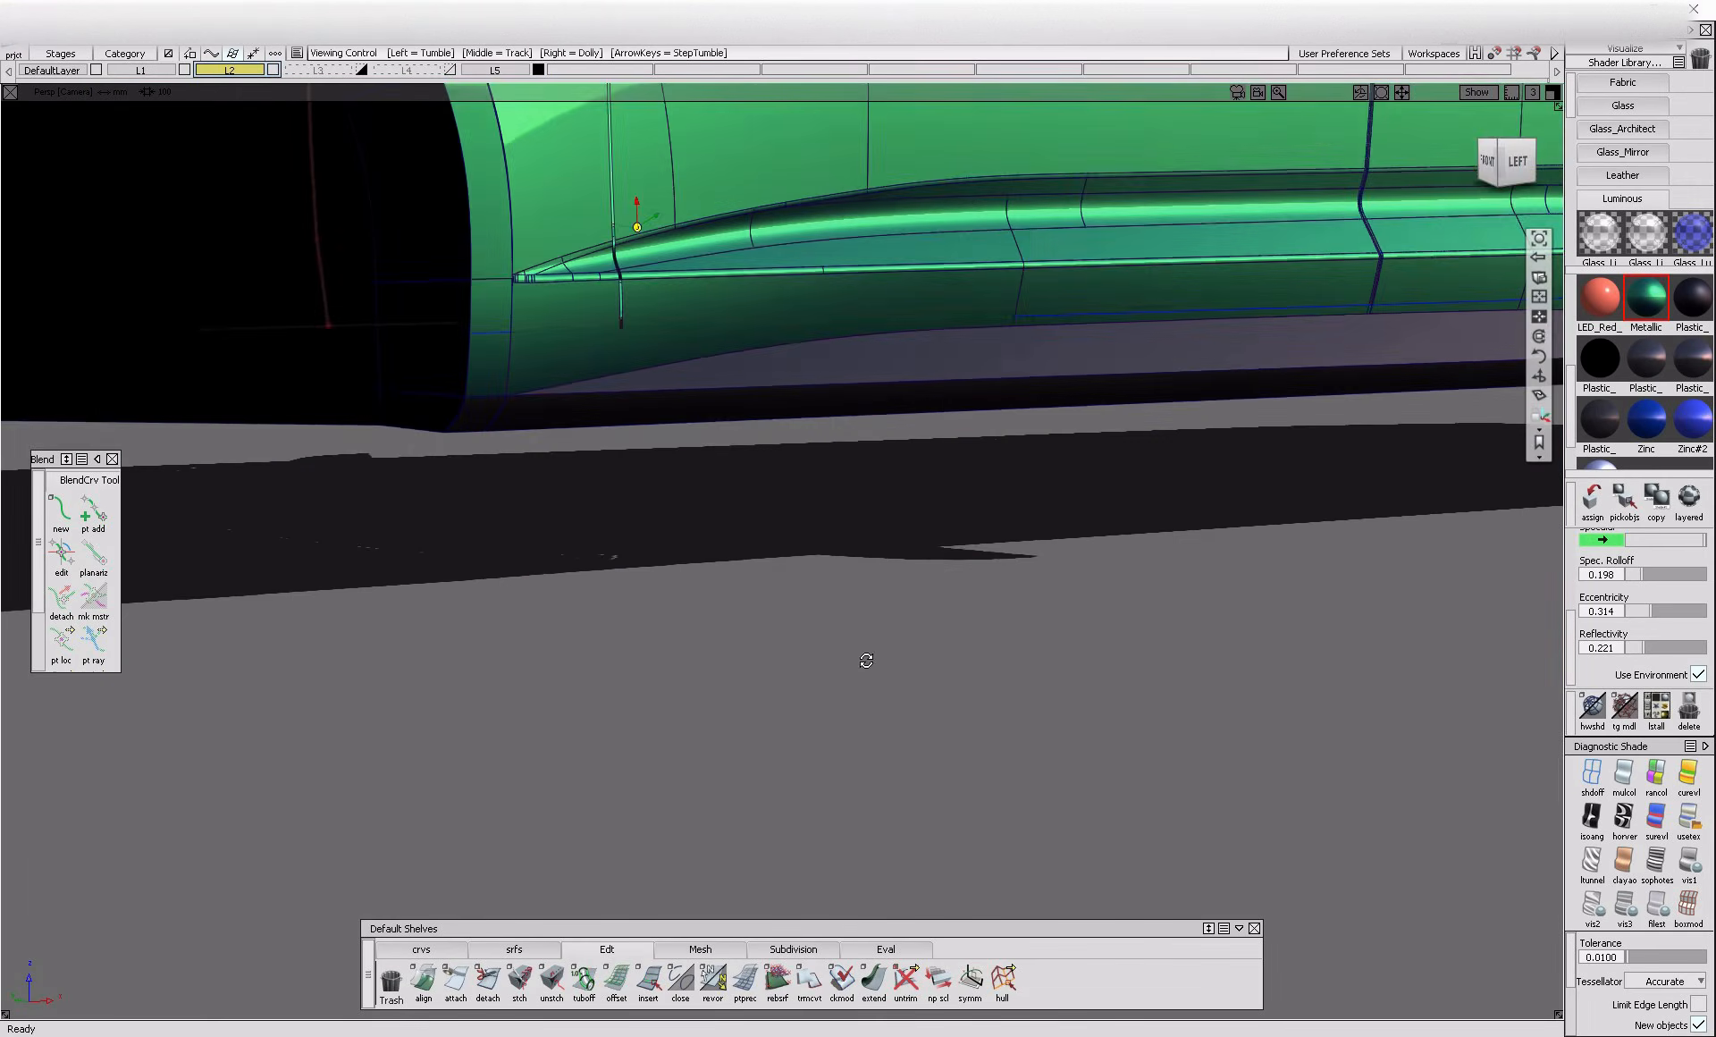
{"action": "right_click_drag", "start_coordinate": [861, 650], "coordinate": [767, 635], "text": "alt+shift"}
{"action": "middle_click_drag", "start_coordinate": [766, 636], "coordinate": [621, 760], "text": "alt+shift"}
{"action": "key", "text": "alt+m"}
{"action": "right_click_drag", "start_coordinate": [533, 532], "coordinate": [675, 501], "text": "alt+shift"}
{"action": "left_click_drag", "start_coordinate": [675, 501], "coordinate": [548, 411], "text": "alt+shift"}
{"action": "right_click_drag", "start_coordinate": [548, 411], "coordinate": [223, 456], "text": "alt+shift"}
{"action": "left_click_drag", "start_coordinate": [224, 456], "coordinate": [893, 506], "text": "alt+shift"}
{"action": "right_click_drag", "start_coordinate": [679, 514], "coordinate": [864, 474], "text": "alt+shift"}
{"action": "key", "text": "alt+m"}
{"action": "right_click_drag", "start_coordinate": [556, 391], "coordinate": [850, 516], "text": "alt+shift"}
{"action": "left_click_drag", "start_coordinate": [850, 516], "coordinate": [783, 526], "text": "alt+shift"}
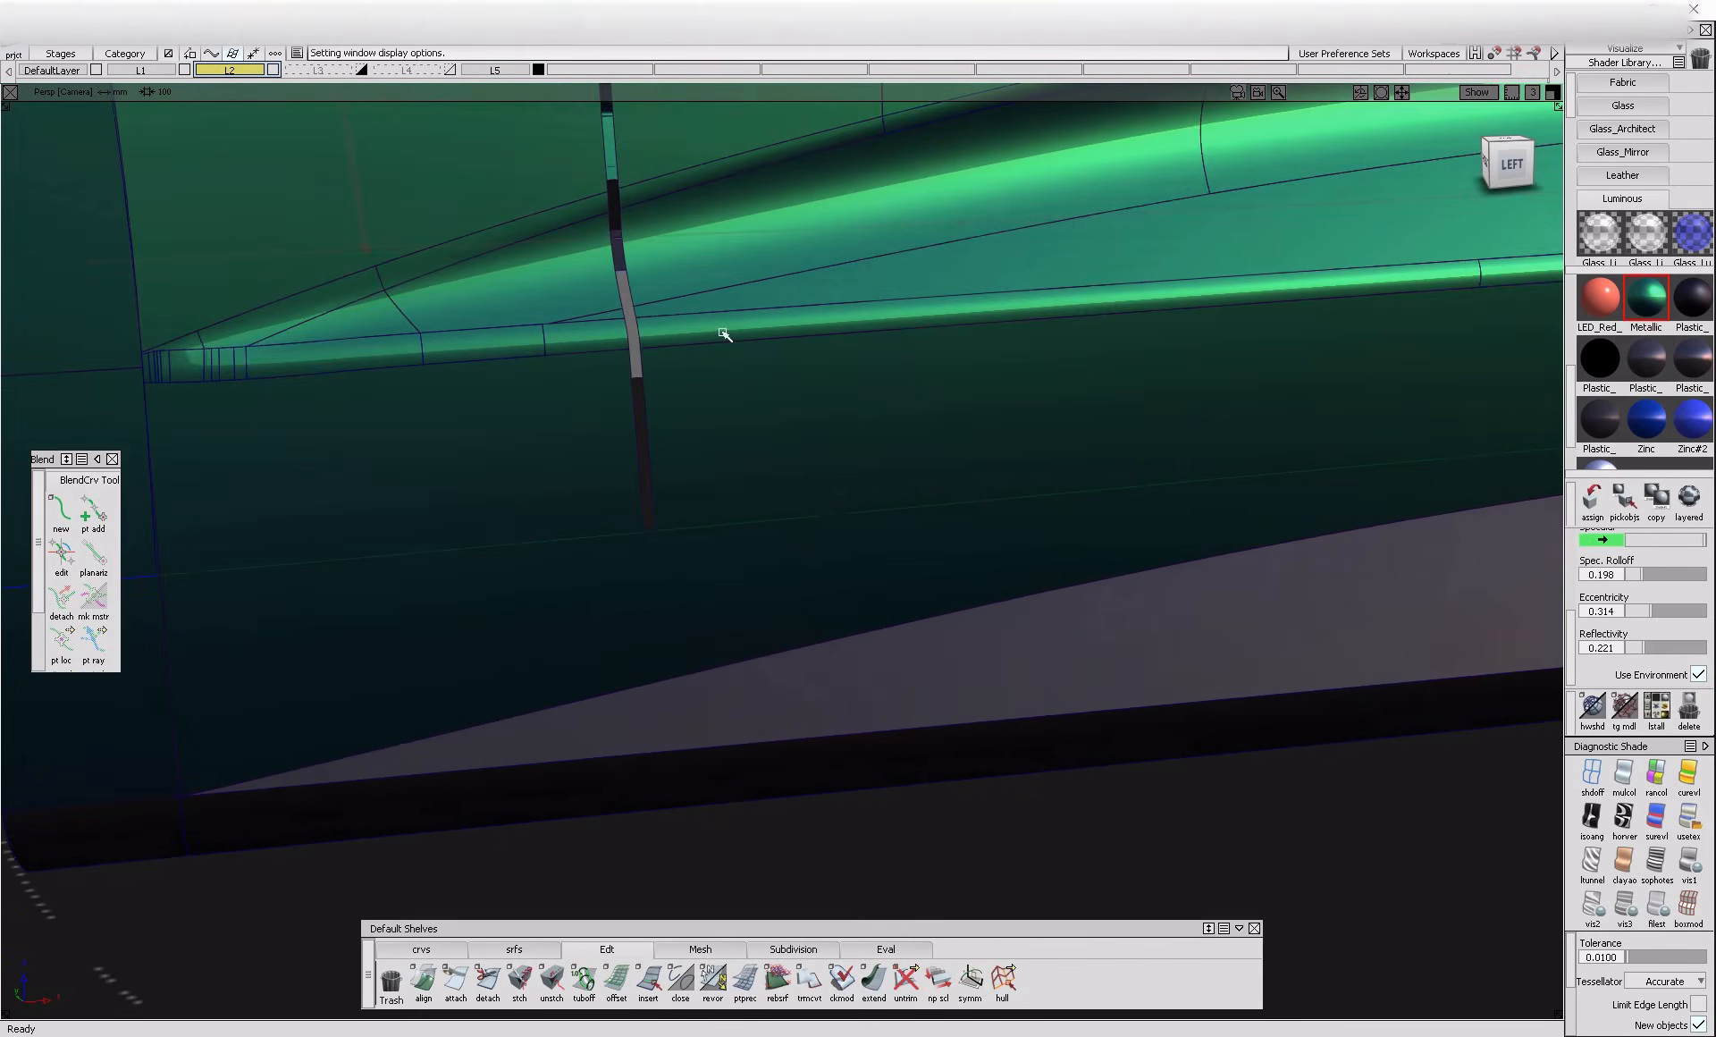
{"action": "right_click_drag", "start_coordinate": [758, 356], "coordinate": [582, 575], "text": "alt+shift"}
{"action": "left_click_drag", "start_coordinate": [582, 574], "coordinate": [587, 537], "text": "alt+shift"}
{"action": "right_click_drag", "start_coordinate": [512, 288], "coordinate": [564, 286], "text": "alt+shift"}
Pick the surfaces around the front door gap and hide the rest of the body
{"action": "left_click_drag", "start_coordinate": [484, 239], "coordinate": [583, 677]}
{"action": "key", "text": "alt+h"}
{"action": "left_click", "coordinate": [566, 704]}
{"action": "left_click_drag", "start_coordinate": [585, 362], "coordinate": [506, 436], "text": "ctrl+shift"}
{"action": "left_click_drag", "start_coordinate": [429, 362], "coordinate": [421, 430]}
{"action": "key", "text": "alt+i"}
{"action": "left_click_drag", "start_coordinate": [742, 335], "coordinate": [880, 443]}
{"action": "key", "text": "alt+i"}
{"action": "key", "text": "ctrl+z"}
{"action": "left_click_drag", "start_coordinate": [718, 220], "coordinate": [464, 606]}
{"action": "key", "text": "alt+i"}
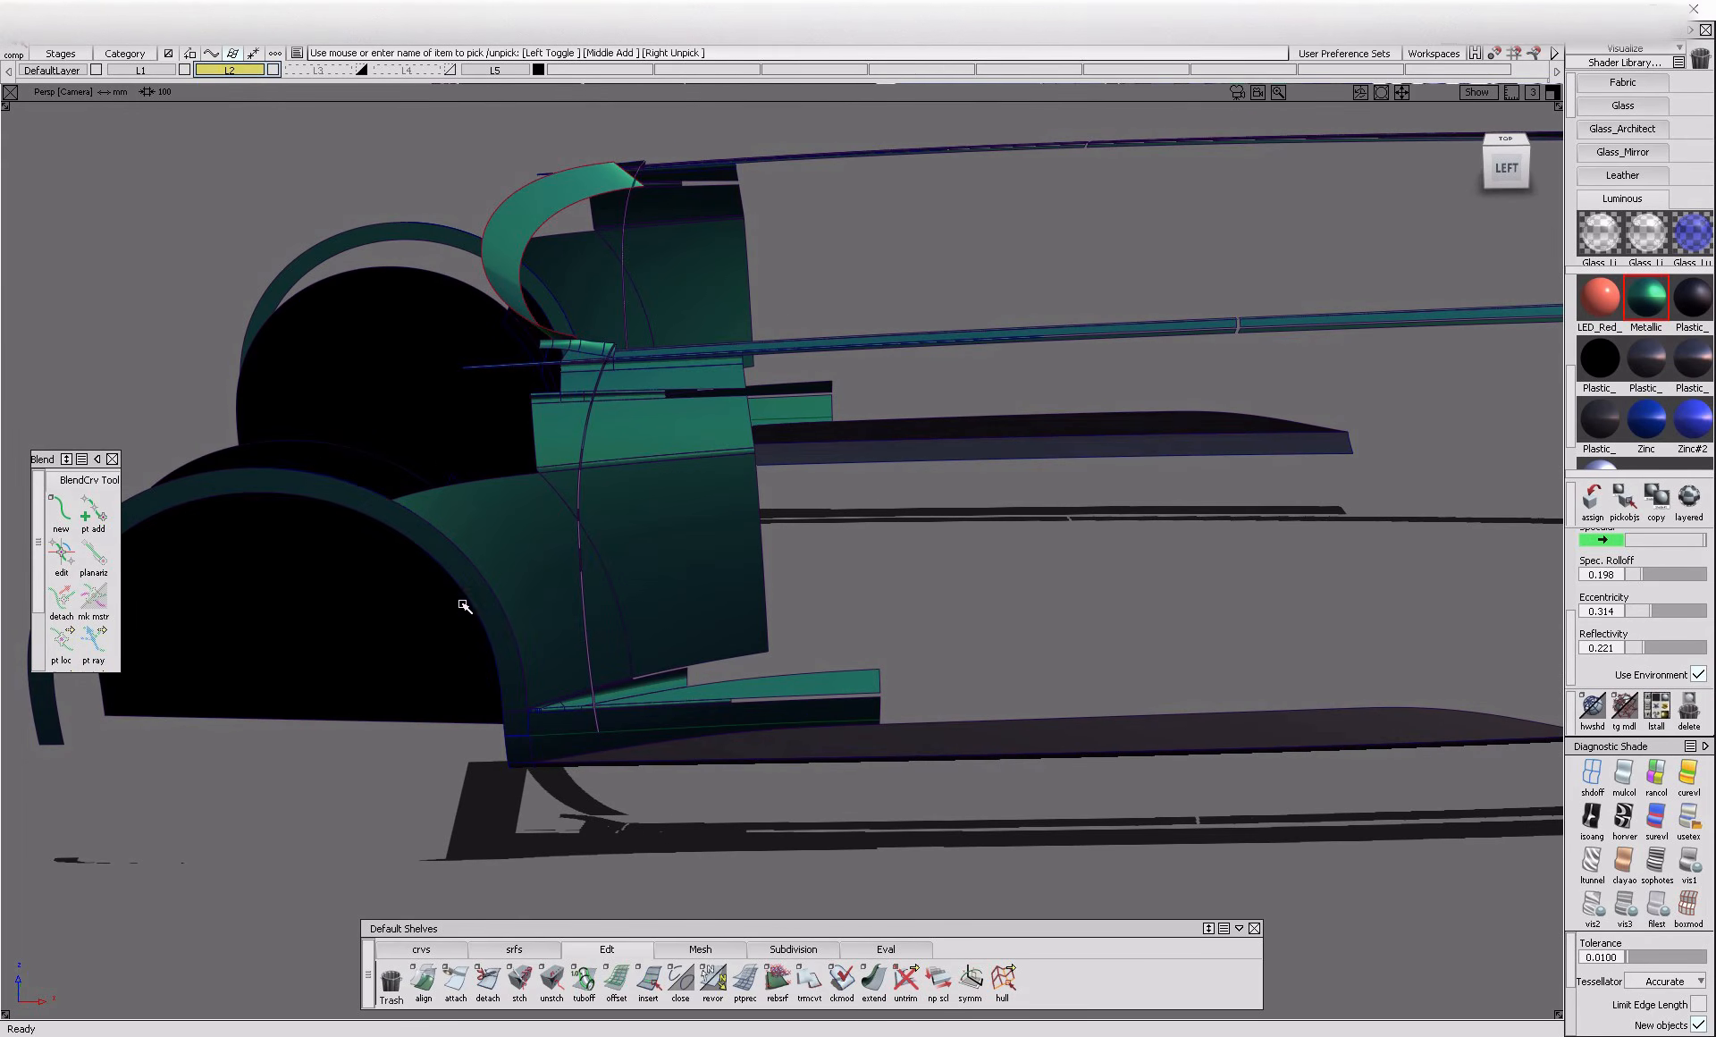
Hide the front wheel, the wheel arch surfaces and the curved strip ahead of the door gap
{"action": "key", "text": "alt+i"}
{"action": "mouse_move", "coordinate": [322, 462]}
{"action": "left_mouse_down"}
{"action": "mouse_move", "coordinate": [345, 583]}
{"action": "mouse_move", "coordinate": [473, 631]}
{"action": "left_mouse_up"}
{"action": "key", "text": "alt+i"}
{"action": "left_click_drag", "start_coordinate": [512, 781], "coordinate": [894, 726]}
{"action": "key", "text": "alt+i"}
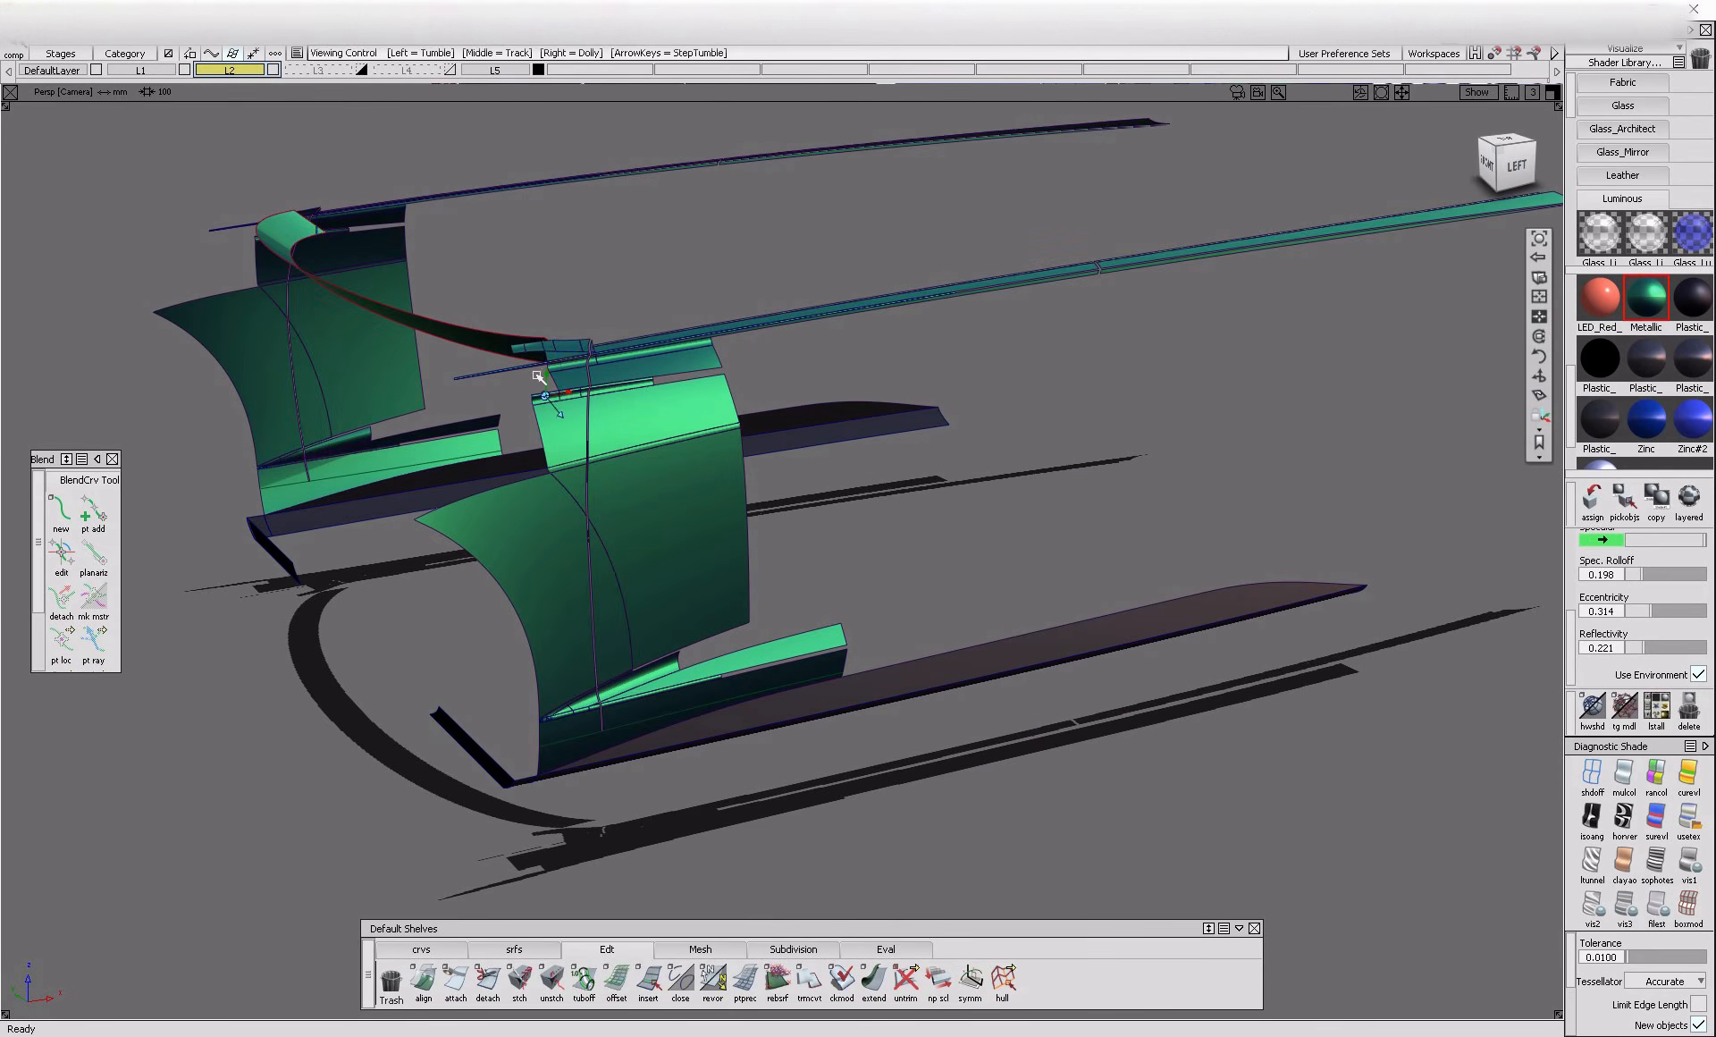
{"action": "right_click_drag", "start_coordinate": [568, 359], "coordinate": [671, 387], "text": "alt+shift"}
{"action": "left_click_drag", "start_coordinate": [670, 387], "coordinate": [507, 435], "text": "alt+shift"}
{"action": "key", "text": "alt+i"}
{"action": "key", "text": "ctrl+z"}
{"action": "key", "text": "Delete"}
Hide the long shoulder strips and the dark lower sill pieces that lie away from the gap
{"action": "right_click_drag", "start_coordinate": [605, 404], "coordinate": [461, 464], "text": "alt+shift"}
{"action": "left_click_drag", "start_coordinate": [461, 464], "coordinate": [385, 460], "text": "alt+shift"}
{"action": "left_click_drag", "start_coordinate": [827, 287], "coordinate": [859, 345]}
{"action": "key", "text": "Delete"}
{"action": "right_click_drag", "start_coordinate": [893, 464], "coordinate": [805, 498], "text": "alt+shift"}
{"action": "left_click_drag", "start_coordinate": [805, 497], "coordinate": [899, 518], "text": "alt+shift"}
{"action": "right_click_drag", "start_coordinate": [730, 710], "coordinate": [466, 708], "text": "alt+shift"}
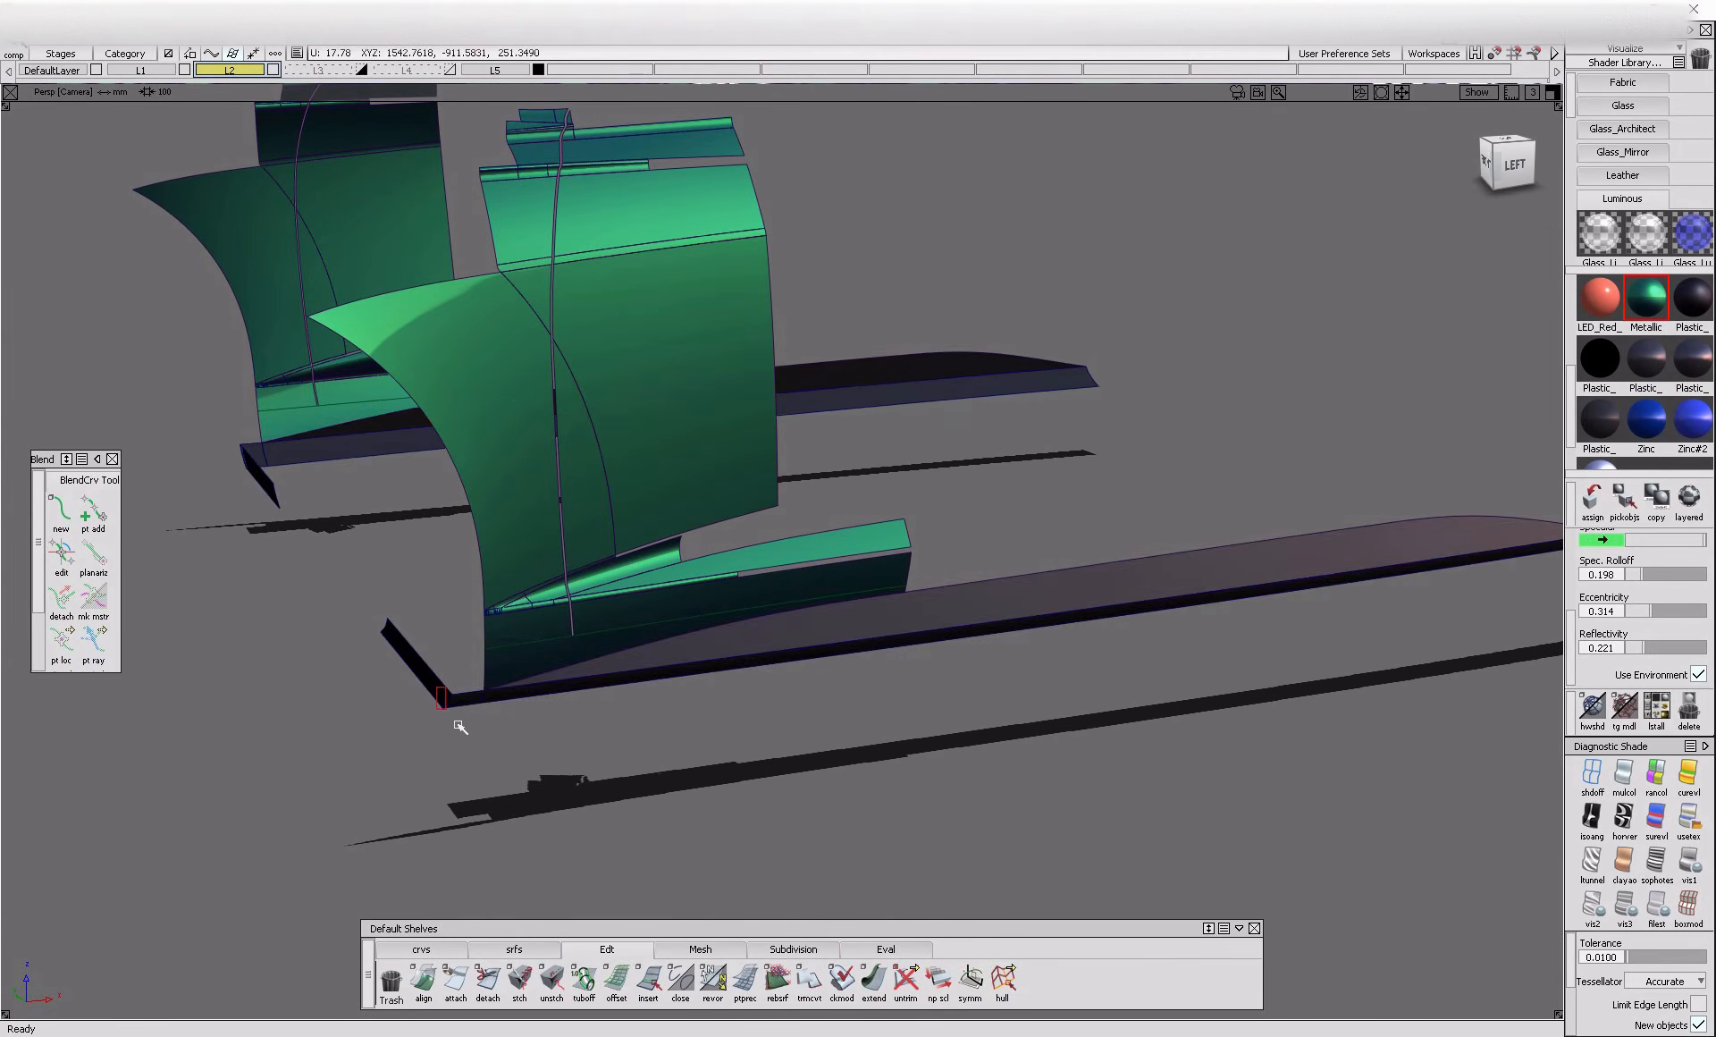
{"action": "left_click_drag", "start_coordinate": [728, 696], "coordinate": [729, 698]}
{"action": "key", "text": "Delete"}
Turn off the symmetry display of layer L2 so only the near side of the car is shown
{"action": "right_click_drag", "start_coordinate": [809, 676], "coordinate": [697, 697], "text": "alt+shift"}
{"action": "left_click_drag", "start_coordinate": [697, 698], "coordinate": [650, 498], "text": "alt+shift"}
{"action": "left_click", "coordinate": [551, 438], "text": "alt+shift"}
{"action": "right_click_drag", "start_coordinate": [551, 437], "coordinate": [723, 521], "text": "alt+shift"}
{"action": "left_click_drag", "start_coordinate": [629, 546], "coordinate": [849, 567], "text": "alt+shift"}
{"action": "right_click_drag", "start_coordinate": [849, 567], "coordinate": [698, 547], "text": "alt+shift"}
{"action": "left_click", "coordinate": [211, 72]}
{"action": "left_click", "coordinate": [265, 156]}
{"action": "left_click_drag", "start_coordinate": [572, 429], "coordinate": [827, 393], "text": "alt+shift"}
{"action": "right_click_drag", "start_coordinate": [827, 394], "coordinate": [713, 419], "text": "alt+shift"}
{"action": "left_click_drag", "start_coordinate": [712, 419], "coordinate": [698, 380], "text": "alt+shift"}
{"action": "left_click", "coordinate": [578, 336], "text": "alt+shift"}
{"action": "right_click_drag", "start_coordinate": [581, 340], "coordinate": [675, 480], "text": "alt+shift"}
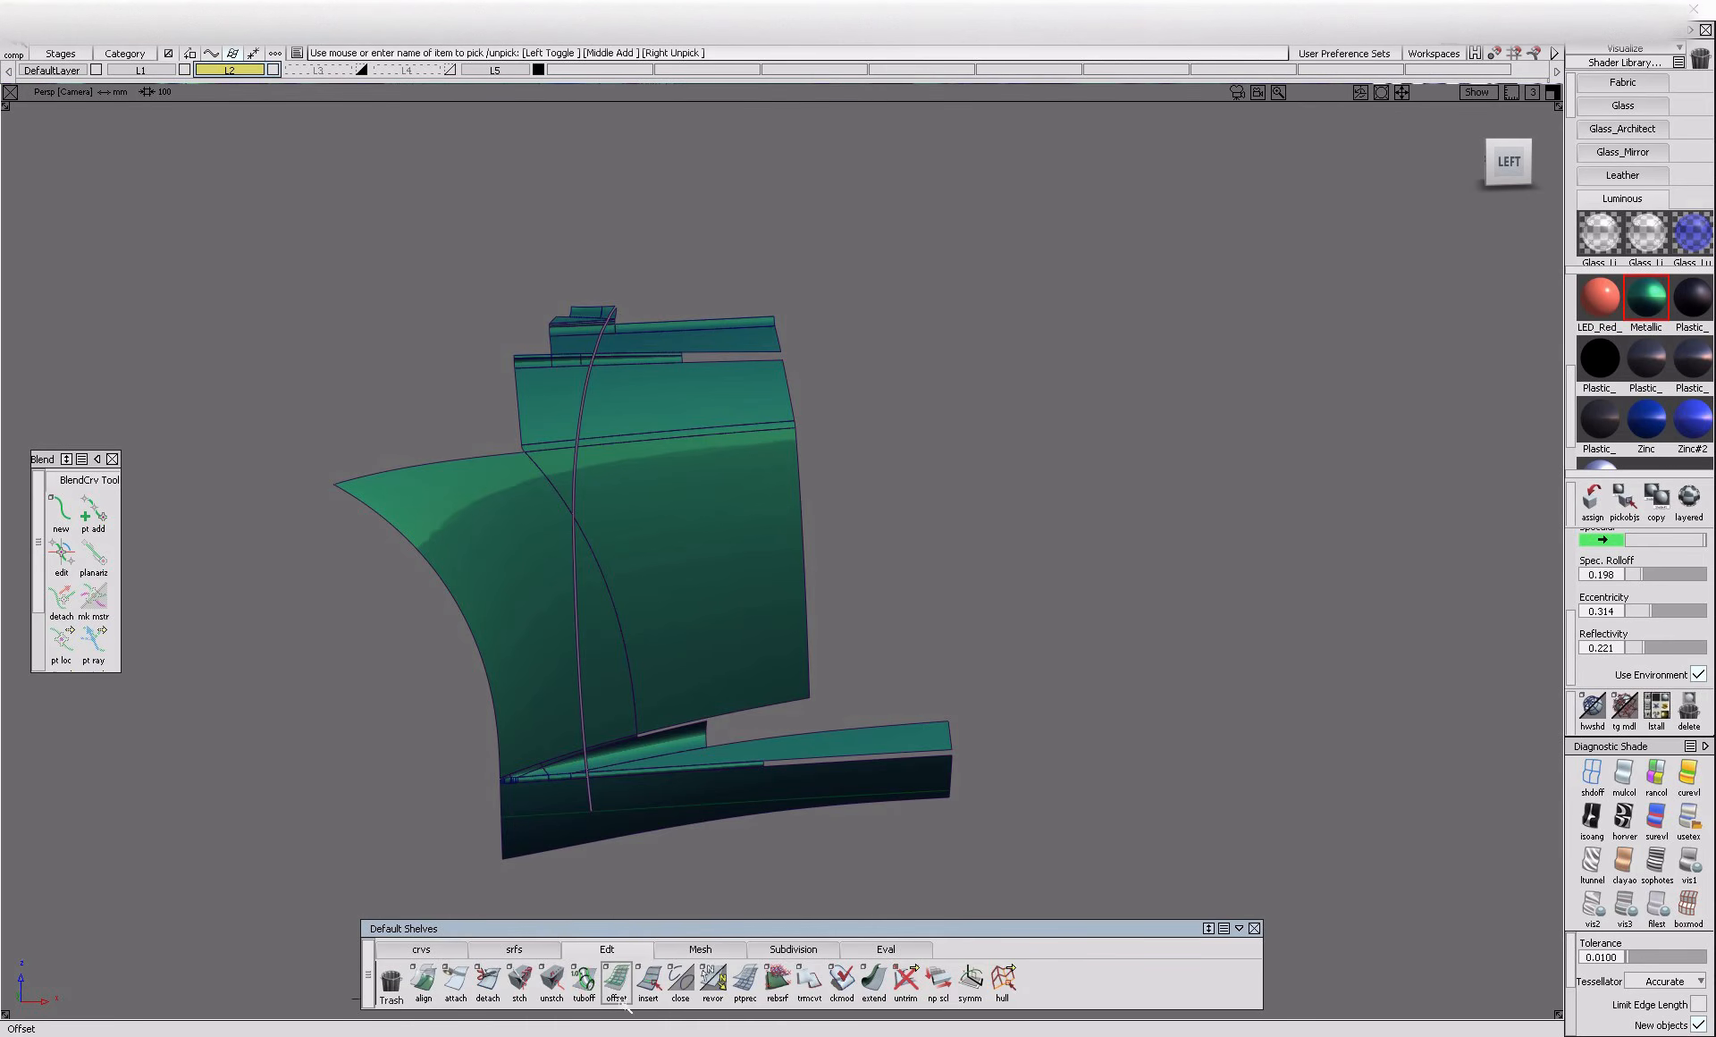
Start a multi-surface draft with a draft angle of 0 and a length of 3, using both gap edges on the large side surfaces
{"action": "left_click", "coordinate": [557, 952]}
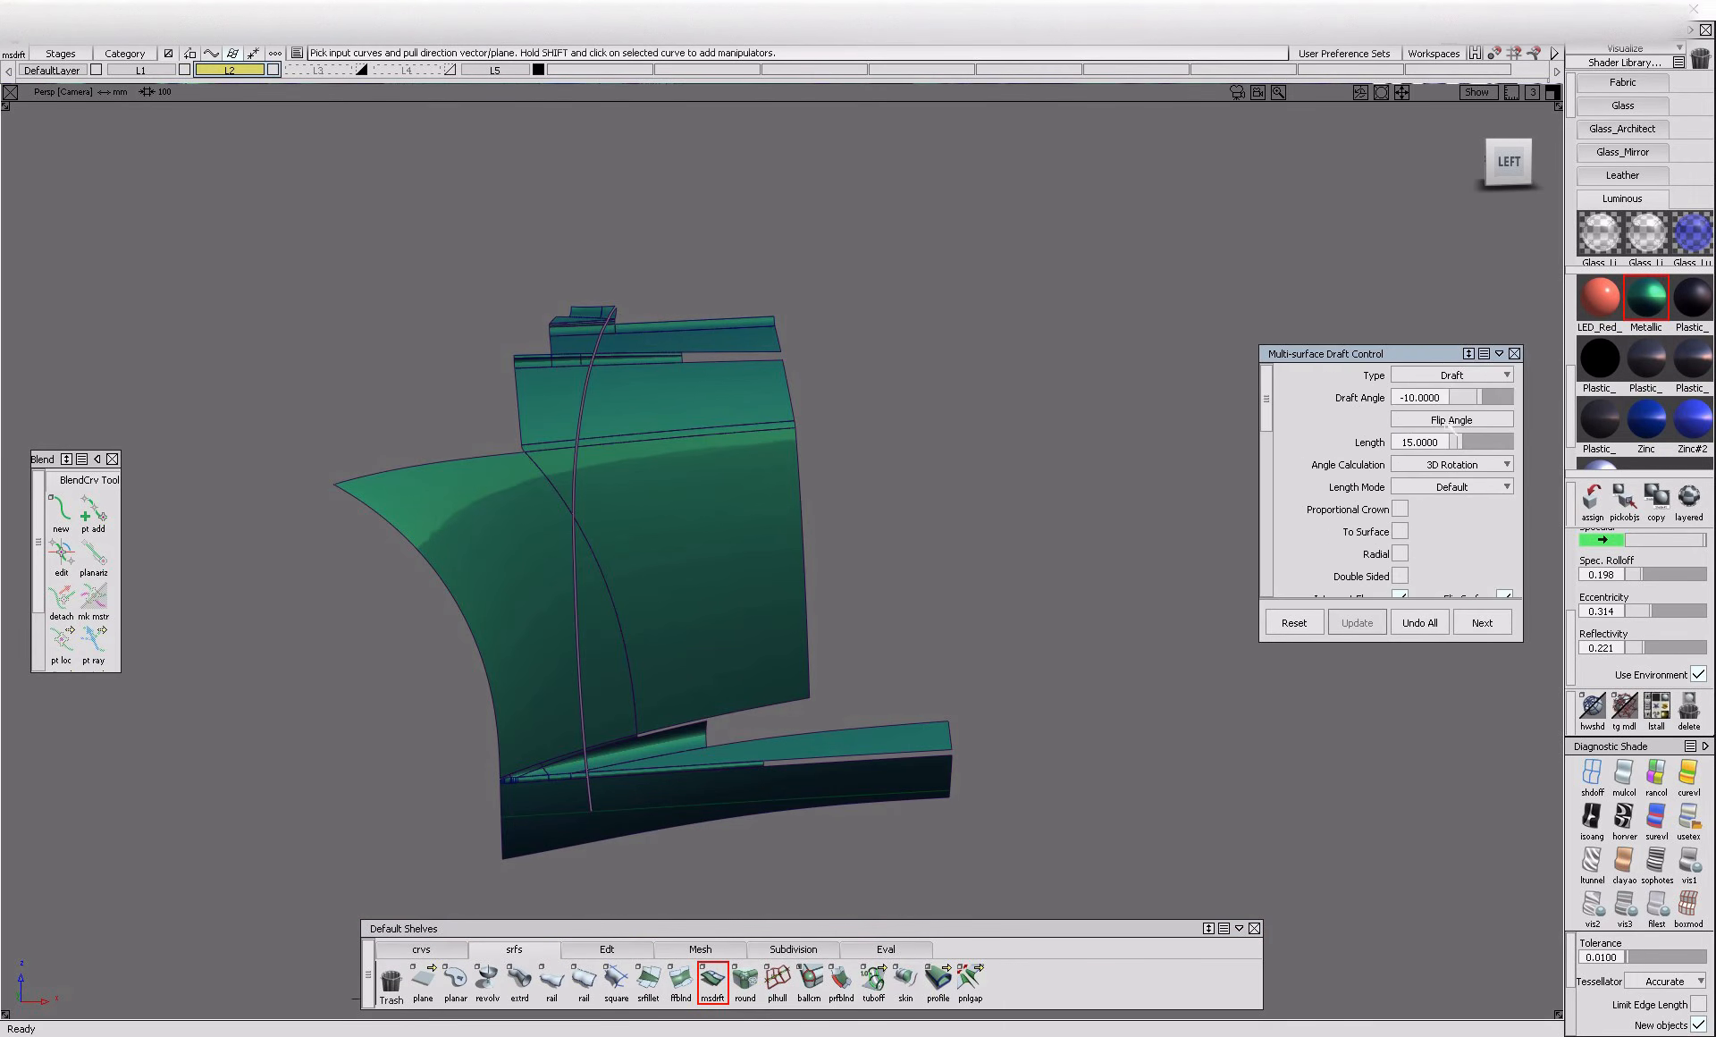
{"action": "scroll", "coordinate": [1450, 474], "scroll_direction": "down", "scroll_amount": 6}
{"action": "scroll", "coordinate": [1458, 505], "scroll_direction": "up", "scroll_amount": 3}
{"action": "scroll", "coordinate": [1457, 507], "scroll_direction": "up", "scroll_amount": 3}
{"action": "left_click", "coordinate": [576, 588]}
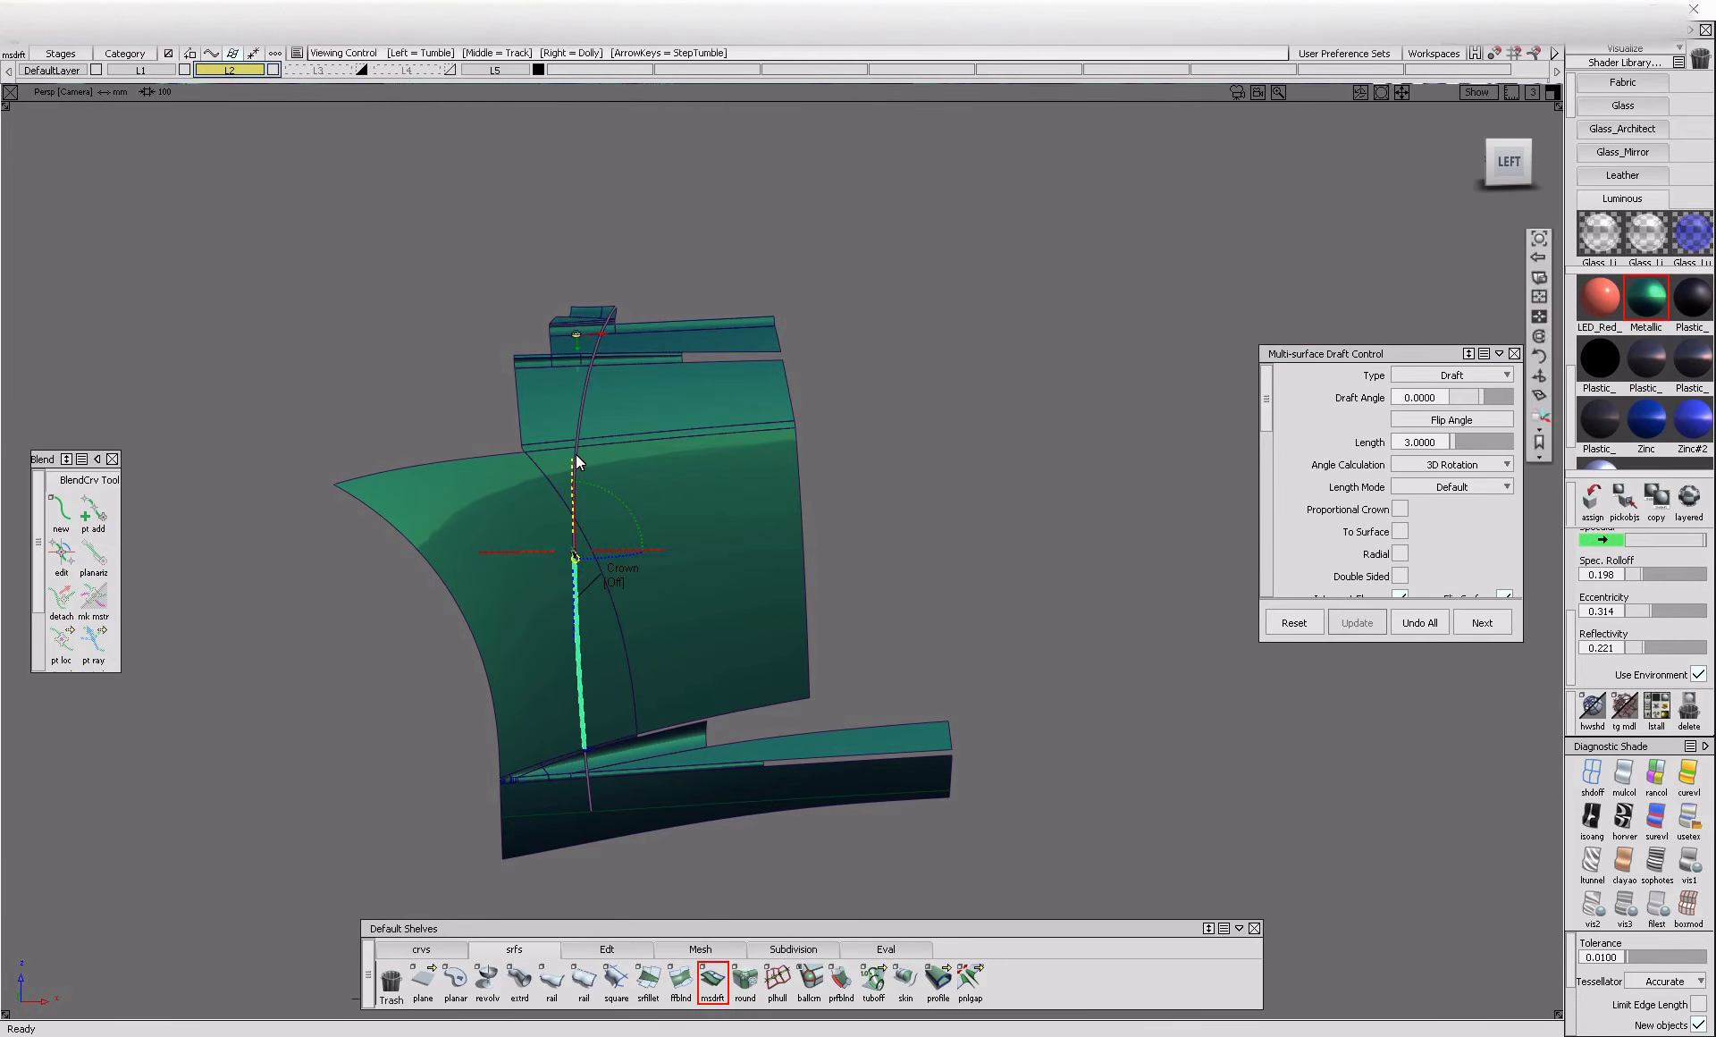
{"action": "scroll", "coordinate": [617, 469], "scroll_direction": "up", "scroll_amount": 5}
{"action": "left_click", "coordinate": [568, 760]}
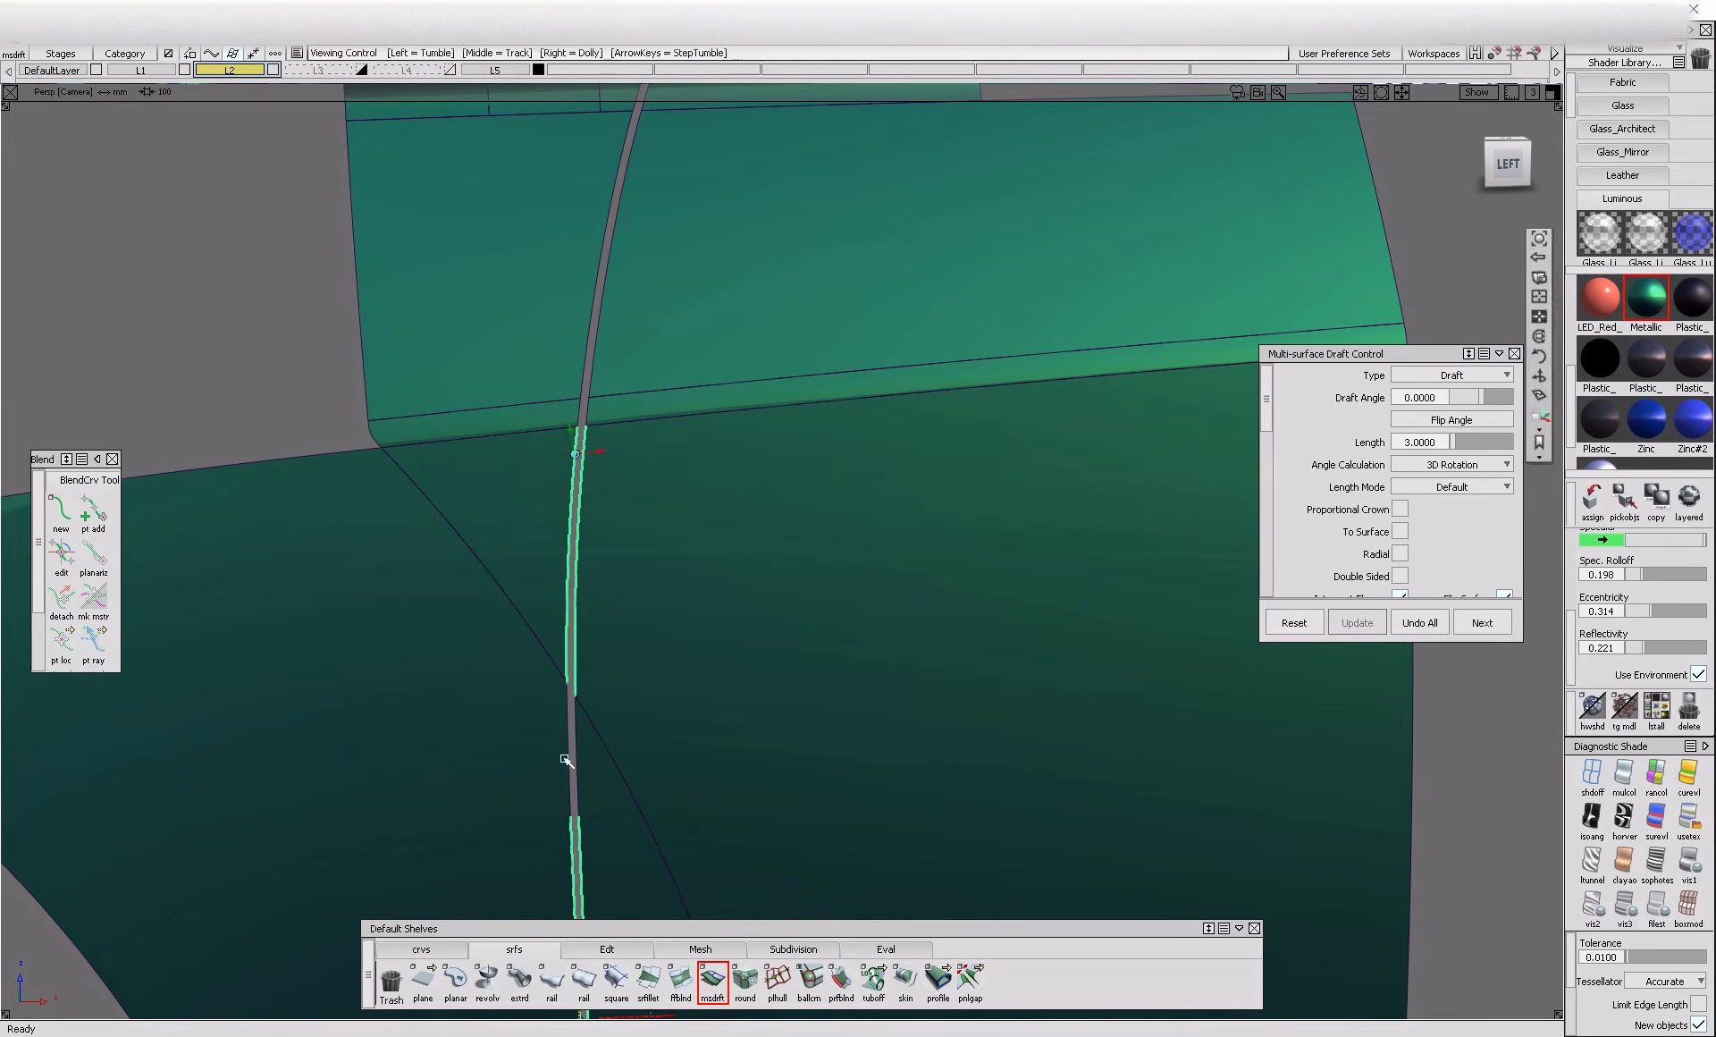
{"action": "left_click", "coordinate": [583, 776]}
{"action": "scroll", "coordinate": [611, 415], "scroll_direction": "up", "scroll_amount": 3}
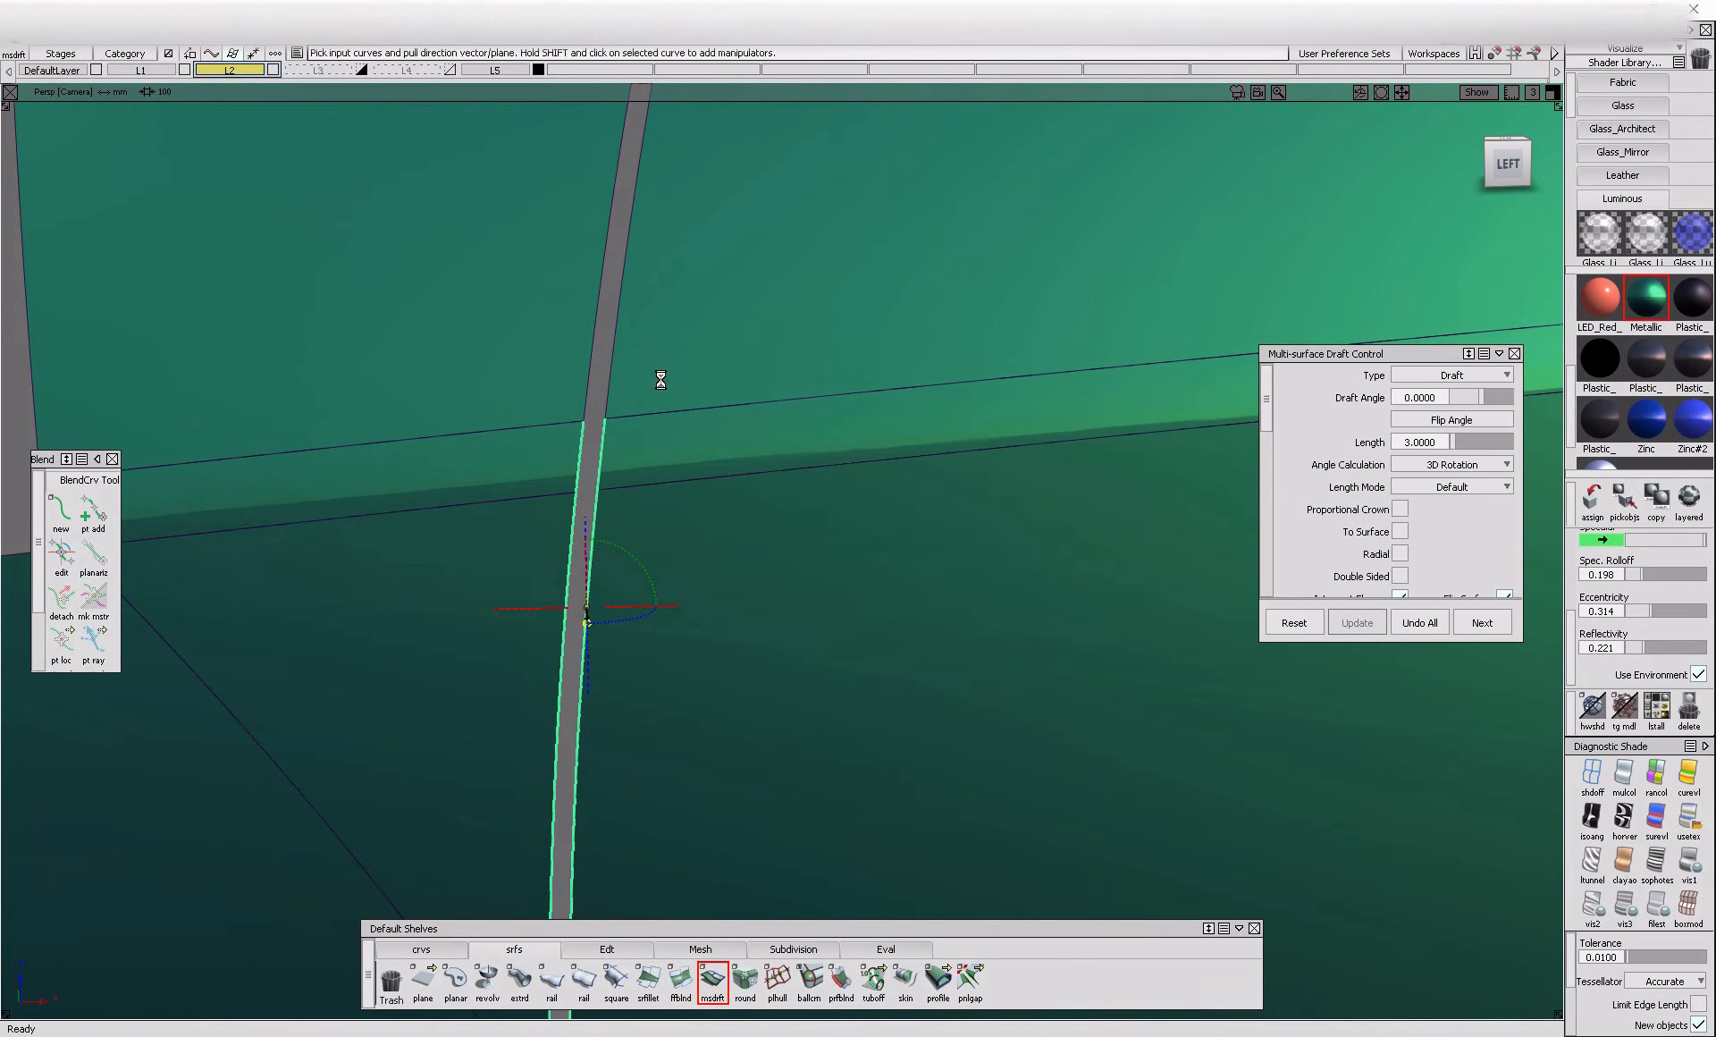
Add both gap edges of the upper body surfaces to the draft, working up past the shoulder line
{"action": "middle_click_drag", "start_coordinate": [653, 354], "coordinate": [555, 760], "text": "alt+shift"}
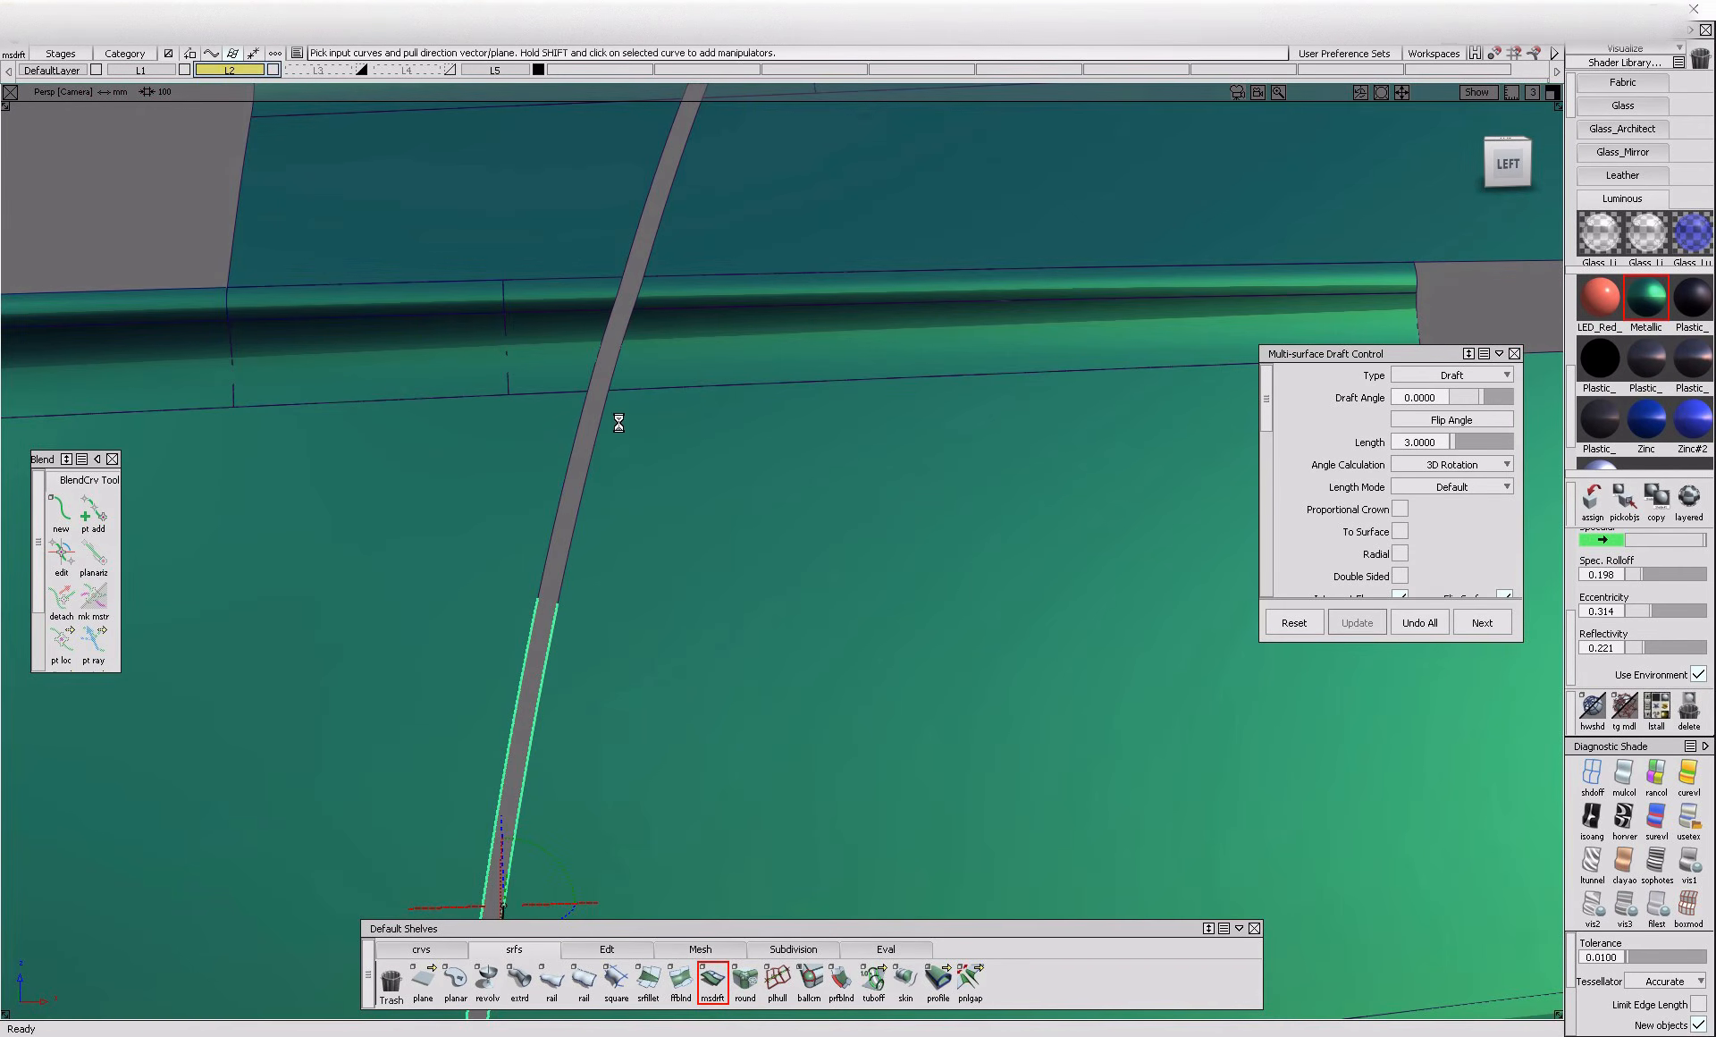
{"action": "left_click", "coordinate": [612, 399]}
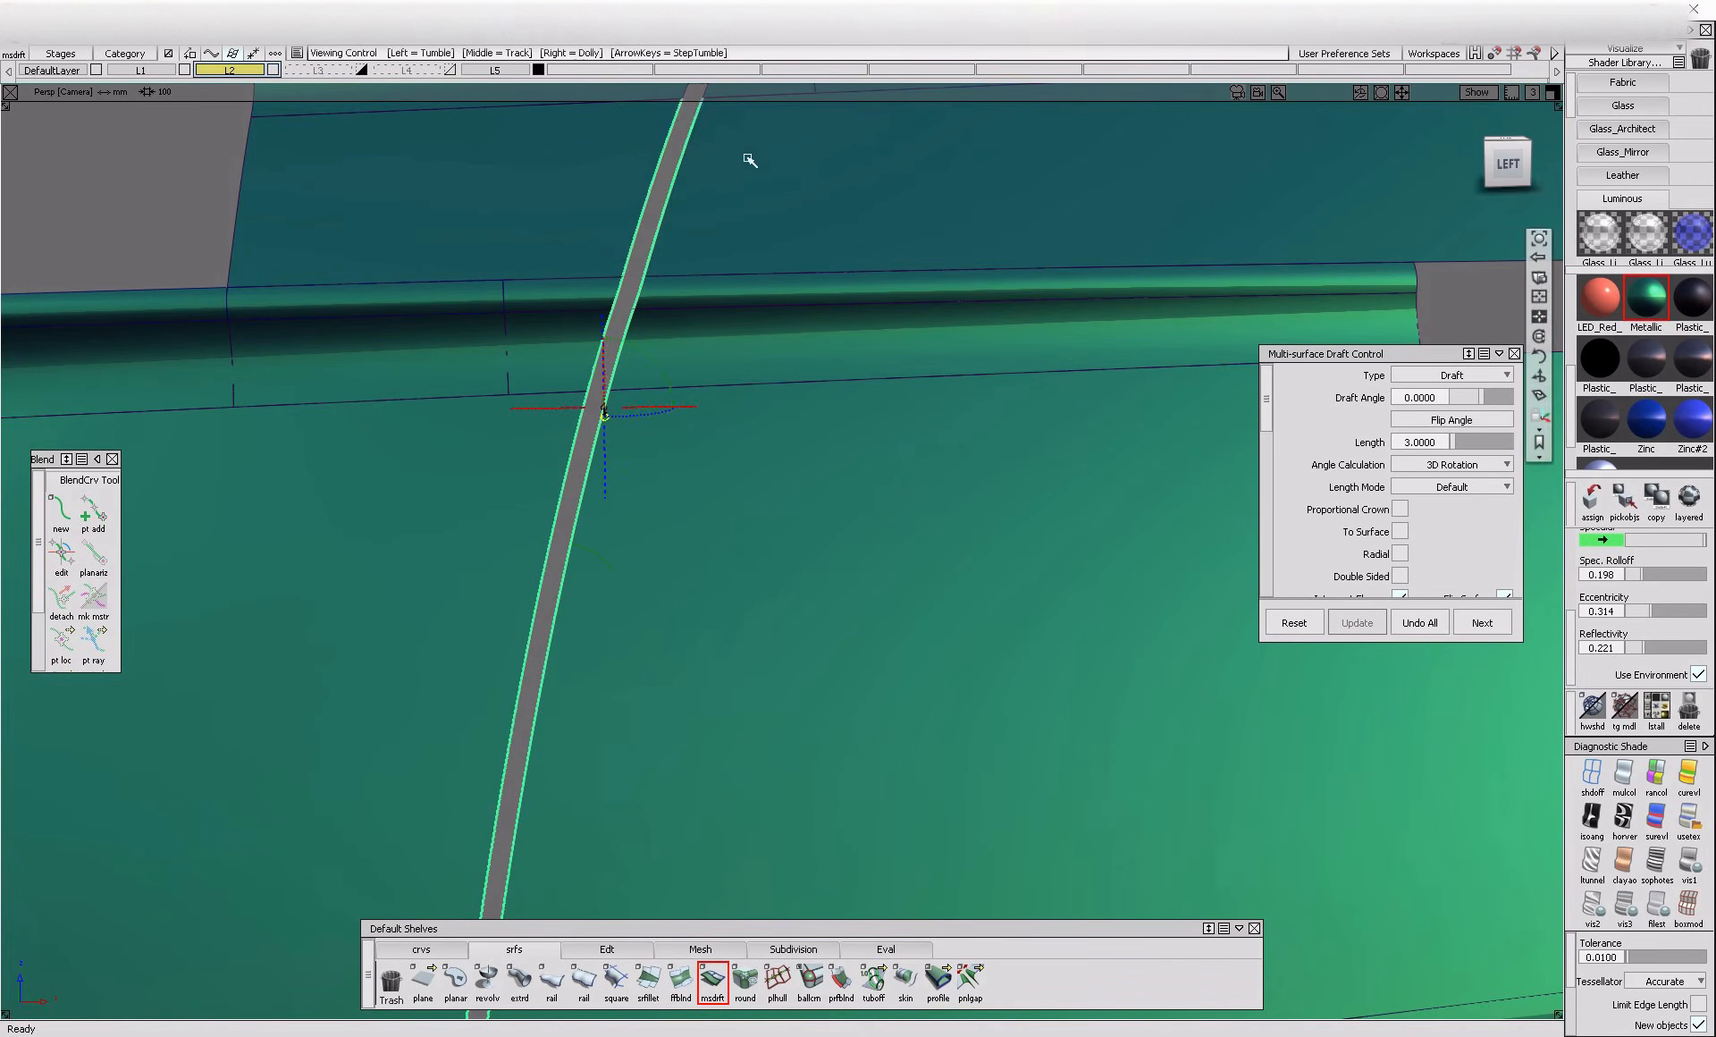
{"action": "left_click_drag", "start_coordinate": [756, 145], "coordinate": [689, 382], "text": "alt+shift"}
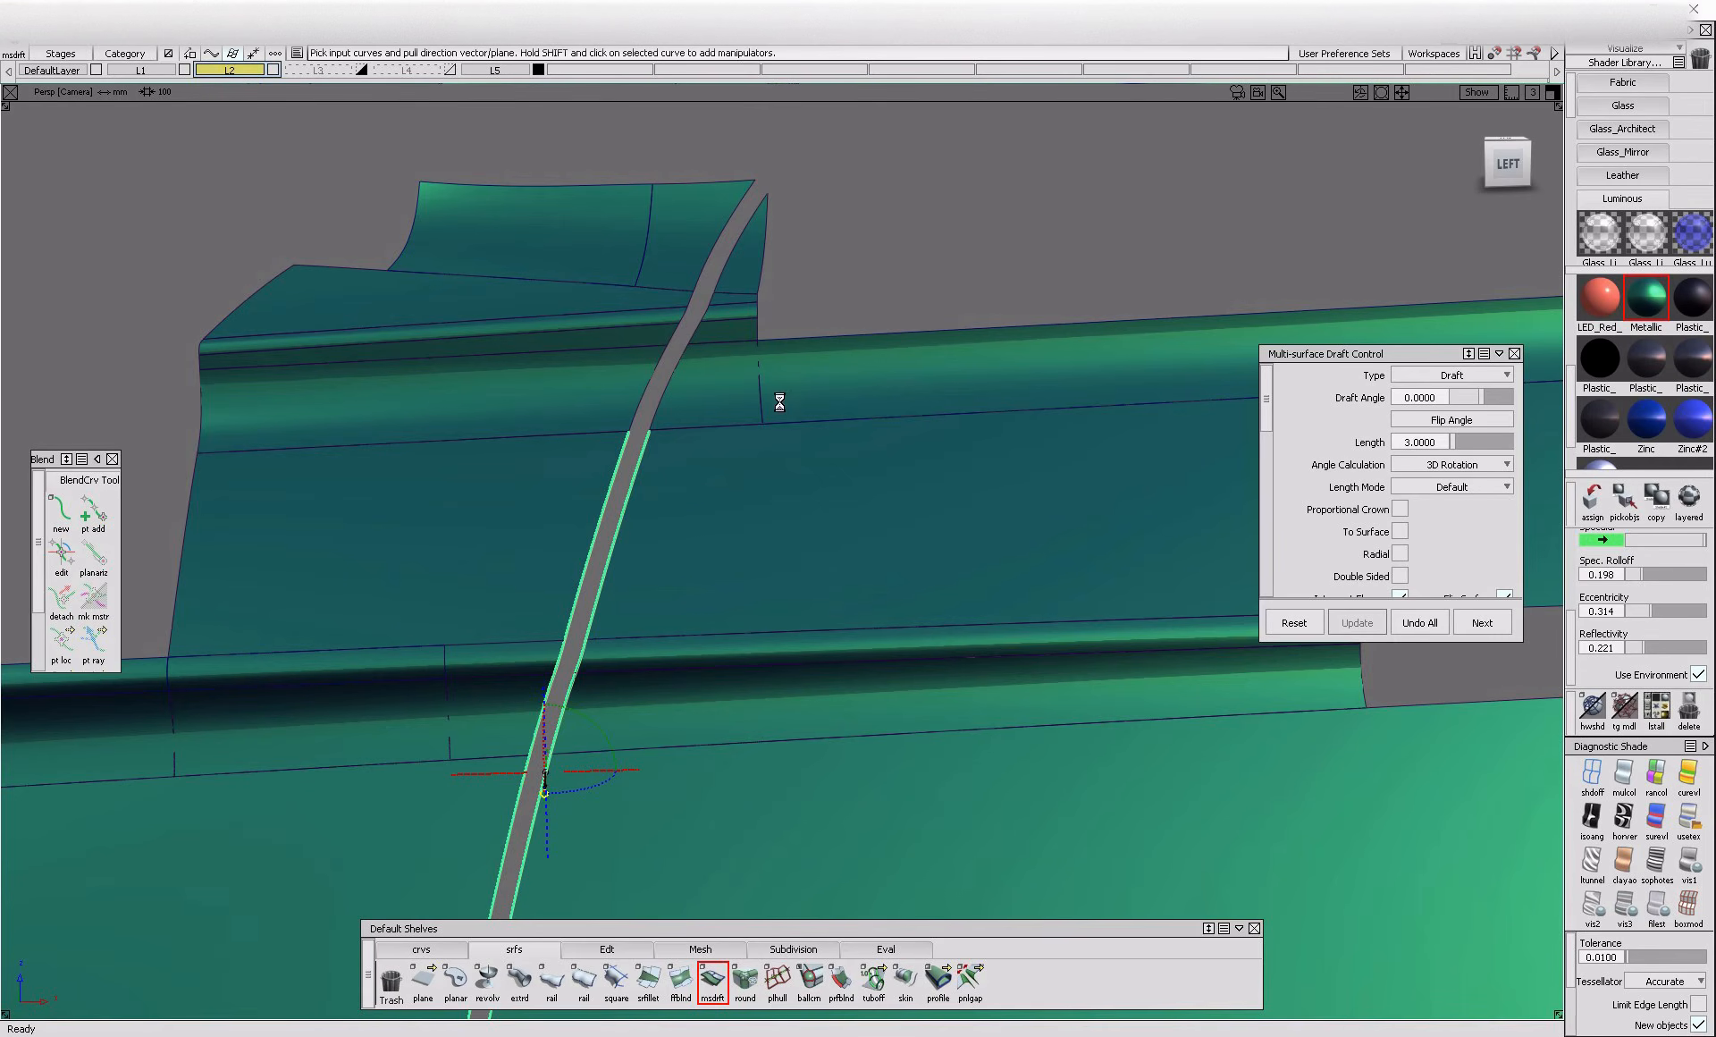
{"action": "right_click_drag", "start_coordinate": [774, 399], "coordinate": [785, 367], "text": "alt+shift"}
{"action": "mouse_move", "coordinate": [785, 367]}
{"action": "left_mouse_down", "text": "alt+shift"}
{"action": "mouse_move", "coordinate": [482, 371]}
{"action": "mouse_move", "coordinate": [776, 371]}
{"action": "left_mouse_up", "text": "alt+shift"}
{"action": "right_click_drag", "start_coordinate": [776, 371], "coordinate": [721, 387], "text": "alt+shift"}
{"action": "left_click_drag", "start_coordinate": [625, 393], "coordinate": [719, 408]}
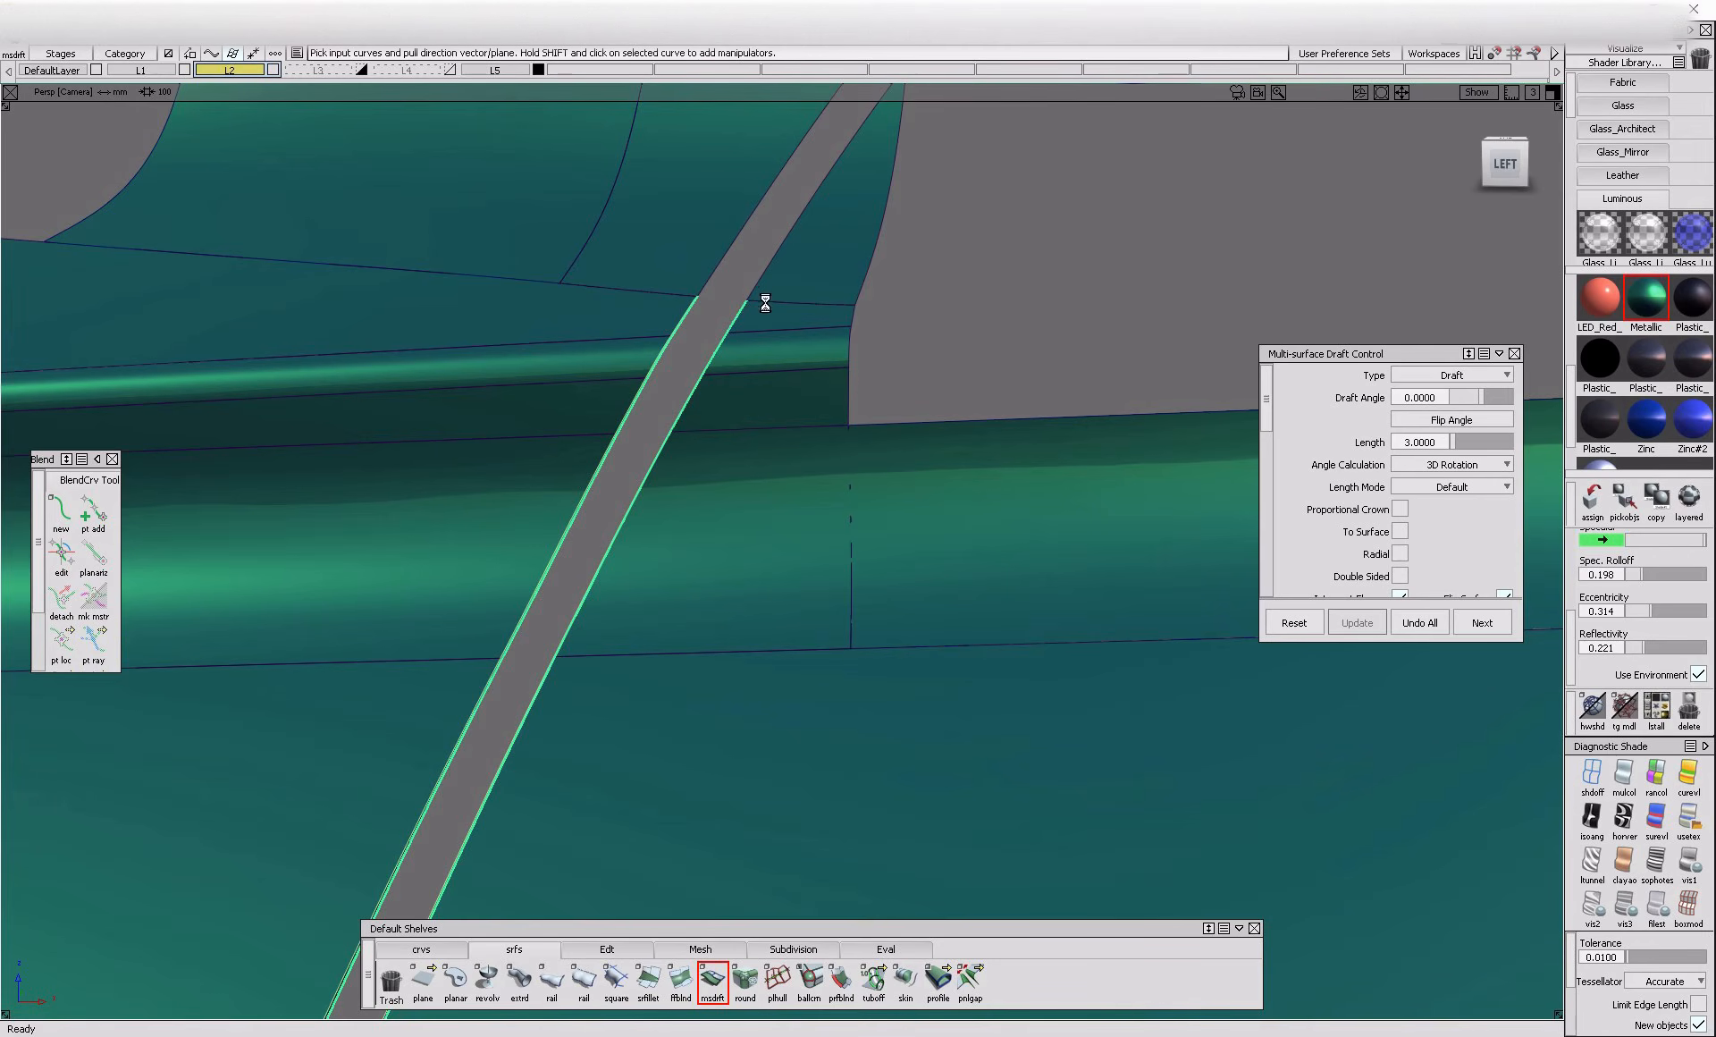
{"action": "left_click_drag", "start_coordinate": [638, 551], "coordinate": [670, 419], "text": "alt+shift"}
Add both gap edges of the lower surfaces to the draft, from the side panel over the ridge to the dark sill surface
{"action": "scroll", "coordinate": [676, 580], "scroll_direction": "up", "scroll_amount": 10}
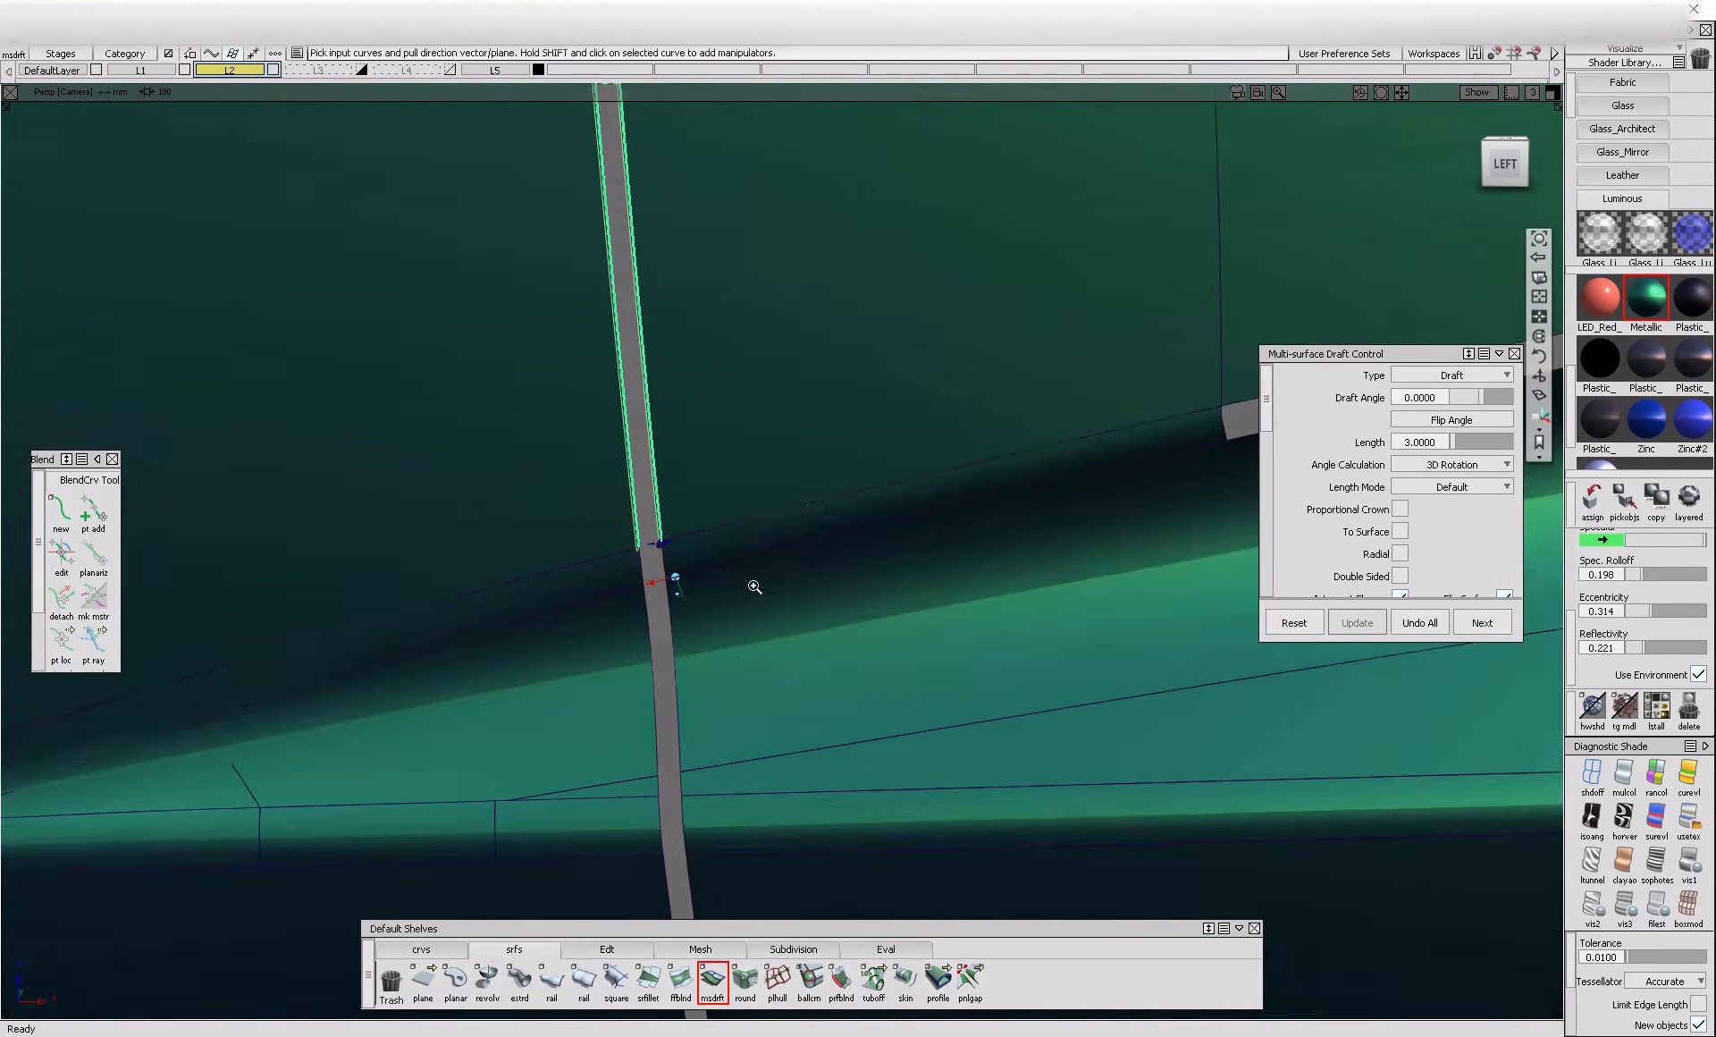
{"action": "left_click_drag", "start_coordinate": [418, 508], "coordinate": [642, 535]}
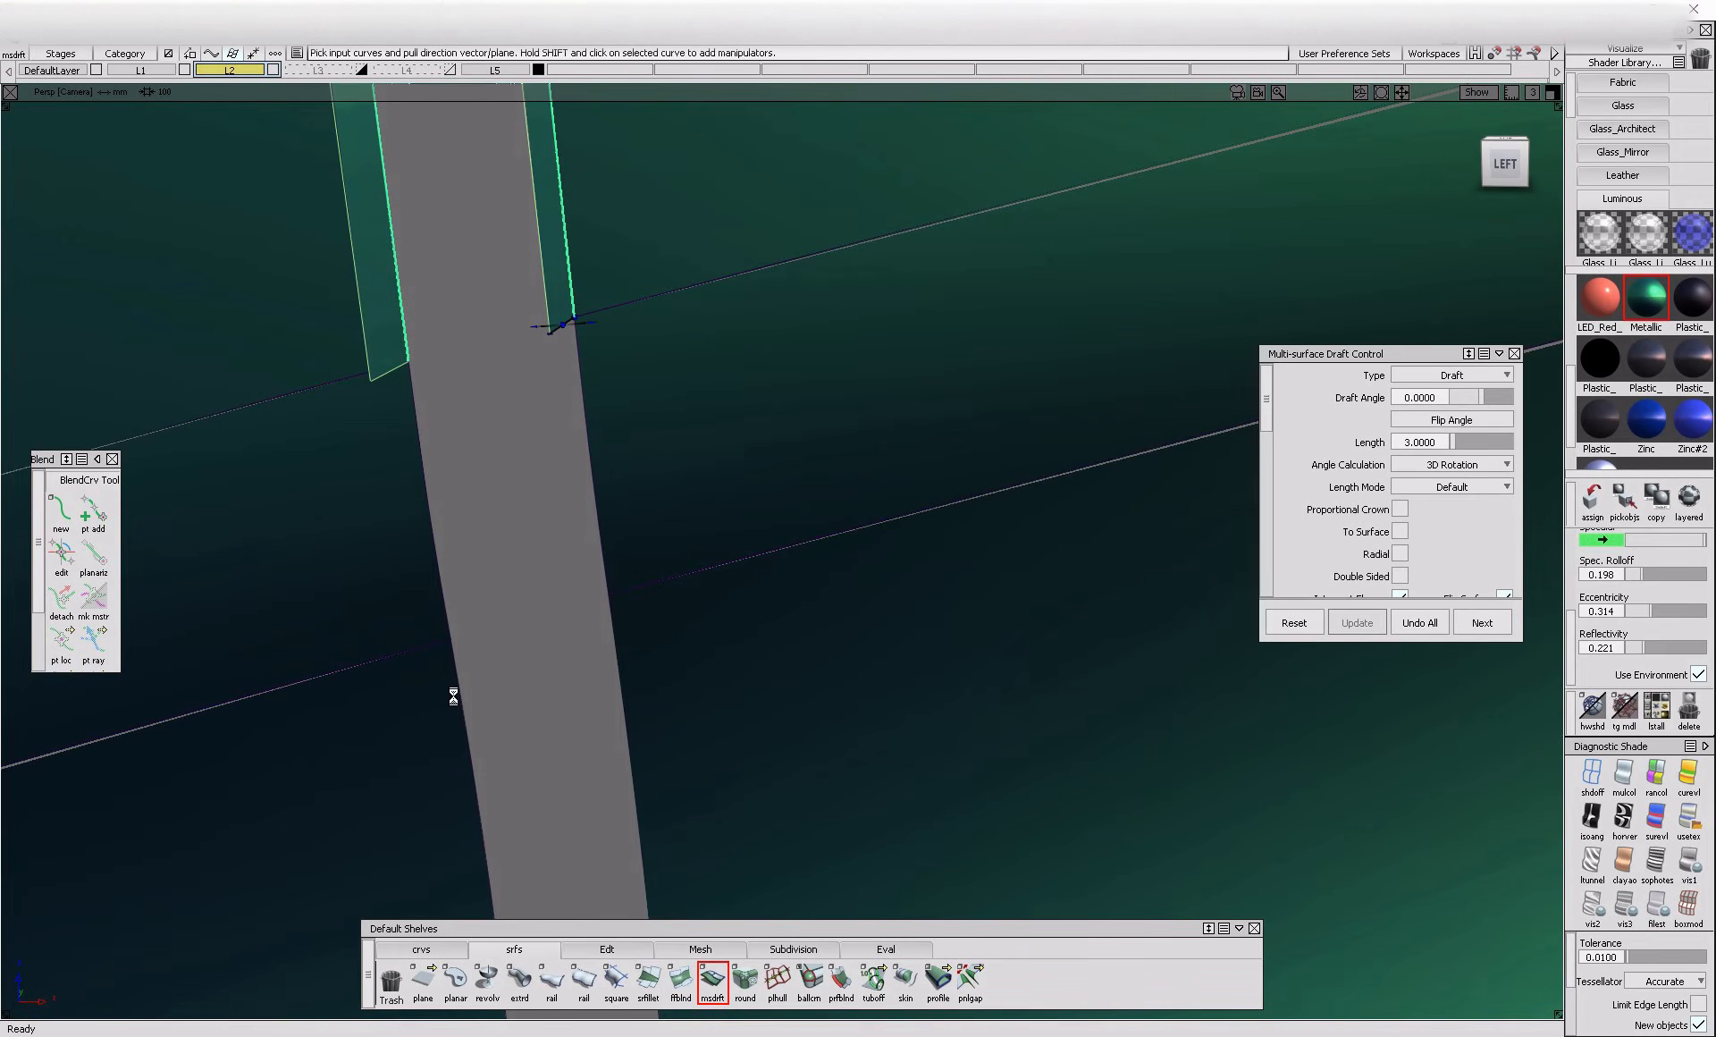
{"action": "left_click_drag", "start_coordinate": [444, 699], "coordinate": [685, 805]}
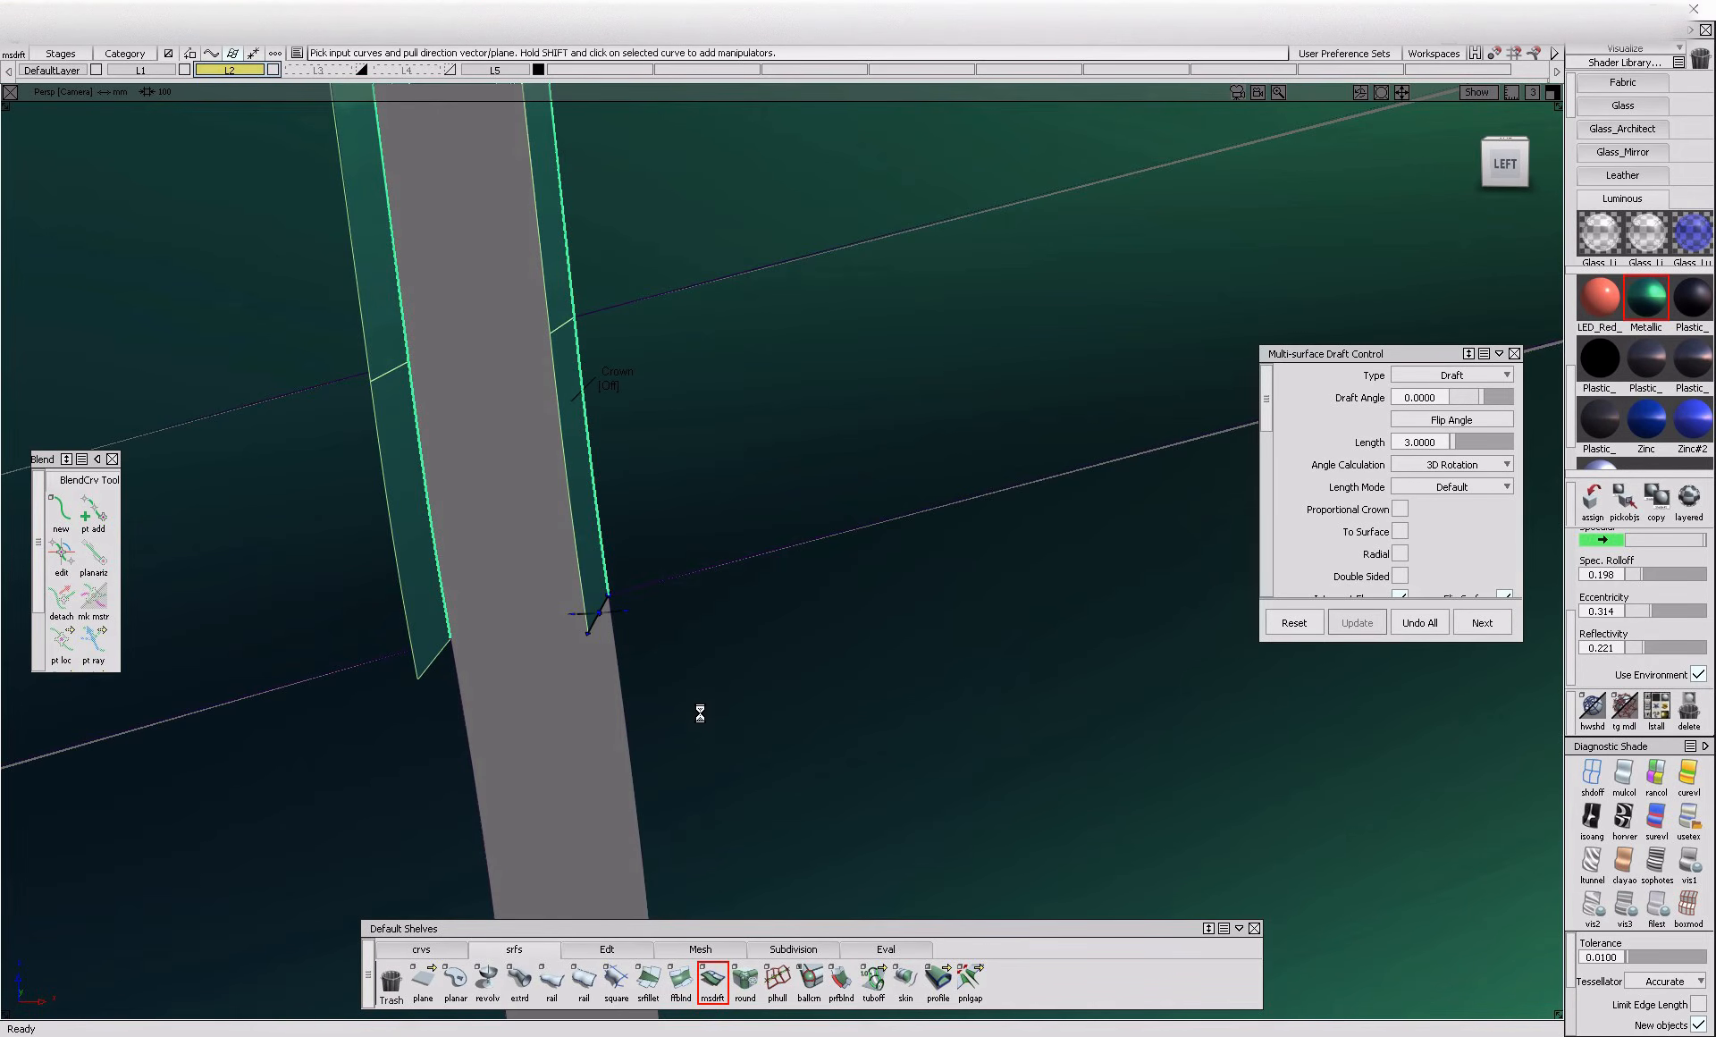
{"action": "right_click_drag", "start_coordinate": [700, 743], "coordinate": [673, 827], "text": "alt+shift"}
{"action": "middle_click_drag", "start_coordinate": [672, 827], "coordinate": [666, 656], "text": "alt+shift"}
{"action": "left_click", "coordinate": [663, 624], "text": "alt+shift"}
{"action": "right_click_drag", "start_coordinate": [664, 623], "coordinate": [725, 622], "text": "alt+shift"}
{"action": "left_click_drag", "start_coordinate": [670, 433], "coordinate": [745, 477]}
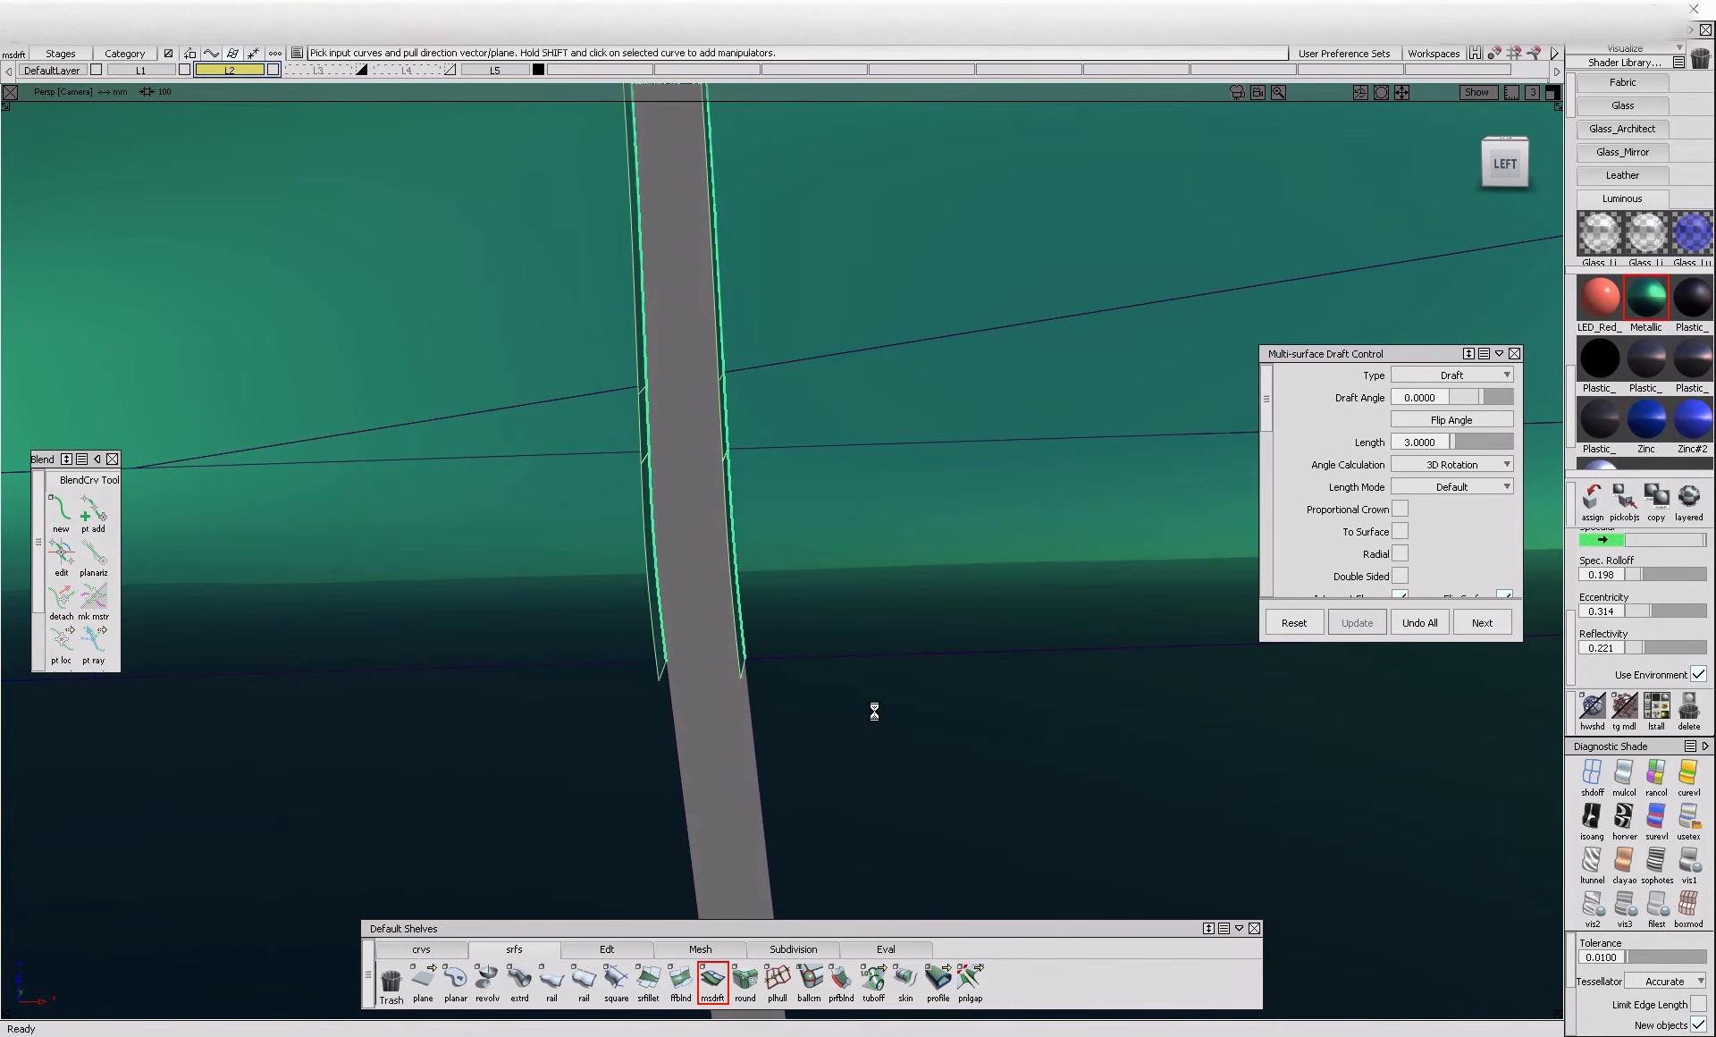
{"action": "right_click_drag", "start_coordinate": [874, 716], "coordinate": [819, 678], "text": "alt+shift"}
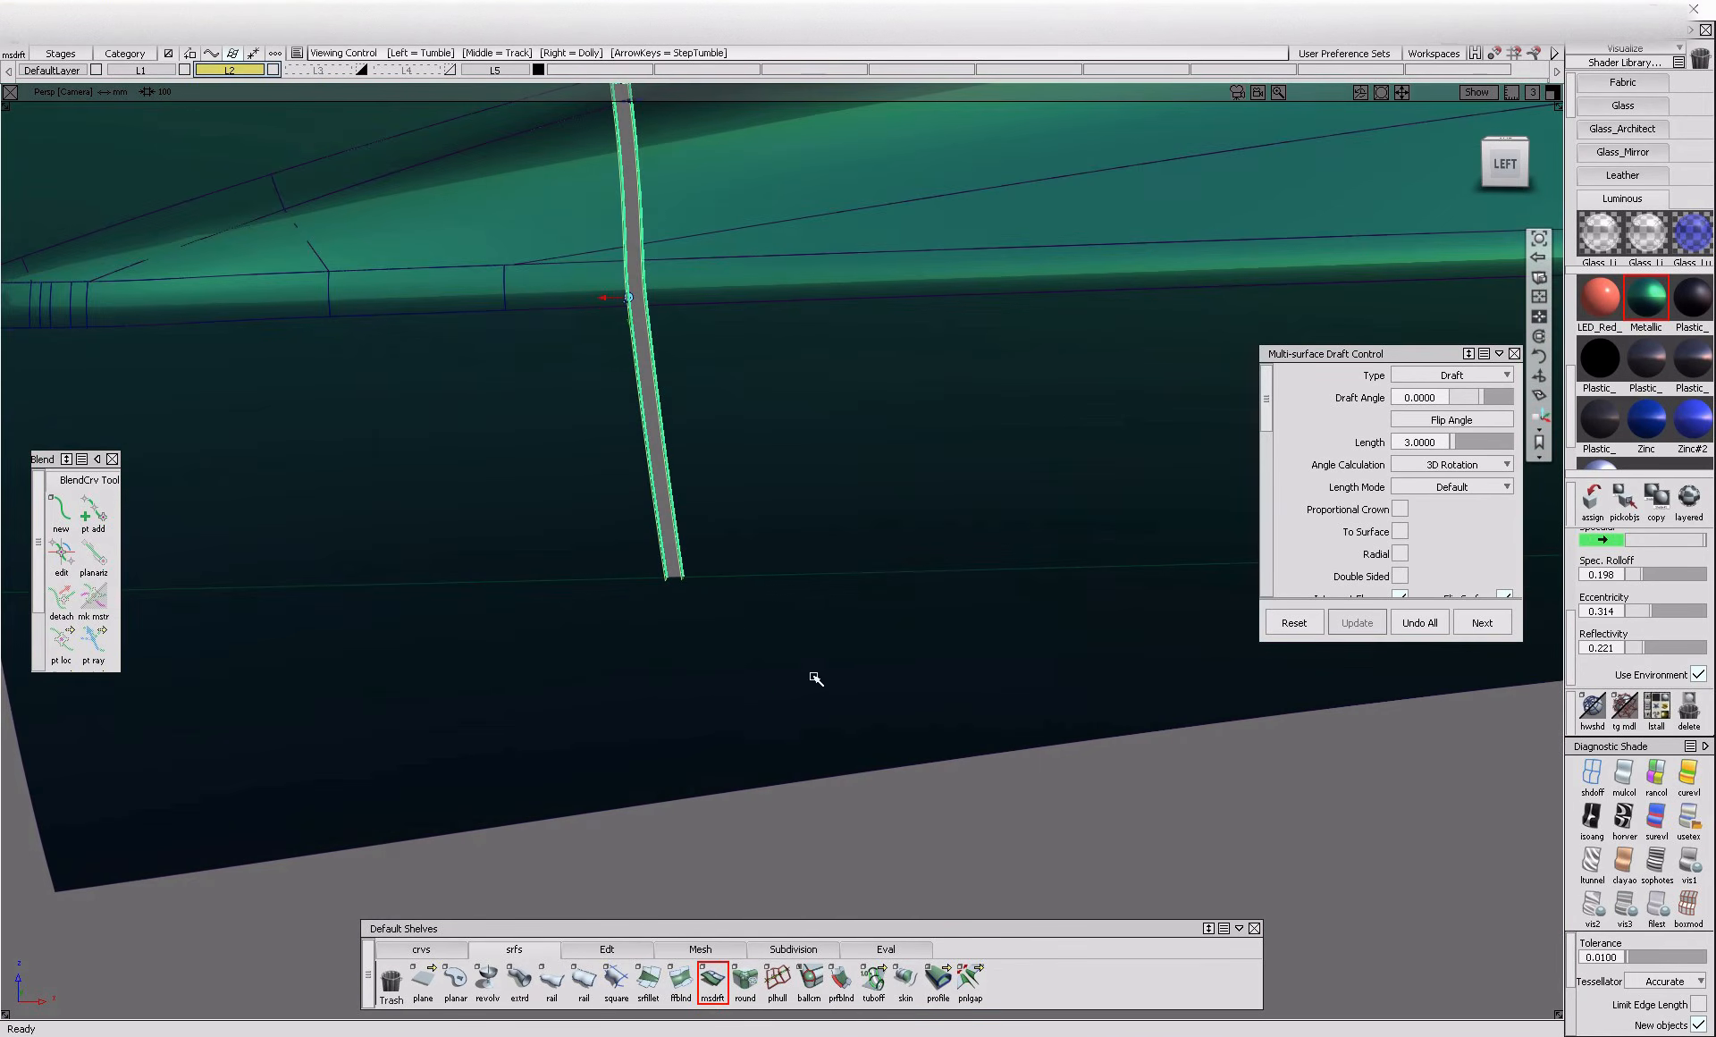
Check the drafted flanges from the front and turn off Flip Surface for them
{"action": "left_click_drag", "start_coordinate": [624, 562], "coordinate": [996, 659], "text": "alt+shift"}
{"action": "right_click_drag", "start_coordinate": [996, 659], "coordinate": [1198, 648], "text": "alt+shift"}
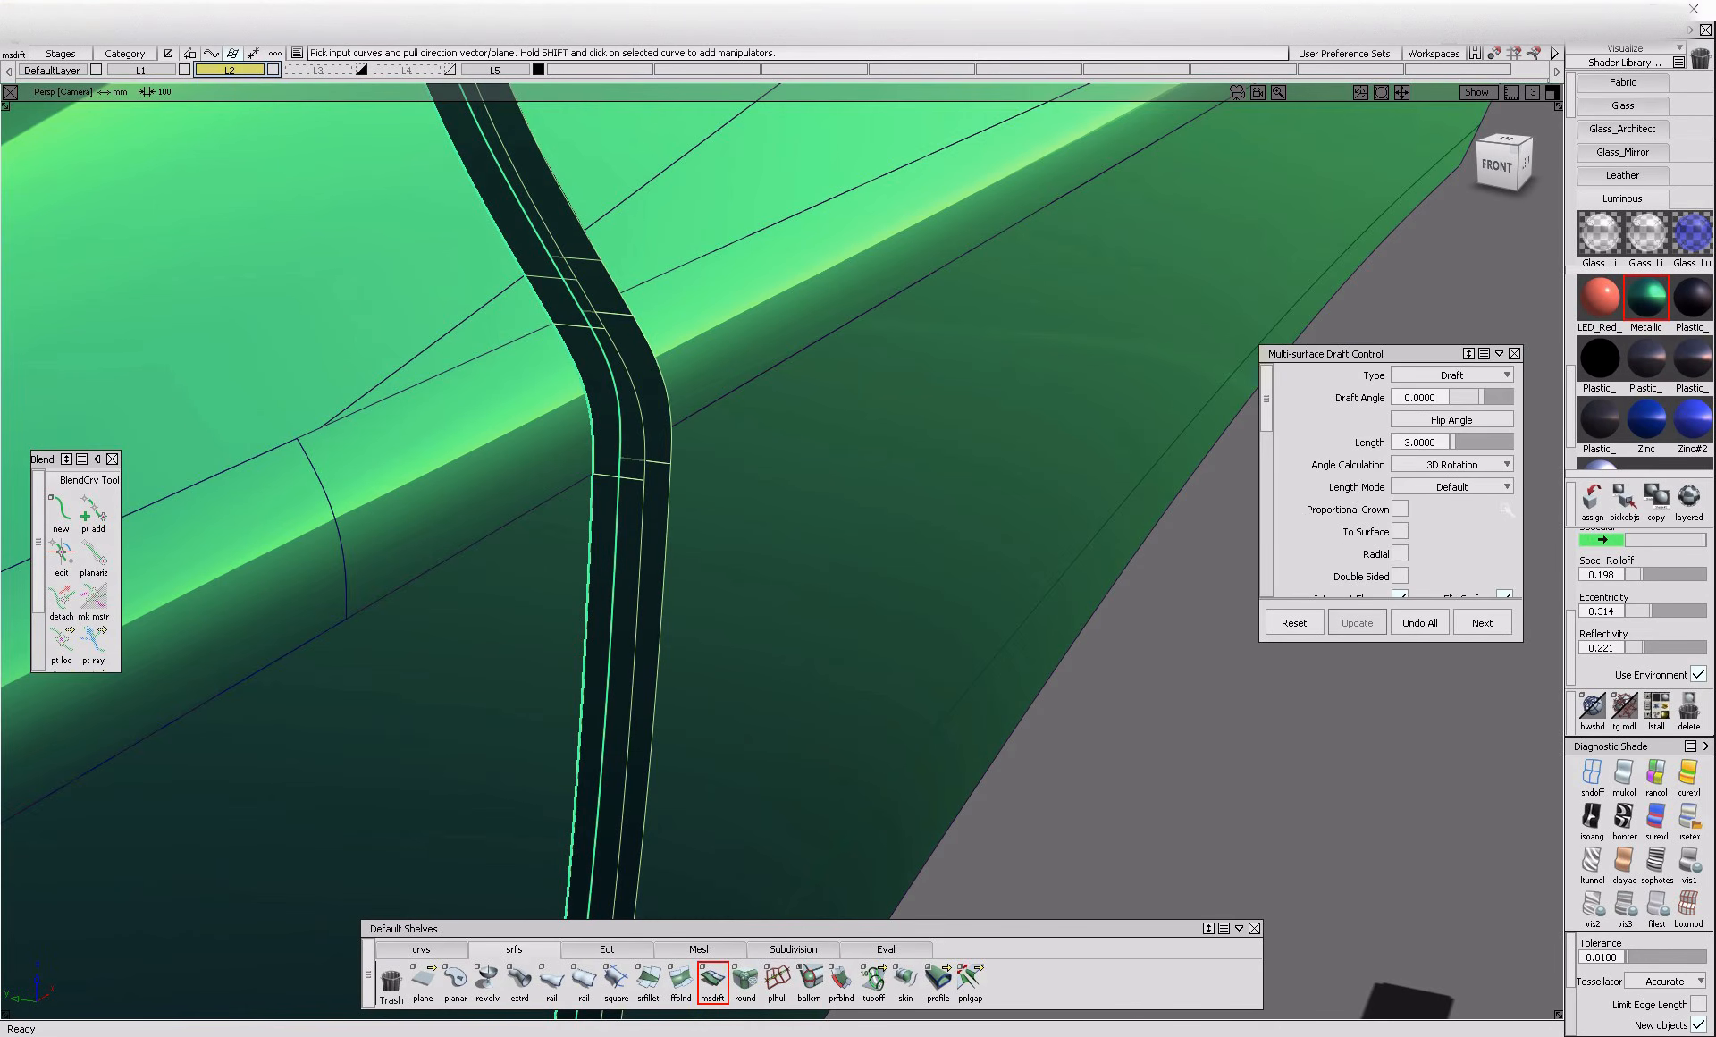
{"action": "scroll", "coordinate": [1507, 527], "scroll_direction": "down", "scroll_amount": 2}
{"action": "left_click", "coordinate": [1505, 504]}
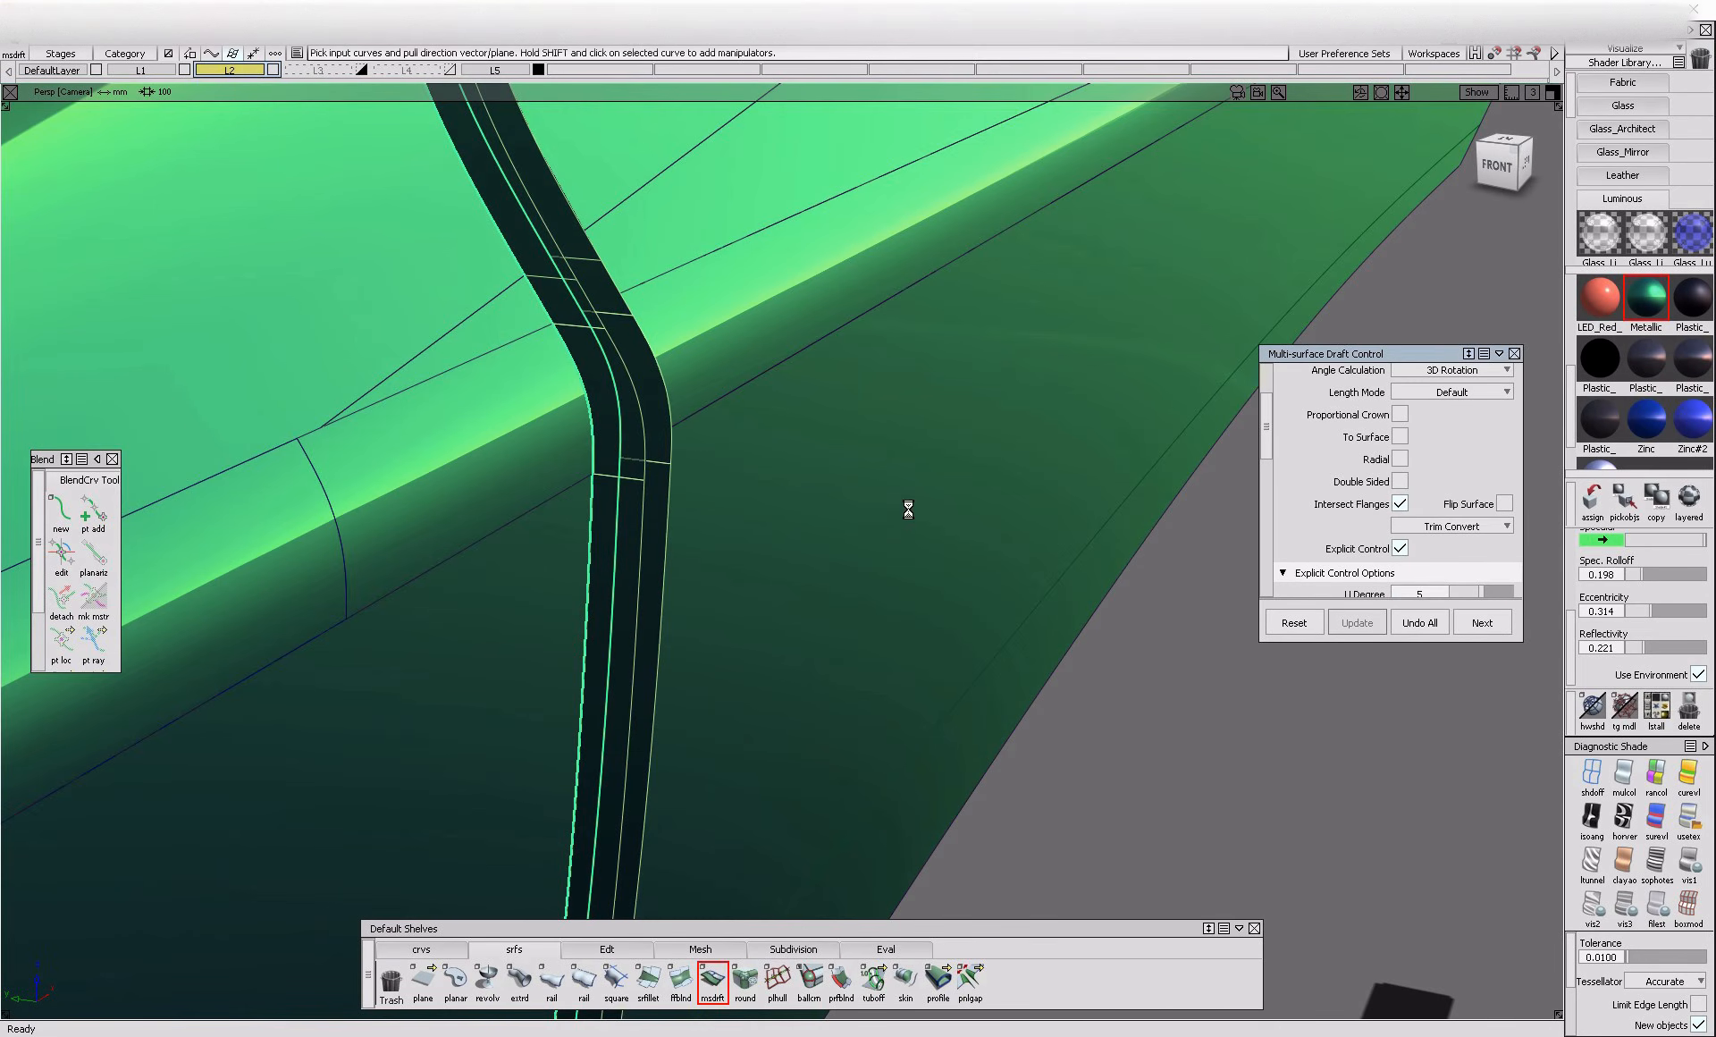
{"action": "left_click_drag", "start_coordinate": [901, 510], "coordinate": [326, 480], "text": "alt+shift"}
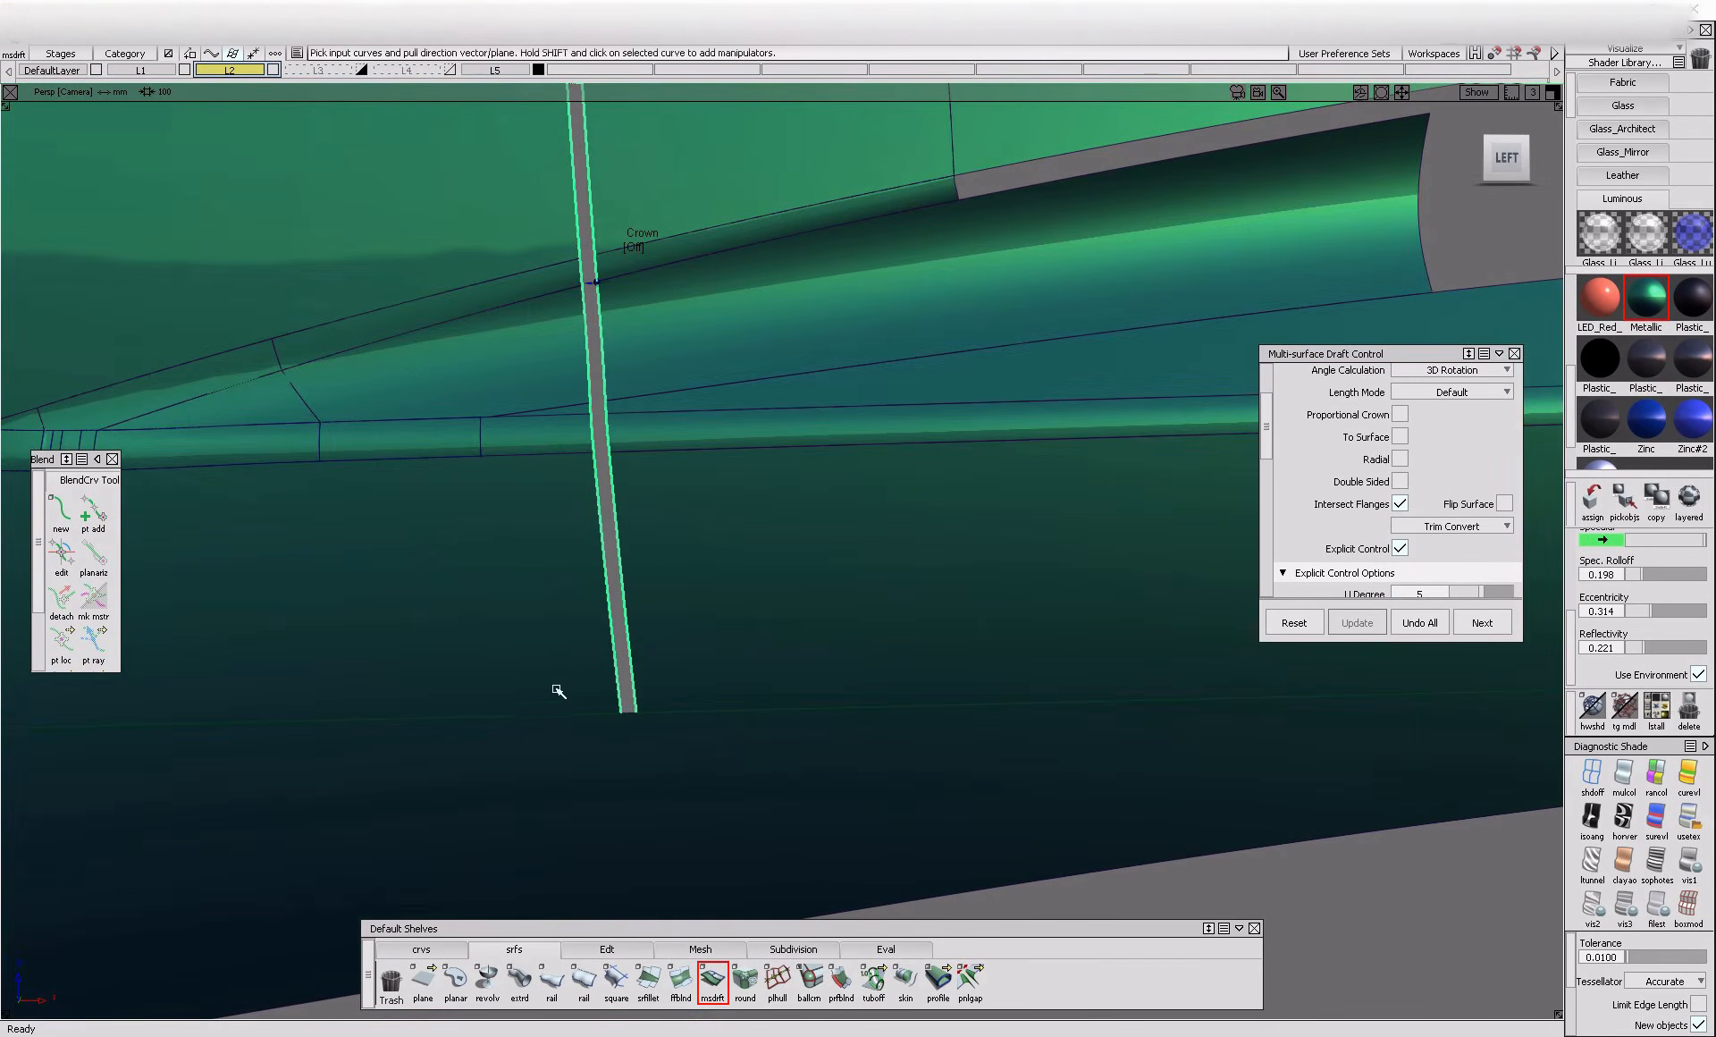
Finish the gap flanges and delete the construction history of the surfaces around the door gap
{"action": "key", "text": "space"}
{"action": "left_click_drag", "start_coordinate": [567, 636], "coordinate": [485, 632], "text": "alt+shift"}
{"action": "left_click", "coordinate": [593, 443], "text": "alt+shift"}
{"action": "right_click_drag", "start_coordinate": [593, 427], "coordinate": [481, 581], "text": "alt+shift"}
{"action": "middle_click_drag", "start_coordinate": [481, 582], "coordinate": [472, 749], "text": "alt+shift"}
{"action": "left_click_drag", "start_coordinate": [472, 749], "coordinate": [587, 674], "text": "alt+shift"}
{"action": "key", "text": "space"}
{"action": "middle_click_drag", "start_coordinate": [594, 394], "coordinate": [586, 538], "text": "alt+shift"}
{"action": "left_click_drag", "start_coordinate": [637, 266], "coordinate": [501, 353], "text": "ctrl+shift"}
{"action": "mouse_move", "coordinate": [470, 207]}
{"action": "left_mouse_down"}
{"action": "mouse_move", "coordinate": [649, 596]}
{"action": "mouse_move", "coordinate": [769, 920]}
{"action": "left_mouse_up"}
{"action": "key", "text": "ctrl+h"}
{"action": "key", "text": "Return"}
{"action": "left_click", "coordinate": [603, 887]}
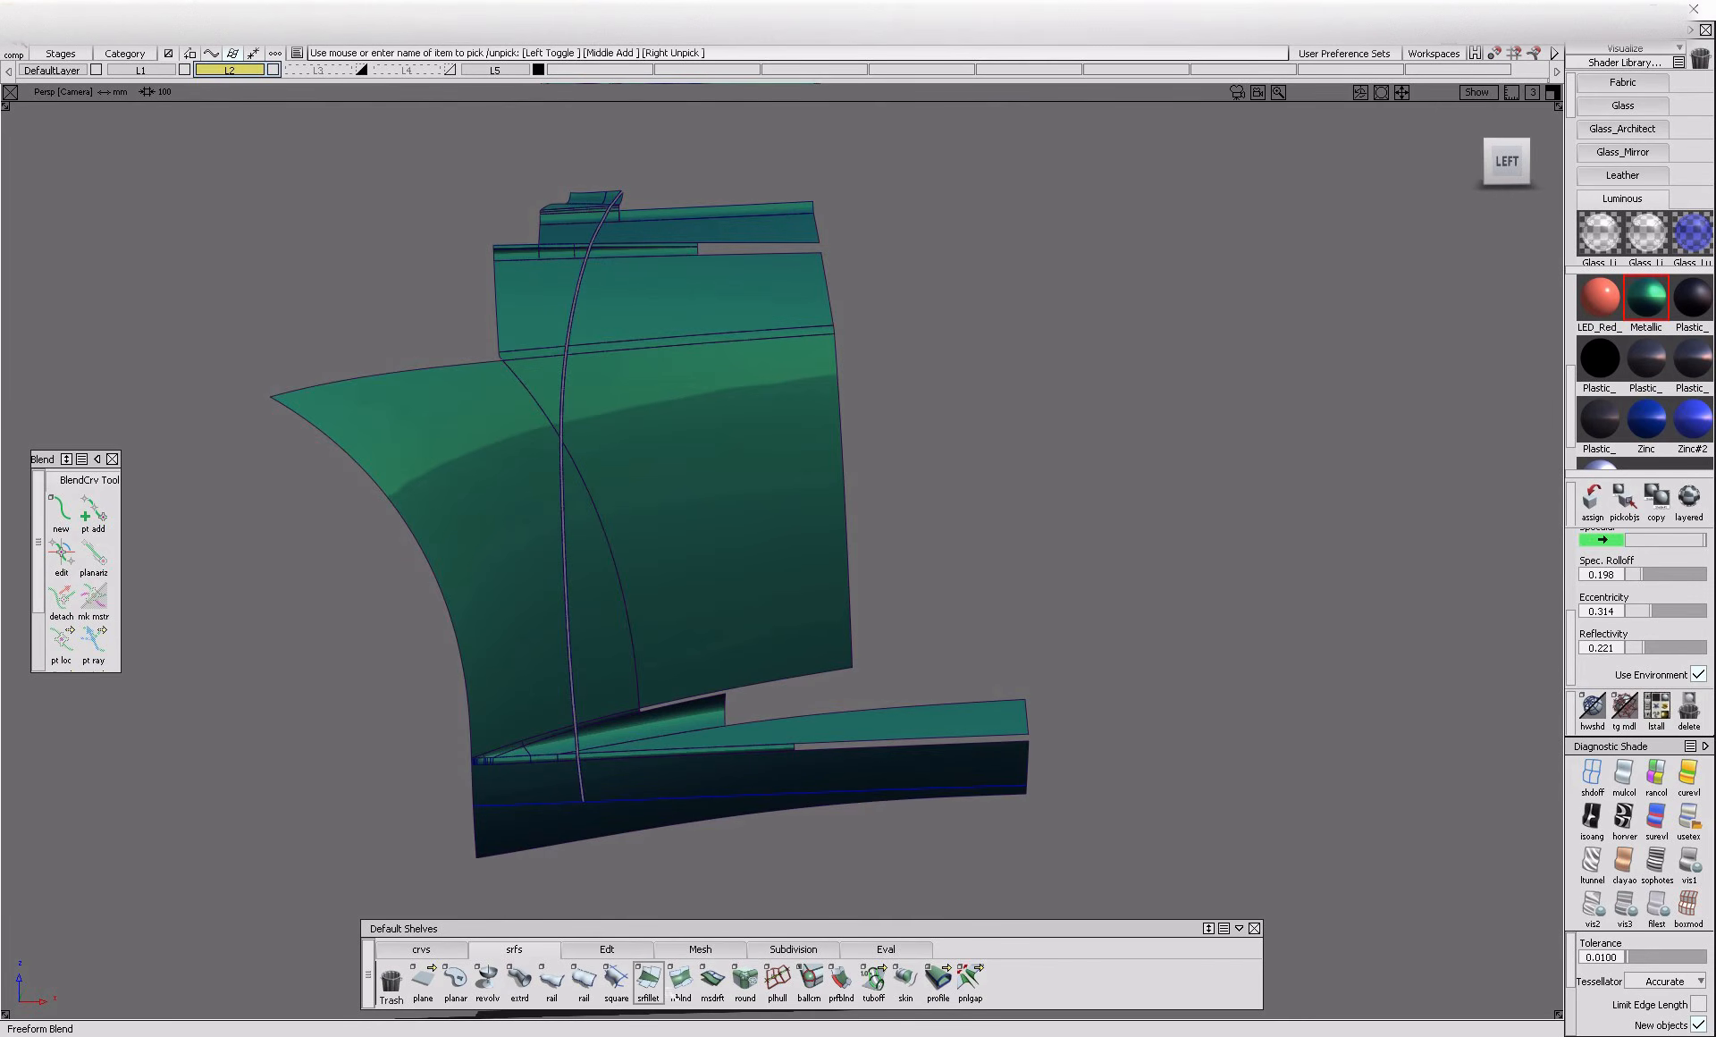
Build a G2 curvature surface fillet with a chordal length of 3 between the lower door-side flanges and the adjoining ridge and sill surfaces
{"action": "left_click", "coordinate": [649, 980]}
{"action": "scroll", "coordinate": [567, 727], "scroll_direction": "up", "scroll_amount": 5}
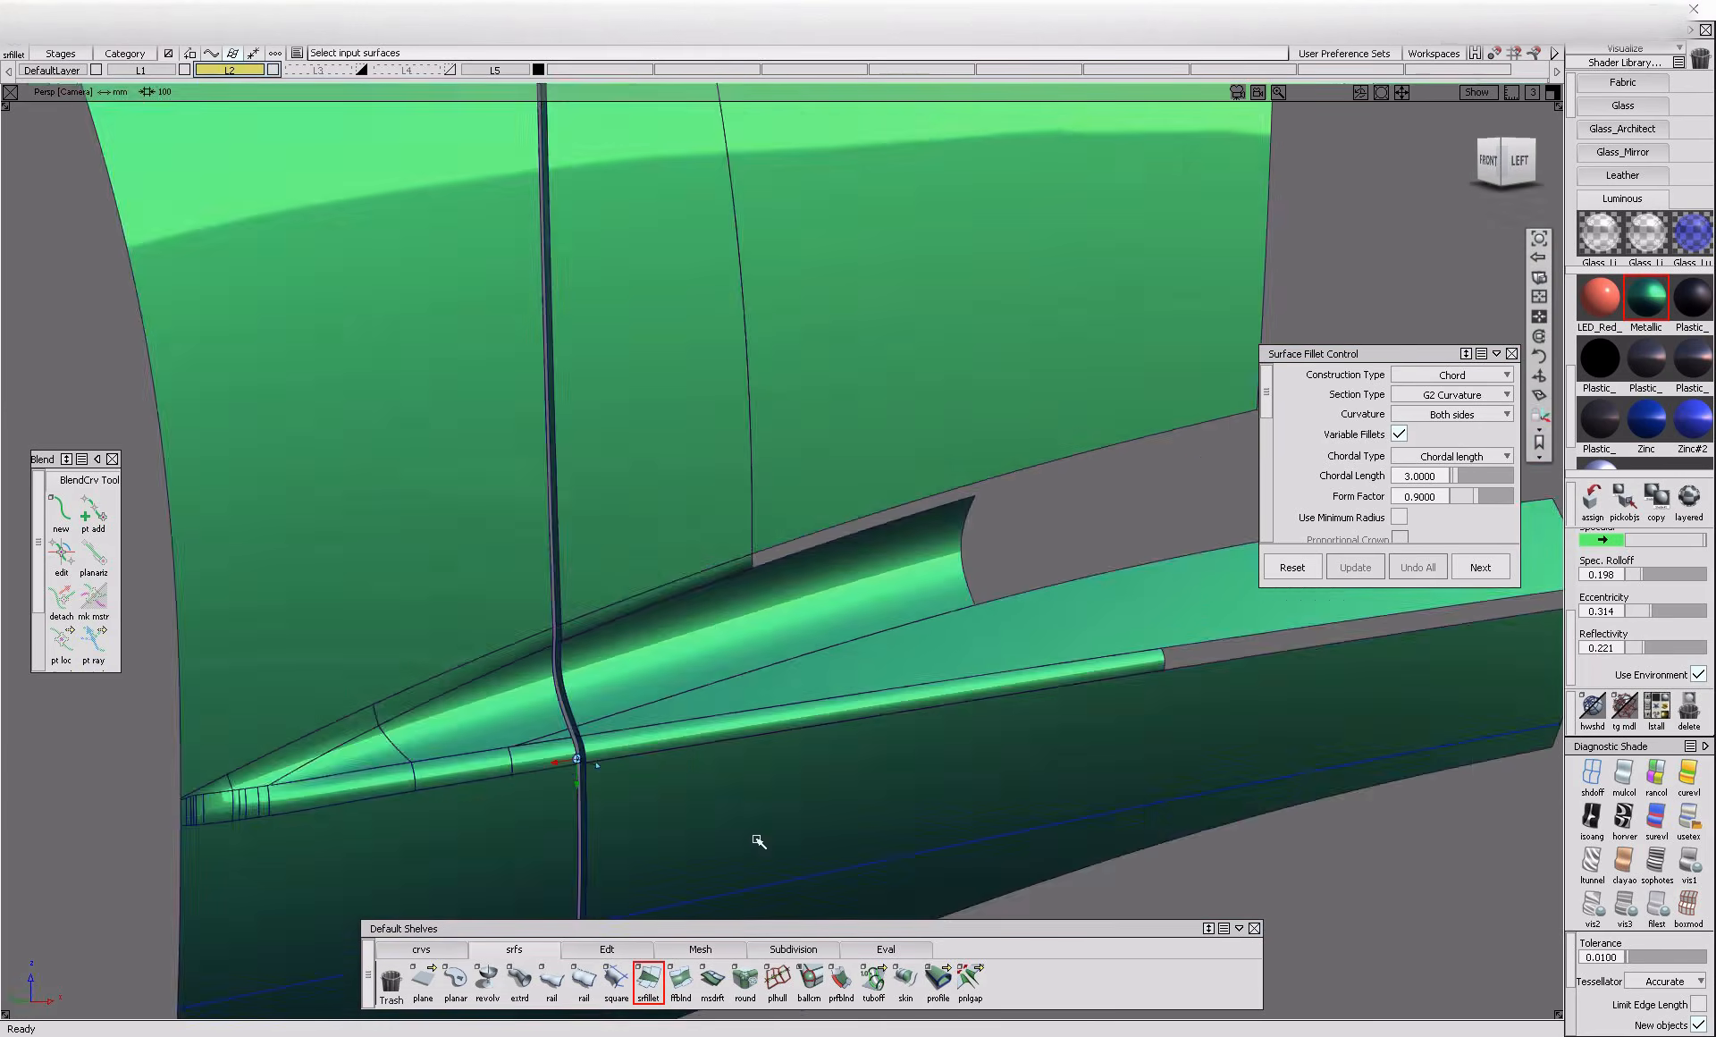
{"action": "left_click", "coordinate": [616, 636]}
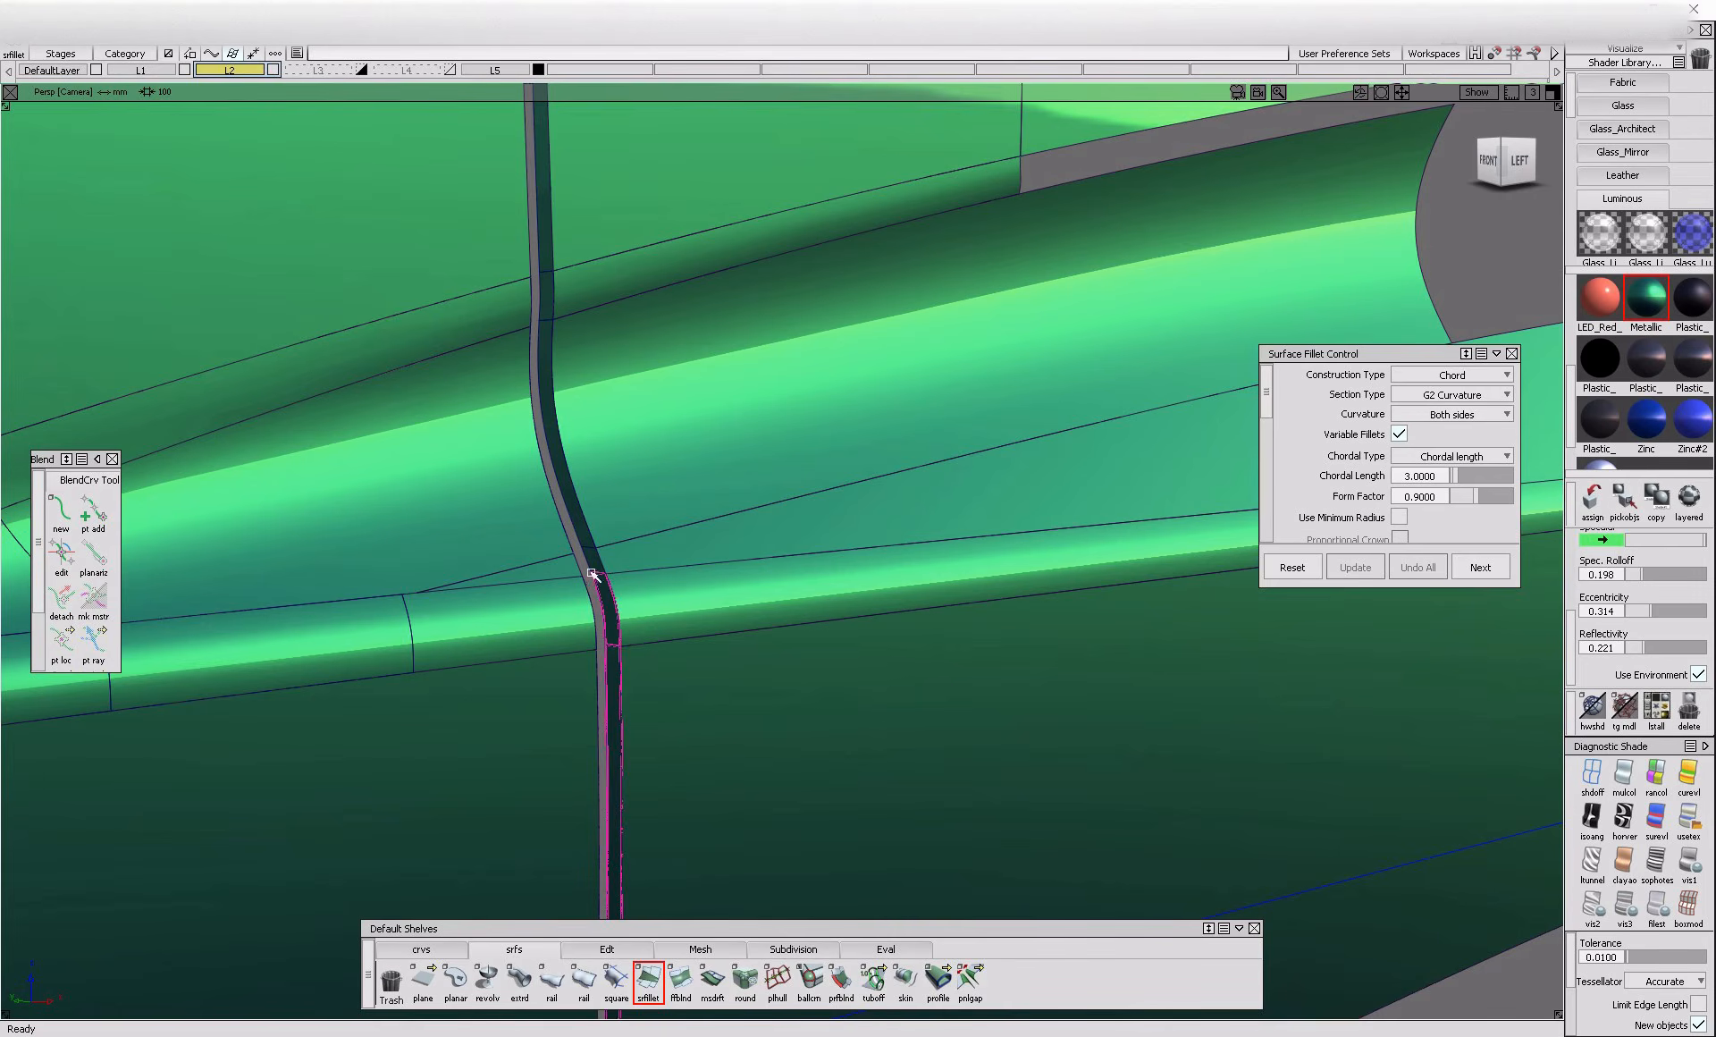
{"action": "scroll", "coordinate": [592, 579], "scroll_direction": "up", "scroll_amount": 4, "text": "alt+shift"}
{"action": "left_click", "coordinate": [596, 564]}
{"action": "left_click", "coordinate": [563, 454]}
{"action": "middle_click_drag", "start_coordinate": [563, 451], "coordinate": [610, 634], "text": "alt+shift"}
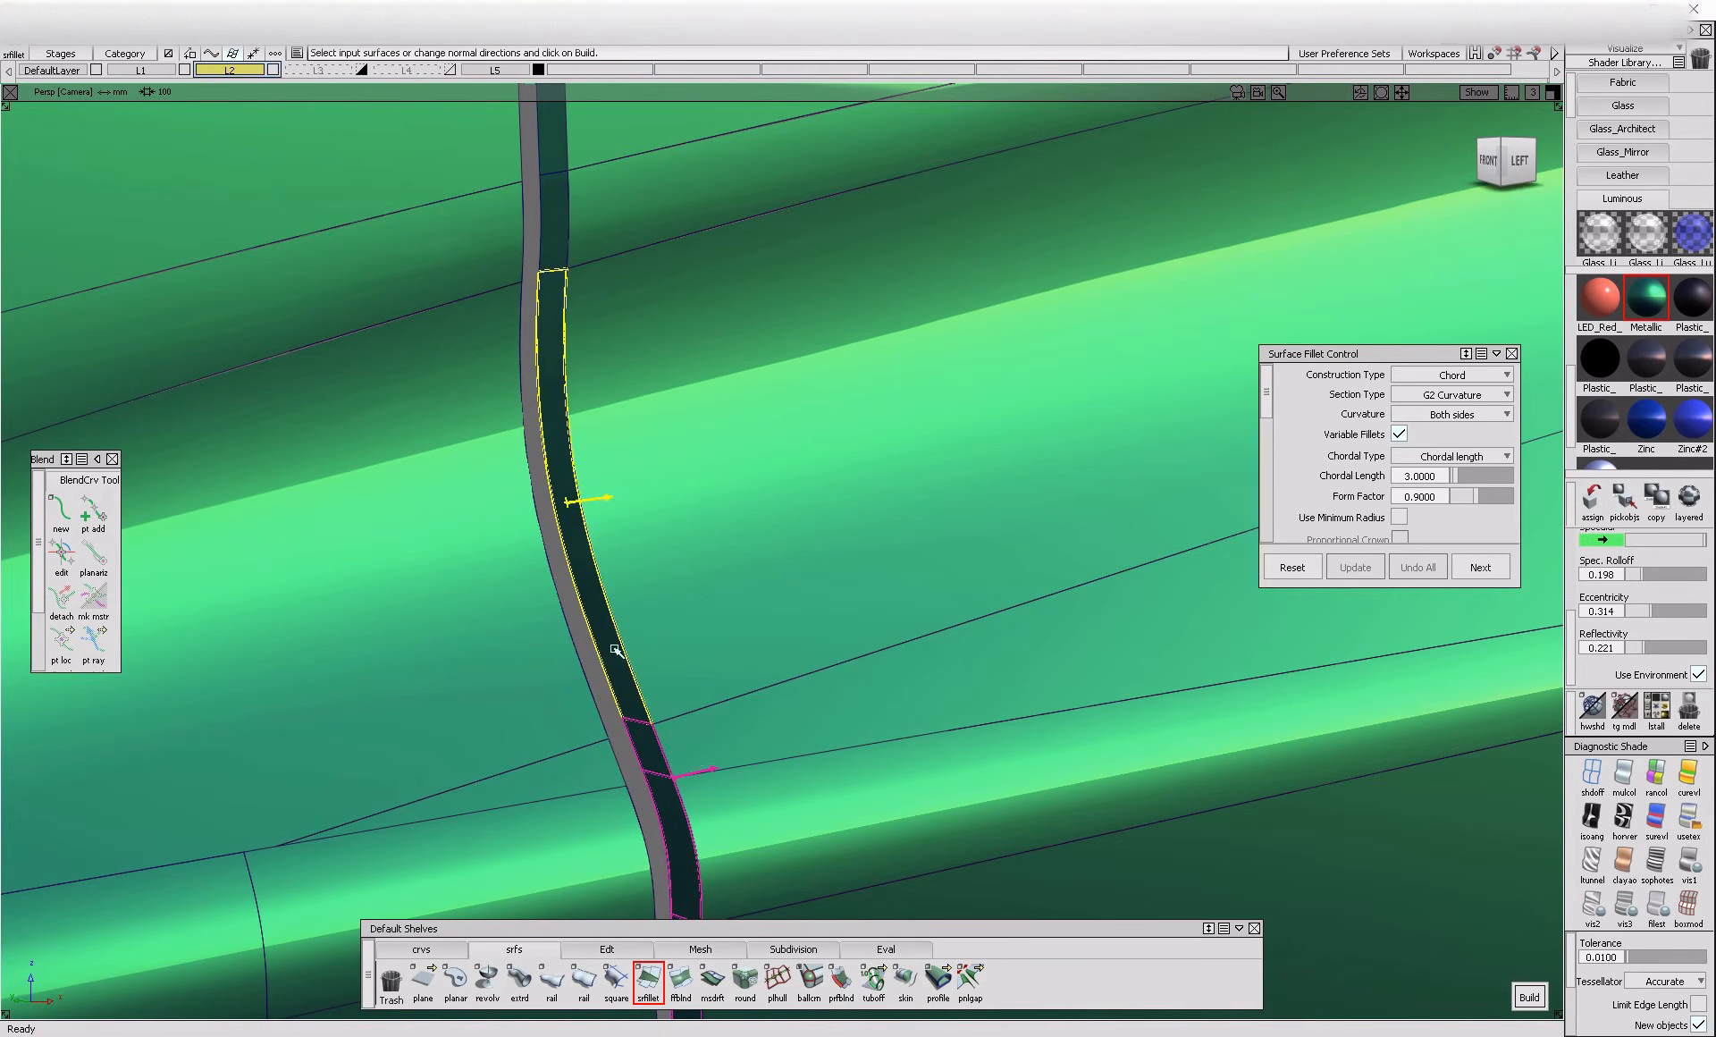
{"action": "left_click", "coordinate": [637, 699]}
{"action": "middle_click_drag", "start_coordinate": [669, 742], "coordinate": [655, 634], "text": "alt+shift"}
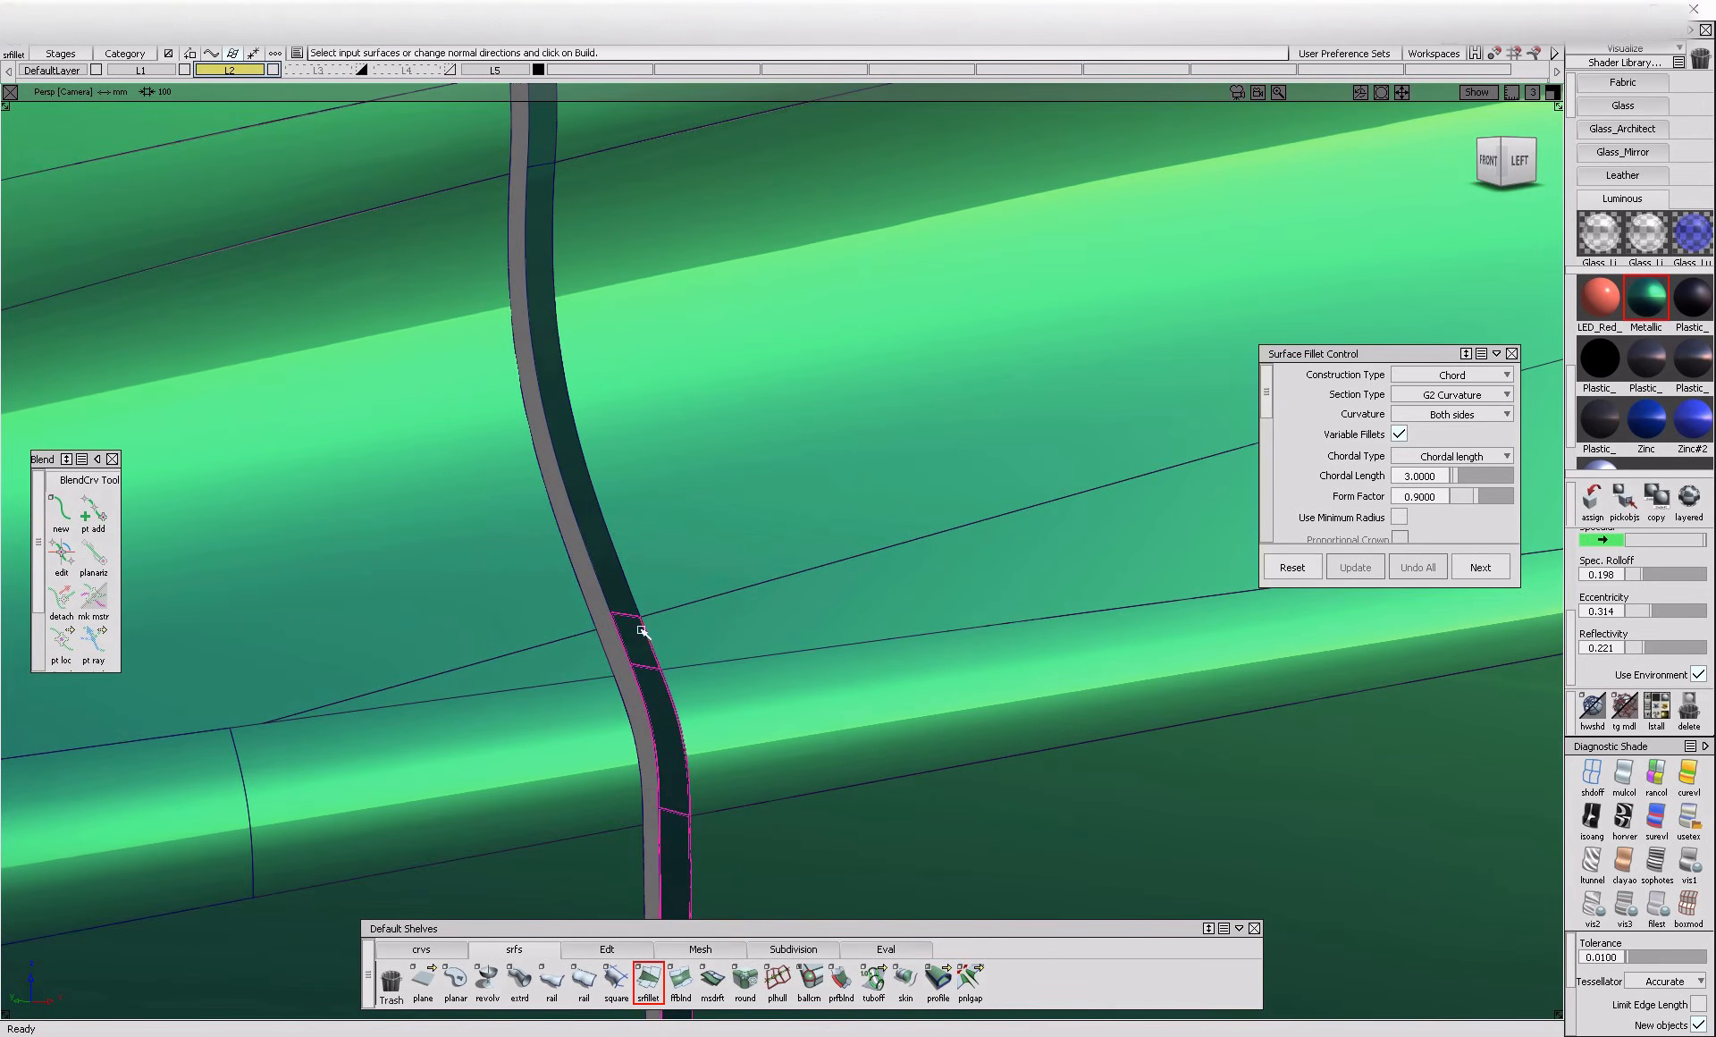
{"action": "left_click", "coordinate": [691, 638]}
{"action": "middle_click_drag", "start_coordinate": [778, 659], "coordinate": [702, 813], "text": "alt+shift"}
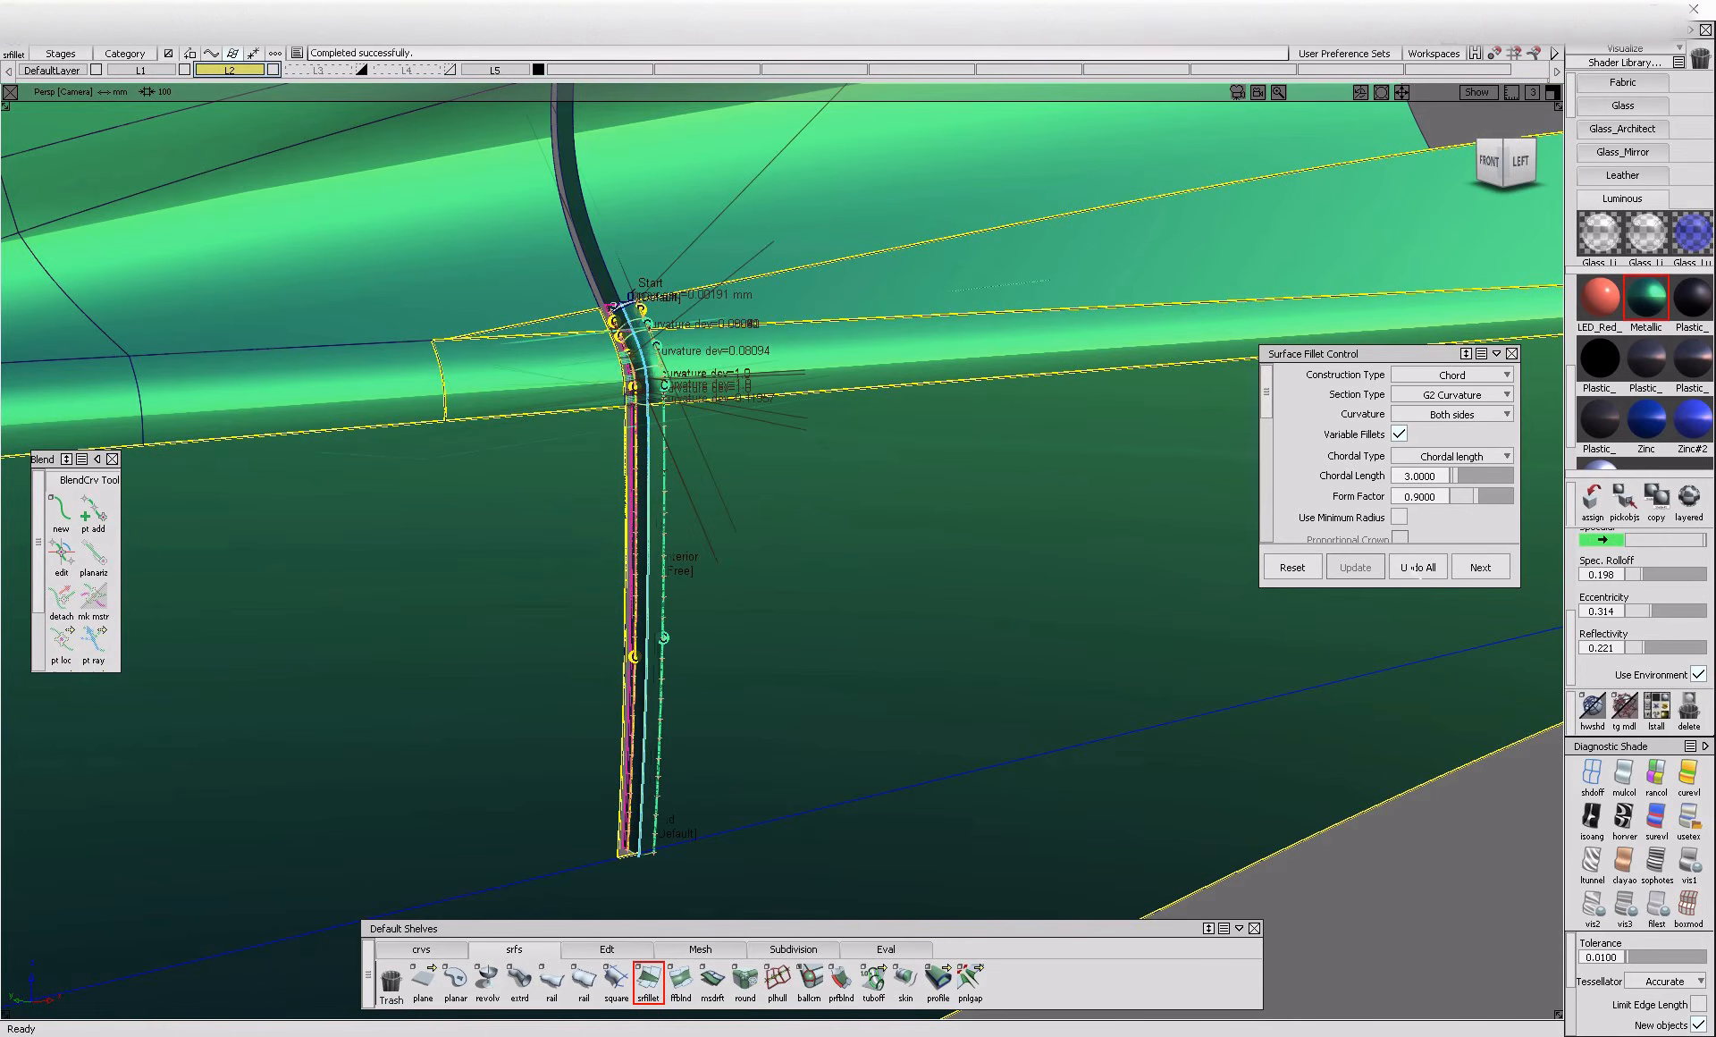
{"action": "left_click", "coordinate": [1480, 568]}
Measure the curve-to-curve deviation between the flange edge and the fillet's outer edge on the finished door gap above the sill ridge
{"action": "right_click_drag", "start_coordinate": [1027, 498], "coordinate": [962, 613], "text": "alt+shift"}
{"action": "middle_click_drag", "start_coordinate": [962, 613], "coordinate": [736, 700], "text": "alt+shift"}
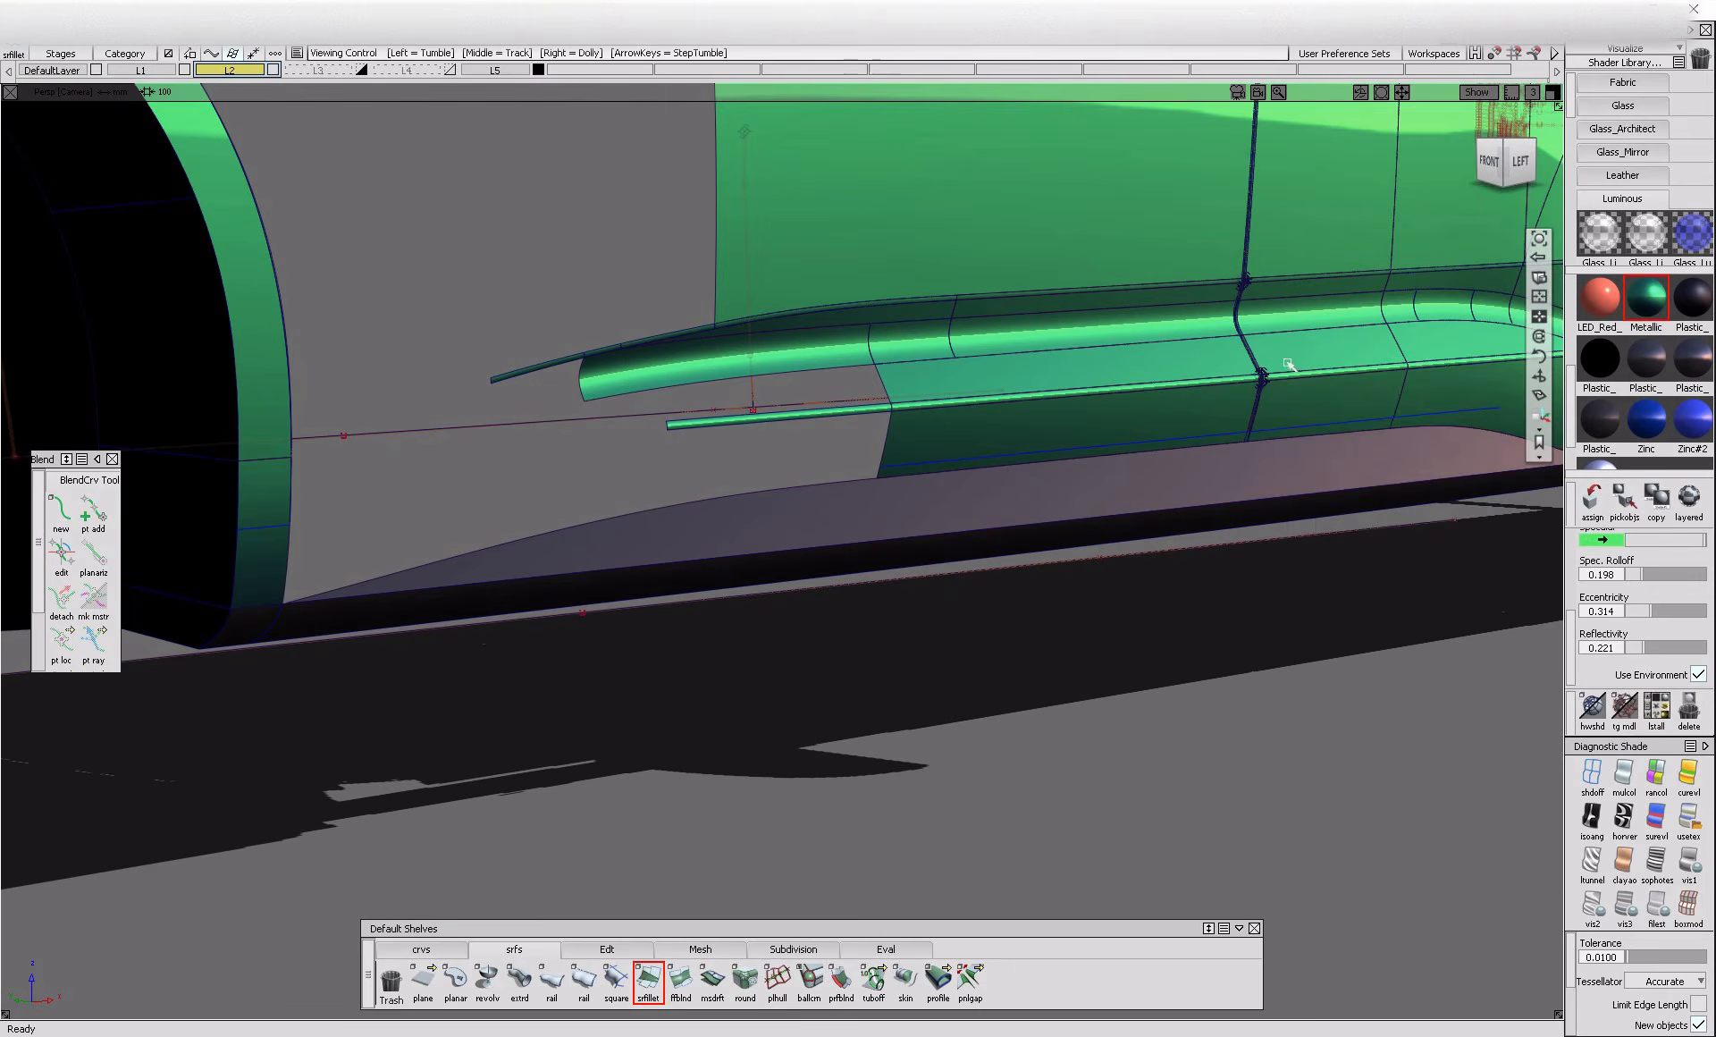
{"action": "right_click_drag", "start_coordinate": [1237, 366], "coordinate": [559, 533], "text": "alt+shift"}
{"action": "left_click", "coordinate": [881, 949]}
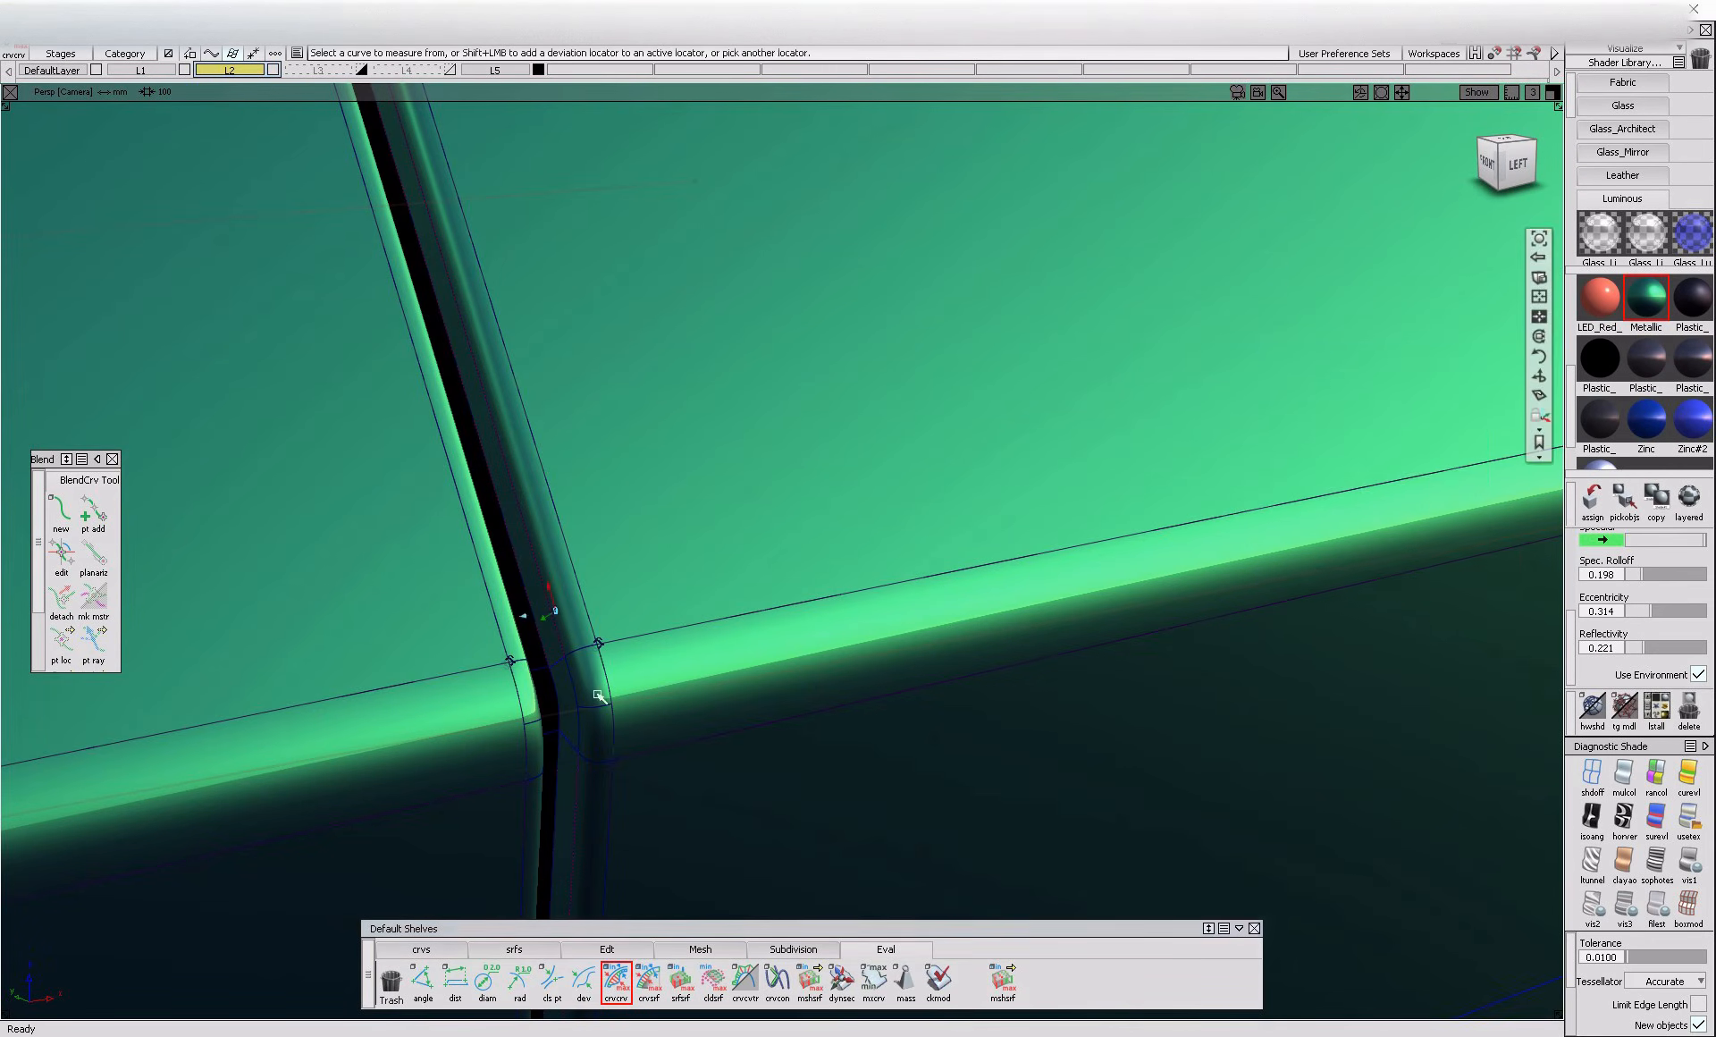
{"action": "right_click_drag", "start_coordinate": [559, 615], "coordinate": [570, 641], "text": "alt+shift"}
{"action": "left_click", "coordinate": [549, 621]}
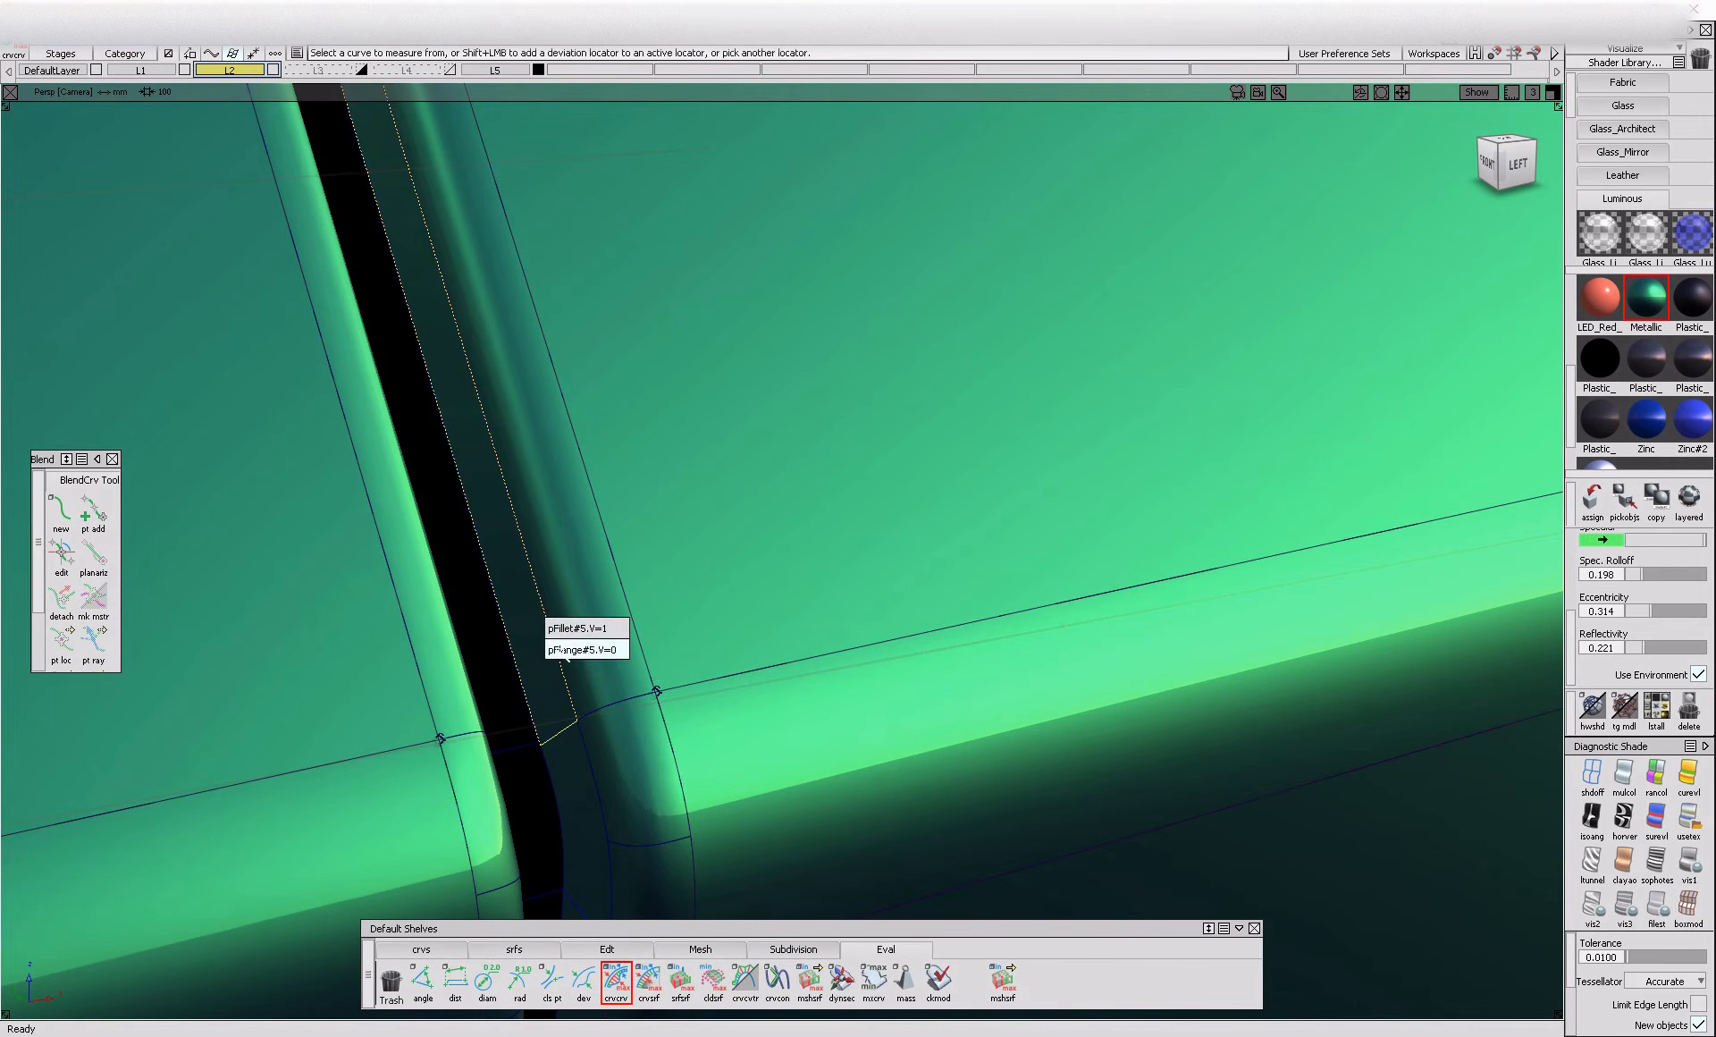
{"action": "left_click", "coordinate": [563, 629]}
{"action": "left_click", "coordinate": [630, 590]}
{"action": "left_click", "coordinate": [633, 600]}
Examine the deviation measurement on the finished door gap, and return to the isolated front door gap surfaces
{"action": "left_click_drag", "start_coordinate": [632, 601], "coordinate": [768, 646], "text": "alt+shift"}
{"action": "right_click_drag", "start_coordinate": [769, 645], "coordinate": [611, 708], "text": "alt+shift"}
{"action": "left_click_drag", "start_coordinate": [611, 708], "coordinate": [620, 706], "text": "alt+shift"}
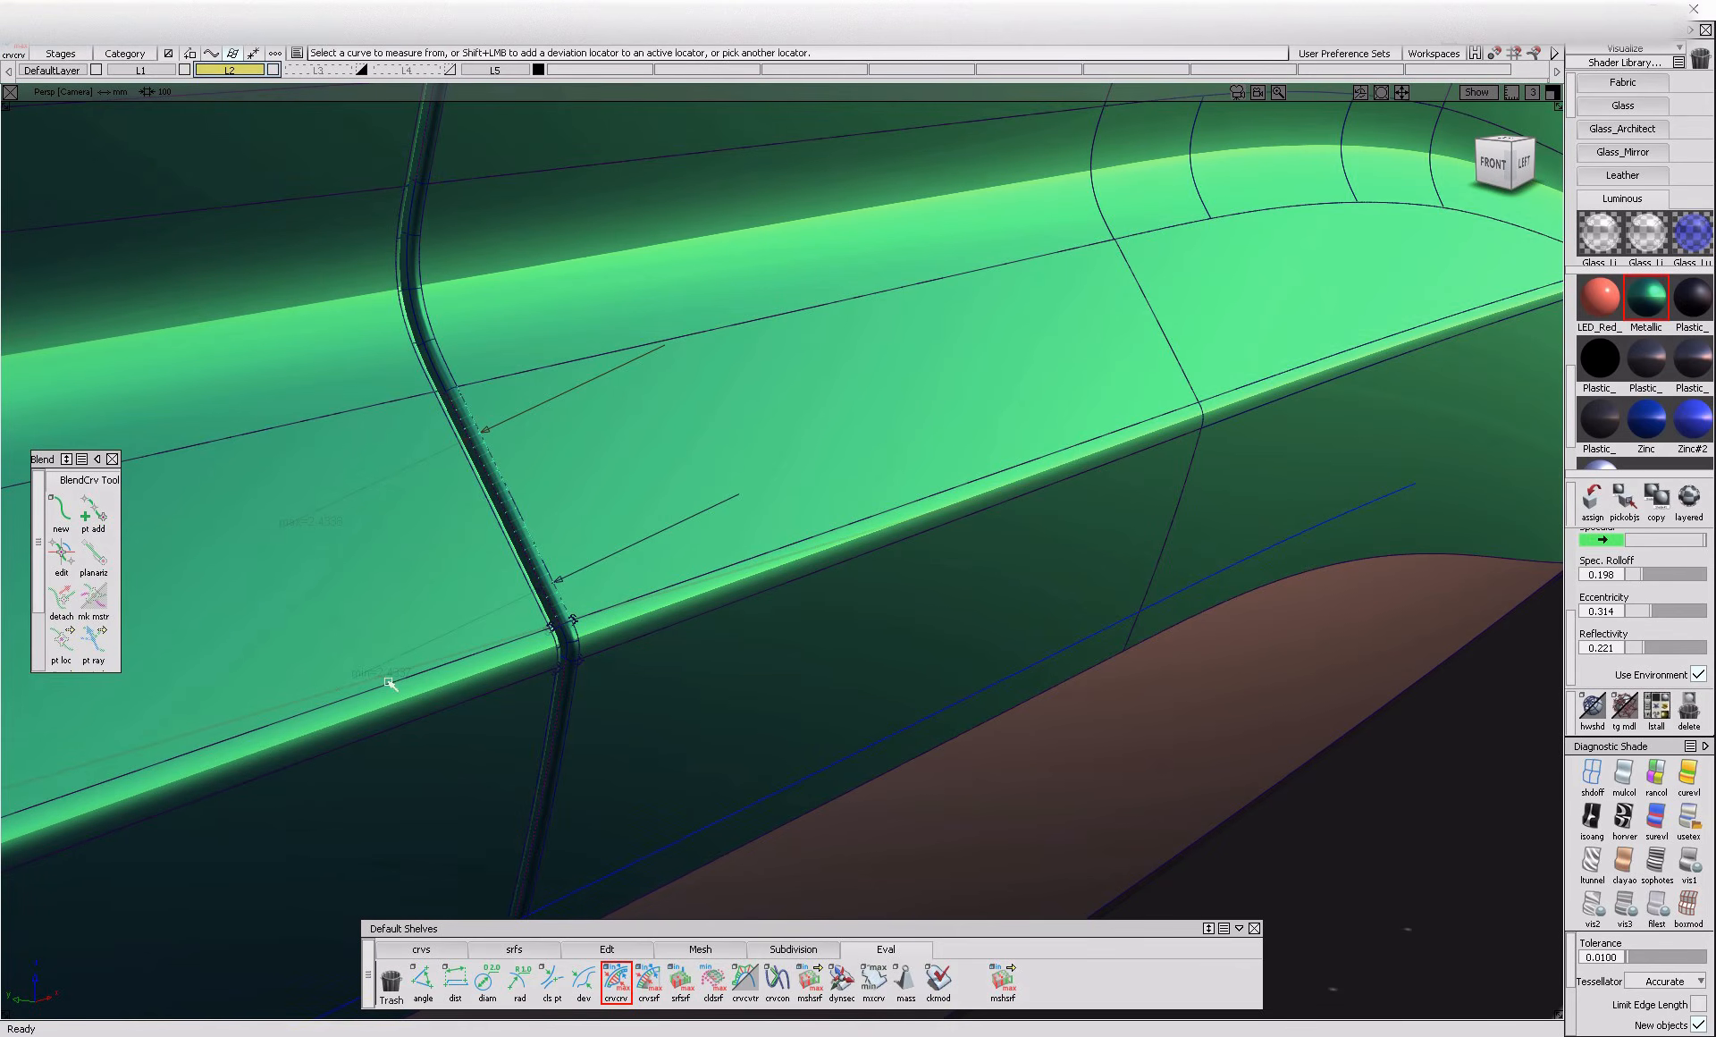
{"action": "left_click_drag", "start_coordinate": [375, 602], "coordinate": [351, 633], "text": "alt+shift"}
{"action": "right_click_drag", "start_coordinate": [351, 633], "coordinate": [623, 569], "text": "alt+shift"}
{"action": "left_click_drag", "start_coordinate": [371, 663], "coordinate": [793, 722], "text": "alt+shift"}
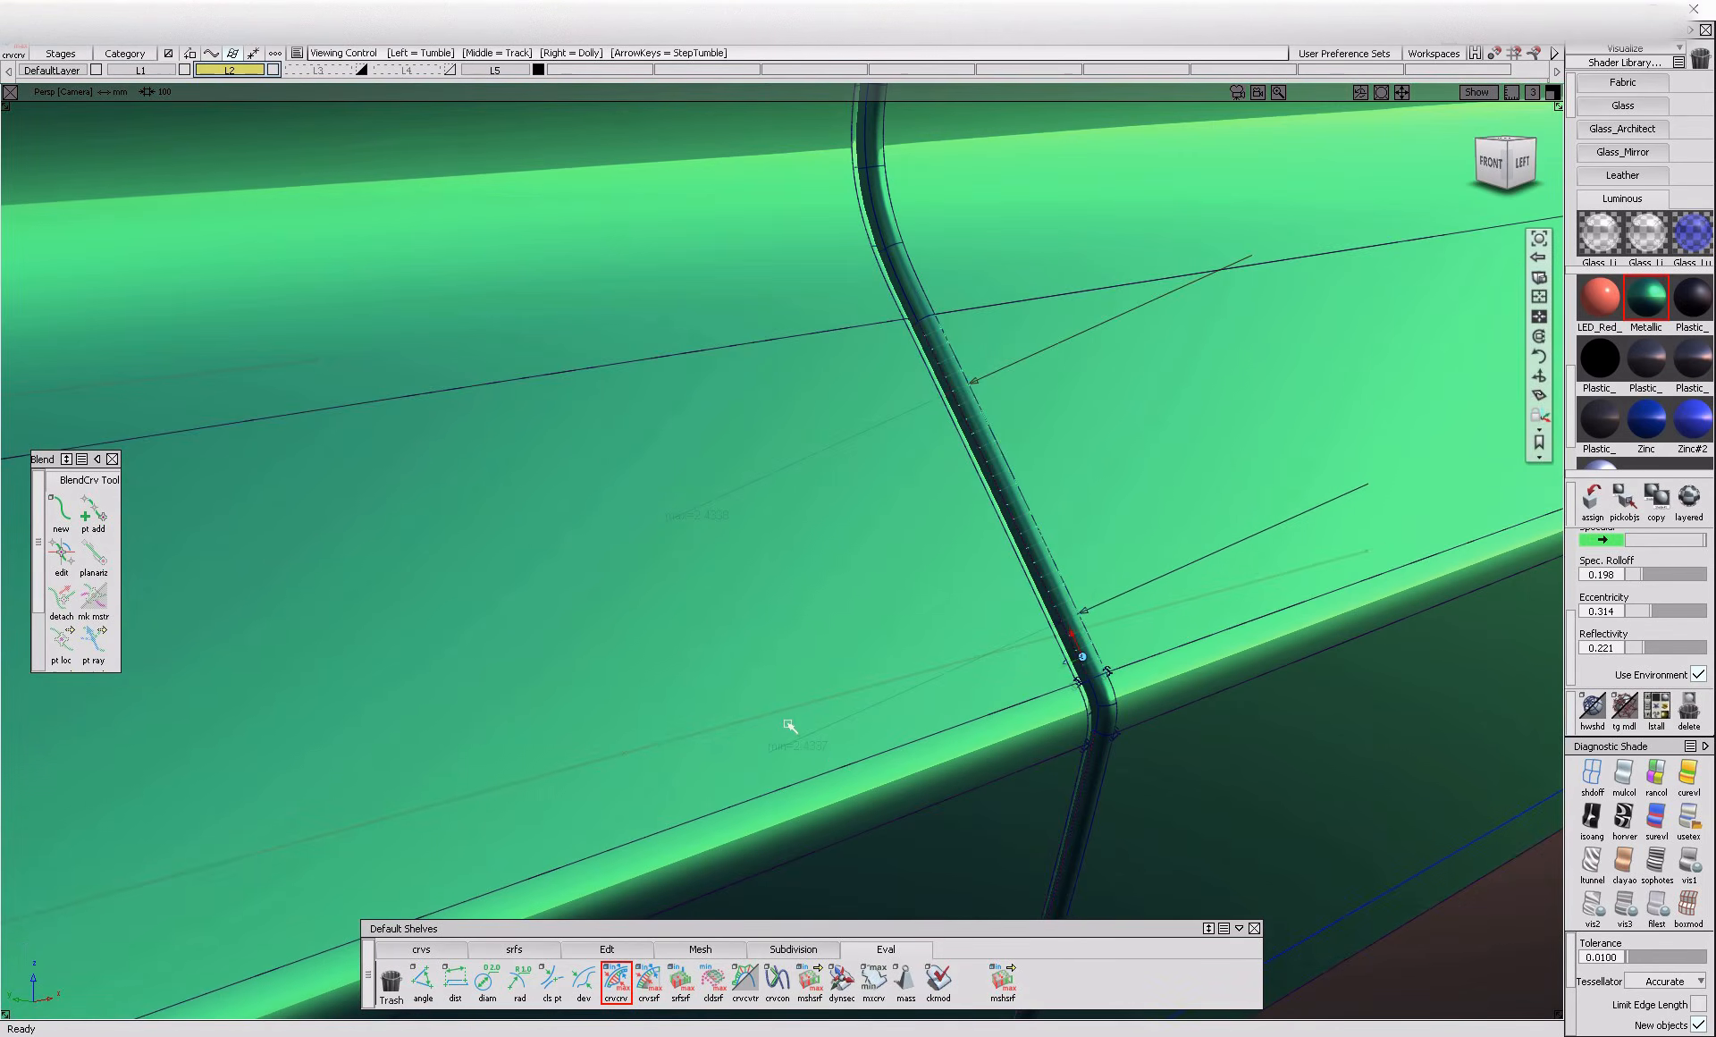
{"action": "left_click_drag", "start_coordinate": [930, 755], "coordinate": [910, 720], "text": "alt+shift"}
{"action": "right_click_drag", "start_coordinate": [910, 720], "coordinate": [870, 767], "text": "alt+shift"}
{"action": "left_click_drag", "start_coordinate": [870, 767], "coordinate": [962, 752], "text": "alt+shift"}
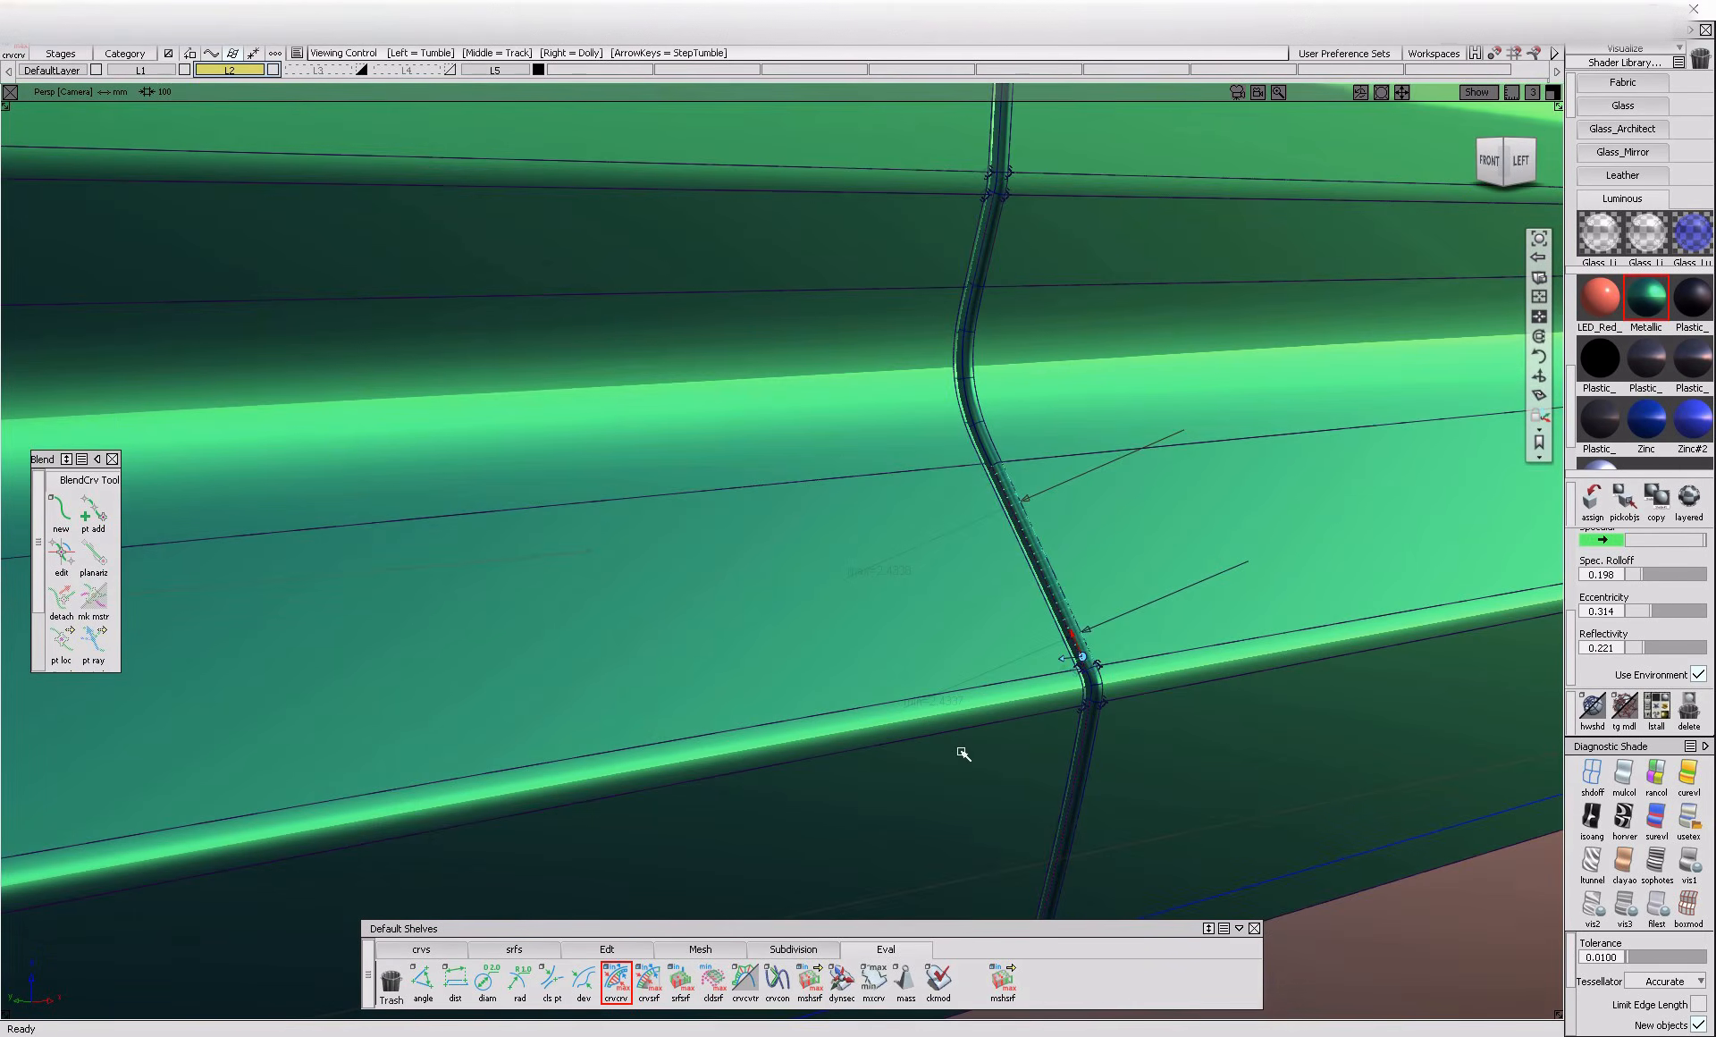
{"action": "right_click_drag", "start_coordinate": [950, 777], "coordinate": [770, 848], "text": "alt+shift"}
{"action": "left_click_drag", "start_coordinate": [770, 847], "coordinate": [973, 797], "text": "alt+shift"}
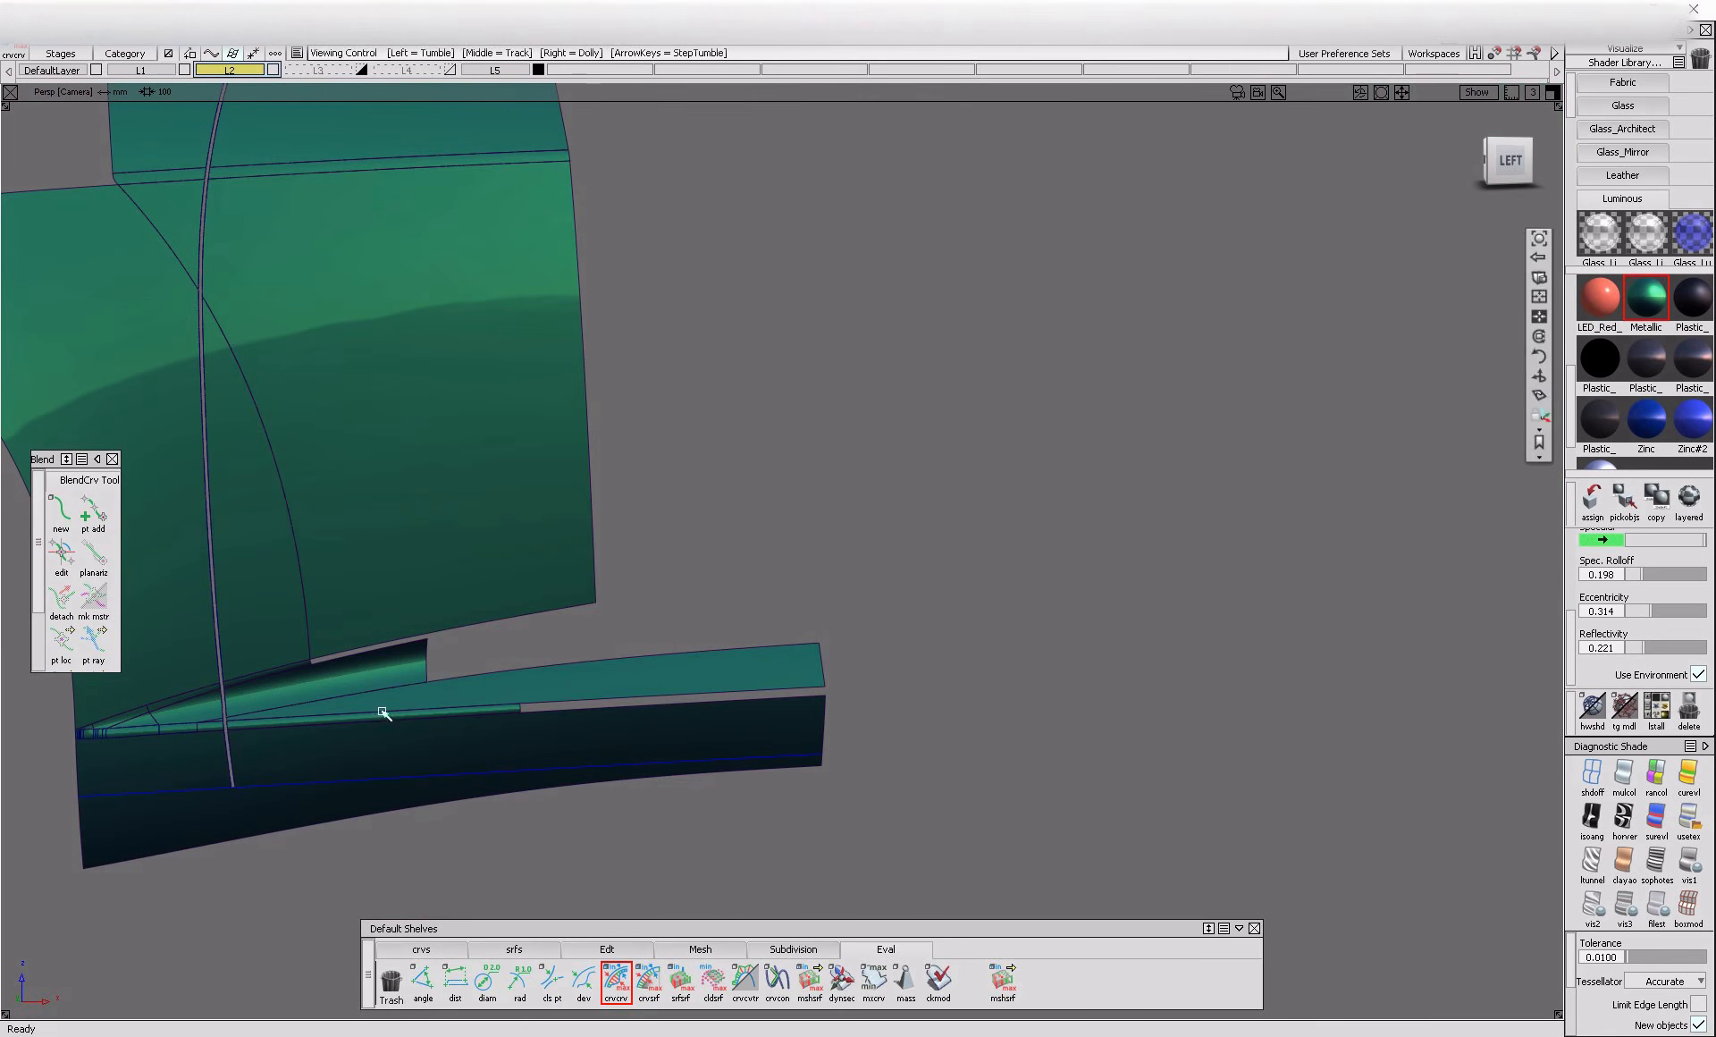
Build a G2 curvature surface fillet with chordal length 2.4 between the lower gap flanges and the adjoining sill and ridge surfaces, with an edge-aligned start
{"action": "left_click", "coordinate": [508, 948]}
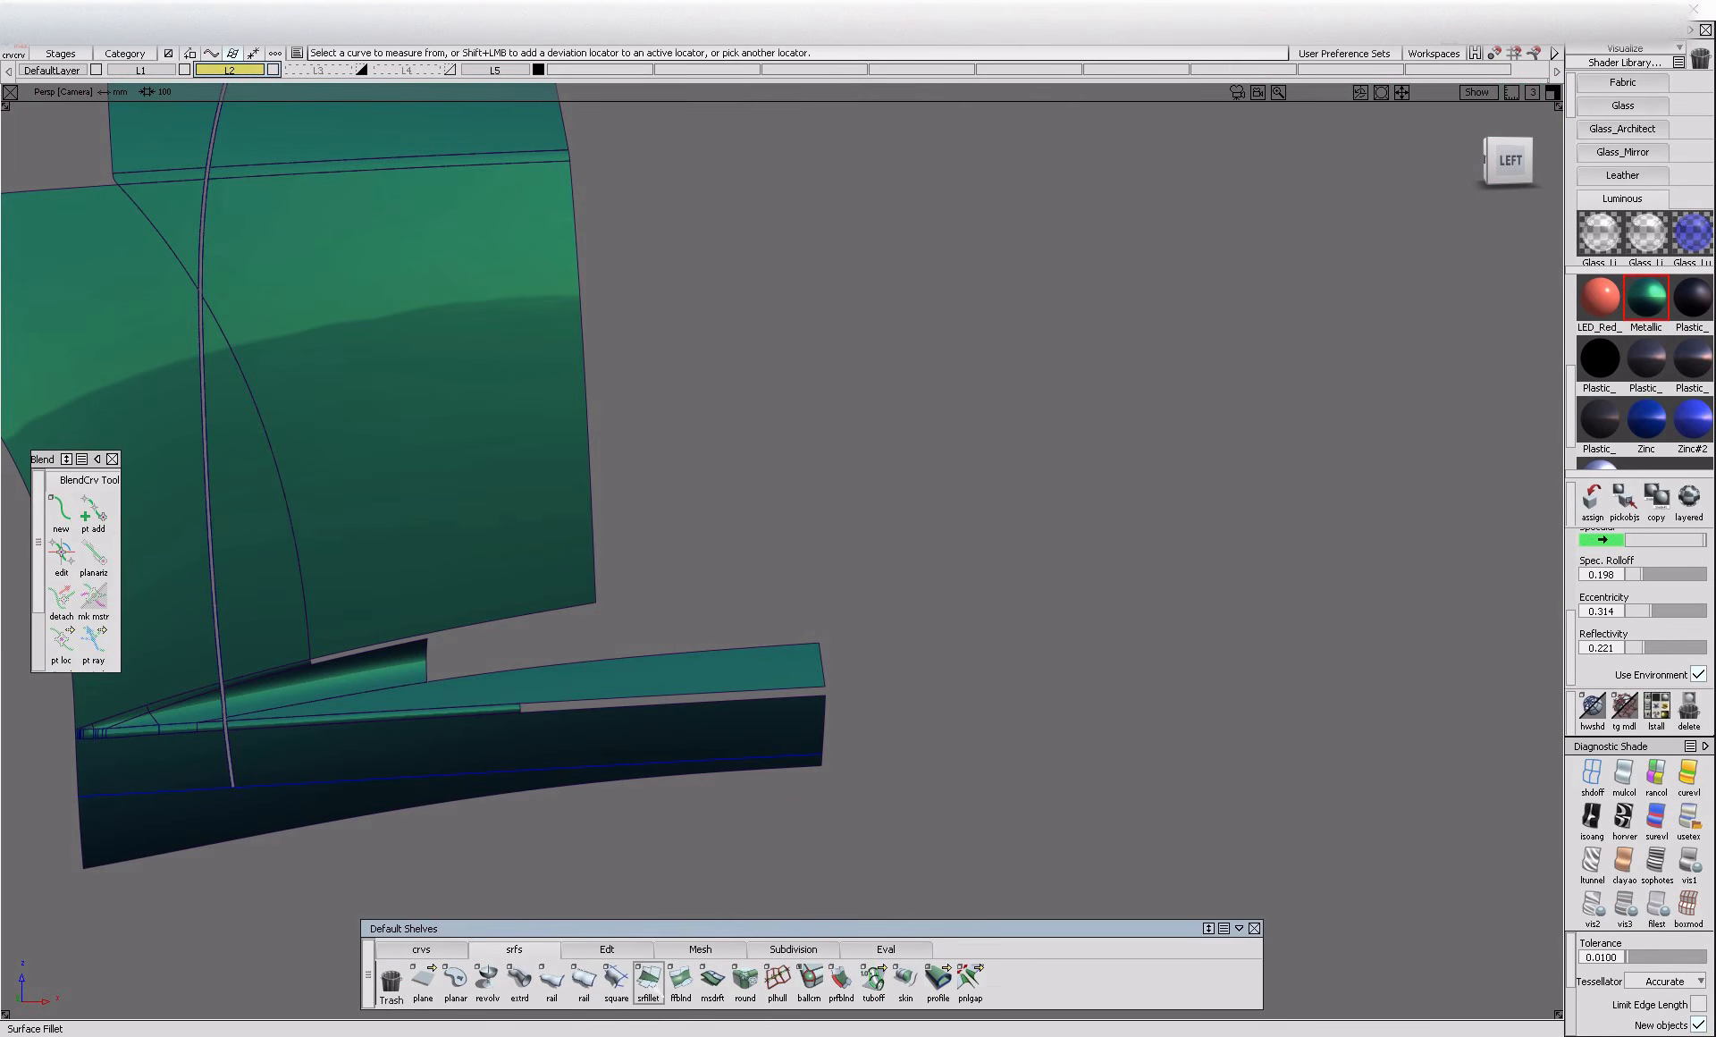
{"action": "left_click", "coordinate": [648, 979]}
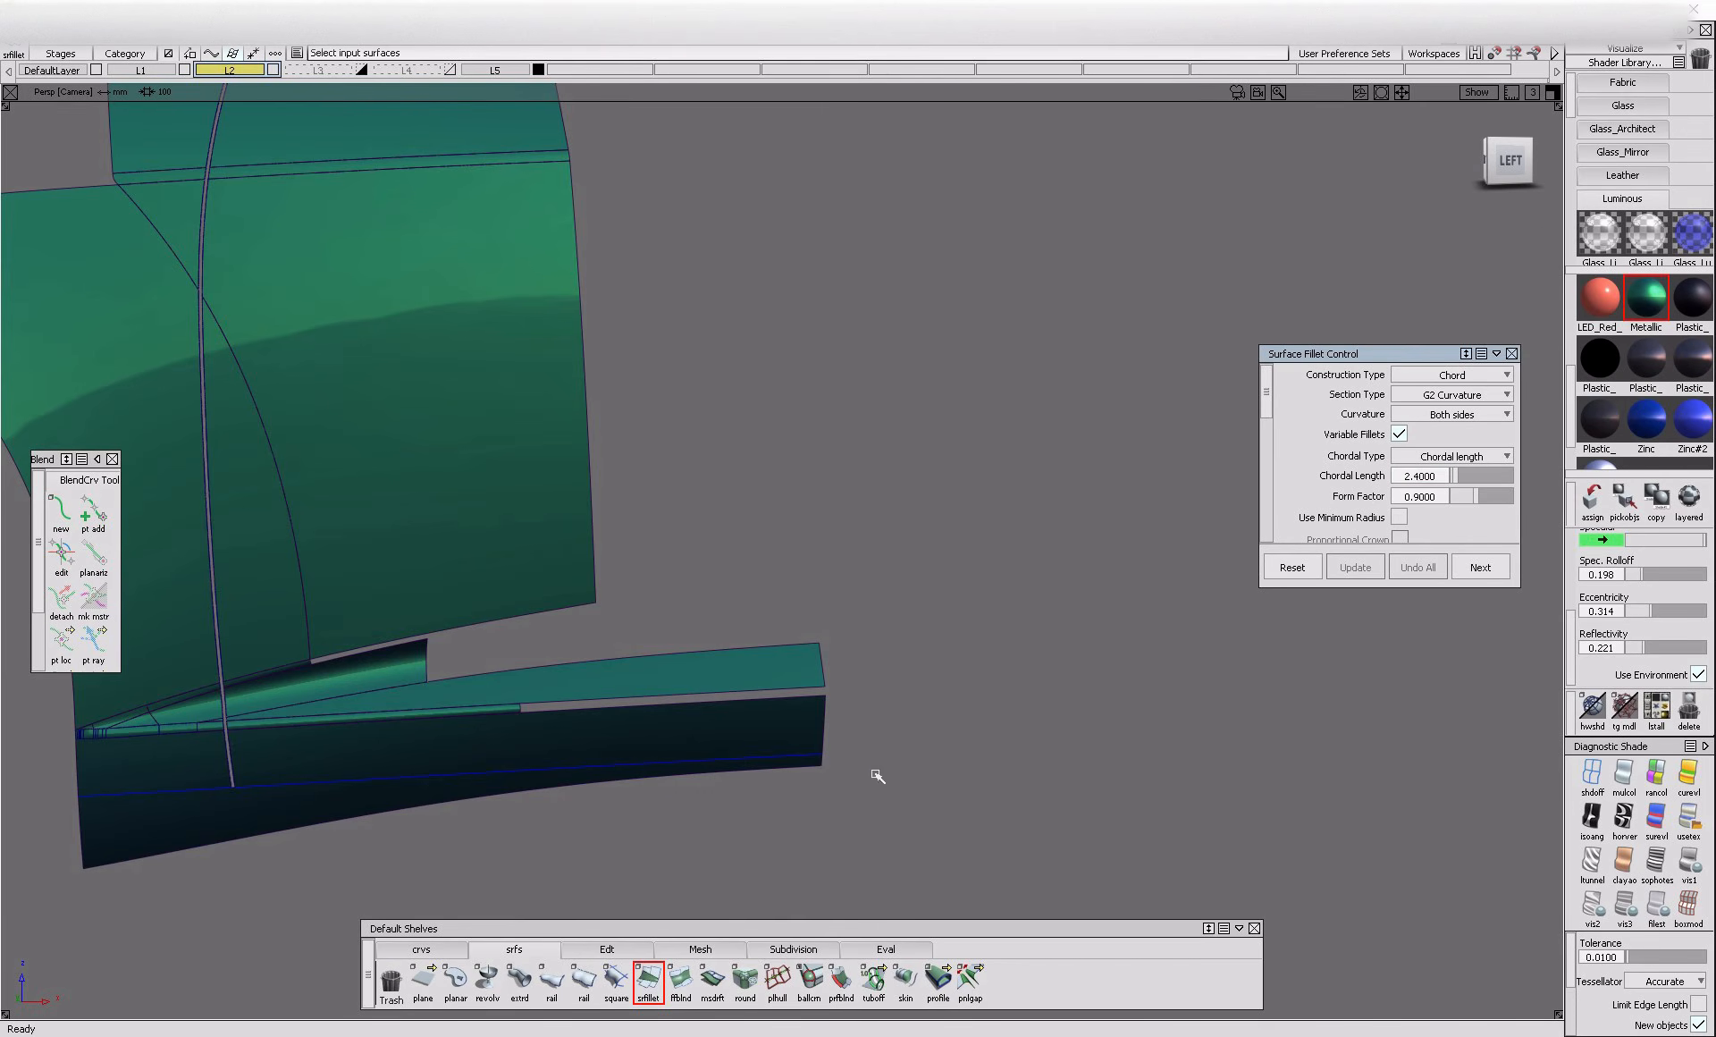
{"action": "left_click_drag", "start_coordinate": [199, 769], "coordinate": [402, 776], "text": "alt+shift"}
{"action": "right_click_drag", "start_coordinate": [402, 776], "coordinate": [490, 667], "text": "alt+shift"}
{"action": "left_click", "coordinate": [444, 436]}
{"action": "left_click", "coordinate": [456, 318]}
{"action": "left_click", "coordinate": [543, 482]}
{"action": "right_click_drag", "start_coordinate": [790, 624], "coordinate": [804, 564], "text": "alt+shift"}
{"action": "scroll", "coordinate": [1473, 508], "scroll_direction": "down", "scroll_amount": 4}
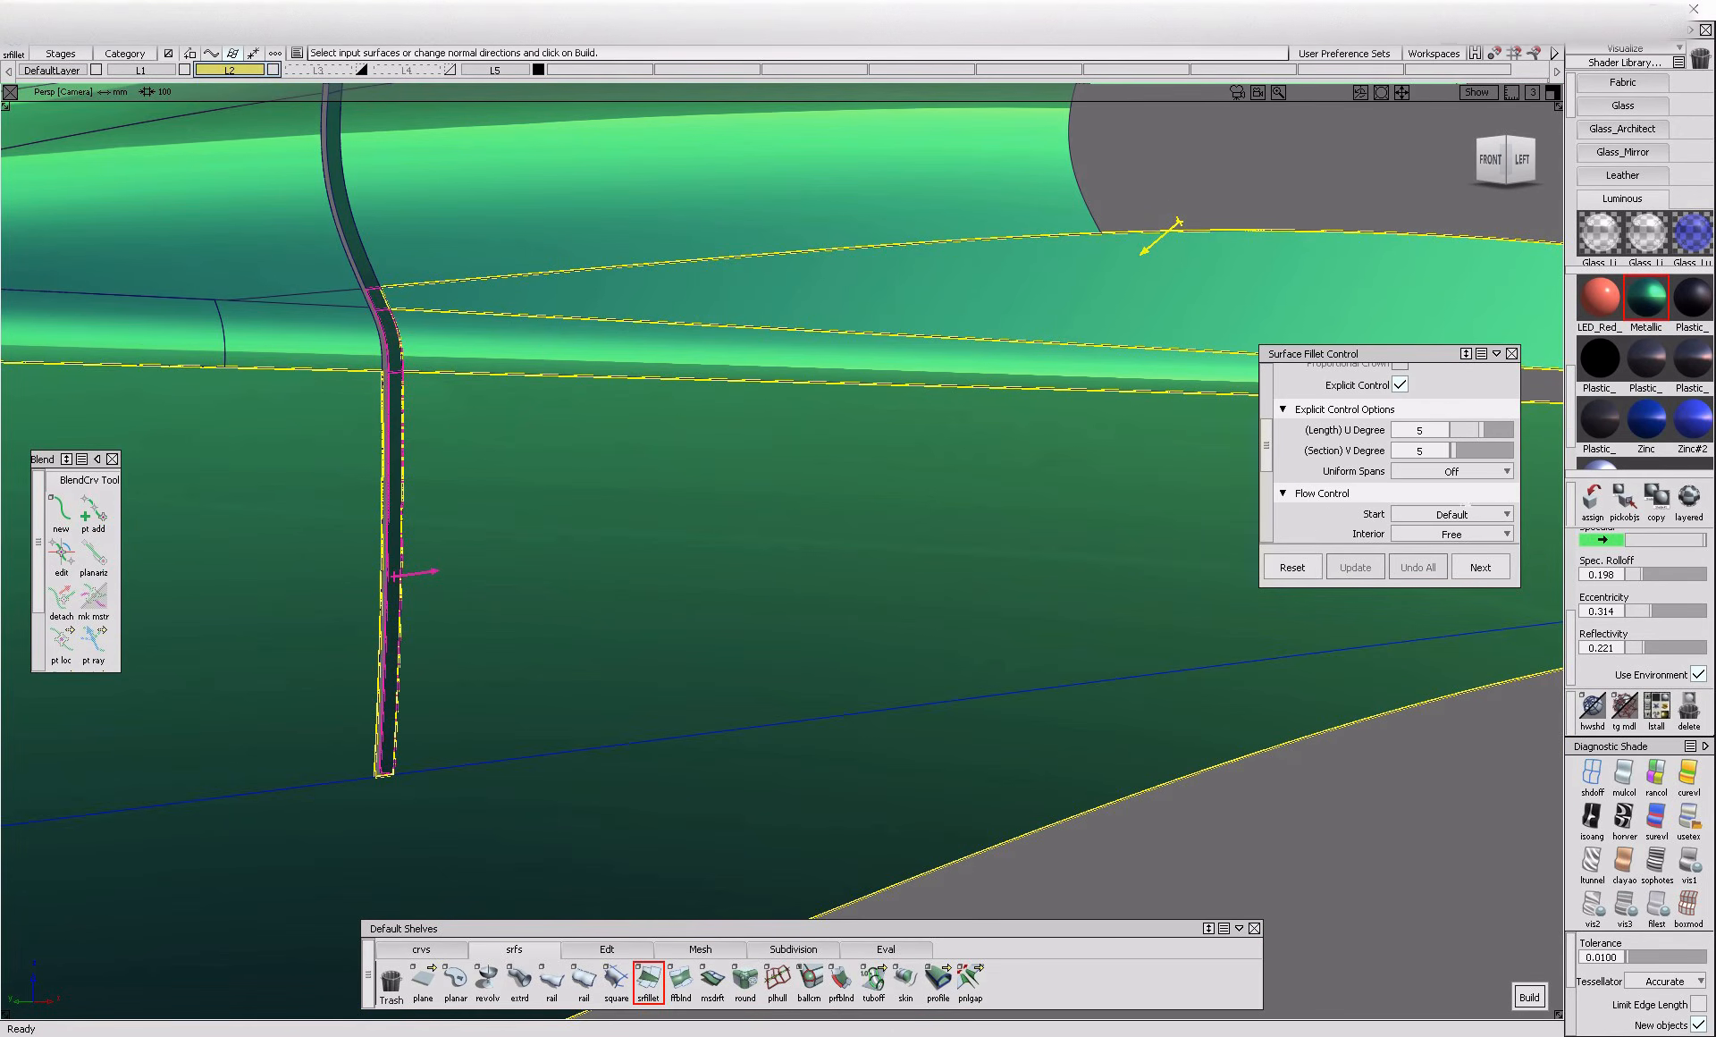
{"action": "scroll", "coordinate": [1472, 506], "scroll_direction": "down", "scroll_amount": 2}
{"action": "left_click", "coordinate": [420, 293]}
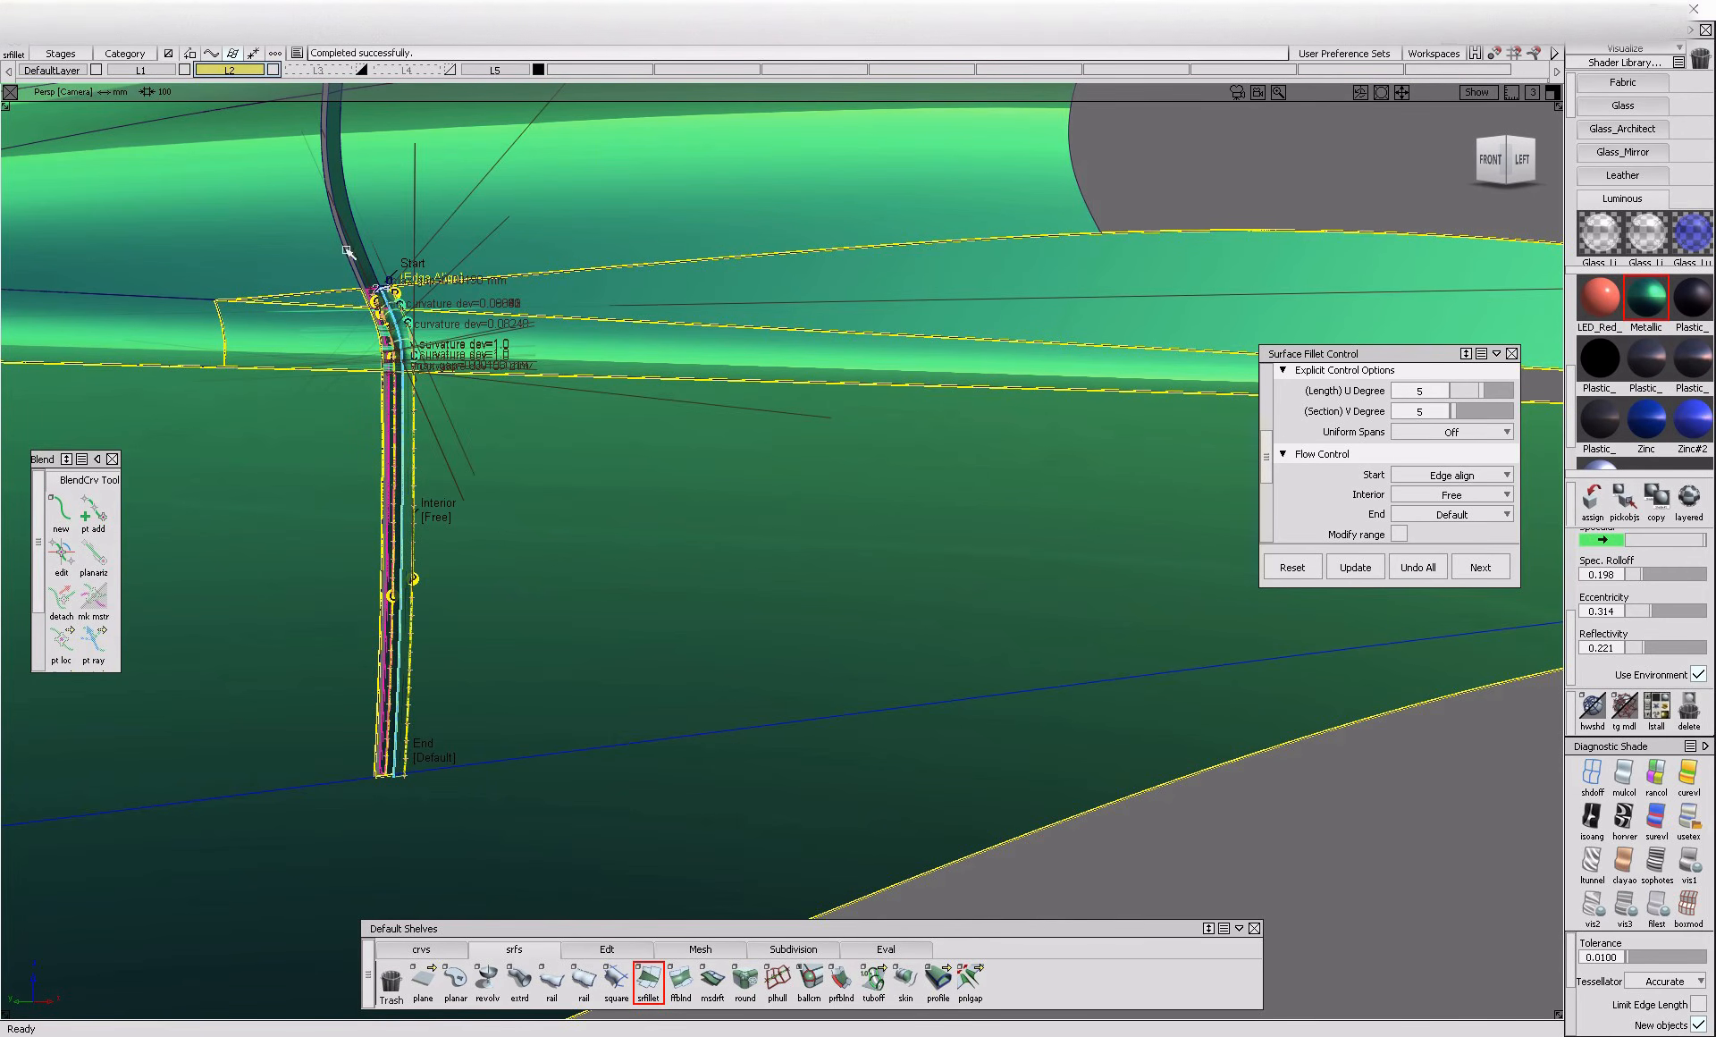
{"action": "right_click_drag", "start_coordinate": [362, 226], "coordinate": [406, 300], "text": "alt+shift"}
{"action": "left_click_drag", "start_coordinate": [407, 299], "coordinate": [464, 429], "text": "alt+shift"}
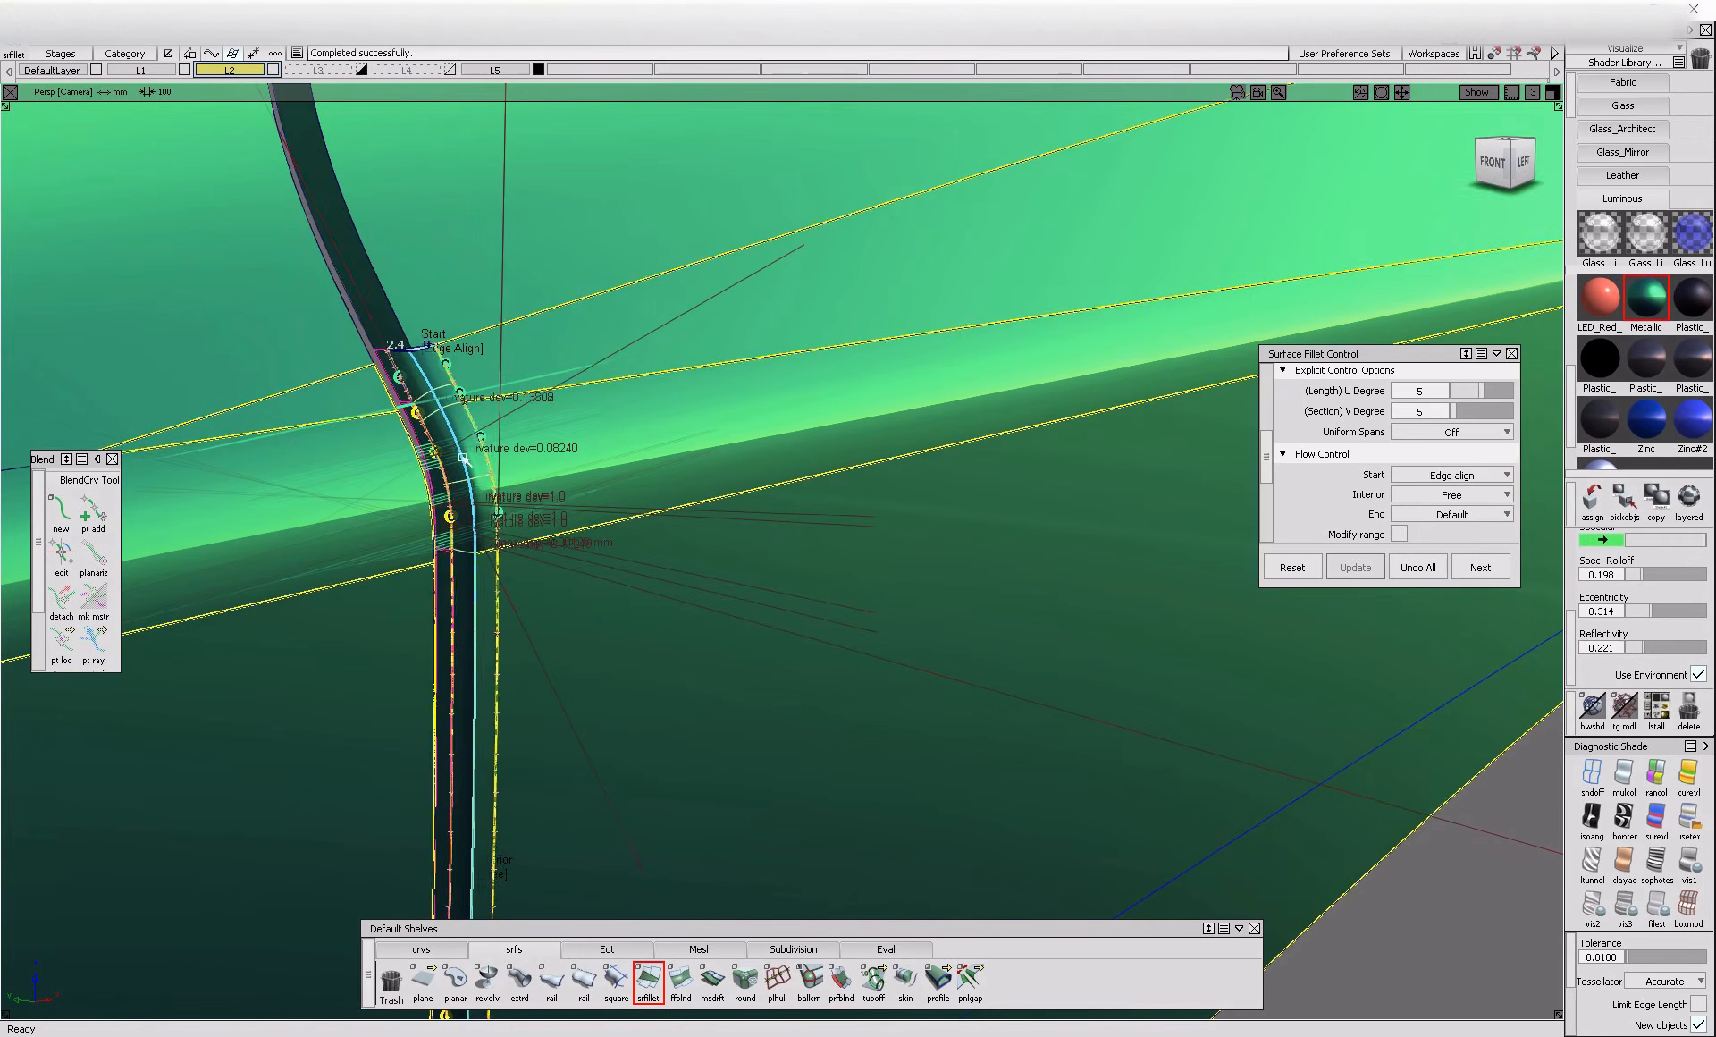
Build a 2.4 chord fillet between the curved flange above the sill ridge and the adjoining panel, edge-aligned at start and end
{"action": "key", "text": "space"}
{"action": "left_click", "coordinate": [399, 337]}
{"action": "left_click", "coordinate": [433, 330]}
{"action": "right_click_drag", "start_coordinate": [435, 335], "coordinate": [412, 420], "text": "alt+shift"}
{"action": "middle_click_drag", "start_coordinate": [413, 420], "coordinate": [465, 617], "text": "alt+shift"}
{"action": "left_click", "coordinate": [385, 316]}
{"action": "right_click_drag", "start_coordinate": [396, 362], "coordinate": [456, 358], "text": "alt+shift"}
{"action": "left_click", "coordinate": [392, 299]}
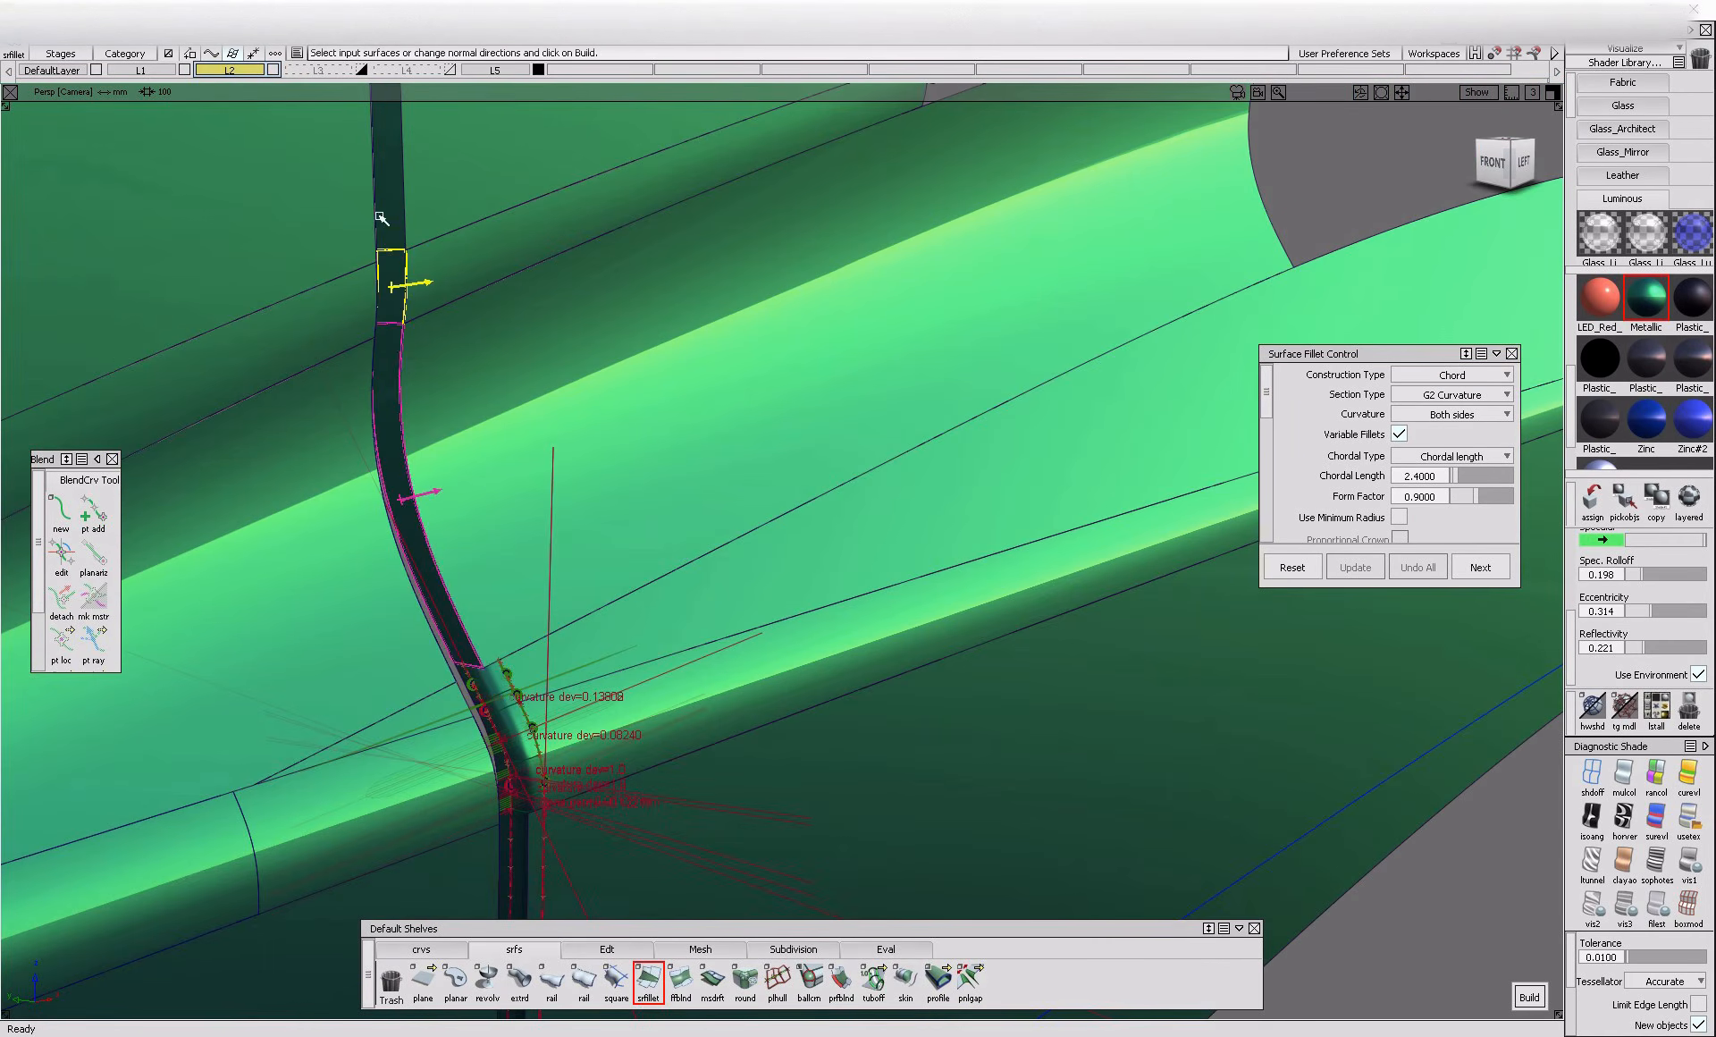
{"action": "left_click_drag", "start_coordinate": [414, 302], "coordinate": [414, 300], "text": "ctrl+shift"}
{"action": "left_click", "coordinate": [446, 355]}
{"action": "key", "text": "space"}
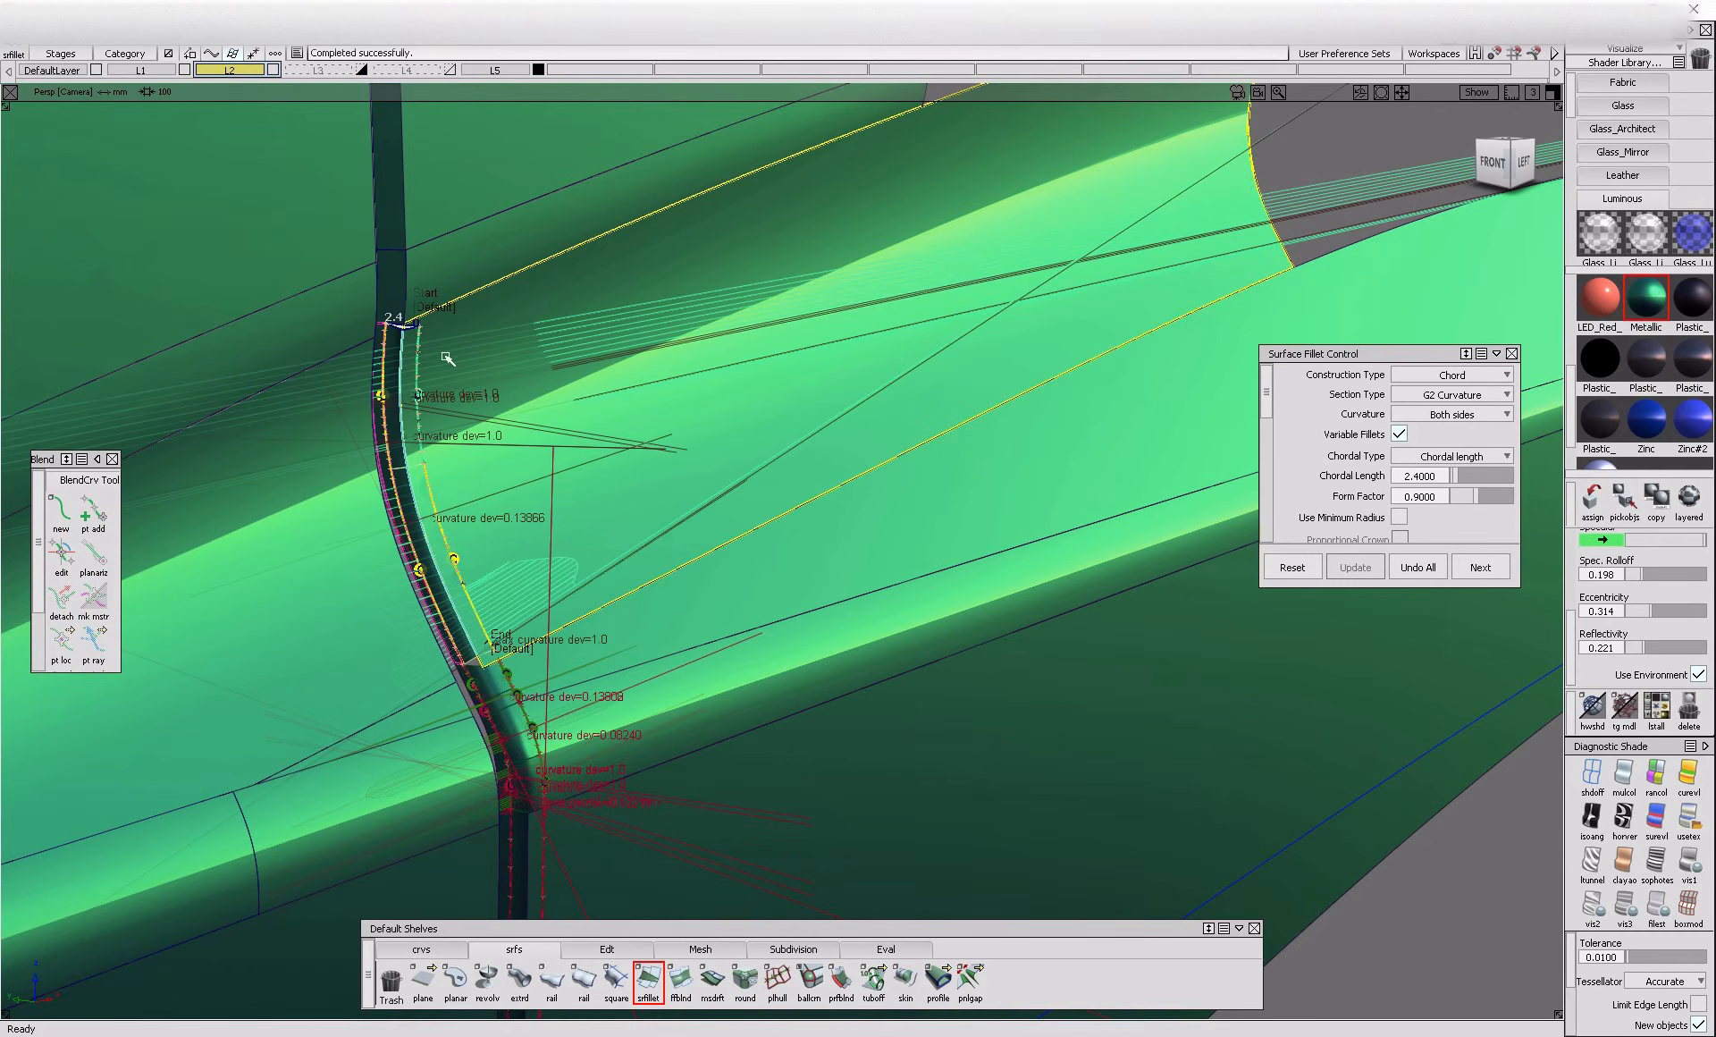
{"action": "left_click", "coordinate": [439, 319]}
{"action": "left_click", "coordinate": [525, 652]}
{"action": "key", "text": "space"}
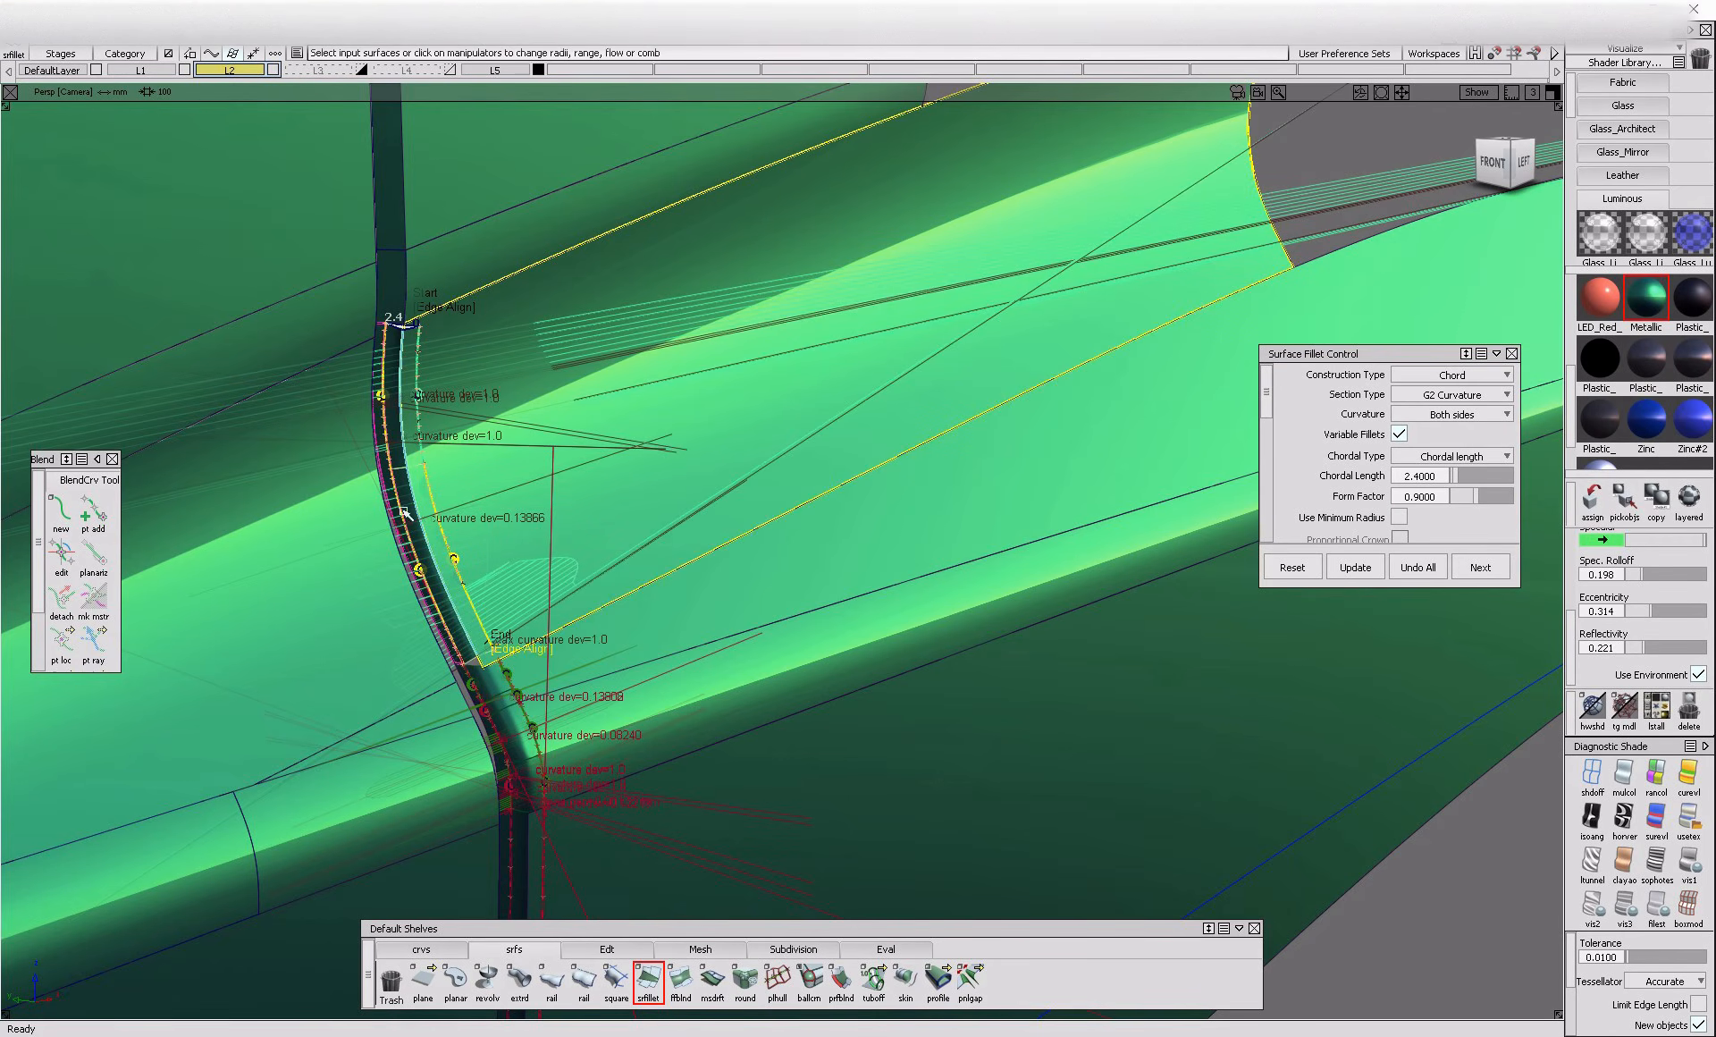
Fillet the short flange directly above the curved one against its panel strip and edge-align the fillet's start and end
{"action": "left_click_drag", "start_coordinate": [341, 582], "coordinate": [369, 292], "text": "ctrl+shift"}
{"action": "left_click", "coordinate": [395, 272]}
{"action": "left_click", "coordinate": [431, 272]}
{"action": "key", "text": "space"}
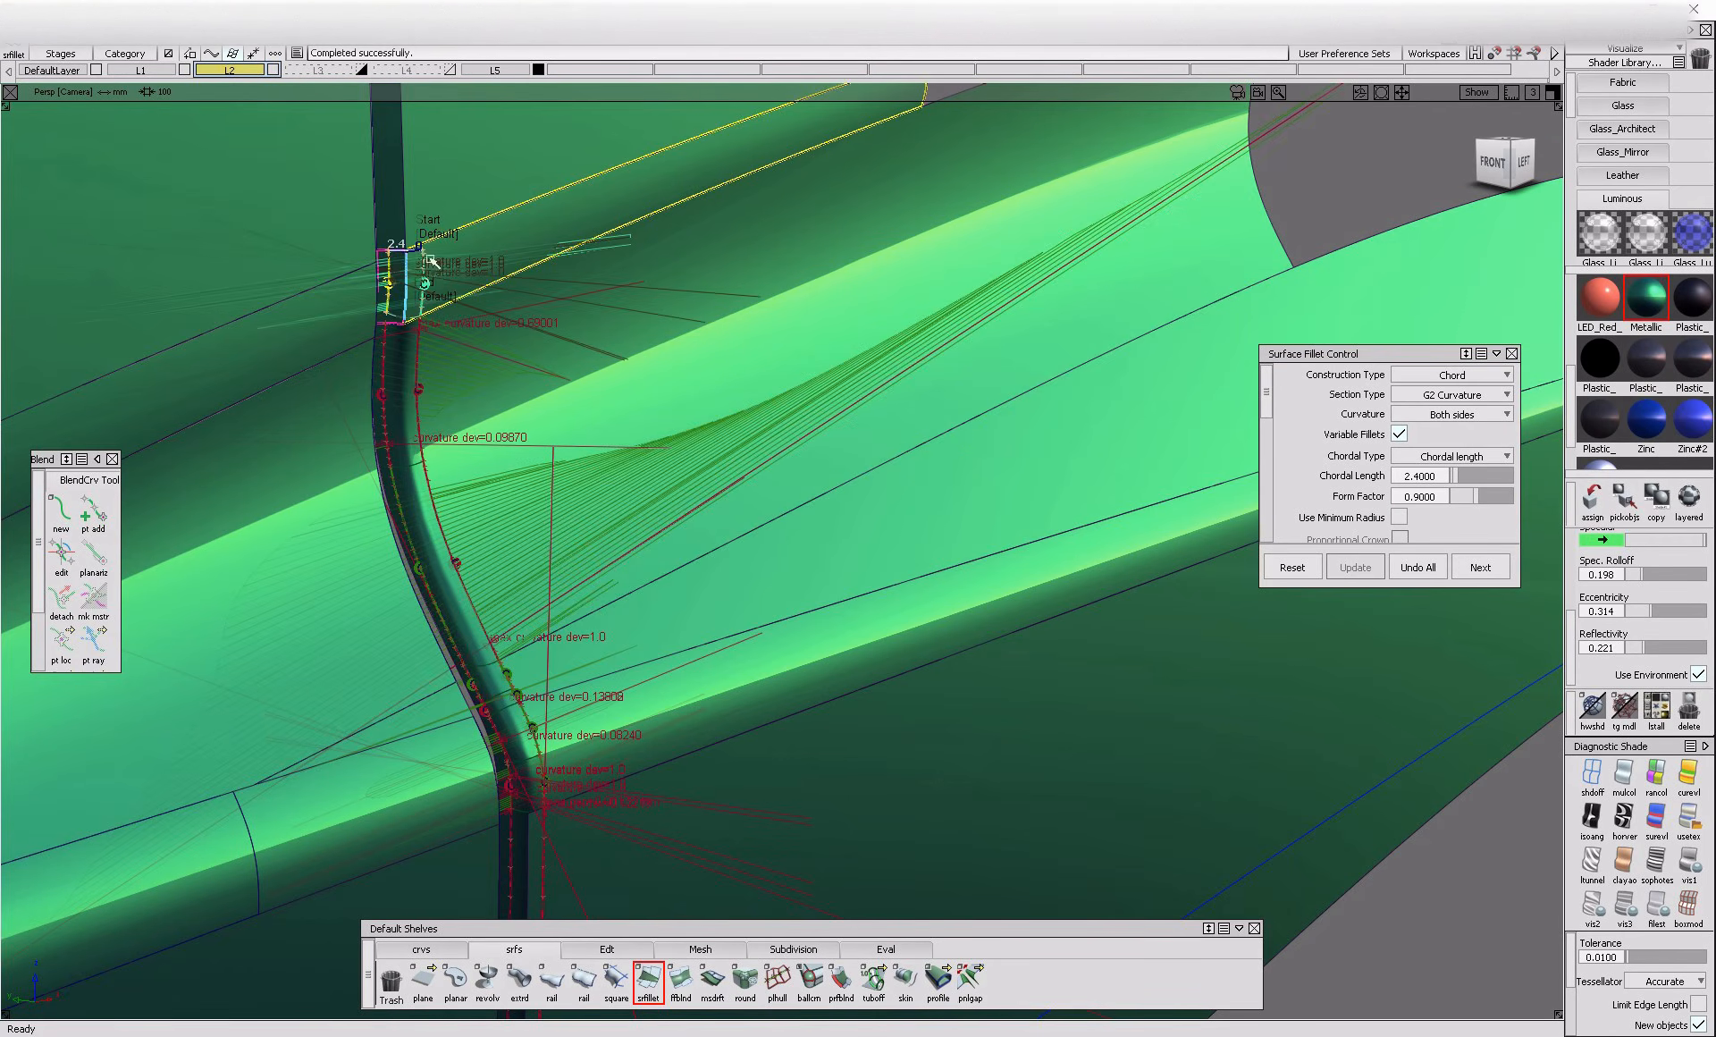
{"action": "left_click", "coordinate": [428, 235]}
{"action": "left_click", "coordinate": [439, 300]}
Fillet the long vertical flange against the door-height side panel, setting both start and end flow control to Edge align
{"action": "left_click_drag", "start_coordinate": [404, 226], "coordinate": [401, 221], "text": "ctrl+shift"}
{"action": "left_click", "coordinate": [435, 215]}
{"action": "middle_click_drag", "start_coordinate": [436, 255], "coordinate": [469, 733], "text": "alt+shift"}
{"action": "left_click", "coordinate": [476, 571]}
{"action": "mouse_move", "coordinate": [477, 570]}
{"action": "middle_mouse_down", "text": "alt+shift"}
{"action": "mouse_move", "coordinate": [498, 652]}
{"action": "mouse_move", "coordinate": [494, 761]}
{"action": "middle_mouse_up", "text": "alt+shift"}
{"action": "middle_click_drag", "start_coordinate": [483, 488], "coordinate": [505, 815], "text": "alt+shift"}
{"action": "mouse_move", "coordinate": [499, 447]}
{"action": "middle_mouse_down", "text": "alt+shift"}
{"action": "mouse_move", "coordinate": [513, 617]}
{"action": "mouse_move", "coordinate": [499, 483]}
{"action": "middle_mouse_up", "text": "alt+shift"}
{"action": "left_click", "coordinate": [484, 418]}
{"action": "middle_click_drag", "start_coordinate": [483, 418], "coordinate": [544, 769], "text": "alt+shift"}
{"action": "middle_click_drag", "start_coordinate": [540, 505], "coordinate": [540, 513], "text": "alt+shift"}
{"action": "key", "text": "space"}
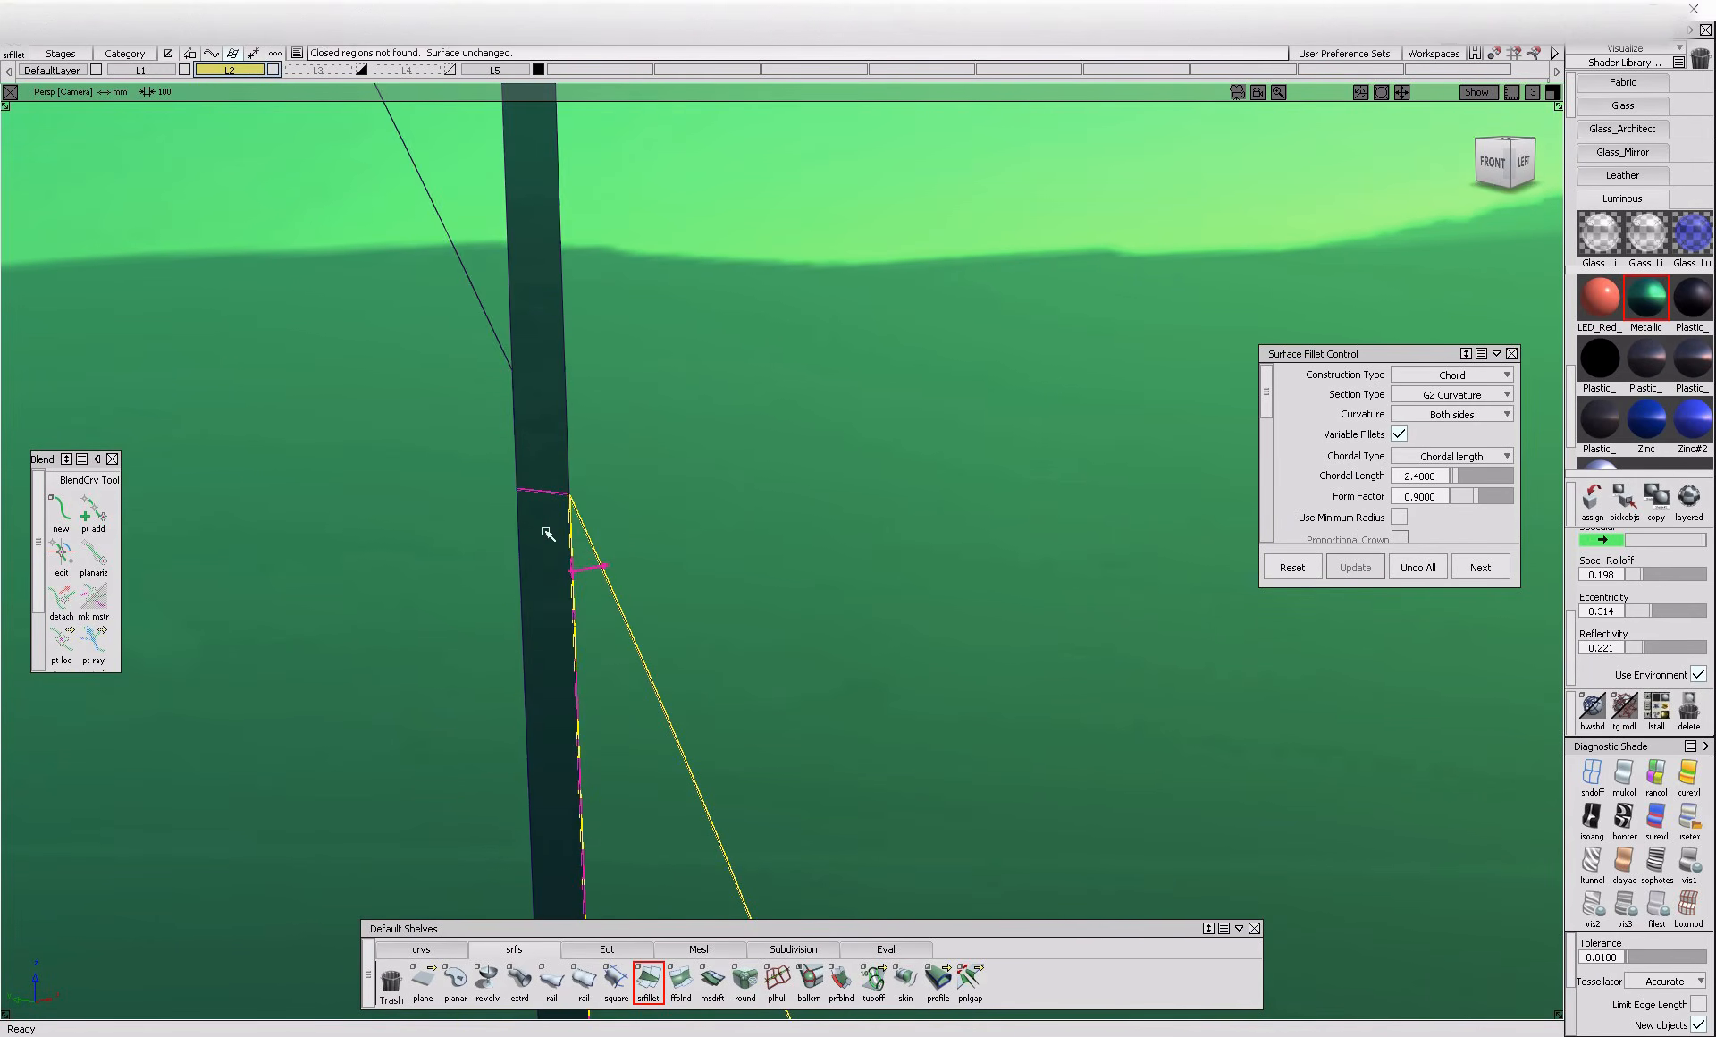
{"action": "left_click", "coordinate": [542, 528]}
{"action": "scroll", "coordinate": [1372, 516], "scroll_direction": "down", "scroll_amount": 3}
{"action": "left_click", "coordinate": [1452, 514]}
{"action": "left_click", "coordinate": [1442, 554]}
{"action": "scroll", "coordinate": [1444, 501], "scroll_direction": "down", "scroll_amount": 3}
{"action": "left_click", "coordinate": [1452, 431]}
{"action": "left_click", "coordinate": [1441, 456]}
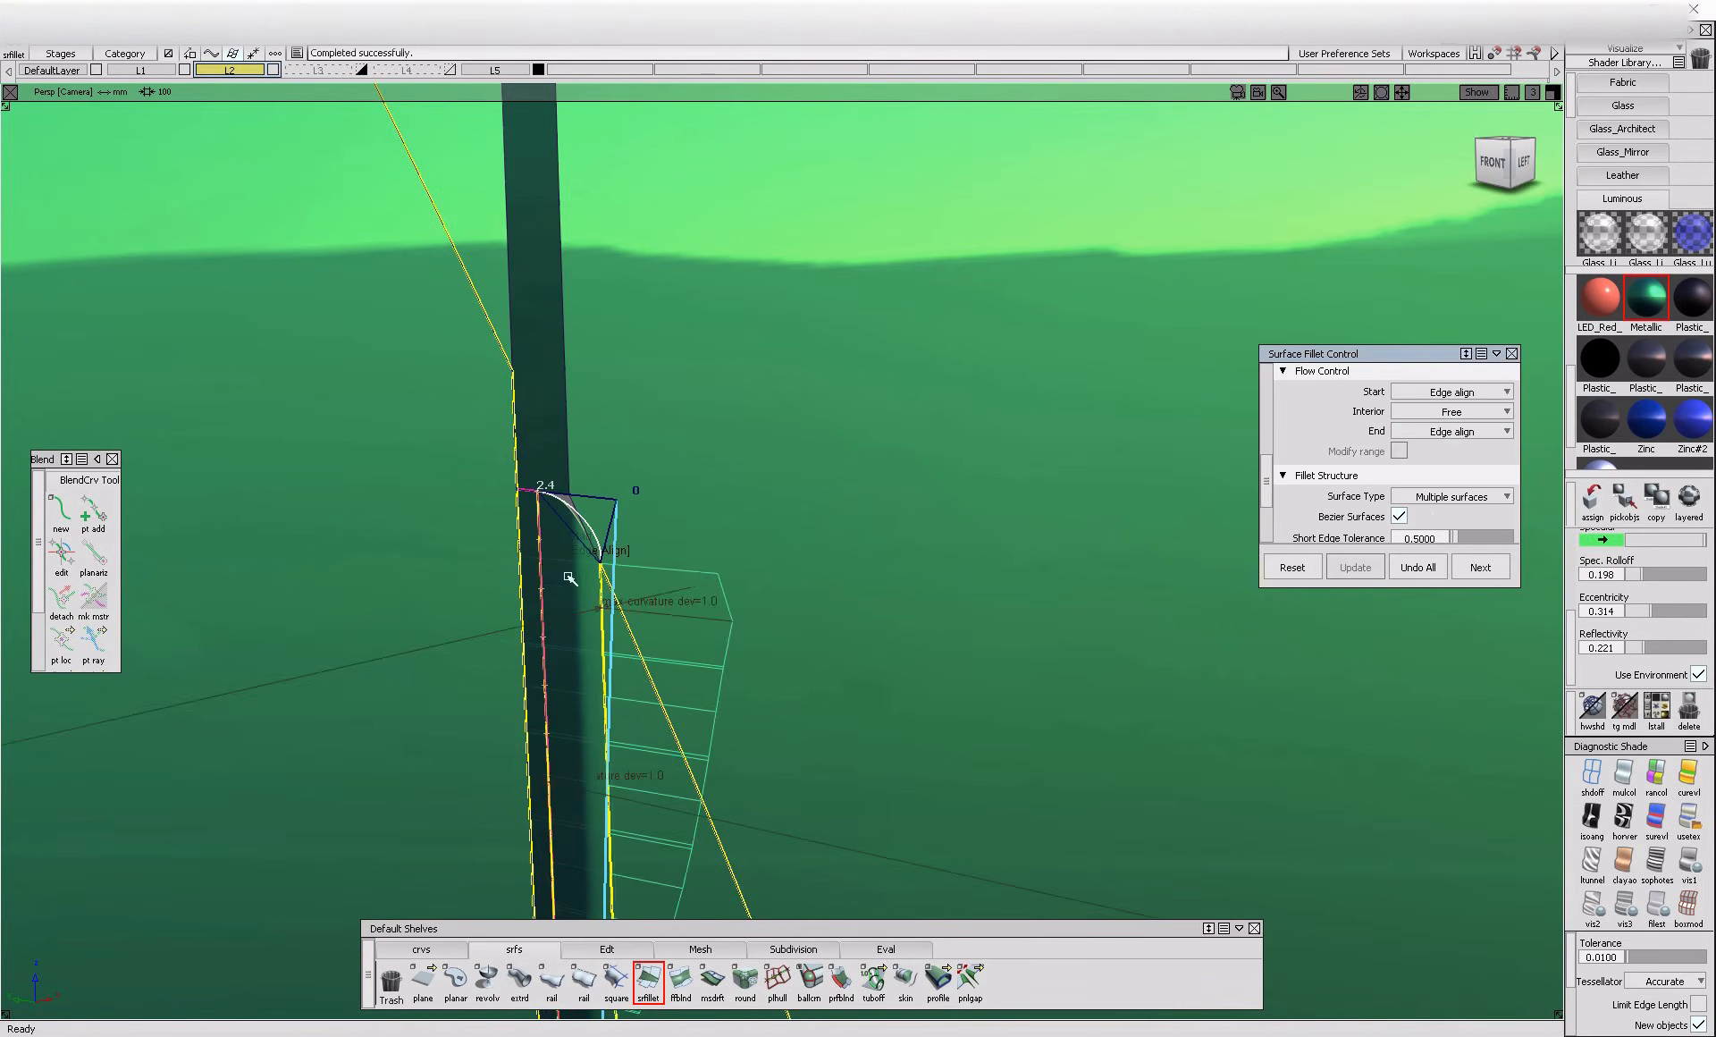
Try to build one continuous fillet over the long vertical flange and the short flange at the shoulder crease, and undo it
{"action": "left_click_drag", "start_coordinate": [573, 553], "coordinate": [552, 384], "text": "ctrl+shift"}
{"action": "right_click_drag", "start_coordinate": [543, 447], "coordinate": [500, 519], "text": "alt+shift"}
{"action": "middle_click_drag", "start_coordinate": [500, 519], "coordinate": [586, 582], "text": "alt+shift"}
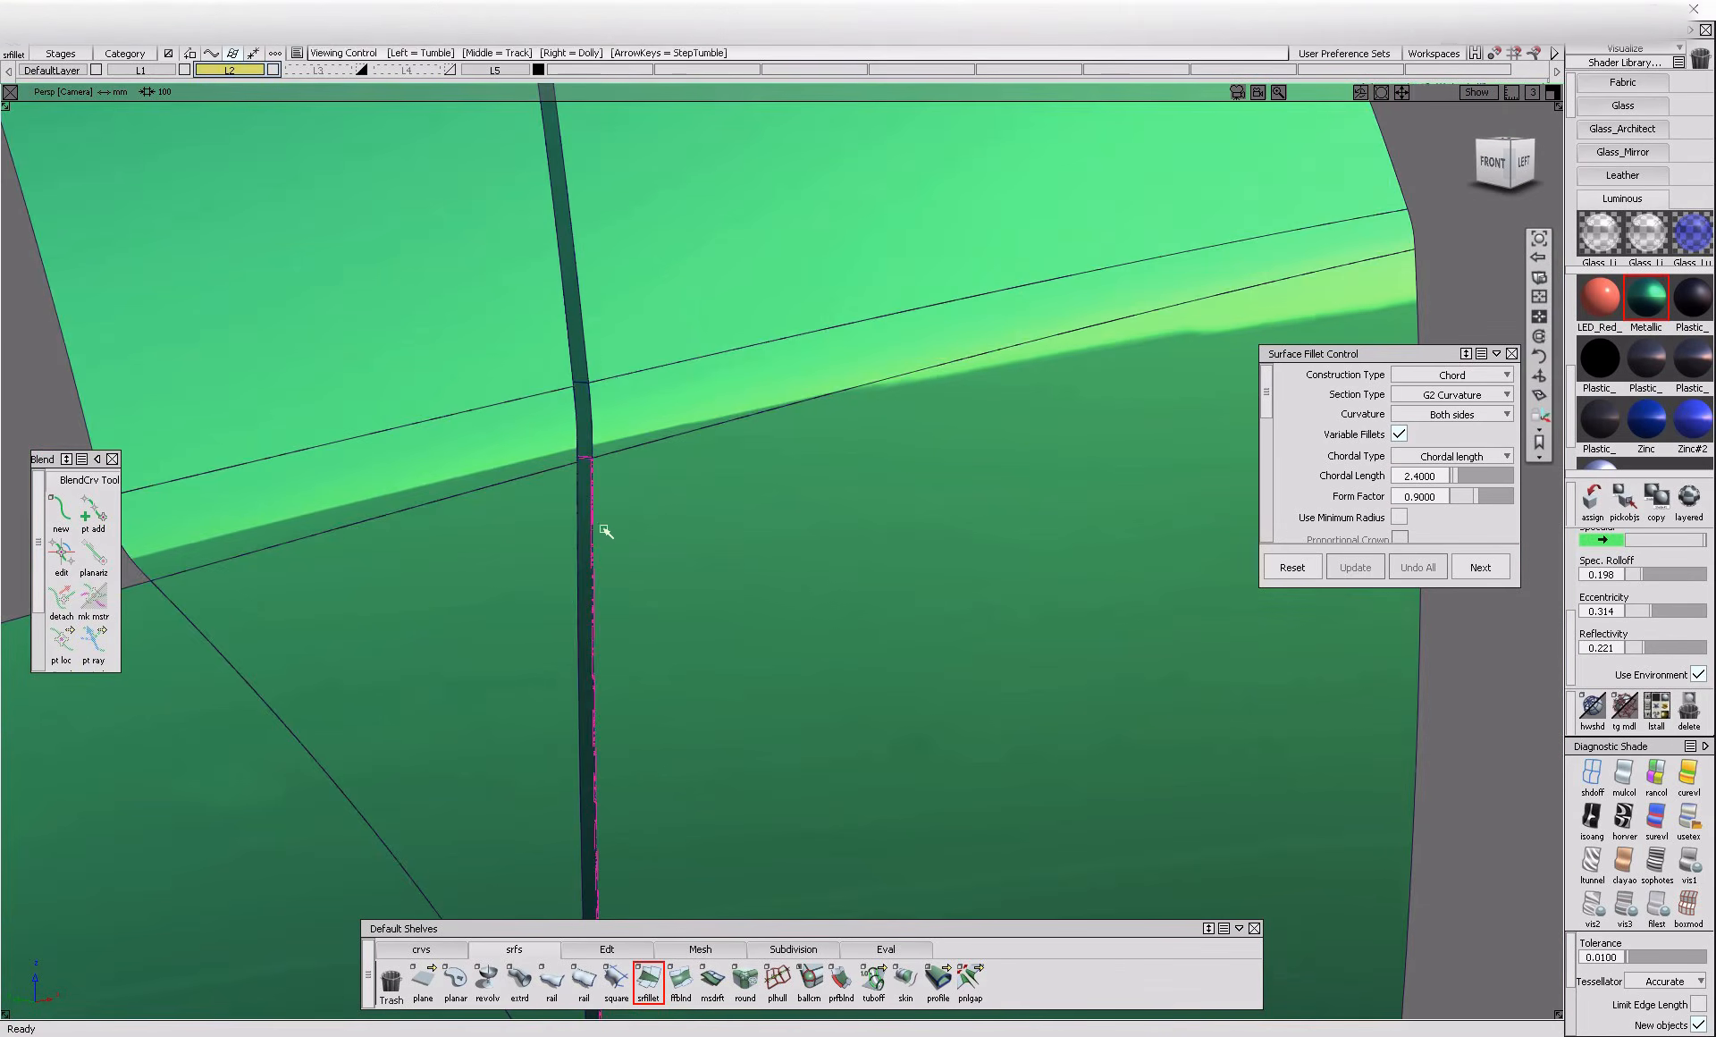
{"action": "right_click_drag", "start_coordinate": [606, 448], "coordinate": [572, 437], "text": "alt+shift"}
{"action": "left_click", "coordinate": [571, 367]}
{"action": "left_click_drag", "start_coordinate": [591, 375], "coordinate": [597, 370], "text": "alt+shift"}
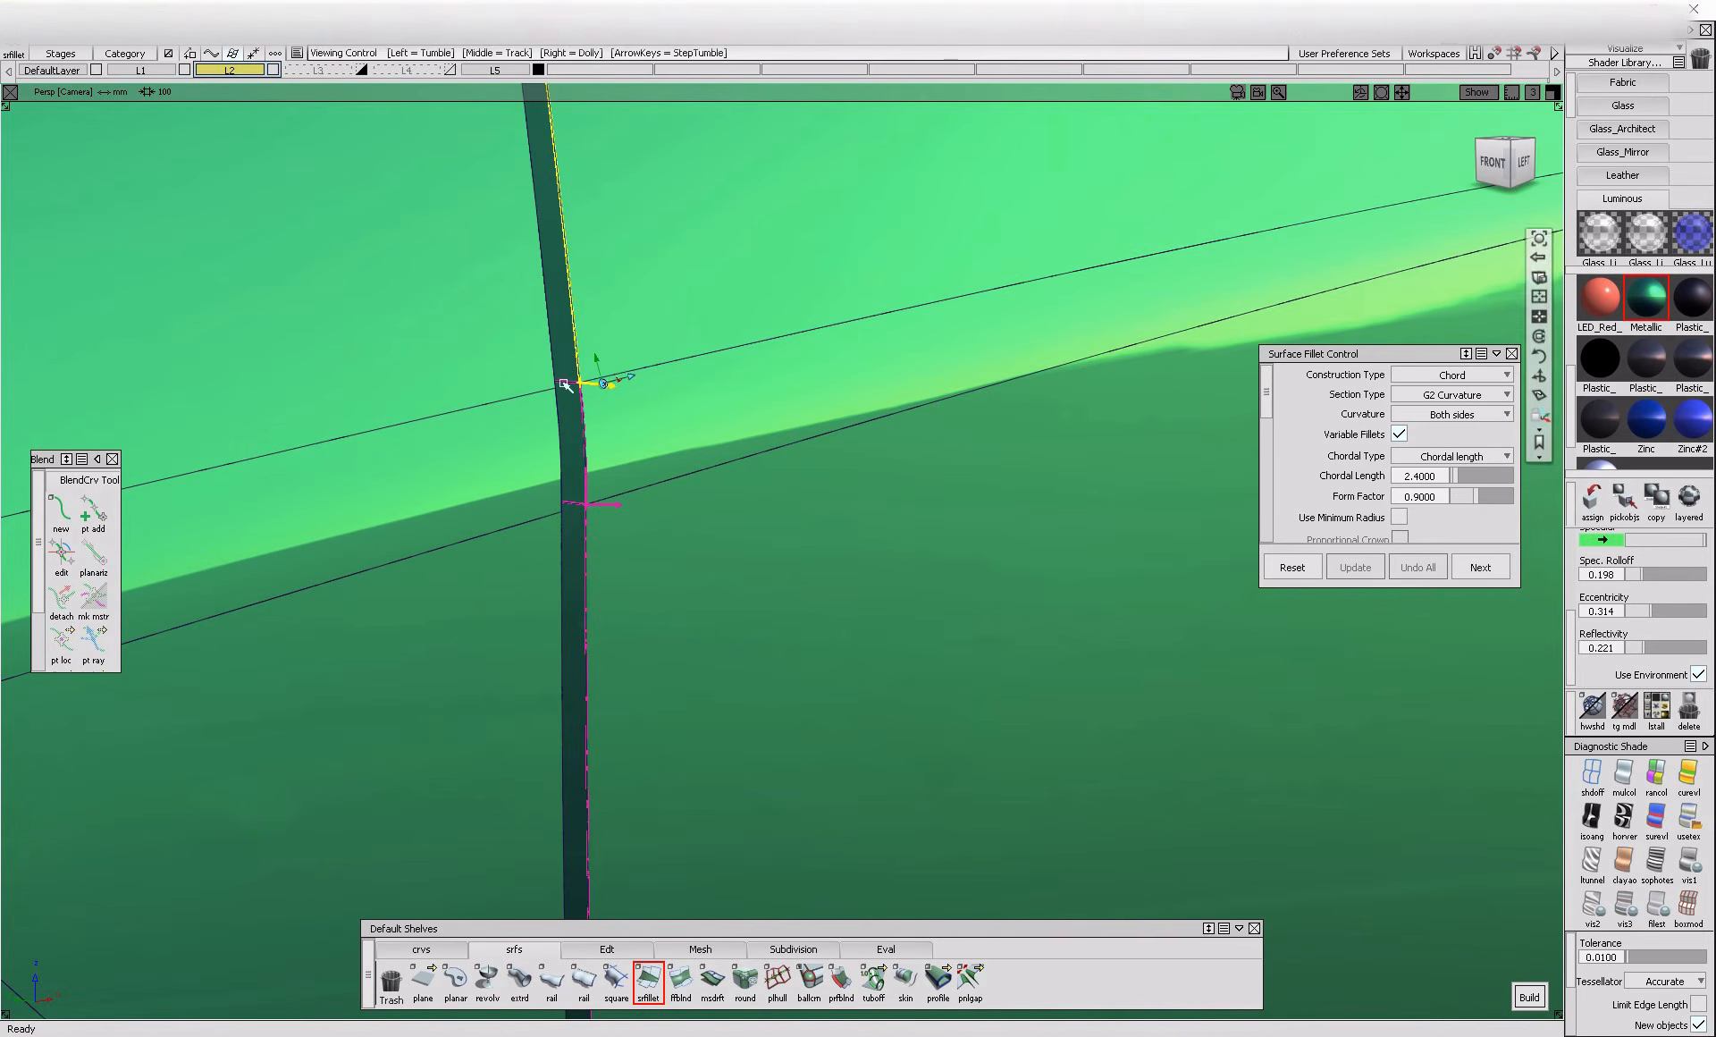
{"action": "left_click", "coordinate": [579, 370]}
{"action": "left_click", "coordinate": [638, 490]}
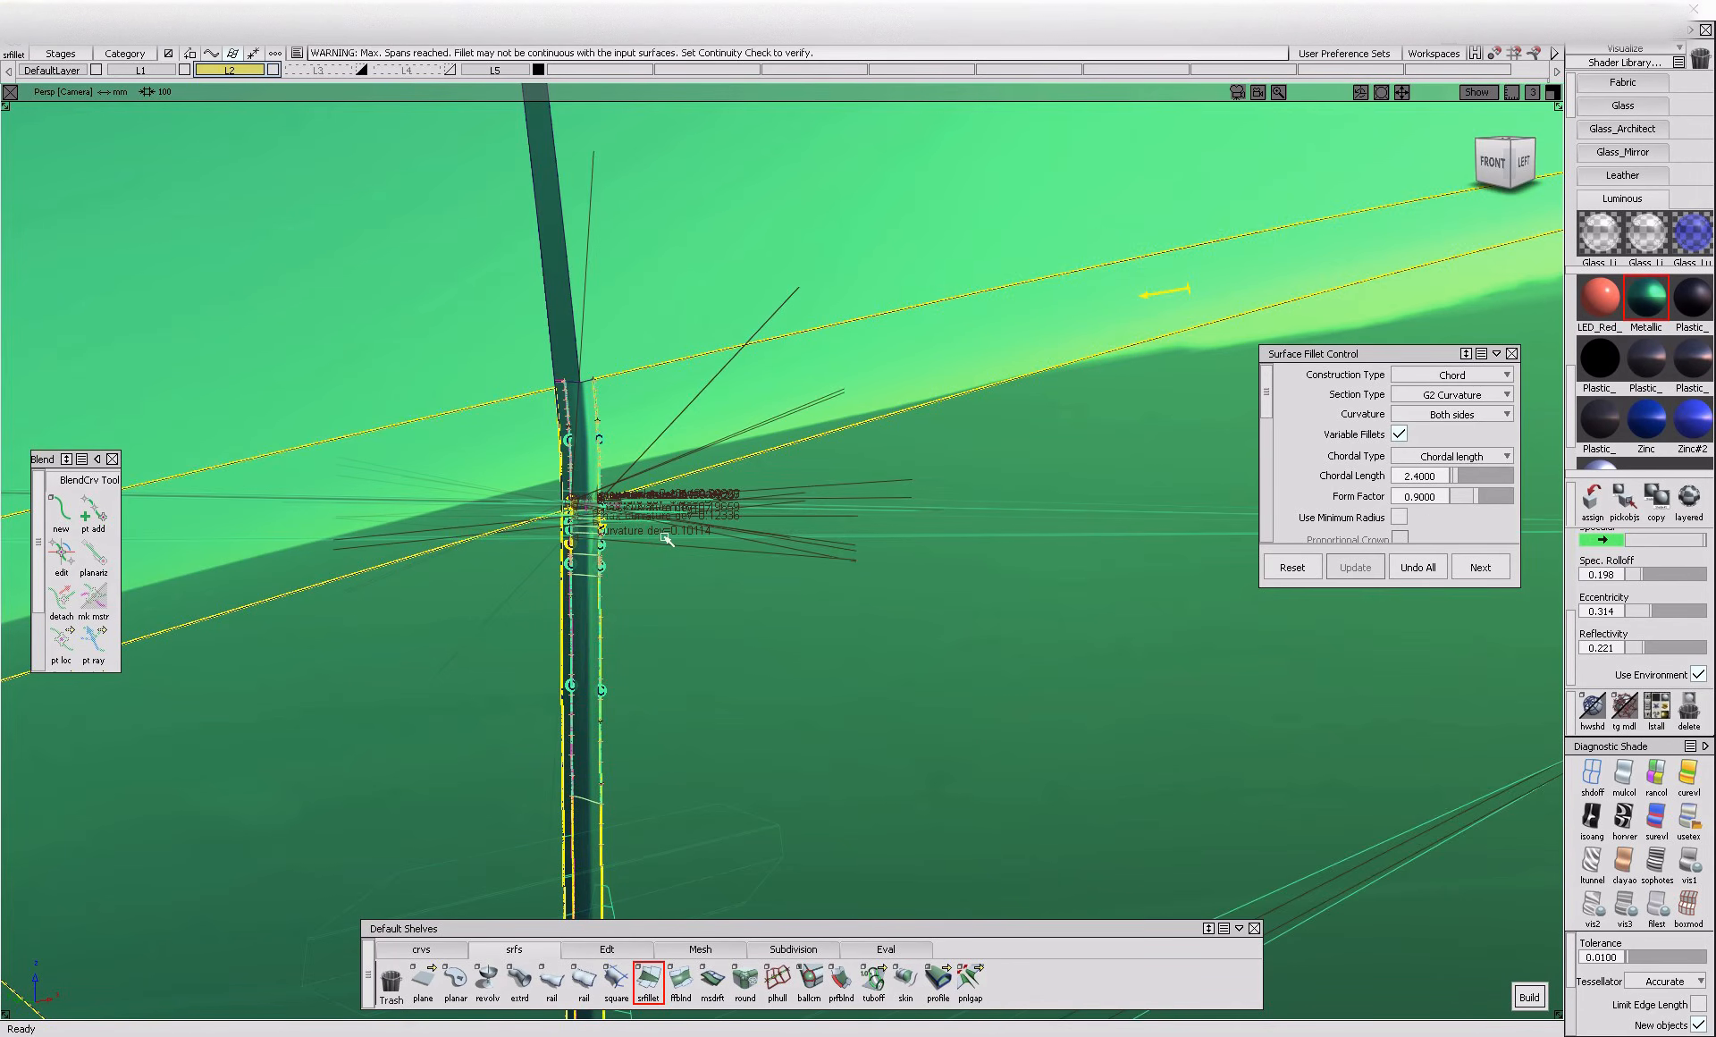
{"action": "scroll", "coordinate": [1421, 508], "scroll_direction": "down", "scroll_amount": 5}
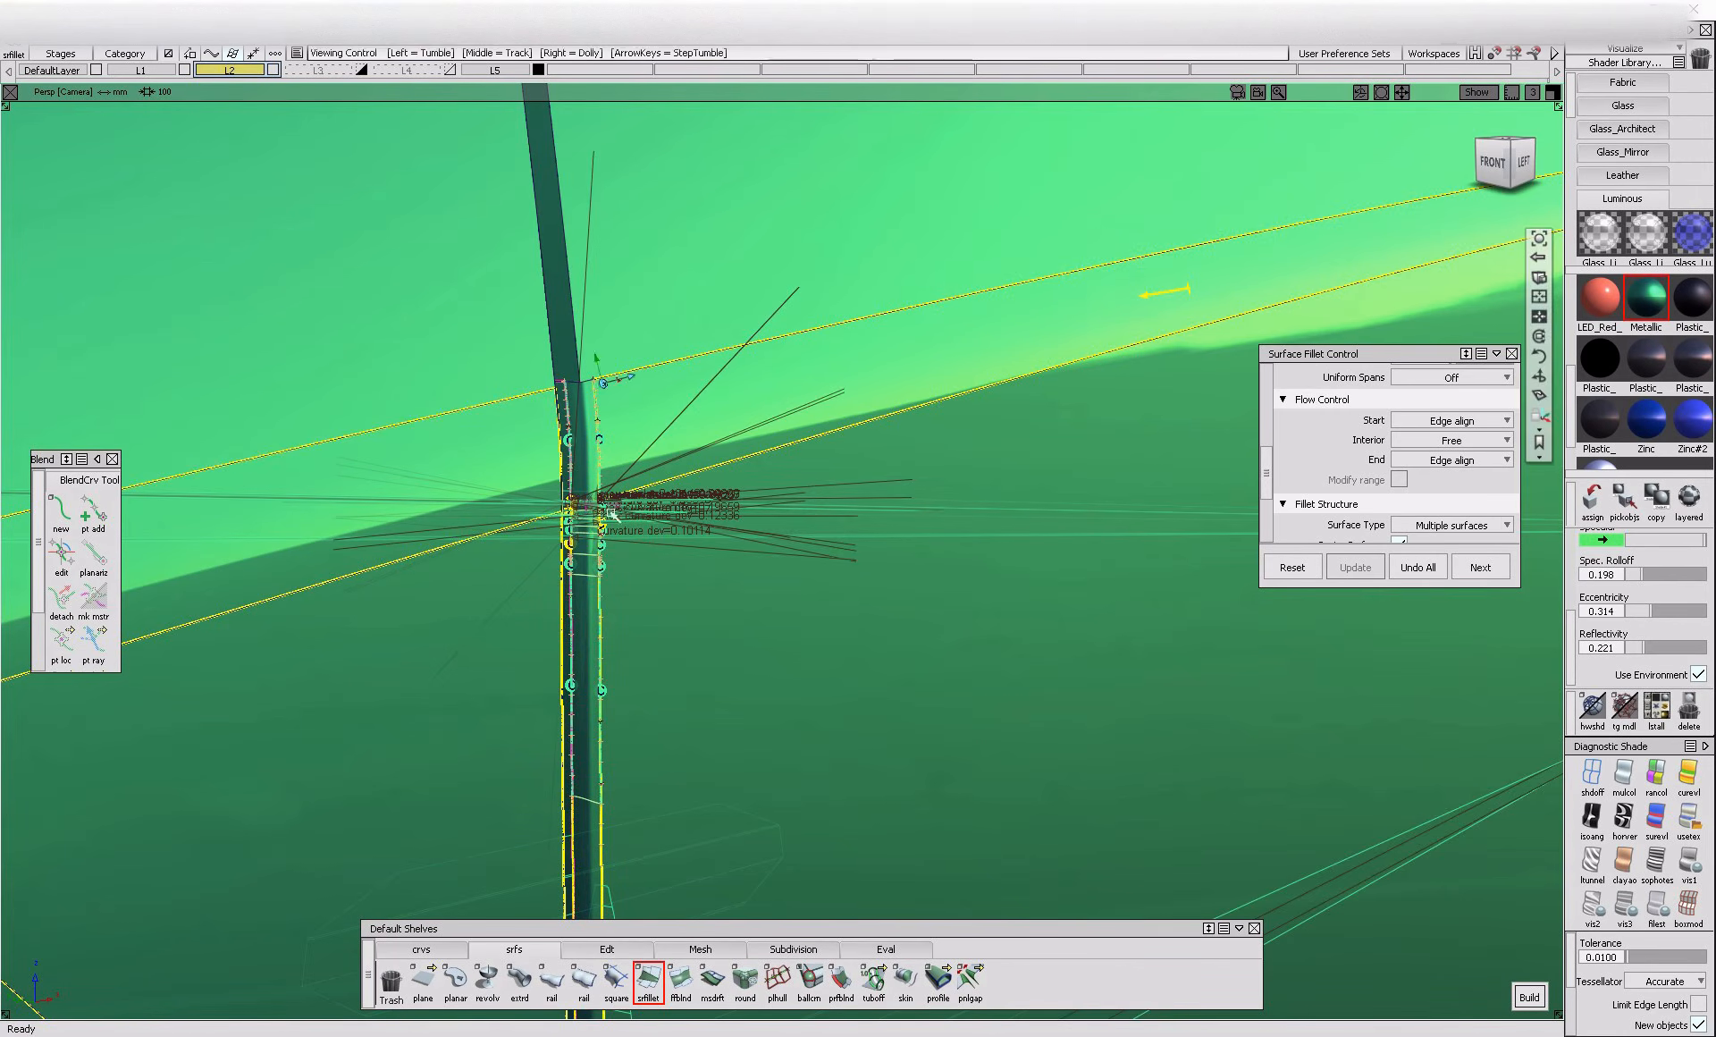
{"action": "right_click_drag", "start_coordinate": [630, 526], "coordinate": [670, 557], "text": "alt+shift"}
{"action": "left_click", "coordinate": [1418, 567]}
Build separate fillets for the long vertical flange and for the short flange at the shoulder crease
{"action": "left_click", "coordinate": [555, 536]}
{"action": "left_click", "coordinate": [657, 554]}
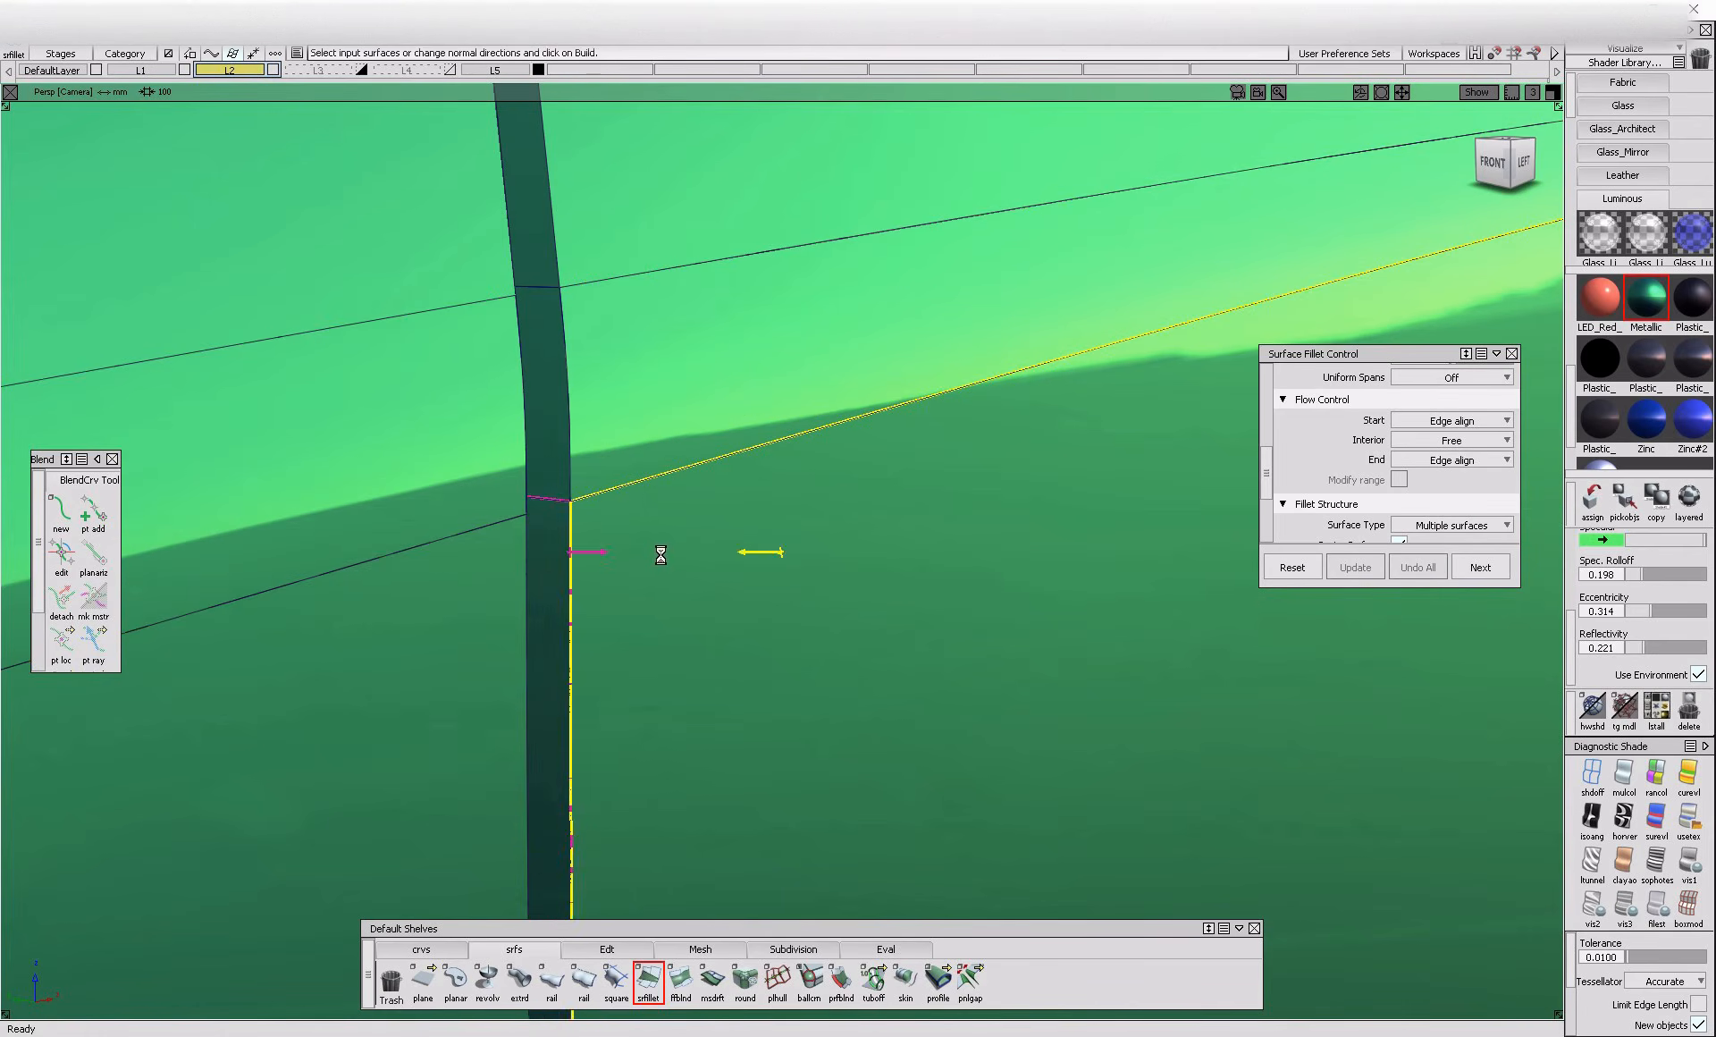
{"action": "key", "text": "space"}
{"action": "left_click", "coordinate": [548, 398]}
{"action": "left_click", "coordinate": [597, 397]}
{"action": "key", "text": "space"}
Build a 2.4 chord fillet along the flanges between the shoulder crease and the upper ridge with their adjoining panel surfaces
{"action": "mouse_move", "coordinate": [530, 216]}
{"action": "left_mouse_down", "text": "alt+shift"}
{"action": "mouse_move", "coordinate": [602, 621]}
{"action": "mouse_move", "coordinate": [636, 531]}
{"action": "mouse_move", "coordinate": [587, 409]}
{"action": "left_mouse_up", "text": "alt+shift"}
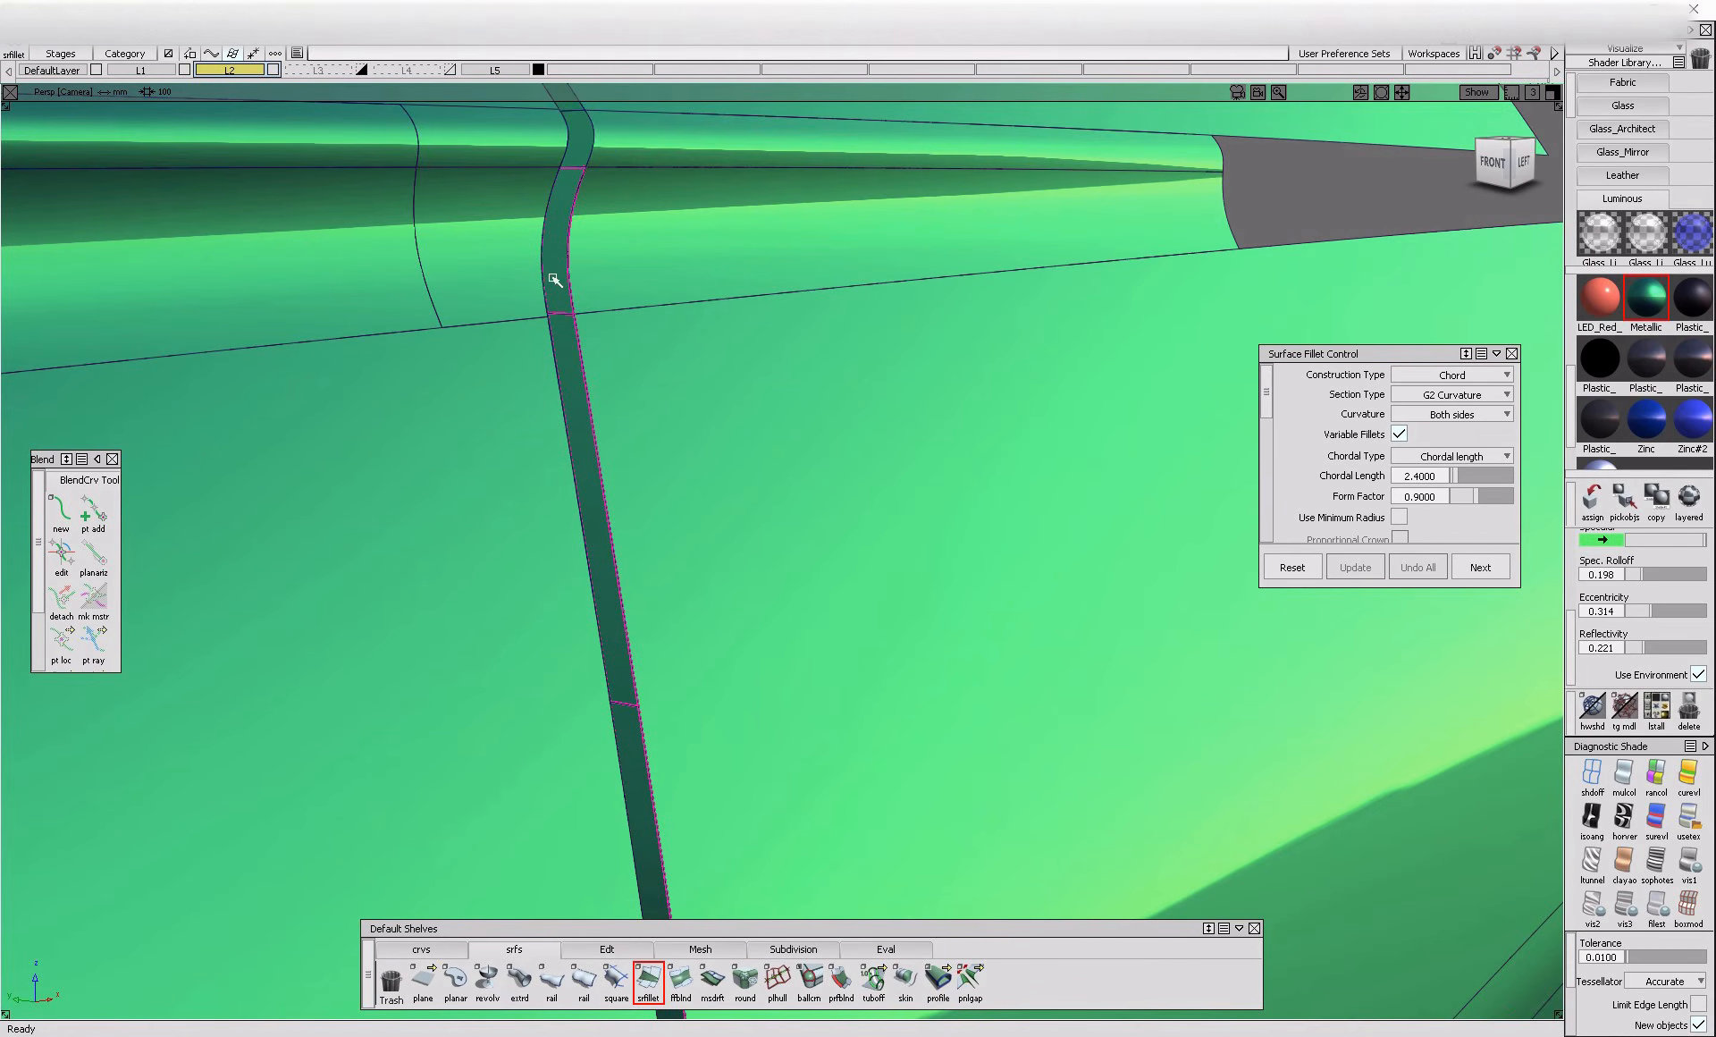
{"action": "left_click", "coordinate": [588, 148]}
{"action": "left_click", "coordinate": [642, 283]}
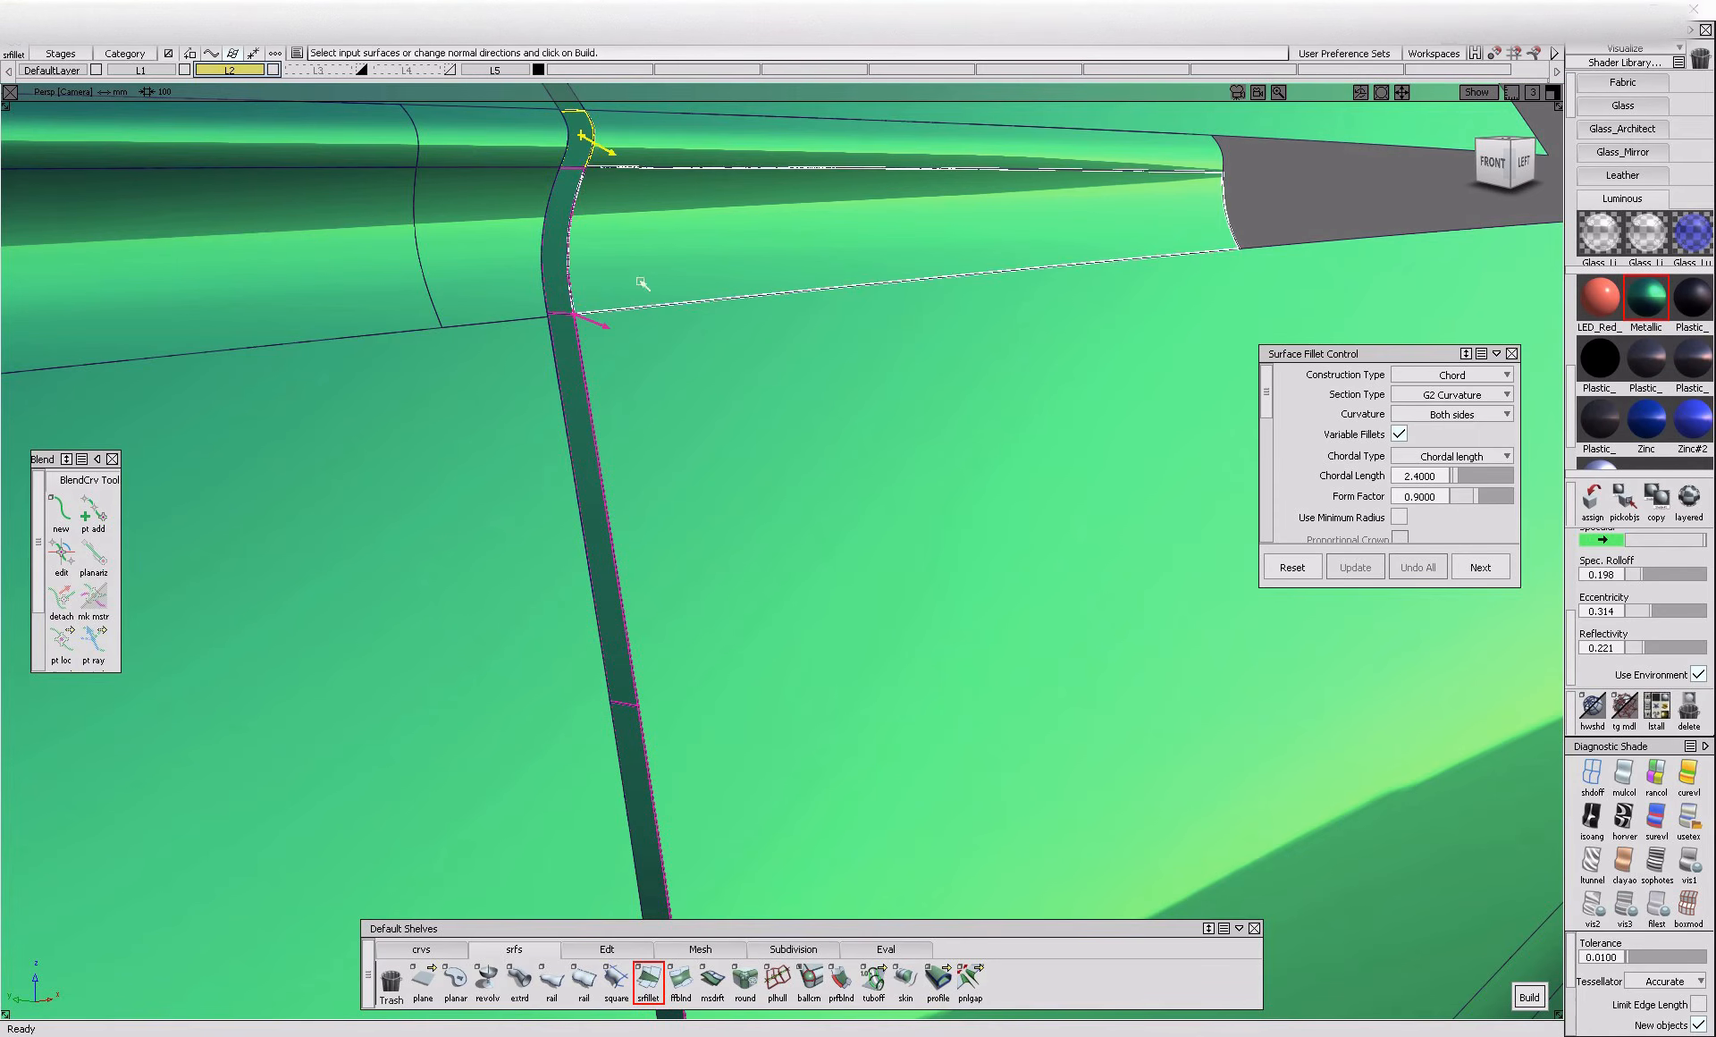
{"action": "left_click", "coordinate": [587, 160]}
{"action": "left_click", "coordinate": [606, 218]}
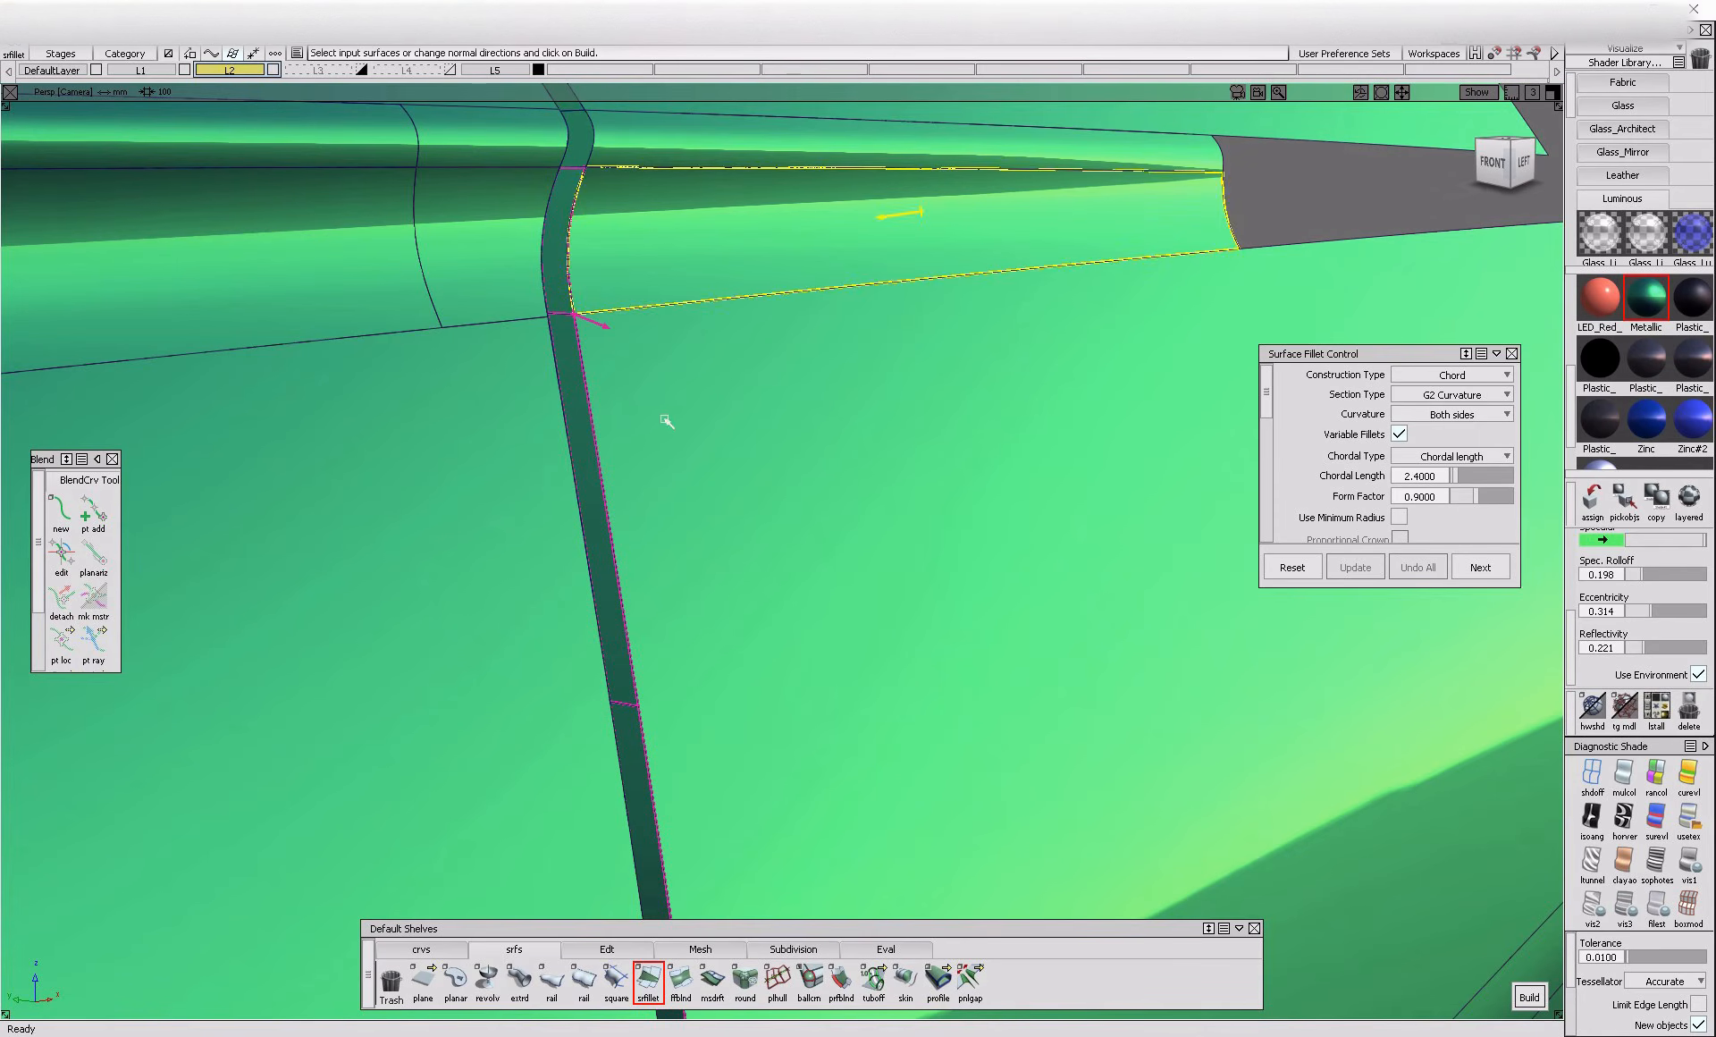
{"action": "left_click", "coordinate": [662, 421]}
{"action": "right_click_drag", "start_coordinate": [662, 421], "coordinate": [643, 417], "text": "alt+shift"}
{"action": "middle_click_drag", "start_coordinate": [644, 418], "coordinate": [643, 352], "text": "alt+shift"}
{"action": "left_click_drag", "start_coordinate": [643, 353], "coordinate": [655, 543], "text": "alt+shift"}
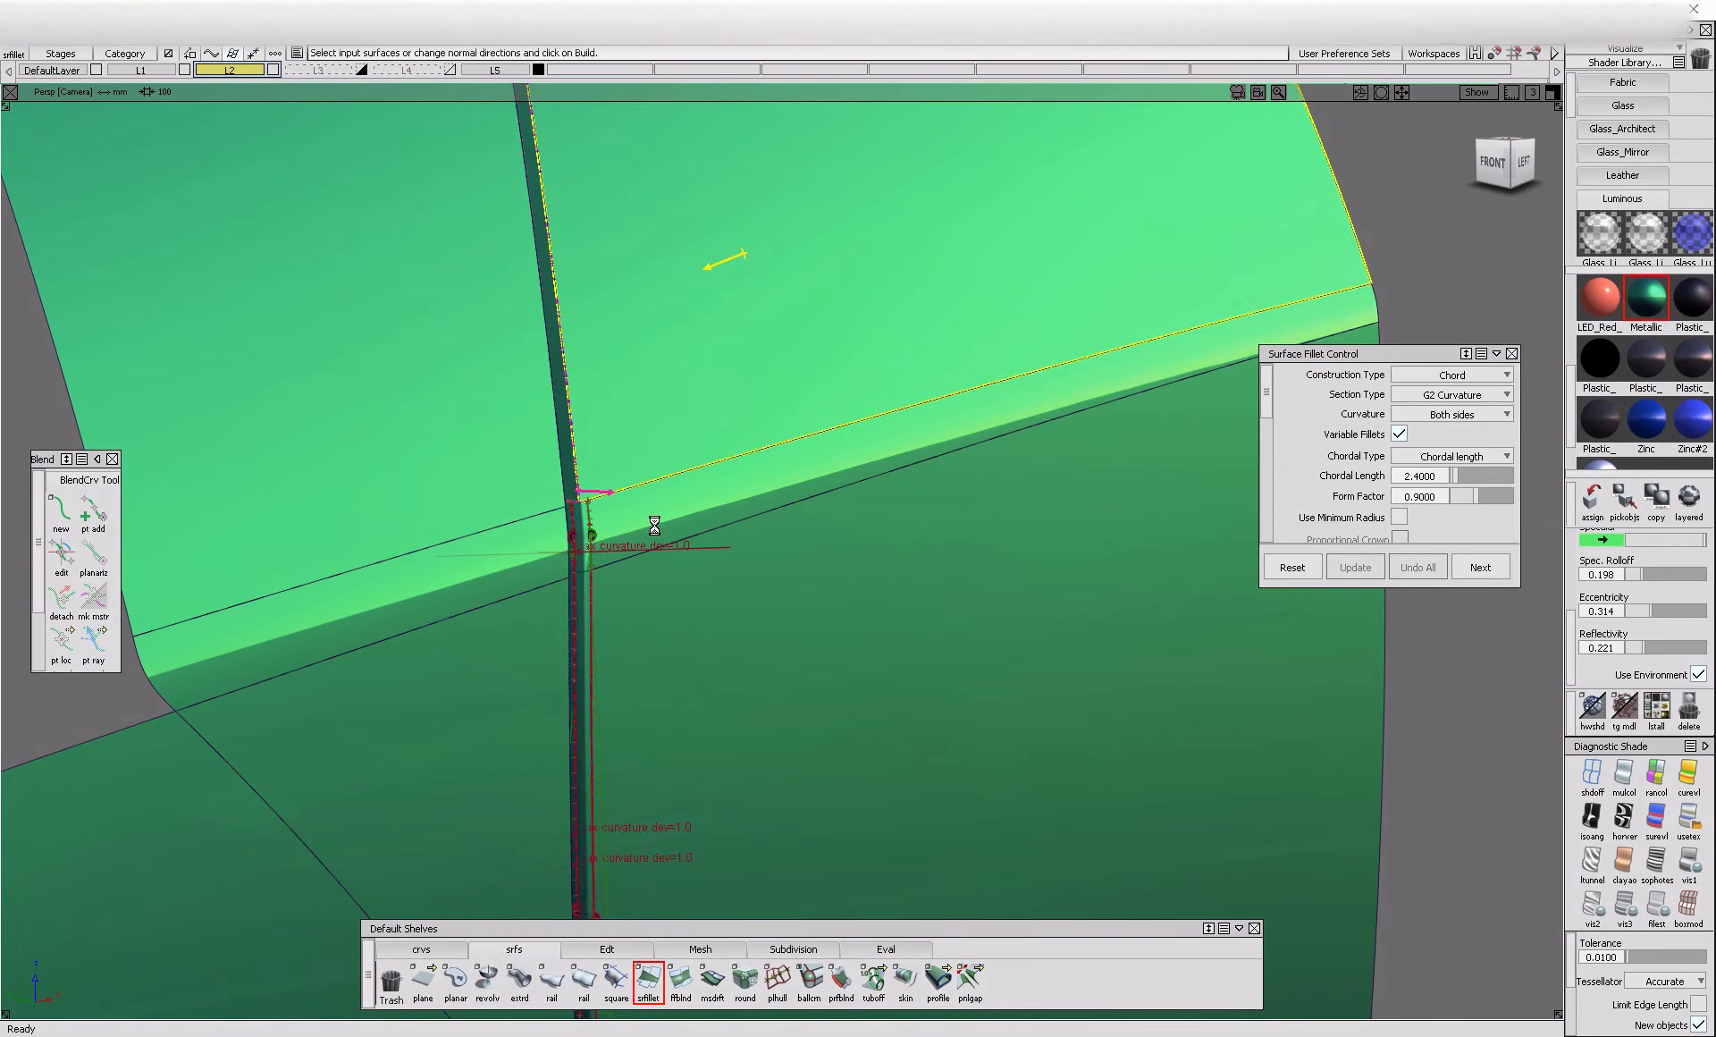
Fillet the short curved flange that crosses the upper ridge against the adjoining ridge surface
{"action": "middle_click_drag", "start_coordinate": [581, 346], "coordinate": [563, 480], "text": "alt+shift"}
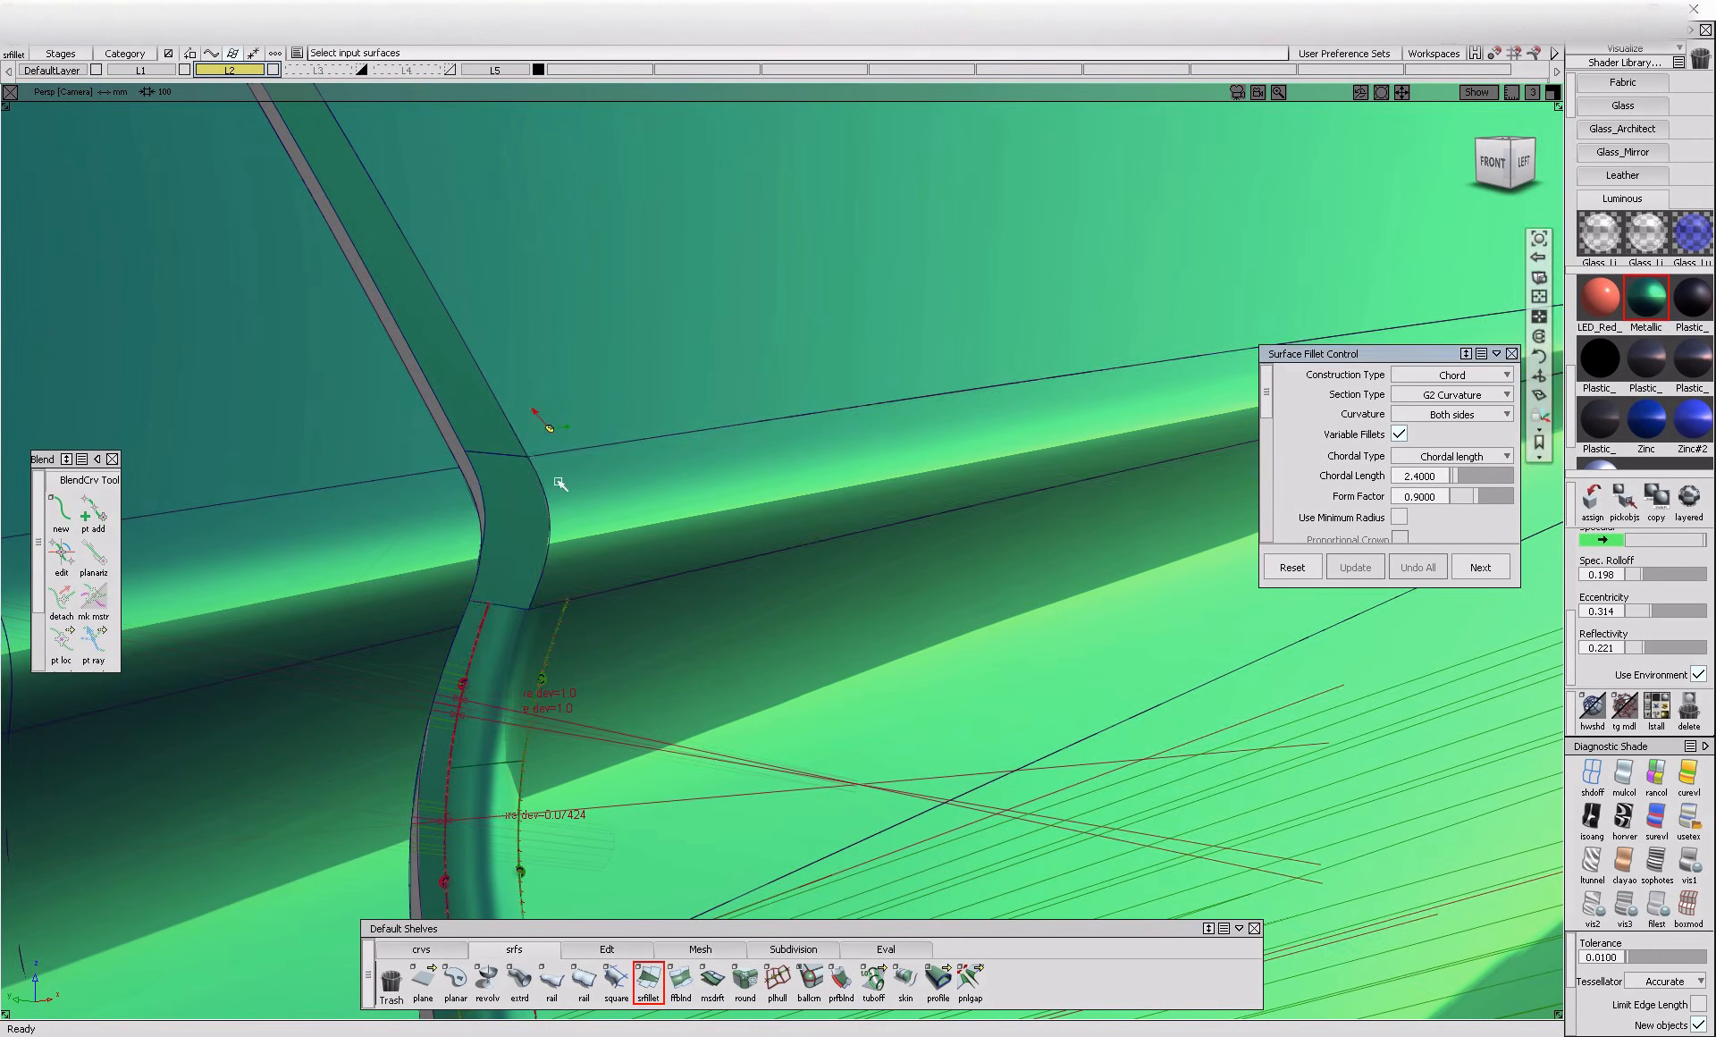
{"action": "left_click", "coordinate": [609, 506]}
{"action": "key", "text": "space"}
Build the edge-aligned 2.4 chord fillet along the upper flanges from the ridge to just below the top corner
{"action": "left_click", "coordinate": [457, 375]}
{"action": "right_click_drag", "start_coordinate": [484, 328], "coordinate": [559, 357], "text": "alt+shift"}
{"action": "middle_click_drag", "start_coordinate": [559, 357], "coordinate": [653, 715], "text": "alt+shift"}
{"action": "left_click", "coordinate": [427, 214]}
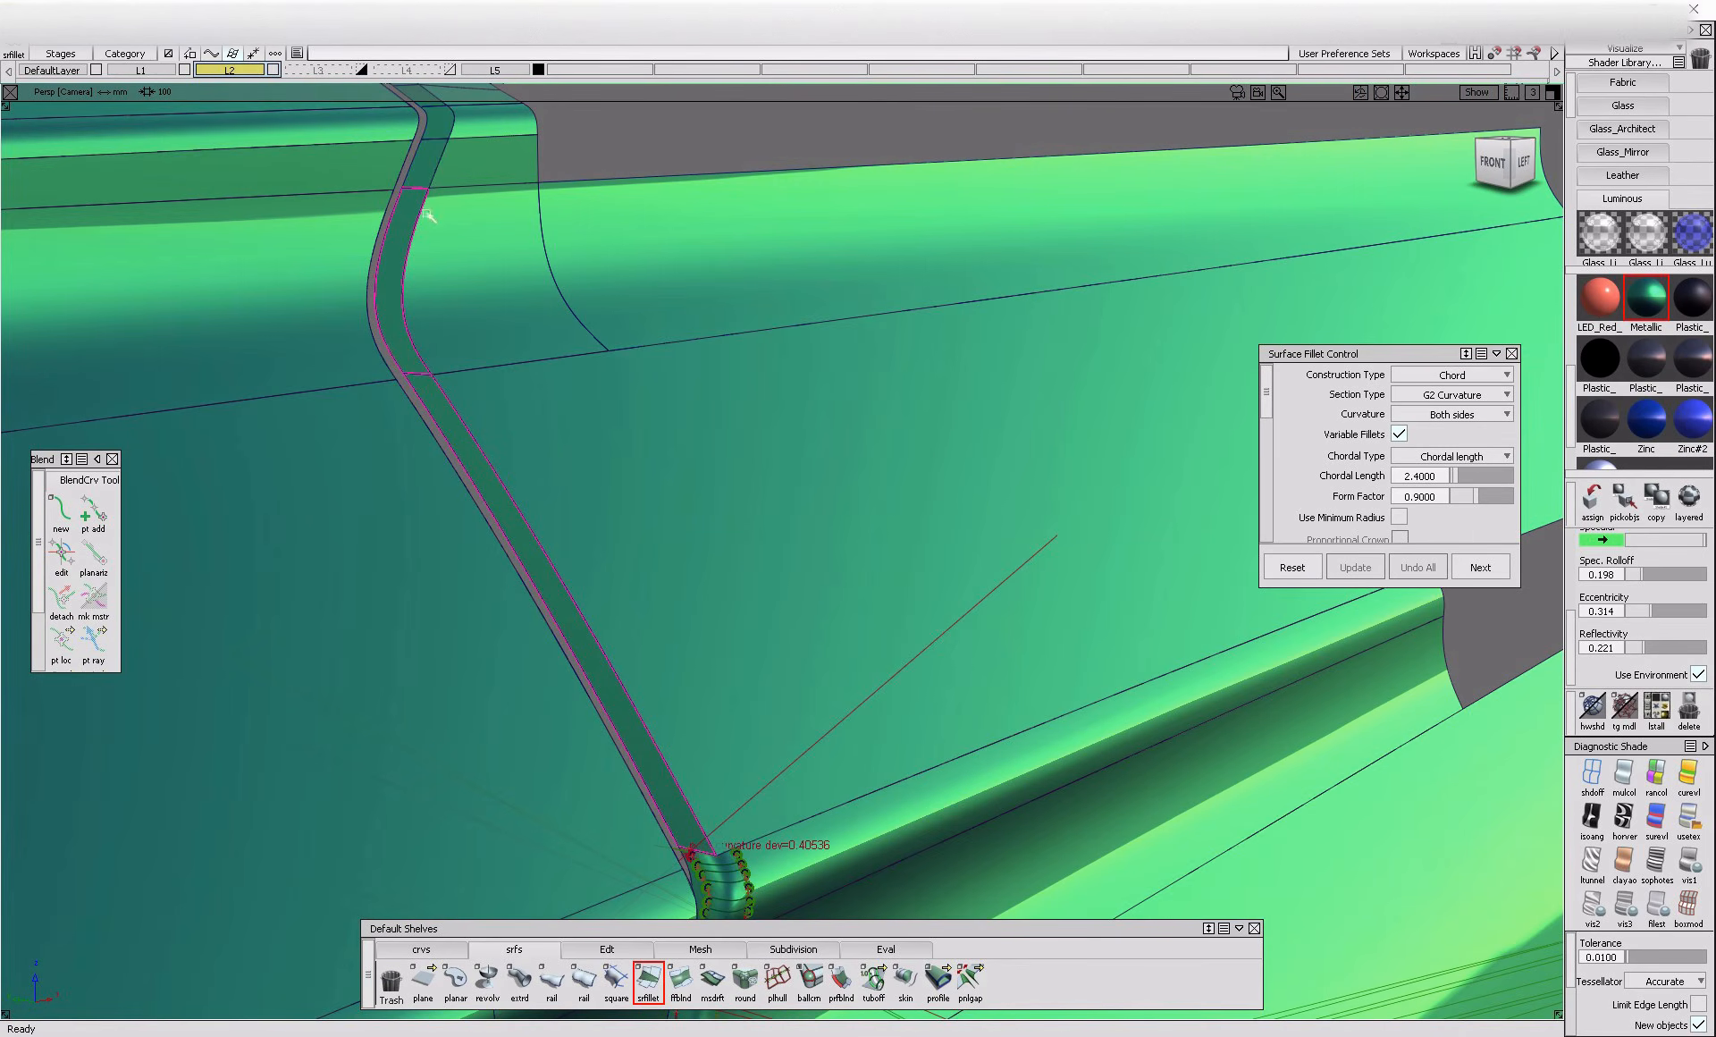
{"action": "left_click", "coordinate": [434, 127]}
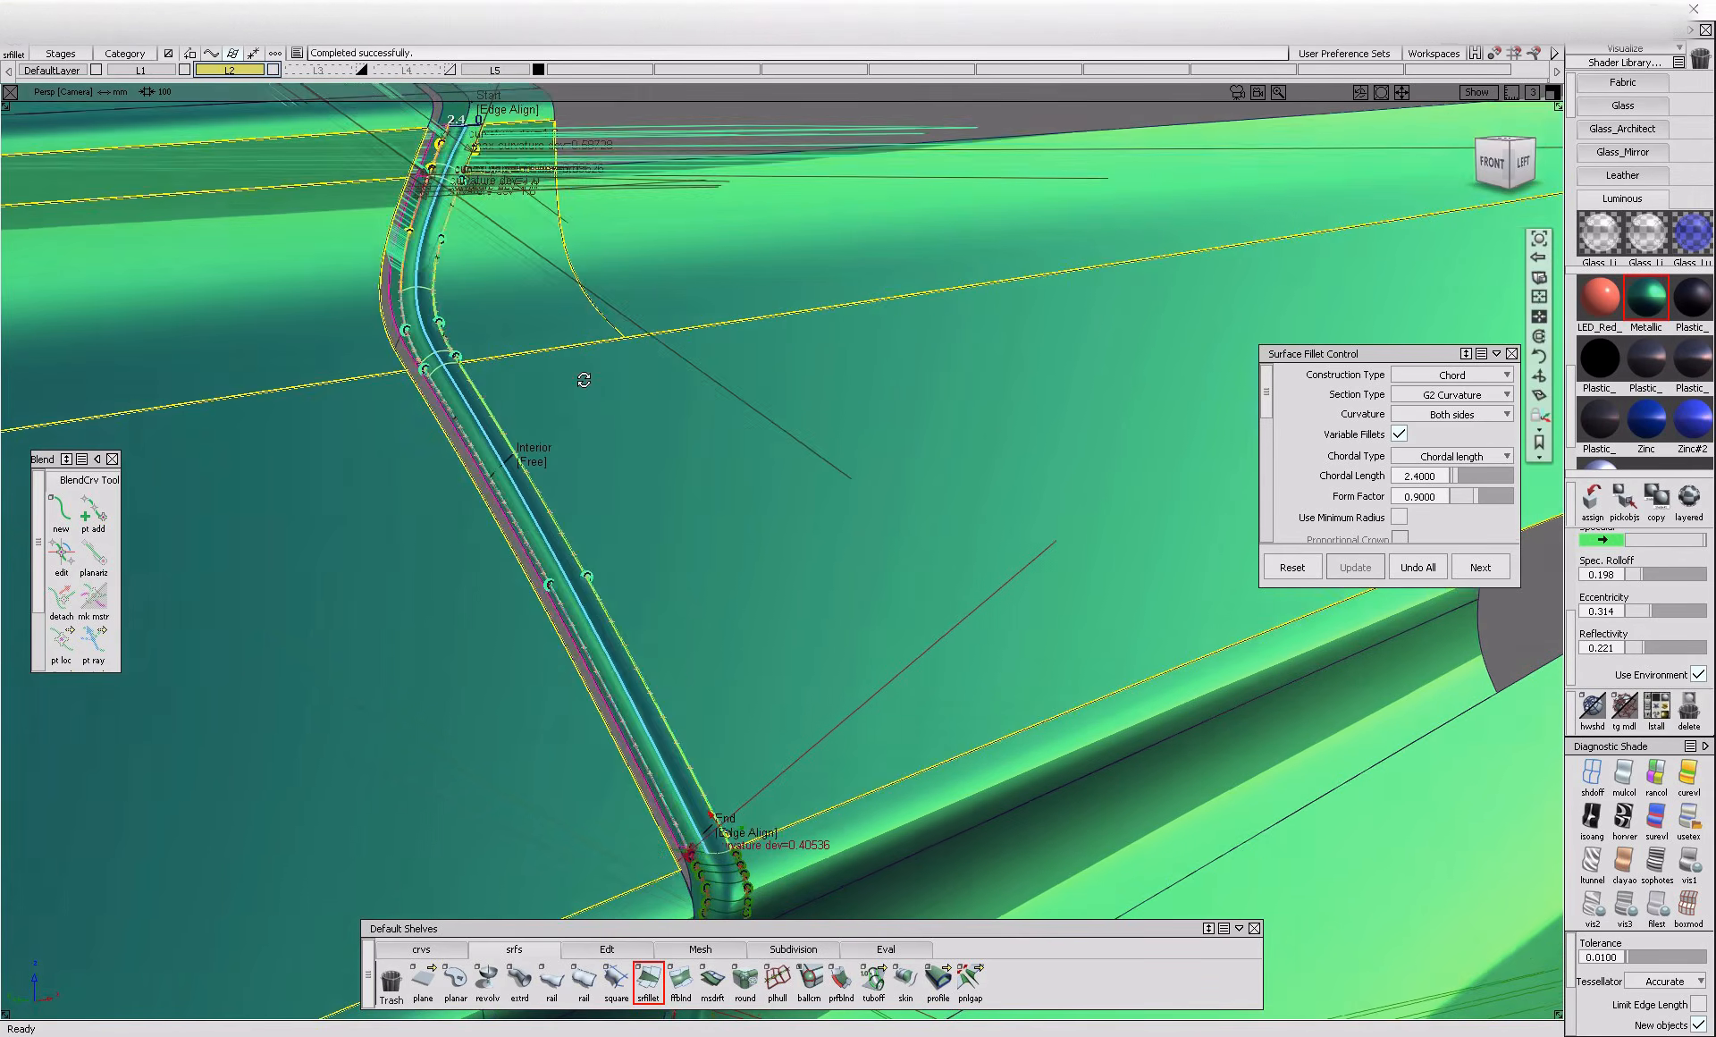
Try to fillet the short flange at the top corner against the rounded corner surface, and undo it
{"action": "left_click_drag", "start_coordinate": [617, 375], "coordinate": [551, 475], "text": "alt+shift"}
{"action": "middle_click_drag", "start_coordinate": [551, 475], "coordinate": [570, 461], "text": "alt+shift"}
{"action": "left_click_drag", "start_coordinate": [570, 460], "coordinate": [539, 340], "text": "ctrl+shift"}
{"action": "left_click", "coordinate": [539, 341]}
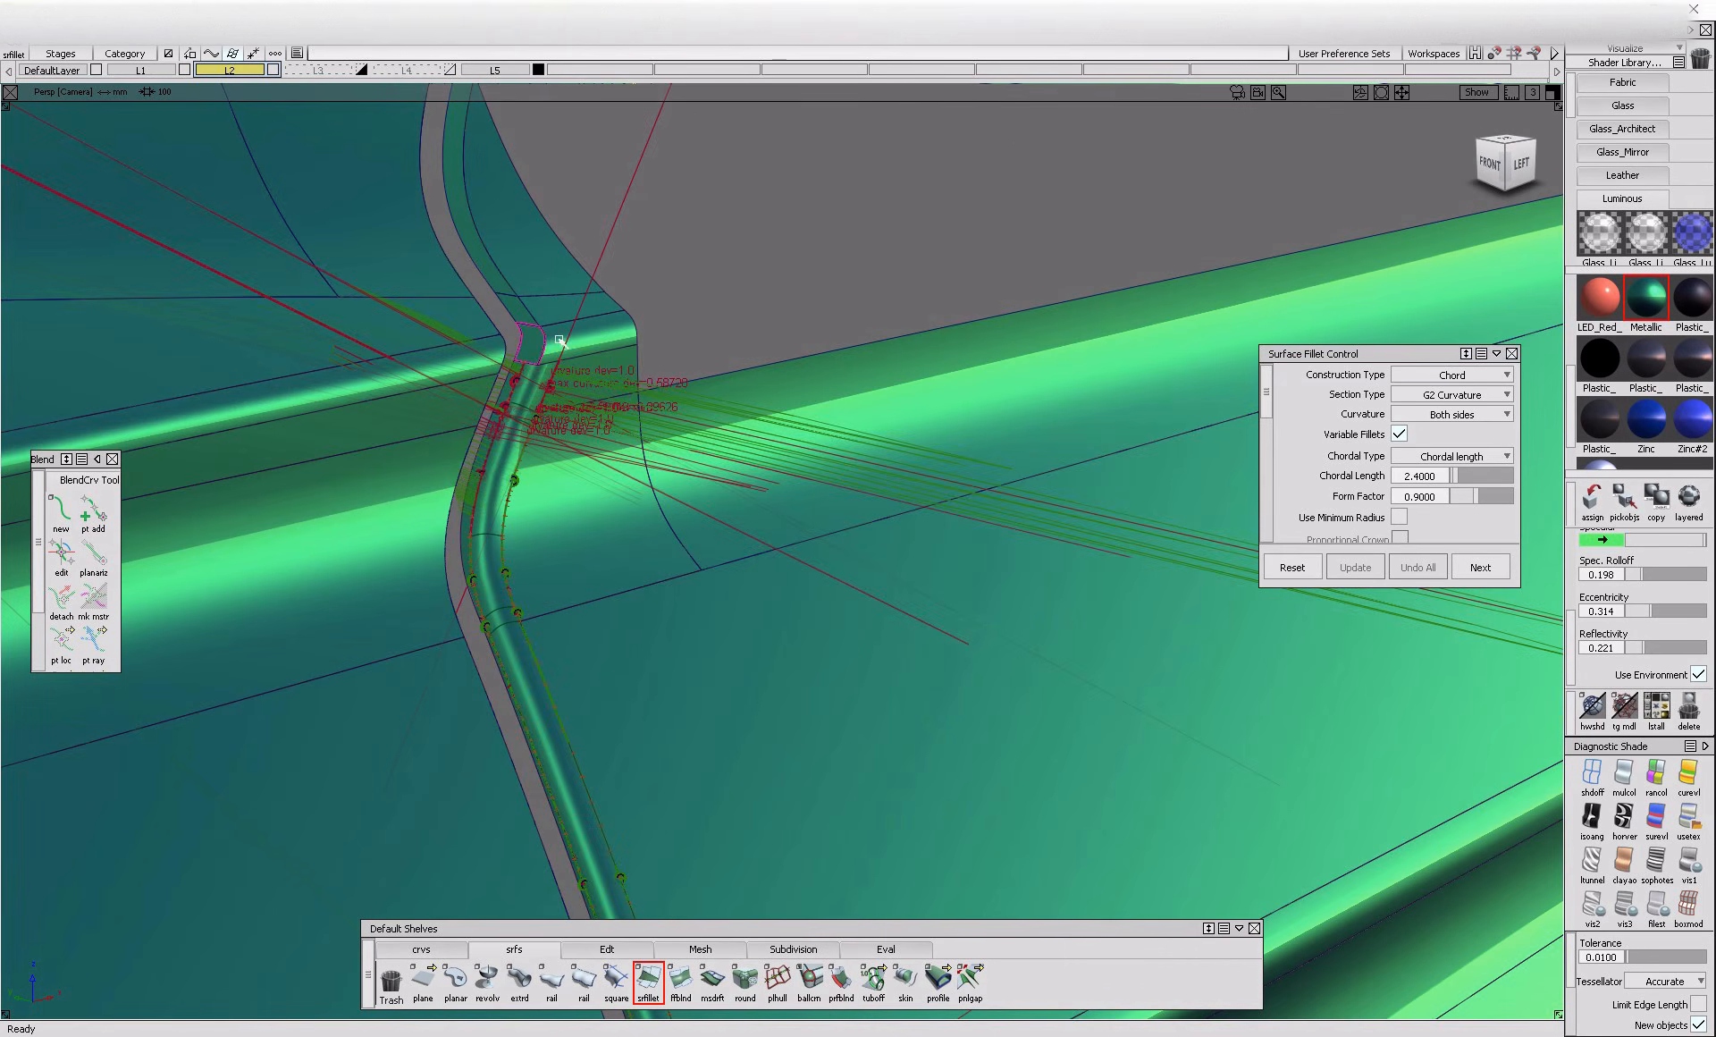
{"action": "right_click_drag", "start_coordinate": [534, 343], "coordinate": [565, 412], "text": "alt+shift"}
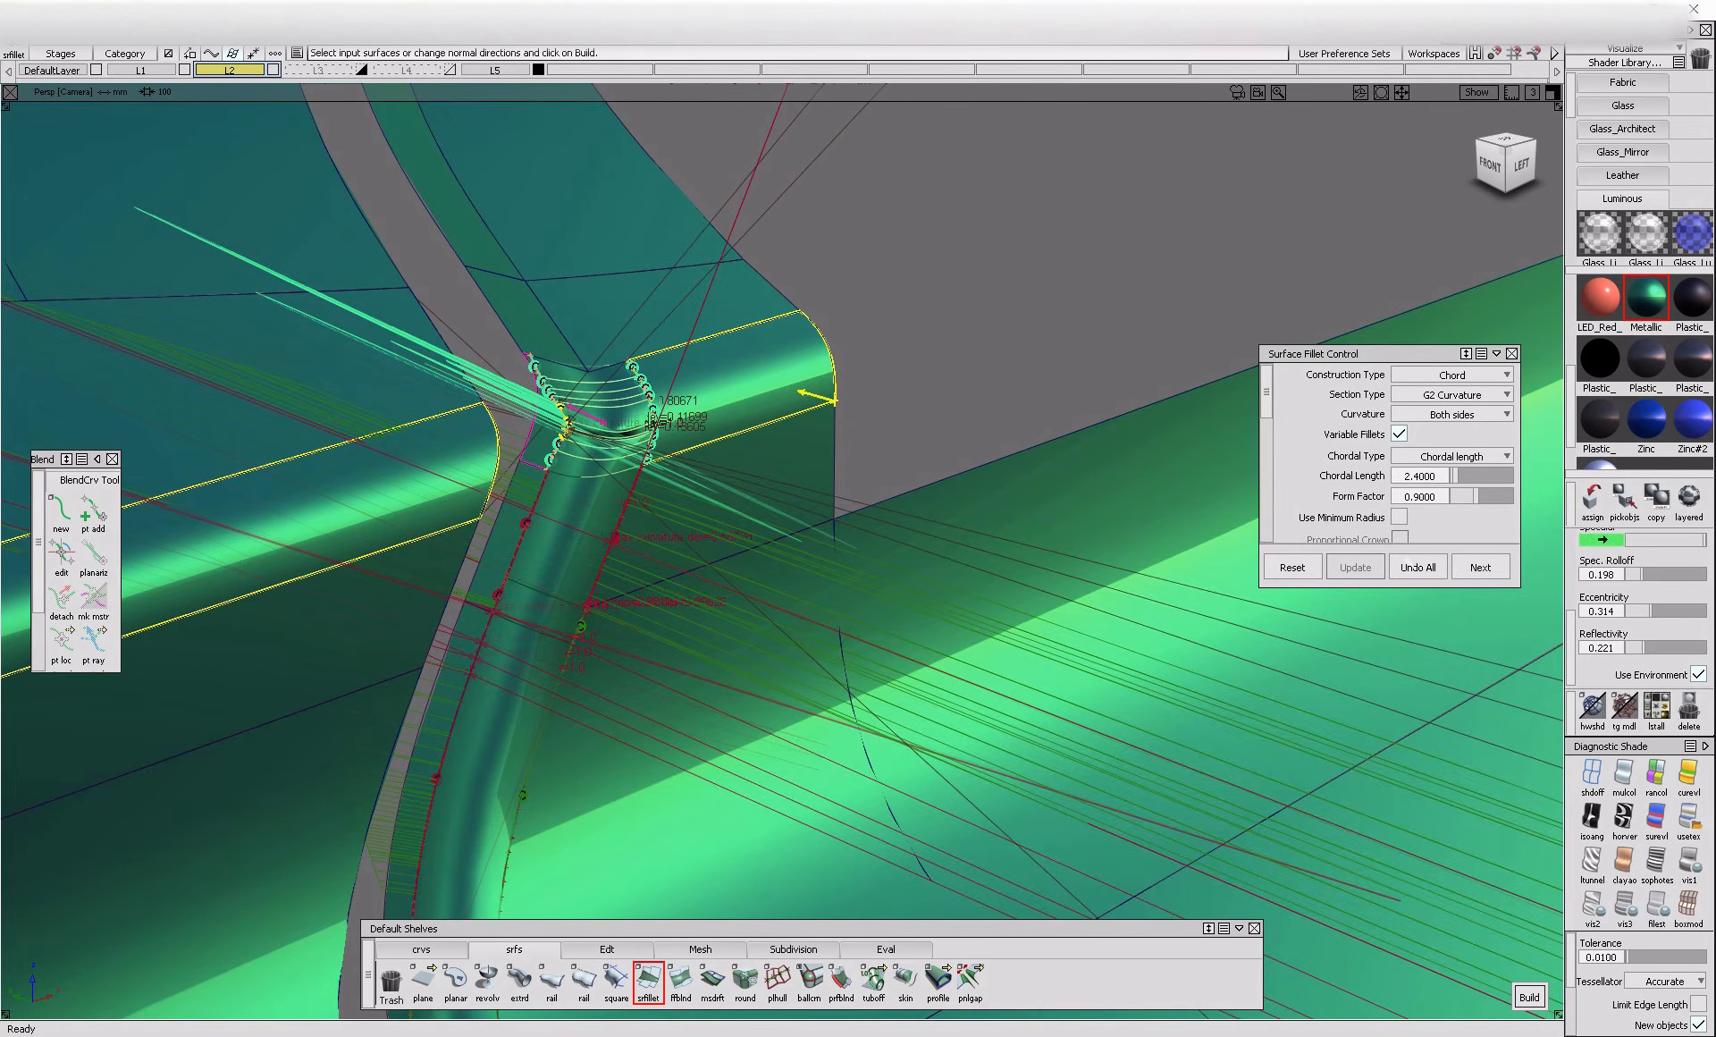
{"action": "left_click", "coordinate": [1413, 567]}
Try to build the 2.4 chord fillet along the curved flange above the top corner, and undo it
{"action": "left_click", "coordinate": [535, 225]}
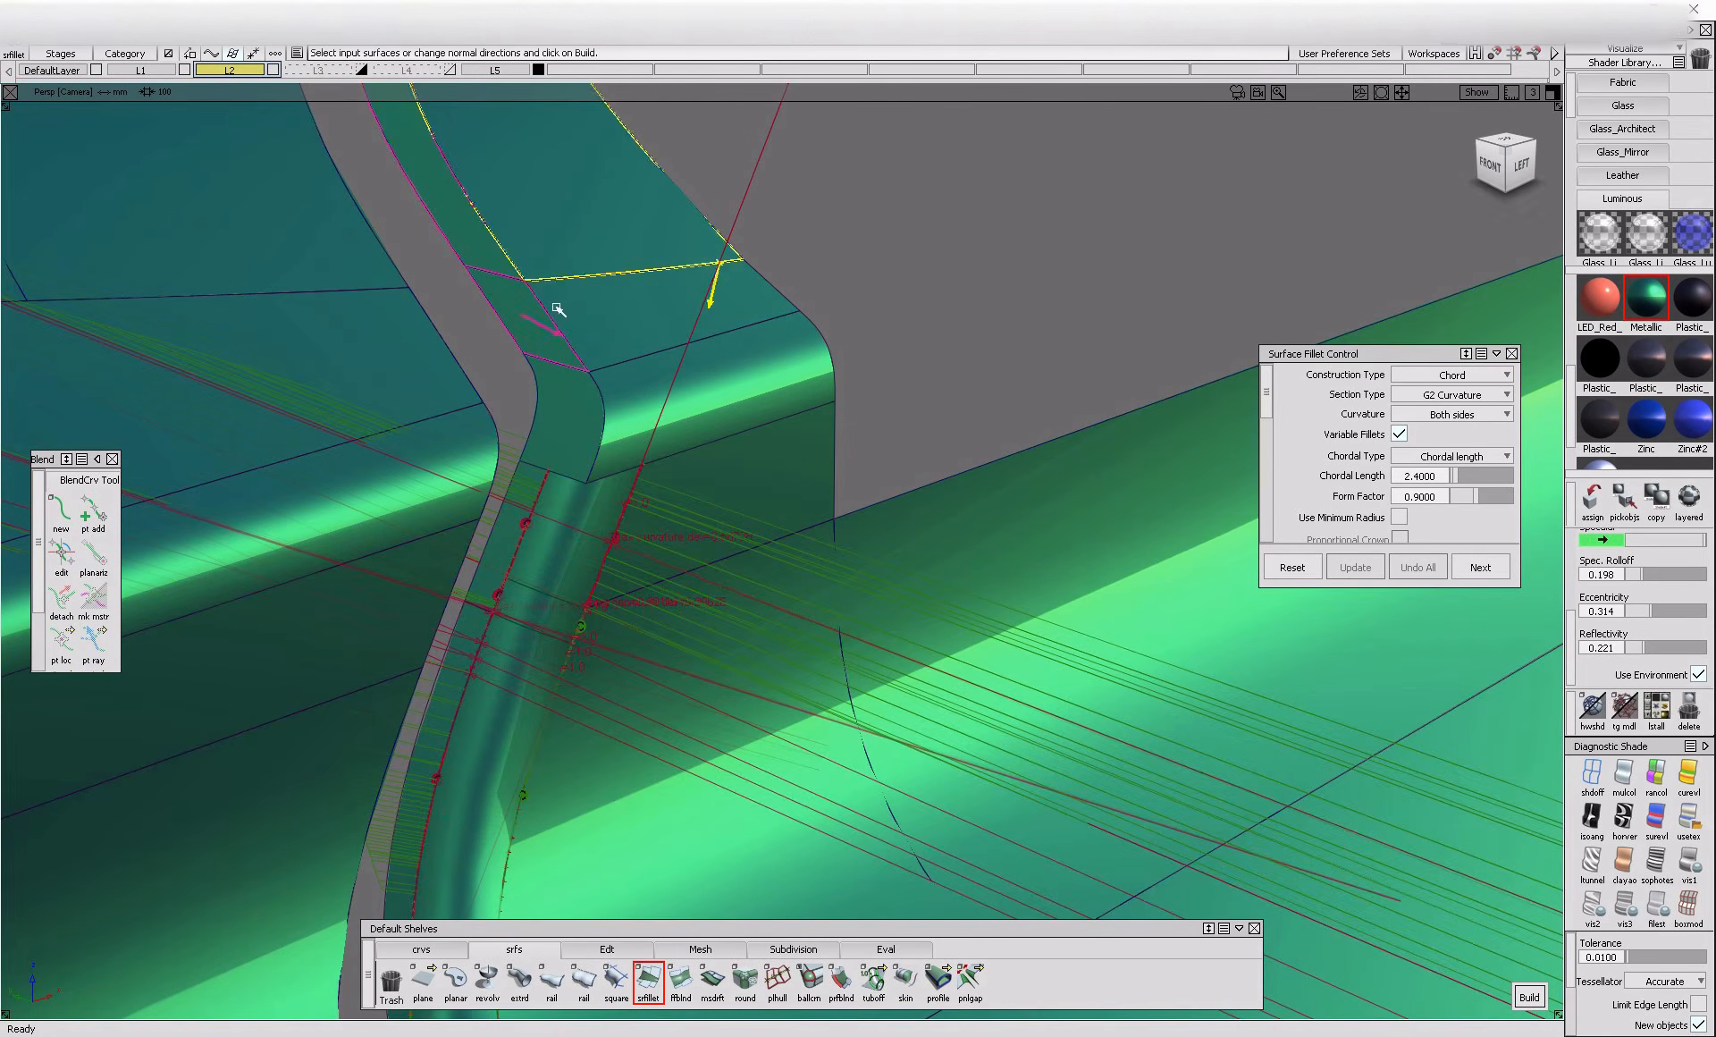
{"action": "left_click", "coordinate": [568, 316]}
{"action": "right_click_drag", "start_coordinate": [568, 316], "coordinate": [534, 338], "text": "alt+shift"}
{"action": "right_click_drag", "start_coordinate": [760, 387], "coordinate": [675, 475], "text": "alt+shift"}
{"action": "left_click", "coordinate": [566, 615]}
{"action": "left_click", "coordinate": [633, 609]}
{"action": "left_click", "coordinate": [521, 565]}
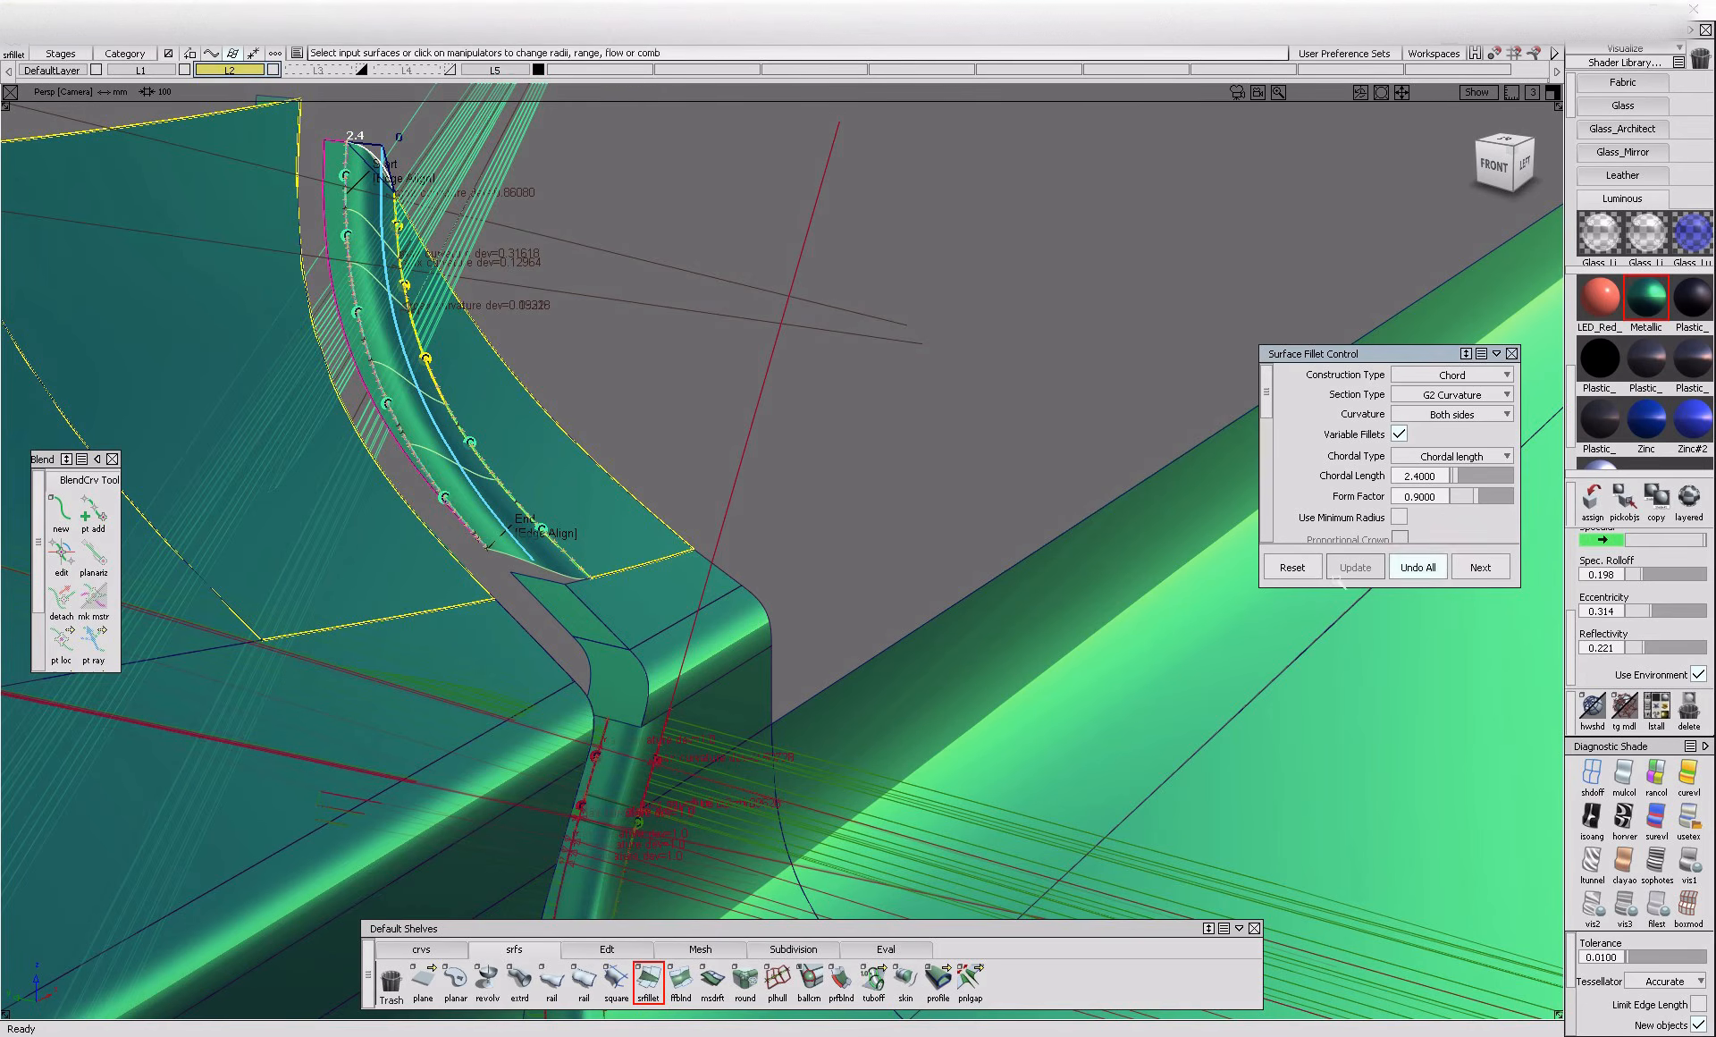
{"action": "left_click", "coordinate": [1419, 567]}
Extend the inner edges of the curved upper flange and the adjoining top corner flanges to widen them
{"action": "left_click", "coordinate": [608, 950]}
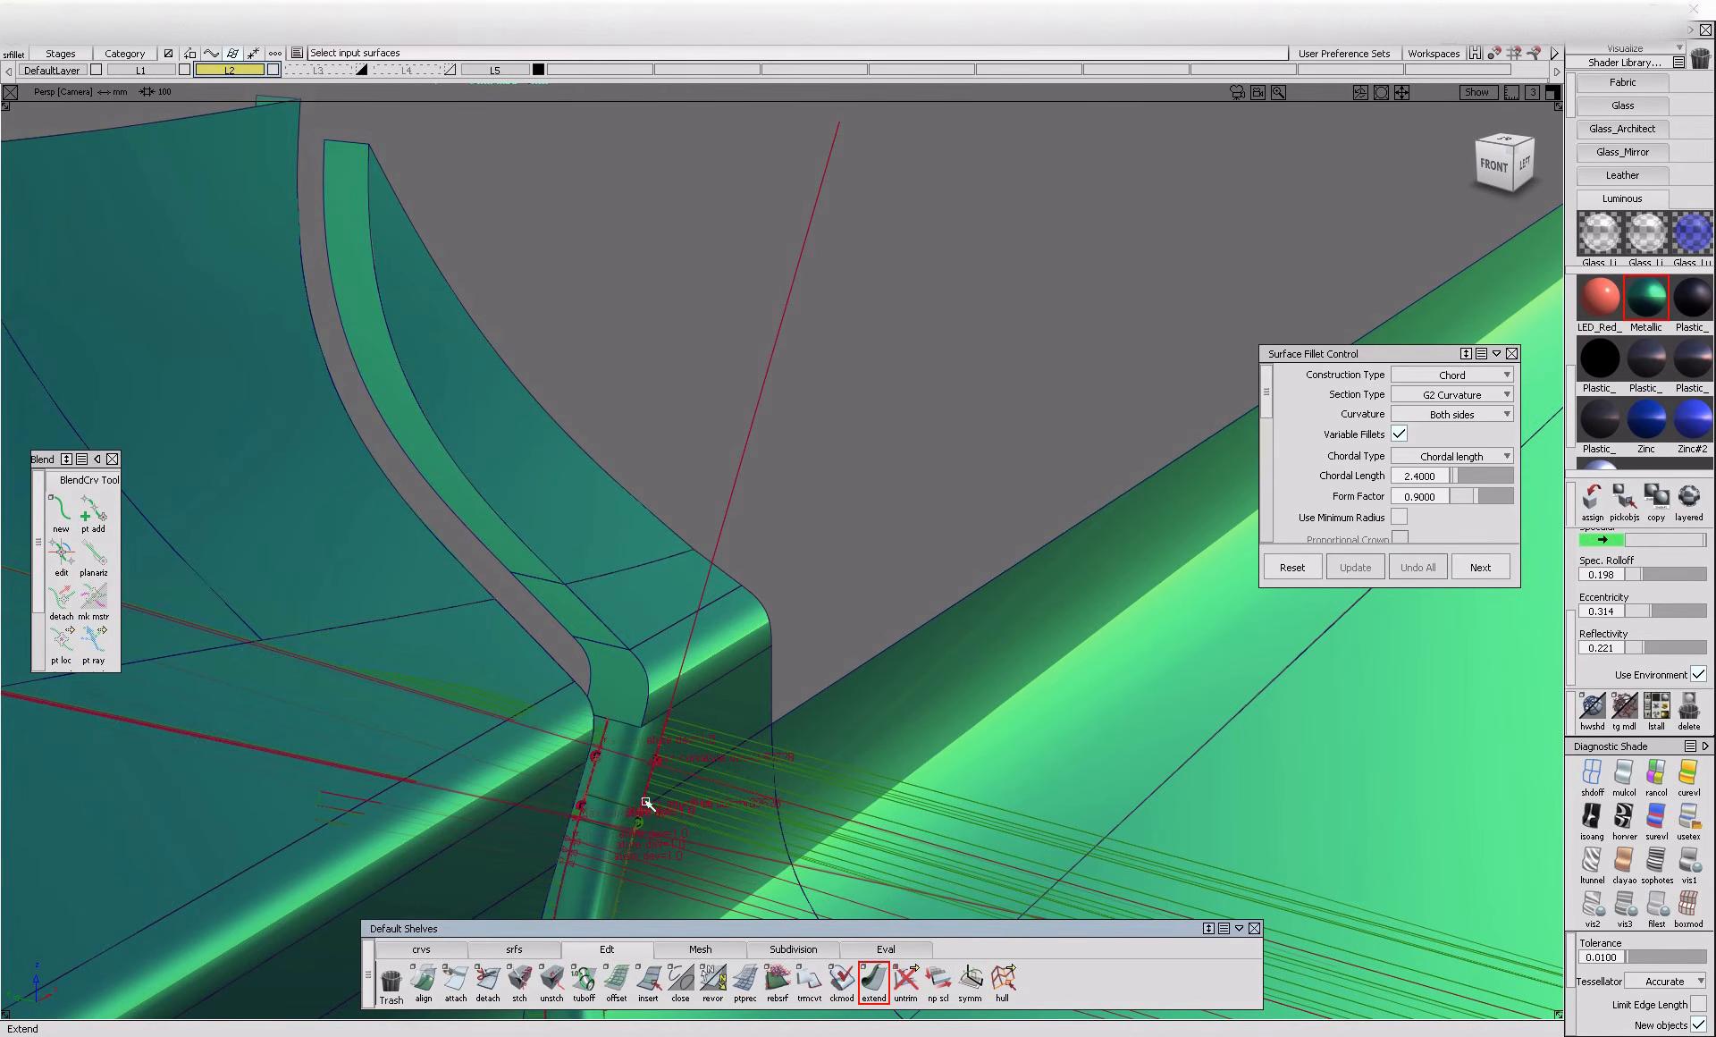
{"action": "left_click", "coordinate": [590, 677]}
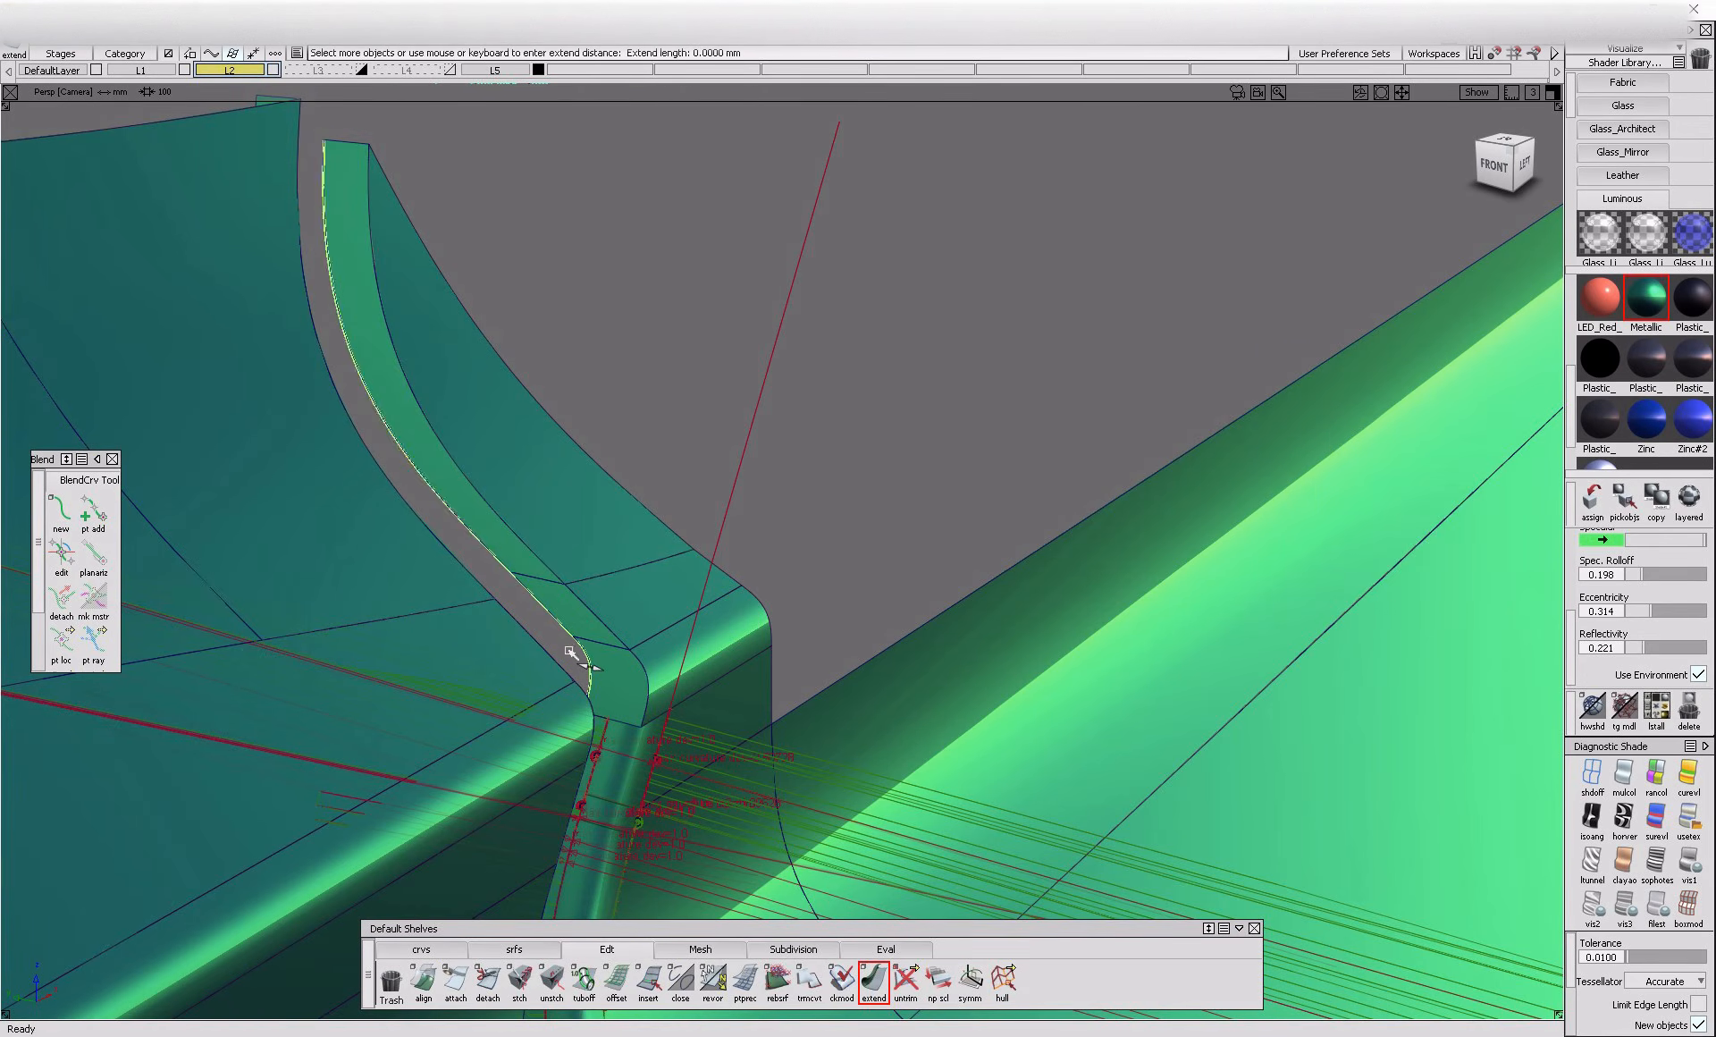
{"action": "left_click_drag", "start_coordinate": [590, 669], "coordinate": [608, 612]}
{"action": "key", "text": "ctrl+l"}
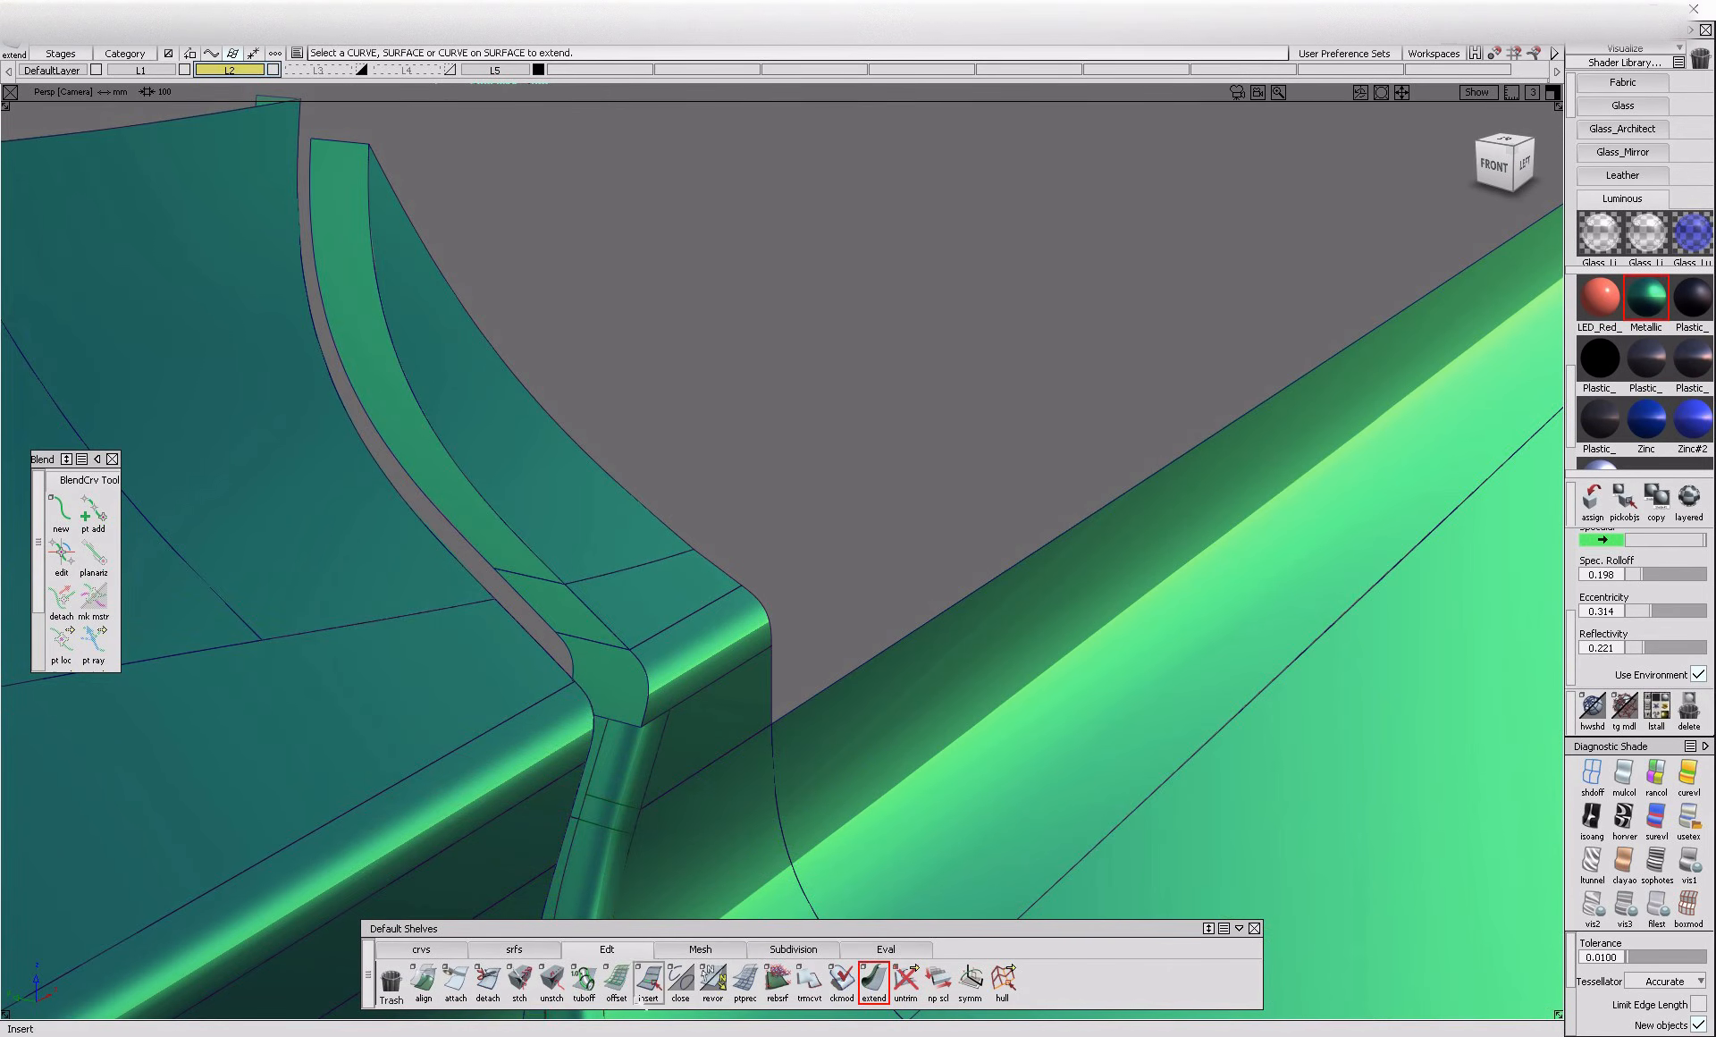
Build a G2 curvature fillet with chordal length 2.4 between the widened upper flanges and the adjoining curved panel surfaces
{"action": "left_click", "coordinate": [514, 949]}
{"action": "left_click", "coordinate": [648, 979]}
{"action": "left_click", "coordinate": [562, 603]}
{"action": "left_click", "coordinate": [500, 529]}
{"action": "key", "text": "ctrl+z"}
{"action": "left_click_drag", "start_coordinate": [591, 645], "coordinate": [591, 644], "text": "ctrl+shift"}
{"action": "left_click", "coordinate": [569, 544]}
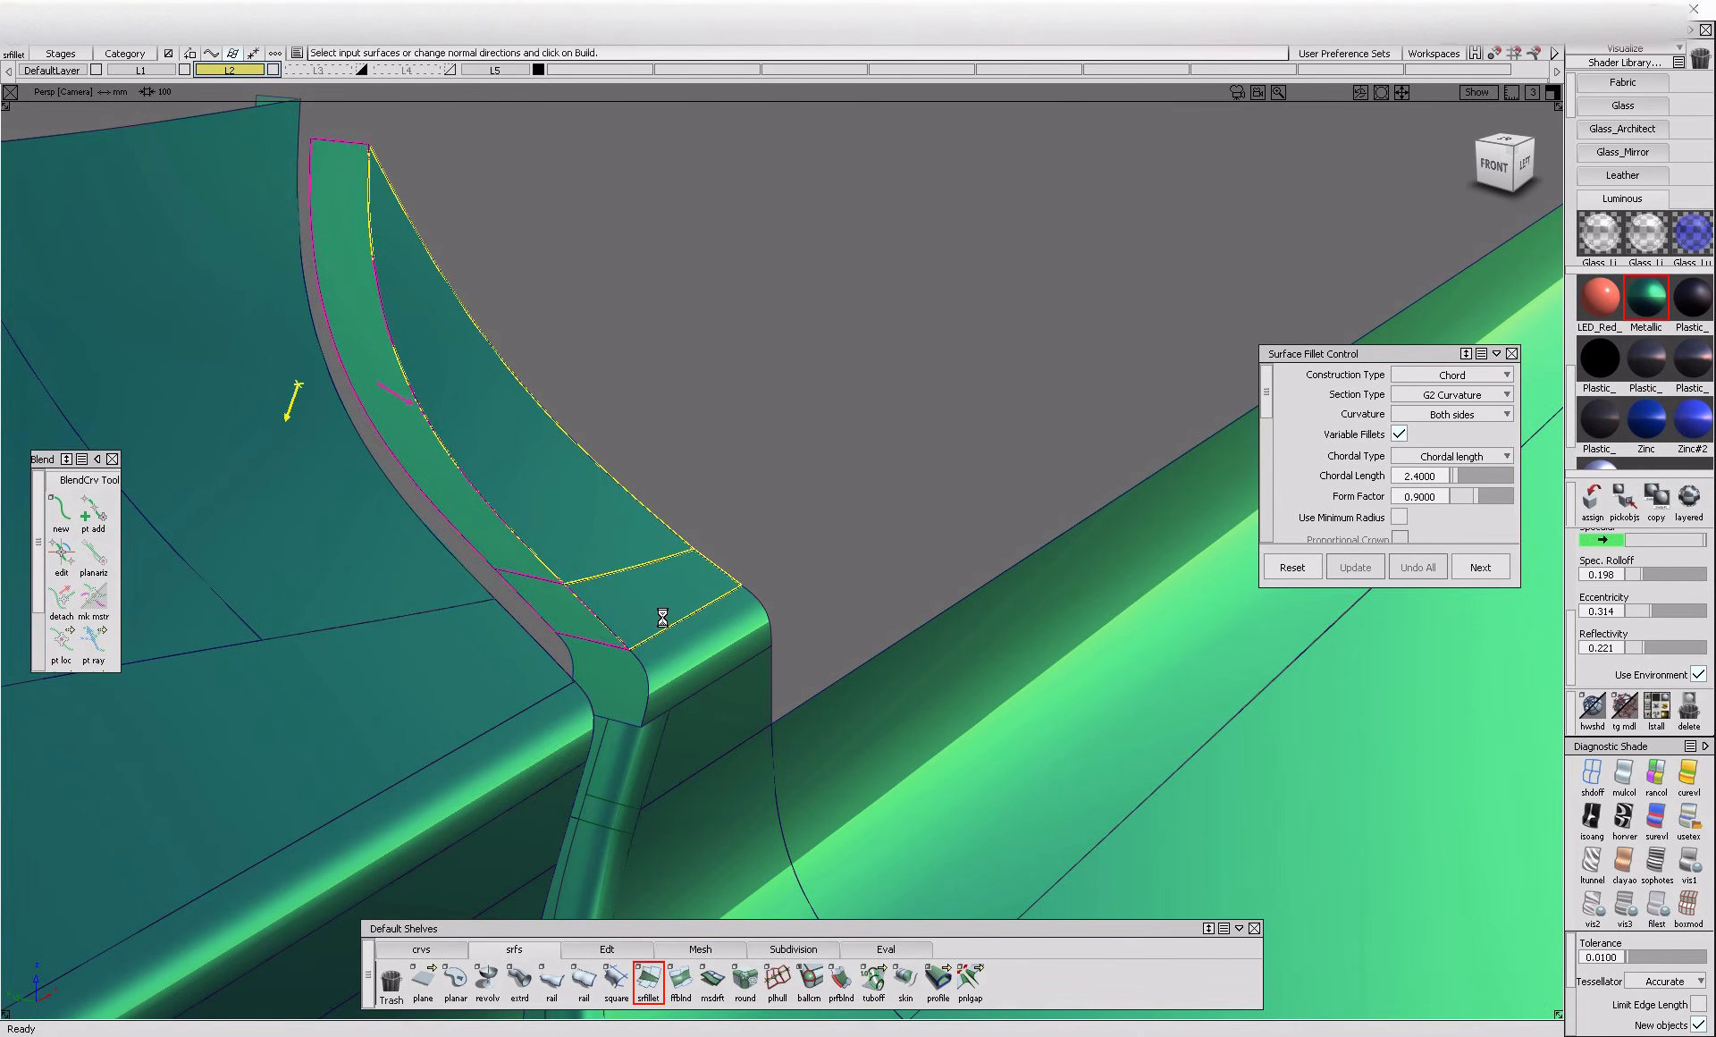
{"action": "left_click", "coordinate": [657, 616]}
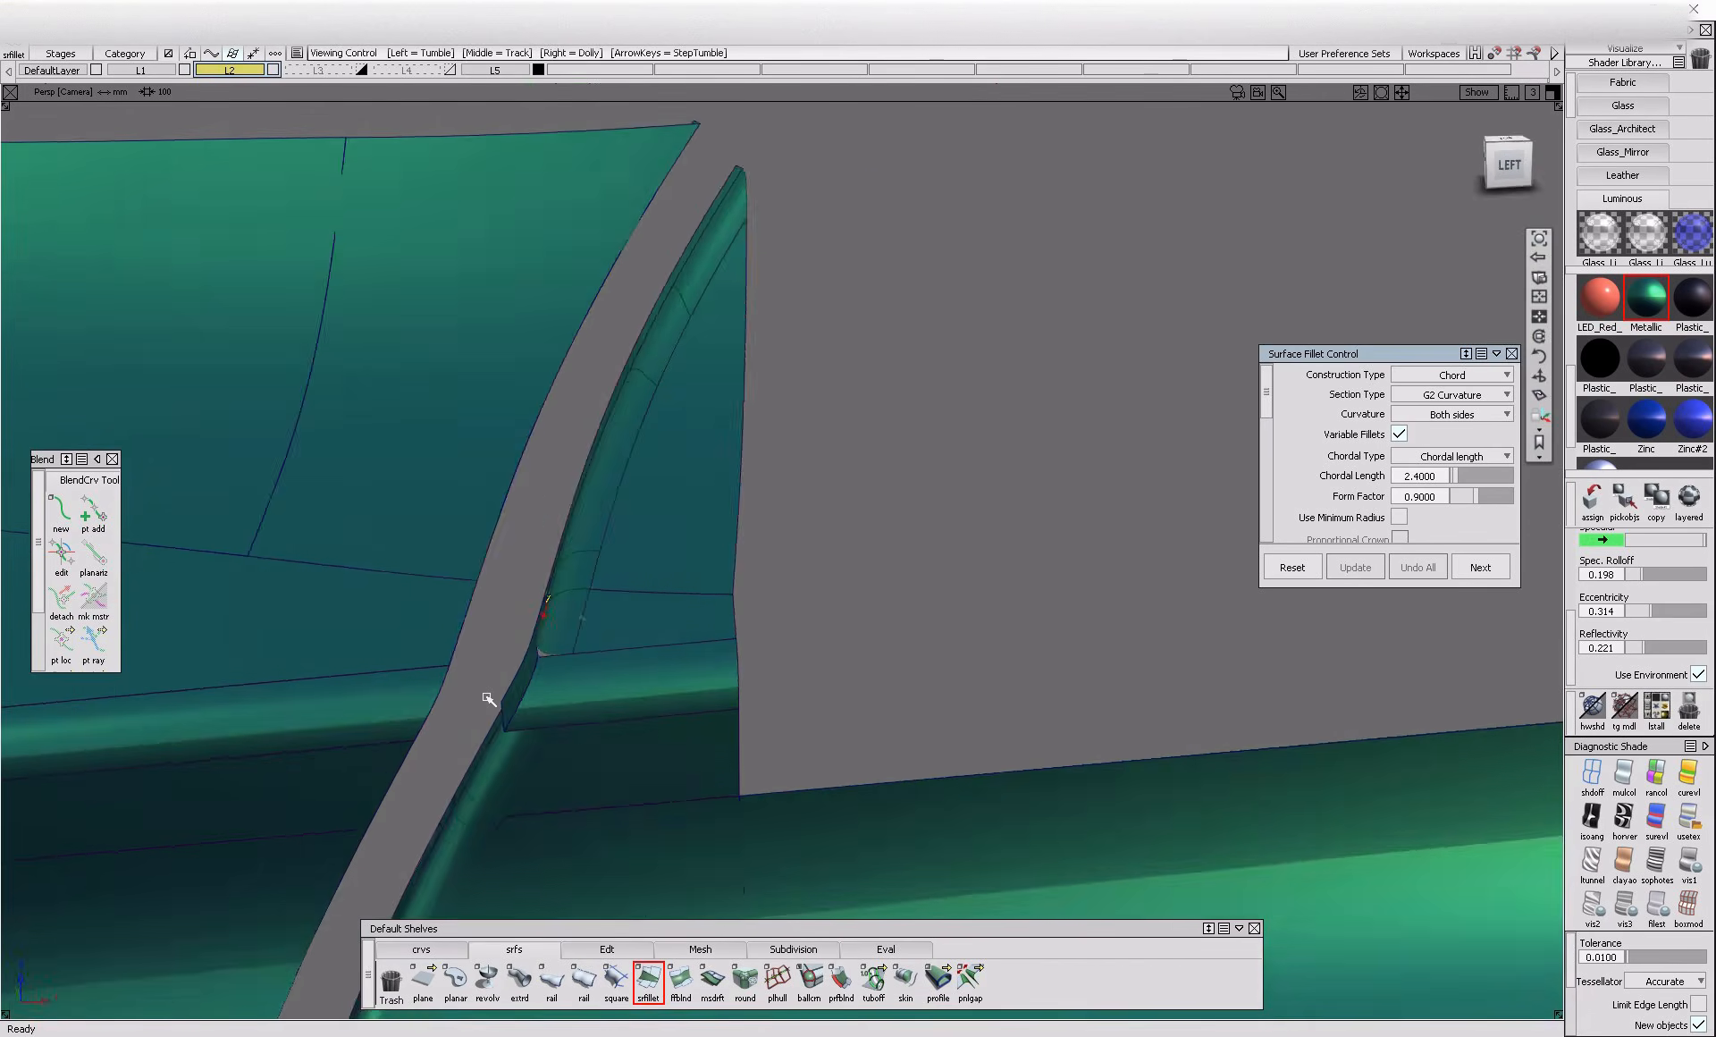
{"action": "left_click_drag", "start_coordinate": [486, 701], "coordinate": [623, 498], "text": "alt+shift"}
{"action": "left_click", "coordinate": [523, 539]}
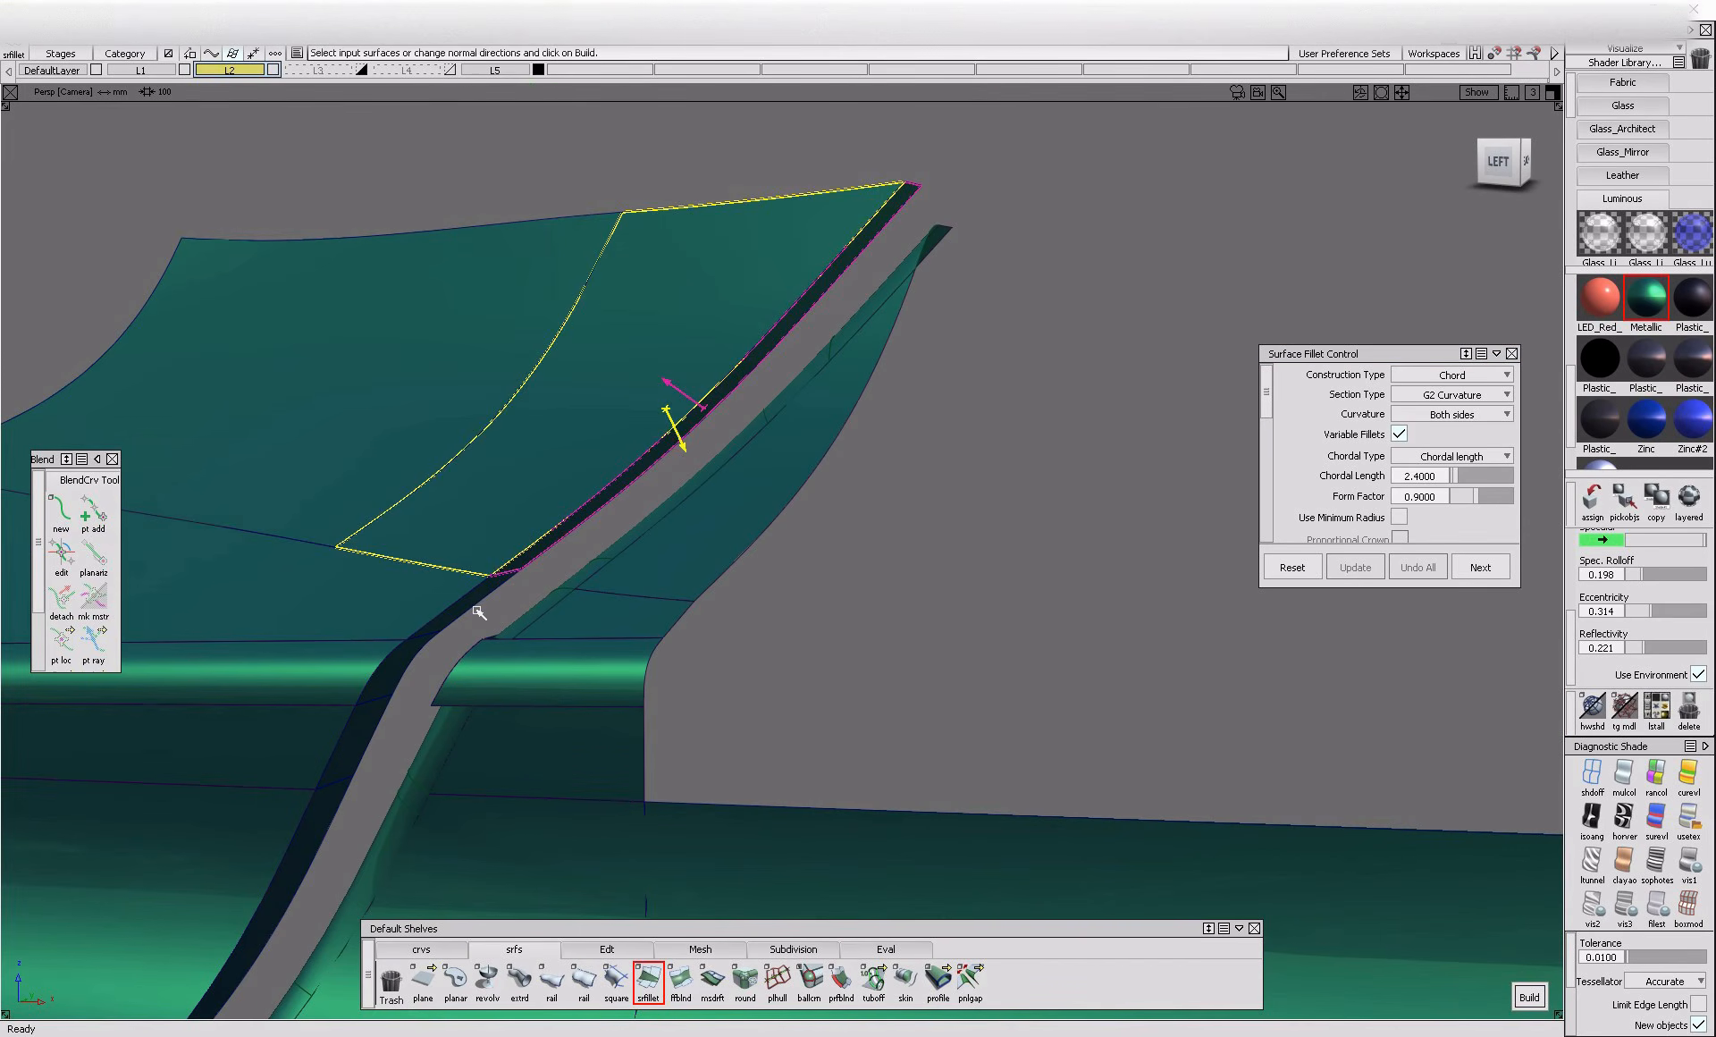
{"action": "left_click_drag", "start_coordinate": [476, 618], "coordinate": [444, 655], "text": "alt+shift"}
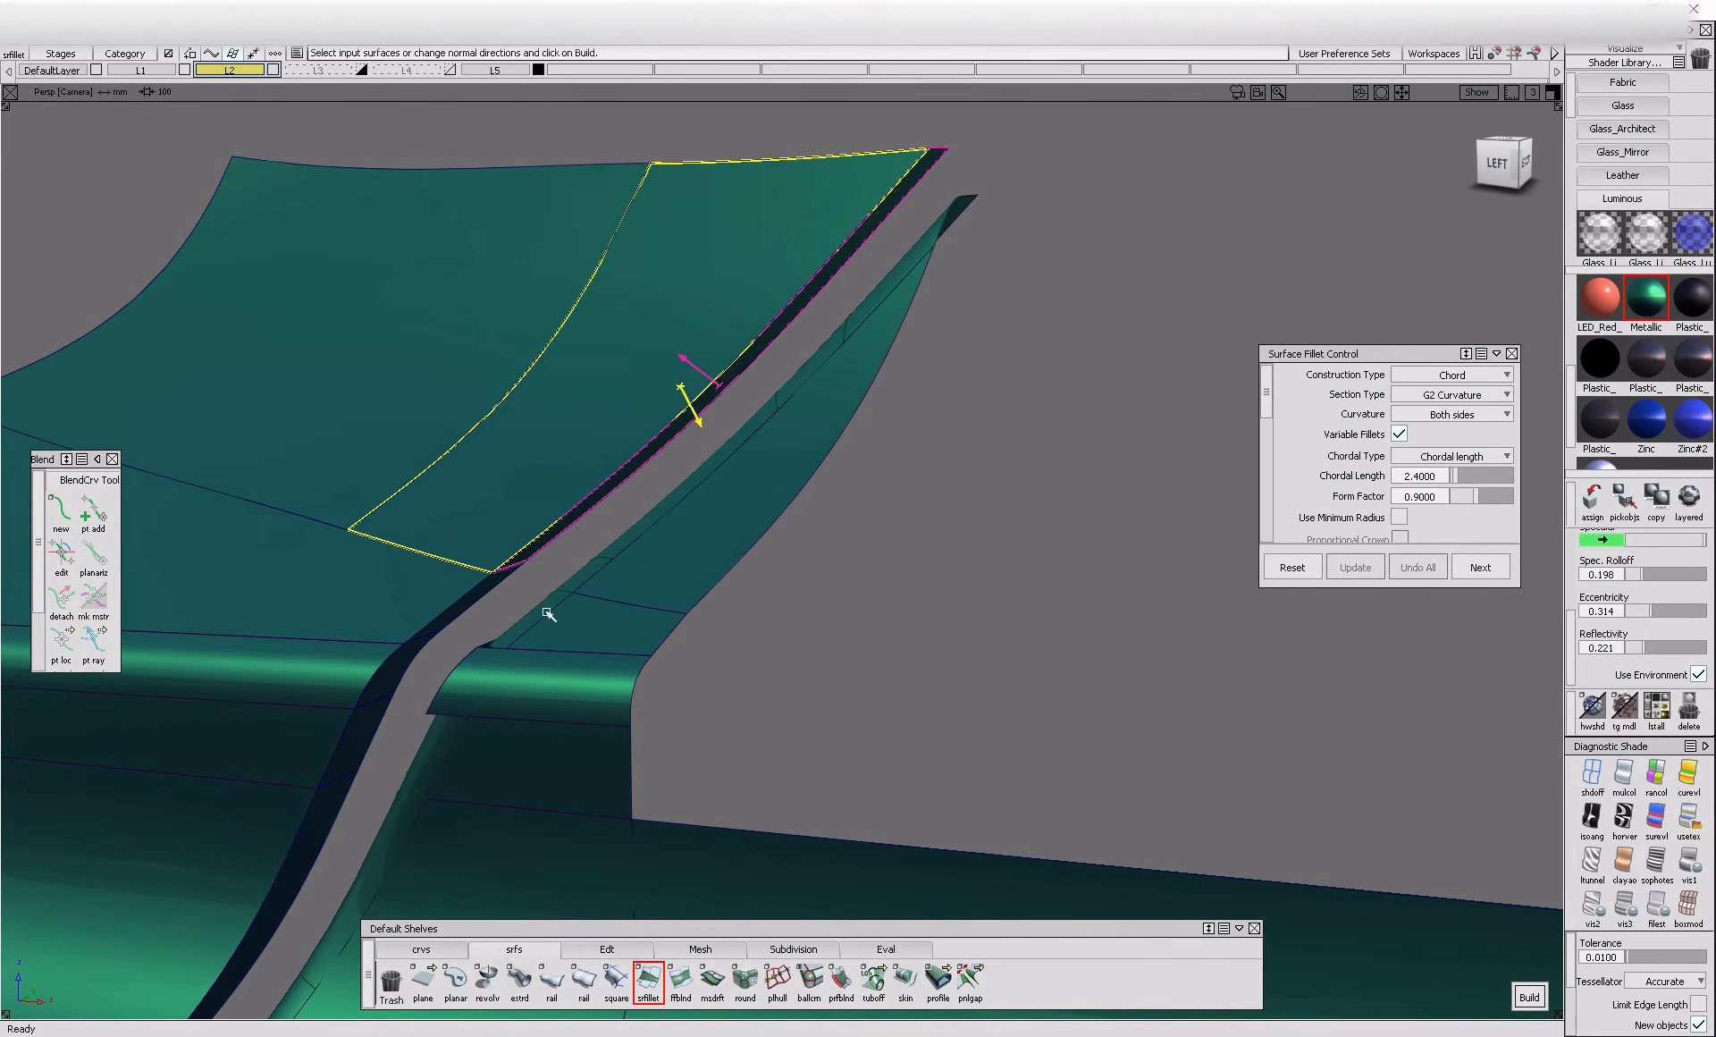
{"action": "left_click", "coordinate": [649, 979]}
Extend the inner edges of the upper flanges on the opposite side of the gap to widen them
{"action": "left_click", "coordinate": [607, 948]}
{"action": "left_click", "coordinate": [873, 979]}
{"action": "left_click", "coordinate": [527, 572]}
{"action": "left_click", "coordinate": [655, 576]}
{"action": "left_click_drag", "start_coordinate": [556, 561], "coordinate": [483, 625], "text": "alt+shift"}
{"action": "left_click", "coordinate": [565, 537]}
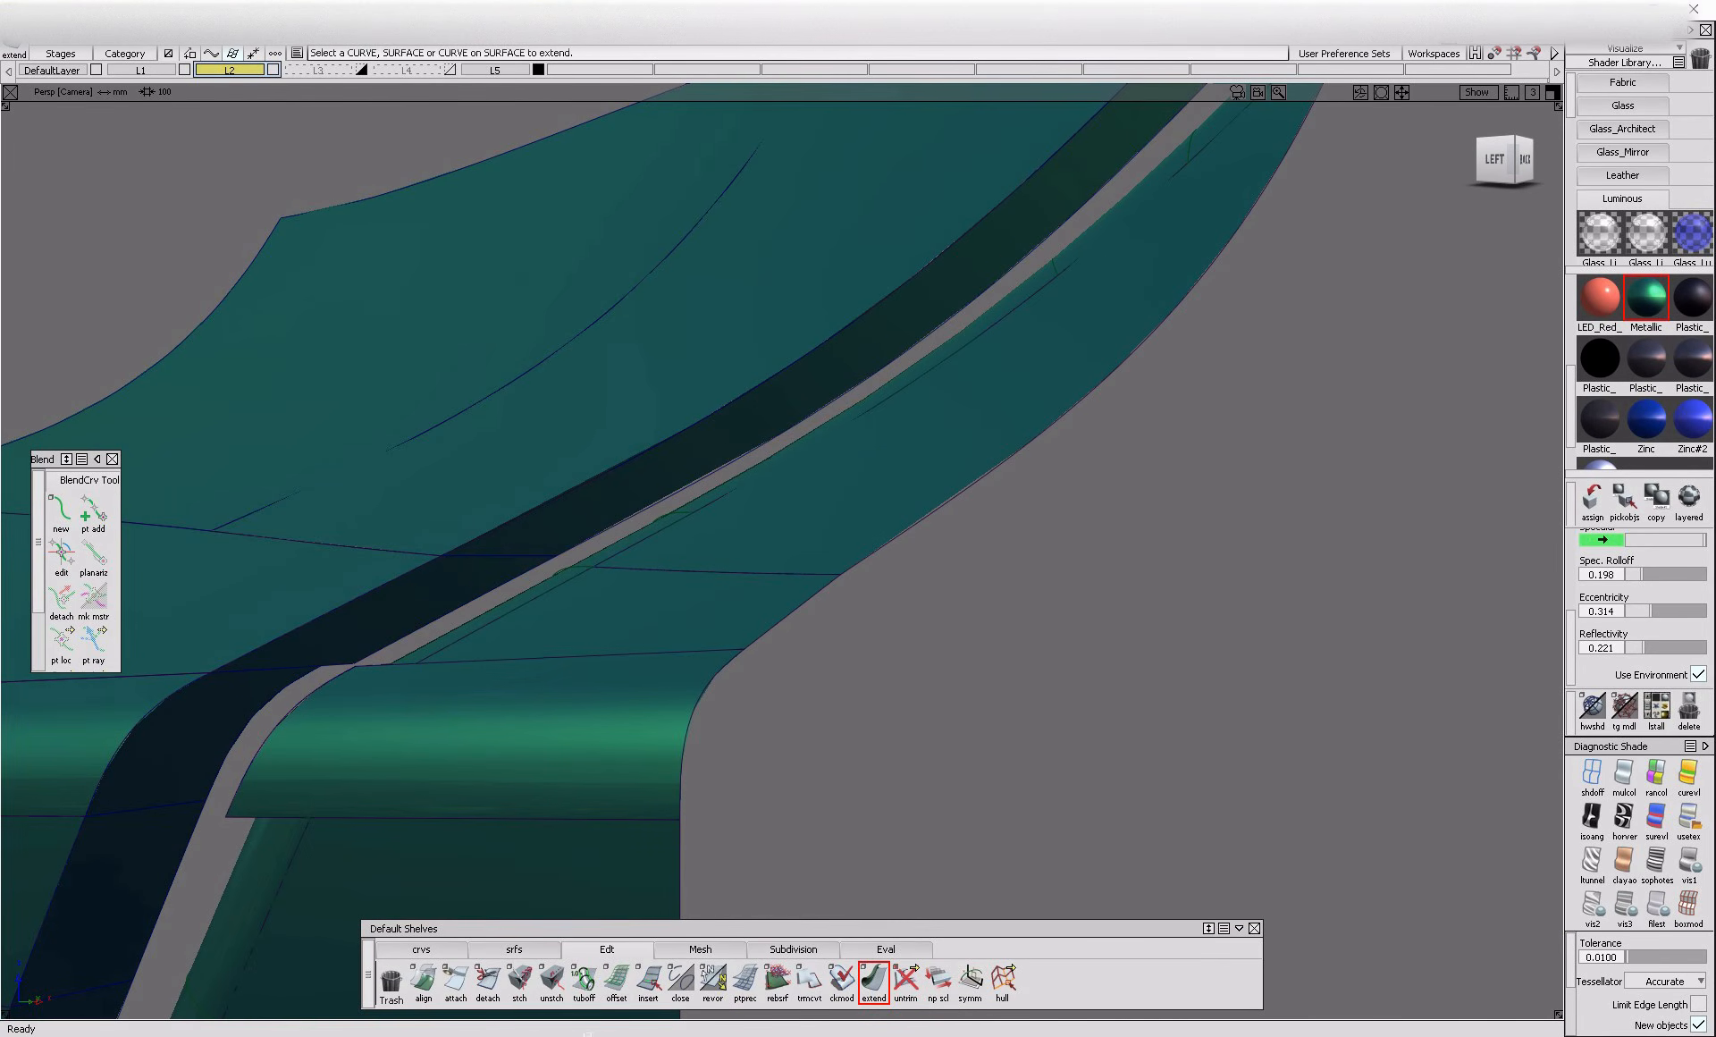
Try to build the 2.4 chord G2 fillet between the curved upper flange and the adjoining panel surfaces
{"action": "double_click", "coordinate": [516, 937]}
{"action": "left_click", "coordinate": [1246, 1004]}
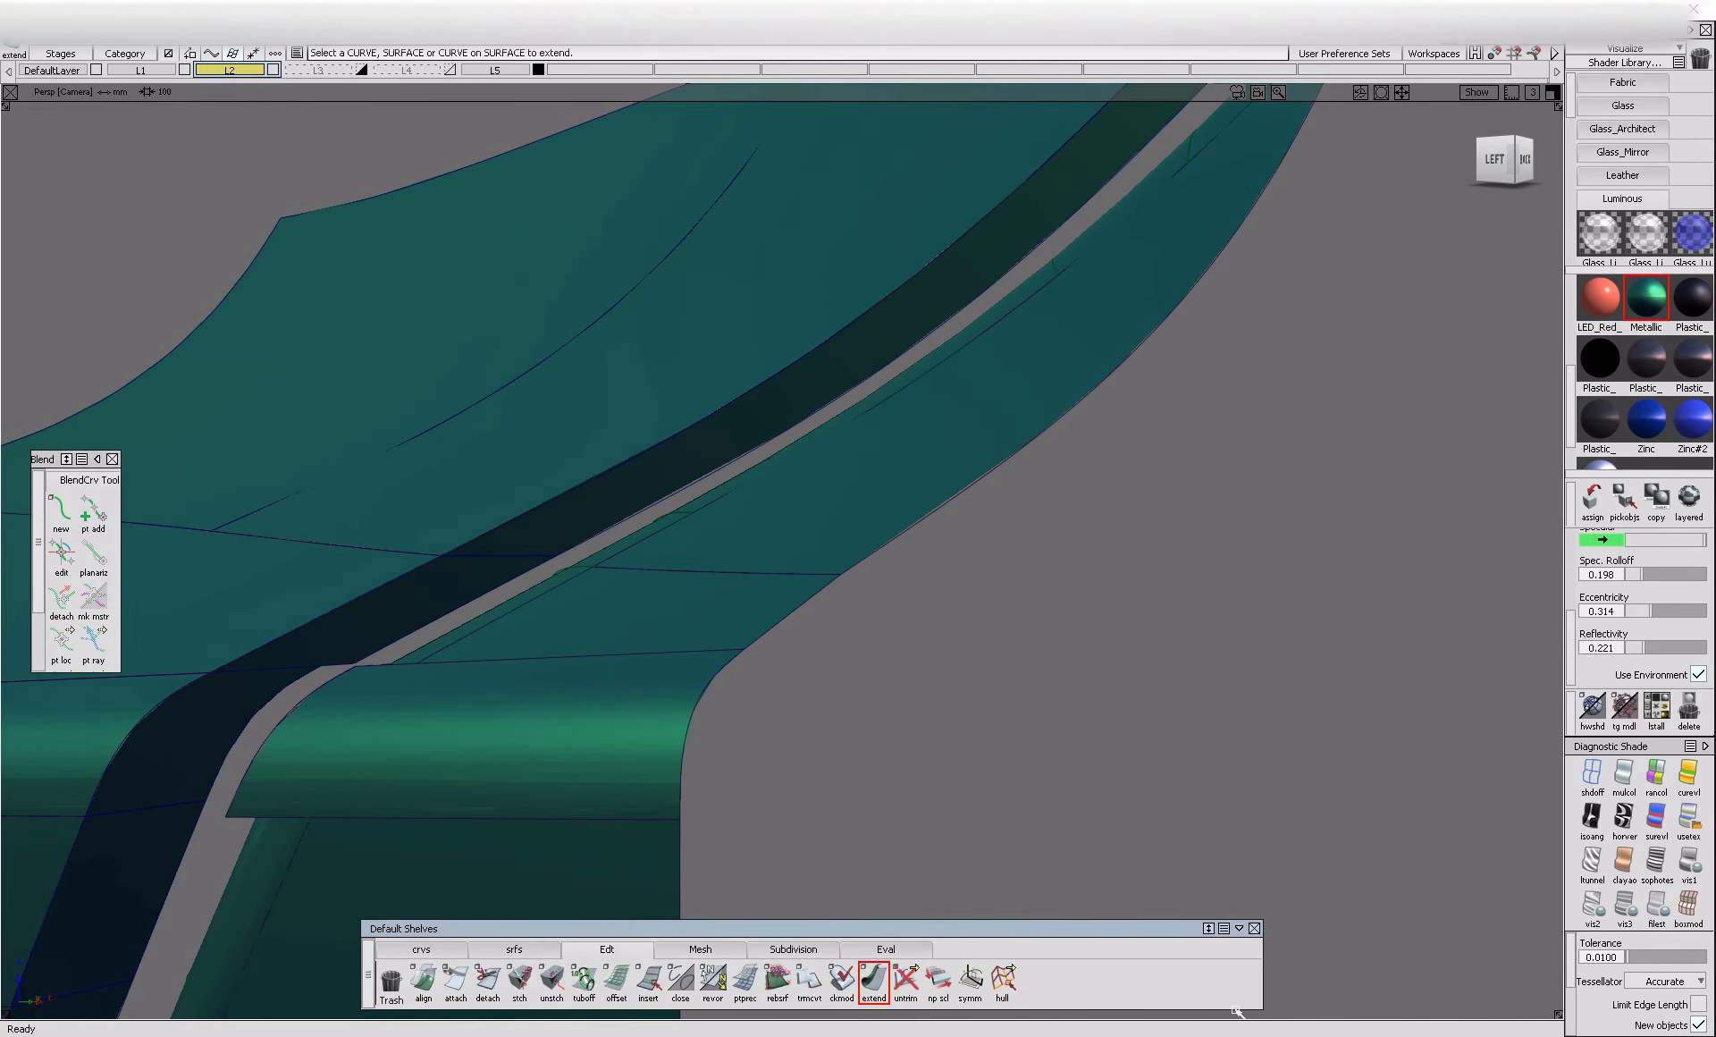
{"action": "left_click", "coordinate": [514, 949]}
{"action": "left_click", "coordinate": [444, 597]}
{"action": "left_click", "coordinate": [501, 539]}
{"action": "left_click", "coordinate": [487, 508]}
{"action": "left_click", "coordinate": [365, 590]}
{"action": "right_click_drag", "start_coordinate": [365, 590], "coordinate": [241, 612], "text": "alt+shift"}
{"action": "key", "text": "ctrl+z"}
{"action": "left_click", "coordinate": [476, 594]}
{"action": "left_click", "coordinate": [411, 598]}
{"action": "left_click_drag", "start_coordinate": [436, 638], "coordinate": [518, 709], "text": "alt+shift"}
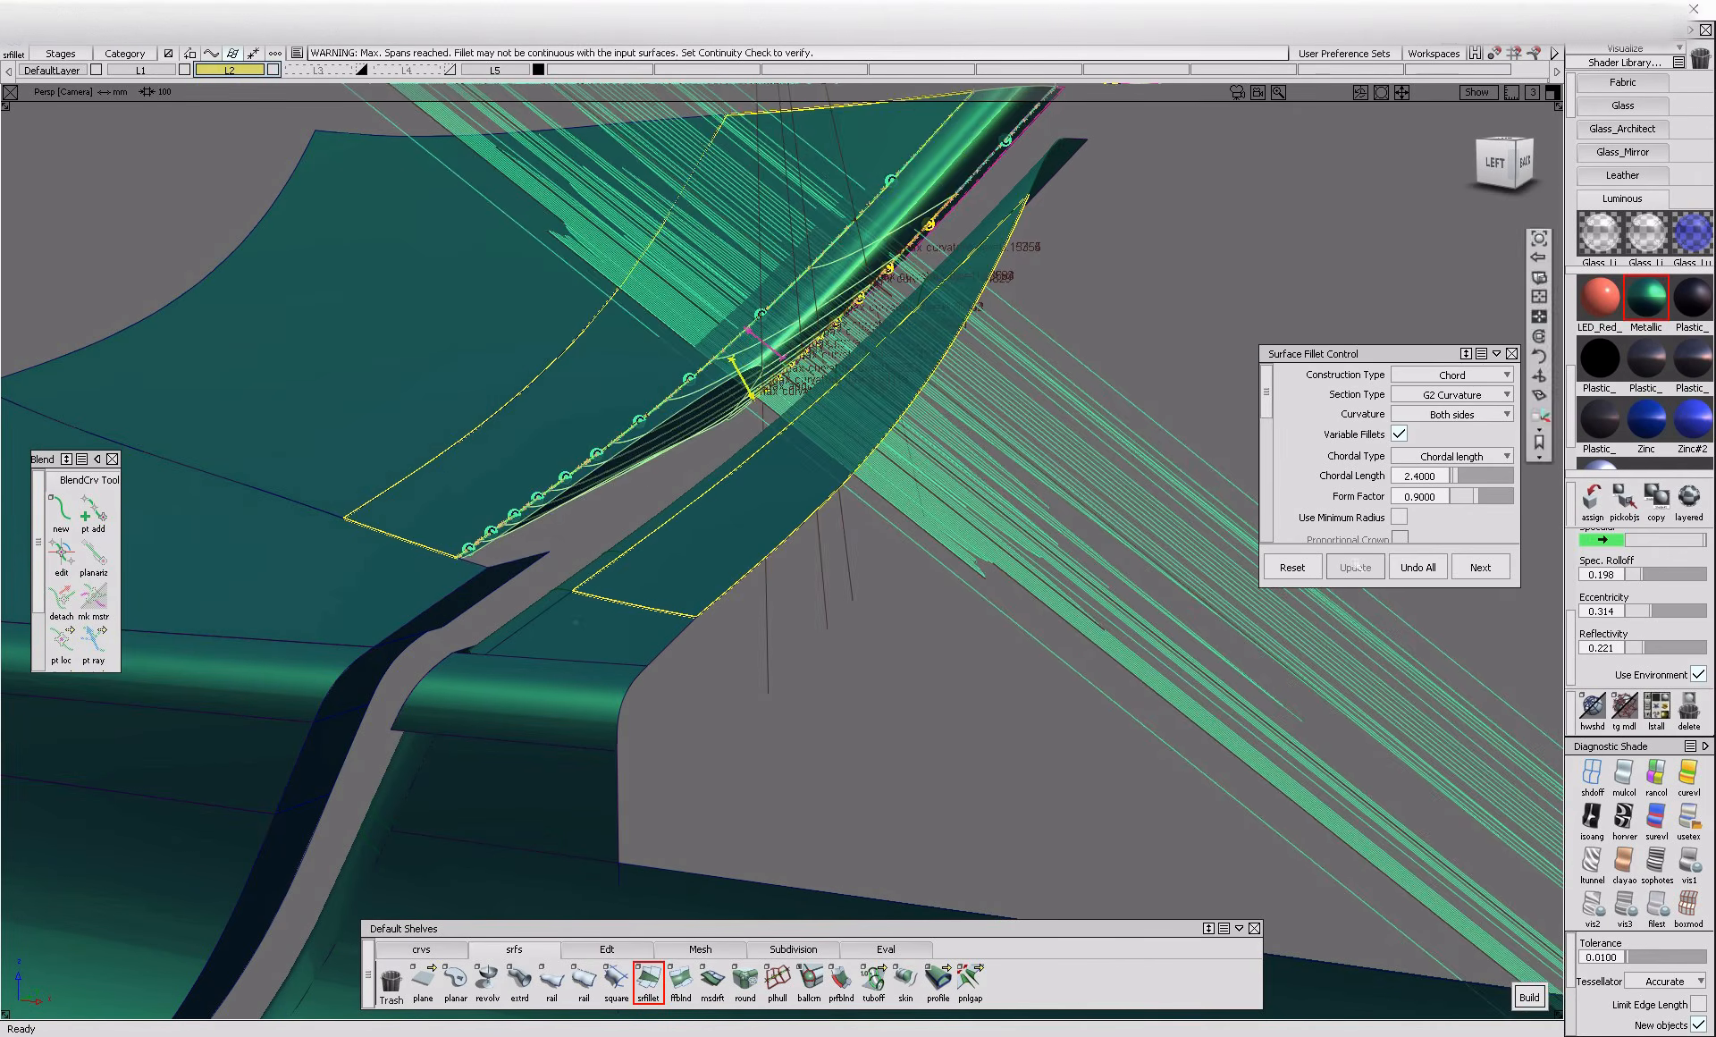
{"action": "left_click", "coordinate": [645, 968]}
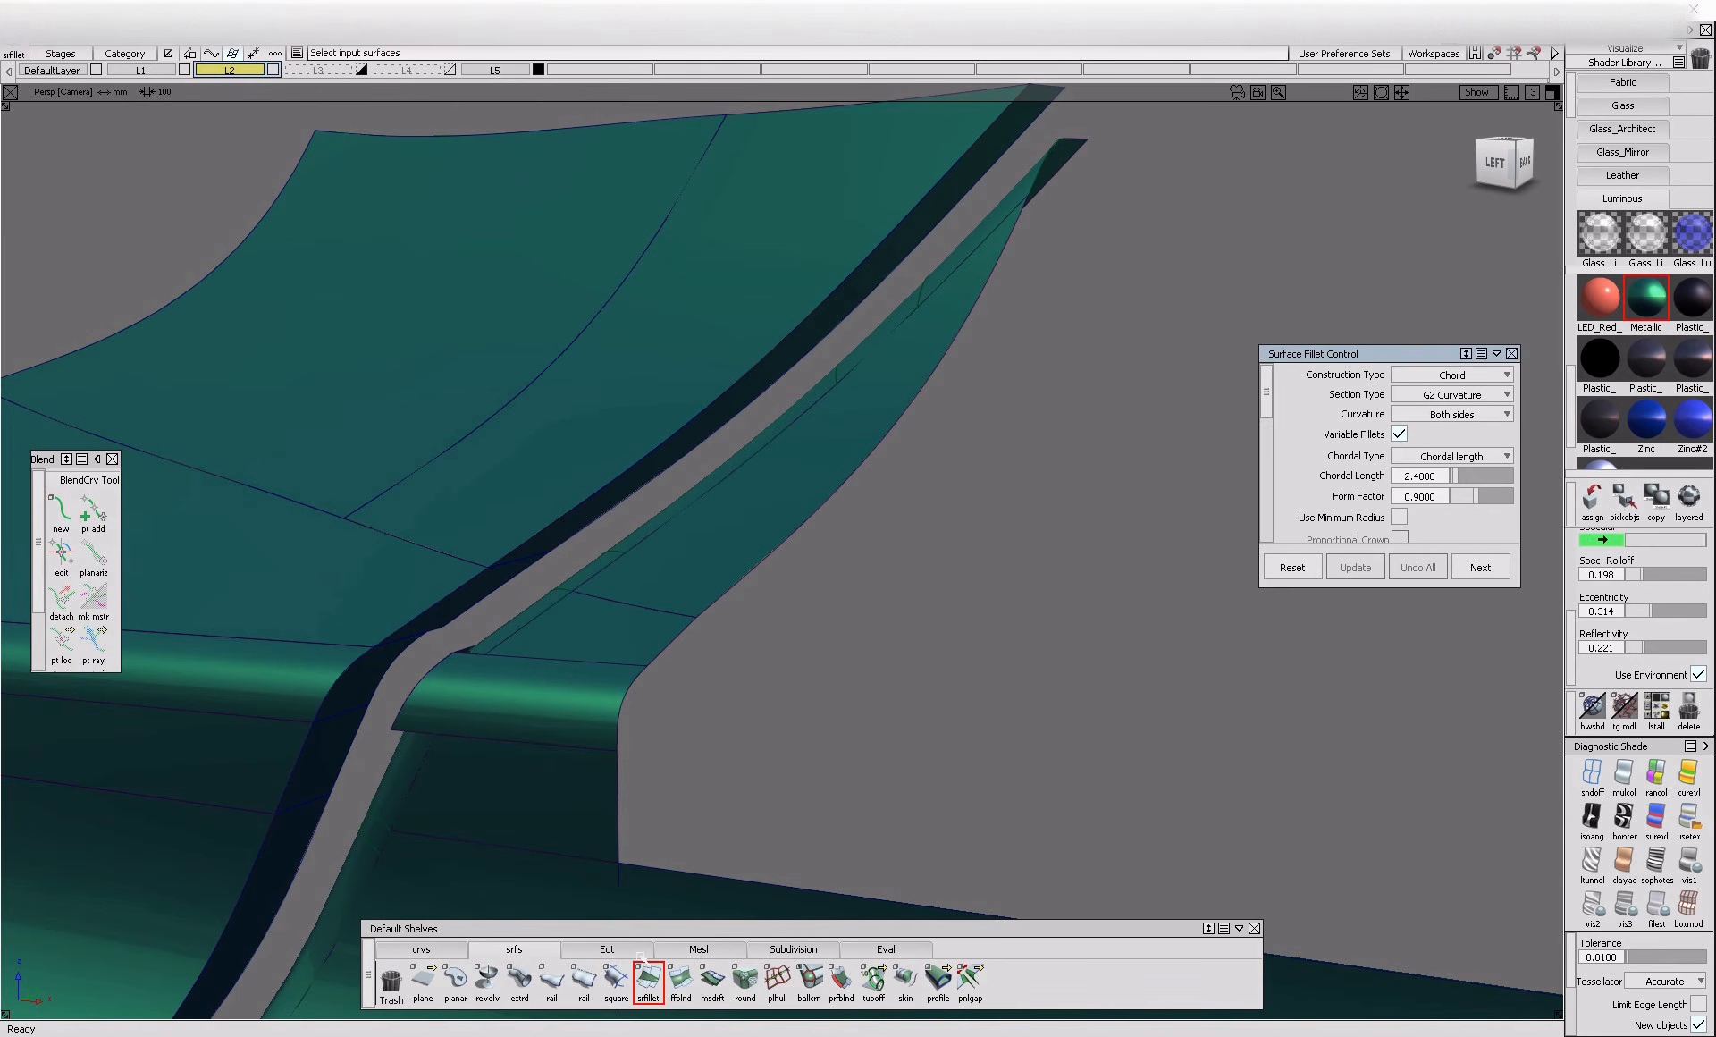
Extend the inner edges of the curved upper flange and the short flange below it toward the gap
{"action": "left_click", "coordinate": [608, 949]}
{"action": "left_click", "coordinate": [864, 983]}
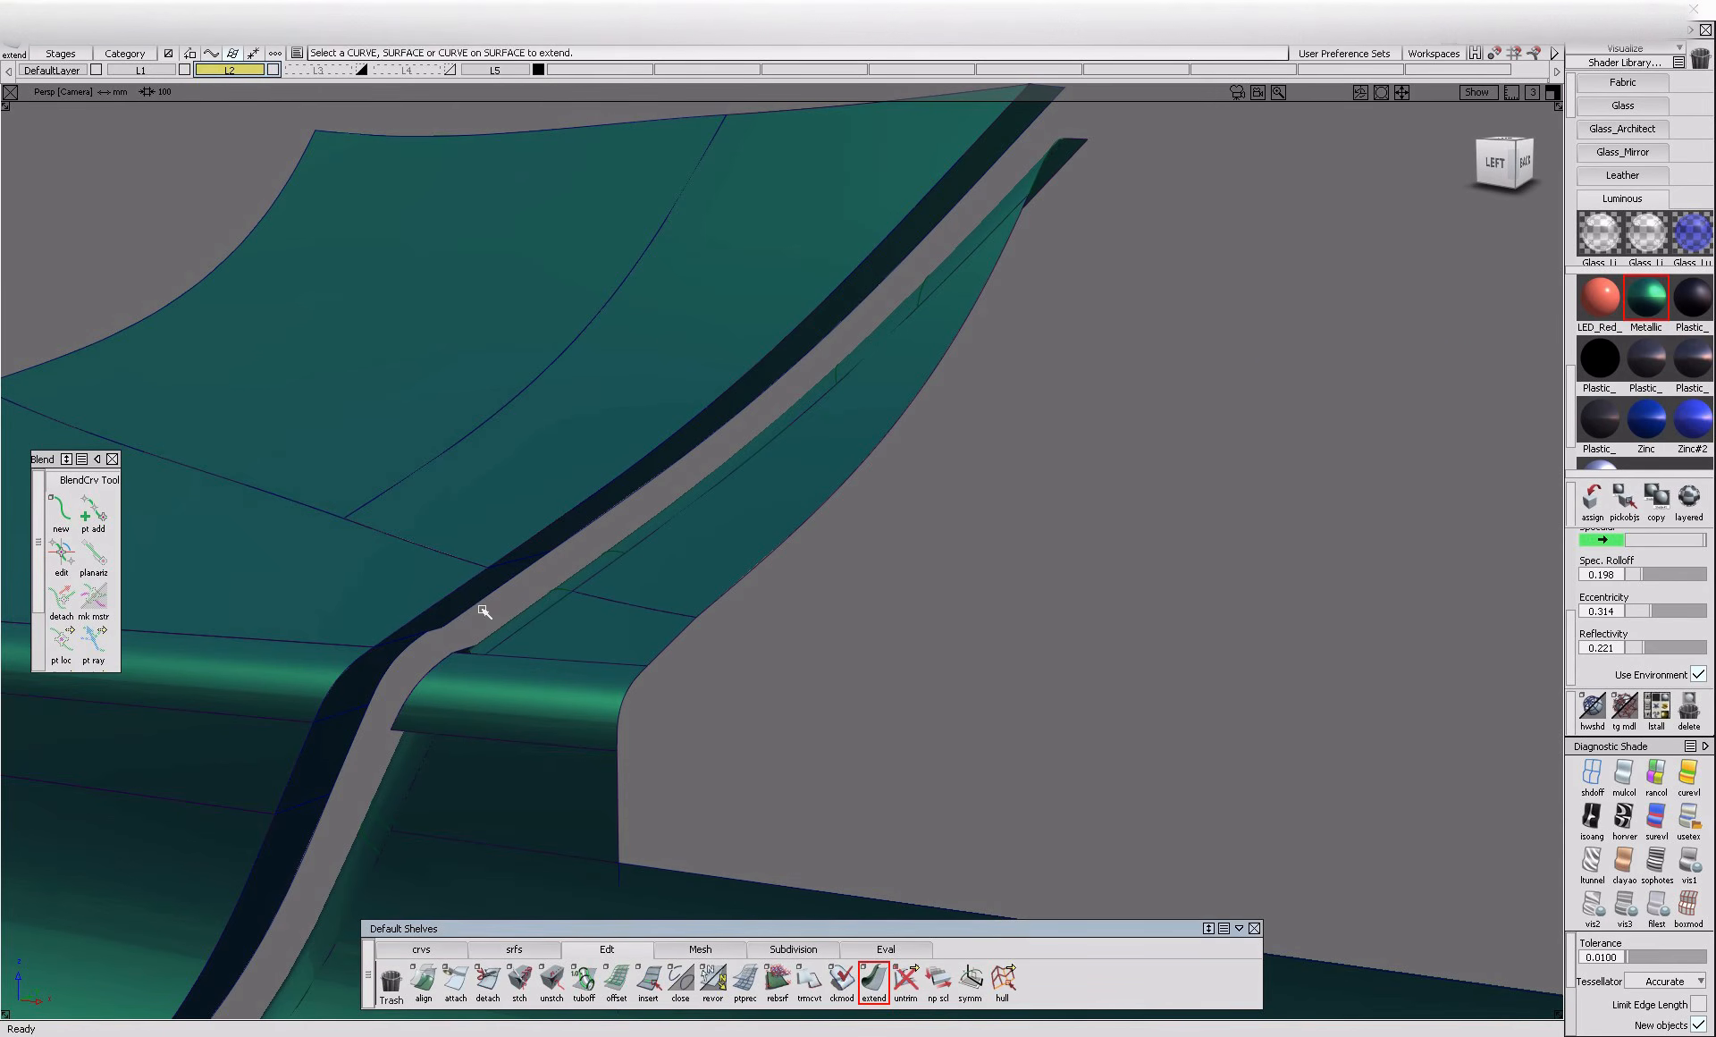
{"action": "left_click", "coordinate": [483, 602]}
{"action": "left_click", "coordinate": [590, 536]}
{"action": "left_click_drag", "start_coordinate": [617, 568], "coordinate": [610, 740], "text": "alt+shift"}
{"action": "left_click", "coordinate": [572, 580]}
{"action": "left_click", "coordinate": [612, 805]}
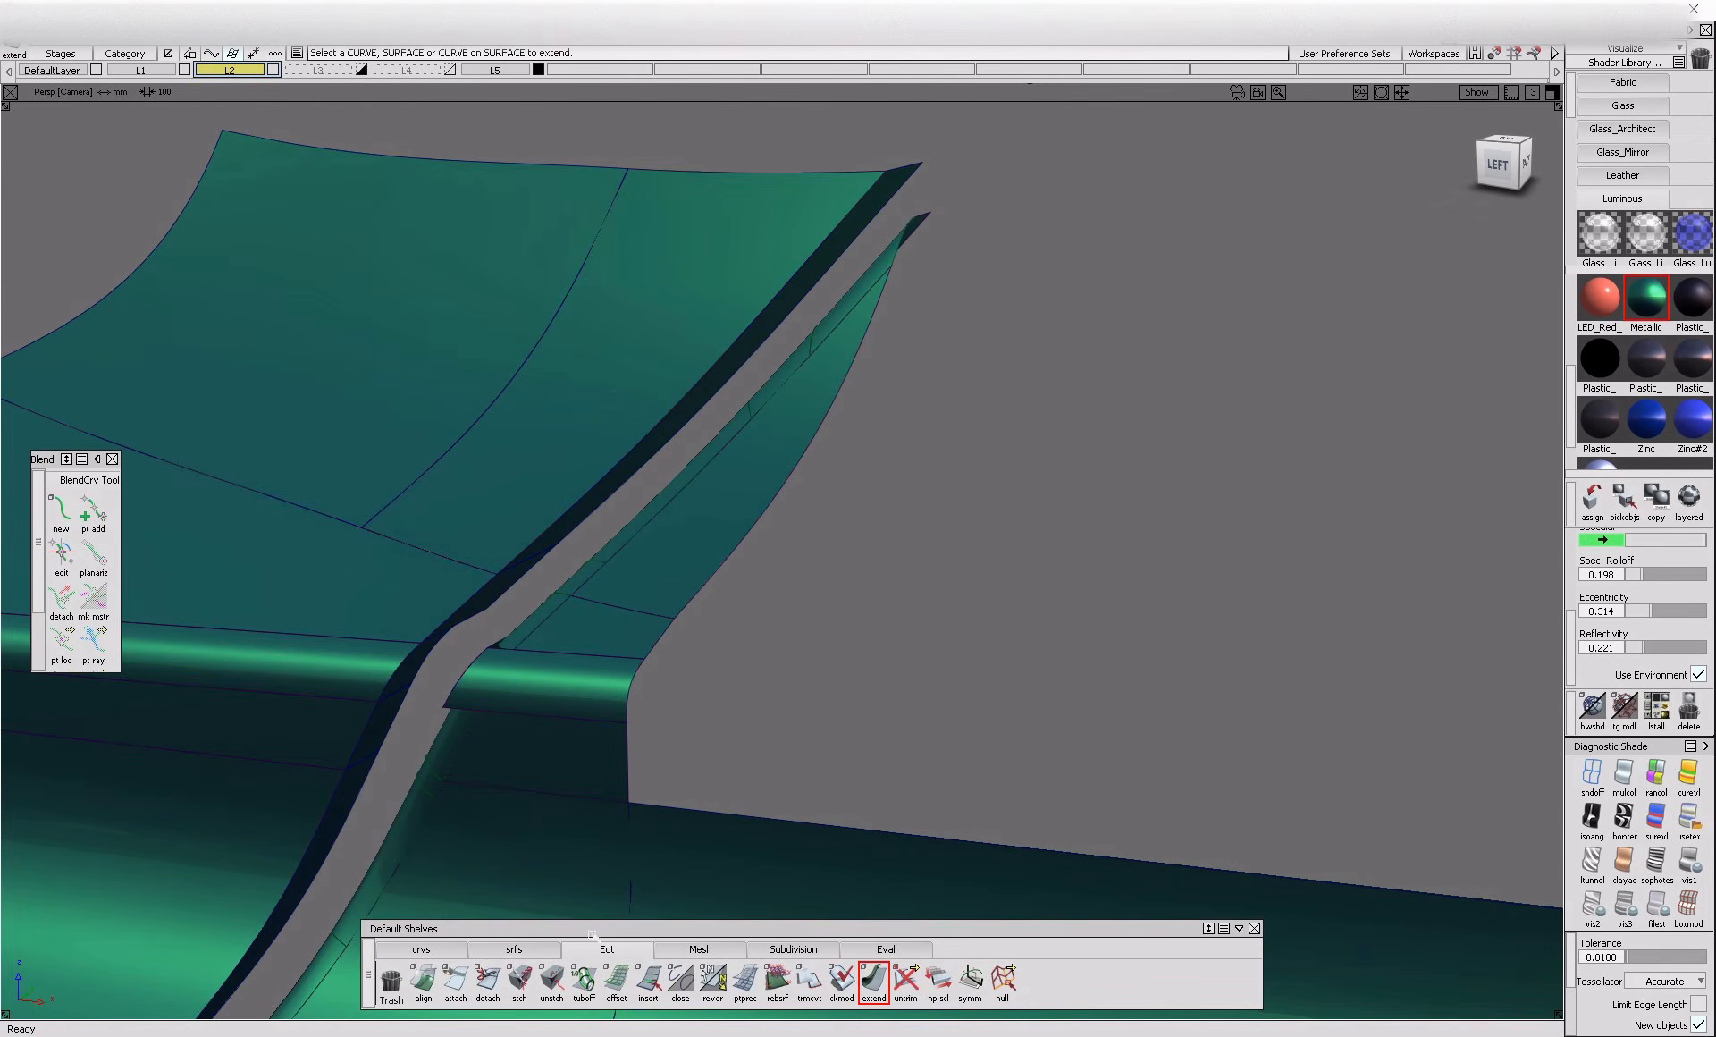
Build a G2 curvature fillet with chordal length 2.4 between the curved upper flange and its adjoining panel
{"action": "left_click", "coordinate": [528, 950]}
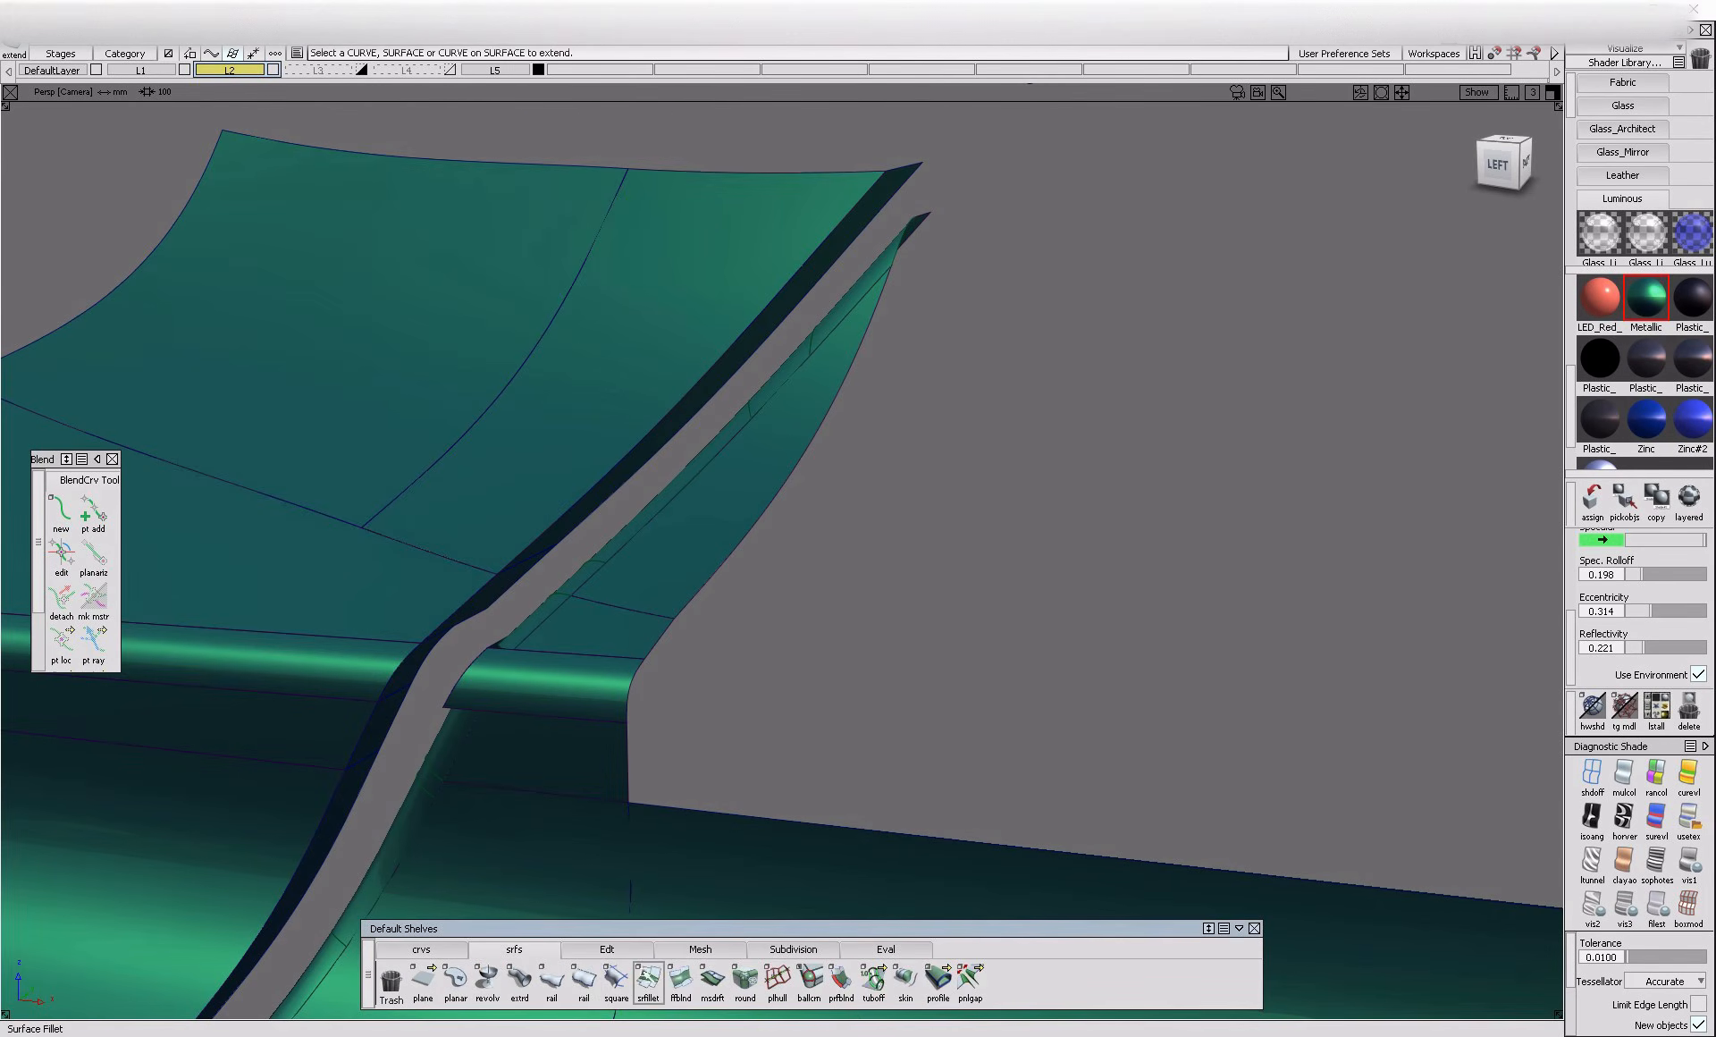
{"action": "left_click", "coordinate": [499, 533]}
{"action": "key", "text": "space"}
{"action": "left_click", "coordinate": [492, 590]}
{"action": "left_click_drag", "start_coordinate": [507, 636], "coordinate": [551, 655], "text": "alt+shift"}
{"action": "right_click_drag", "start_coordinate": [551, 654], "coordinate": [578, 627], "text": "alt+shift"}
{"action": "left_click_drag", "start_coordinate": [579, 627], "coordinate": [506, 681], "text": "alt+shift"}
Extend the edges of the short flange just below the new upper fillet
{"action": "left_click", "coordinate": [607, 949]}
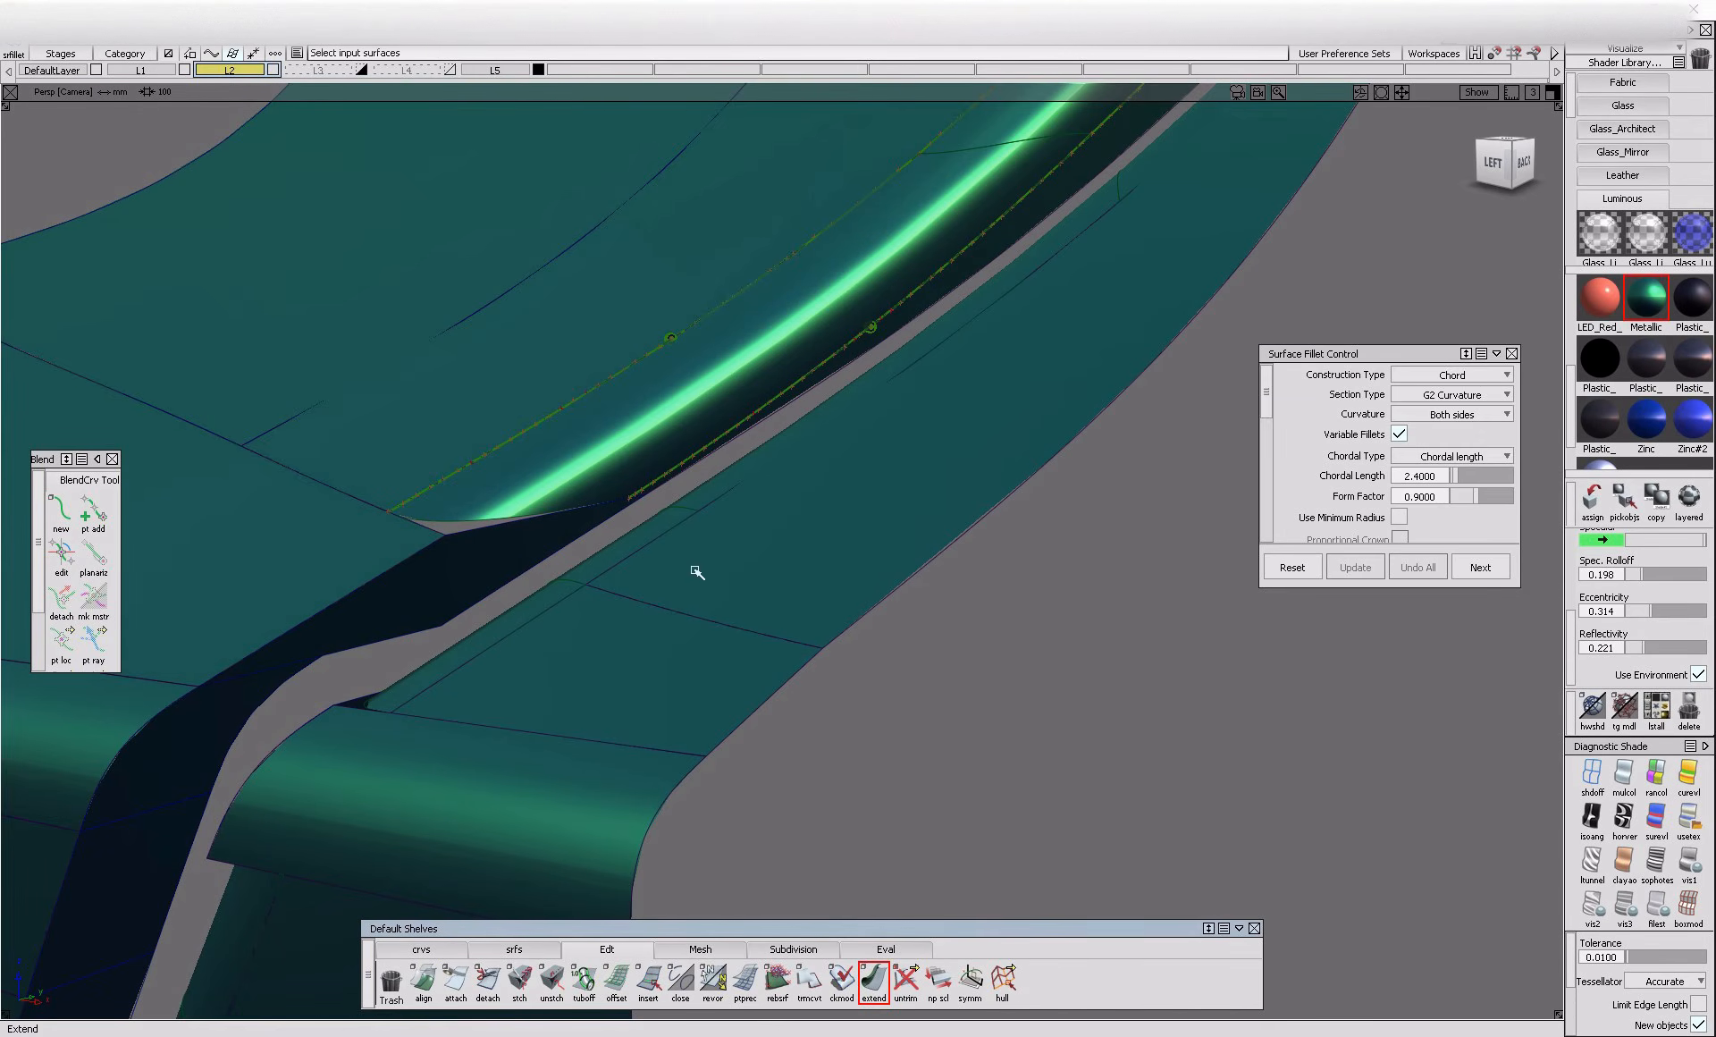
{"action": "left_click", "coordinate": [685, 491]}
{"action": "right_click_drag", "start_coordinate": [629, 522], "coordinate": [632, 593], "text": "alt+shift"}
{"action": "left_click_drag", "start_coordinate": [632, 594], "coordinate": [592, 577], "text": "alt+shift"}
{"action": "left_click_drag", "start_coordinate": [912, 406], "coordinate": [961, 420]}
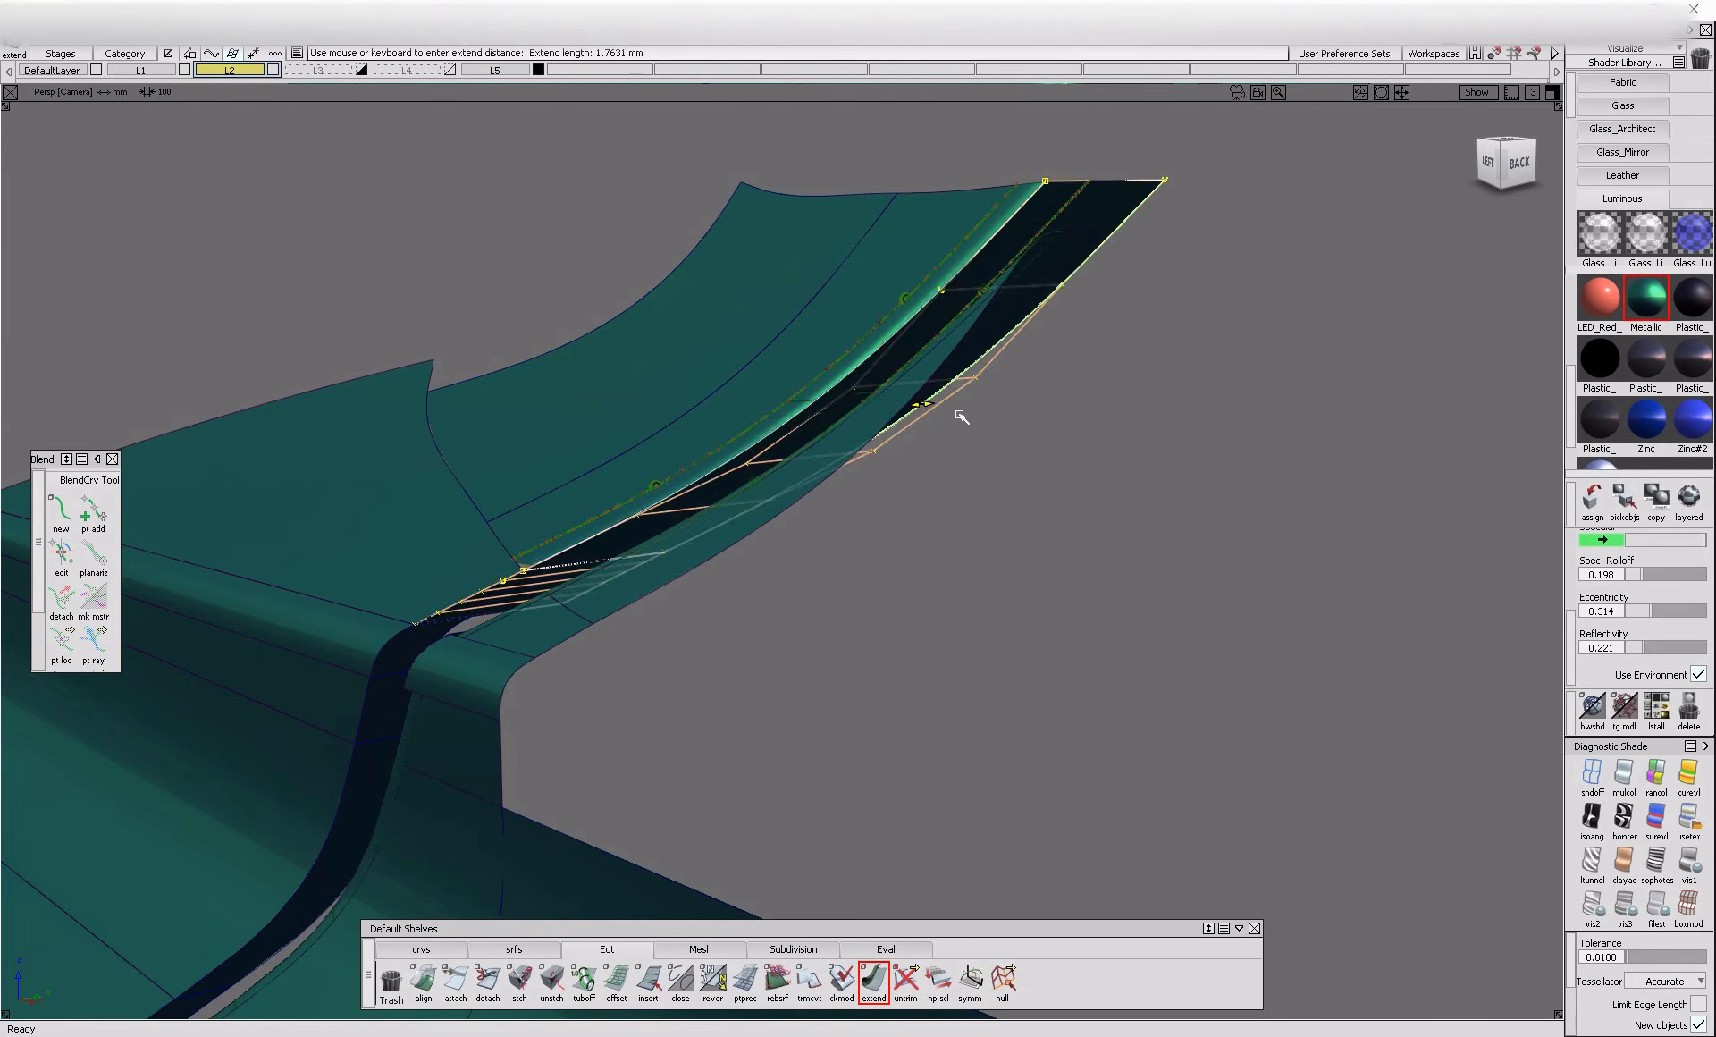
{"action": "left_click", "coordinate": [930, 473]}
{"action": "left_click_drag", "start_coordinate": [519, 639], "coordinate": [628, 655], "text": "alt+shift"}
Try to fillet the short flange below the upper fillet with its adjoining panel at chordal length 2.4
{"action": "left_click", "coordinate": [514, 950]}
{"action": "left_click", "coordinate": [648, 981]}
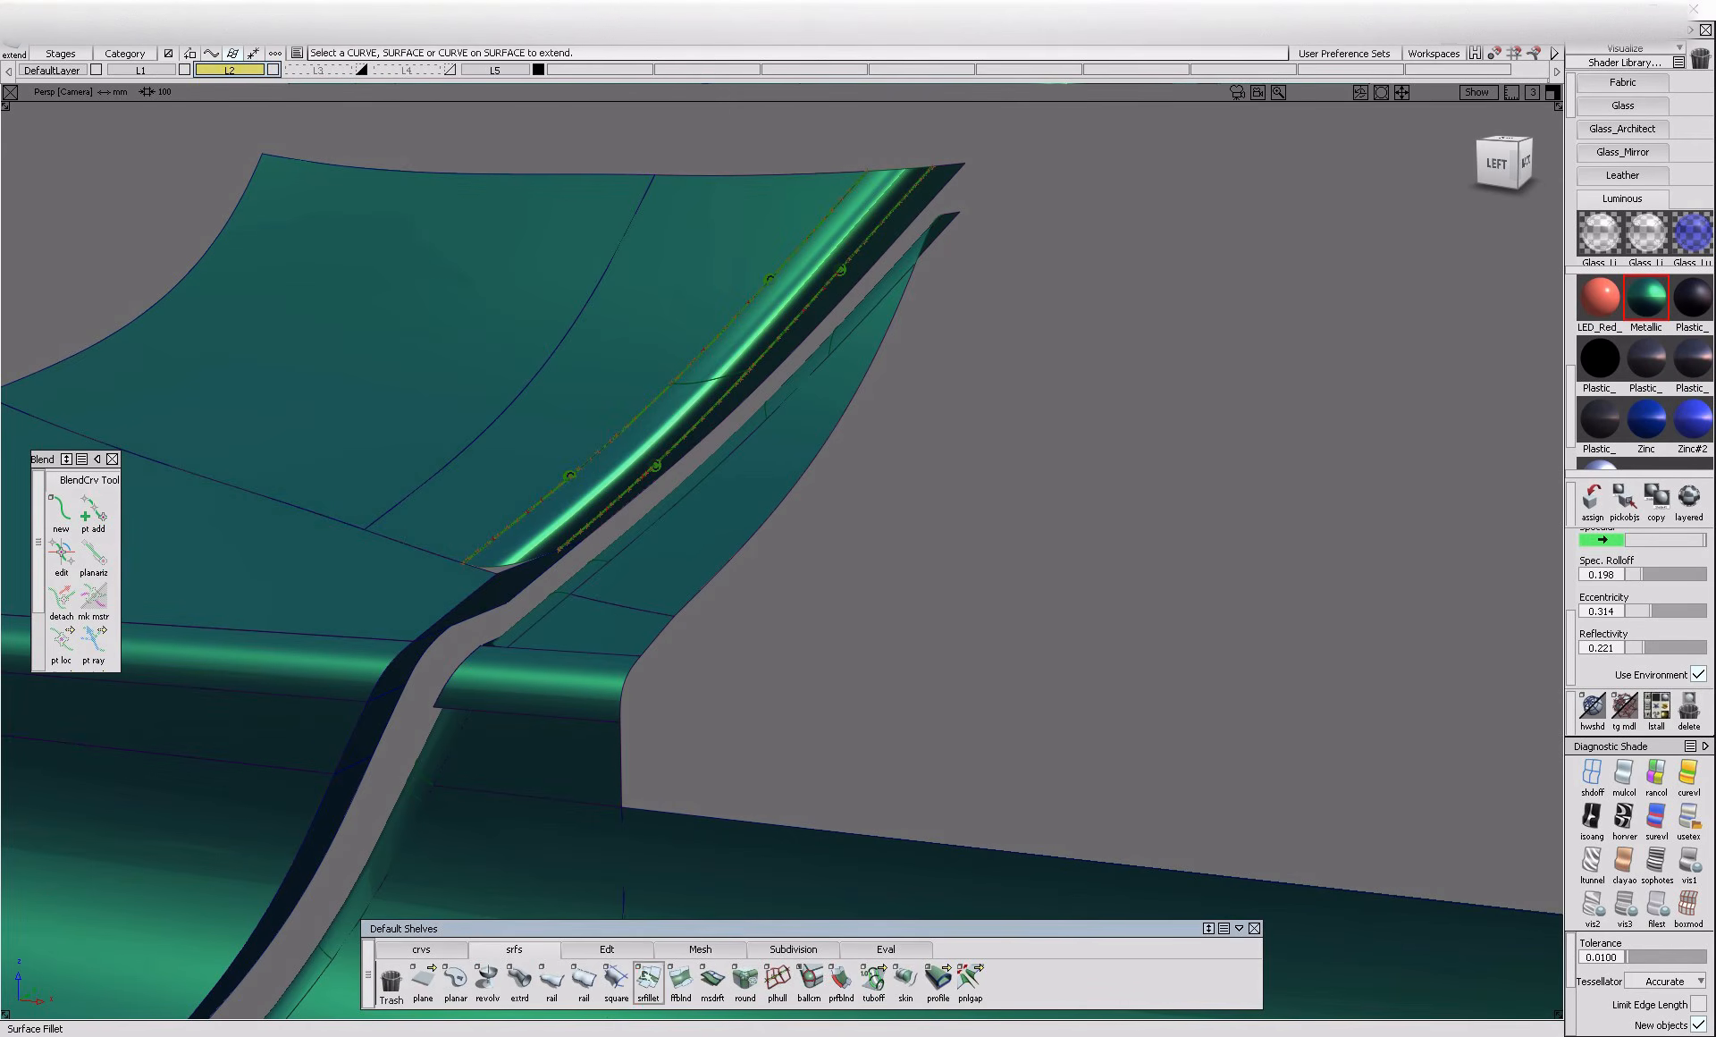
{"action": "left_click", "coordinate": [396, 589]}
{"action": "left_click_drag", "start_coordinate": [399, 587], "coordinate": [490, 563], "text": "alt+shift"}
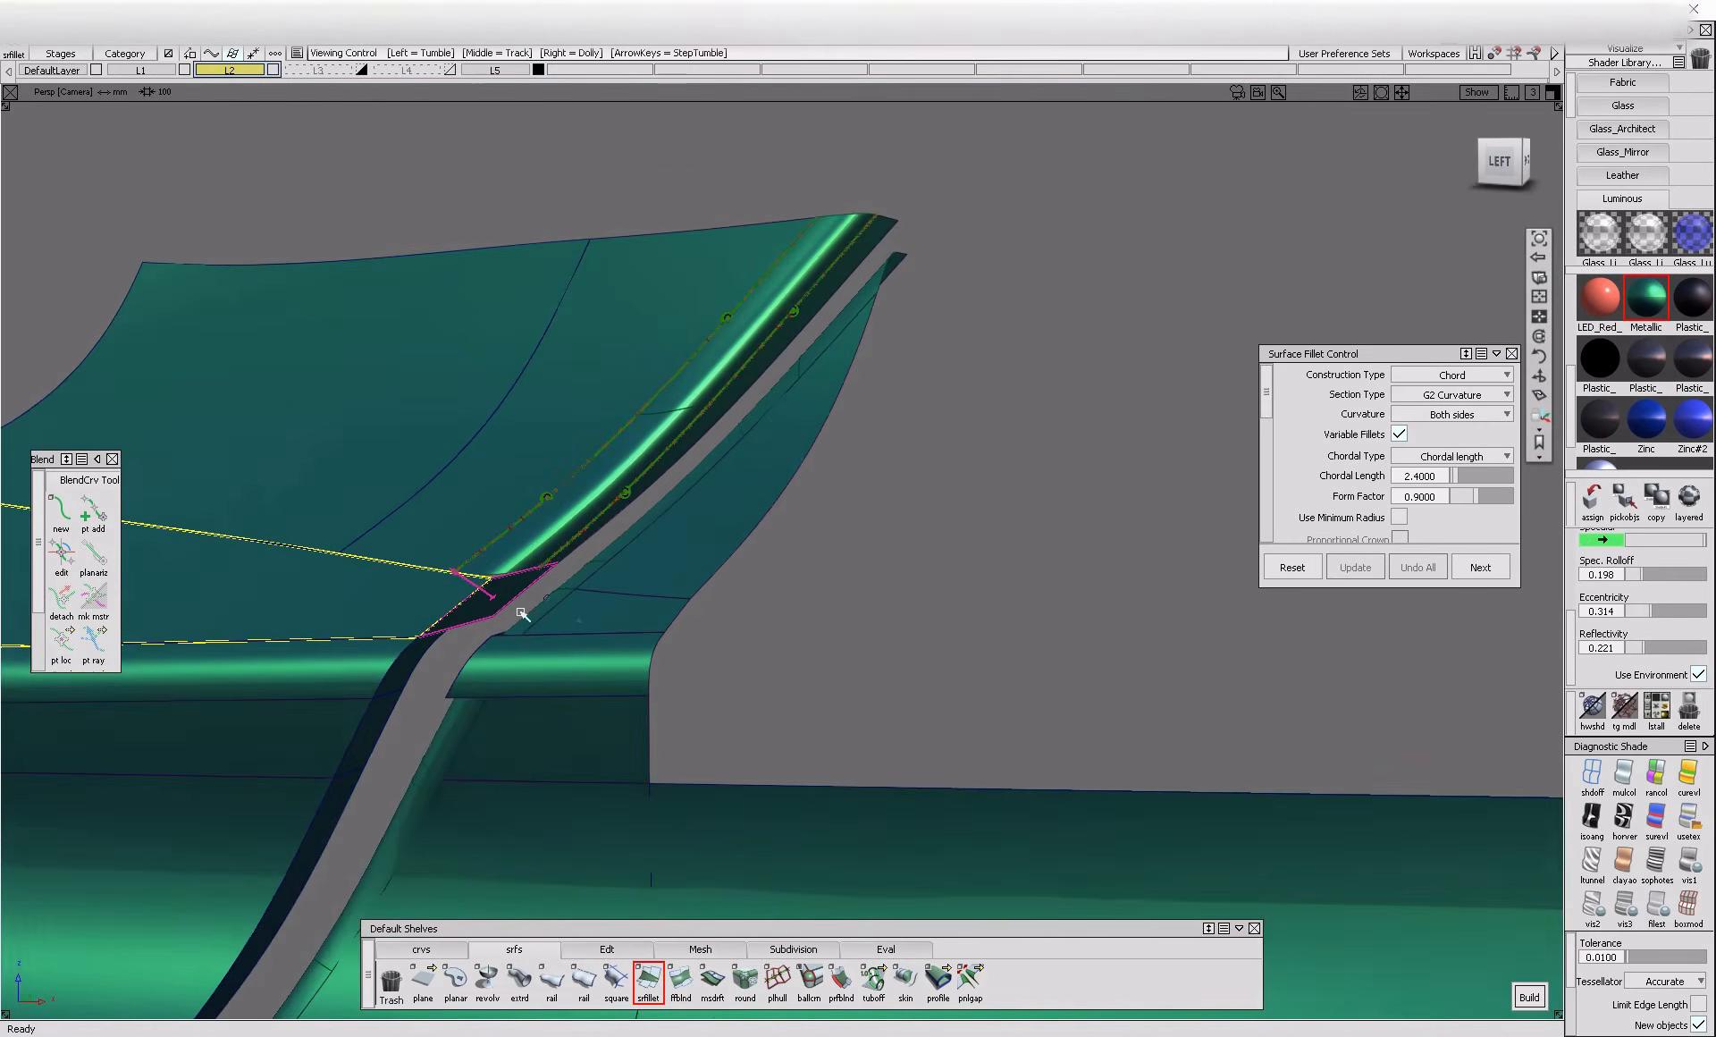
{"action": "right_click_drag", "start_coordinate": [491, 563], "coordinate": [475, 624], "text": "alt+shift"}
{"action": "left_click", "coordinate": [475, 624]}
Extend the short upper flange further and build the 2.4 chord G2 fillet along the straight flange section below the top corner
{"action": "left_click", "coordinate": [617, 950]}
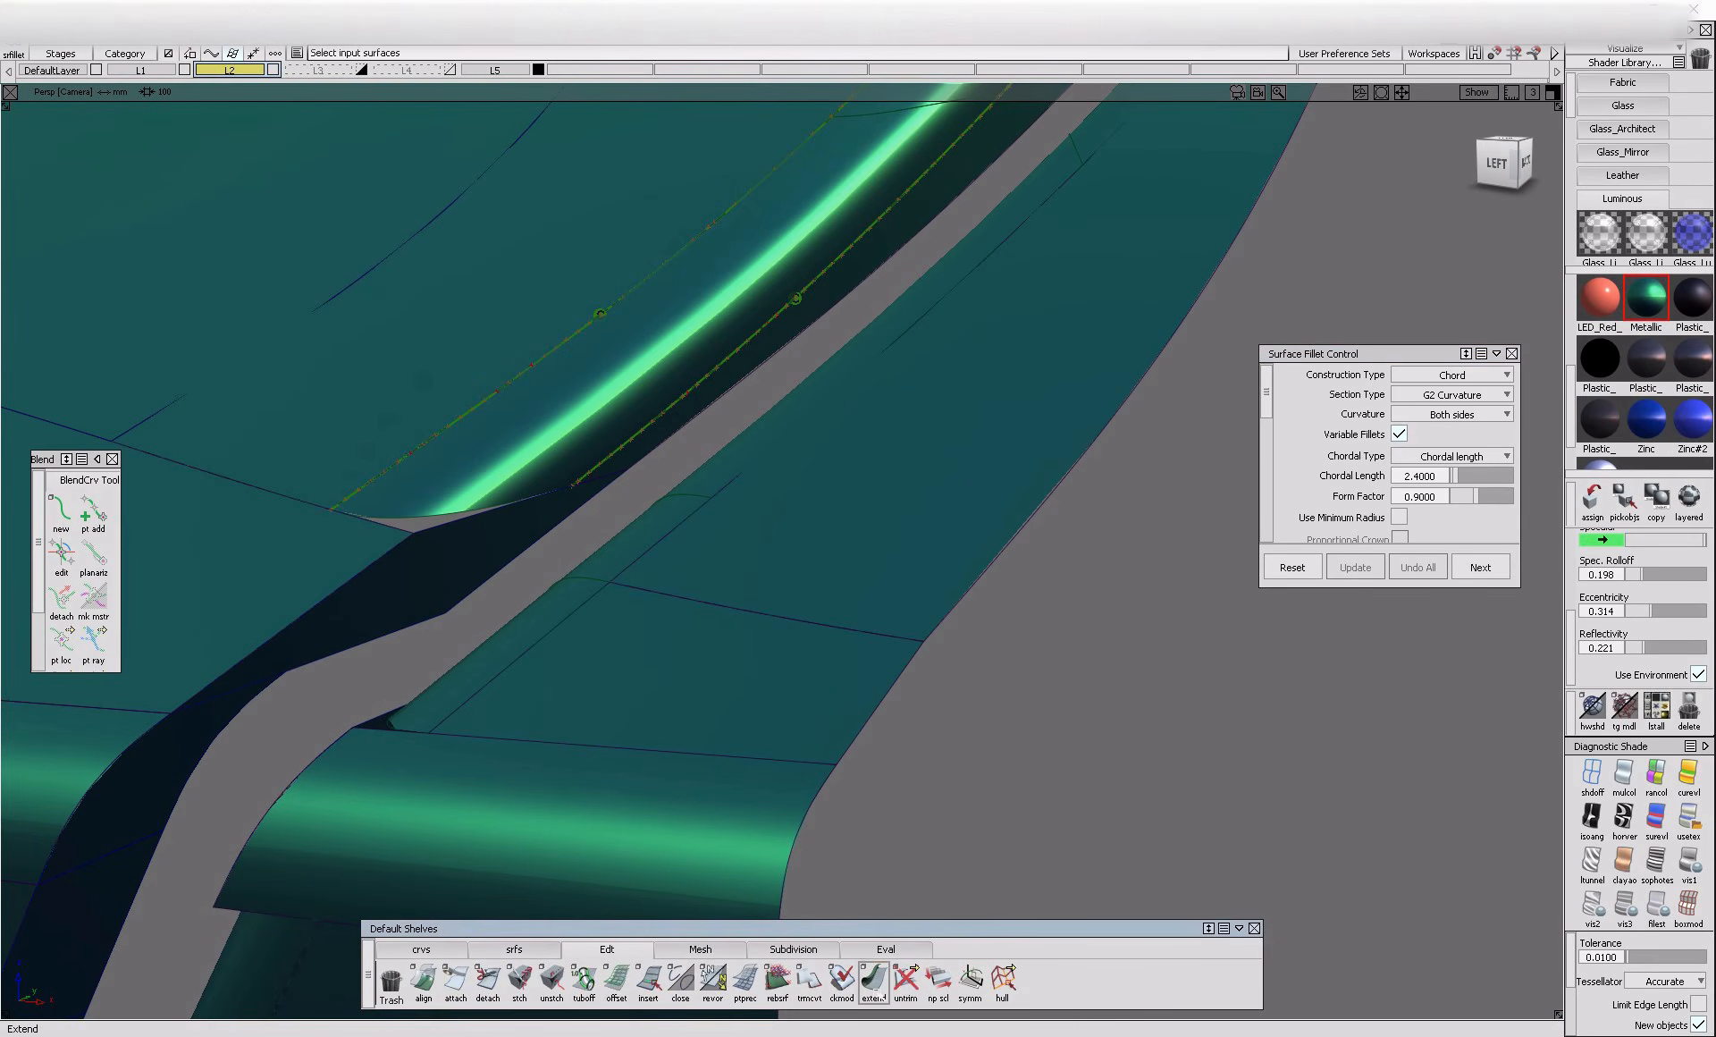
{"action": "left_click", "coordinate": [514, 577]}
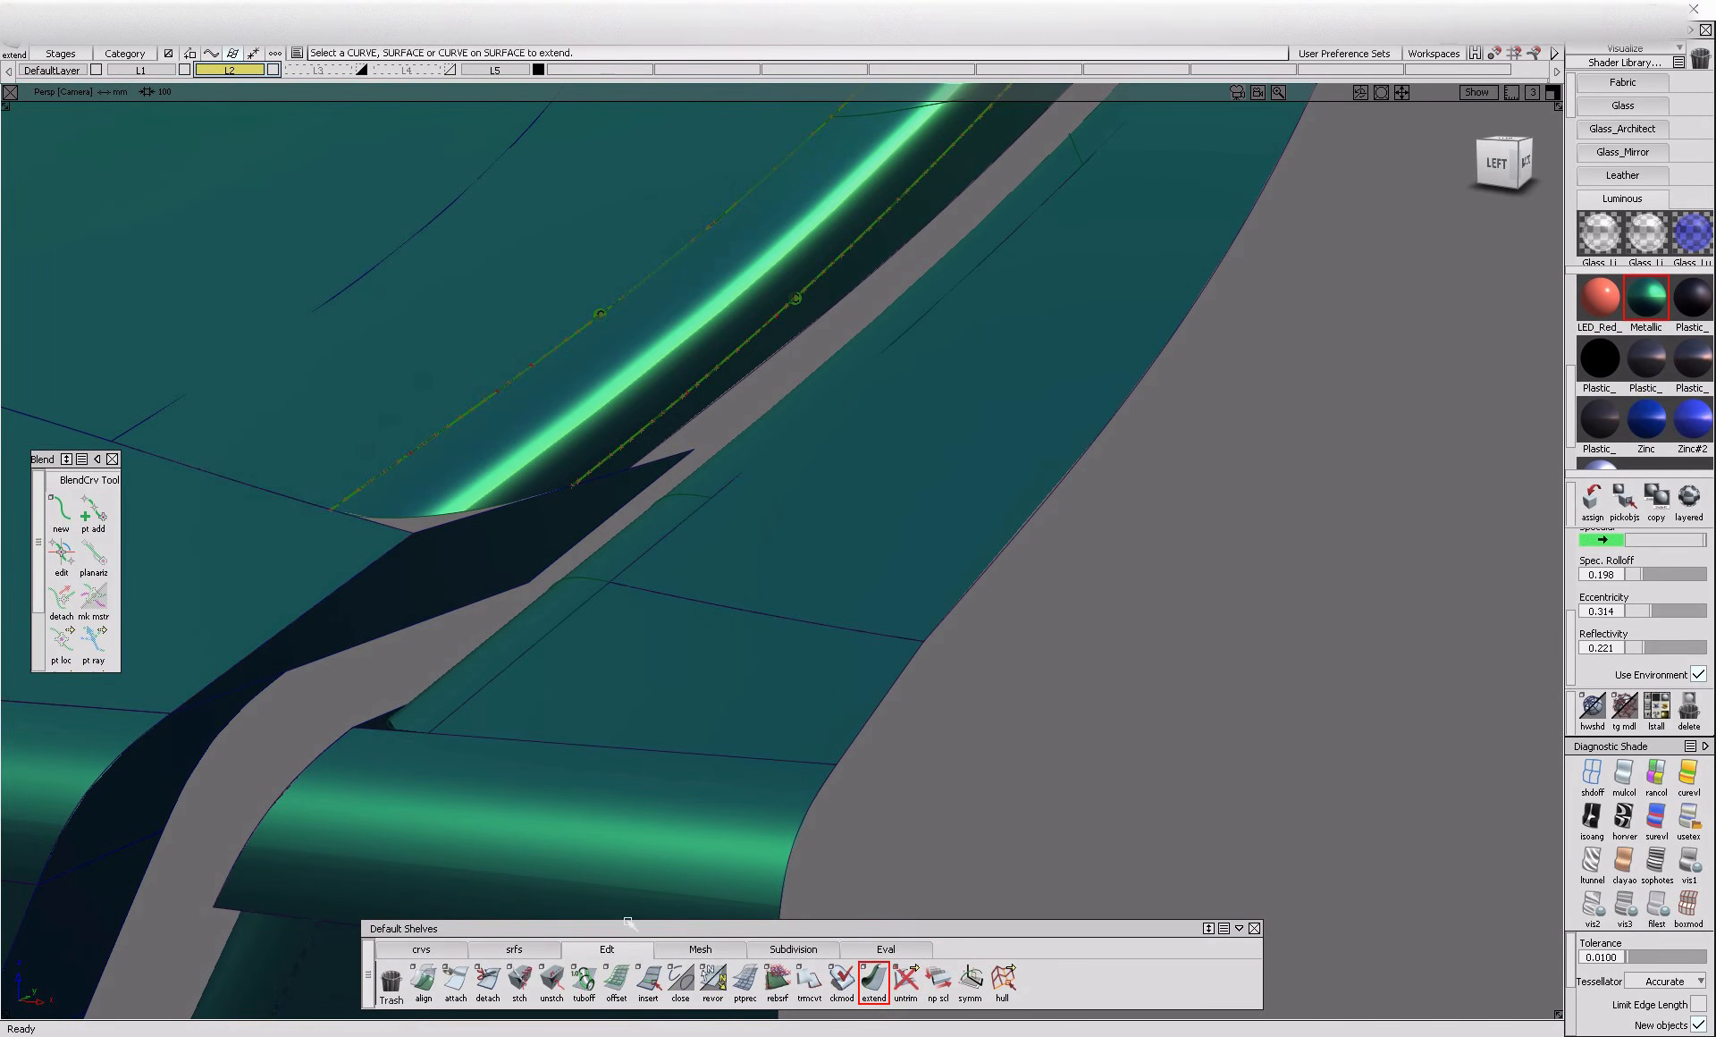
{"action": "left_click", "coordinate": [514, 949]}
{"action": "left_click", "coordinate": [649, 980]}
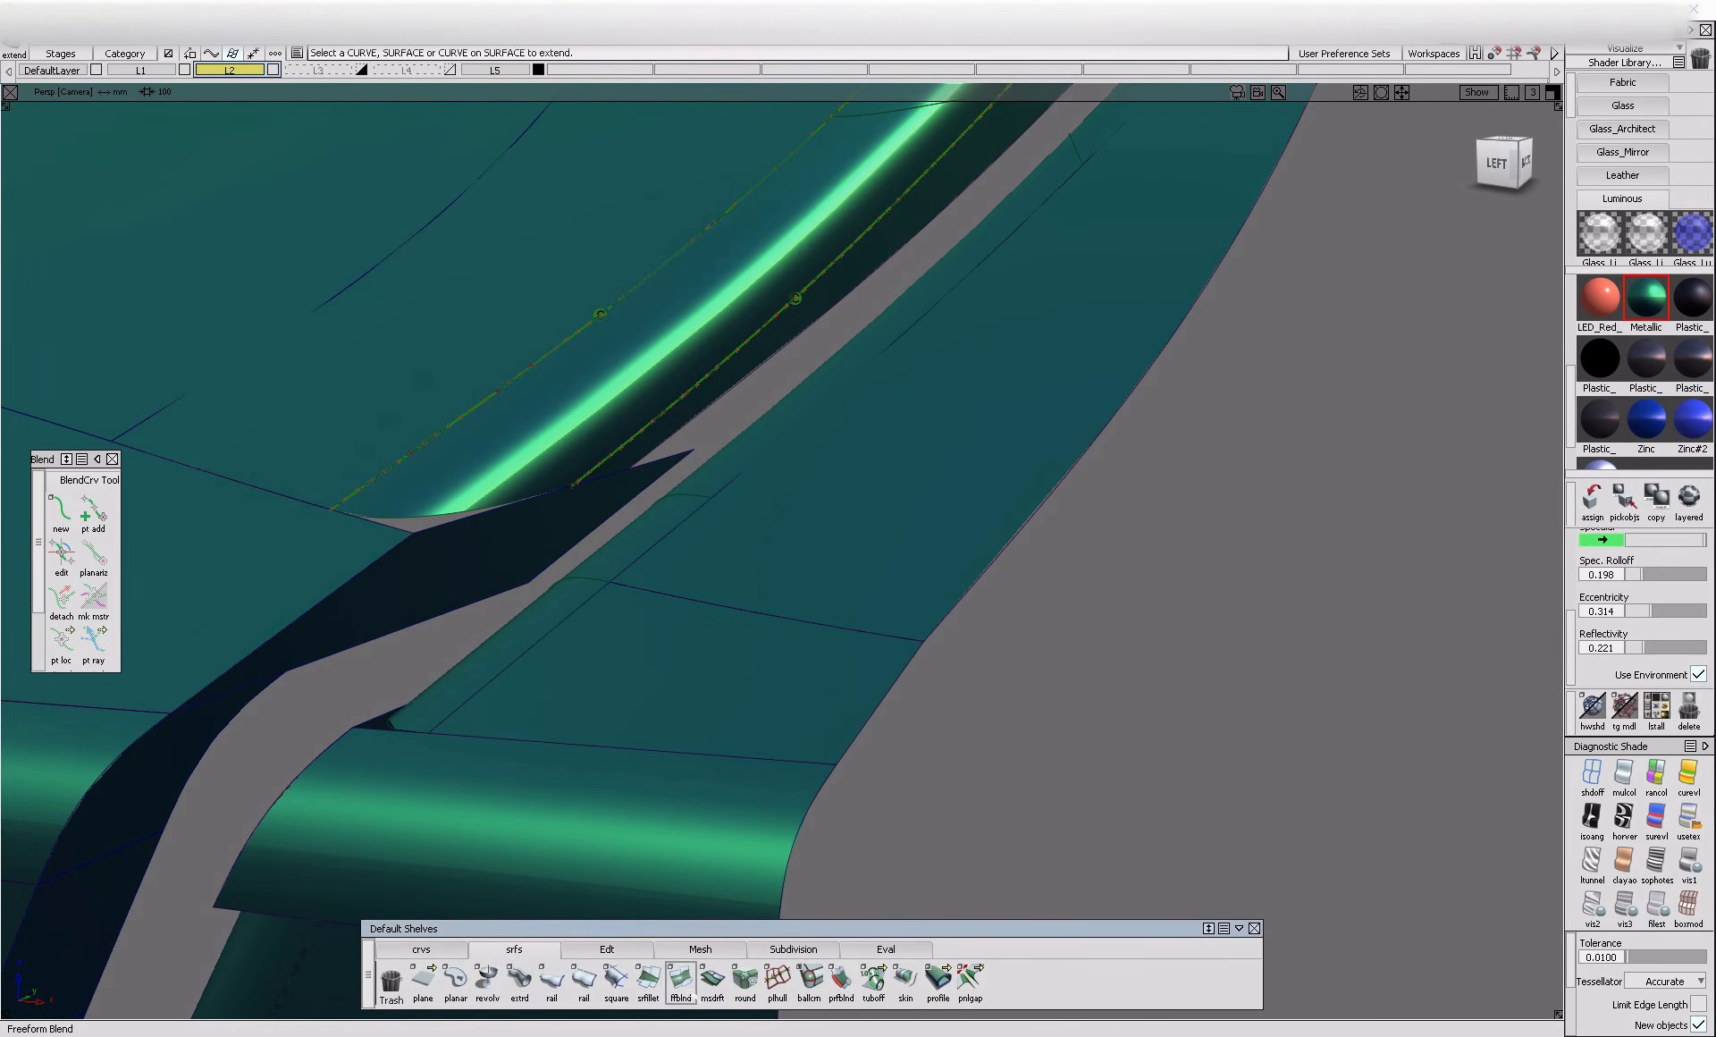
{"action": "left_click", "coordinate": [302, 597]}
{"action": "left_click_drag", "start_coordinate": [307, 594], "coordinate": [460, 706], "text": "alt+shift"}
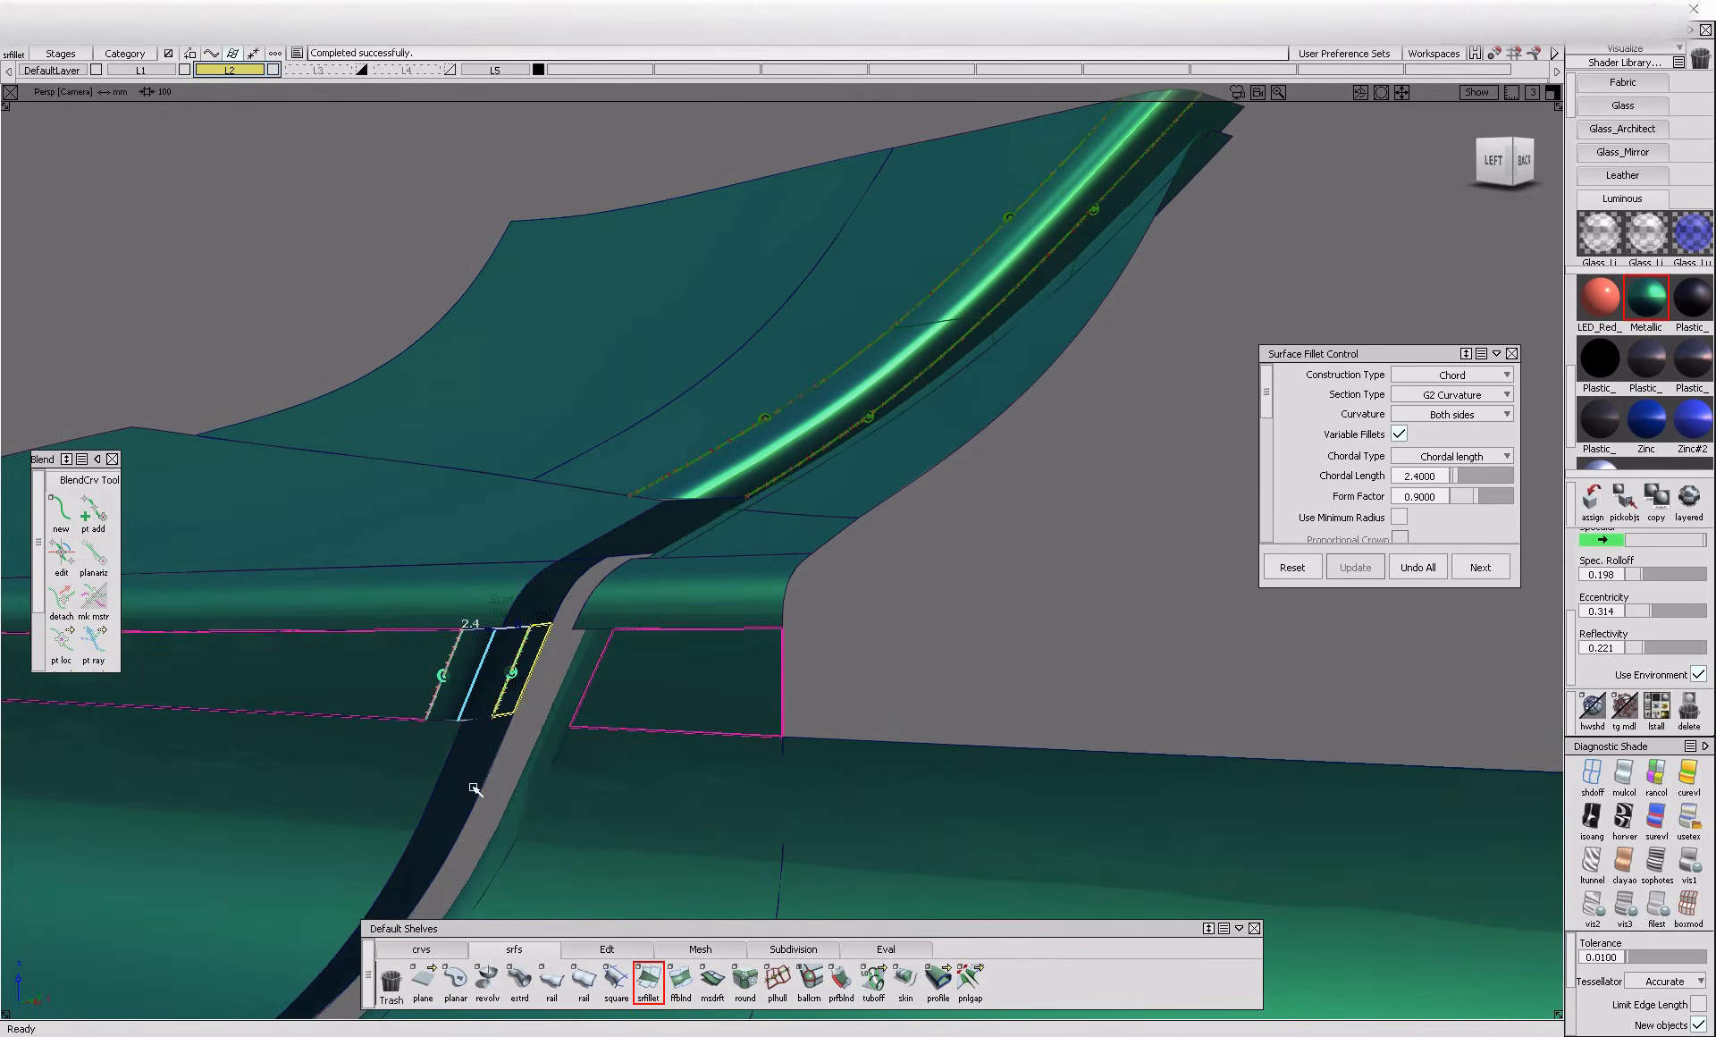
{"action": "key", "text": "space"}
Try to build the 2.4 chord fillet along the curved flange below the straight section, and undo it
{"action": "left_click", "coordinate": [464, 847]}
{"action": "left_click", "coordinate": [399, 796]}
{"action": "mouse_move", "coordinate": [398, 797]}
{"action": "left_mouse_down", "text": "alt+shift"}
{"action": "mouse_move", "coordinate": [426, 862]}
{"action": "mouse_move", "coordinate": [395, 783]}
{"action": "left_mouse_up", "text": "alt+shift"}
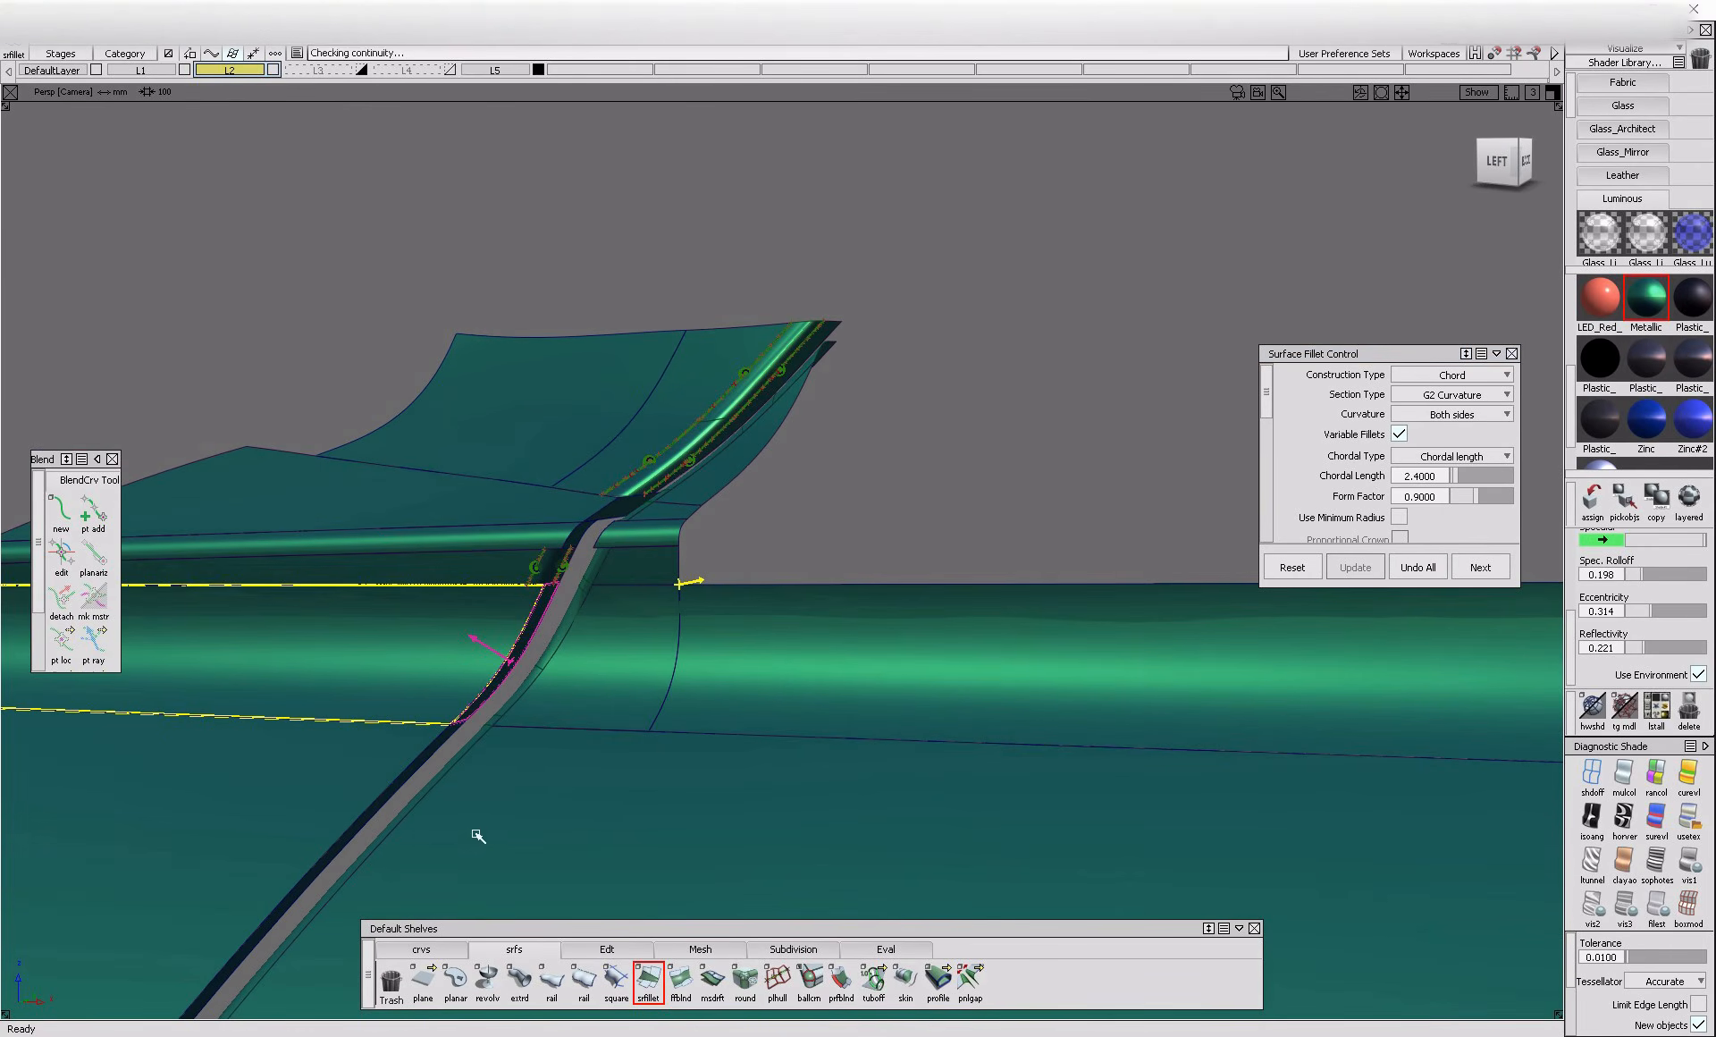
{"action": "left_click_drag", "start_coordinate": [447, 838], "coordinate": [409, 832], "text": "alt+shift"}
{"action": "right_click_drag", "start_coordinate": [409, 832], "coordinate": [540, 782], "text": "alt+shift"}
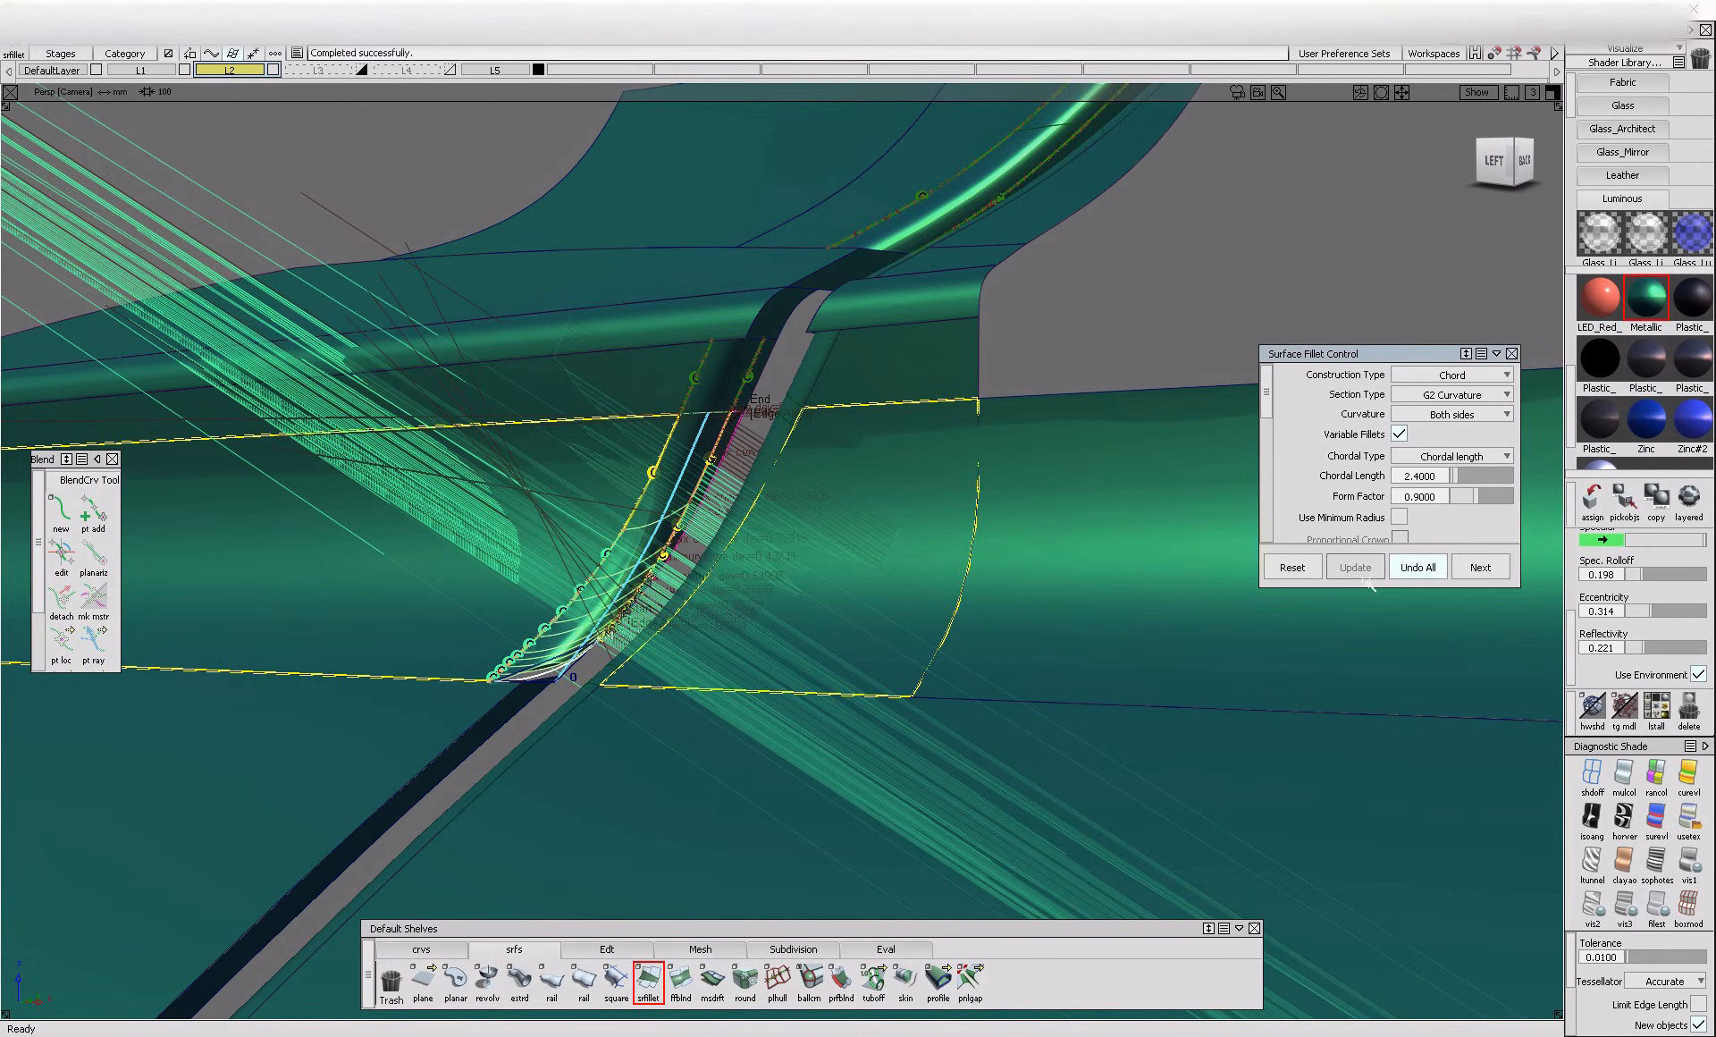
{"action": "left_click", "coordinate": [1415, 567]}
Extend the inner edge of the long sloping flange below the upper curved section to widen it
{"action": "left_click_drag", "start_coordinate": [694, 654], "coordinate": [602, 712], "text": "alt+shift"}
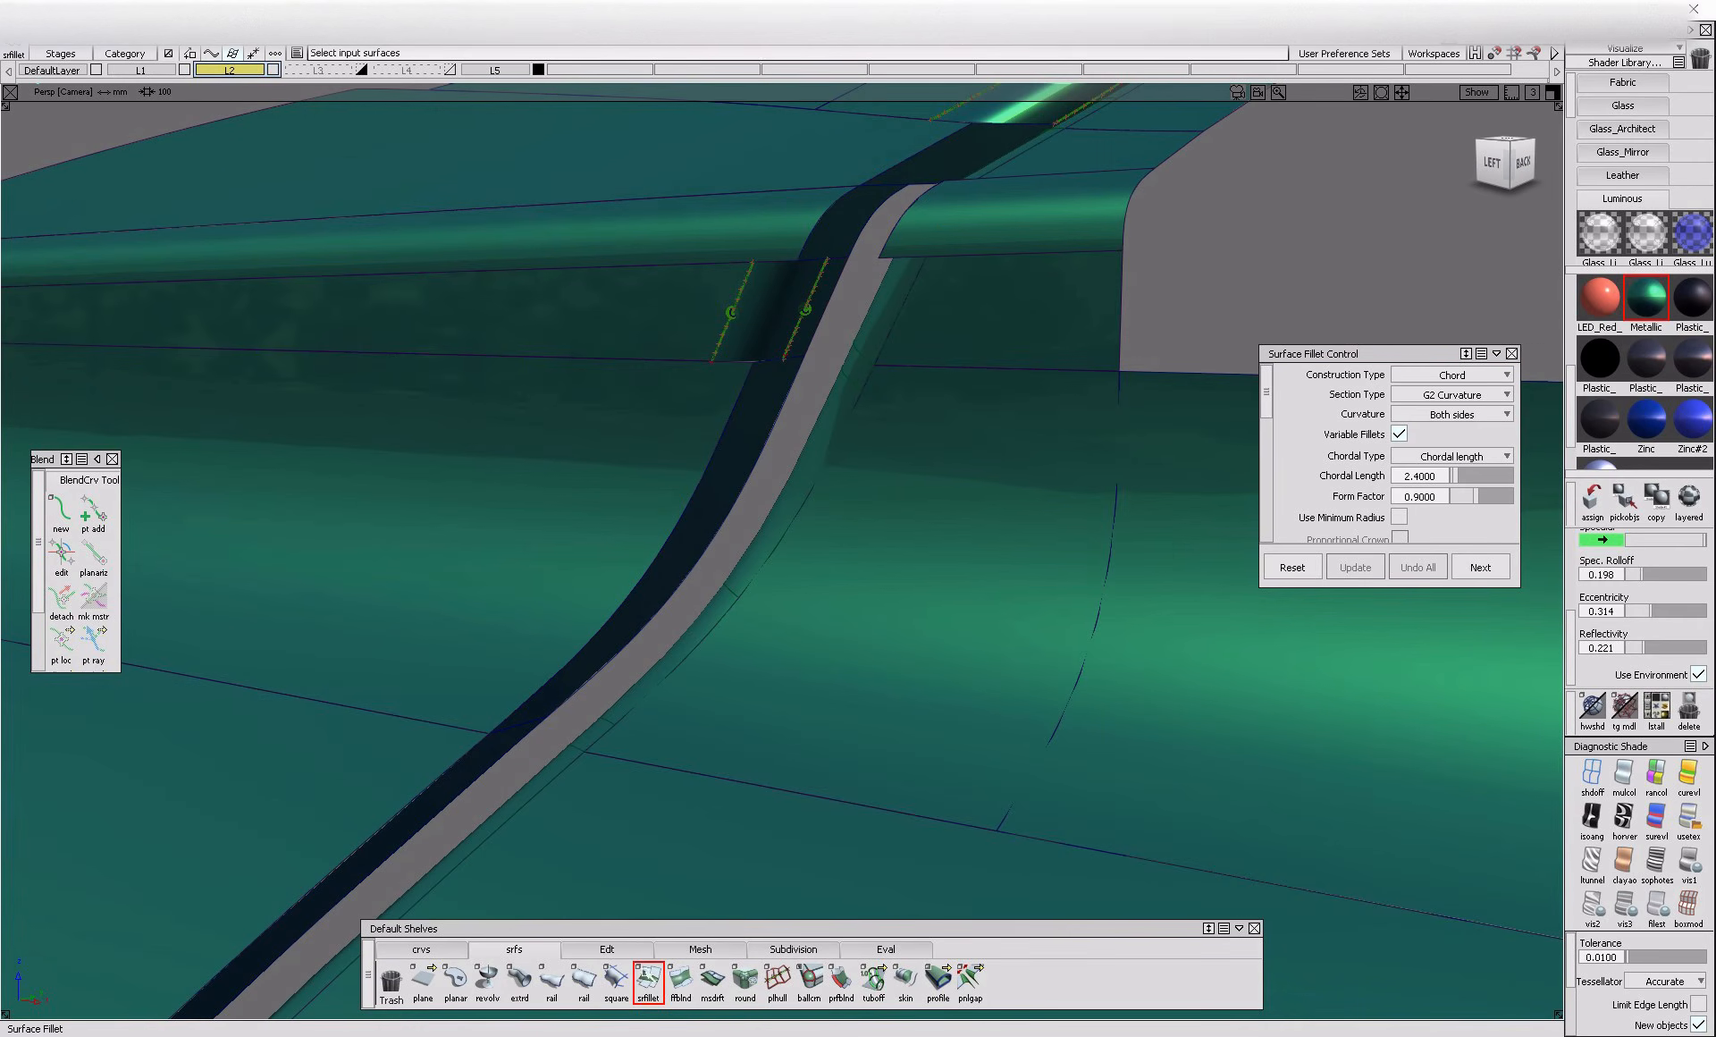
{"action": "left_click", "coordinate": [606, 948]}
{"action": "left_click", "coordinate": [577, 709]}
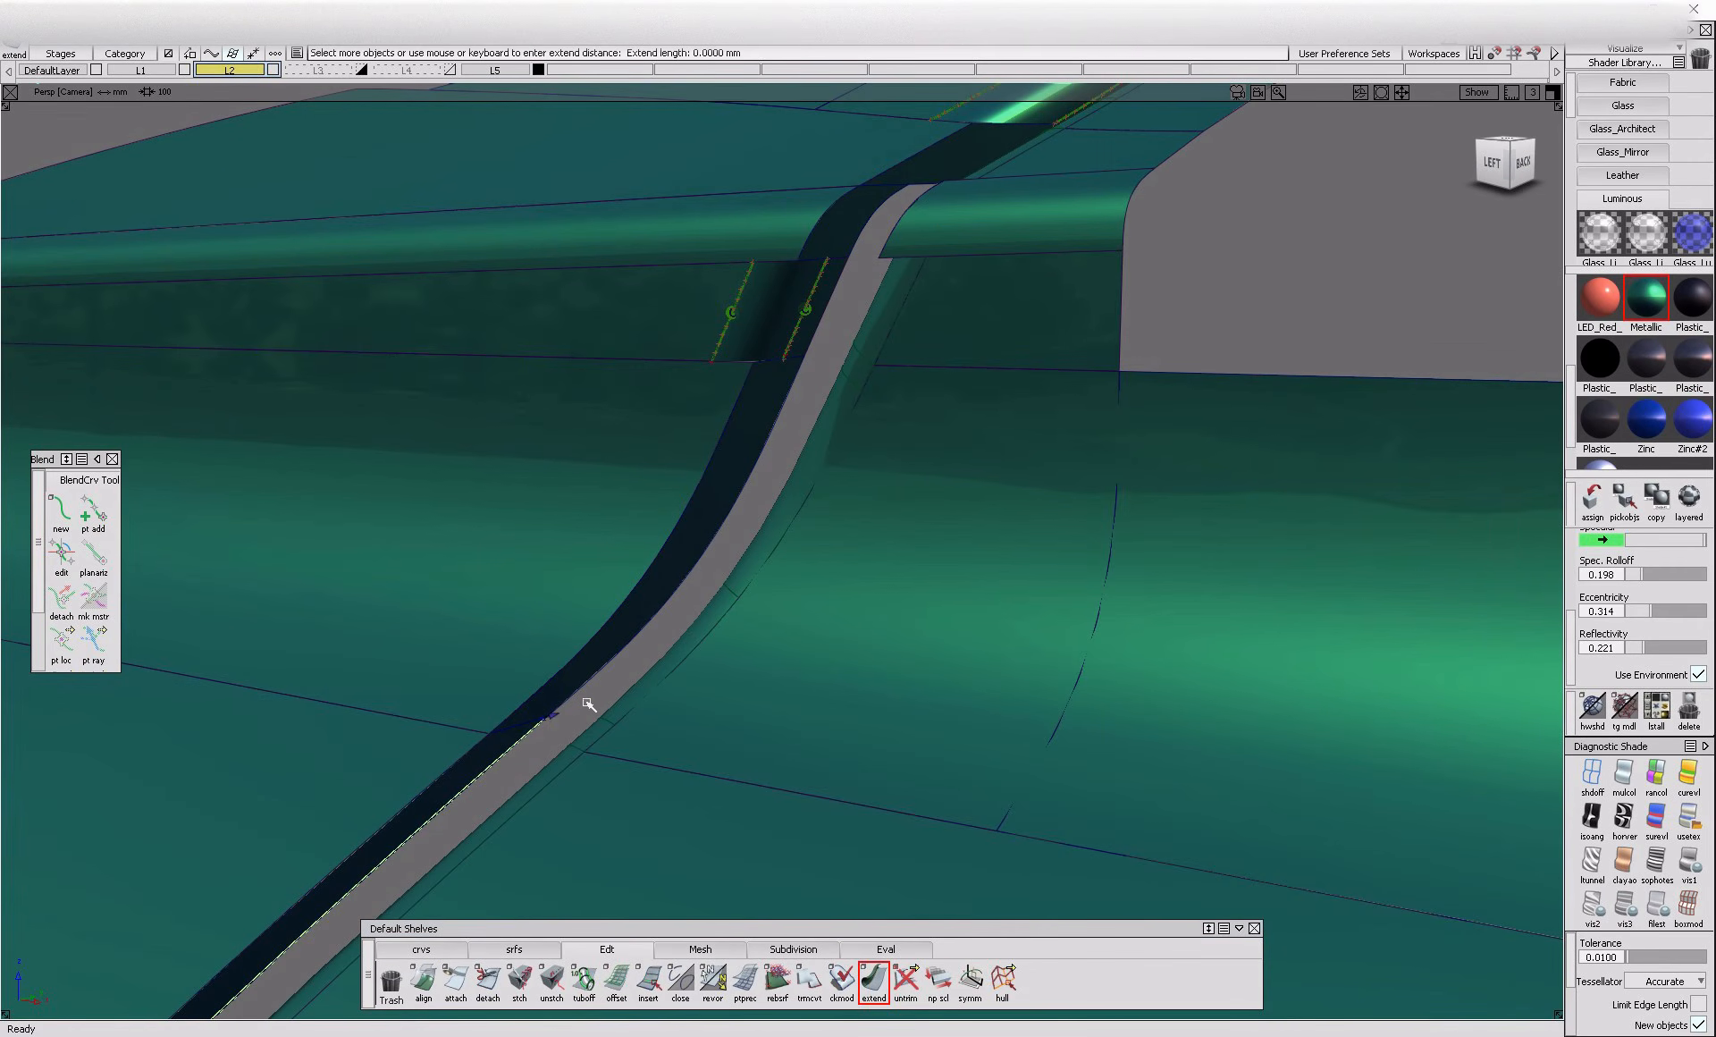
{"action": "right_click_drag", "start_coordinate": [594, 690], "coordinate": [446, 777], "text": "alt+shift"}
{"action": "left_click_drag", "start_coordinate": [442, 733], "coordinate": [477, 737]}
{"action": "right_click_drag", "start_coordinate": [322, 859], "coordinate": [433, 855], "text": "alt+shift"}
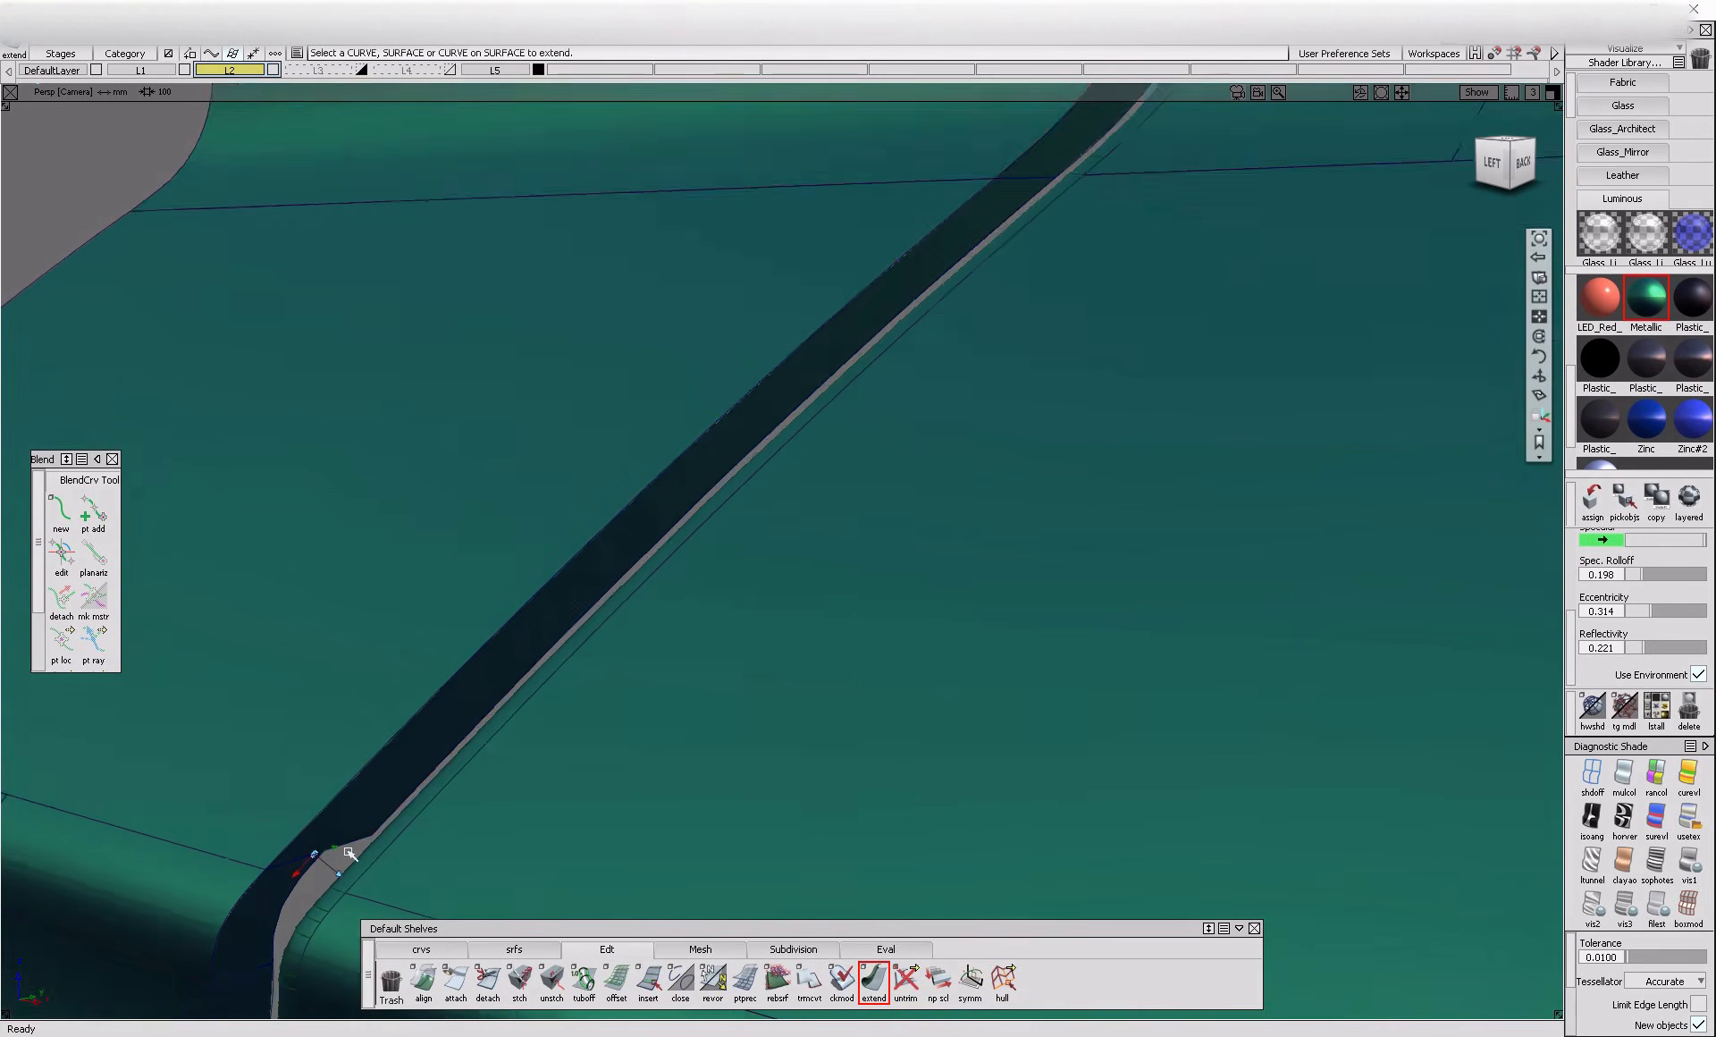
{"action": "middle_click_drag", "start_coordinate": [432, 856], "coordinate": [537, 801], "text": "alt+shift"}
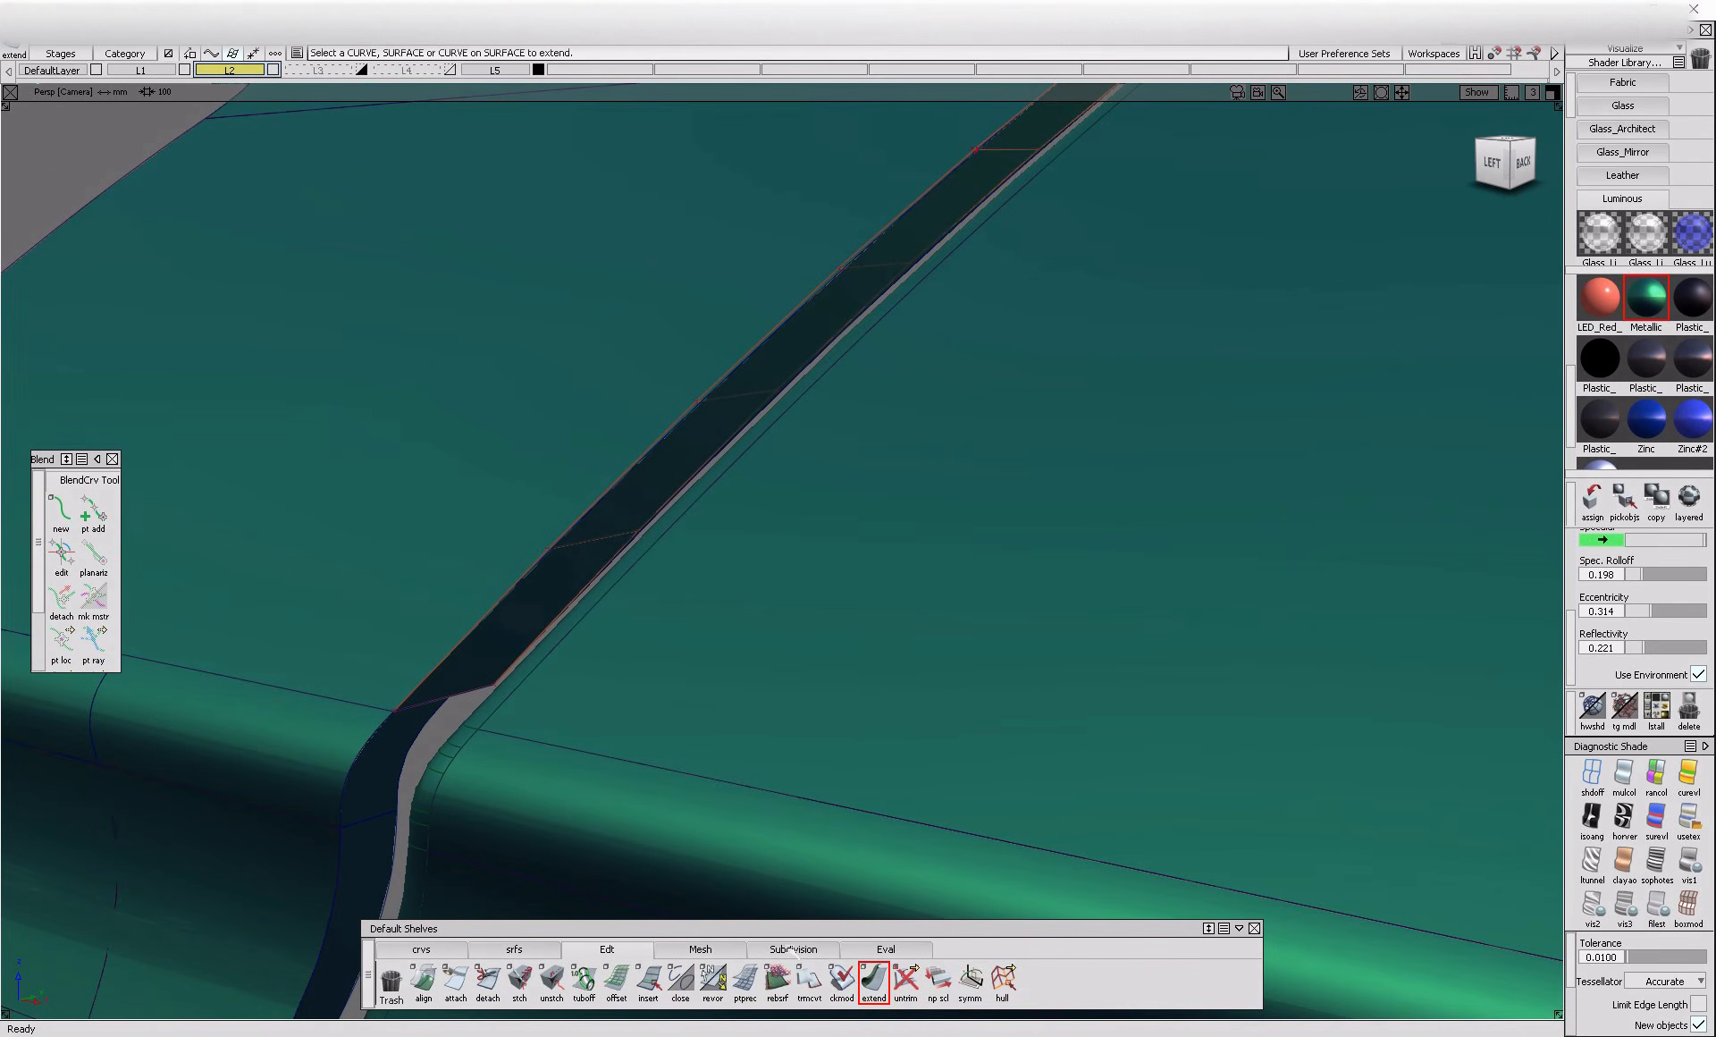
Extend the inner edges of the flanges at and just below the door's middle crease
{"action": "right_click_drag", "start_coordinate": [396, 827], "coordinate": [357, 872], "text": "alt+shift"}
{"action": "middle_click_drag", "start_coordinate": [358, 872], "coordinate": [444, 780], "text": "alt+shift"}
{"action": "mouse_move", "coordinate": [444, 780]}
{"action": "right_mouse_down", "text": "alt+shift"}
{"action": "mouse_move", "coordinate": [479, 734]}
{"action": "mouse_move", "coordinate": [460, 813]}
{"action": "right_mouse_up", "text": "alt+shift"}
{"action": "left_click", "coordinate": [474, 739]}
{"action": "middle_click_drag", "start_coordinate": [459, 813], "coordinate": [506, 712], "text": "alt+shift"}
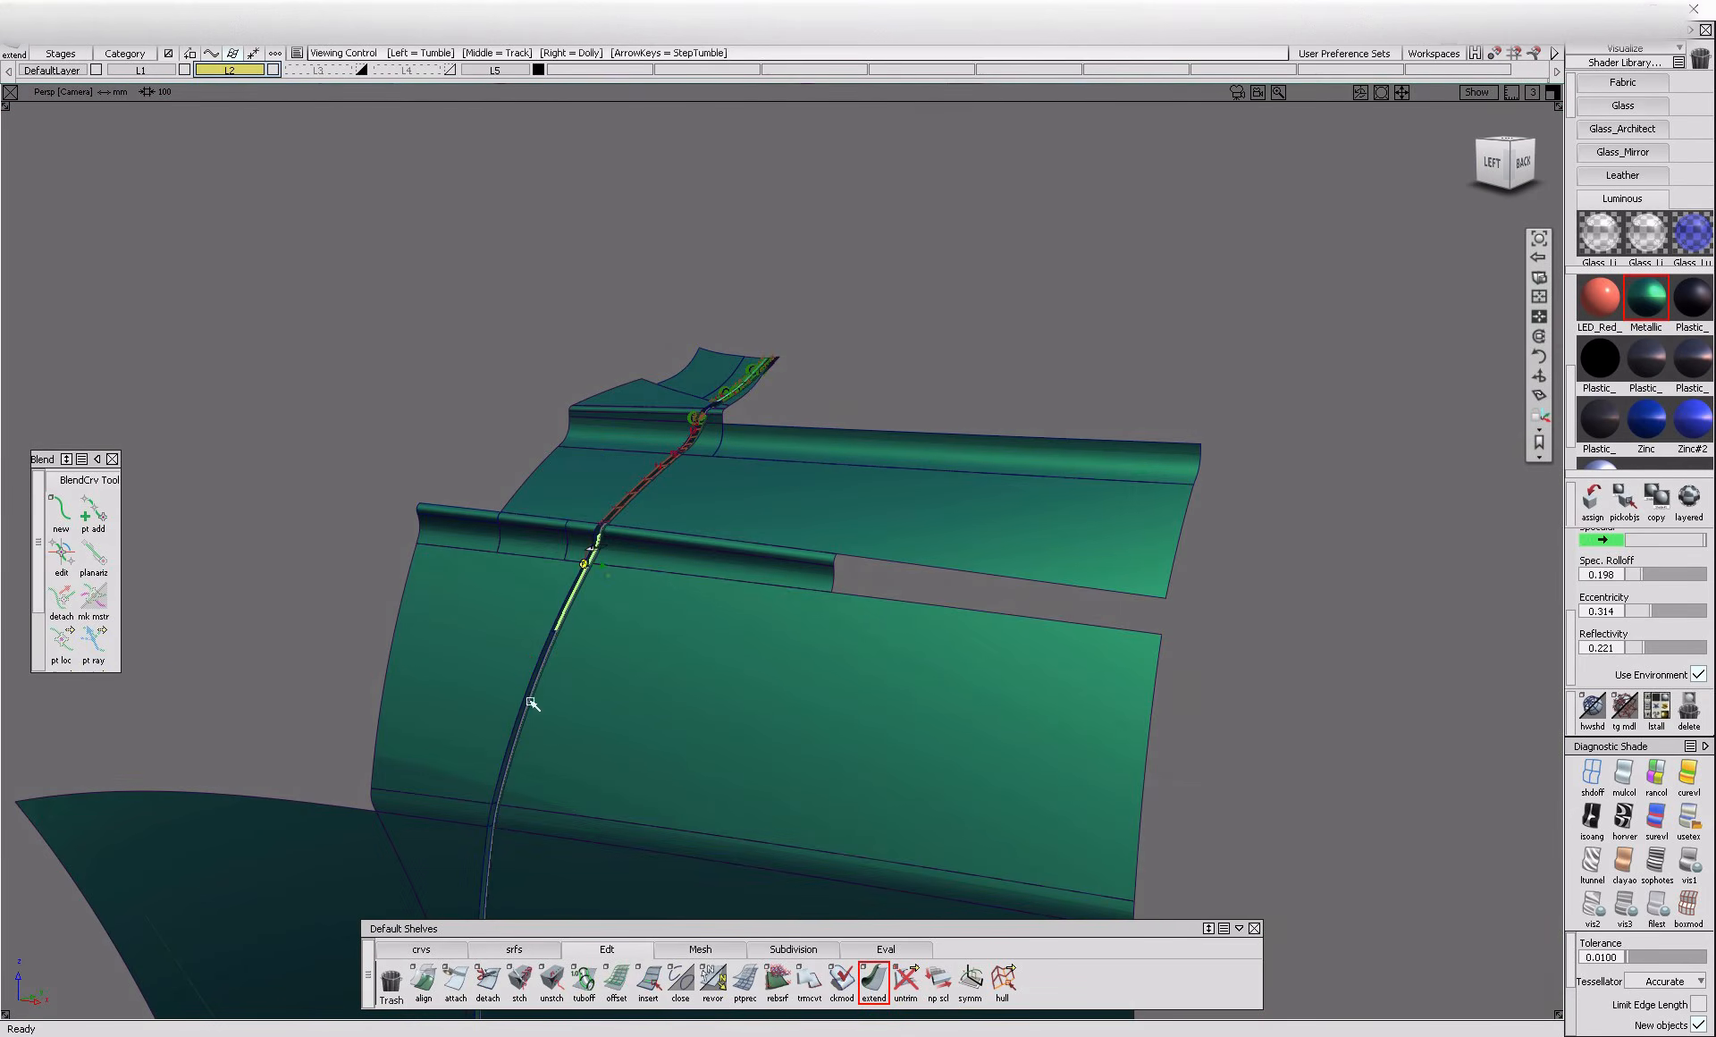
{"action": "right_click_drag", "start_coordinate": [506, 712], "coordinate": [644, 690], "text": "alt+shift"}
{"action": "left_click", "coordinate": [580, 631]}
{"action": "right_click_drag", "start_coordinate": [580, 631], "coordinate": [540, 791], "text": "alt+shift"}
Extend the inner edges of the long flange pieces running down the lower part of the door
{"action": "middle_click_drag", "start_coordinate": [540, 792], "coordinate": [499, 738], "text": "alt+shift"}
{"action": "right_click_drag", "start_coordinate": [499, 737], "coordinate": [555, 736], "text": "alt+shift"}
{"action": "left_click", "coordinate": [537, 677]}
{"action": "middle_click_drag", "start_coordinate": [556, 736], "coordinate": [506, 770], "text": "alt+shift"}
{"action": "right_click_drag", "start_coordinate": [506, 770], "coordinate": [587, 828], "text": "alt+shift"}
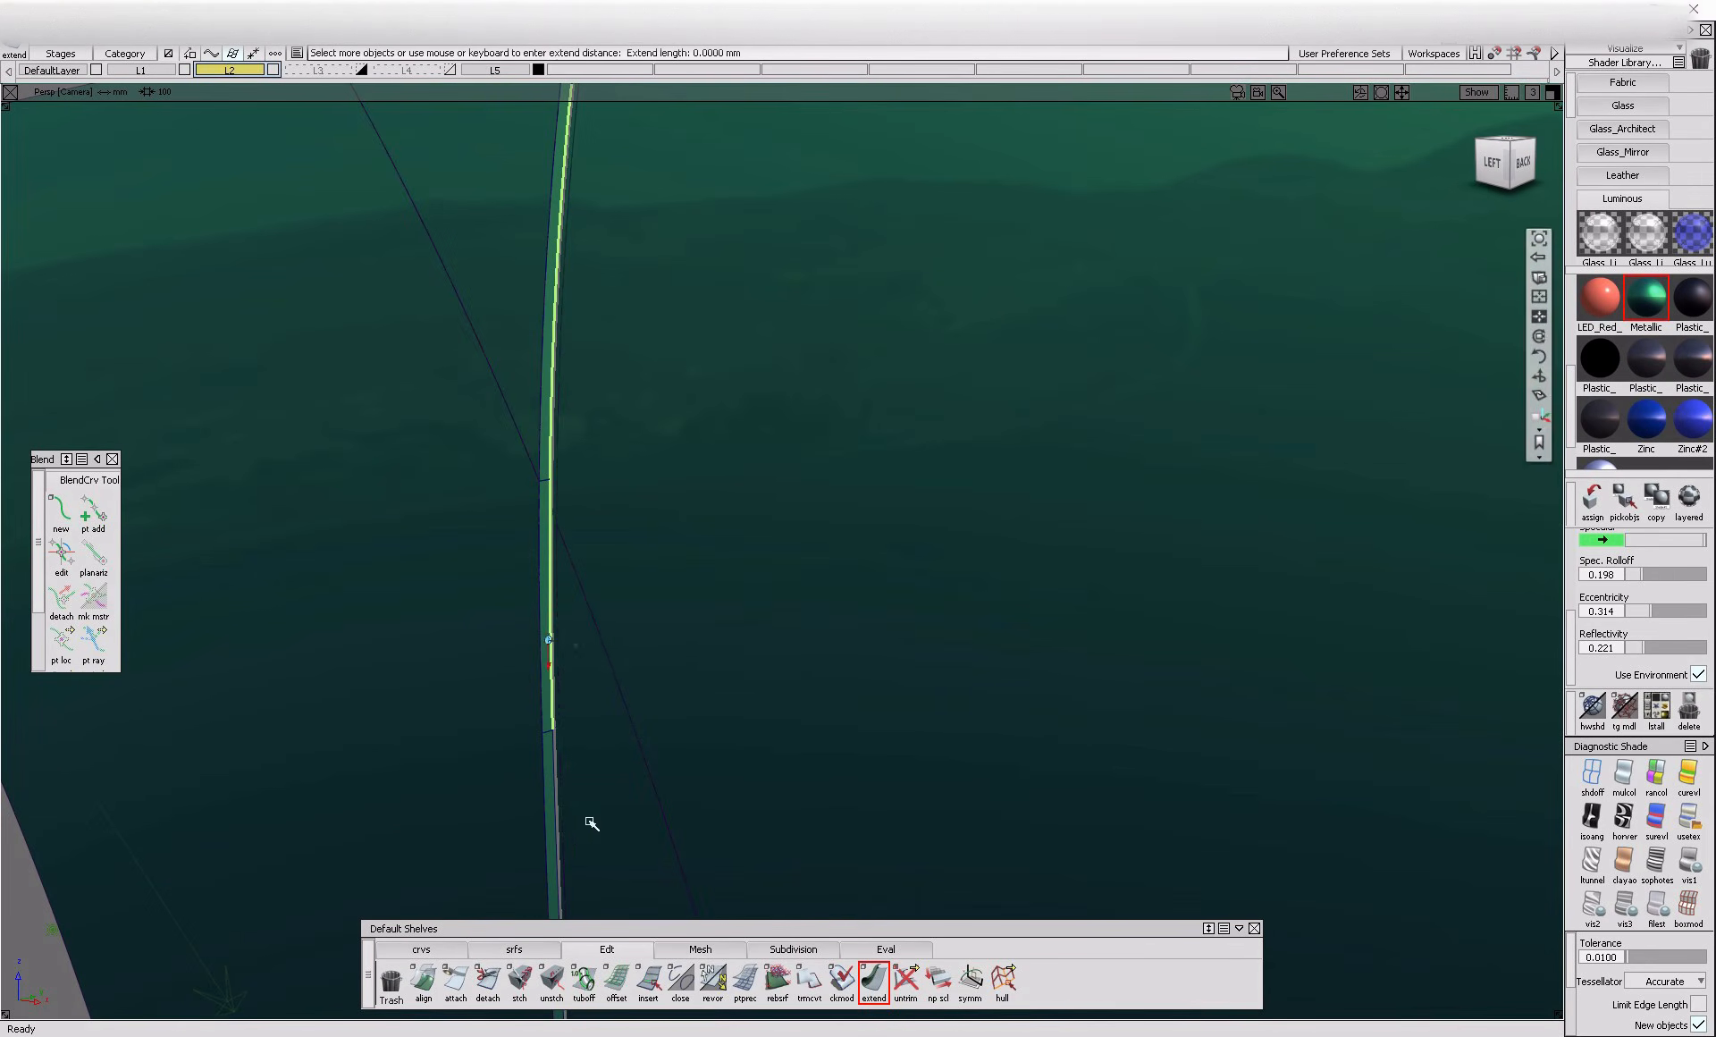
{"action": "left_click", "coordinate": [563, 796]}
{"action": "middle_click_drag", "start_coordinate": [602, 866], "coordinate": [519, 663], "text": "alt+shift"}
{"action": "right_click_drag", "start_coordinate": [582, 680], "coordinate": [593, 617], "text": "alt+shift"}
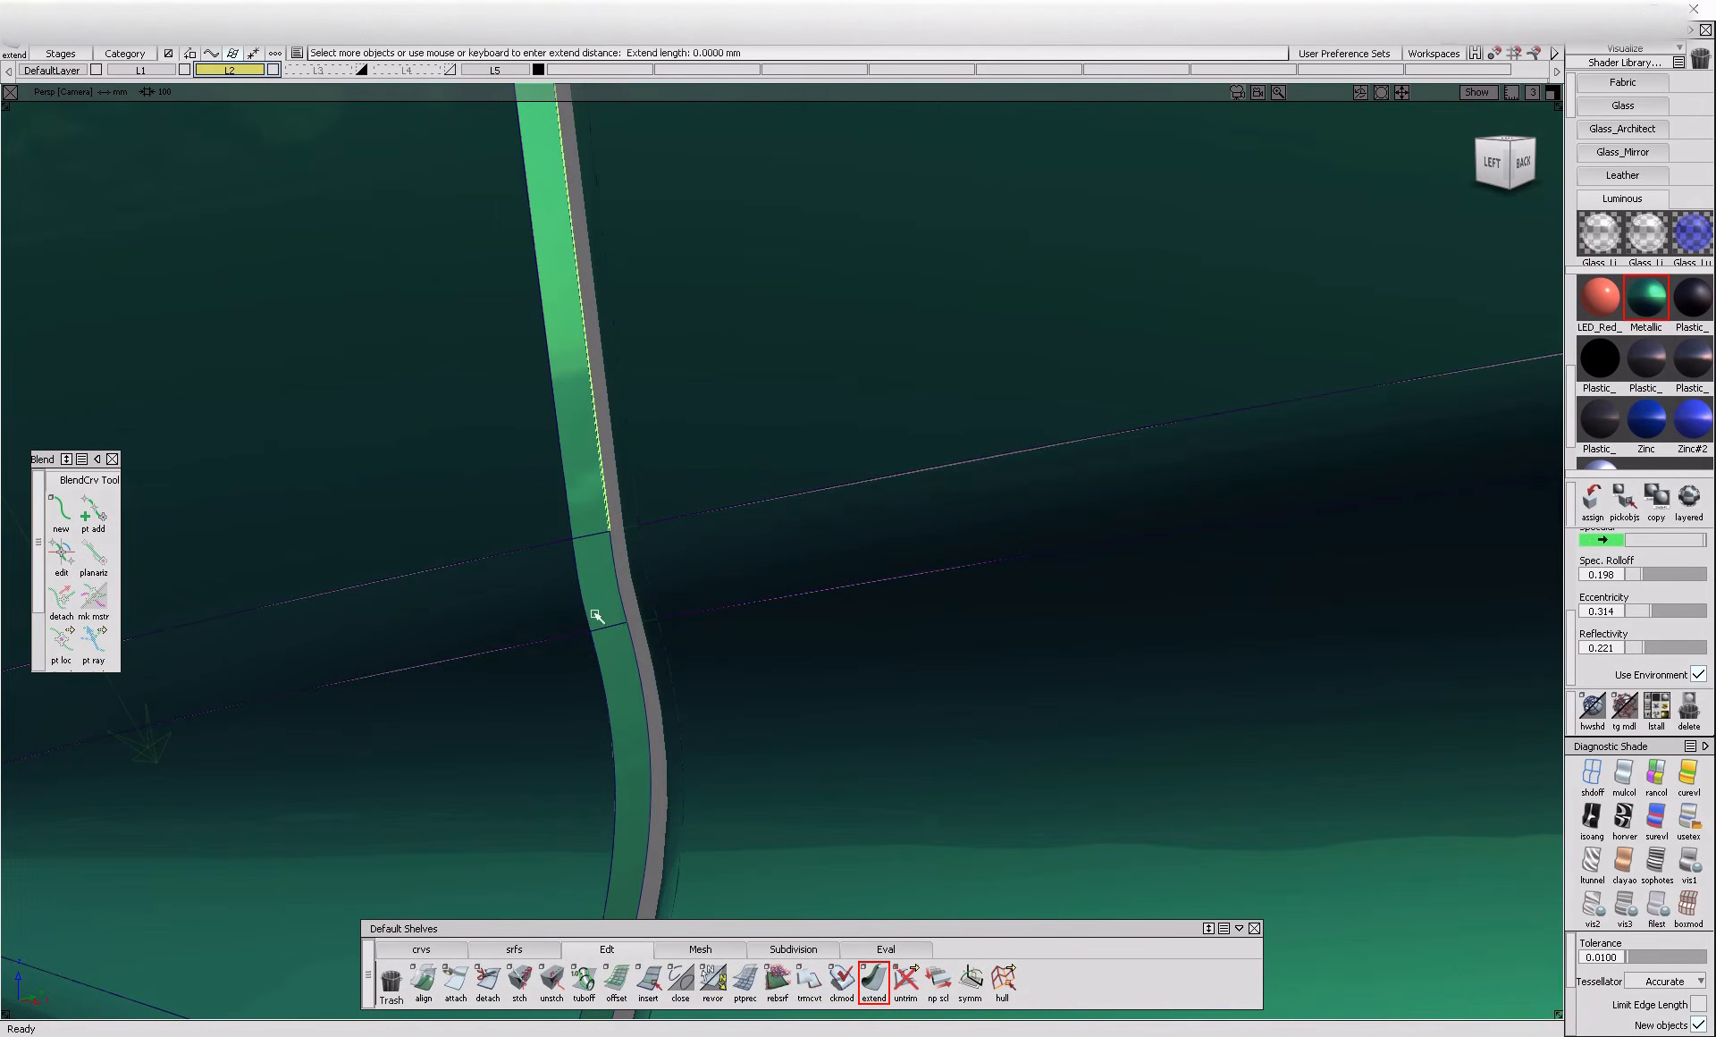
Extend the inner edges of the remaining flange pieces along the lower section of the gap
{"action": "right_click_drag", "start_coordinate": [641, 674], "coordinate": [577, 646], "text": "alt+shift"}
{"action": "right_click_drag", "start_coordinate": [506, 766], "coordinate": [721, 490], "text": "alt+shift"}
{"action": "right_click_drag", "start_coordinate": [819, 532], "coordinate": [766, 643], "text": "alt+shift"}
{"action": "left_click", "coordinate": [758, 550]}
{"action": "left_click_drag", "start_coordinate": [766, 644], "coordinate": [760, 778], "text": "alt+shift"}
{"action": "middle_click_drag", "start_coordinate": [735, 807], "coordinate": [712, 827], "text": "alt+shift"}
{"action": "right_click_drag", "start_coordinate": [795, 513], "coordinate": [713, 612], "text": "alt+shift"}
{"action": "left_click_drag", "start_coordinate": [712, 612], "coordinate": [702, 527], "text": "ctrl+shift"}
Build a 2.4 chord G2 fillet between the flanges at and below the middle crease and the adjoining door panels
{"action": "left_click", "coordinate": [517, 950]}
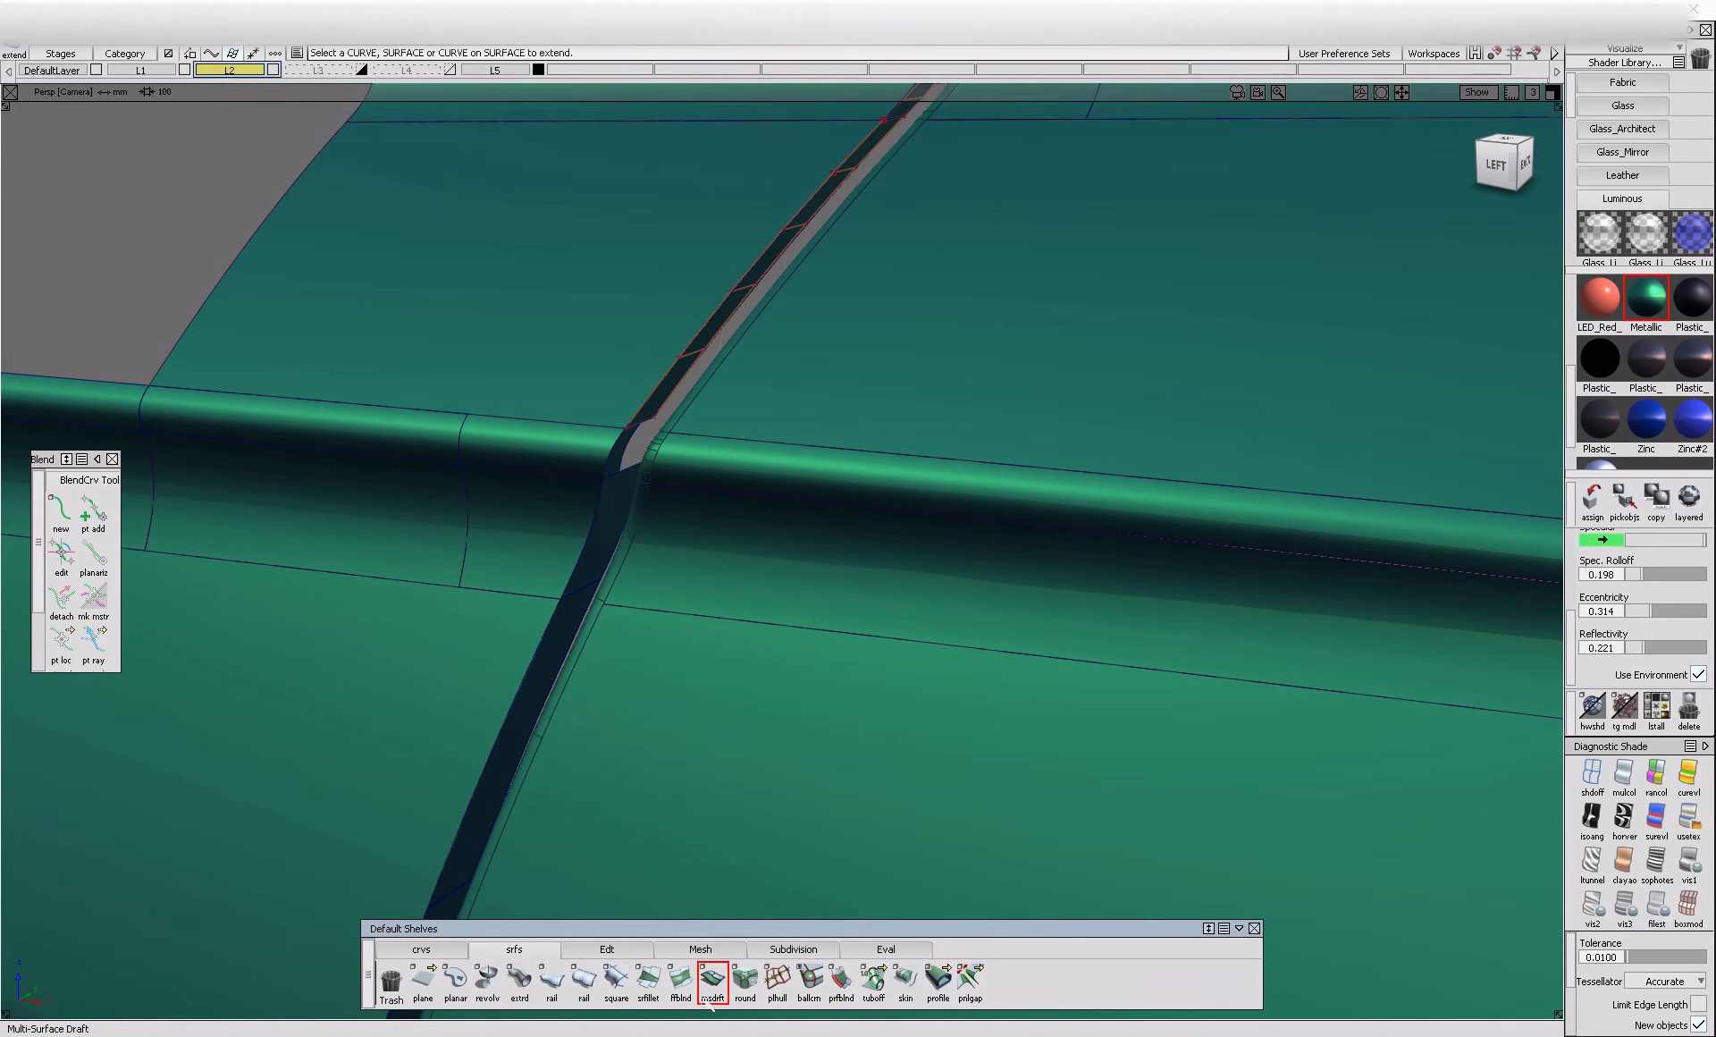
{"action": "left_click", "coordinate": [712, 1002]}
{"action": "left_click", "coordinate": [648, 978]}
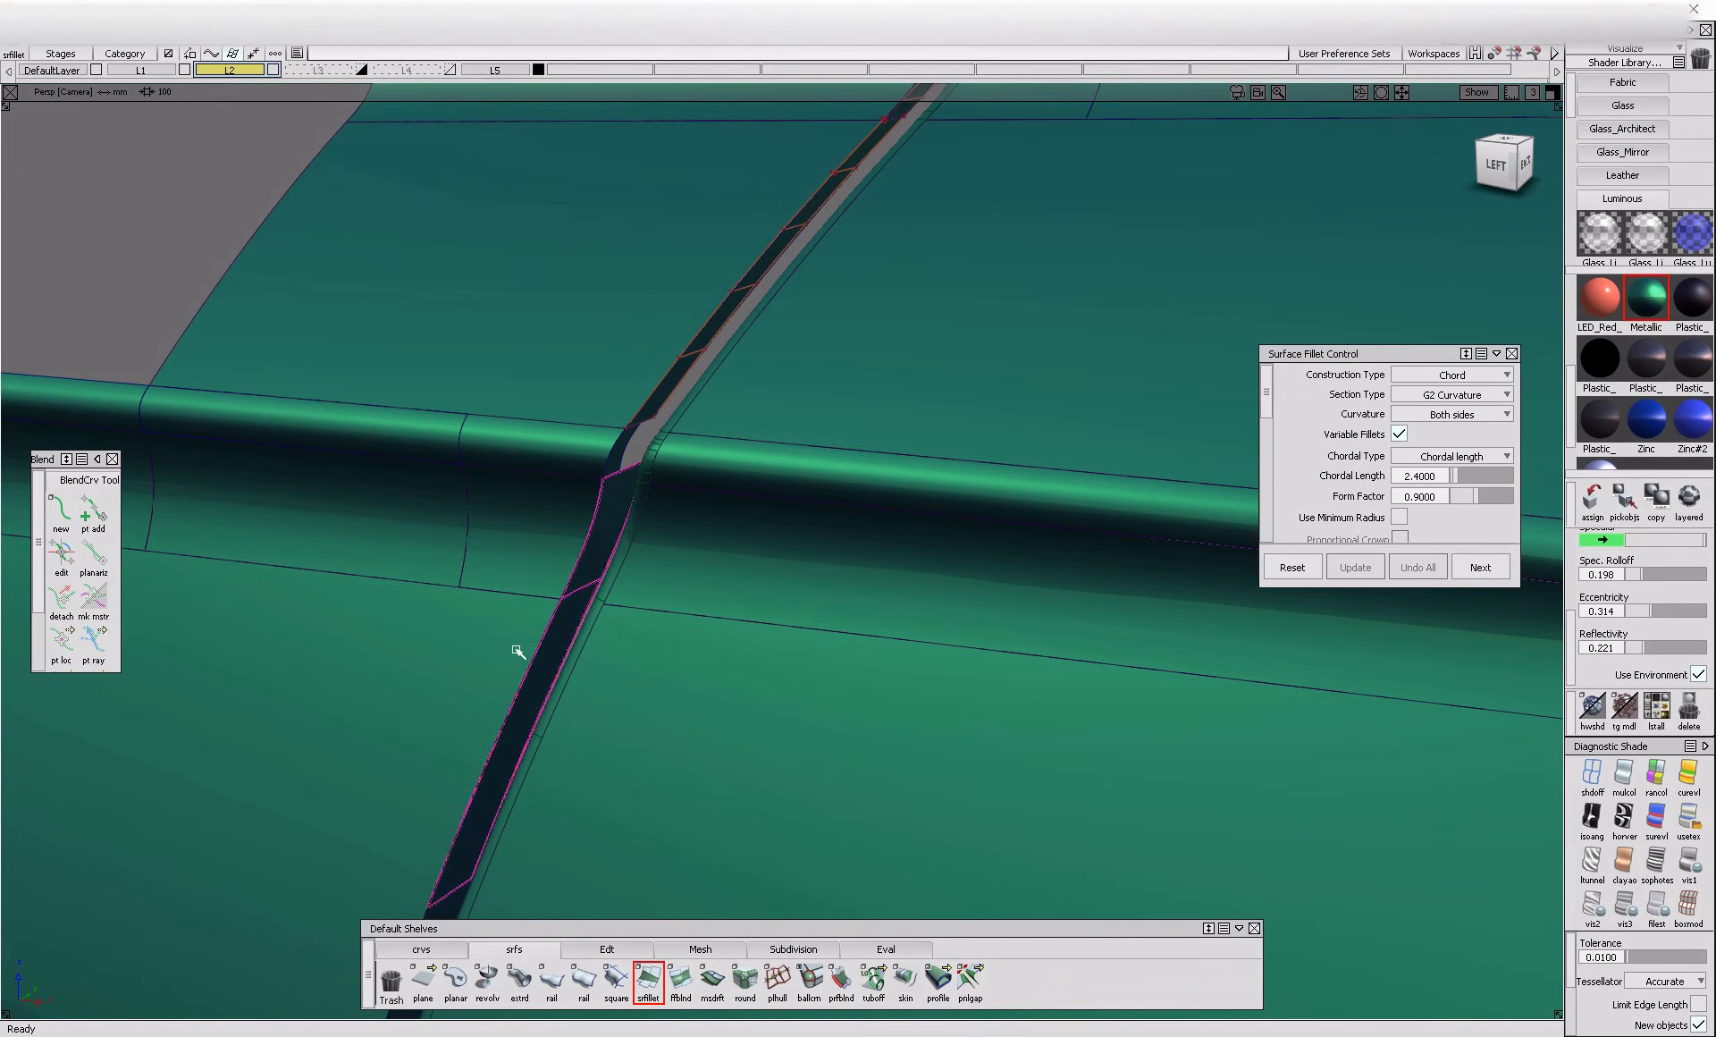
{"action": "right_click_drag", "start_coordinate": [519, 651], "coordinate": [525, 732], "text": "alt+shift"}
{"action": "middle_click_drag", "start_coordinate": [525, 733], "coordinate": [573, 638], "text": "alt+shift"}
{"action": "middle_click_drag", "start_coordinate": [483, 907], "coordinate": [627, 548], "text": "alt+shift"}
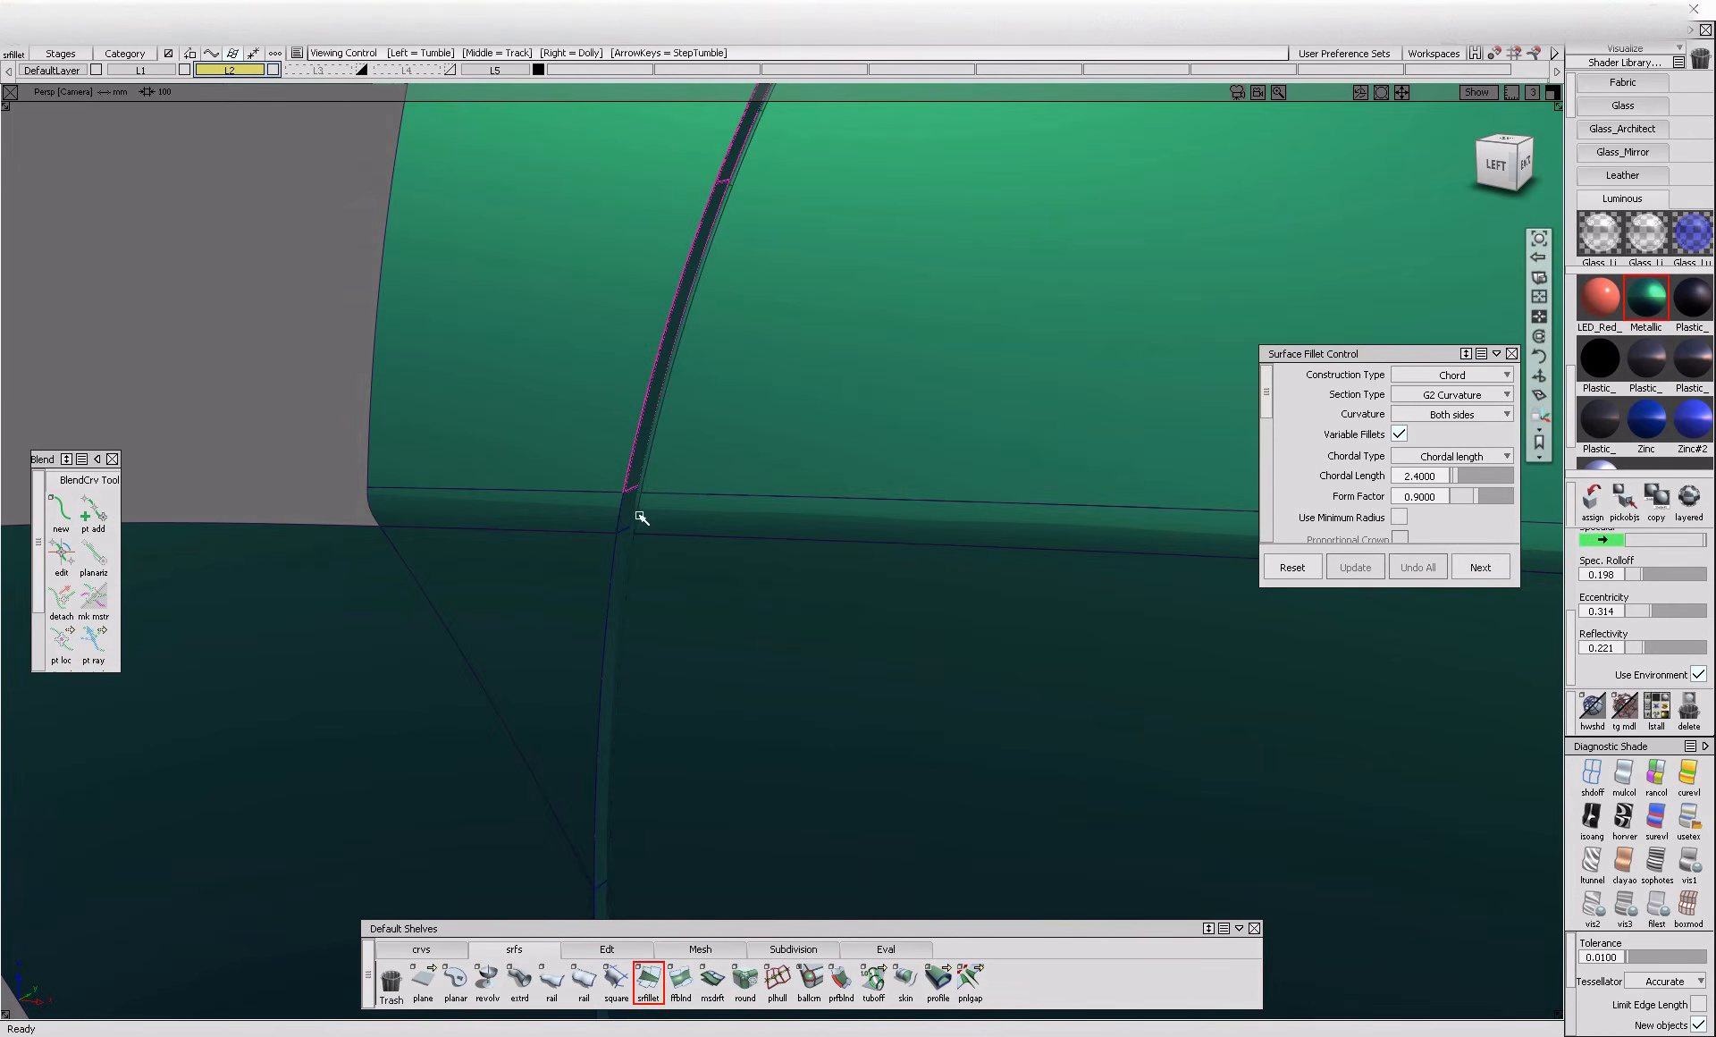
{"action": "scroll", "coordinate": [636, 510], "scroll_direction": "up", "scroll_amount": 5}
{"action": "left_click", "coordinate": [603, 498]}
{"action": "left_click", "coordinate": [564, 411]}
{"action": "right_click_drag", "start_coordinate": [563, 412], "coordinate": [605, 594], "text": "alt+shift"}
{"action": "left_click", "coordinate": [715, 407]}
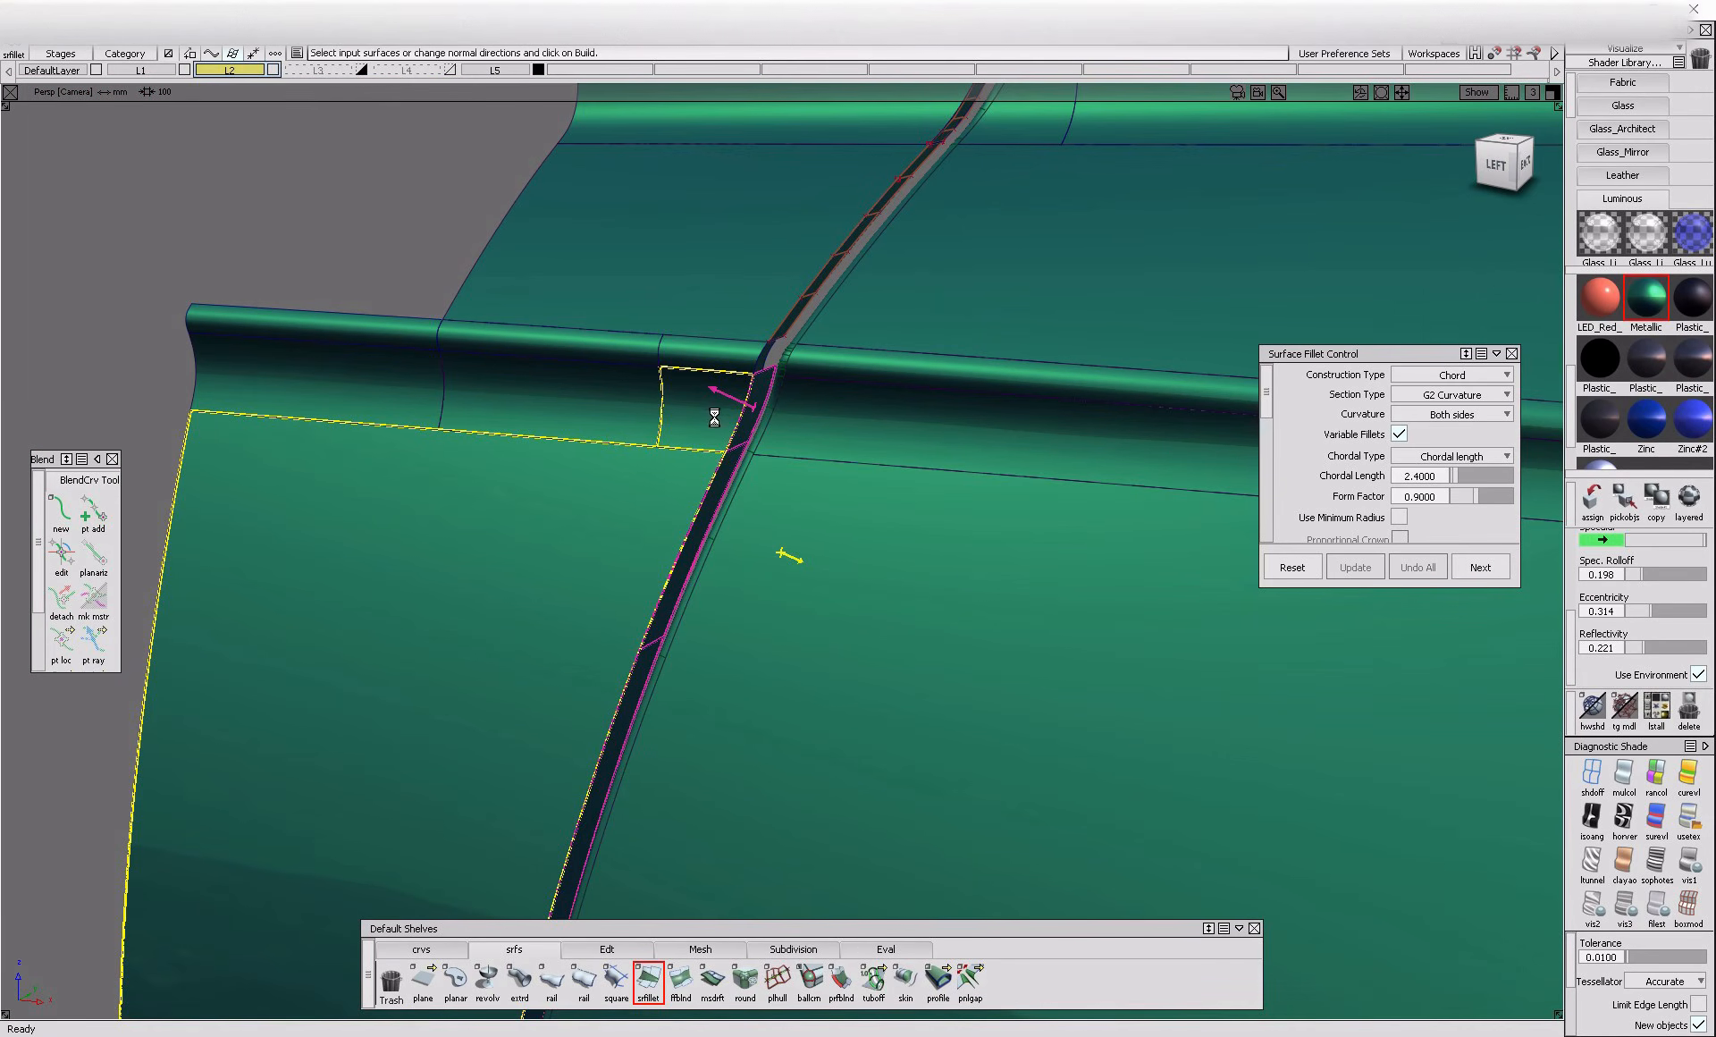
{"action": "key", "text": "space"}
{"action": "middle_click_drag", "start_coordinate": [725, 715], "coordinate": [795, 411], "text": "alt+shift"}
{"action": "middle_click_drag", "start_coordinate": [657, 872], "coordinate": [722, 630], "text": "alt+shift"}
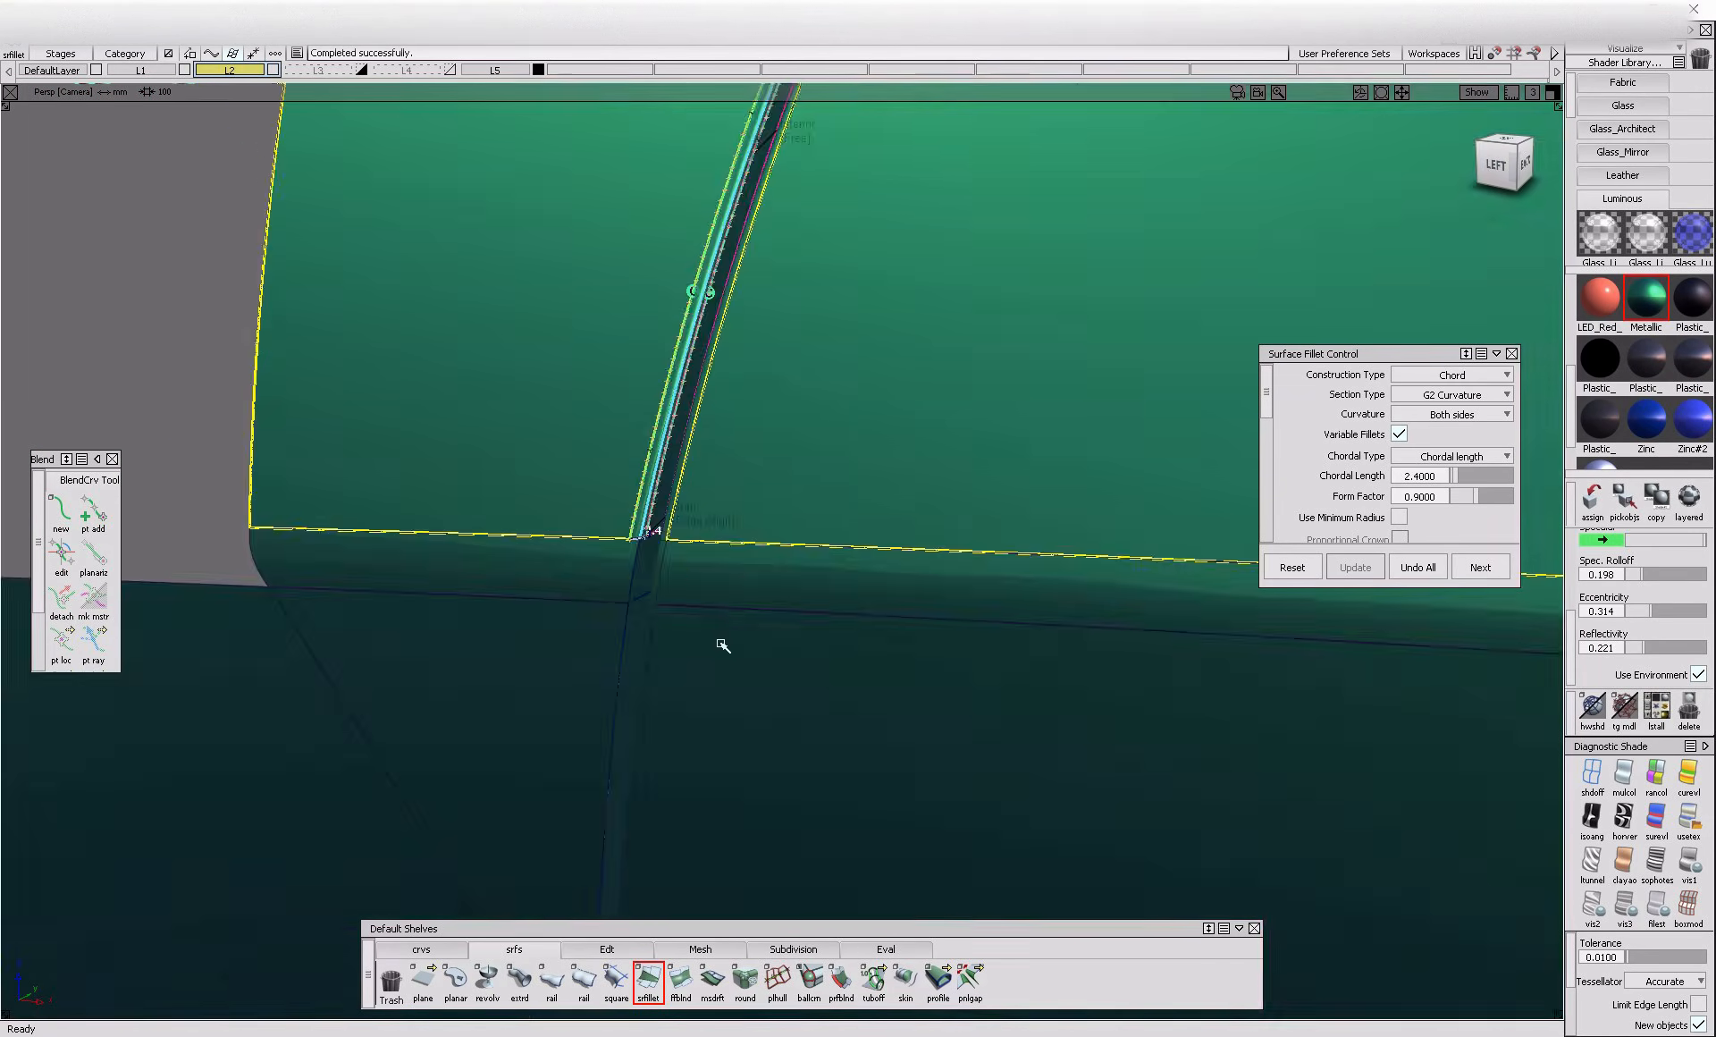
Select the flange pieces running down the lower door as the first set of fillet input surfaces
{"action": "left_click_drag", "start_coordinate": [678, 601], "coordinate": [678, 594], "text": "ctrl+shift"}
{"action": "left_click", "coordinate": [629, 659]}
{"action": "left_click", "coordinate": [601, 697]}
{"action": "middle_click_drag", "start_coordinate": [653, 776], "coordinate": [663, 582], "text": "alt+shift"}
{"action": "left_click_drag", "start_coordinate": [672, 492], "coordinate": [670, 403], "text": "ctrl+shift"}
{"action": "left_click", "coordinate": [628, 381]}
{"action": "left_click", "coordinate": [627, 381]}
{"action": "left_click_drag", "start_coordinate": [632, 520], "coordinate": [642, 465], "text": "ctrl+shift"}
{"action": "left_click", "coordinate": [621, 581]}
{"action": "middle_click_drag", "start_coordinate": [643, 684], "coordinate": [651, 266], "text": "alt+shift"}
{"action": "left_click", "coordinate": [621, 570]}
{"action": "middle_click_drag", "start_coordinate": [633, 601], "coordinate": [633, 240], "text": "alt+shift"}
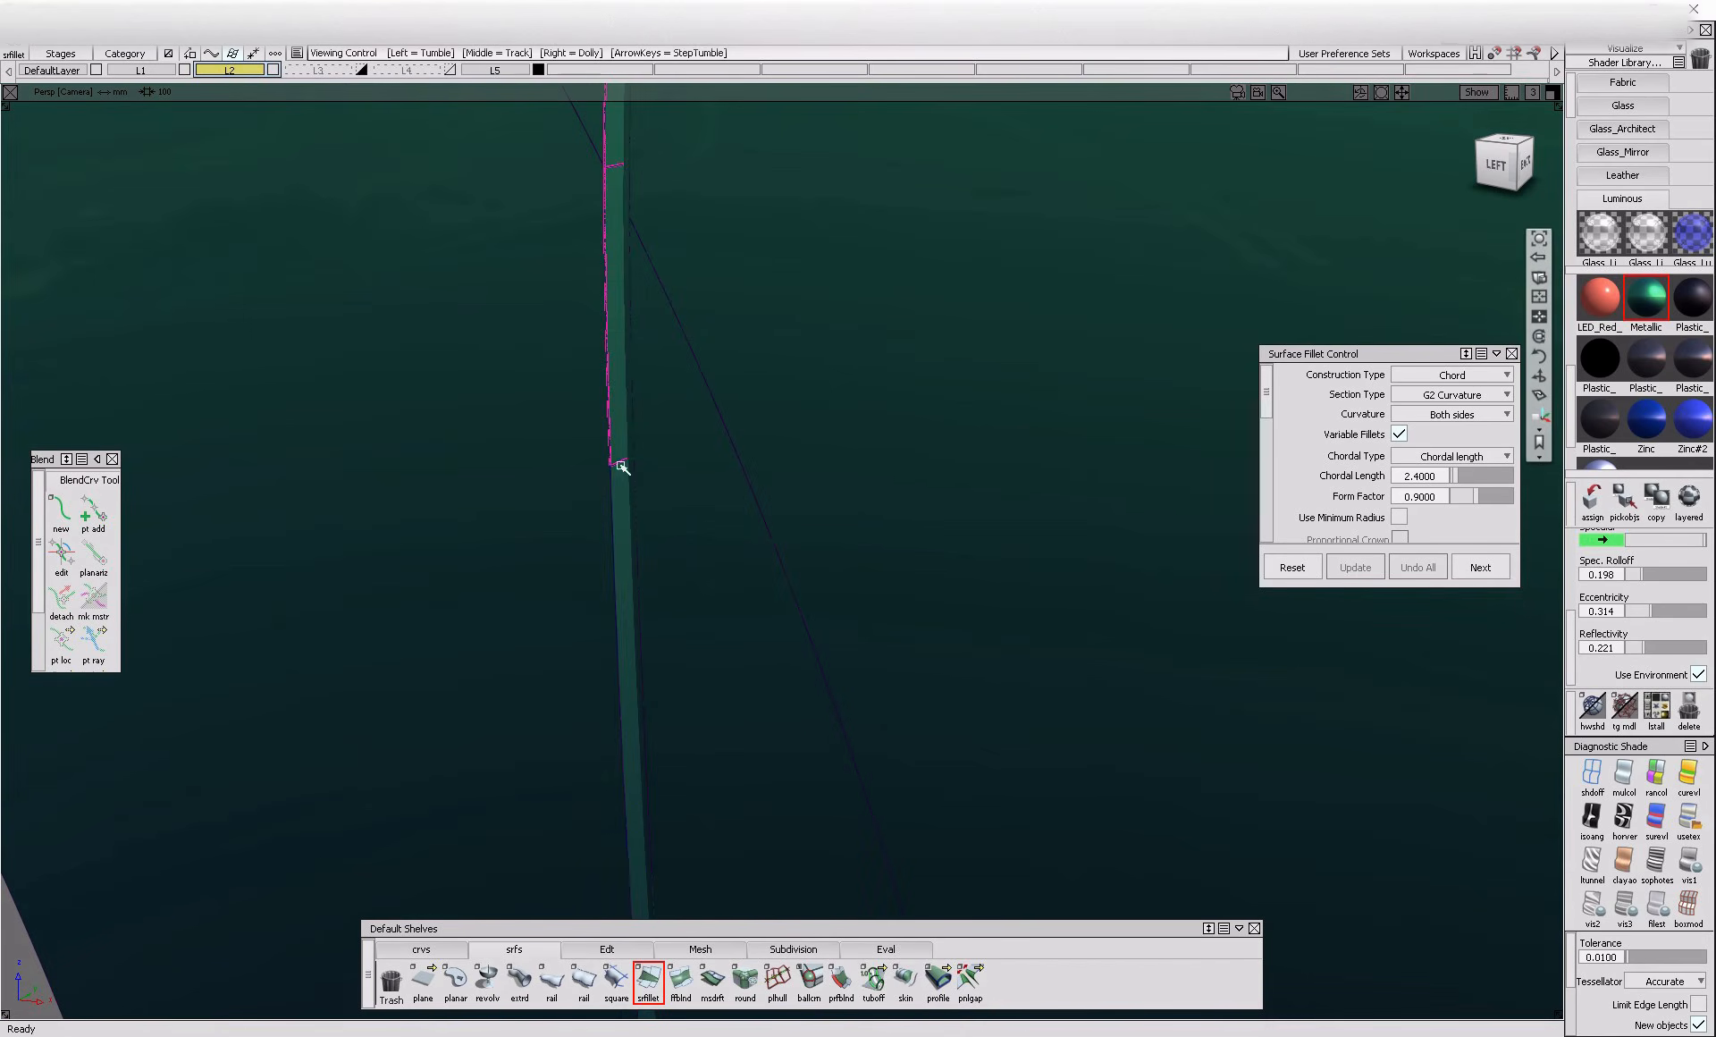
{"action": "left_click", "coordinate": [623, 535]}
{"action": "middle_click_drag", "start_coordinate": [652, 536], "coordinate": [597, 118], "text": "alt+shift"}
{"action": "left_click", "coordinate": [646, 715]}
Add the adjoining lower door panels as the second surface set and build the 2.4 chord G2 fillet
{"action": "middle_click_drag", "start_coordinate": [648, 384], "coordinate": [682, 785], "text": "alt+shift"}
{"action": "middle_click_drag", "start_coordinate": [637, 340], "coordinate": [659, 695], "text": "alt+shift"}
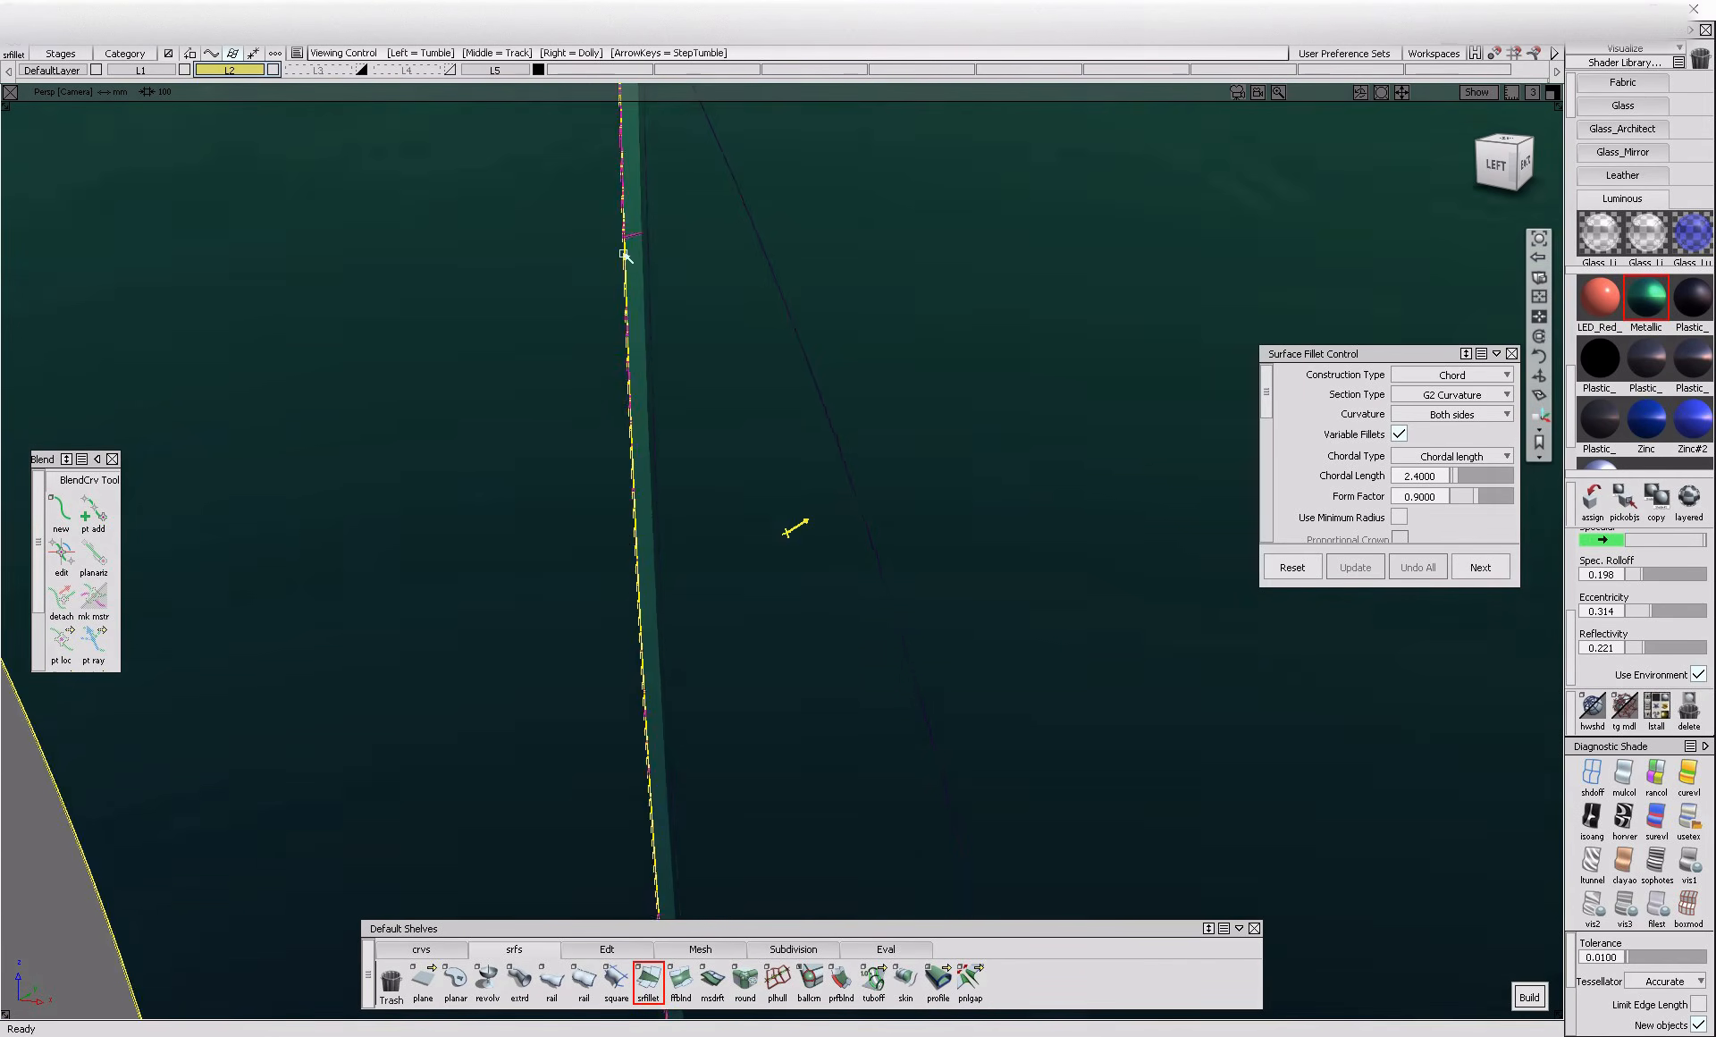
{"action": "middle_click_drag", "start_coordinate": [625, 256], "coordinate": [647, 646], "text": "alt+shift"}
{"action": "middle_click_drag", "start_coordinate": [577, 313], "coordinate": [584, 714], "text": "alt+shift"}
{"action": "left_click", "coordinate": [588, 338]}
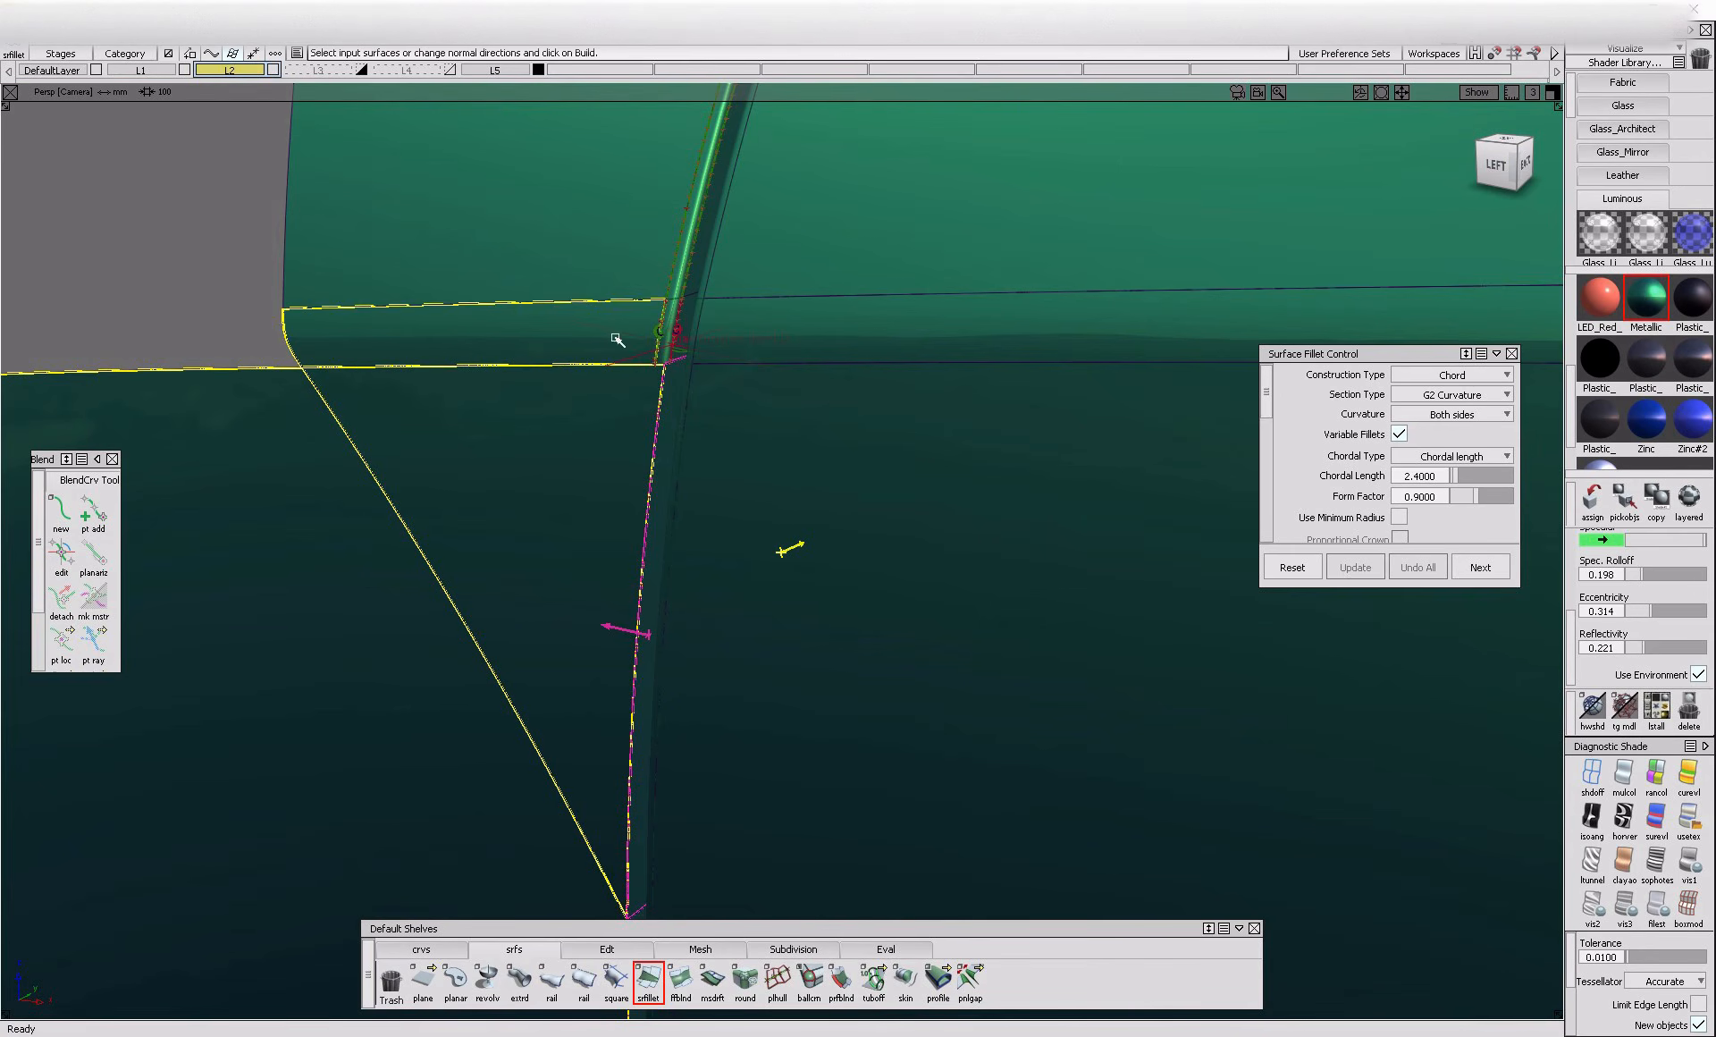
{"action": "middle_click_drag", "start_coordinate": [807, 795], "coordinate": [871, 264], "text": "alt+shift"}
{"action": "middle_click_drag", "start_coordinate": [889, 679], "coordinate": [925, 331], "text": "alt+shift"}
{"action": "middle_click_drag", "start_coordinate": [925, 768], "coordinate": [845, 295], "text": "alt+shift"}
{"action": "middle_click_drag", "start_coordinate": [839, 559], "coordinate": [834, 322], "text": "alt+shift"}
{"action": "left_click_drag", "start_coordinate": [751, 625], "coordinate": [764, 730], "text": "ctrl+shift"}
{"action": "right_click_drag", "start_coordinate": [771, 736], "coordinate": [713, 685], "text": "alt+shift"}
Build the 2.4 chord G2 fillet between the short flange at the lower crease and its adjoining panel
{"action": "left_click", "coordinate": [715, 685]}
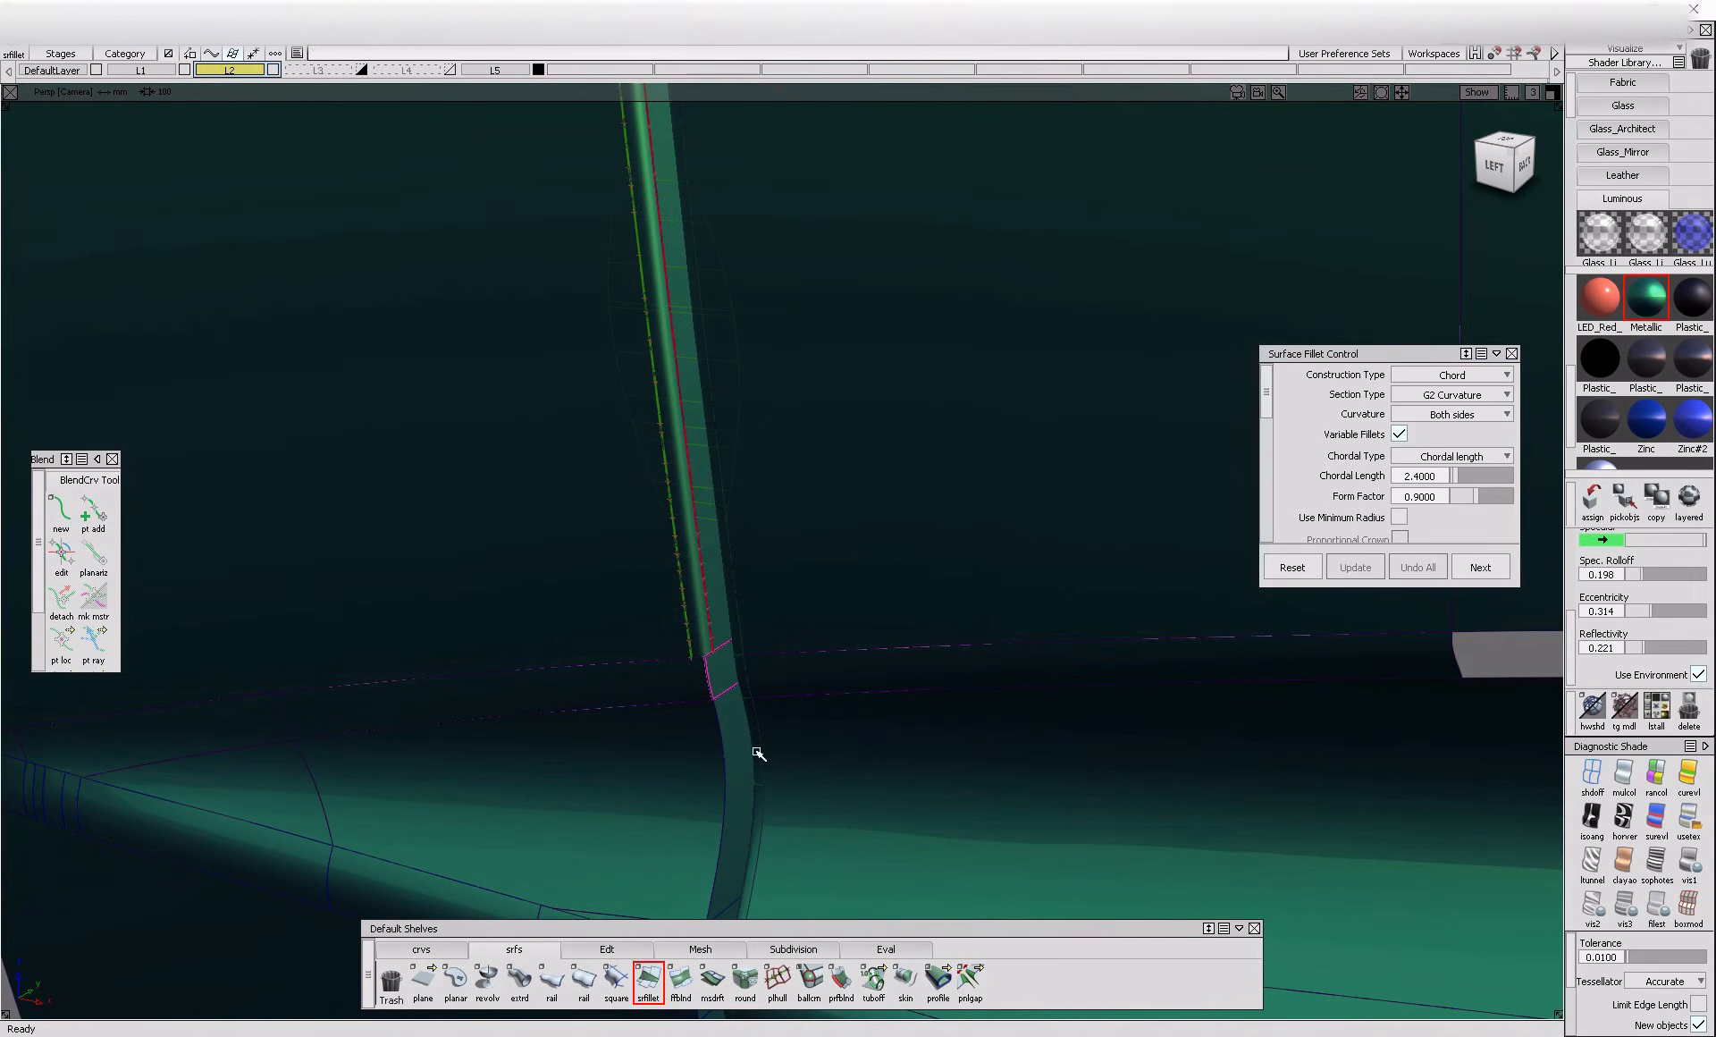
{"action": "middle_click_drag", "start_coordinate": [751, 756], "coordinate": [755, 643], "text": "alt+shift"}
{"action": "left_click_drag", "start_coordinate": [754, 629], "coordinate": [747, 493], "text": "ctrl+shift"}
{"action": "left_click", "coordinate": [743, 407]}
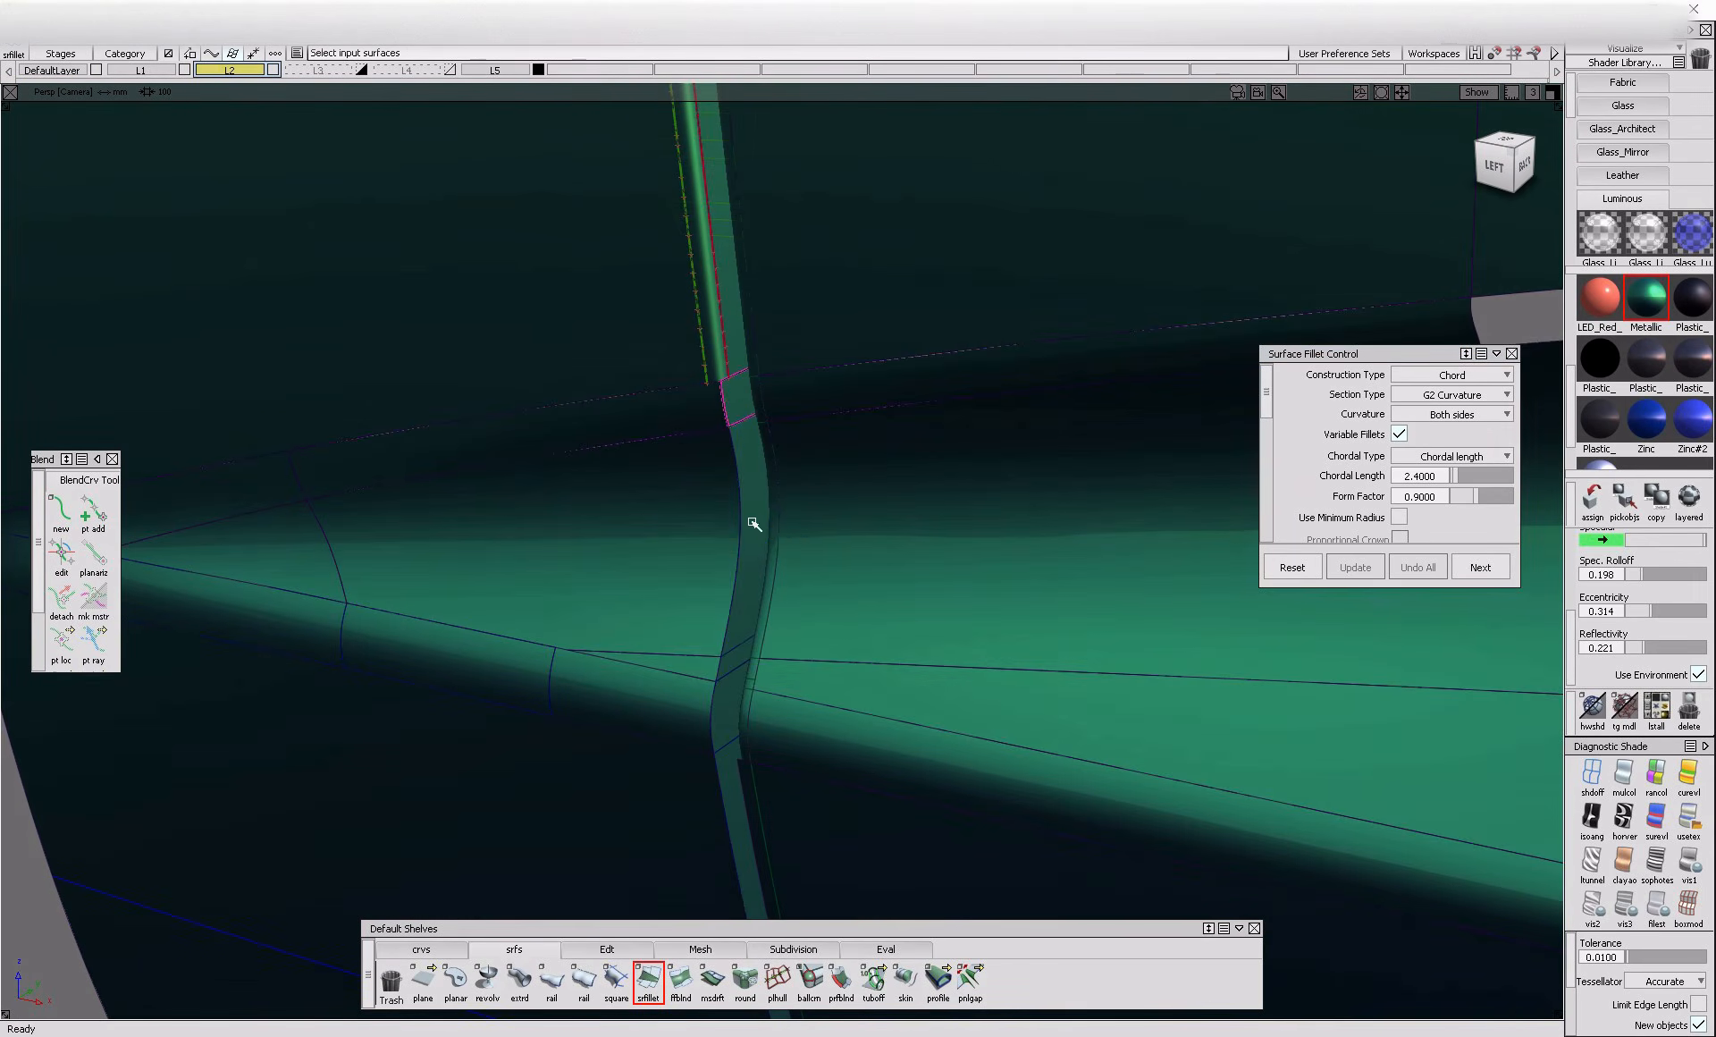
{"action": "left_click", "coordinate": [751, 502]}
{"action": "middle_click_drag", "start_coordinate": [745, 675], "coordinate": [749, 604], "text": "alt+shift"}
{"action": "left_click_drag", "start_coordinate": [744, 600], "coordinate": [748, 479], "text": "ctrl+shift"}
{"action": "left_click", "coordinate": [753, 295]}
{"action": "left_click", "coordinate": [705, 304]}
Build the 2.4 chord G2 fillet between the short flange piece above the wedge-shaped crease panels and its adjoining panel
{"action": "left_click", "coordinate": [743, 360]}
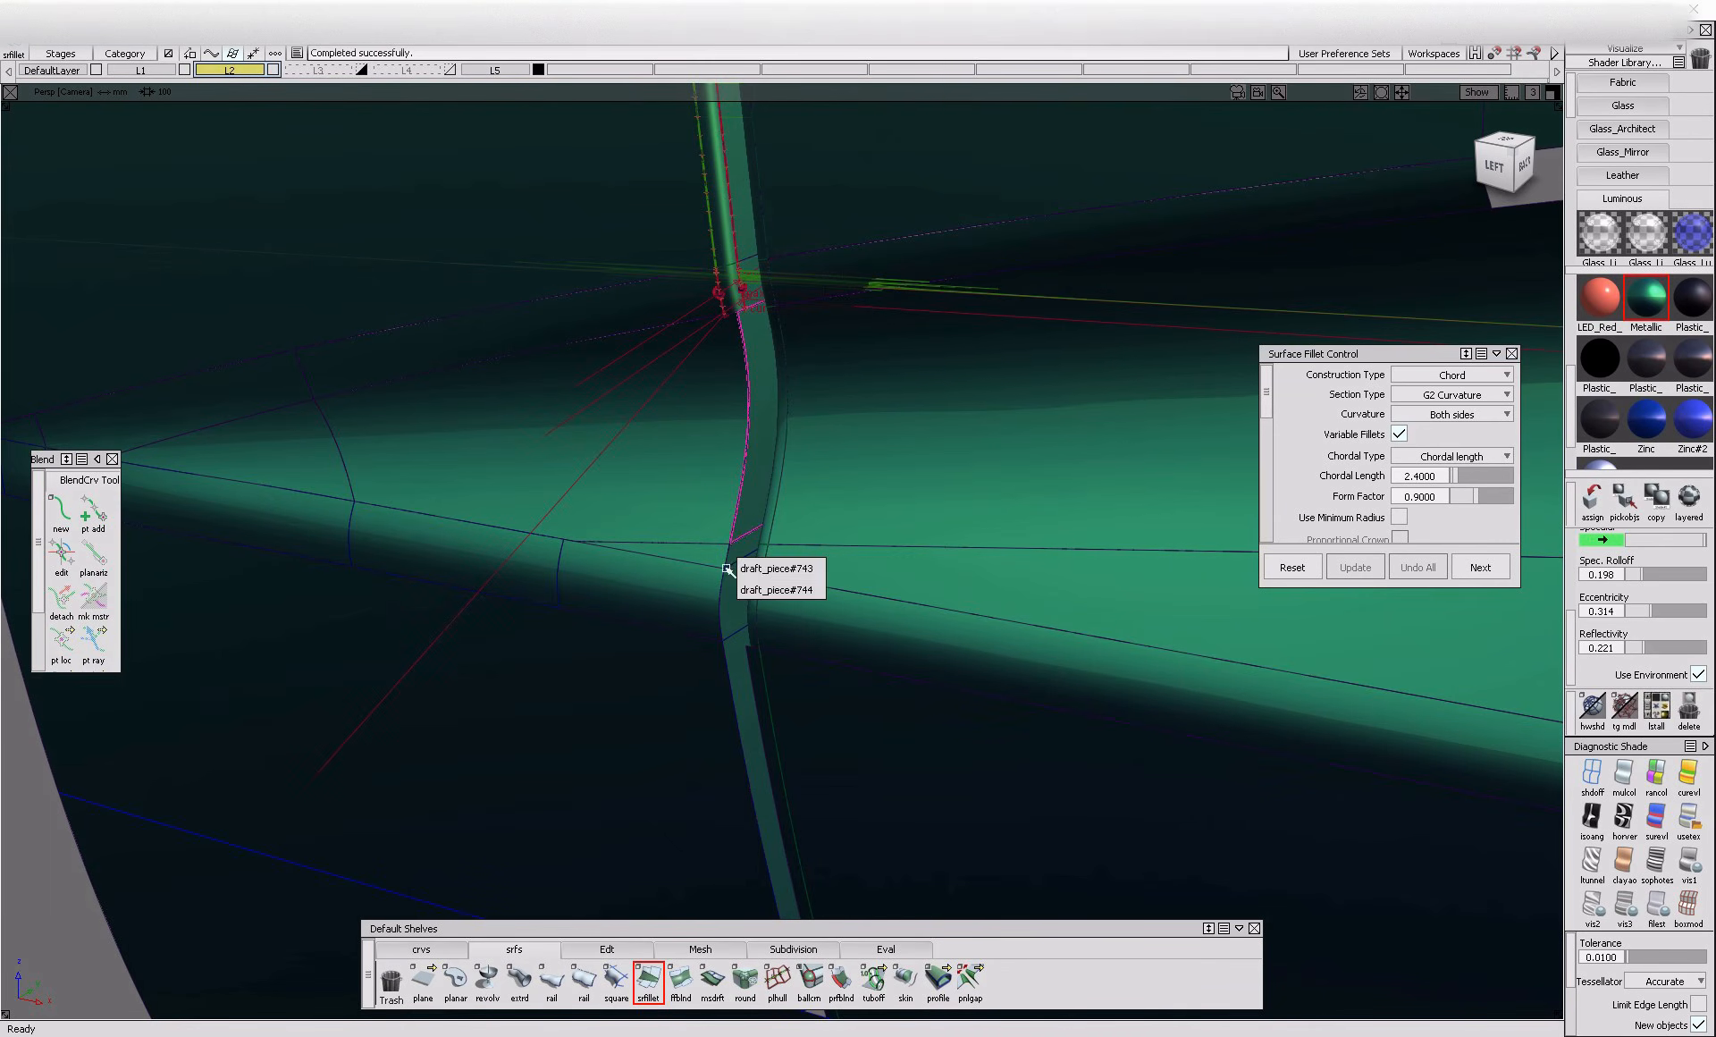
{"action": "left_click", "coordinate": [717, 555]}
{"action": "left_click_drag", "start_coordinate": [750, 513], "coordinate": [751, 501], "text": "ctrl+shift"}
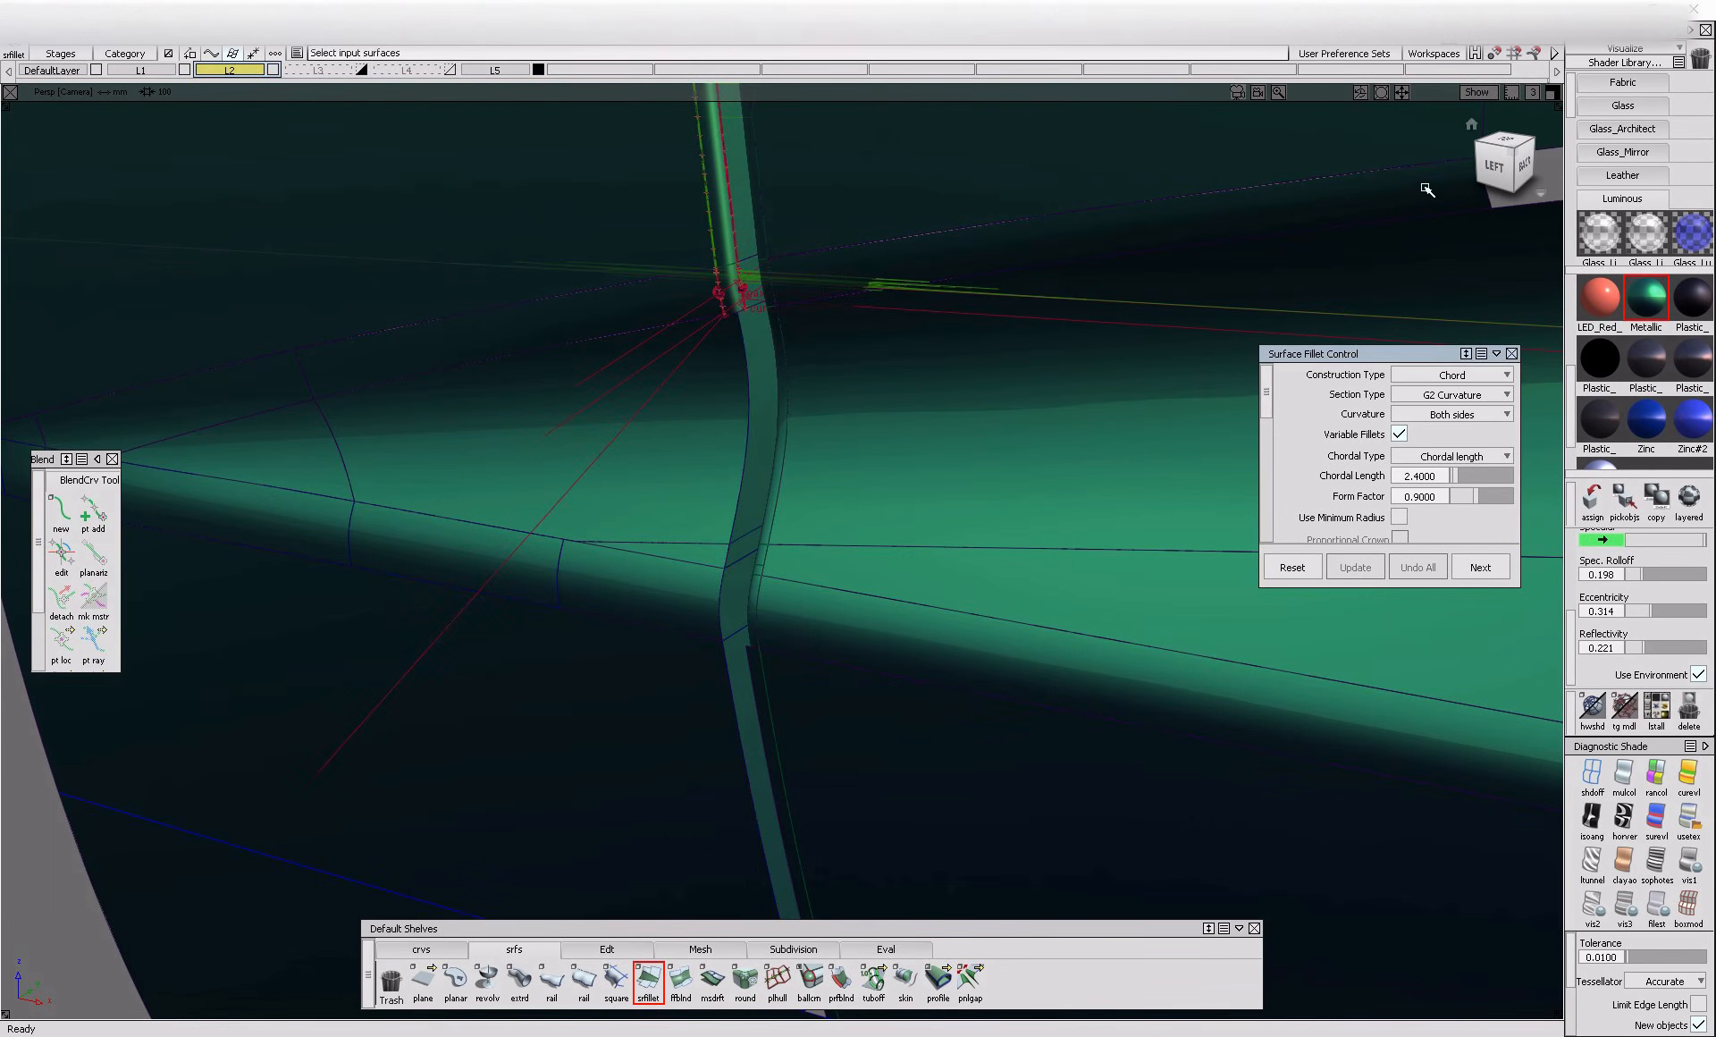
{"action": "left_click", "coordinate": [707, 548]}
{"action": "left_click", "coordinate": [708, 555]}
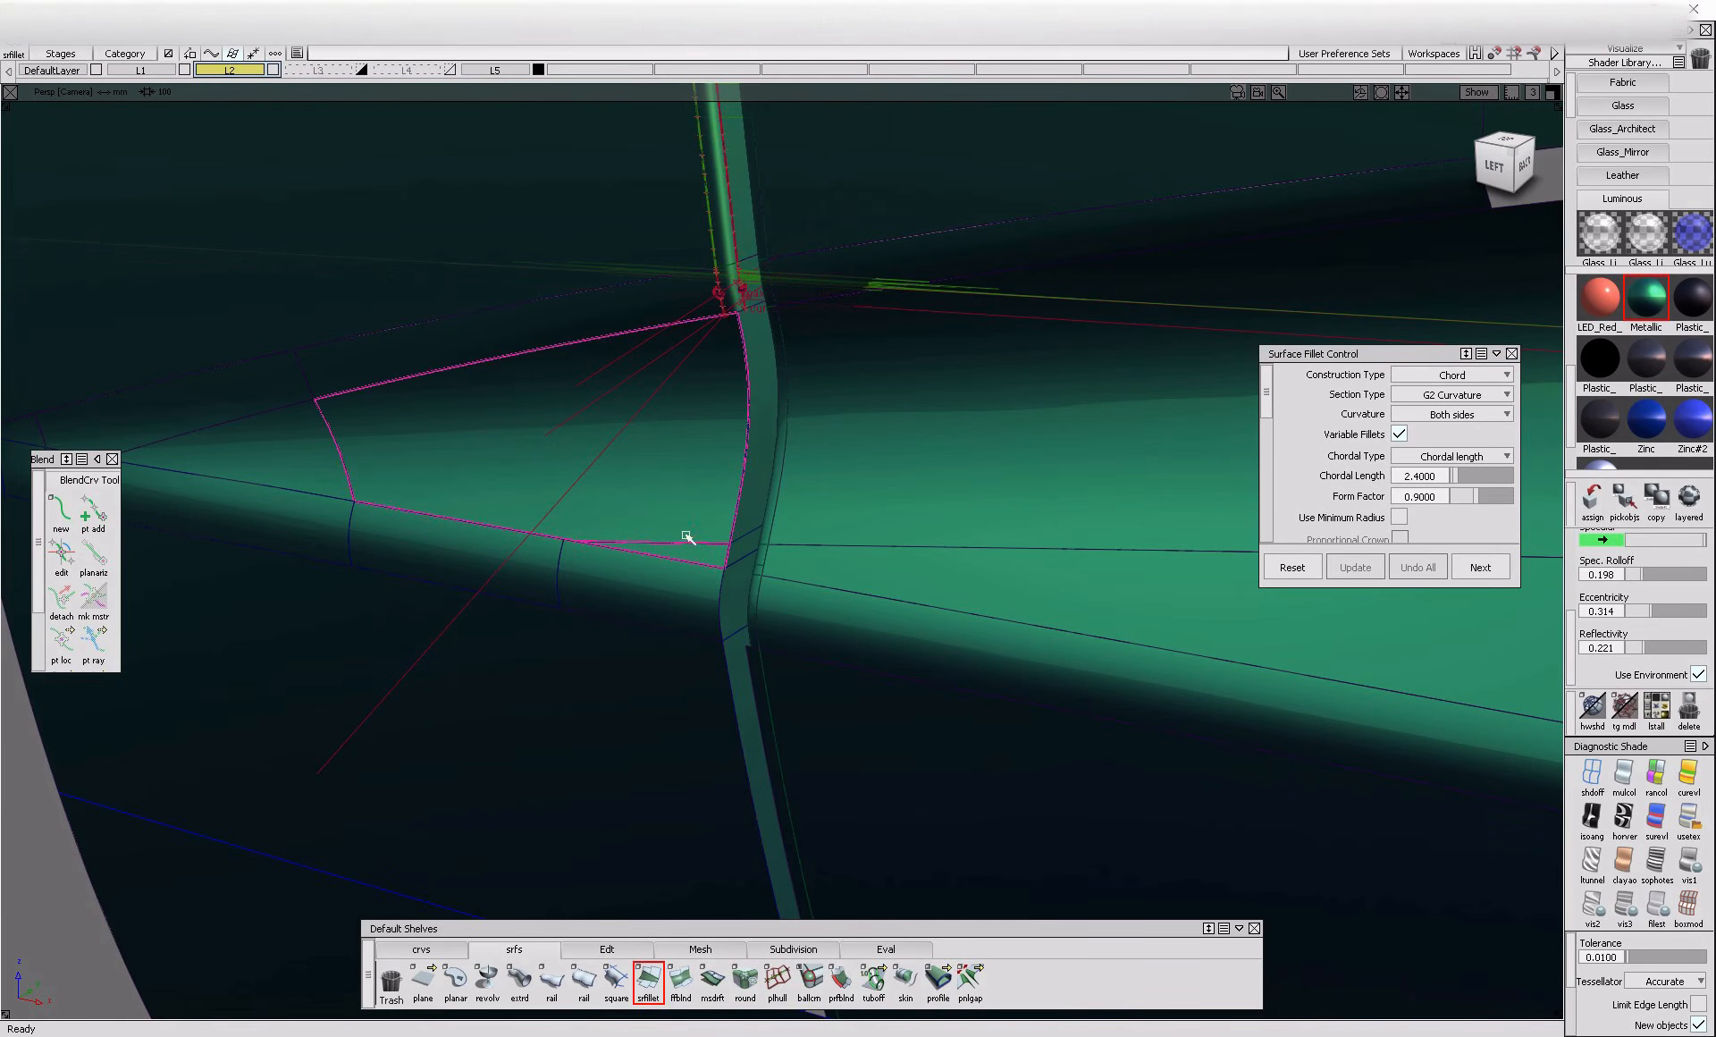
{"action": "left_click_drag", "start_coordinate": [794, 538], "coordinate": [796, 505], "text": "ctrl+shift"}
Align the thin wedge panel's edge beside the gap to the adjoining crease panel with G1 edge continuity
{"action": "left_click", "coordinate": [1624, 51]}
{"action": "left_click", "coordinate": [1614, 86]}
{"action": "left_click", "coordinate": [1597, 139]}
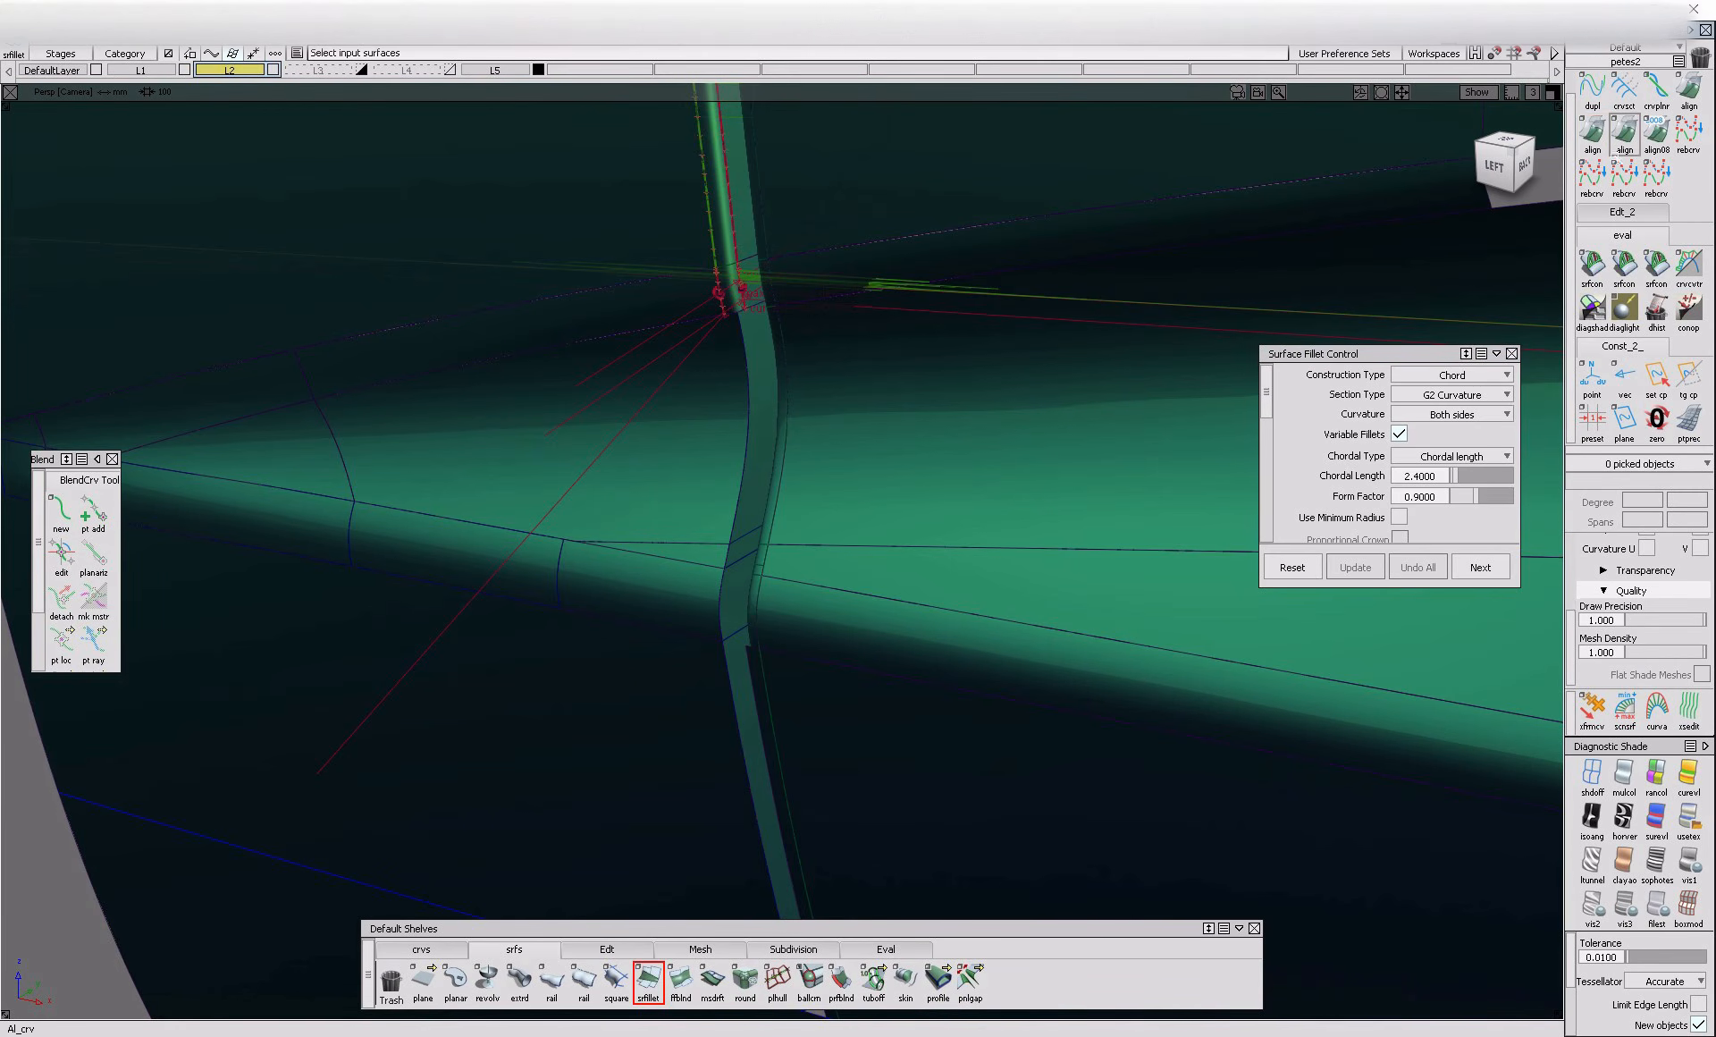
{"action": "left_click", "coordinate": [1593, 141]}
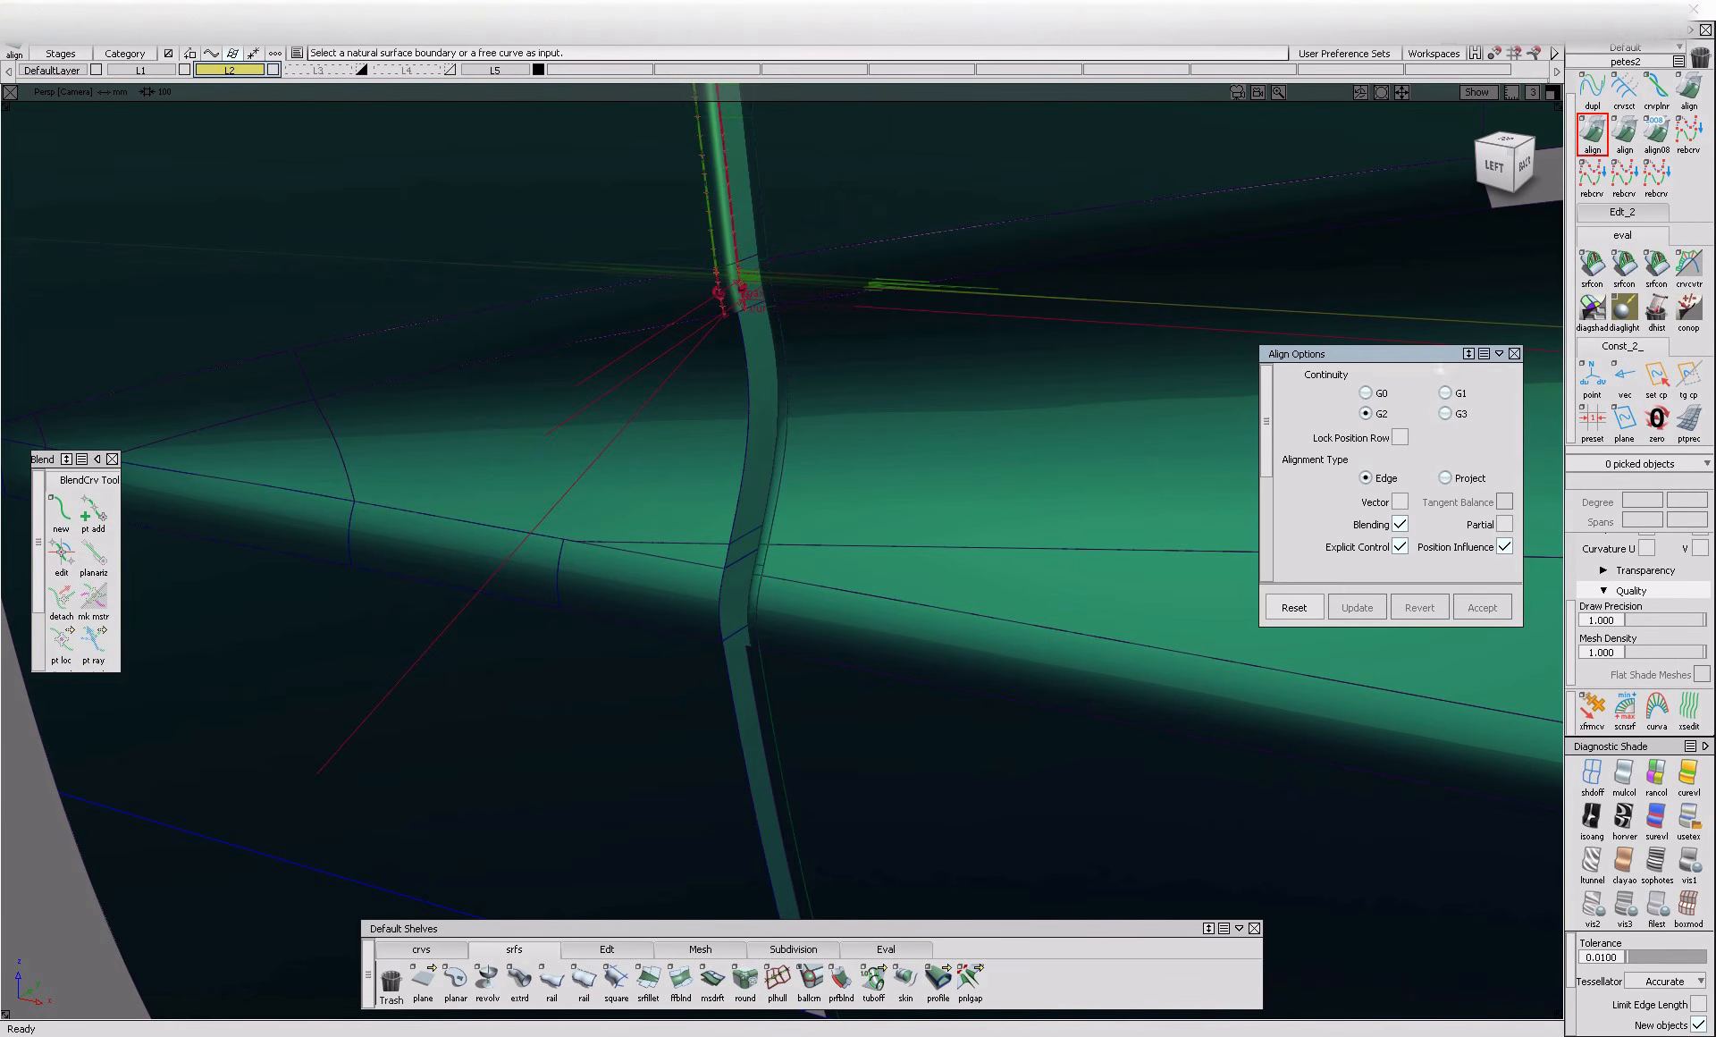
{"action": "left_click", "coordinate": [756, 547]}
{"action": "left_click", "coordinate": [871, 547]}
{"action": "left_click", "coordinate": [756, 543]}
{"action": "left_click_drag", "start_coordinate": [776, 494], "coordinate": [777, 488], "text": "ctrl+shift"}
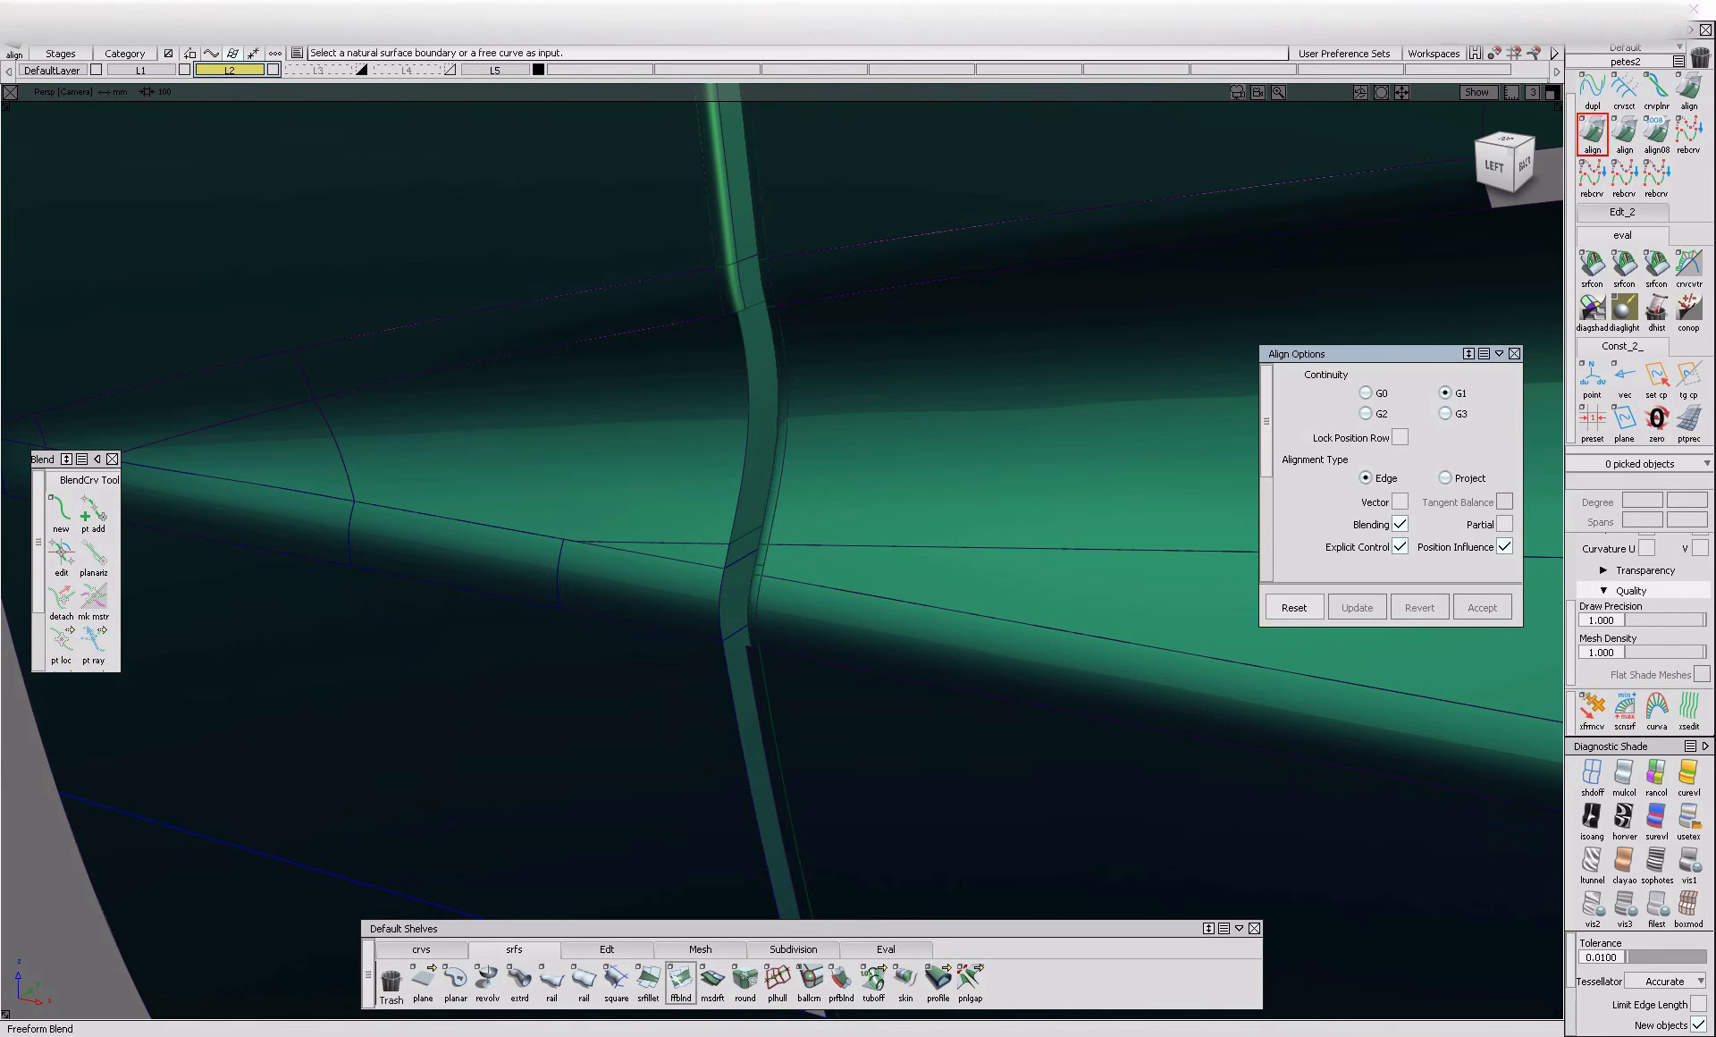
Build the 2.4 chord G2 fillet between the two flange pieces at the wedge-shaped crease and their adjoining door panels
{"action": "left_click", "coordinate": [648, 981]}
{"action": "left_click", "coordinate": [741, 555]}
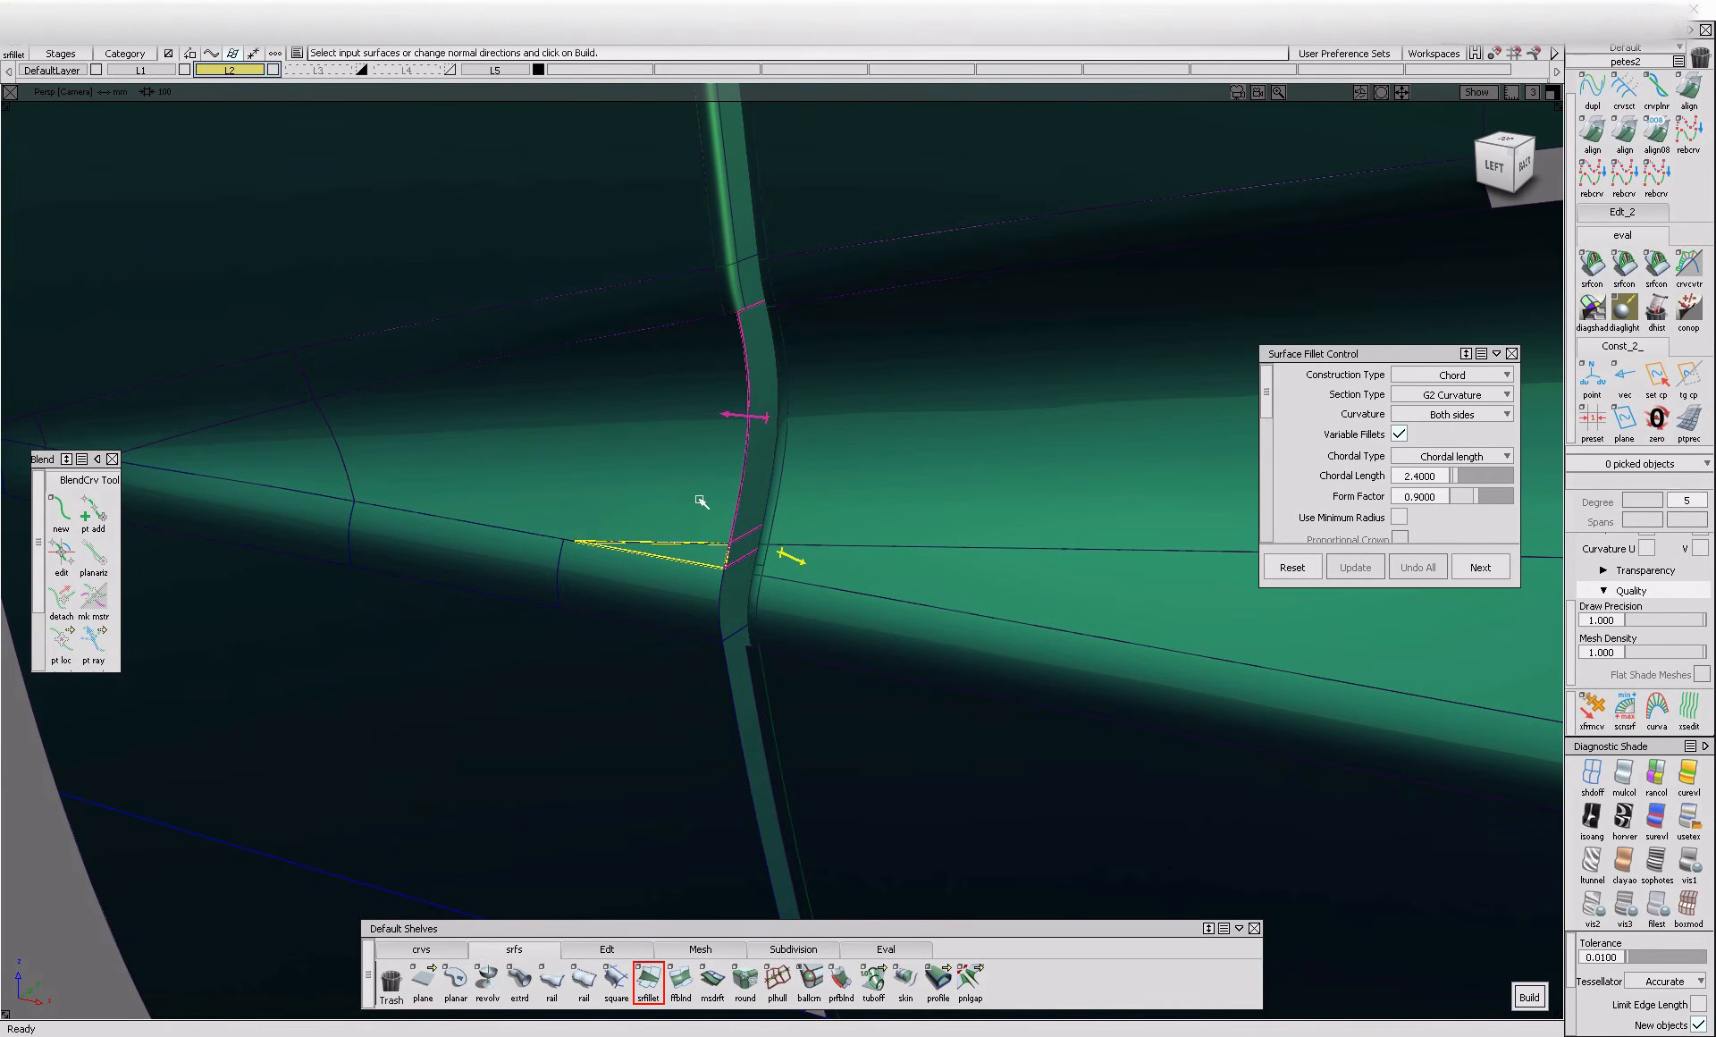
{"action": "left_click_drag", "start_coordinate": [585, 625], "coordinate": [613, 605], "text": "alt+shift"}
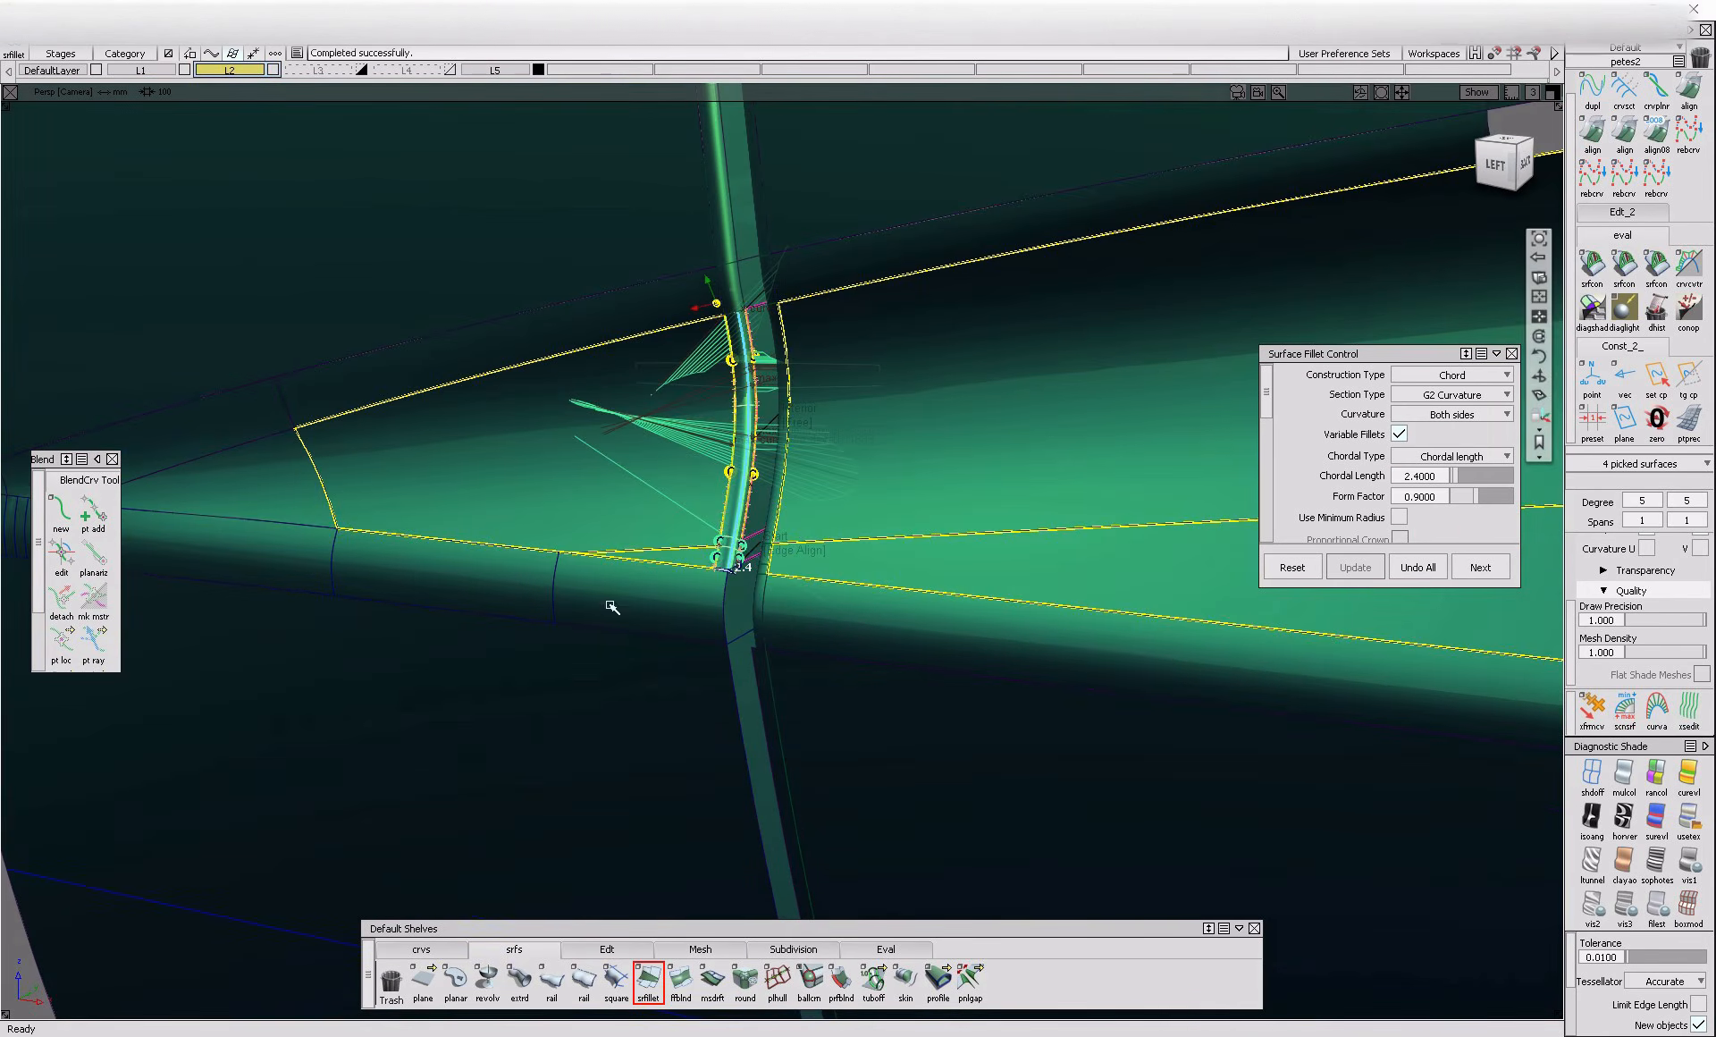
Build the 2.4 chord G2 fillet between the short flange just below the wedge-shaped crease and its adjoining panel
{"action": "mouse_move", "coordinate": [748, 577]}
{"action": "left_mouse_down", "text": "alt+shift"}
{"action": "mouse_move", "coordinate": [736, 612]}
{"action": "mouse_move", "coordinate": [755, 611]}
{"action": "left_mouse_up", "text": "alt+shift"}
{"action": "key", "text": "space"}
{"action": "left_click", "coordinate": [755, 611]}
{"action": "left_click", "coordinate": [719, 613]}
{"action": "key", "text": "space"}
Build the 2.4 chord G2 fillet between the long flange below the lower crease and the adjoining lower door panel
{"action": "left_click_drag", "start_coordinate": [838, 718], "coordinate": [729, 636], "text": "alt+shift"}
{"action": "key", "text": "space"}
{"action": "left_click", "coordinate": [747, 680]}
{"action": "middle_click_drag", "start_coordinate": [747, 680], "coordinate": [694, 501], "text": "alt+shift"}
{"action": "left_click", "coordinate": [685, 545]}
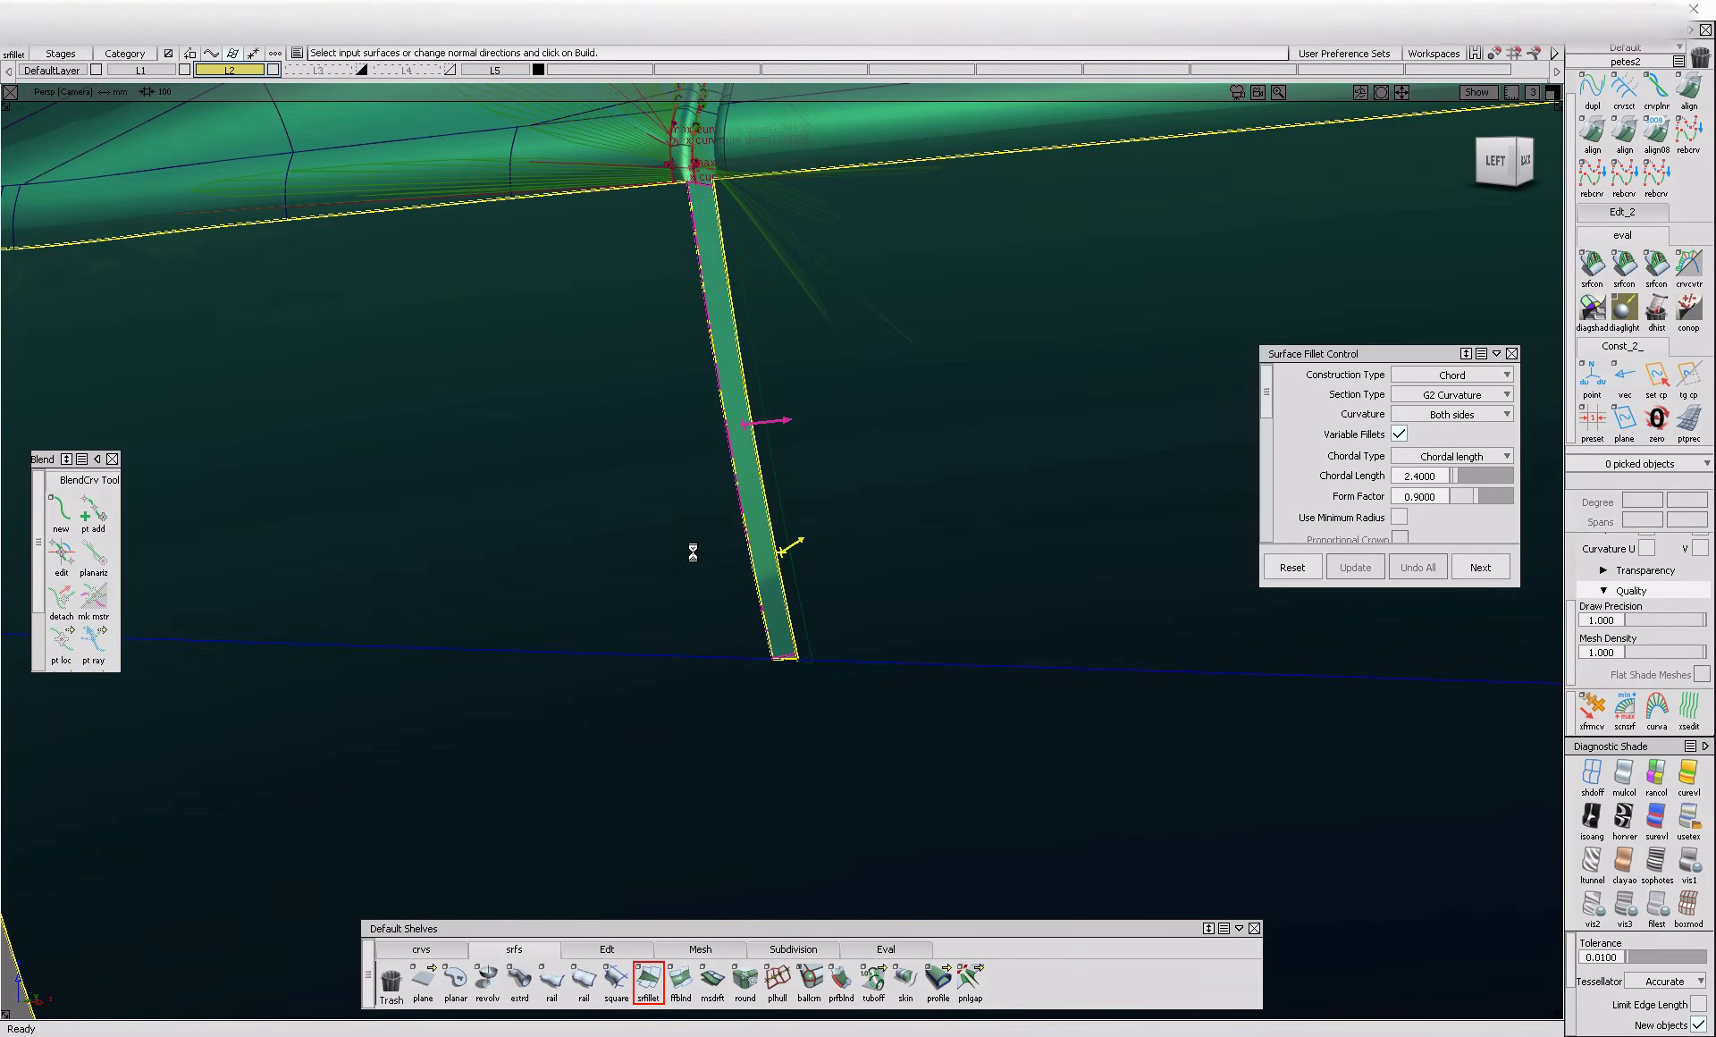
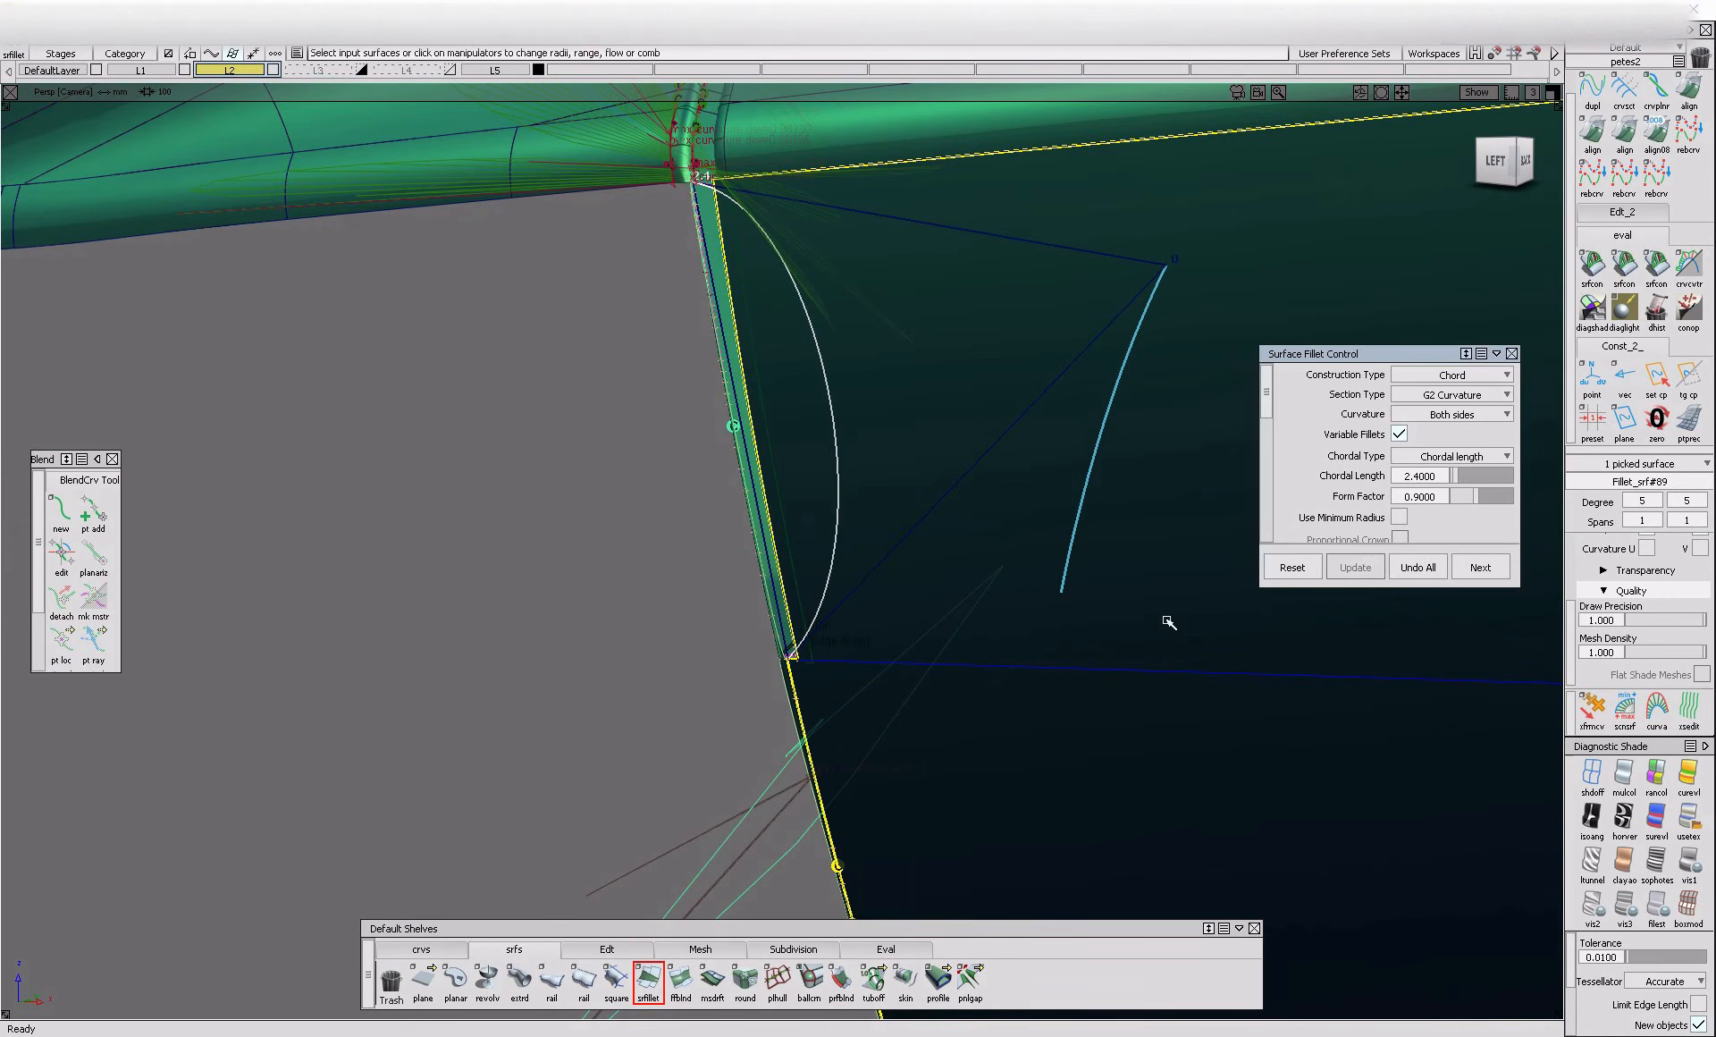
Undo the lower flange fillet and rebuild it between the narrow flange and the lower outer surface with End flow set to Edge align
{"action": "left_click", "coordinate": [1411, 568]}
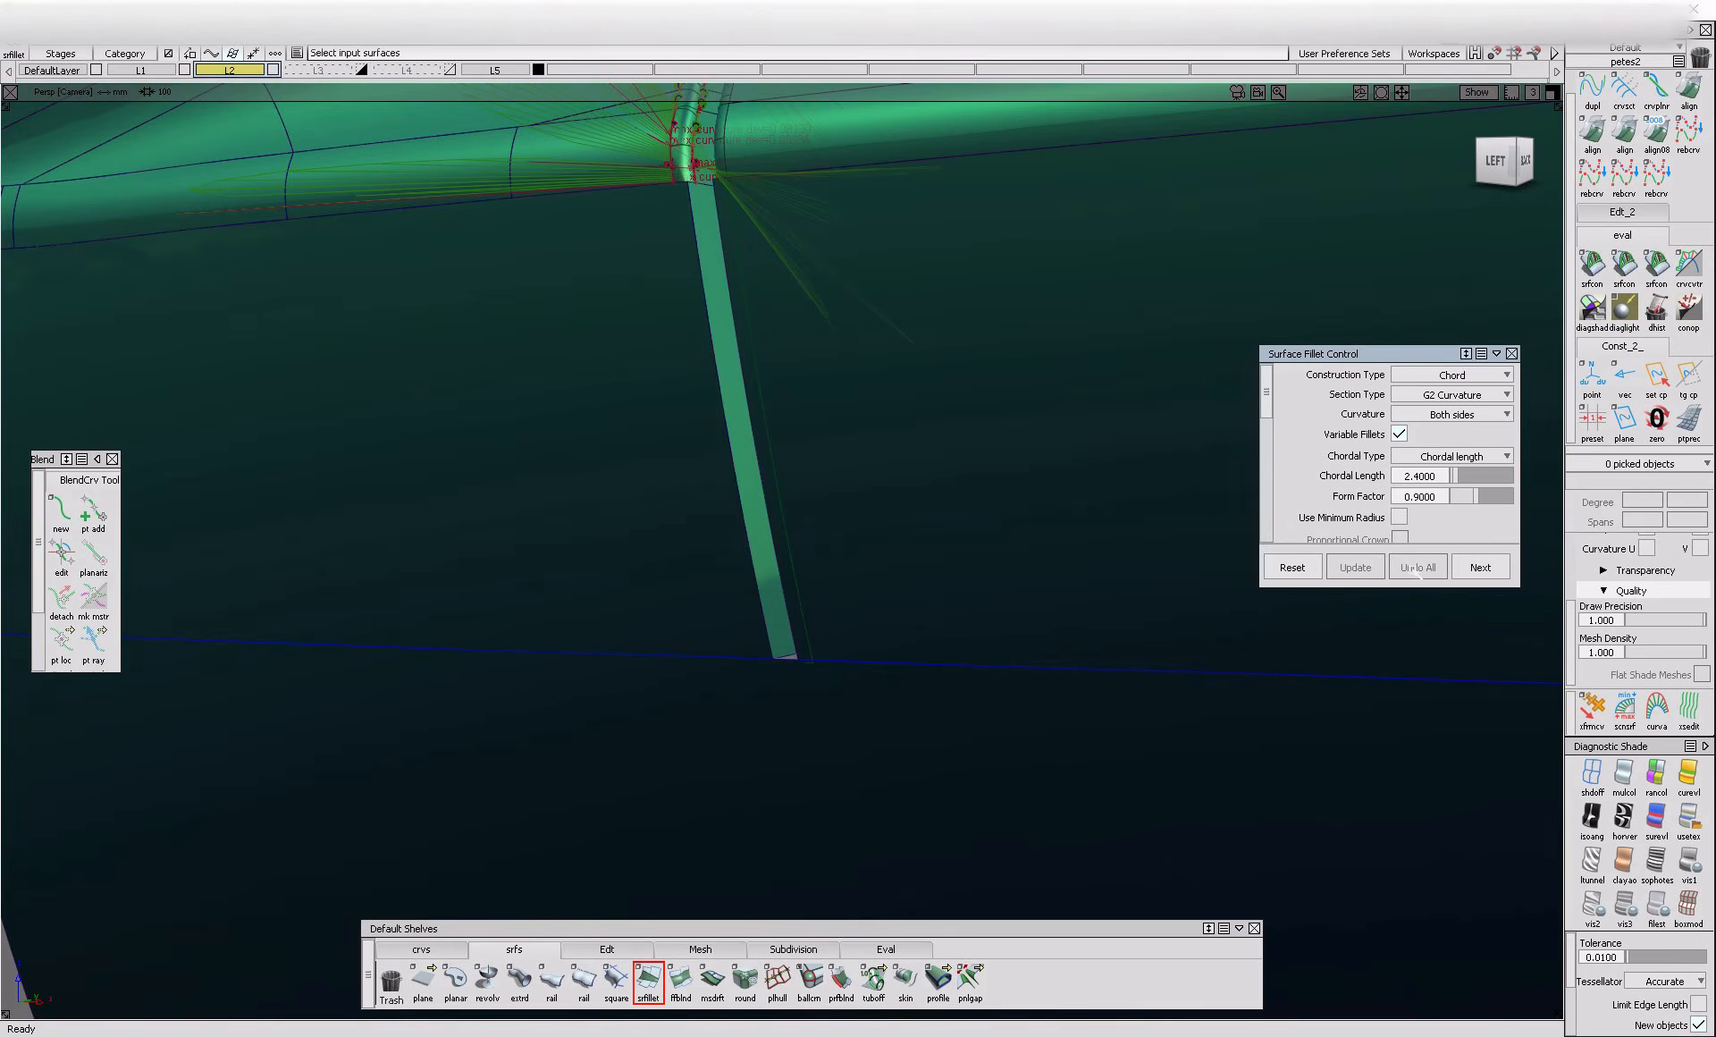
{"action": "left_click", "coordinate": [761, 518]}
{"action": "left_click", "coordinate": [565, 545]}
{"action": "left_click_drag", "start_coordinate": [563, 544], "coordinate": [845, 478], "text": "alt+shift"}
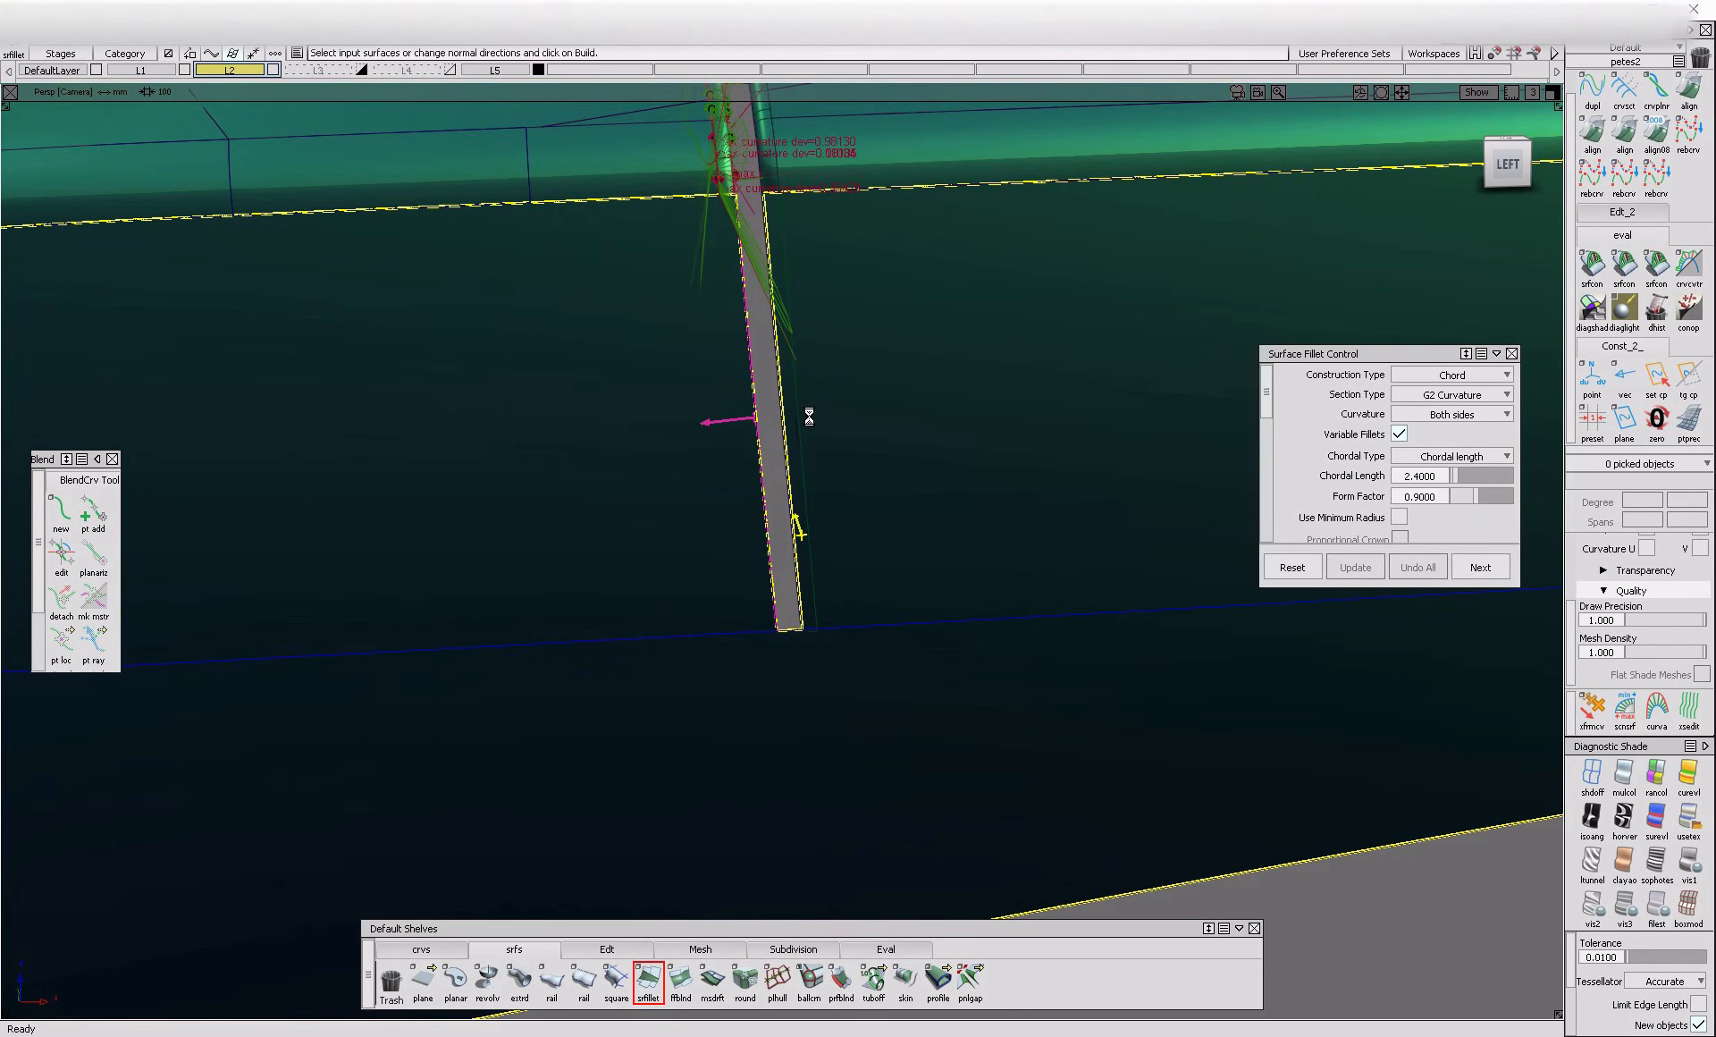
{"action": "scroll", "coordinate": [1370, 517], "scroll_direction": "down", "scroll_amount": 8}
{"action": "scroll", "coordinate": [1372, 517], "scroll_direction": "down", "scroll_amount": 2}
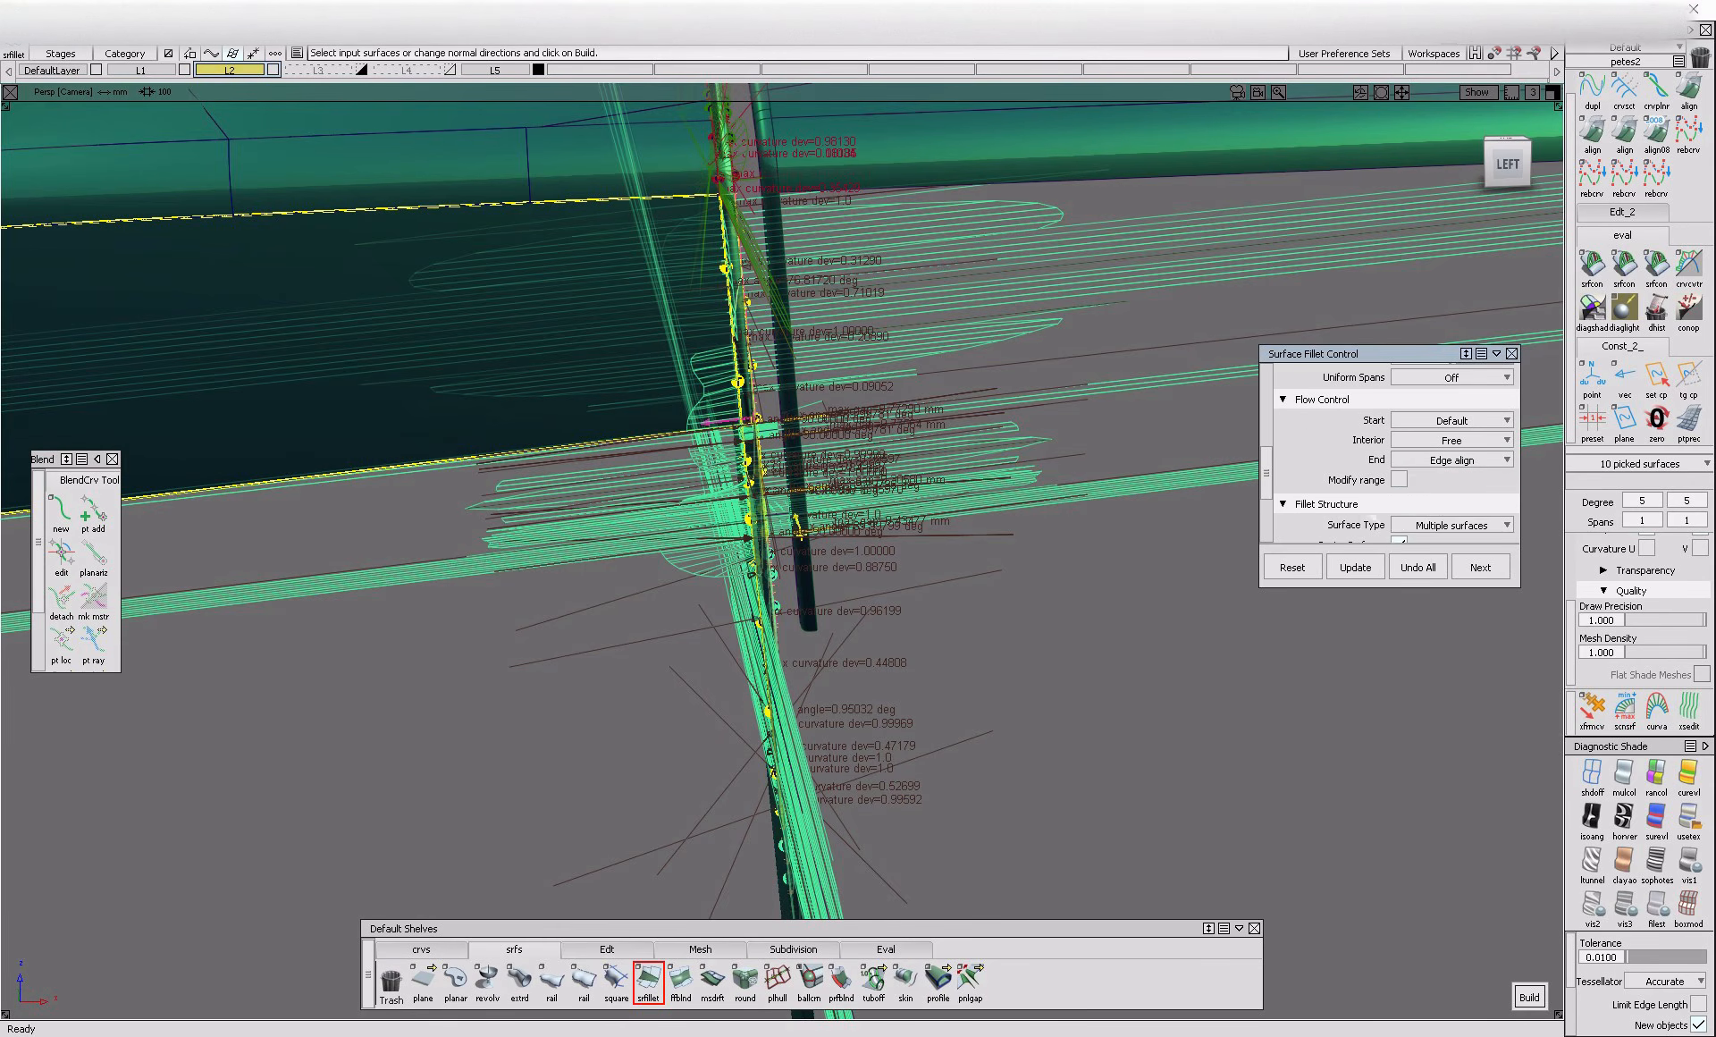
{"action": "left_click", "coordinate": [1450, 460]}
{"action": "left_click", "coordinate": [1453, 481]}
{"action": "left_click_drag", "start_coordinate": [809, 437], "coordinate": [698, 170], "text": "alt+shift"}
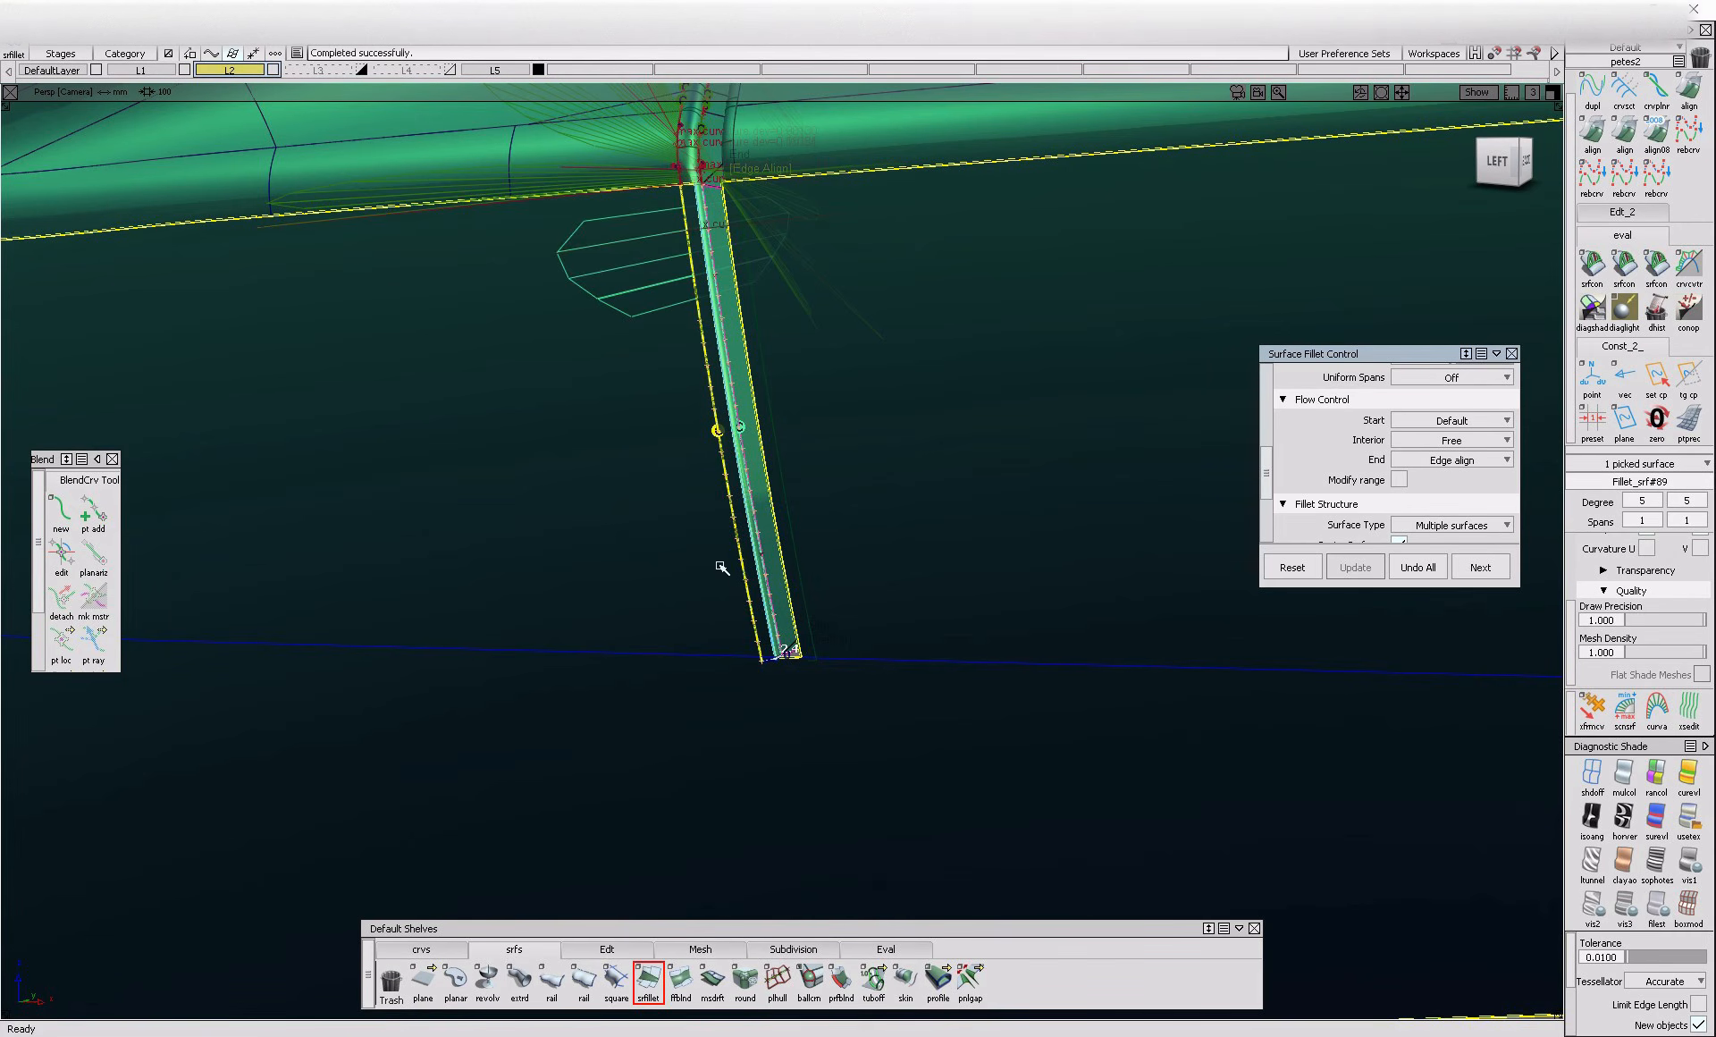
Examine the rebuilt fillet along the lower gap from several angles
{"action": "key", "text": "space"}
{"action": "right_click_drag", "start_coordinate": [720, 508], "coordinate": [597, 513], "text": "alt+shift"}
{"action": "left_click_drag", "start_coordinate": [597, 513], "coordinate": [840, 535], "text": "alt+shift"}
{"action": "mouse_move", "coordinate": [840, 535]}
{"action": "right_mouse_down", "text": "alt+shift"}
{"action": "mouse_move", "coordinate": [1016, 540]}
{"action": "mouse_move", "coordinate": [986, 533]}
{"action": "right_mouse_up", "text": "alt+shift"}
{"action": "left_click_drag", "start_coordinate": [985, 533], "coordinate": [769, 427], "text": "alt+shift"}
{"action": "right_click_drag", "start_coordinate": [769, 427], "coordinate": [824, 432], "text": "alt+shift"}
{"action": "left_click_drag", "start_coordinate": [823, 433], "coordinate": [682, 468], "text": "alt+shift"}
{"action": "key", "text": "space"}
Trim the lower outer surface against the gap fillets, keeping the outer skin beside the gap
{"action": "left_click_drag", "start_coordinate": [843, 403], "coordinate": [738, 479], "text": "ctrl+shift"}
{"action": "left_click", "coordinate": [691, 461]}
{"action": "left_click", "coordinate": [771, 610]}
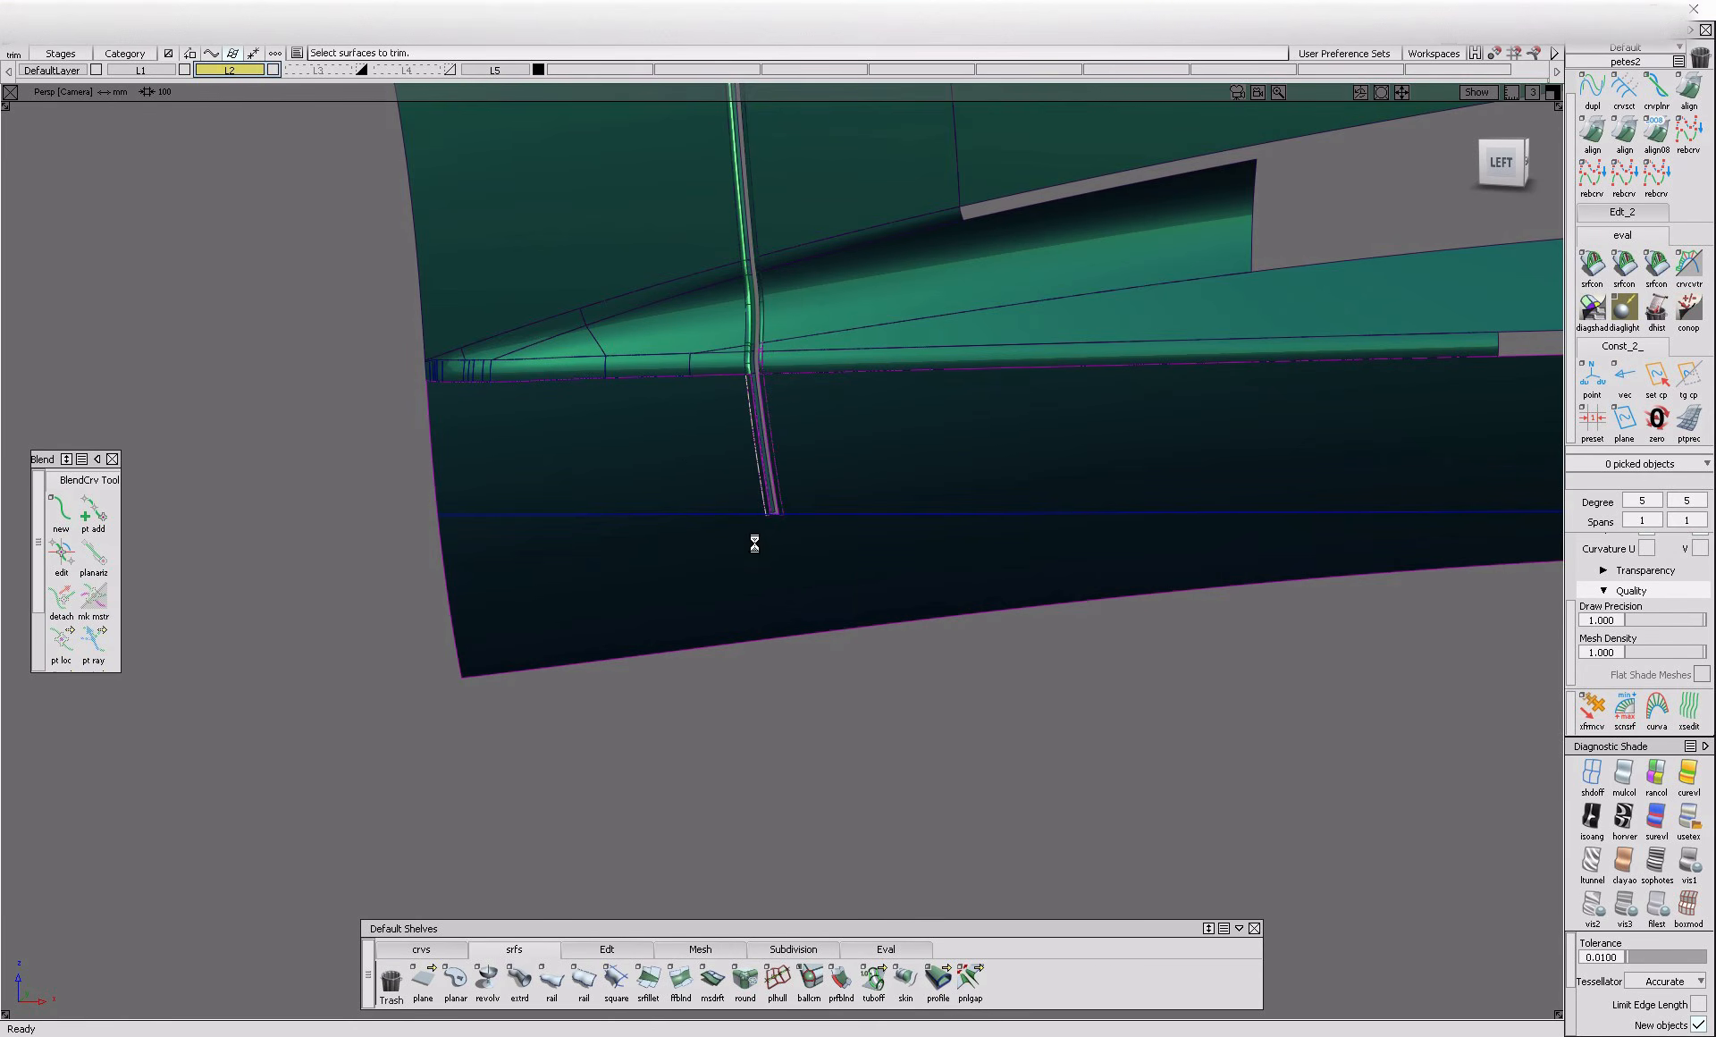
{"action": "left_click", "coordinate": [763, 502]}
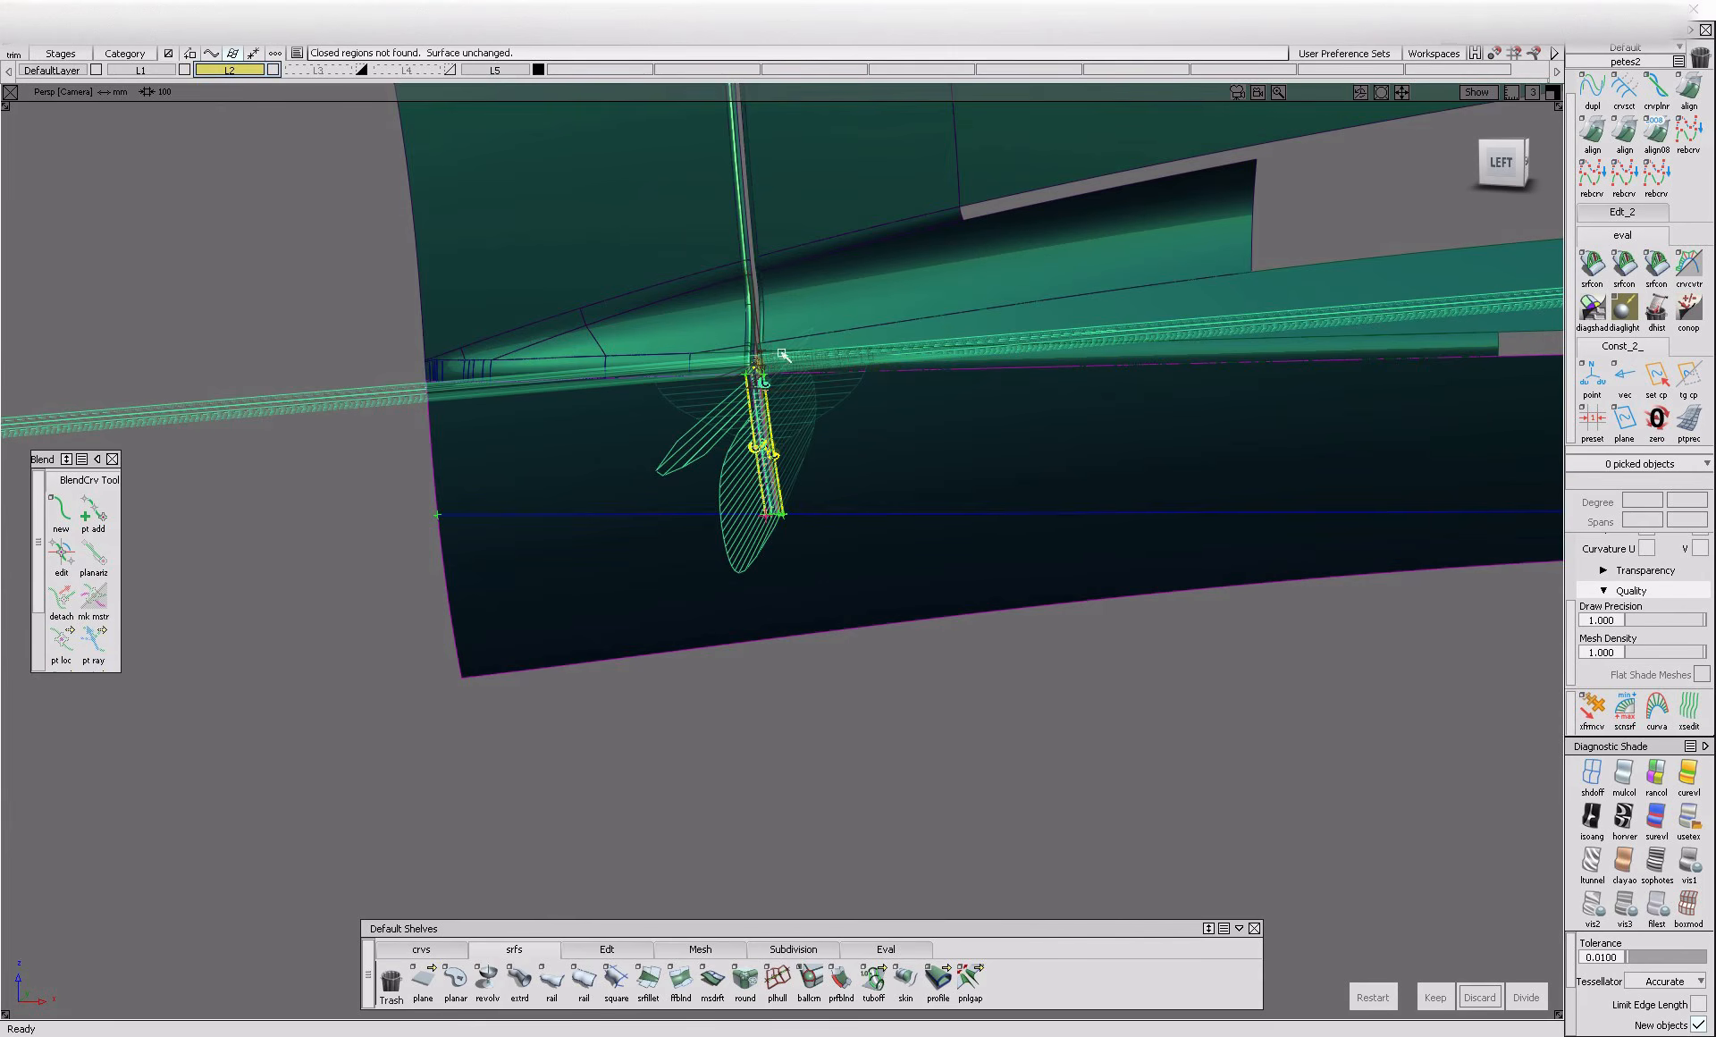
{"action": "right_click_drag", "start_coordinate": [727, 383], "coordinate": [858, 398], "text": "alt+shift"}
{"action": "left_click_drag", "start_coordinate": [858, 398], "coordinate": [709, 624], "text": "alt+shift"}
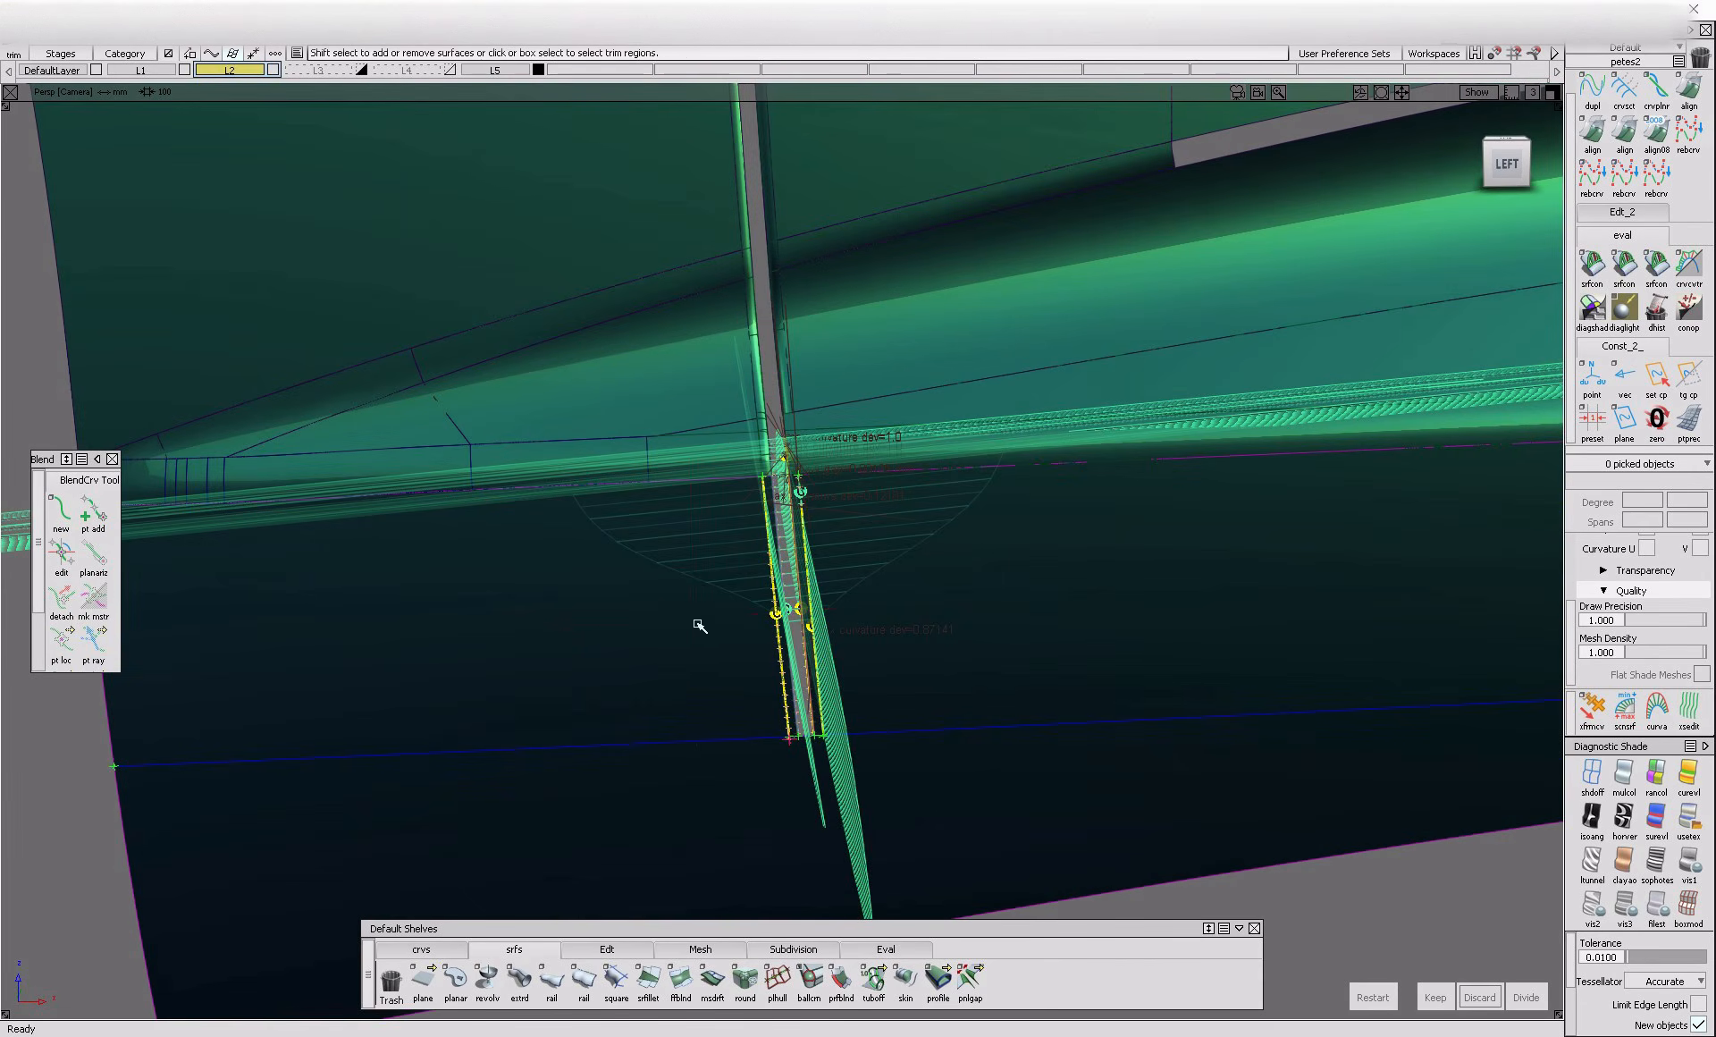
{"action": "left_click", "coordinate": [1434, 997]}
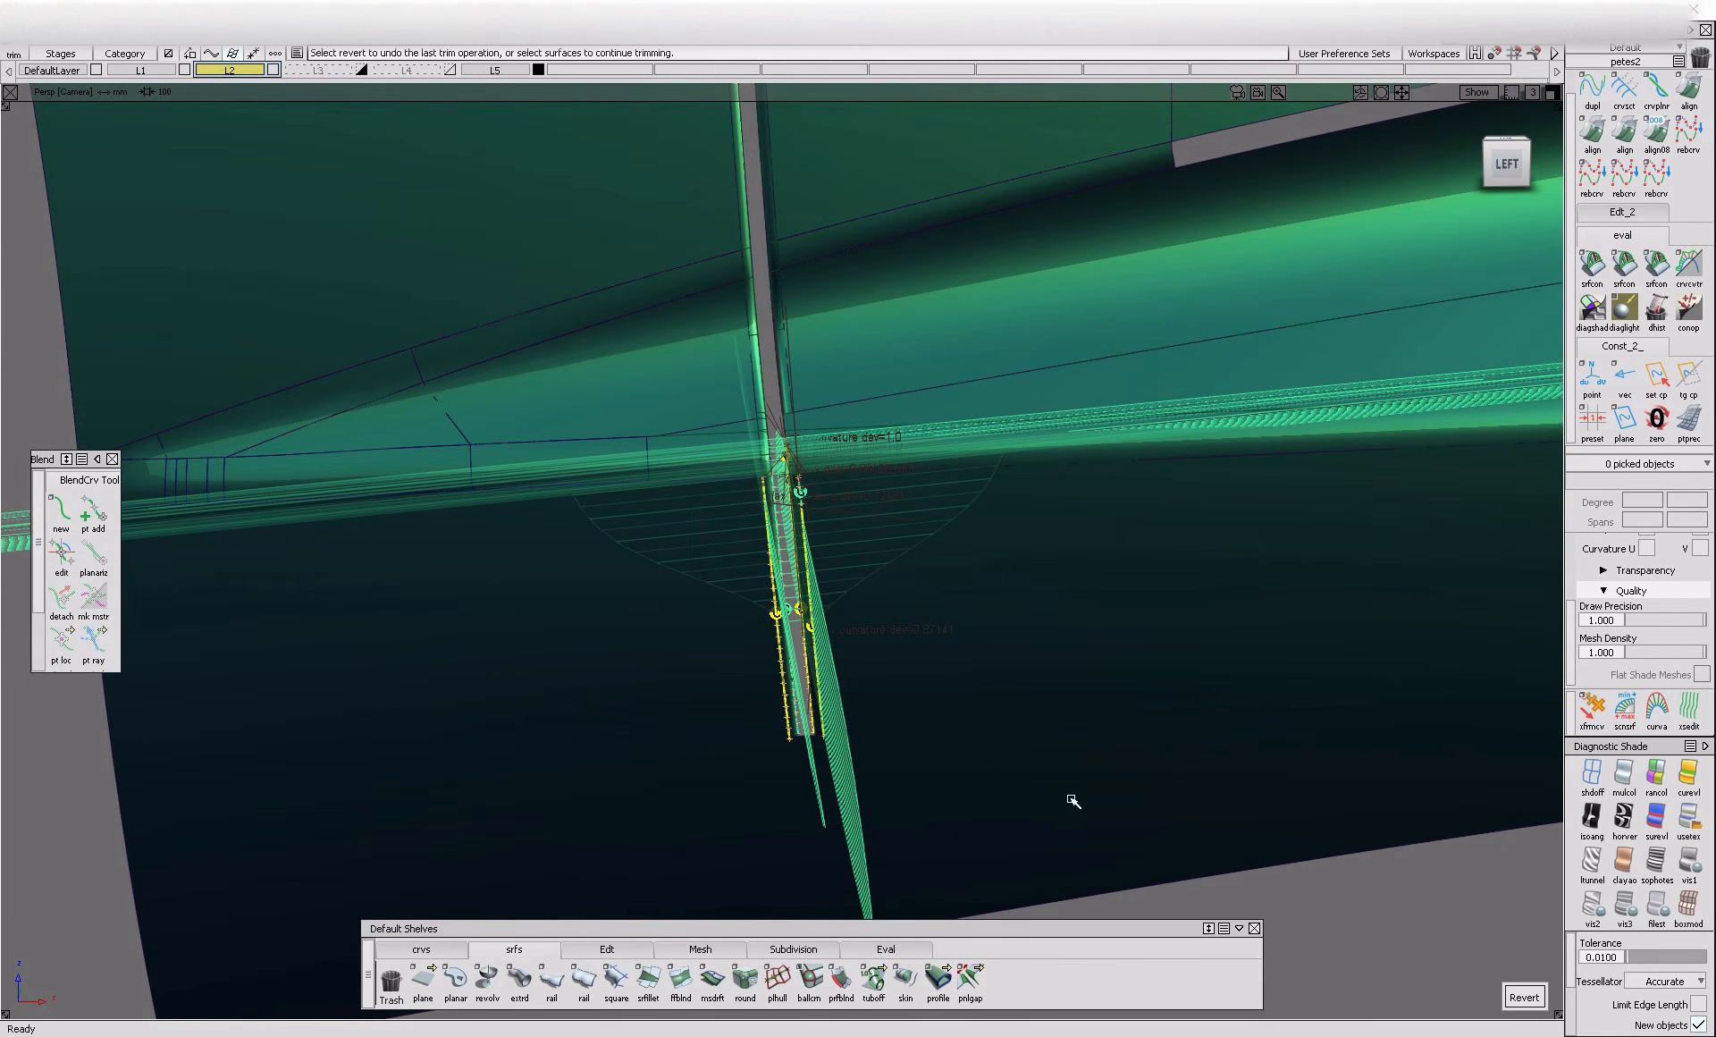
Reopen the lower fillet on the rear side of the gap for history editing and update it
{"action": "mouse_move", "coordinate": [1027, 731]}
{"action": "right_mouse_down", "text": "alt+shift"}
{"action": "mouse_move", "coordinate": [870, 700]}
{"action": "mouse_move", "coordinate": [1046, 735]}
{"action": "mouse_move", "coordinate": [901, 571]}
{"action": "right_mouse_up", "text": "alt+shift"}
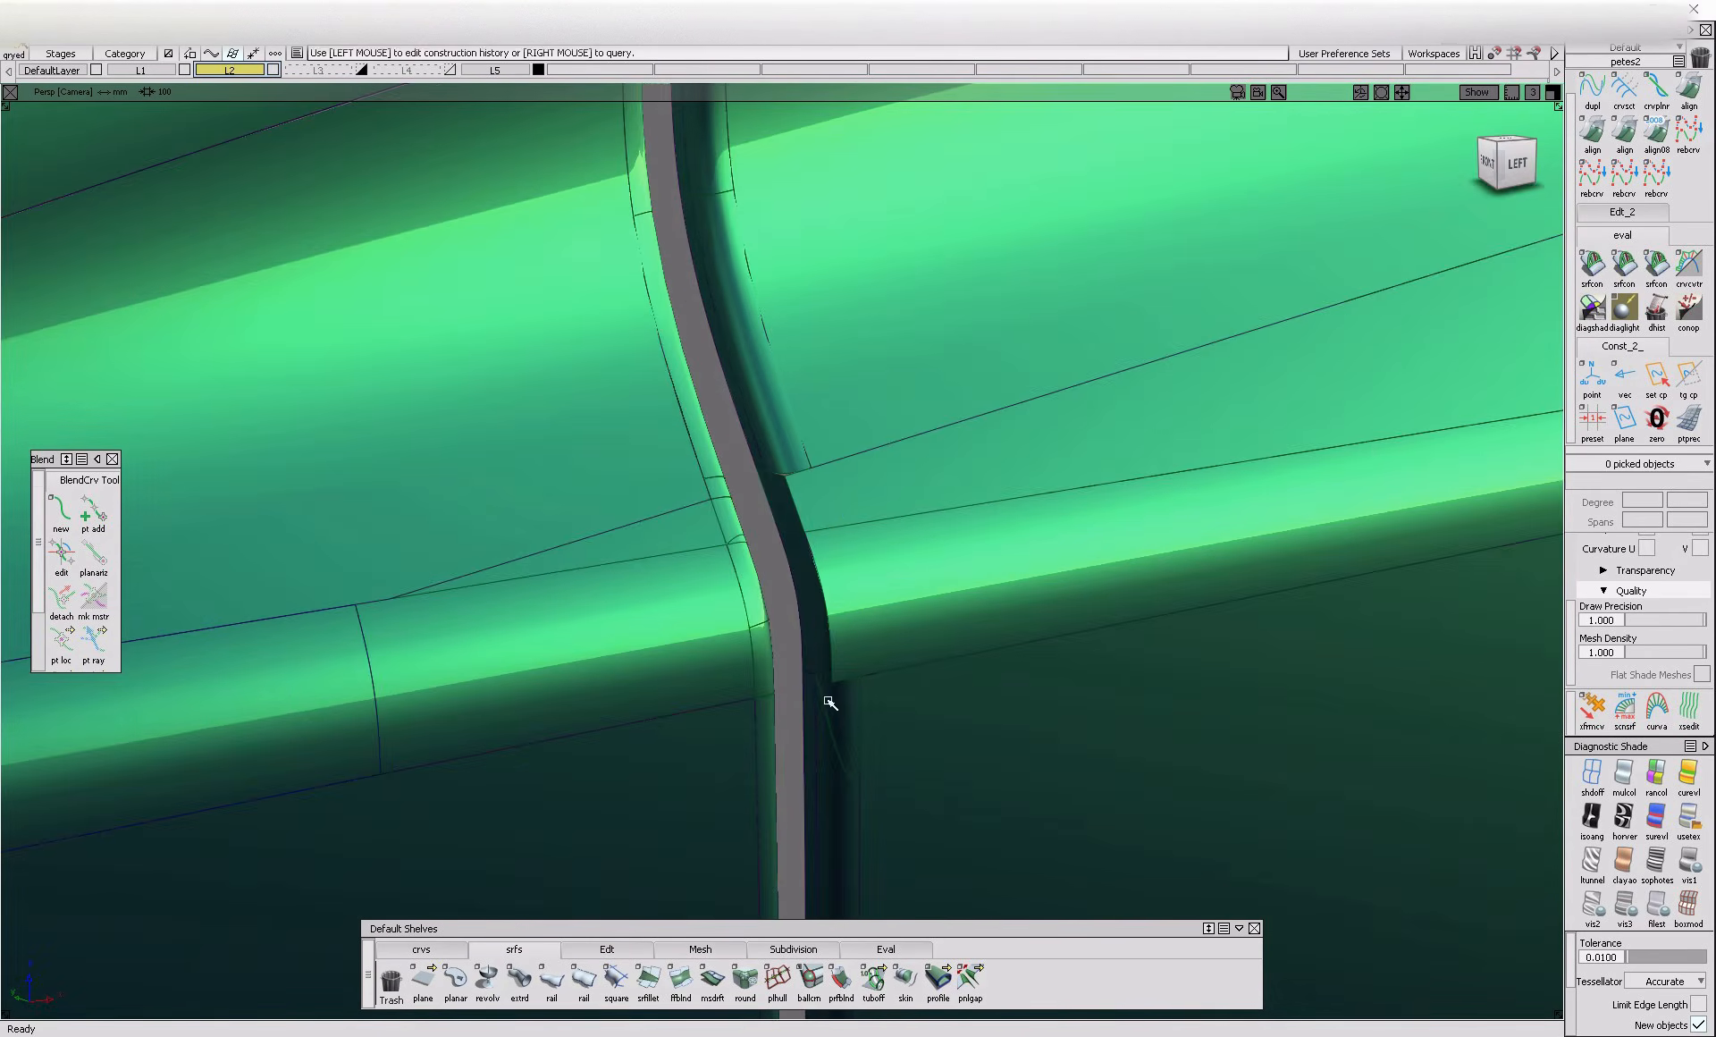
{"action": "left_click", "coordinate": [824, 699]}
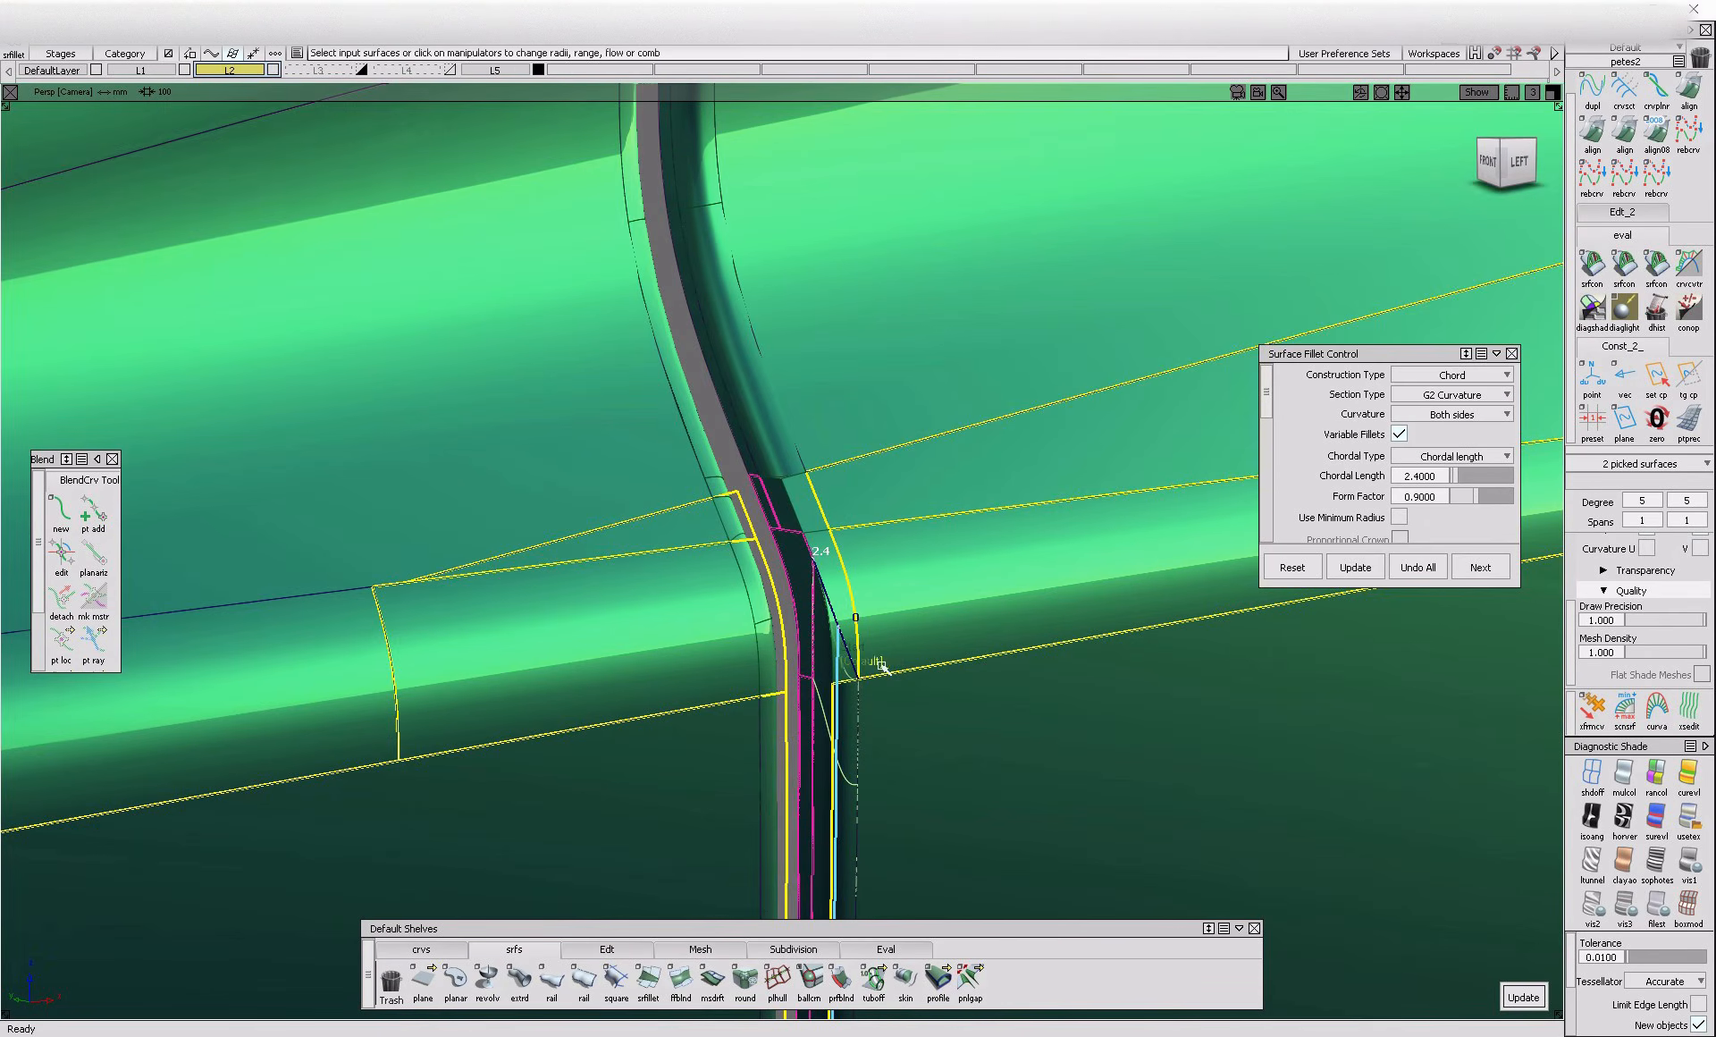
{"action": "key", "text": "space"}
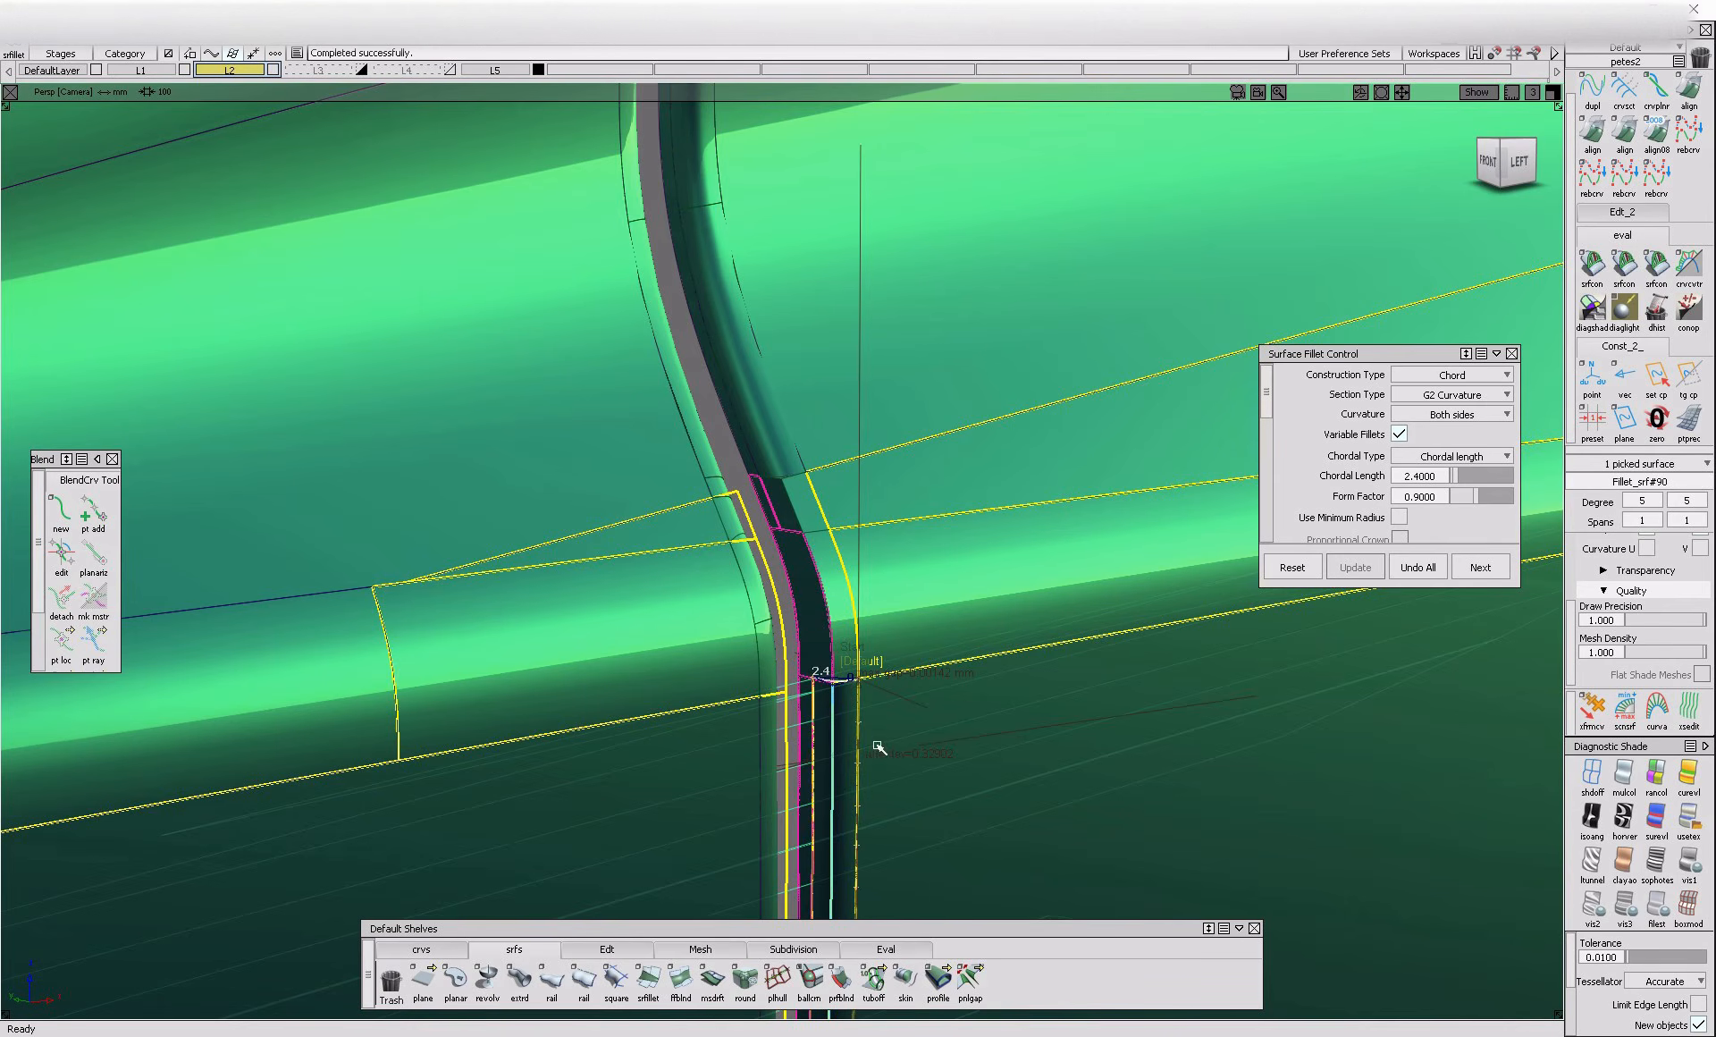
{"action": "left_click_drag", "start_coordinate": [881, 740], "coordinate": [882, 635], "text": "ctrl+shift"}
Fillet the gap flange to the rounded band and the narrow panel above it with a 2.4 chordal length and G2 curvature
{"action": "left_click", "coordinate": [650, 980]}
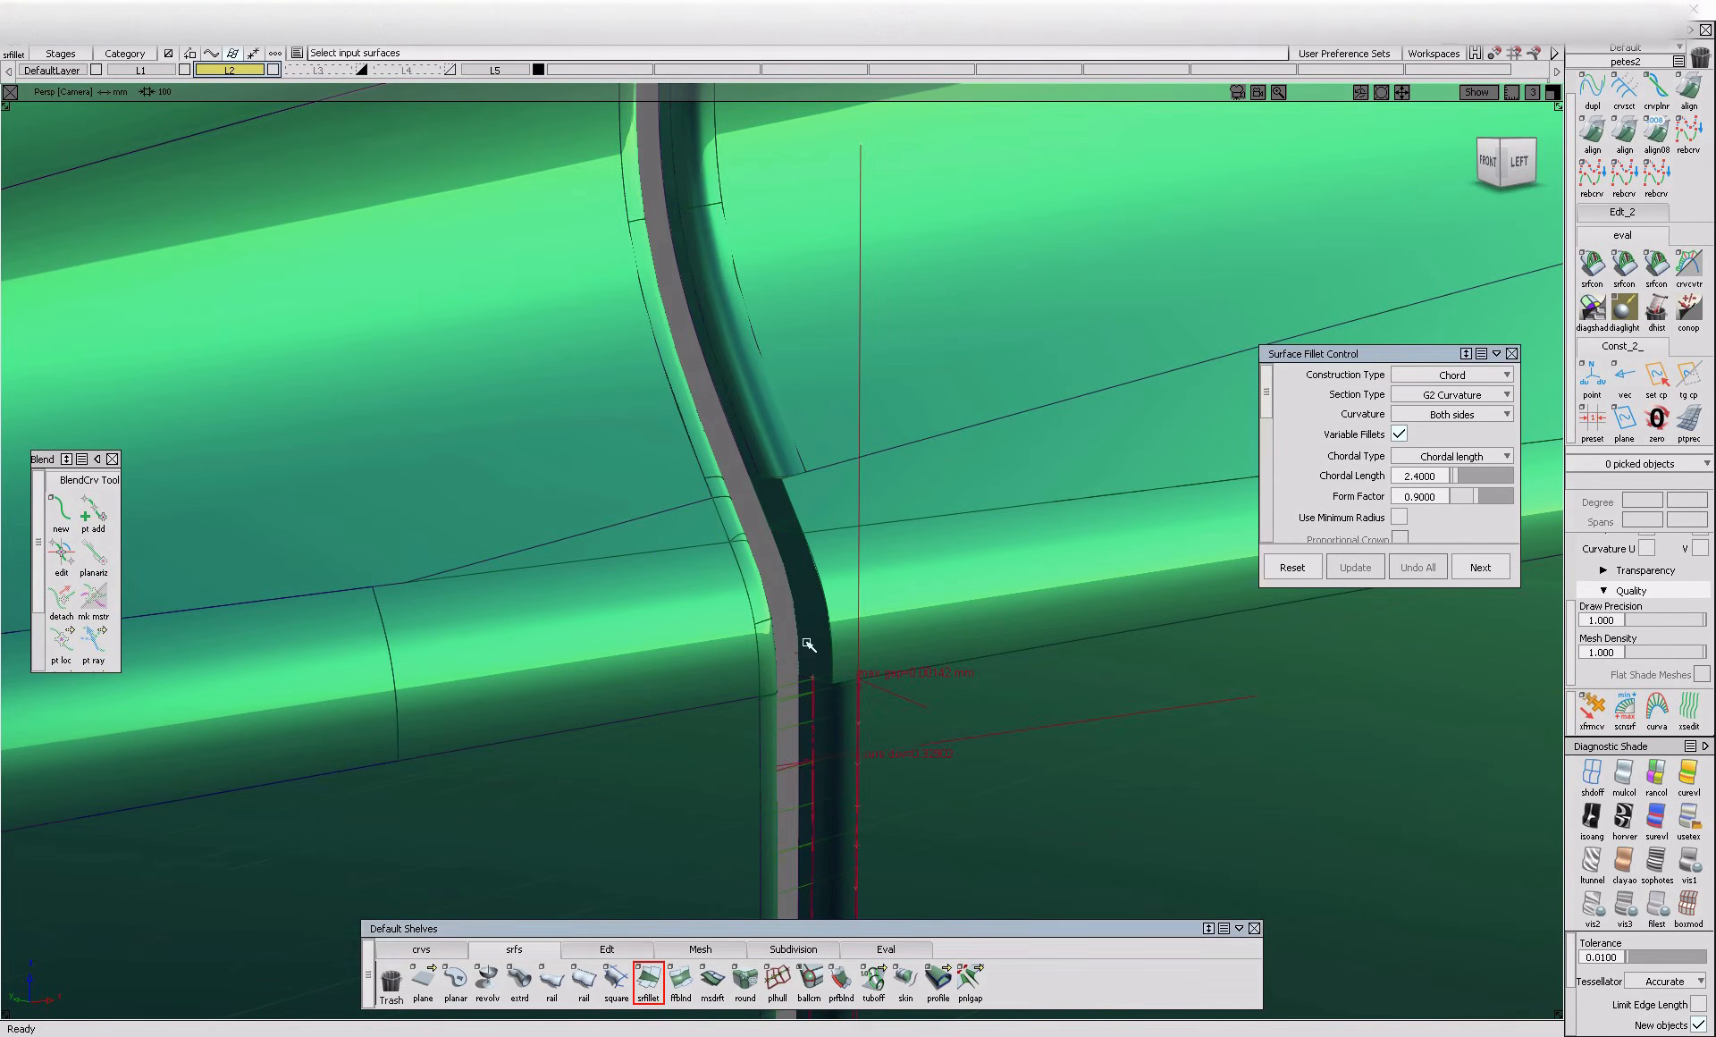
{"action": "left_click", "coordinate": [887, 631]}
{"action": "left_click", "coordinate": [824, 633]}
{"action": "left_click_drag", "start_coordinate": [826, 634], "coordinate": [833, 522], "text": "alt+shift"}
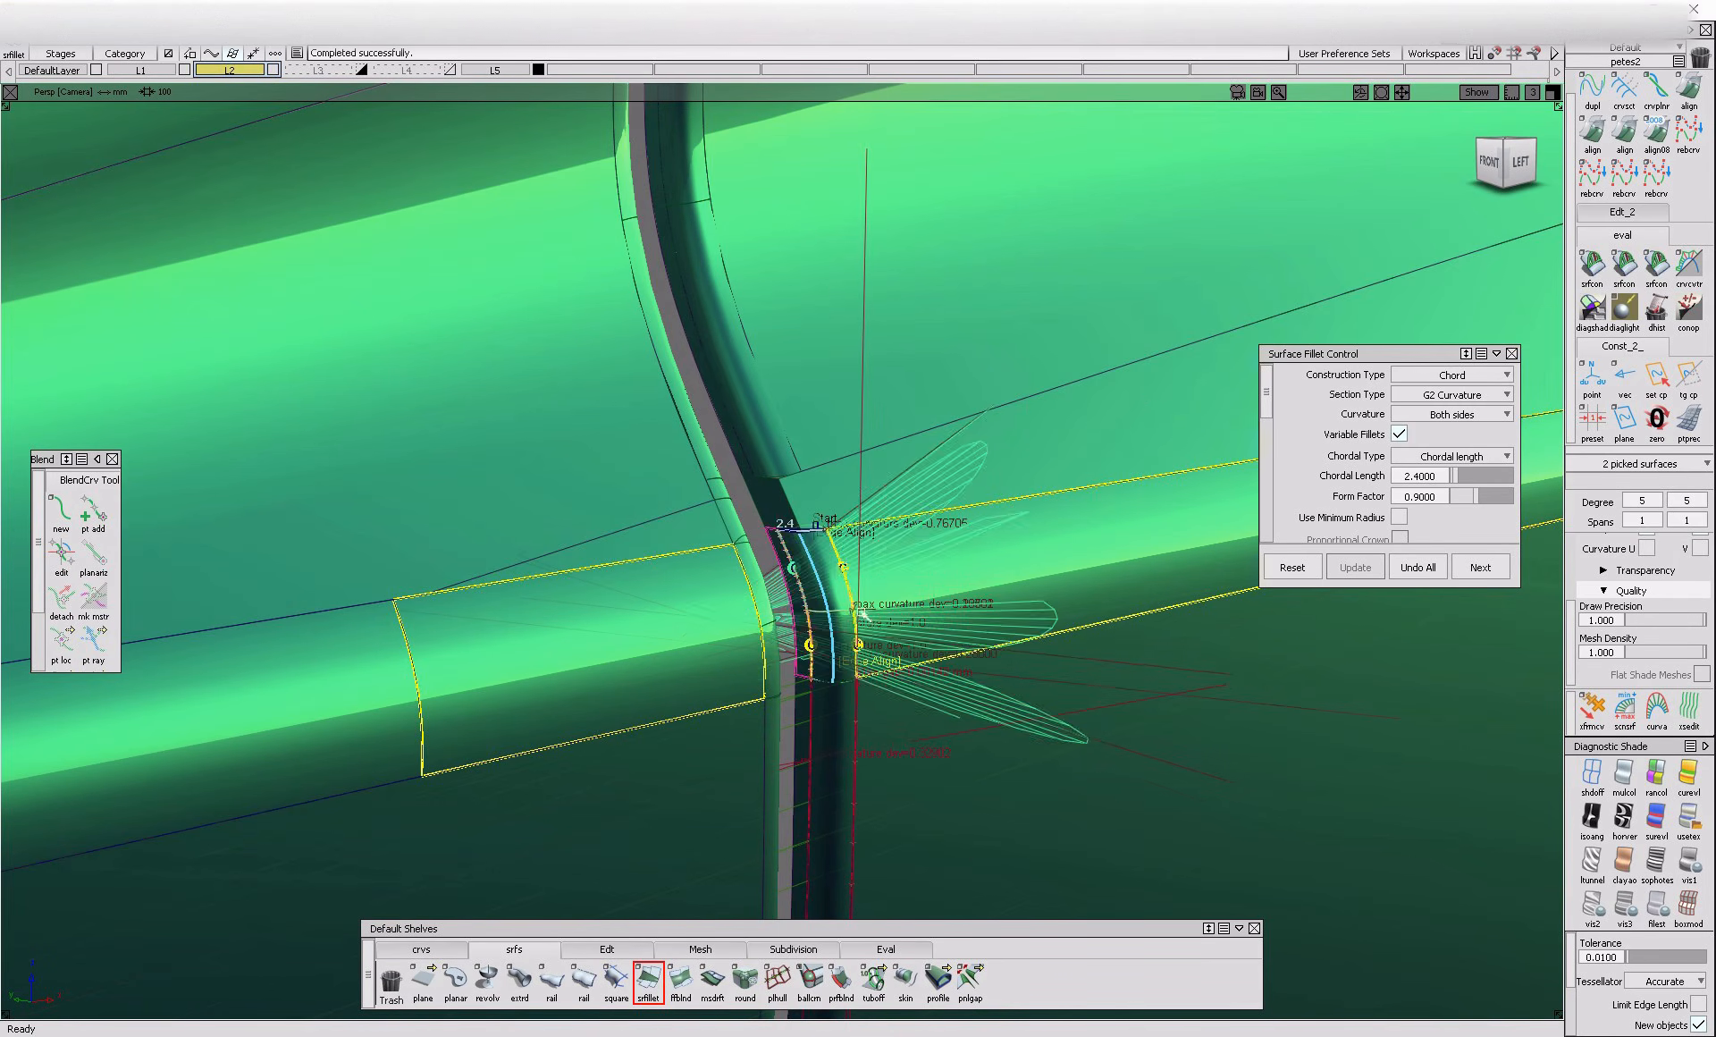
{"action": "left_click", "coordinate": [838, 506]}
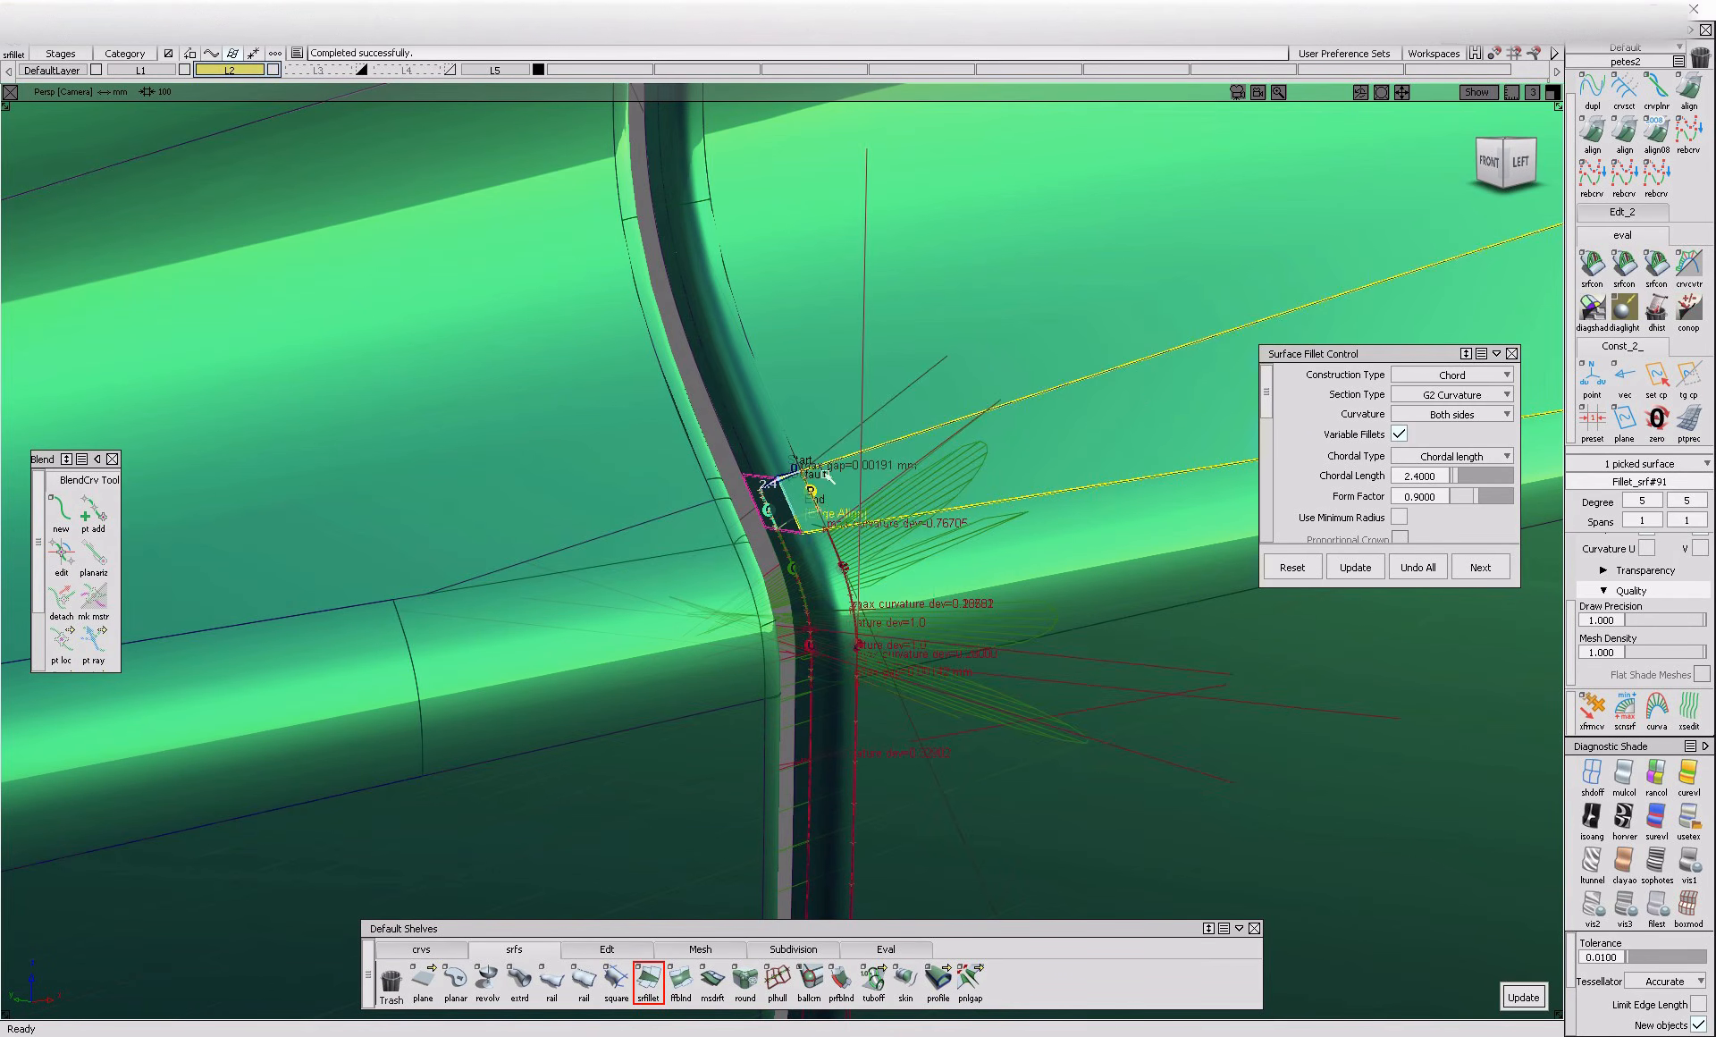
{"action": "left_click_drag", "start_coordinate": [927, 651], "coordinate": [927, 519], "text": "ctrl+shift"}
{"action": "right_click_drag", "start_coordinate": [927, 519], "coordinate": [787, 563], "text": "alt+shift"}
{"action": "left_click_drag", "start_coordinate": [1023, 521], "coordinate": [903, 559], "text": "alt+shift"}
{"action": "right_click_drag", "start_coordinate": [903, 559], "coordinate": [778, 421], "text": "alt+shift"}
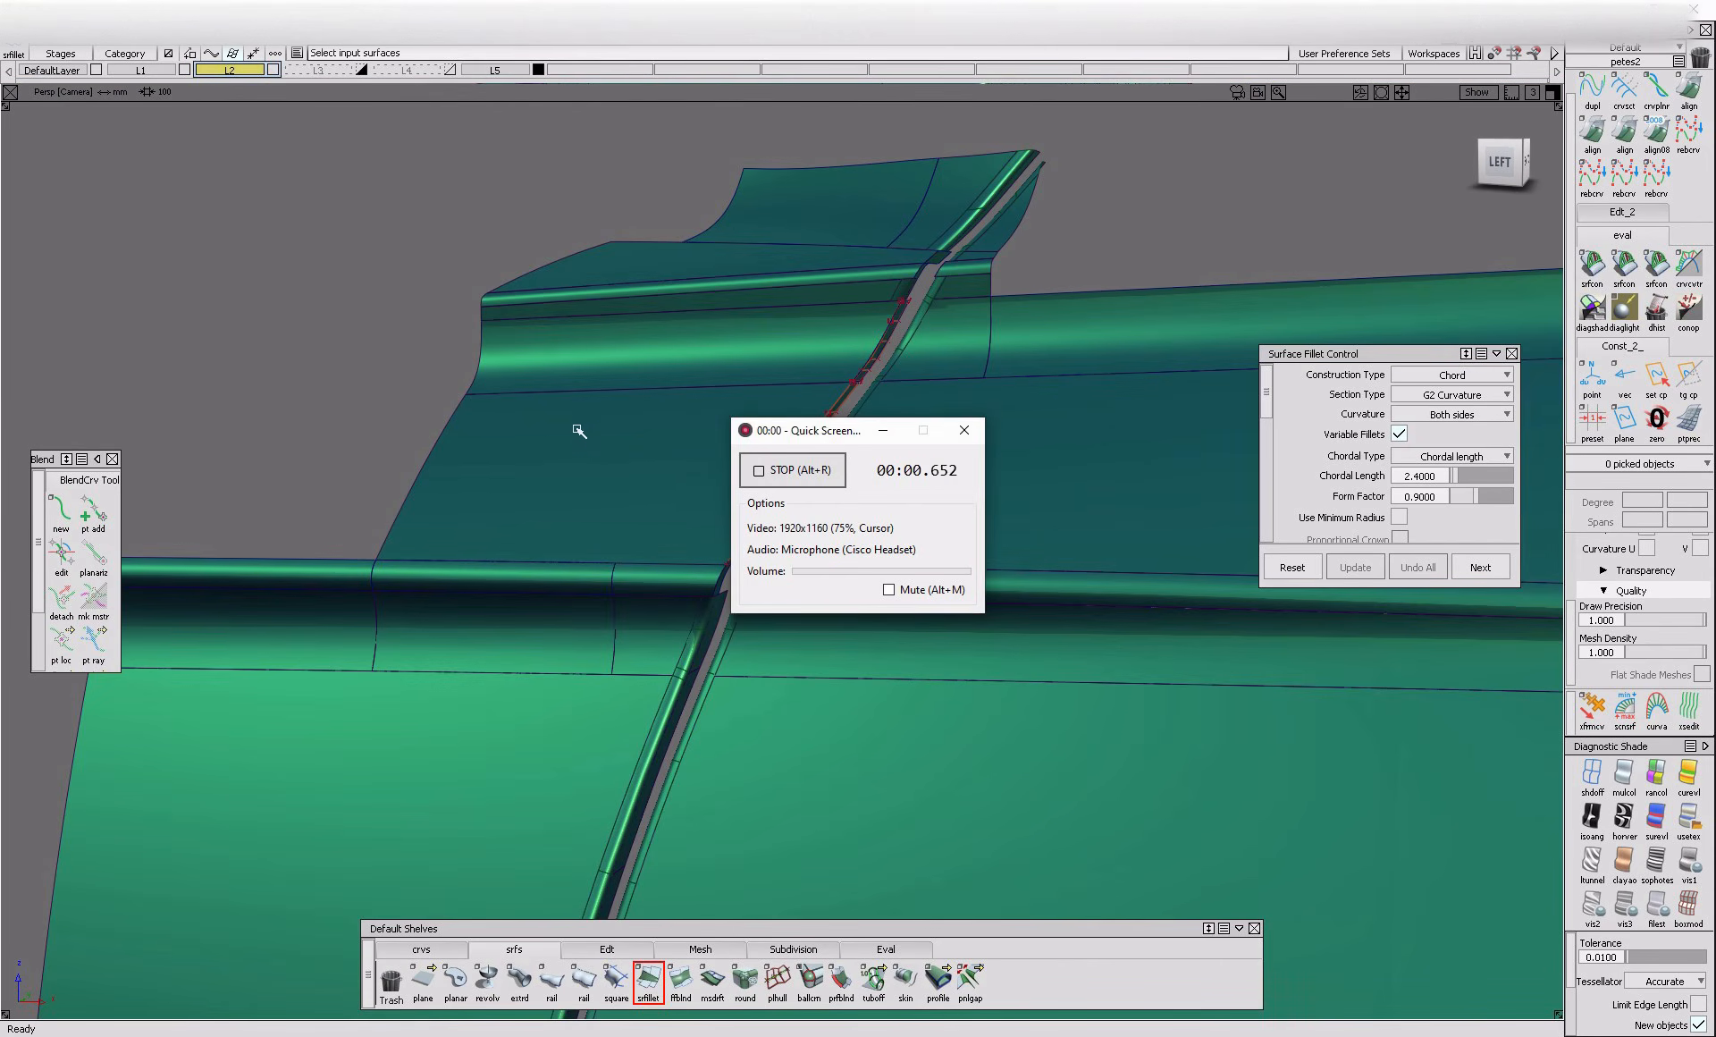
{"action": "left_click_drag", "start_coordinate": [661, 516], "coordinate": [674, 516], "text": "alt+shift"}
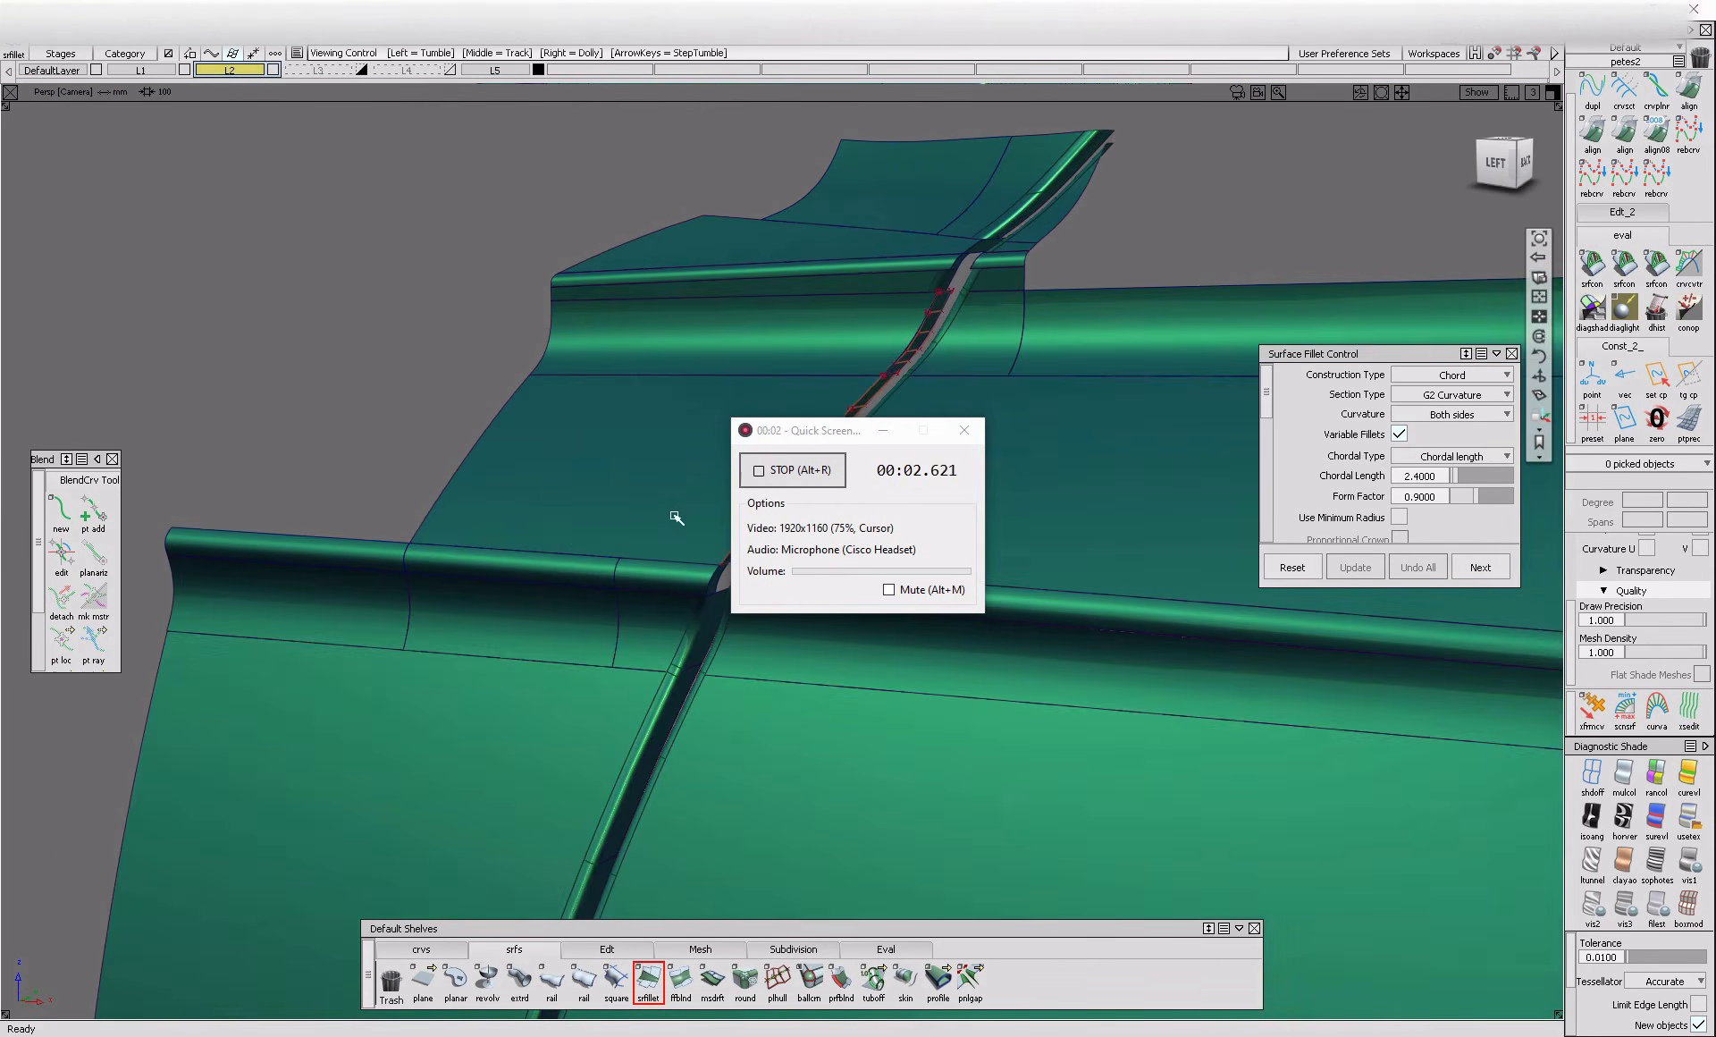
{"action": "left_click", "coordinate": [884, 431]}
{"action": "right_click_drag", "start_coordinate": [758, 511], "coordinate": [903, 511], "text": "alt+shift"}
{"action": "left_click_drag", "start_coordinate": [903, 511], "coordinate": [954, 487], "text": "alt+shift"}
{"action": "right_click_drag", "start_coordinate": [954, 487], "coordinate": [831, 502], "text": "alt+shift"}
{"action": "left_click_drag", "start_coordinate": [831, 502], "coordinate": [785, 533], "text": "alt+shift"}
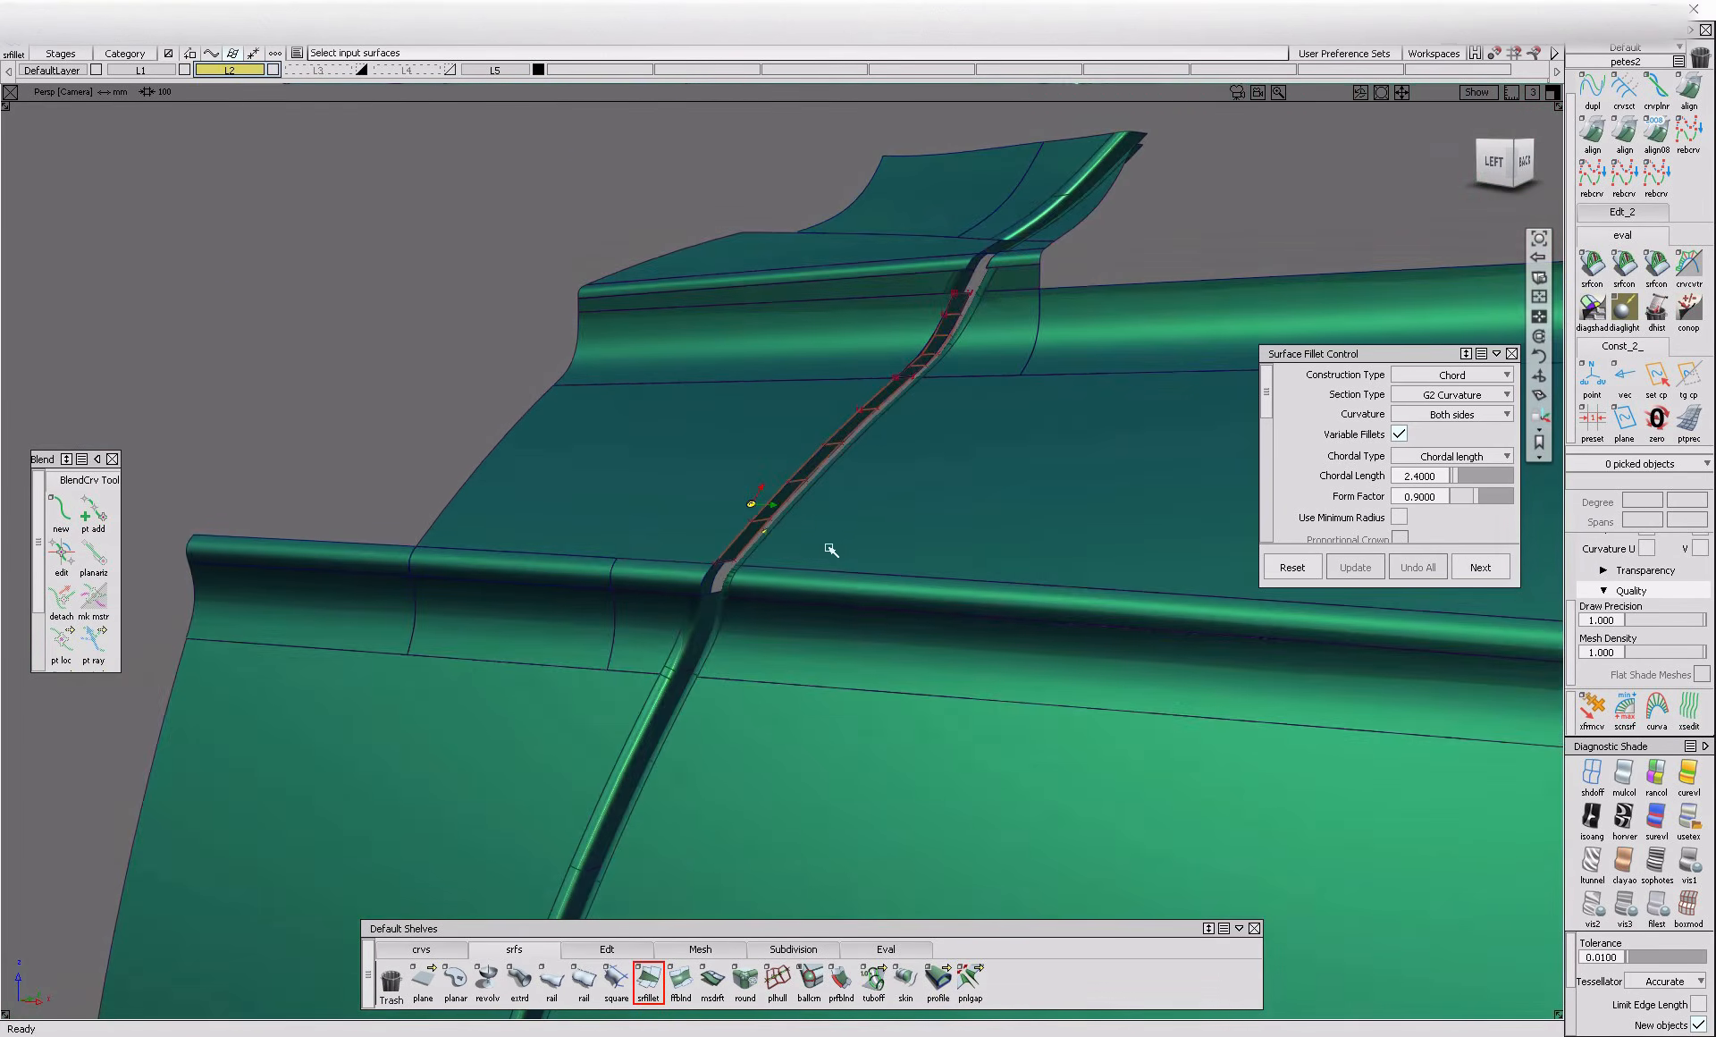
Fillet the front edge of the upper gap flange to the sloping panel and curved band above with a 2.4 chord and G2 curvature
{"action": "right_click_drag", "start_coordinate": [785, 533], "coordinate": [866, 528], "text": "alt+shift"}
{"action": "middle_click_drag", "start_coordinate": [866, 528], "coordinate": [685, 669], "text": "alt+shift"}
{"action": "left_click_drag", "start_coordinate": [685, 669], "coordinate": [744, 780], "text": "alt+shift"}
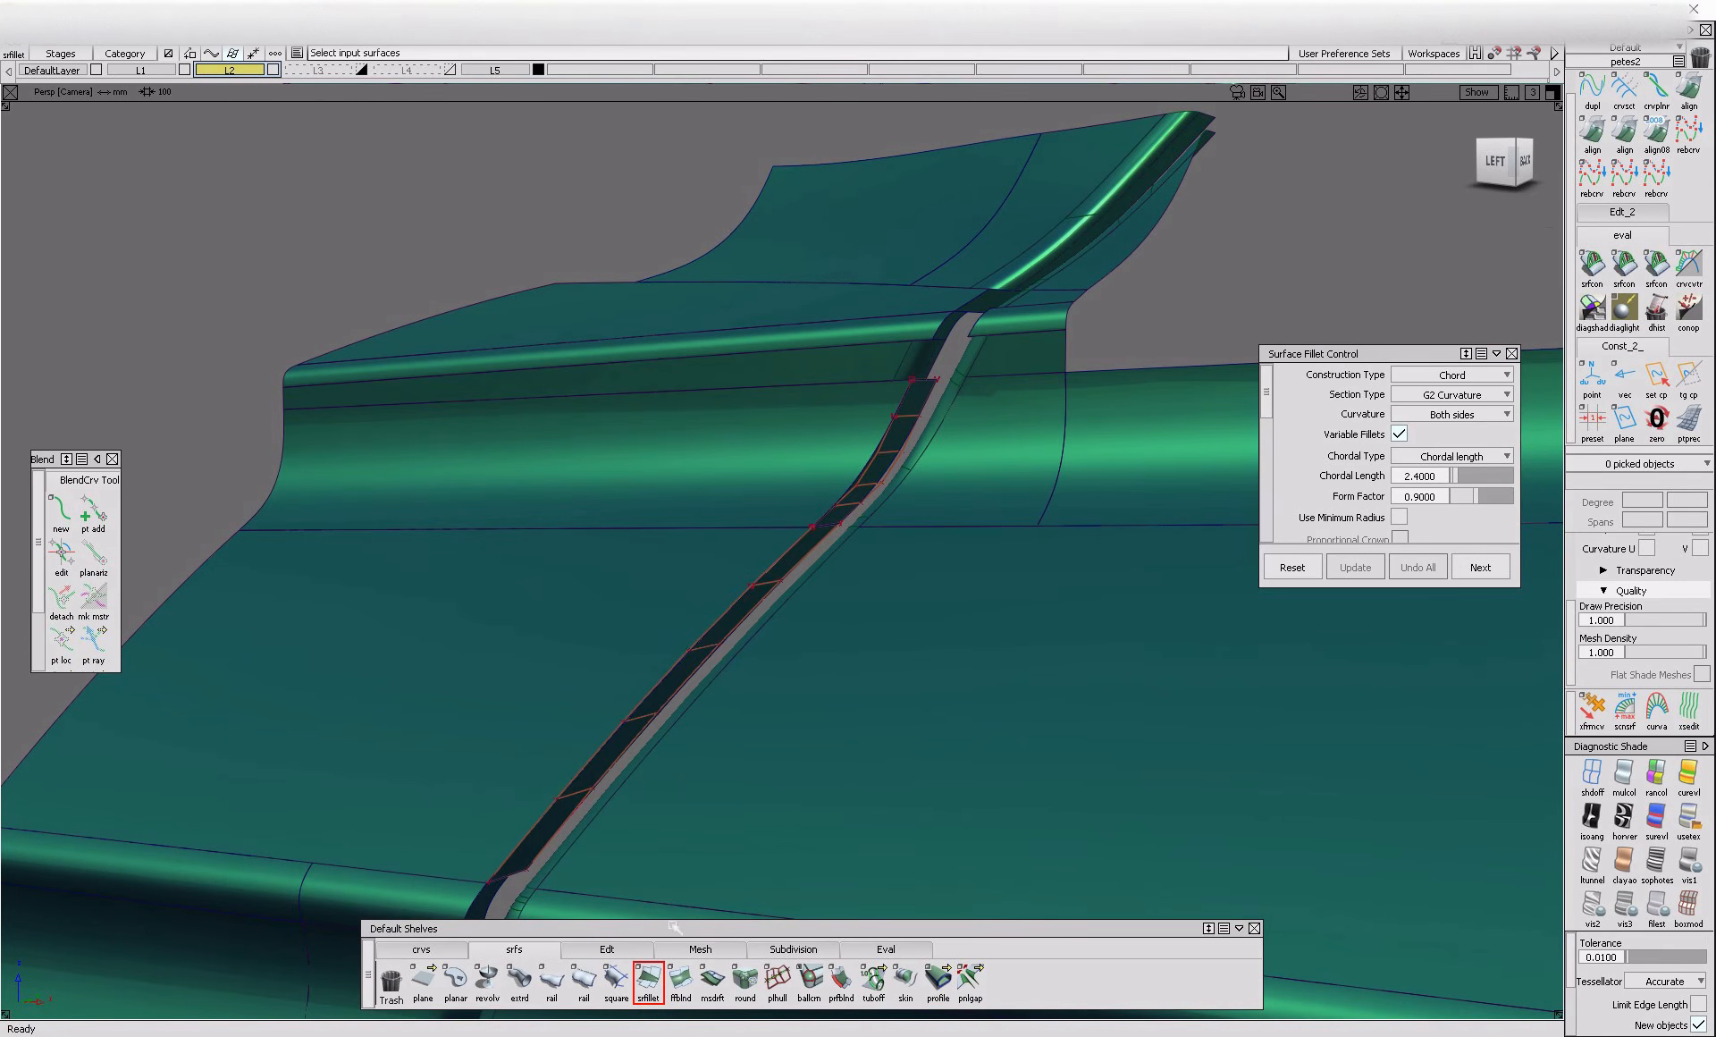
{"action": "left_click", "coordinate": [725, 647]}
{"action": "left_click", "coordinate": [803, 498]}
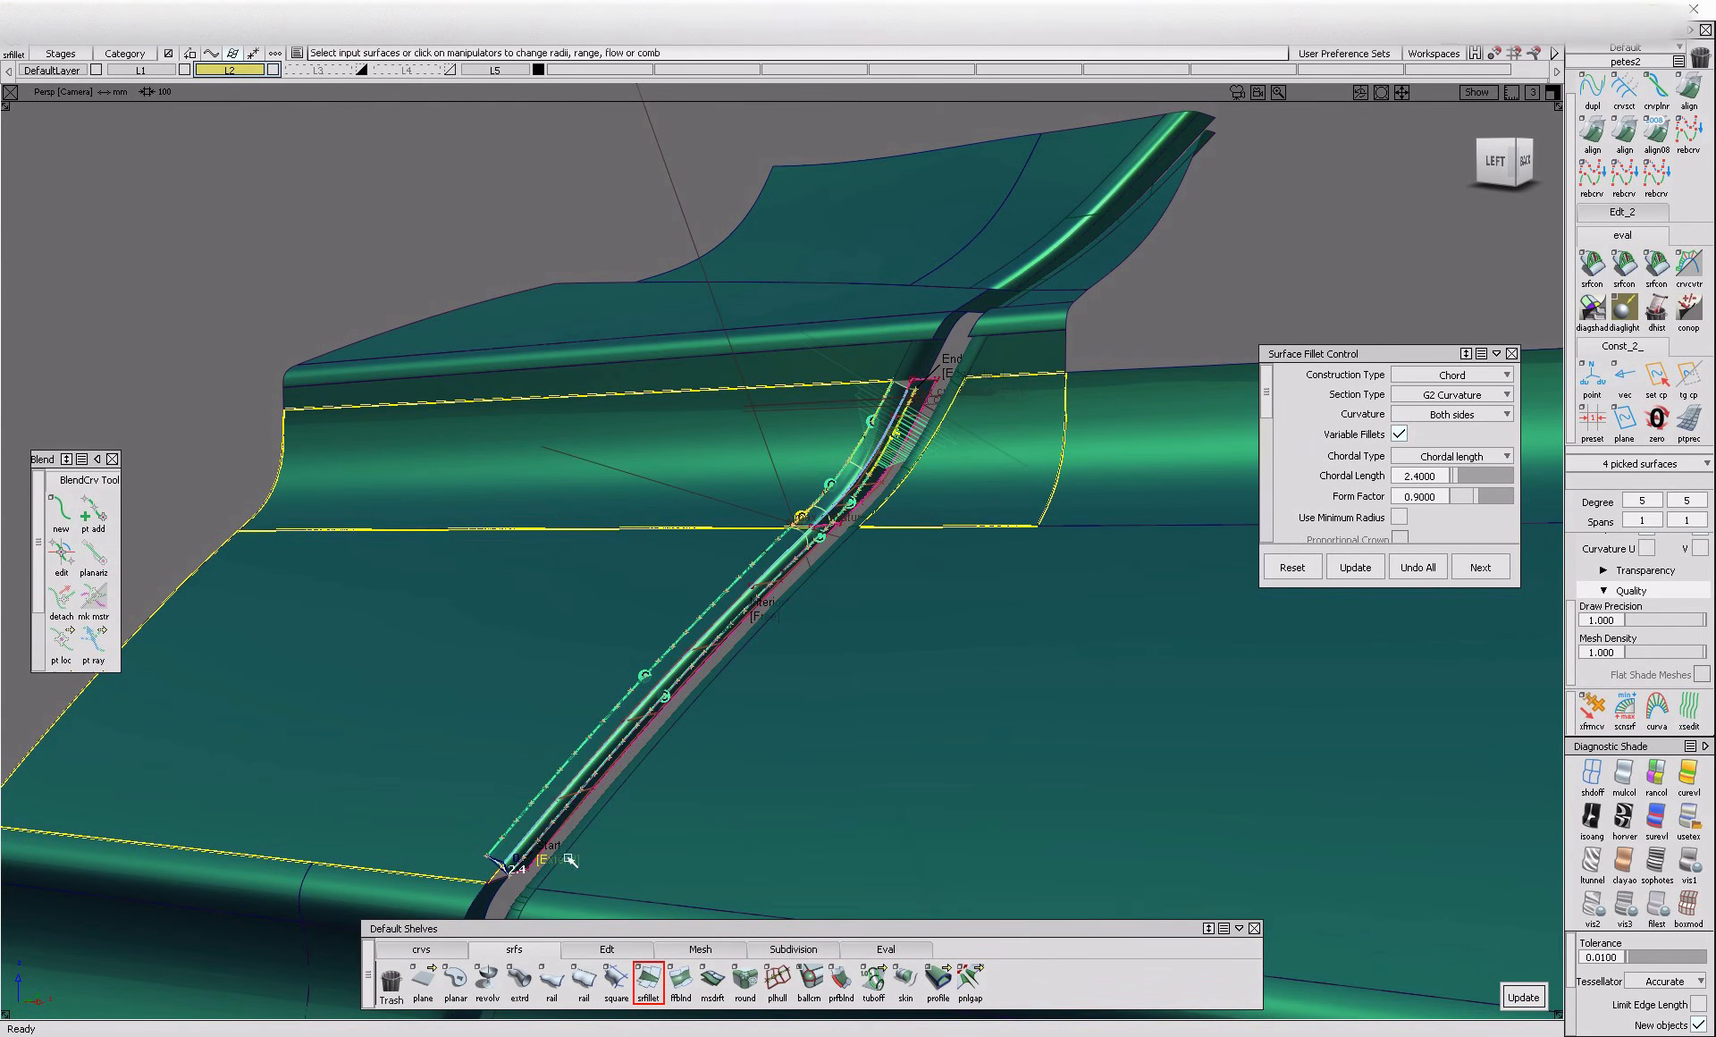
{"action": "middle_click_drag", "start_coordinate": [793, 618], "coordinate": [957, 519], "text": "alt+shift"}
{"action": "left_click_drag", "start_coordinate": [641, 800], "coordinate": [637, 737], "text": "ctrl+shift"}
{"action": "right_click_drag", "start_coordinate": [640, 783], "coordinate": [728, 811], "text": "alt+shift"}
{"action": "left_click_drag", "start_coordinate": [728, 811], "coordinate": [716, 751], "text": "alt+shift"}
Extend the flange surface down across the open bend at the horizontal rounded band
{"action": "left_click", "coordinate": [647, 976]}
{"action": "left_click", "coordinate": [640, 953]}
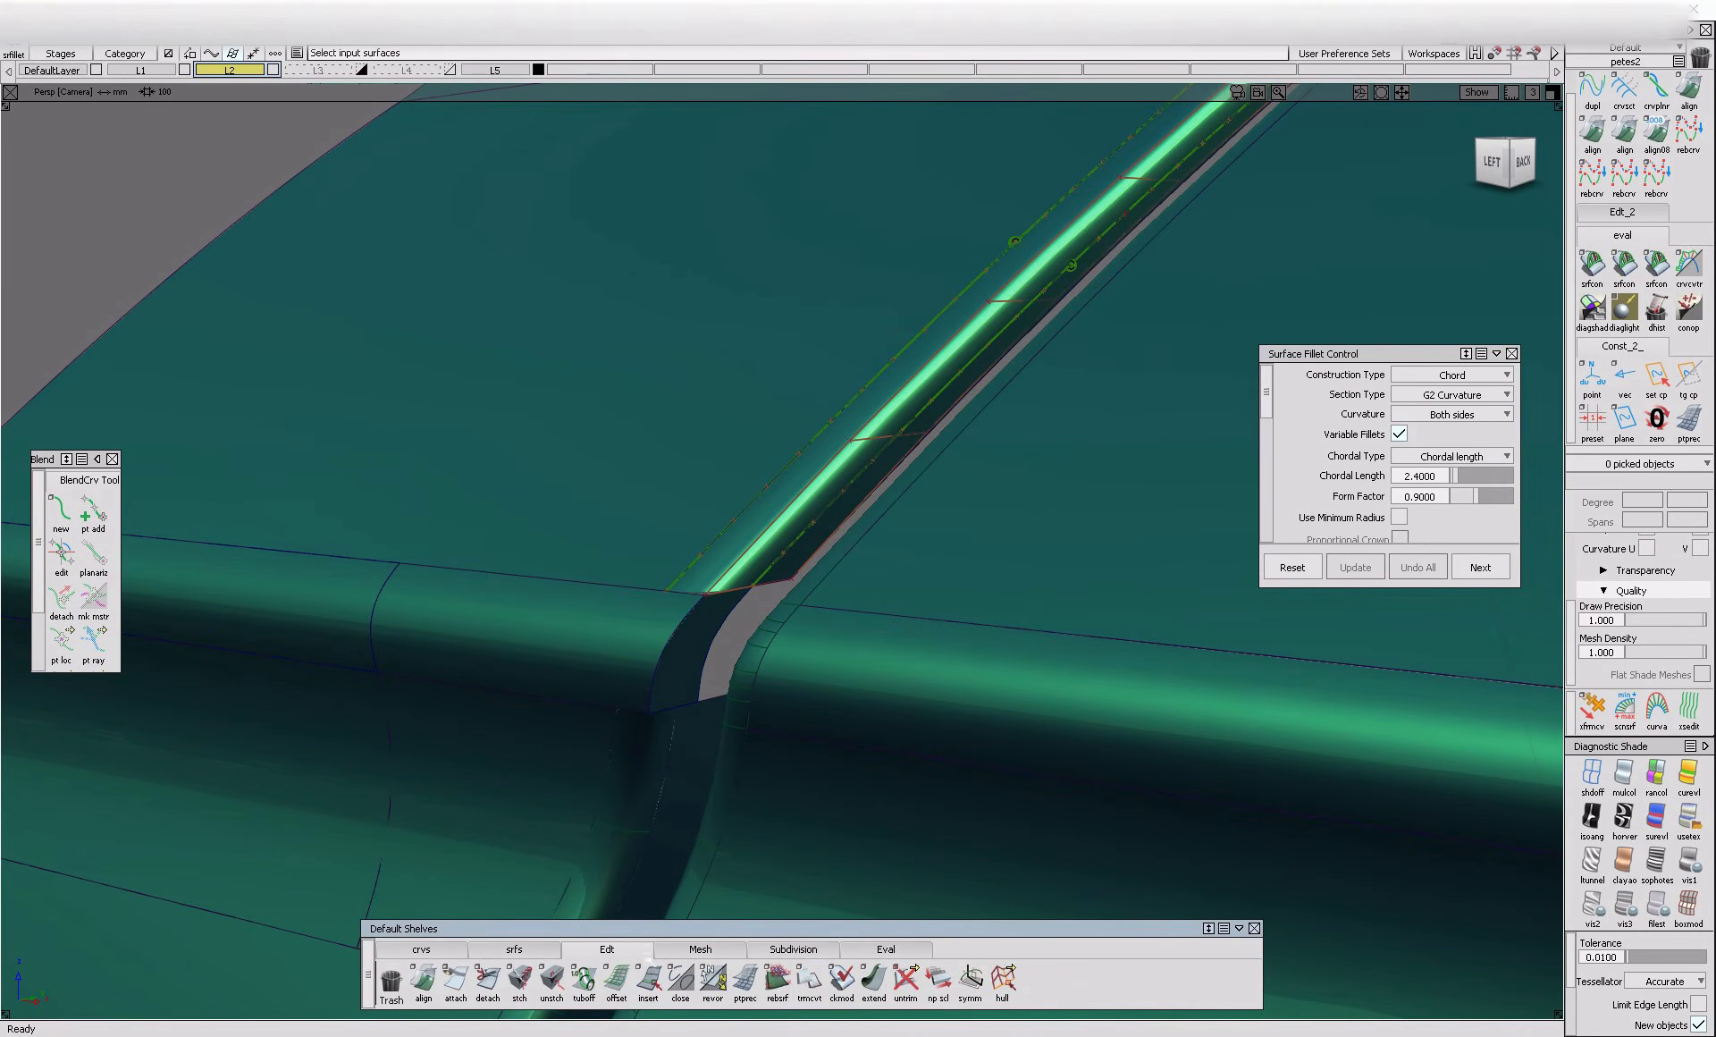
{"action": "left_click", "coordinate": [709, 674]}
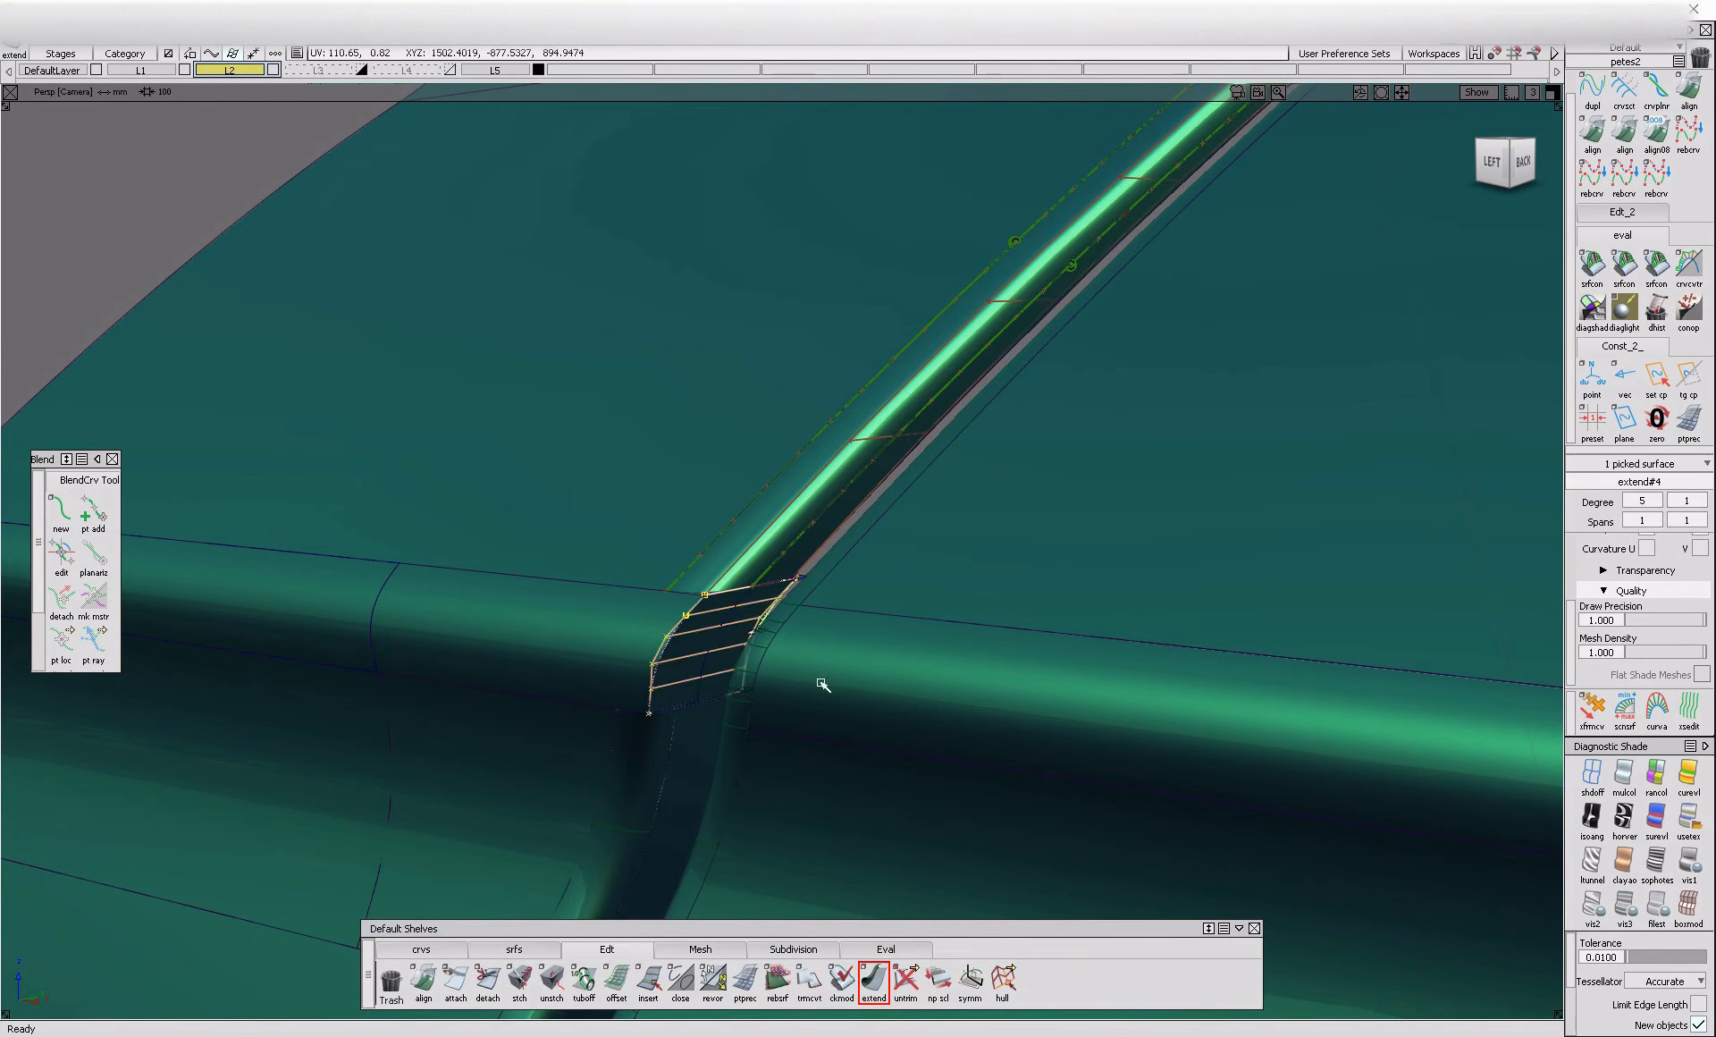
Fillet the extended flange to the horizontal rounded band with a 2.4 chord and check the shading with the model lines hidden
{"action": "left_click", "coordinate": [514, 948]}
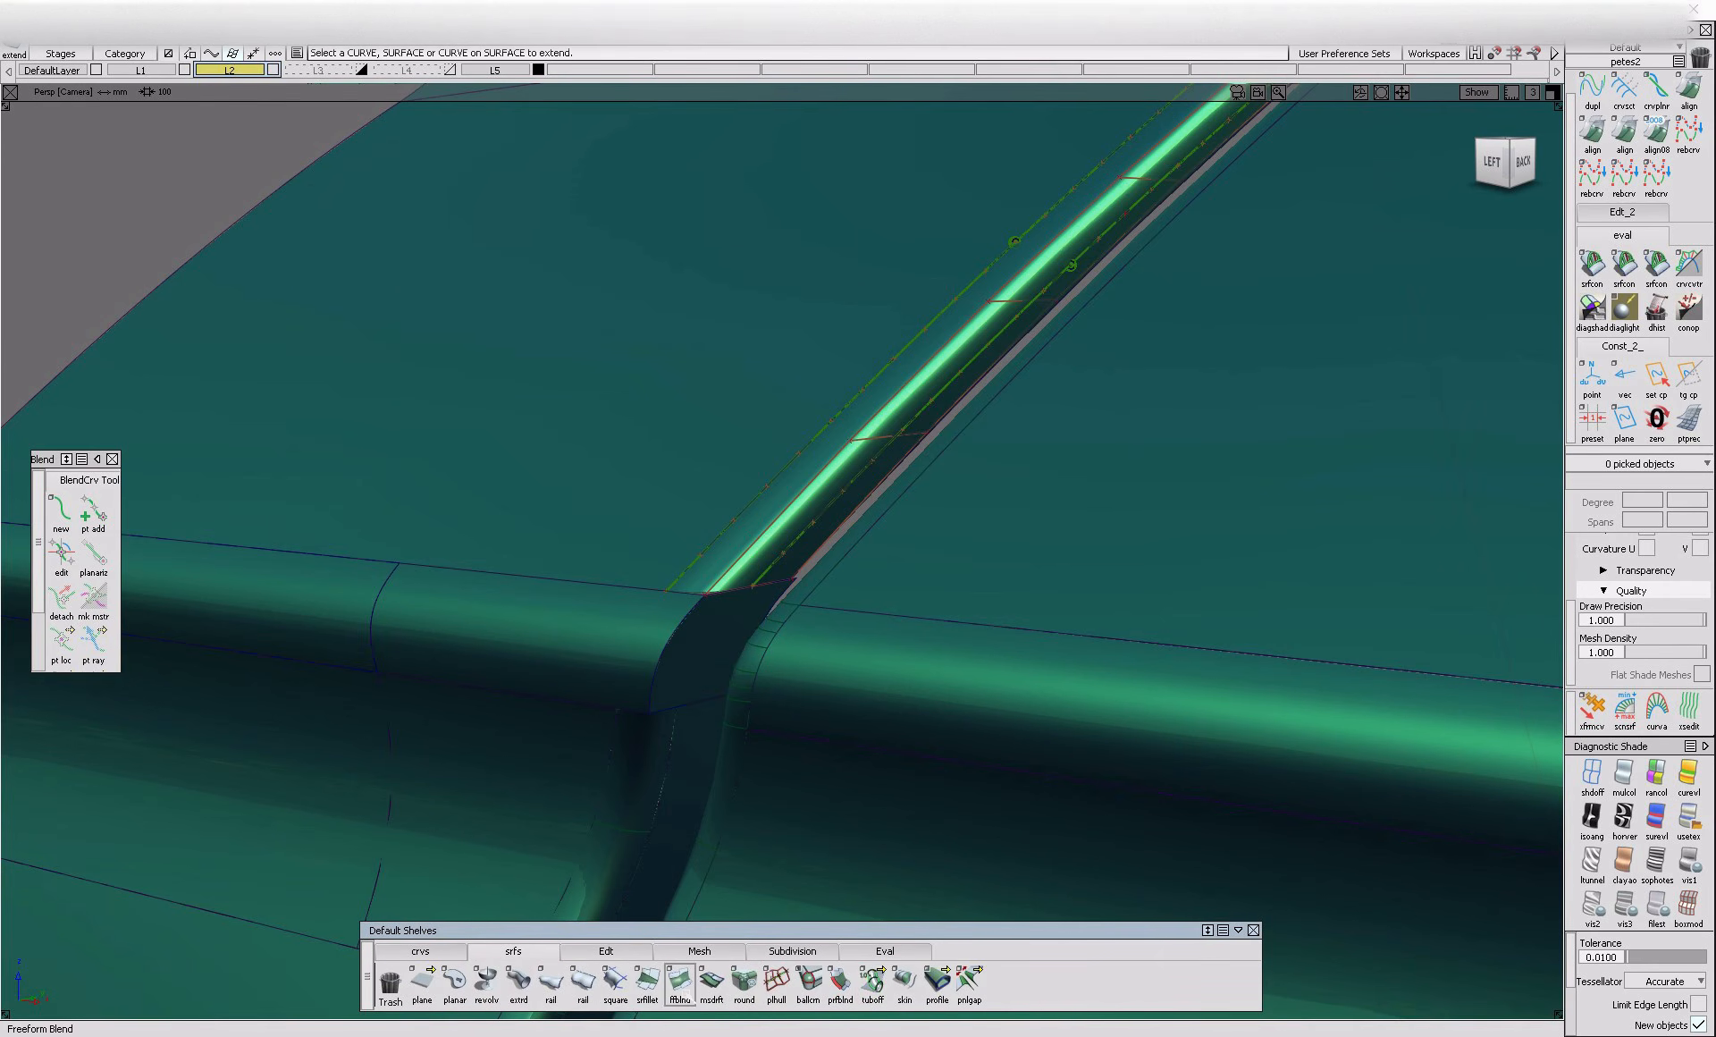
{"action": "left_click", "coordinate": [688, 686]}
{"action": "left_click", "coordinate": [644, 651]}
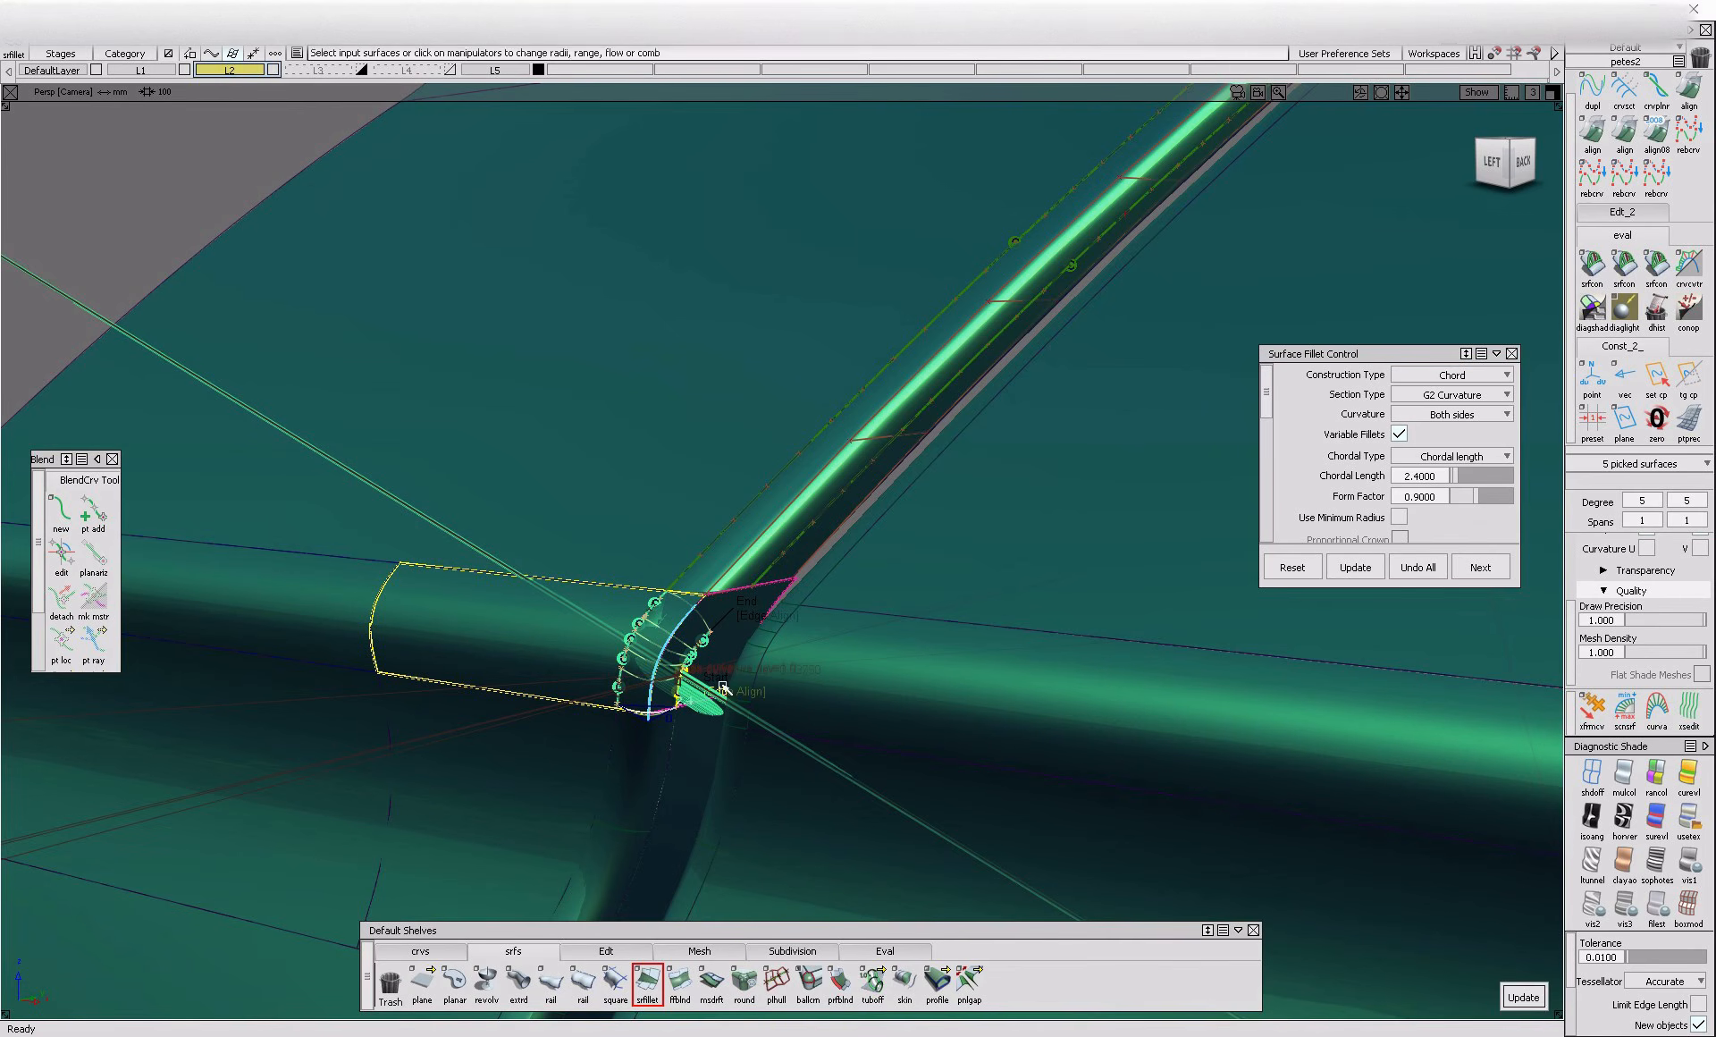
{"action": "key", "text": "ctrl+shift+n"}
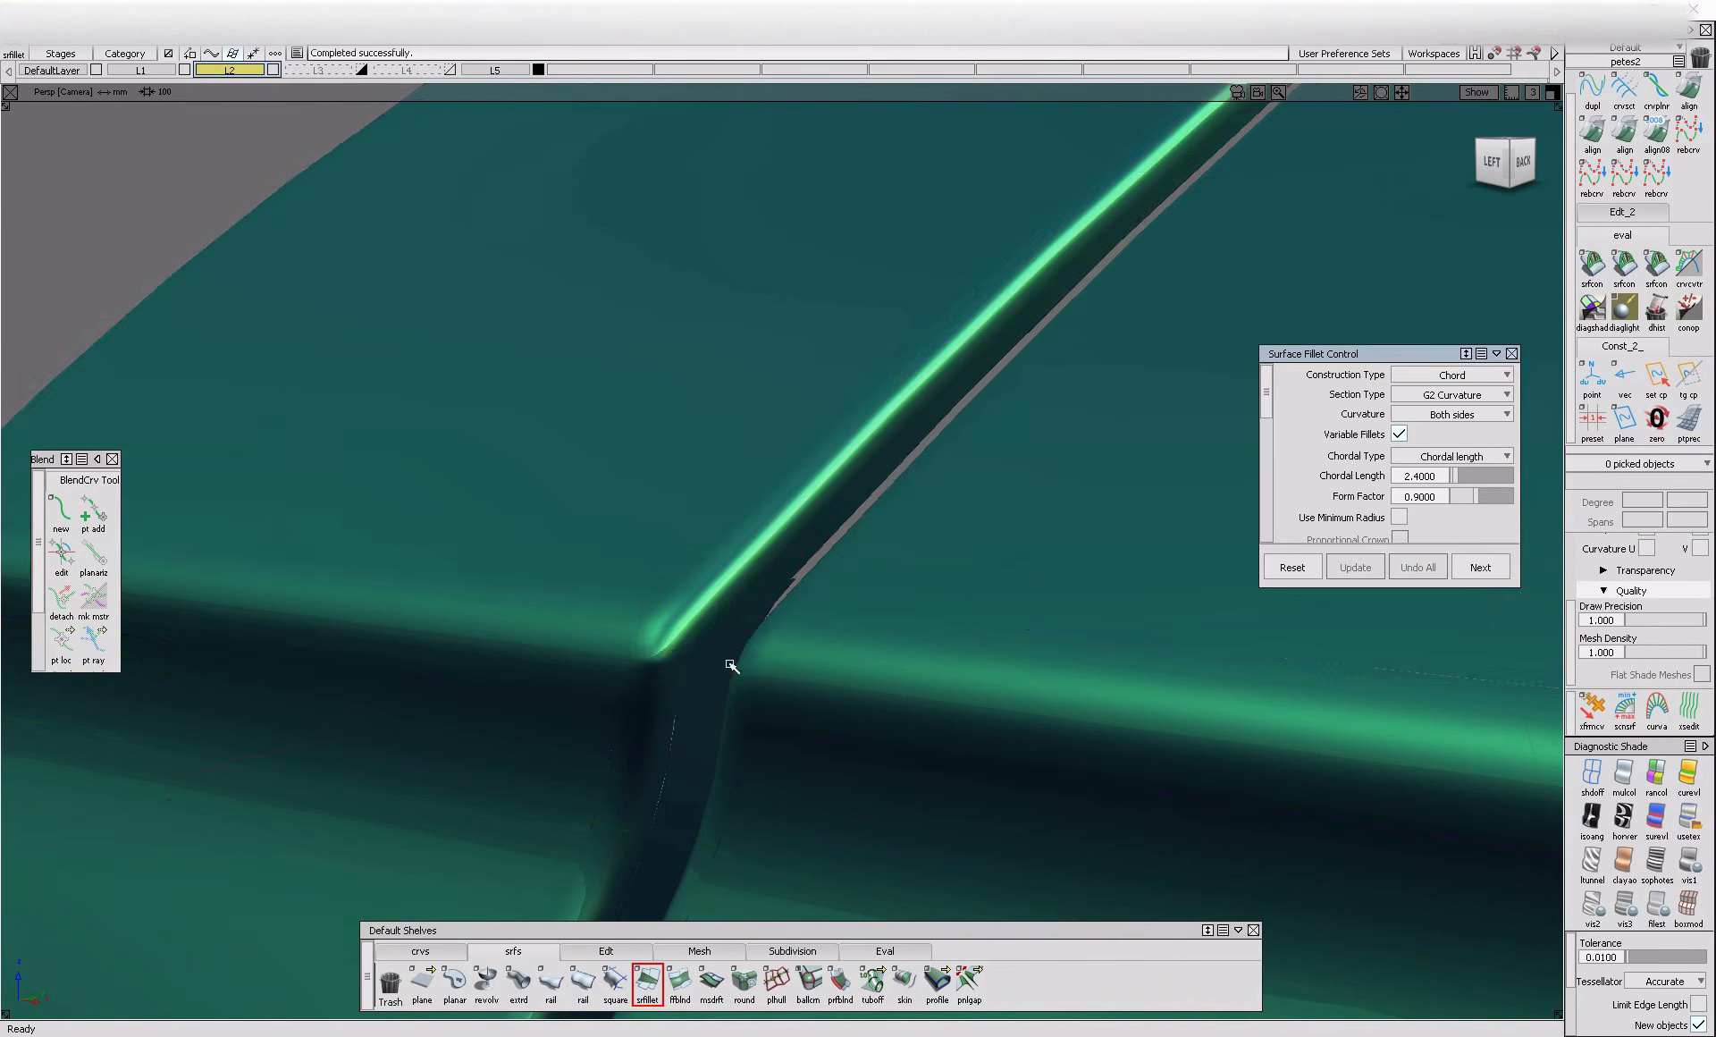
{"action": "key", "text": "alt+t"}
Try to fillet the uppermost flat panel to the flange at the upper bend
{"action": "left_click_drag", "start_coordinate": [729, 665], "coordinate": [927, 663], "text": "alt+shift"}
{"action": "right_click_drag", "start_coordinate": [927, 663], "coordinate": [759, 758], "text": "alt+shift"}
{"action": "middle_click_drag", "start_coordinate": [759, 758], "coordinate": [713, 513], "text": "alt+shift"}
{"action": "left_click_drag", "start_coordinate": [790, 598], "coordinate": [728, 578], "text": "alt+shift"}
{"action": "left_click", "coordinate": [673, 464]}
{"action": "key", "text": "Delete"}
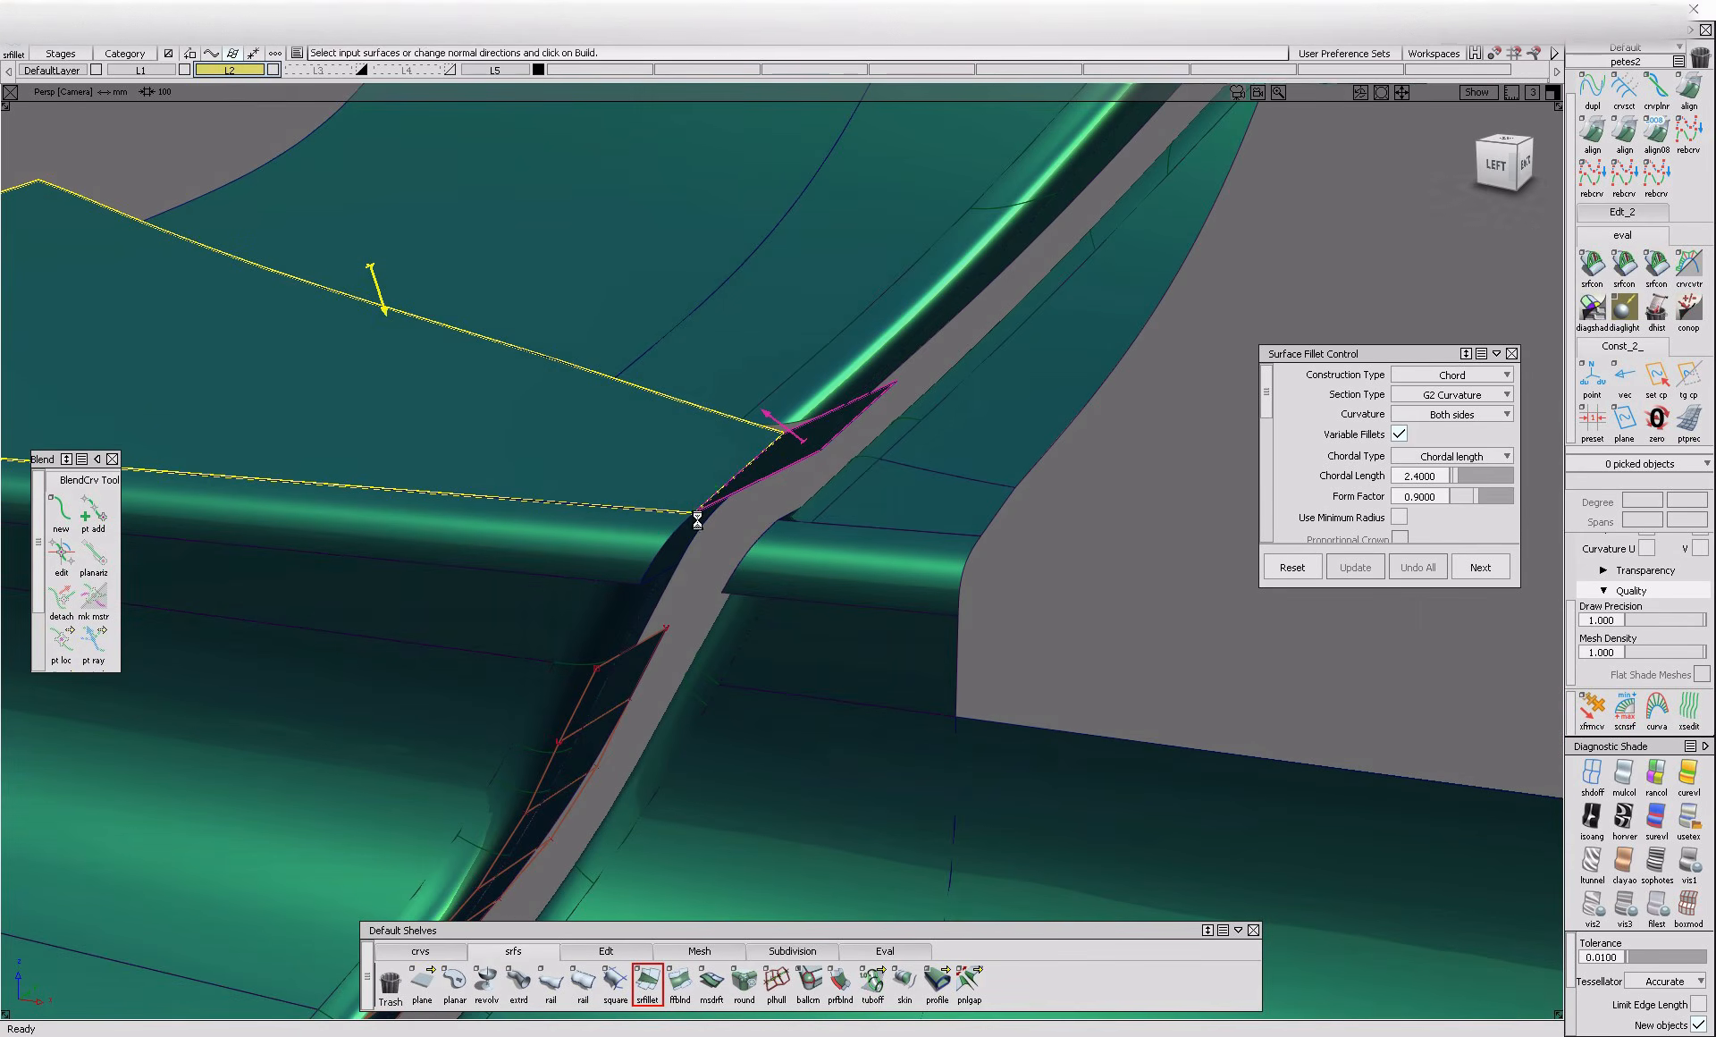
{"action": "left_click_drag", "start_coordinate": [826, 499], "coordinate": [756, 525], "text": "alt+shift"}
{"action": "mouse_move", "coordinate": [682, 627]}
{"action": "left_mouse_down", "text": "ctrl+shift"}
{"action": "mouse_move", "coordinate": [680, 560]}
{"action": "mouse_move", "coordinate": [659, 567]}
{"action": "mouse_move", "coordinate": [653, 640]}
{"action": "left_mouse_up", "text": "ctrl+shift"}
{"action": "left_click", "coordinate": [602, 544]}
{"action": "left_click_drag", "start_coordinate": [677, 702], "coordinate": [677, 571], "text": "ctrl+shift"}
Extend the flange surface at the upper bend of the gap
{"action": "left_click", "coordinate": [624, 956]}
{"action": "left_click", "coordinate": [870, 982]}
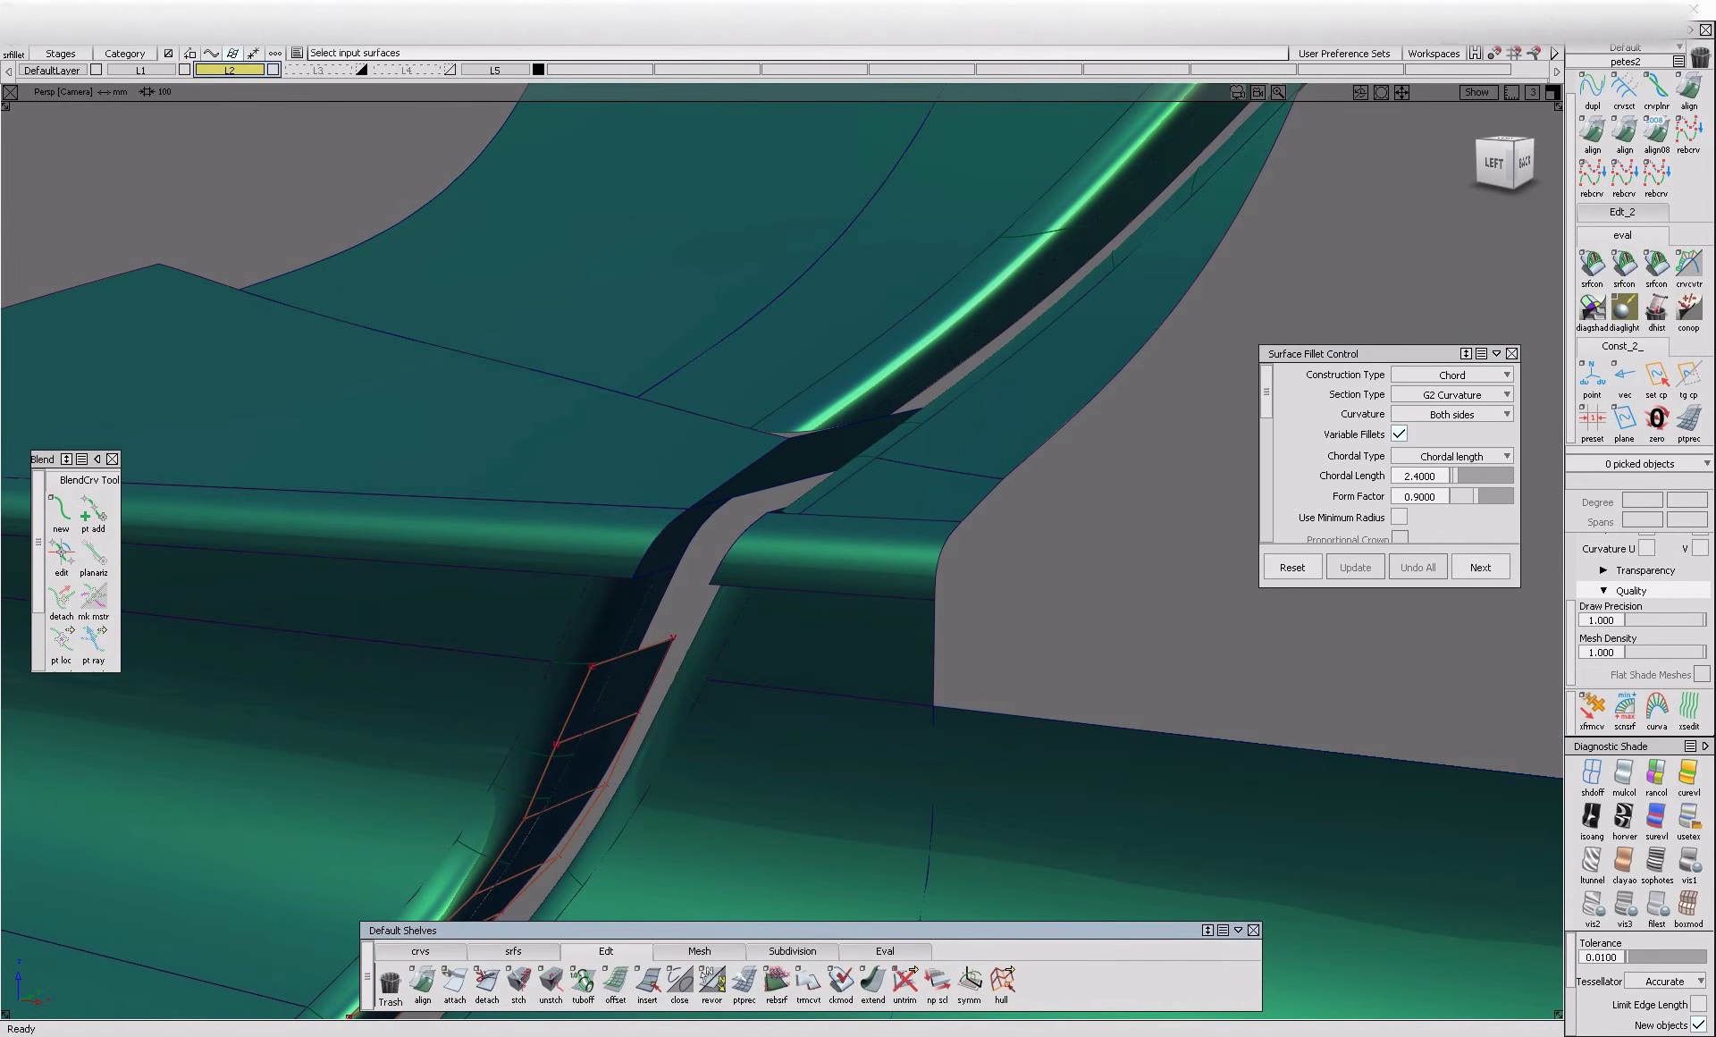
{"action": "left_click", "coordinate": [700, 540]}
{"action": "left_click_drag", "start_coordinate": [798, 524], "coordinate": [689, 597], "text": "alt+shift"}
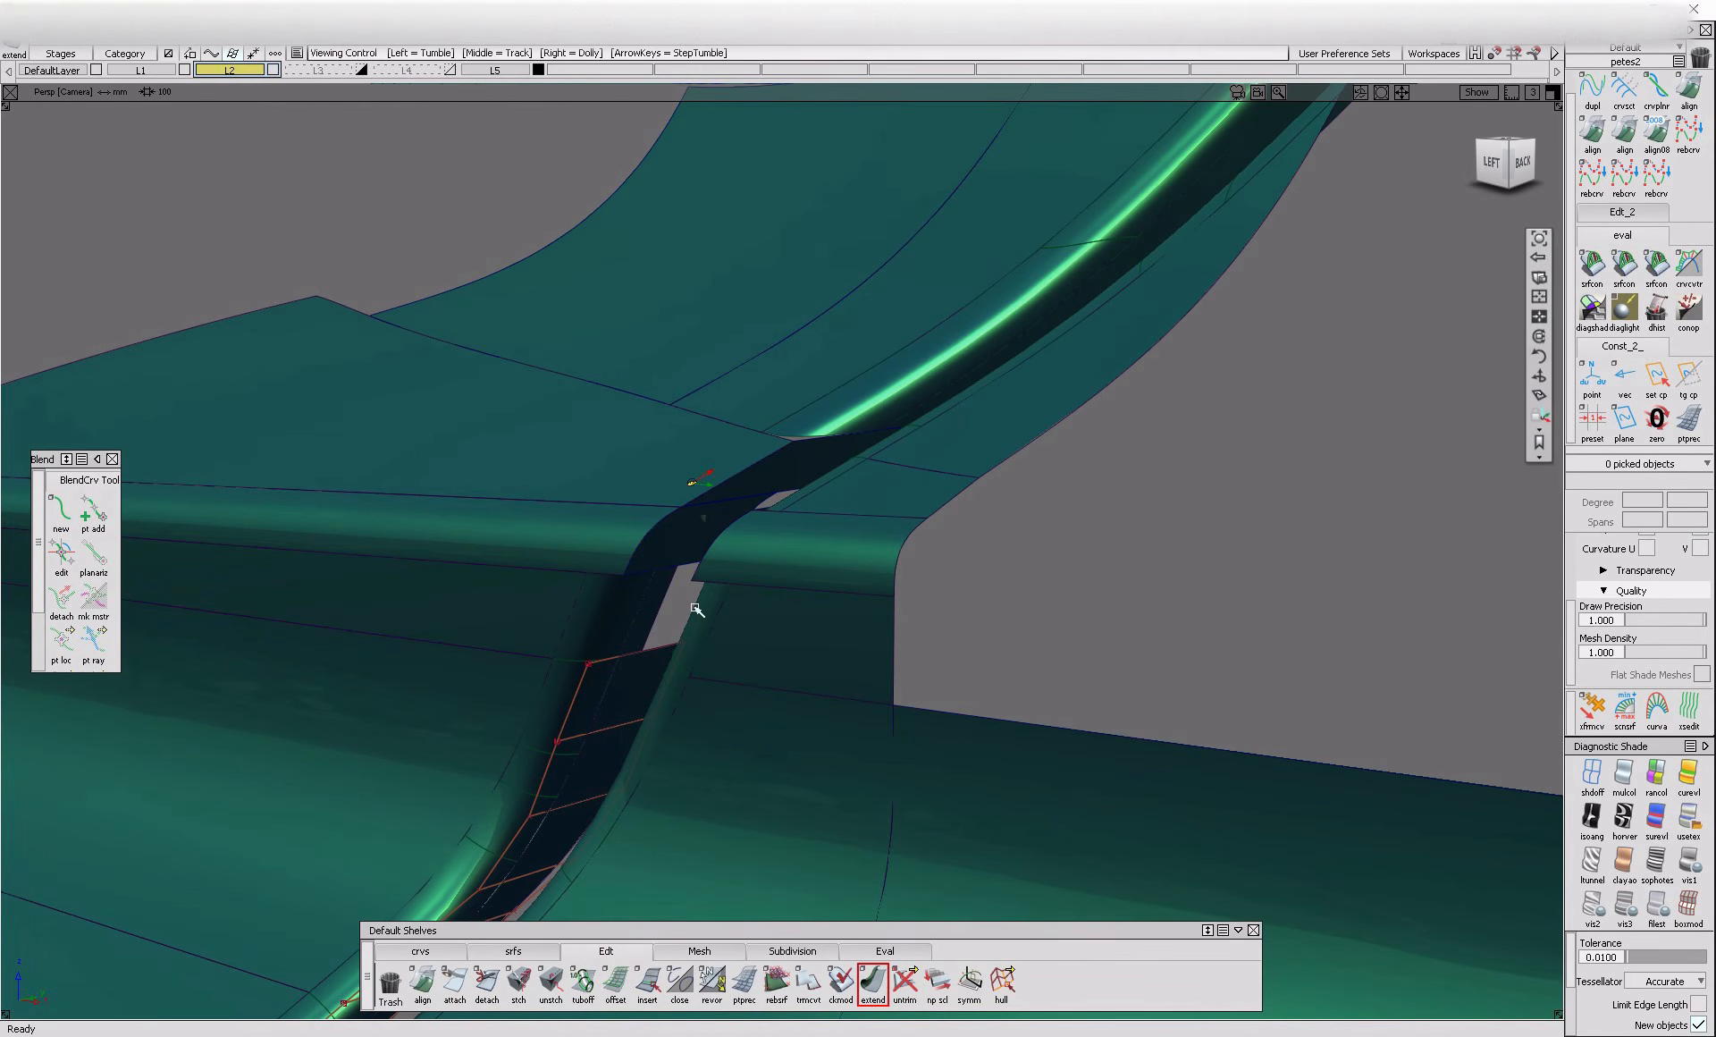
Fillet the upper rounded band to the flange at the upper bend with a 2.4 chordal length and G2 curvature
{"action": "left_click", "coordinate": [514, 950]}
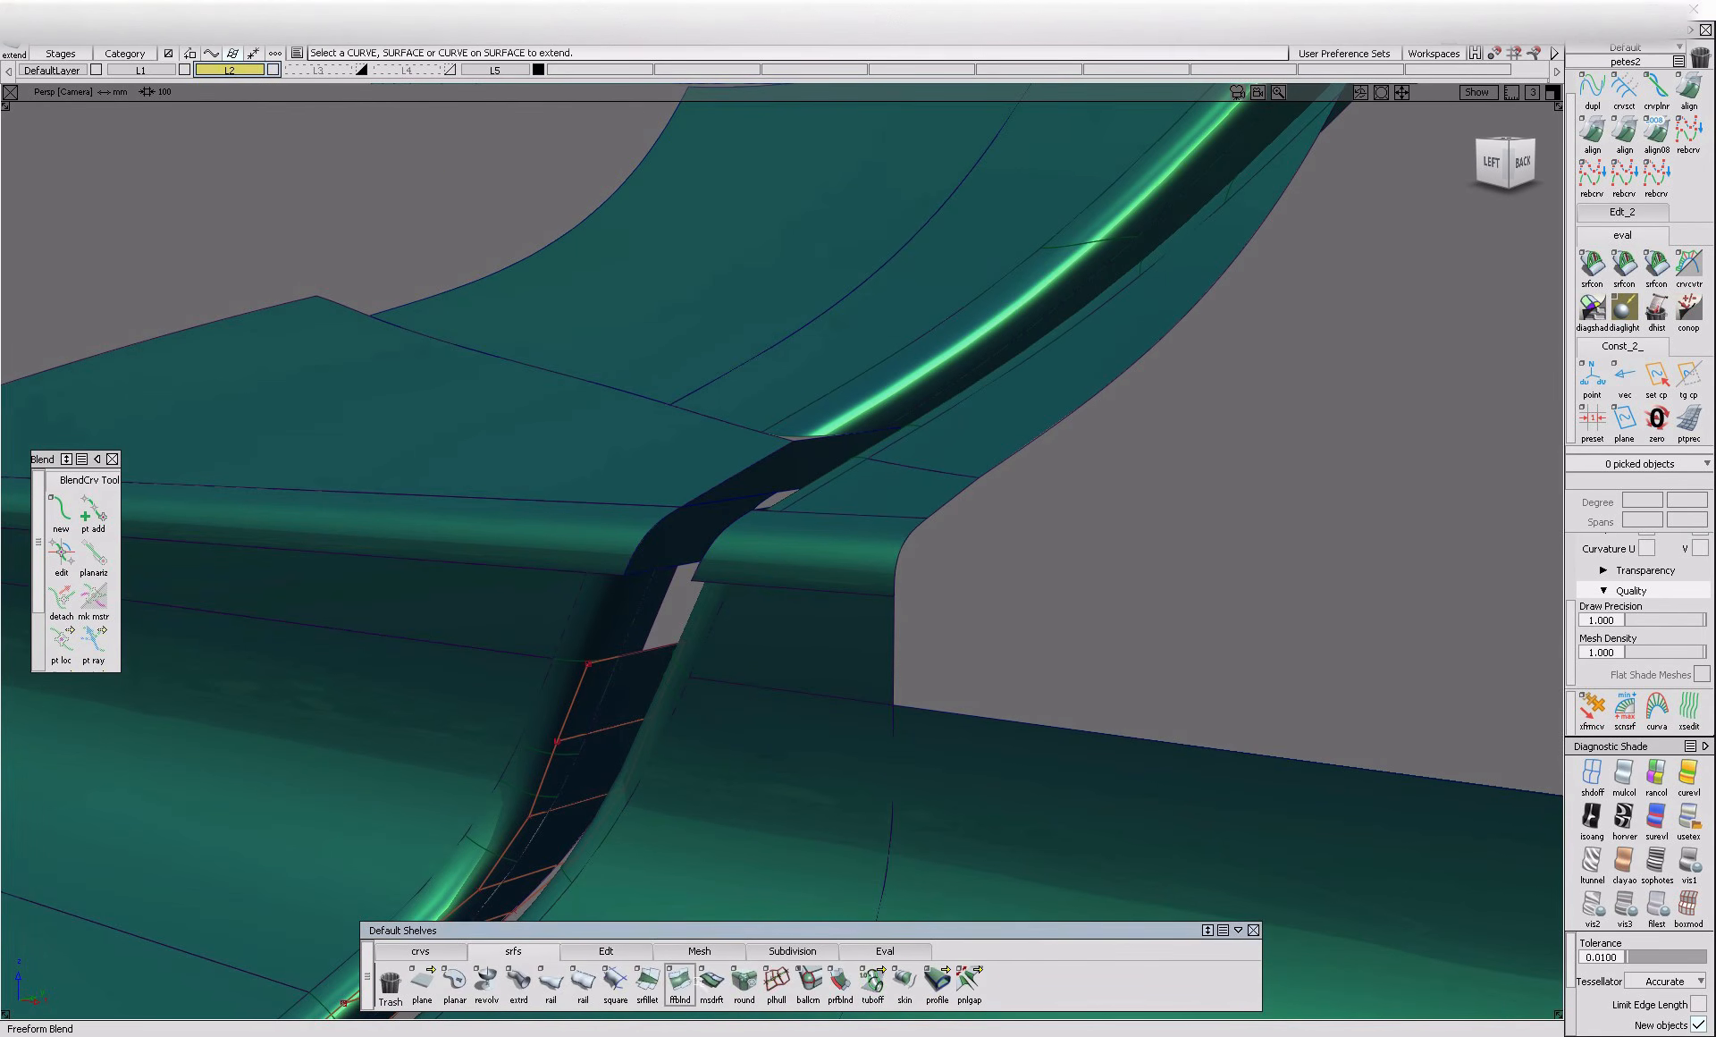
{"action": "left_click", "coordinate": [587, 537]}
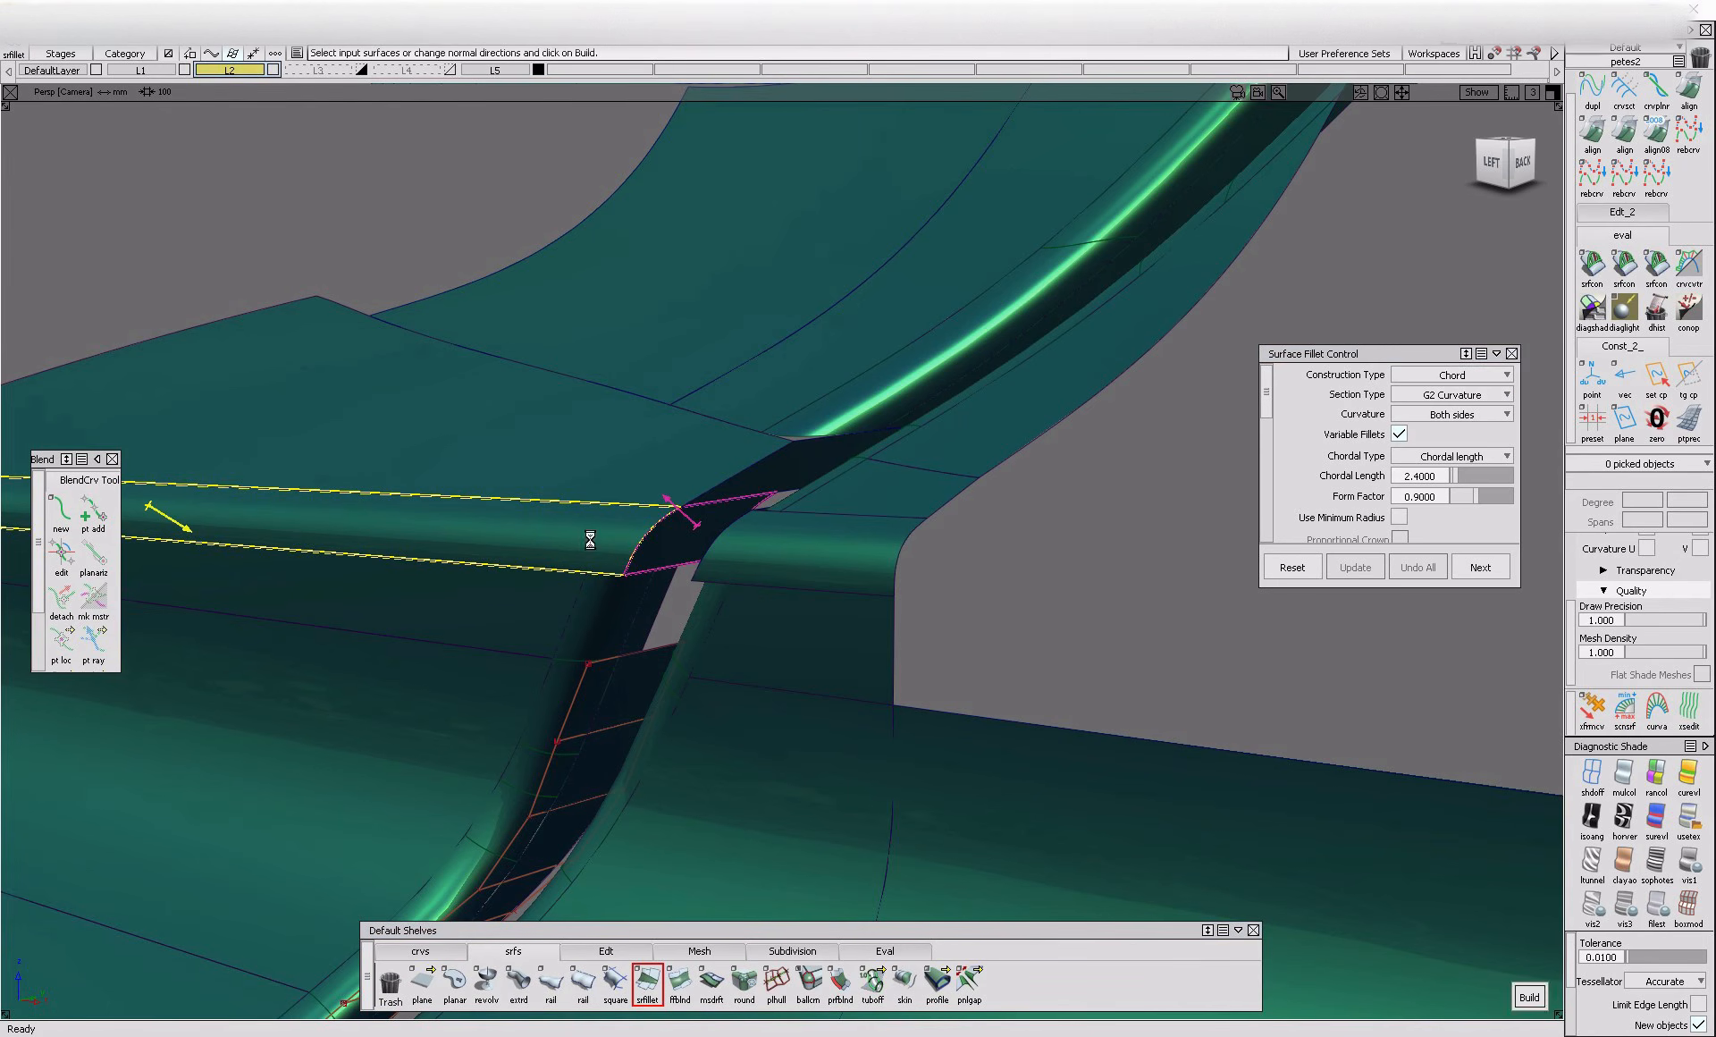
{"action": "left_click_drag", "start_coordinate": [587, 537], "coordinate": [704, 516], "text": "alt+shift"}
Fillet the uppermost flat panel to the adjoining flange above the bend with a 2.4 chordal length and G2 curvature
{"action": "left_click", "coordinate": [814, 462]}
{"action": "left_click", "coordinate": [735, 460]}
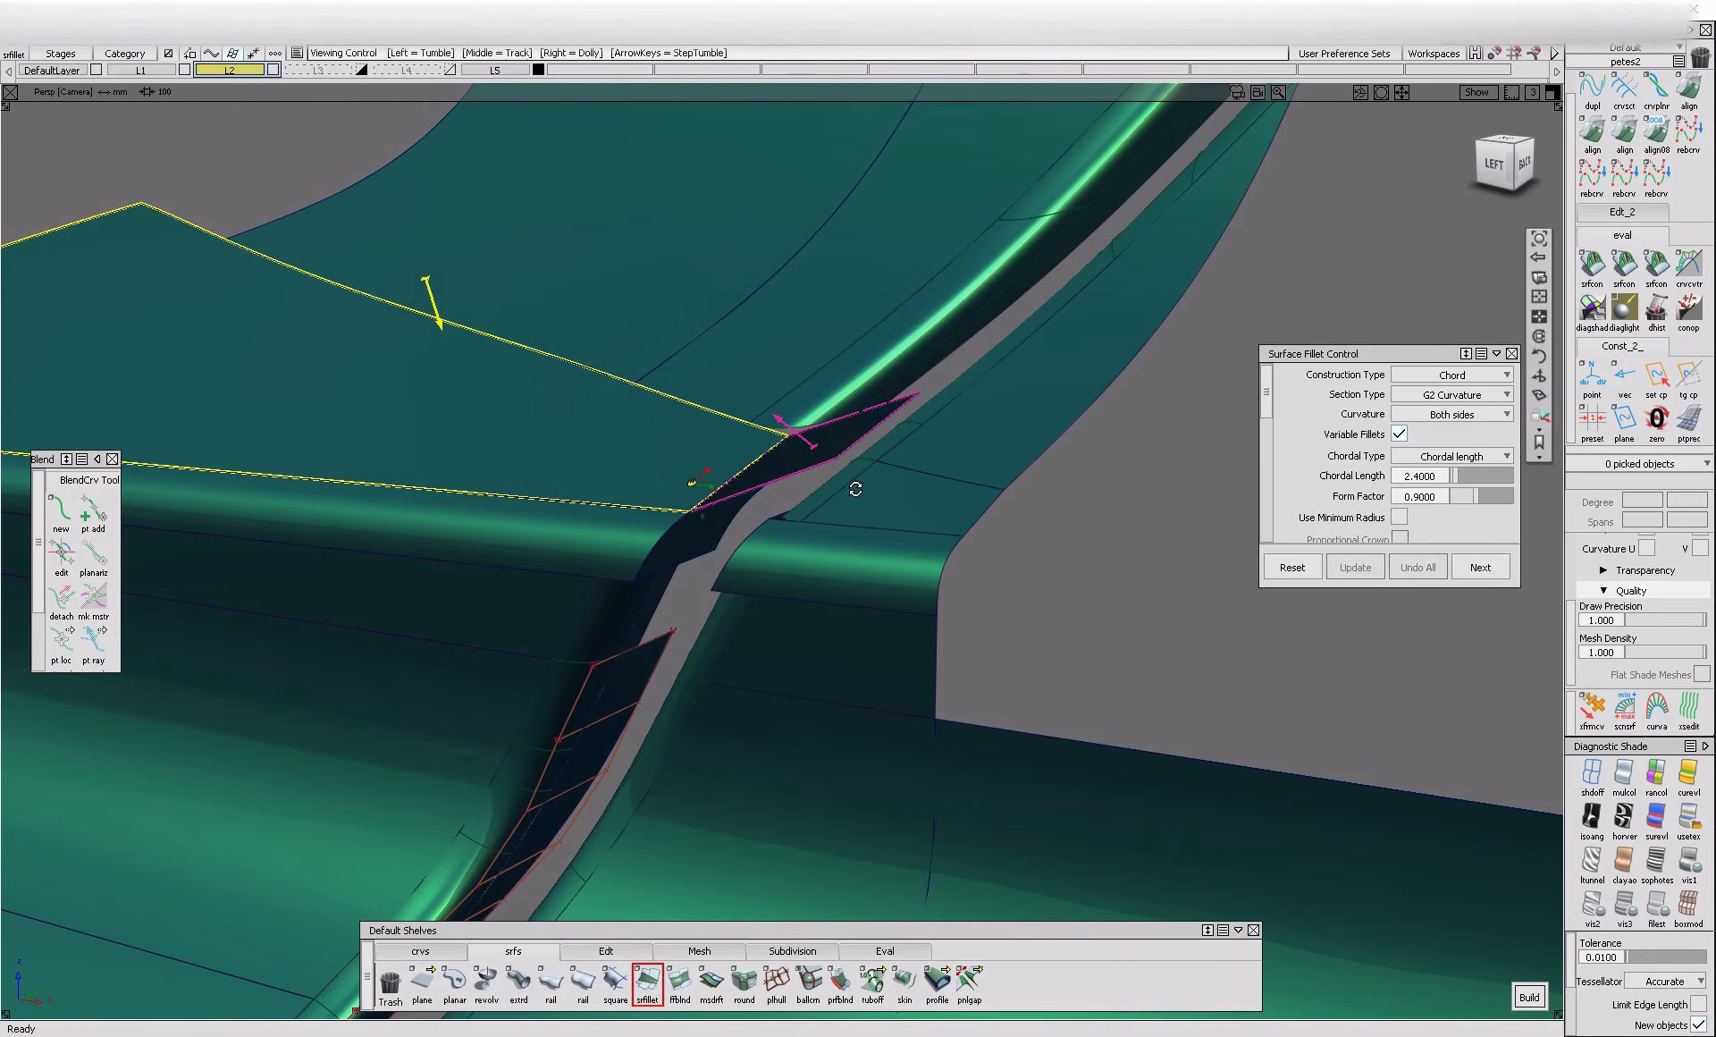
{"action": "left_click_drag", "start_coordinate": [861, 471], "coordinate": [825, 541], "text": "alt+shift"}
{"action": "key", "text": "space"}
{"action": "right_click_drag", "start_coordinate": [815, 649], "coordinate": [606, 640], "text": "alt+shift"}
{"action": "left_click_drag", "start_coordinate": [605, 640], "coordinate": [841, 628], "text": "alt+shift"}
{"action": "right_click_drag", "start_coordinate": [840, 628], "coordinate": [726, 619], "text": "alt+shift"}
Select all surfaces of the model and delete their construction history
{"action": "key", "text": "q"}
{"action": "left_click_drag", "start_coordinate": [521, 376], "coordinate": [943, 935]}
{"action": "key", "text": "ctrl+h"}
{"action": "key", "text": "Return"}
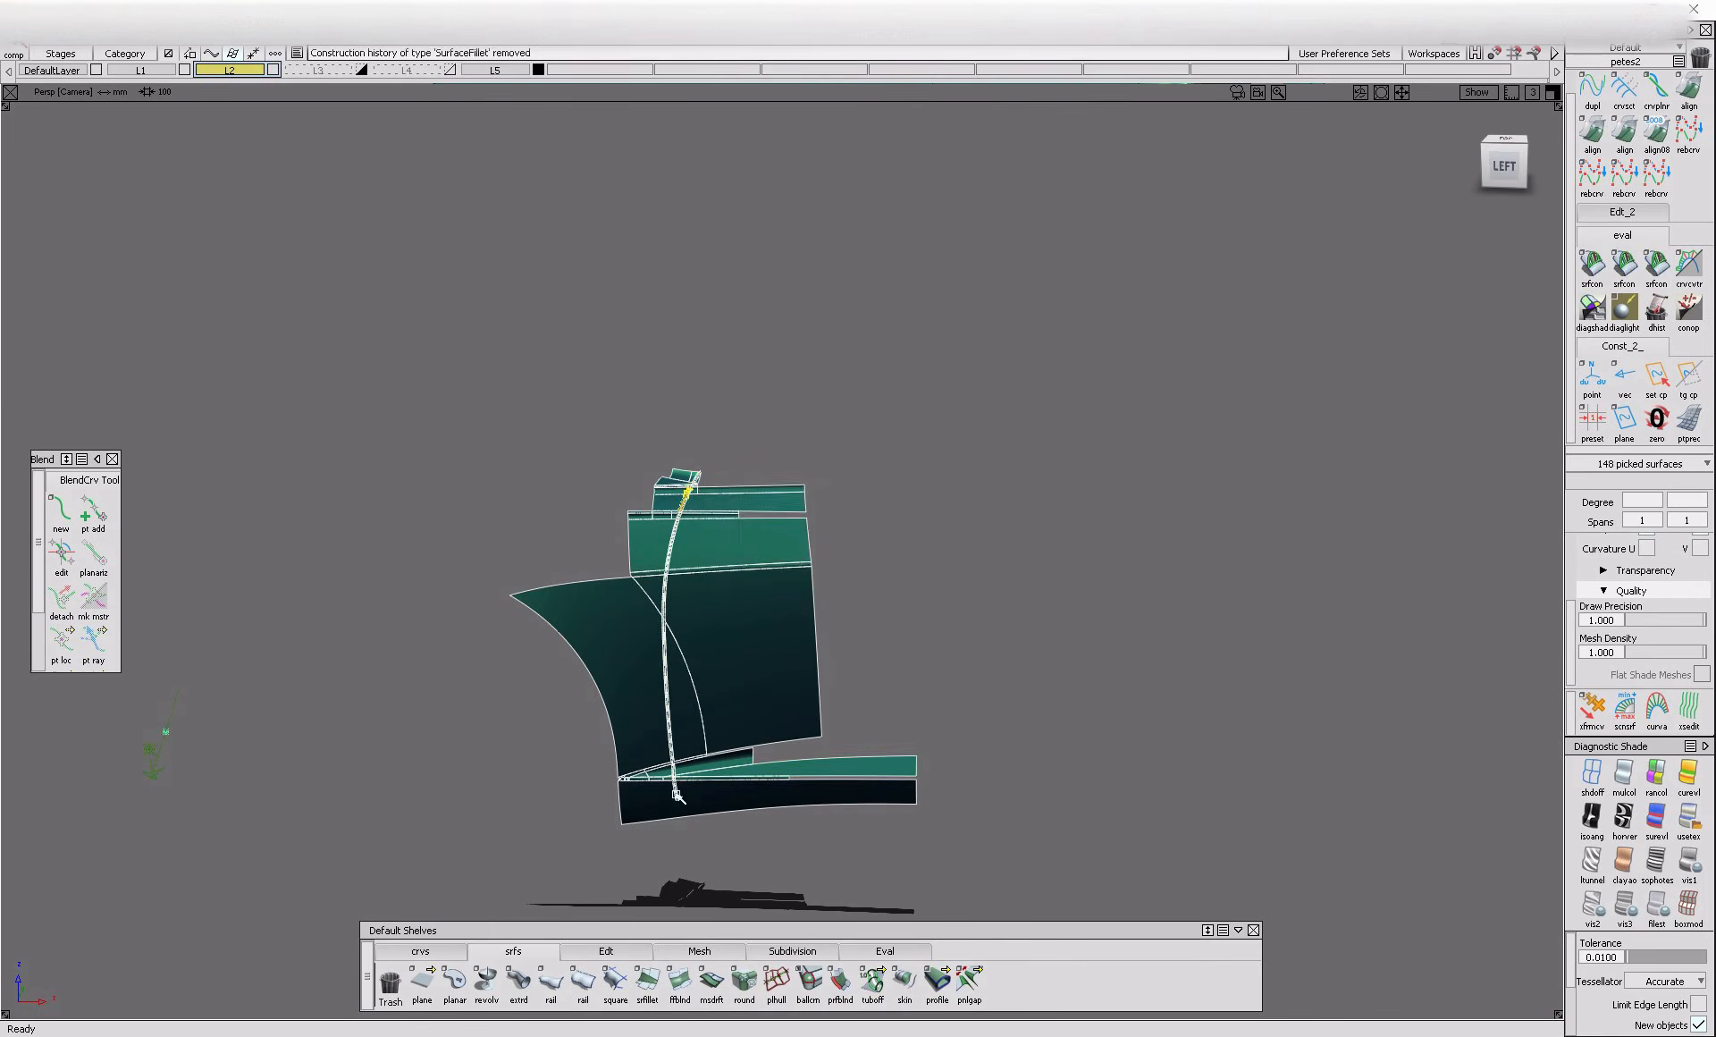
Pick the lower blend surface and the large body panel on the rear side of the gap
{"action": "left_click_drag", "start_coordinate": [677, 809], "coordinate": [674, 876], "text": "ctrl+shift"}
{"action": "right_click_drag", "start_coordinate": [689, 786], "coordinate": [755, 748], "text": "alt+shift"}
{"action": "left_click_drag", "start_coordinate": [755, 747], "coordinate": [581, 702], "text": "alt+shift"}
{"action": "left_click_drag", "start_coordinate": [620, 766], "coordinate": [749, 696], "text": "alt+shift"}
{"action": "left_click_drag", "start_coordinate": [733, 706], "coordinate": [669, 765], "text": "ctrl+shift"}
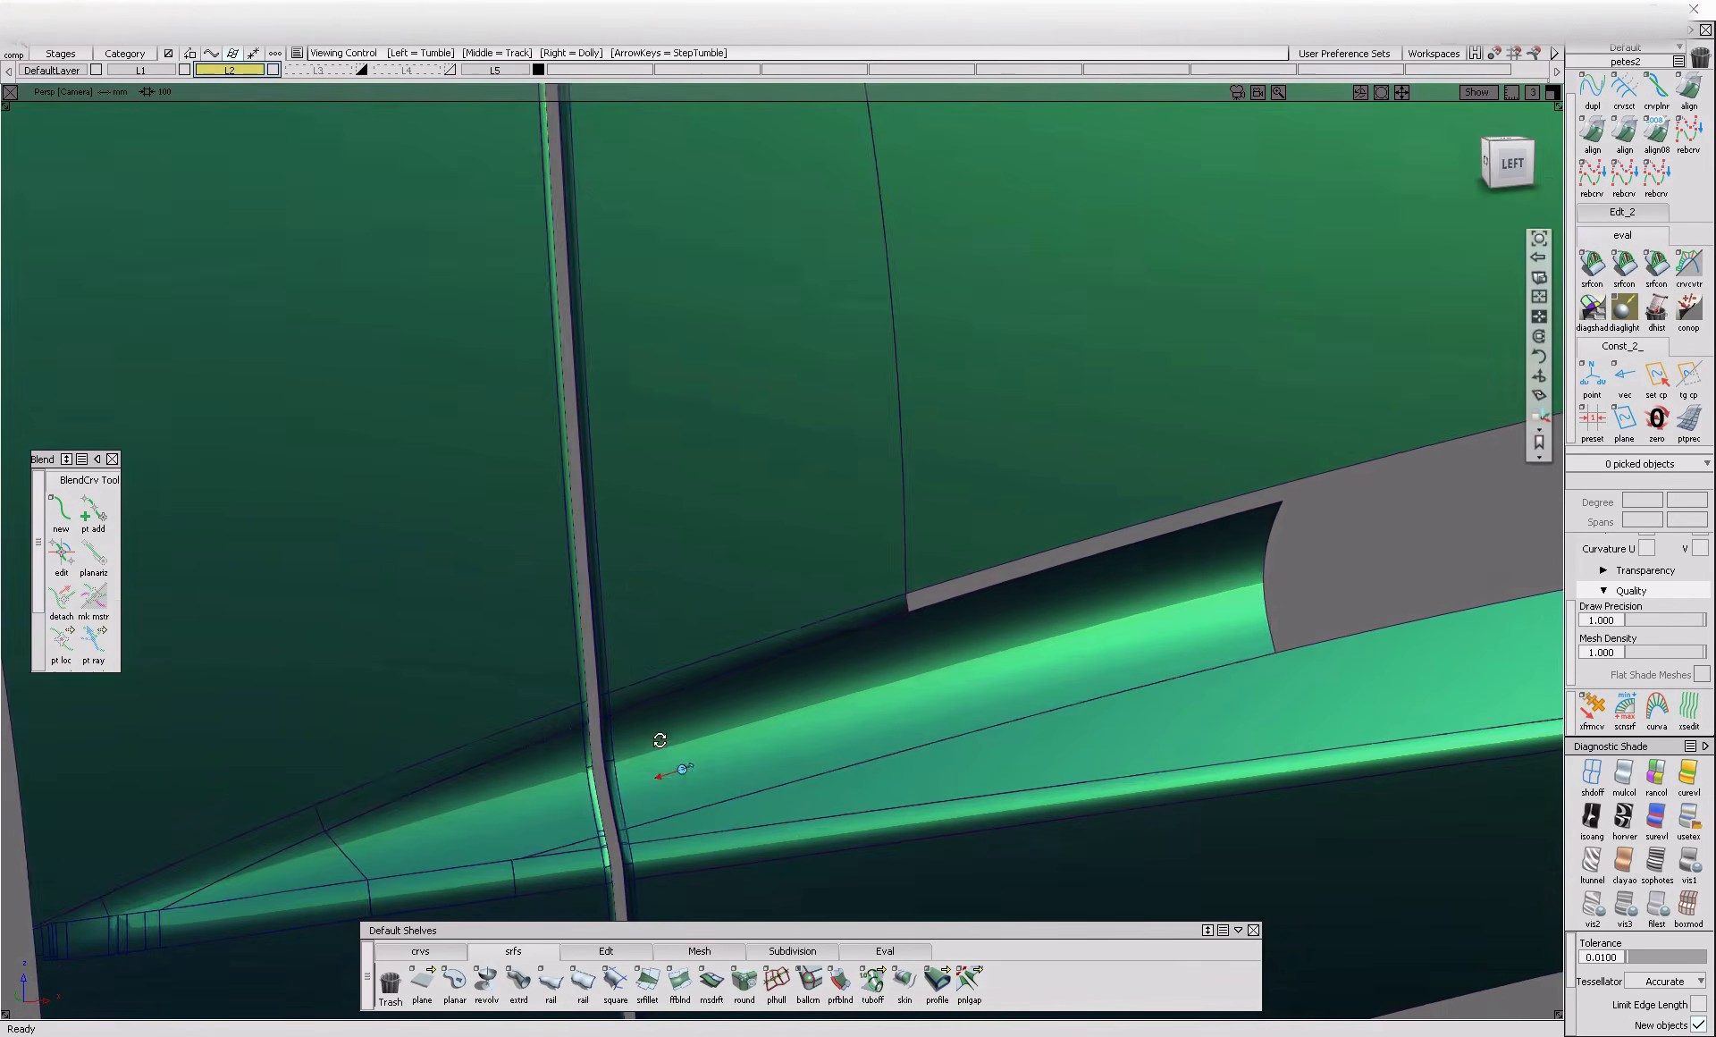
{"action": "left_click", "coordinate": [663, 745]}
{"action": "left_click", "coordinate": [618, 600]}
{"action": "middle_click_drag", "start_coordinate": [640, 501], "coordinate": [675, 897], "text": "alt+shift"}
{"action": "middle_click_drag", "start_coordinate": [617, 224], "coordinate": [637, 619], "text": "alt+shift"}
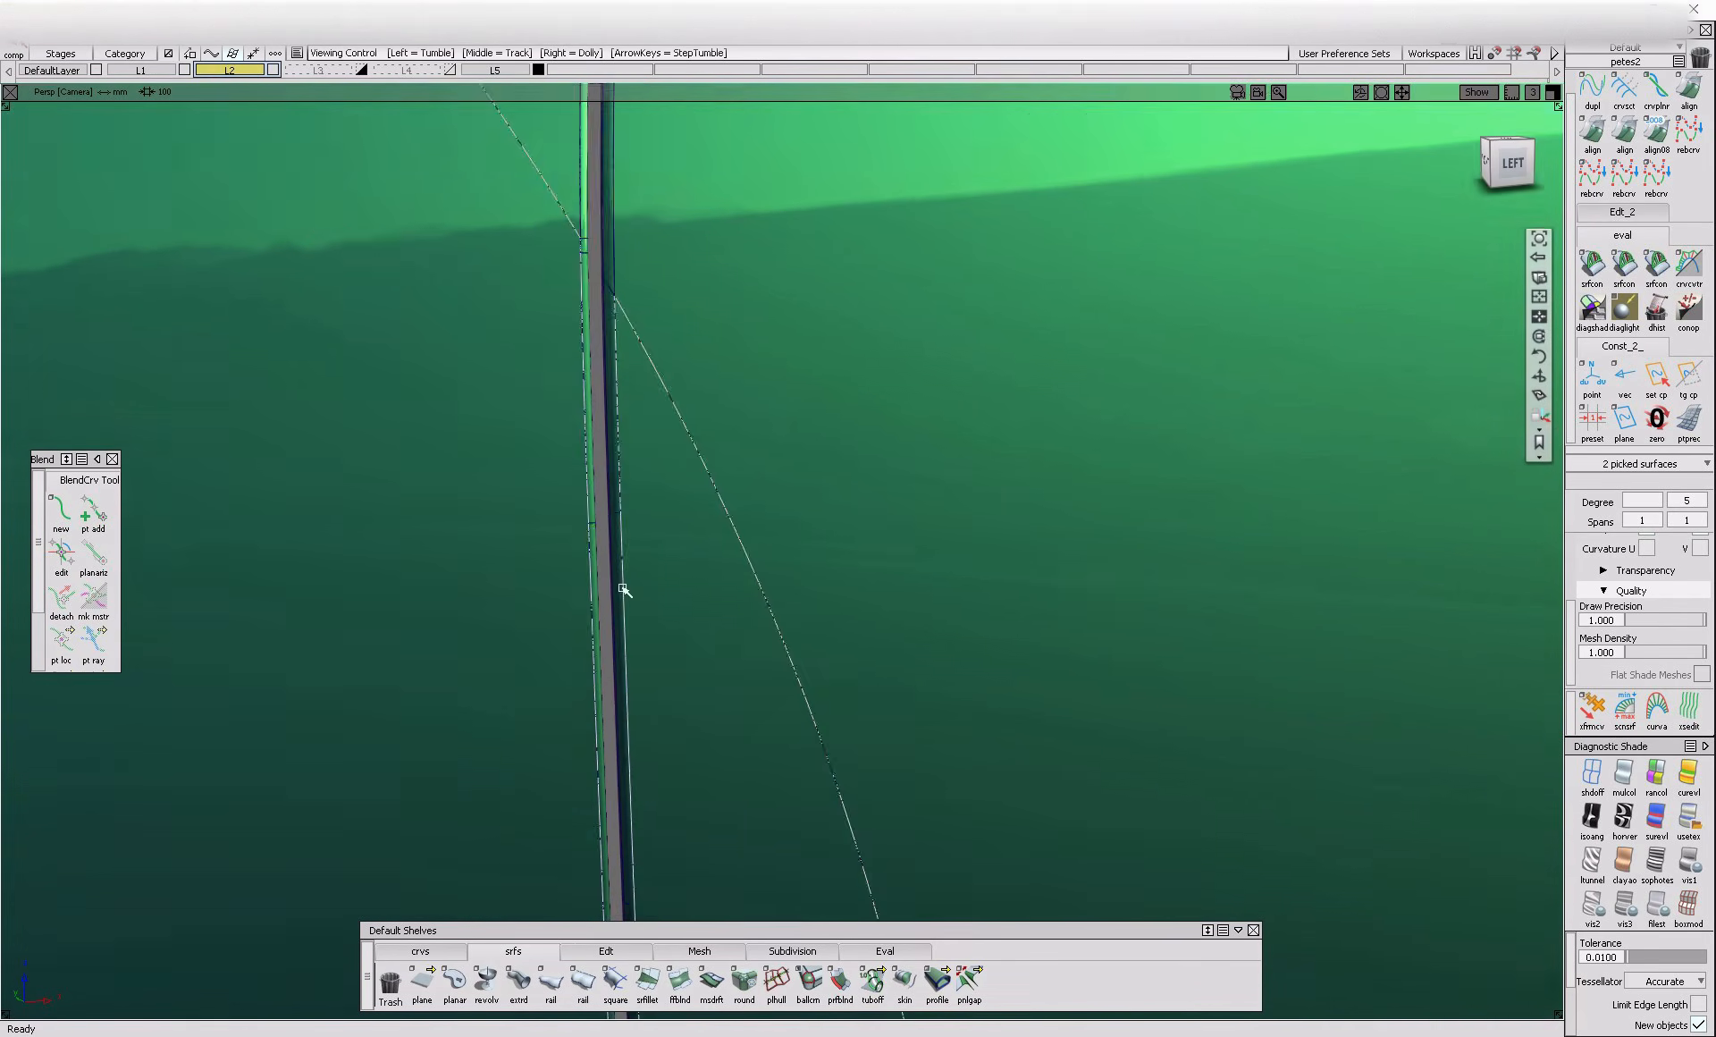
{"action": "middle_click_drag", "start_coordinate": [605, 134], "coordinate": [624, 534], "text": "alt+shift"}
{"action": "right_click_drag", "start_coordinate": [644, 524], "coordinate": [671, 601], "text": "alt+shift"}
Add the upper body panel, its lower edge strip and the adjoining rounded band surfaces to the selection
{"action": "left_click", "coordinate": [731, 382]}
{"action": "left_click", "coordinate": [774, 293]}
{"action": "middle_click_drag", "start_coordinate": [773, 295], "coordinate": [725, 500], "text": "alt+shift"}
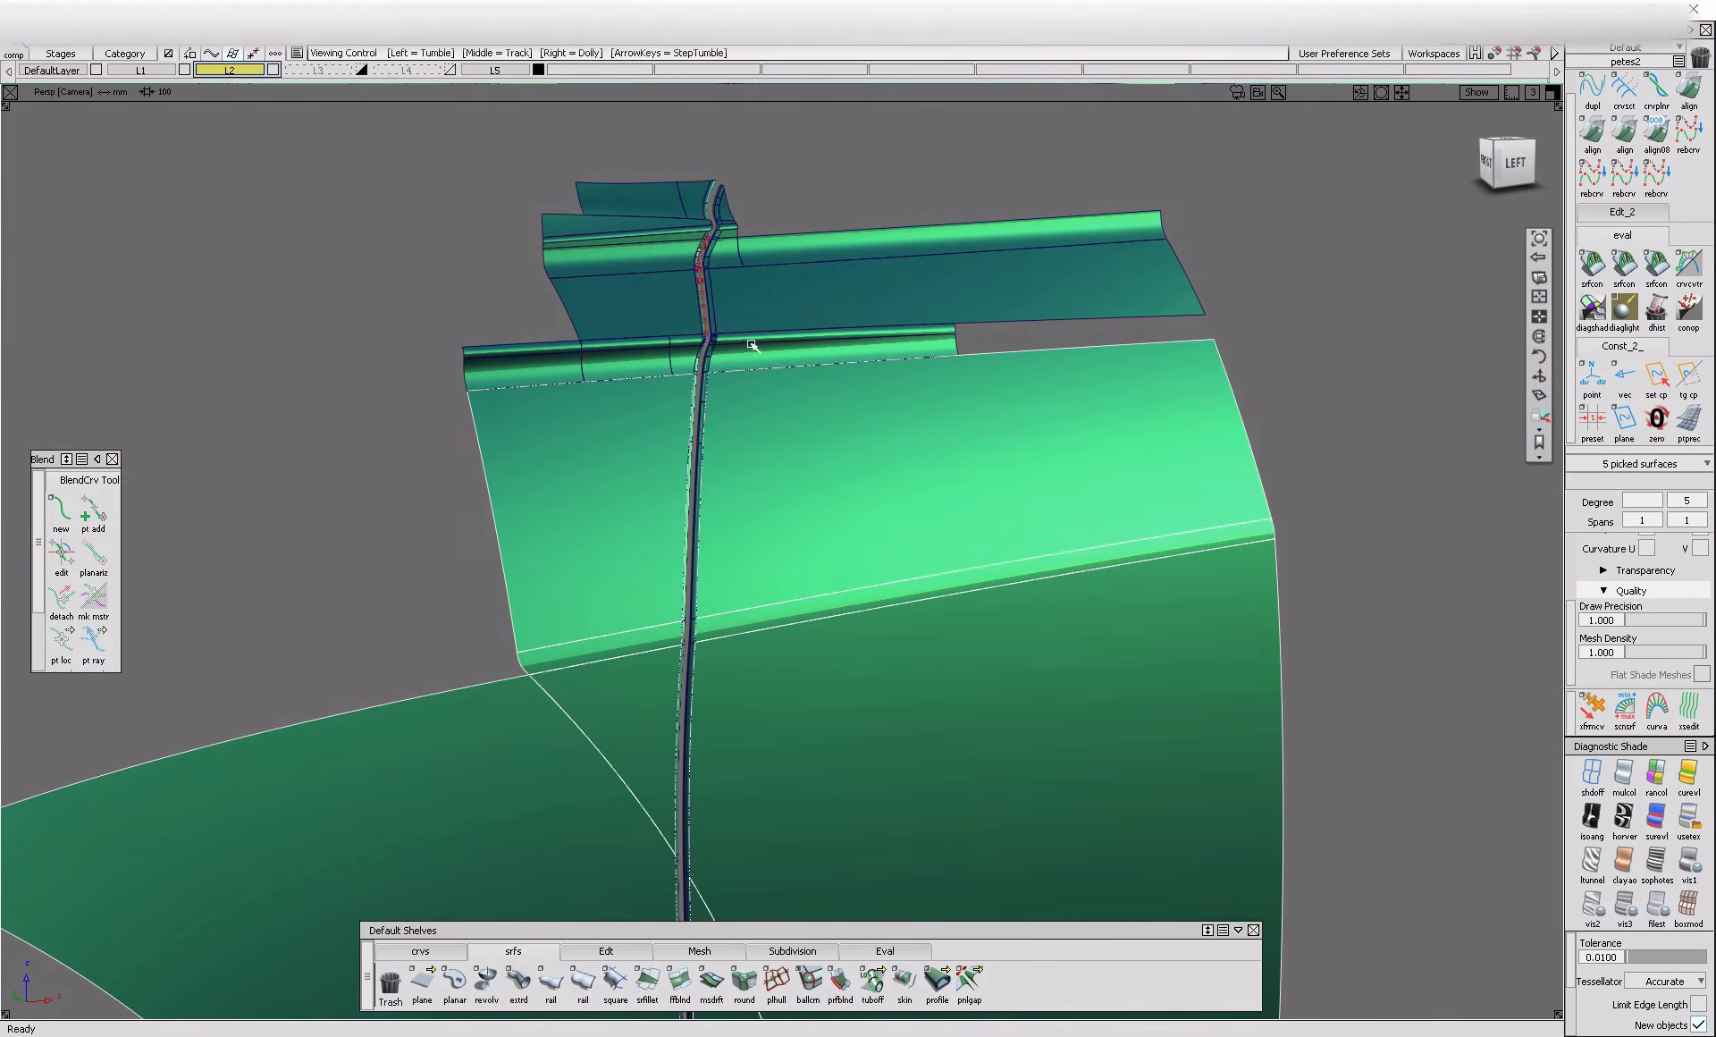
{"action": "right_click_drag", "start_coordinate": [769, 387], "coordinate": [713, 465], "text": "alt+shift"}
{"action": "left_click", "coordinate": [713, 461]}
{"action": "left_click", "coordinate": [711, 400]}
{"action": "left_click", "coordinate": [713, 394]}
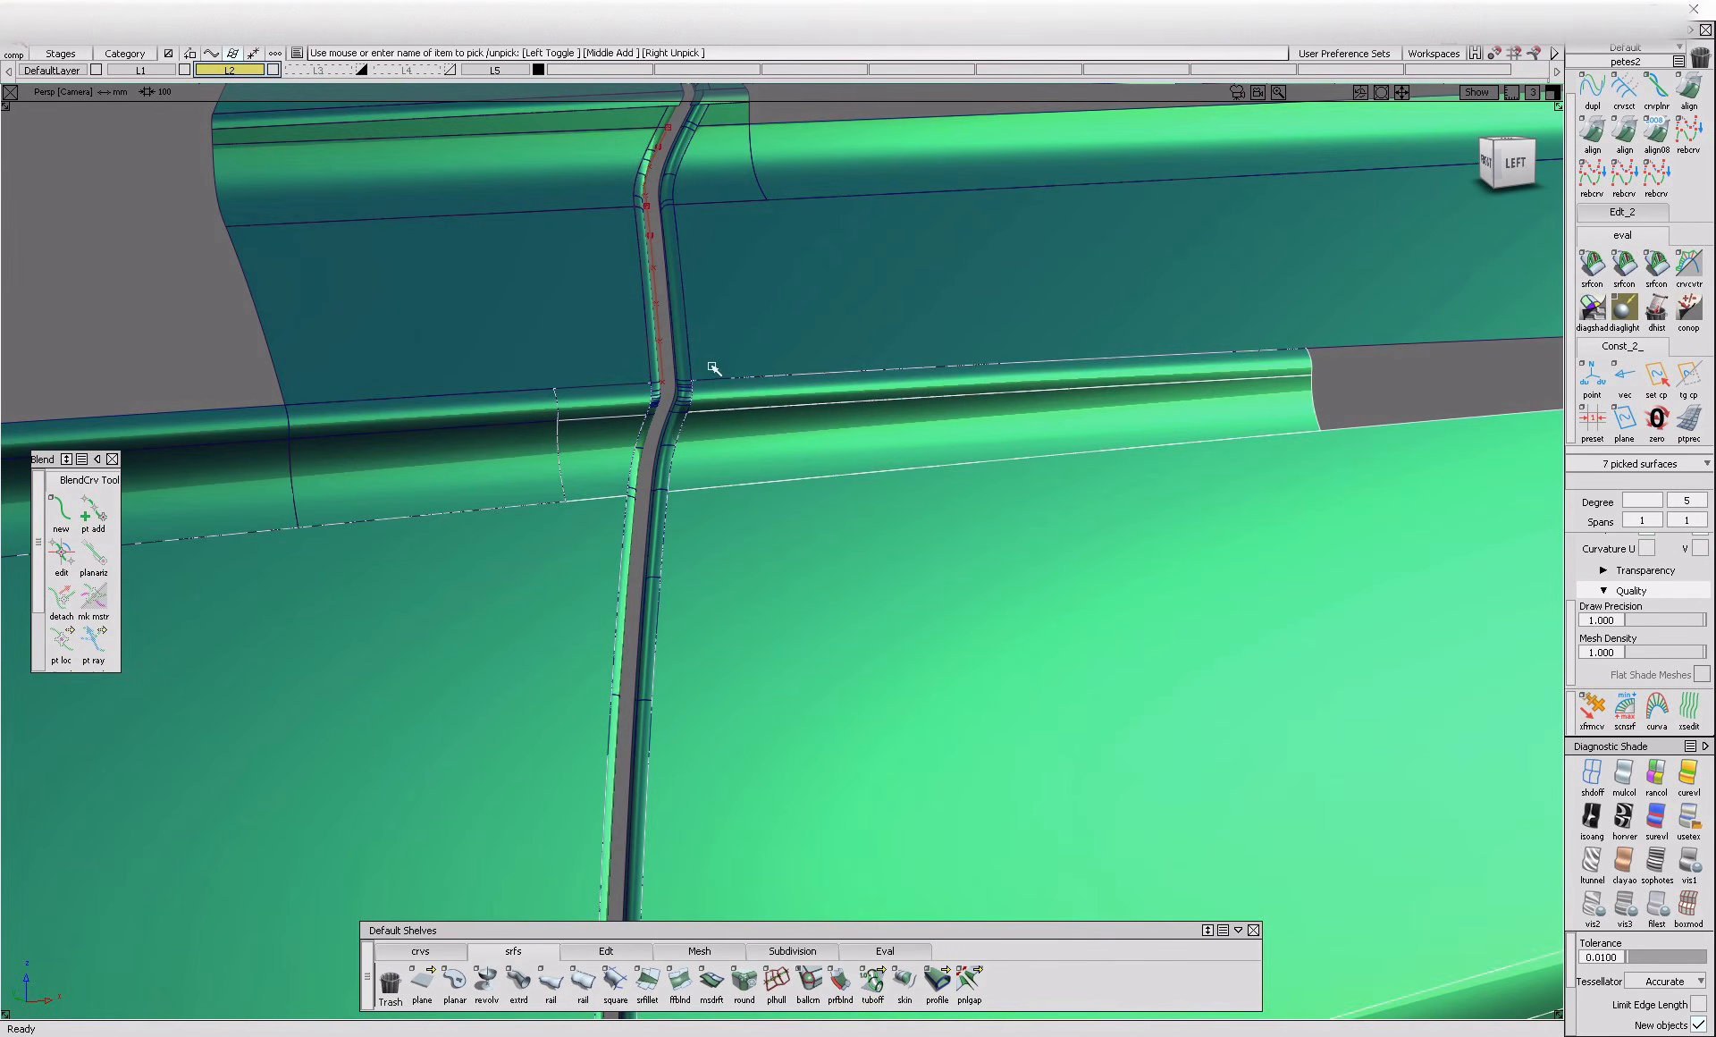
Add the remaining panels and bands crossed by the gap, from the upper bend to its lower end, to the selection
{"action": "left_click", "coordinate": [712, 358]}
{"action": "middle_click_drag", "start_coordinate": [711, 116], "coordinate": [681, 404], "text": "alt+shift"}
{"action": "left_click", "coordinate": [691, 395]}
{"action": "right_click_drag", "start_coordinate": [682, 356], "coordinate": [627, 591], "text": "alt+shift"}
{"action": "left_click", "coordinate": [713, 365]}
{"action": "left_click", "coordinate": [693, 310]}
{"action": "middle_click_drag", "start_coordinate": [628, 590], "coordinate": [571, 456], "text": "alt+shift"}
{"action": "right_click_drag", "start_coordinate": [636, 616], "coordinate": [701, 586], "text": "alt+shift"}
{"action": "left_click", "coordinate": [698, 574]}
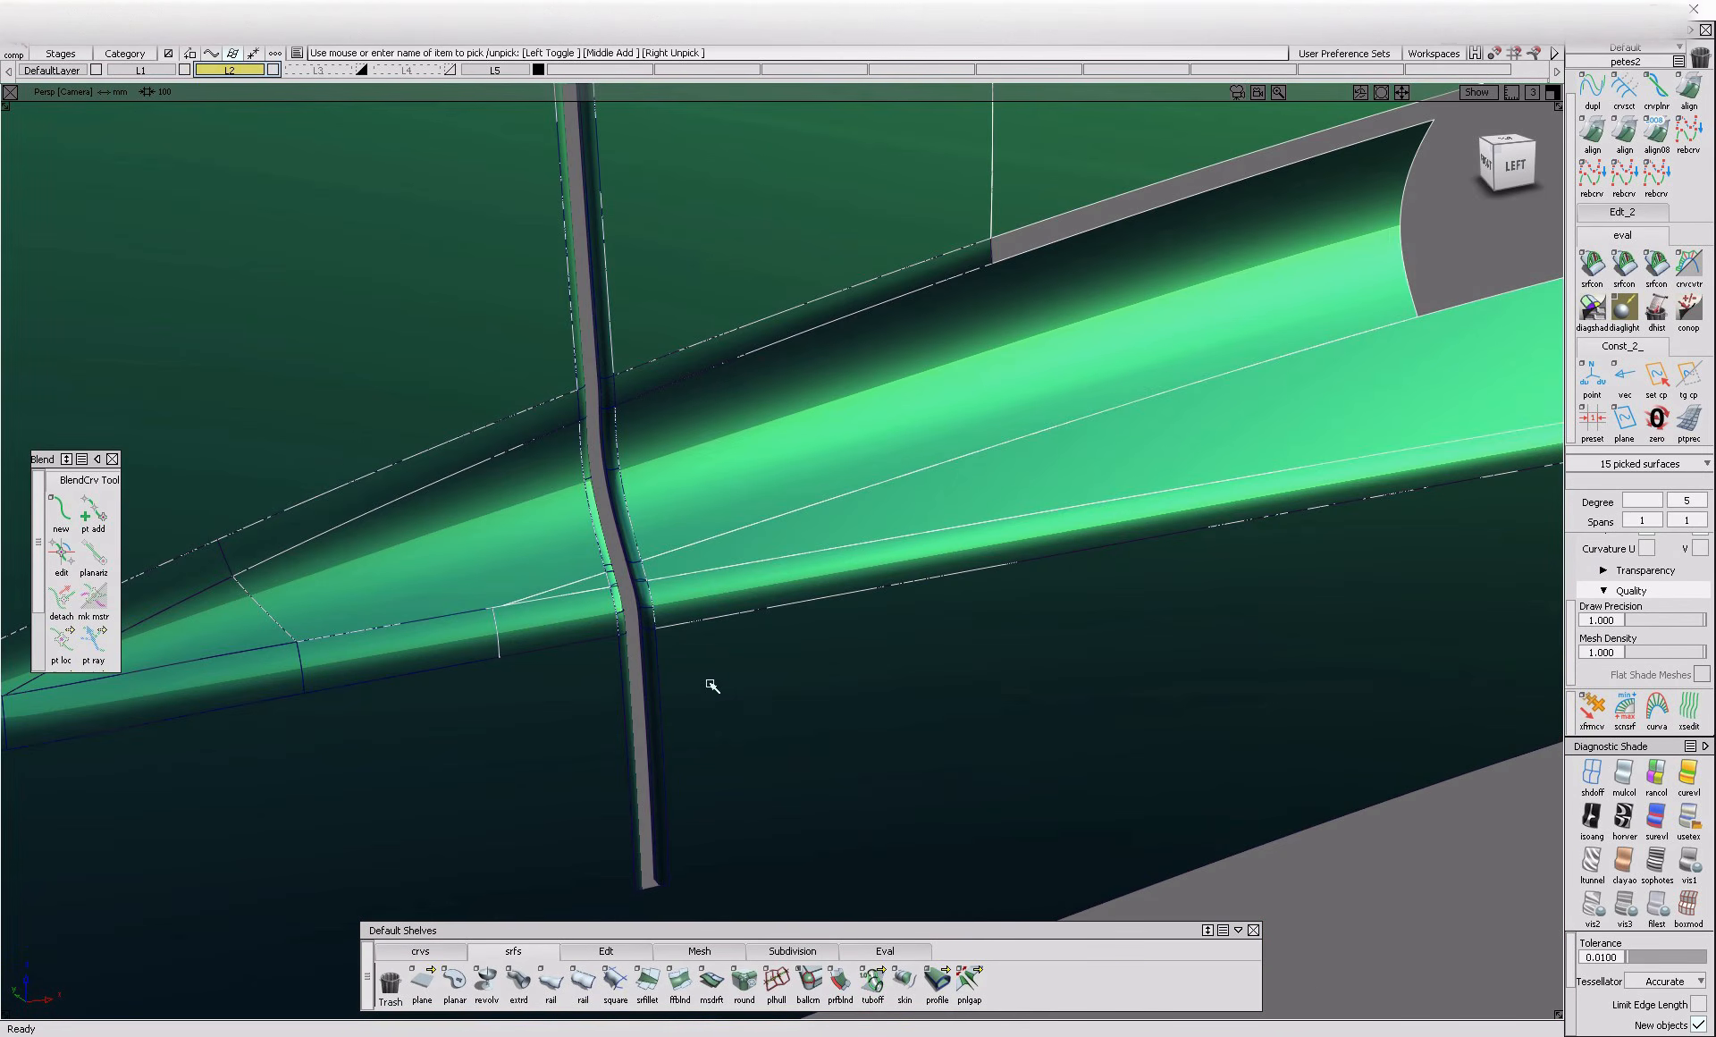
{"action": "left_click", "coordinate": [637, 653]}
Duplicate the picked skin surfaces in place and untrim the copies
{"action": "right_click_drag", "start_coordinate": [638, 657], "coordinate": [682, 774], "text": "alt+shift"}
{"action": "left_click_drag", "start_coordinate": [683, 775], "coordinate": [836, 735], "text": "alt+shift"}
{"action": "key", "text": "ctrl+x"}
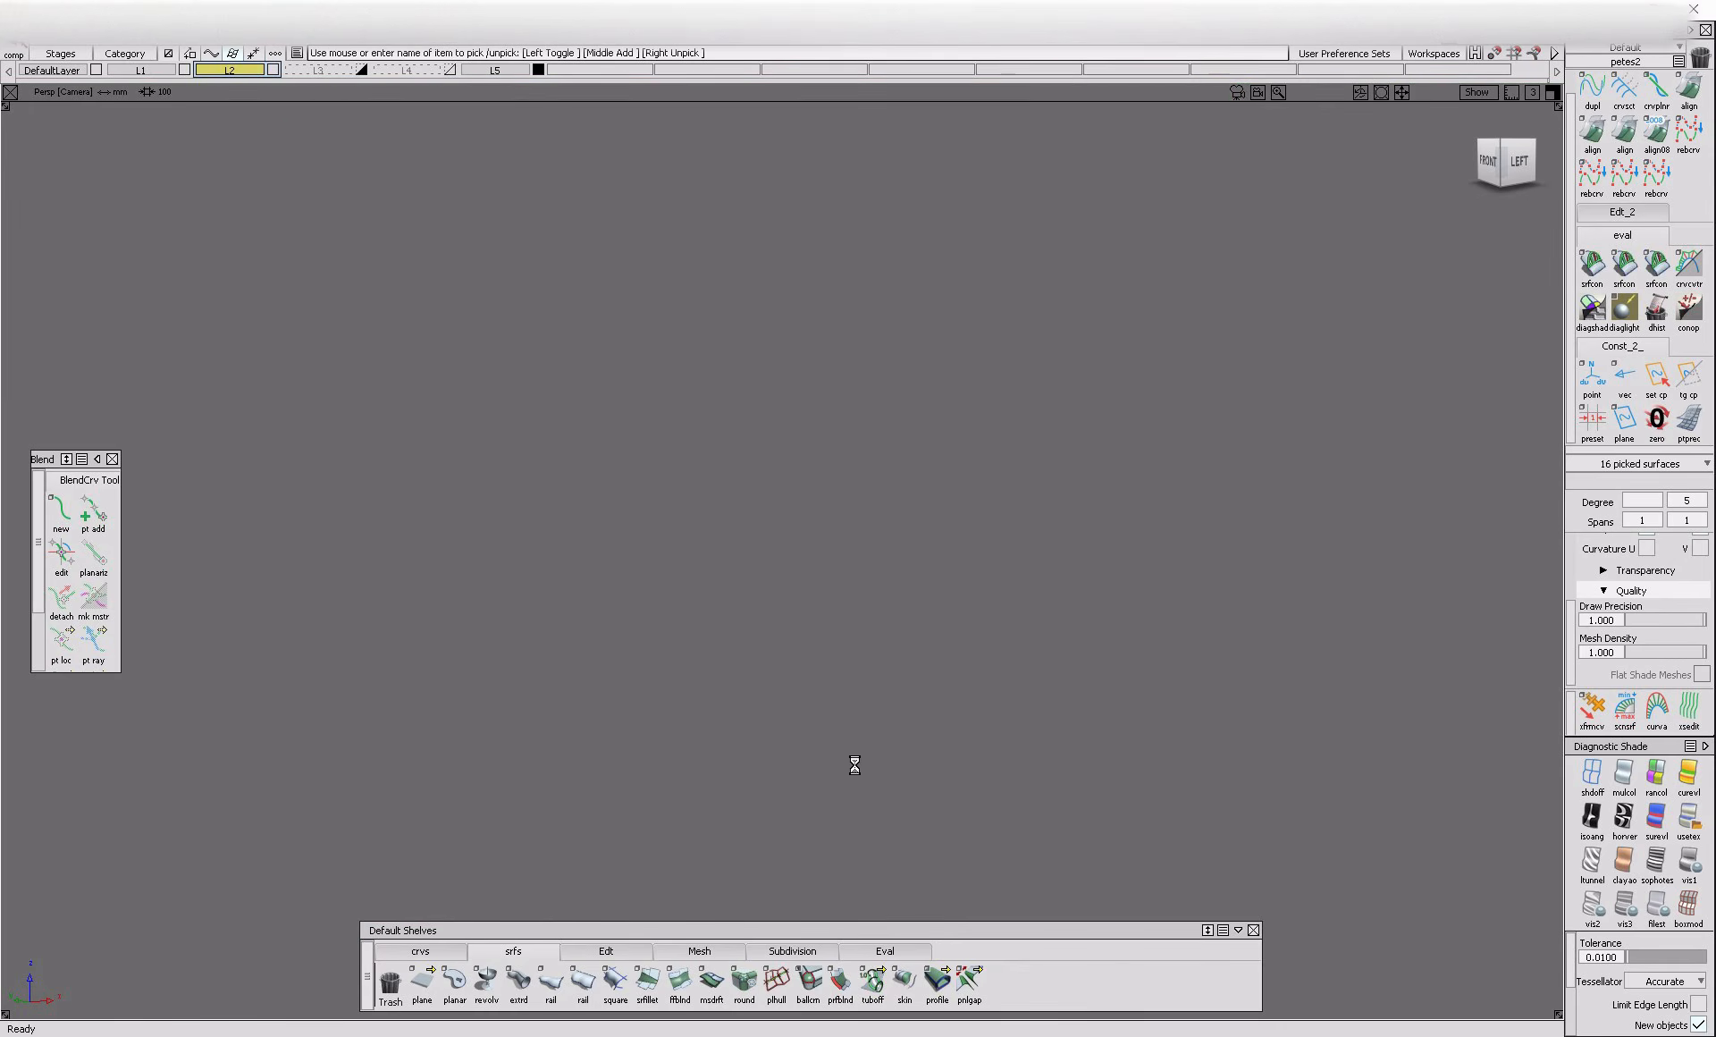
{"action": "key", "text": "ctrl+v"}
{"action": "left_click", "coordinate": [617, 952]}
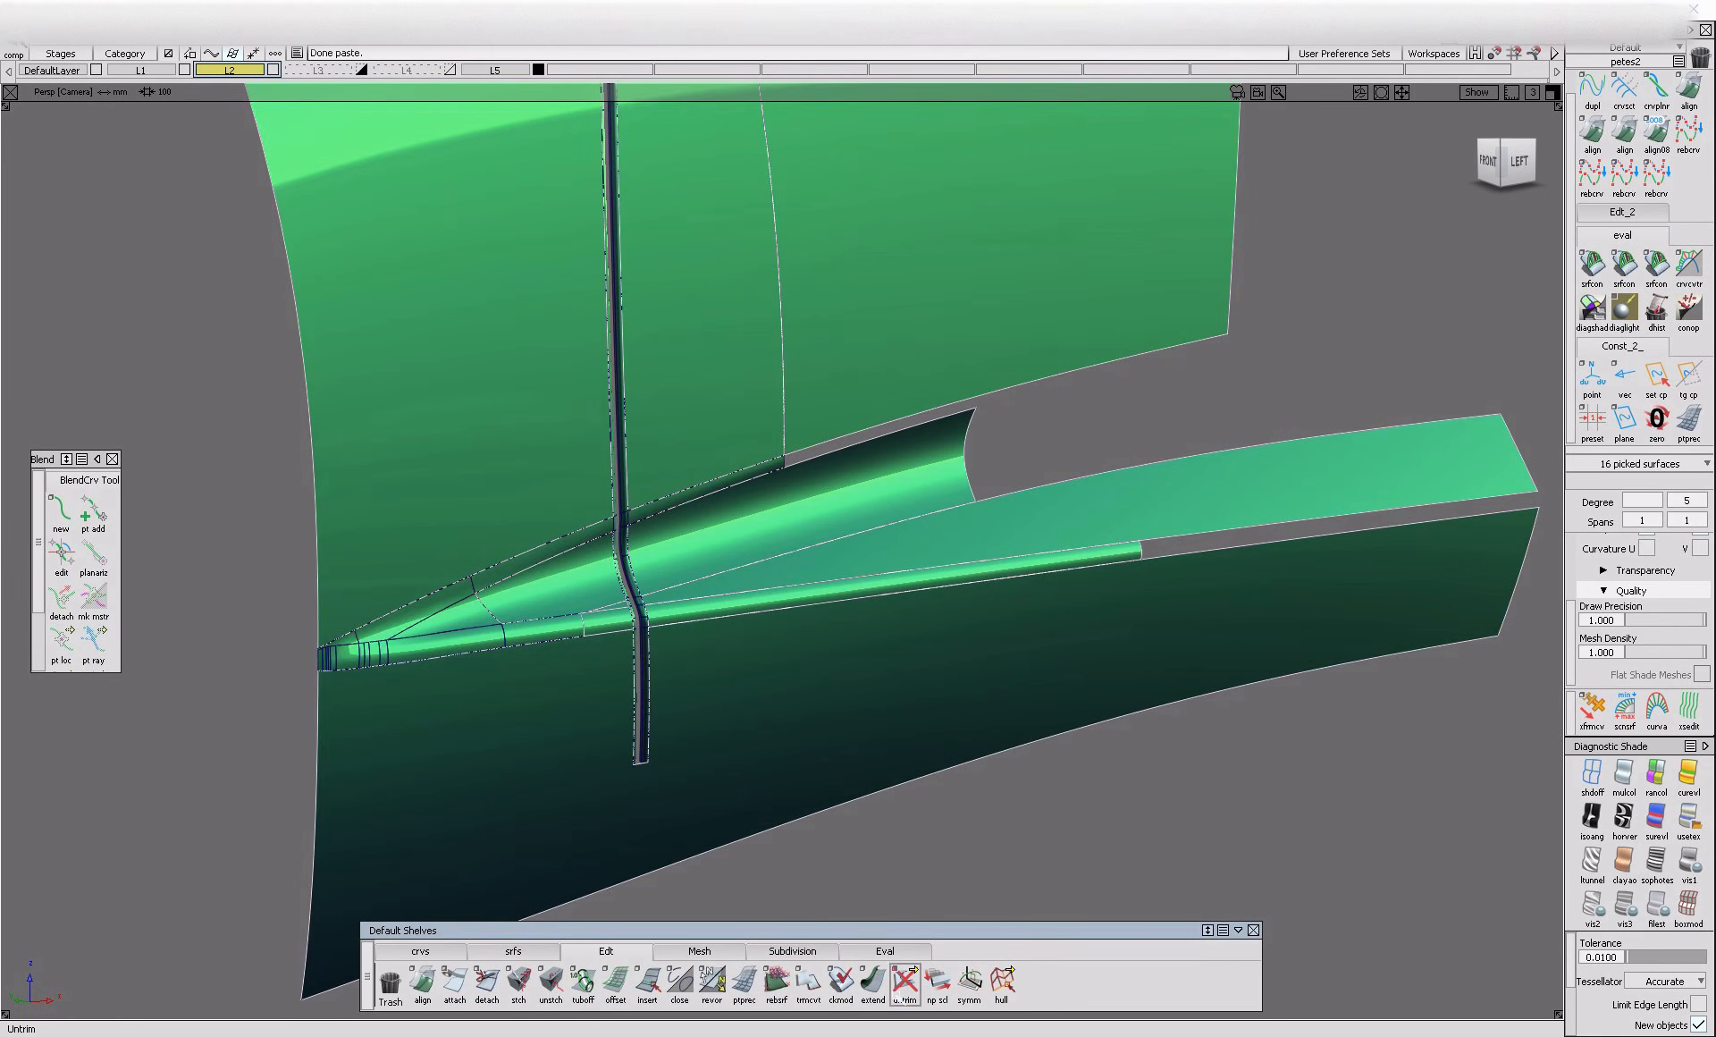
{"action": "left_click", "coordinate": [905, 987]}
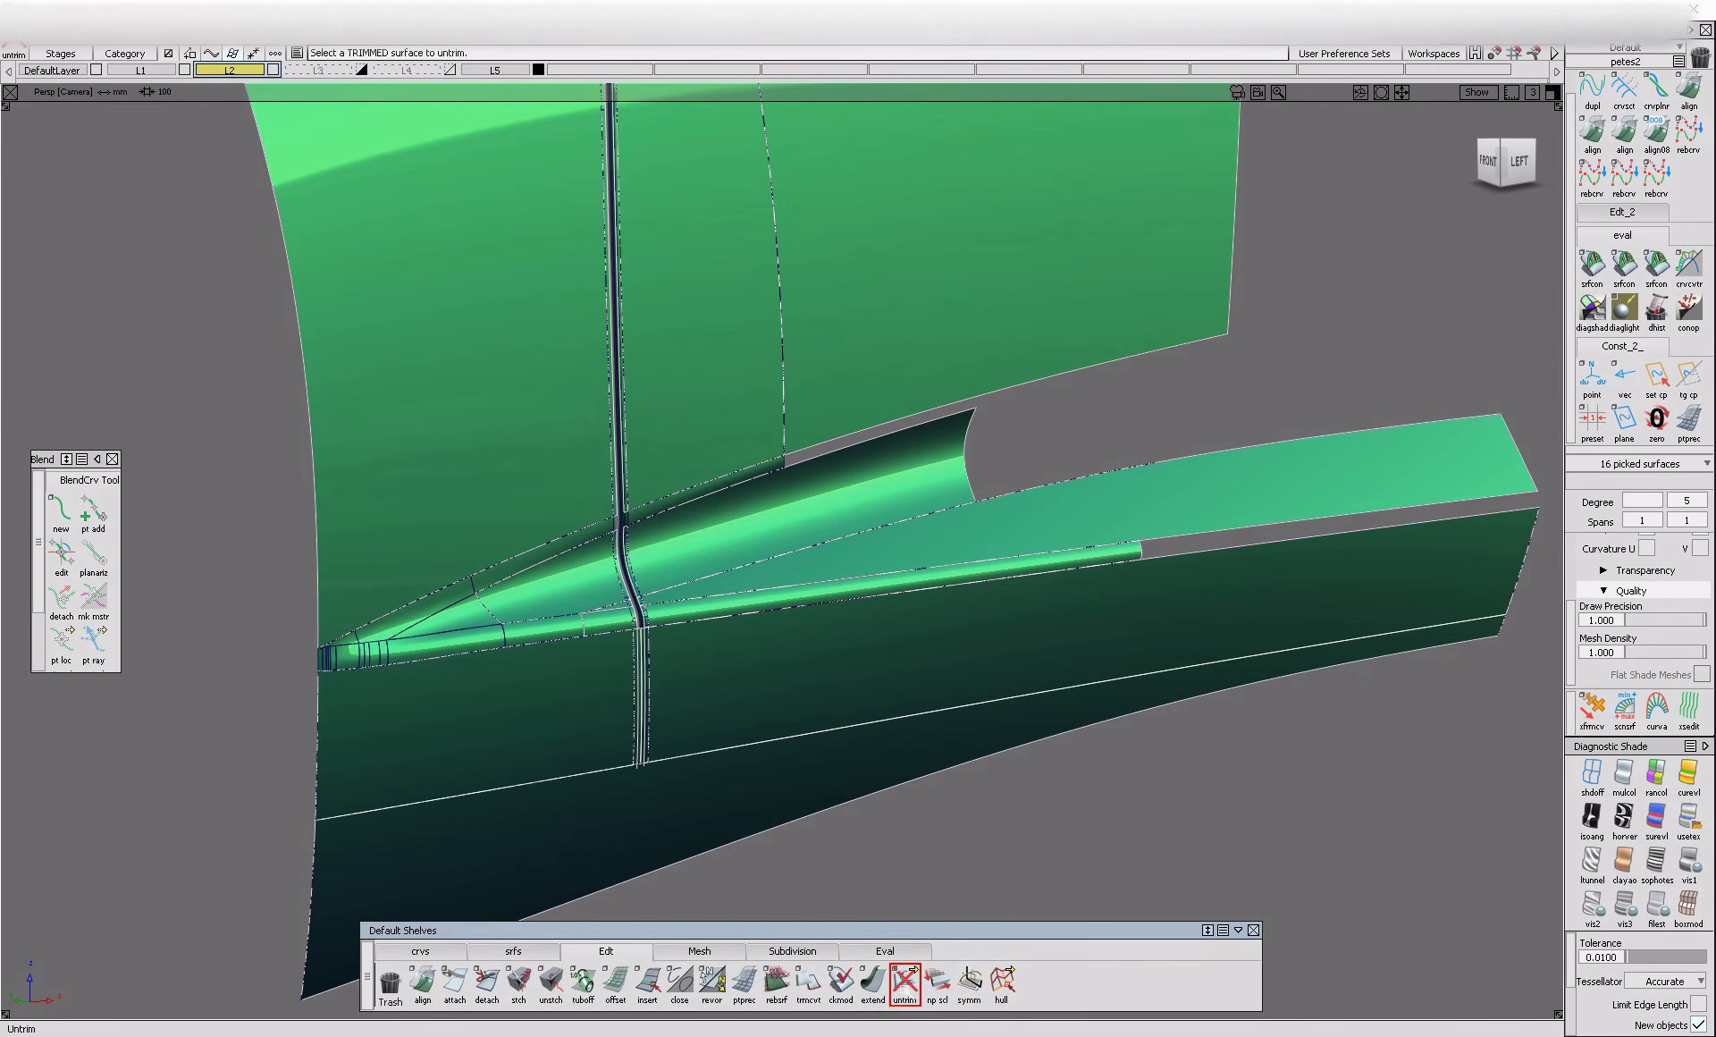
Move the untrimmed copies inward along the Y axis so they sit just behind the original skins
{"action": "right_click_drag", "start_coordinate": [555, 581], "coordinate": [736, 613], "text": "alt+shift"}
{"action": "left_click_drag", "start_coordinate": [736, 614], "coordinate": [650, 654], "text": "alt+shift"}
{"action": "left_click_drag", "start_coordinate": [724, 716], "coordinate": [898, 773], "text": "alt+shift"}
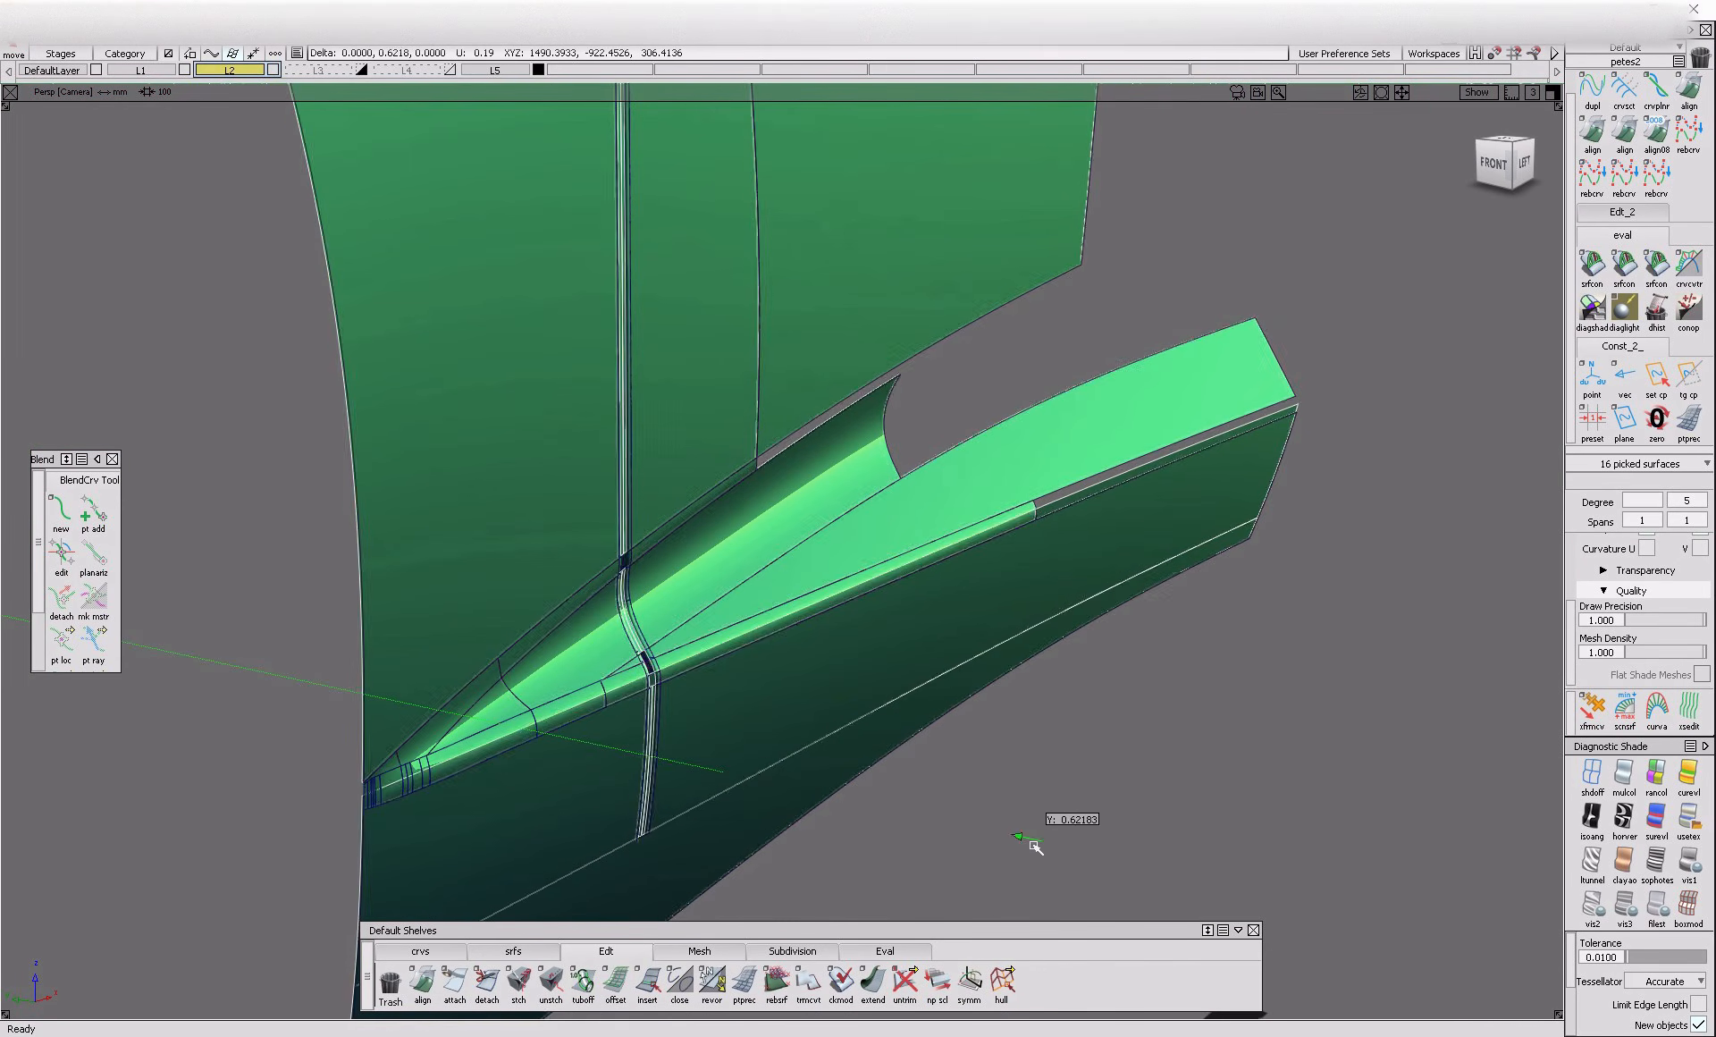
{"action": "left_click_drag", "start_coordinate": [1035, 845], "coordinate": [567, 778], "text": "alt+shift"}
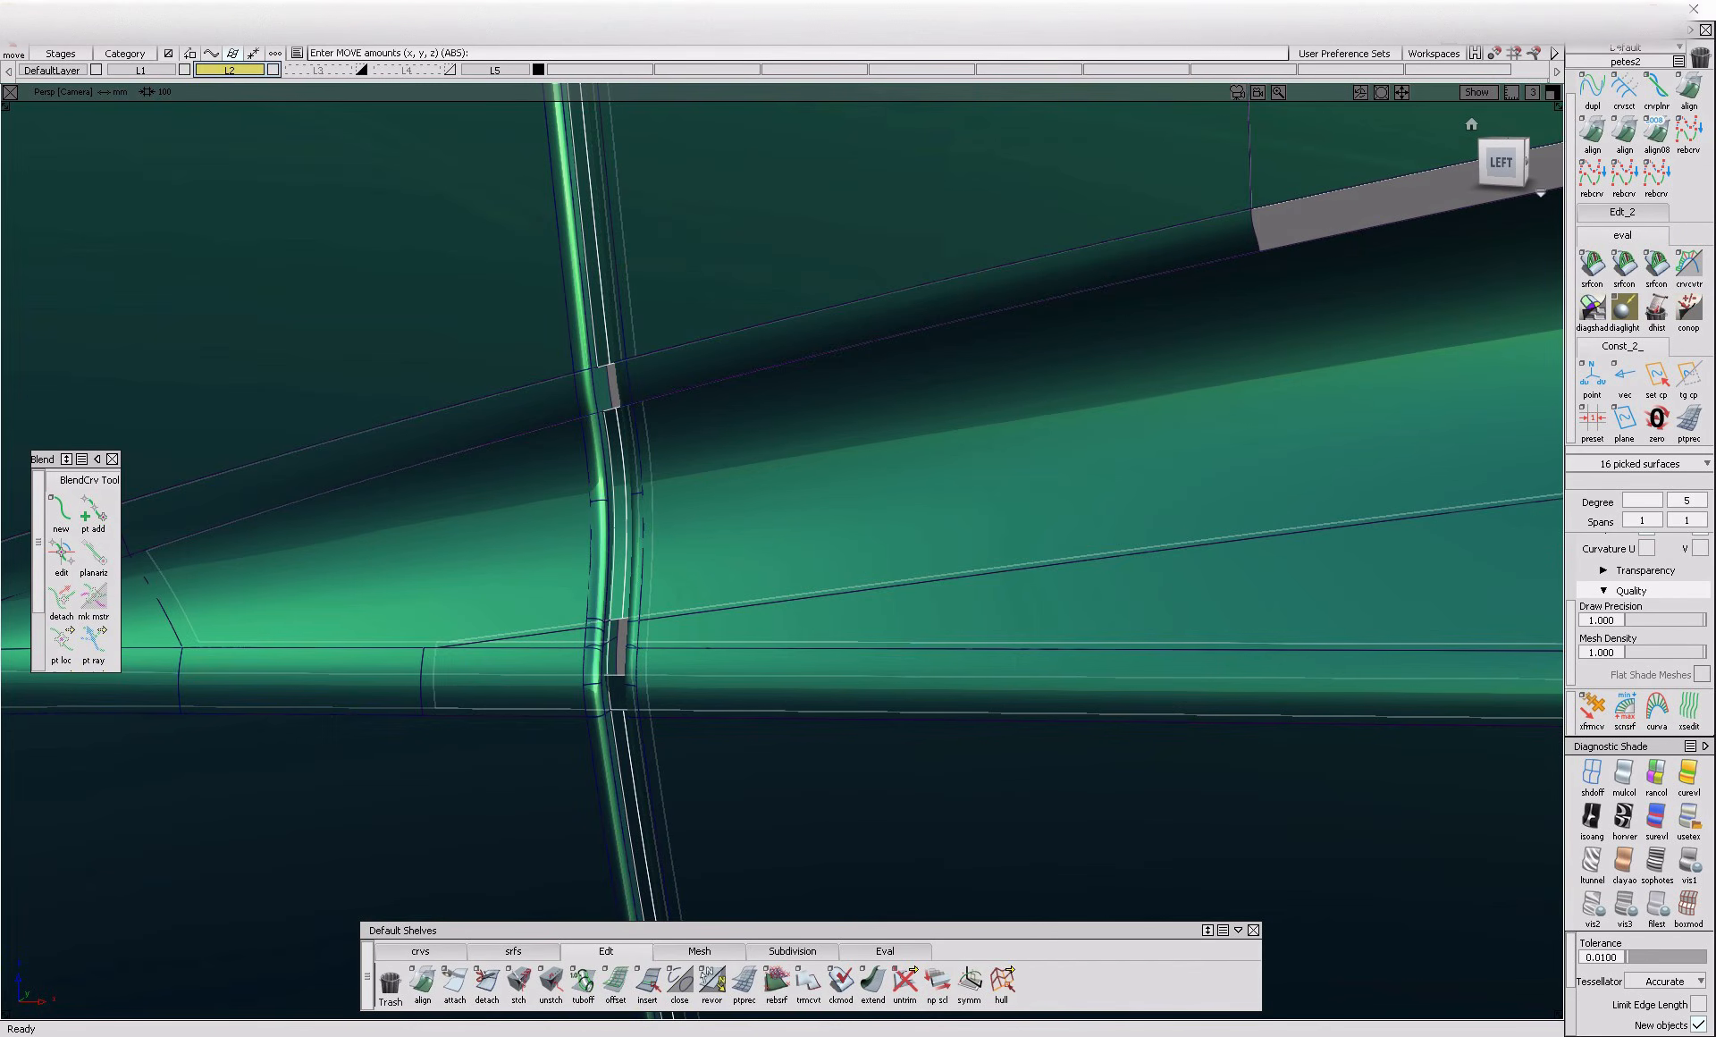
Assign the black plastic shader from the shader library to the offset inner surfaces
{"action": "left_click", "coordinate": [1625, 47]}
{"action": "left_click", "coordinate": [1622, 109]}
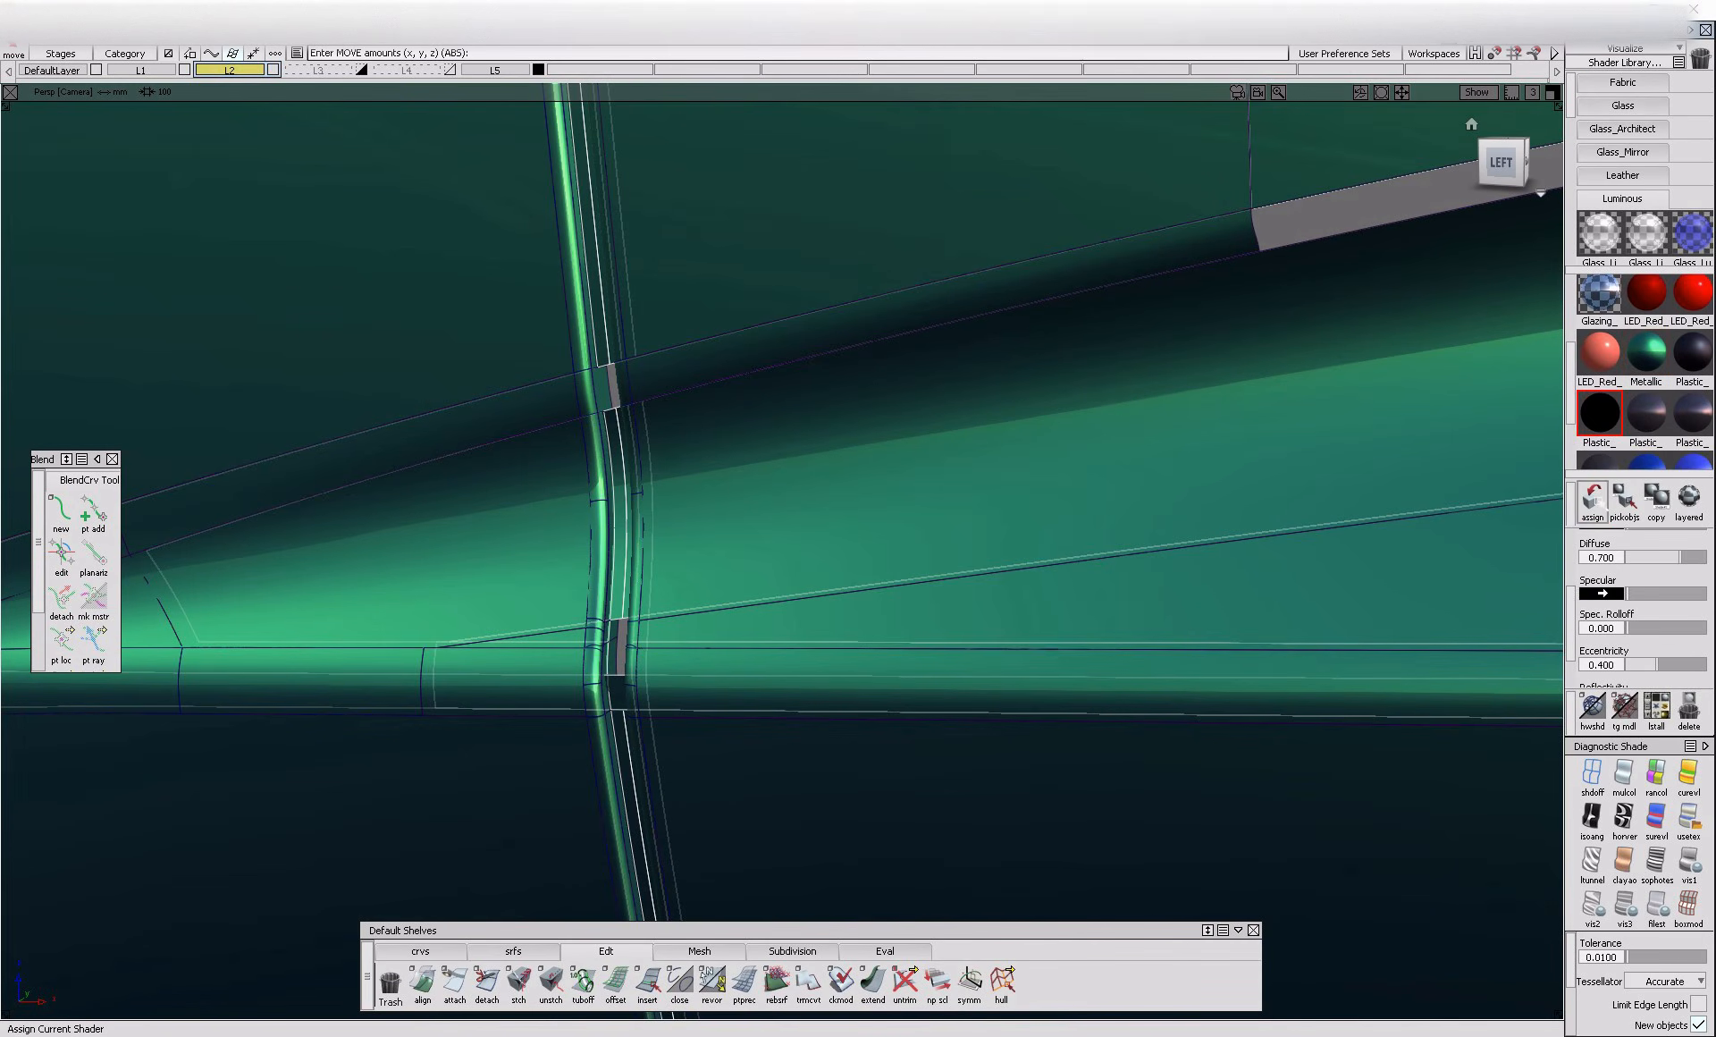
{"action": "left_click_drag", "start_coordinate": [672, 617], "coordinate": [594, 626], "text": "ctrl+shift"}
{"action": "right_click_drag", "start_coordinate": [620, 720], "coordinate": [429, 666], "text": "alt+shift"}
{"action": "left_click_drag", "start_coordinate": [430, 666], "coordinate": [510, 649], "text": "alt+shift"}
{"action": "left_click", "coordinate": [444, 659]}
Untrim the inner copy of the lower rounded band to close the hole behind the gap
{"action": "left_click", "coordinate": [910, 1002]}
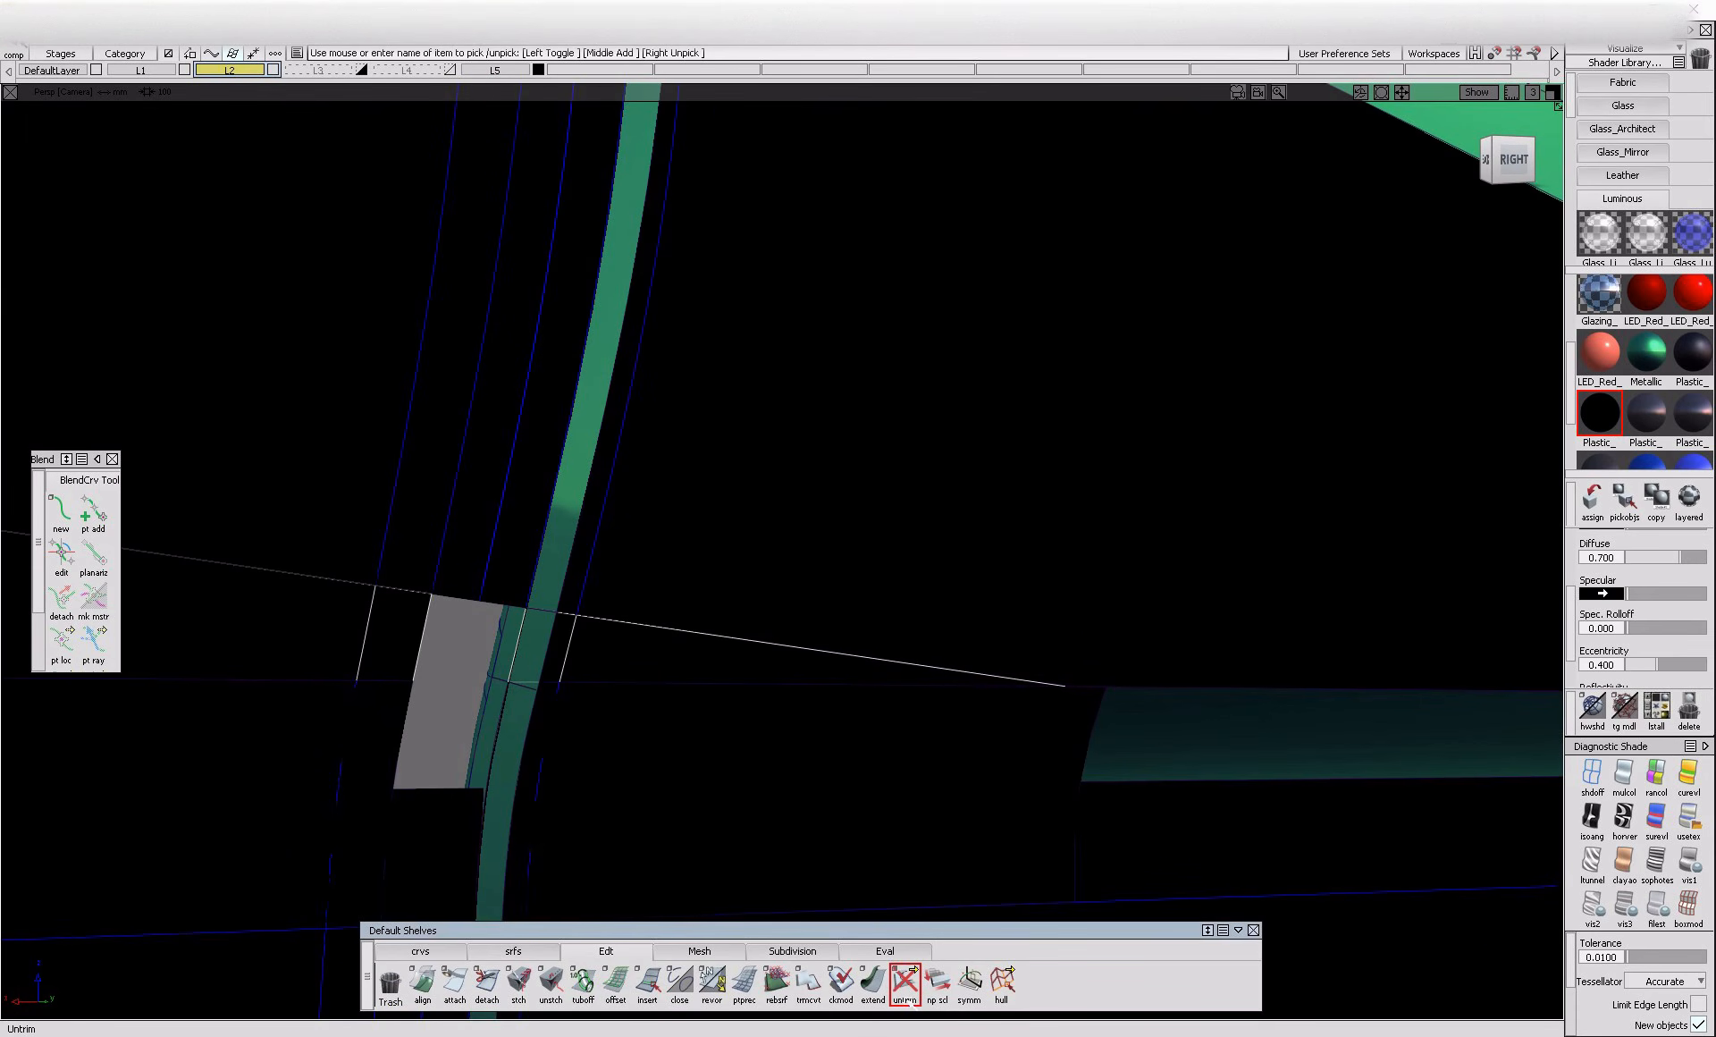
{"action": "left_click", "coordinate": [411, 726]}
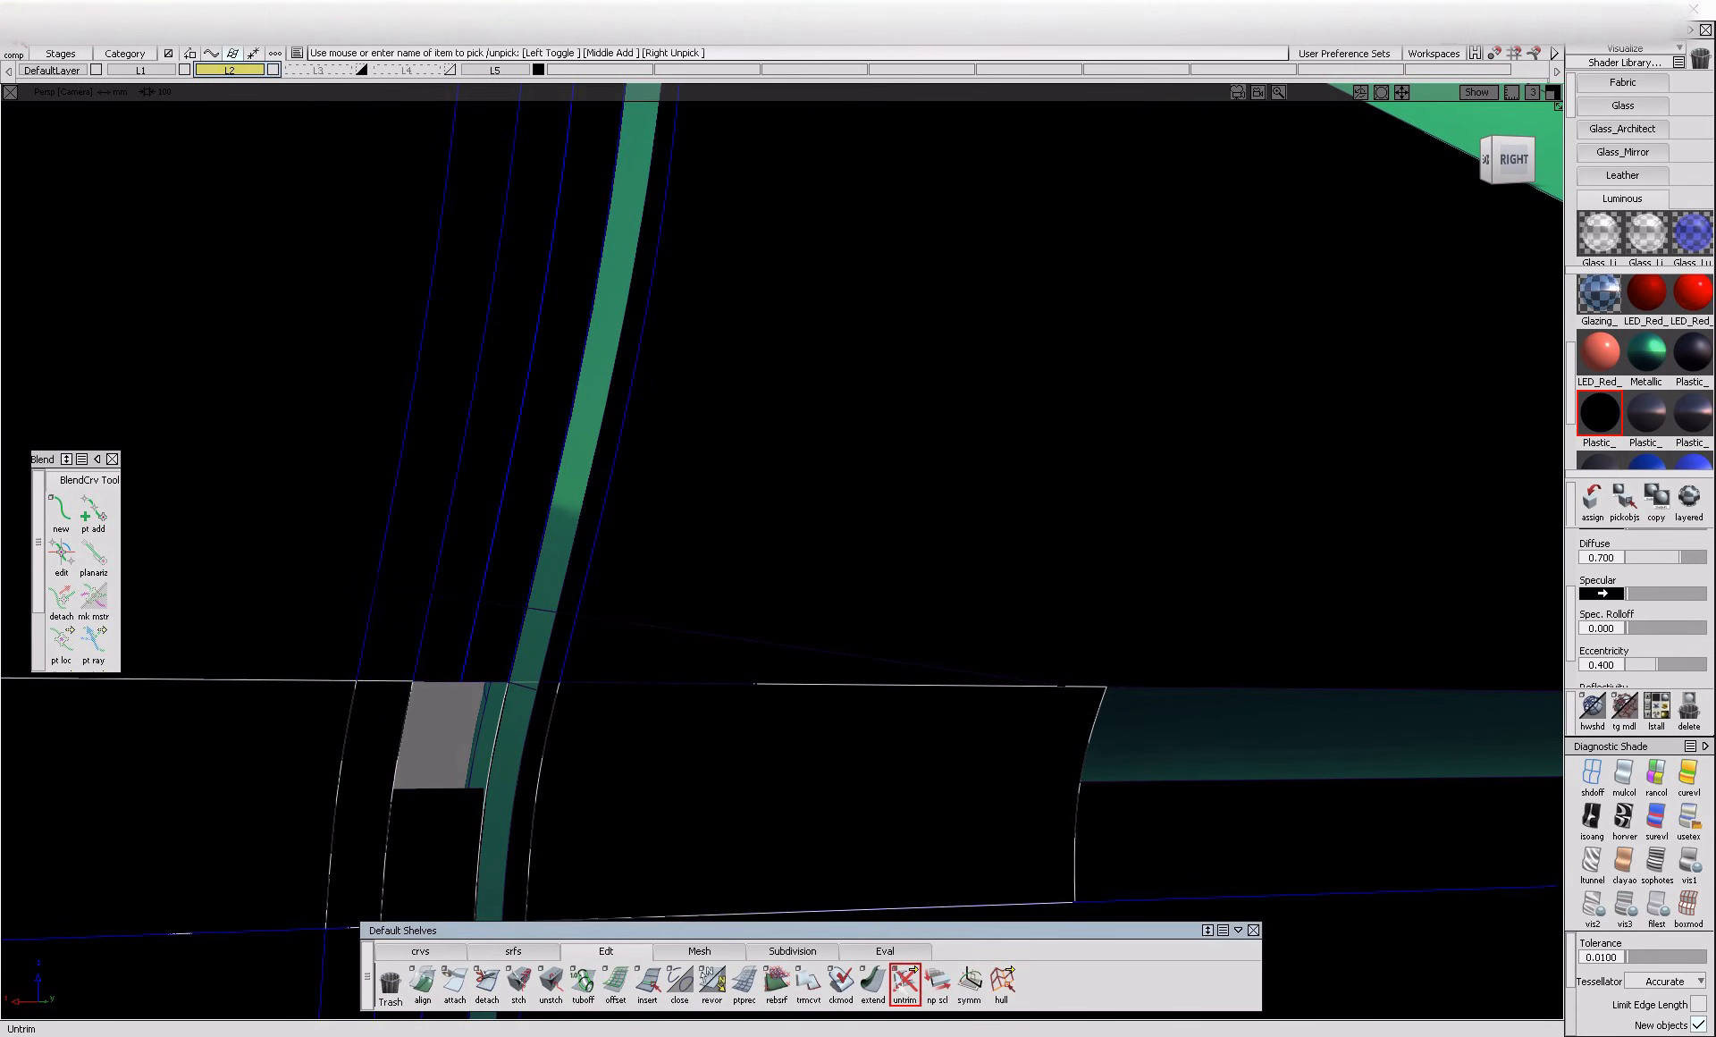
{"action": "left_click_drag", "start_coordinate": [817, 574], "coordinate": [888, 530], "text": "alt+shift"}
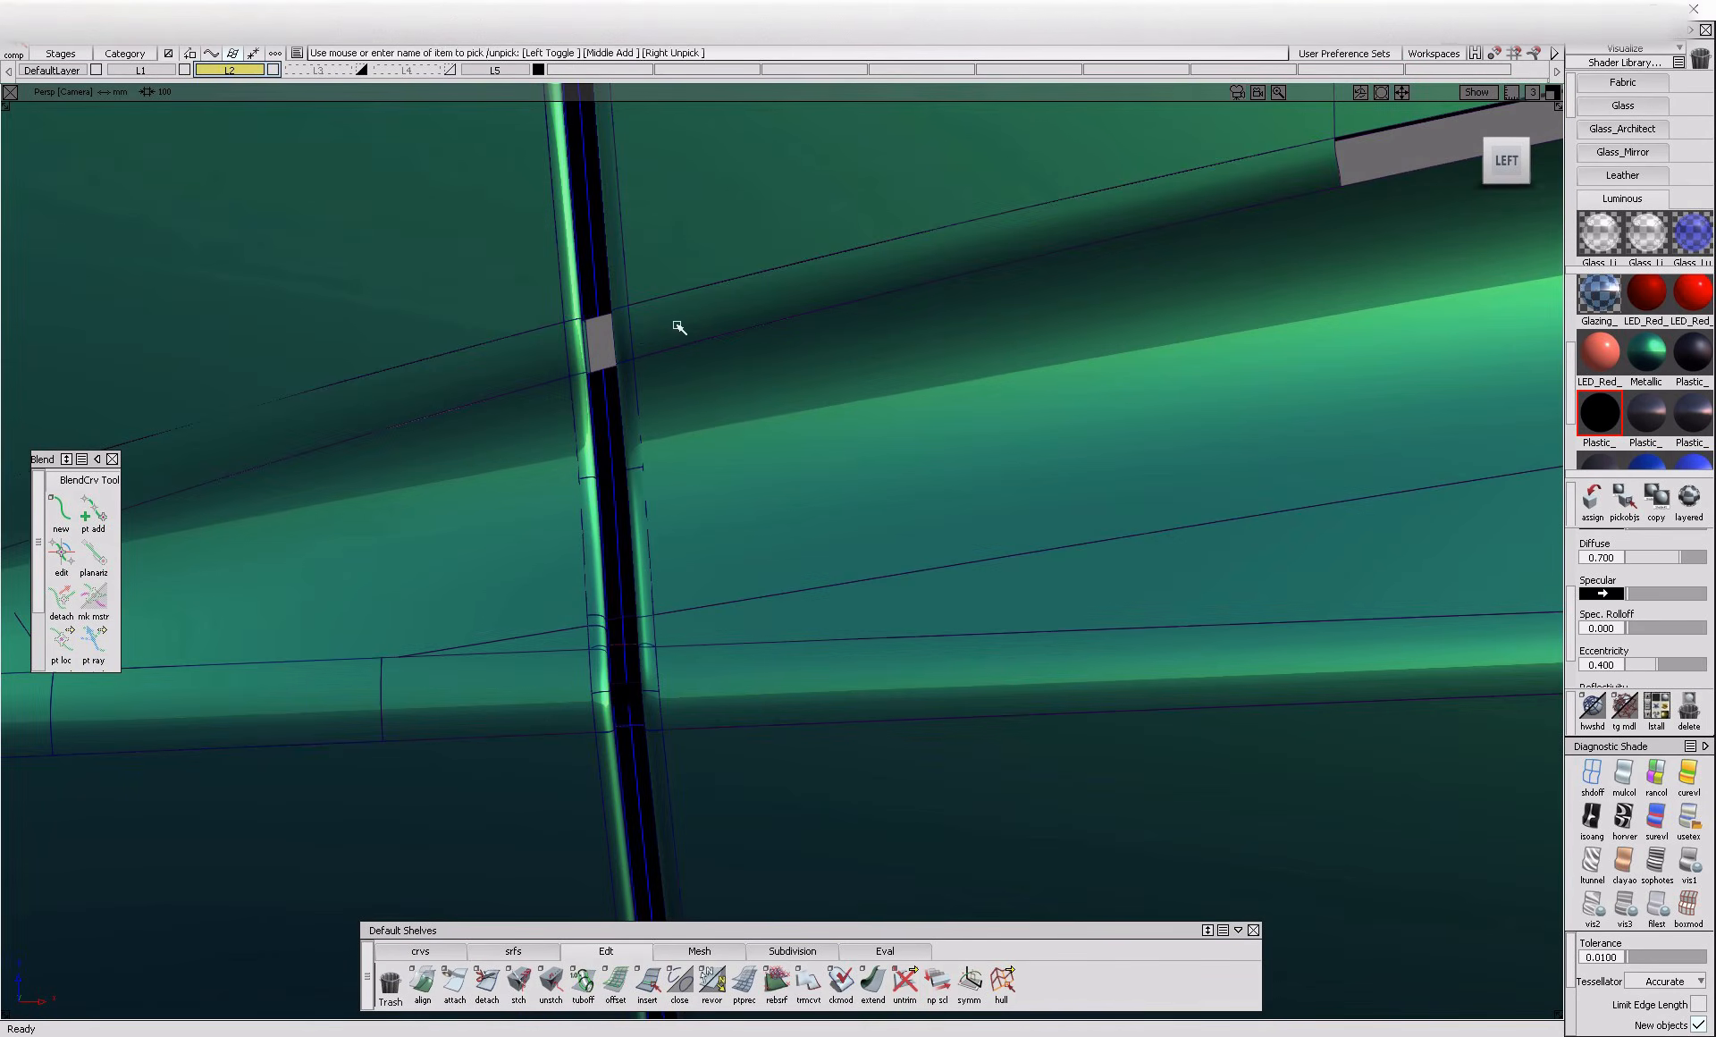
Copy the concave band beside the remaining hole and move the copy from a new pivot onto the inner skin surfaces
{"action": "left_click", "coordinate": [681, 328]}
{"action": "left_click_drag", "start_coordinate": [680, 327], "coordinate": [744, 399], "text": "alt+shift"}
{"action": "key", "text": "Delete"}
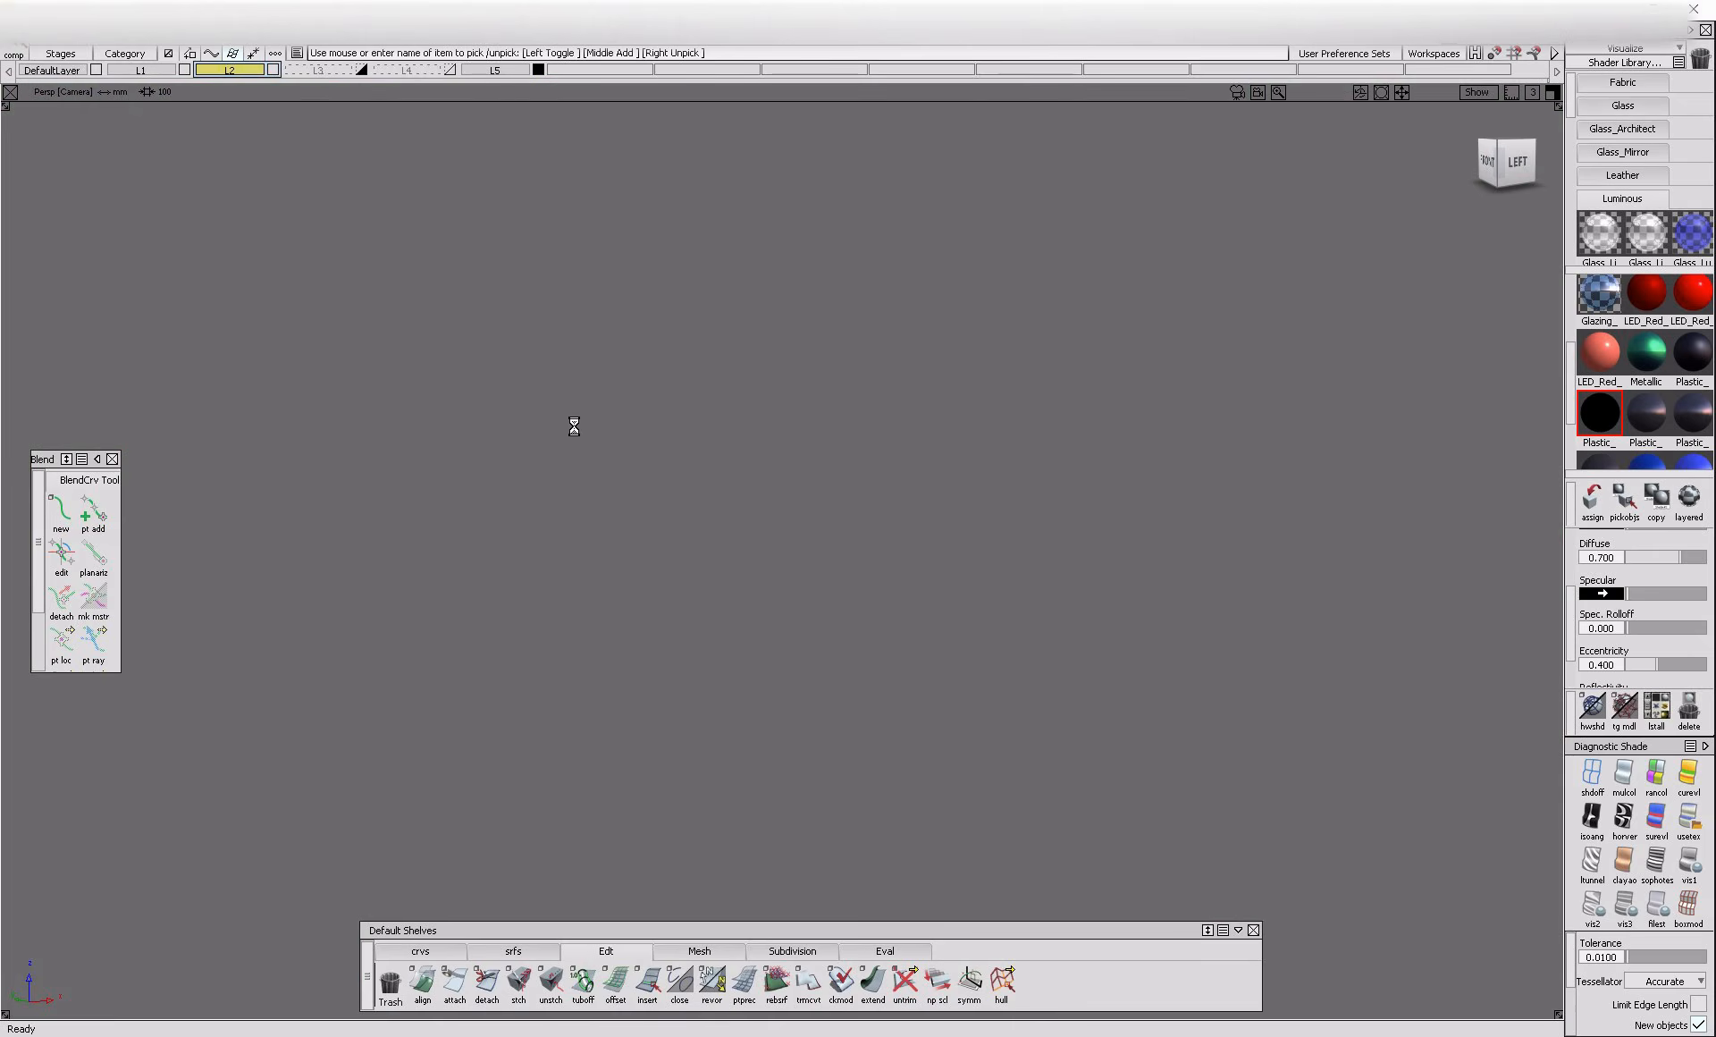
{"action": "mouse_move", "coordinate": [506, 506]}
{"action": "left_mouse_down", "text": "alt+shift"}
{"action": "mouse_move", "coordinate": [786, 528]}
{"action": "mouse_move", "coordinate": [1204, 524]}
{"action": "mouse_move", "coordinate": [537, 471]}
{"action": "mouse_move", "coordinate": [1004, 502]}
{"action": "mouse_move", "coordinate": [623, 469]}
{"action": "left_mouse_up", "text": "alt+shift"}
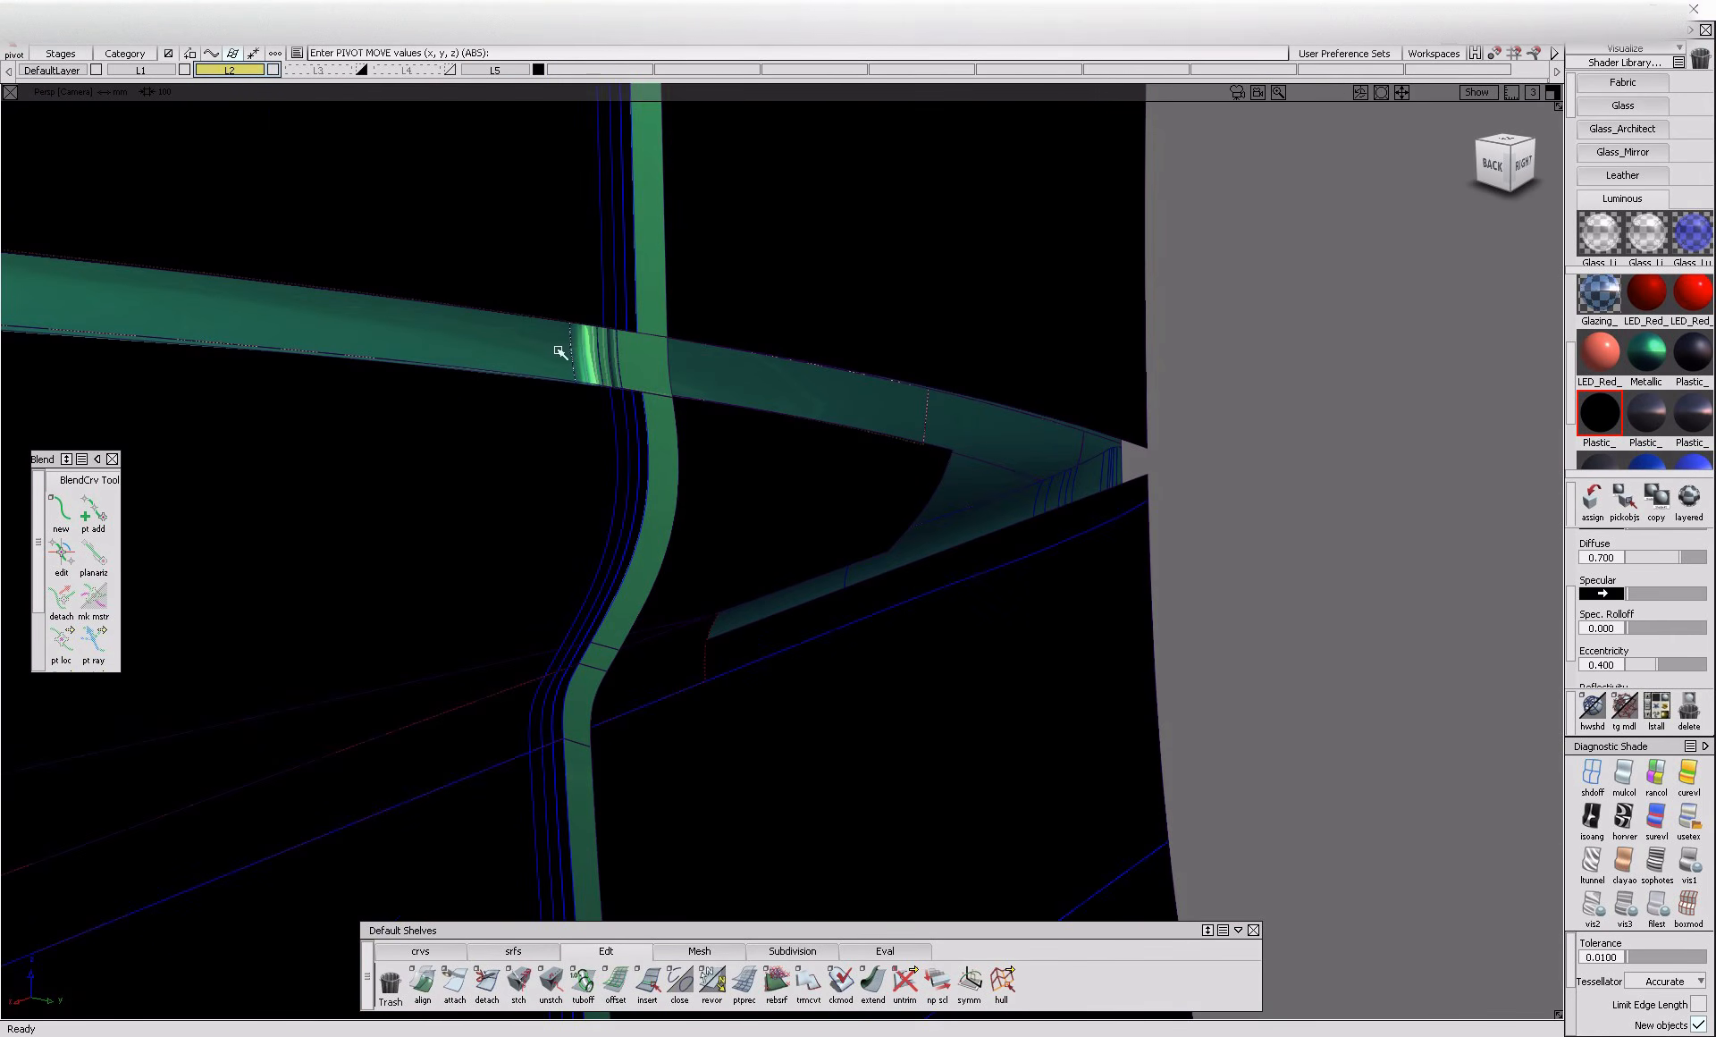
{"action": "left_click_drag", "start_coordinate": [605, 319], "coordinate": [606, 344]}
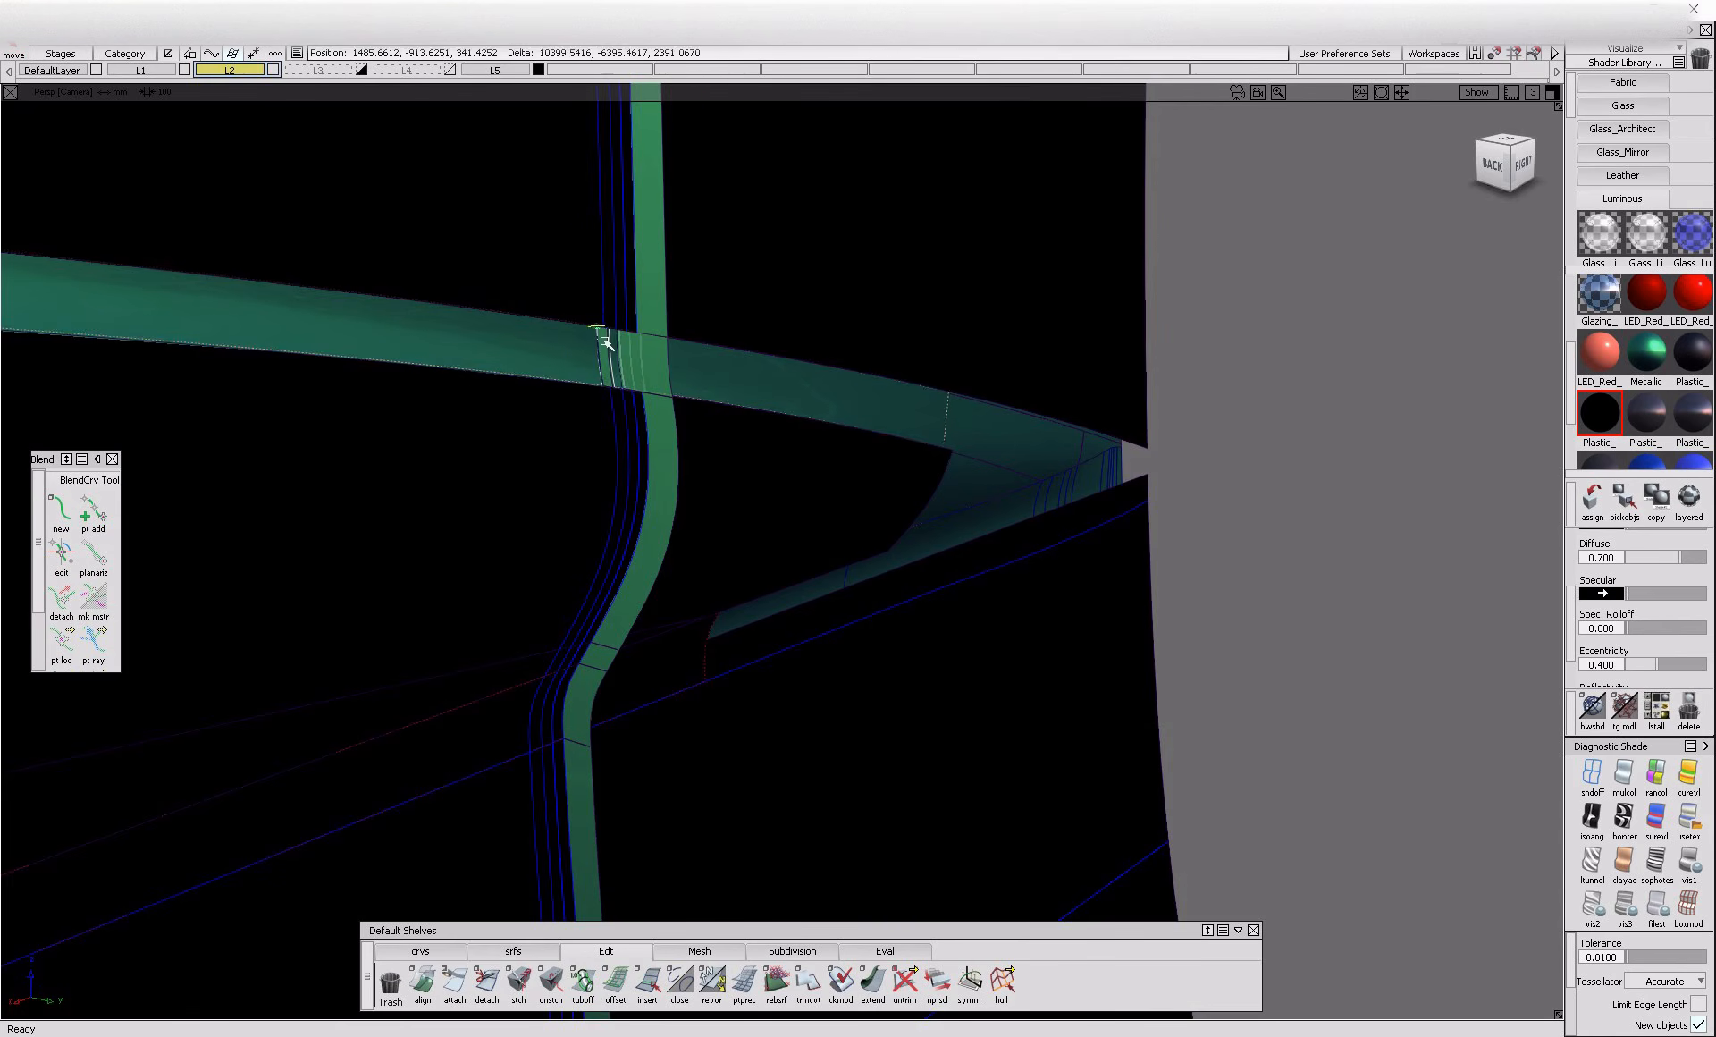
{"action": "left_click_drag", "start_coordinate": [949, 427], "coordinate": [607, 366], "text": "alt+shift"}
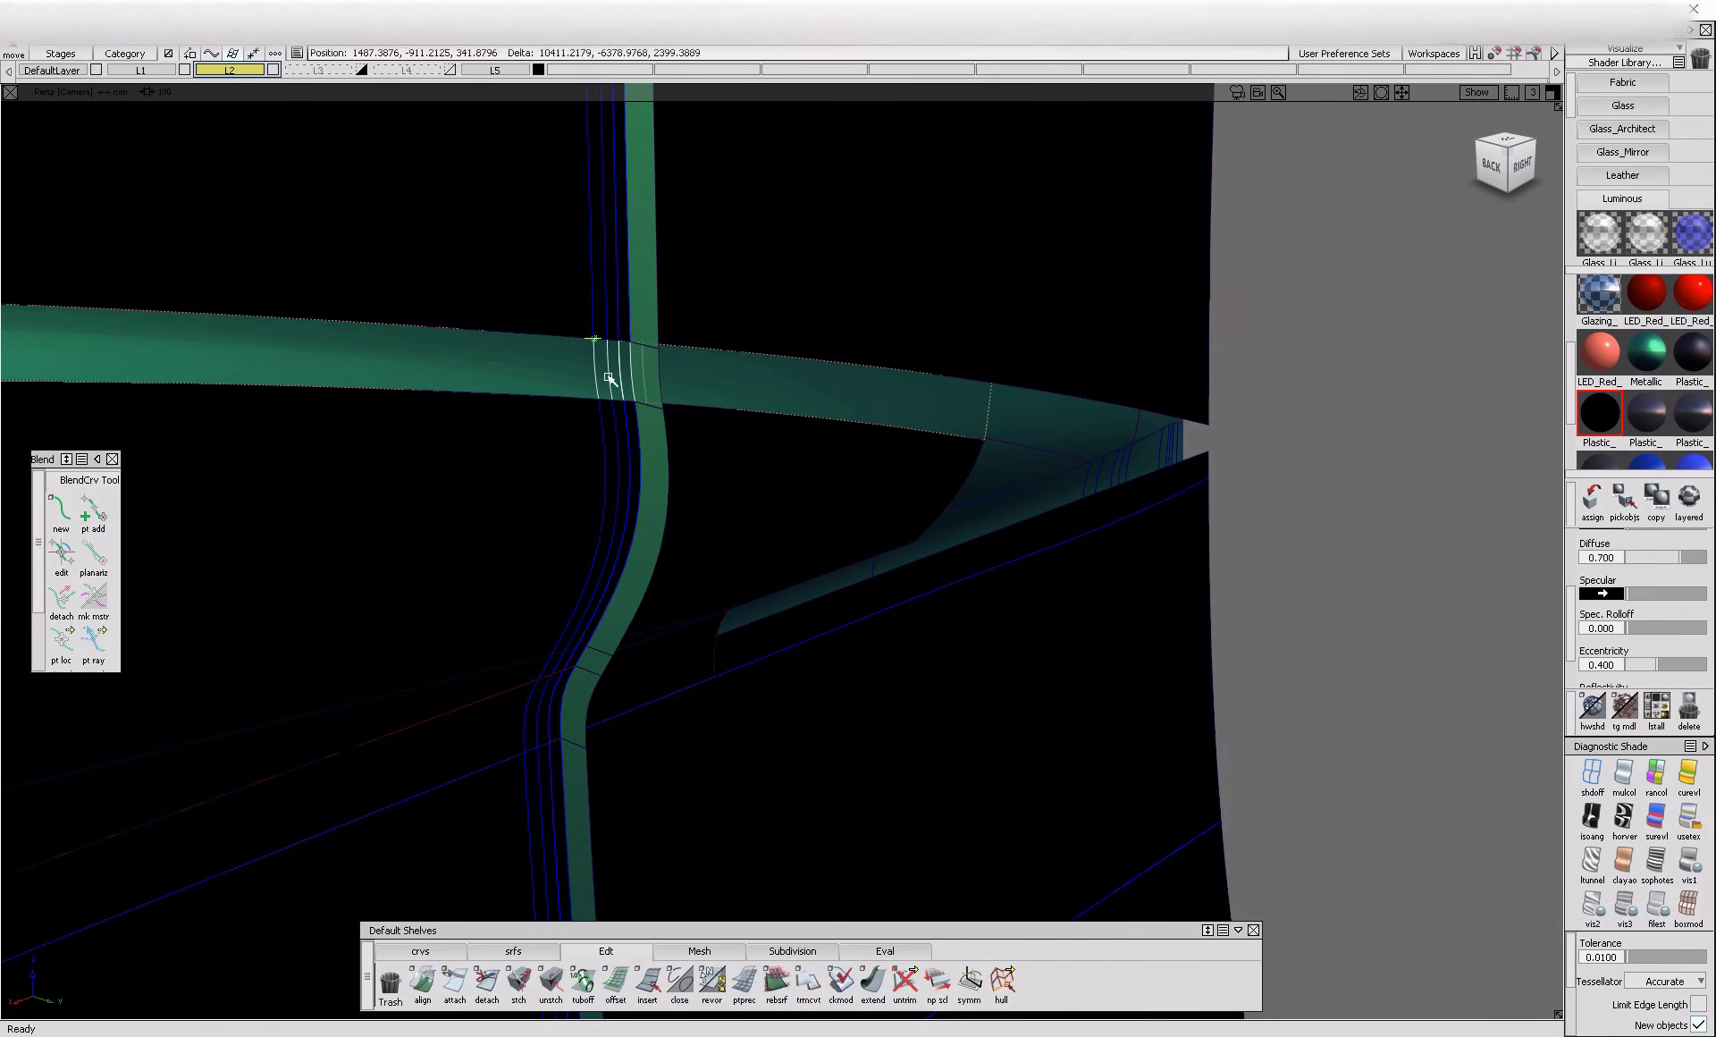
Examine the gap and the black inner skin along its length up to the uppermost bend
{"action": "right_click_drag", "start_coordinate": [1086, 630], "coordinate": [813, 487], "text": "alt+shift"}
{"action": "left_click_drag", "start_coordinate": [813, 486], "coordinate": [843, 518], "text": "alt+shift"}
{"action": "right_click_drag", "start_coordinate": [571, 253], "coordinate": [662, 484], "text": "alt+shift"}
{"action": "right_click_drag", "start_coordinate": [687, 490], "coordinate": [685, 544], "text": "alt+shift"}
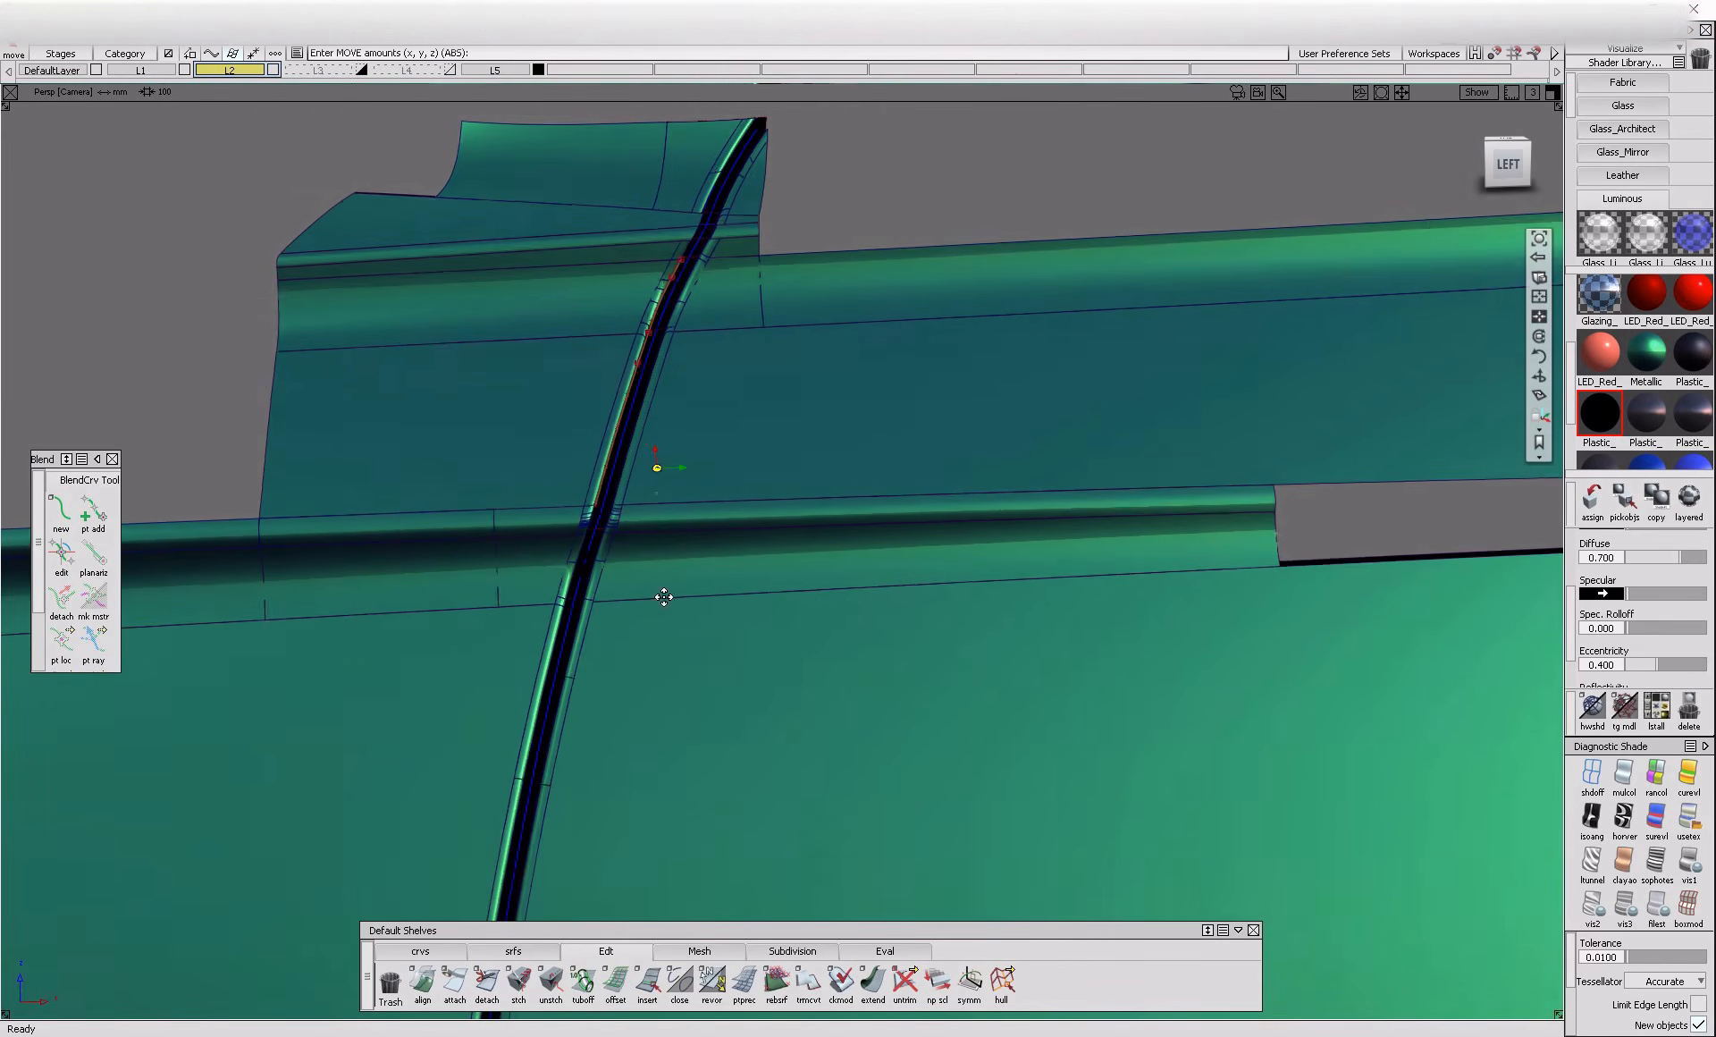
{"action": "middle_click_drag", "start_coordinate": [685, 544], "coordinate": [644, 636], "text": "alt+shift"}
{"action": "right_click_drag", "start_coordinate": [644, 636], "coordinate": [572, 743], "text": "alt+shift"}
{"action": "left_click_drag", "start_coordinate": [571, 743], "coordinate": [702, 718], "text": "alt+shift"}
{"action": "left_click_drag", "start_coordinate": [631, 573], "coordinate": [349, 677], "text": "alt+shift"}
{"action": "right_click_drag", "start_coordinate": [349, 676], "coordinate": [663, 655], "text": "alt+shift"}
{"action": "key", "text": "ctrl+t"}
{"action": "left_click_drag", "start_coordinate": [714, 555], "coordinate": [739, 651], "text": "alt+shift"}
{"action": "right_click_drag", "start_coordinate": [739, 651], "coordinate": [934, 518], "text": "alt+shift"}
{"action": "left_click_drag", "start_coordinate": [934, 518], "coordinate": [920, 468], "text": "alt+shift"}
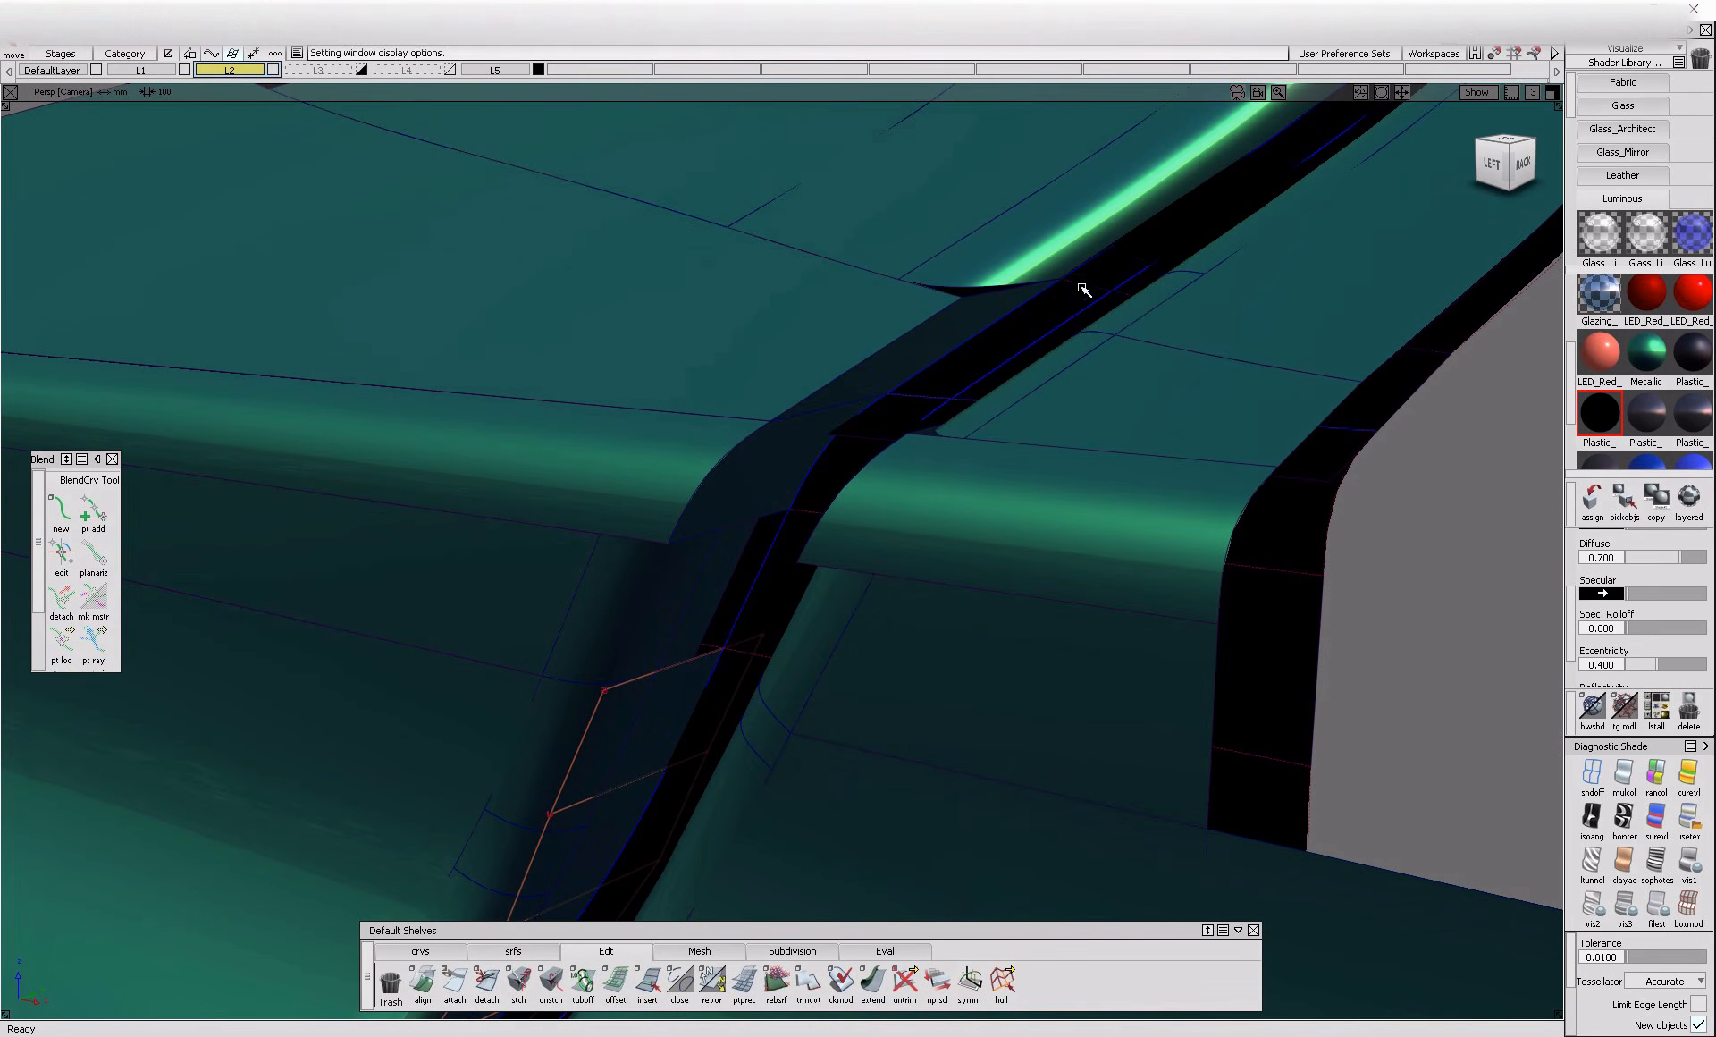
Build a tubular offset with a 1.2 radius along the trimmed edges of the uppermost flat panel and rounded band
{"action": "mouse_move", "coordinate": [912, 357]}
{"action": "left_mouse_down", "text": "alt+shift"}
{"action": "mouse_move", "coordinate": [682, 432]}
{"action": "mouse_move", "coordinate": [818, 436]}
{"action": "mouse_move", "coordinate": [980, 513]}
{"action": "mouse_move", "coordinate": [616, 456]}
{"action": "mouse_move", "coordinate": [676, 577]}
{"action": "left_mouse_up", "text": "alt+shift"}
{"action": "left_click_drag", "start_coordinate": [793, 703], "coordinate": [798, 653], "text": "ctrl+shift"}
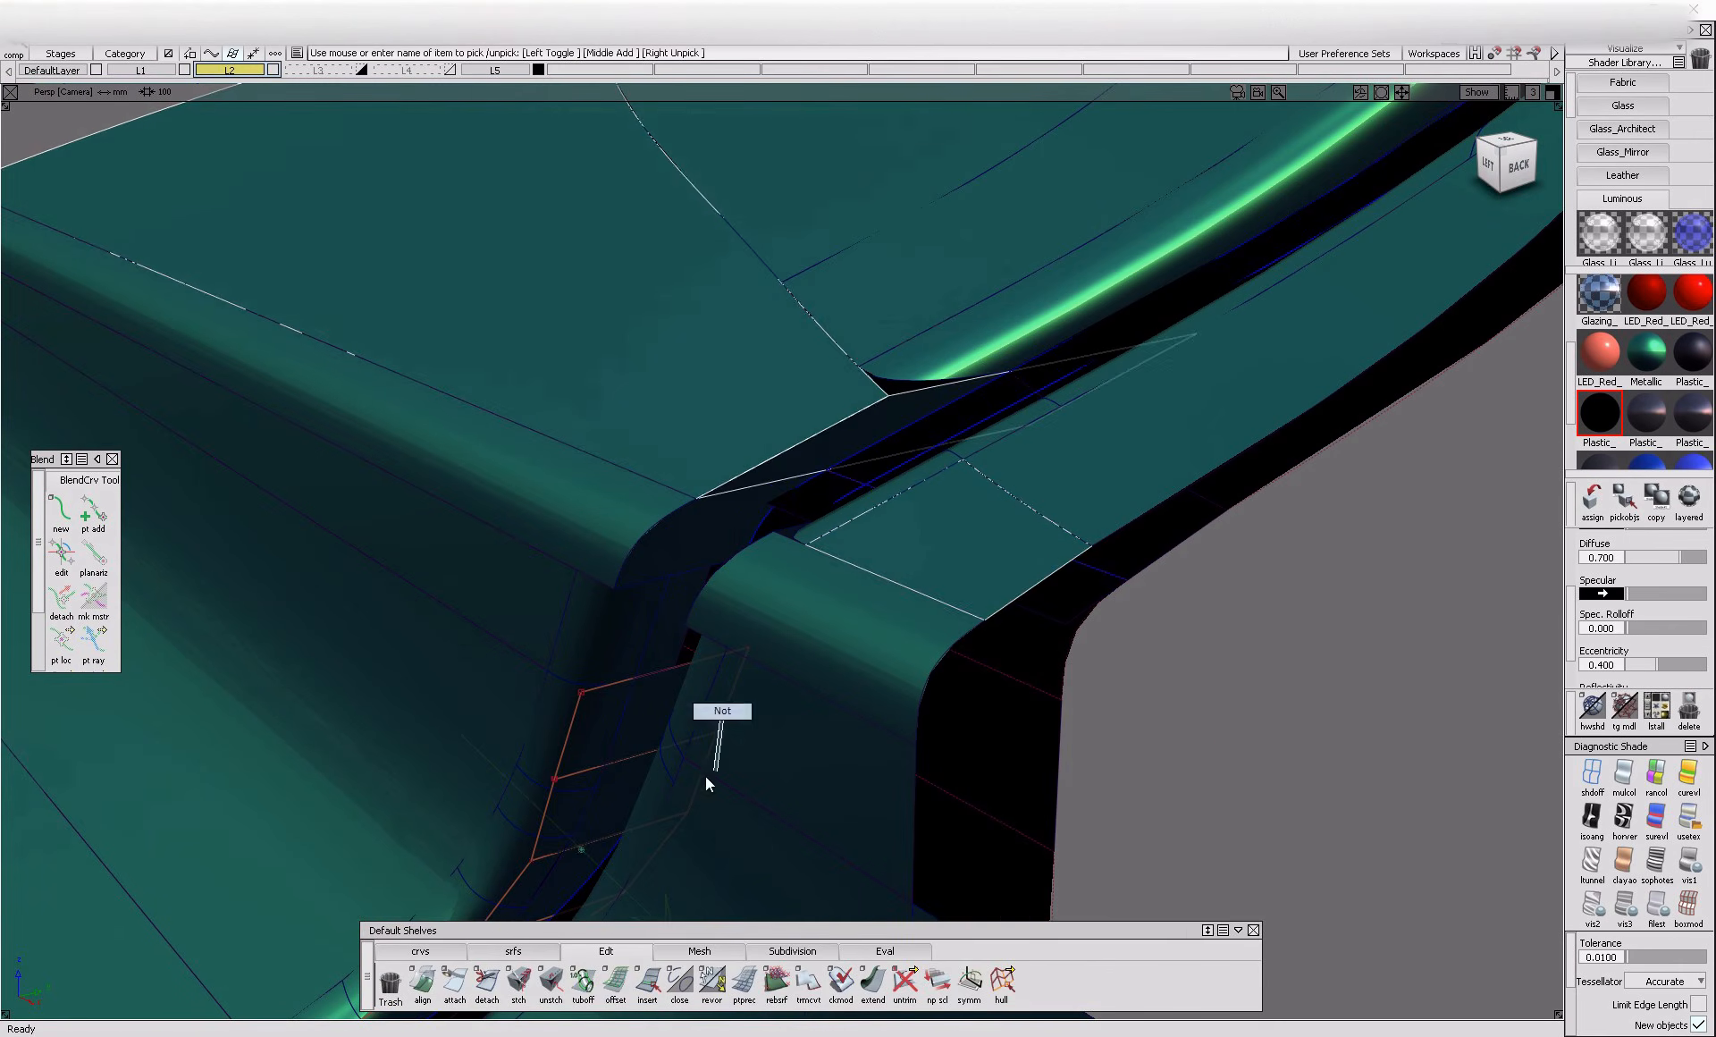
{"action": "left_click", "coordinate": [513, 950]}
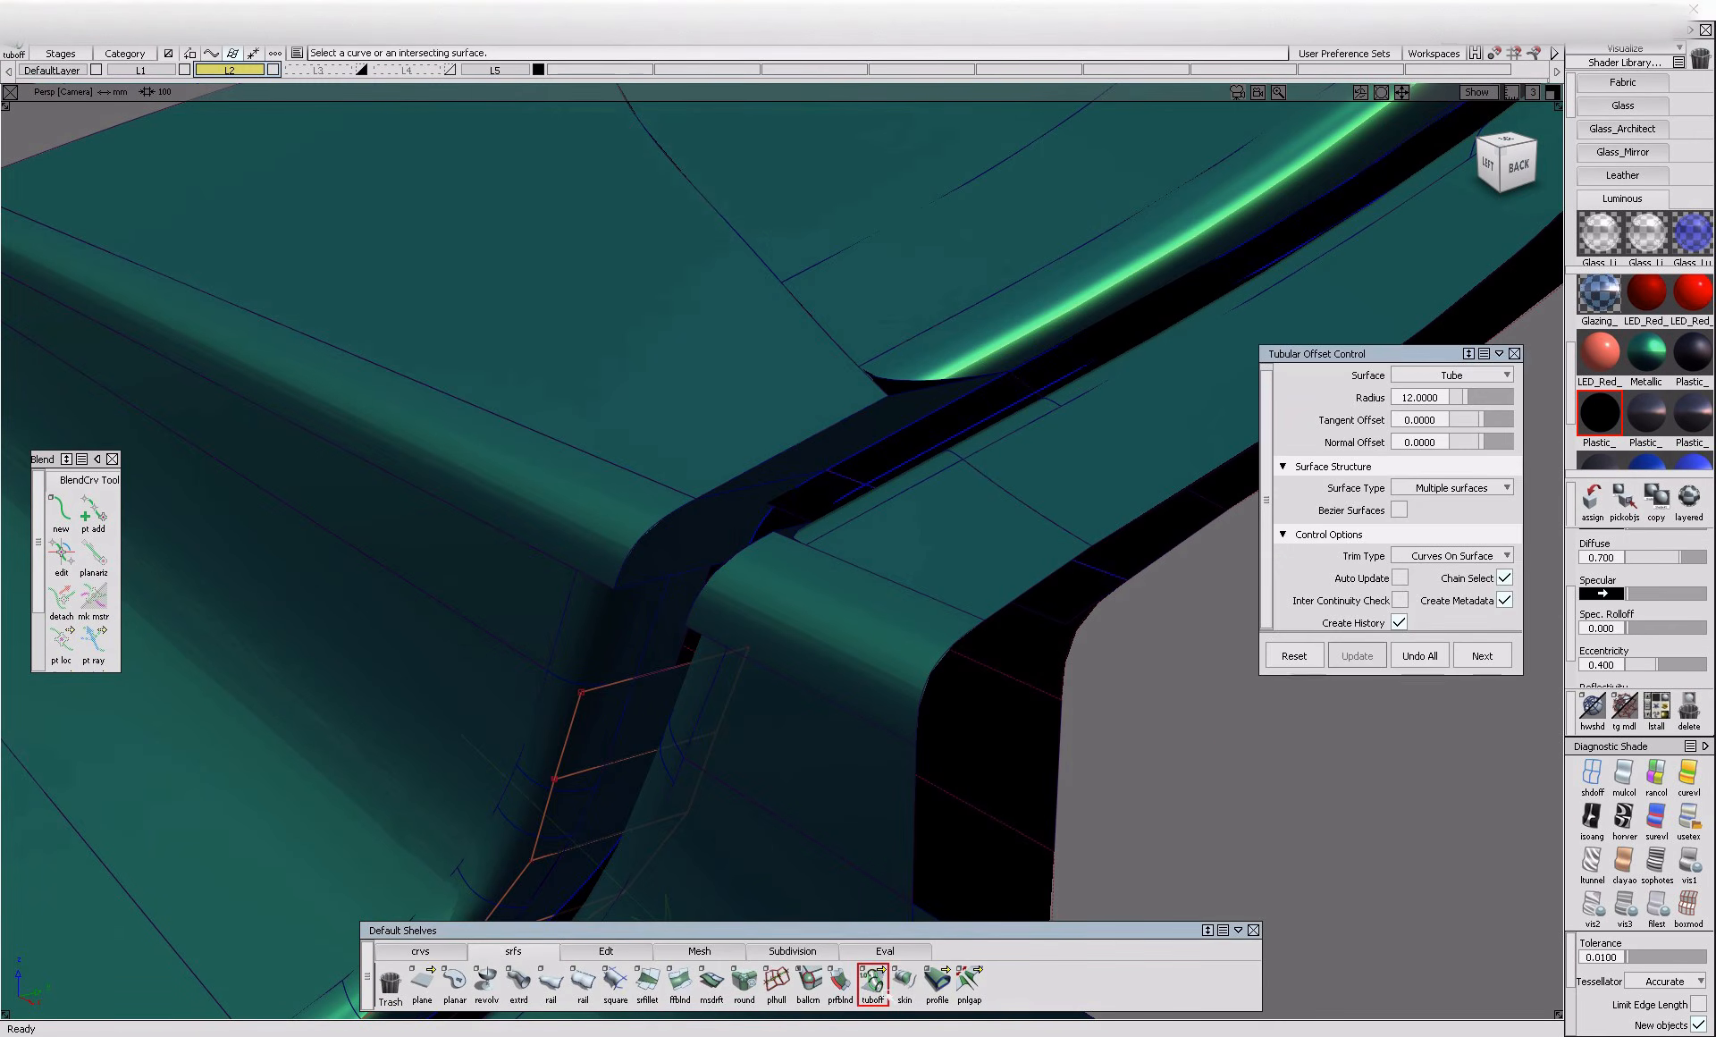
{"action": "left_click", "coordinate": [763, 472]}
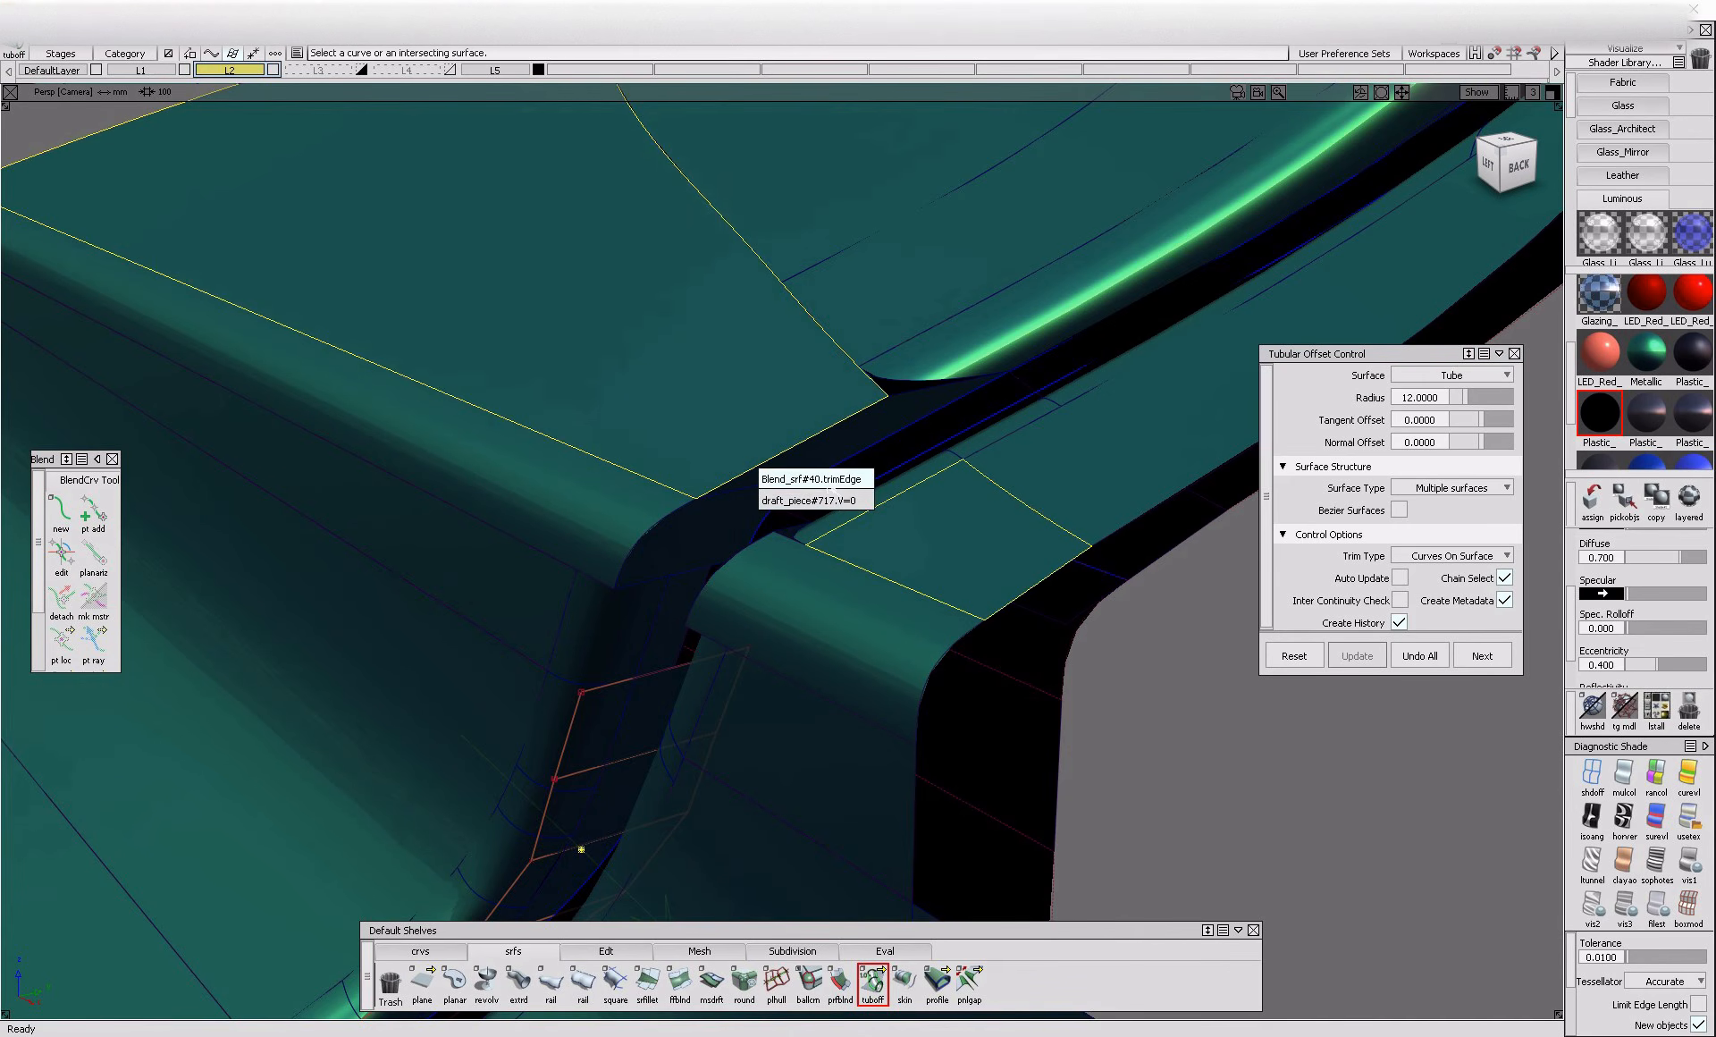
{"action": "left_click", "coordinate": [811, 480]}
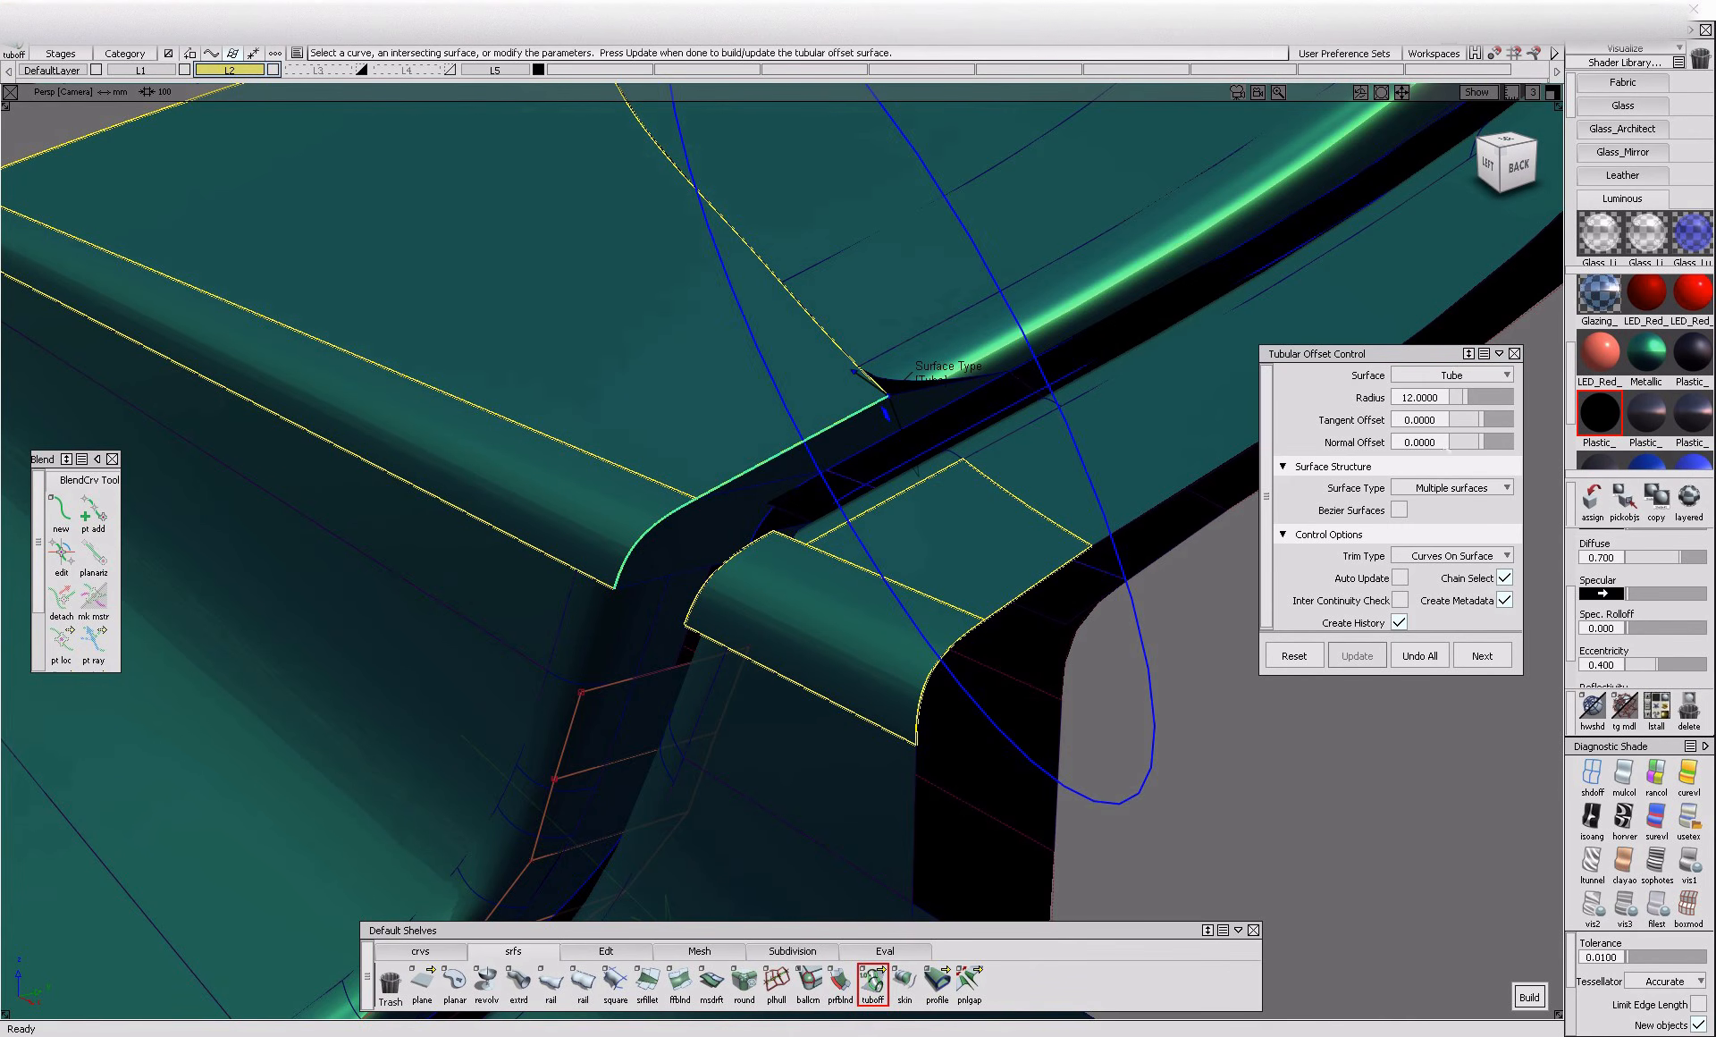
{"action": "left_click", "coordinate": [1439, 396]}
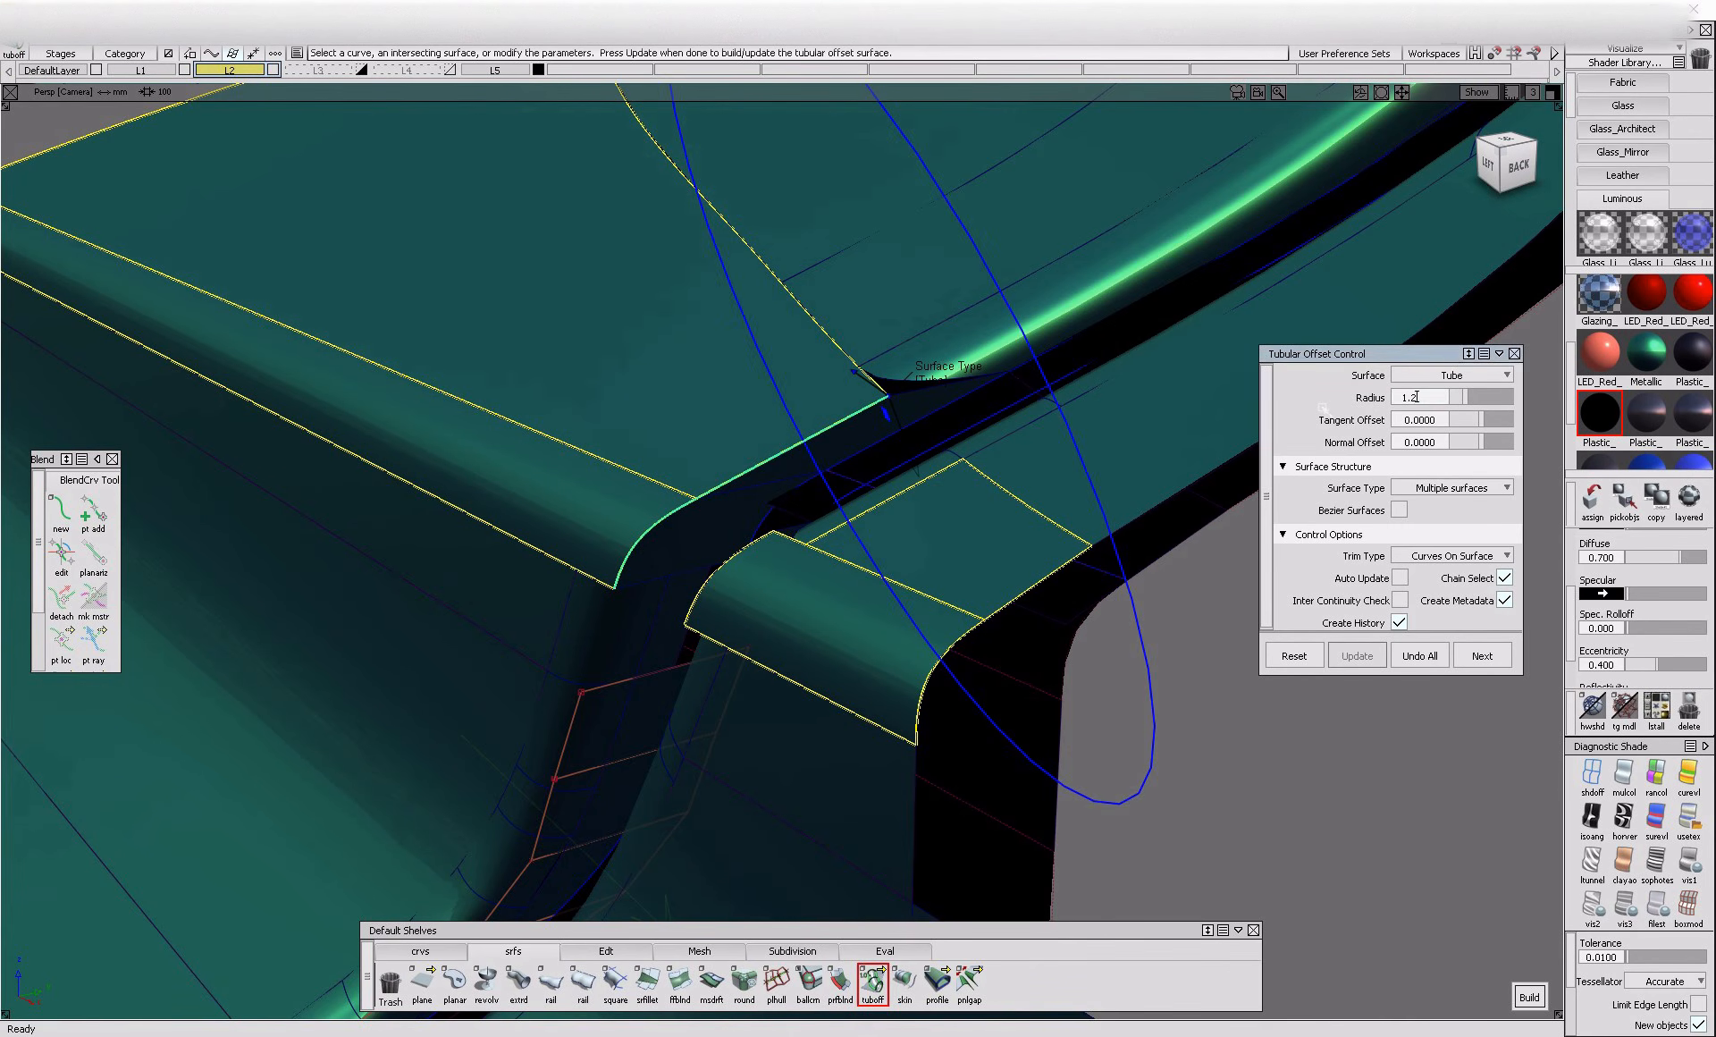
{"action": "key", "text": "Return"}
{"action": "key", "text": "space"}
{"action": "left_click_drag", "start_coordinate": [1010, 447], "coordinate": [906, 415], "text": "alt+shift"}
{"action": "key", "text": "i"}
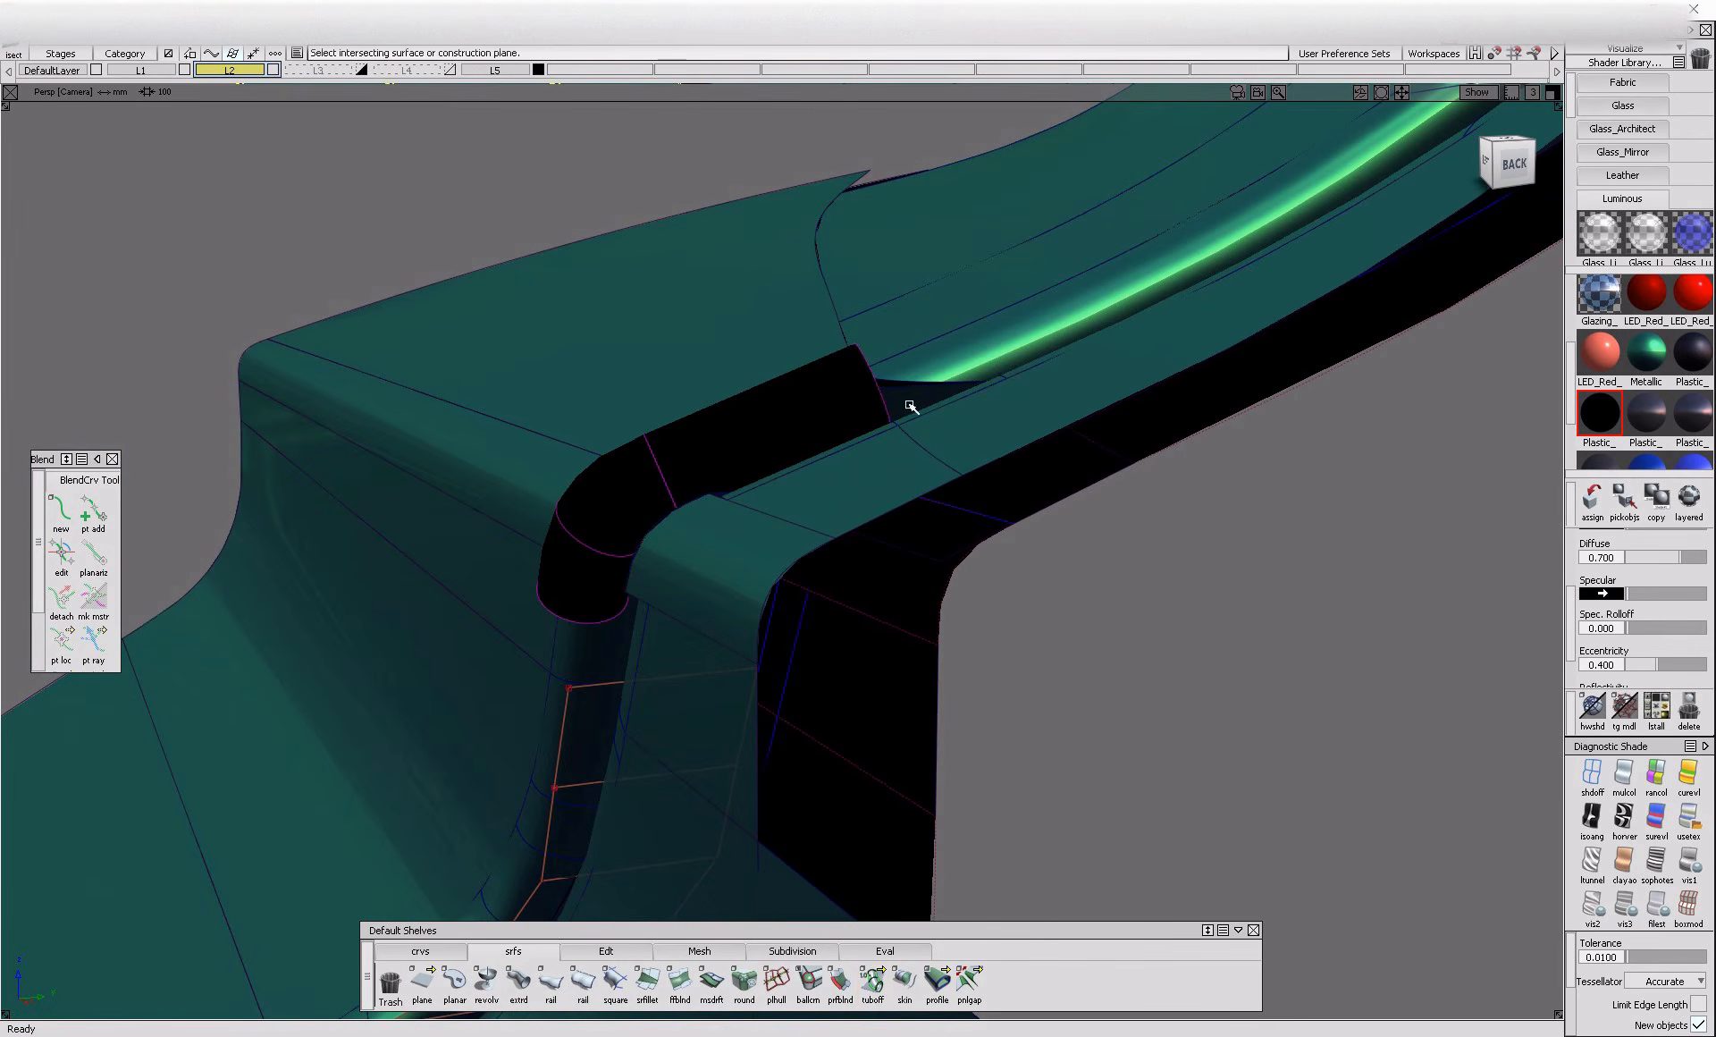
{"action": "mouse_move", "coordinate": [817, 382]}
{"action": "left_mouse_down", "text": "alt+shift"}
{"action": "mouse_move", "coordinate": [728, 528]}
{"action": "mouse_move", "coordinate": [966, 555]}
{"action": "mouse_move", "coordinate": [908, 508]}
{"action": "left_mouse_up", "text": "alt+shift"}
{"action": "key", "text": "ctrl+z"}
Remove the tube and trim the uppermost flat panel along its offset curve, keeping the region away from the gap
{"action": "left_click_drag", "start_coordinate": [994, 398], "coordinate": [883, 389], "text": "ctrl+shift"}
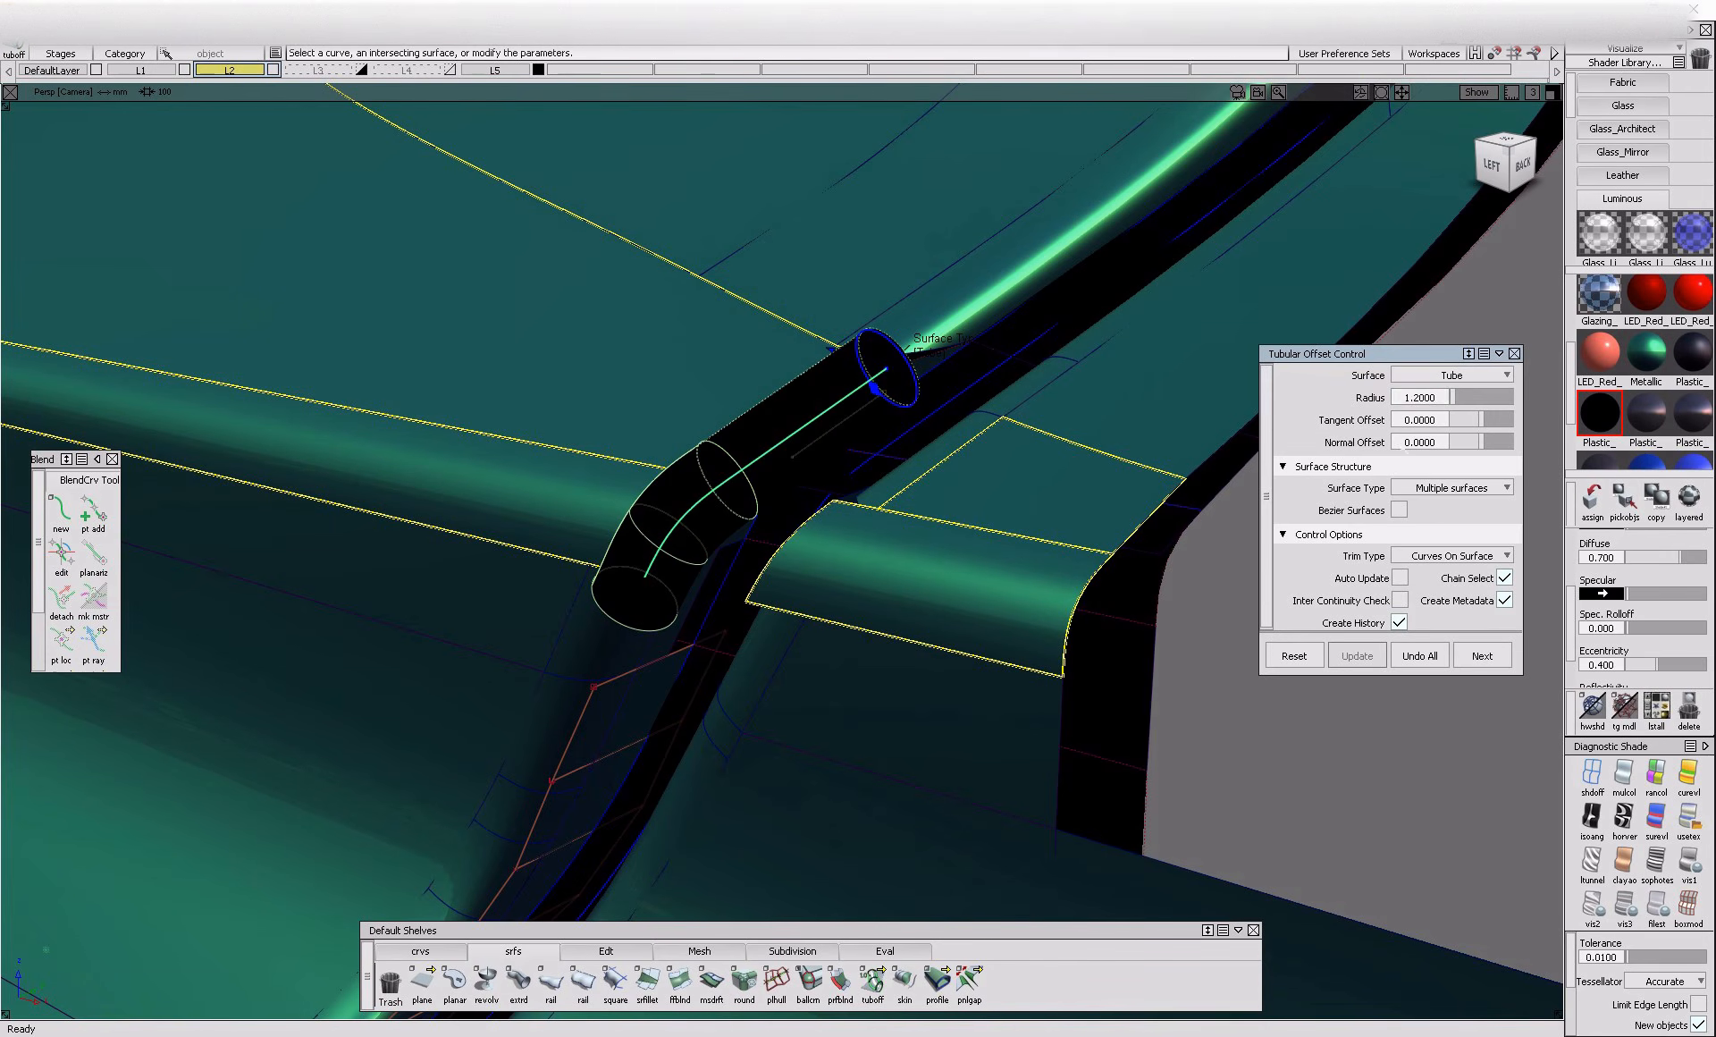
{"action": "key", "text": "Return"}
{"action": "key", "text": "space"}
{"action": "left_click_drag", "start_coordinate": [803, 349], "coordinate": [786, 398], "text": "ctrl+shift"}
{"action": "left_click_drag", "start_coordinate": [761, 480], "coordinate": [780, 447], "text": "alt+shift"}
{"action": "left_click_drag", "start_coordinate": [813, 367], "coordinate": [671, 435], "text": "ctrl+shift"}
{"action": "left_click", "coordinate": [670, 436]}
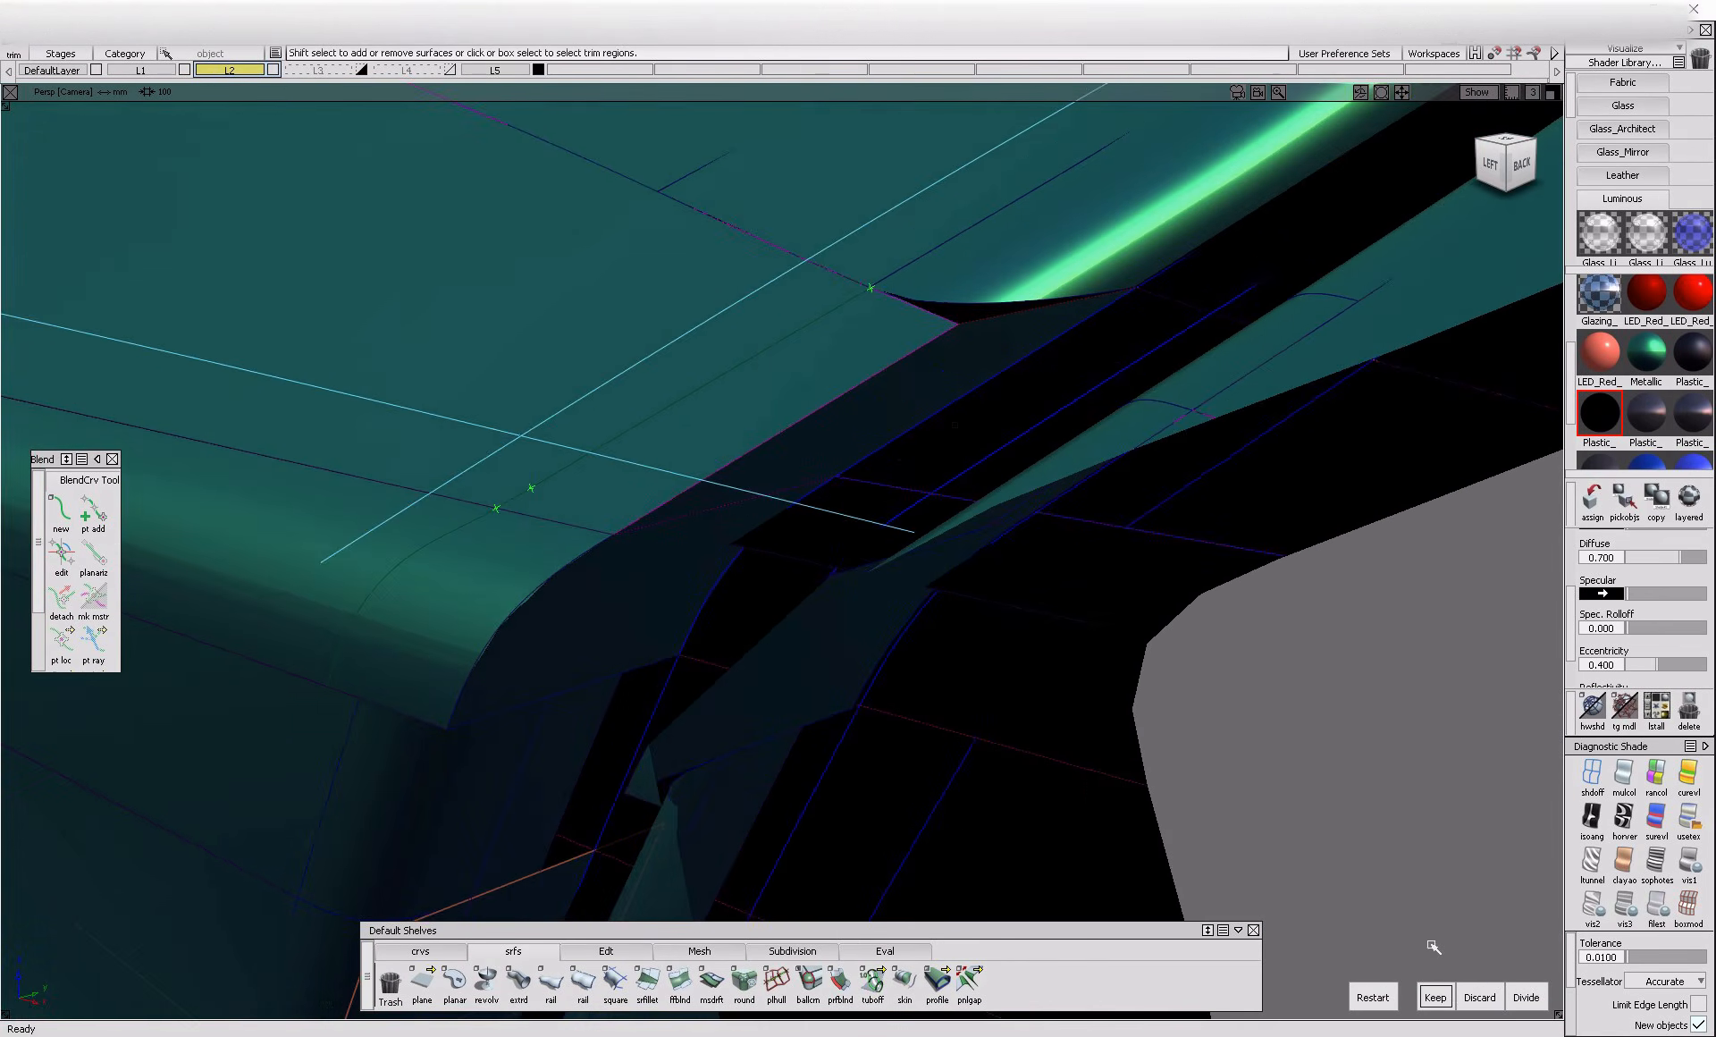
{"action": "left_click", "coordinate": [1433, 998]}
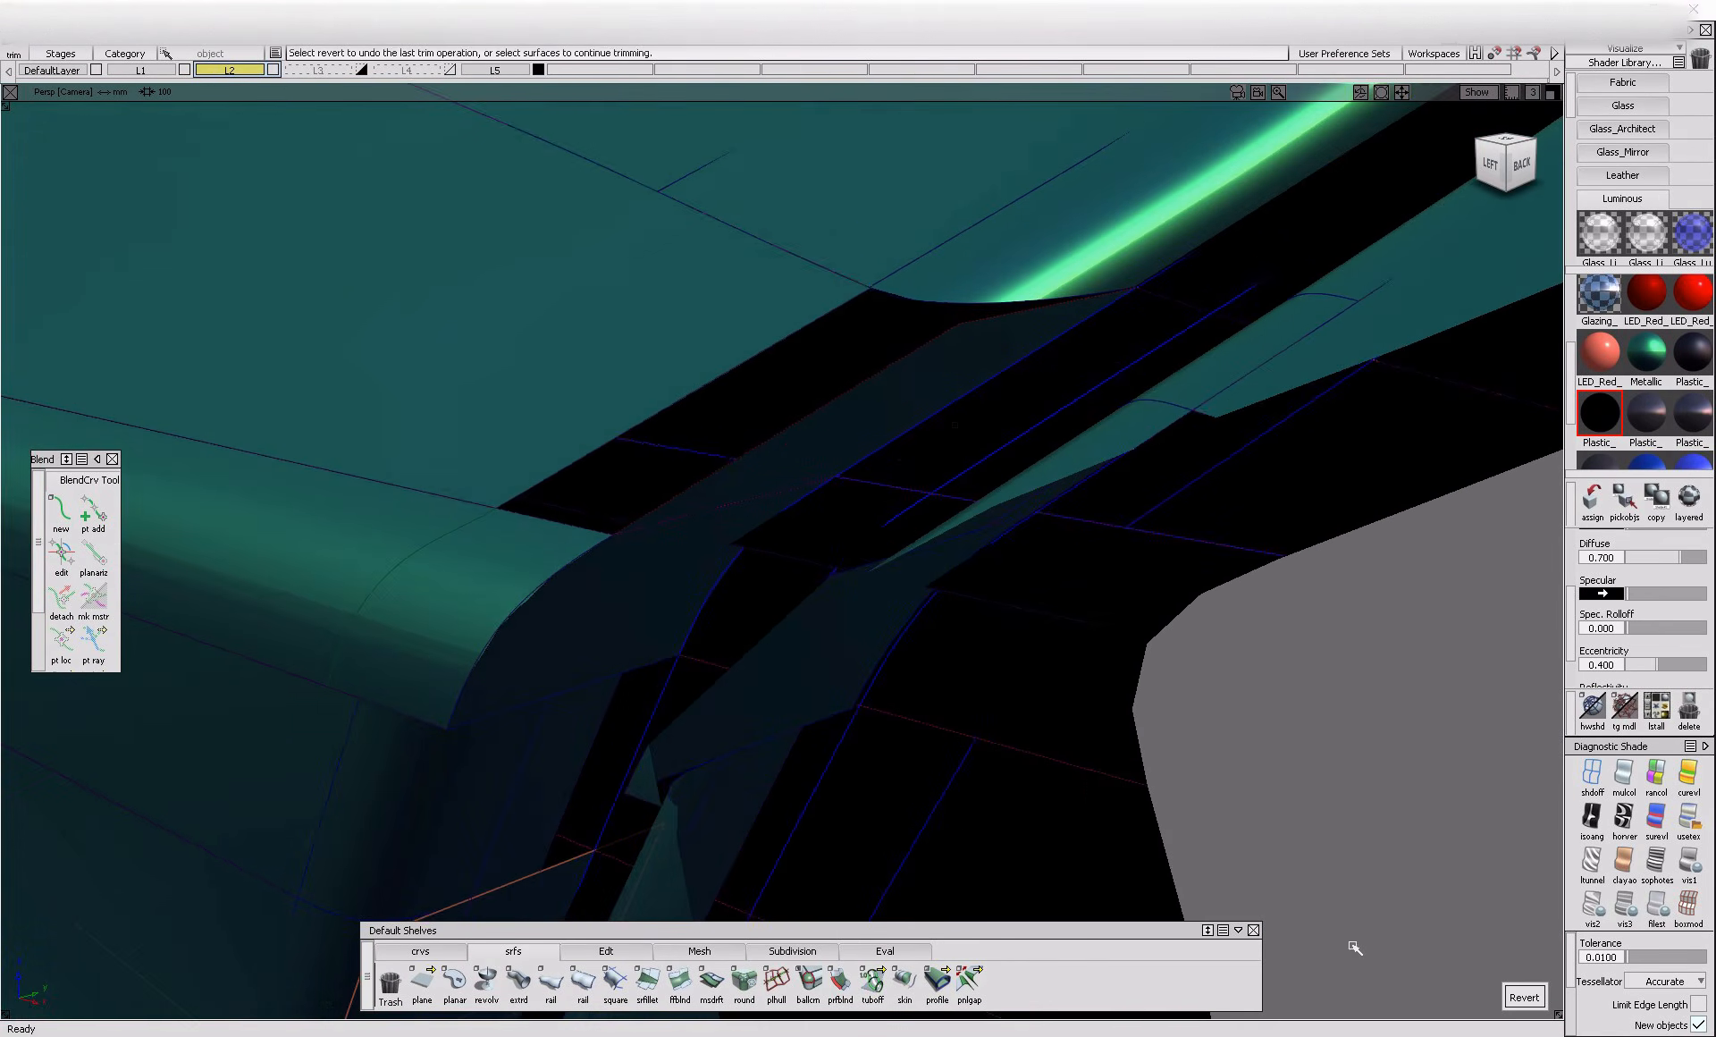
Turn off surface shading and try to extend the short curve beside the flange at the upper bend
{"action": "left_click_drag", "start_coordinate": [839, 582], "coordinate": [792, 536], "text": "alt+shift"}
{"action": "left_click_drag", "start_coordinate": [925, 373], "coordinate": [840, 413], "text": "ctrl+shift"}
{"action": "left_click_drag", "start_coordinate": [926, 450], "coordinate": [855, 464], "text": "alt+shift"}
{"action": "left_click_drag", "start_coordinate": [989, 481], "coordinate": [995, 431], "text": "ctrl+shift"}
{"action": "left_click", "coordinate": [633, 954]}
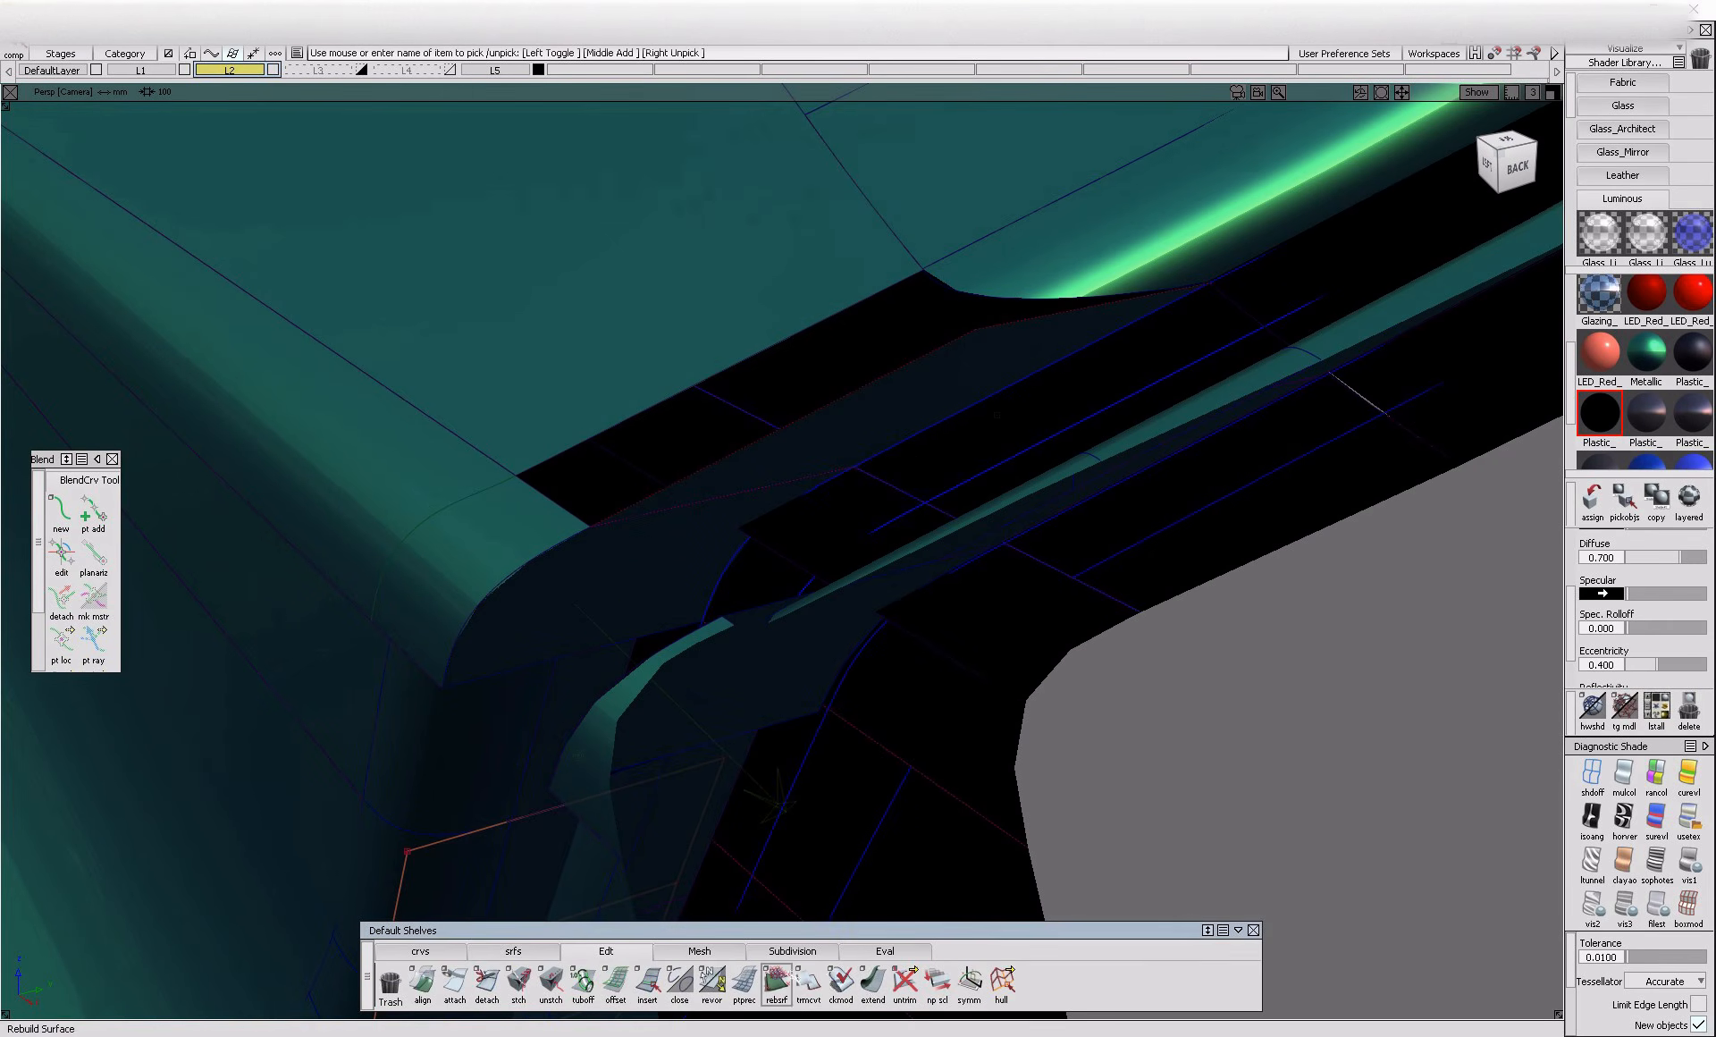
{"action": "left_click", "coordinate": [1593, 776]}
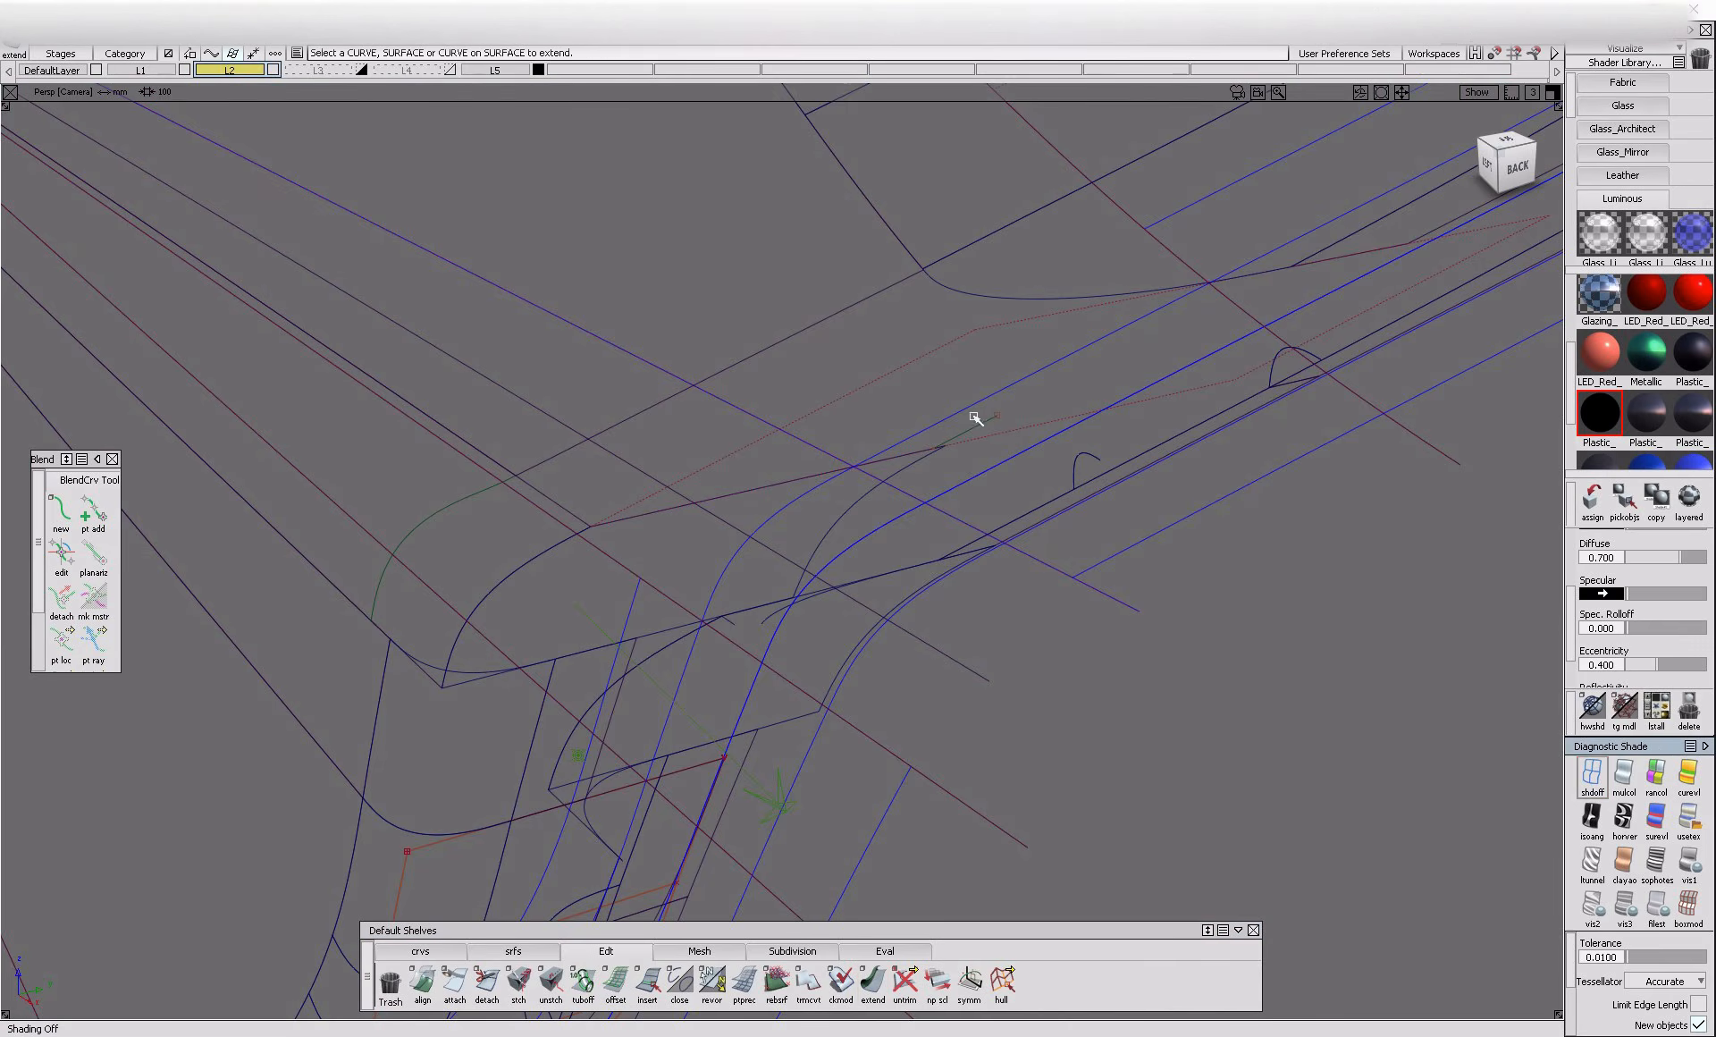
{"action": "left_click_drag", "start_coordinate": [992, 427], "coordinate": [1594, 235]}
{"action": "left_click", "coordinate": [770, 592]}
Draw an edit point line along the flange from the end of the short curve to the upper flange corner
{"action": "left_click", "coordinate": [447, 951]}
{"action": "left_click", "coordinate": [455, 980]}
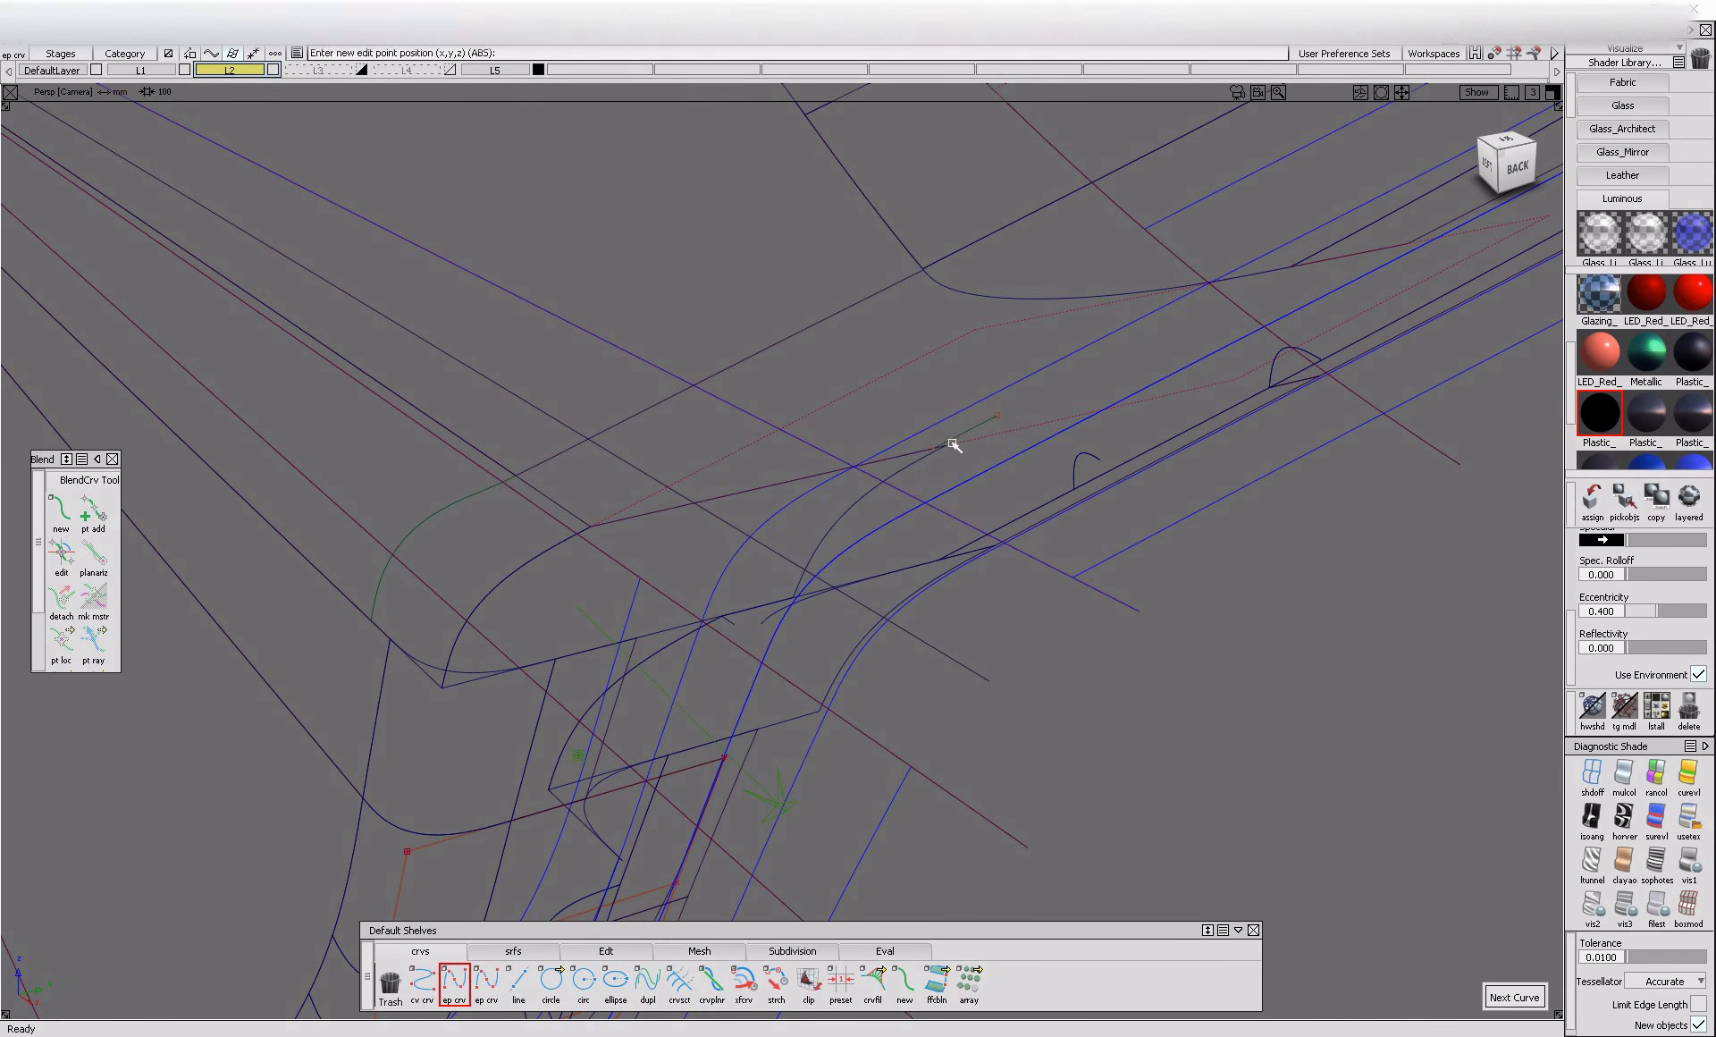
{"action": "left_click", "coordinate": [1292, 265]}
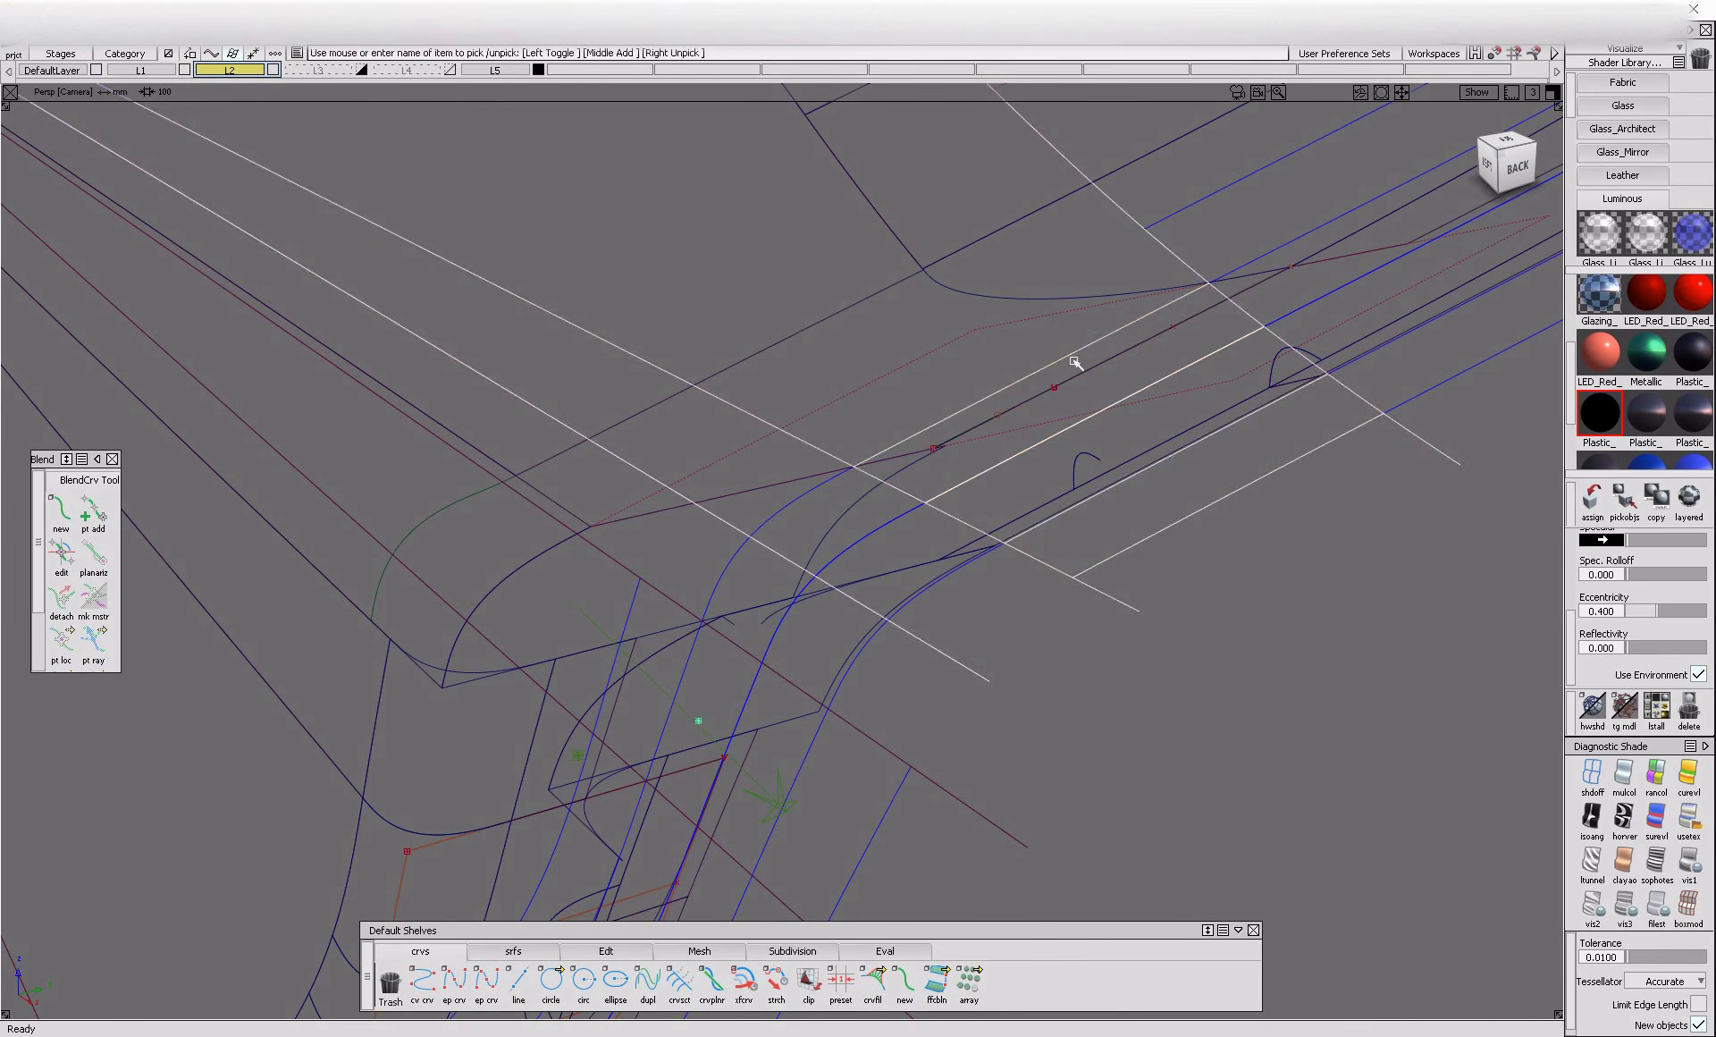
Try to project the line onto the inner skin and trim the inner surface with it
{"action": "left_click", "coordinate": [996, 414]}
{"action": "key", "text": "Delete"}
{"action": "right_click_drag", "start_coordinate": [1004, 410], "coordinate": [1153, 325], "text": "ctrl+shift"}
{"action": "left_click", "coordinate": [1049, 406]}
{"action": "left_click", "coordinate": [1050, 406]}
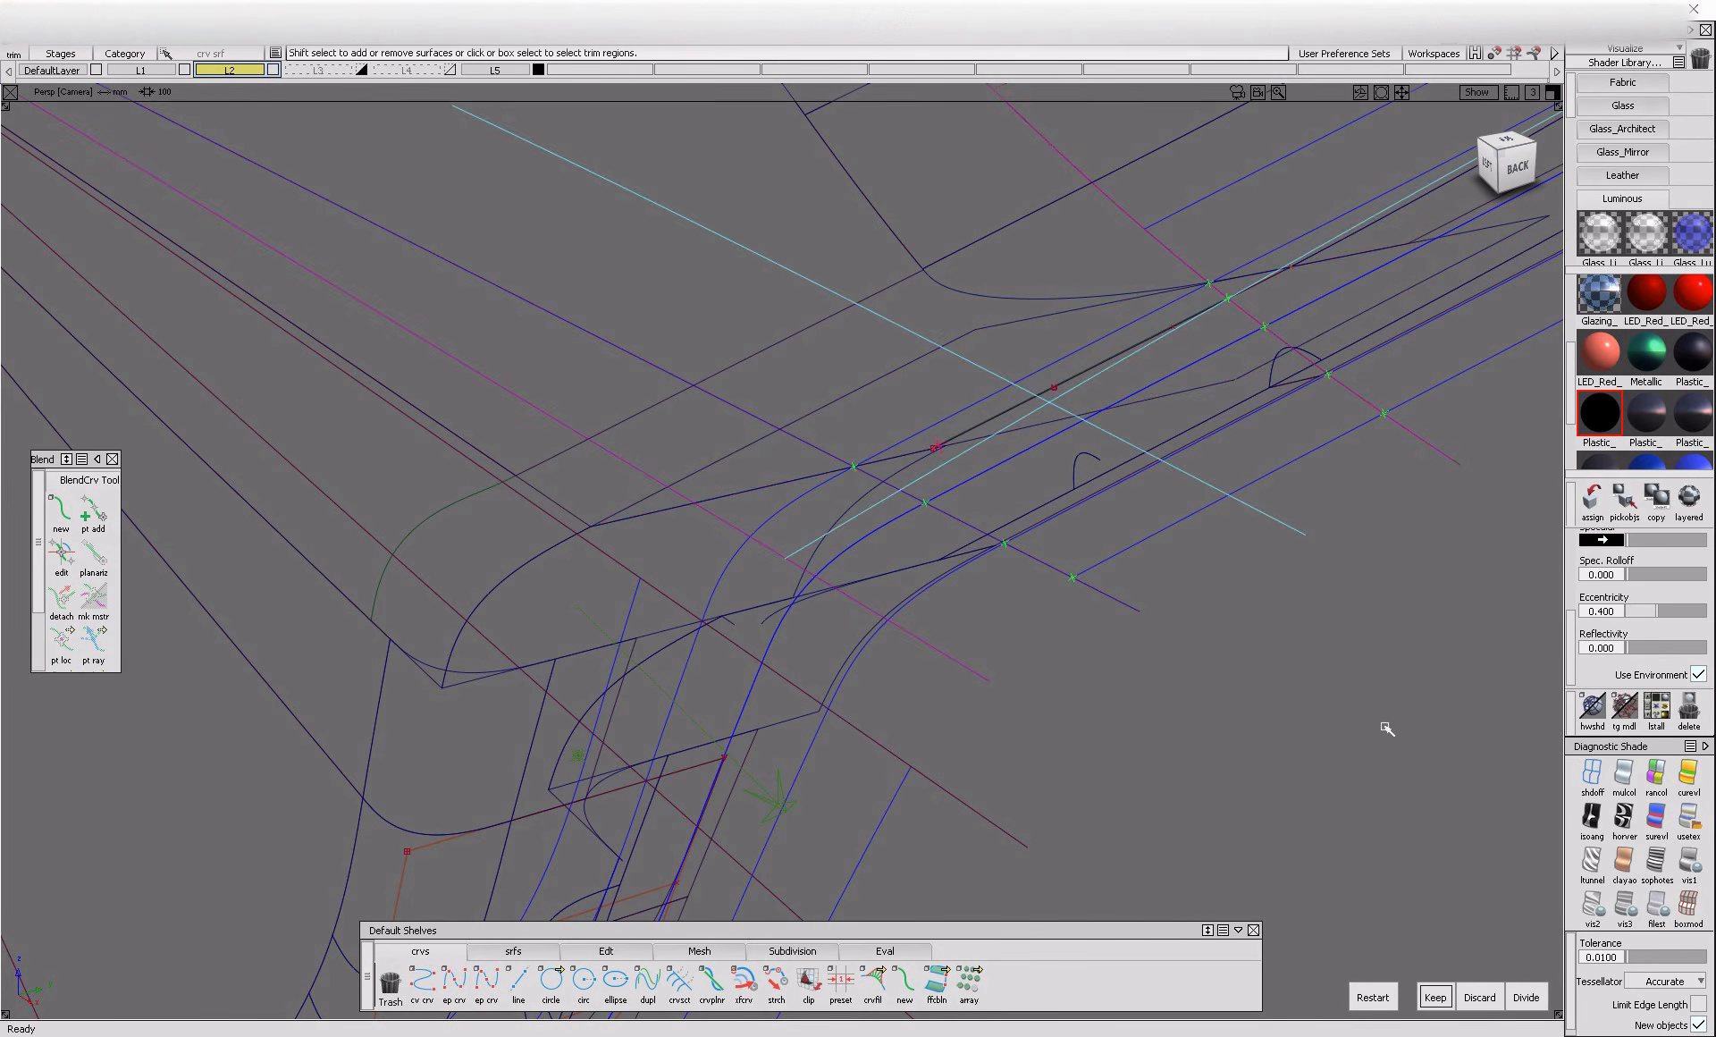
Scale up the line so it reaches beyond both edges of the uppermost inner surface
{"action": "left_click_drag", "start_coordinate": [992, 378], "coordinate": [991, 374], "text": "ctrl+shift"}
{"action": "left_click_drag", "start_coordinate": [969, 348], "coordinate": [1008, 391], "text": "ctrl+shift"}
{"action": "left_click", "coordinate": [1022, 405]}
{"action": "middle_click_drag", "start_coordinate": [1028, 452], "coordinate": [1155, 363], "text": "ctrl+shift"}
{"action": "mouse_move", "coordinate": [1155, 363]}
{"action": "left_mouse_down"}
{"action": "mouse_move", "coordinate": [1178, 358]}
{"action": "mouse_move", "coordinate": [1128, 360]}
{"action": "left_mouse_up"}
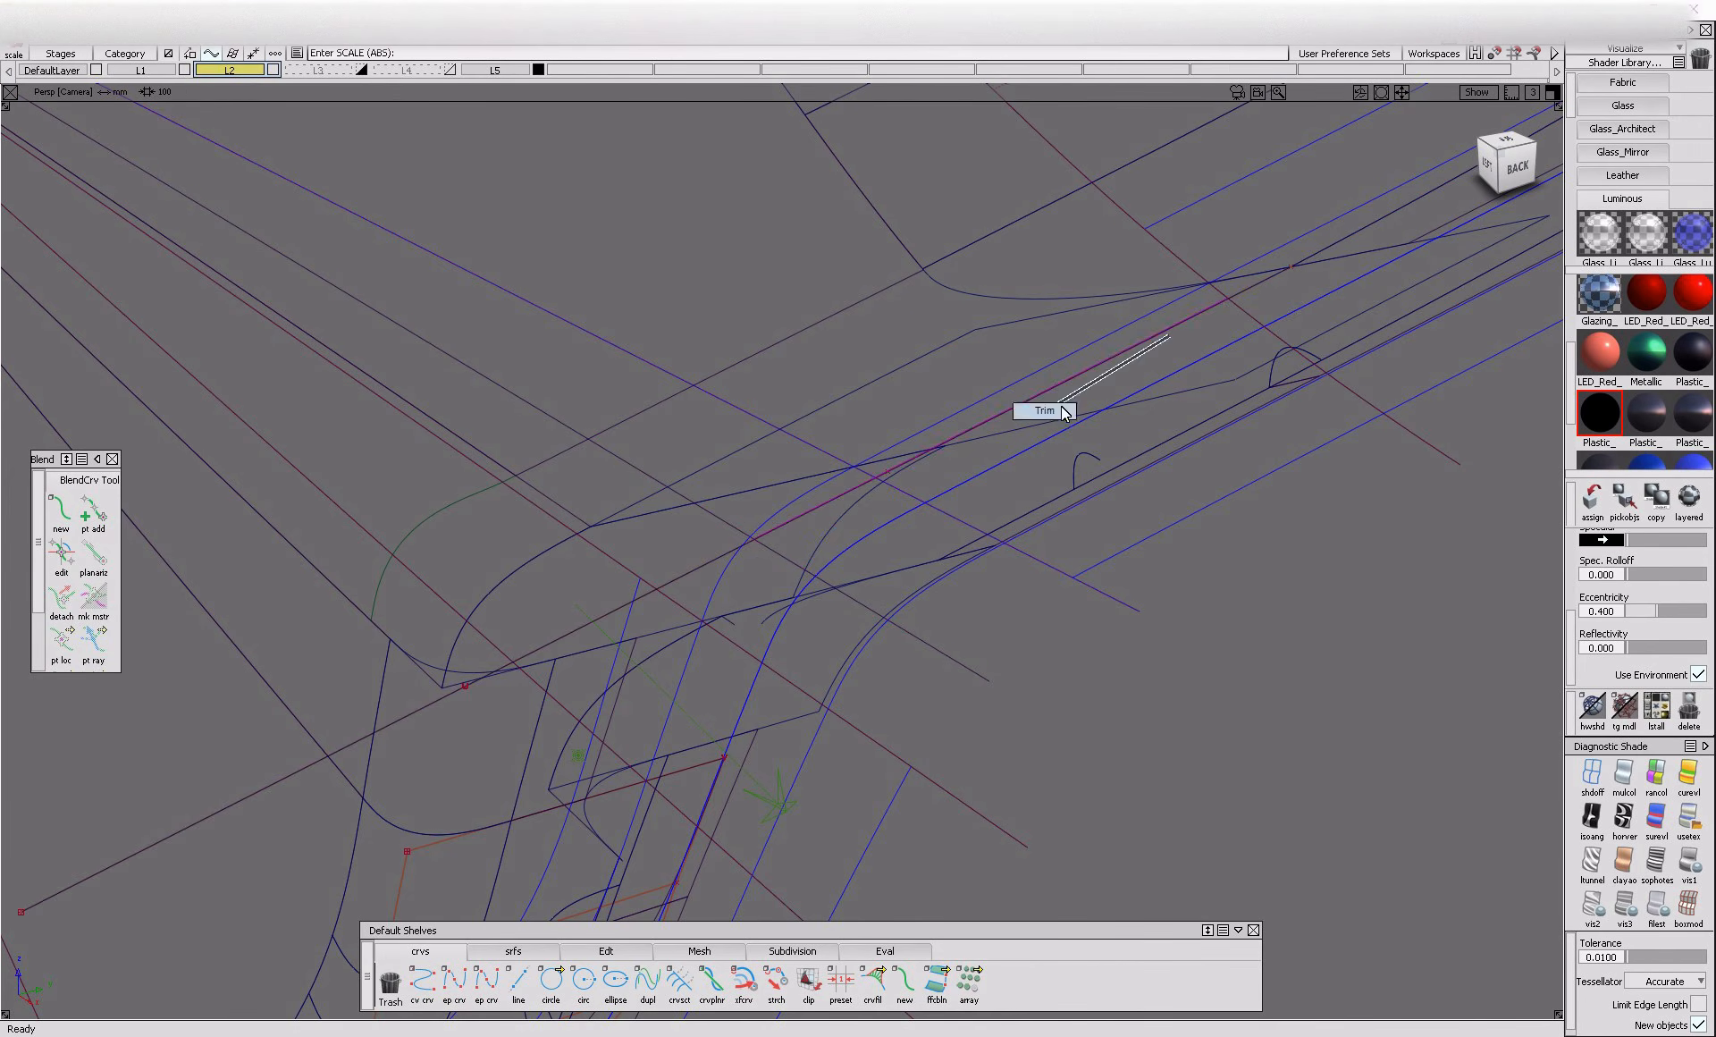
Trim the uppermost inner surface along the enlarged line, keeping the region on the gap side
{"action": "right_click_drag", "start_coordinate": [1058, 414], "coordinate": [1118, 380], "text": "ctrl+shift"}
{"action": "left_click", "coordinate": [1078, 406]}
{"action": "left_click", "coordinate": [1078, 406]}
{"action": "left_click", "coordinate": [1217, 379]}
{"action": "left_click", "coordinate": [1435, 997]}
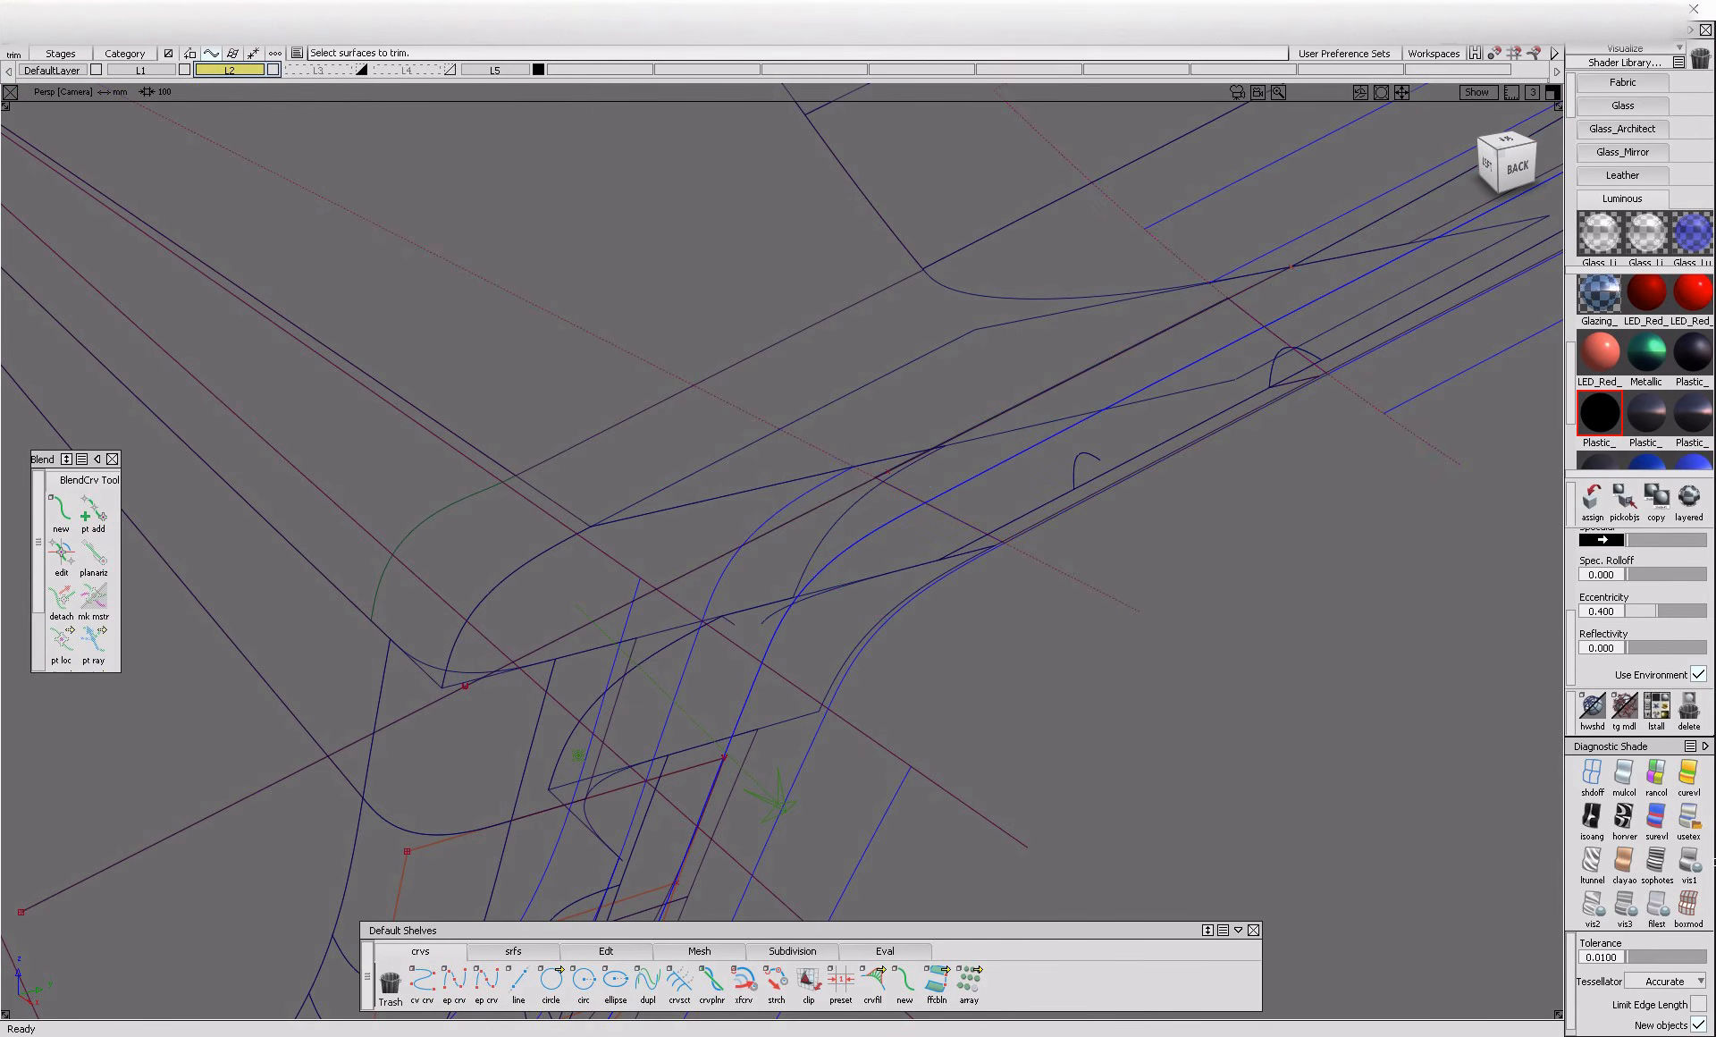
Restore the shaded display of the panels around the upper bend
{"action": "left_click", "coordinate": [1689, 862]}
{"action": "left_click_drag", "start_coordinate": [1014, 408], "coordinate": [1013, 407], "text": "ctrl+shift"}
{"action": "left_click_drag", "start_coordinate": [1012, 404], "coordinate": [1025, 344], "text": "alt+shift"}
{"action": "left_click_drag", "start_coordinate": [930, 436], "coordinate": [813, 504], "text": "alt+shift"}
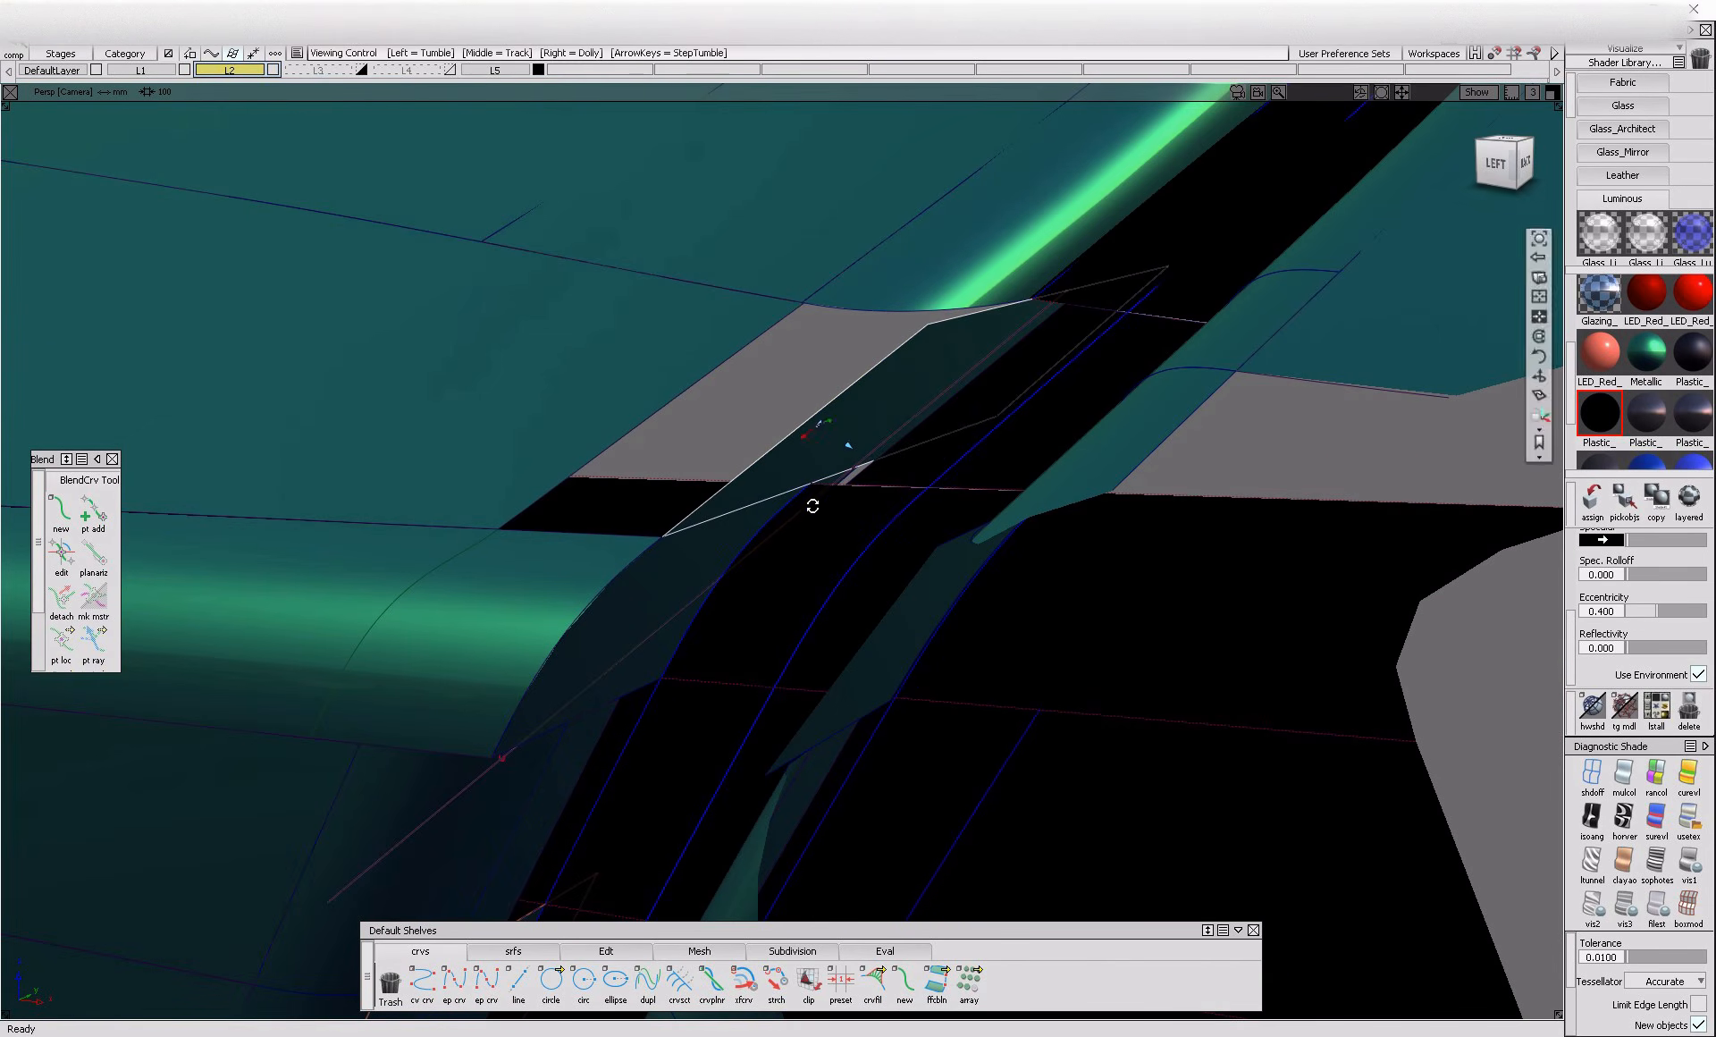
Delete the four-sided black inner surface bridging the gap just above the upper bend
{"action": "left_click_drag", "start_coordinate": [969, 410], "coordinate": [953, 417], "text": "ctrl+shift"}
{"action": "left_click", "coordinate": [892, 371]}
{"action": "right_click_drag", "start_coordinate": [863, 407], "coordinate": [858, 409], "text": "ctrl+shift"}
{"action": "left_click", "coordinate": [990, 386]}
{"action": "left_click_drag", "start_coordinate": [996, 384], "coordinate": [1010, 434], "text": "ctrl+shift"}
{"action": "left_click", "coordinate": [959, 409]}
{"action": "left_click", "coordinate": [632, 950]}
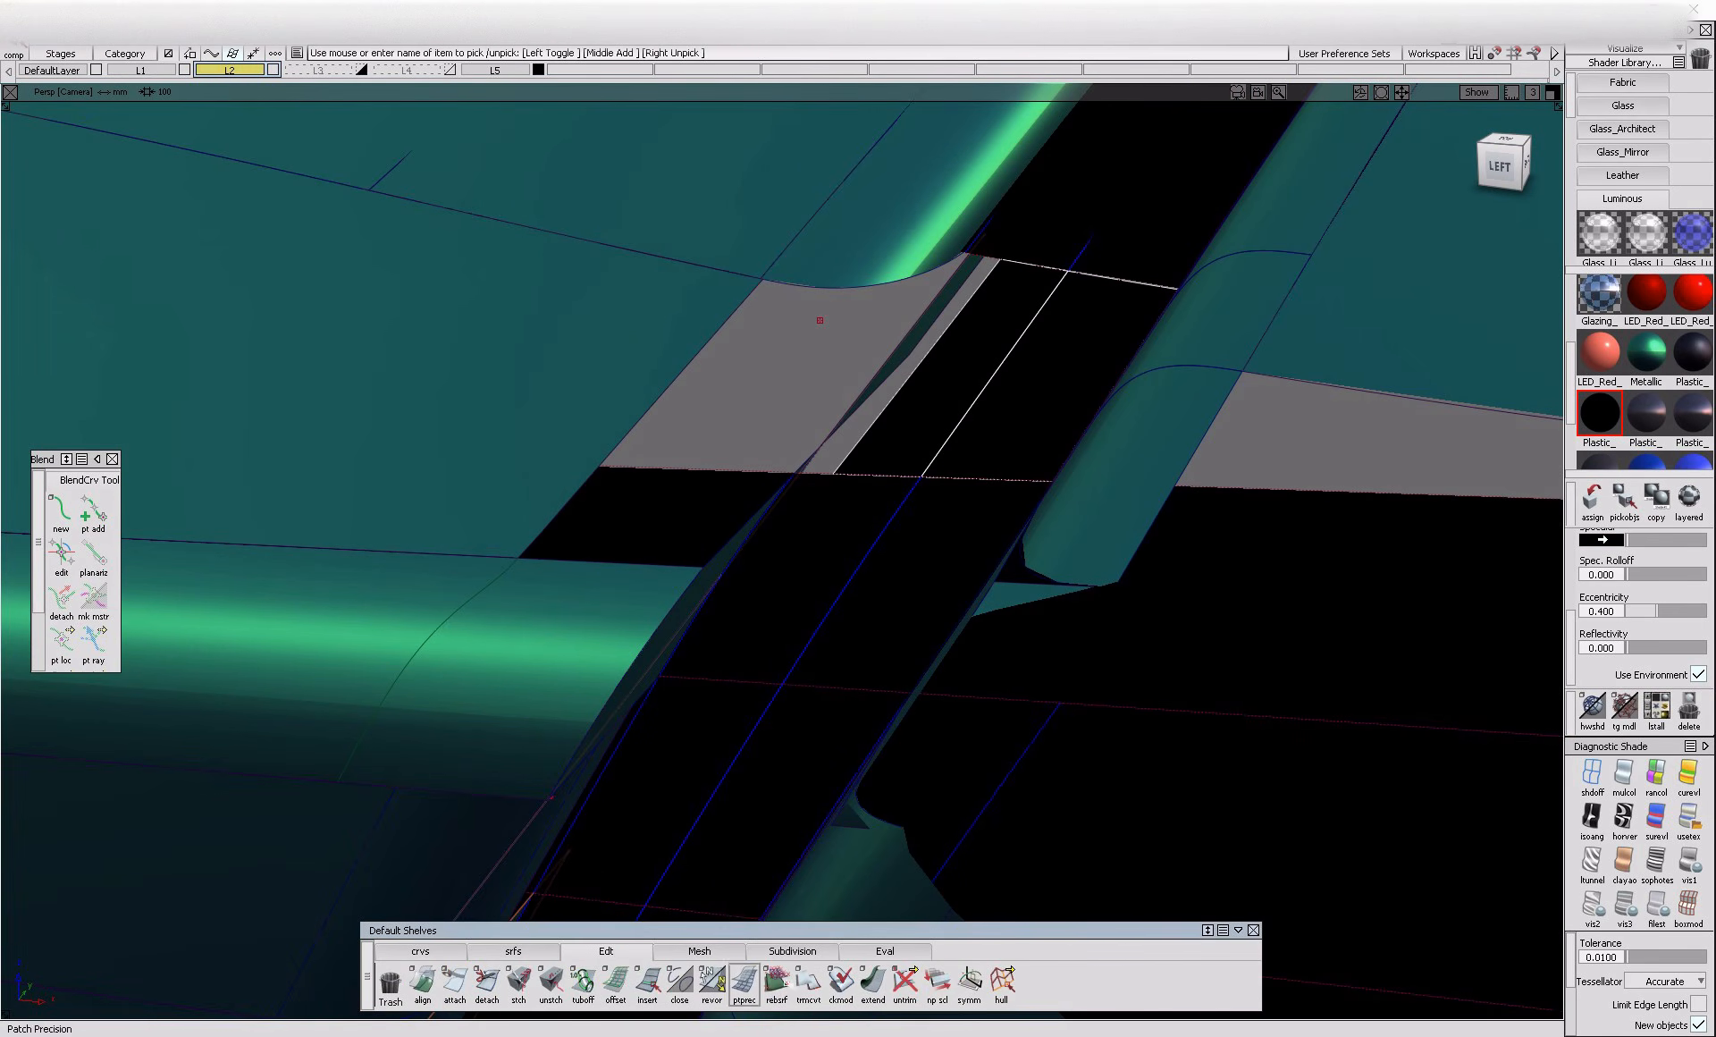
{"action": "left_click_drag", "start_coordinate": [893, 448], "coordinate": [851, 447], "text": "alt+shift"}
{"action": "left_click_drag", "start_coordinate": [1066, 344], "coordinate": [701, 456], "text": "ctrl+shift"}
{"action": "left_click", "coordinate": [912, 450]}
{"action": "key", "text": "Delete"}
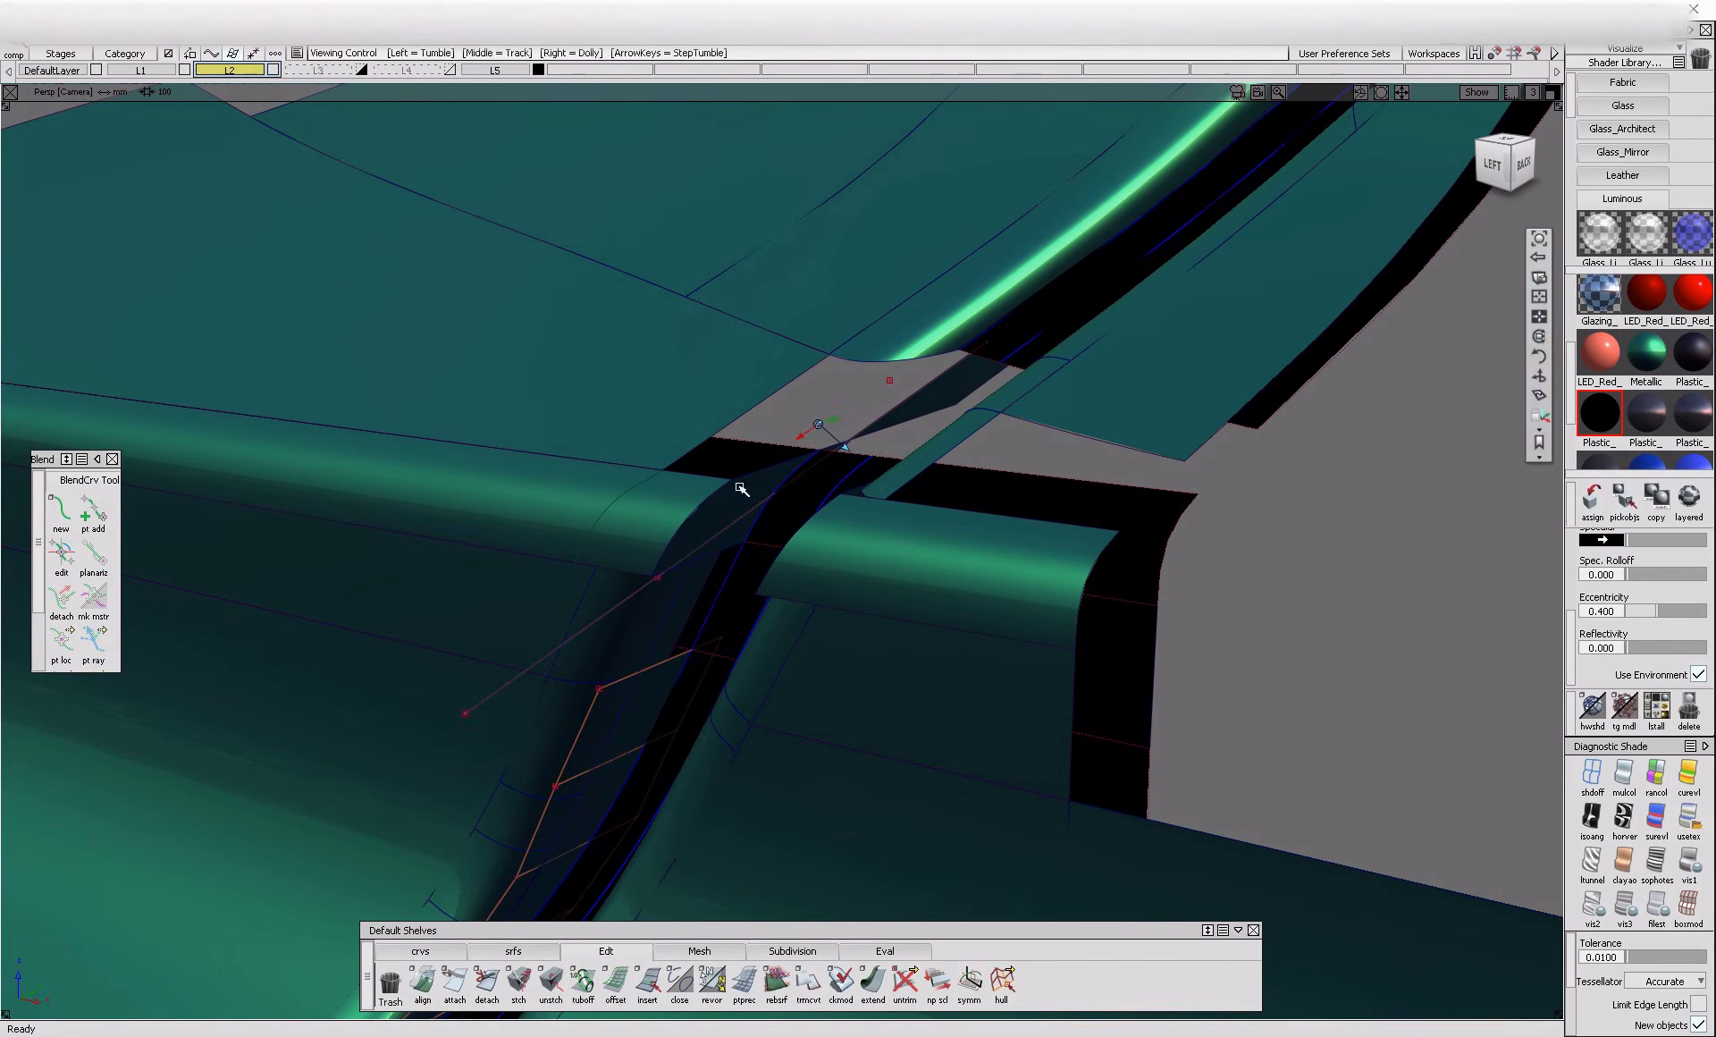
Create a freeform blend between the trimmed inner surface's edge and the open edge of the upper skin
{"action": "left_click", "coordinate": [776, 984]}
{"action": "left_click", "coordinate": [531, 953]}
{"action": "left_click", "coordinate": [680, 983]}
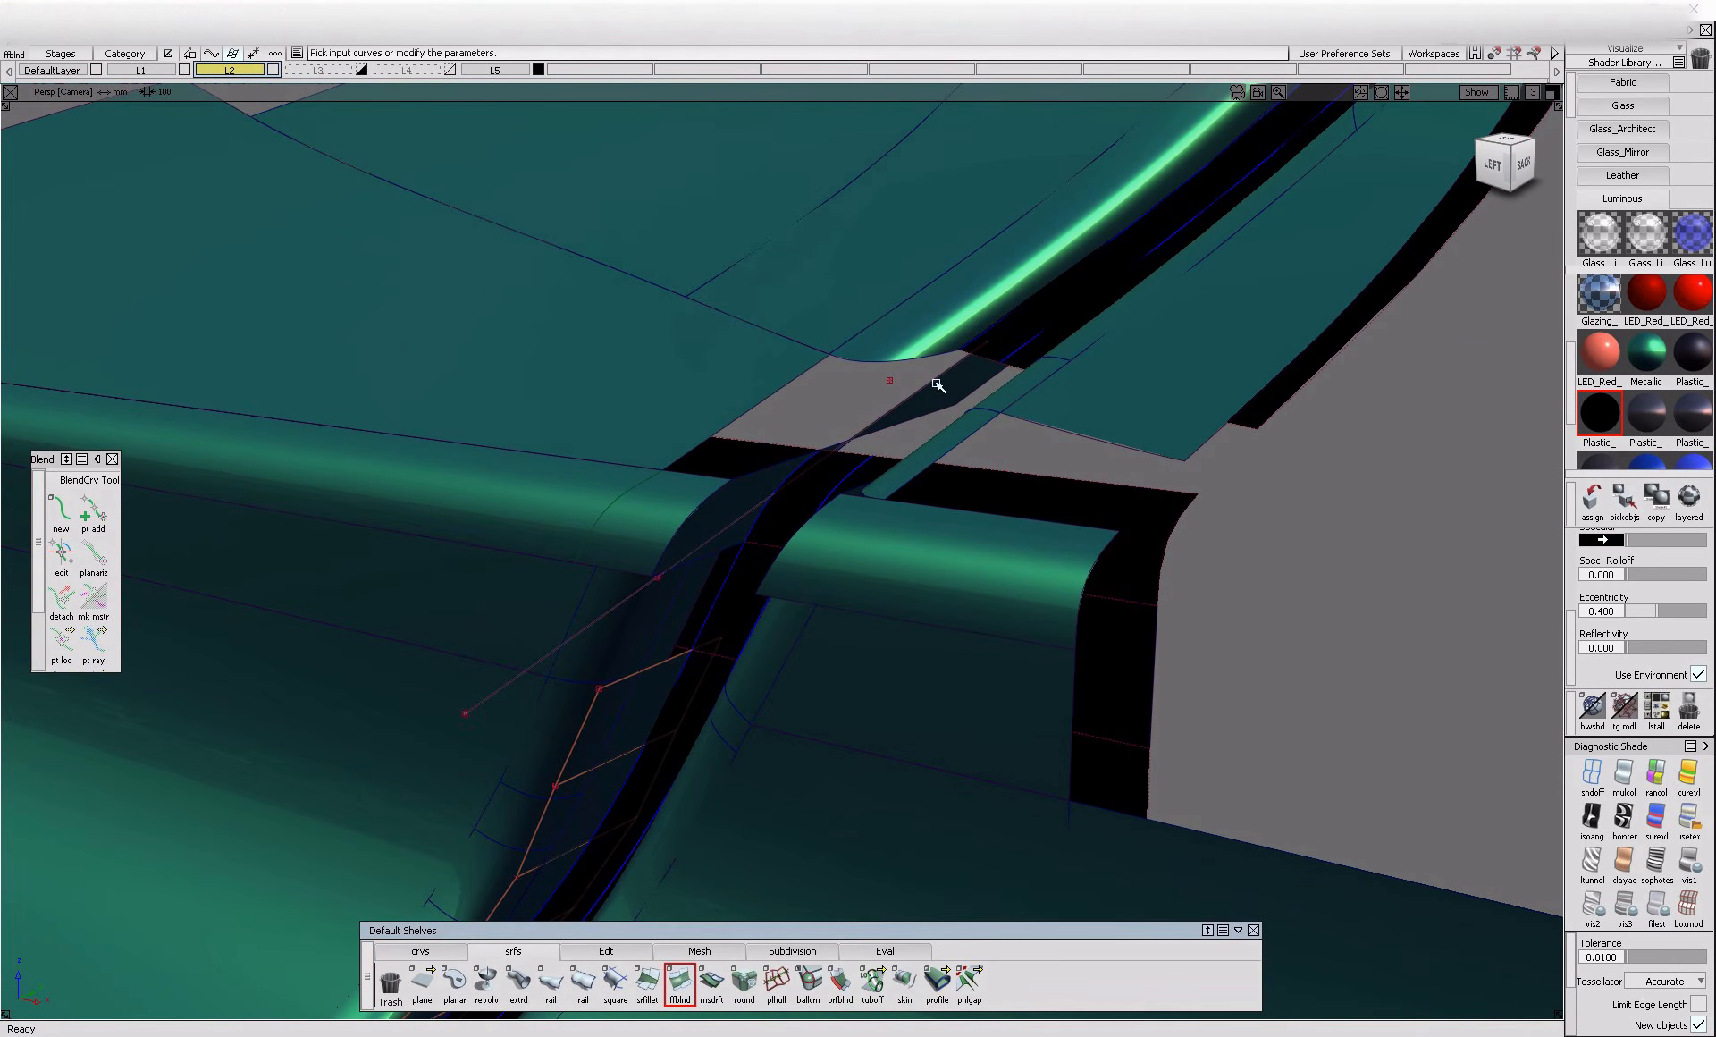
{"action": "left_click", "coordinate": [912, 393]}
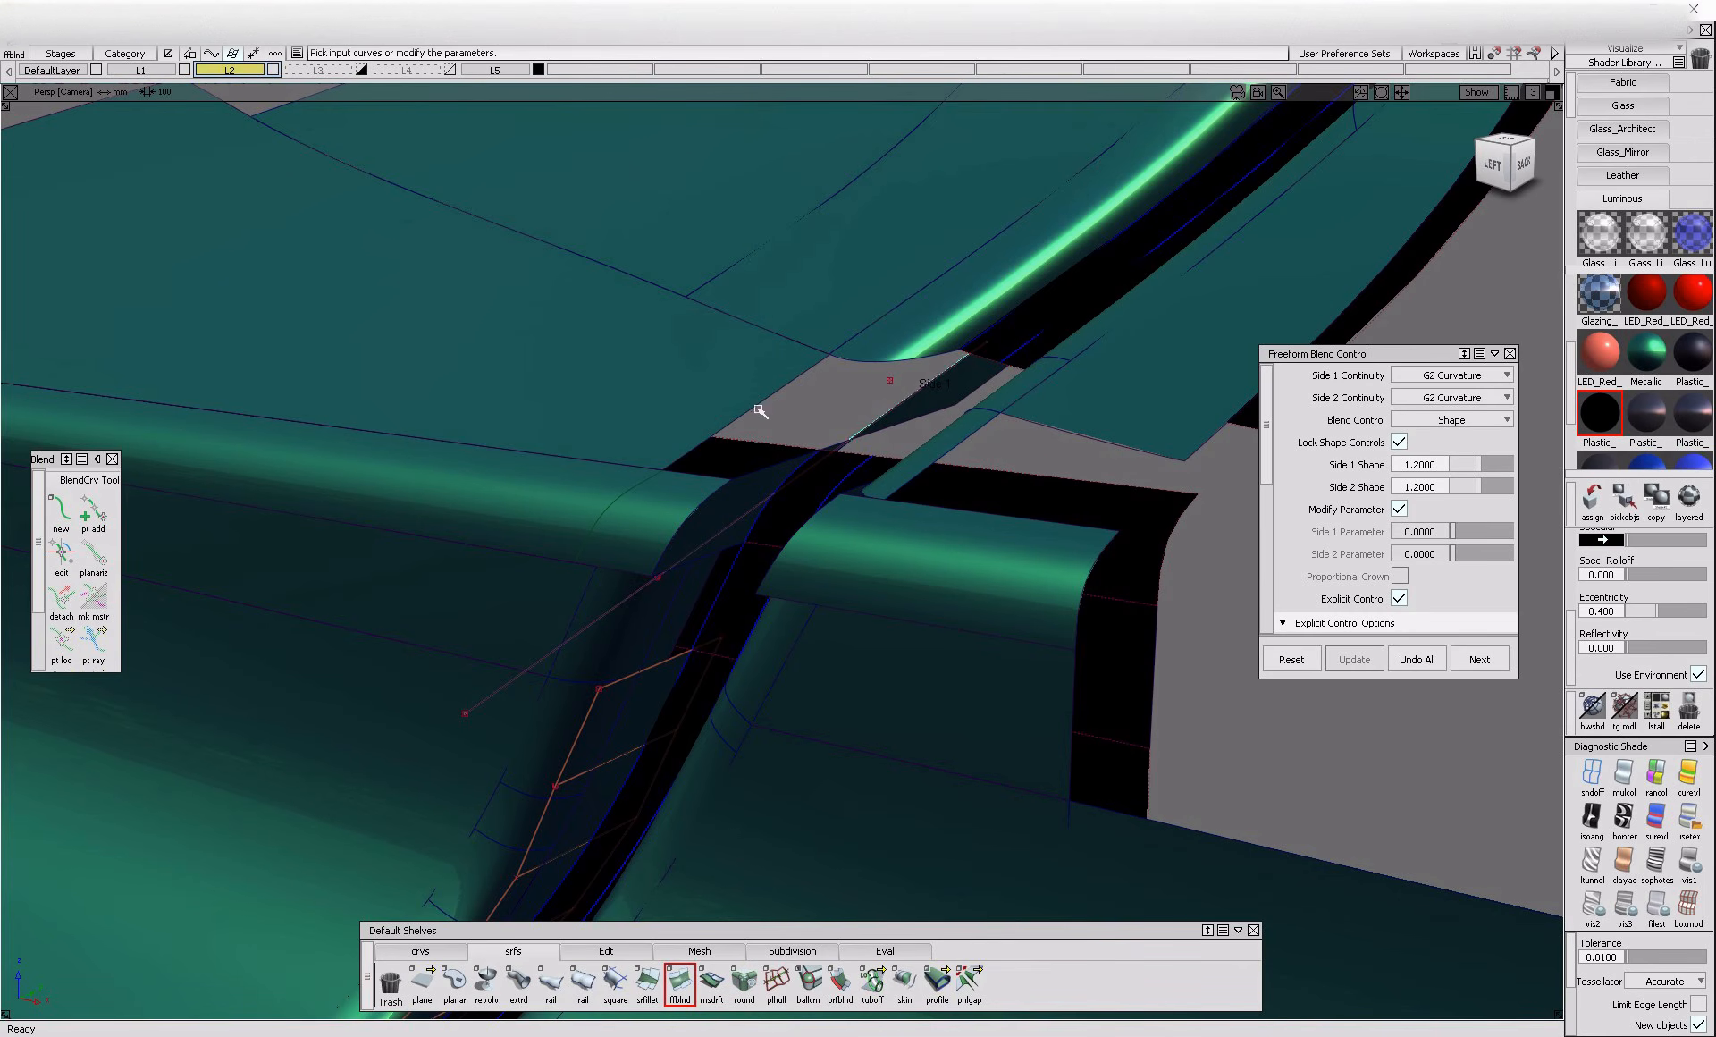
{"action": "left_click", "coordinate": [758, 408]}
{"action": "left_click_drag", "start_coordinate": [743, 432], "coordinate": [862, 402], "text": "alt+shift"}
Set both ends of the freeform blend to Edge Align
{"action": "left_click", "coordinate": [1057, 356]}
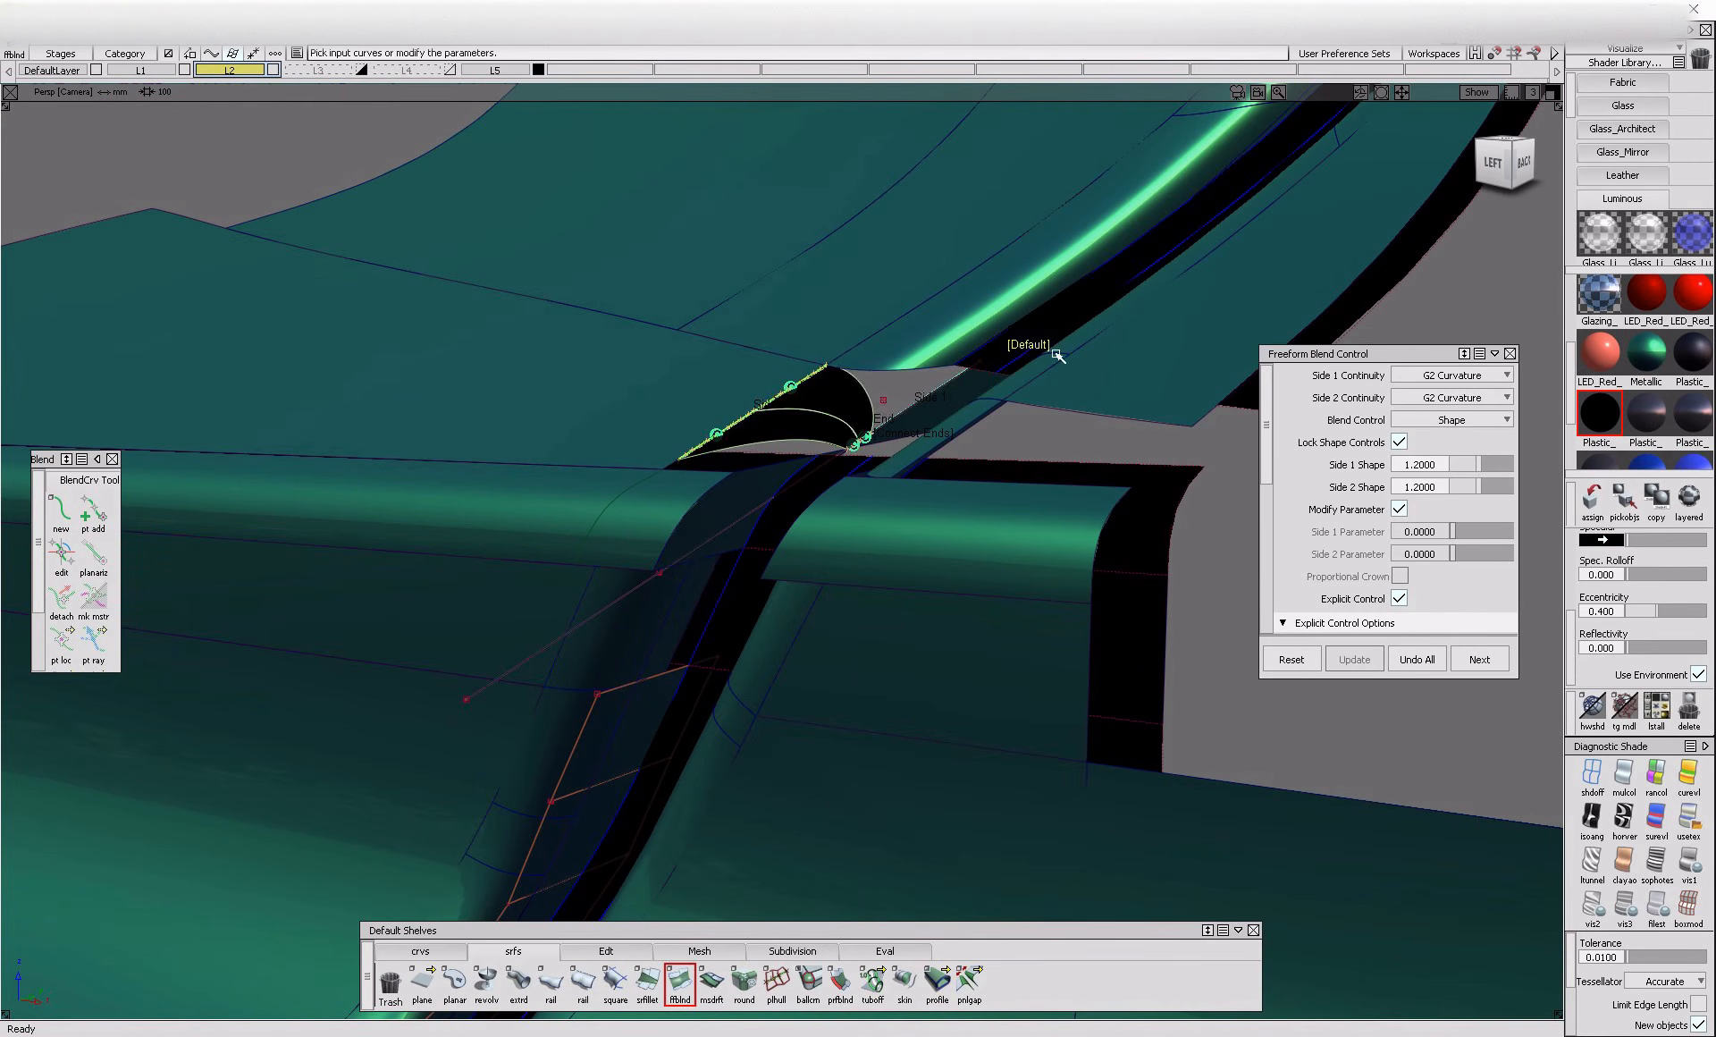
{"action": "left_click", "coordinate": [921, 438]}
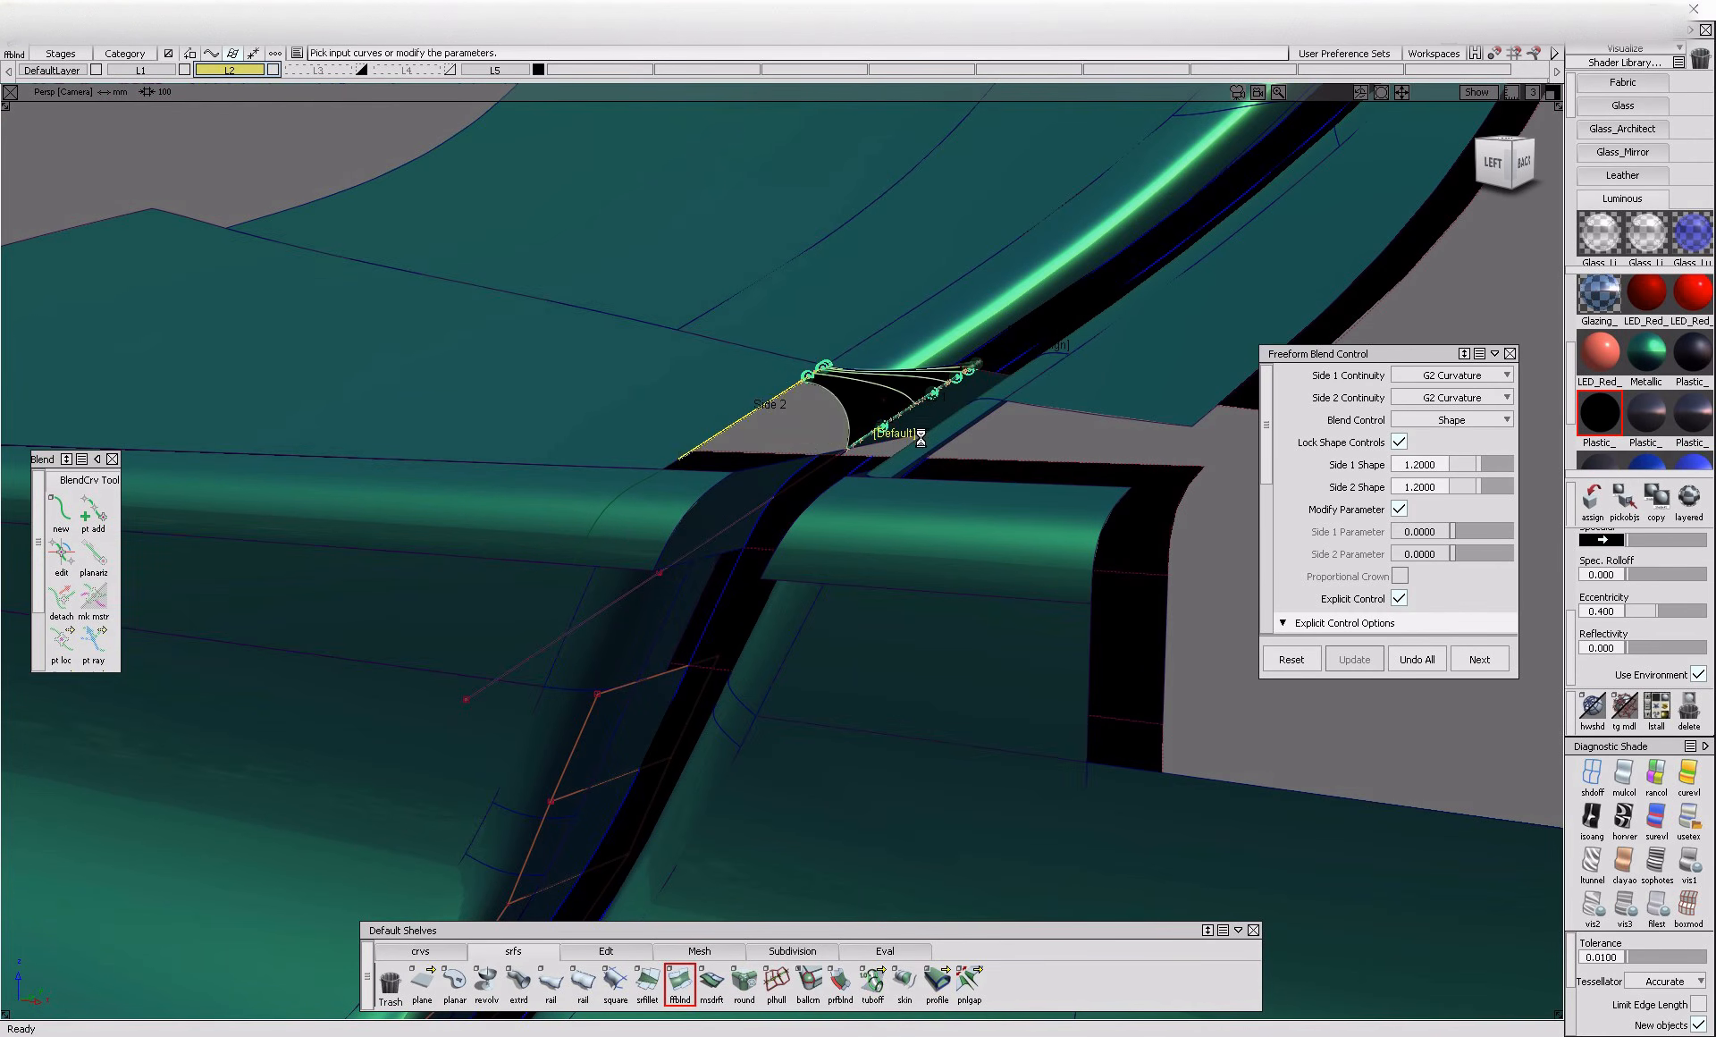
{"action": "right_click_drag", "start_coordinate": [820, 425], "coordinate": [804, 483], "text": "alt+shift"}
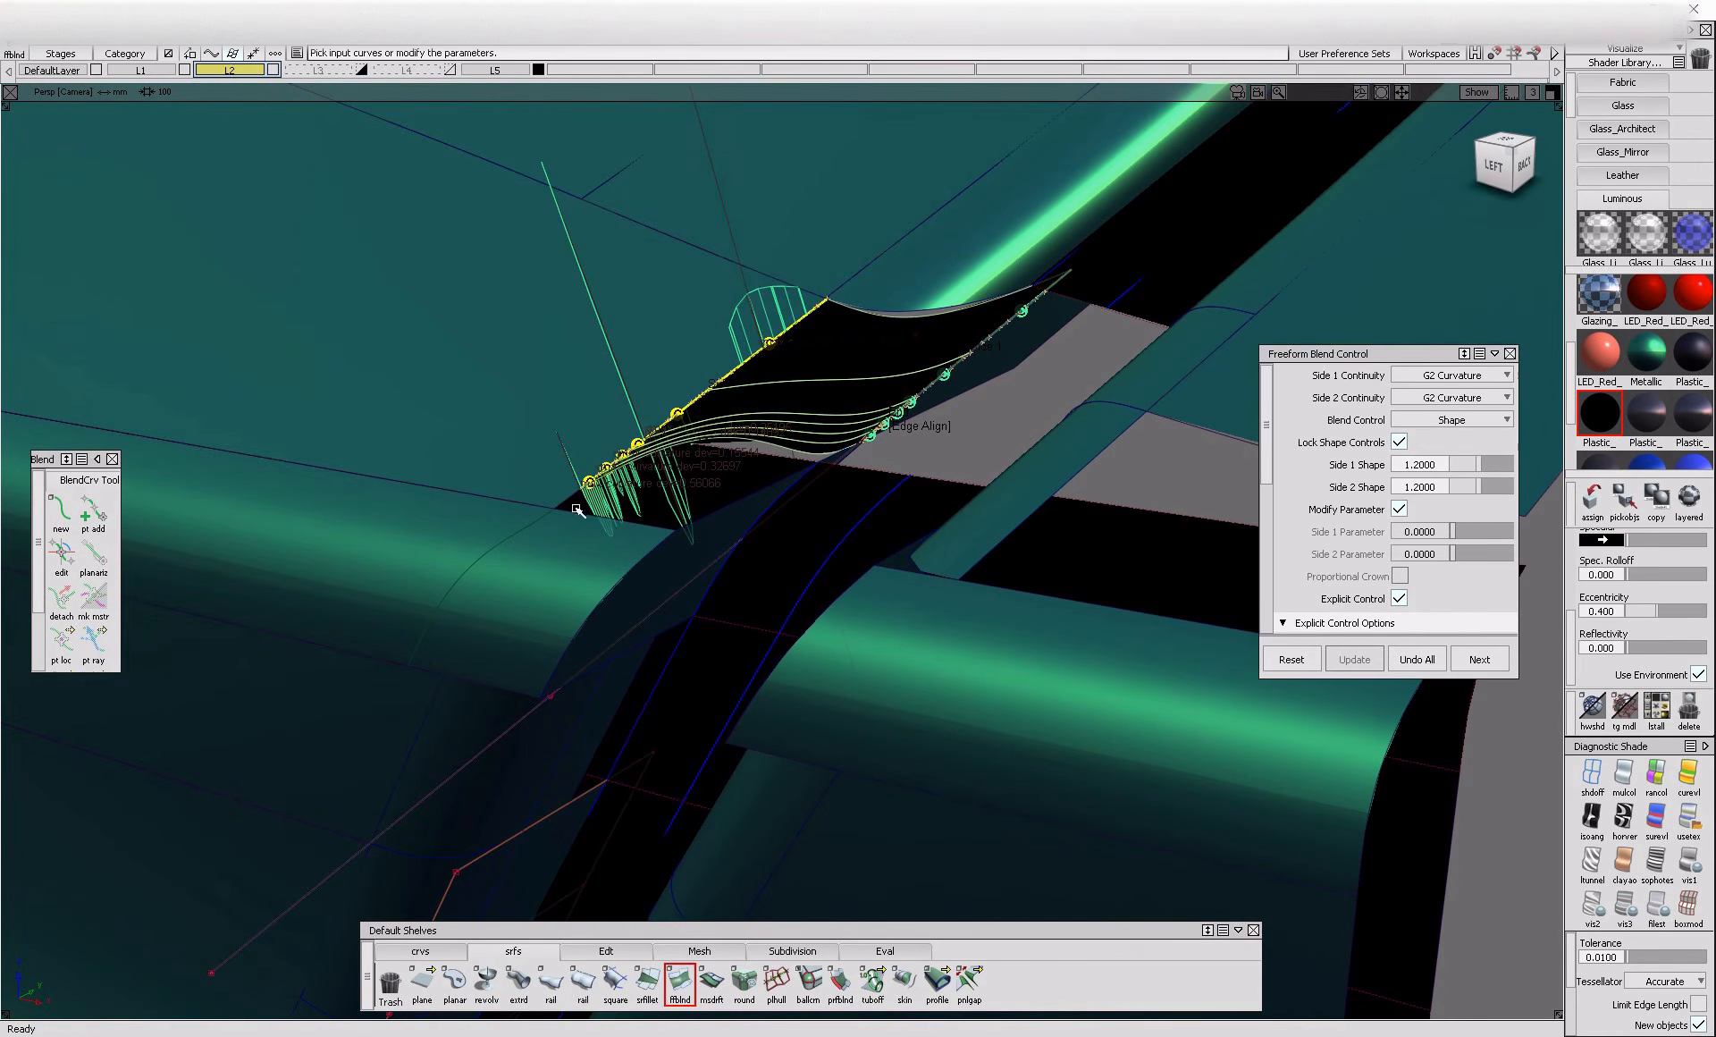
{"action": "left_click_drag", "start_coordinate": [590, 514], "coordinate": [672, 461], "text": "alt+shift"}
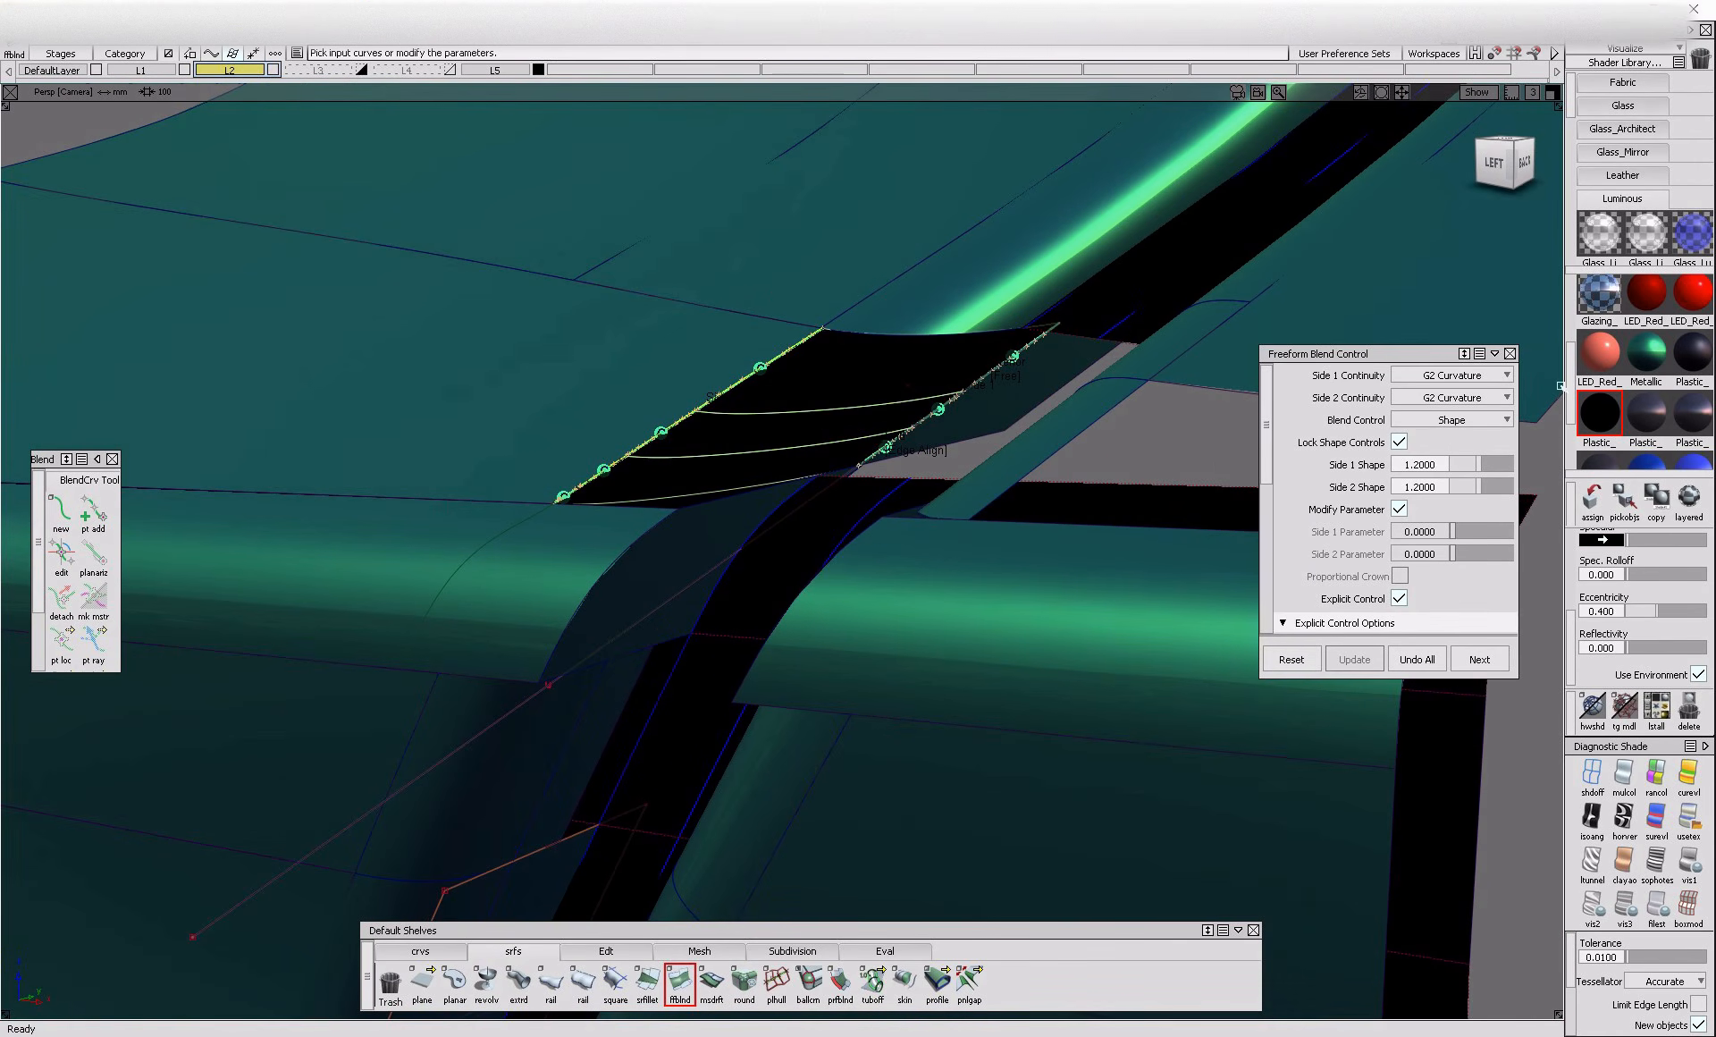
Assign the green Metallic shader to the blend and set its Side 1 and Side 2 Shape to 1.4
{"action": "left_click", "coordinate": [1649, 366]}
{"action": "left_click", "coordinate": [1596, 501]}
{"action": "left_click_drag", "start_coordinate": [1055, 447], "coordinate": [1198, 416], "text": "alt+shift"}
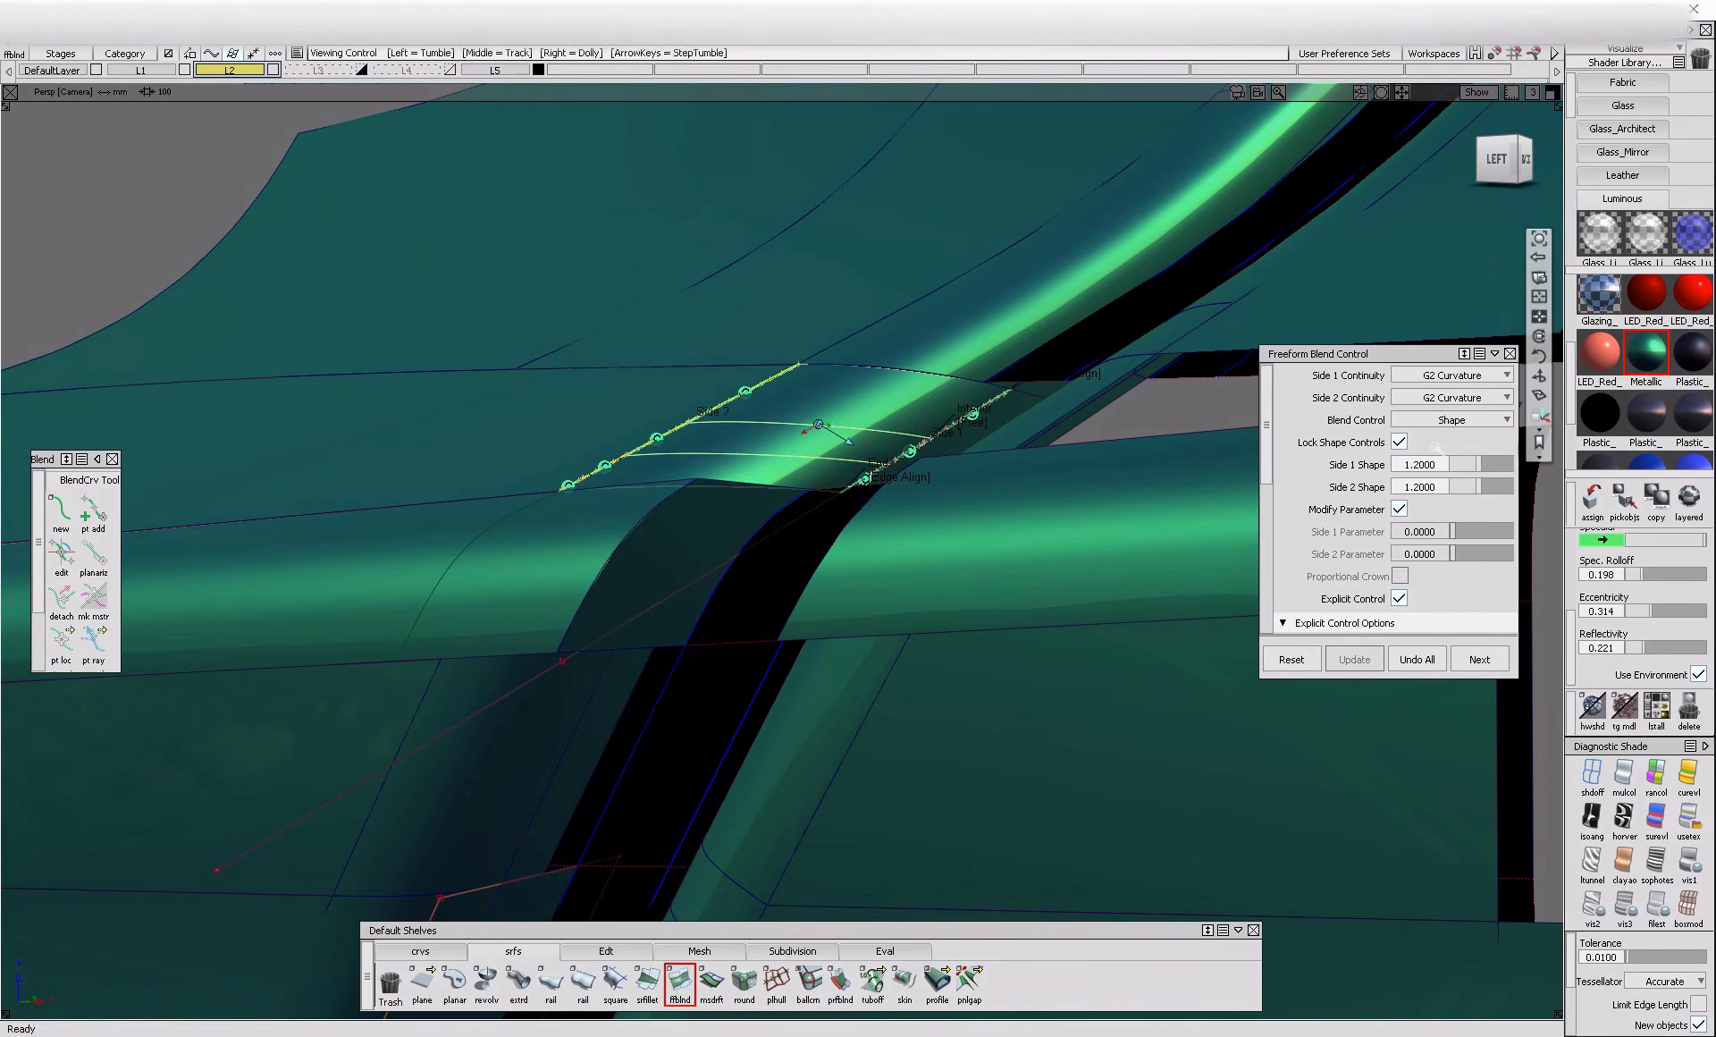
{"action": "left_click_drag", "start_coordinate": [1484, 465], "coordinate": [1490, 468]}
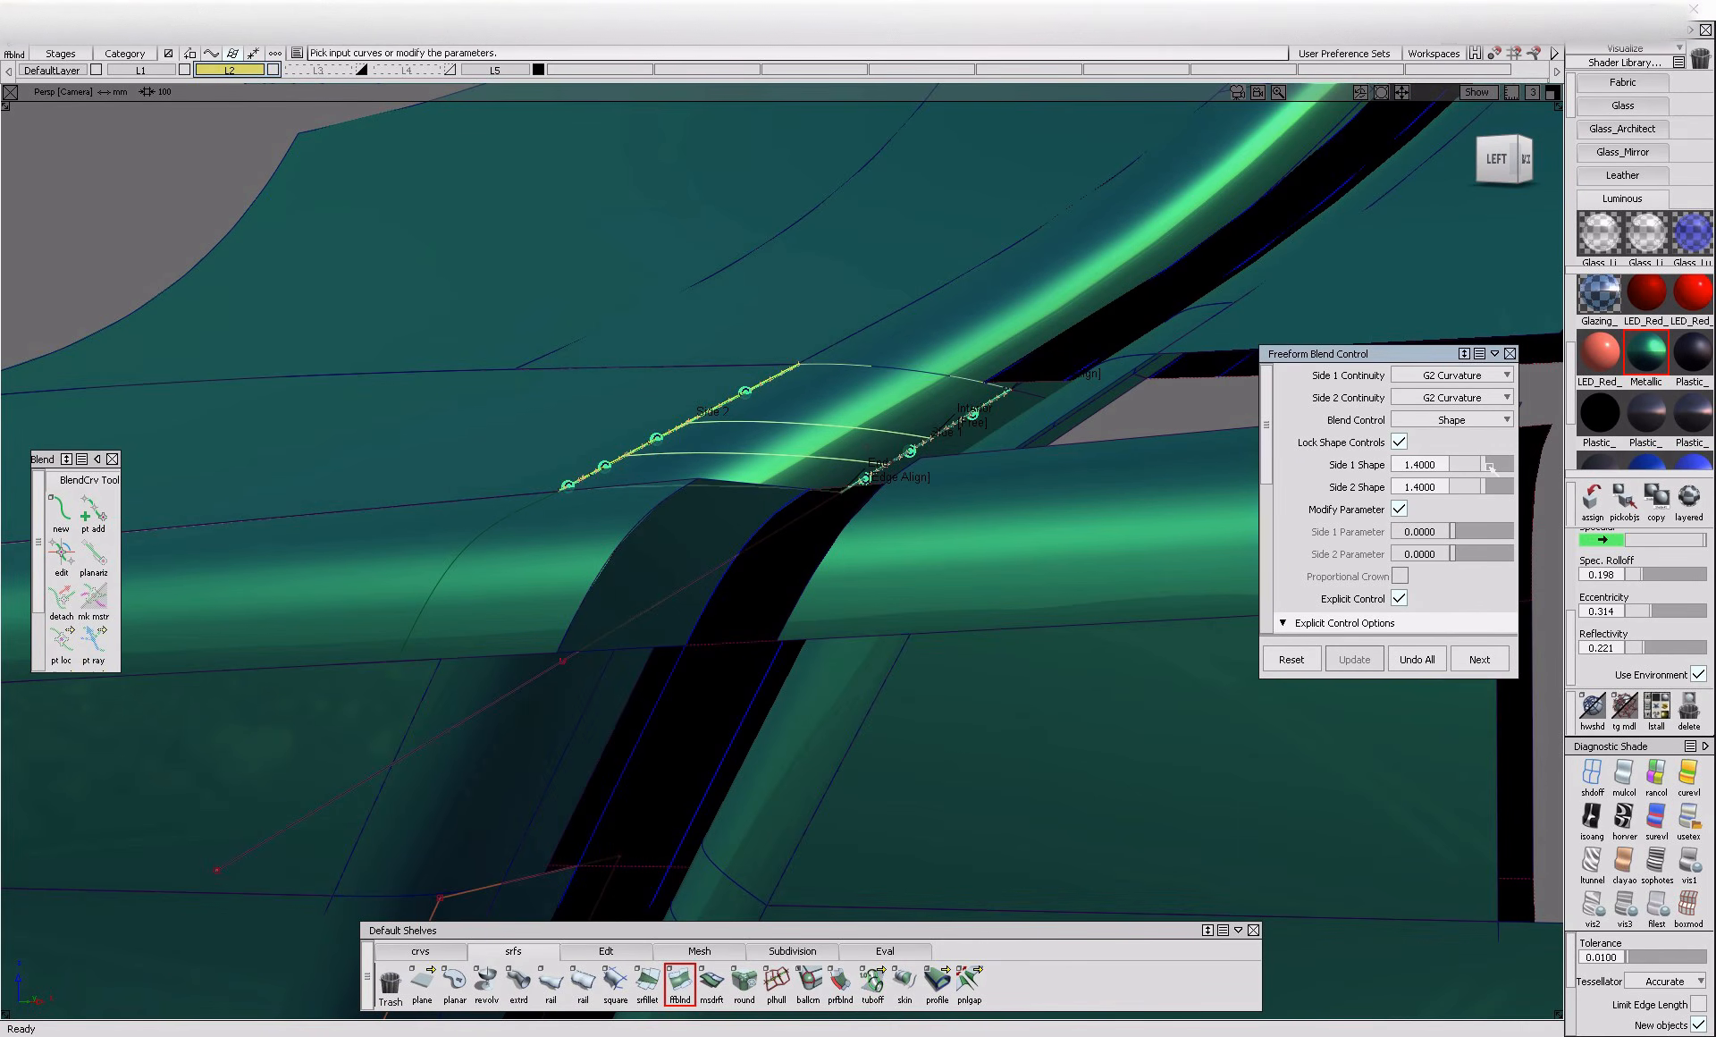
Delete the old curve-on-surface from the horizontal fillet beside the corner
{"action": "right_click_drag", "start_coordinate": [1055, 527], "coordinate": [894, 537], "text": "alt+shift"}
{"action": "left_click_drag", "start_coordinate": [894, 536], "coordinate": [716, 572], "text": "alt+shift"}
{"action": "left_click_drag", "start_coordinate": [716, 572], "coordinate": [617, 509], "text": "ctrl+shift"}
{"action": "left_click", "coordinate": [605, 506]}
{"action": "key", "text": "Delete"}
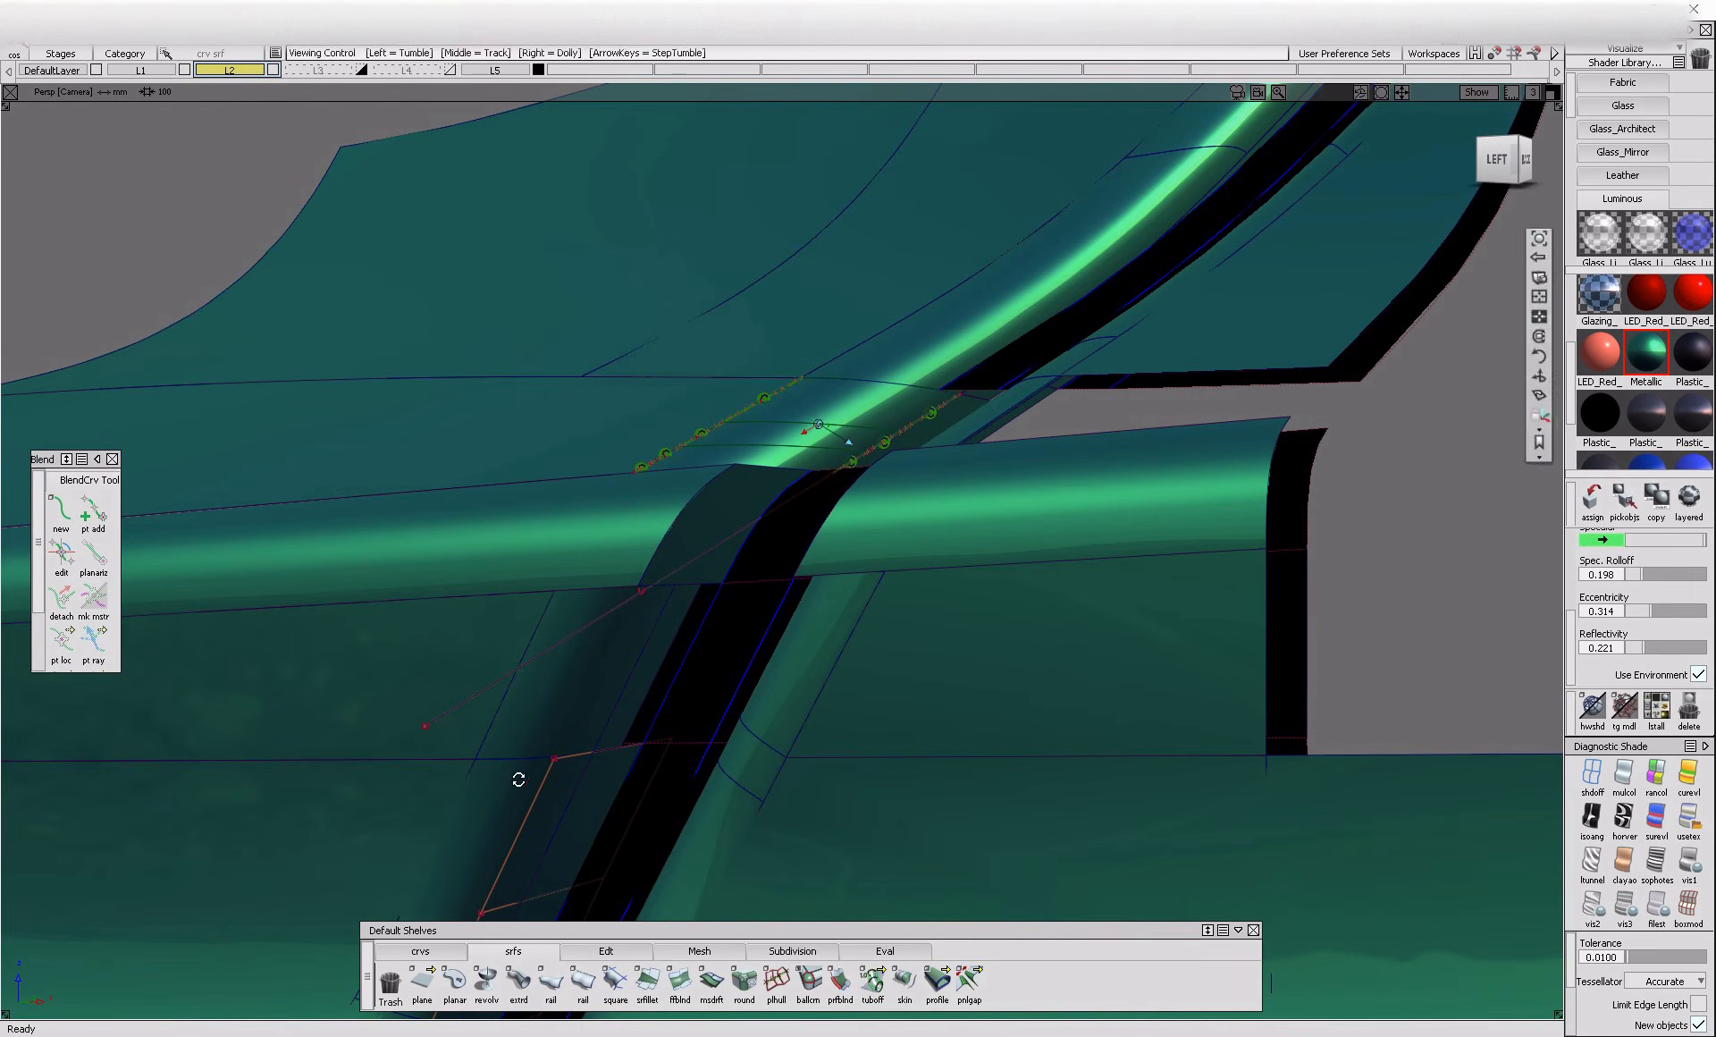
Create a blend curve across the horizontal fillet, from the lower fillet's V=0 edge to the new blend surface's V=1 edge
{"action": "left_click_drag", "start_coordinate": [517, 781], "coordinate": [550, 760], "text": "alt+shift"}
{"action": "left_click", "coordinate": [549, 614], "text": "ctrl+alt"}
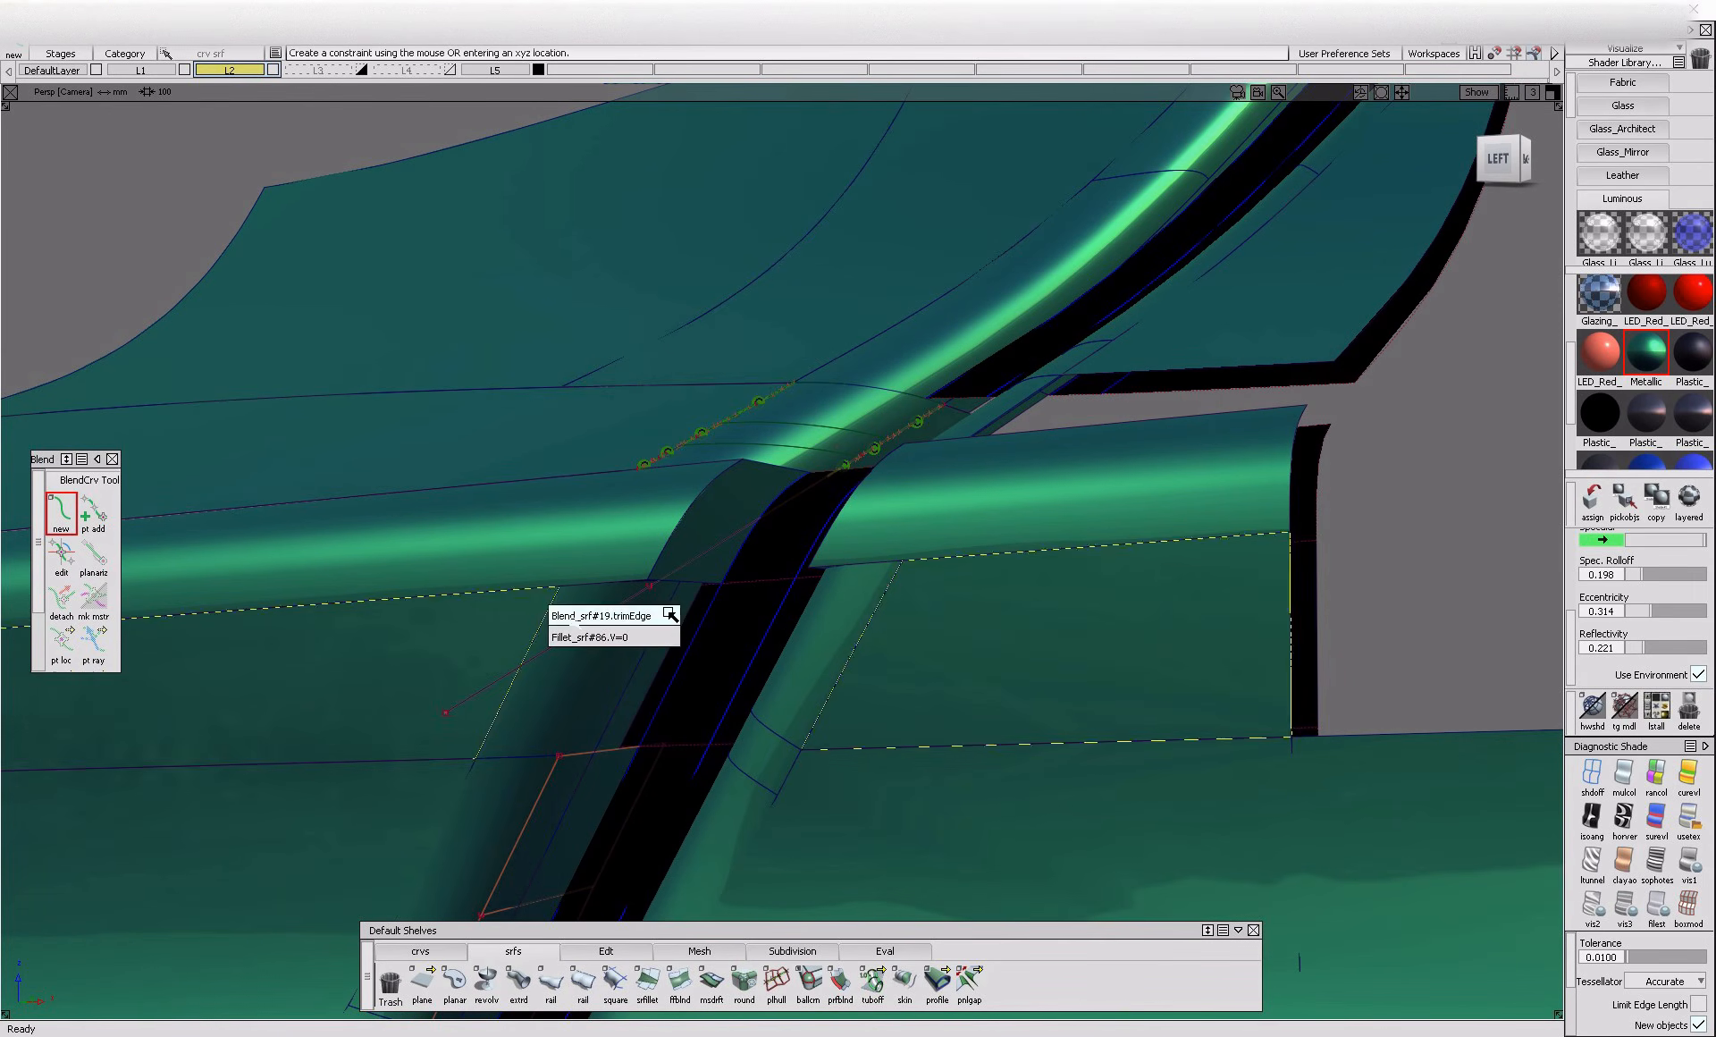
{"action": "left_click", "coordinate": [678, 643]}
{"action": "left_click", "coordinate": [669, 458]}
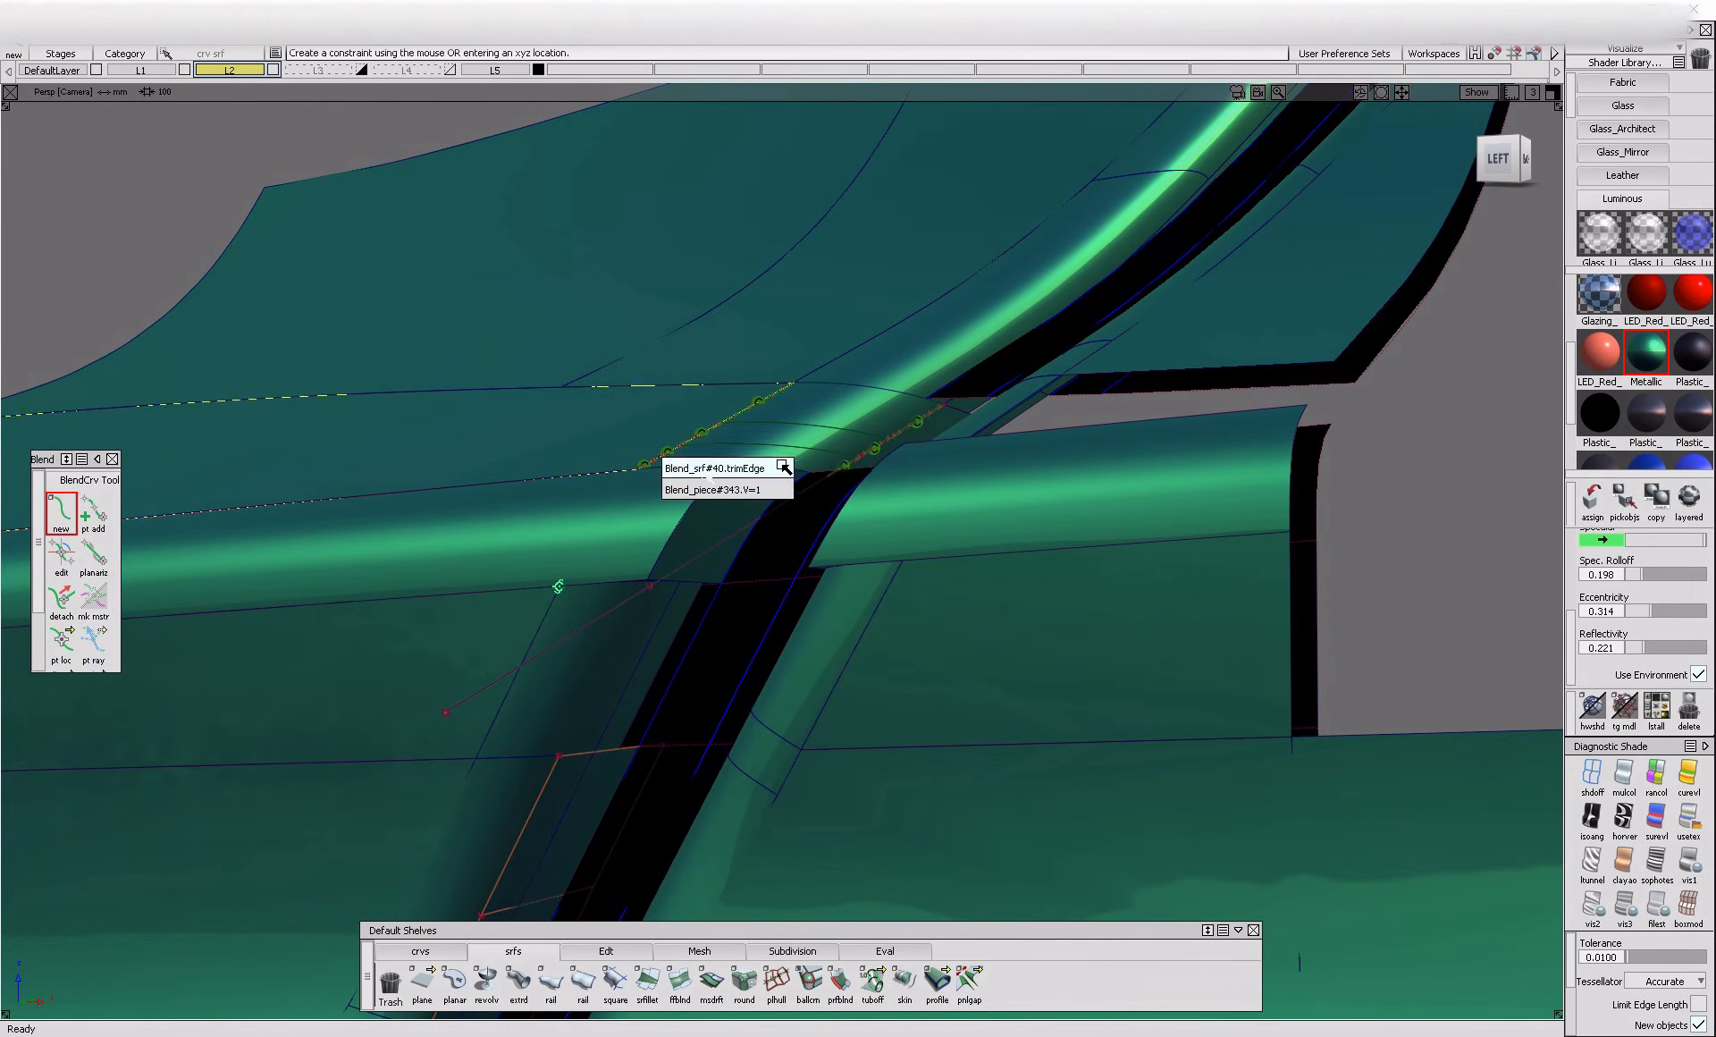
{"action": "left_click", "coordinate": [784, 493]}
Project the new blend curve onto the horizontal fillet surface
{"action": "left_click_drag", "start_coordinate": [539, 617], "coordinate": [658, 693], "text": "alt+shift"}
{"action": "left_click_drag", "start_coordinate": [703, 520], "coordinate": [923, 690], "text": "ctrl+shift"}
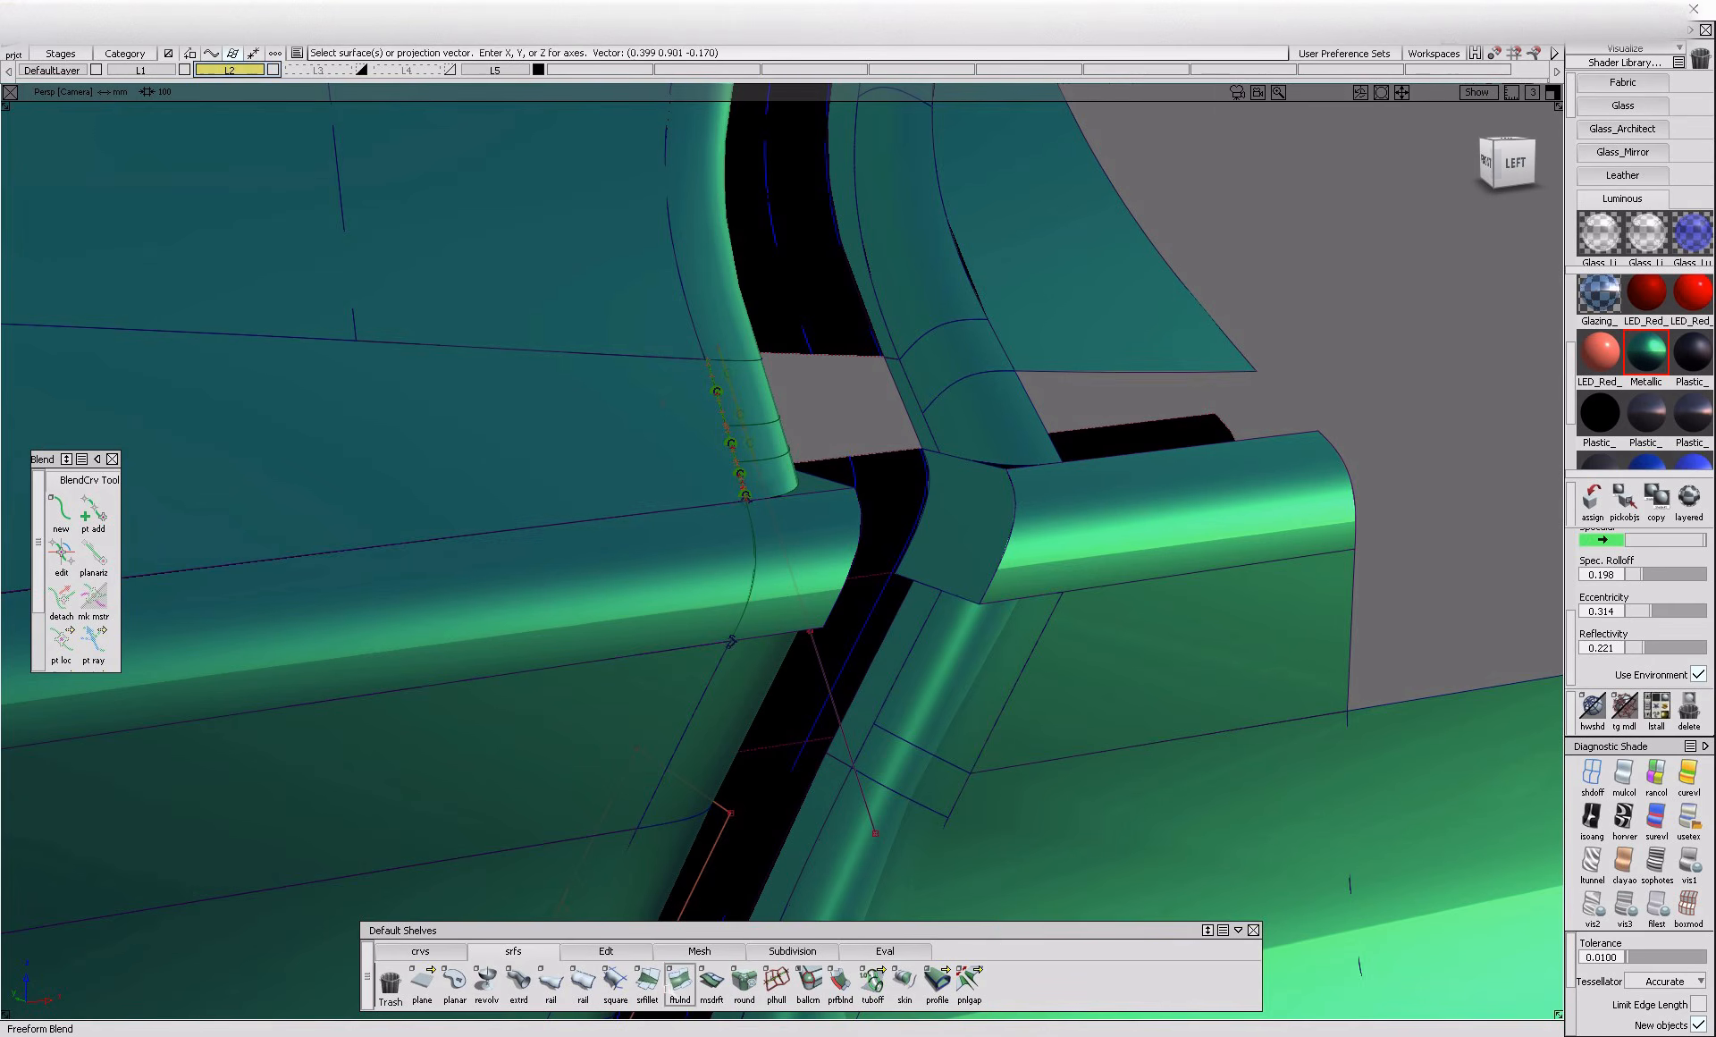
{"action": "left_click", "coordinate": [969, 556]}
{"action": "left_click", "coordinate": [1115, 551]}
{"action": "left_click_drag", "start_coordinate": [1115, 552], "coordinate": [1060, 538], "text": "alt+shift"}
{"action": "scroll", "coordinate": [1341, 474], "scroll_direction": "down", "scroll_amount": 5}
{"action": "left_click", "coordinate": [1452, 457]}
{"action": "left_click", "coordinate": [1453, 517]}
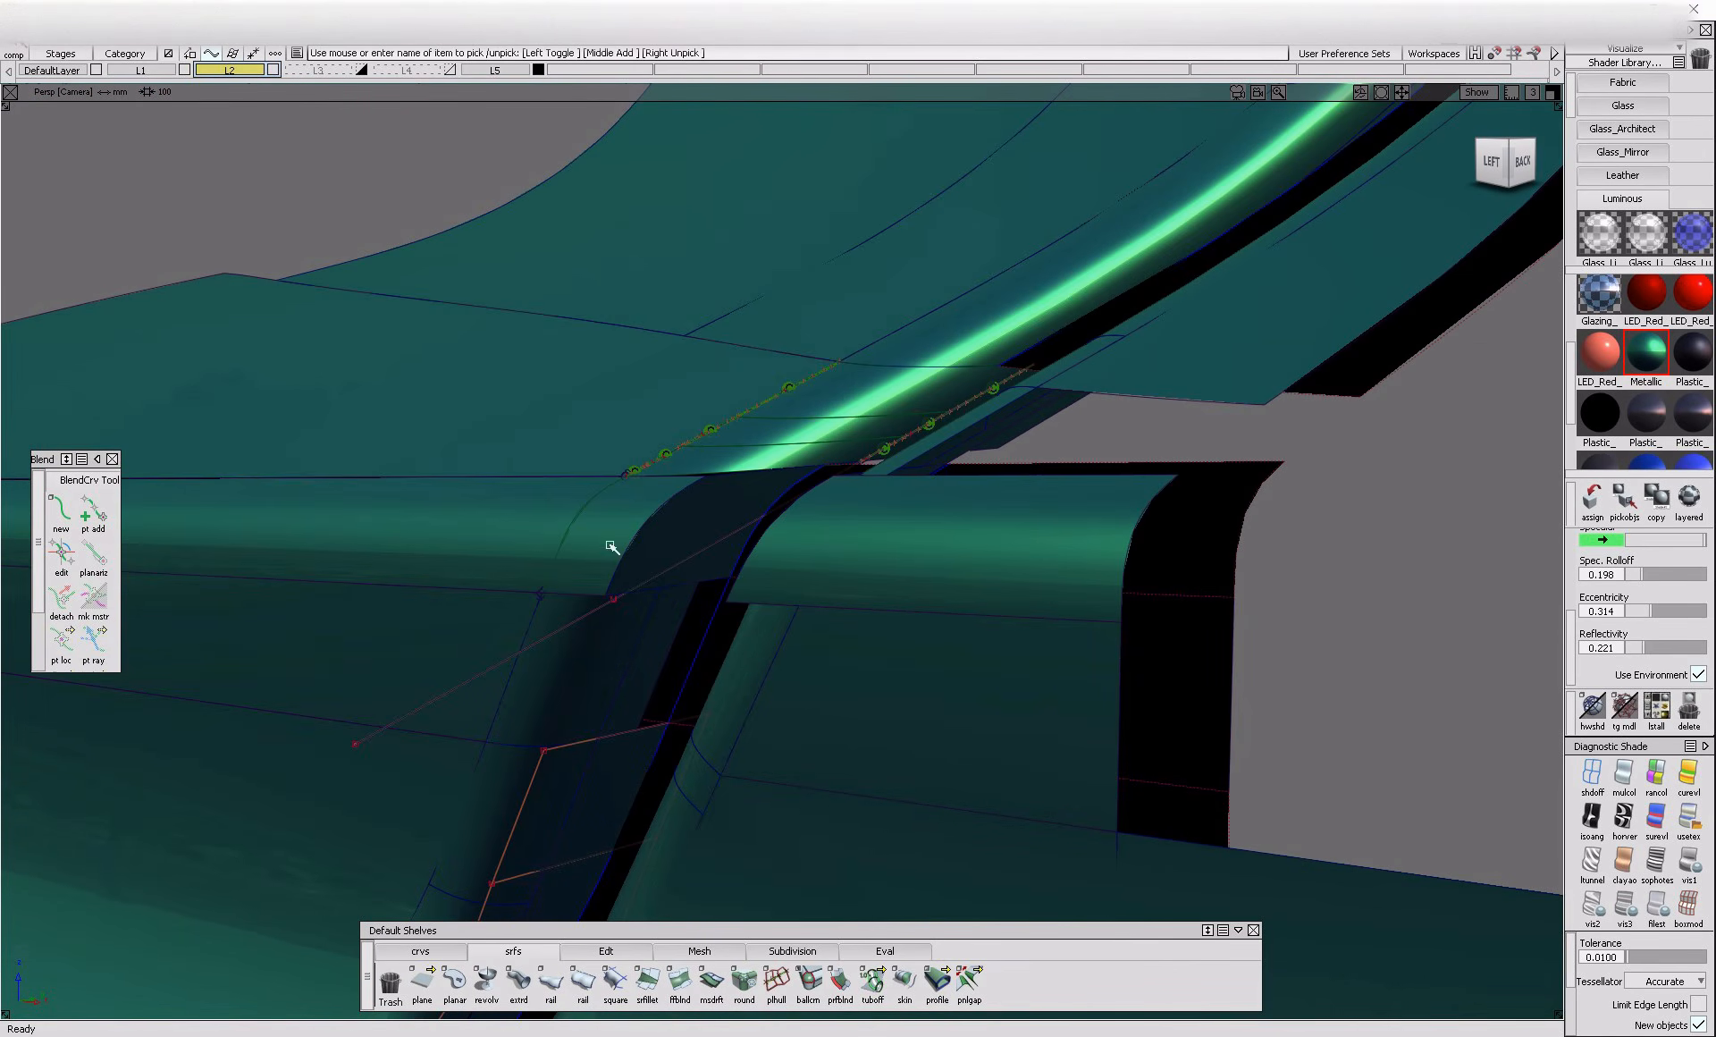
Delete the leftover edit point line and trim the horizontal fillet along the projected curve, keeping the regions on both sides of the corner
{"action": "left_click", "coordinate": [666, 567]}
{"action": "key", "text": "Delete"}
{"action": "right_click_drag", "start_coordinate": [662, 482], "coordinate": [563, 562], "text": "ctrl+shift"}
{"action": "left_click", "coordinate": [519, 538]}
{"action": "left_click", "coordinate": [512, 537]}
{"action": "left_click", "coordinate": [943, 603]}
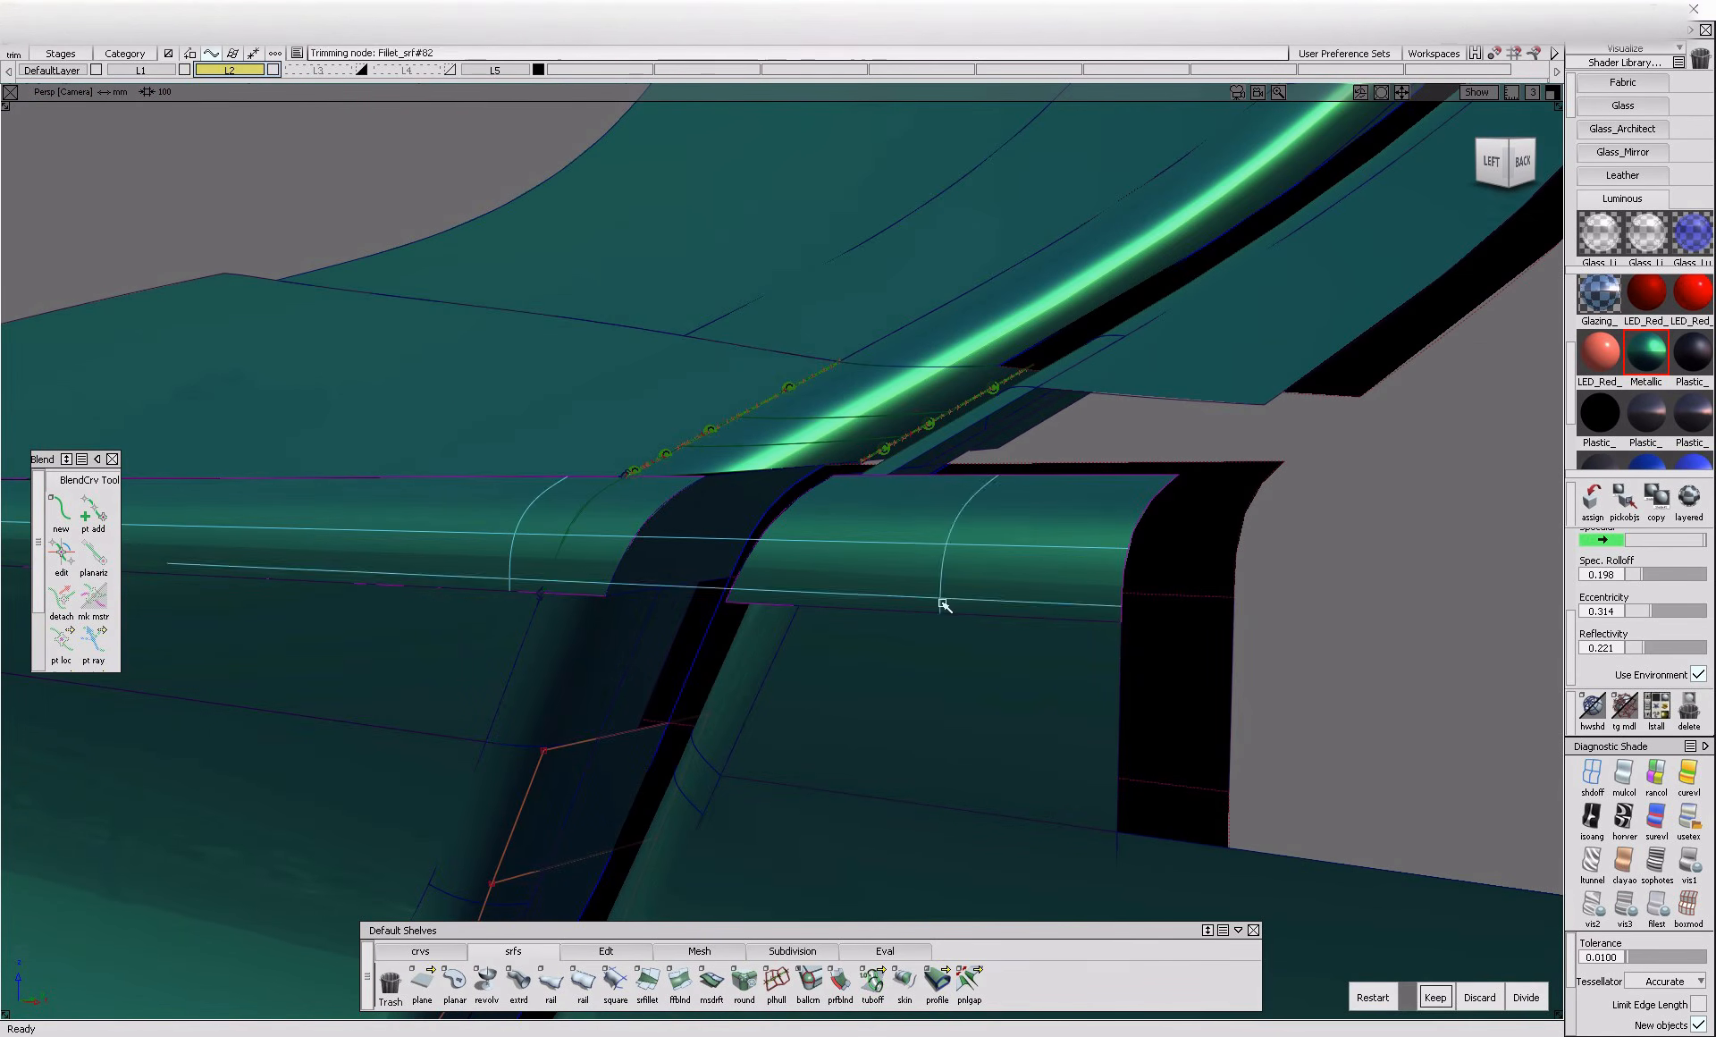
{"action": "key", "text": "space"}
{"action": "left_click_drag", "start_coordinate": [594, 704], "coordinate": [578, 707], "text": "alt+shift"}
Create a blend curve from the lower fillet's V=1 edge to the upper inner surface's trim edge and edit its two end constraints
{"action": "left_click", "coordinate": [422, 952]}
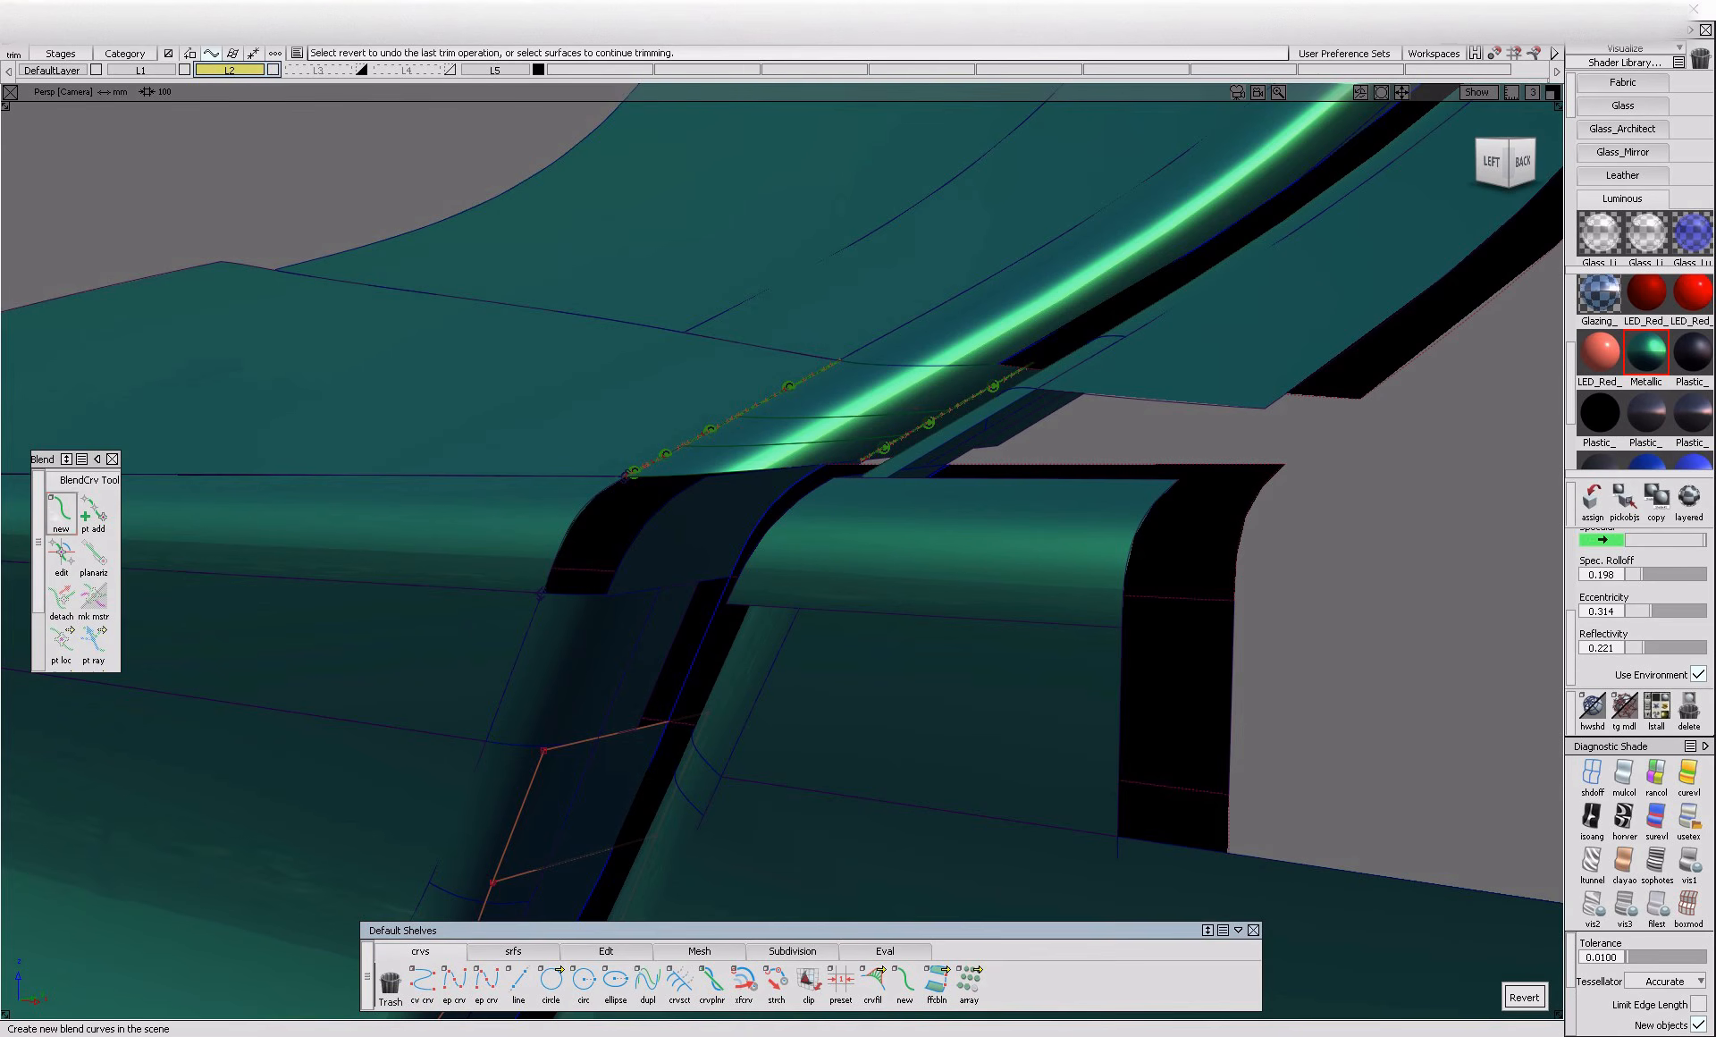
{"action": "left_click", "coordinate": [65, 514]}
{"action": "left_click", "coordinate": [666, 607], "text": "ctrl+alt"}
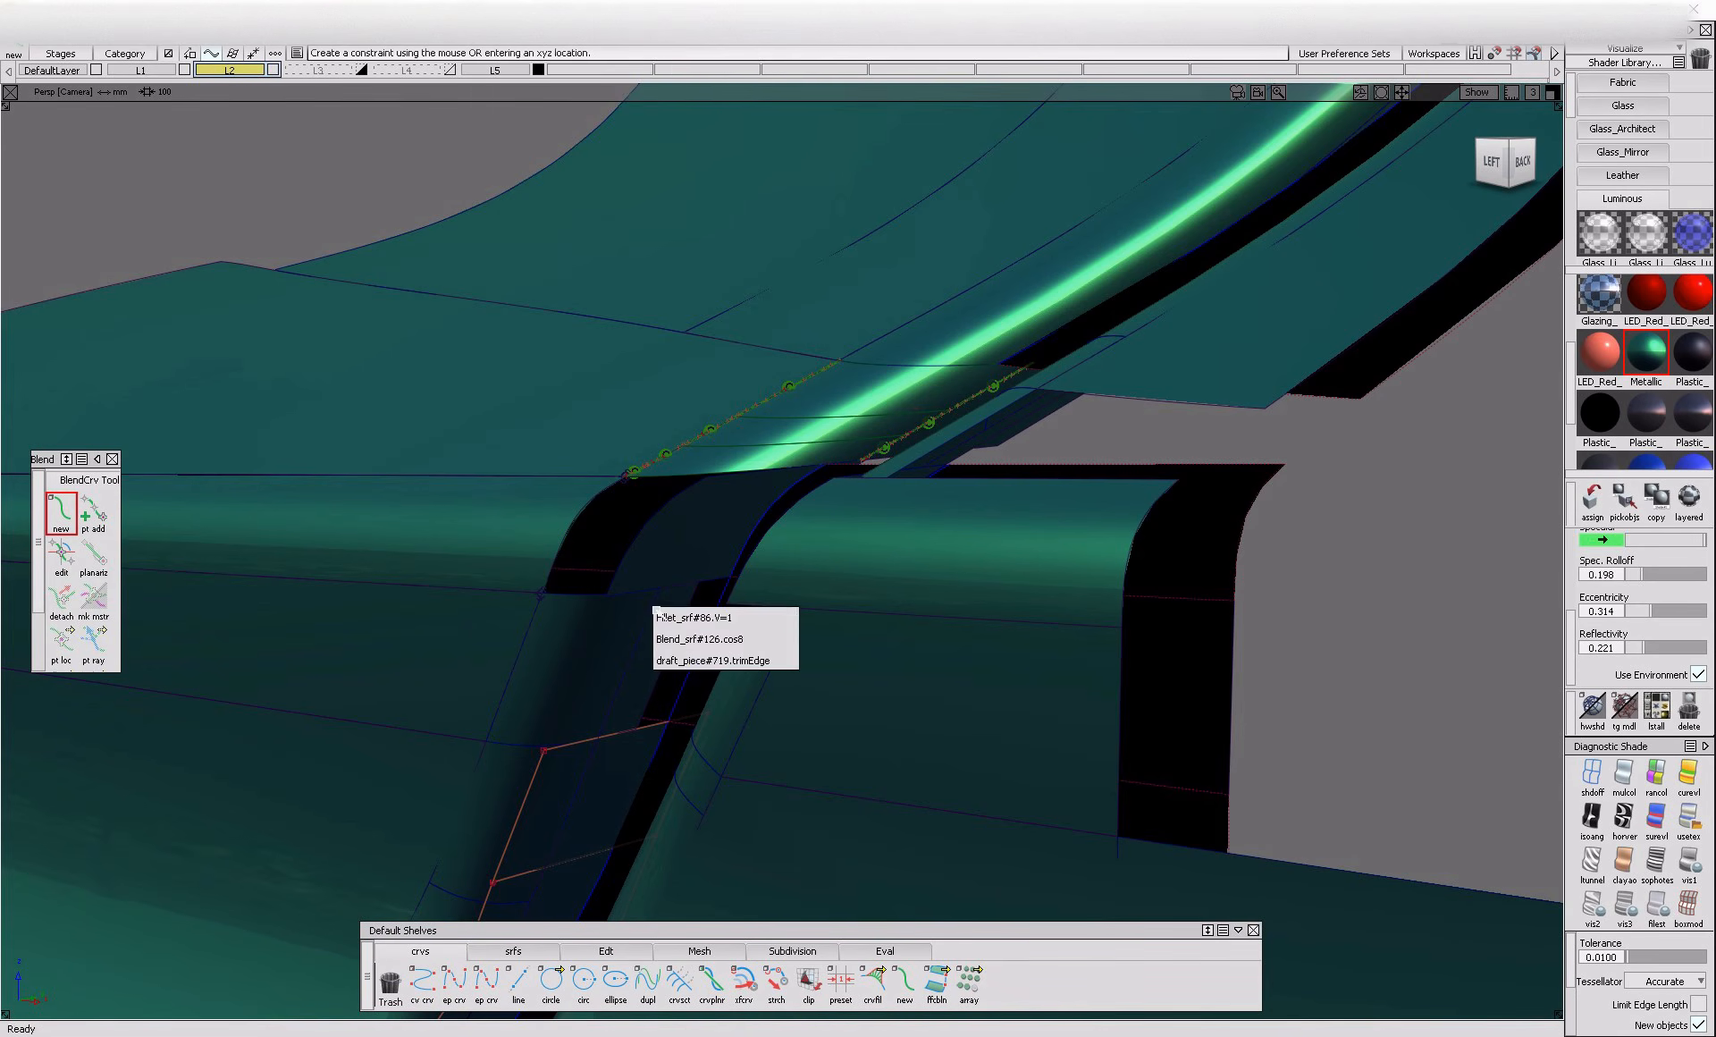
{"action": "left_click", "coordinate": [787, 617]}
{"action": "left_click", "coordinate": [887, 457], "text": "ctrl+alt"}
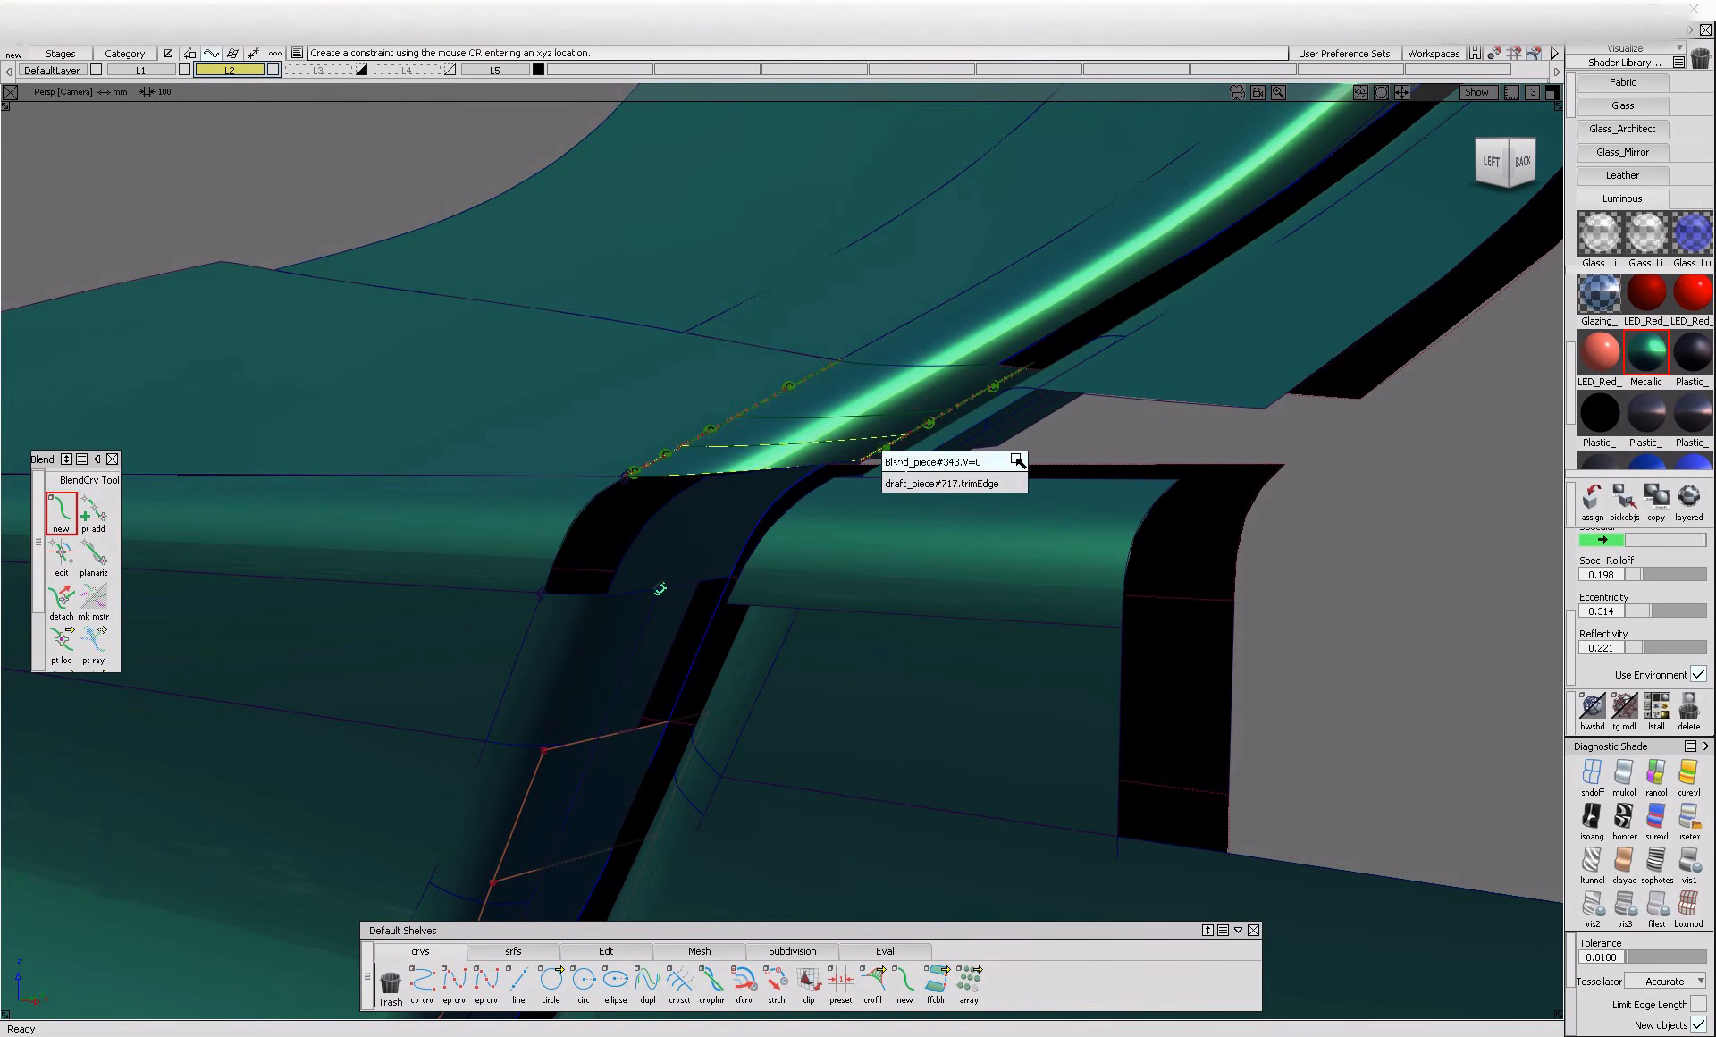
{"action": "left_click", "coordinate": [1021, 490]}
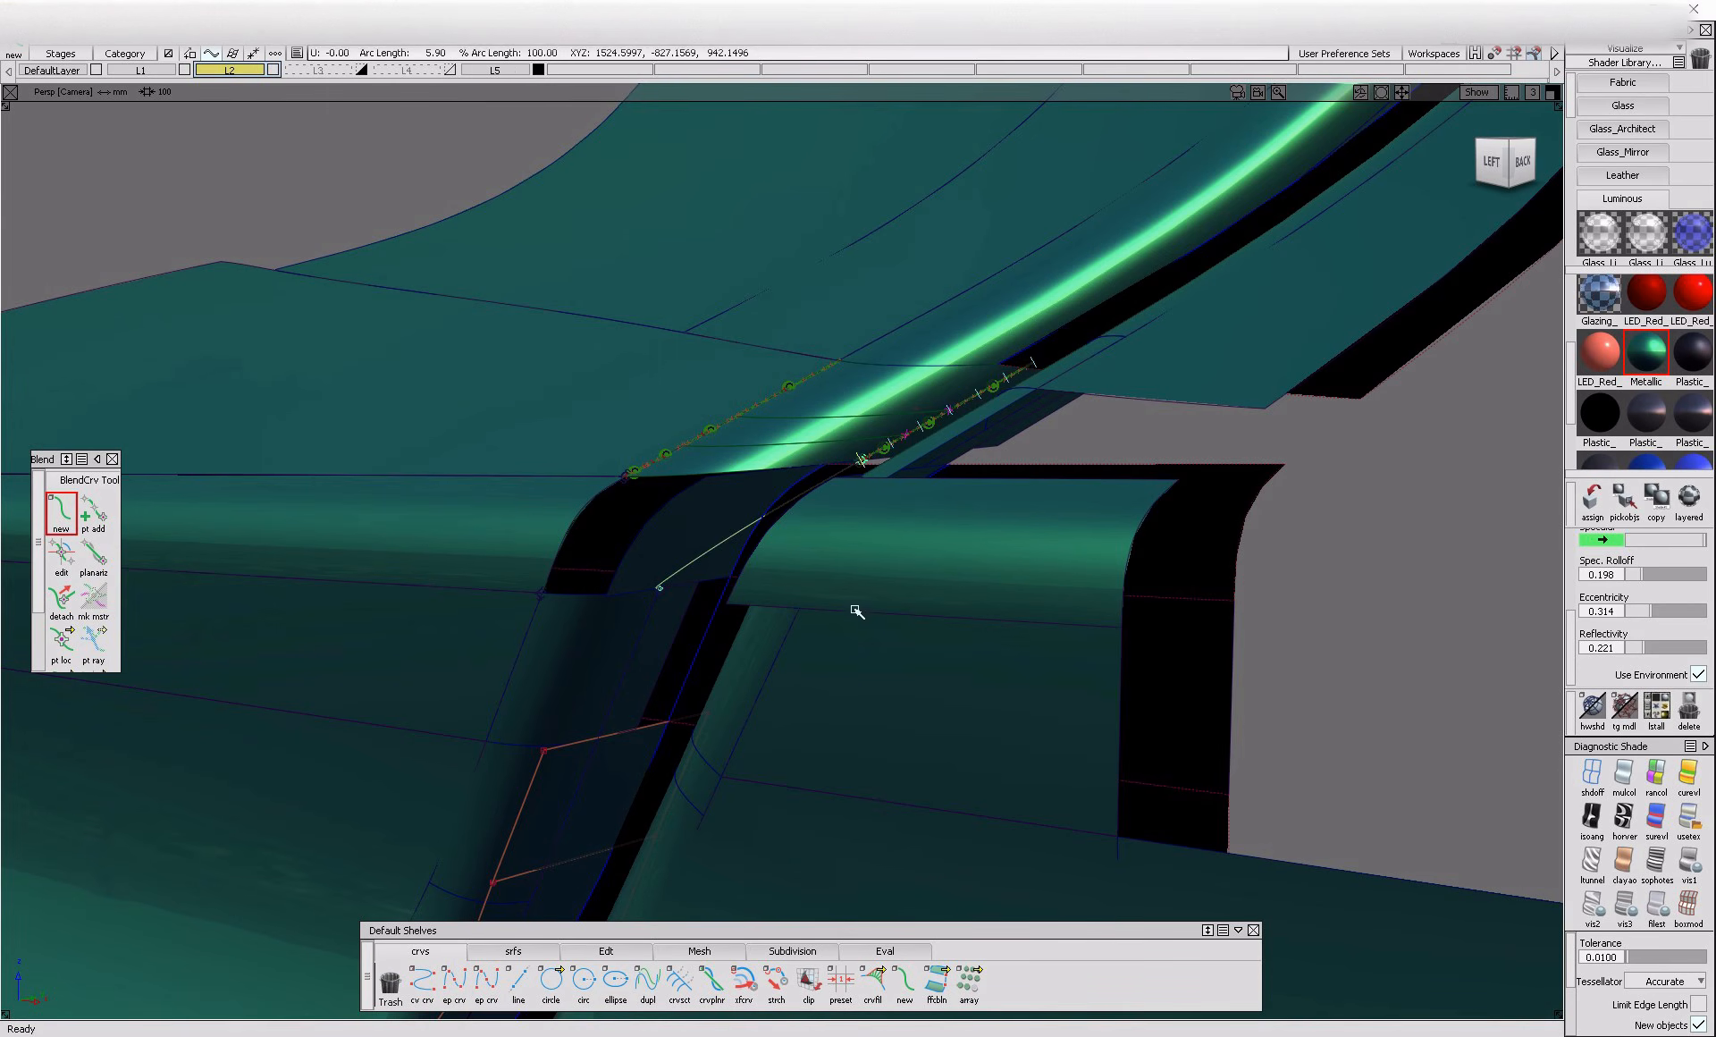
{"action": "left_click", "coordinate": [59, 559]}
{"action": "left_click", "coordinate": [661, 588]}
{"action": "left_click", "coordinate": [878, 461]}
Untrim the inner flange surface at the corner and extend its upper edge
{"action": "left_click_drag", "start_coordinate": [856, 519], "coordinate": [804, 565], "text": "ctrl+shift"}
{"action": "mouse_move", "coordinate": [813, 476]}
{"action": "left_mouse_down", "text": "ctrl+shift"}
{"action": "mouse_move", "coordinate": [702, 548]}
{"action": "mouse_move", "coordinate": [737, 547]}
{"action": "mouse_move", "coordinate": [774, 499]}
{"action": "left_mouse_up", "text": "ctrl+shift"}
{"action": "left_click", "coordinate": [707, 540]}
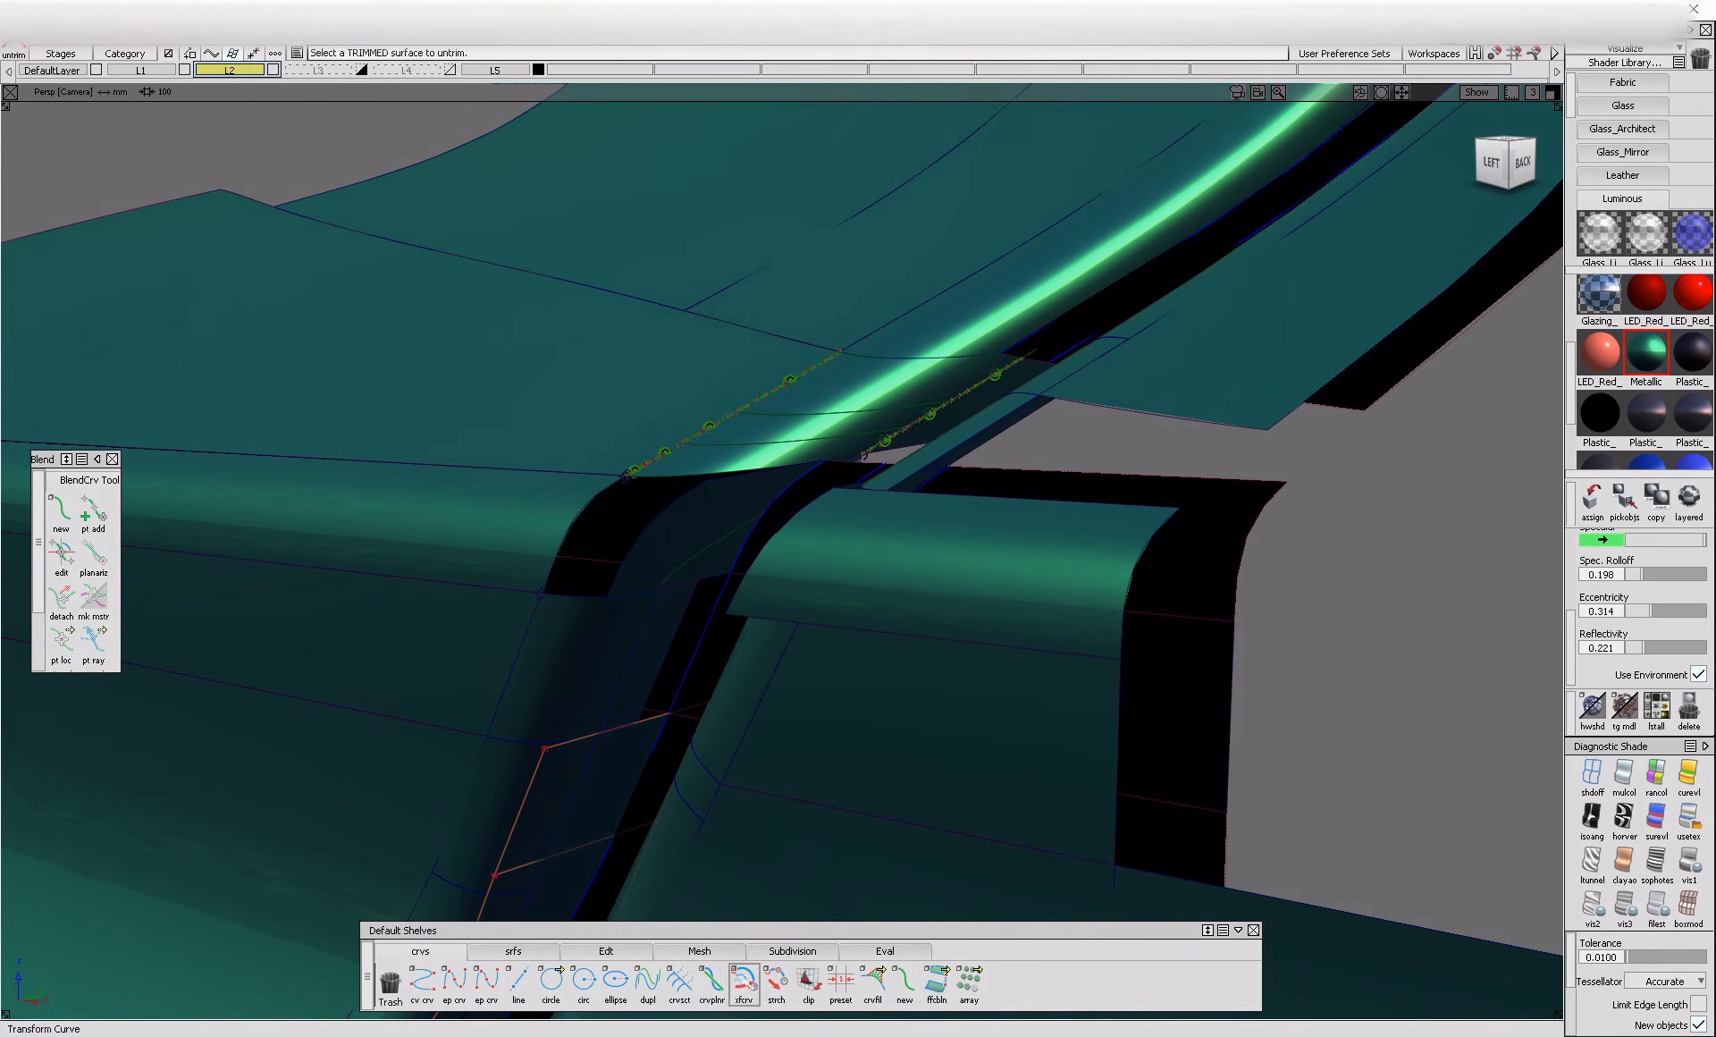
{"action": "left_click", "coordinate": [608, 952]}
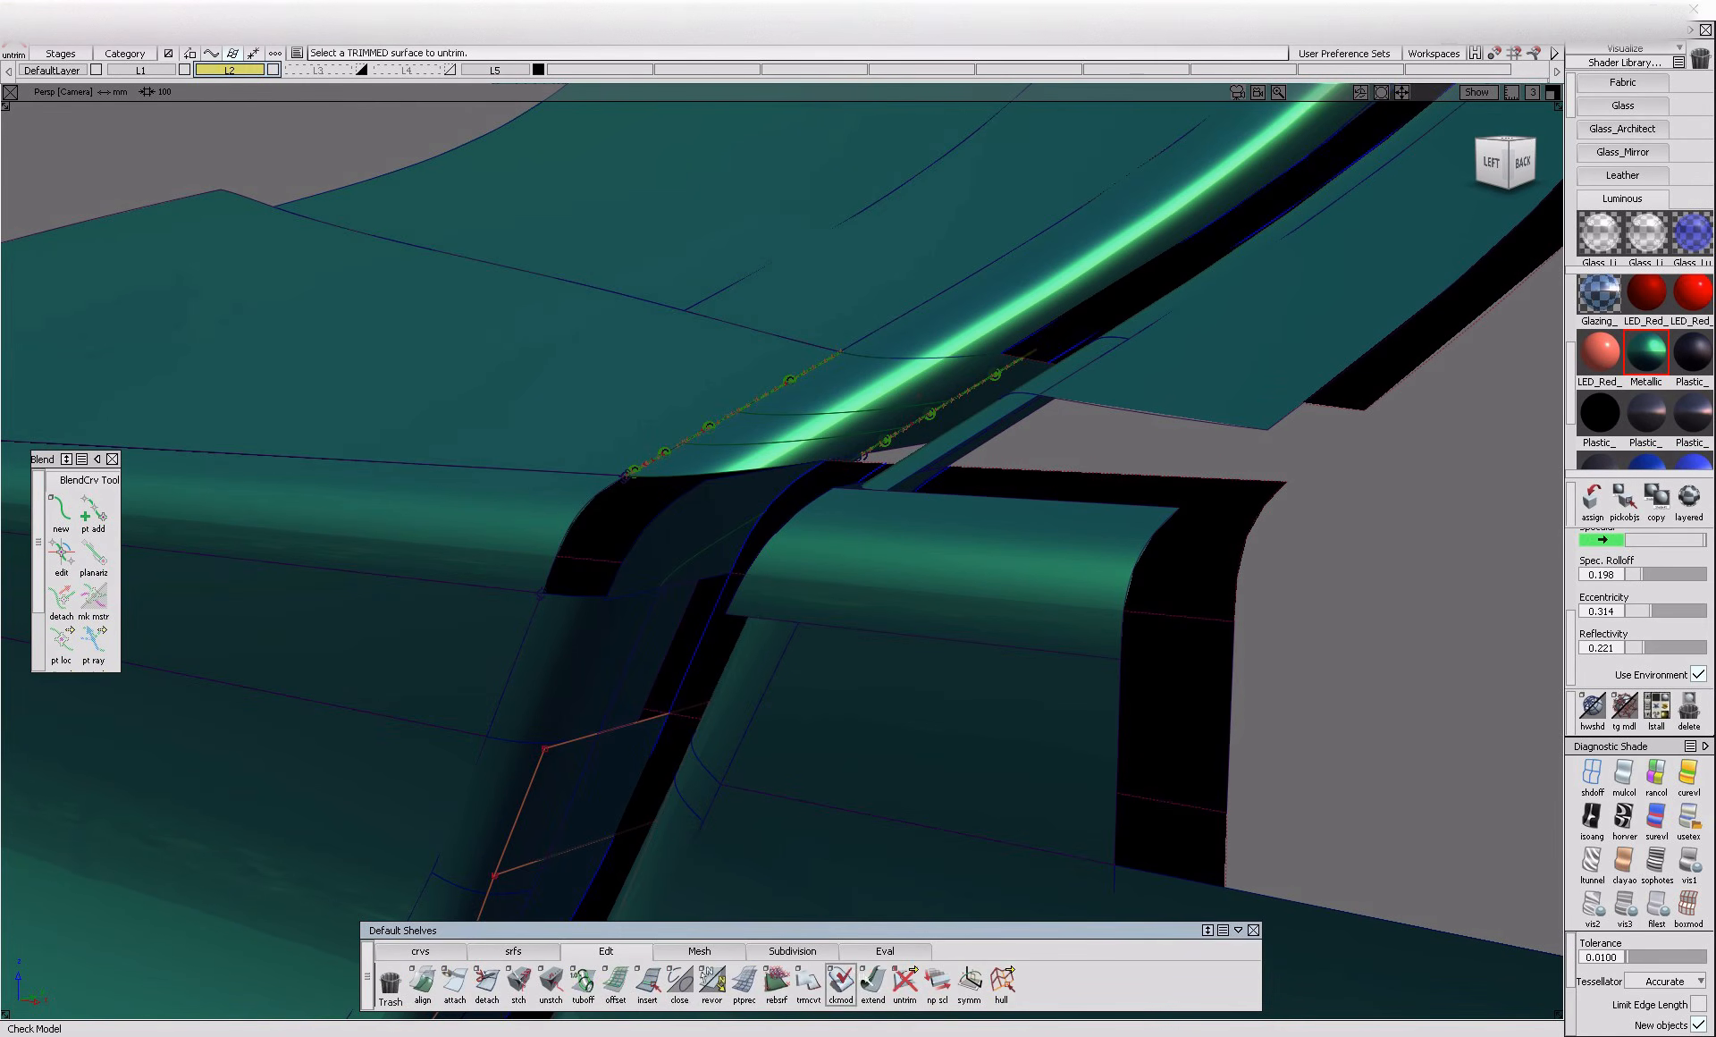
{"action": "left_click", "coordinate": [821, 493]}
{"action": "left_click_drag", "start_coordinate": [792, 500], "coordinate": [702, 536], "text": "ctrl+shift"}
Project the blend curve onto the extended inner flange surface and trim it, keeping the region on the gap side
{"action": "left_click", "coordinate": [614, 549]}
{"action": "middle_click_drag", "start_coordinate": [662, 527], "coordinate": [668, 452], "text": "ctrl+shift"}
{"action": "left_click", "coordinate": [719, 563]}
{"action": "left_click_drag", "start_coordinate": [720, 570], "coordinate": [621, 585], "text": "alt+shift"}
{"action": "middle_click_drag", "start_coordinate": [620, 585], "coordinate": [657, 557], "text": "ctrl+shift"}
{"action": "left_click", "coordinate": [663, 562]}
{"action": "left_click", "coordinate": [689, 584]}
{"action": "key", "text": "space"}
{"action": "left_click", "coordinate": [671, 557]}
{"action": "left_click", "coordinate": [1433, 996]}
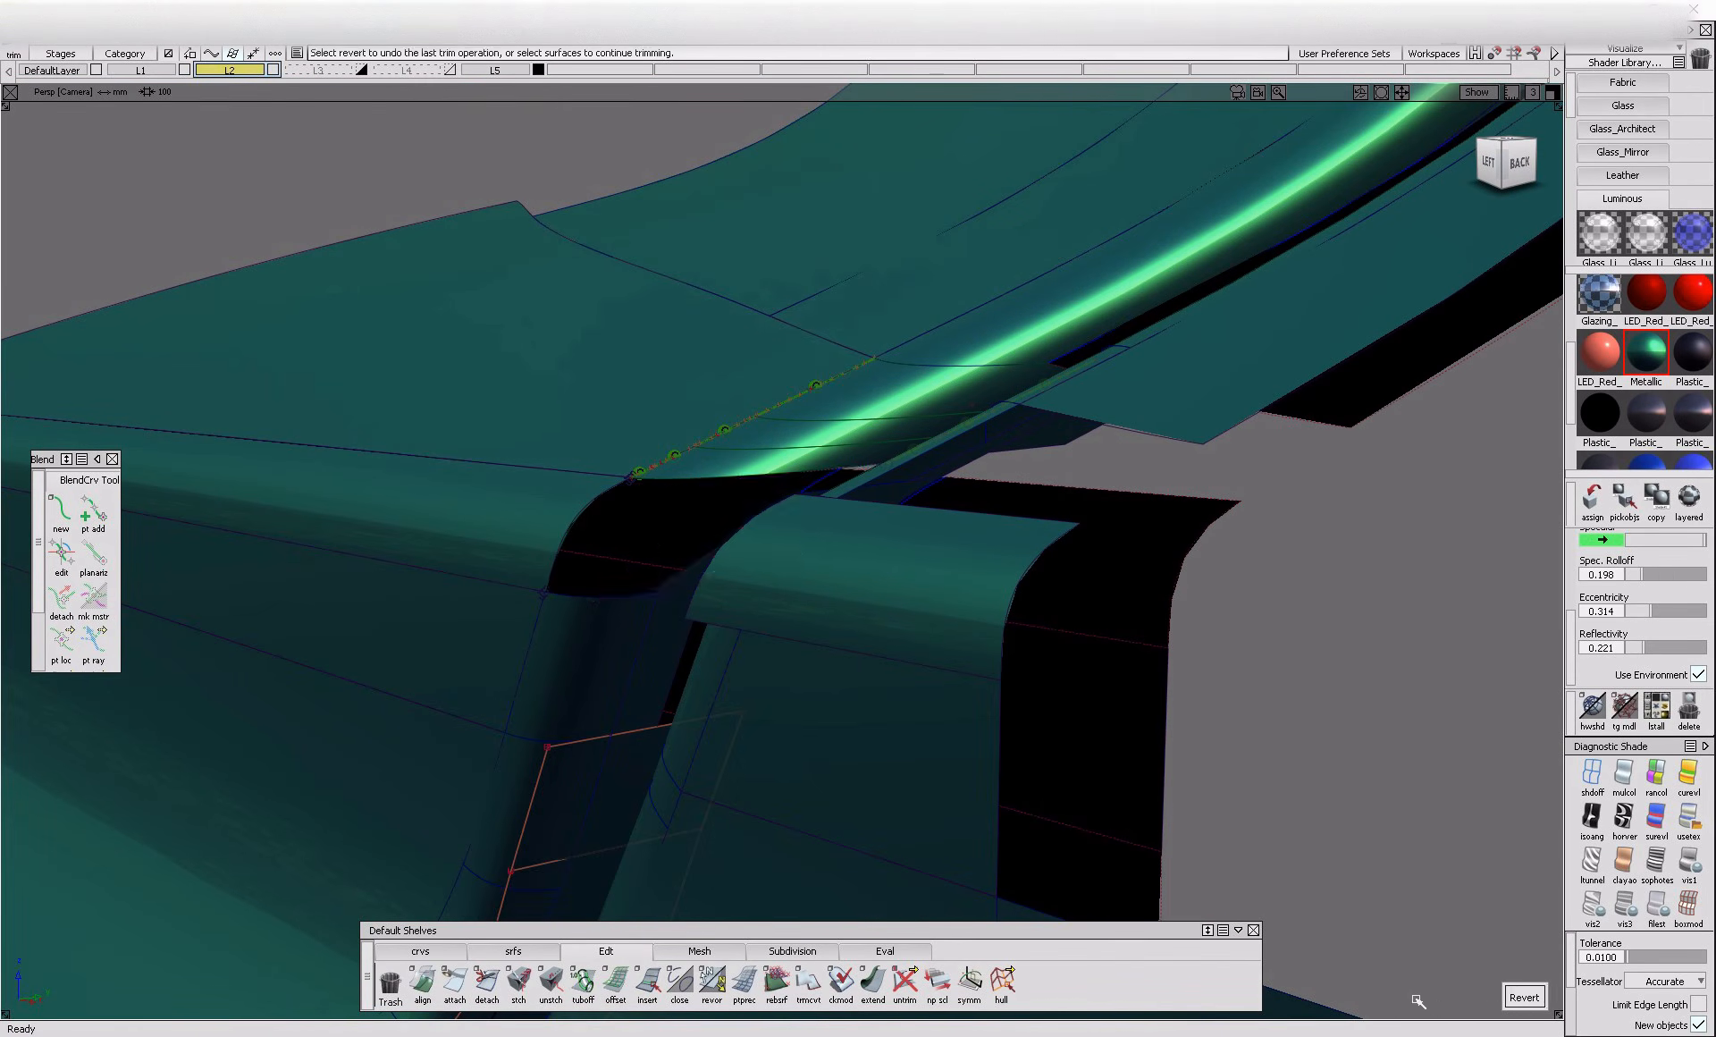
Try to fill the corner opening with a freeform blend between the inner flange's trim edge and the horizontal fillet's edge
{"action": "left_click", "coordinate": [513, 950]}
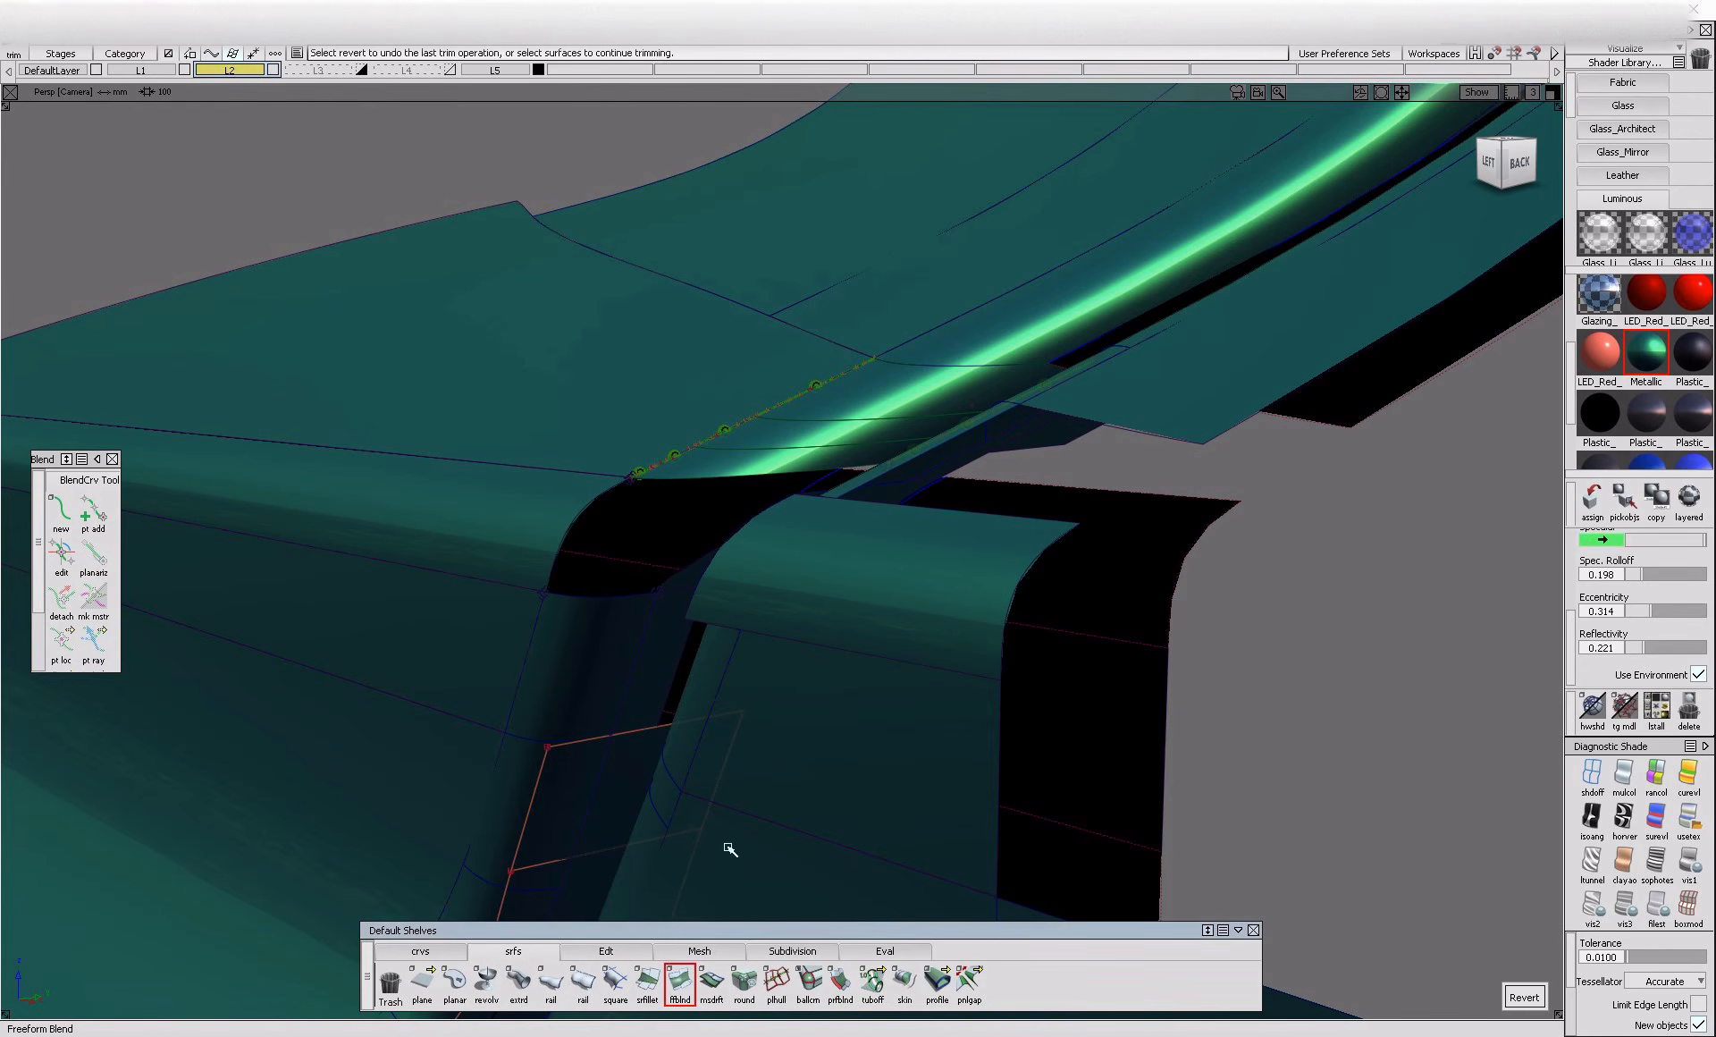
{"action": "left_click", "coordinate": [702, 563]}
{"action": "left_click", "coordinate": [715, 593]}
{"action": "left_click", "coordinate": [573, 524]}
{"action": "left_click", "coordinate": [595, 535]}
{"action": "left_click_drag", "start_coordinate": [537, 662], "coordinate": [741, 587], "text": "alt+shift"}
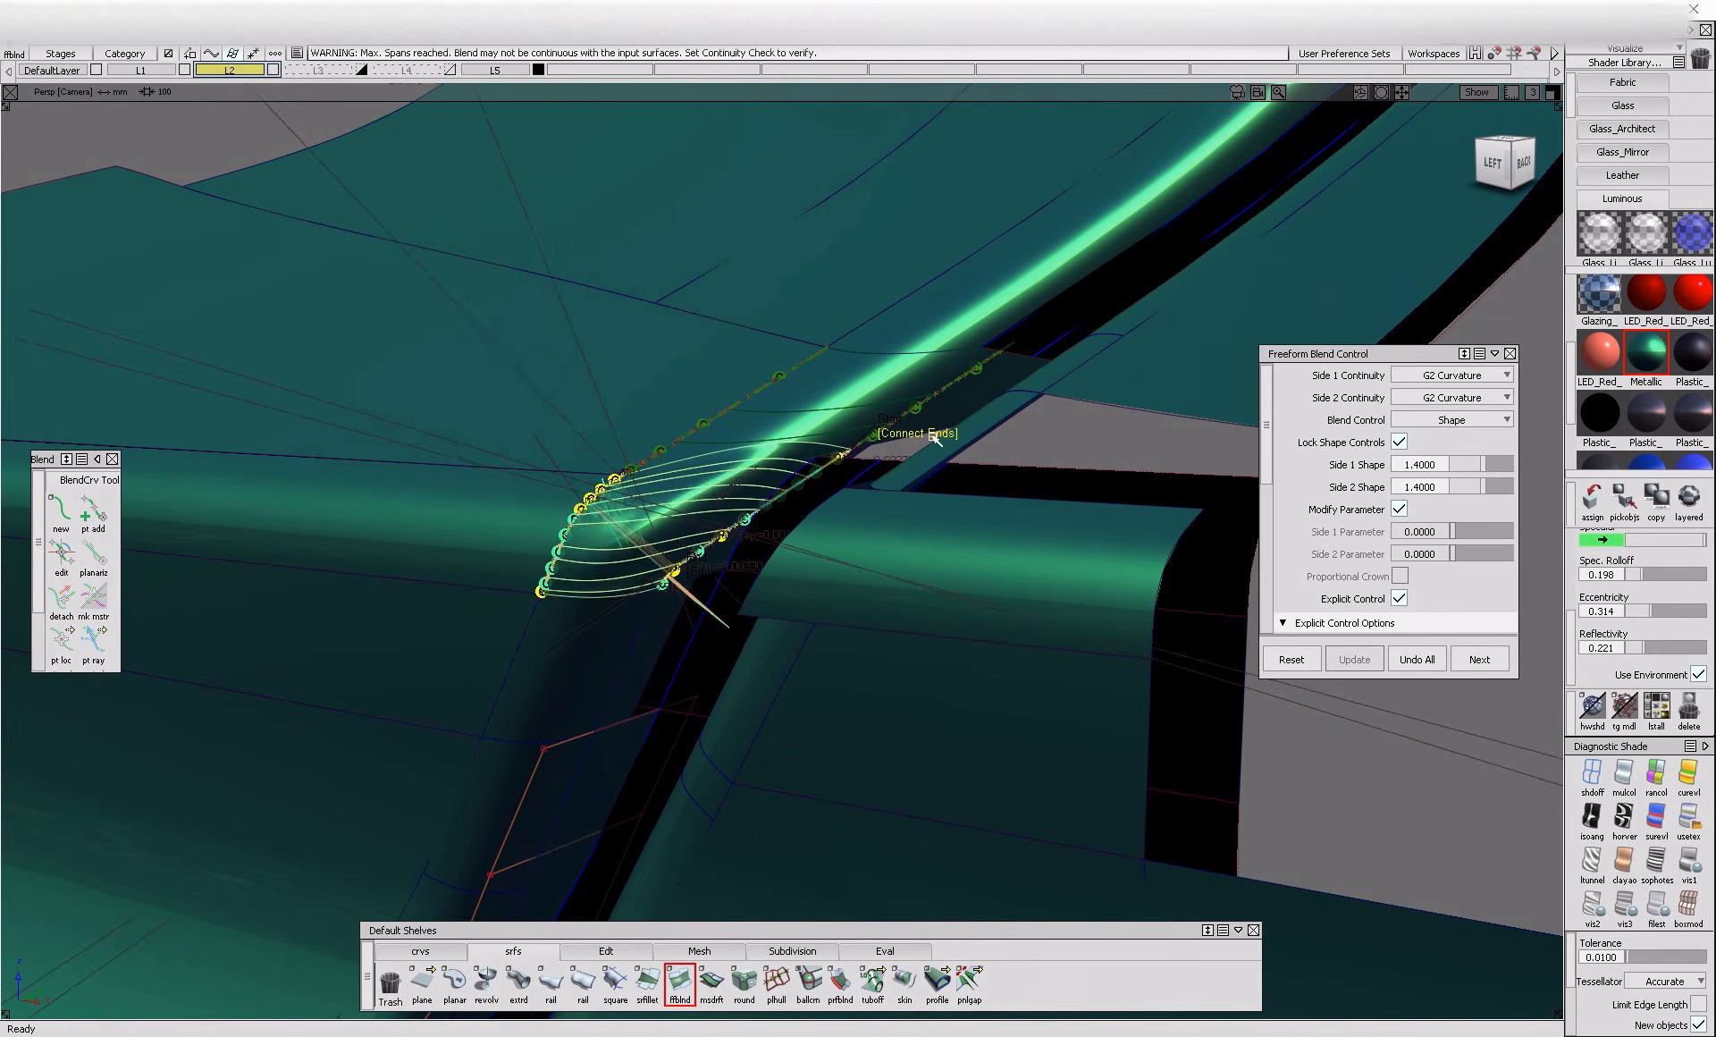
{"action": "mouse_move", "coordinate": [936, 445]}
{"action": "left_mouse_down", "text": "alt+shift"}
{"action": "mouse_move", "coordinate": [816, 490]}
{"action": "mouse_move", "coordinate": [1216, 590]}
{"action": "left_mouse_up", "text": "alt+shift"}
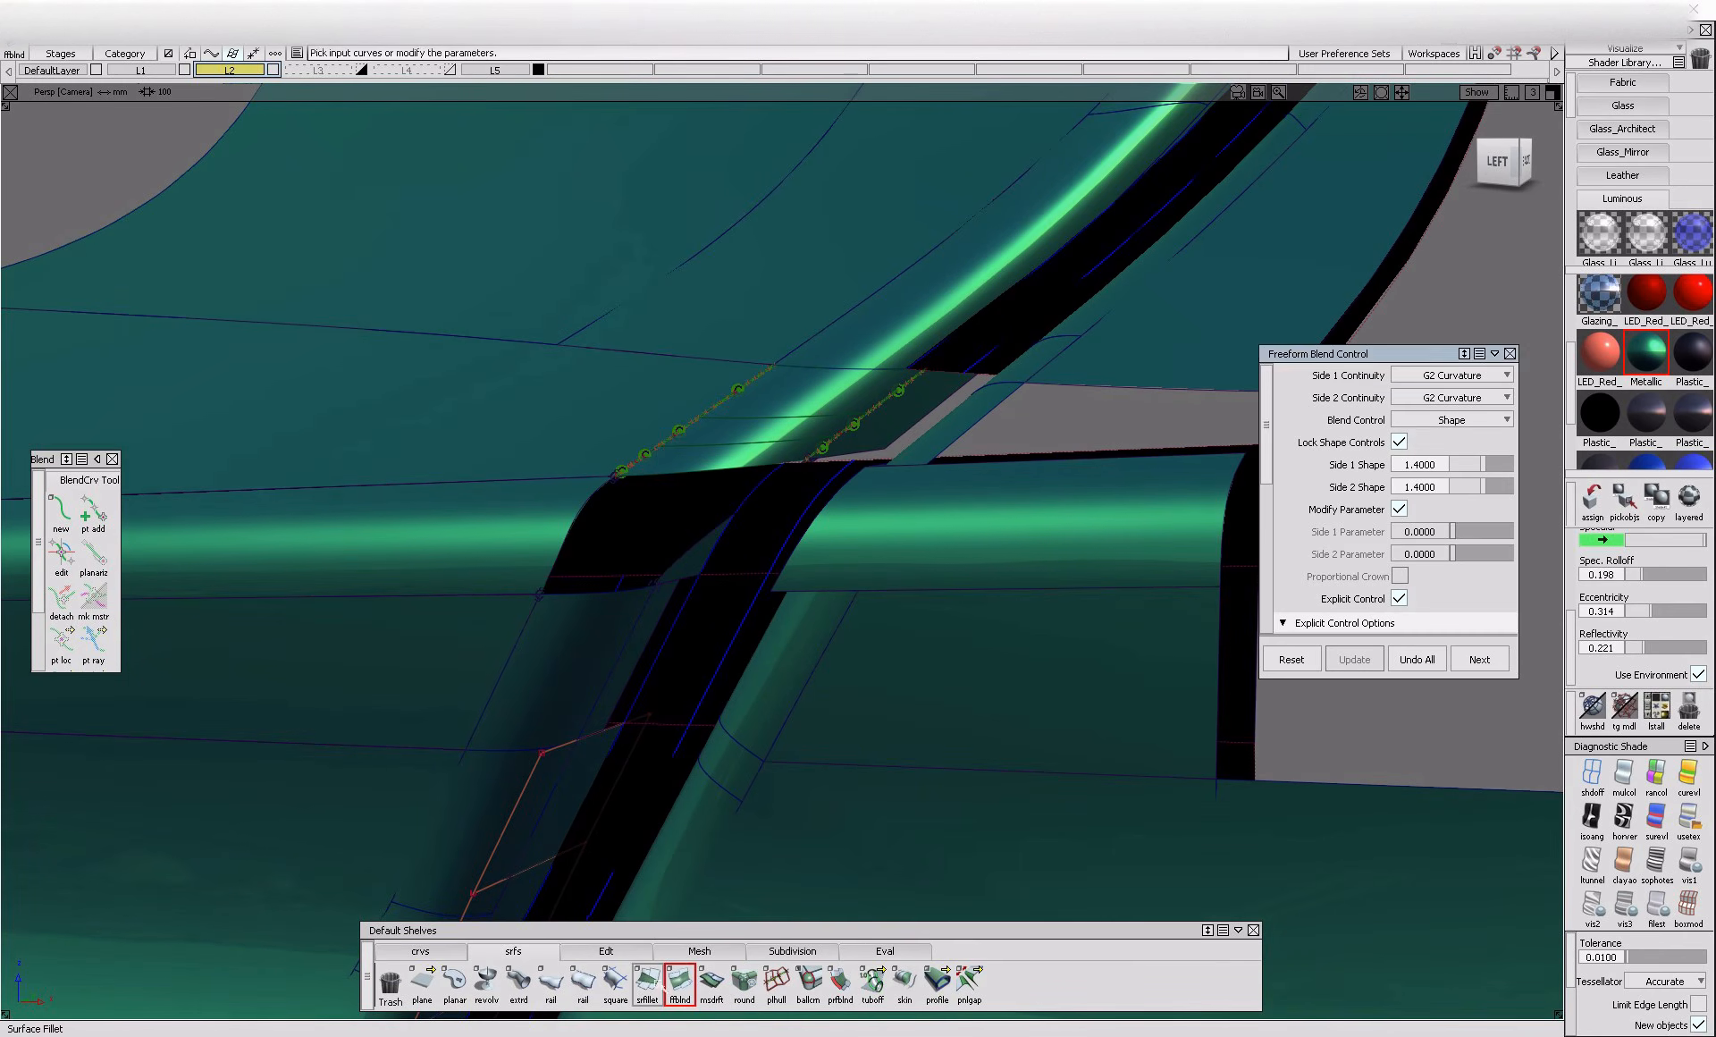
Build a Square surface in the corner opening from the lower fillet, inner flange, upper blend and horizontal fillet edges
{"action": "left_click", "coordinate": [619, 988]}
{"action": "left_click", "coordinate": [569, 601]}
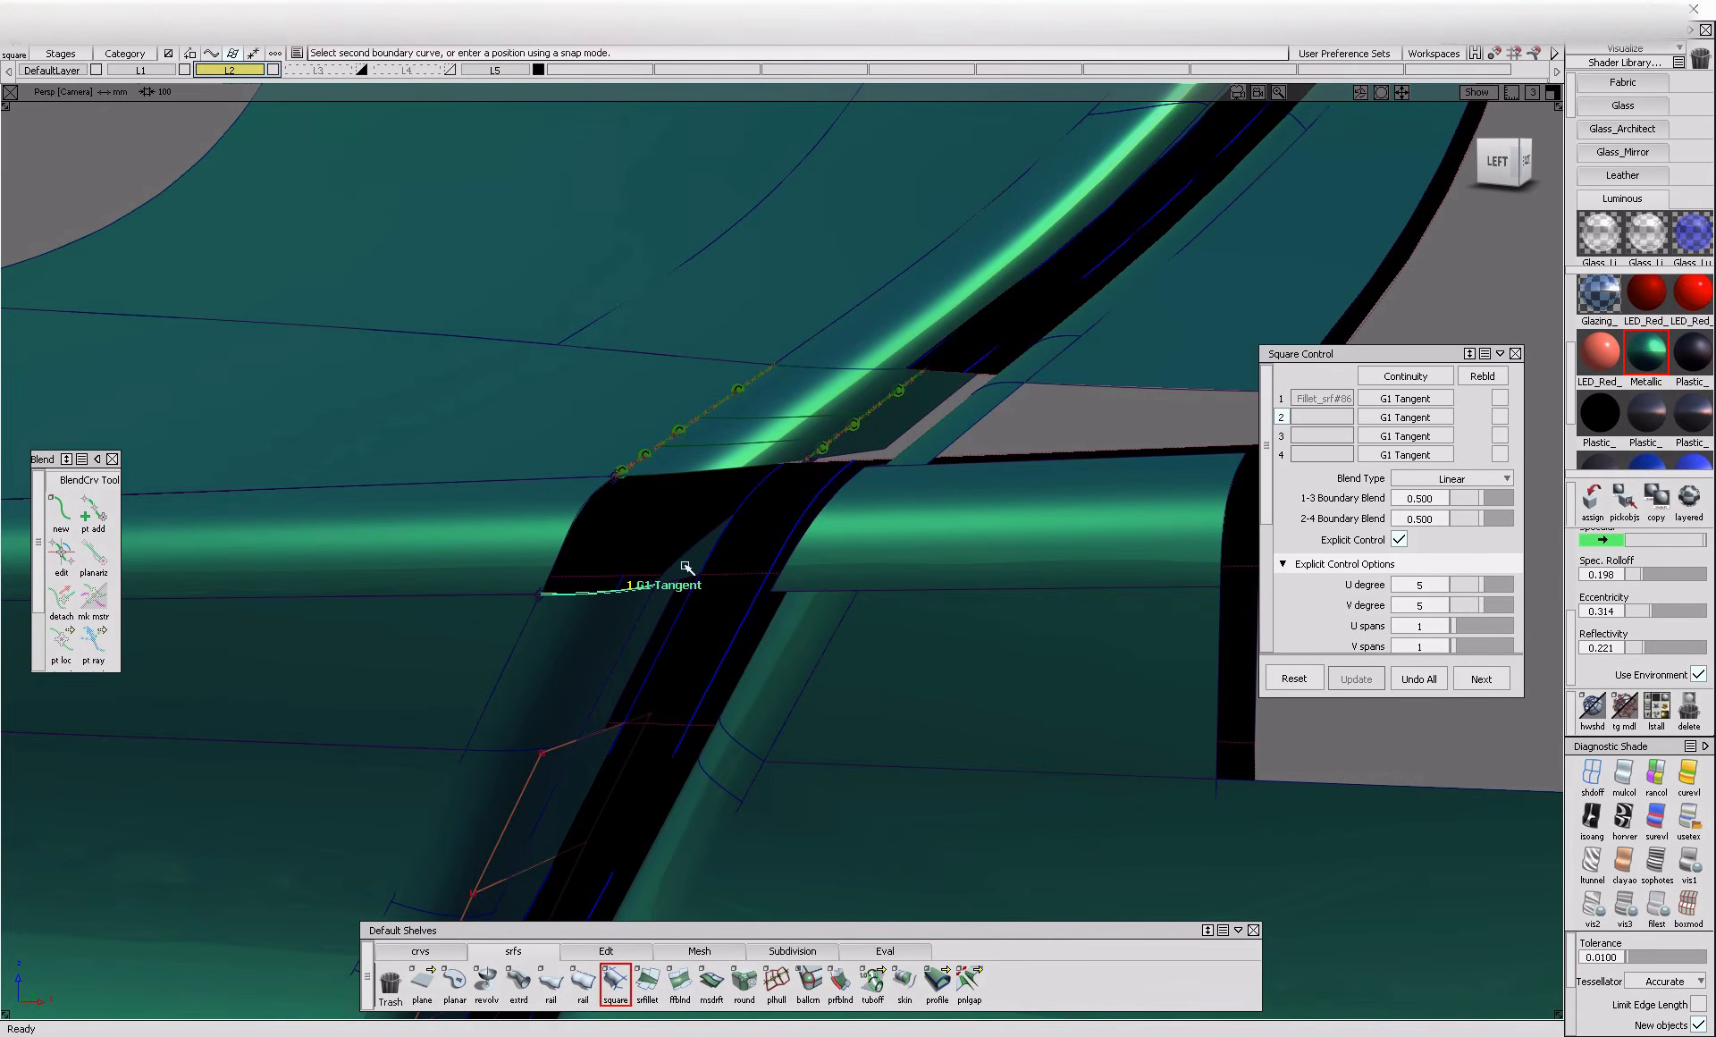
{"action": "left_click", "coordinate": [686, 551]}
{"action": "left_click", "coordinate": [695, 481]}
{"action": "left_click", "coordinate": [608, 523]}
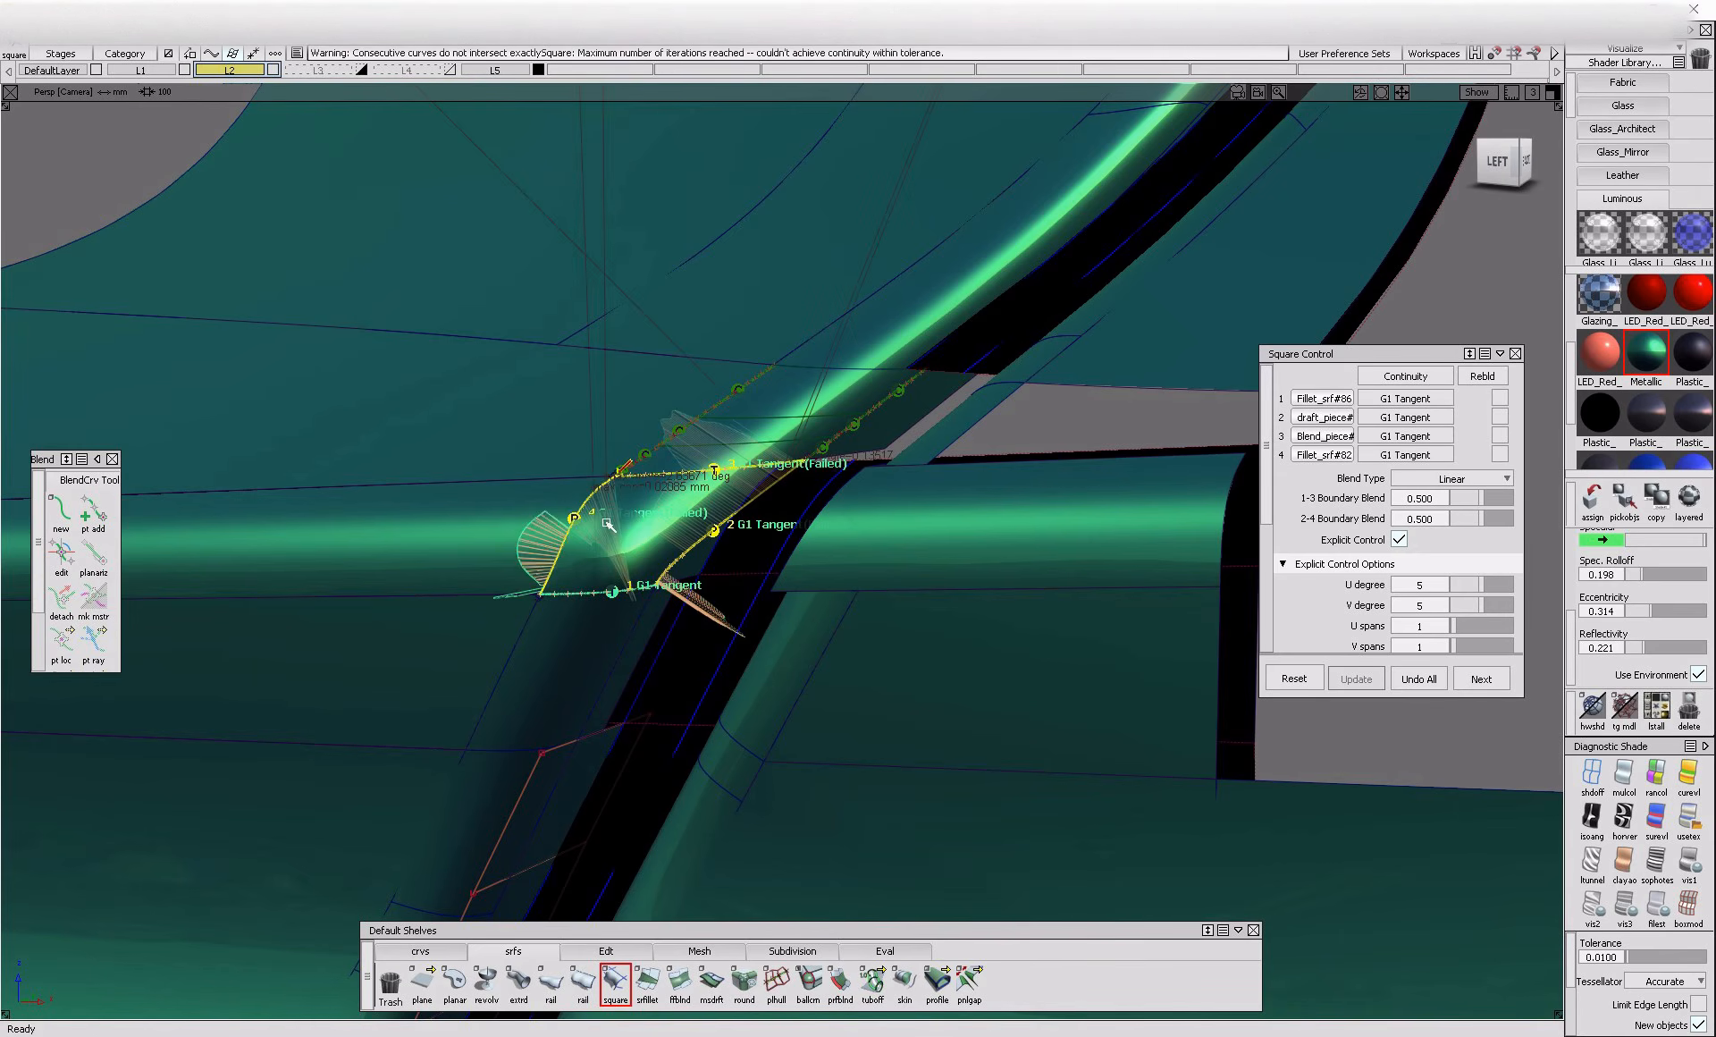
Try the Square surface's colinear options for boundaries 1 and 2, restore them, and enable colinearity on Boundary 4
{"action": "left_click_drag", "start_coordinate": [620, 534], "coordinate": [662, 544], "text": "alt+shift"}
{"action": "scroll", "coordinate": [1309, 544], "scroll_direction": "down", "scroll_amount": 3}
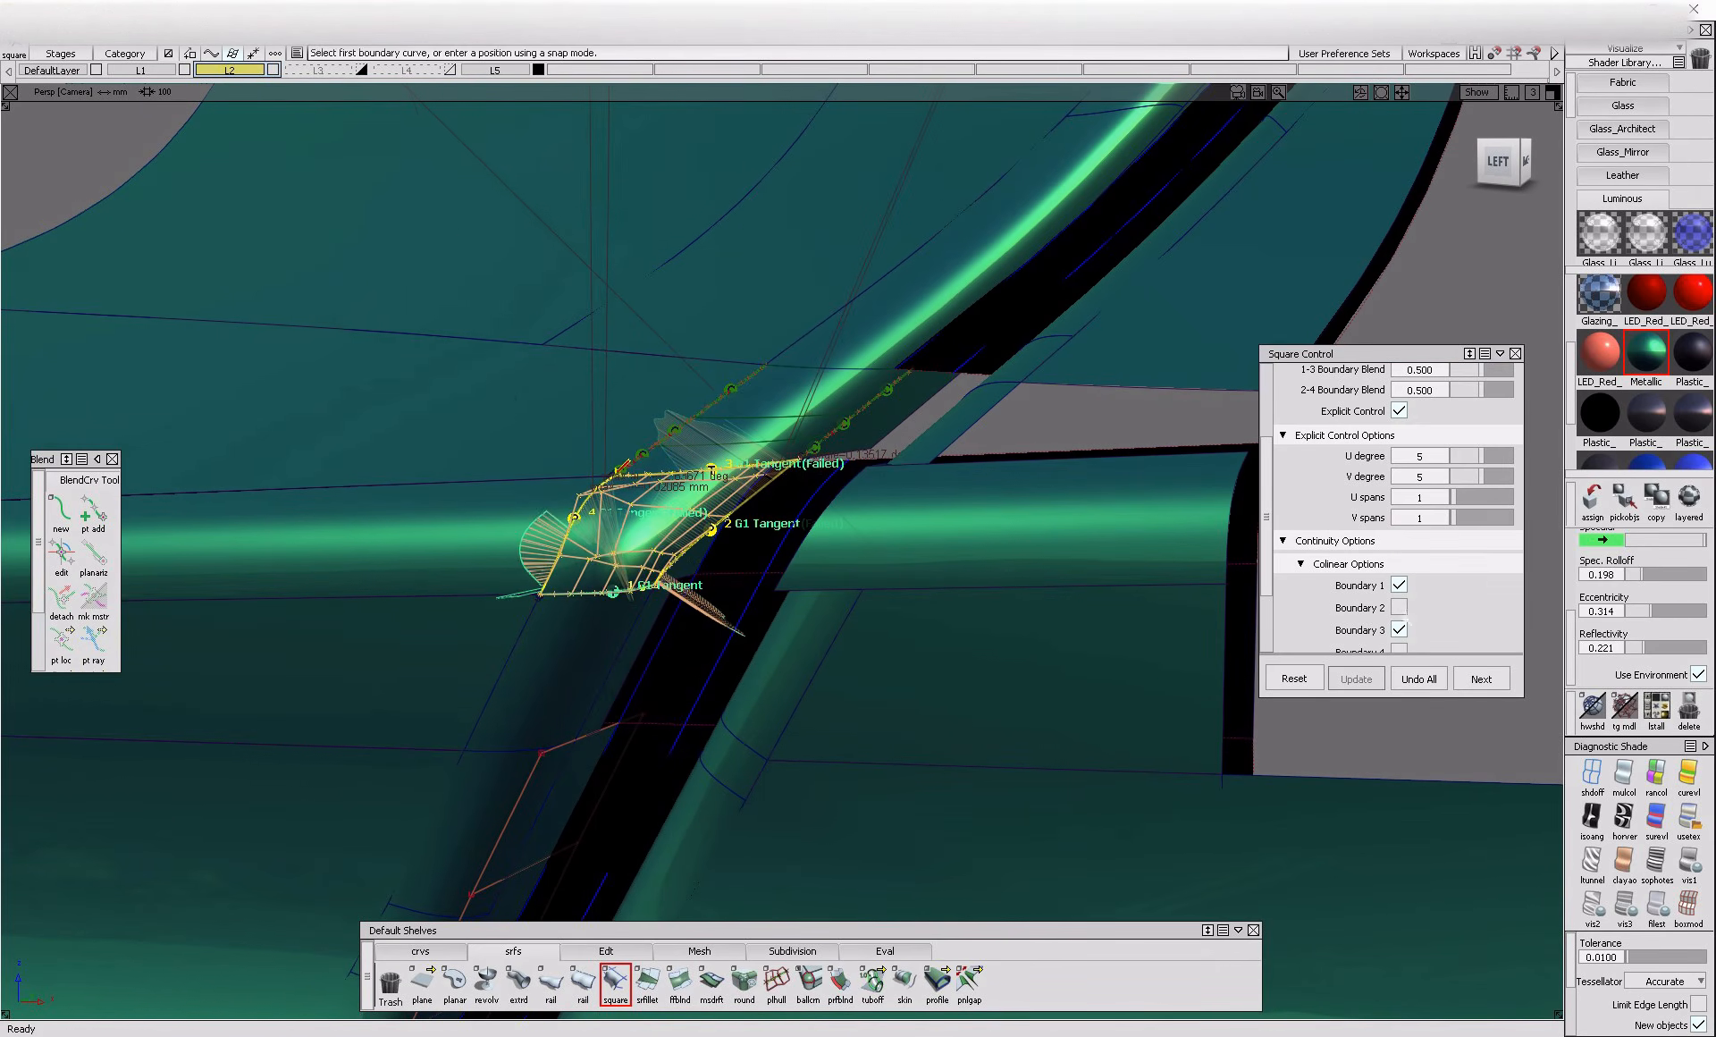
{"action": "left_click", "coordinate": [1399, 584]}
{"action": "left_click", "coordinate": [1399, 584]}
{"action": "left_click", "coordinate": [1399, 607]}
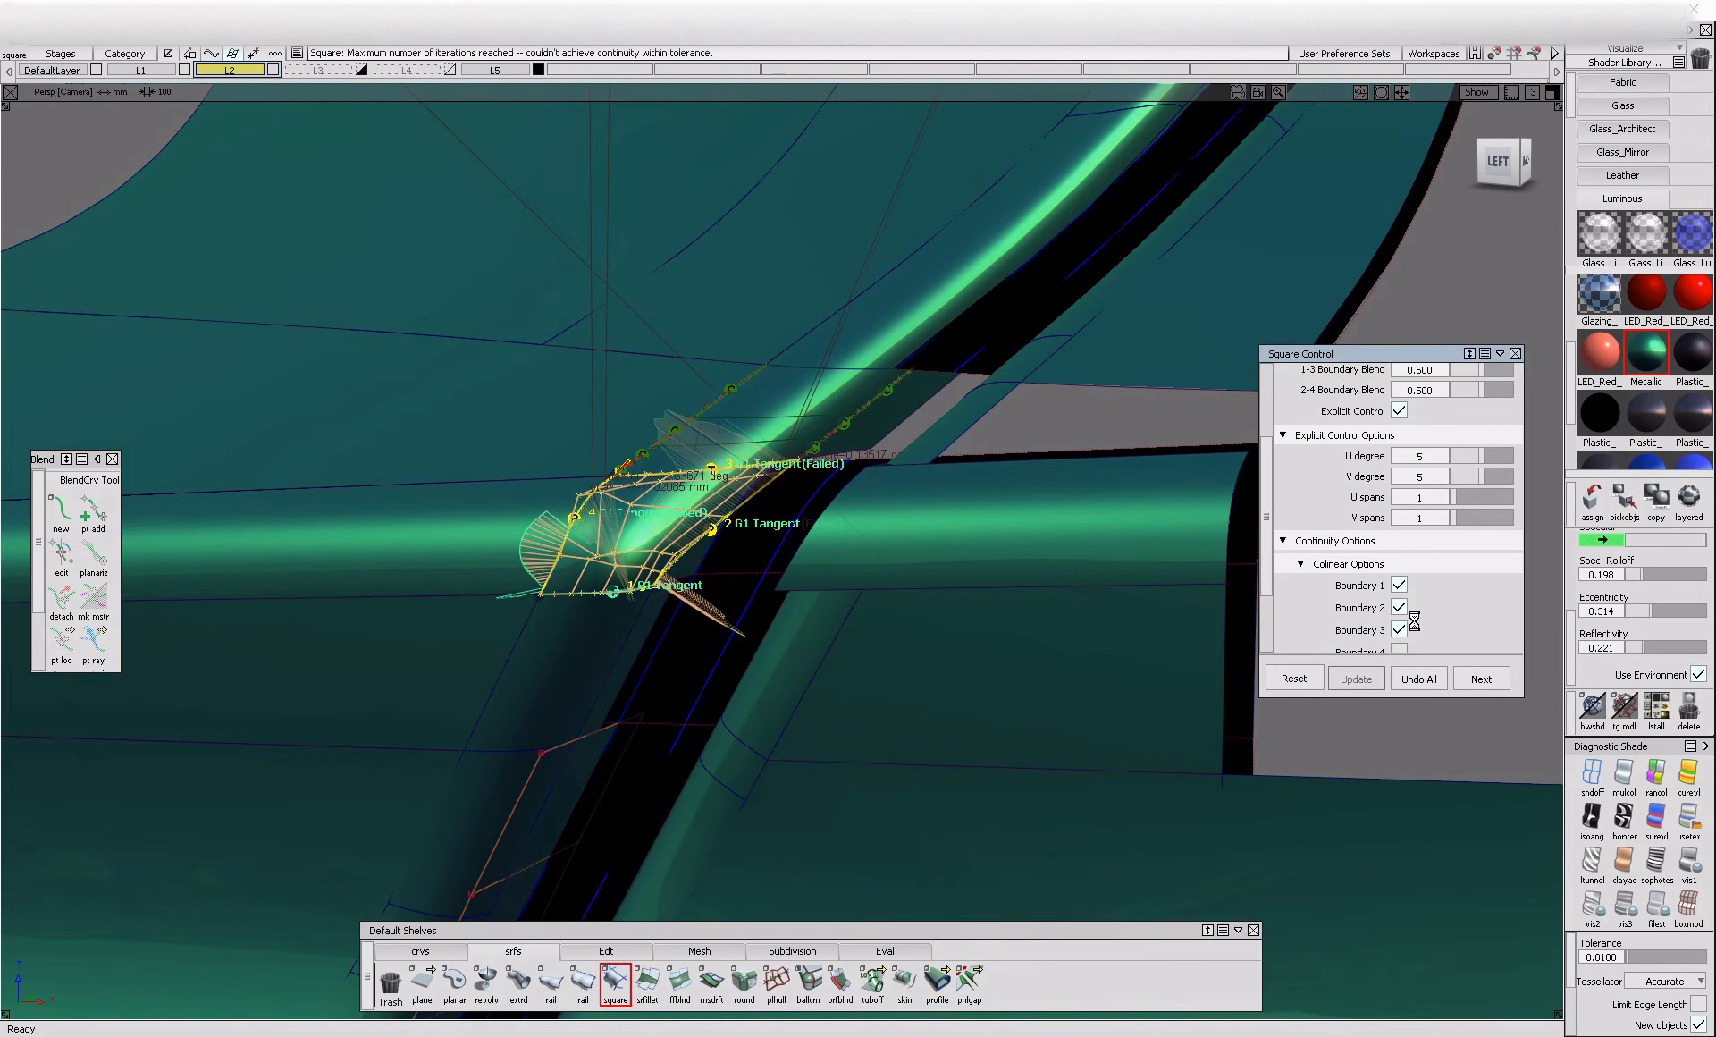
{"action": "left_click", "coordinate": [1399, 607]}
{"action": "left_click", "coordinate": [1399, 650]}
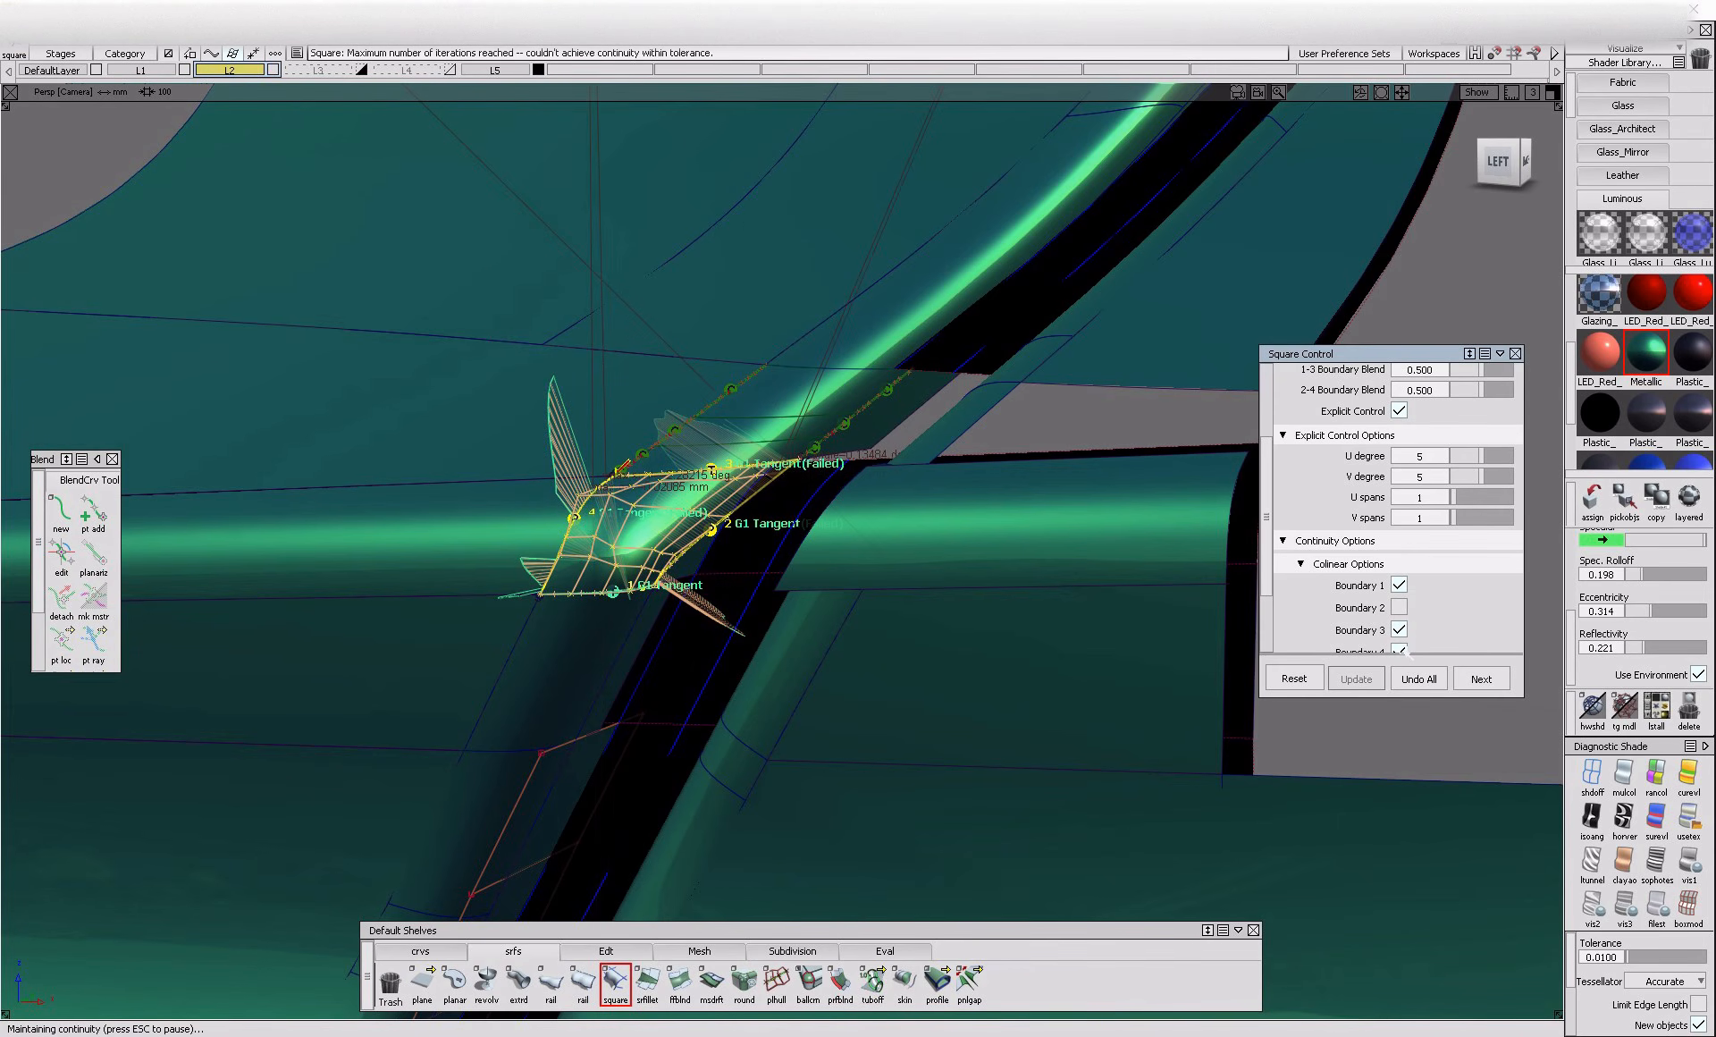
Discard the Square surface and create a blend curve across the inner flange between the lower and upper fillet ends
{"action": "left_click_drag", "start_coordinate": [751, 493], "coordinate": [854, 750], "text": "alt+shift"}
{"action": "left_click", "coordinate": [632, 567]}
{"action": "right_click_drag", "start_coordinate": [855, 751], "coordinate": [133, 522], "text": "alt+shift"}
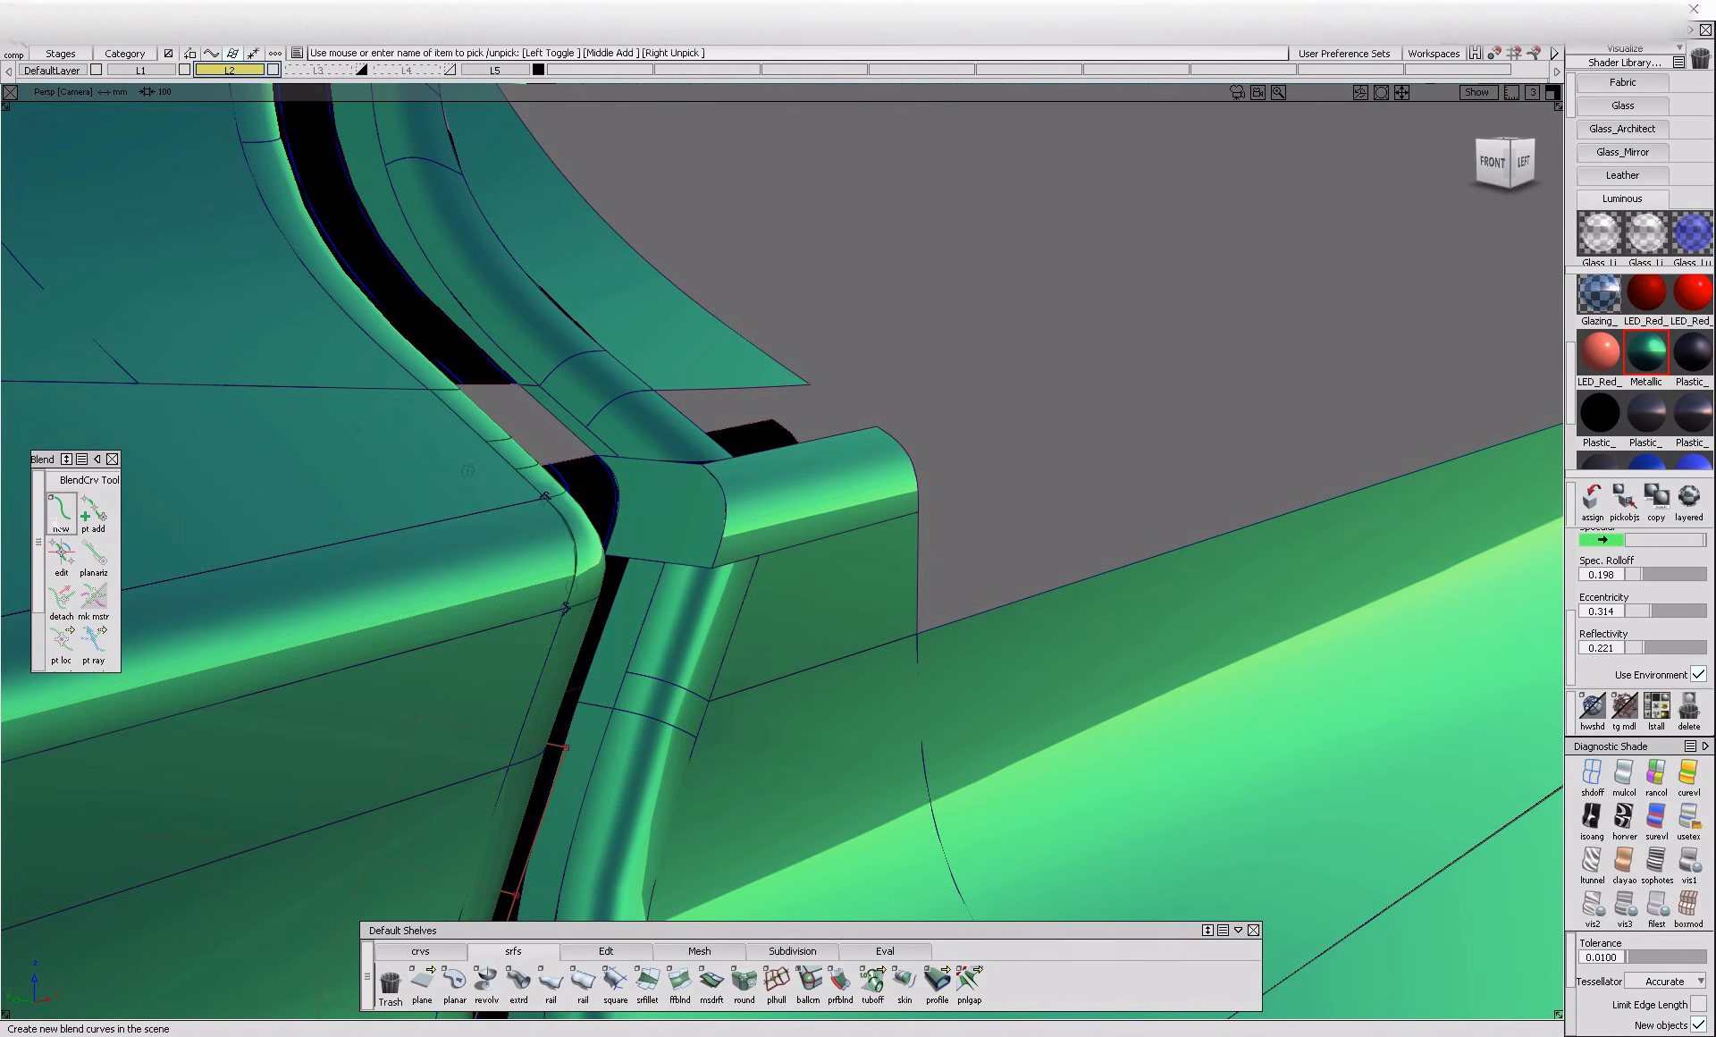
{"action": "left_click", "coordinate": [657, 592]}
{"action": "left_click", "coordinate": [793, 623]}
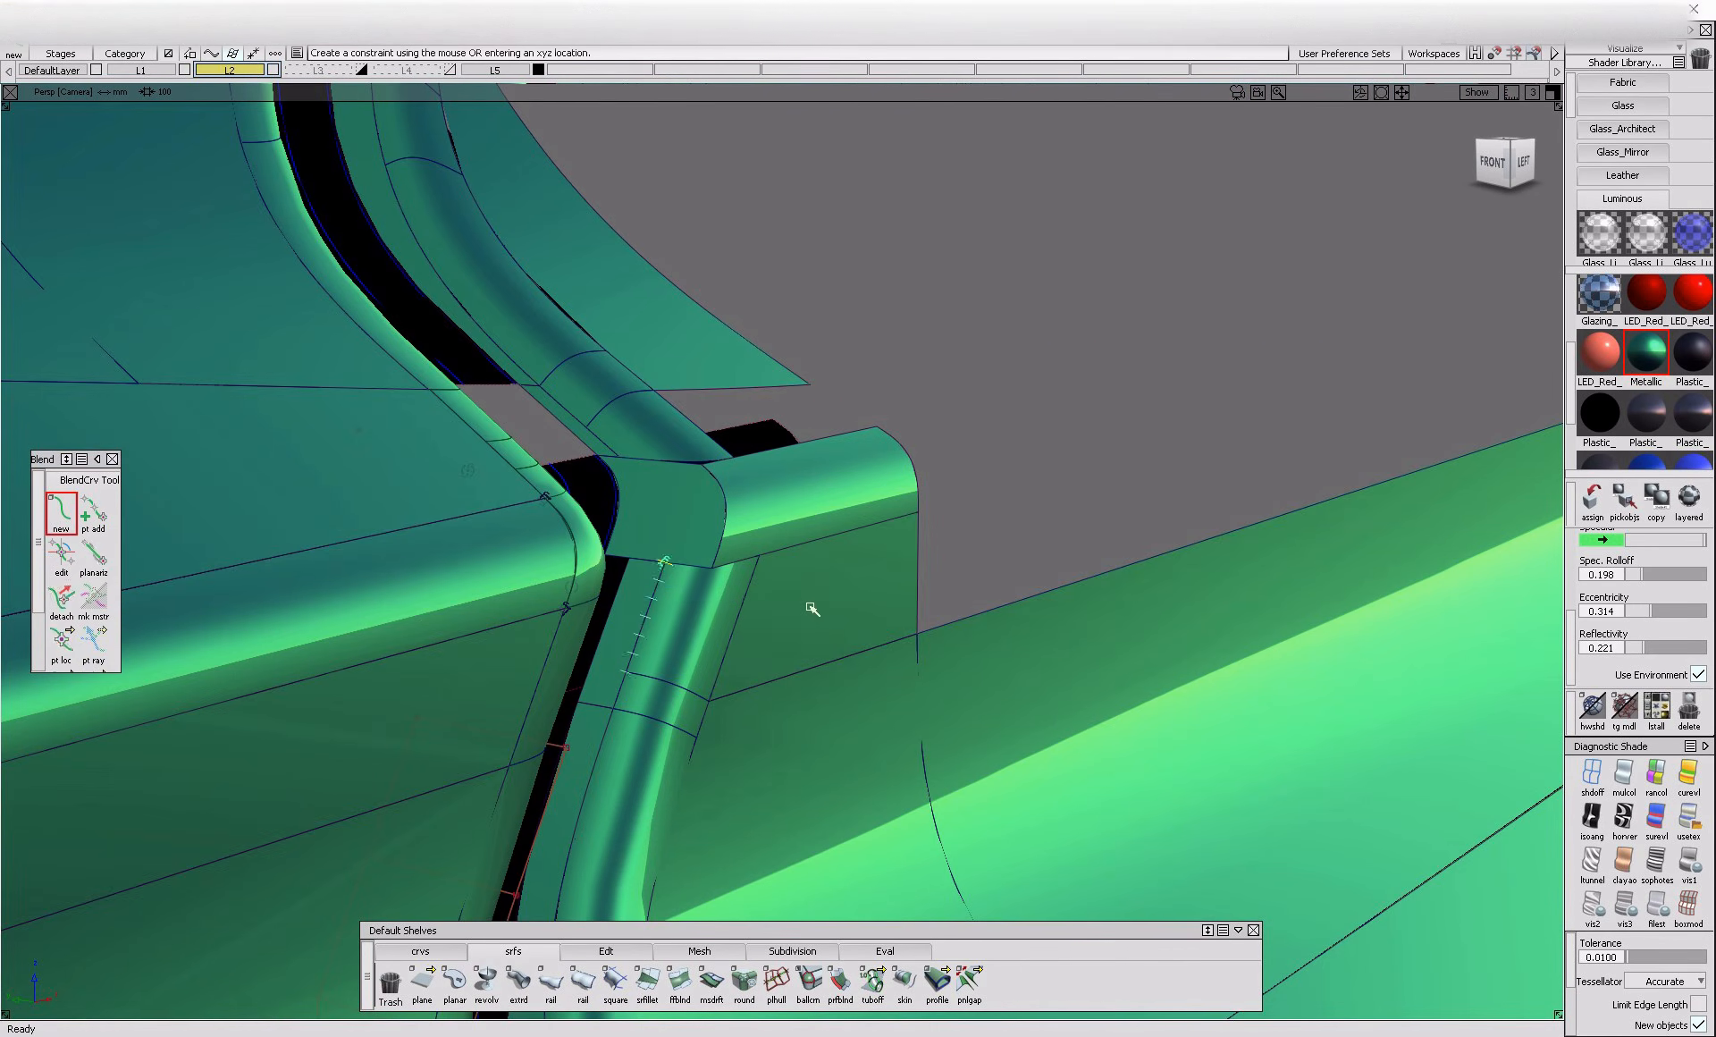
{"action": "left_click", "coordinate": [599, 445]}
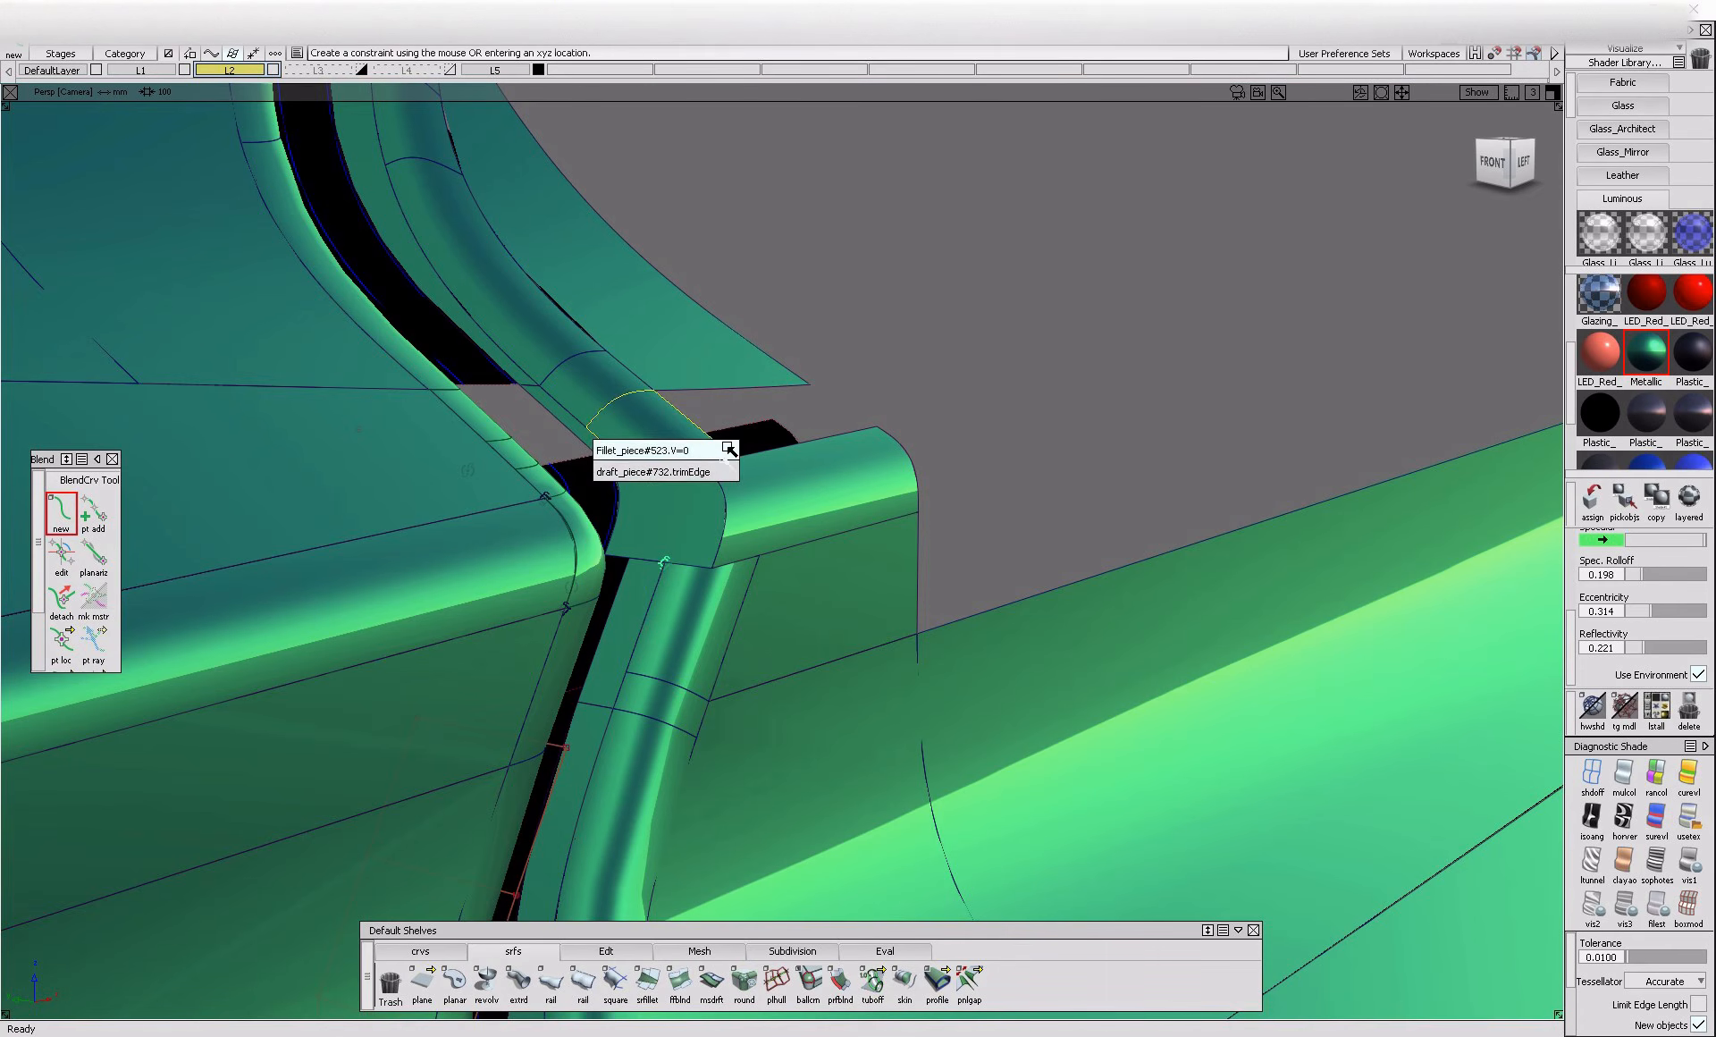
{"action": "left_click", "coordinate": [720, 453]}
{"action": "left_click", "coordinate": [60, 554]}
{"action": "left_click", "coordinate": [664, 563]}
{"action": "left_click", "coordinate": [61, 510]}
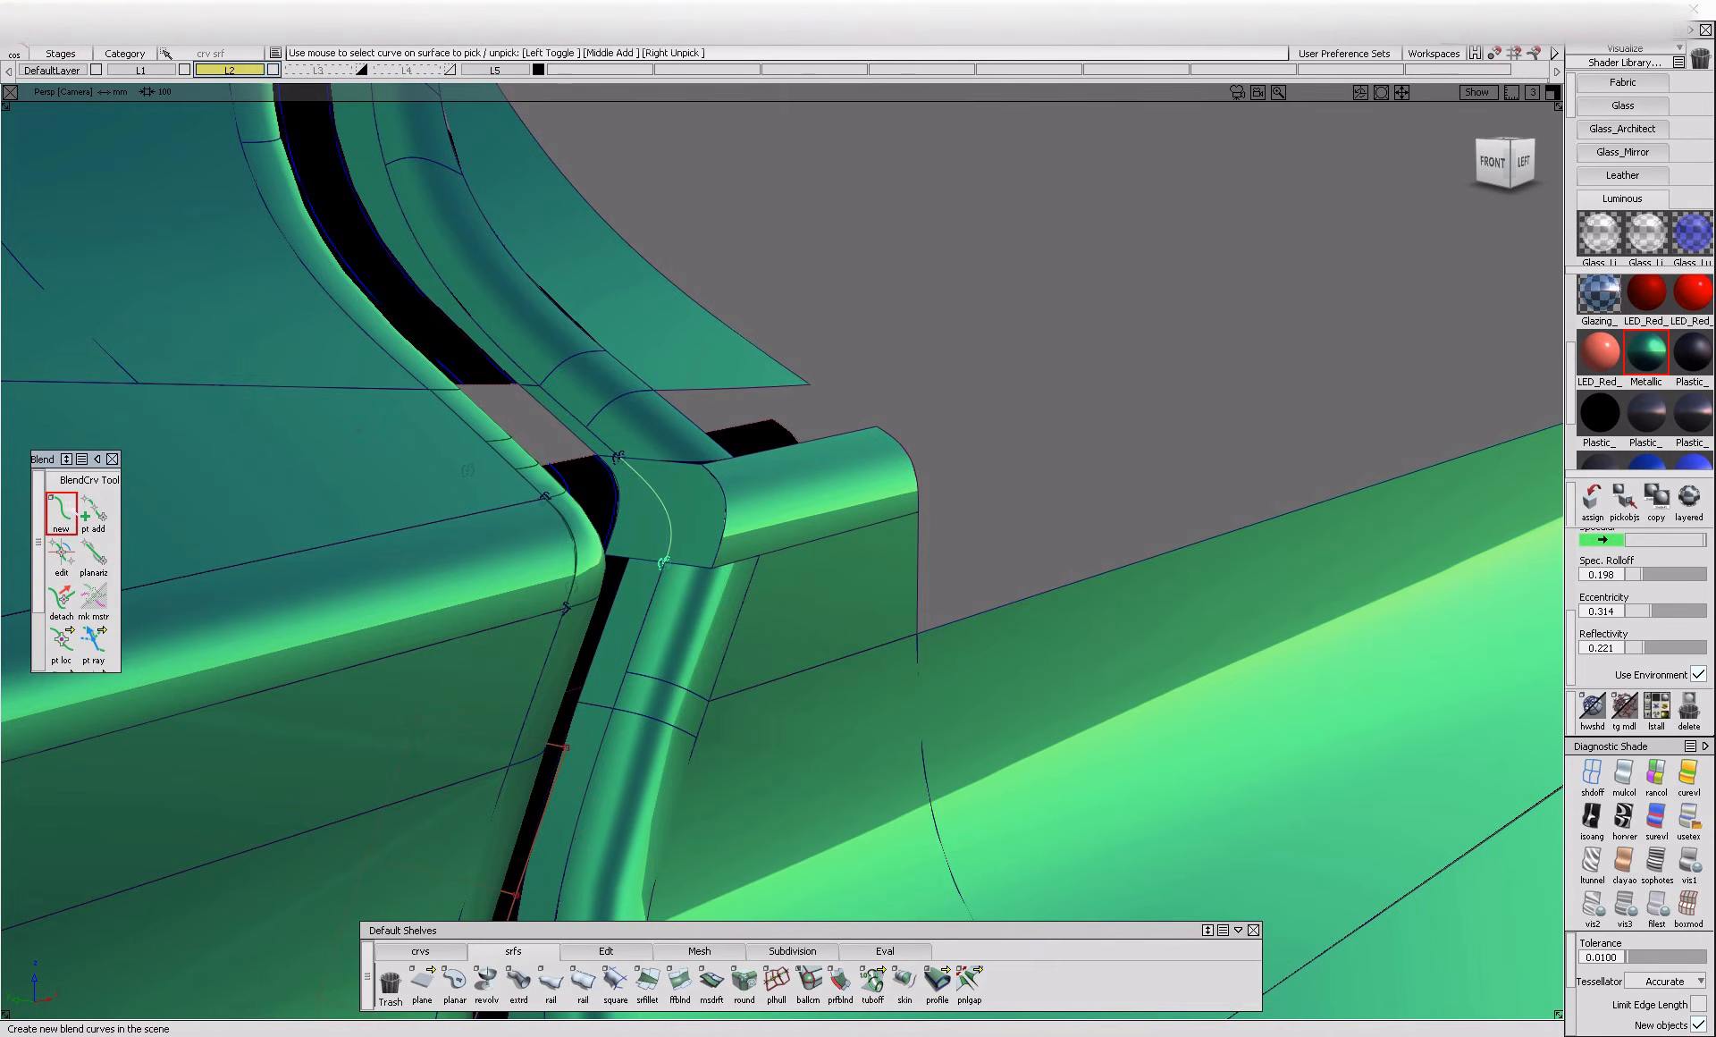
Create a second blend curve across the horizontal fillet, joining the outer corners of the lower and upper fillets
{"action": "left_click_drag", "start_coordinate": [847, 560], "coordinate": [762, 567], "text": "alt+shift"}
{"action": "left_click", "coordinate": [760, 571]}
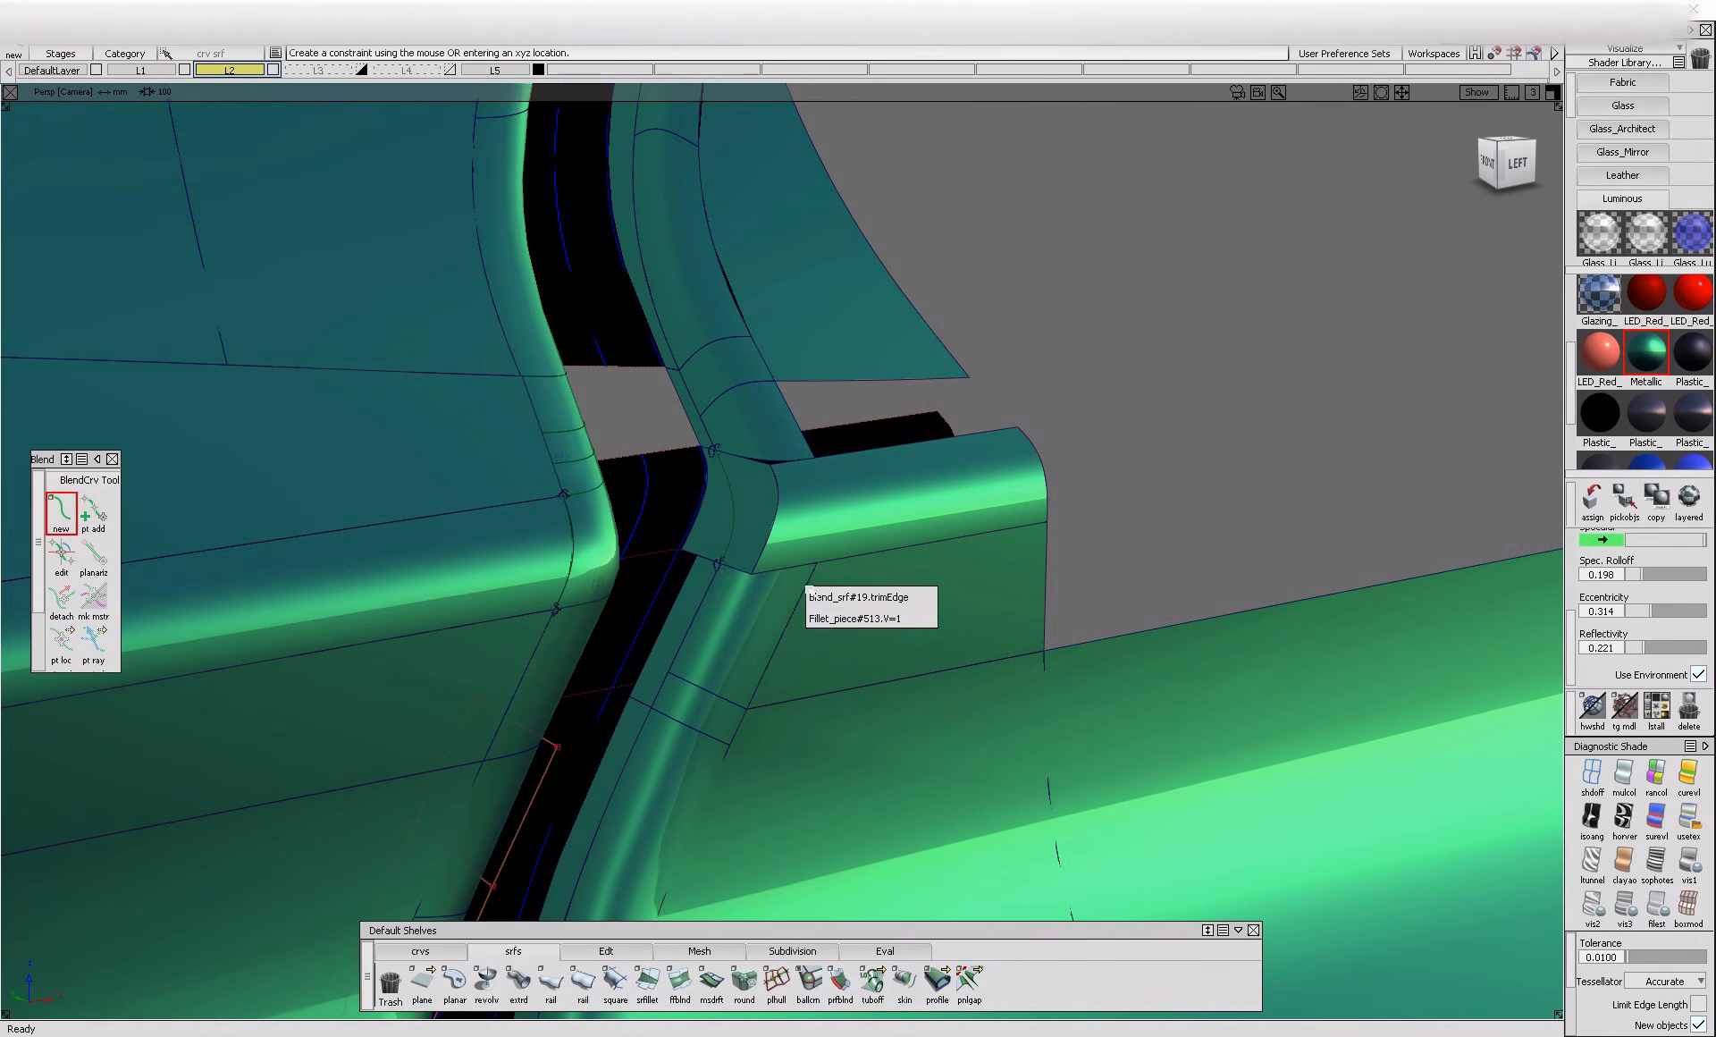
{"action": "left_click", "coordinate": [929, 621]}
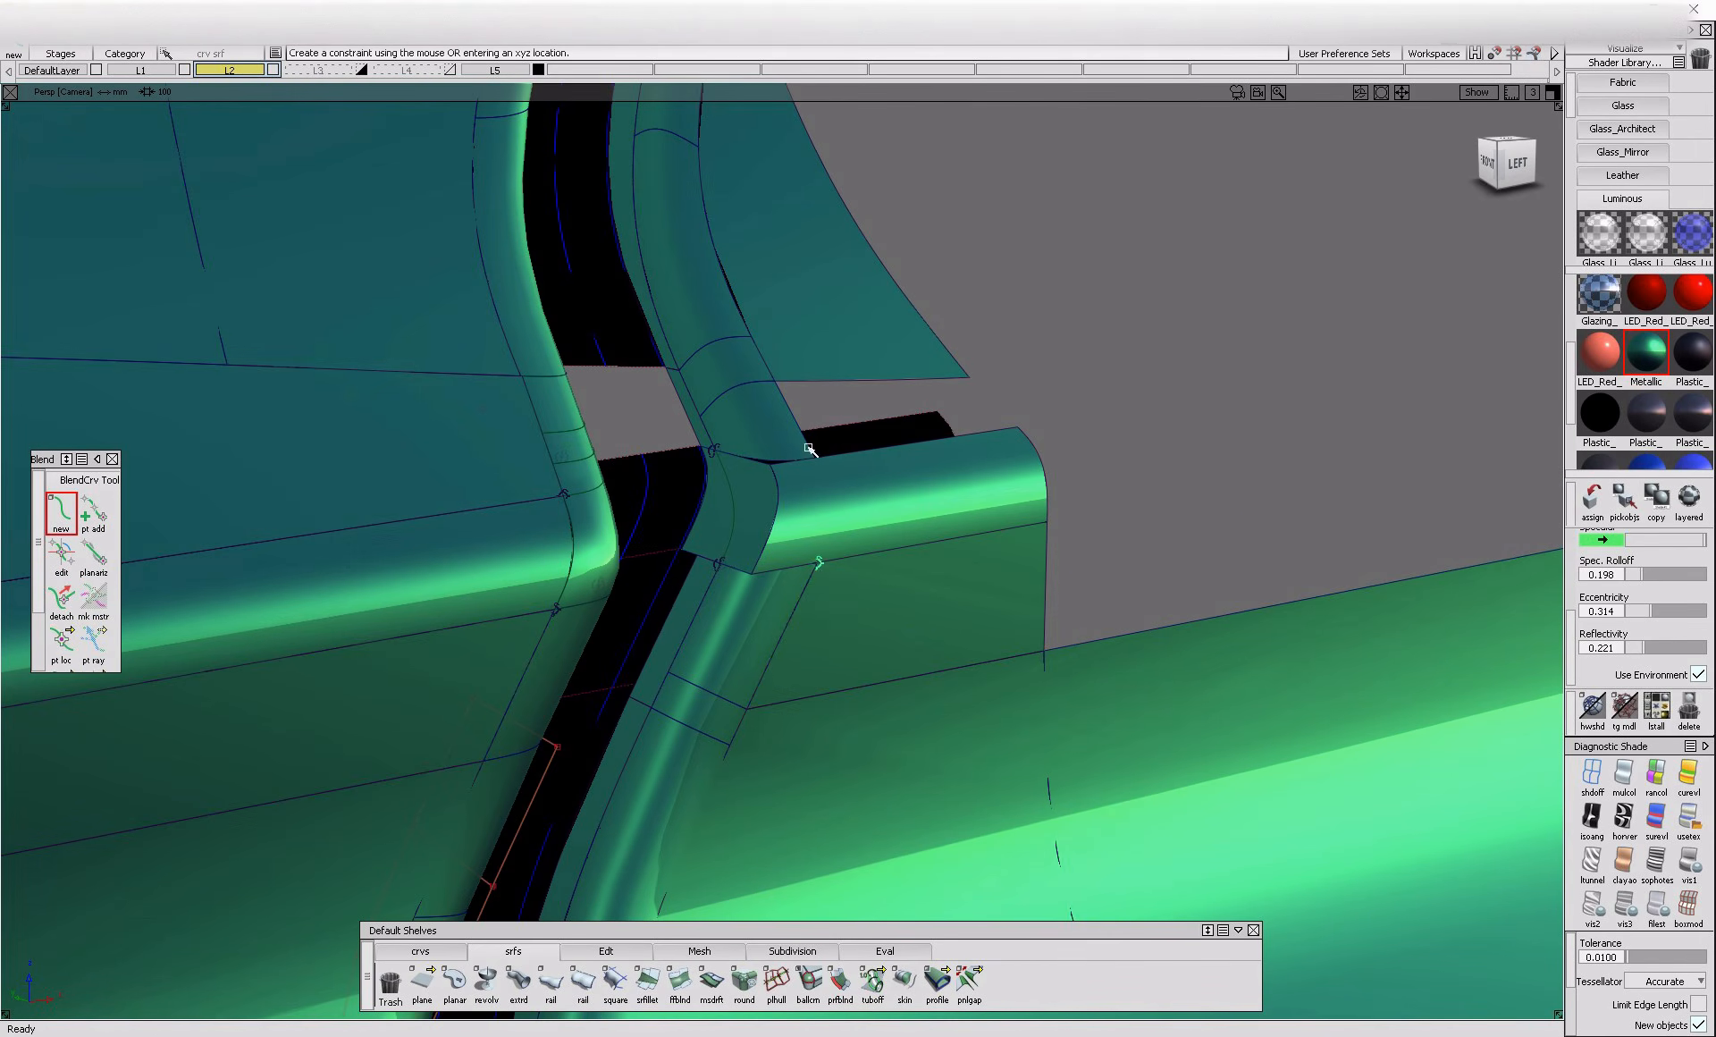
{"action": "left_click_drag", "start_coordinate": [896, 501], "coordinate": [816, 535], "text": "ctrl+shift"}
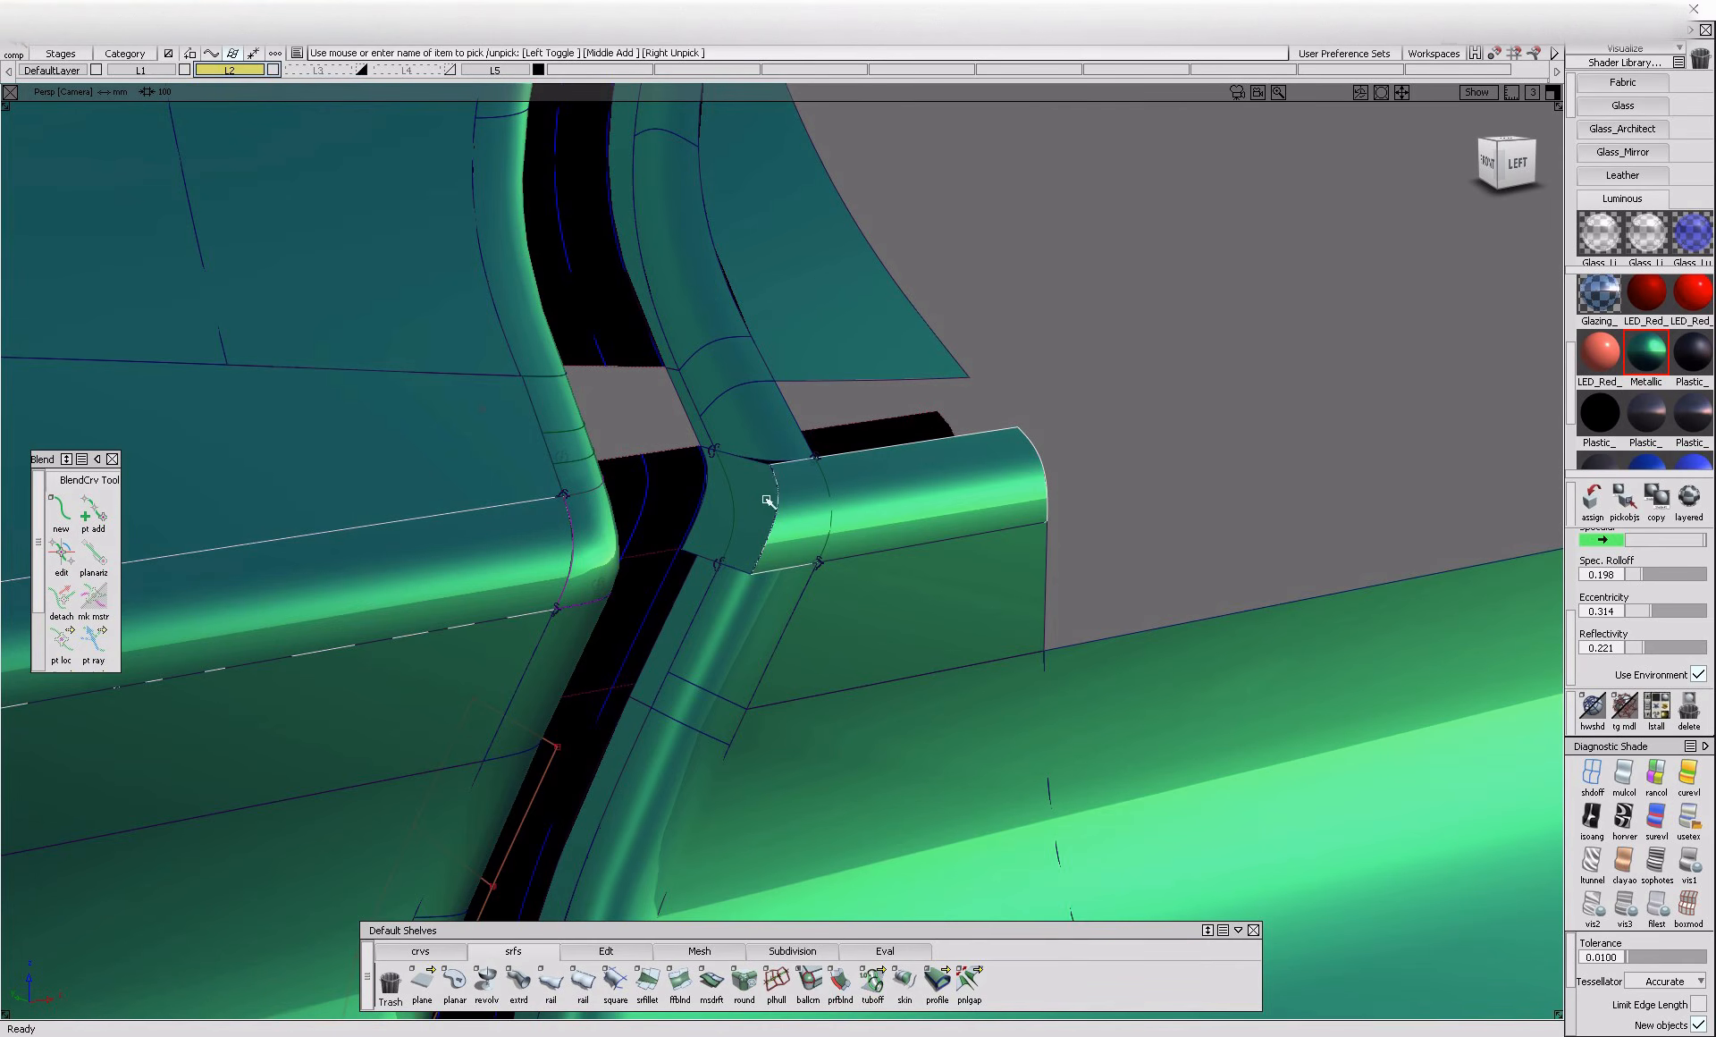
Project the blend curves onto the inner flange and horizontal fillet, and trim the fillet back to its curve
{"action": "left_click", "coordinate": [733, 504]}
{"action": "key", "text": "space"}
{"action": "left_click_drag", "start_coordinate": [932, 494], "coordinate": [868, 550], "text": "ctrl+shift"}
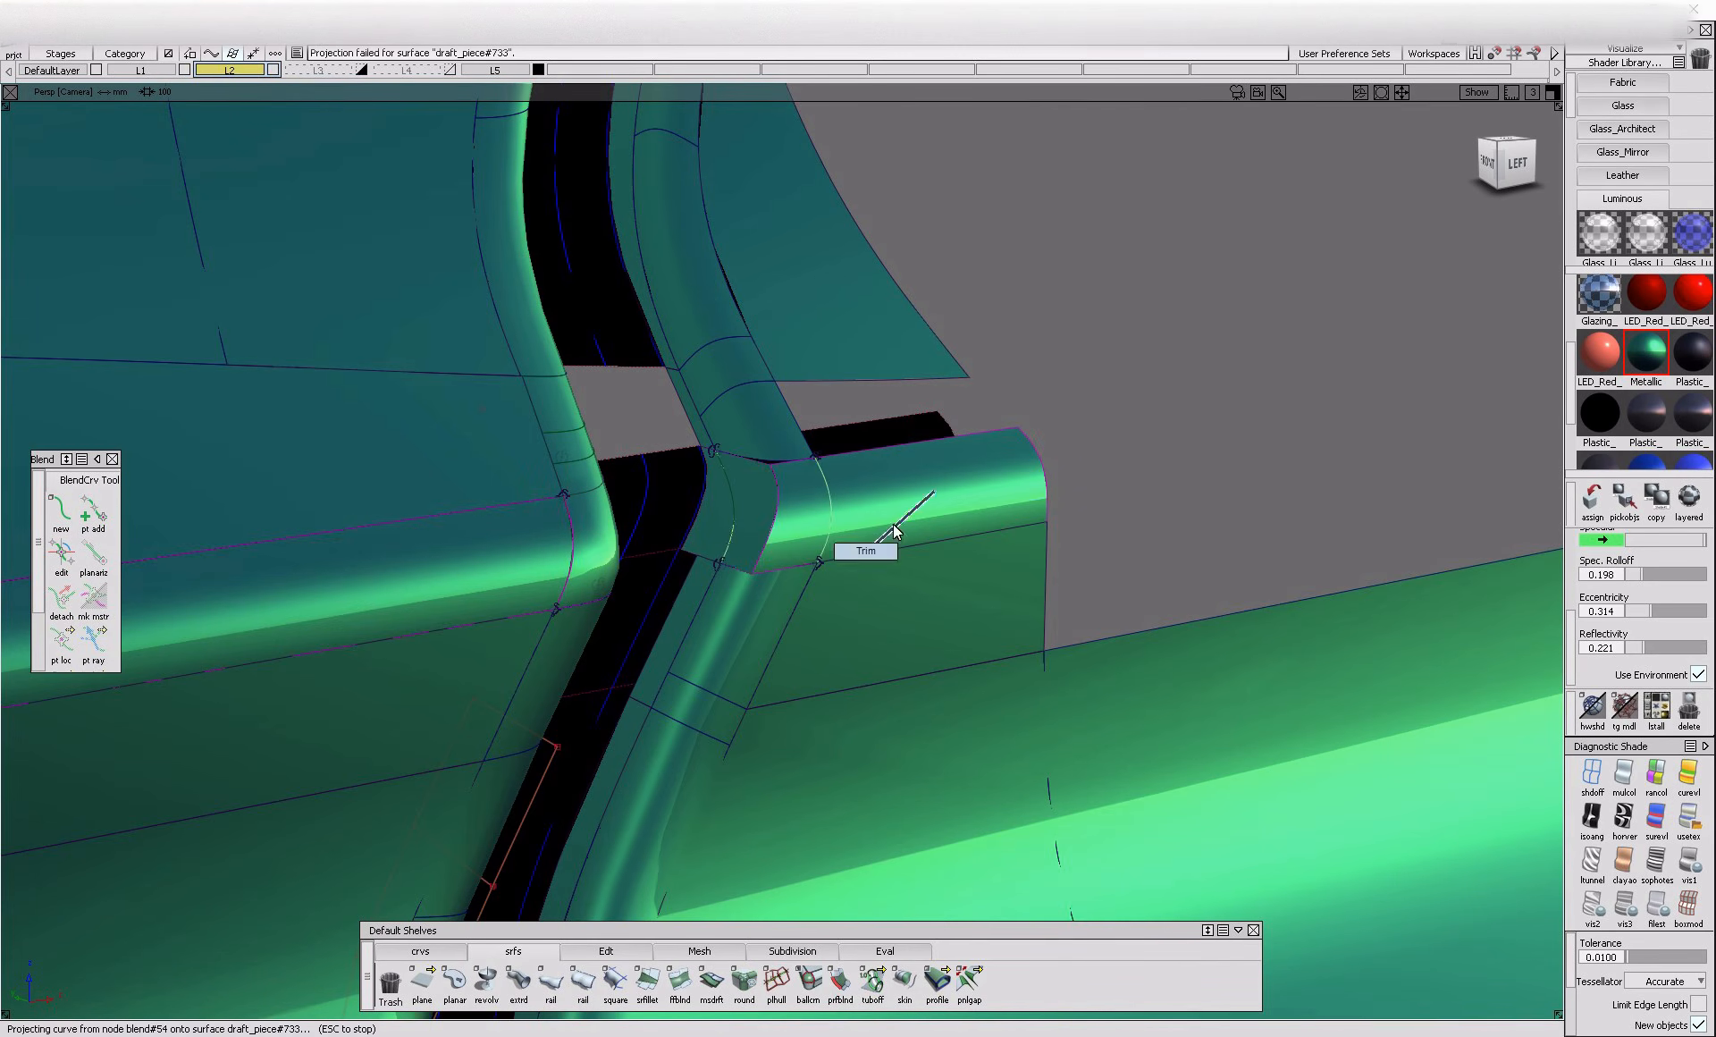
{"action": "left_click", "coordinate": [895, 529]}
{"action": "left_click", "coordinate": [557, 554]}
{"action": "key", "text": "space"}
Trim the inner flange to its projected curve, keeping the gap side, and delete the construction history of the corner geometry
{"action": "left_click", "coordinate": [724, 513]}
{"action": "left_click_drag", "start_coordinate": [749, 506], "coordinate": [635, 432], "text": "ctrl+shift"}
{"action": "left_click", "coordinate": [733, 522]}
{"action": "key", "text": "space"}
{"action": "left_click_drag", "start_coordinate": [421, 406], "coordinate": [1037, 767]}
{"action": "key", "text": "alt+shift+d"}
{"action": "key", "text": "Return"}
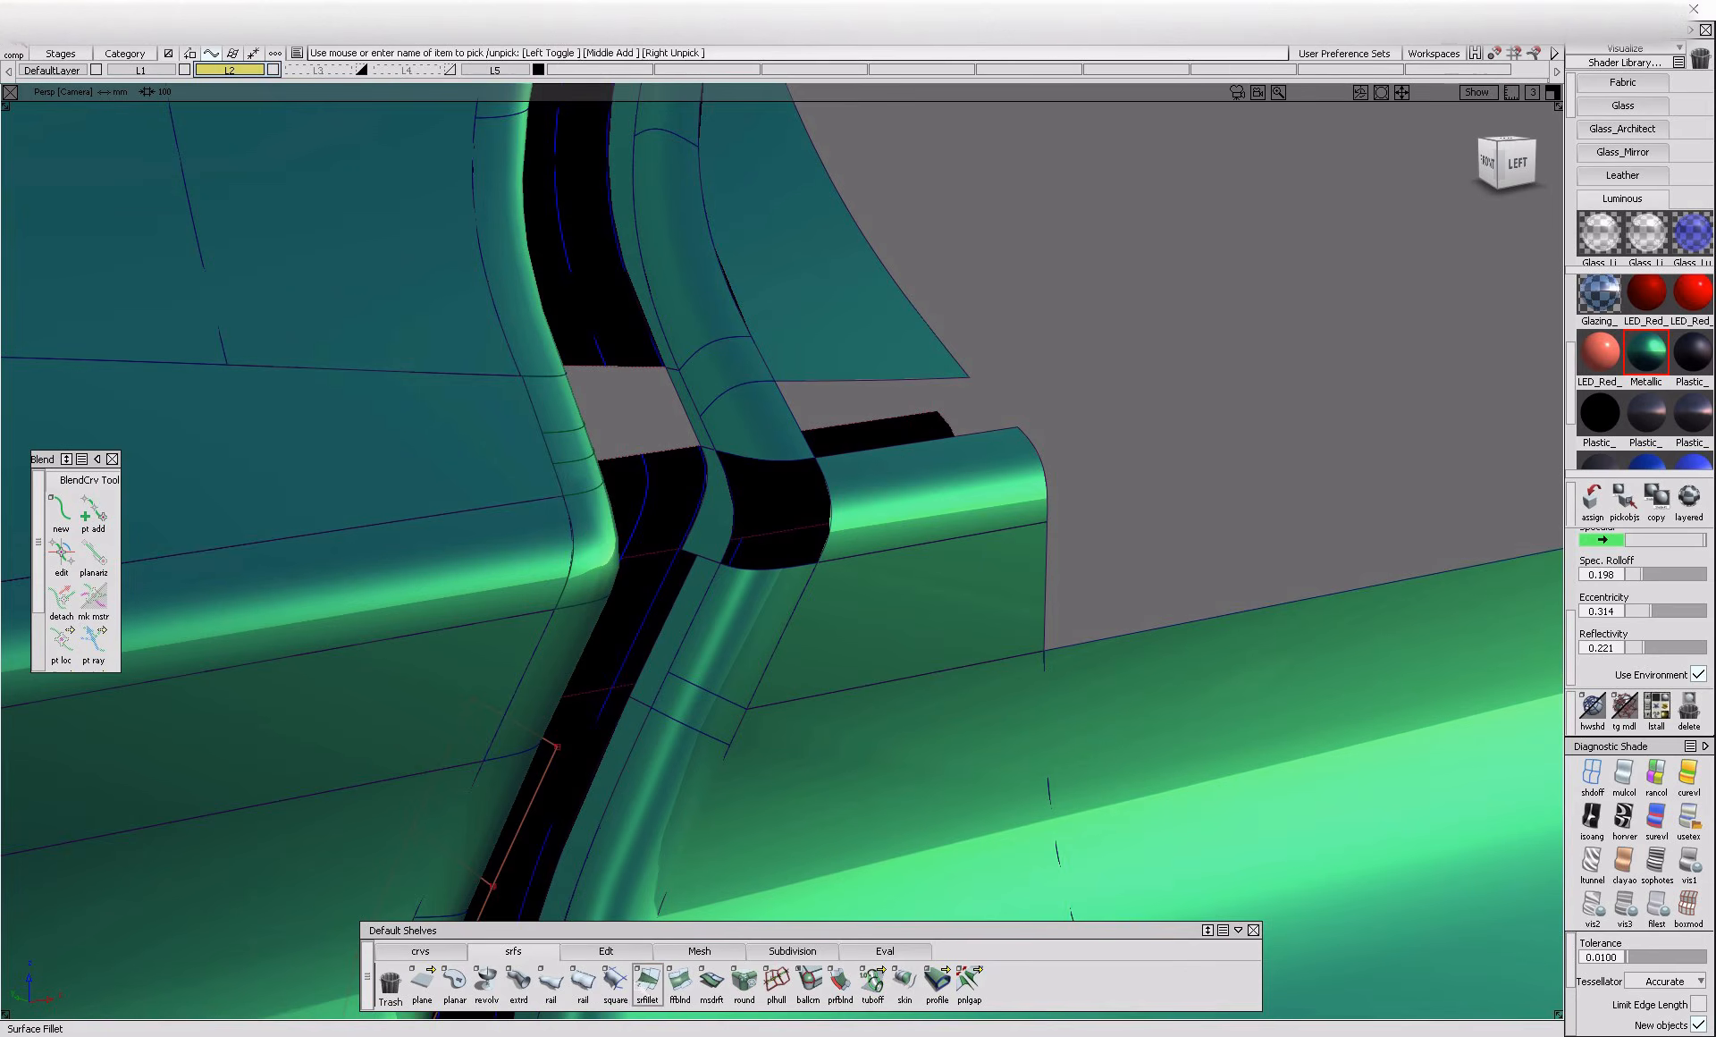
Build a Square surface in the trimmed corner opening from the horizontal fillet, upper fillet, inner flange and lower fillet edges
{"action": "left_click", "coordinate": [615, 983]}
{"action": "left_click", "coordinate": [817, 539]}
{"action": "left_click", "coordinate": [787, 463]}
{"action": "left_click", "coordinate": [729, 489]}
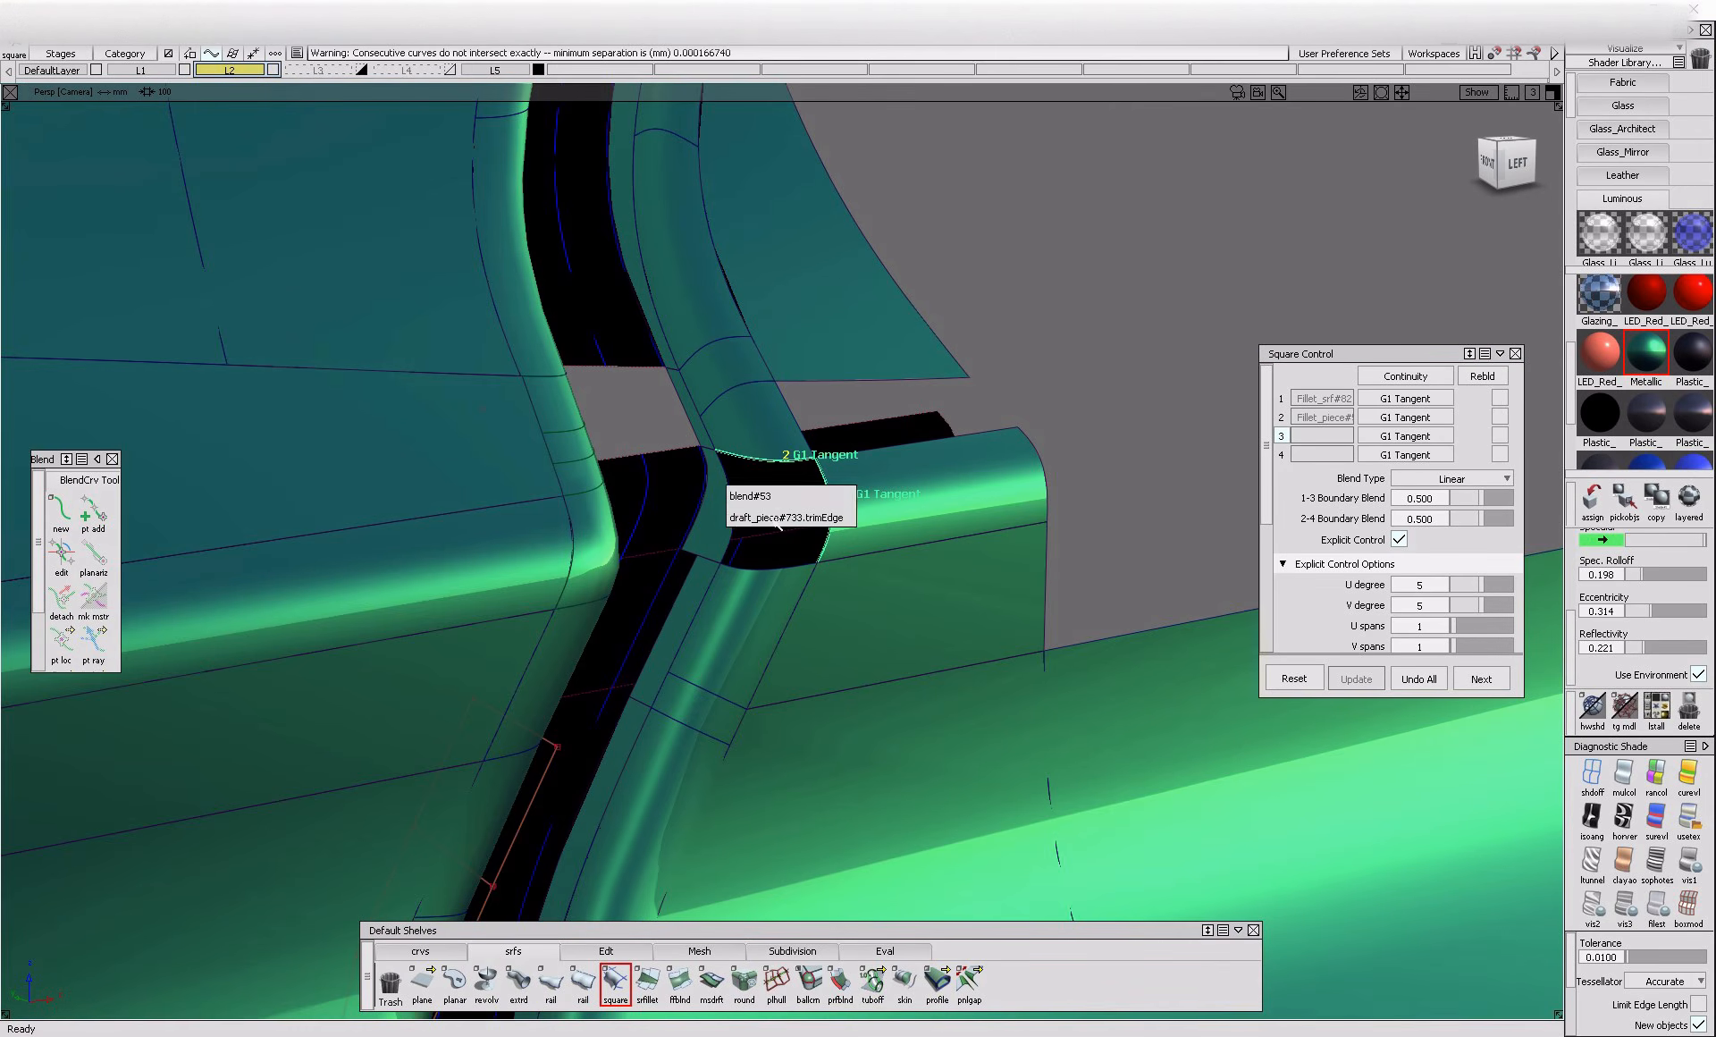
{"action": "left_click", "coordinate": [786, 578]}
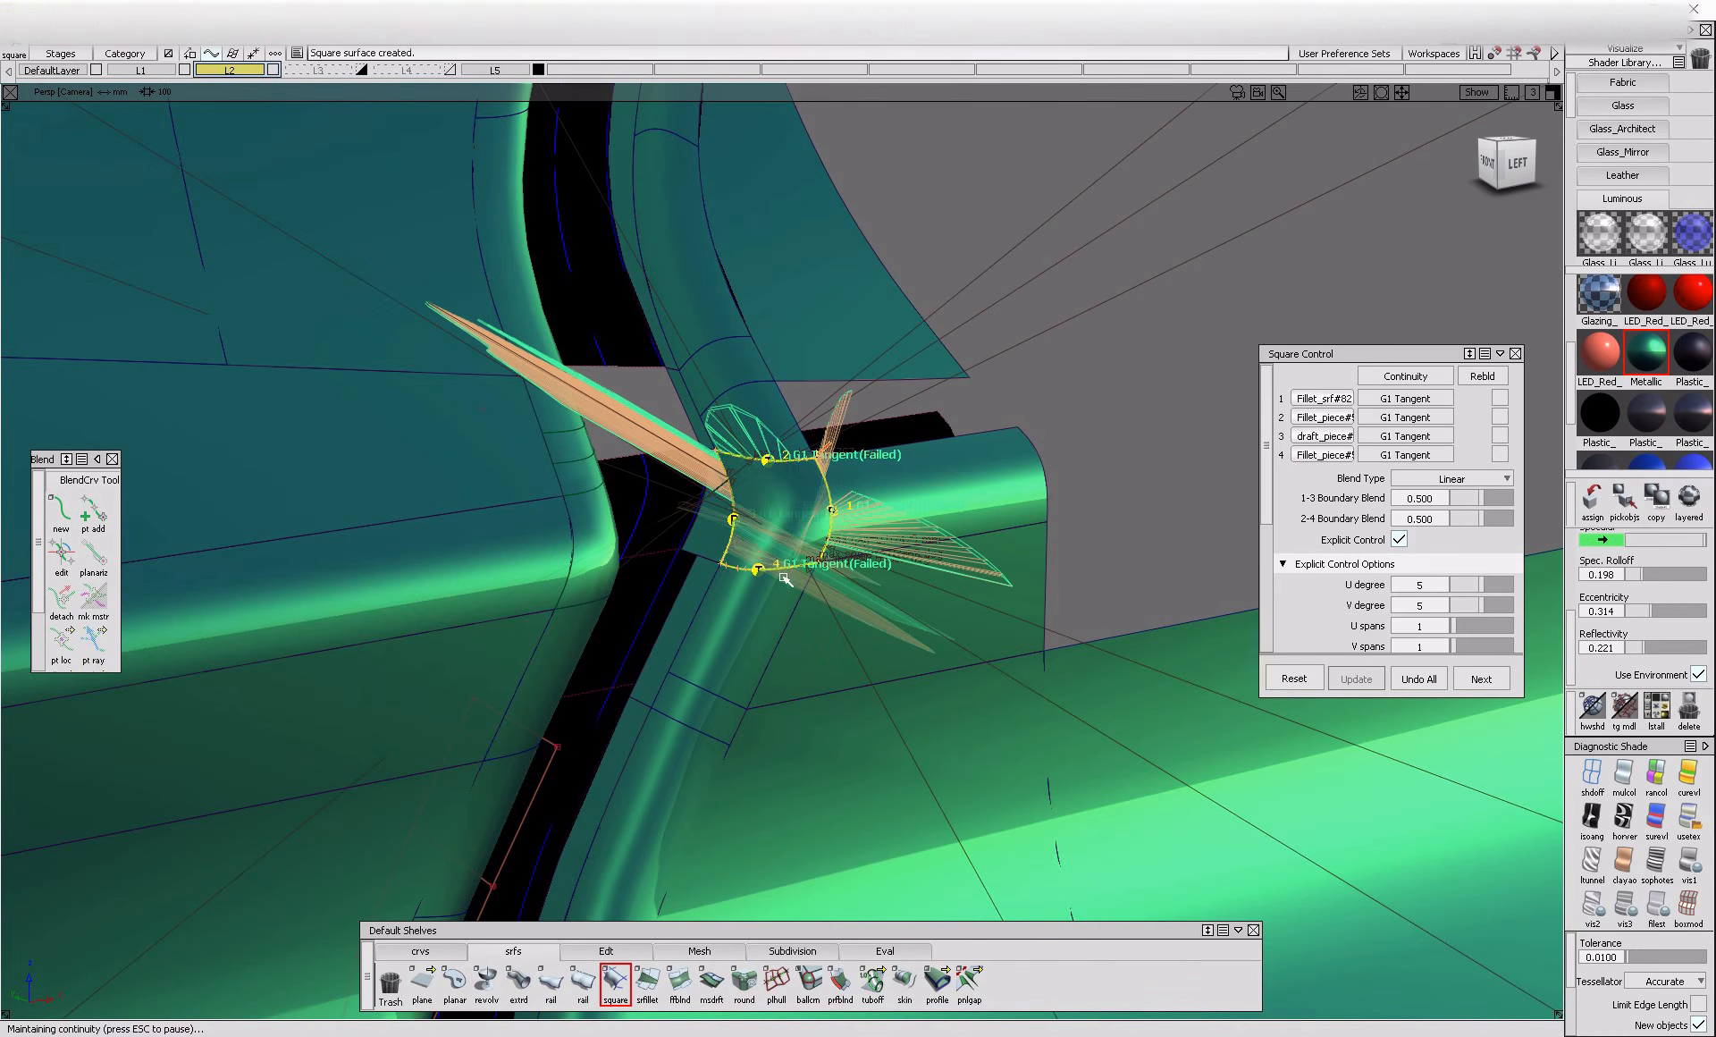
Set the Square surface's colinear options so that only Boundary 2 and Boundary 4 are enabled
{"action": "scroll", "coordinate": [1416, 601], "scroll_direction": "down", "scroll_amount": 4}
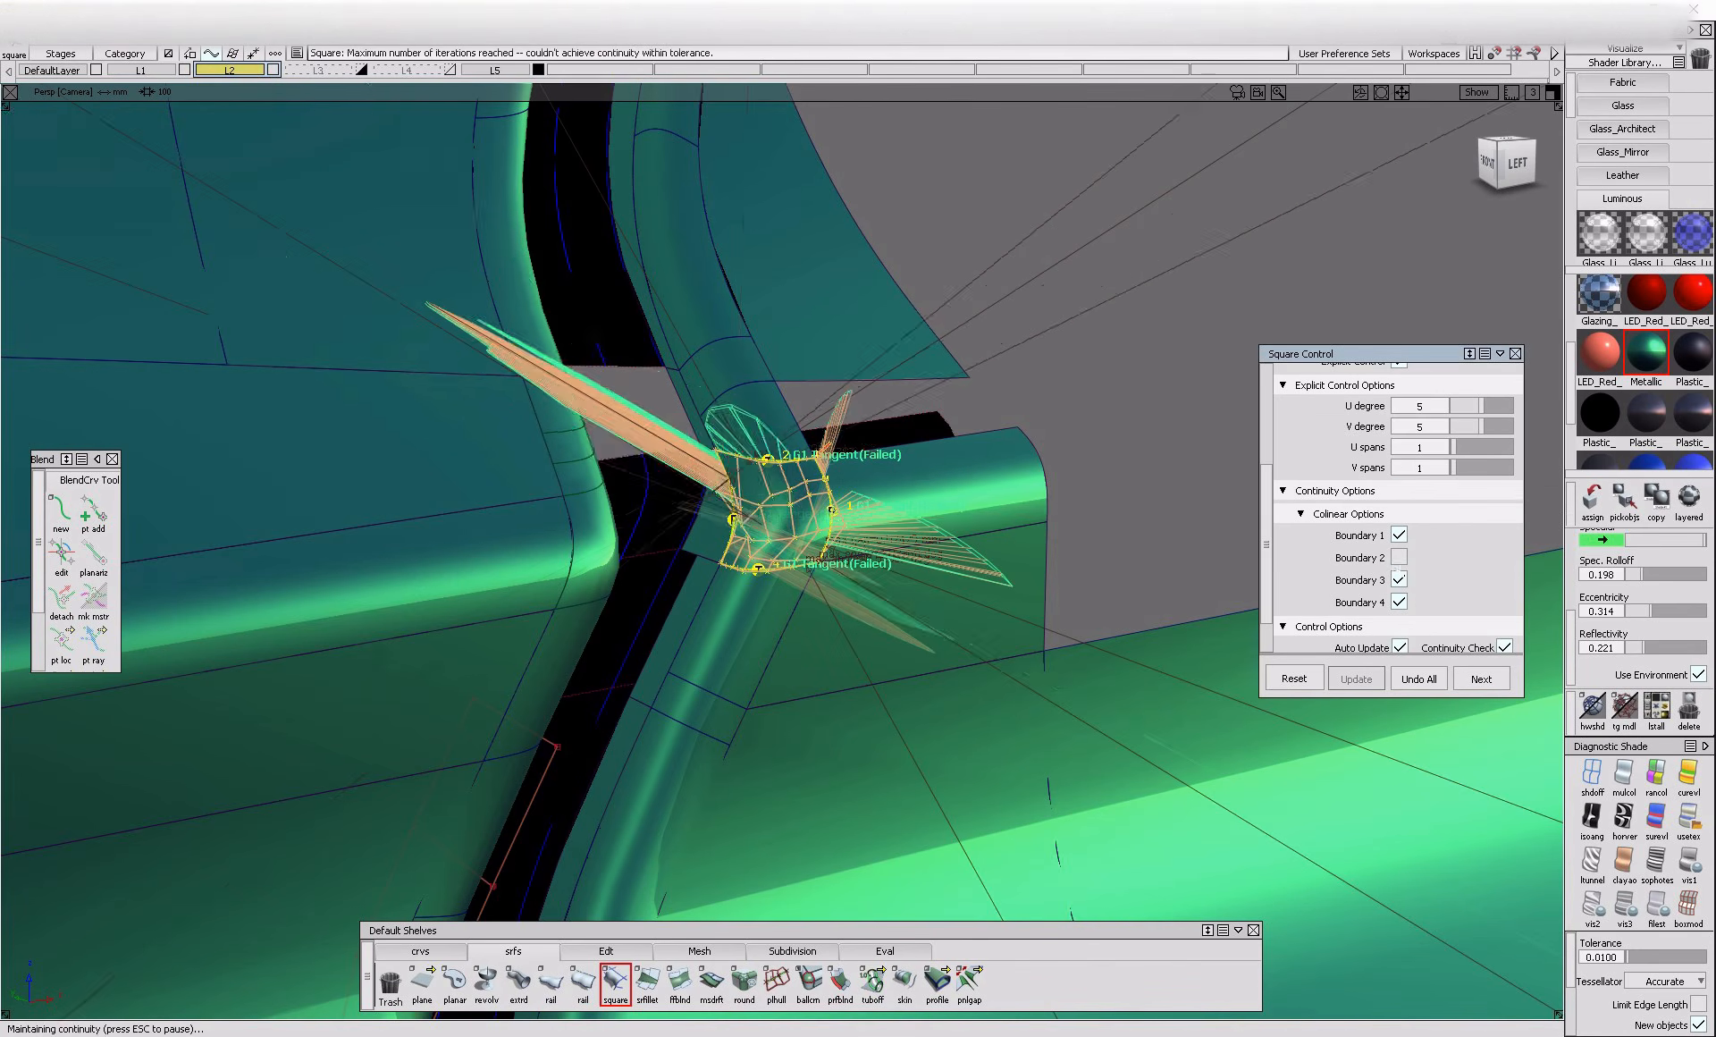
{"action": "left_click", "coordinate": [1408, 606]}
{"action": "left_click", "coordinate": [1402, 602]}
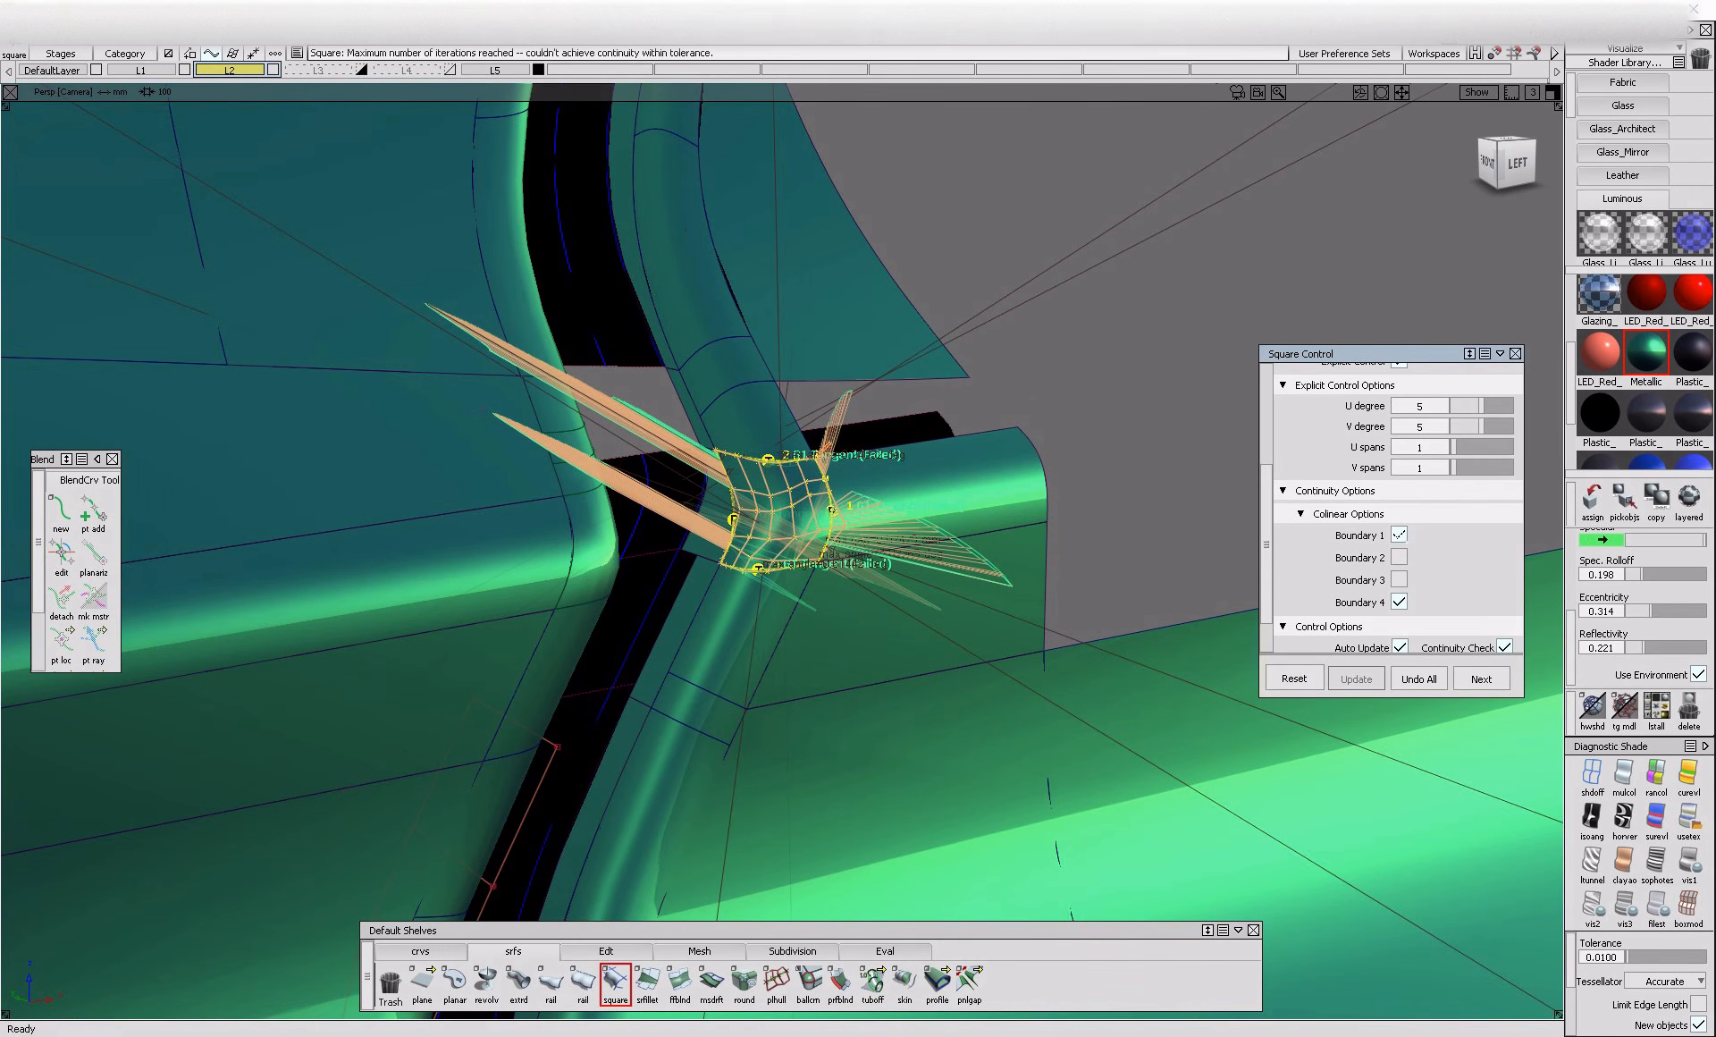
{"action": "left_click", "coordinate": [1399, 536]}
{"action": "left_click", "coordinate": [1400, 557]}
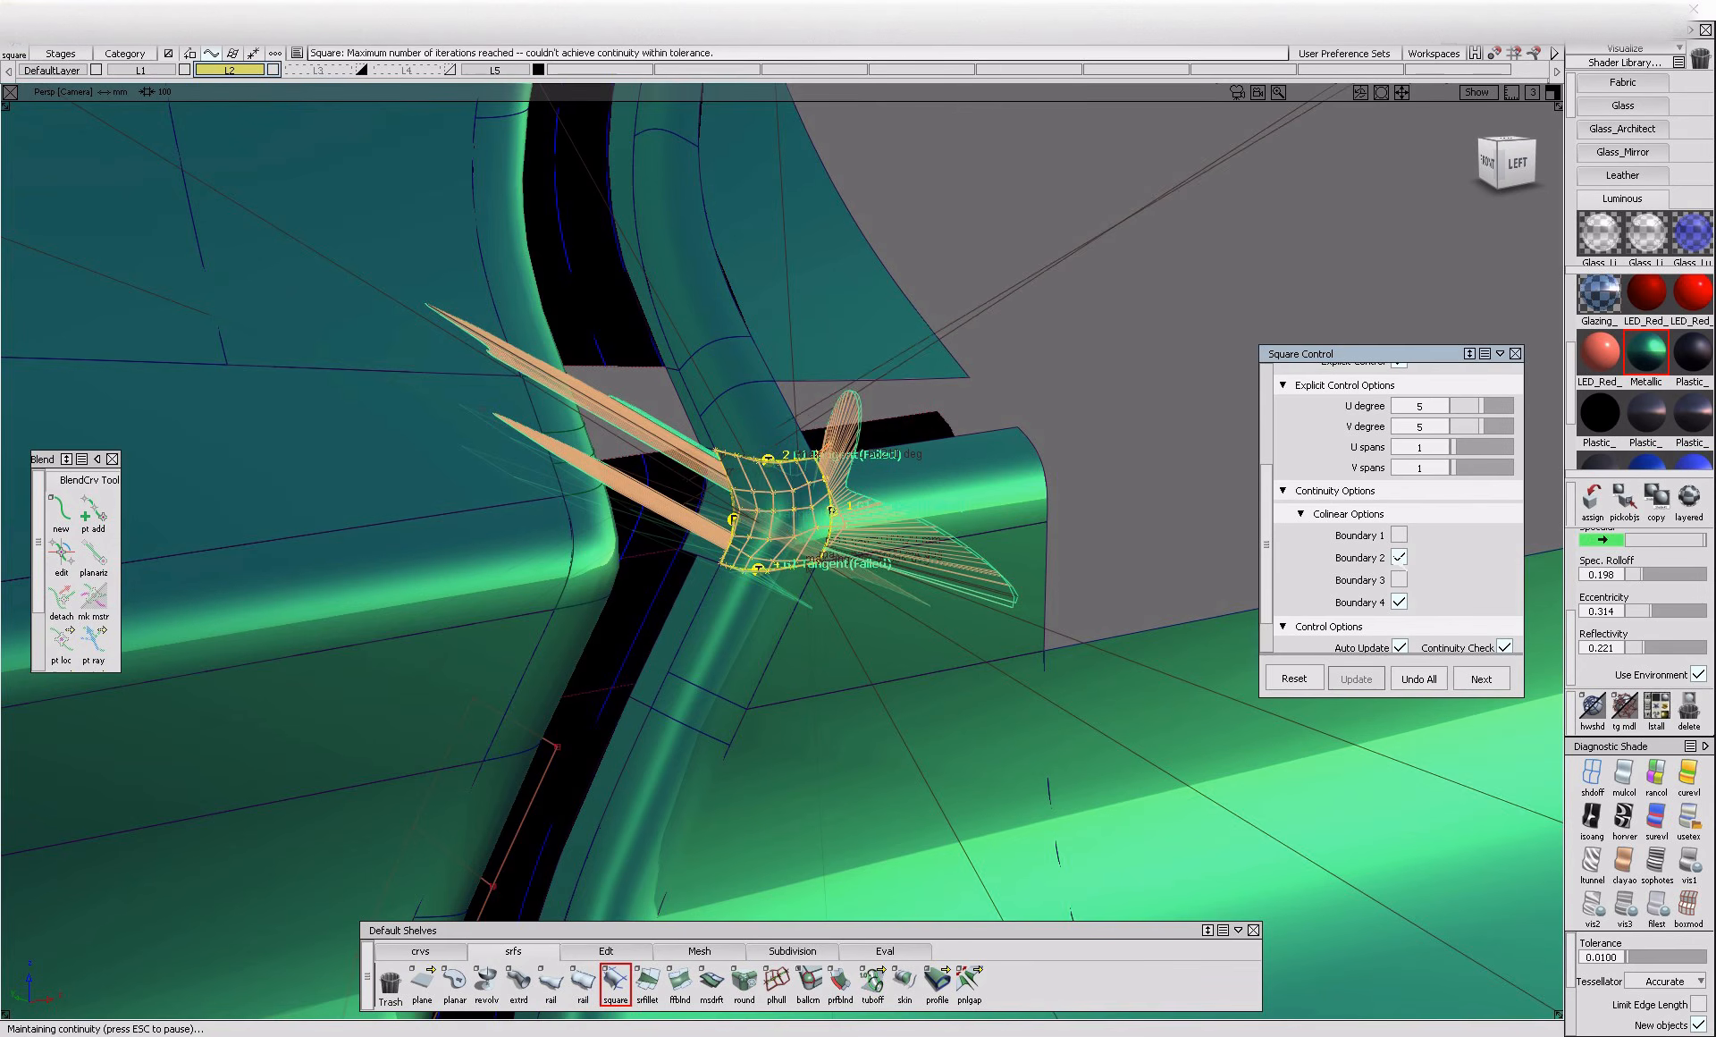
Inspect the new corner surface and the surrounding panel gap from several angles and distances
{"action": "left_click_drag", "start_coordinate": [1073, 593], "coordinate": [724, 643], "text": "alt+shift"}
{"action": "right_click_drag", "start_coordinate": [723, 644], "coordinate": [697, 682], "text": "alt+shift"}
{"action": "left_click_drag", "start_coordinate": [697, 682], "coordinate": [593, 727], "text": "alt+shift"}
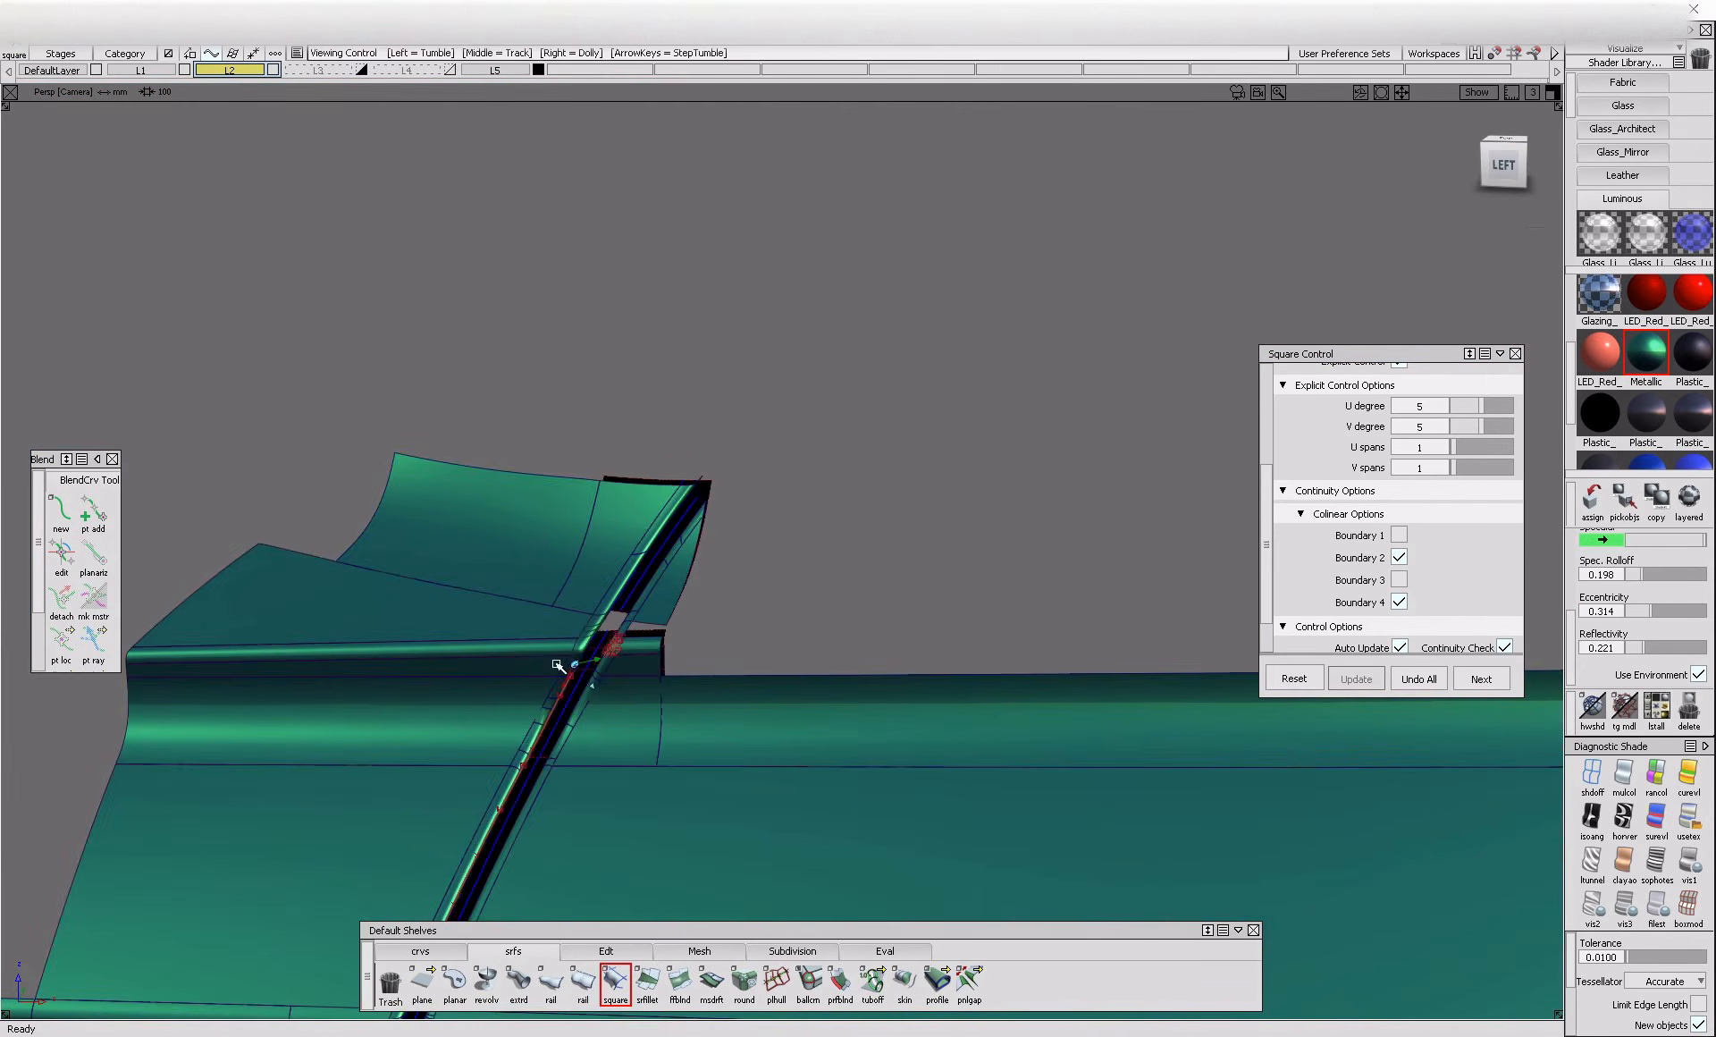
{"action": "right_click_drag", "start_coordinate": [563, 667], "coordinate": [634, 669], "text": "alt+shift"}
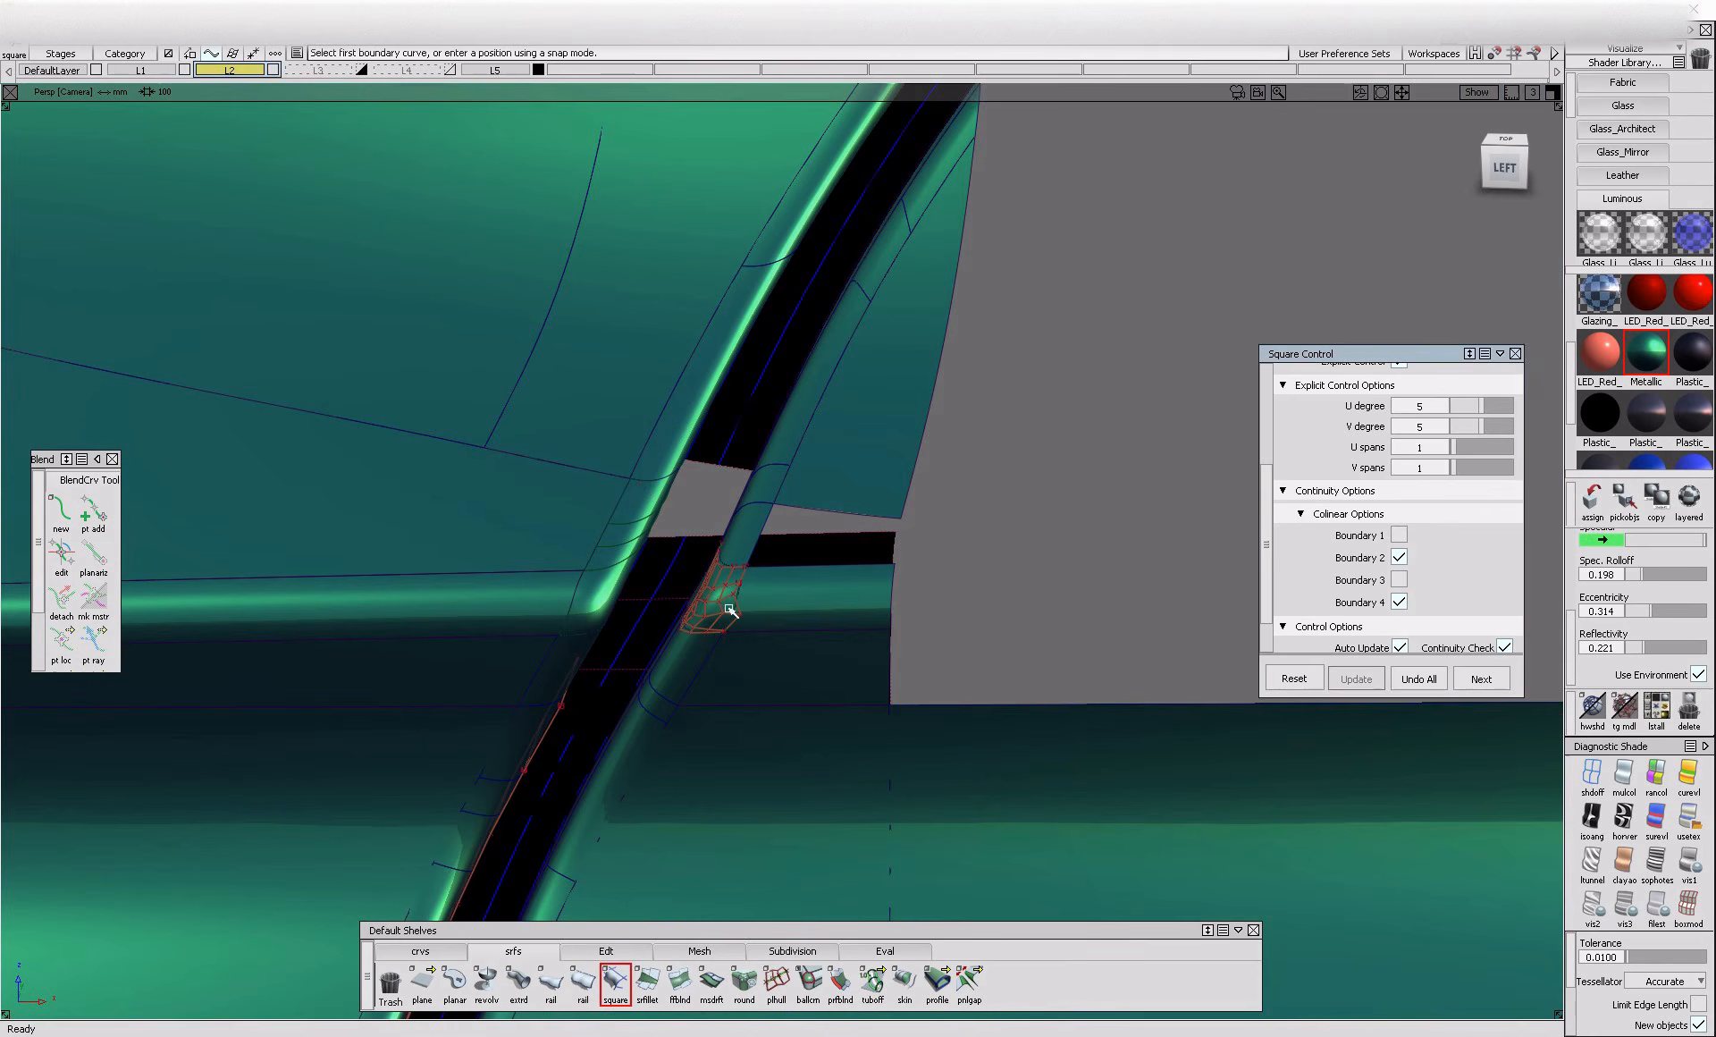
{"action": "mouse_move", "coordinate": [693, 497]}
{"action": "left_mouse_down", "text": "ctrl+shift"}
{"action": "mouse_move", "coordinate": [619, 554]}
{"action": "mouse_move", "coordinate": [608, 544]}
{"action": "left_mouse_up", "text": "ctrl+shift"}
{"action": "left_click_drag", "start_coordinate": [639, 620], "coordinate": [650, 475], "text": "ctrl+shift"}
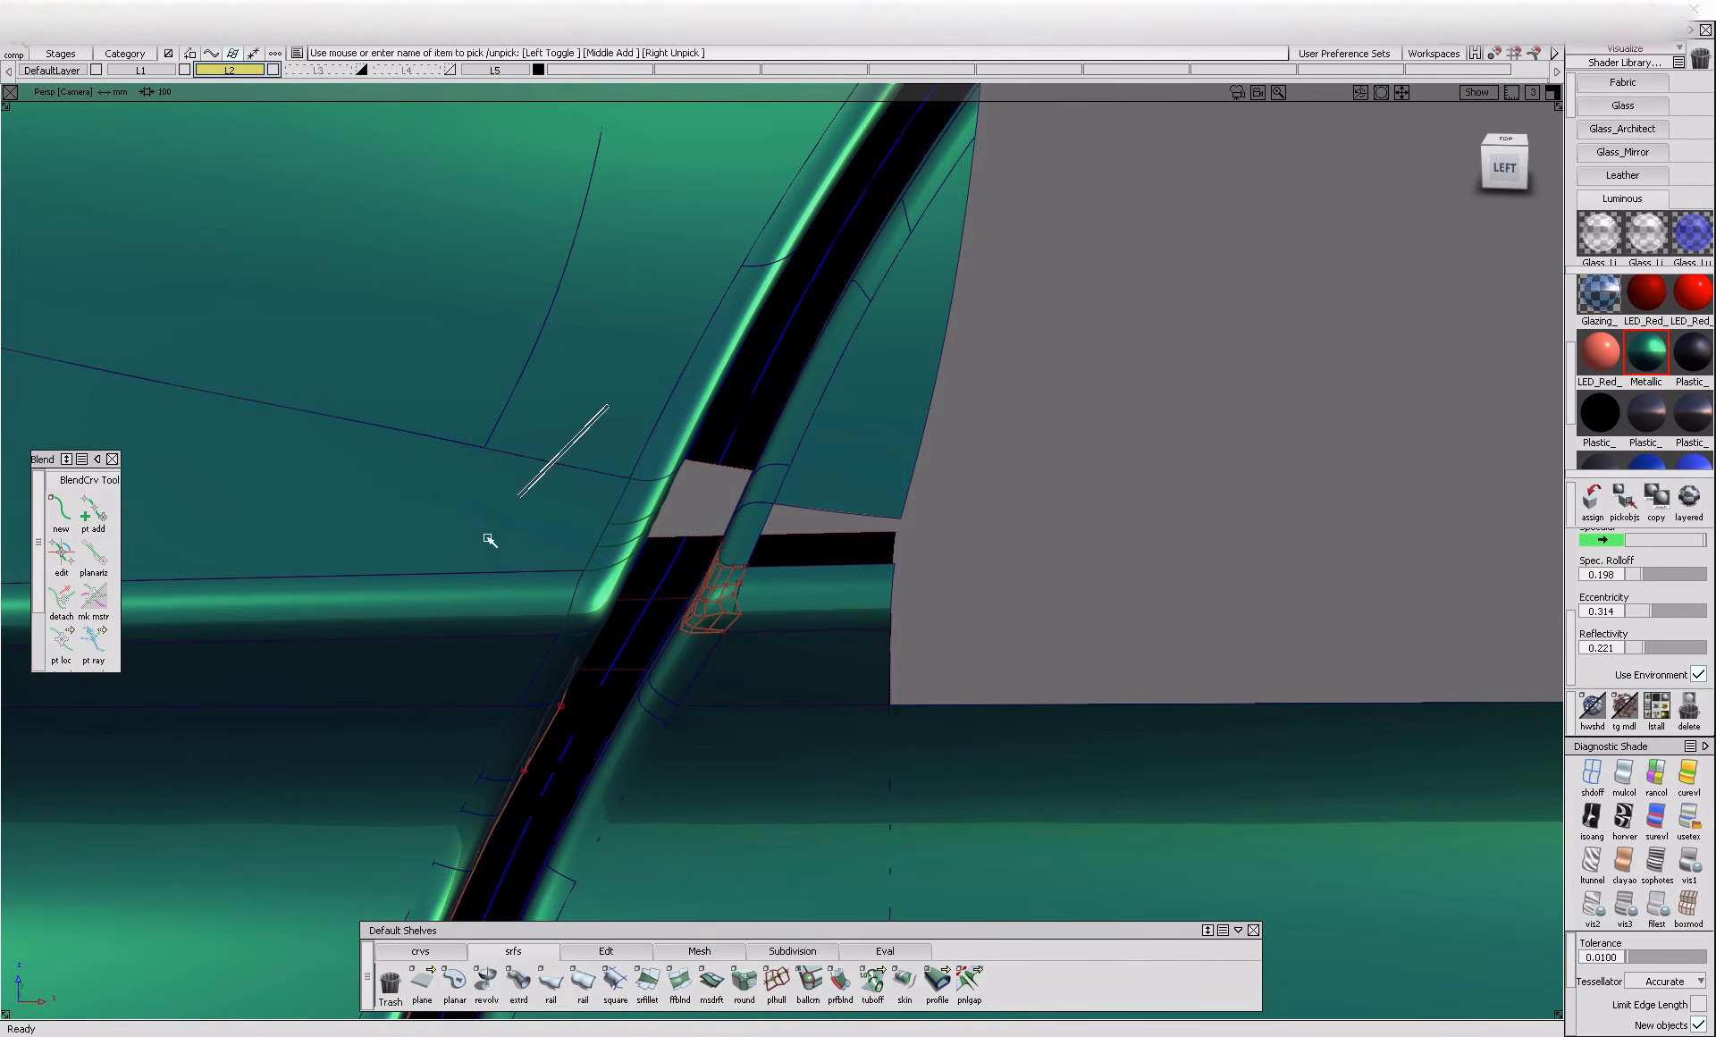
Try to untrim the panel surface below the horizontal fillet, and undo the change
{"action": "left_click_drag", "start_coordinate": [452, 378], "coordinate": [1059, 786]}
{"action": "left_click_drag", "start_coordinate": [622, 516], "coordinate": [568, 575], "text": "ctrl+shift"}
{"action": "left_click", "coordinate": [625, 948]}
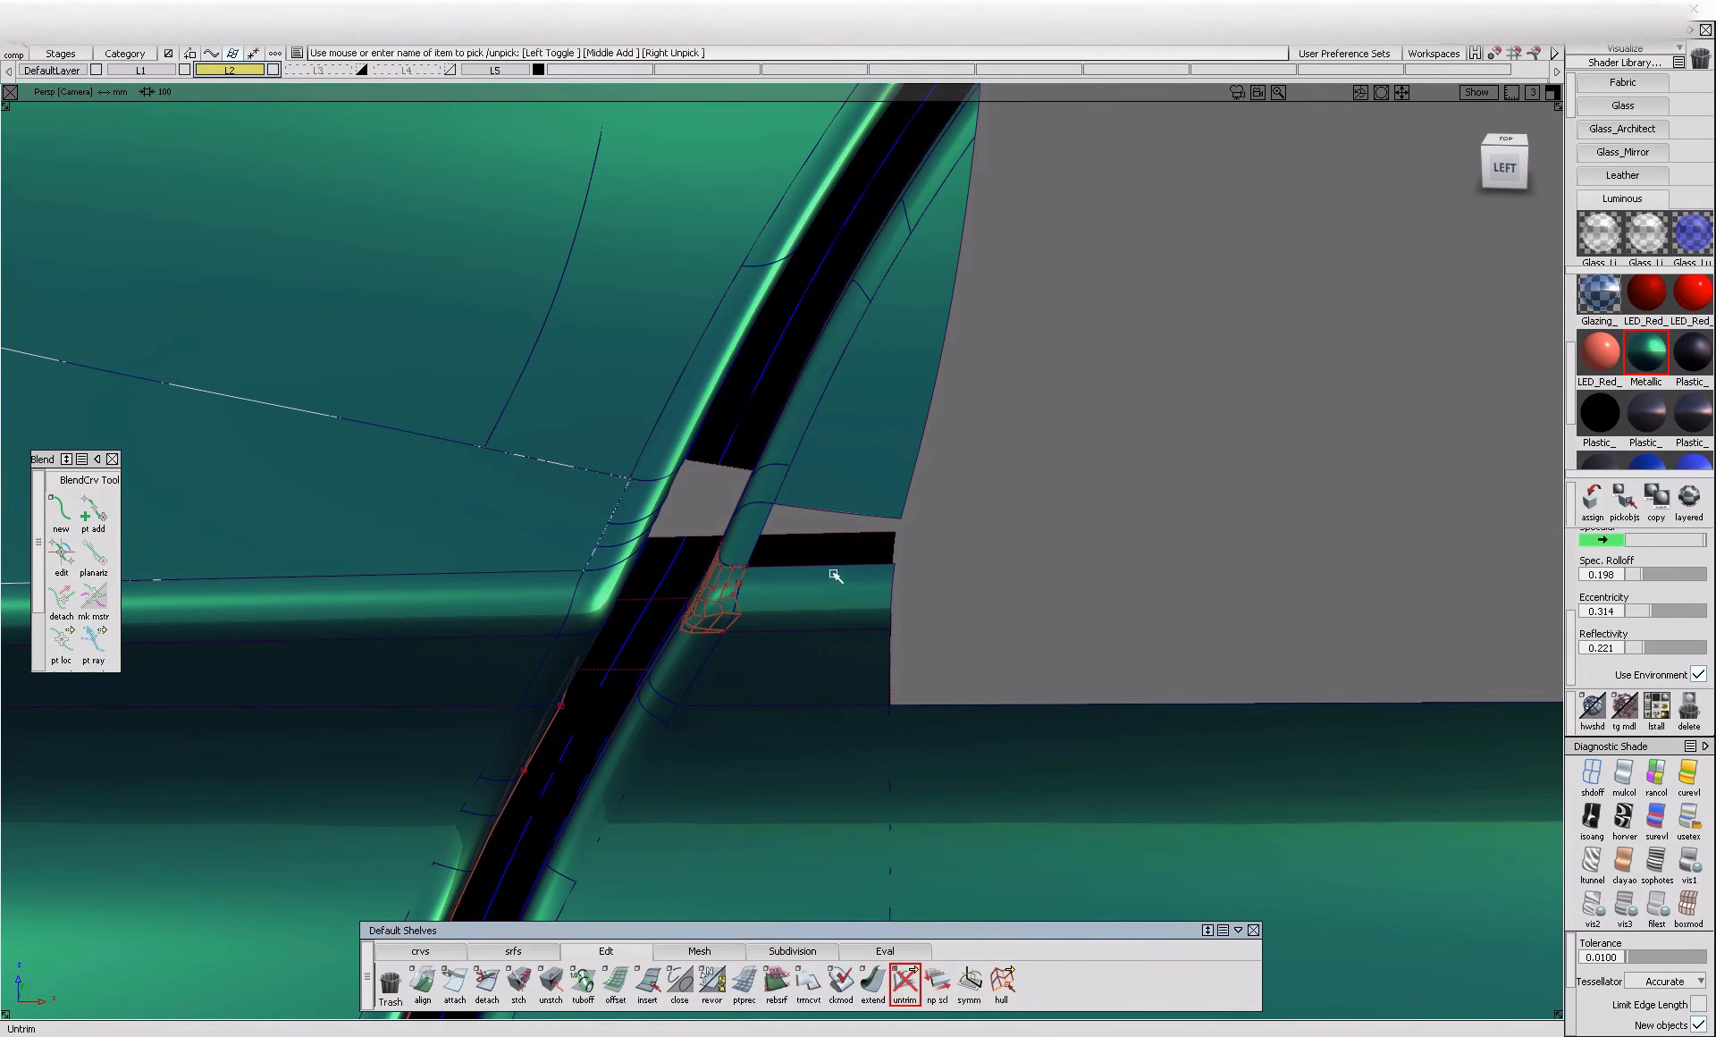
{"action": "left_click", "coordinate": [834, 625]}
{"action": "right_click_drag", "start_coordinate": [574, 520], "coordinate": [591, 571], "text": "alt+shift"}
{"action": "key", "text": "ctrl+z"}
Delete the leftover construction geometry around the panel gap and change the L2 layer's display
{"action": "left_click_drag", "start_coordinate": [561, 585], "coordinate": [453, 609], "text": "ctrl+shift"}
{"action": "right_click_drag", "start_coordinate": [545, 661], "coordinate": [548, 858], "text": "ctrl+shift"}
{"action": "left_click_drag", "start_coordinate": [402, 572], "coordinate": [385, 533], "text": "alt+shift"}
{"action": "right_click_drag", "start_coordinate": [384, 534], "coordinate": [268, 496], "text": "alt+shift"}
{"action": "left_click_drag", "start_coordinate": [268, 496], "coordinate": [985, 858]}
{"action": "key", "text": "Delete"}
{"action": "left_click_drag", "start_coordinate": [491, 670], "coordinate": [420, 536], "text": "ctrl+shift"}
{"action": "left_click", "coordinate": [254, 72]}
{"action": "left_click", "coordinate": [249, 152]}
Examine the whole car body and its door gap lines from the side, front three-quarter and rear views
{"action": "left_click_drag", "start_coordinate": [526, 705], "coordinate": [683, 714], "text": "alt+shift"}
{"action": "mouse_move", "coordinate": [683, 714]}
{"action": "right_mouse_down", "text": "ctrl+shift"}
{"action": "mouse_move", "coordinate": [747, 820]}
{"action": "mouse_move", "coordinate": [613, 740]}
{"action": "right_mouse_up", "text": "ctrl+shift"}
{"action": "middle_click_drag", "start_coordinate": [613, 739], "coordinate": [482, 536], "text": "alt+shift"}
{"action": "mouse_move", "coordinate": [644, 666]}
{"action": "right_mouse_down", "text": "alt+shift"}
{"action": "mouse_move", "coordinate": [610, 680]}
{"action": "mouse_move", "coordinate": [581, 746]}
{"action": "mouse_move", "coordinate": [445, 720]}
{"action": "right_mouse_up", "text": "alt+shift"}
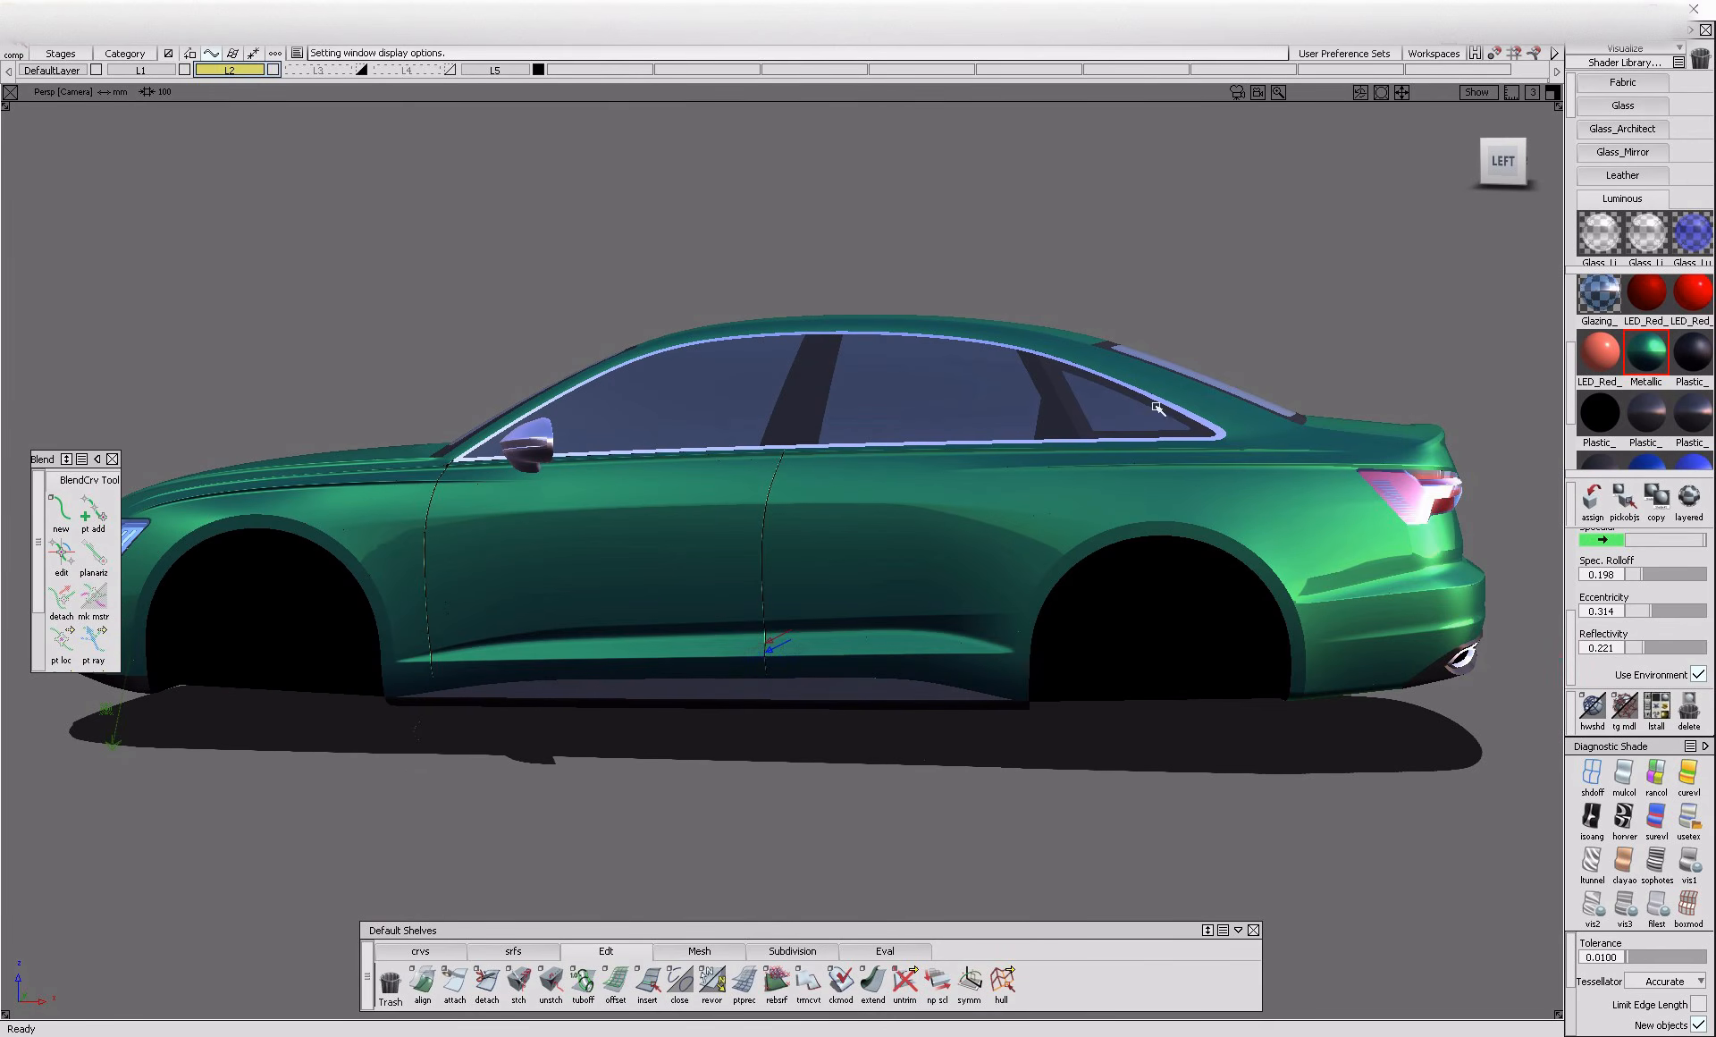
{"action": "left_click_drag", "start_coordinate": [416, 488], "coordinate": [1099, 608], "text": "alt+shift"}
{"action": "right_click_drag", "start_coordinate": [523, 483], "coordinate": [385, 500], "text": "alt+shift"}
{"action": "left_click_drag", "start_coordinate": [384, 501], "coordinate": [869, 706], "text": "alt+shift"}
{"action": "middle_click_drag", "start_coordinate": [869, 706], "coordinate": [1247, 741], "text": "alt+shift"}
{"action": "right_click_drag", "start_coordinate": [620, 617], "coordinate": [768, 653], "text": "alt+shift"}
{"action": "left_click_drag", "start_coordinate": [322, 643], "coordinate": [659, 548], "text": "alt+shift"}
{"action": "left_click_drag", "start_coordinate": [894, 675], "coordinate": [842, 745], "text": "alt+shift"}
{"action": "left_click_drag", "start_coordinate": [330, 760], "coordinate": [565, 753], "text": "alt+shift"}
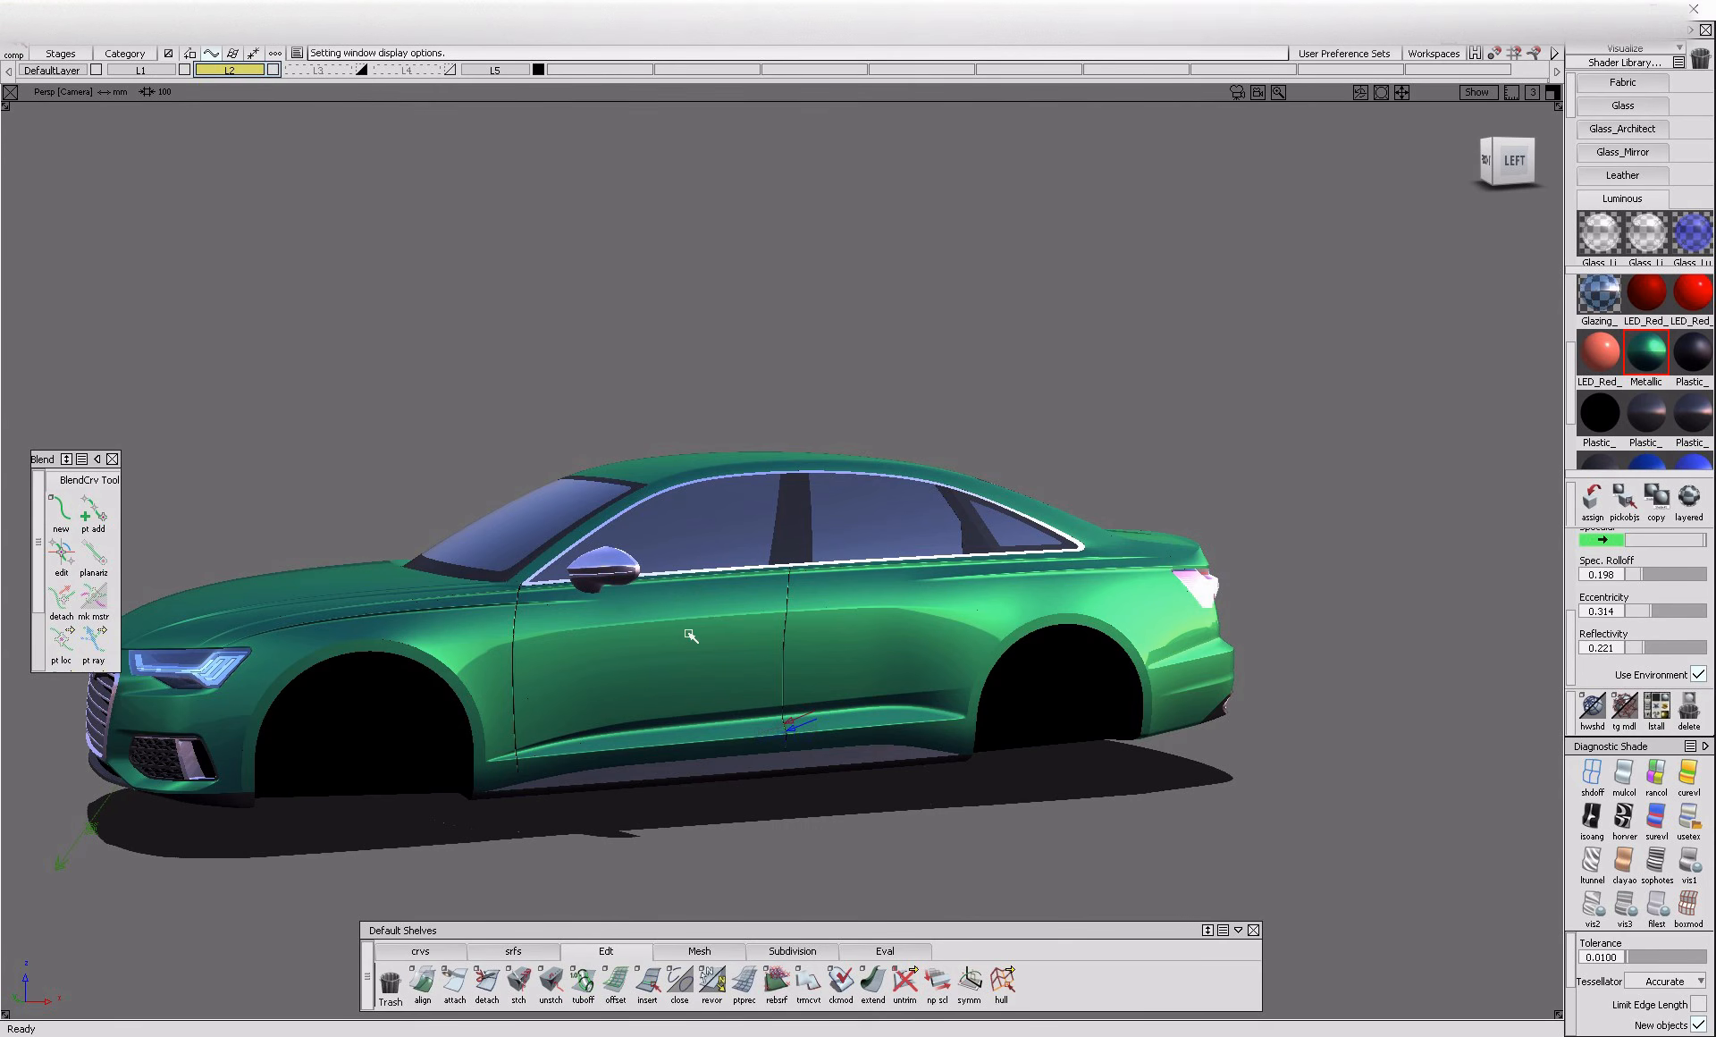
{"action": "left_click_drag", "start_coordinate": [685, 635], "coordinate": [1080, 756], "text": "alt+shift"}
{"action": "right_click_drag", "start_coordinate": [615, 614], "coordinate": [628, 709], "text": "alt+shift"}
{"action": "left_click_drag", "start_coordinate": [628, 709], "coordinate": [754, 732], "text": "alt+shift"}
{"action": "middle_click_drag", "start_coordinate": [754, 732], "coordinate": [1132, 722], "text": "alt+shift"}
{"action": "right_click_drag", "start_coordinate": [817, 680], "coordinate": [826, 684], "text": "alt+shift"}
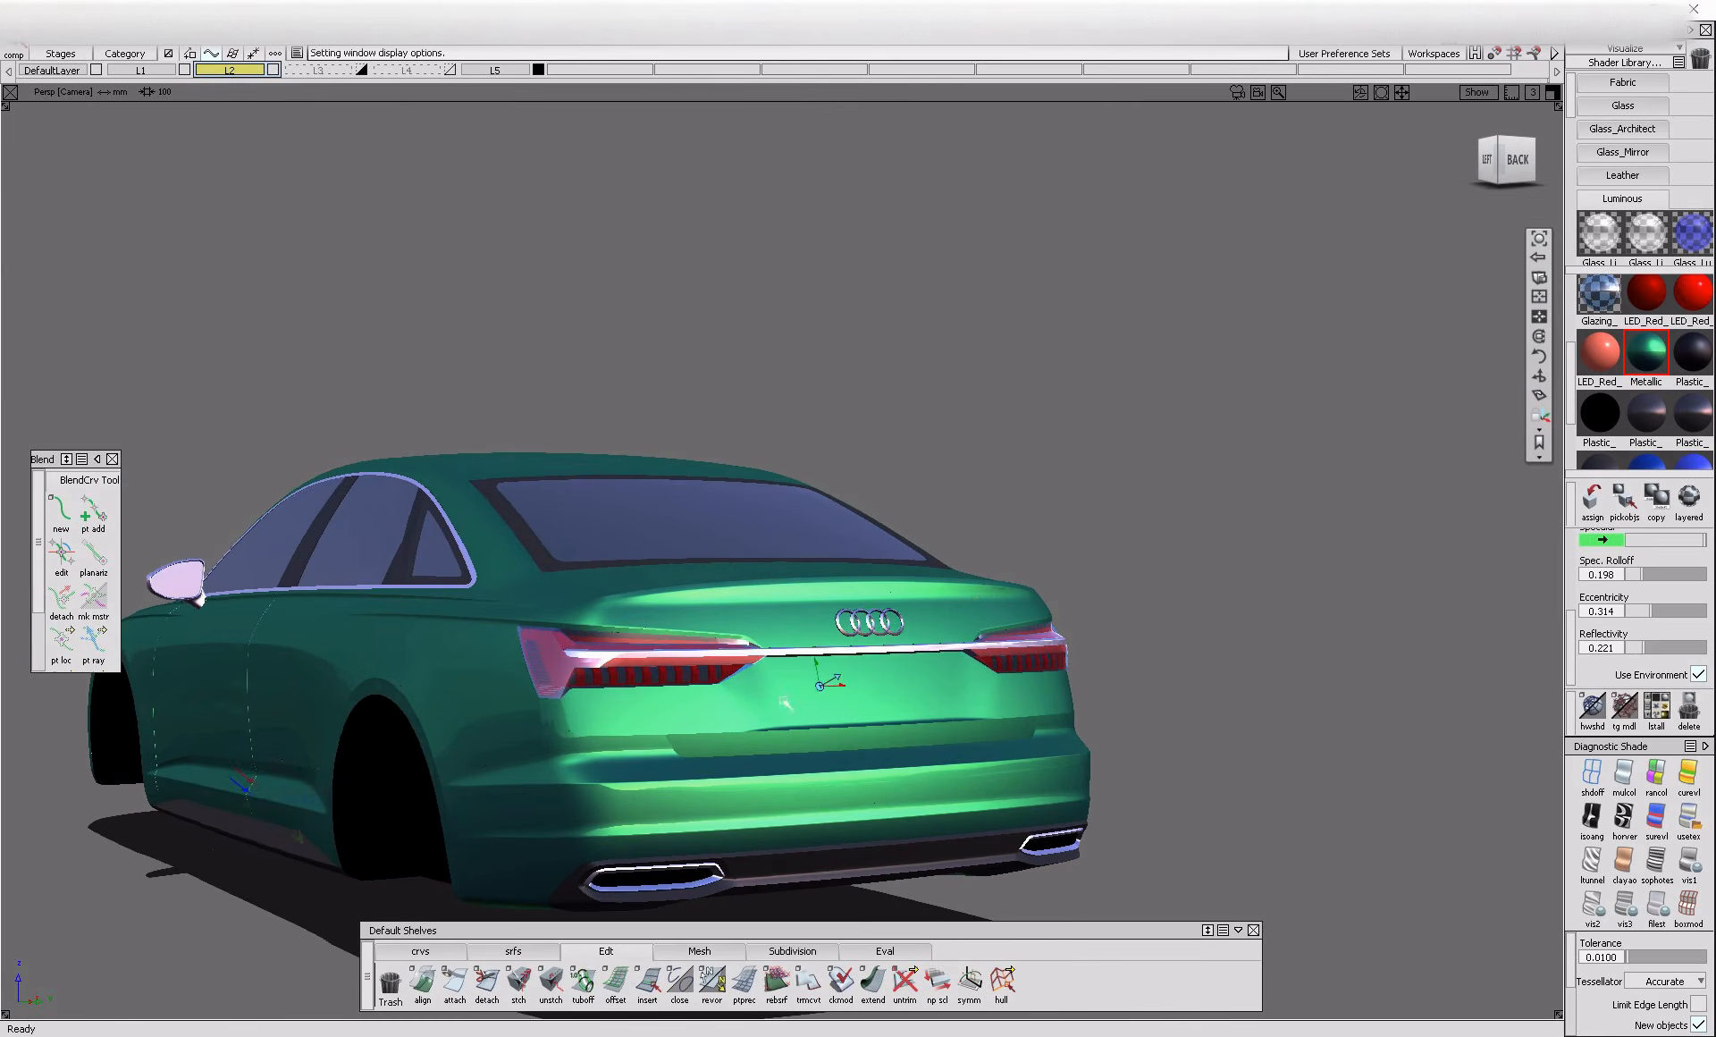
{"action": "left_click_drag", "start_coordinate": [826, 684], "coordinate": [847, 682], "text": "alt+shift"}
{"action": "middle_click_drag", "start_coordinate": [847, 682], "coordinate": [1055, 716], "text": "alt+shift"}
{"action": "right_click_drag", "start_coordinate": [1055, 715], "coordinate": [847, 770], "text": "alt+shift"}
{"action": "left_click_drag", "start_coordinate": [846, 770], "coordinate": [910, 779], "text": "alt+shift"}
{"action": "middle_click_drag", "start_coordinate": [912, 779], "coordinate": [1117, 715], "text": "alt+shift"}
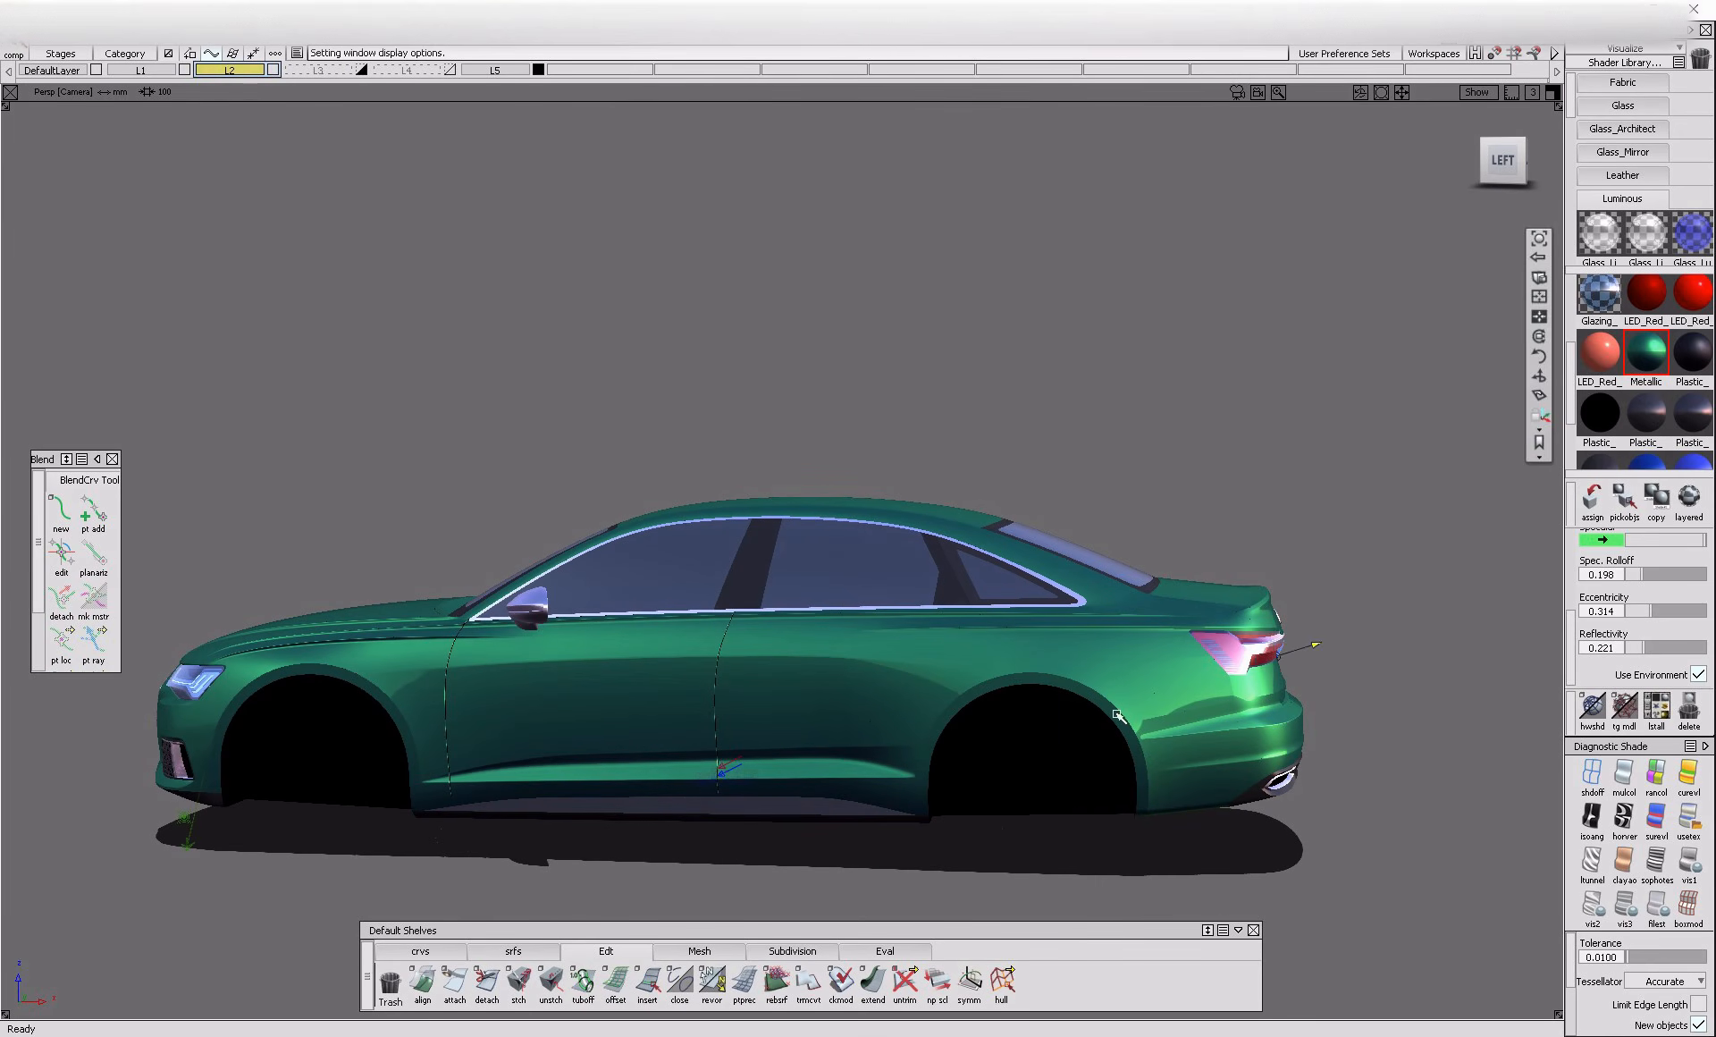